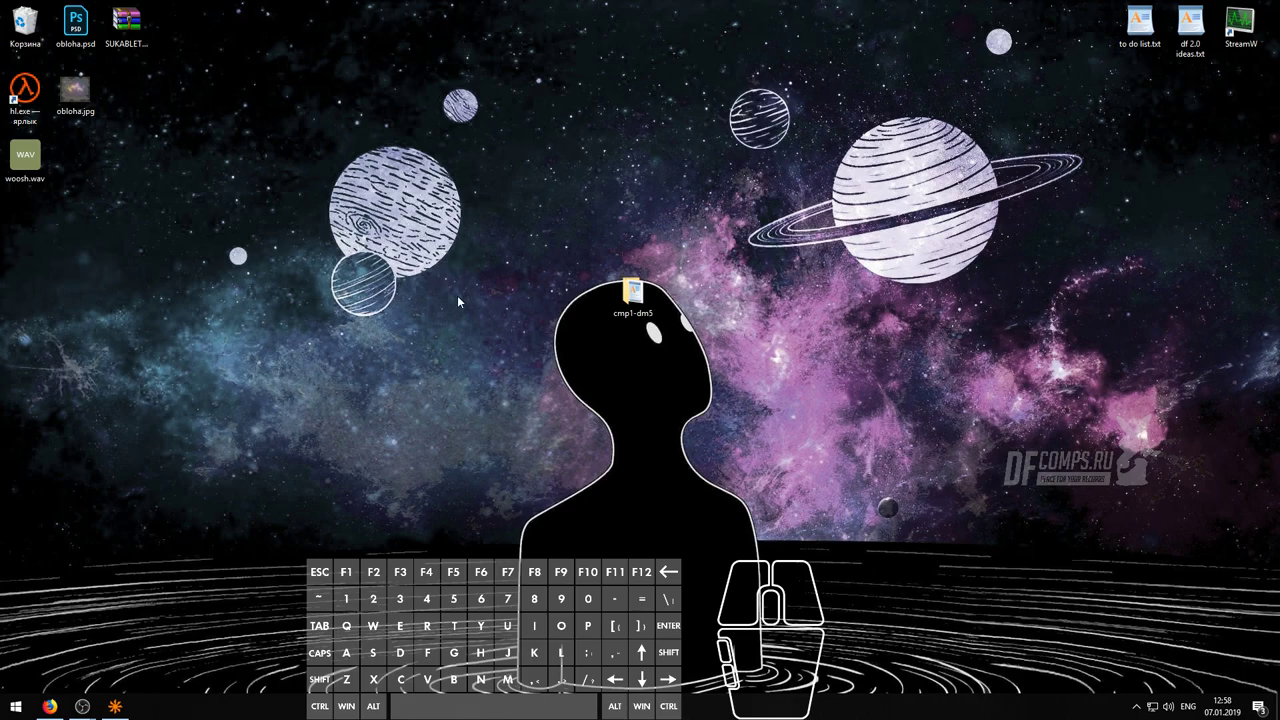
- Move the cmp1-dm5 folder higher up on the desktop
drag(633, 298, 633, 228)
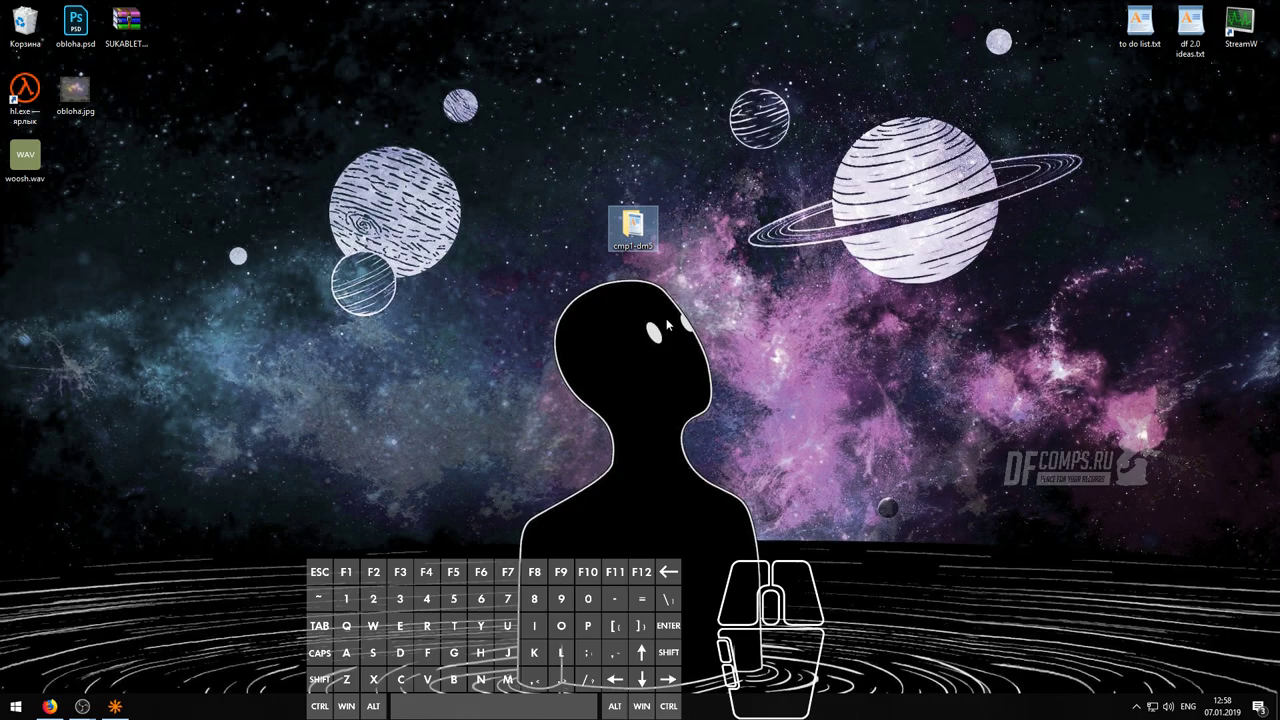
click(645, 255)
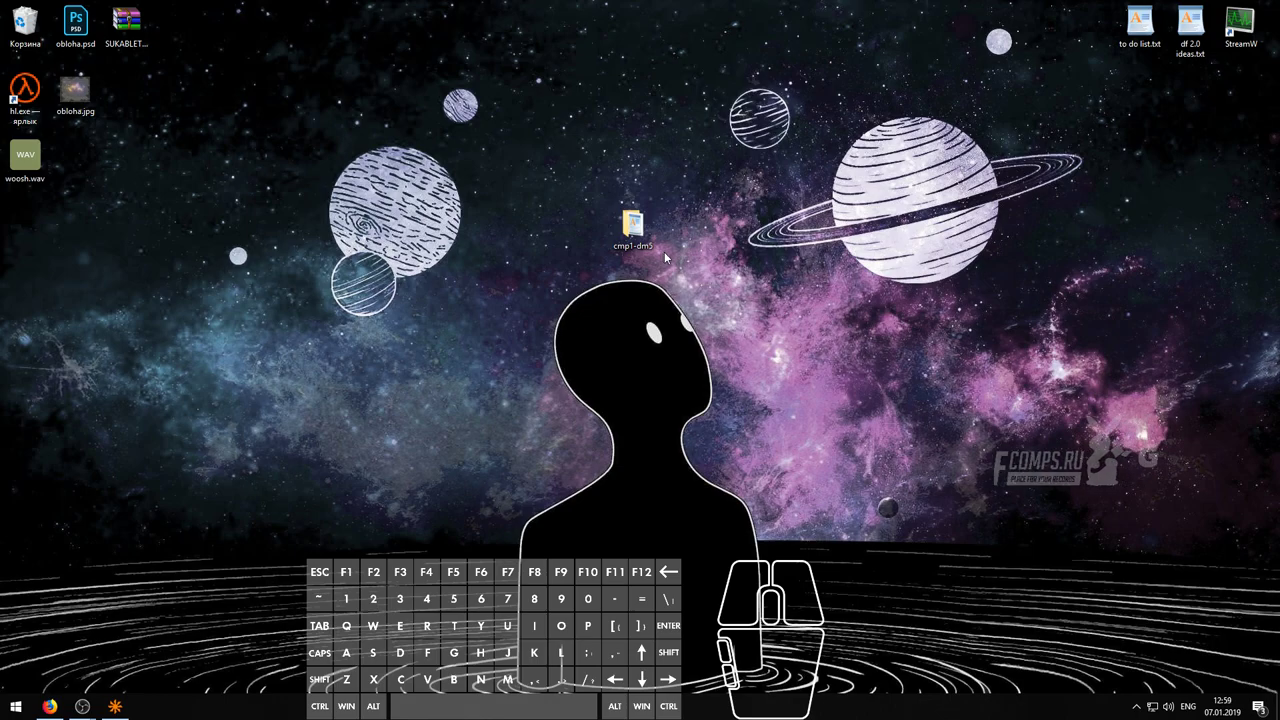
click(633, 228)
click(617, 305)
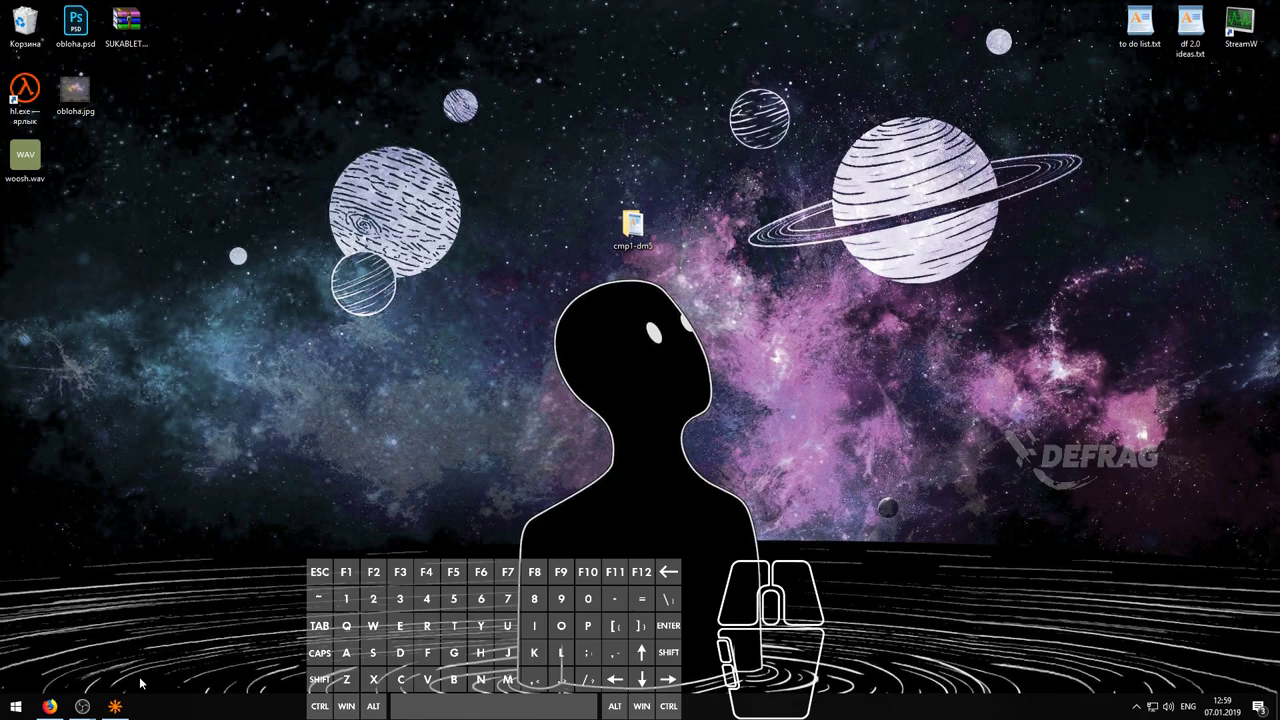
- Switch to Firefox and open the Castle Wolfenstein map page from lvlworld.com in a new tab
click(49, 706)
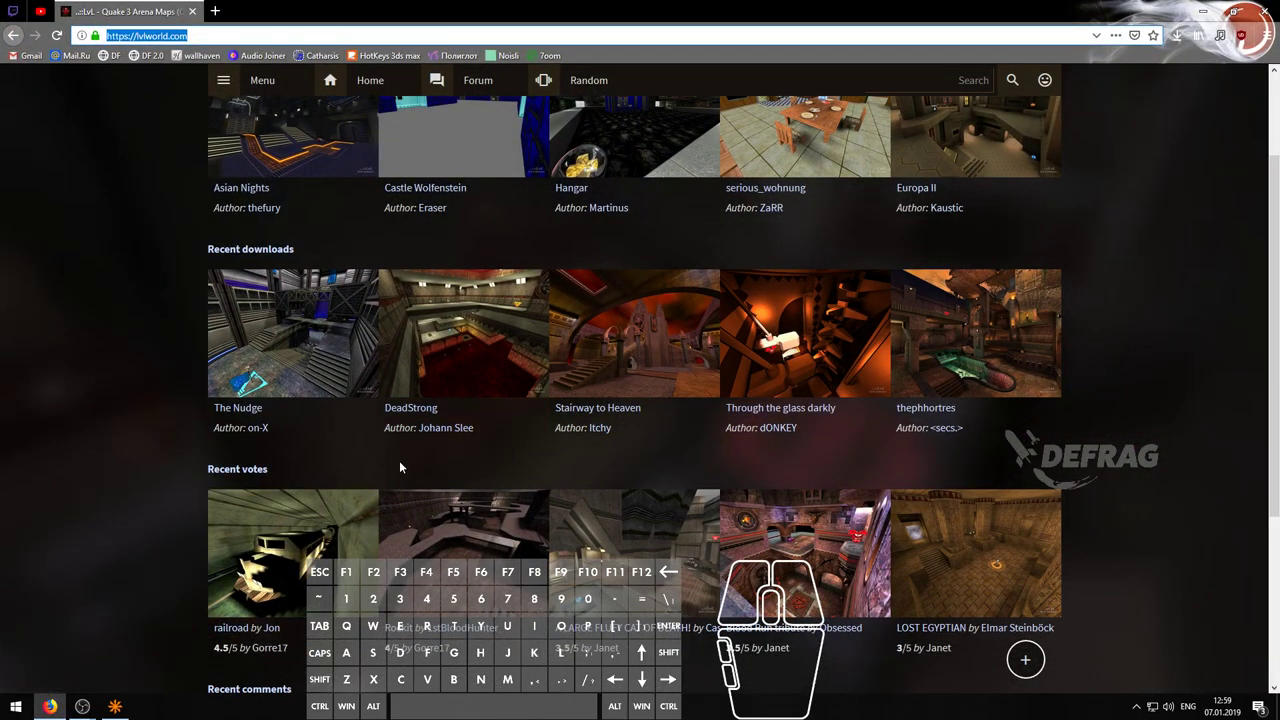
scroll(399, 460, up, 1)
scroll(401, 464, up, 1)
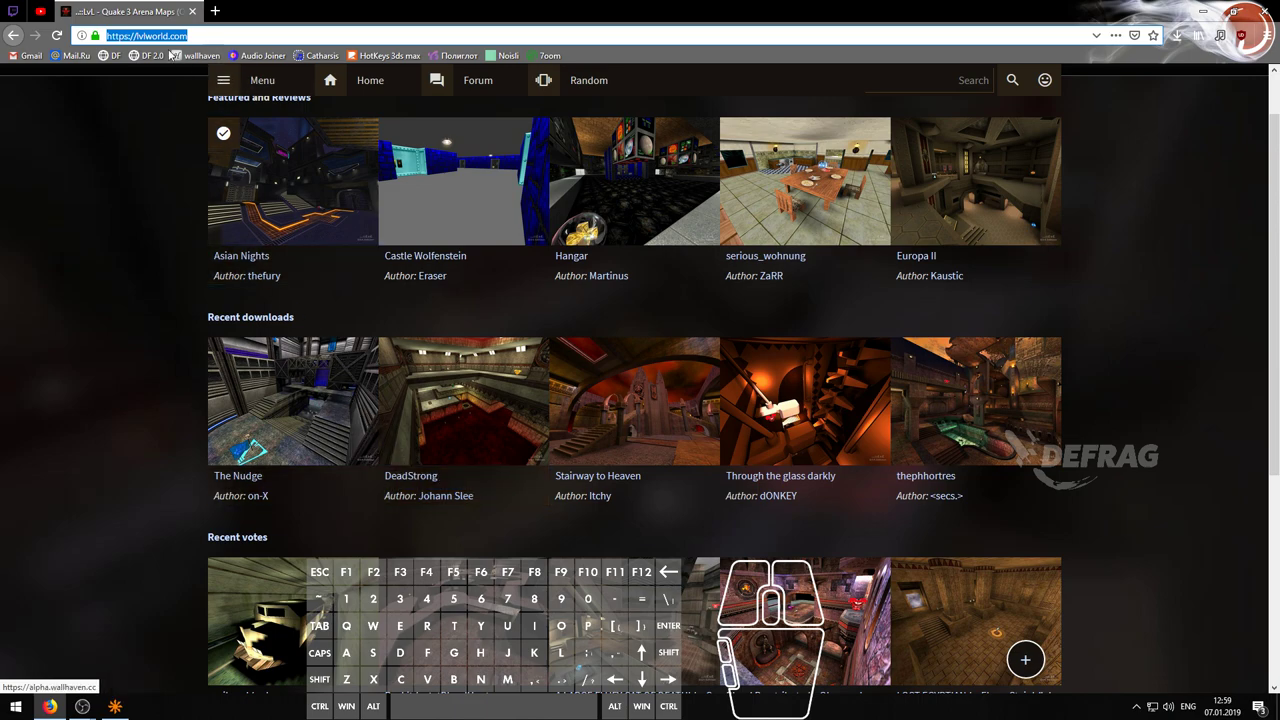
click(201, 35)
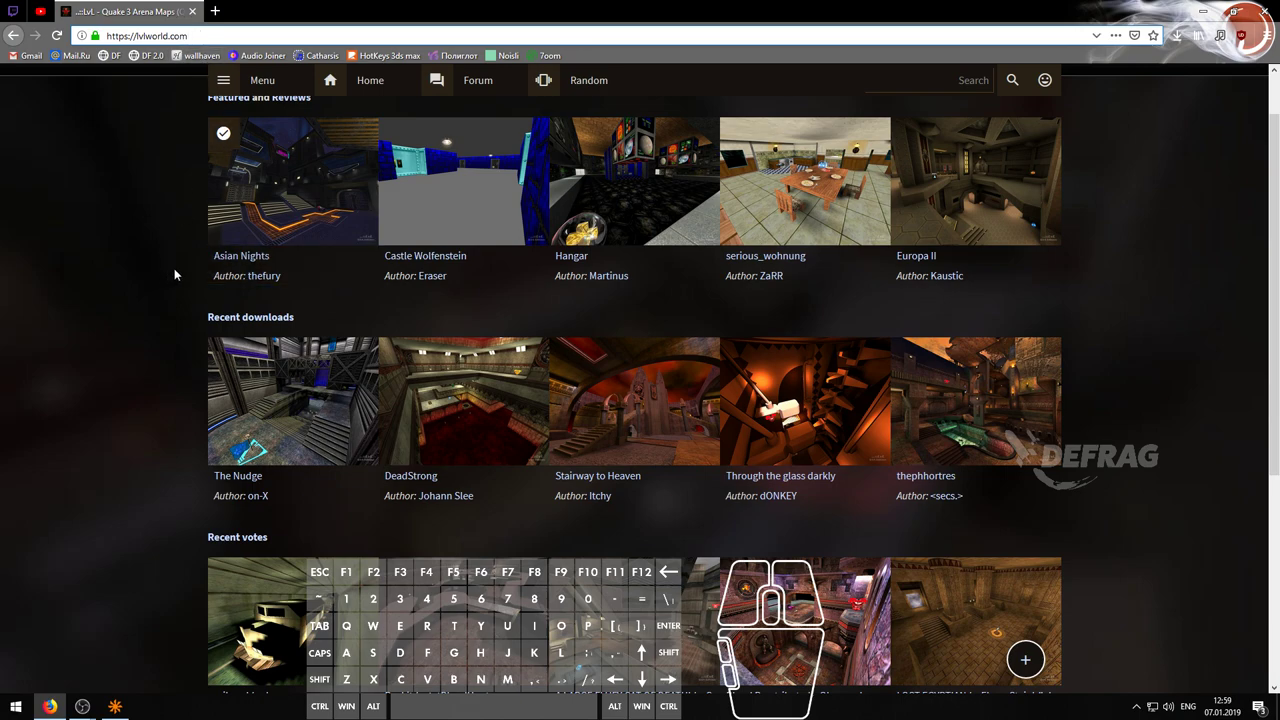
middle_click(430, 262)
click(316, 10)
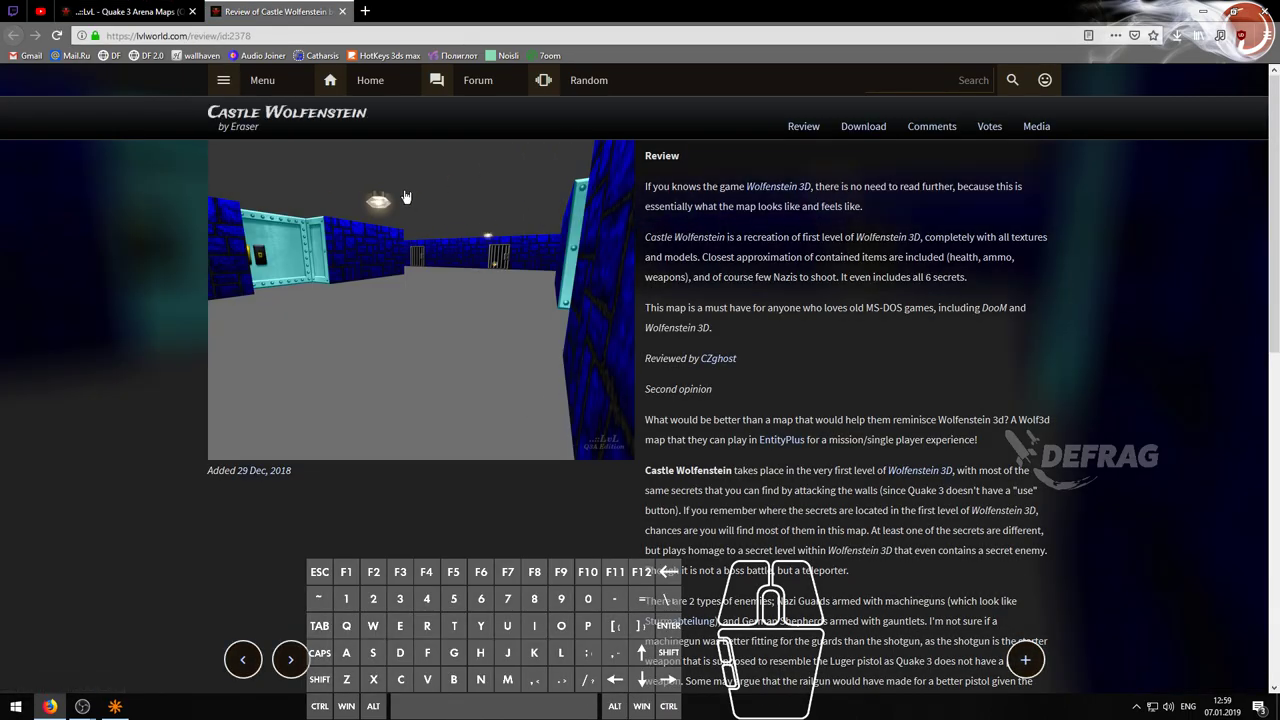
- Download ep_wolf3d.zip from the ..::LvL mirror on the map's download page
click(270, 88)
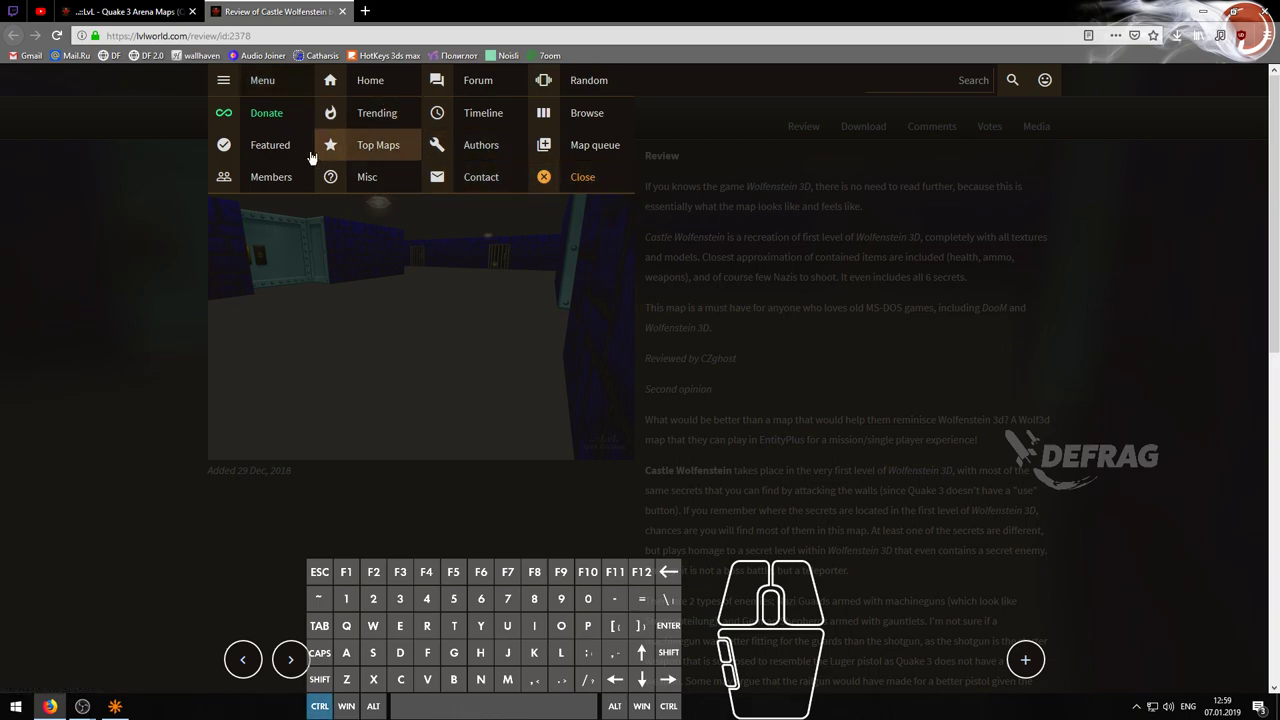
click(584, 165)
click(839, 133)
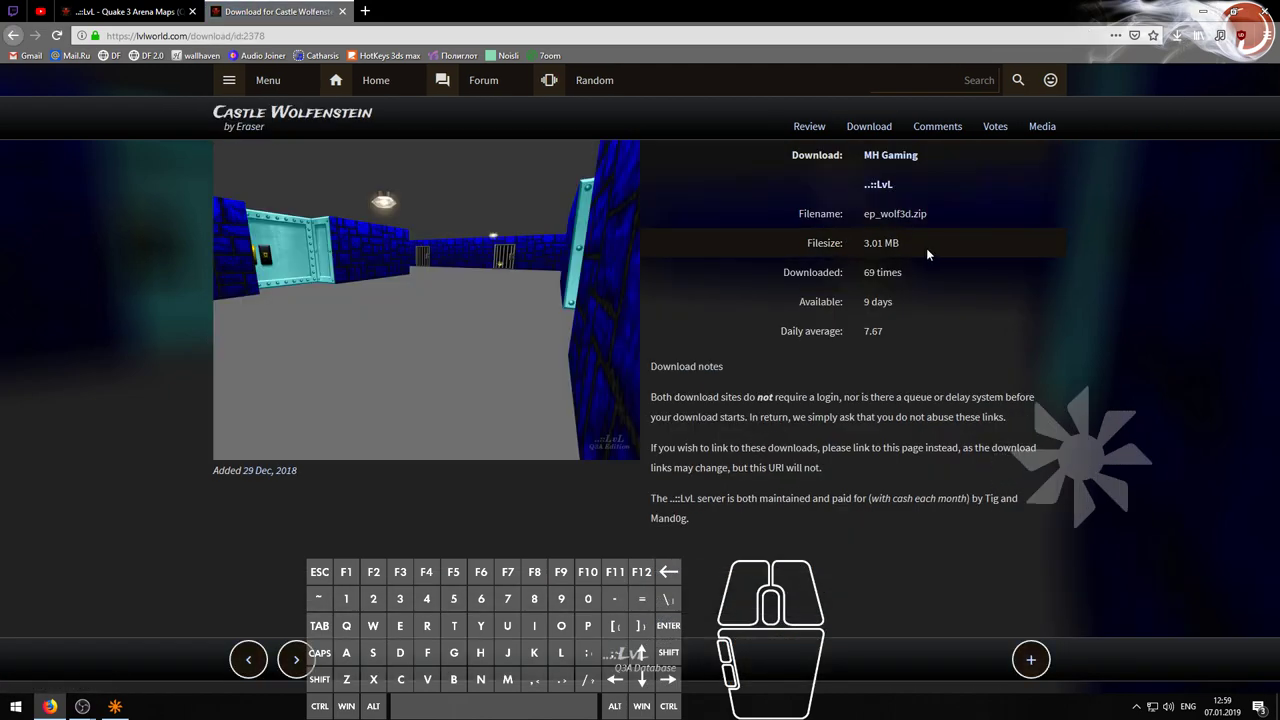
click(879, 186)
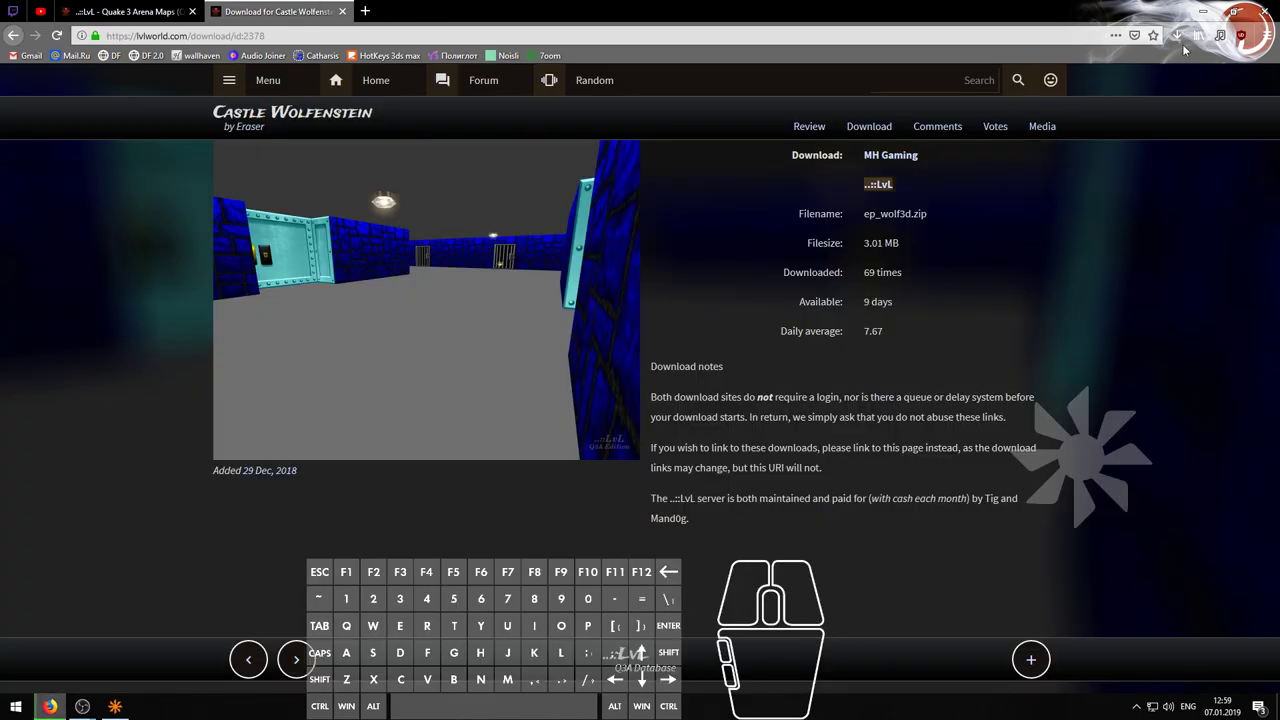
click(1178, 38)
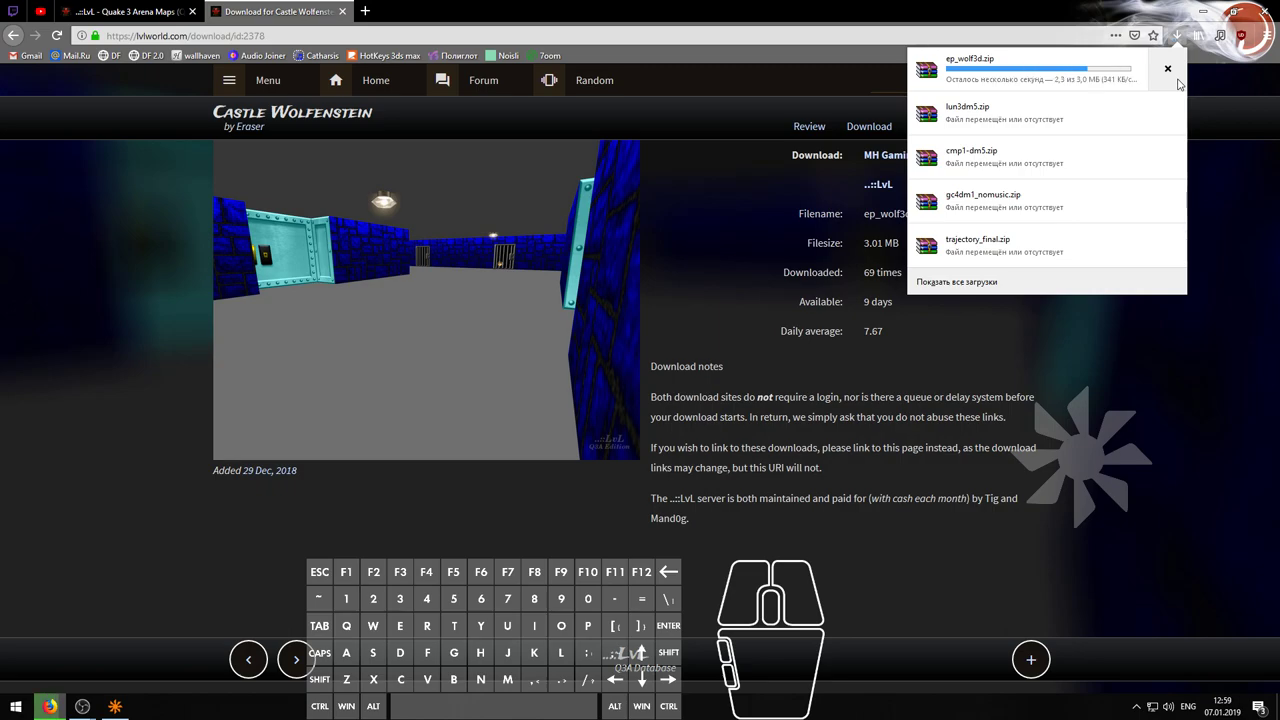
- Place the downloaded ep_wolf3d.zip on the desktop and minimize the browser
click(1167, 69)
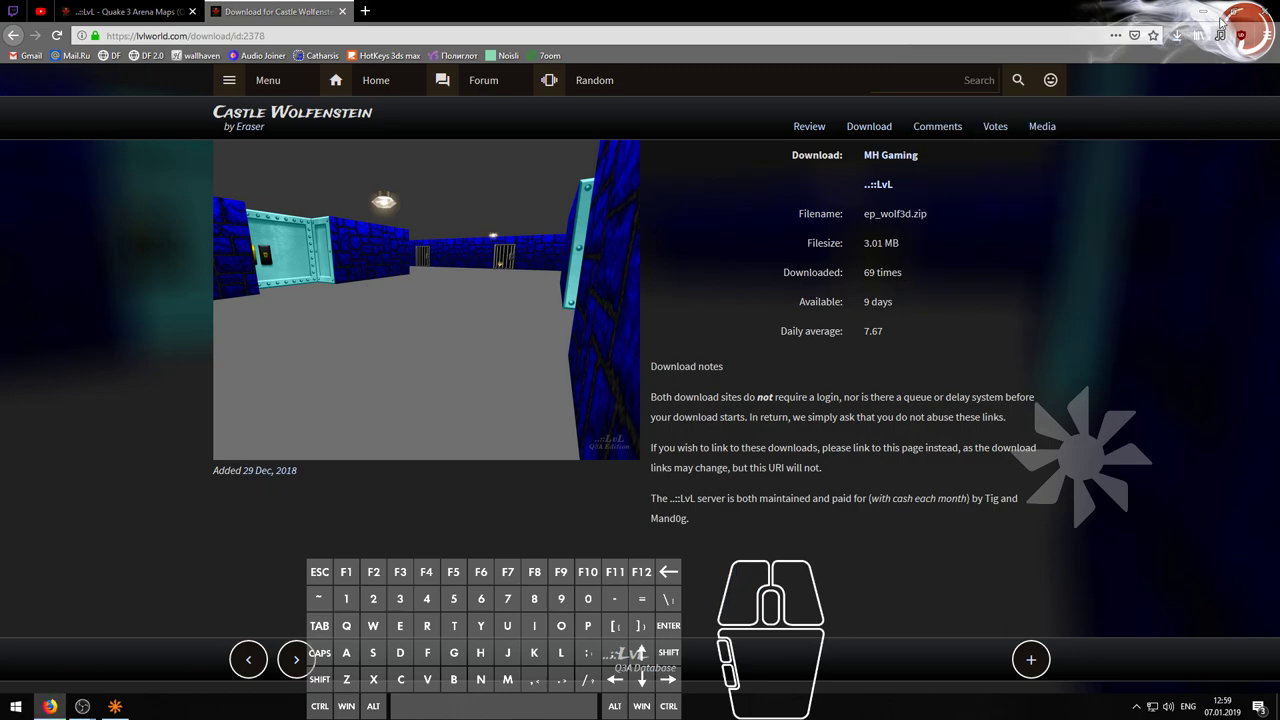
click(854, 148)
click(1204, 11)
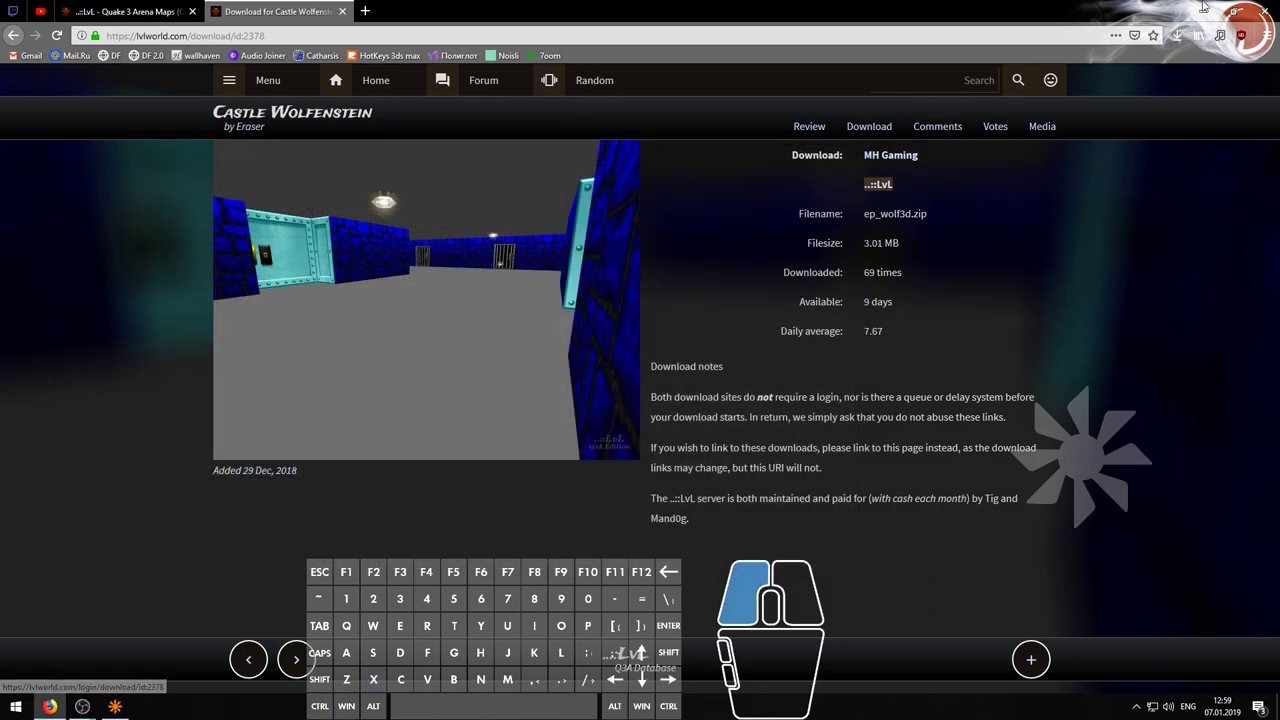
click(752, 301)
key(ctrl+v)
- View the contents of ep_wolf3d.zip in WinRAR, checking for the pk3 file, and close the archive
click(25, 226)
right_click(31, 231)
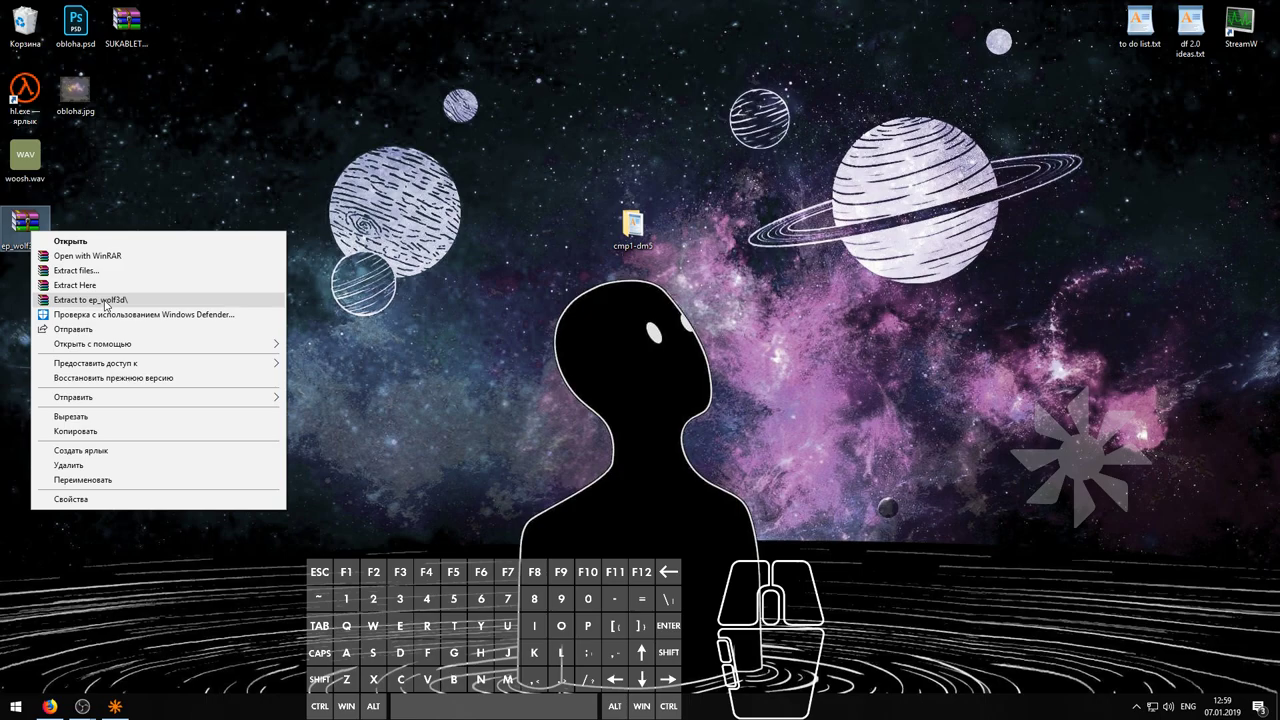
click(88, 255)
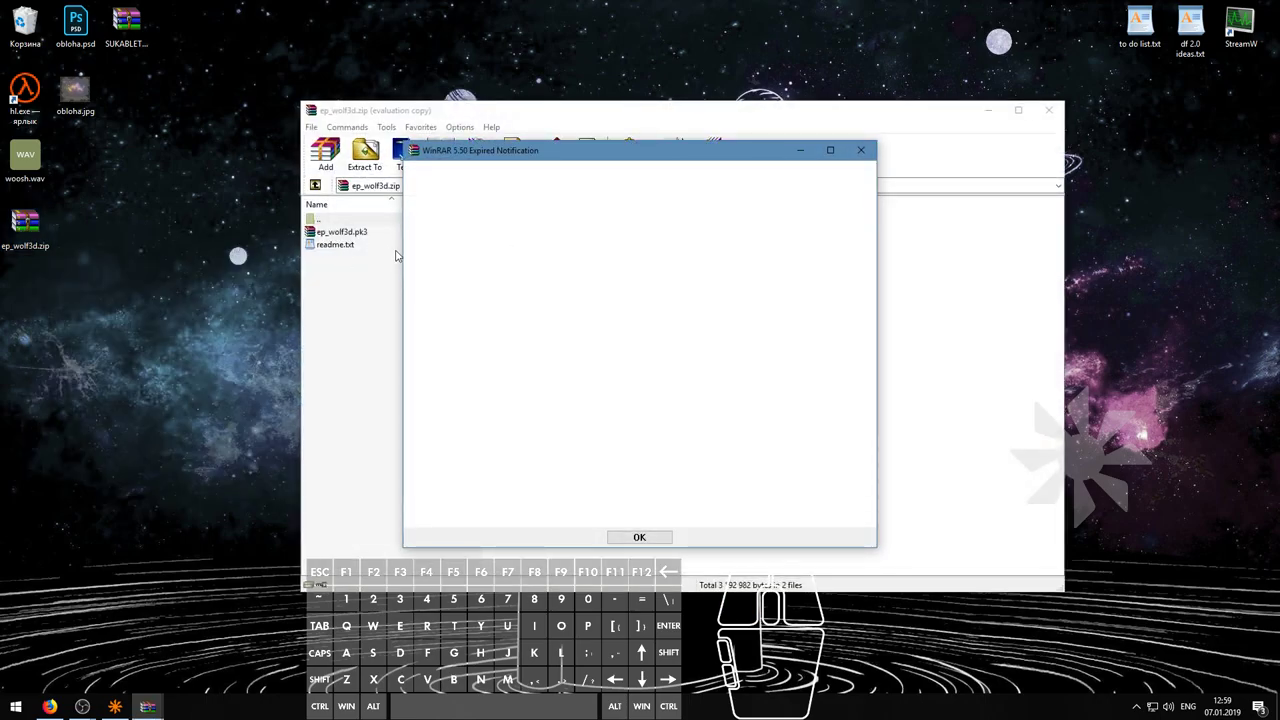
click(861, 150)
click(357, 236)
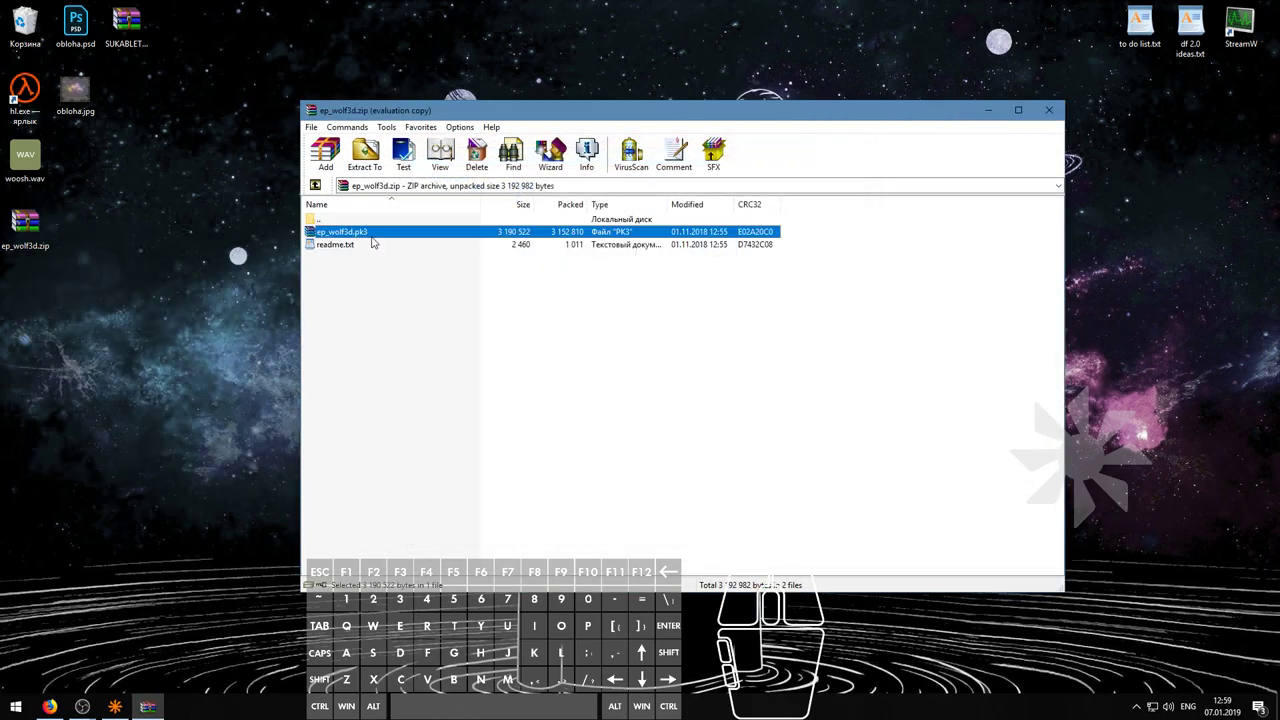
click(1049, 110)
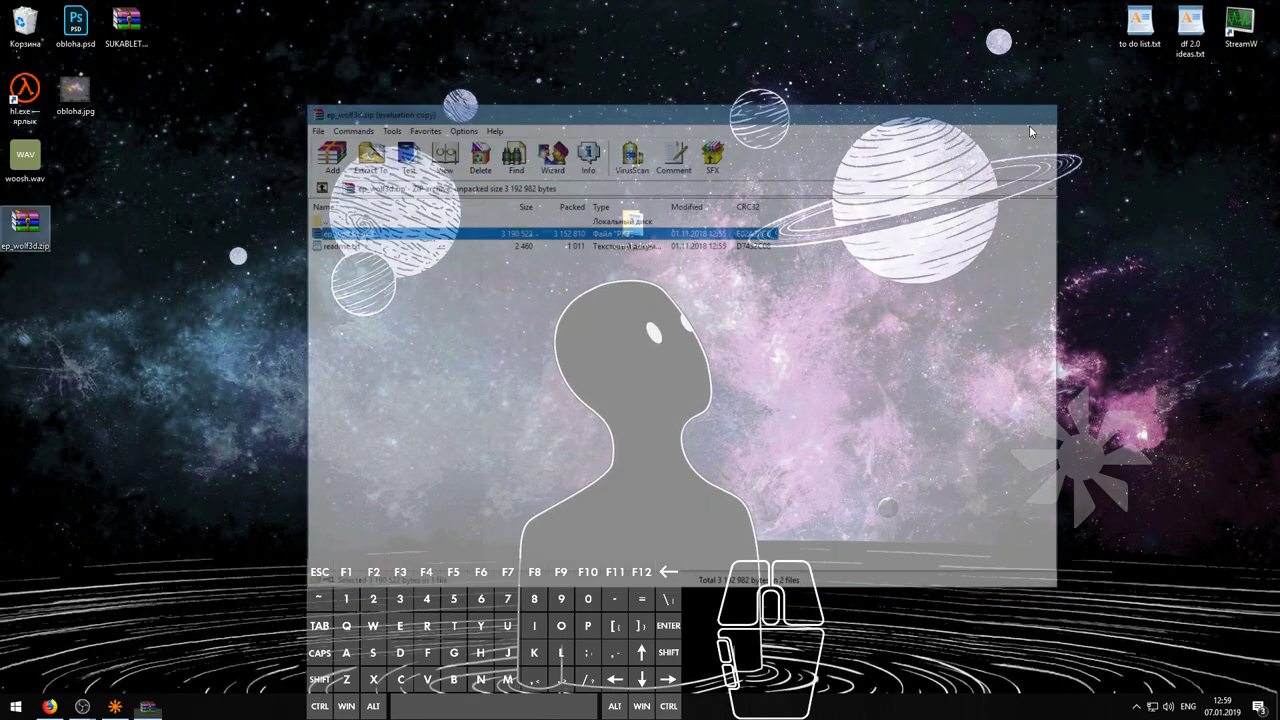
- Extract ep_wolf3d.zip into its own ep_wolf3d folder on the desktop and delete the zip file
right_click(30, 212)
click(125, 291)
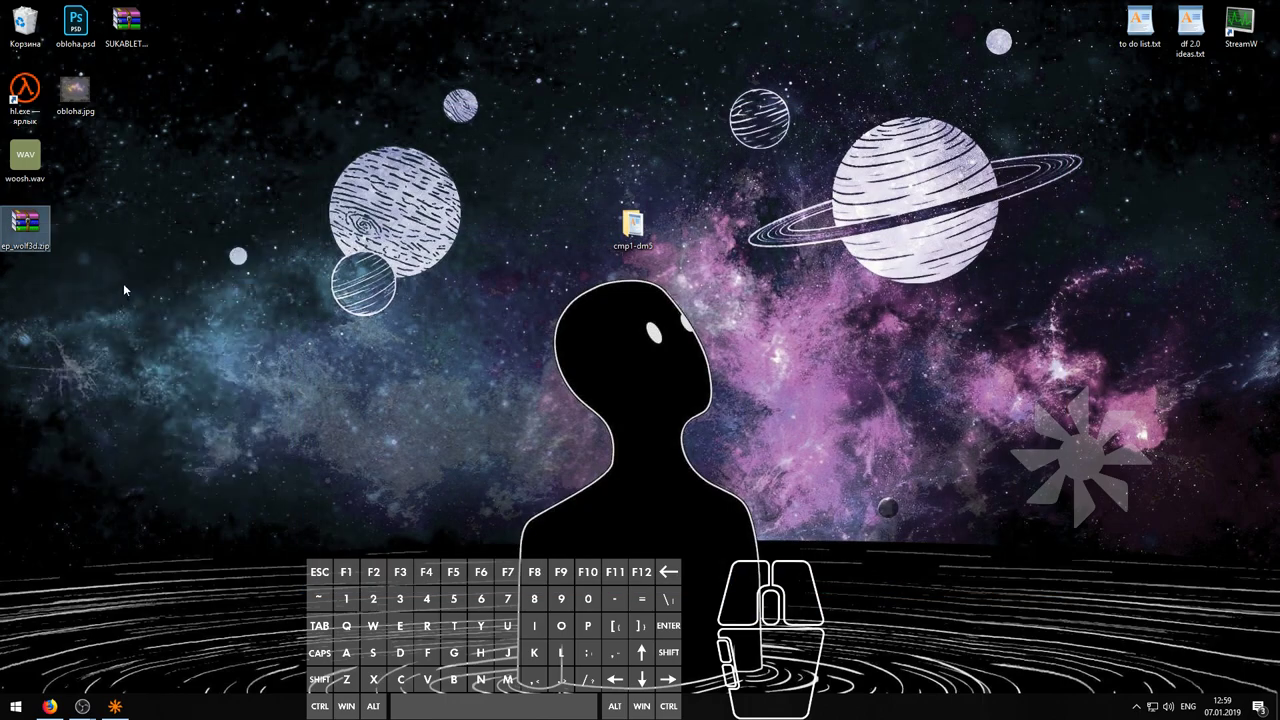
key(Delete)
- Open the ep_wolf3d folder and examine the contents of ep_wolf3d.pk3 in WinRAR
double_click(24, 290)
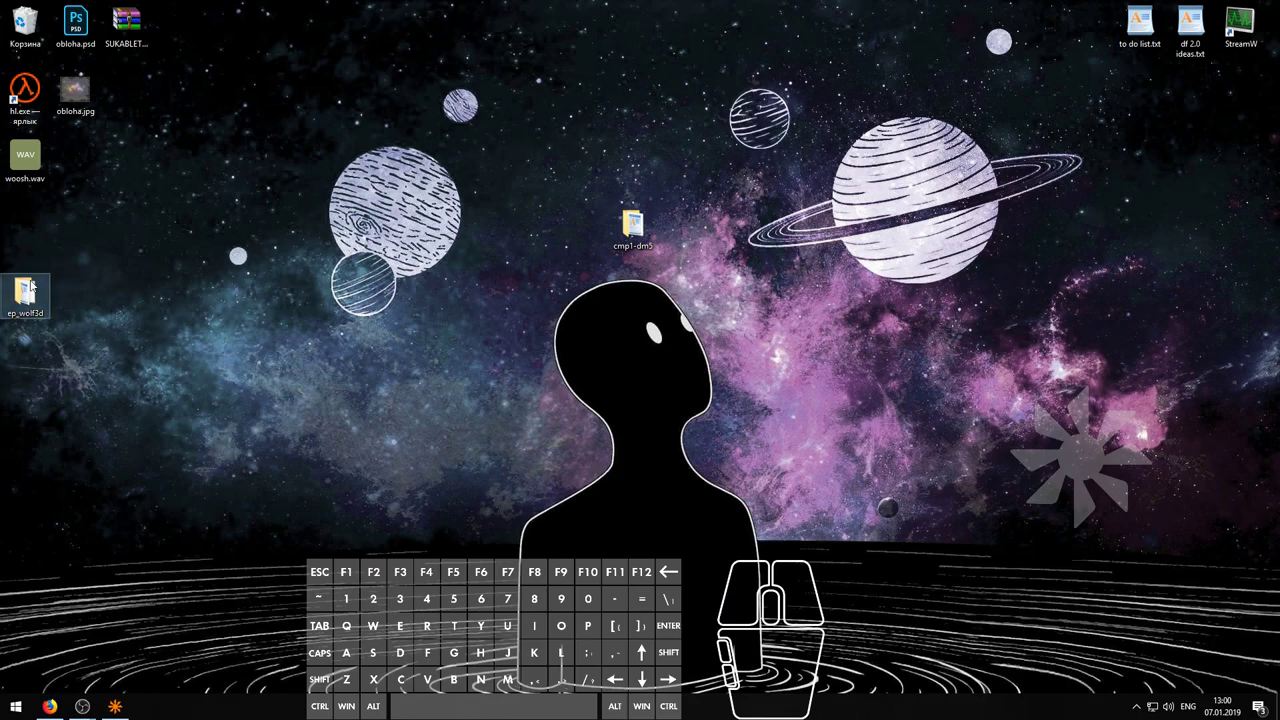
click(400, 224)
drag(460, 147, 346, 123)
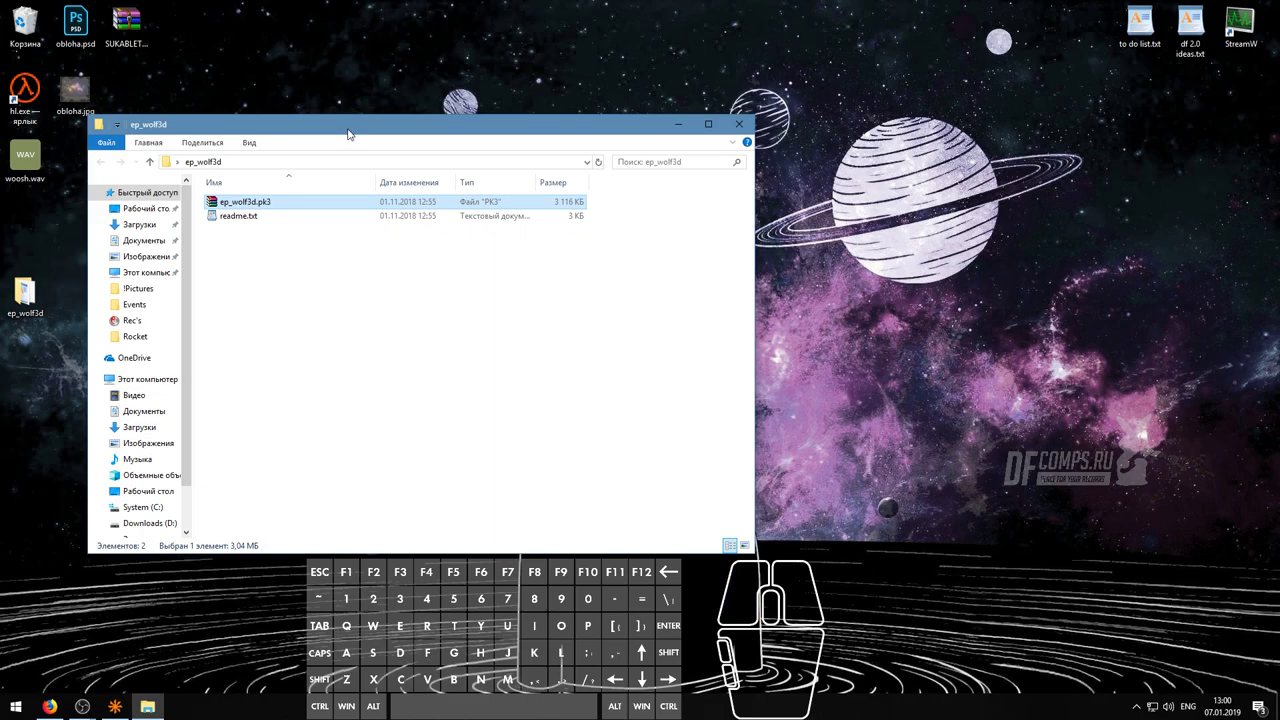
double_click(284, 207)
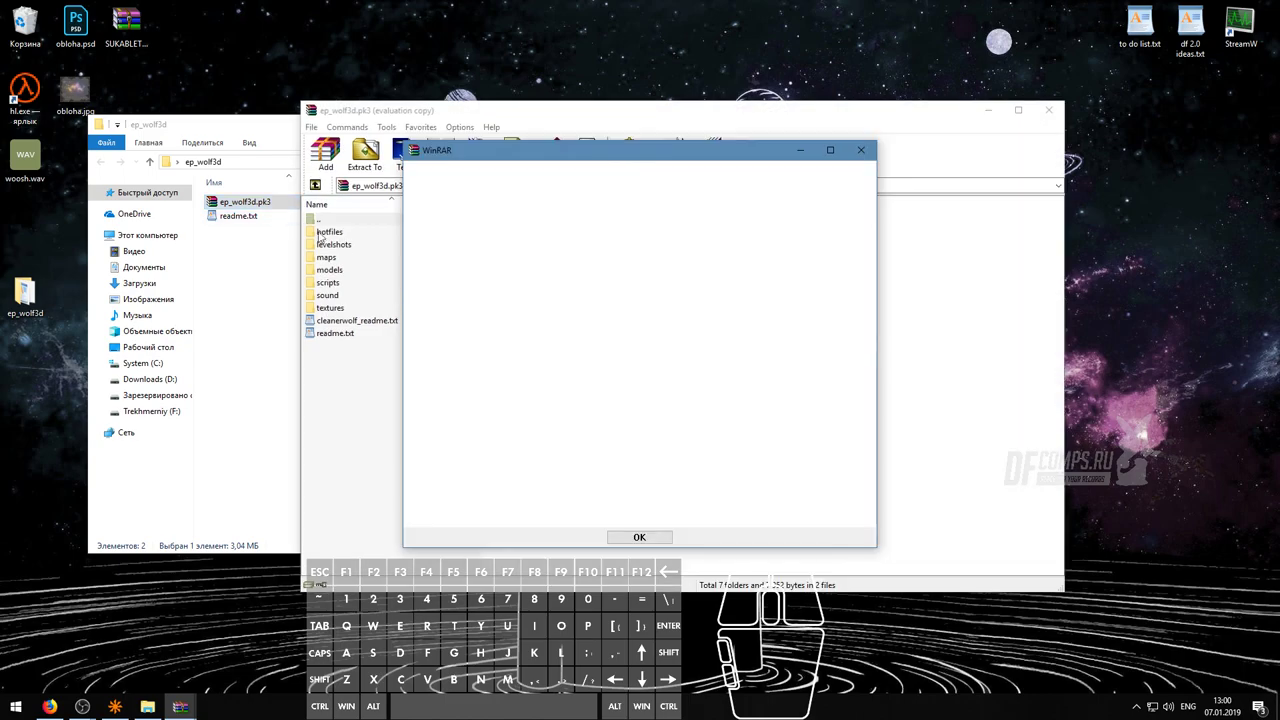
click(863, 152)
drag(467, 118, 555, 118)
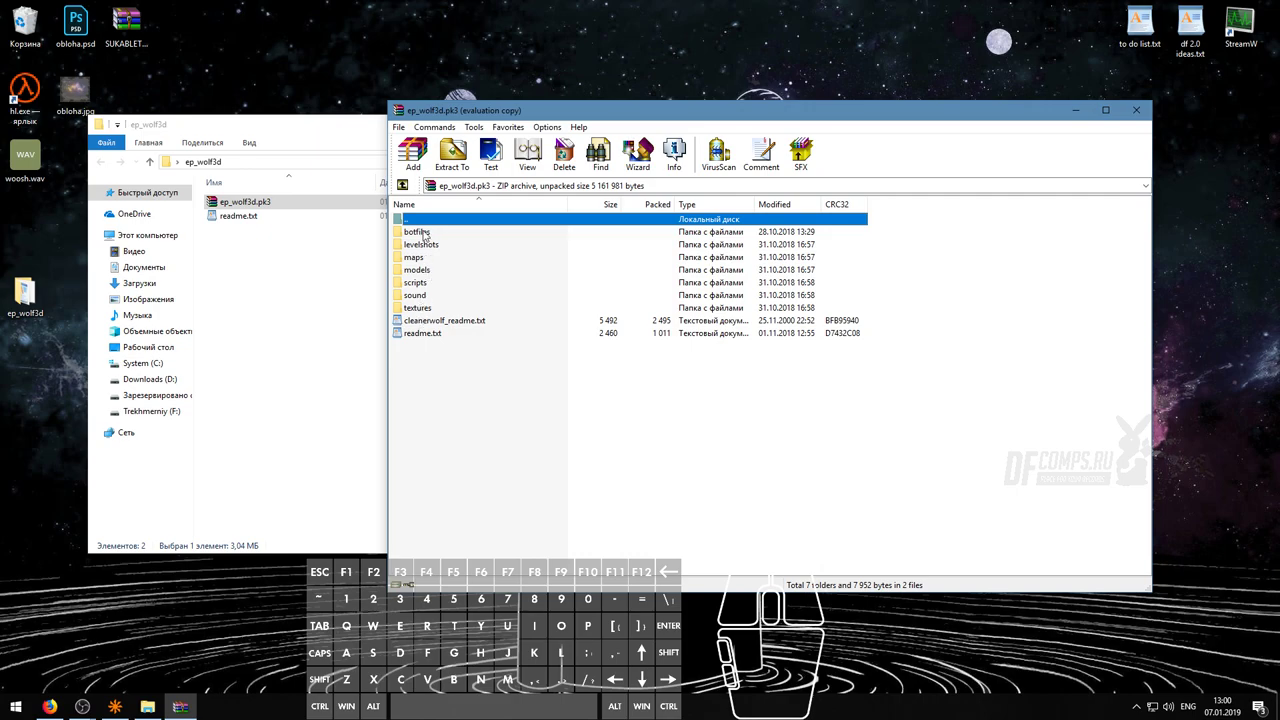
click(1136, 110)
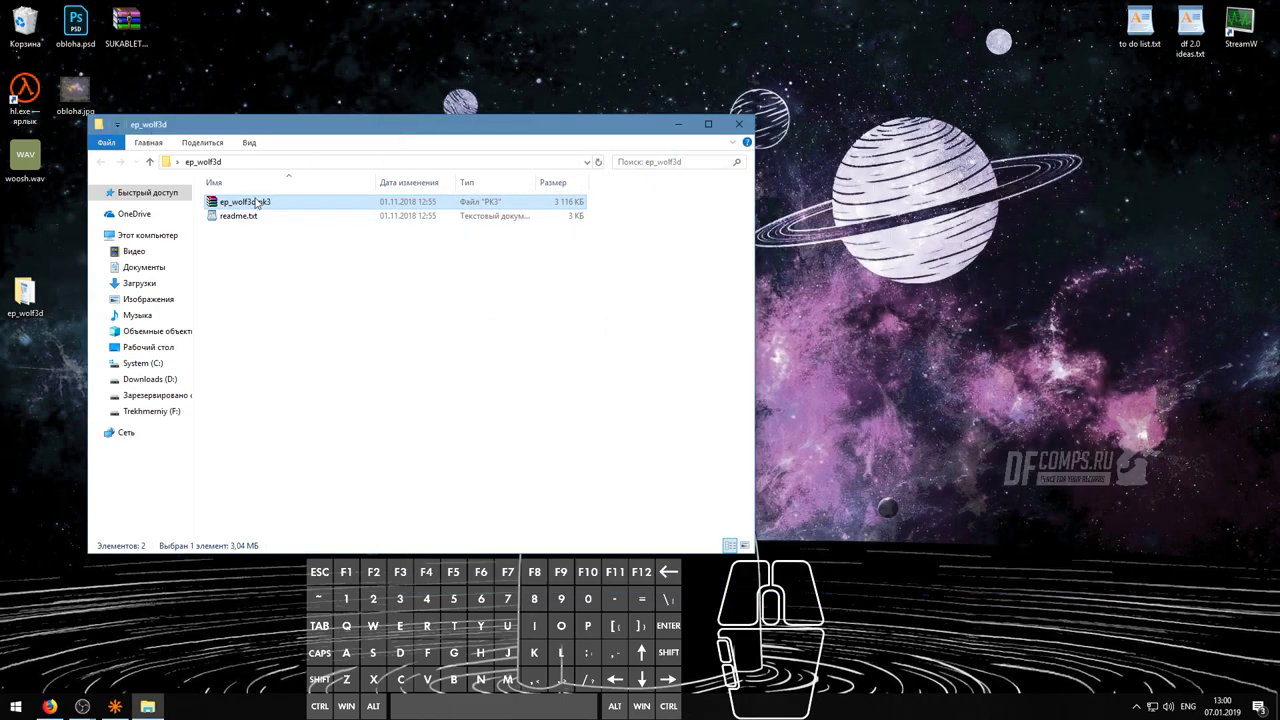
- Extract ep_wolf3d.pk3 into an ep_wolf3d subfolder with WinRAR and close the archive and folder windows
right_click(256, 200)
click(295, 207)
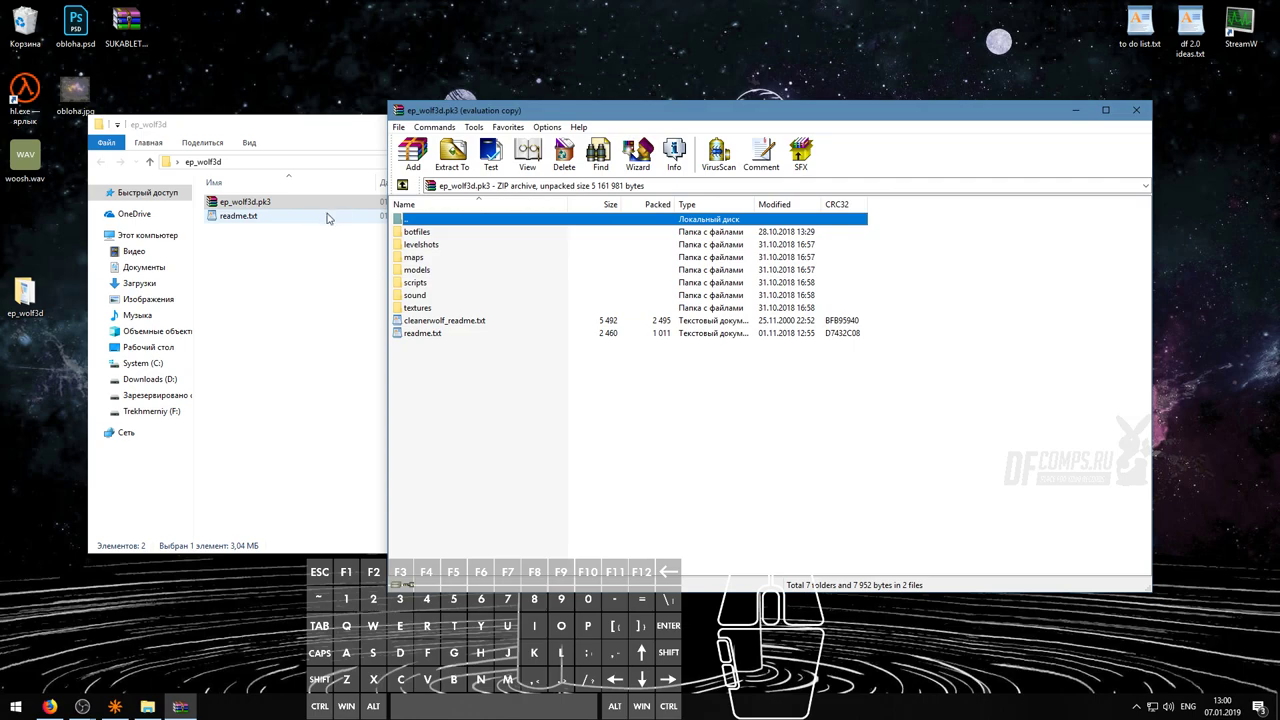
click(453, 160)
click(811, 409)
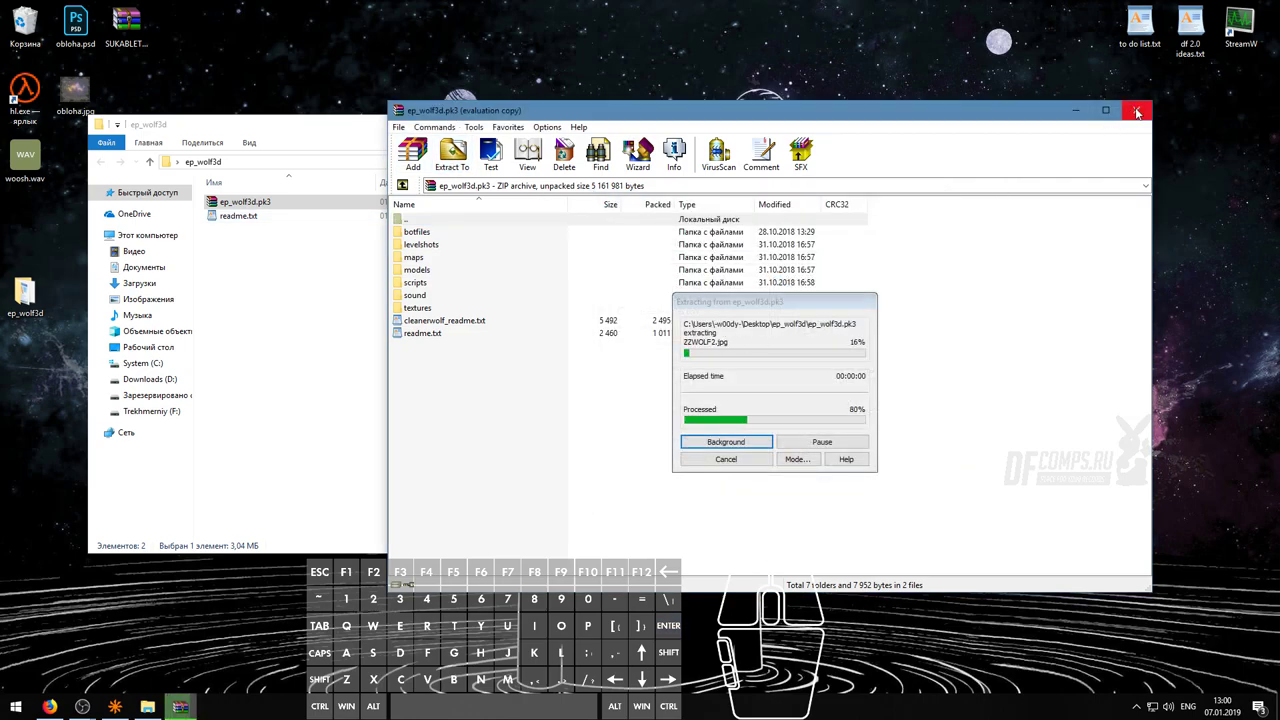
click(1136, 110)
click(740, 124)
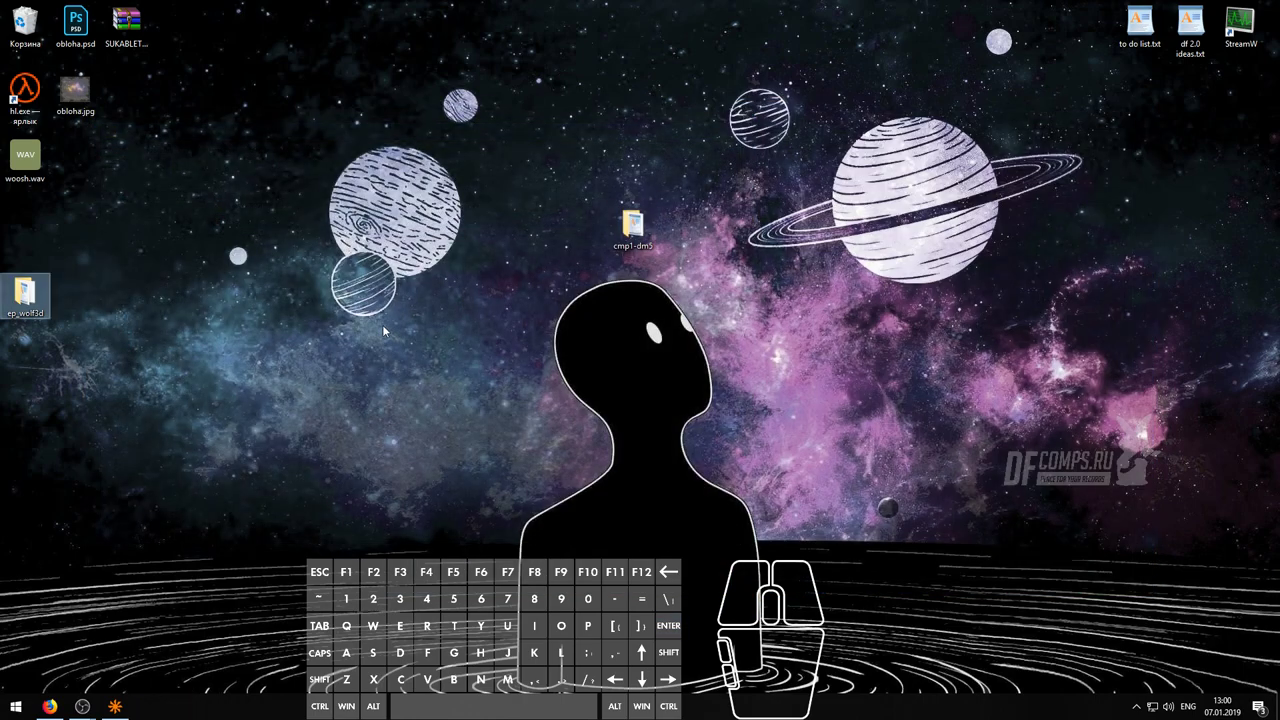
- Open the unpacked inner ep_wolf3d folder, check its botfiles folder, and select the textures and scripts folders
double_click(25, 295)
double_click(250, 201)
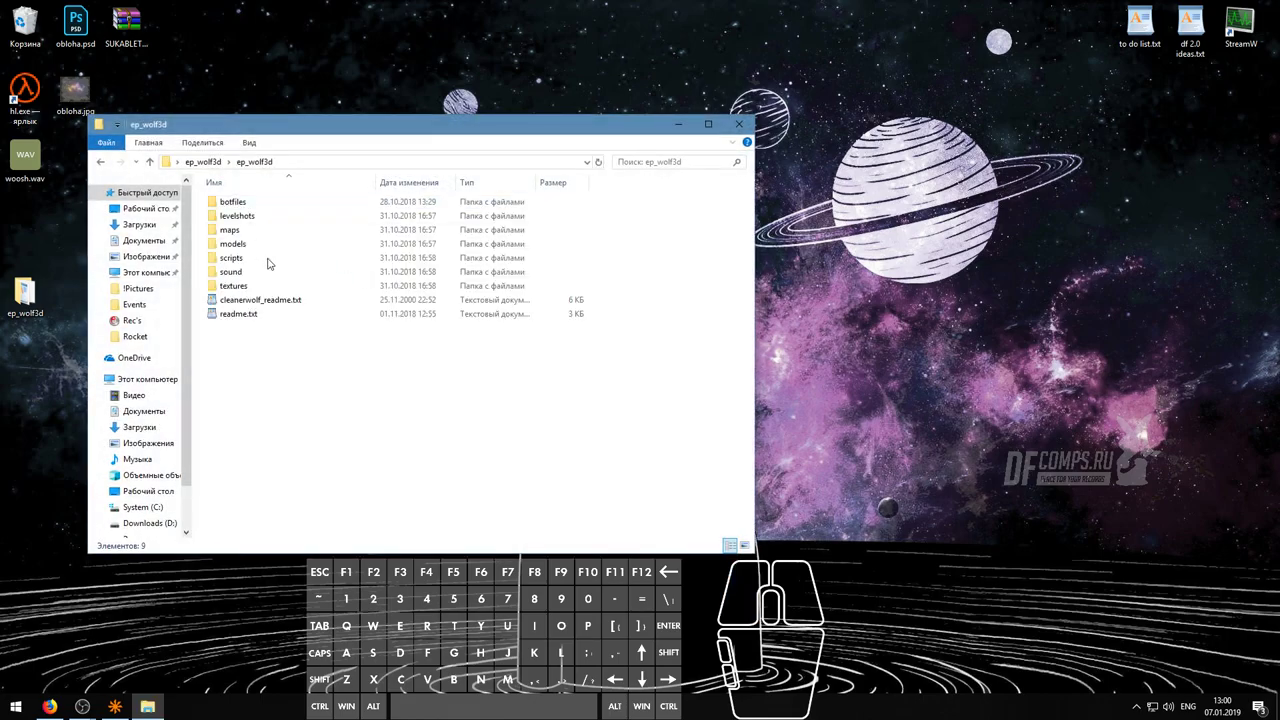
drag(320, 128, 362, 141)
double_click(321, 217)
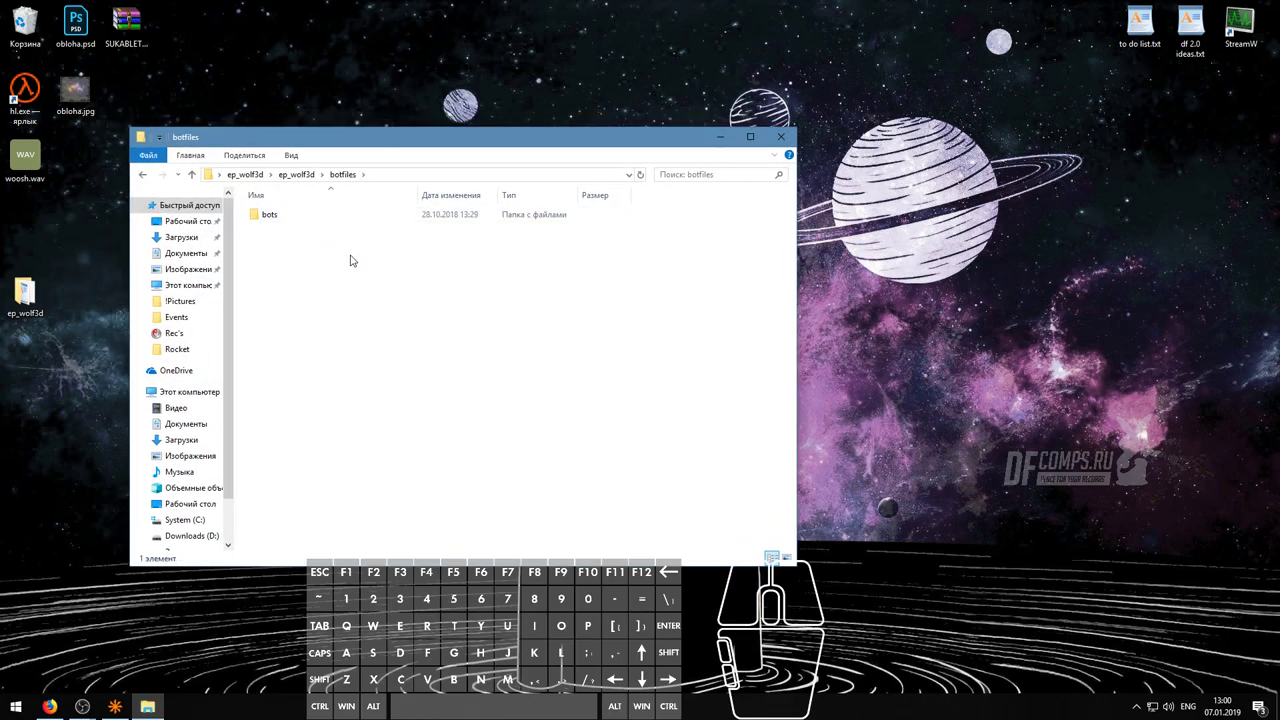
key(alt+Left)
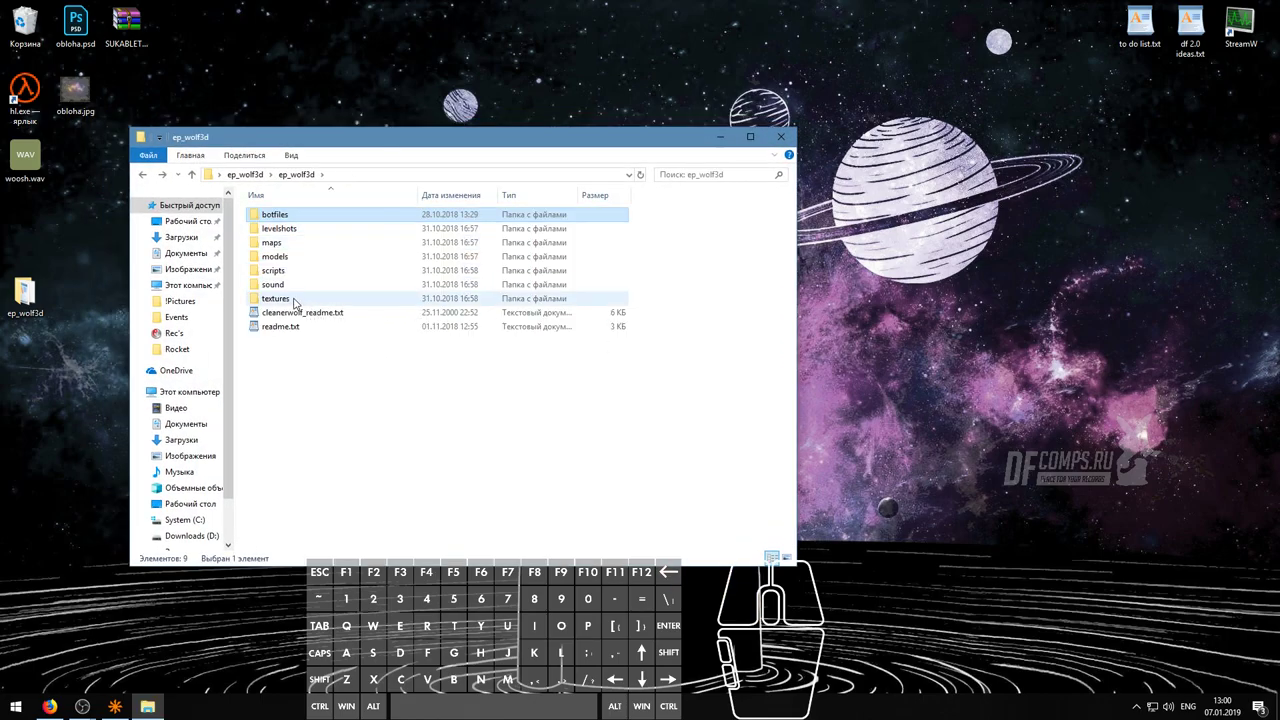
click(294, 300)
ctrl+click(296, 271)
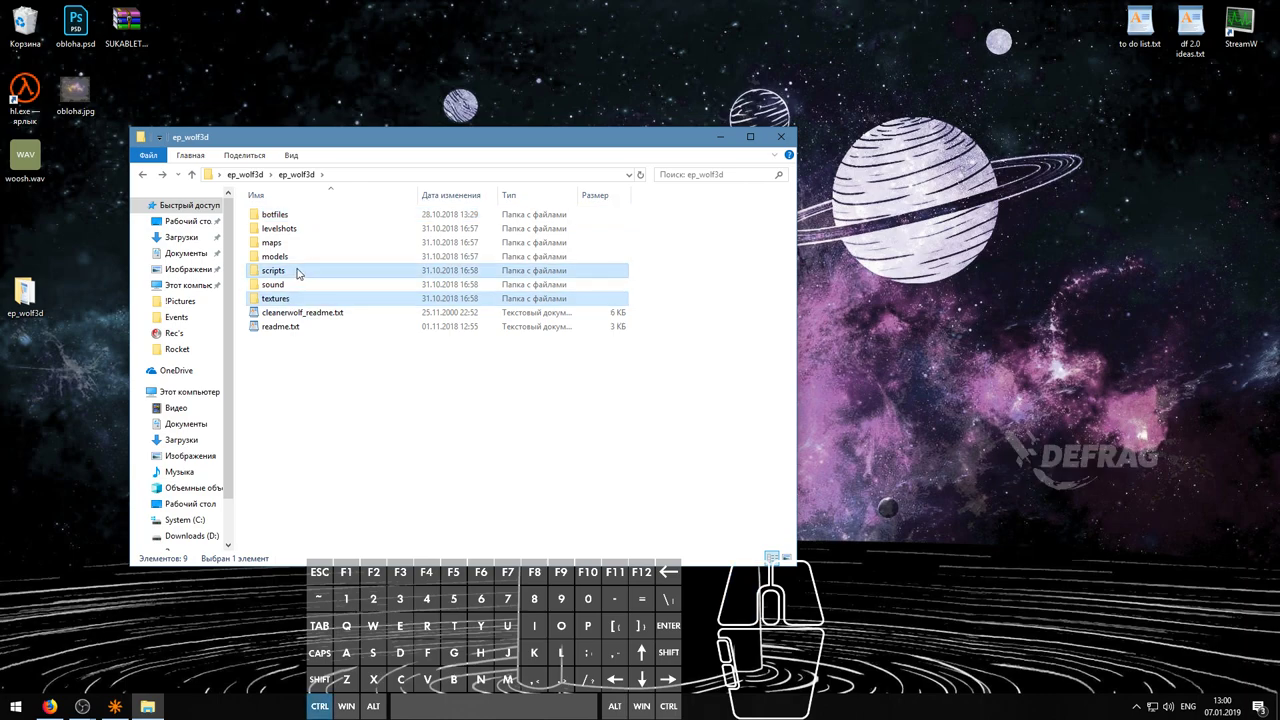
- Examine the wolf3dcleanerwolf and grunt folders inside models/players and return to the unpacked map's root folder
double_click(297, 256)
double_click(294, 216)
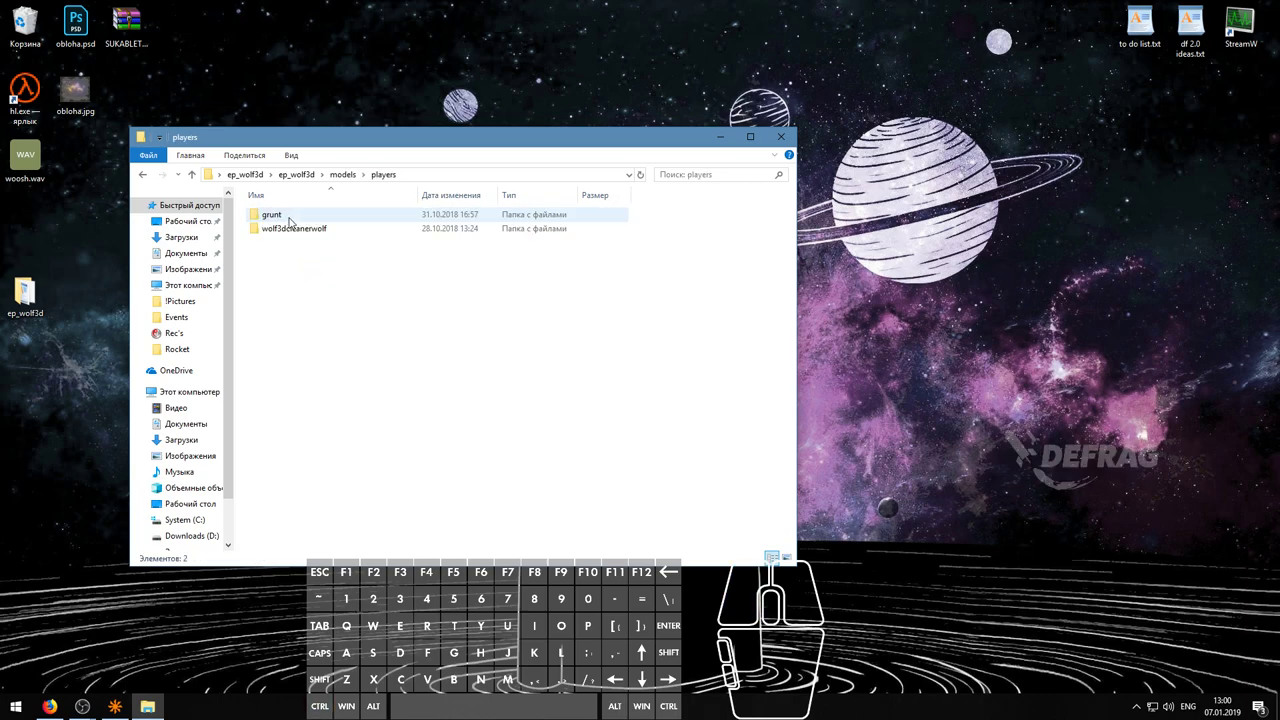
click(299, 230)
double_click(299, 233)
key(BackSpace)
double_click(290, 214)
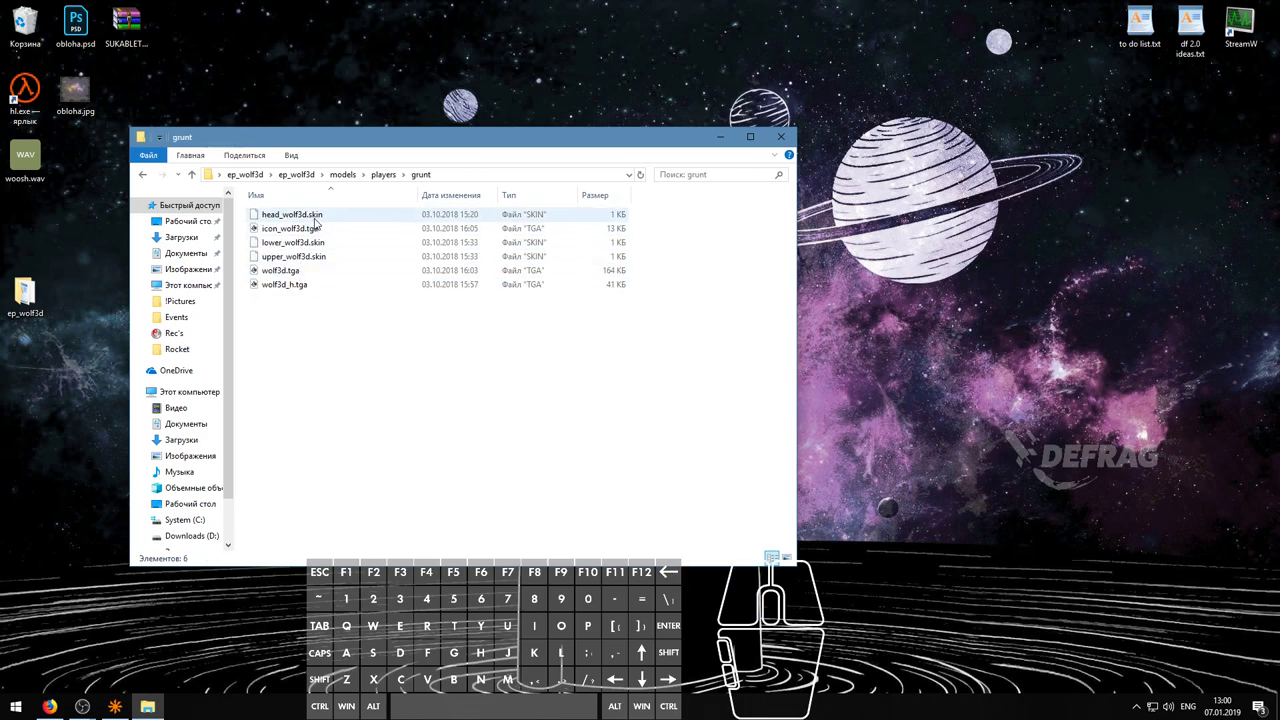
key(BackSpace)
key(BackSpace)
key(BackSpace)
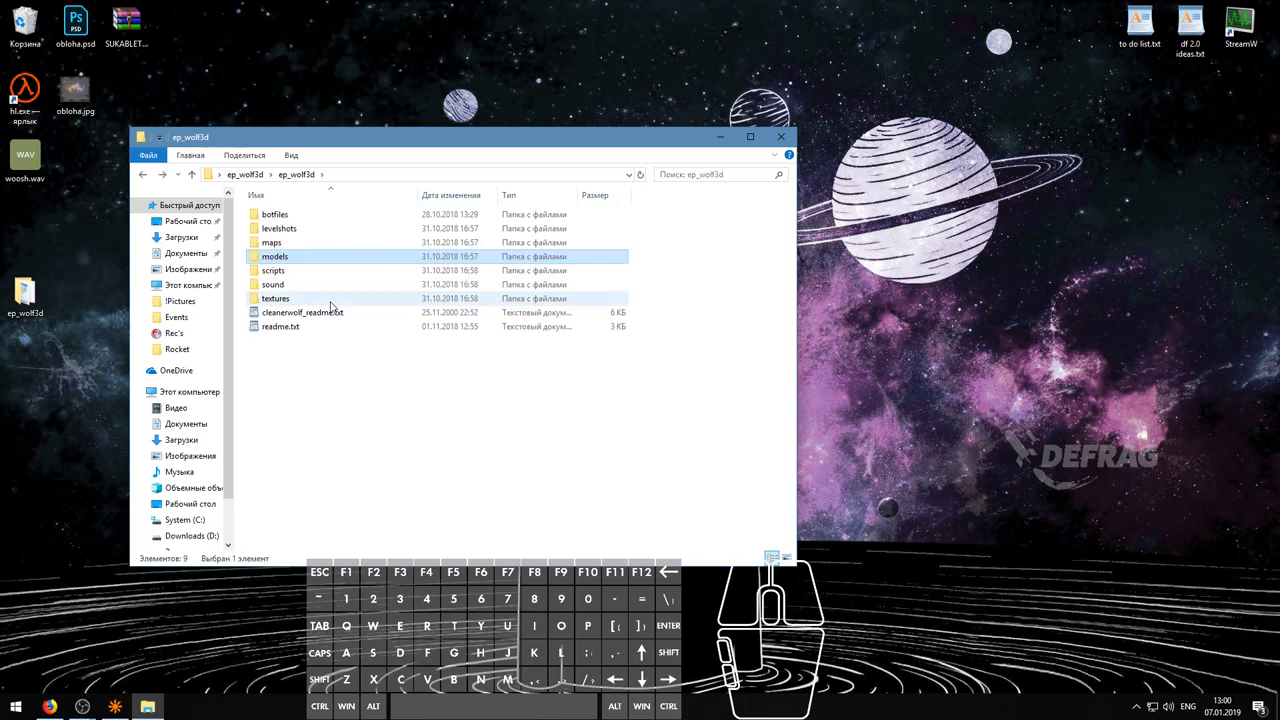
- Examine the sound files in the sound folder's ep_wolf3d and player/wolf3dcleanerwolf subfolders
double_click(323, 285)
double_click(295, 218)
click(290, 229)
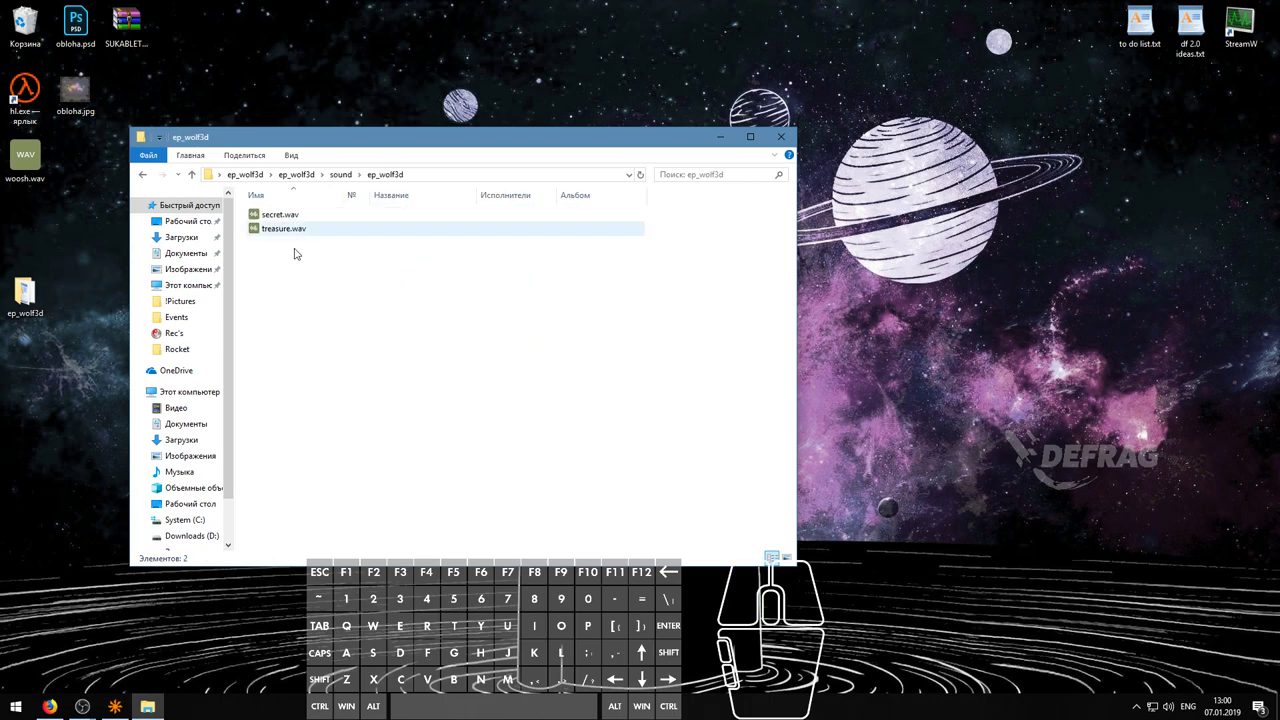
key(BackSpace)
double_click(286, 229)
double_click(286, 215)
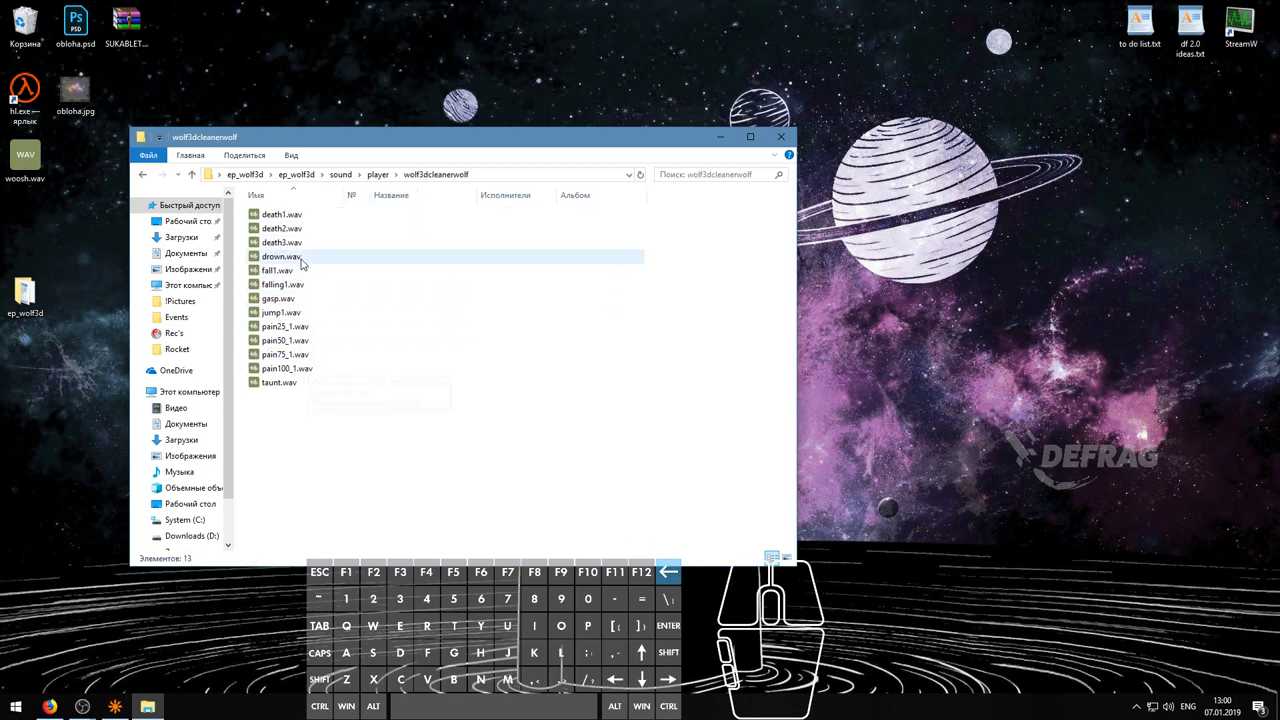
- Return to the map's root folder, select the scripts and textures folders, and close the folder window
key(BackSpace)
key(BackSpace)
key(BackSpace)
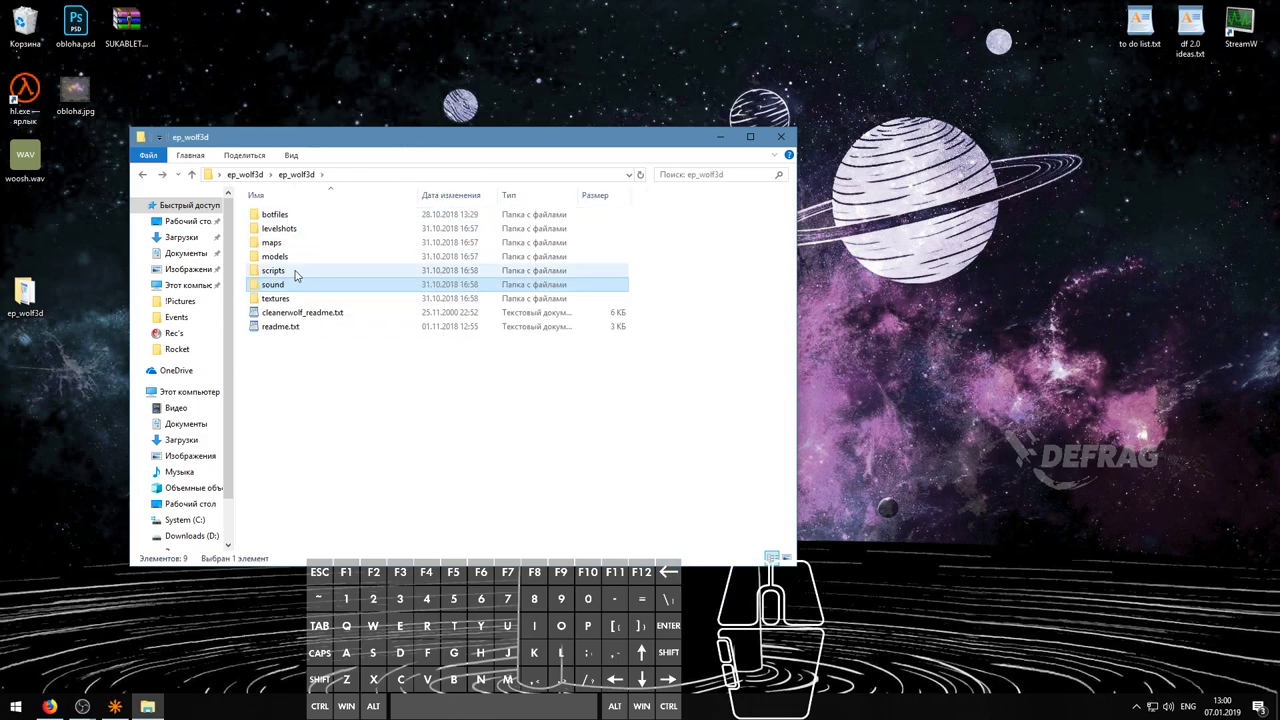
click(296, 272)
ctrl+click(306, 298)
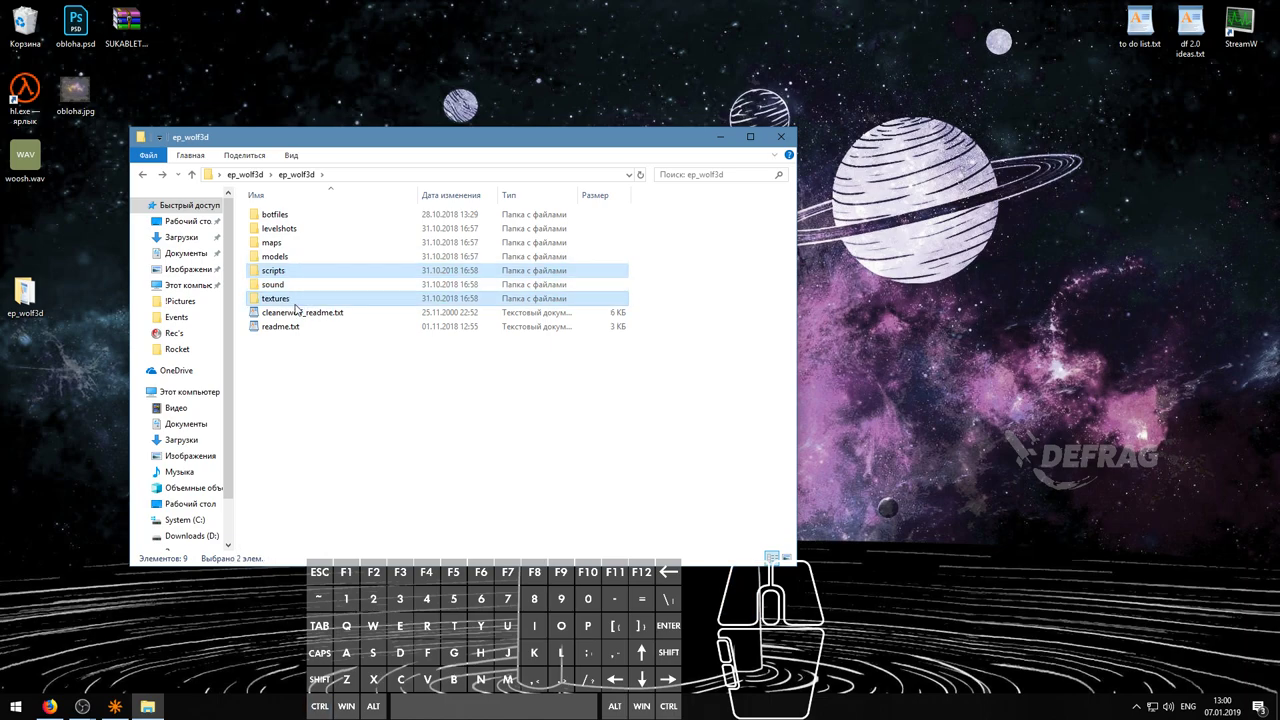
click(781, 136)
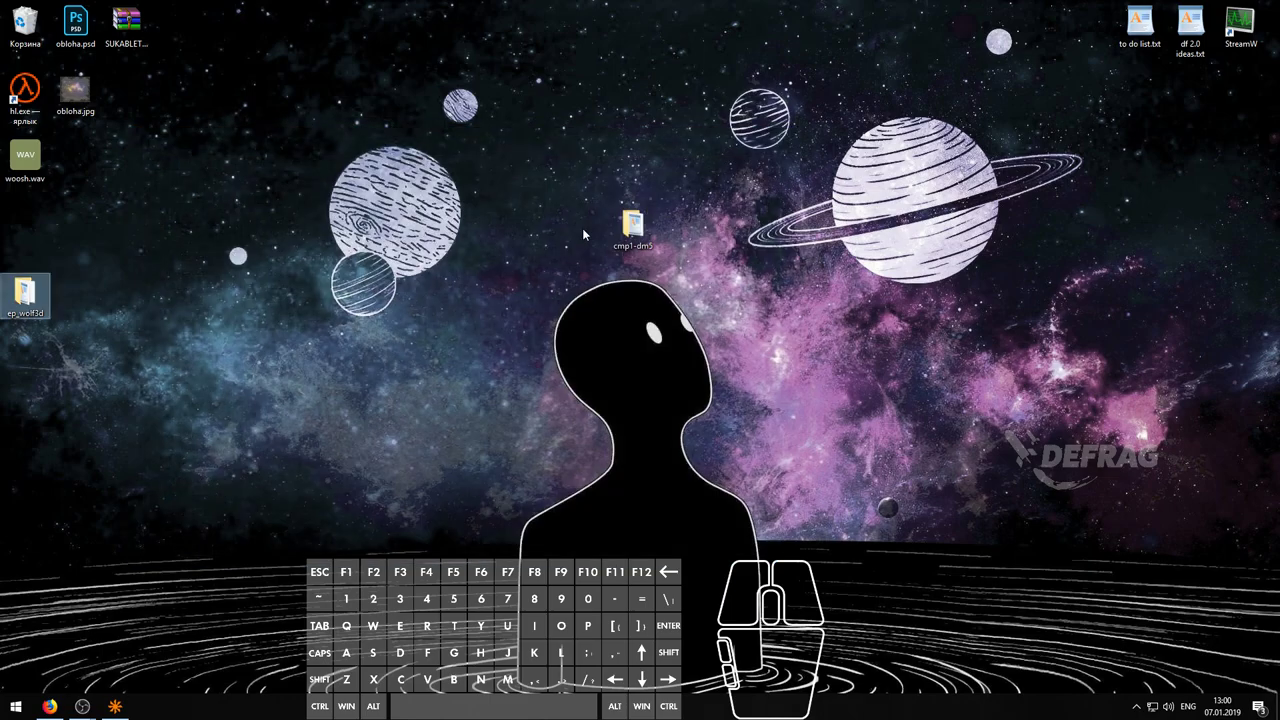
- Permanently delete the ep_wolf3d folder from the desktop
click(130, 305)
click(37, 310)
key(shift+Delete)
key(Return)
- Open the cmp1-dm5 folder on the desktop and select official_cmp1.shader in its scripts folder
double_click(633, 226)
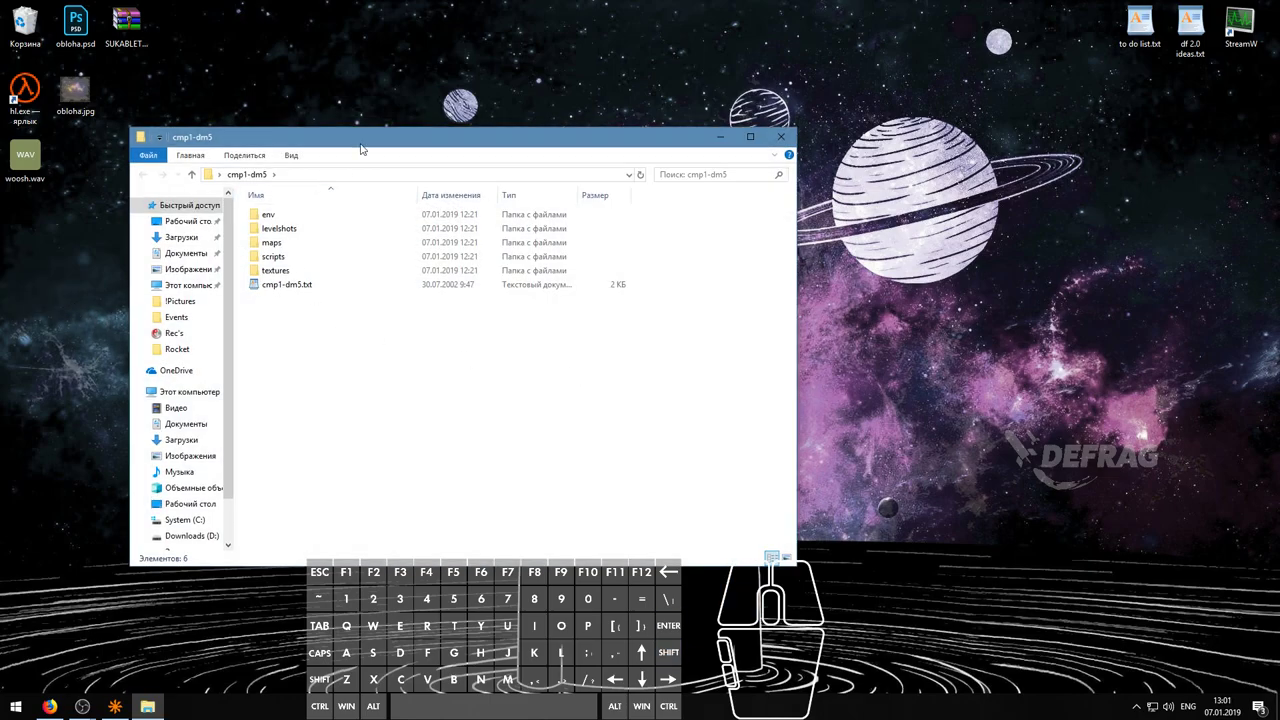
drag(369, 138, 434, 132)
click(352, 258)
double_click(353, 256)
click(360, 225)
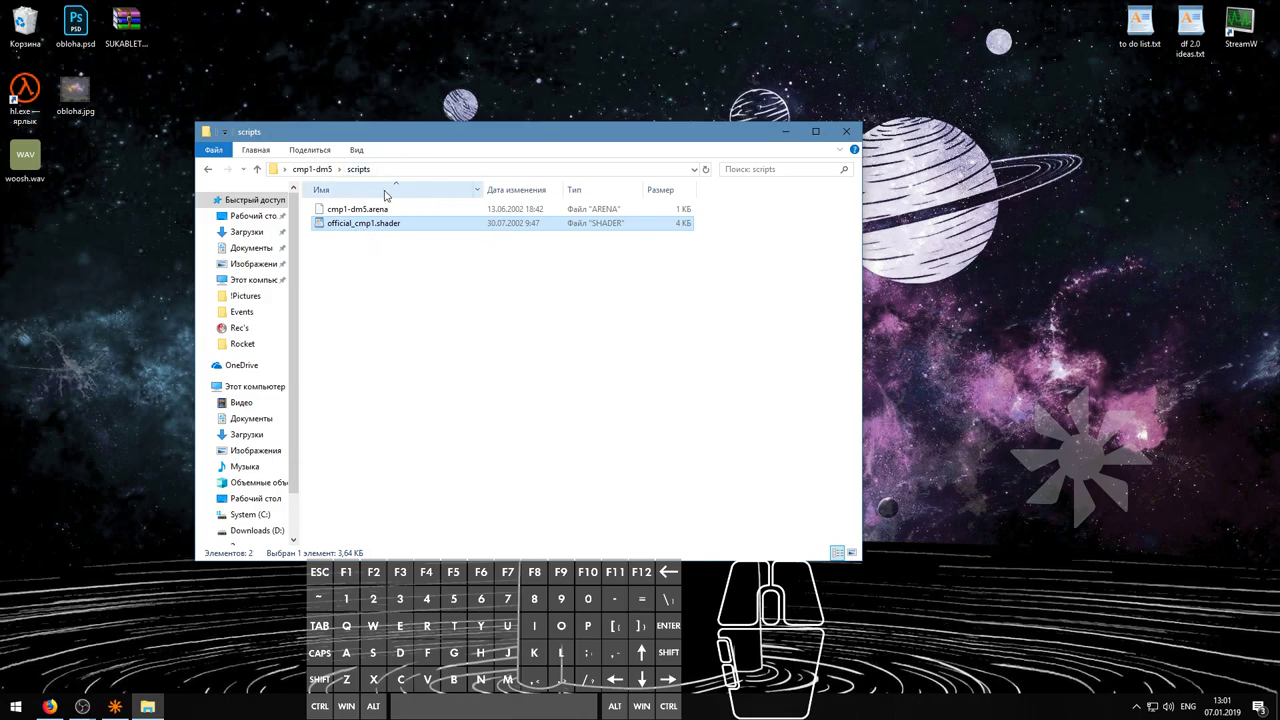
- Open Radiant Defrag/Q3/baseq3/scripts from the F: drive in a second folder window beside the map's folder
key(super+e)
click(432, 306)
double_click(432, 306)
double_click(389, 242)
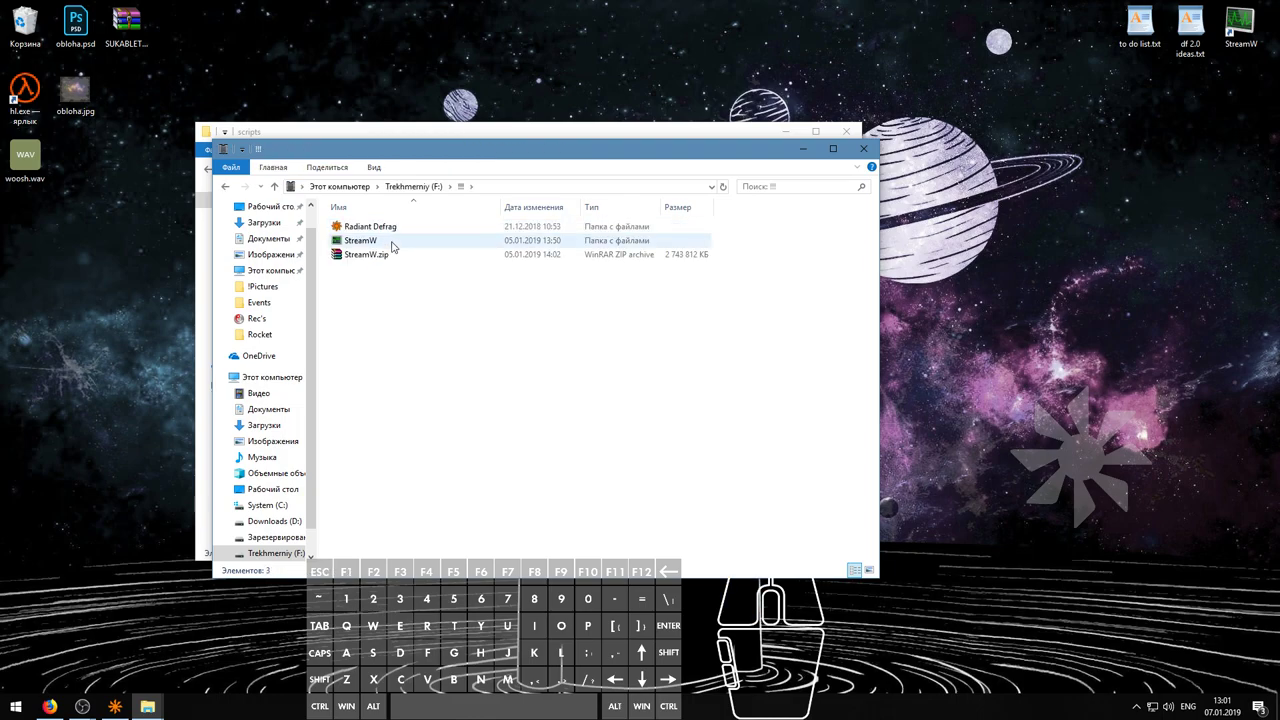
double_click(395, 230)
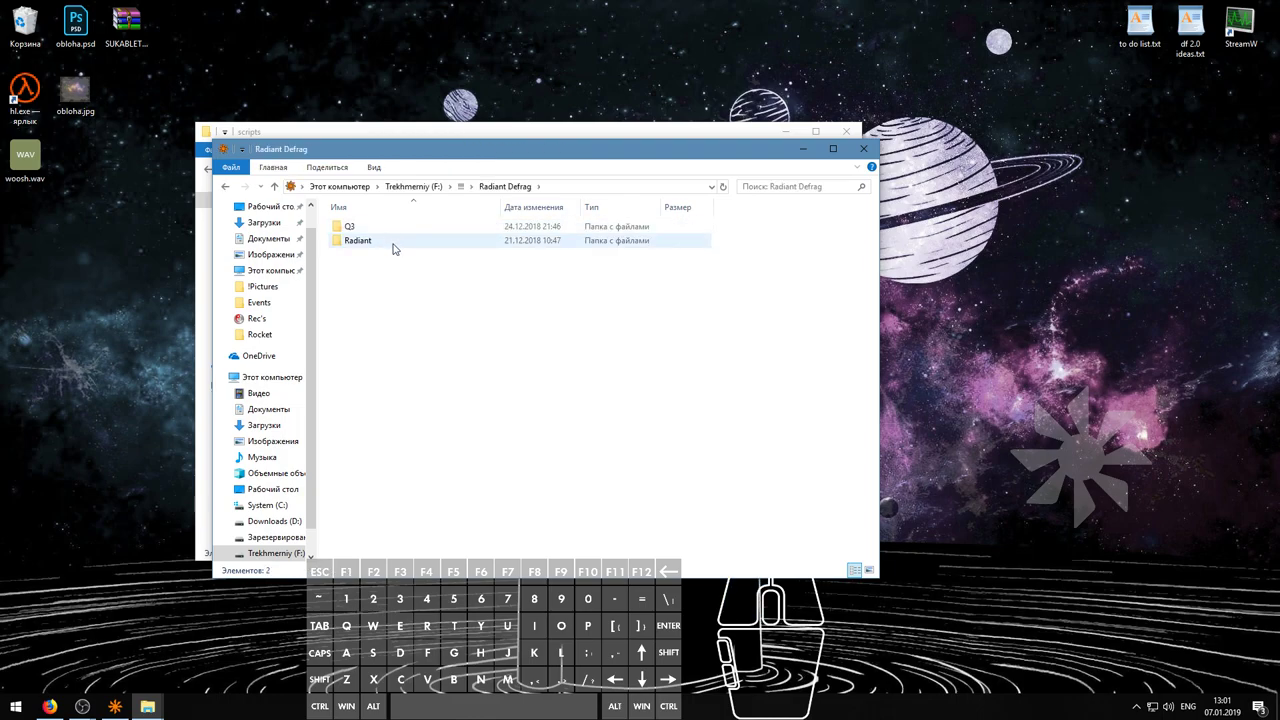
double_click(394, 230)
double_click(389, 229)
drag(400, 148, 896, 143)
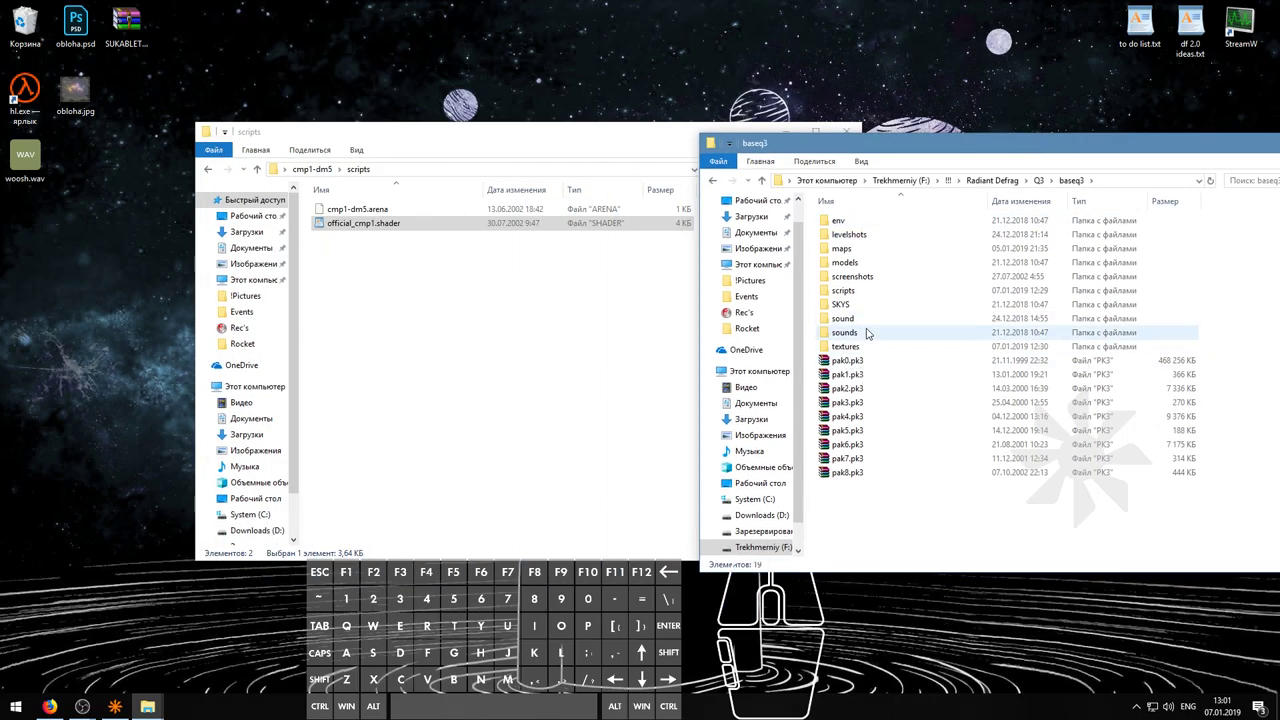
double_click(870, 290)
- Delete cmp1-dm5.arena from the map's scripts folder and copy official_cmp1.shader into baseq3's scripts folder
drag(441, 137, 284, 153)
click(232, 279)
click(211, 243)
click(214, 225)
key(Delete)
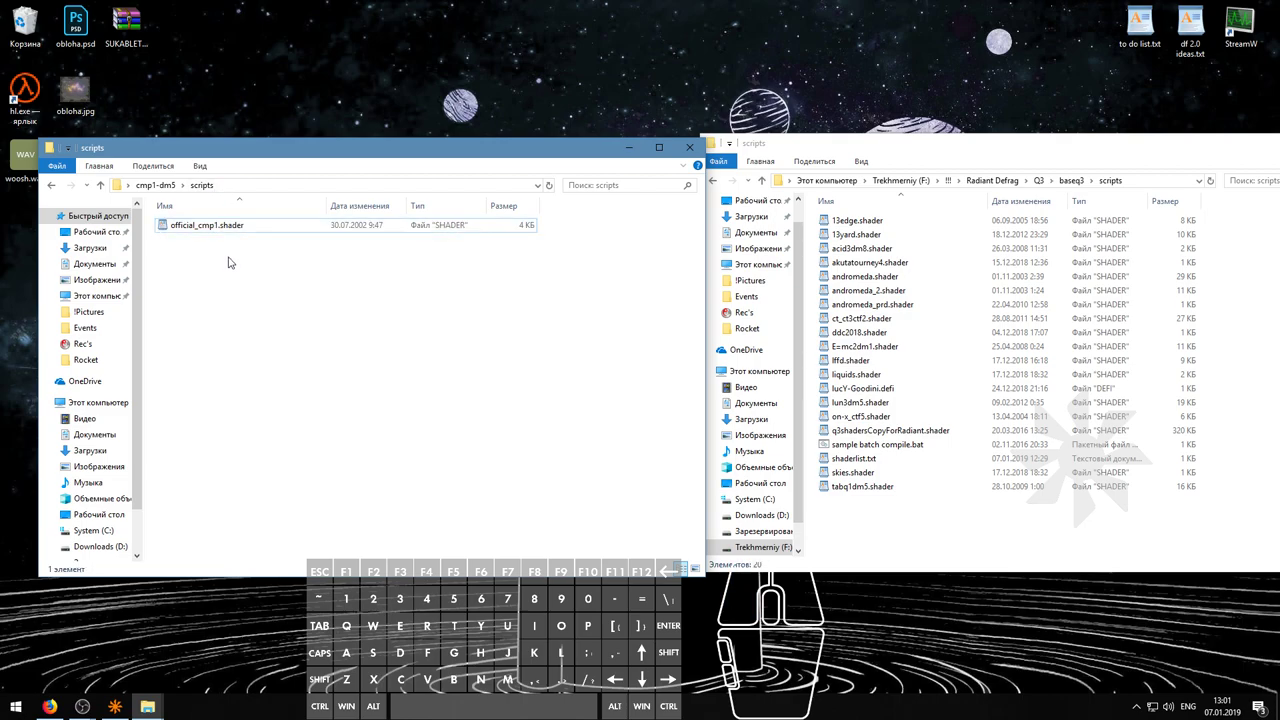
click(222, 228)
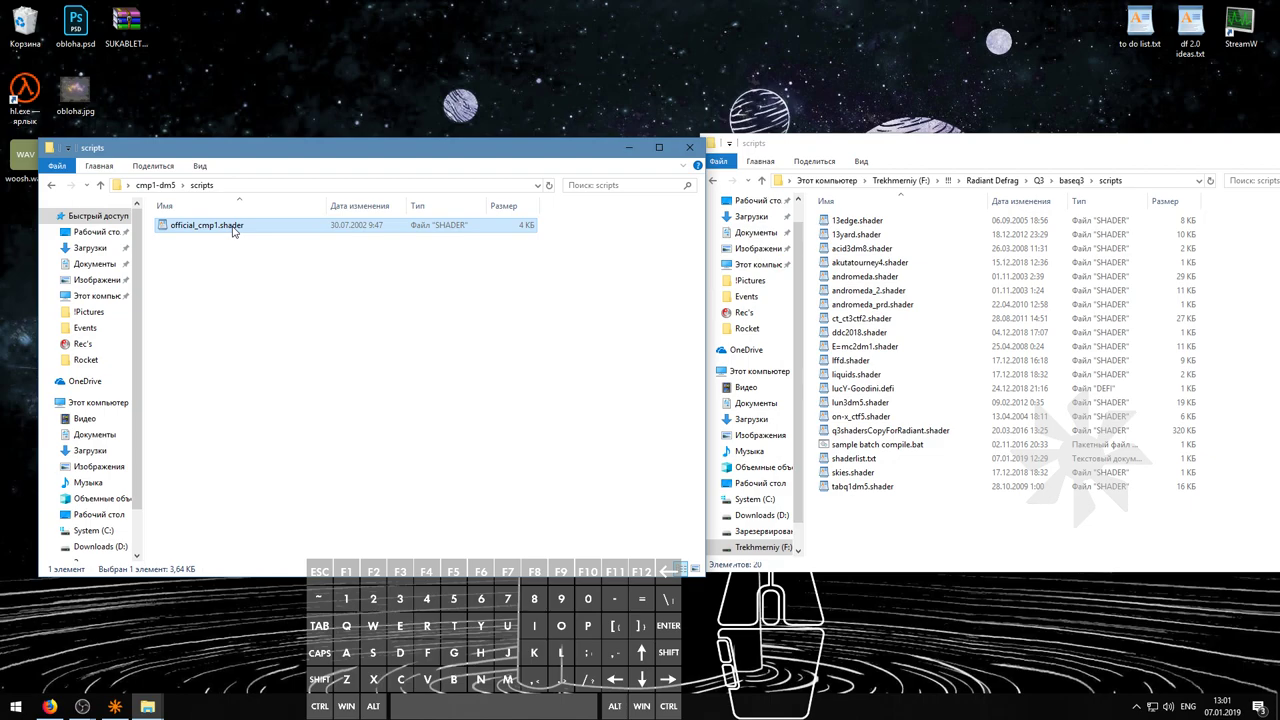
drag(222, 229, 872, 528)
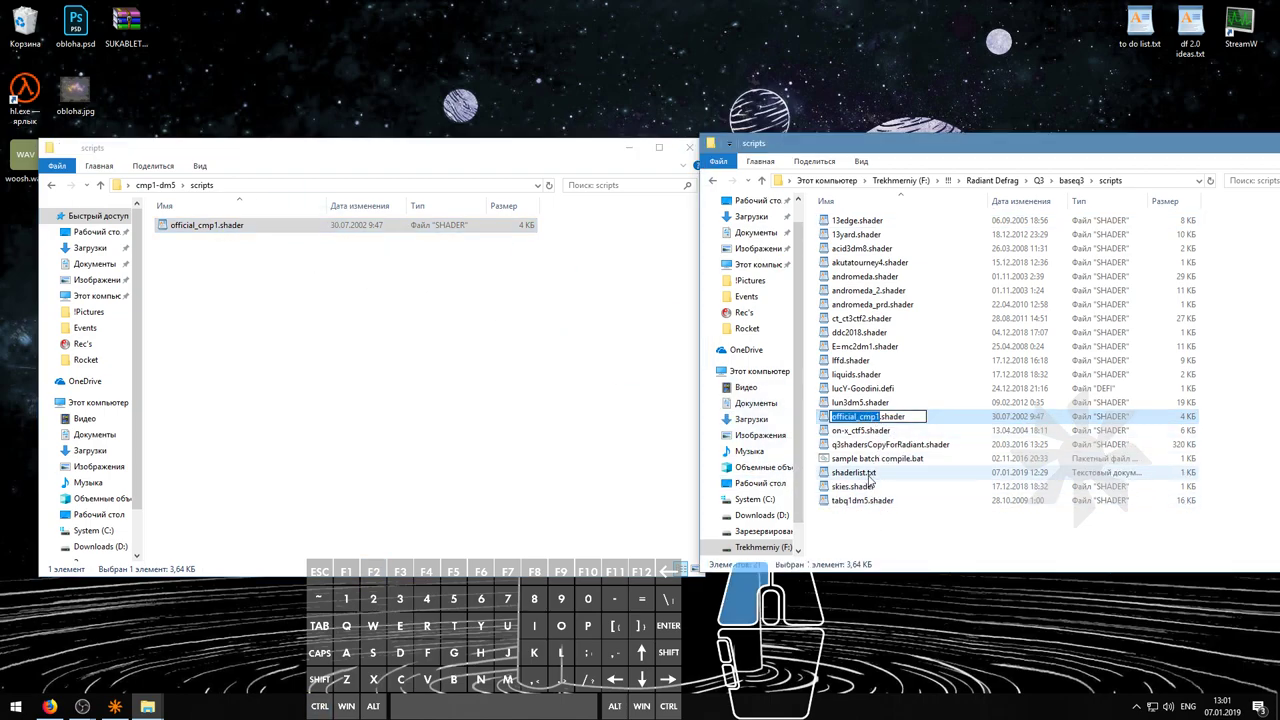
- Add the line official_cmp1 to baseq3's shaderlist.txt, then save and close the file
double_click(853, 472)
click(394, 420)
key(Return)
text(official_cmp1)
key(ctrl+s)
click(740, 93)
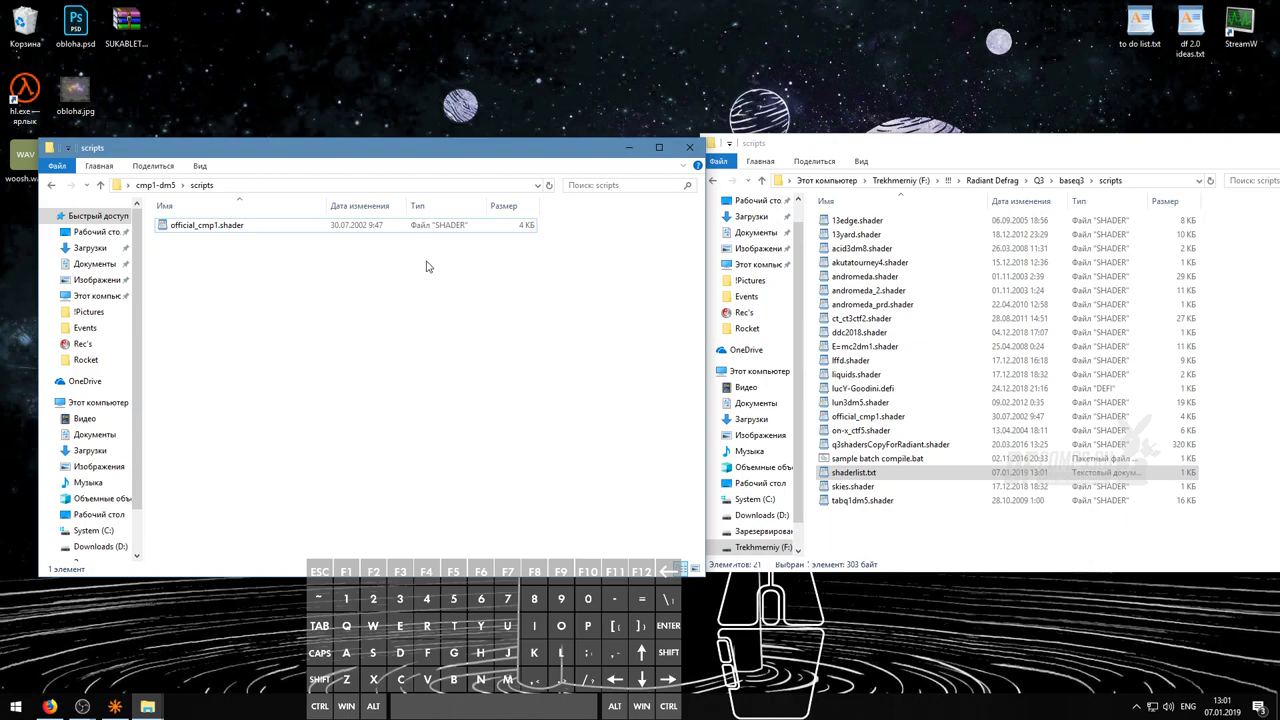
- Copy the textures folder from cmp1-dm5 into the baseq3 folder
key(BackSpace)
double_click(218, 285)
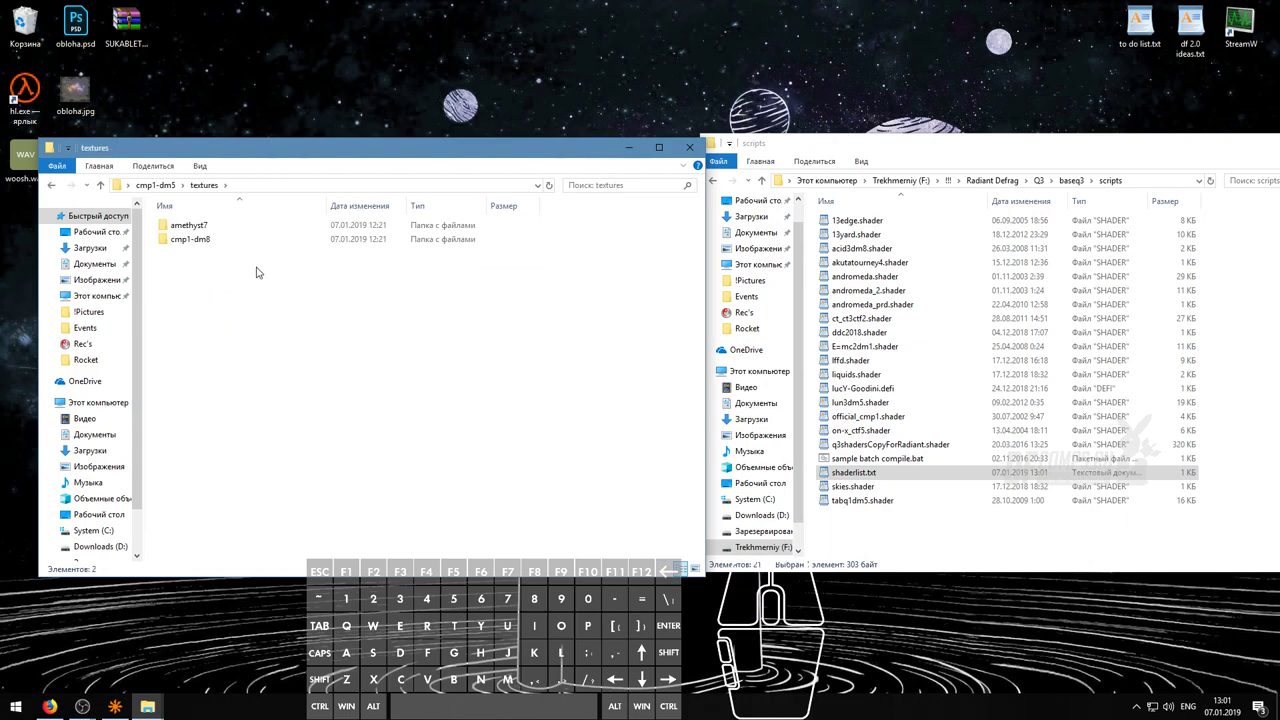
key(BackSpace)
key(alt+Tab)
key(BackSpace)
drag(200, 282, 894, 480)
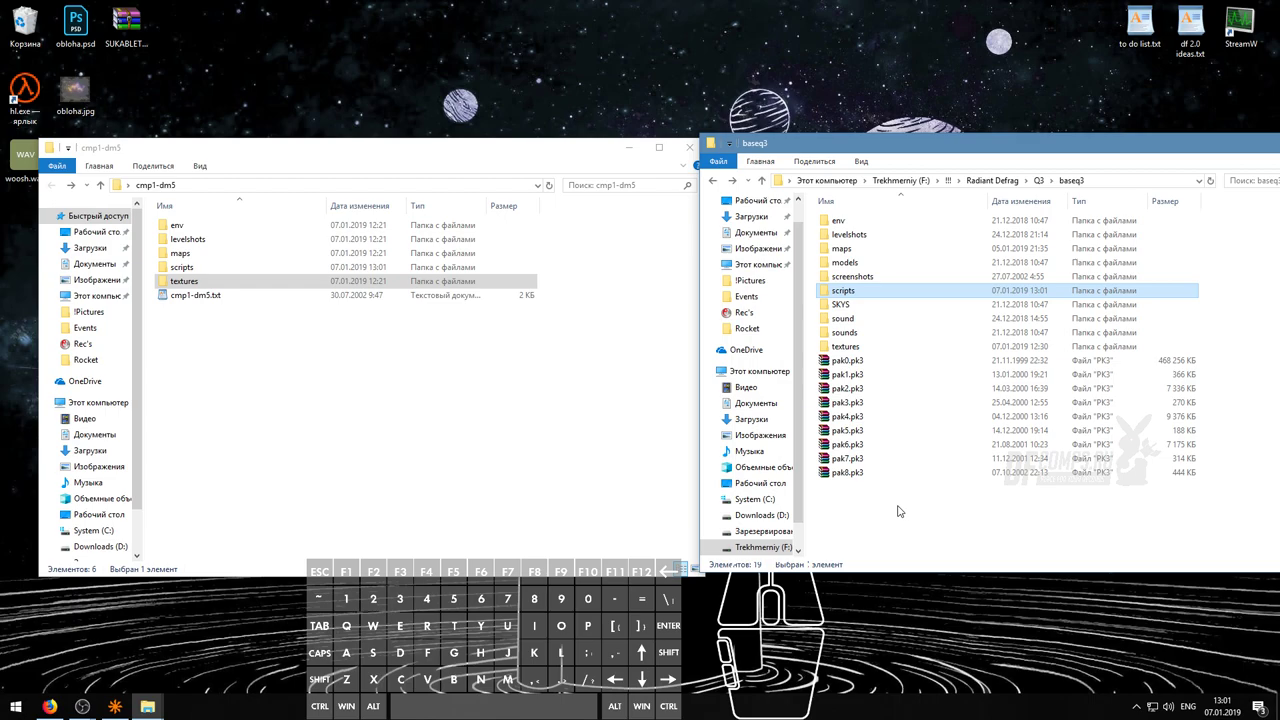
- Check the texture subfolders in baseq3's textures folder and close both folder windows
double_click(893, 350)
scroll(903, 491, down, 2)
drag(1087, 149, 853, 188)
click(689, 148)
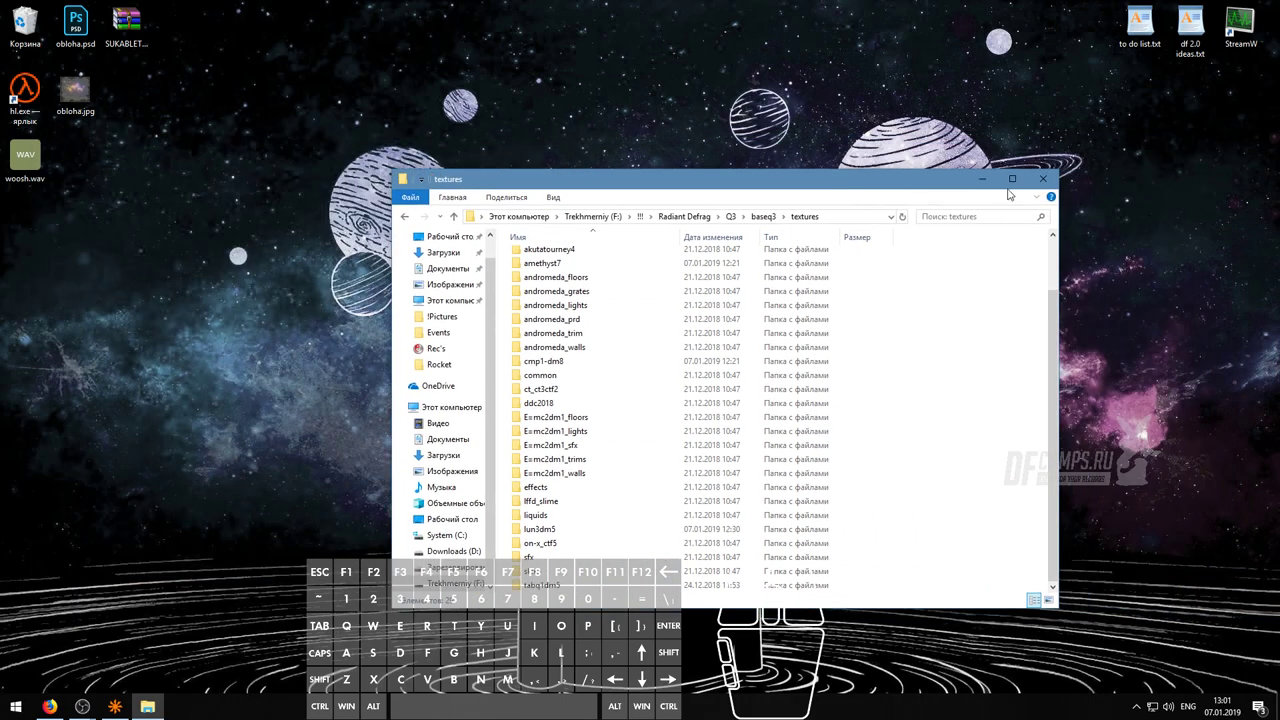
click(1044, 180)
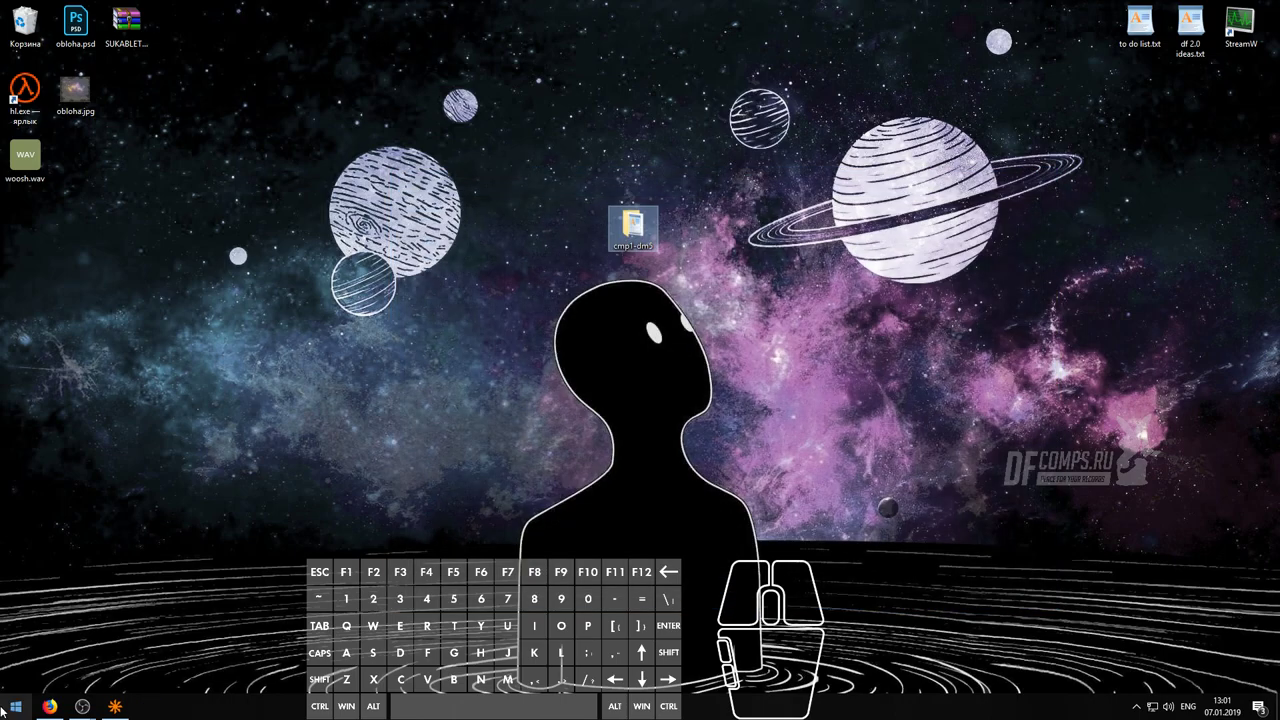
- Switch to the Radiant level editor, flush and reload the shaders, and load the cmp1-dm8 texture set
click(113, 707)
drag(968, 546, 962, 515)
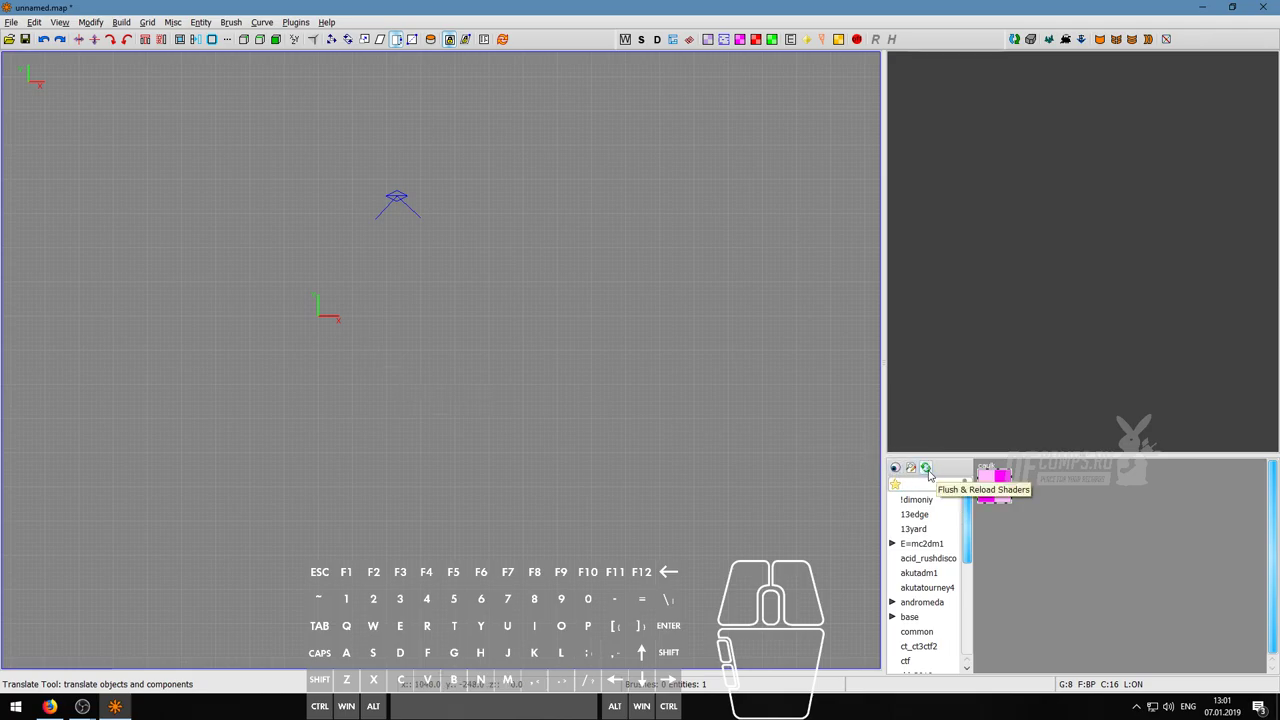
click(926, 470)
drag(968, 527, 960, 560)
click(949, 586)
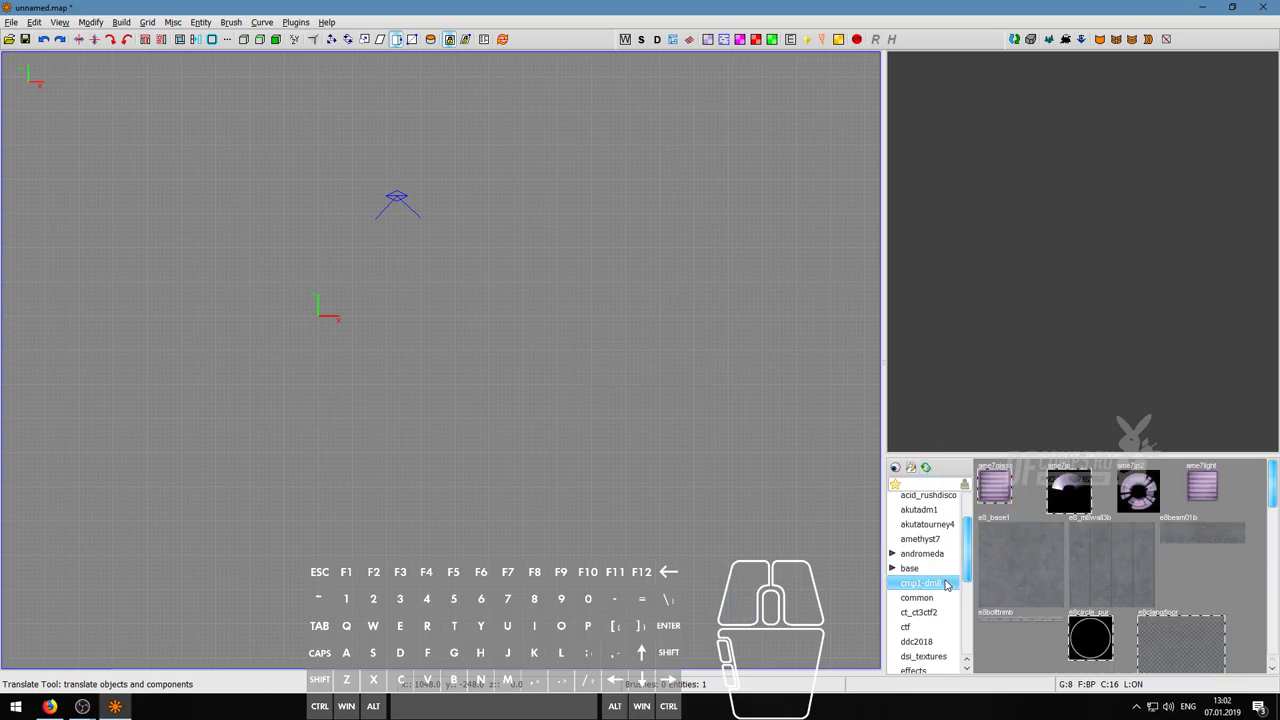
- Enlarge the texture browser's height to show more of the cmp1-dm8 textures
scroll(1190, 597, down, 2)
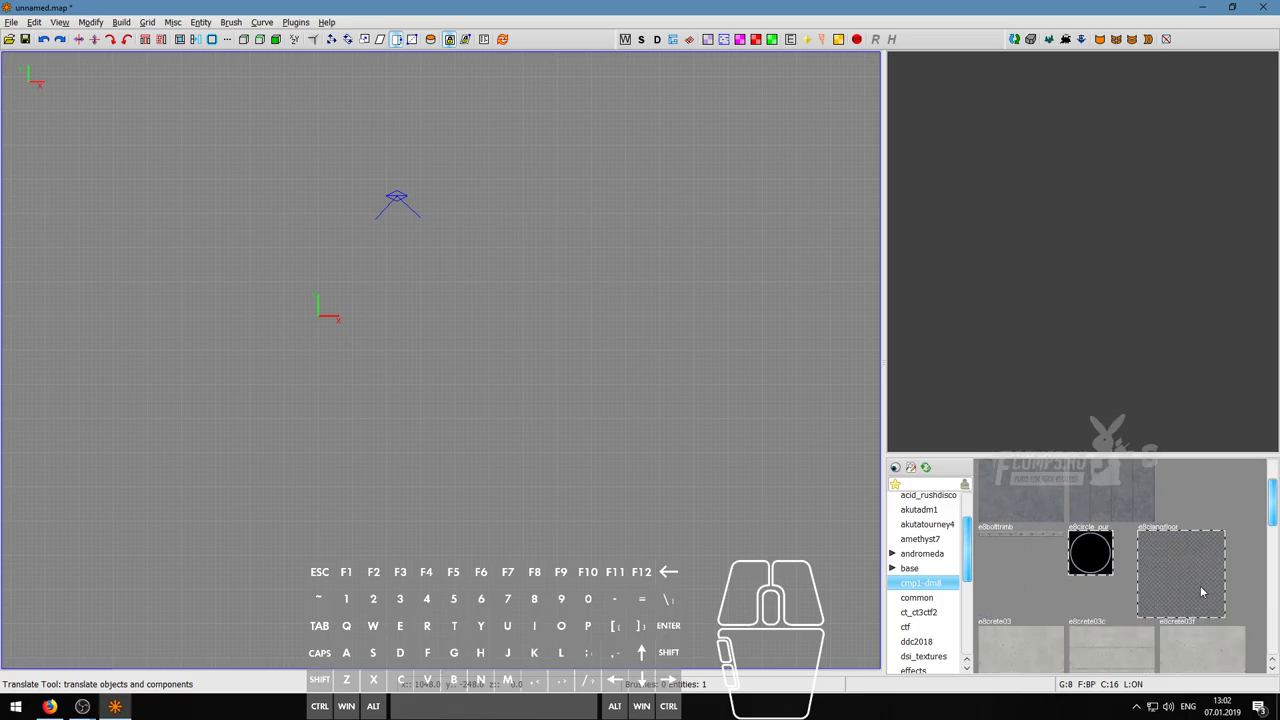
drag(1090, 457, 1090, 380)
scroll(1121, 555, down, 2)
scroll(1121, 555, up, 3)
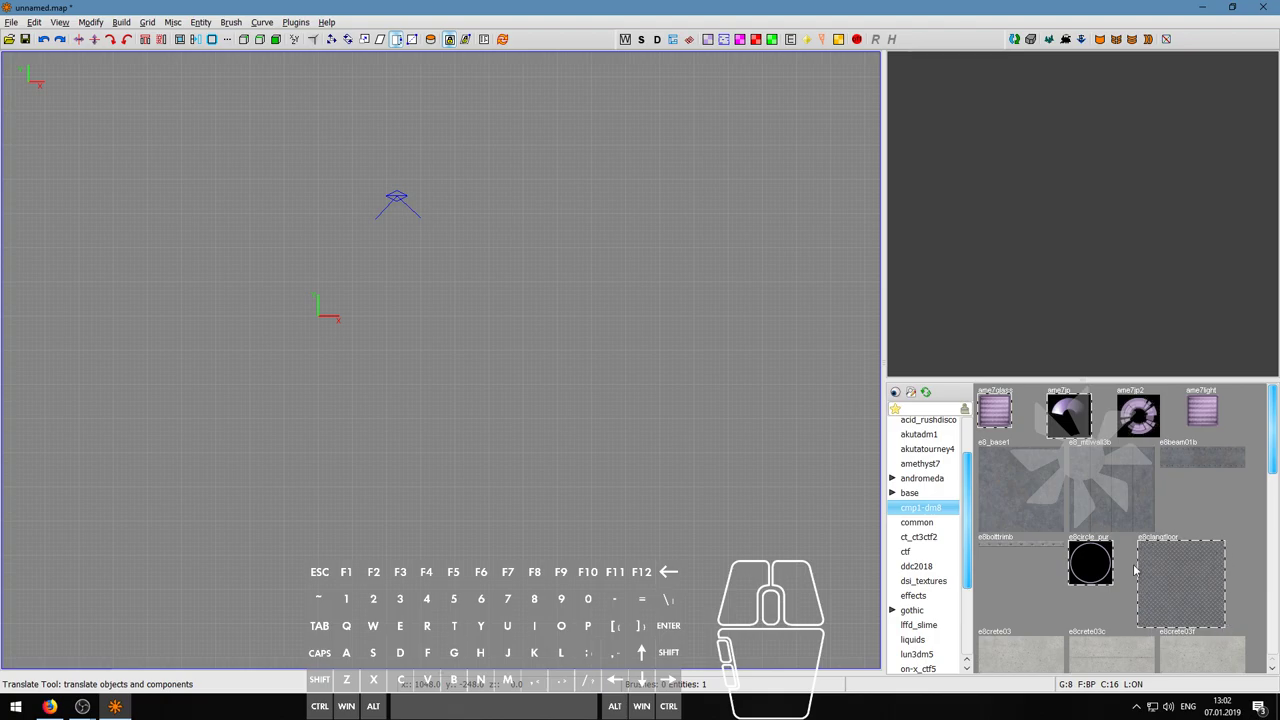
- Examine the cmp1-dm8 textures, comparing the outlined shader textures with the plain ones
click(1003, 408)
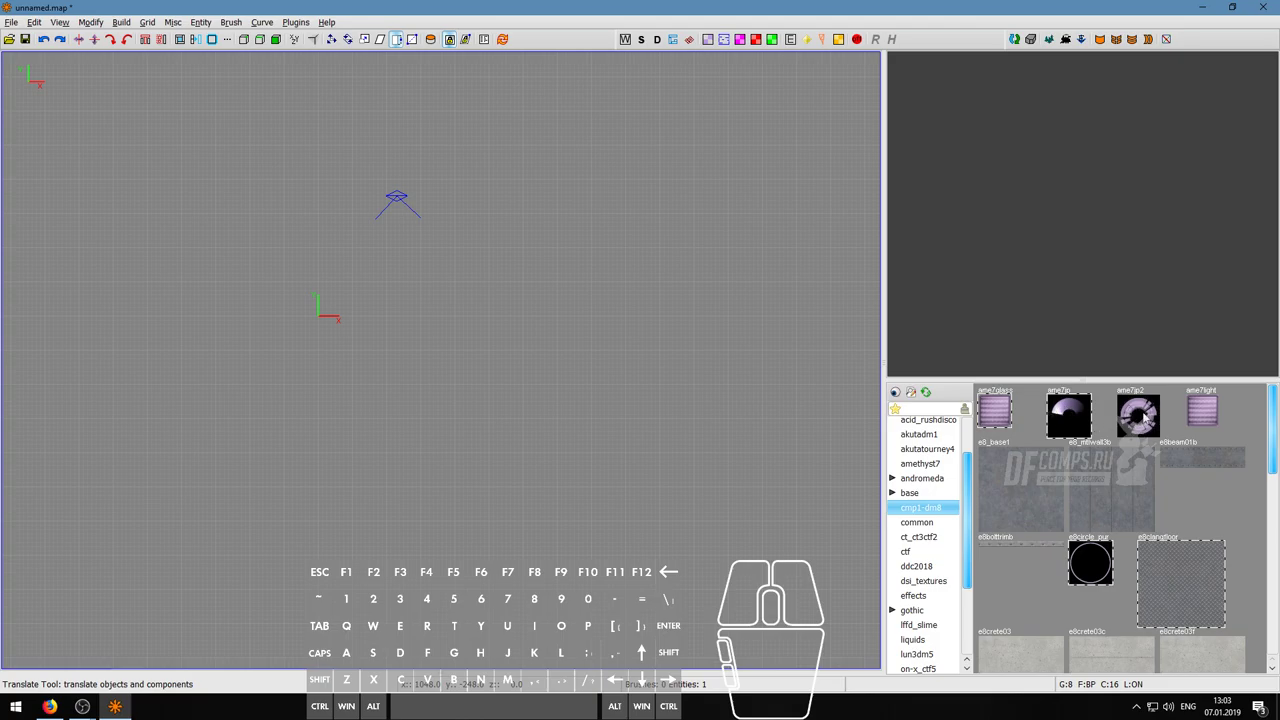
scroll(1140, 420, down, 1)
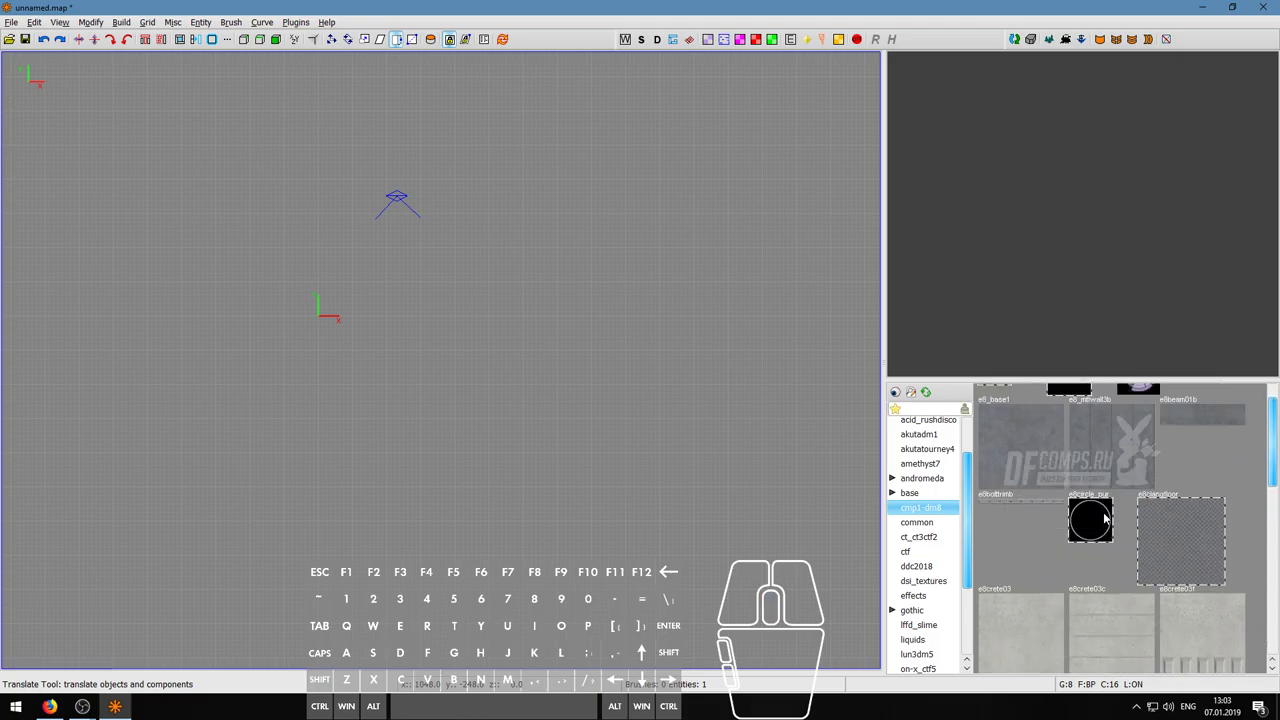
scroll(1105, 535, down, 2)
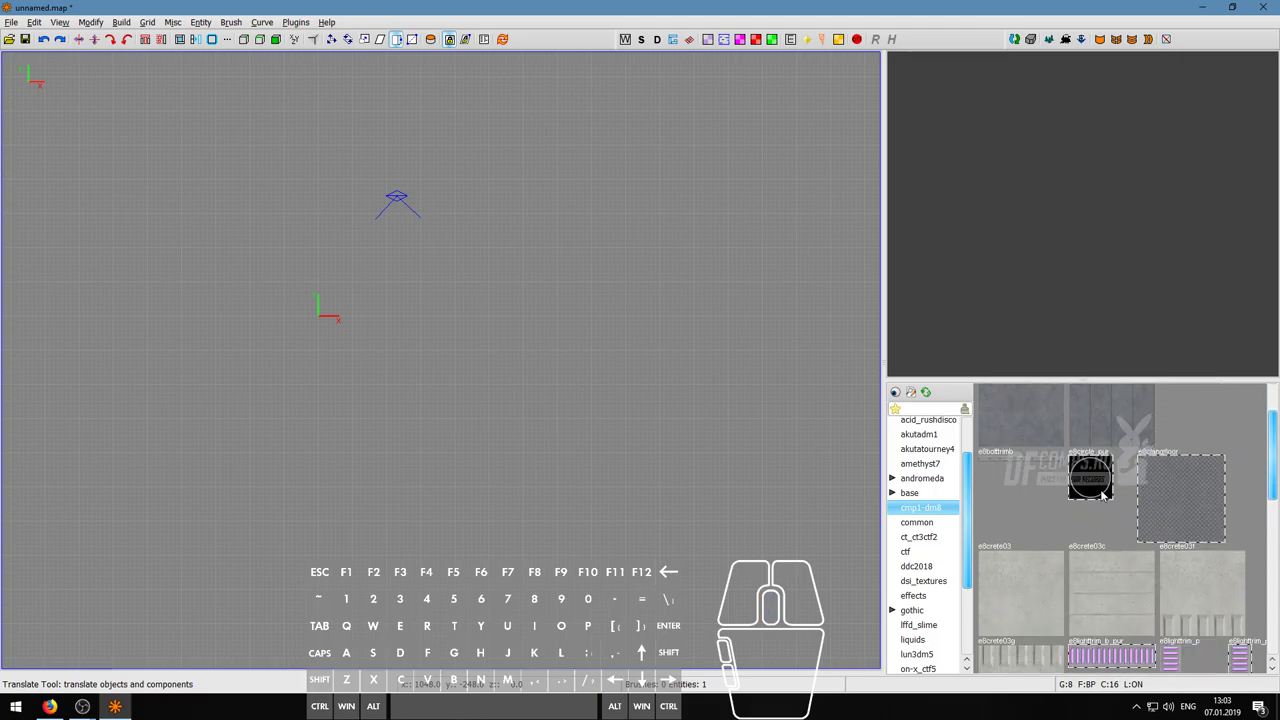
scroll(1113, 518, down, 3)
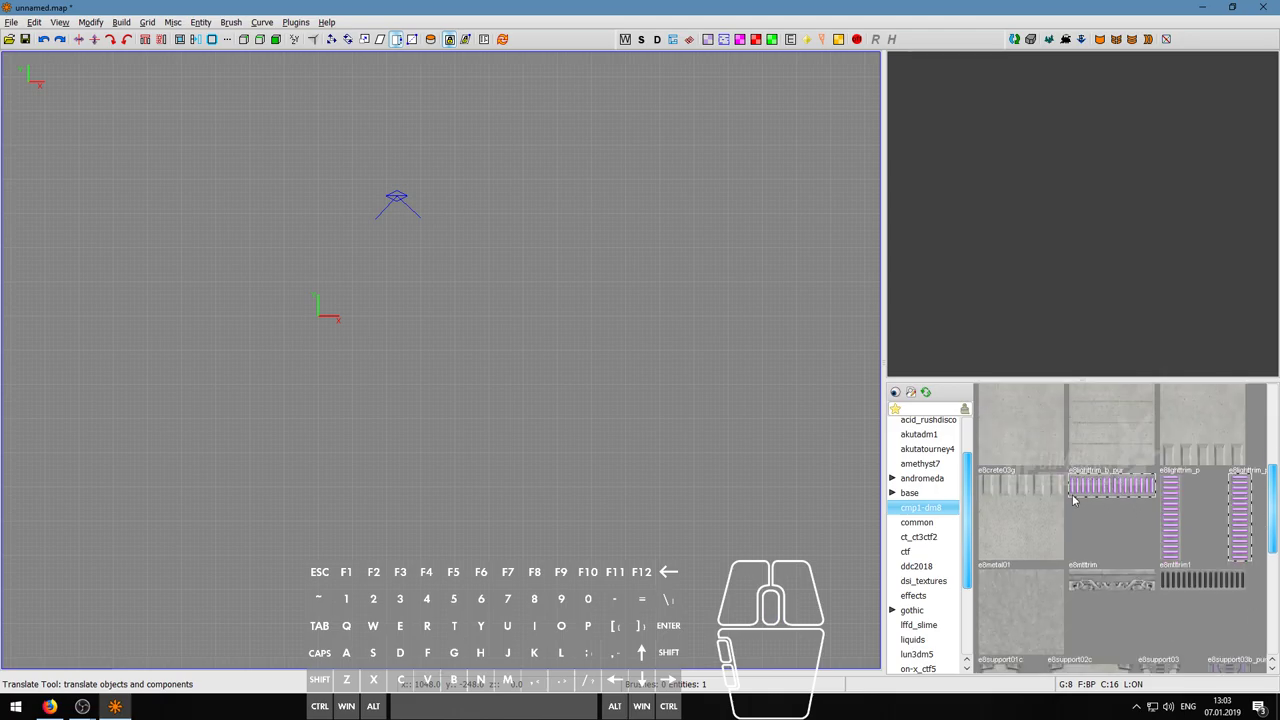
scroll(1195, 545, down, 5)
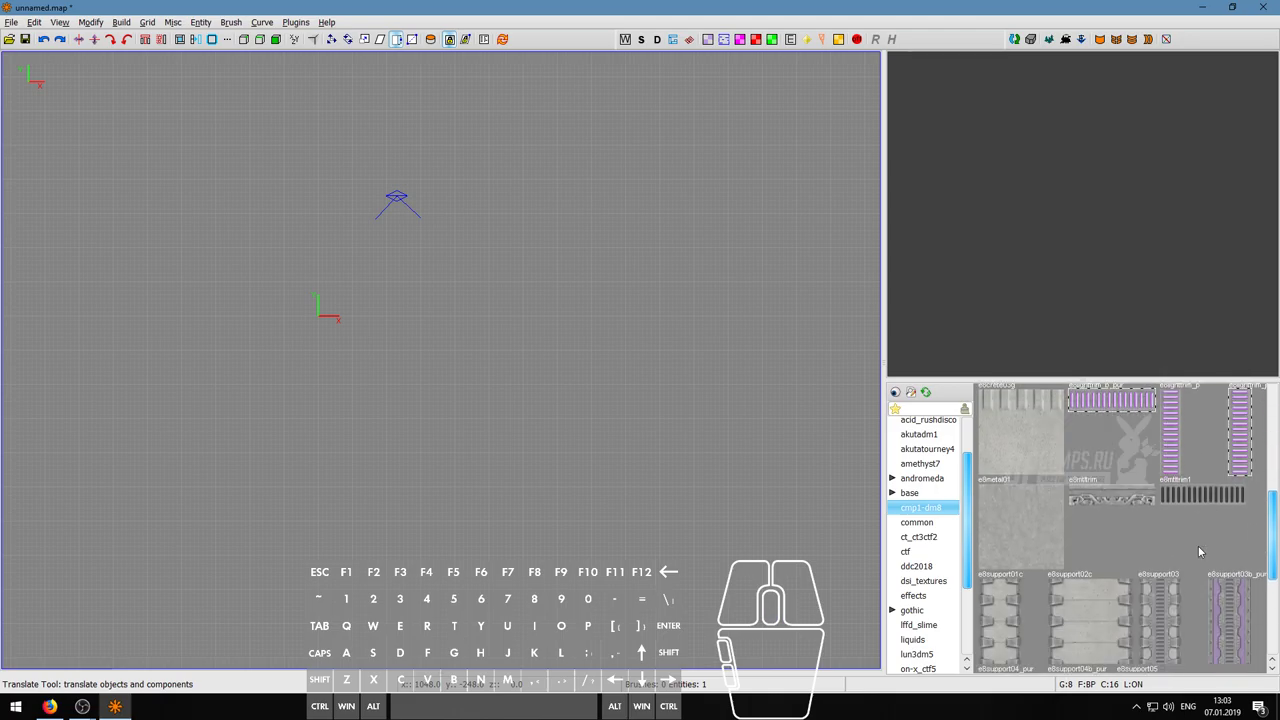
scroll(1192, 545, down, 3)
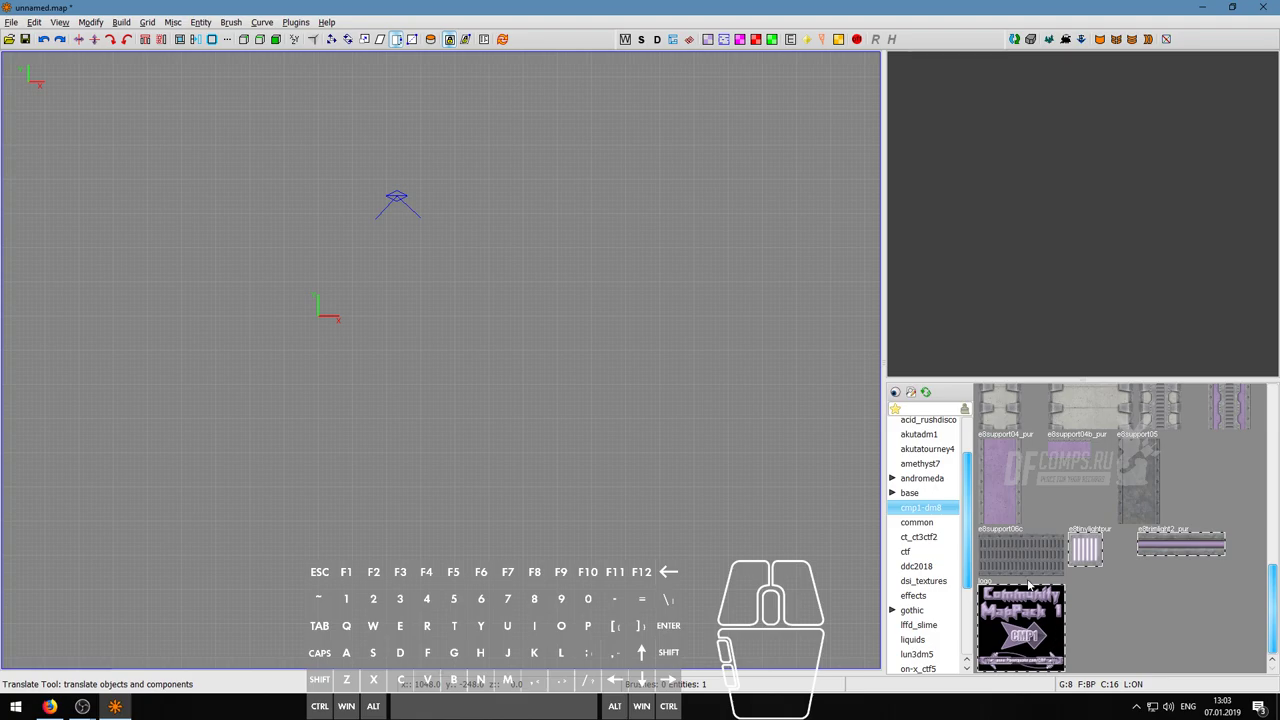
scroll(1100, 645, up, 2)
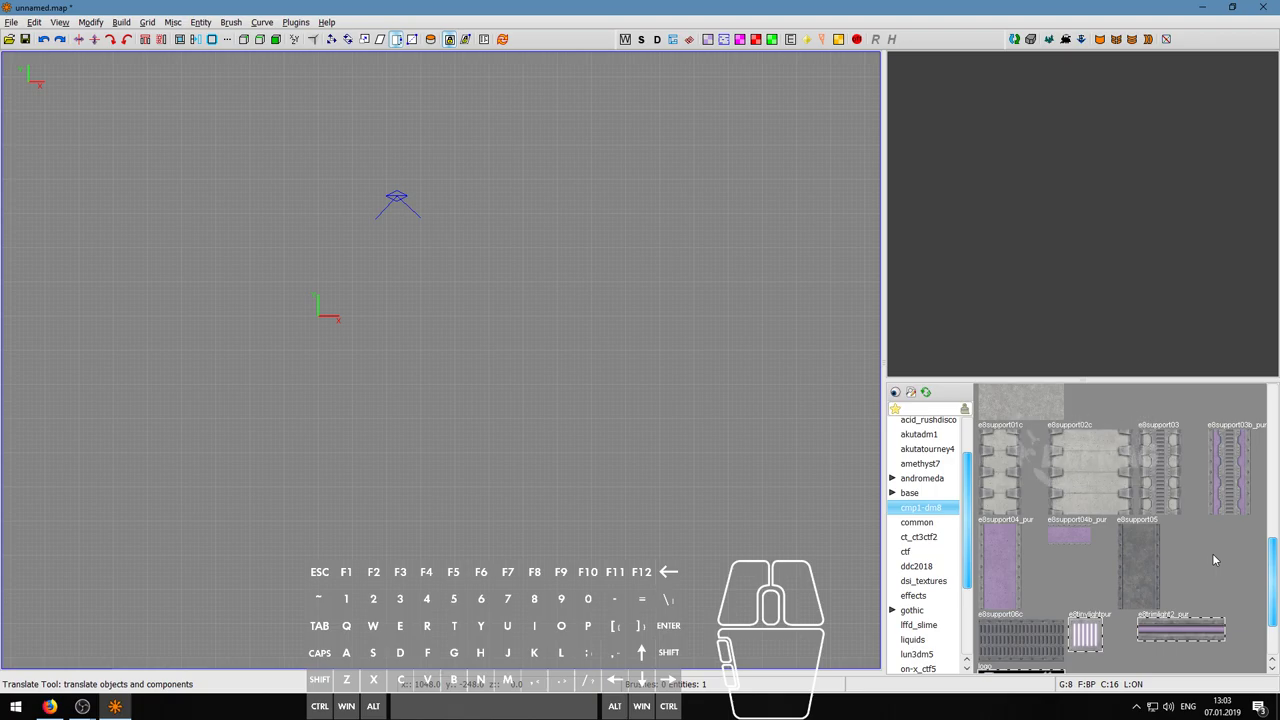
scroll(1212, 560, up, 4)
scroll(1142, 567, up, 7)
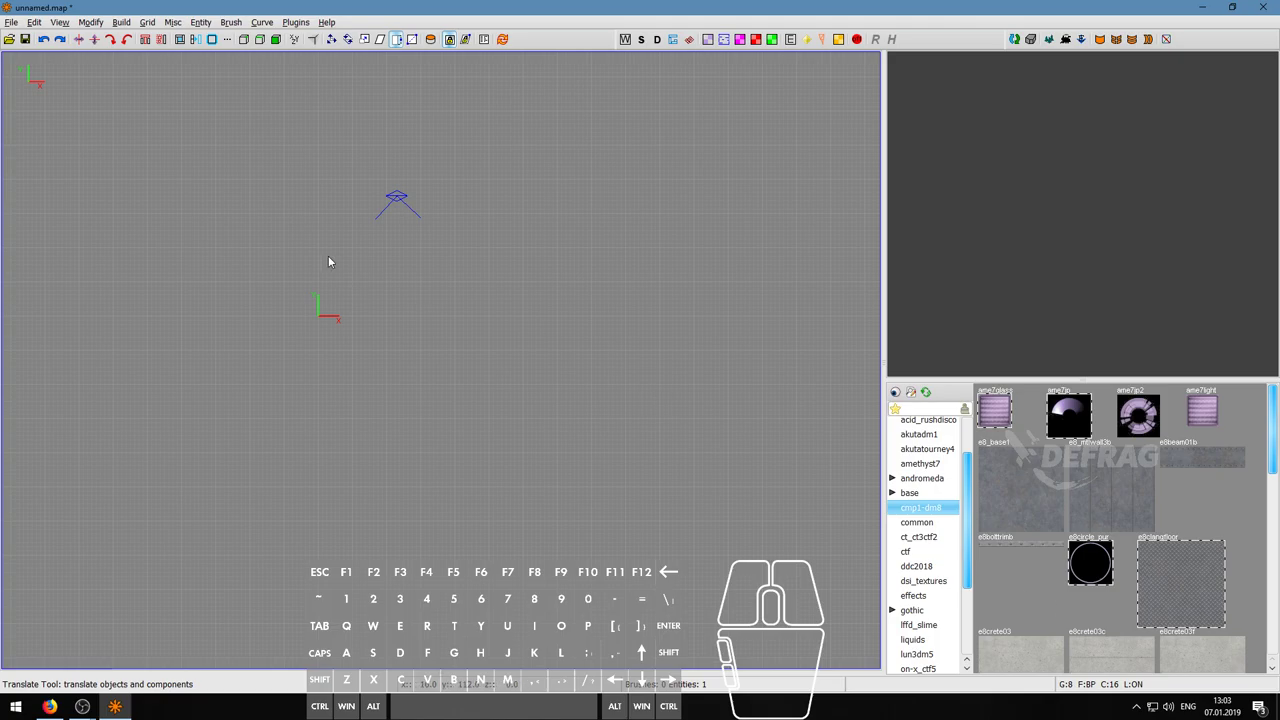
- Set the grid to 64, draw a 64-unit caulk cube brush, and aim the camera at it
scroll(382, 290, up, 4)
middle_click(479, 398)
key(7)
drag(316, 272, 377, 334)
scroll(498, 347, down, 1)
right_click(1082, 213)
key(w)
key(a)
right_click(1082, 213)
- Extend the cube brush downward to a height of 128 units in the XZ view
key(ctrl+Tab)
drag(432, 436, 505, 370)
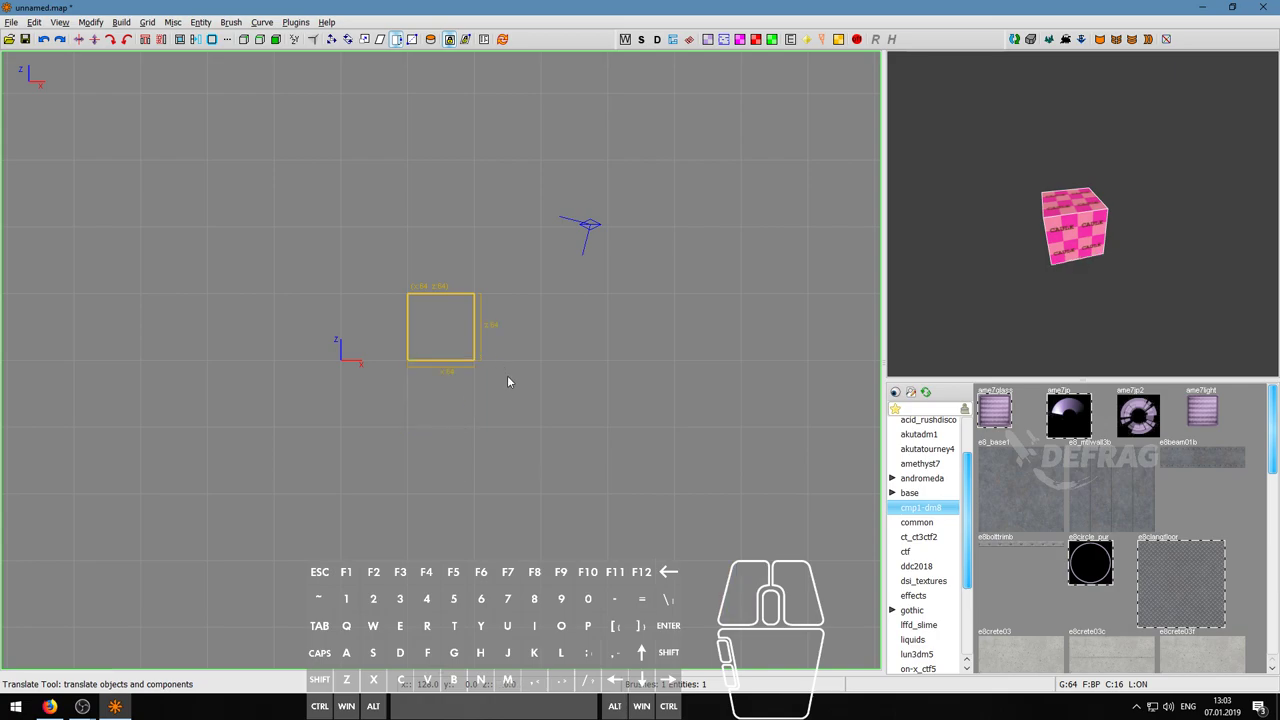
mouse_move(507, 375)
mouse_down()
mouse_move(464, 447)
mouse_move(470, 413)
mouse_up()
- Set the grid to 16 and taper the brush by moving its lower edges 16 units inward on each side
scroll(472, 430, up, 1)
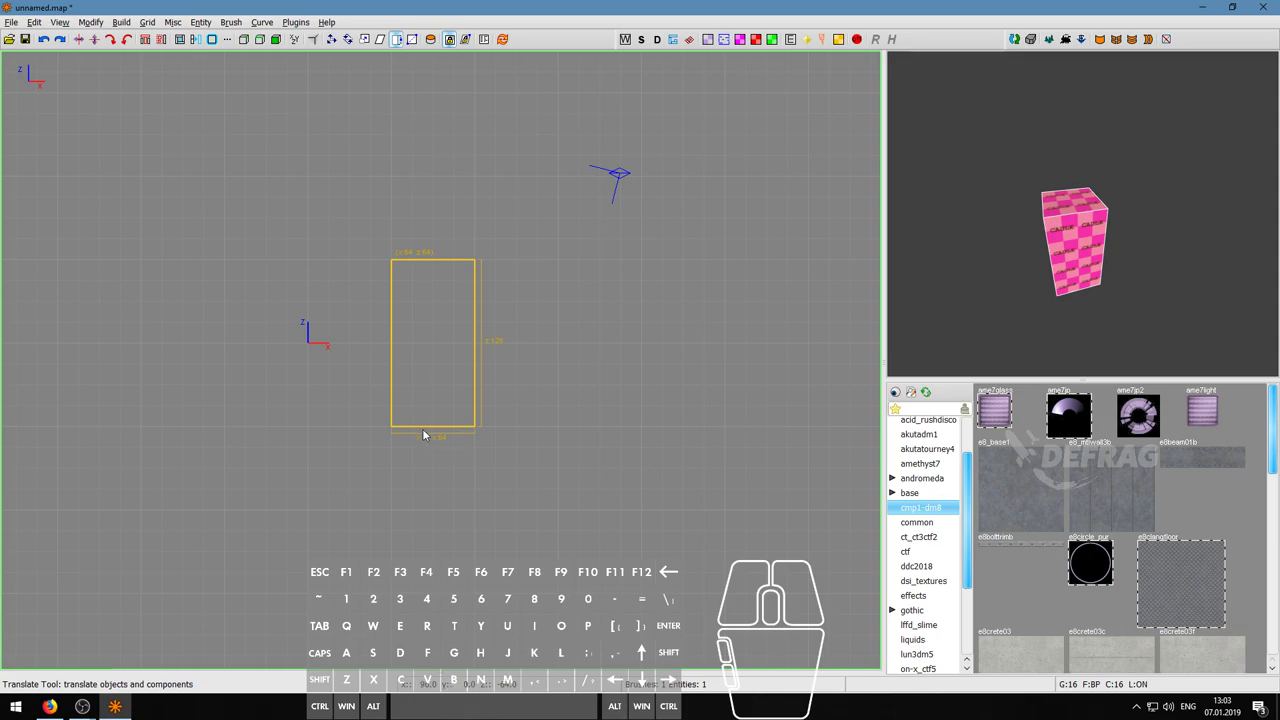
key(ctrl+Tab)
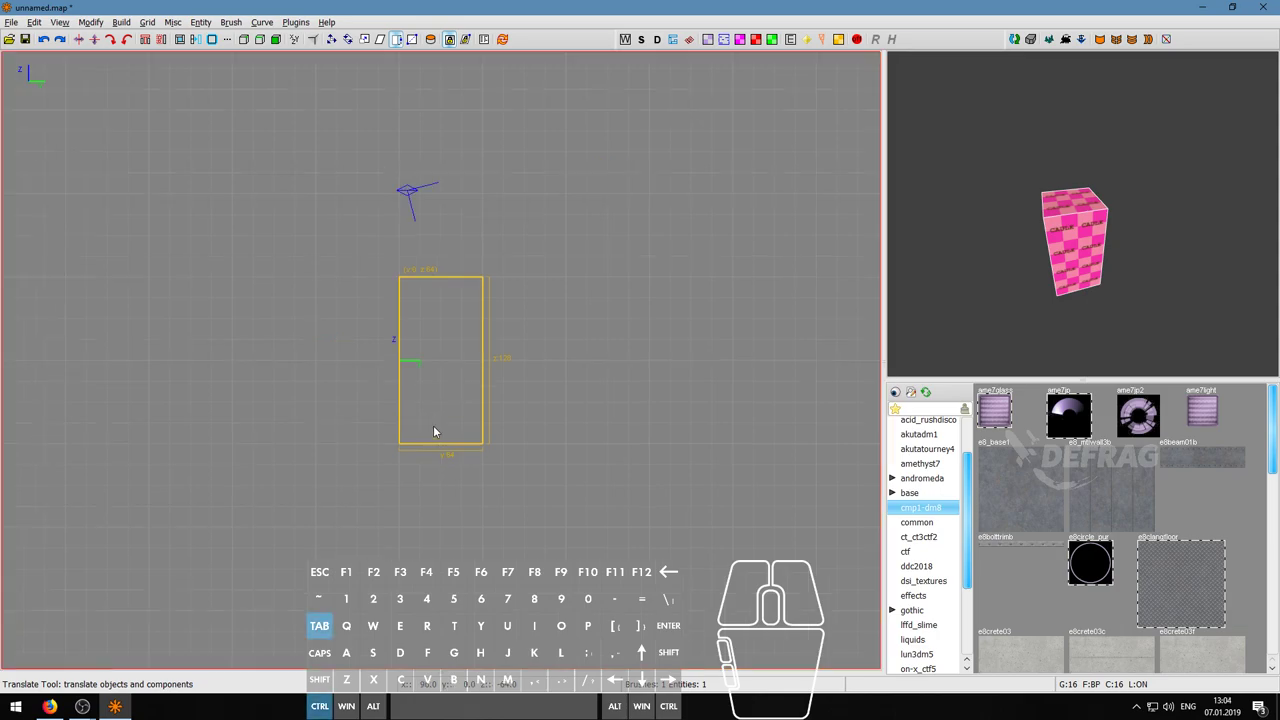
key(v)
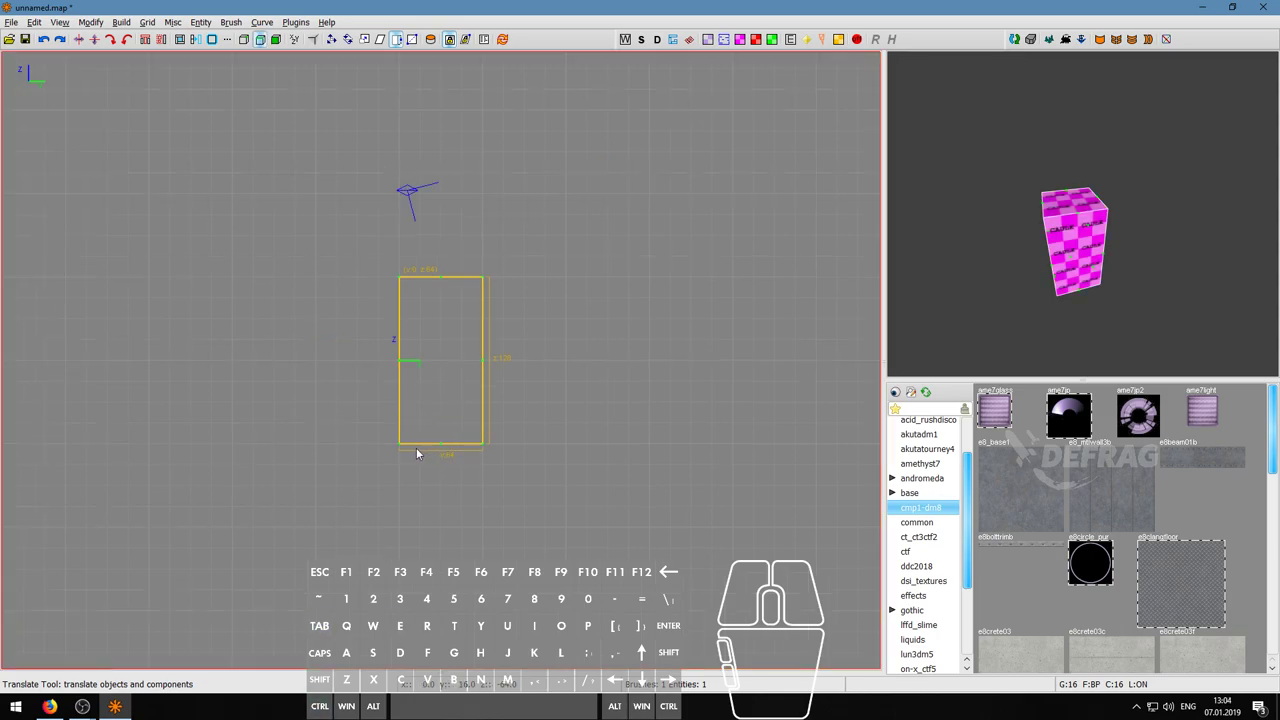
mouse_move(401, 445)
mouse_down()
mouse_move(484, 448)
mouse_move(420, 444)
mouse_up()
key(ctrl+Tab)
key(ctrl+Tab)
- Examine the tapered brush from several sides in the camera view and deselect it
right_click(927, 313)
key(w)
key(a)
key(s)
key(a)
key(d)
key(w)
key(a)
key(a)
key(s)
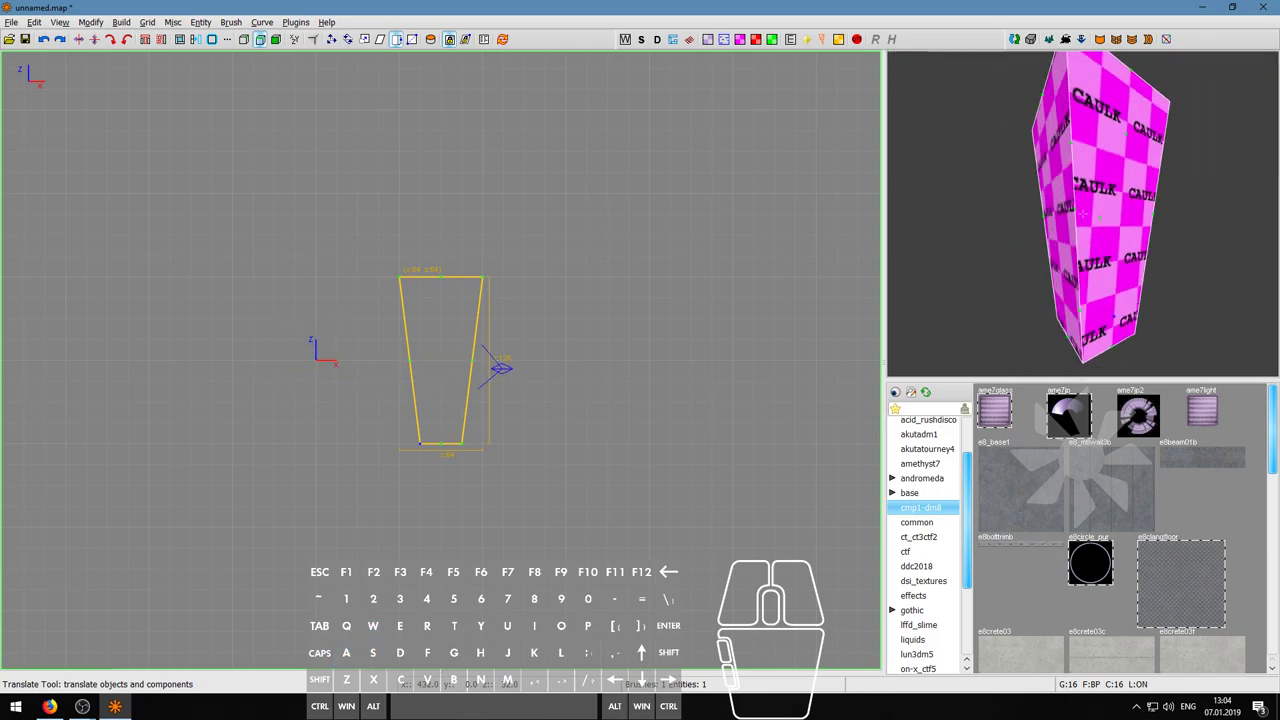
key(a)
key(s)
key(a)
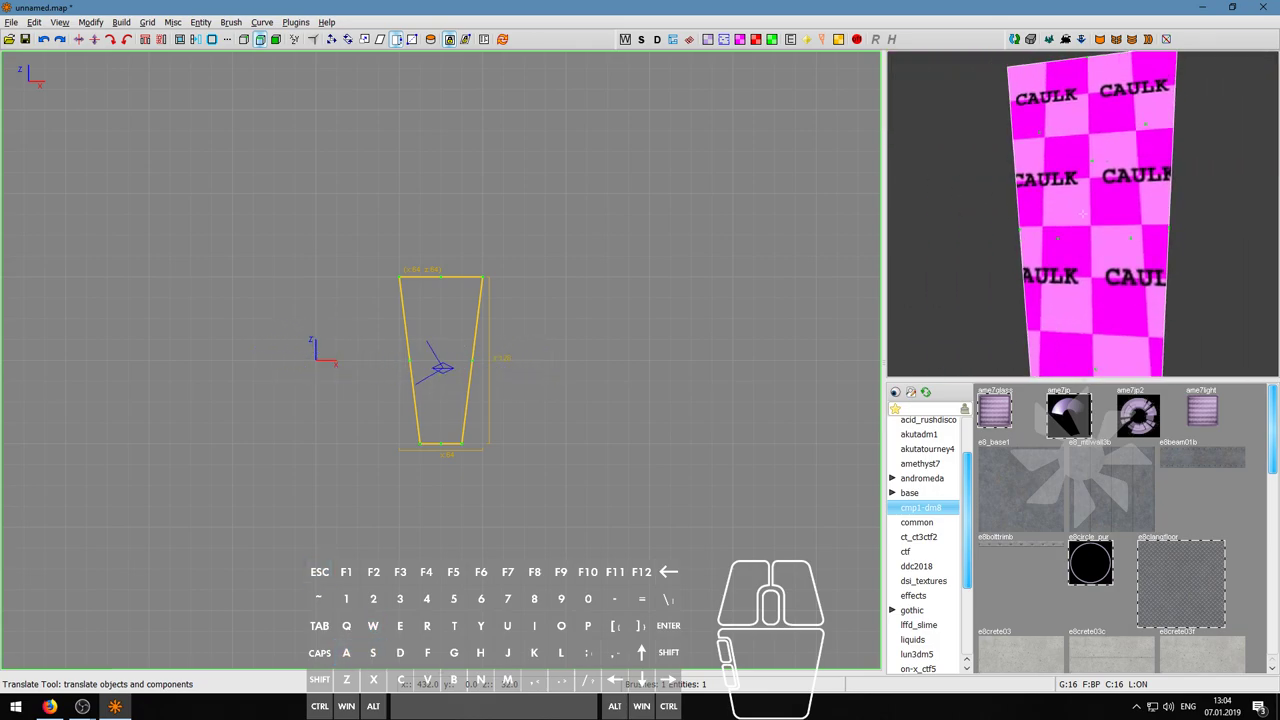
key(a)
key(w)
key(w)
key(s)
right_click(1082, 213)
key(Escape)
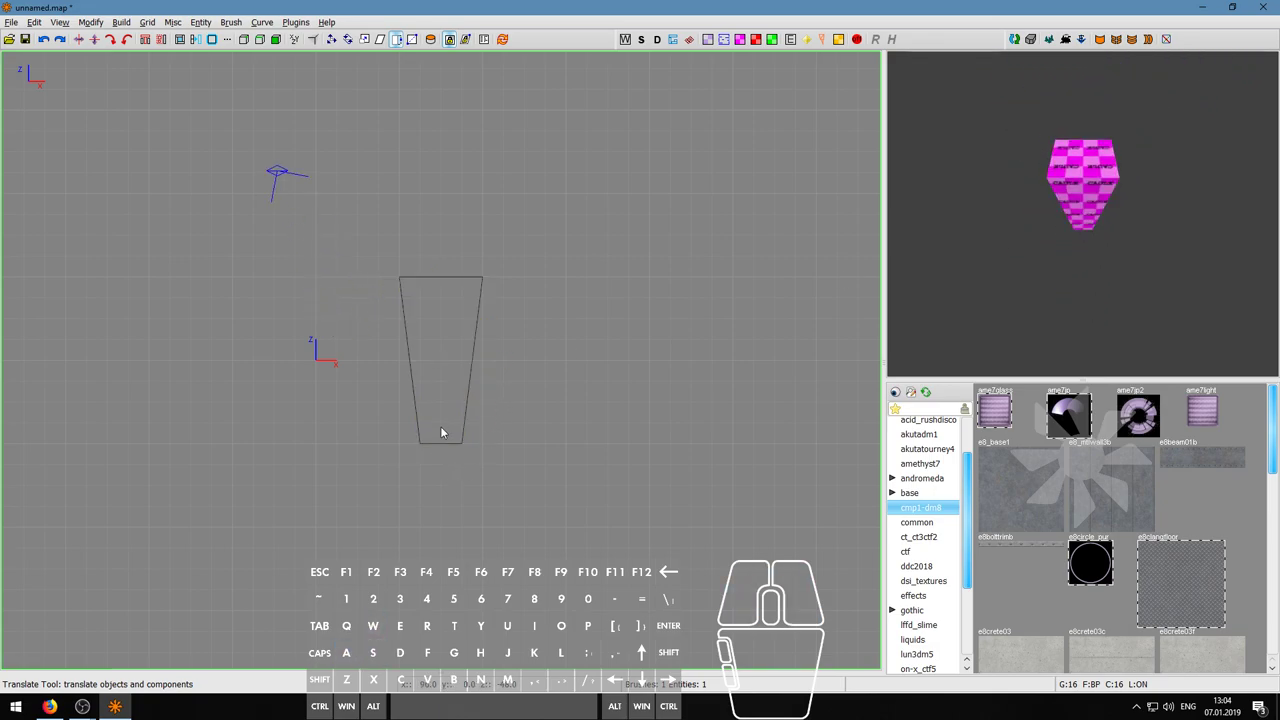
- Extend the tapered brush downward to a height of 192 units in the XZ view and deselect it
shift+click(440, 428)
drag(441, 546, 445, 630)
right_drag(506, 526, 494, 538)
scroll(447, 495, down, 2)
mouse_move(445, 437)
mouse_down()
mouse_move(444, 495)
mouse_move(445, 444)
mouse_up()
key(Escape)
- Examine the lengthened tapered brush from several sides in the camera view
right_click(926, 303)
key(w)
key(d)
key(s)
key(a)
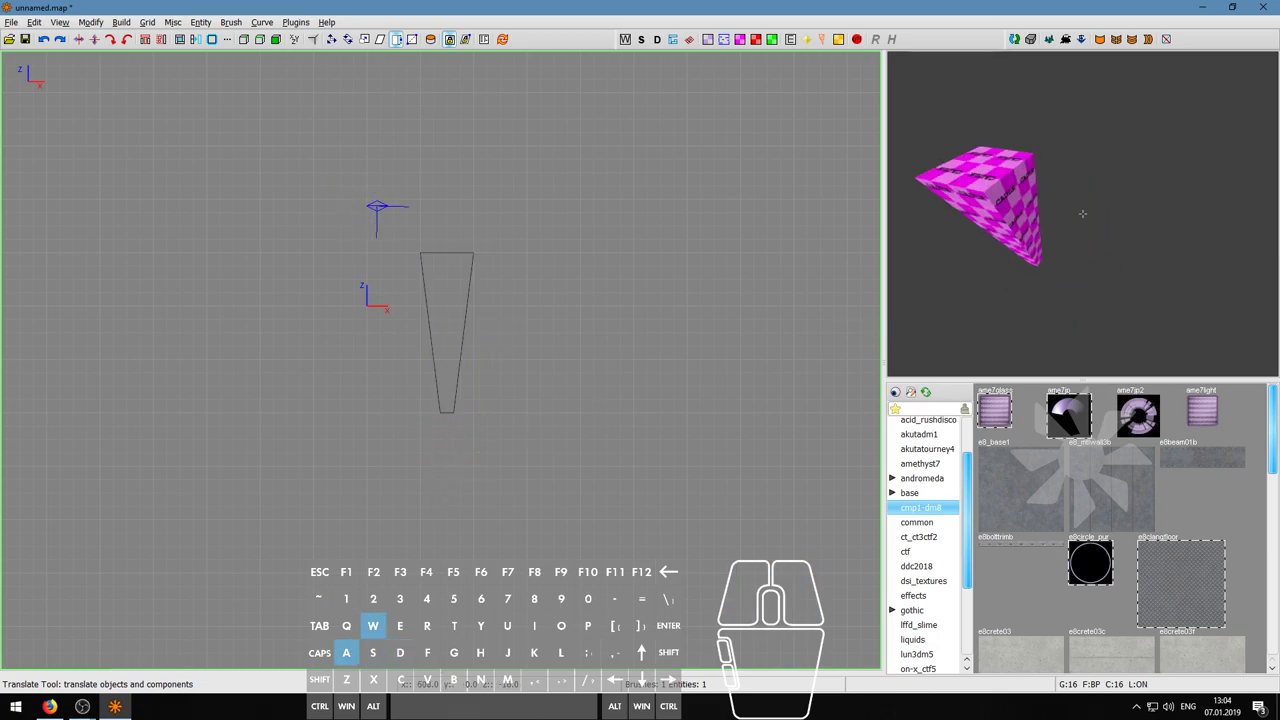
key(s)
key(a)
right_click(1083, 214)
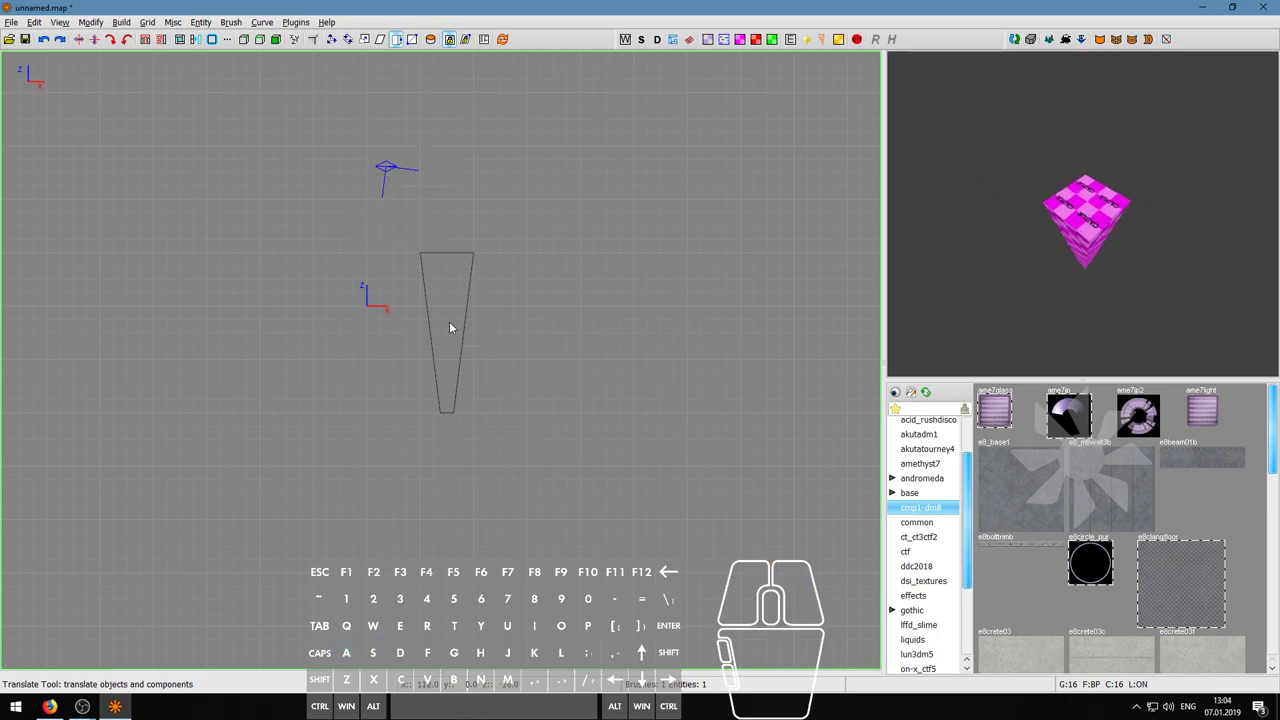
- Add an info_player_start entity above the tapered brush in the XZ view
key(ctrl+Tab)
key(ctrl+Tab)
key(ctrl+Tab)
right_click(504, 420)
mouse_move(536, 617)
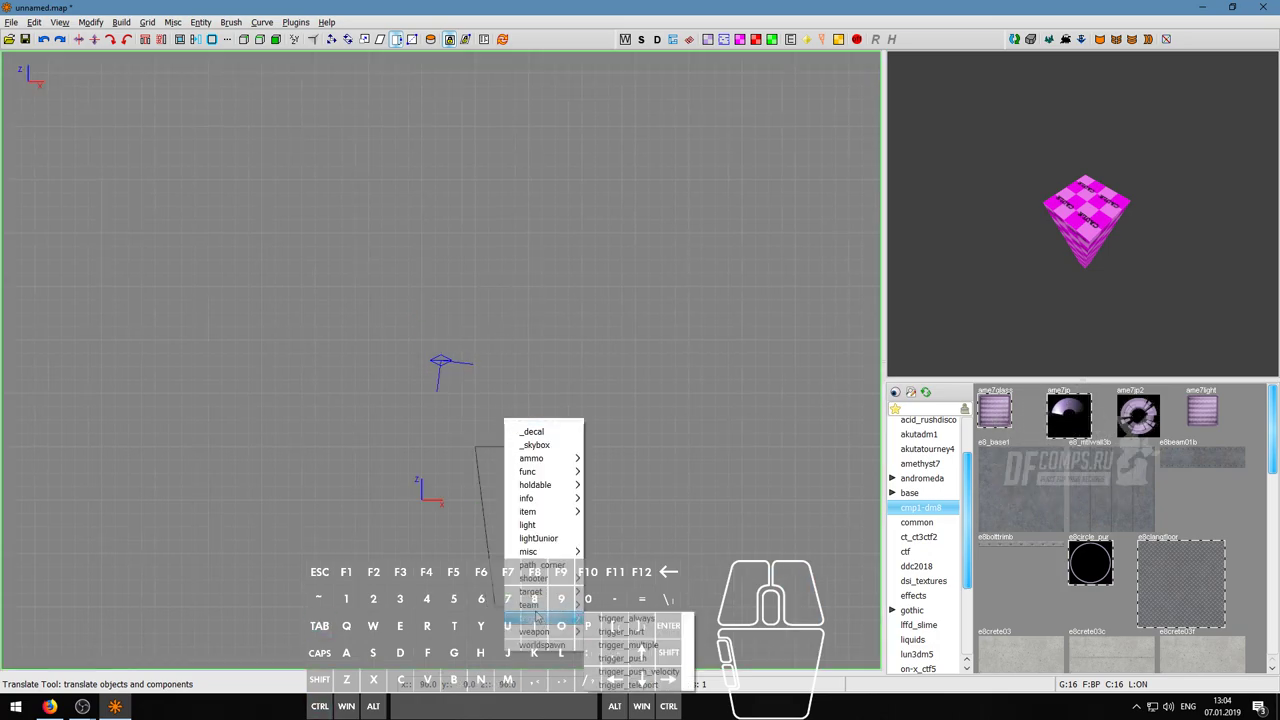
mouse_move(548, 502)
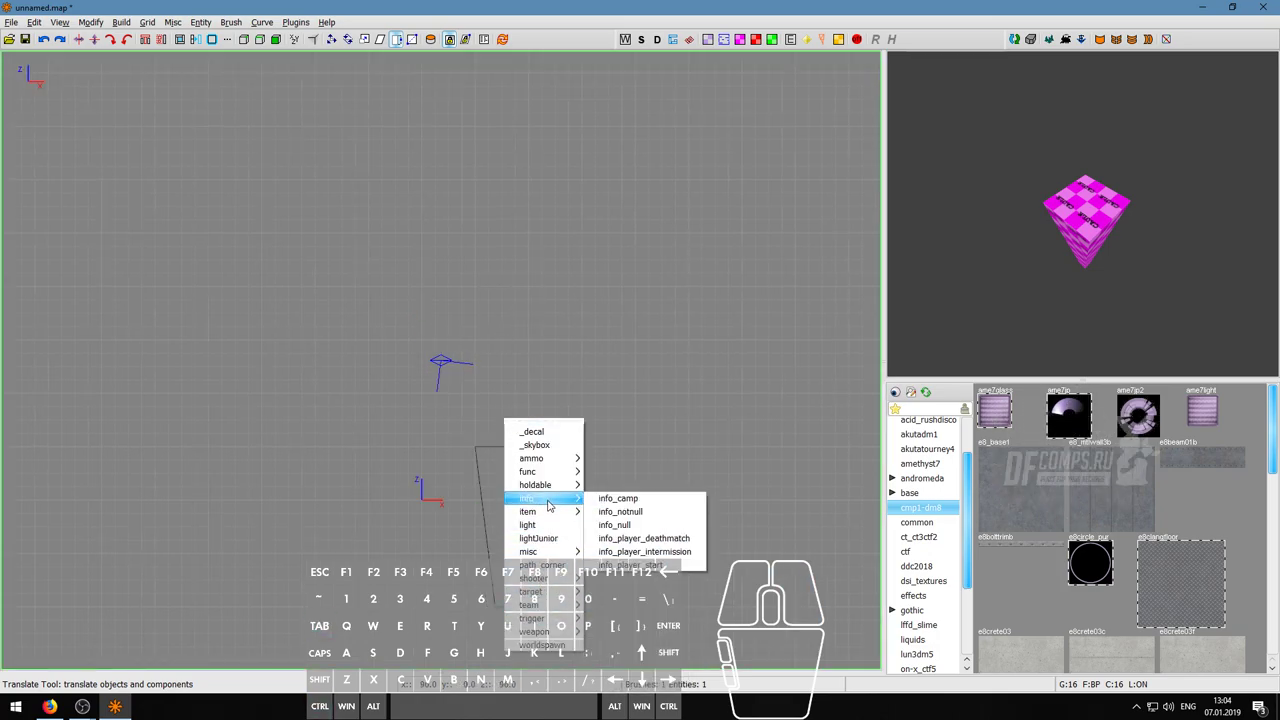
click(650, 565)
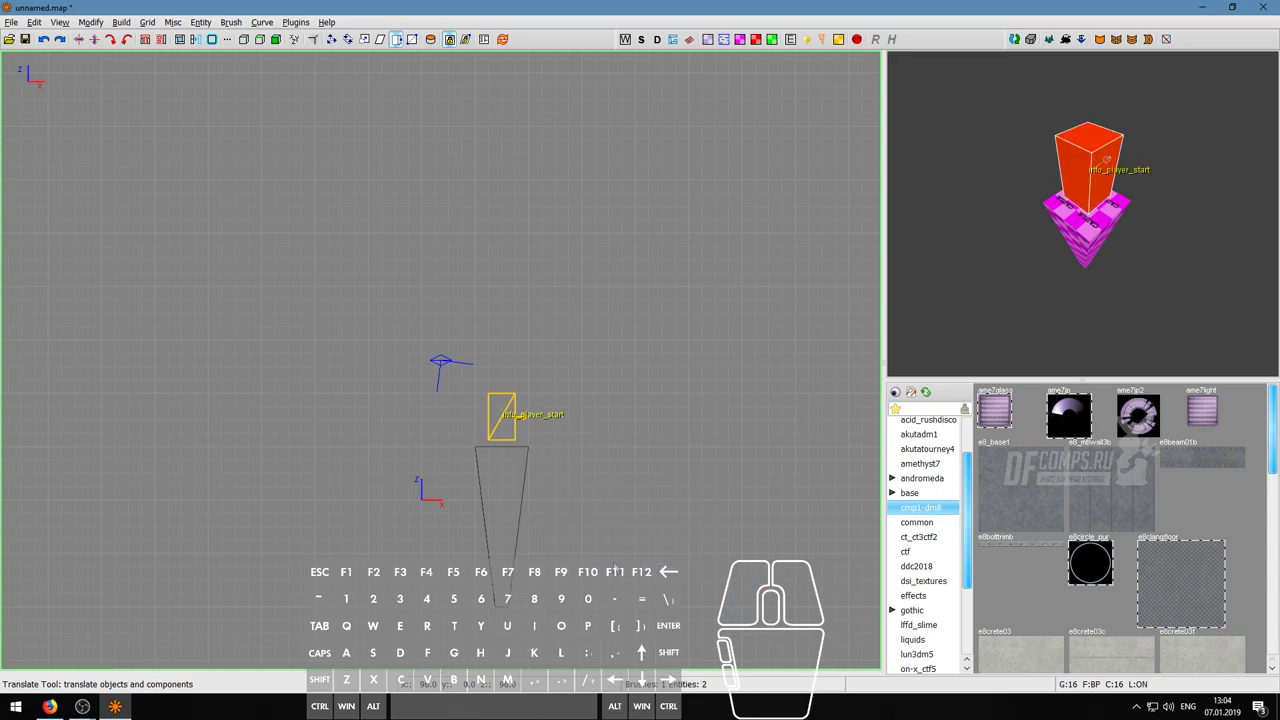
- Set the grid to 16 and place the player start directly on the brush's top face in the YZ view
scroll(505, 438, up, 3)
key(ctrl+Tab)
scroll(450, 398, up, 2)
key(5)
drag(444, 356, 447, 376)
scroll(452, 382, down, 2)
right_click(1082, 213)
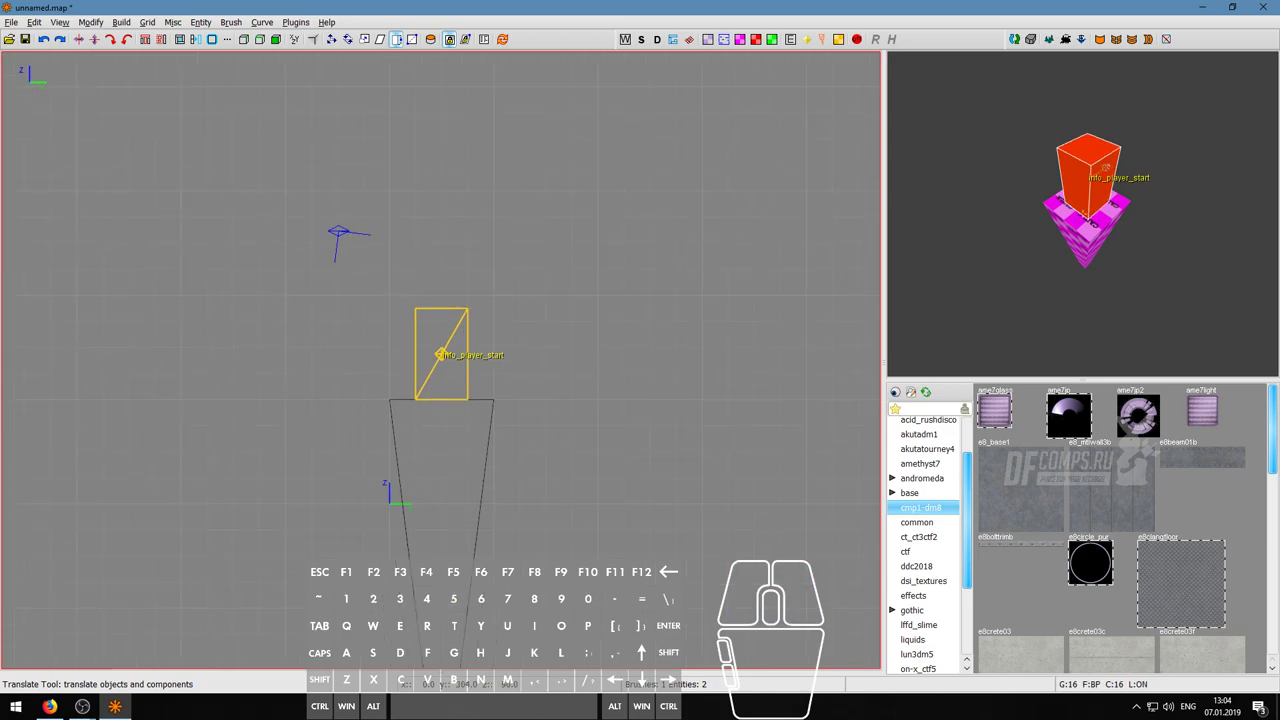
right_click(1082, 213)
- Rotate the player start 90 degrees in the XY view so its arrow points along positive Y
key(ctrl+Tab)
click(111, 39)
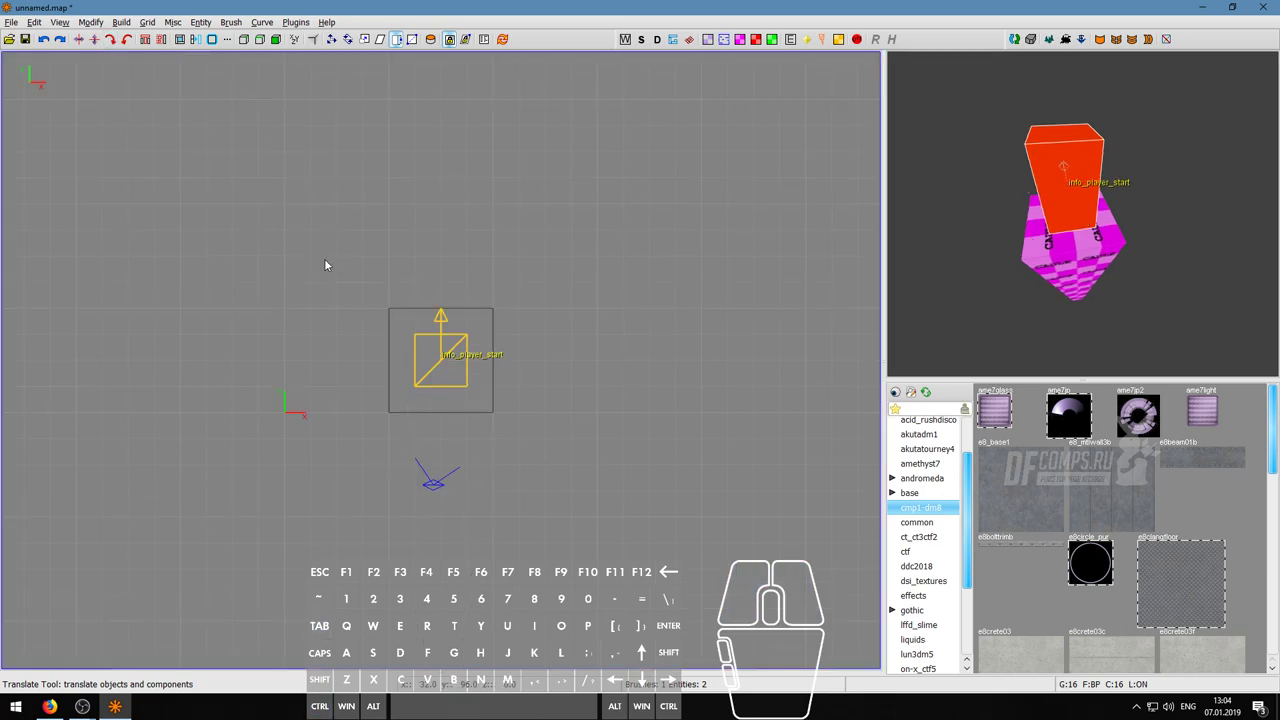
right_click(459, 344)
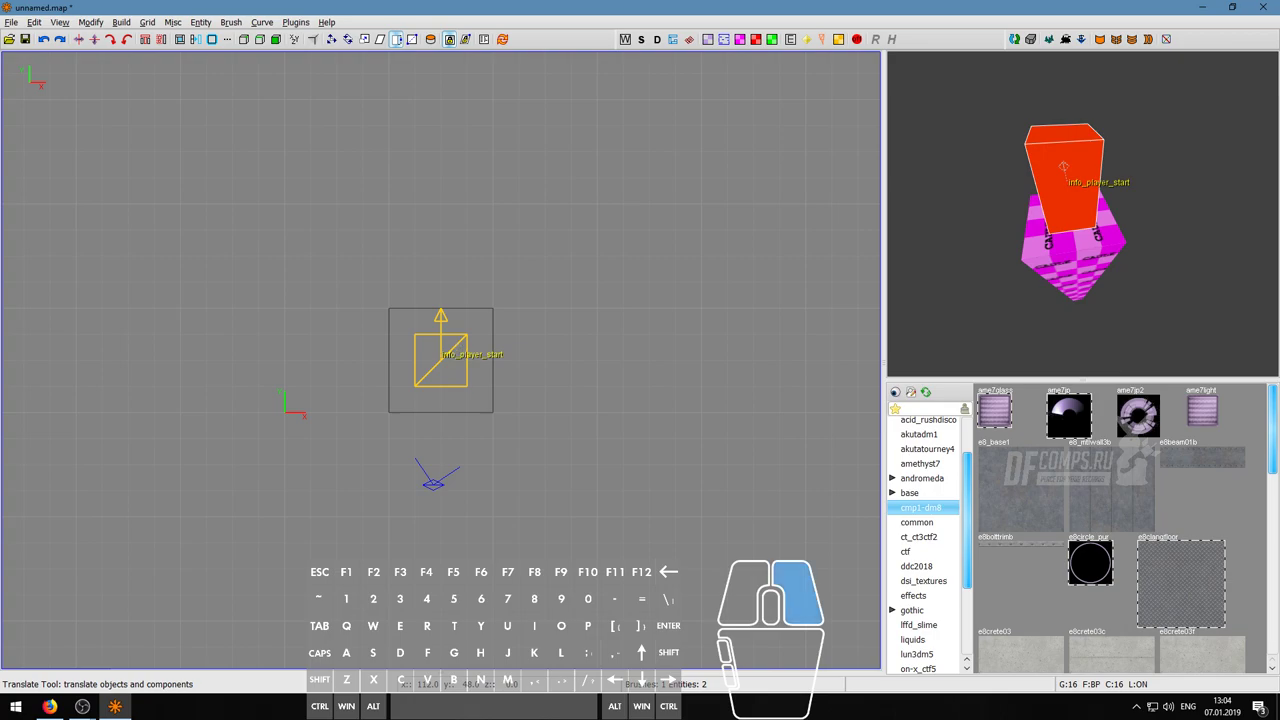
right_click(497, 312)
- Examine the player start and its direction arrow from several sides in the camera view
right_click(1040, 245)
key(s)
key(a)
key(d)
key(w)
key(d)
key(w)
key(s)
key(a)
key(s)
key(d)
key(w)
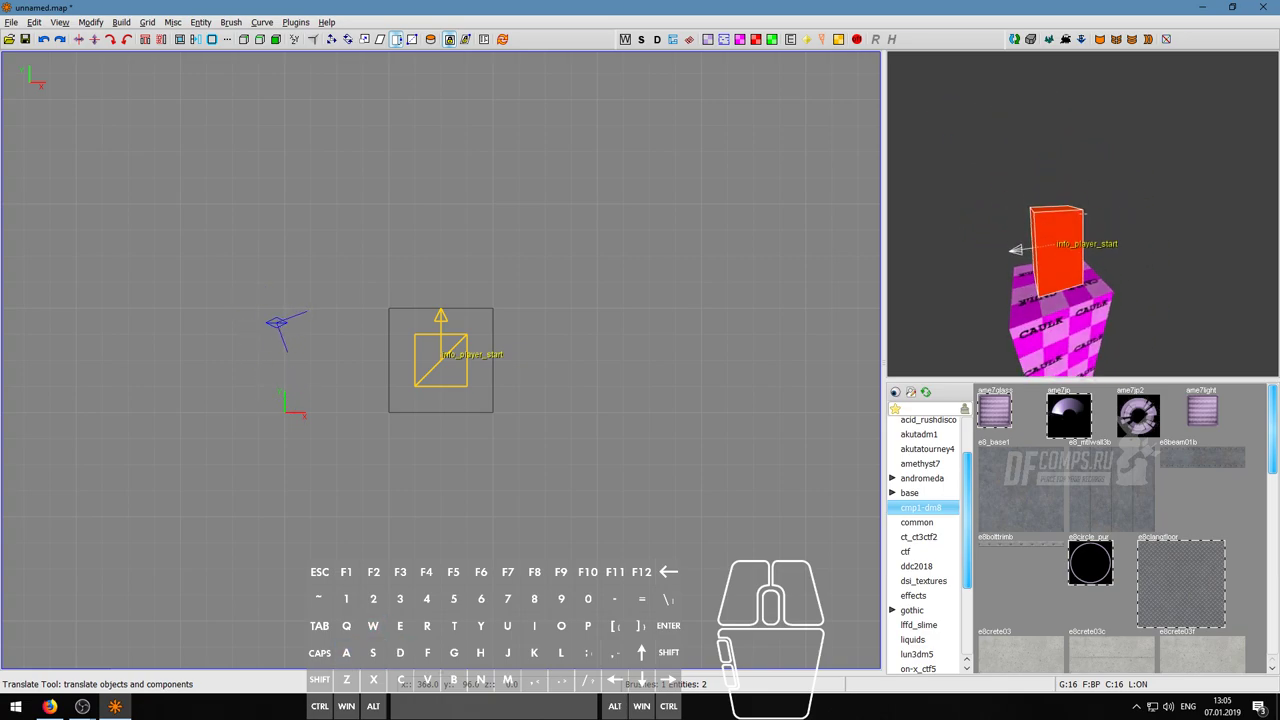
key(w)
key(d)
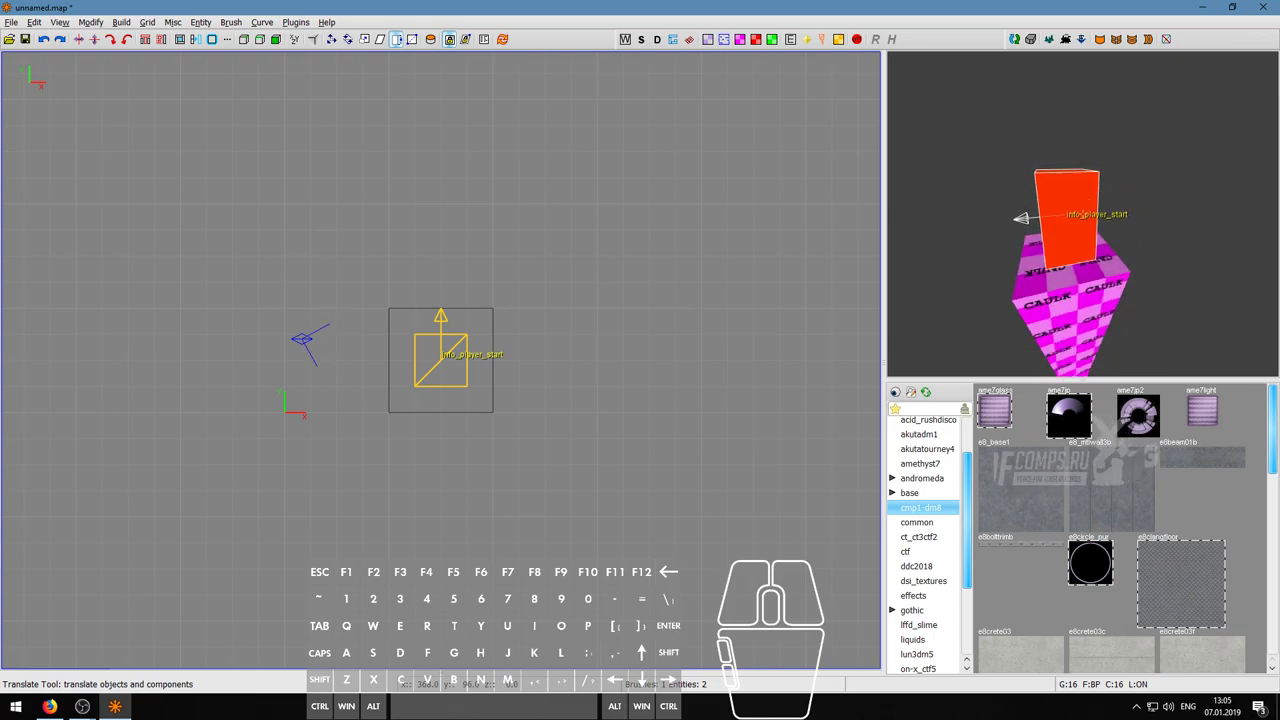
key(a)
key(s)
key(w)
key(d)
key(s)
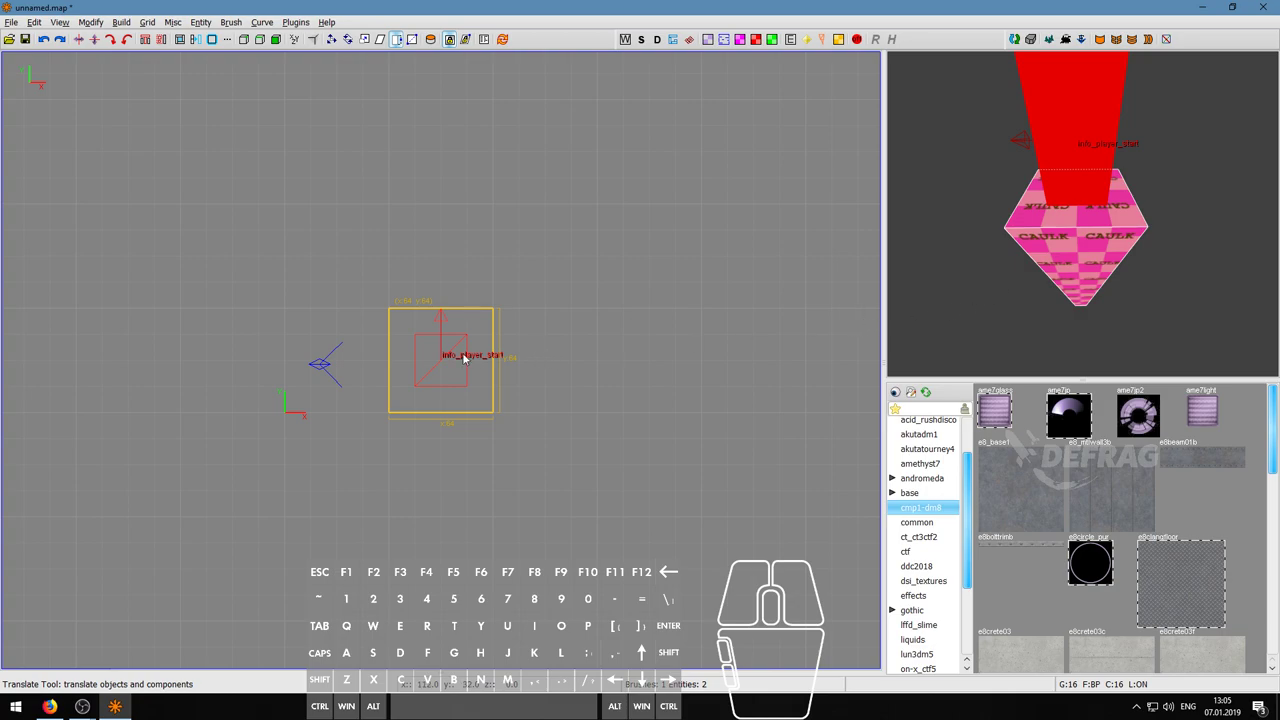
- Invert the selection so that only the player start is selected in the XY view
key(i)
right_drag(664, 323, 653, 420)
scroll(473, 339, down, 4)
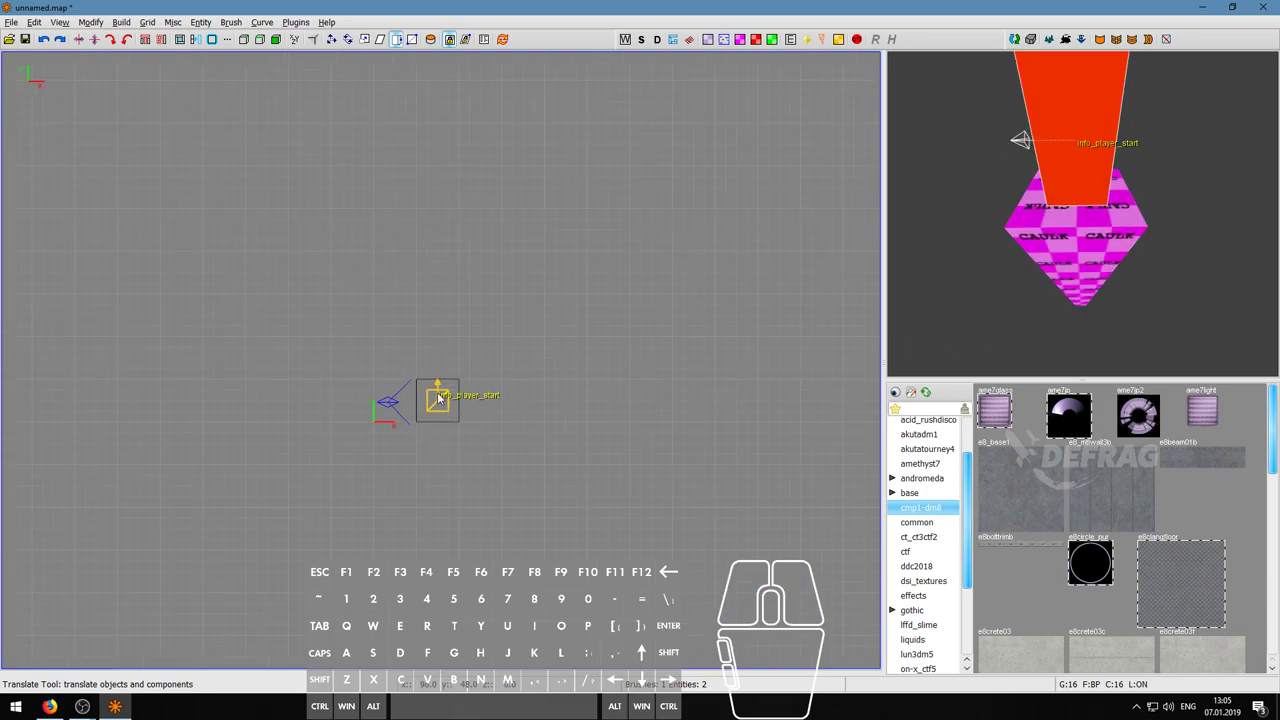
scroll(438, 416, up, 2)
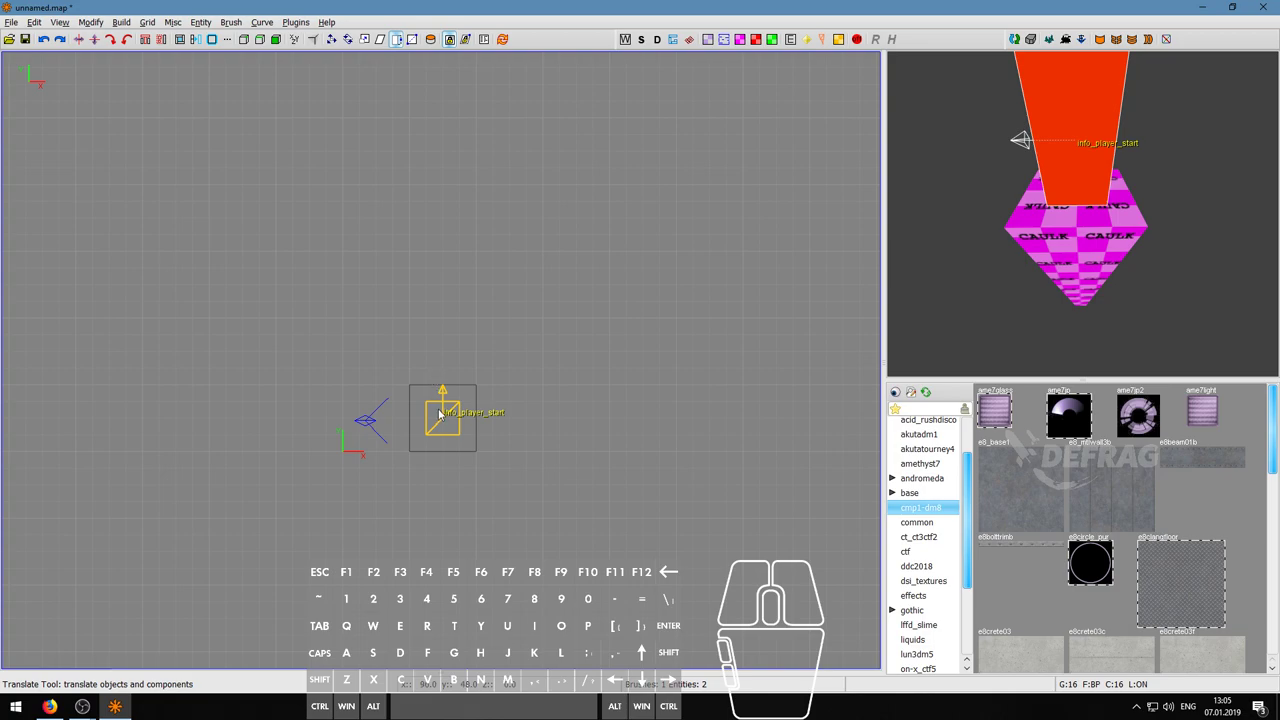
scroll(438, 416, down, 2)
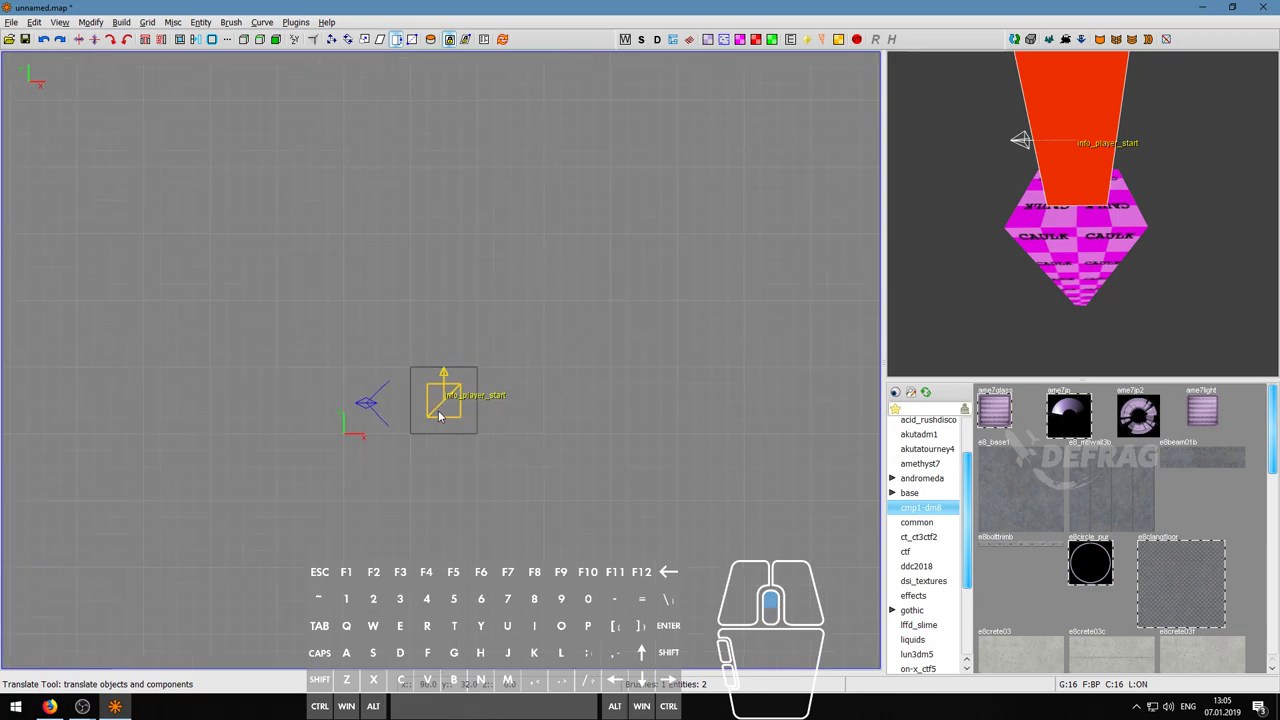
- Try rotating the player start in the YZ side view and undo that rotation
key(ctrl+Tab)
key(ctrl+Tab)
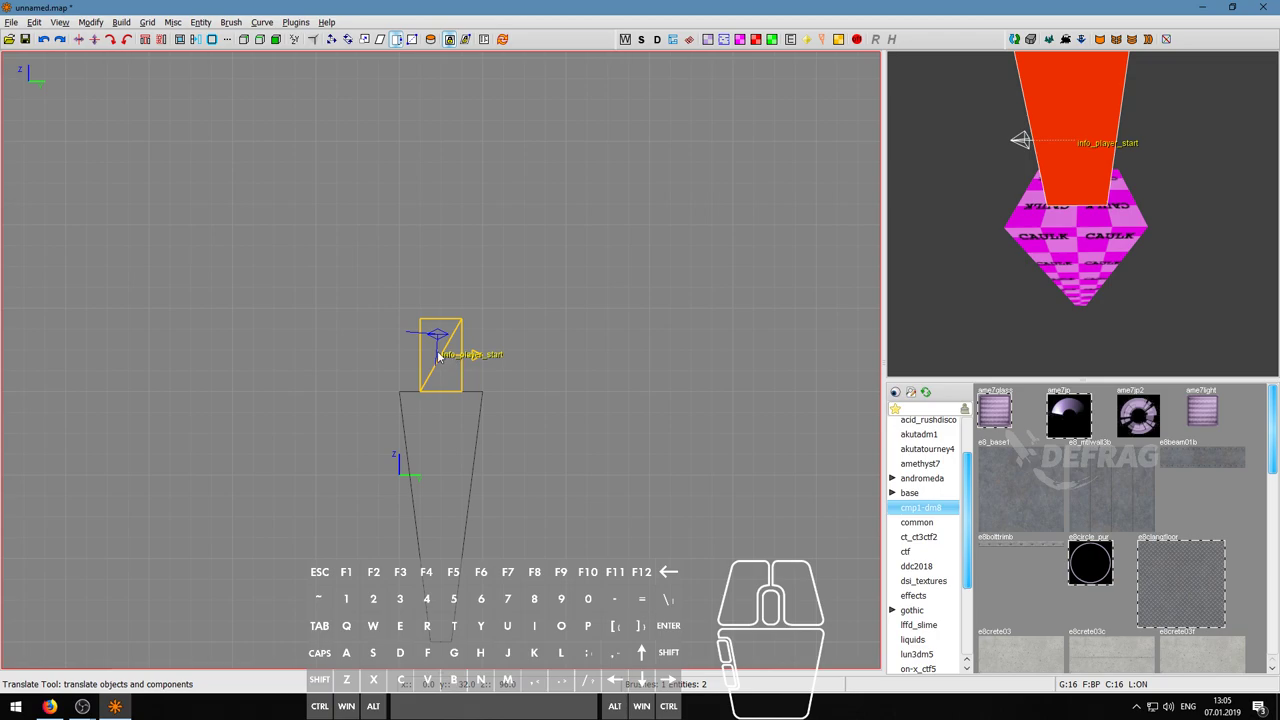
click(112, 39)
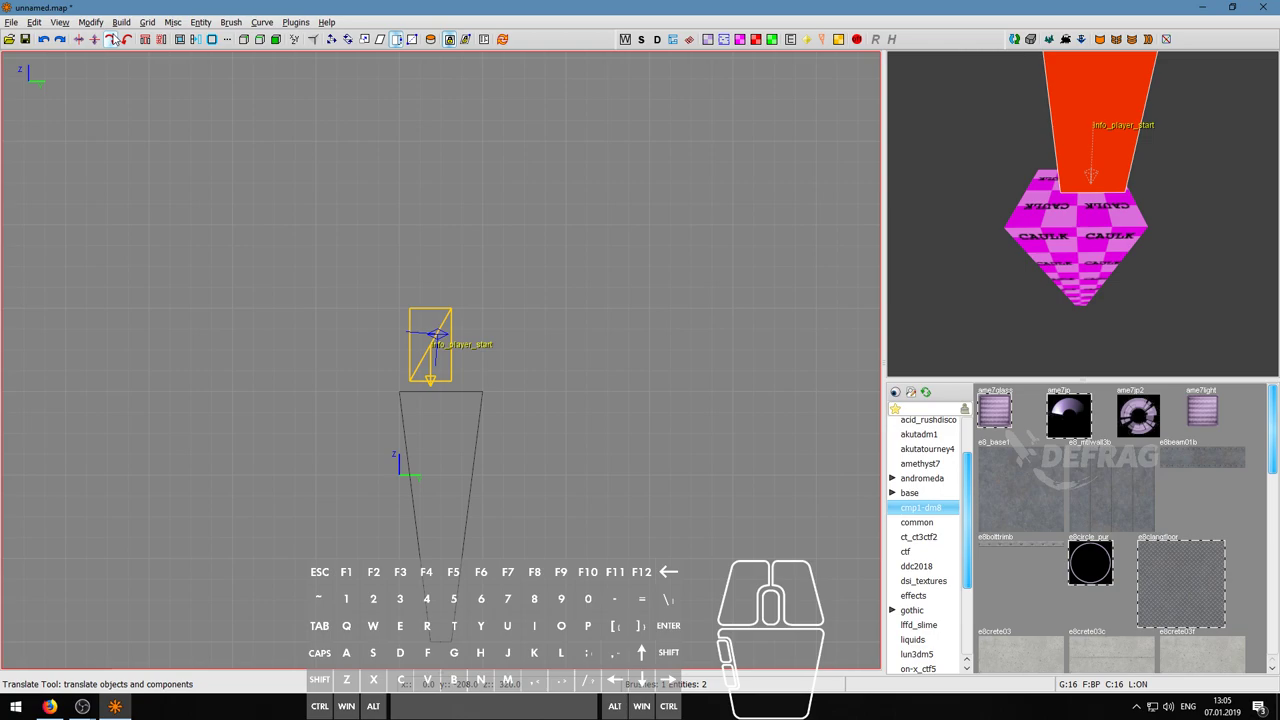
right_click(1037, 182)
key(w)
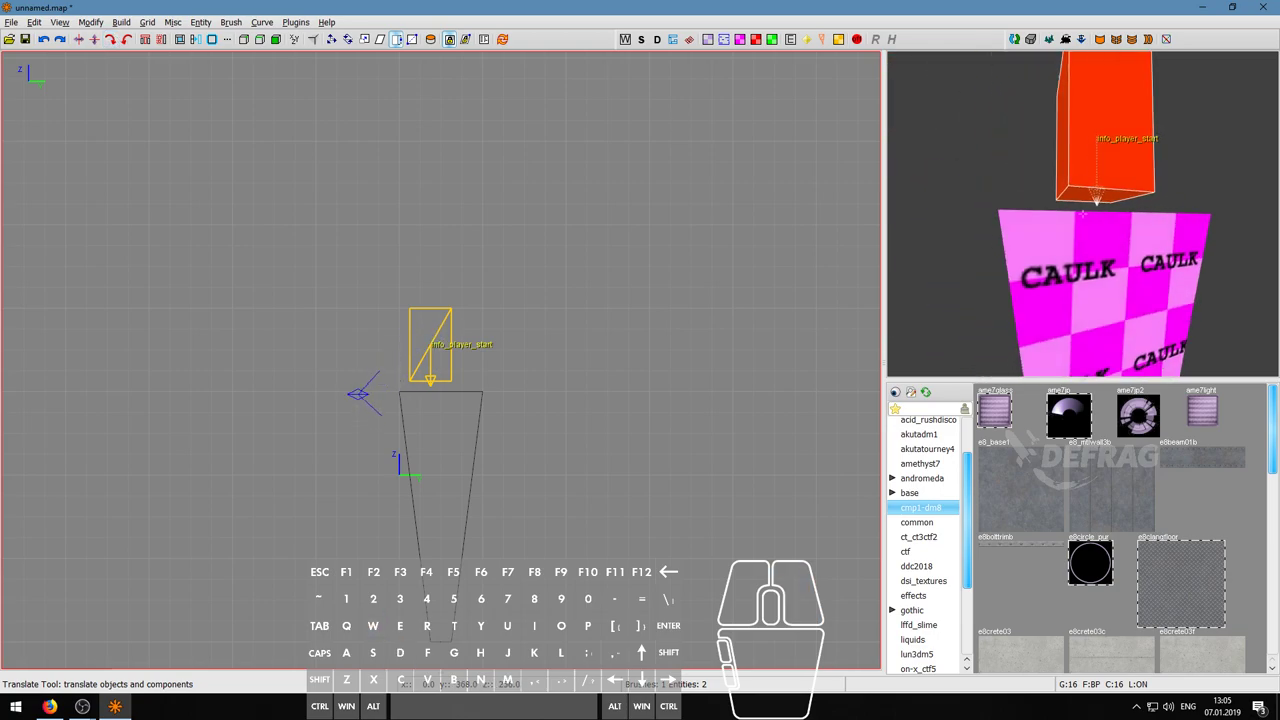
key(a)
key(s)
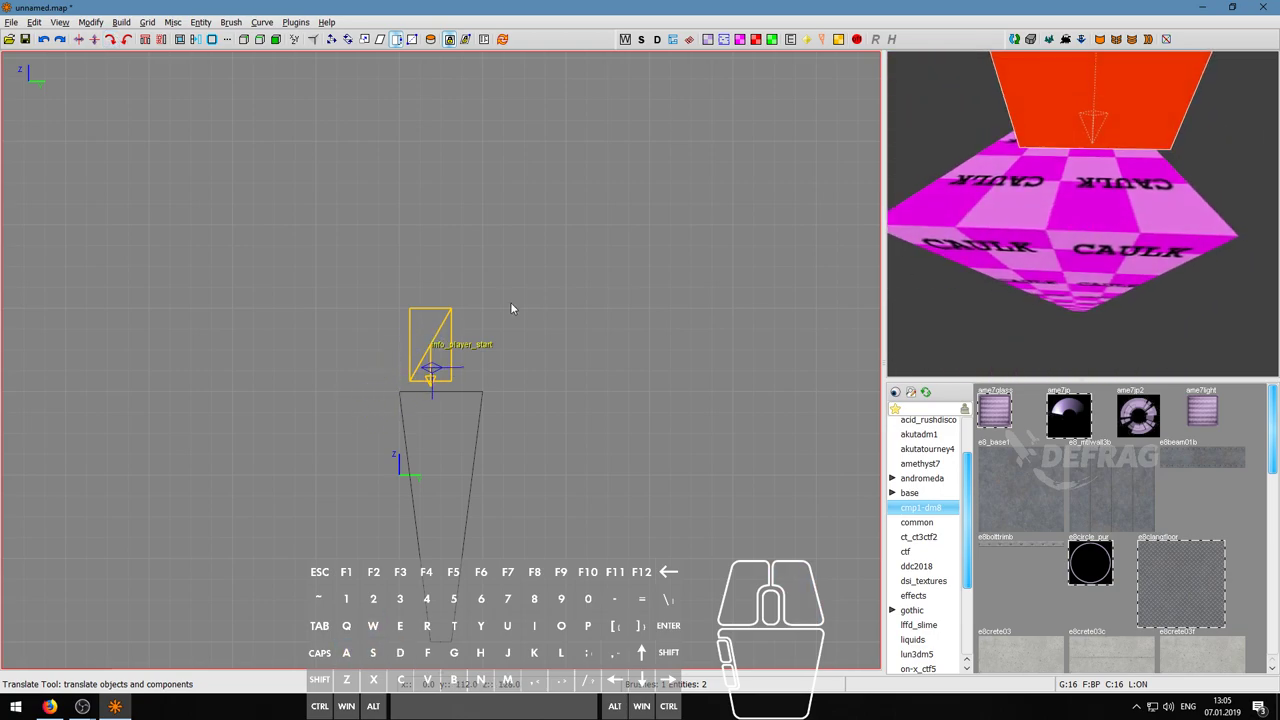
key(ctrl+z)
- Return to the XY view and examine the player start on top of the brush in the camera view
key(ctrl+Tab)
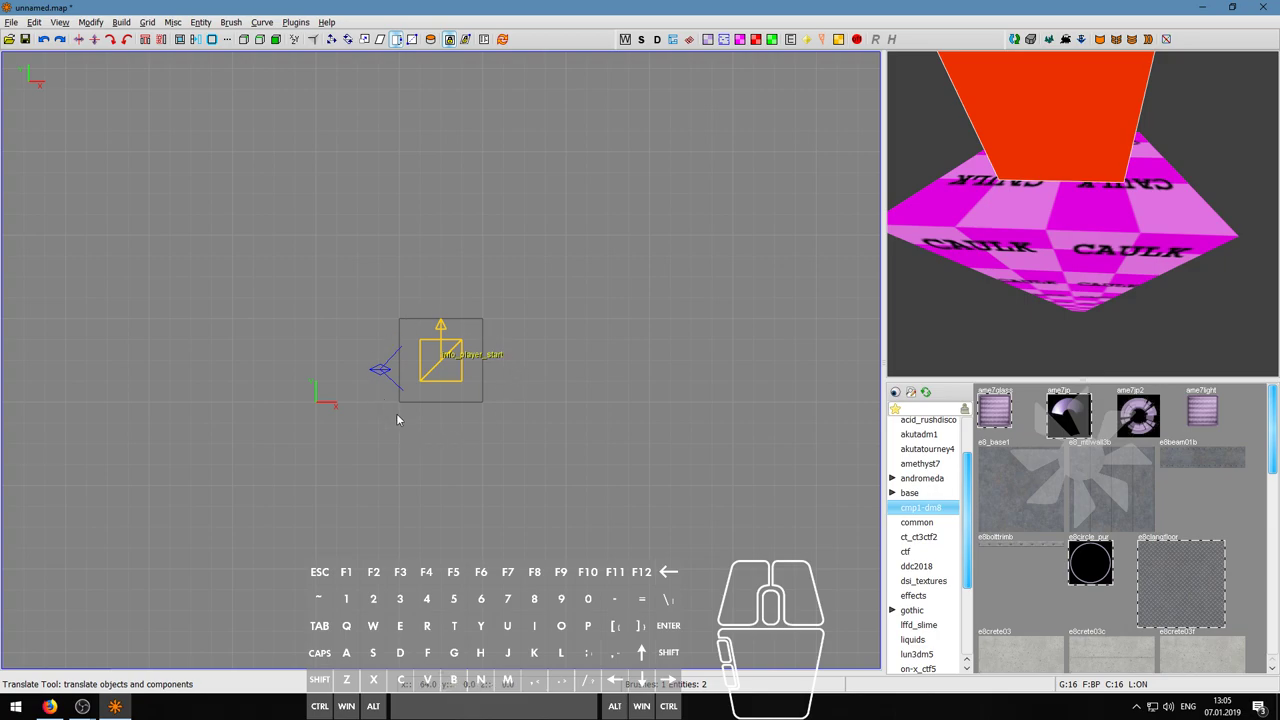
right_click(466, 359)
click(742, 289)
key(s)
key(w)
key(d)
right_click(1080, 222)
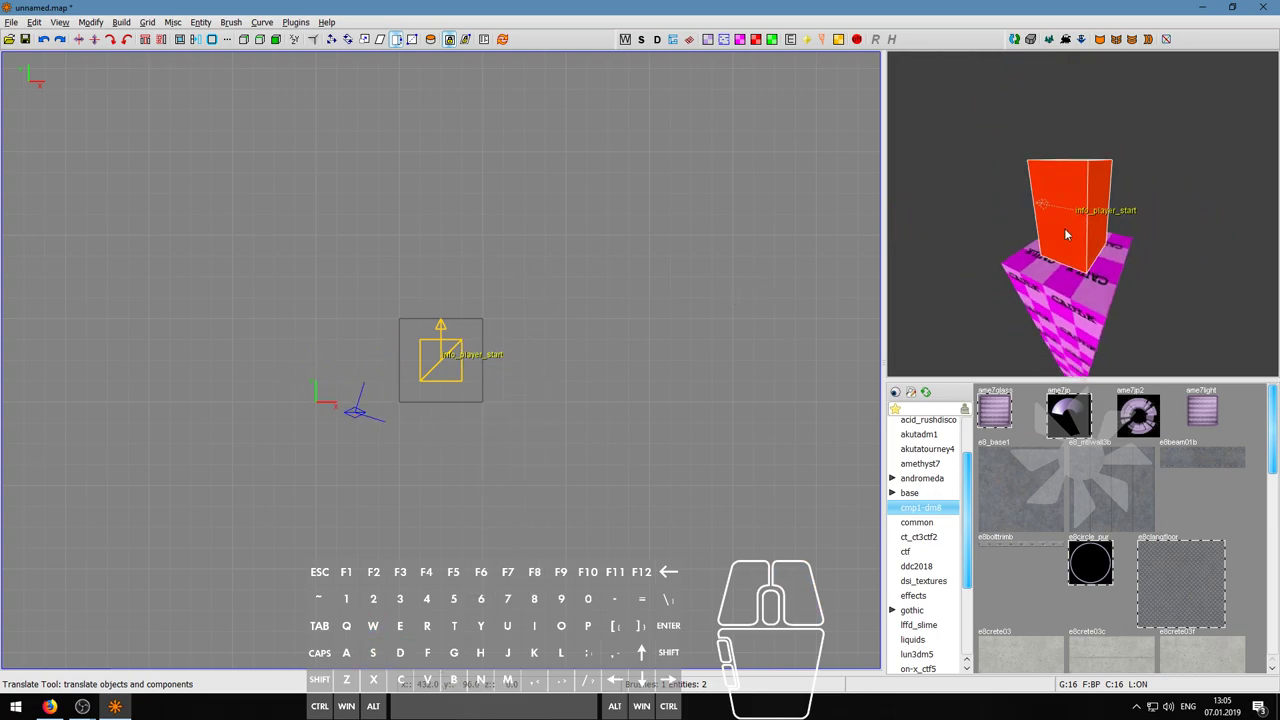
scroll(481, 380, down, 1)
- Select only the tapered brush, set the grid to 32, and duplicate it, moving the copy along positive Y
shift+click(461, 373)
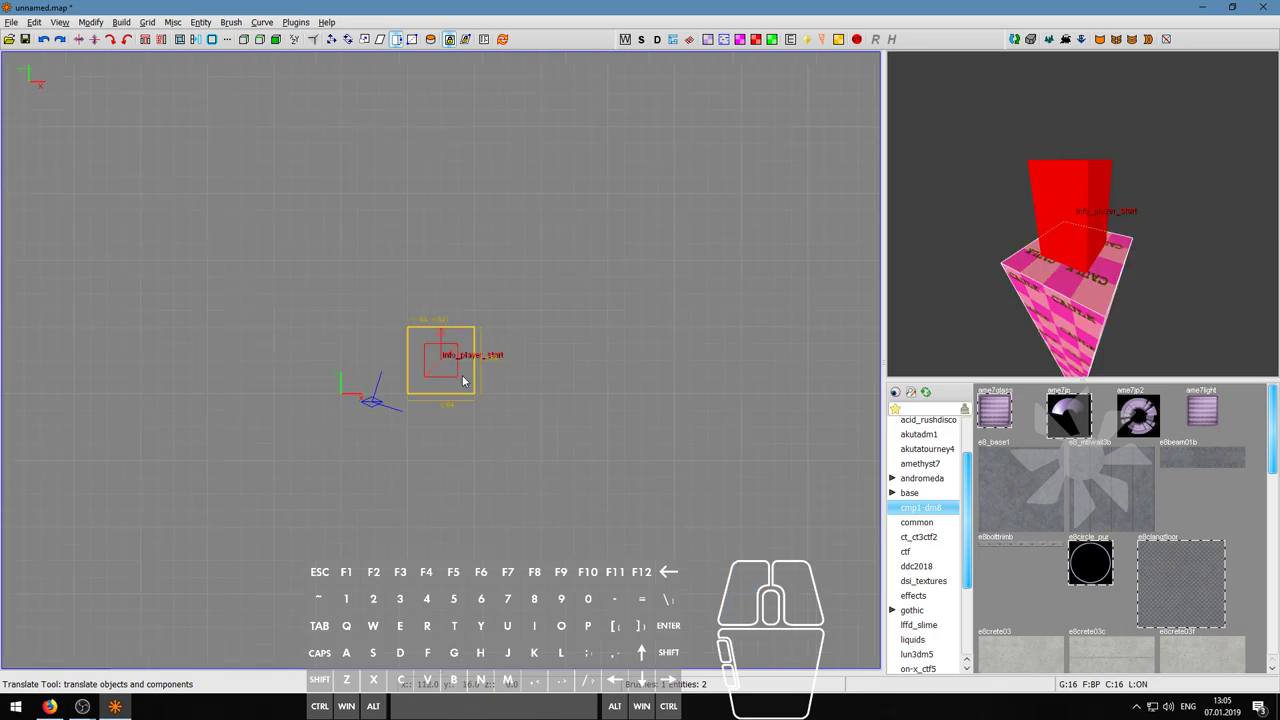
scroll(462, 375, down, 1)
middle_drag(487, 345, 495, 415)
right_click(950, 215)
key(s)
right_click(950, 215)
right_drag(432, 370, 374, 496)
scroll(432, 385, down, 3)
scroll(430, 452, up, 4)
key(6)
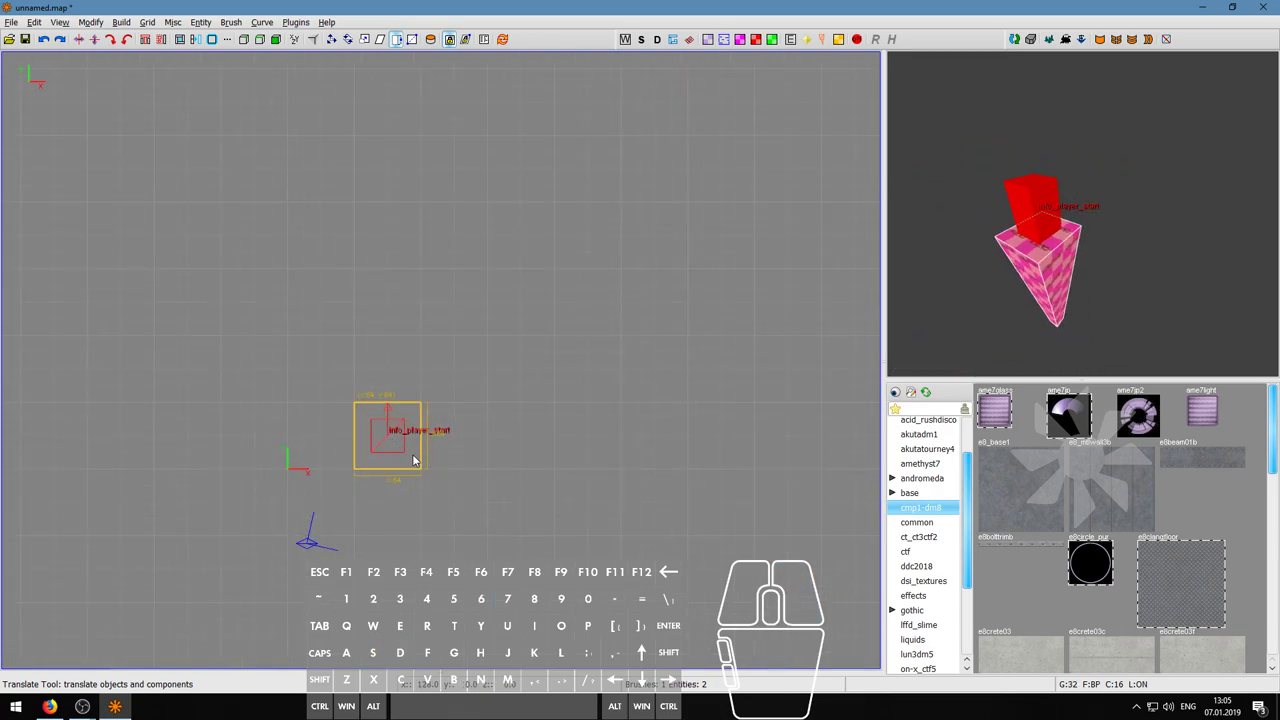
key(space)
drag(416, 462, 409, 270)
- Move the copied brush farther along positive Y, to about 256 units from the original
right_click(1060, 250)
key(w)
key(a)
key(a)
key(s)
key(d)
right_click(1082, 214)
right_click(1082, 213)
drag(409, 214, 400, 166)
scroll(445, 210, down, 2)
scroll(421, 255, up, 2)
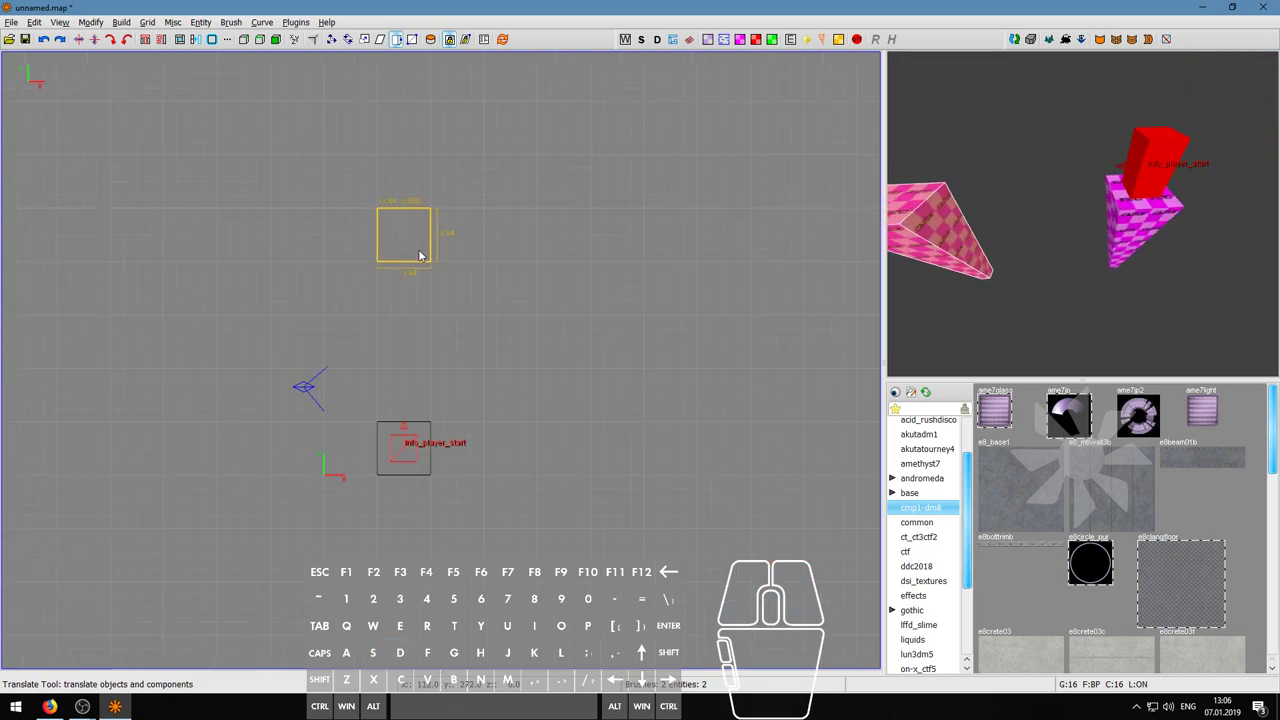
- Shrink the copied brush by 16 units with the CSG Tool and expand it back by the same amount
click(228, 39)
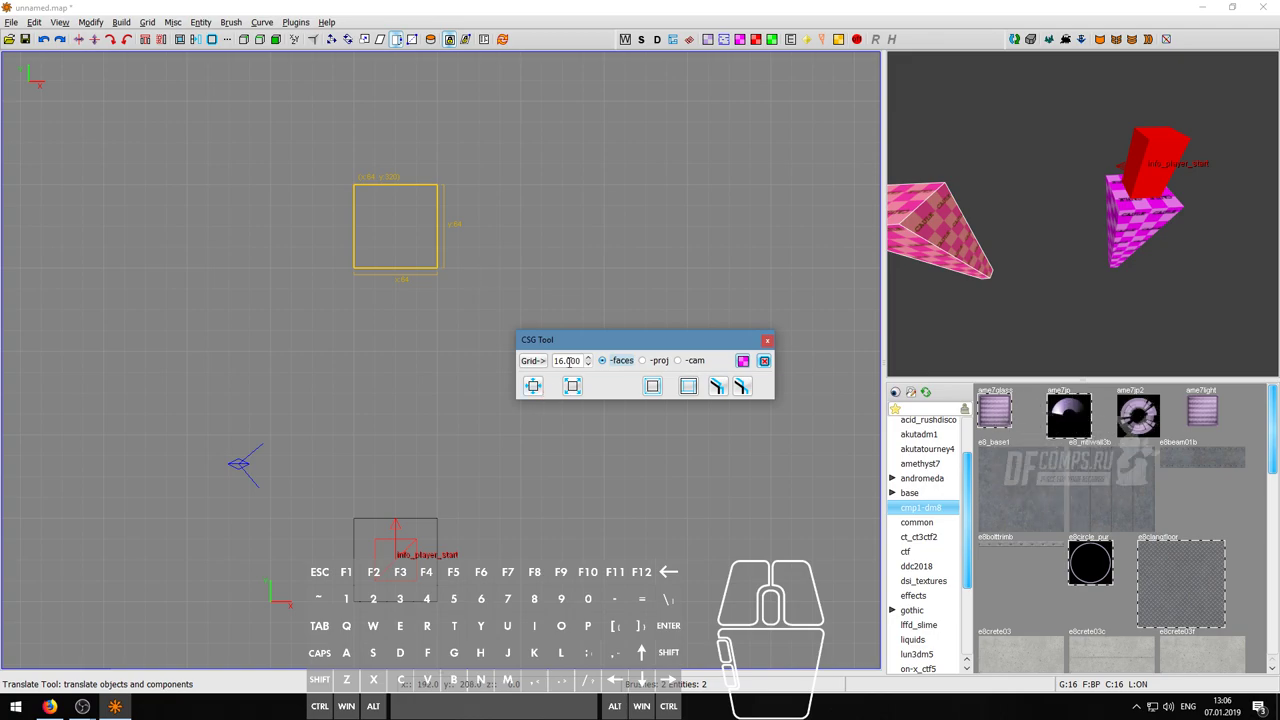
click(534, 386)
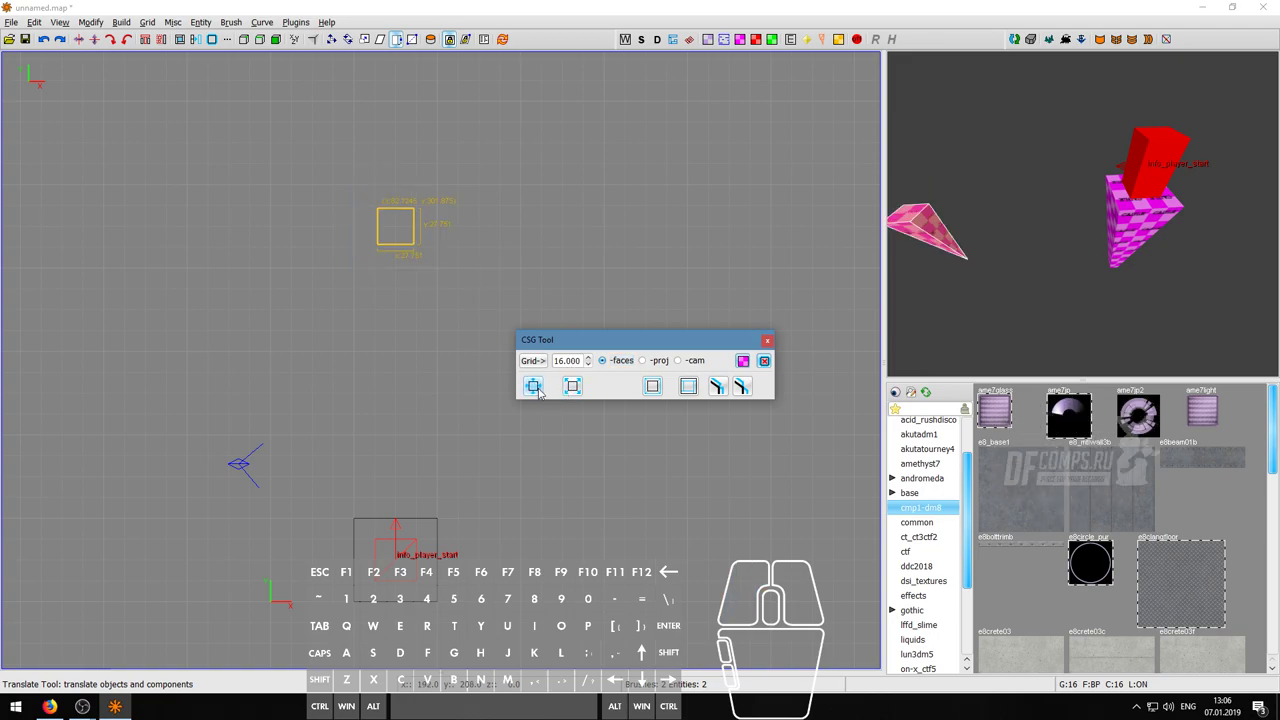
click(572, 387)
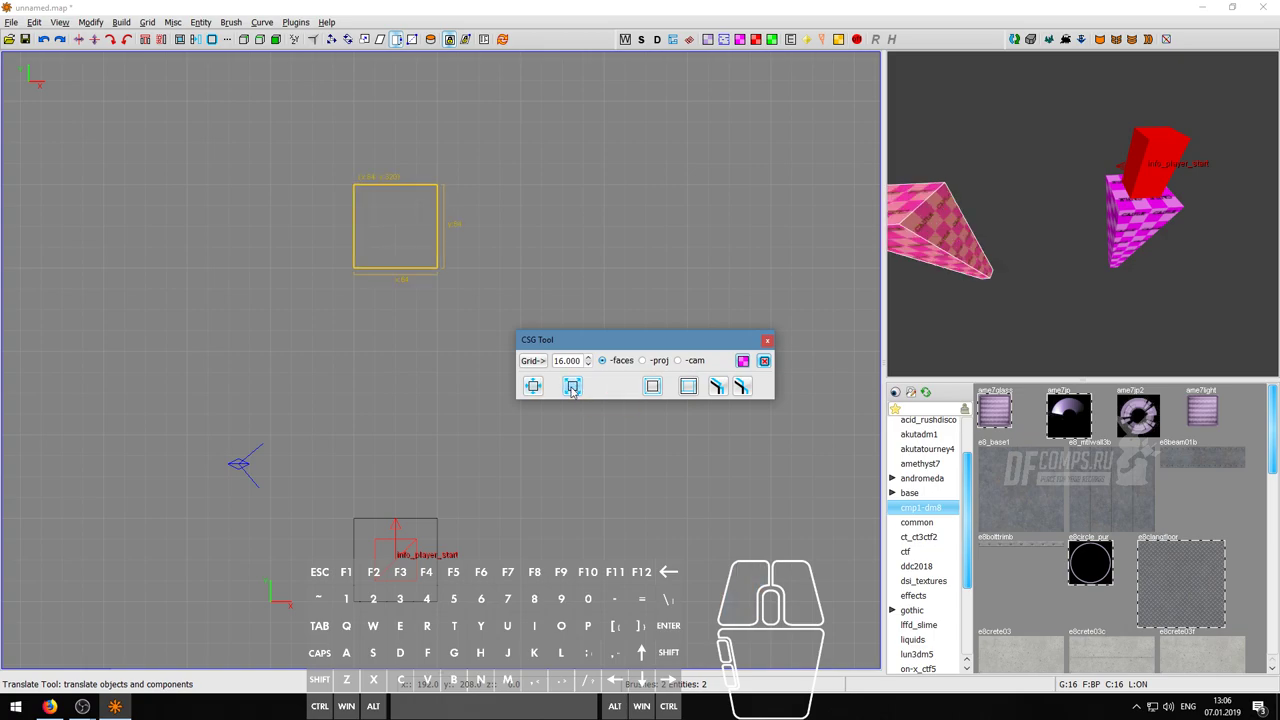
- Try shrinking the copied brush by 8 units with the CSG Tool, inspect it in the camera, and undo the shrink
click(588, 365)
click(589, 367)
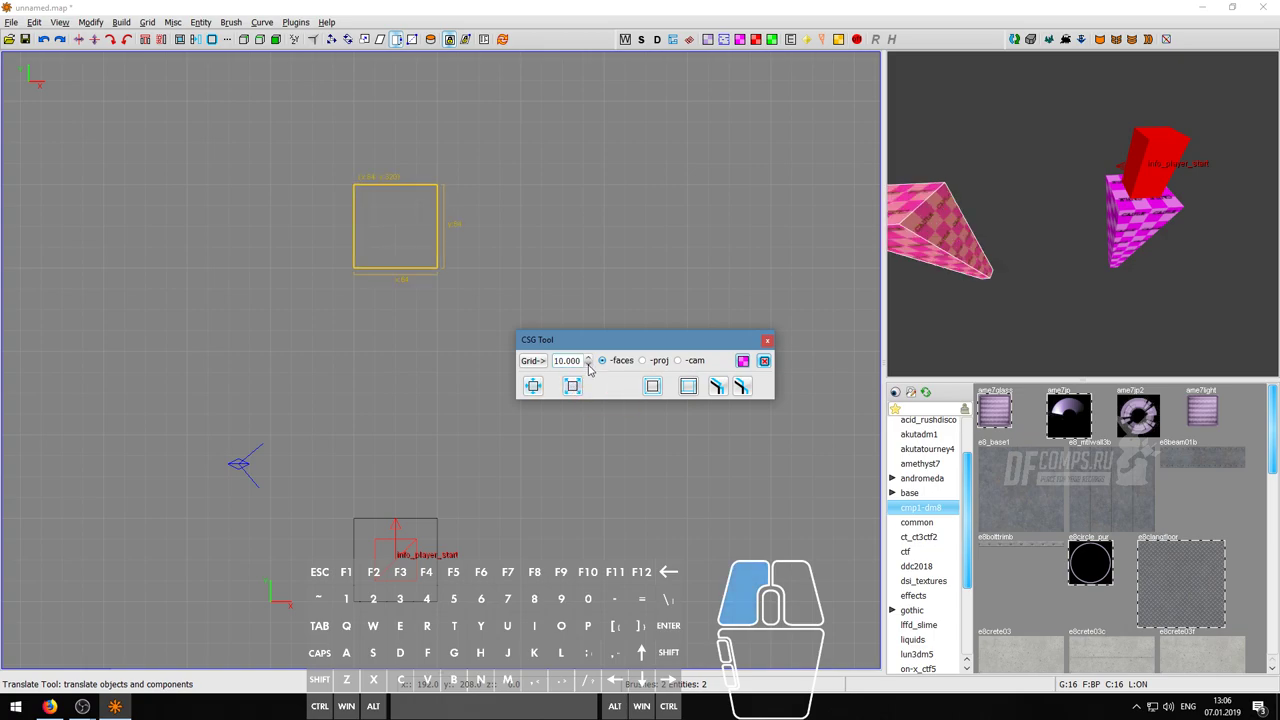
click(533, 387)
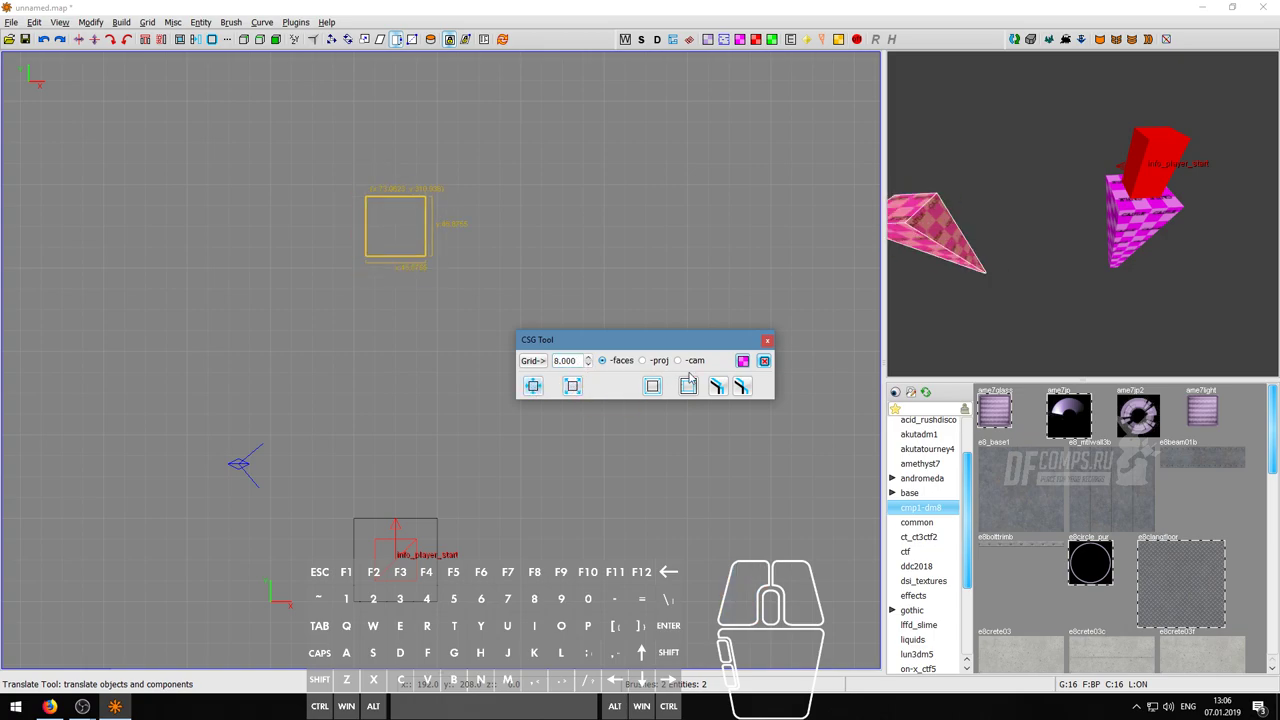
click(769, 342)
right_click(1046, 308)
key(a)
key(d)
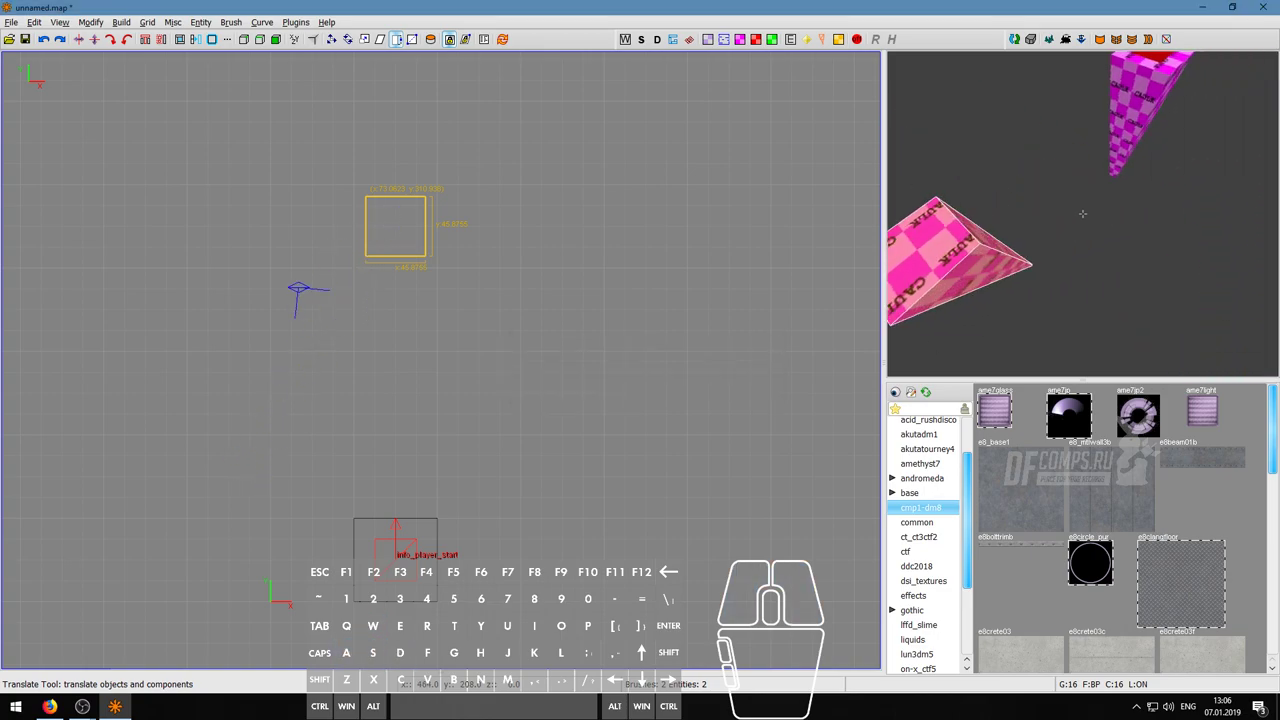
key(d)
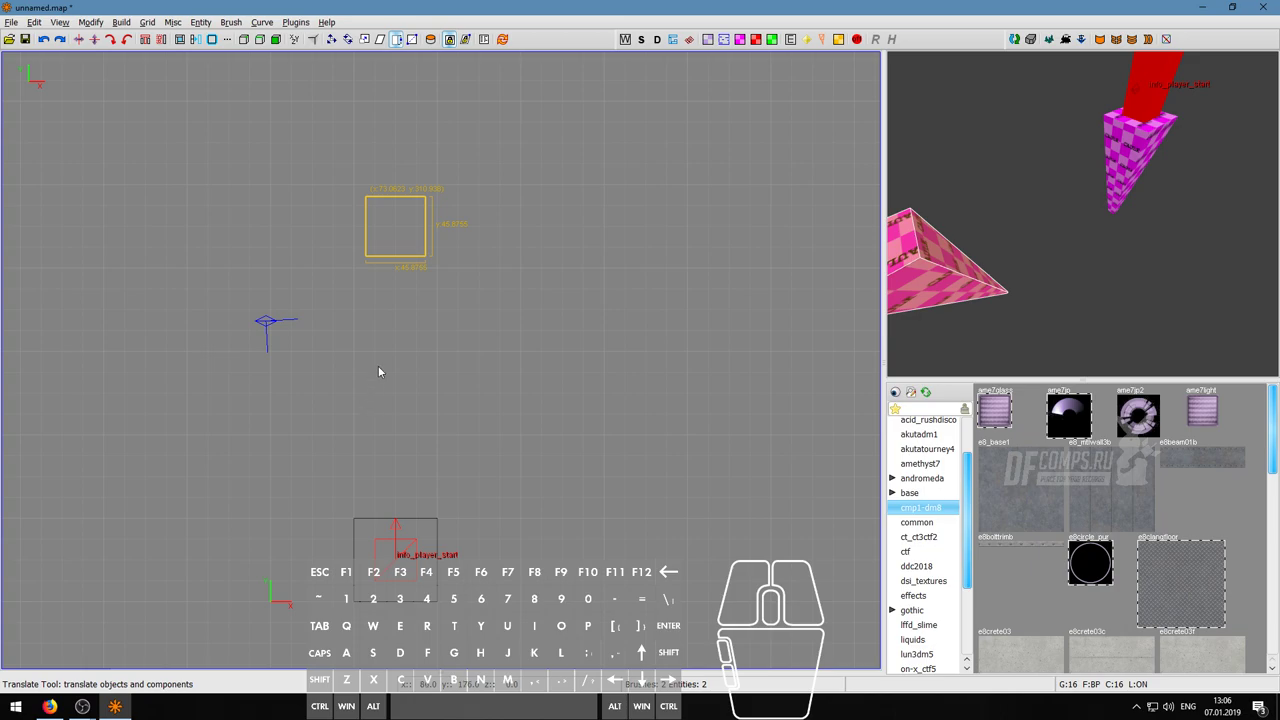
key(ctrl+z)
- Set the grid to 8, pull each side of the copied brush inward to 48 by 48 units, and set the grid to 32
key(bracketleft)
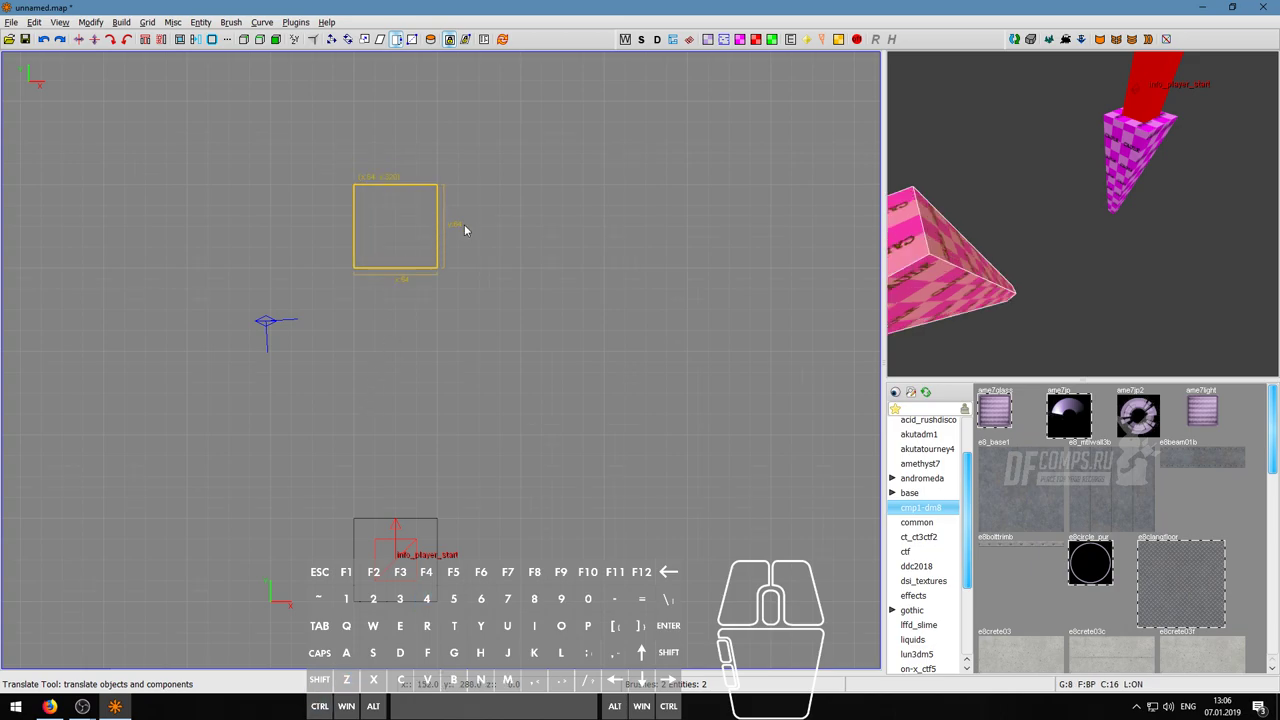
drag(464, 224, 456, 223)
drag(360, 166, 357, 180)
drag(292, 234, 302, 232)
drag(382, 309, 381, 301)
right_click(1010, 265)
key(w)
key(6)
key(w)
key(a)
key(s)
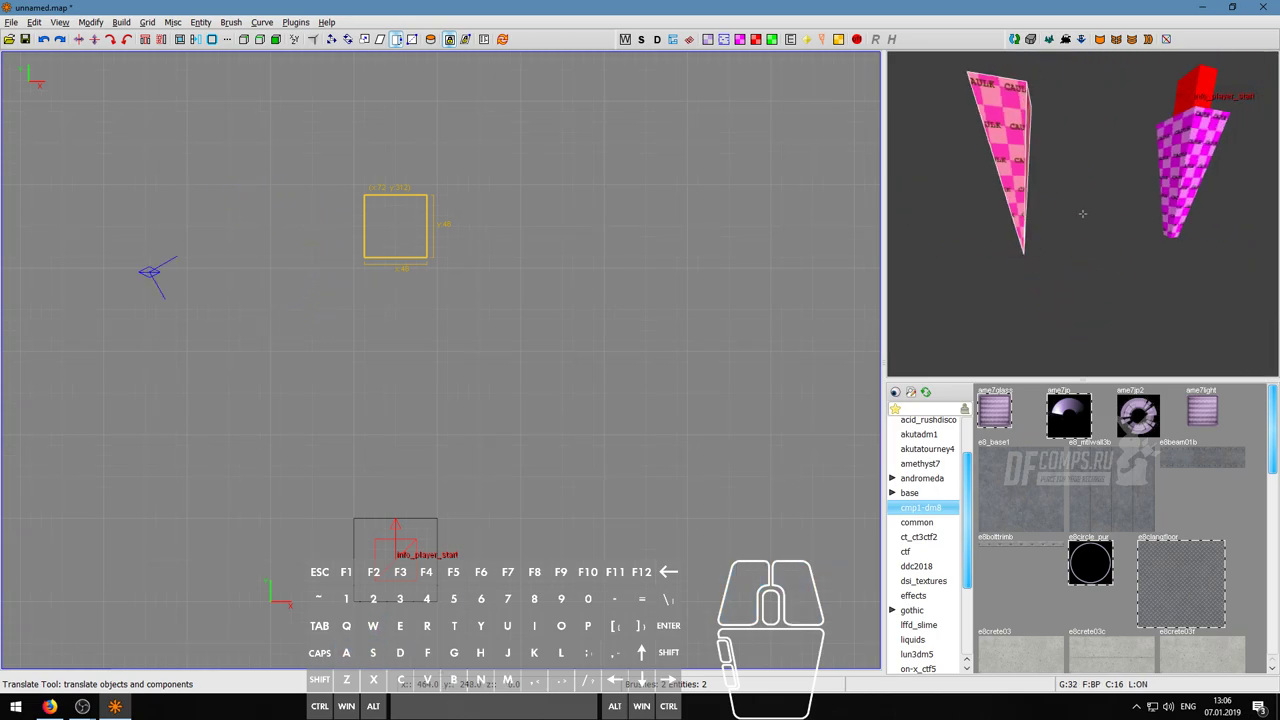
- Compare the lower ends of the copied and original brushes in the side views, with the copy's edges shown and the grid at 8
key(ctrl+Tab)
click(452, 500)
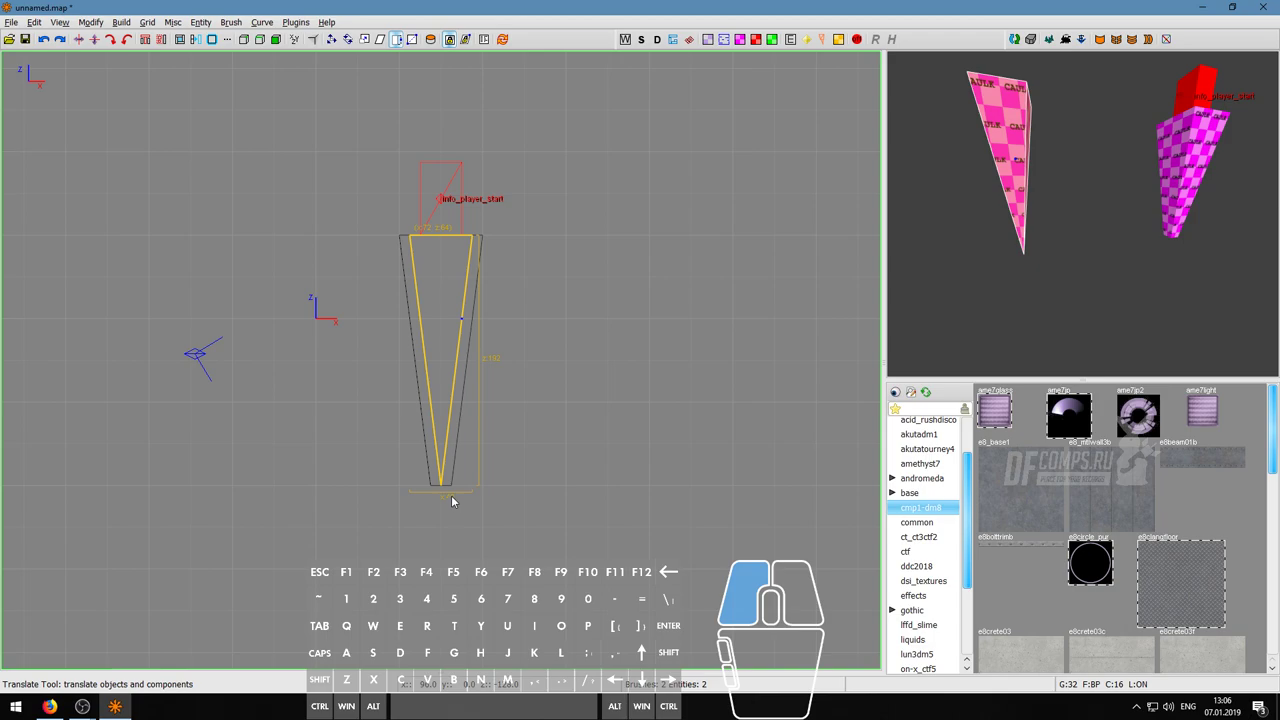
key(Escape)
shift+click(434, 358)
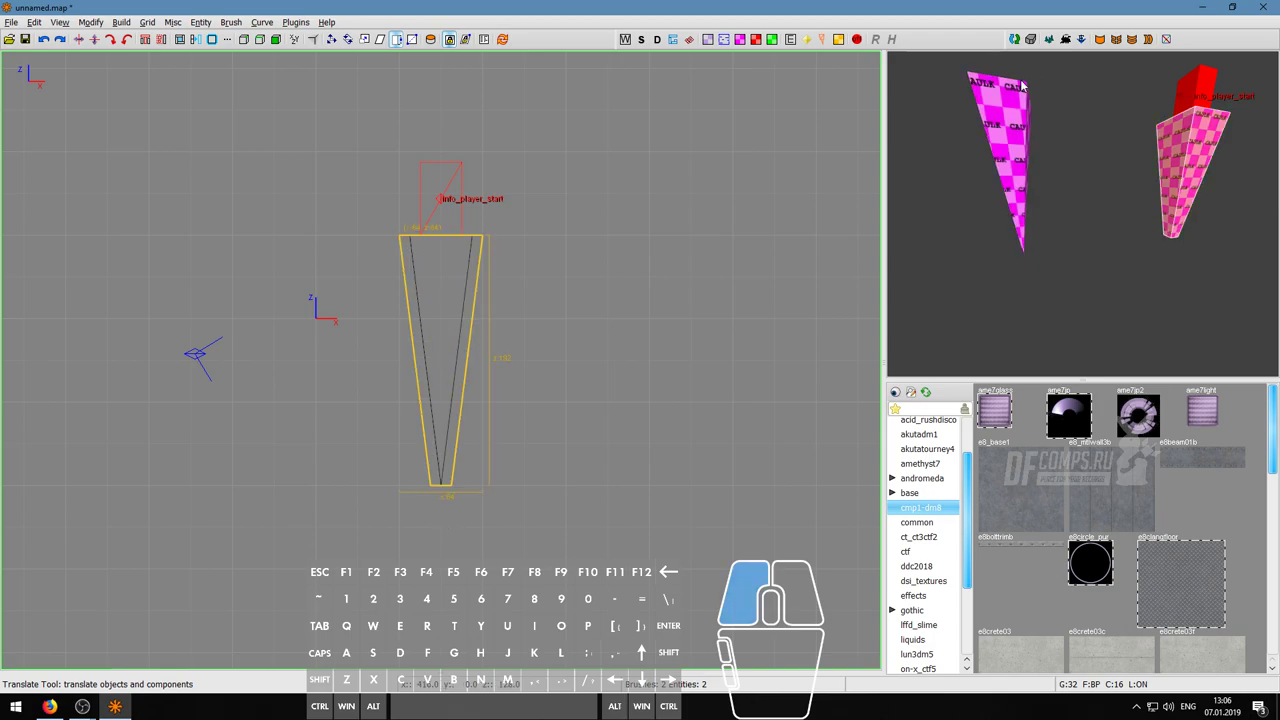
alt+shift+click(440, 360)
key(3)
key(4)
click(440, 494)
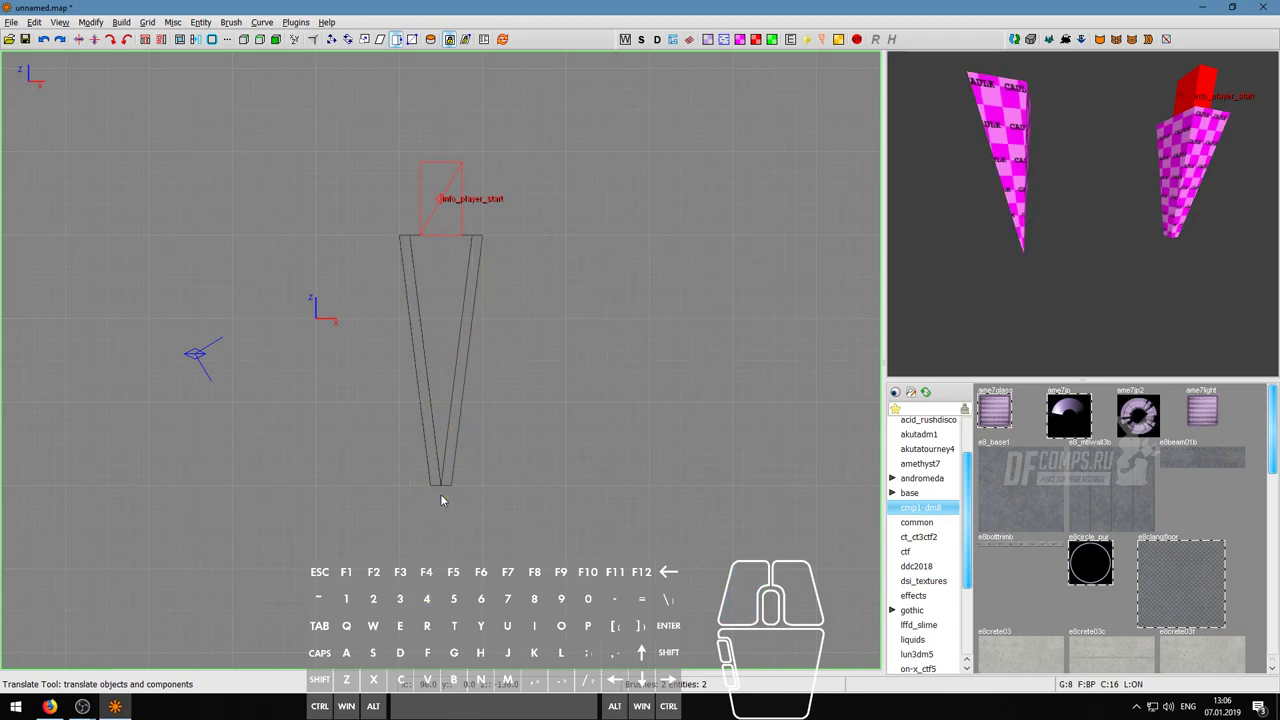
click(448, 433)
click(983, 115)
key(e)
scroll(450, 475, up, 3)
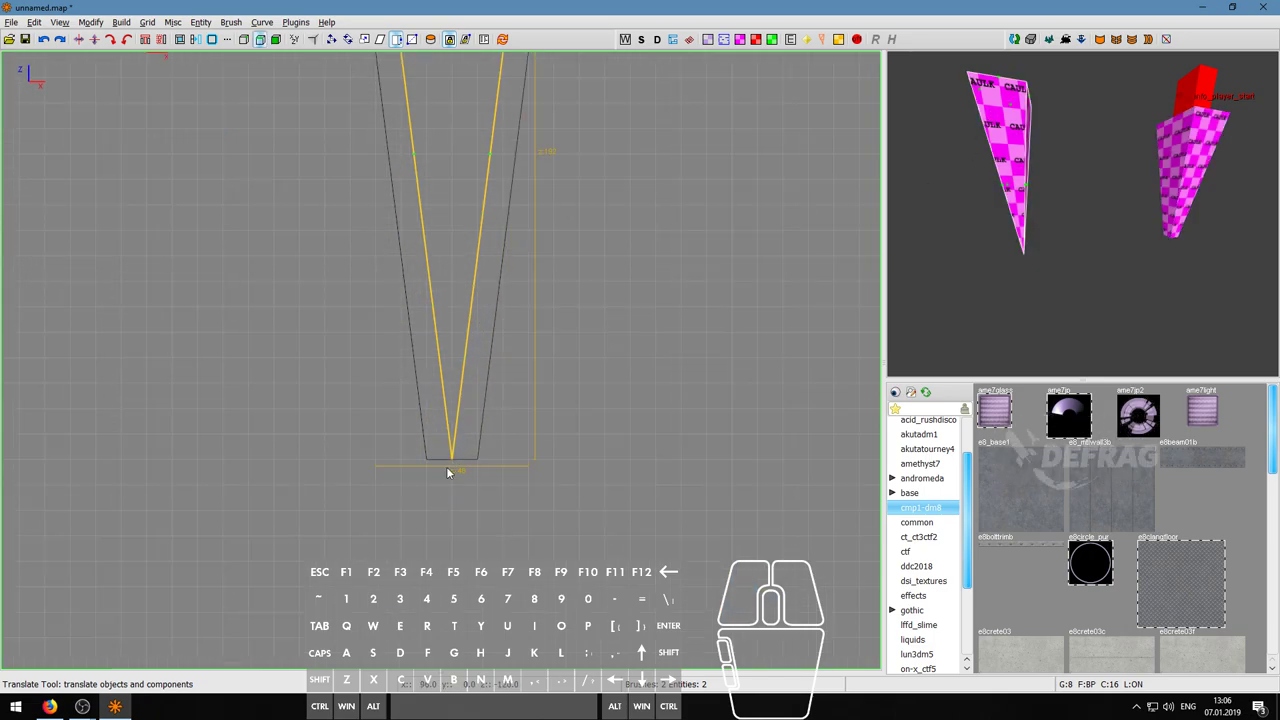
scroll(450, 465, down, 4)
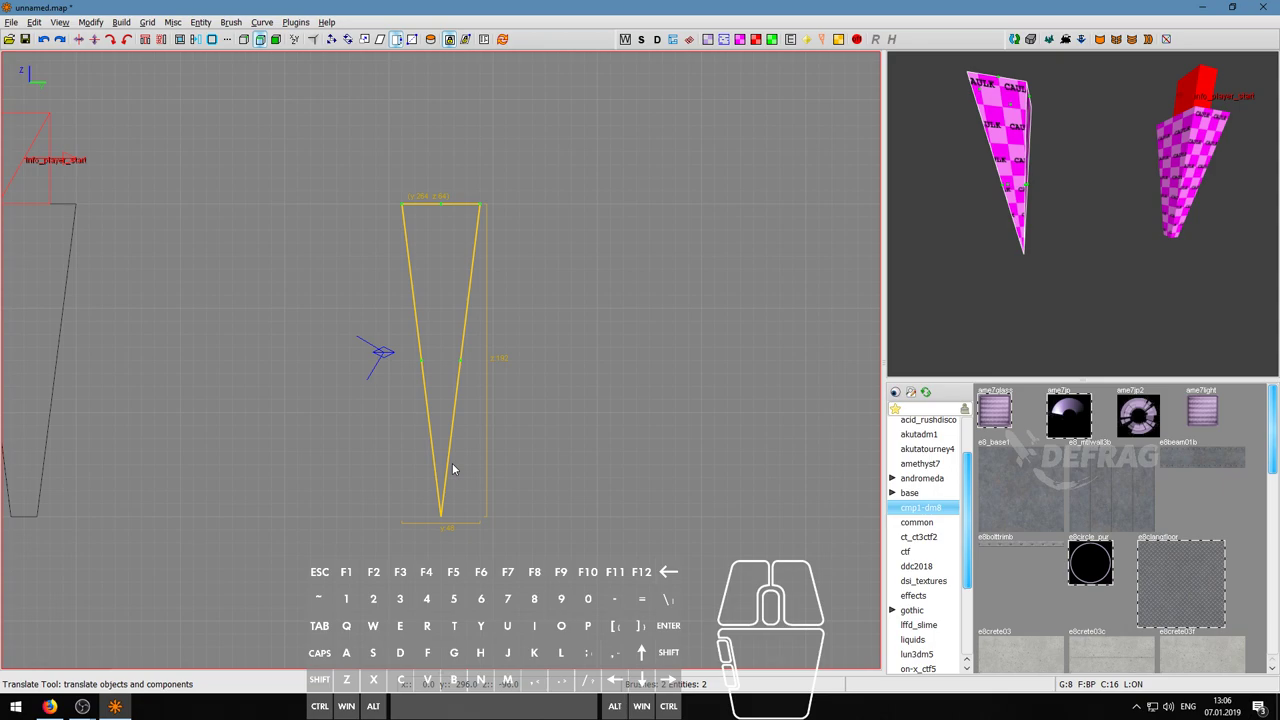
- Undo the last three inward side pulls on the copied brush
key(ctrl+z)
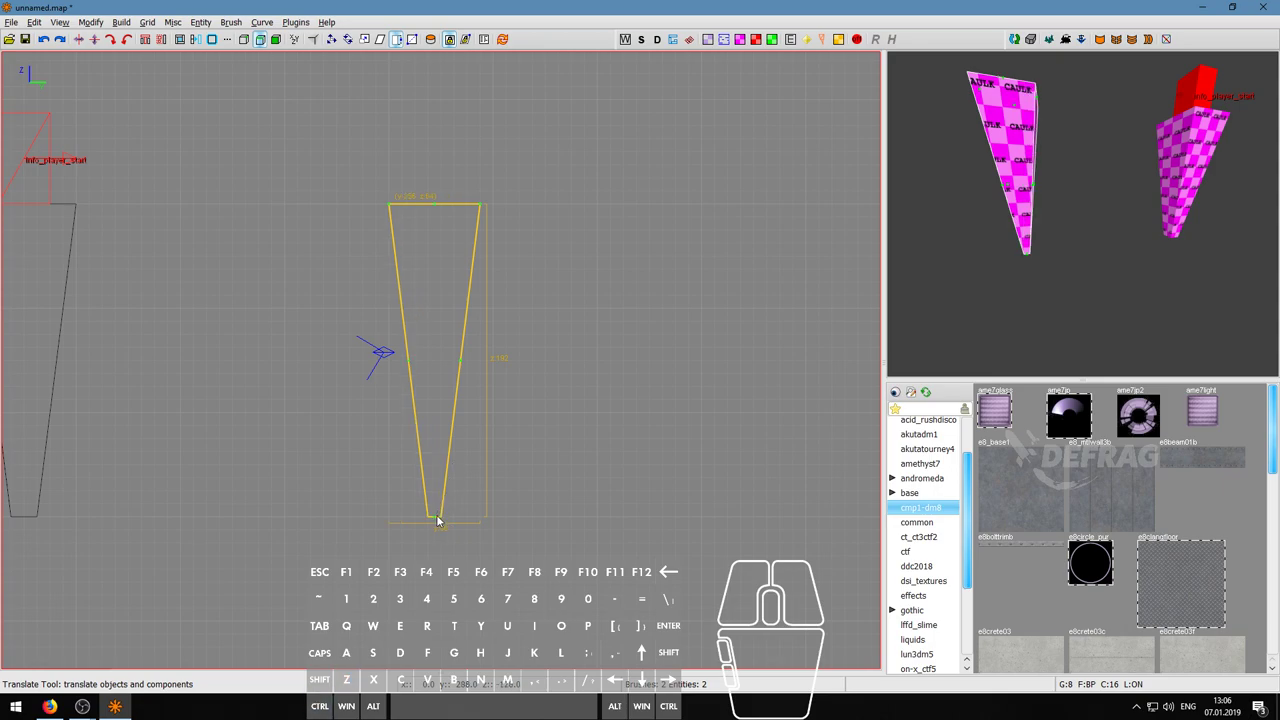
key(ctrl+z)
key(ctrl+z)
- Leave edge editing and raise the copied brush's bottom face so the brush is 128 units high
click(438, 513)
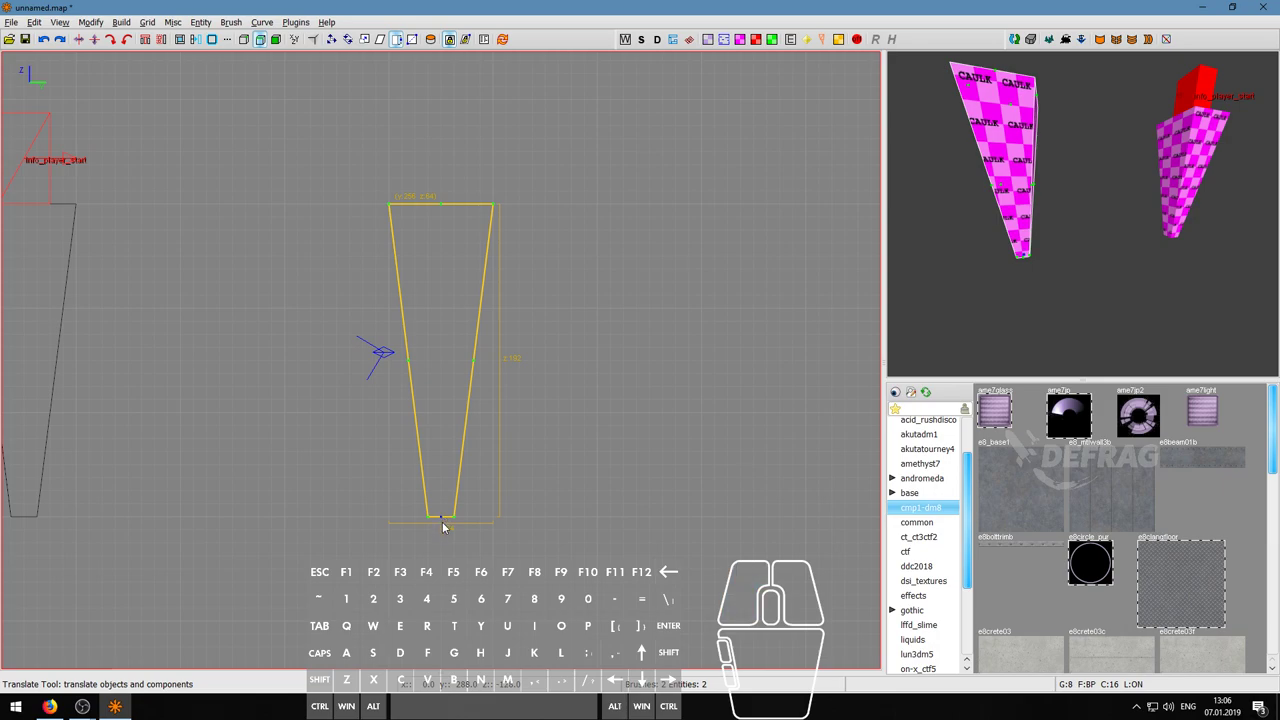
key(e)
drag(444, 530, 449, 415)
- Pull the remaining sides of the shortened brush inward so its top is 48 by 48 units
key(ctrl+Tab)
key(ctrl+Tab)
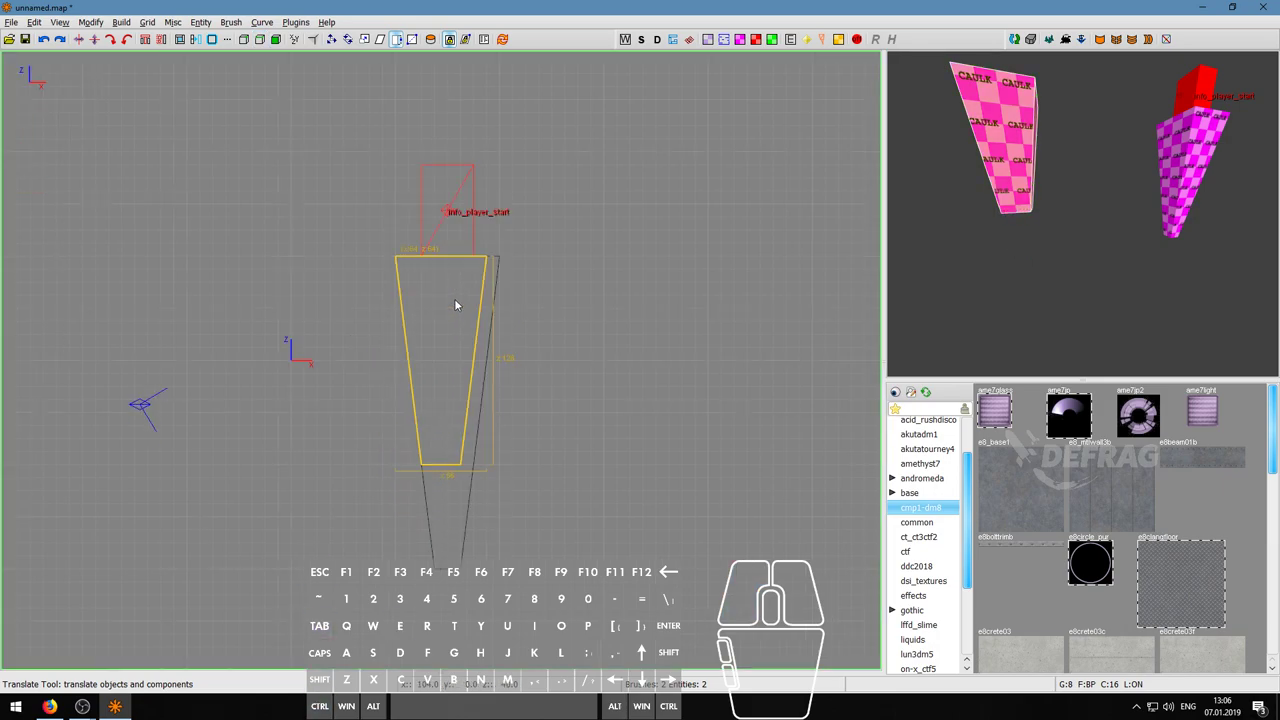
key(Tab)
key(ctrl+Tab)
key(ctrl+Tab)
drag(514, 346, 512, 346)
drag(321, 347, 335, 347)
mouse_move(453, 266)
mouse_down()
mouse_move(454, 291)
mouse_move(456, 258)
mouse_up()
drag(453, 432, 463, 432)
key(ctrl+Tab)
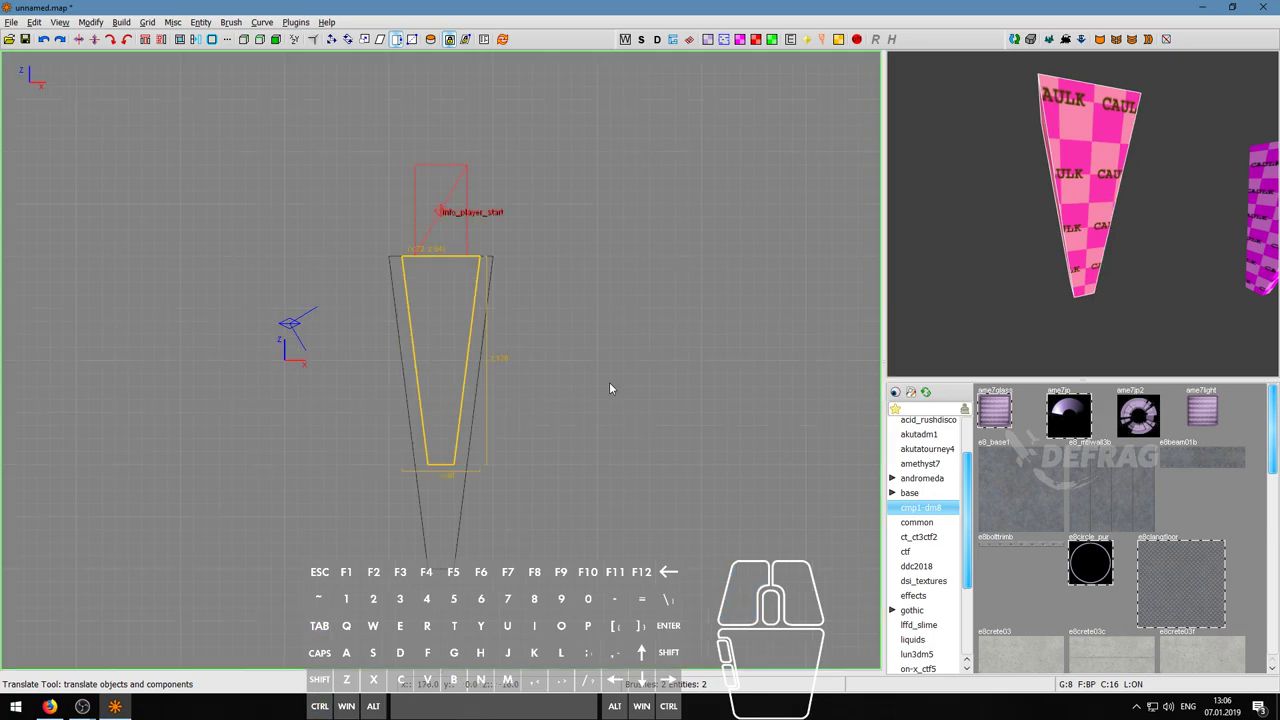
- Inspect the shortened brush from close up and from above in the camera
right_click(1024, 270)
key(d)
key(w)
key(s)
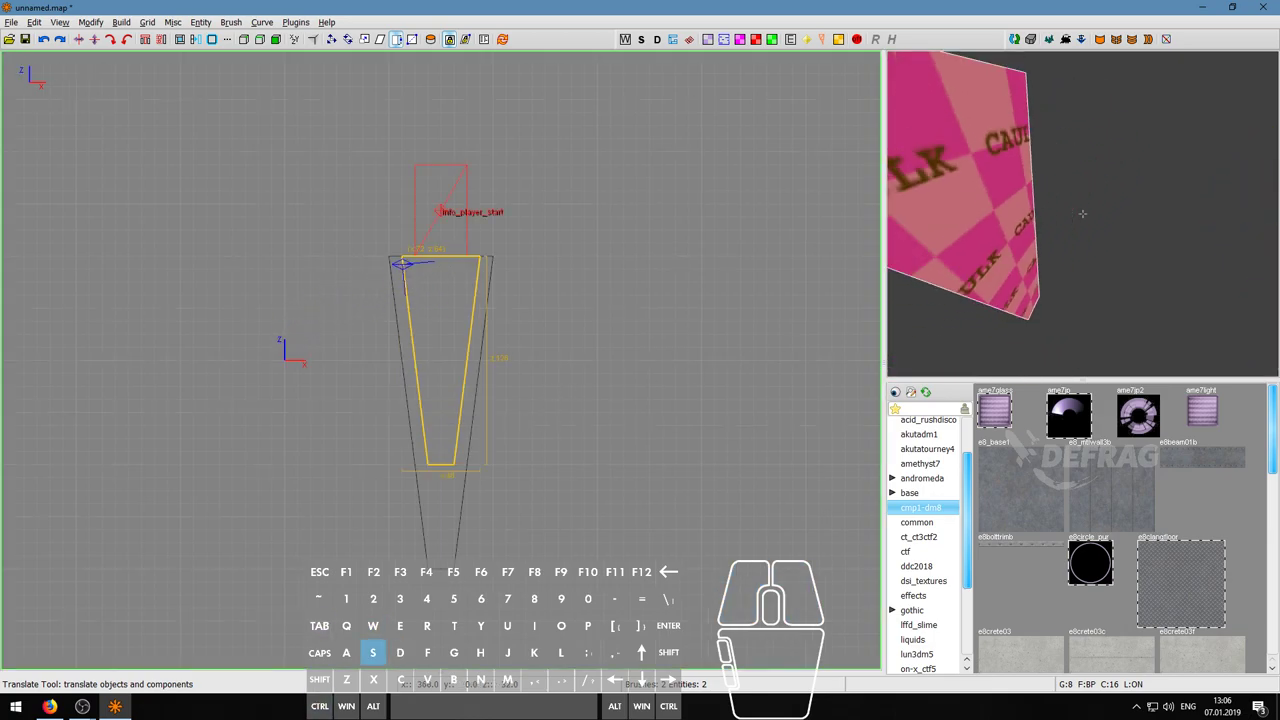
key(w)
key(d)
key(a)
key(s)
key(d)
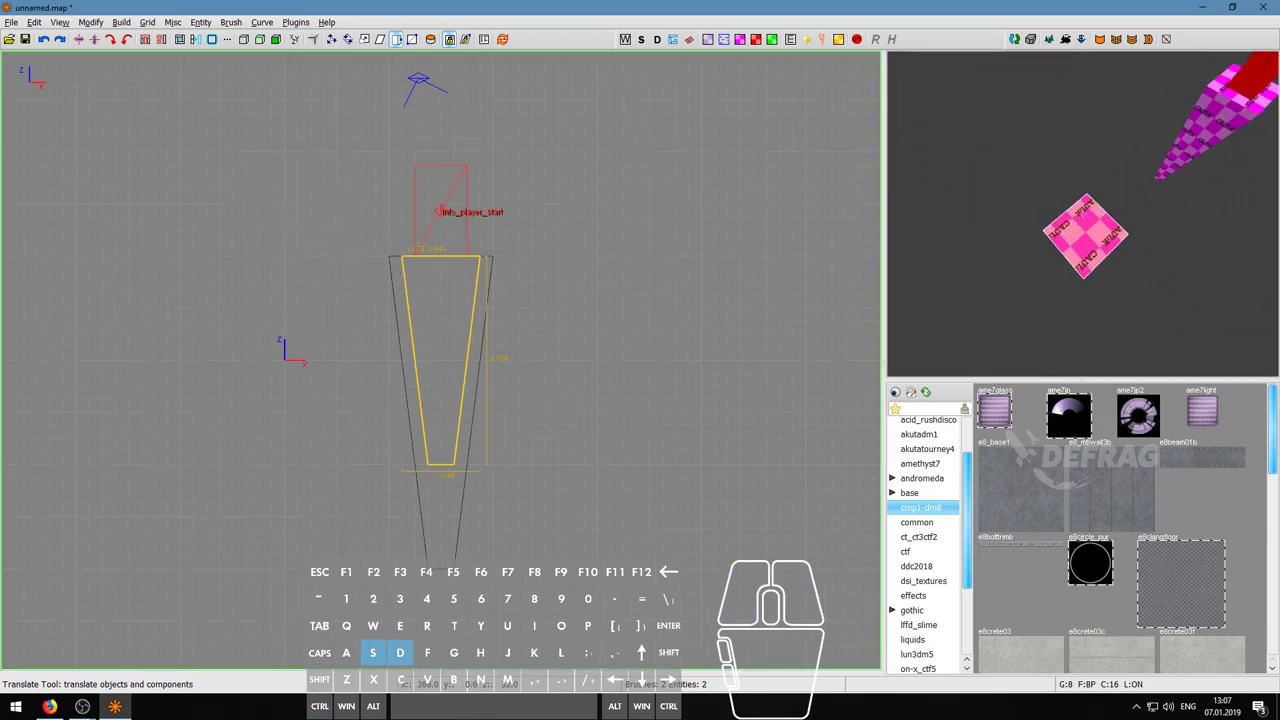
right_click(1082, 214)
- Duplicate the shortened brush and move the copy diagonally along positive X and Y, about 192 units on each axis
scroll(432, 345, down, 5)
key(ctrl+Tab)
key(ctrl+Tab)
key(6)
scroll(449, 369, up, 2)
scroll(448, 376, up, 1)
scroll(446, 374, down, 1)
key(space)
mouse_move(442, 362)
mouse_down()
mouse_move(466, 297)
mouse_move(443, 191)
mouse_move(572, 233)
mouse_move(574, 210)
mouse_move(546, 206)
mouse_move(593, 193)
mouse_move(600, 208)
mouse_up()
key(d)
scroll(598, 200, up, 4)
key(4)
right_drag(613, 200, 614, 207)
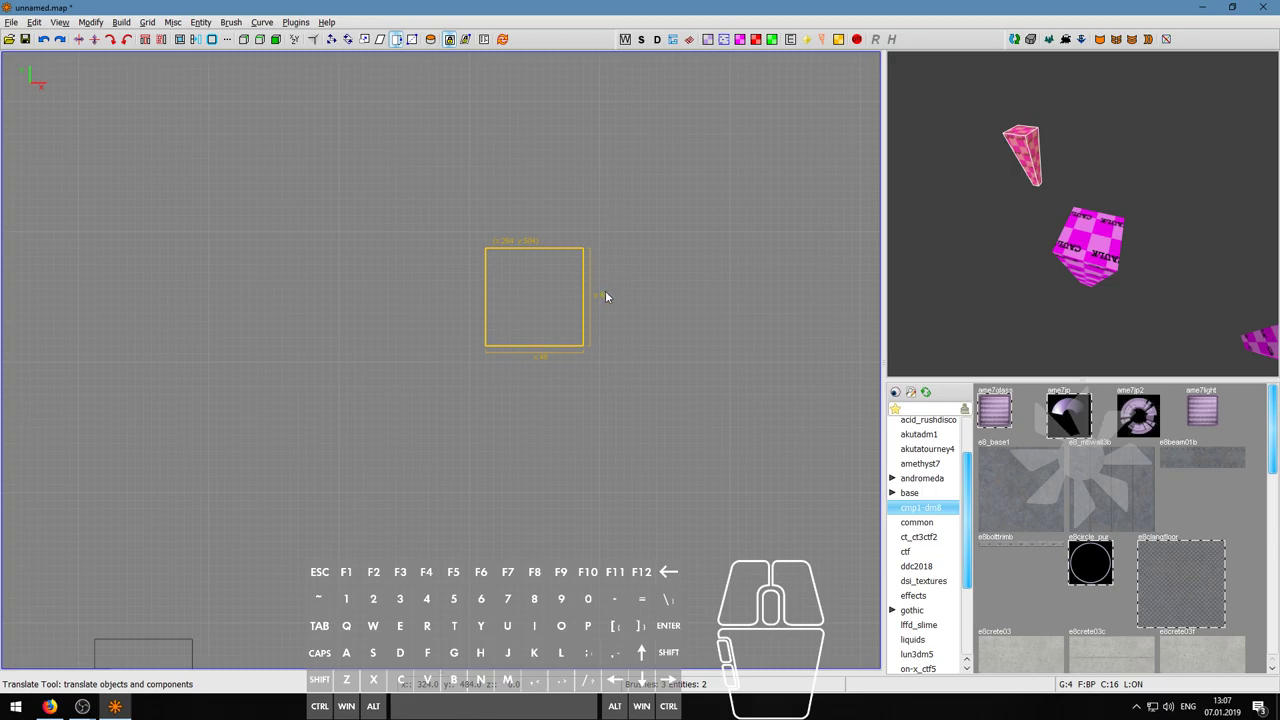
- With the grid at 16, raise the new copy's bottom face so the brush is 64 units high
key(ctrl+Tab)
key(5)
drag(440, 528, 448, 396)
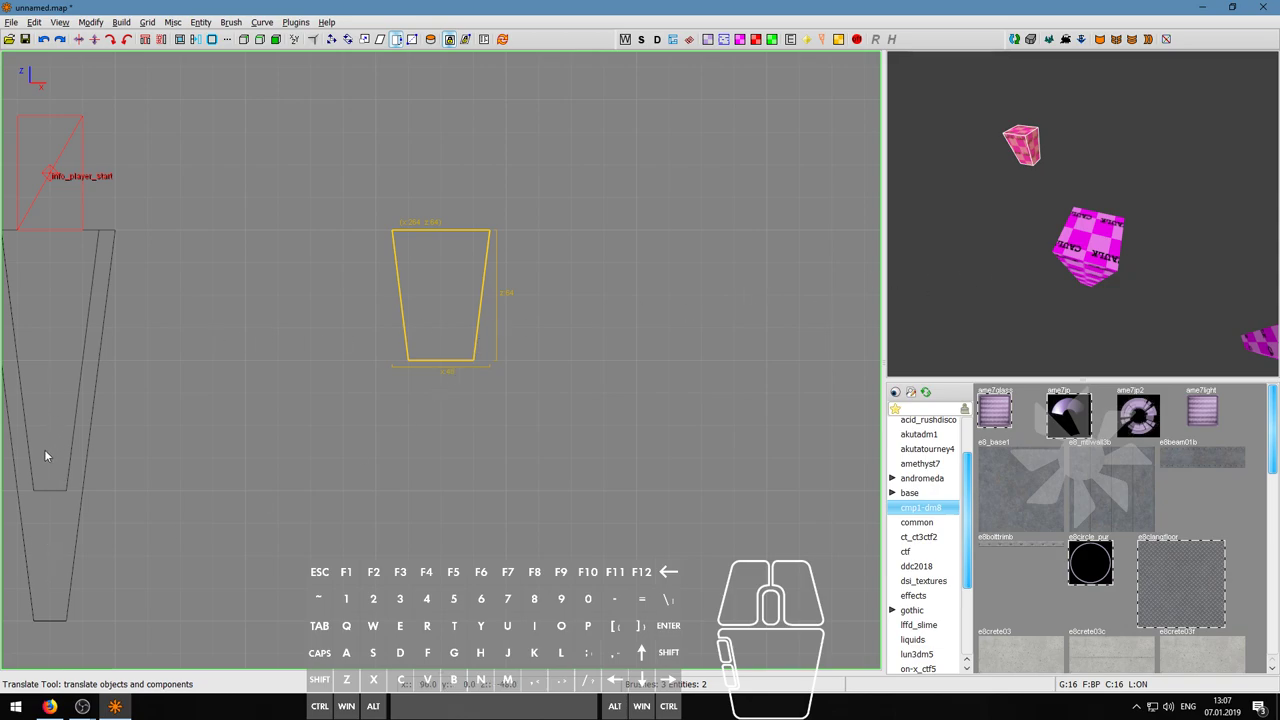
- Pull each of the four sides of the 64-unit-high brush inward by 8 units
scroll(435, 400, down, 3)
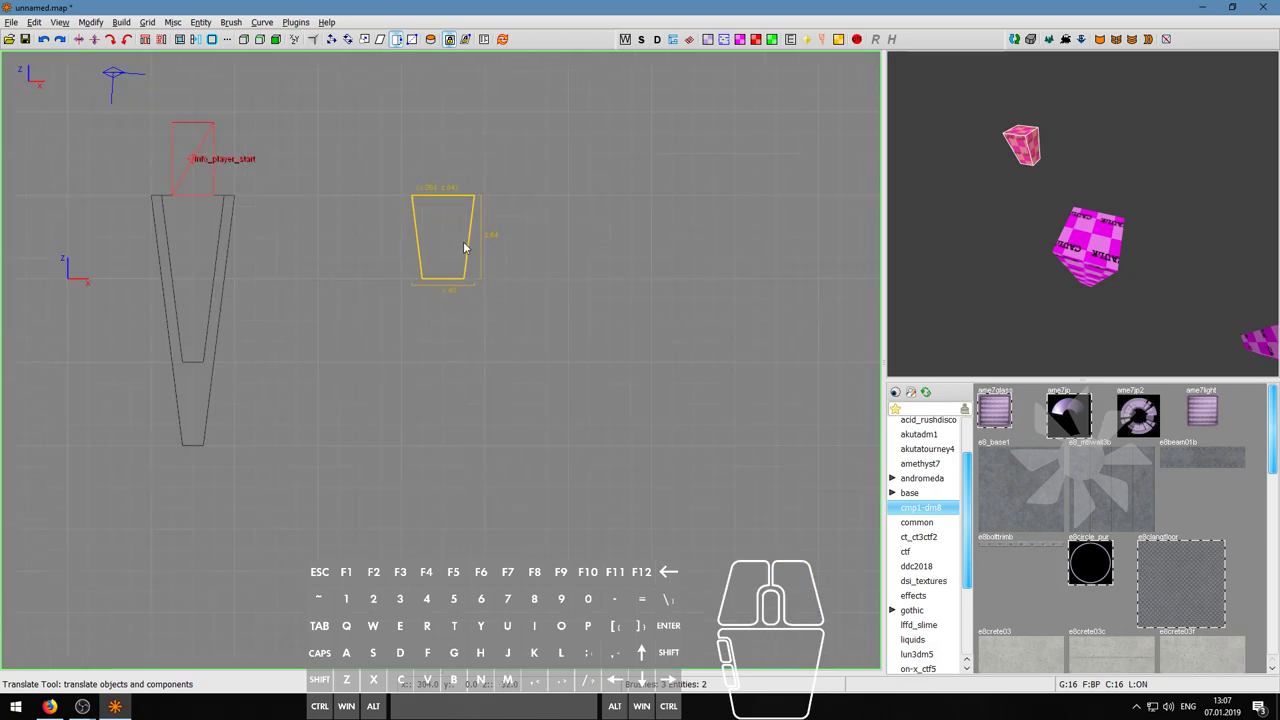
key(ctrl+Tab)
key(ctrl+Tab)
scroll(474, 356, up, 1)
scroll(474, 356, down, 1)
scroll(474, 360, up, 2)
scroll(474, 360, down, 1)
drag(478, 359, 466, 353)
drag(419, 300, 417, 312)
drag(349, 360, 362, 363)
drag(424, 448, 428, 437)
key(ctrl+Tab)
- Deselect the brush and examine the layout of the three tapered brushes in the camera
key(Escape)
right_click(1010, 300)
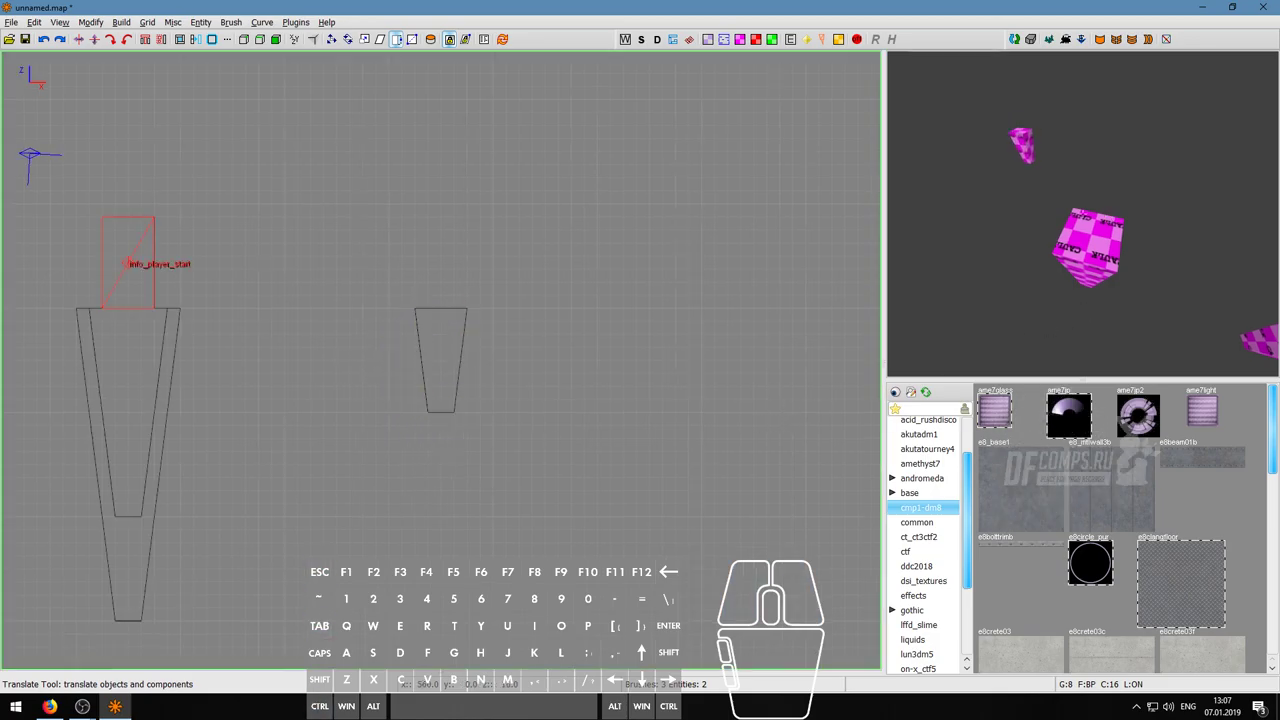
key(w)
key(a)
key(s)
key(d)
key(w)
key(d)
key(w)
key(s)
right_click(1083, 213)
- Select the three tapered brushes without the player start, apply the cmp1-dm8 texture e8_base1 to them, and clear the selection
click(1174, 208)
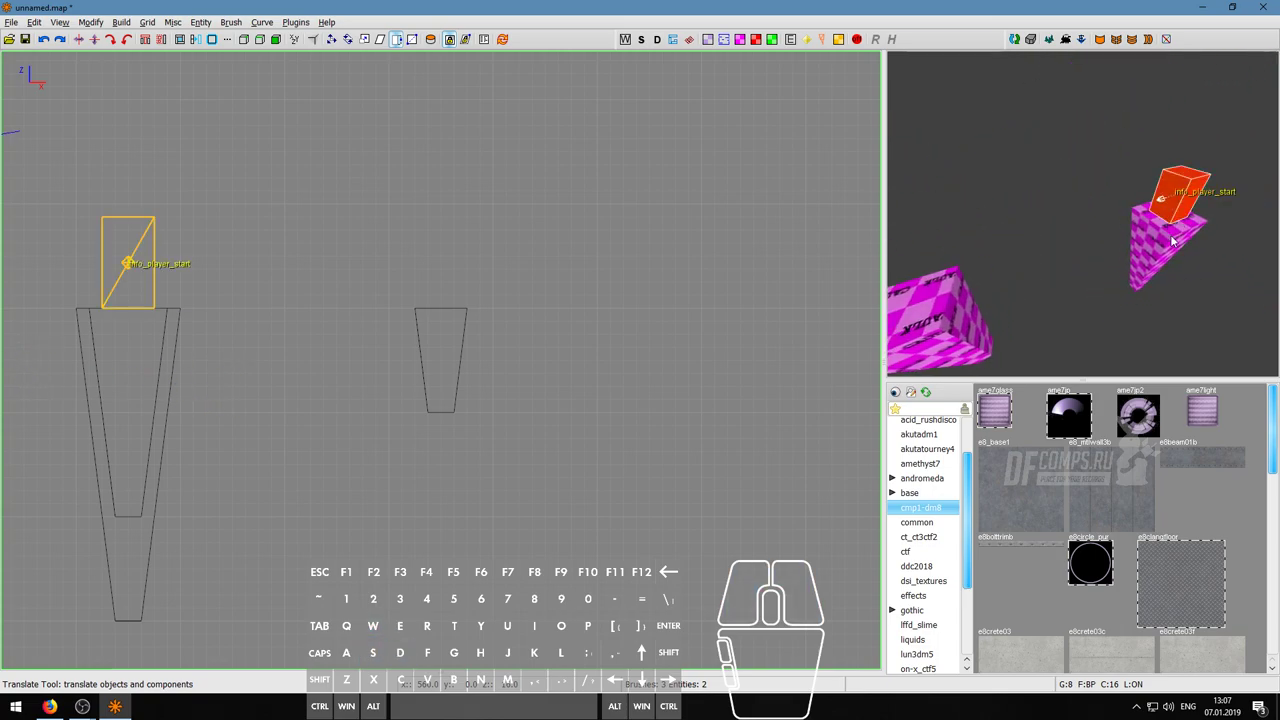
click(1169, 239)
shift+click(935, 315)
right_click(935, 315)
shift+click(1082, 213)
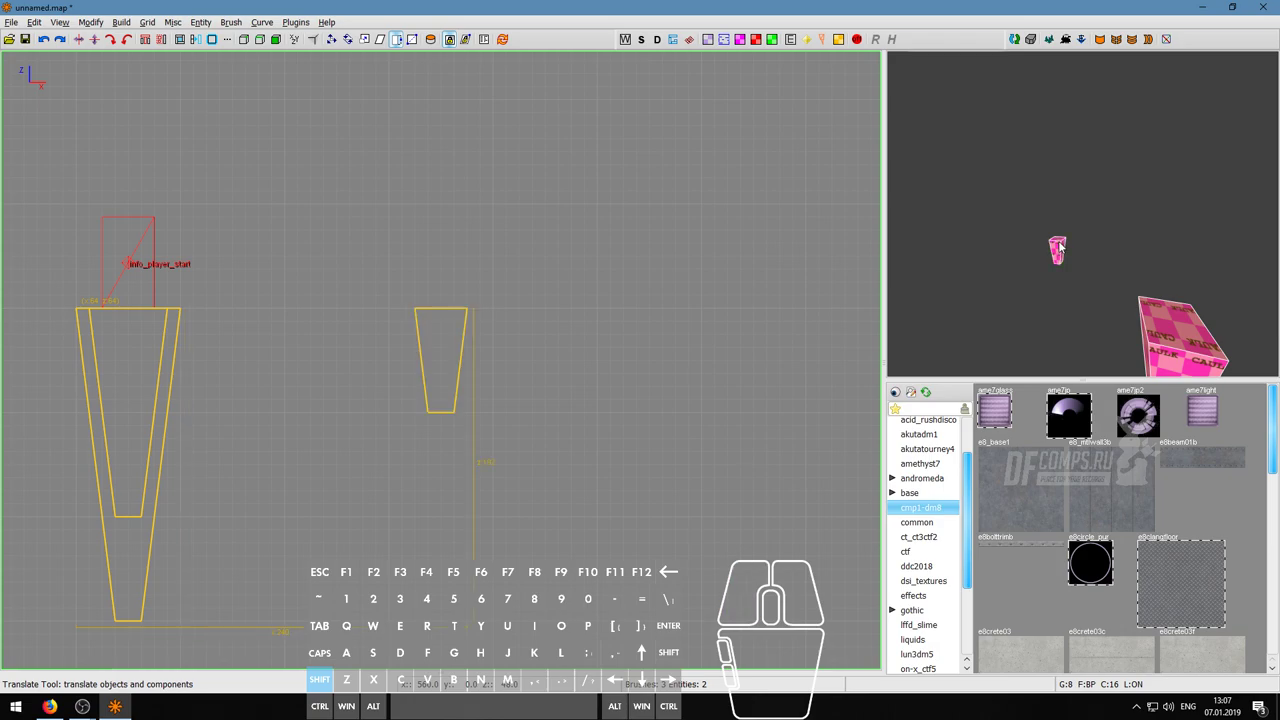
right_click(1083, 213)
click(1030, 468)
right_click(1040, 335)
key(w)
key(d)
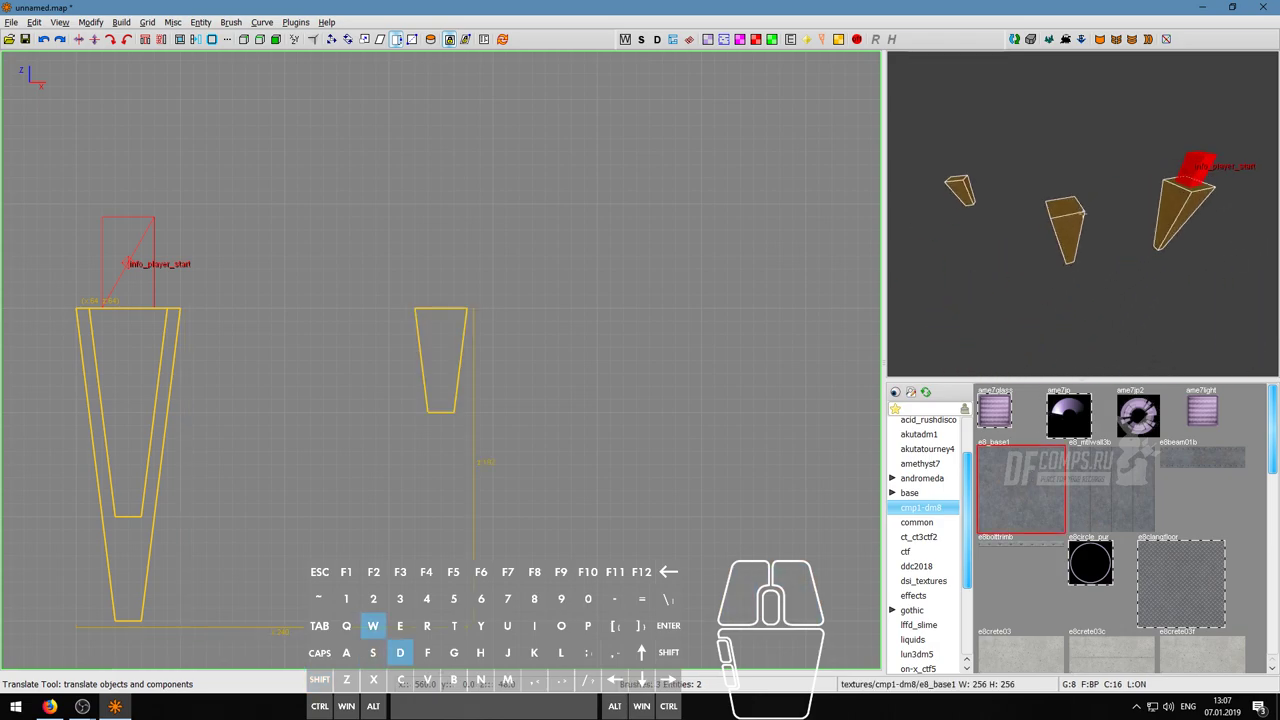
key(Escape)
key(d)
right_click(1083, 213)
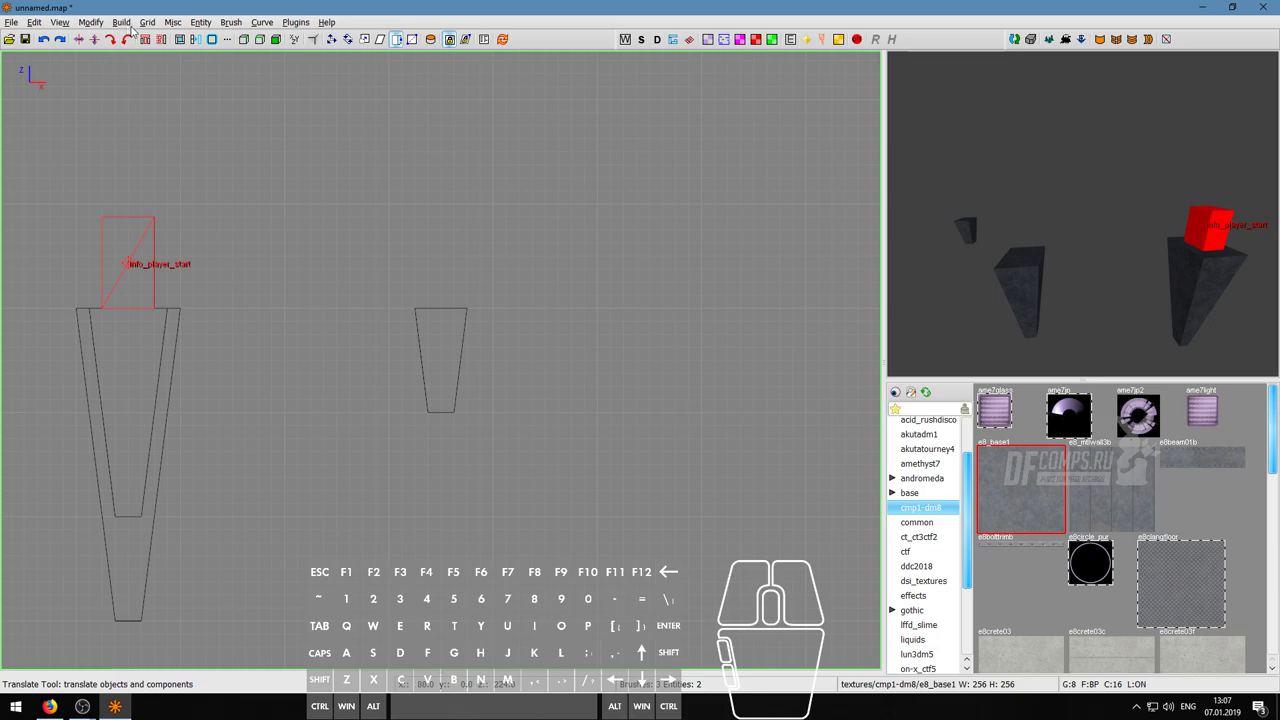
click(121, 22)
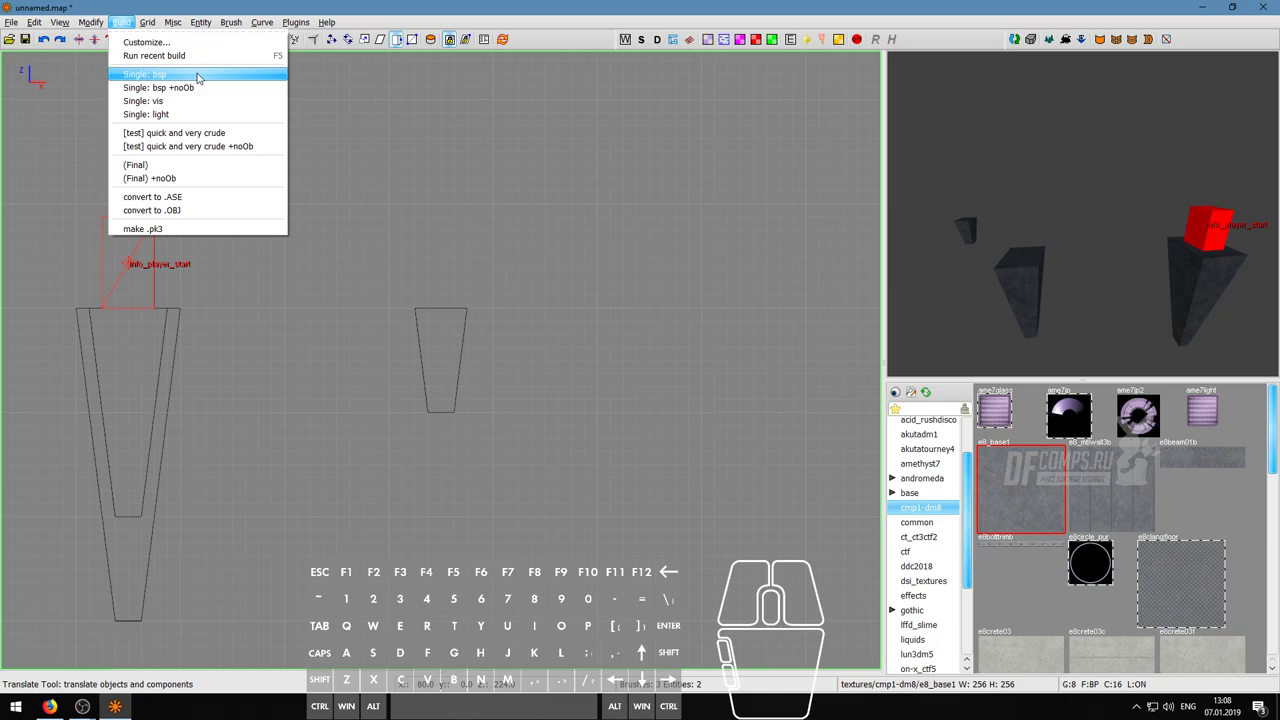
key(super)
click(406, 316)
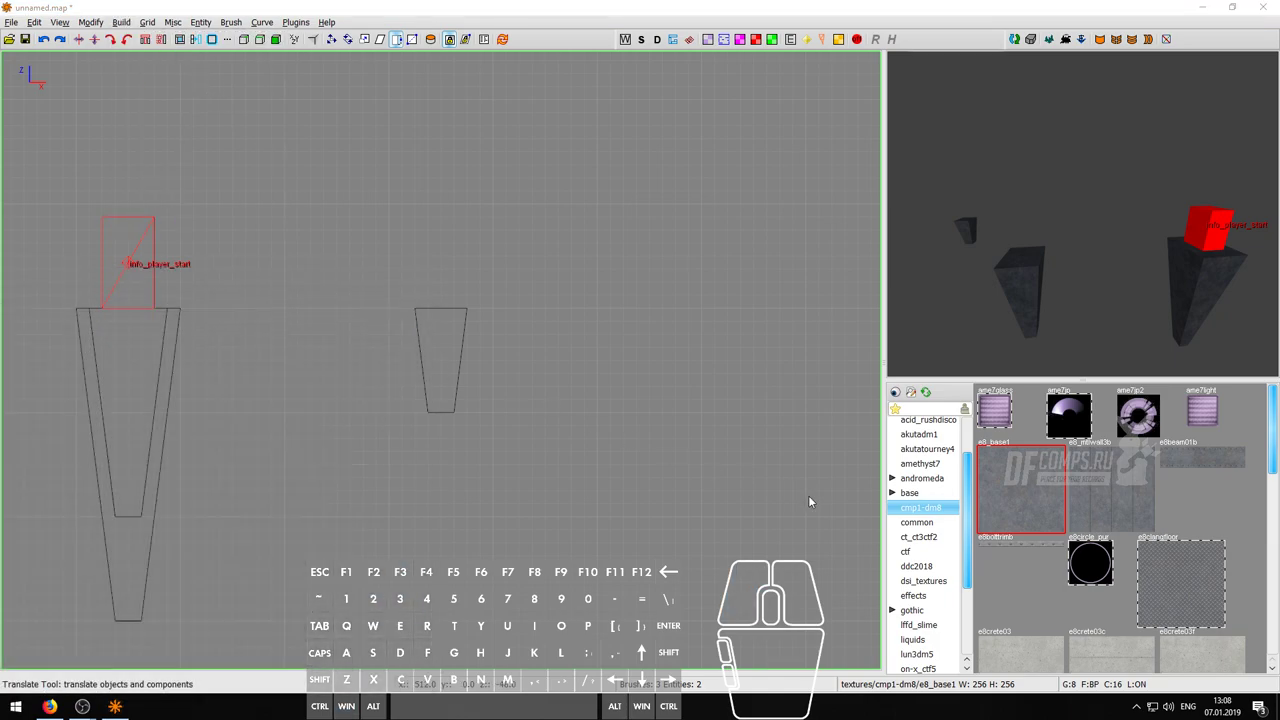
click(1217, 288)
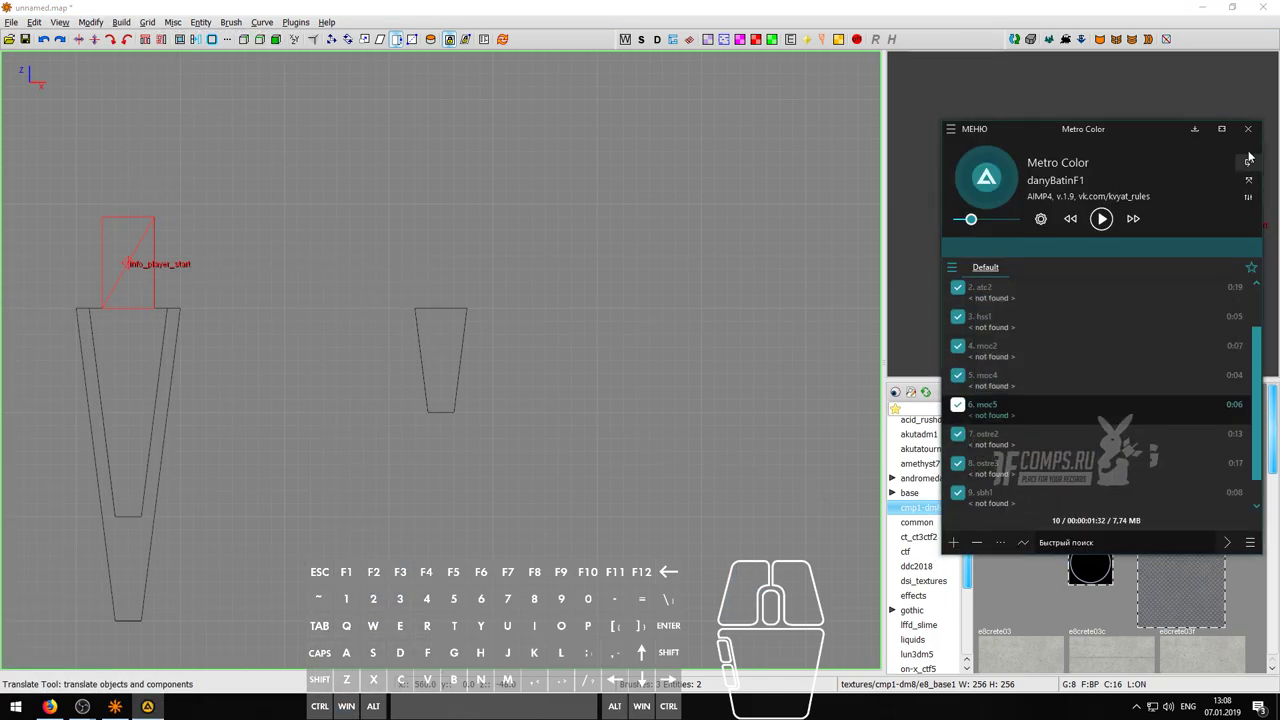
click(1247, 128)
click(121, 22)
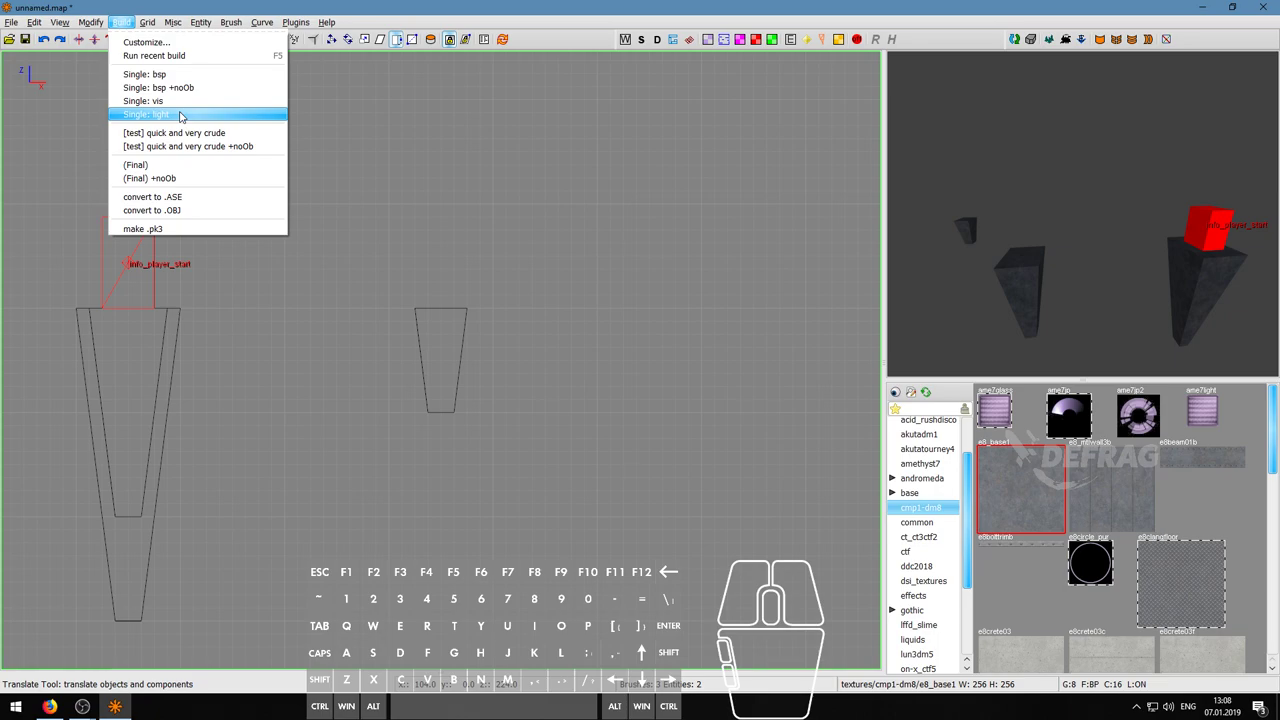
click(181, 117)
click(121, 22)
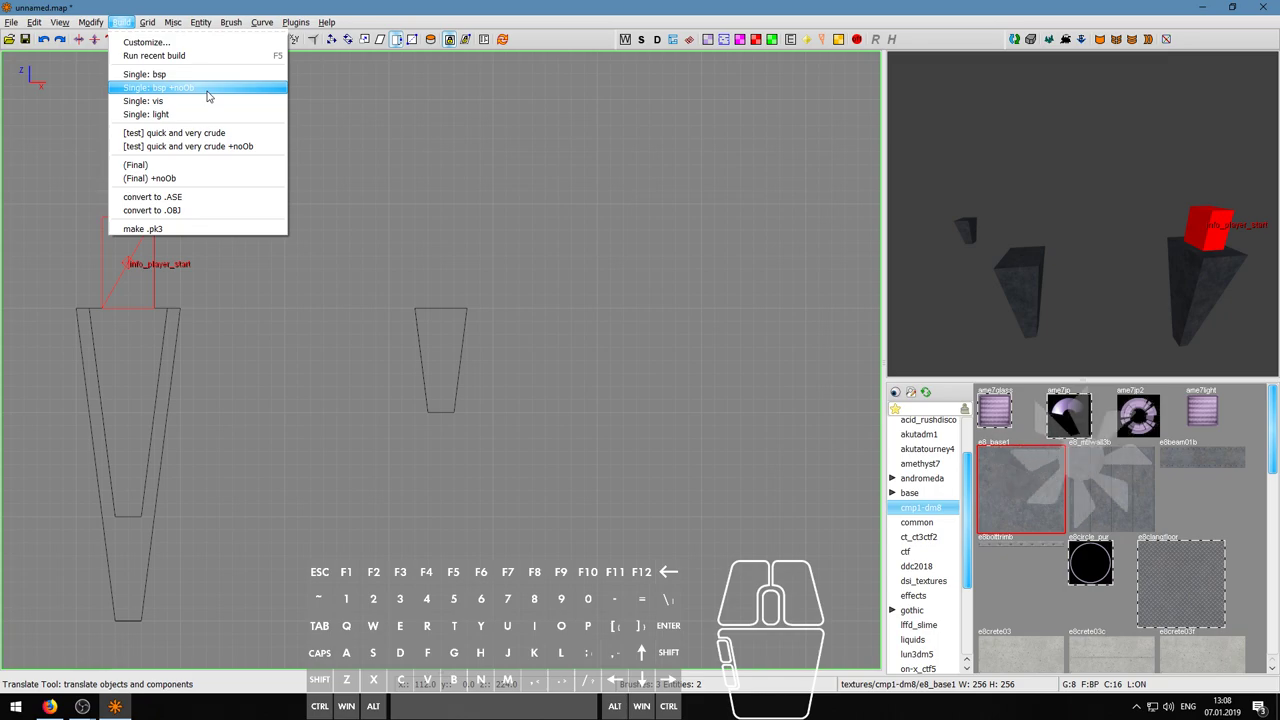
right_click(972, 231)
key(w)
right_click(980, 194)
key(w)
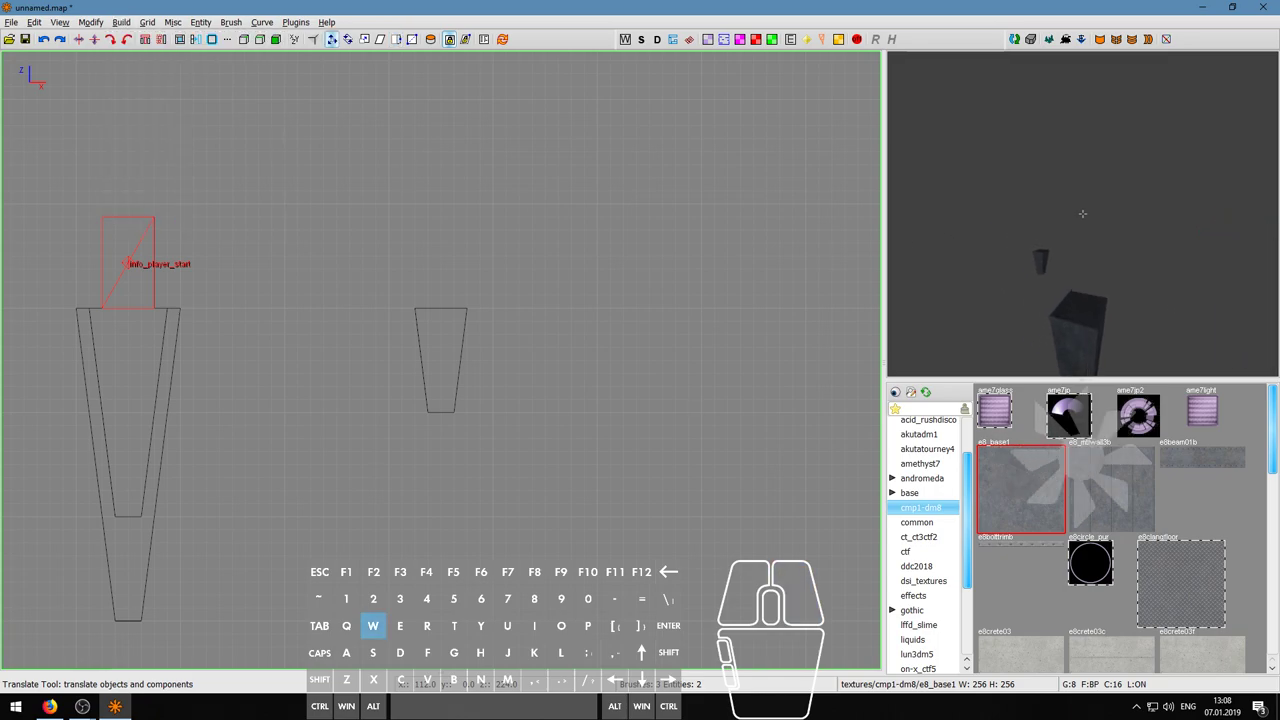
right_click(1082, 214)
- Run the Single: bsp +noOb build and save the map as lucY-torture in the maps folder
click(121, 22)
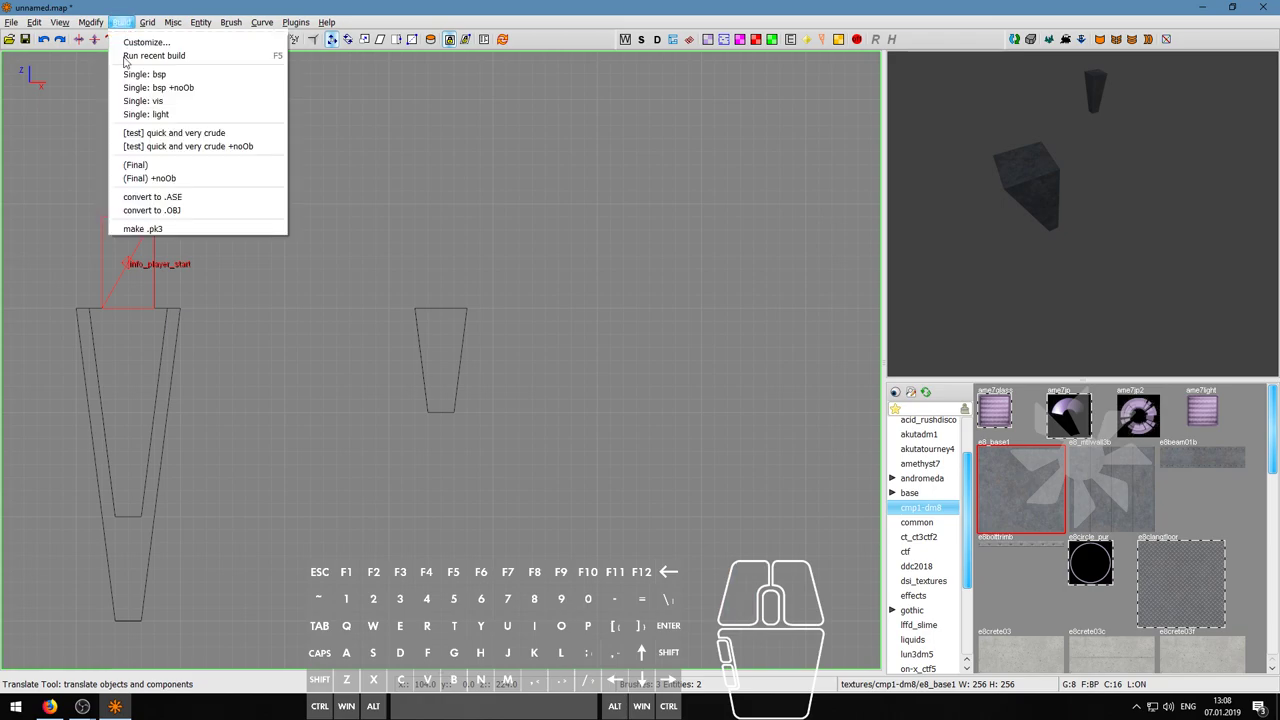
click(194, 87)
click(868, 553)
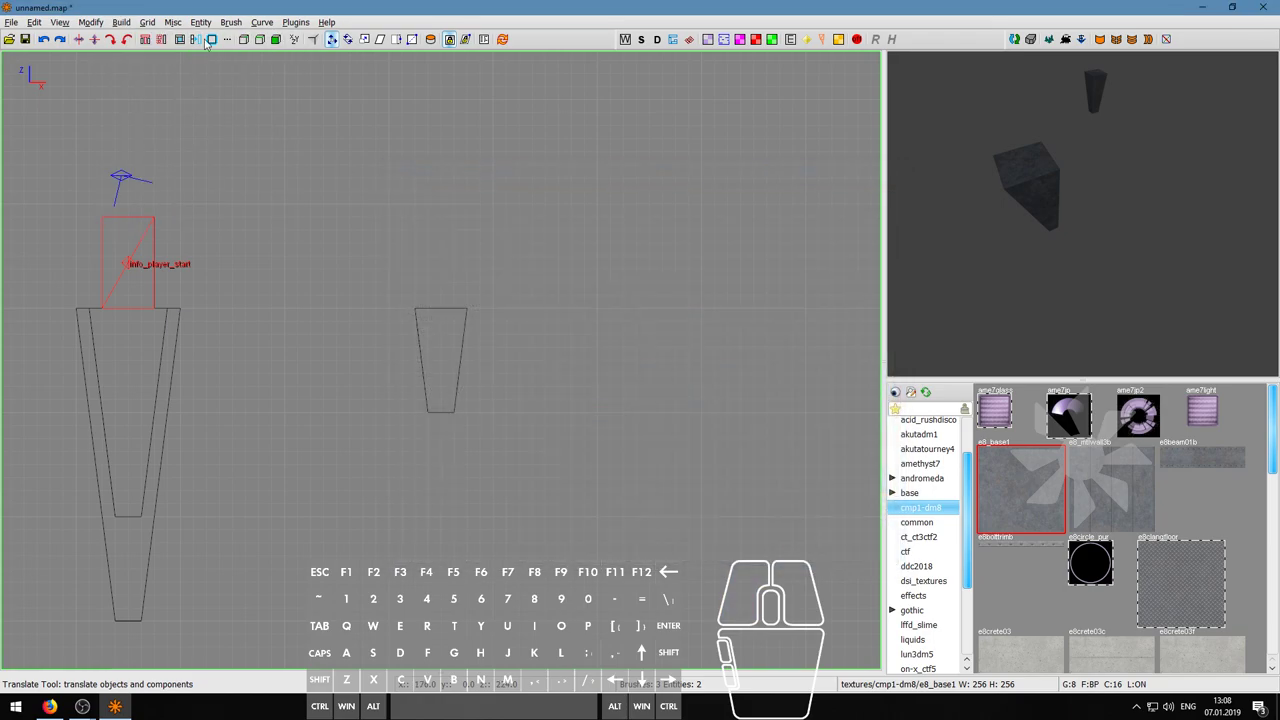
click(113, 24)
click(158, 87)
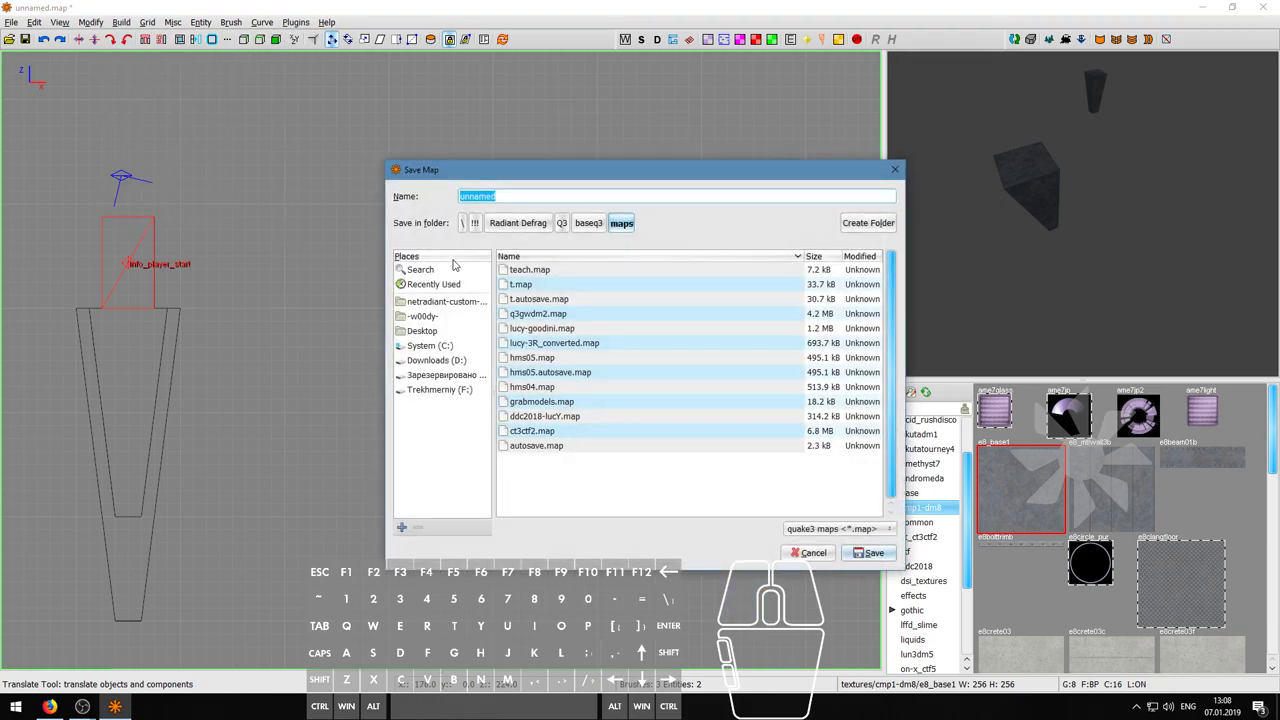
text(luc)
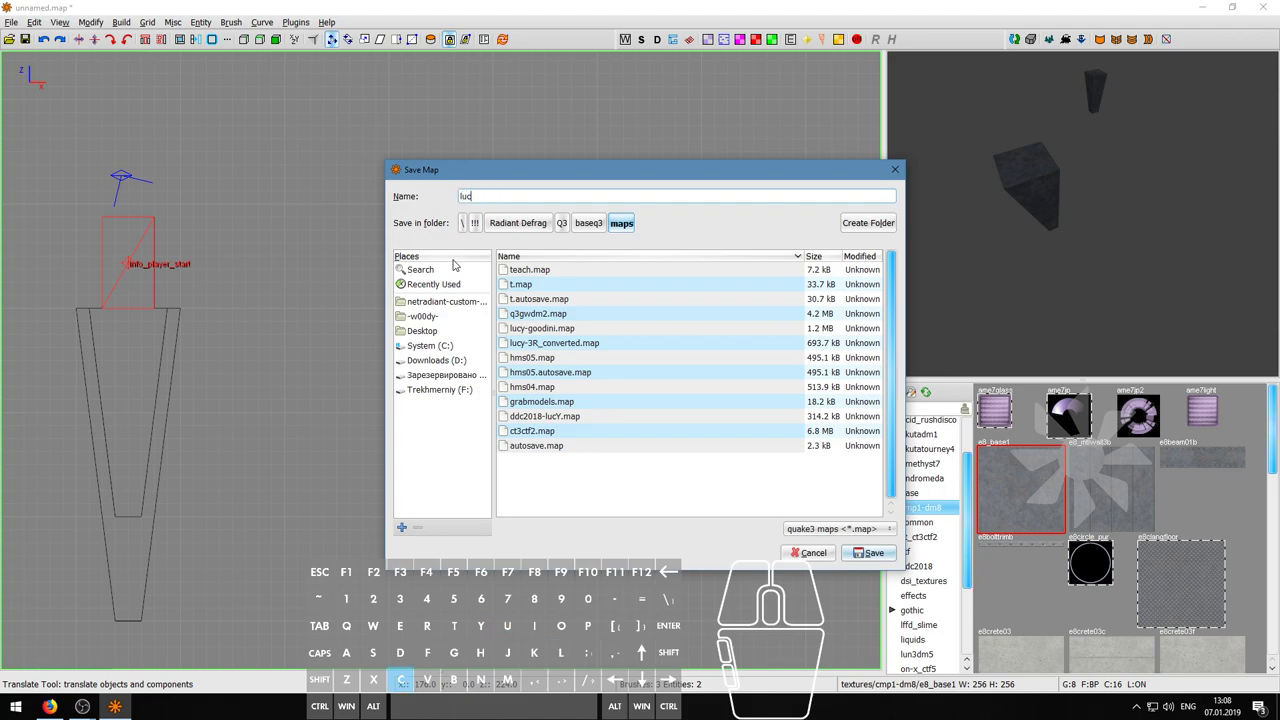
text(Y-torture)
key(BackSpace)
key(BackSpace)
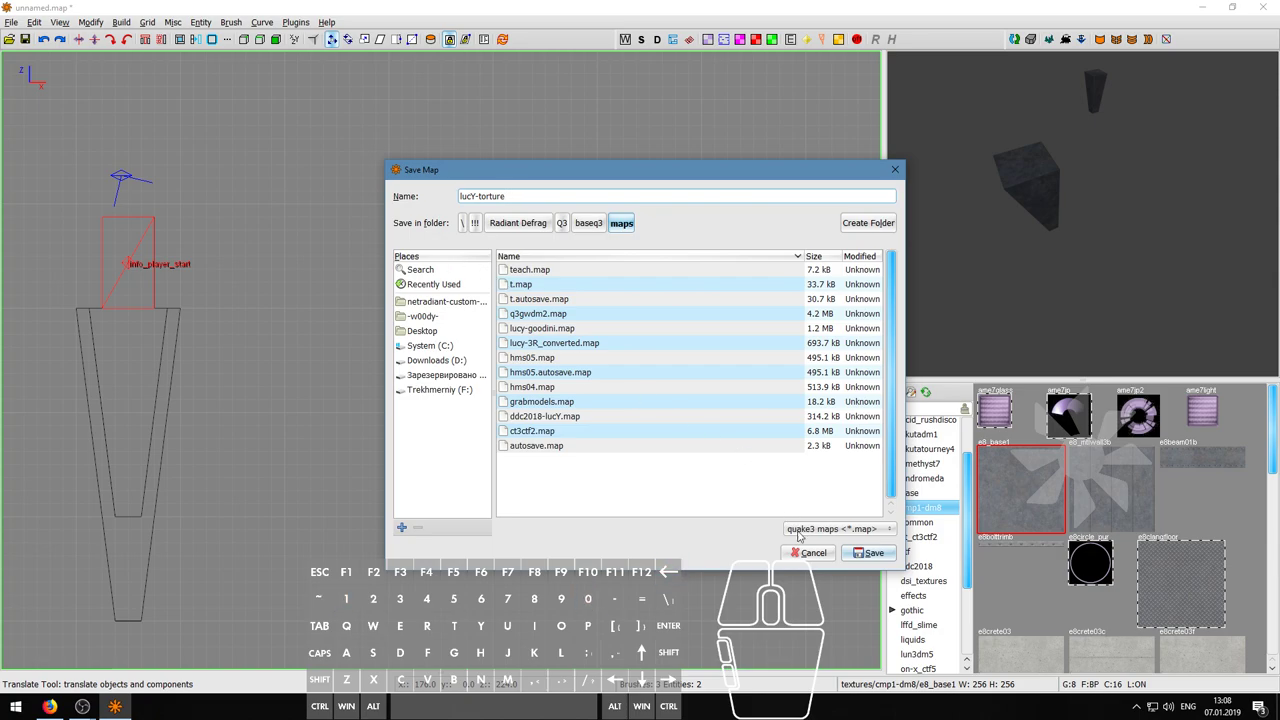
click(870, 553)
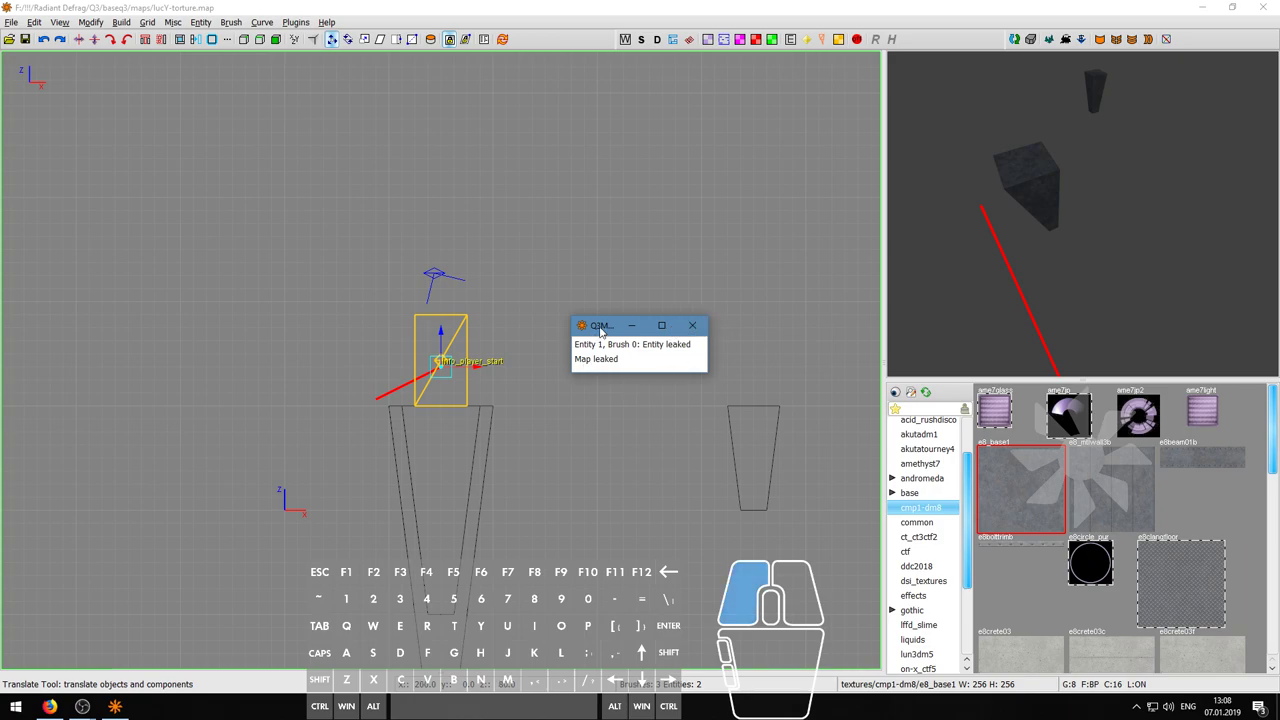
- Move the Q3Map debug window aside and examine the player start and the red leak line in the camera
drag(605, 326, 580, 294)
right_click(890, 323)
key(w)
key(w)
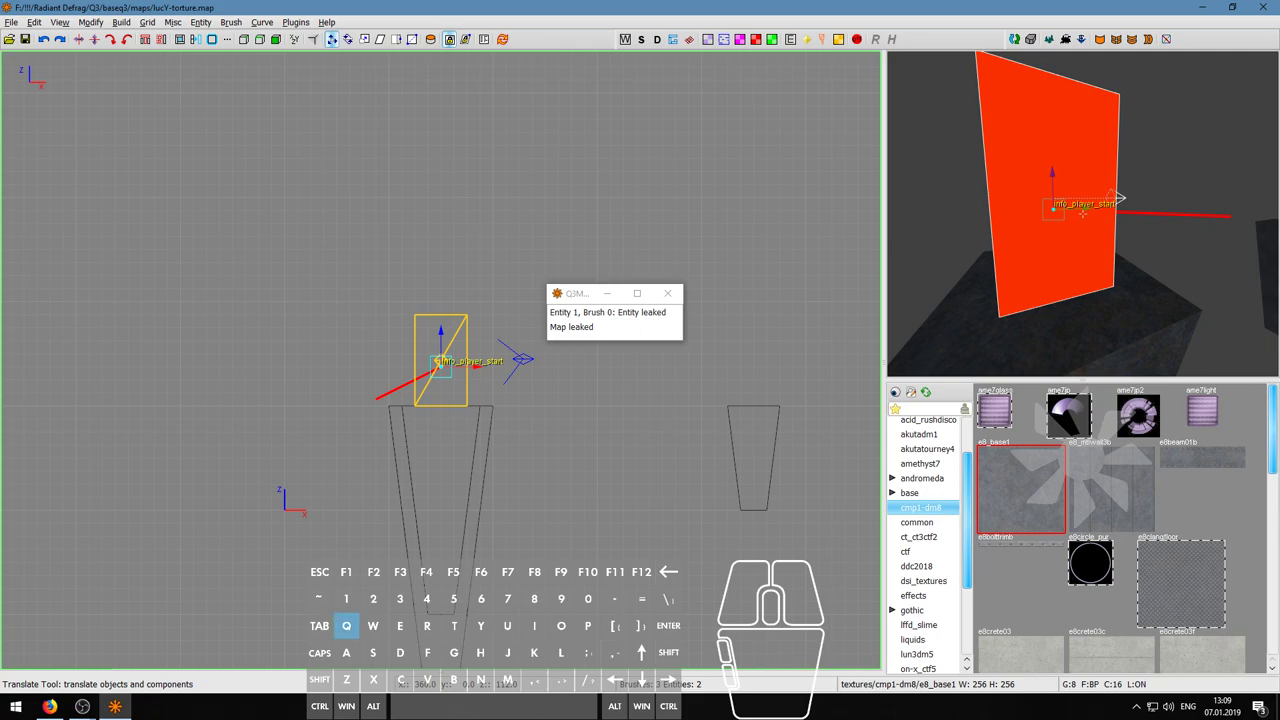
key(q)
key(w)
key(d)
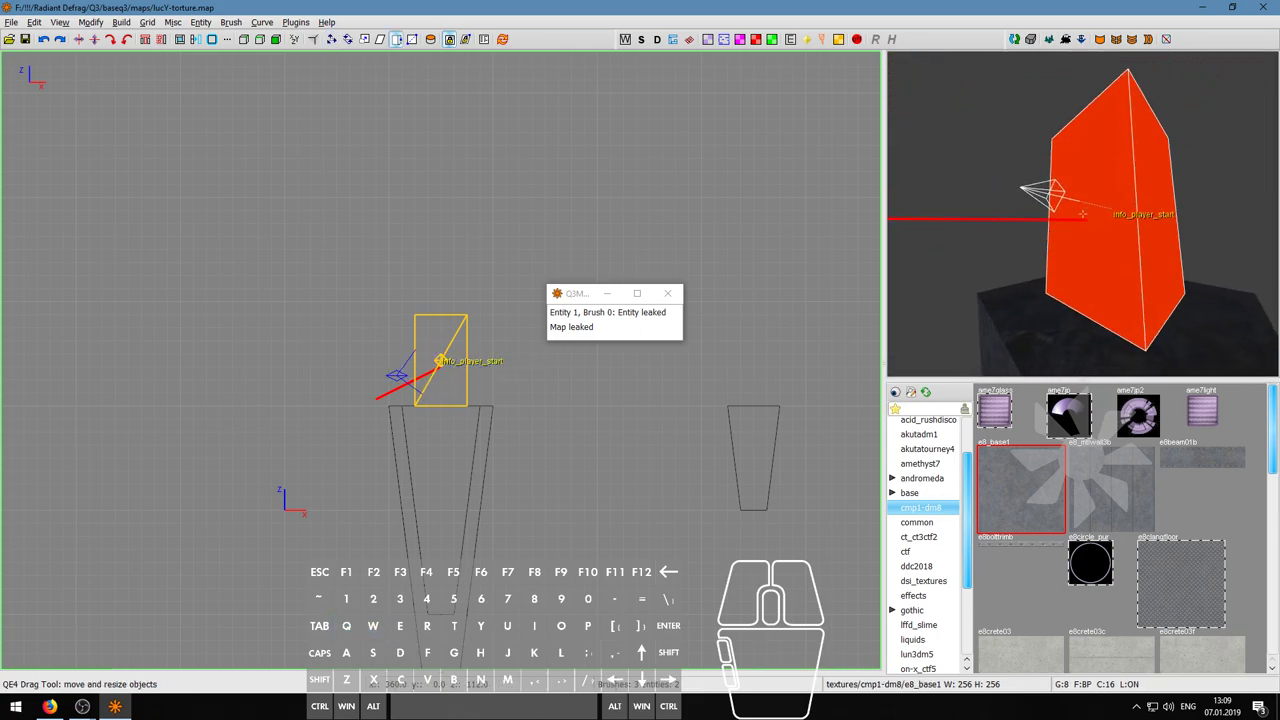
key(d)
key(w)
key(w)
key(s)
key(d)
key(w)
key(a)
right_click(1082, 214)
- Move and enlarge the Q3Map debug window to read its messages, and close it
drag(590, 286, 528, 253)
drag(641, 318, 720, 358)
drag(635, 320, 620, 358)
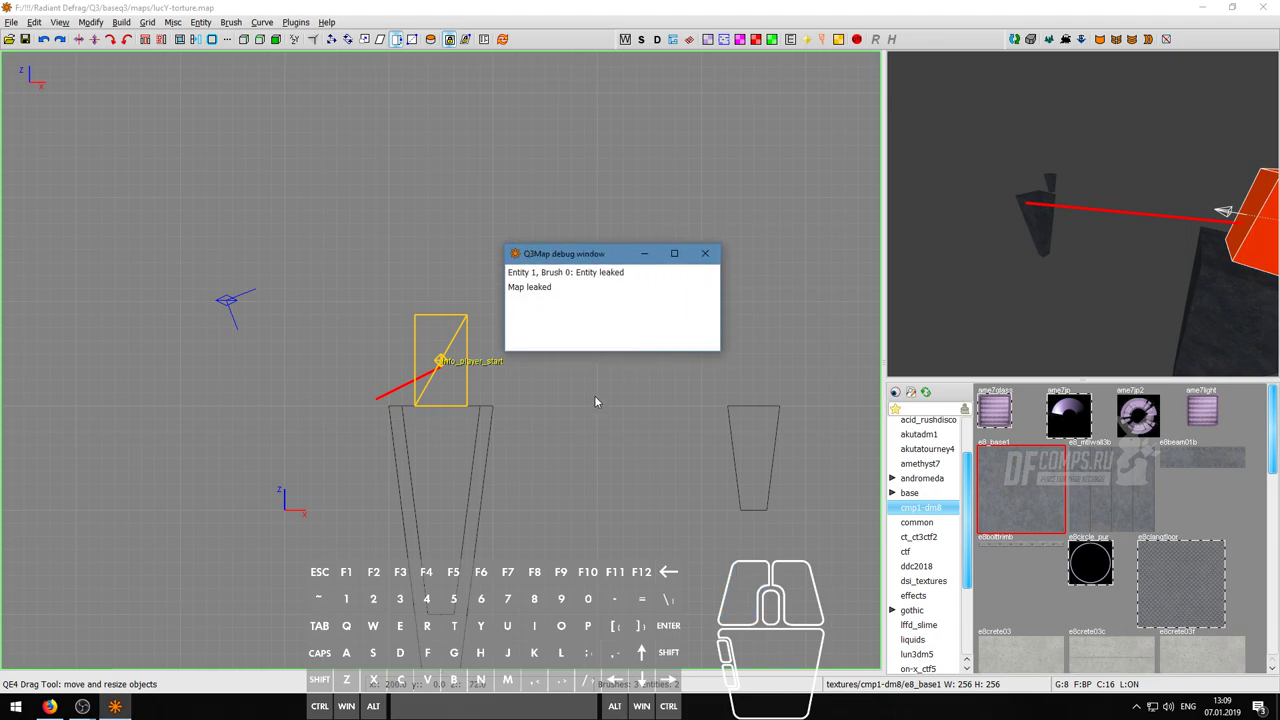
scroll(533, 417, down, 2)
click(705, 253)
- Examine the red leak line running from the player start across the platforms in the camera view
right_click(958, 288)
key(a)
key(s)
key(s)
key(d)
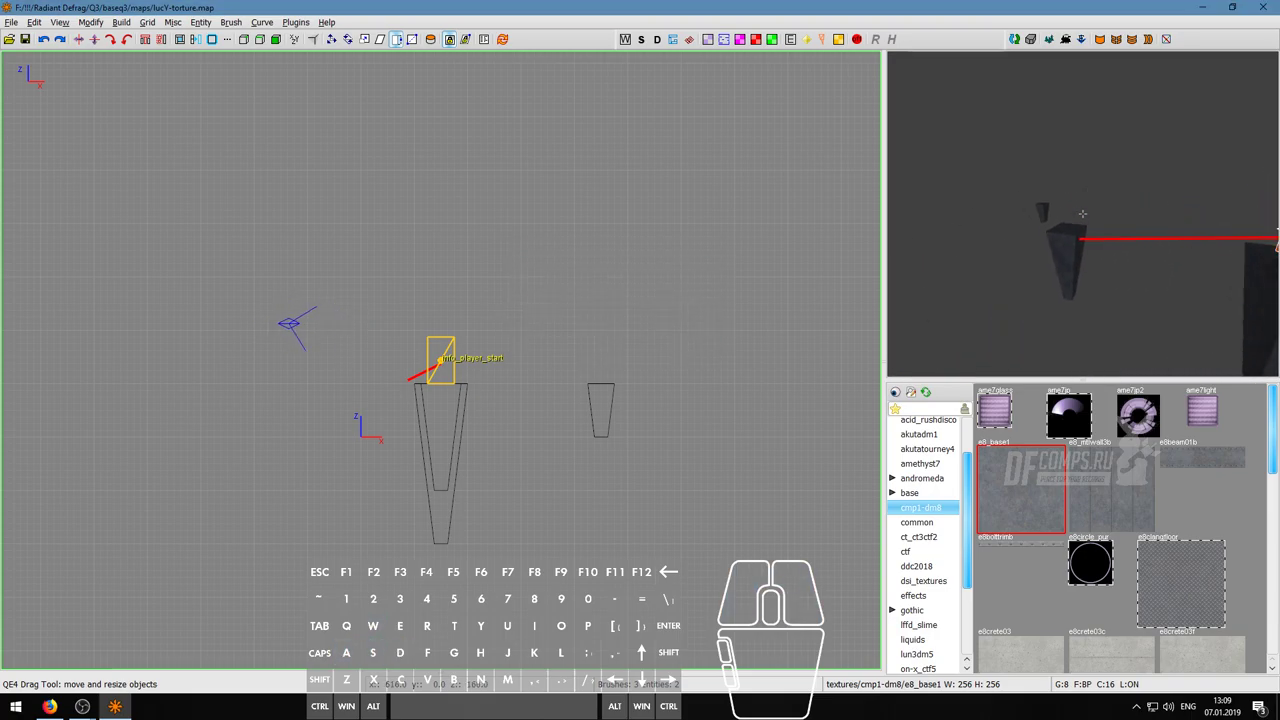
key(d)
key(w)
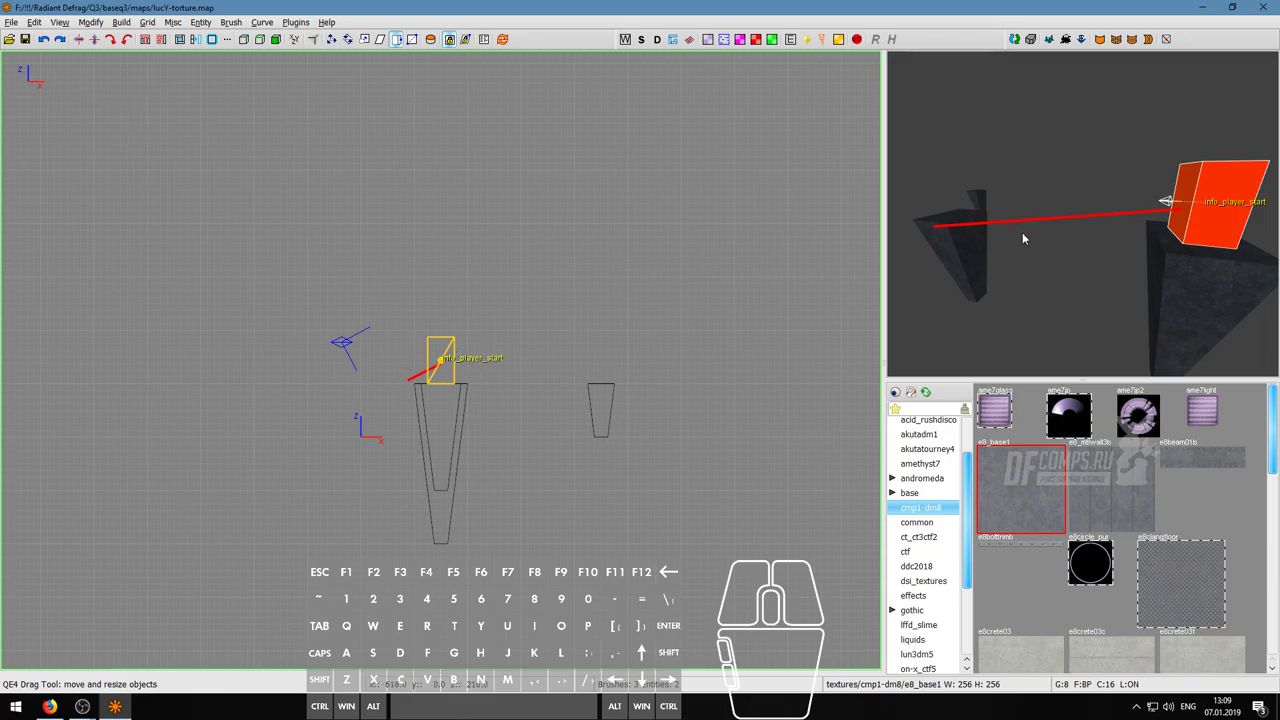
click(121, 22)
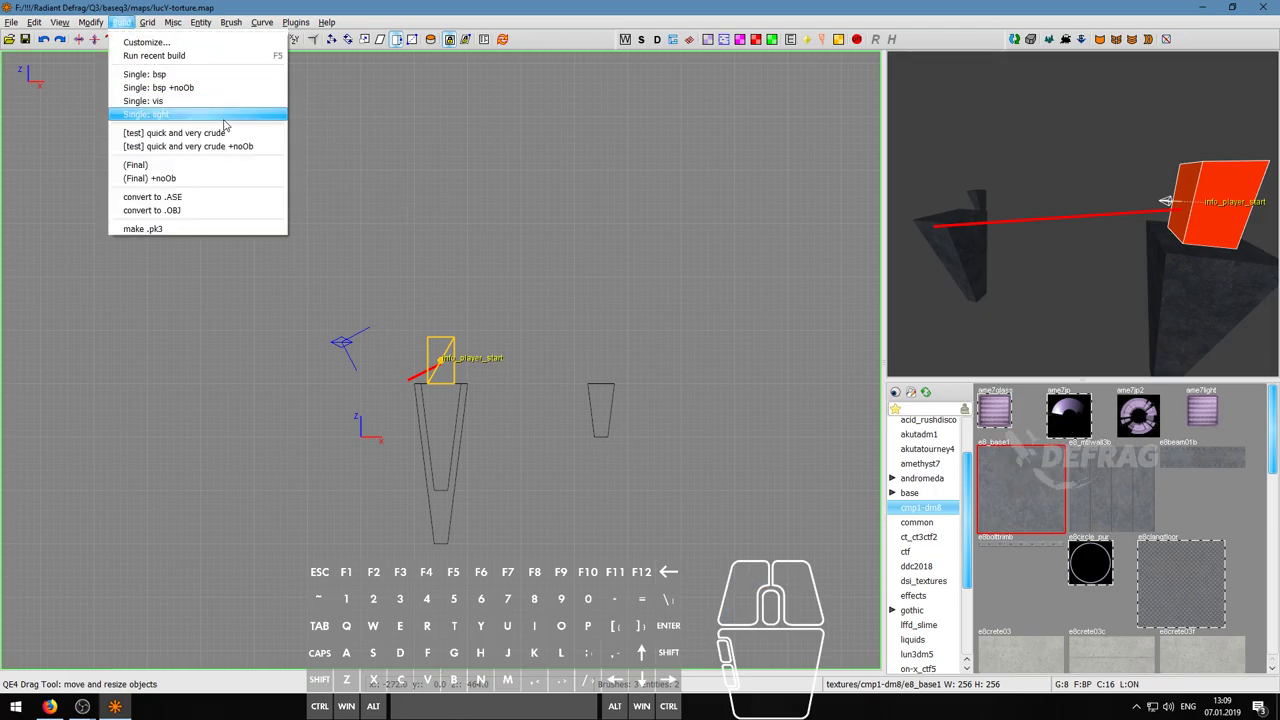
click(393, 144)
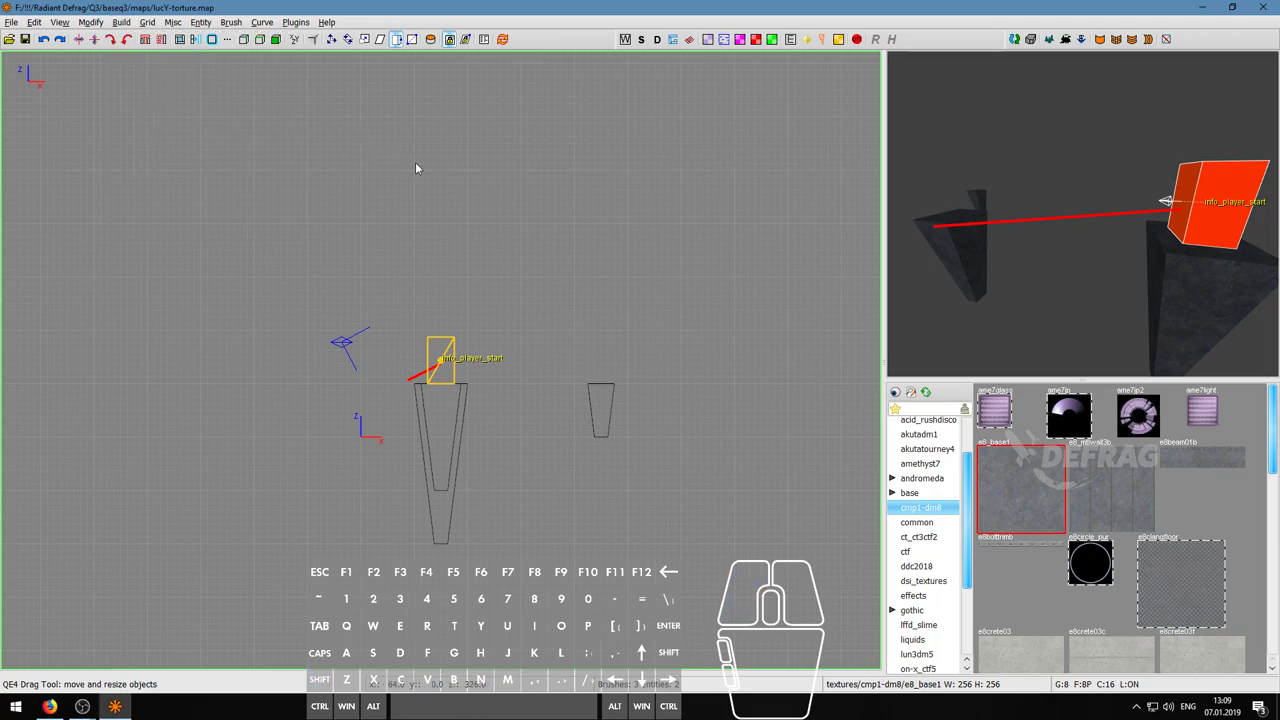
- Launch the DeFRaG game and load the map lucY-torture from its console
key(super)
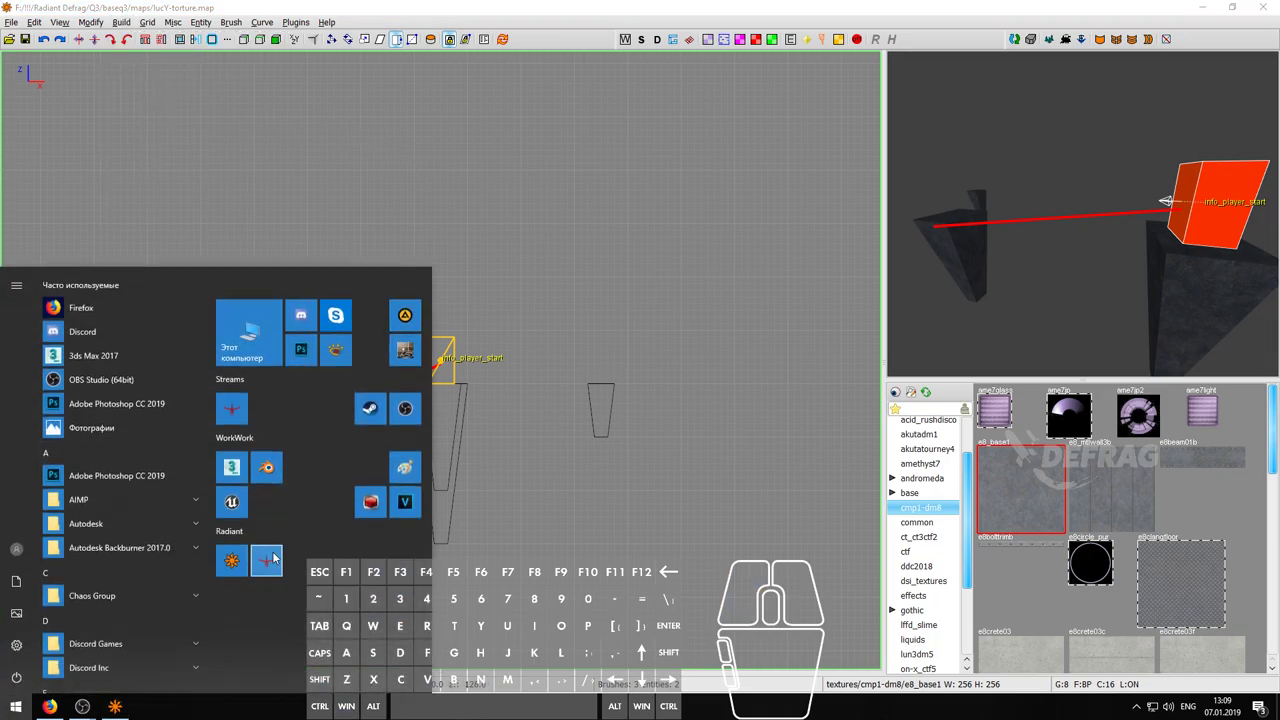
click(480, 444)
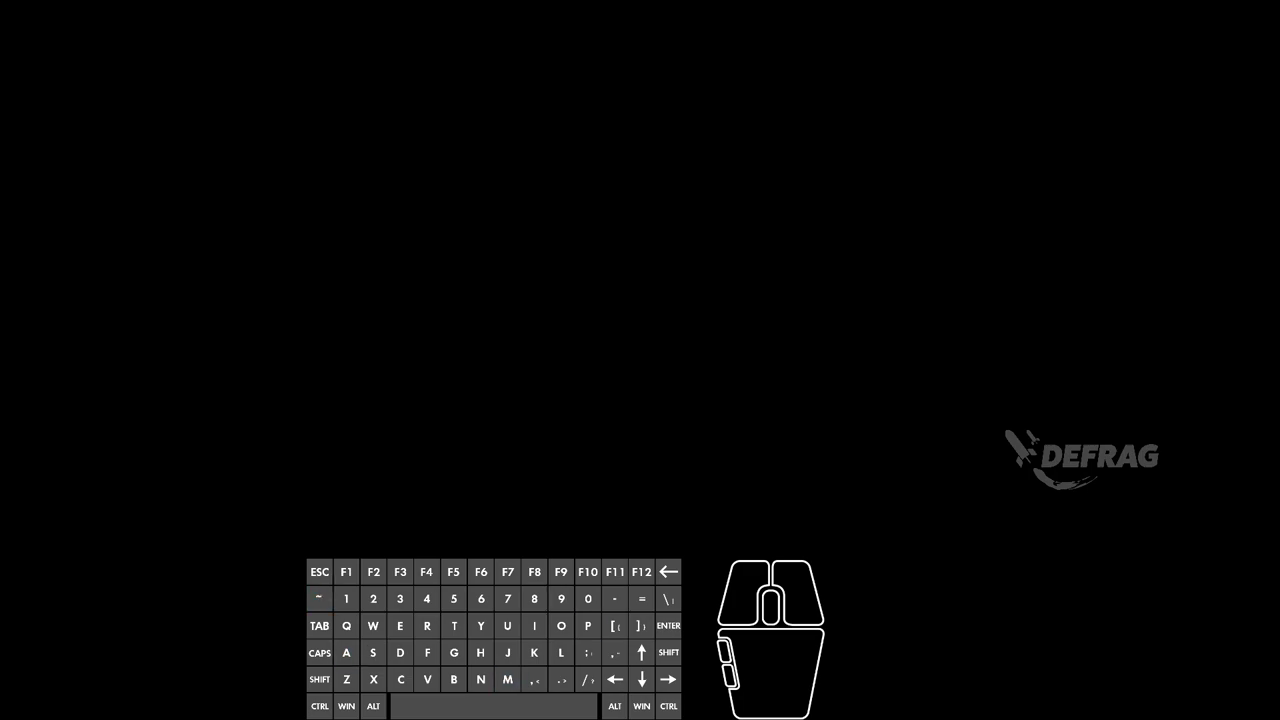
text(ucy-)
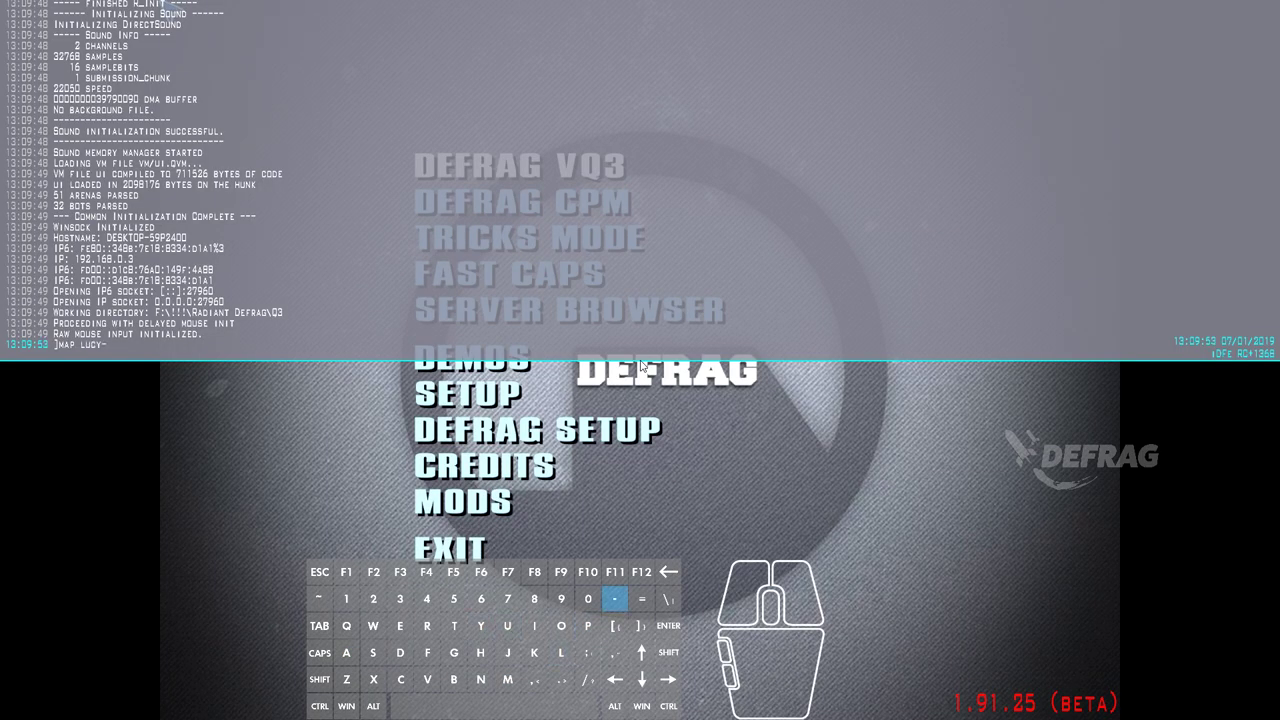
text(torture)
key(Return)
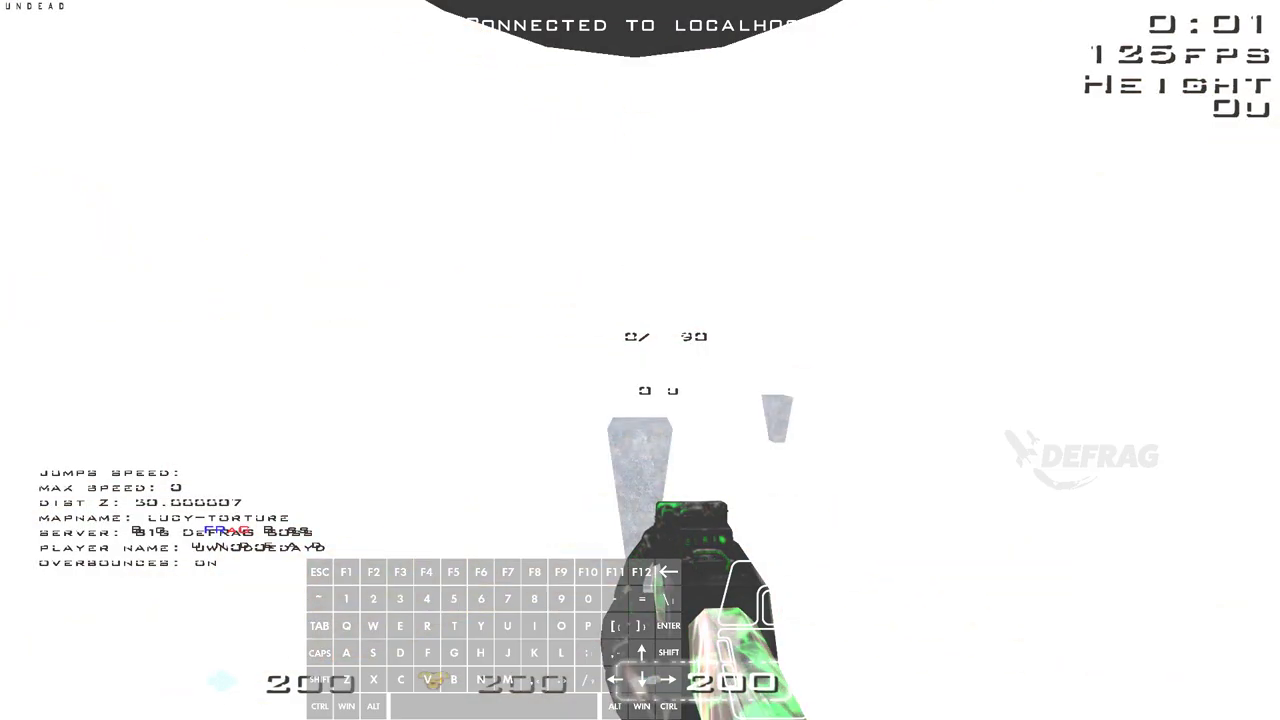
- Change the sky rendering with the r_fastsky command in the game console, and close the console
key(grave)
text(\r_fastsky)
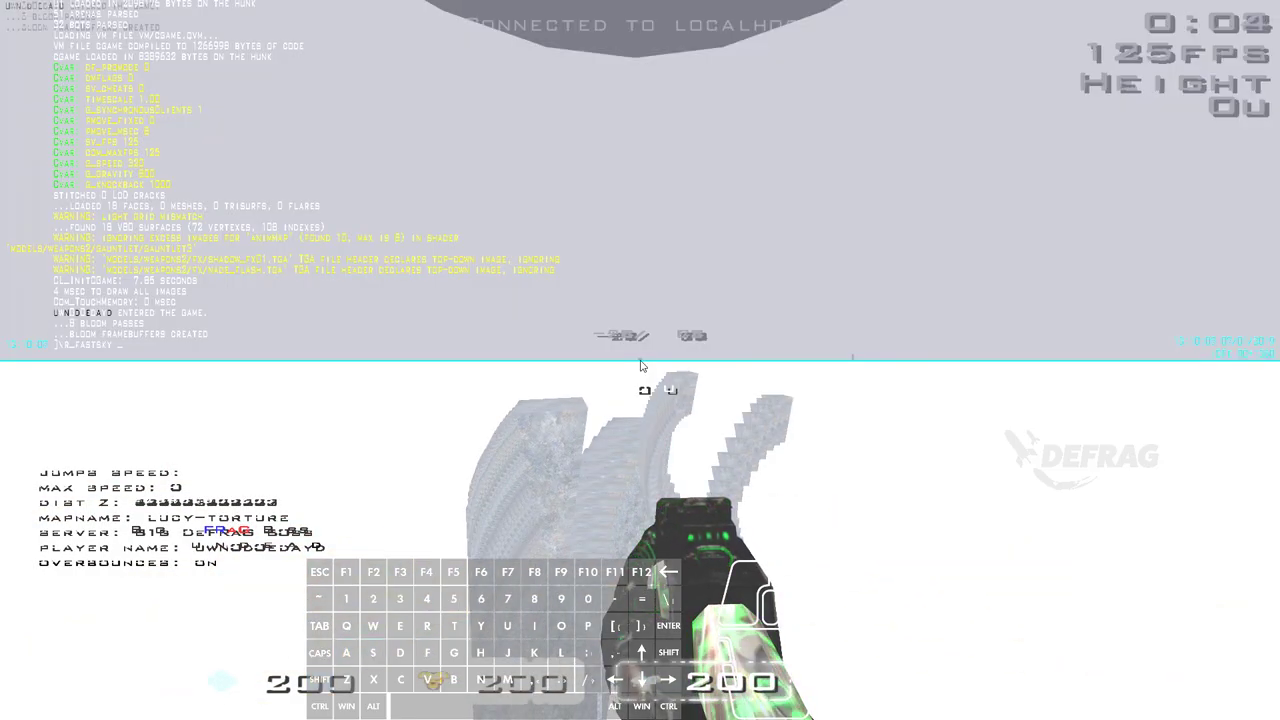
key(Return)
key(grave)
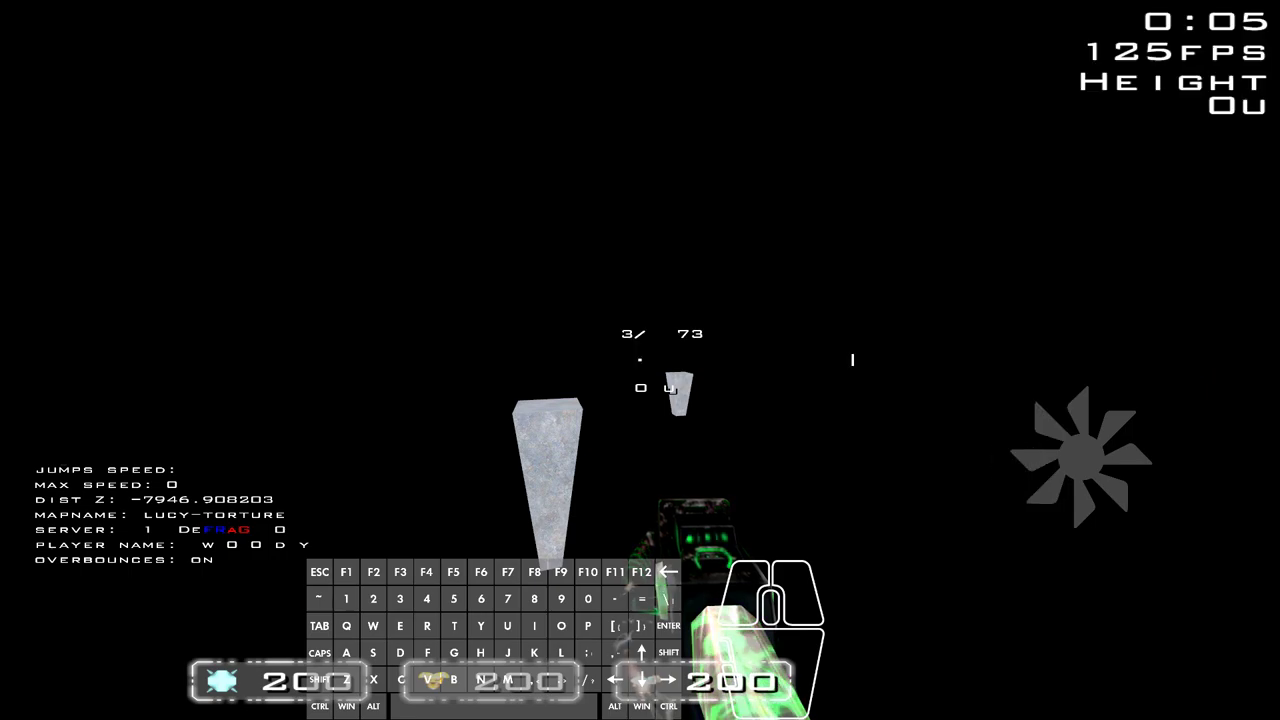
- Playtest the map by jumping from the starting platform toward the other tapered platforms and checking the distances
key(s)
key(1)
key(w)
key(d)
key(space)
key(s)
key(w)
key(d)
key(space)
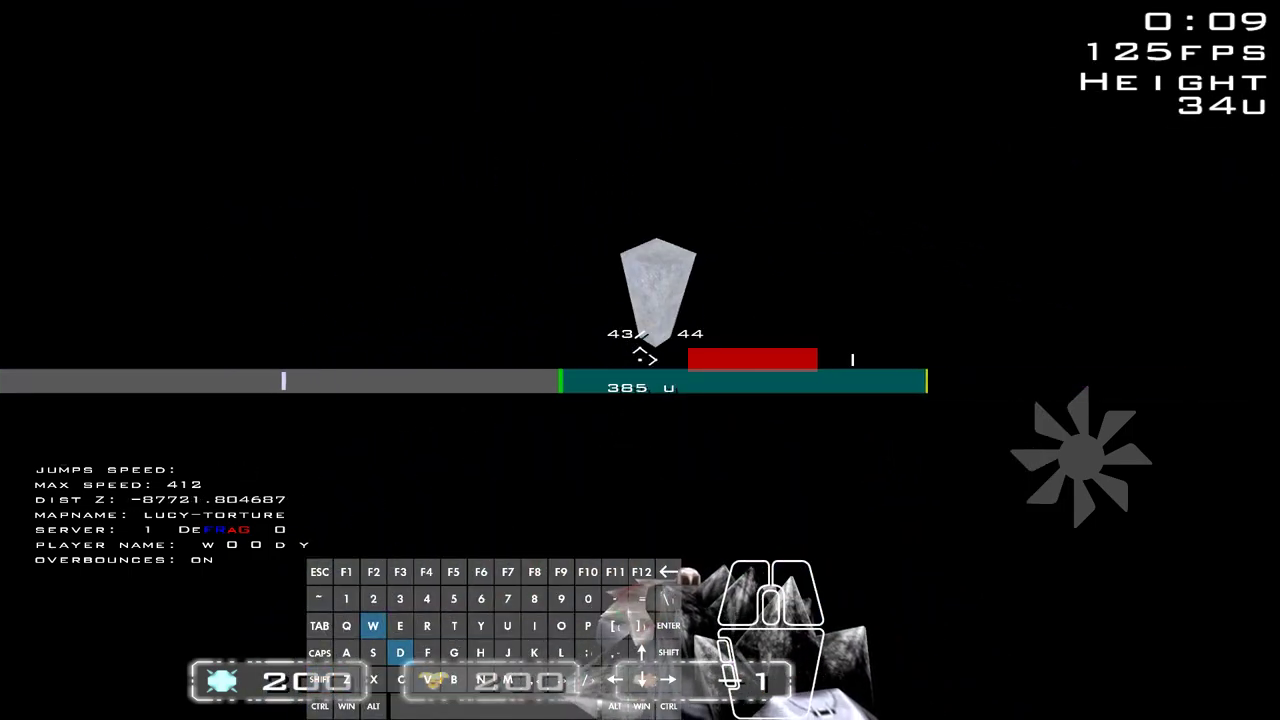
key(shift)
key(s)
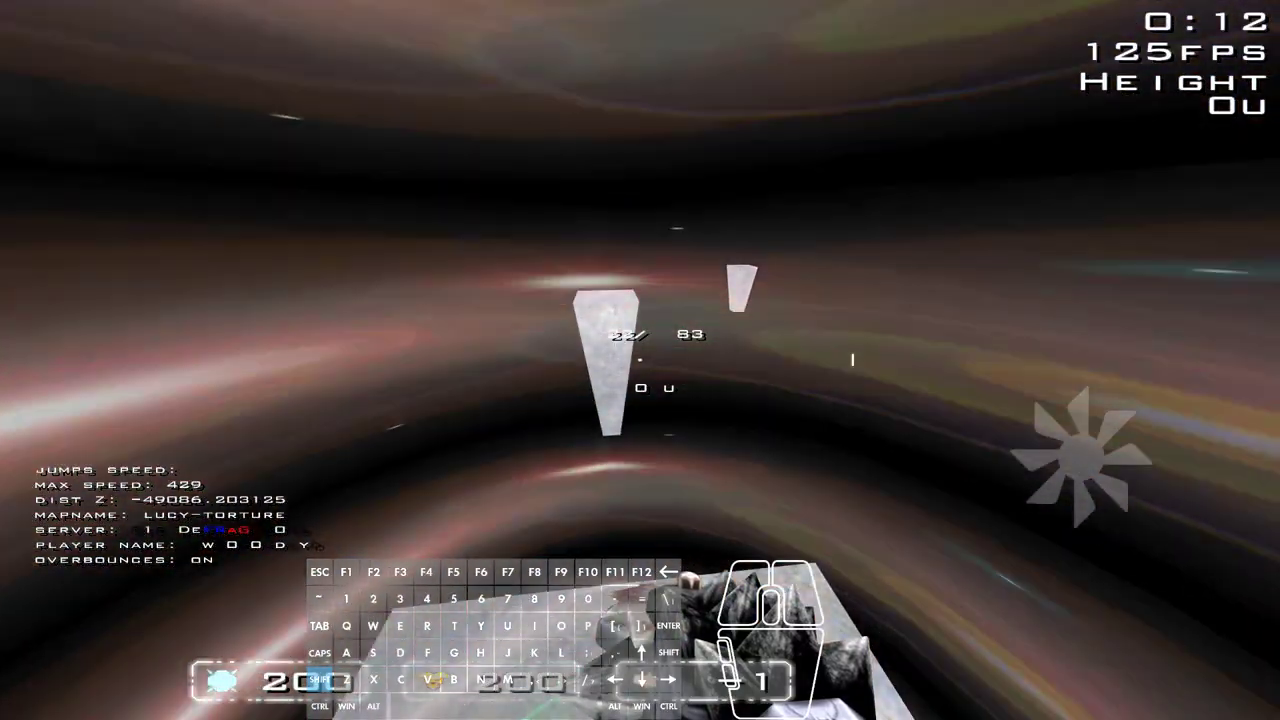
key(w)
right_click(640, 360)
key(z)
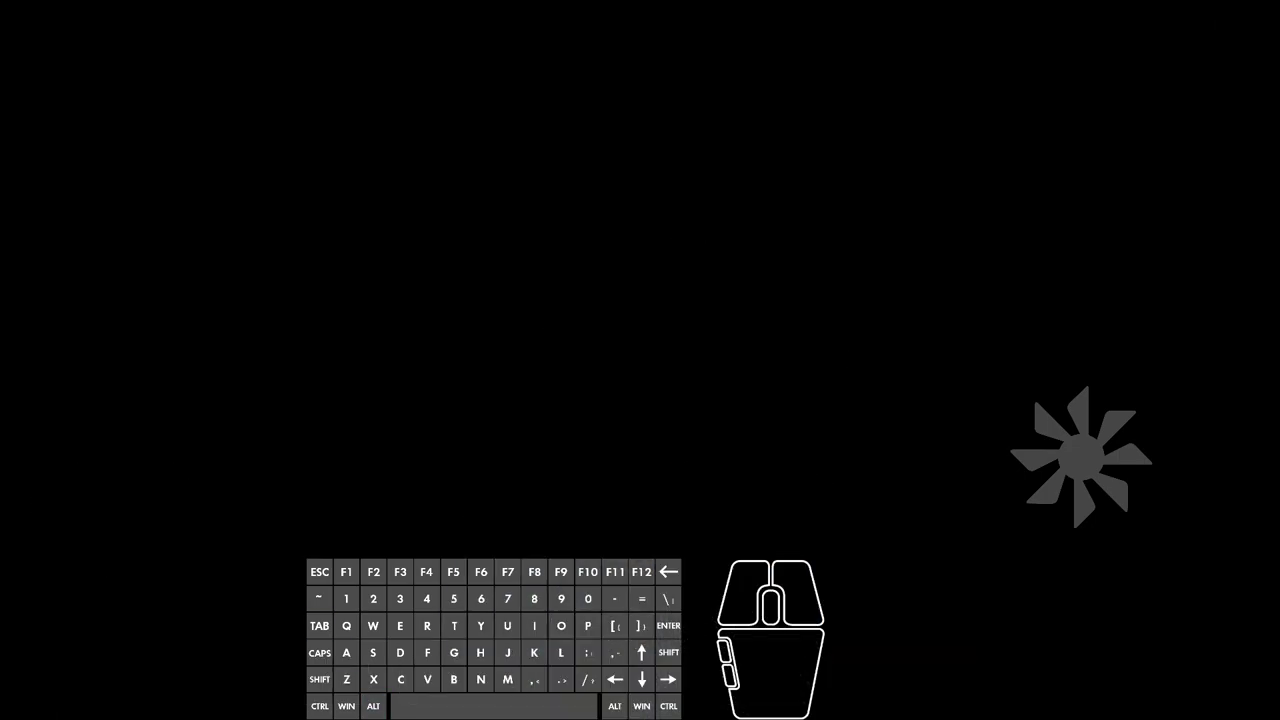
- Switch back to Radiant and move the two farther platforms about 128 units away from the player start on grid 64
key(w)
key(a)
key(s)
key(d)
key(a)
right_click(640, 360)
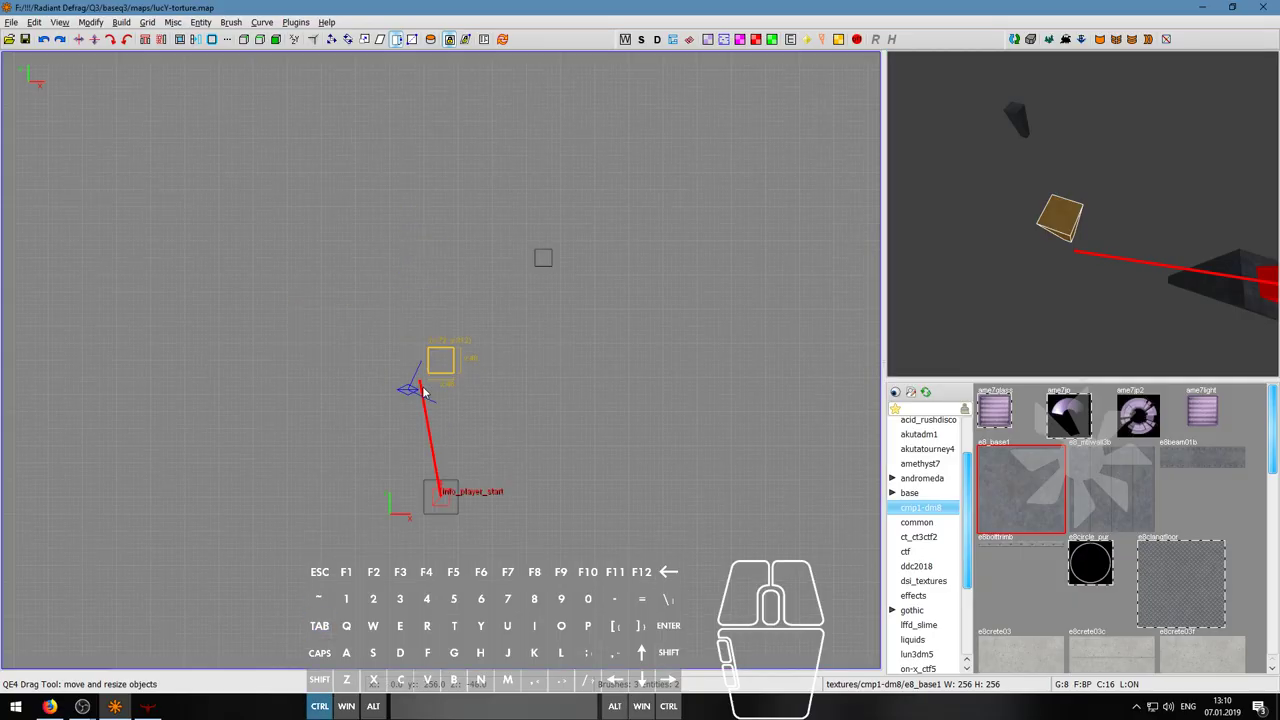
key(6)
key(7)
shift+click(546, 260)
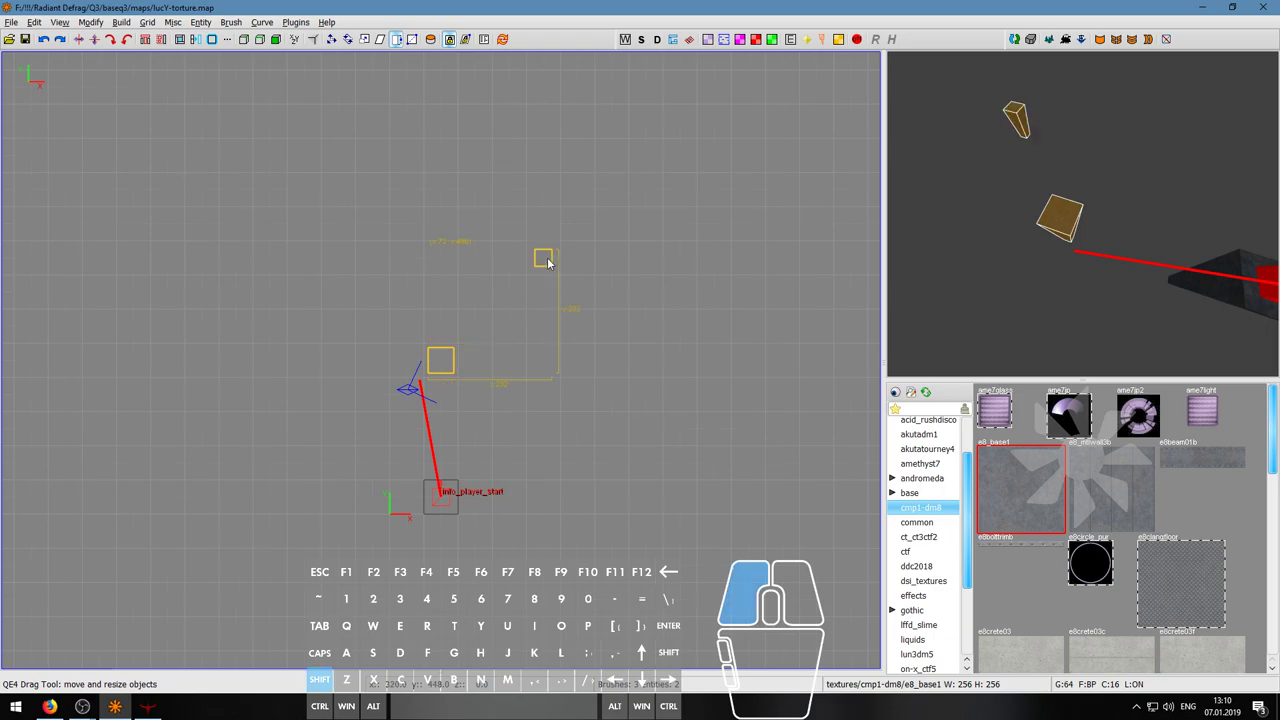
drag(443, 364, 448, 293)
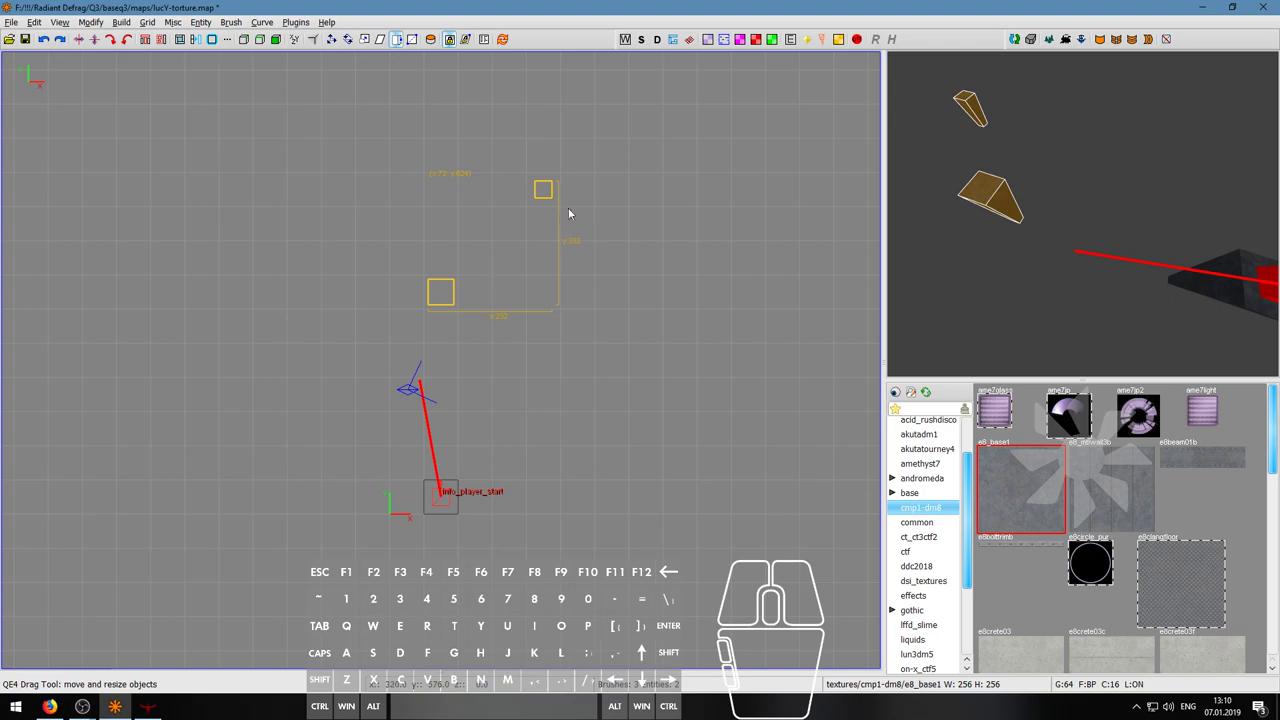
- Move only the small far platform about 64 units further along both X and Y, and clear the selection
alt+shift+click(546, 194)
drag(548, 194, 578, 154)
scroll(588, 236, down, 1)
right_click(1000, 255)
key(a)
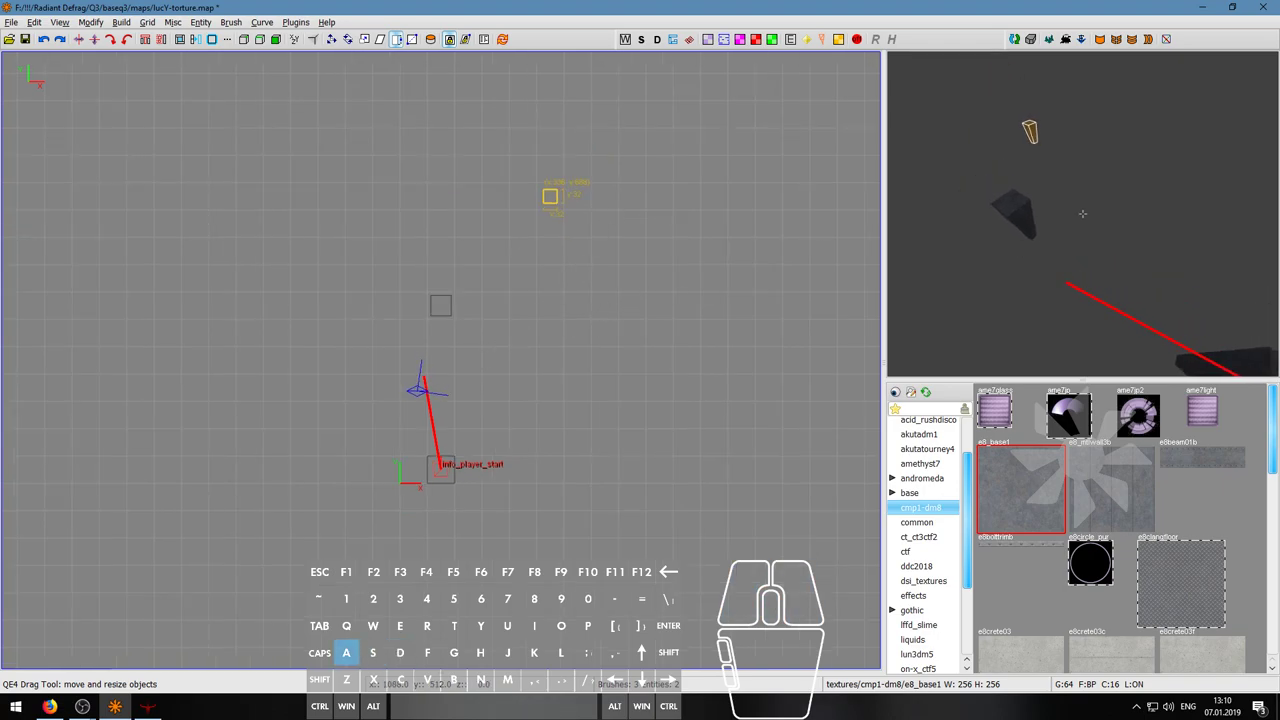
key(Escape)
- Fly around the repositioned platforms in the camera to check their spacing and shape from several sides
right_click(1008, 278)
key(d)
key(w)
key(w)
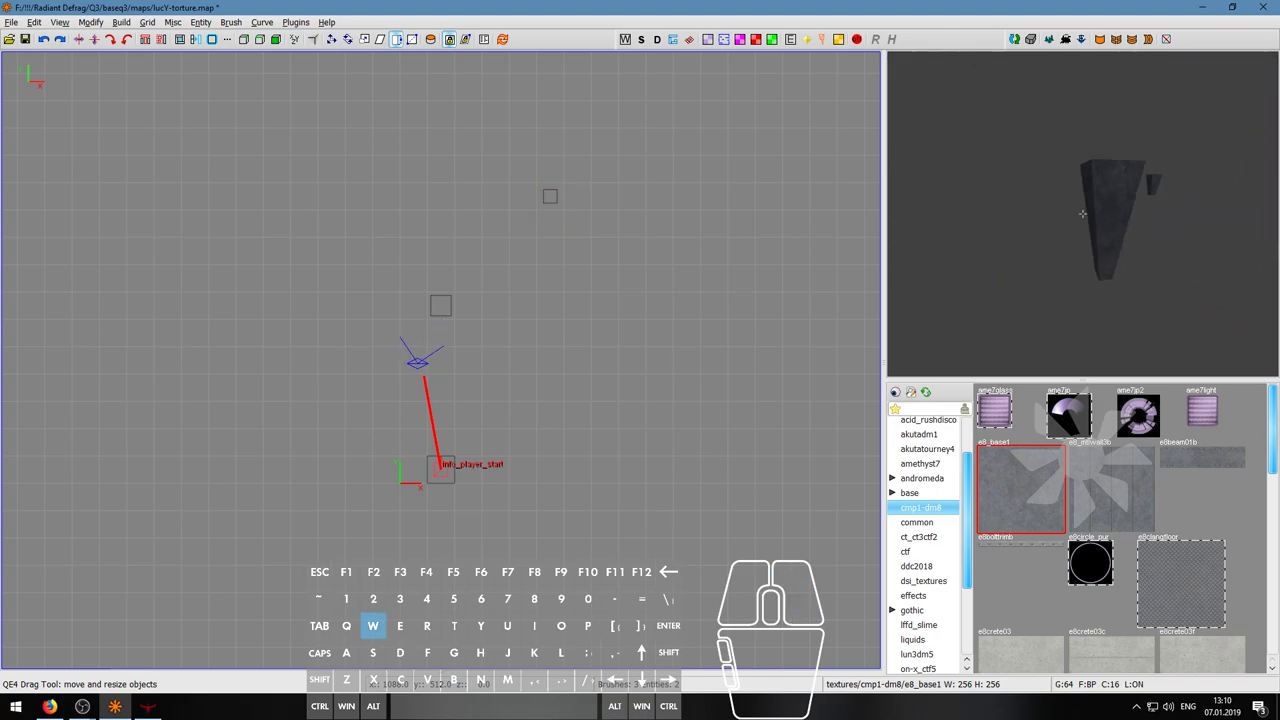
key(s)
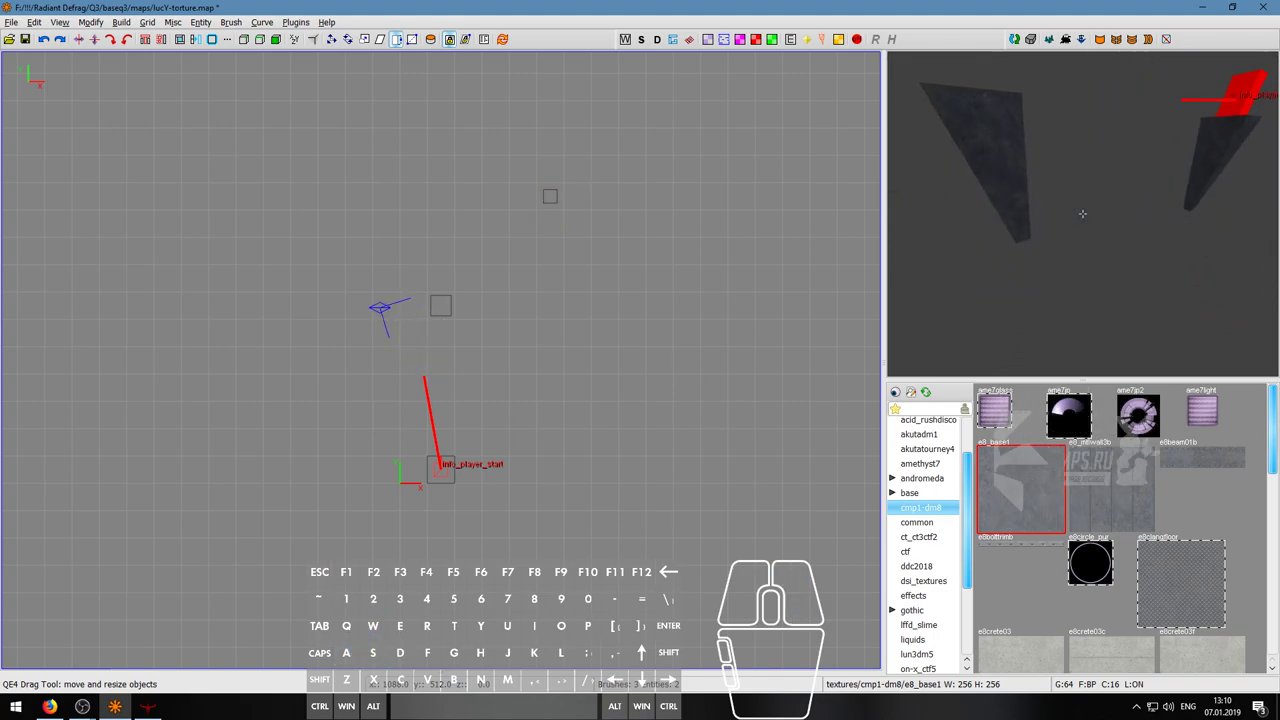
key(w)
key(s)
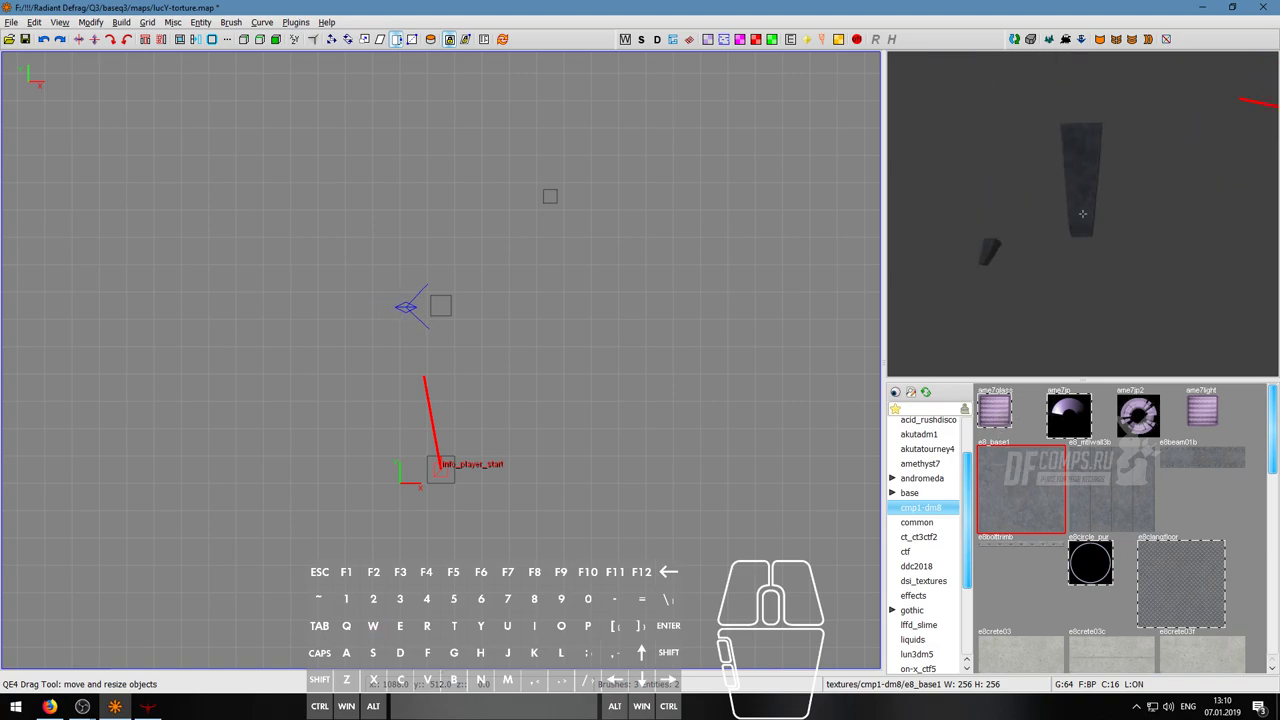
key(w)
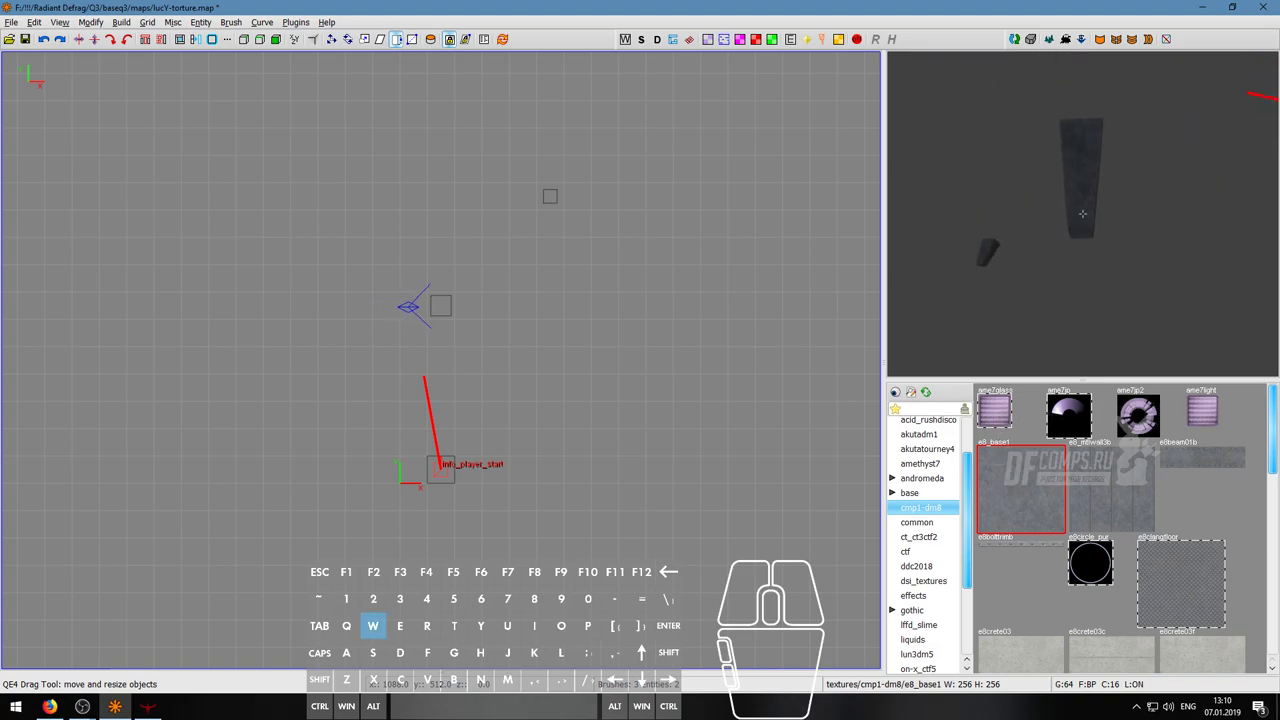
key(s)
key(w)
key(s)
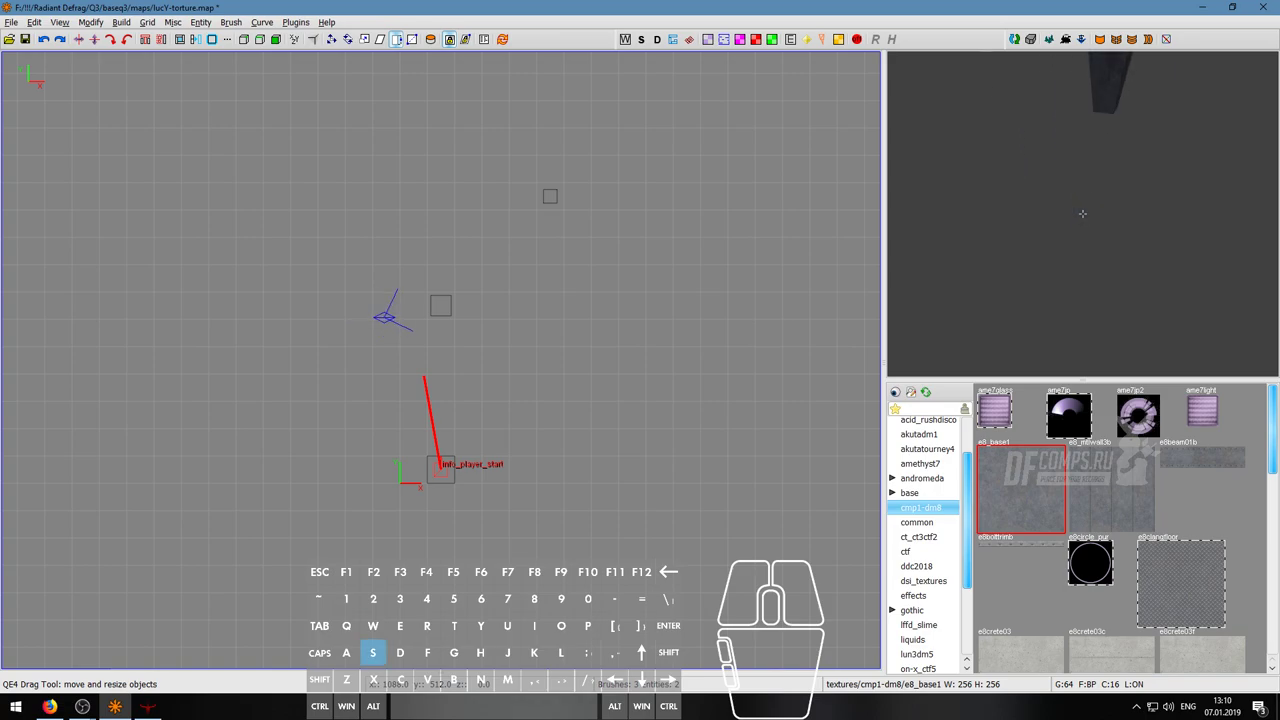
- Browse the texture sets, pick blk1 from lun3dm5, and open the skies set
scroll(1131, 563, down, 3)
scroll(1131, 563, up, 1)
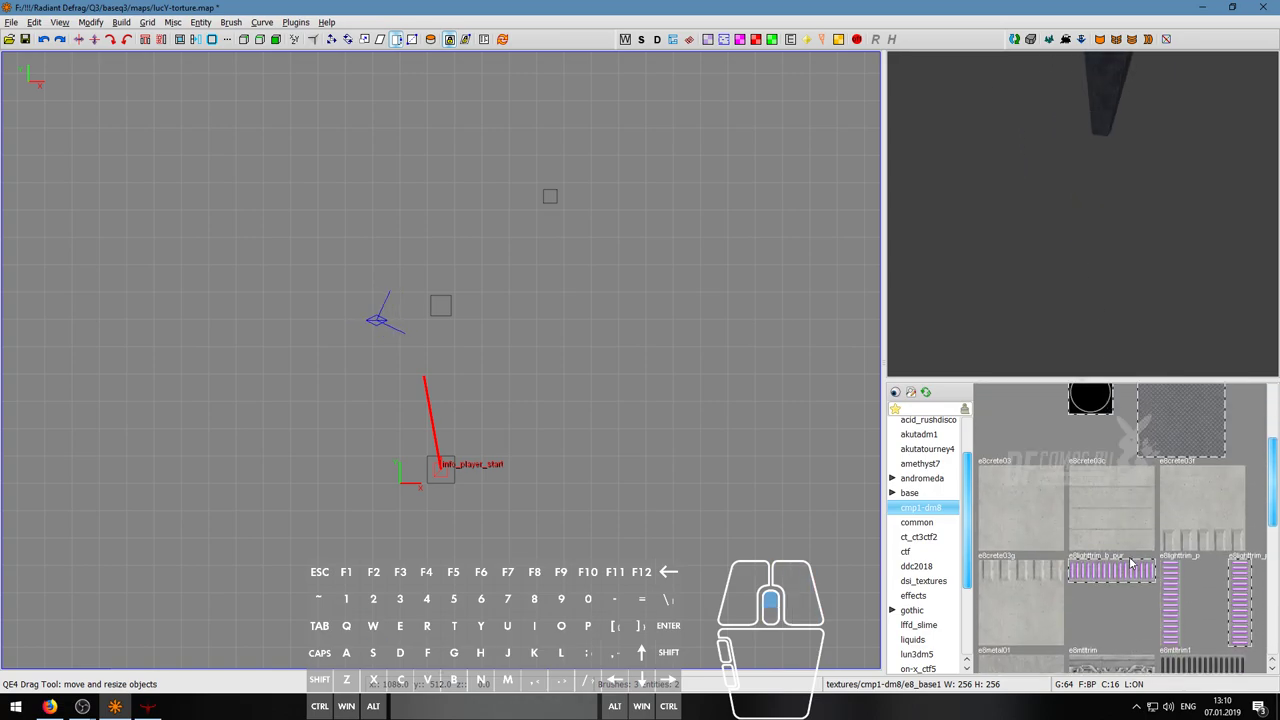
scroll(925, 622, down, 2)
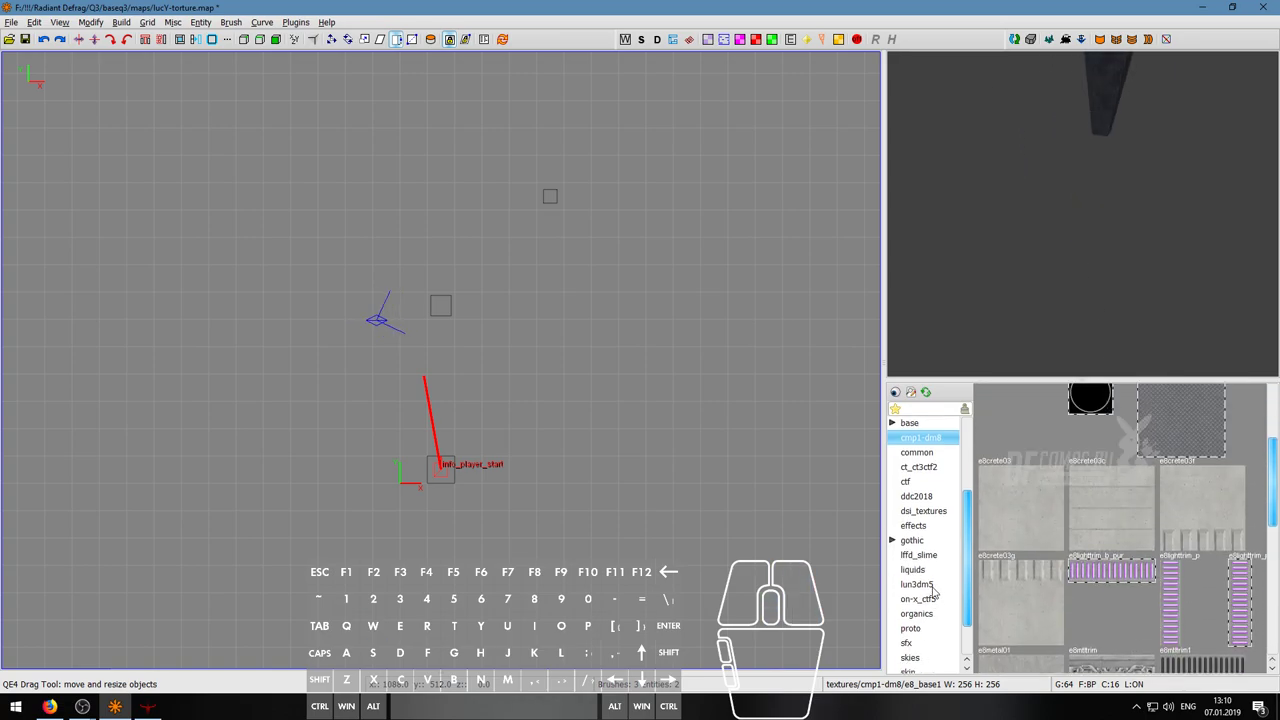
click(929, 587)
click(1001, 424)
scroll(918, 640, down, 1)
click(923, 624)
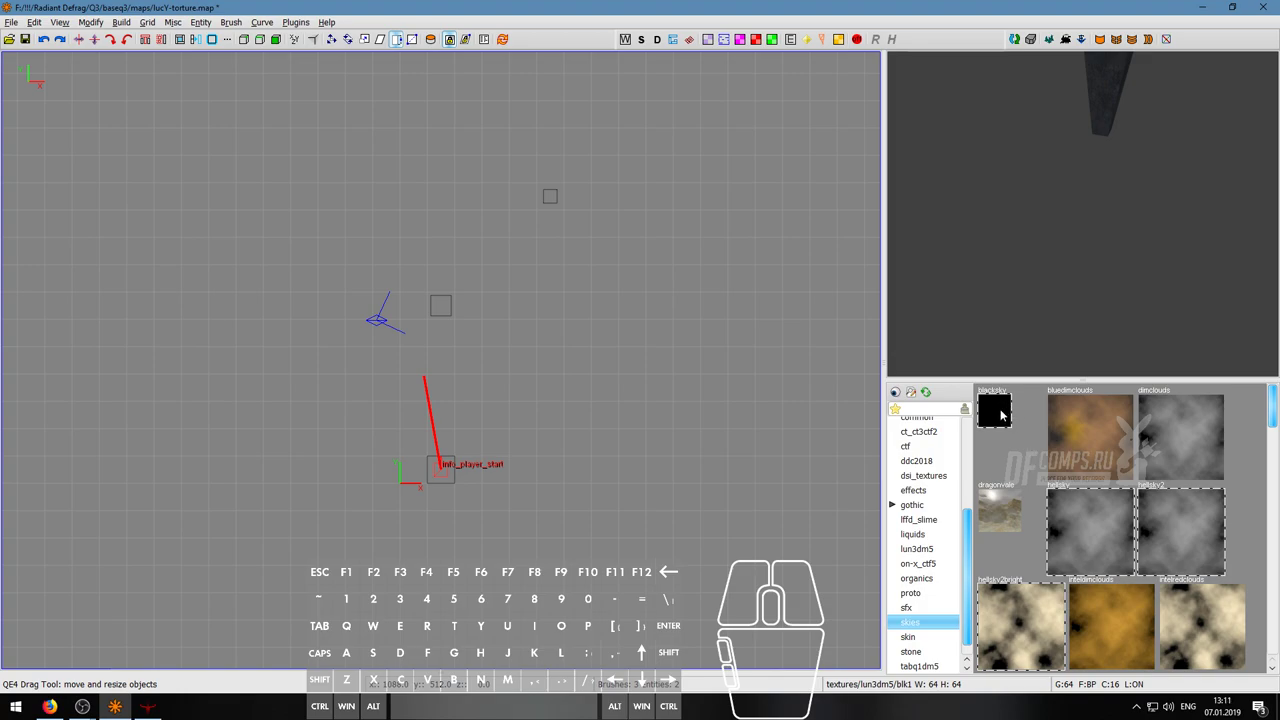
- Try adding a light entity above the player start in the front view, and delete it
right_click(1044, 186)
key(w)
right_click(1082, 213)
key(ctrl+Tab)
right_click(482, 382)
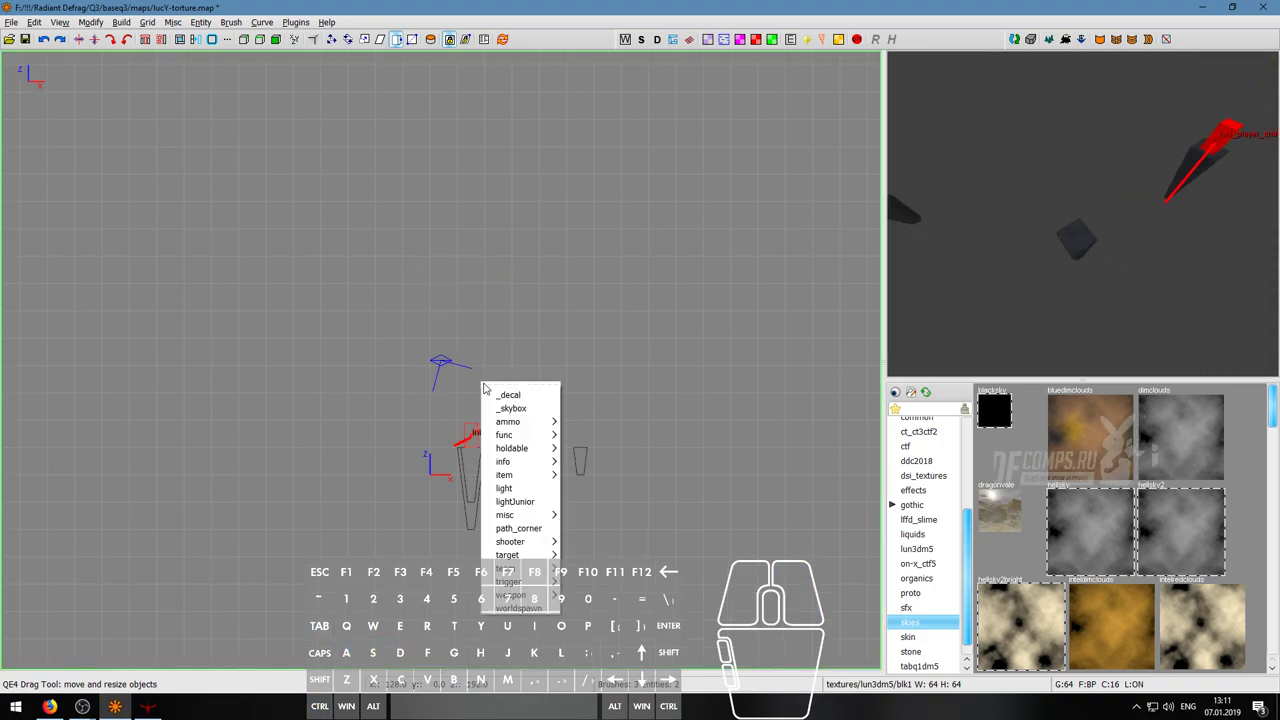
click(533, 490)
drag(583, 374, 557, 374)
click(707, 380)
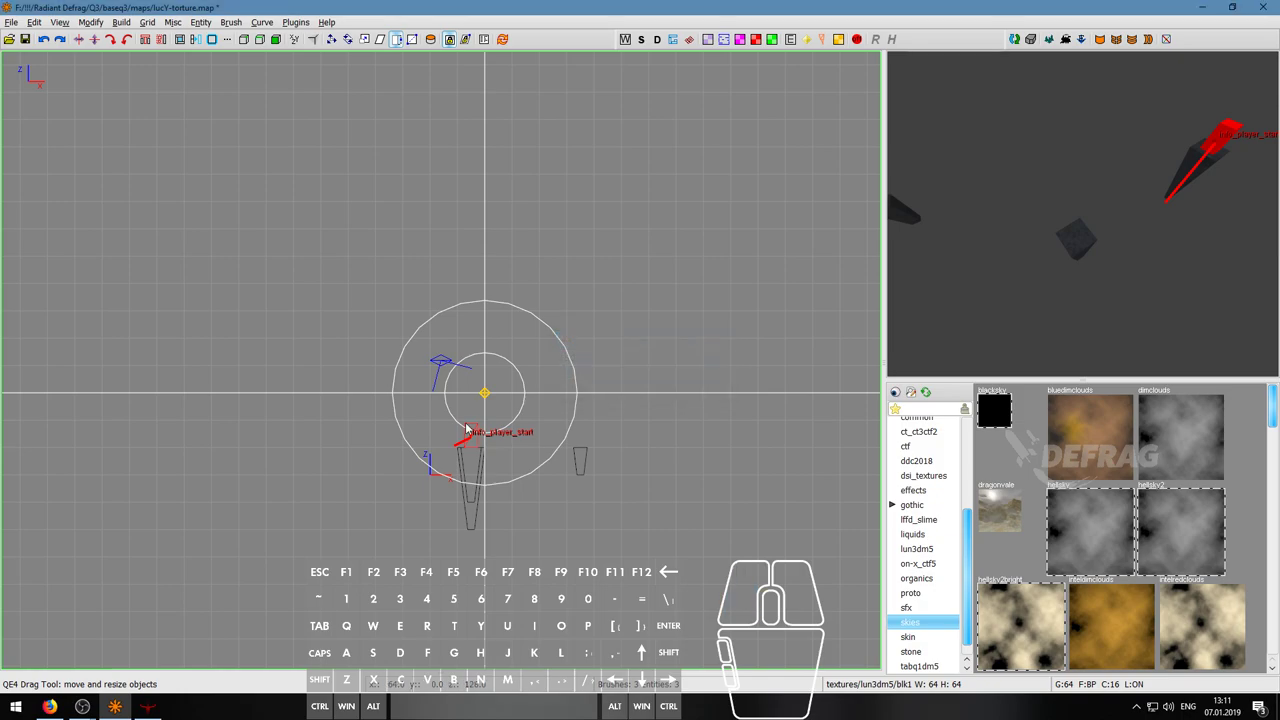
scroll(486, 392, up, 1)
key(BackSpace)
- Select the tapered platform beneath the player start in the camera view
right_click(1010, 270)
key(w)
key(d)
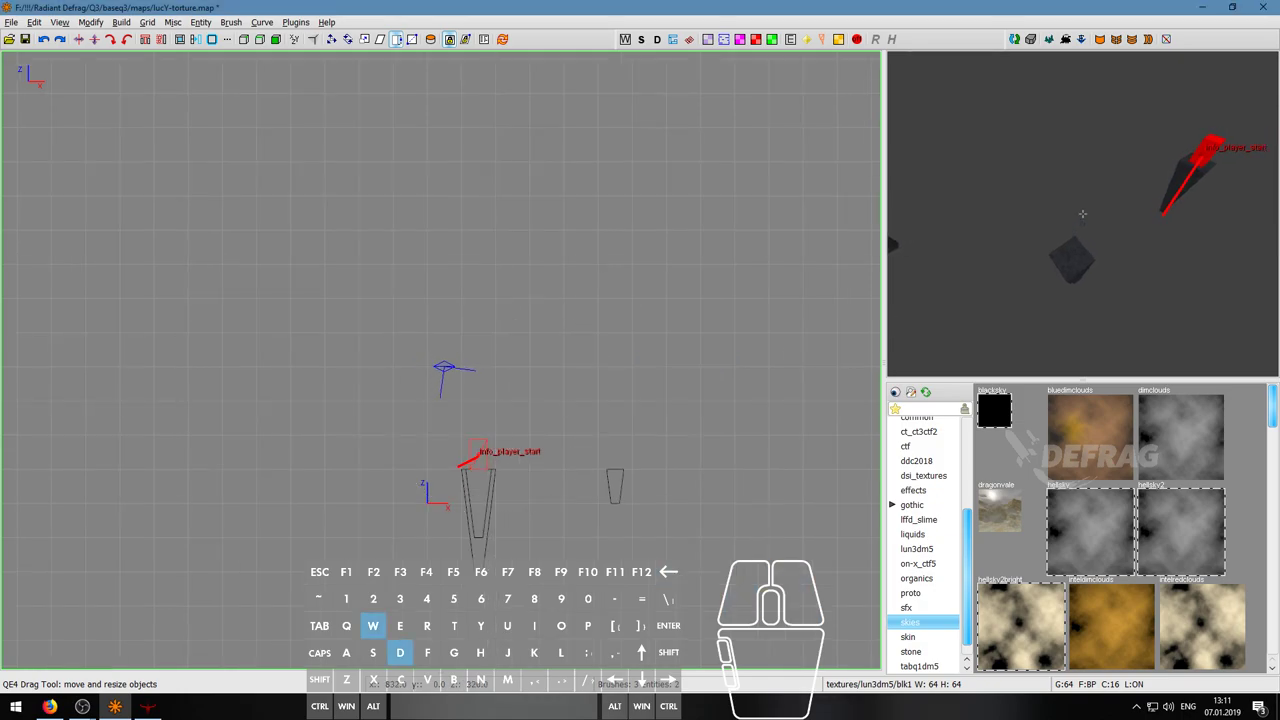
key(w)
key(a)
key(s)
key(d)
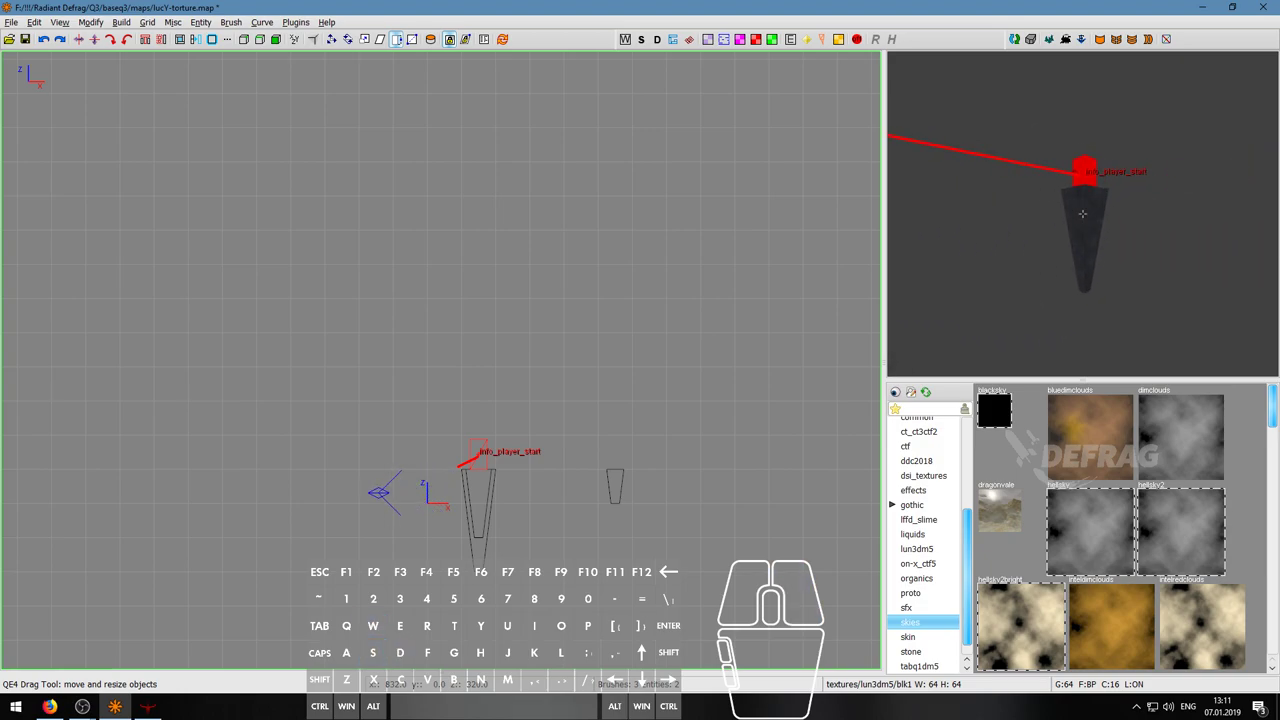
key(w)
key(d)
right_click(1082, 213)
shift+click(1066, 259)
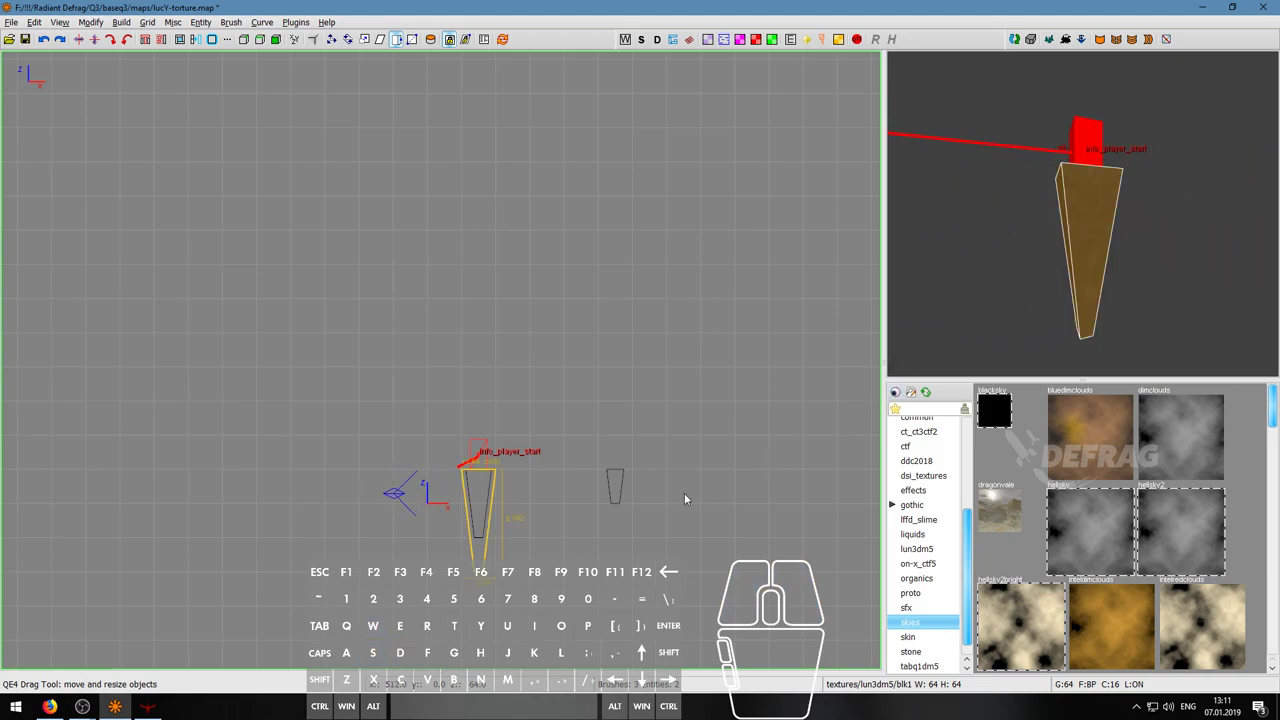
- Open the cmp1-dm8 texture set and look through its textures for the platforms
scroll(915, 487, up, 4)
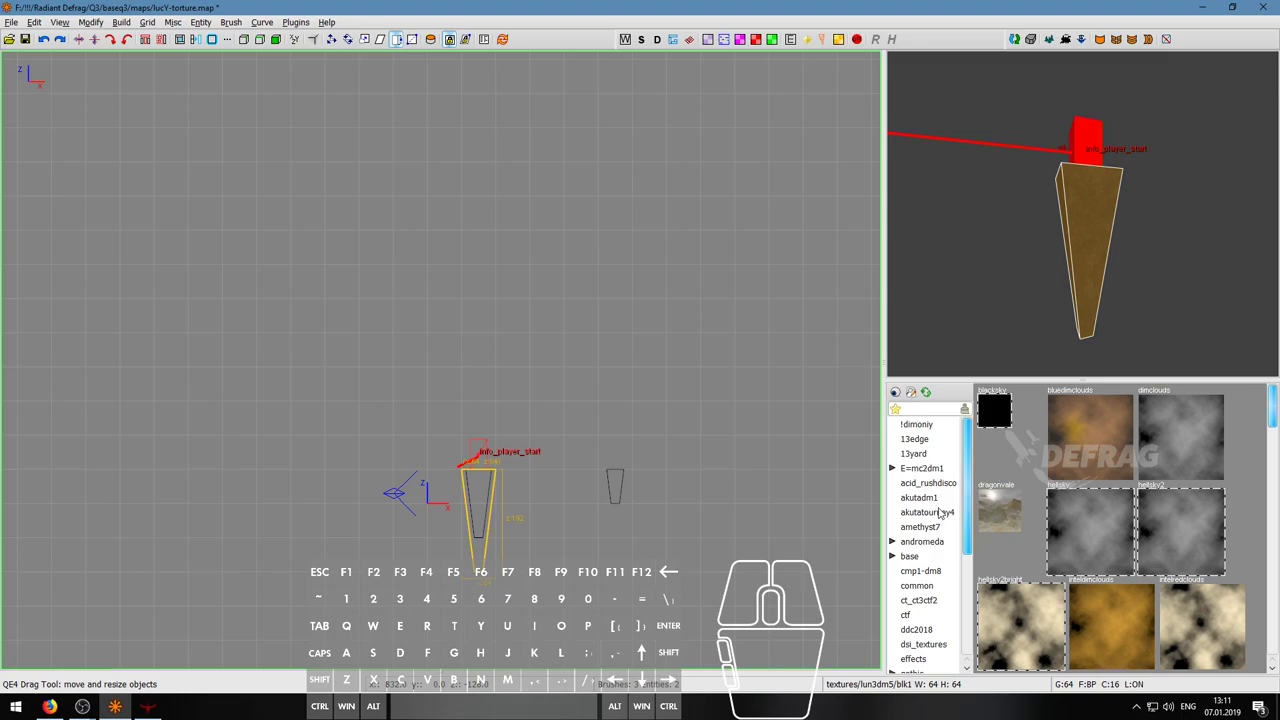
click(932, 574)
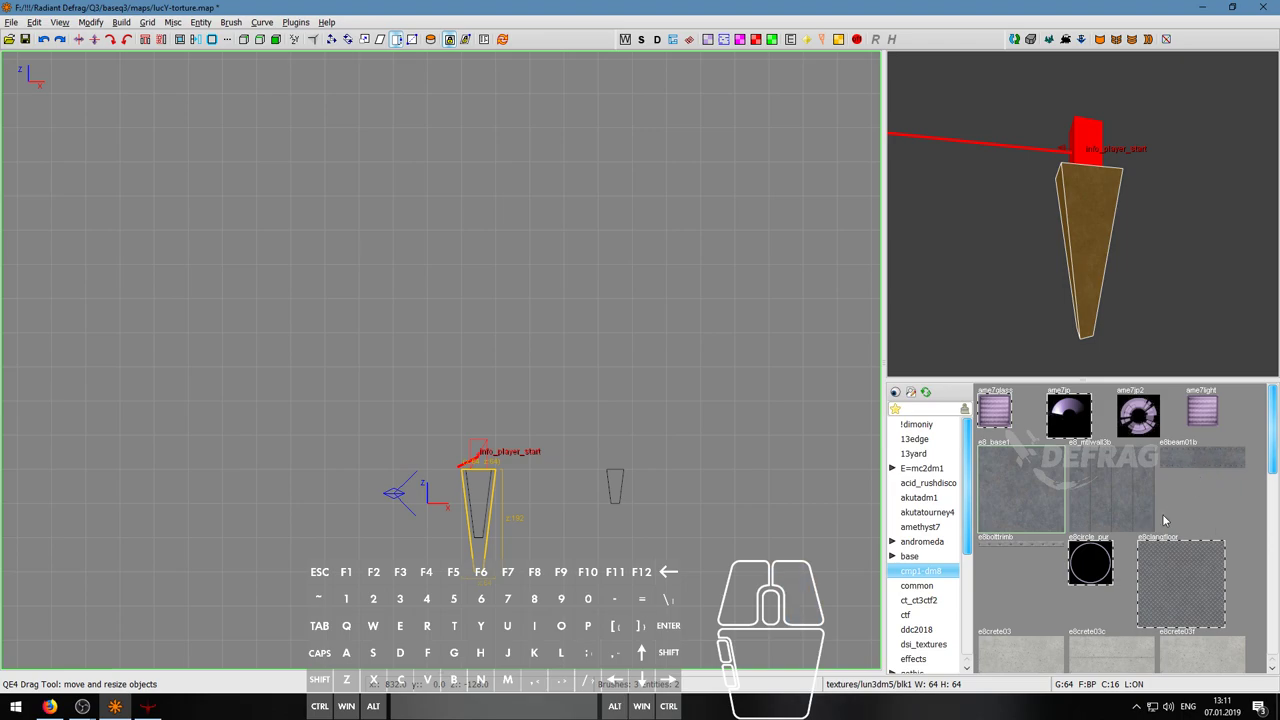
right_drag(1116, 327, 1083, 206)
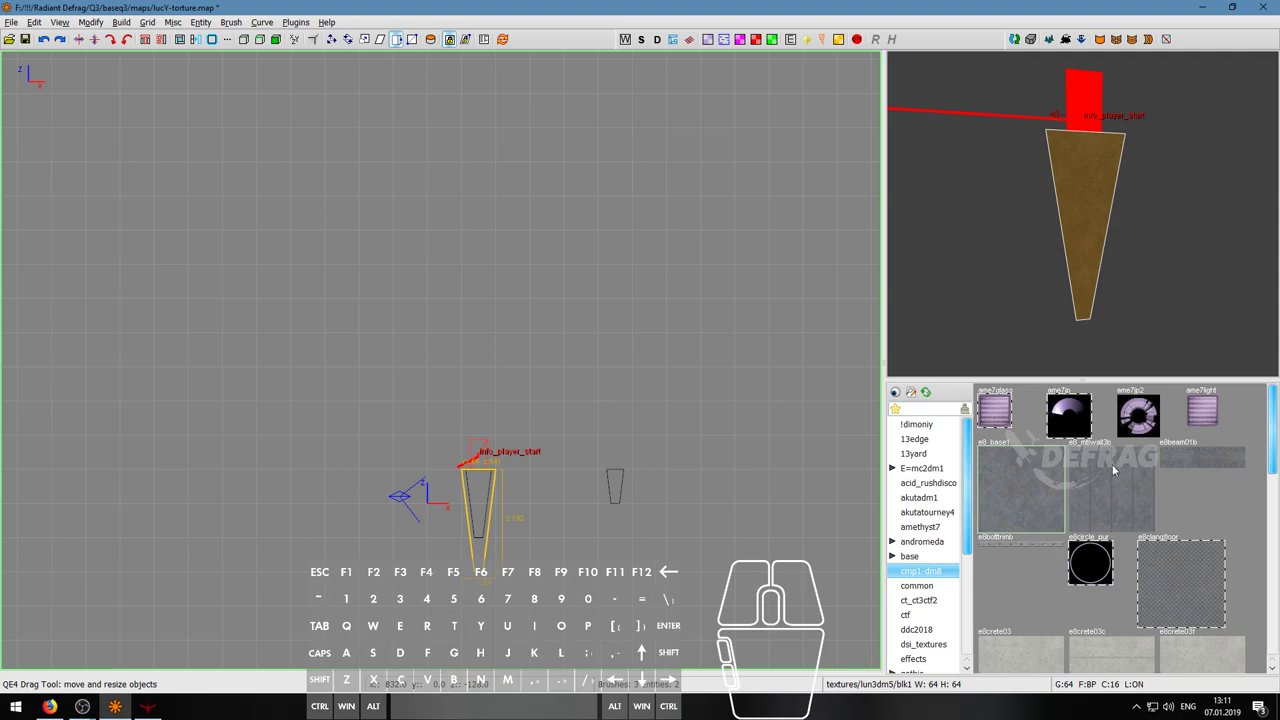
scroll(1113, 465, down, 4)
scroll(1154, 551, down, 2)
scroll(1153, 551, up, 7)
scroll(1153, 551, down, 5)
scroll(1152, 550, down, 1)
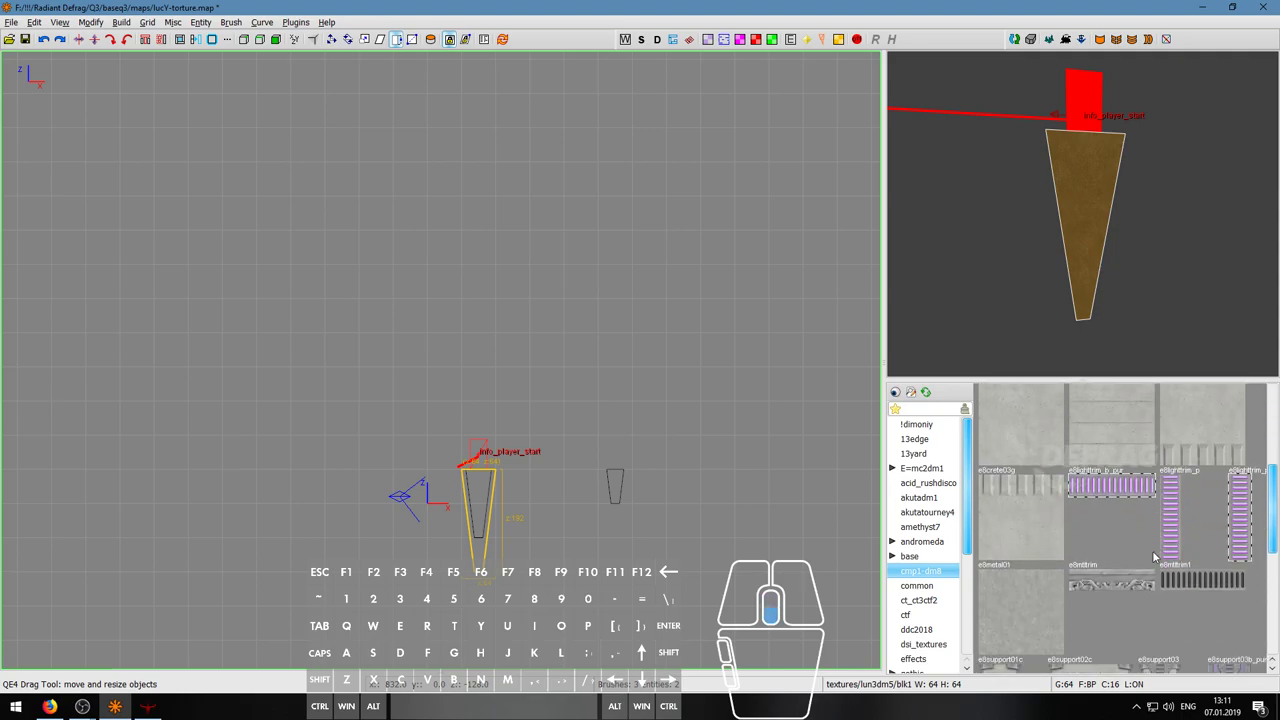
scroll(1152, 550, down, 1)
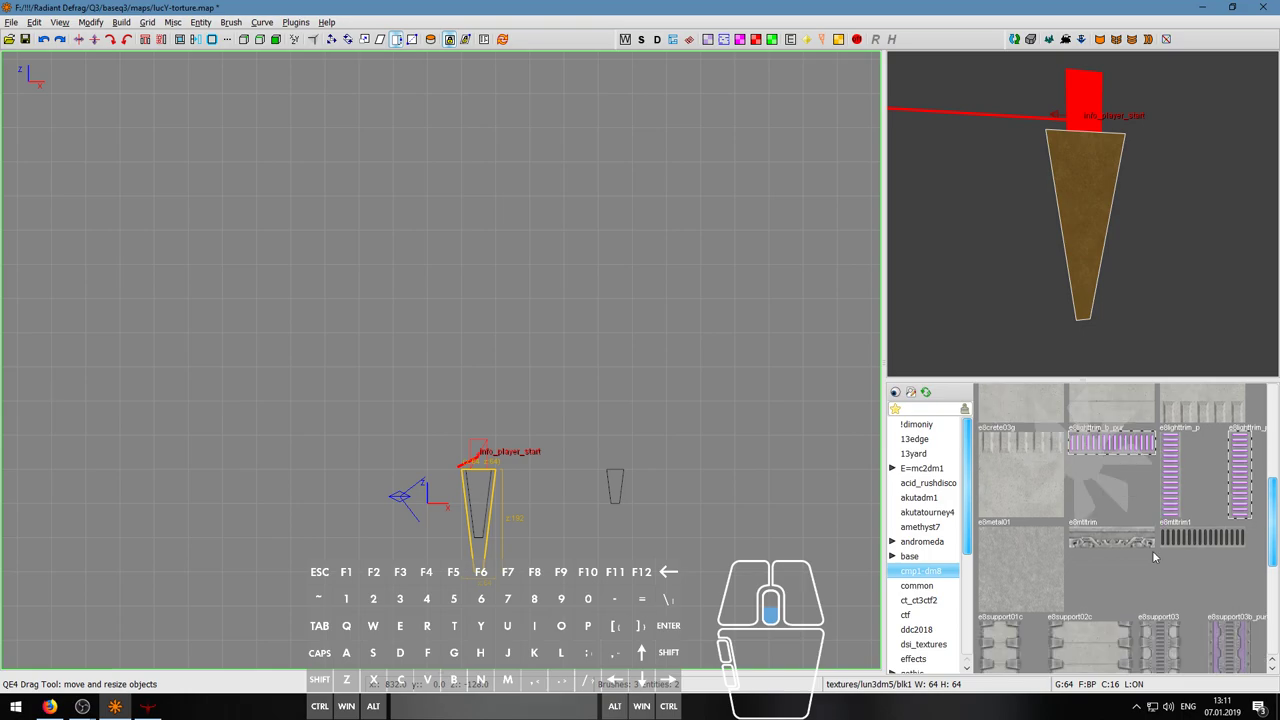
scroll(1152, 550, down, 1)
scroll(1084, 220, up, 3)
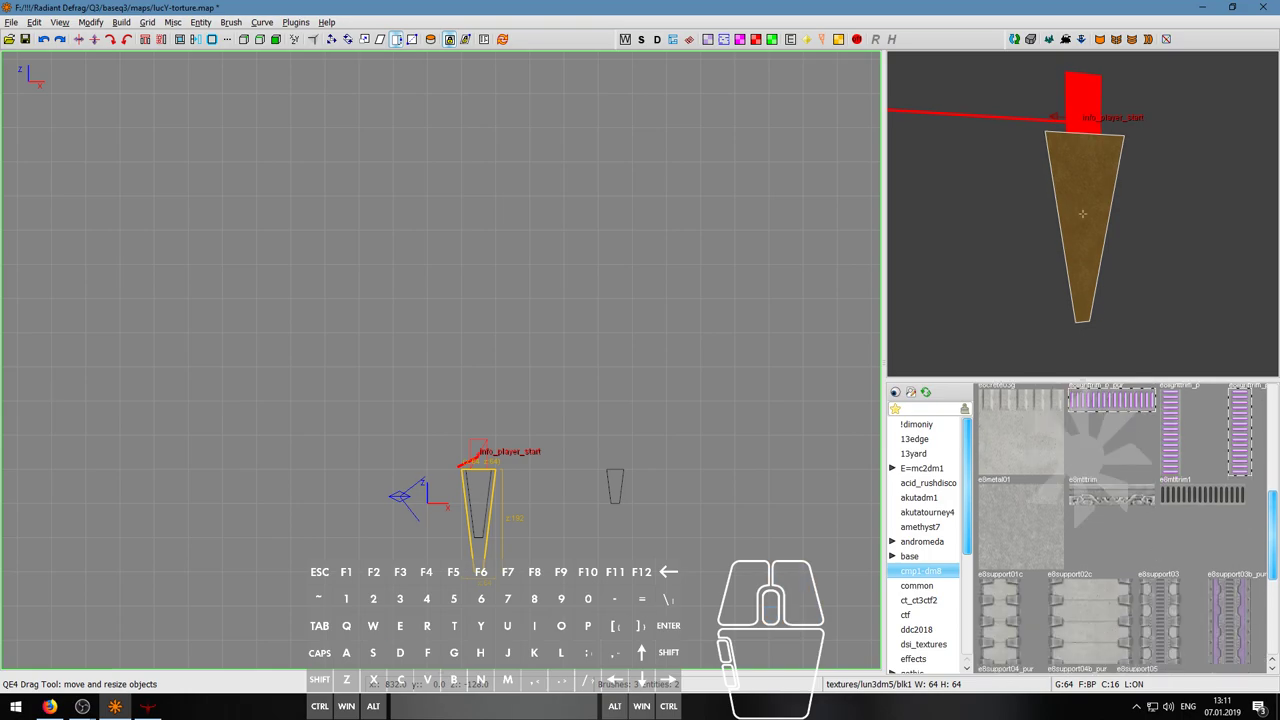
- Fly around the platforms in the camera, select the other platforms in turn, and clear the selection
right_click(1083, 217)
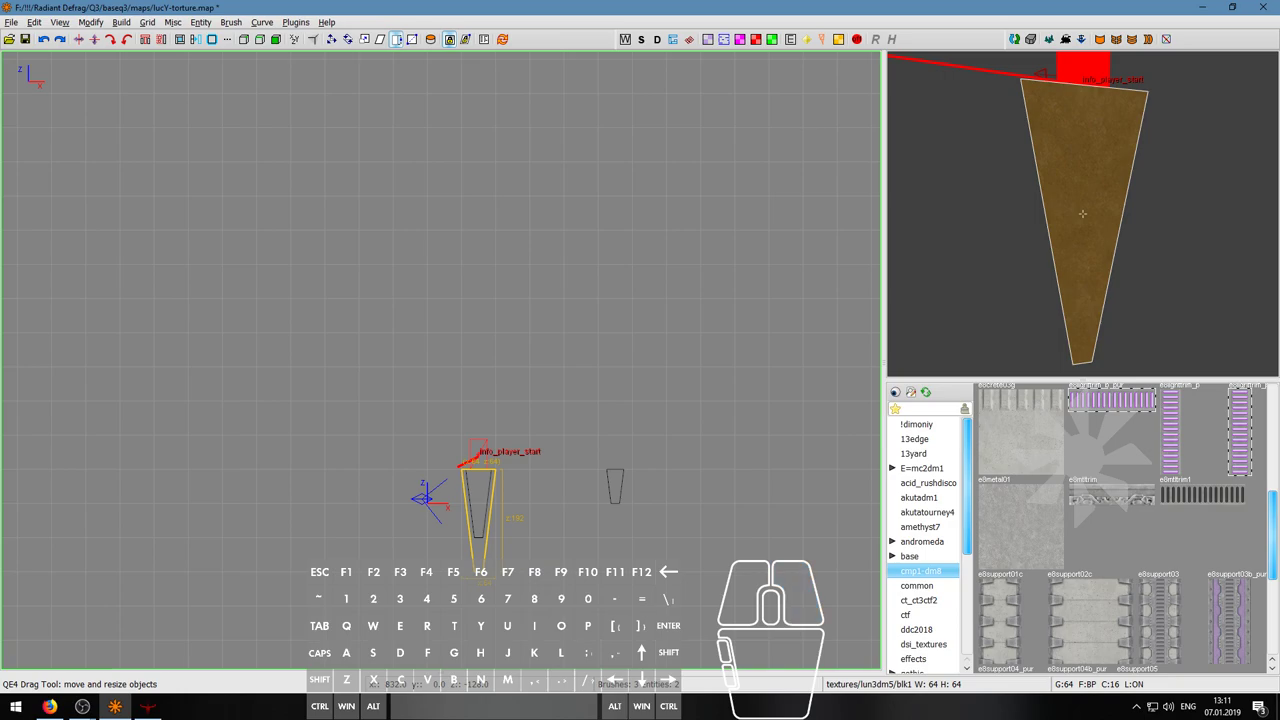
key(s)
key(a)
key(w)
key(s)
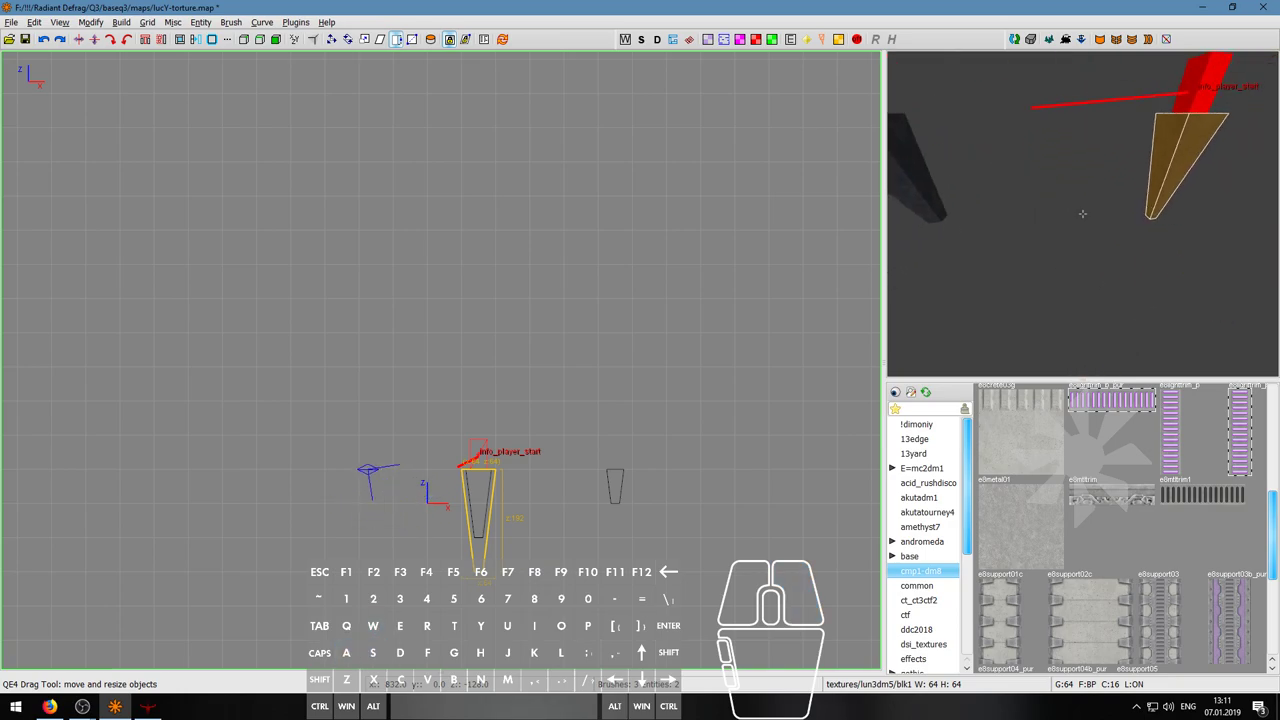
right_click(1082, 215)
key(w)
key(s)
right_click(1082, 214)
alt+shift+click(1060, 228)
alt+shift+click(914, 206)
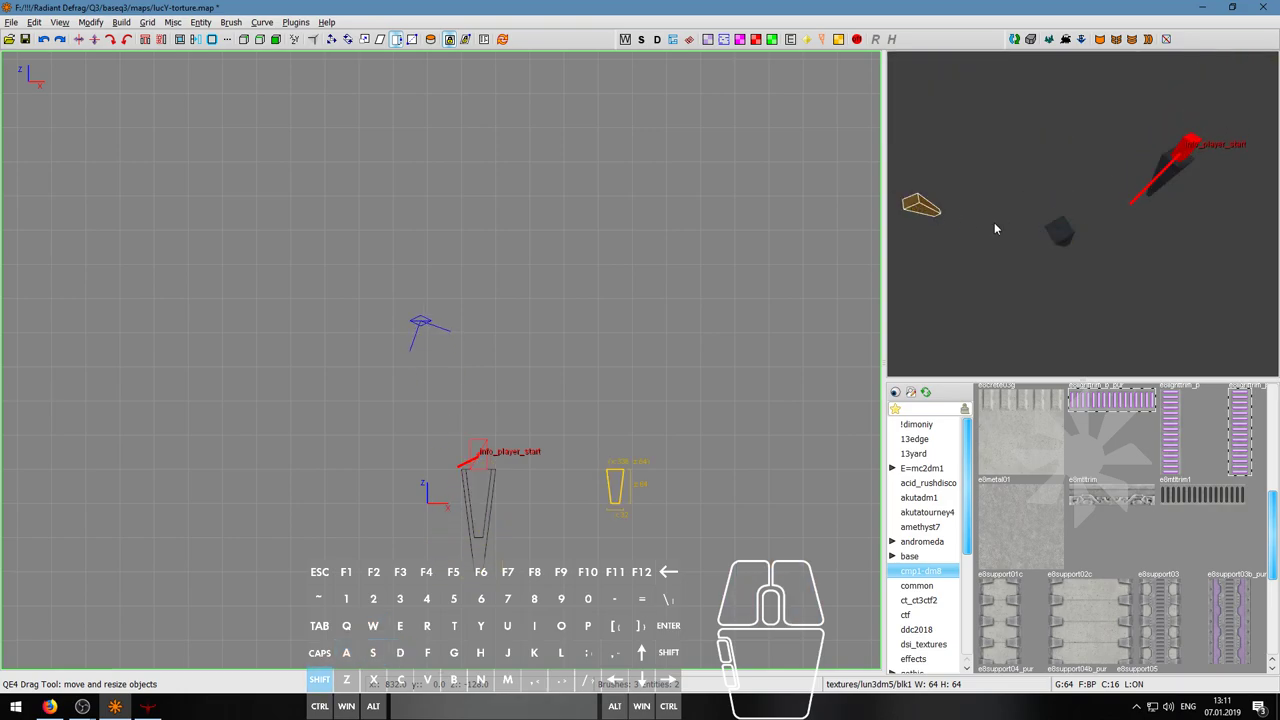
click(1056, 231)
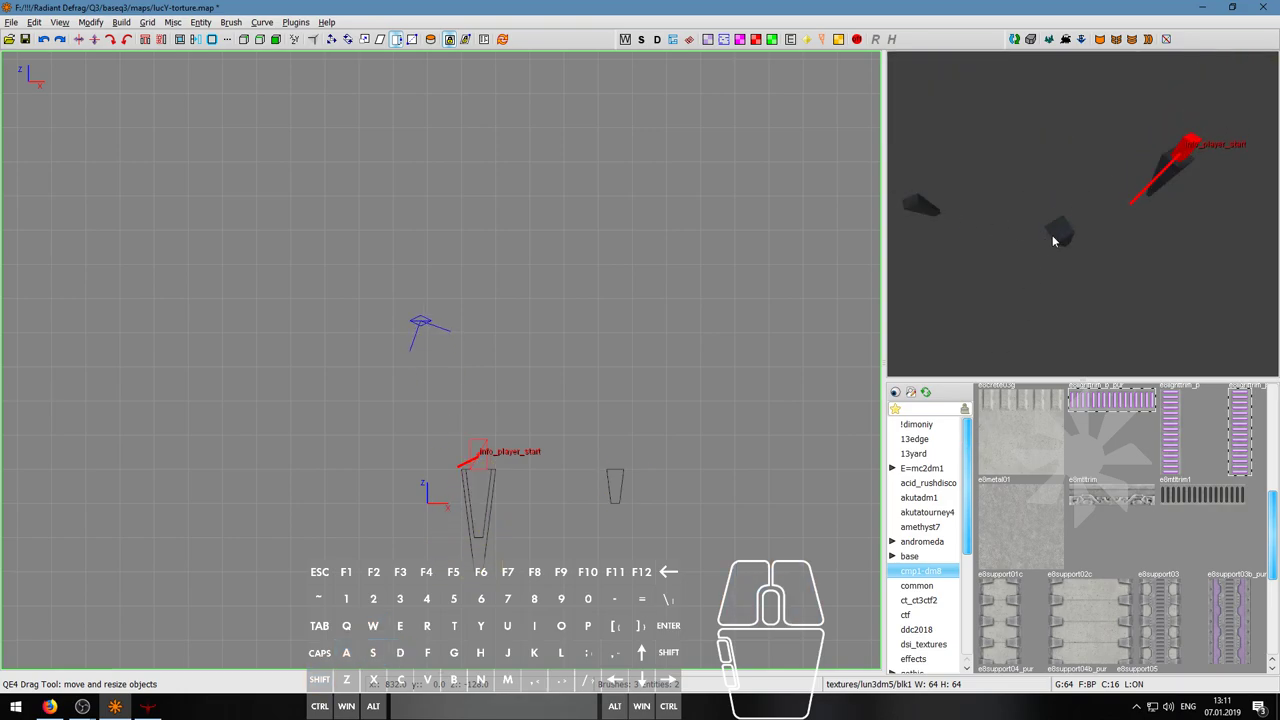
- Show only the textures in use, pick e8_base1, and select all platforms that use it
key(ctrl+a)
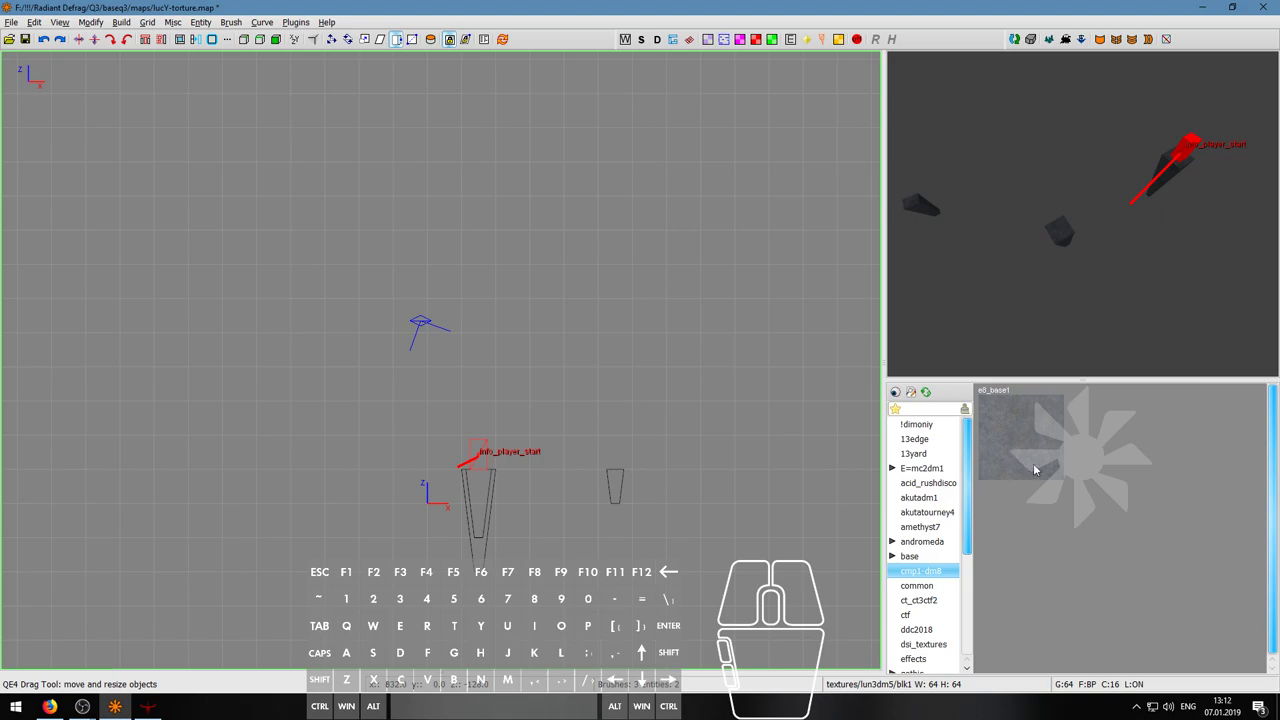
right_click(1078, 238)
key(a)
key(d)
key(s)
right_click(1082, 213)
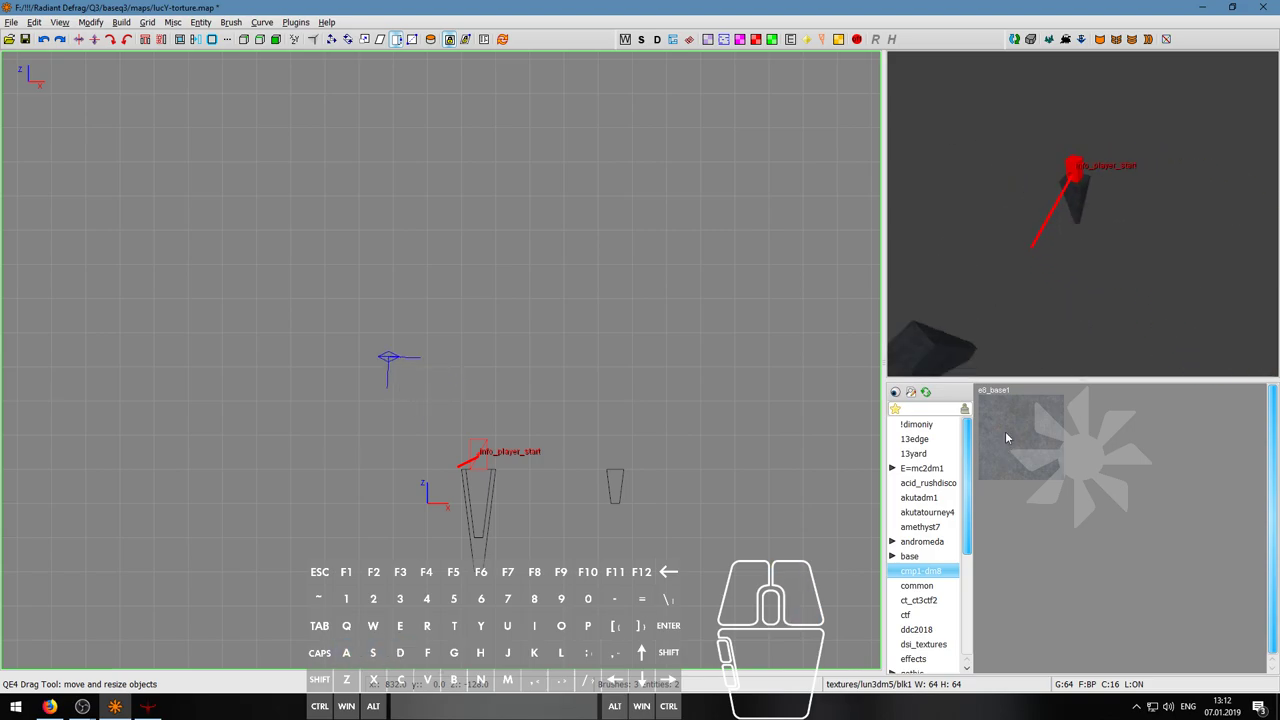
right_click(1082, 213)
click(1047, 417)
key(shift+a)
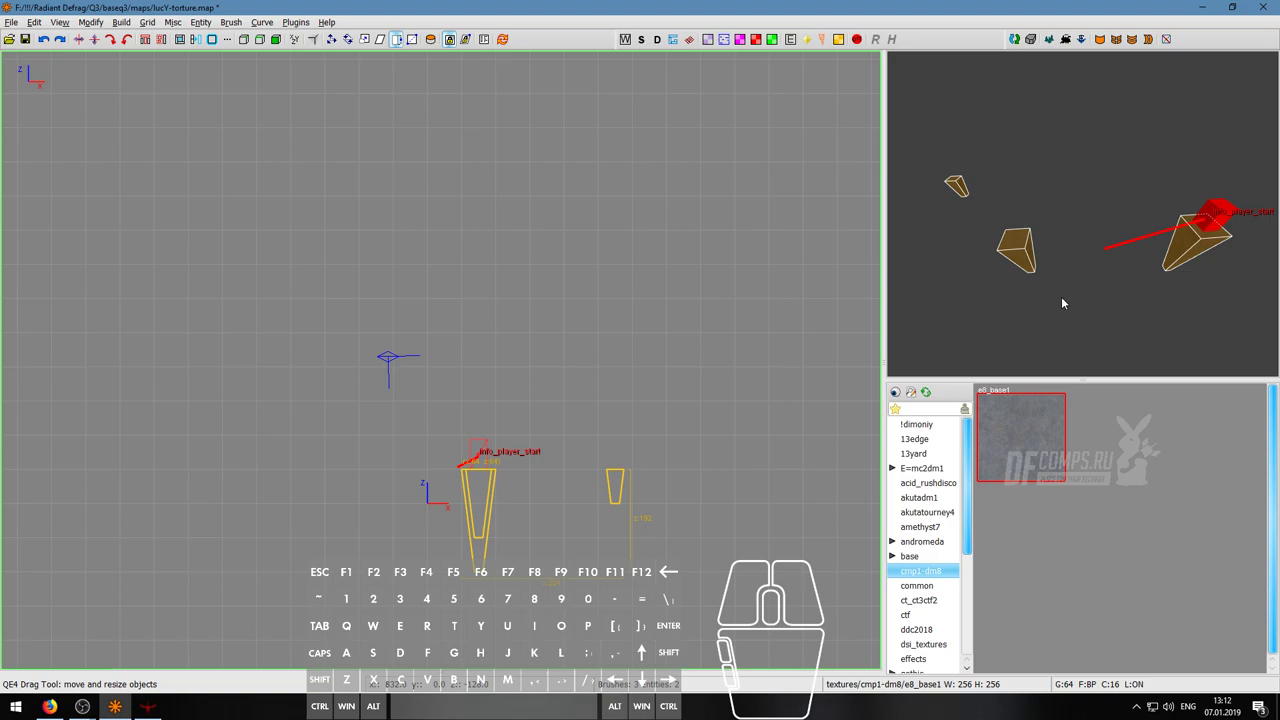
- Apply the e8metal01 texture from cmp1-dm8 to all three platforms and inspect it up close in the camera
click(936, 572)
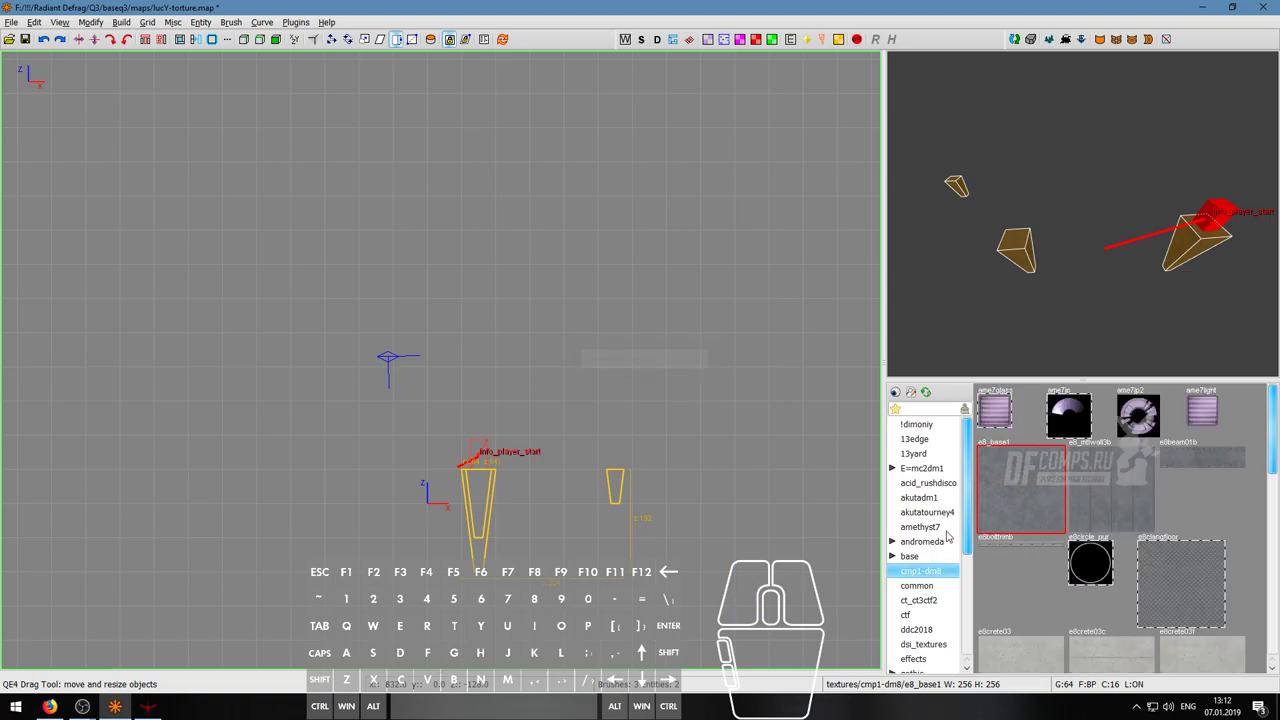
scroll(1108, 568, down, 6)
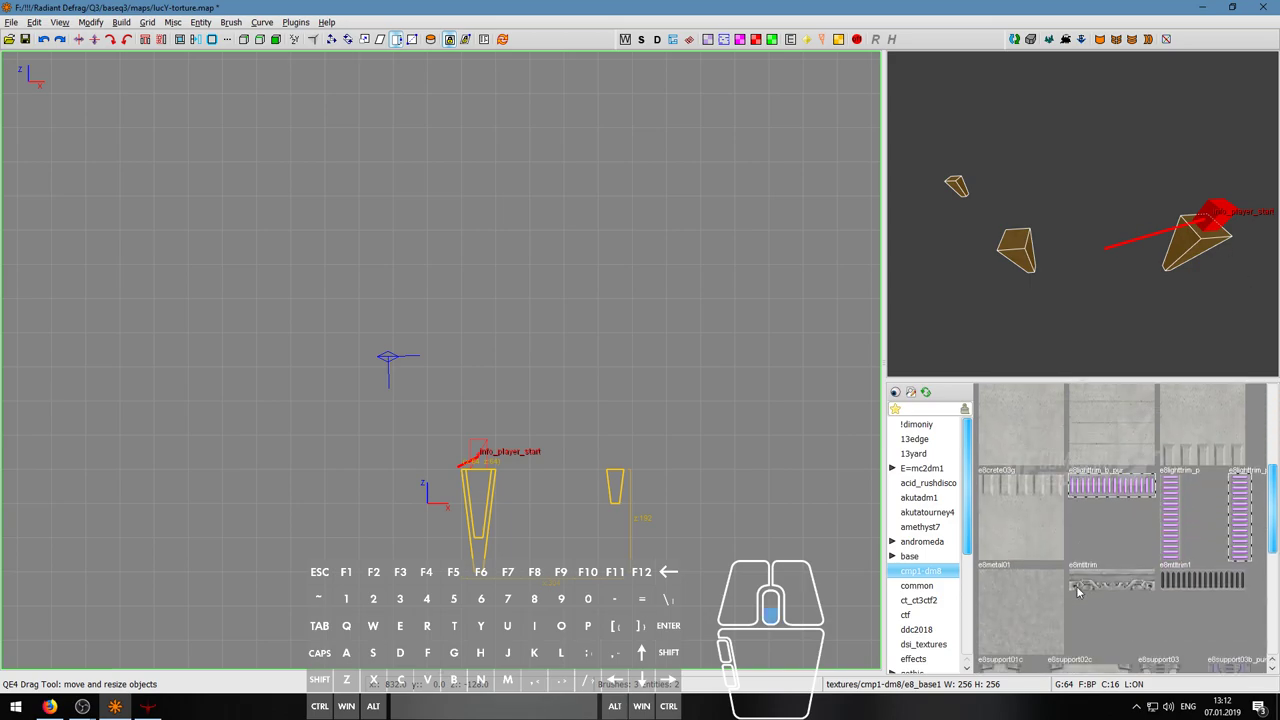
click(1020, 525)
right_click(1128, 257)
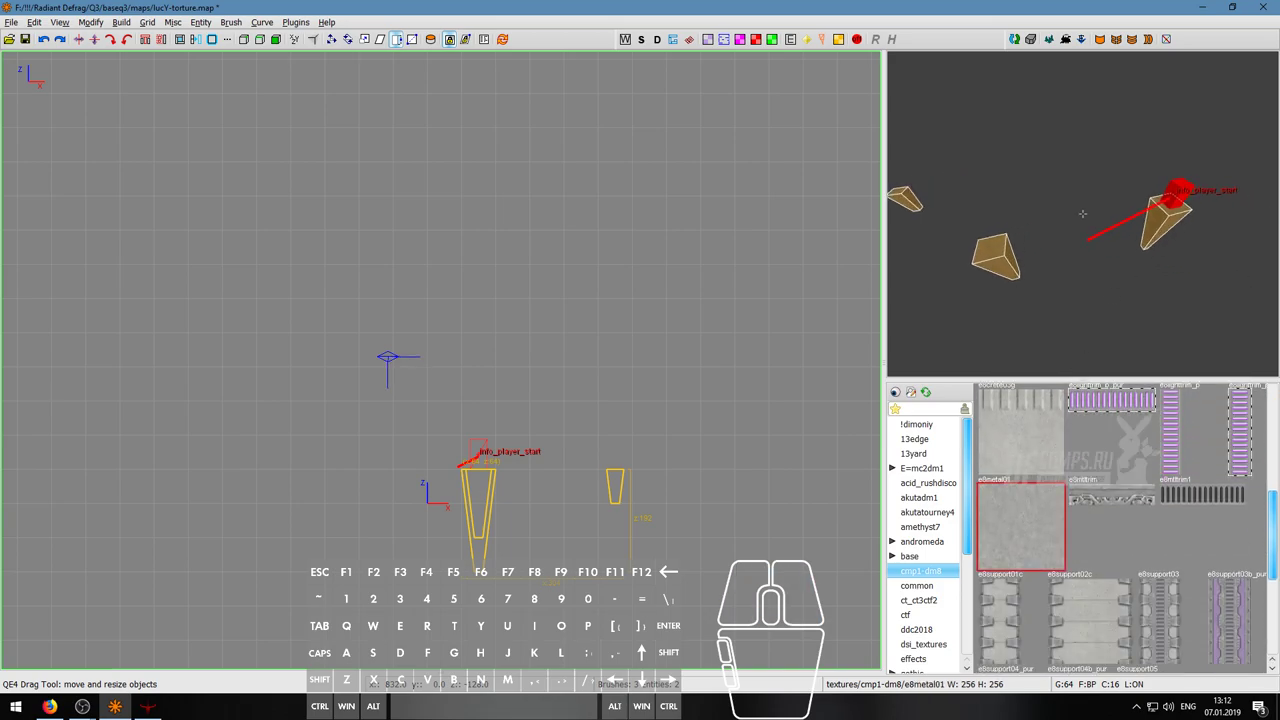
key(w)
key(d)
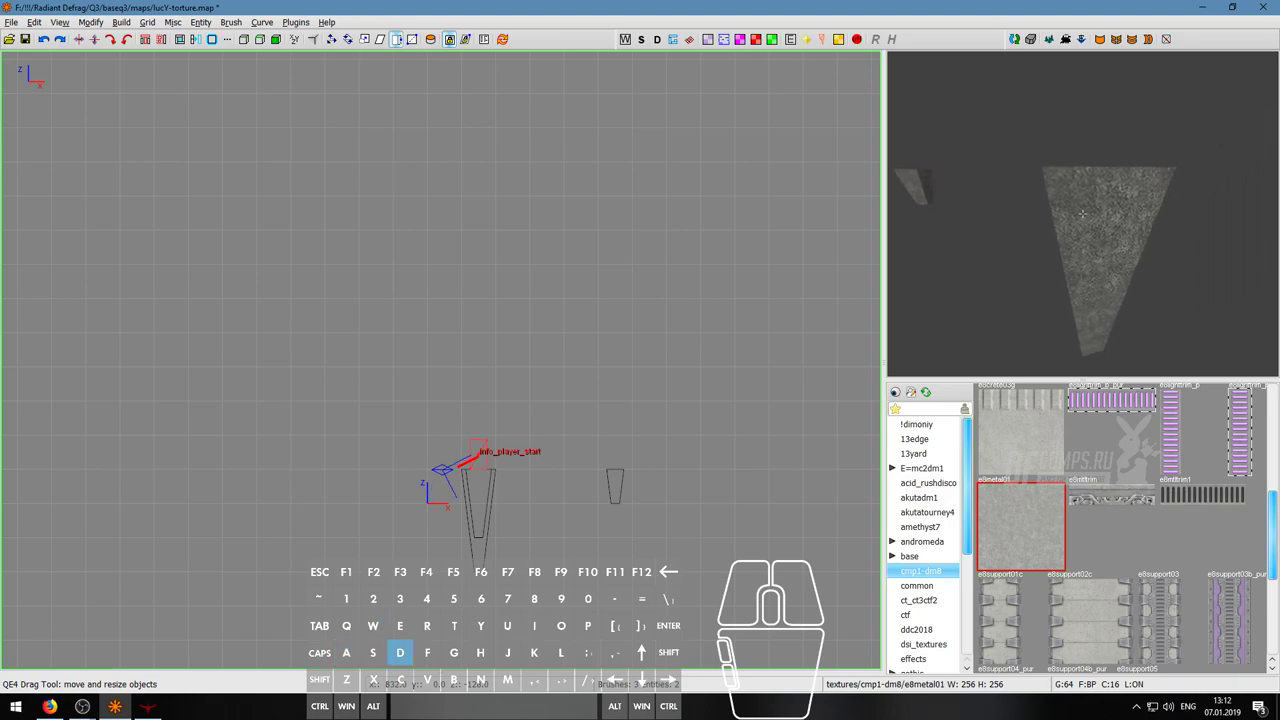
right_click(1082, 213)
key(ctrl+a)
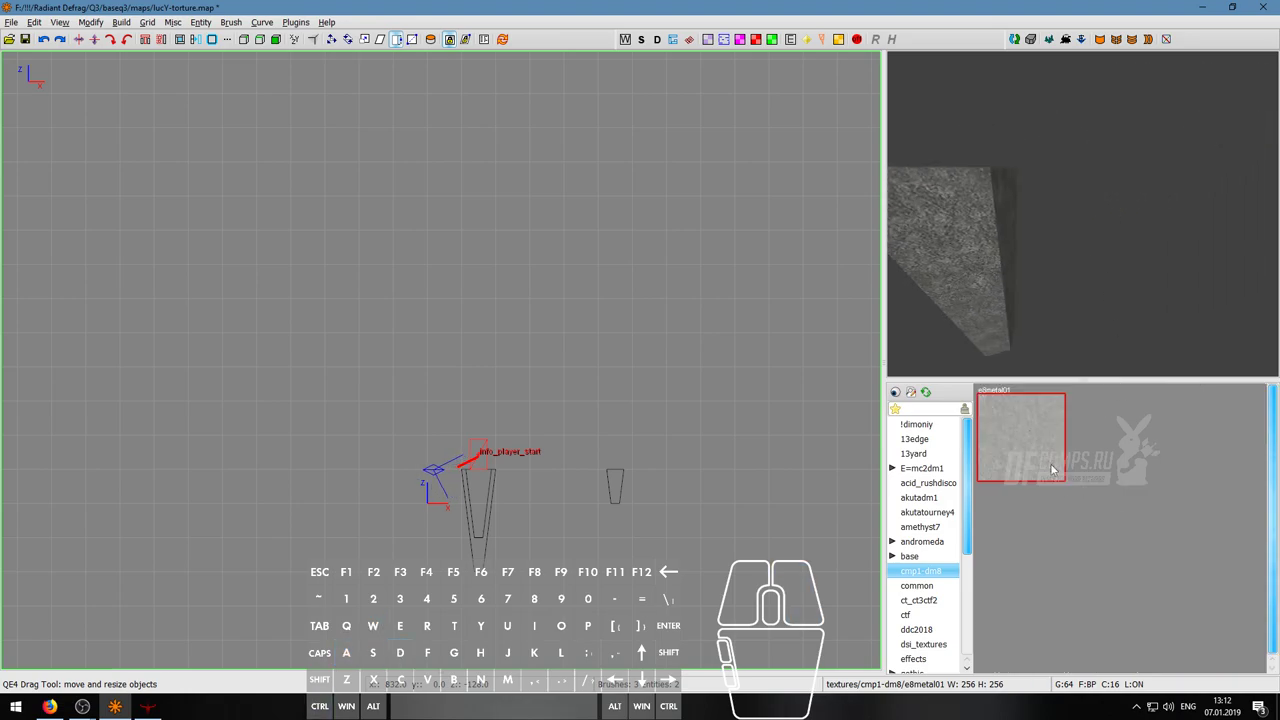
- Reopen the cmp1-dm8 set, select one of the distant platforms, and extend the selection to all platforms with the same texture
double_click(943, 567)
right_click(1082, 213)
key(s)
key(d)
key(w)
key(a)
right_click(1082, 213)
click(1029, 208)
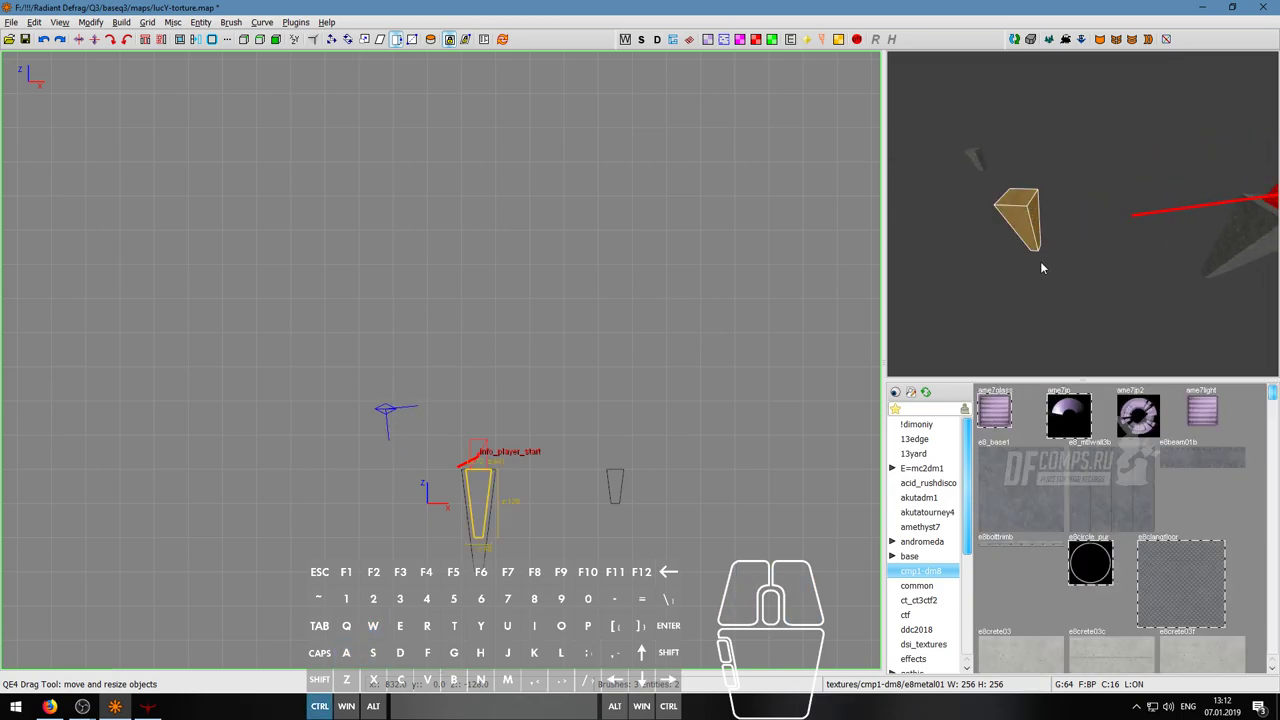
click(922, 571)
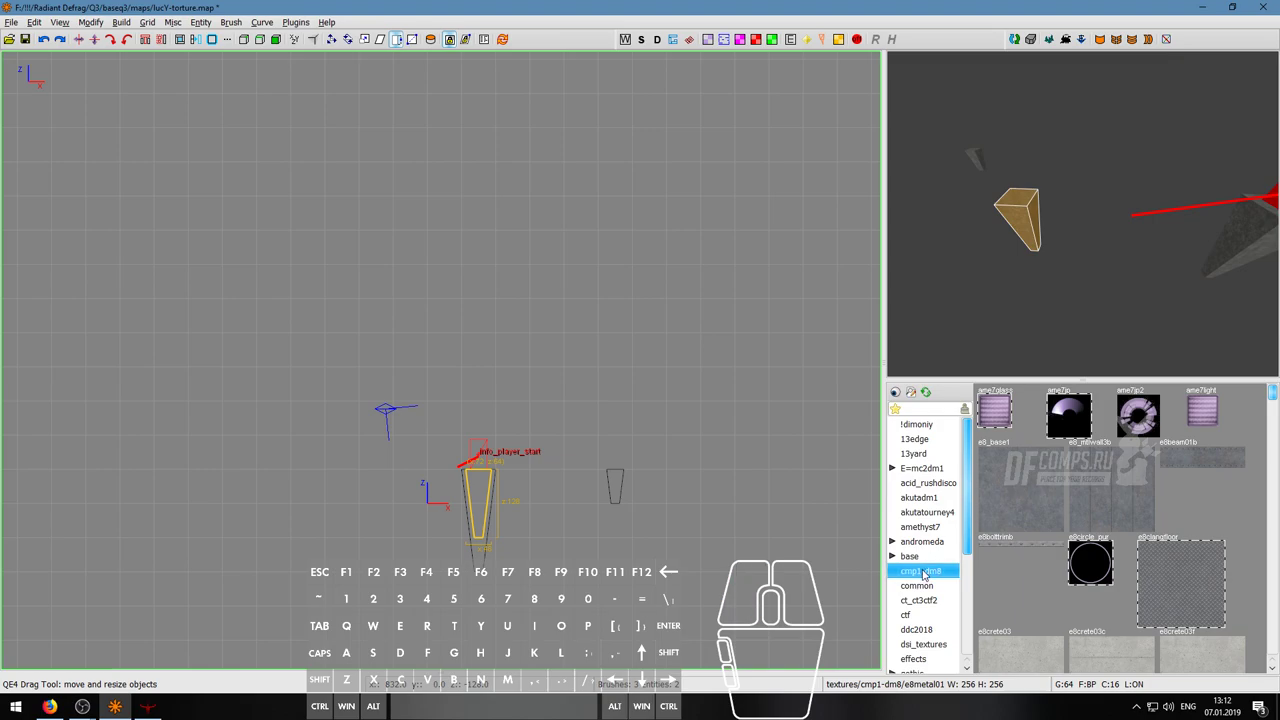
key(shift+a)
right_click(1038, 302)
key(a)
key(w)
key(d)
right_click(1038, 302)
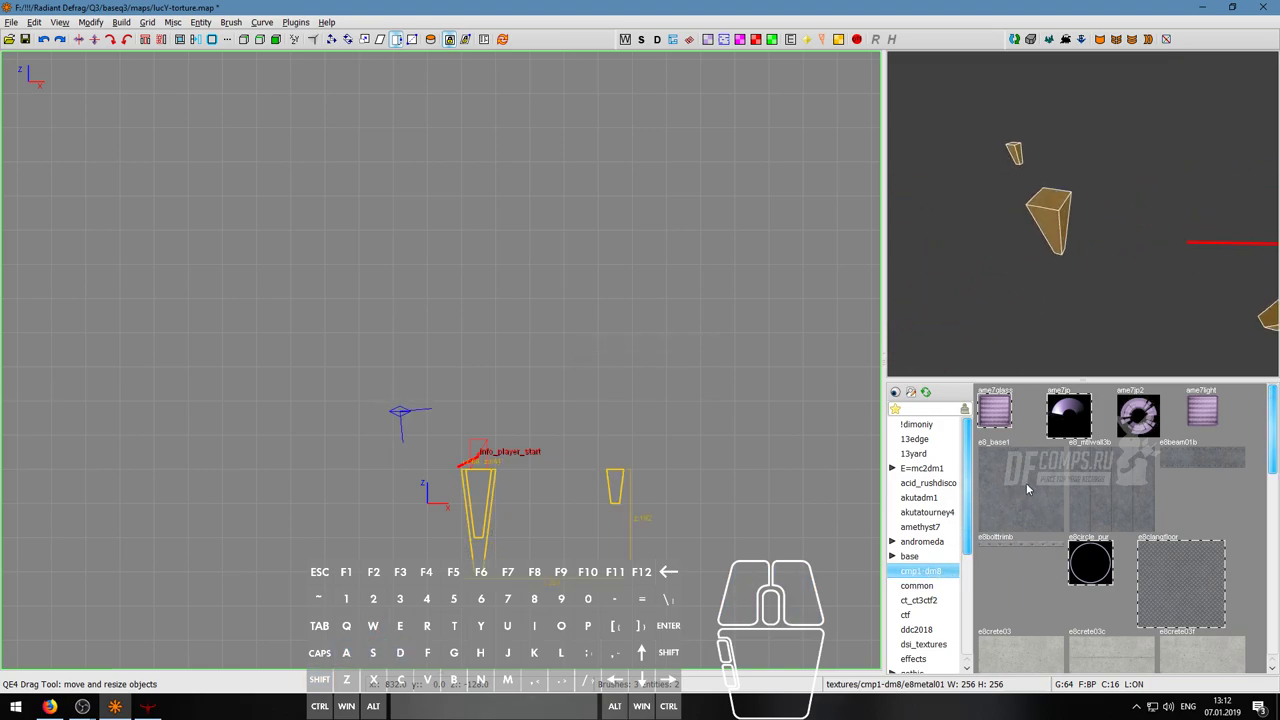
- Apply the e8_base1 texture to all selected platforms and check them in the camera
click(1021, 480)
key(d)
key(w)
key(s)
key(w)
right_click(1082, 213)
- Set the grid size to 16 and look through the remaining cmp1-dm8 textures
scroll(497, 566, up, 3)
right_drag(497, 566, 466, 457)
key(5)
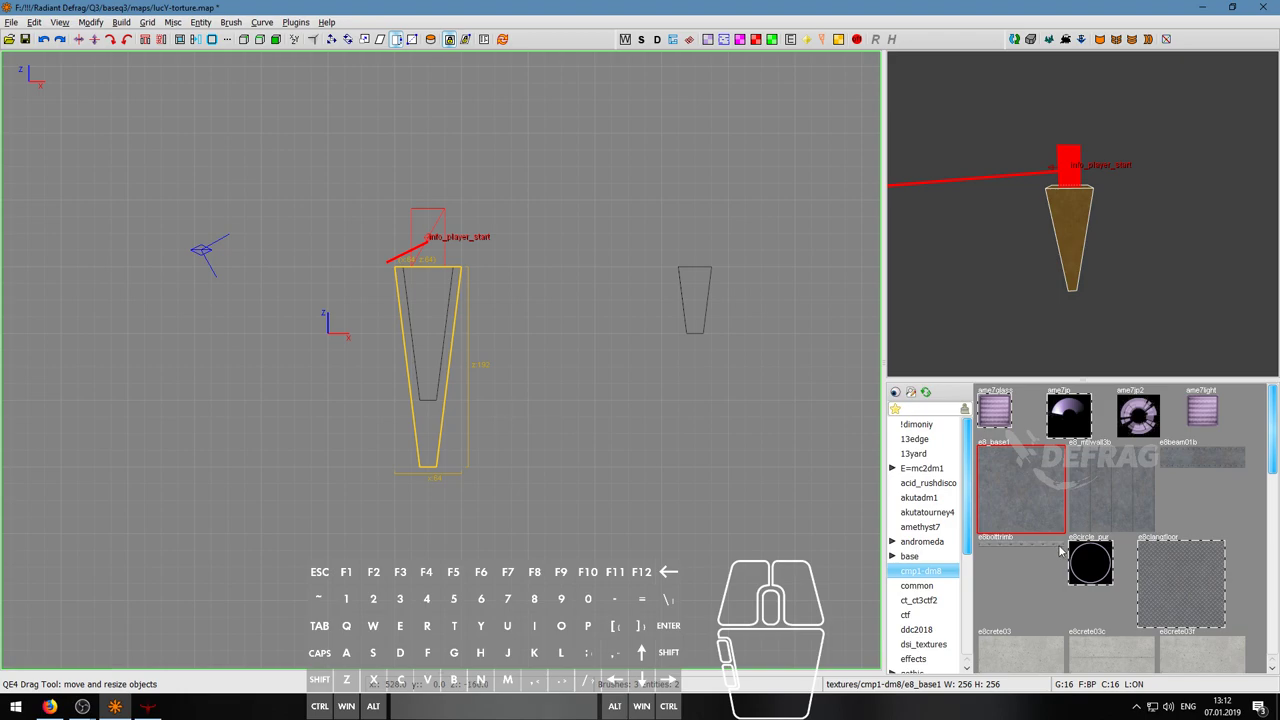
scroll(1094, 599, down, 5)
scroll(1094, 599, down, 2)
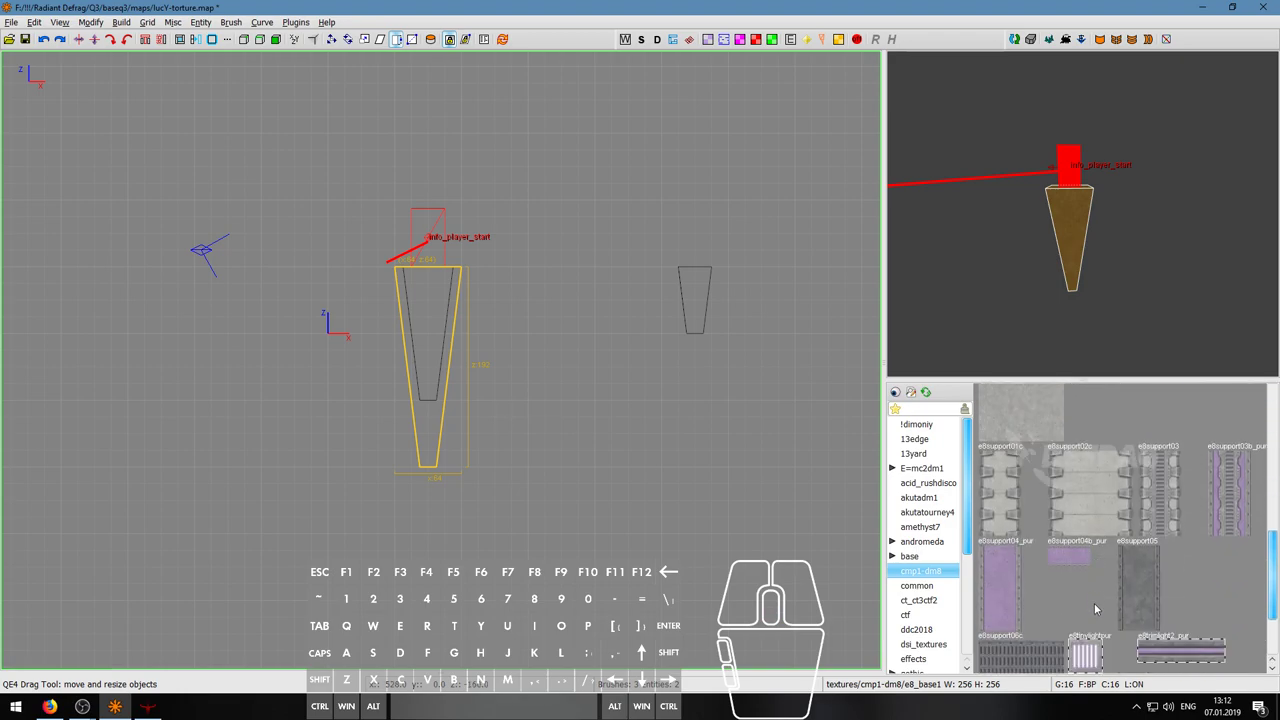
scroll(1094, 603, down, 1)
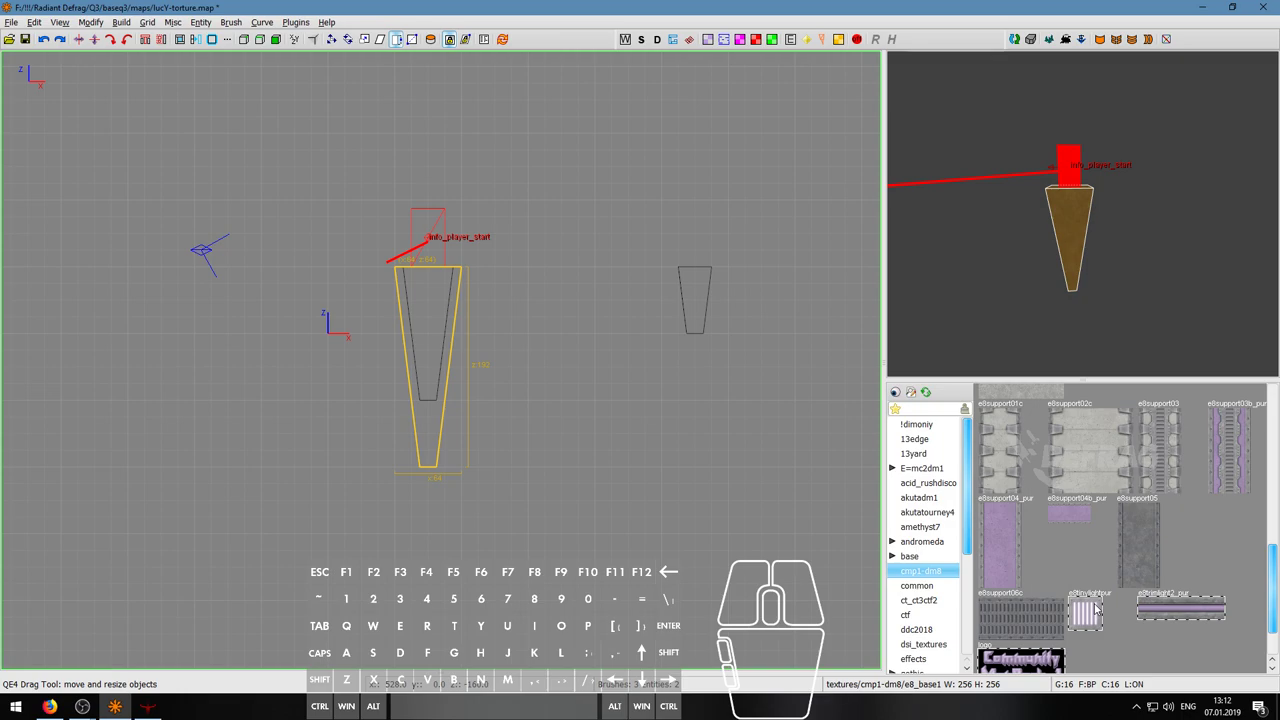
scroll(1095, 609, up, 6)
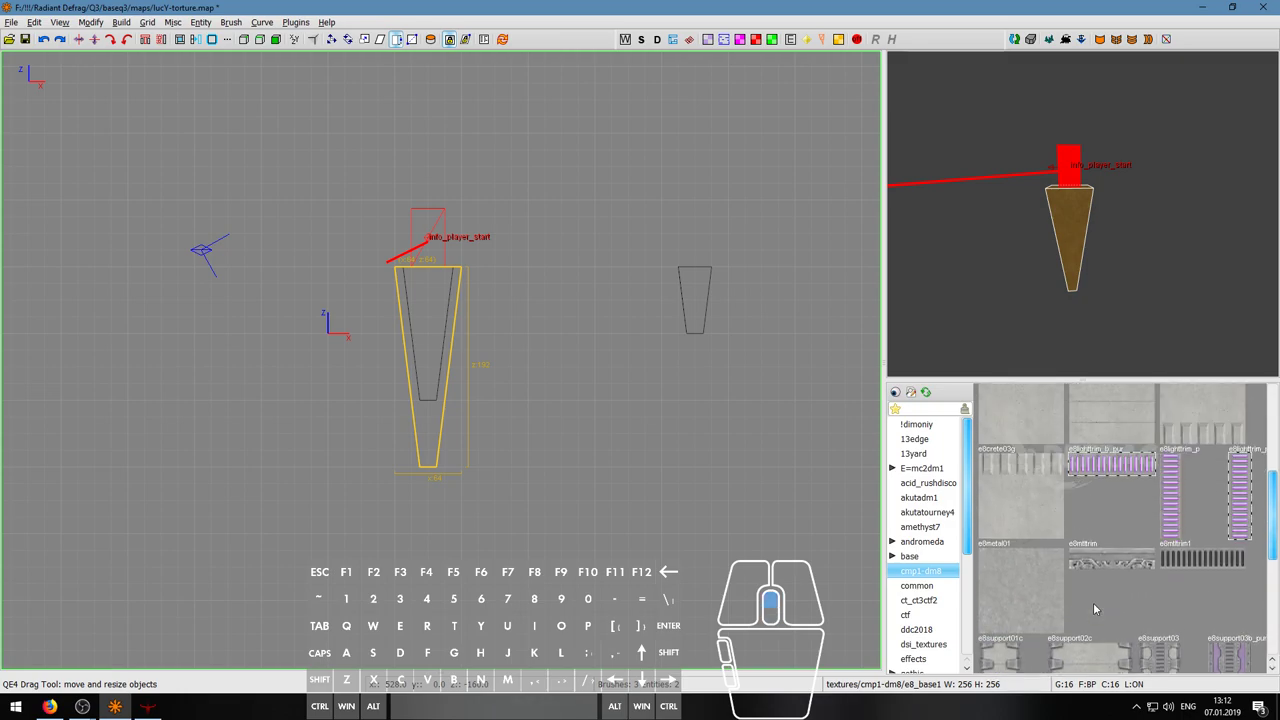
scroll(1094, 608, up, 4)
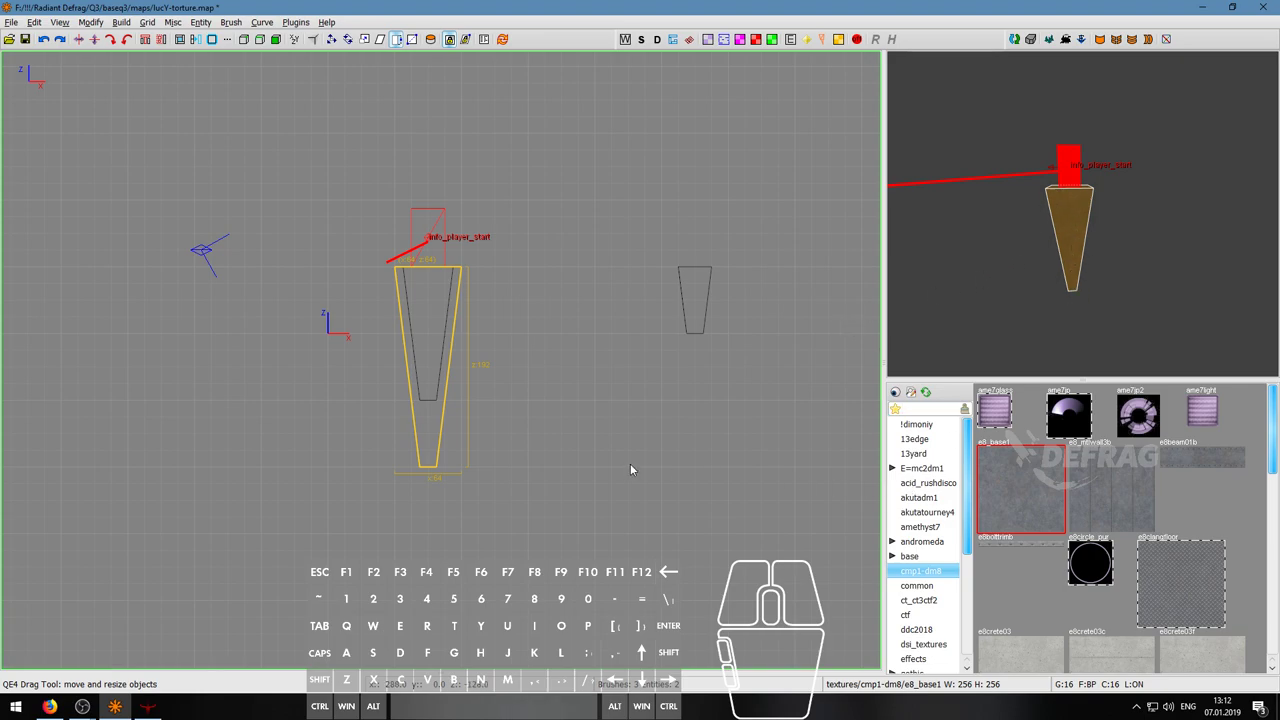
- Duplicate the tapered platform beneath the player start in the side view and inspect it in the camera
key(ctrl+Tab)
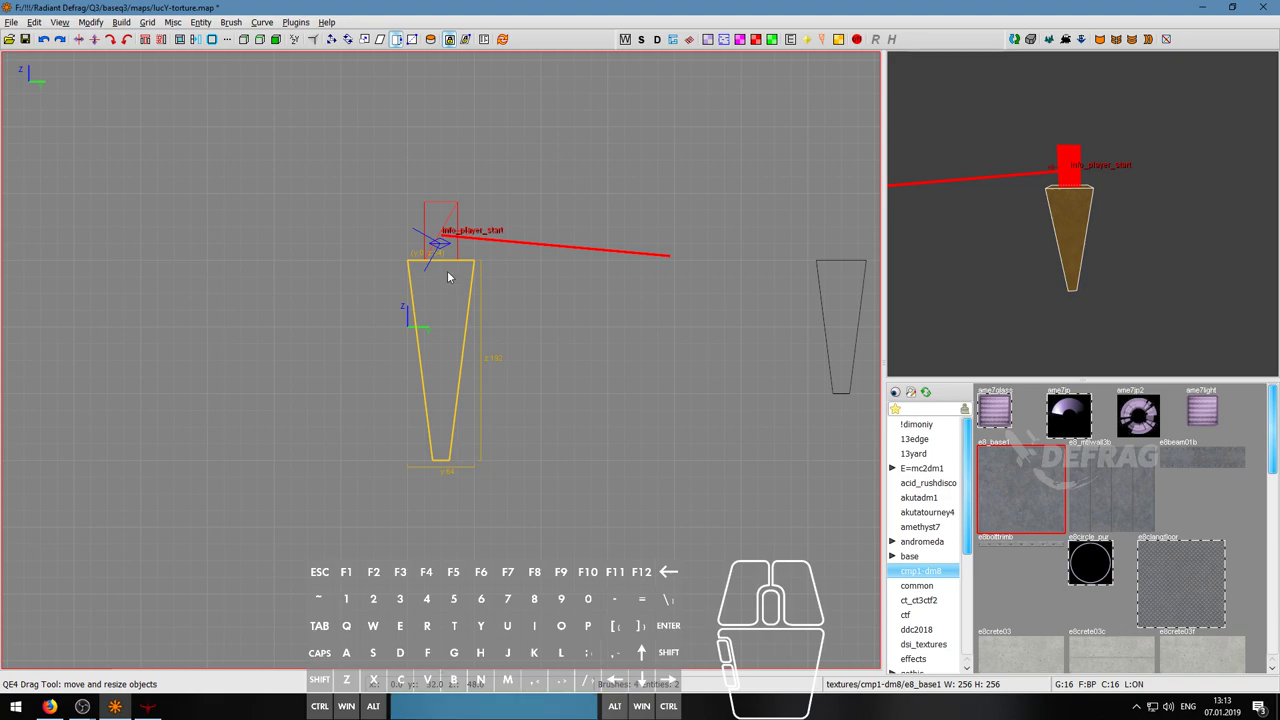
mouse_move(443, 318)
mouse_down()
mouse_move(525, 300)
mouse_move(449, 304)
mouse_move(460, 309)
mouse_up()
right_click(1081, 212)
key(w)
key(d)
key(s)
key(w)
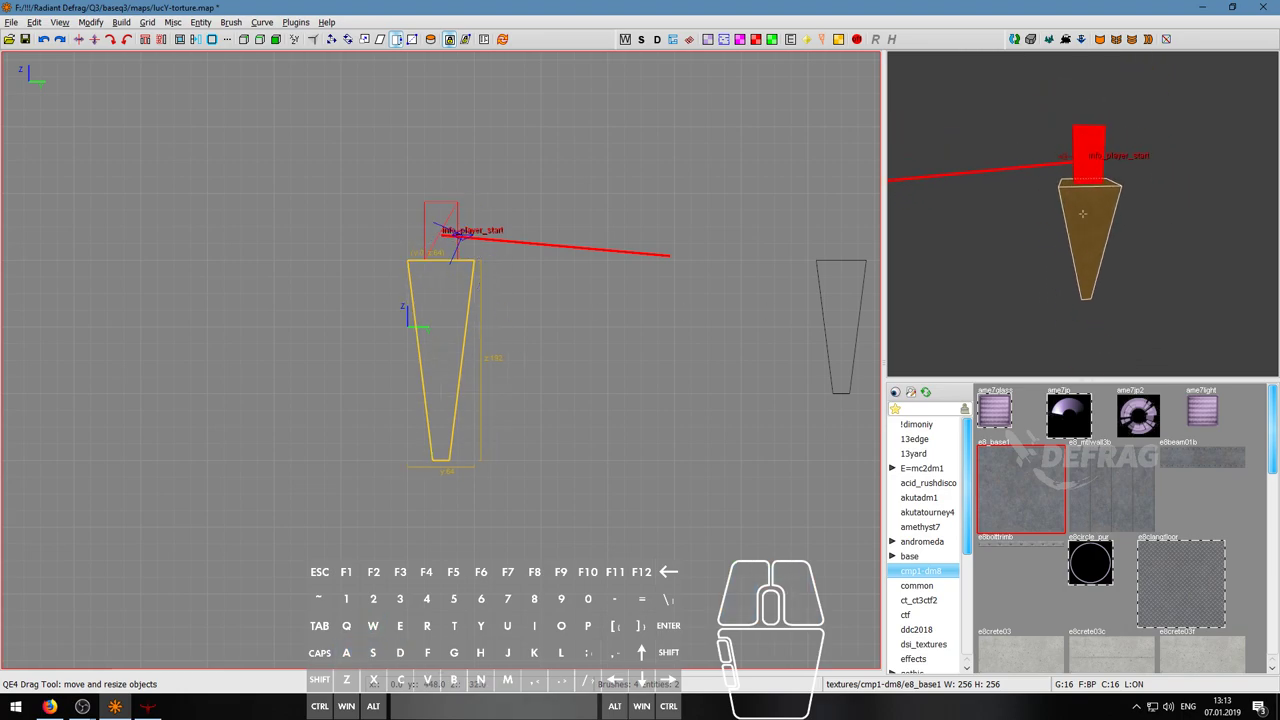
key(s)
key(d)
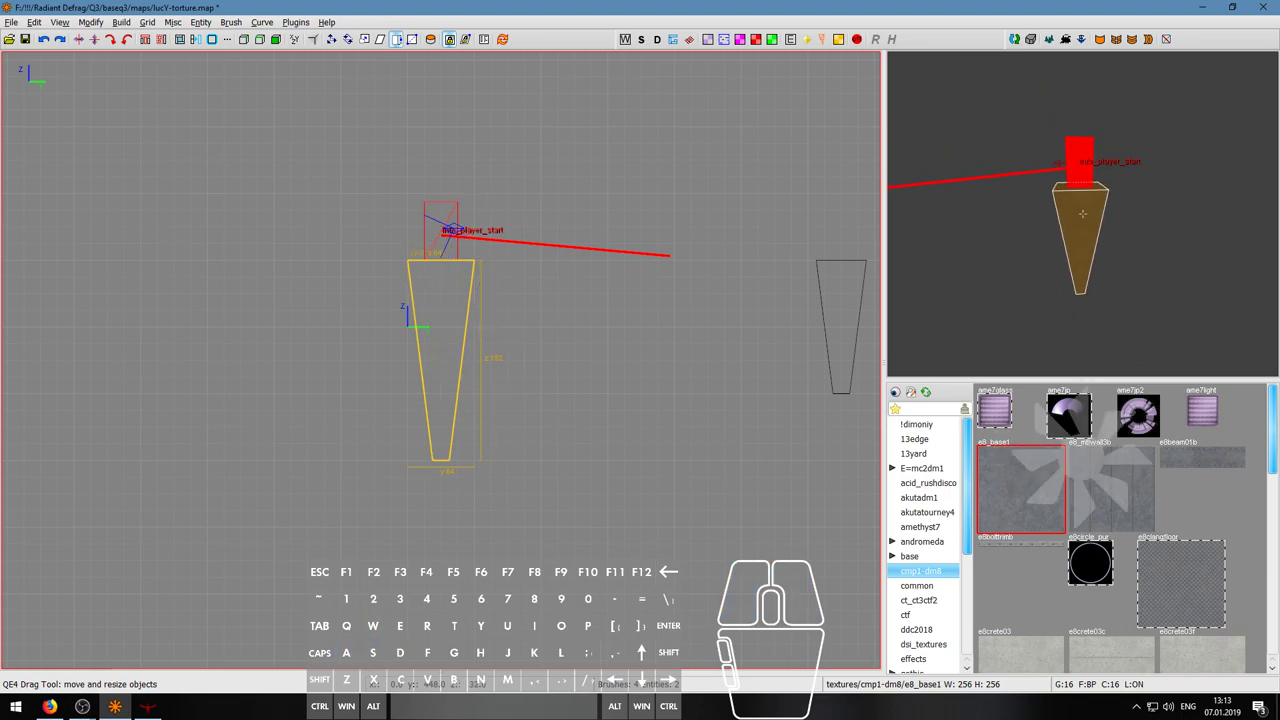
right_click(1082, 214)
- Clear the selection, select the overlapping platforms beneath the player start, and view them up close in the camera
scroll(481, 326, down, 1)
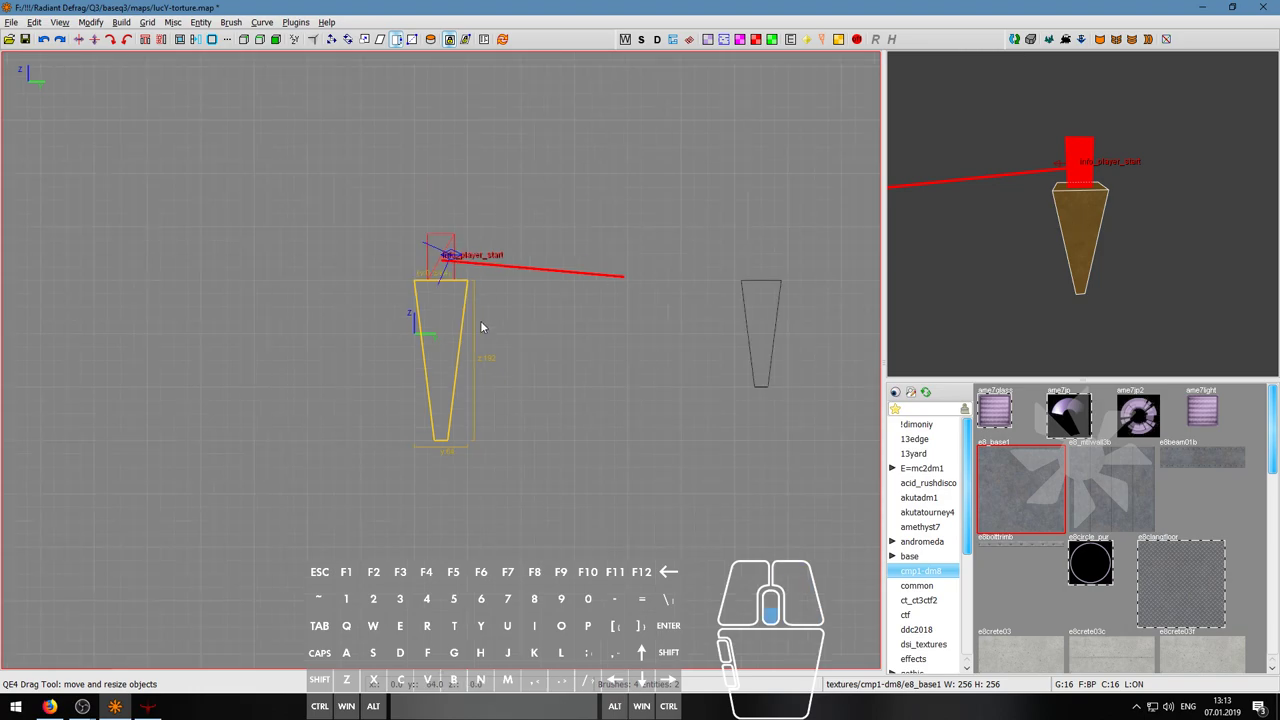
click(984, 322)
shift+click(1092, 220)
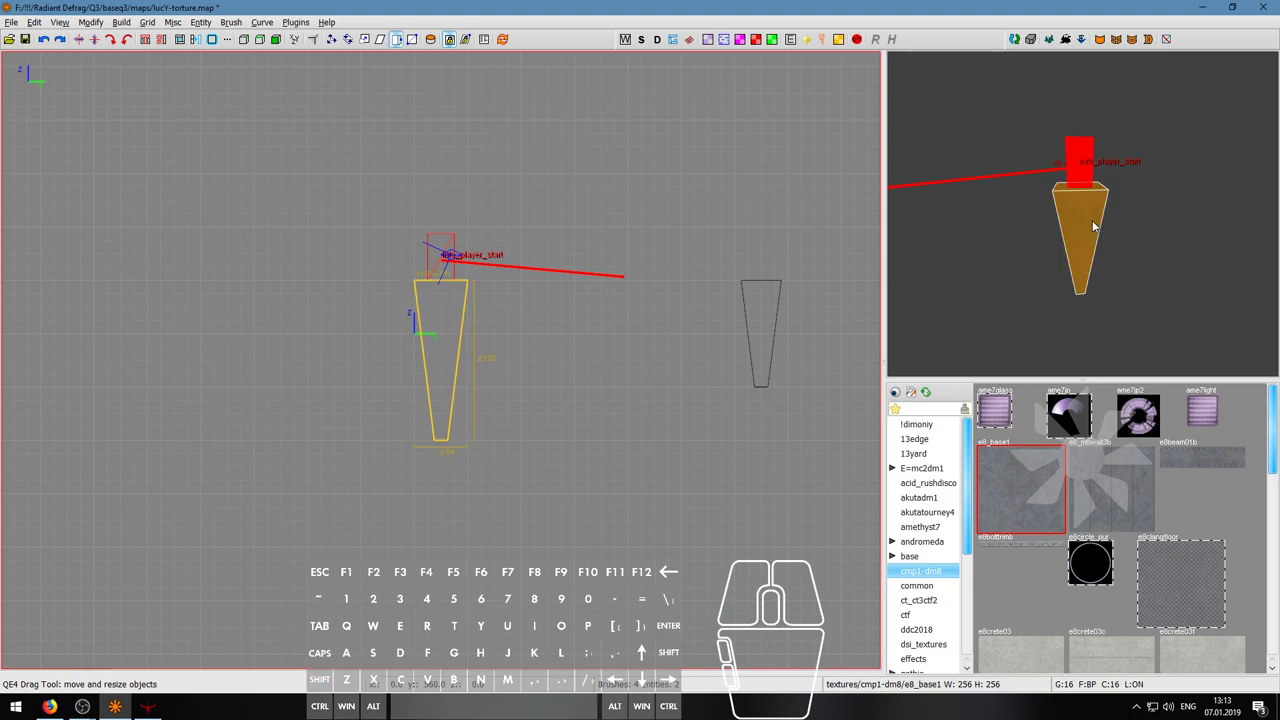
shift+click(1088, 228)
shift+click(1079, 230)
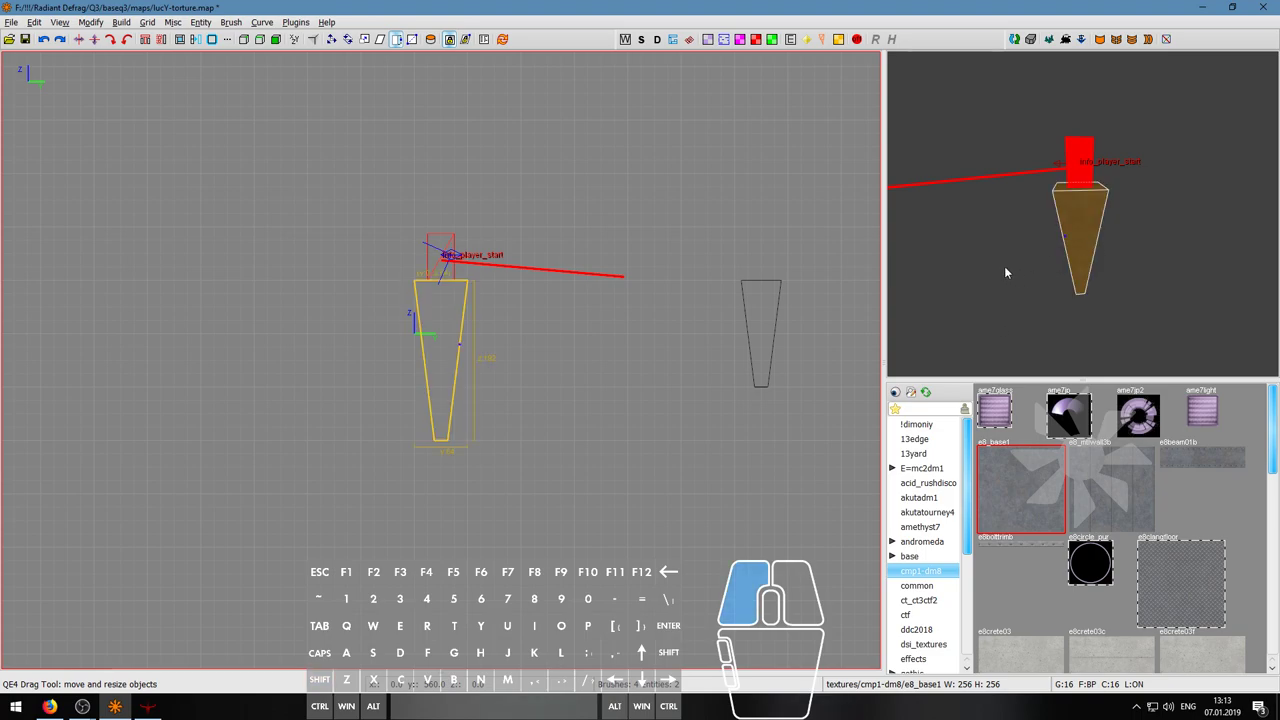
click(1006, 272)
shift+click(1082, 210)
right_click(1082, 210)
key(w)
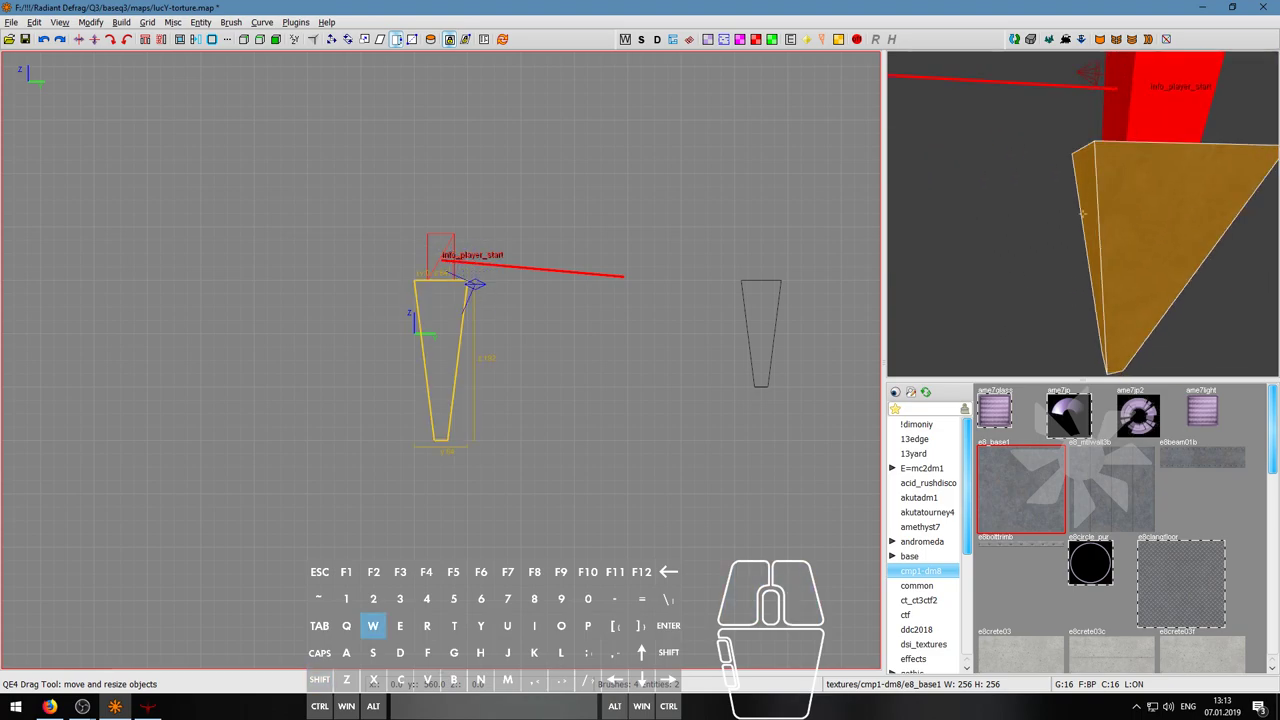
right_click(1082, 213)
- Check the distant platforms by selecting them in the camera, and return to selecting the platform beneath the player start
right_click(1082, 213)
click(1082, 212)
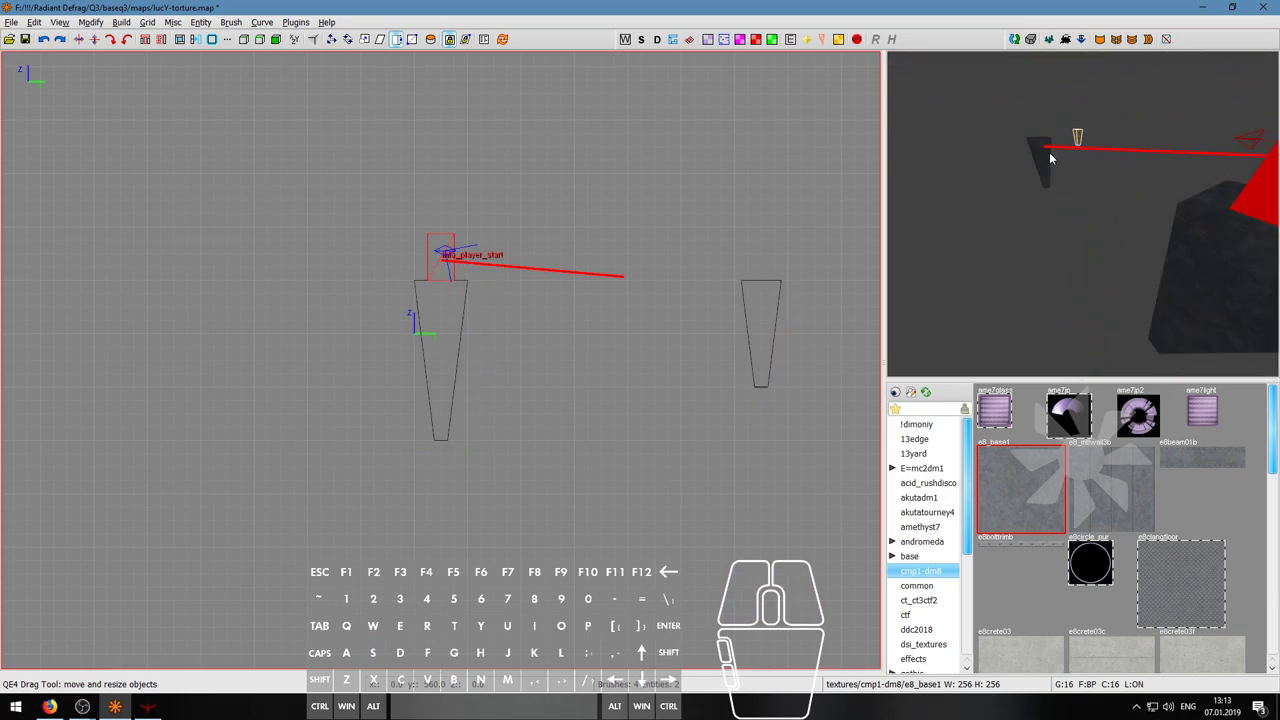
shift+click(1046, 154)
right_click(1105, 198)
click(1082, 213)
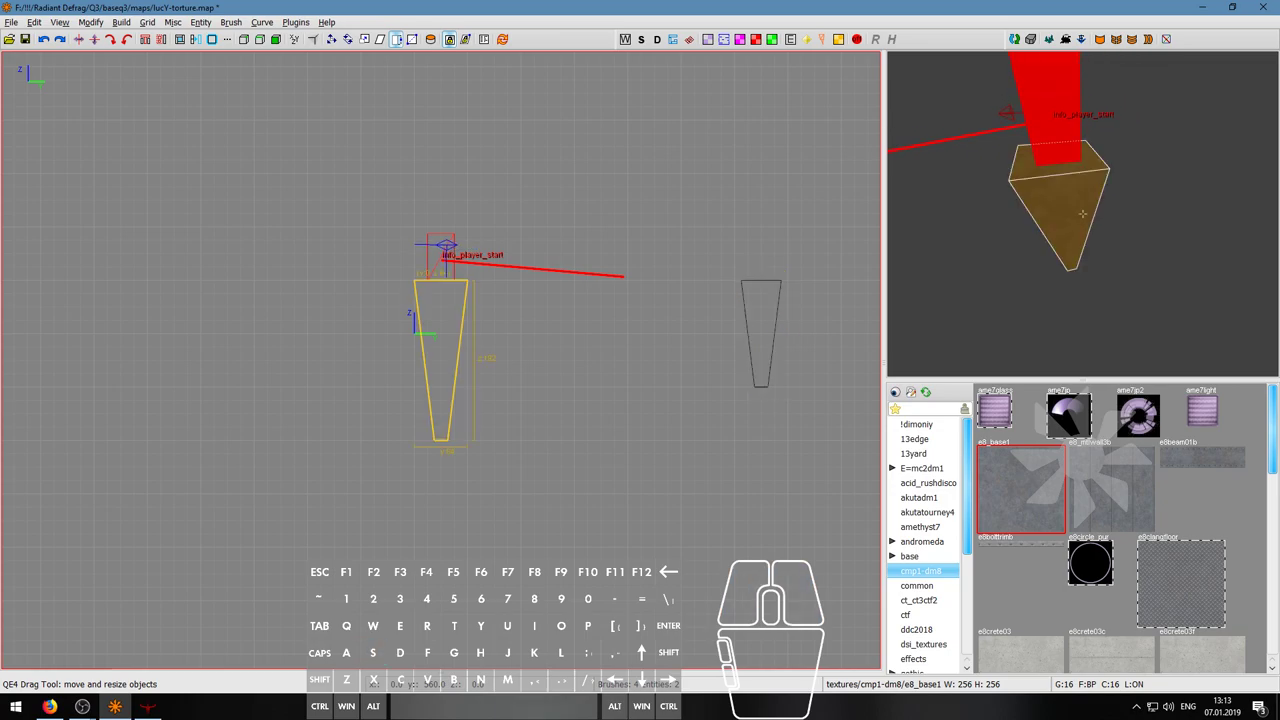
- Shorten the duplicated platform beneath the player start from below into a 32-unit-high cap
key(a)
key(w)
key(s)
key(s)
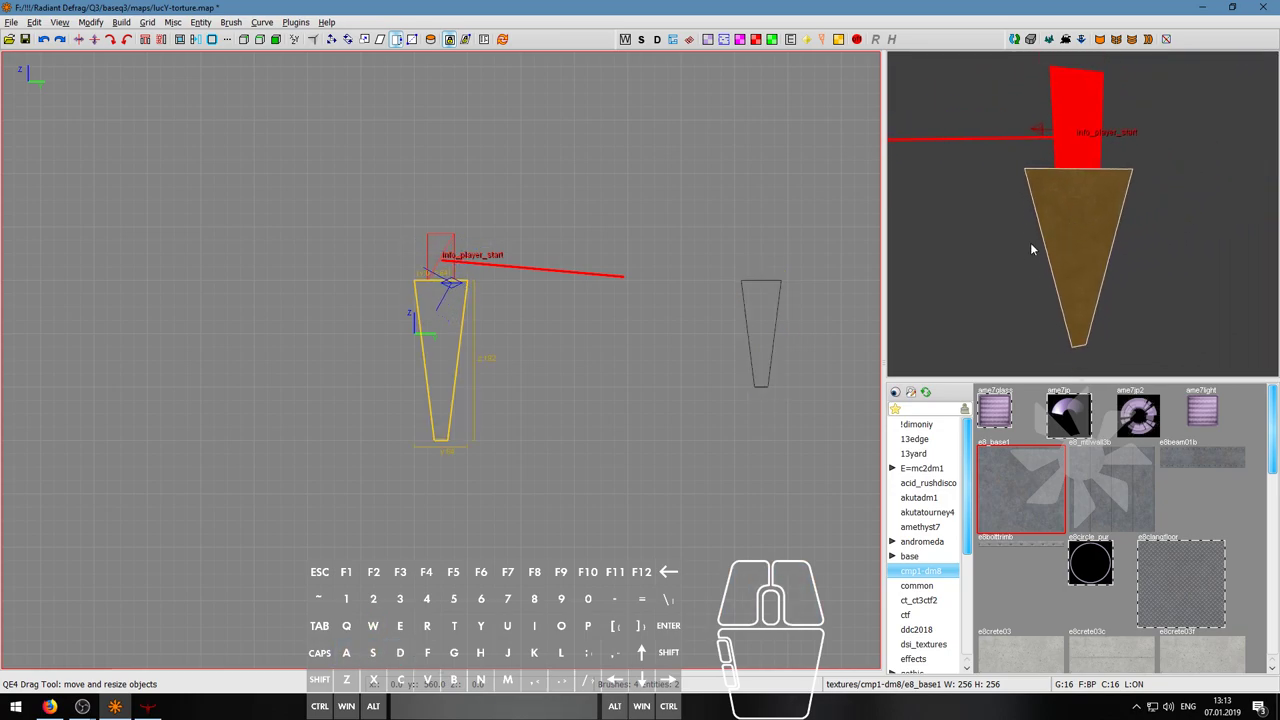
click(1000, 264)
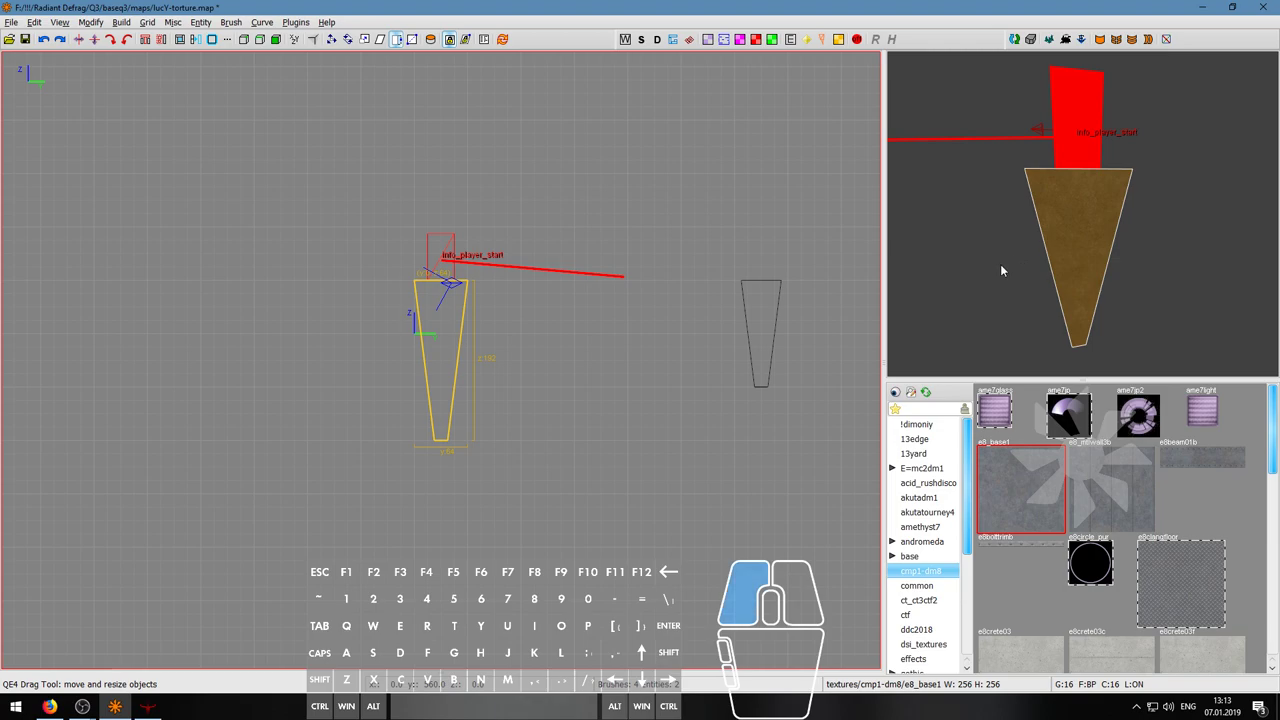
shift+click(1070, 227)
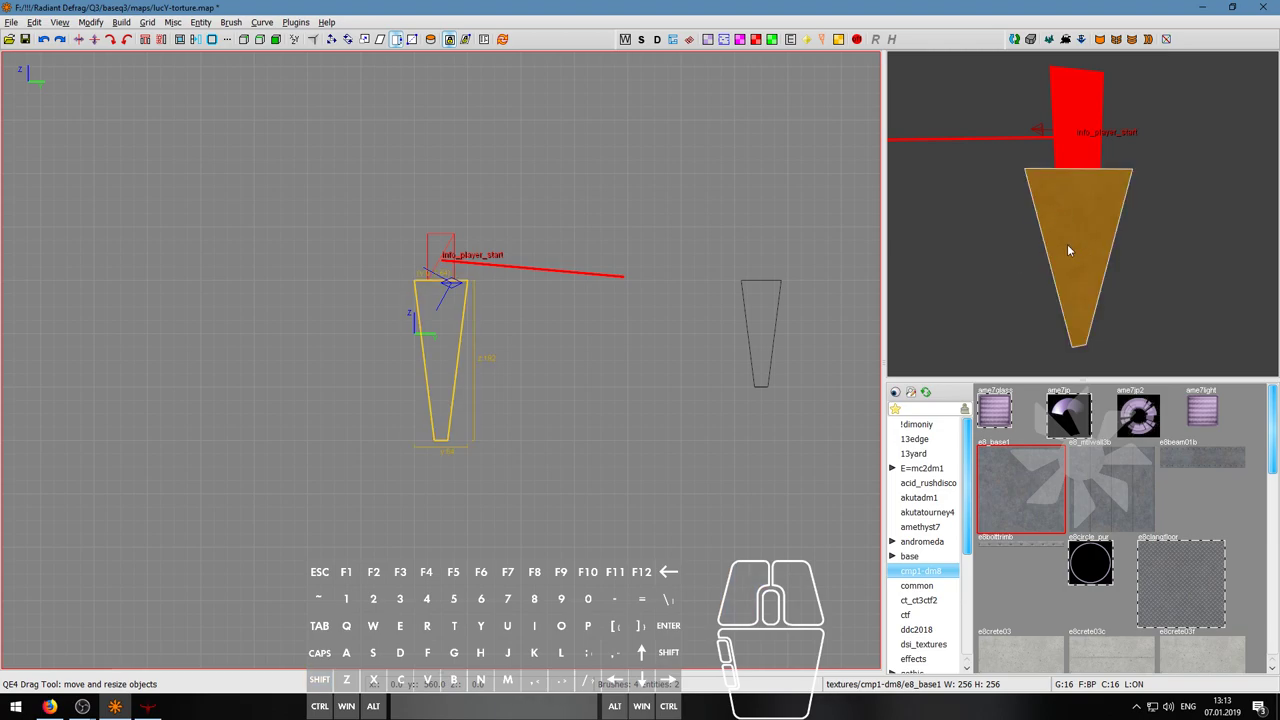
click(1092, 266)
mouse_move(434, 319)
mouse_down()
mouse_move(535, 324)
mouse_move(433, 312)
mouse_up()
drag(438, 476, 438, 376)
key(ctrl+z)
drag(441, 490, 442, 332)
- Apply the cmp1-dm8 texture e8beam01b to the selected cap beneath the player start
click(1194, 462)
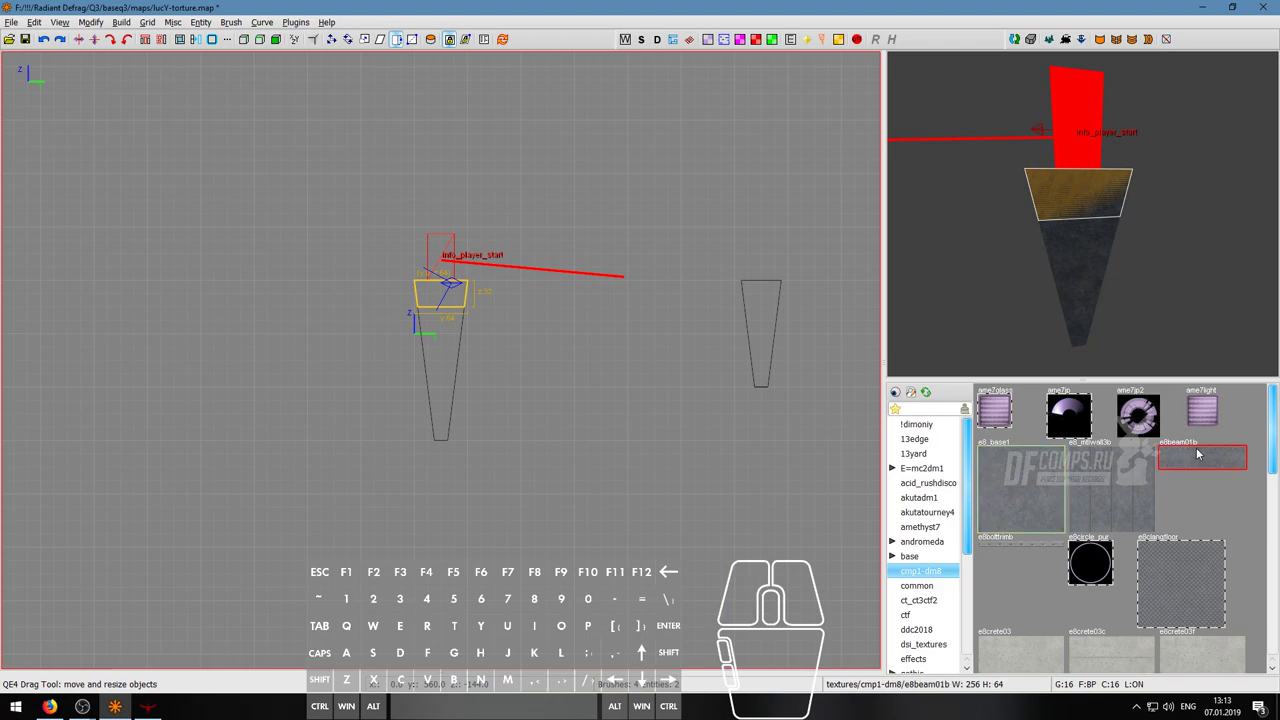
key(w)
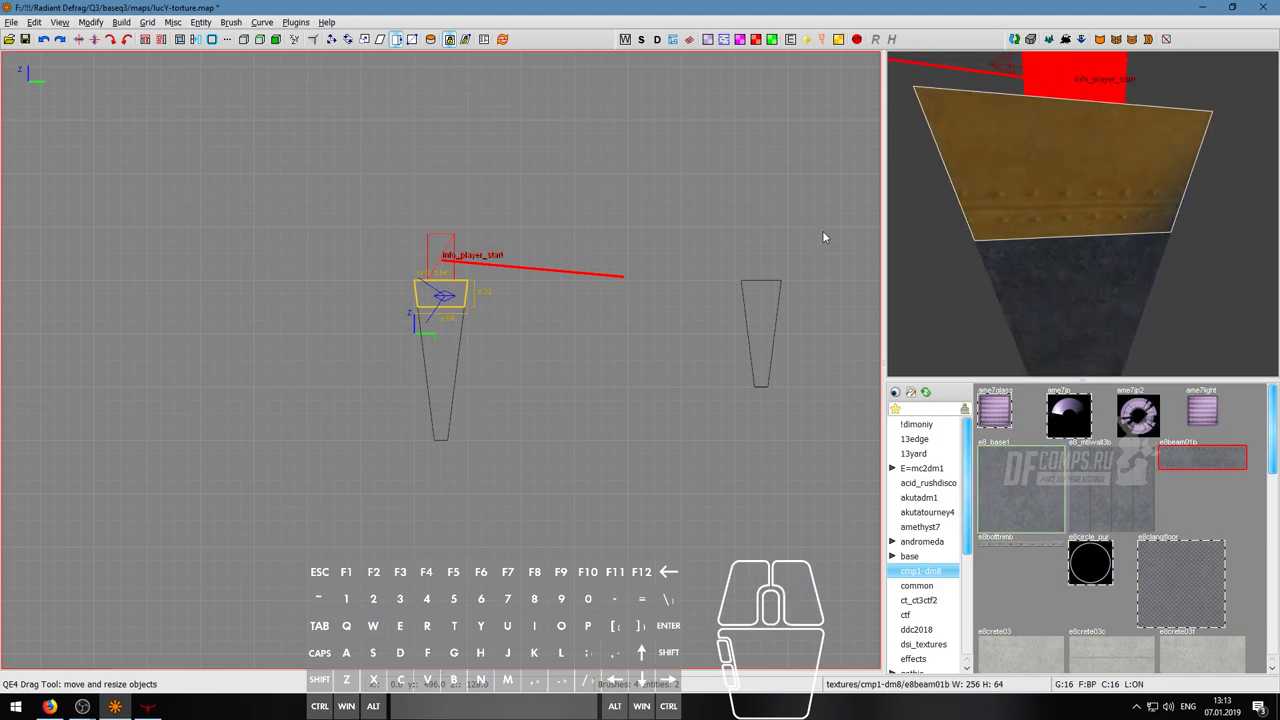
right_click(1083, 214)
key(s)
key(w)
right_click(1083, 214)
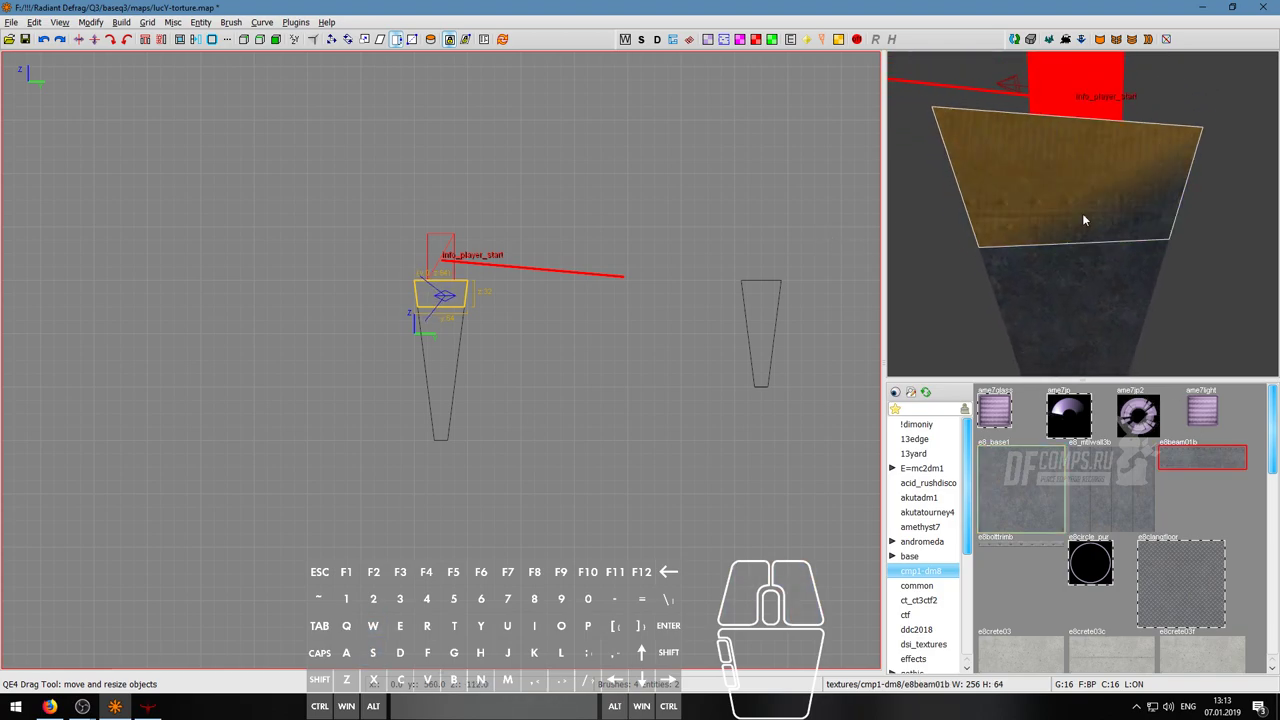
- Check the overlap of the cap and the tapered platform by selecting them in the camera, ending on the cap
key(shift)
key(shift+b)
right_click(1105, 208)
key(s)
right_click(1105, 208)
click(1085, 246)
shift+click(1051, 228)
shift+click(1081, 304)
shift+click(1081, 250)
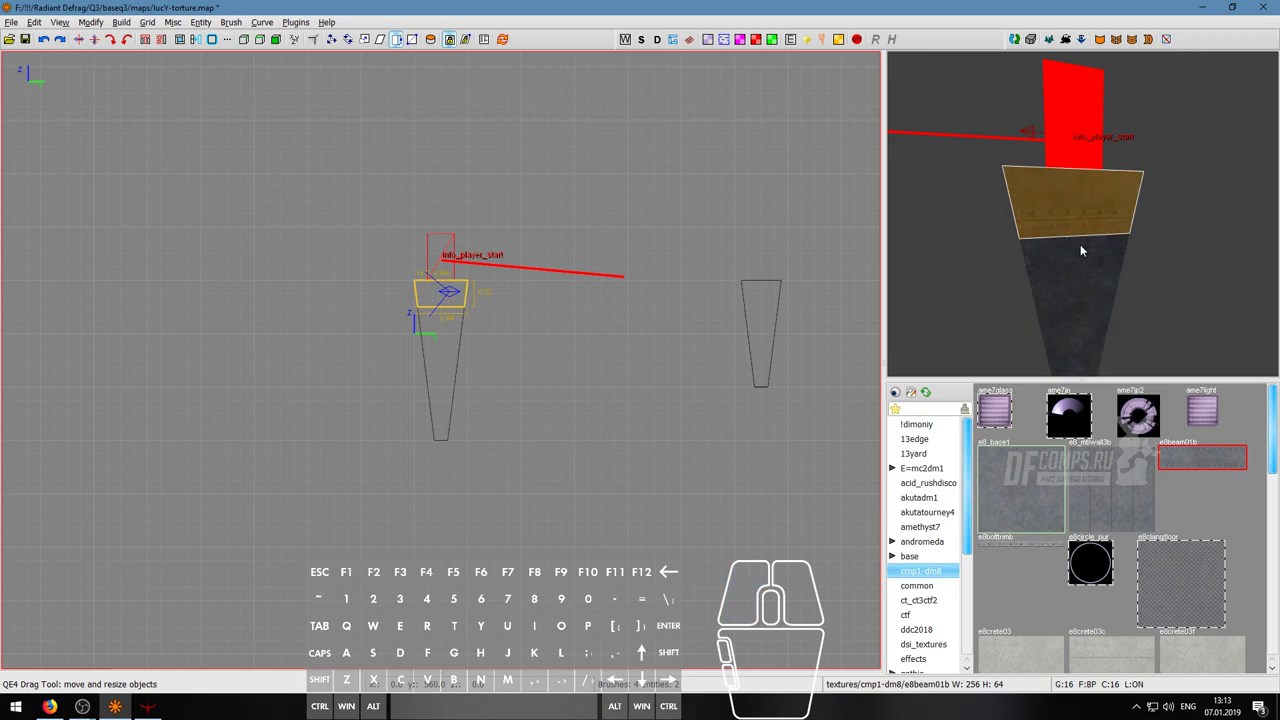
right_click(1088, 287)
key(w)
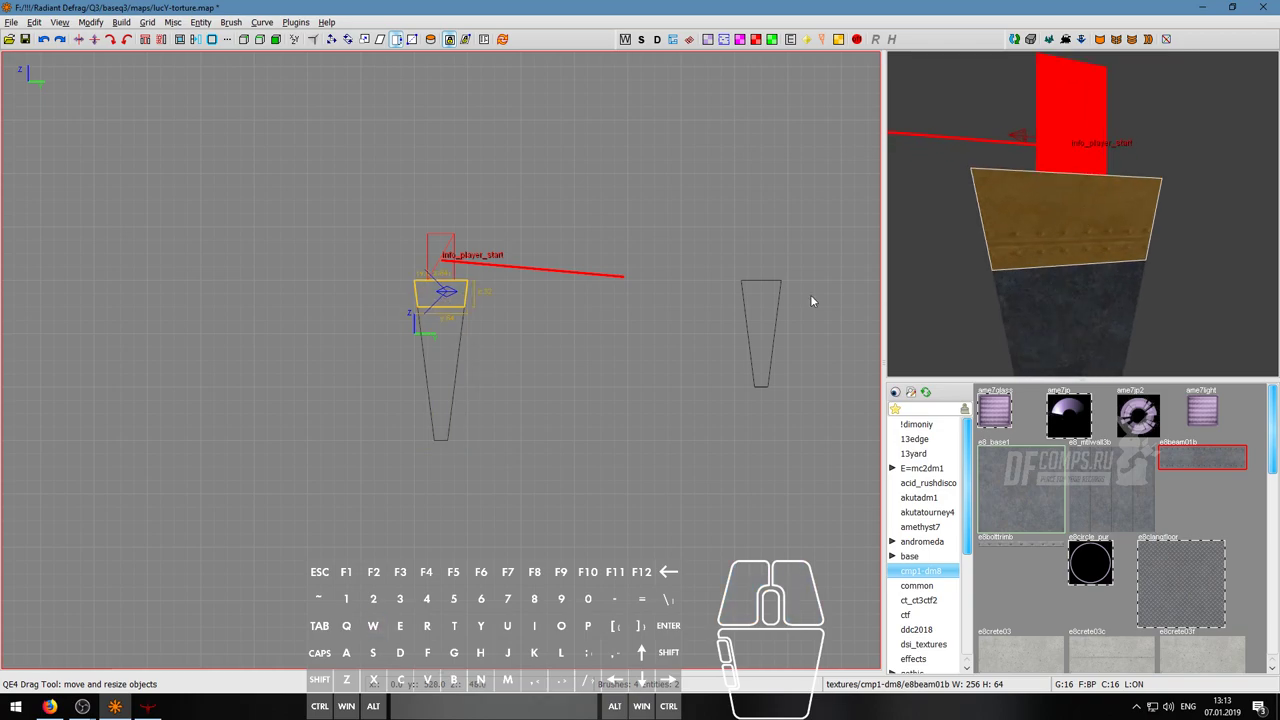
- Try fitting the e8beam01b texture to the cap's faces with 1.000 by 1.000 repeats in the Surface Inspector
key(s)
click(90, 205)
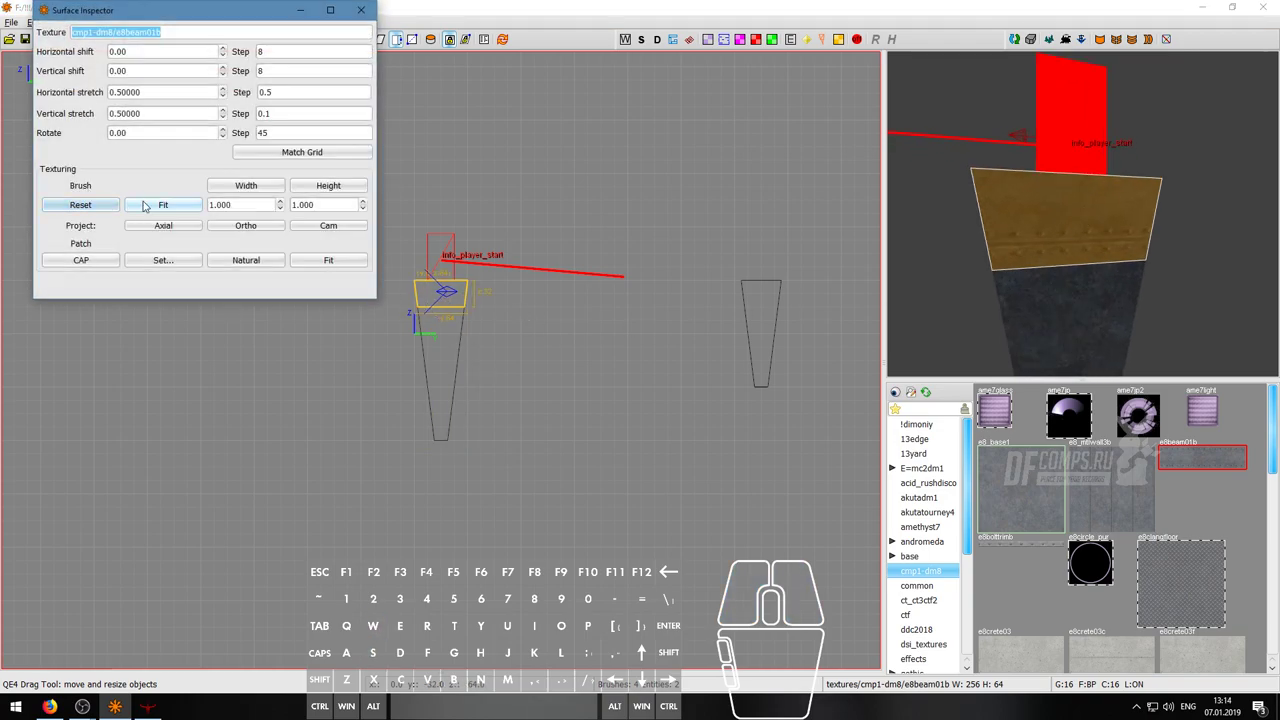
click(129, 206)
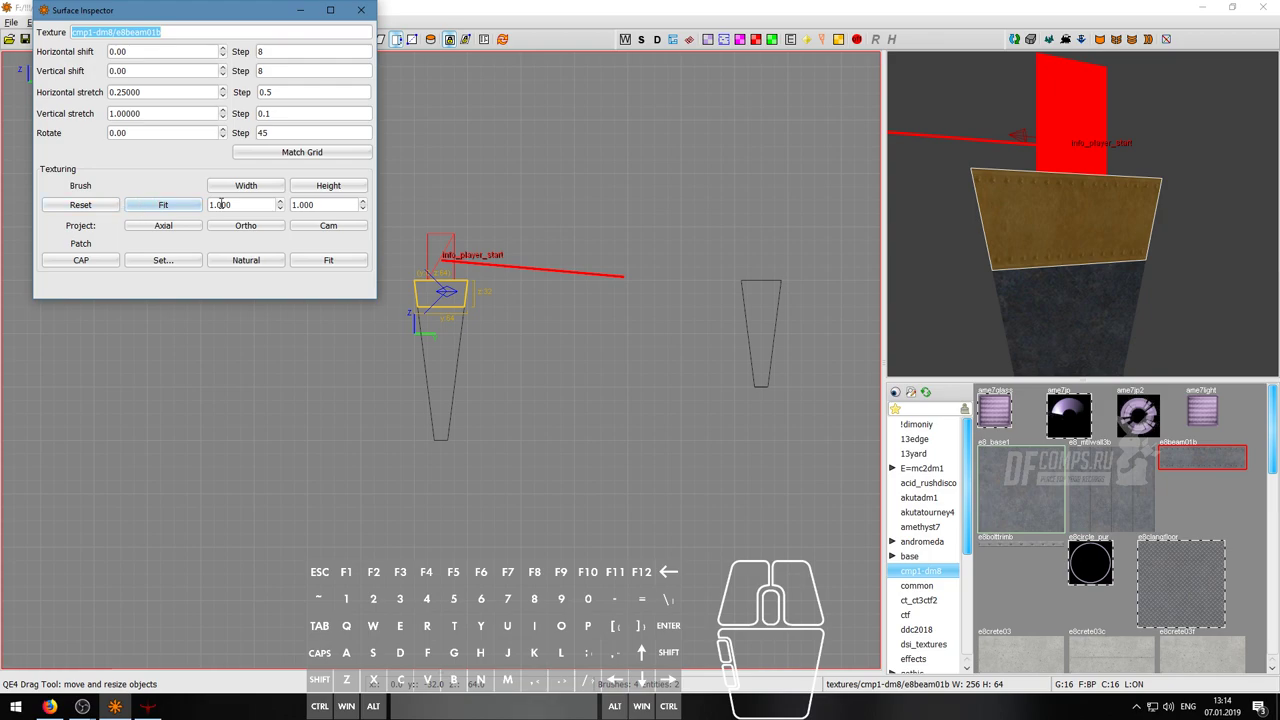
drag(170, 20, 172, 74)
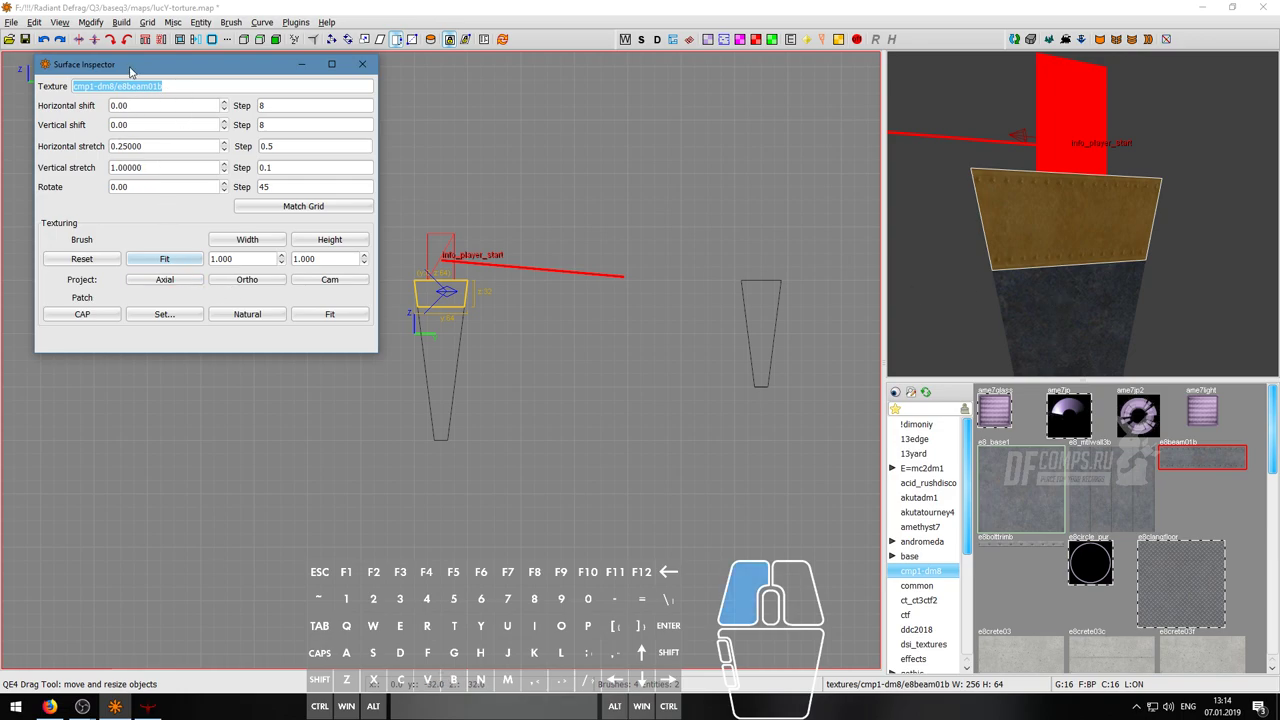
drag(129, 72, 174, 89)
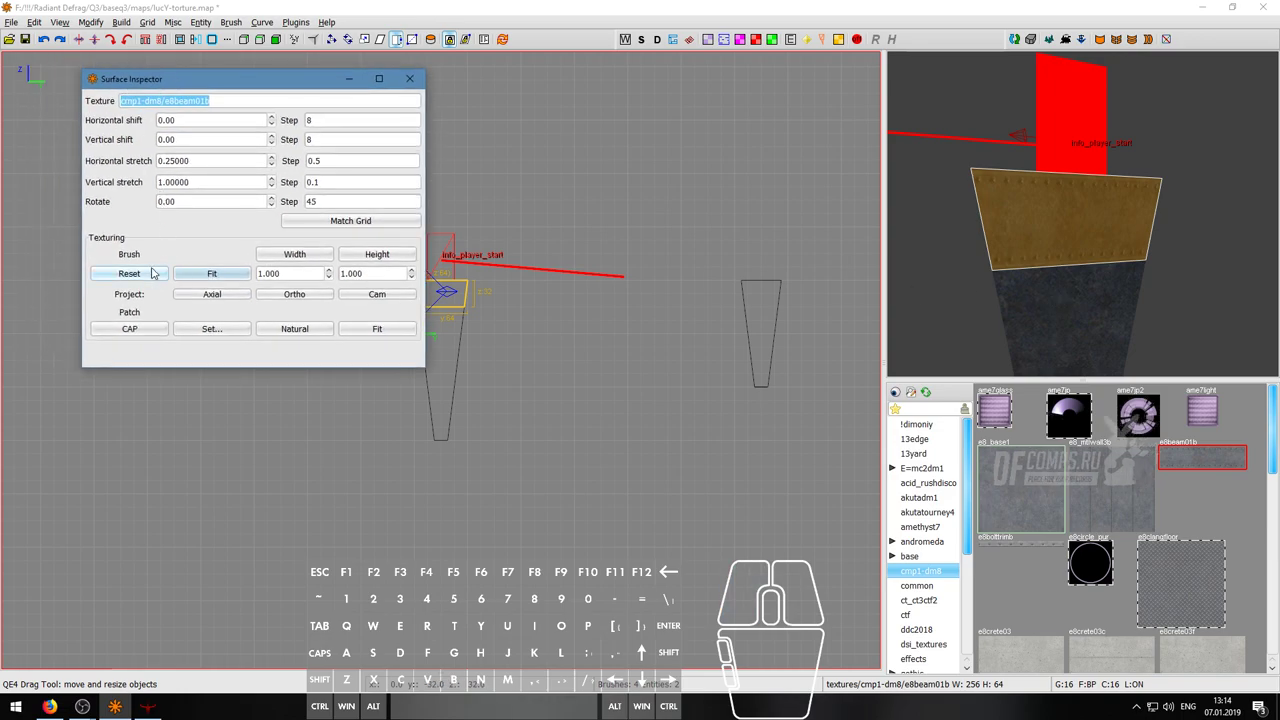
drag(256, 87, 231, 72)
- Reset the cap's texture alignment and examine the rivet pattern on its side faces
click(104, 259)
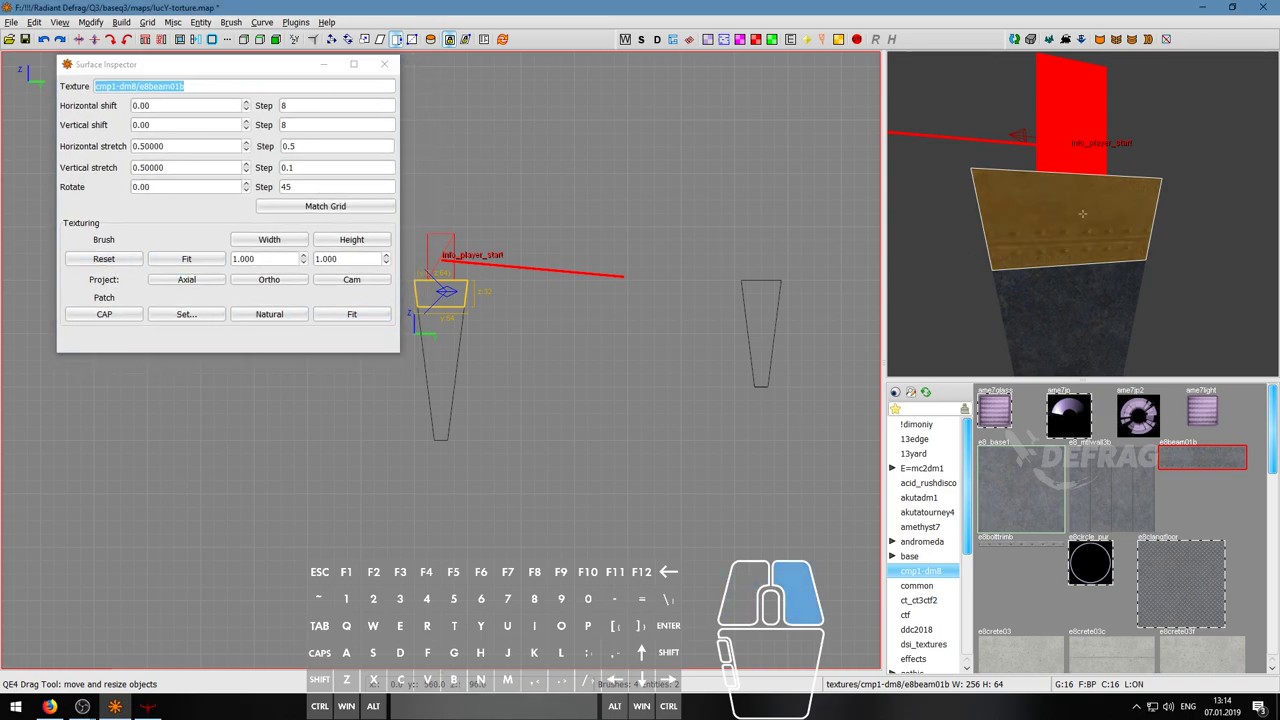
right_click(1082, 213)
key(a)
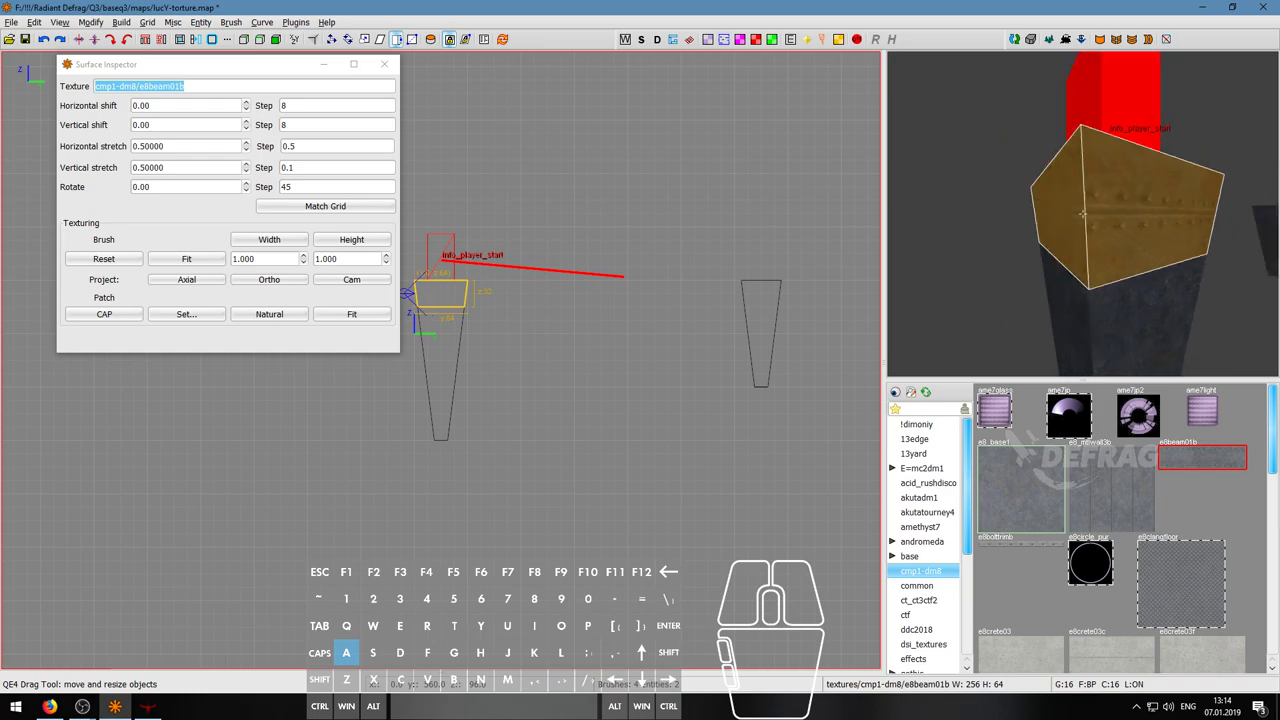
scroll(1082, 213, up, 3)
scroll(1082, 213, down, 2)
key(s)
key(d)
key(d)
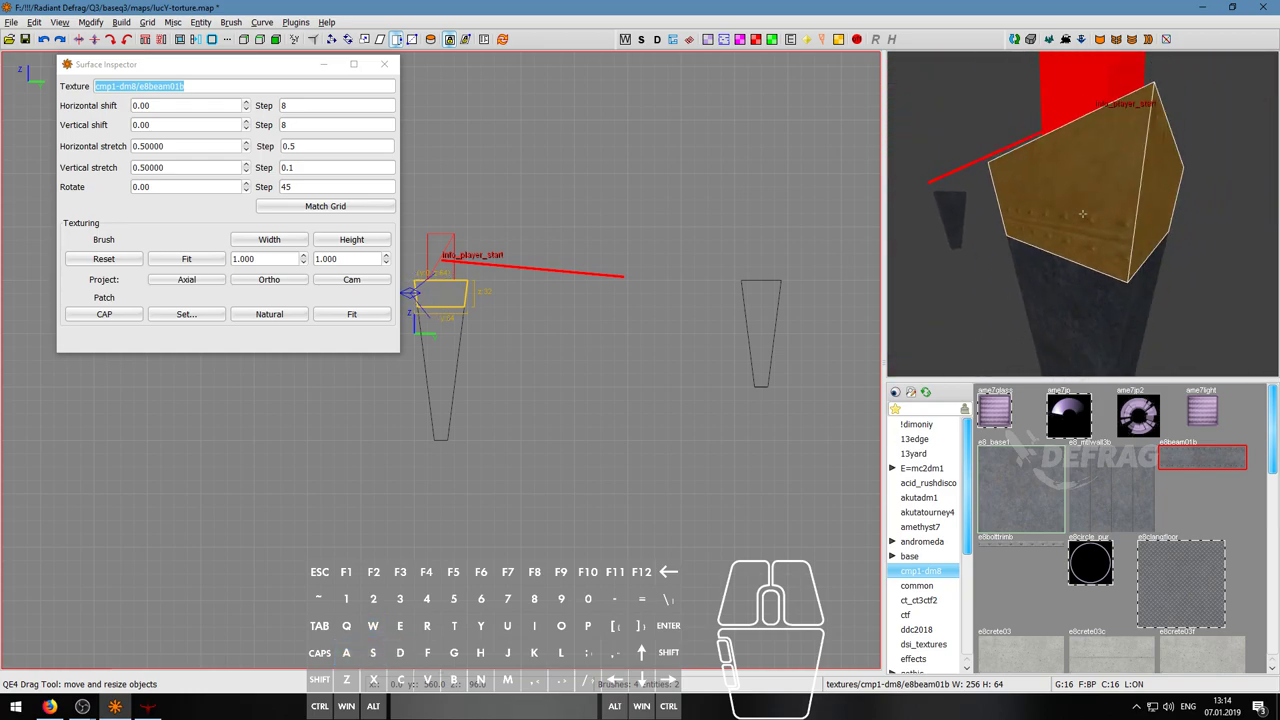
right_click(1082, 213)
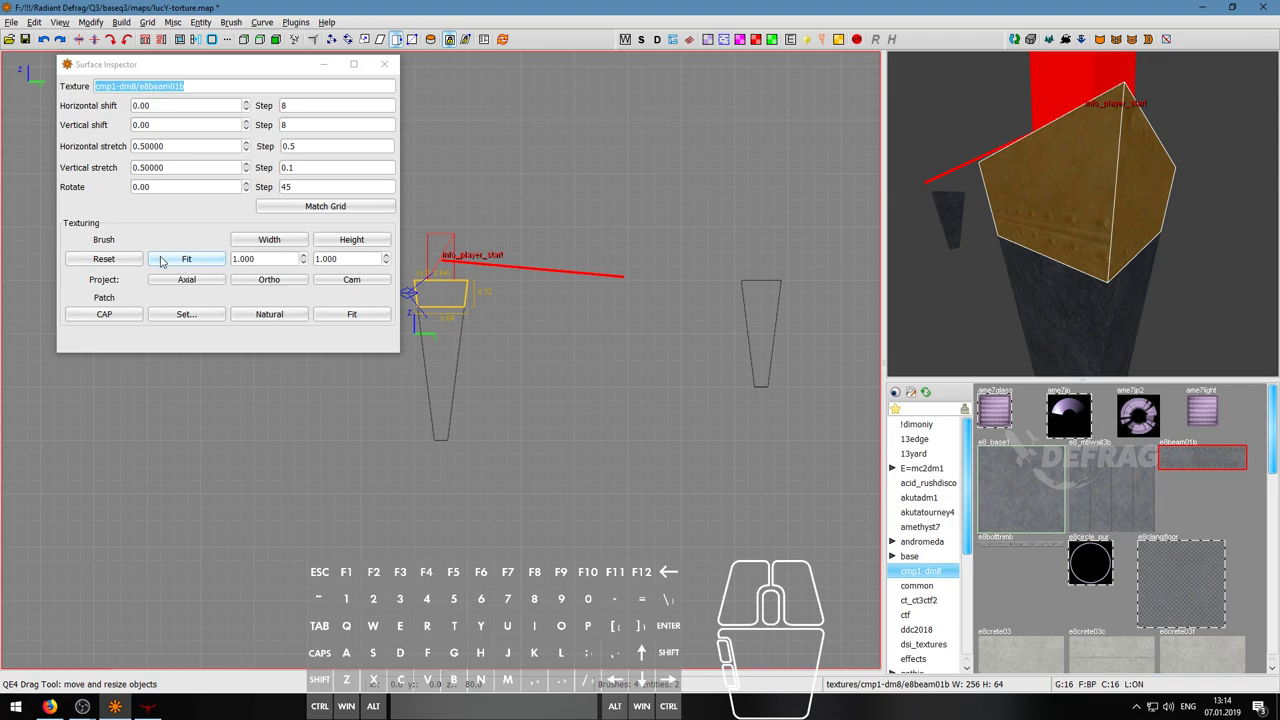
right_click(898, 160)
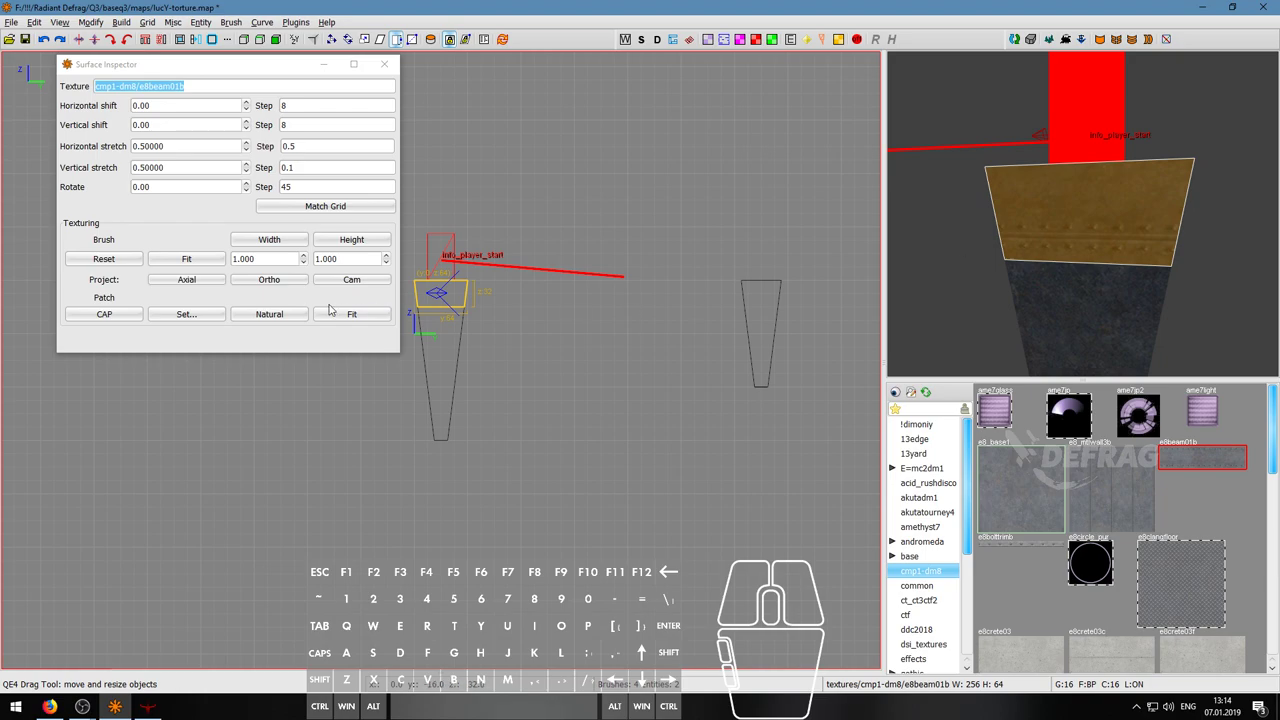
- Fit the e8beam01b texture to the cap's faces with 1.000 by 1.000 repeats and clear the selection
click(209, 264)
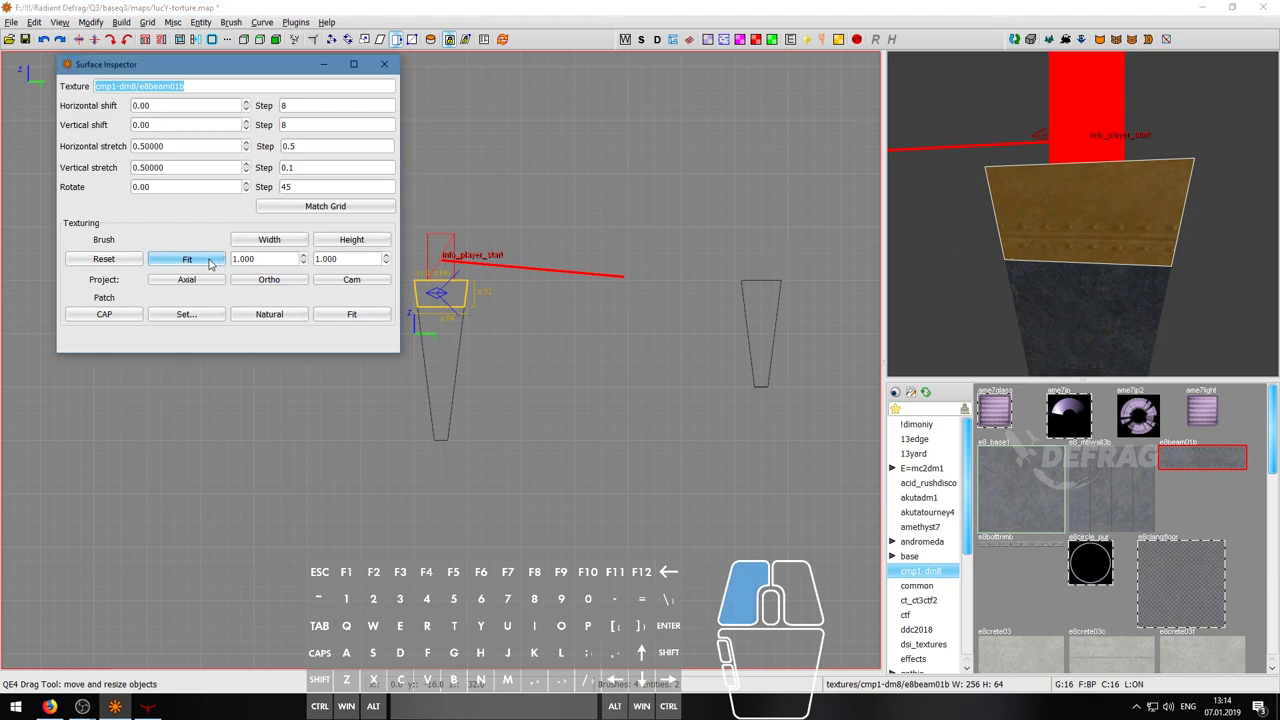
right_click(945, 262)
key(a)
key(a)
key(w)
key(a)
key(a)
key(a)
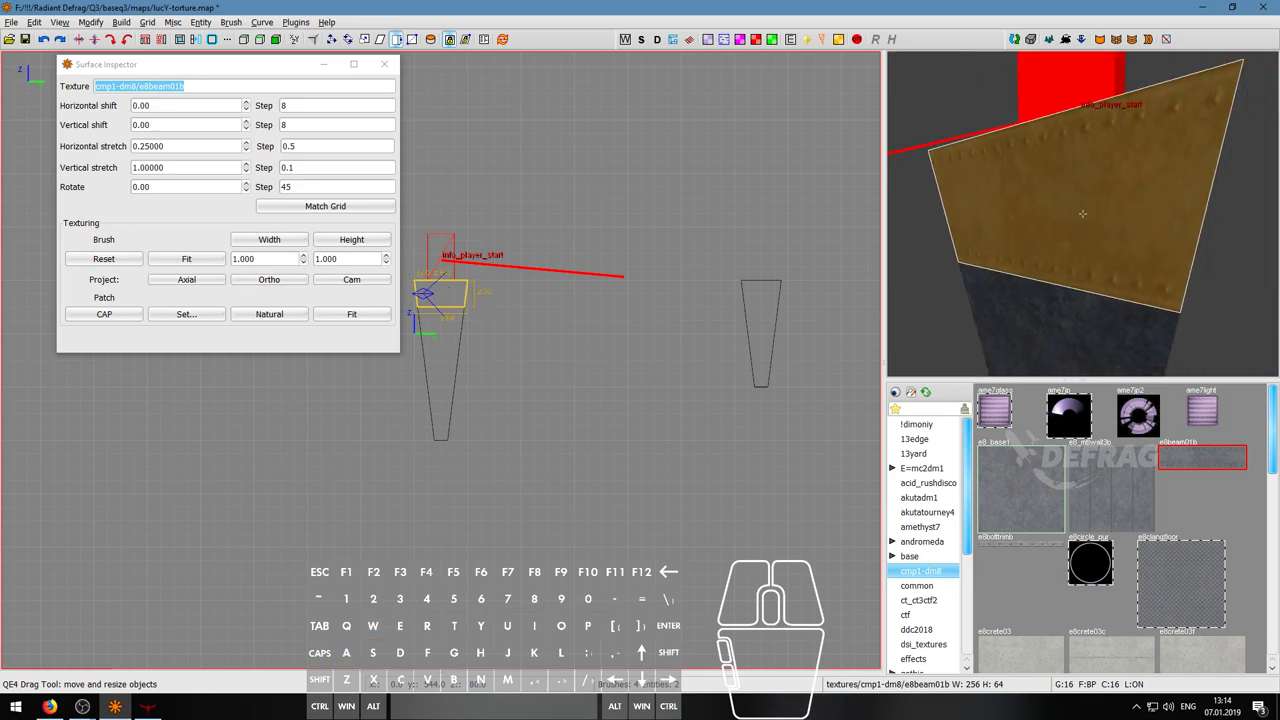
key(a)
key(Escape)
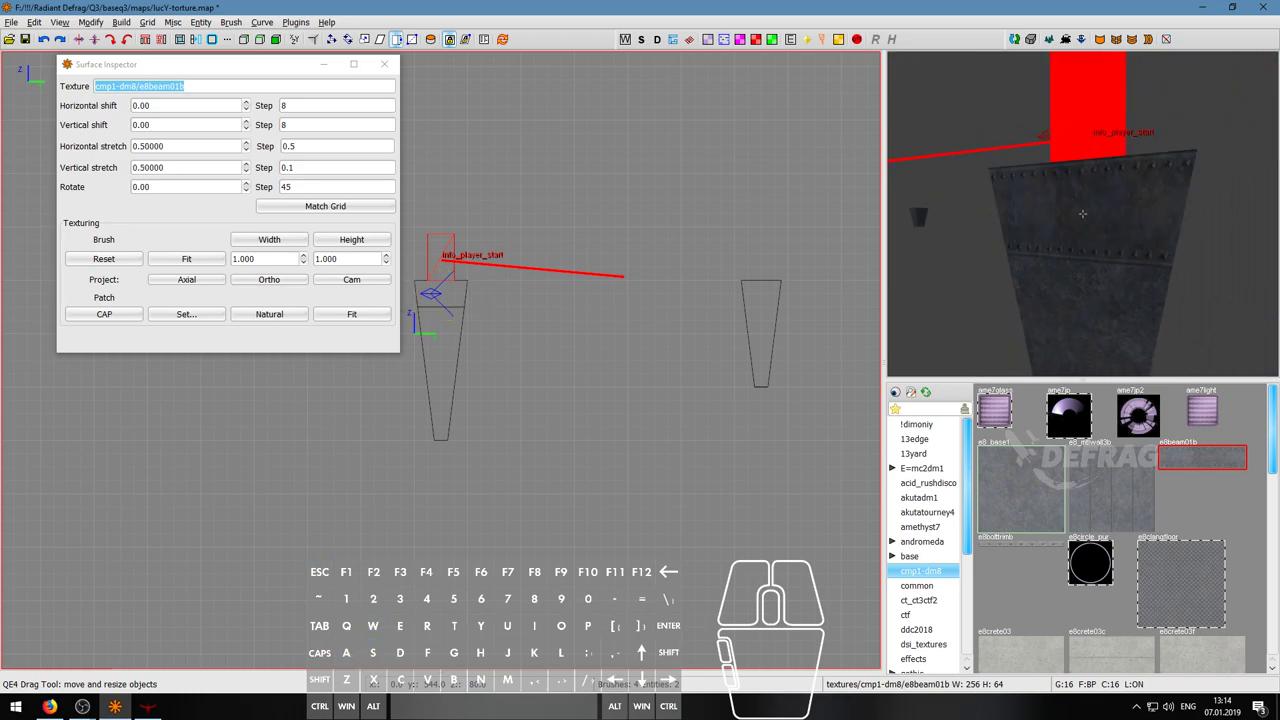
- Select only the cap's top face beneath the player start and close the Surface Inspector
key(a)
key(a)
key(w)
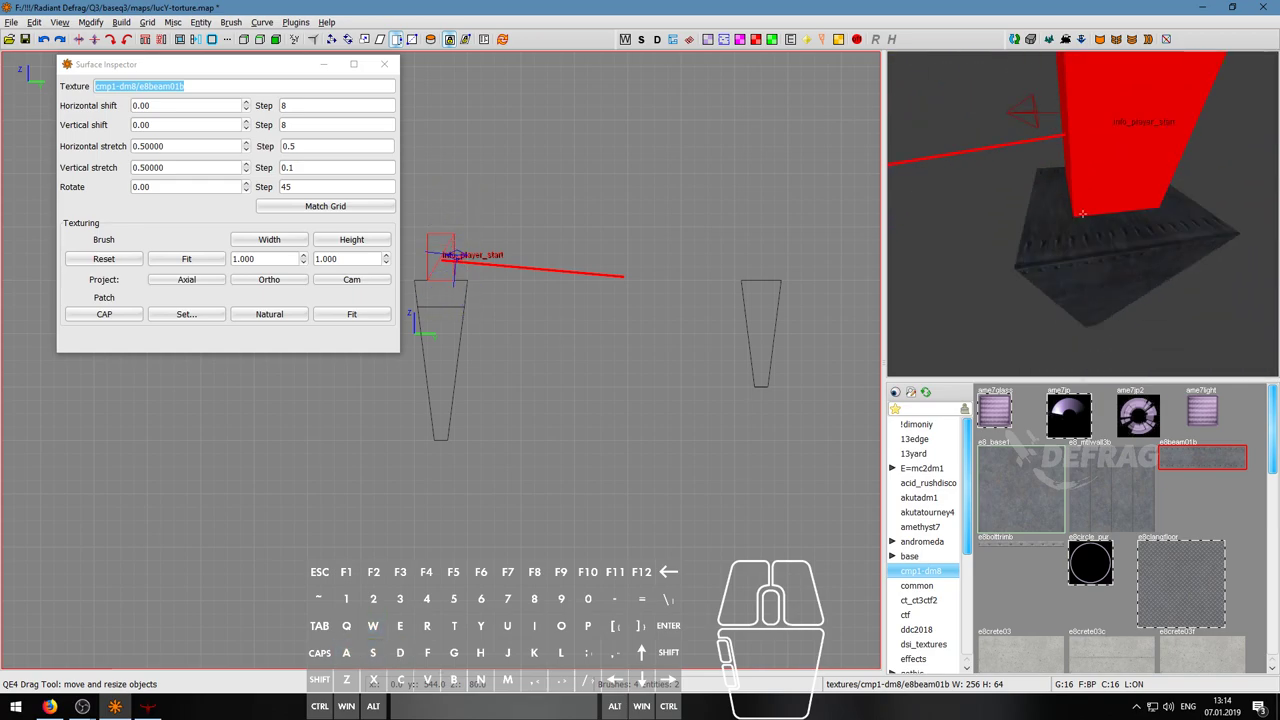
right_click(1085, 207)
shift+click(1085, 207)
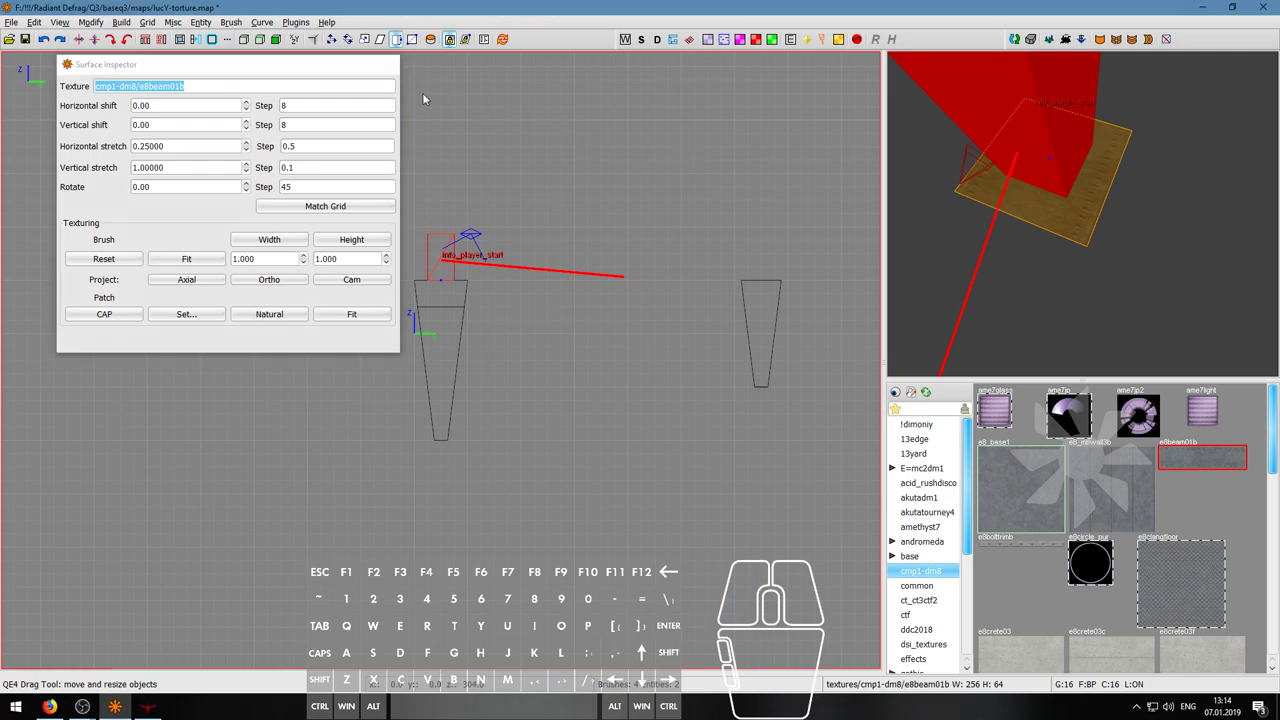
click(384, 64)
right_click(932, 271)
key(d)
right_click(1082, 214)
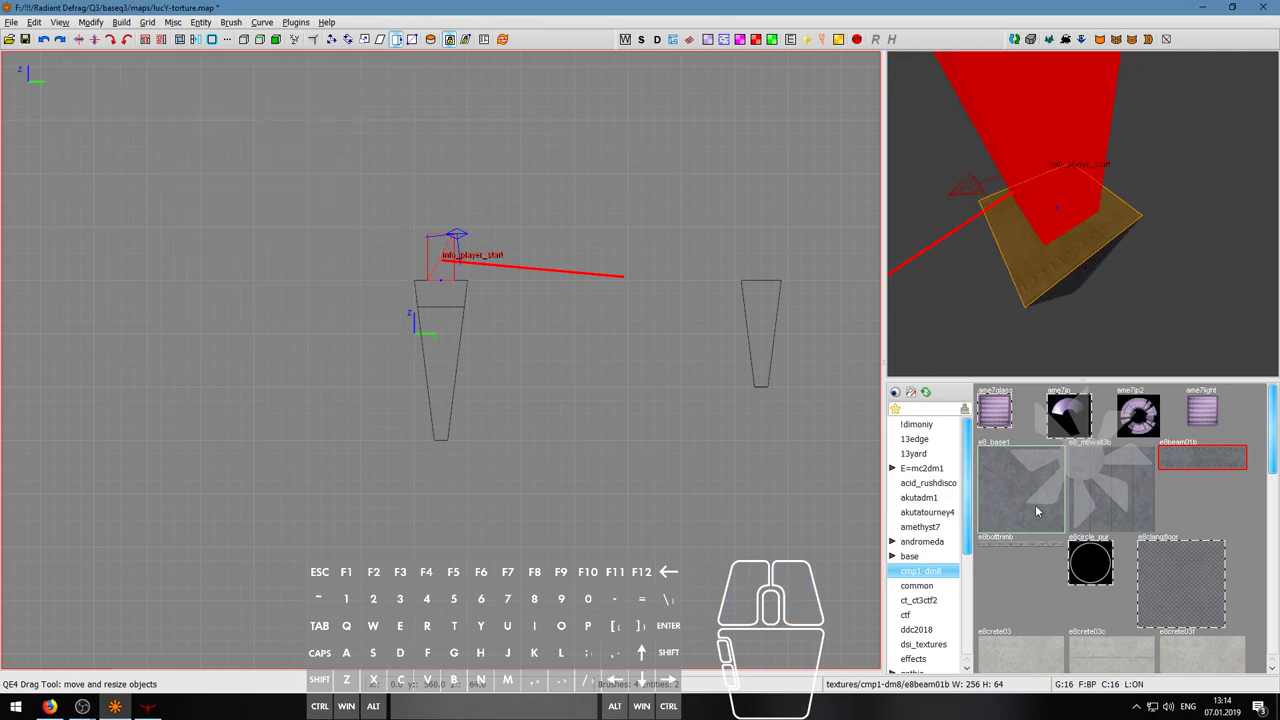
- Add individual side faces of the platform and cap to the face selection, and clear the selection
right_click(1046, 255)
key(w)
key(d)
right_click(1082, 214)
ctrl+shift+click(1079, 189)
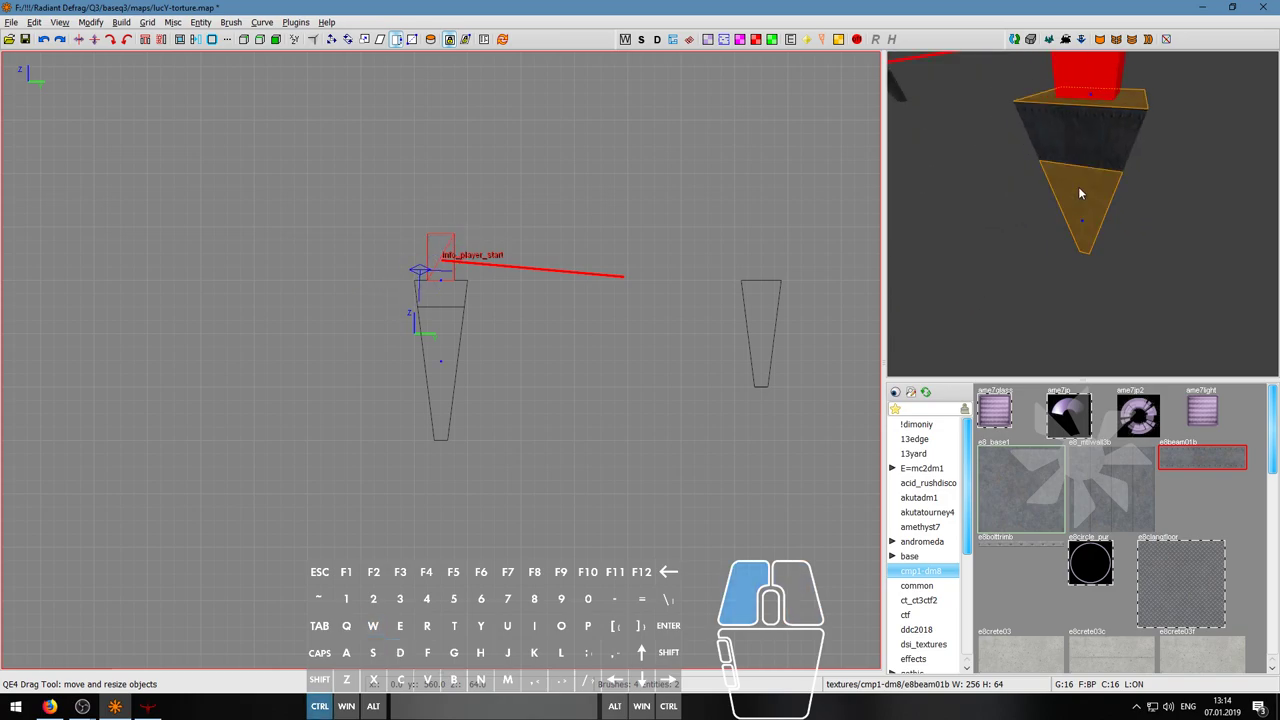
right_click(1079, 189)
key(w)
key(d)
right_click(1082, 214)
ctrl+shift+click(1071, 184)
ctrl+shift+click(1100, 178)
right_click(1100, 178)
key(a)
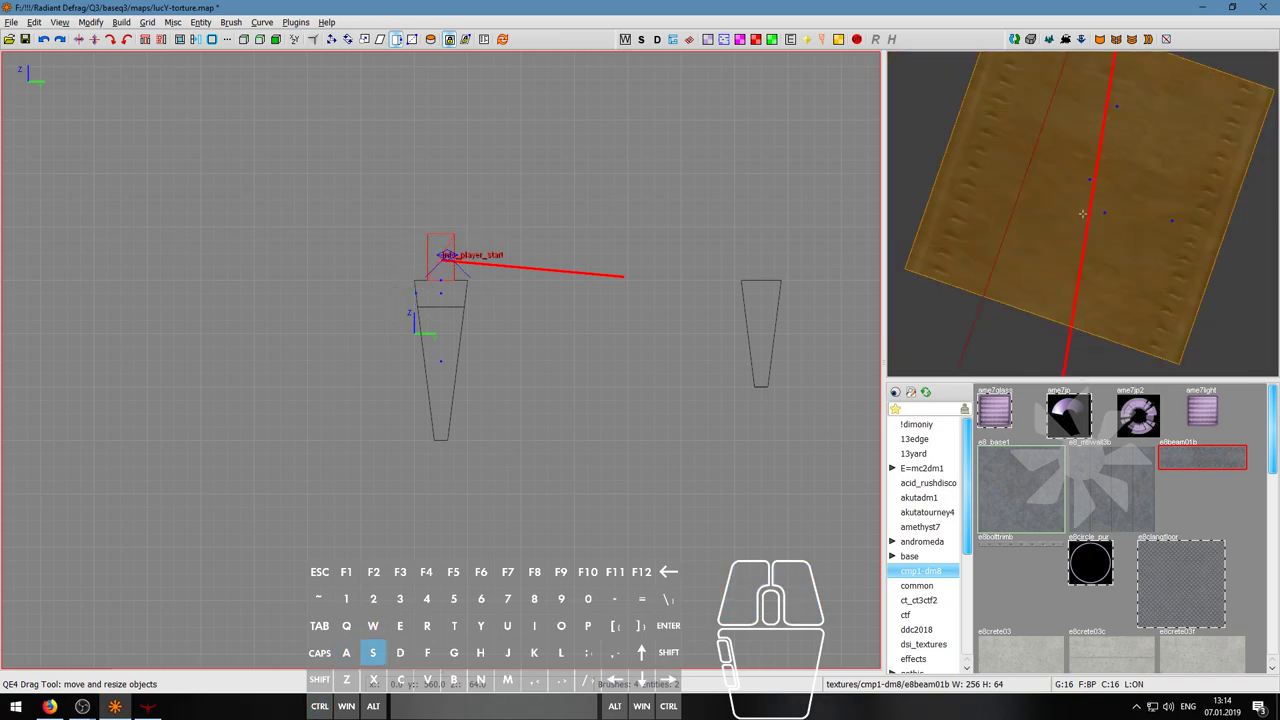
key(w)
right_click(1082, 213)
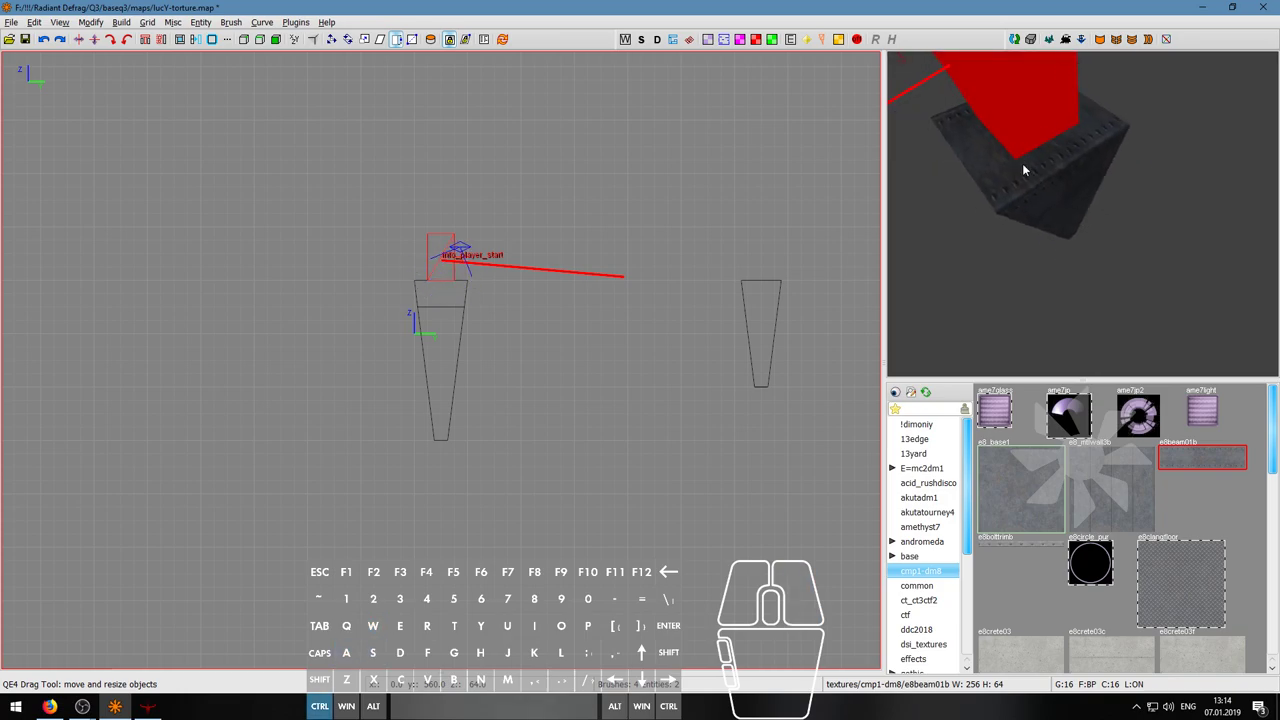
- Apply the e8_base1 texture to the cap's top face
click(1037, 488)
right_click(1068, 219)
right_click(1082, 213)
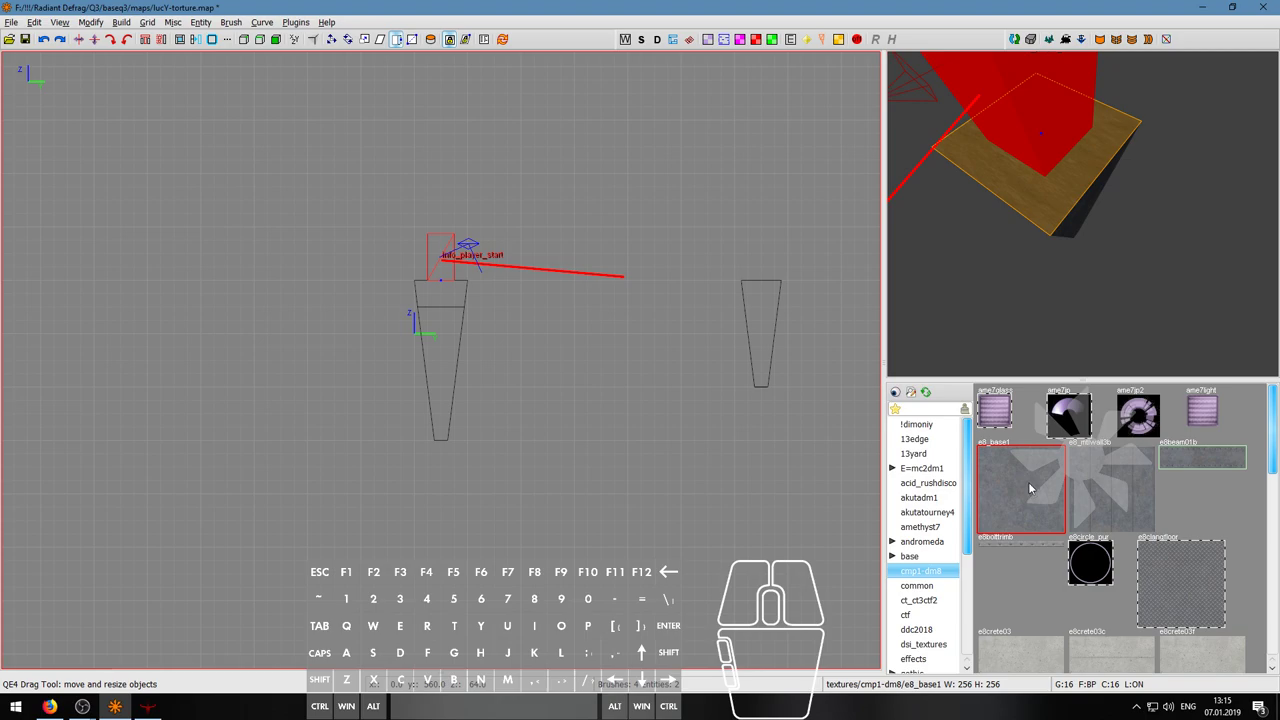
- Reset the top face's texture alignment to 0.5 stretch in the Surface Inspector, deselect the face and close the inspector
right_click(1065, 202)
key(w)
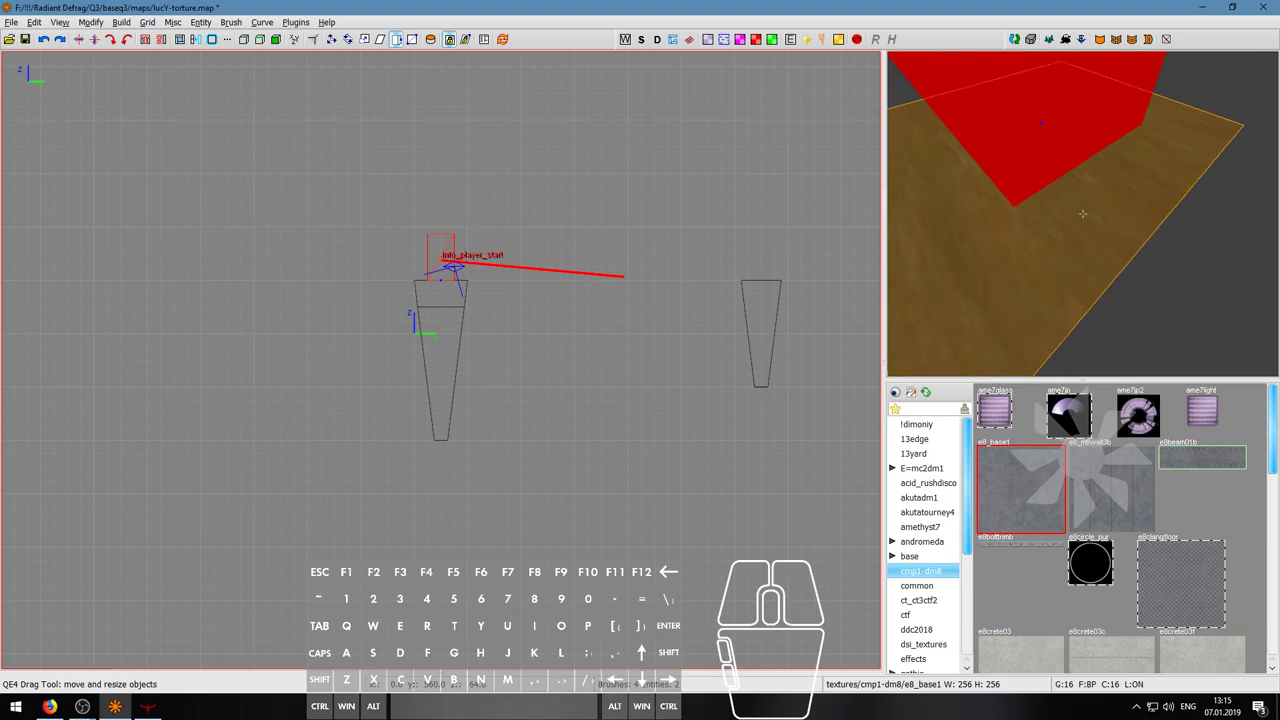
key(a)
key(d)
key(w)
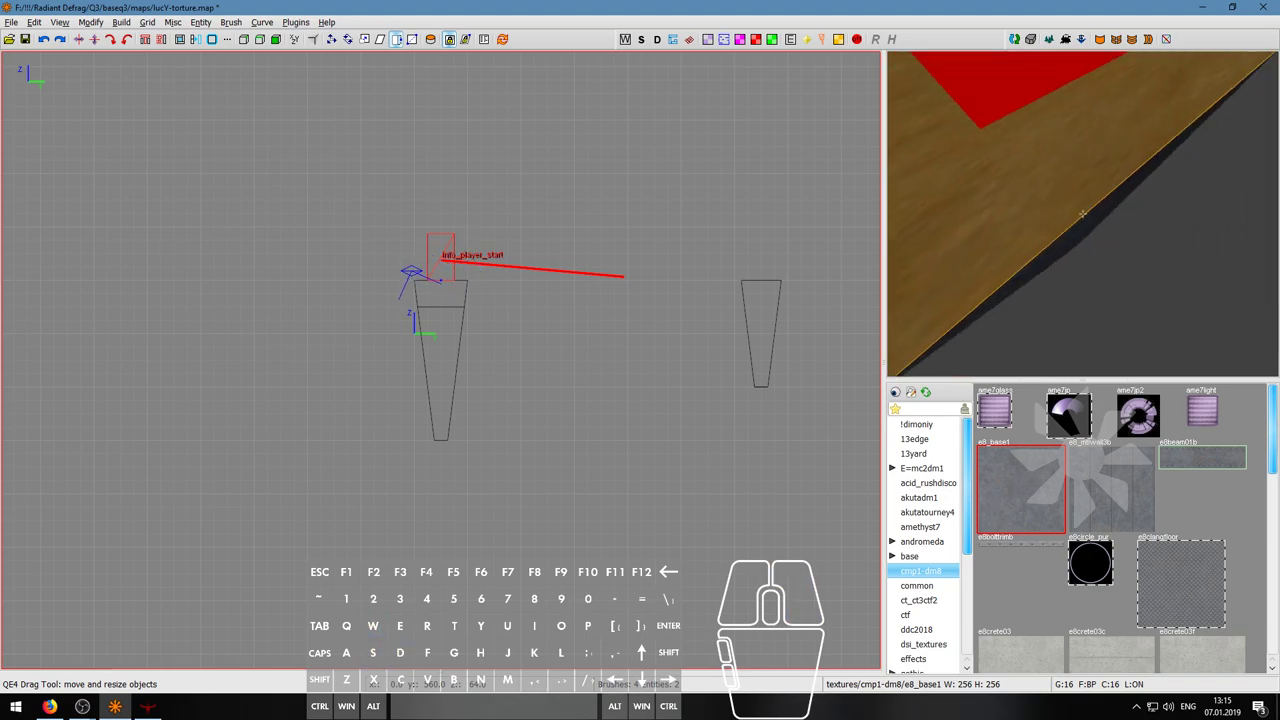
key(s)
key(s)
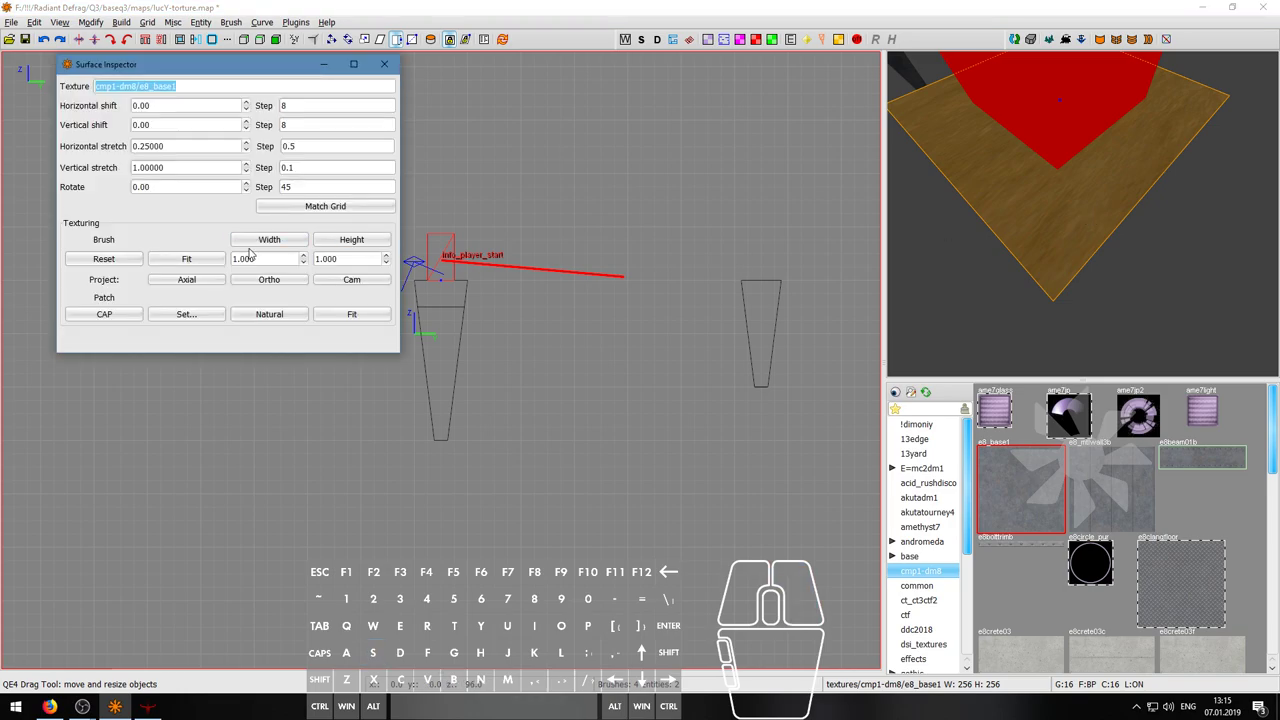
click(127, 263)
key(Escape)
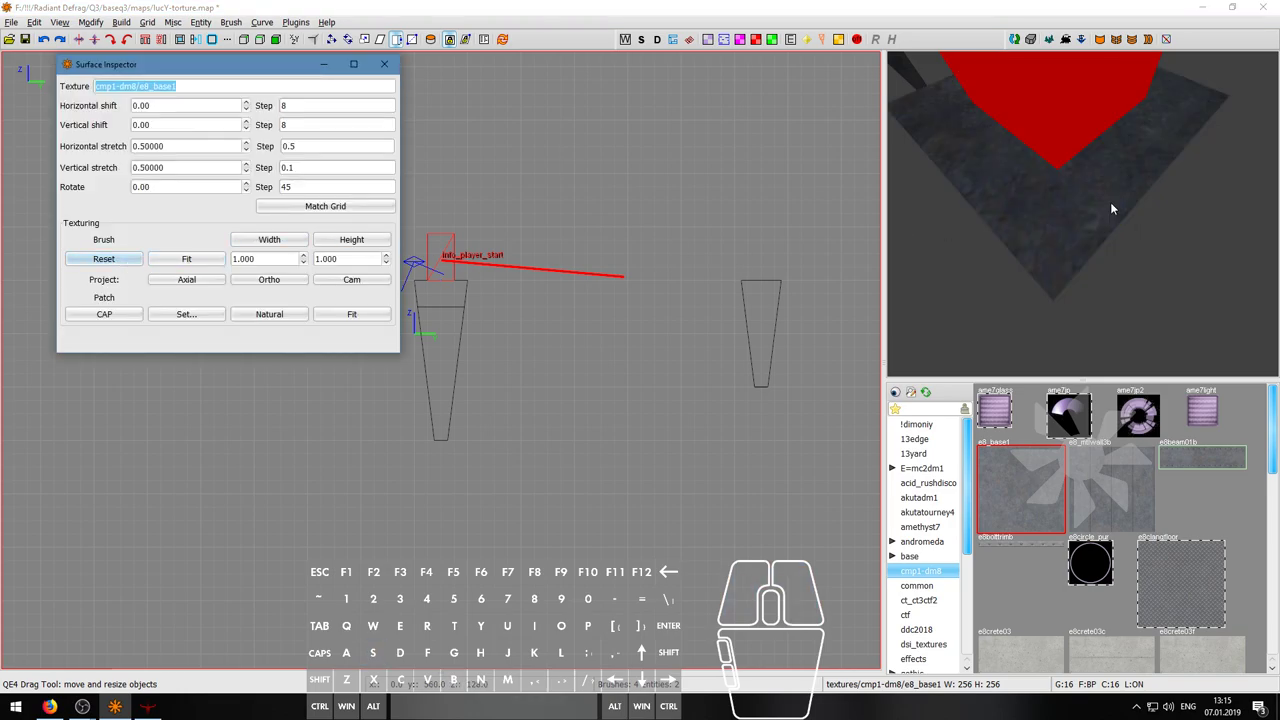
key(Escape)
- Examine the retextured cap and tapered platform from several angles in the camera
right_click(1110, 204)
key(a)
key(s)
key(a)
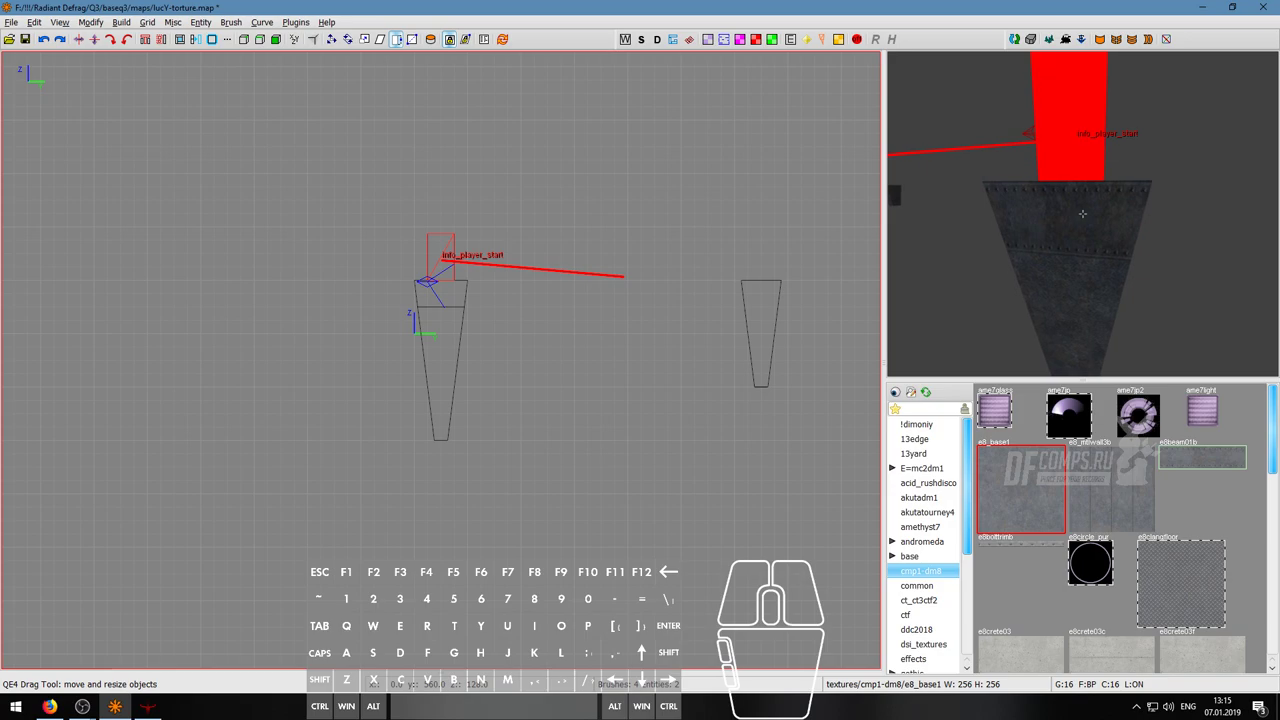
key(w)
key(d)
key(a)
key(s)
key(w)
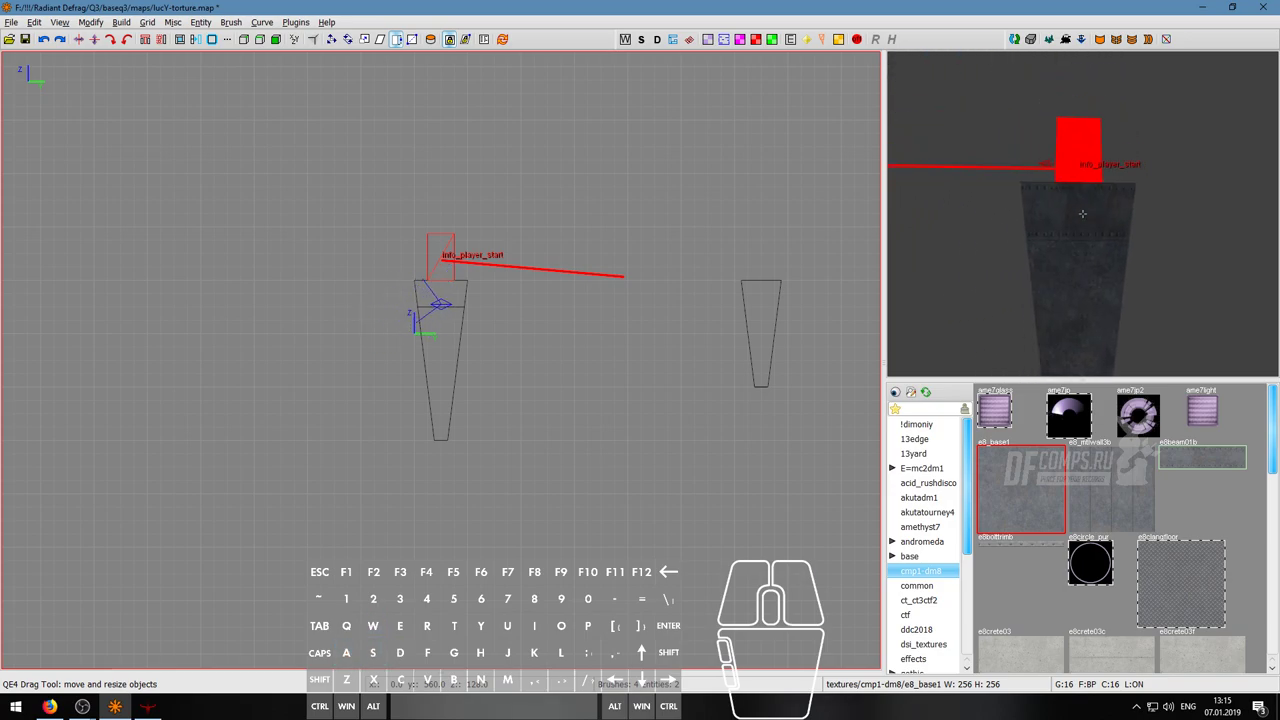
- Clone the platform's cap in place and shrink the copy to a 16-unit-high band across the cap's middle
shift+click(1084, 218)
scroll(1165, 578, down, 5)
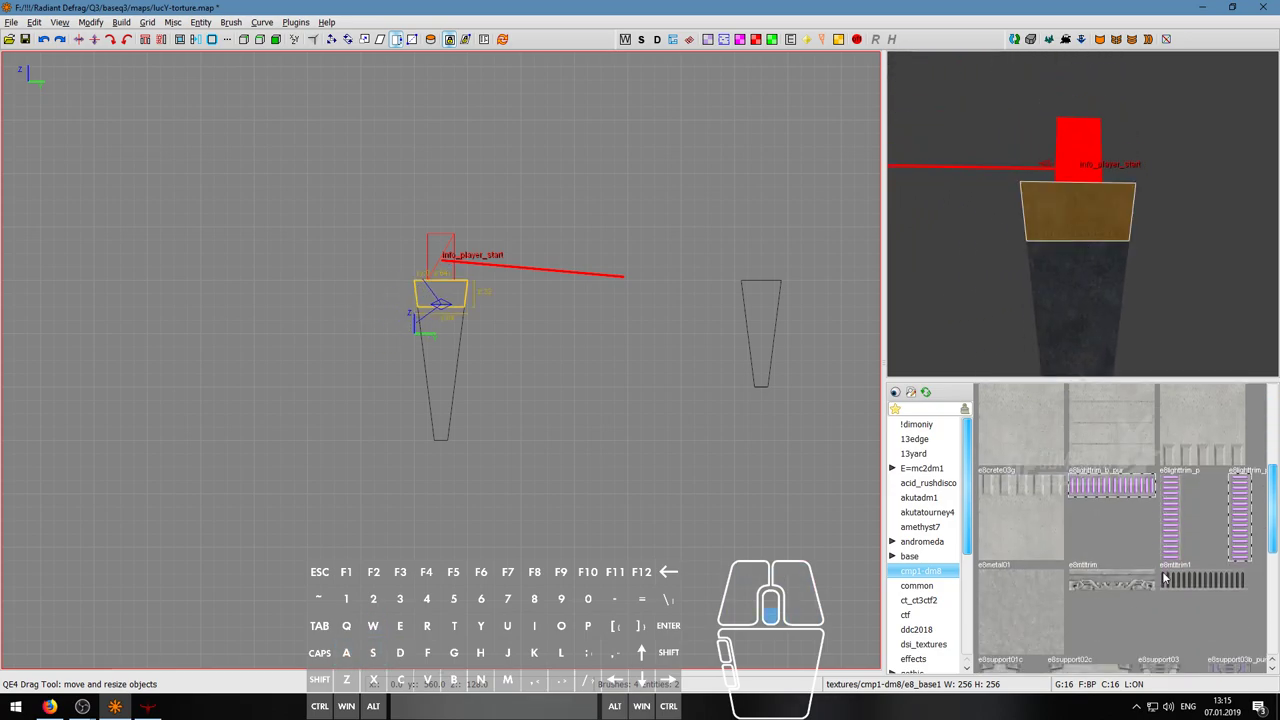
scroll(1164, 577, down, 3)
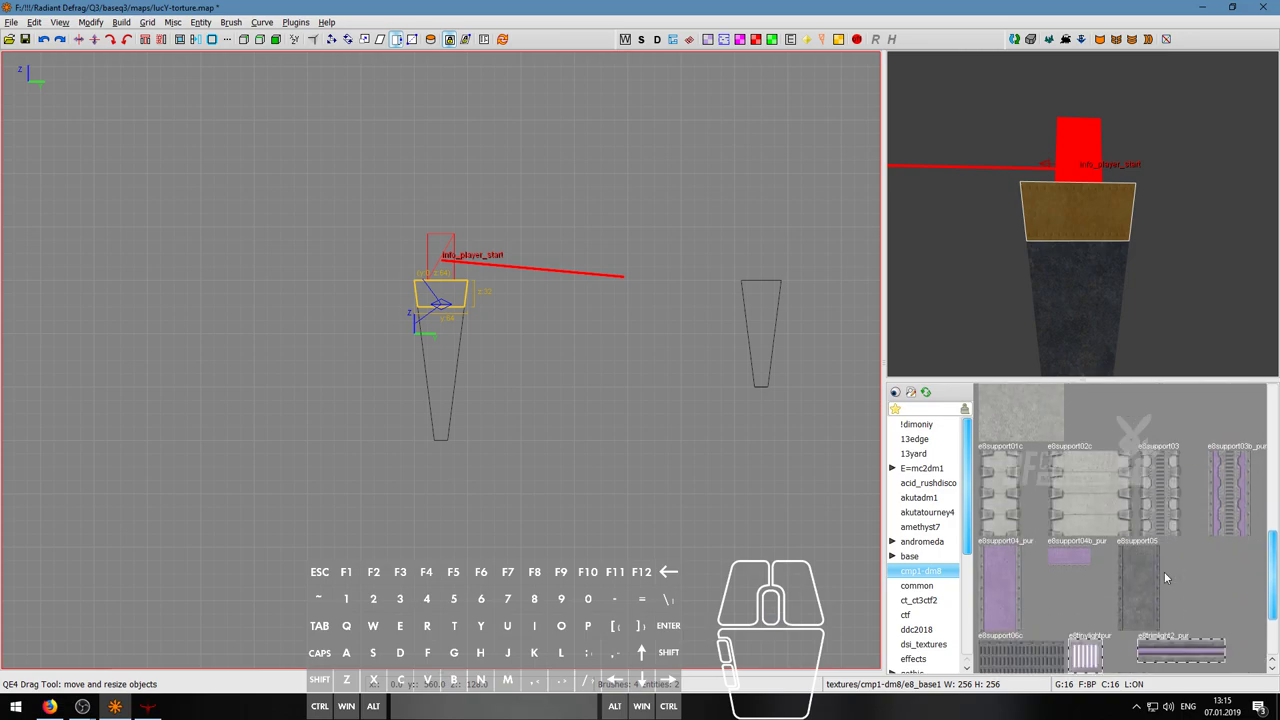
right_click(1100, 310)
key(w)
right_click(1083, 214)
scroll(450, 305, up, 6)
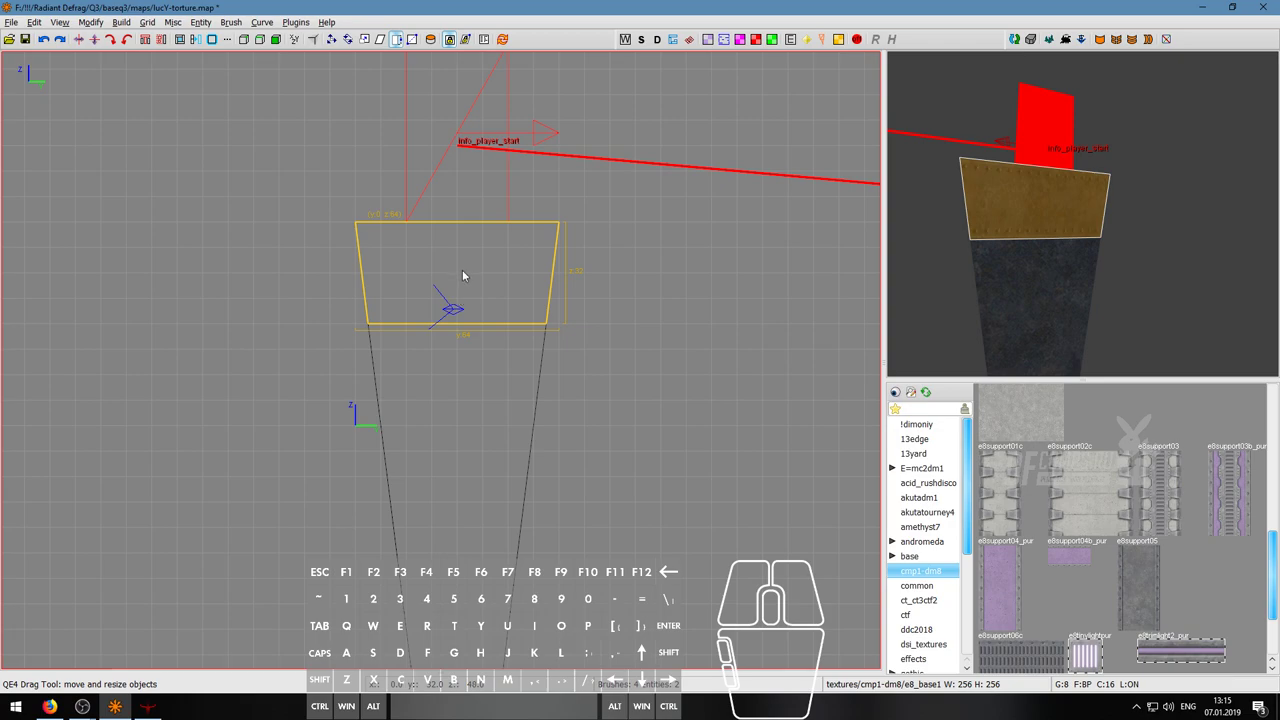
key(space)
drag(451, 194, 452, 214)
drag(480, 351, 479, 340)
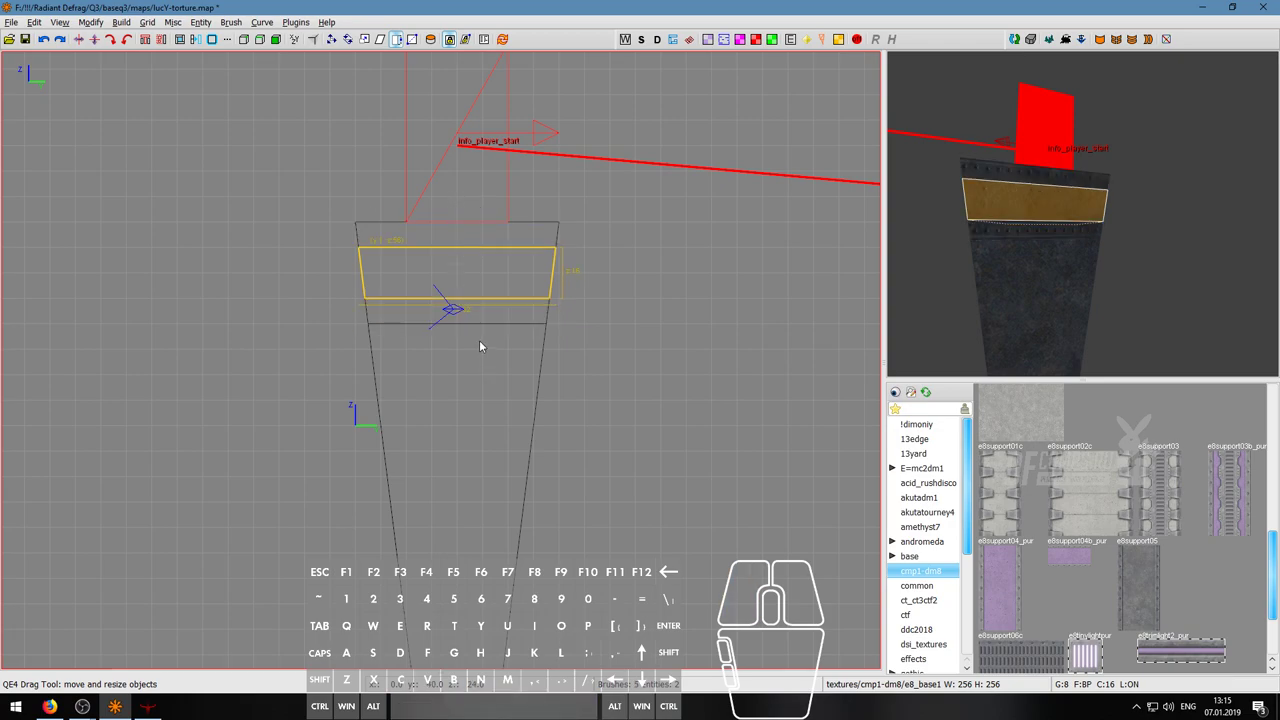
- Apply the e8trimlight2_pur texture to the cap's middle band
click(1165, 648)
right_click(1095, 245)
key(w)
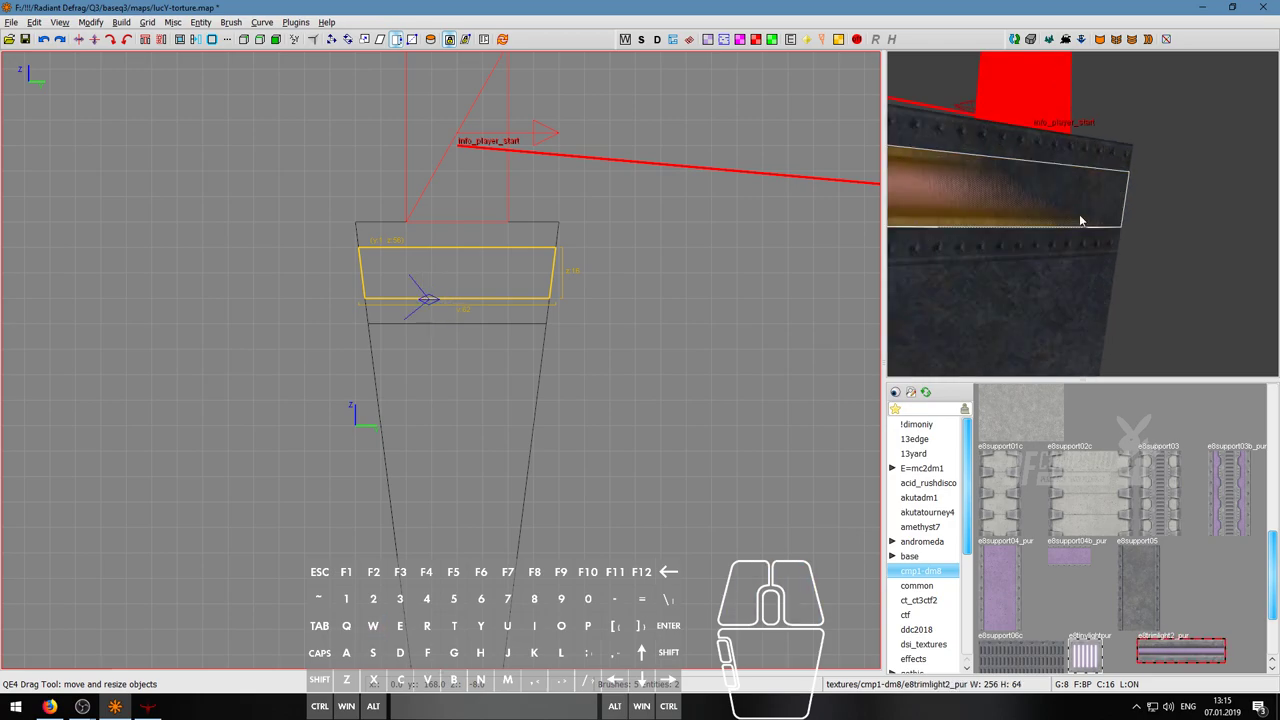
key(a)
key(s)
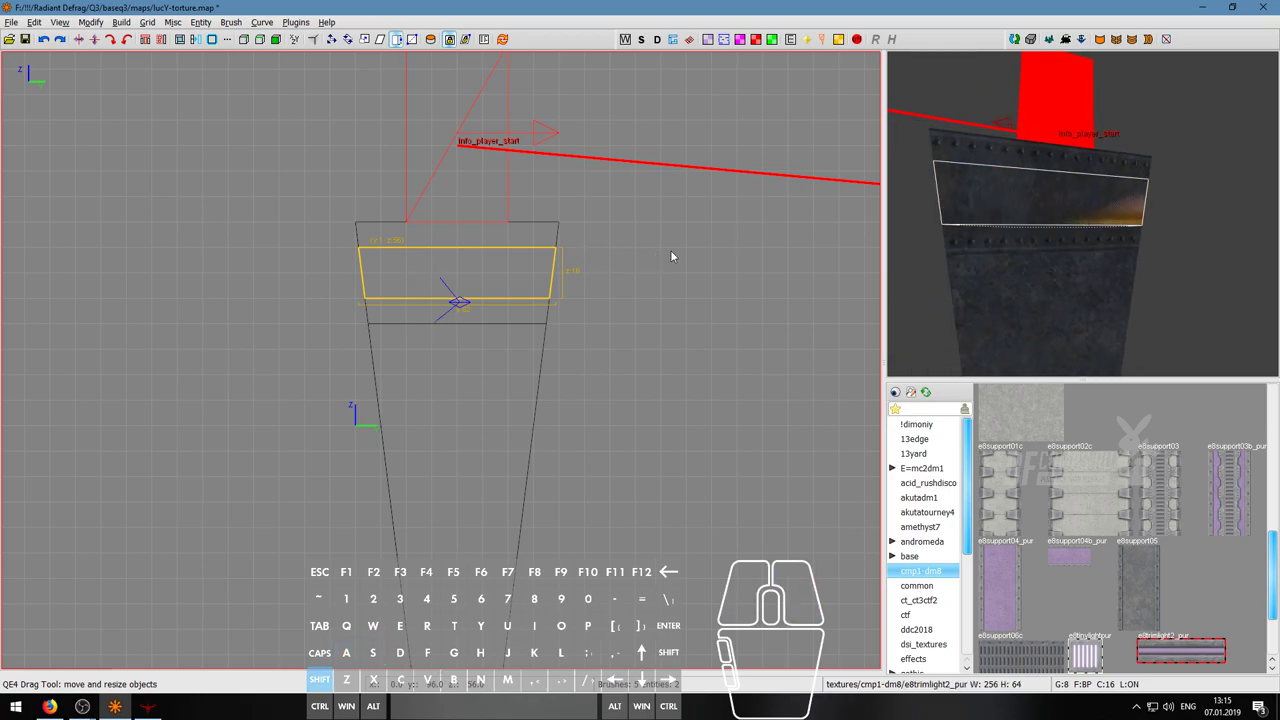
- Subtract the middle band from the cap and reset the band's texture alignment in the Surface Inspector
key(shift+u)
key(s)
click(138, 261)
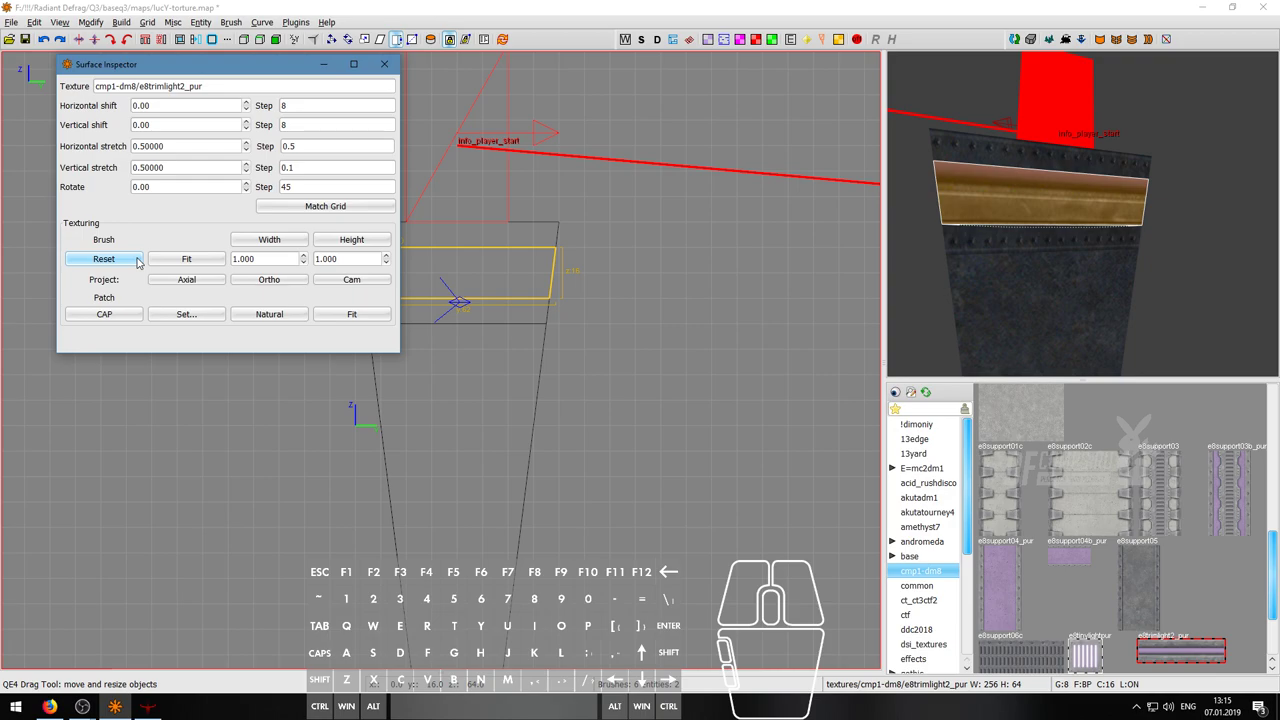
- Try to center the middle band's texture by shifting it vertically and horizontally in 8-unit steps
key(shift+Up)
key(shift+Up)
key(shift+Up)
key(shift+Up)
key(shift+Up)
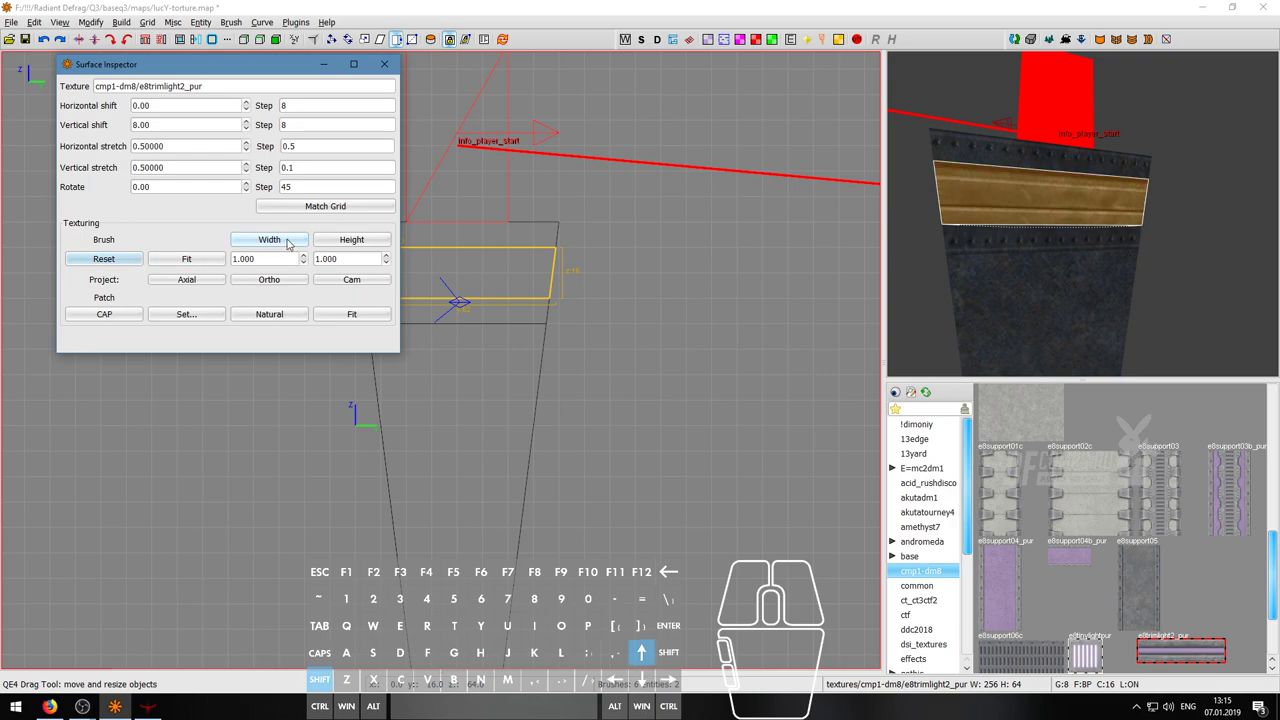
key(shift+Up)
key(shift+Up)
key(shift+Up)
key(shift+Up)
key(shift+Up)
key(shift+Up)
key(shift+Up)
key(shift+Up)
key(shift+Up)
key(shift+Up)
key(shift+Up)
key(shift+Up)
key(shift+Up)
key(shift+Up)
key(shift+Up)
key(shift+Up)
key(shift+Up)
key(shift+Up)
key(shift+Up)
key(shift+Up)
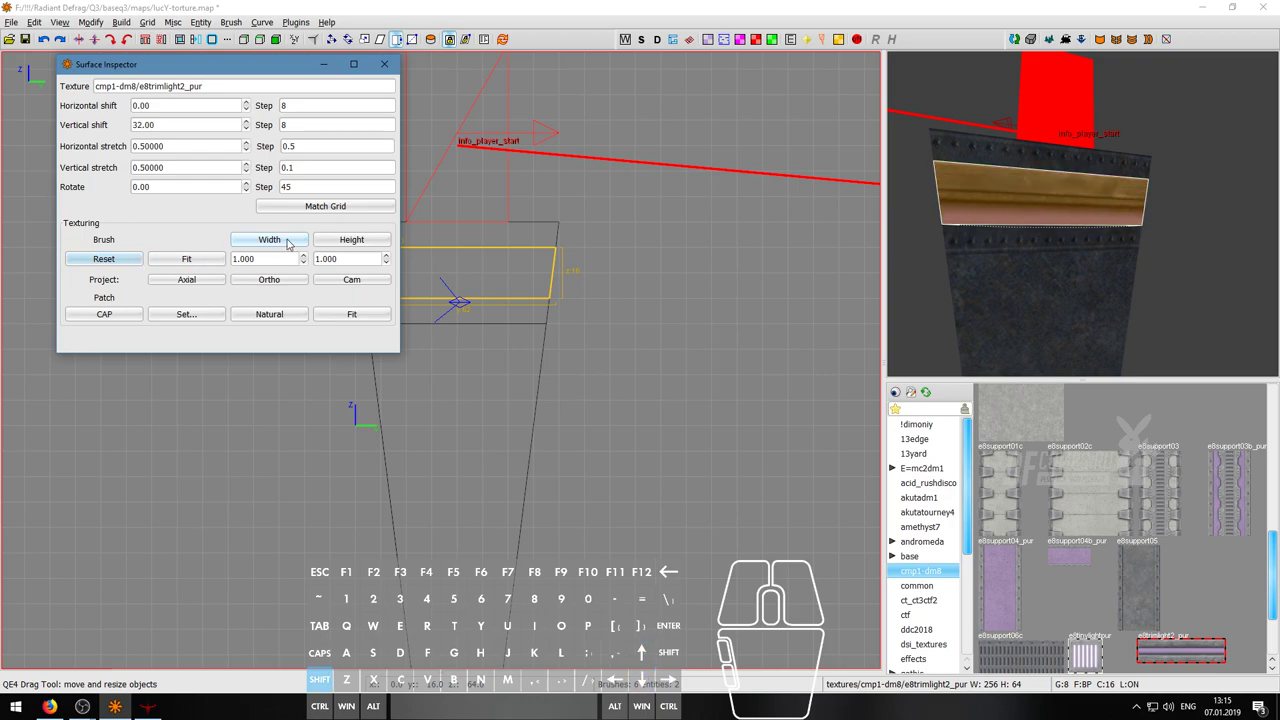
key(shift+Right)
key(shift+Right)
key(shift+Right)
key(shift+Right)
key(shift+Right)
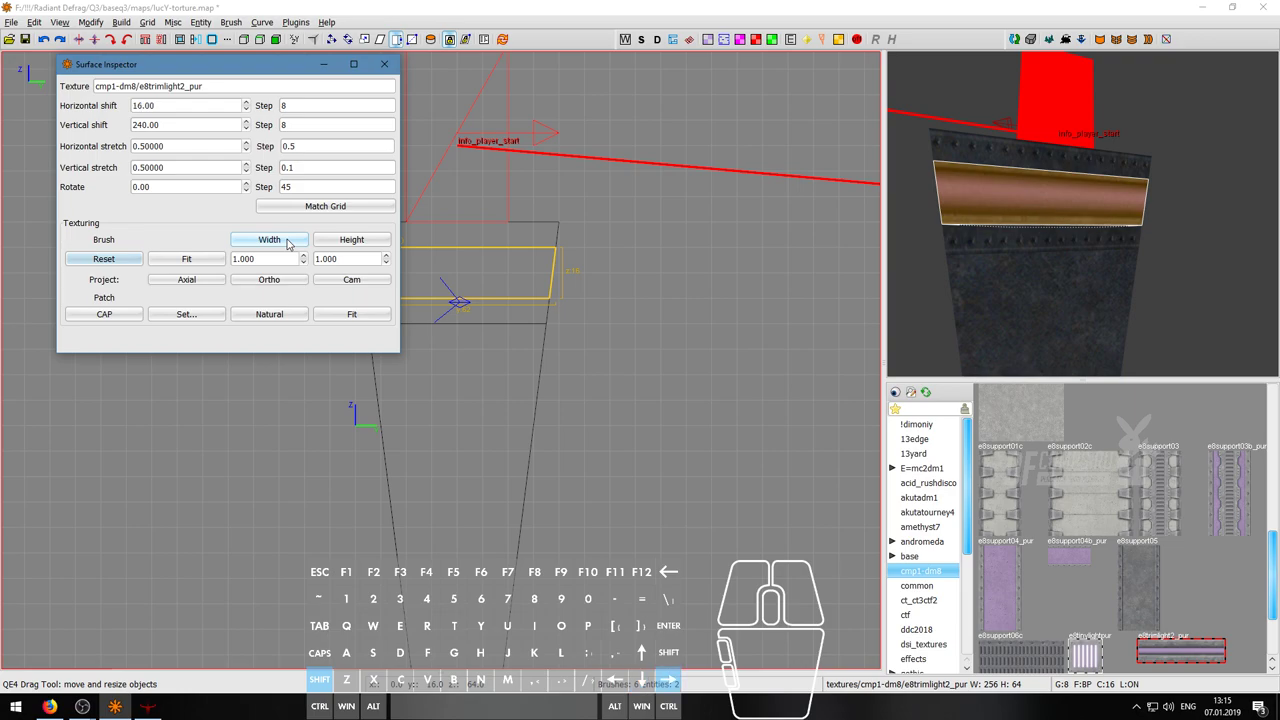
key(shift+Left)
key(shift+Left)
key(shift+Right)
key(shift+Right)
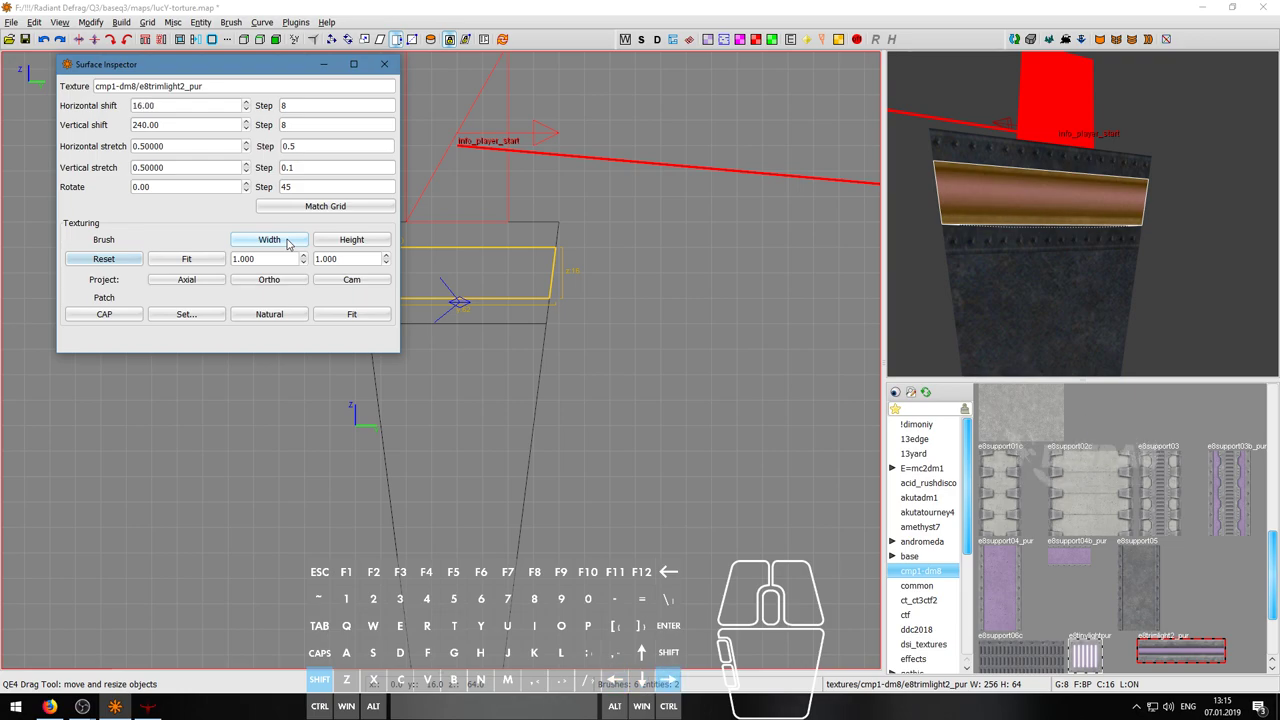
key(shift+Up)
- Fit the texture to the middle band at 1.000 by 1.000 and deselect the band
click(184, 262)
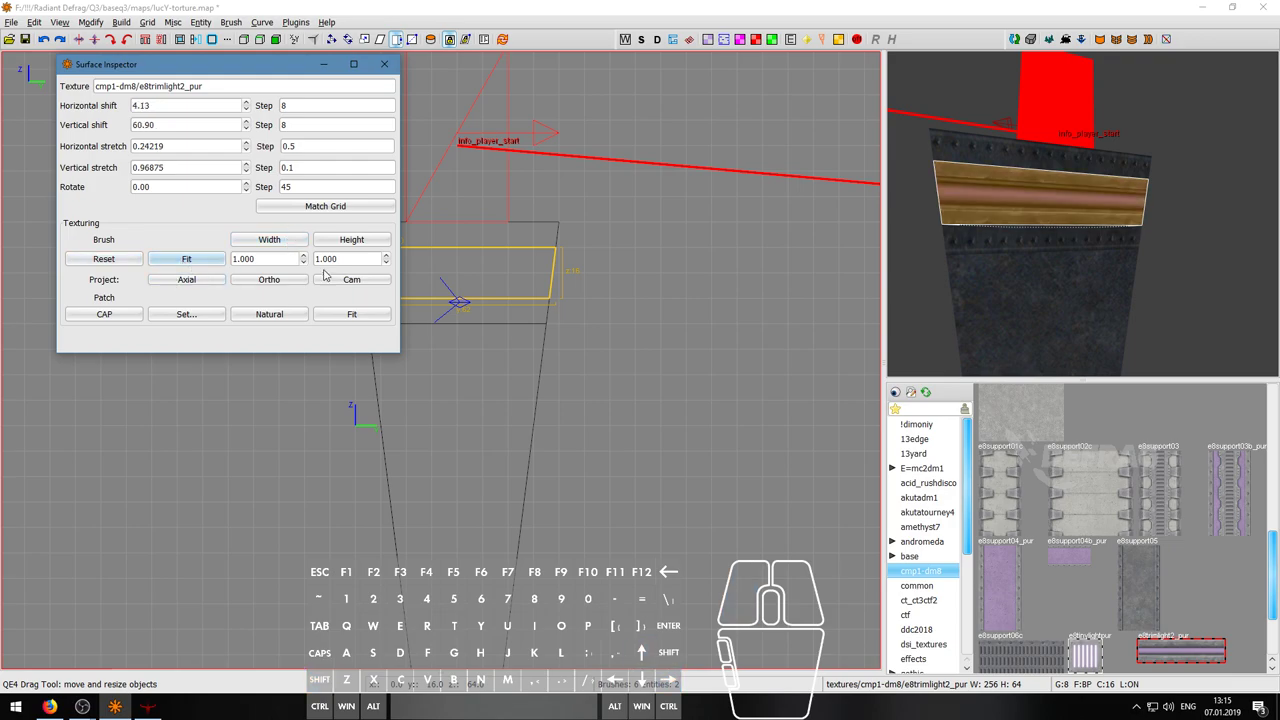
key(Escape)
- Close the Surface Inspector and examine the purple light trim band on the cap from several sides
right_click(1034, 236)
key(a)
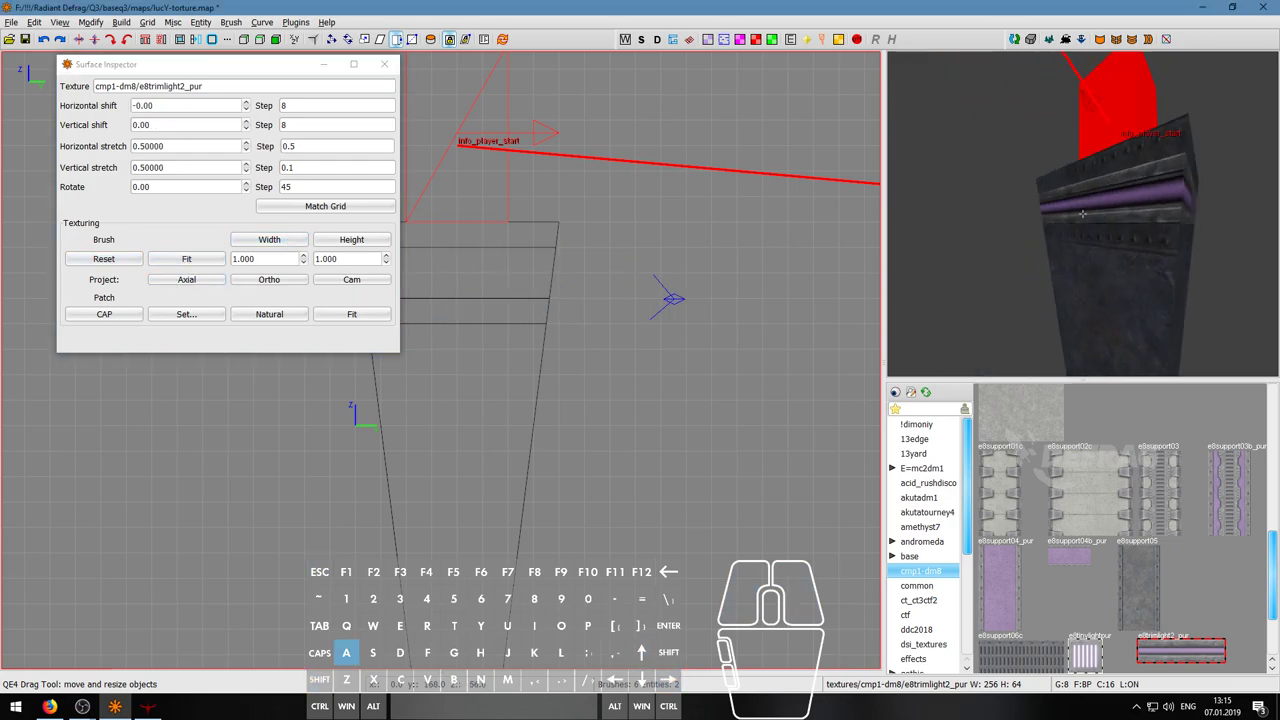
key(d)
right_click(1082, 214)
key(s)
right_click(1083, 216)
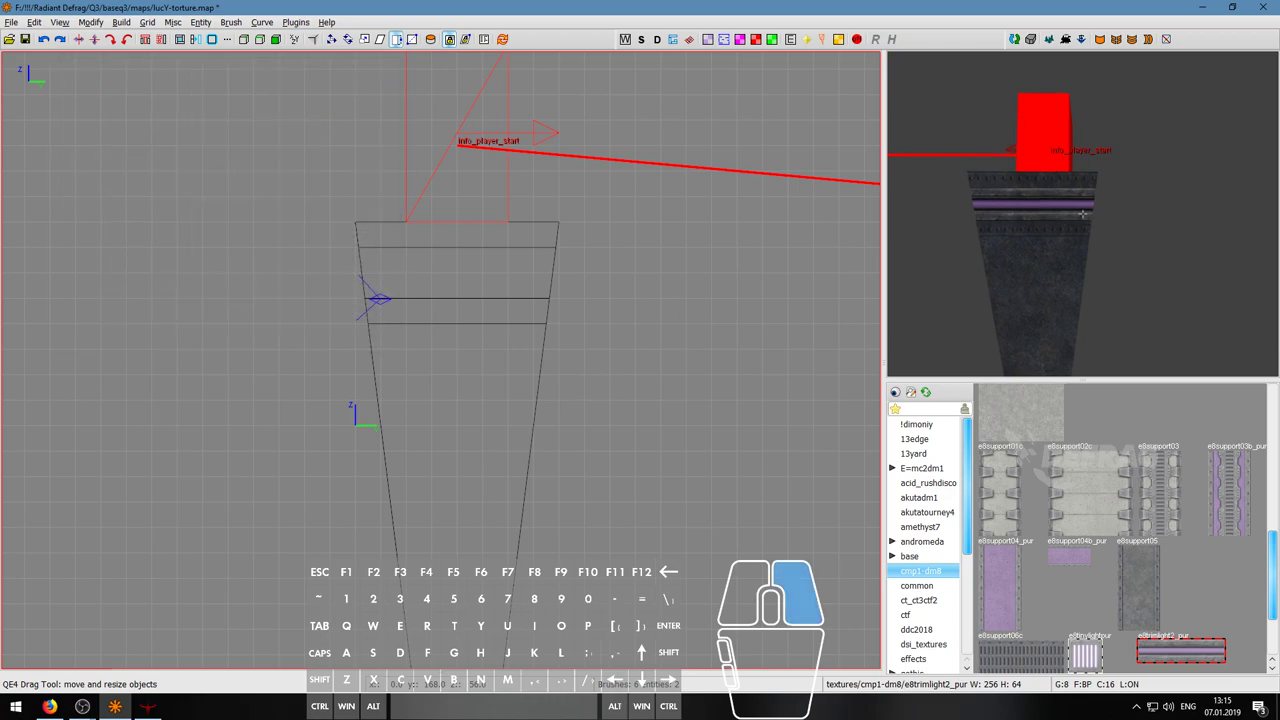
key(a)
key(w)
key(s)
right_click(1082, 214)
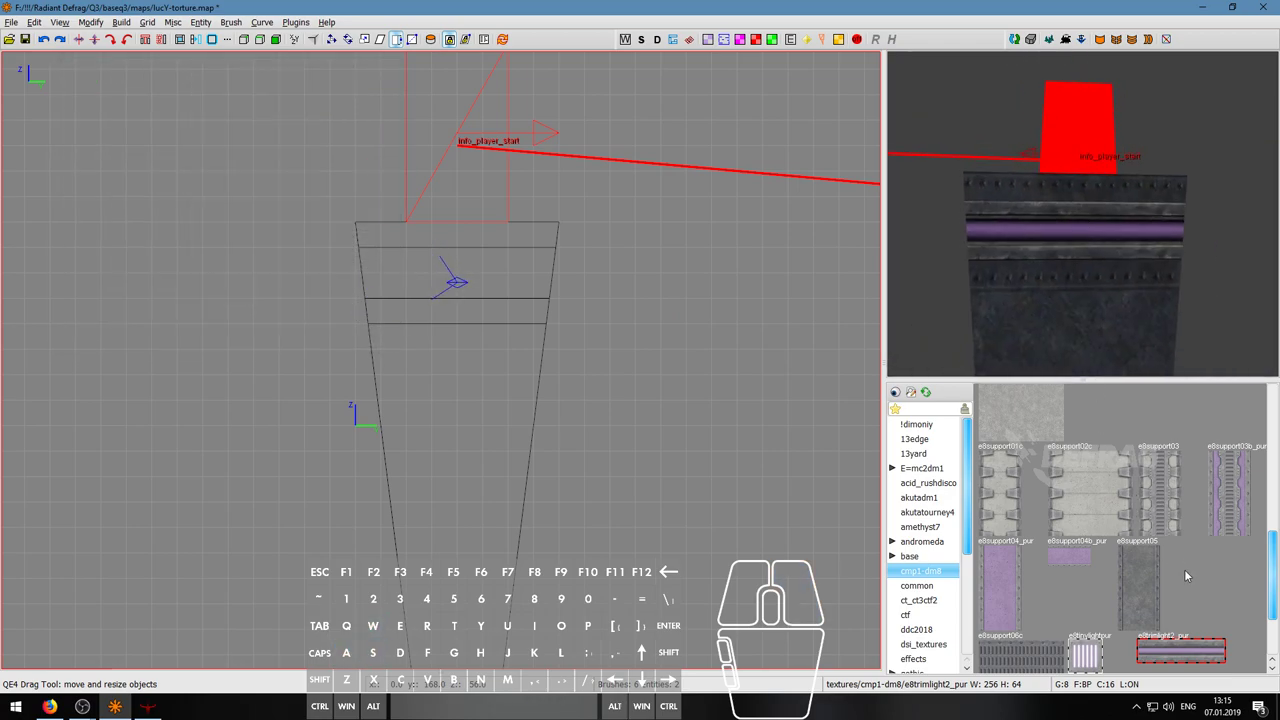
- Select the cap's upper and lower bands, try e8mtltrim, and texture both with e8support05 instead
scroll(1186, 576, down, 1)
scroll(1186, 577, down, 1)
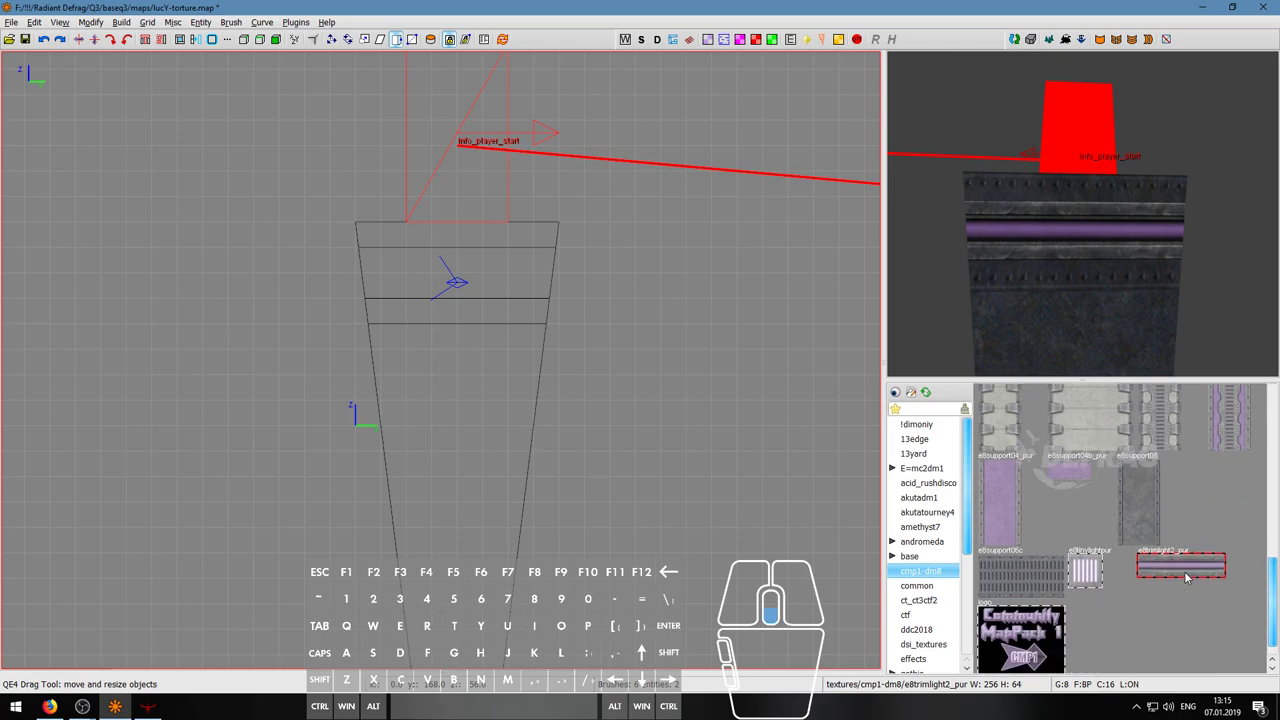
scroll(1186, 577, down, 1)
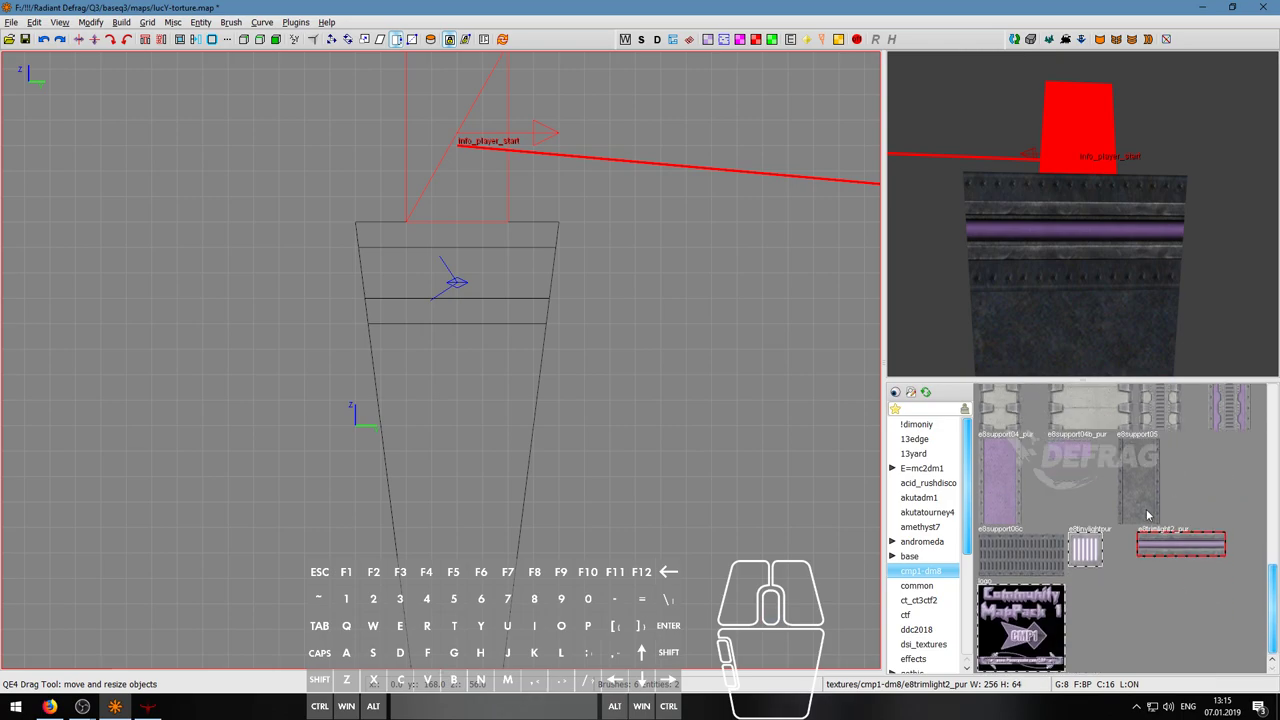
shift+click(1095, 275)
shift+click(1102, 198)
scroll(1183, 497, up, 4)
scroll(1183, 530, up, 1)
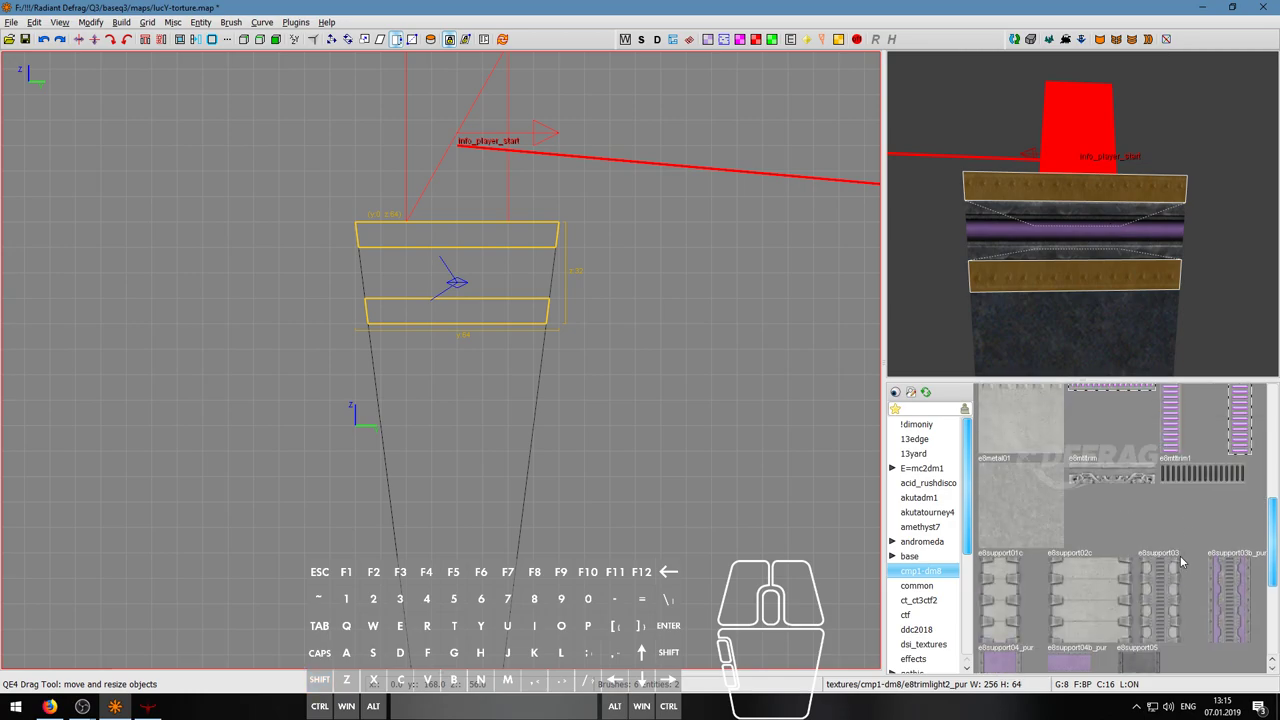
scroll(1188, 525, up, 1)
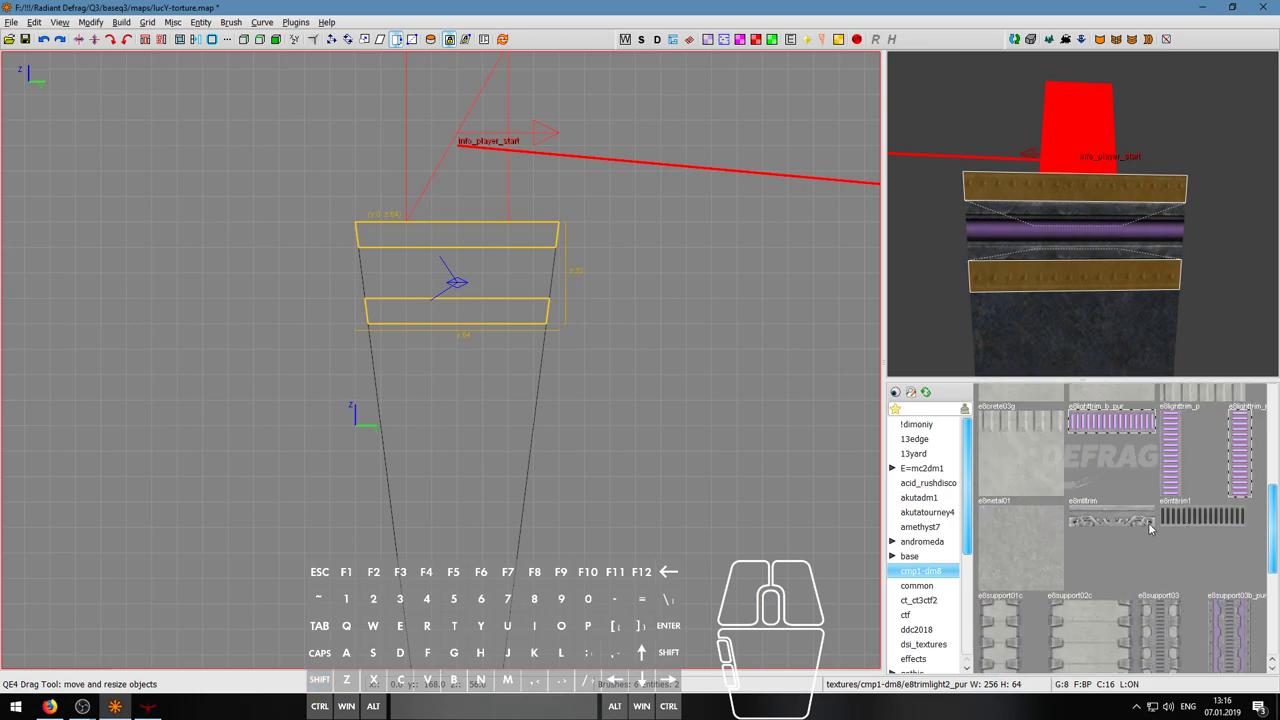
click(1136, 520)
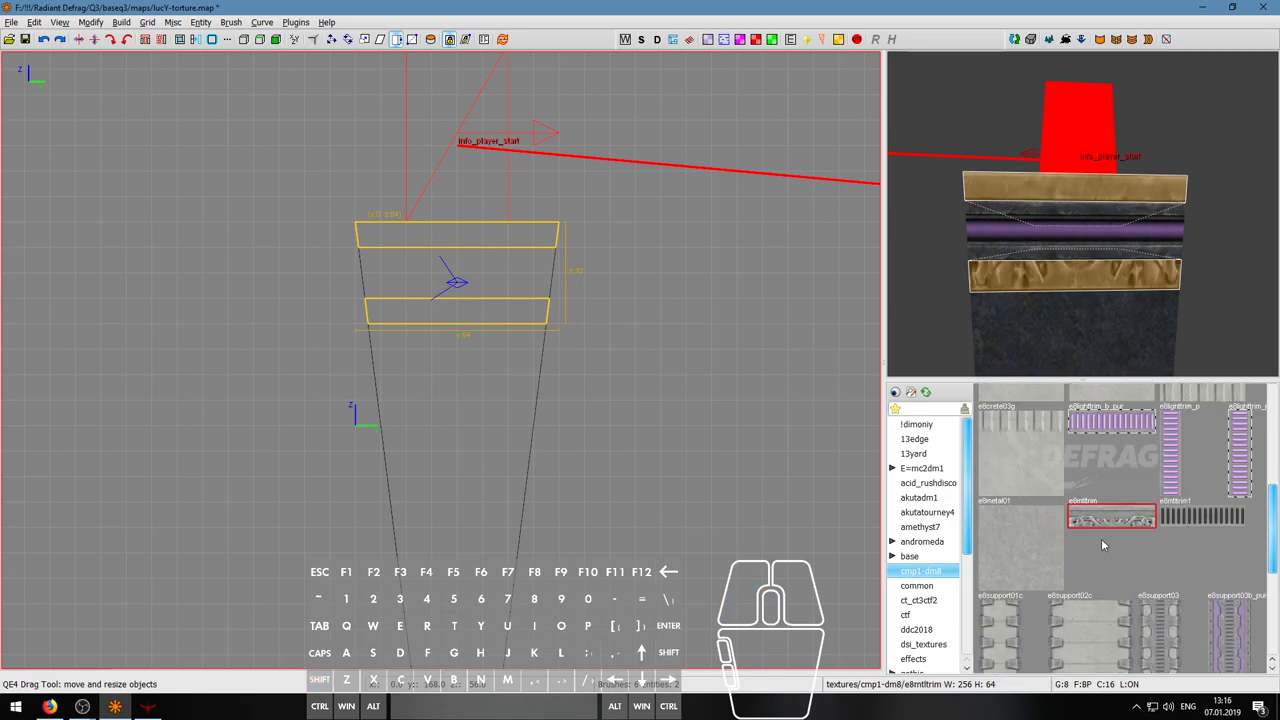
scroll(1120, 545, down, 4)
click(1139, 566)
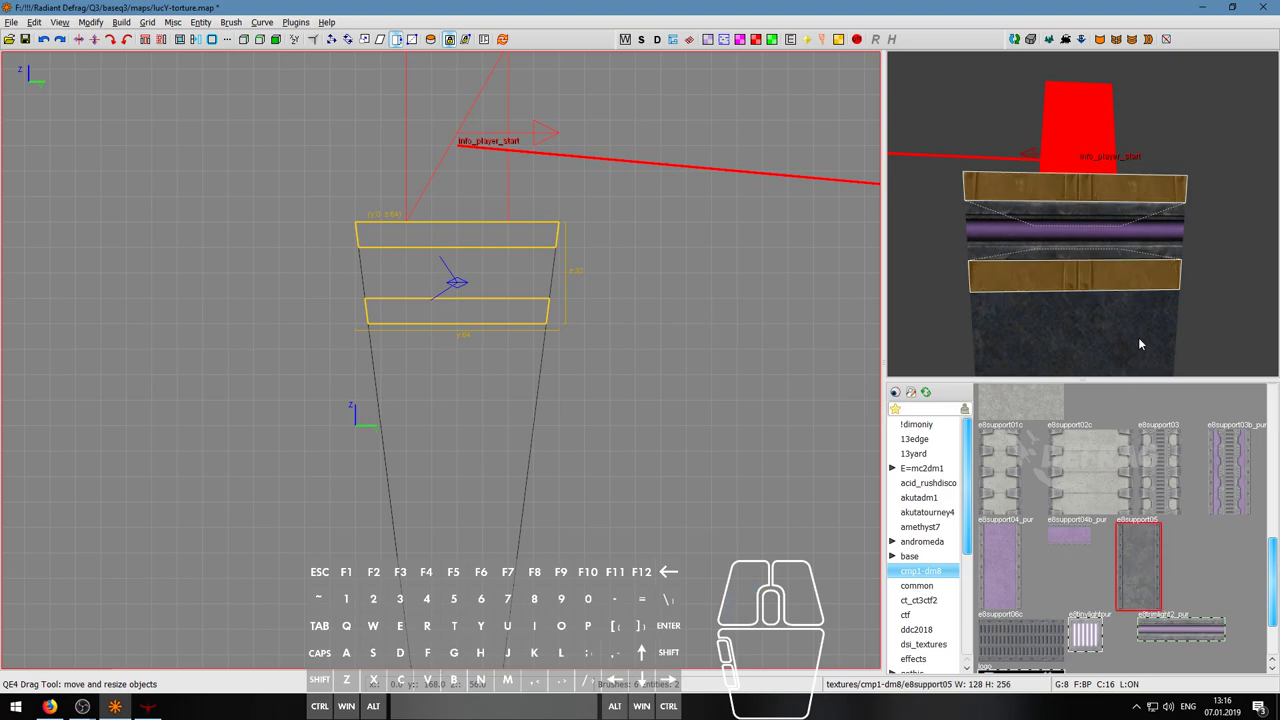
key(Escape)
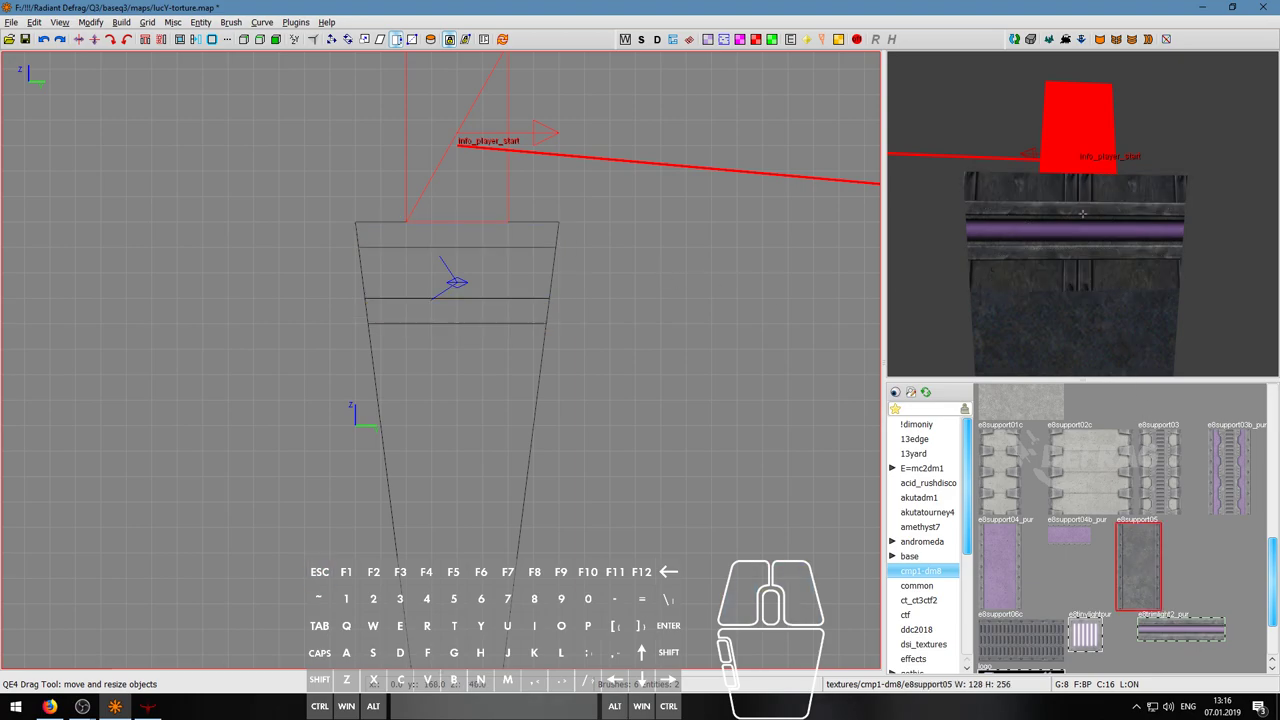
- Try the e8support04b_pur texture on the cap's upper band
right_click(1000, 268)
key(a)
key(w)
key(a)
key(d)
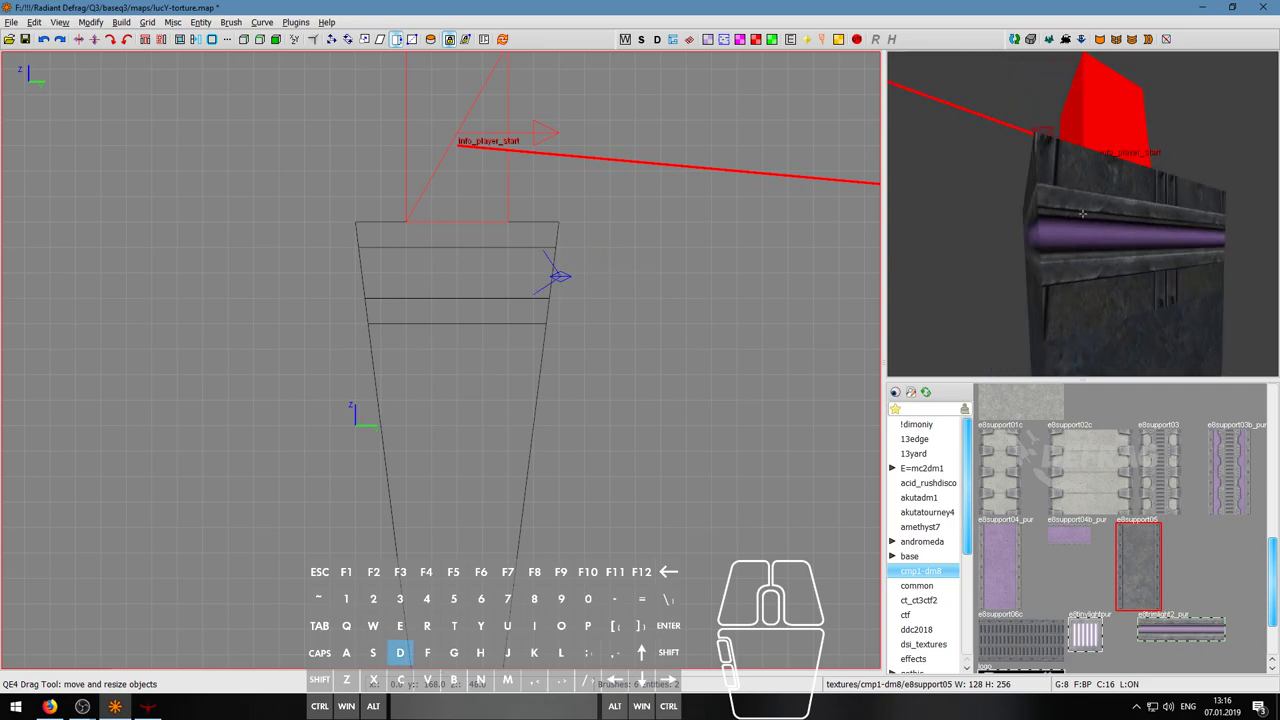
right_click(1082, 213)
shift+click(1091, 190)
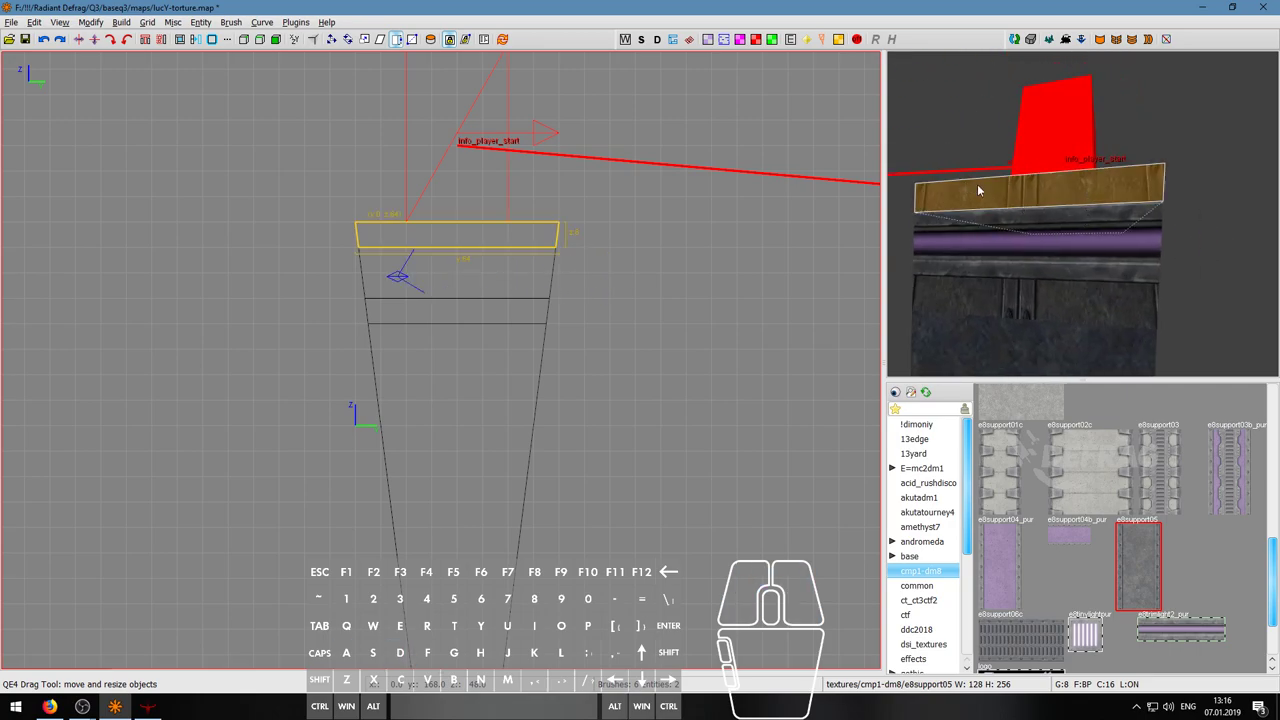
click(1078, 537)
key(Escape)
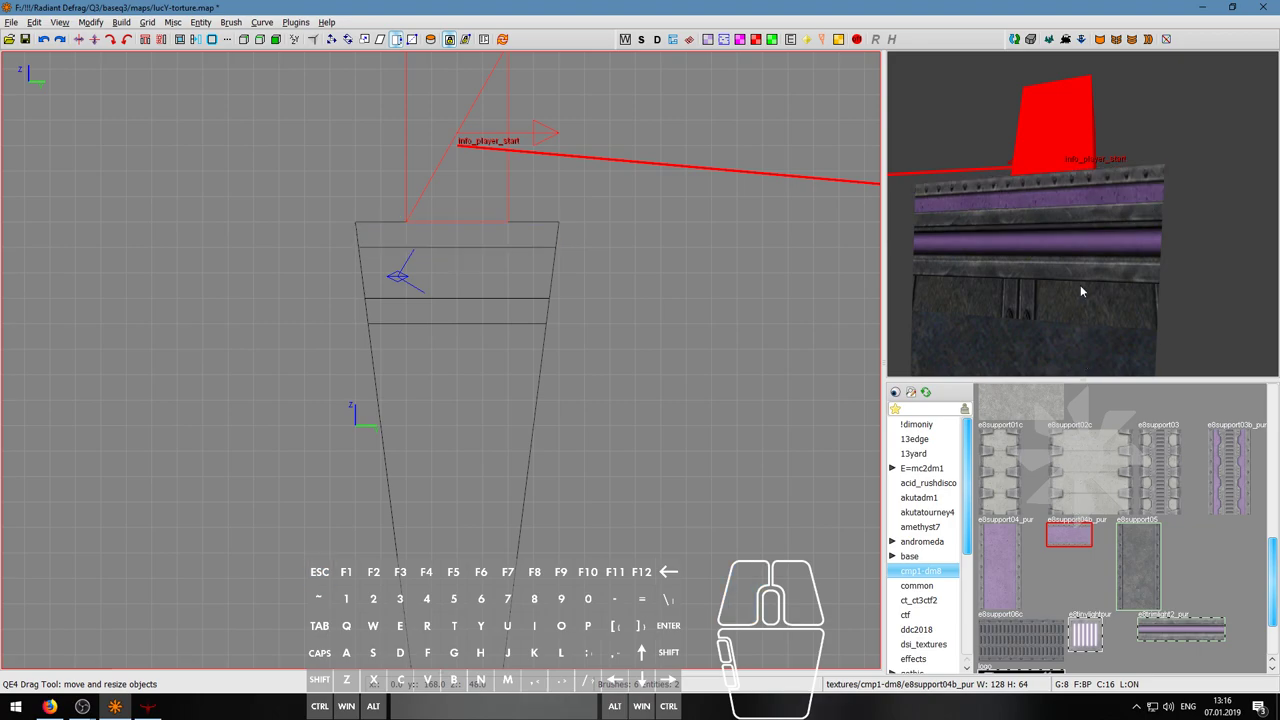
- Reapply the e8support05 texture to the cap's upper band
click(1083, 197)
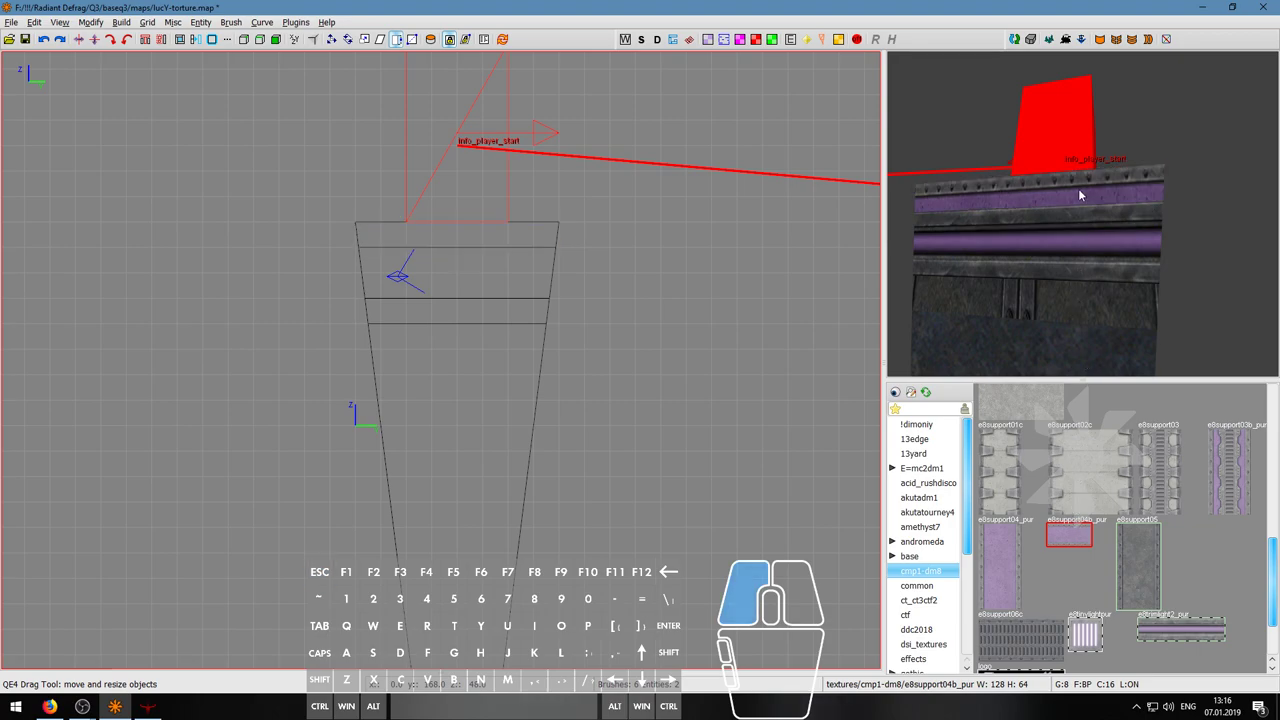
click(1140, 575)
mouse_move(1094, 284)
right_down()
mouse_move(1097, 204)
mouse_move(1082, 213)
right_up()
- Try rotating the upper band's texture to -90 degrees and fitting it, and reset its alignment
key(s)
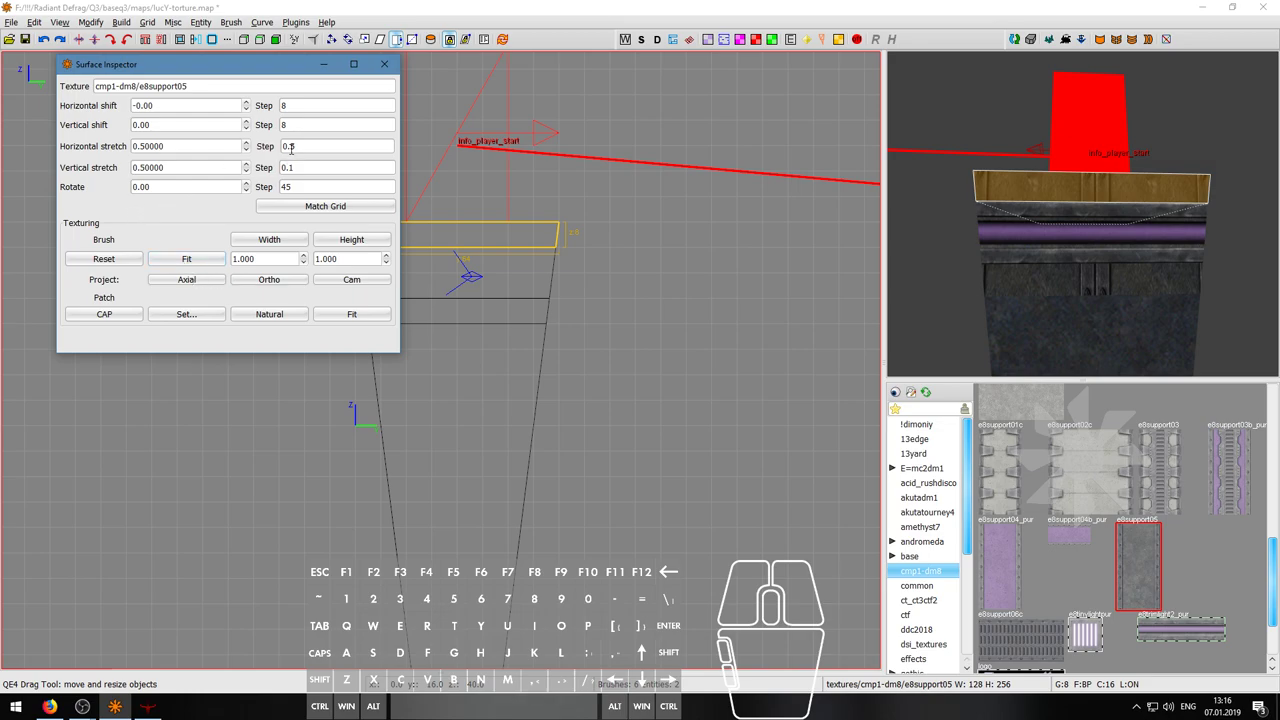
key(s)
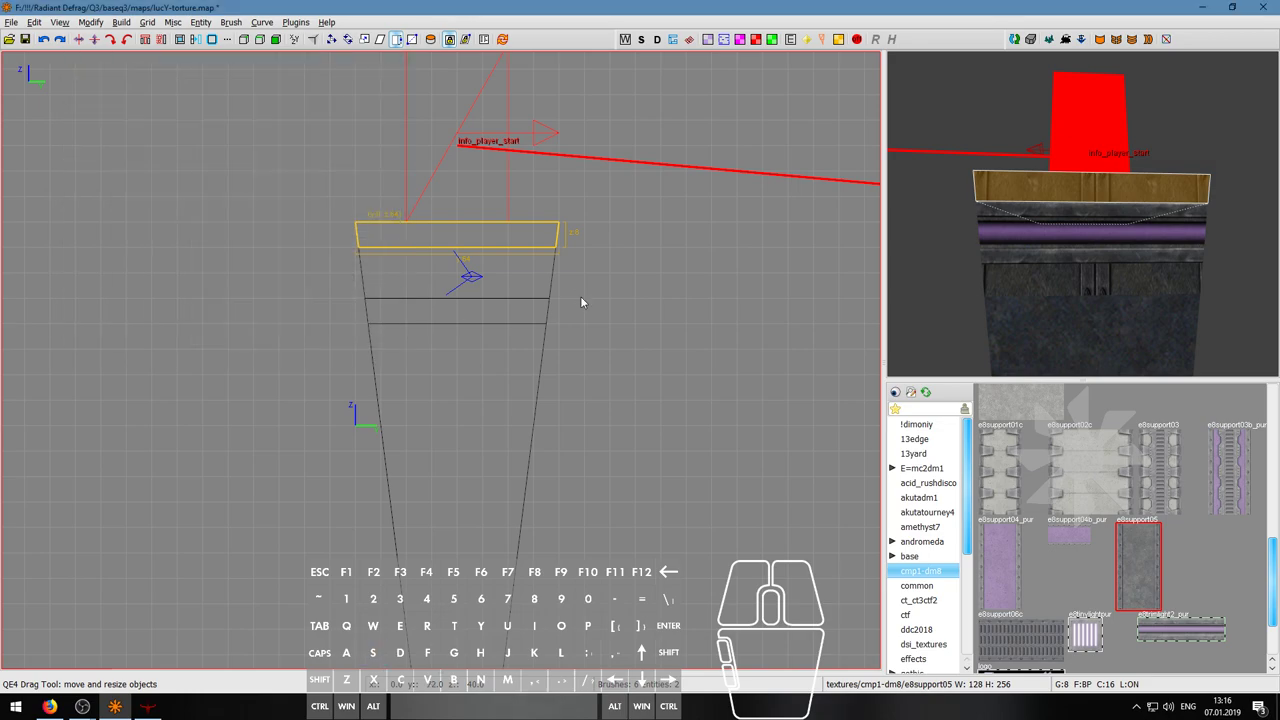
key(shift)
key(Right)
key(shift+Right)
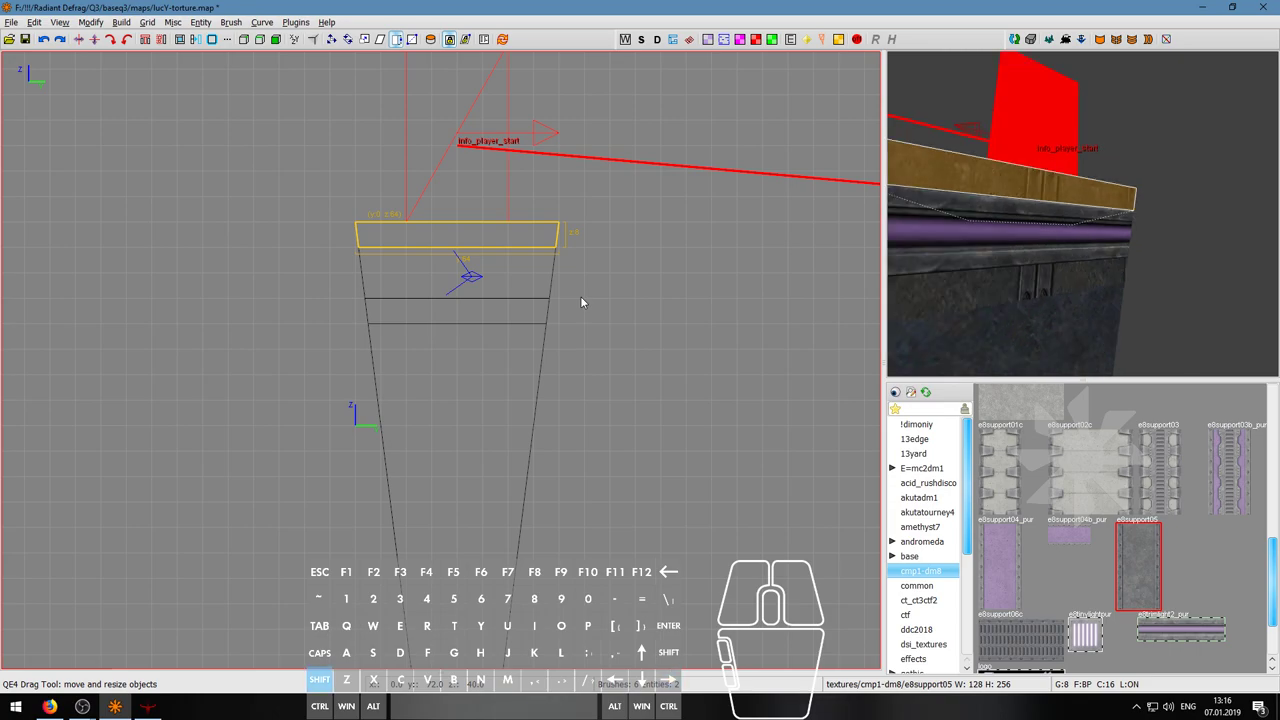
key(s)
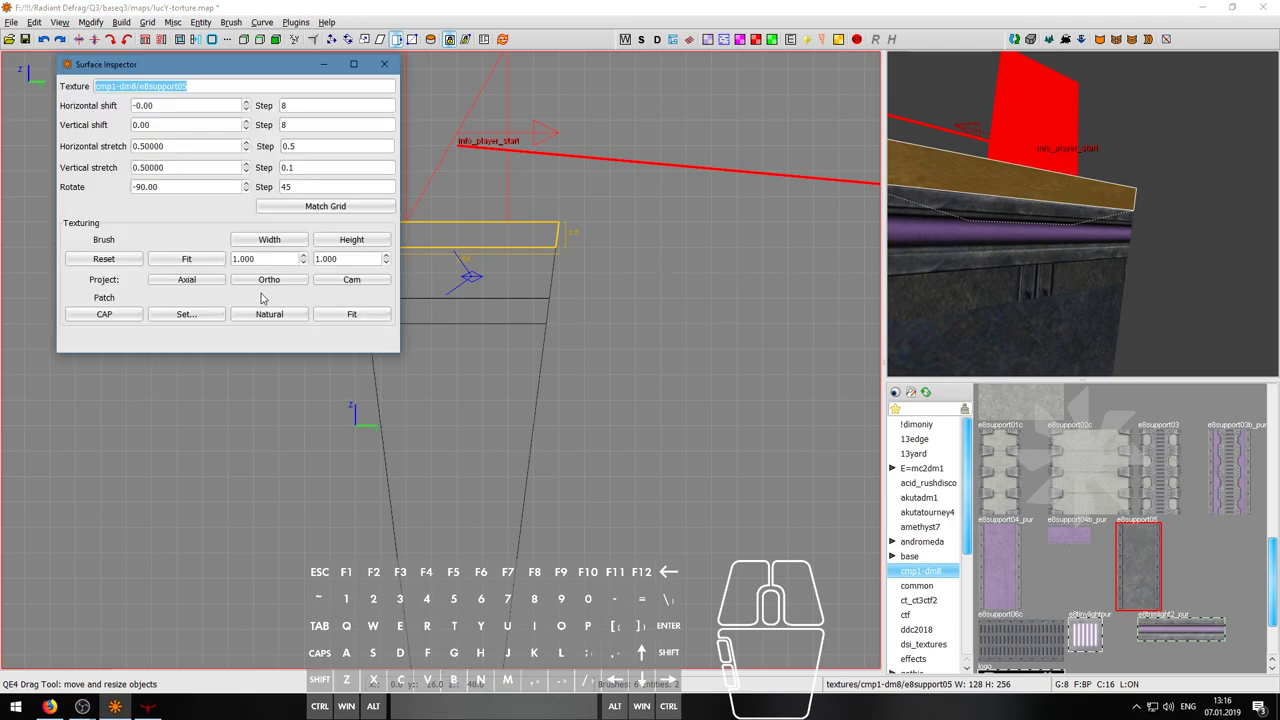
click(186, 259)
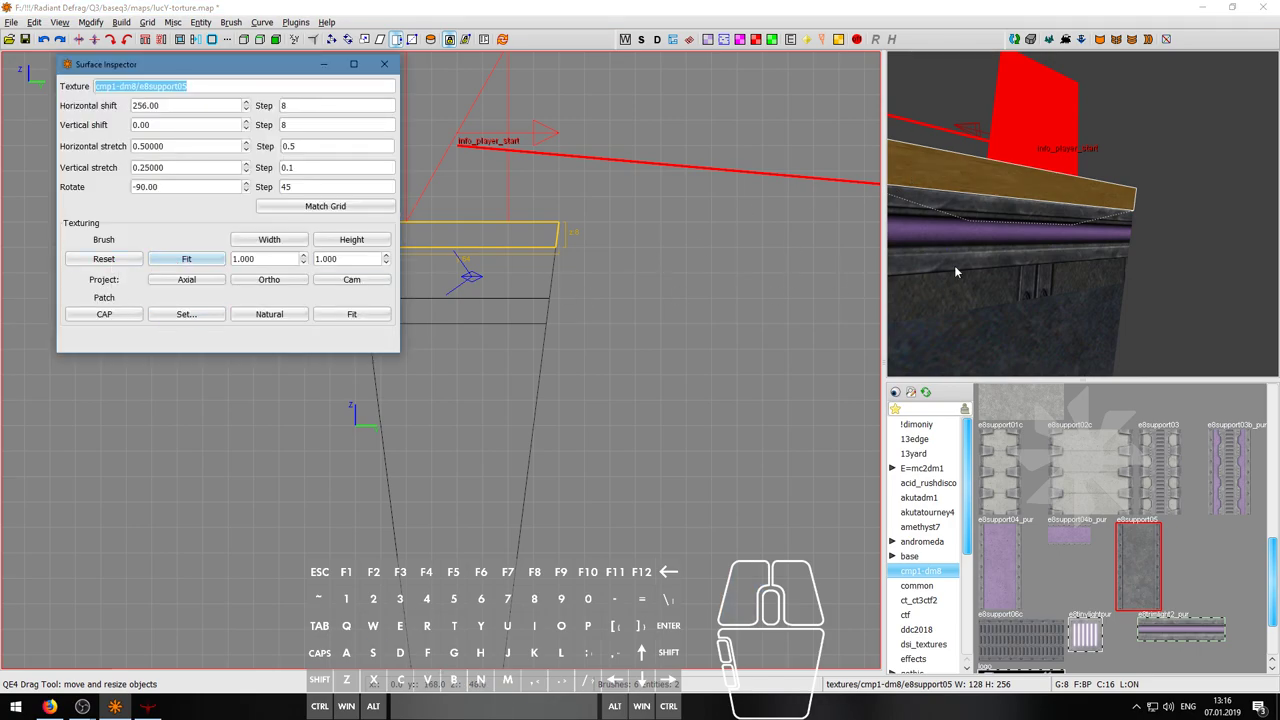
click(104, 259)
- Rotate the upper band's e8support05 texture to -90 degrees and shift it to 32 horizontally and 216 vertically
right_click(1081, 213)
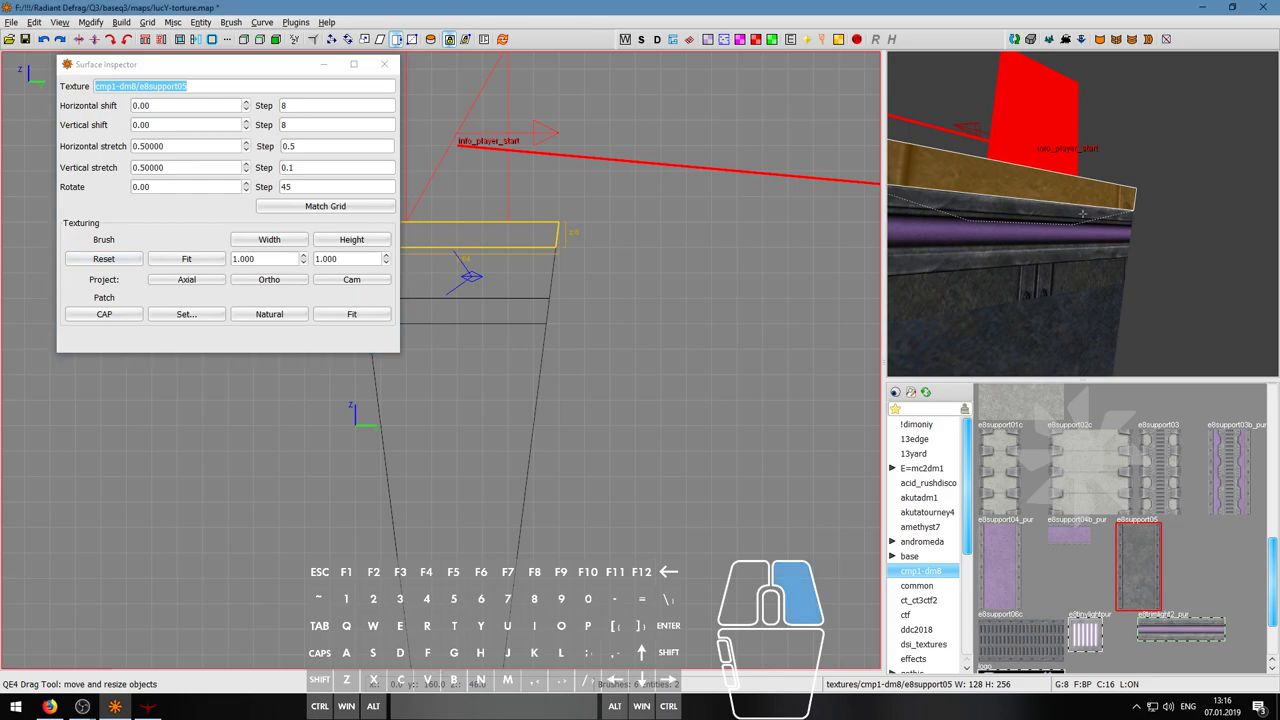
key(w)
key(d)
key(s)
right_click(1098, 226)
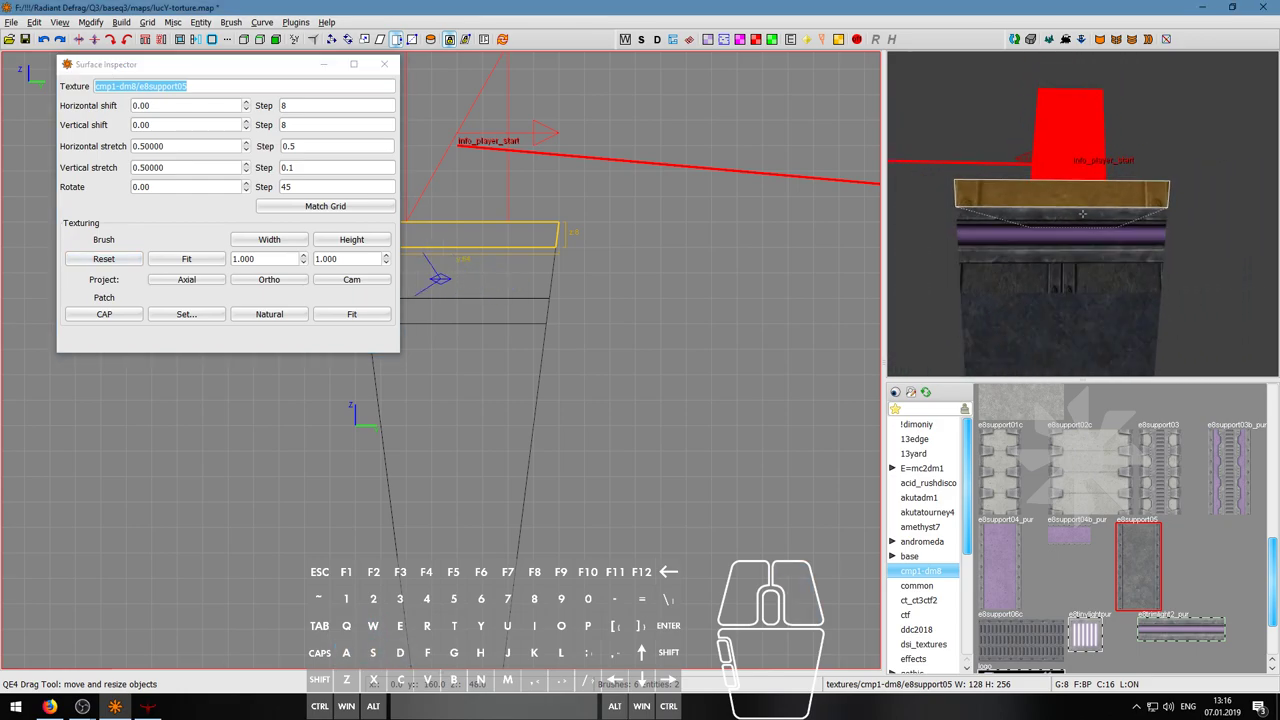
key(shift+Page_Up)
key(shift+Page_Up)
key(shift+Up)
key(shift+Down)
key(shift+Down)
key(shift+Down)
key(shift+Down)
key(shift+Down)
key(shift+Down)
key(shift+Down)
key(shift+Down)
key(shift+Right)
key(shift+Right)
key(shift+Right)
key(shift+Right)
key(shift+Right)
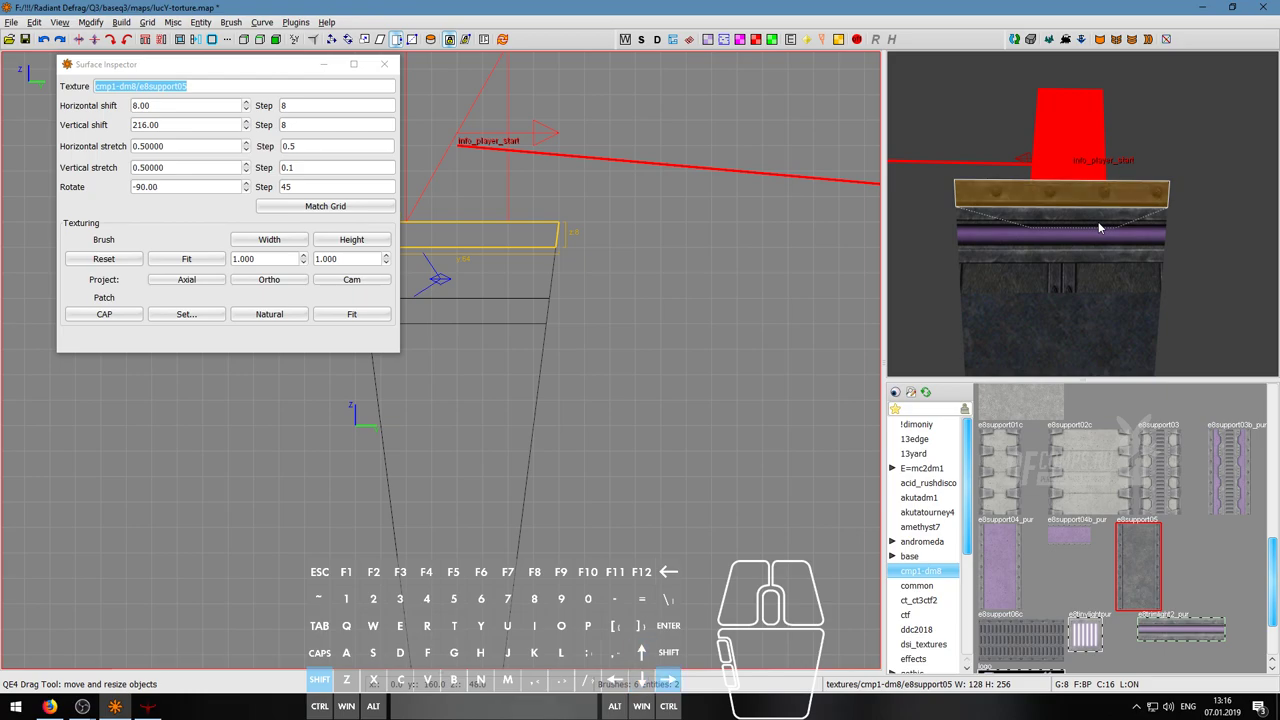
key(shift+Up)
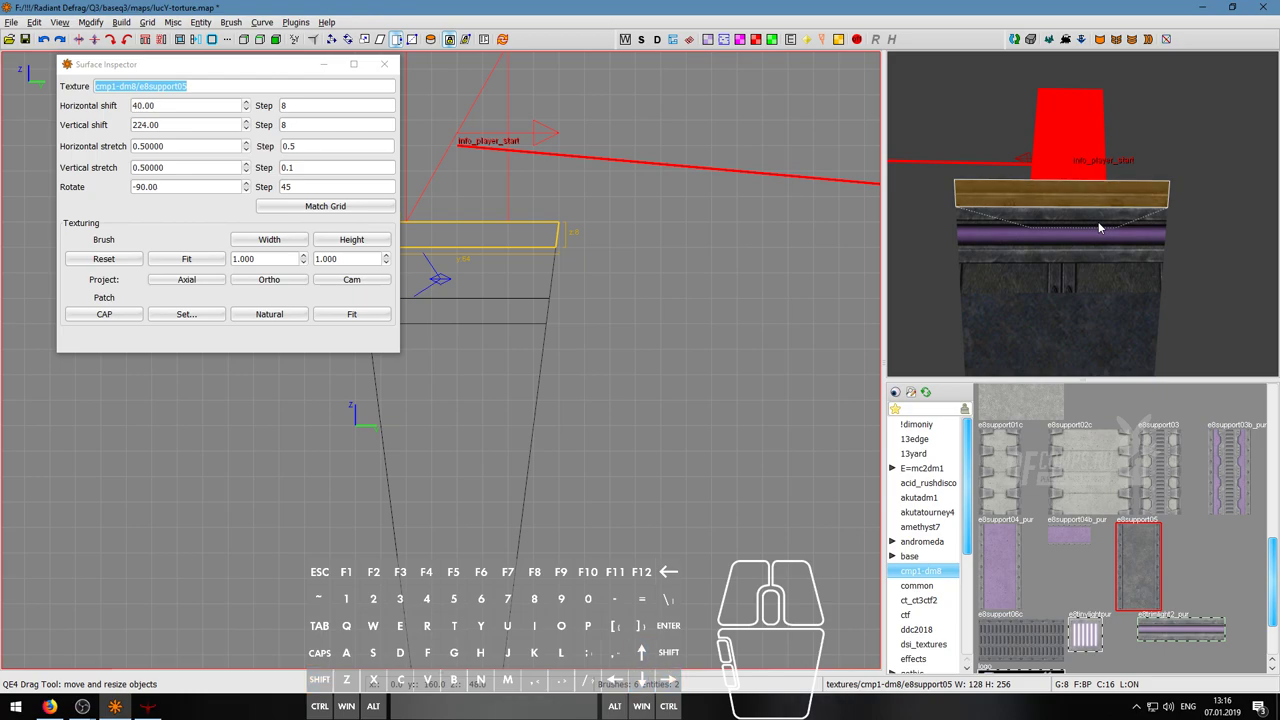
key(shift+Left)
key(Escape)
- Apply the e8_base1 texture to both the upper and lower bands of the cap
right_click(1099, 228)
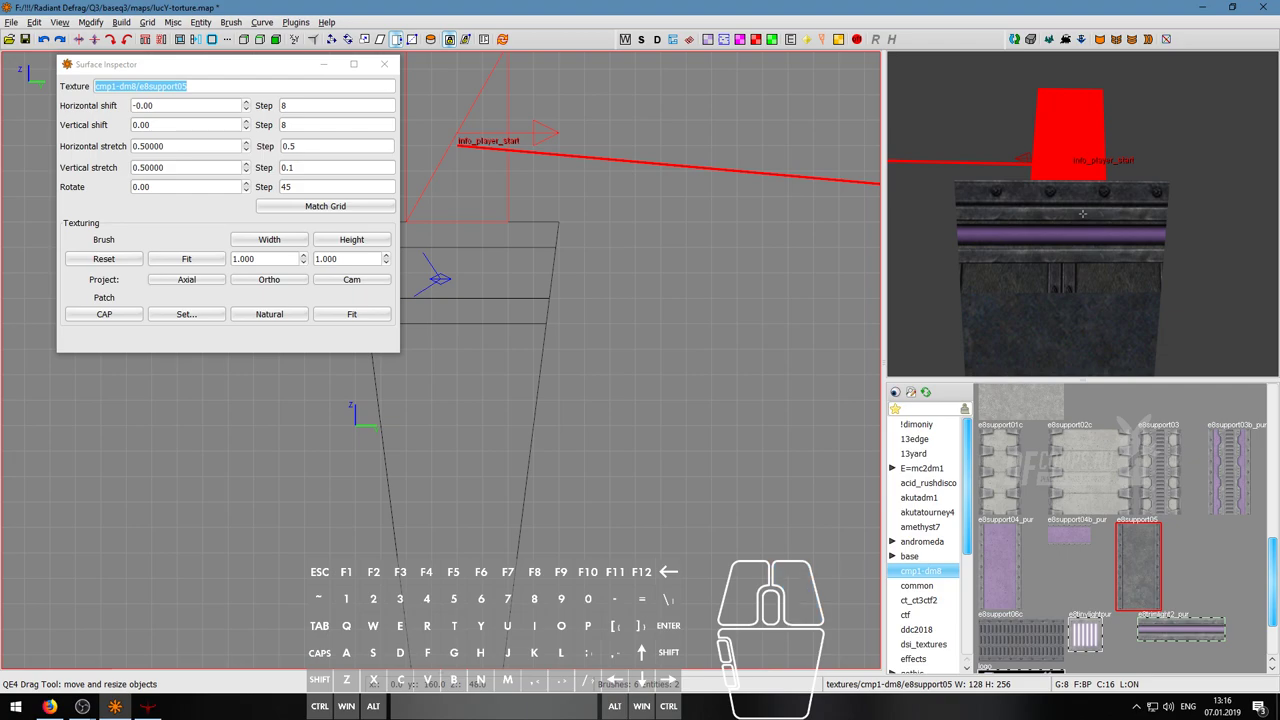
key(a)
key(w)
key(d)
key(s)
key(d)
right_click(1082, 214)
click(1084, 211)
shift+click(1085, 265)
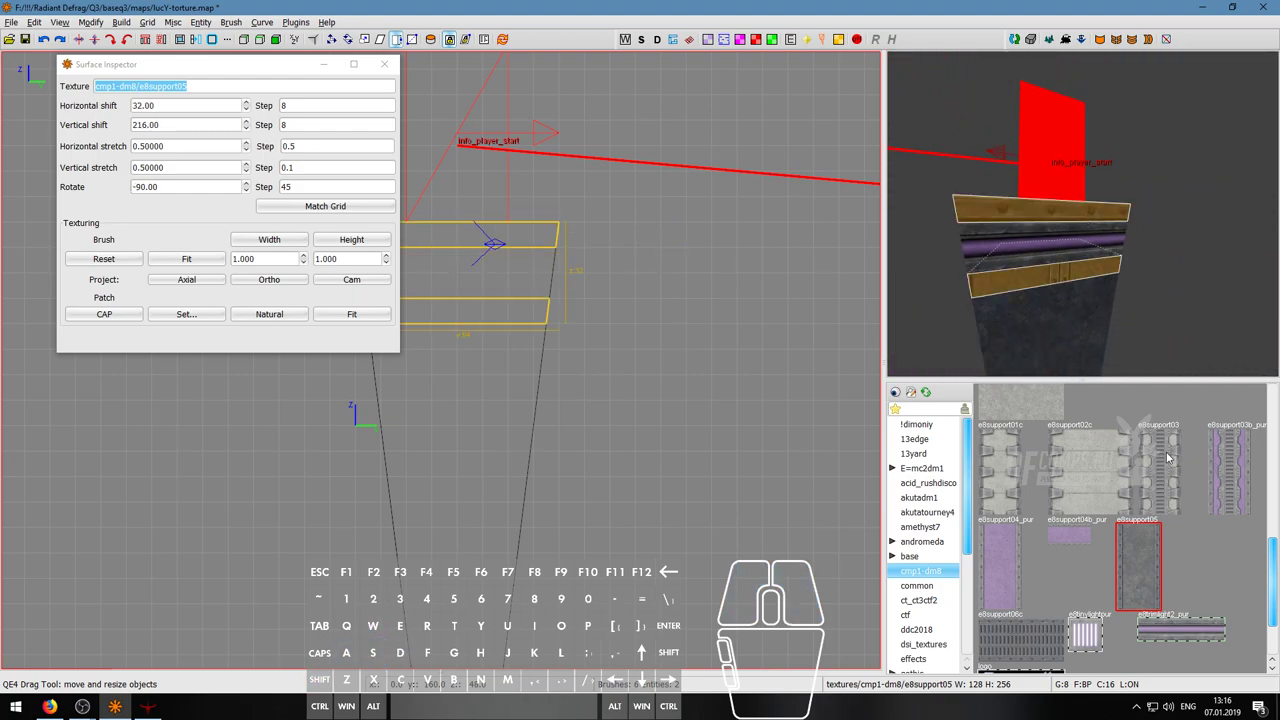
scroll(1198, 566, down, 2)
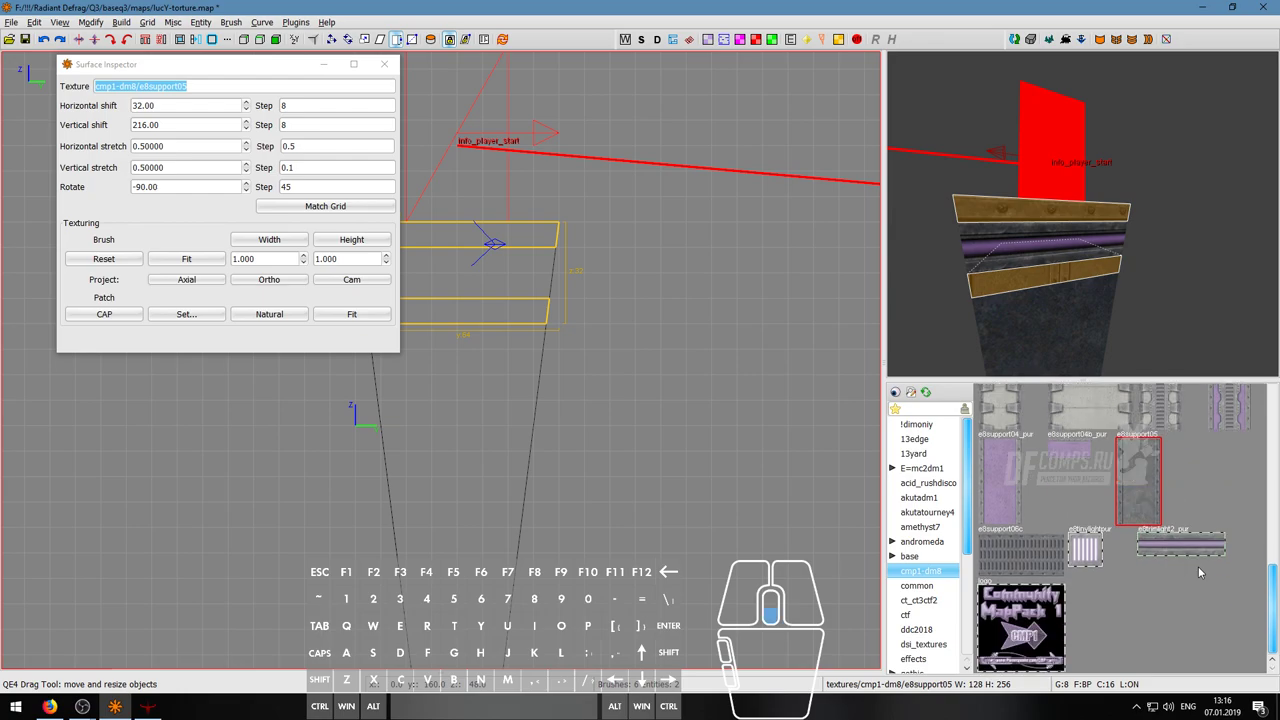
scroll(1198, 566, up, 6)
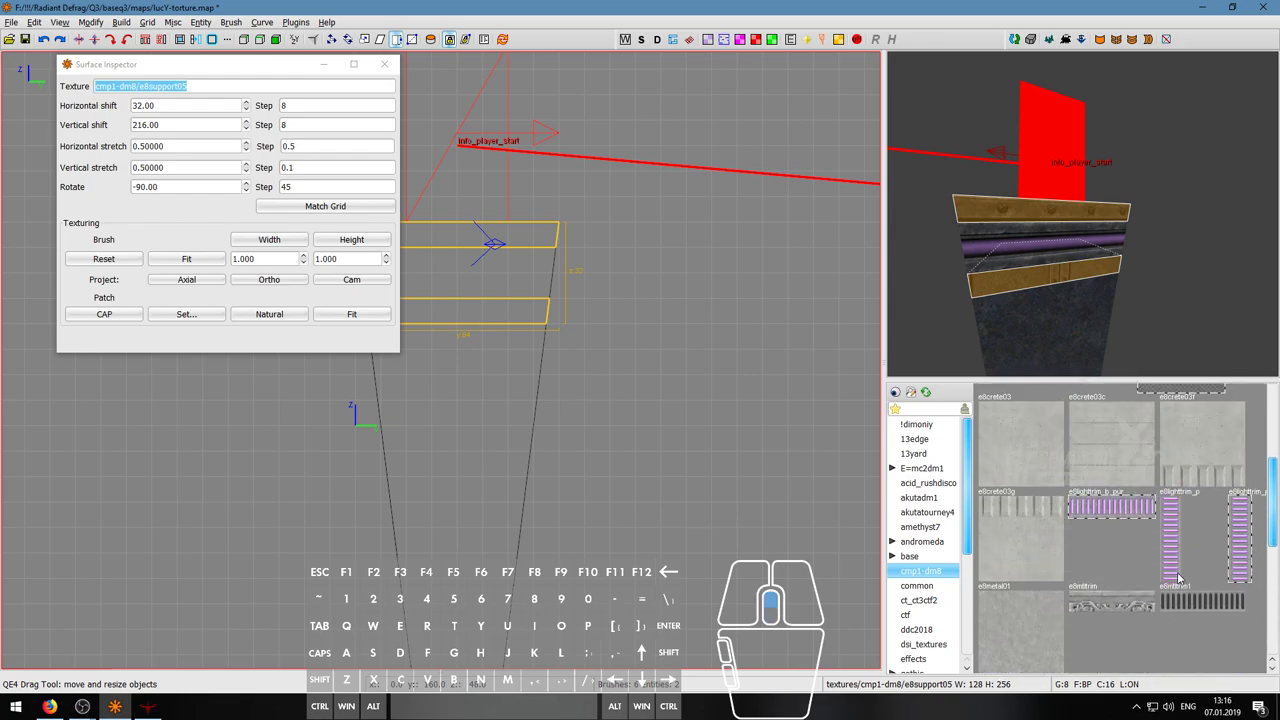
scroll(1178, 577, up, 2)
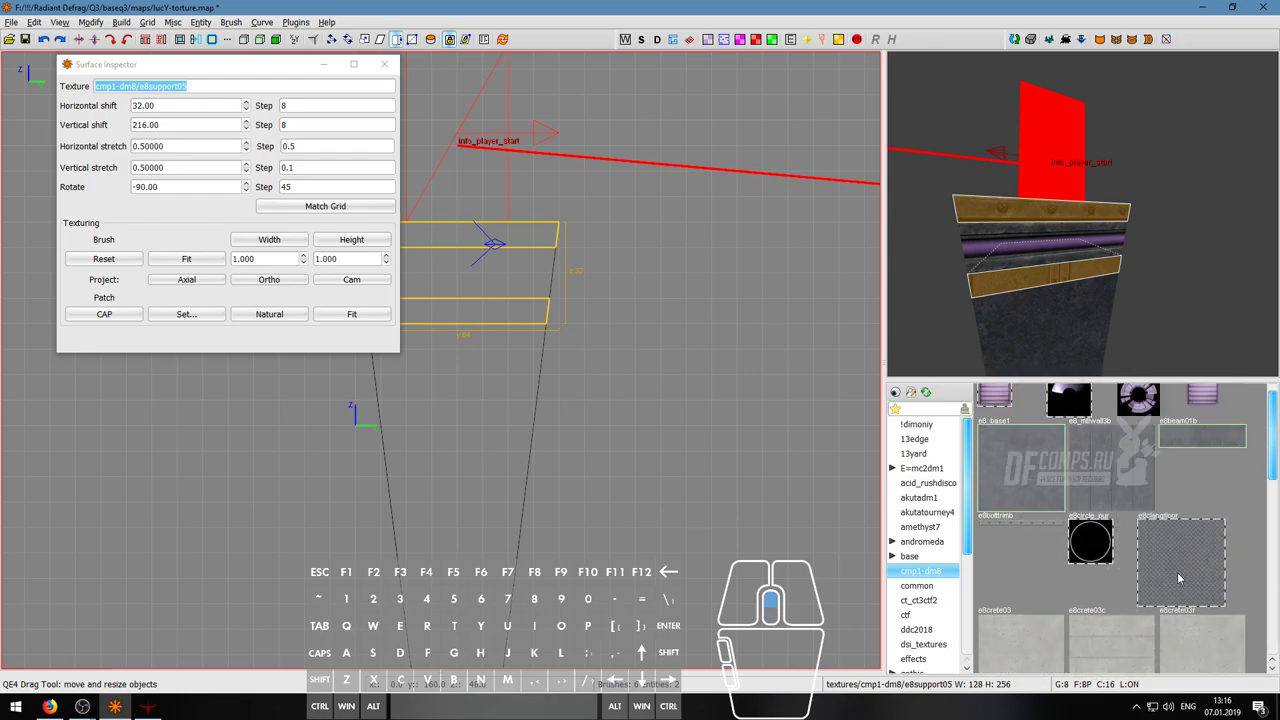
click(1016, 467)
key(Escape)
- Select the purple light band between the cap's two plain bands and move it sideways, clear of the pillar
right_click(1057, 288)
key(a)
key(a)
key(w)
key(a)
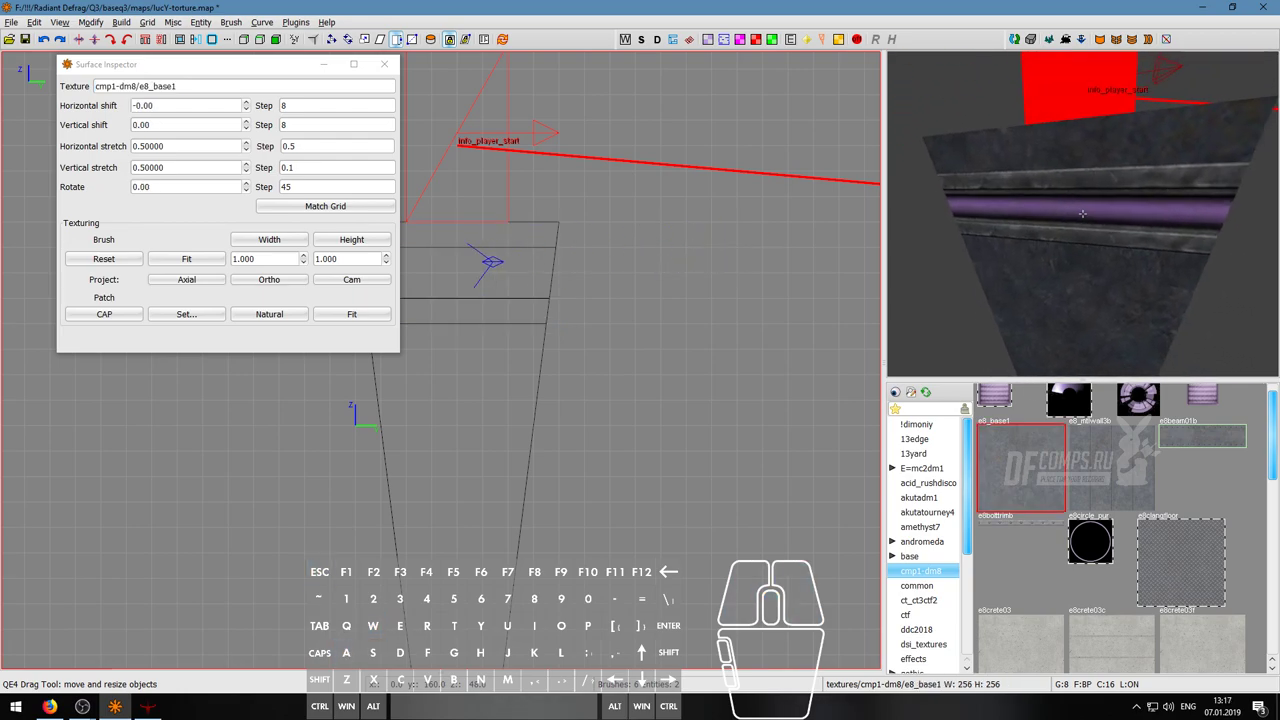
key(s)
click(1088, 232)
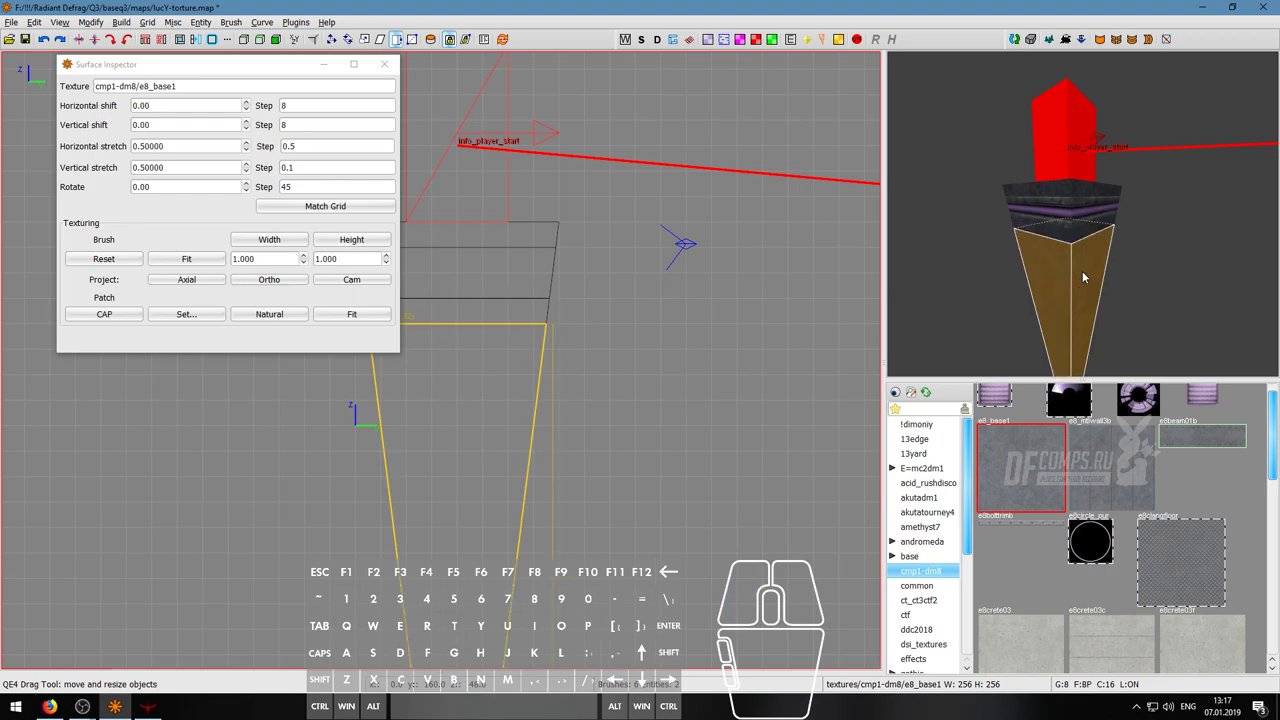
click(1027, 228)
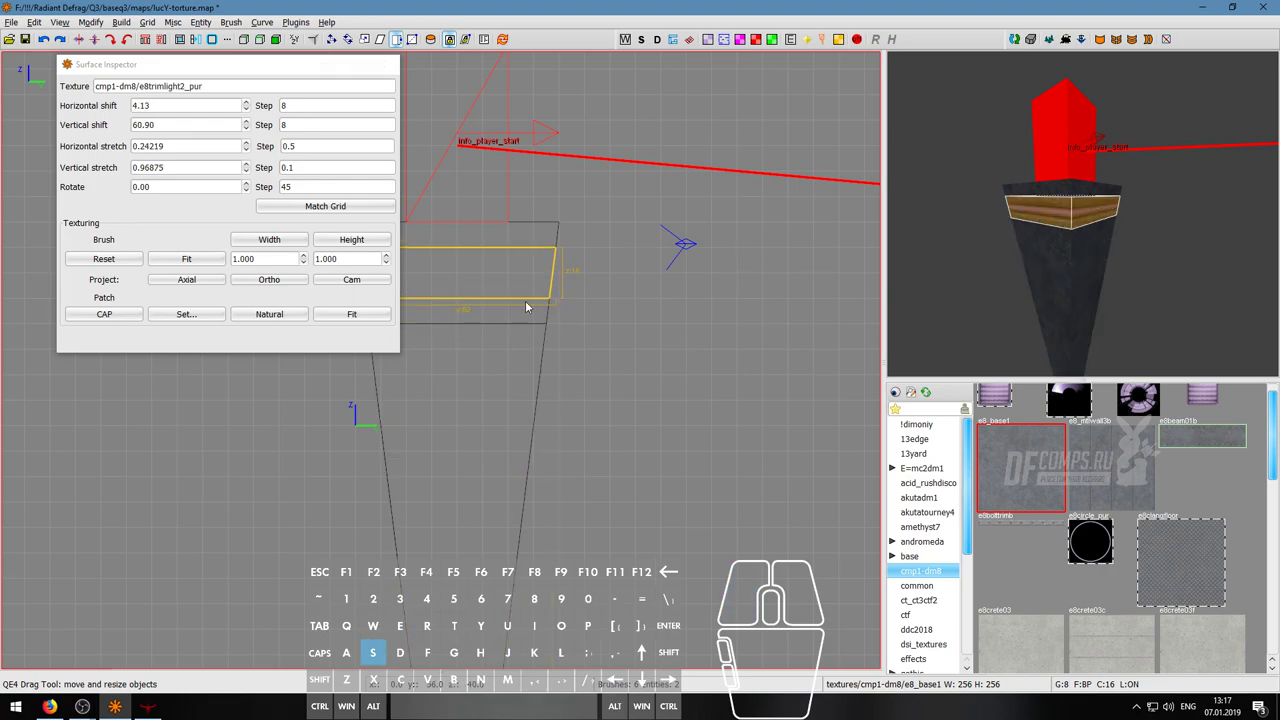
key(s)
mouse_move(514, 274)
mouse_down()
mouse_move(729, 274)
mouse_move(690, 274)
mouse_up()
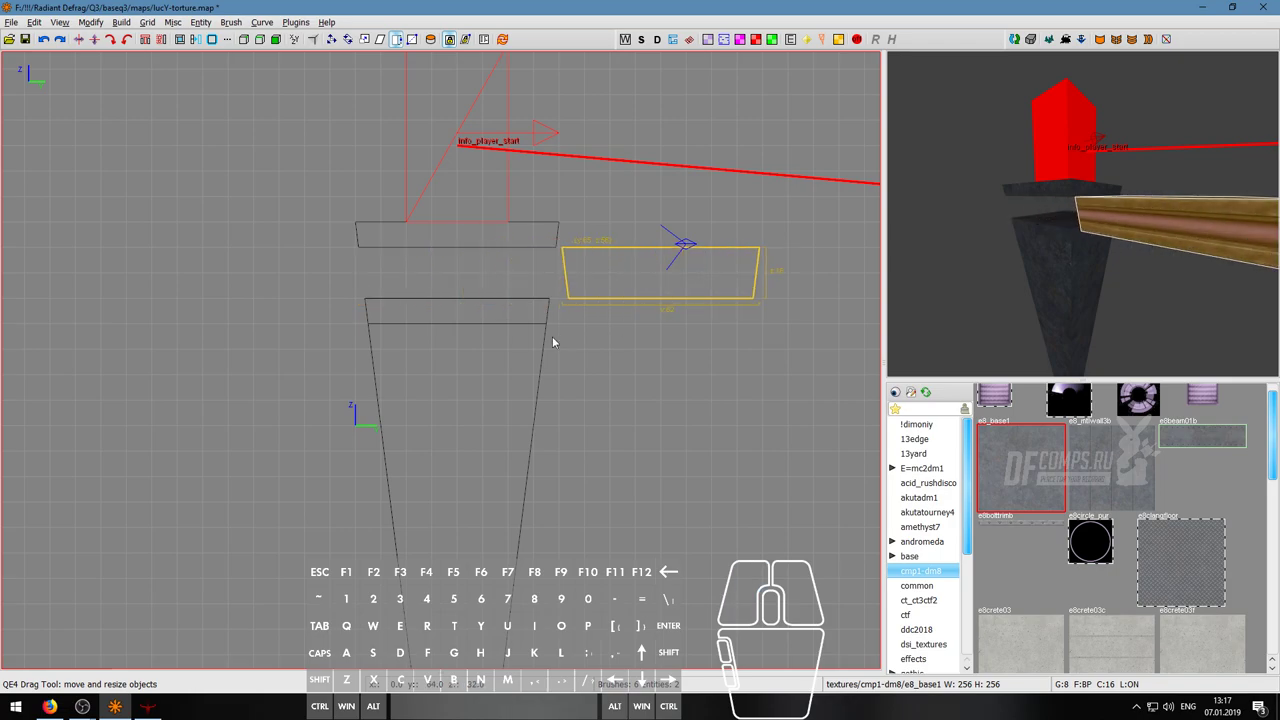
- Delete the cap's two plain bands and extend the tapered pillar body's top up to the base of the player start
click(546, 338)
click(513, 314)
scroll(517, 241, up, 1)
key(BackSpace)
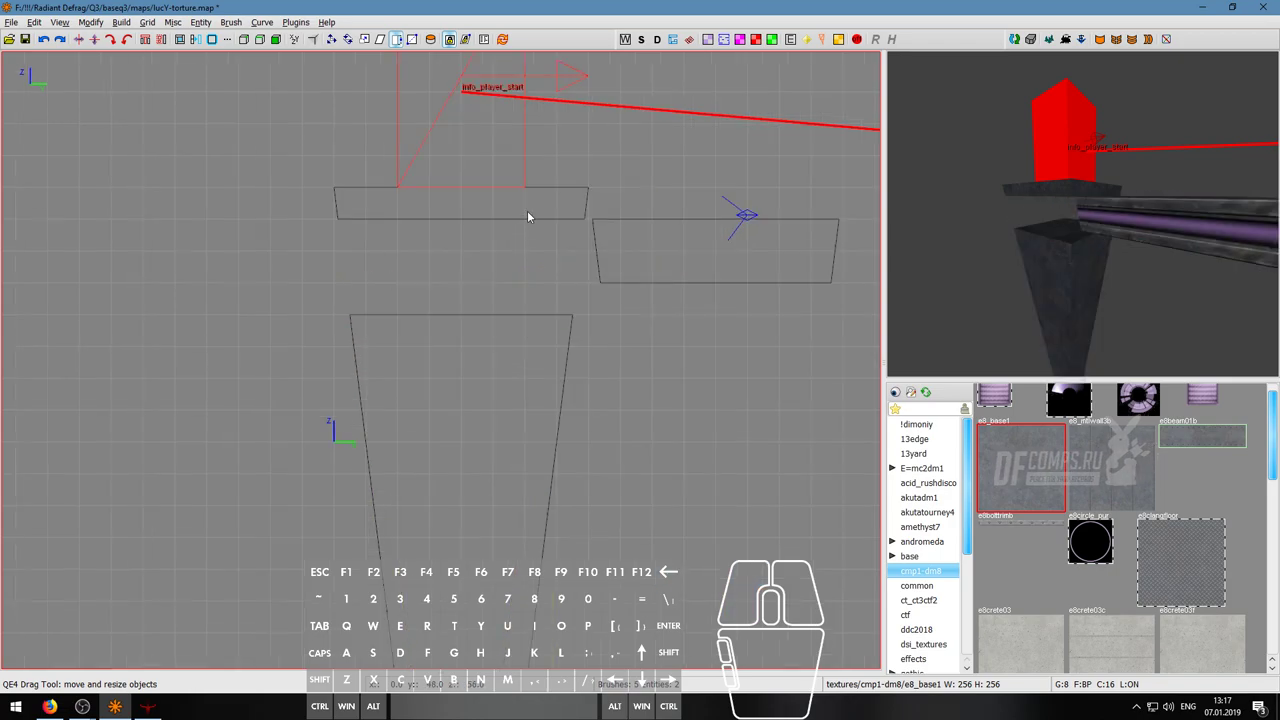
shift+click(528, 212)
key(BackSpace)
shift+click(525, 367)
drag(505, 252, 500, 135)
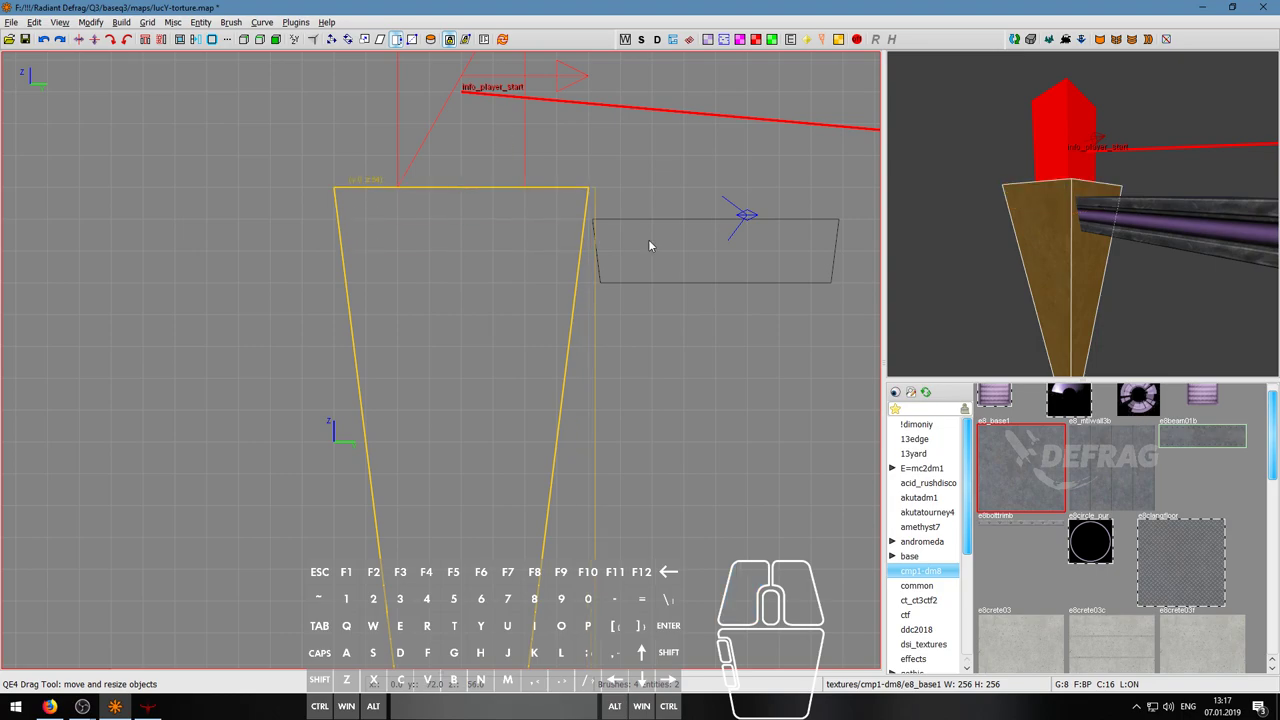
- Move the purple light band back into the upper part of the pillar and subtract it from the body
click(734, 251)
drag(734, 251, 473, 250)
key(shift+u)
key(Escape)
- Examine the rebuilt pillar top and its light band from several sides and from a distance
right_click(962, 270)
key(w)
key(d)
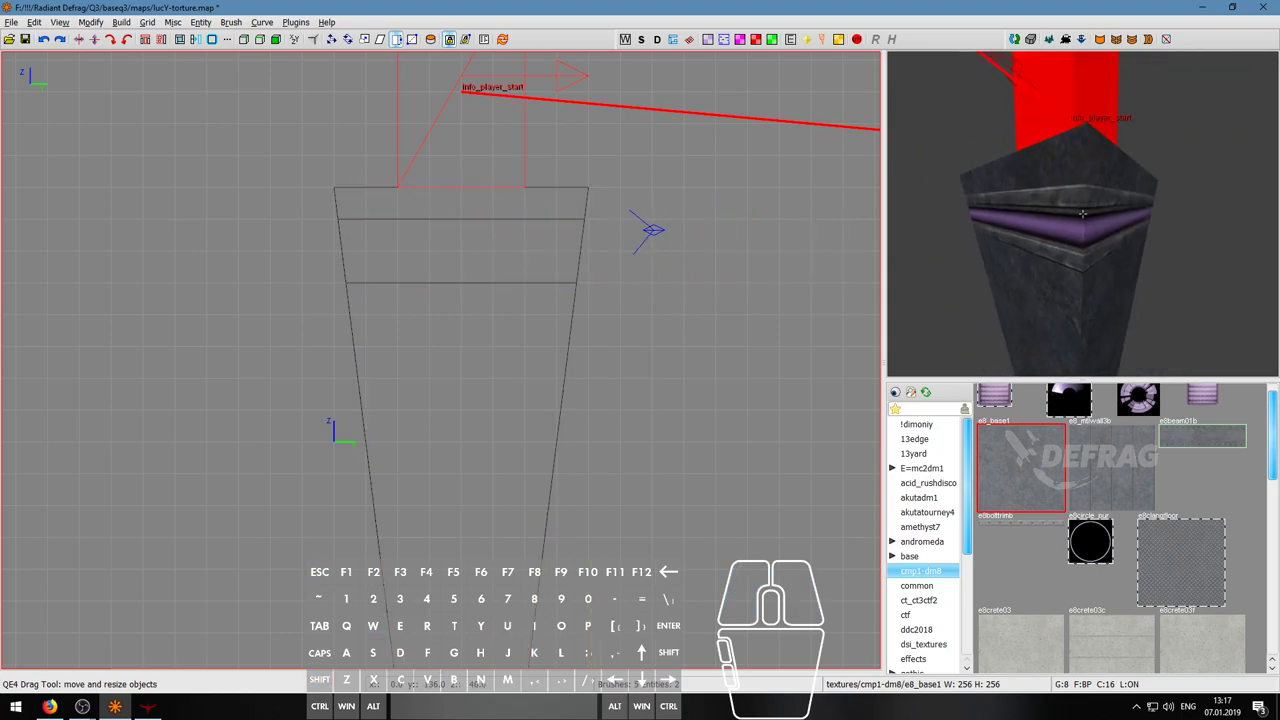
key(s)
key(d)
key(a)
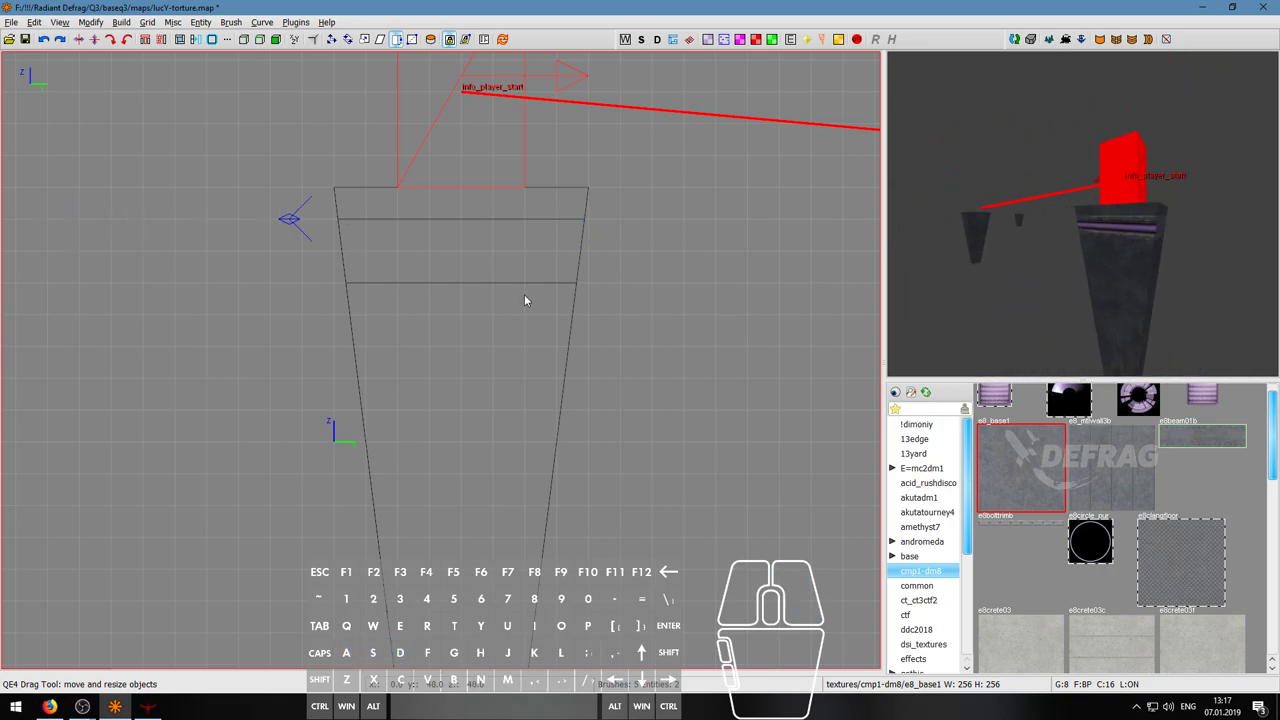
key(w)
key(a)
key(s)
right_click(1082, 213)
- Duplicate the lower pillar body and shrink the copy to a band 32 units wide and 16 tall near its tip
shift+click(1082, 213)
scroll(1104, 507, down, 3)
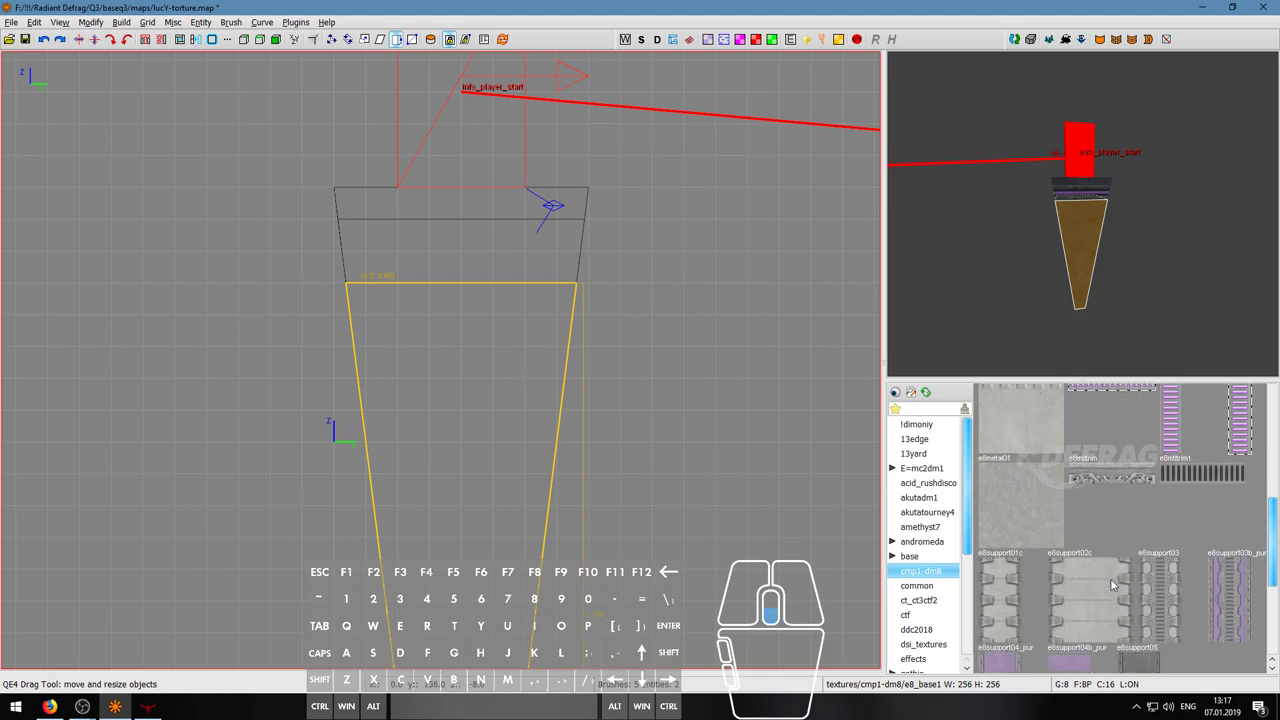
scroll(1120, 516, down, 2)
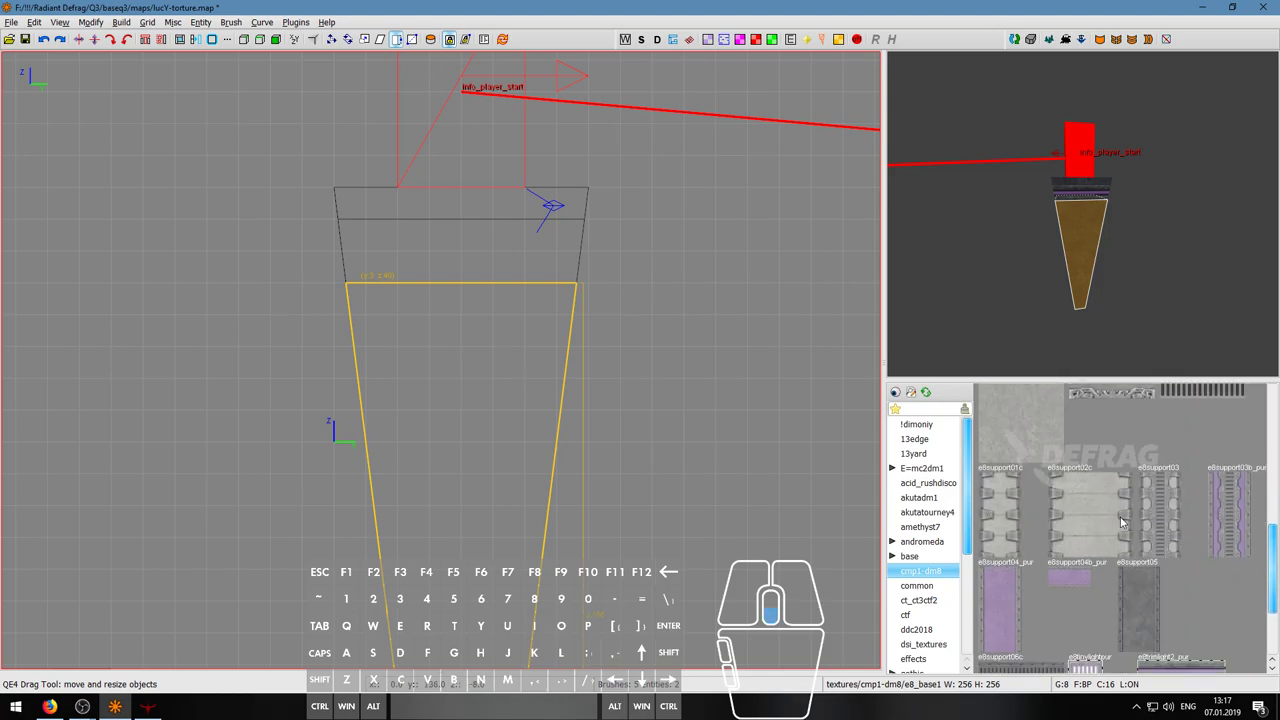
scroll(1122, 522, up, 2)
mouse_move(616, 454)
right_down()
mouse_move(613, 434)
mouse_move(658, 450)
right_up()
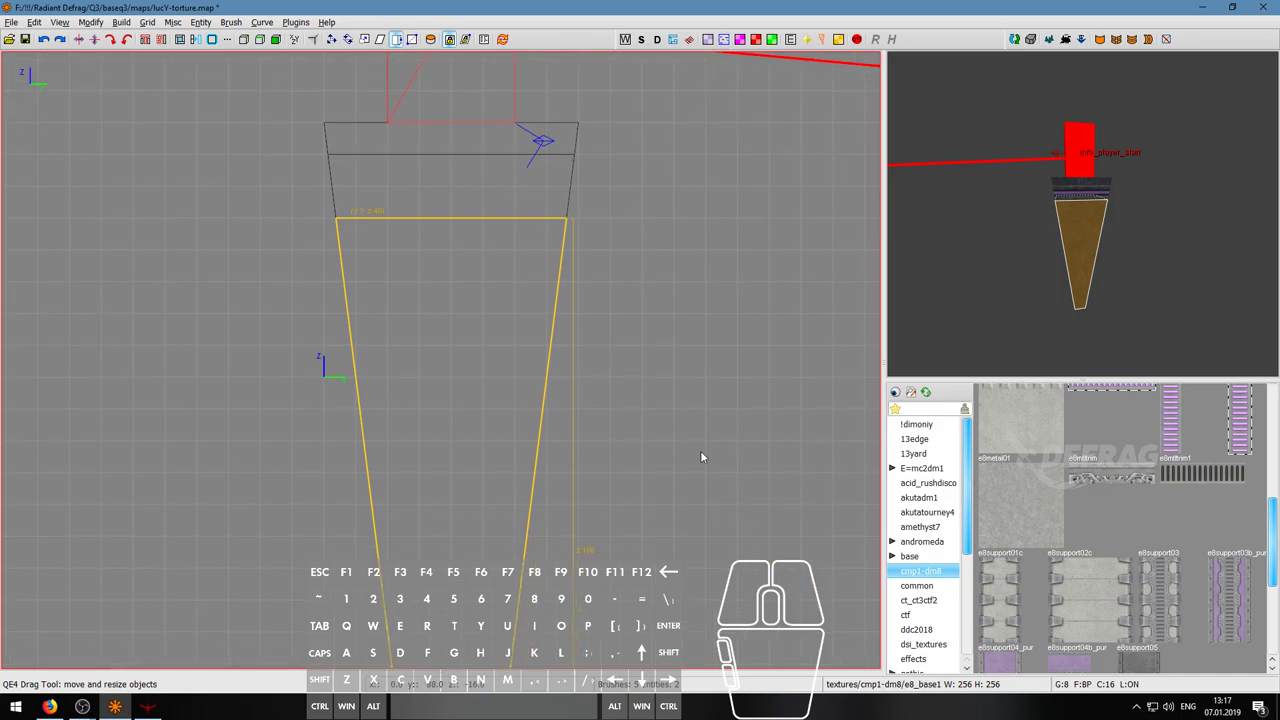
scroll(1187, 498, up, 1)
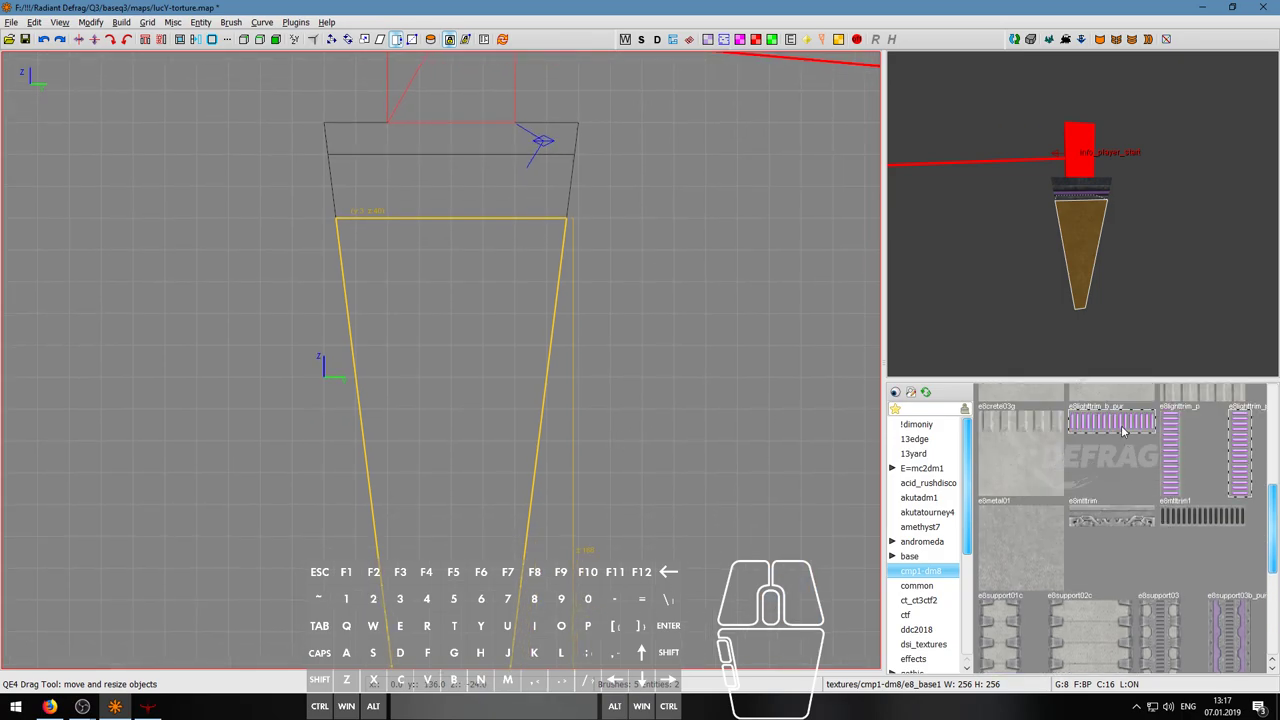
scroll(466, 365, down, 4)
mouse_move(450, 287)
mouse_down()
mouse_move(438, 294)
mouse_move(436, 471)
mouse_move(433, 380)
mouse_up()
drag(438, 608, 435, 533)
- Try the e8lighttrim_b_pur texture on the small lower band with its alignment reset and rotated to -90 degrees
click(1150, 433)
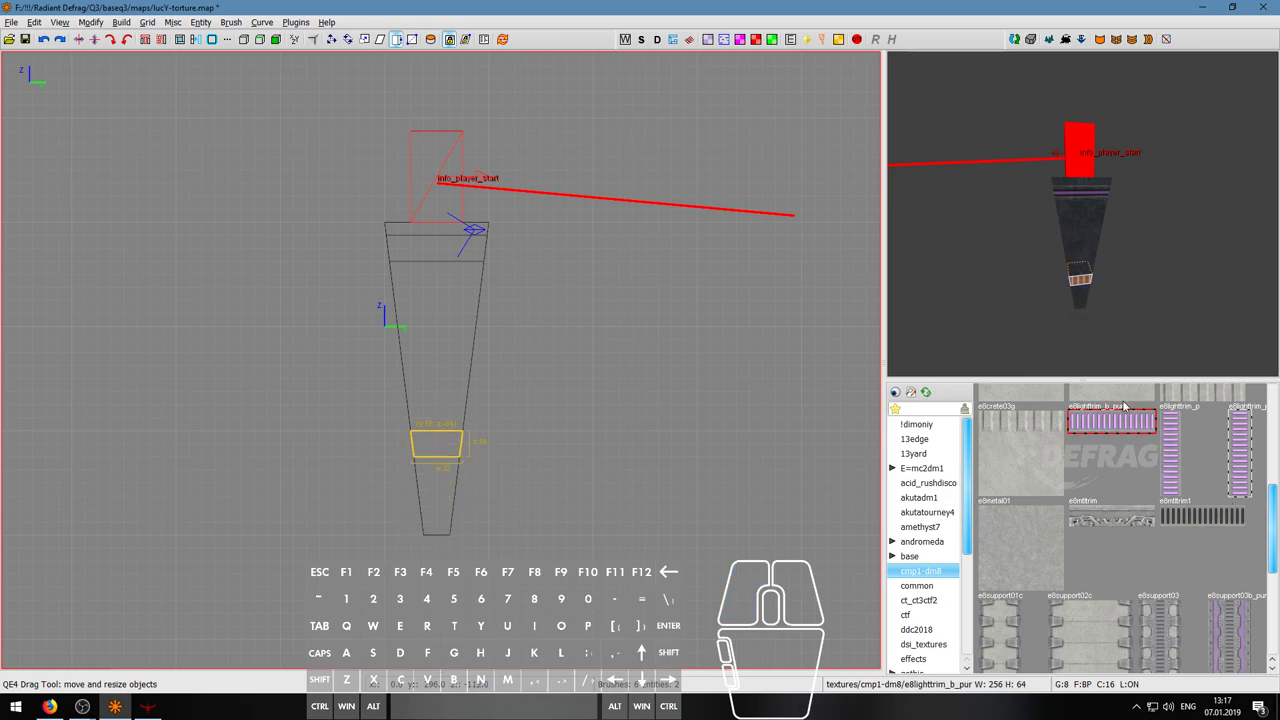
right_click(1082, 213)
key(w)
key(s)
key(s)
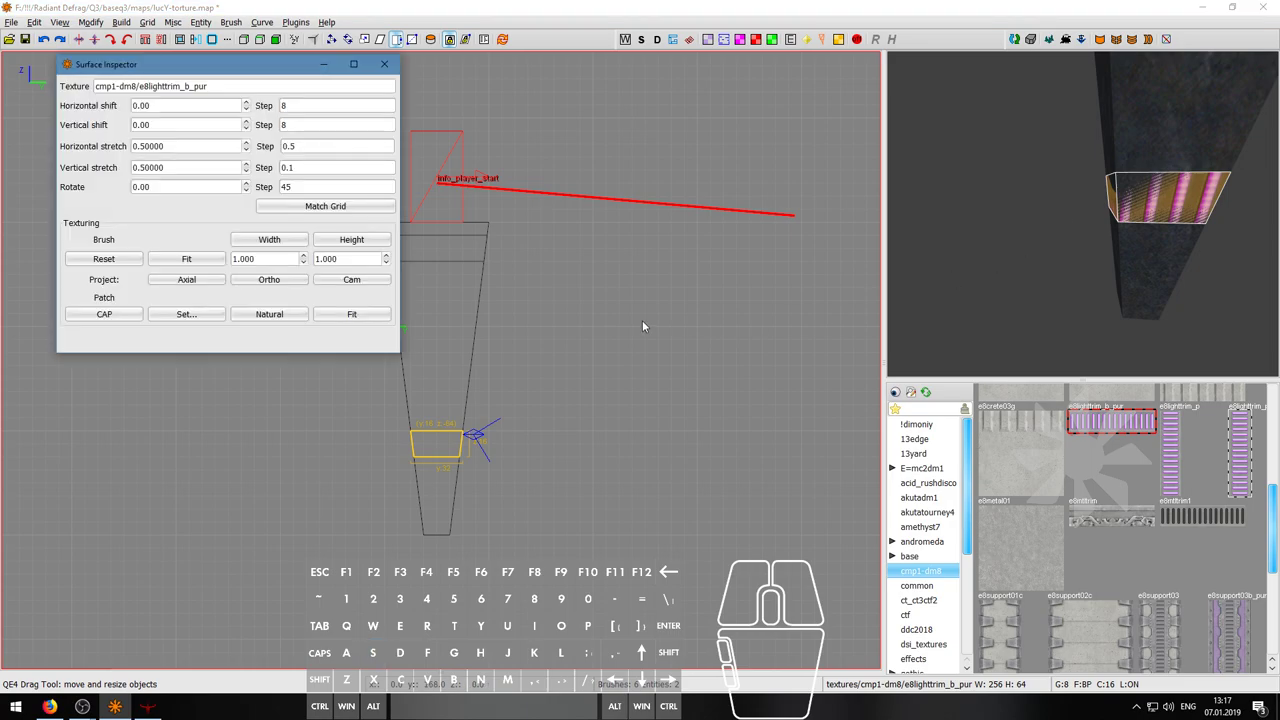
click(145, 259)
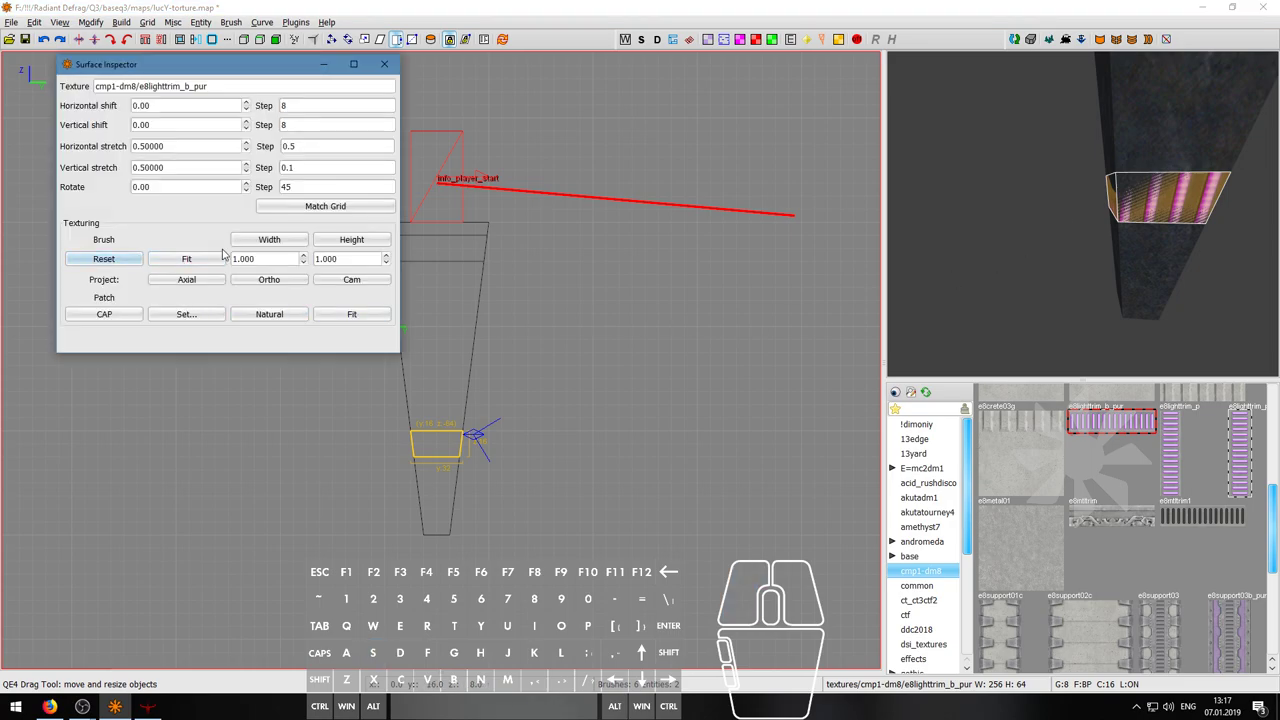
key(shift+Page_Up)
key(shift+Page_Up)
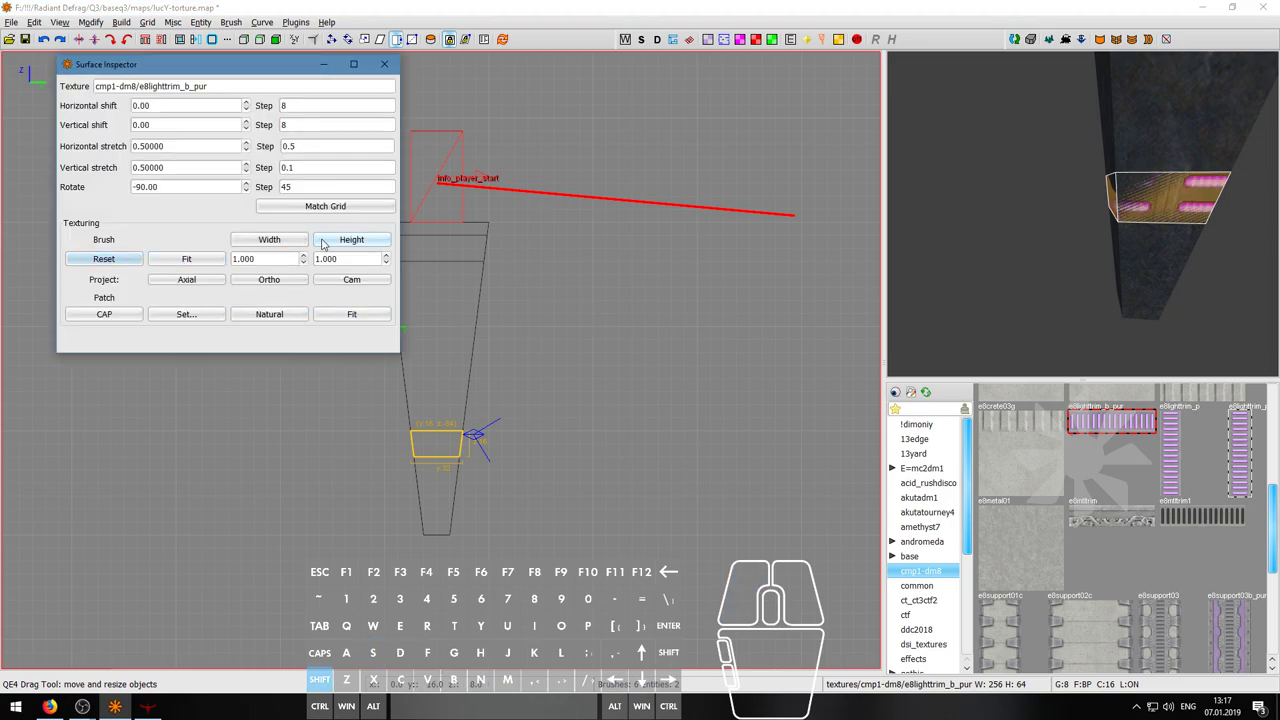
- Try fitting the rotated e8lighttrim_b_pur texture to the small lower band's faces
right_click(1020, 231)
key(a)
key(a)
right_click(1082, 213)
click(181, 259)
right_click(1082, 213)
key(d)
key(s)
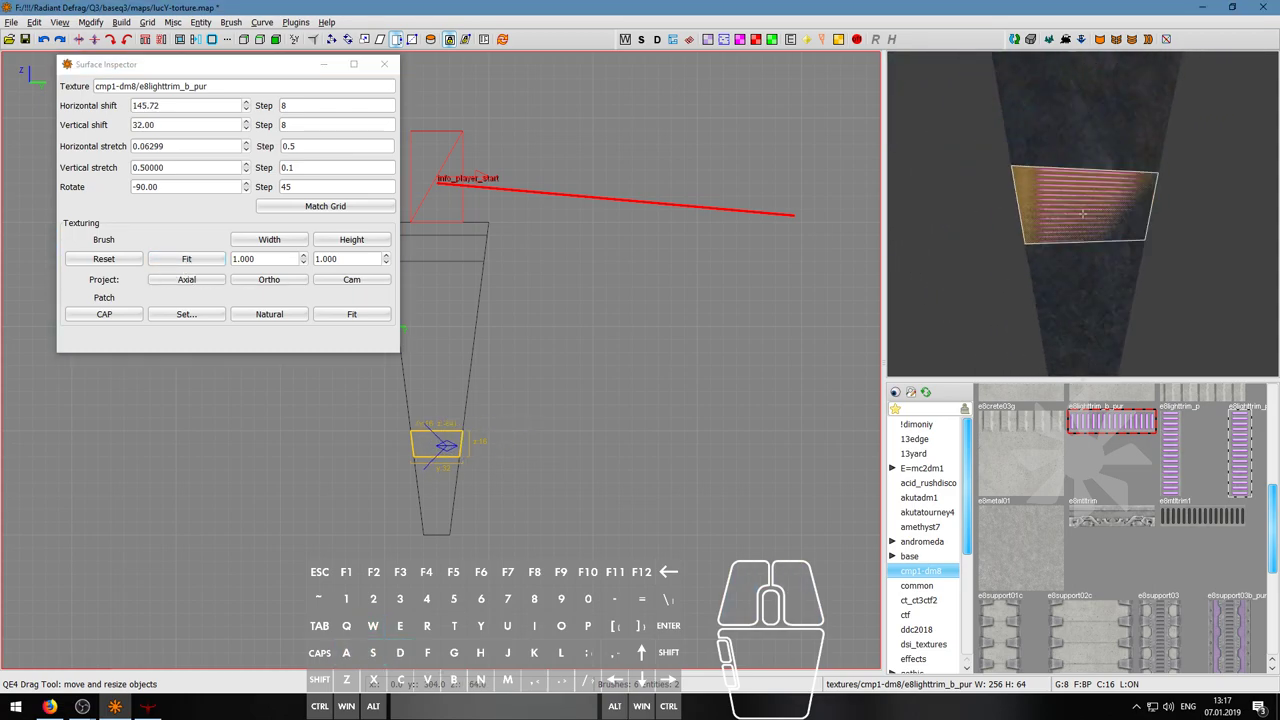
right_click(1082, 213)
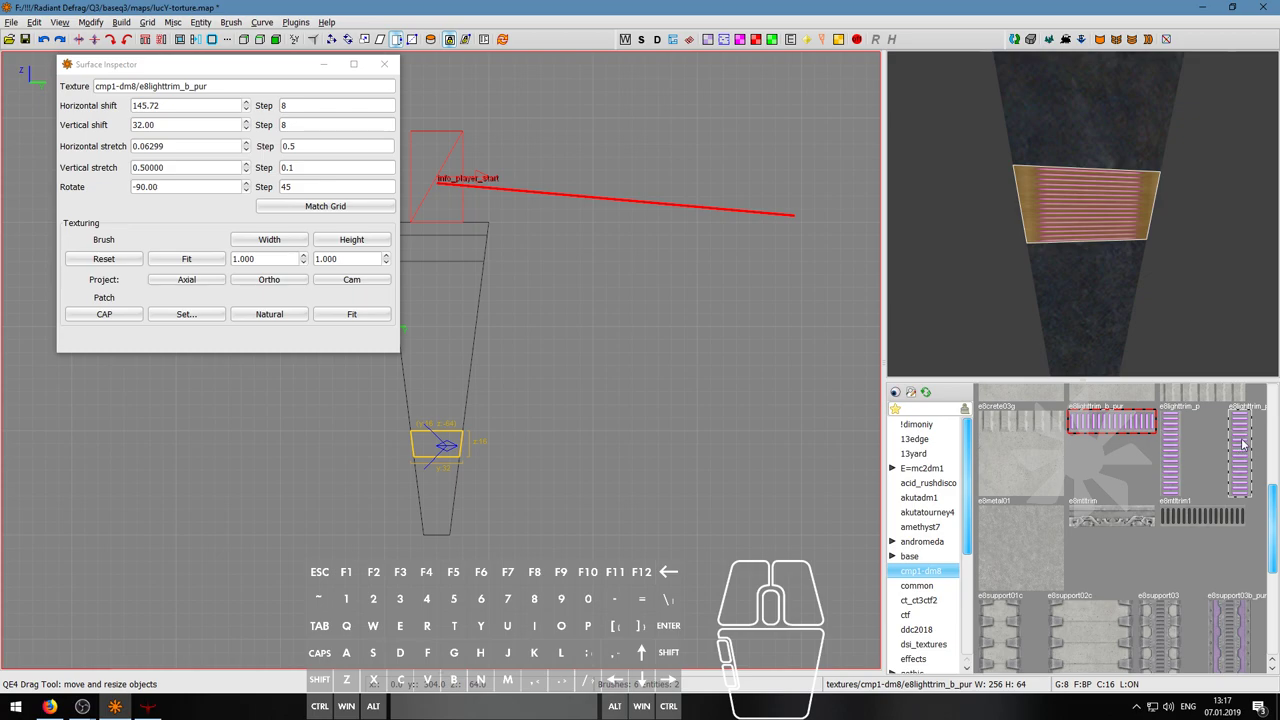
- Apply e8lighttrim_pur to the small lower band, reset its alignment, and fit it by width with a value of 1.000
click(1243, 443)
click(104, 258)
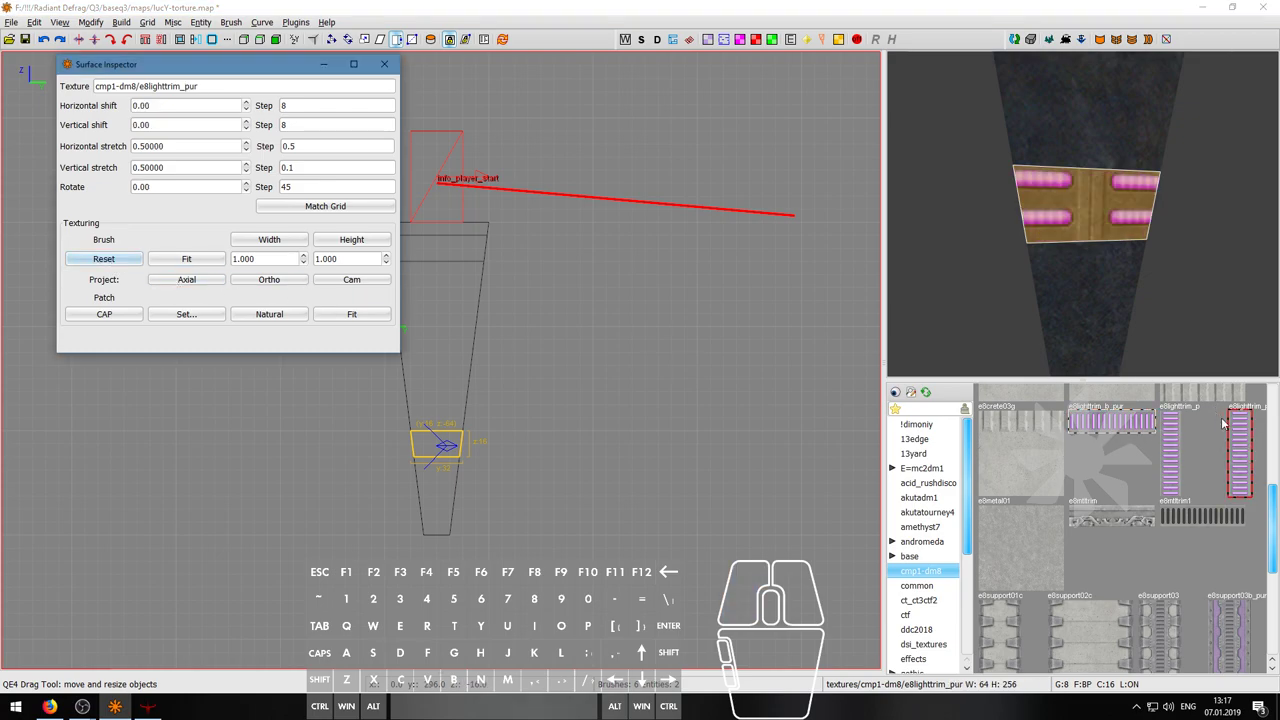
right_click(1082, 213)
key(d)
right_click(1082, 213)
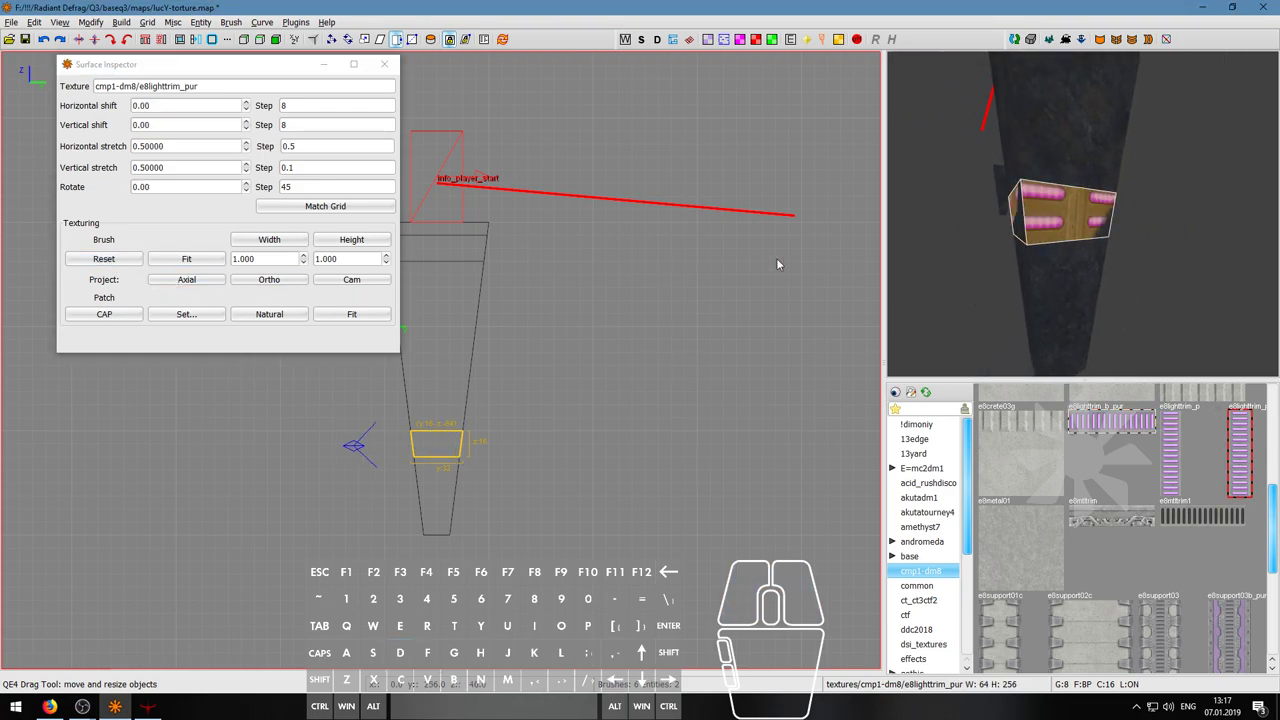
click(272, 240)
- Subtract the small lower light band from the pillar body surrounding it
right_click(1082, 213)
key(a)
key(a)
key(w)
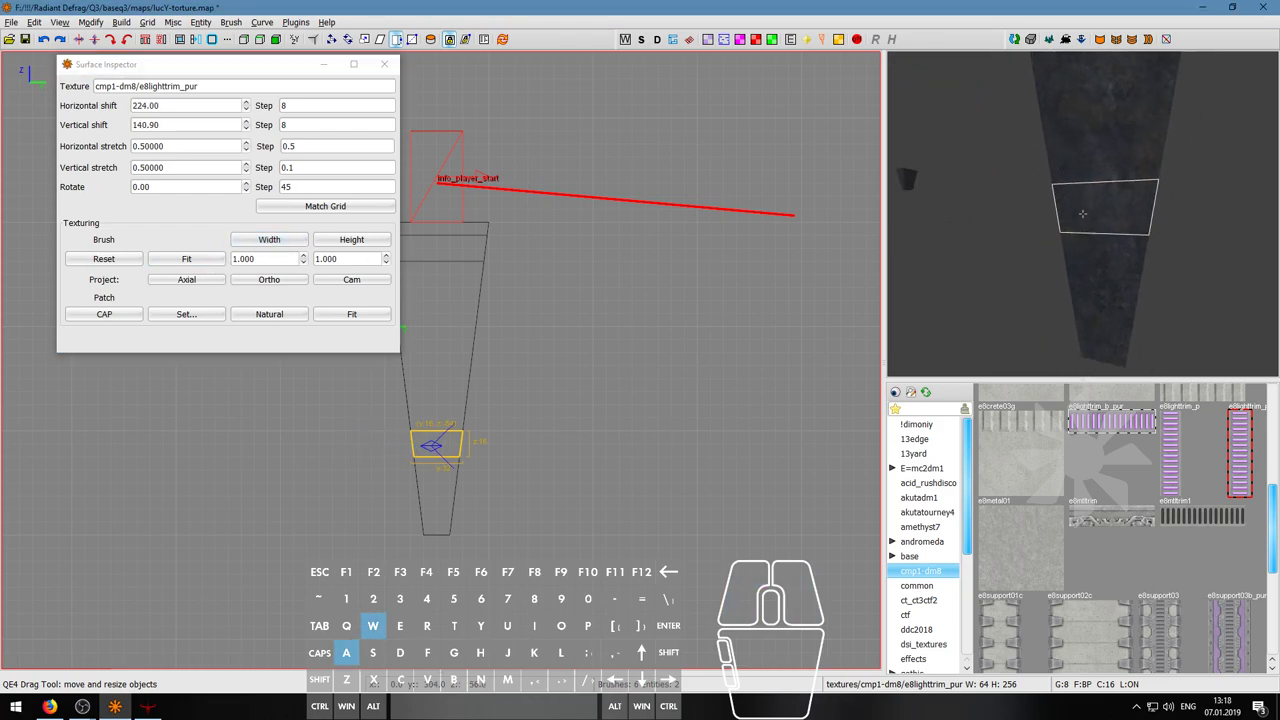
right_click(1082, 213)
key(Escape)
shift+click(1105, 213)
key(shift+u)
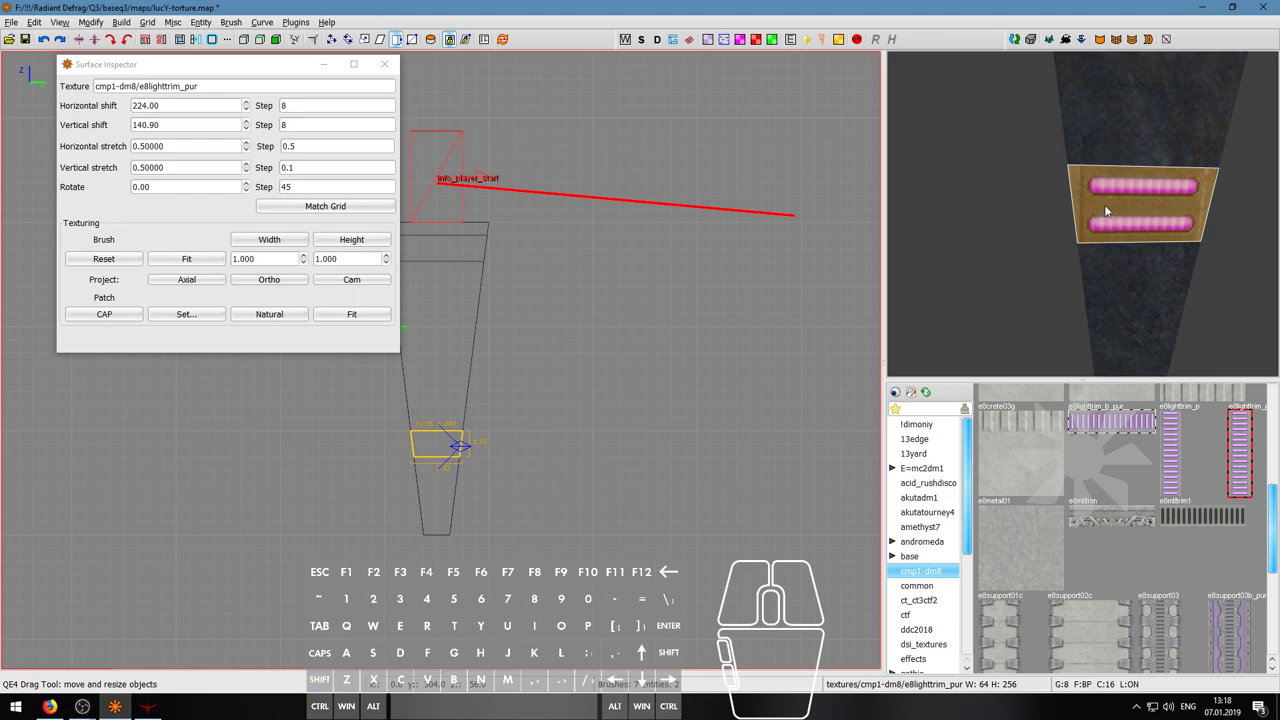
key(Escape)
- Inspect the small lower light band on the pillar from several sides
right_click(1104, 205)
key(a)
key(a)
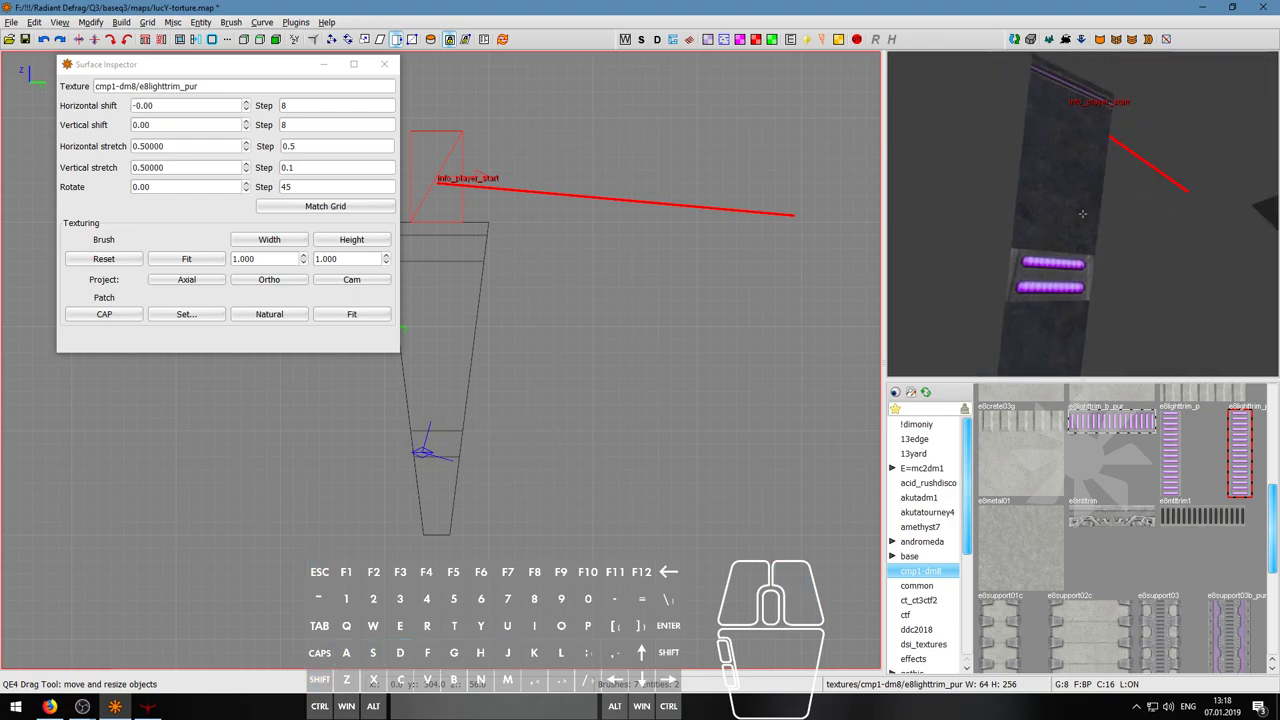
key(d)
key(w)
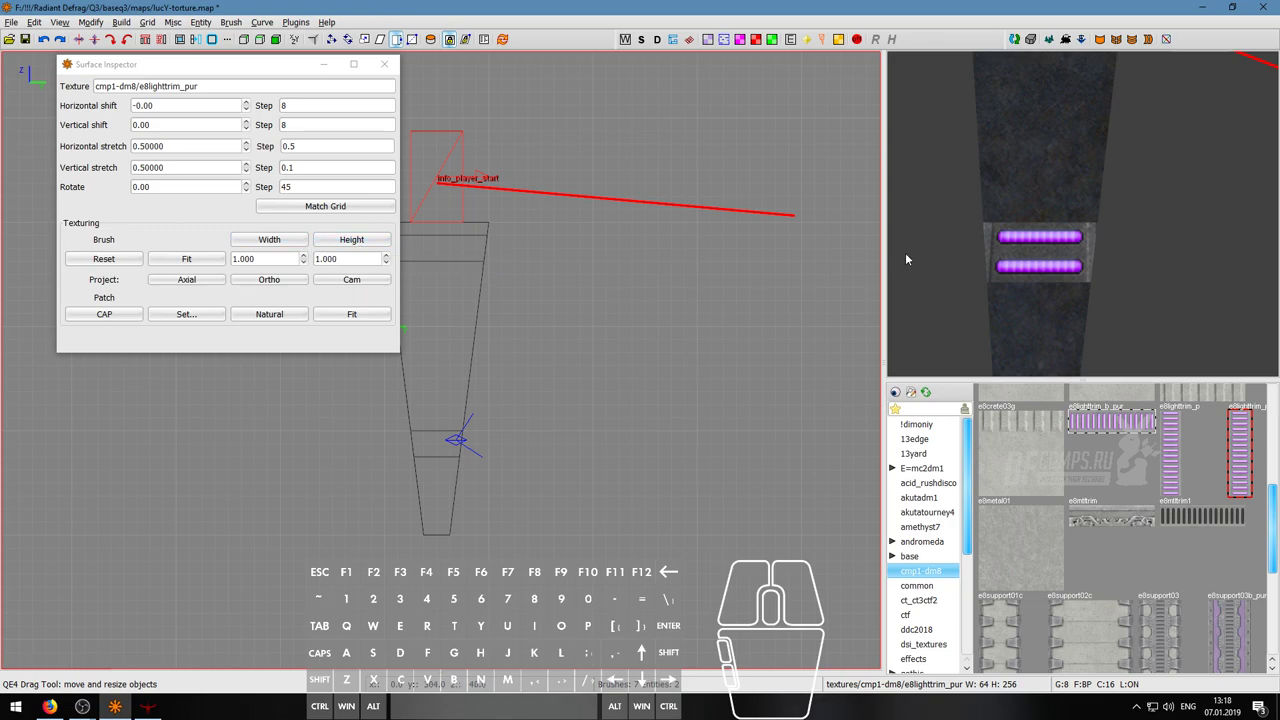
right_click(1083, 240)
key(d)
key(w)
right_click(1083, 214)
- Apply the ame7glass texture to the whole small lower light band and reset its alignment
shift+click(1110, 244)
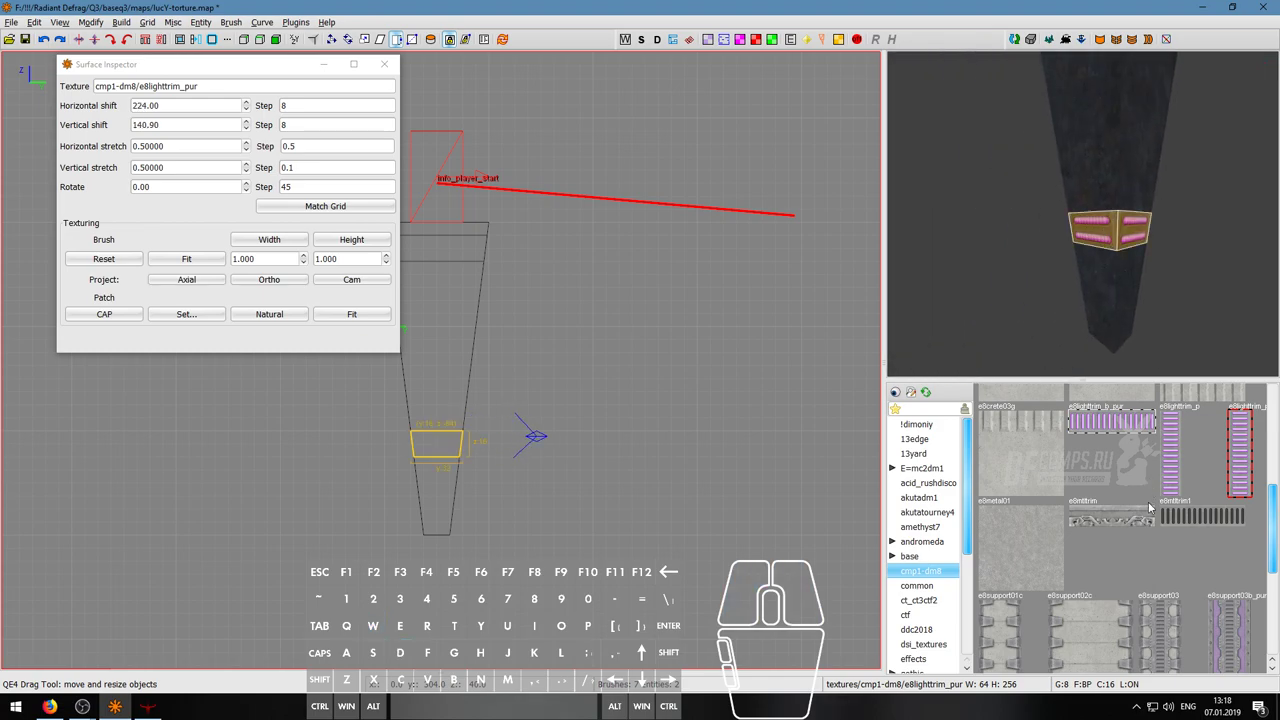
scroll(1150, 500, up, 3)
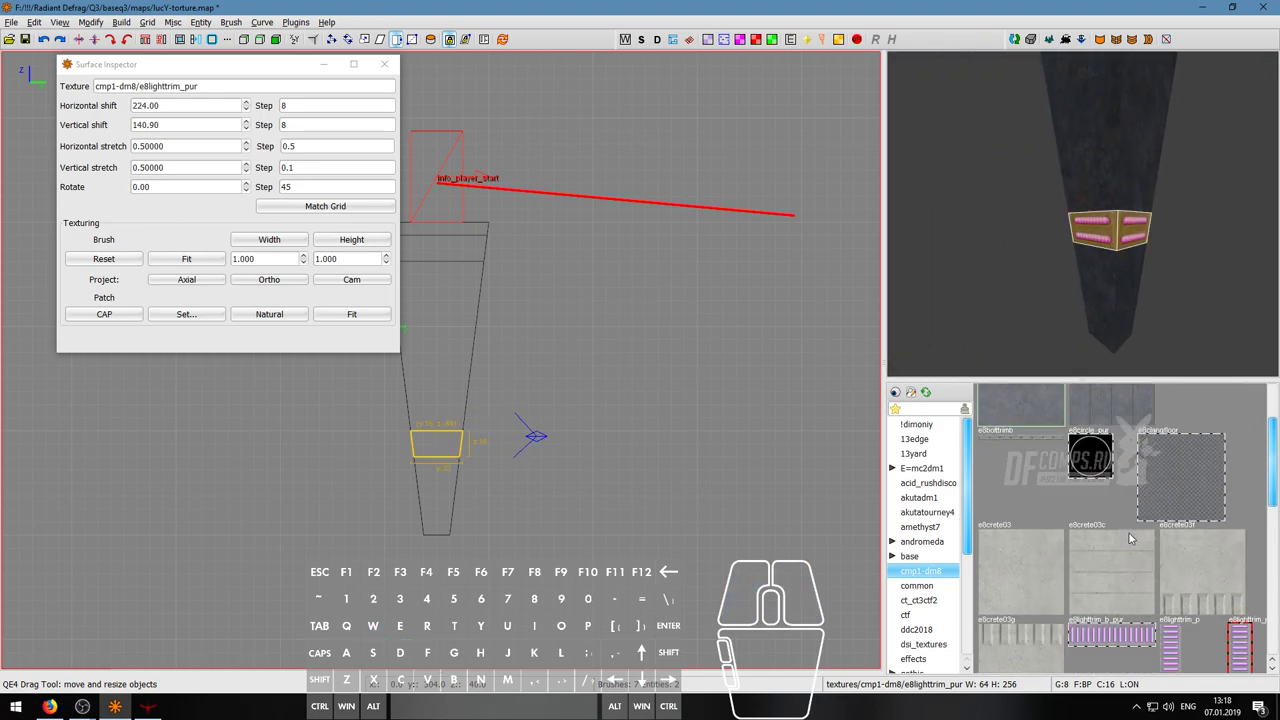
scroll(1130, 539, up, 1)
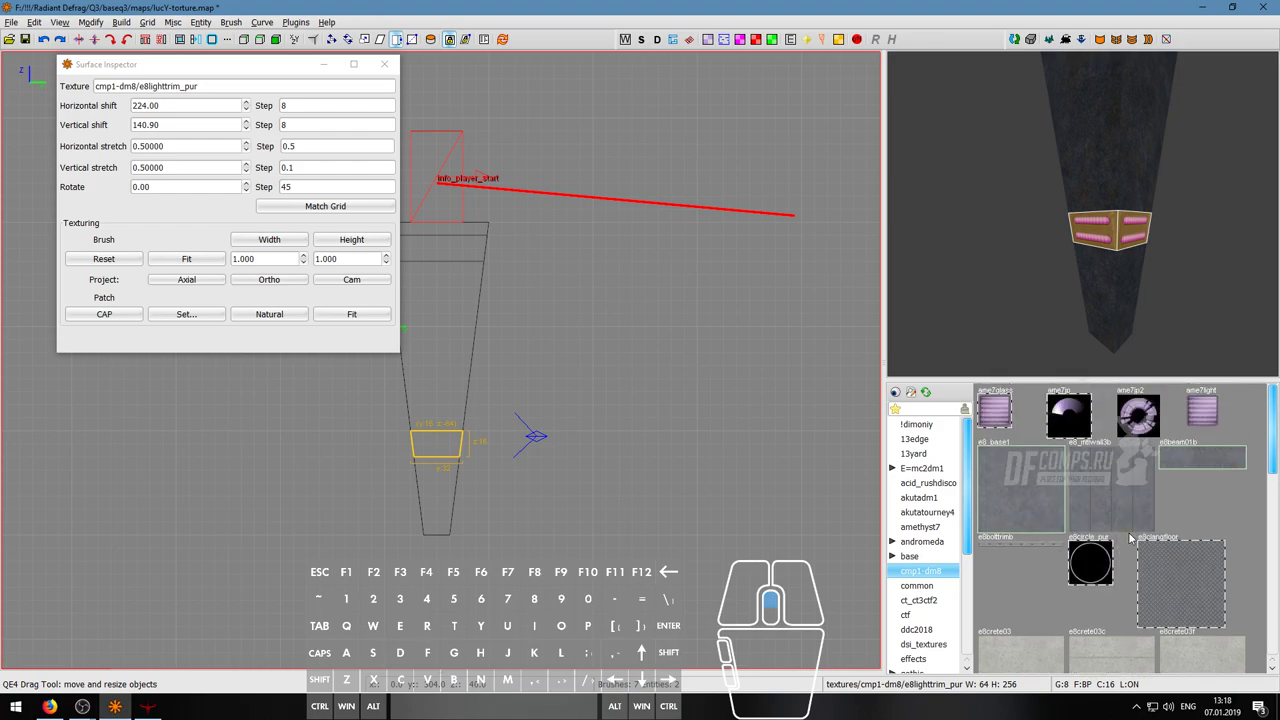
click(993, 402)
right_click(1057, 223)
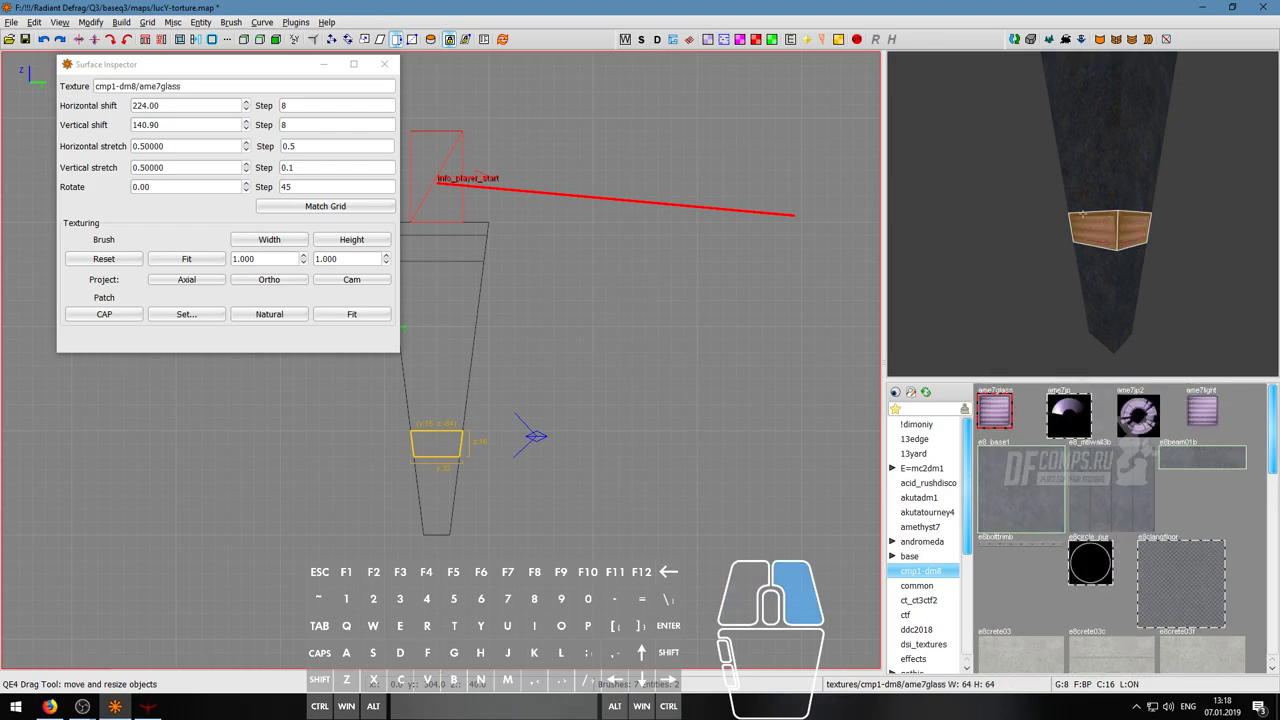
key(w)
key(a)
right_click(1057, 223)
click(104, 259)
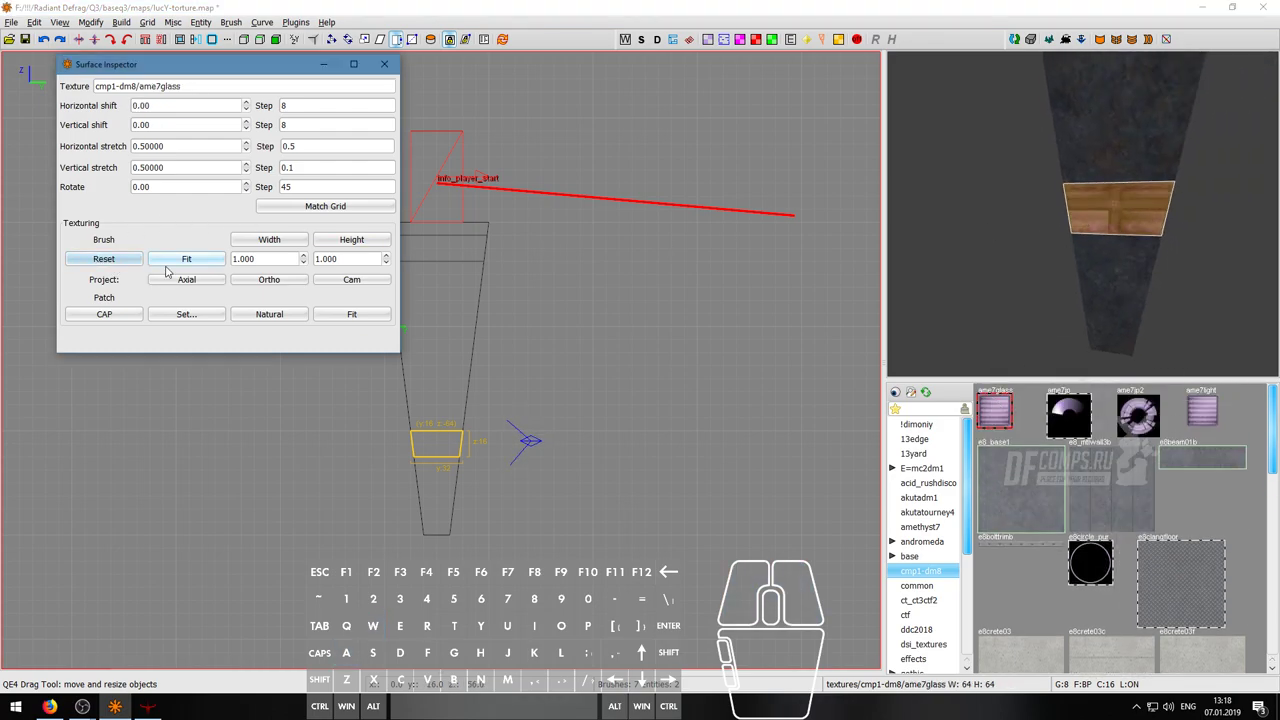
- Examine the small lower band's glass texture from outside and from within the pillar
right_click(1000, 255)
key(w)
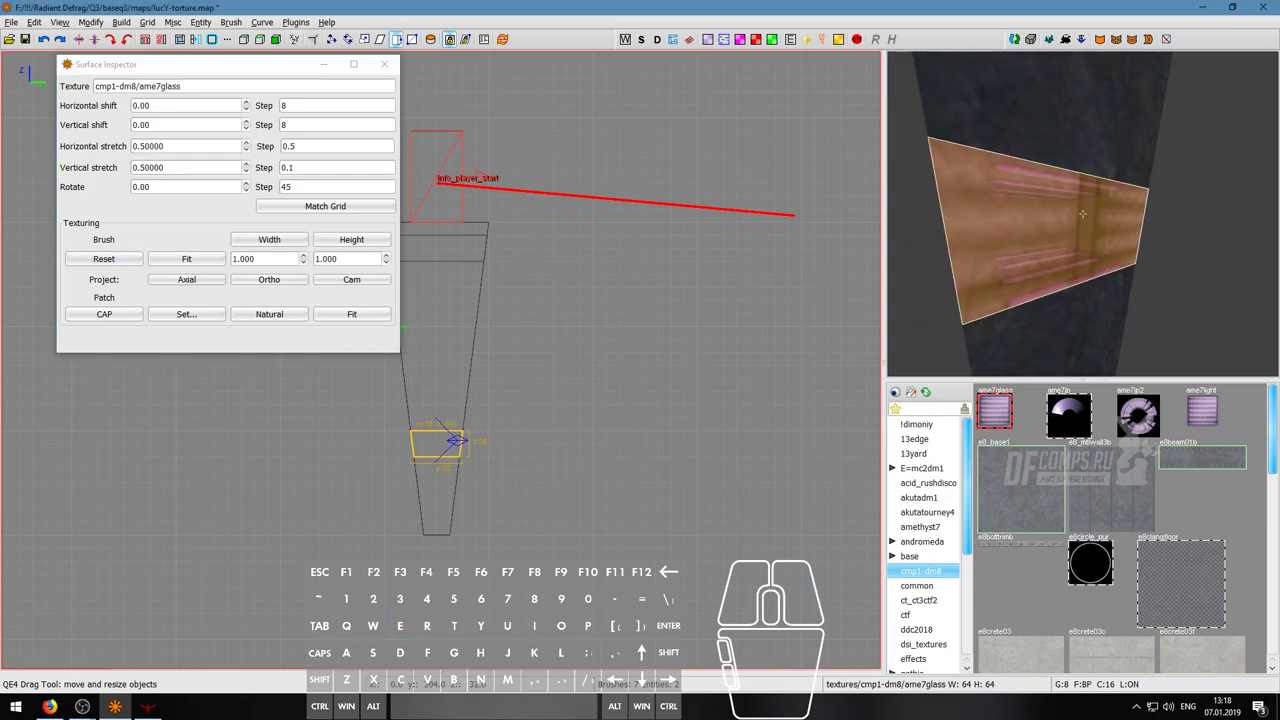
key(s)
key(w)
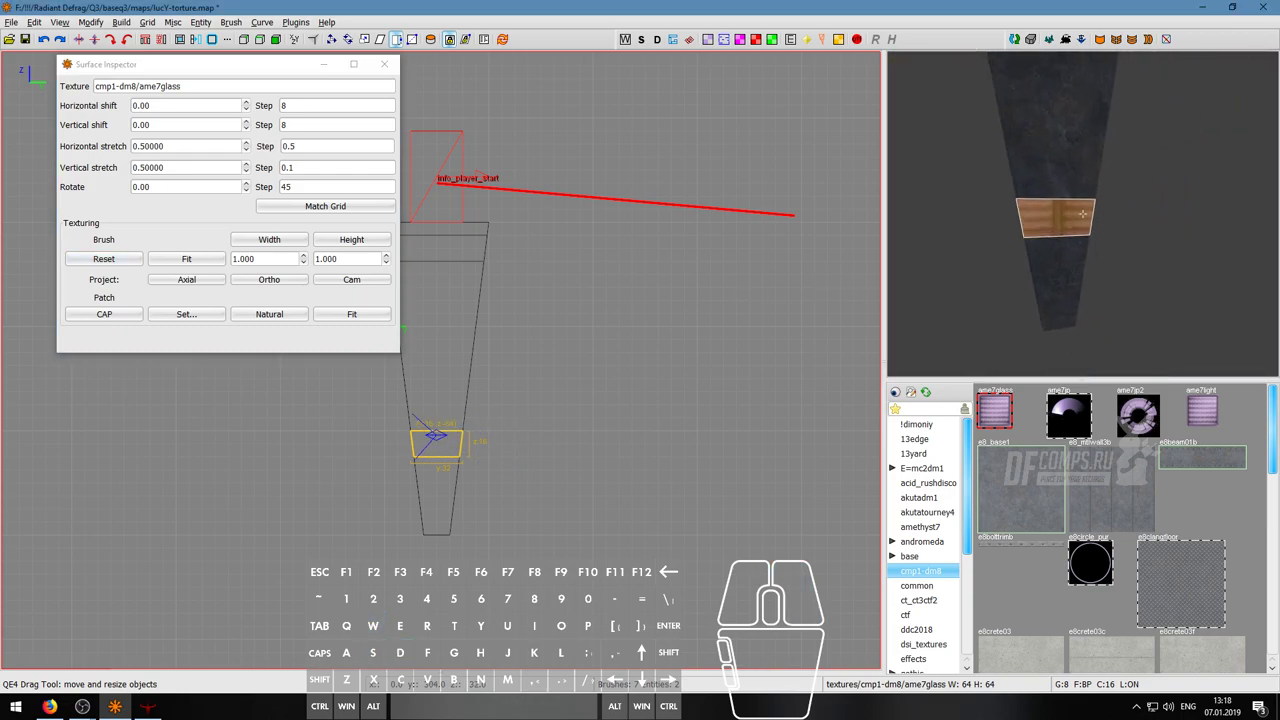
key(d)
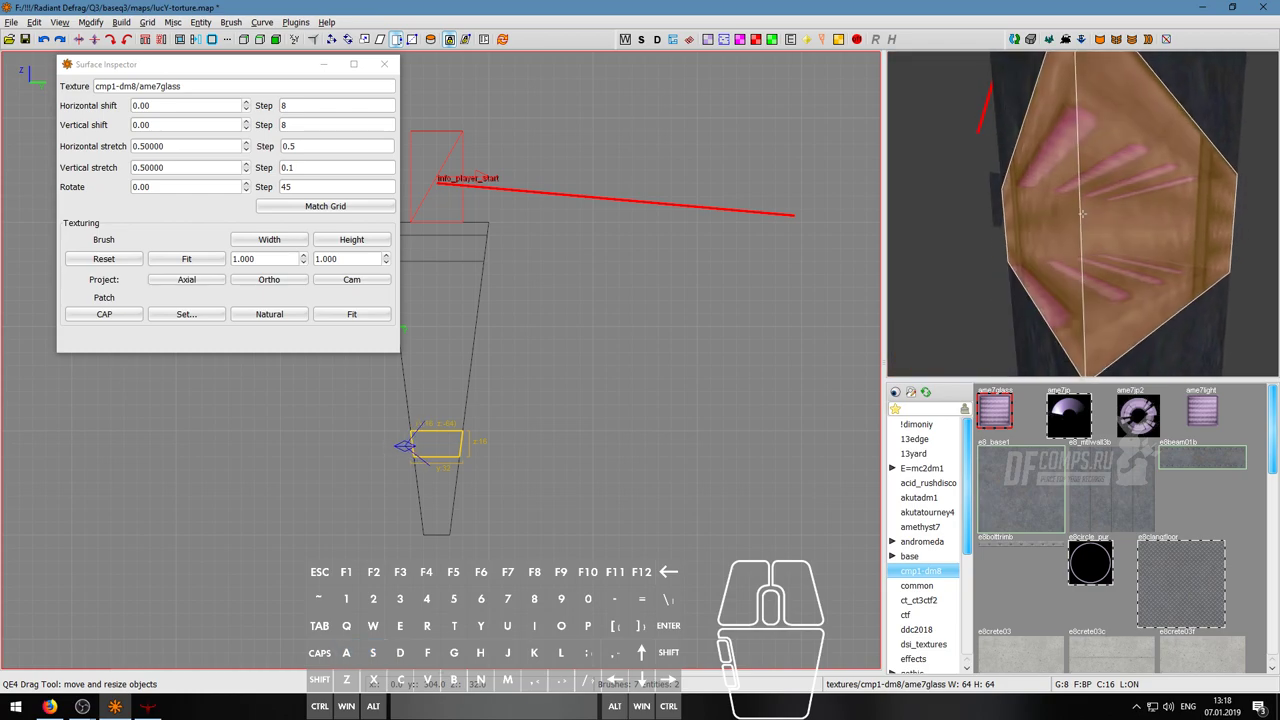
key(a)
right_click(1082, 213)
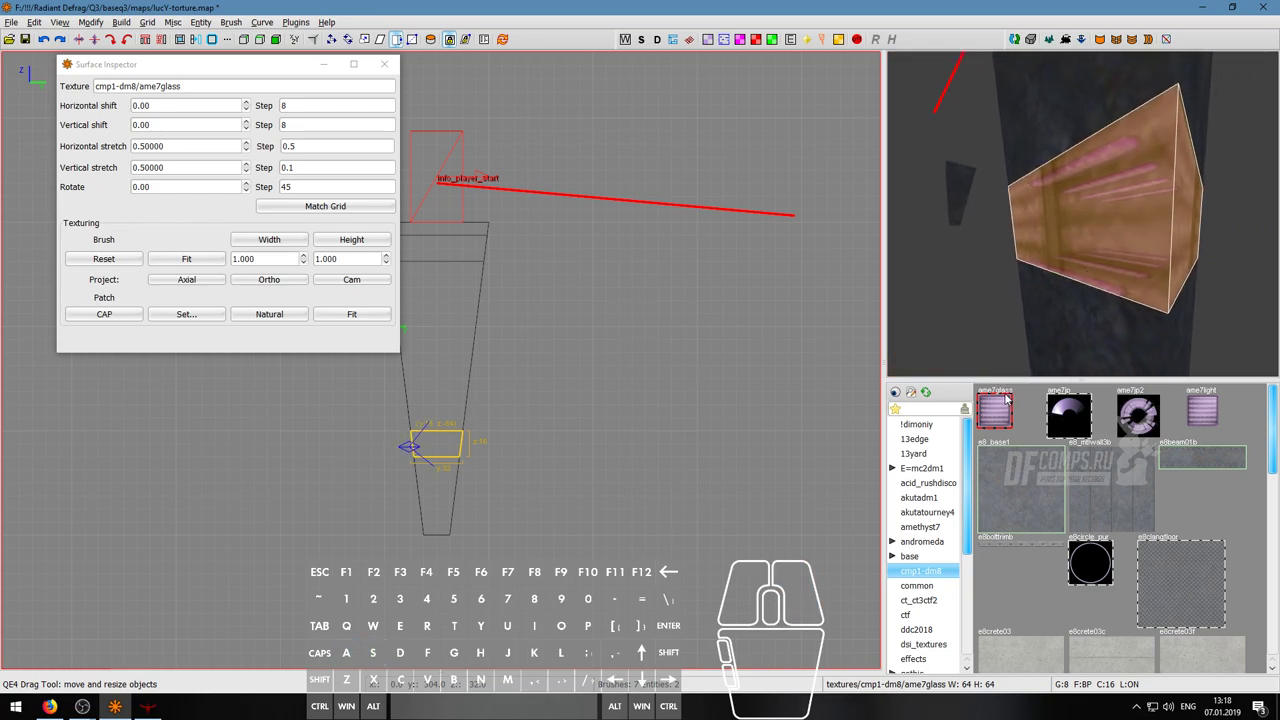
right_click(1040, 335)
key(w)
key(d)
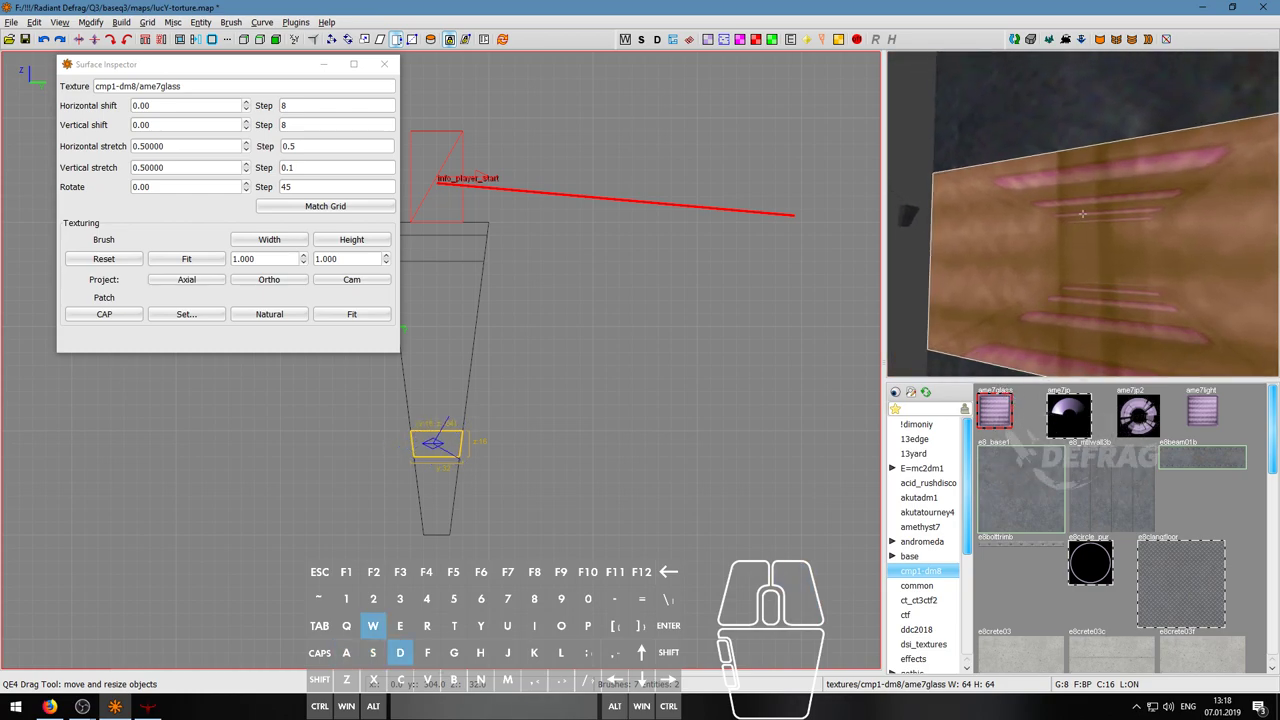
- Apply e8tinylightpur to the small lower band together with the pillar's inner faces above and below it, and fit the texture
click(1082, 213)
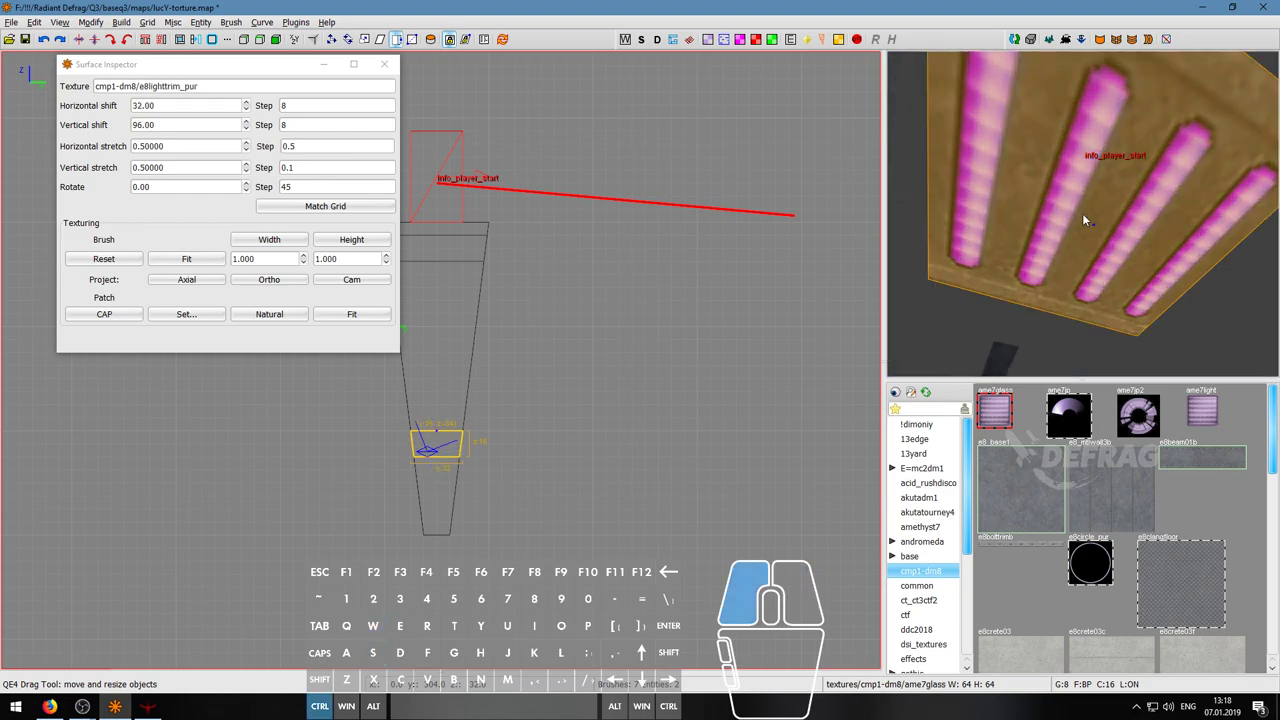
right_click(1082, 213)
ctrl+shift+click(1069, 220)
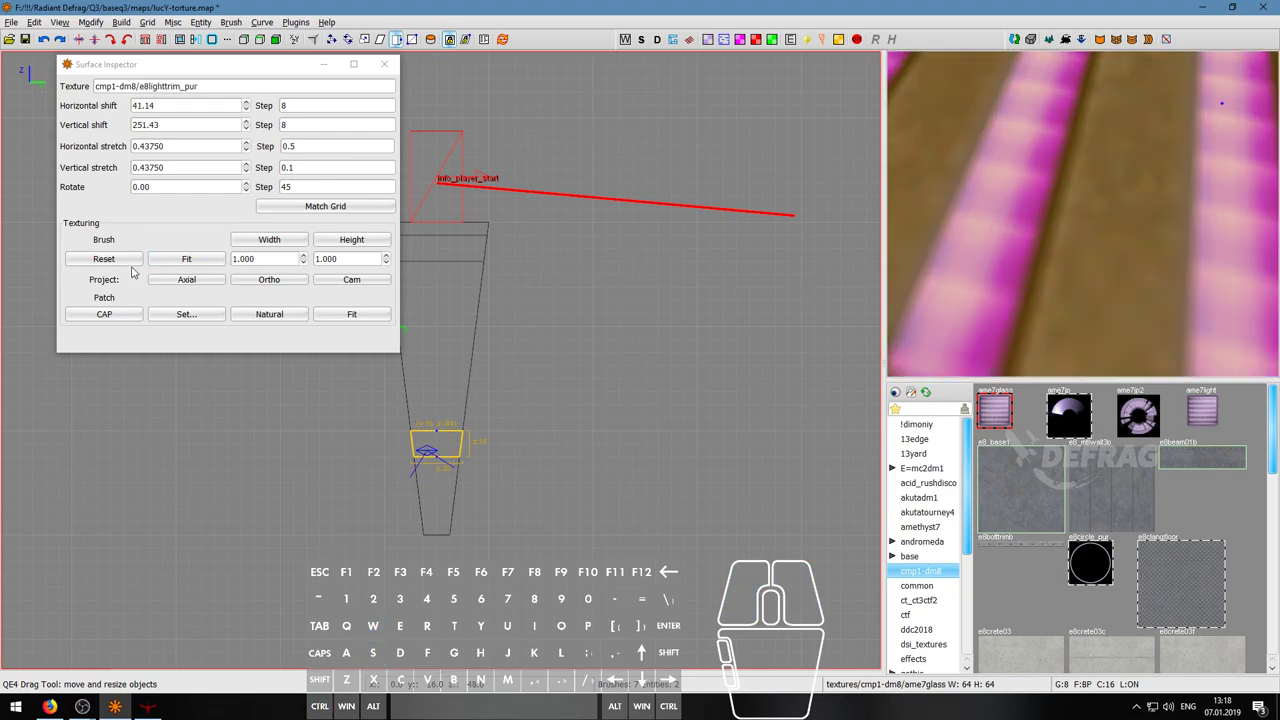
click(132, 262)
right_click(1147, 156)
click(186, 259)
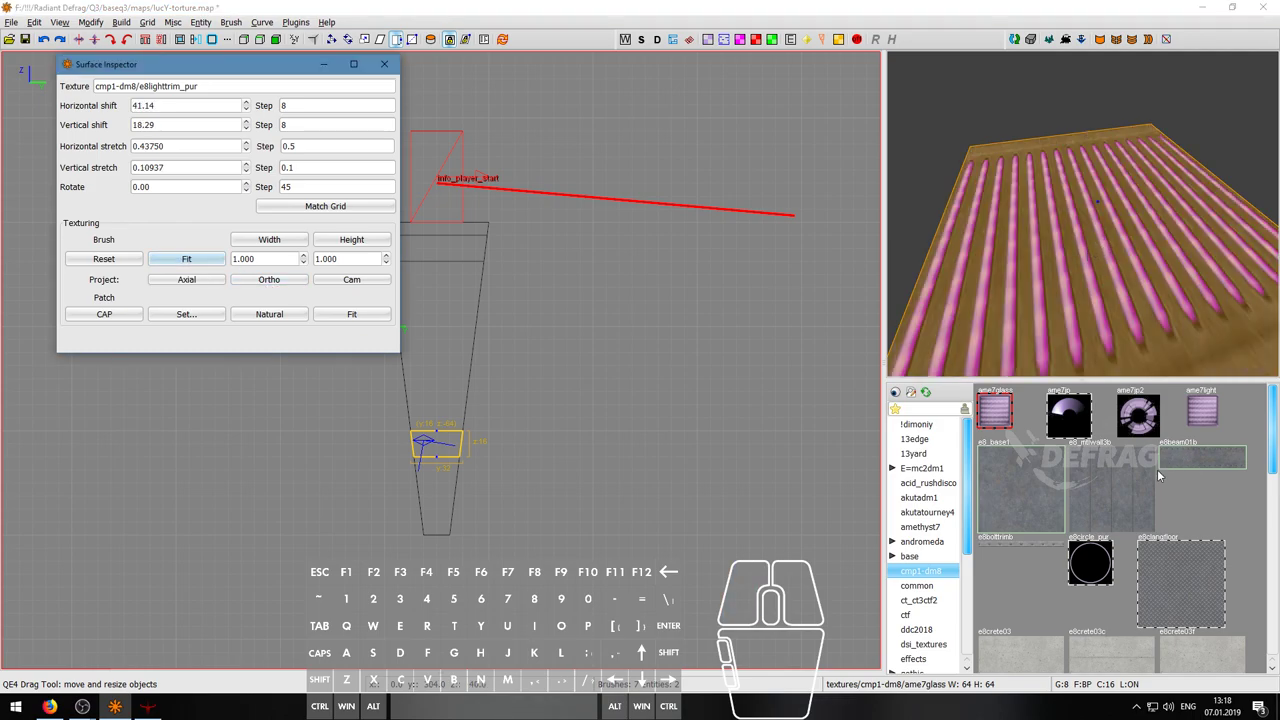
scroll(1200, 498, down, 10)
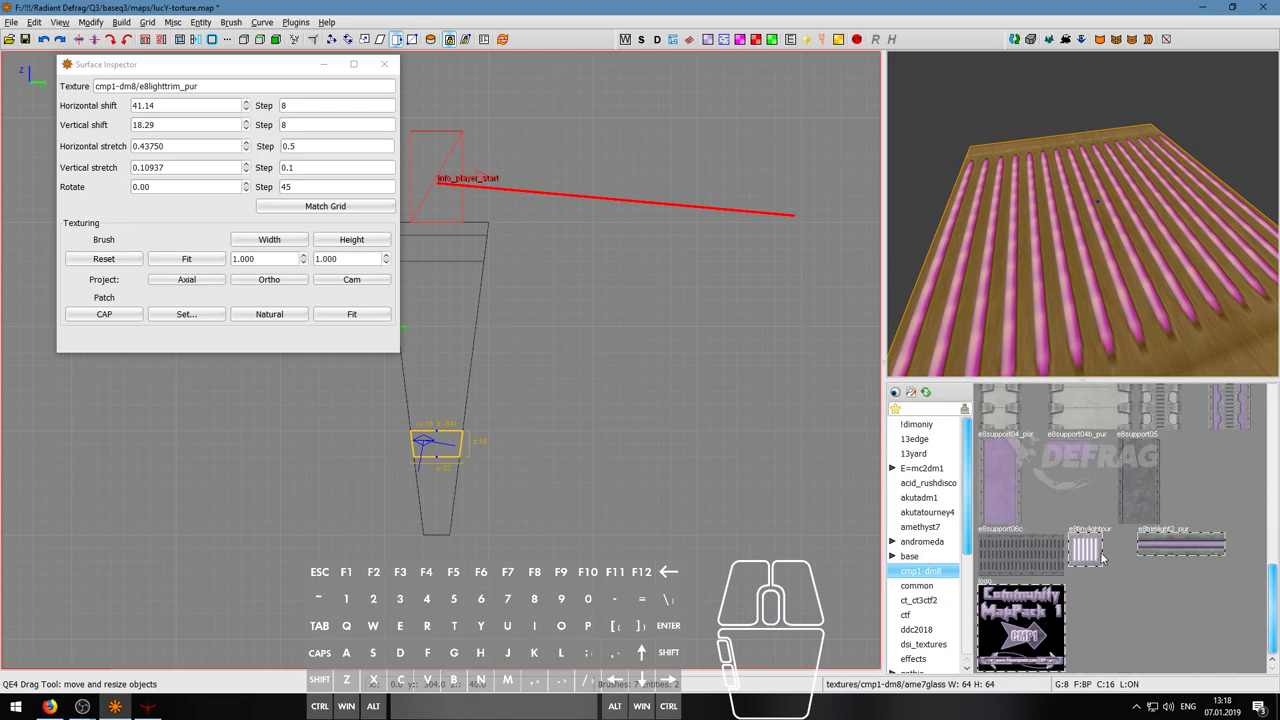
click(1100, 553)
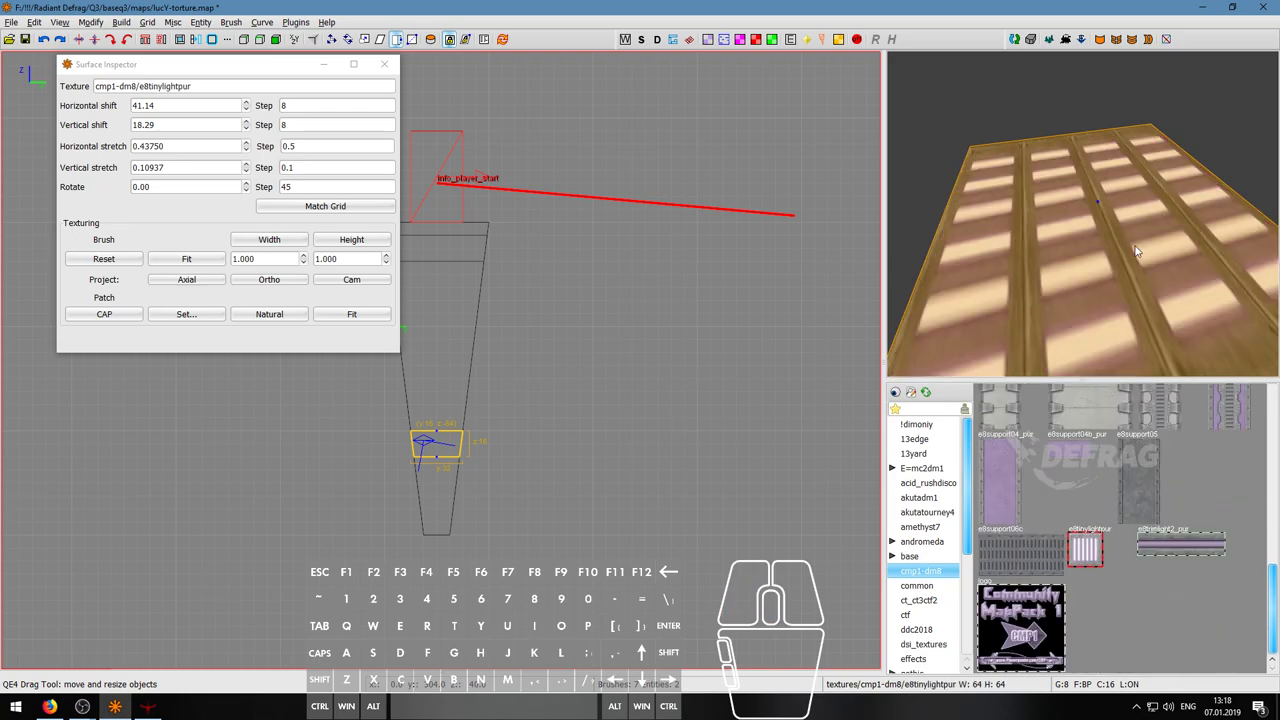
click(176, 261)
- Clear the selection and check how e8tinylightpur sits on the small lower band's faces
ctrl+shift+click(1085, 225)
right_click(1085, 225)
key(s)
key(a)
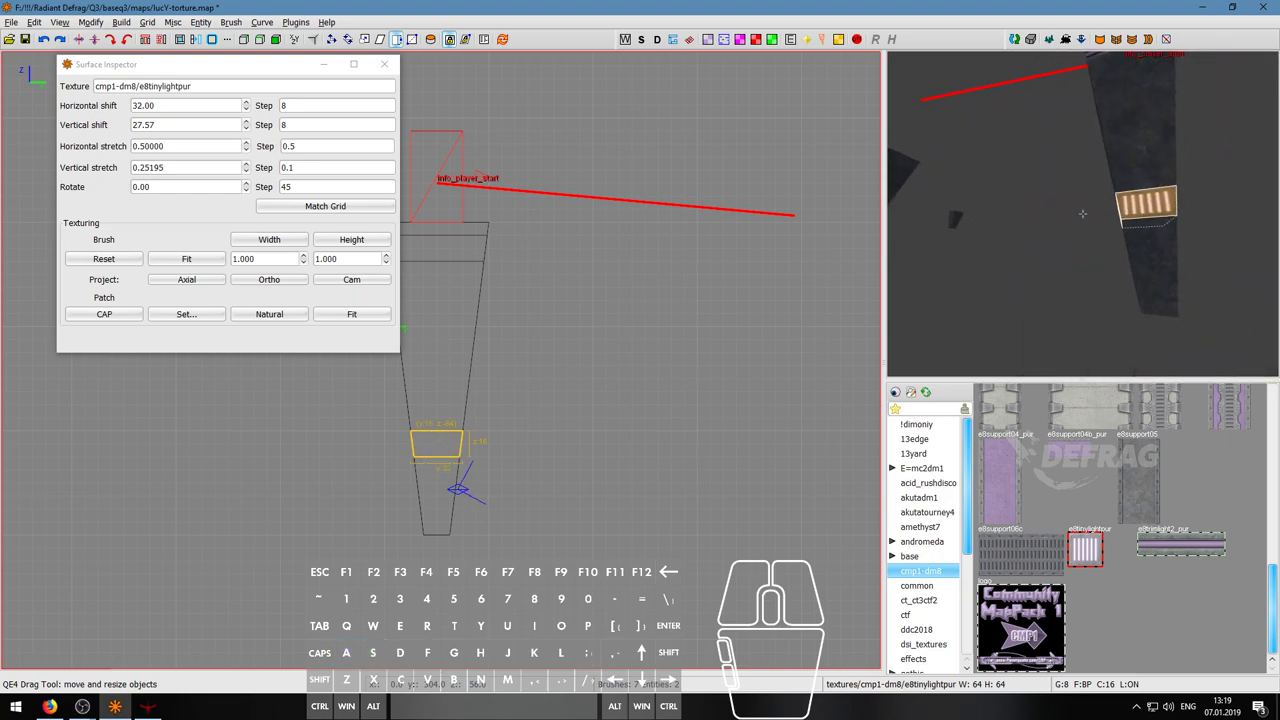
key(w)
right_click(1083, 214)
key(Escape)
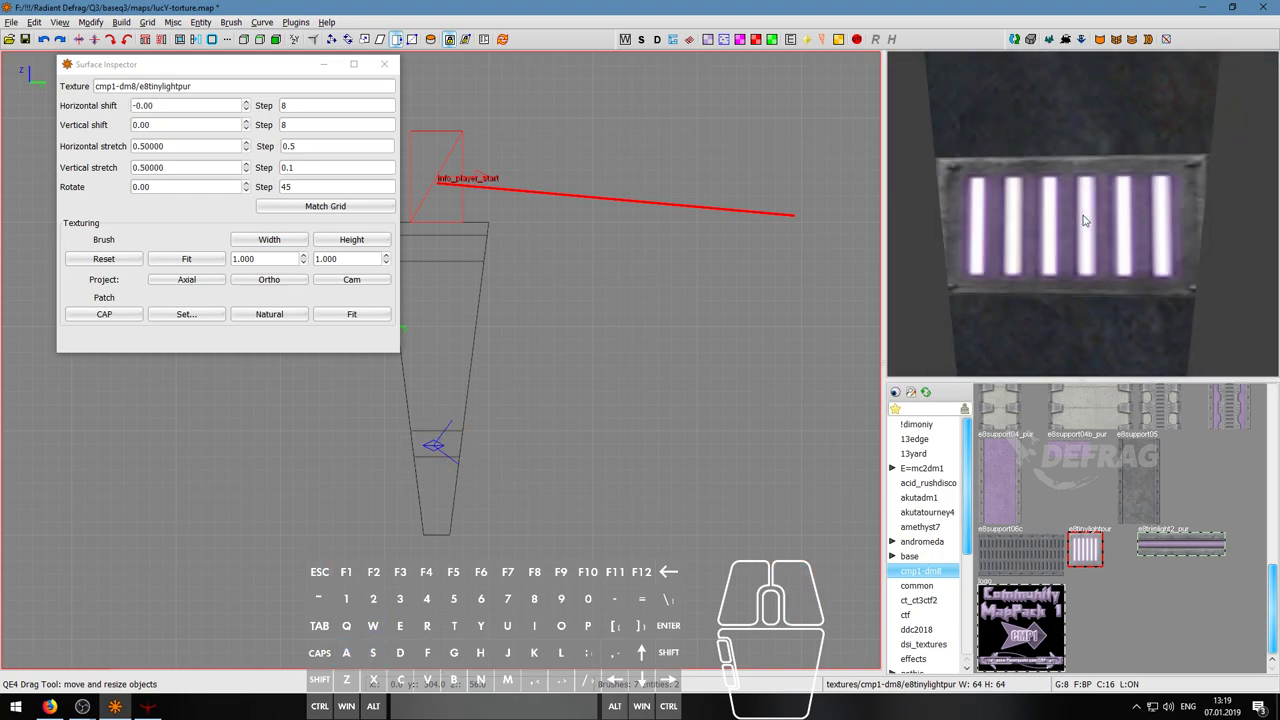
shift+click(1085, 220)
right_click(1085, 220)
key(w)
right_click(1087, 220)
key(Escape)
ctrl+shift+click(1088, 216)
key(Escape)
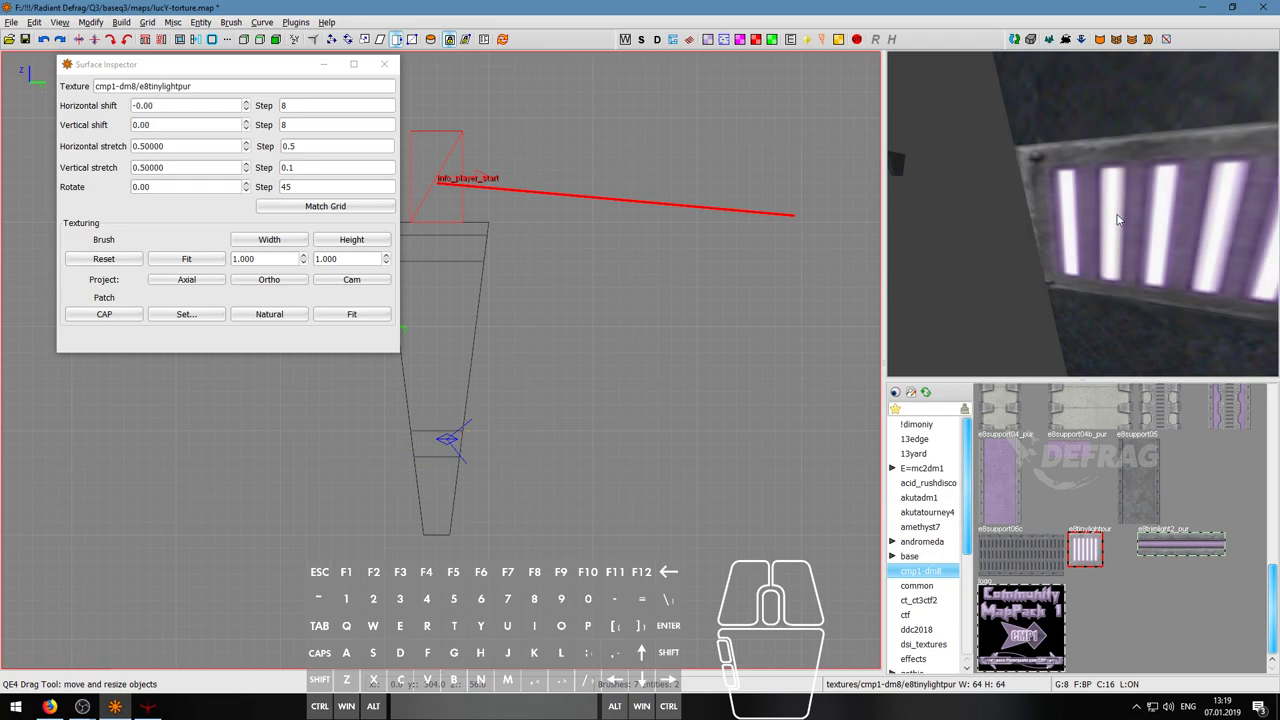
- Apply the ame7glass texture to only the outer side faces of the small lower band
right_click(1117, 219)
key(a)
ctrl+shift+click(1120, 222)
right_click(1120, 222)
key(w)
key(d)
key(w)
right_click(1084, 219)
key(d)
right_click(1084, 216)
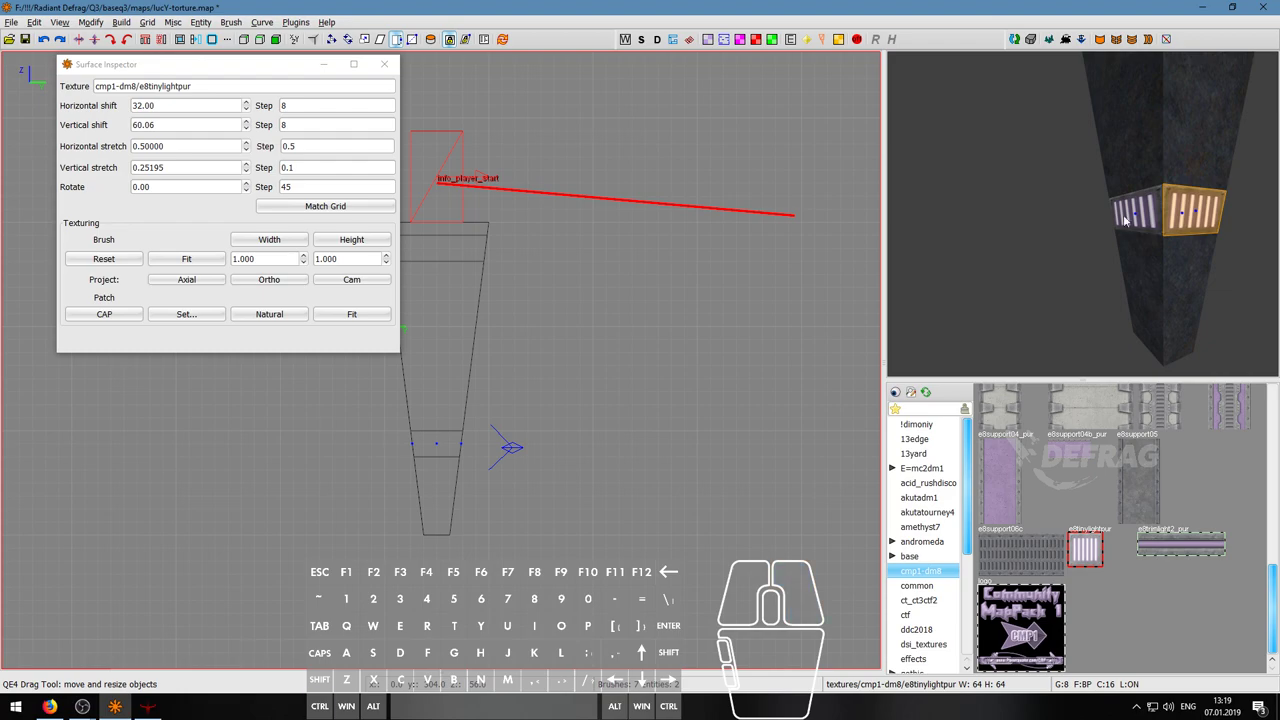
ctrl+shift+click(1131, 213)
scroll(1027, 484, up, 10)
scroll(1026, 484, up, 1)
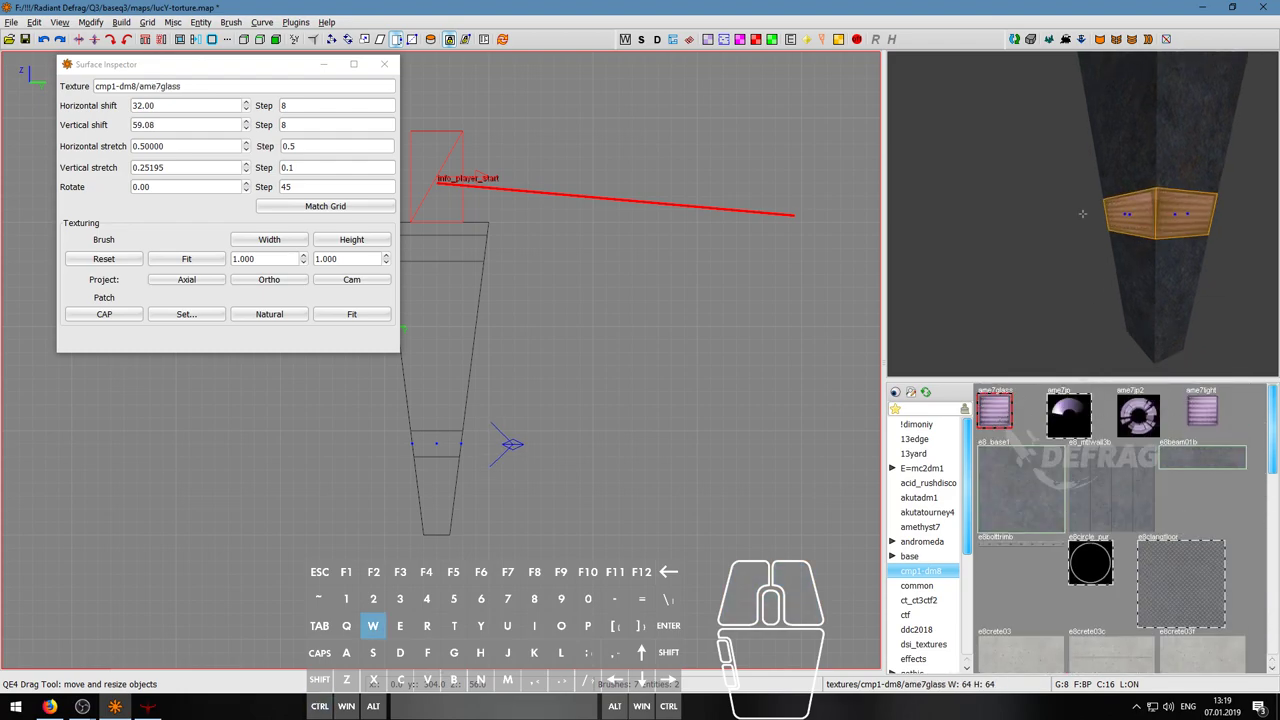
- Inspect the glass side faces and the inner light faces of the lower band from all around the pillar
key(w)
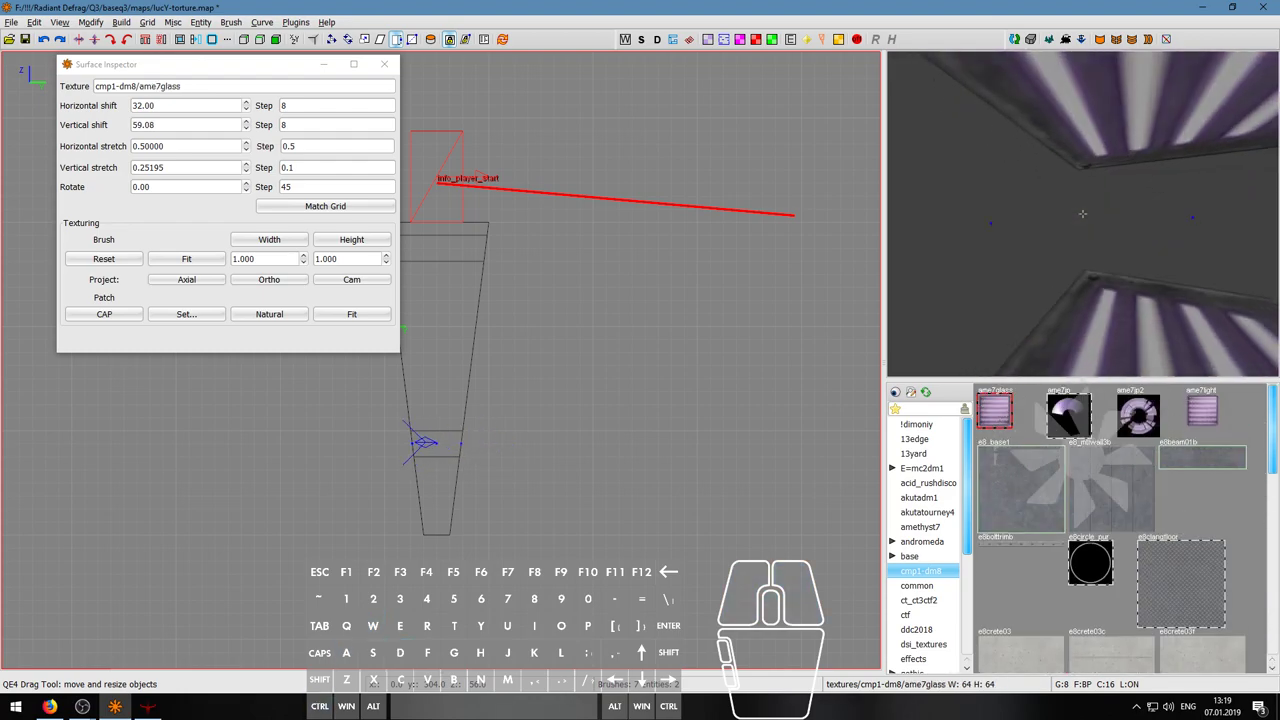
key(a)
key(w)
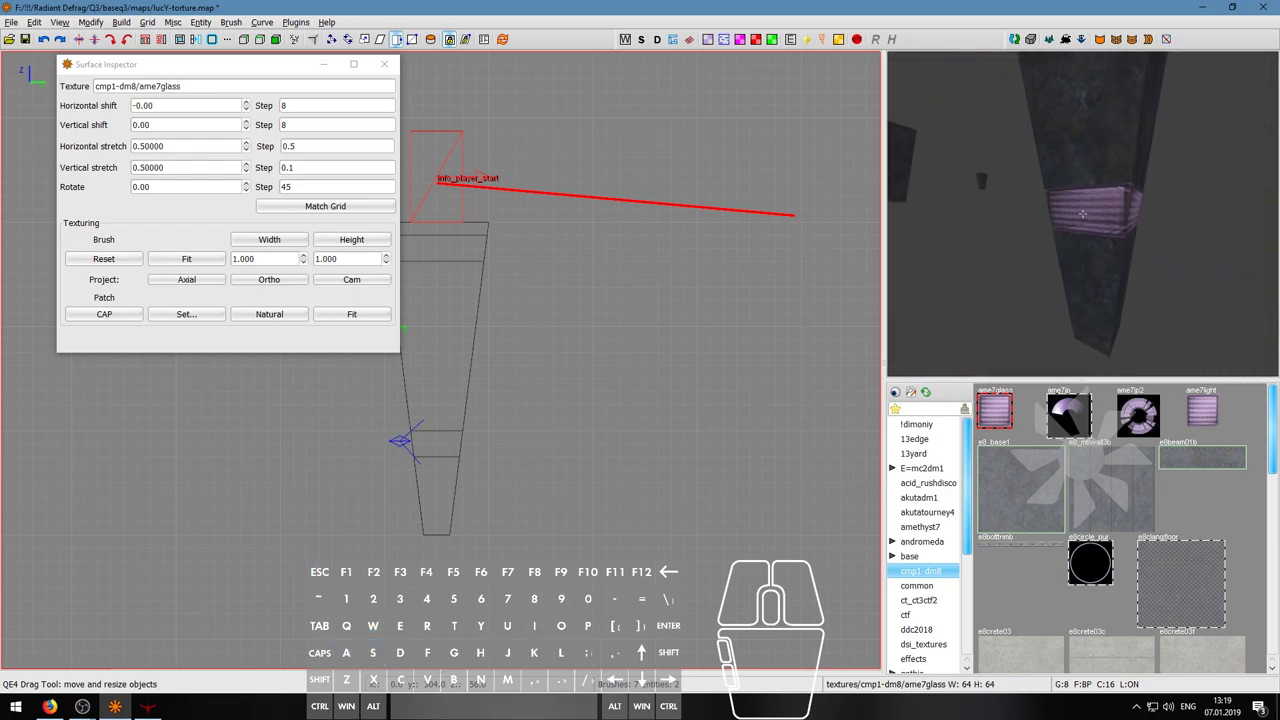
key(w)
key(d)
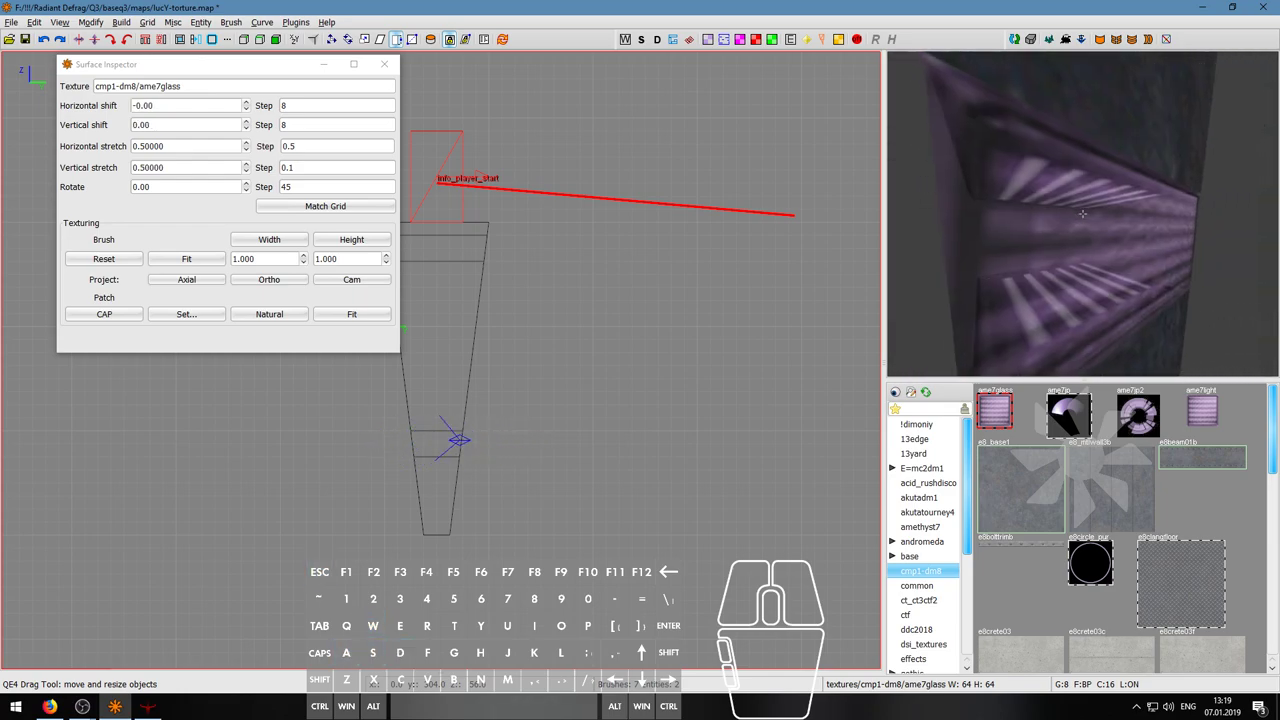
key(a)
key(d)
key(w)
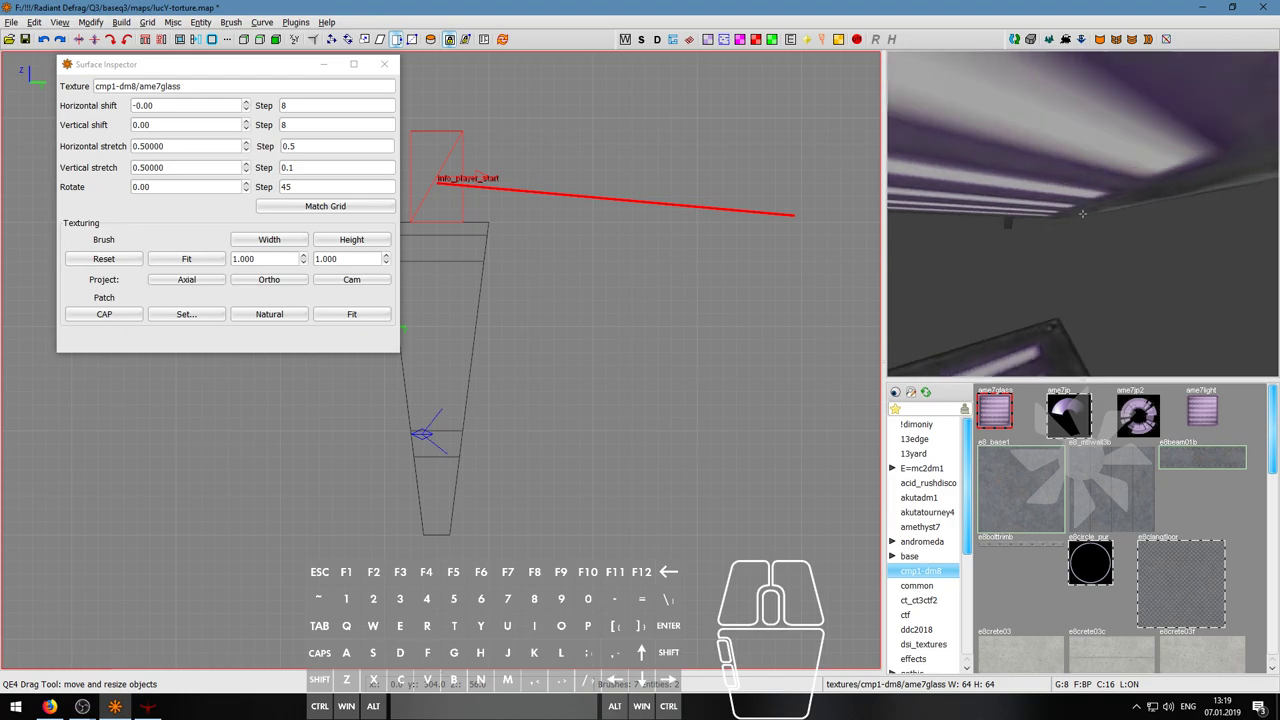
key(s)
key(s)
key(d)
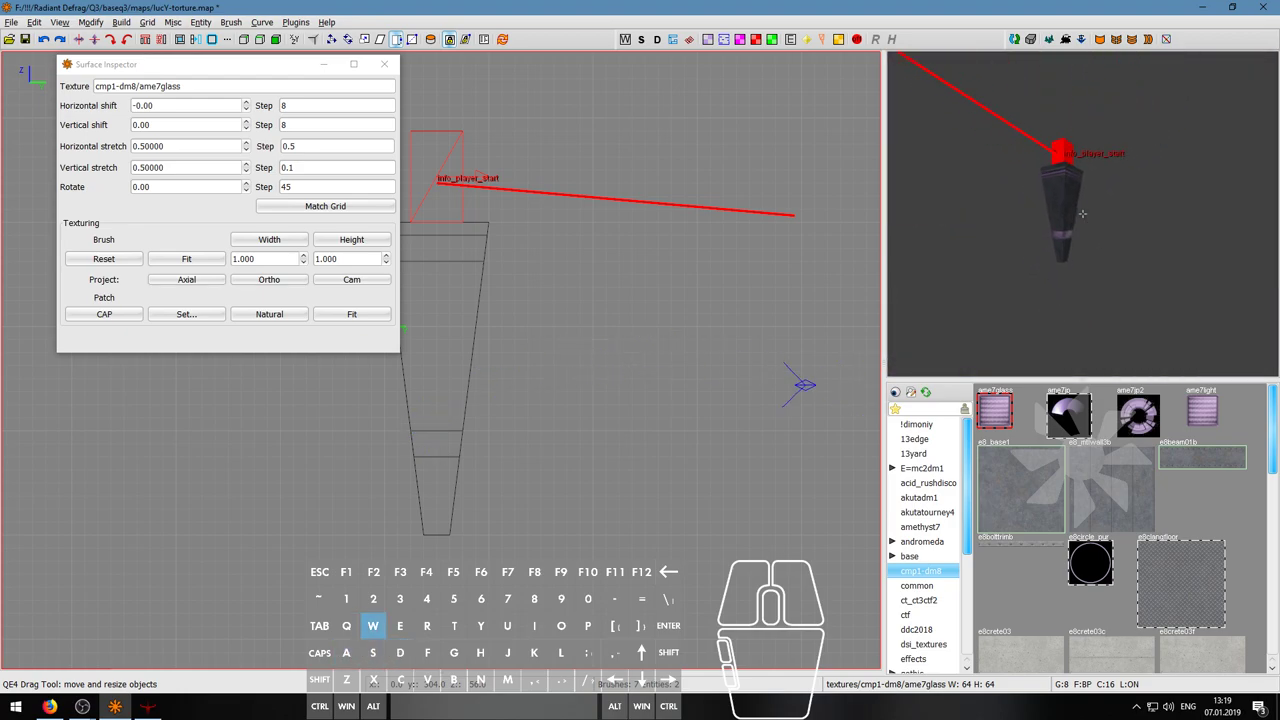
key(d)
right_click(1082, 213)
key(s)
right_click(1082, 213)
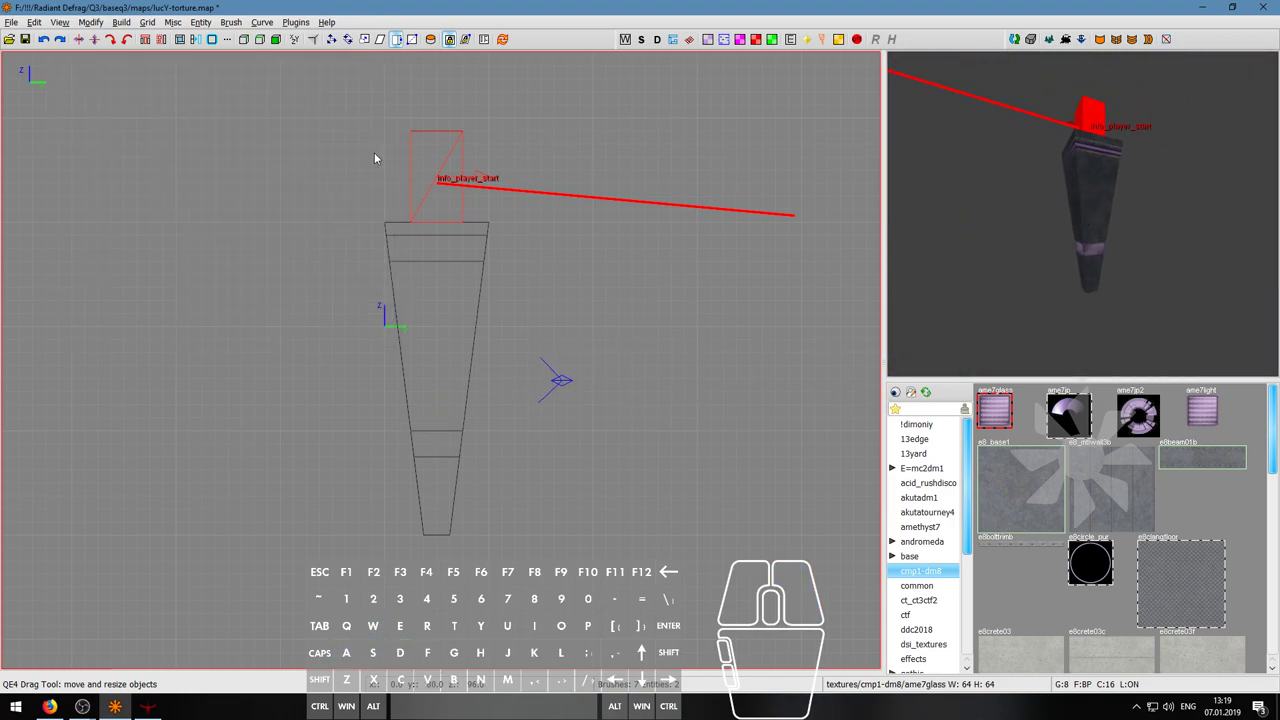
- Compile the map with the Single: bsp +noOb build and switch to DeFRaG to test it
click(121, 22)
click(181, 91)
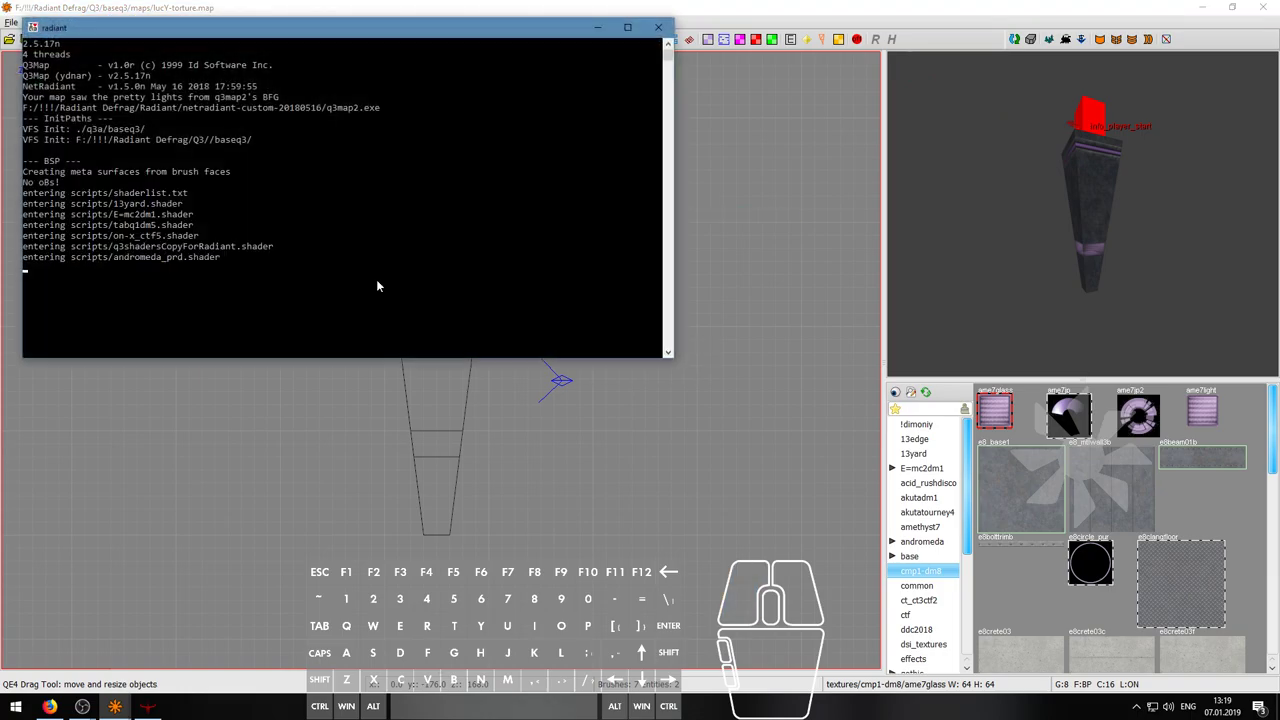
click(160, 707)
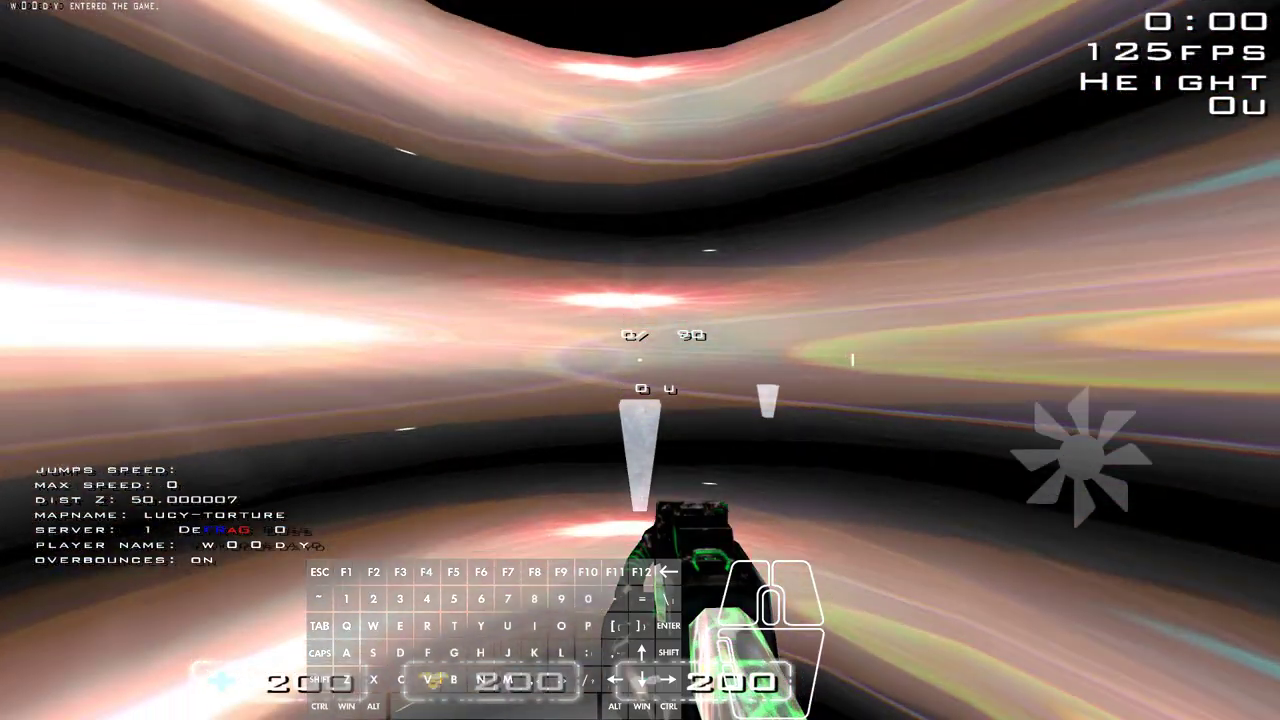
- Leave the DeFRaG playtest and switch back to Radiant
key(Escape)
click(660, 258)
click(690, 398)
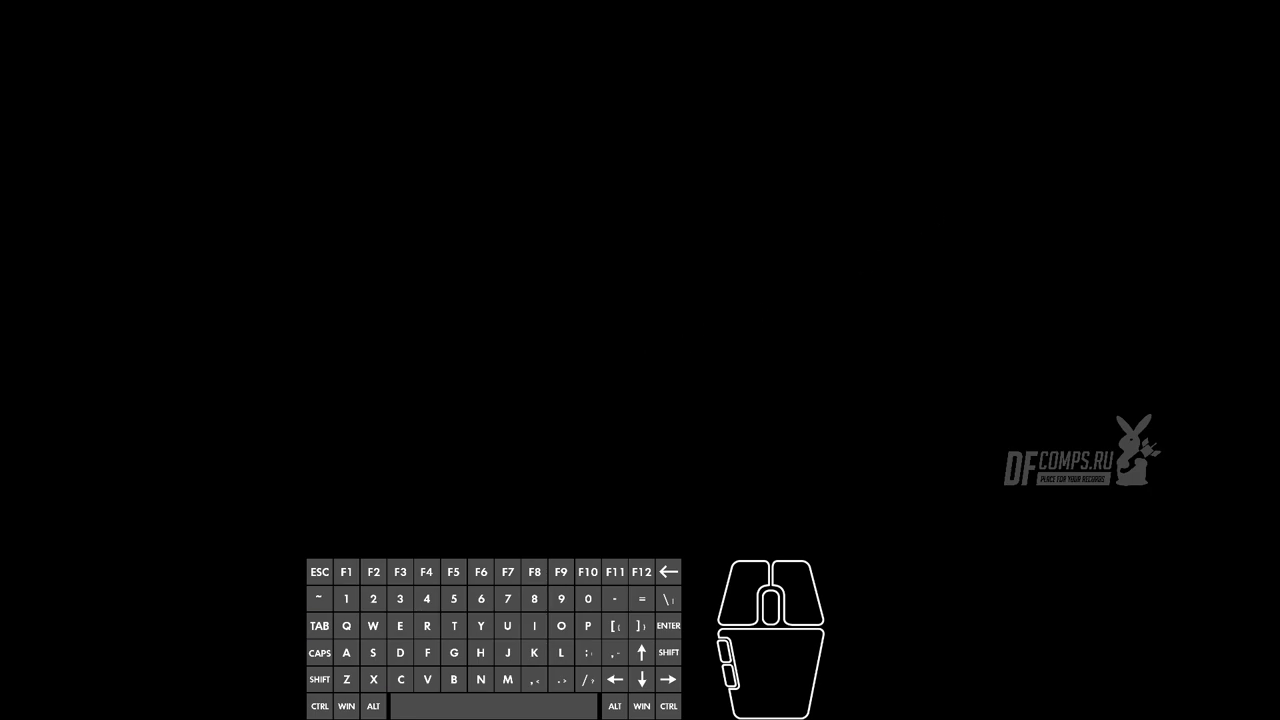
mouse_move(163, 672)
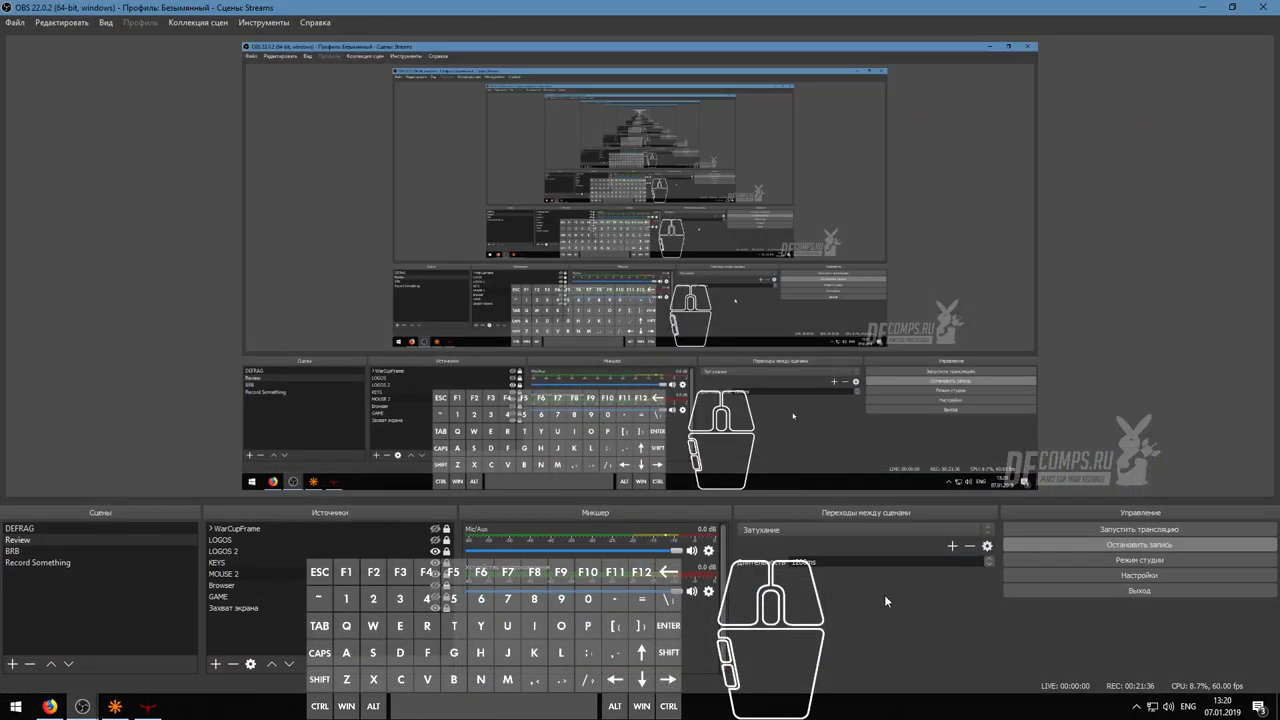
click(115, 706)
- Apply the e8clangfloor texture to the pillar's top face under the player start
right_click(1000, 300)
key(w)
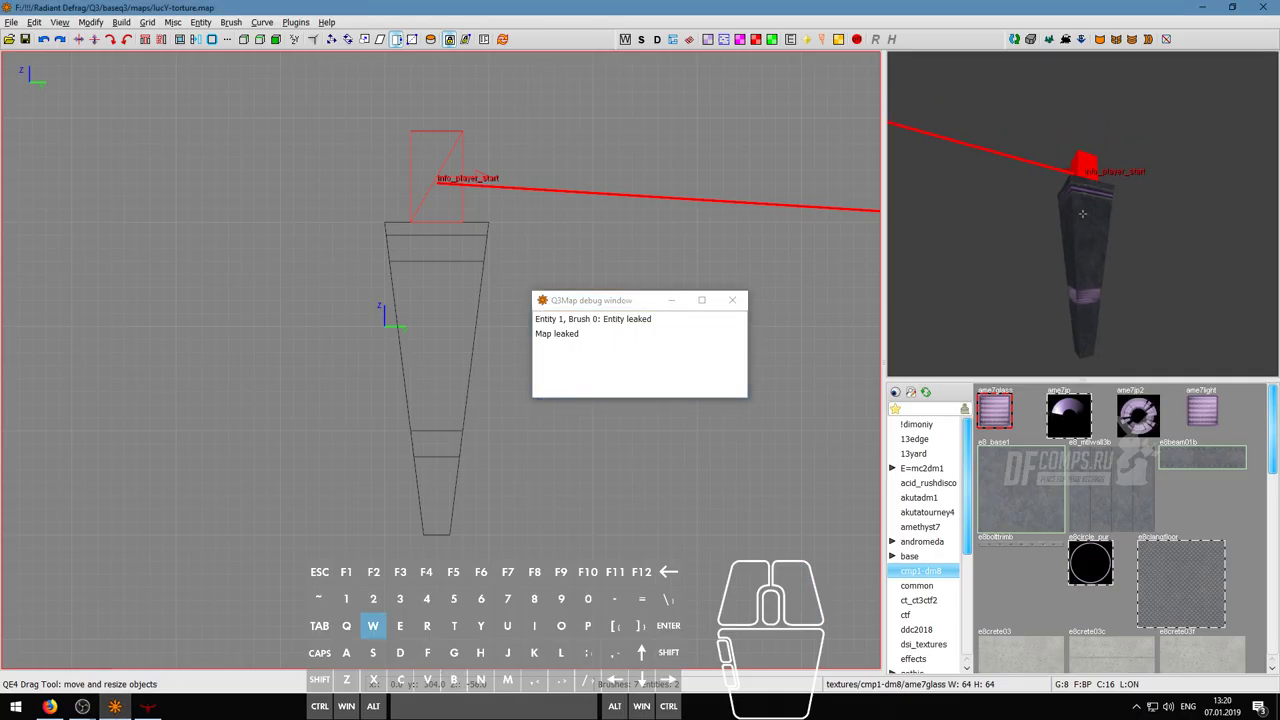
key(s)
key(w)
key(a)
key(s)
right_click(1082, 214)
key(Escape)
ctrl+shift+click(1148, 251)
right_click(1148, 251)
key(w)
key(d)
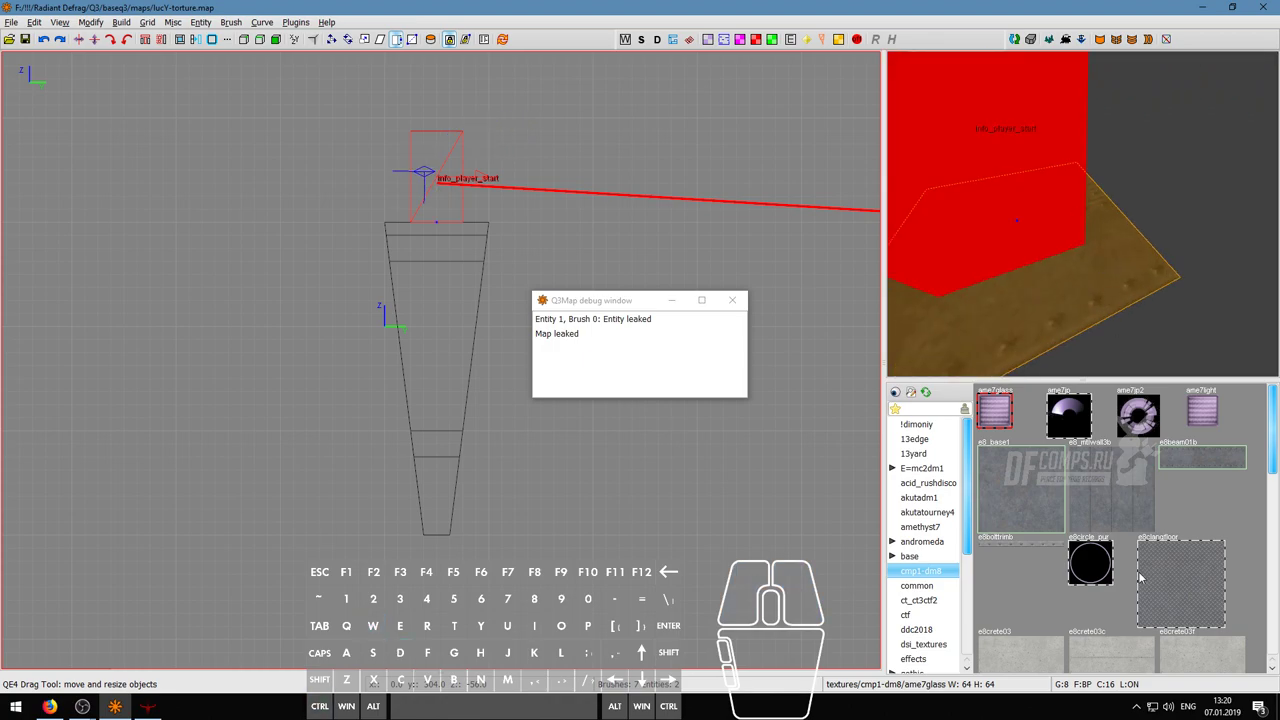
key(s)
key(Escape)
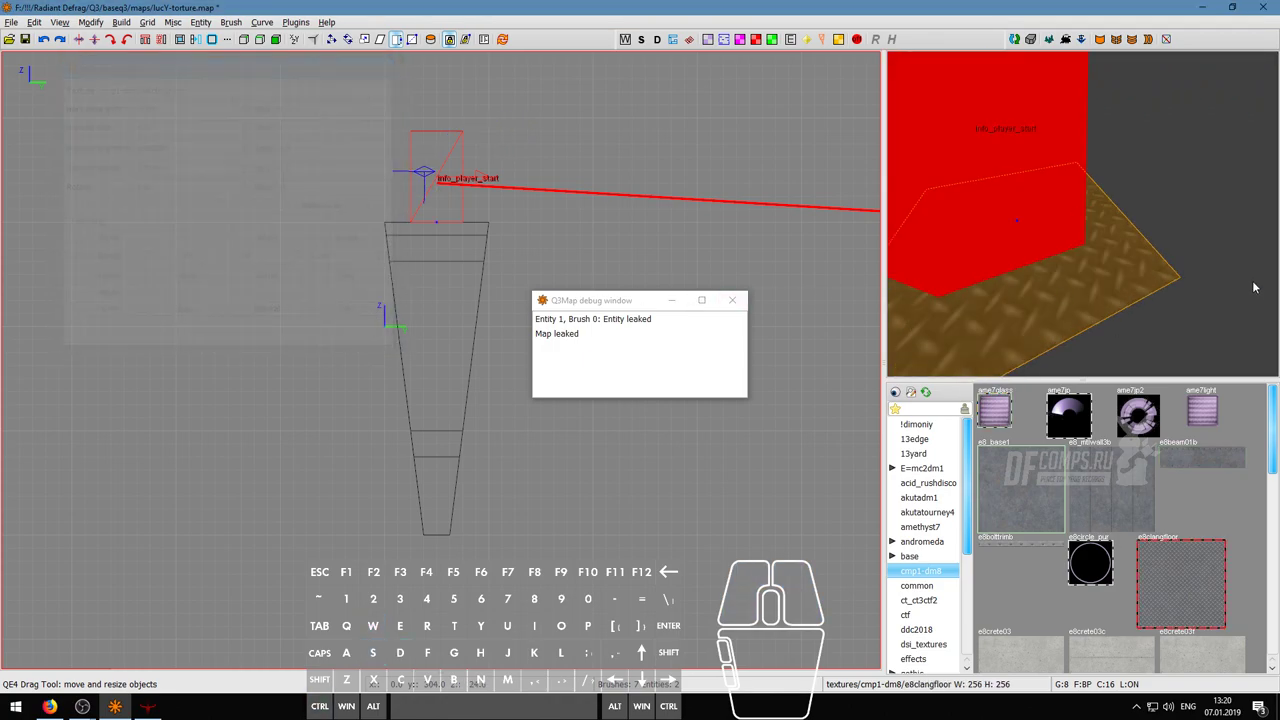
key(Escape)
- Inspect the pillar's textured top face, upper trim and lower light band from different angles
right_click(1254, 285)
key(d)
key(a)
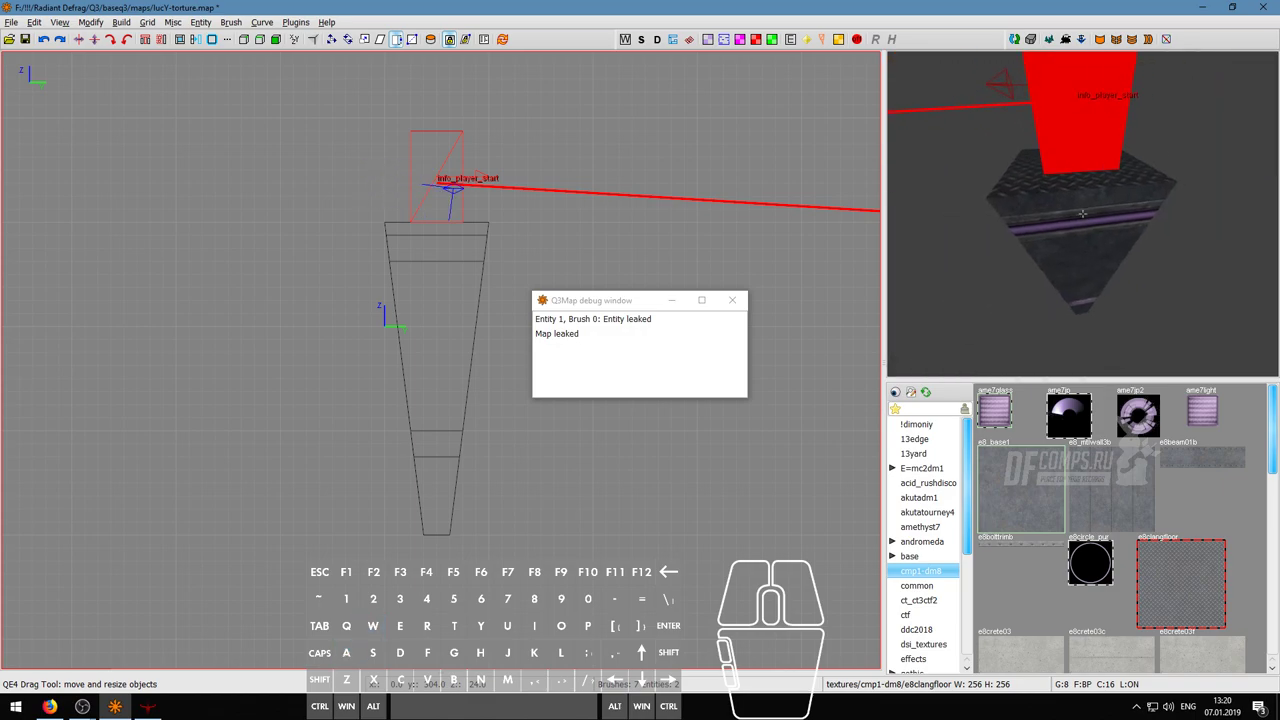
key(d)
key(w)
key(a)
key(s)
key(a)
key(s)
right_click(1082, 214)
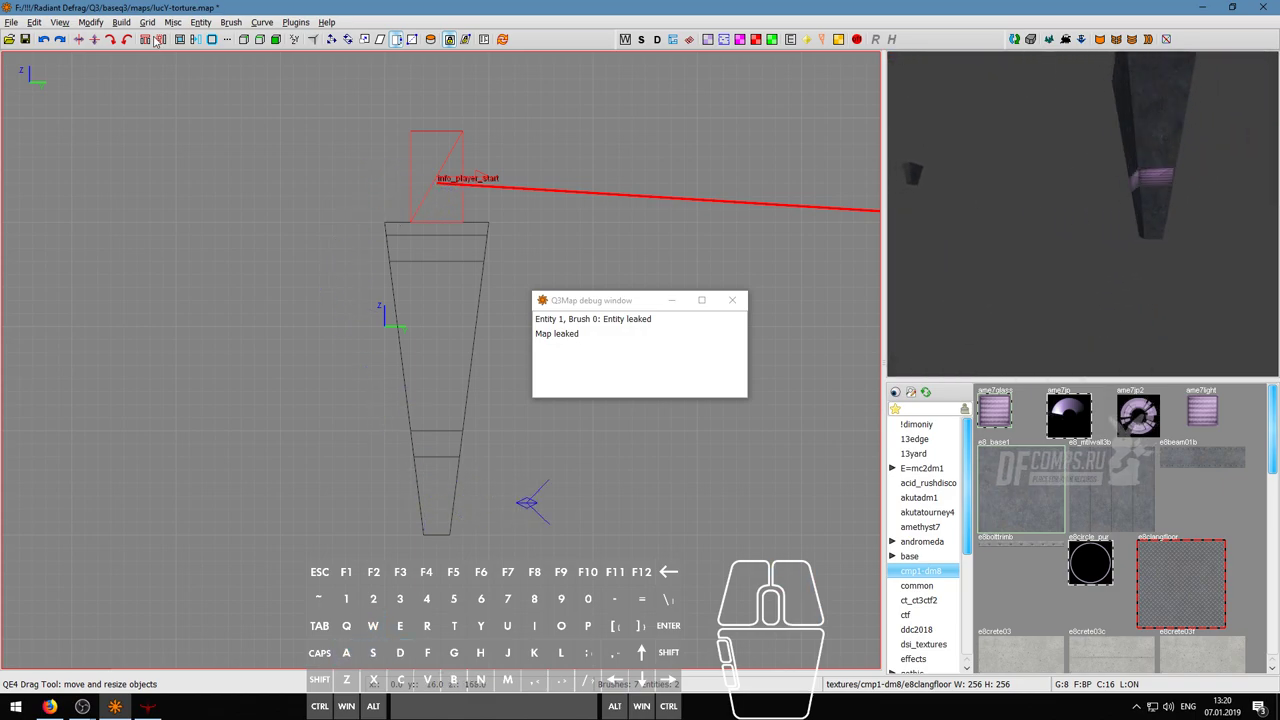
- Run the Single: bsp +noOb and Single: light builds for the map, and open the console in DeFRaG
click(121, 22)
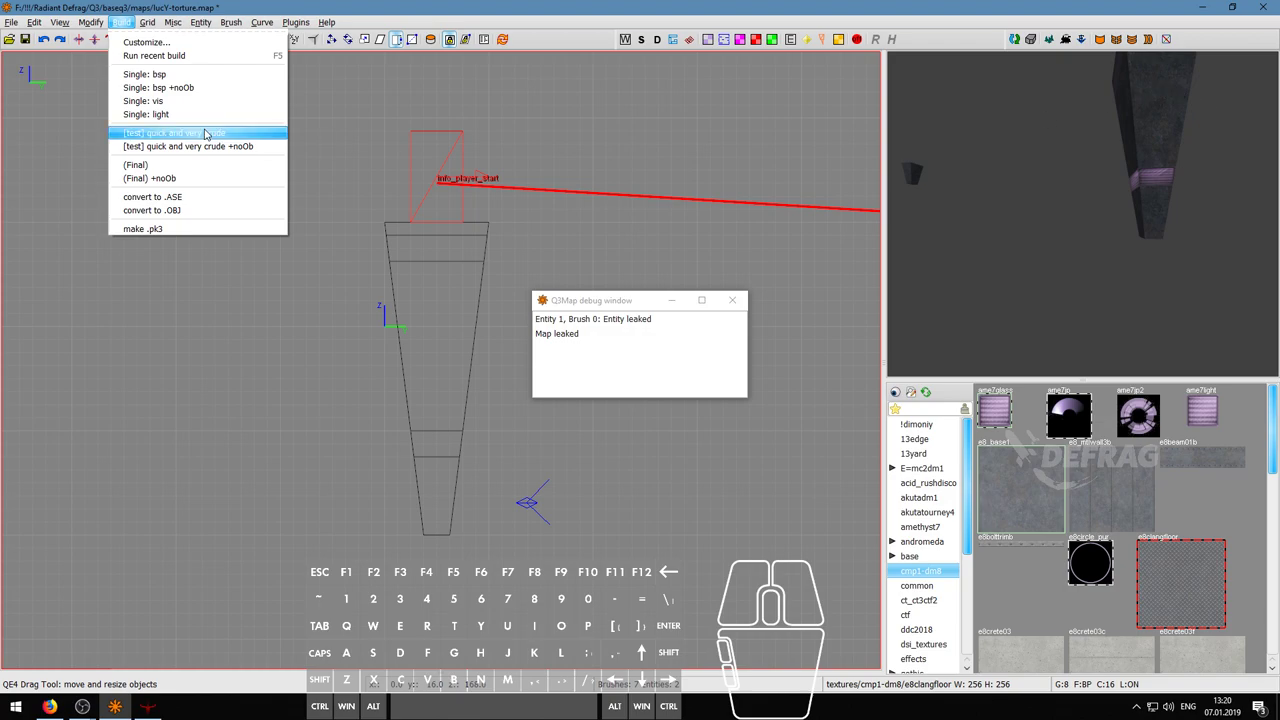
click(170, 91)
click(121, 22)
click(176, 115)
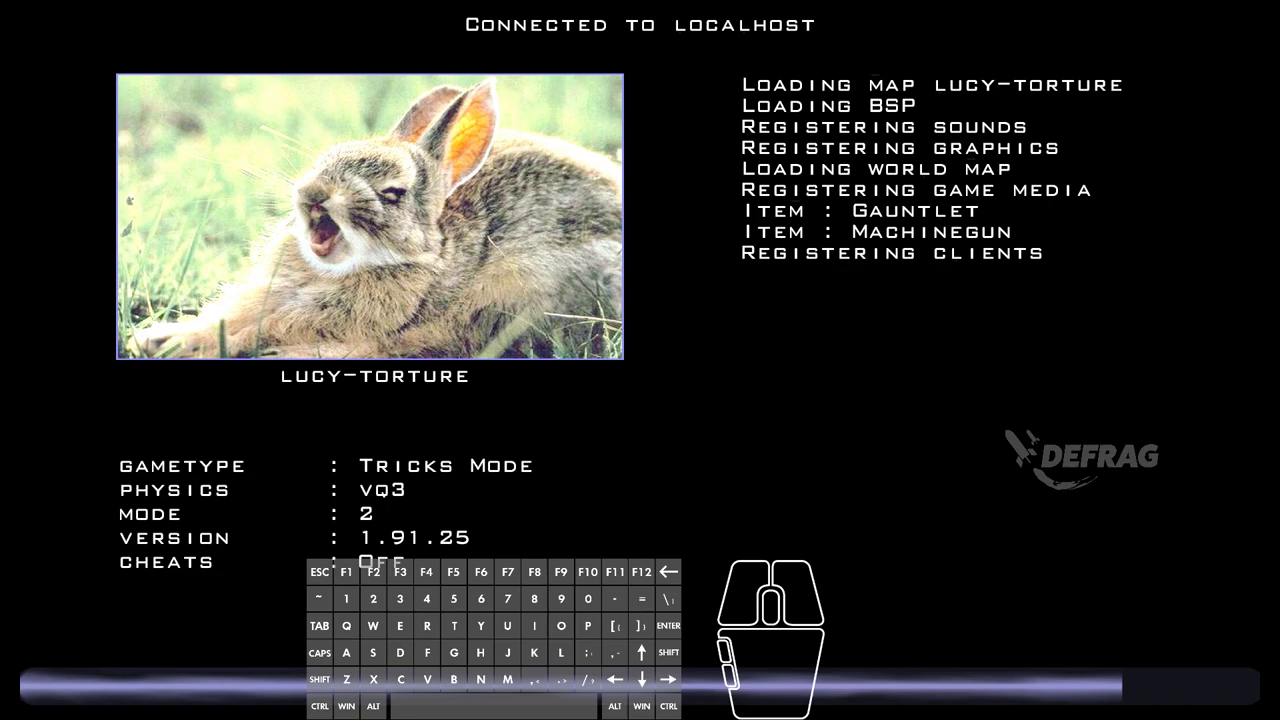
key(grave)
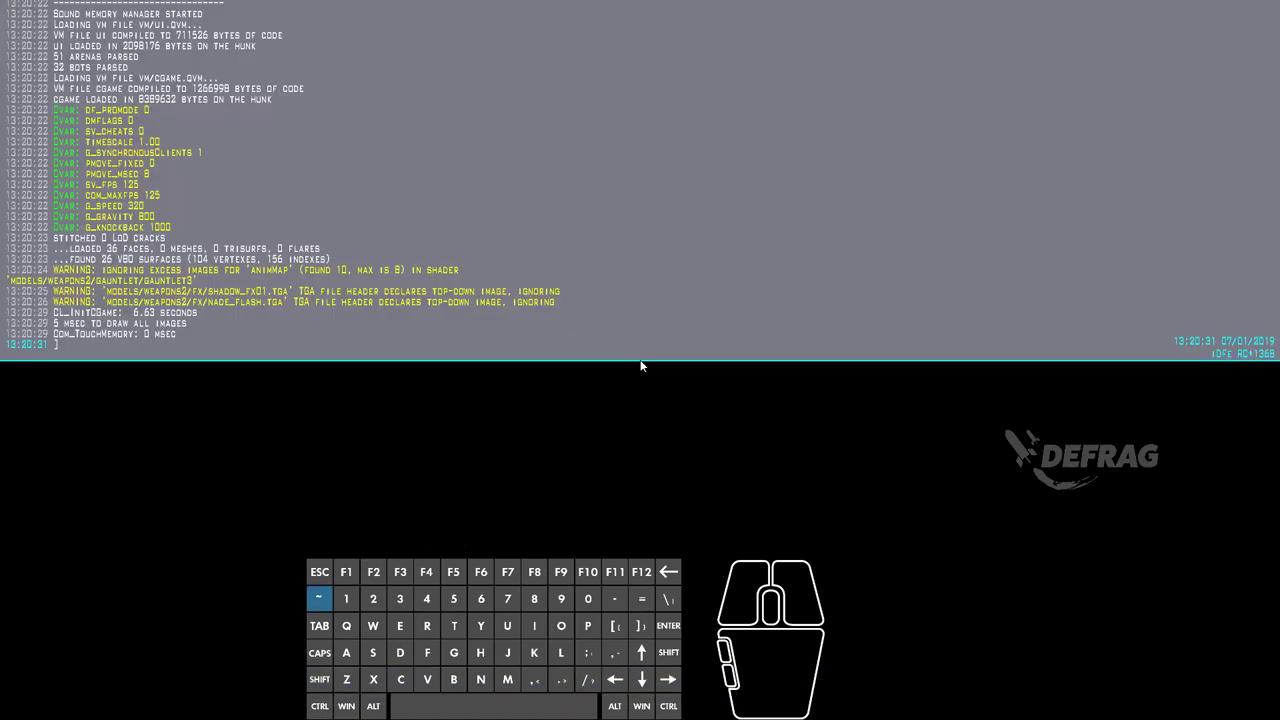
- Close the game console and inspect the lighting on the tapered pillar in the running map
key(Escape)
click(666, 247)
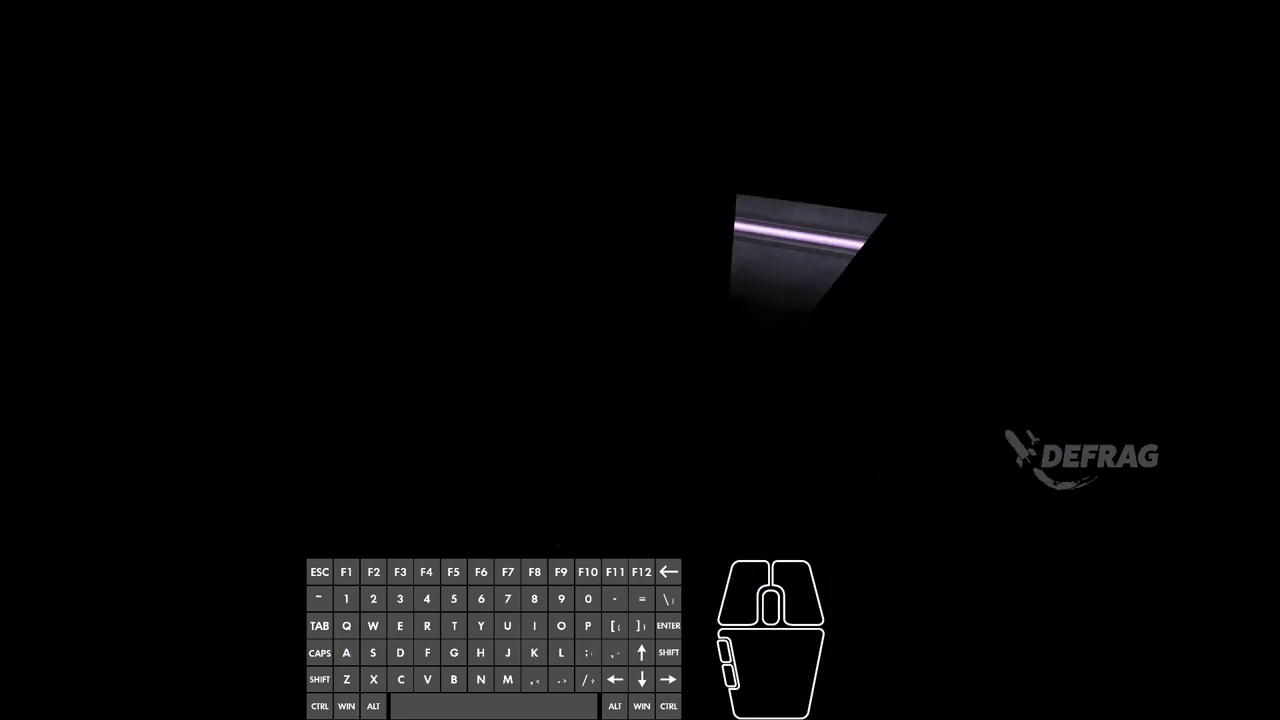
key(a)
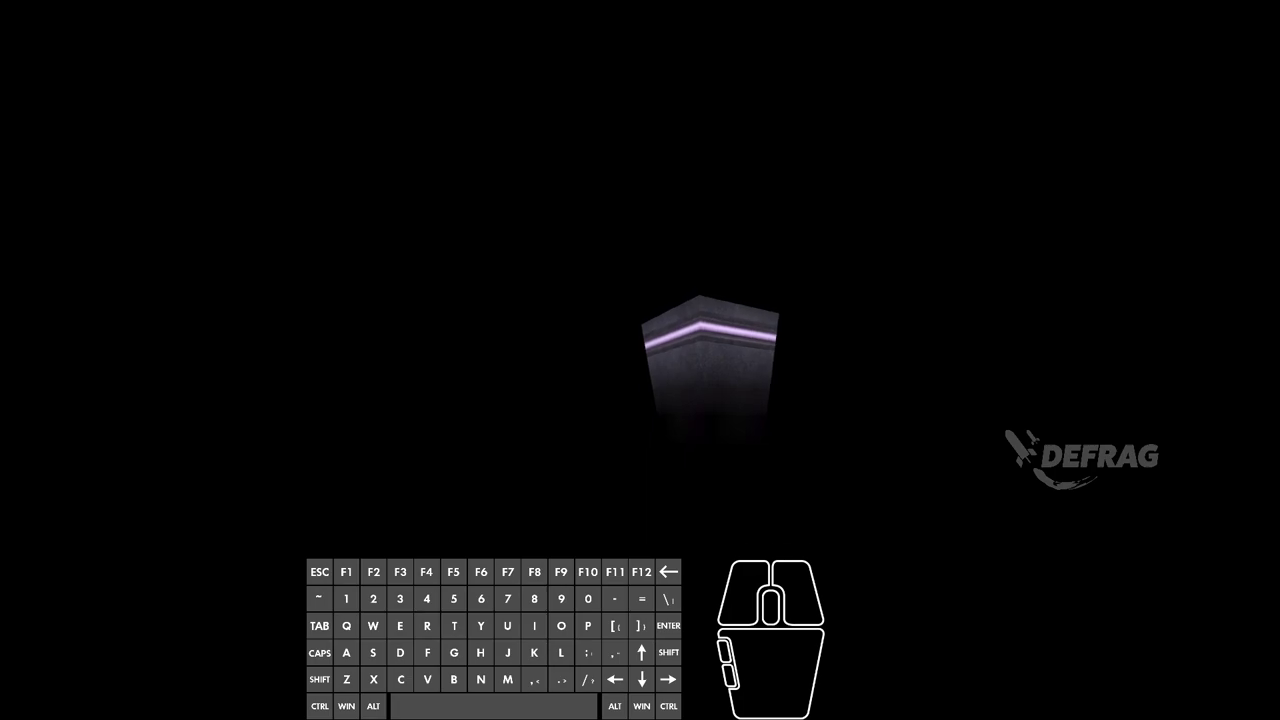
key(s)
key(d)
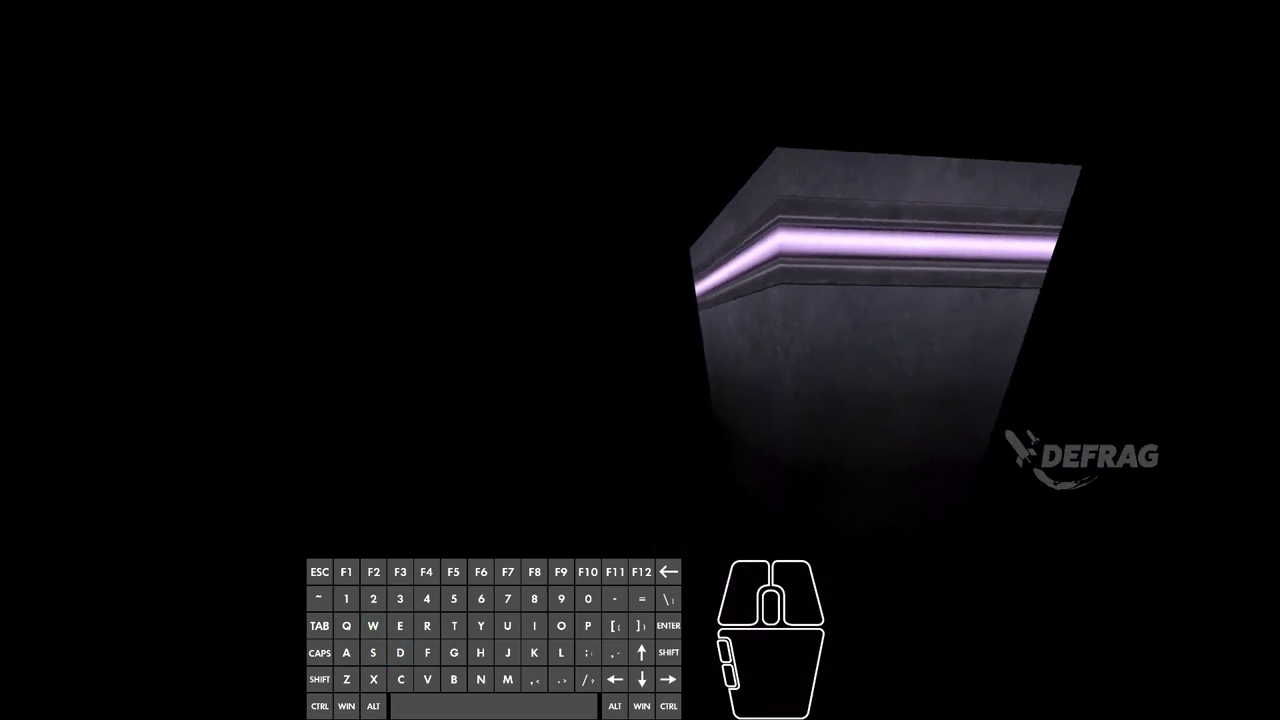
key(w)
right_click(640, 360)
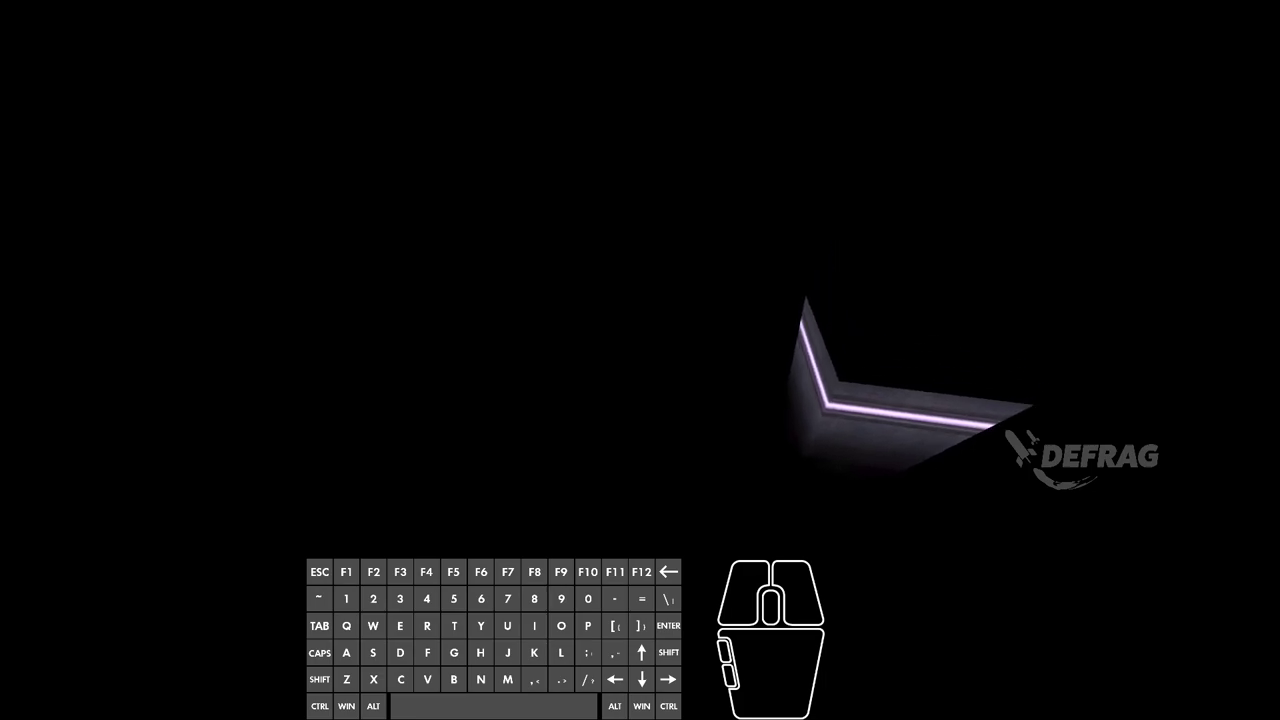
- Switch to the Radiant map editor and apply the e8tinylightpur texture to the narrow lower band of the tapered pillar
key(alt+Tab)
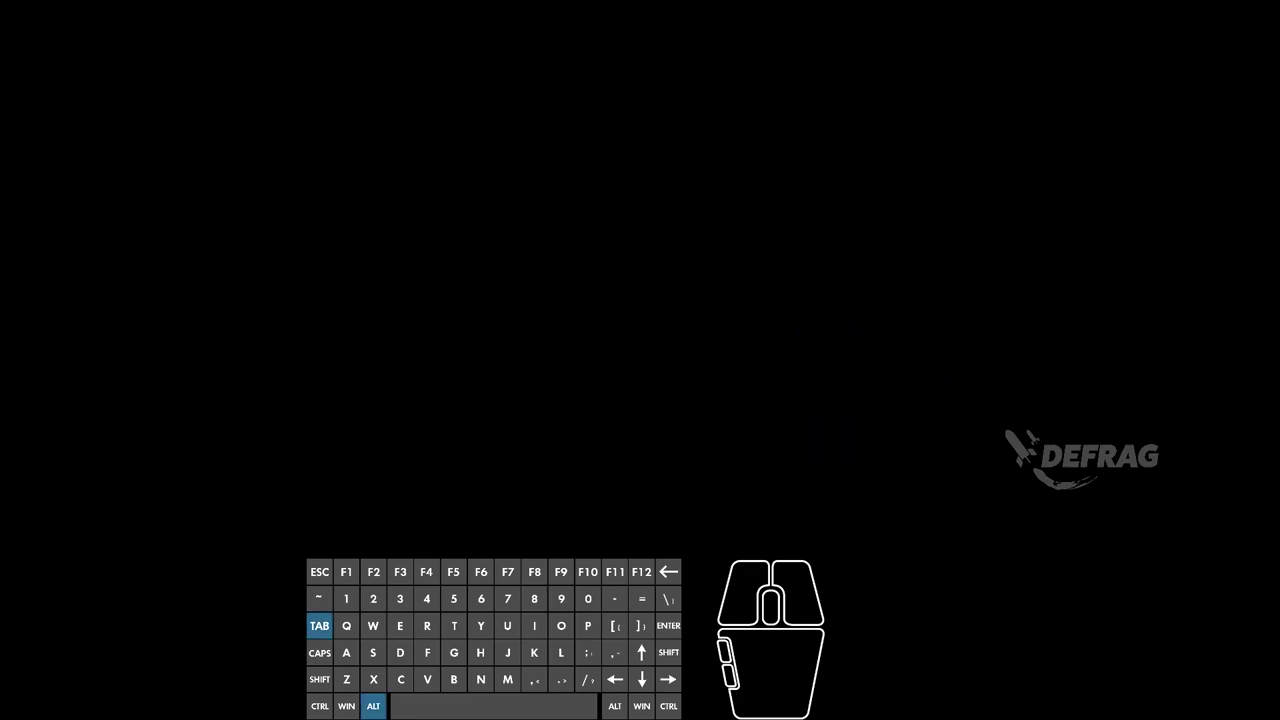
key(s)
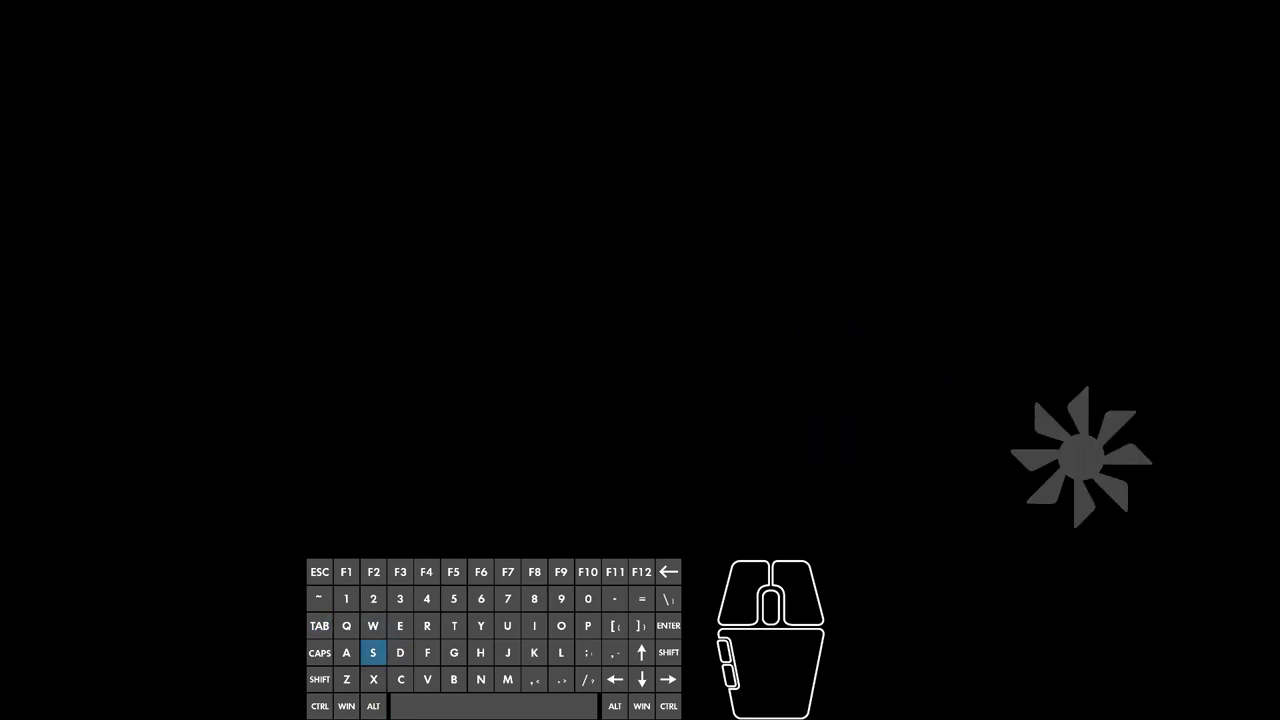
key(s)
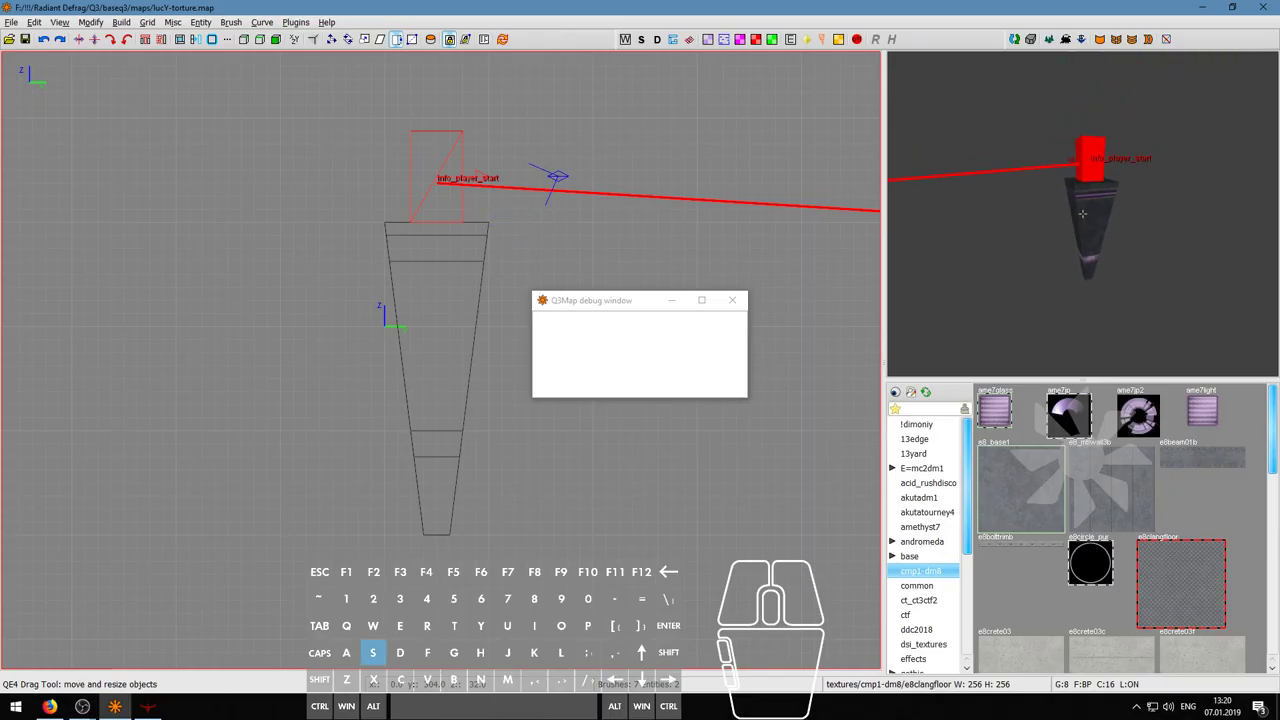
key(d)
key(w)
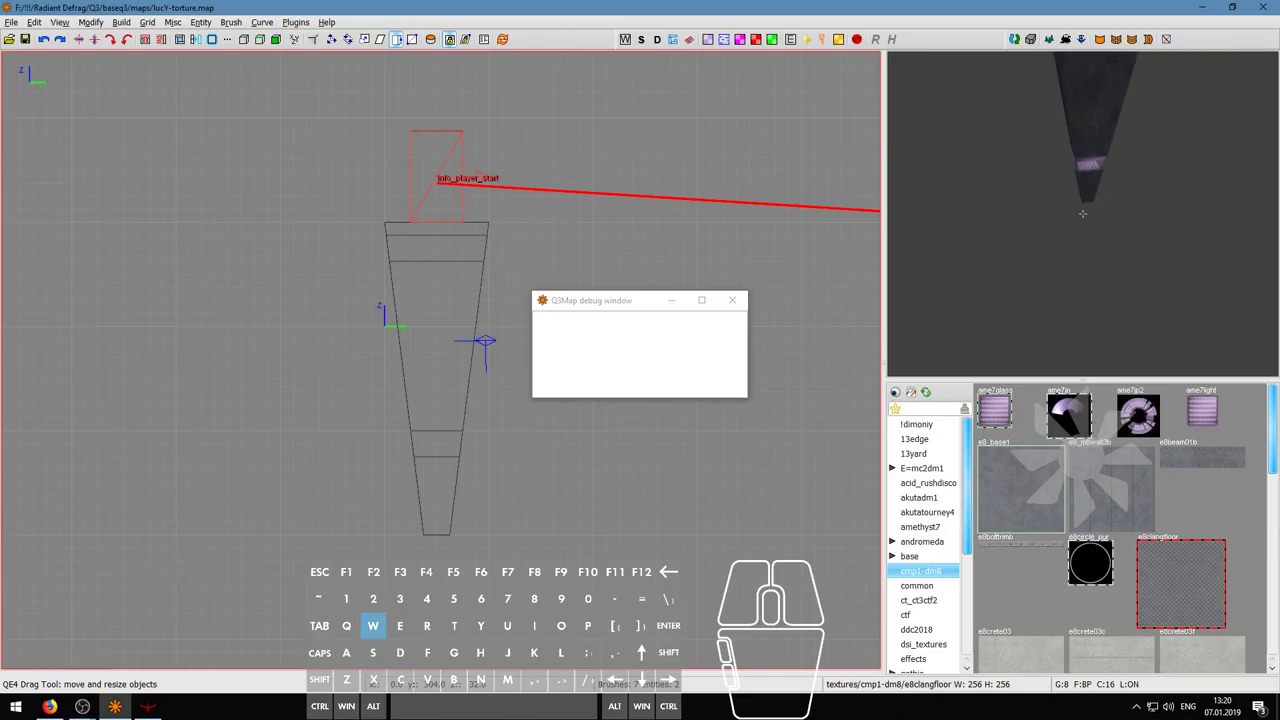
key(w)
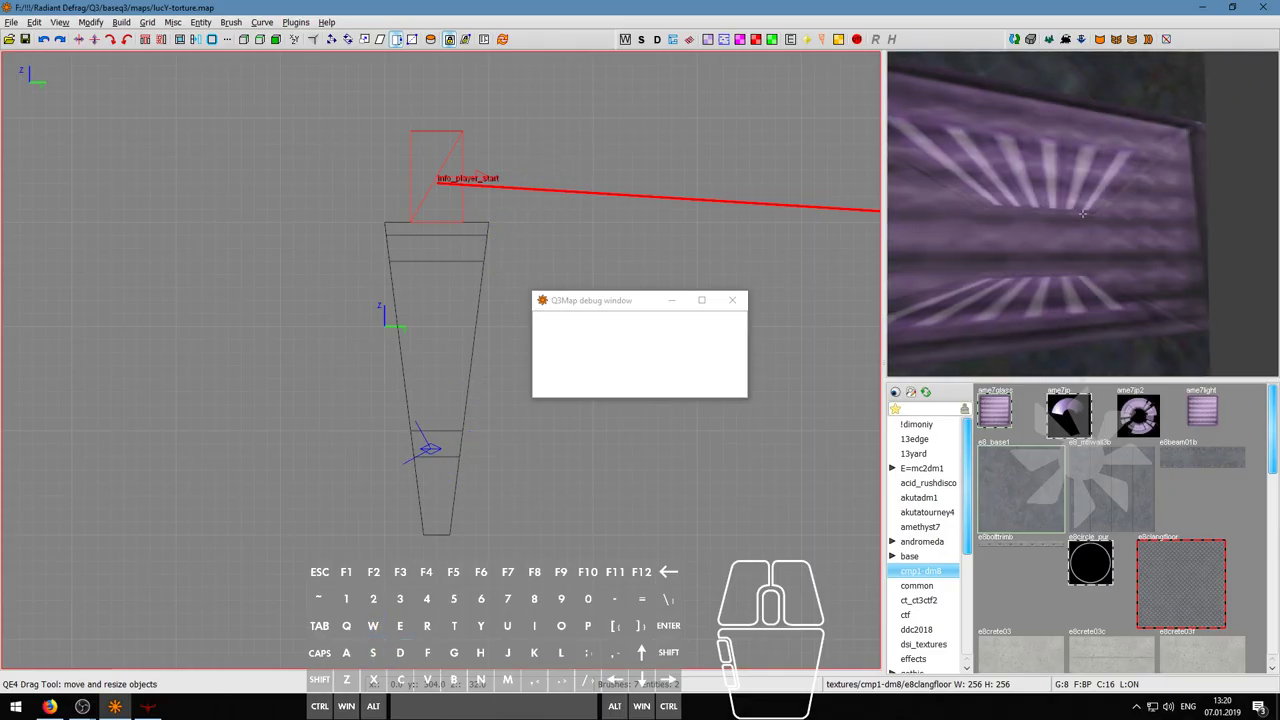
key(s)
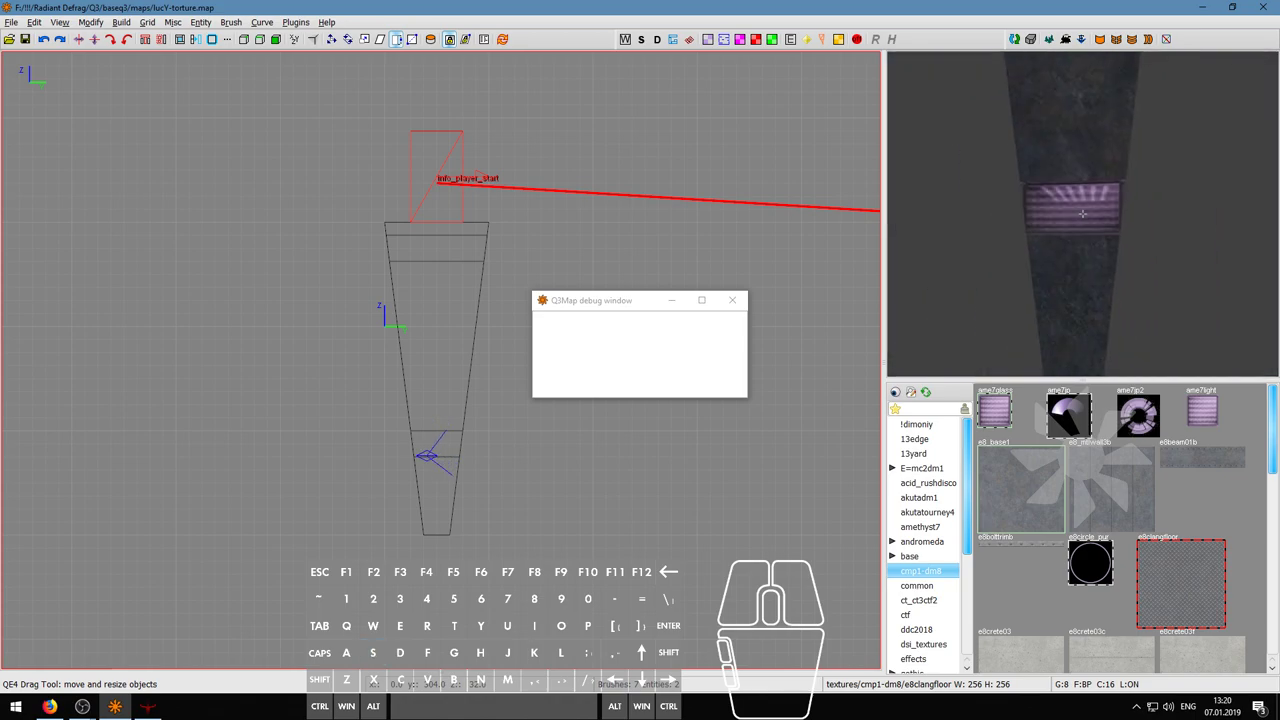
scroll(1127, 574, down, 5)
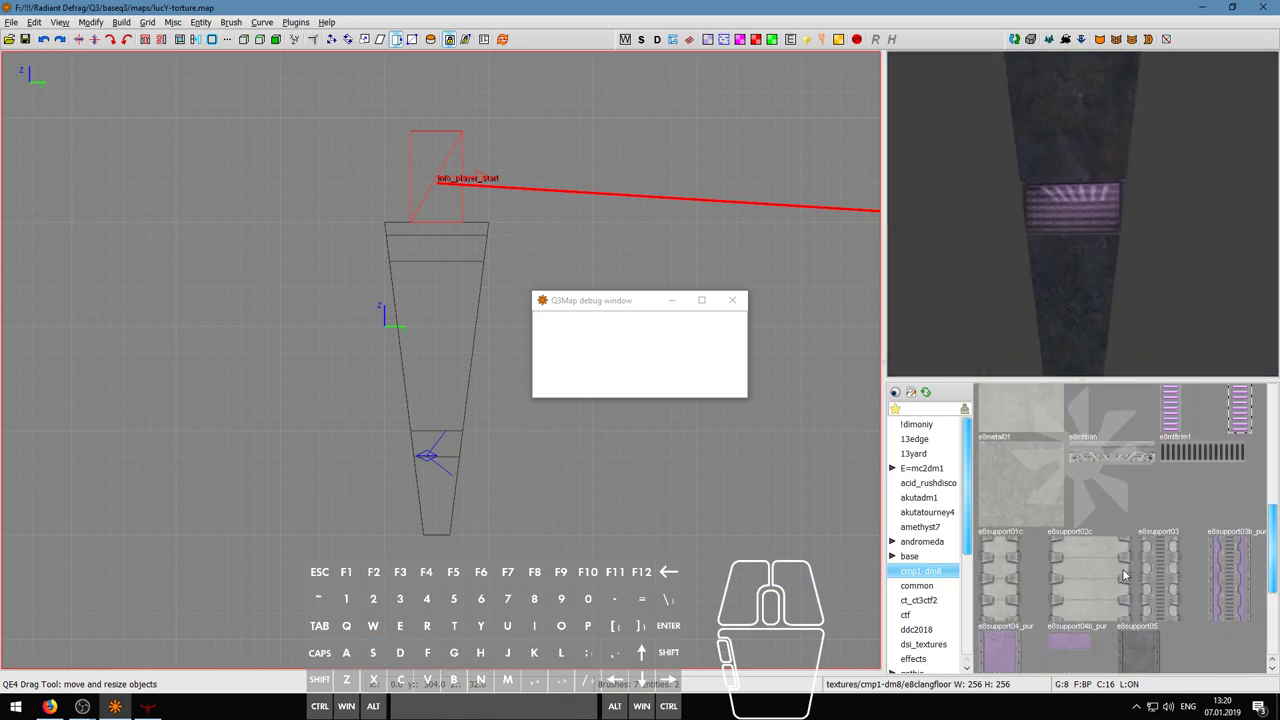
scroll(1122, 574, down, 3)
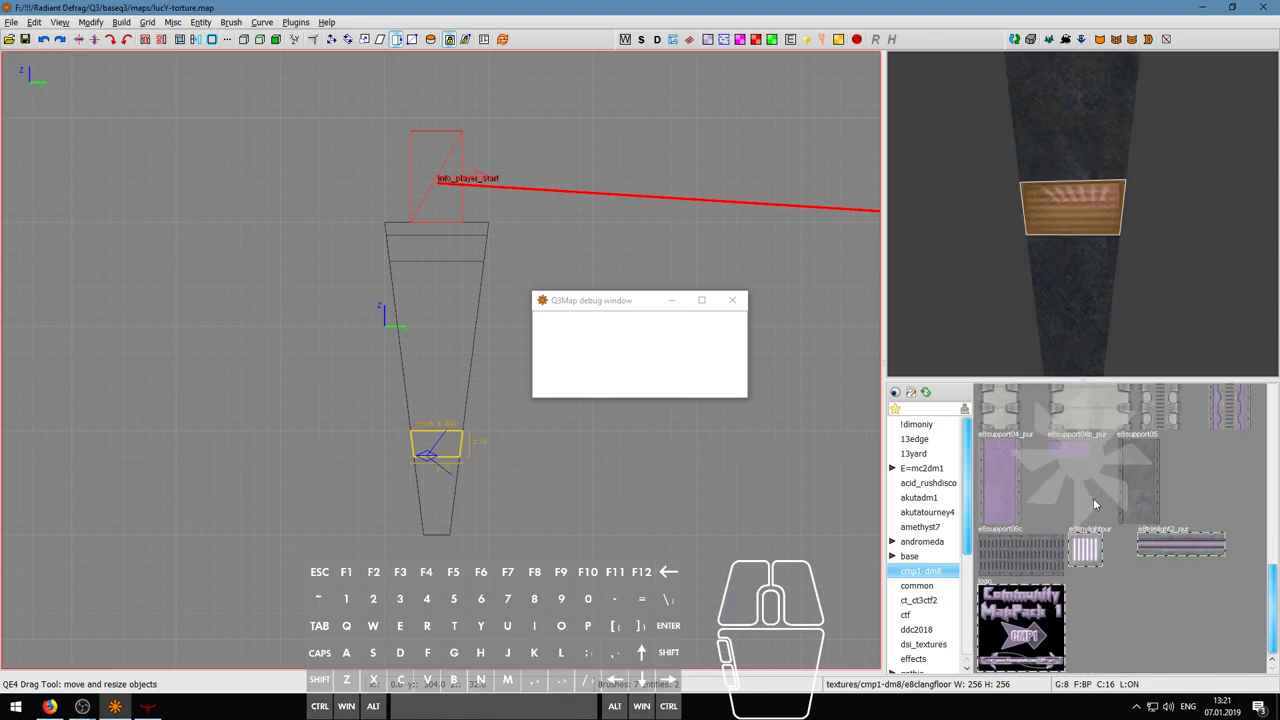
right_click(1198, 273)
key(a)
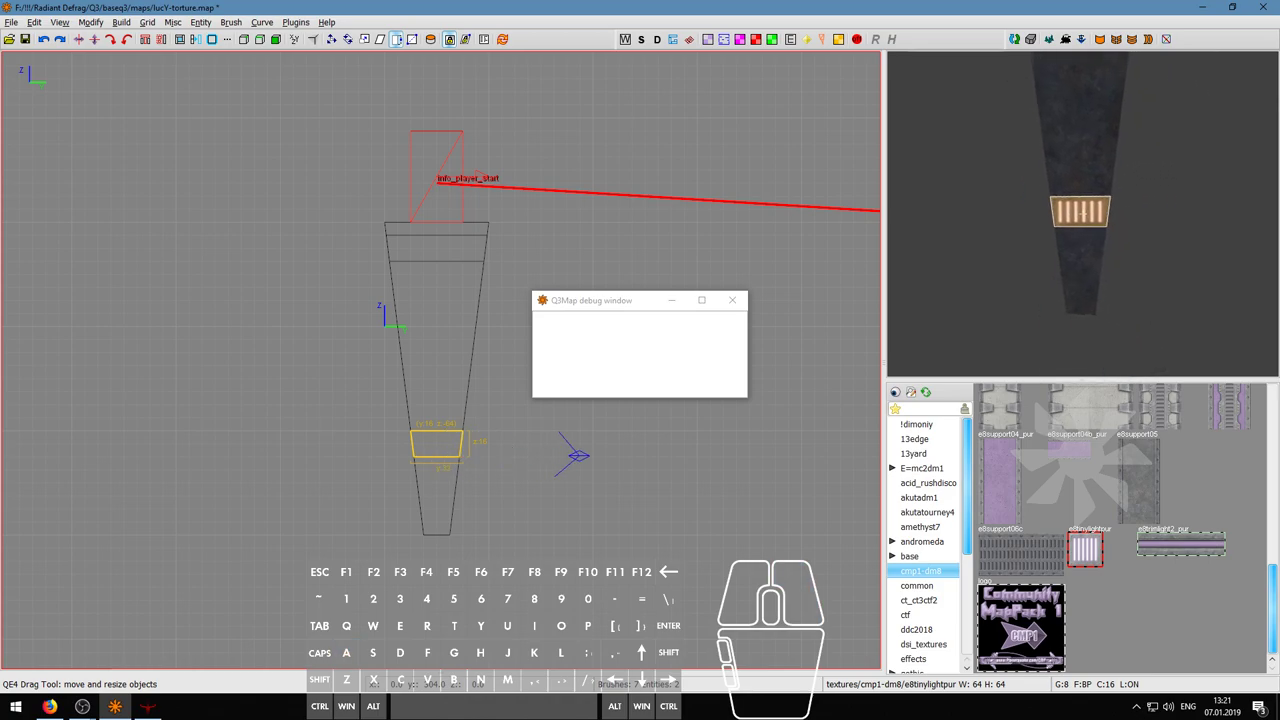
- Deselect the band and apply the ame7glass texture to the pillar's top face, beneath the player start
key(w)
key(a)
key(w)
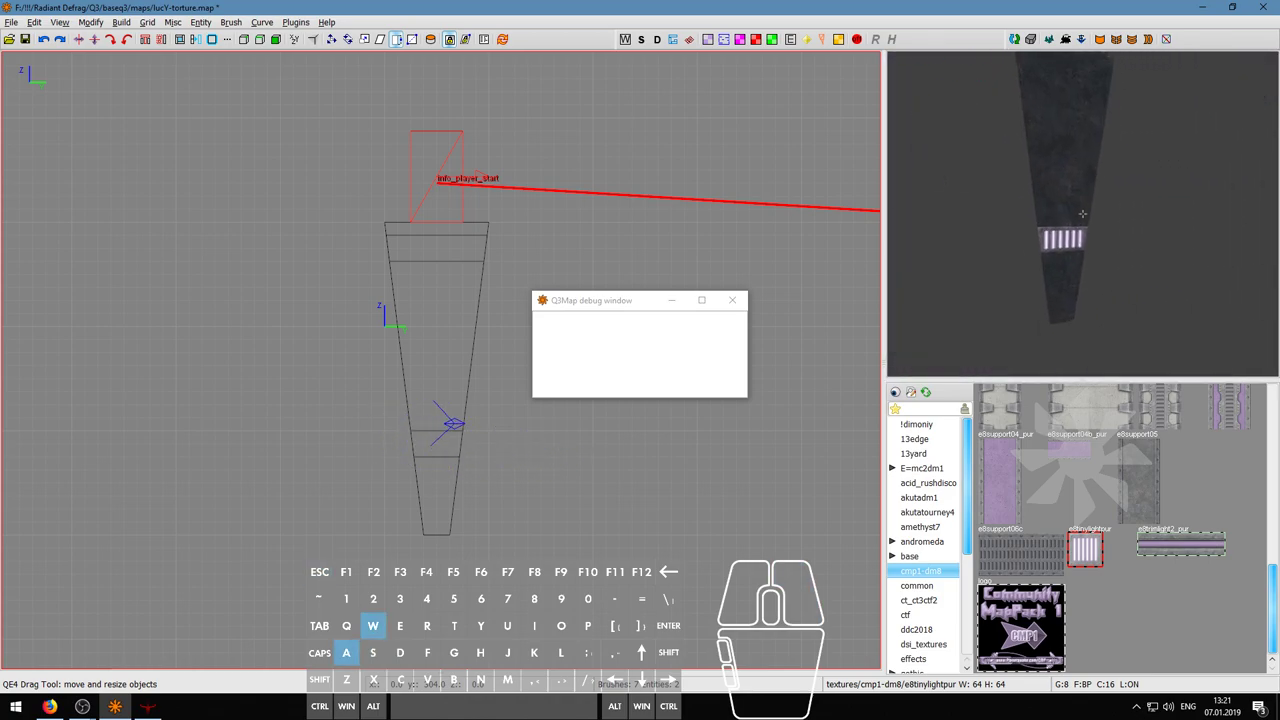
key(d)
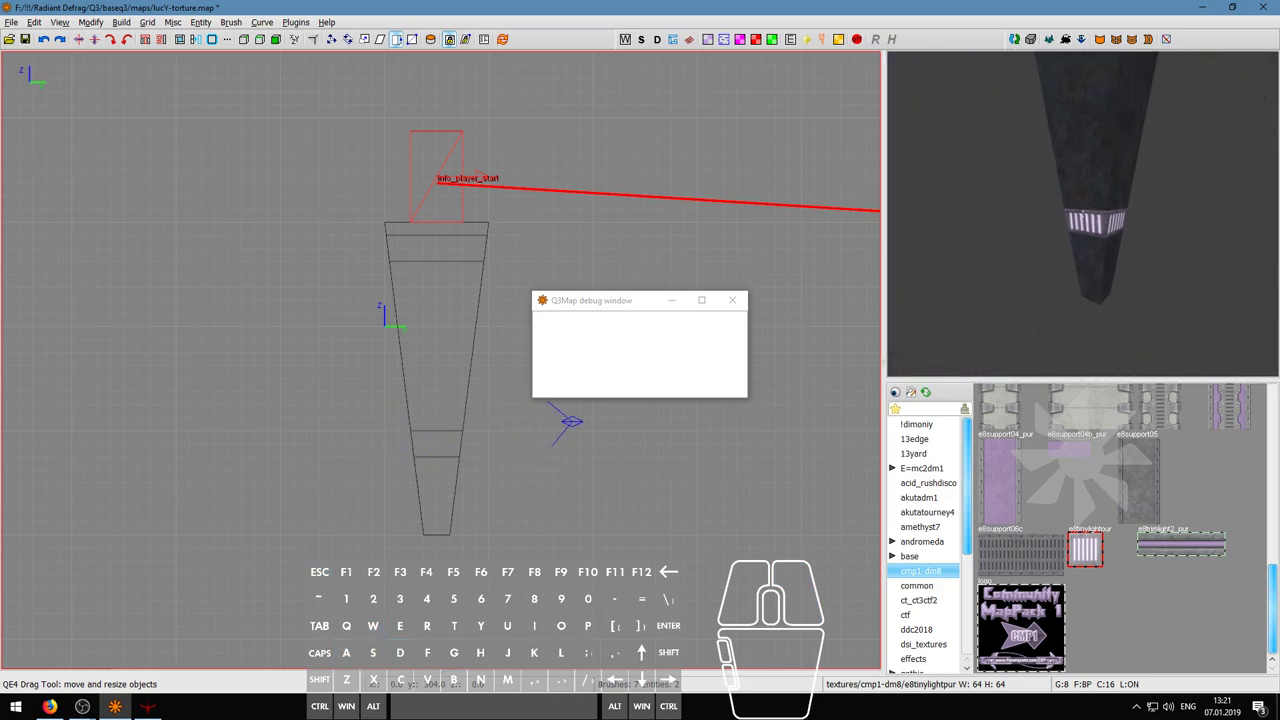
key(w)
right_click(1082, 214)
ctrl+shift+click(1082, 214)
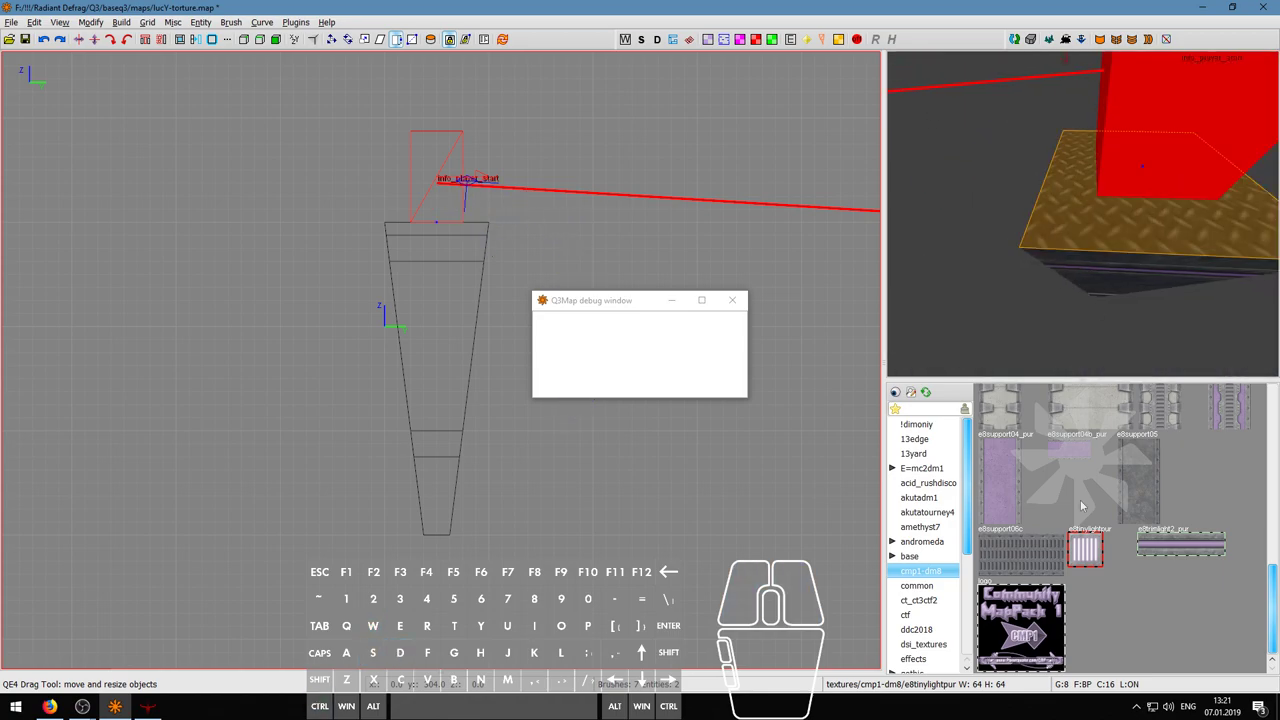
scroll(1081, 500, up, 5)
click(994, 410)
right_click(1098, 244)
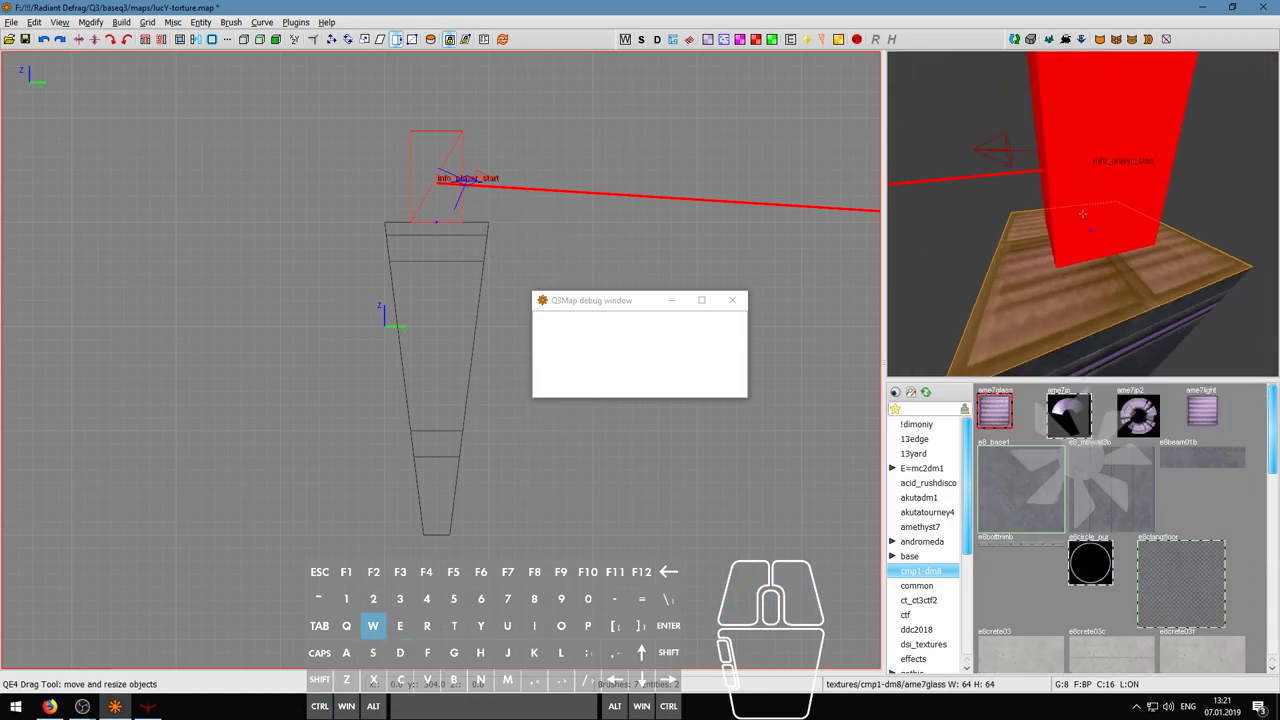
- Reset the texture alignment of the pillar's top face in the Surface Inspector and deselect it
key(w)
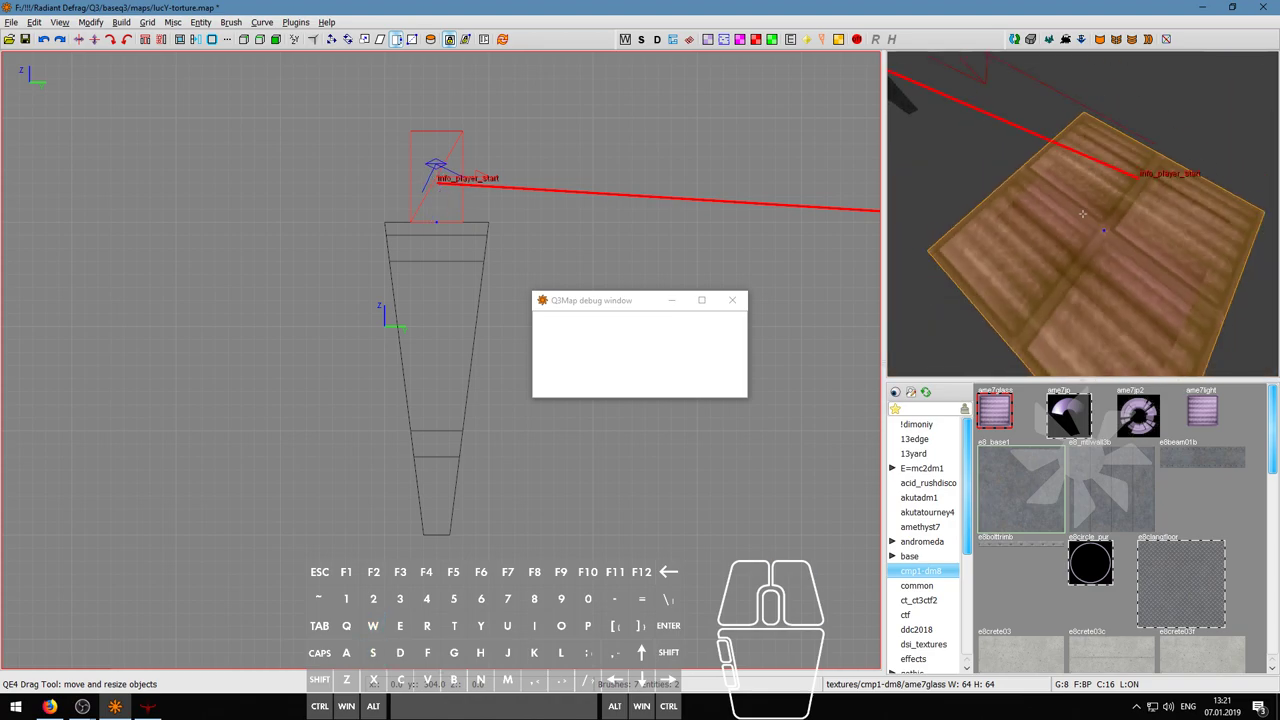
key(s)
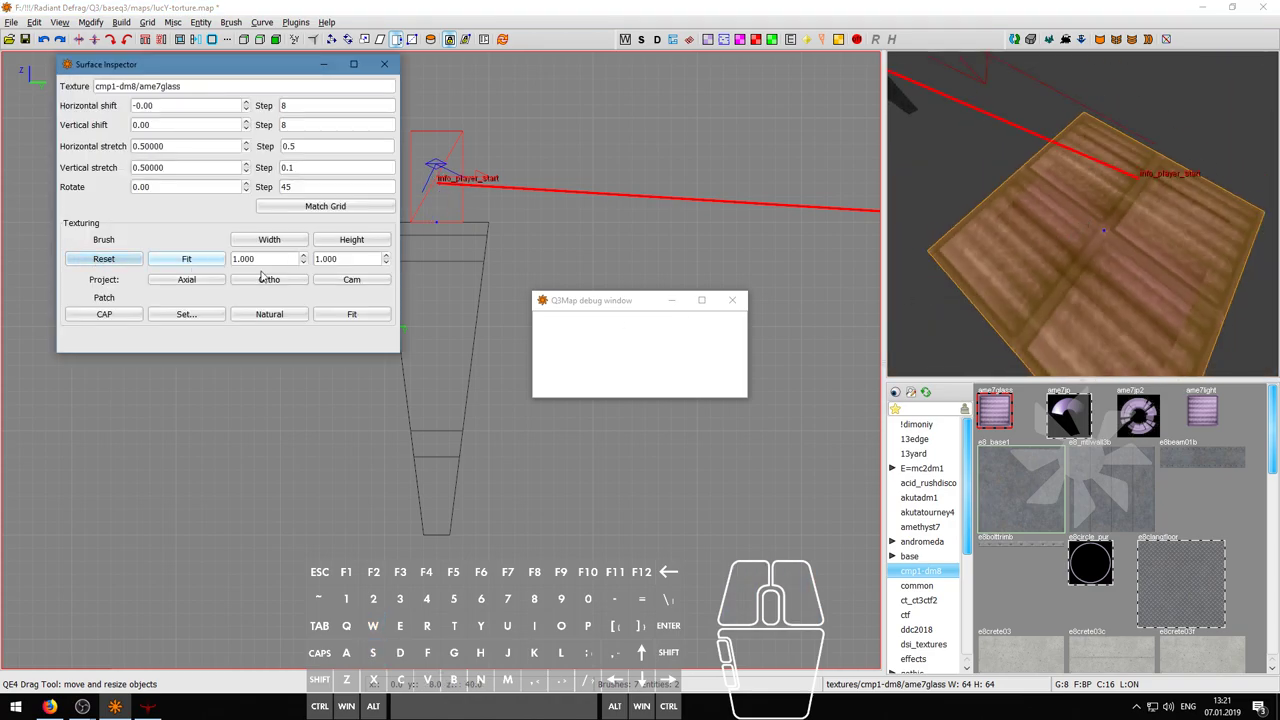
key(Escape)
- Examine the hidden faces of the e8trimlight2_pur trim brush from inside the upper part of the pillar
key(w)
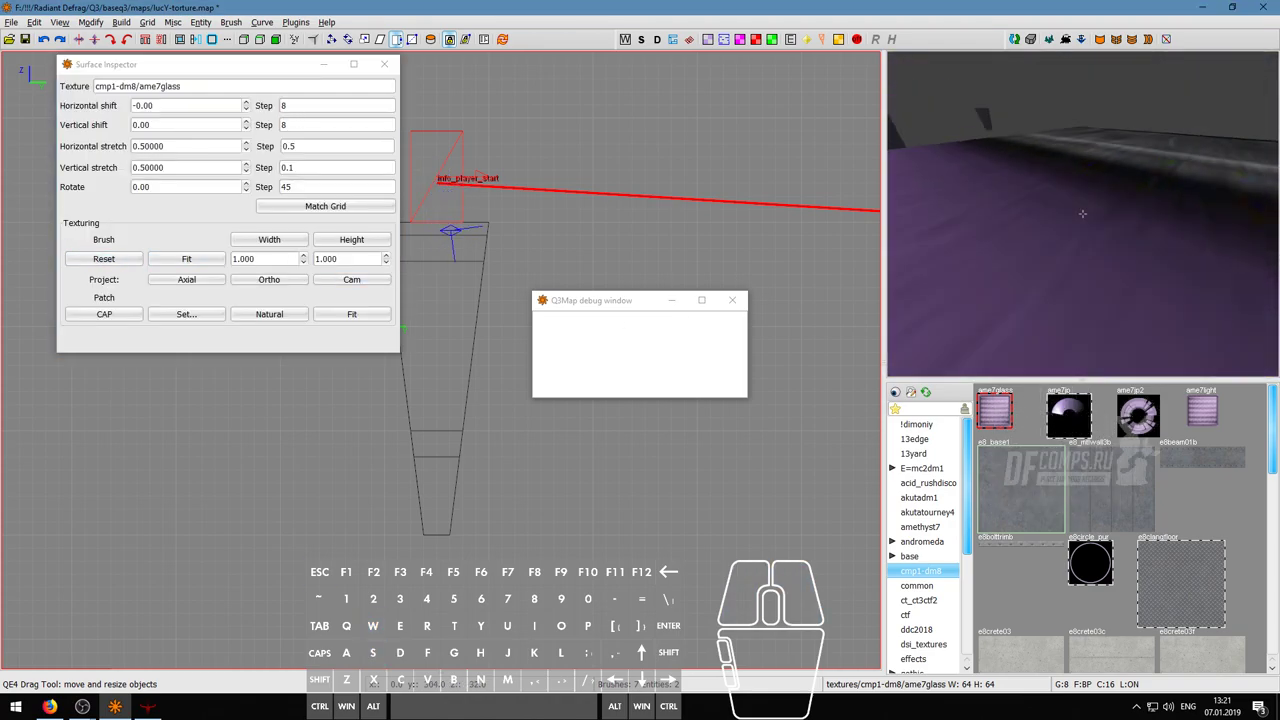
key(s)
key(d)
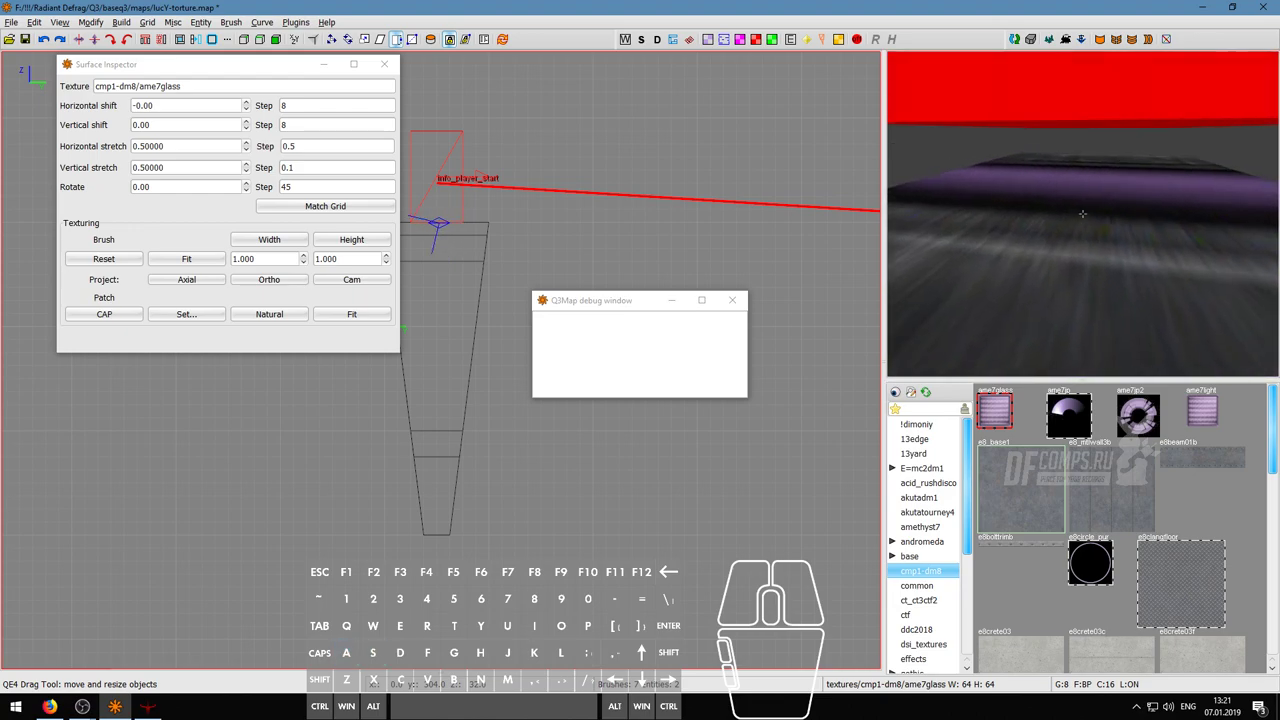
key(a)
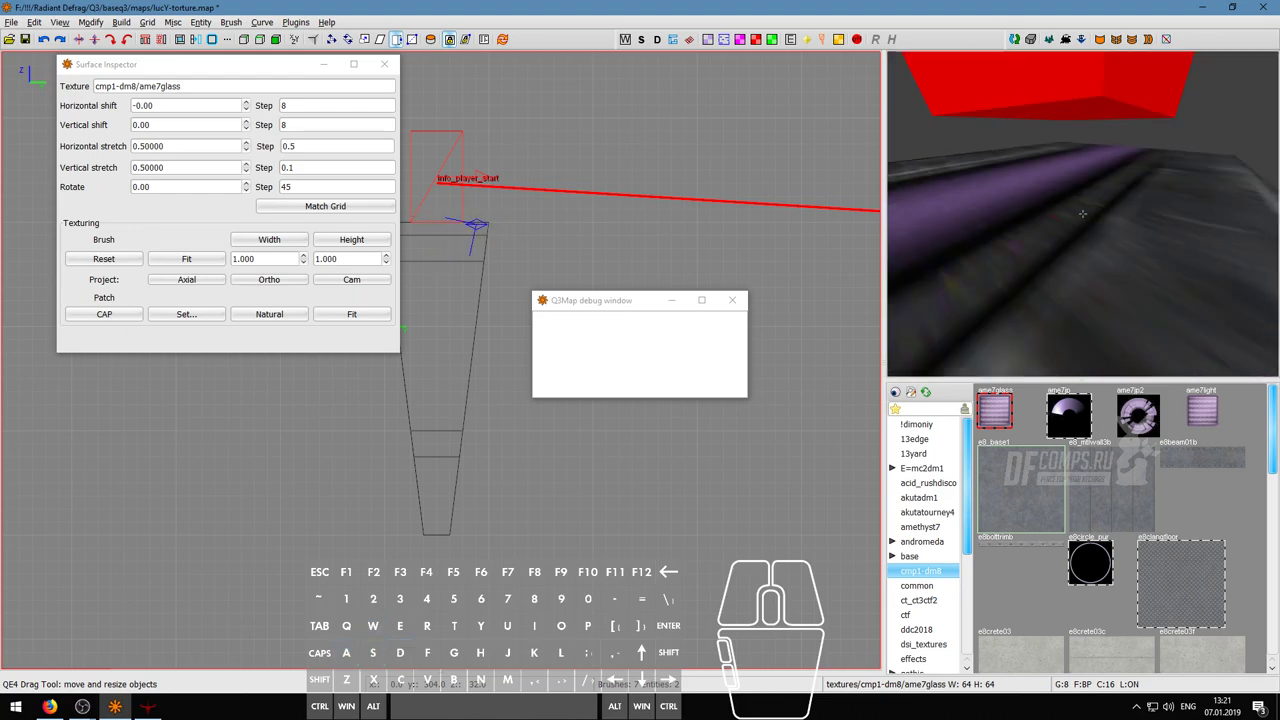
key(s)
right_click(1082, 213)
shift+click(1082, 213)
right_click(1082, 213)
key(w)
key(s)
key(w)
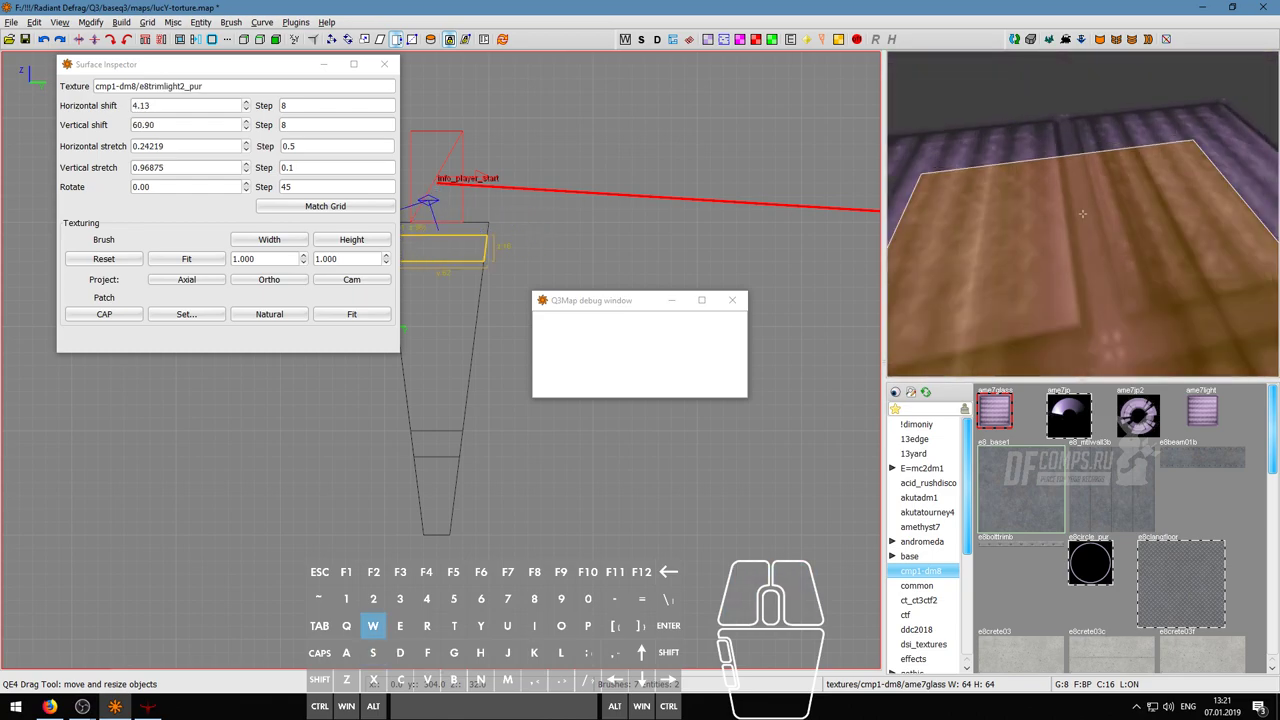
key(w)
key(w)
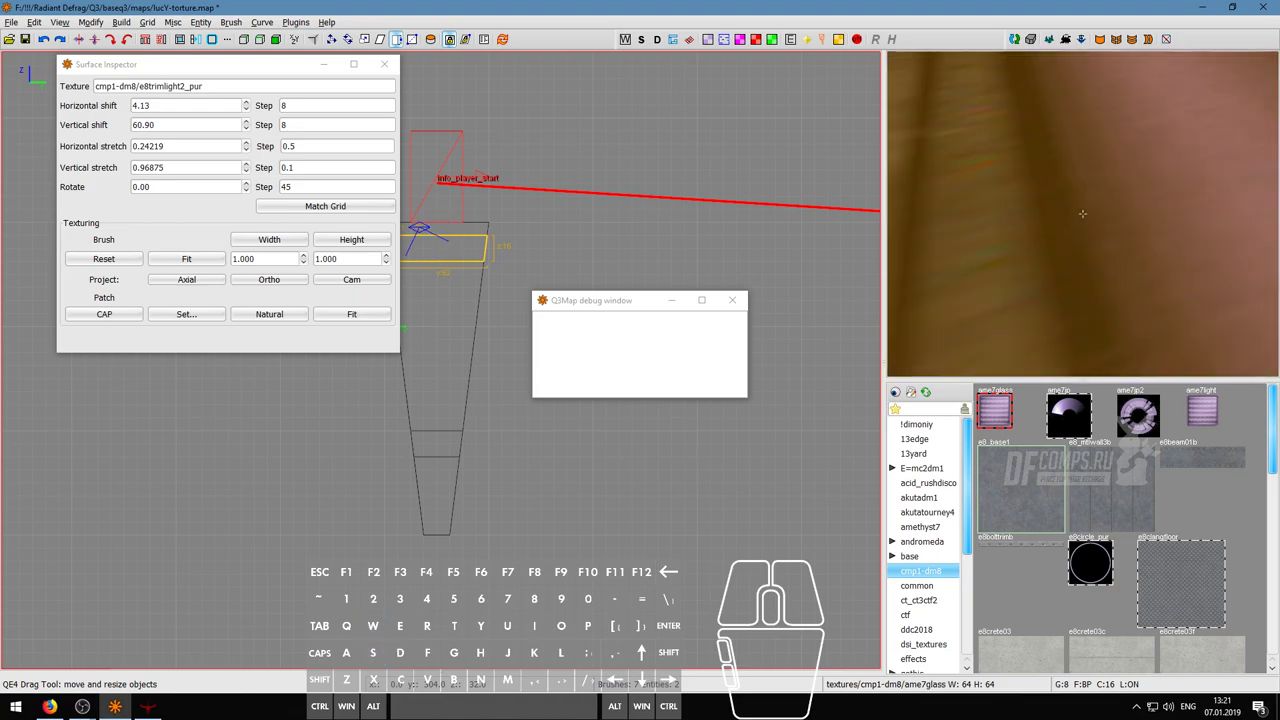
key(Escape)
- Apply the e8_base1 texture to the hidden top face of the light trim brush and reset its alignment
right_click(1110, 258)
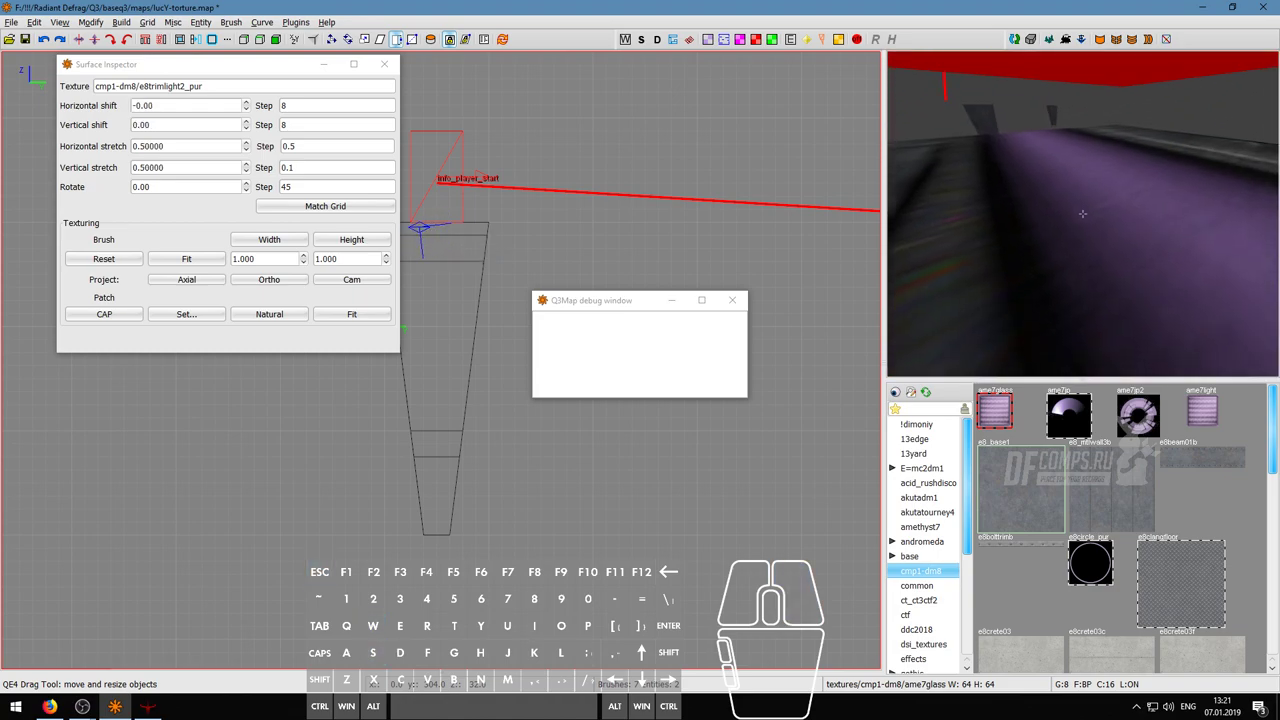
key(s)
key(w)
right_click(1083, 214)
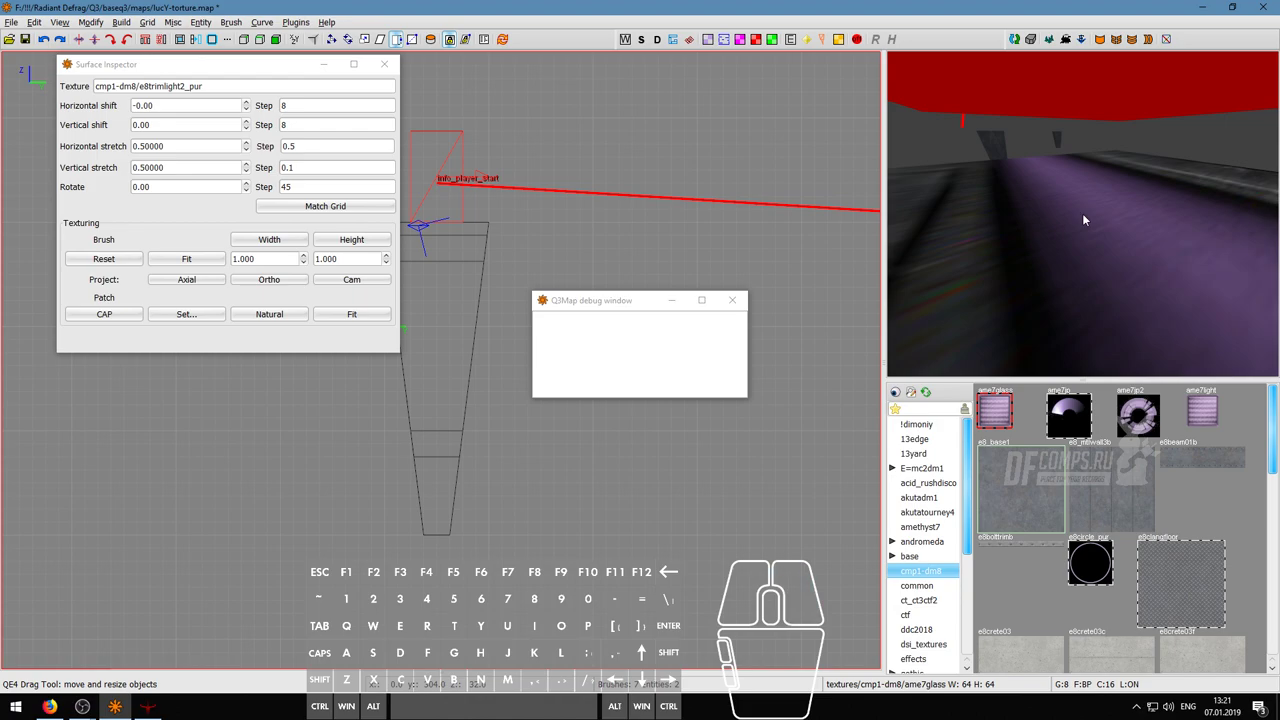
ctrl+shift+click(1089, 230)
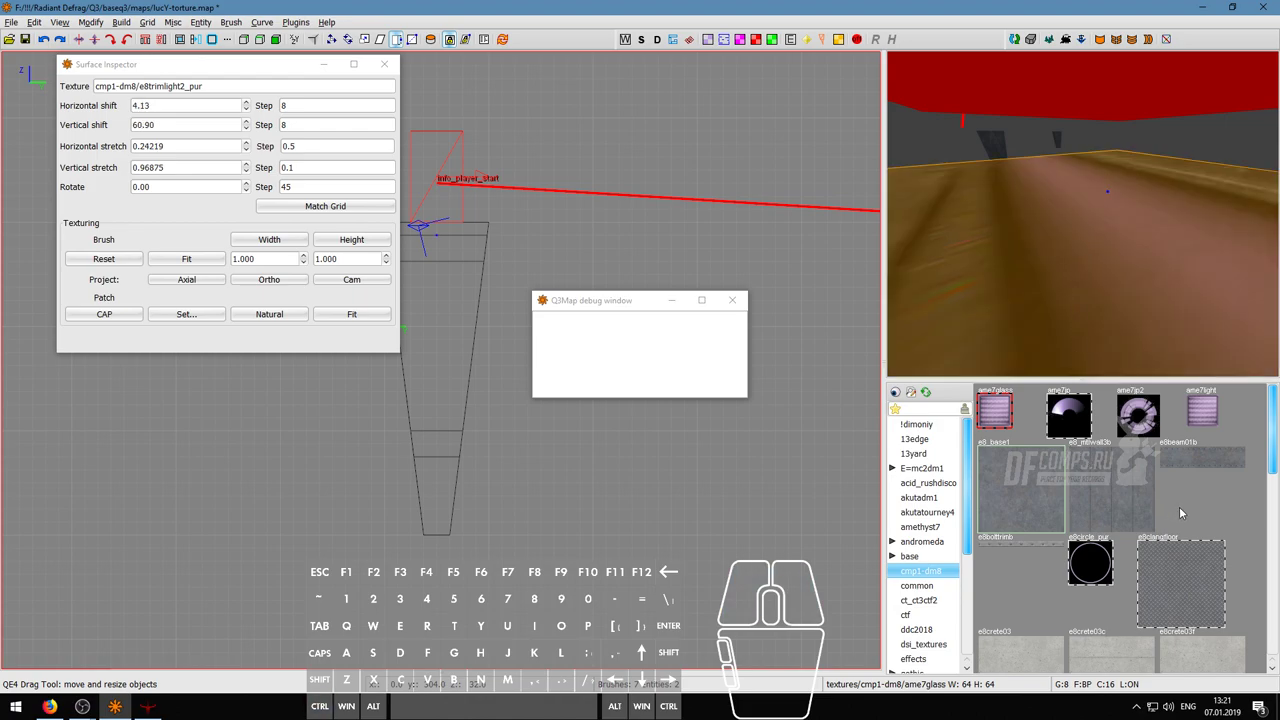
click(1028, 490)
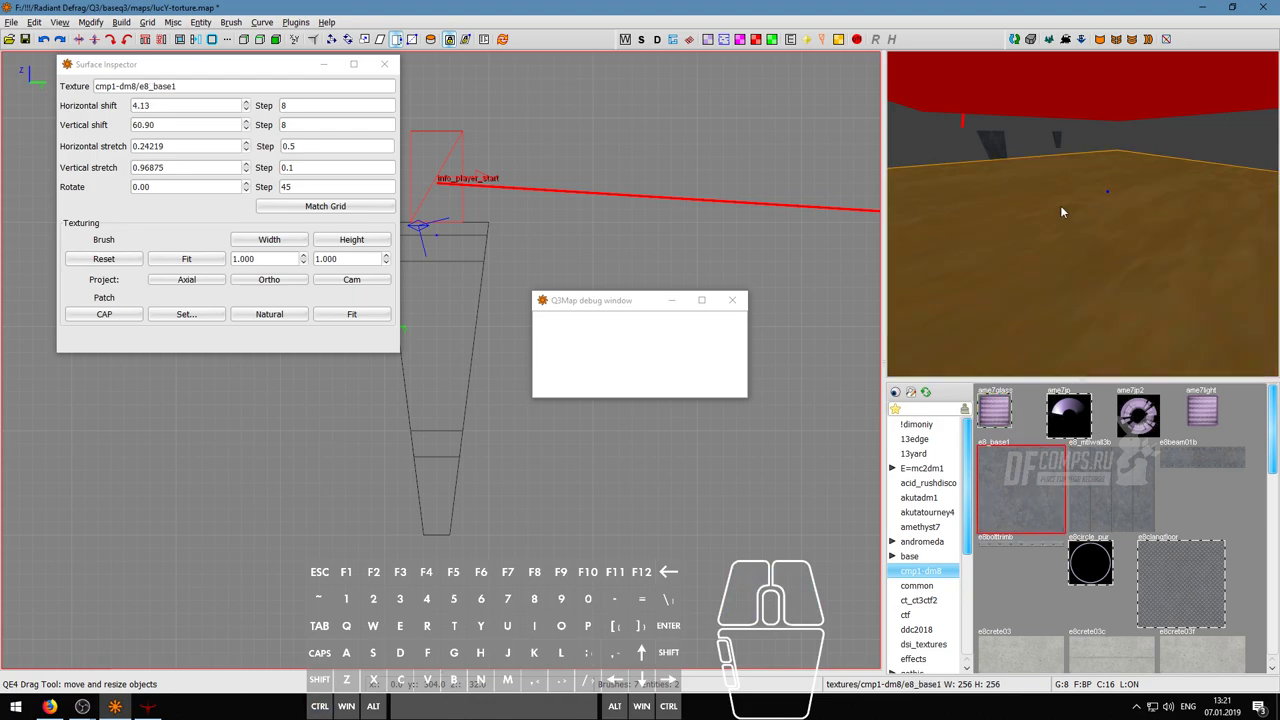
click(130, 259)
key(Escape)
- Apply the e8_base1 texture to the hidden underside of the light trim brush and reset its alignment
right_click(980, 254)
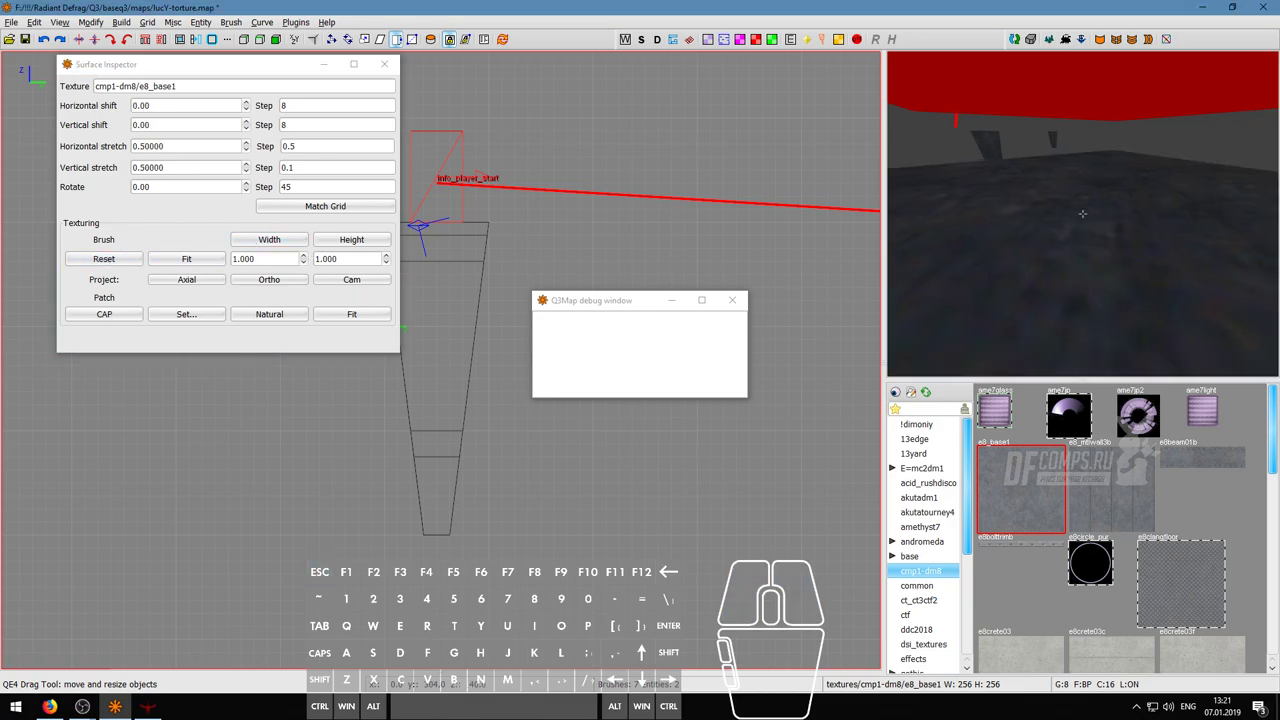
key(a)
key(w)
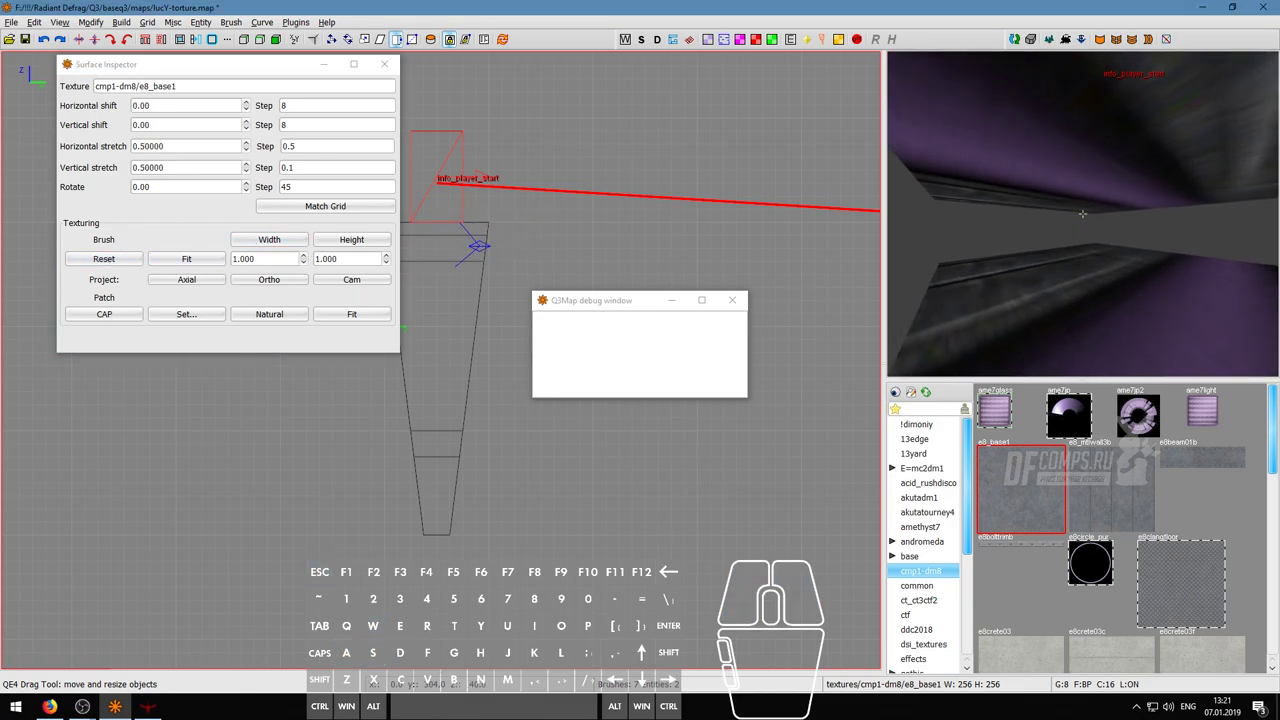
key(w)
key(w)
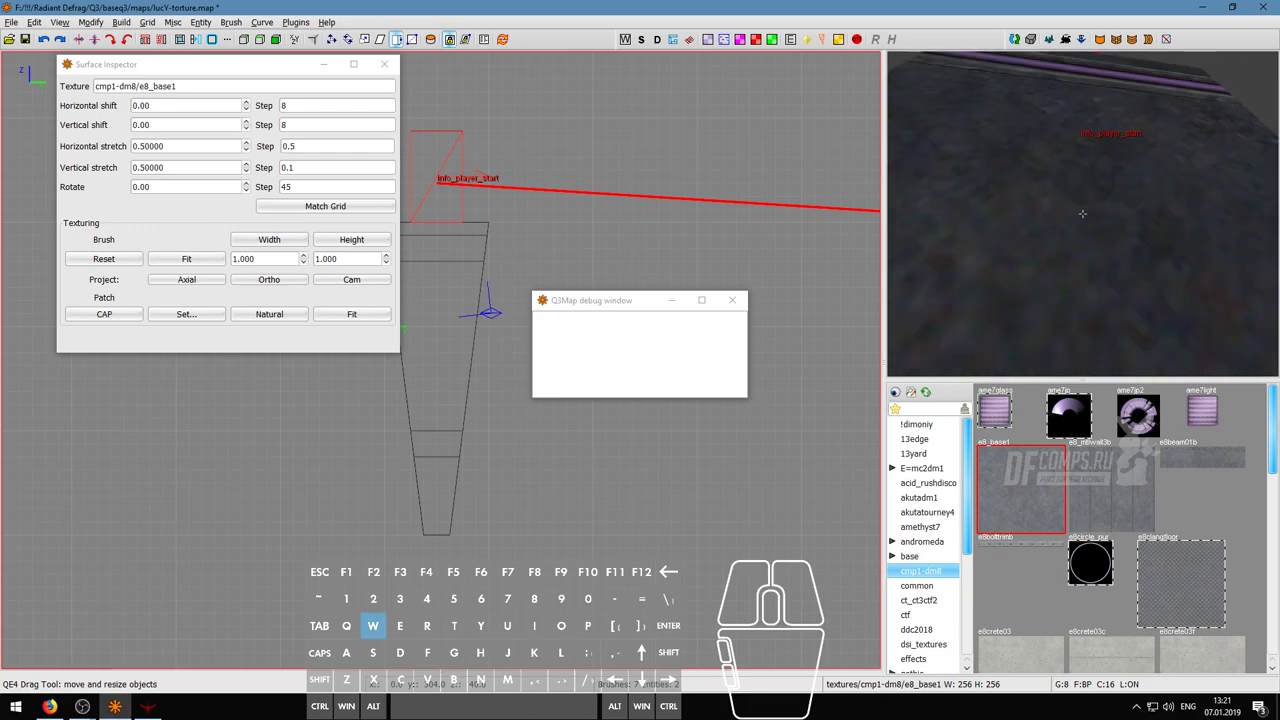
ctrl+shift+click(1085, 193)
click(1025, 477)
click(132, 262)
key(Escape)
- Review the retextured pillar and its light bands from outside in the 3D view
right_click(1083, 213)
key(s)
key(w)
key(s)
key(d)
key(d)
key(w)
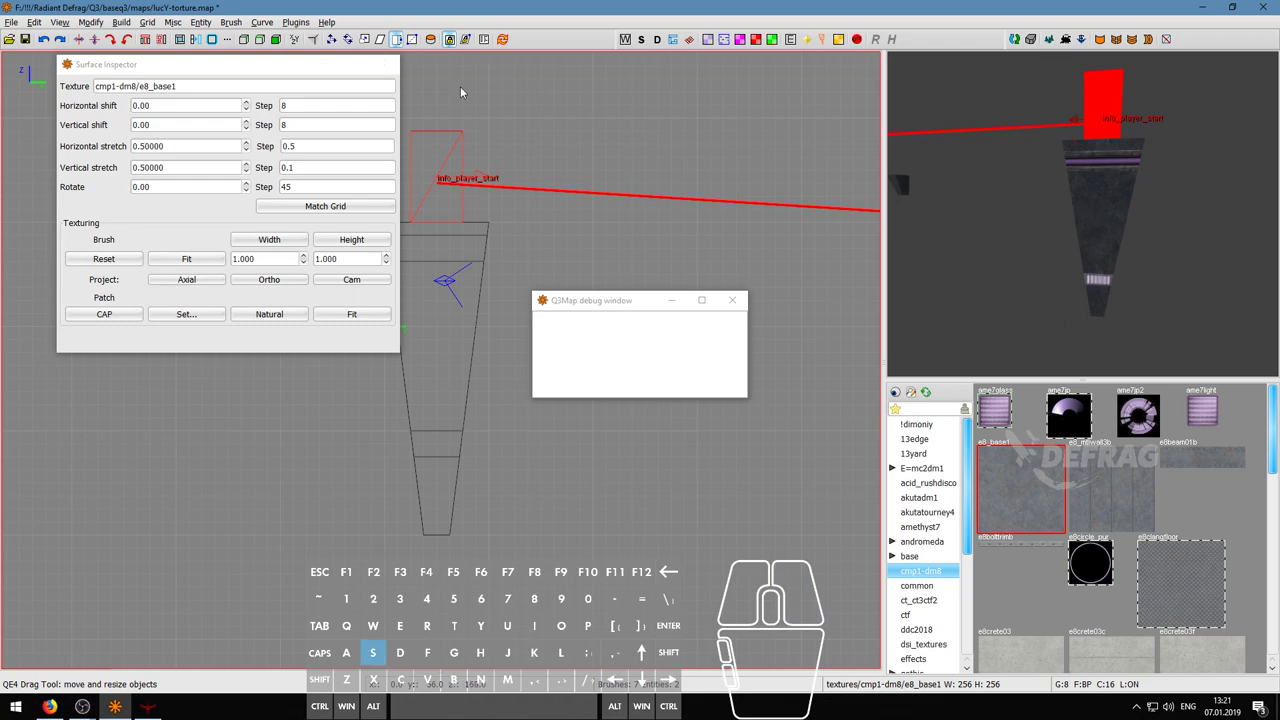
key(s)
- Compile the retextured map with a Q3Map build
click(148, 23)
click(125, 40)
click(121, 22)
click(150, 84)
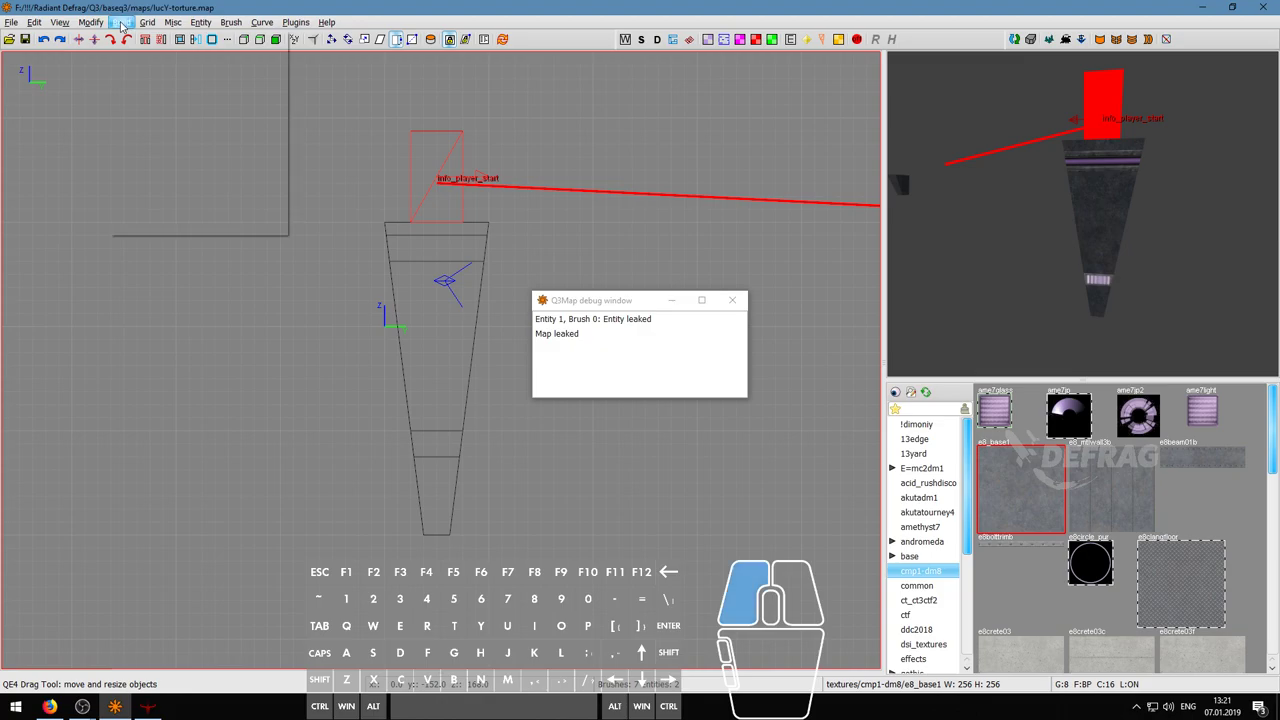
click(121, 22)
- Switch to the running game and inspect the pillar's lighting in the rebuilt map
click(150, 708)
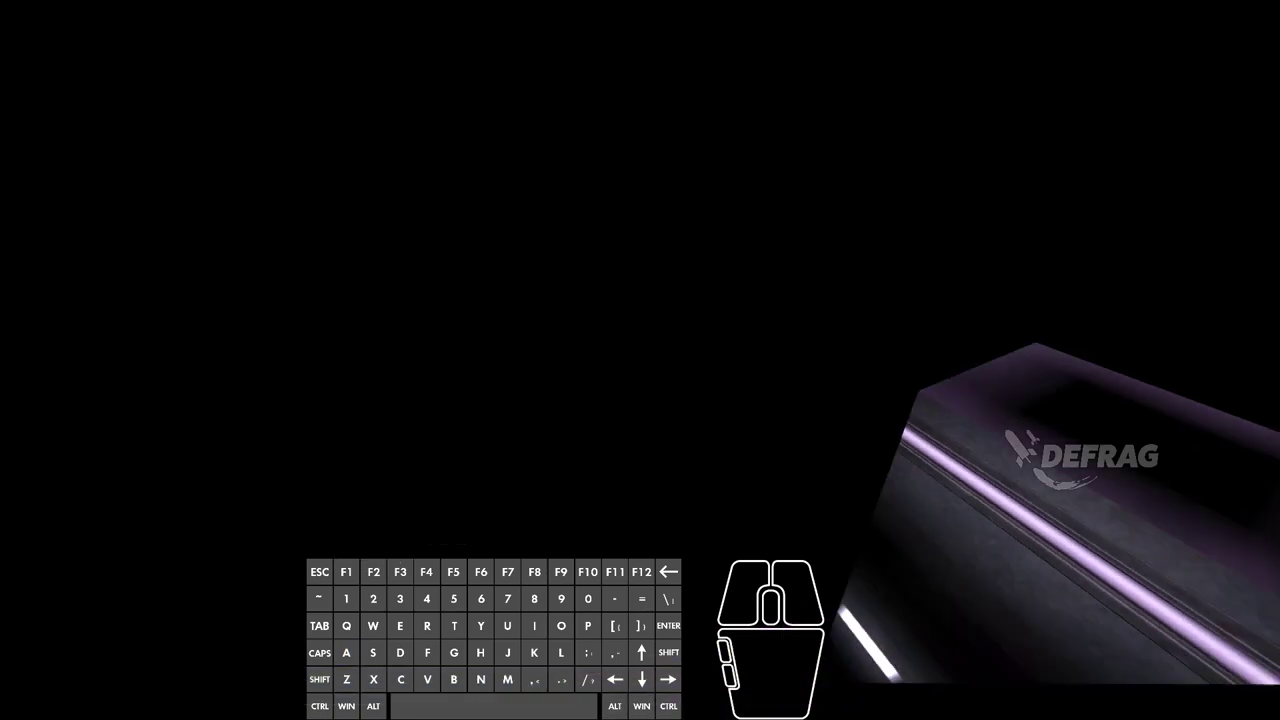
key(w)
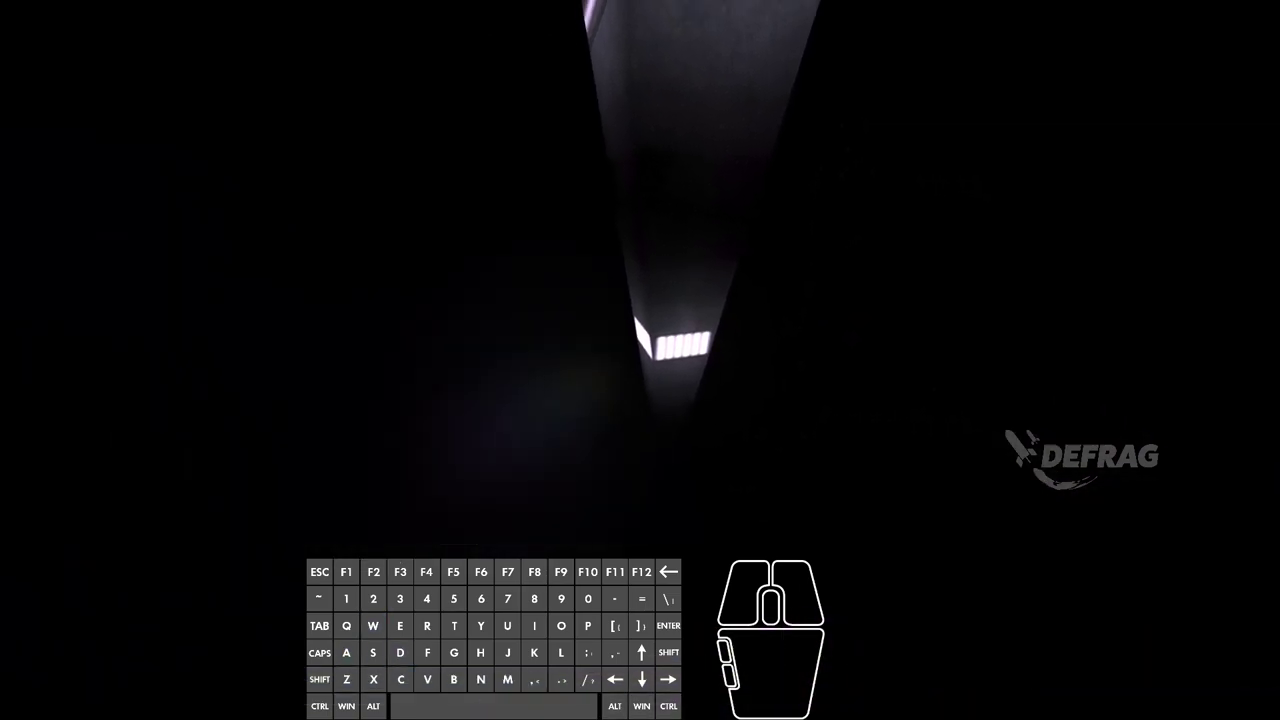
- Fly above and around the pillar in the game to examine the lighting on its top face and sides
key(s)
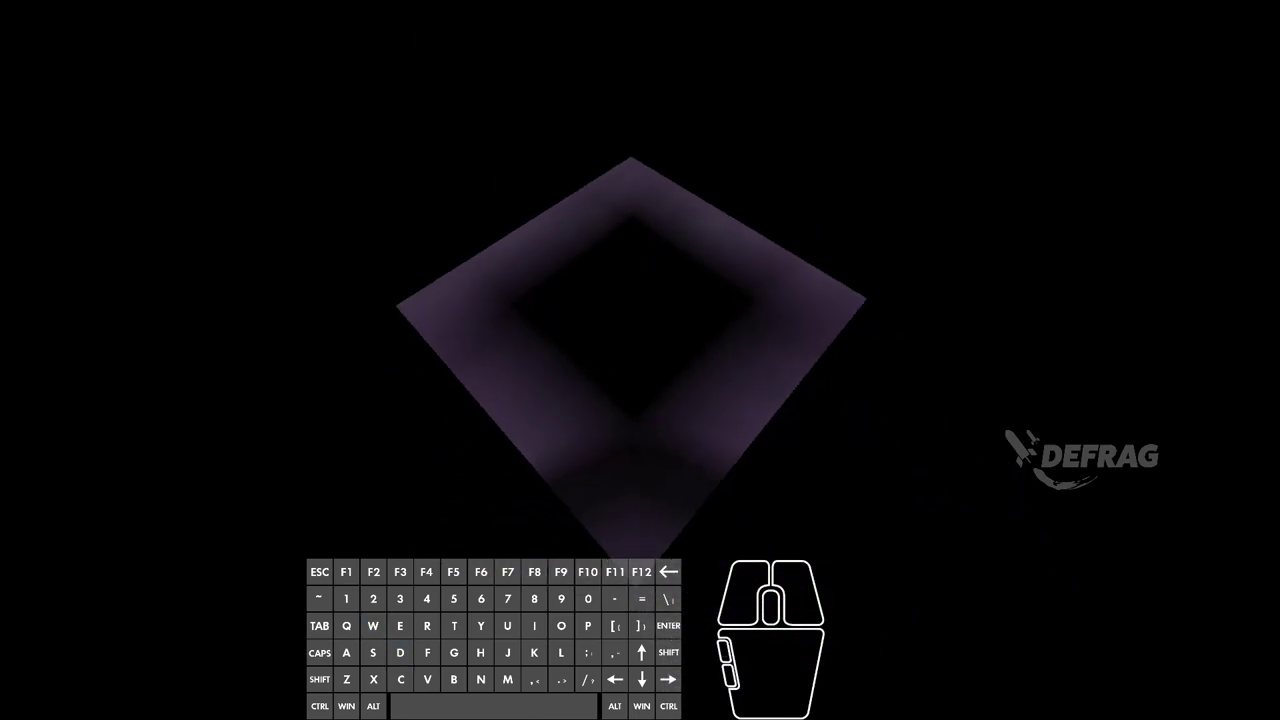
key(a)
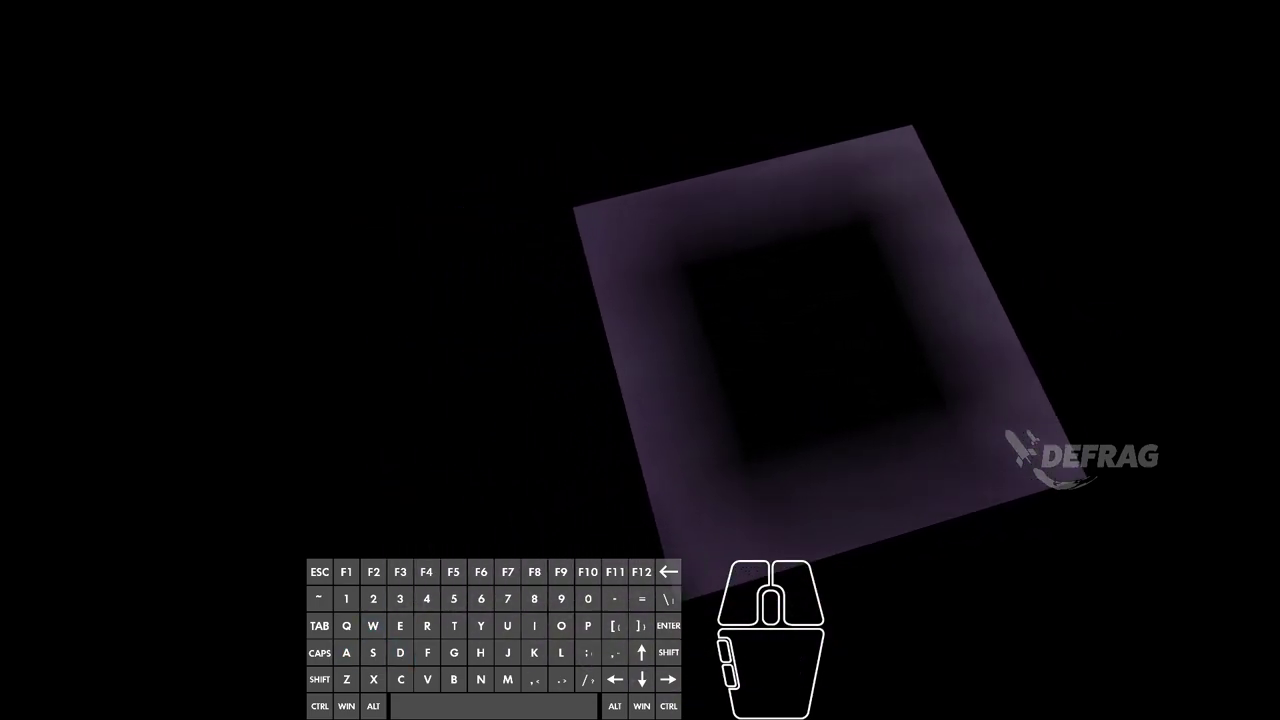
key(w)
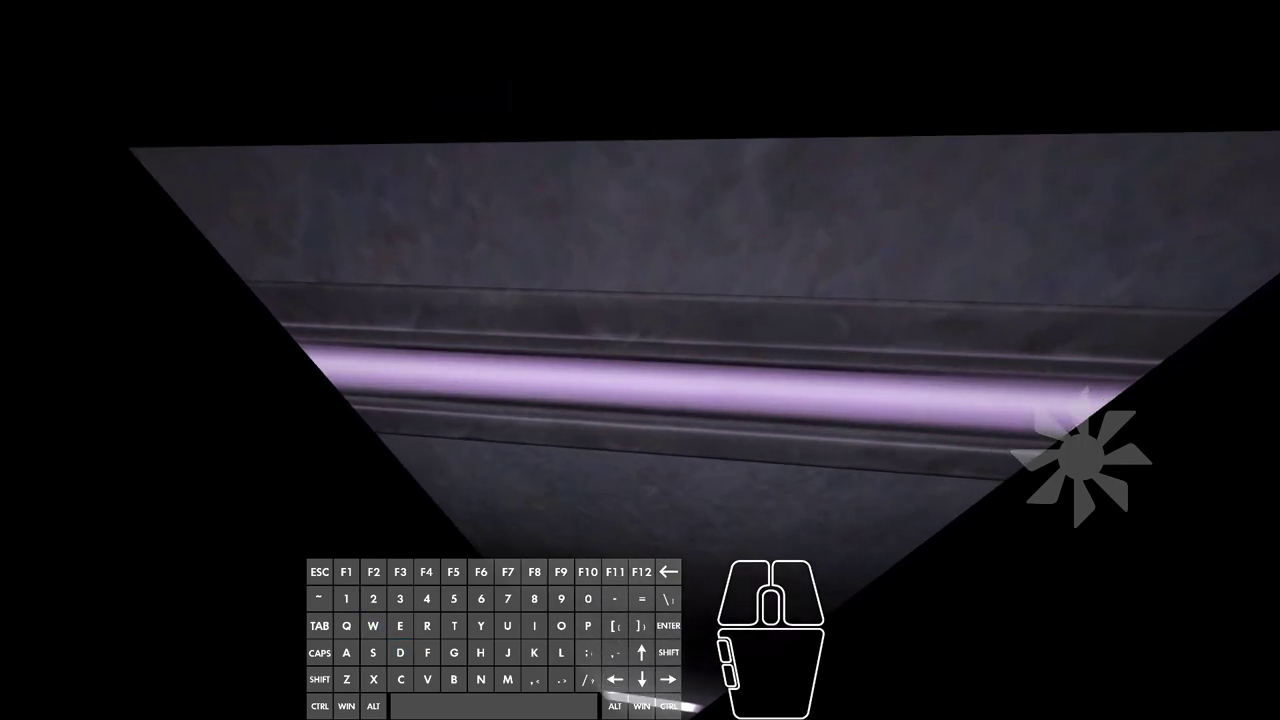
key(s)
right_click(640, 360)
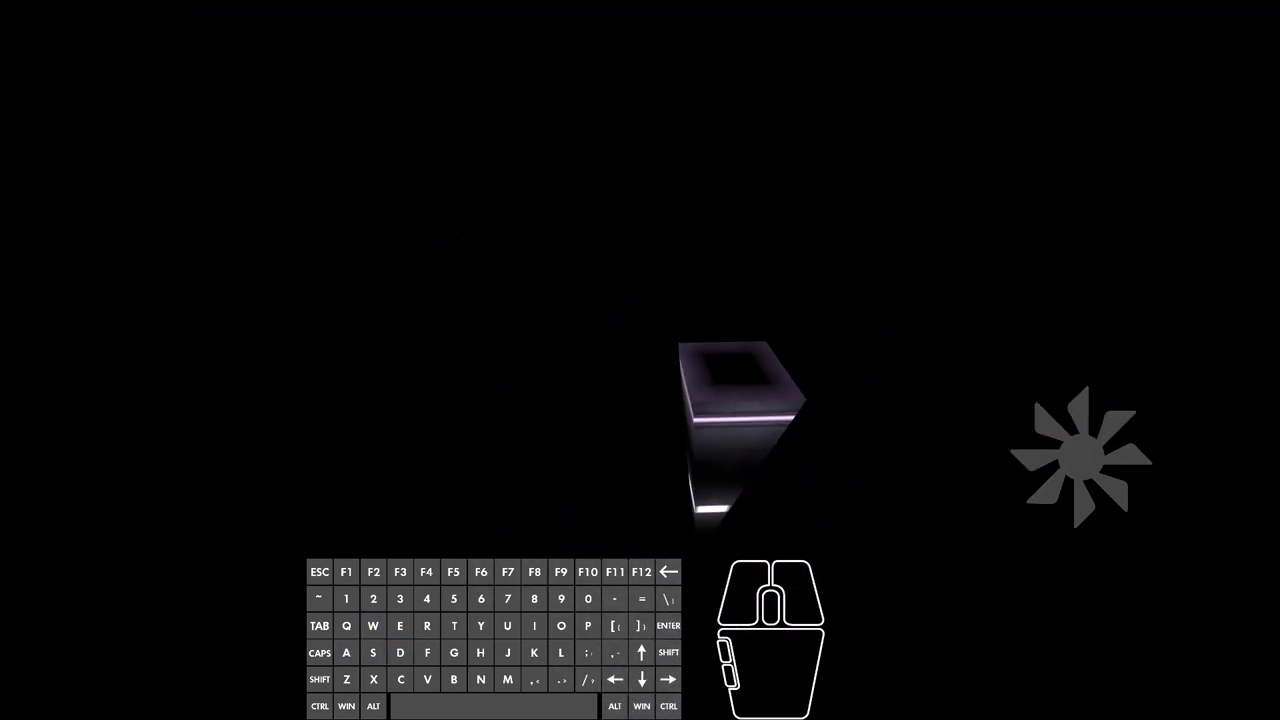
key(w)
key(d)
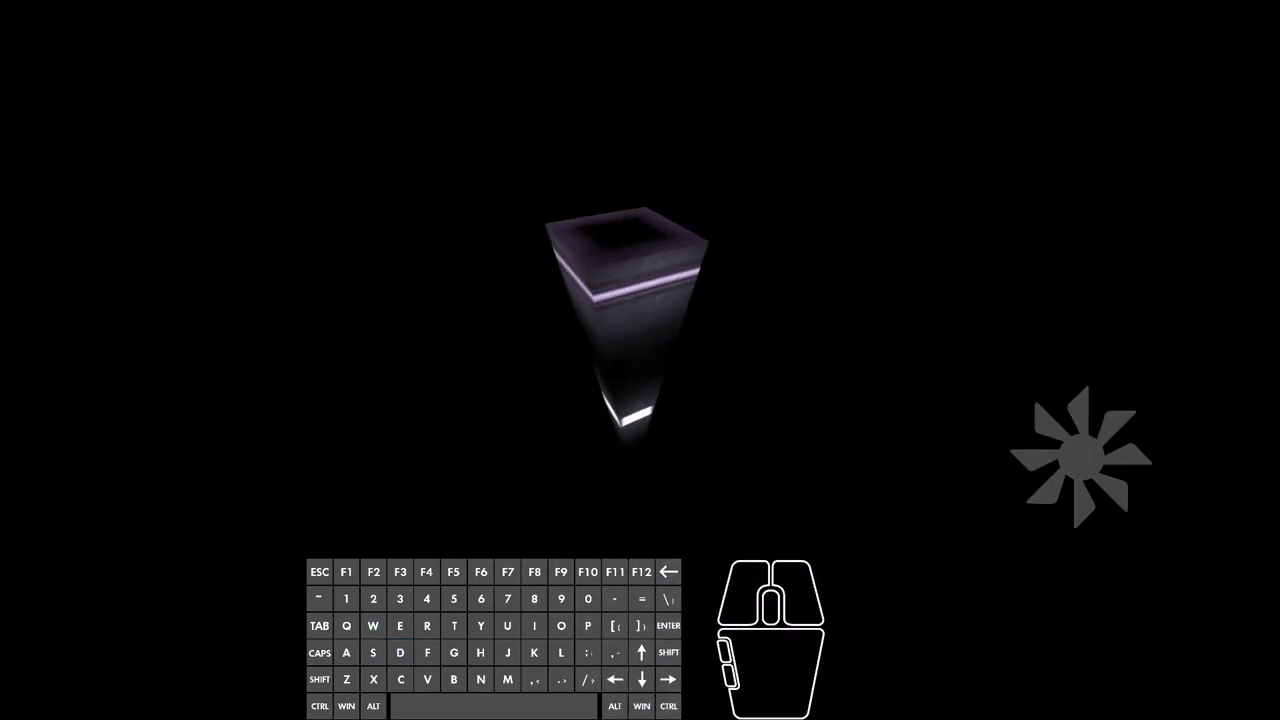
key(s)
key(w)
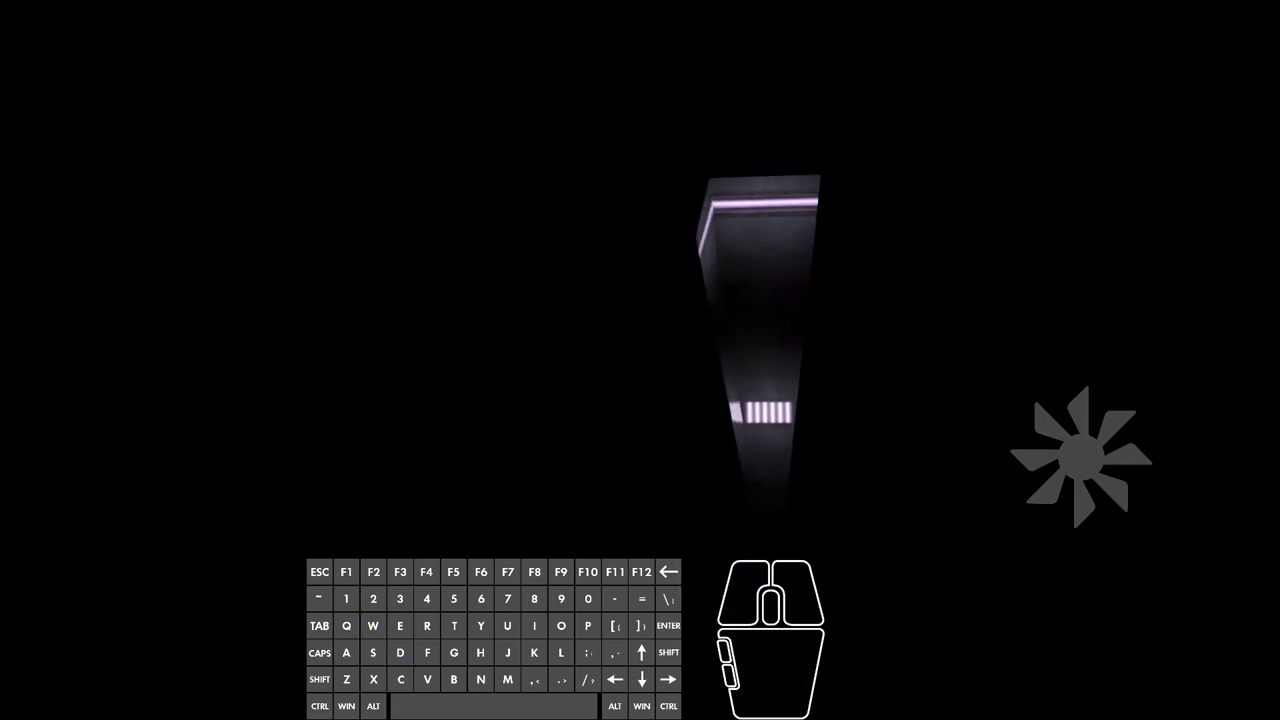
key(w)
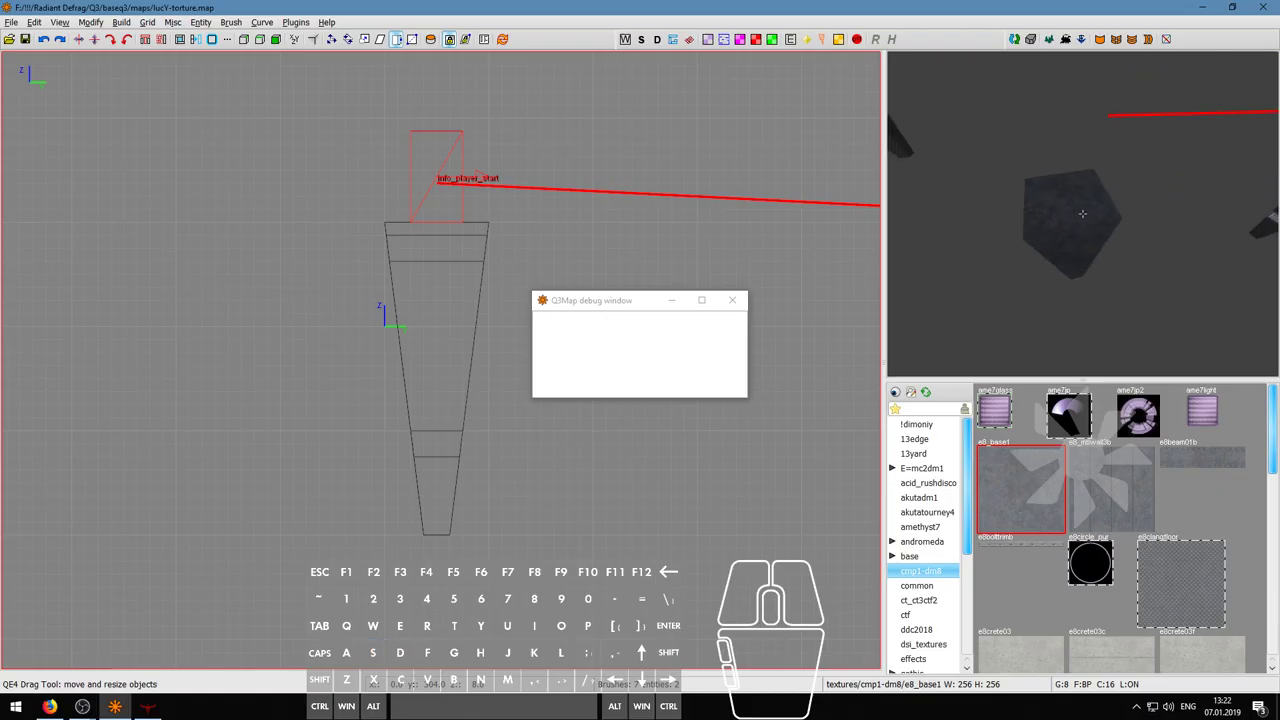
- Return to the map editor, apply the ame7glass texture to the first pillar's top face and fit it to the face
key(Escape)
ctrl+shift+click(1080, 208)
click(1206, 413)
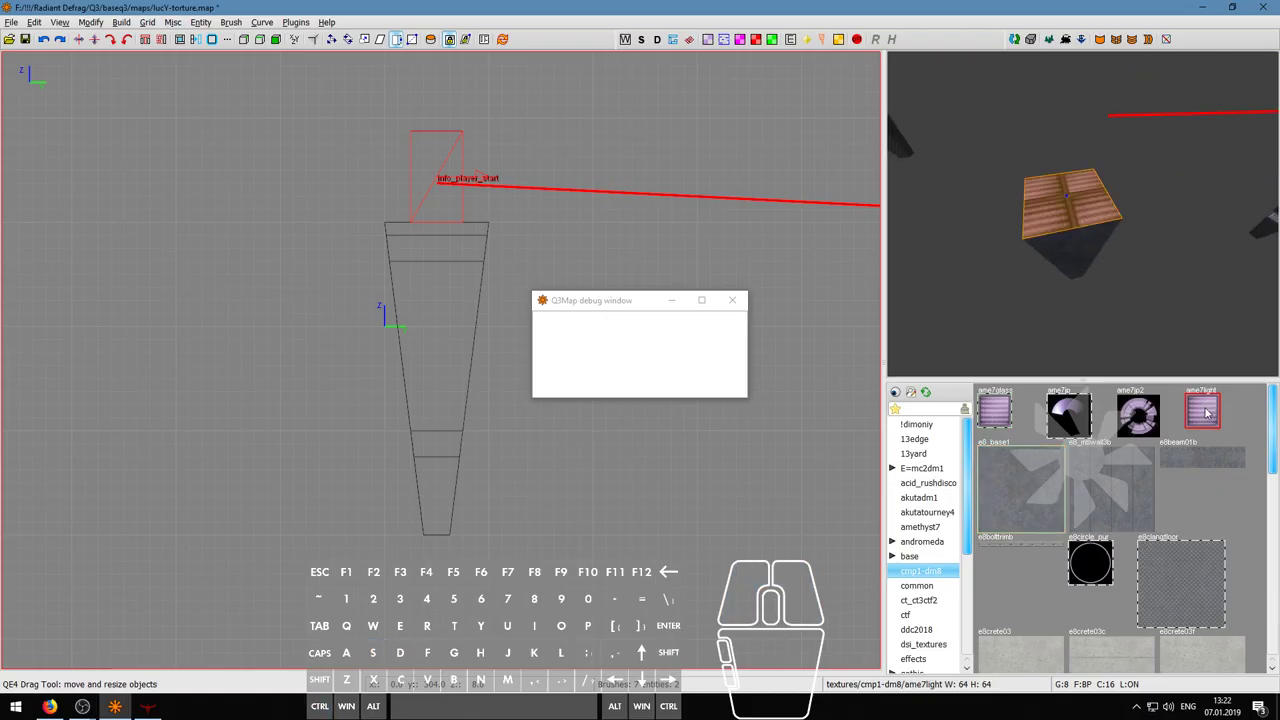
click(997, 421)
key(s)
key(s)
key(s)
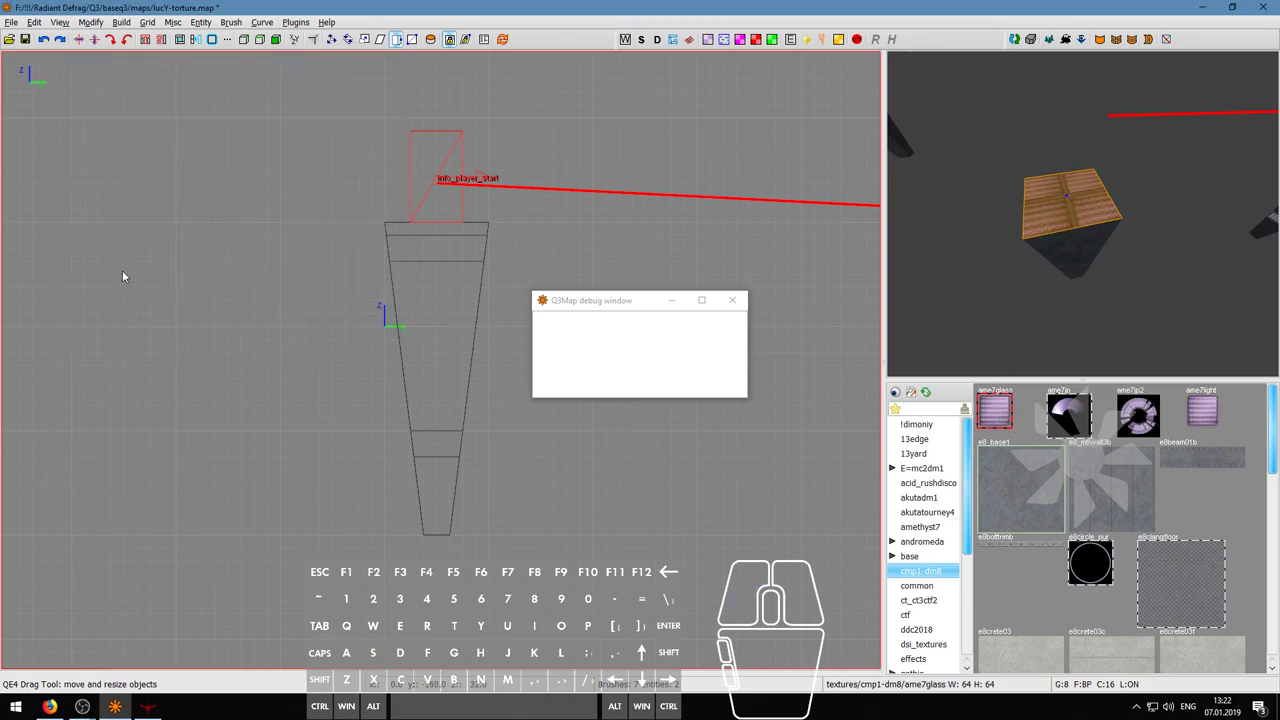
click(193, 260)
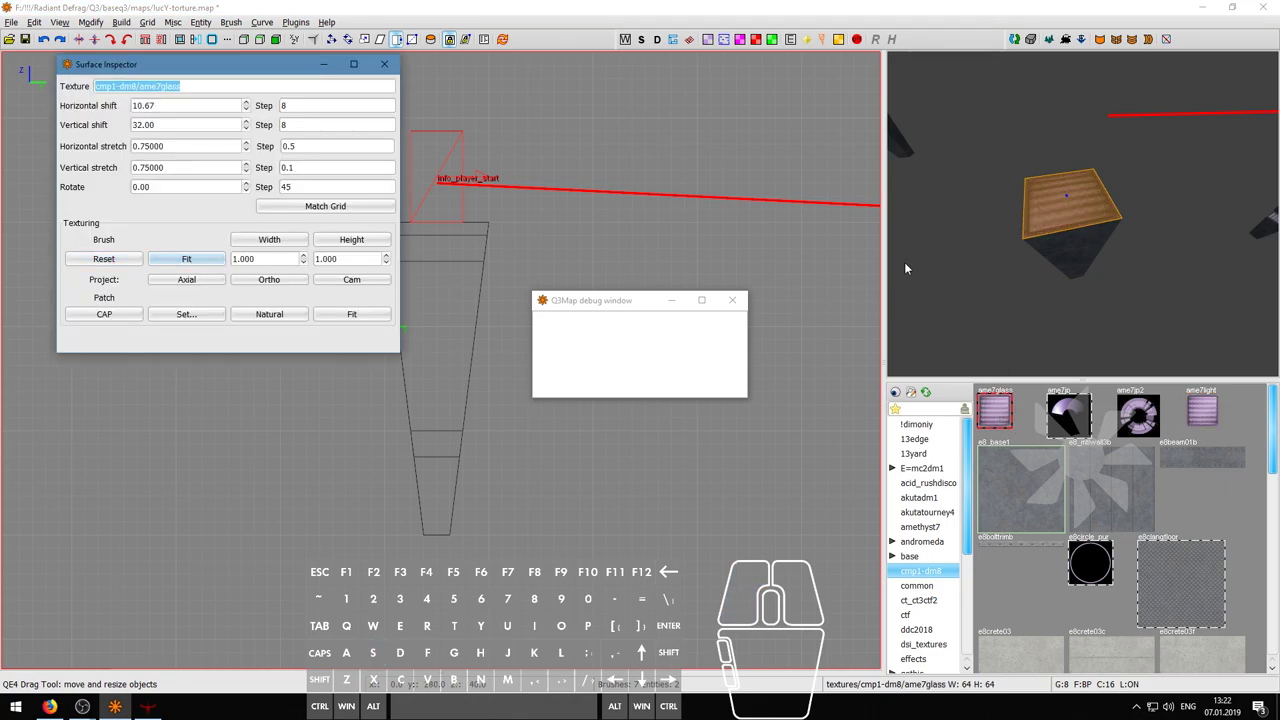
right_click(1078, 218)
scroll(1082, 214, up, 3)
key(Escape)
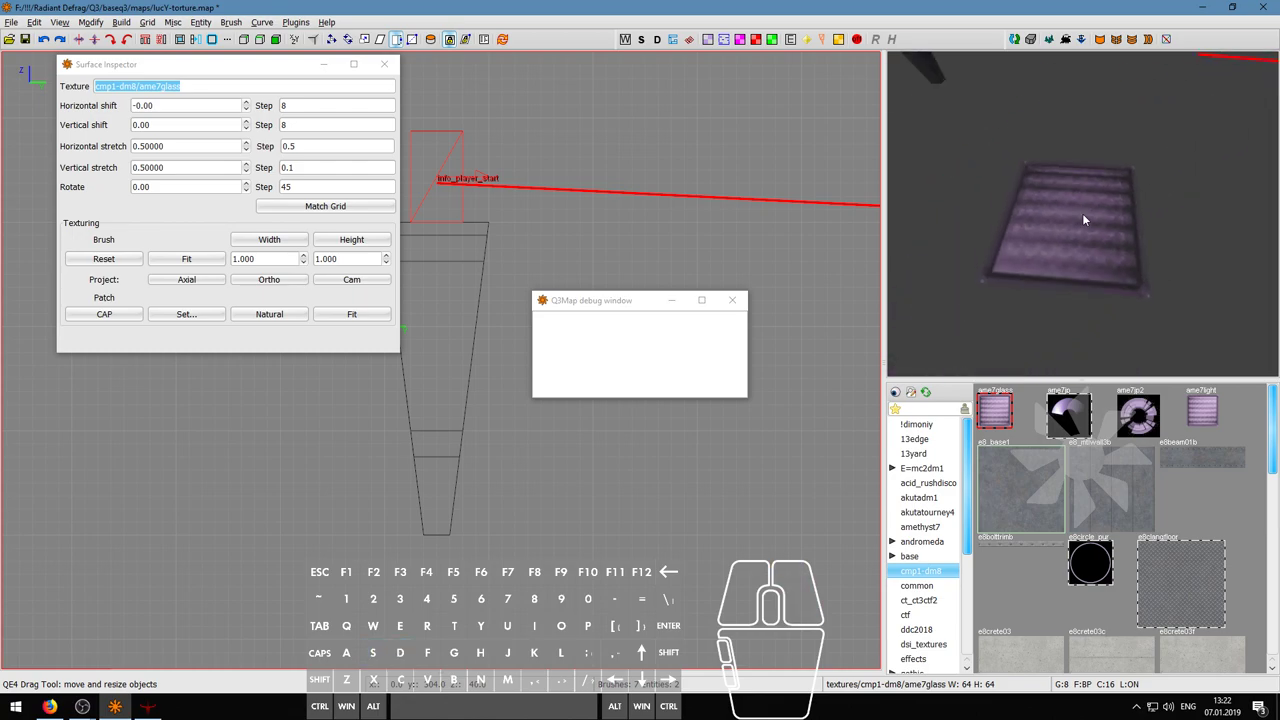
- Try the Width, Height and Fit alignments on the top face's glass texture, resetting it between tries
ctrl+shift+click(1084, 214)
click(331, 243)
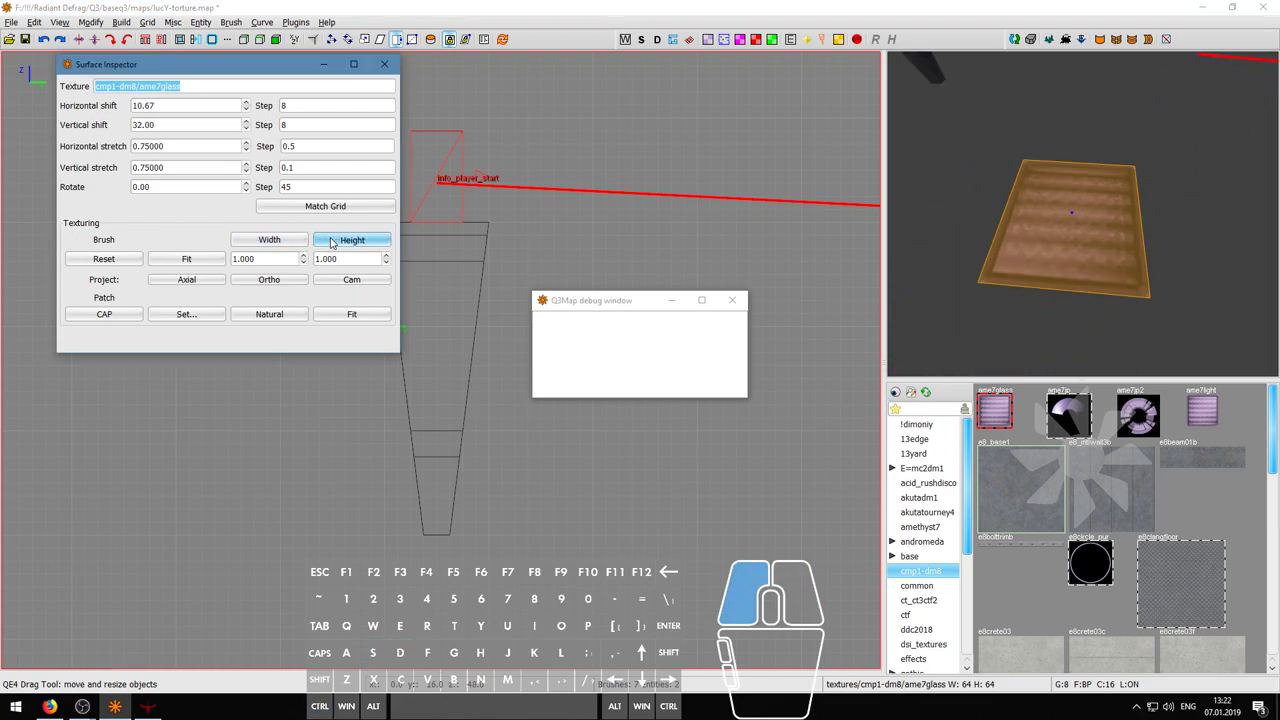
click(88, 263)
click(382, 241)
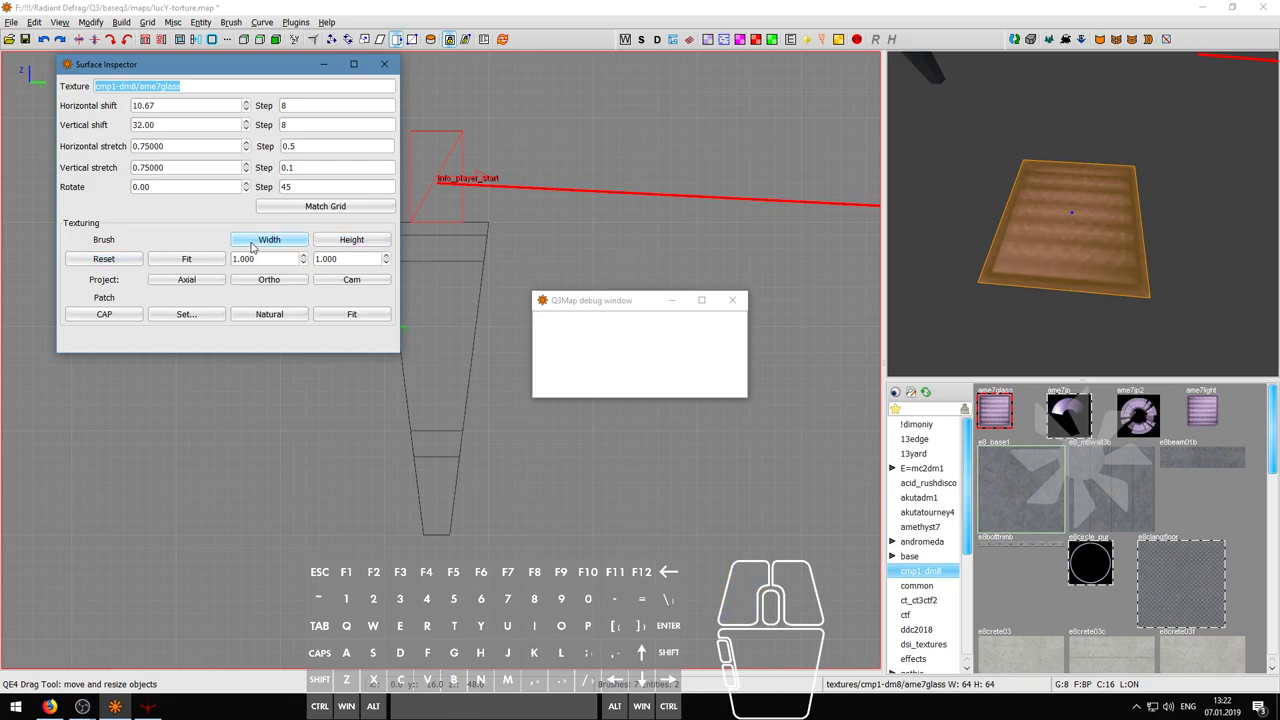
click(100, 259)
click(268, 241)
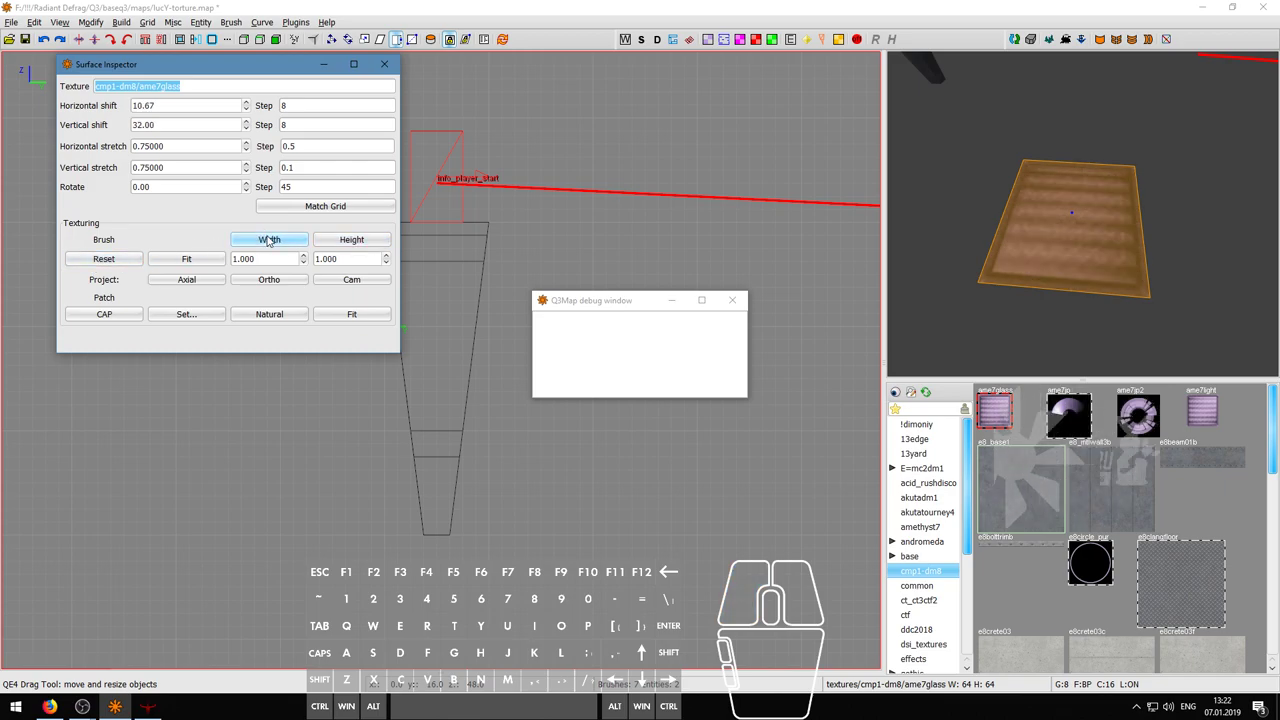
click(120, 263)
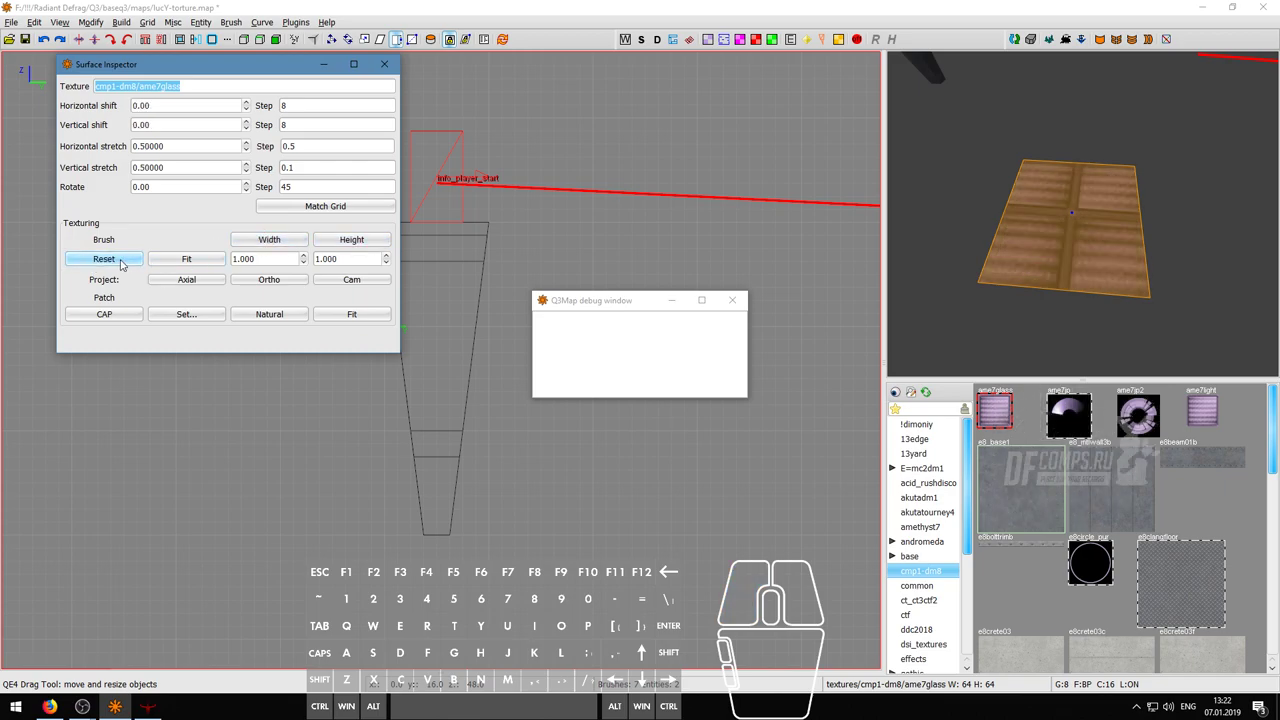
click(187, 260)
key(w)
key(d)
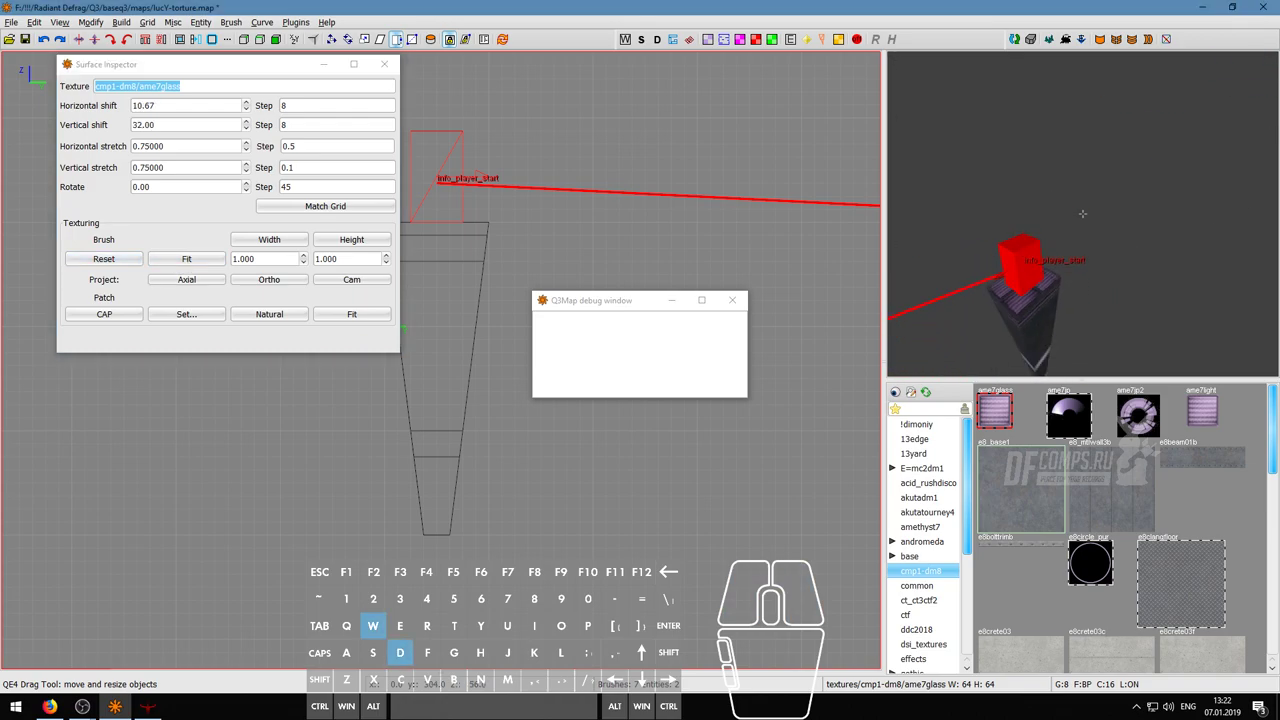
key(ctrl+z)
click(190, 263)
key(Escape)
- Examine the first pillar's glass top and light bands from several sides in the 3D view
right_click(1082, 214)
key(w)
key(a)
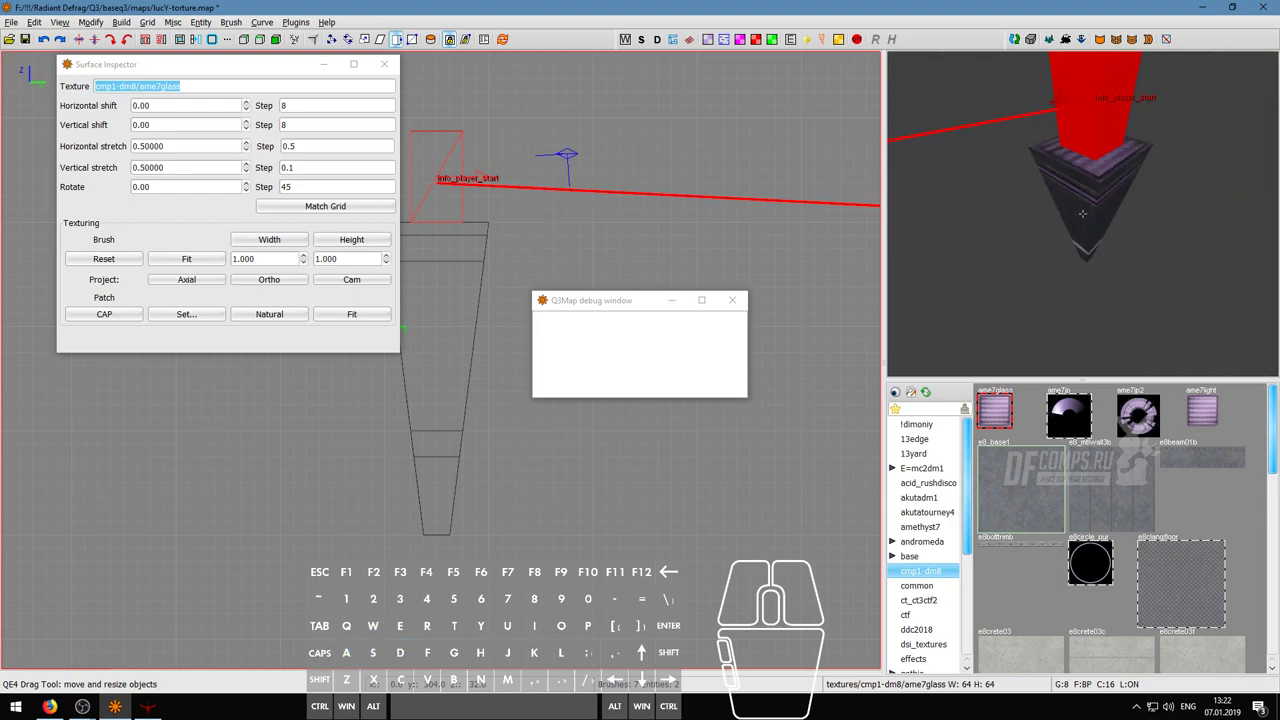
key(w)
key(s)
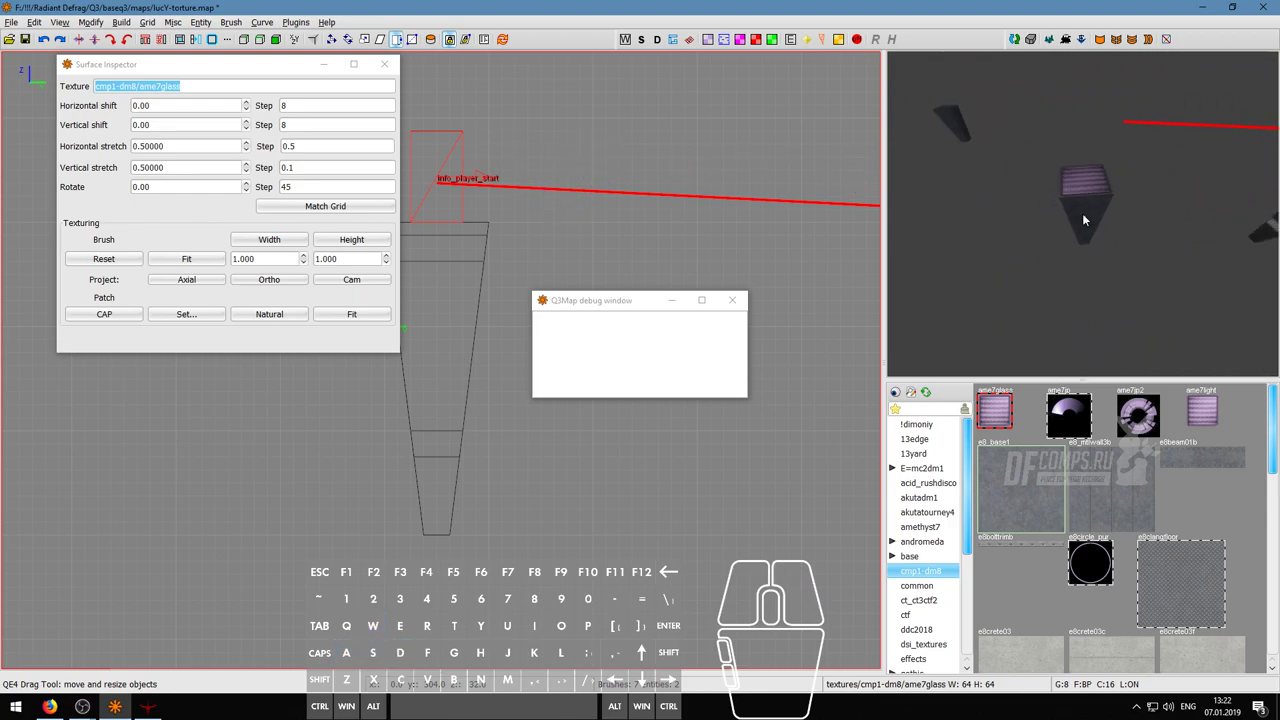
key(w)
key(s)
right_click(1082, 213)
key(s)
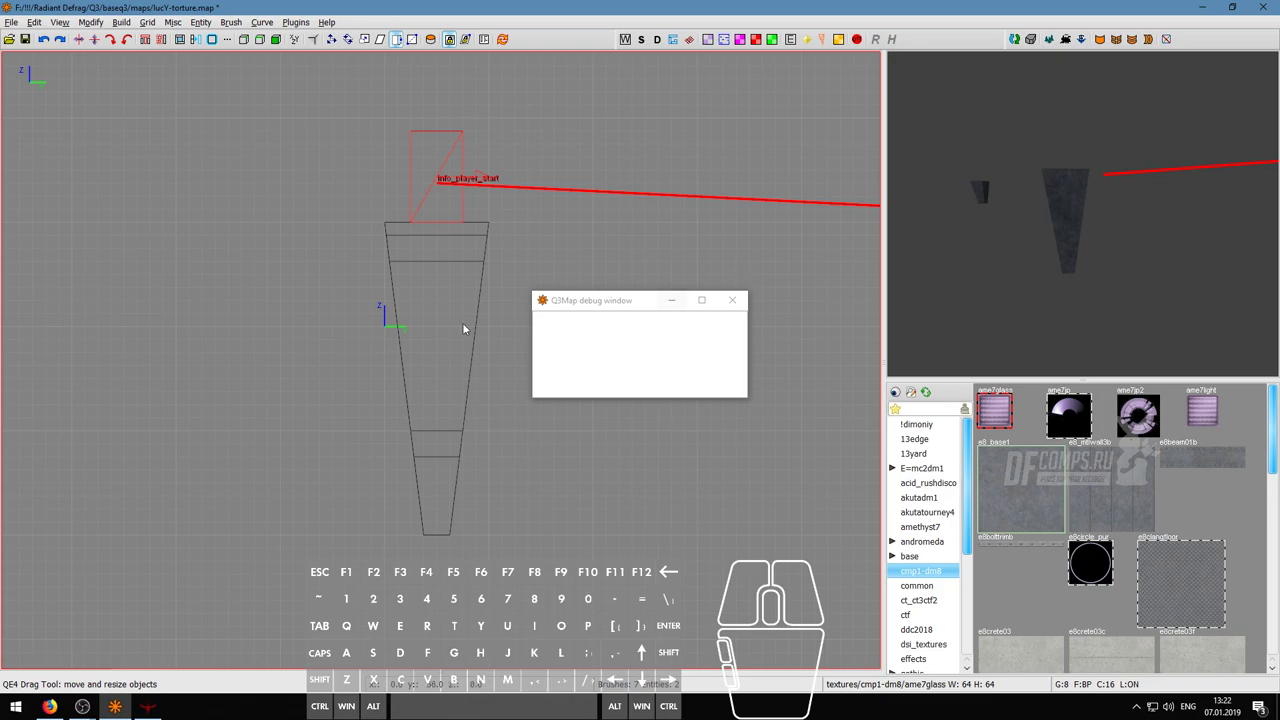
- Duplicate the second pillar's brush and trim the copy to a 16-unit-high band just below its top
click(732, 301)
scroll(499, 414, down, 4)
scroll(695, 377, up, 2)
mouse_move(695, 375)
right_down()
mouse_move(505, 424)
mouse_move(495, 373)
right_up()
scroll(505, 435, up, 1)
drag(500, 421, 496, 281)
drag(494, 182, 496, 194)
drag(509, 253, 500, 276)
right_drag(375, 250, 380, 252)
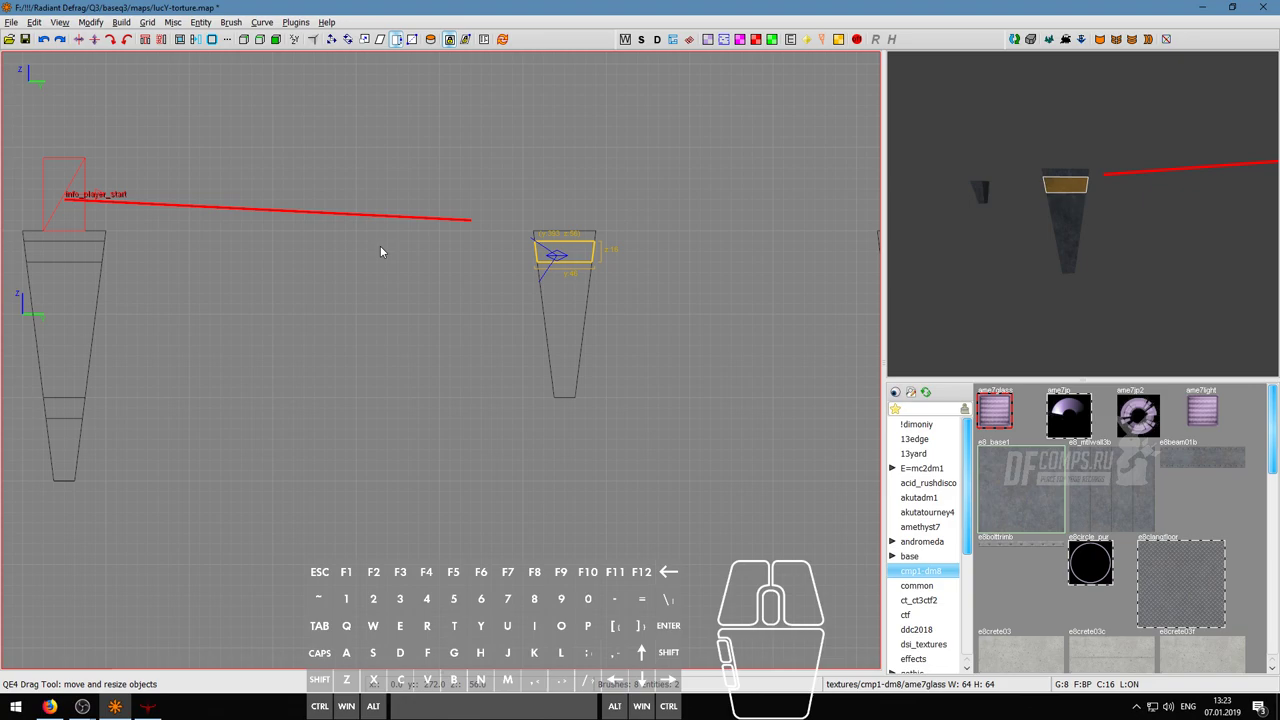
- Apply the e8trimlight2_pur texture to the second pillar's new band and fit it to the faces
scroll(573, 284, up, 2)
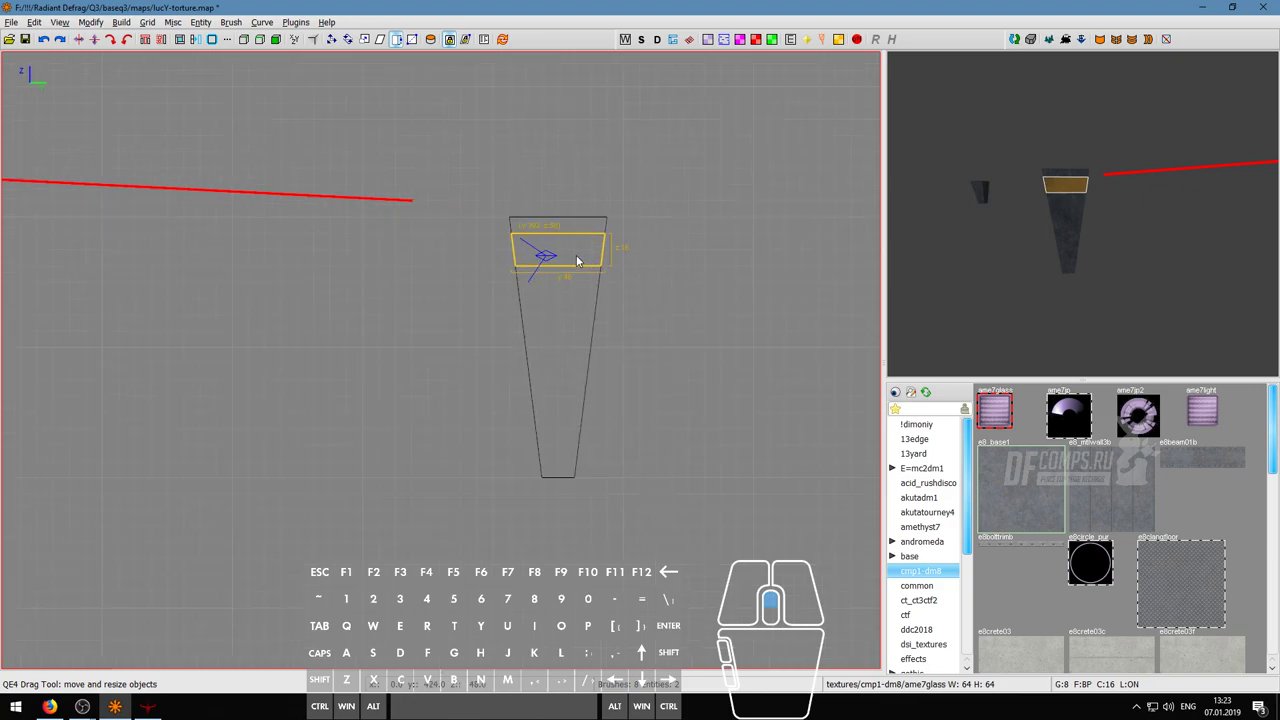
scroll(1178, 560, down, 5)
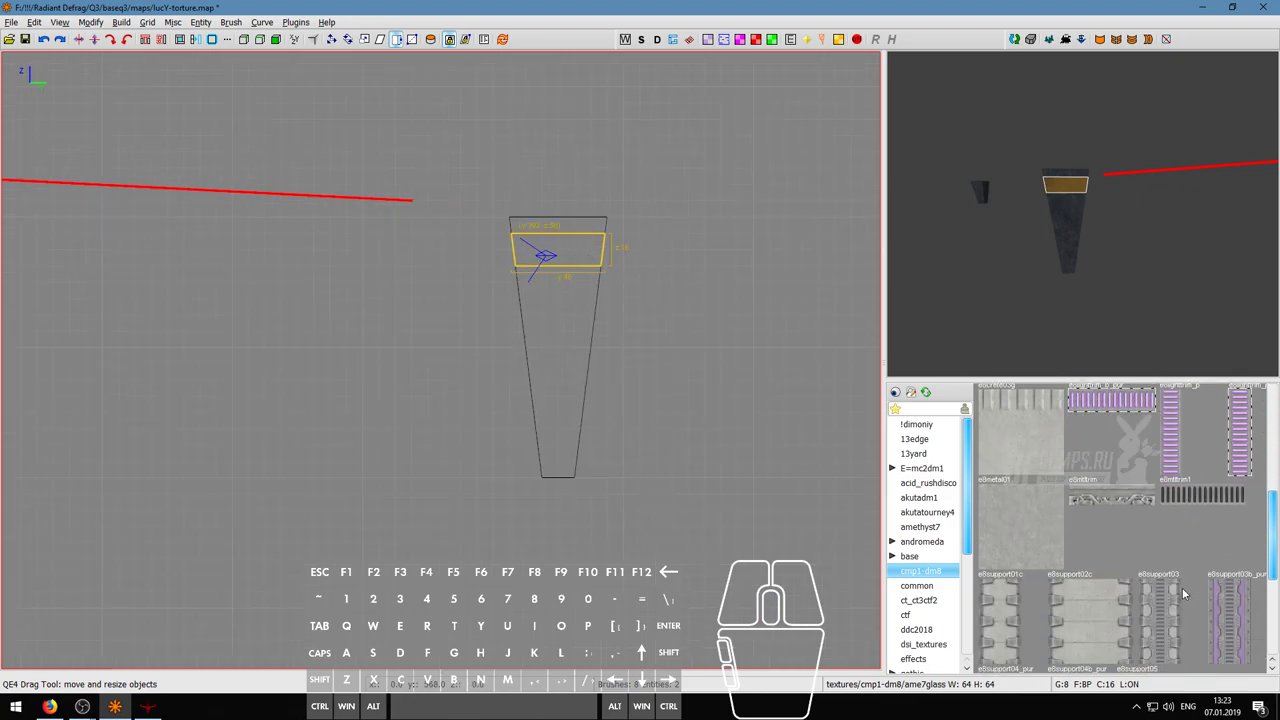
click(1199, 645)
key(w)
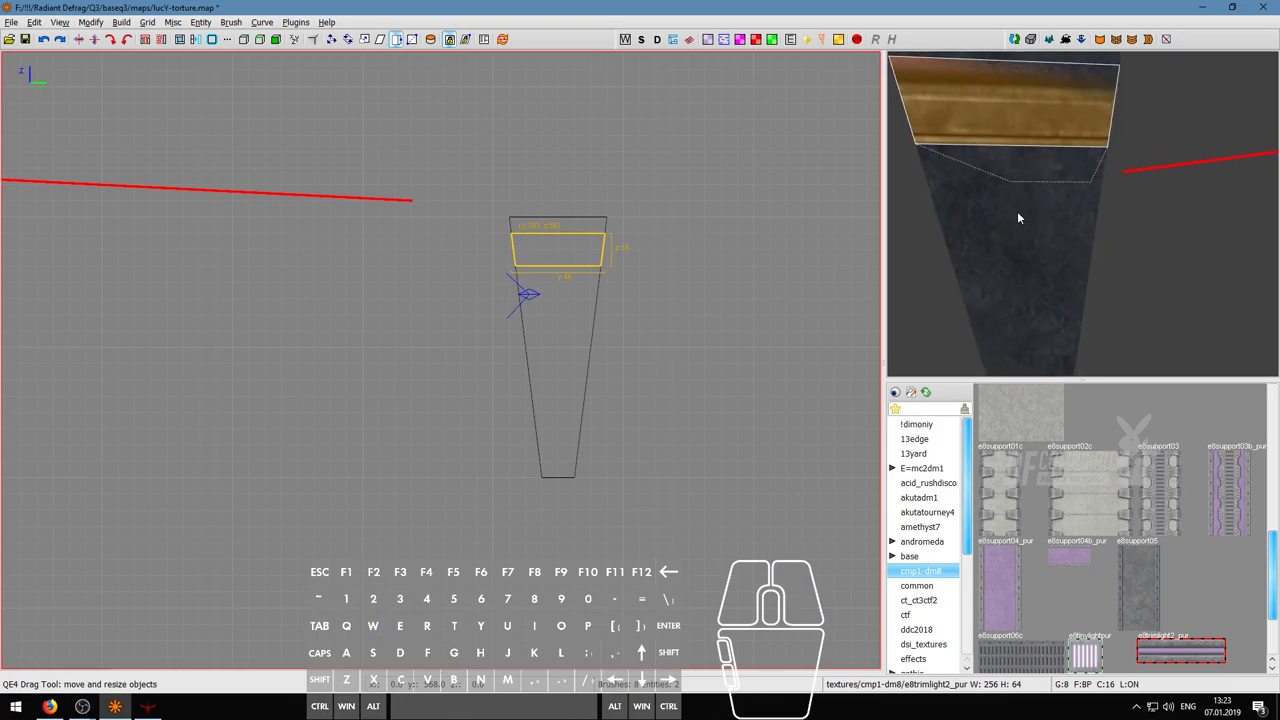
key(s)
right_click(1082, 214)
- Split the second pillar's main brush around the band into a 104-unit lower section and an 8-unit top cap
alt+shift+click(1079, 150)
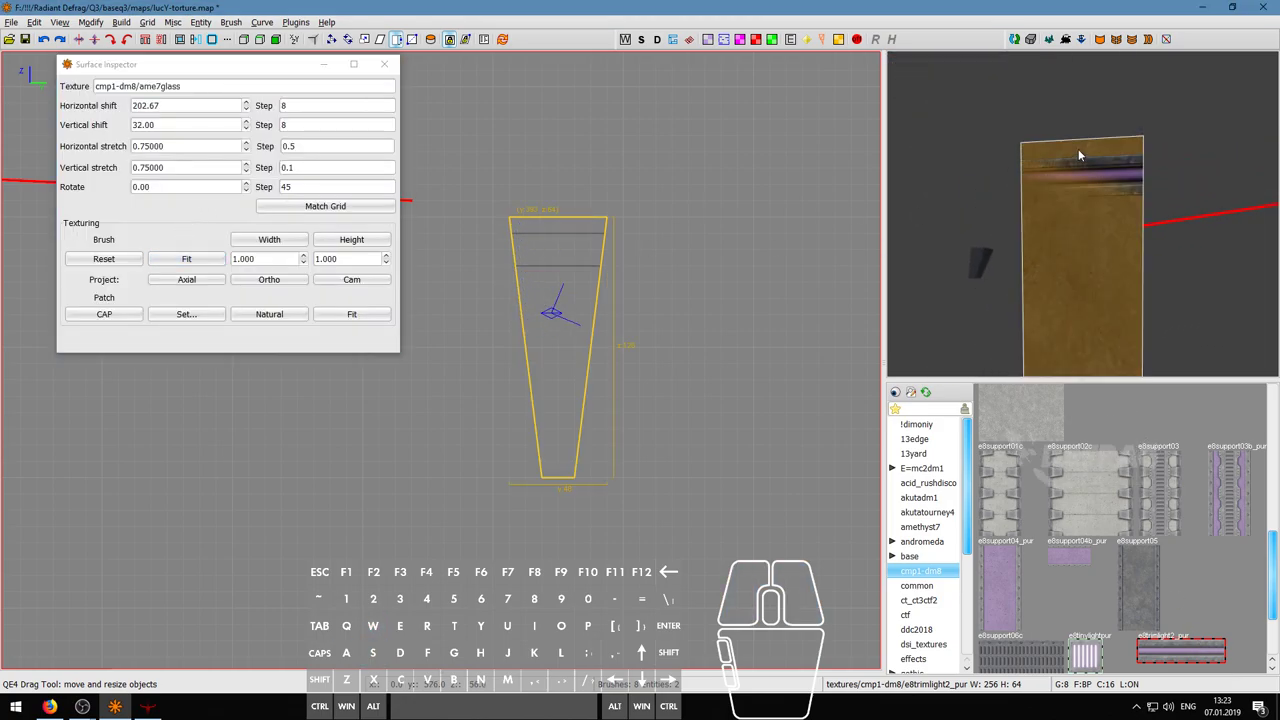
click(566, 238)
key(space)
drag(559, 178, 558, 224)
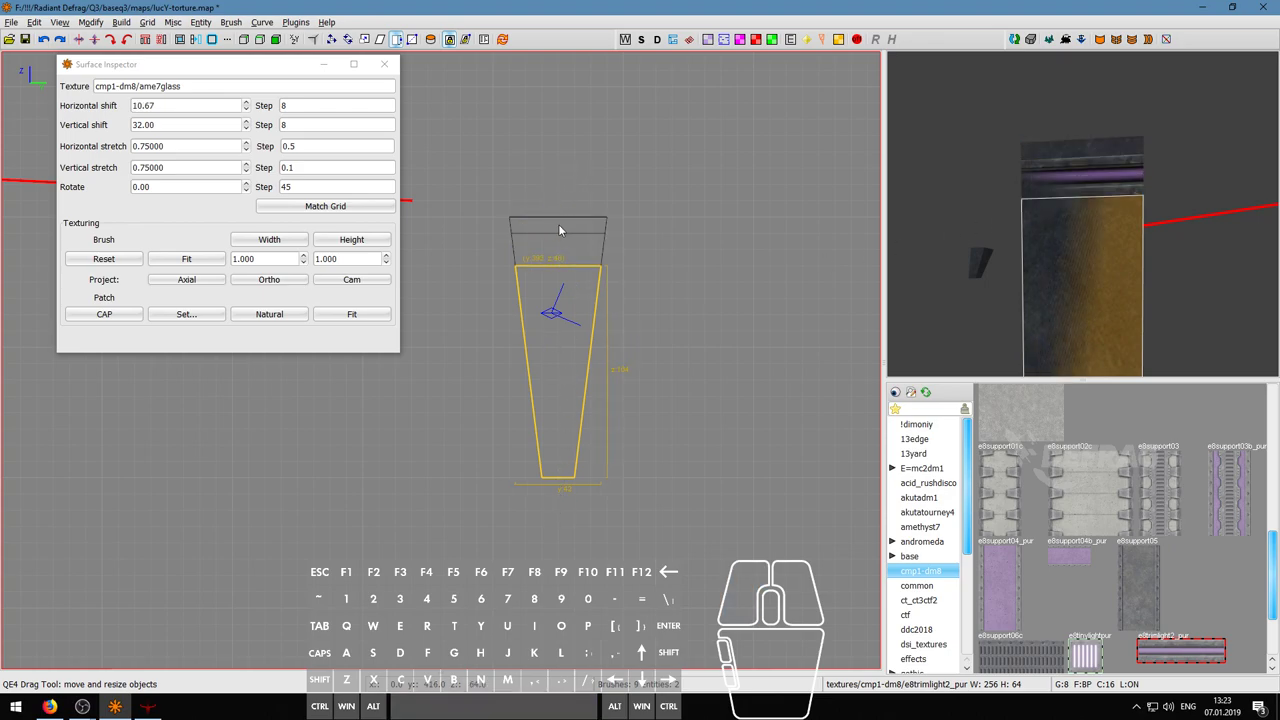
click(559, 225)
drag(554, 486, 550, 268)
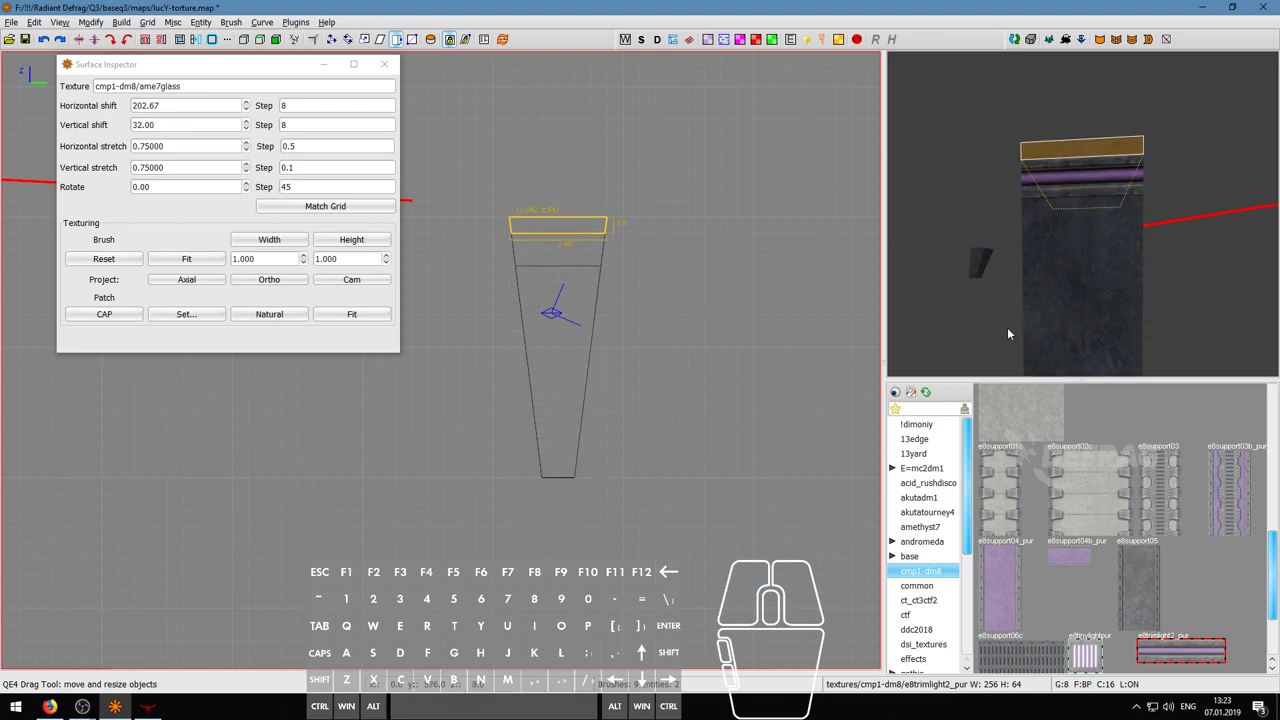
- Apply the e8_base1 texture to the hidden top face of the second pillar's light band and reset its alignment
click(1068, 303)
click(1087, 175)
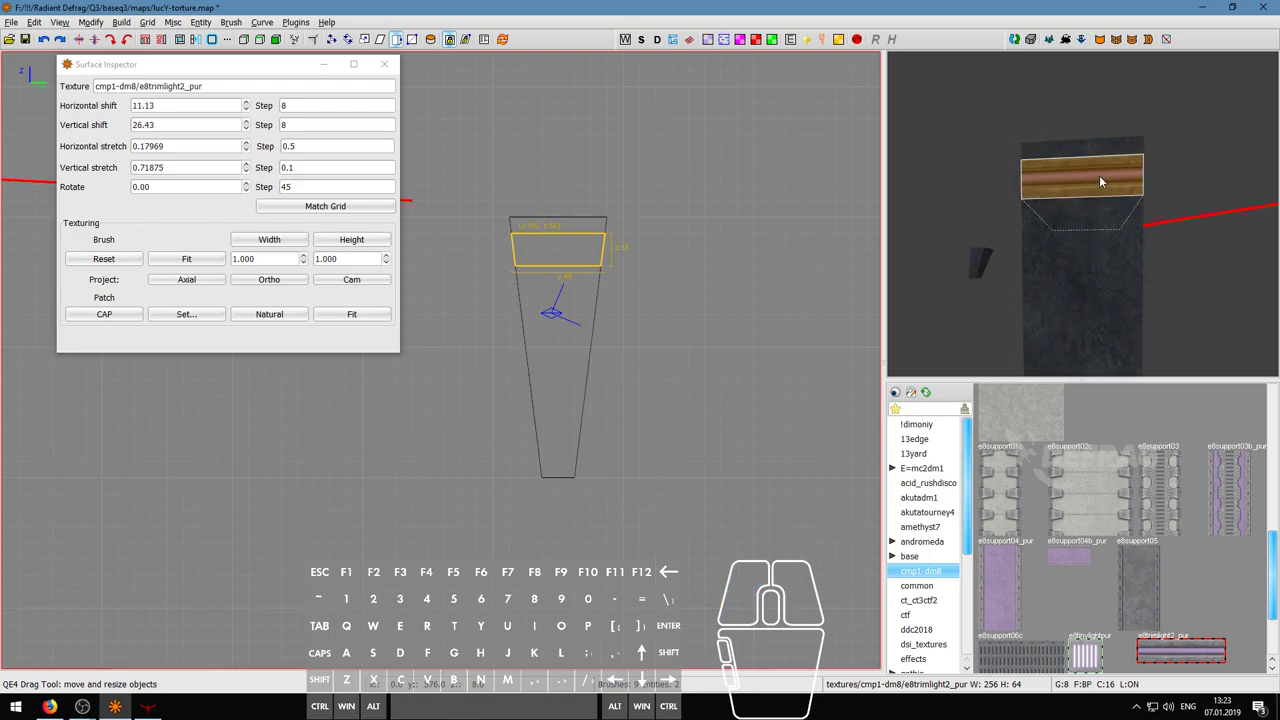
right_click(1099, 176)
key(w)
key(s)
key(w)
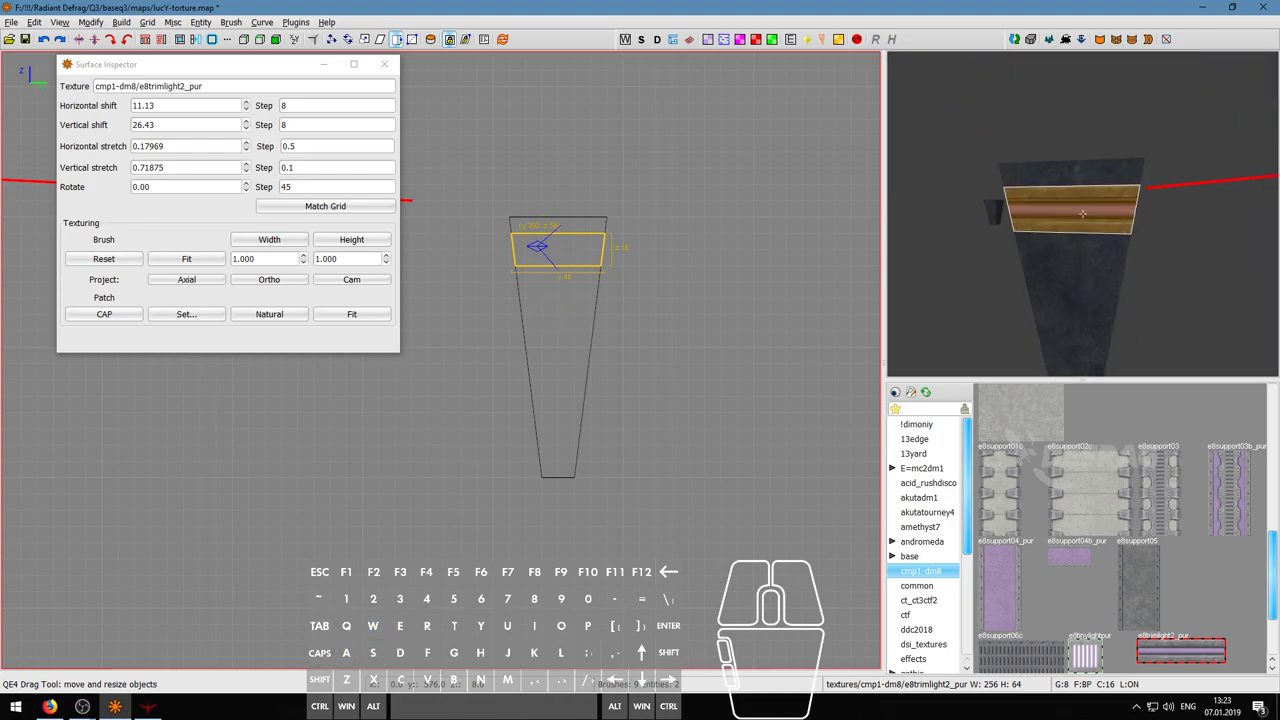
key(w)
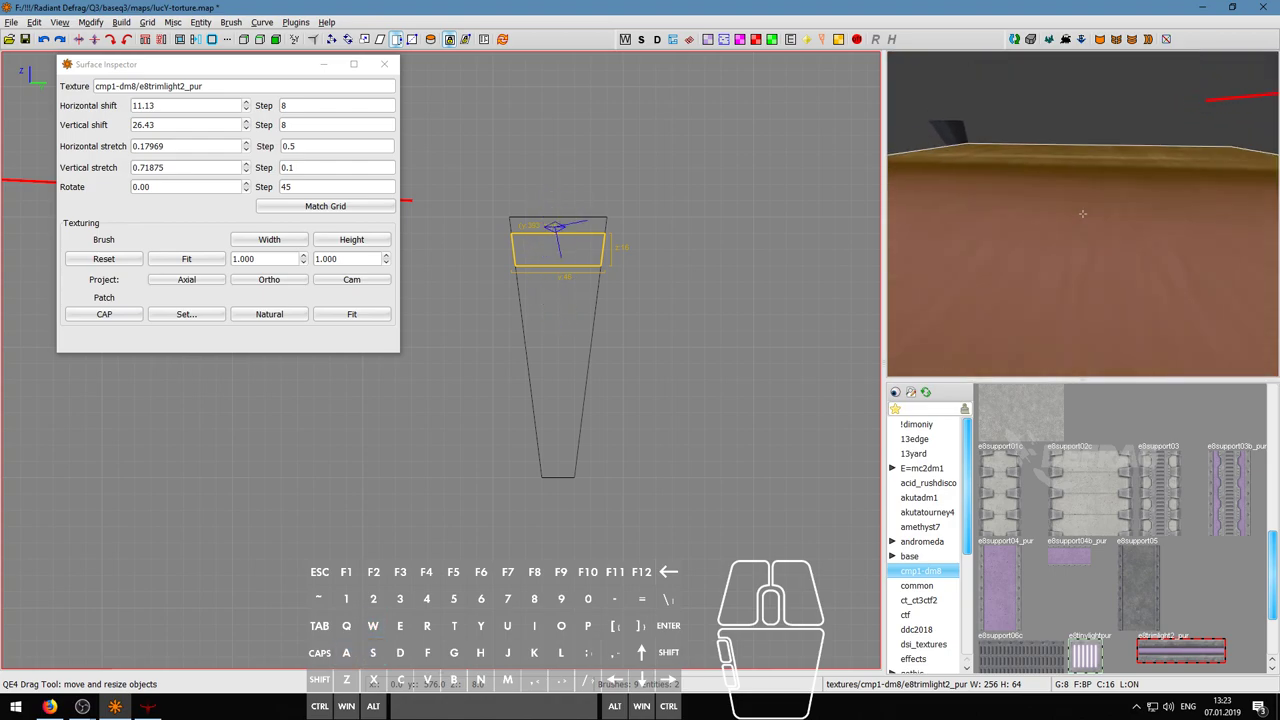
key(Escape)
right_click(1082, 214)
ctrl+shift+click(1083, 222)
scroll(1086, 498, up, 10)
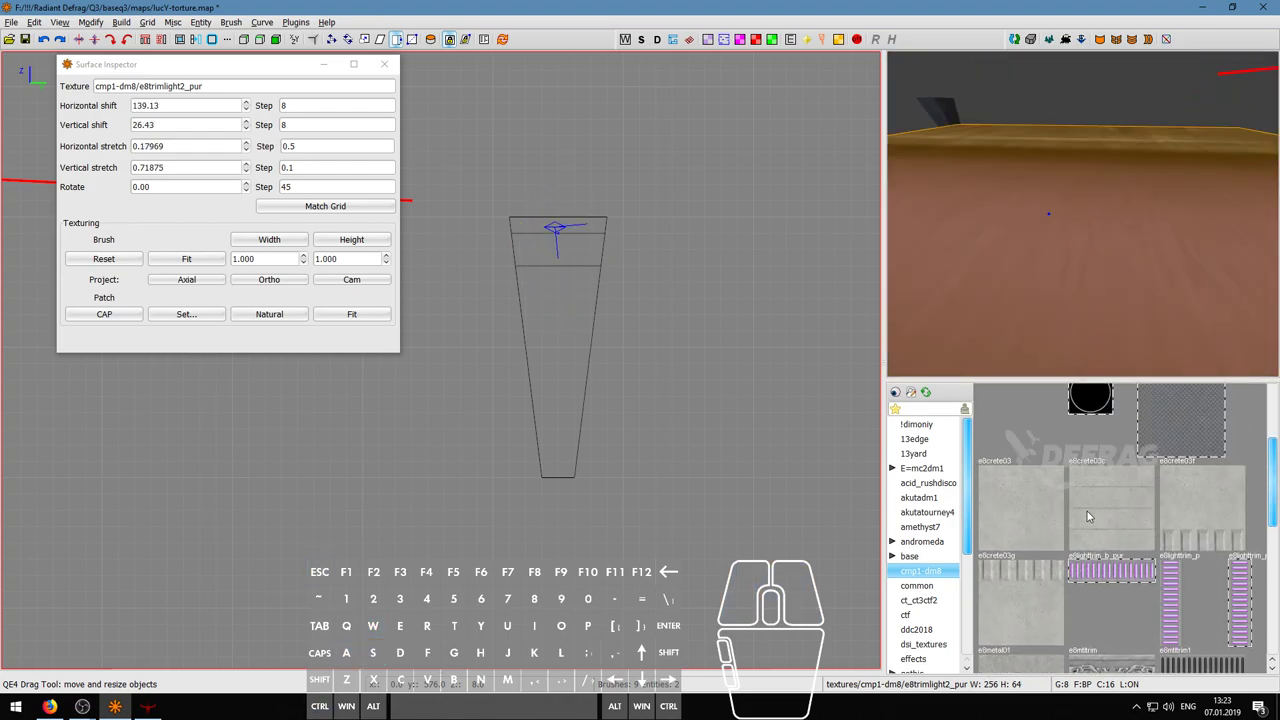
click(1018, 484)
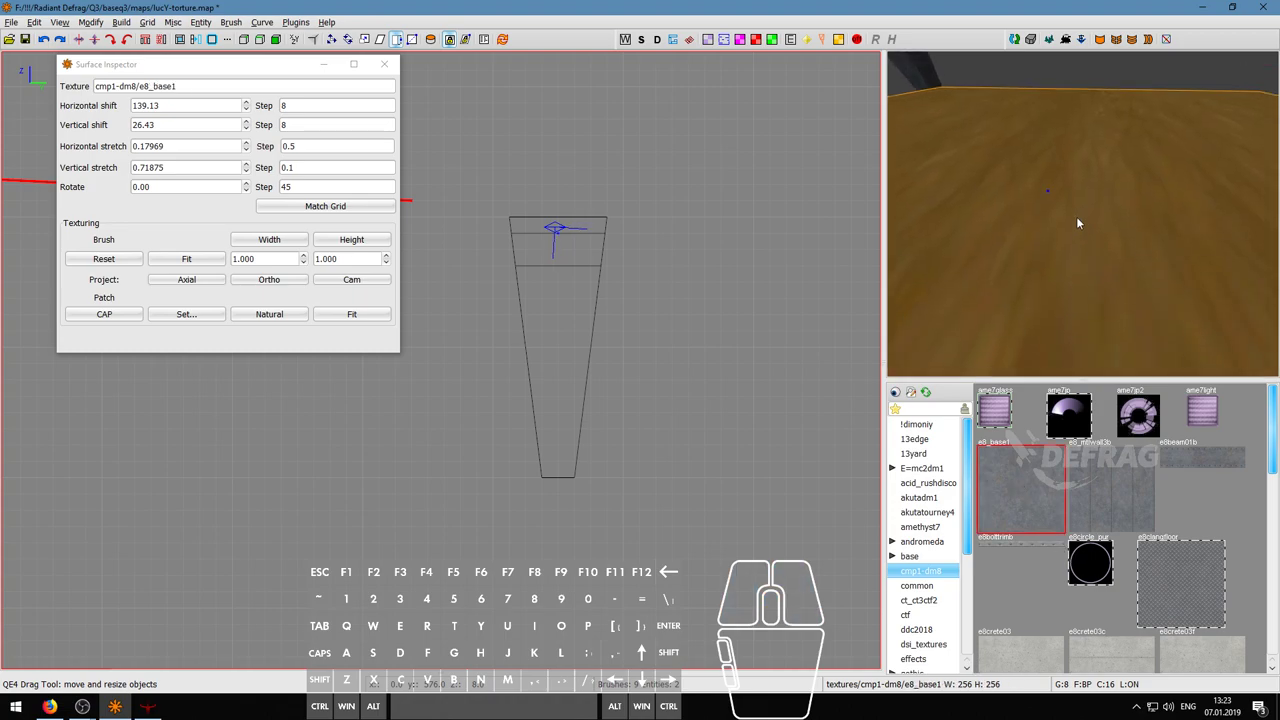
click(103, 259)
- Examine the second pillar and its purple light band from above and from the side
right_click(1083, 214)
key(s)
key(w)
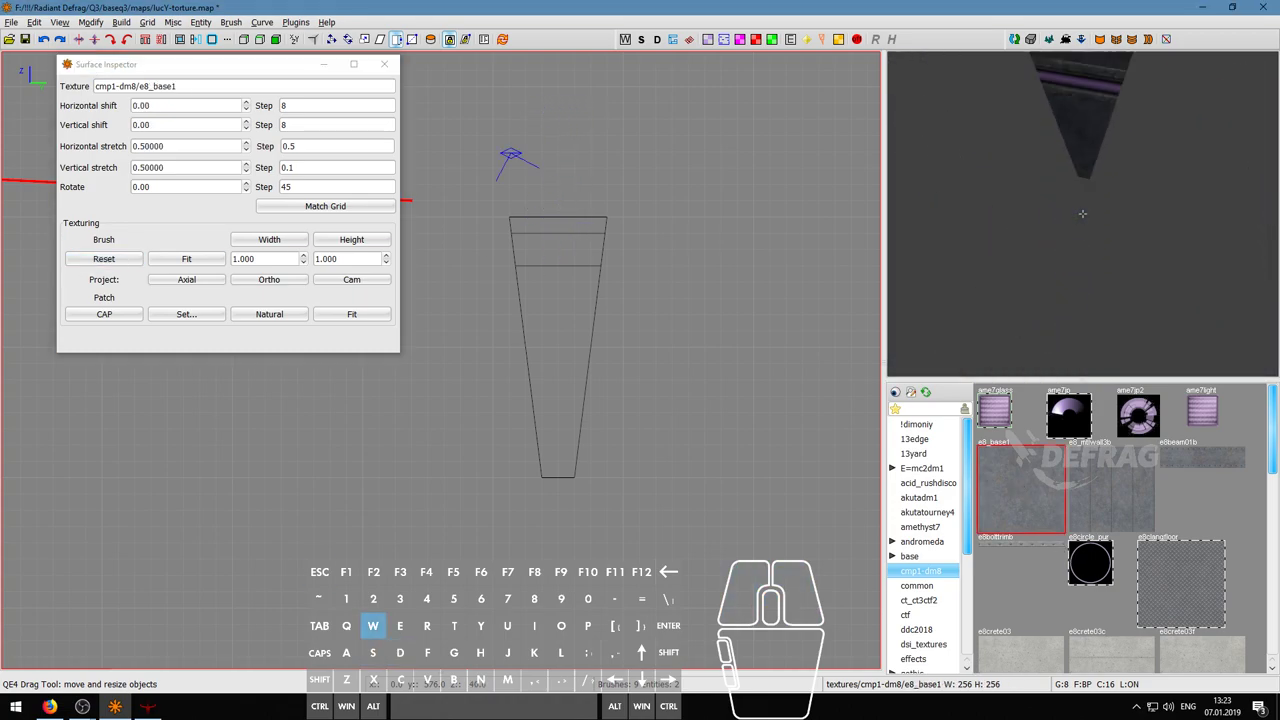
key(d)
key(a)
key(s)
right_click(1082, 214)
shift+click(1053, 208)
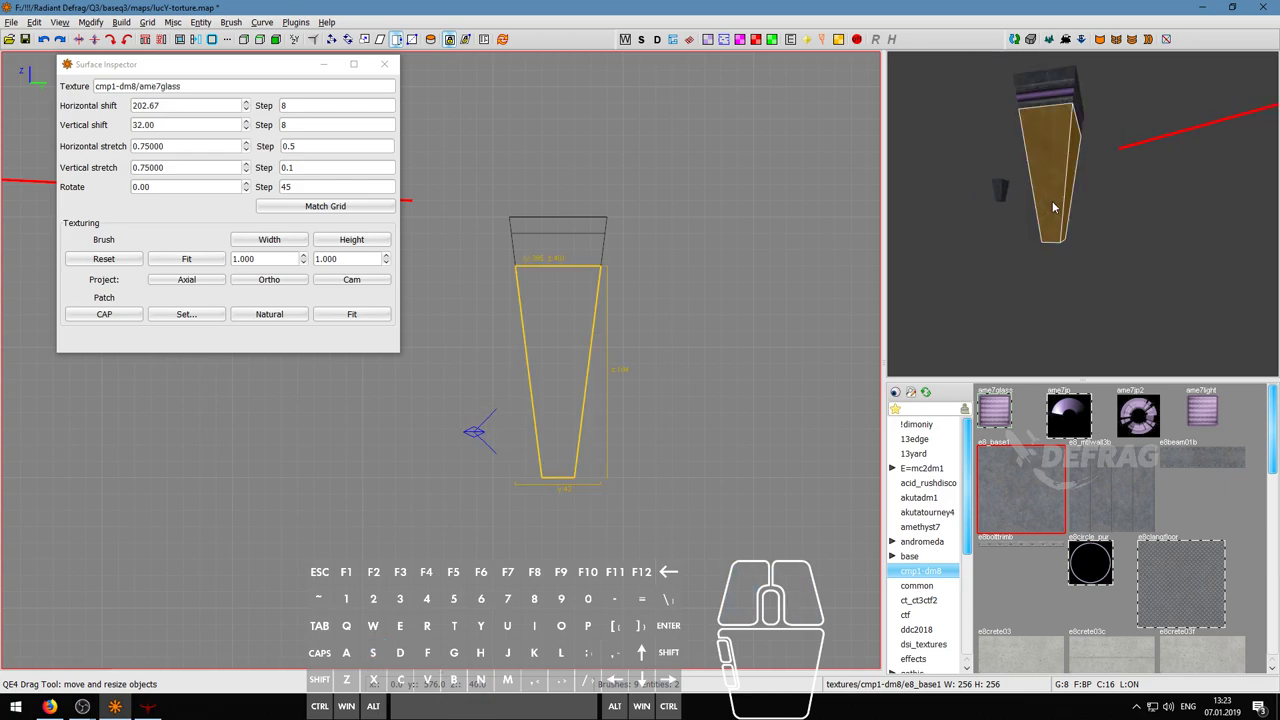
scroll(565, 424, down, 3)
scroll(184, 474, up, 1)
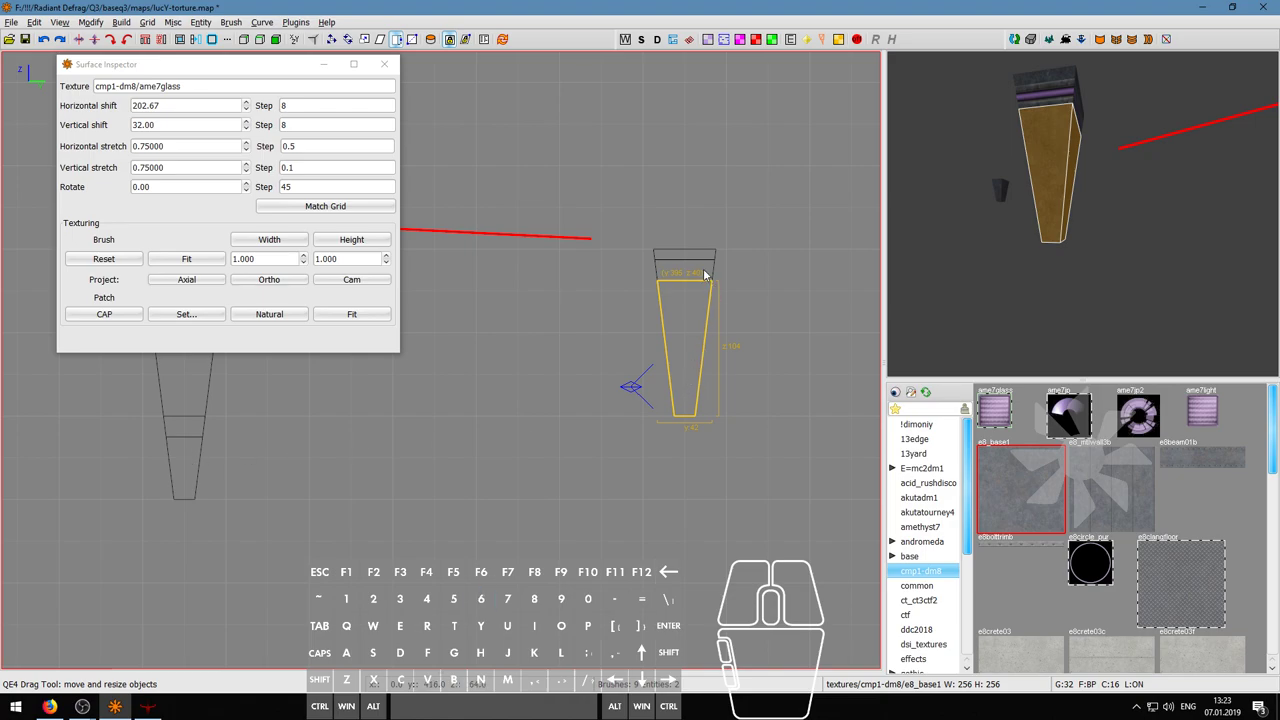
mouse_move(689, 261)
mouse_down()
mouse_move(683, 368)
mouse_move(687, 338)
mouse_move(686, 357)
mouse_up()
key(ctrl+z)
key(space)
key(4)
key(5)
drag(689, 409, 688, 399)
key(BackSpace)
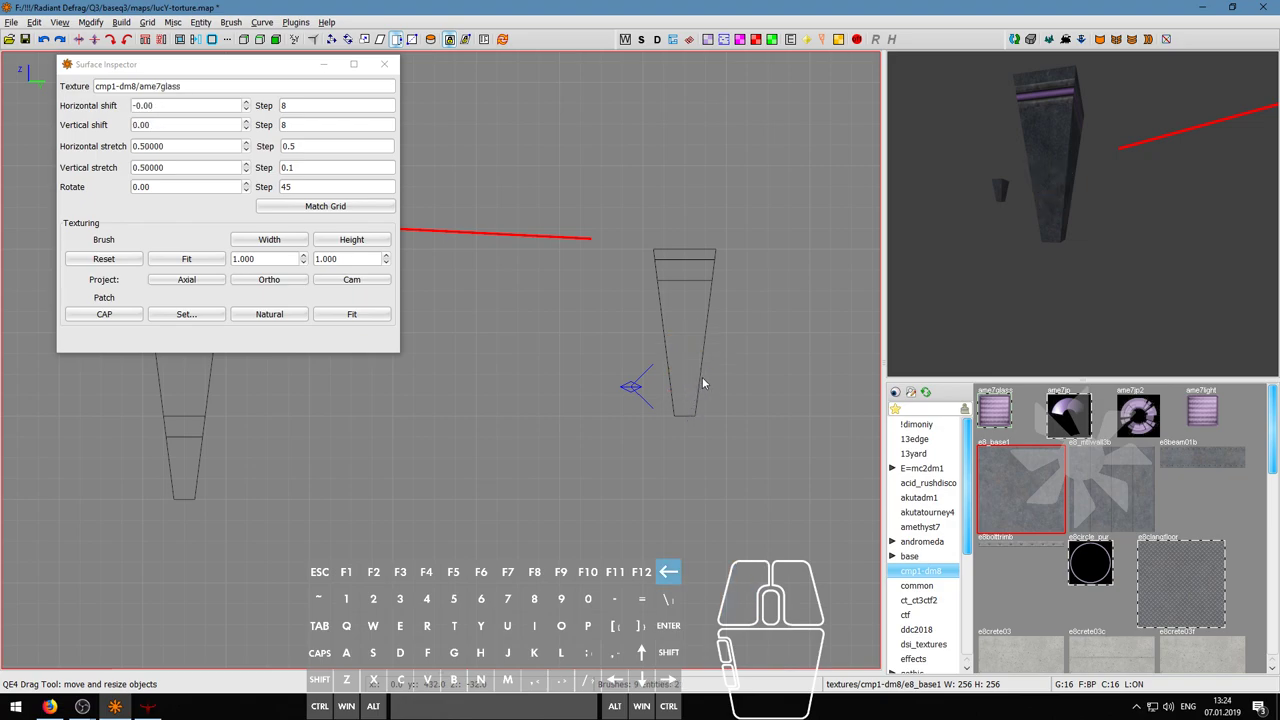
- Try to shape a 24-unit-tall band in the second pillar's lower half from its 104-unit section, using the first pillar's band as reference
key(ctrl+z)
scroll(651, 361, up, 4)
mouse_move(655, 175)
mouse_down()
mouse_move(654, 289)
mouse_move(652, 232)
mouse_up()
mouse_move(665, 577)
mouse_down()
mouse_move(653, 475)
mouse_move(685, 566)
mouse_move(639, 538)
mouse_move(650, 444)
mouse_up()
click(656, 449)
click(647, 456)
click(721, 388)
click(562, 369)
drag(652, 257, 655, 298)
scroll(690, 385, down, 3)
click(132, 427)
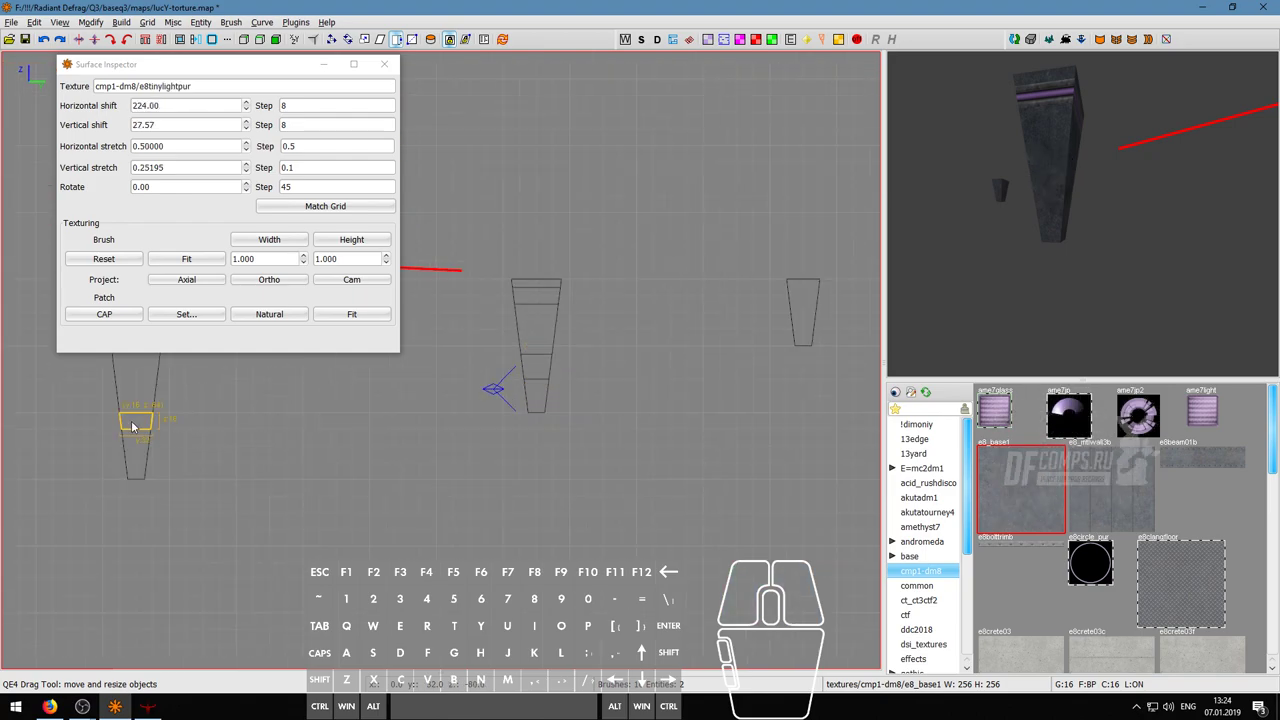
click(548, 402)
scroll(549, 381, up, 2)
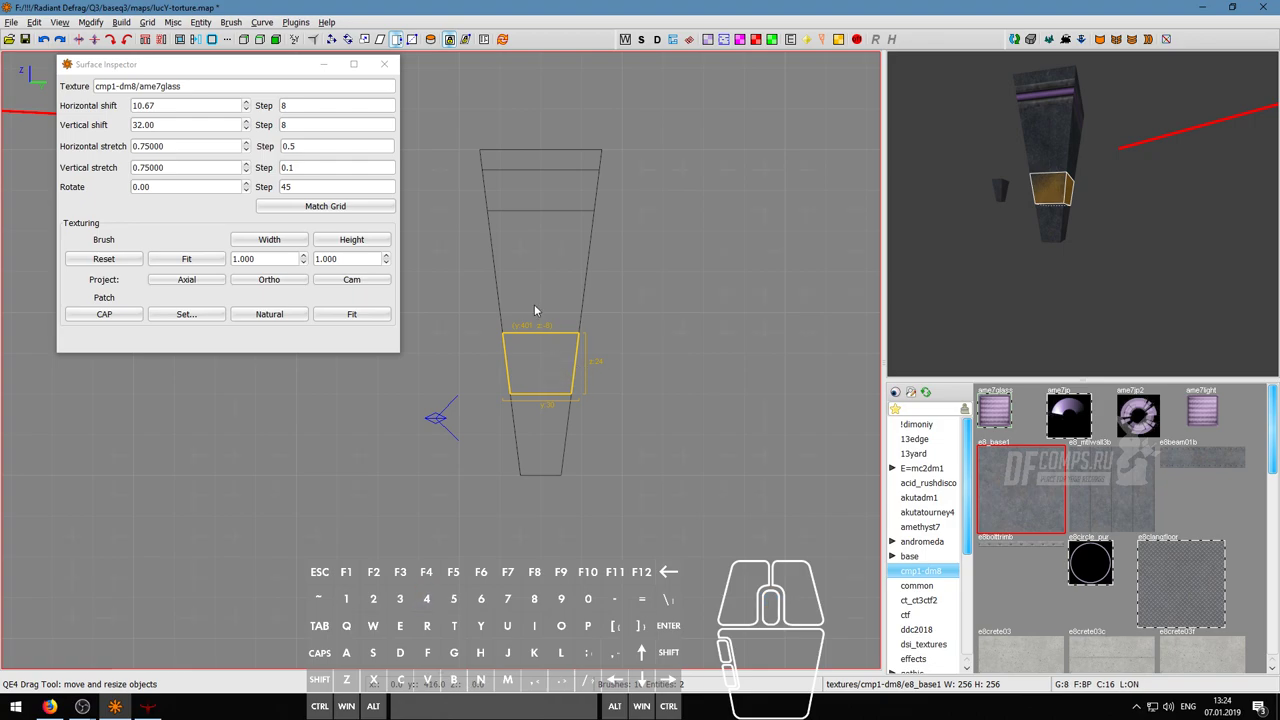
- Try different heights for the second pillar's lower band, undo them, and delete the band
drag(534, 304, 535, 336)
key(ctrl+g)
scroll(535, 342, down, 5)
key(ctrl+z)
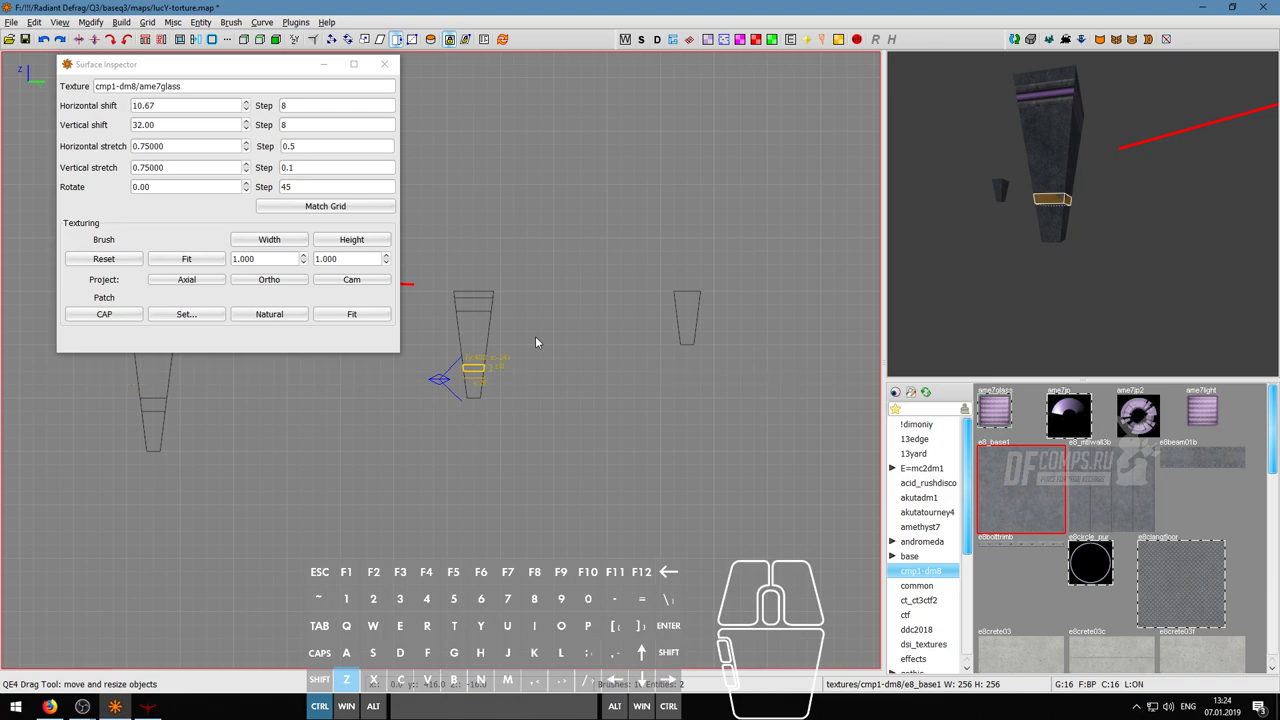
scroll(522, 388, up, 3)
key(ctrl+g)
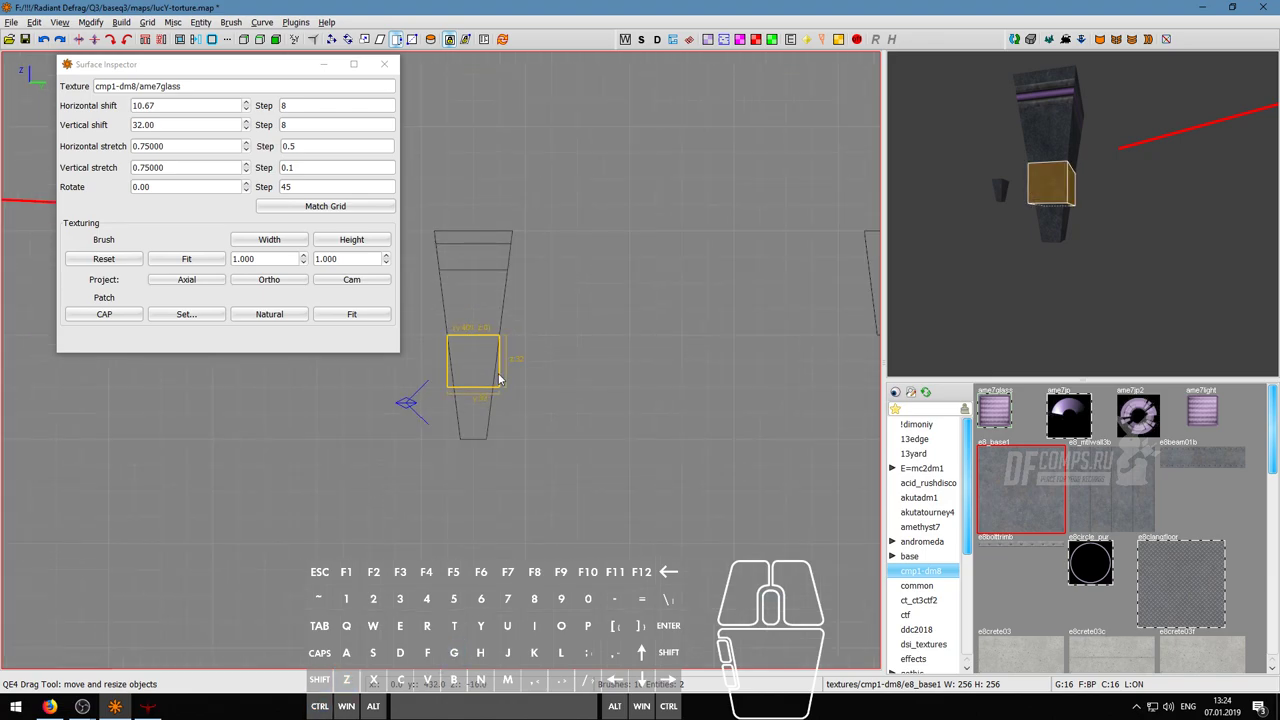
key(ctrl+z)
key(BackSpace)
- Try to shape a 16-unit-tall band from a duplicate of the second pillar's 104-unit lower section
shift+click(1060, 189)
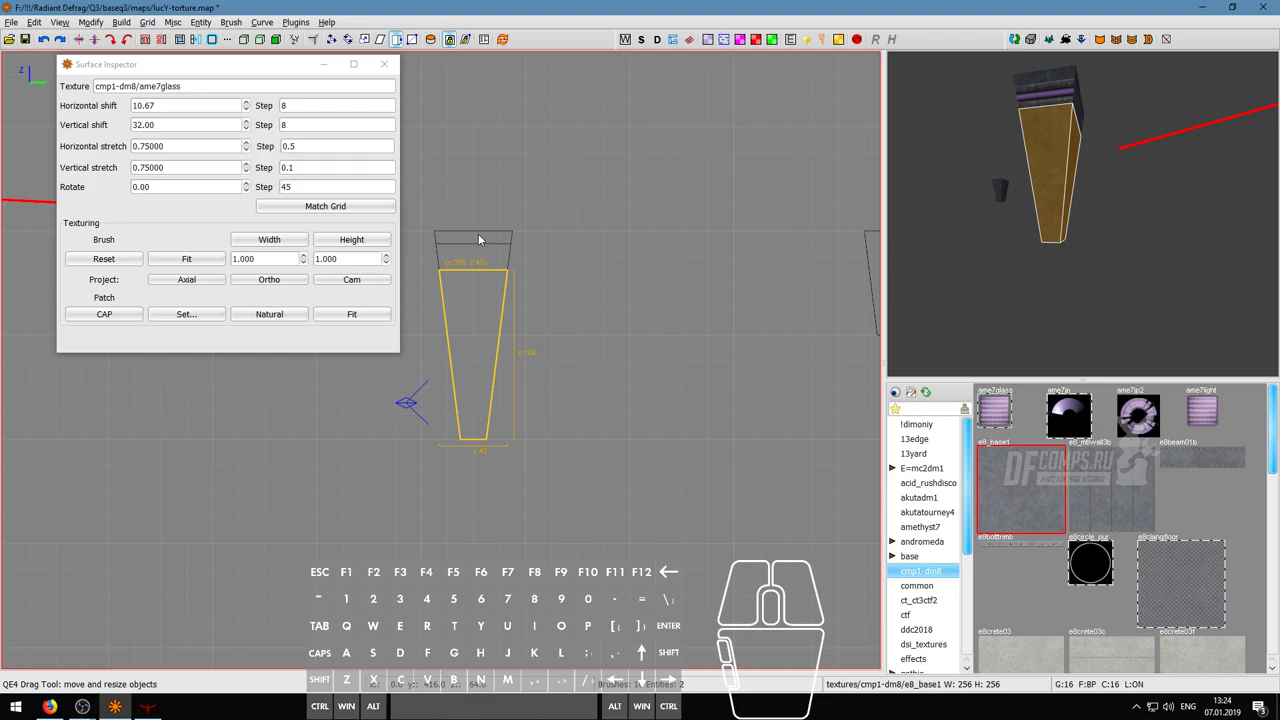
key(space)
drag(480, 330, 602, 343)
key(Escape)
shift+click(1050, 150)
key(Escape)
shift+click(1052, 178)
key(Escape)
shift+click(968, 215)
mouse_move(609, 296)
mouse_down()
mouse_move(509, 320)
mouse_move(486, 292)
mouse_move(476, 313)
mouse_up()
mouse_move(466, 513)
mouse_down()
mouse_move(460, 475)
mouse_move(456, 505)
mouse_move(493, 495)
mouse_move(465, 492)
mouse_move(469, 419)
mouse_up()
scroll(476, 393, up, 2)
drag(477, 357, 477, 370)
- Inspect the band's side faces against the second pillar up close and delete the band
right_click(1079, 211)
key(s)
right_click(1079, 211)
scroll(530, 345, up, 4)
scroll(443, 410, down, 2)
scroll(443, 410, up, 1)
right_click(1082, 213)
key(w)
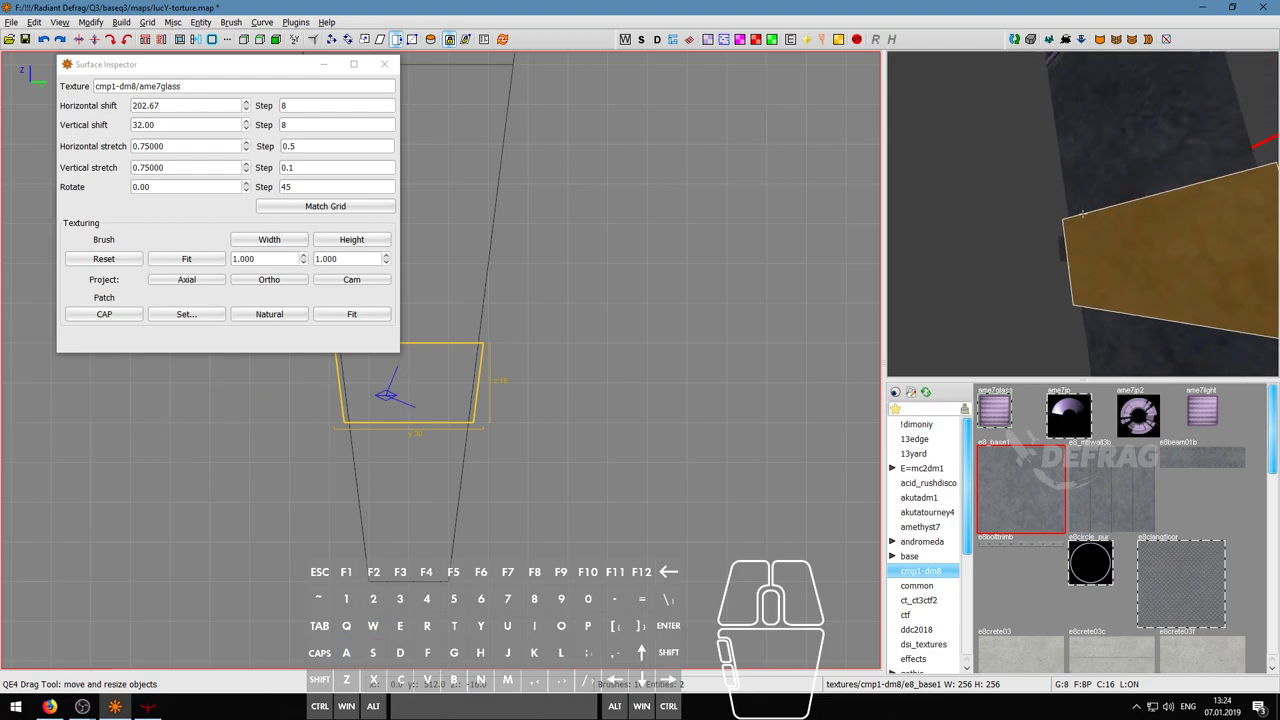
key(s)
key(d)
right_click(1082, 213)
key(z)
- Try again to form a 16-unit-tall band inside the second pillar by shortening its lower section from both ends
shift+click(424, 528)
scroll(418, 470, down, 2)
key(s)
drag(438, 154, 441, 333)
drag(424, 577, 422, 472)
click(432, 360)
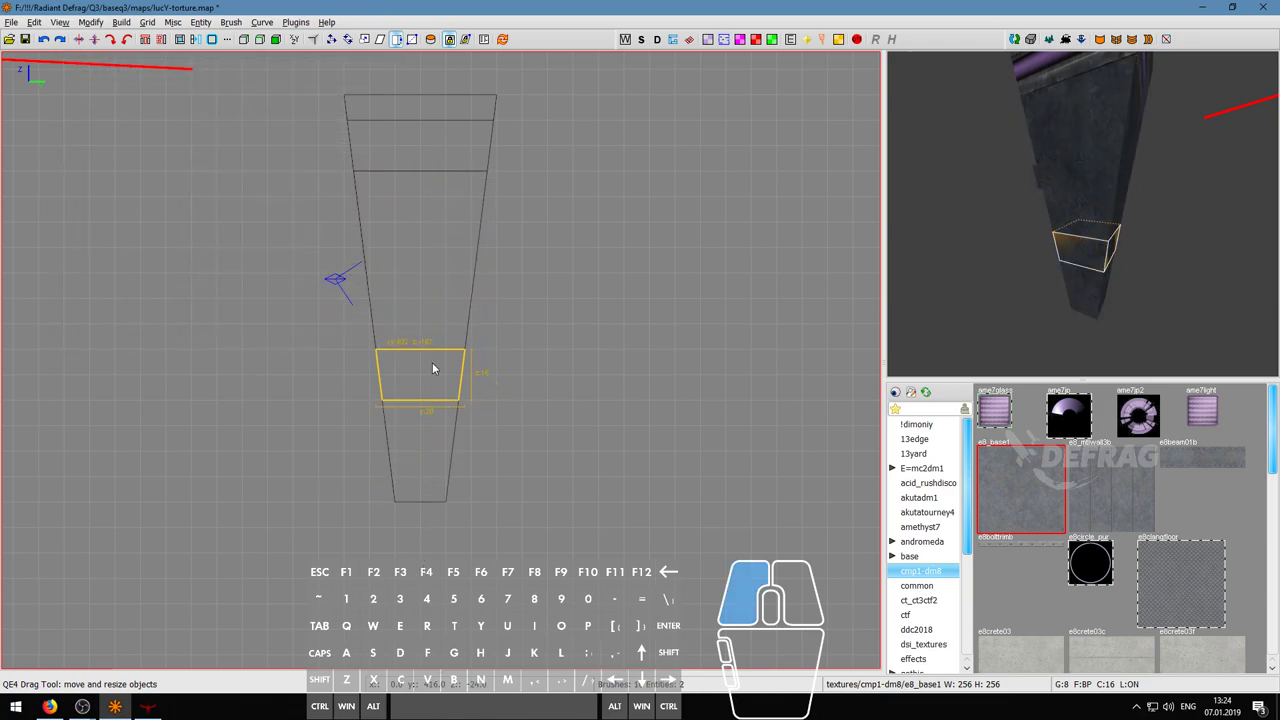
- Examine the reshaped band from around the second pillar and delete it
key(a)
key(w)
key(a)
key(s)
scroll(300, 436, down, 4)
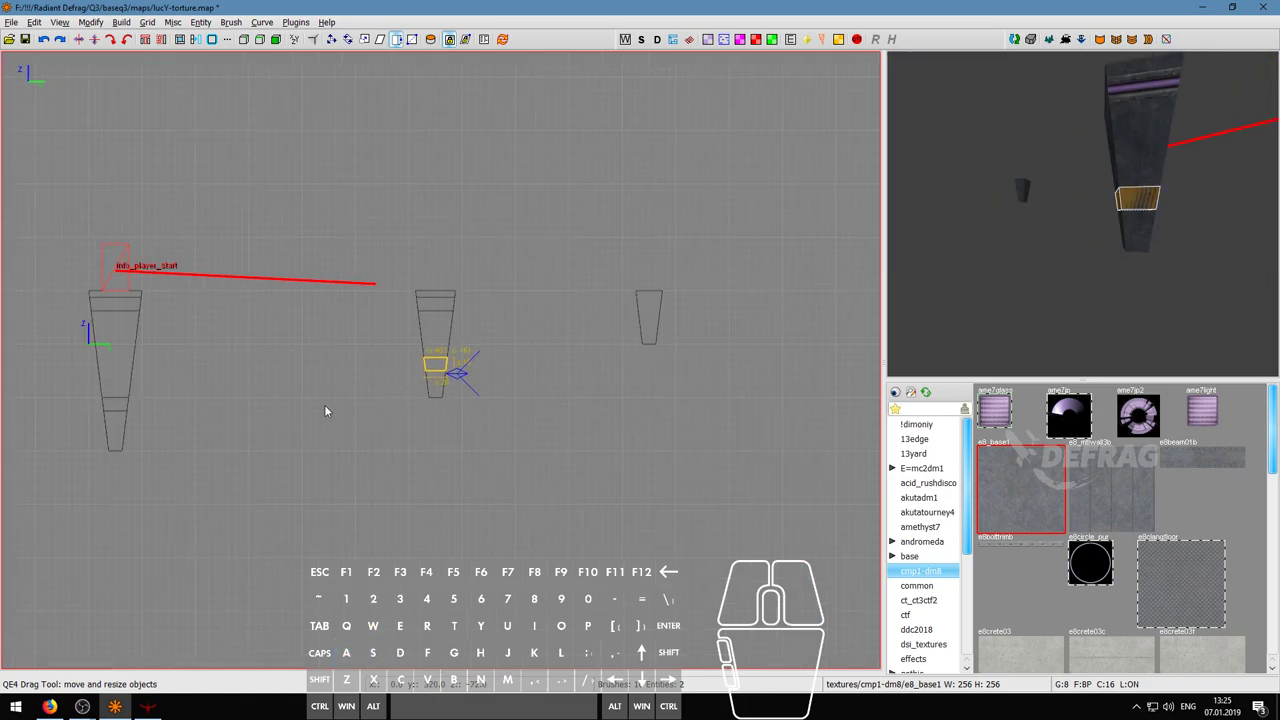
click(436, 366)
scroll(437, 362, up, 2)
key(BackSpace)
- Create a 16-unit-tall tapered band just below the second pillar's mid-height from a copy of its 104-unit lower section
shift+click(448, 387)
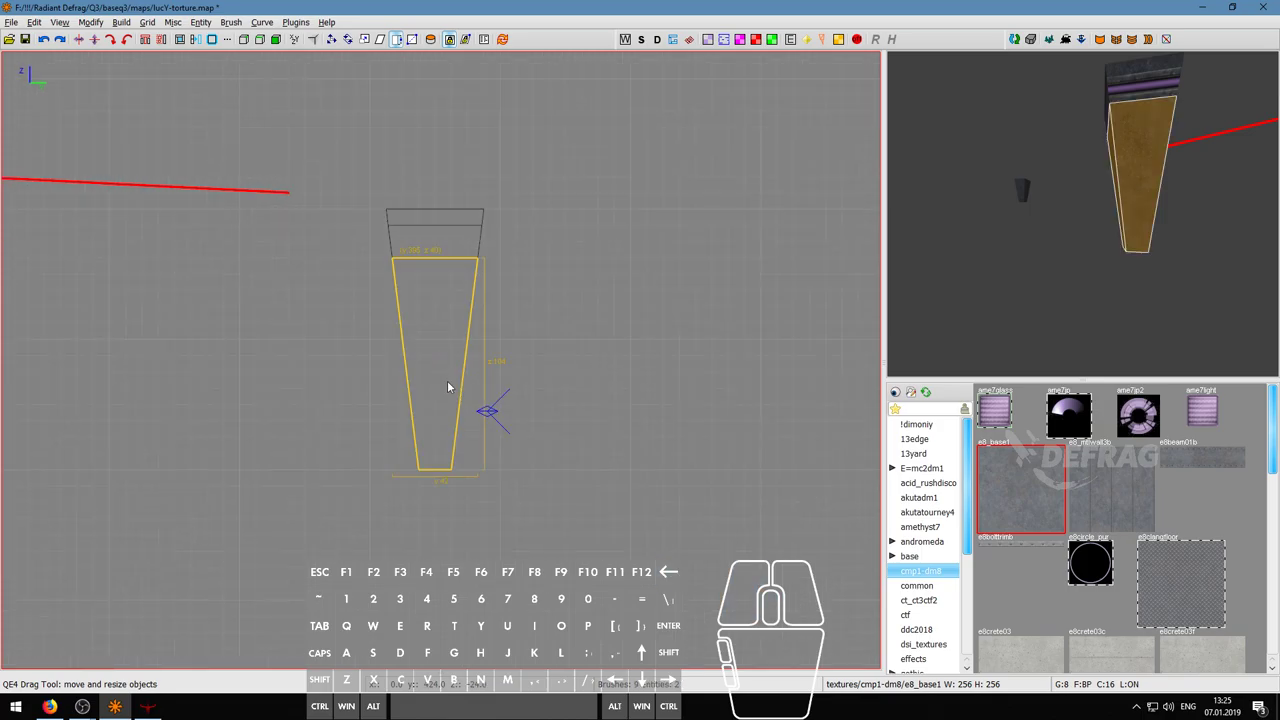
drag(450, 256, 445, 294)
mouse_move(444, 490)
mouse_down()
mouse_move(447, 437)
mouse_move(443, 530)
mouse_up()
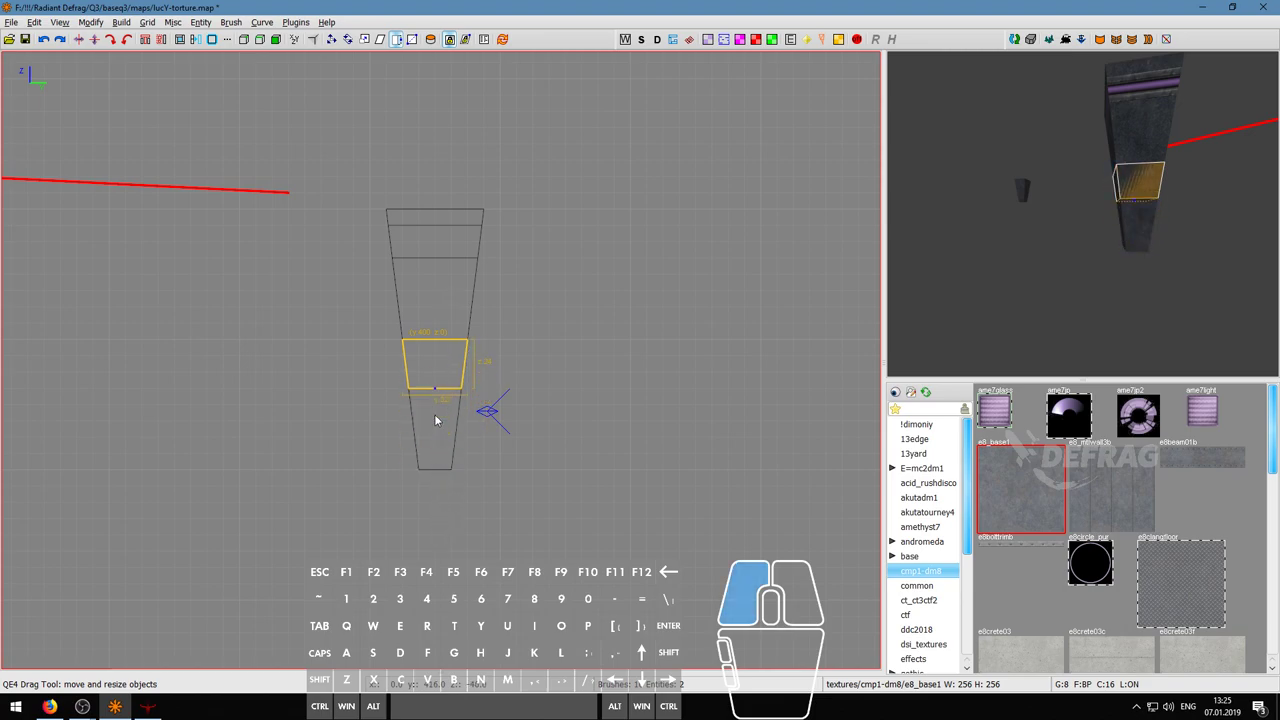
right_drag(620, 403, 728, 429)
scroll(469, 408, down, 3)
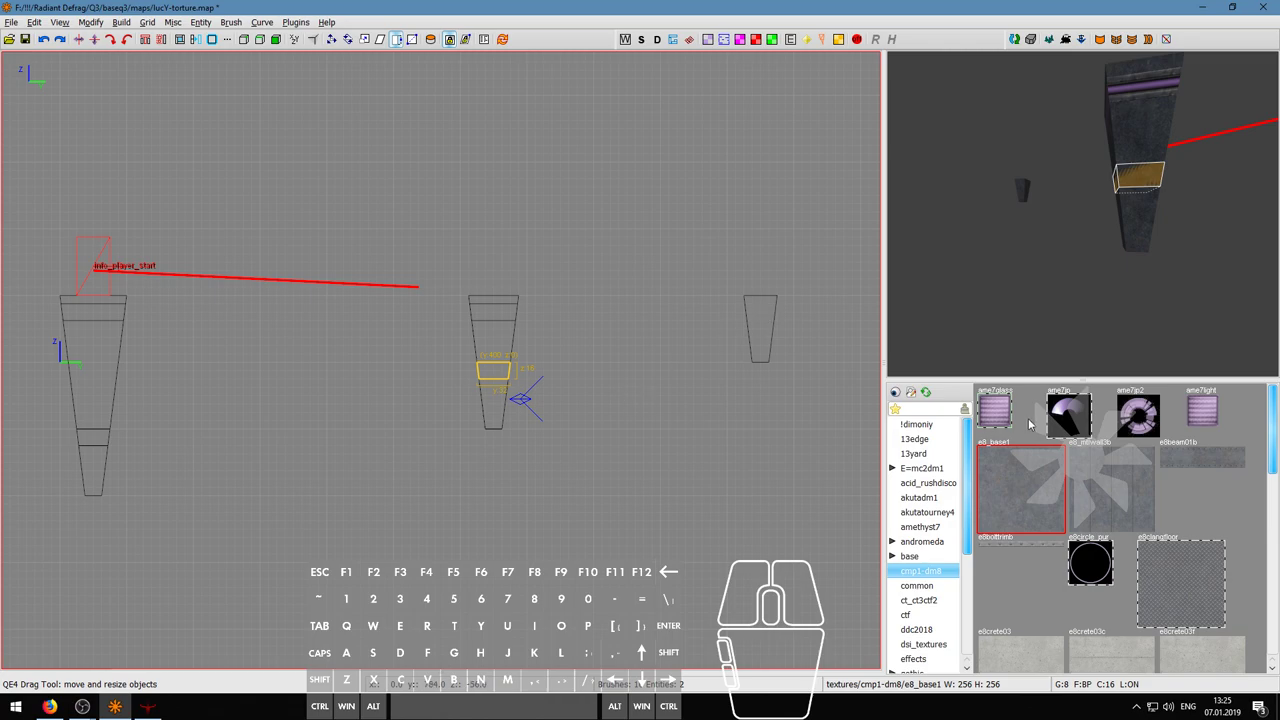
- Apply the e8tinylightpur texture to the second pillar's lower band and fit it to the faces
right_drag(1078, 244, 1086, 229)
key(w)
scroll(1087, 510, down, 4)
key(ctrl+a)
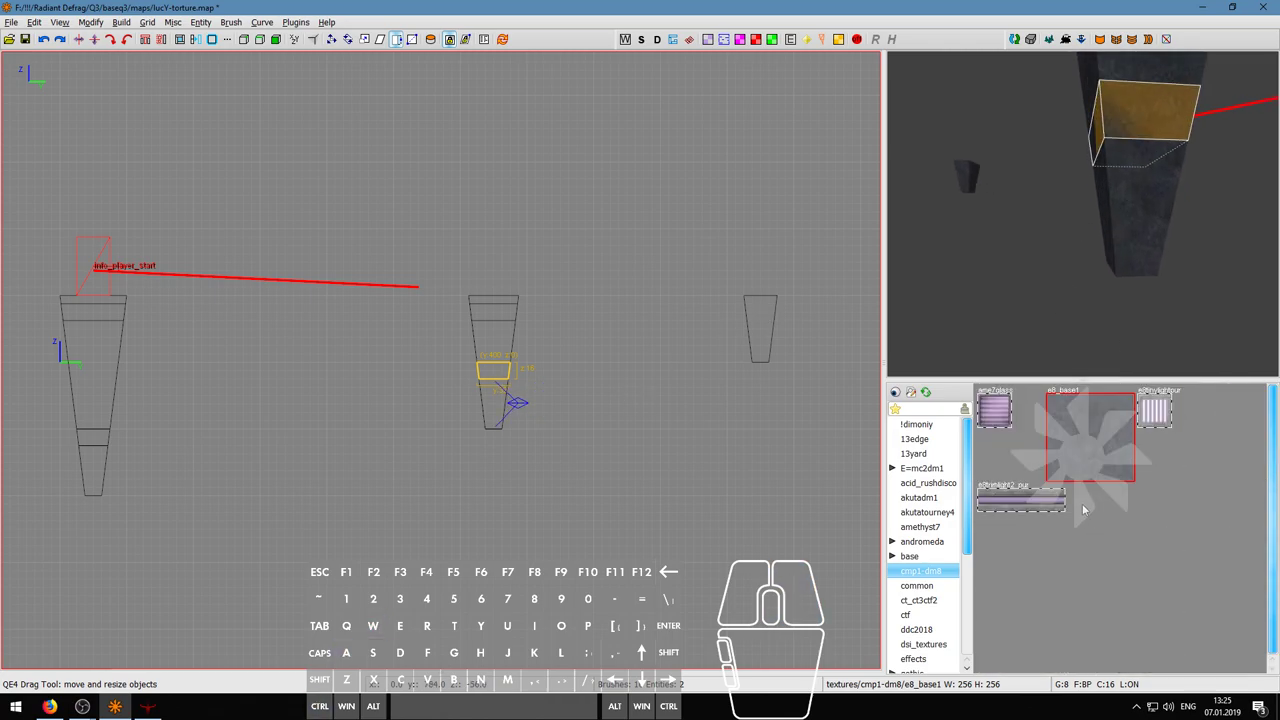
click(1161, 414)
right_click(1146, 290)
key(w)
key(s)
right_click(1083, 214)
key(a)
right_click(1083, 214)
key(s)
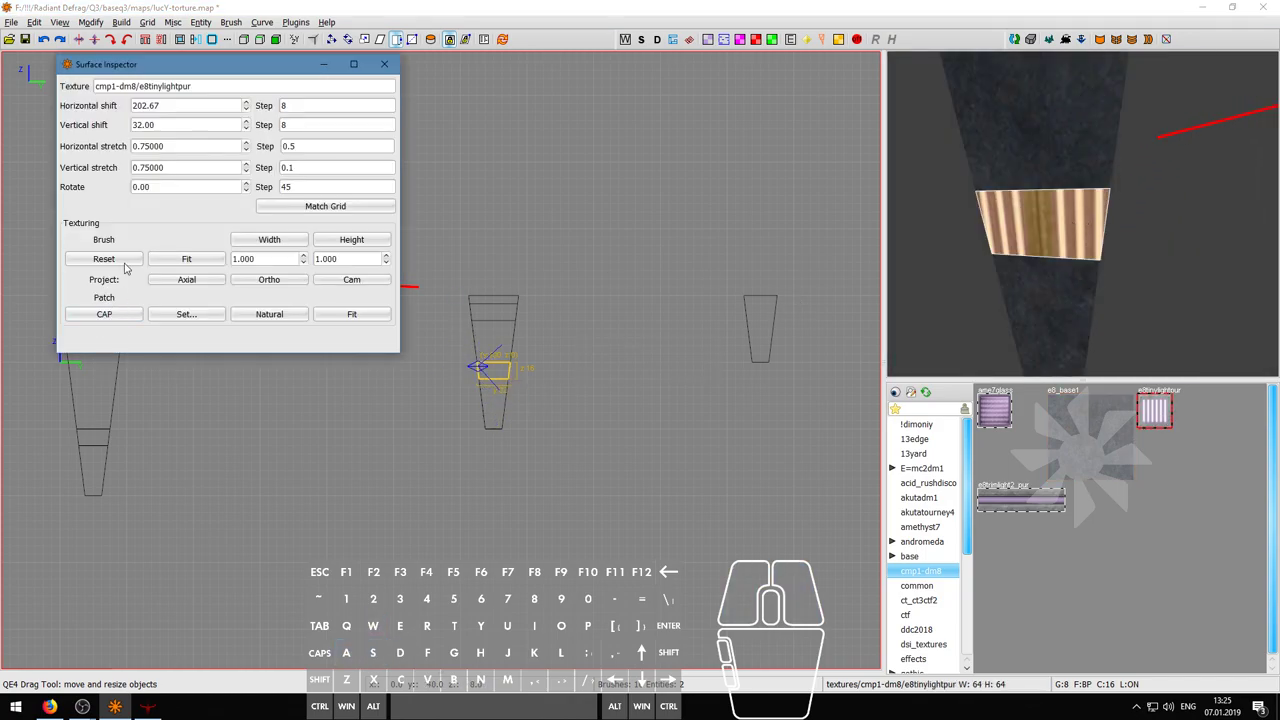
click(186, 260)
key(Escape)
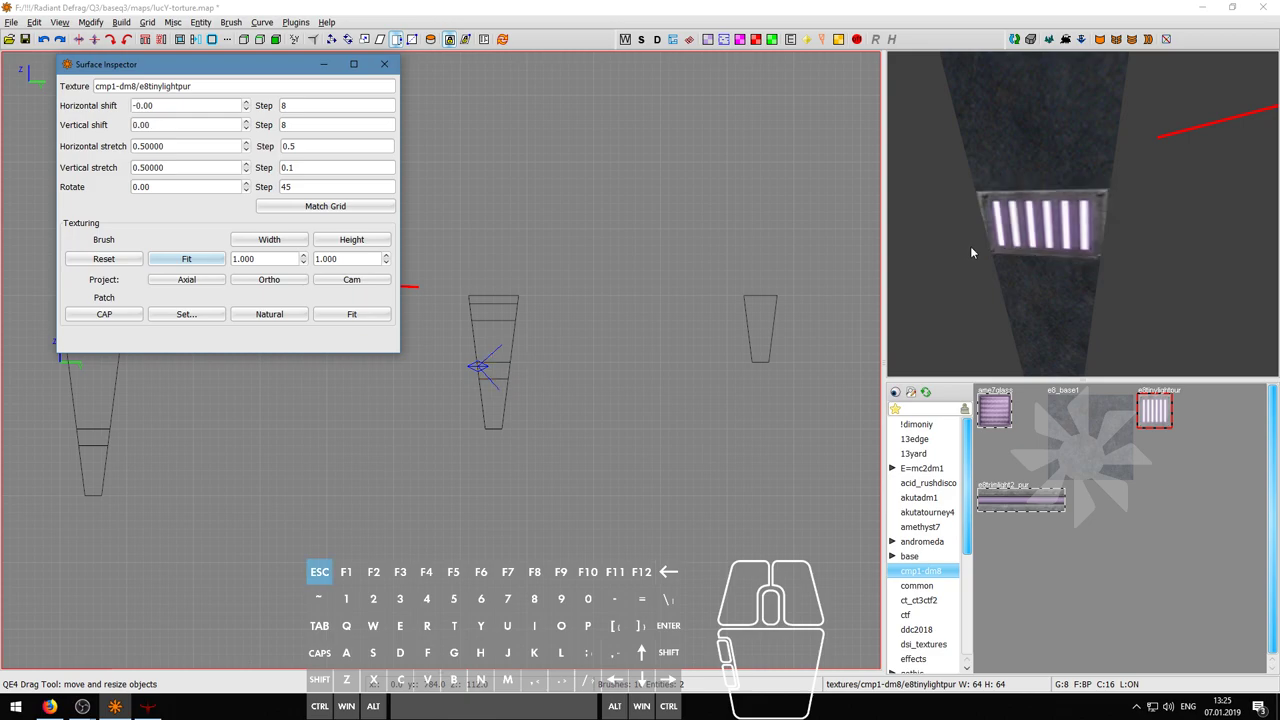
- Split the second pillar's 104-unit section around the striped light band into a 40-unit upper part and a separate lower part
right_click(976, 245)
key(a)
right_click(1082, 213)
click(1082, 210)
click(1080, 208)
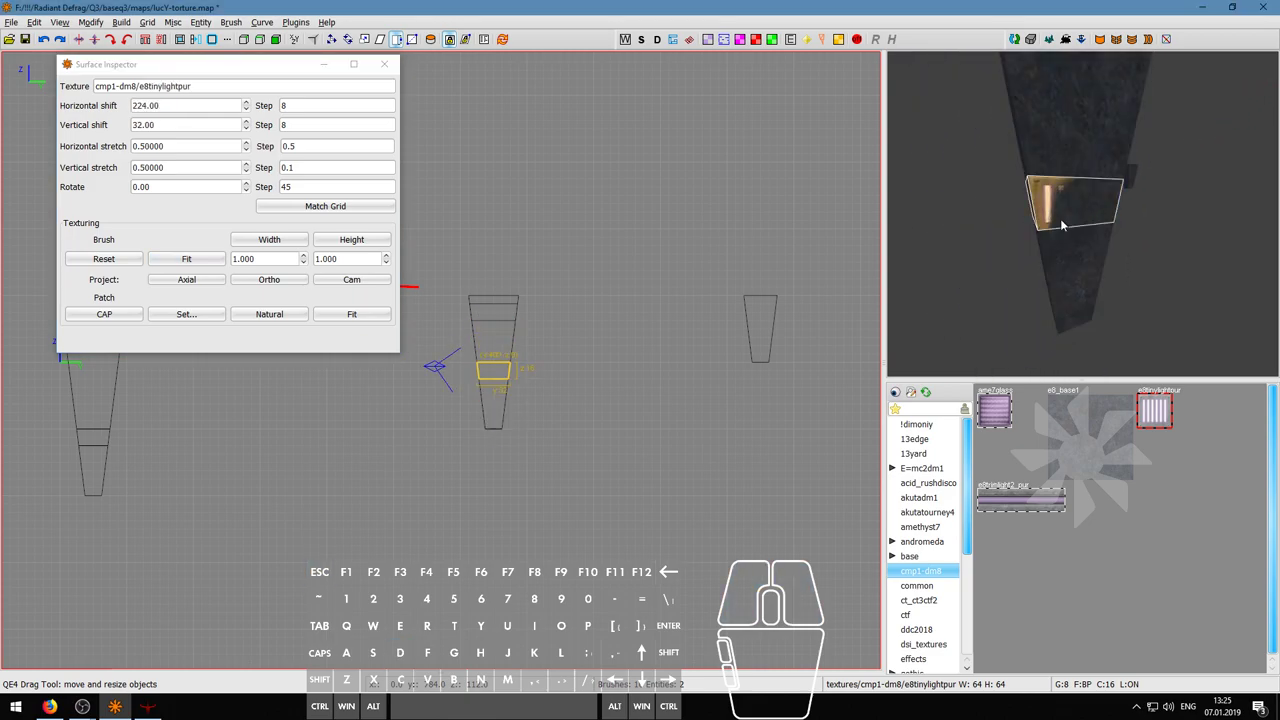
alt+shift+click(490, 410)
scroll(490, 410, up, 1)
mouse_move(495, 469)
mouse_down()
mouse_move(492, 368)
mouse_move(501, 386)
mouse_up()
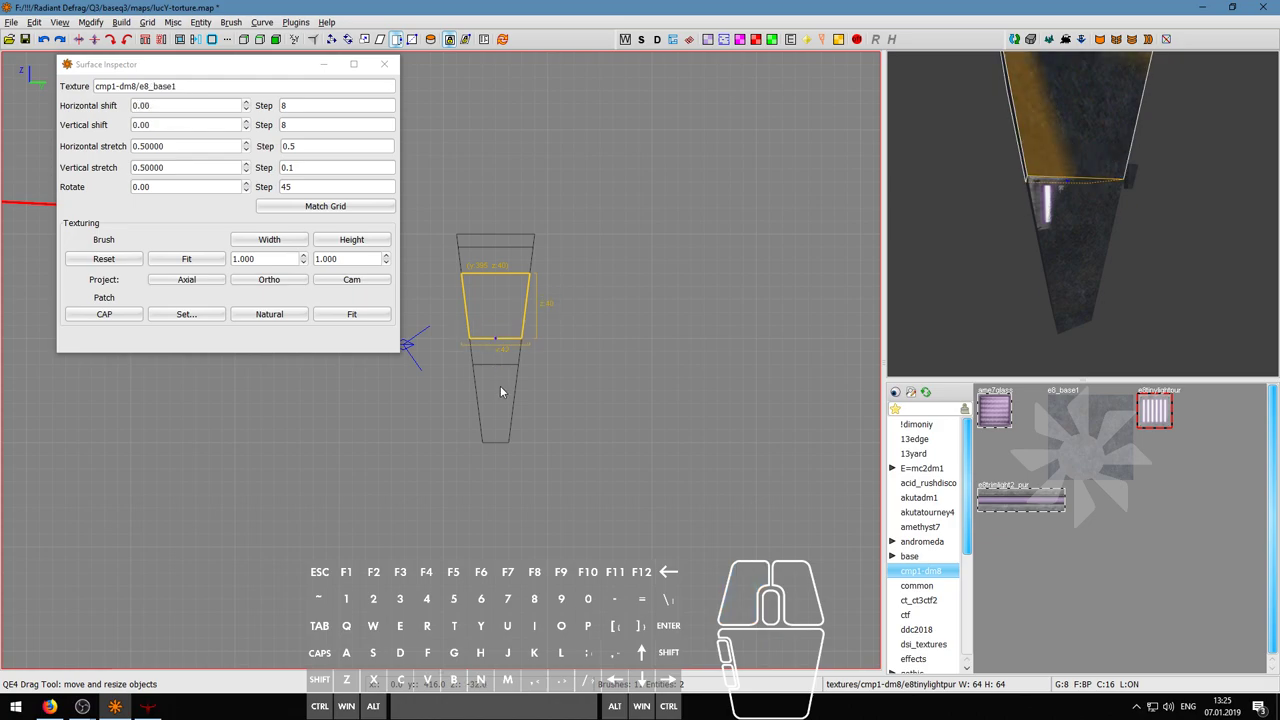
alt+shift+click(500, 390)
alt+shift+click(501, 385)
- Examine the second pillar and its striped light band from several sides
key(Escape)
right_click(950, 280)
key(a)
key(a)
key(s)
key(w)
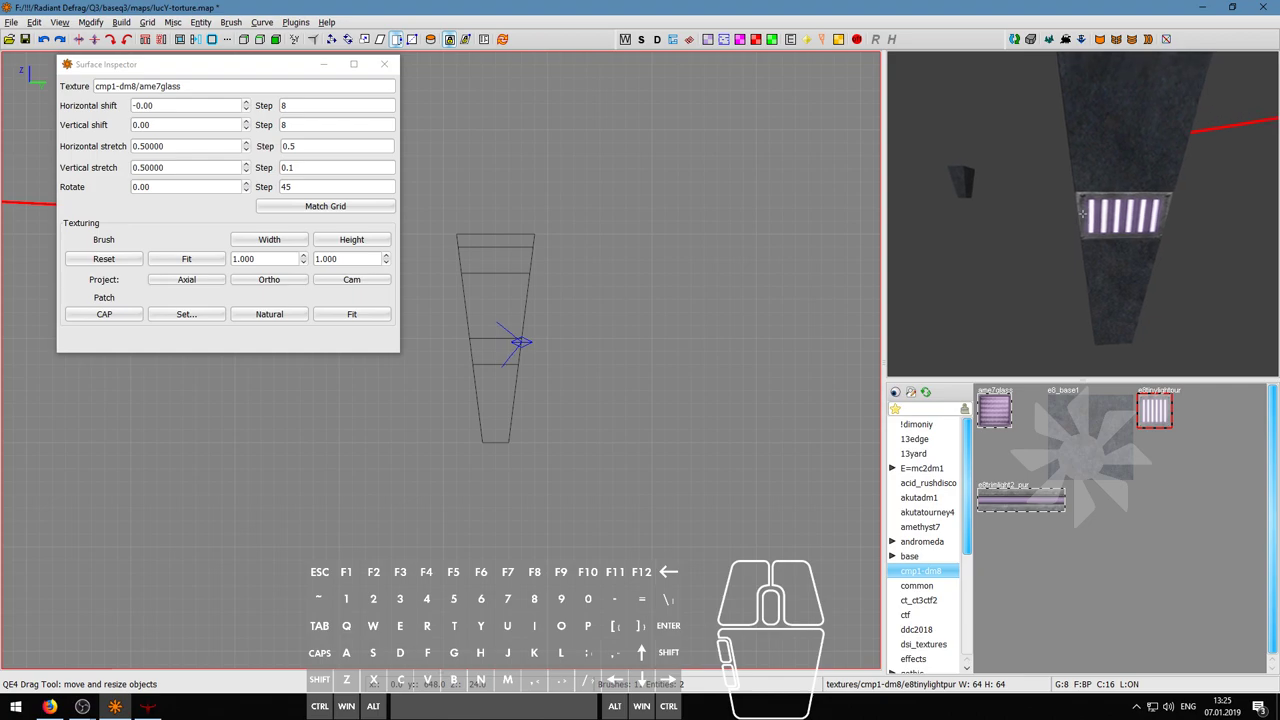
key(a)
key(s)
key(s)
key(d)
key(w)
key(s)
key(a)
key(a)
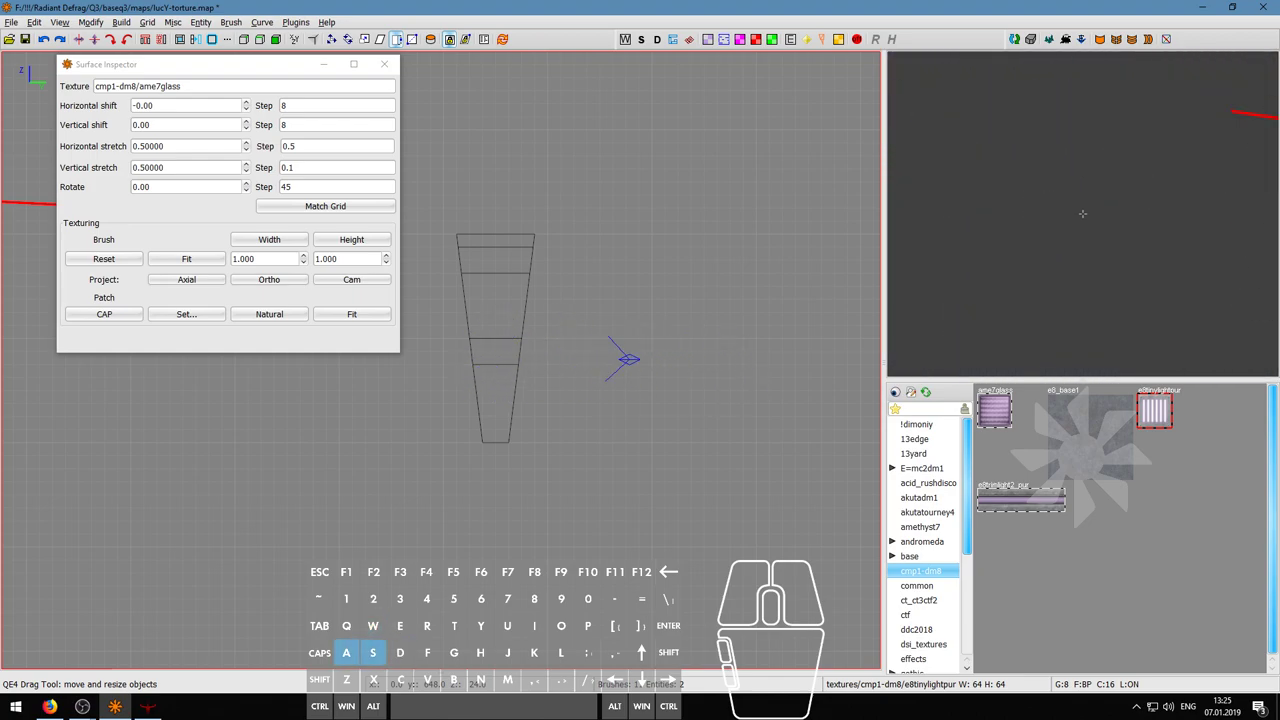
- Try to make a 16-unit-tall band for the third pillar by shortening a copy and moving it slightly below the top
right_drag(760, 250, 635, 276)
scroll(635, 276, down, 4)
key(s)
scroll(480, 375, up, 4)
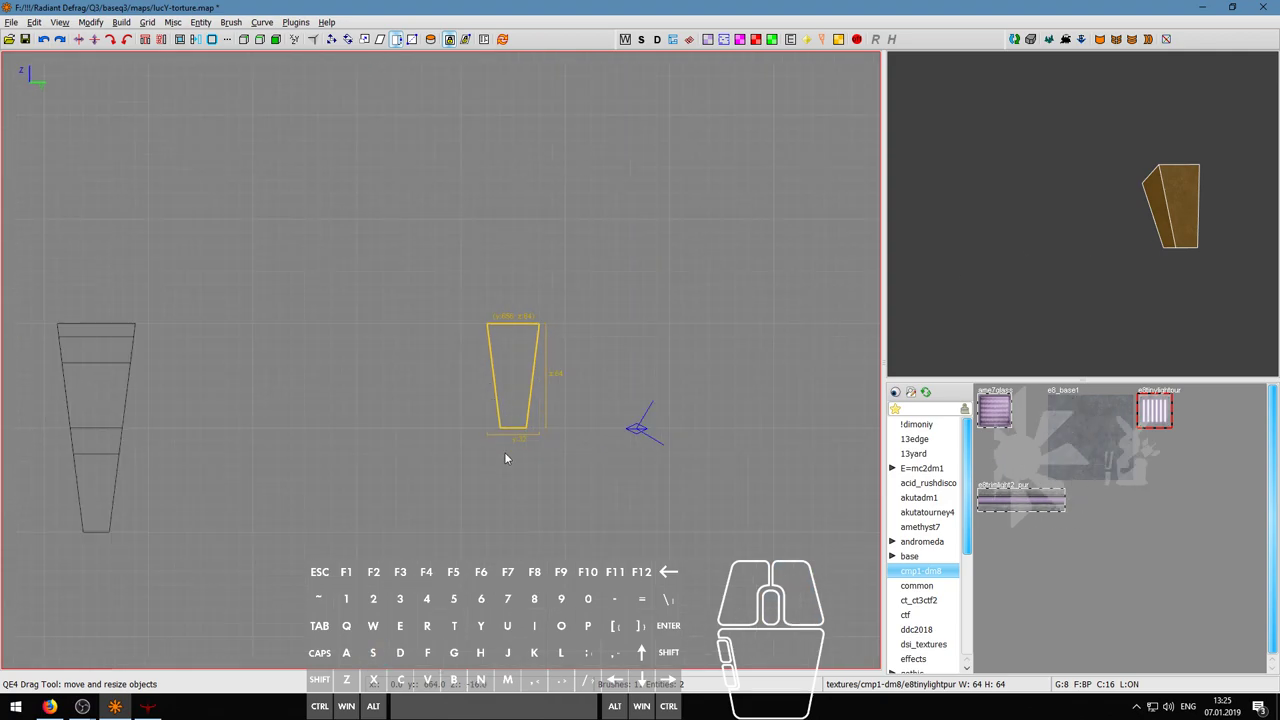
drag(511, 452, 522, 381)
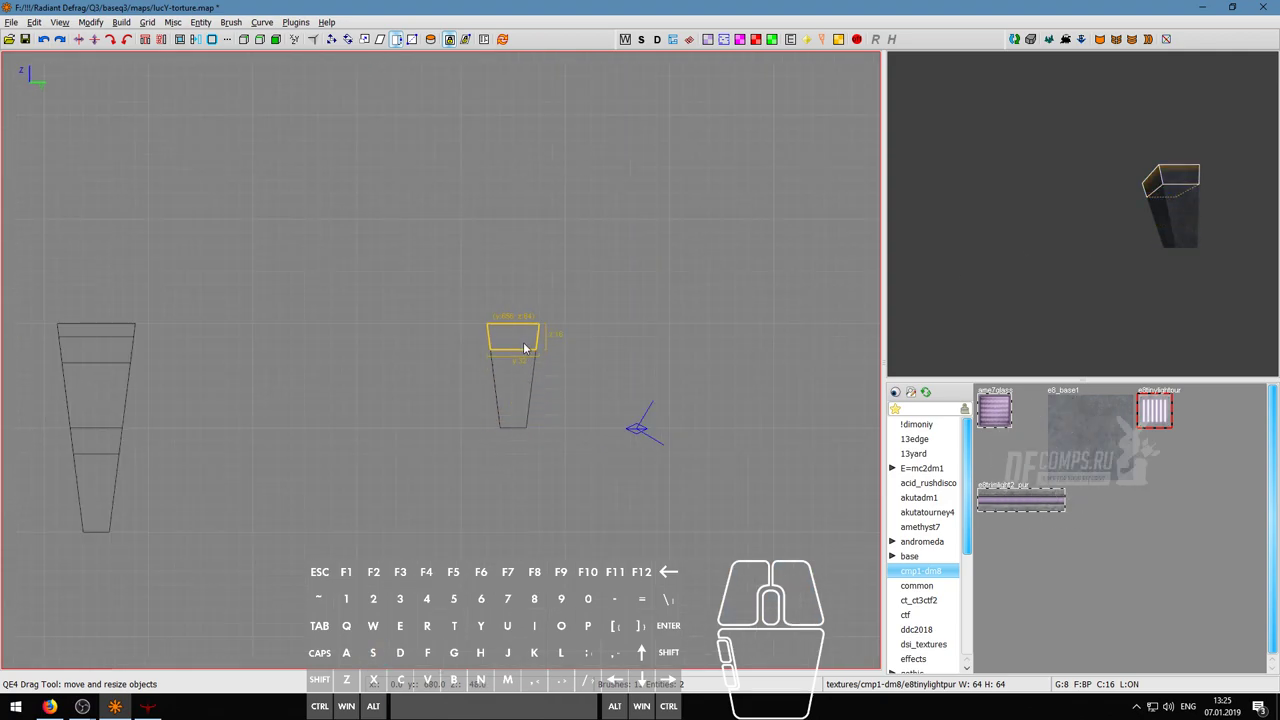
drag(524, 331, 524, 338)
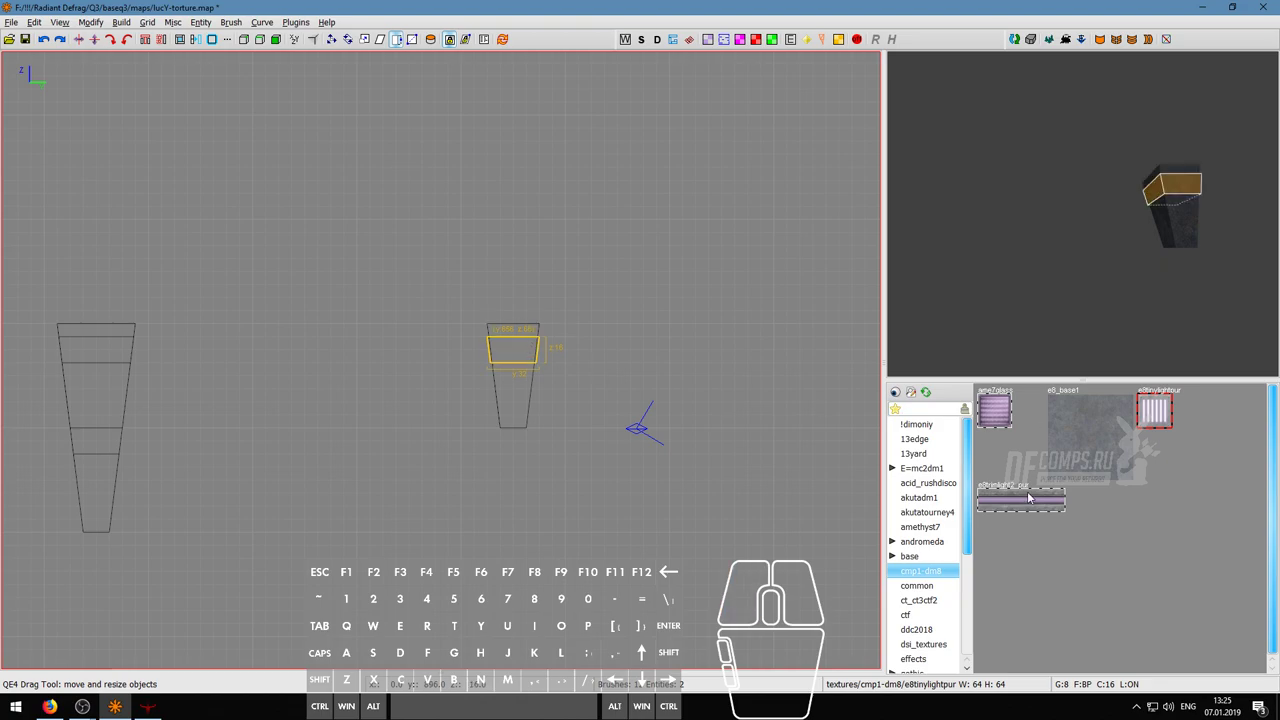
- Apply the e8trimlight2_pur texture to the third pillar's shifted band and fit it to the faces
key(s)
click(186, 258)
right_click(1082, 213)
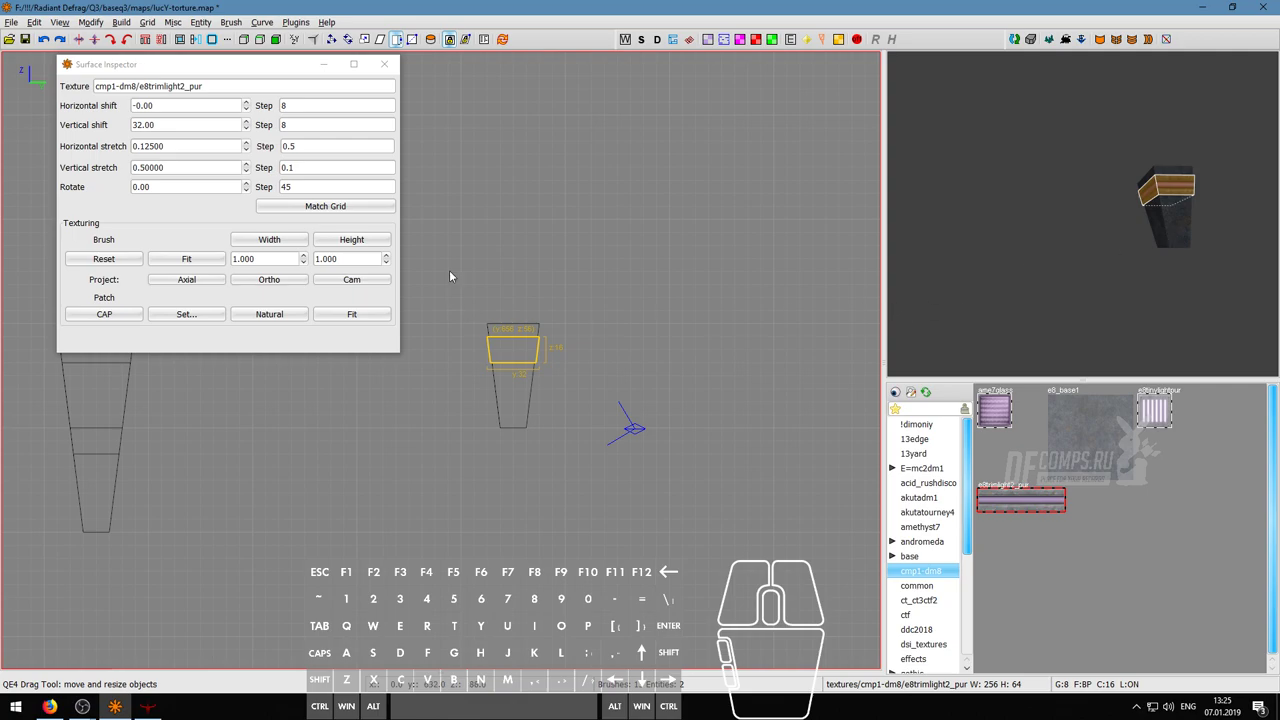
click(385, 64)
key(u)
key(w)
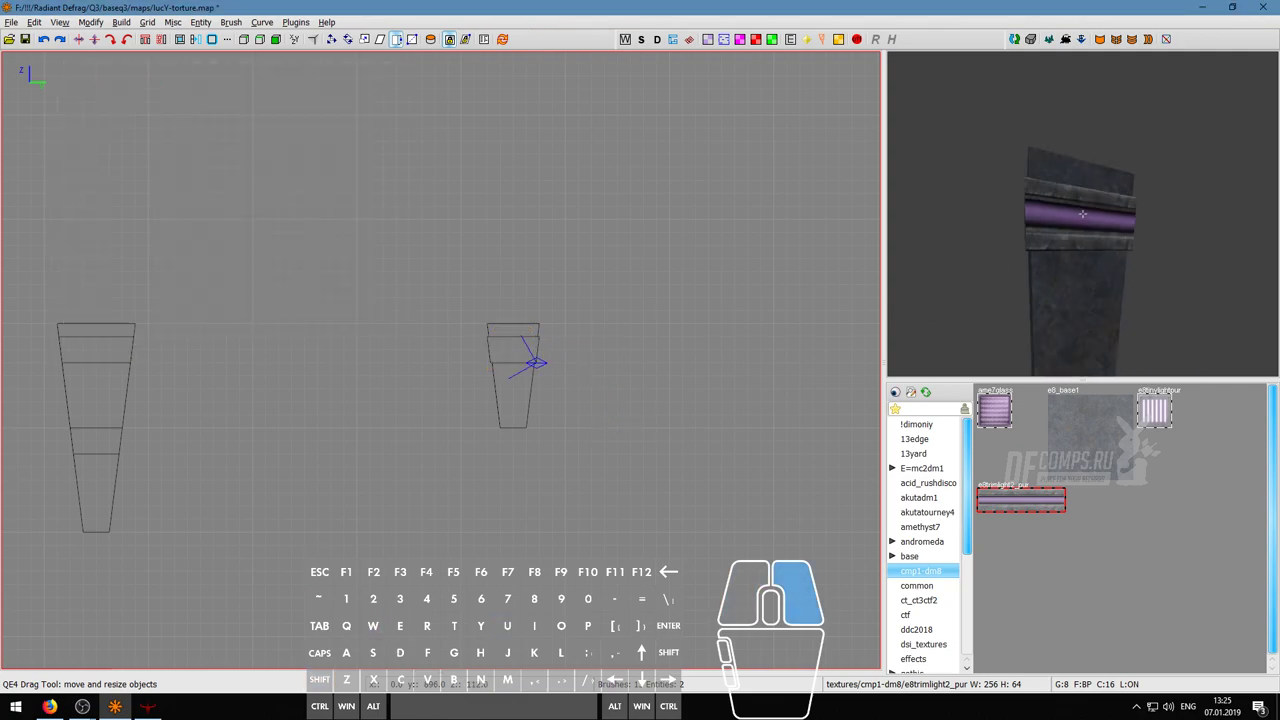
- Inspect the third pillar's shifted light band up close and remove it
right_click(1082, 213)
key(w)
right_click(1082, 213)
key(z)
scroll(530, 359, up, 2)
key(ctrl+z)
key(ctrl+z)
shift+click(522, 353)
key(z)
- Duplicate the third pillar and trim the copy at both ends into a 16-unit-tall tapered band just below the top
shift+click(516, 349)
key(space)
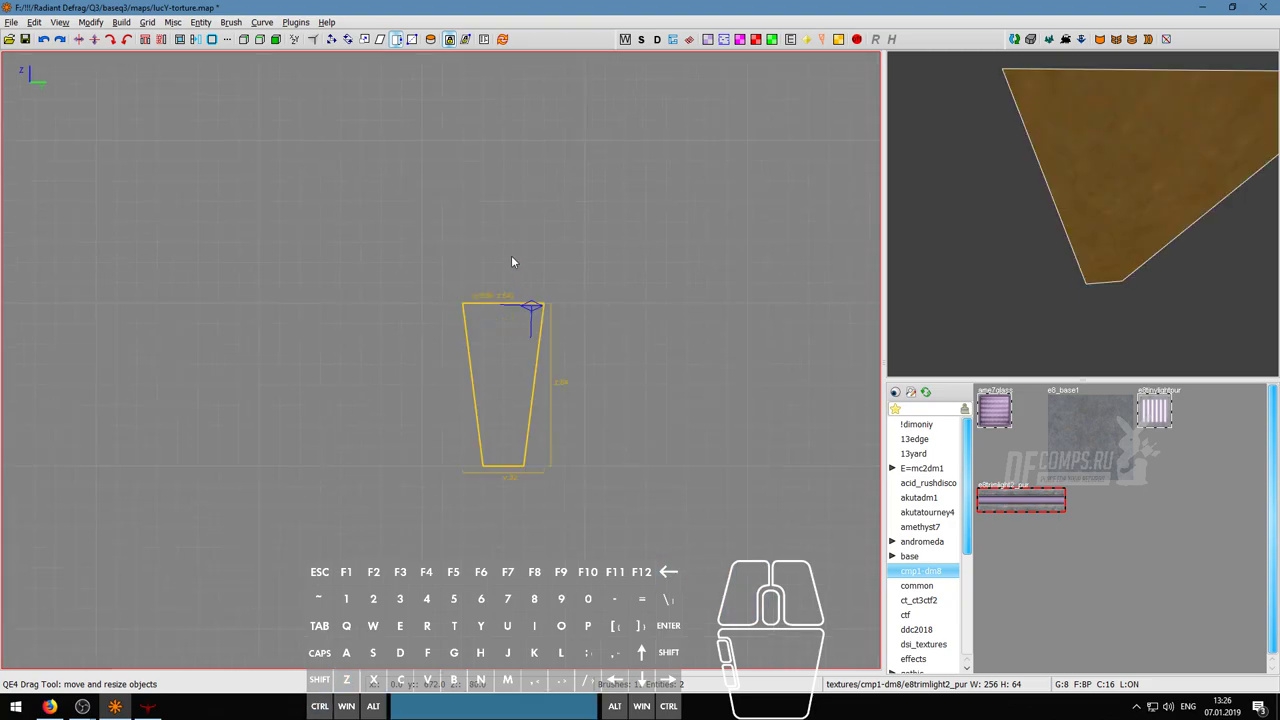
drag(511, 259, 507, 282)
drag(492, 517, 487, 427)
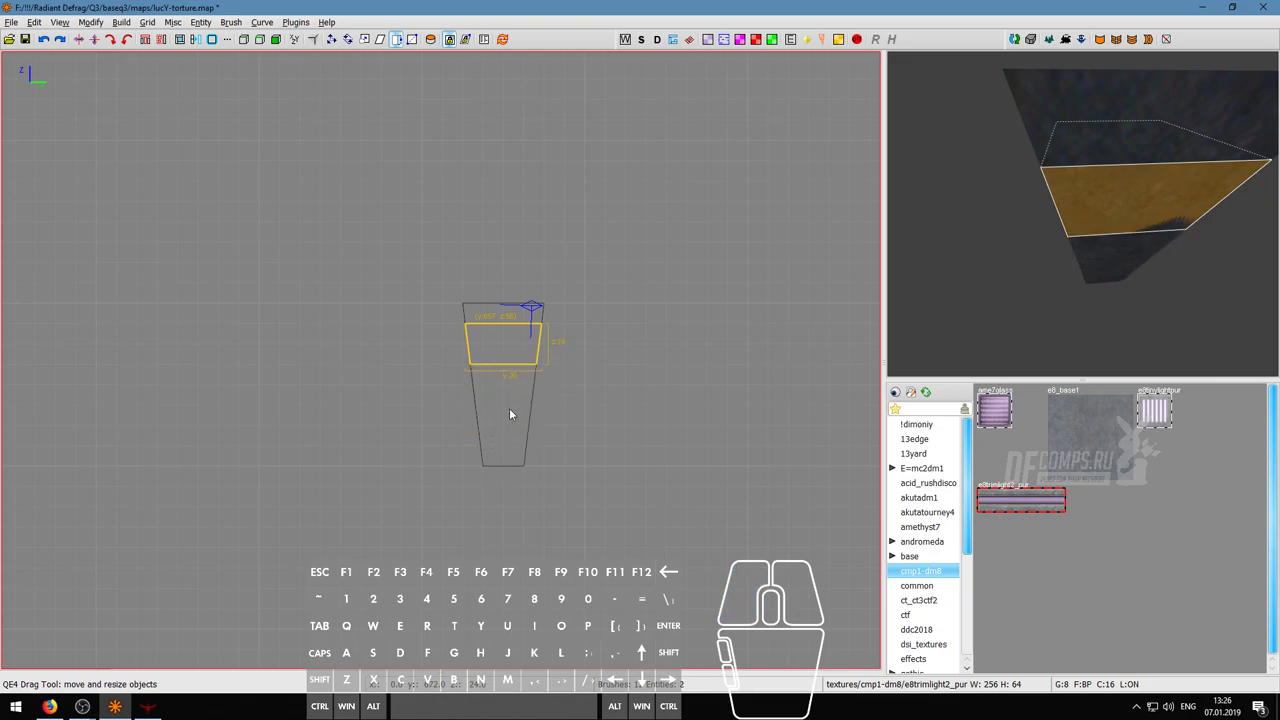
- Apply the e8trimlight2_pur texture to the third pillar's upper band and fit it to the faces
click(1060, 499)
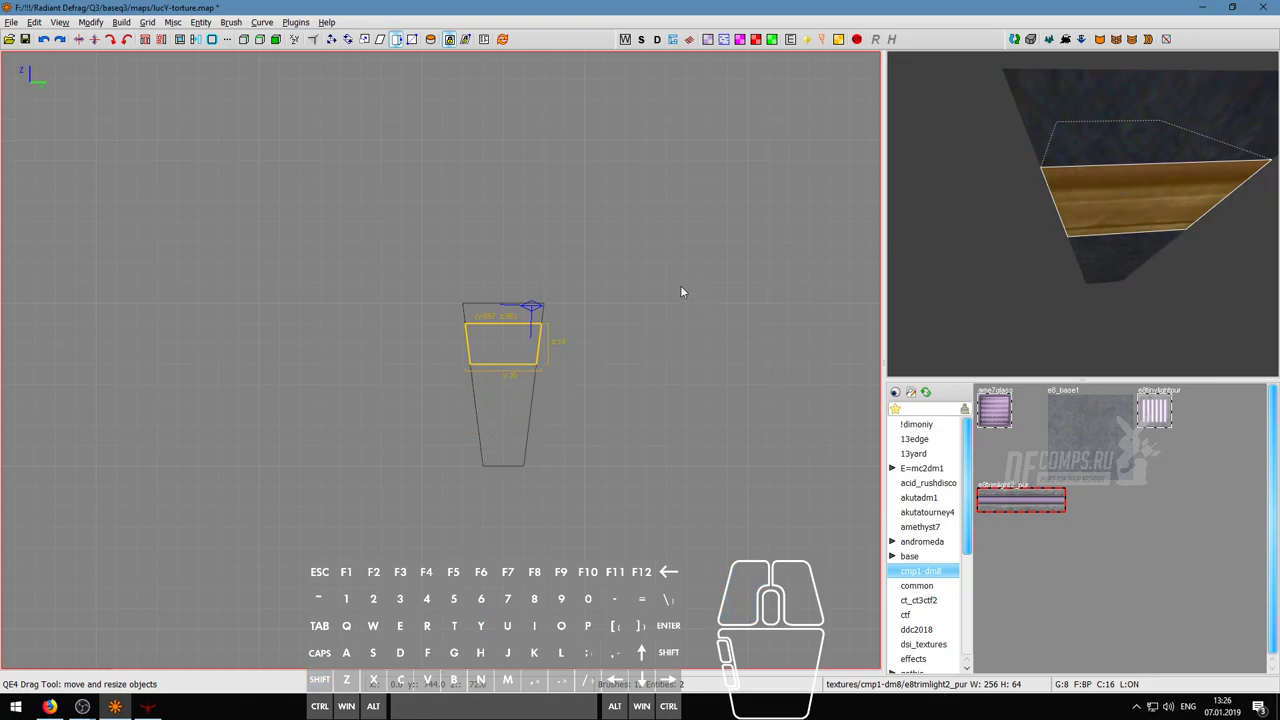
key(s)
click(170, 259)
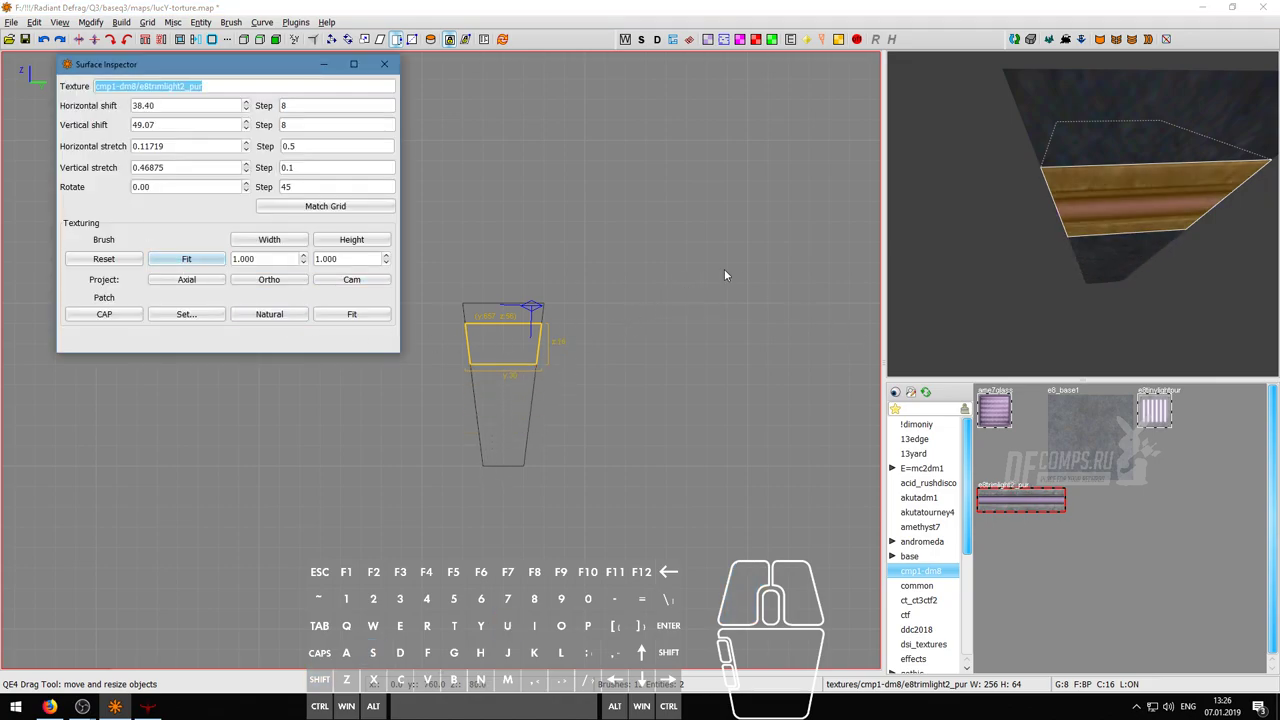
key(s)
- Split the third pillar's main brush around the trim light band into a top cap and a 40-unit lower section
right_click(990, 244)
key(a)
key(s)
key(a)
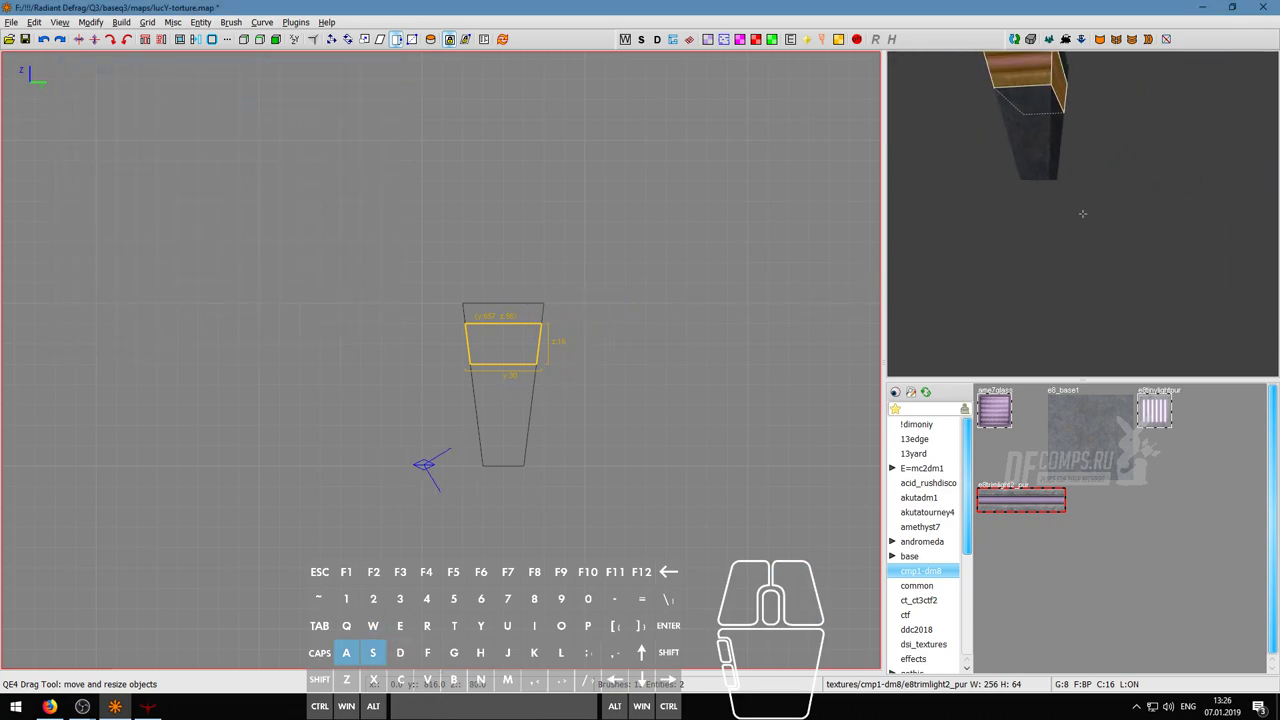
key(w)
right_click(1083, 214)
click(1083, 214)
right_click(1083, 214)
key(a)
key(s)
key(s)
key(d)
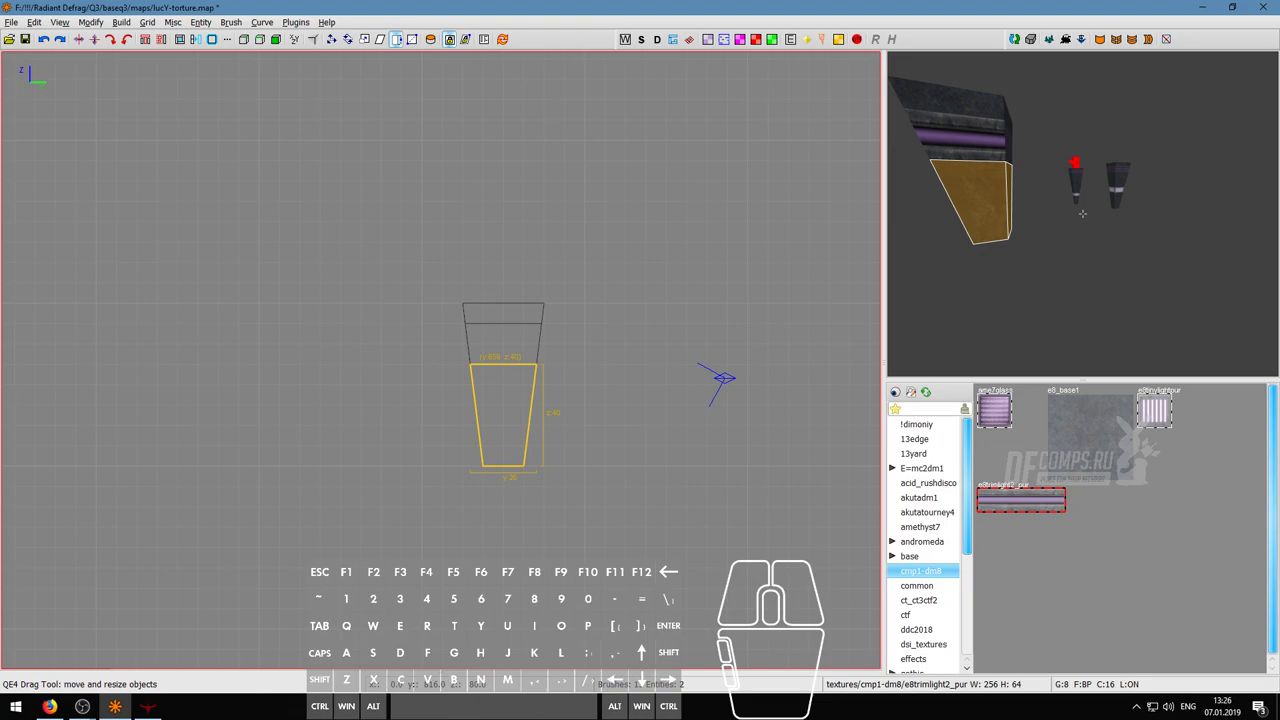
- Shape a 16-unit-tall band near the bottom of the third pillar's lower section and fit the e8tinylightpur texture to its faces
key(w)
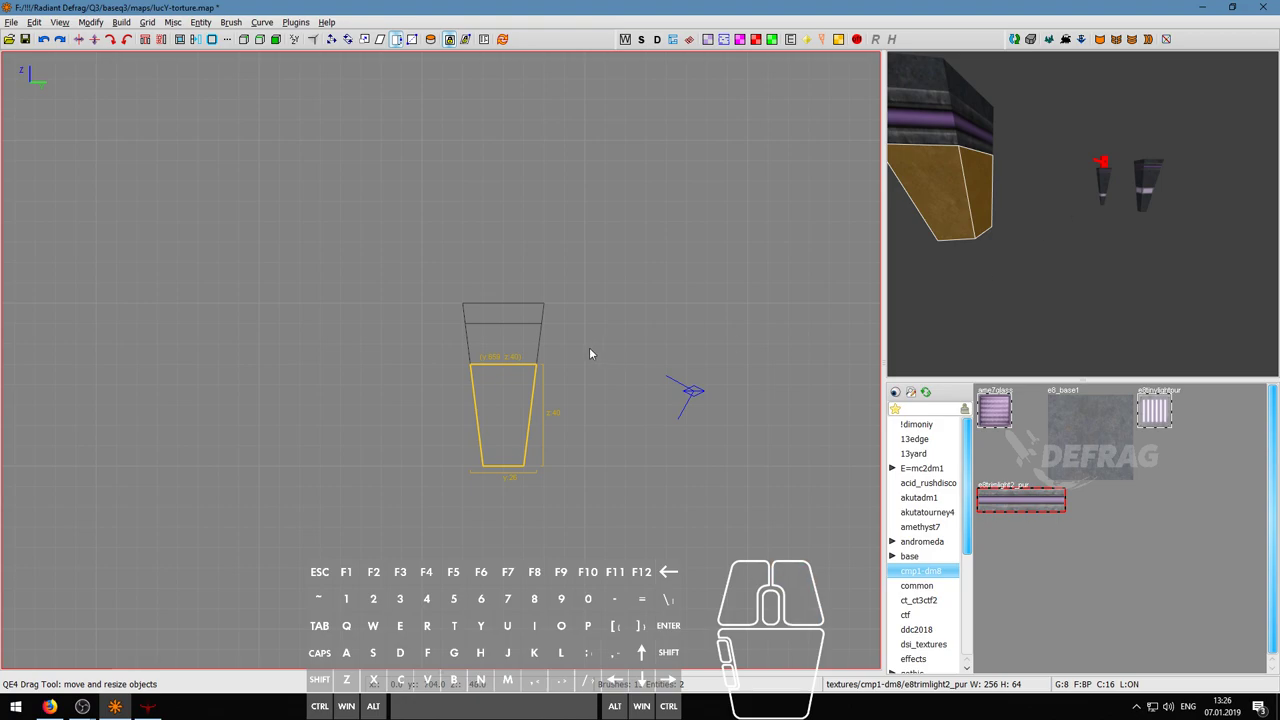
drag(507, 340, 502, 392)
drag(502, 525, 503, 501)
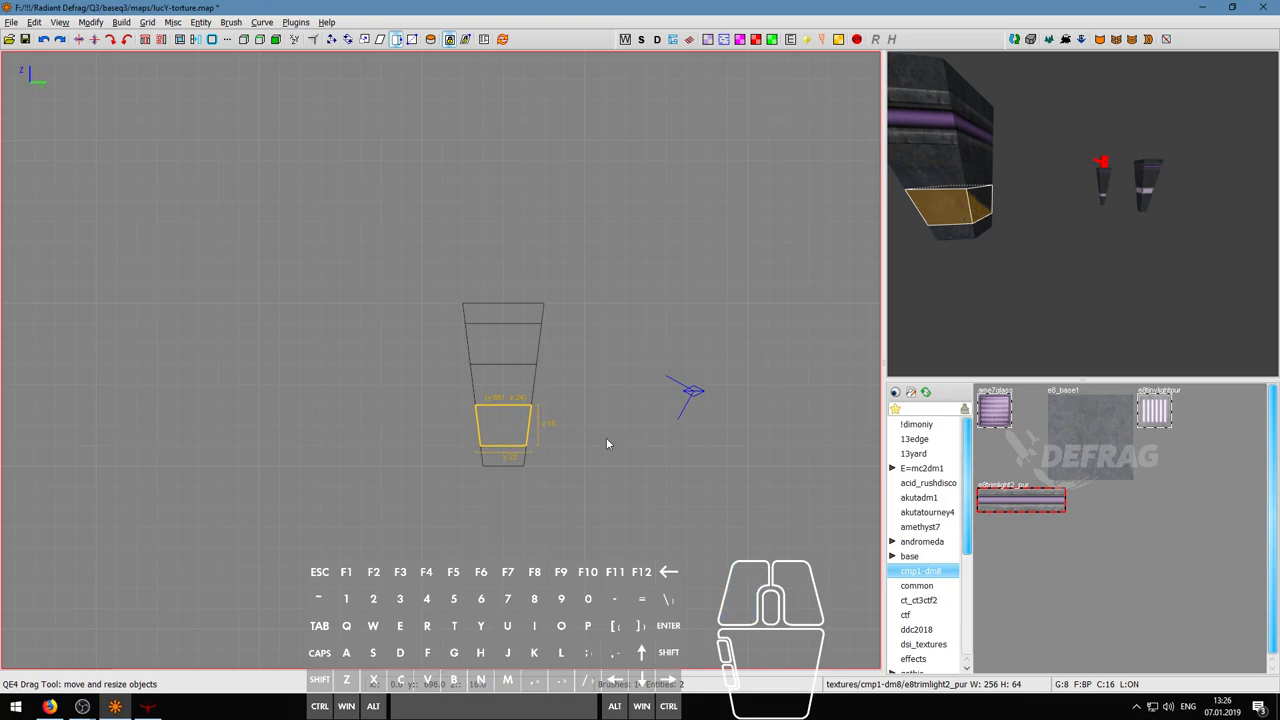
click(1156, 410)
key(s)
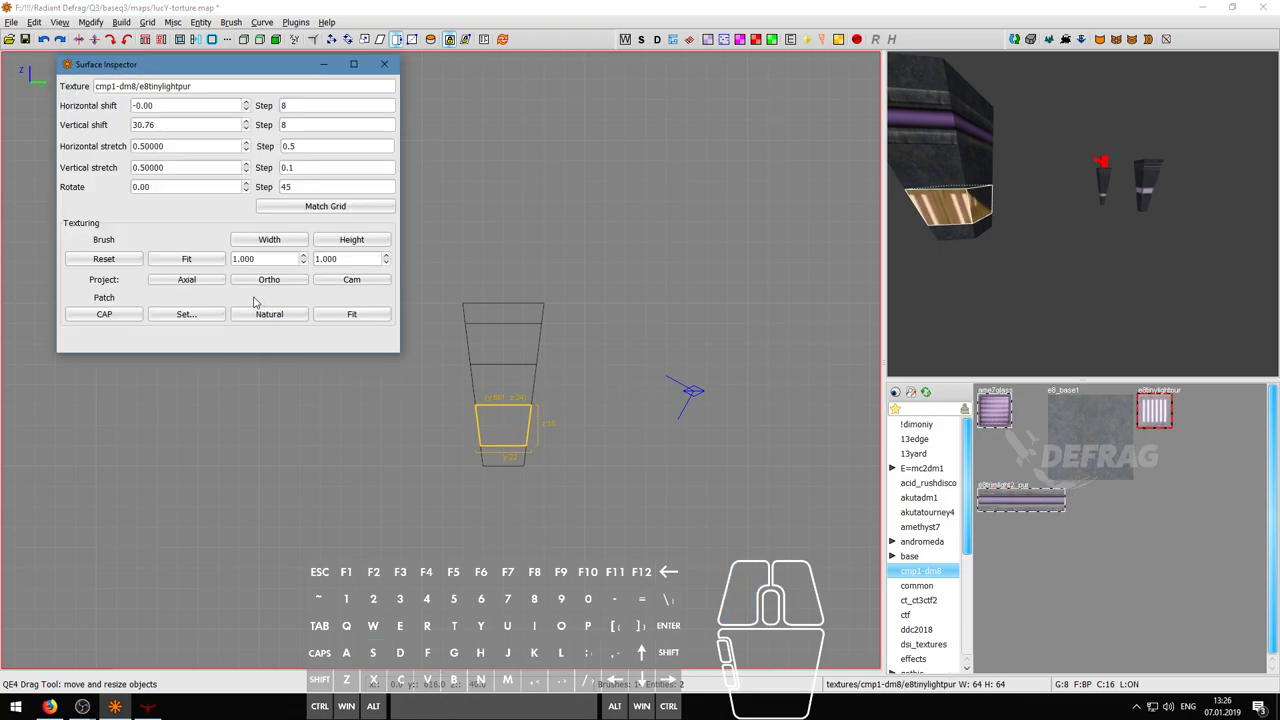
key(Escape)
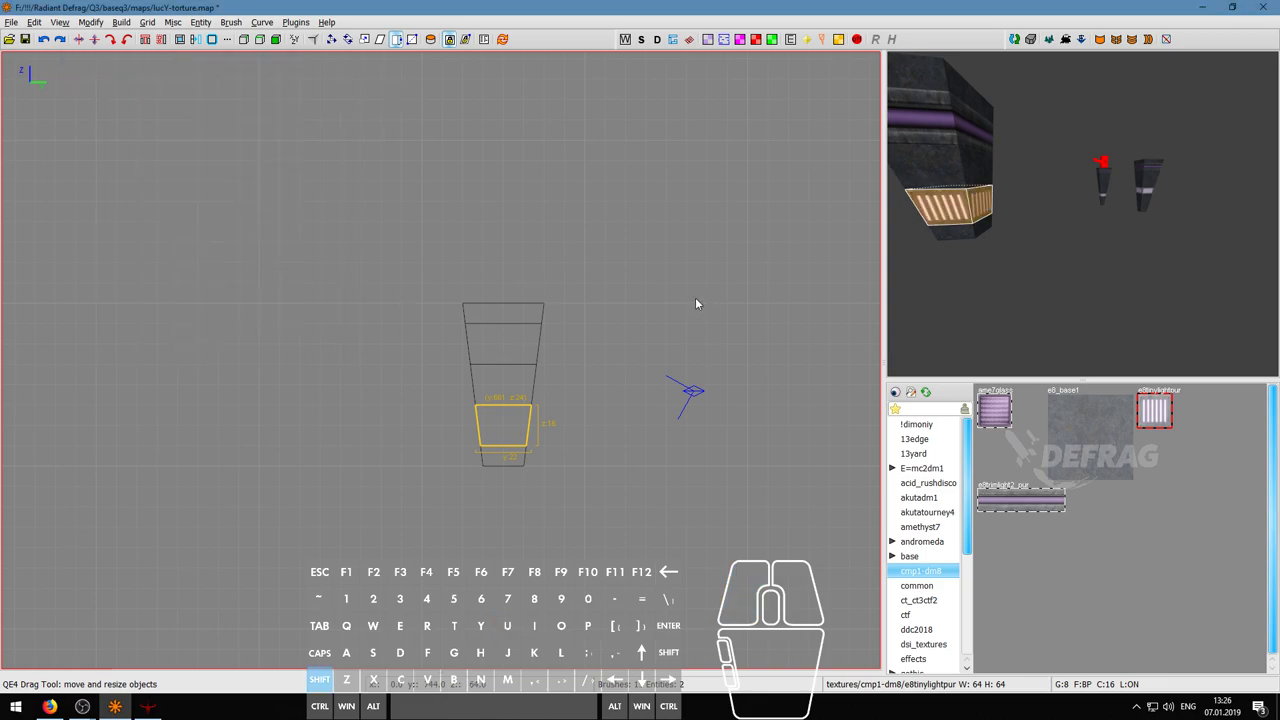
- Examine the third pillar and its two light bands from the side and from above
shift+click(948, 207)
right_click(952, 208)
key(s)
key(w)
key(s)
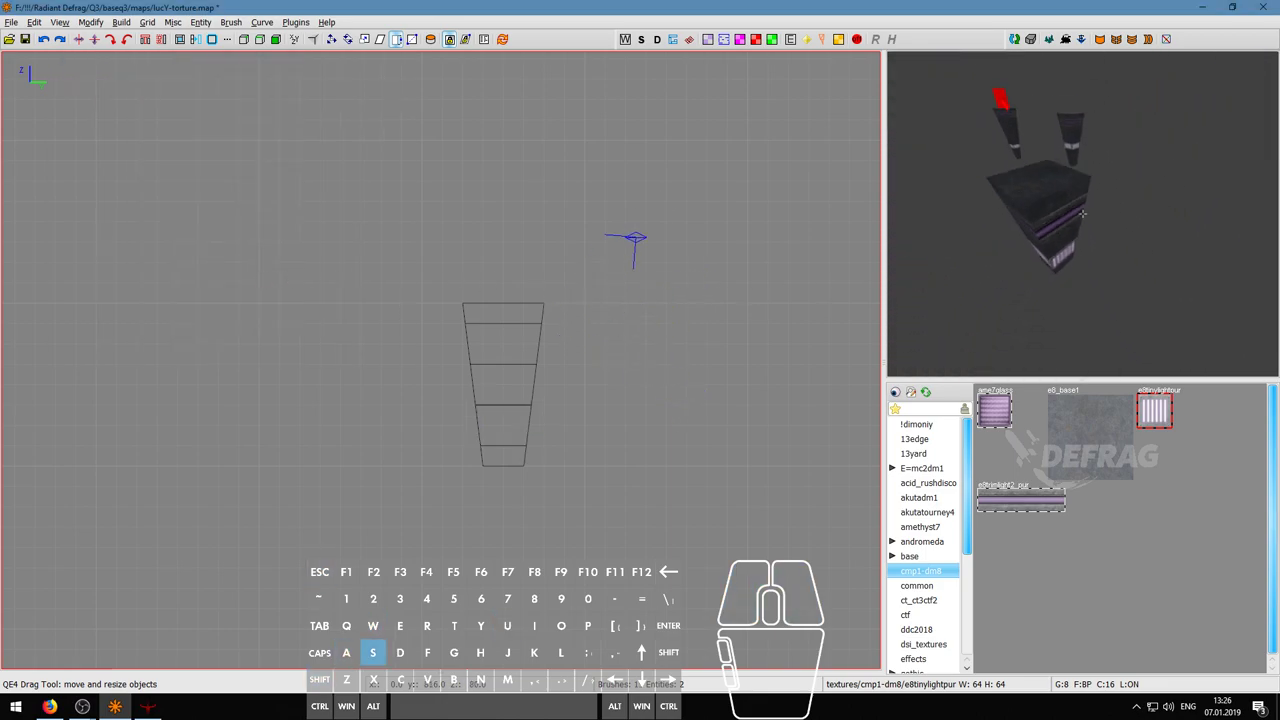
- Apply the ame7glass texture to a face of the third pillar and fit it to that face
right_click(1082, 213)
ctrl+shift+click(1070, 309)
click(995, 414)
key(s)
click(182, 261)
key(Escape)
key(Escape)
- Apply the e8_base1 texture to the inner top face of the third pillar's trim band and reset its alignment
right_click(1093, 230)
key(w)
right_click(1082, 213)
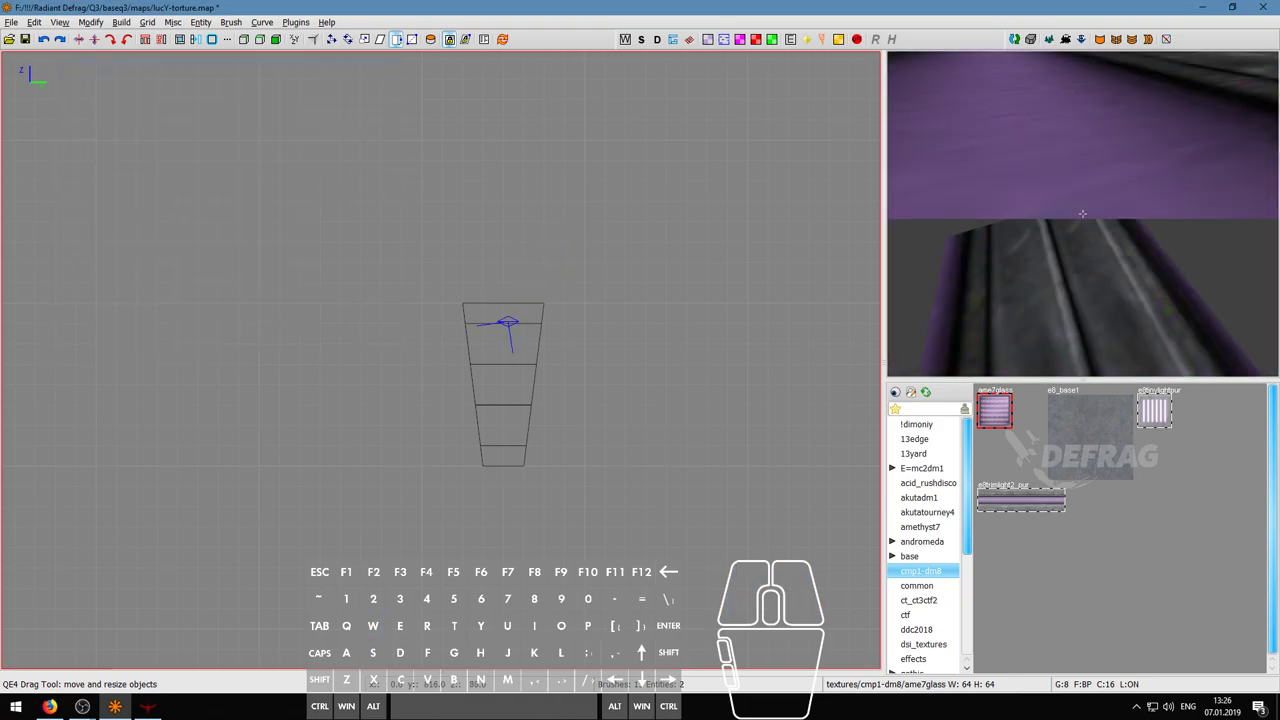
right_drag(1082, 213, 1082, 213)
shift+click(1082, 213)
click(1090, 434)
key(Escape)
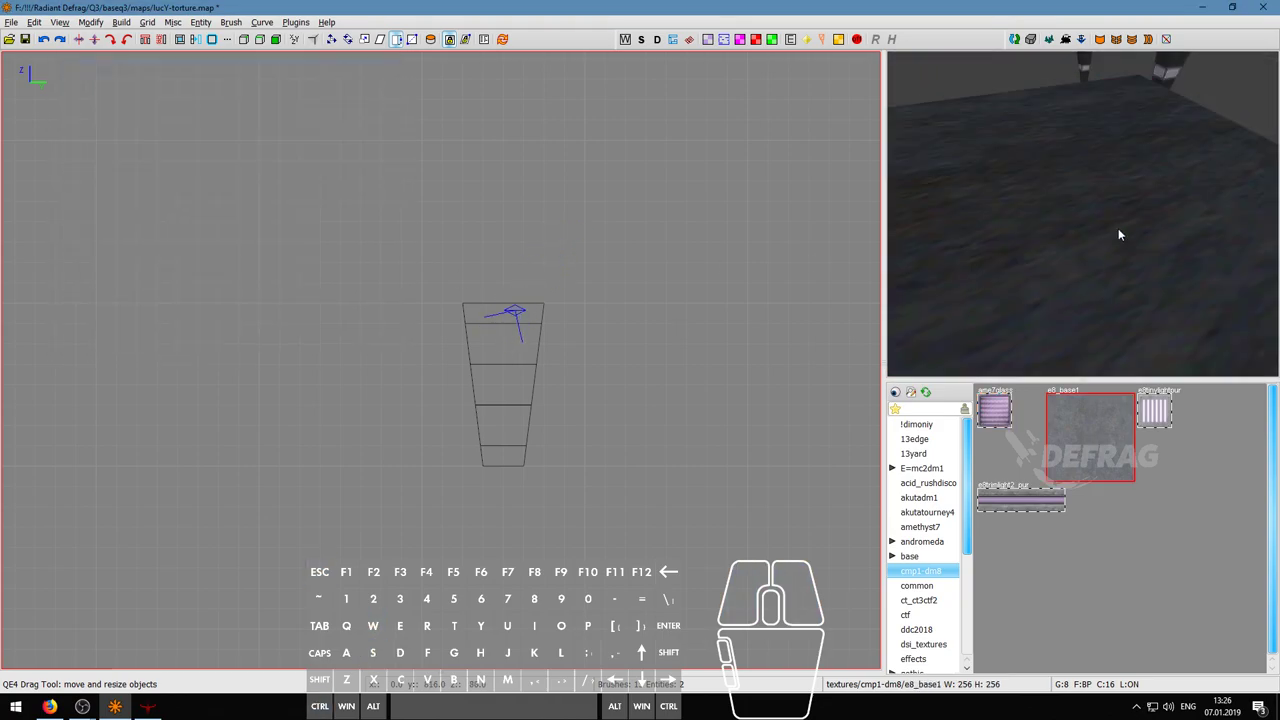
ctrl+shift+click(1082, 213)
ctrl+shift+click(1082, 213)
ctrl+shift+click(1082, 213)
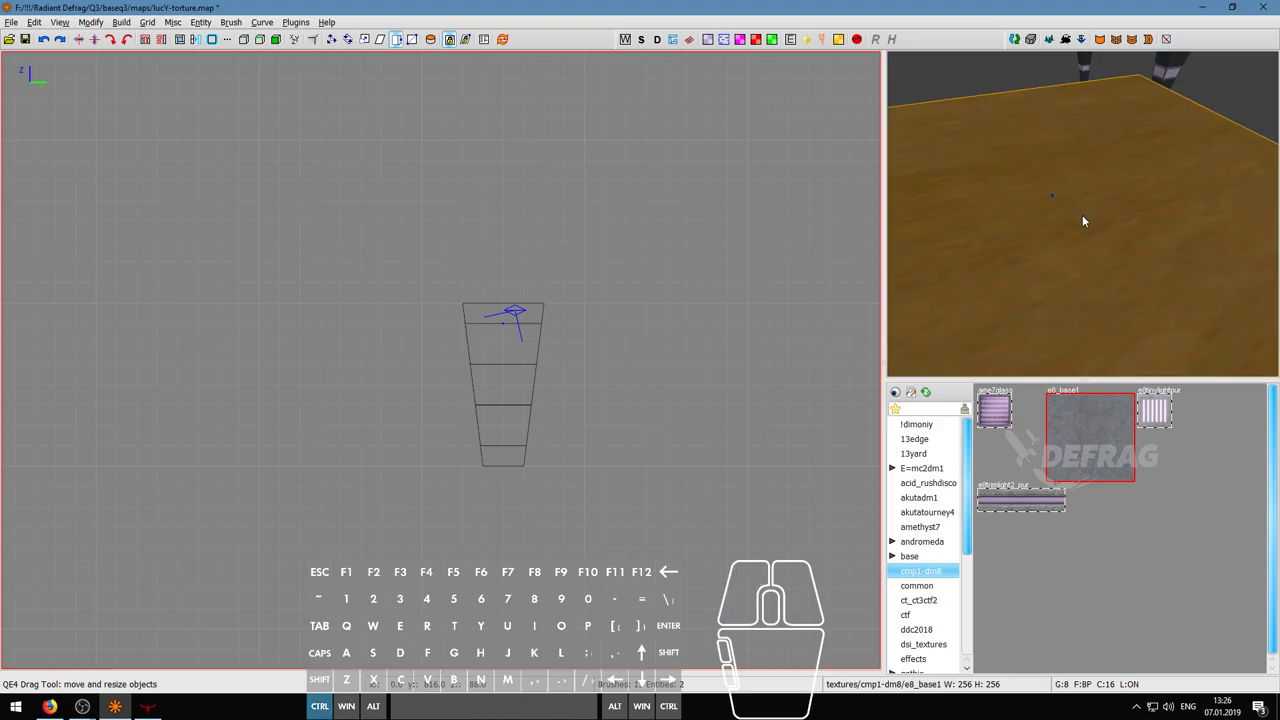
key(s)
click(118, 259)
- Compile the map with Single: bsp +noOb and Single: light, and switch to the running Quake 3 game
right_click(1082, 213)
key(w)
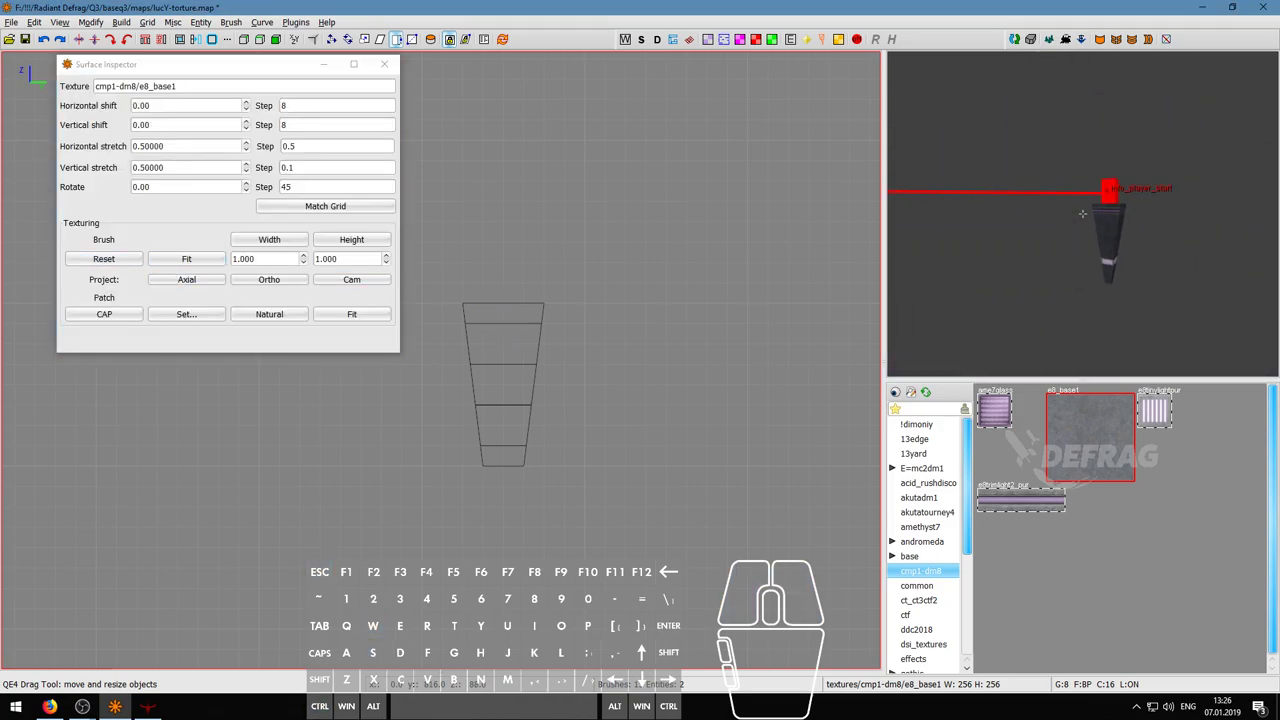
key(s)
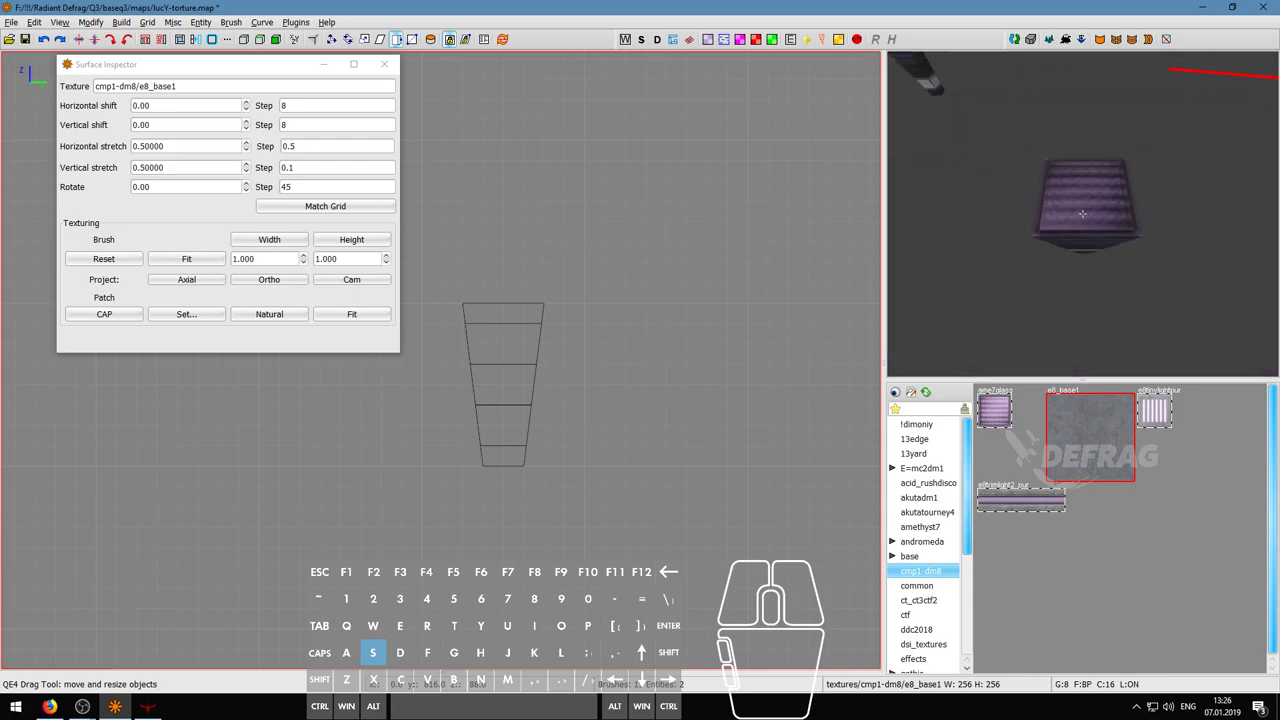
right_click(1028, 213)
key(s)
click(124, 23)
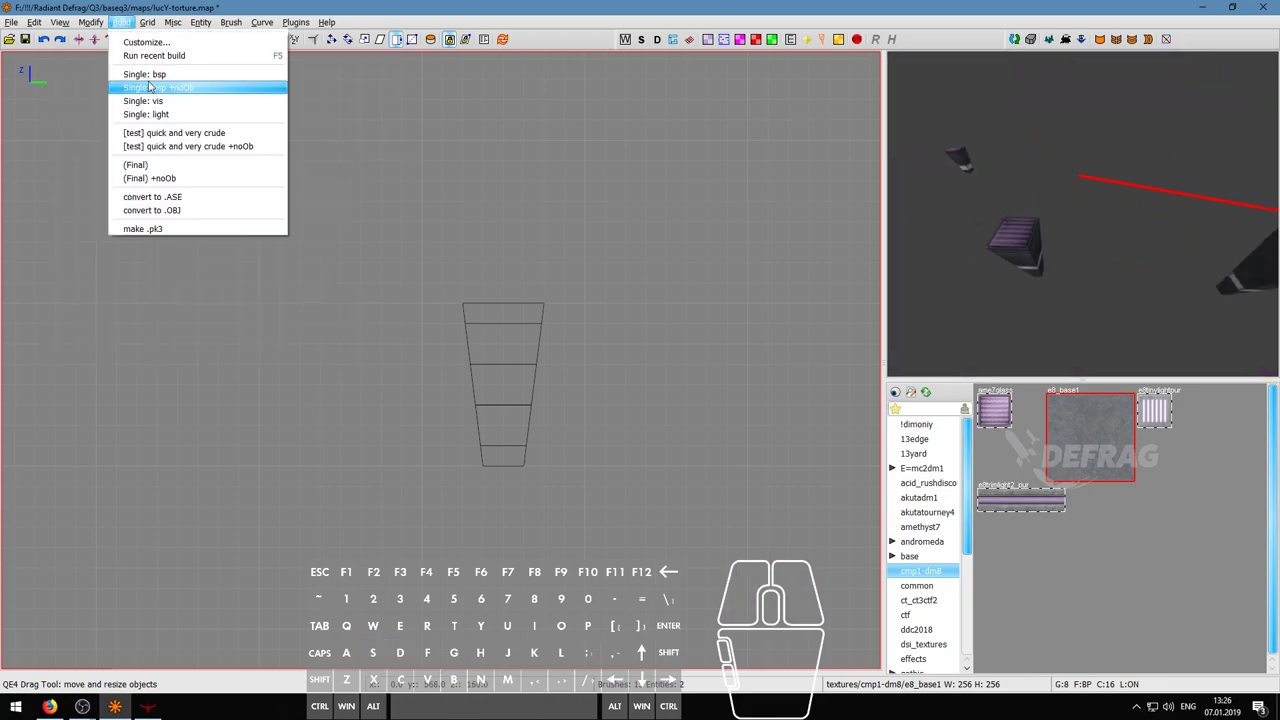
click(150, 87)
click(124, 23)
click(156, 115)
key(alt+Tab)
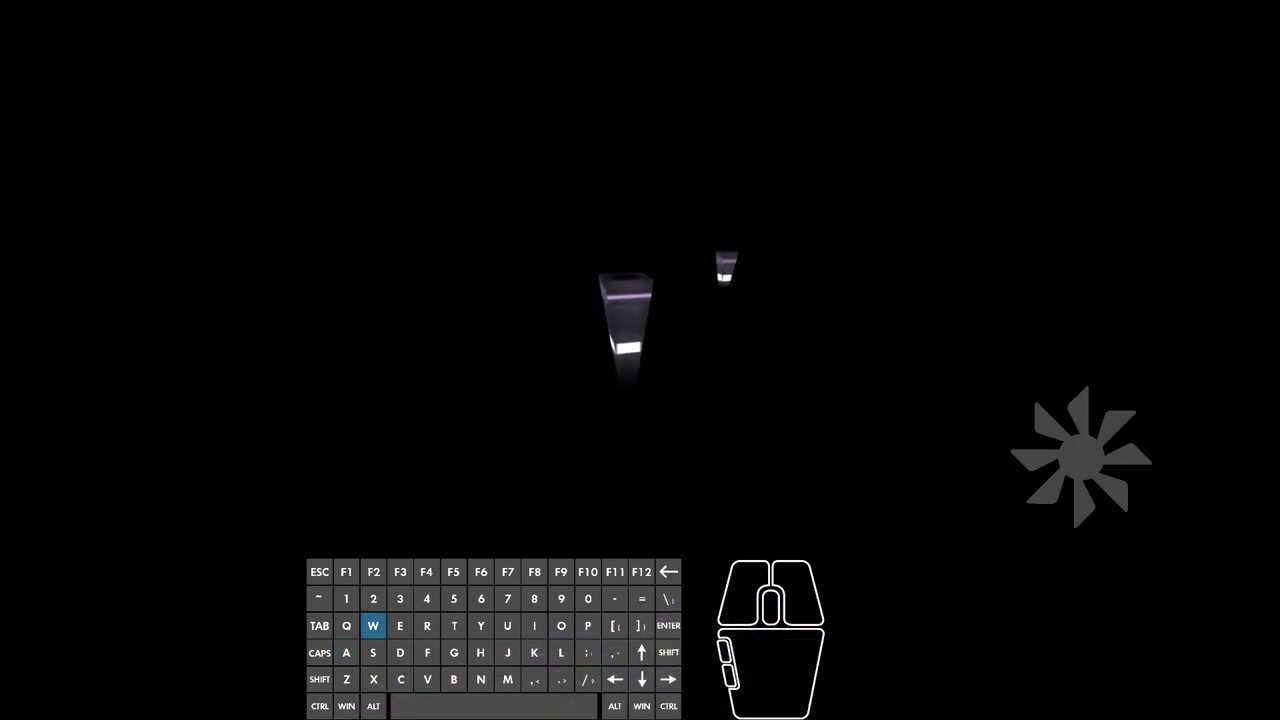
- Fly around the map in the game and examine the lit bands on all three pillars
key(w)
right_click(640, 360)
key(a)
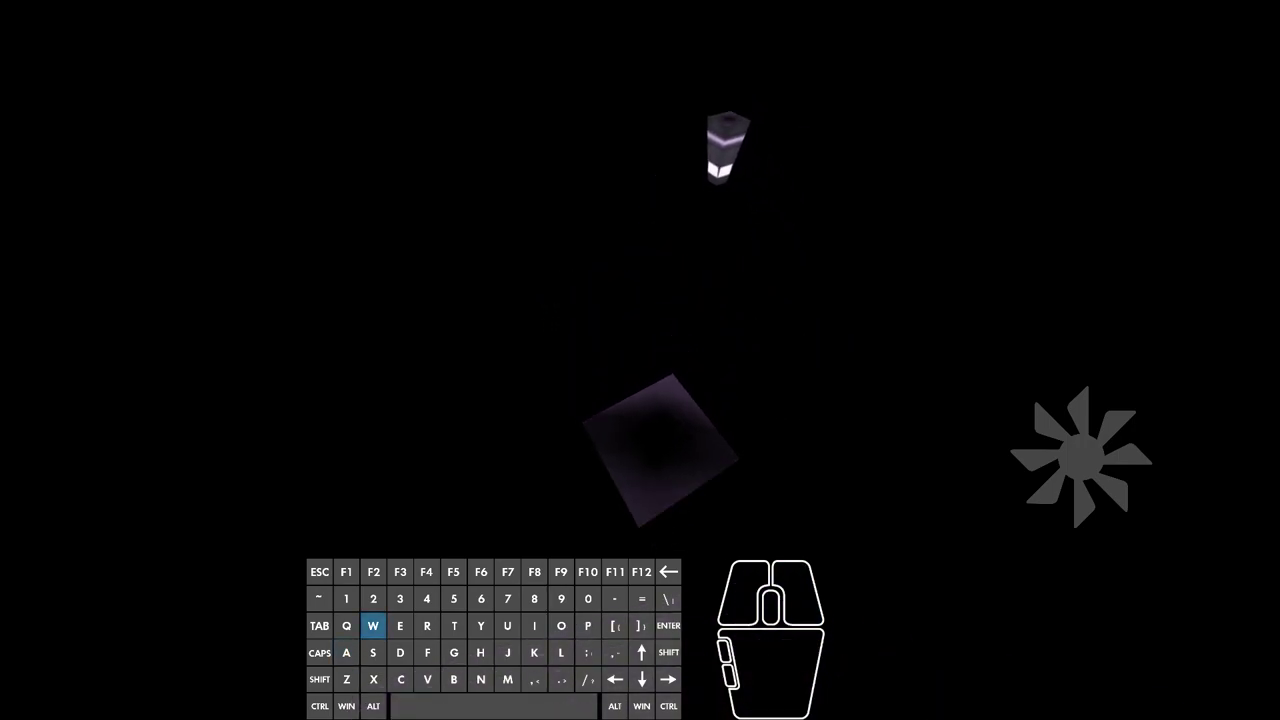
key(w)
key(a)
right_click(640, 360)
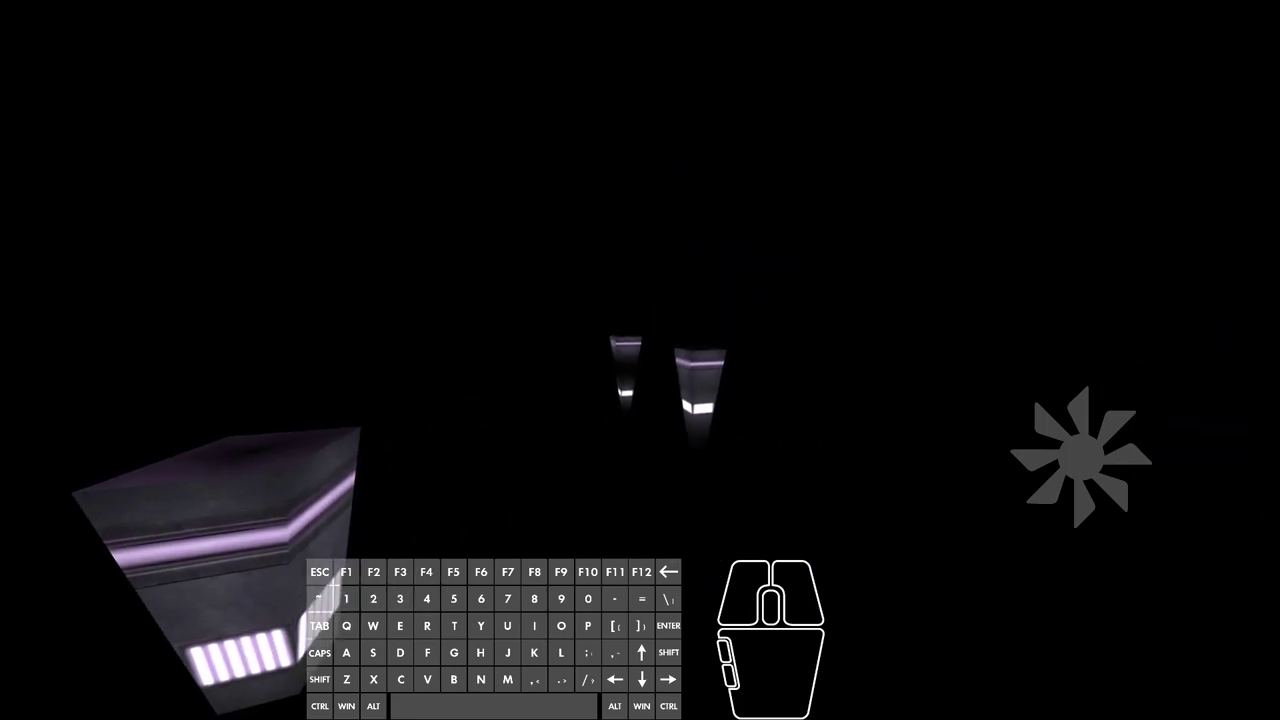
key(w)
key(a)
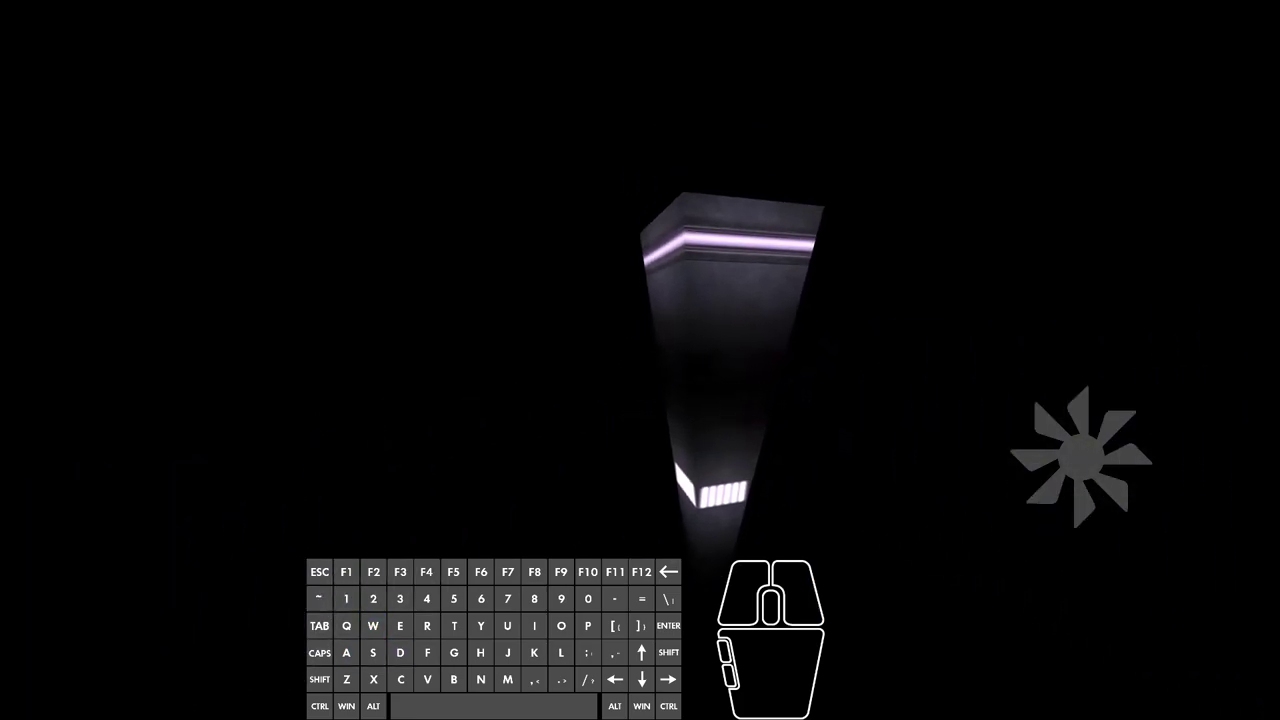
key(w)
key(s)
key(w)
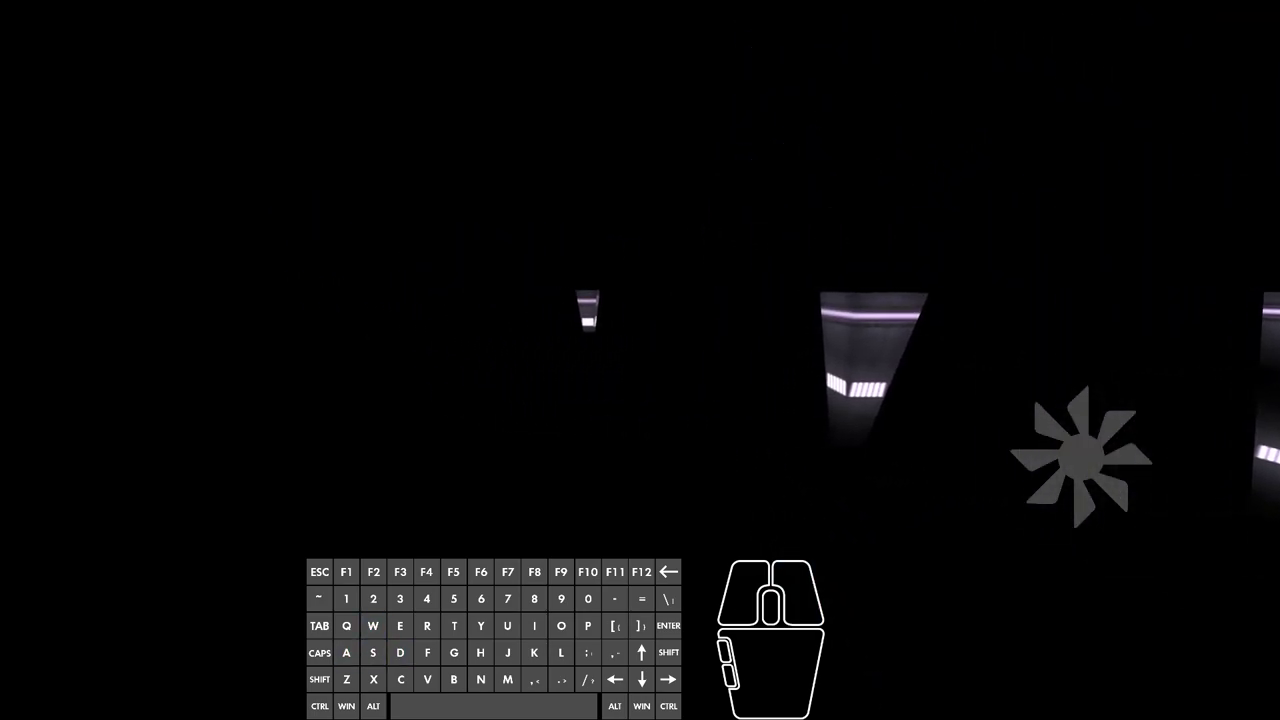
key(w)
key(d)
key(s)
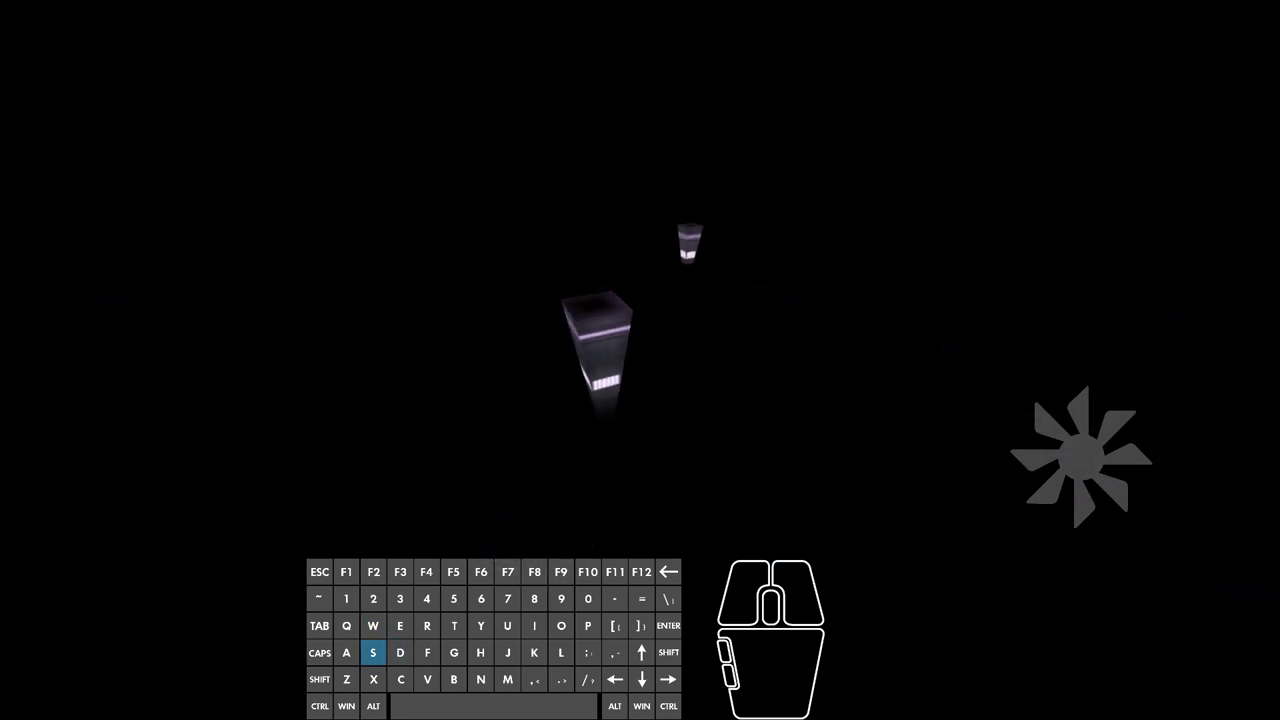
- Enter the lucy-torture map as a player from the game's menu
key(Escape)
click(627, 275)
click(642, 364)
key(1)
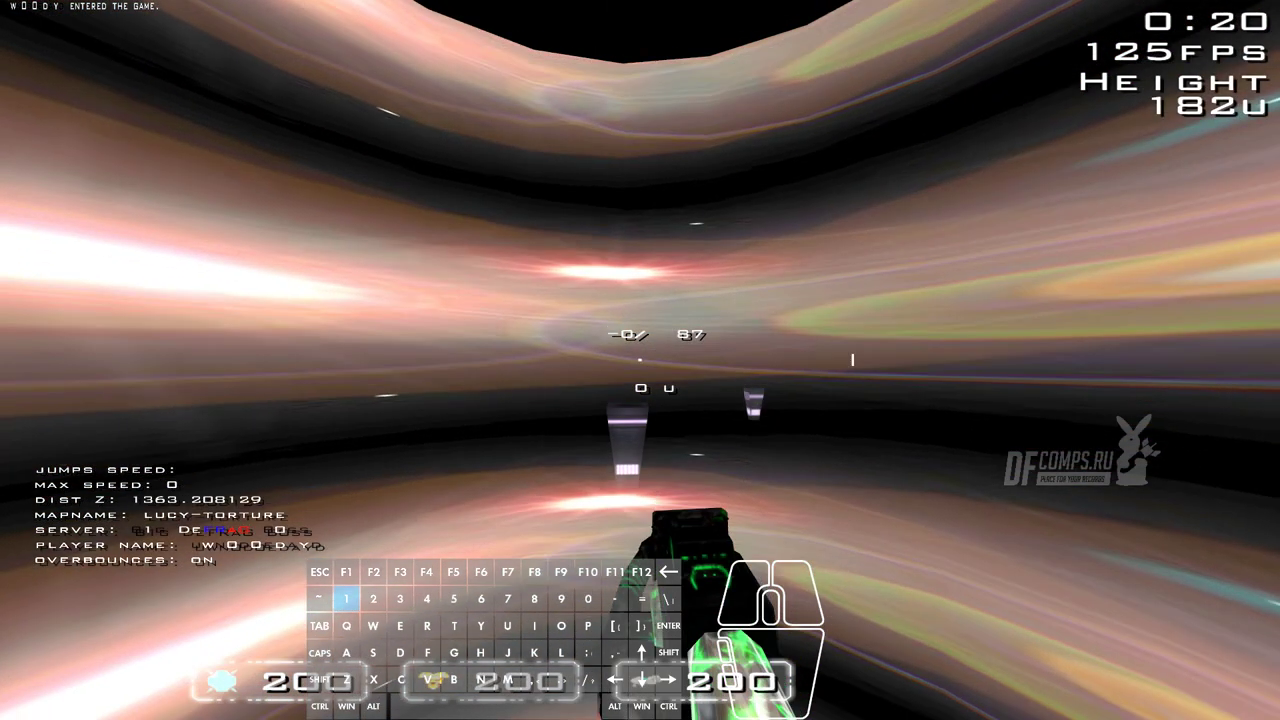
- Test moving and jumping around the pillars in the game
key(s)
key(w)
key(a)
key(d)
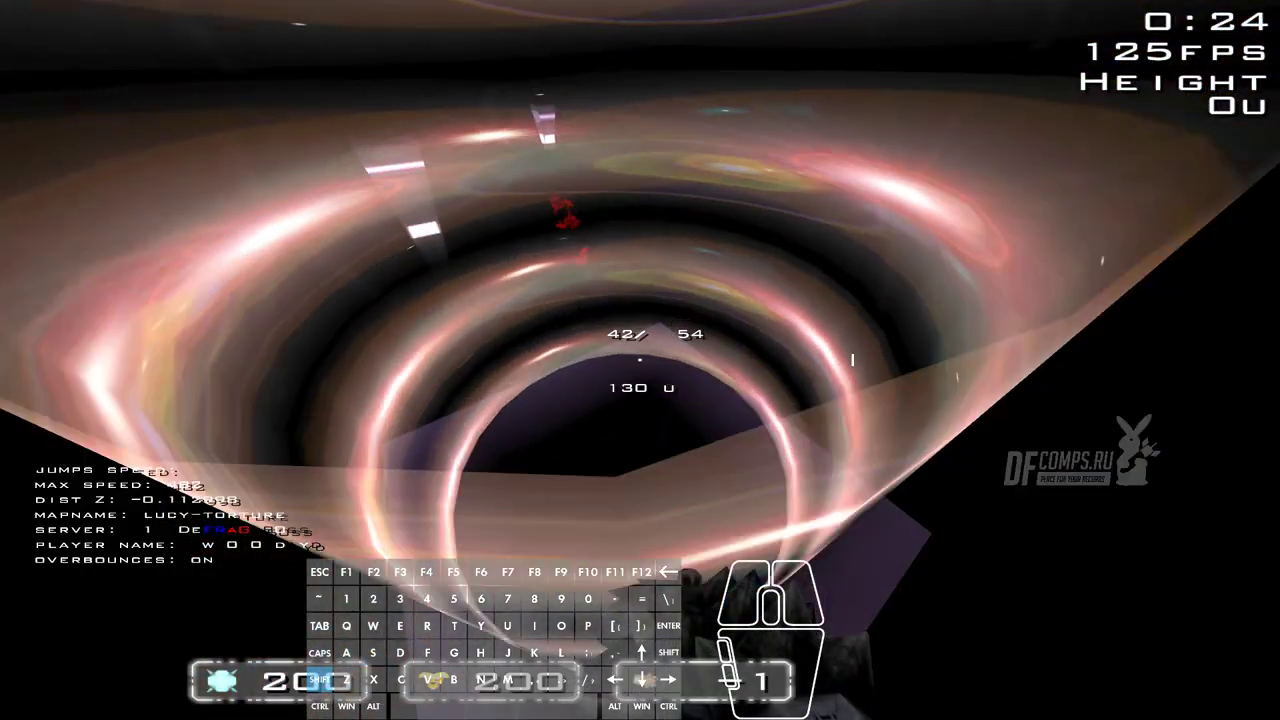
key(w)
key(a)
right_click(640, 360)
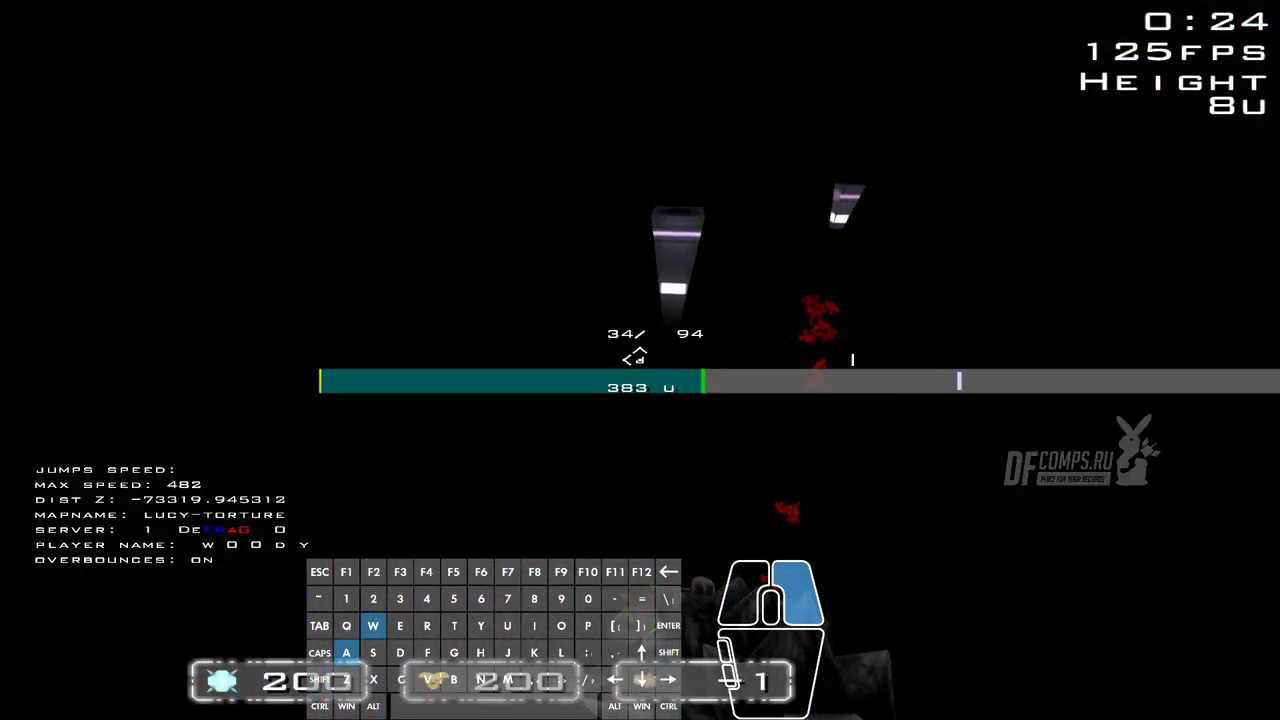
key(d)
right_click(640, 360)
key(shift)
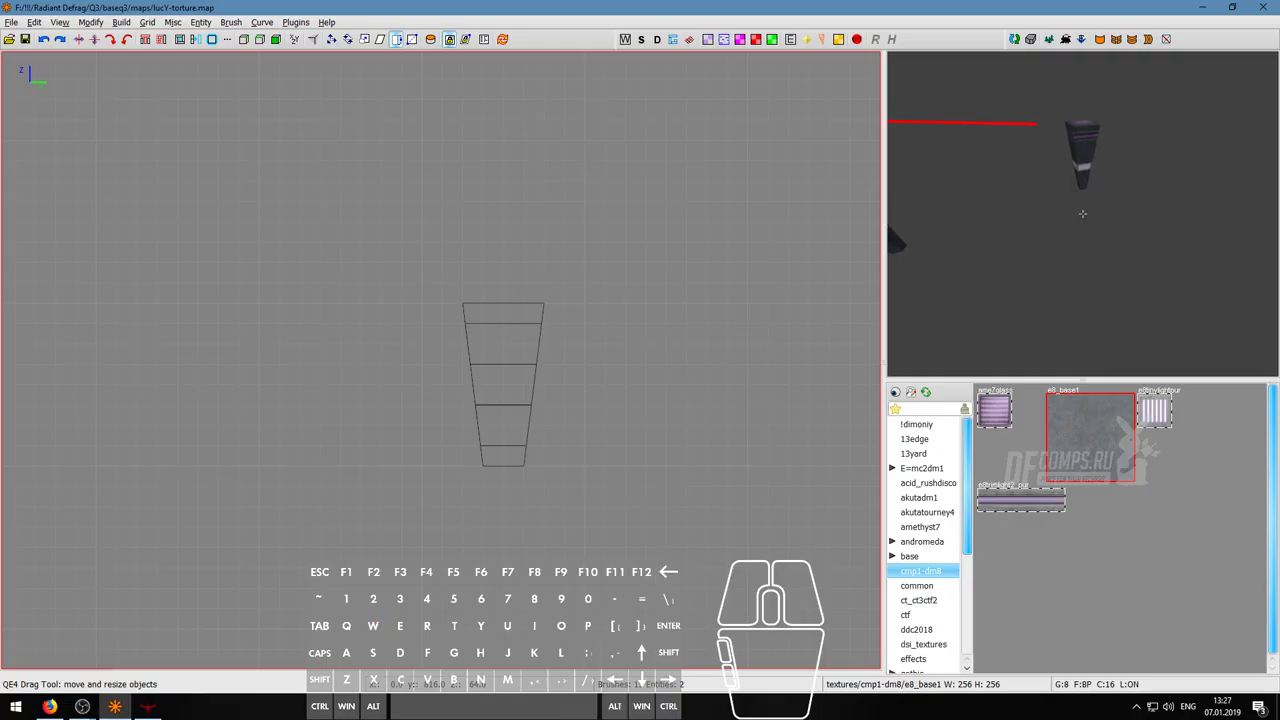
- Back in the map editor, examine the layout and spacing of the three pillars from the side and from above
key(d)
key(s)
key(a)
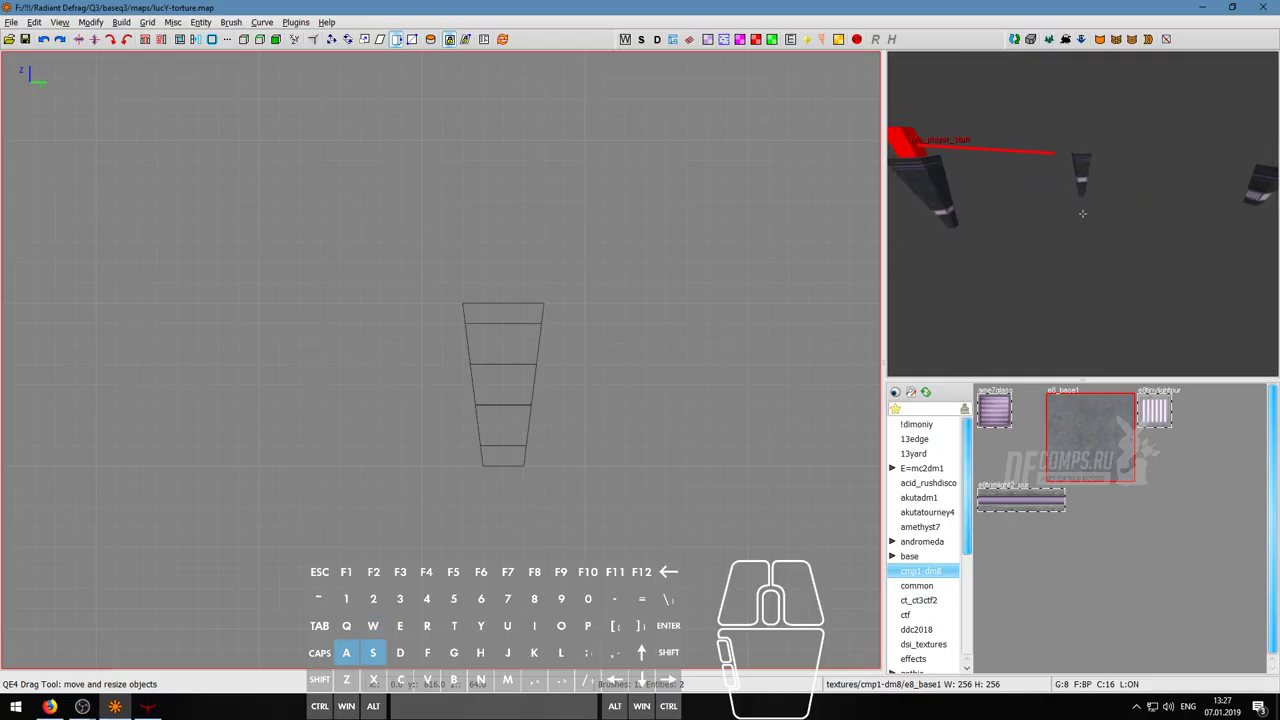
key(w)
right_click(1082, 213)
scroll(490, 436, down, 5)
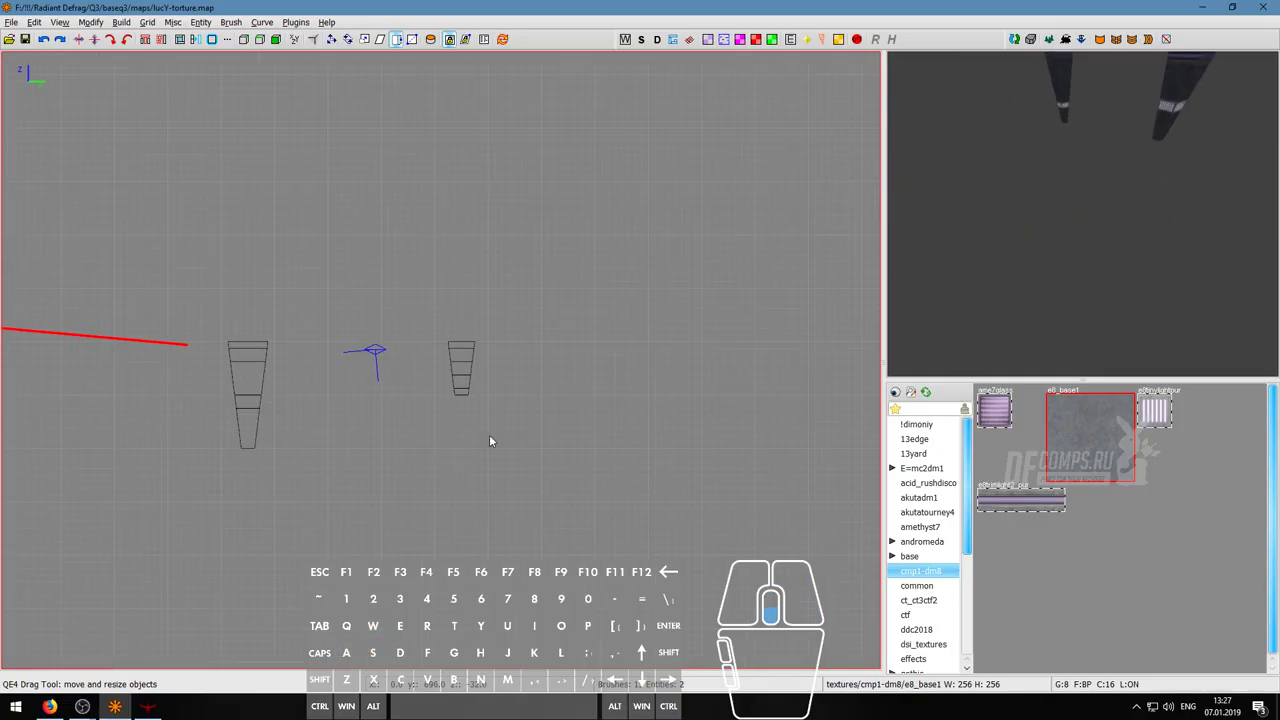
key(ctrl+Tab)
scroll(483, 390, down, 2)
right_drag(483, 390, 372, 497)
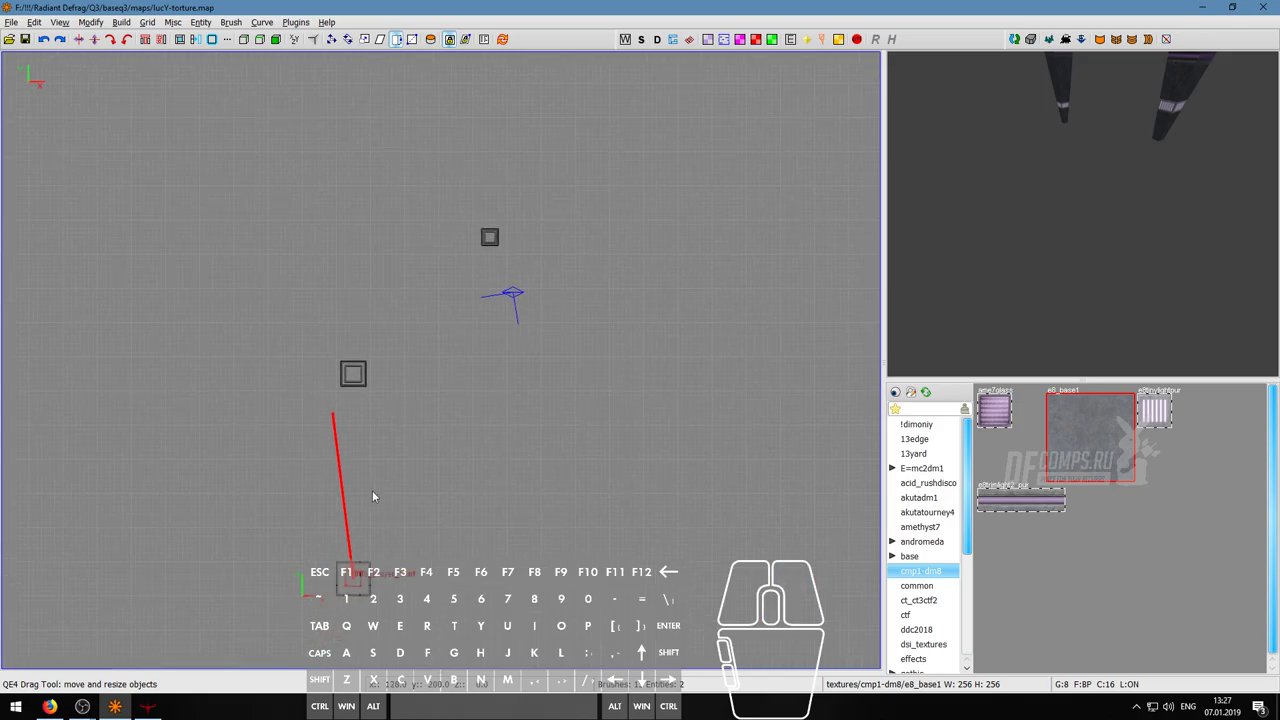
right_drag(493, 362, 466, 446)
scroll(467, 354, up, 3)
scroll(467, 354, down, 1)
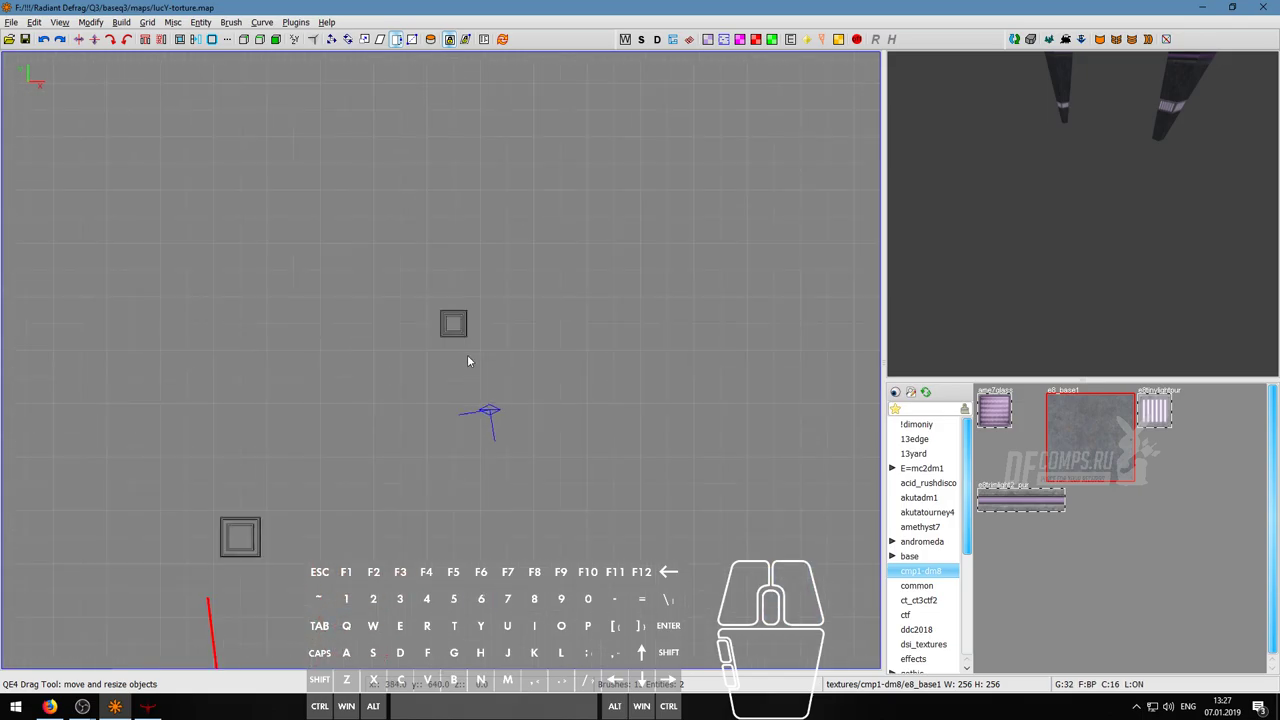
scroll(471, 340, up, 3)
right_drag(470, 325, 406, 411)
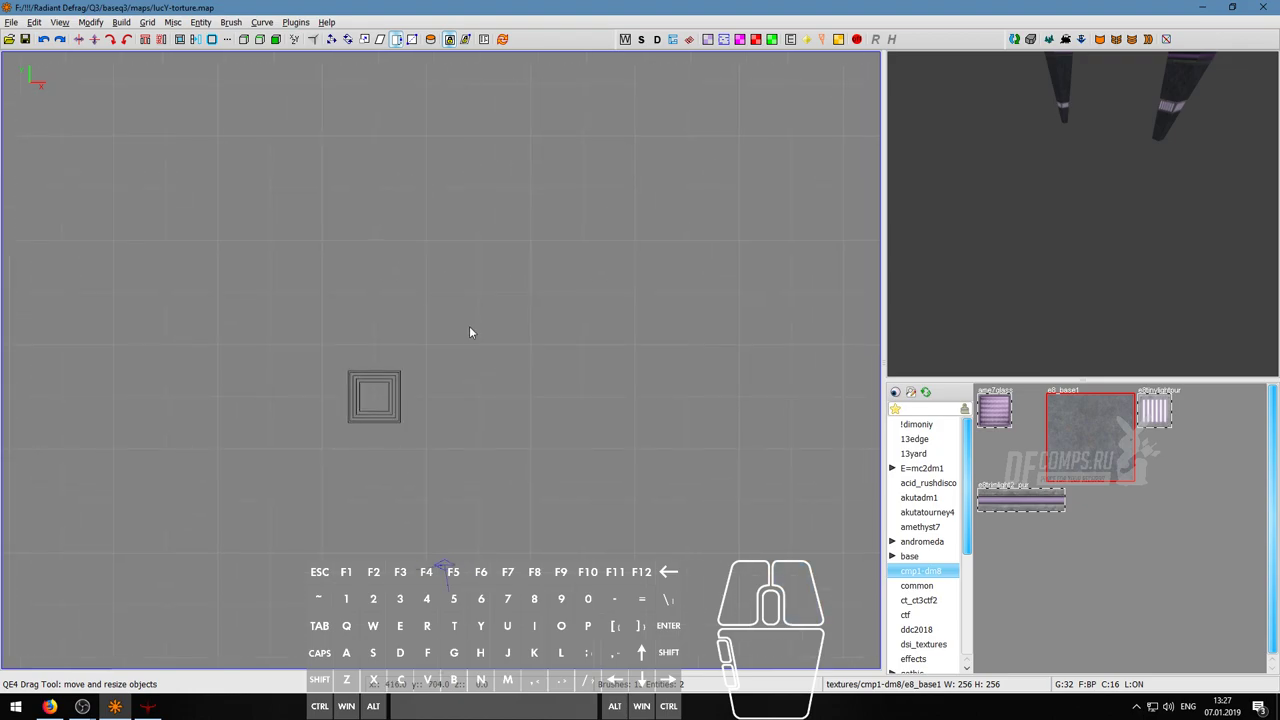
scroll(455, 404, down, 3)
right_drag(186, 570, 352, 359)
scroll(186, 570, up, 4)
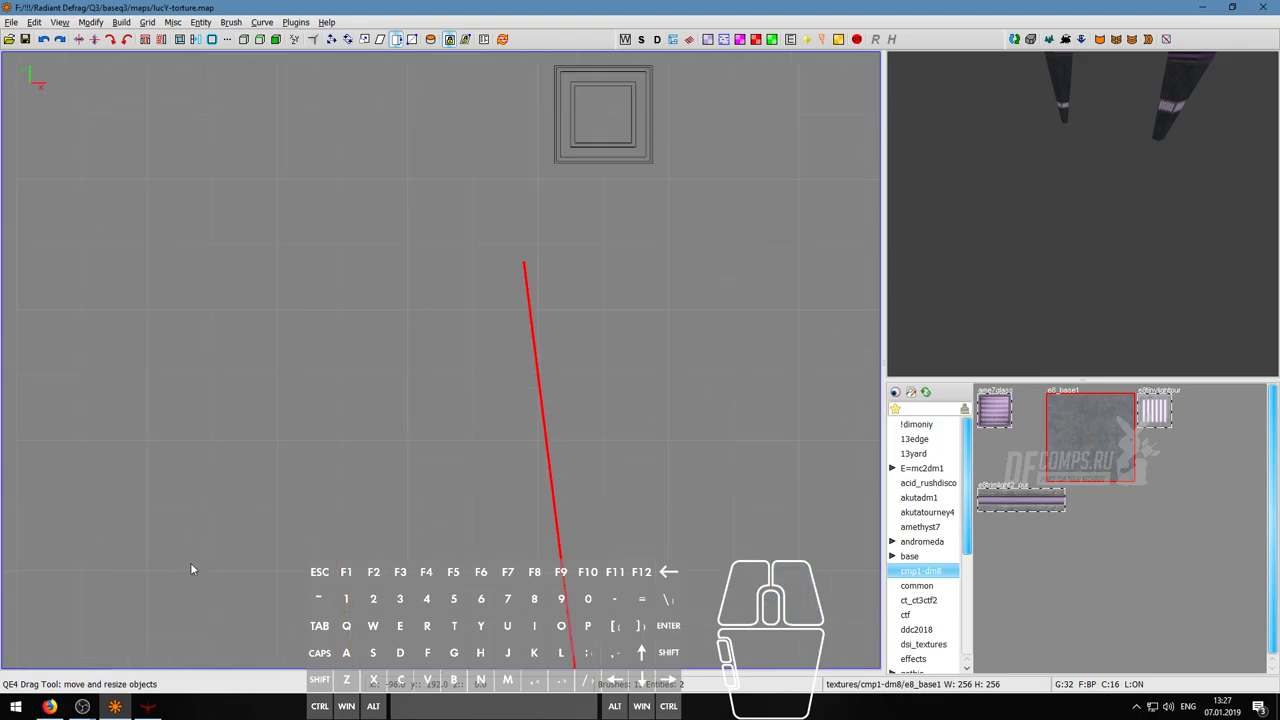
right_drag(540, 323, 602, 215)
right_drag(595, 170, 603, 451)
scroll(603, 451, down, 3)
scroll(528, 477, up, 8)
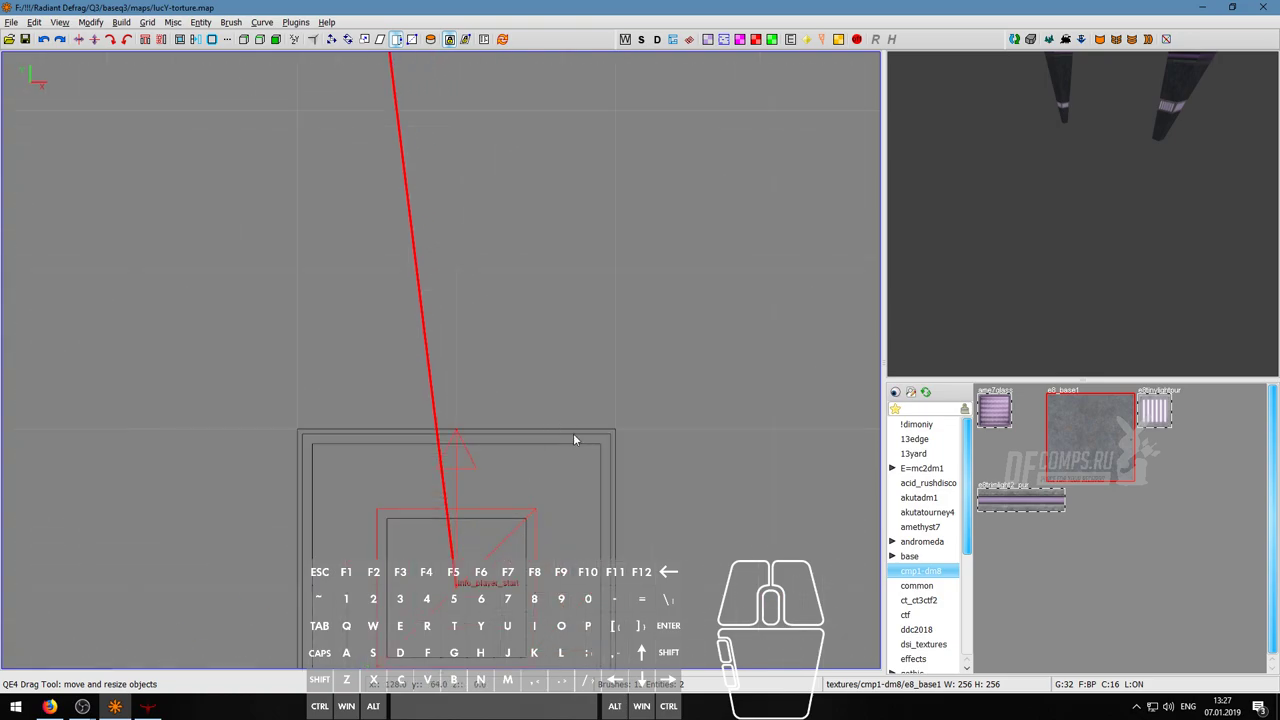
scroll(572, 435, down, 5)
right_drag(590, 318, 497, 621)
mouse_move(549, 232)
right_down()
mouse_move(418, 515)
mouse_move(445, 381)
right_up()
scroll(557, 240, down, 2)
right_drag(529, 286, 516, 318)
- Inspect the start pillar and its neighbouring pillar in 3D from several angles
right_click(1082, 214)
key(w)
key(d)
key(d)
key(s)
key(w)
key(a)
key(s)
right_click(1082, 214)
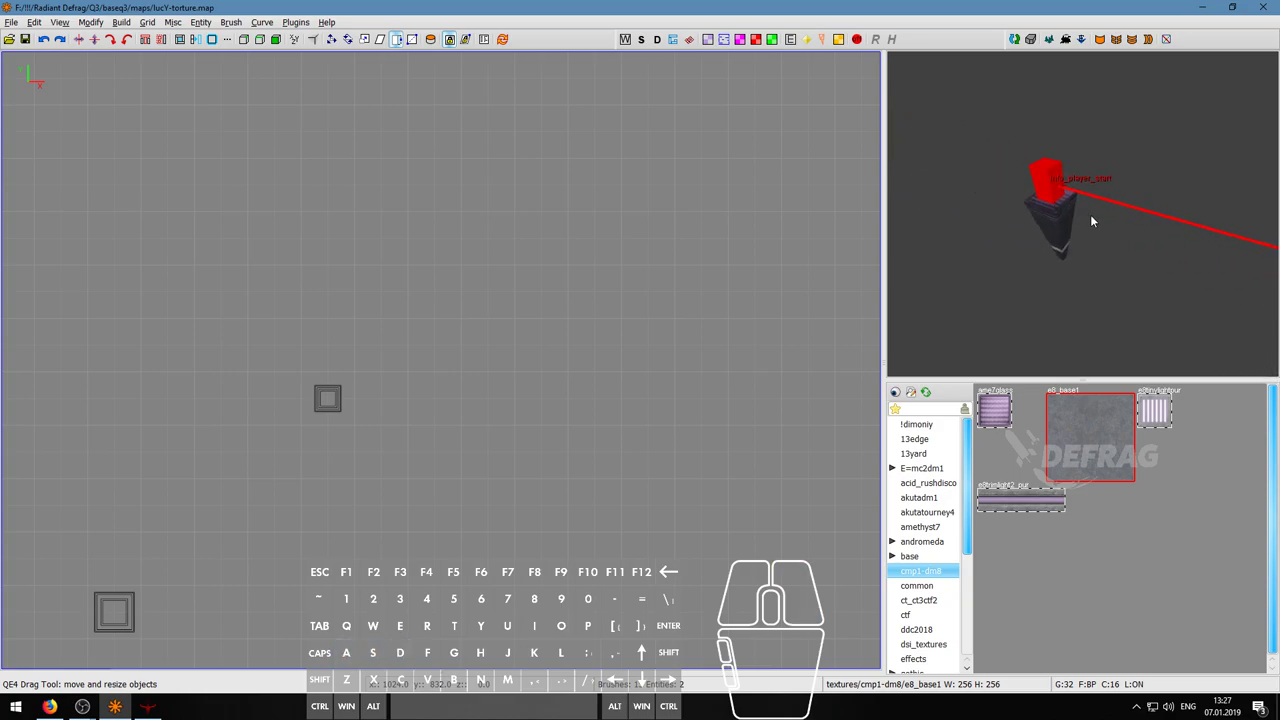
right_click(1090, 215)
key(s)
key(d)
key(a)
right_click(1082, 214)
scroll(229, 363, down, 3)
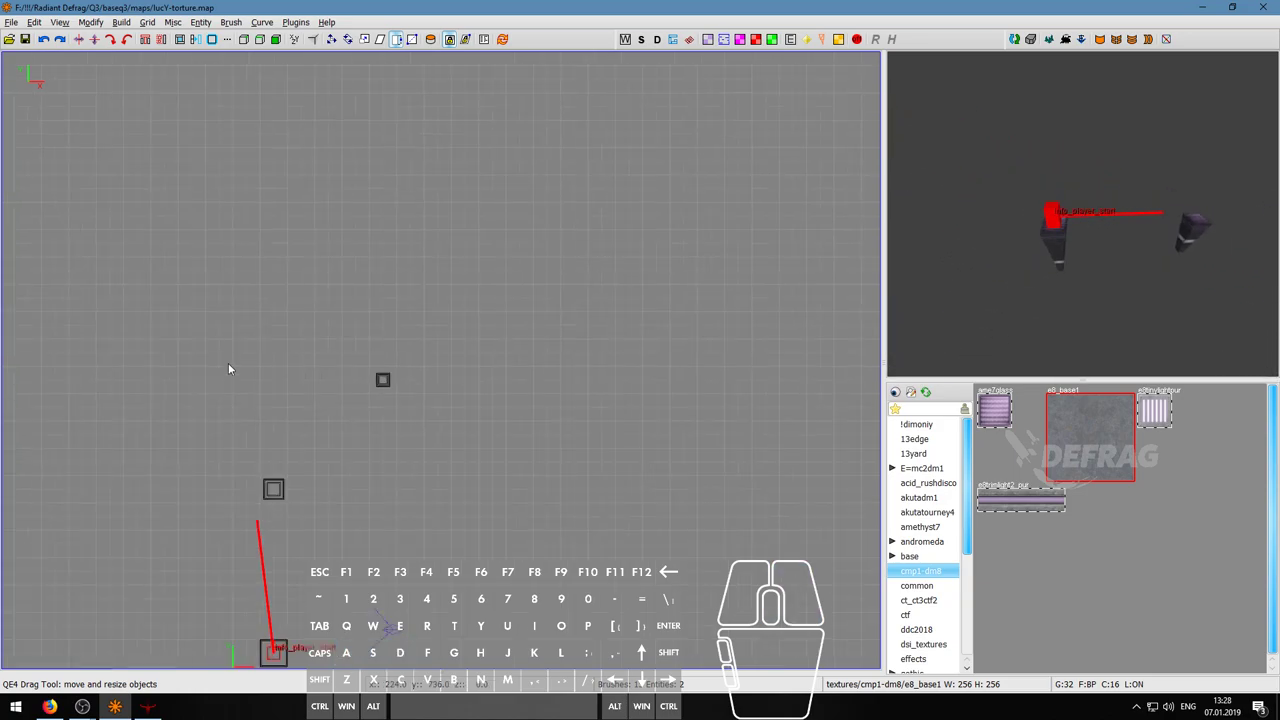
- On grid 16, draw a caulk brush 960 units long and 32 units thick along the start pillar's side facing the second pillar
right_drag(307, 470, 295, 293)
scroll(181, 440, down, 1)
scroll(213, 449, up, 4)
scroll(348, 422, down, 2)
key(5)
scroll(348, 403, up, 1)
scroll(350, 408, up, 1)
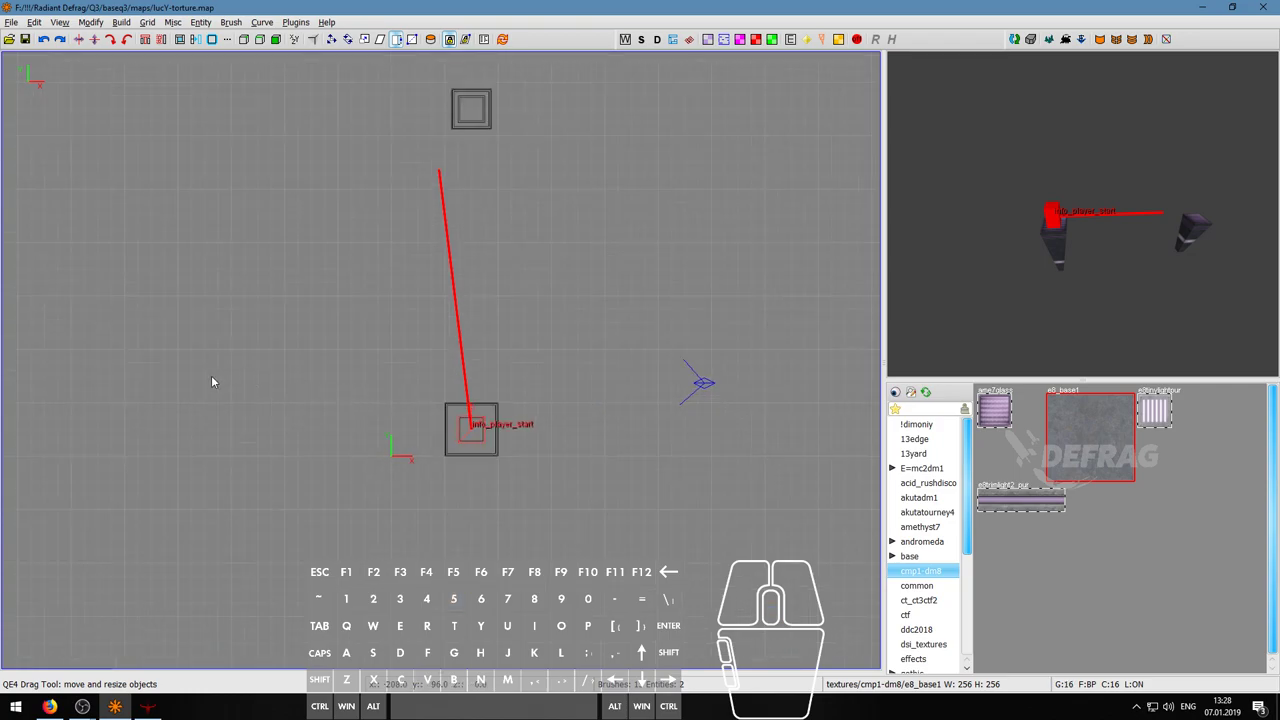
drag(178, 377, 314, 397)
drag(470, 403, 816, 405)
scroll(581, 400, down, 1)
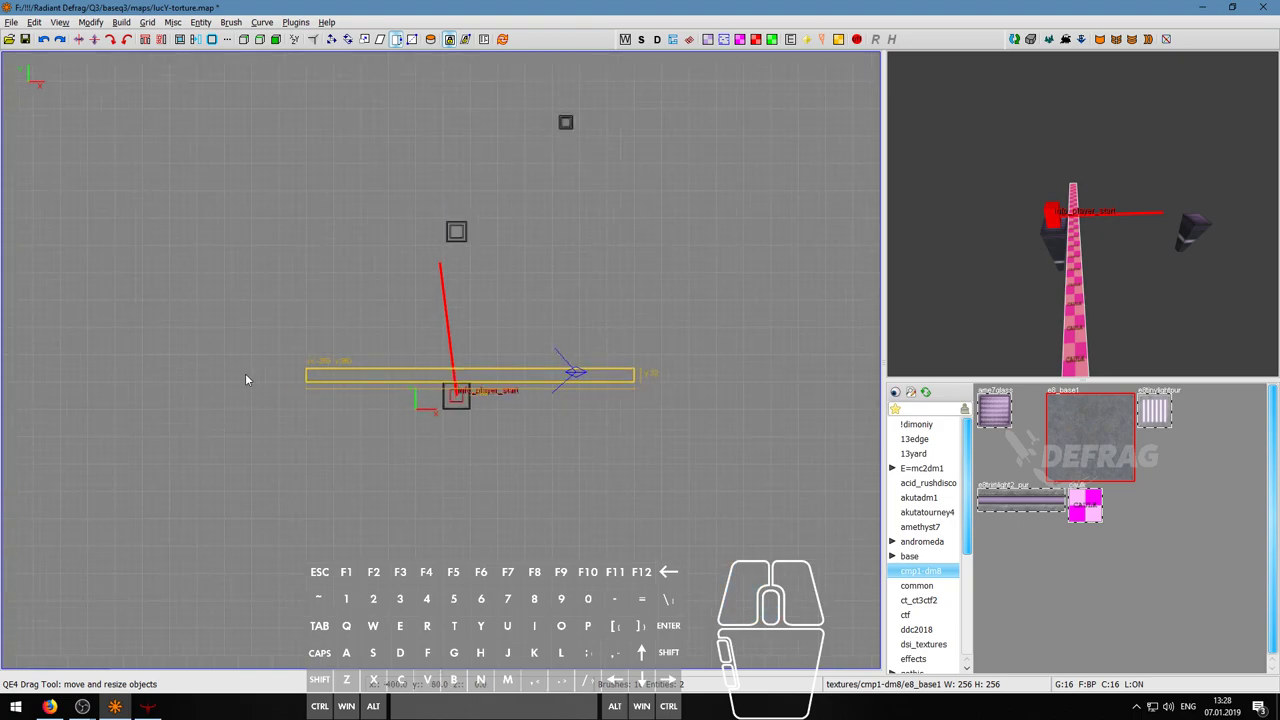
drag(245, 378, 191, 378)
drag(743, 387, 771, 381)
- Extend the caulk brush downward and upward into a wall 448 units tall, reaching below and above the pillars
right_click(1082, 214)
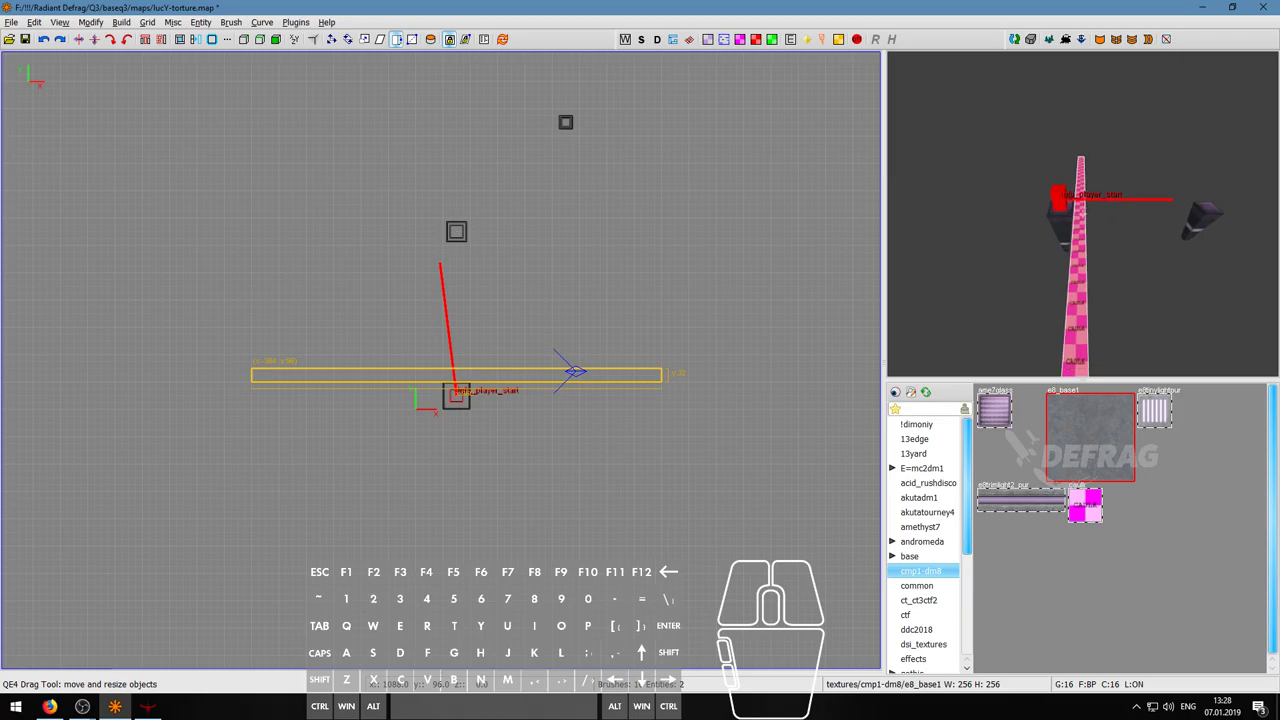
key(w)
key(a)
key(d)
key(s)
right_click(1082, 214)
scroll(560, 391, down, 4)
key(ctrl+Tab)
scroll(440, 375, up, 4)
mouse_move(465, 356)
mouse_down()
mouse_move(500, 428)
mouse_move(500, 487)
mouse_up()
drag(528, 214, 536, 120)
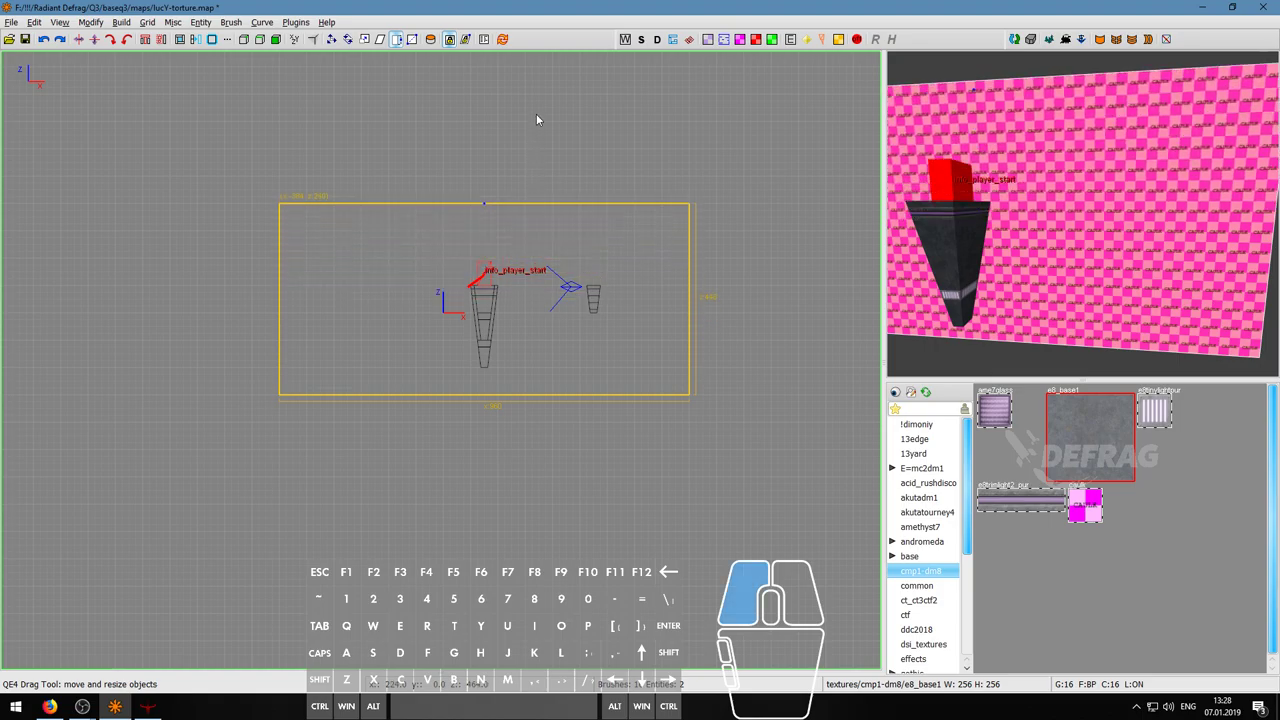
- Move the caulk wall about 32 units away from the start pillar towards the second pillar and deselect it
right_click(1050, 237)
key(s)
key(d)
key(w)
key(s)
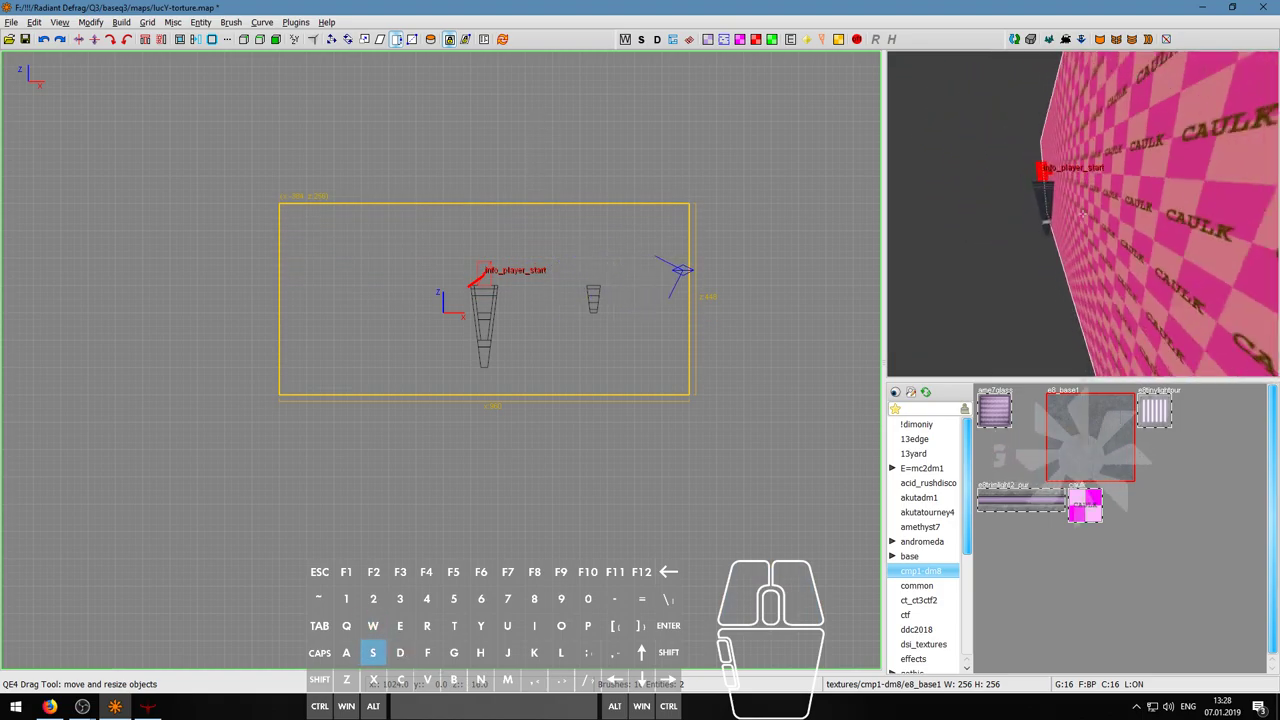
right_click(1050, 237)
key(ctrl+Tab)
scroll(463, 356, up, 2)
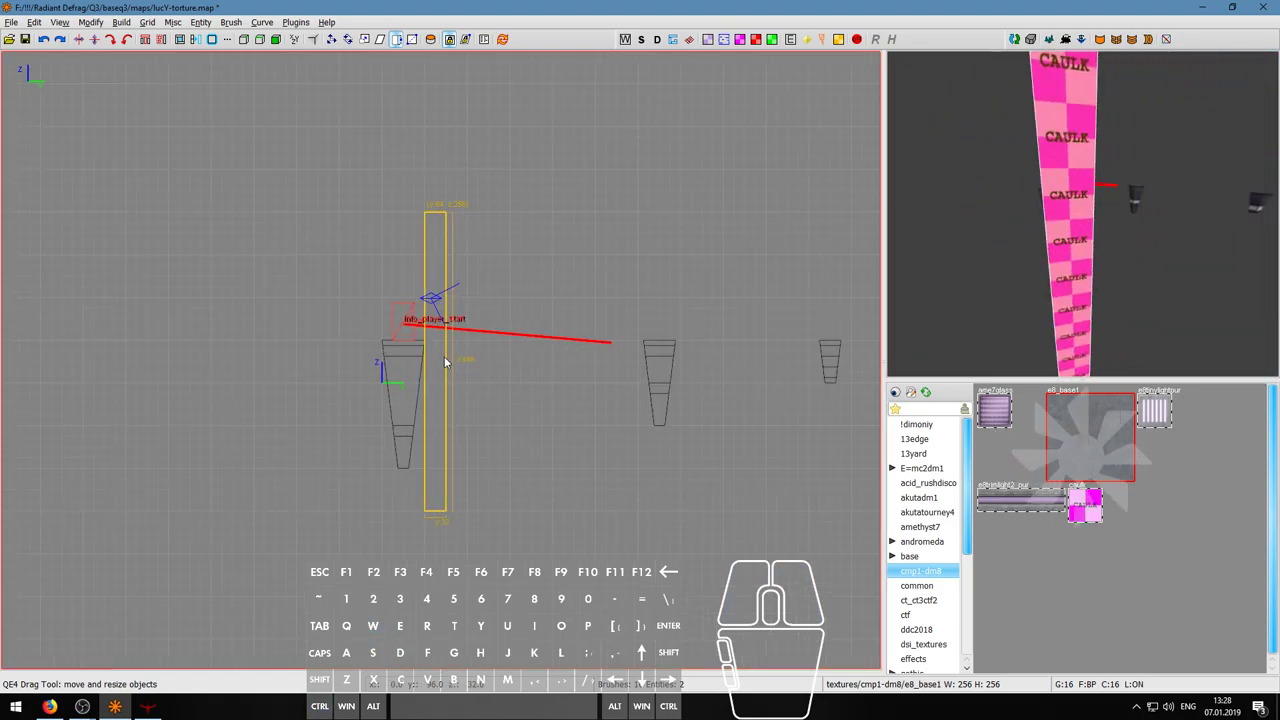
drag(447, 358, 461, 362)
key(Escape)
- Raise the caulk wall's upper edge so the wall is 512 units tall, and deselect it
right_click(992, 285)
key(w)
key(a)
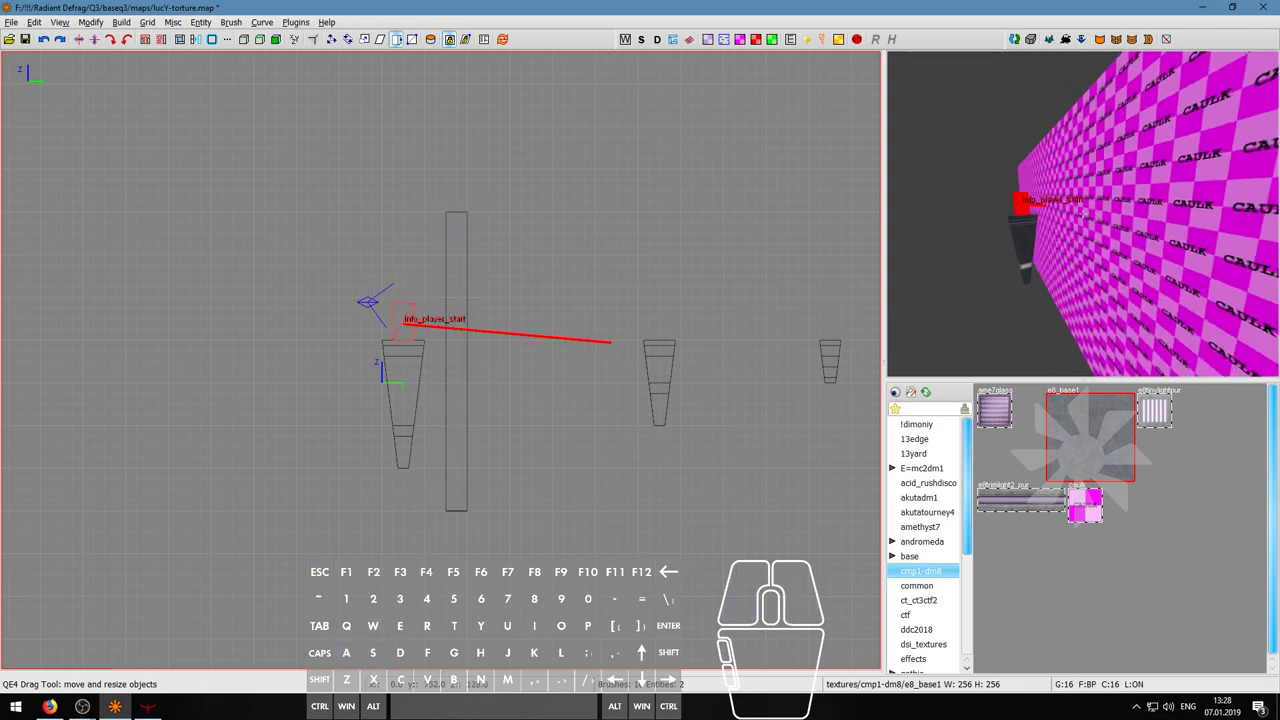
key(w)
key(s)
key(a)
key(a)
key(s)
key(d)
shift+click(1083, 214)
right_click(1083, 214)
key(ctrl+Tab)
key(ctrl+Tab)
drag(470, 154, 474, 110)
key(Escape)
- Convert the caulk wall between the first two pillars into a trigger_multiple entity
right_click(985, 290)
key(s)
key(d)
key(a)
key(s)
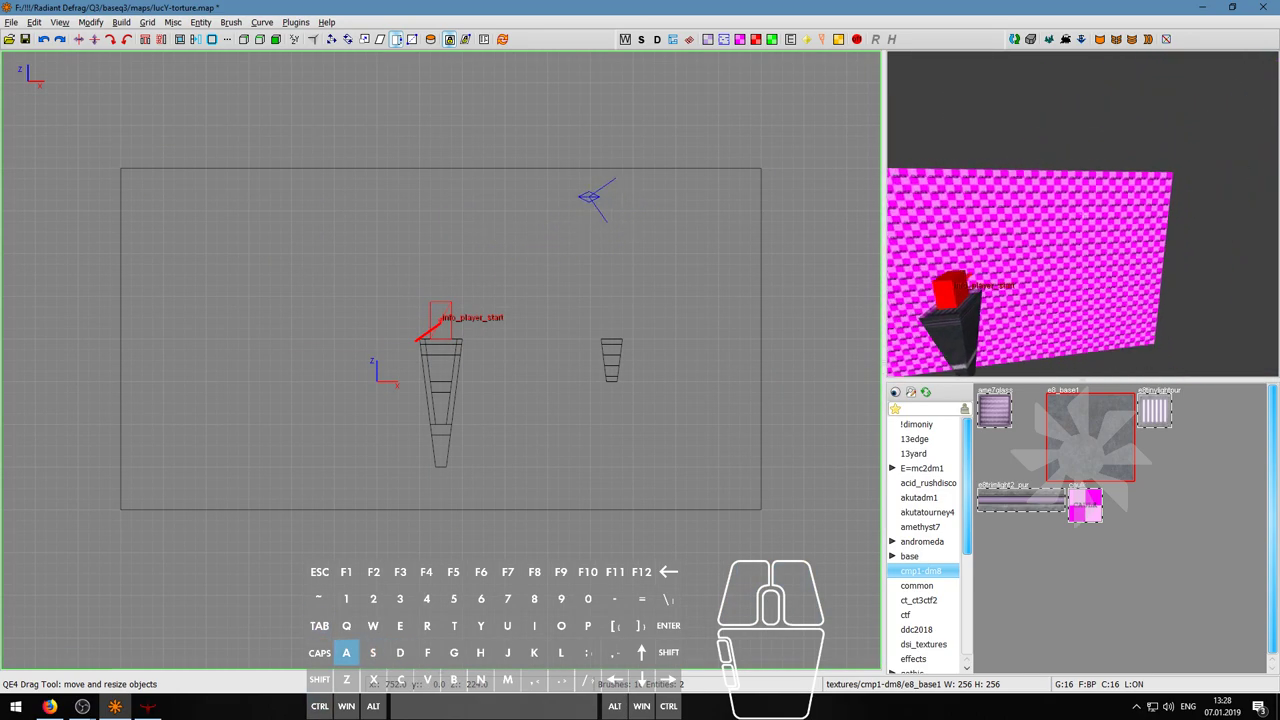
right_click(608, 299)
click(690, 286)
scroll(602, 244, down, 5)
right_click(646, 400)
click(727, 360)
right_click(786, 318)
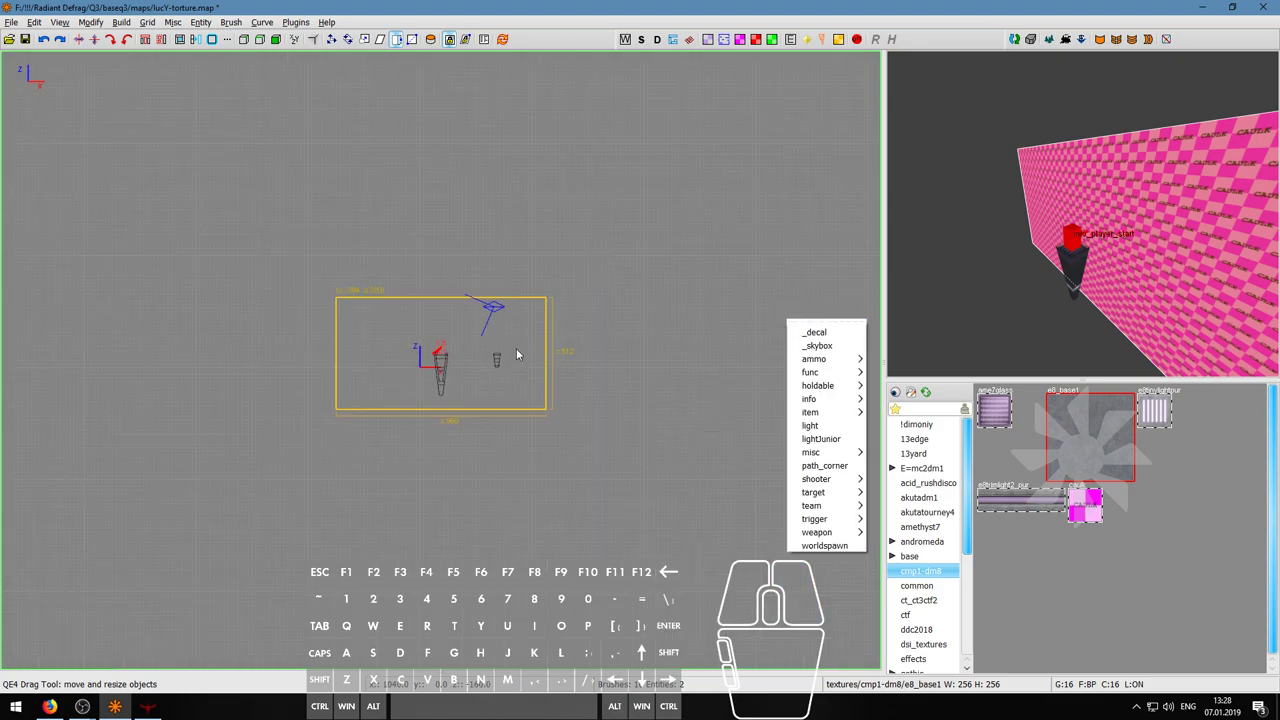
mouse_move(836, 526)
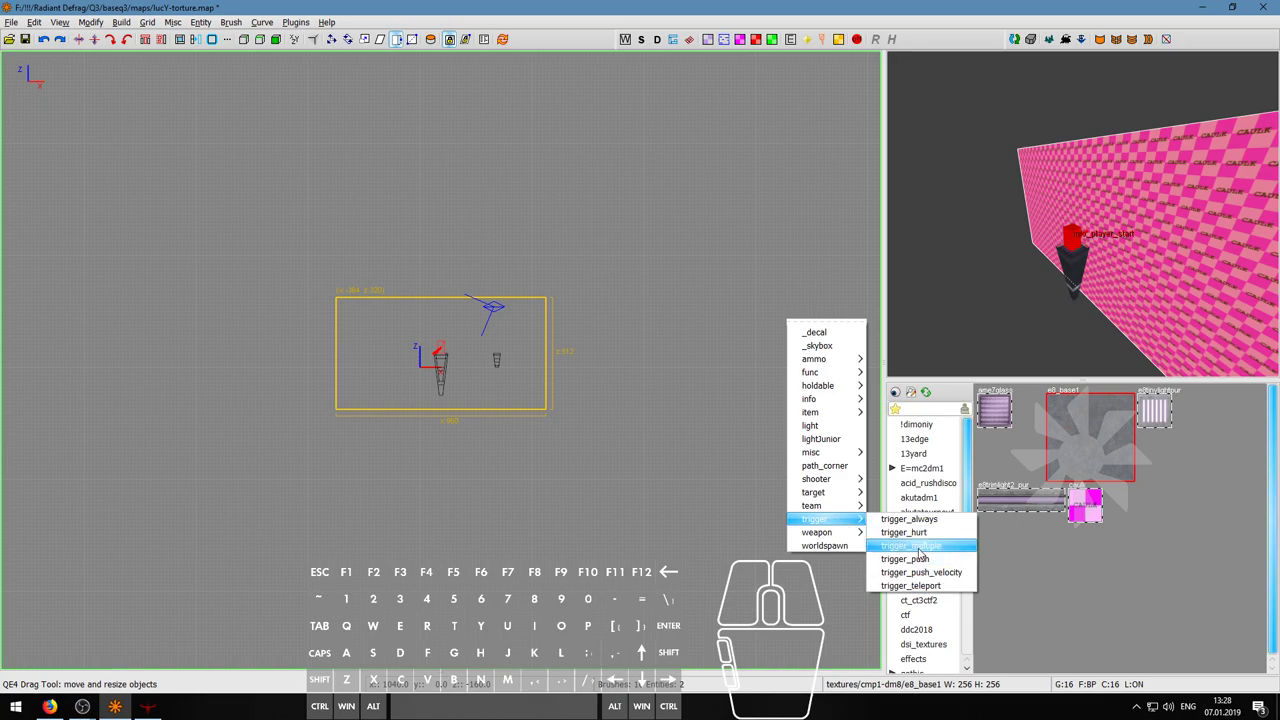
click(918, 547)
- Examine the trigger_multiple wall beside the player start, checking it both selected and deselected
right_click(1082, 213)
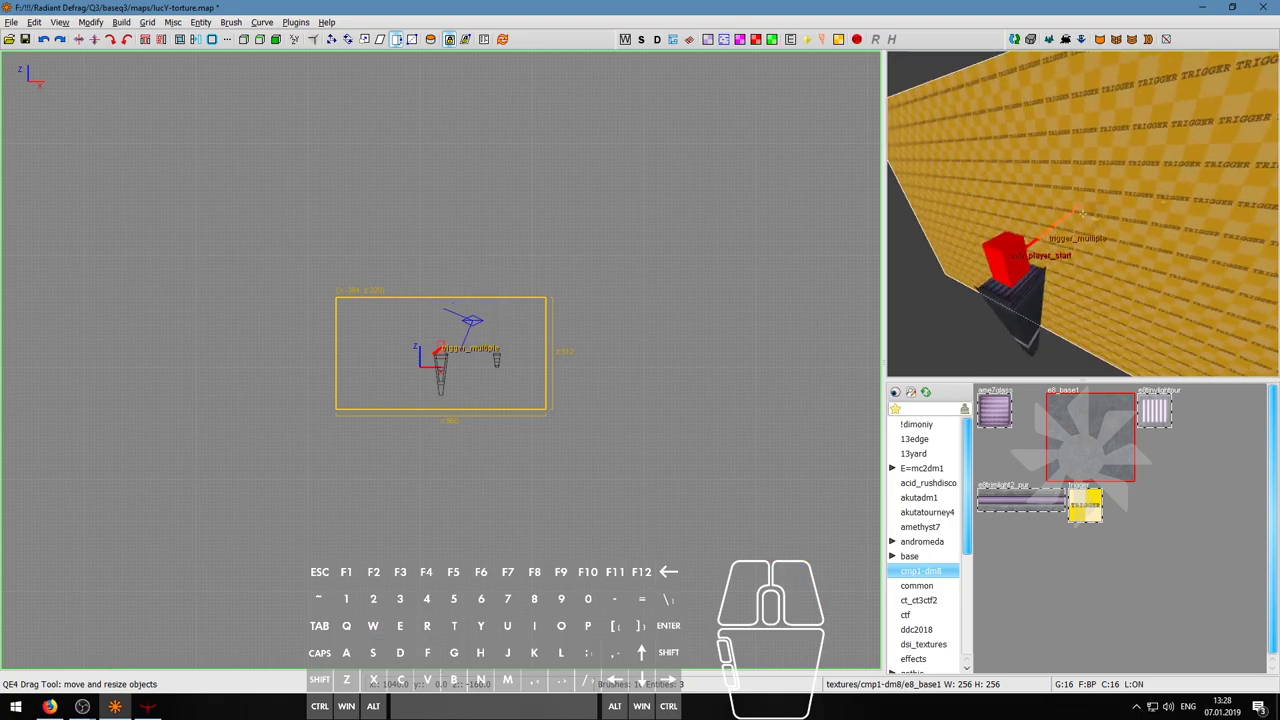
key(w)
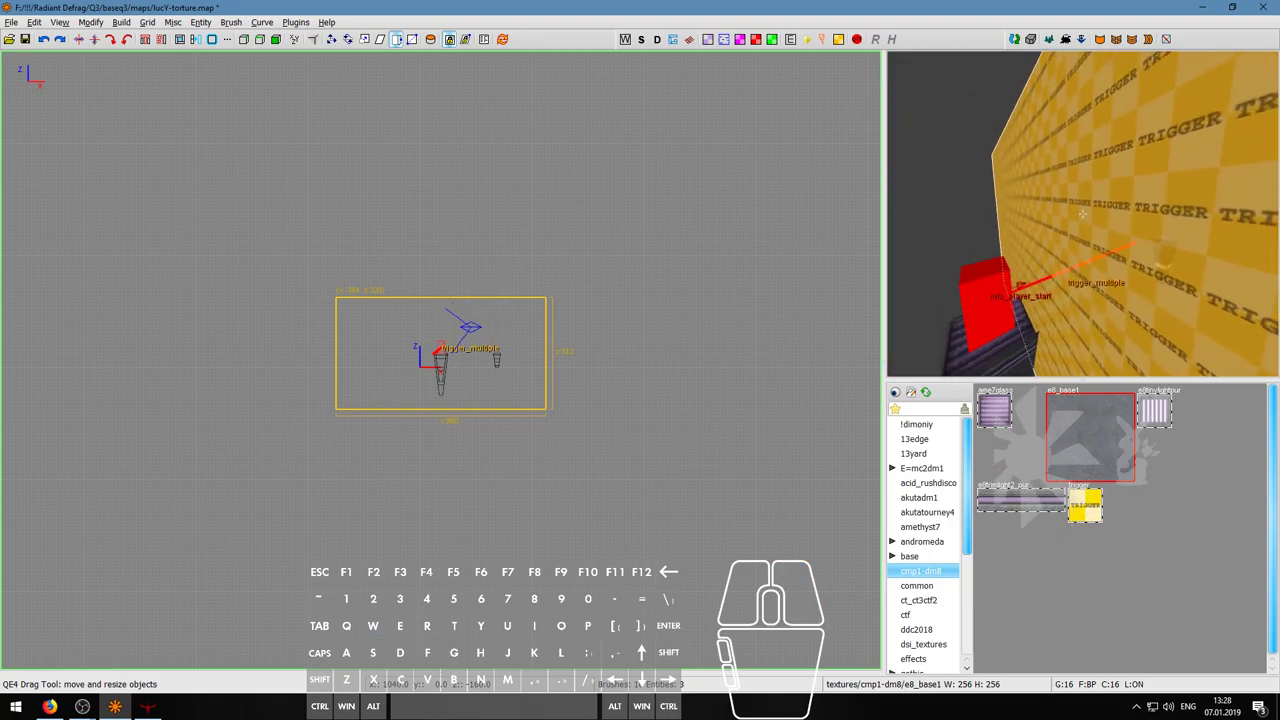
key(d)
key(a)
key(s)
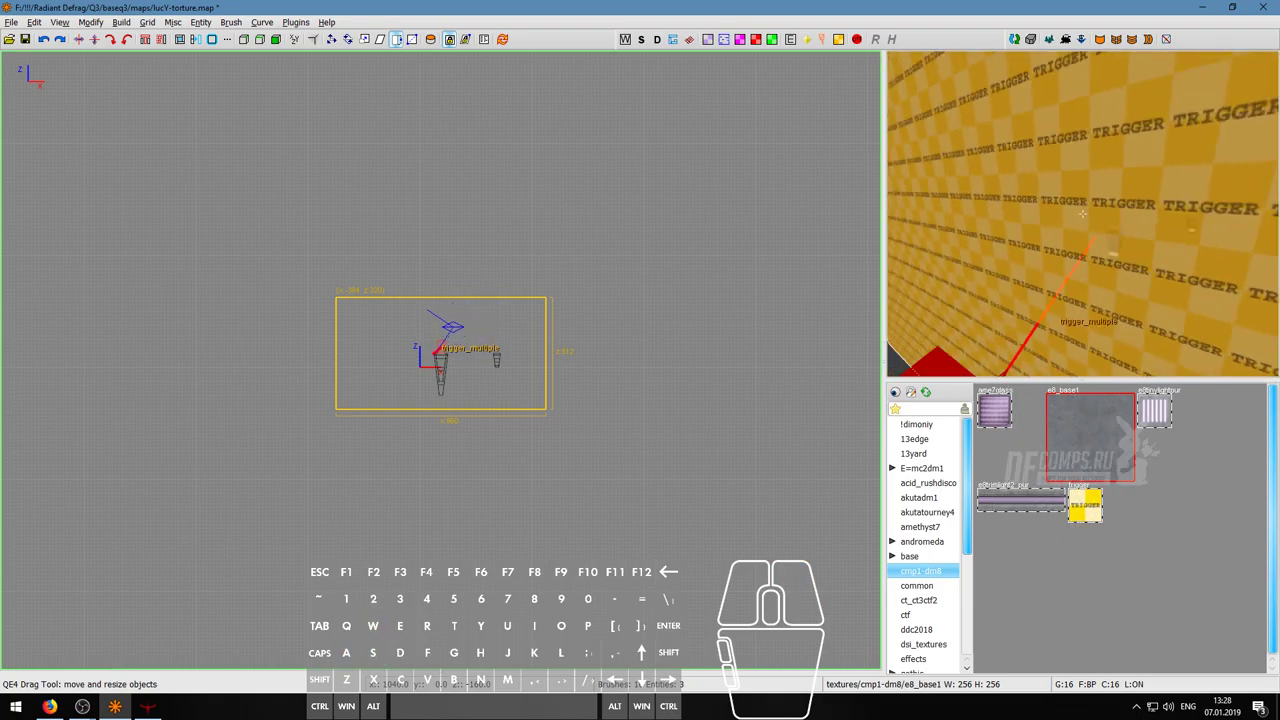
key(Escape)
key(s)
key(d)
key(w)
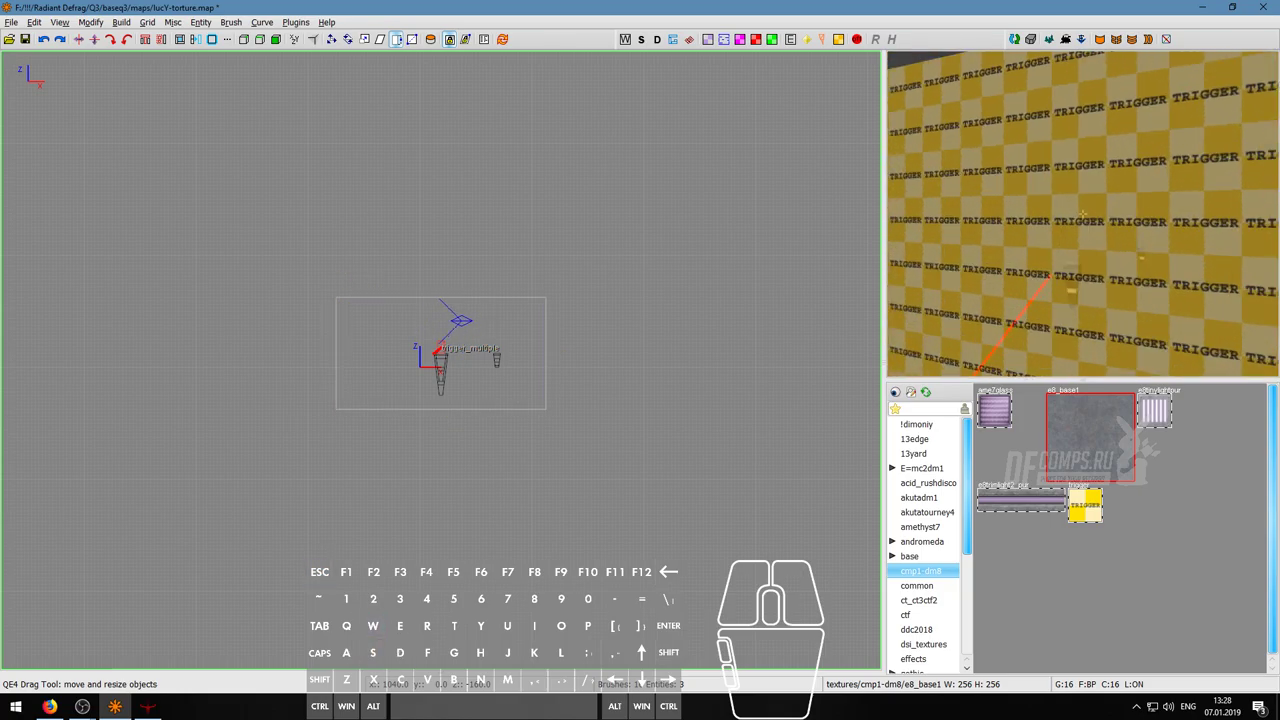
key(s)
key(d)
shift+click(1078, 216)
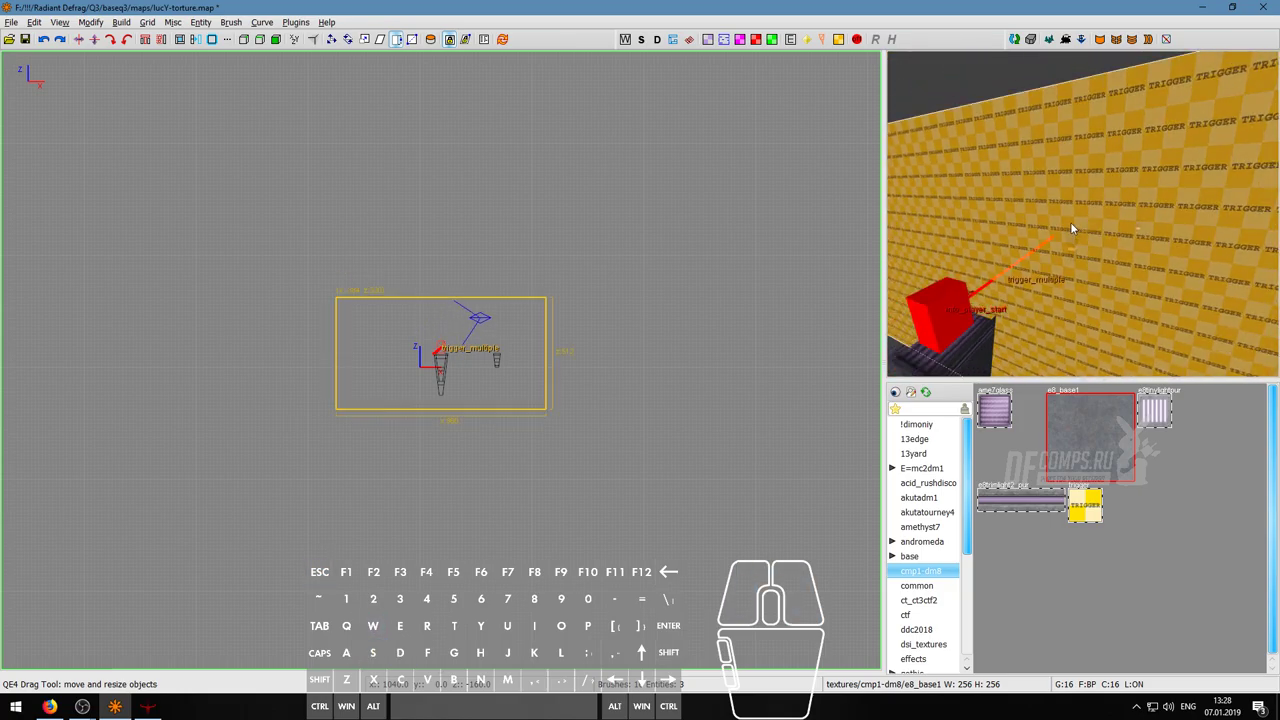
scroll(458, 376, up, 2)
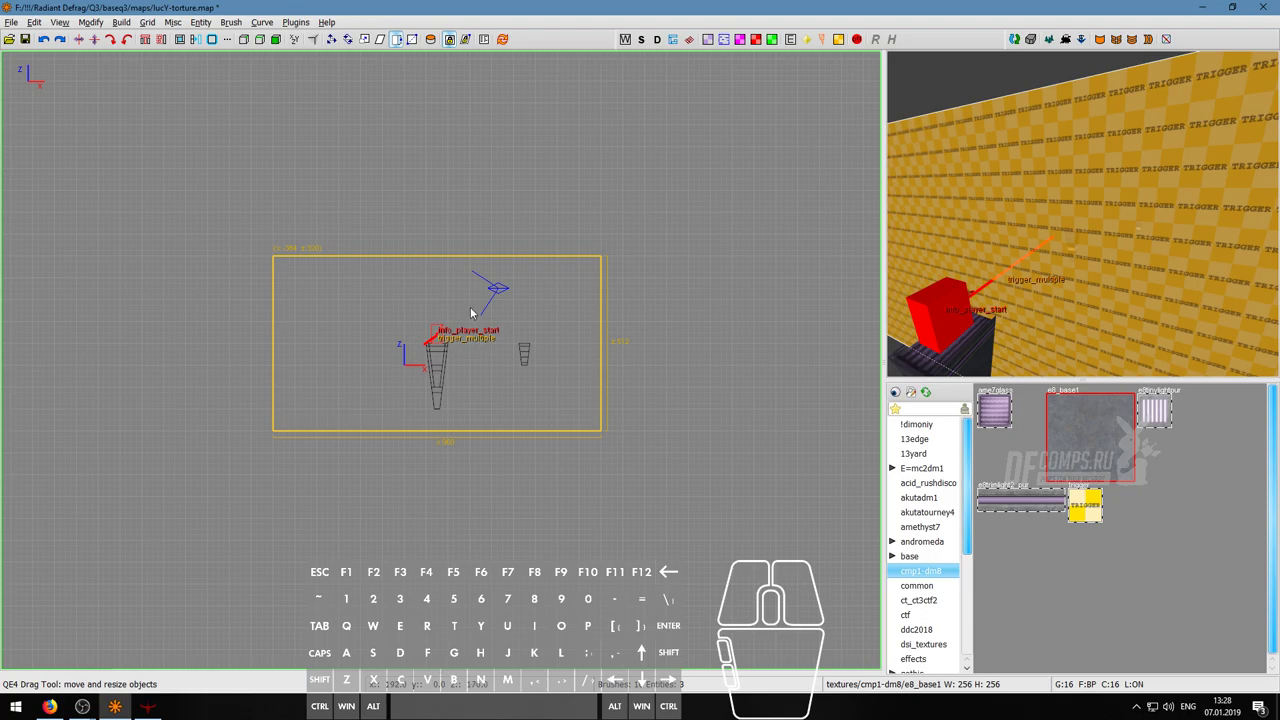
key(Escape)
- In the side view, add a target_startTimer entity next to the trigger wall, on the side facing the second pillar
right_click(1064, 227)
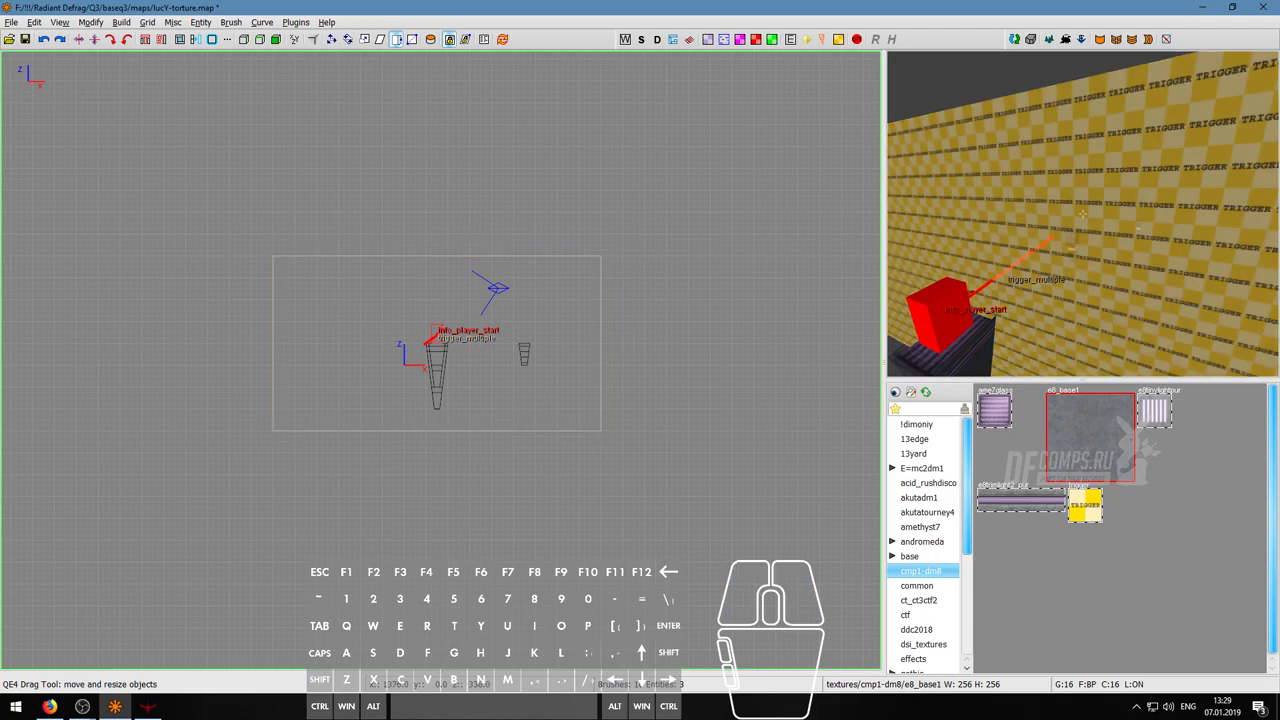
key(w)
key(d)
right_click(1082, 213)
key(ctrl+Tab)
scroll(387, 378, up, 3)
right_click(392, 348)
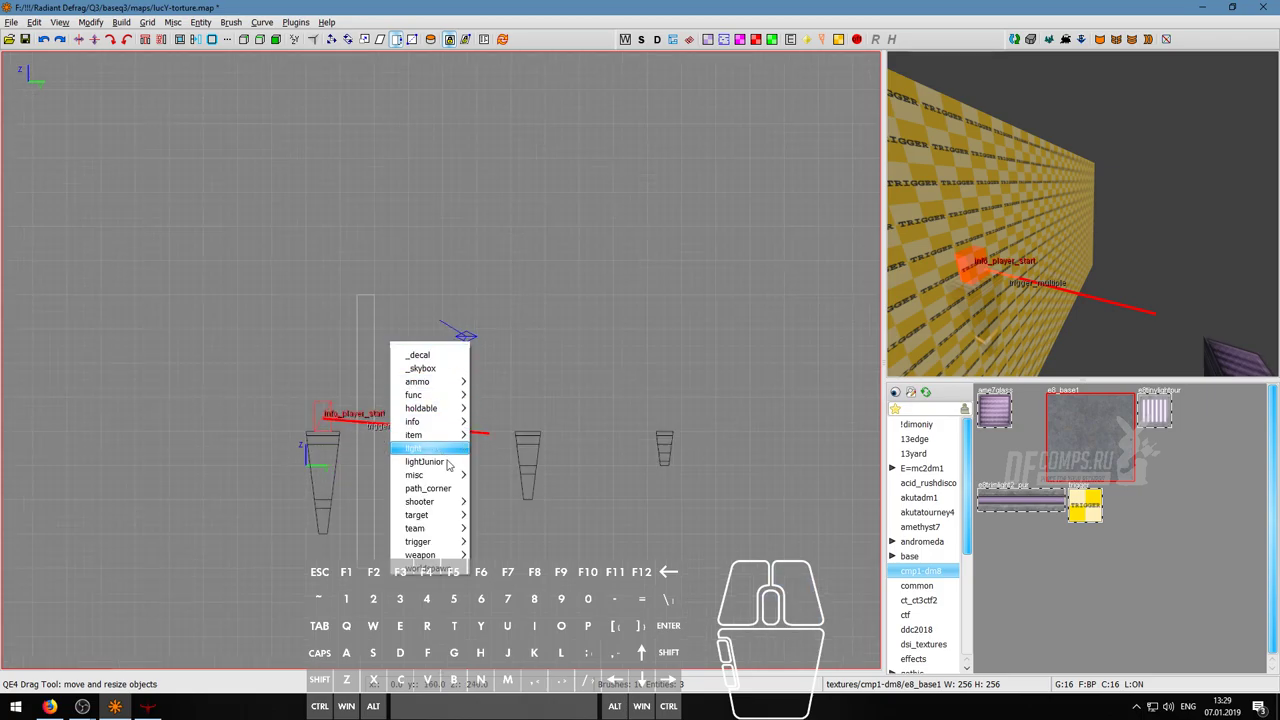
mouse_move(446, 521)
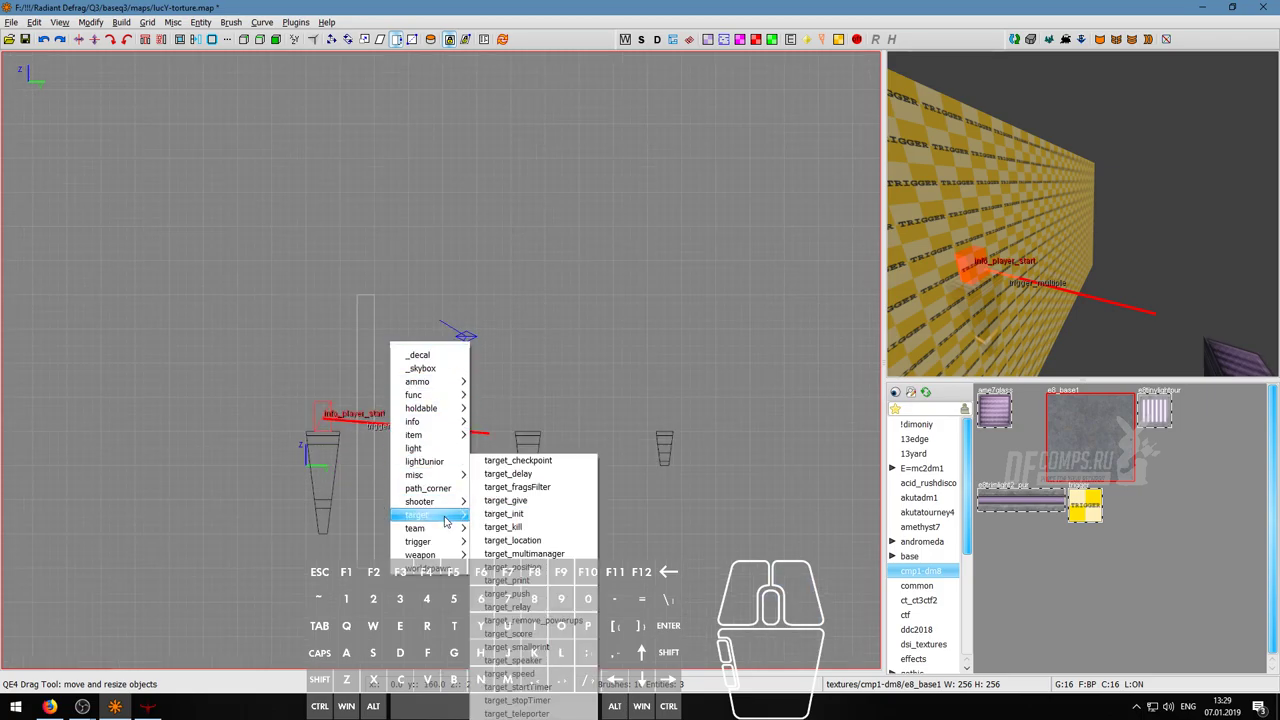
click(517, 687)
- Move the target_startTimer entity about 16 units farther from the trigger wall and deselect it
right_click(1082, 213)
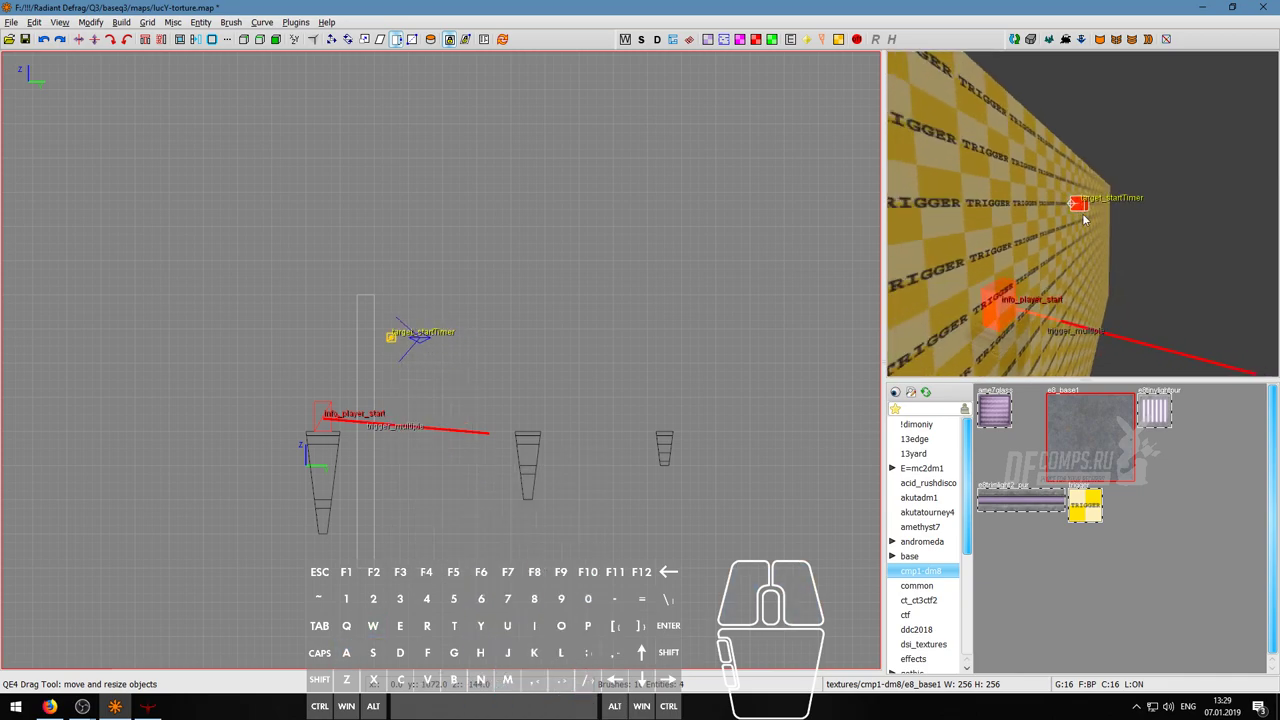
right_click(1063, 227)
key(w)
right_click(1082, 213)
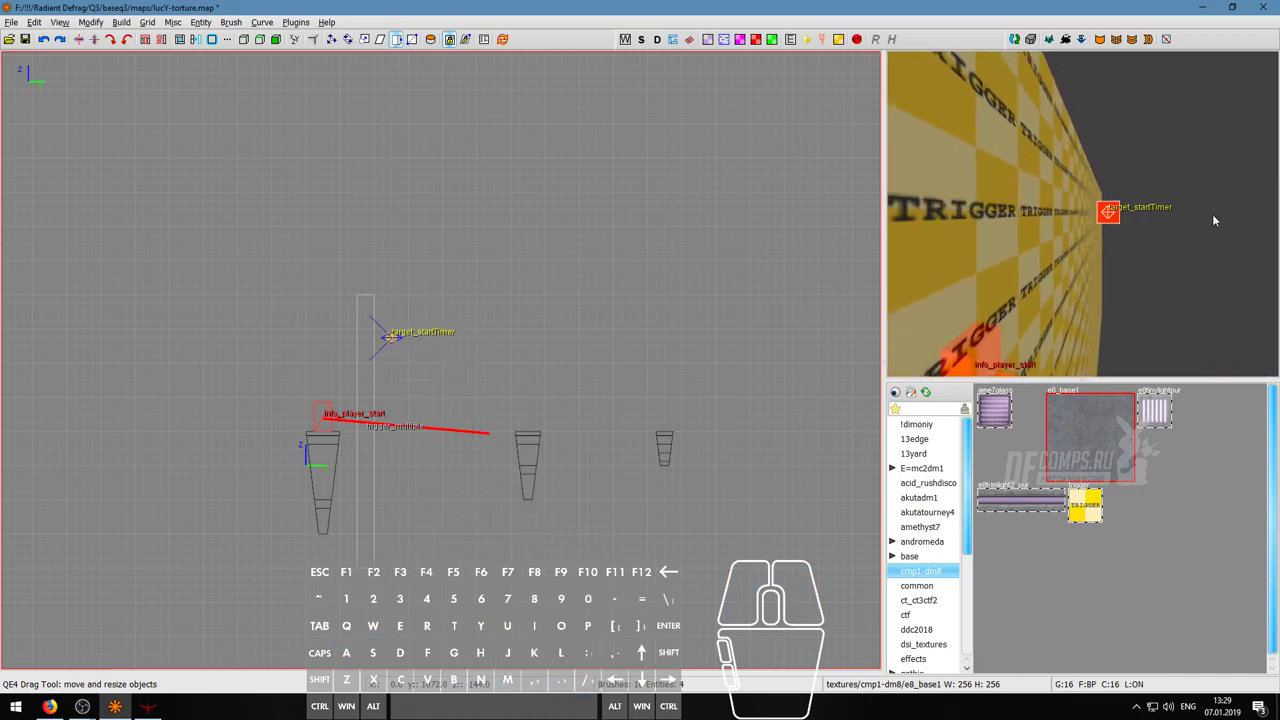
mouse_move(1115, 212)
mouse_down()
mouse_move(1157, 218)
mouse_move(1127, 217)
mouse_up()
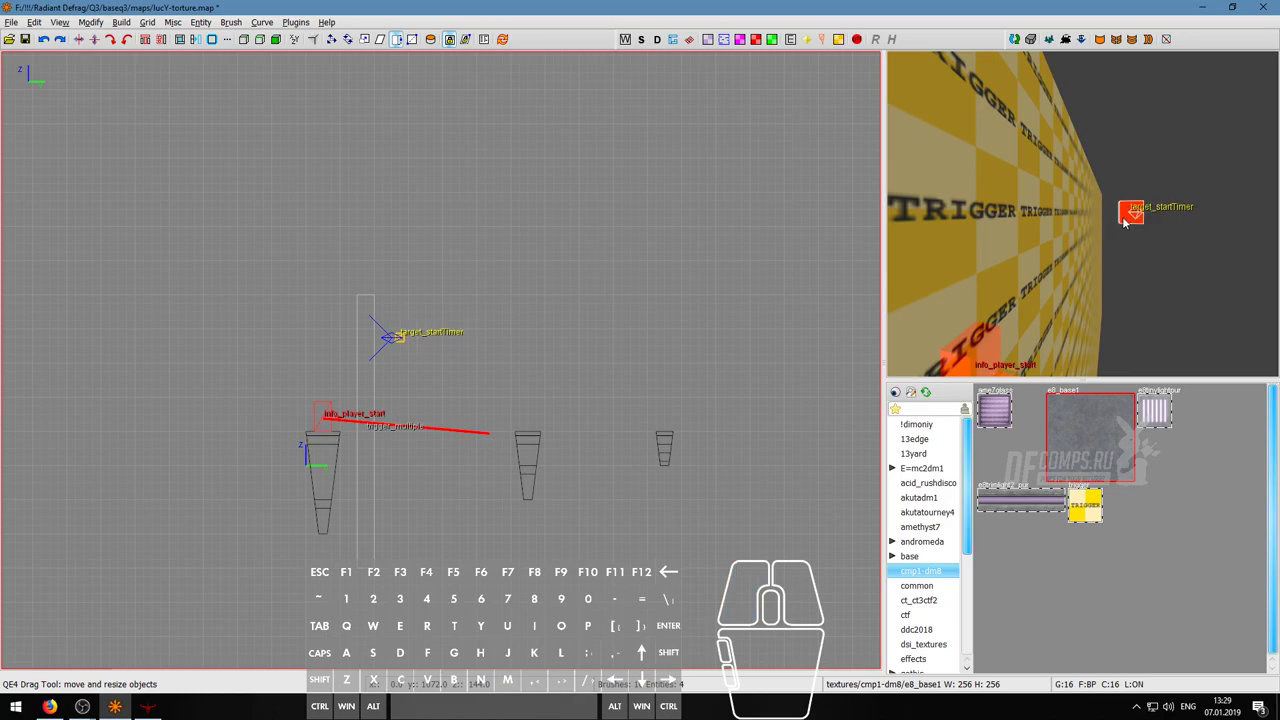
key(Escape)
- Examine the trigger wall and the target_startTimer entity, and look through the available target entity types
shift+click(1055, 262)
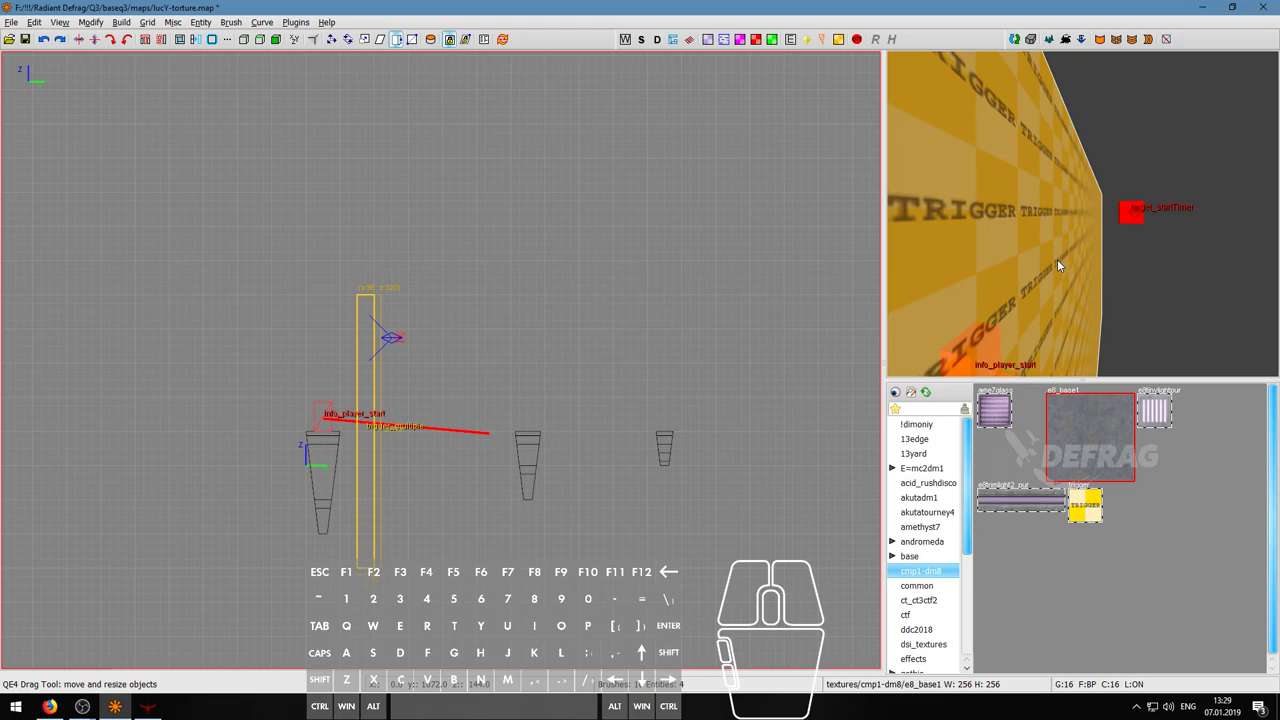
right_click(1058, 262)
key(s)
key(d)
right_click(1058, 262)
click(1083, 214)
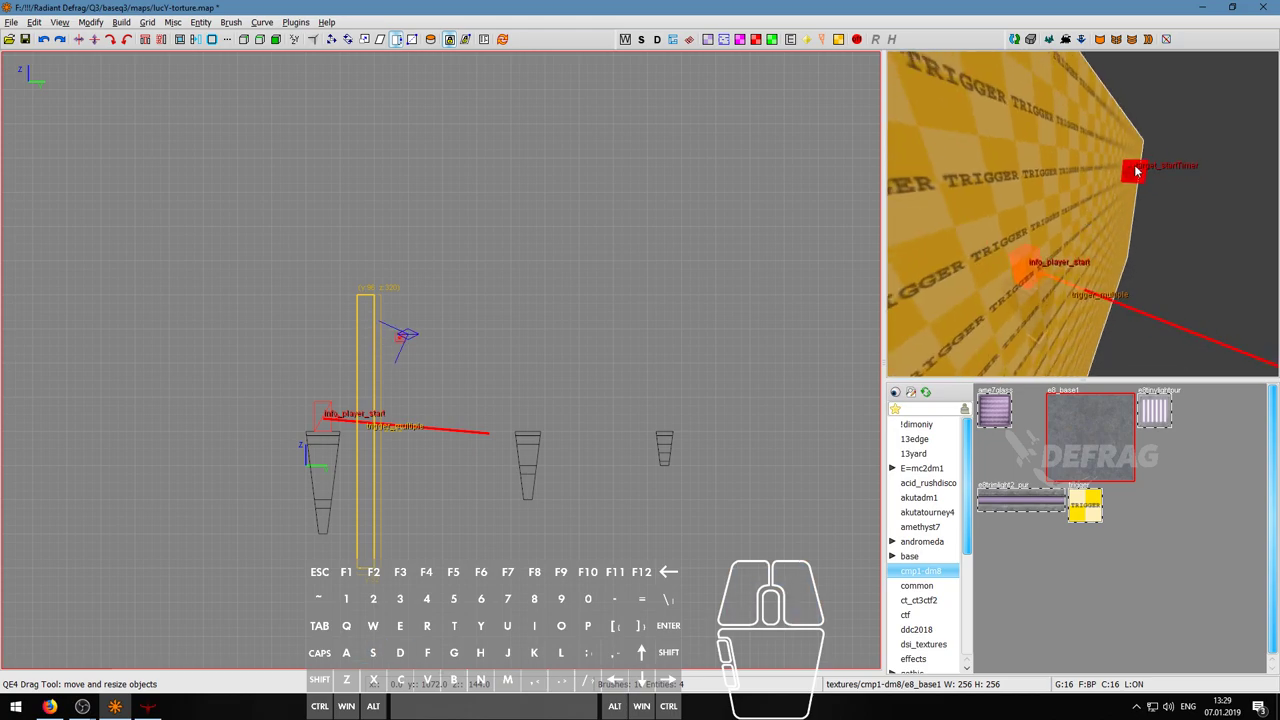
click(1136, 171)
right_click(1136, 171)
key(a)
right_click(1105, 222)
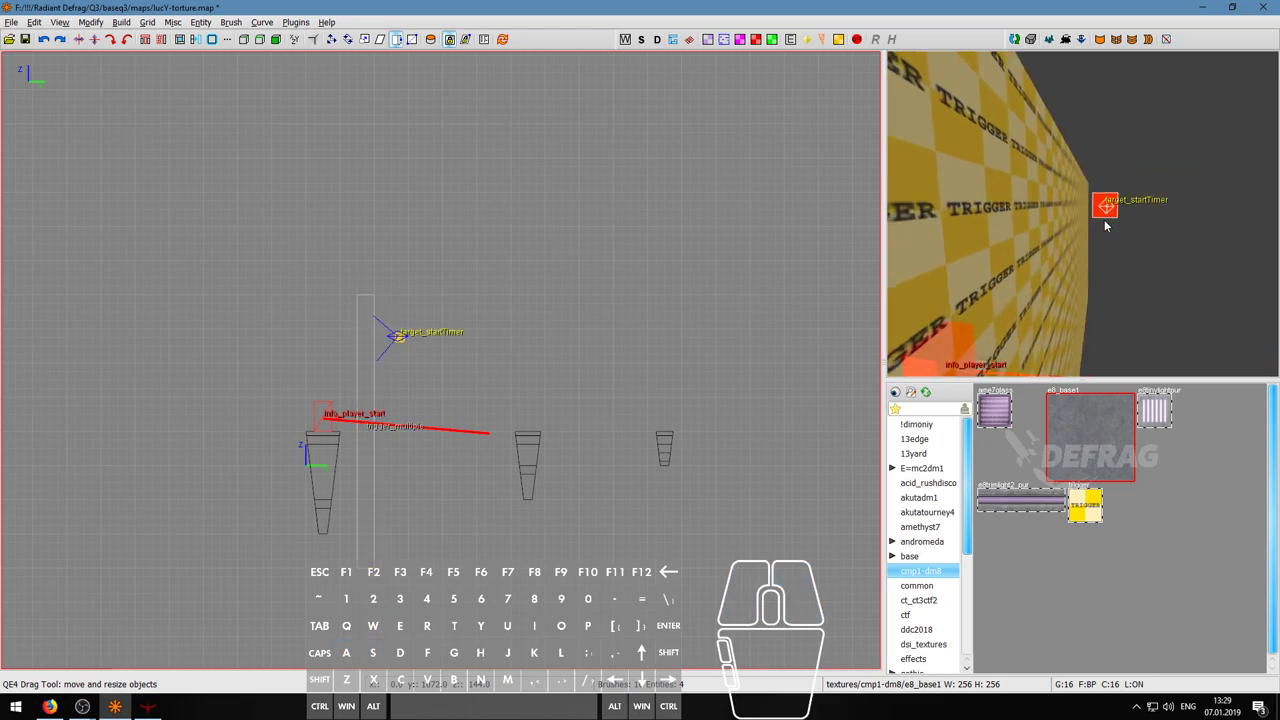
right_click(625, 323)
mouse_move(668, 487)
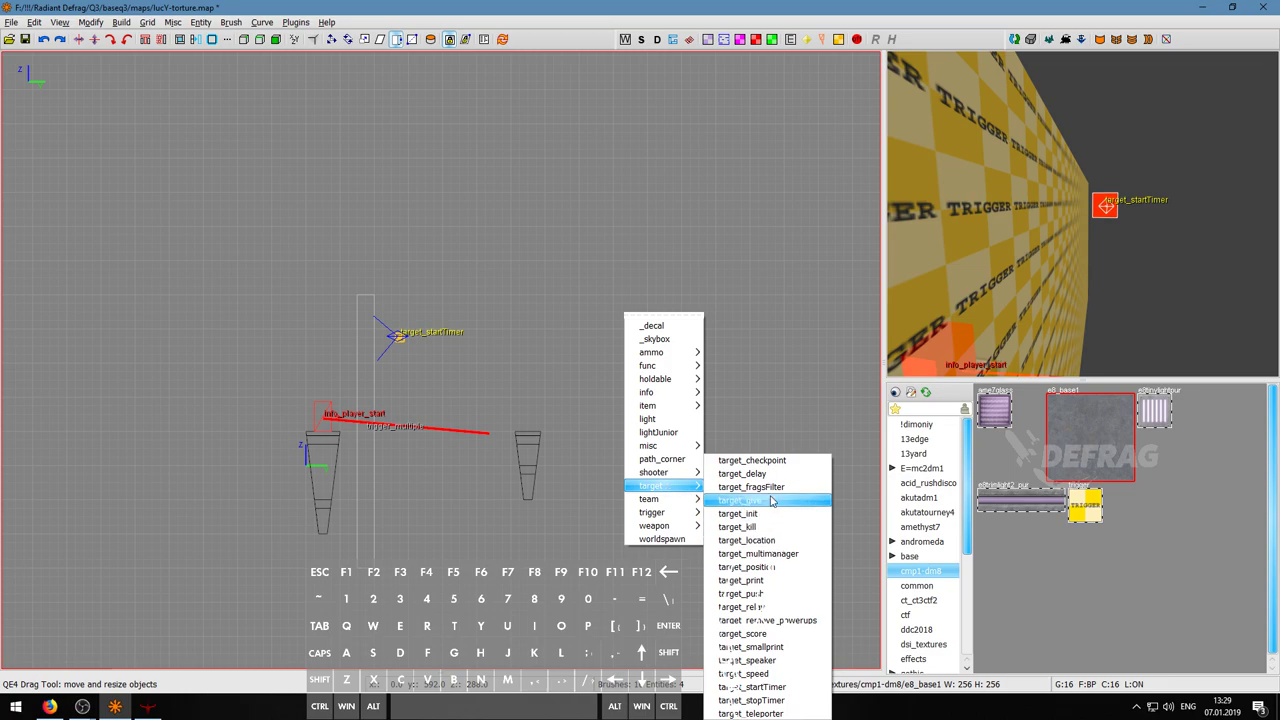
click(1072, 325)
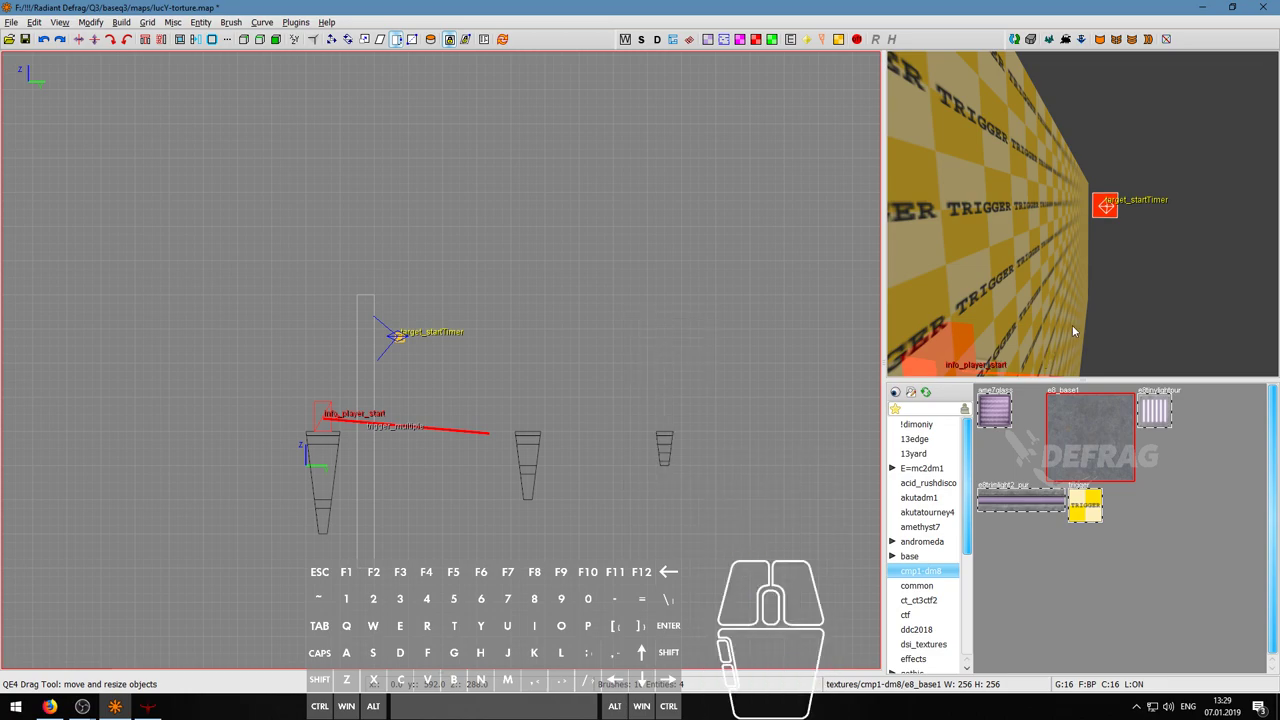
- Select the trigger wall first and the target_startTimer second, and connect the two entities
key(Escape)
shift+click(1035, 245)
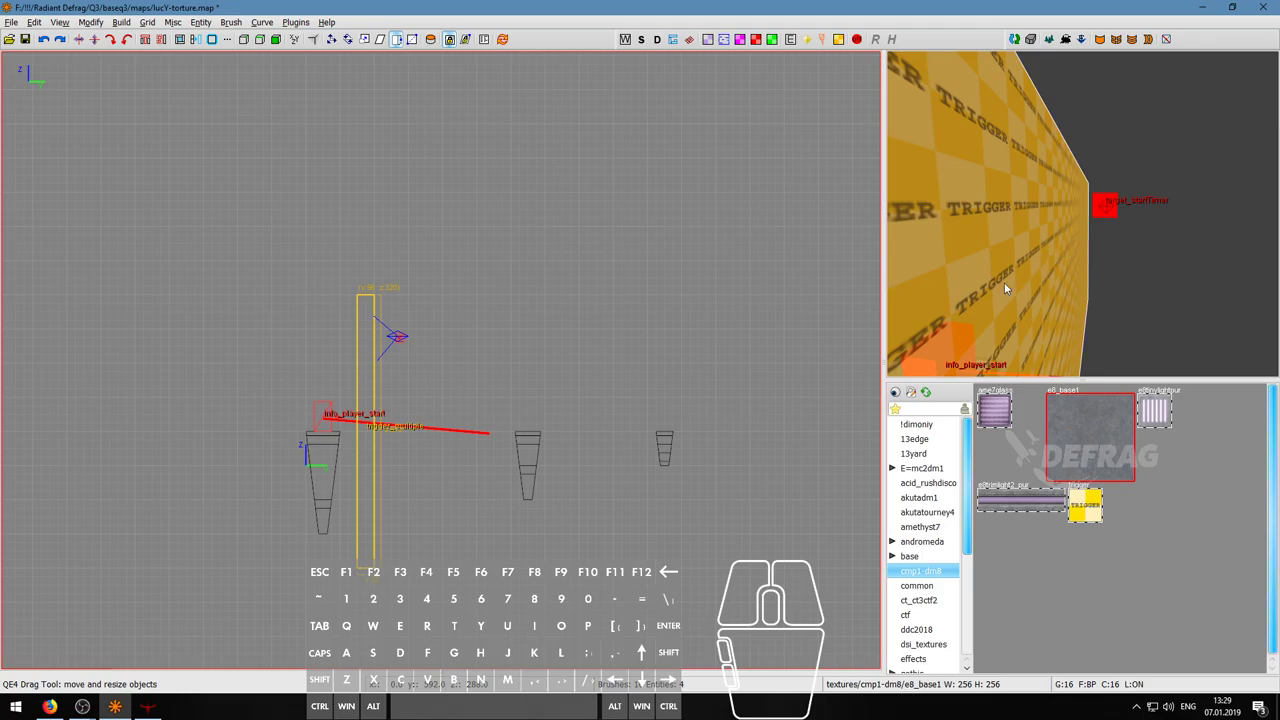
shift+click(1113, 216)
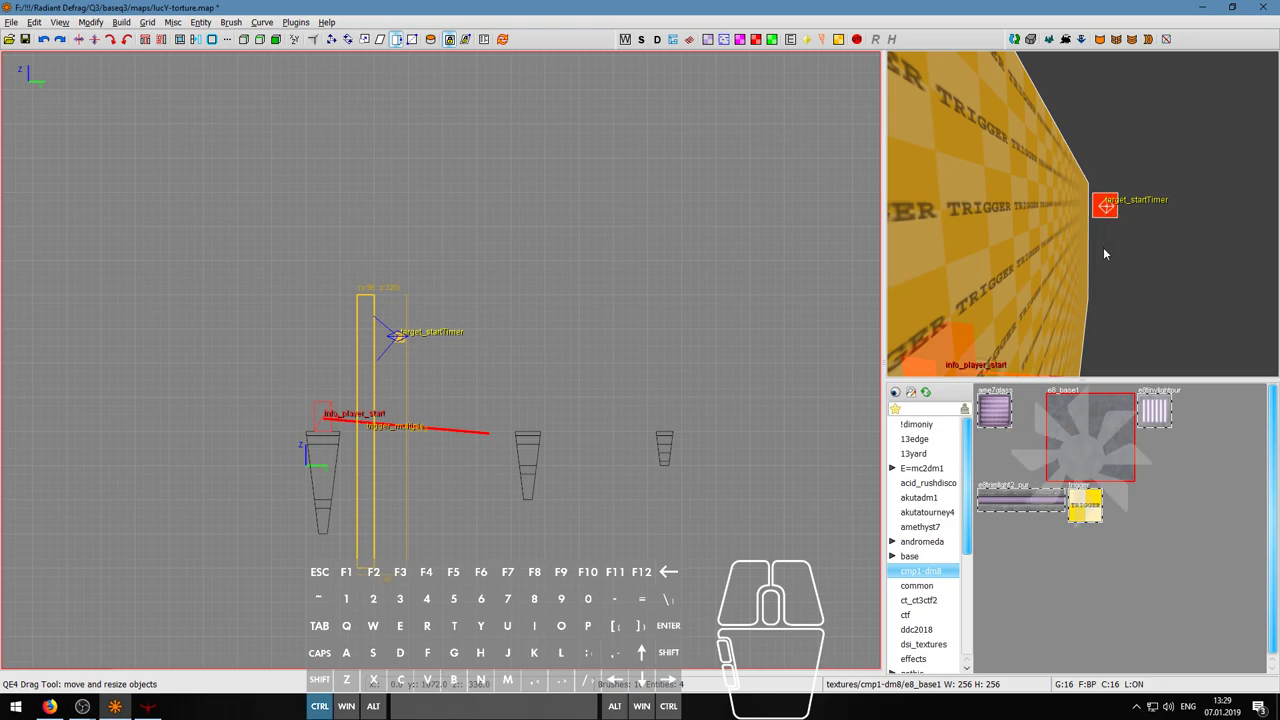
right_click(1103, 247)
key(w)
key(a)
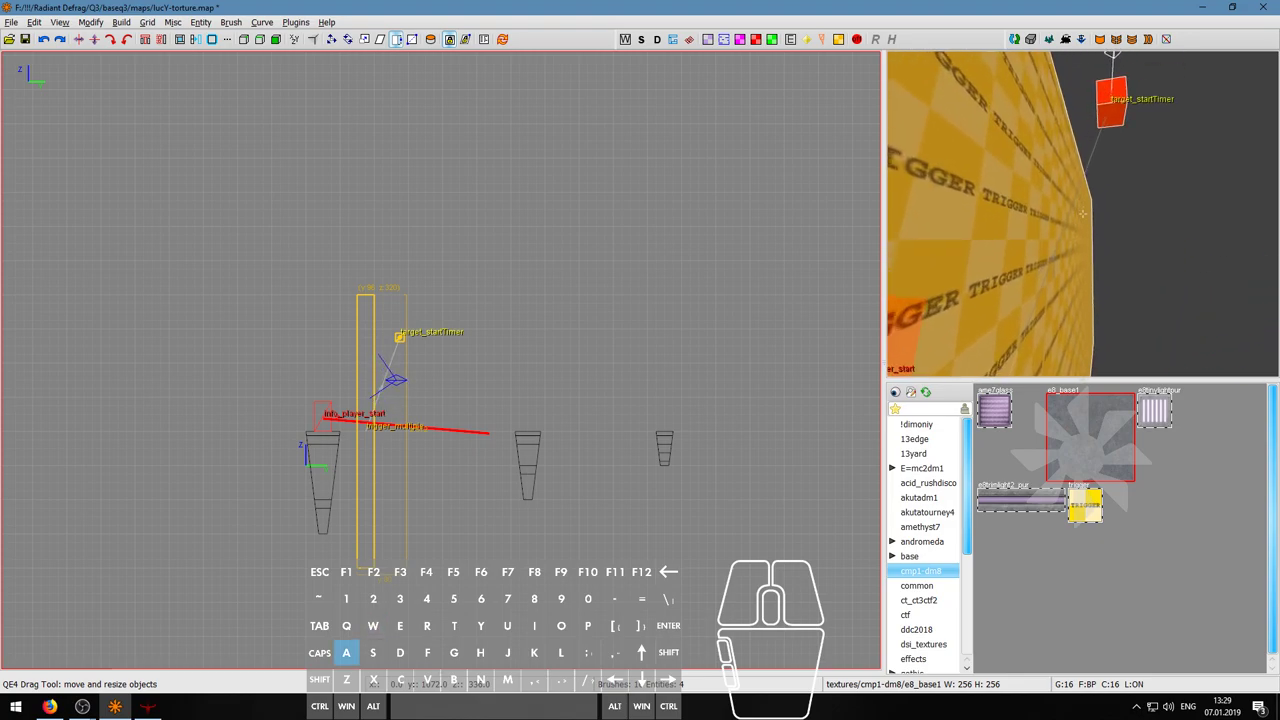
key(w)
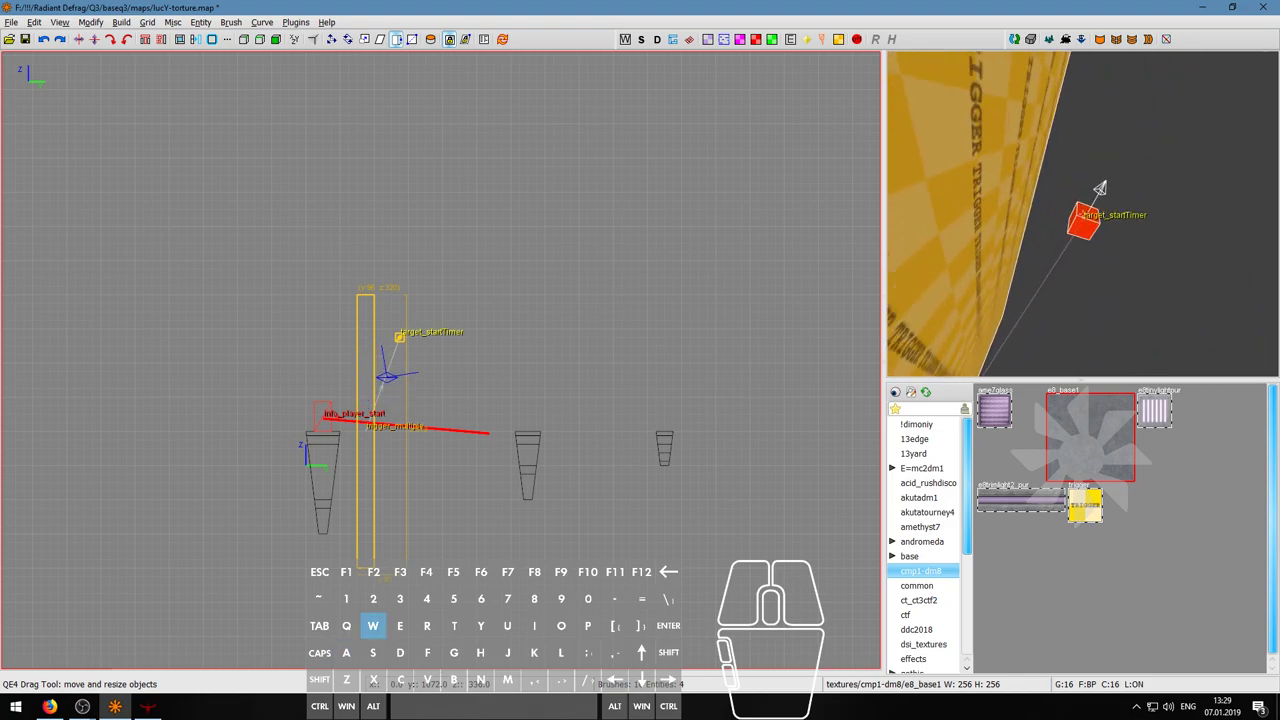
key(s)
right_click(1083, 214)
- Undo the connection, try linking the trigger wall and the target_startTimer in the opposite direction, and undo that link
key(ctrl+z)
shift+click(995, 278)
shift+click(965, 295)
key(ctrl+k)
right_click(1036, 307)
key(w)
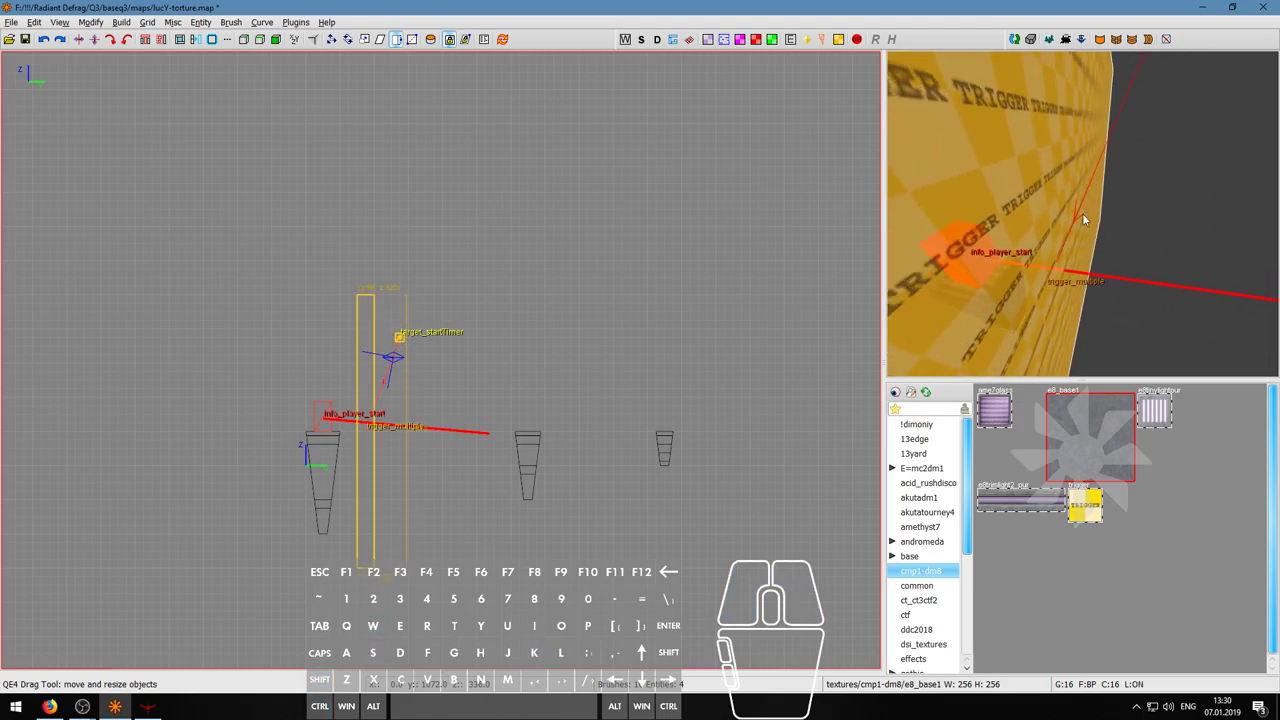
key(ctrl+z)
- Examine the trigger wall, its link to the target_startTimer and the following pillars from both sides of the wall
right_click(1084, 207)
right_click(1073, 210)
right_click(1073, 210)
key(s)
key(d)
key(a)
key(s)
key(w)
key(w)
key(a)
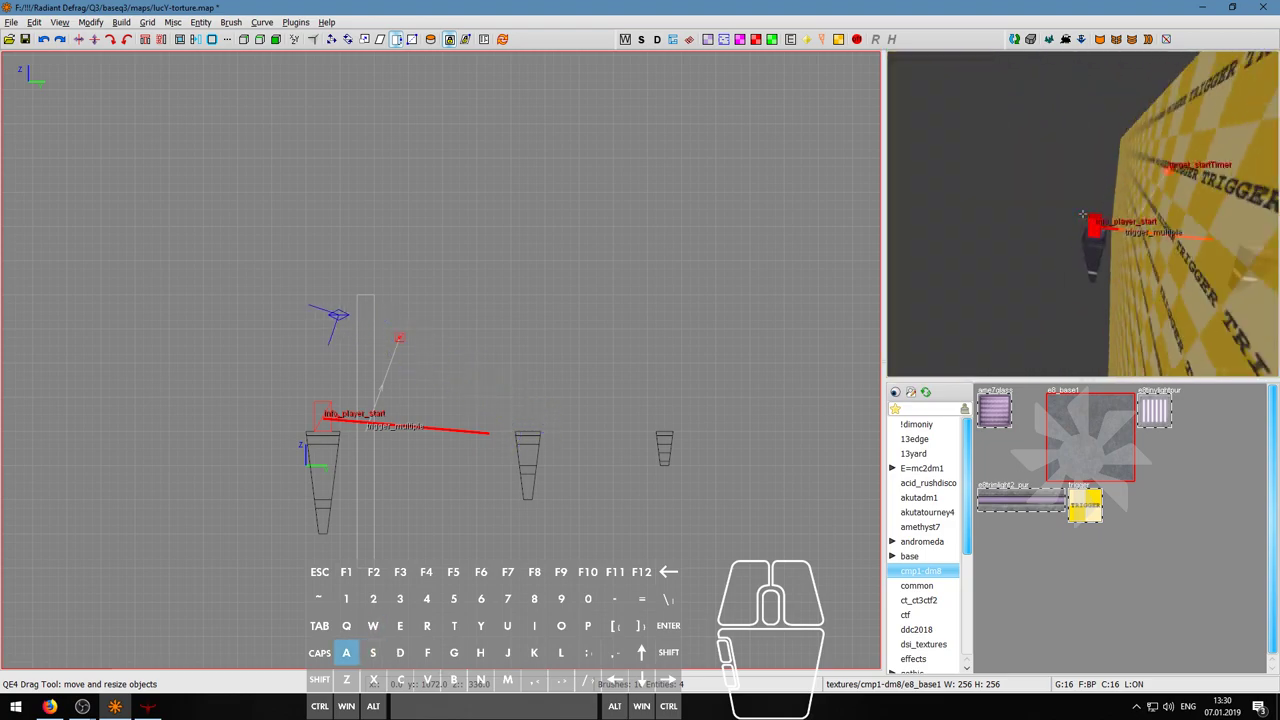
key(d)
key(w)
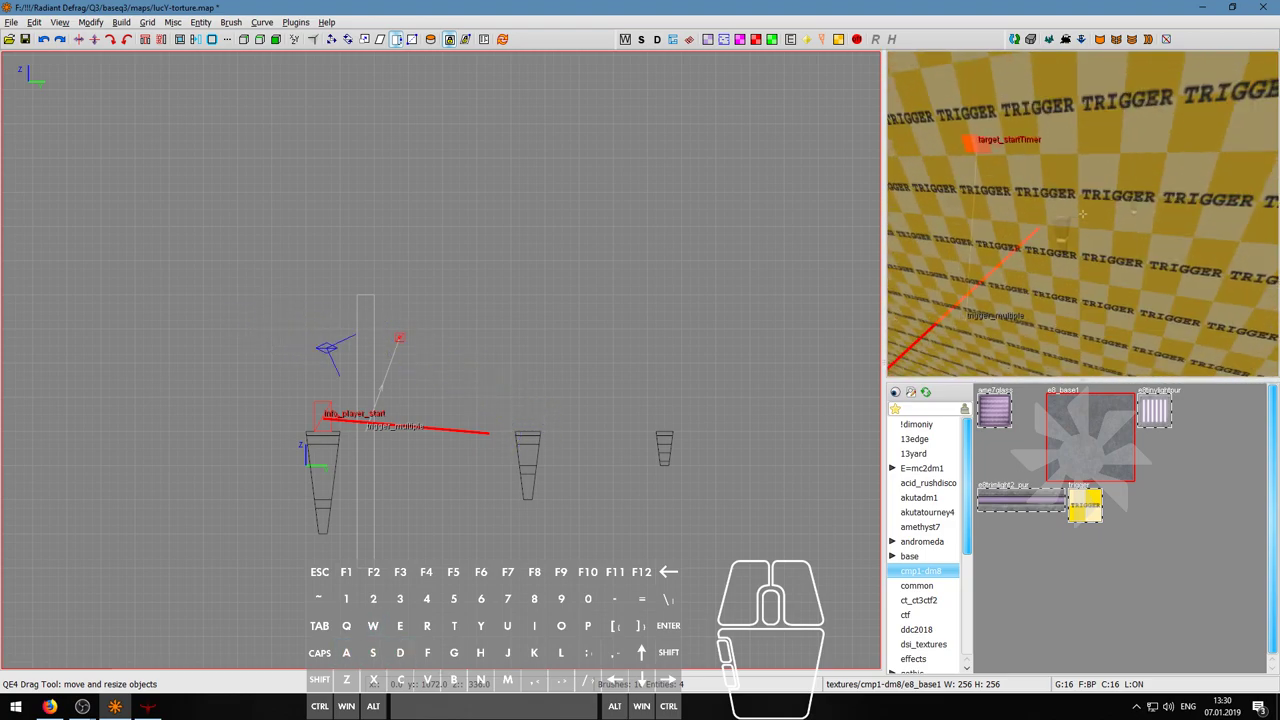
right_click(1083, 220)
right_click(1083, 220)
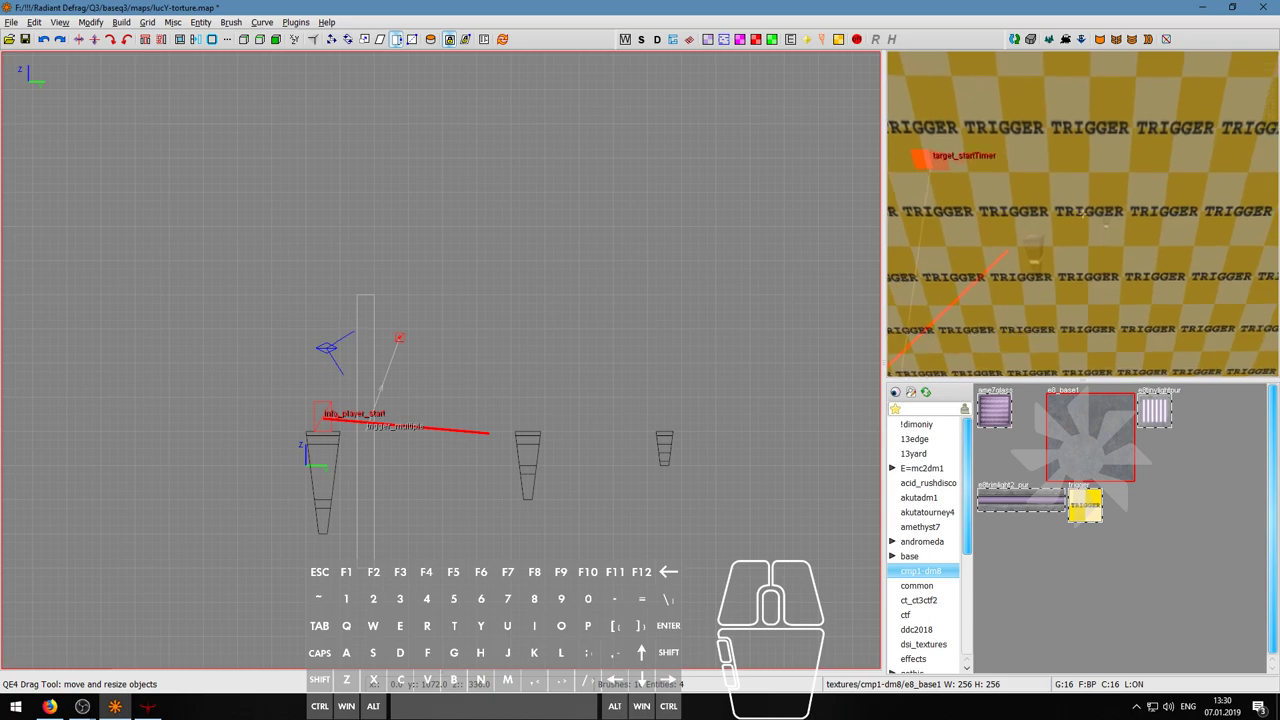
key(w)
key(a)
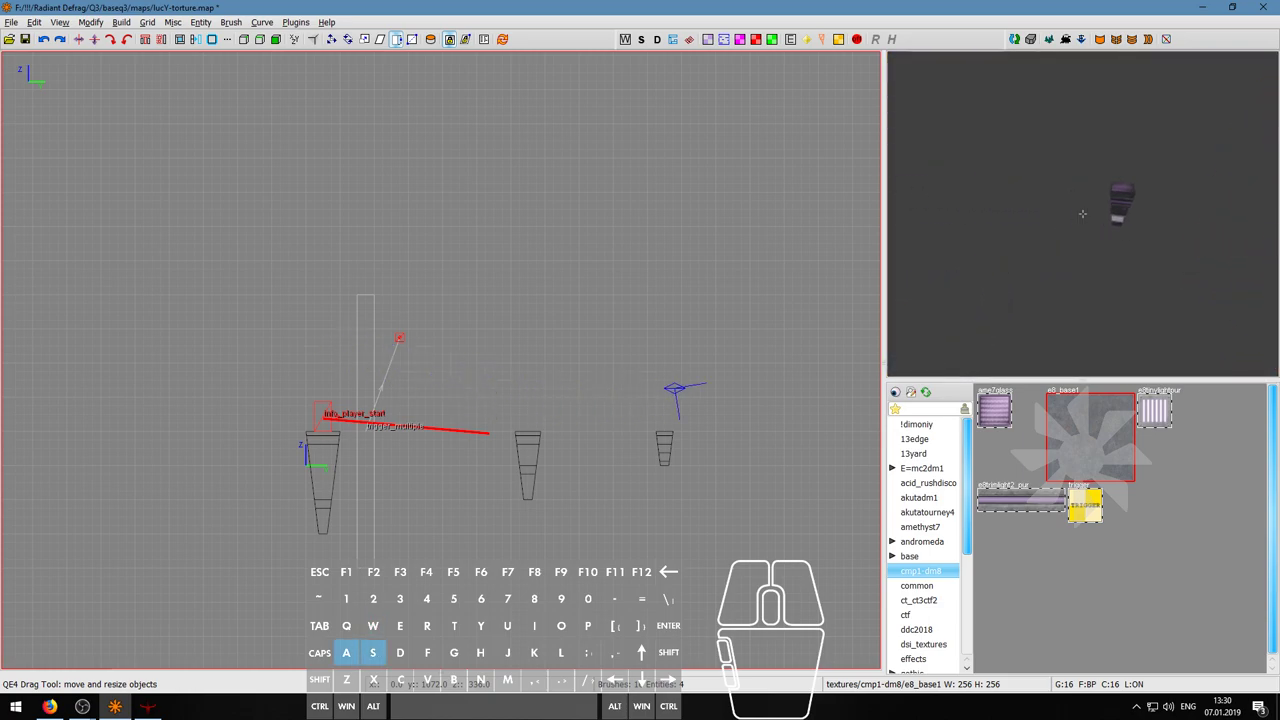
key(d)
right_click(1083, 218)
- In the top view, try out a caulk brush around the second pillar and delete it
scroll(474, 454, down, 4)
key(ctrl+Tab)
scroll(486, 343, up, 8)
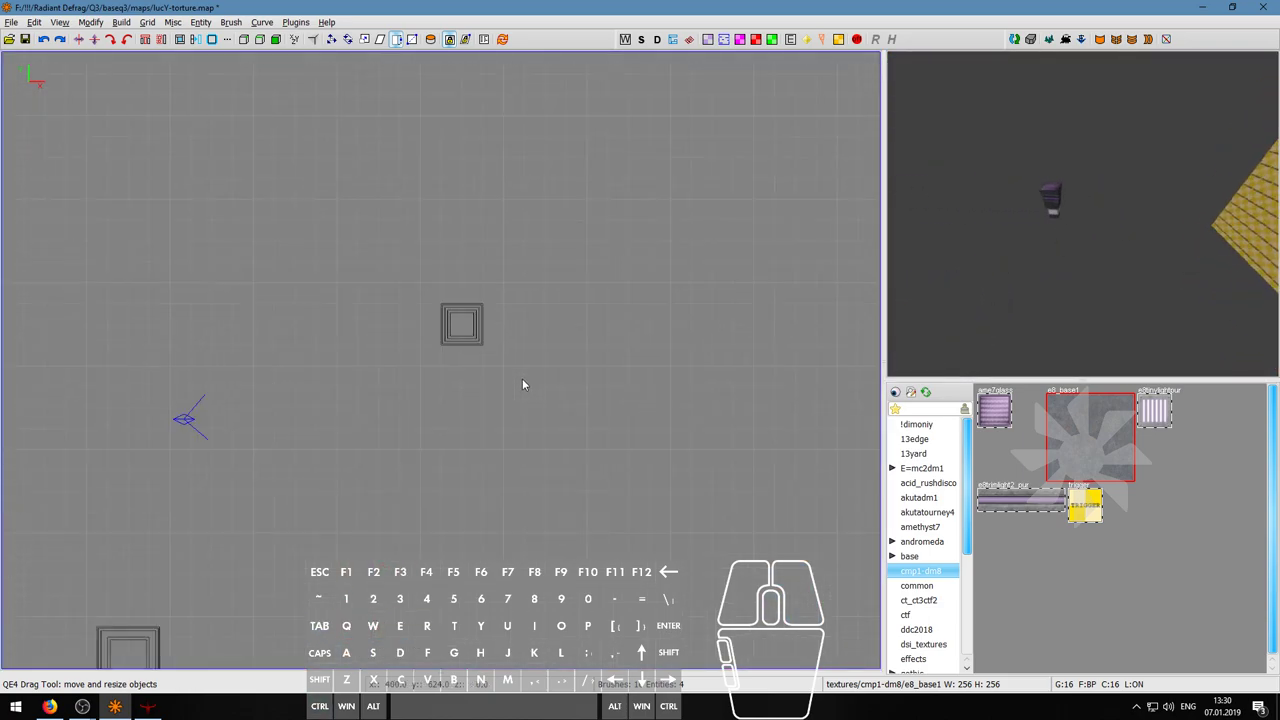
right_drag(512, 384, 382, 406)
scroll(508, 386, down, 3)
key(5)
scroll(451, 368, up, 2)
right_drag(430, 367, 343, 426)
scroll(429, 367, down, 2)
scroll(343, 432, down, 1)
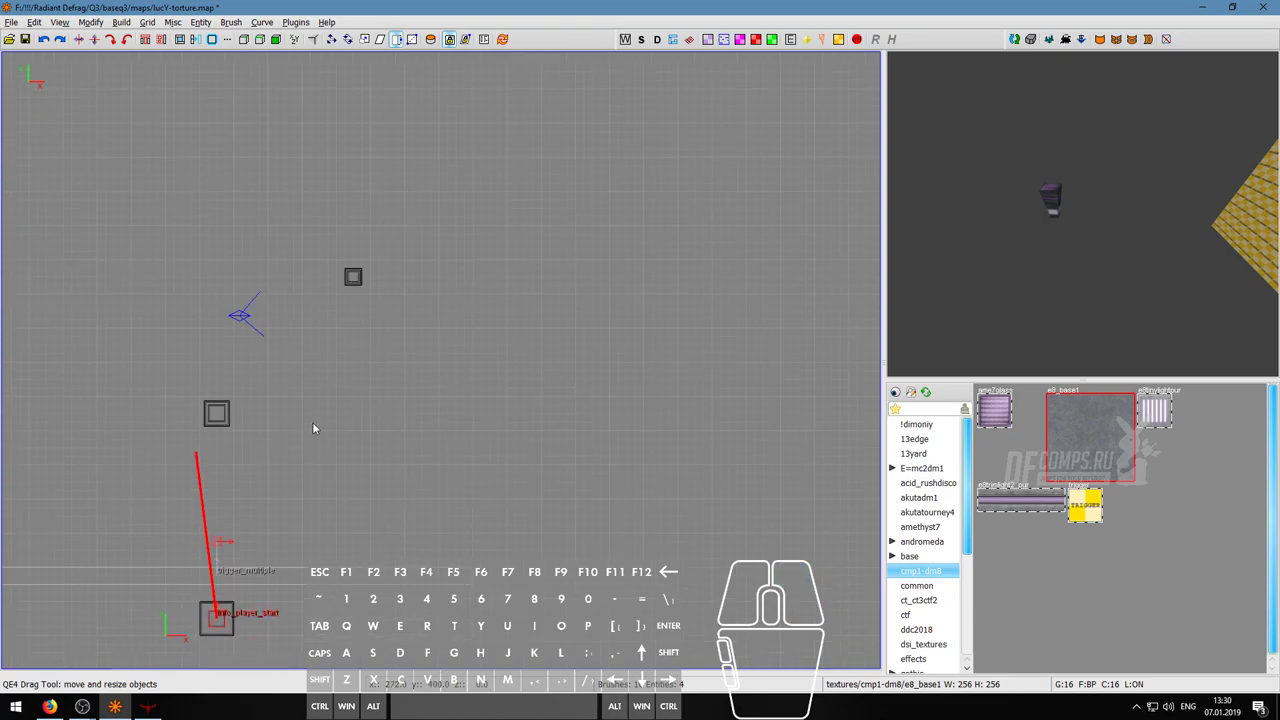
drag(184, 387, 263, 437)
key(Escape)
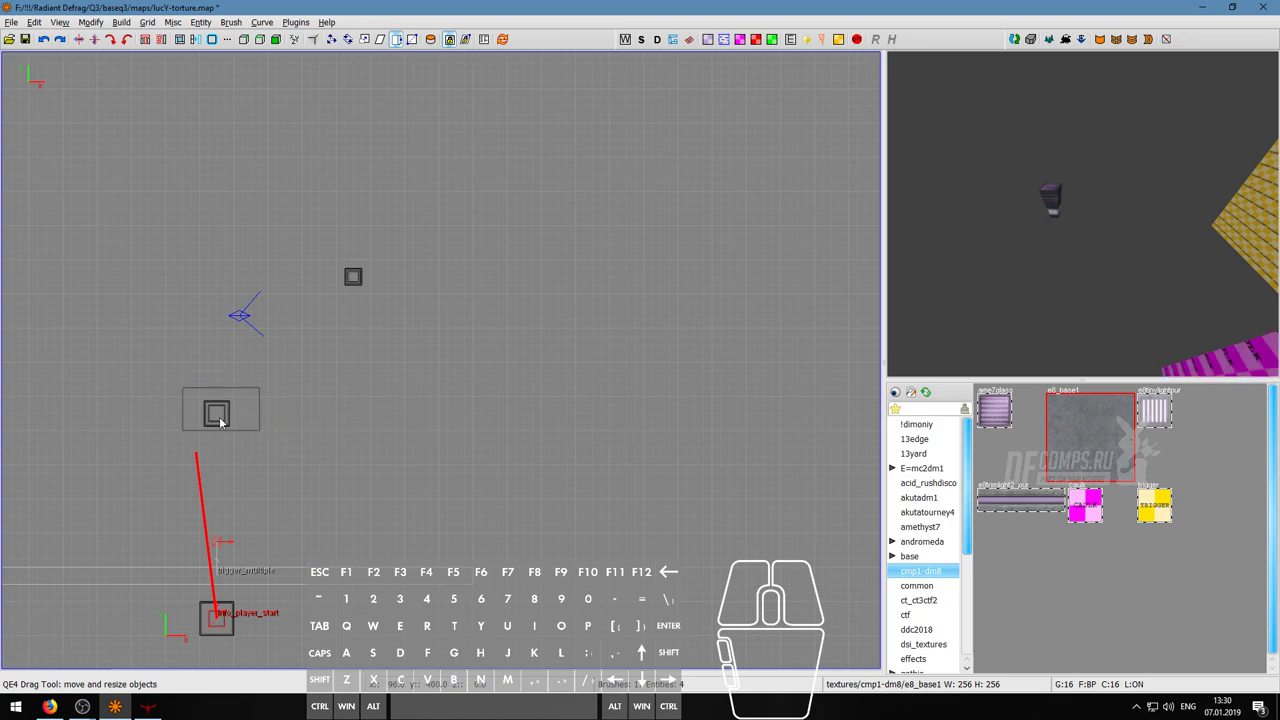
shift+click(257, 410)
key(Delete)
key(BackSpace)
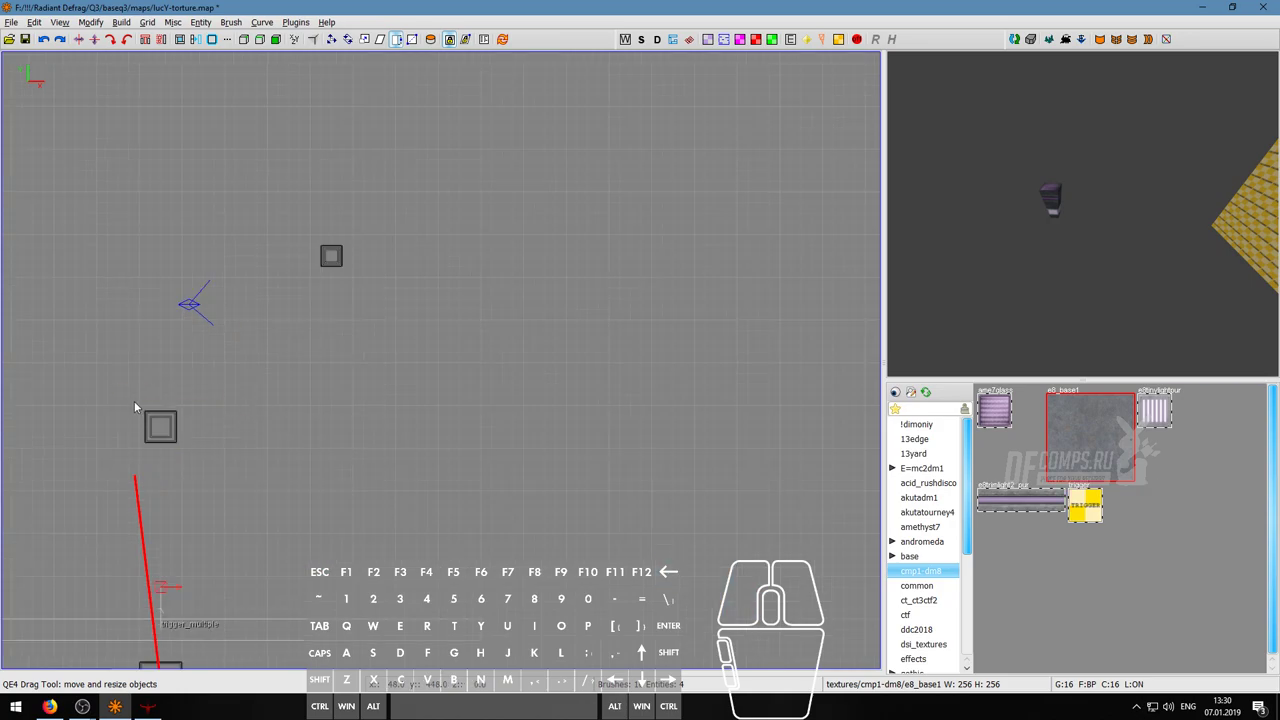
- Hide the trigger brushes with the Triggers filter and view the three pillars without the wall
scroll(134, 401, down, 1)
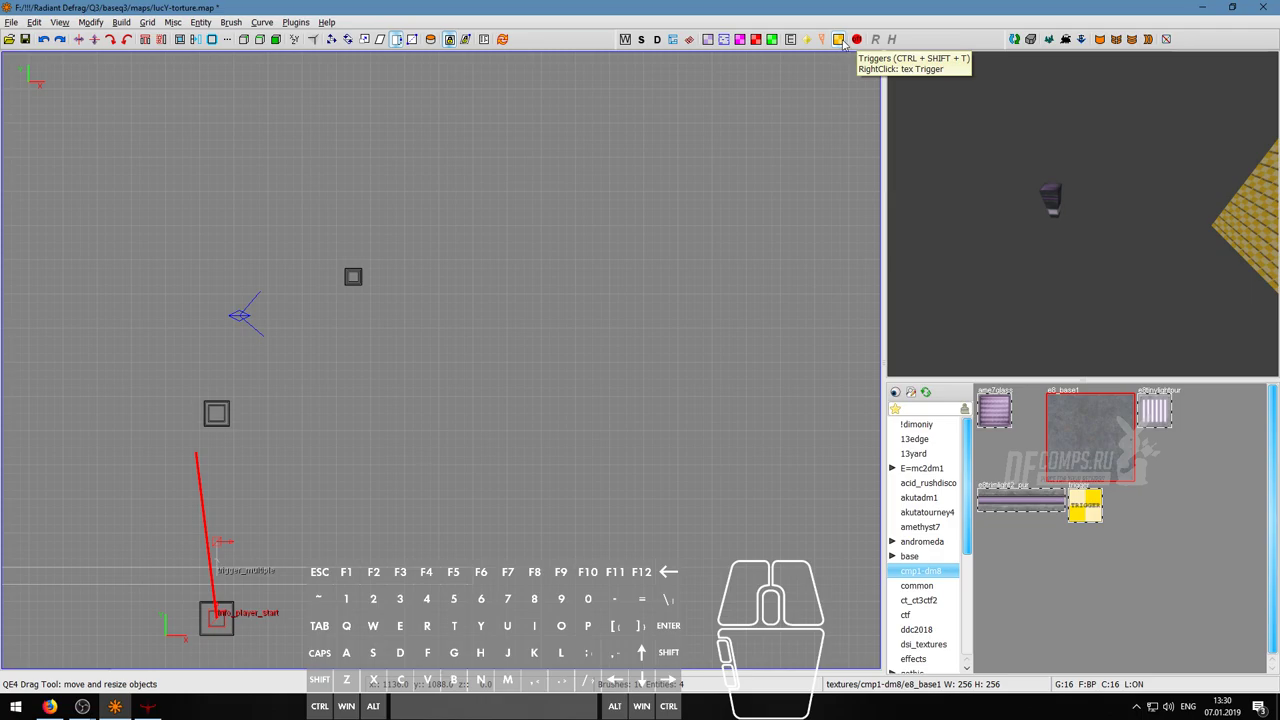
click(839, 40)
right_click(1030, 280)
key(w)
key(s)
key(d)
key(s)
key(d)
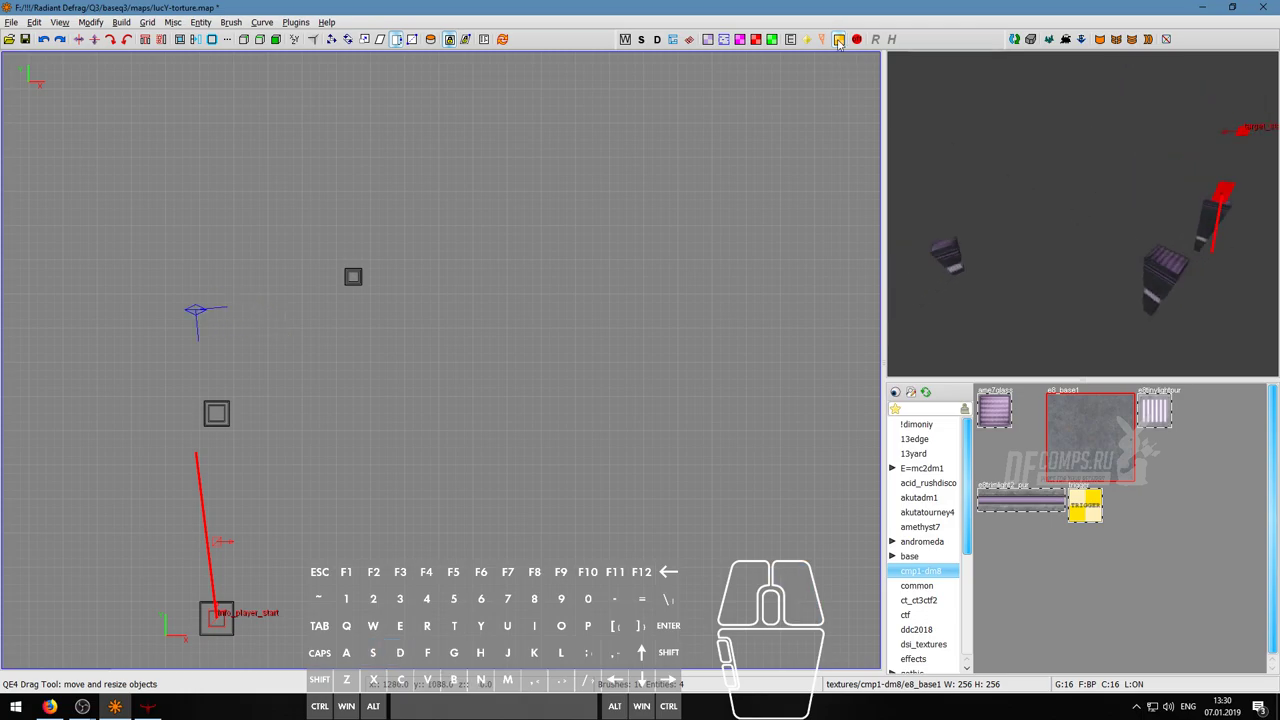
- Select all brushes of the second pillar in the top view and check the selection from up close in 3D
click(839, 40)
click(839, 40)
right_drag(328, 382, 265, 490)
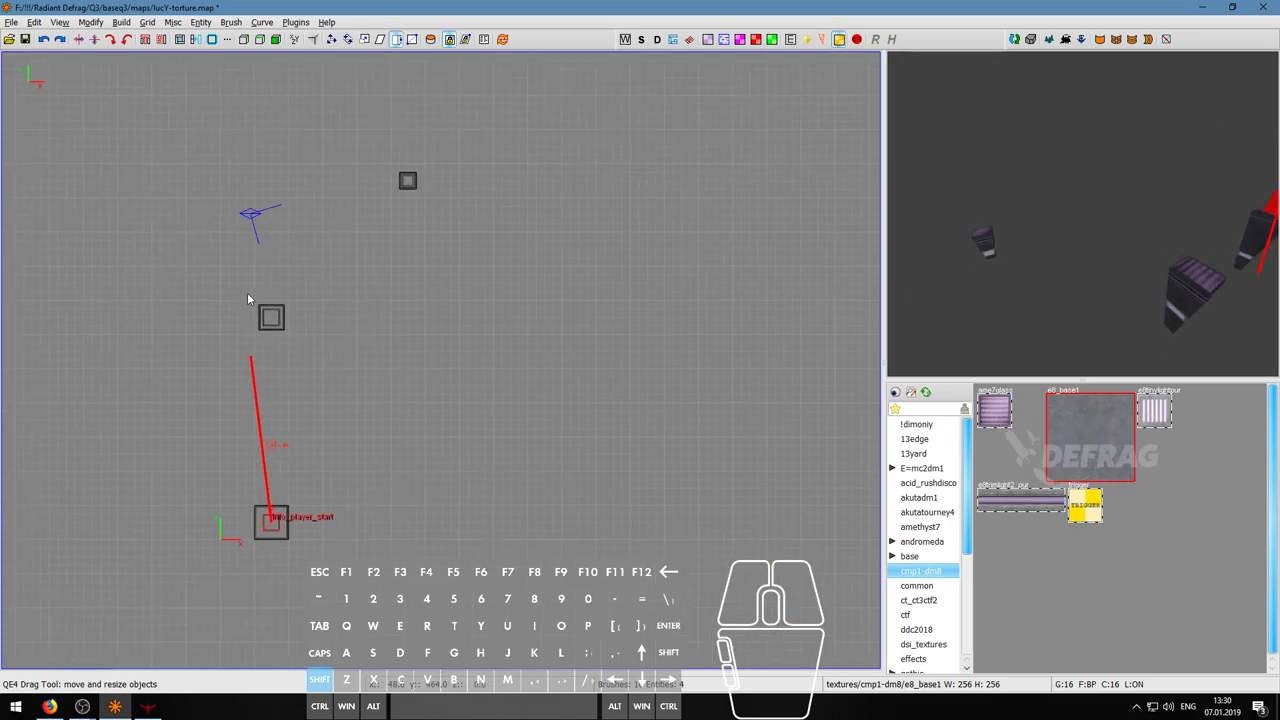
shift+drag(241, 291, 306, 345)
shift+right_drag(306, 343, 306, 343)
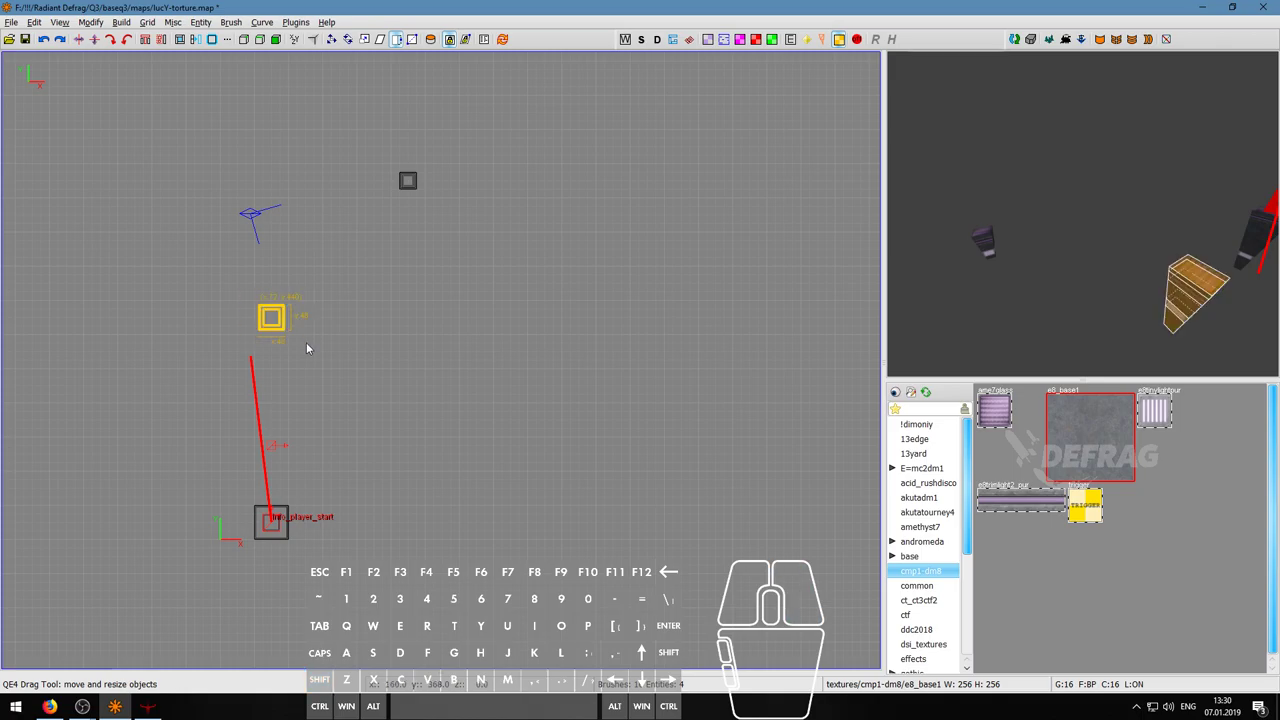
right_click(1082, 214)
key(w)
key(d)
key(a)
key(s)
key(d)
key(w)
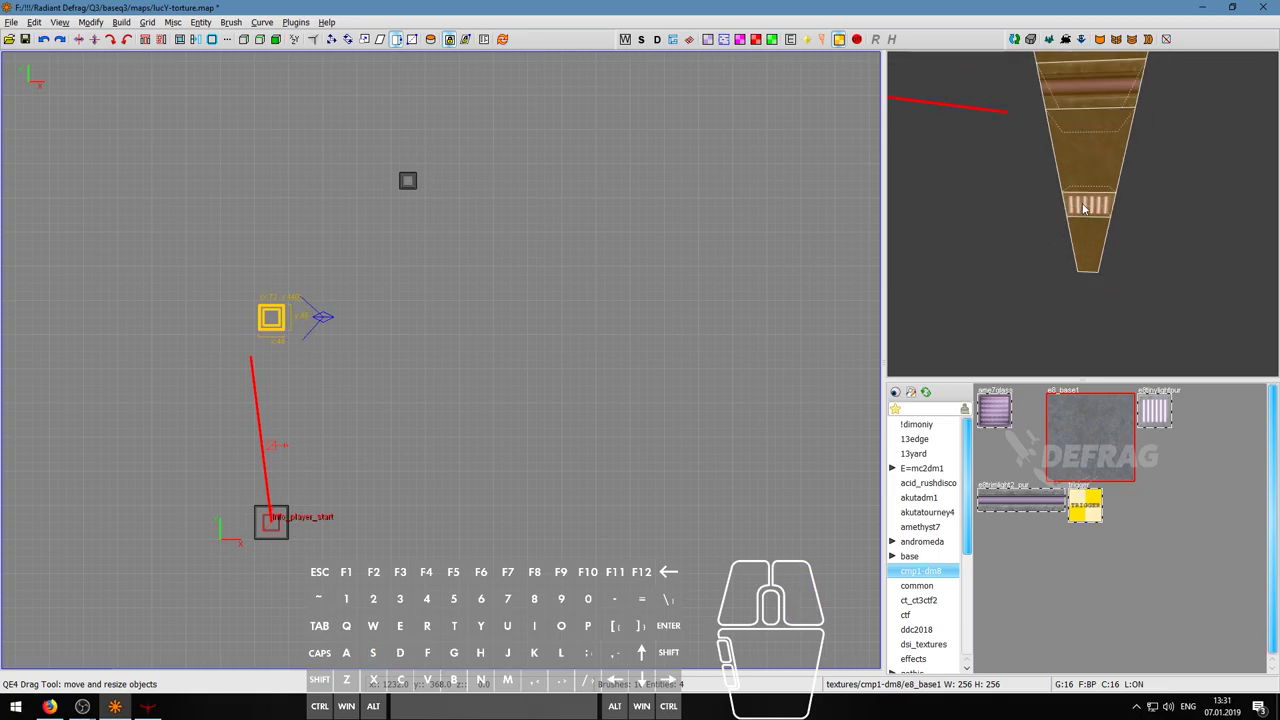
- Set the grid to 64, duplicate the selected second pillar and place the copy diagonally beyond the third pillar as a fourth one
scroll(548, 320, down, 1)
scroll(530, 340, up, 3)
scroll(528, 343, down, 1)
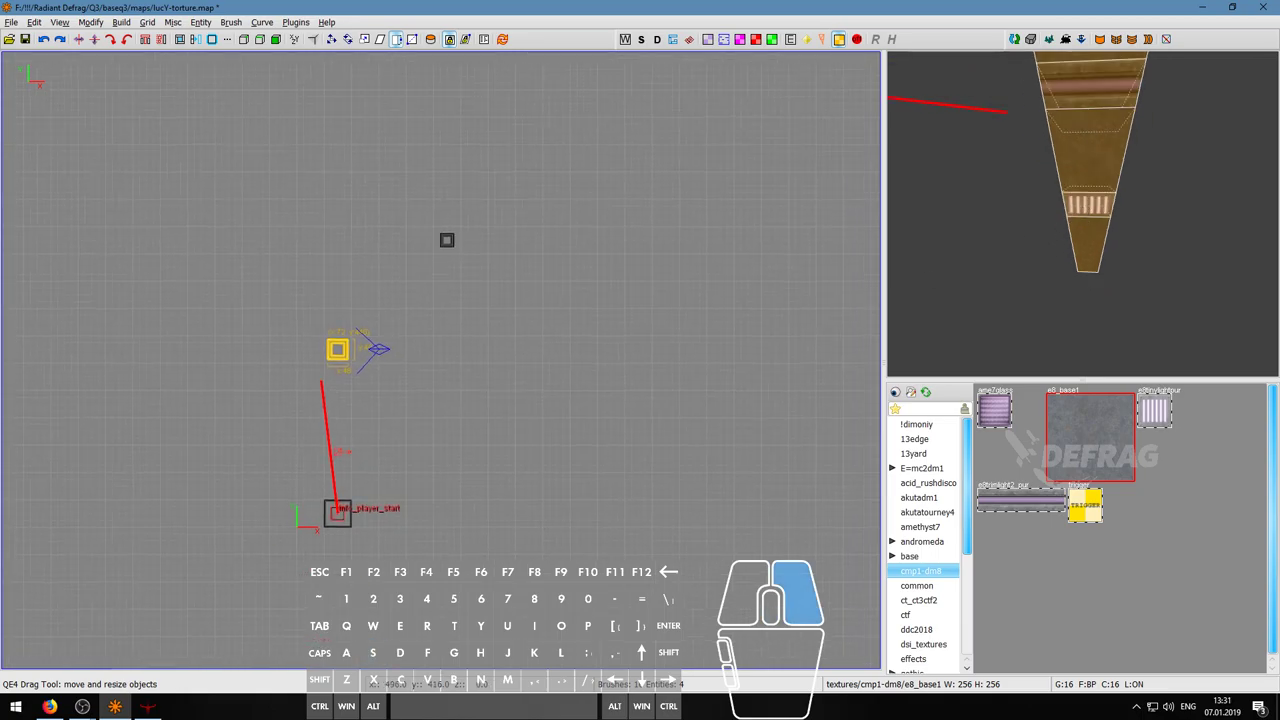
right_drag(508, 328, 432, 374)
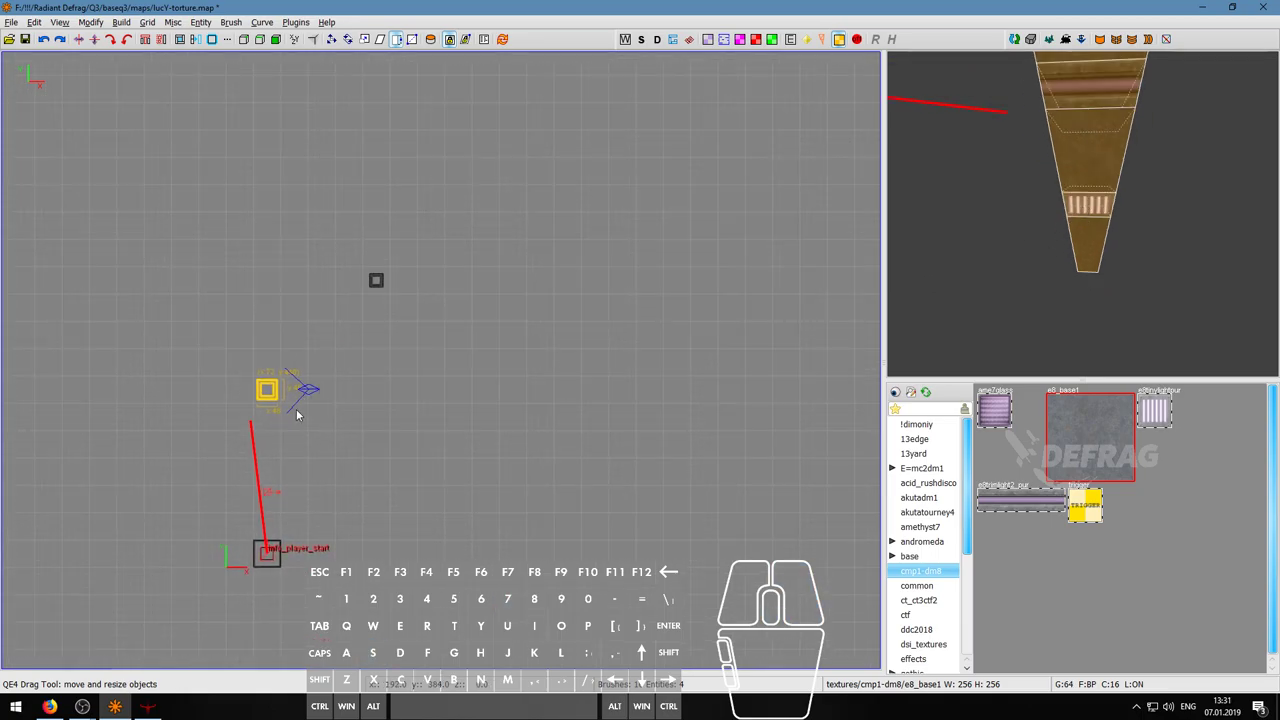
scroll(297, 414, up, 1)
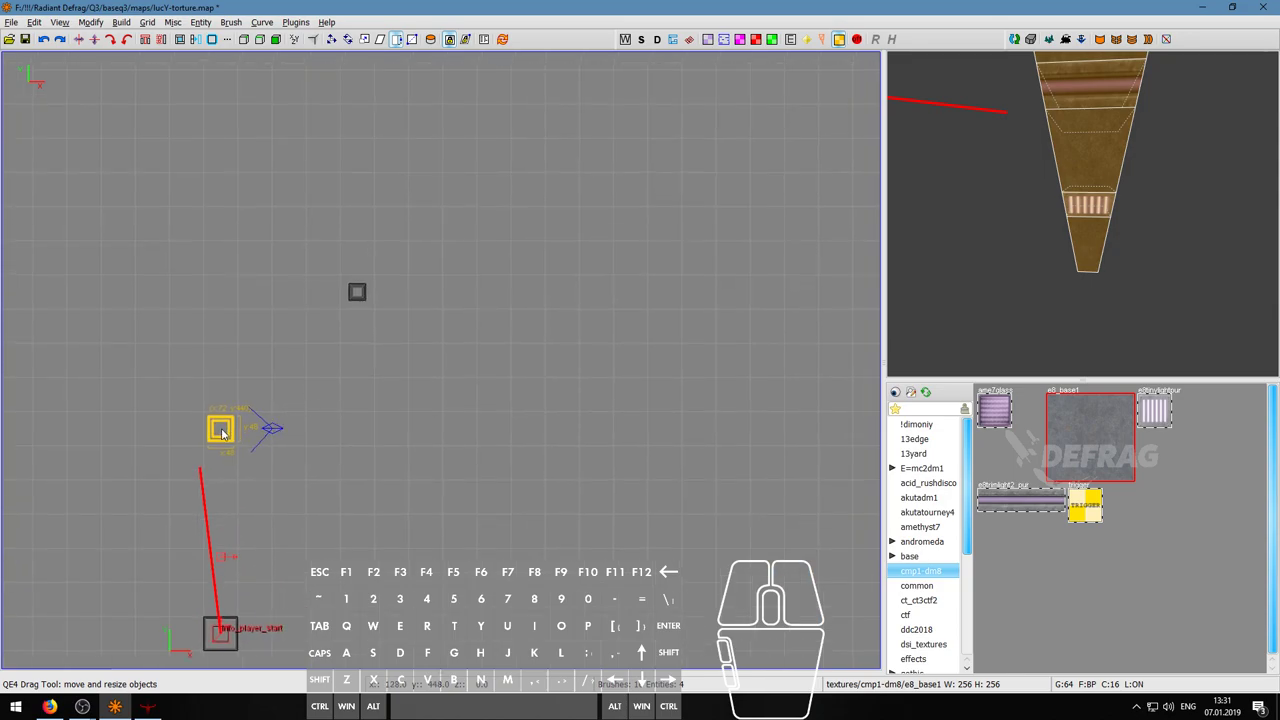
drag(221, 430, 508, 190)
right_drag(518, 256, 474, 299)
scroll(511, 320, down, 3)
scroll(348, 490, up, 3)
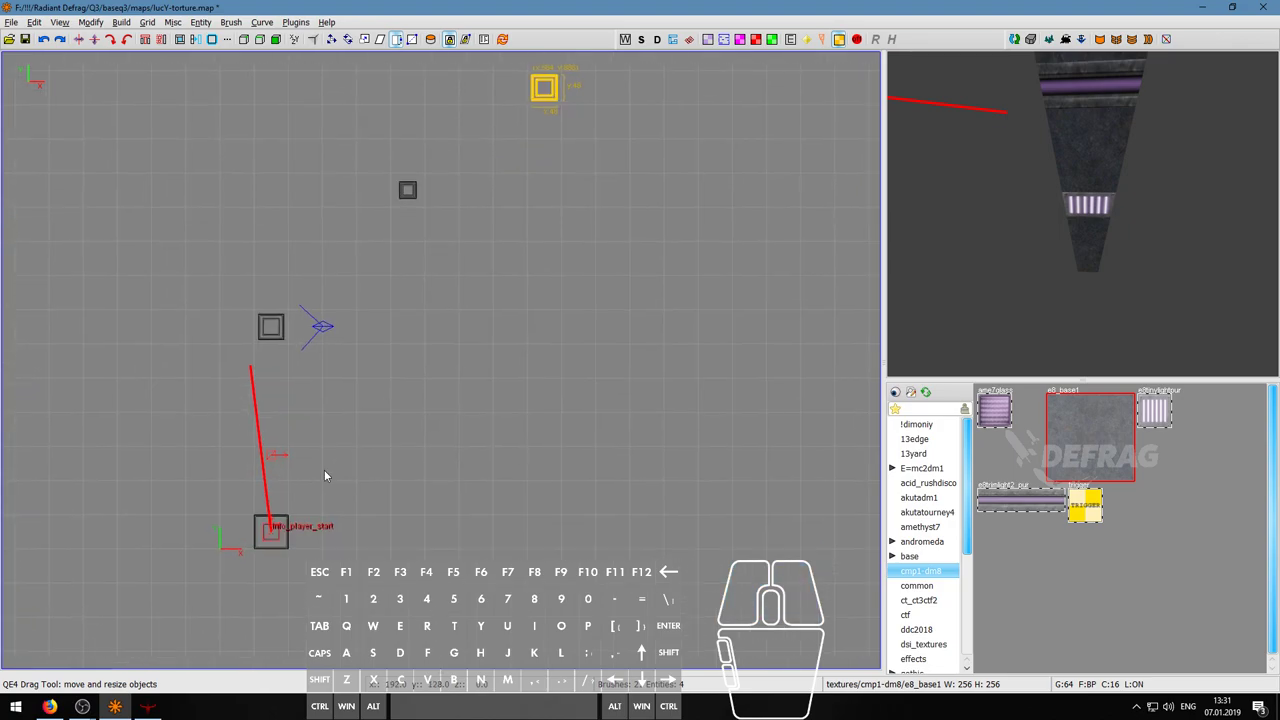
- Select the start pillar's brushes and leave the info_player_start entity out of the selection
right_drag(324, 470, 327, 462)
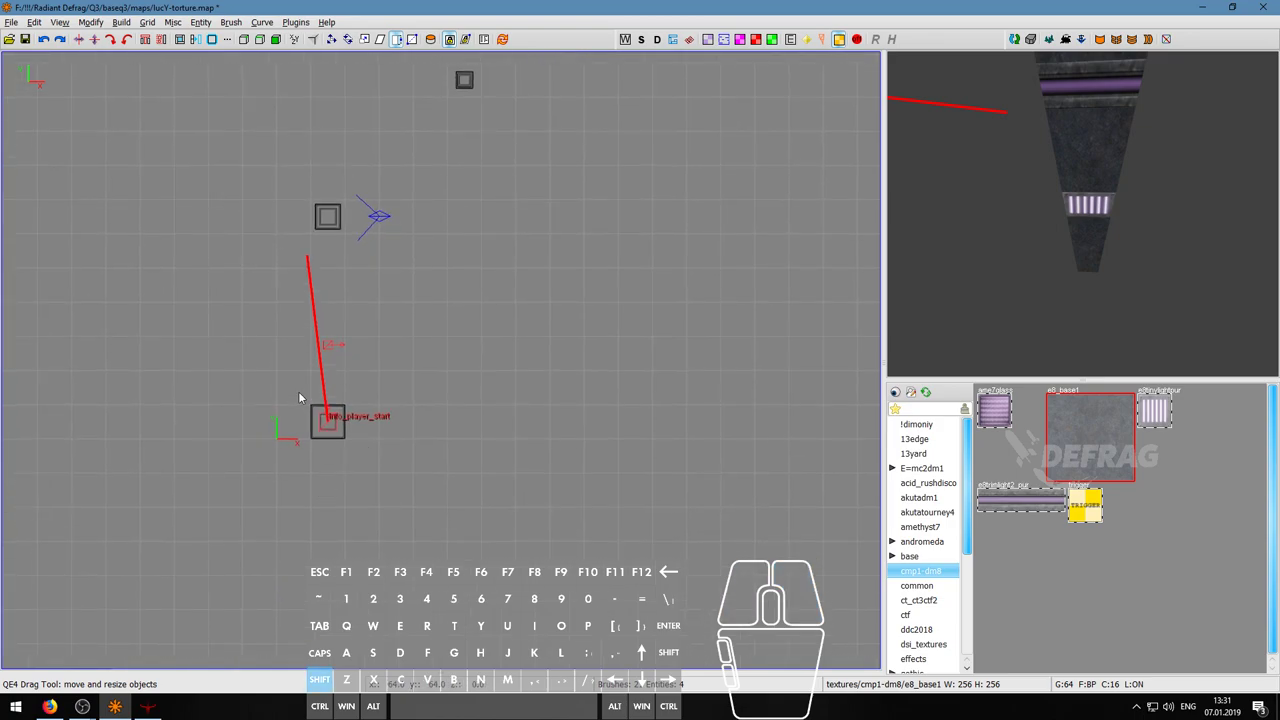
shift+right_drag(298, 393, 371, 456)
right_click(985, 312)
key(w)
key(a)
key(s)
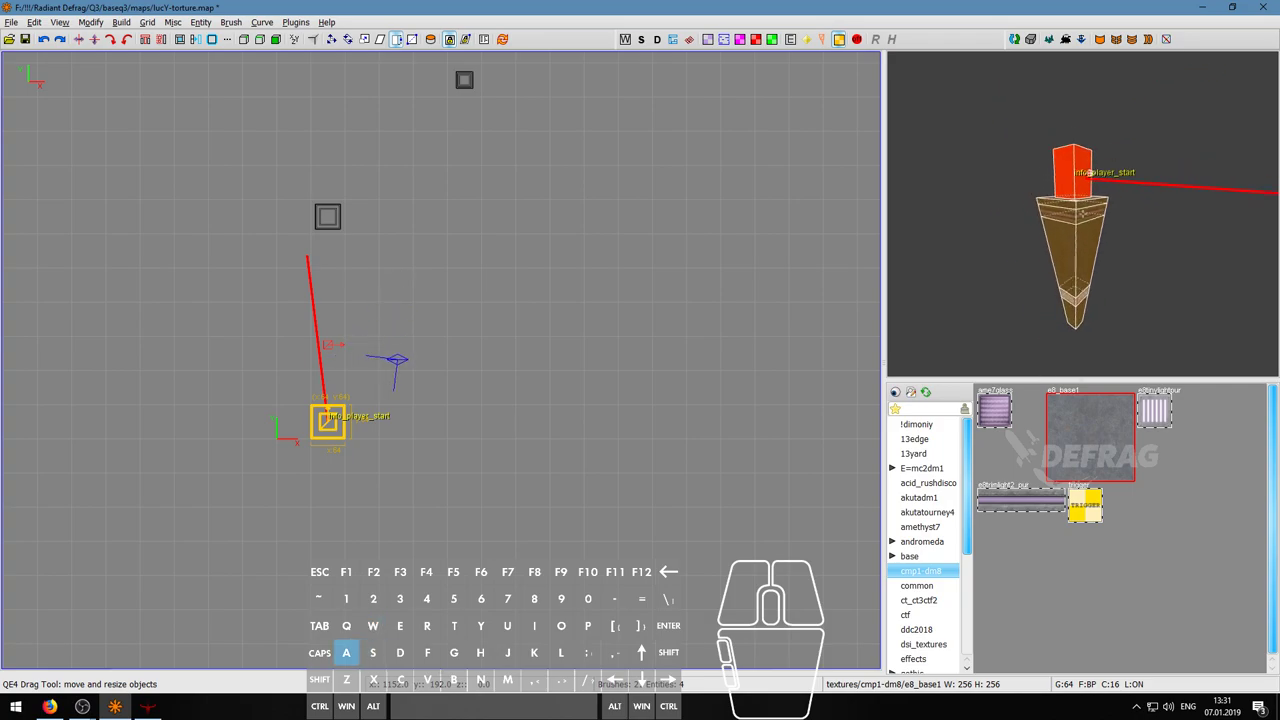
key(w)
right_click(1082, 213)
shift+click(1041, 208)
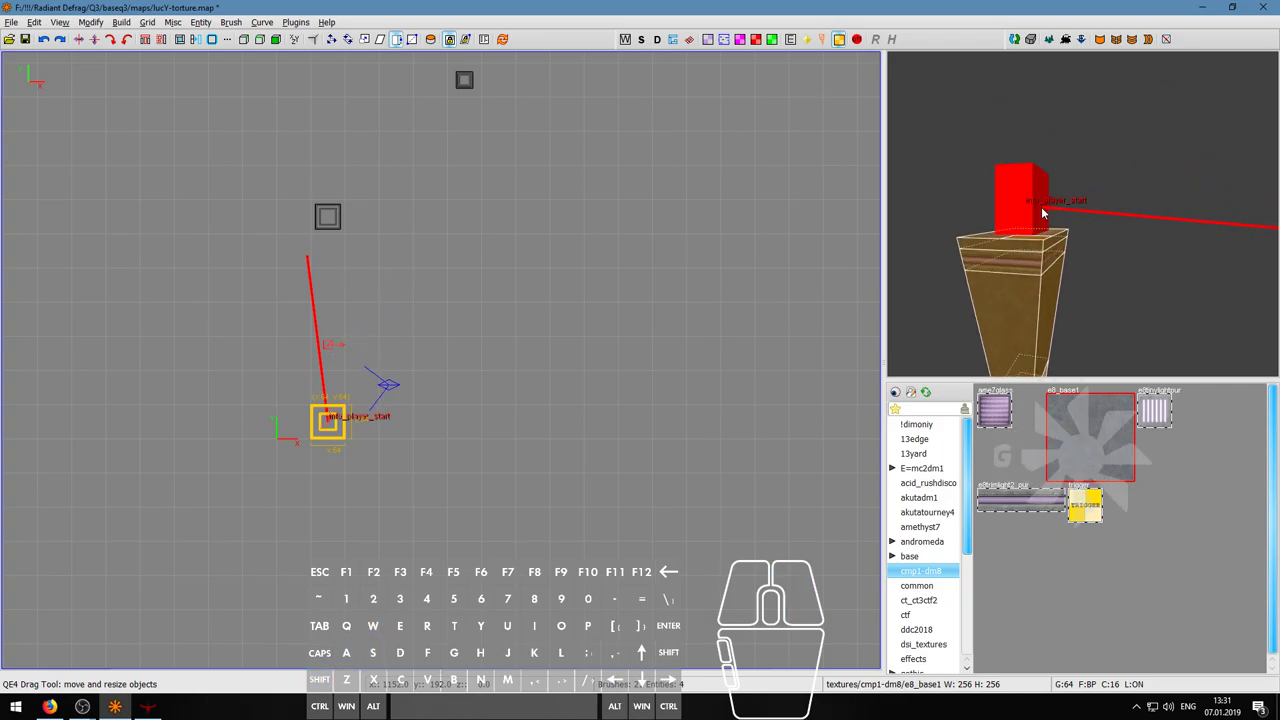
right_click(1094, 210)
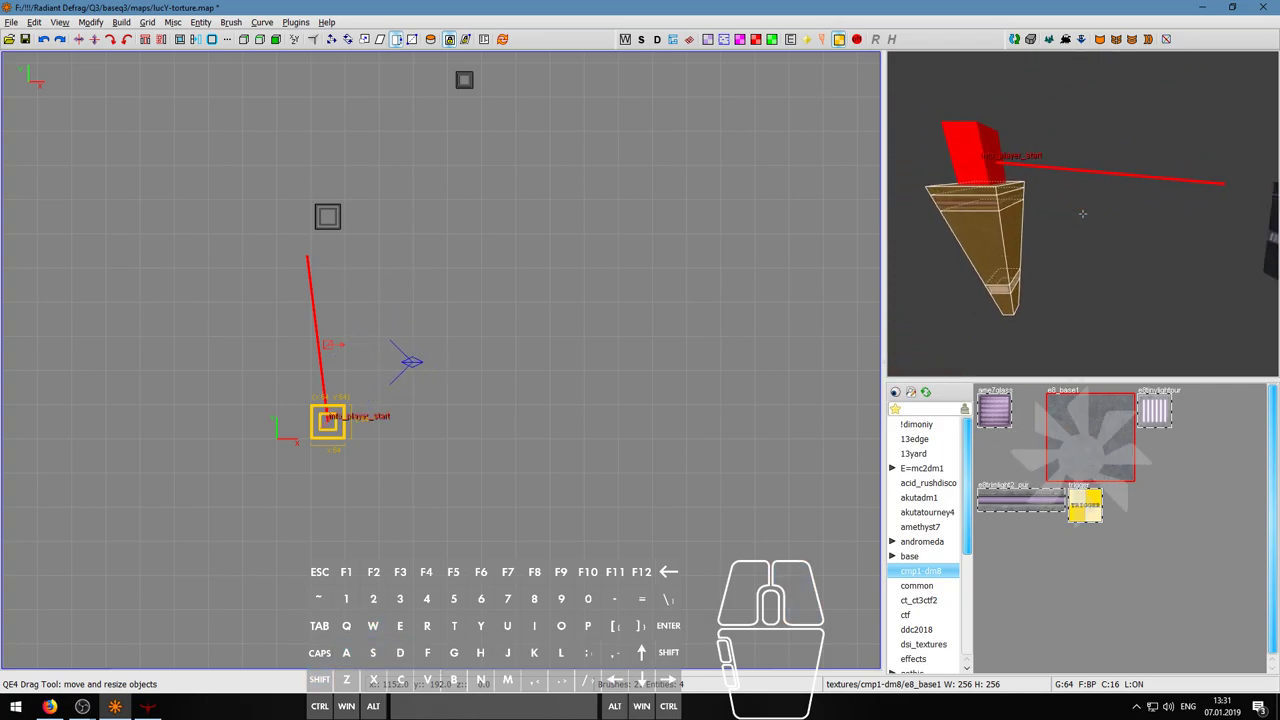
- Duplicate the selected start pillar and place the copy beyond the fourth pillar along the X axis as a fifth pillar
scroll(504, 382, down, 1)
right_drag(398, 357, 241, 531)
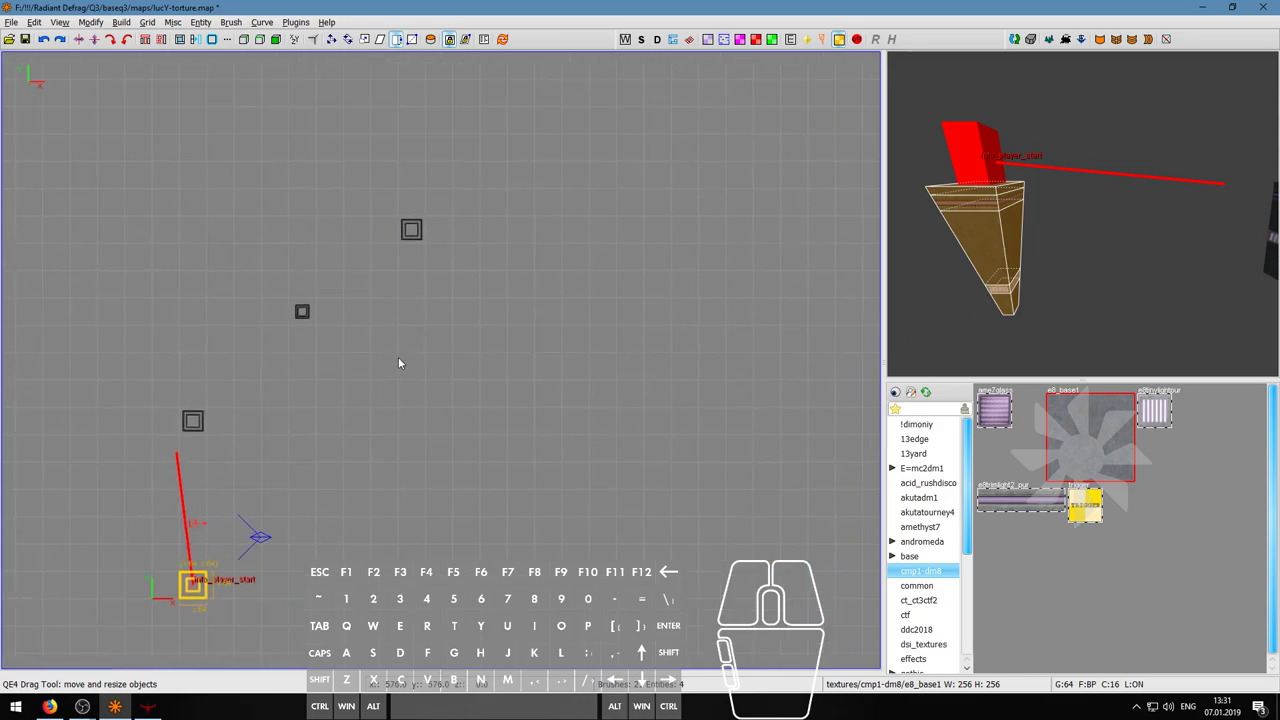
scroll(398, 357, down, 1)
drag(244, 538, 549, 258)
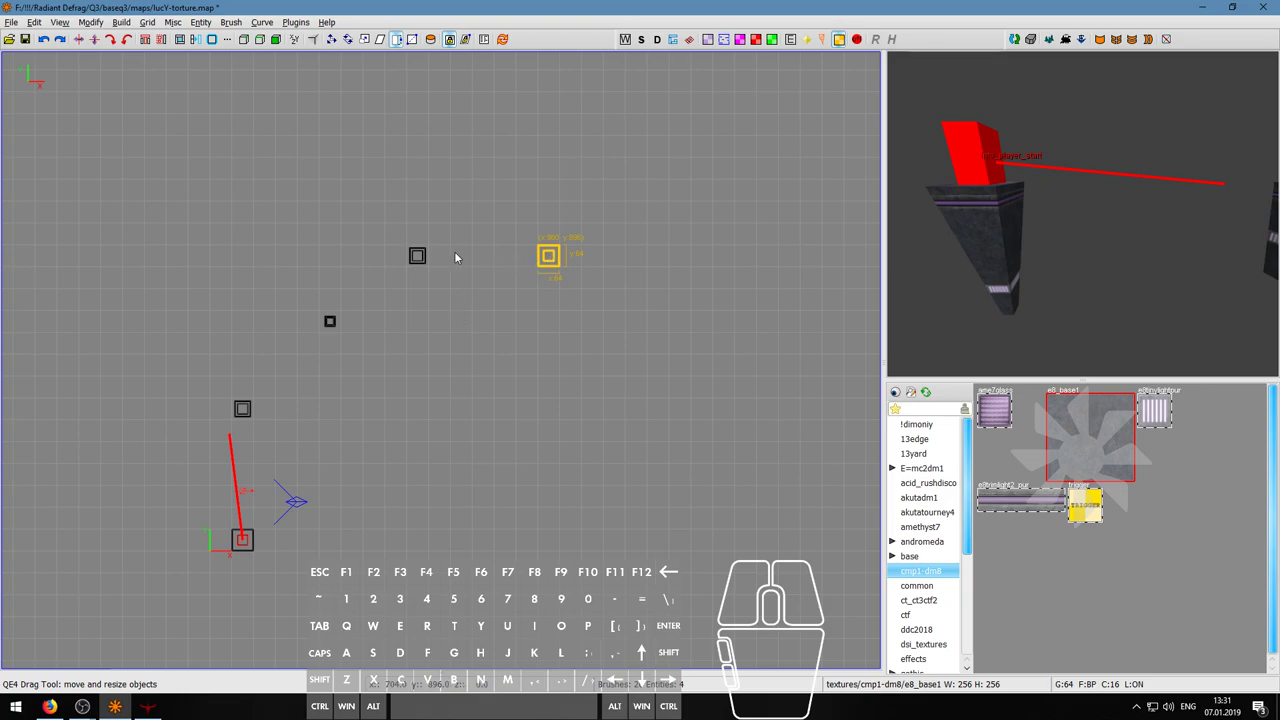
drag(556, 257, 622, 257)
key(Escape)
- Shift the fourth pillar diagonally by one 64-unit grid cell and the third pillar by one 32-unit cell, away from the start
shift+click(415, 256)
drag(428, 277, 450, 254)
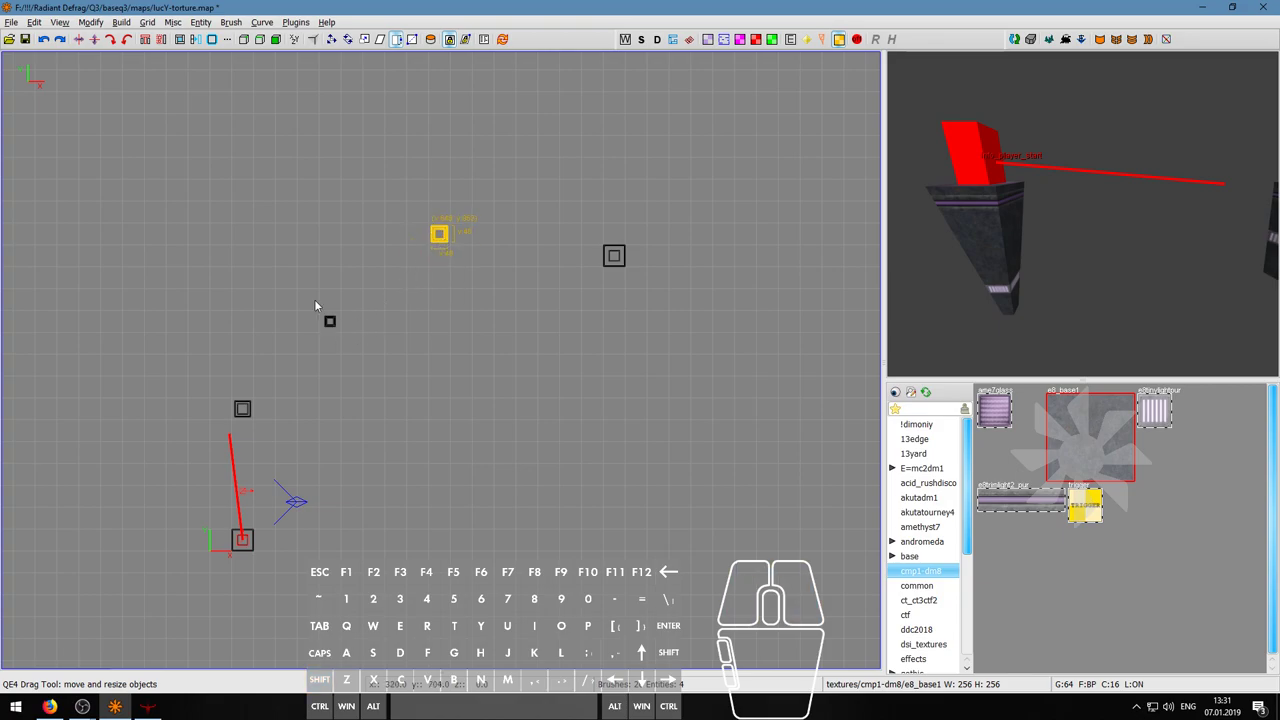
key(Escape)
shift+right_drag(314, 300, 331, 319)
drag(330, 319, 352, 309)
scroll(336, 337, up, 2)
key(5)
scroll(464, 341, down, 2)
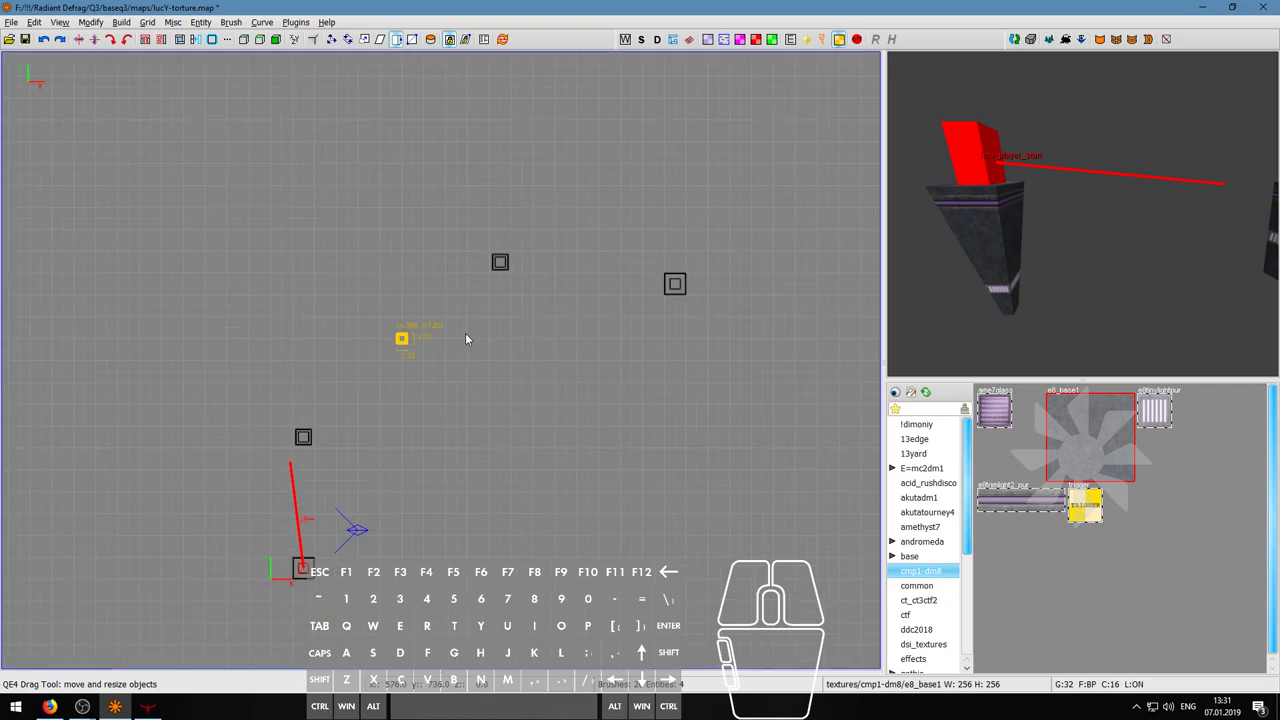
- Deselect the third pillar and build the map with the five-pillar layout
key(Escape)
right_drag(589, 348, 495, 336)
scroll(589, 348, down, 1)
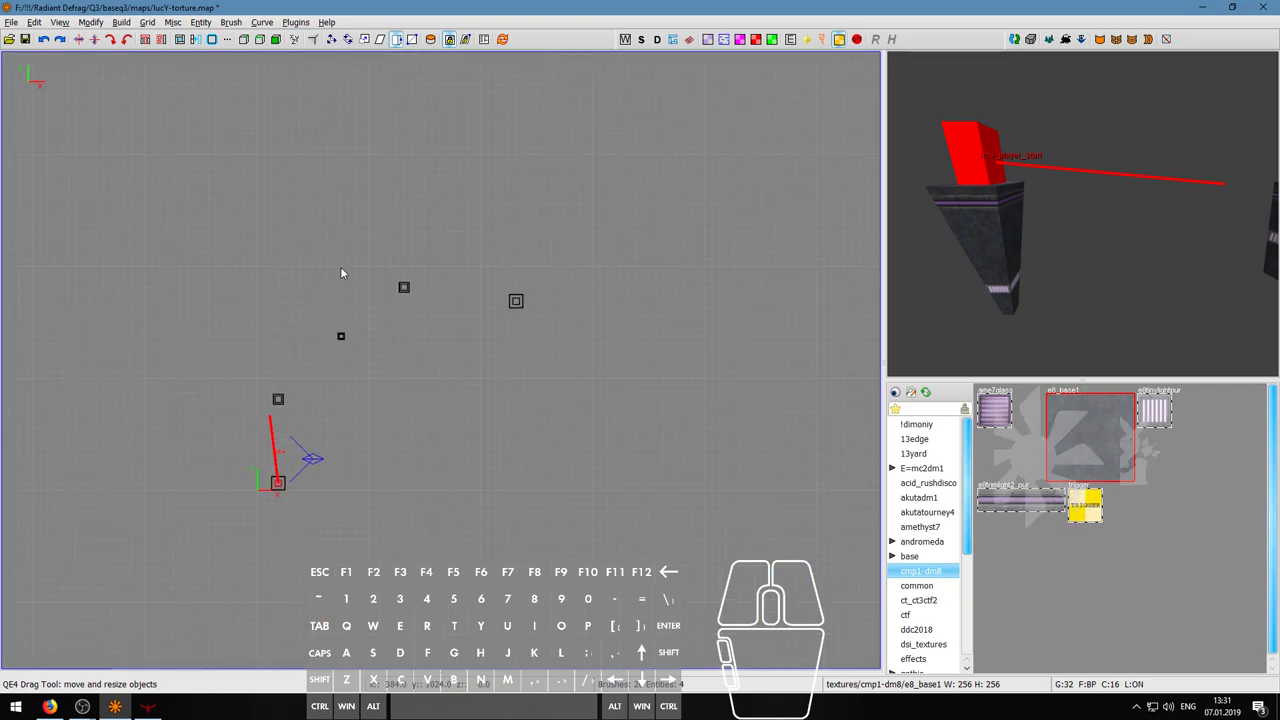
click(158, 101)
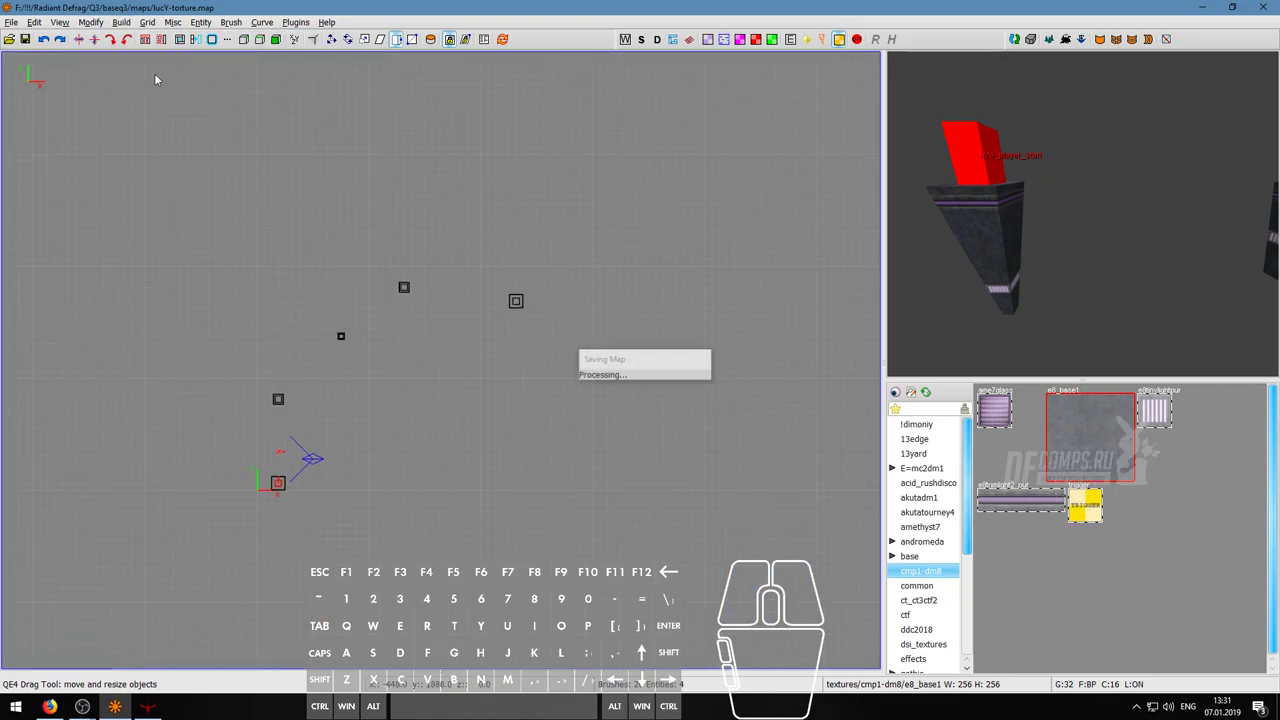
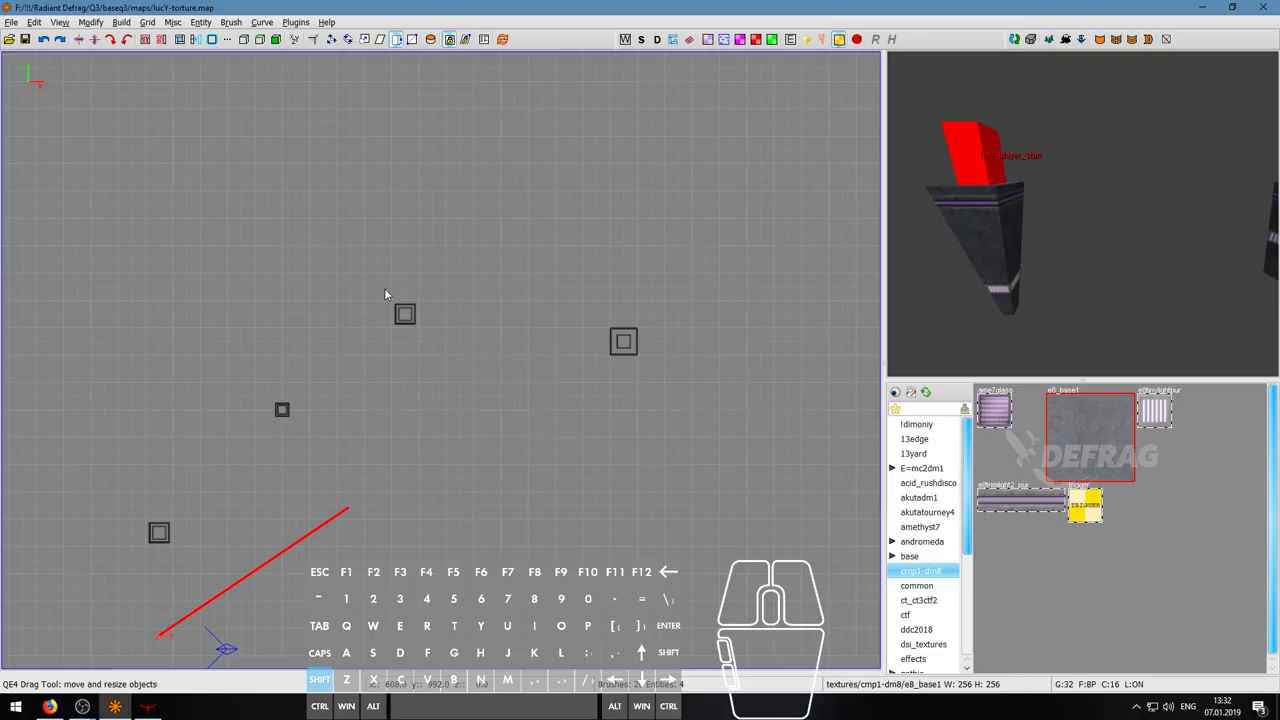
- Select the fourth pillar and move it about 128 units along the X axis toward the fifth pillar
shift+click(405, 313)
key(Escape)
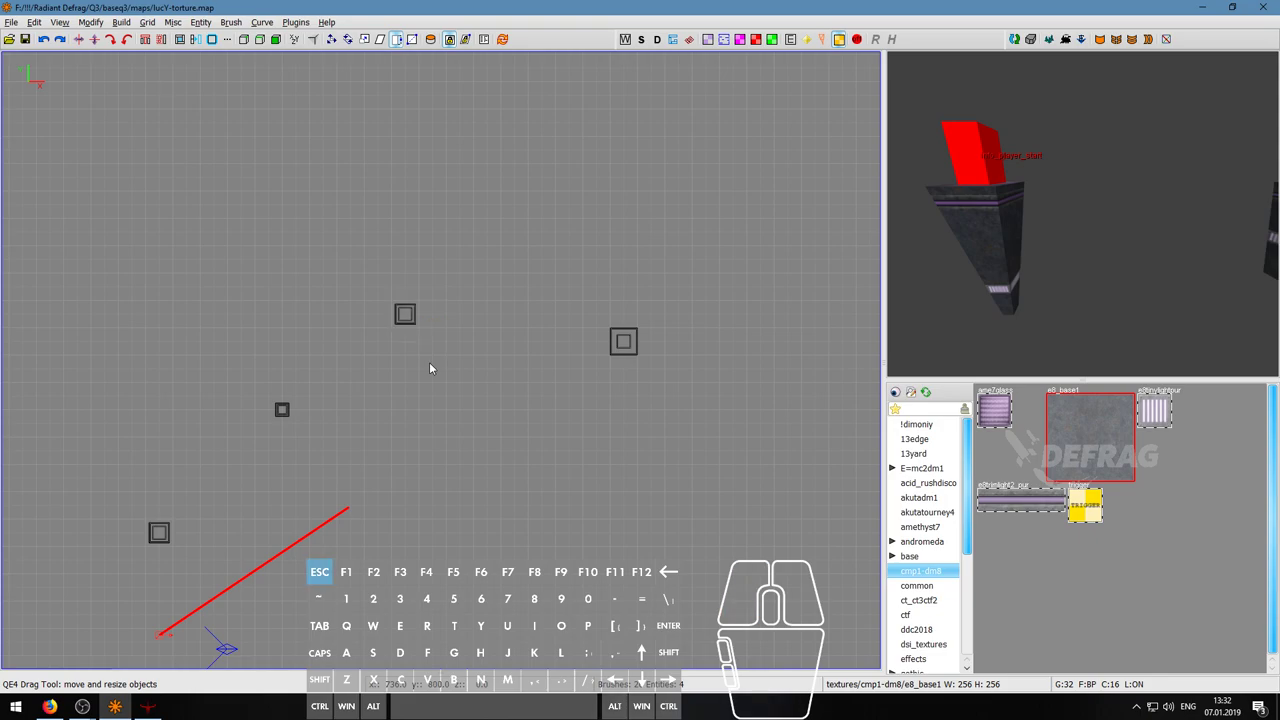
scroll(429, 363, down, 5)
scroll(417, 368, up, 5)
shift+right_drag(427, 249, 511, 340)
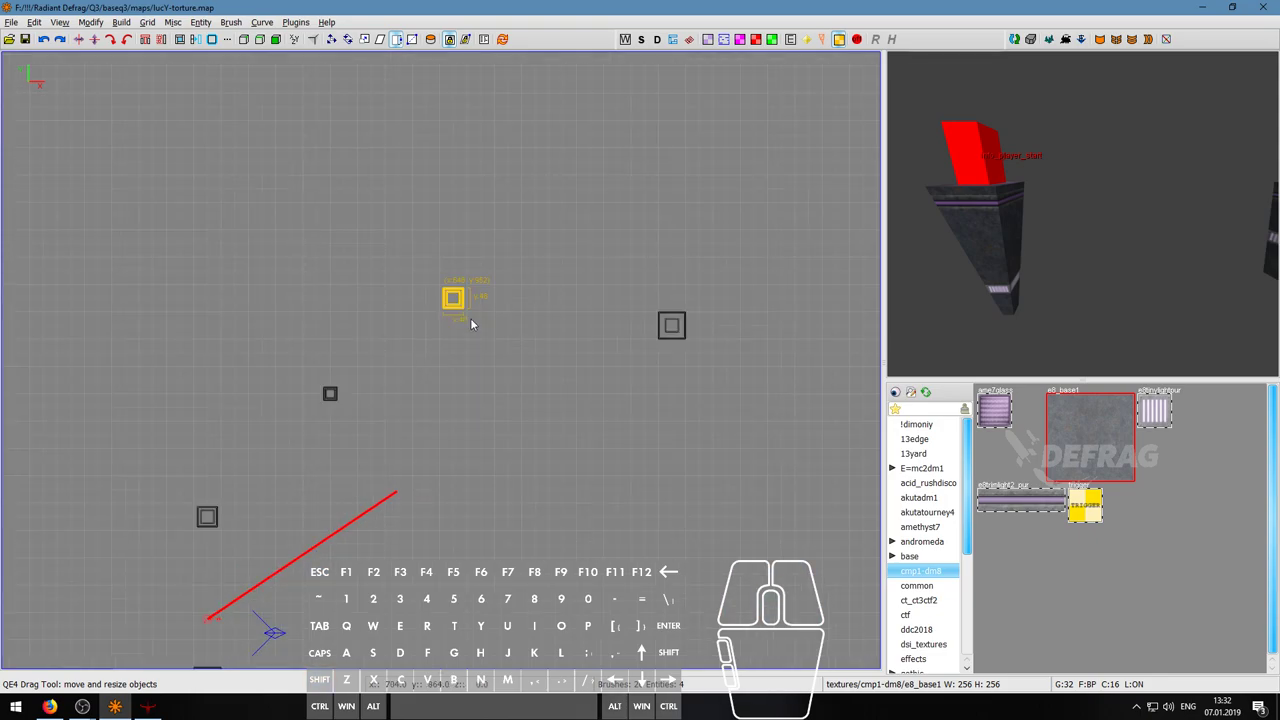
shift+click(330, 393)
shift+drag(164, 444, 271, 557)
click(536, 408)
shift+drag(423, 263, 518, 345)
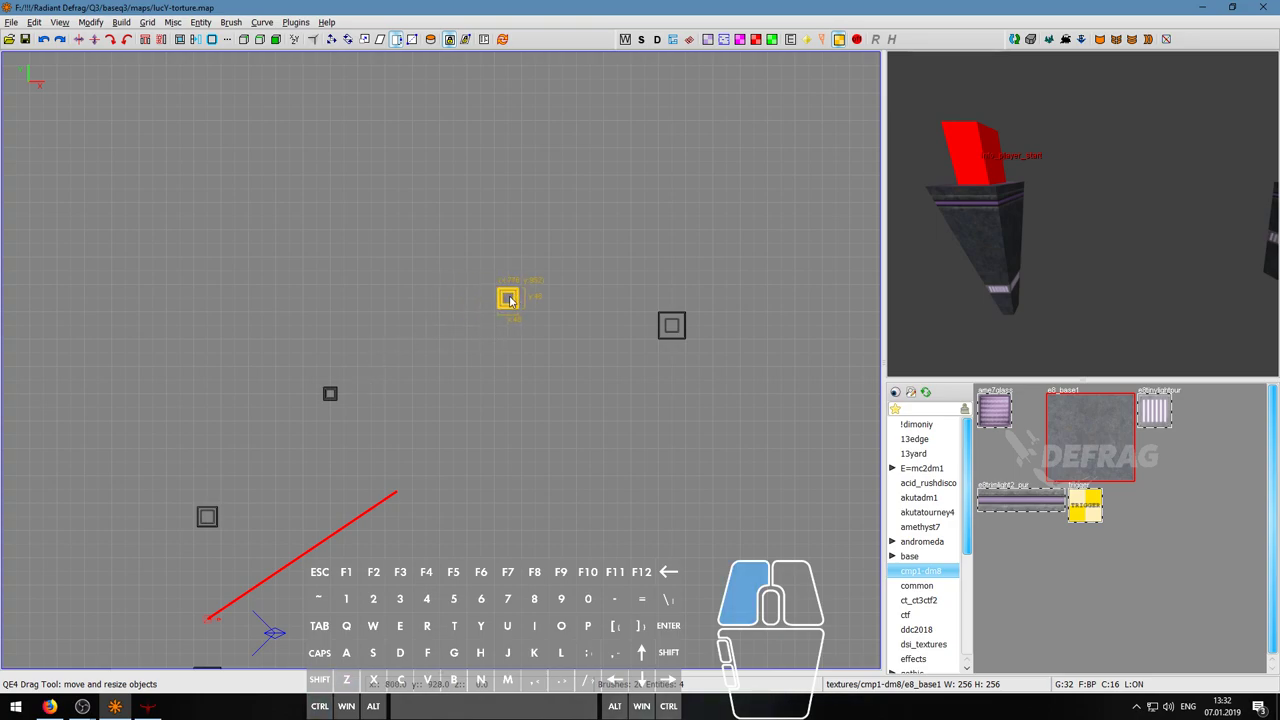
middle_click(555, 316)
right_drag(598, 323, 459, 314)
key(Escape)
- Undo the stray brush around the fifth pillar and move that pillar about 192 units along X and 64 along Y
drag(520, 297, 587, 357)
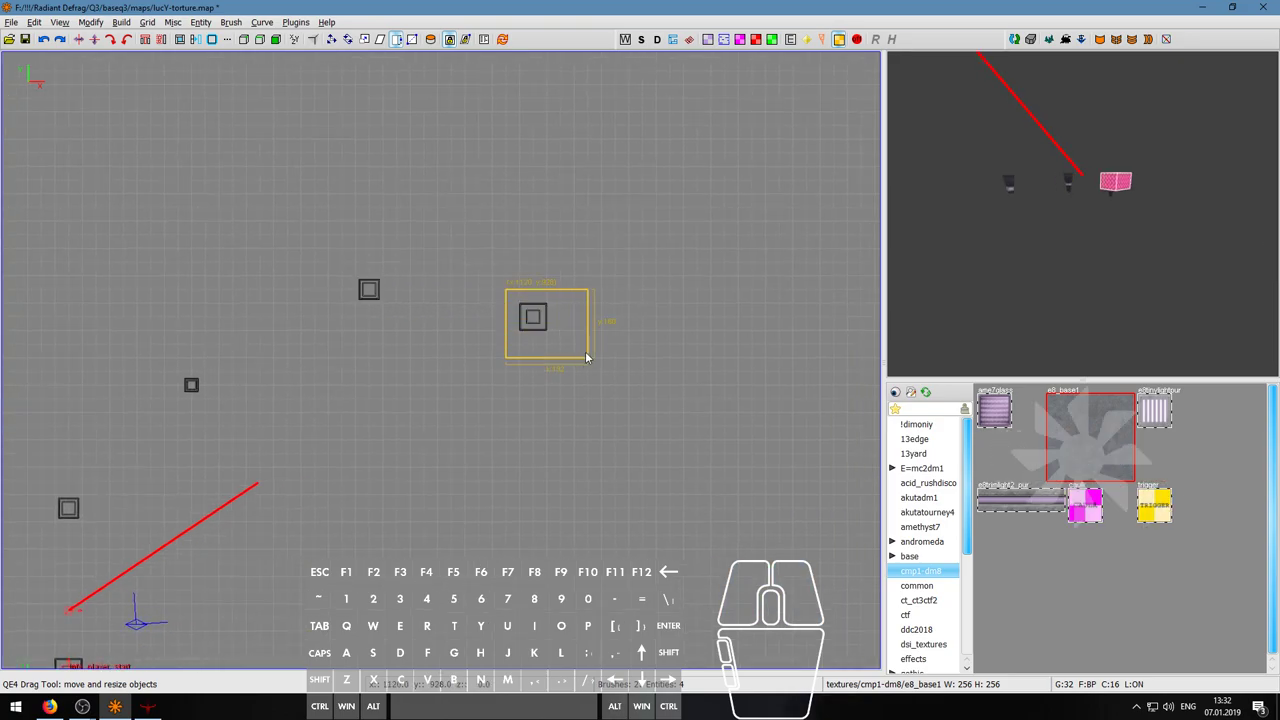
key(z)
shift+click(532, 316)
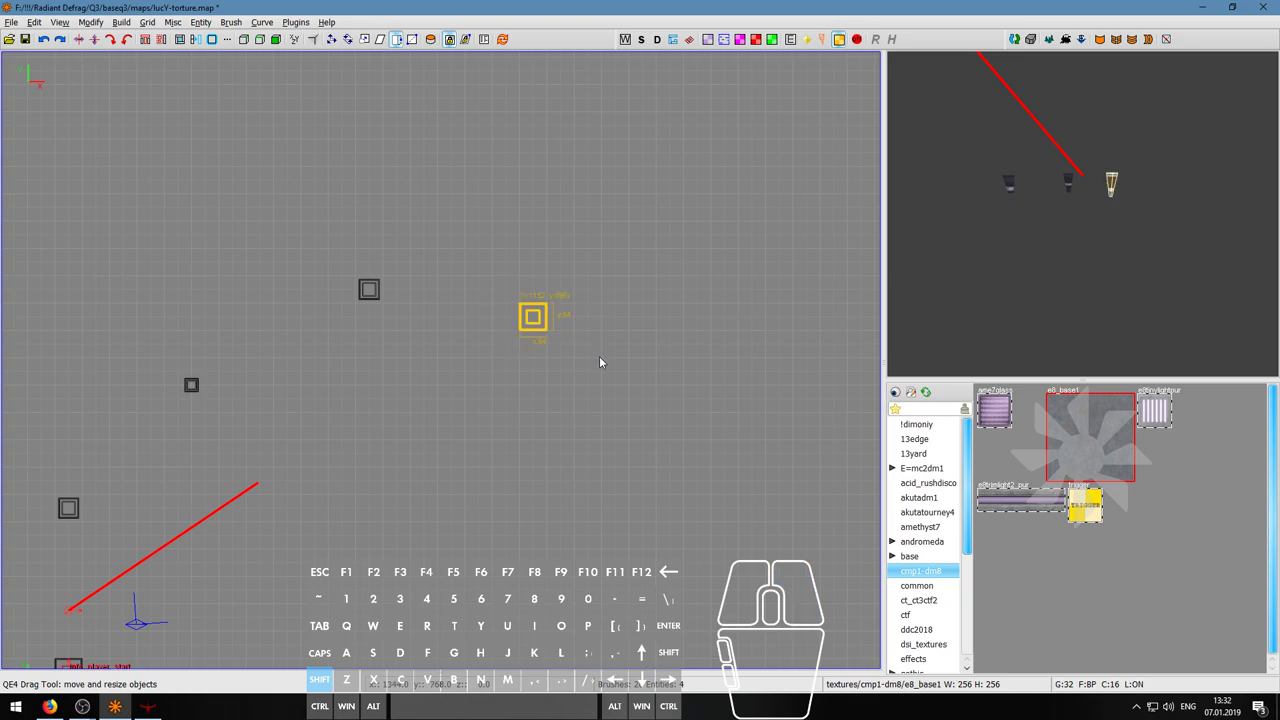
drag(534, 320, 567, 305)
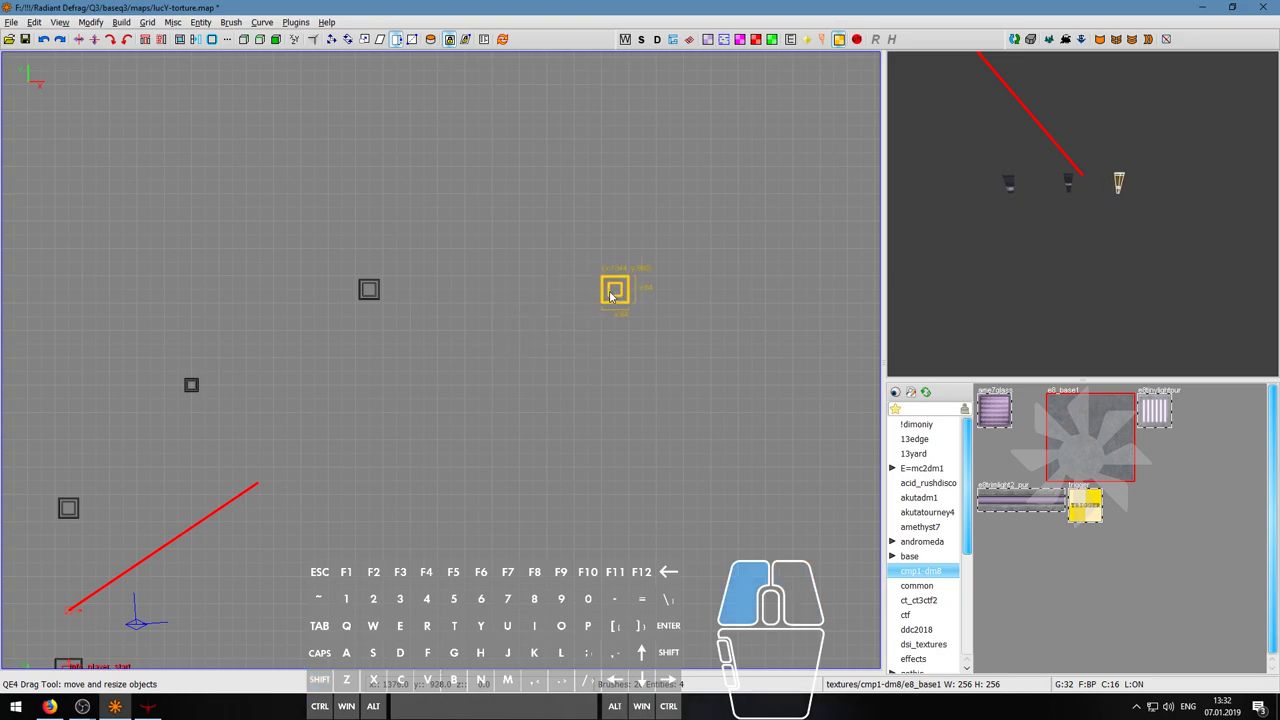
scroll(602, 344, down, 2)
right_drag(351, 369, 367, 281)
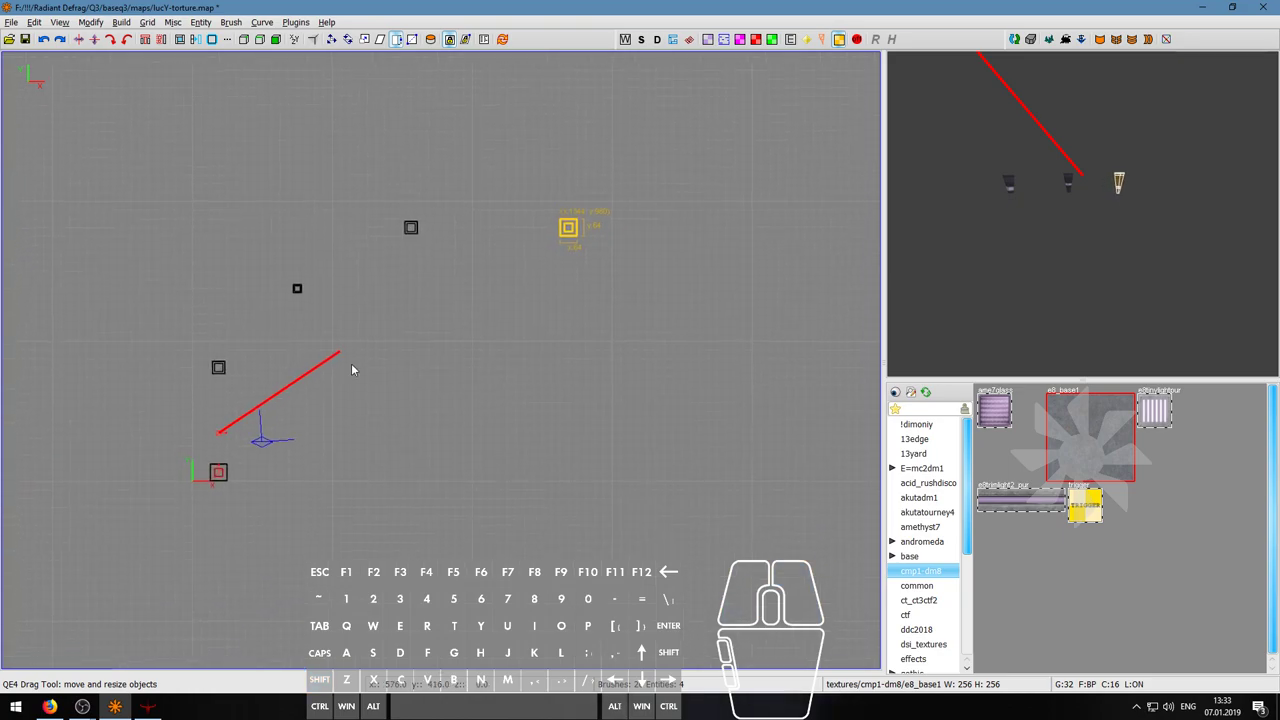
- Build the map again and load lucY-torture in Quake 3 Defrag
click(121, 22)
click(160, 99)
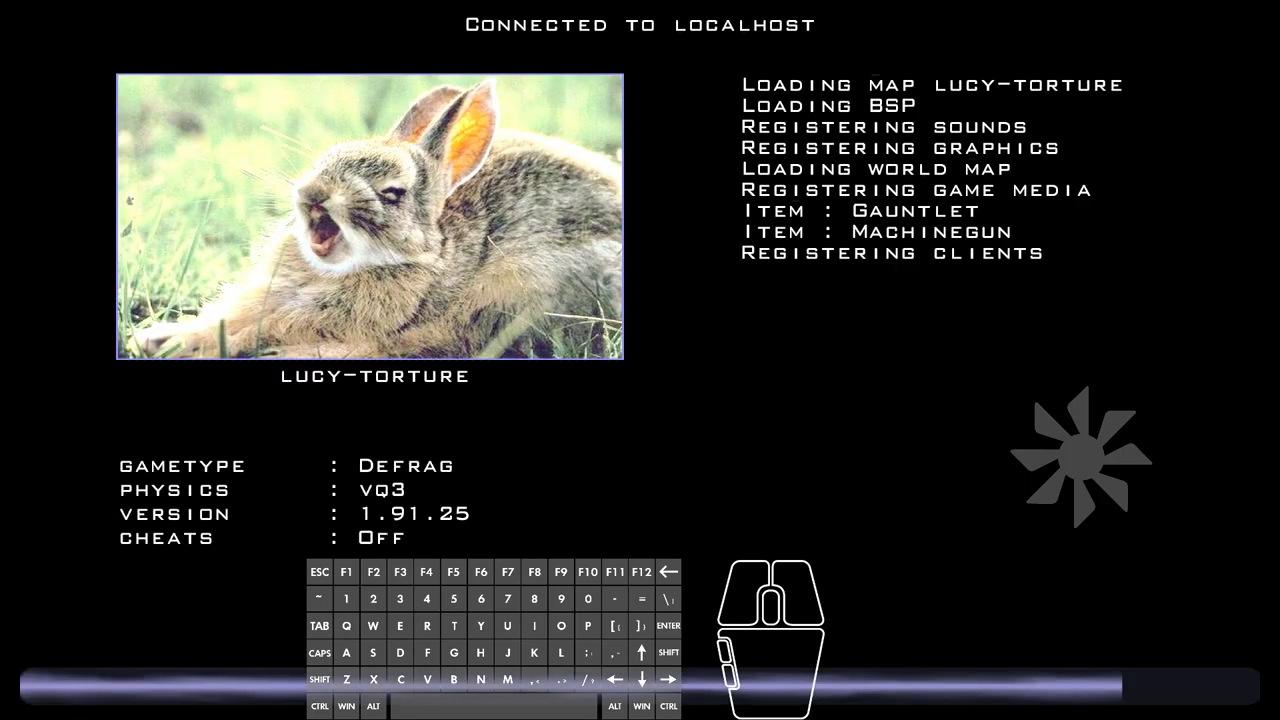
key(s)
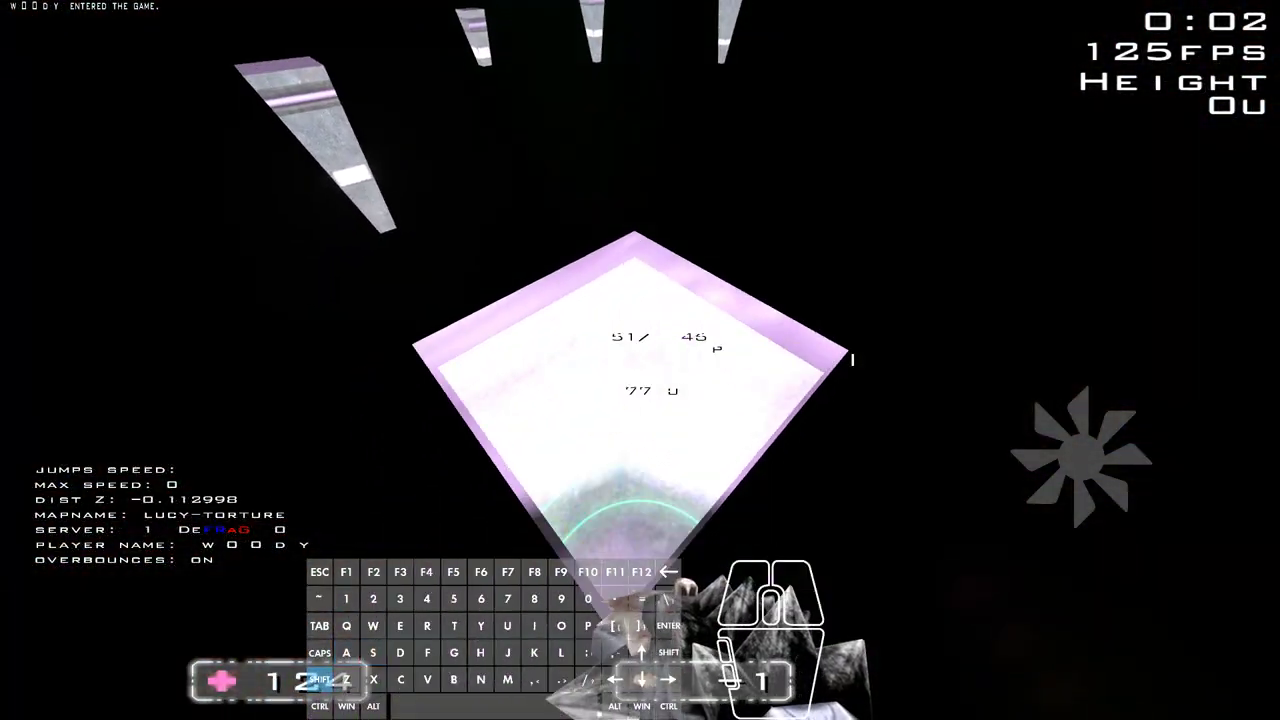
- Test the pillar spacing in the game by strafe-jumping from the start pillar over the second pillar toward the following ones
key(w)
key(a)
right_click(640, 360)
key(d)
right_click(640, 360)
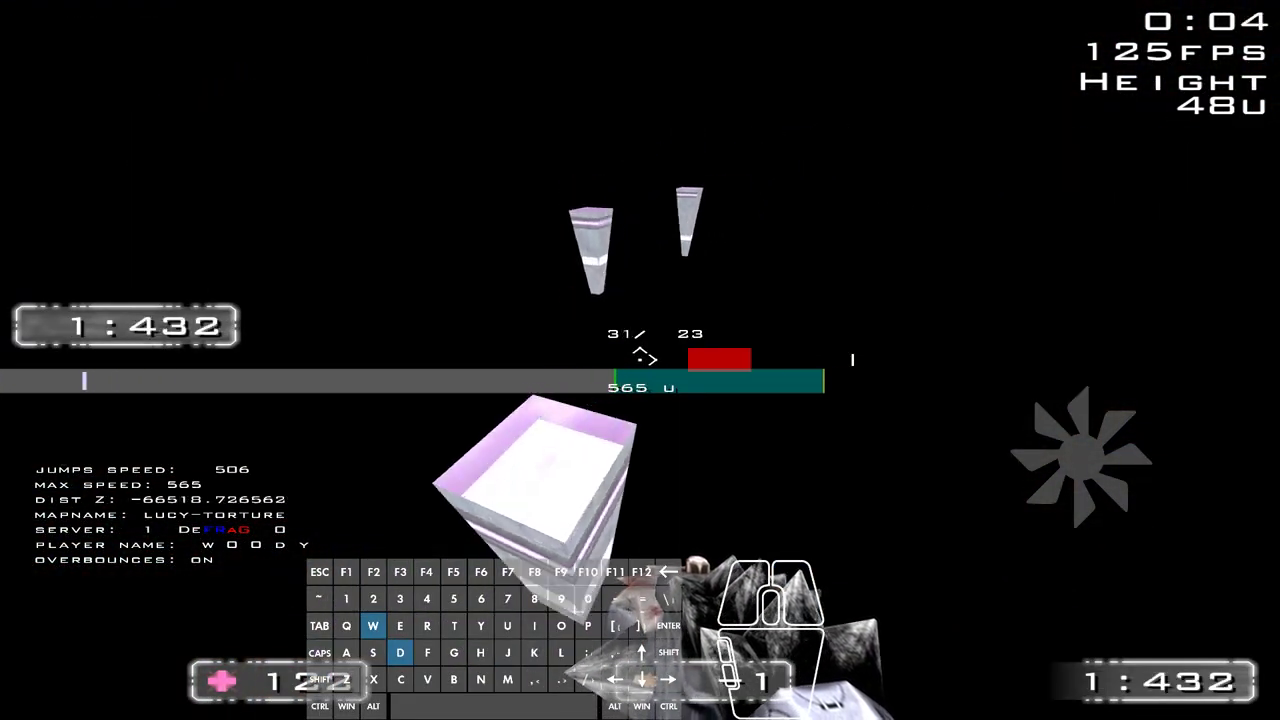
right_click(640, 360)
key(a)
key(z)
key(w)
key(d)
right_click(640, 360)
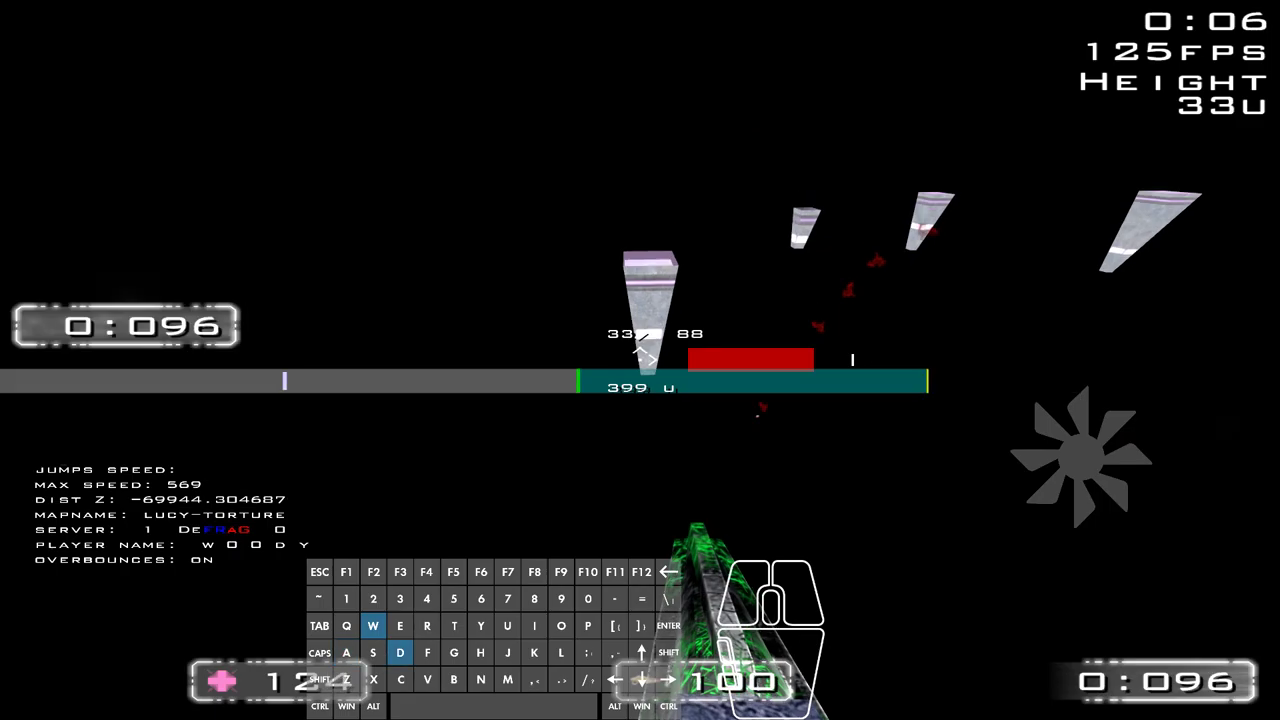
- Restart at the start pillar and repeat short test jumps, shooting and looking at the pillars from below their tops
right_click(640, 360)
key(z)
click(640, 360)
key(s)
key(w)
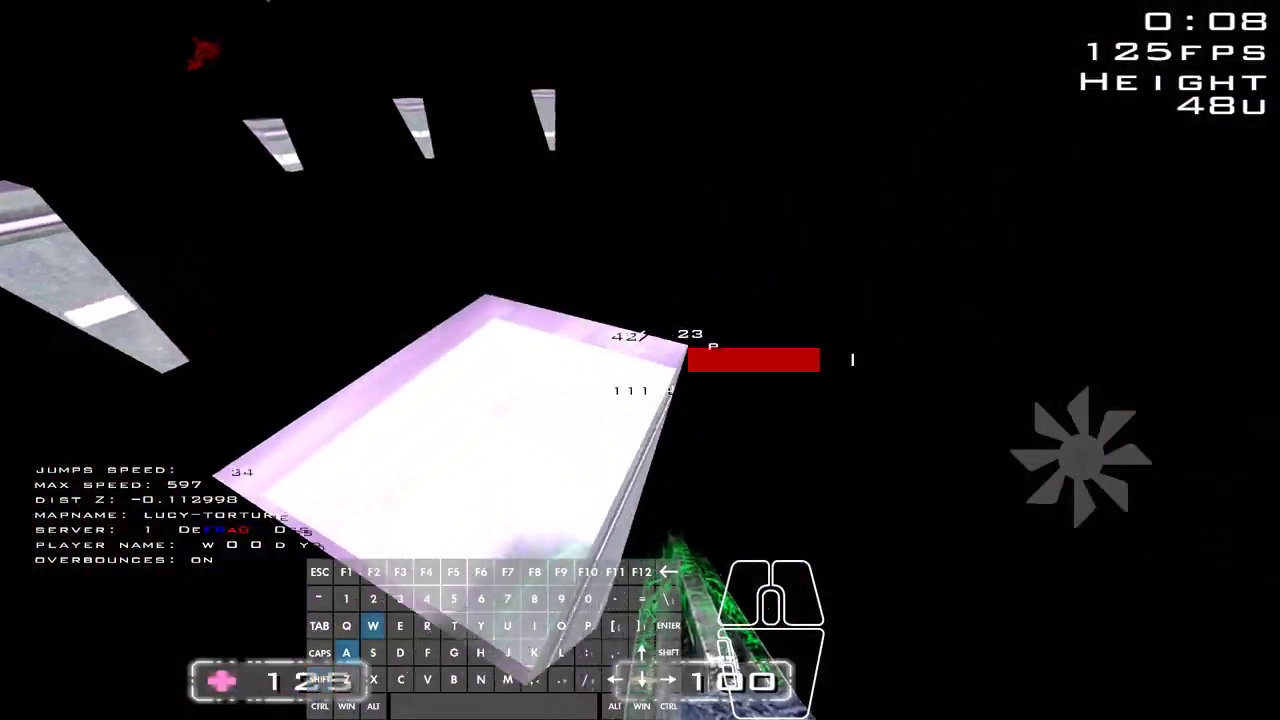
key(d)
right_click(640, 360)
right_click(640, 360)
key(z)
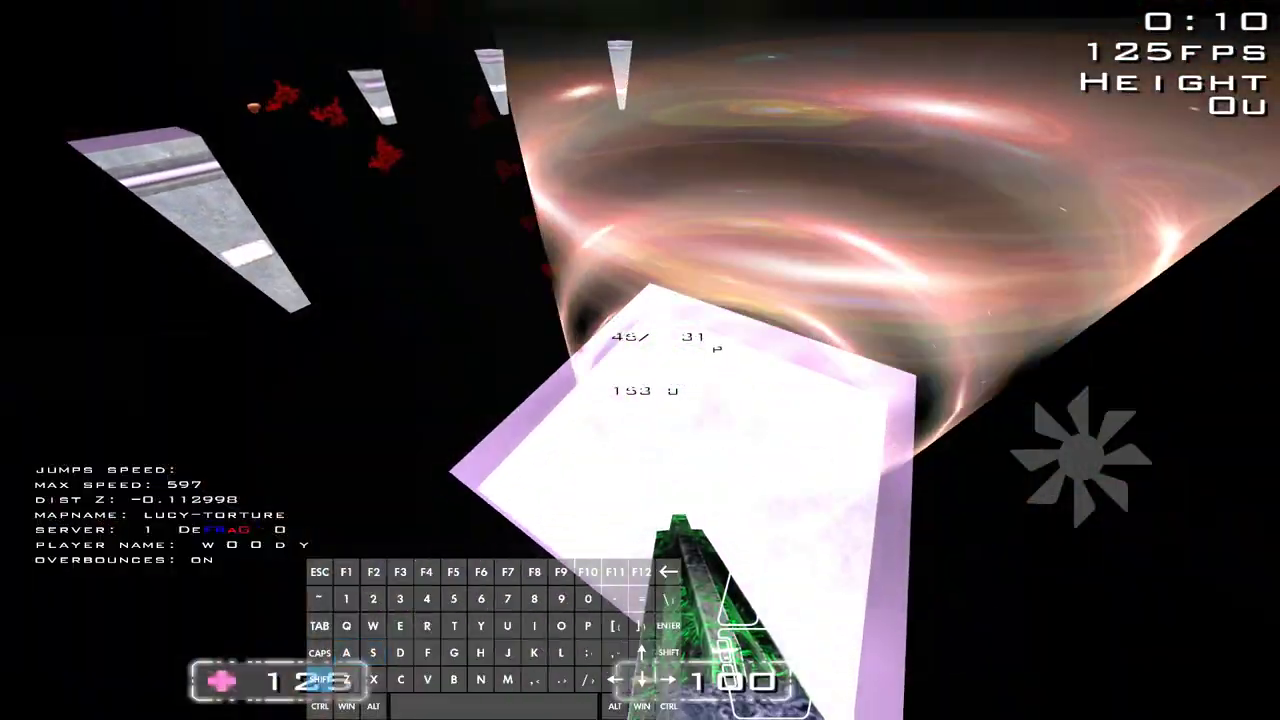
key(shift)
key(s)
key(space)
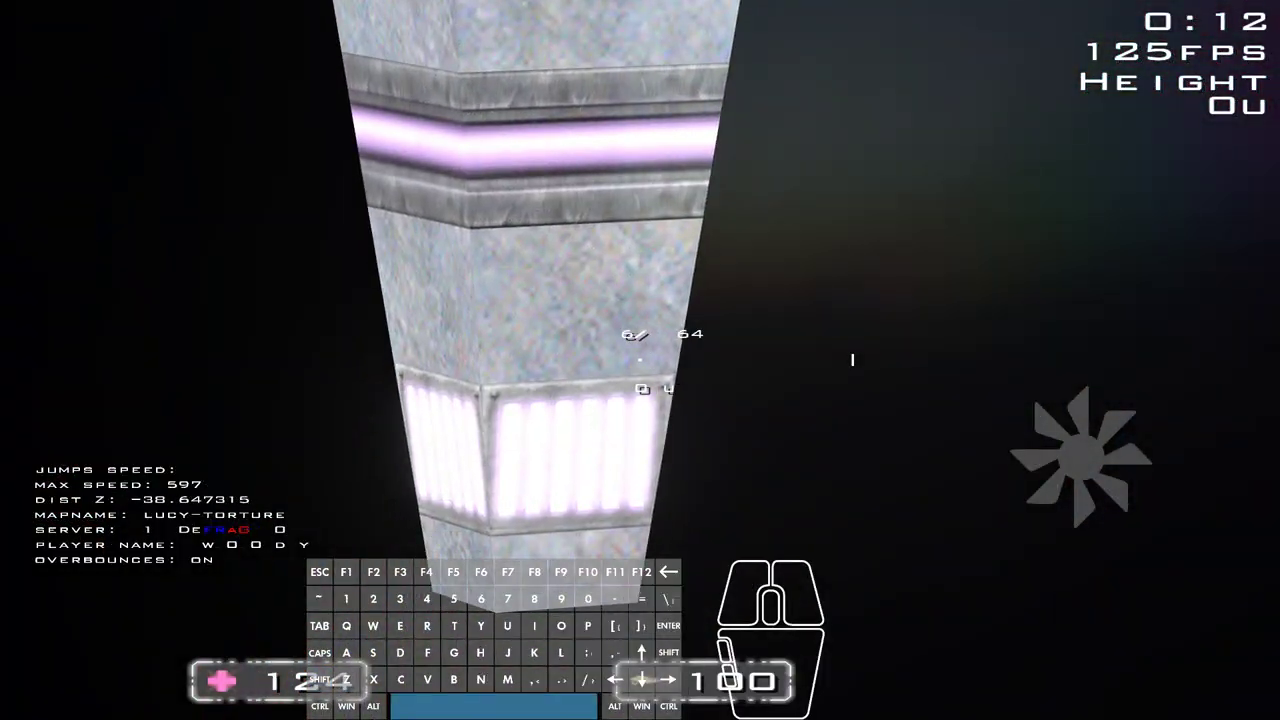
key(s)
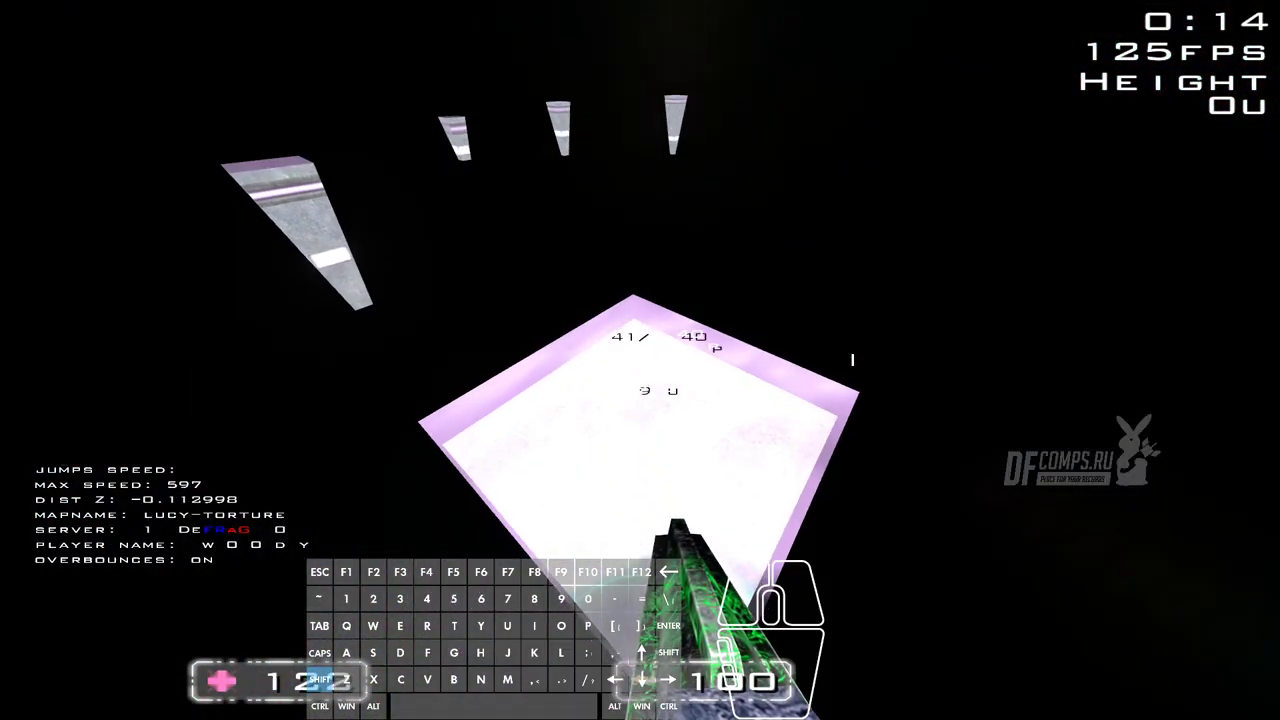
- Test the first gaps in the game by strafe-jumping from the start pillar over the second and third pillars, restarting once for a second run
key(w)
key(a)
right_click(640, 360)
key(d)
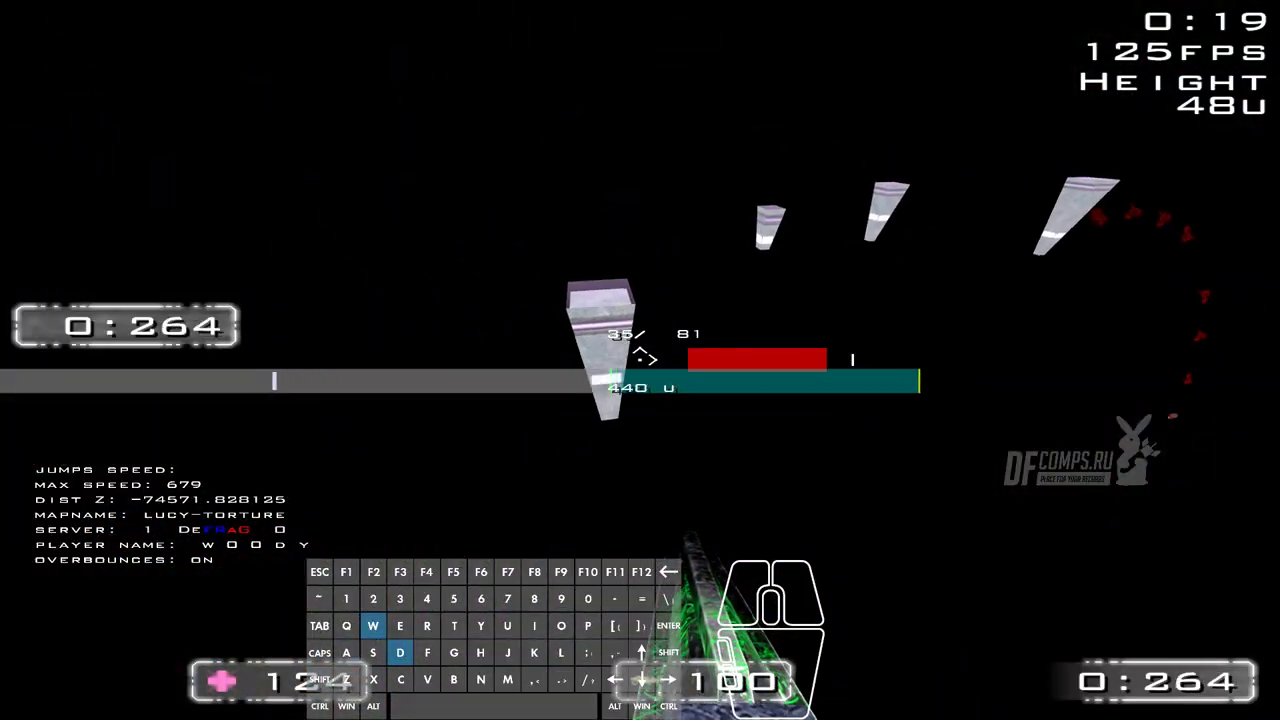
right_click(640, 360)
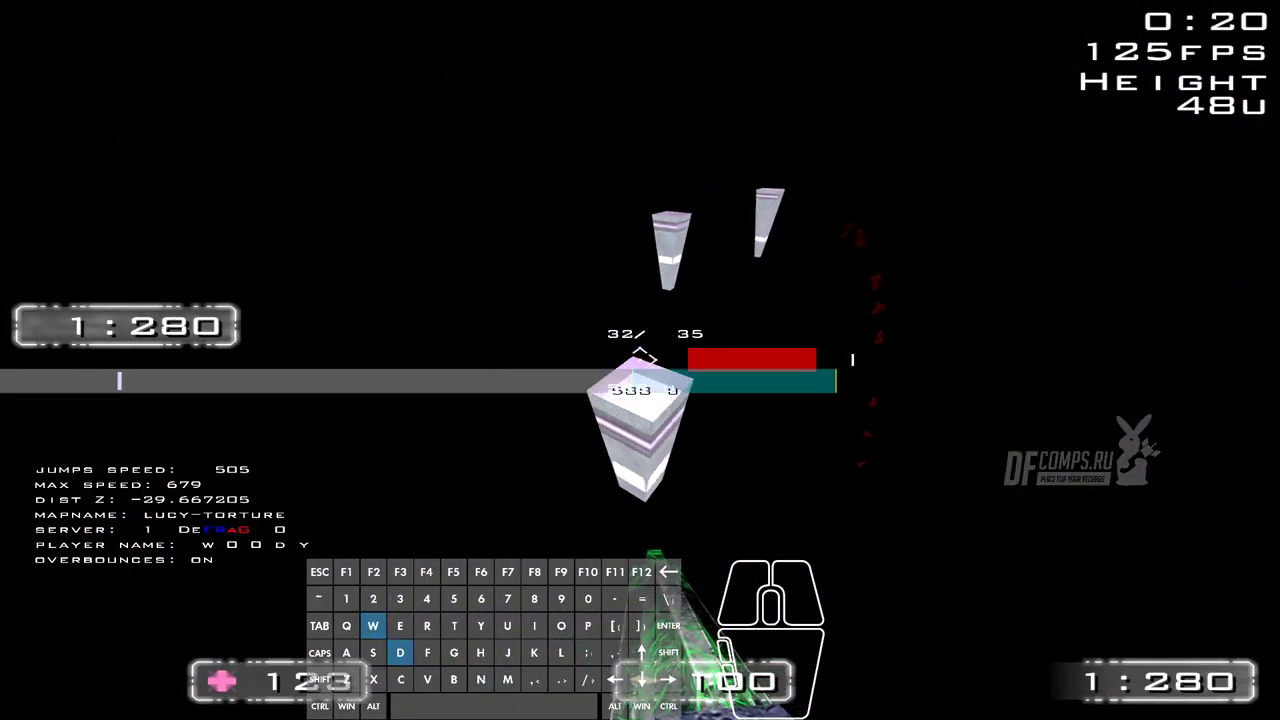
right_click(640, 360)
key(z)
key(w)
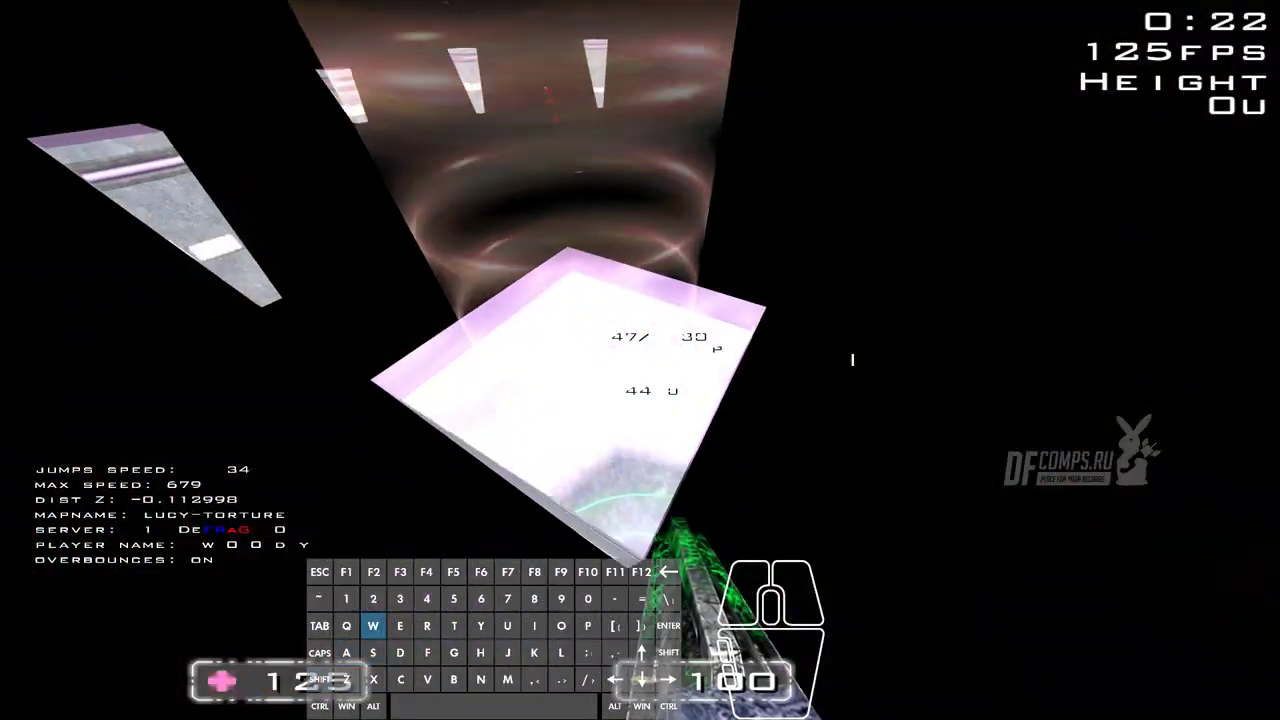
key(d)
right_click(640, 360)
right_click(640, 360)
right_click(640, 360)
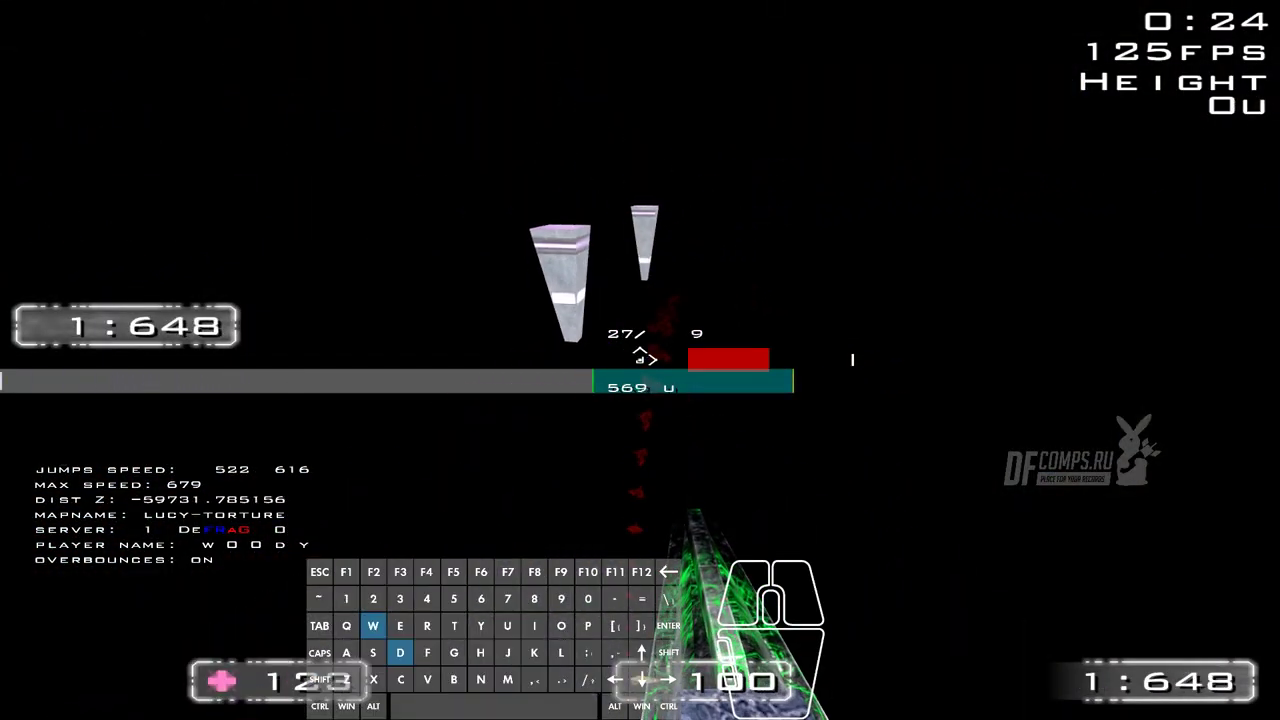
- Restart at the start pillar and strafe-jump over the second, third and fourth pillars toward the fifth pillar
key(z)
key(s)
click(640, 360)
key(w)
key(a)
right_click(640, 360)
key(d)
right_click(640, 360)
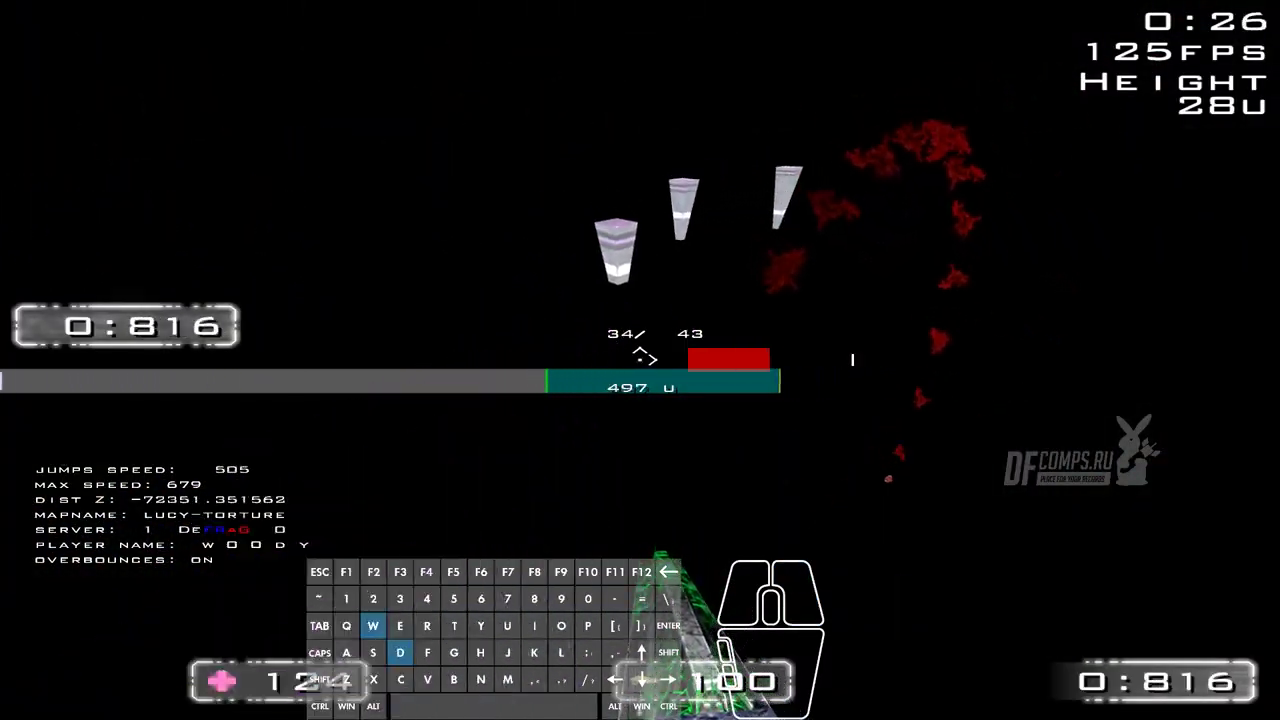
right_click(640, 360)
right_click(640, 360)
click(640, 360)
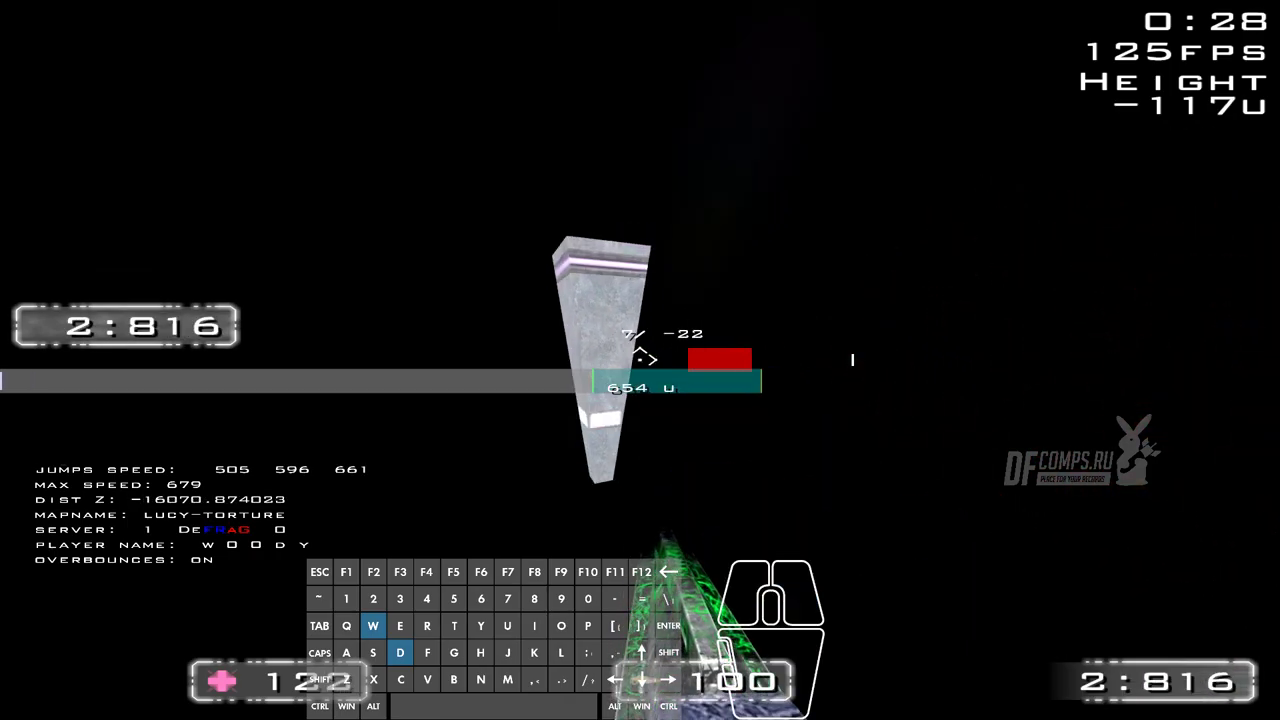
- Restart and make two more strafe-jump runs from the start pillar to check the spacing of the middle pillars
key(z)
key(s)
key(a)
key(shift)
key(w)
key(d)
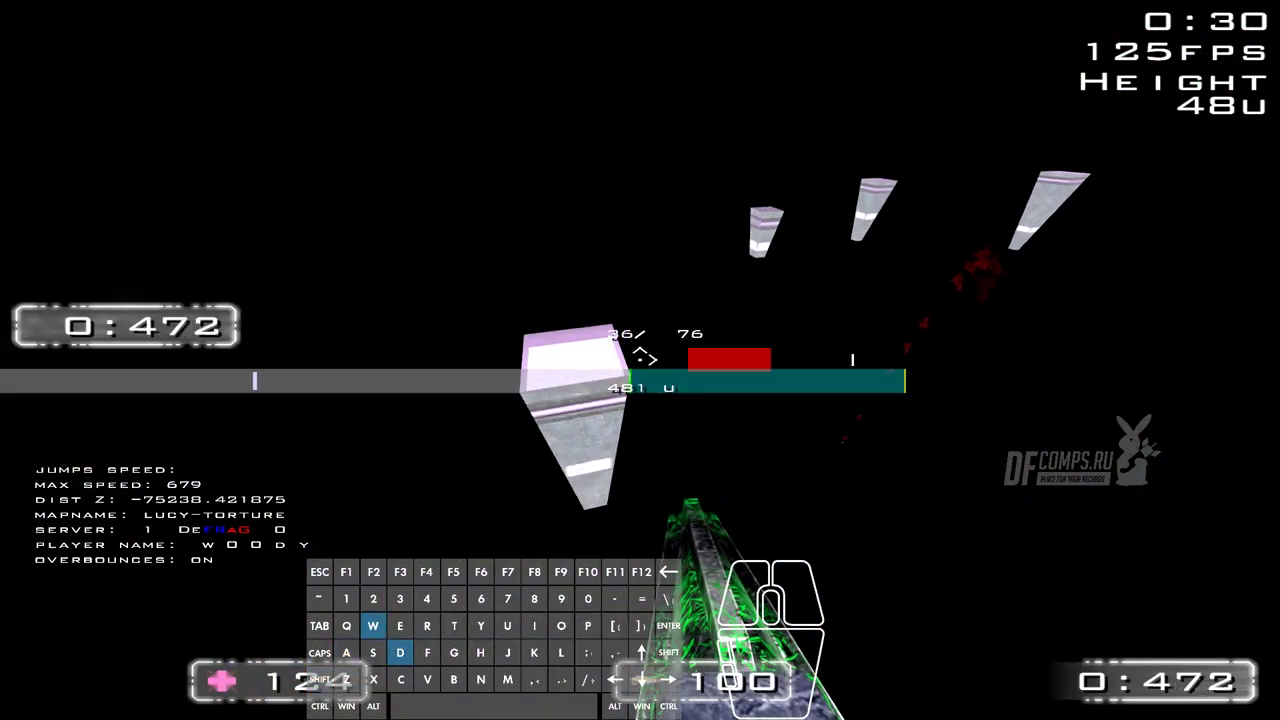
right_click(640, 360)
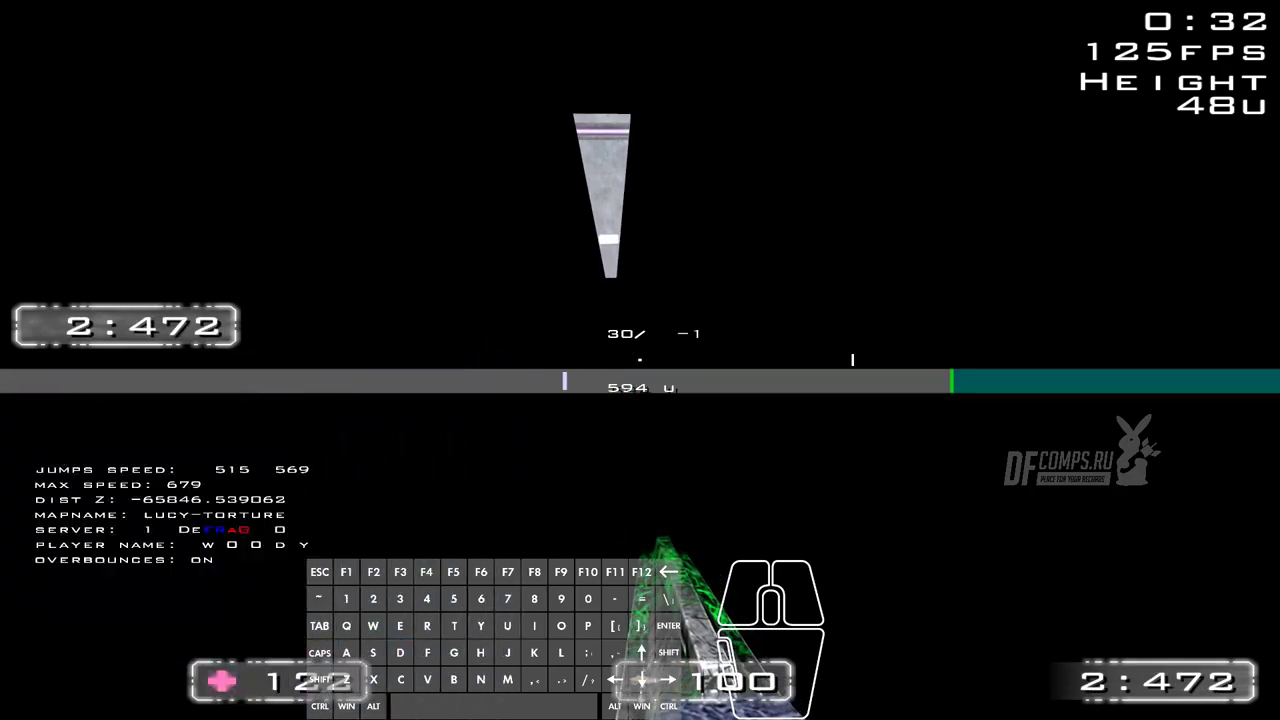
key(shift)
key(w)
key(a)
key(d)
right_click(640, 360)
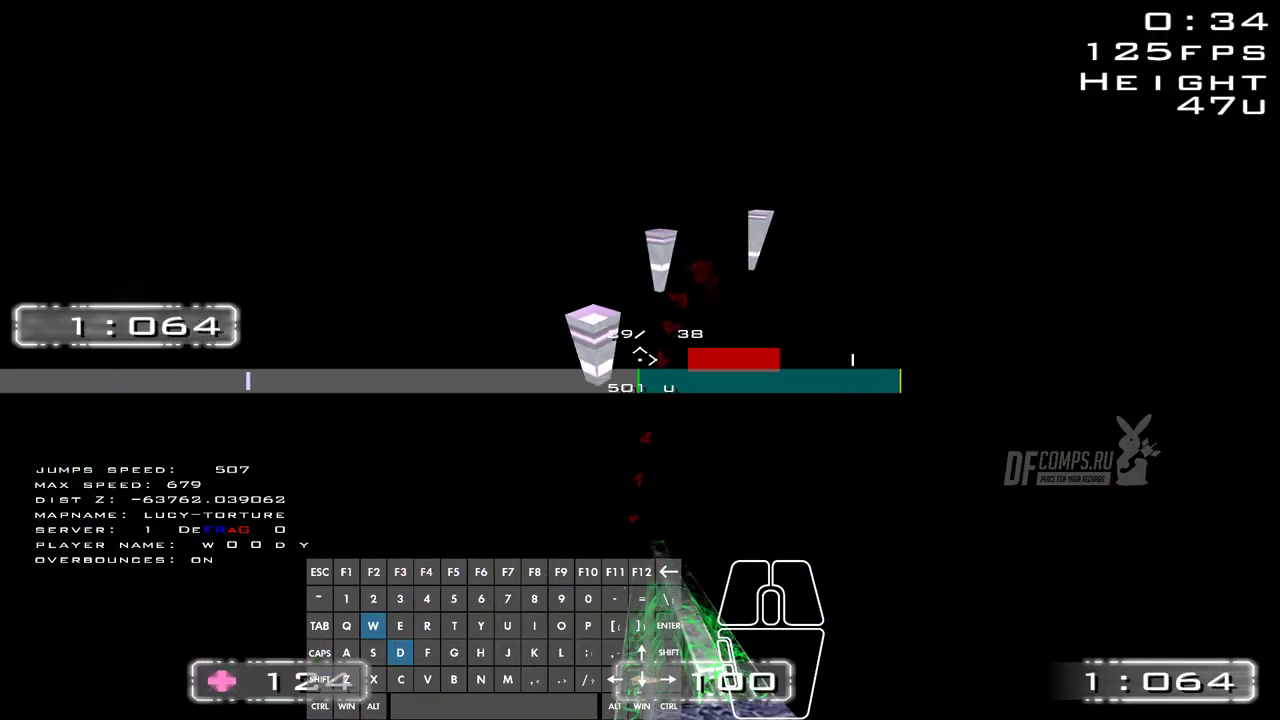
- Make a final test run from the start pillar toward the last two pillars and switch back to the Radiant map editor
right_click(640, 360)
key(a)
key(s)
key(w)
right_click(640, 360)
key(d)
right_click(640, 360)
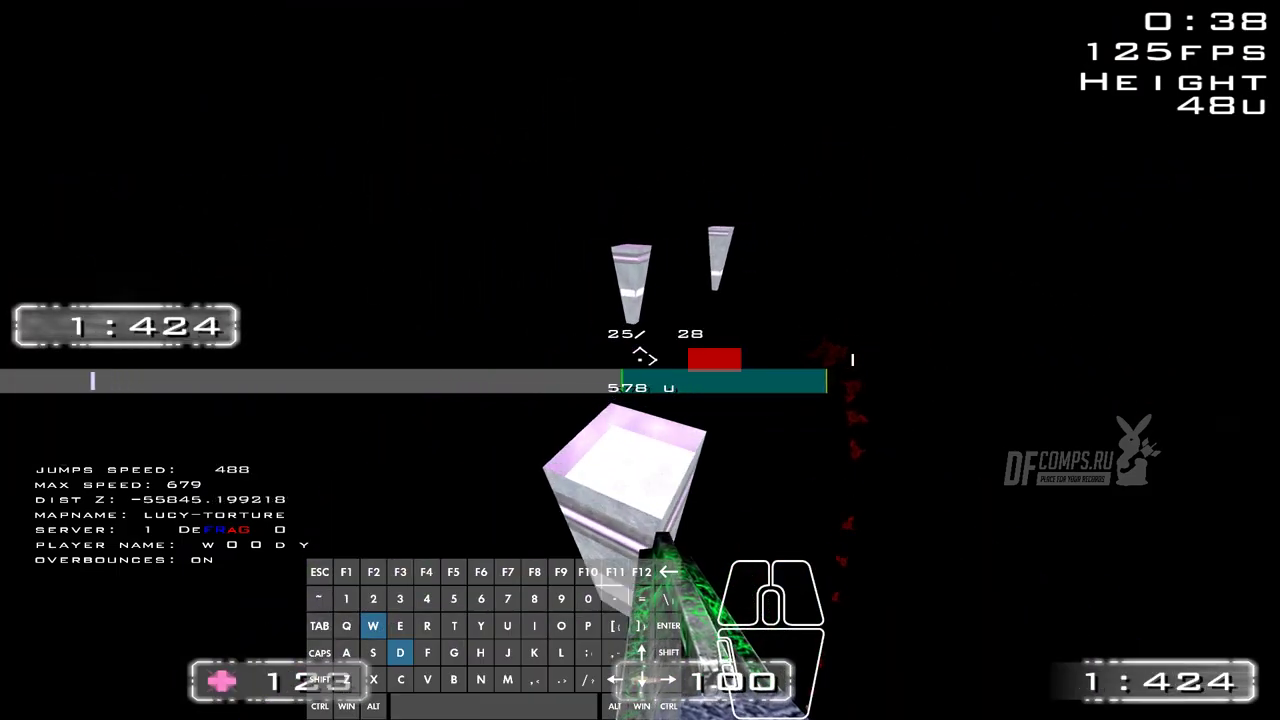
right_click(640, 360)
right_click(640, 360)
key(alt)
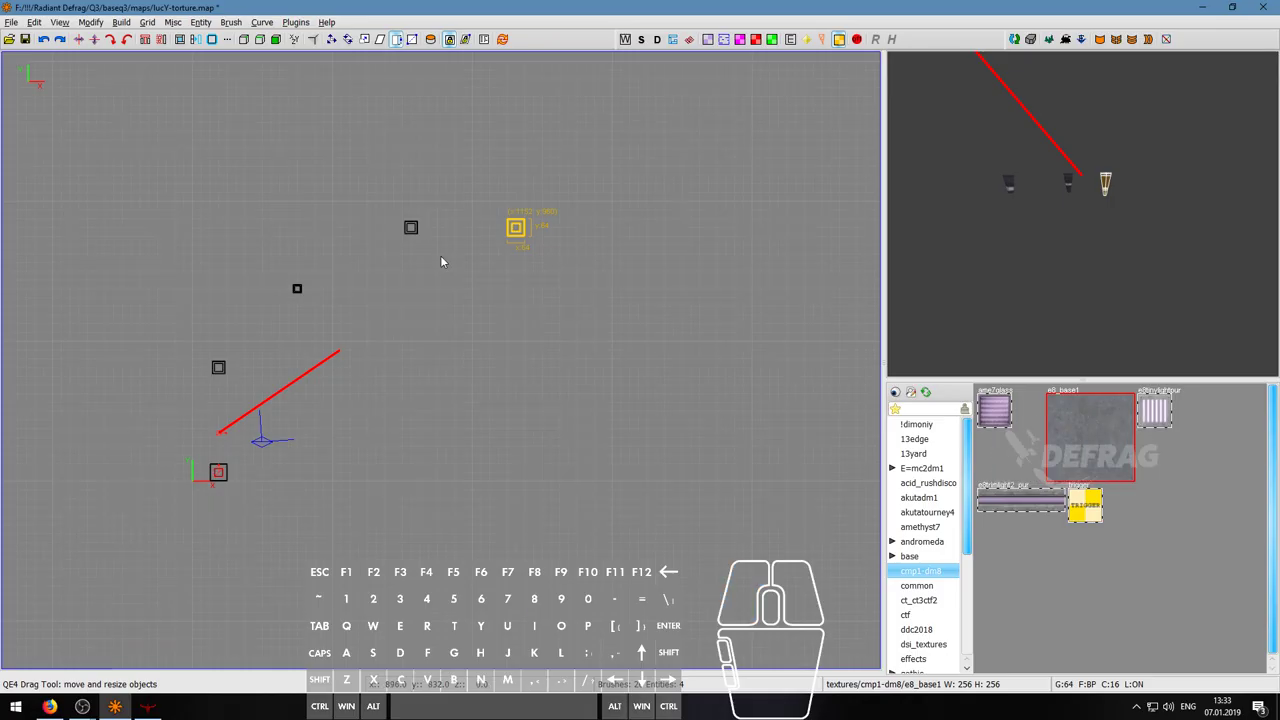
- Deselect the fifth pillar and select only the top face of the start pillar
key(Escape)
right_click(1050, 244)
key(w)
key(d)
key(s)
key(w)
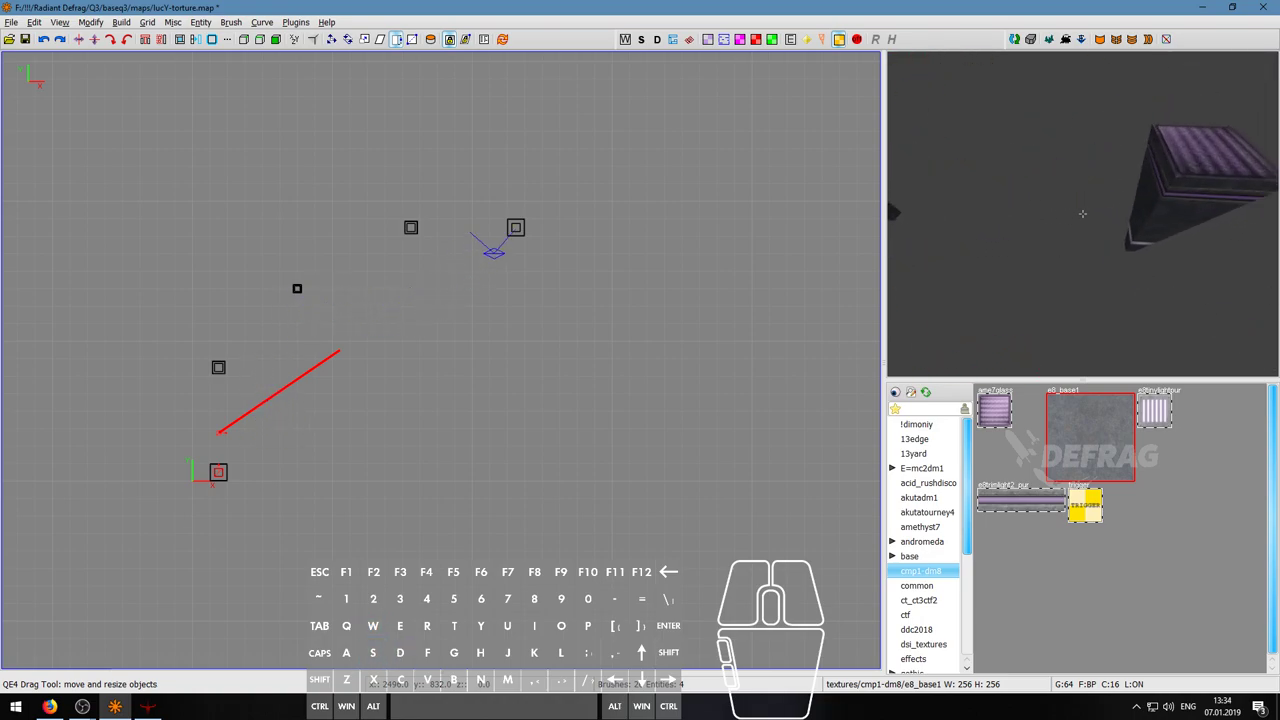
key(w)
key(a)
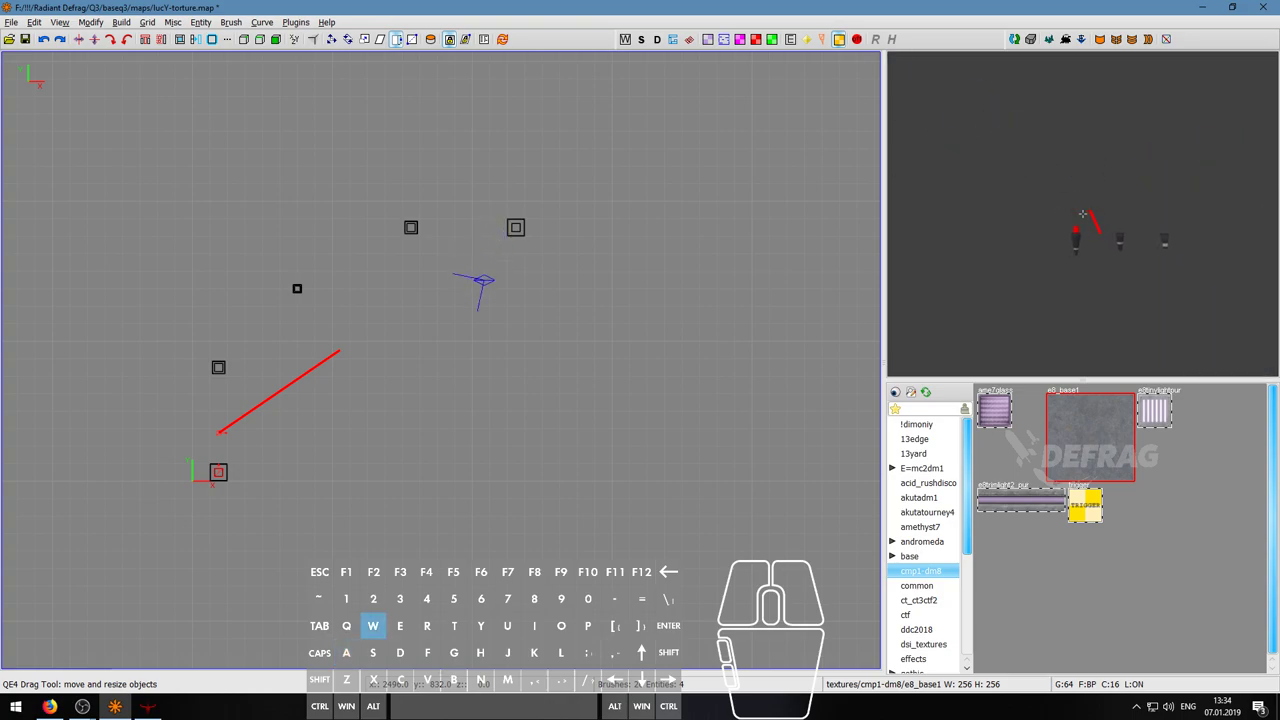
key(w)
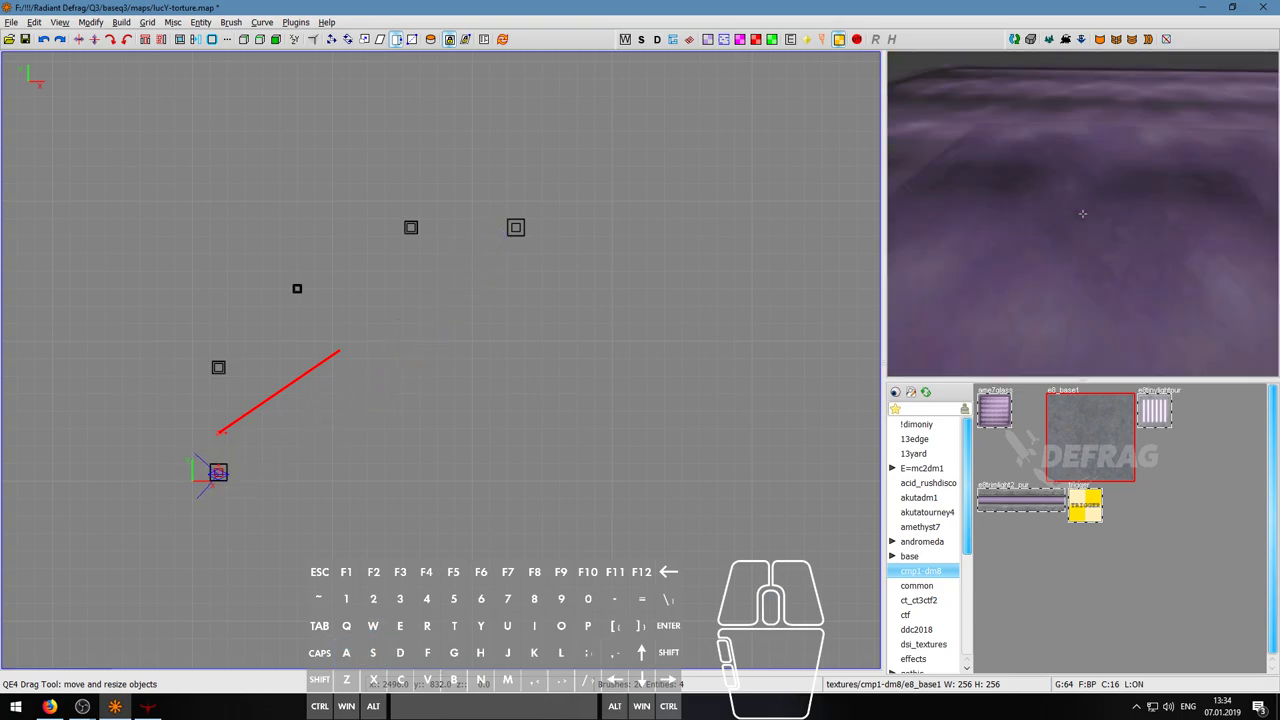
right_click(1082, 213)
ctrl+shift+click(1082, 213)
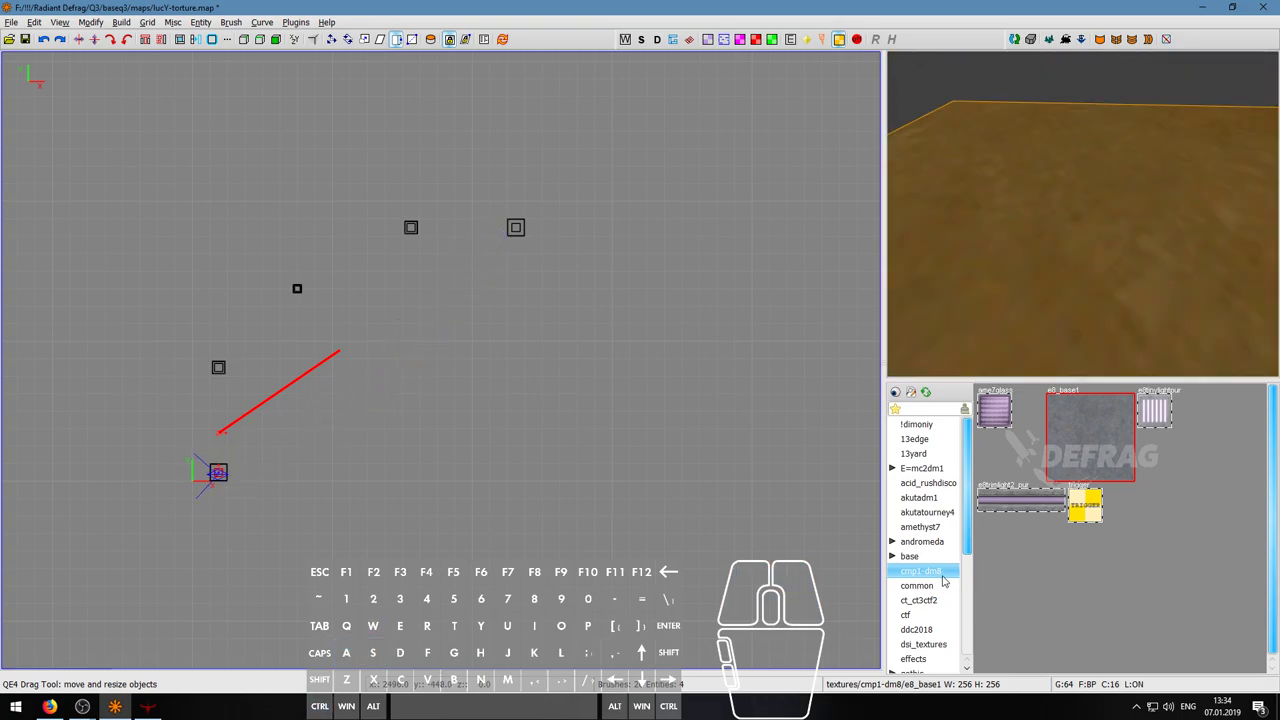
- Browse the cmp1-dm8, ct_ct3ctf2, tabq1dm5, skies and on-x_ctf5 texture sets for a new pillar-top texture, and return to cmp1-dm8
scroll(1232, 530, down, 10)
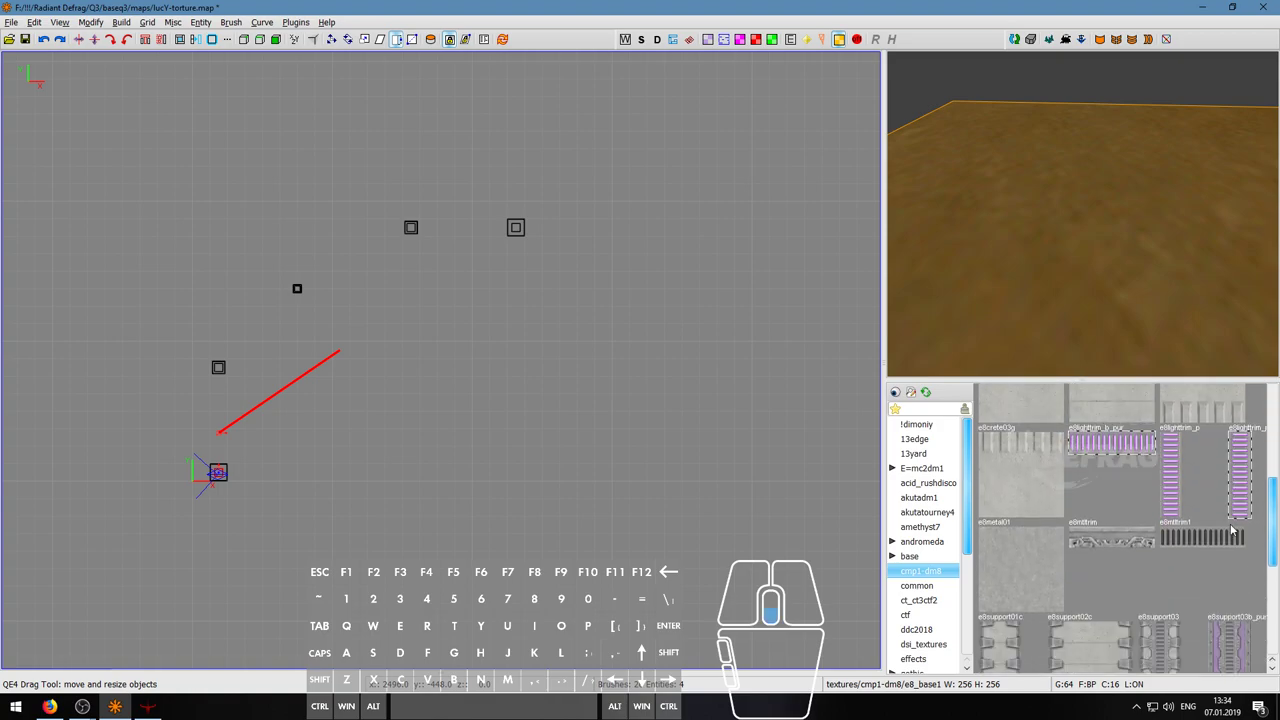
scroll(1232, 530, up, 8)
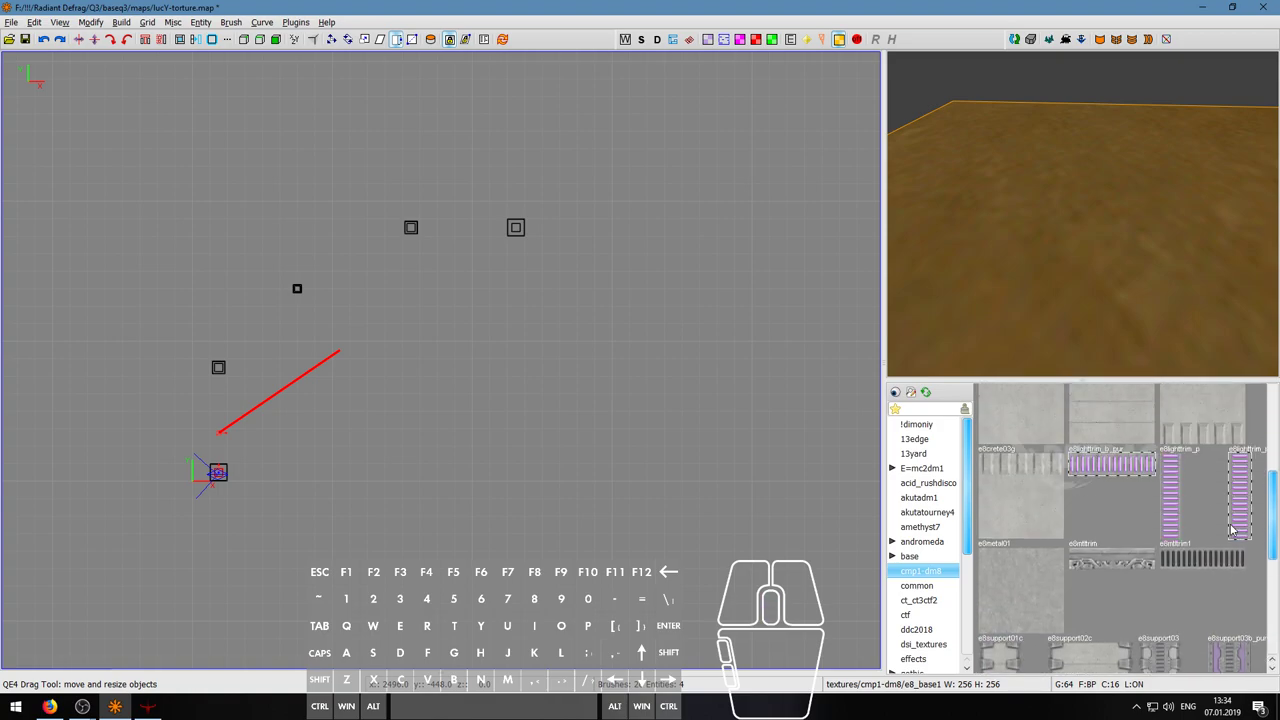
scroll(1232, 530, down, 2)
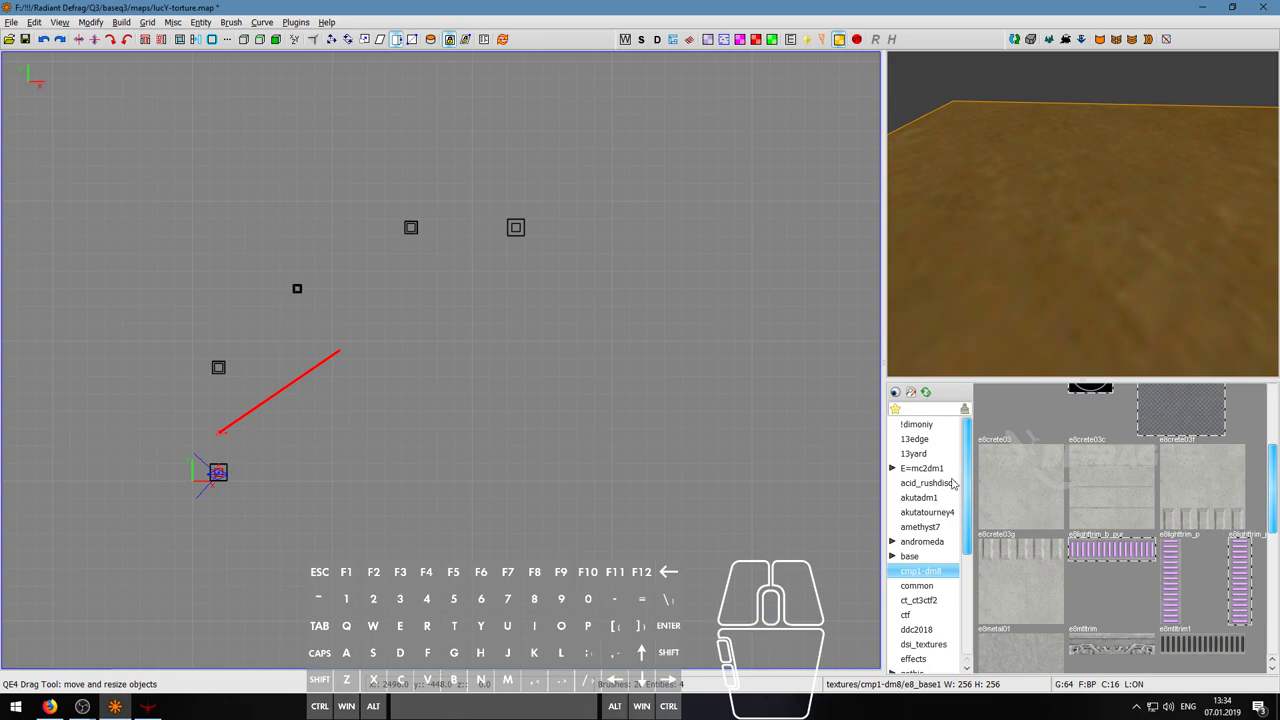
click(930, 512)
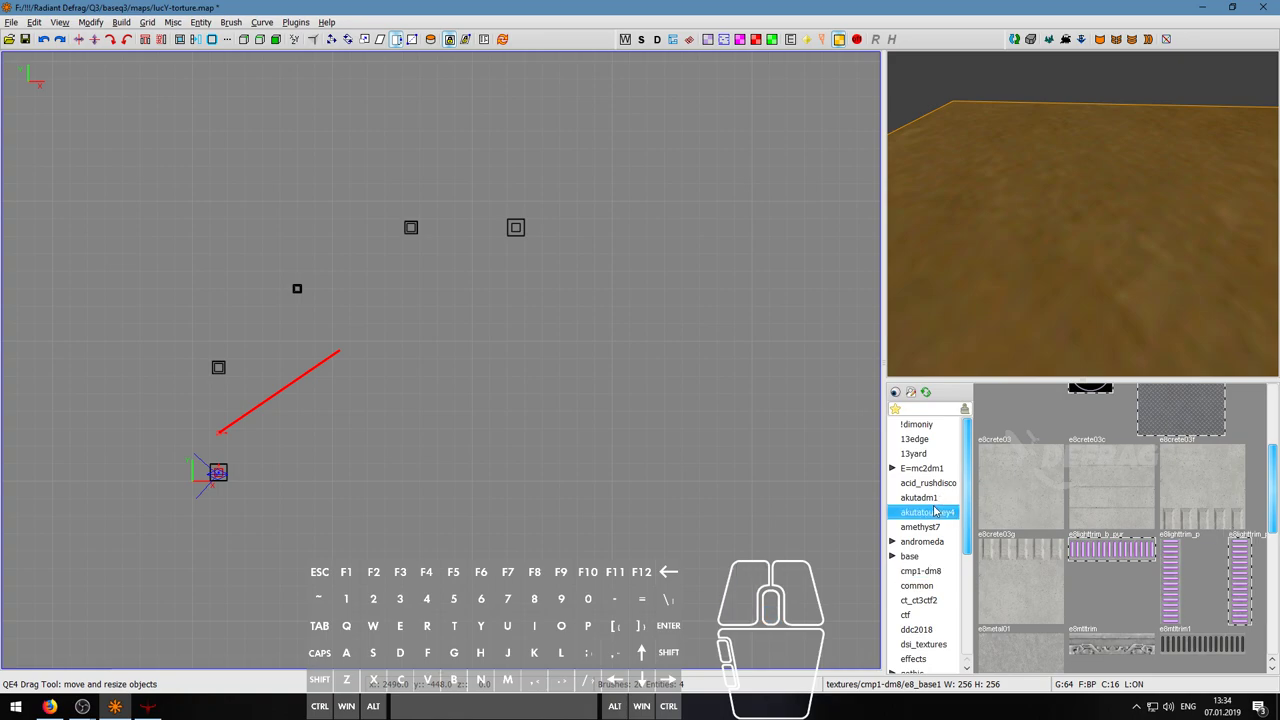
click(922, 600)
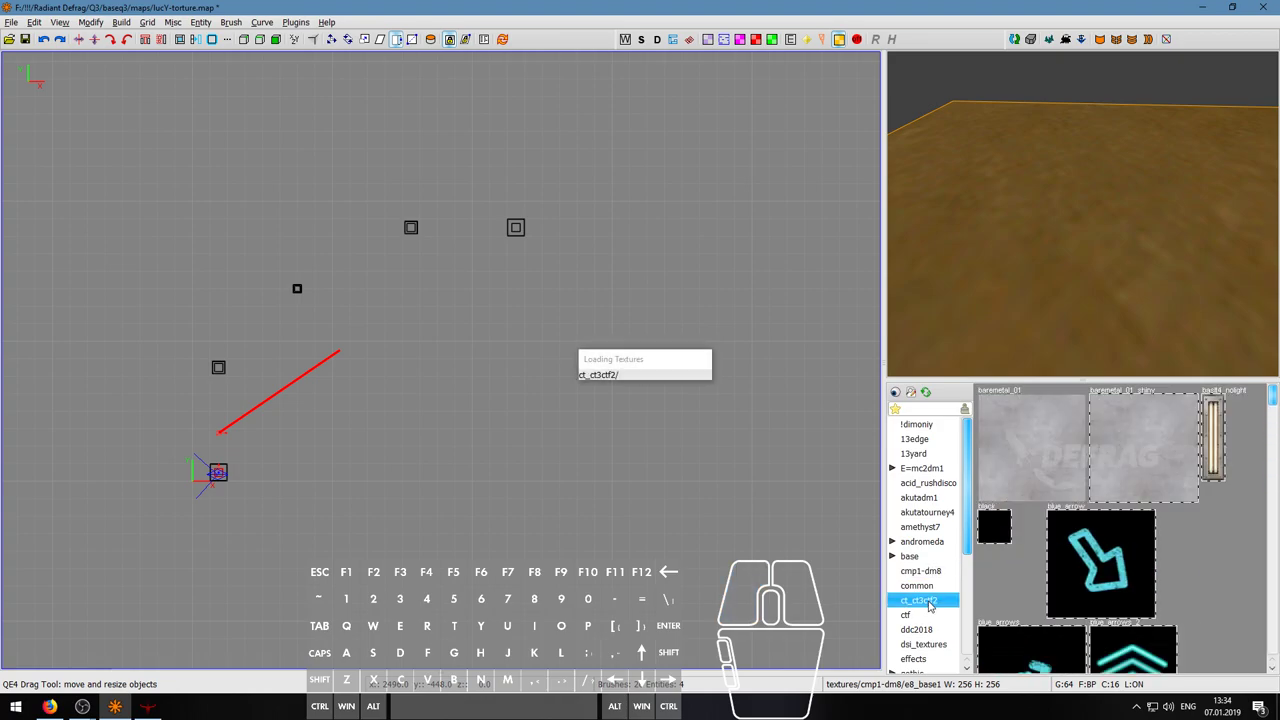
scroll(928, 605, down, 4)
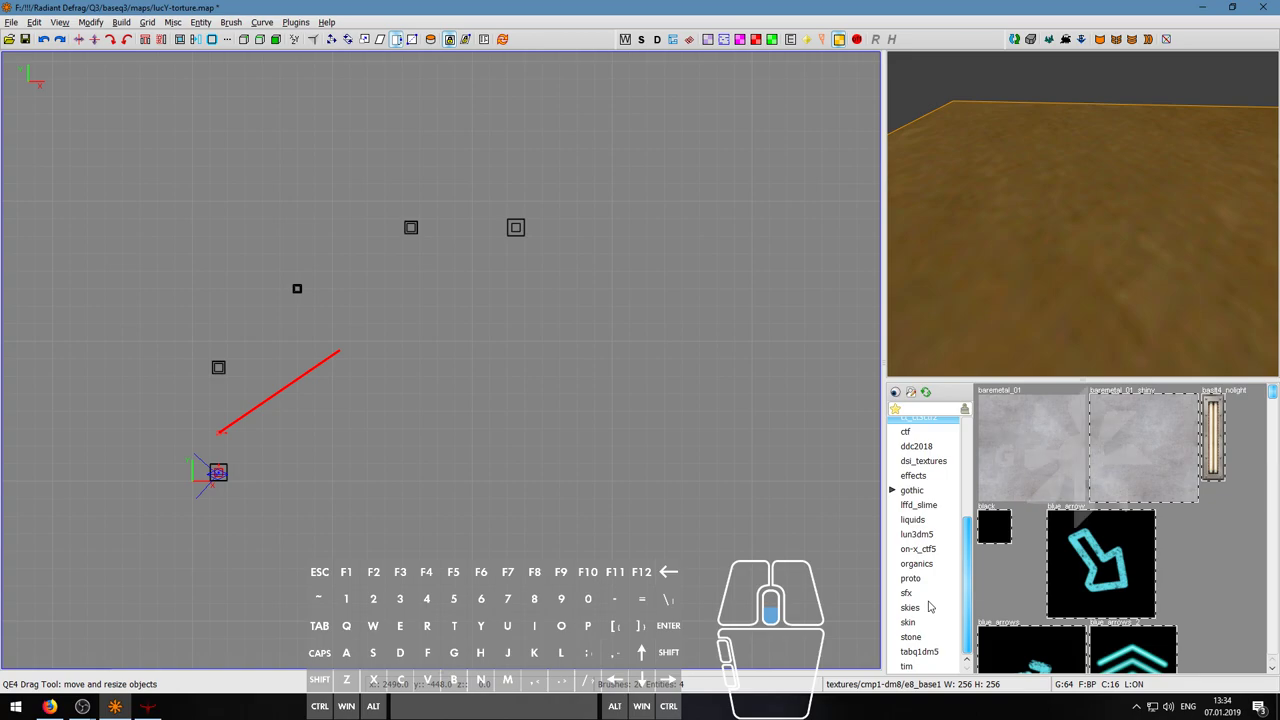
click(926, 654)
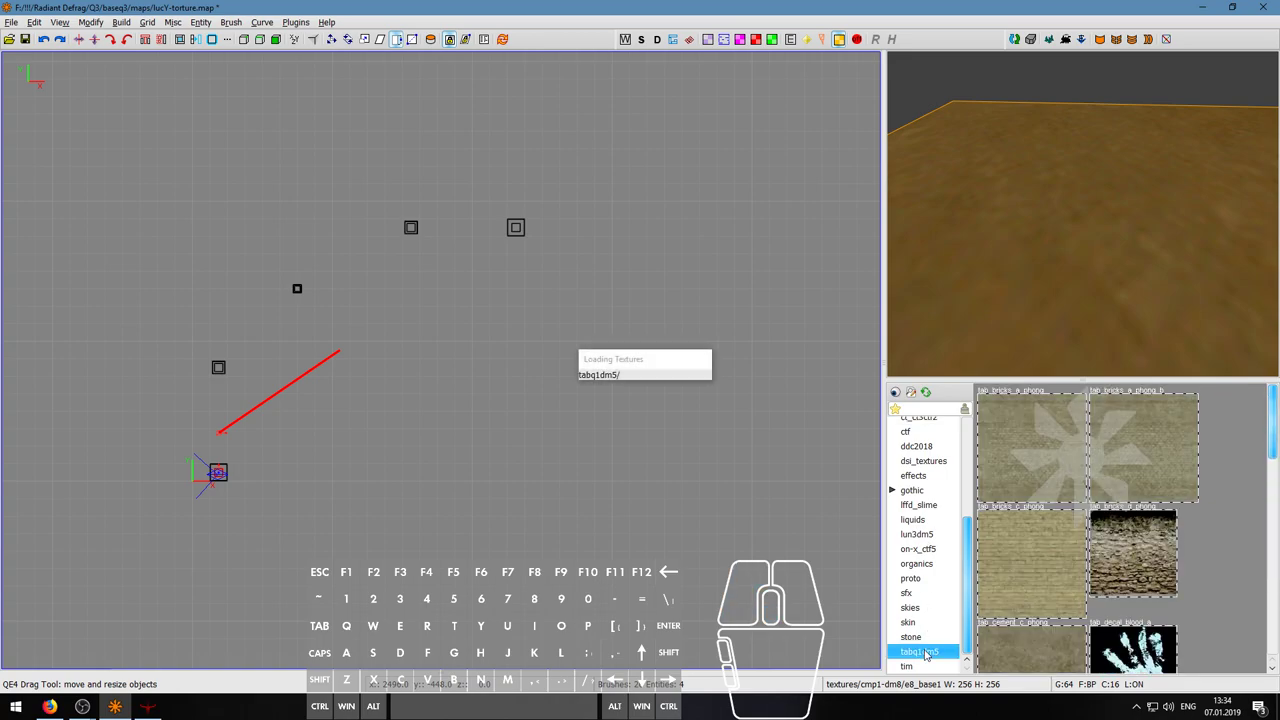
click(922, 607)
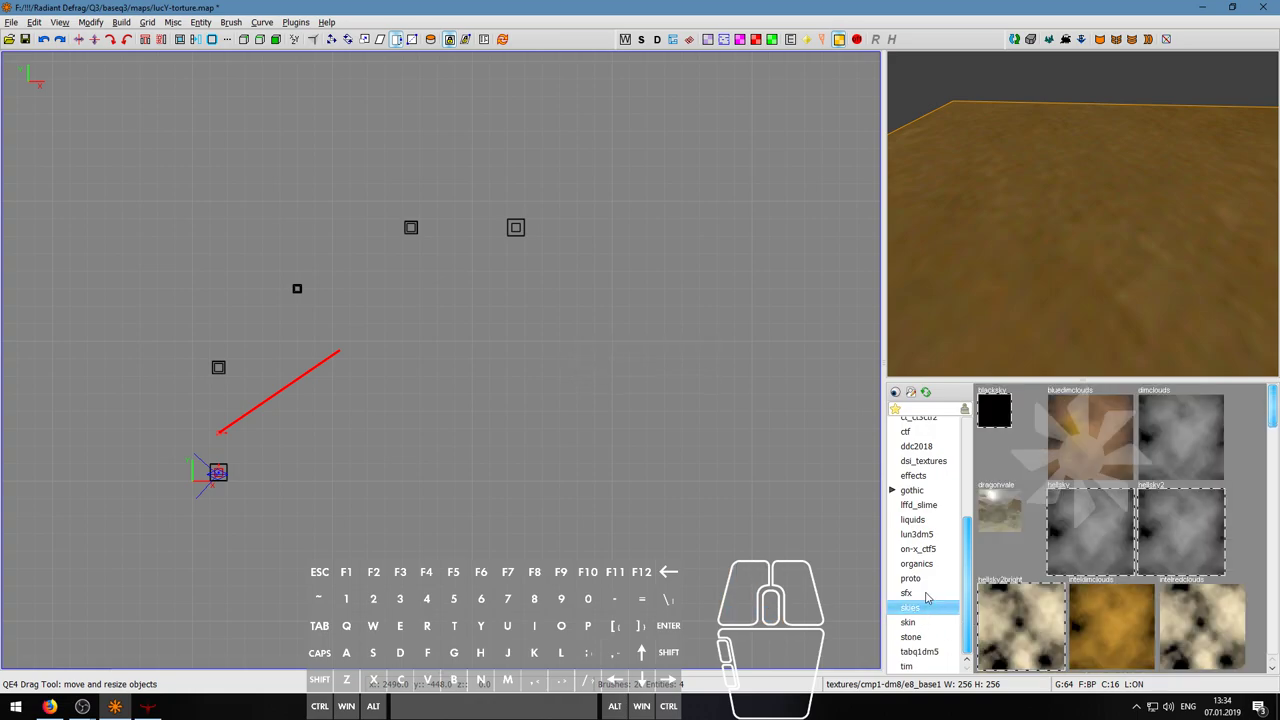
click(930, 550)
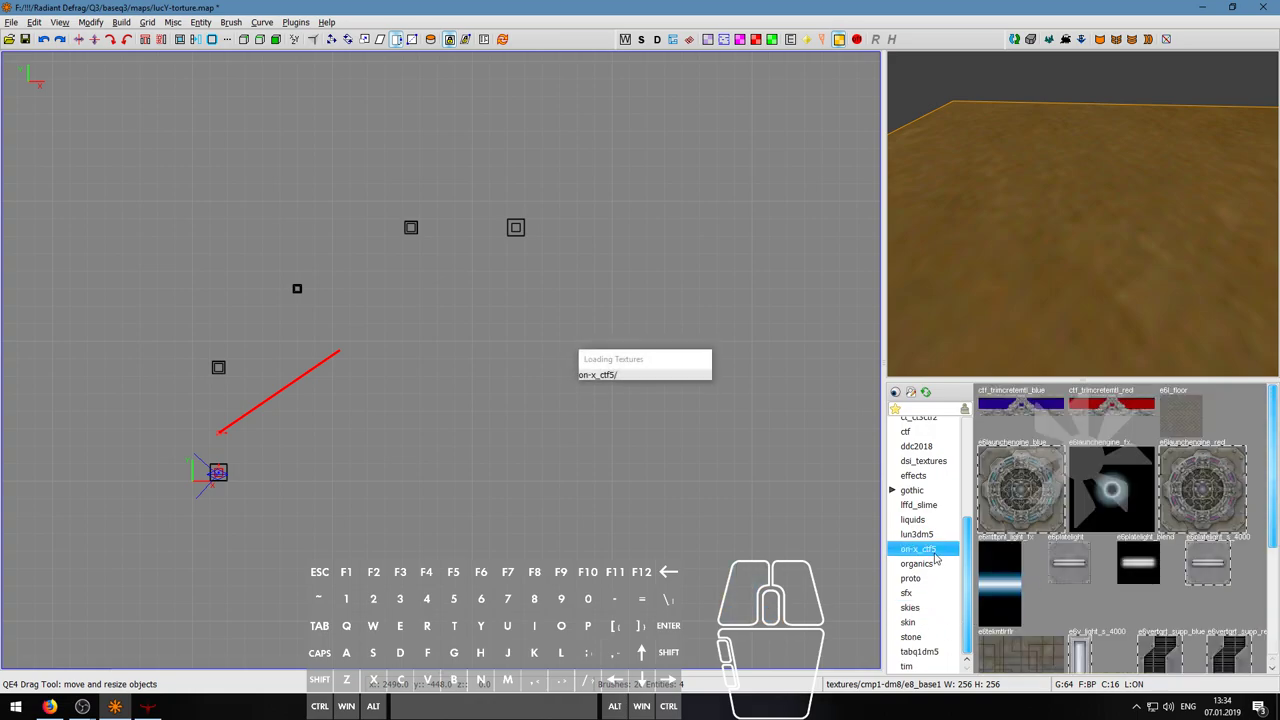
scroll(1228, 549, down, 3)
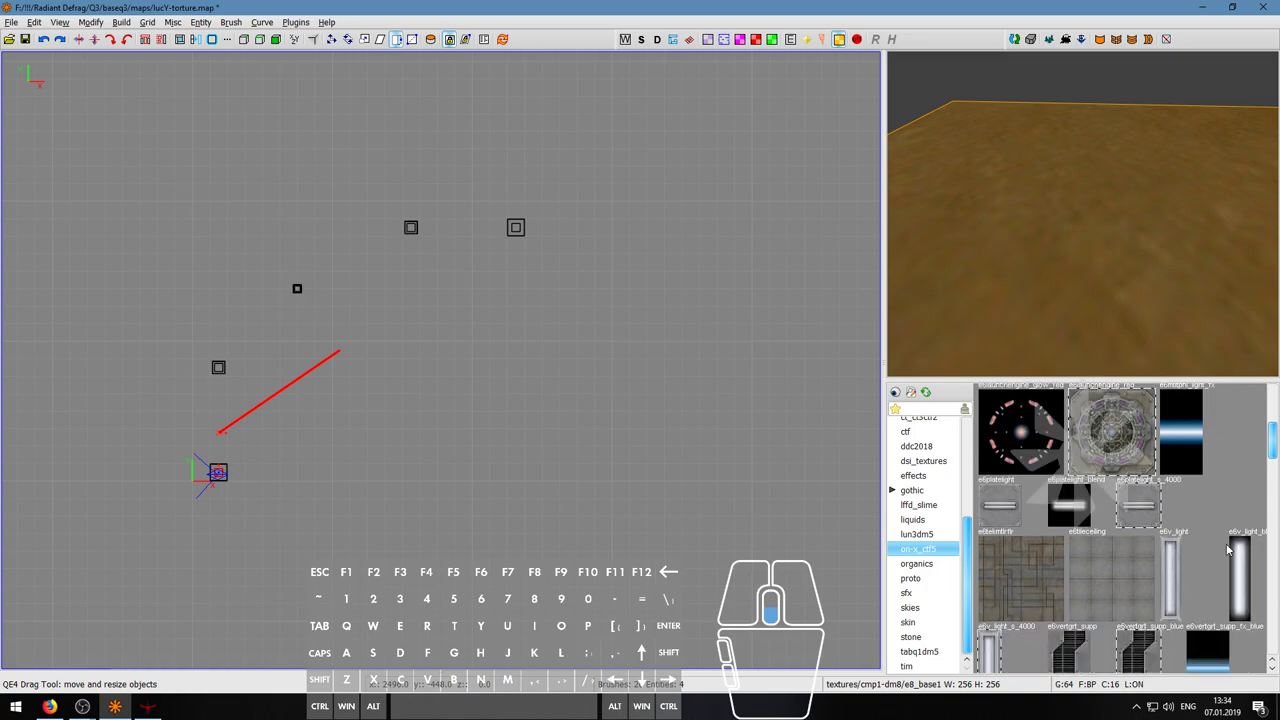
scroll(1228, 549, down, 6)
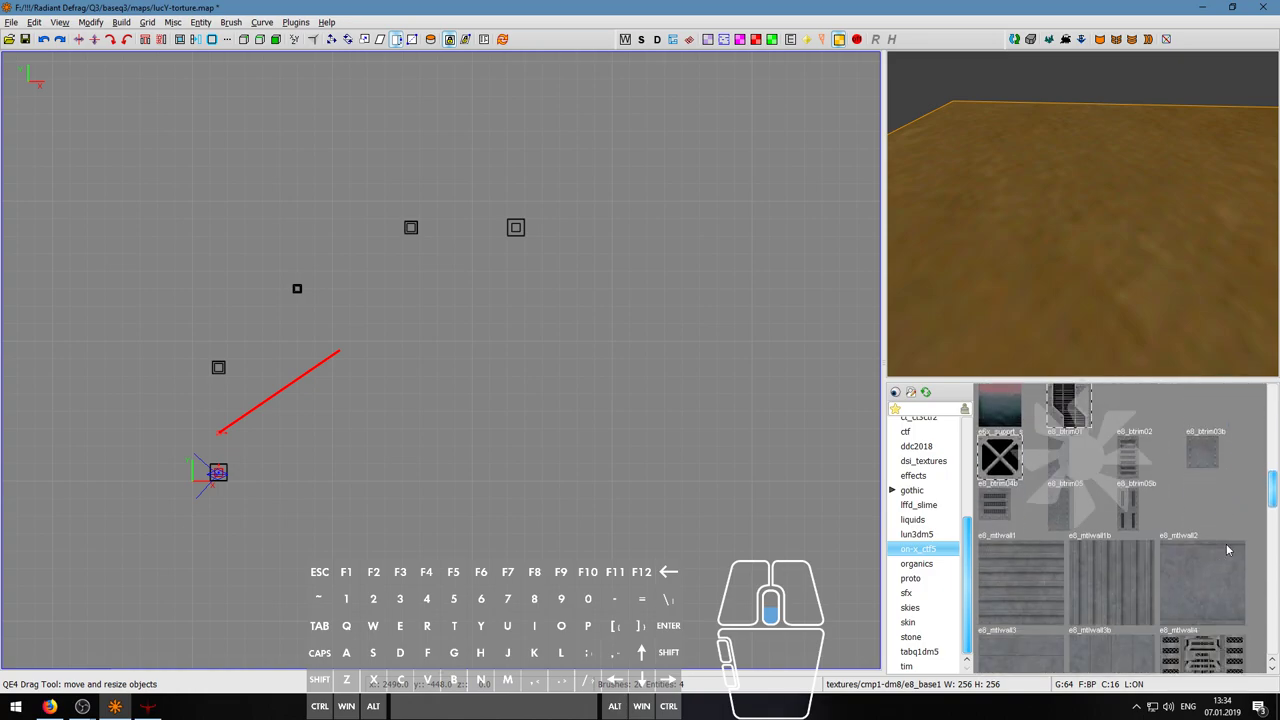
scroll(1228, 549, down, 3)
scroll(1228, 549, down, 2)
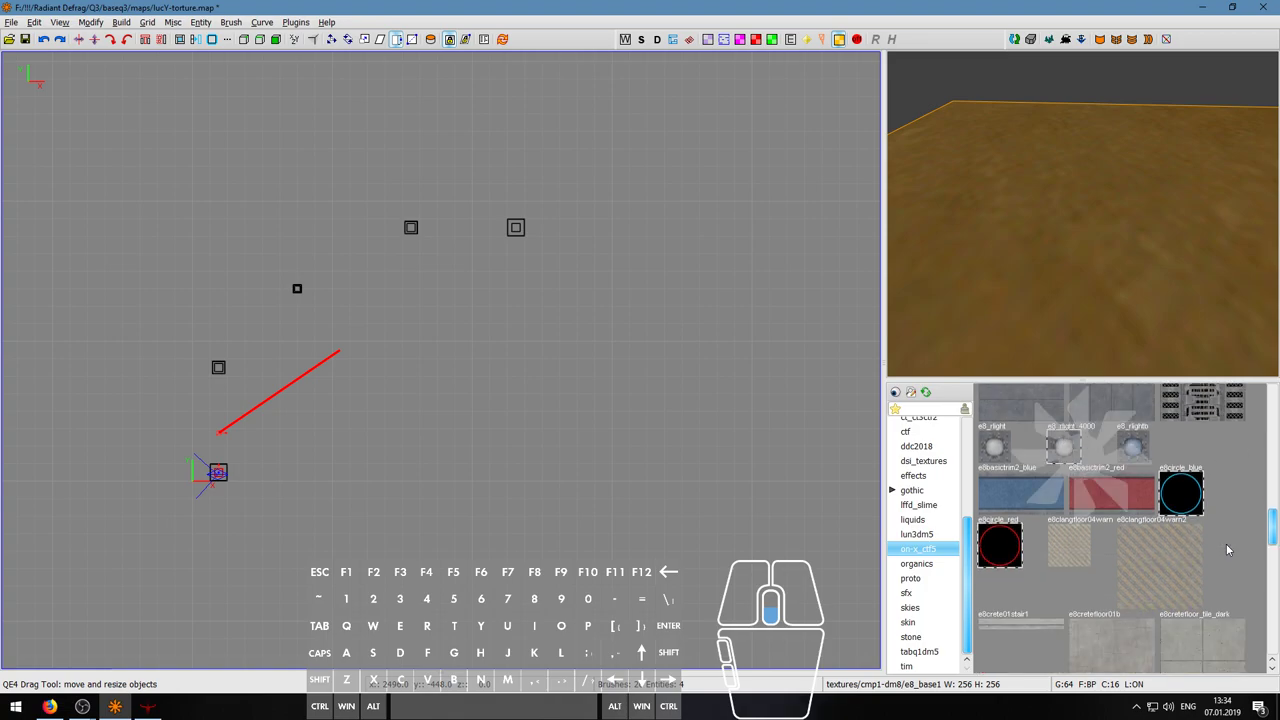
scroll(1228, 549, down, 1)
scroll(1228, 549, down, 1)
scroll(1228, 549, up, 3)
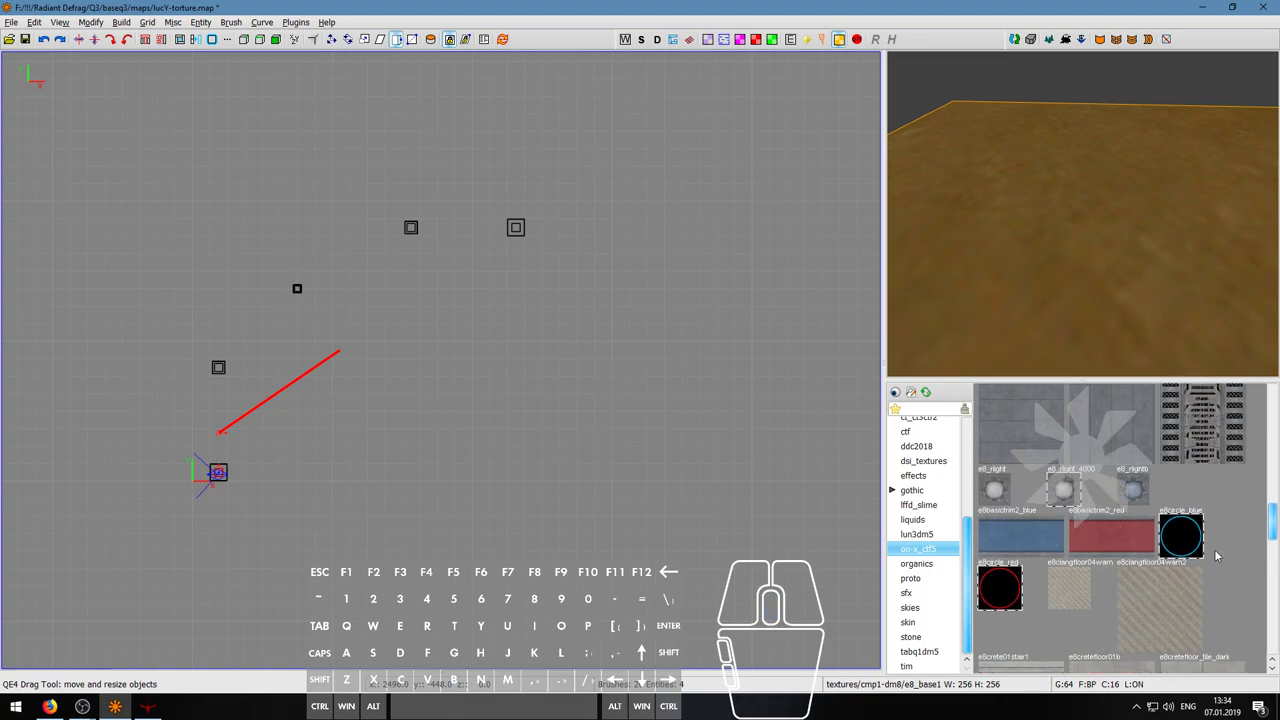
scroll(922, 537, up, 4)
scroll(922, 537, up, 1)
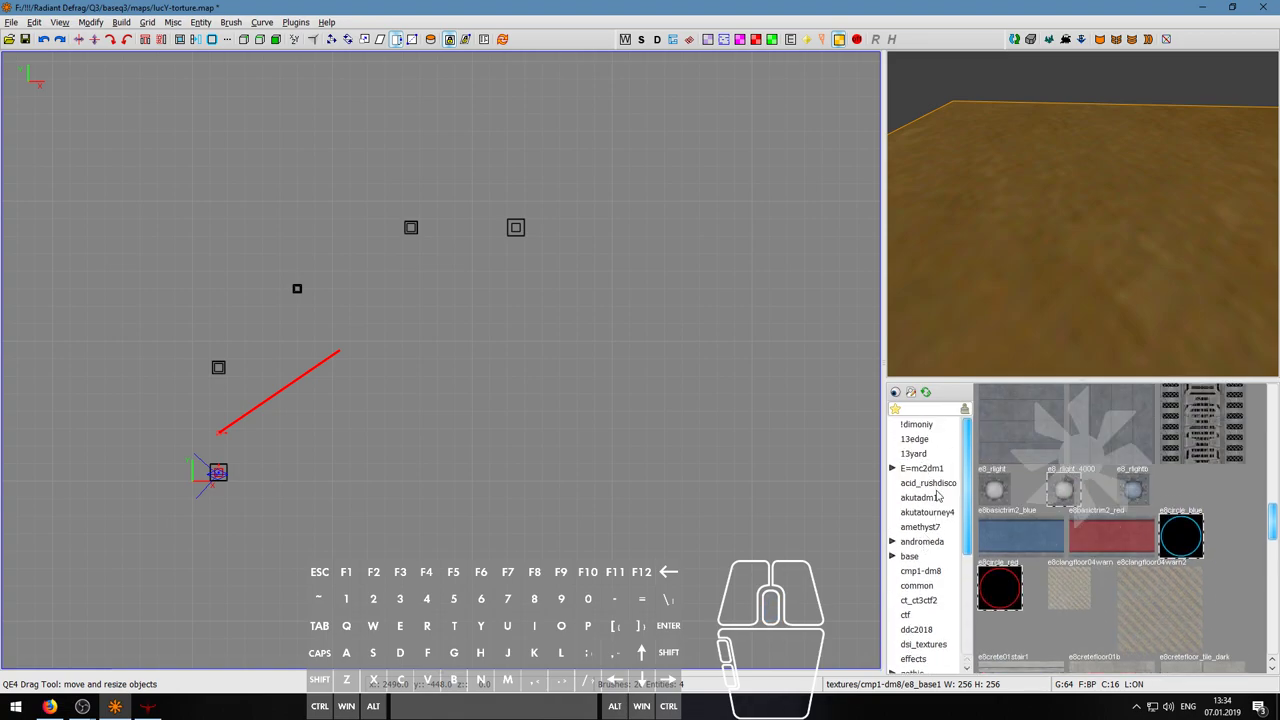
click(935, 576)
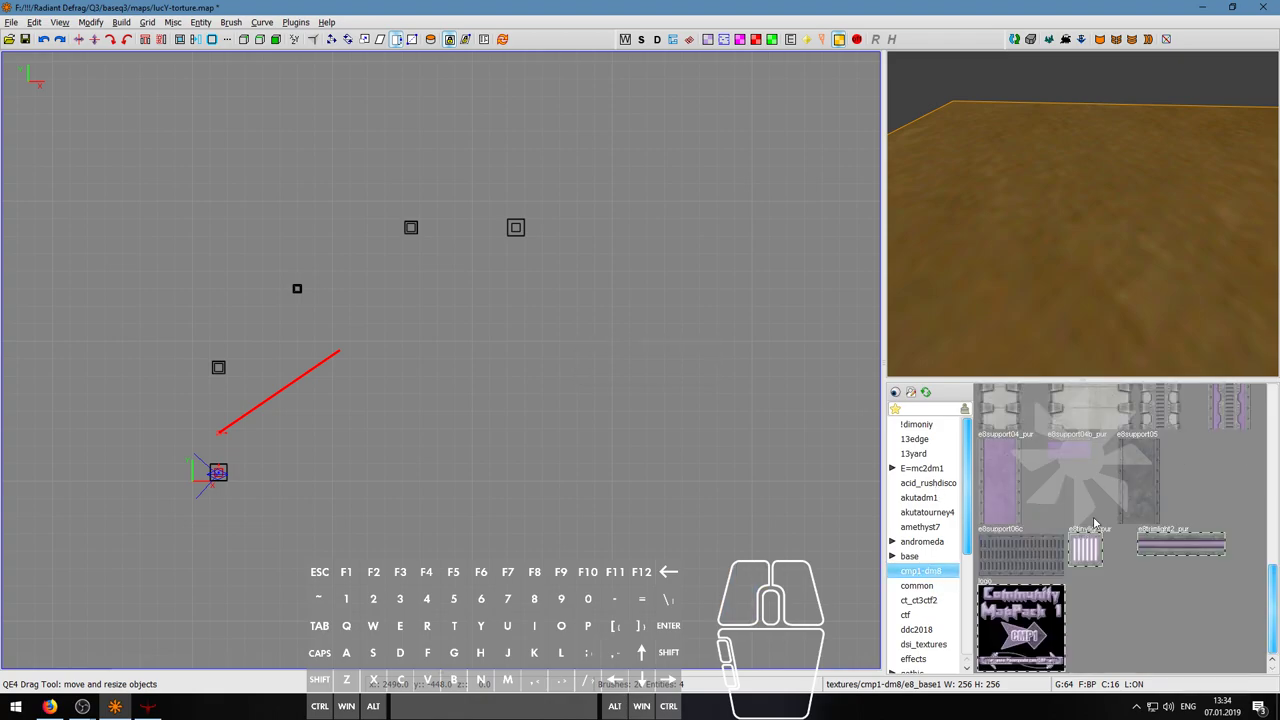
scroll(1104, 515, down, 3)
- Try the cmp1-dm8/e8metal01 texture on the start pillar's top face and inspect it up close
click(1025, 576)
right_click(1073, 300)
key(s)
right_click(1082, 214)
right_drag(1082, 213, 1082, 213)
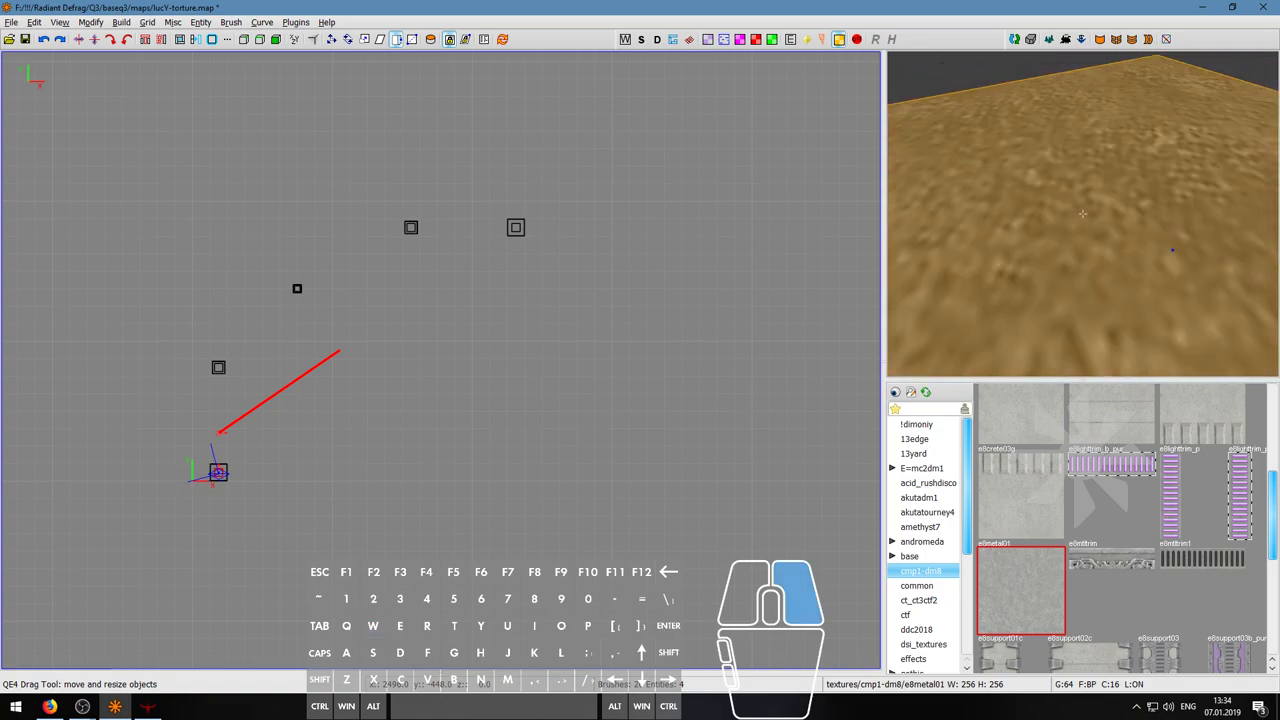
- Apply the cmp1-dm8/e8crete03 texture to the start pillar's top face, open the Surface Inspector for it and deselect the face
scroll(1052, 468, up, 2)
click(1019, 532)
right_drag(1056, 297, 1056, 297)
key(s)
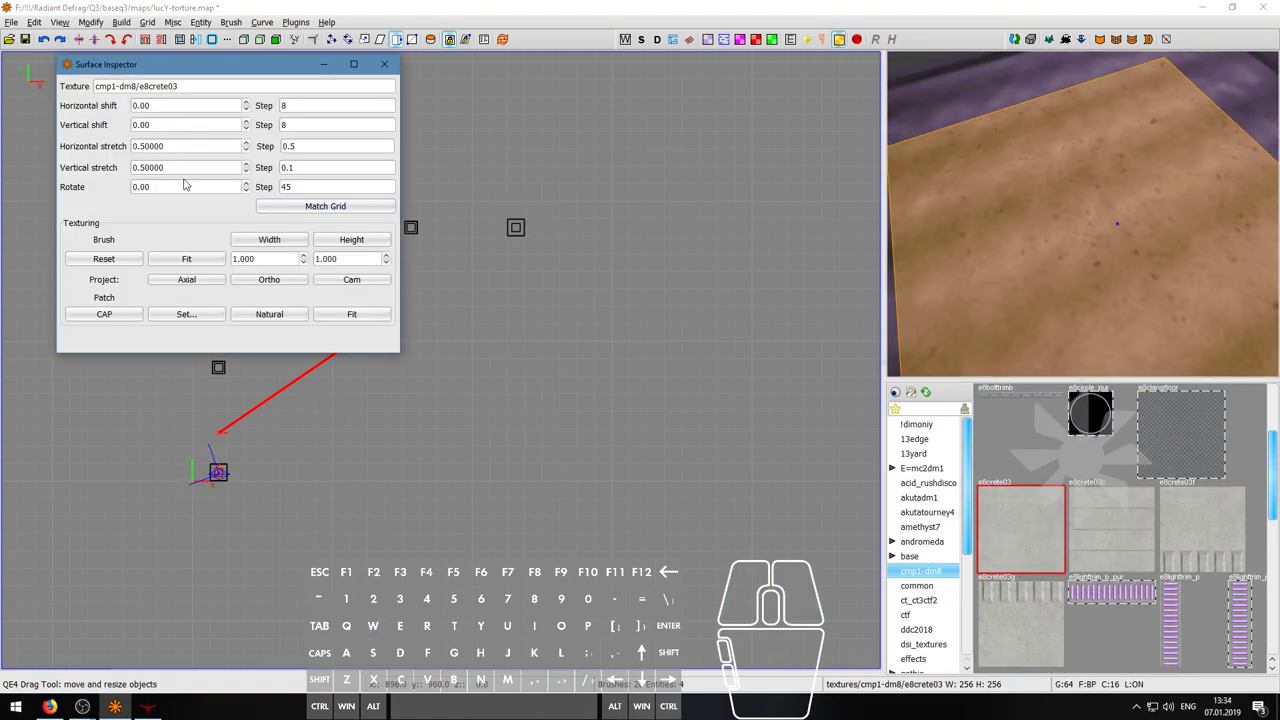
key(Escape)
- Apply the cmp1-dm8/e8crete03 texture to the top faces of the second and third pillars
right_click(1021, 220)
key(w)
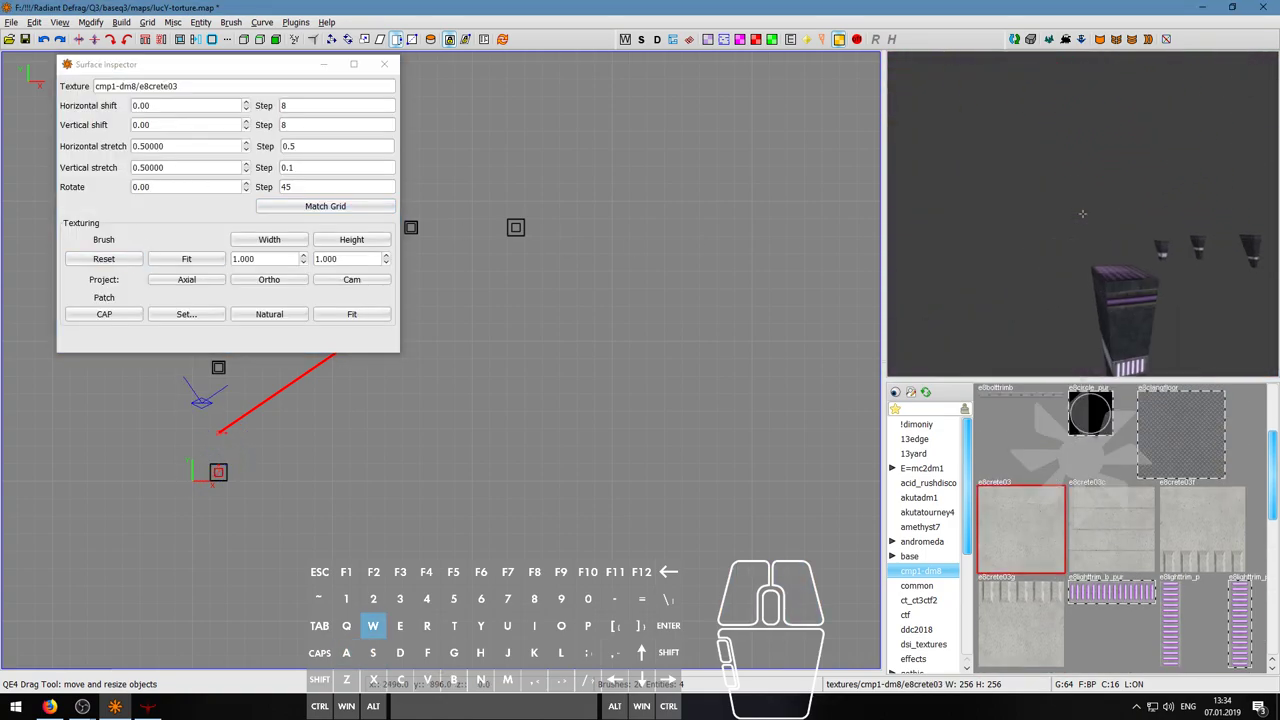
right_click(1082, 218)
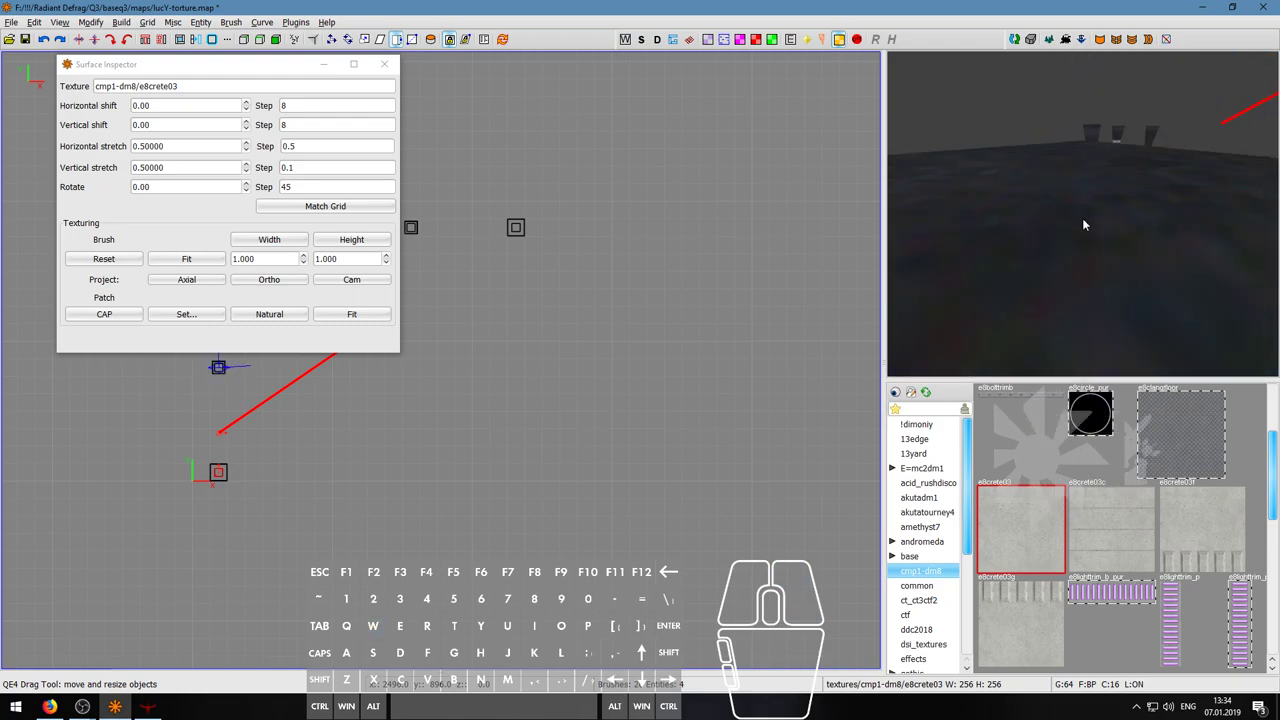
key(Escape)
right_click(1083, 224)
key(w)
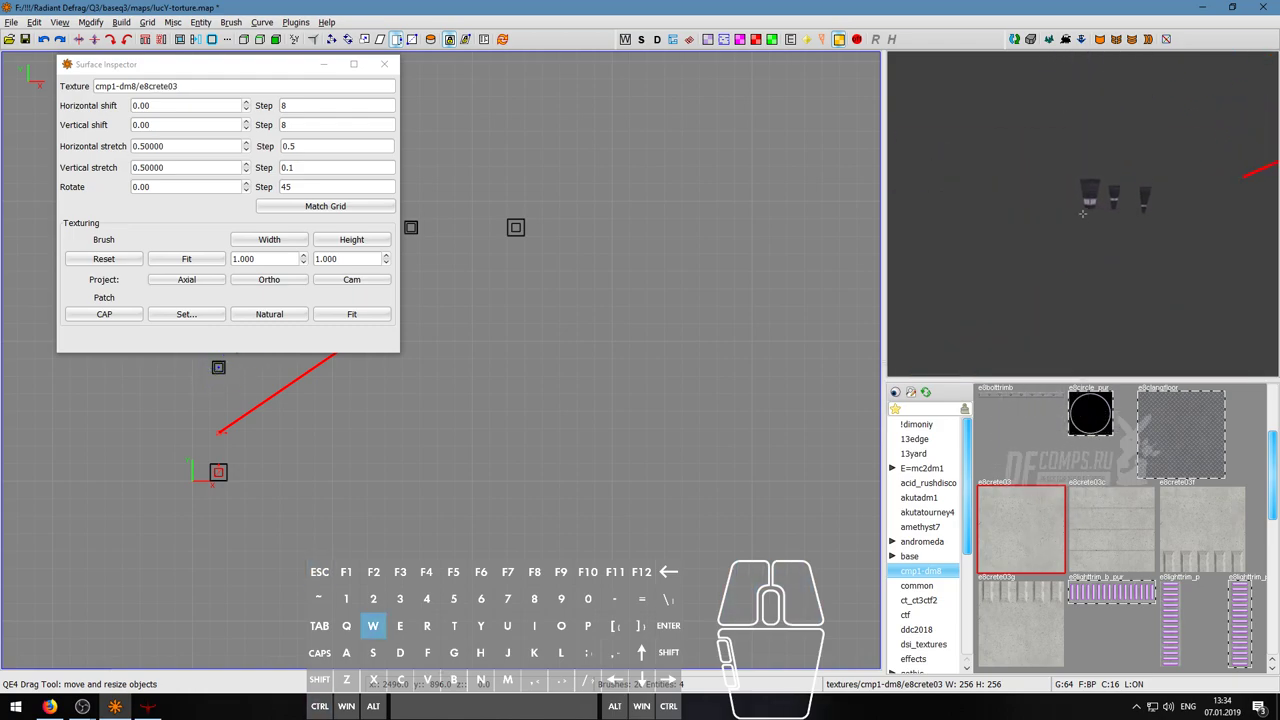
right_click(1082, 214)
ctrl+shift+click(1082, 214)
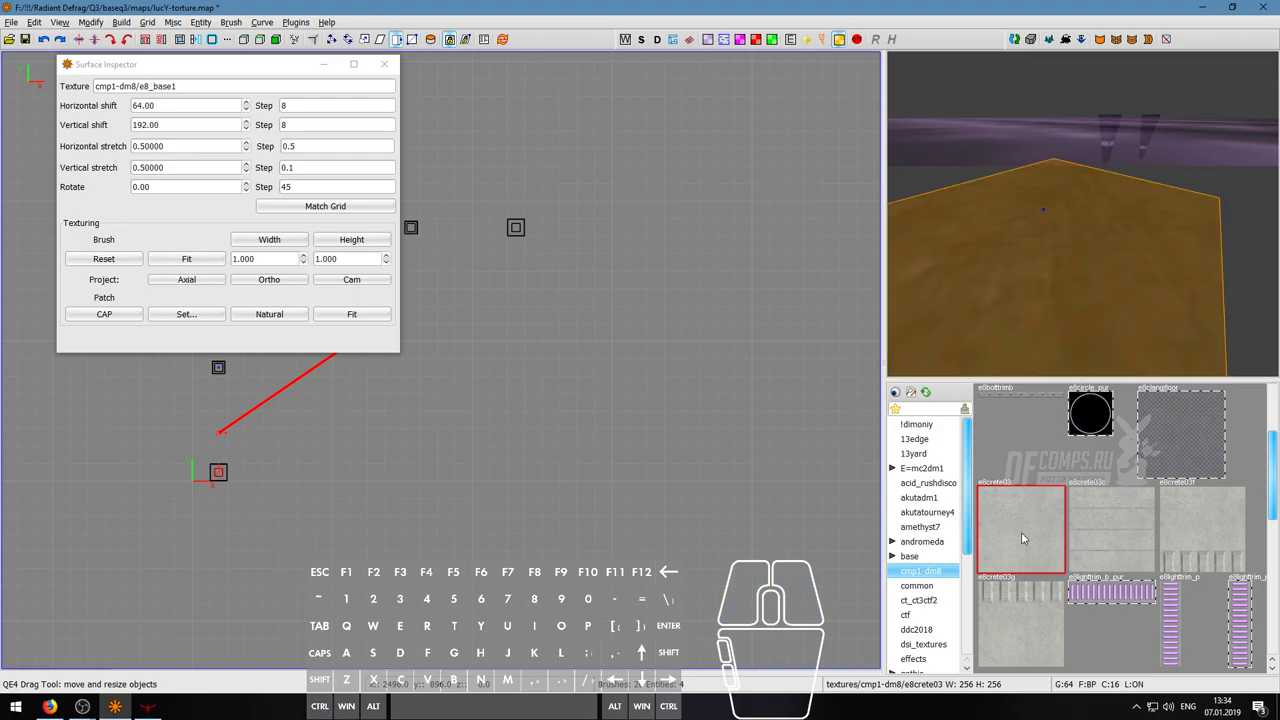
click(1021, 529)
- Apply the cmp1-dm8/e8crete03 texture to the fourth pillar's top face and check the concrete surface up close
right_click(1082, 214)
key(w)
key(w)
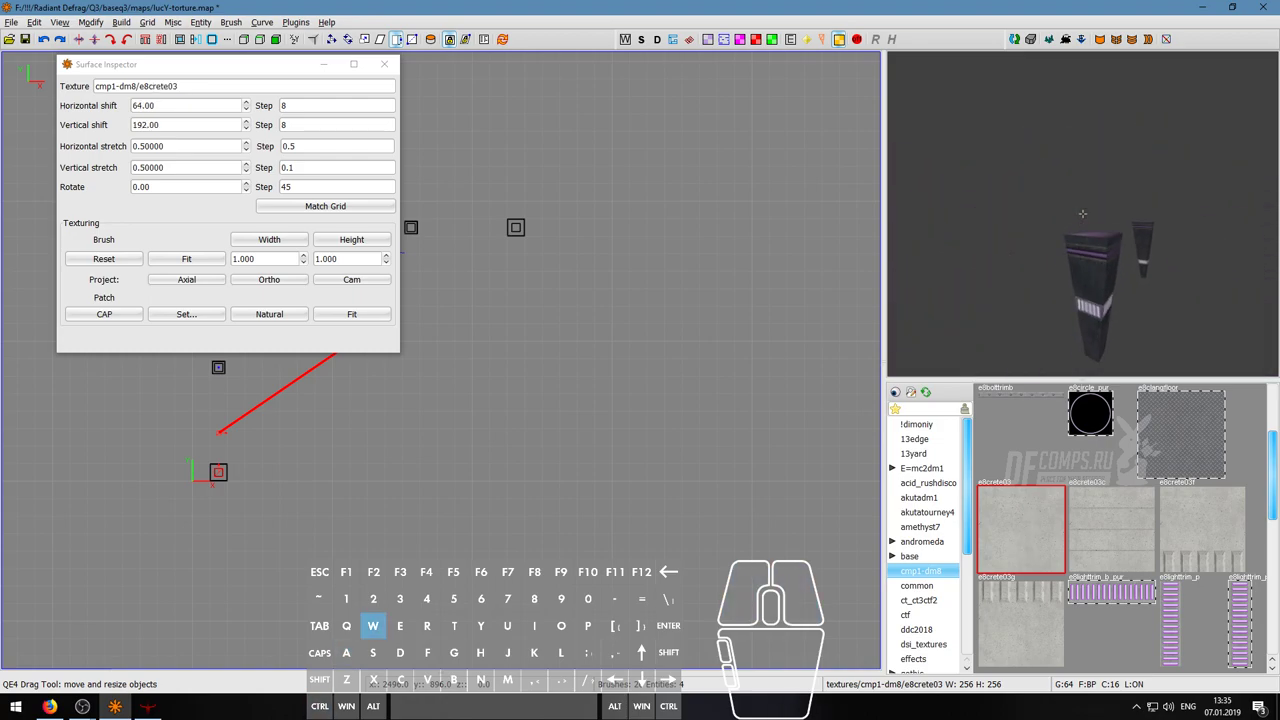
key(s)
right_click(1082, 214)
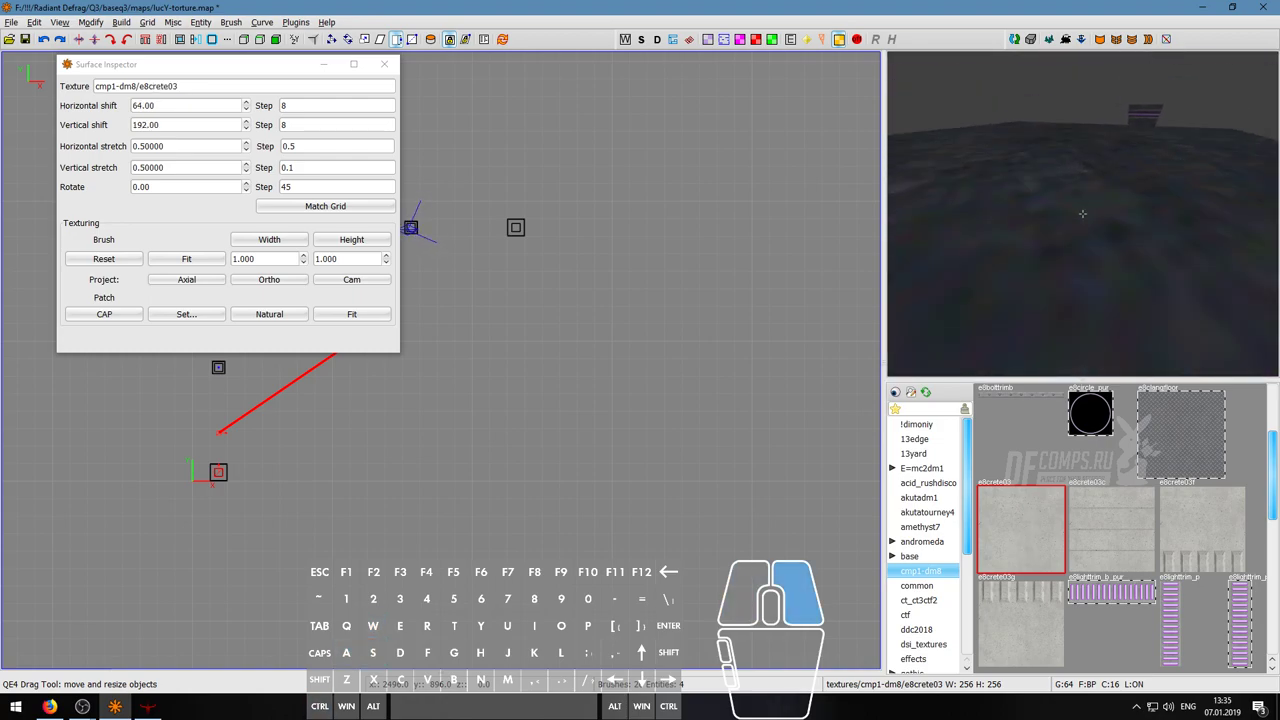
key(Escape)
right_click(1096, 242)
key(s)
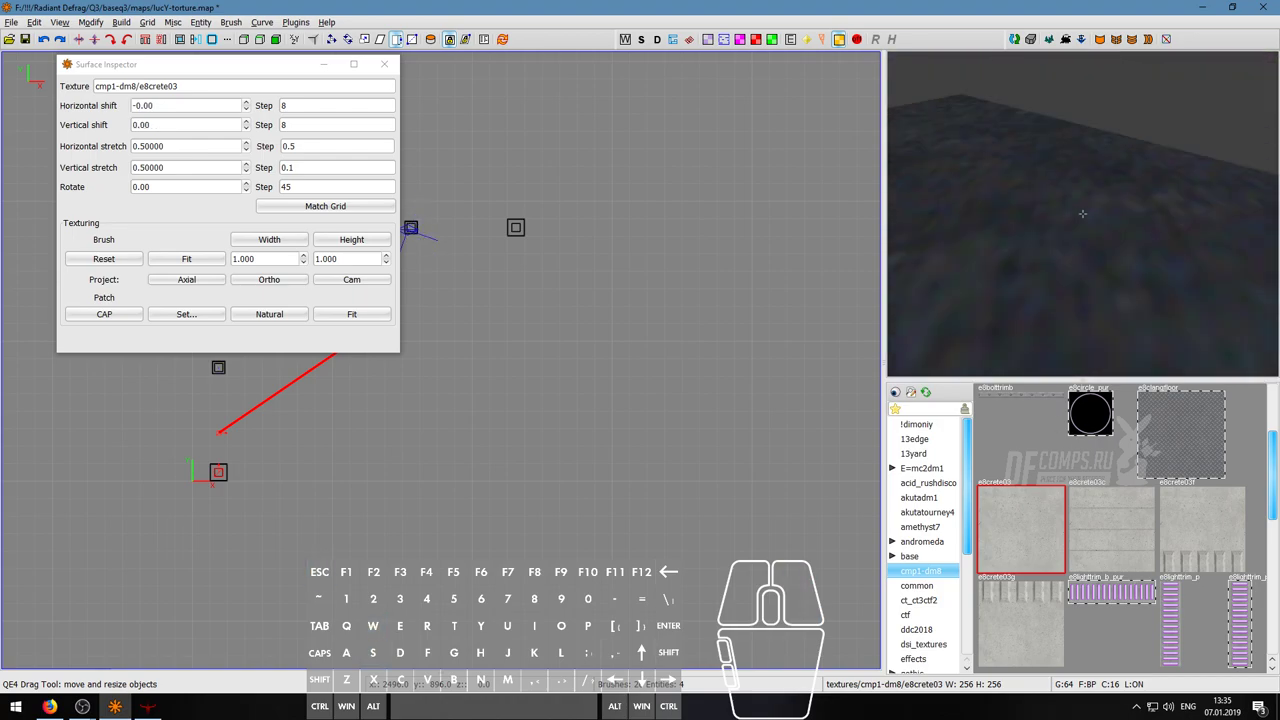
key(w)
key(w)
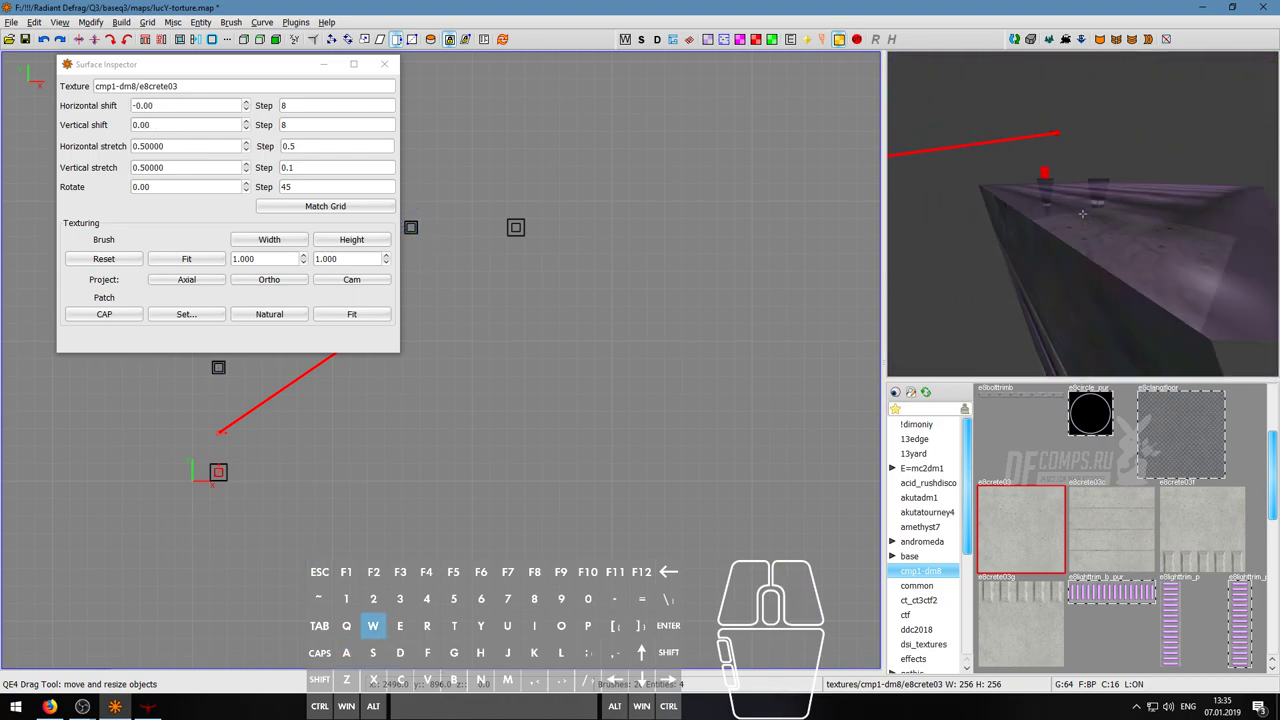
key(w)
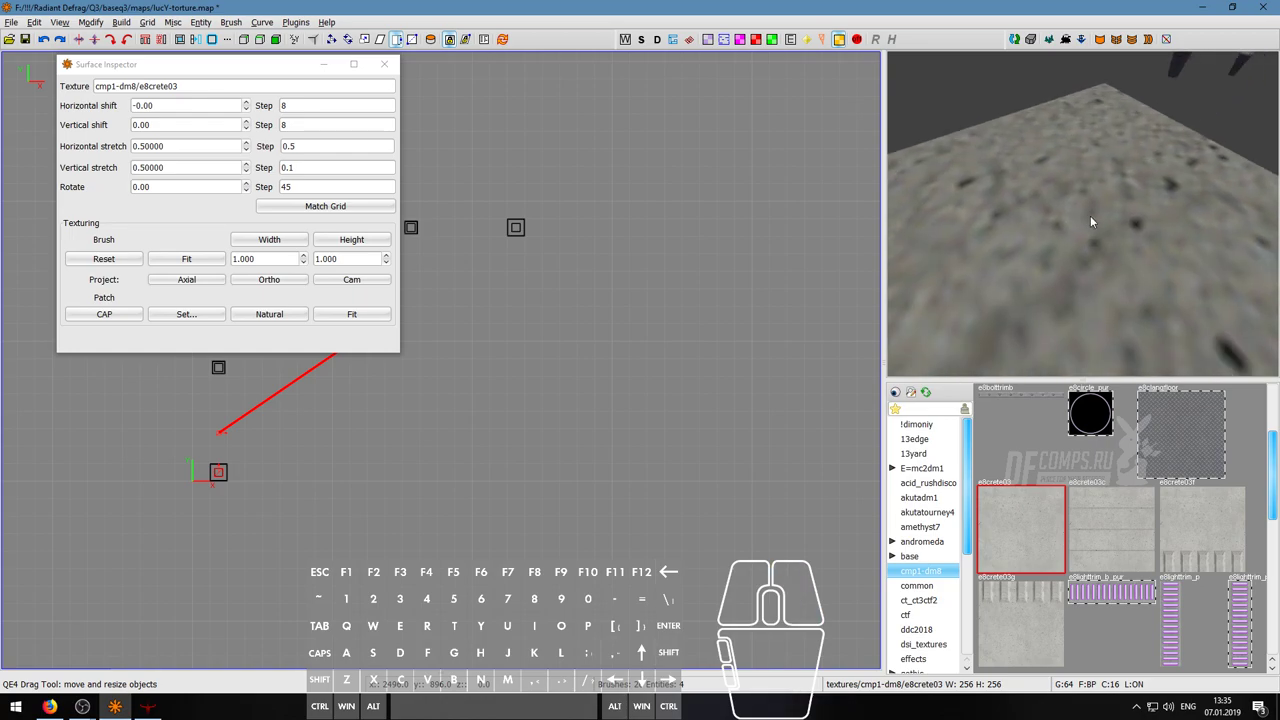
- Retexture the fifth pillar's top face with cmp1-dm8/e8crete03 and close the Surface Inspector
right_click(1091, 218)
key(w)
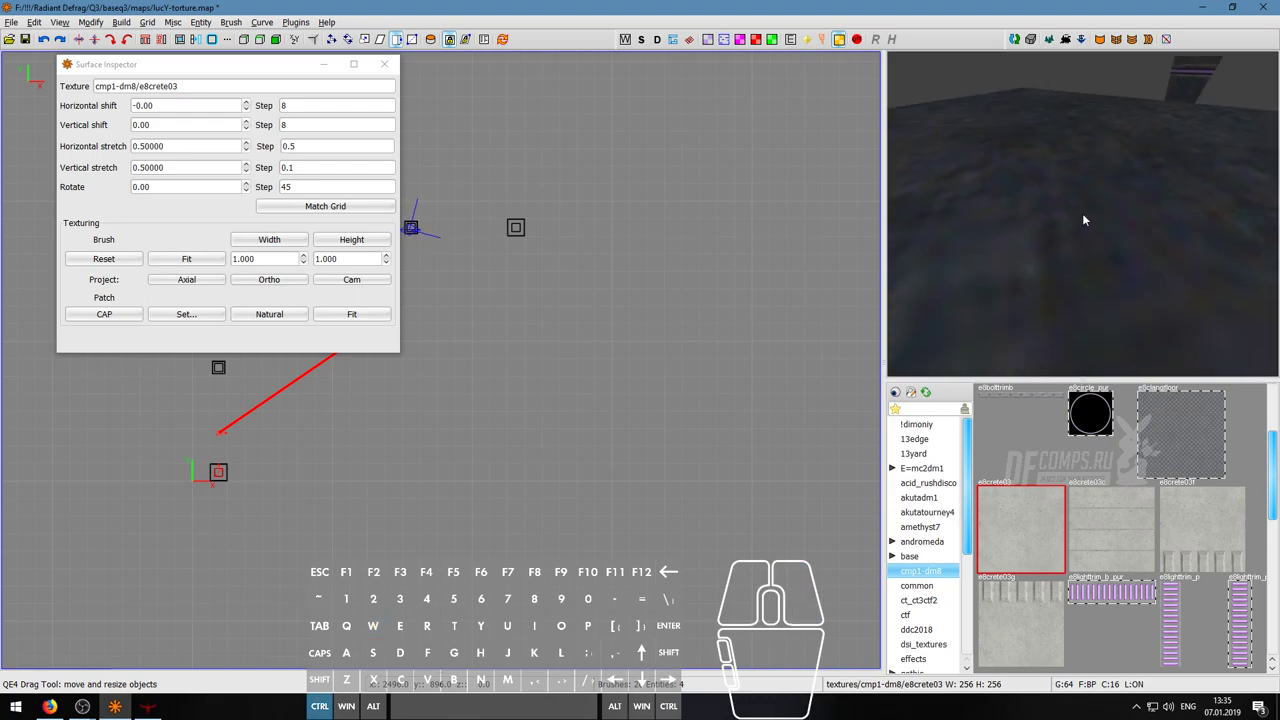
key(s)
key(w)
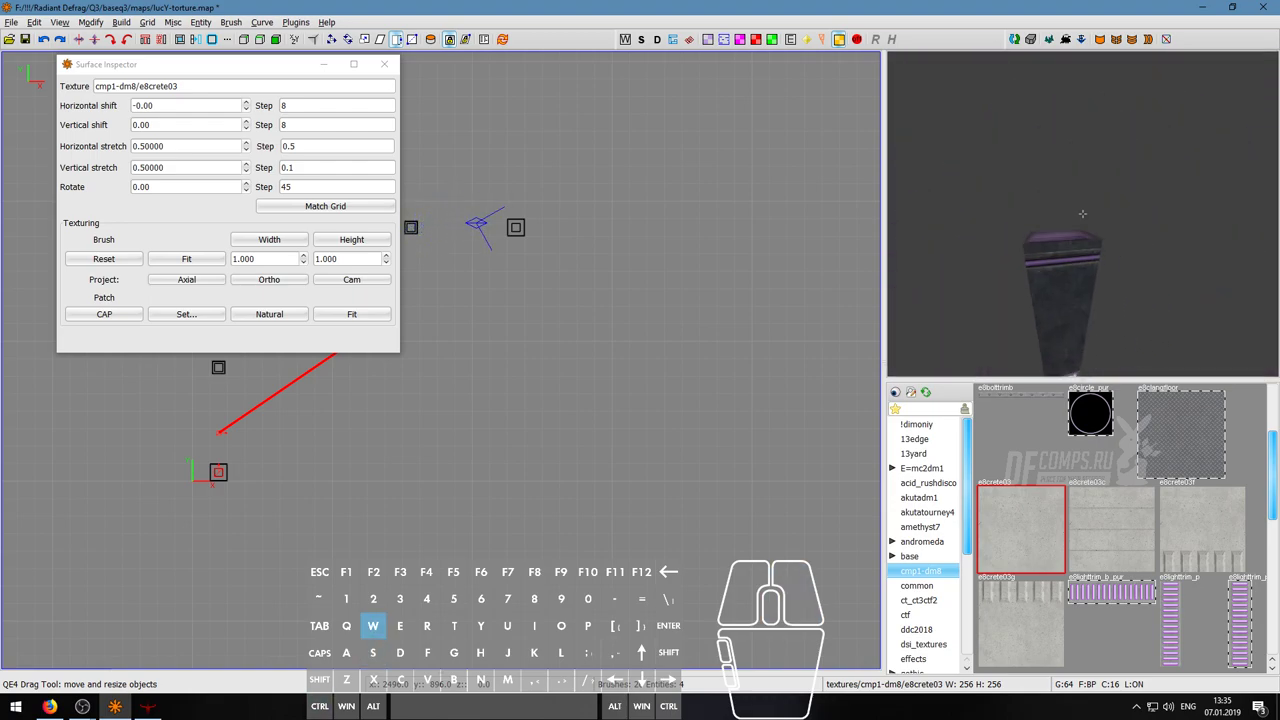
key(w)
right_click(1082, 214)
right_click(1082, 213)
- Examine the pillars and their tops from the third pillar back to the second
key(a)
key(w)
key(a)
key(s)
key(a)
key(s)
right_click(1082, 214)
key(s)
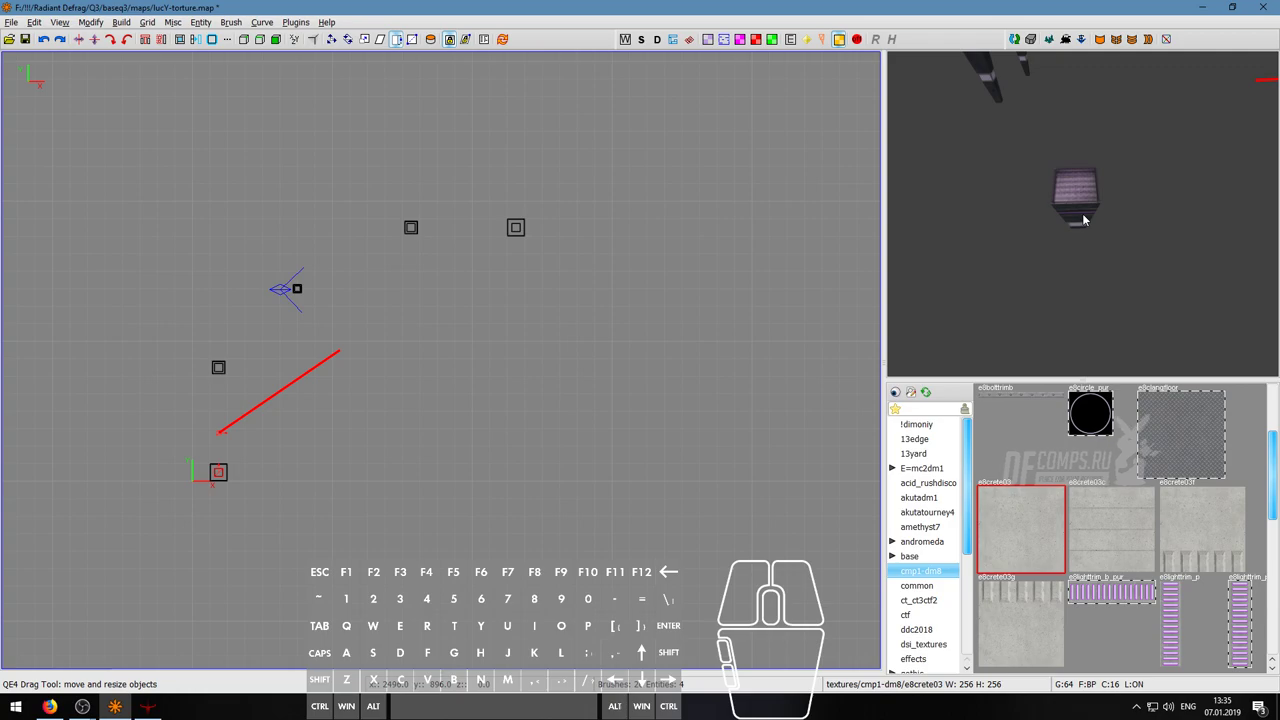
right_click(1083, 220)
key(s)
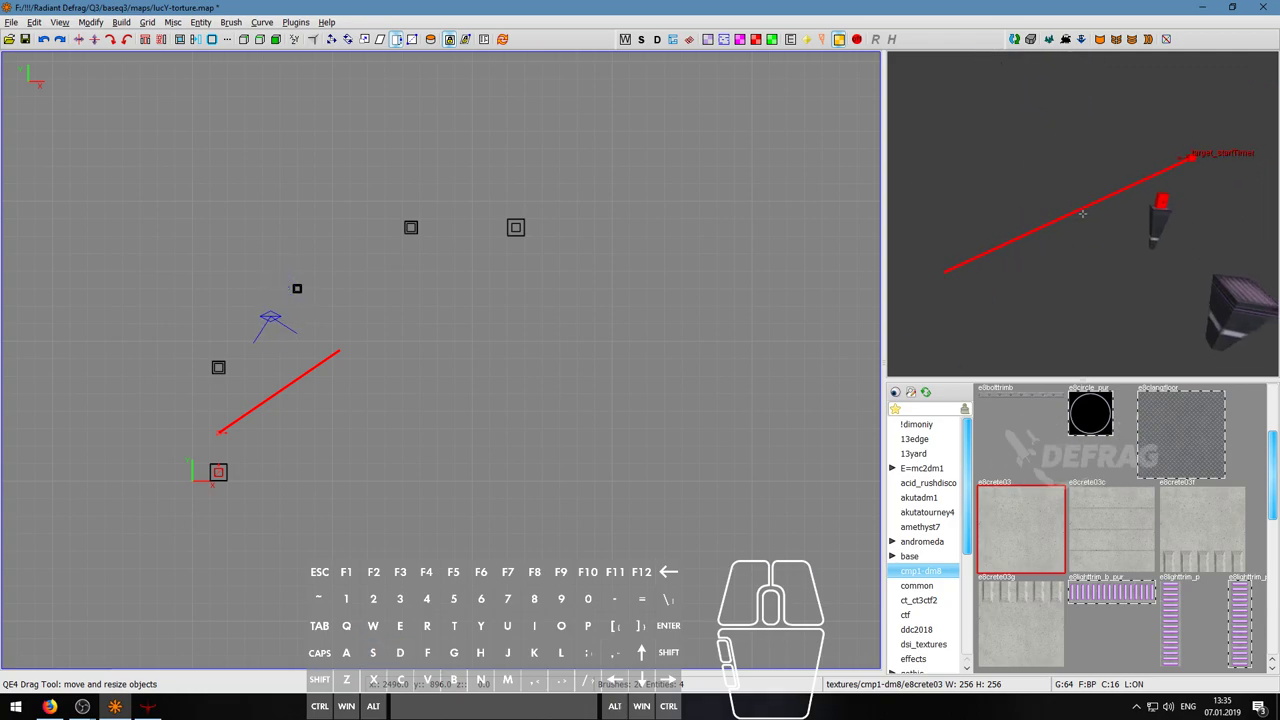
key(w)
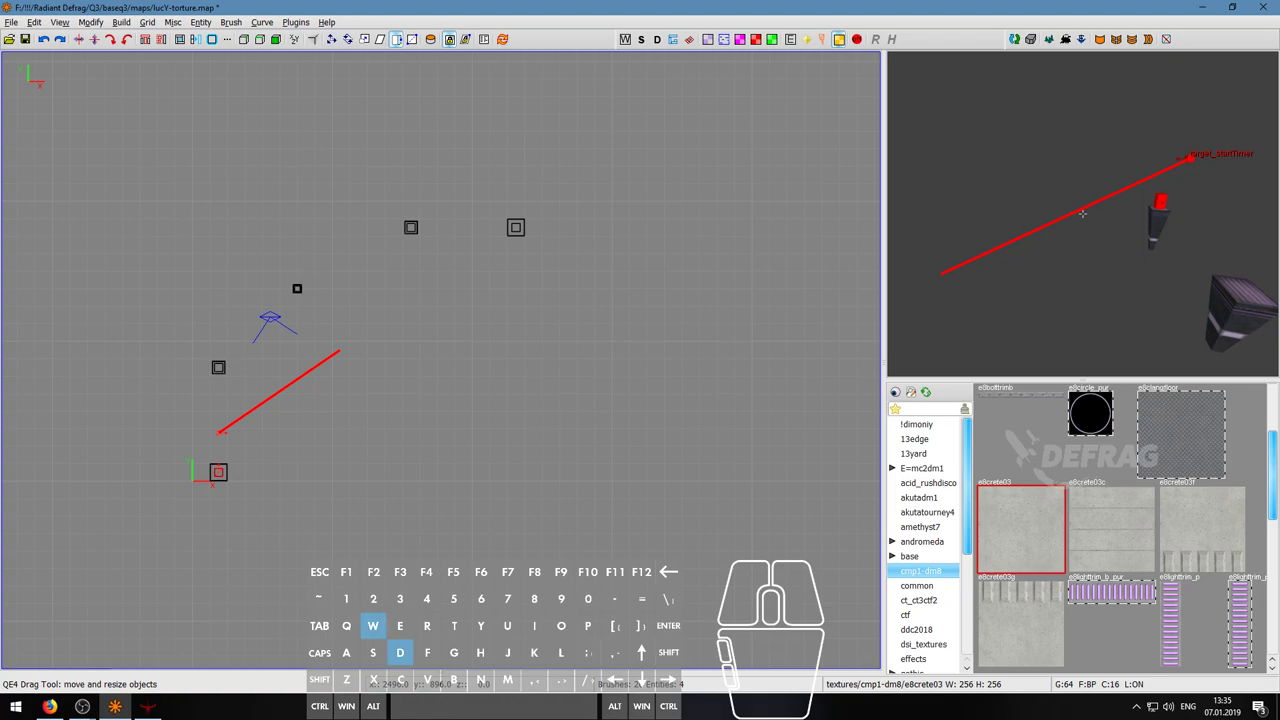
right_click(1082, 213)
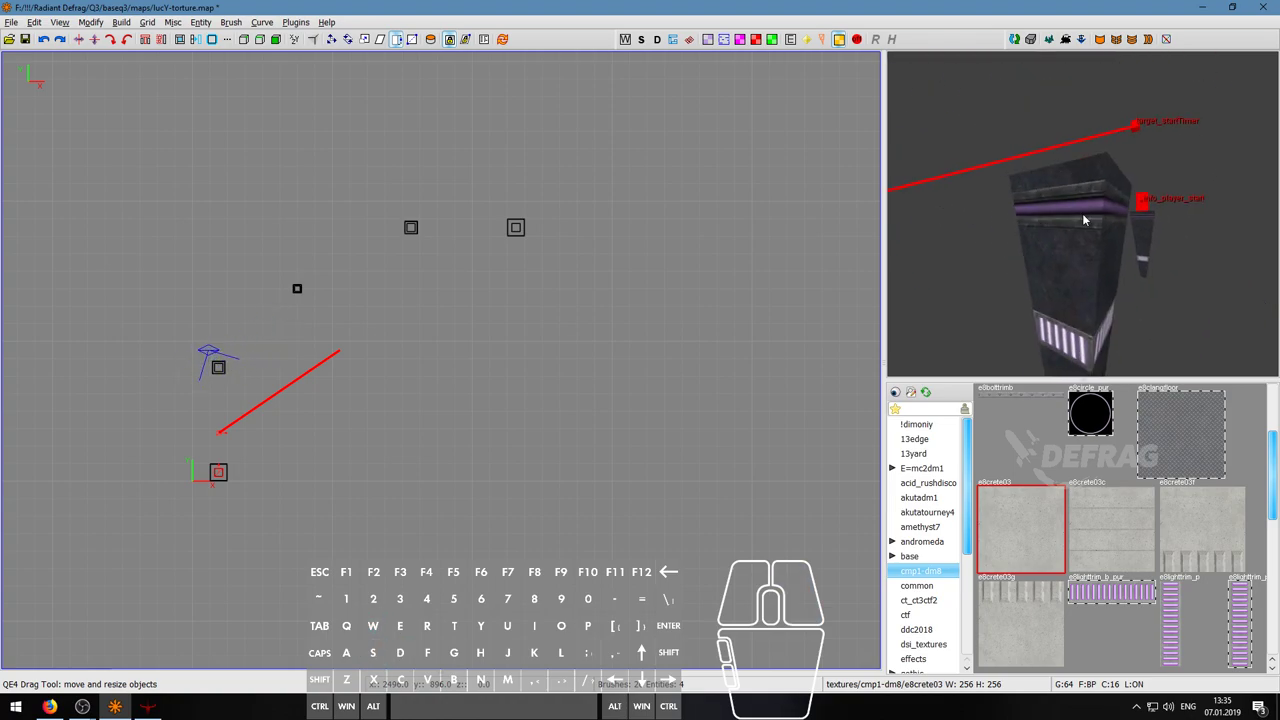
- Sample the cmp1-dm8/e8trimlight2_pur texture from the second pillar's purple band and look at the pillar's upper part from both sides
middle_click(1085, 214)
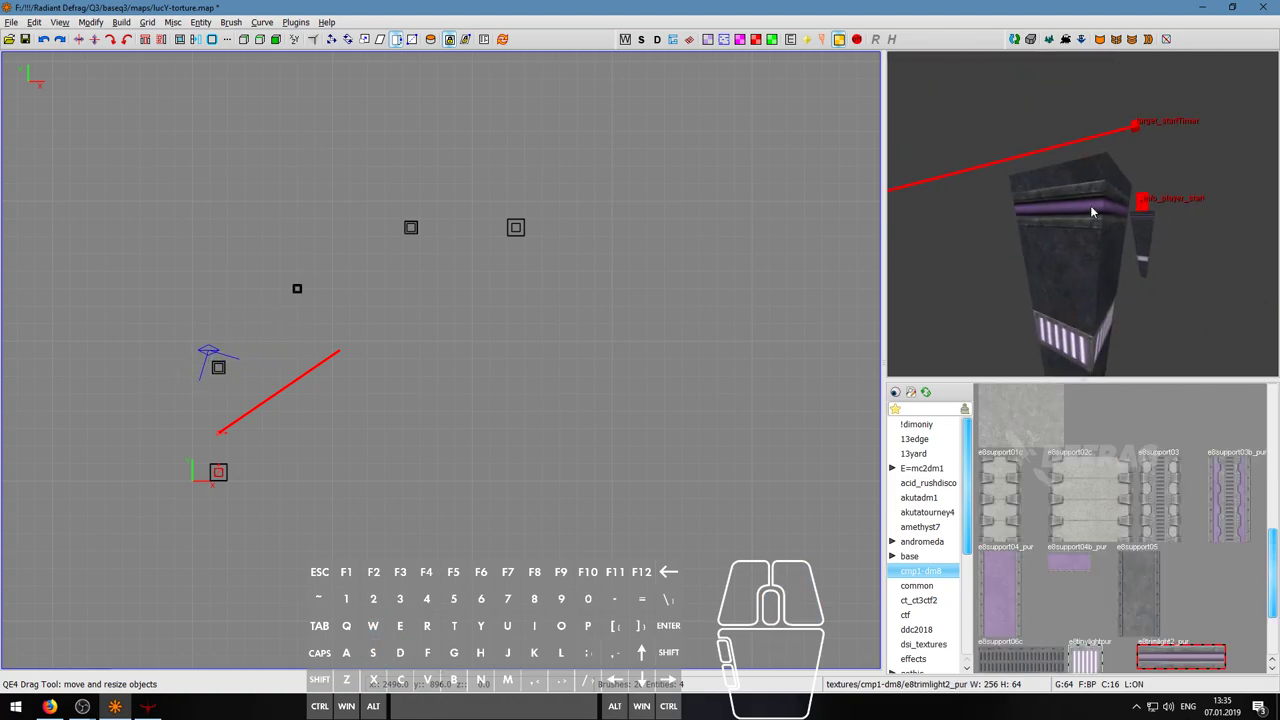
right_click(1075, 218)
key(s)
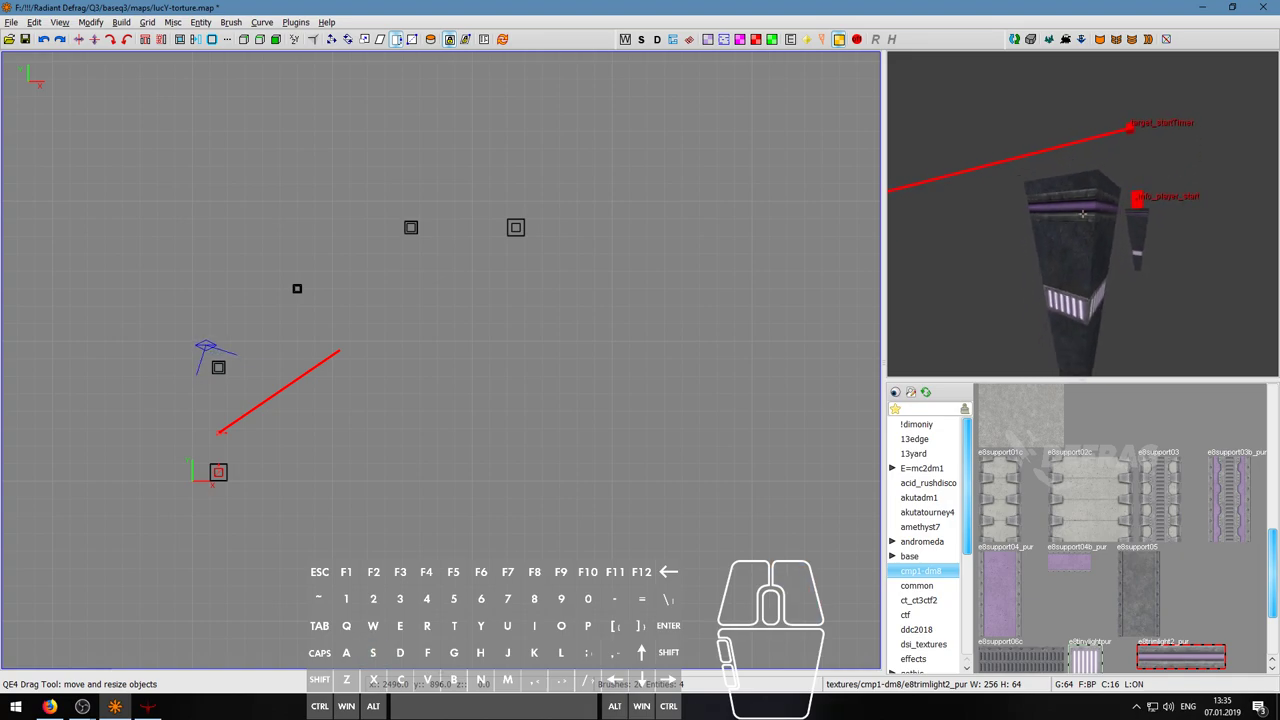
key(s)
key(d)
key(w)
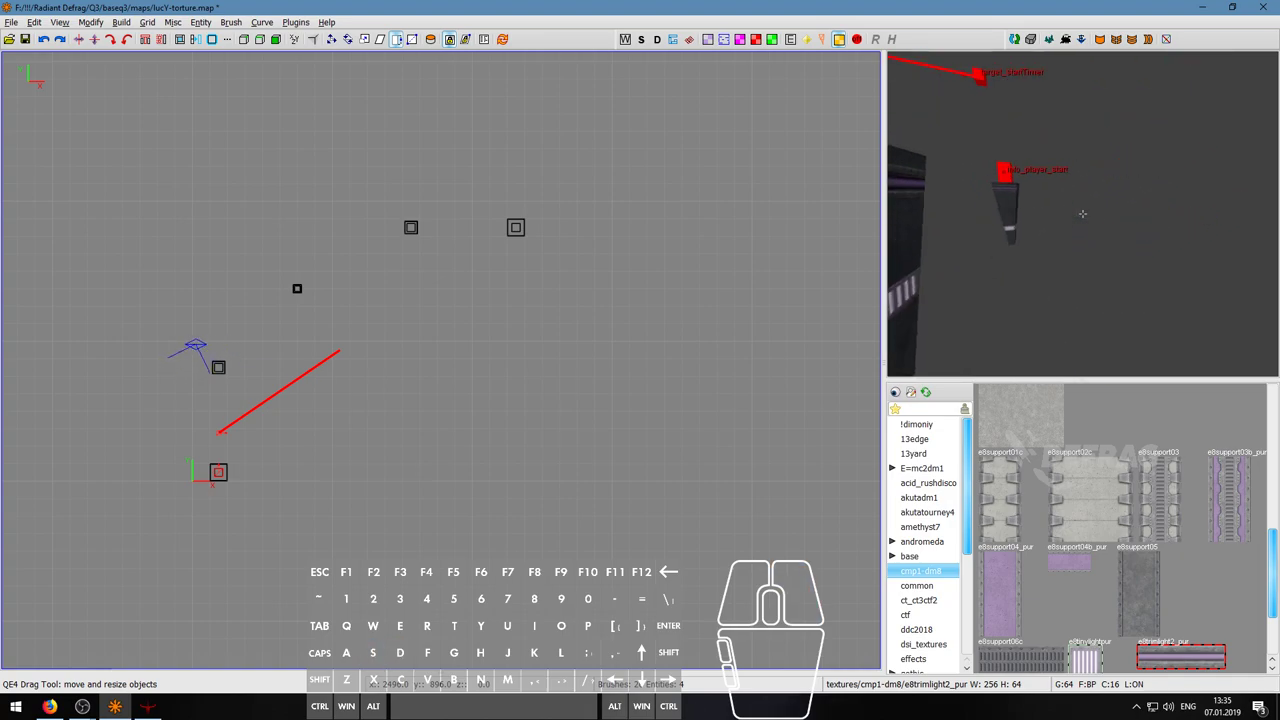
key(a)
key(Left)
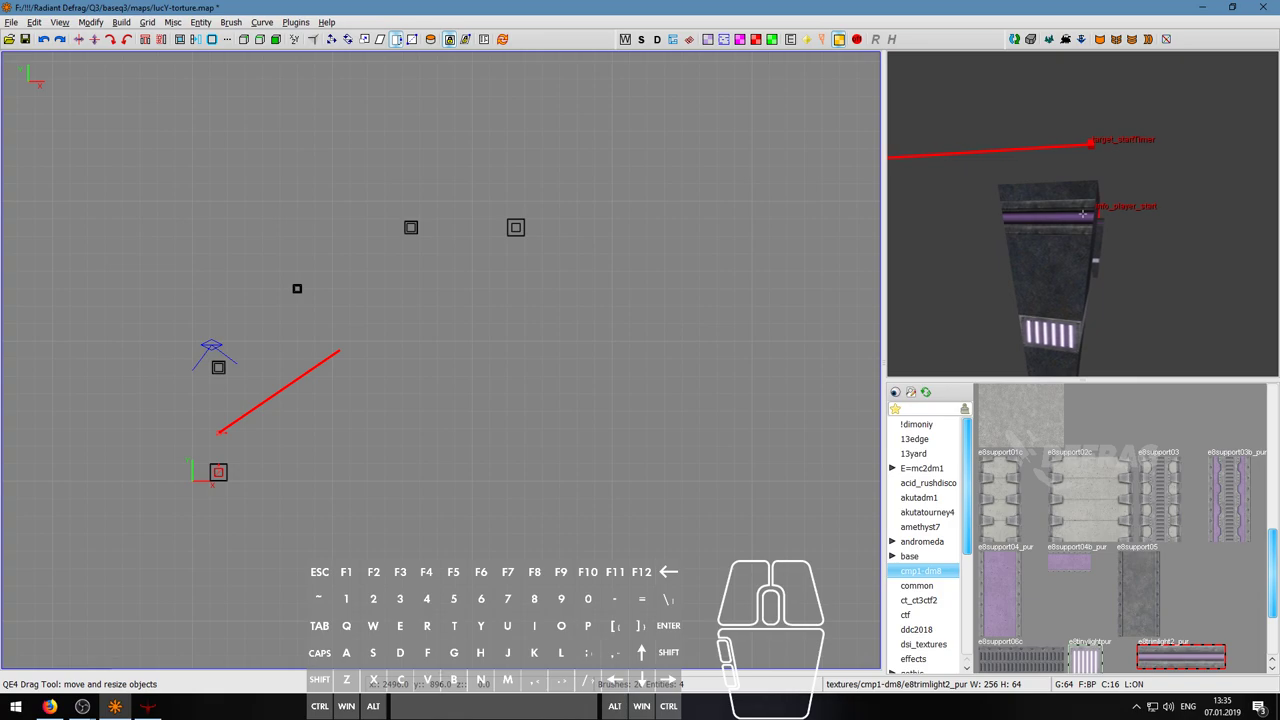
key(d)
- Sample the textures of the second pillar's trim bands and dark sections, including cmp1-dm8/e8_base1
middle_click(1083, 219)
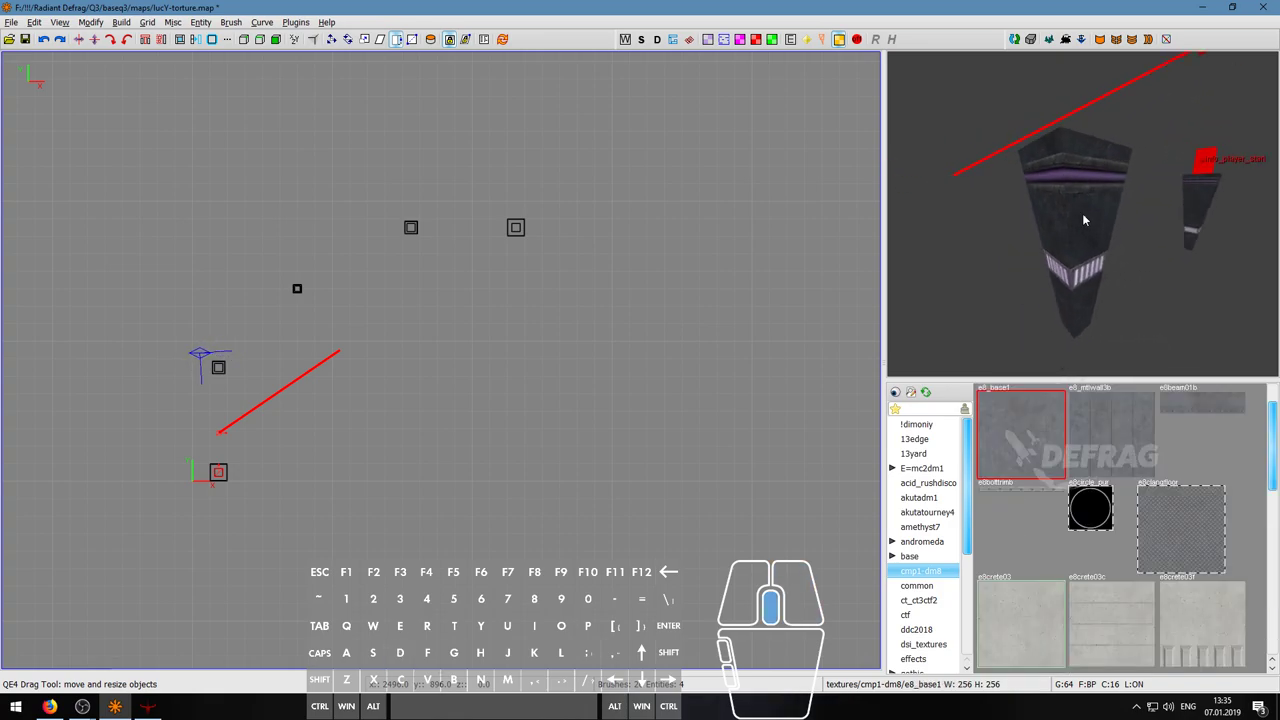
middle_click(1079, 175)
middle_click(1080, 229)
middle_click(1079, 269)
middle_click(1080, 286)
key(a)
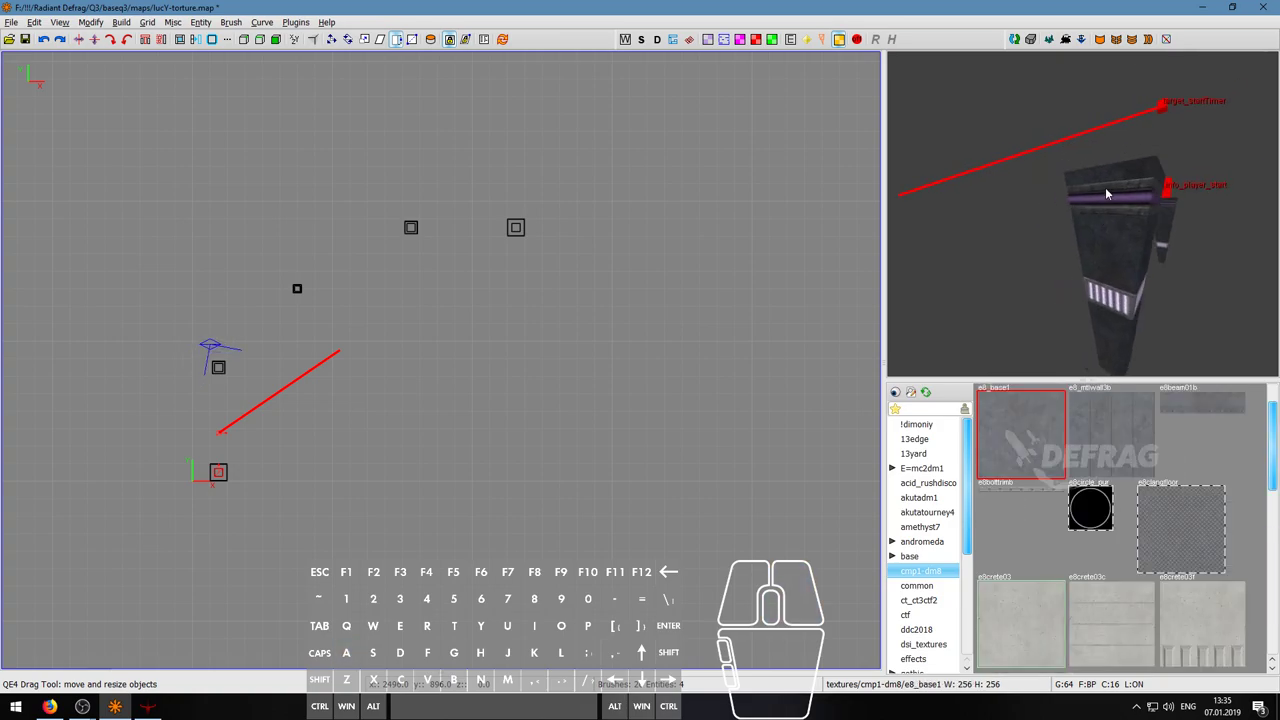
- Try the cmp1-dm8/e8trimlight2_pur texture on the second pillar's cap side and undo it
middle_click(1105, 193)
right_click(1114, 195)
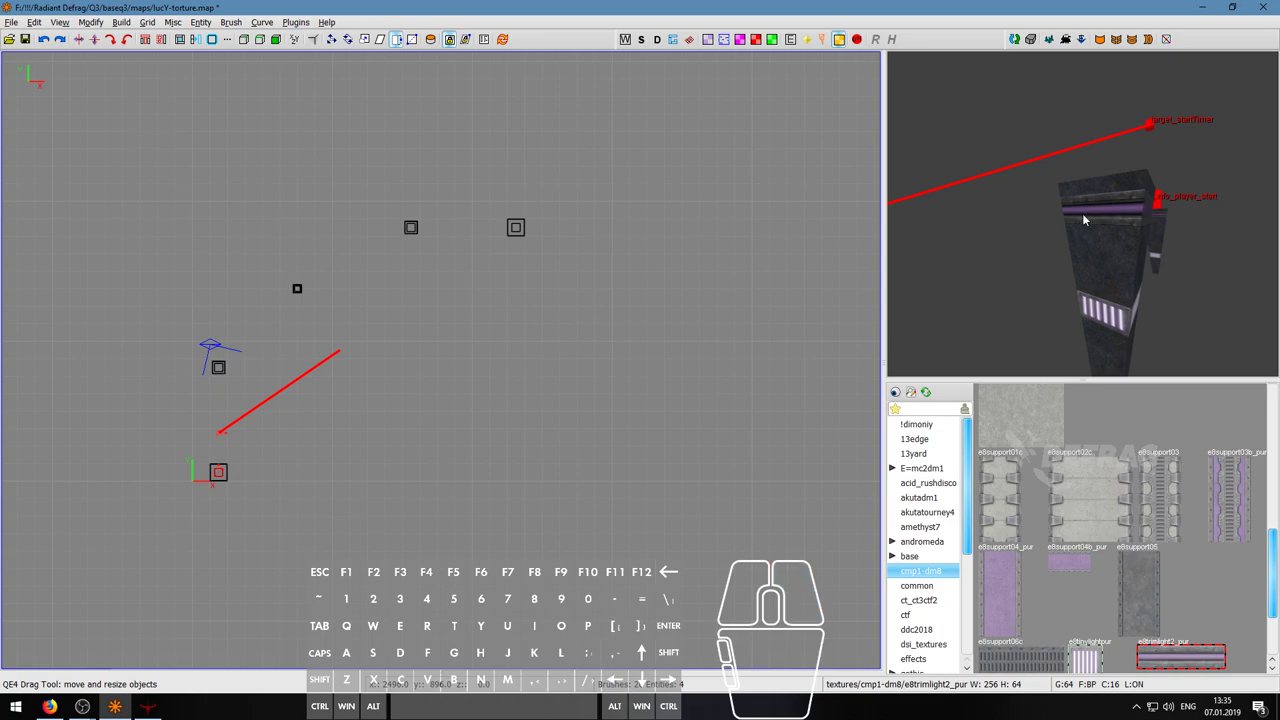
key(w)
key(s)
key(a)
key(a)
key(d)
key(d)
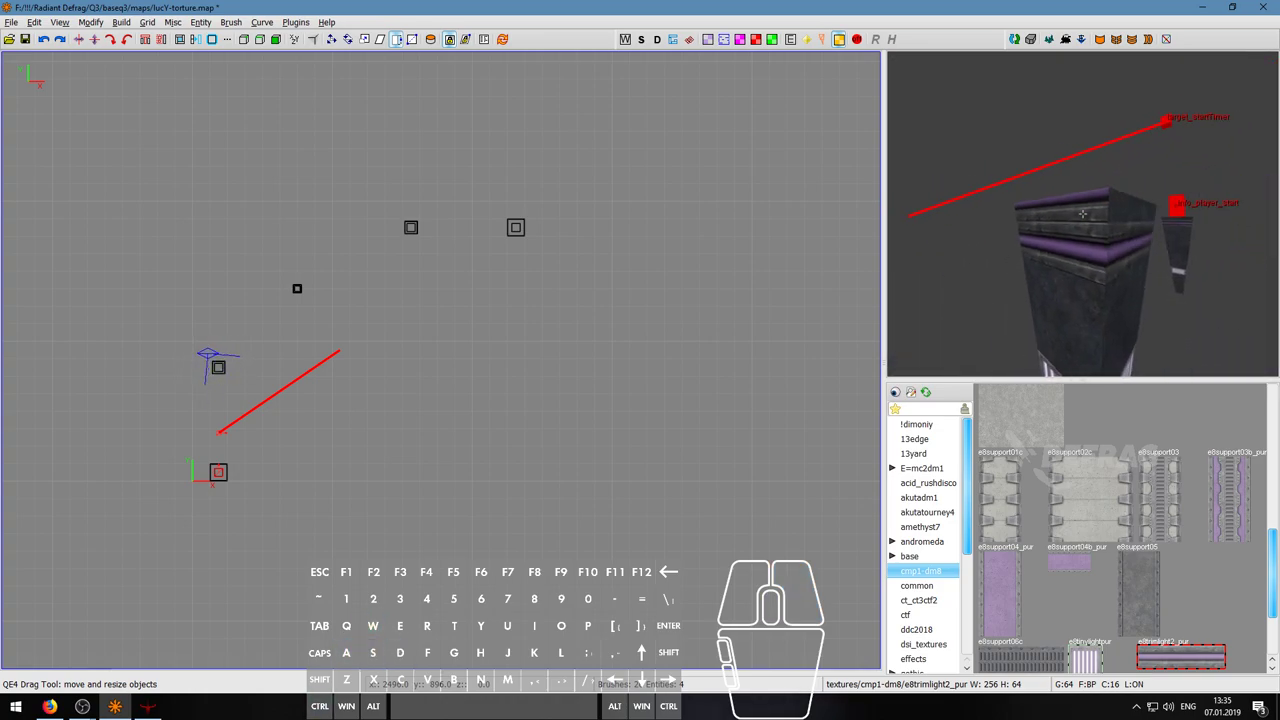
key(ctrl+z)
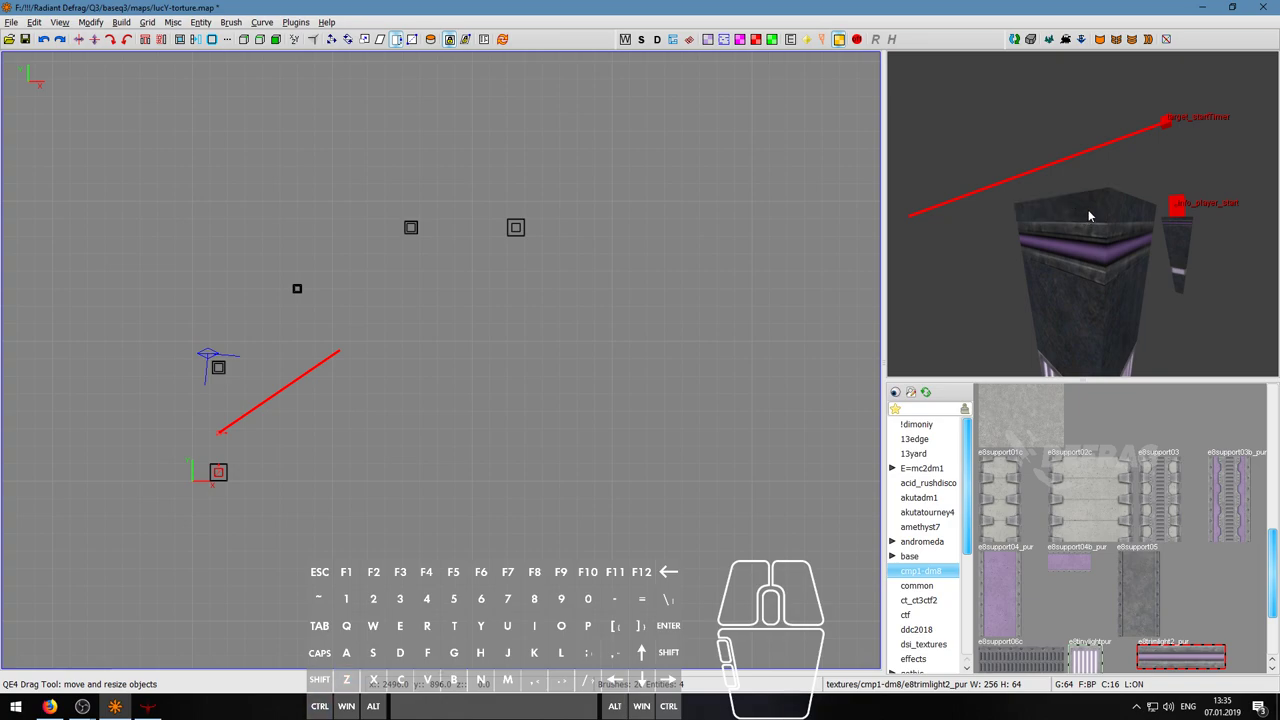
- Select the second pillar's cap section, inspect it from another angle and deselect it
ctrl+shift+click(1090, 214)
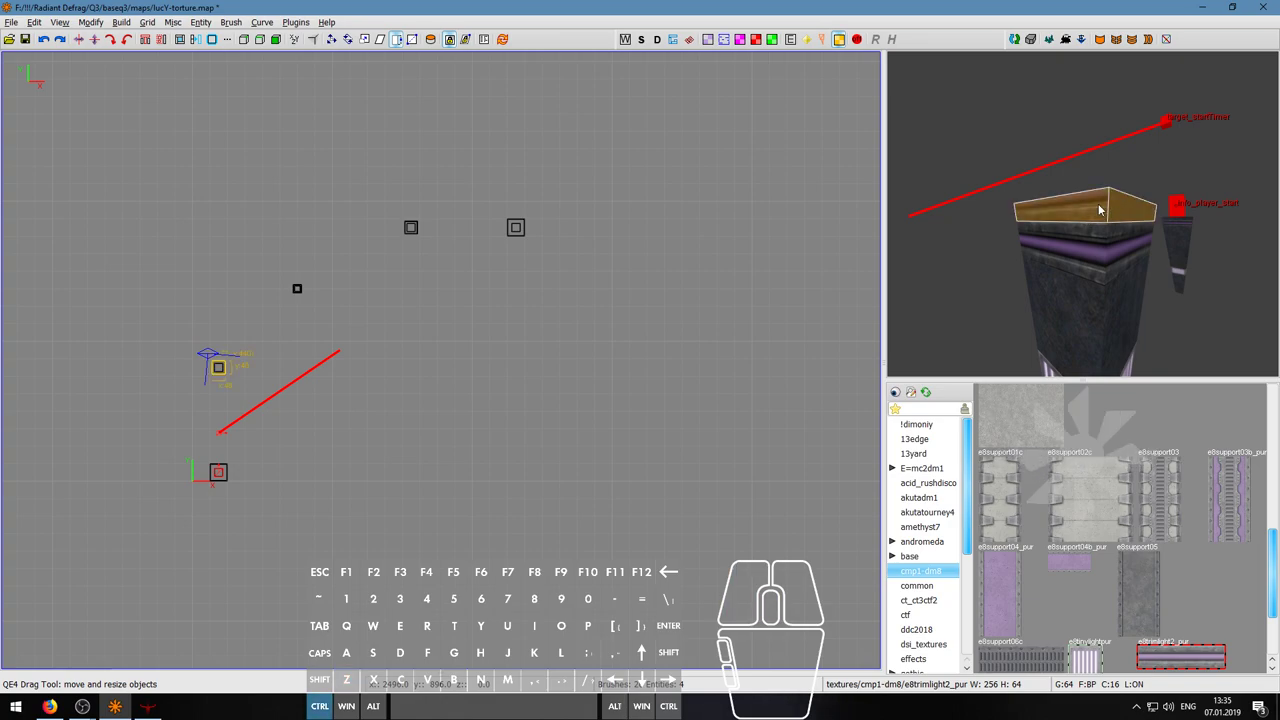
key(Escape)
shift+click(1100, 207)
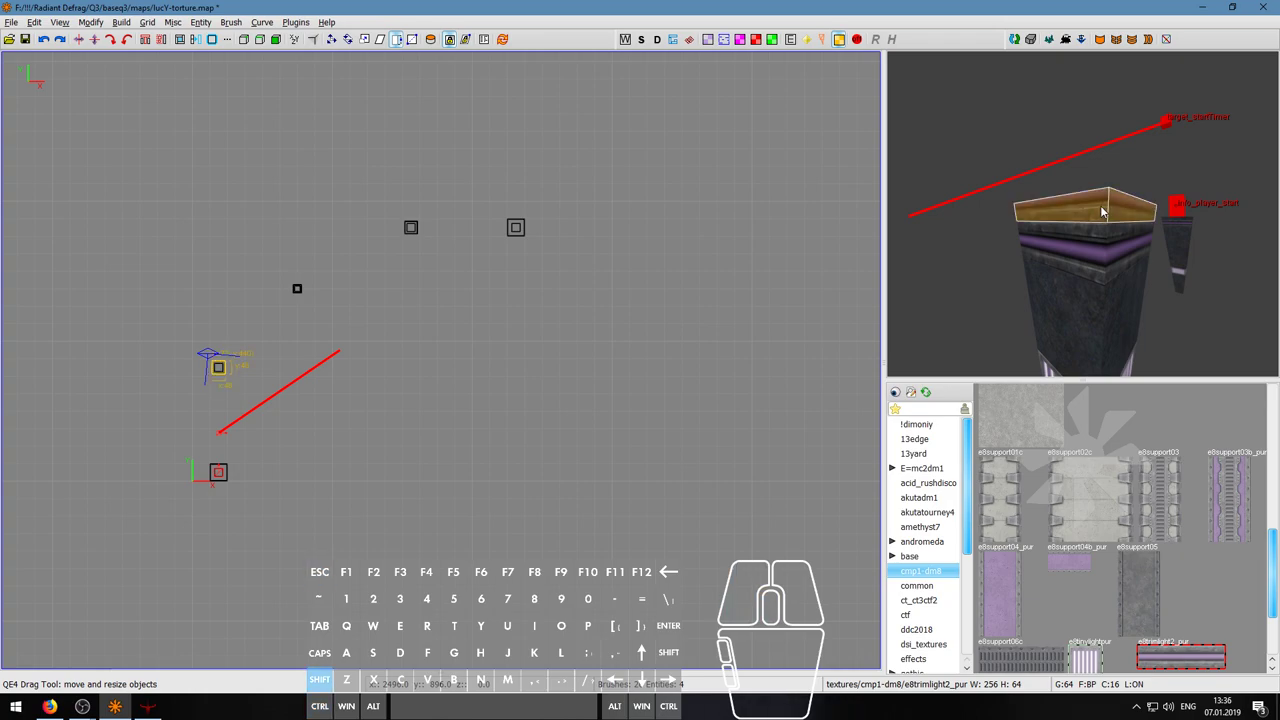
right_click(1100, 206)
key(w)
key(a)
key(s)
right_click(1084, 217)
right_click(1084, 219)
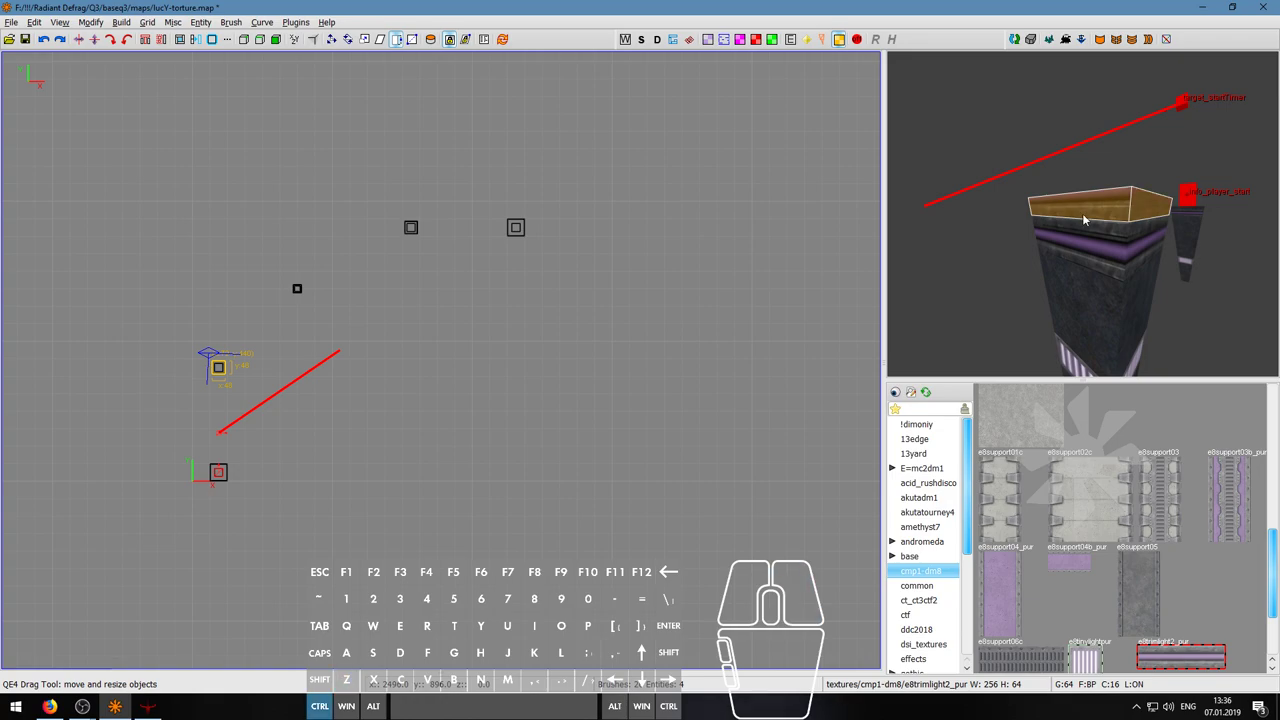
key(Escape)
- Select the middle sections of all five pillars, between the upper trim band and the light strip
right_click(1083, 215)
key(w)
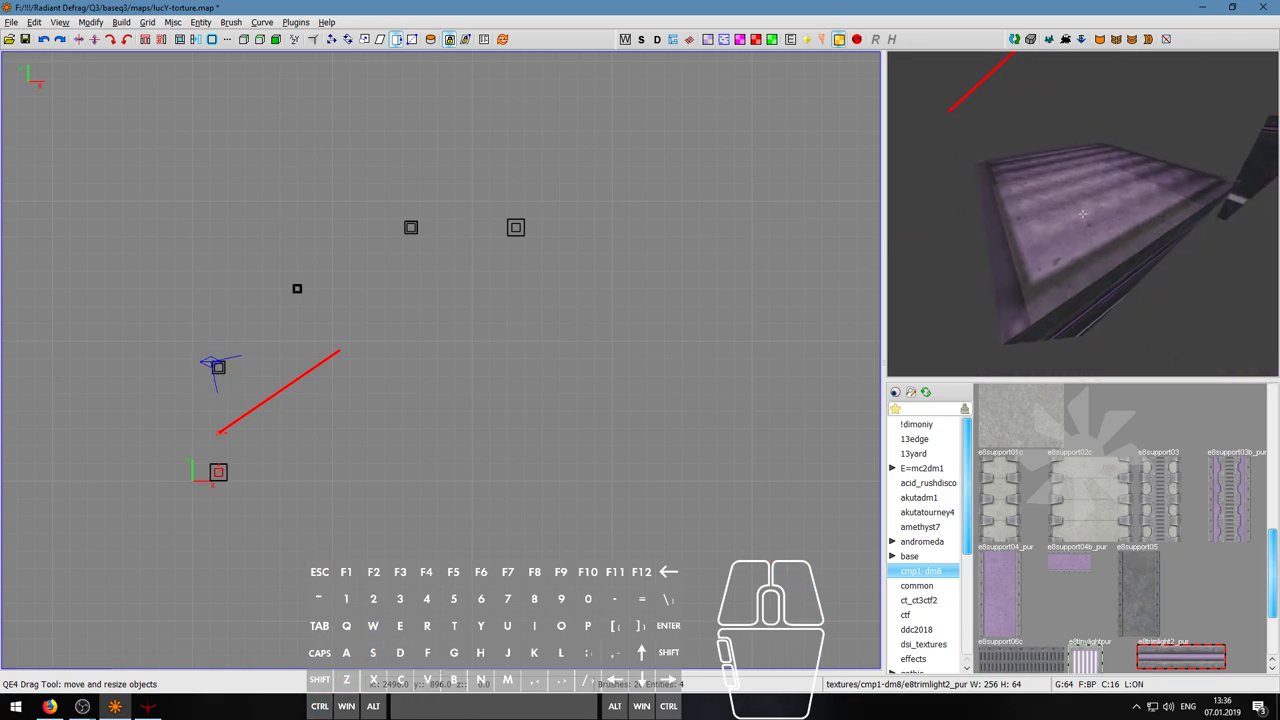
key(w)
key(s)
key(w)
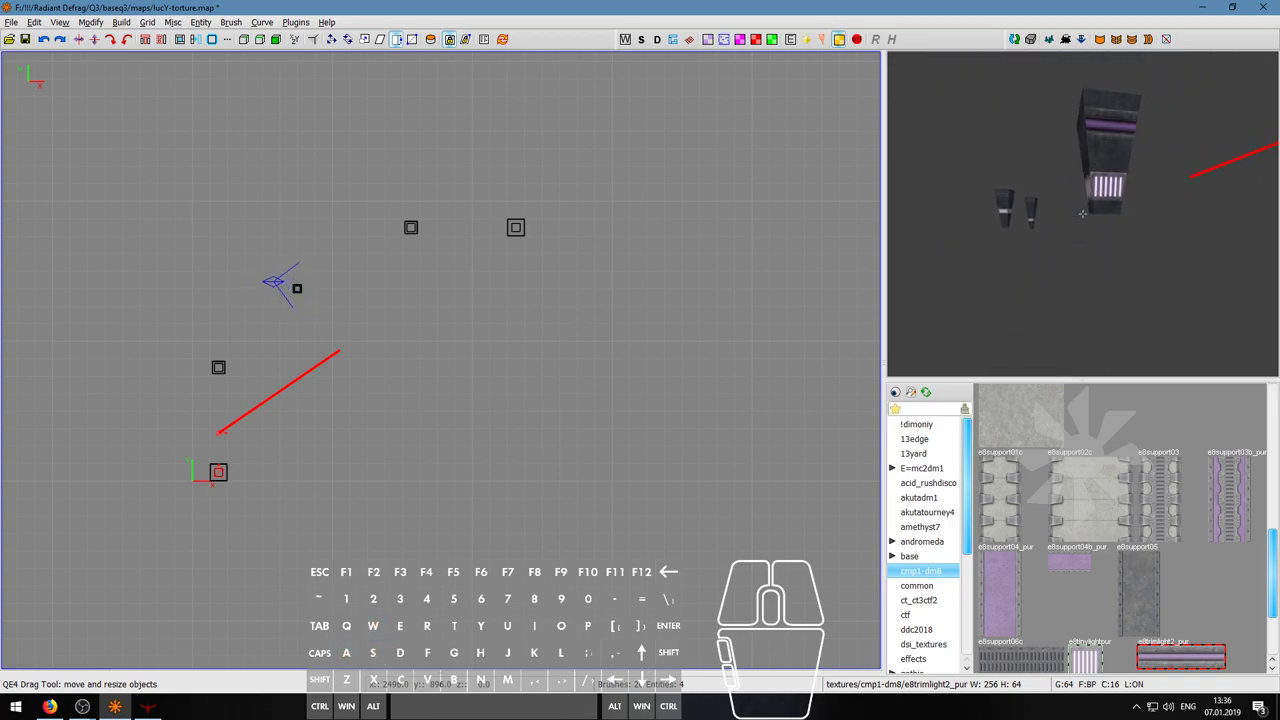
right_click(1082, 213)
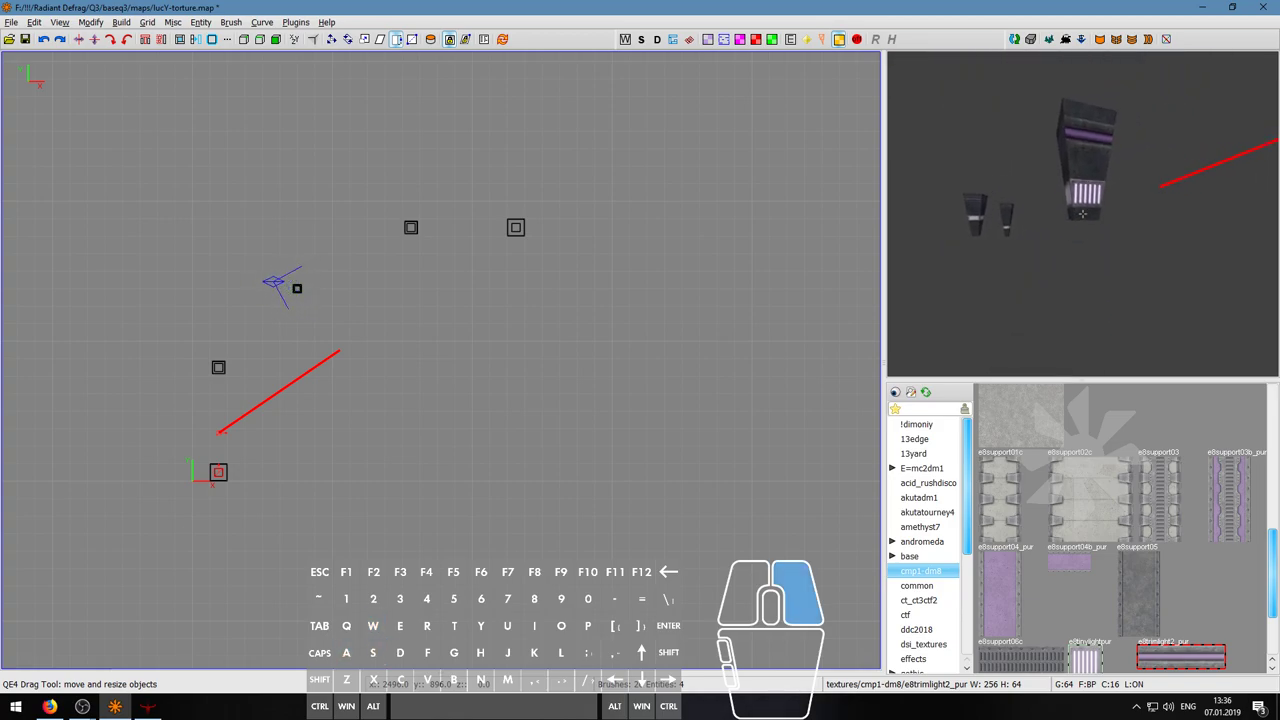
shift+click(1089, 167)
shift+click(998, 220)
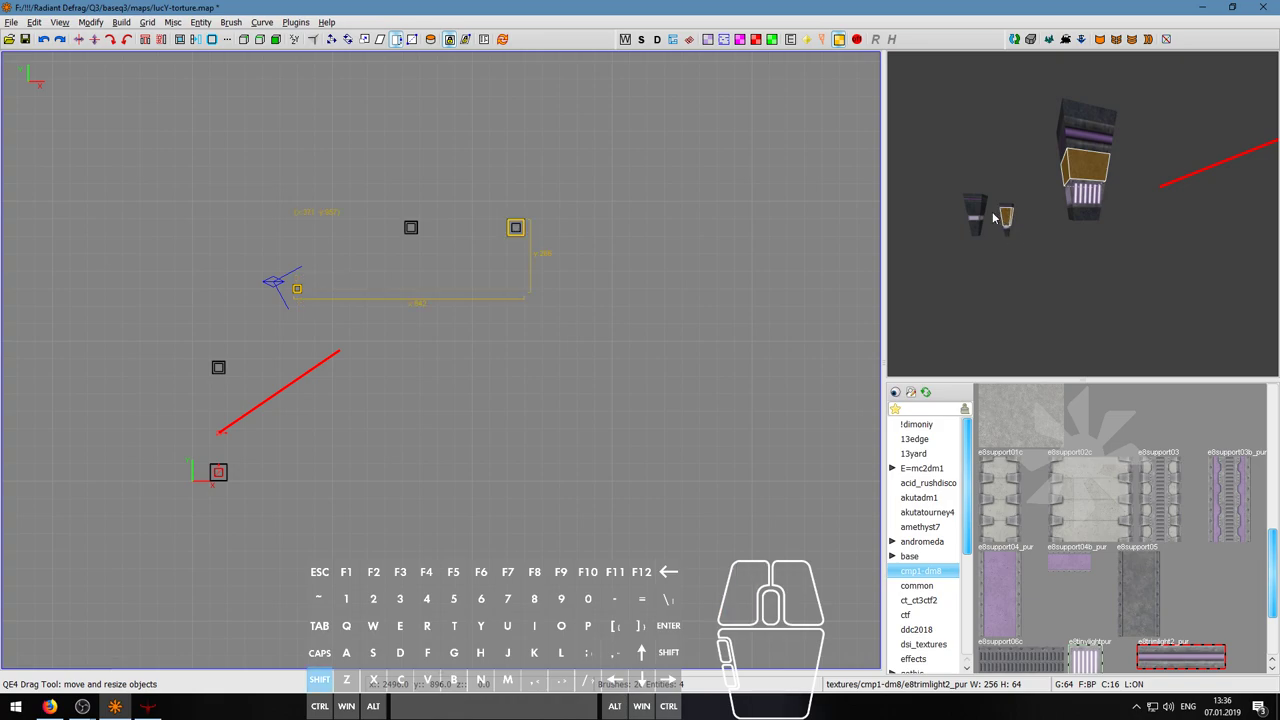
right_click(981, 216)
key(w)
key(a)
right_click(1082, 213)
shift+click(1131, 211)
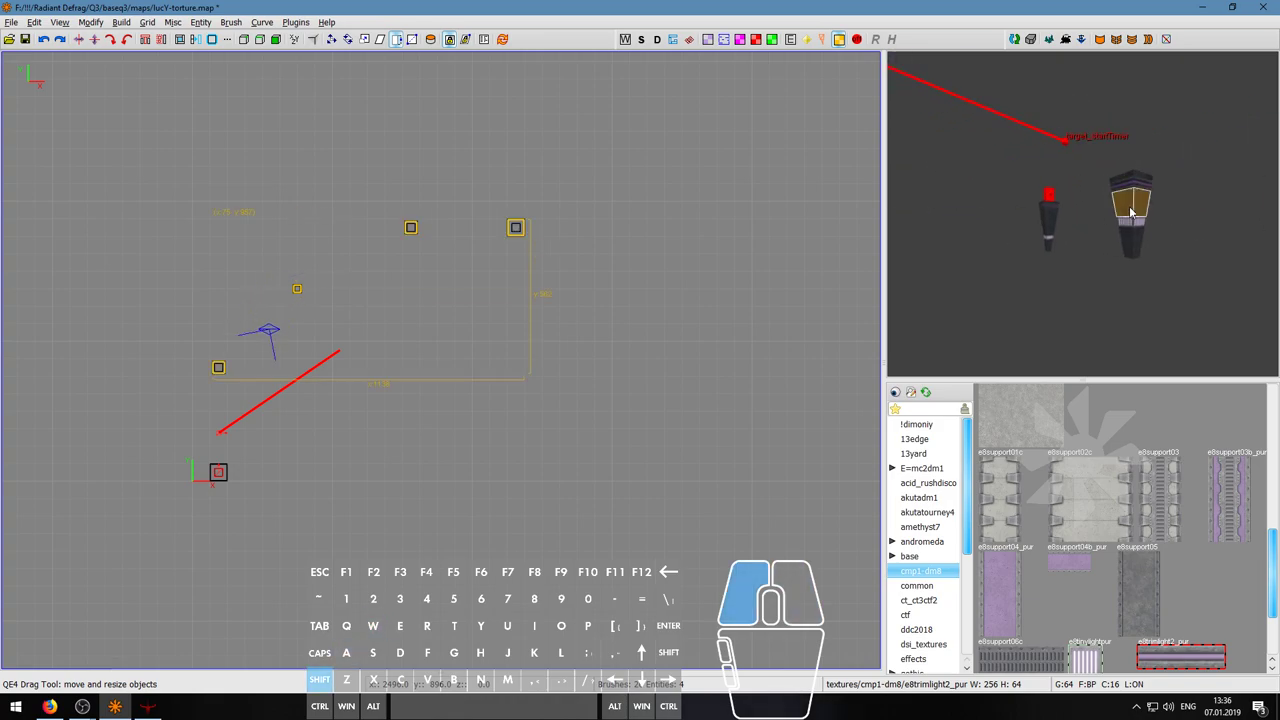
shift+click(1057, 218)
- Try the cmp1-dm8/e8support02c texture on the selected middle sections and look at it on the second pillar
scroll(1138, 553, up, 1)
click(1108, 541)
right_click(1085, 250)
key(w)
key(d)
right_click(1082, 213)
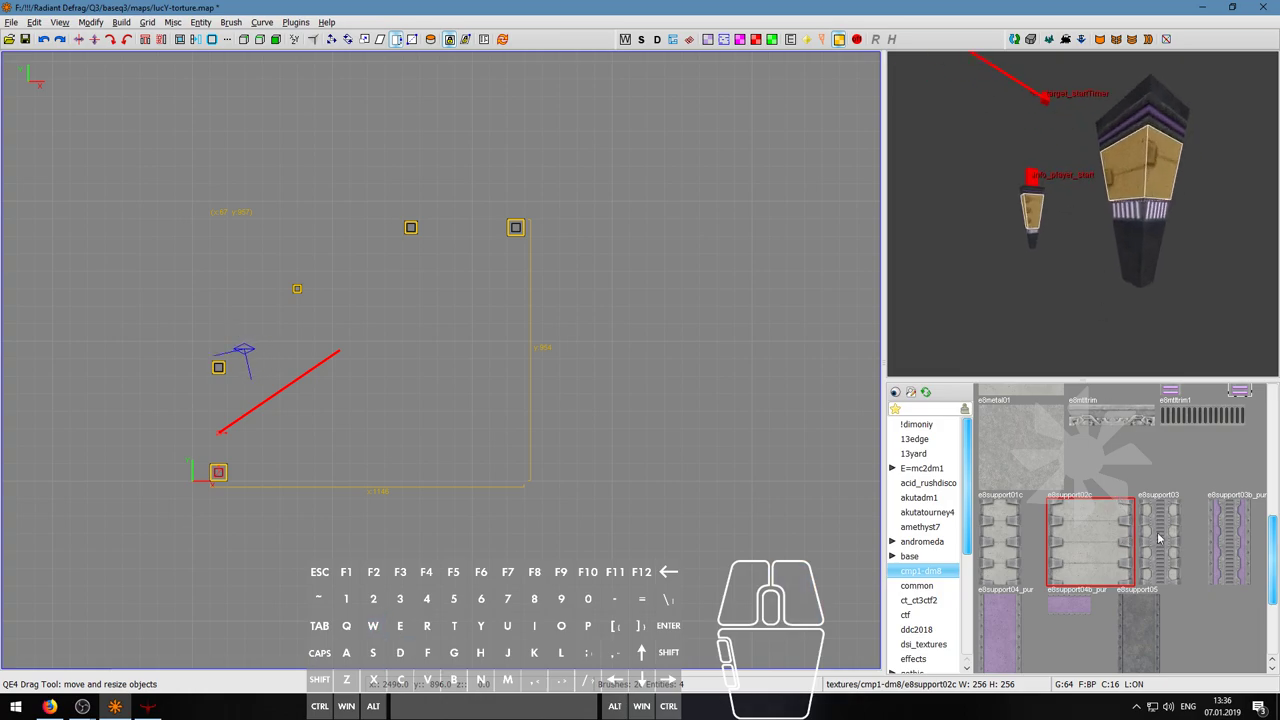
- Apply the cmp1-dm8/e8support03 texture to the selected middle sections and open the Surface Inspector for them
click(1157, 534)
right_click(1100, 250)
key(w)
key(a)
right_click(1082, 213)
key(s)
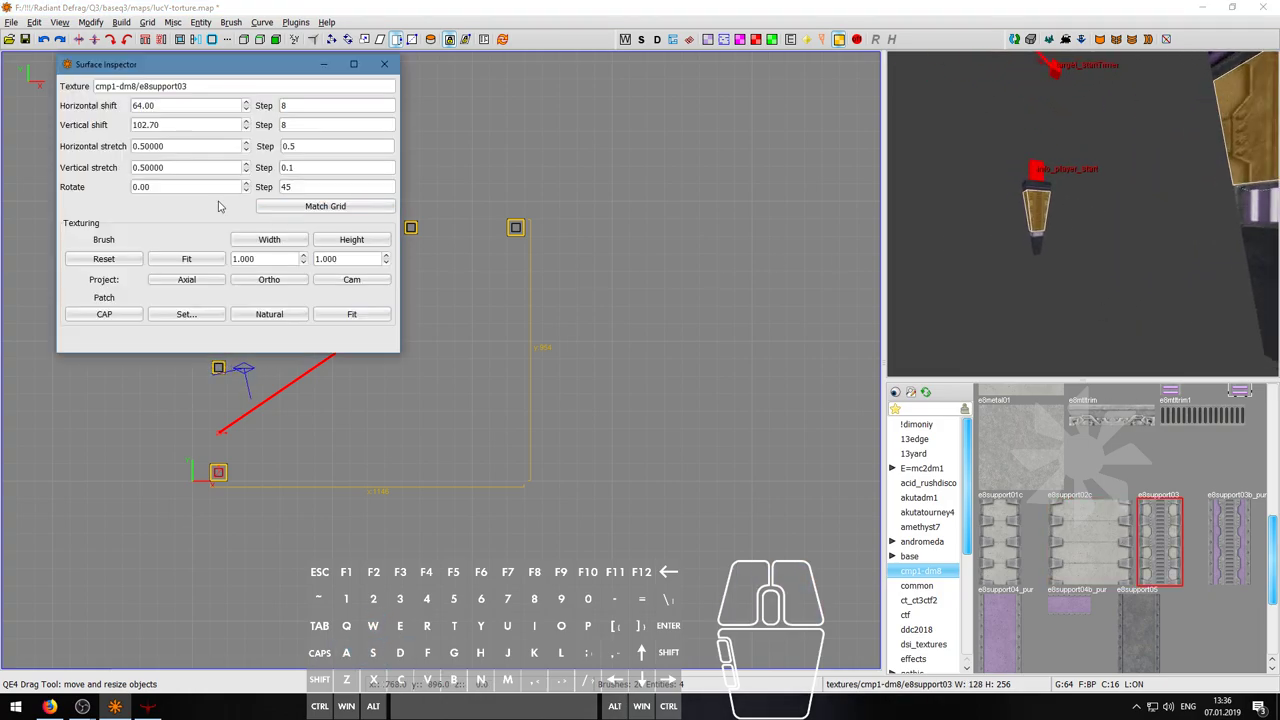
- Align the e8support03 texture on the selected middle sections with horizontal and vertical shift 0, and inspect it on the start pillar
right_click(936, 234)
key(w)
key(a)
key(a)
key(a)
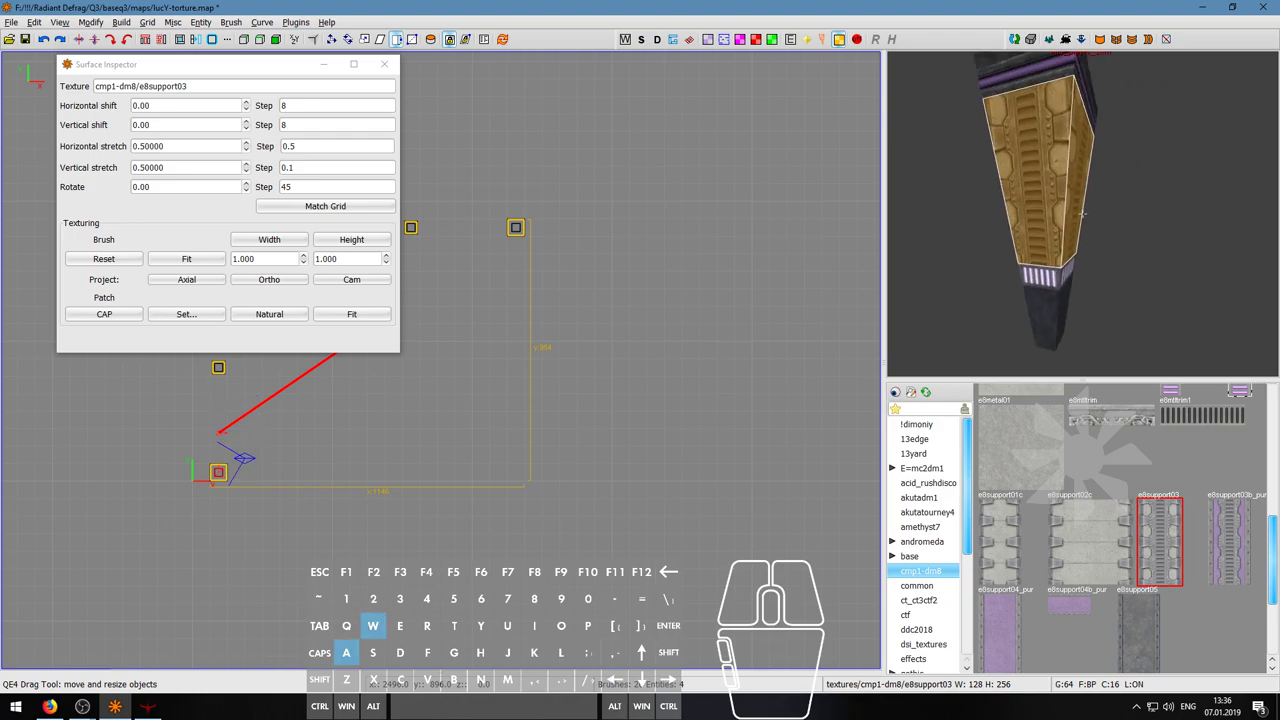
- Try the cmp1-dm8/e8support01c and e8support05 textures in turn on the selected pillar middle sections
key(a)
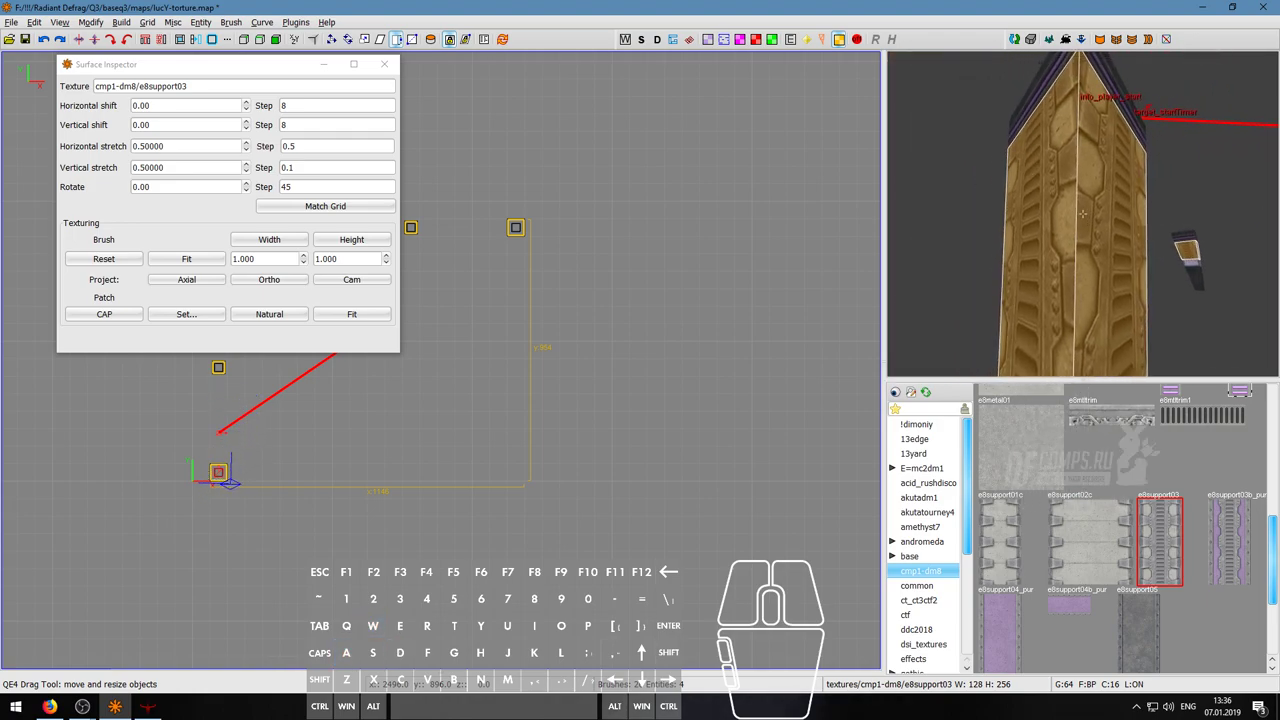
right_click(1104, 335)
click(1000, 531)
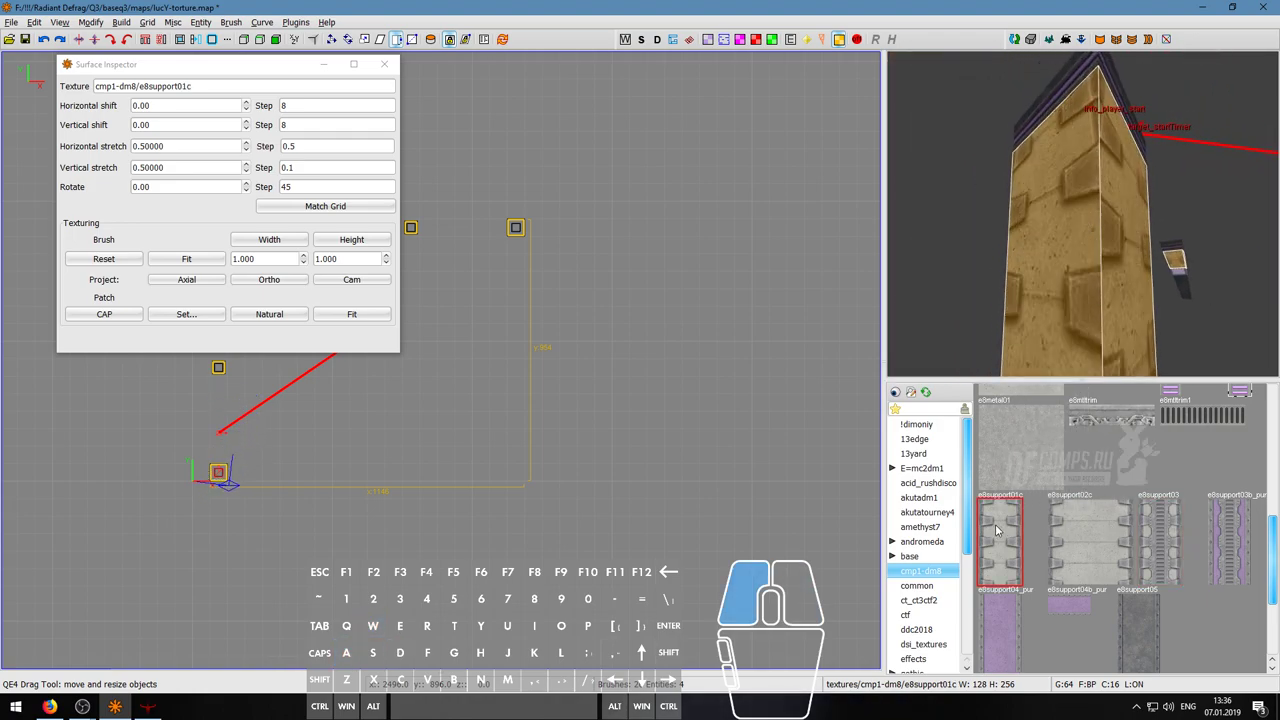
right_click(1140, 228)
scroll(1220, 567, down, 2)
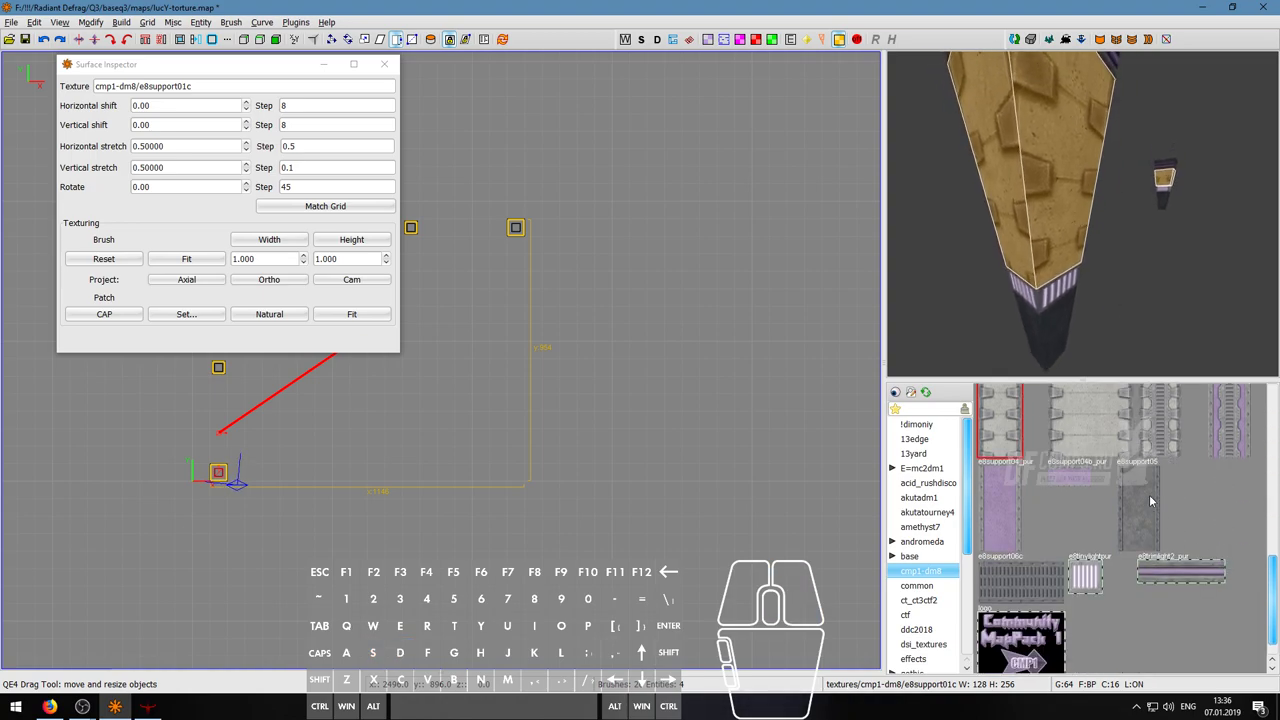
click(1145, 500)
right_click(1083, 214)
right_click(1109, 278)
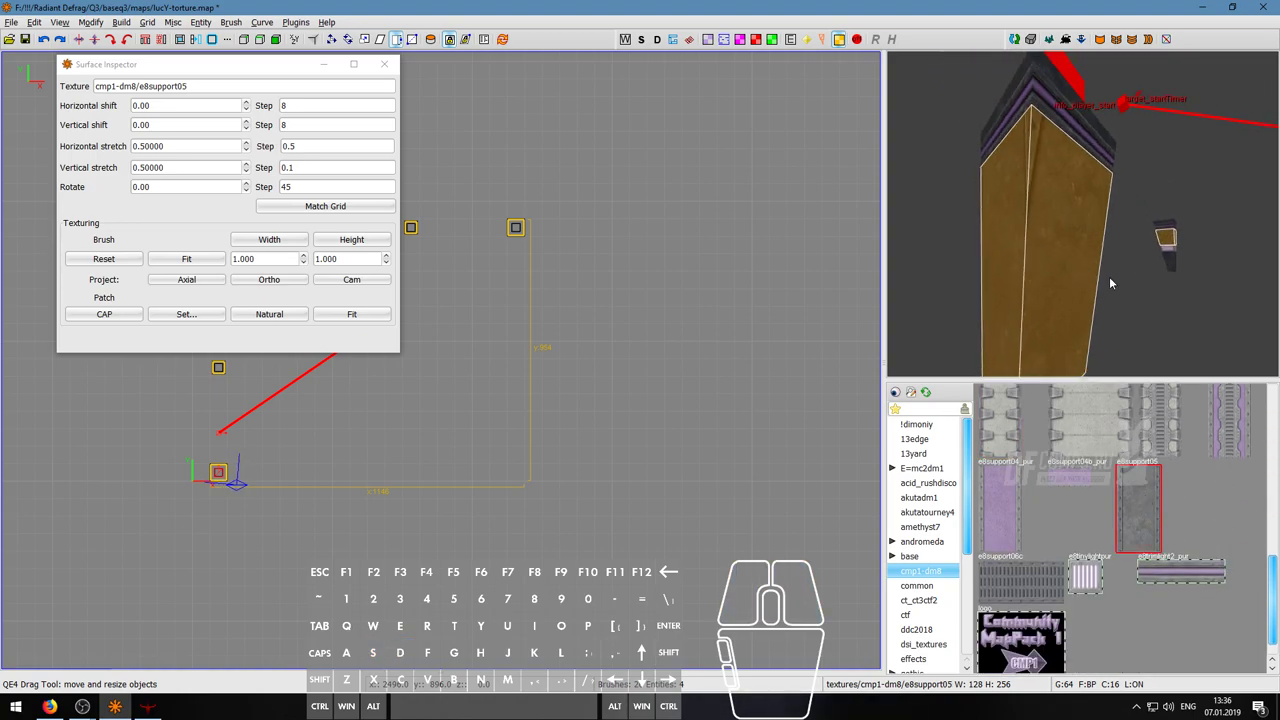
- Undo the trial textures on the pillars' middle sections back to e8_base1 and clear the selection
key(ctrl+z)
key(ctrl+z)
key(ctrl+z)
key(ctrl+z)
key(Escape)
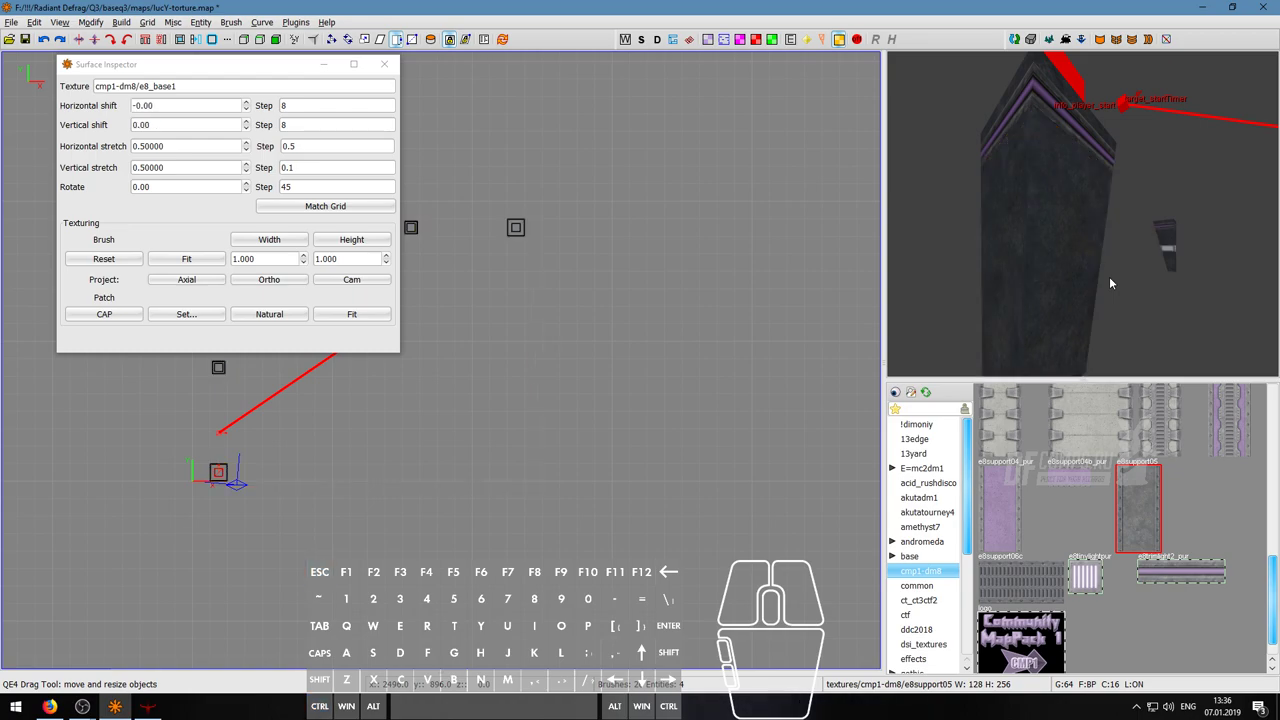
- Draw a new caulk brush, about 96 by 32 units in plan, beyond the farthest pillar along X
right_click(1110, 283)
key(w)
key(d)
right_click(1083, 214)
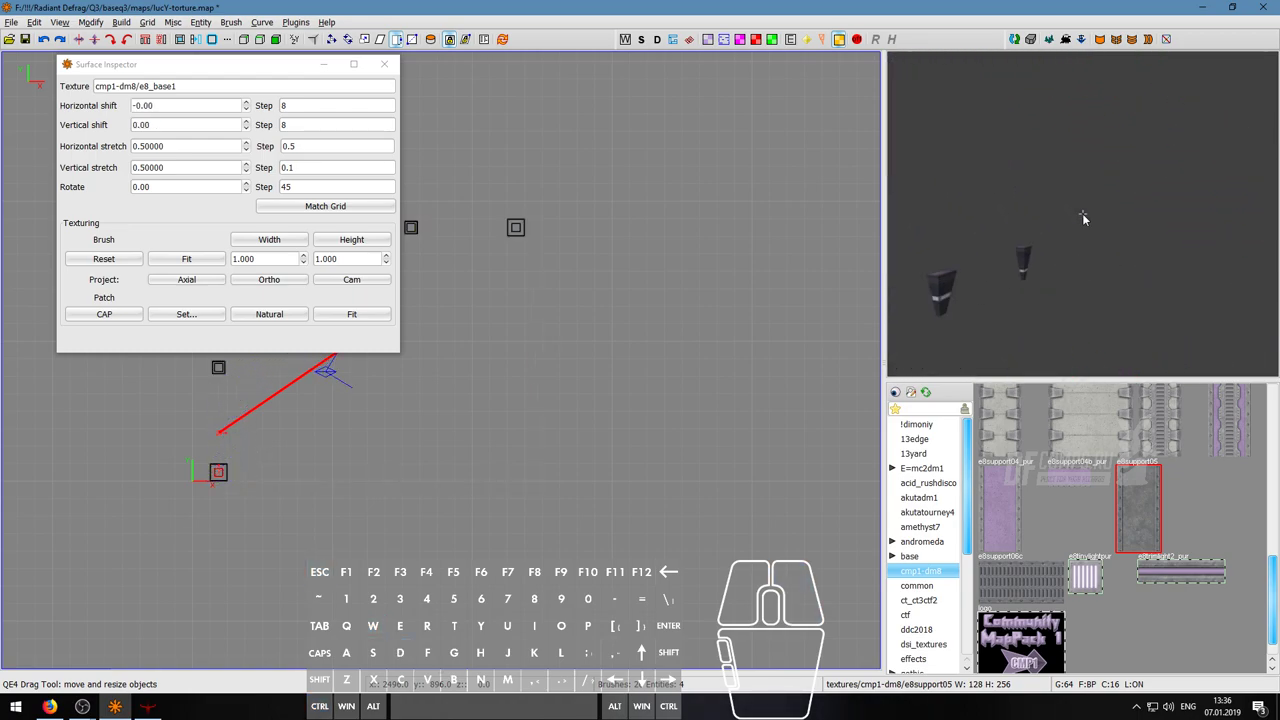
key(s)
right_drag(590, 249, 453, 298)
scroll(443, 270, up, 1)
scroll(376, 298, down, 1)
scroll(392, 310, up, 2)
scroll(400, 320, down, 3)
scroll(430, 332, up, 3)
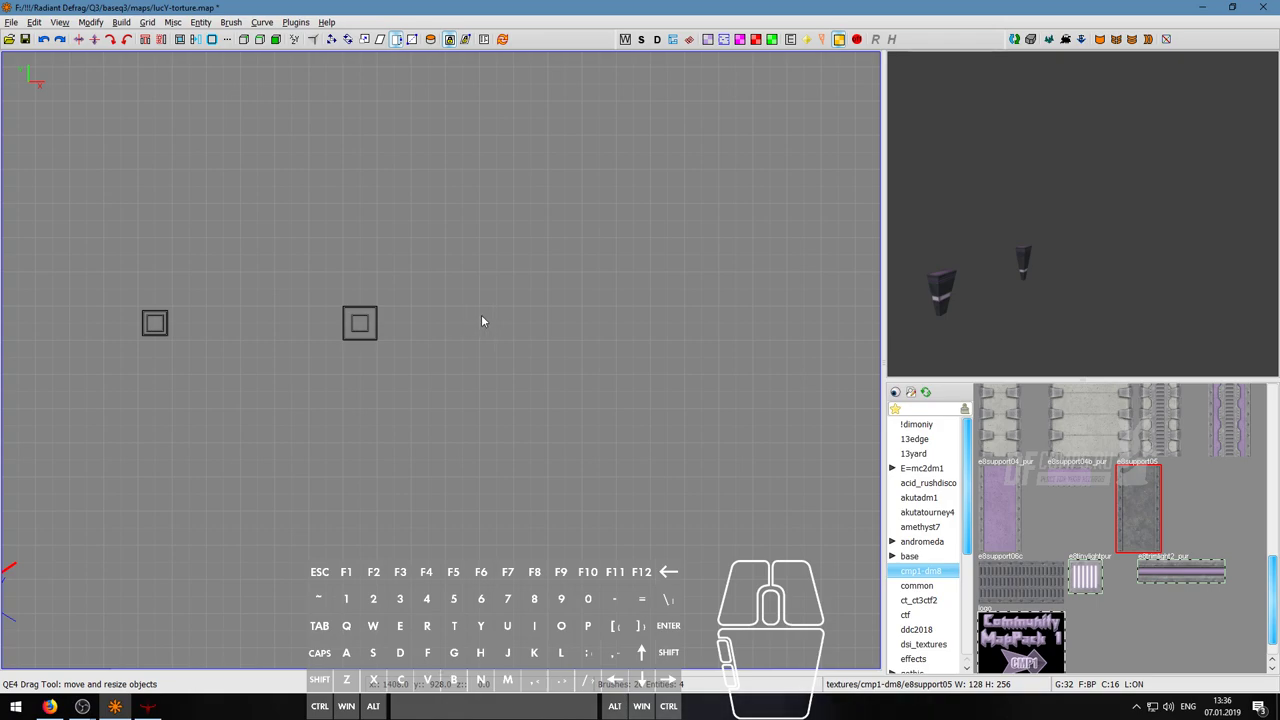
scroll(479, 322, up, 1)
scroll(477, 322, up, 1)
mouse_move(485, 322)
mouse_down()
mouse_move(529, 330)
mouse_move(504, 331)
mouse_up()
- Lengthen the new caulk brush along X, away from the pillars
right_click(1083, 214)
key(w)
key(a)
key(d)
key(s)
key(w)
right_click(1083, 214)
scroll(592, 257, up, 1)
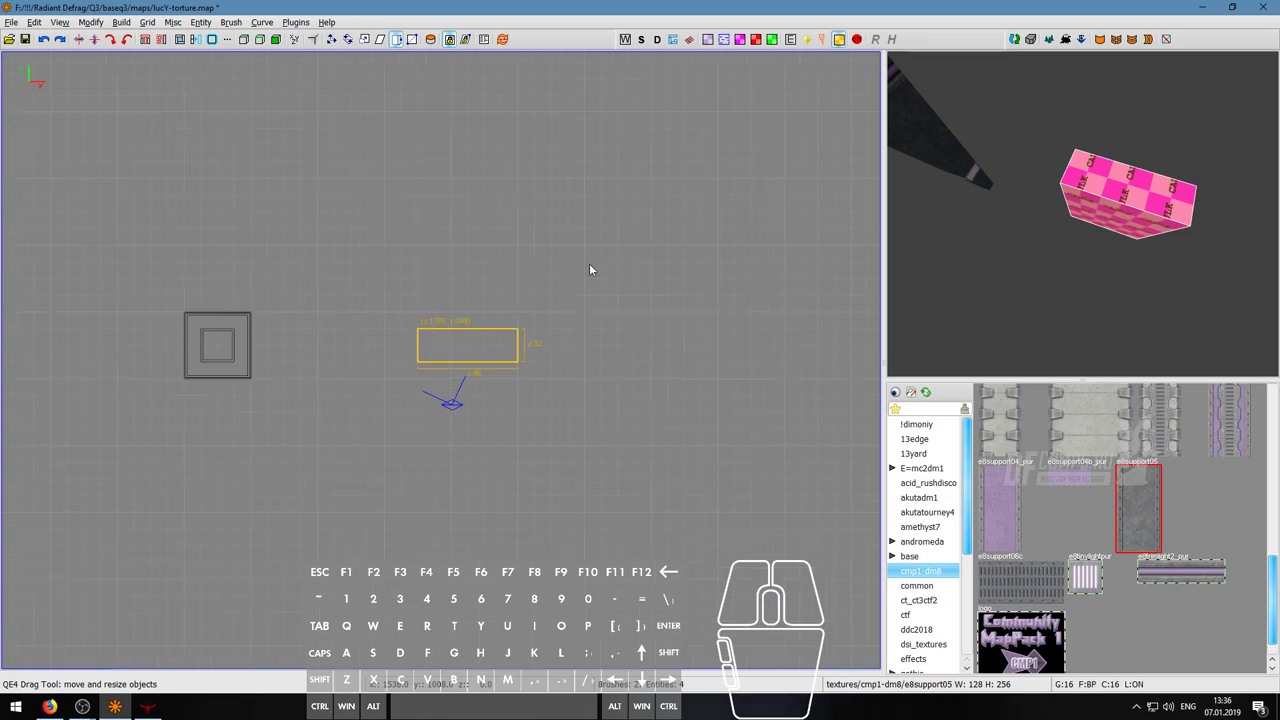
scroll(512, 334, down, 2)
scroll(478, 317, up, 1)
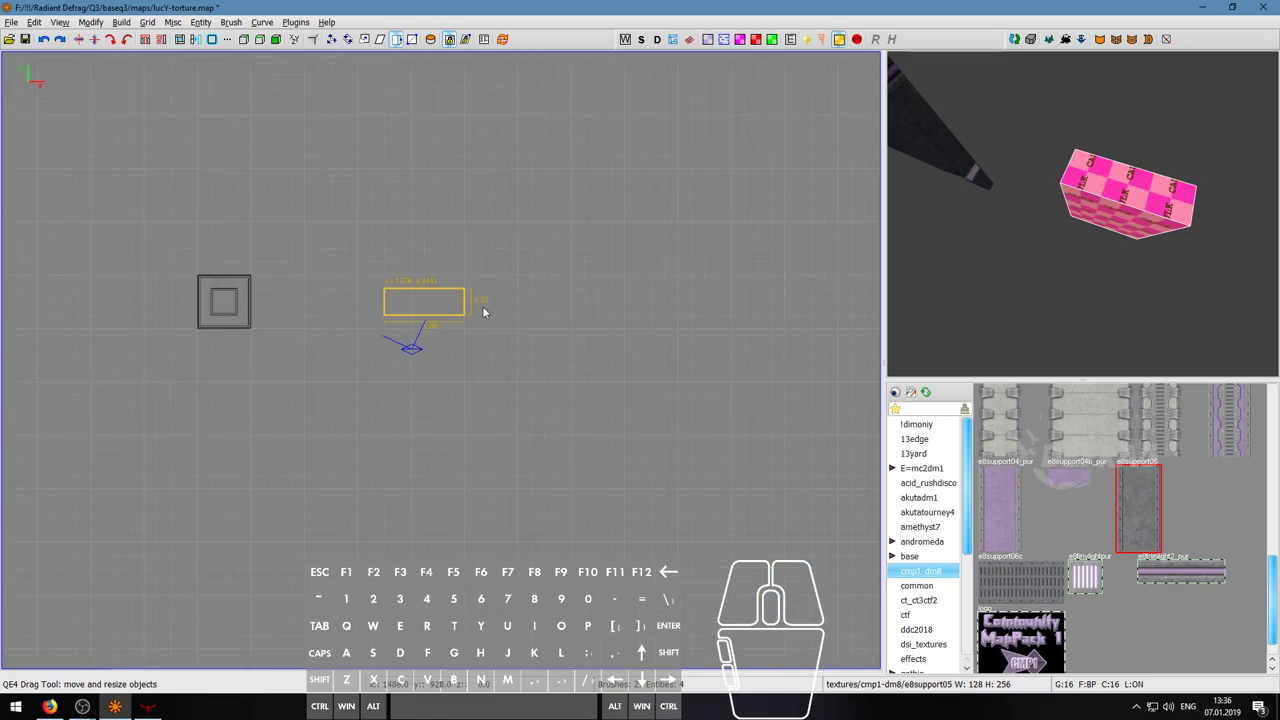
drag(480, 309, 616, 302)
- In the XZ view, extend the new brush to 288 units long and reduce its height to 48 units
key(ctrl+Tab)
drag(458, 332, 458, 332)
scroll(489, 322, down, 2)
drag(567, 330, 627, 339)
mouse_move(460, 401)
mouse_down()
mouse_move(462, 367)
mouse_move(460, 388)
mouse_up()
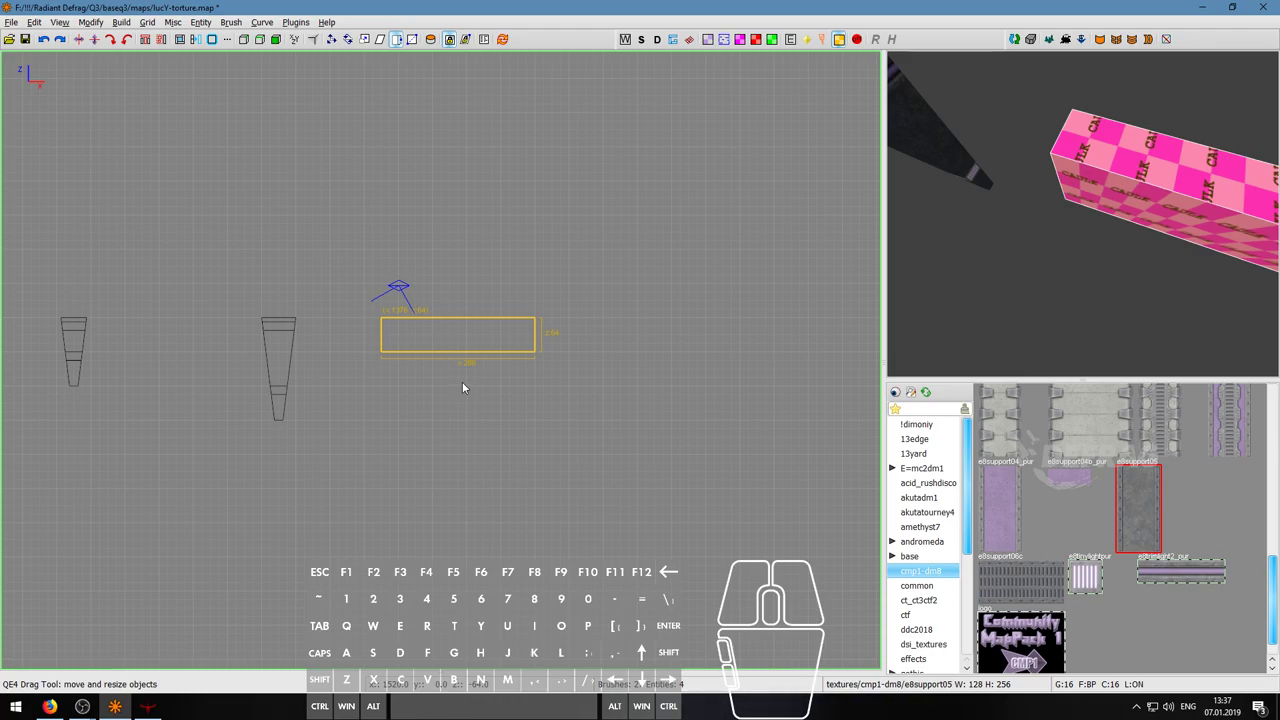
drag(459, 378, 453, 368)
- Compare the new brush's position and proportions with the pillars in the different 2D views
key(ctrl+Tab)
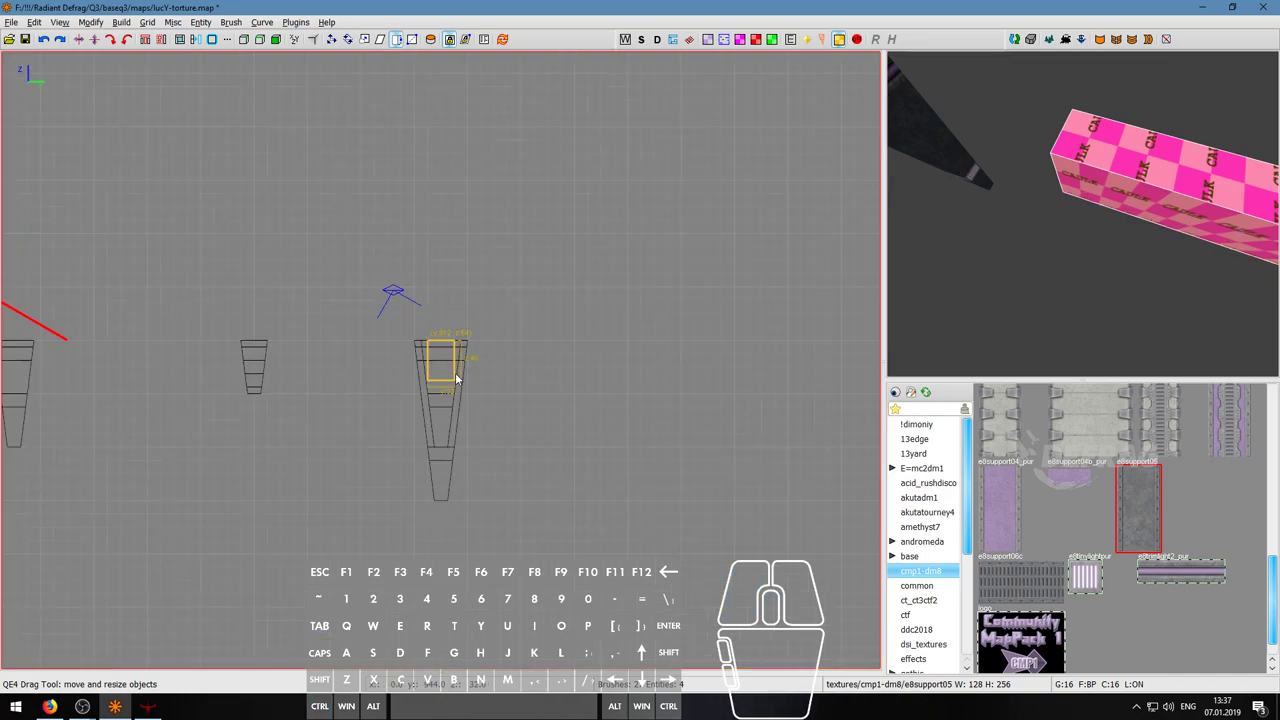
key(ctrl+Tab)
key(ctrl+Tab)
key(ctrl+Tab)
key(ctrl+Tab)
key(ctrl+Tab)
key(ctrl+Tab)
key(ctrl+Tab)
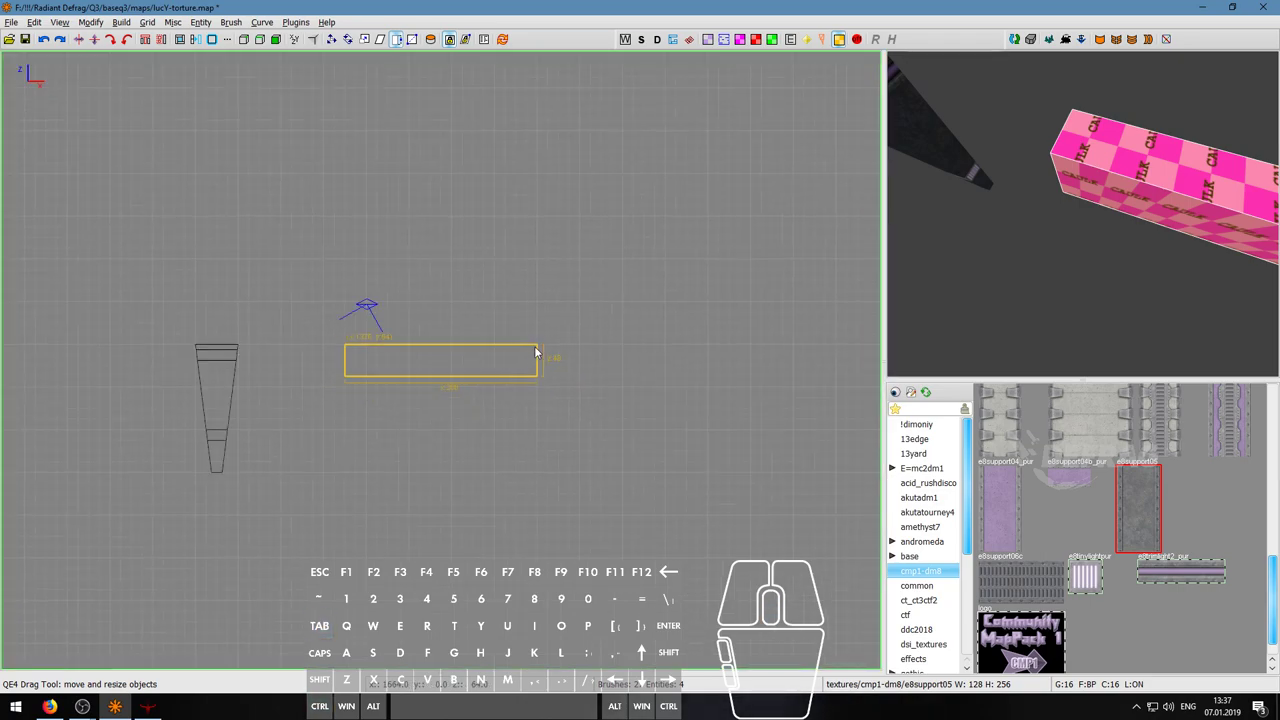
- Raise the upper and lower edges of the brush's far end in edge mode to slope it into a ramp
key(e)
click(538, 346)
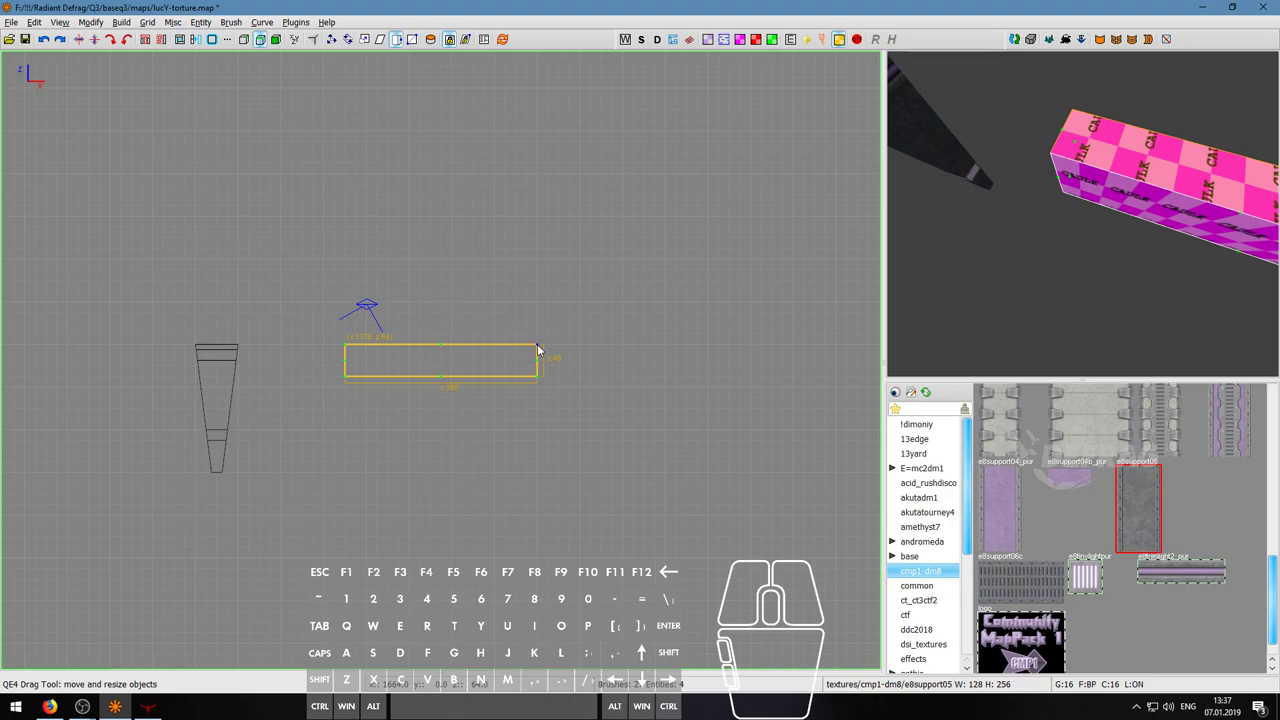
drag(537, 350, 537, 265)
drag(536, 379, 537, 302)
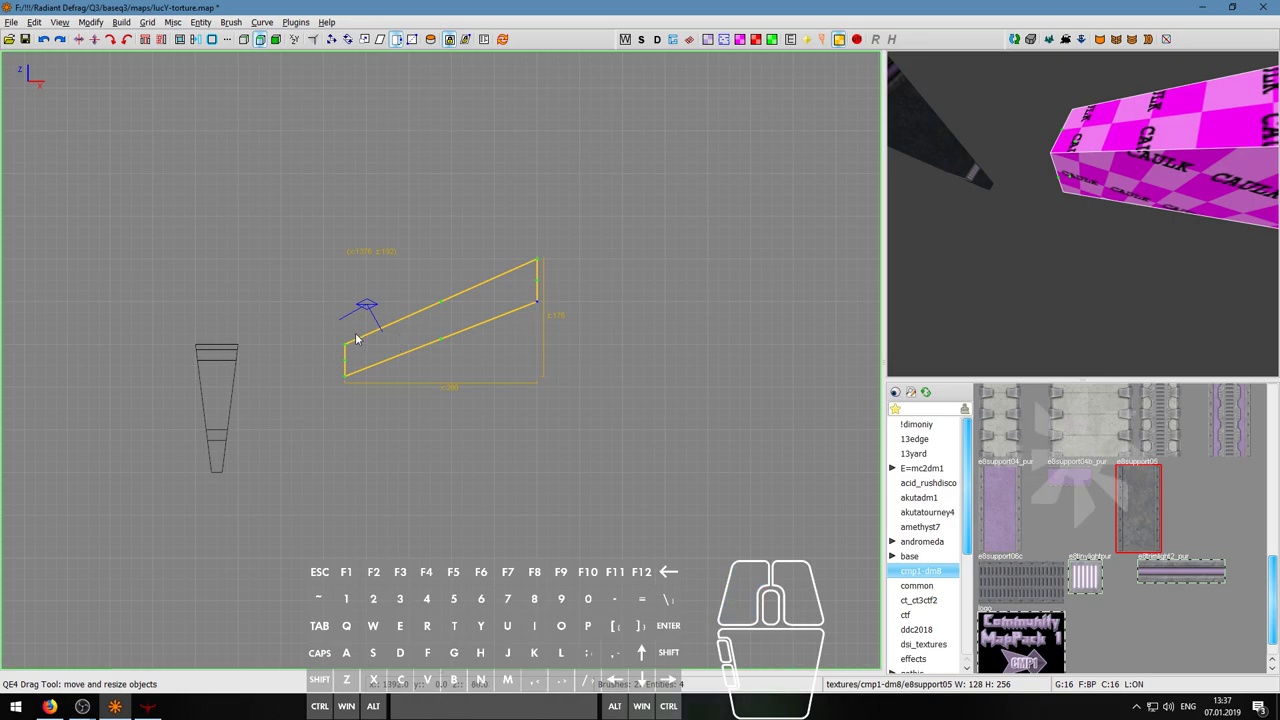
- Leave edge mode and examine the sloped brush's thickness and shape from the side
right_click(976, 222)
key(w)
key(d)
key(s)
key(w)
right_click(1085, 220)
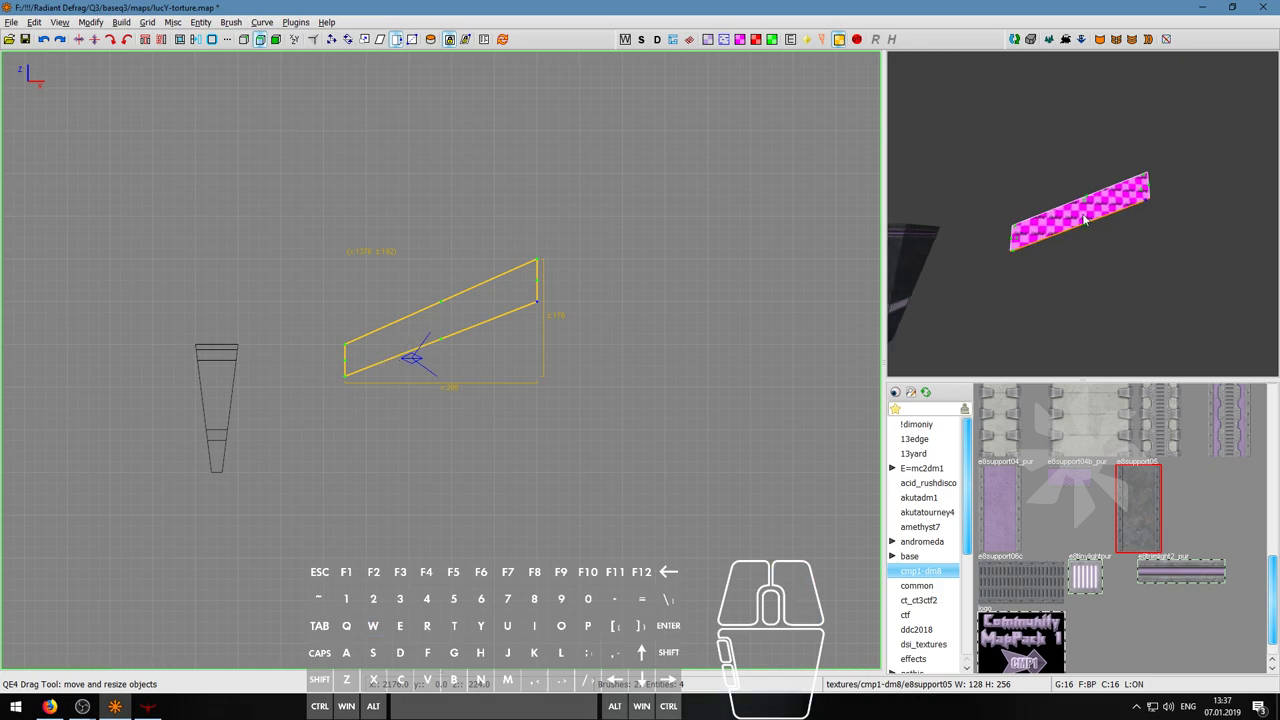
key(Escape)
click(1088, 217)
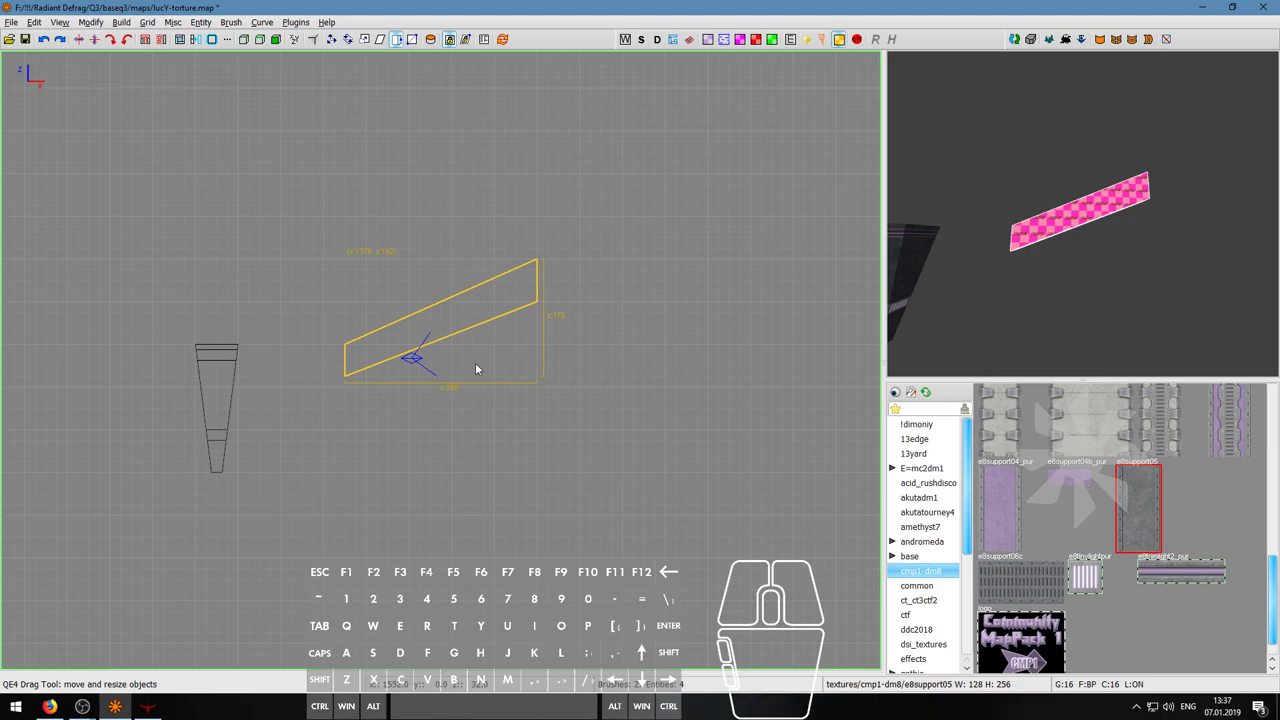
right_click(978, 291)
key(w)
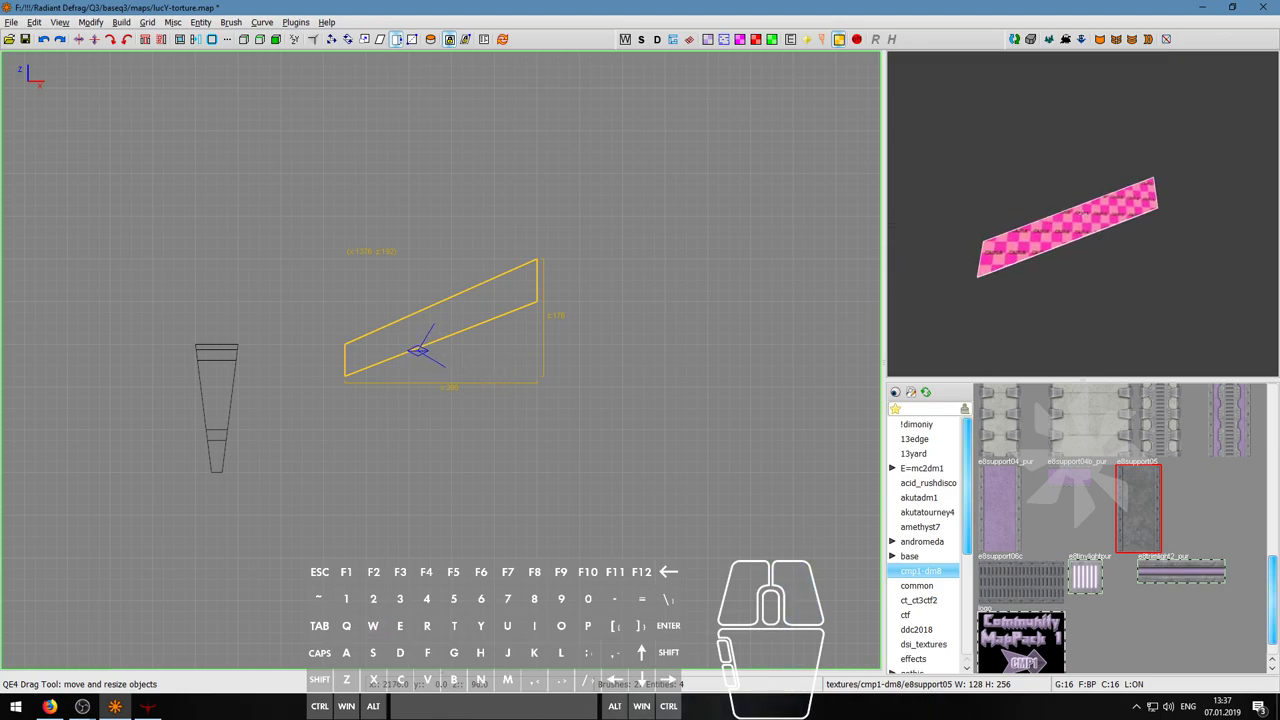
key(w)
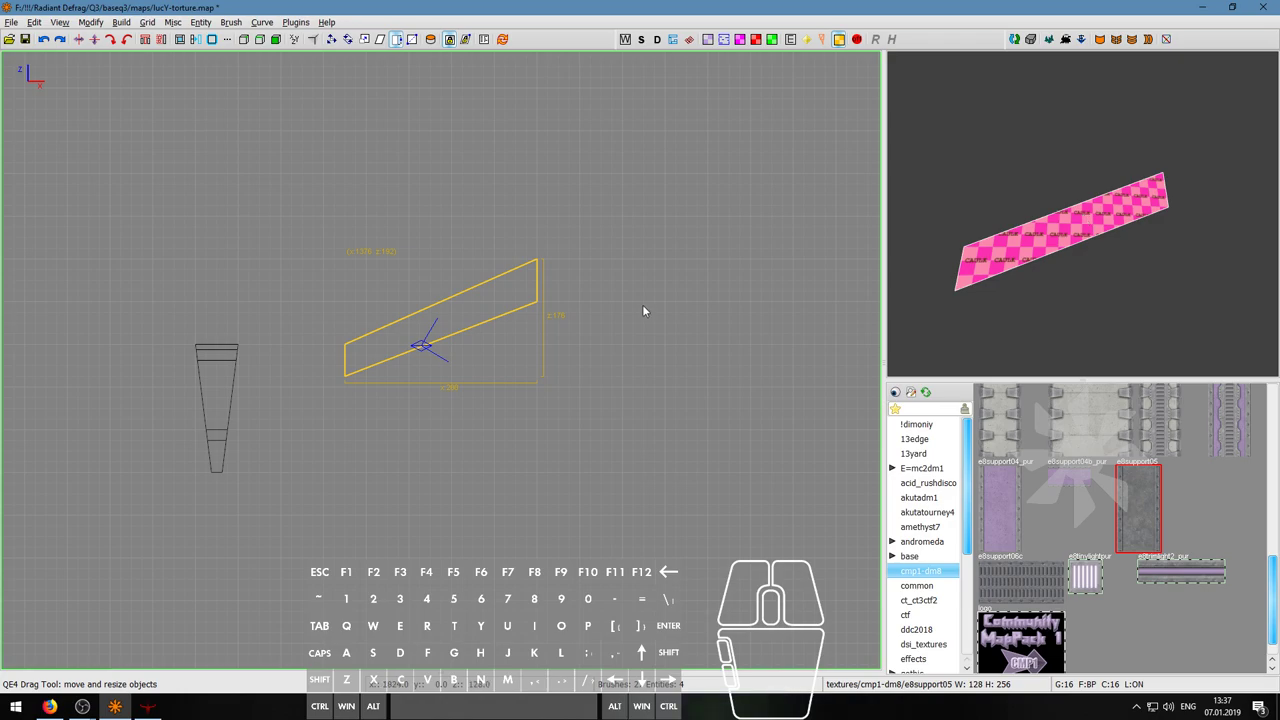
- Undo the edge moves and shear the brush's far end upward with the Transform Tool, its top reaching z 192
key(ctrl+z)
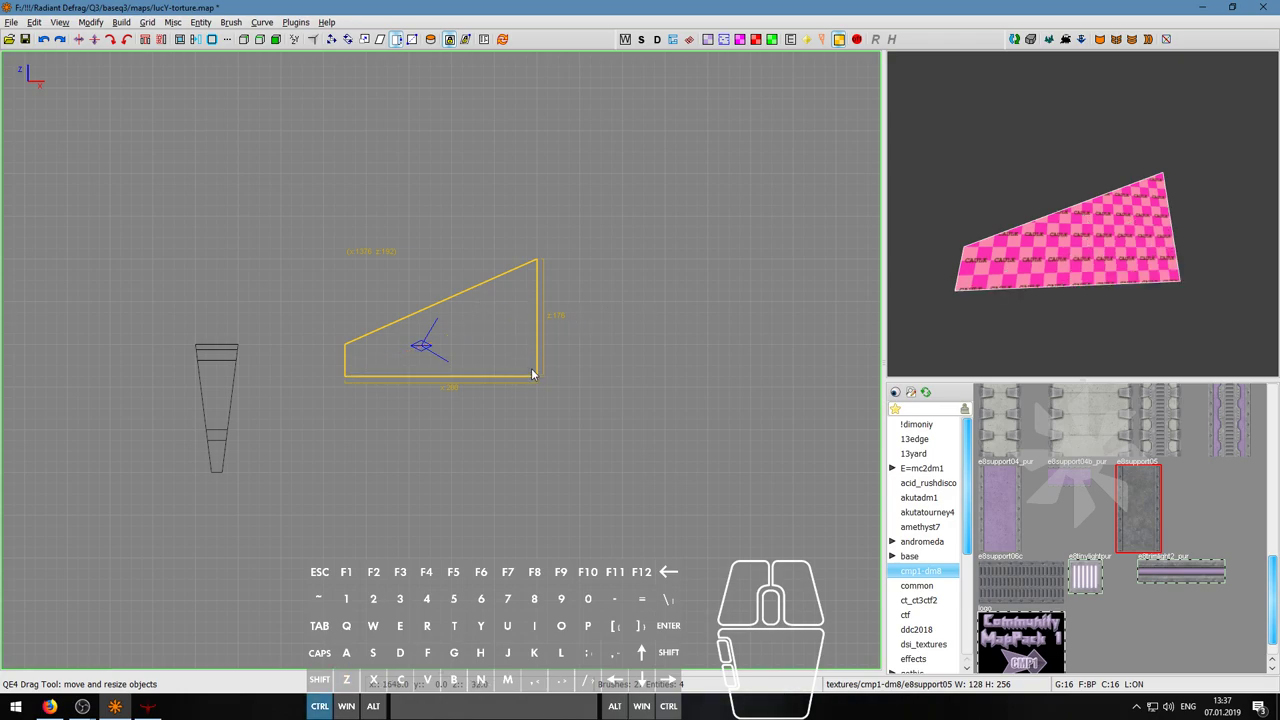
key(ctrl+z)
key(q)
drag(539, 355, 545, 264)
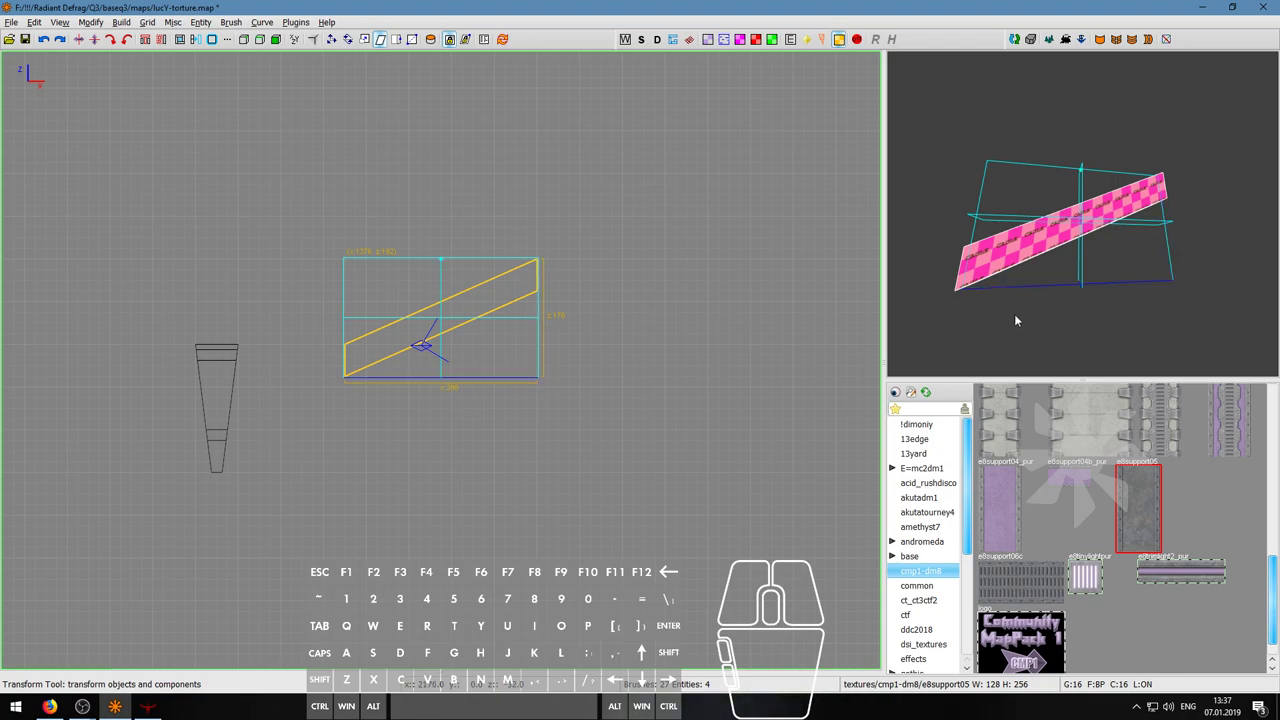
key(q)
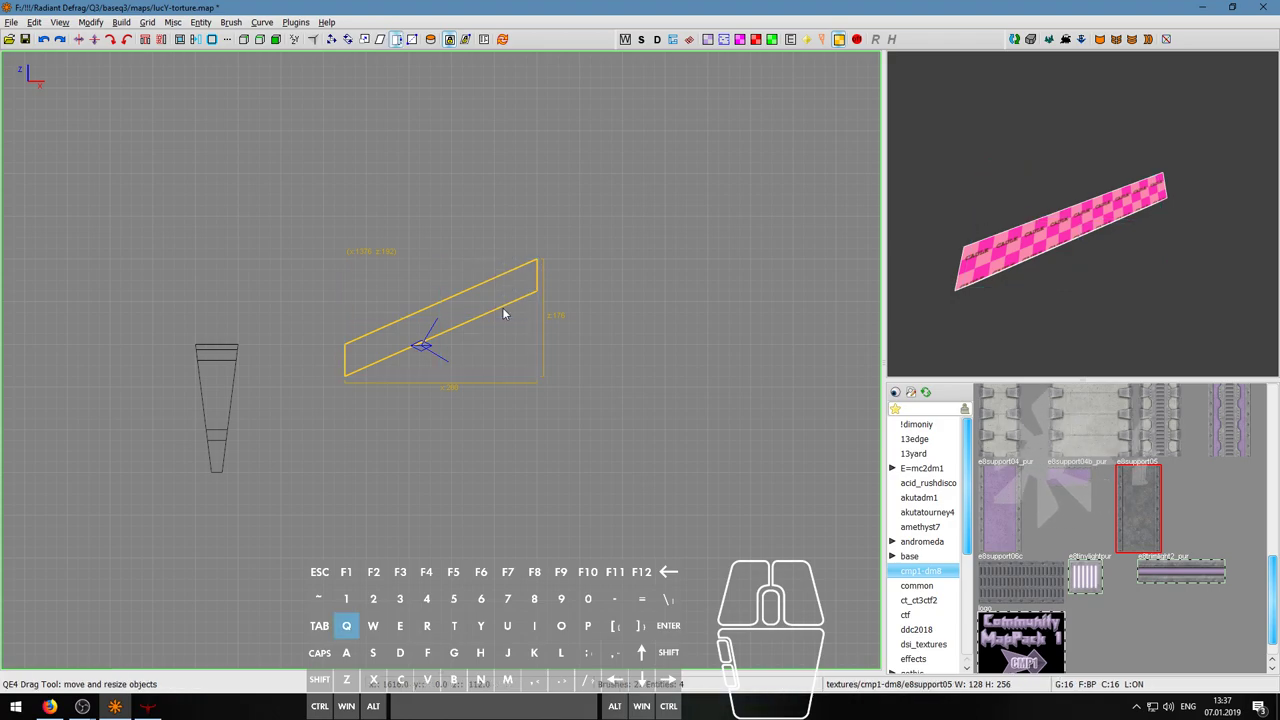
- Deselect the sheared brush and apply the cmp1-dm8/e8support04_pur texture to only its long side face
right_click(1025, 228)
key(w)
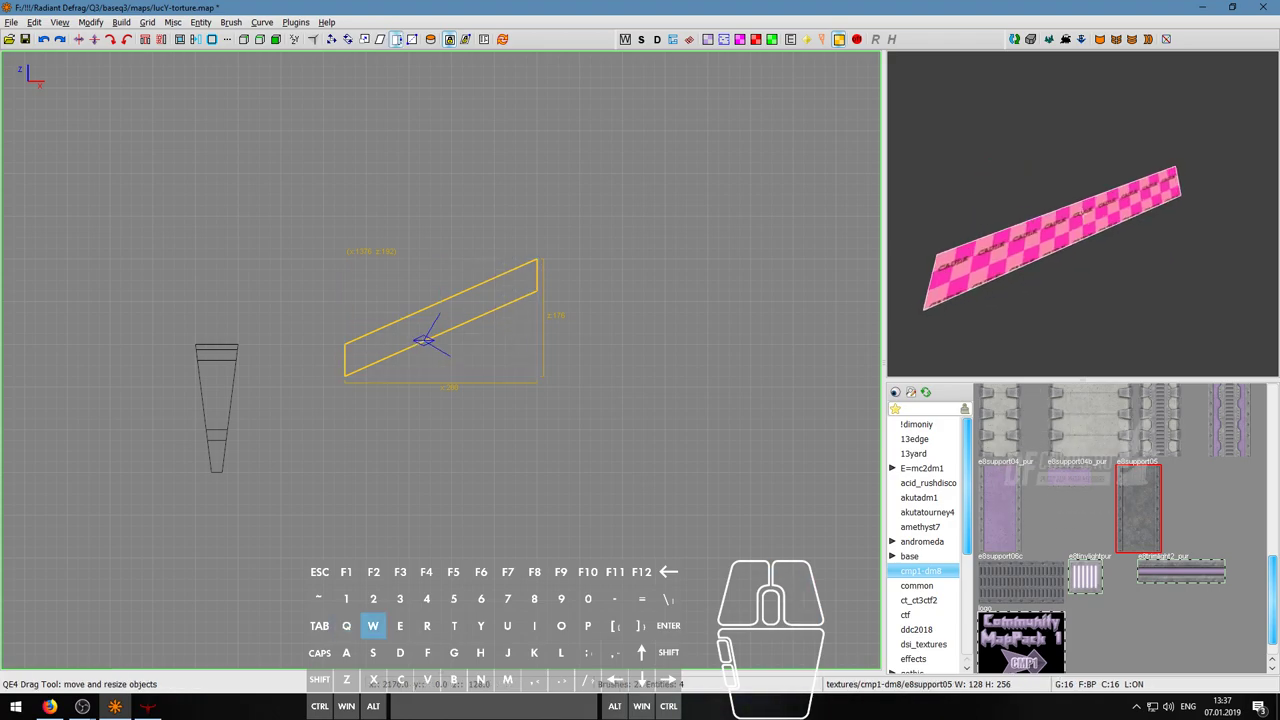
right_click(1025, 228)
key(Escape)
right_click(1177, 176)
key(w)
key(s)
key(a)
right_click(1084, 218)
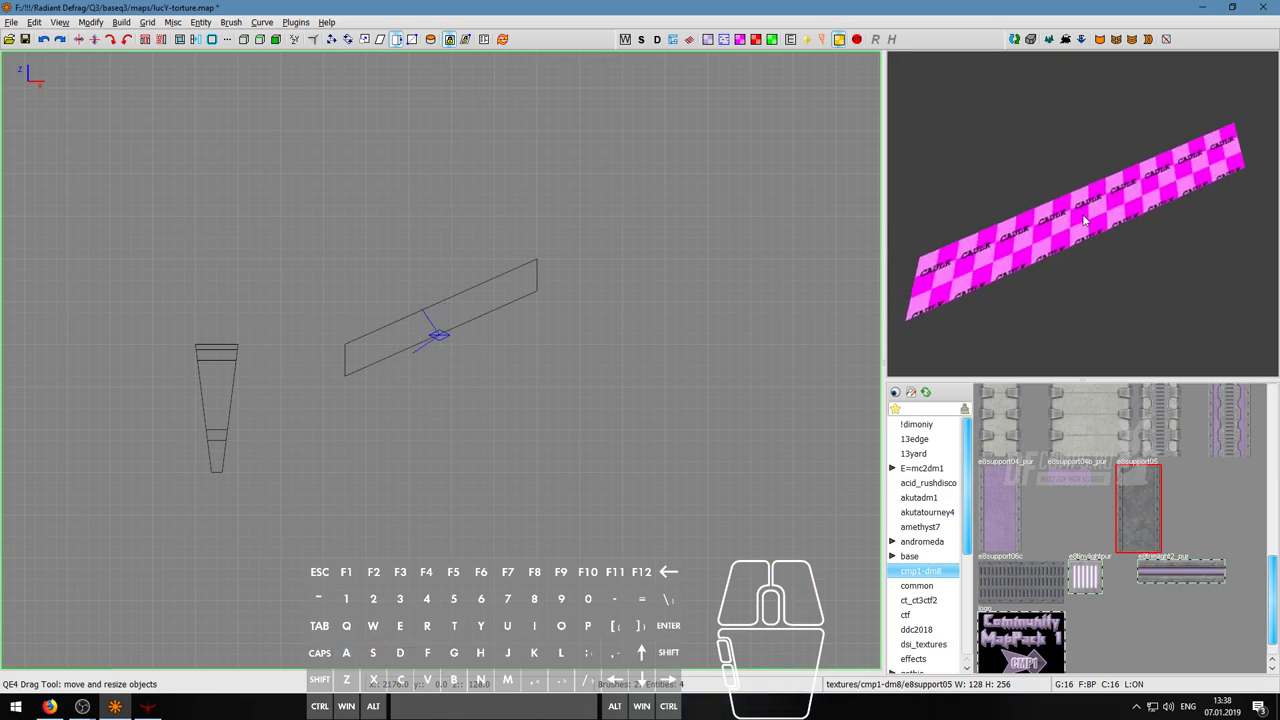
ctrl+shift+click(1043, 229)
click(1000, 510)
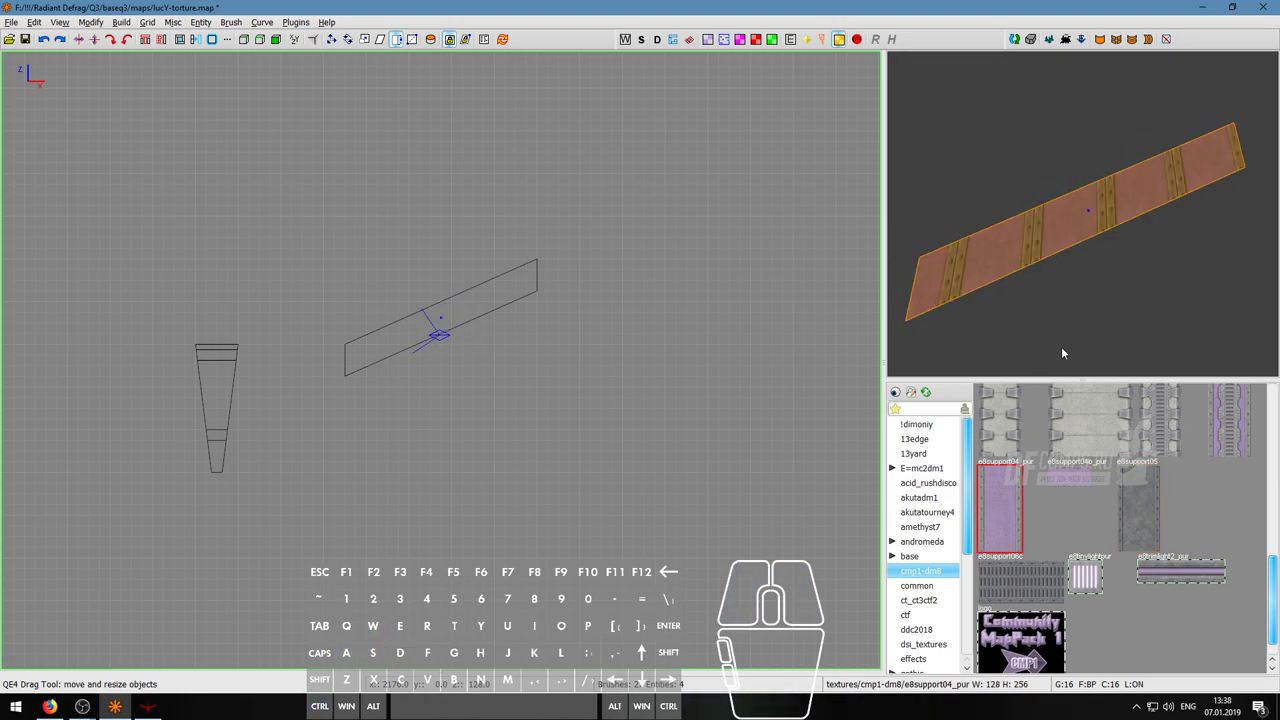
- Reset the side face's texture alignment in the Surface Inspector and rotate the texture to -90 degrees
key(s)
click(125, 260)
key(shift+Page_Up)
key(shift+Page_Up)
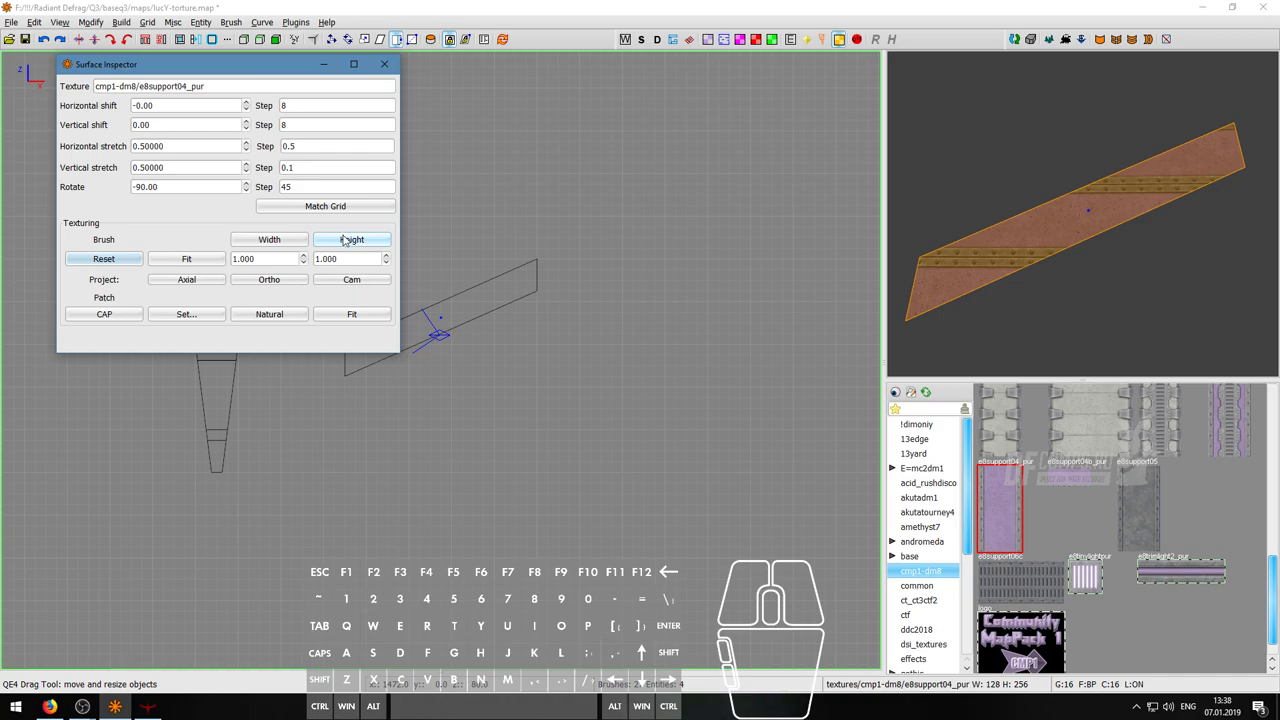
- Undo the texture changes and the shear so that the brush is flat again
key(ctrl+z)
key(ctrl+z)
key(ctrl+z)
key(ctrl+z)
key(ctrl+z)
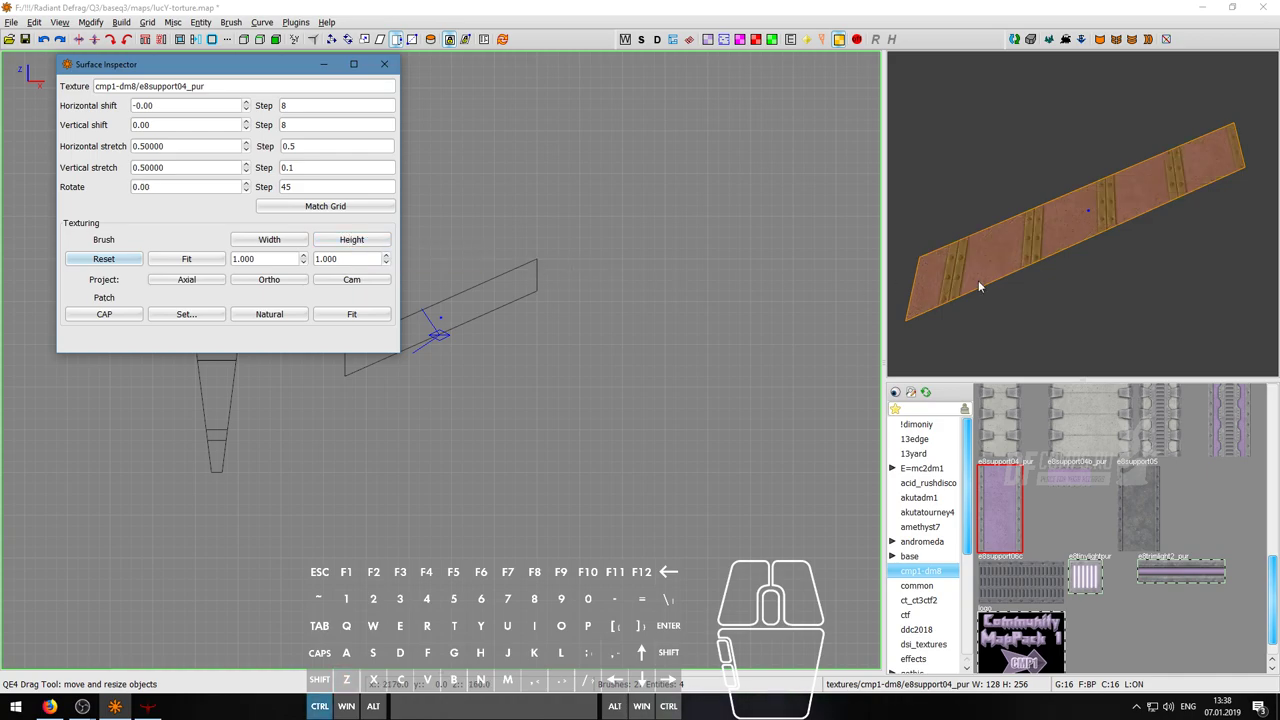
- Try cmp1-dm8/e8support03b_pur on the flat brush's long side face, but settle on e8support04_pur
click(1010, 501)
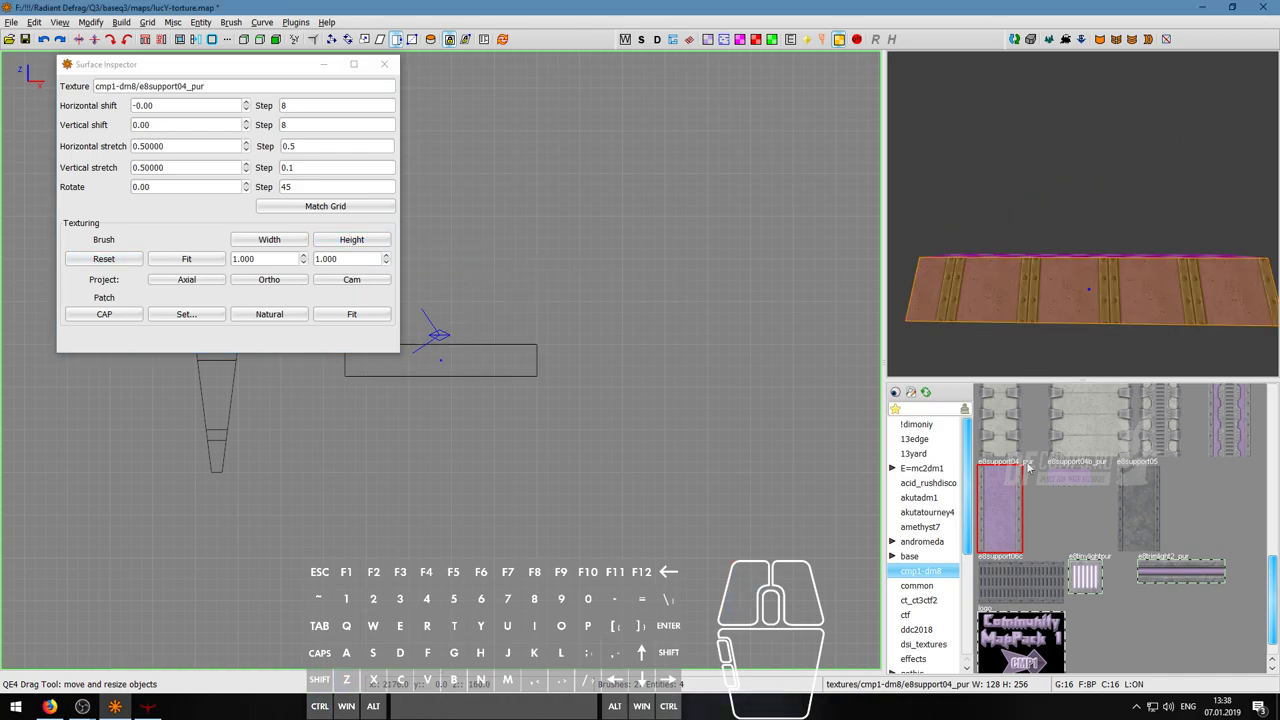
right_click(1045, 305)
key(d)
click(1229, 444)
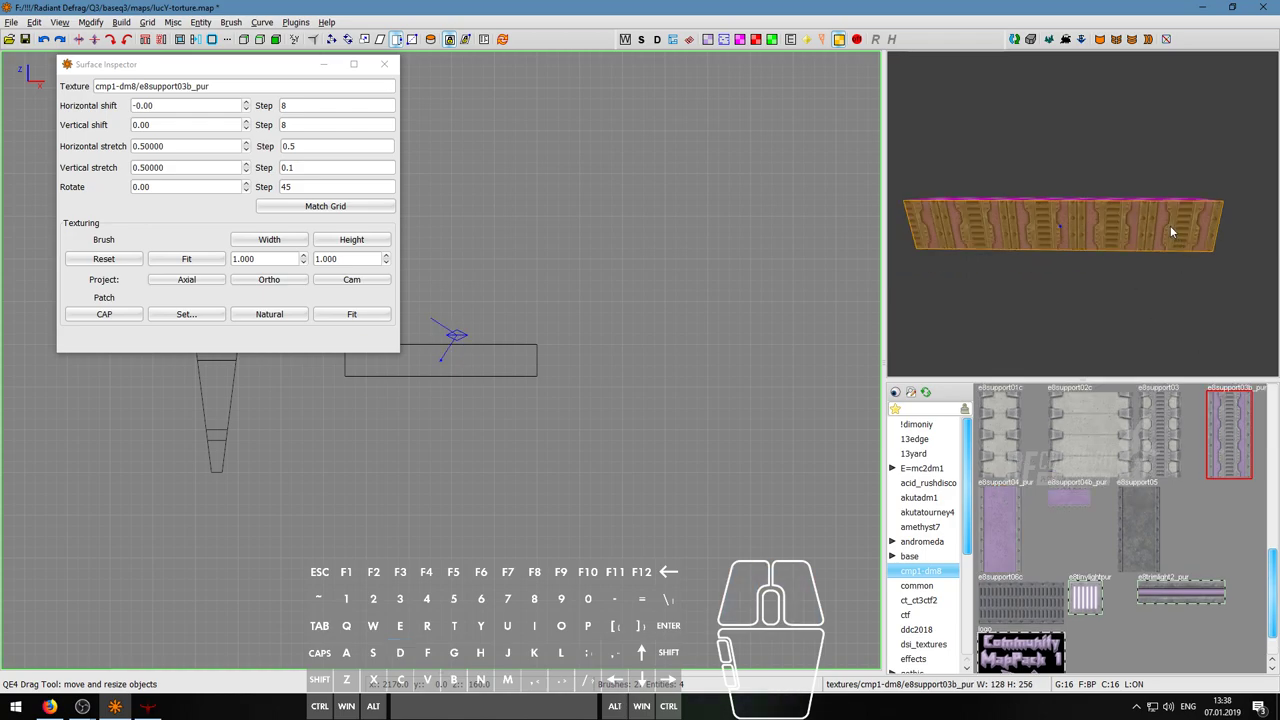
click(1000, 530)
- Reset the side face's texture alignment, rotate it to -90 degrees and fit it to the face by width
key(s)
key(s)
click(129, 263)
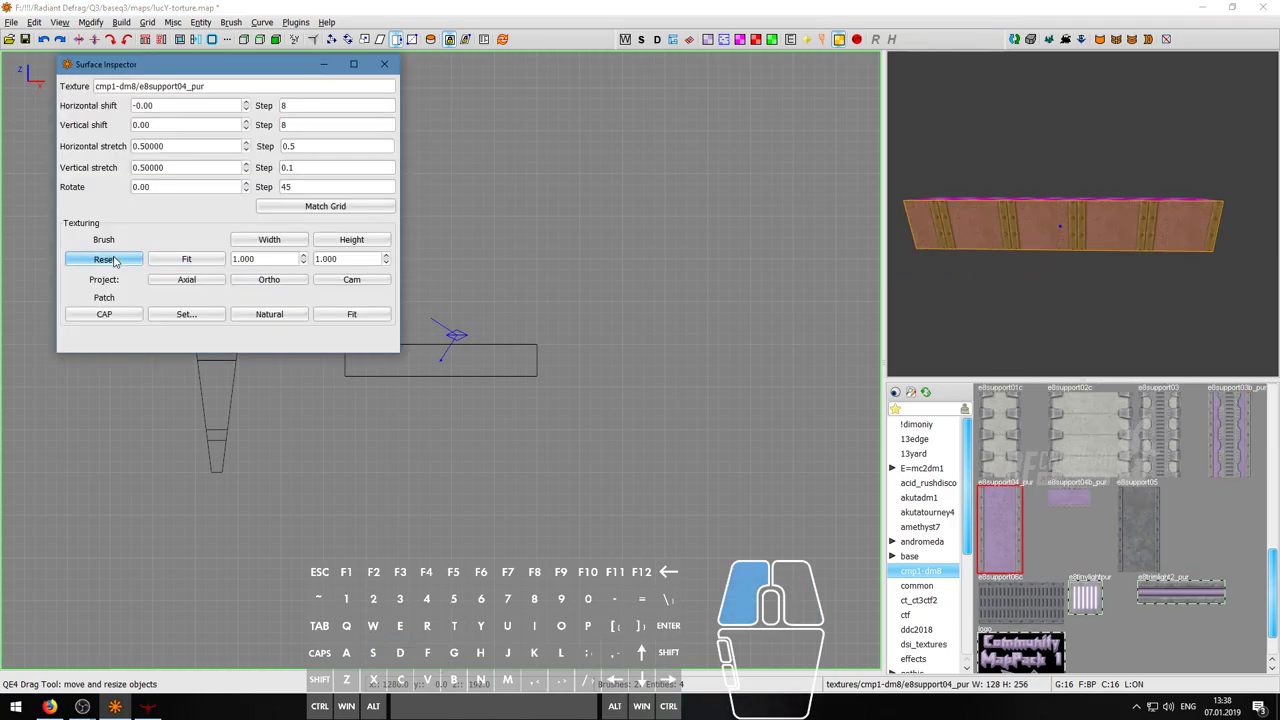
key(shift+Page_Up)
key(shift+Page_Up)
click(183, 262)
click(110, 259)
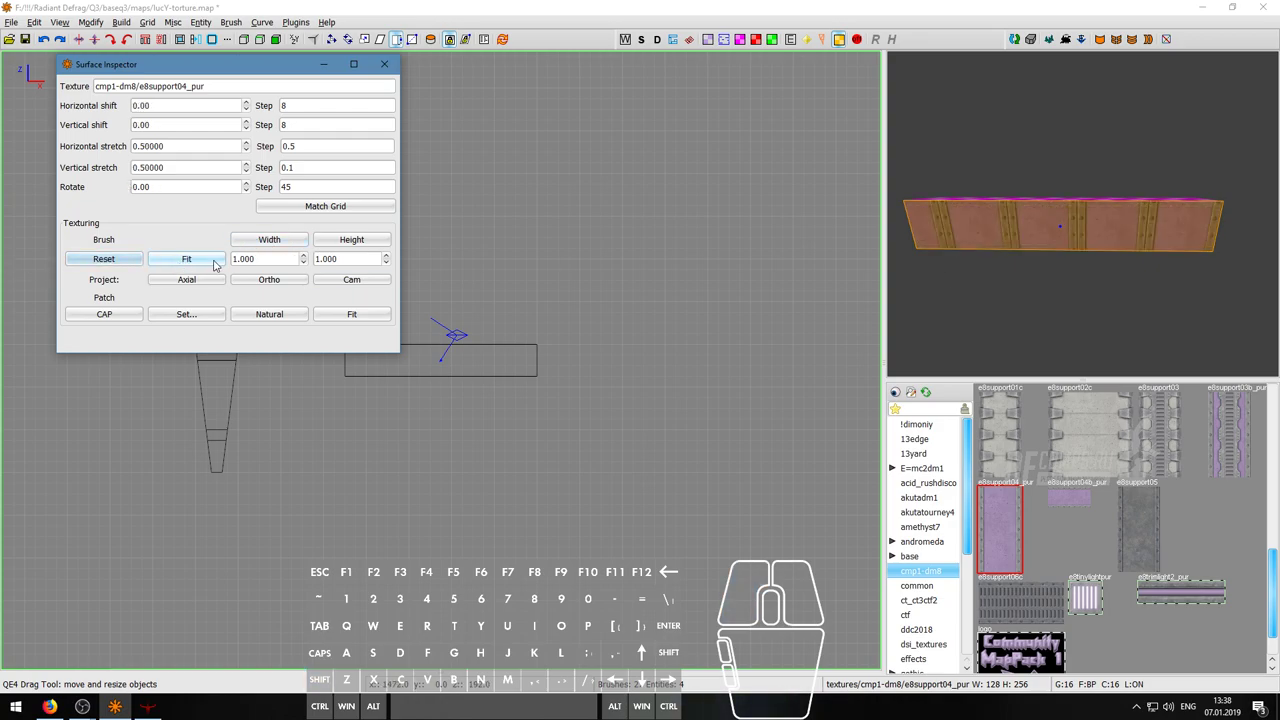
key(shift+Page_Down)
key(shift+Page_Down)
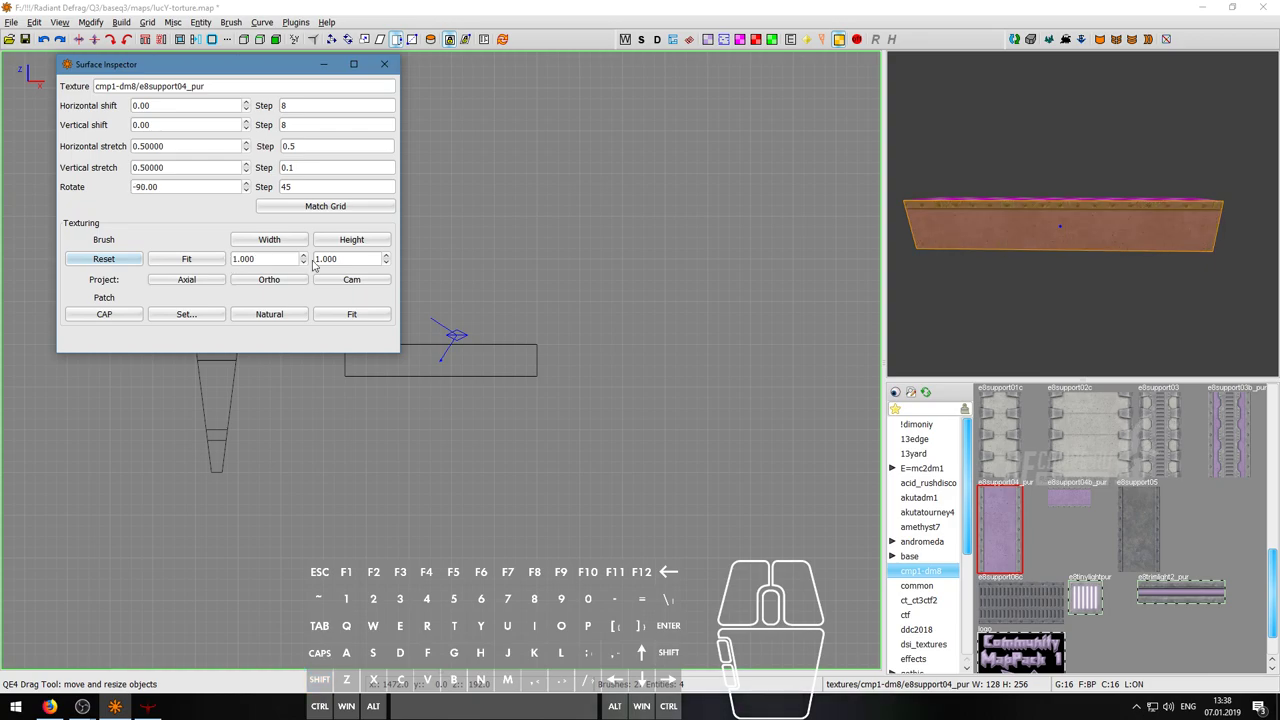
click(288, 243)
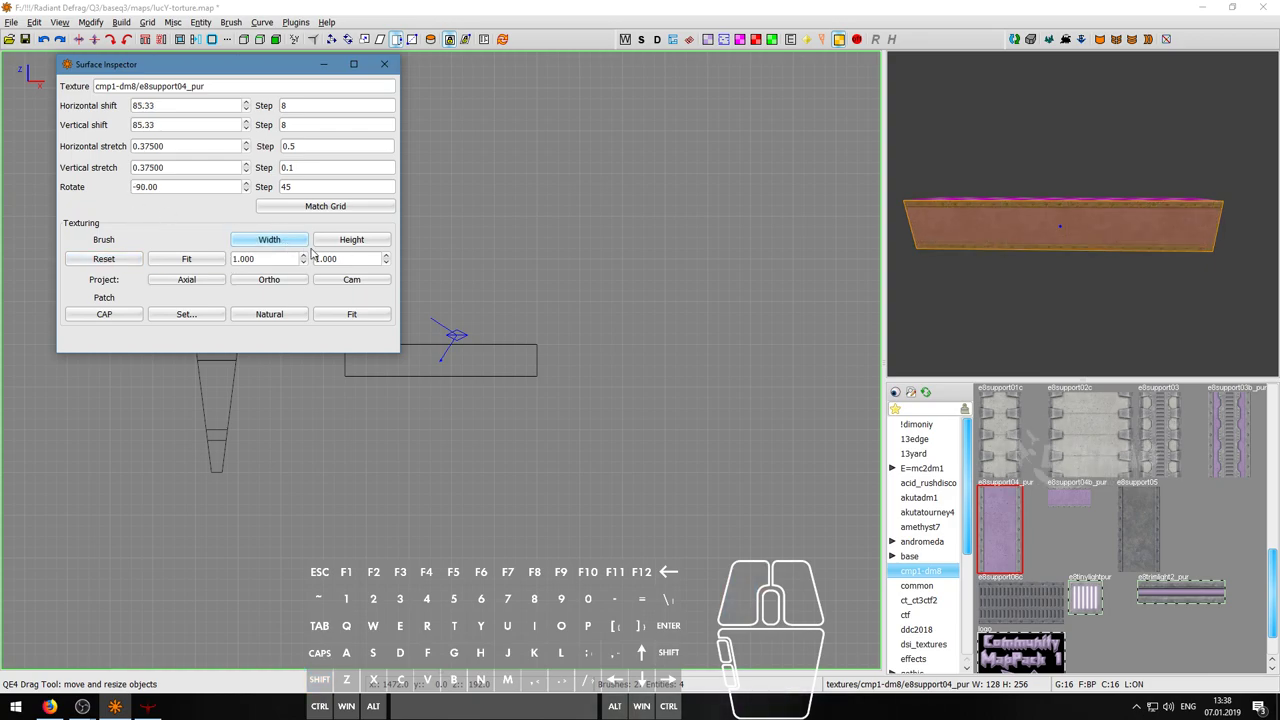
- Clear the face selection and examine the caulk end face of the flat brush and its adjoining textured side
right_click(996, 257)
key(w)
key(s)
key(a)
key(a)
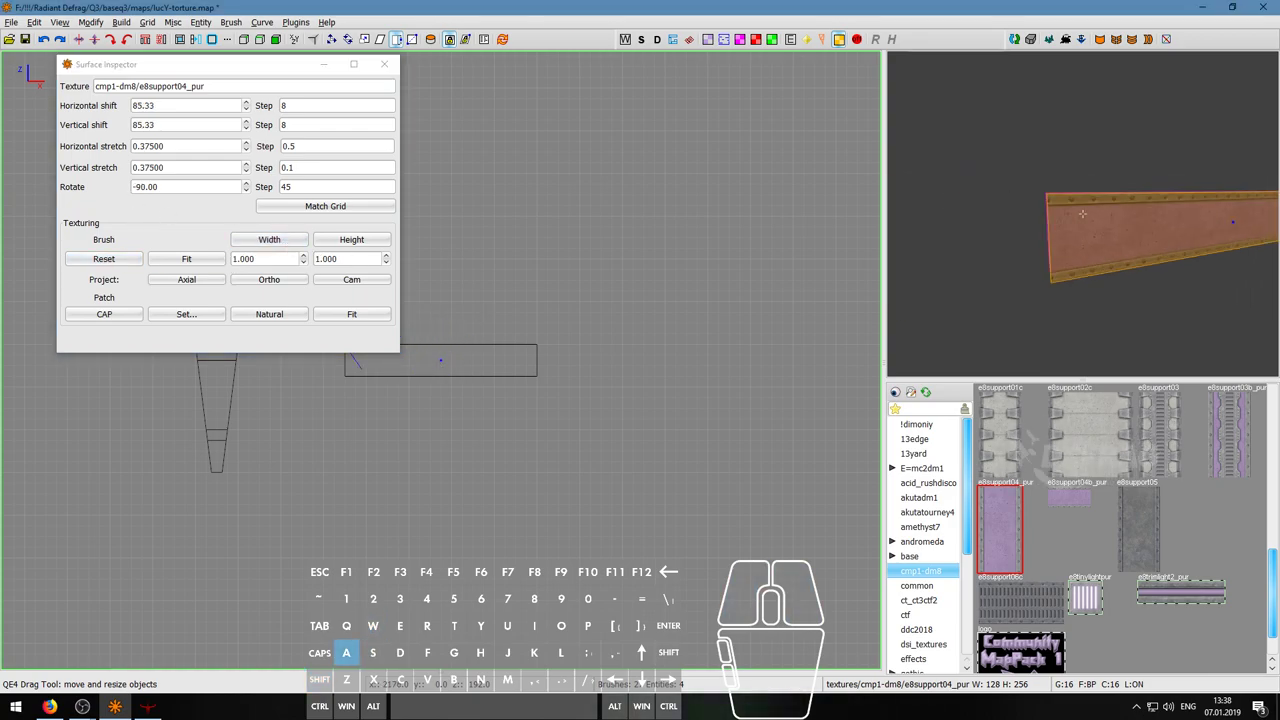
key(Escape)
right_click(1084, 219)
right_click(1084, 219)
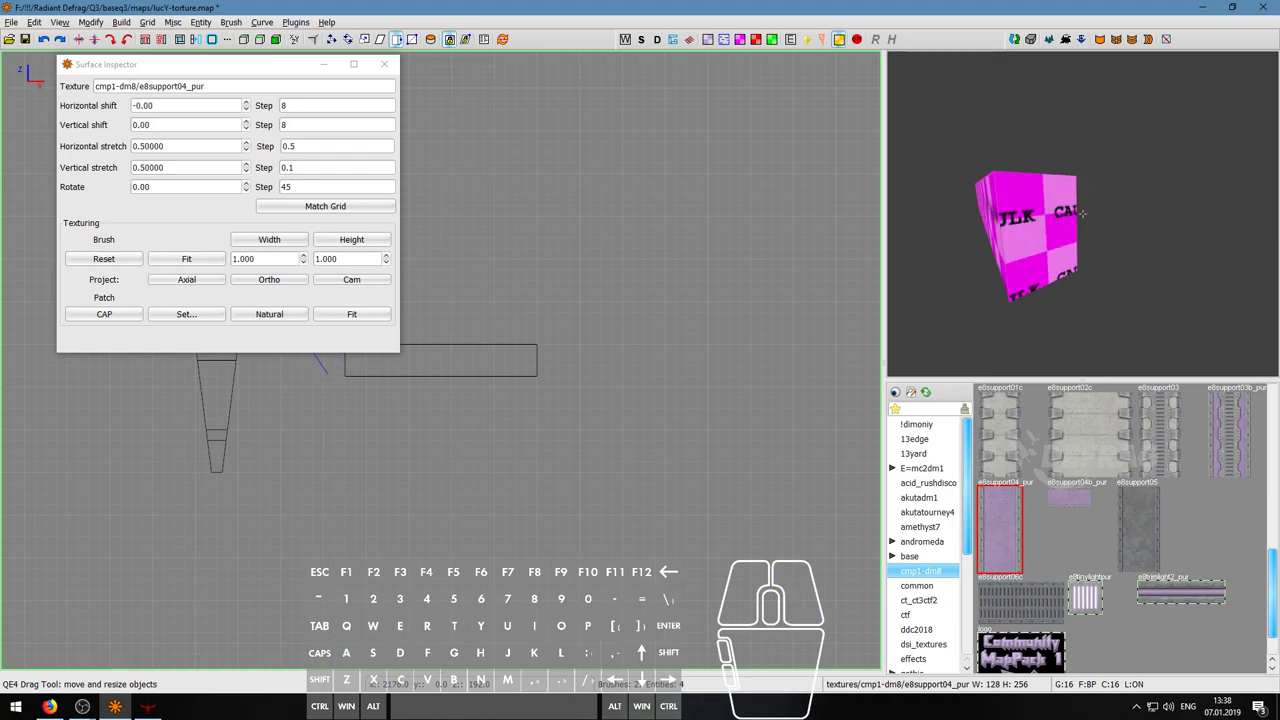
key(d)
right_click(1085, 220)
ctrl+middle_click(1105, 214)
right_click(1105, 214)
key(a)
key(d)
key(s)
right_click(1084, 215)
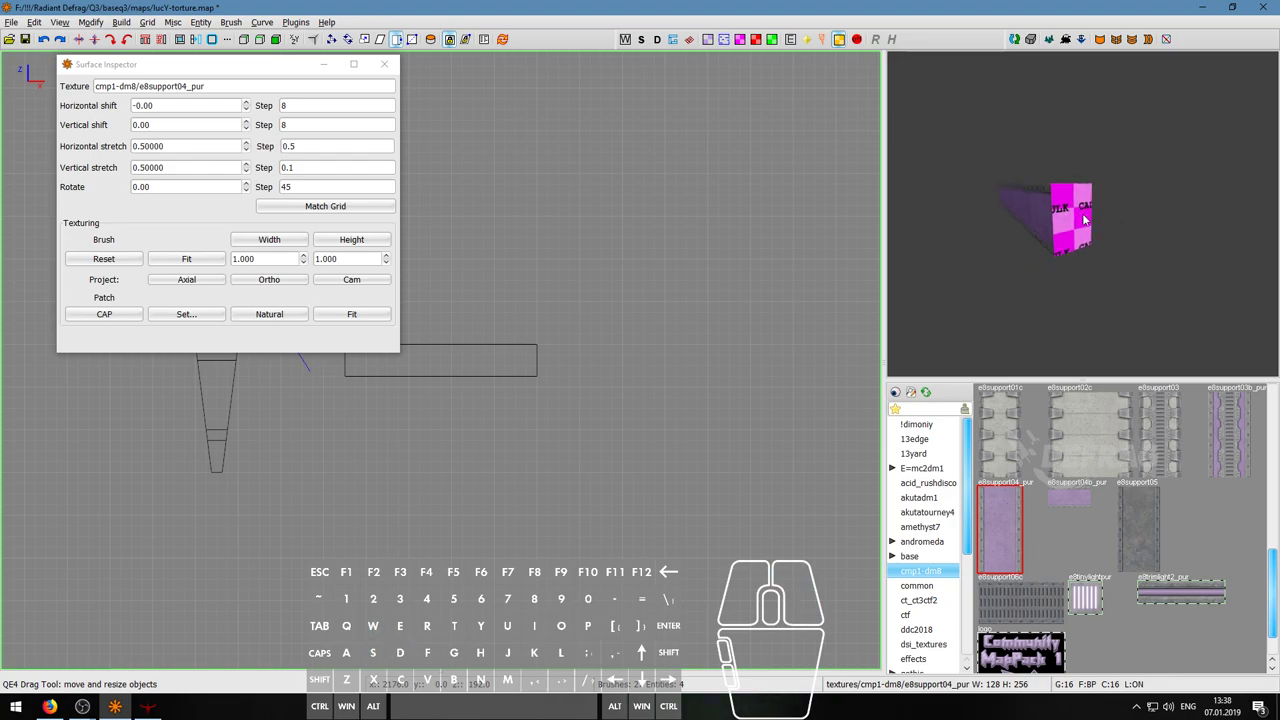
- Apply the cmp1-dm8/ame7glass texture to the caulk end face of the flat brush nearest the last pillar
key(w)
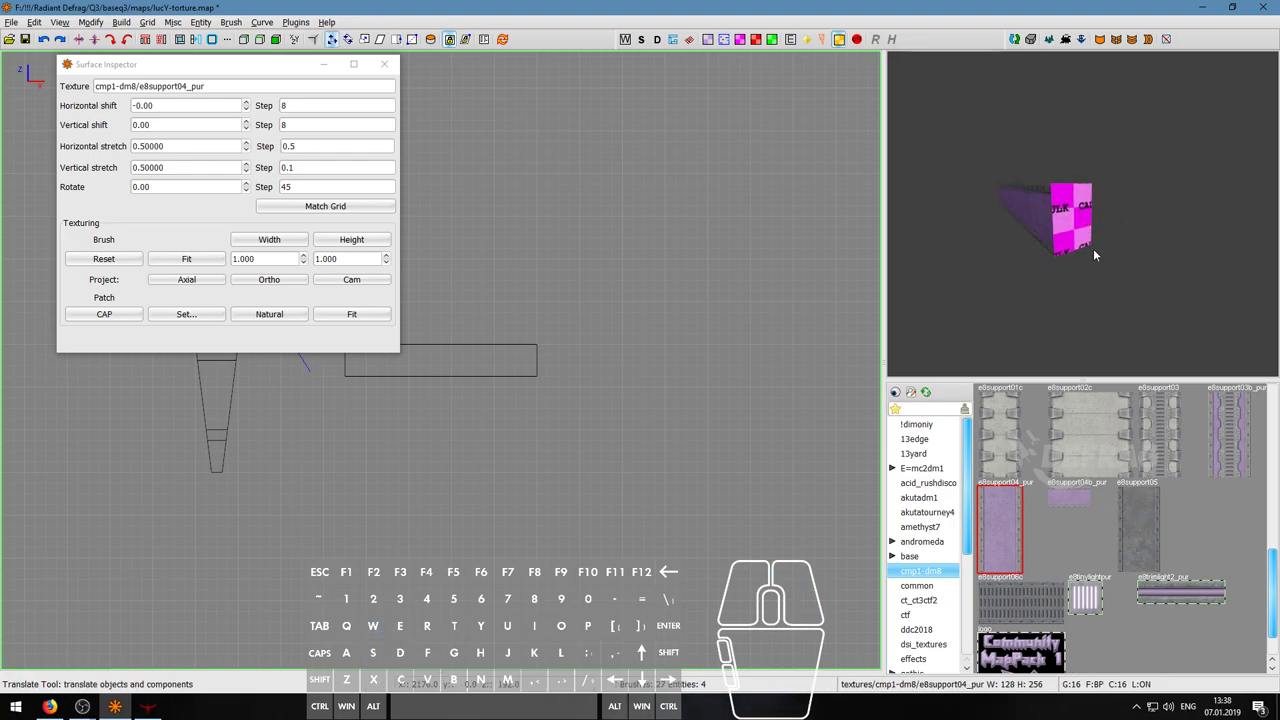
key(w)
key(d)
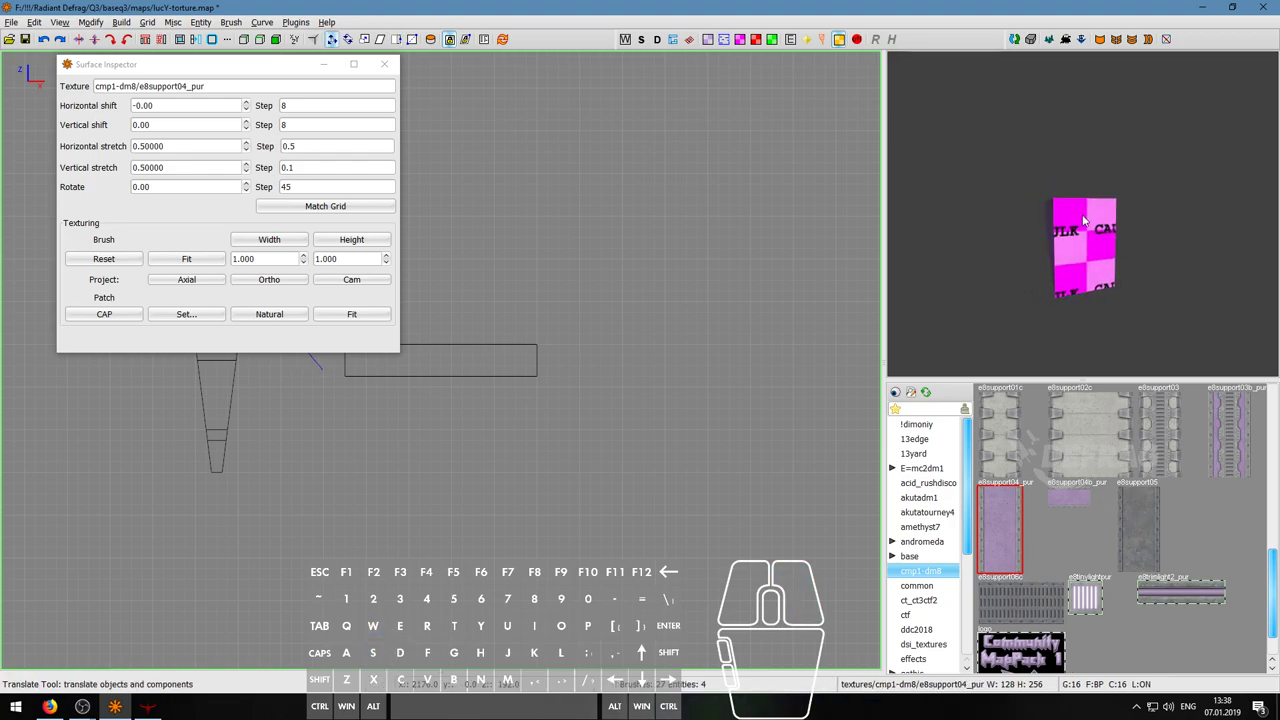
right_click(1083, 220)
right_click(1083, 220)
scroll(1098, 566, up, 3)
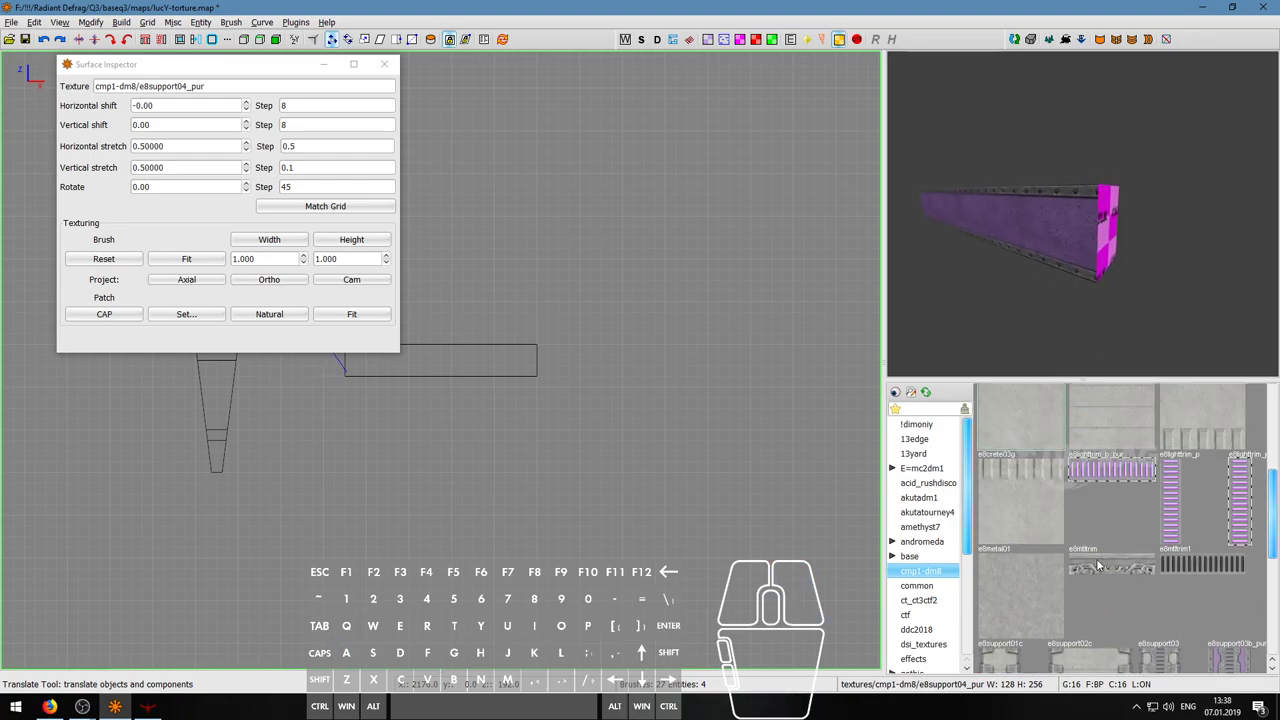
scroll(1098, 566, up, 5)
scroll(1098, 566, down, 4)
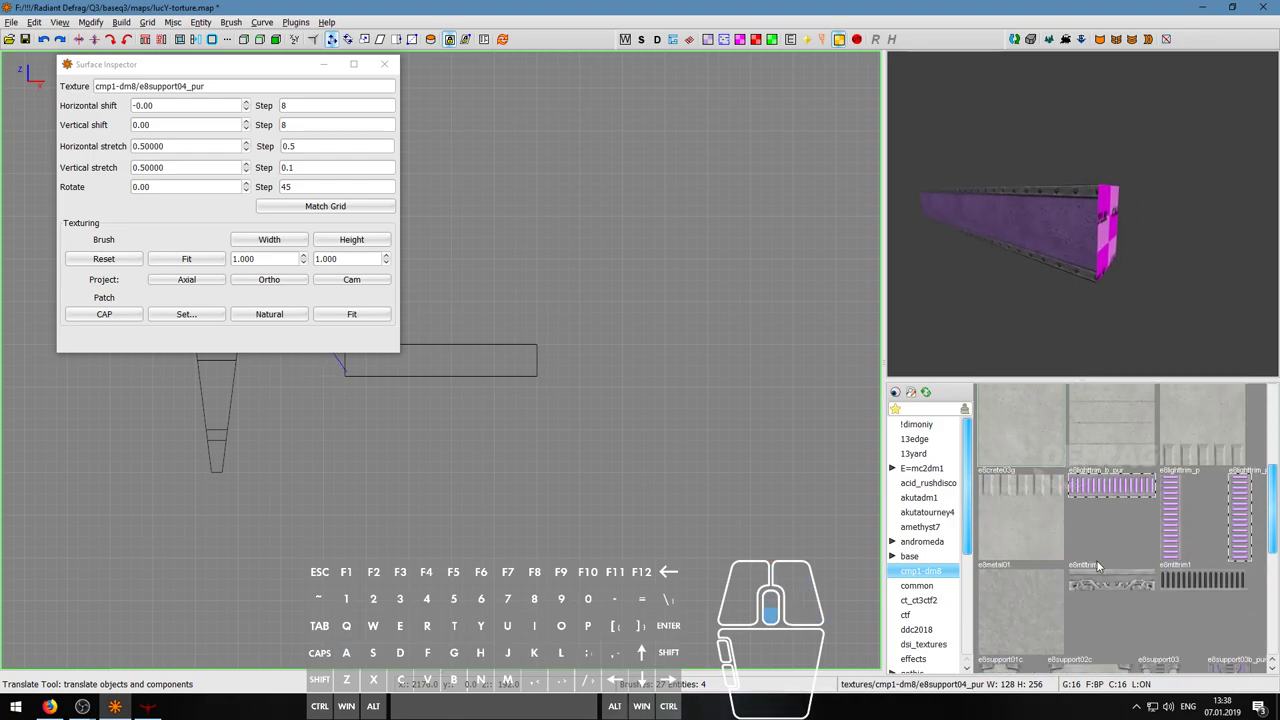
scroll(1098, 566, up, 2)
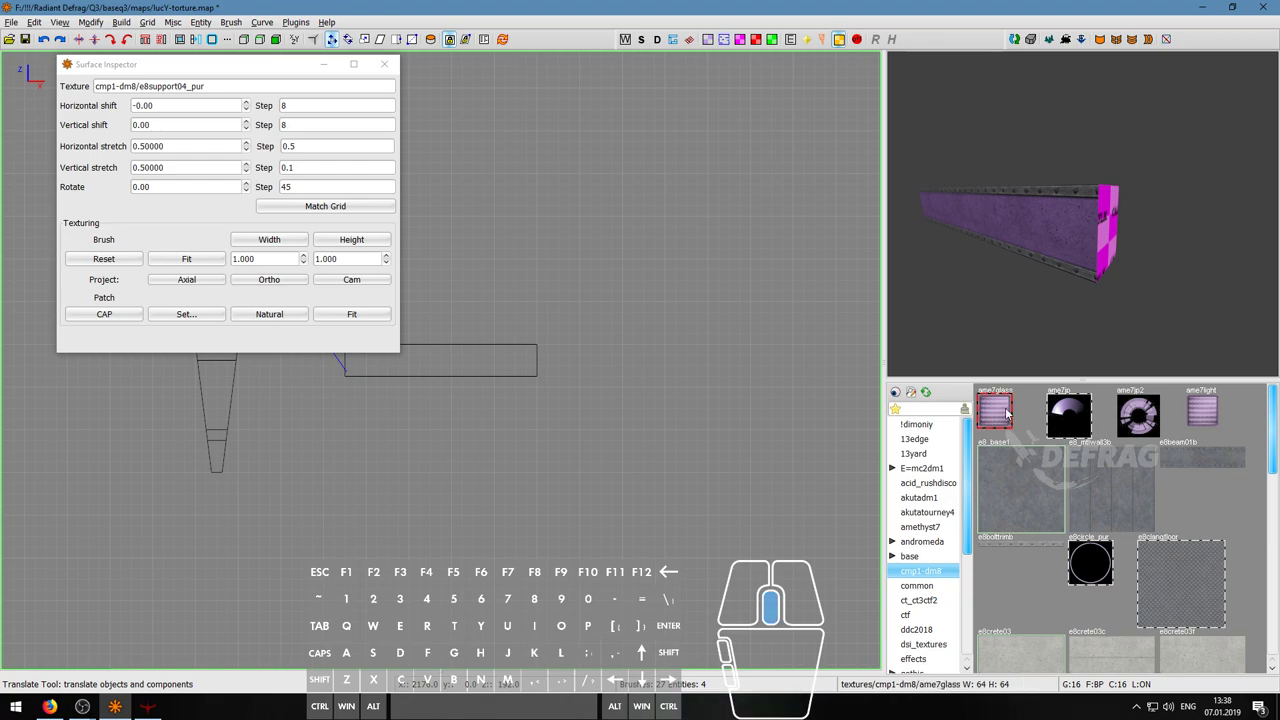
key(d)
ctrl+middle_click(1127, 232)
key(w)
right_click(1083, 214)
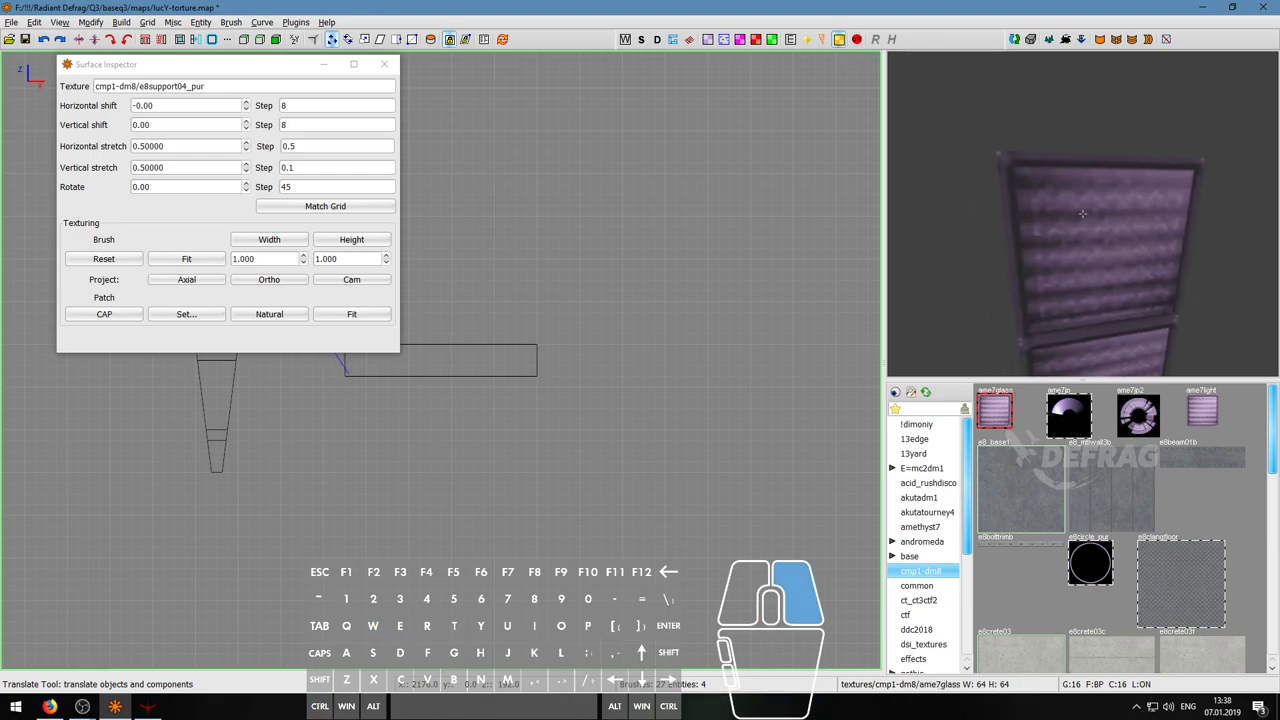
- Reset the ame7glass texture on that end face and fit it to the face
key(s)
right_click(1083, 214)
click(1033, 233)
key(Escape)
ctrl+shift+click(1035, 240)
key(s)
click(139, 259)
click(154, 259)
key(Escape)
right_click(1083, 214)
key(w)
key(w)
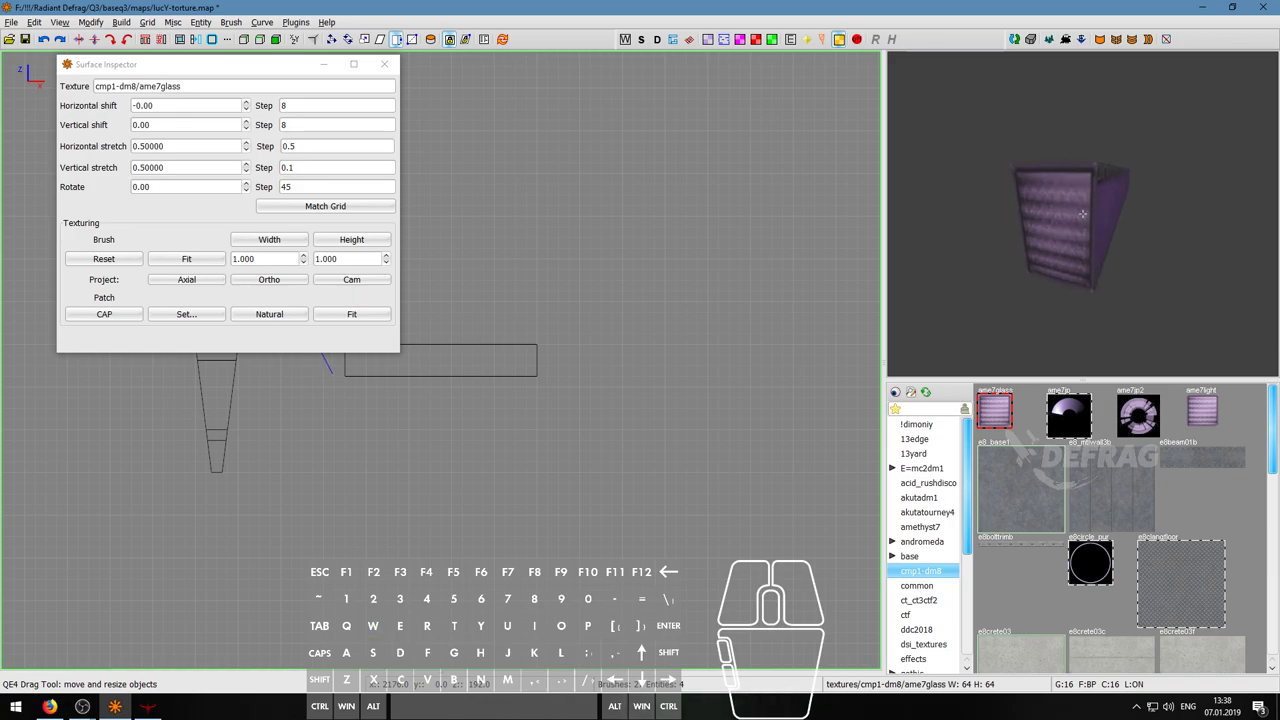
- Try ame7glass on the brush's opposite end face
key(d)
key(a)
key(w)
key(d)
key(s)
key(a)
key(w)
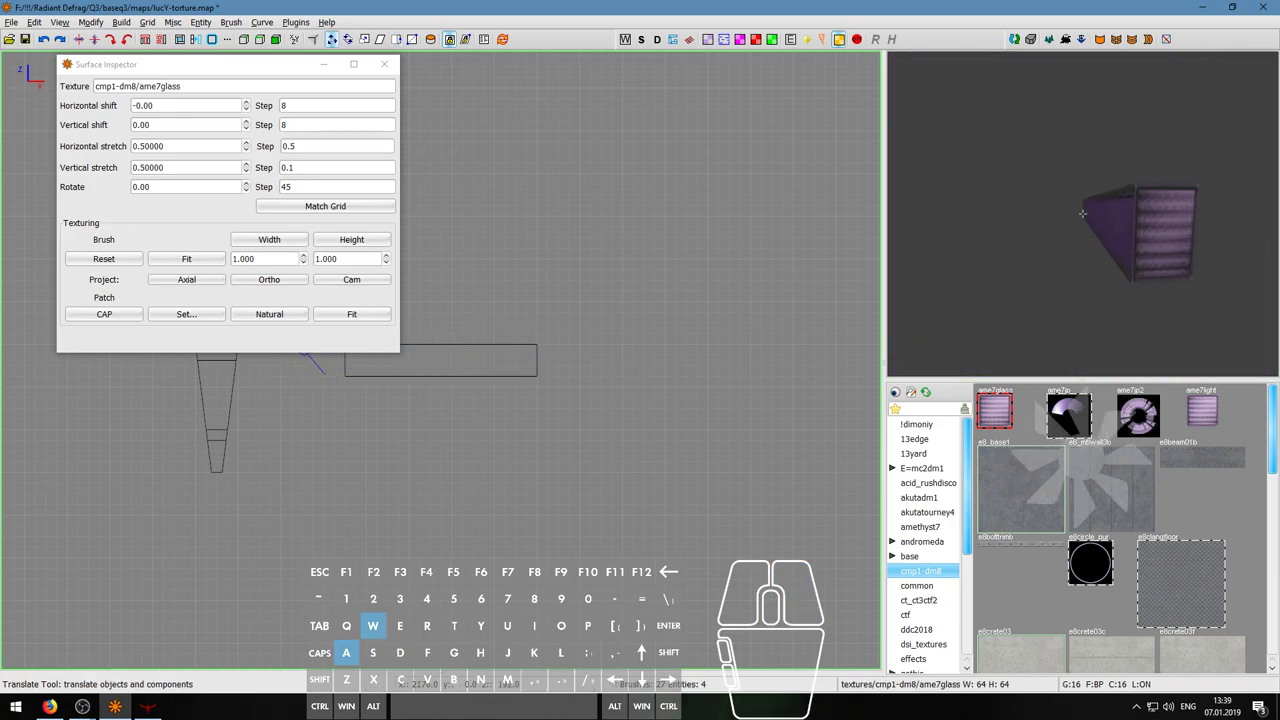
right_click(1083, 213)
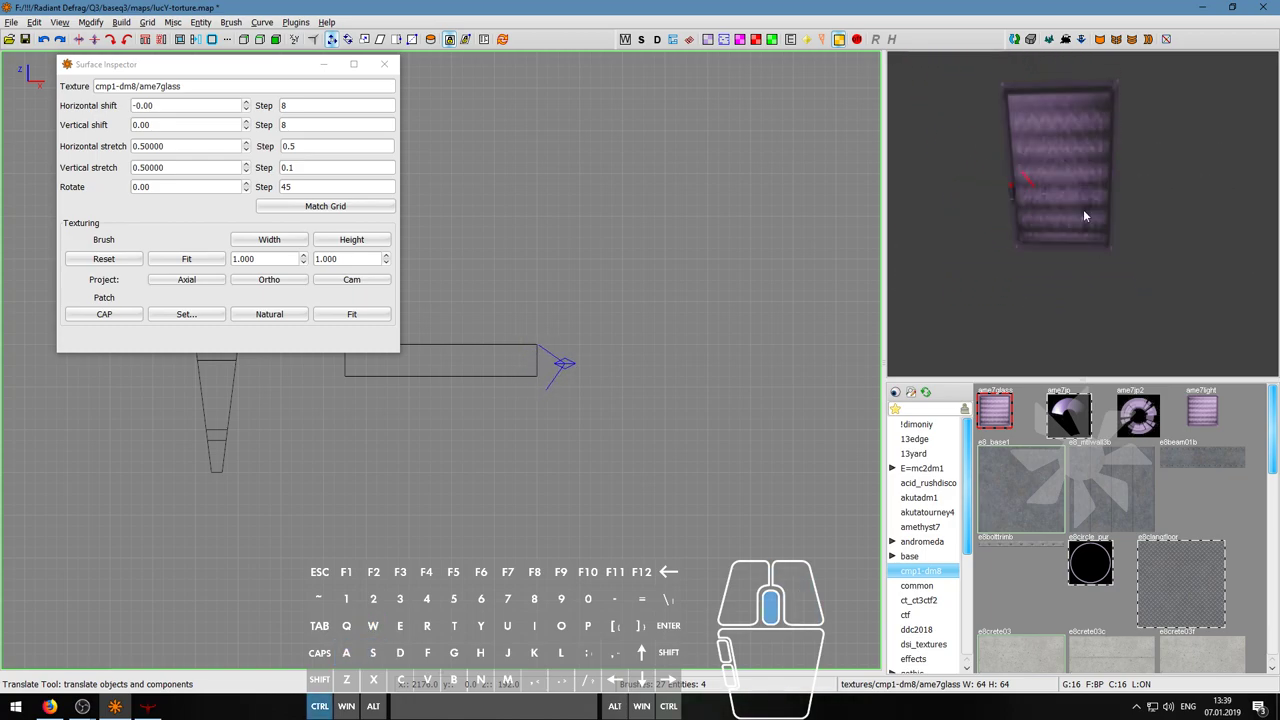
- Apply cmp1-dm8/e8support04b_pur to the caulk underside of the long brush
right_click(1064, 224)
key(d)
key(w)
key(a)
key(s)
key(w)
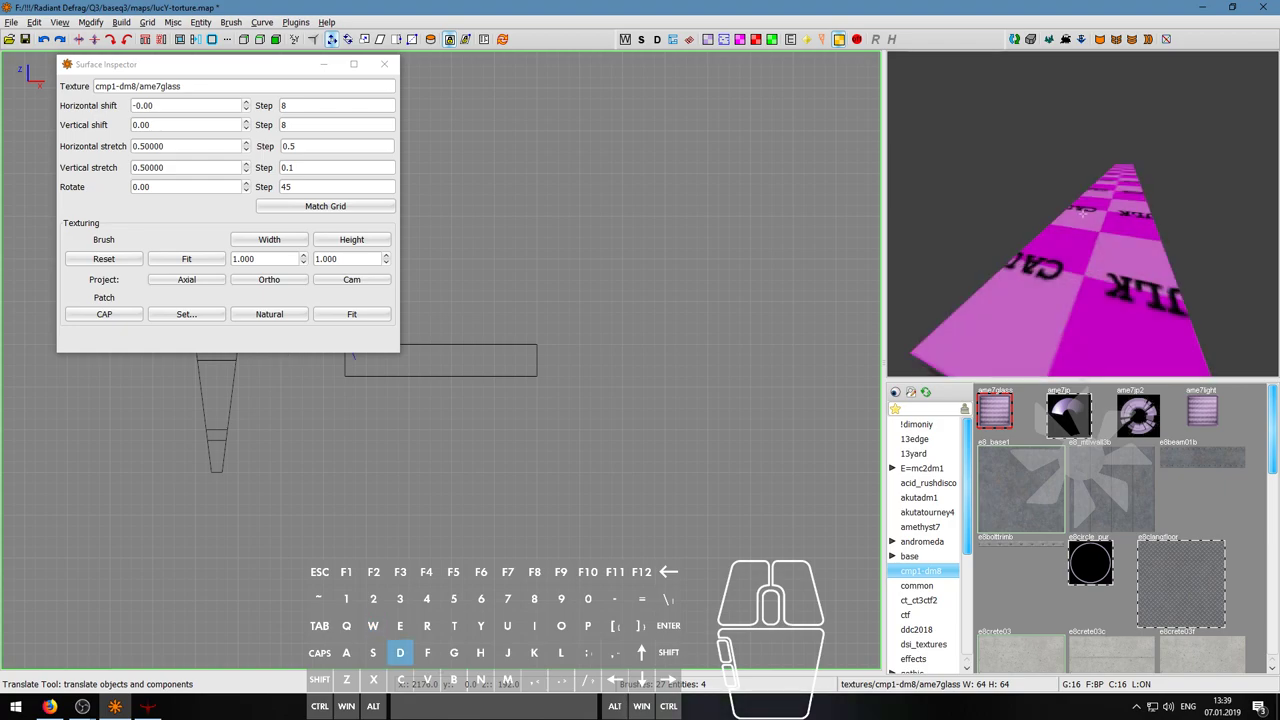
key(s)
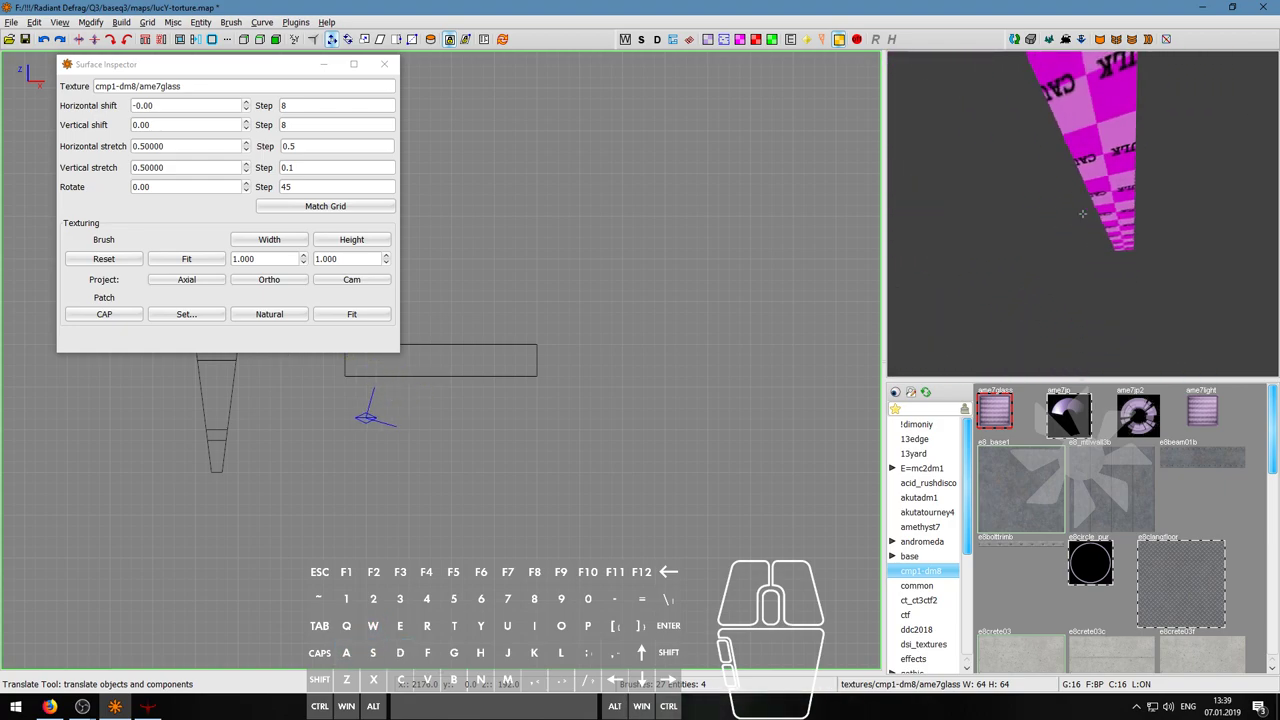
scroll(1145, 521, down, 5)
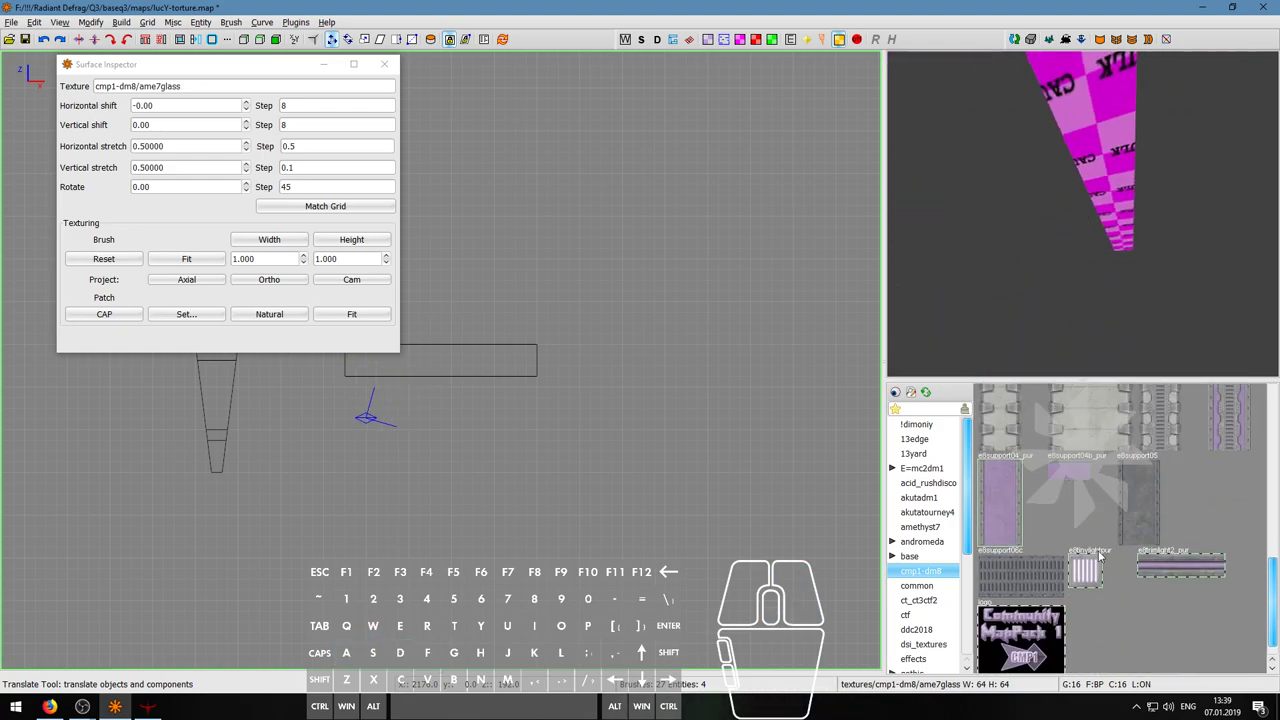
ctrl+middle_click(1131, 125)
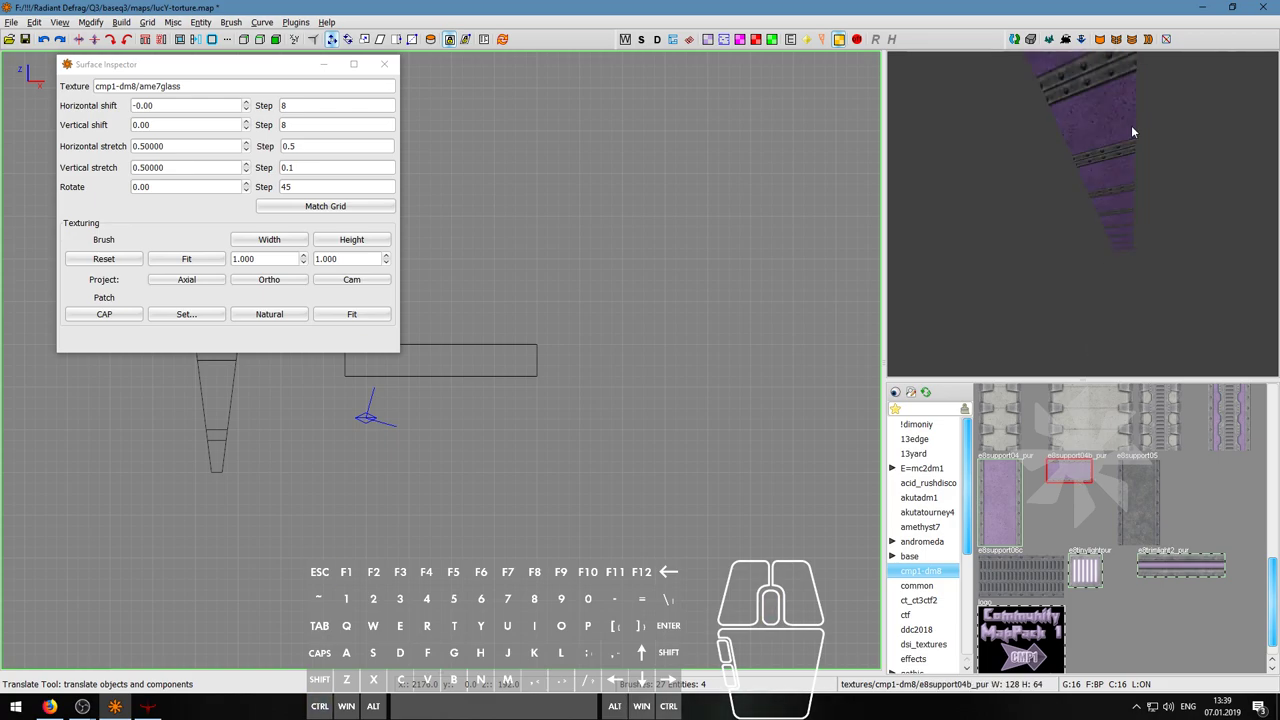
- Reset the underside's texture alignment and rotate it to -90 degrees with a vertical shift of 32
right_drag(1082, 212, 1091, 208)
ctrl+shift+click(1091, 208)
key(s)
click(92, 260)
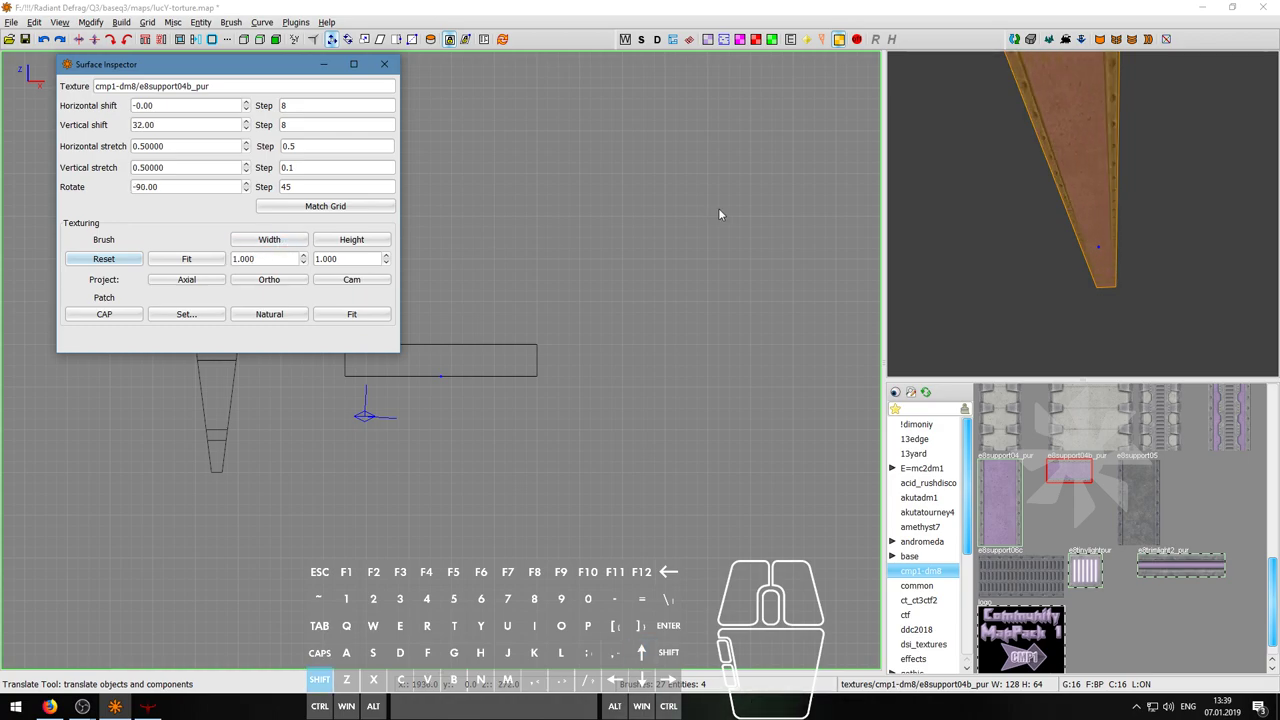
key(Escape)
- Apply e8support04b_pur to another long face of the brush
right_click(1087, 198)
key(s)
key(w)
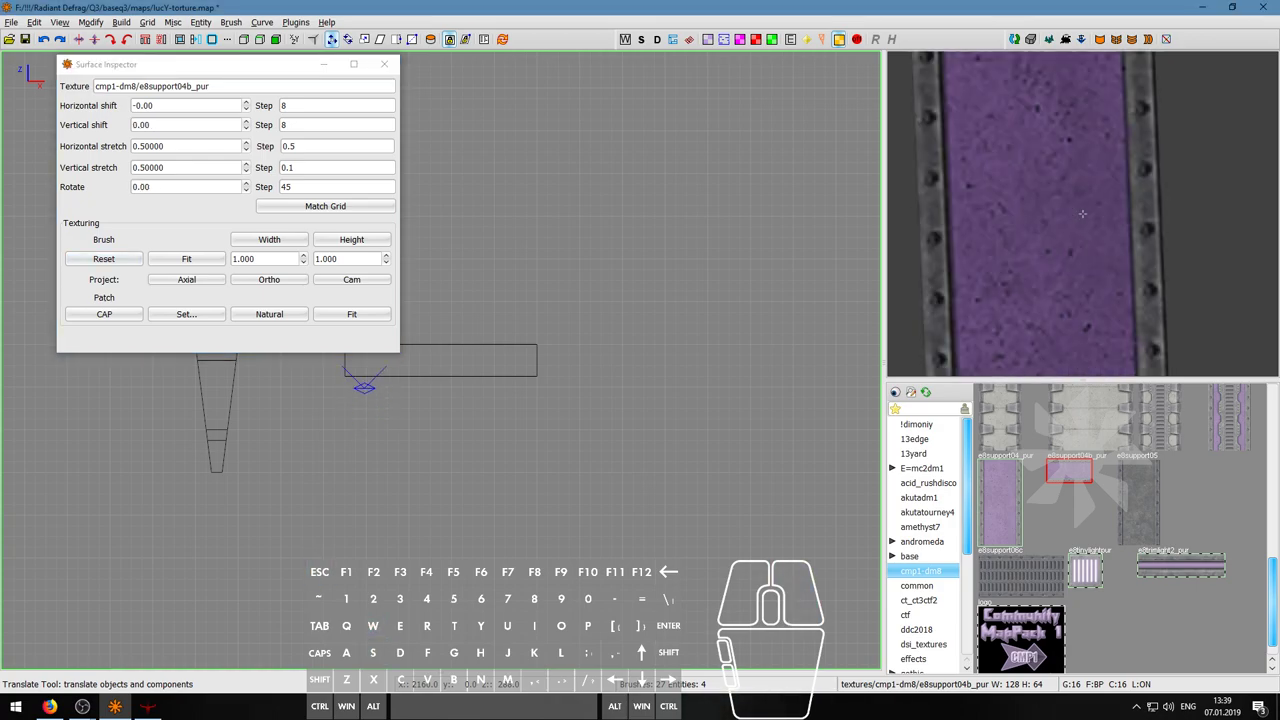
key(s)
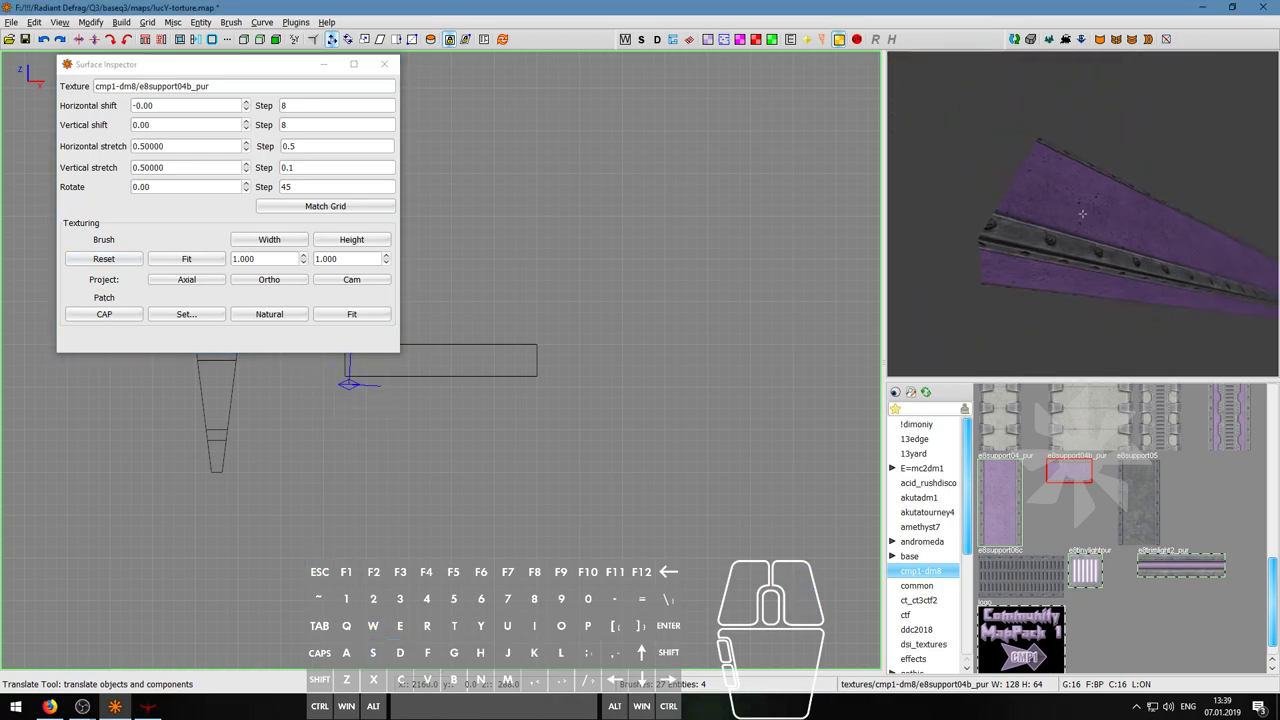
key(w)
right_click(1082, 213)
right_click(1083, 211)
key(w)
key(d)
key(s)
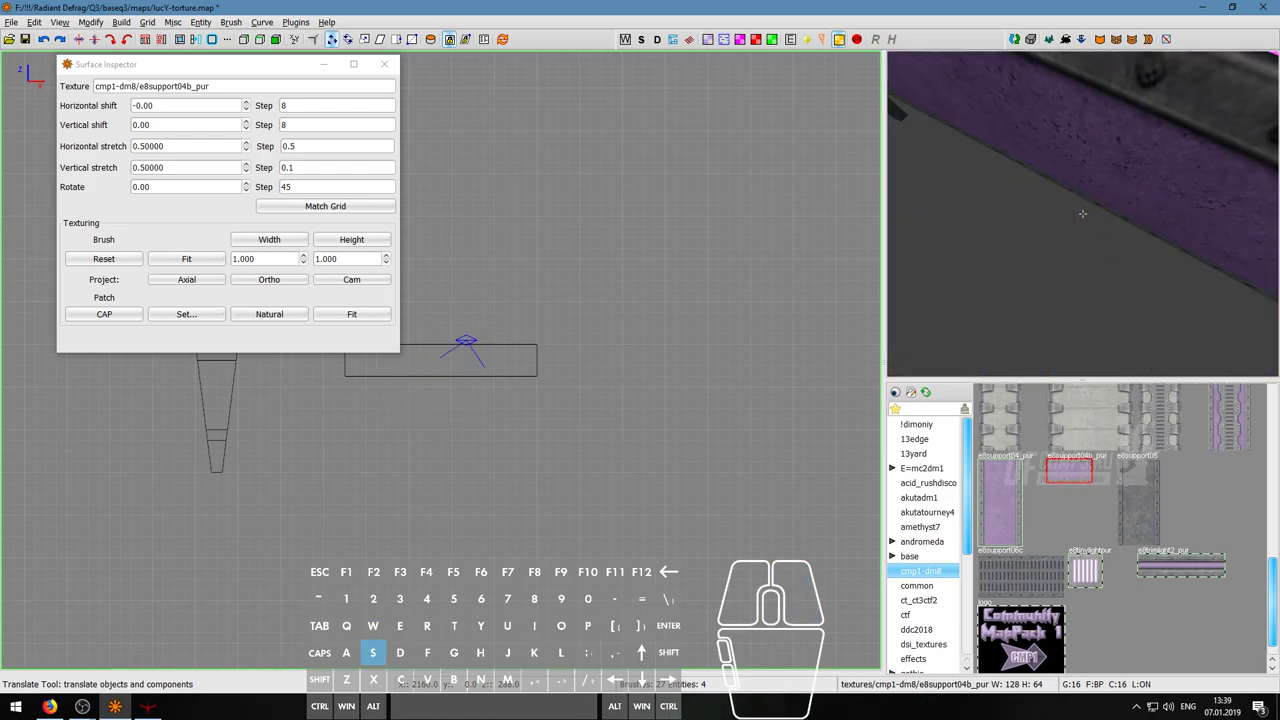
right_click(1083, 215)
ctrl+middle_click(1083, 218)
- Shear the long brush upward at its far end to turn it into a sloped ramp
right_click(1083, 217)
key(a)
key(Escape)
key(a)
key(w)
key(s)
key(w)
right_click(1083, 214)
shift+click(1085, 187)
key(s)
key(q)
scroll(528, 351, up, 1)
key(w)
drag(541, 348, 541, 236)
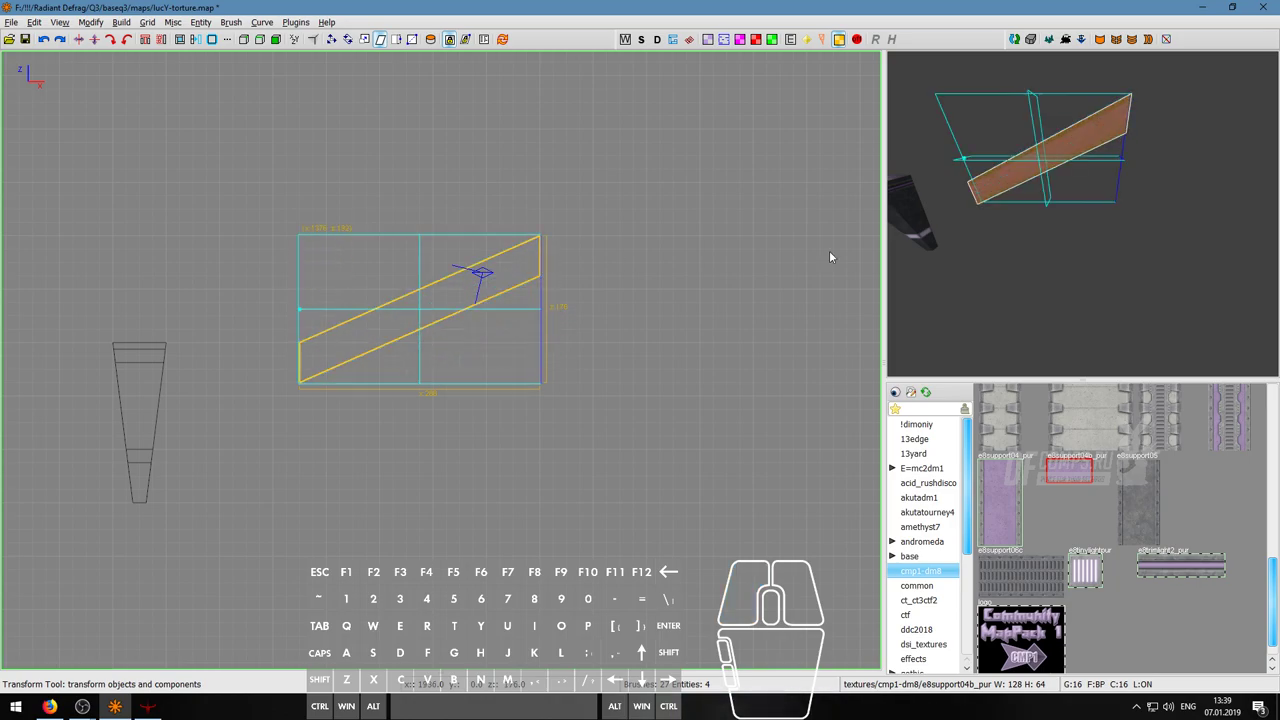
- Examine the textures on the sides and top of the sloped brush and its position relative to the last pillar
key(Escape)
right_click(1089, 235)
key(w)
key(w)
key(w)
key(a)
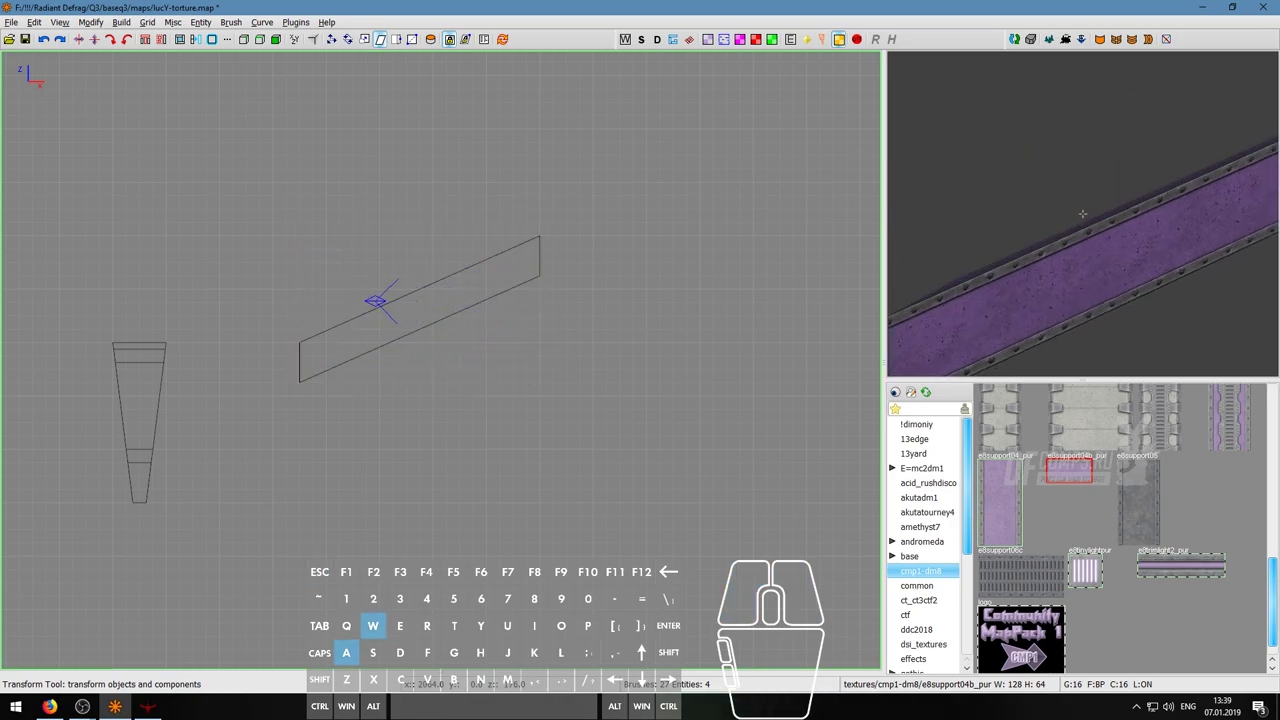
key(d)
key(w)
key(s)
key(a)
key(a)
key(s)
key(a)
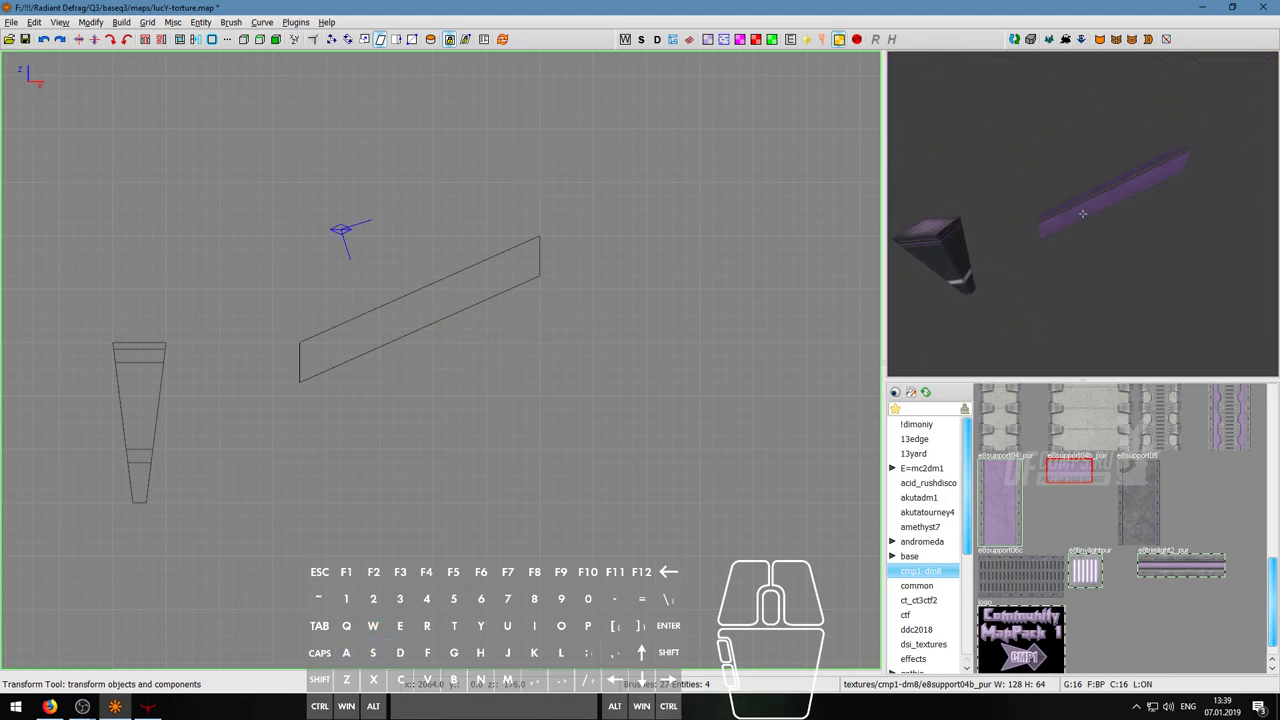
key(w)
key(d)
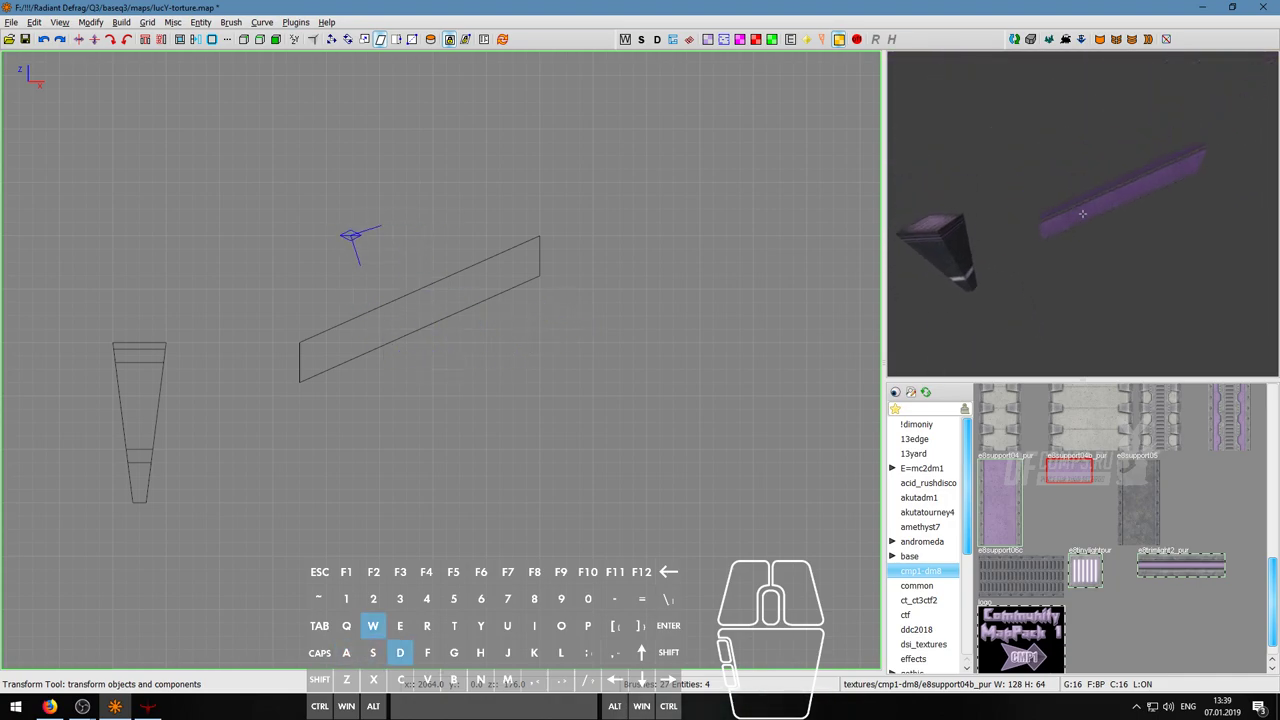
key(s)
right_click(1082, 214)
key(s)
key(s)
- Duplicate the last pillar and place the copy beyond the raised end of the sloped brush
shift+click(473, 297)
scroll(486, 302, down, 2)
key(q)
right_click(1082, 214)
key(a)
key(Escape)
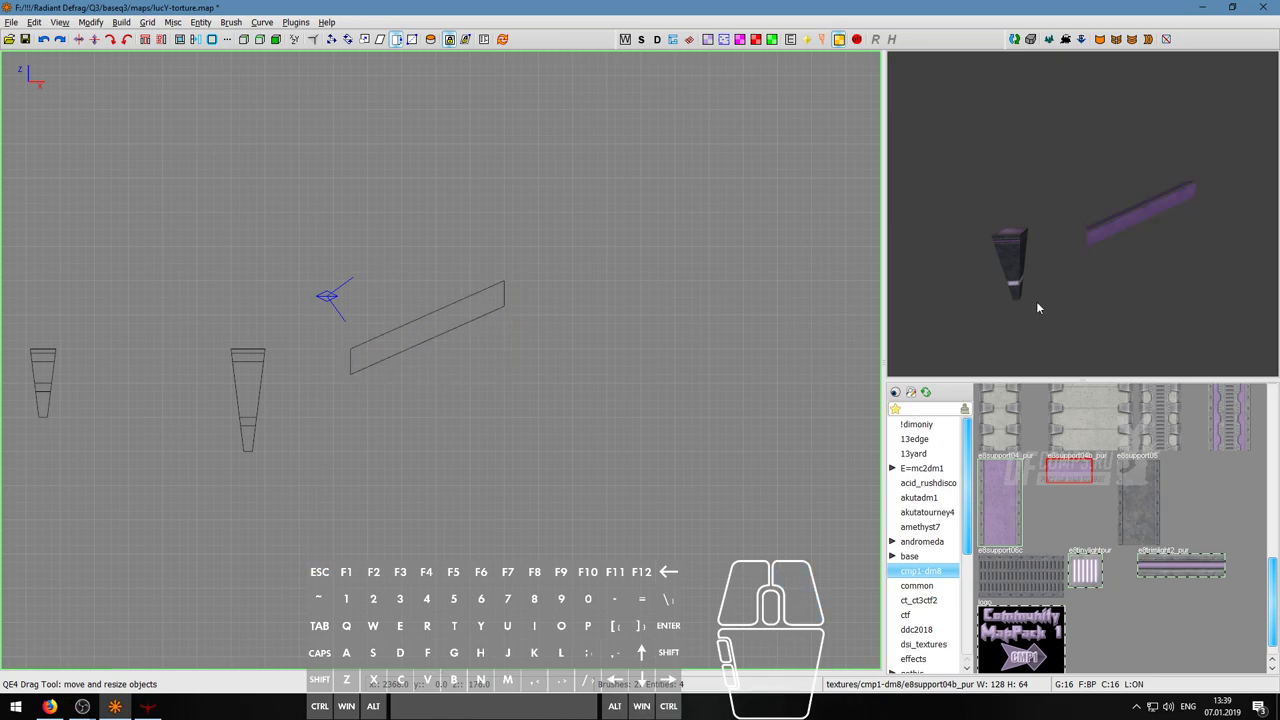
right_click(1036, 301)
key(w)
key(d)
right_drag(576, 322, 286, 331)
shift+click(310, 390)
key(space)
drag(345, 363, 620, 302)
- Move the copied pillar farther from the ramp's raised end in the top view
key(w)
key(d)
key(ctrl+Tab)
key(ctrl+Tab)
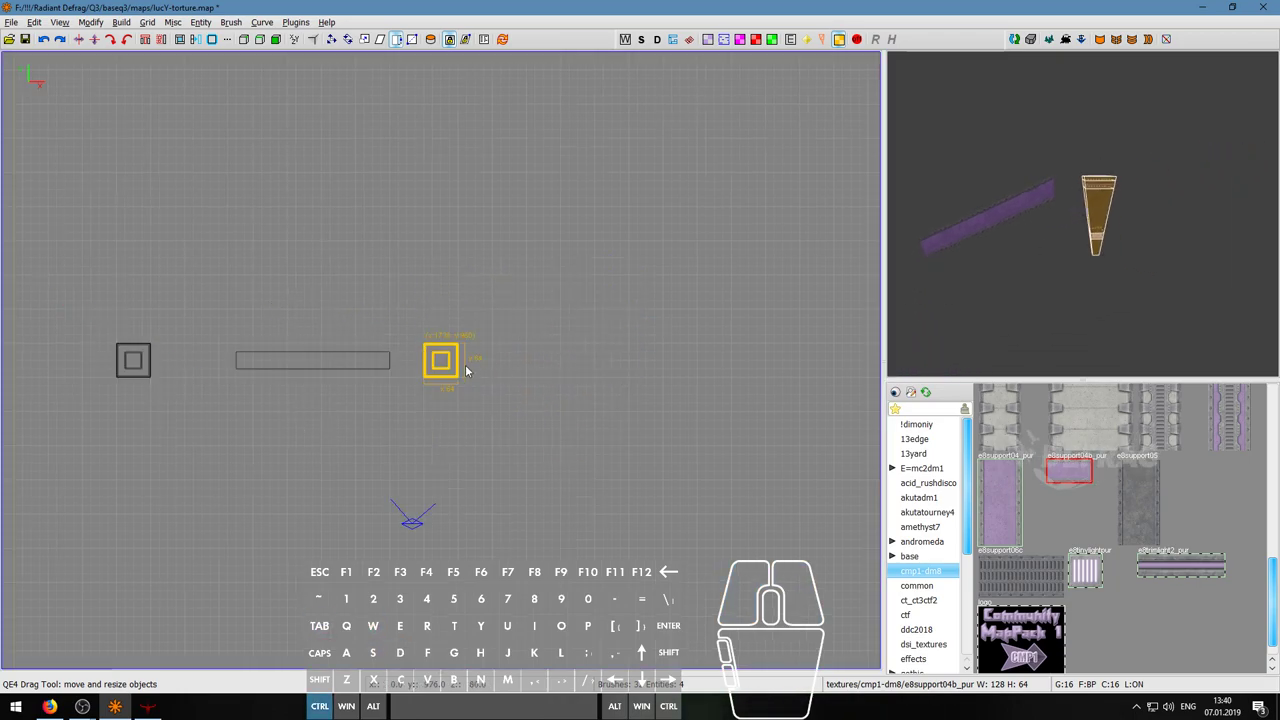
drag(449, 364, 470, 361)
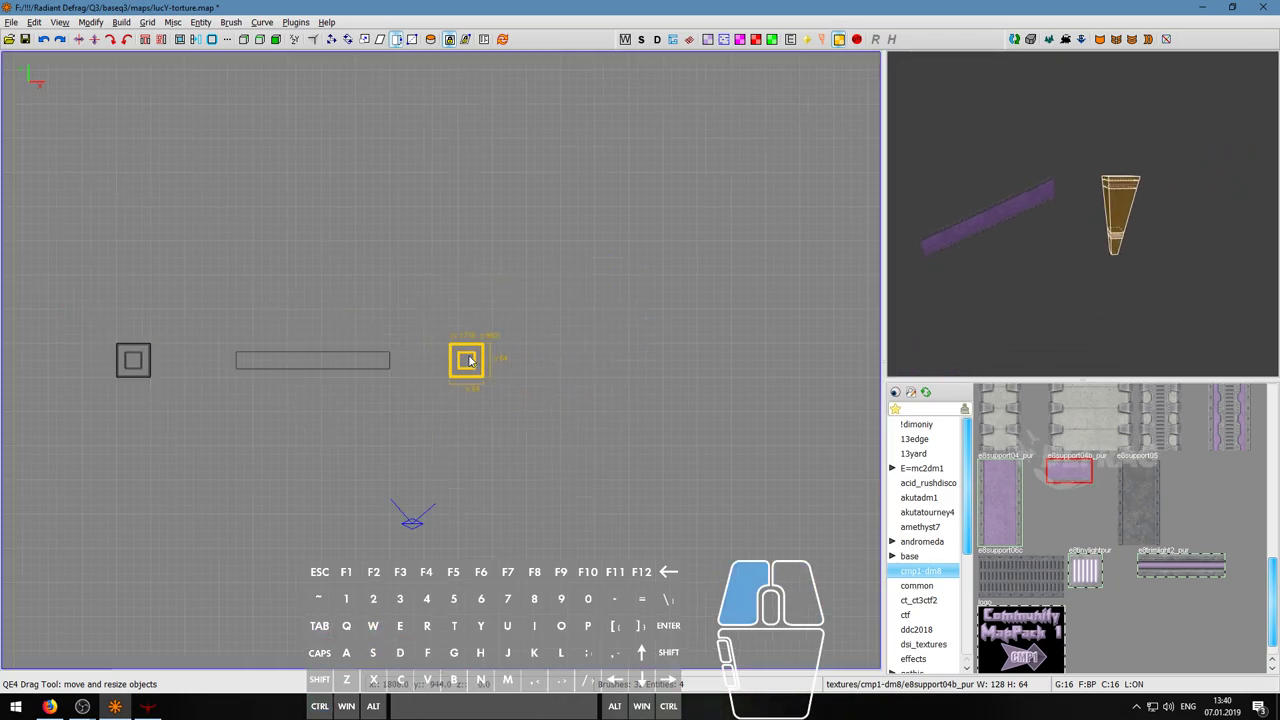
key(Escape)
- Examine the ramp, its raised end face and the new pillar from several sides
right_click(956, 321)
key(w)
key(s)
key(d)
key(w)
key(s)
key(d)
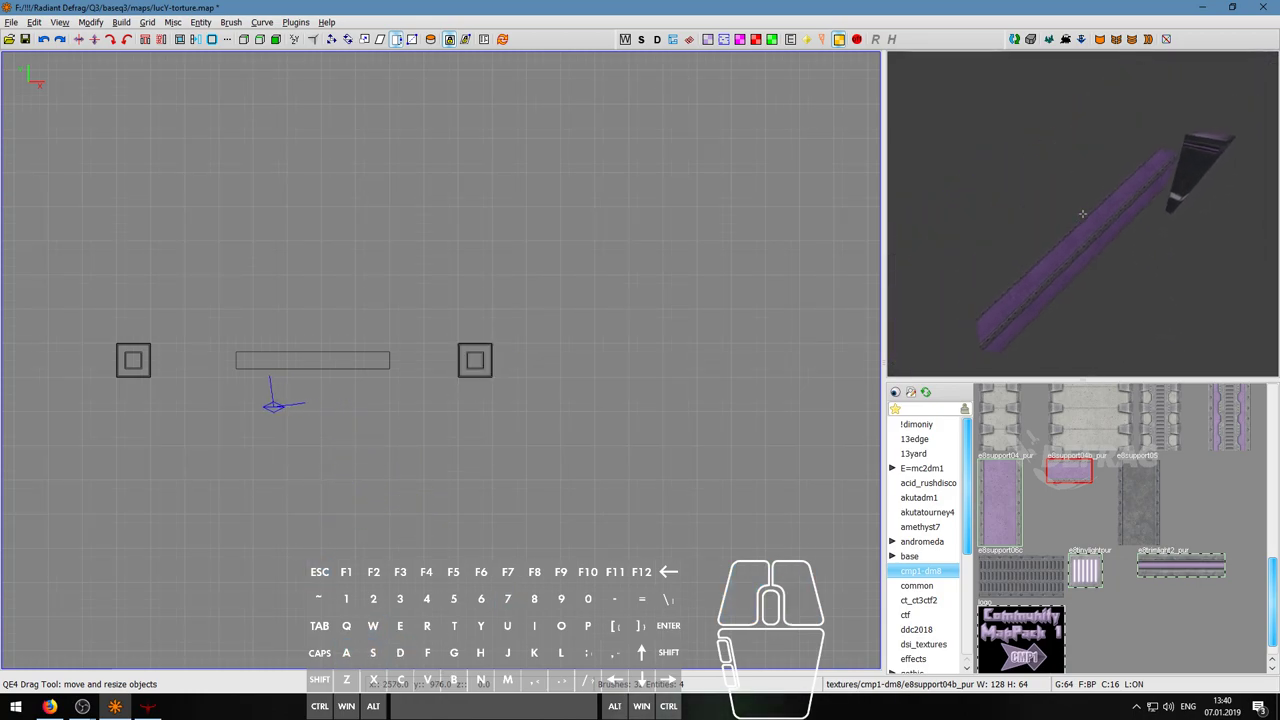
key(a)
key(a)
key(w)
key(d)
key(d)
key(w)
key(s)
key(s)
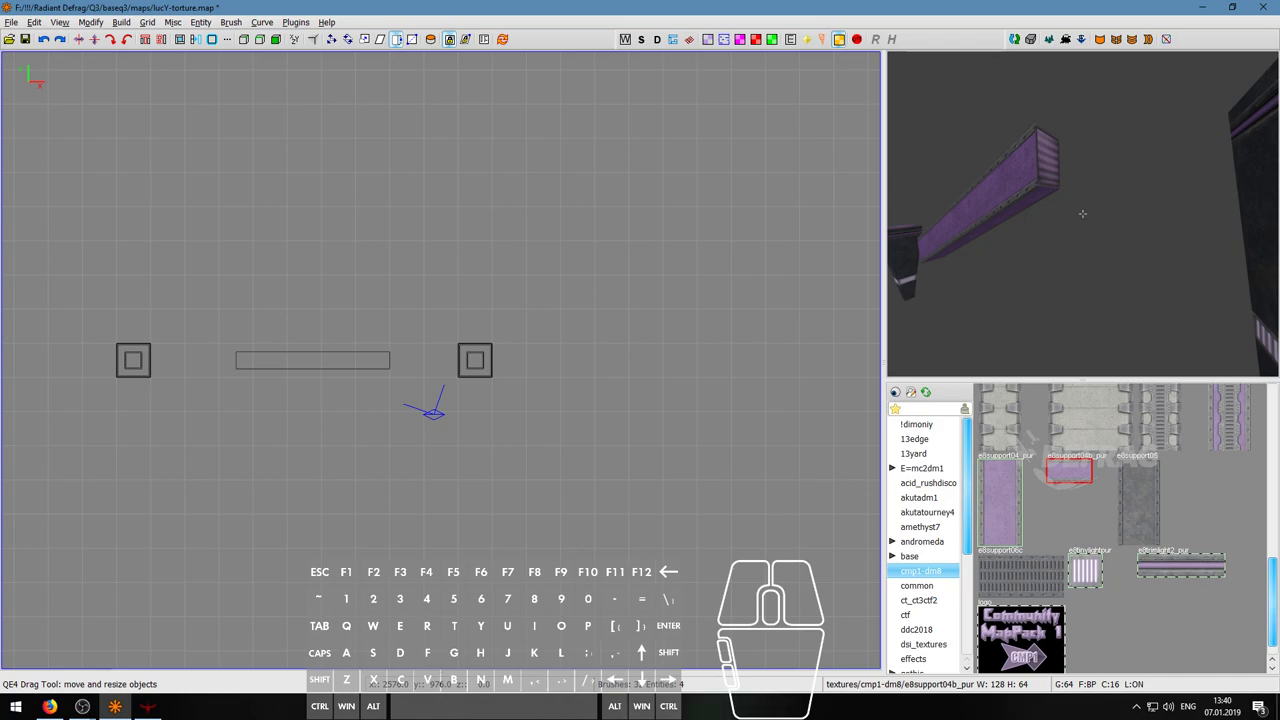
key(w)
key(d)
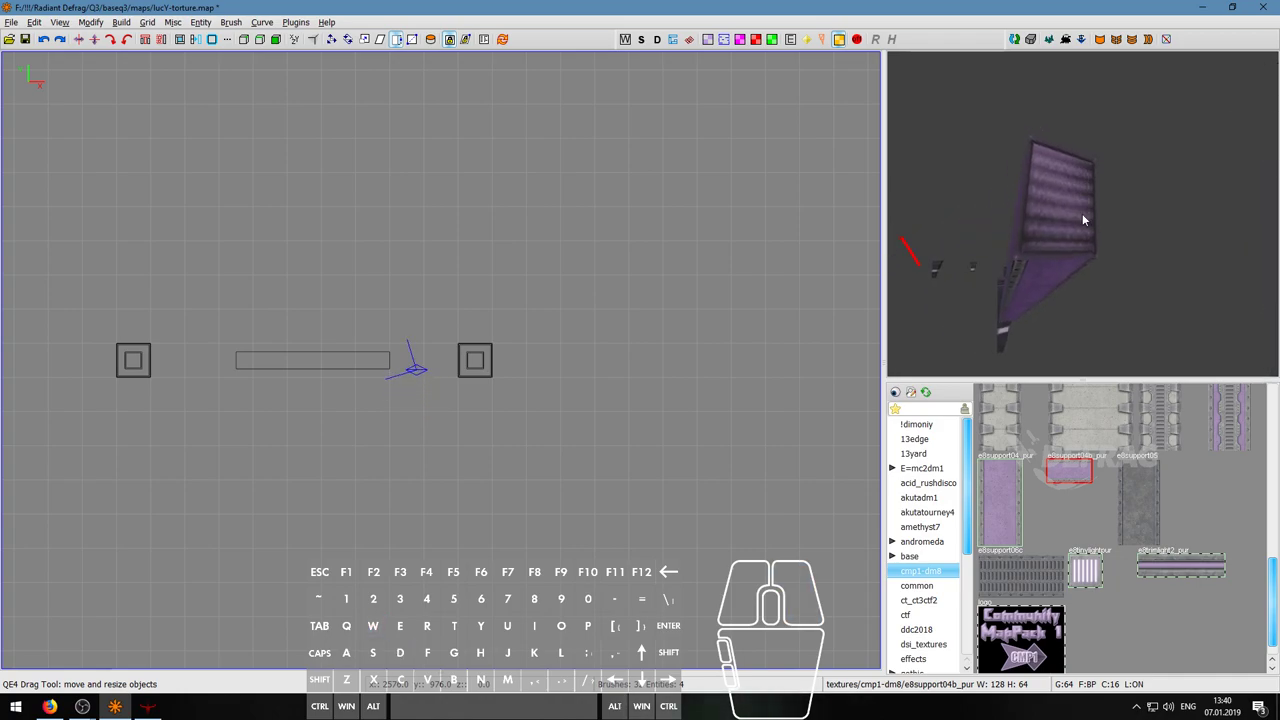
- Retexture the ramp's raised end face with e8support04b_pur, reset its alignment and rotate it to -90 degrees
ctrl+shift+click(1083, 219)
click(1076, 480)
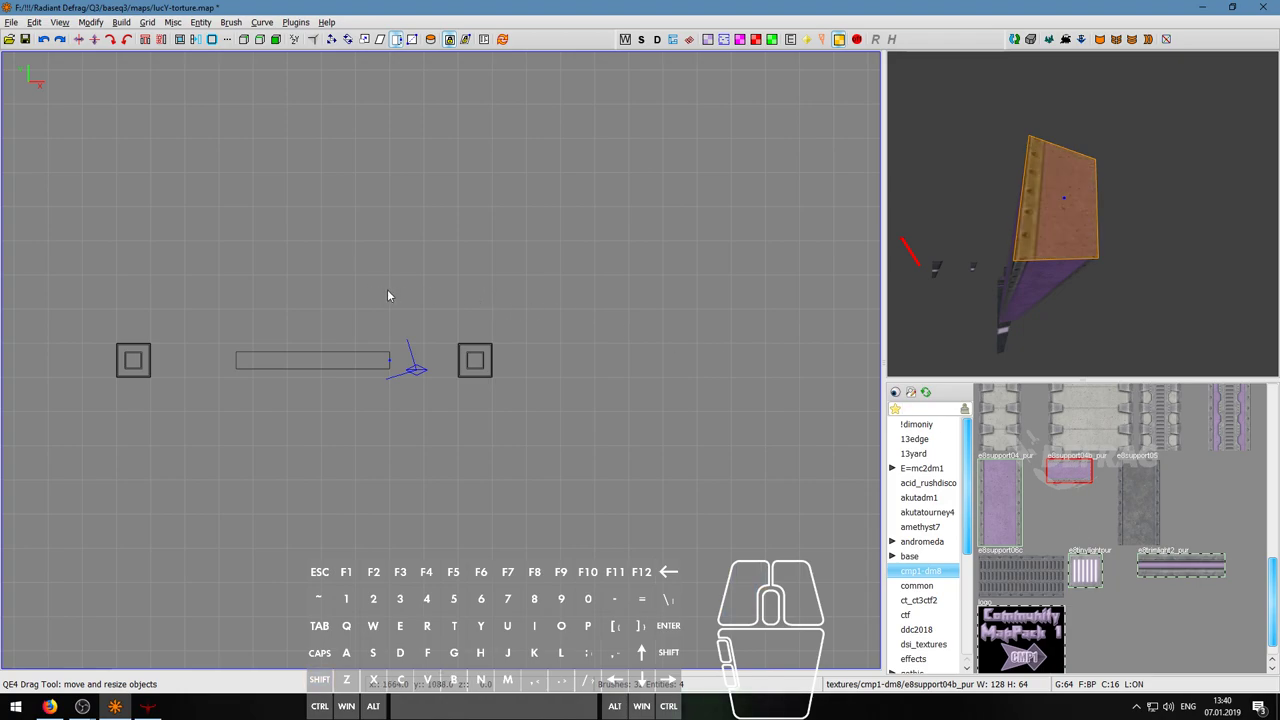
key(s)
click(103, 259)
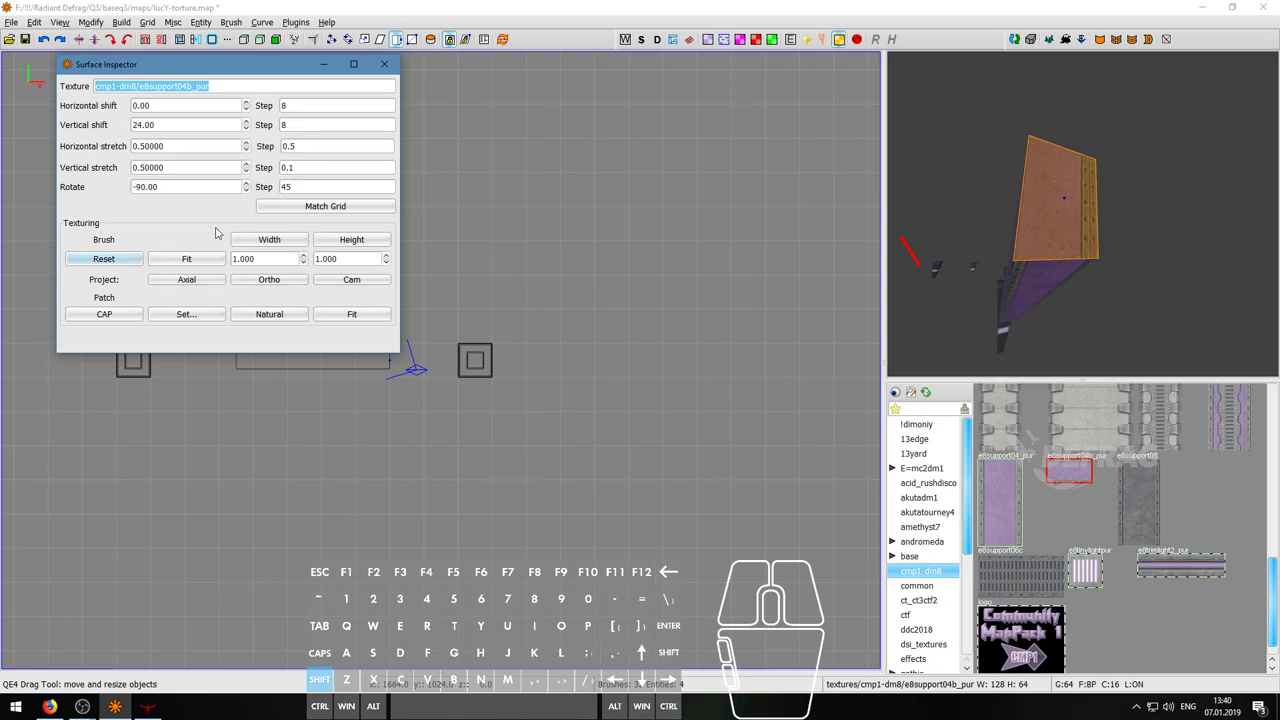
key(Escape)
right_click(980, 265)
key(a)
key(d)
key(a)
key(d)
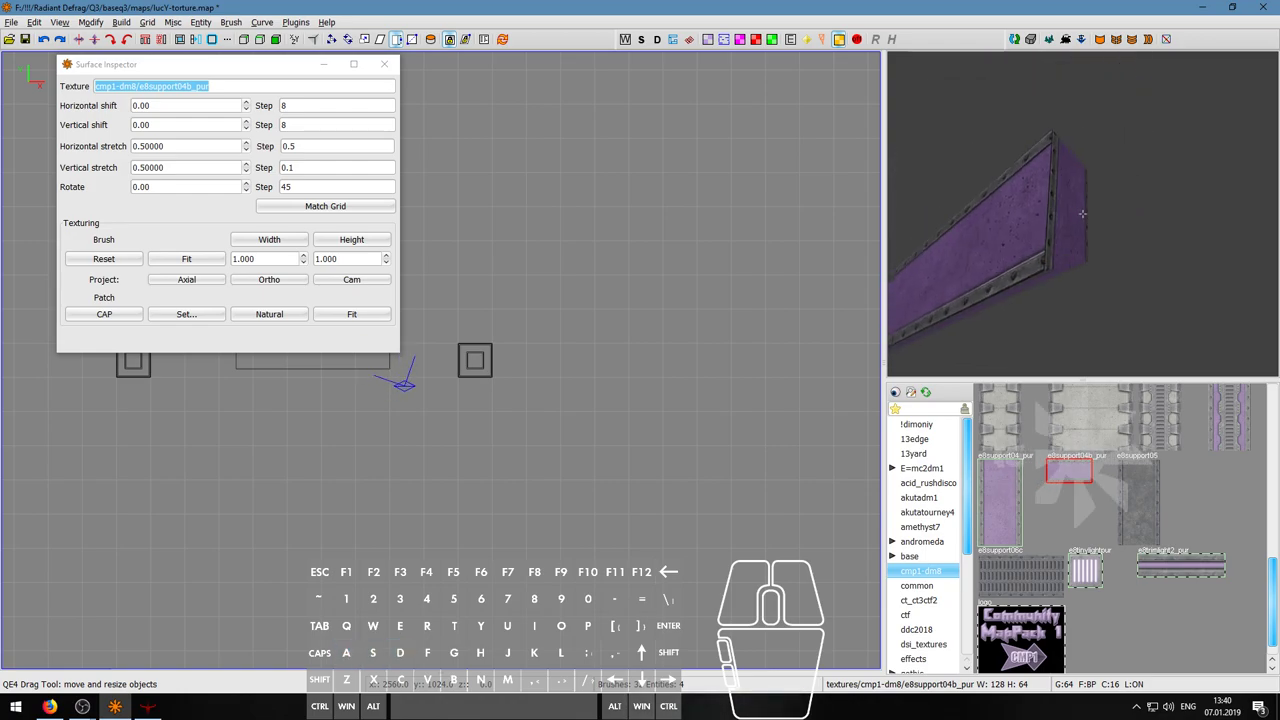
- Apply the ame7glass texture to the top face of the long purple block
key(w)
key(s)
key(w)
key(s)
key(w)
key(s)
key(a)
right_click(1082, 213)
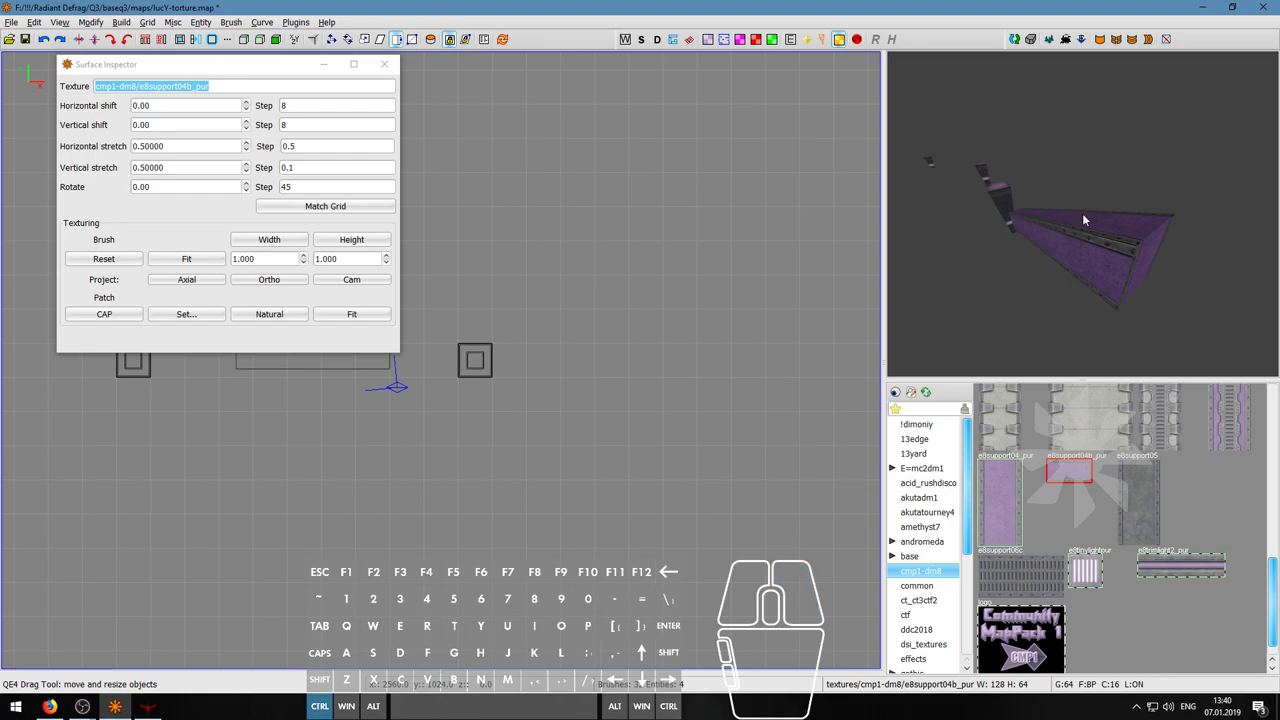
ctrl+shift+click(1082, 213)
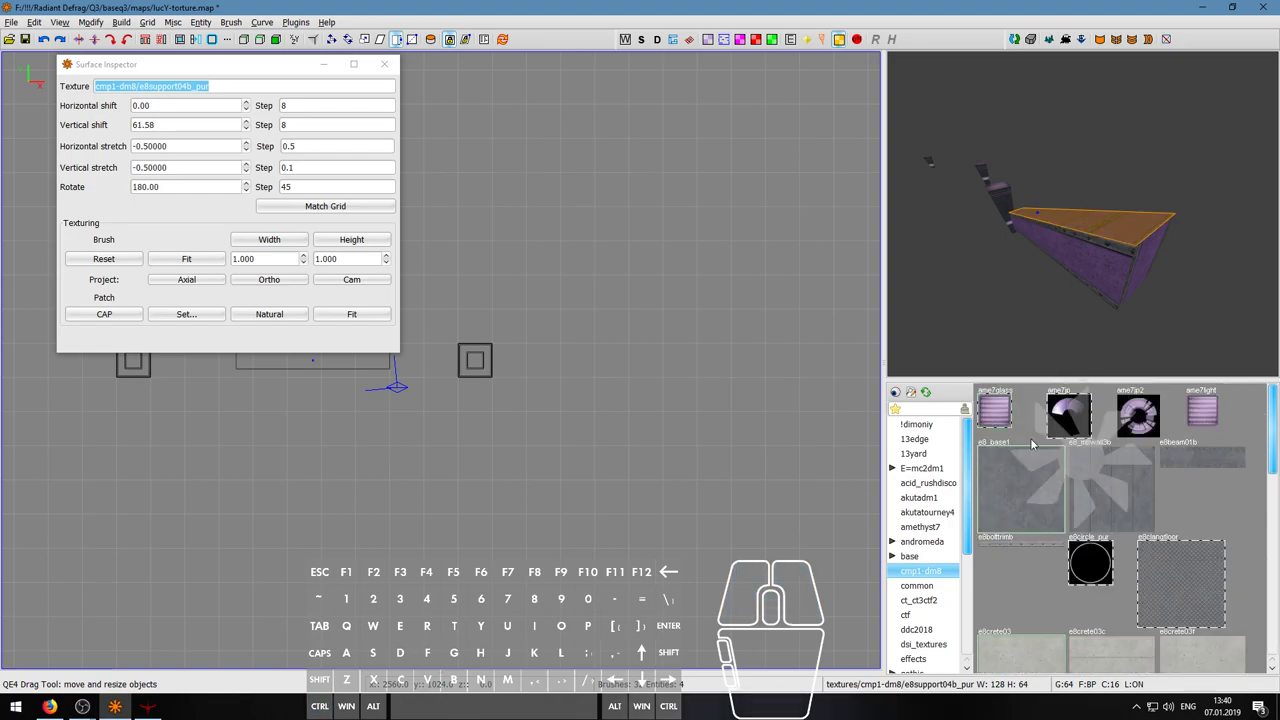
key(w)
right_click(1037, 328)
key(a)
key(d)
key(w)
right_click(1043, 233)
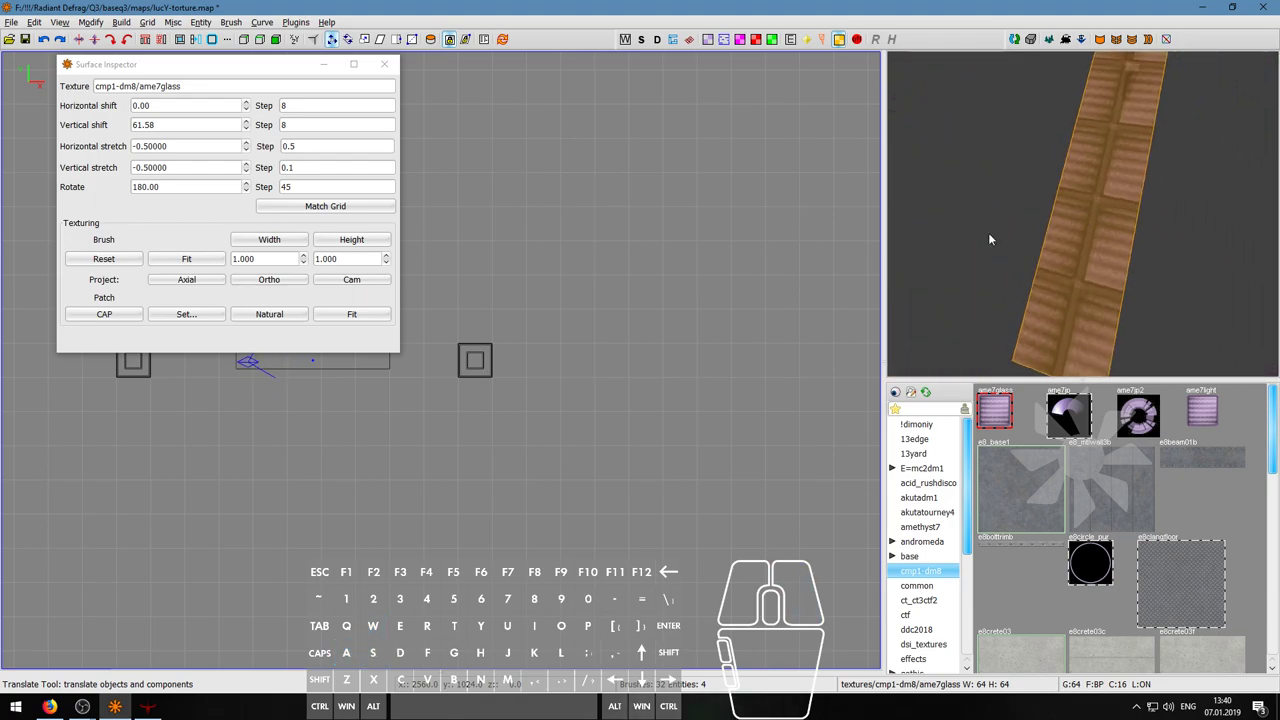
- Reset the texture alignment on the block's top face and set its horizontal shift to 32
click(104, 262)
right_click(985, 262)
key(d)
key(s)
key(a)
right_click(985, 262)
key(shift)
key(shift+Down)
key(shift+Down)
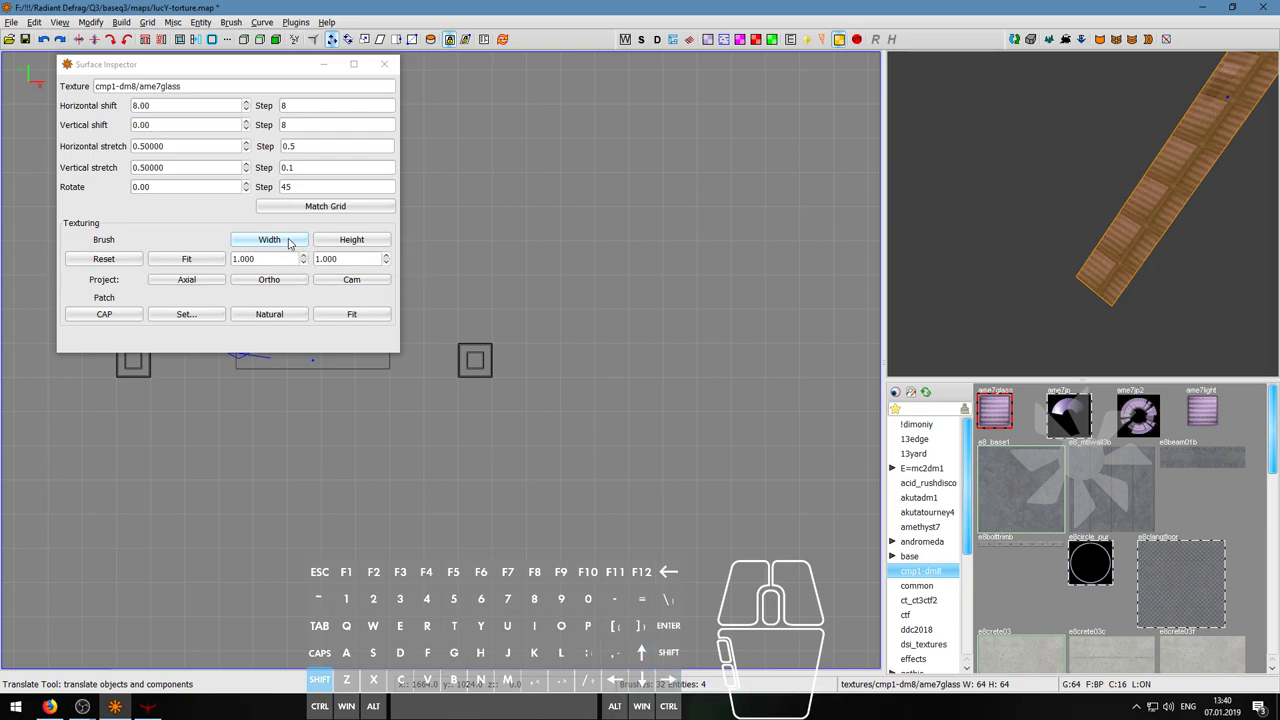
click(104, 259)
key(shift+Down)
key(shift+Right)
key(shift+Right)
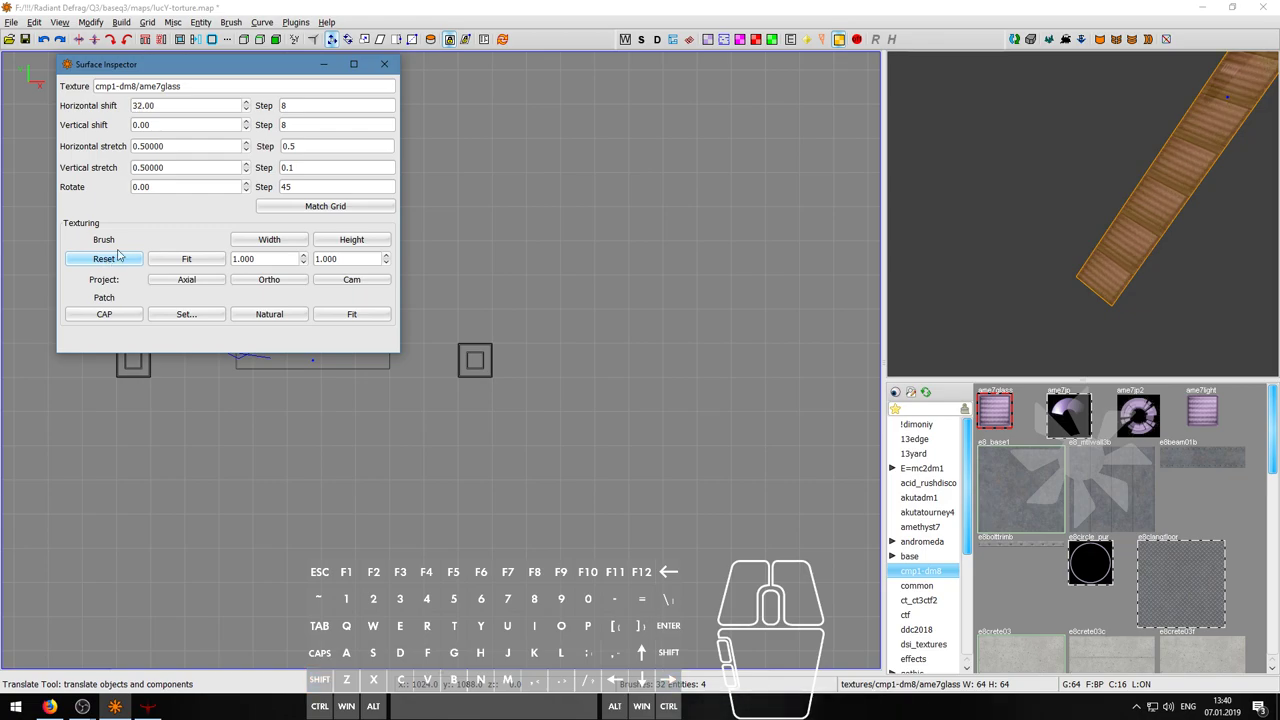
key(Escape)
- Examine the glass texture along the block's top face and look over its sides and underside
right_click(1082, 214)
key(w)
key(w)
key(d)
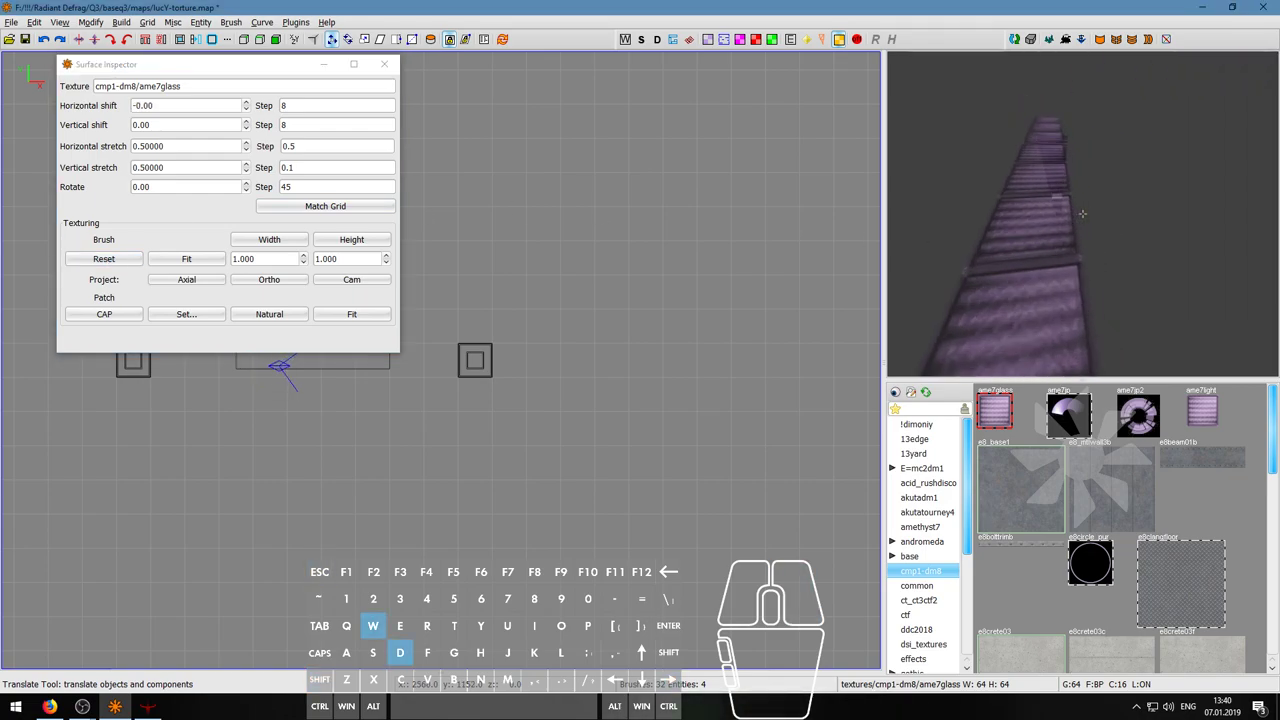
key(w)
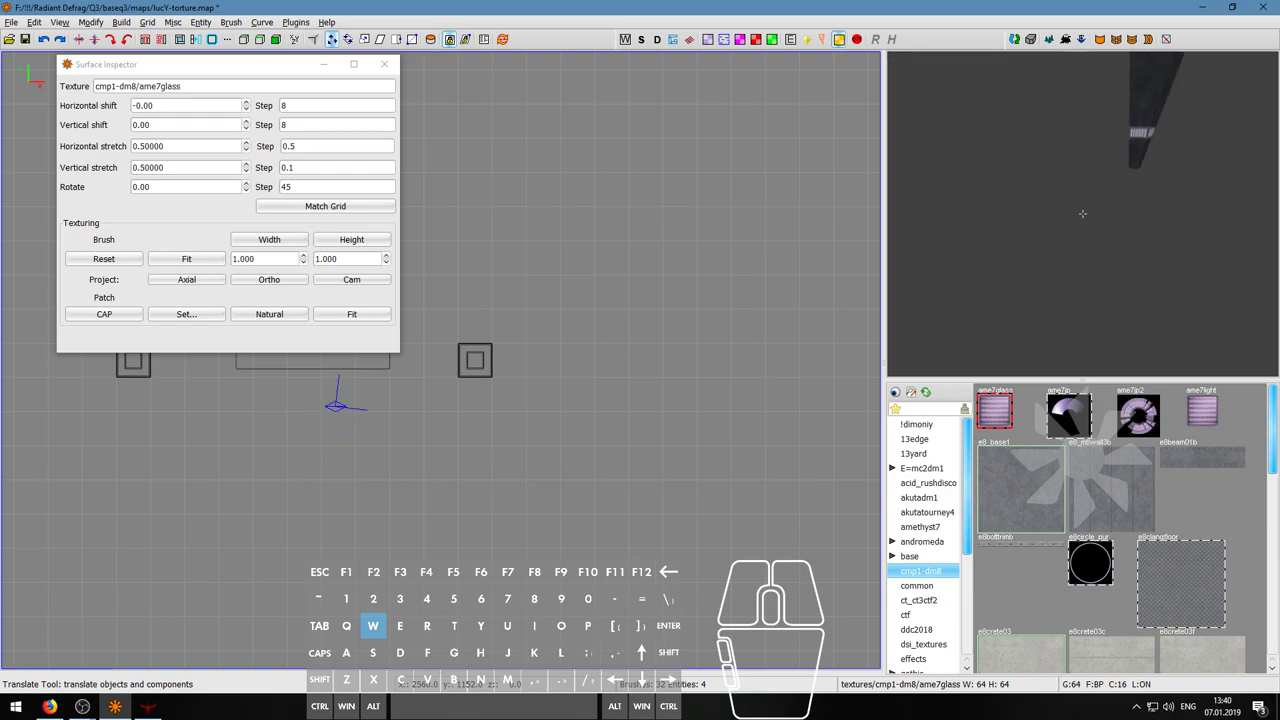
key(s)
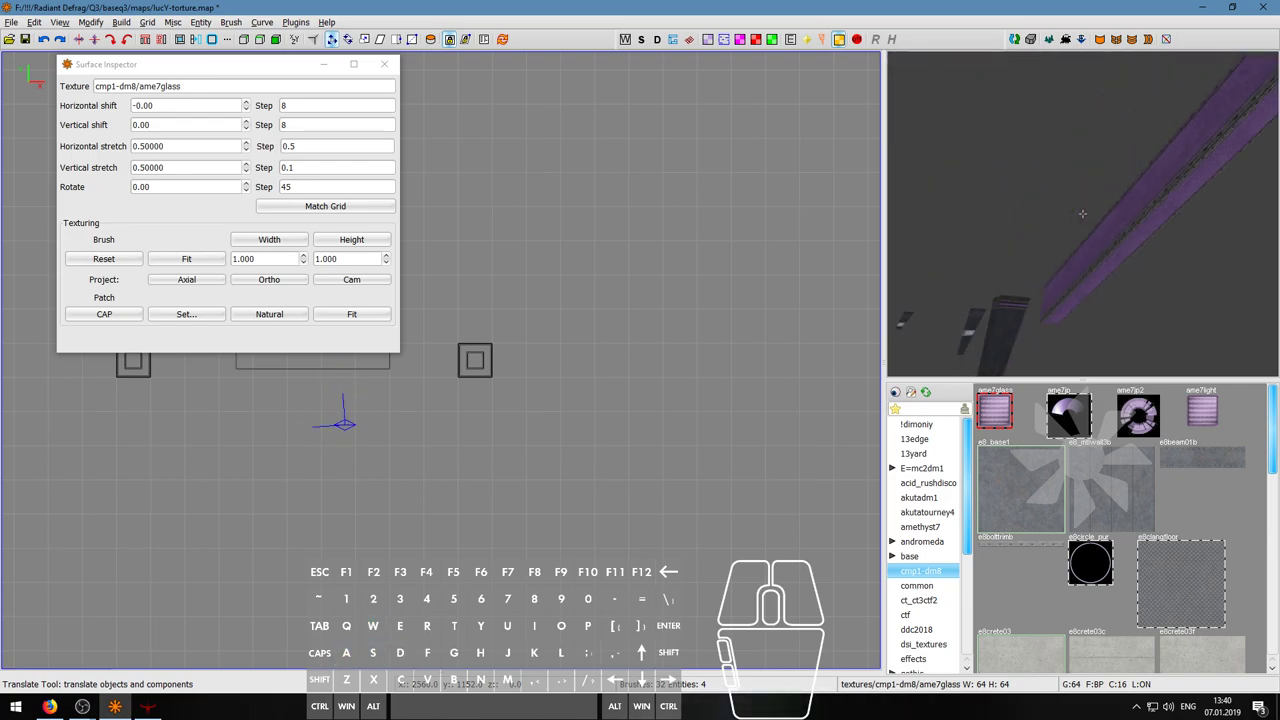
key(w)
key(d)
- Apply the ame7glass texture to the block's underside and clear the face selection
right_click(1082, 214)
ctrl+shift+click(1076, 217)
key(a)
key(s)
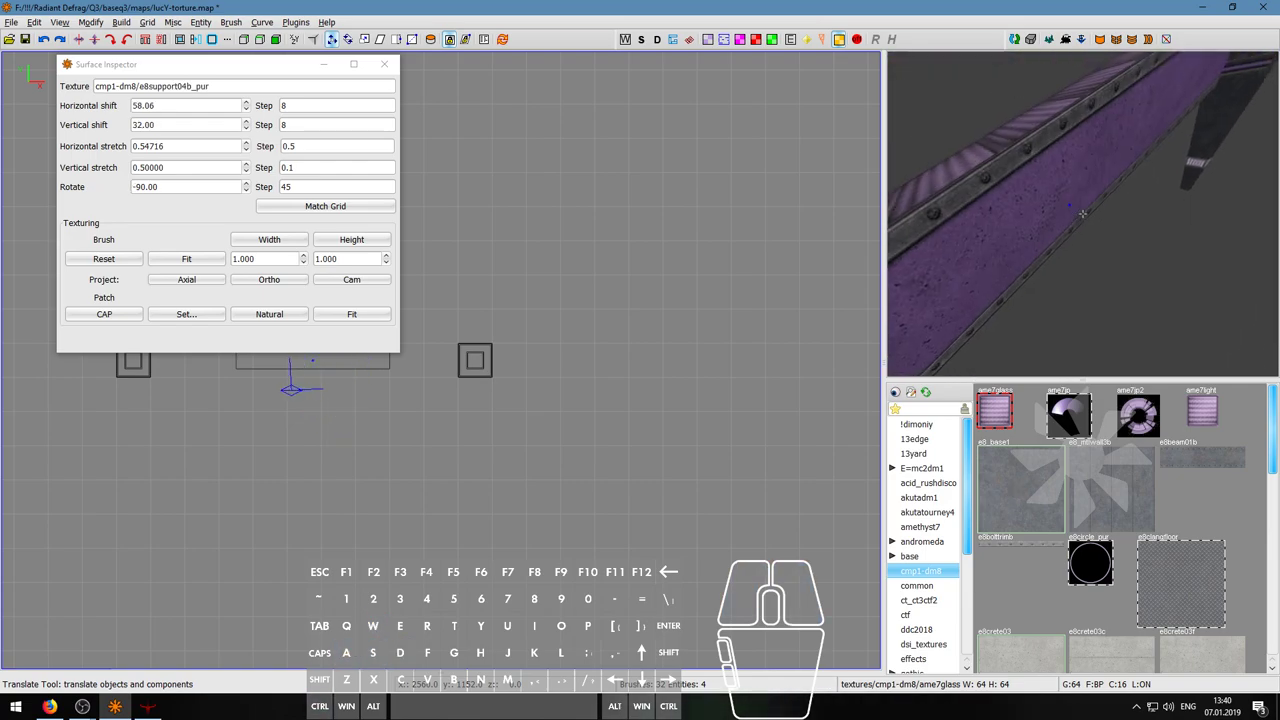
right_click(1082, 214)
right_click(1010, 157)
key(d)
right_click(1082, 213)
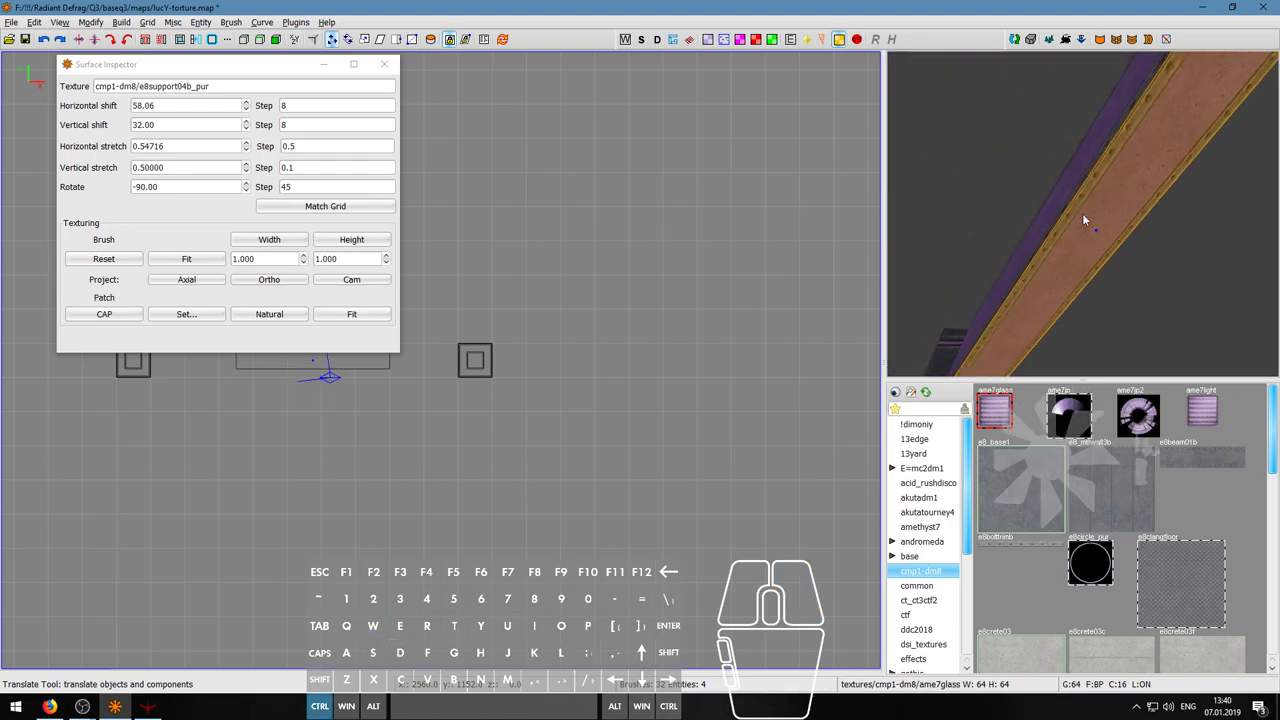
ctrl+shift+middle_click(1082, 213)
right_click(1082, 213)
key(s)
key(Escape)
- Apply the e8support03b_pur texture to the end face of the block nearest the camera
key(a)
key(w)
key(d)
right_click(1110, 207)
key(a)
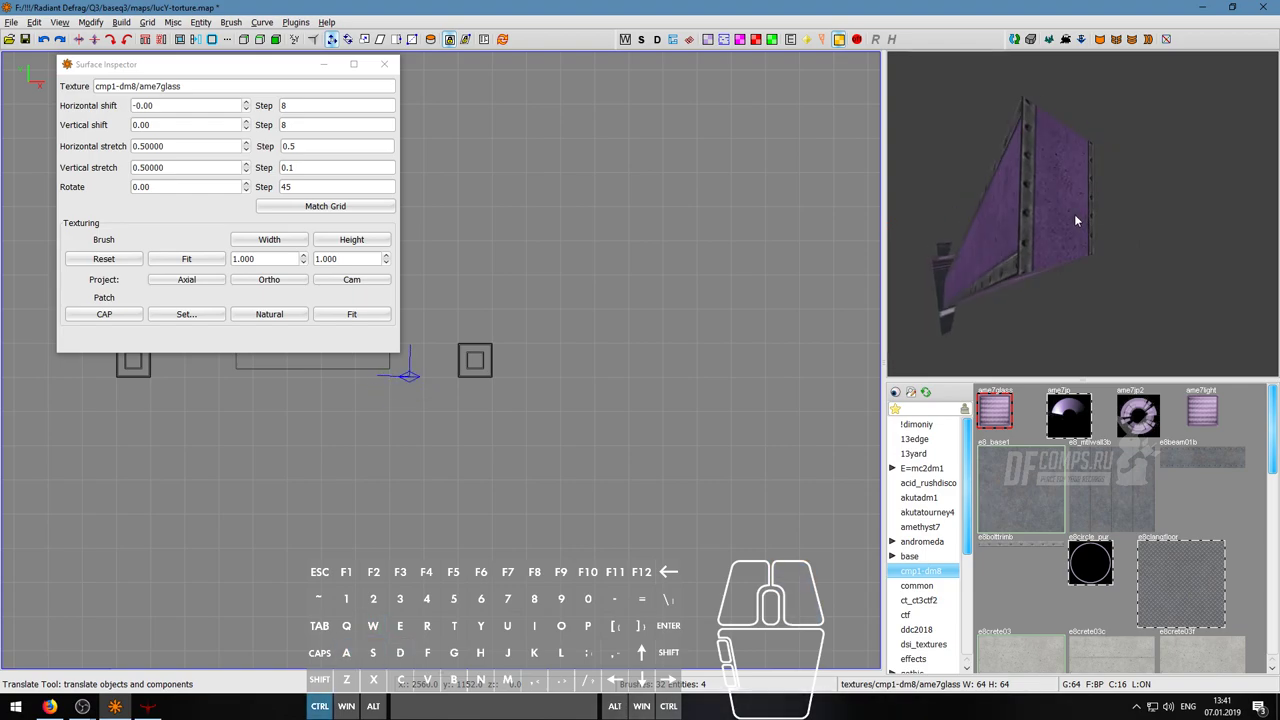
ctrl+shift+click(1074, 214)
scroll(1163, 504, down, 8)
scroll(1175, 545, up, 3)
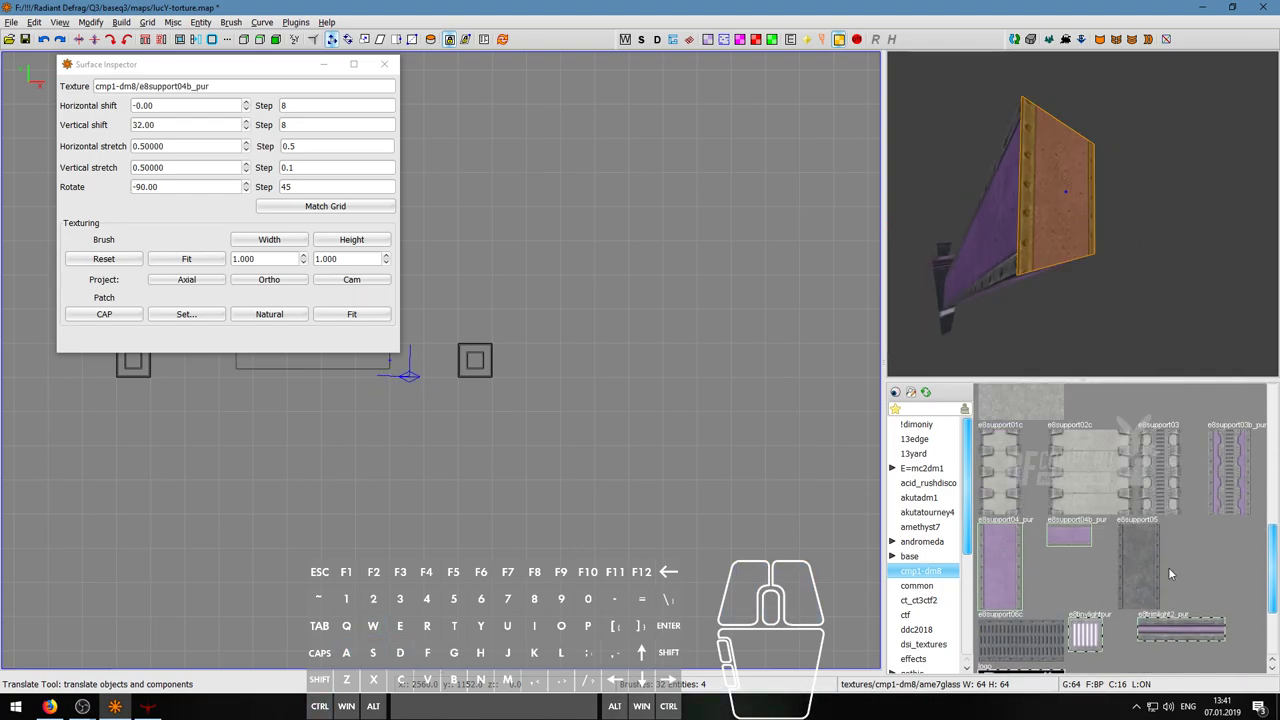
click(1225, 601)
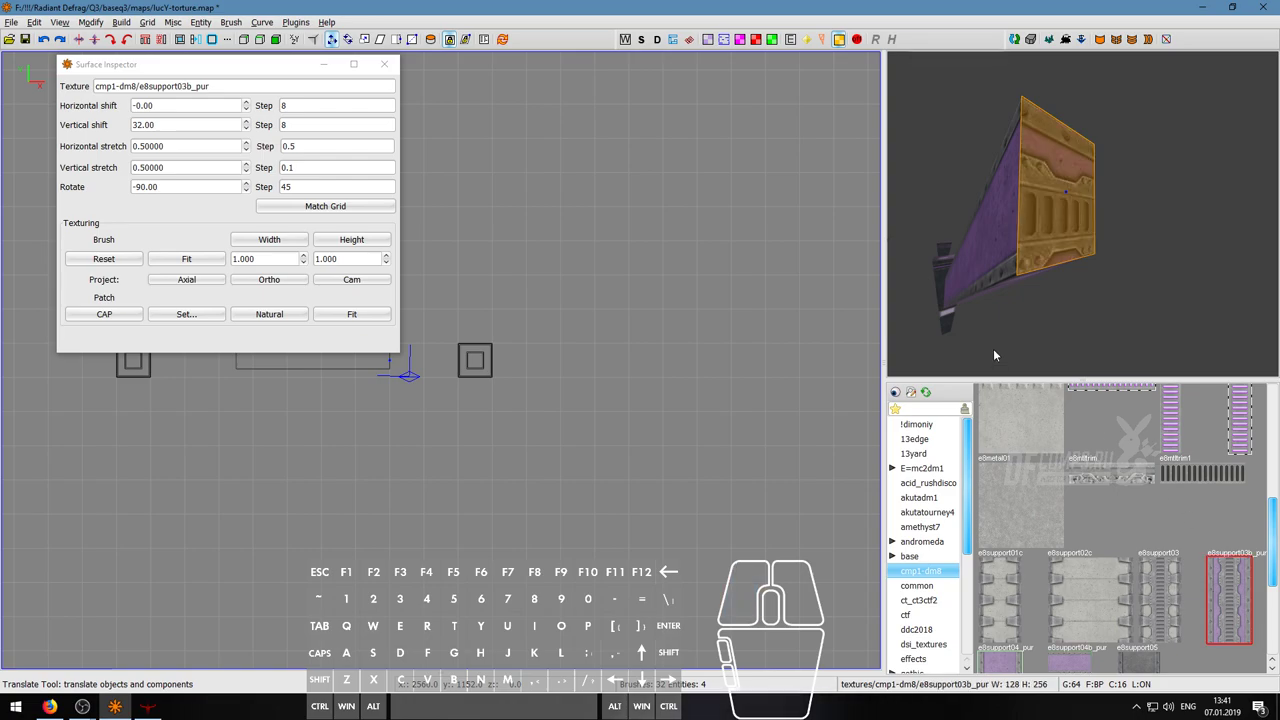
- Reset the end face's texture alignment, rotate it to -90 and fit the texture by width
key(s)
key(s)
click(105, 259)
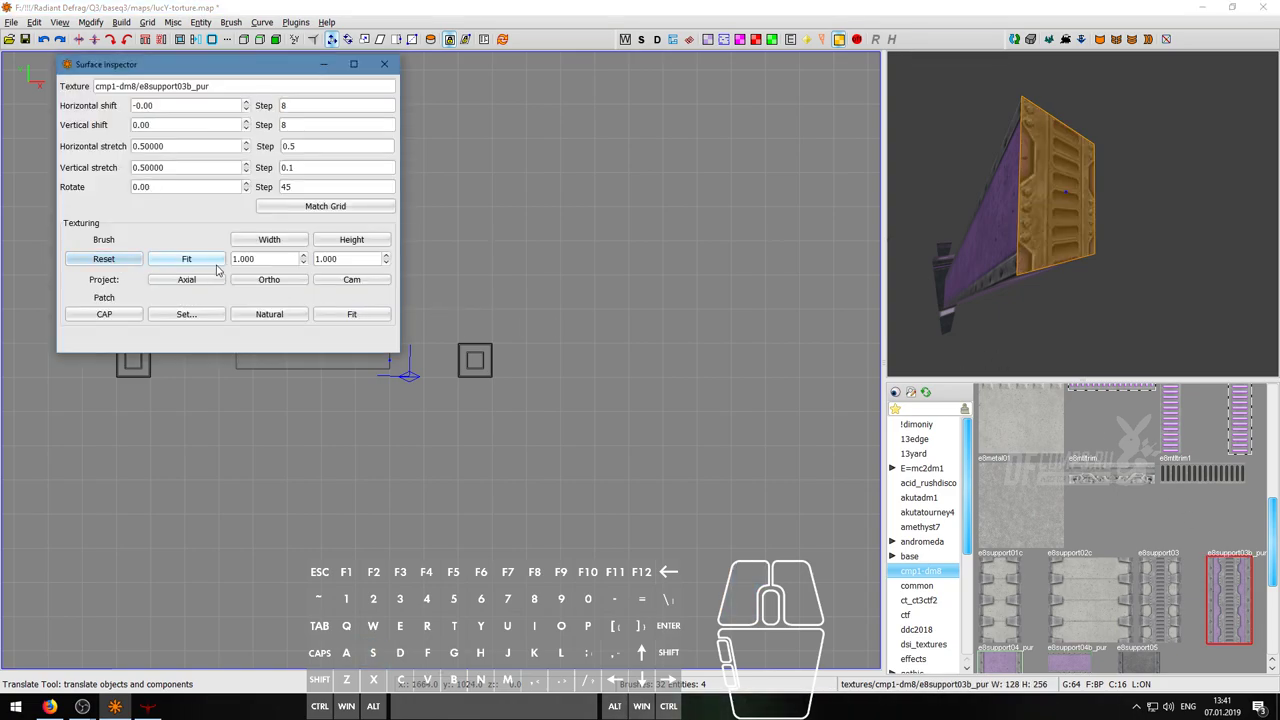
key(shift+Page_Up)
key(shift+Page_Up)
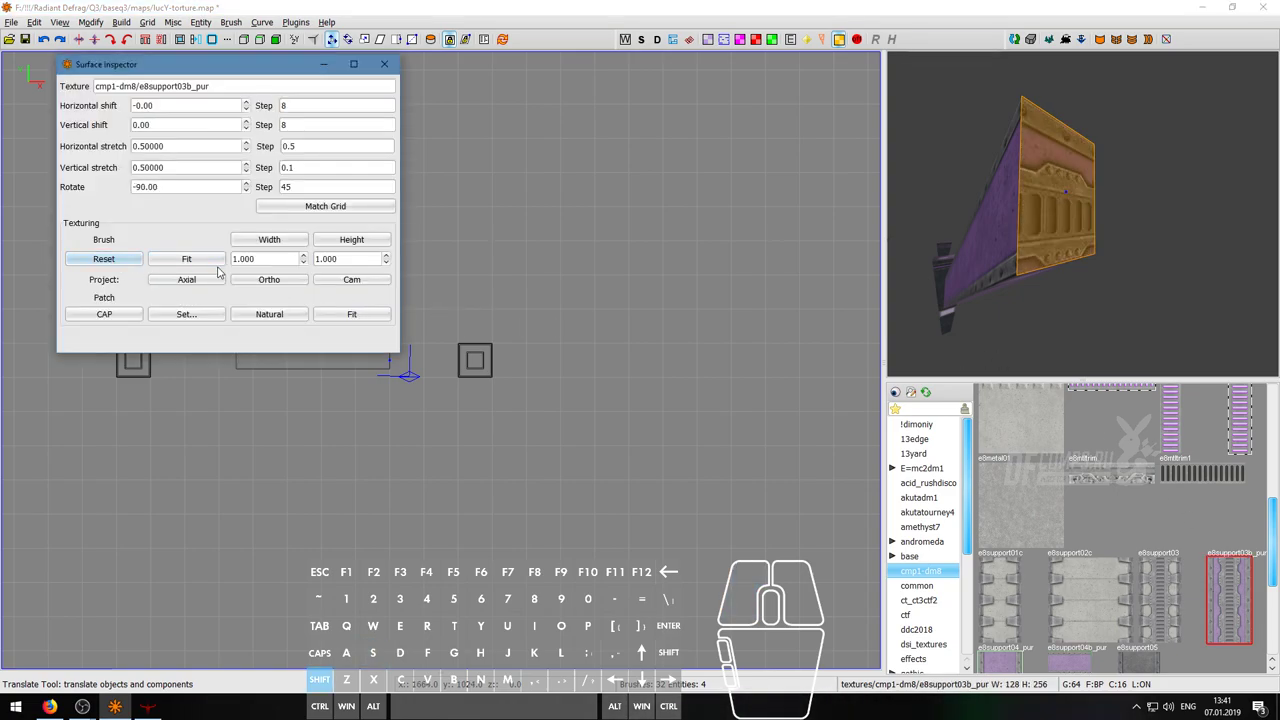
click(272, 242)
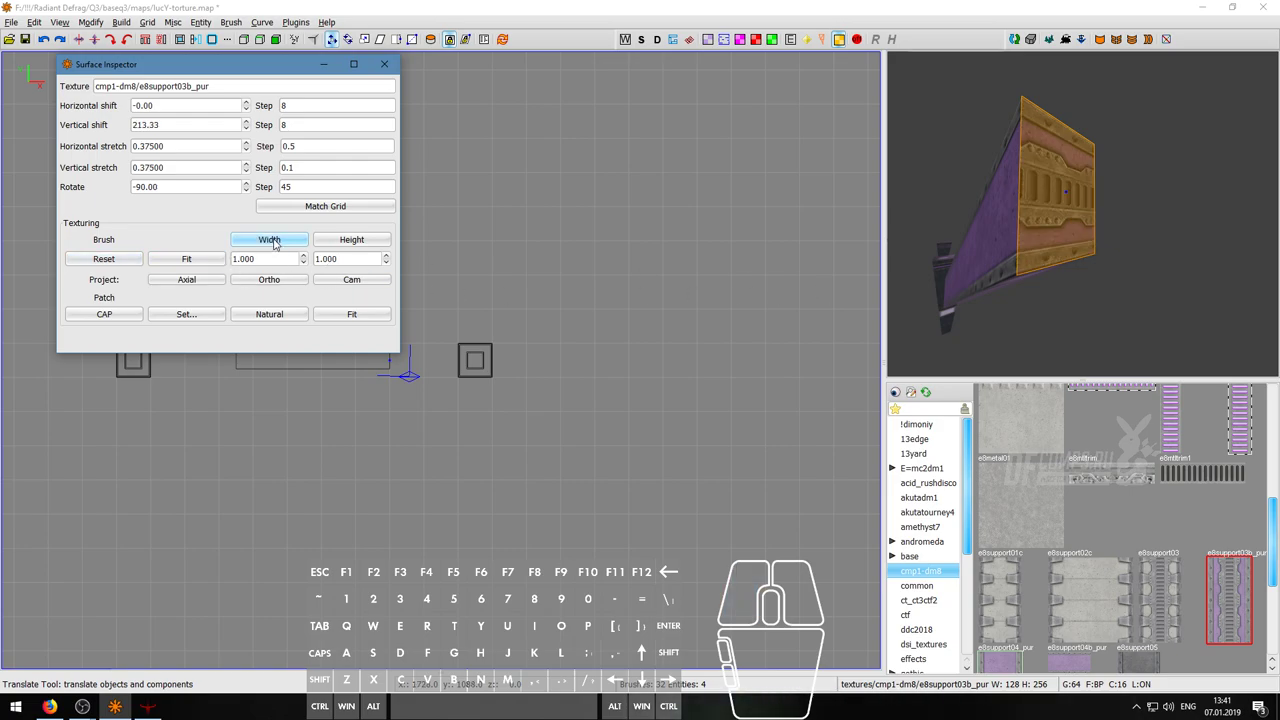
key(Escape)
- Apply the e8support03b_pur texture to the block's long side face adjoining the retextured end
right_click(928, 257)
key(d)
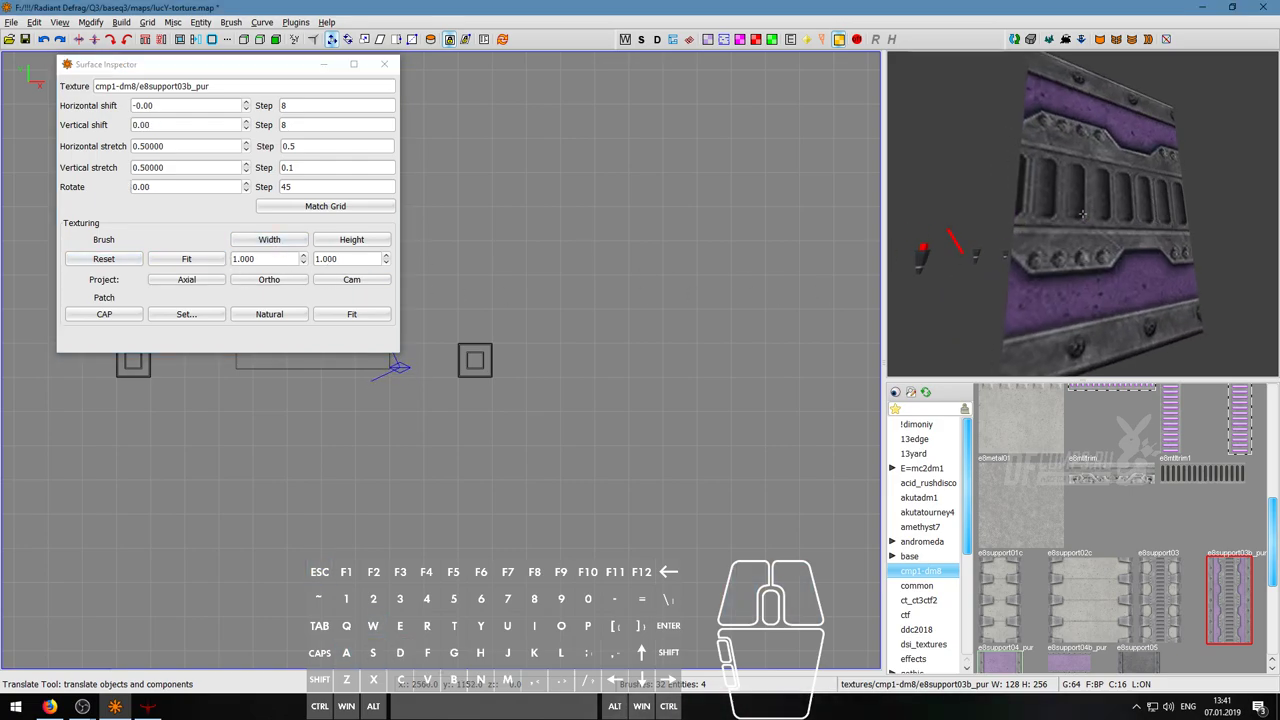
ctrl+shift+click(1082, 213)
right_click(1082, 213)
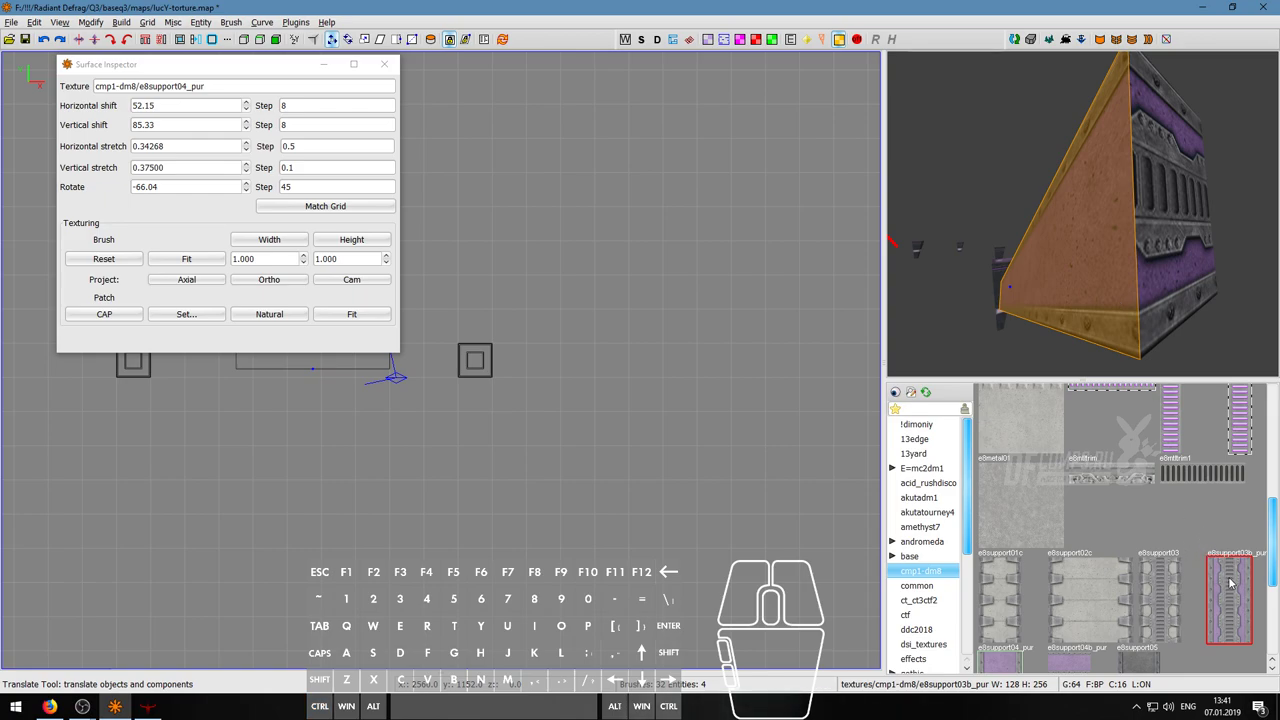
click(1231, 581)
right_click(1118, 318)
key(a)
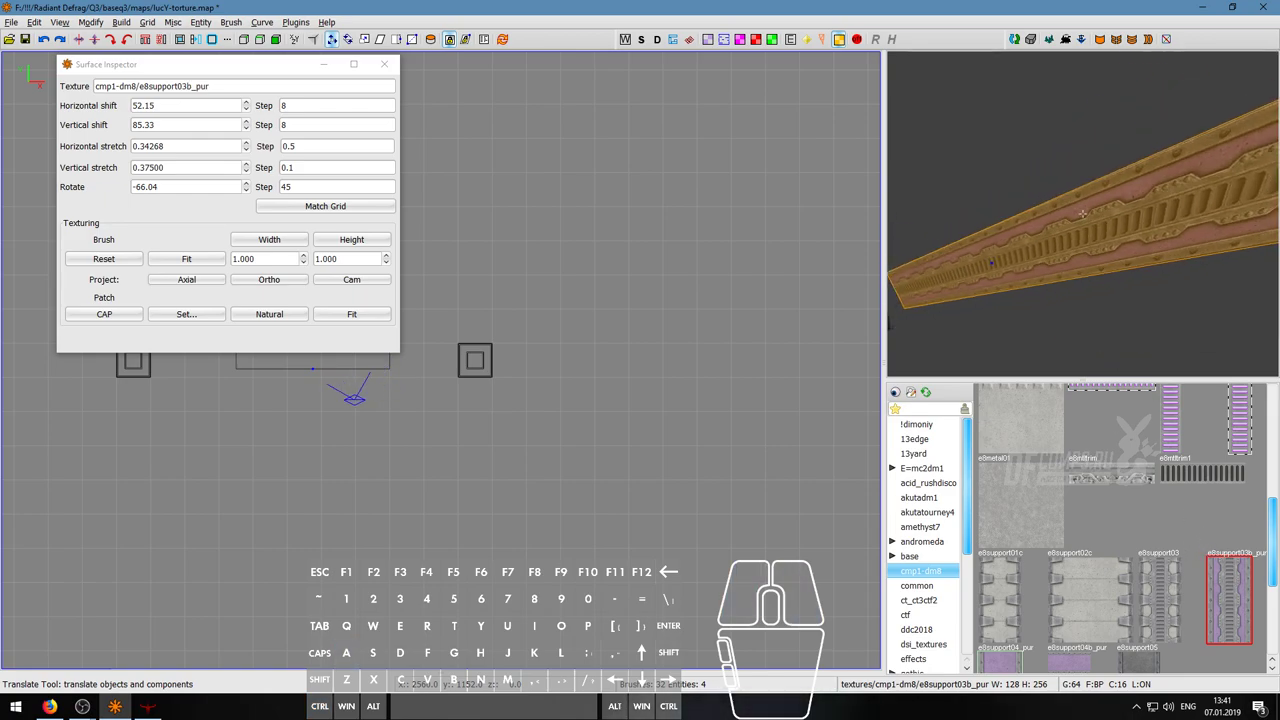
- Apply the e8support03b_pur texture to the block's opposite long side face and clear the selection
key(d)
key(d)
right_click(1082, 213)
ctrl+shift+click(1082, 213)
click(1231, 569)
key(Escape)
- Paint the e8support03b_pur texture onto the remaining glass-textured end face of the block
right_click(1118, 300)
key(a)
key(d)
key(w)
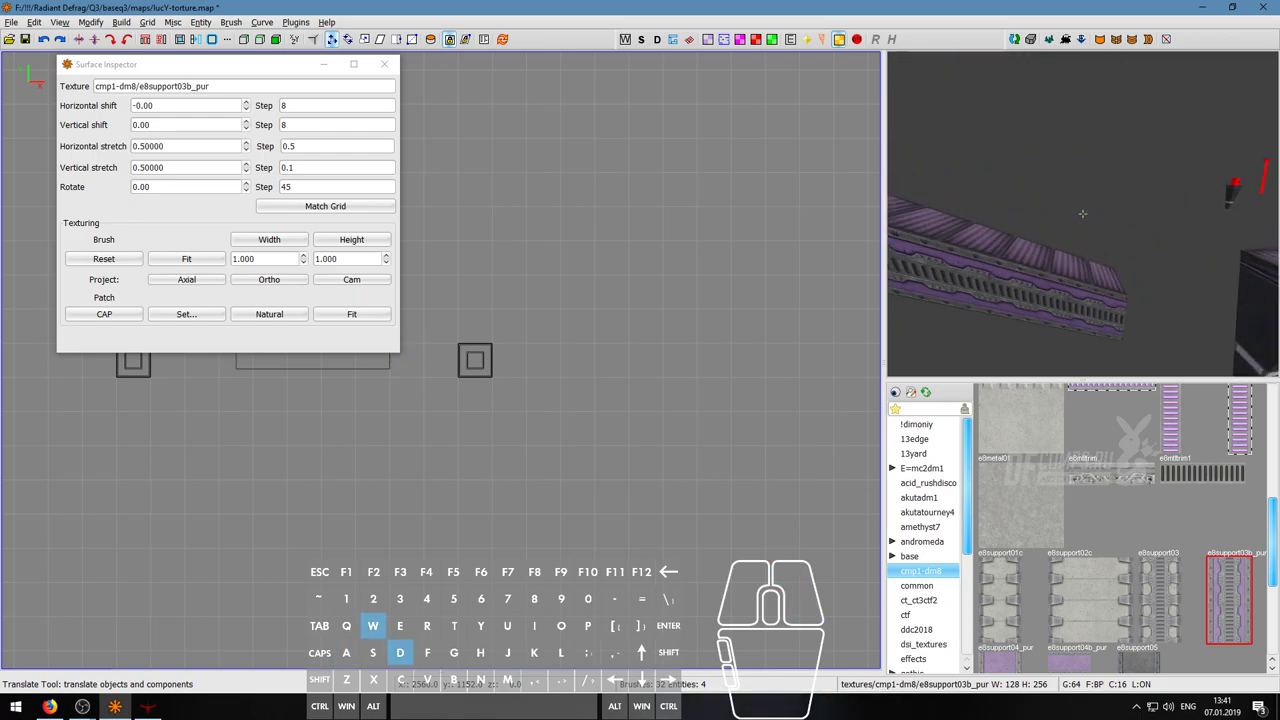
right_click(1082, 213)
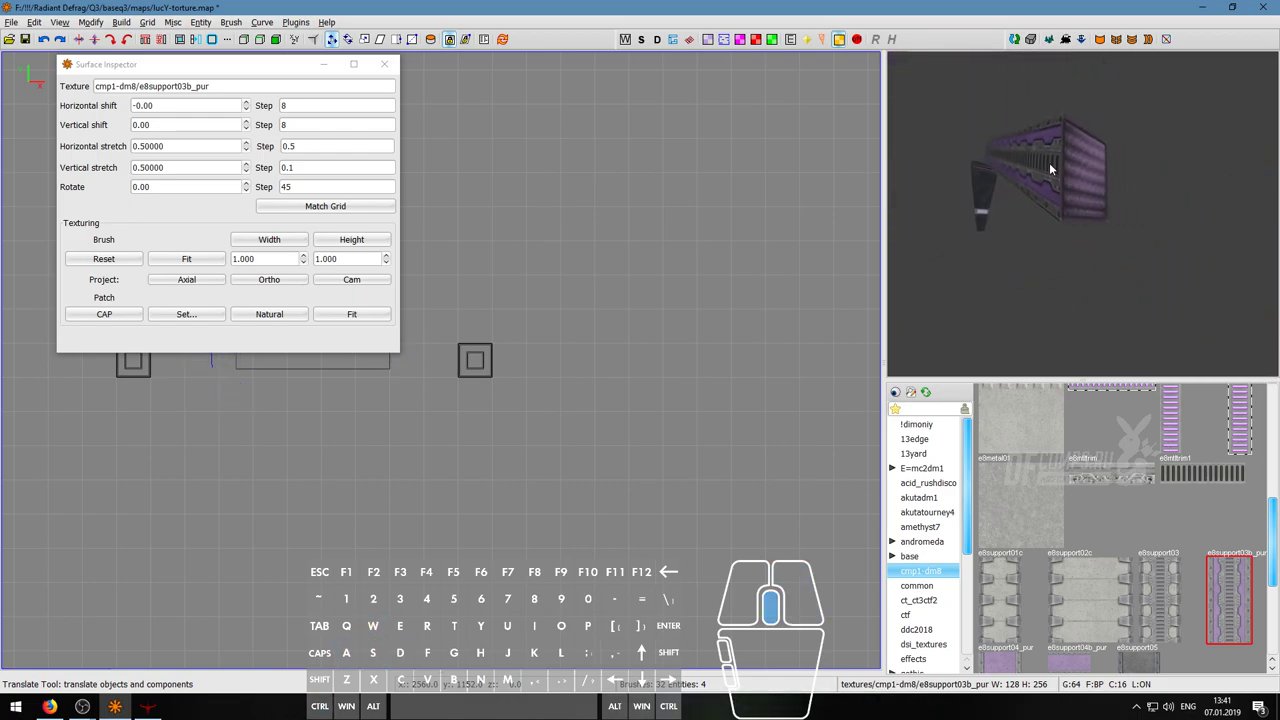
right_click(1076, 183)
right_click(1082, 213)
right_click(1084, 219)
key(a)
key(d)
key(w)
key(s)
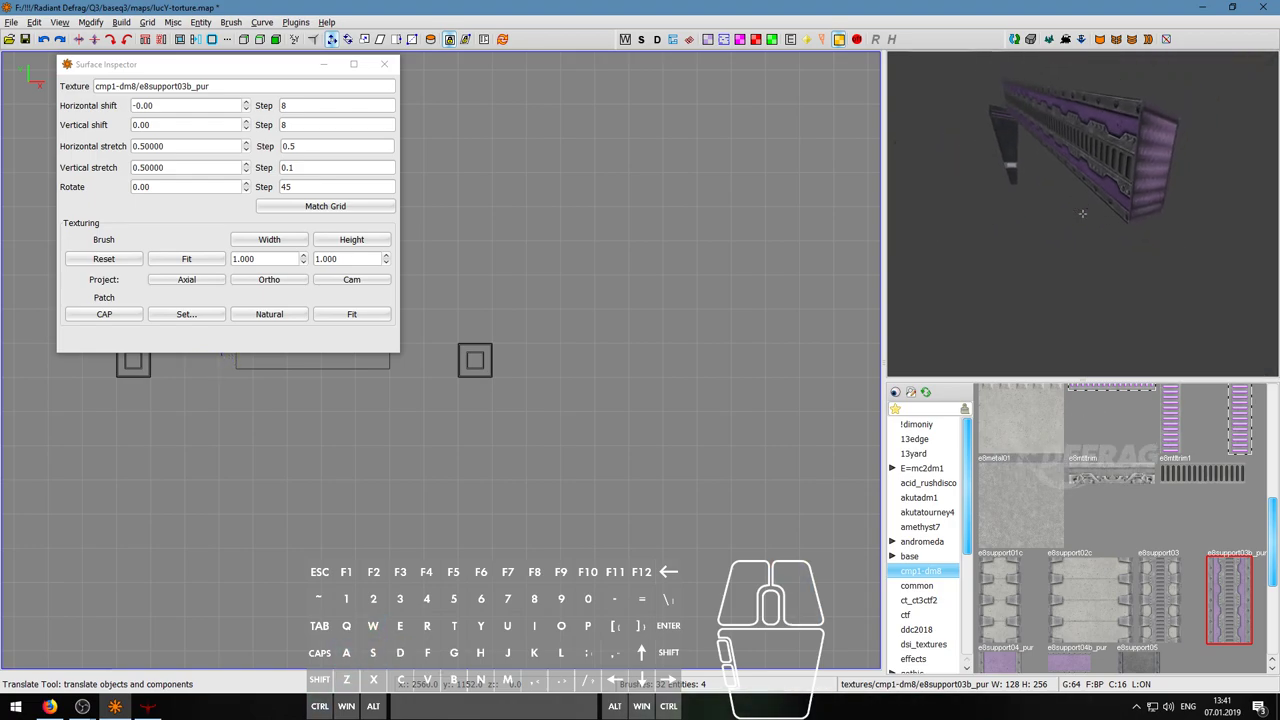
right_click(1082, 213)
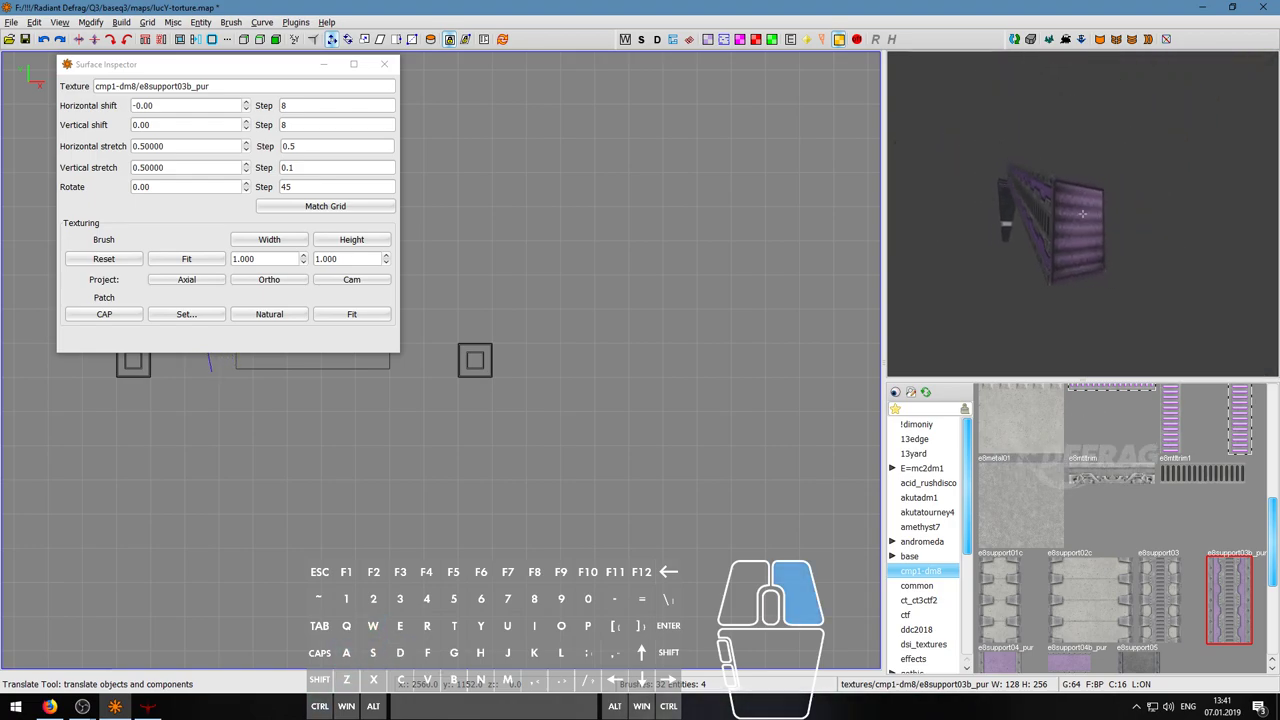
ctrl+middle_click(1082, 213)
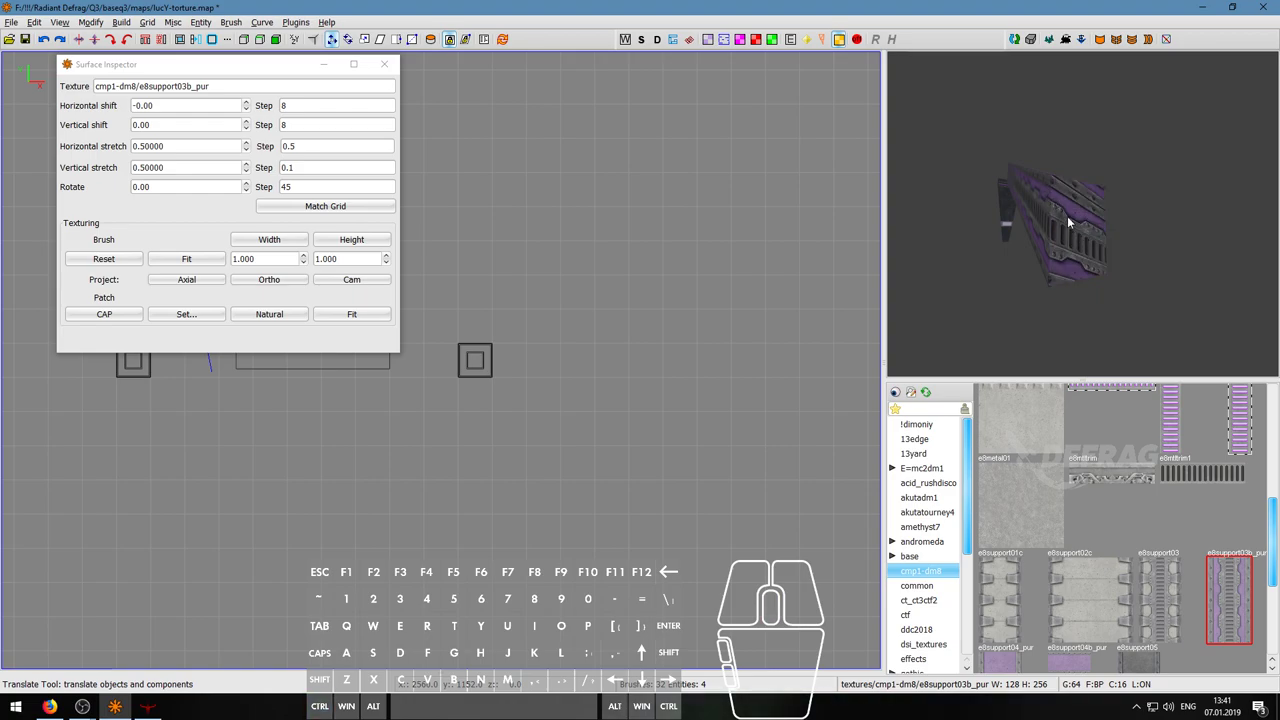
- Examine the block's textured sides, both end faces and underside for alignment
right_click(1111, 257)
key(d)
key(w)
key(d)
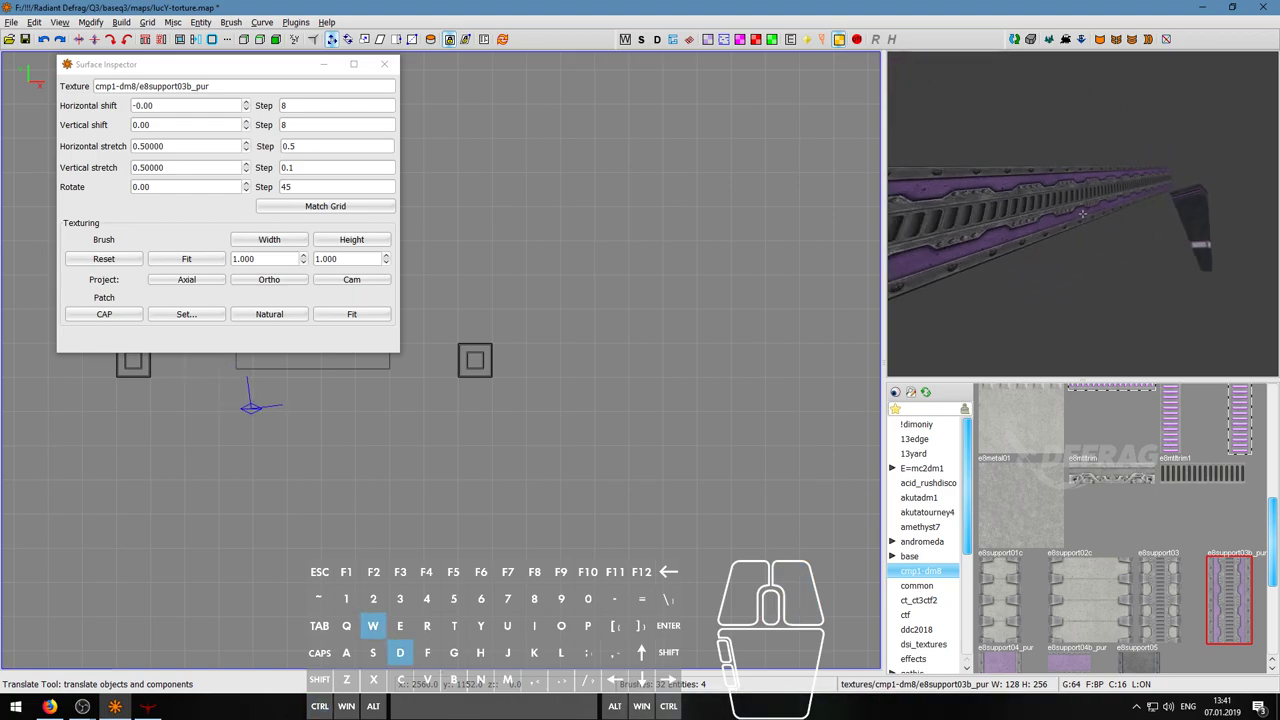
key(s)
right_click(1082, 213)
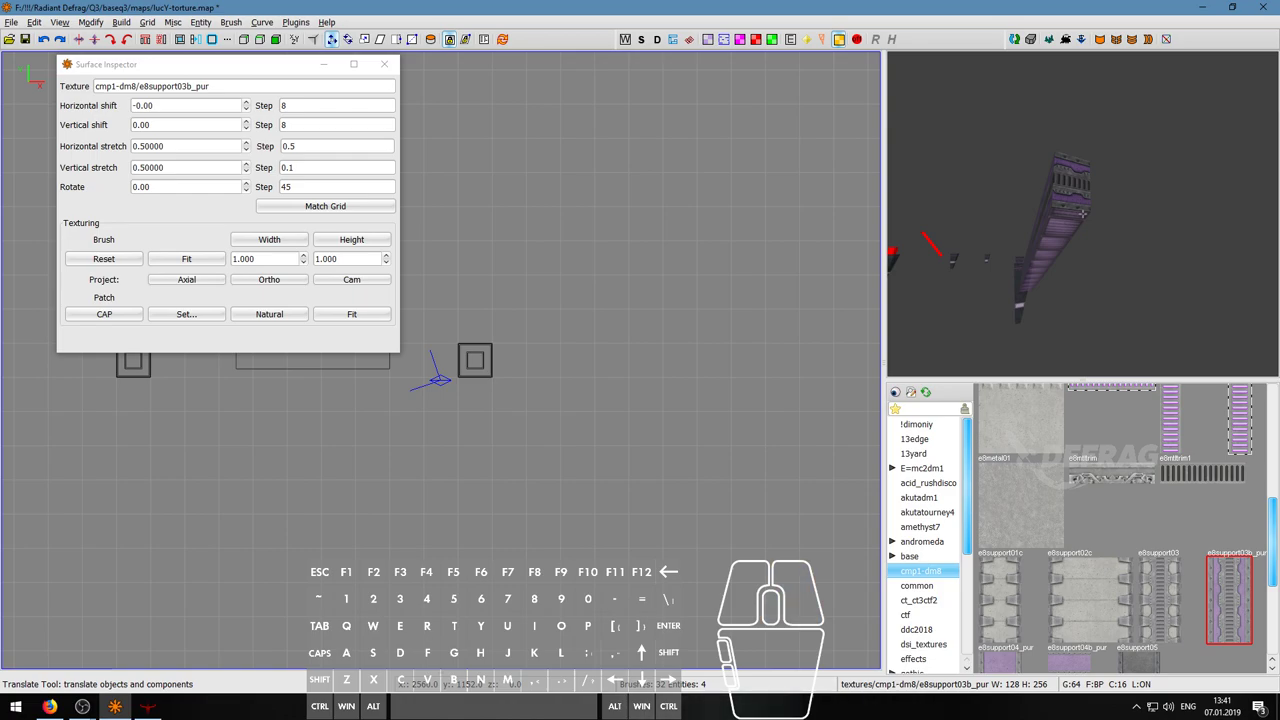
key(a)
key(w)
key(a)
key(d)
right_click(1082, 213)
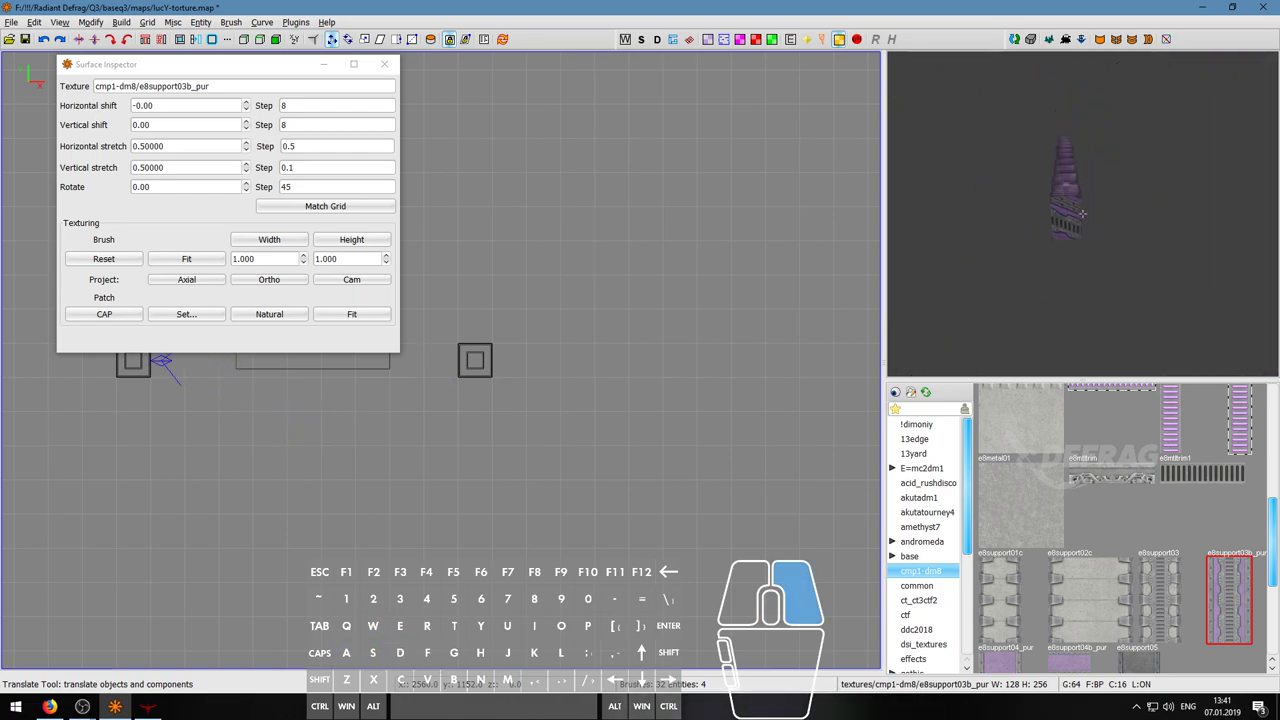
- Reset the misaligned end face's texture, rotate it to -90 and fit it by width
key(w)
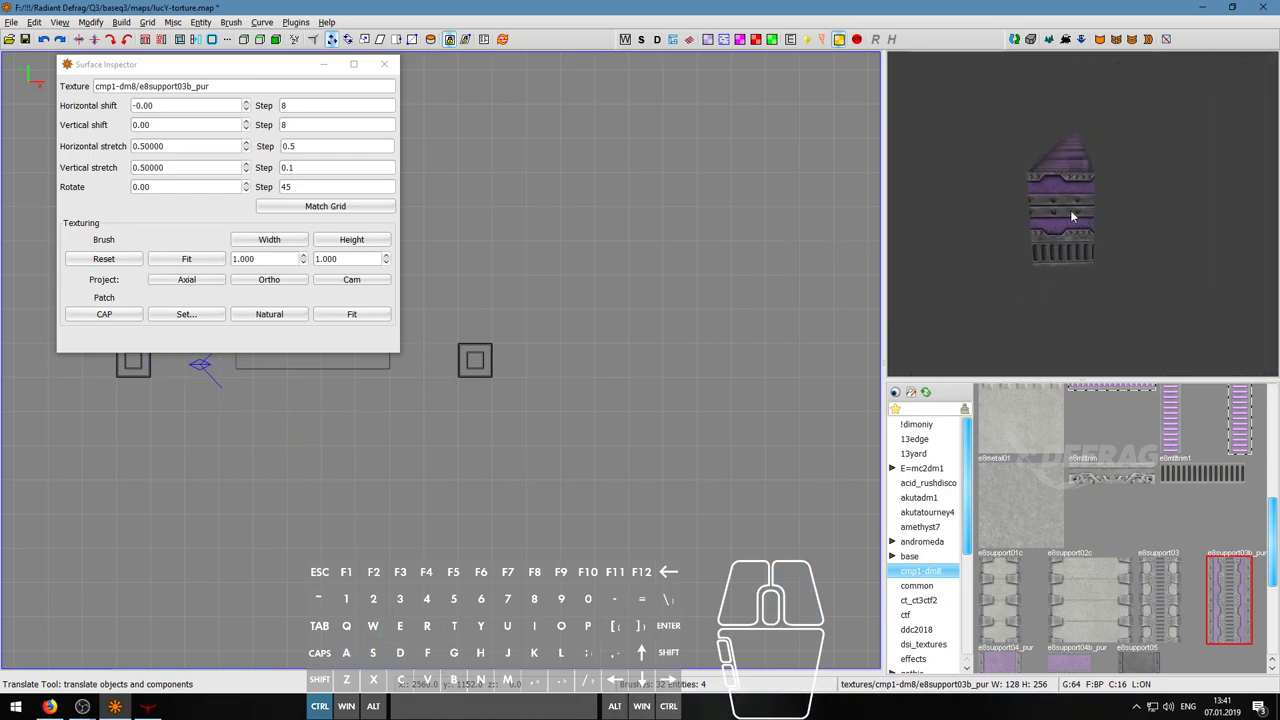
shift+click(1066, 215)
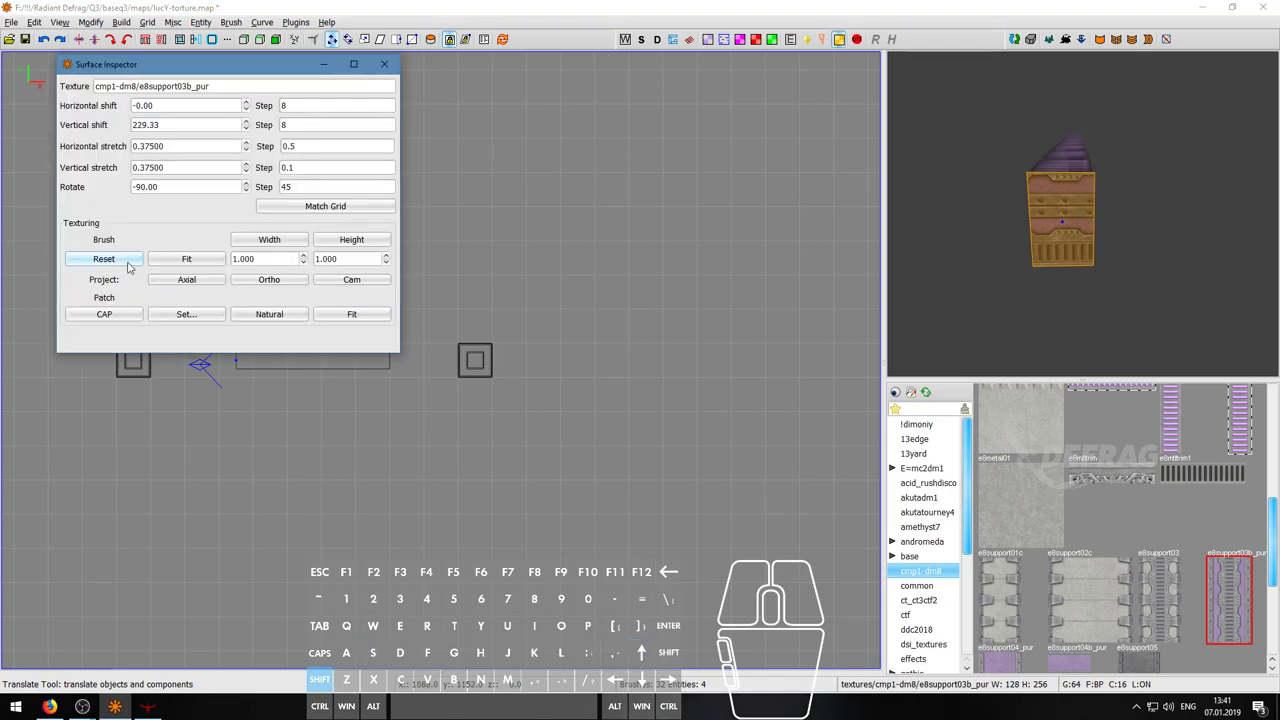
click(114, 260)
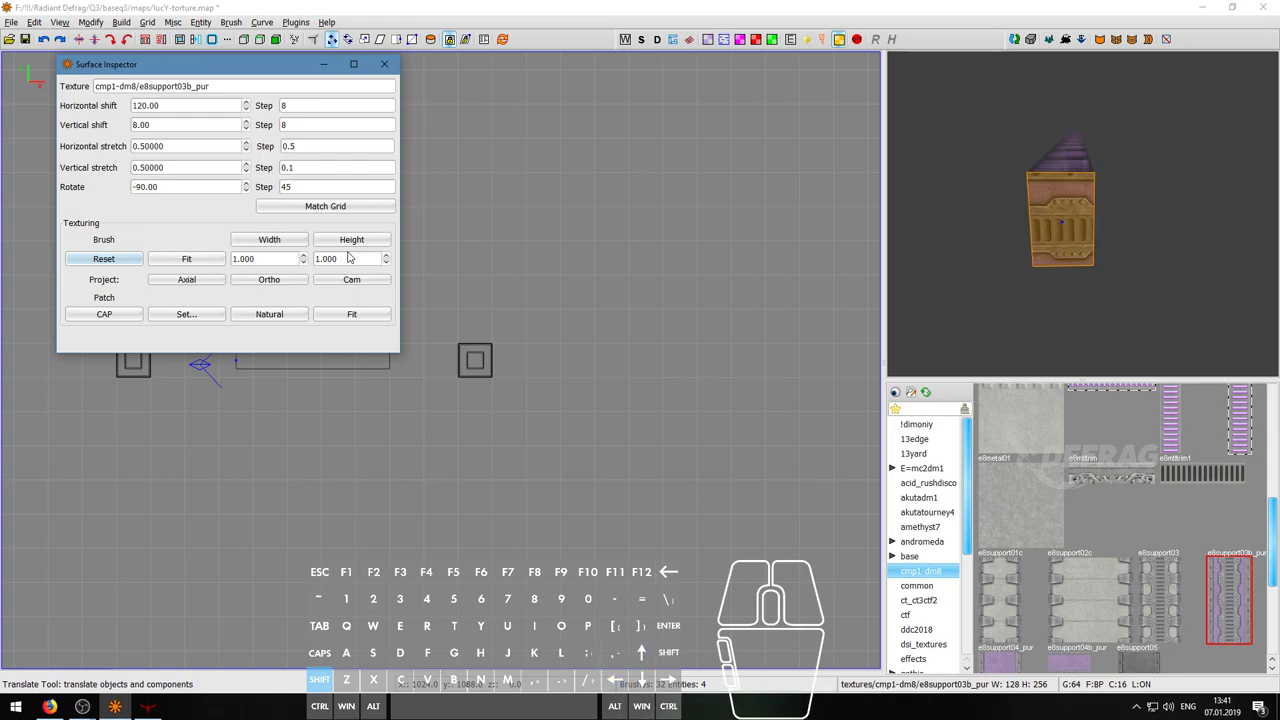
click(198, 259)
click(104, 259)
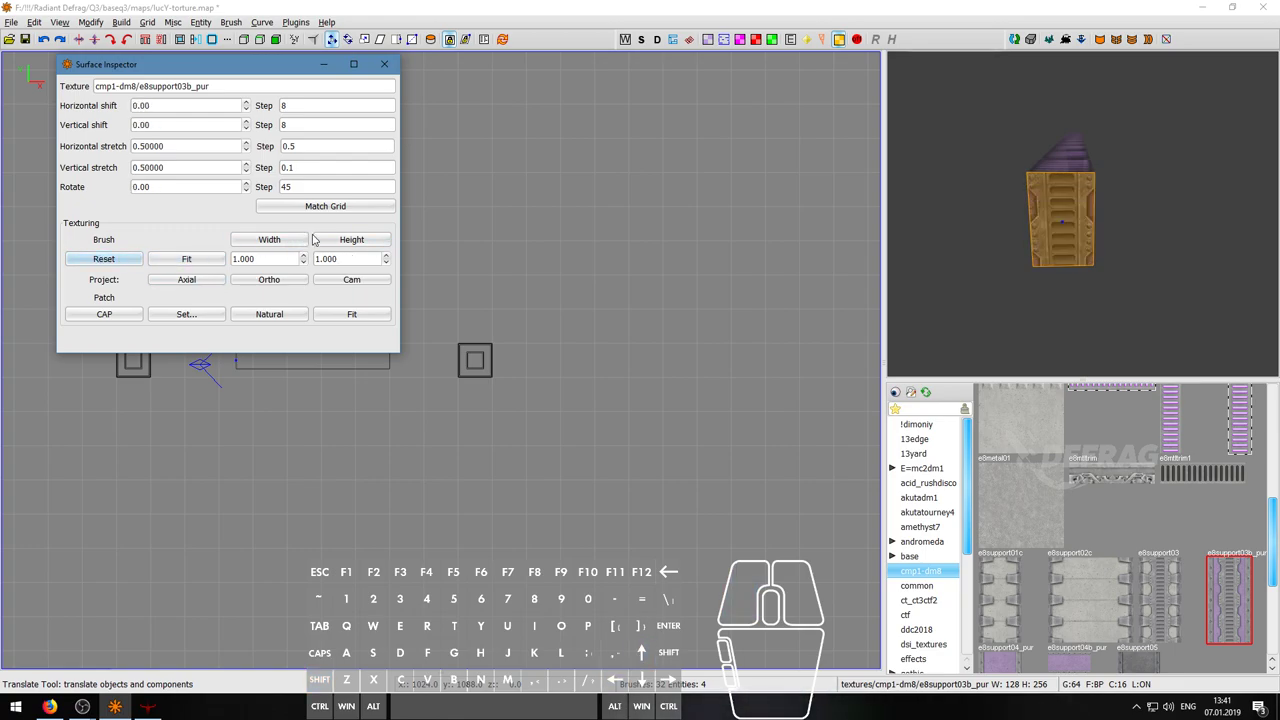
click(283, 244)
right_click(1082, 213)
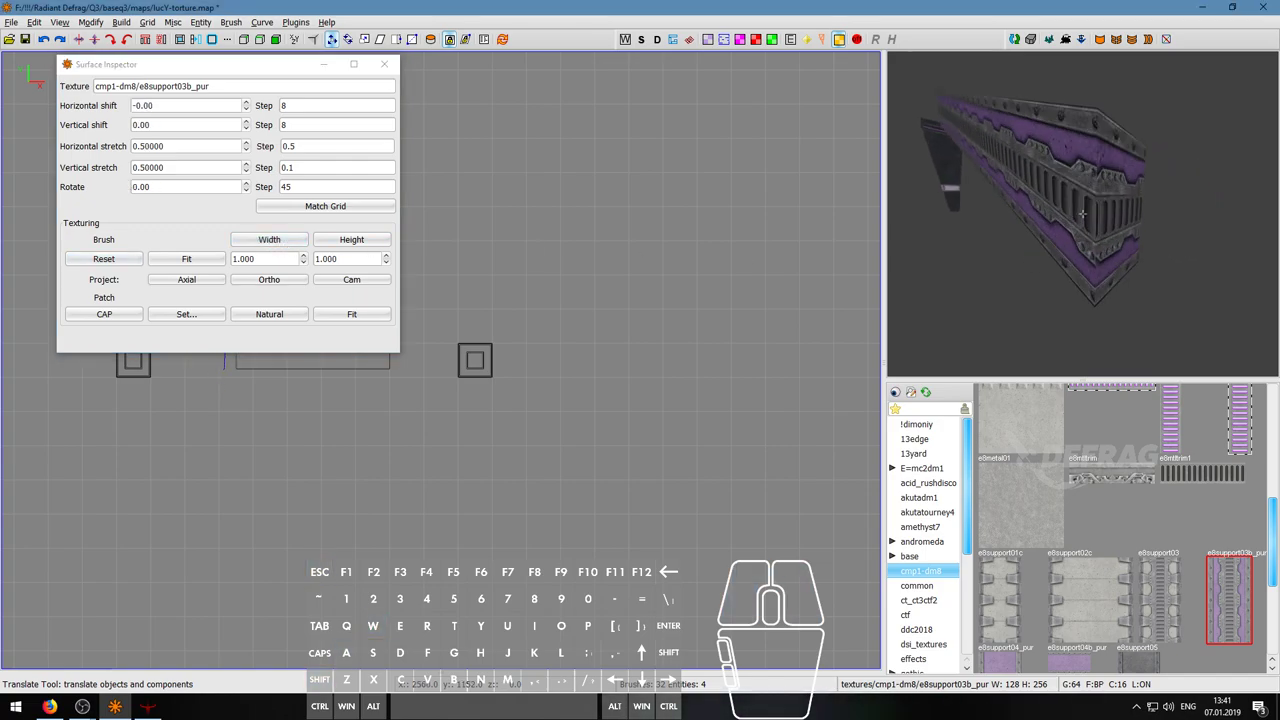
- Rotate the texture on the block's end face to 90 and shift it vertically to 136
key(w)
key(s)
key(w)
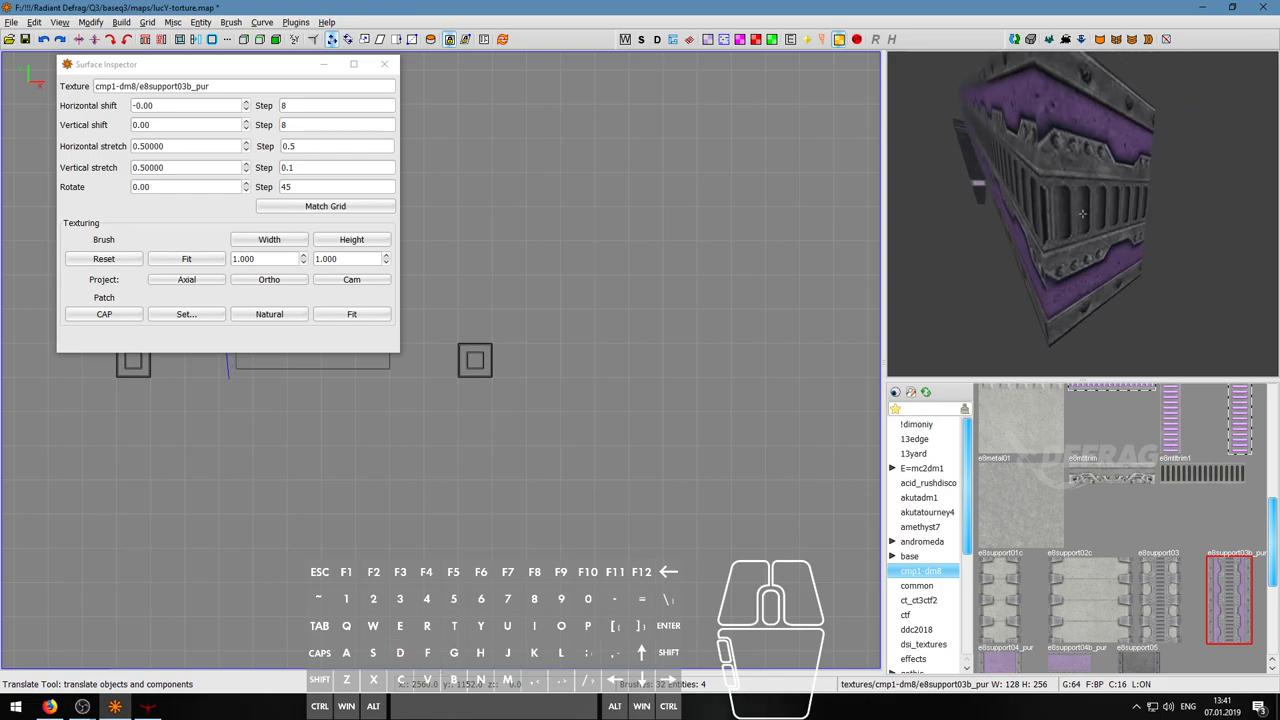
ctrl+shift+click(1085, 216)
key(shift+Page_Up)
key(shift+Page_Up)
key(shift+Page_Up)
key(shift+Page_Up)
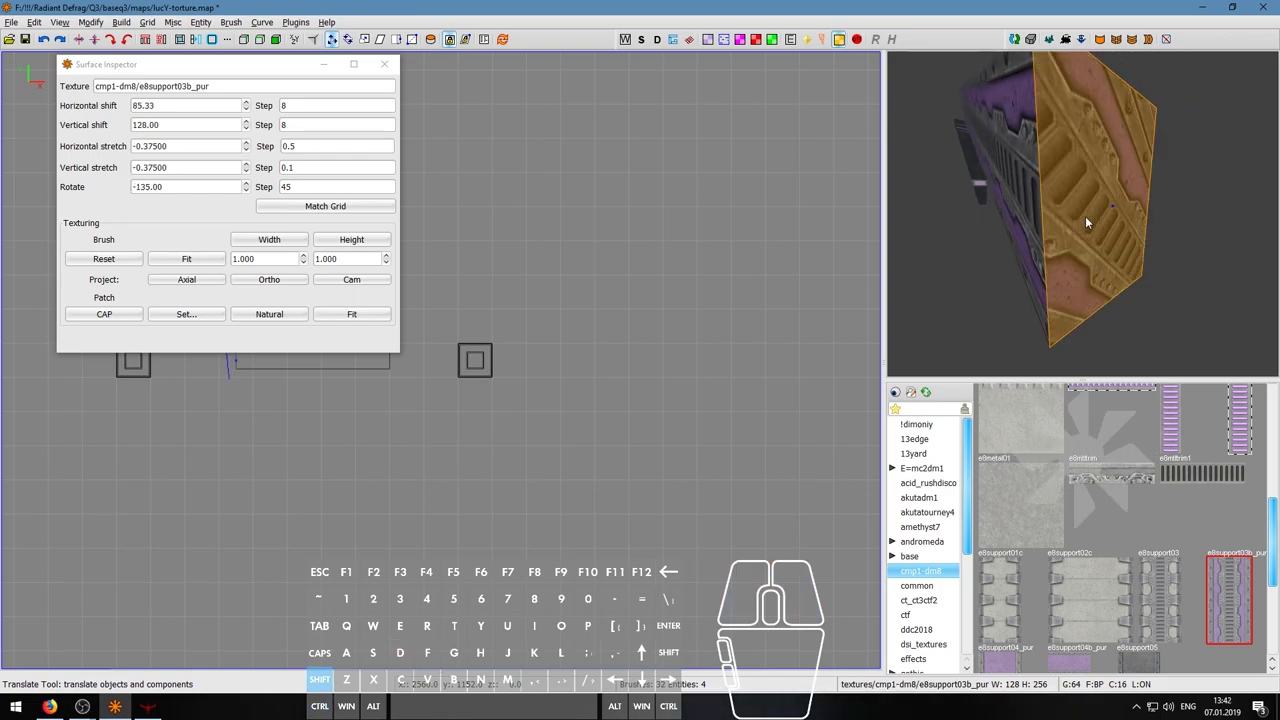
key(shift+Up)
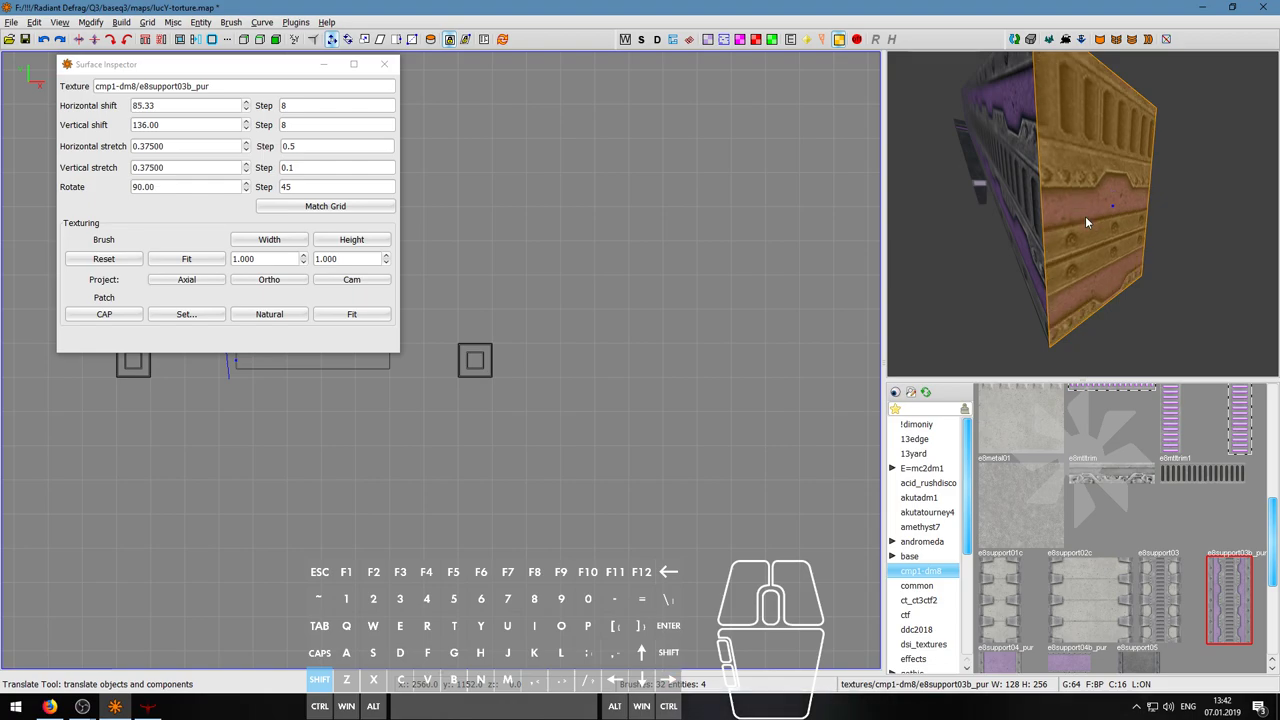
- Shift the end face's texture horizontally to line its ribbed band up with the side face, and clear the selection
key(shift+Left)
key(shift+Left)
key(shift+Left)
key(shift+Left)
key(shift+Left)
key(shift+Left)
key(shift+Left)
key(shift+Left)
key(shift+Right)
key(shift+Right)
key(shift+Right)
key(shift+Right)
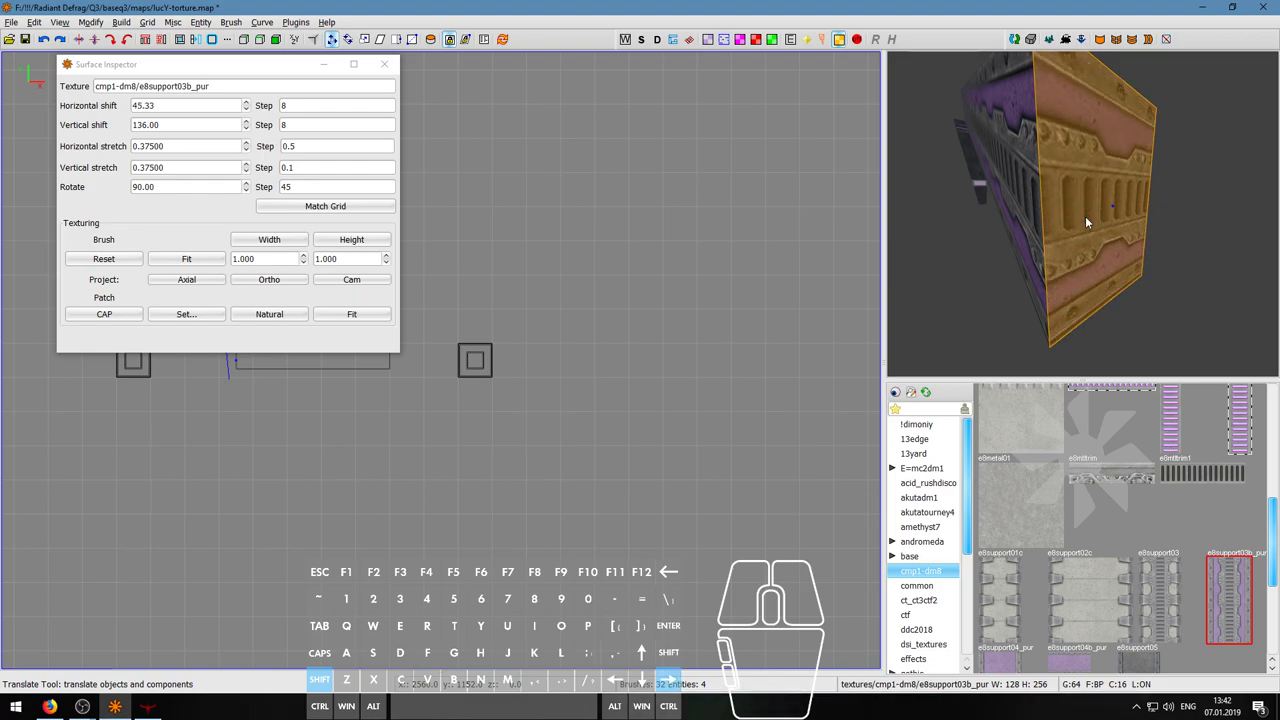
key(shift+Left)
key(Escape)
- Examine the block's end face and its edge with the long side for texture alignment
right_click(1086, 217)
key(w)
key(a)
right_click(1083, 214)
key(w)
key(a)
right_click(1083, 214)
key(w)
key(a)
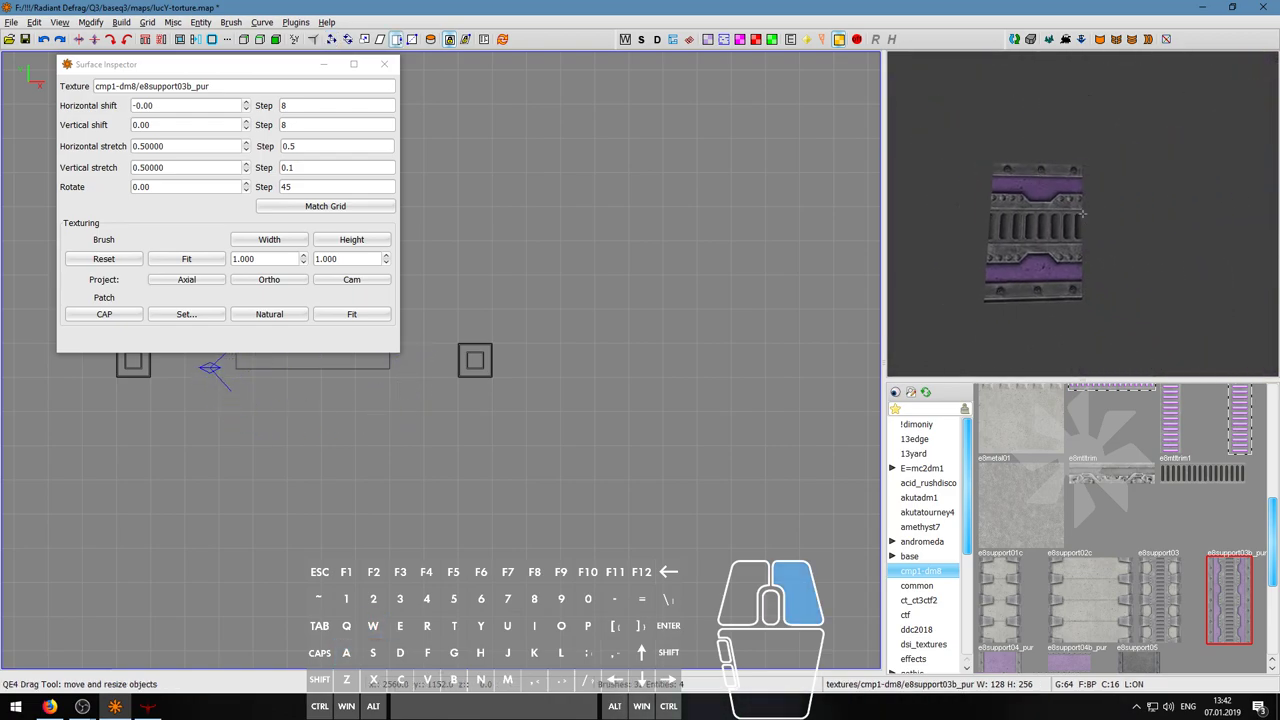
key(a)
right_click(1083, 214)
- Repaint the e8support03b_pur texture on the end face, set its horizontal shift to 80, and clear the selection
ctrl+middle_click(1125, 219)
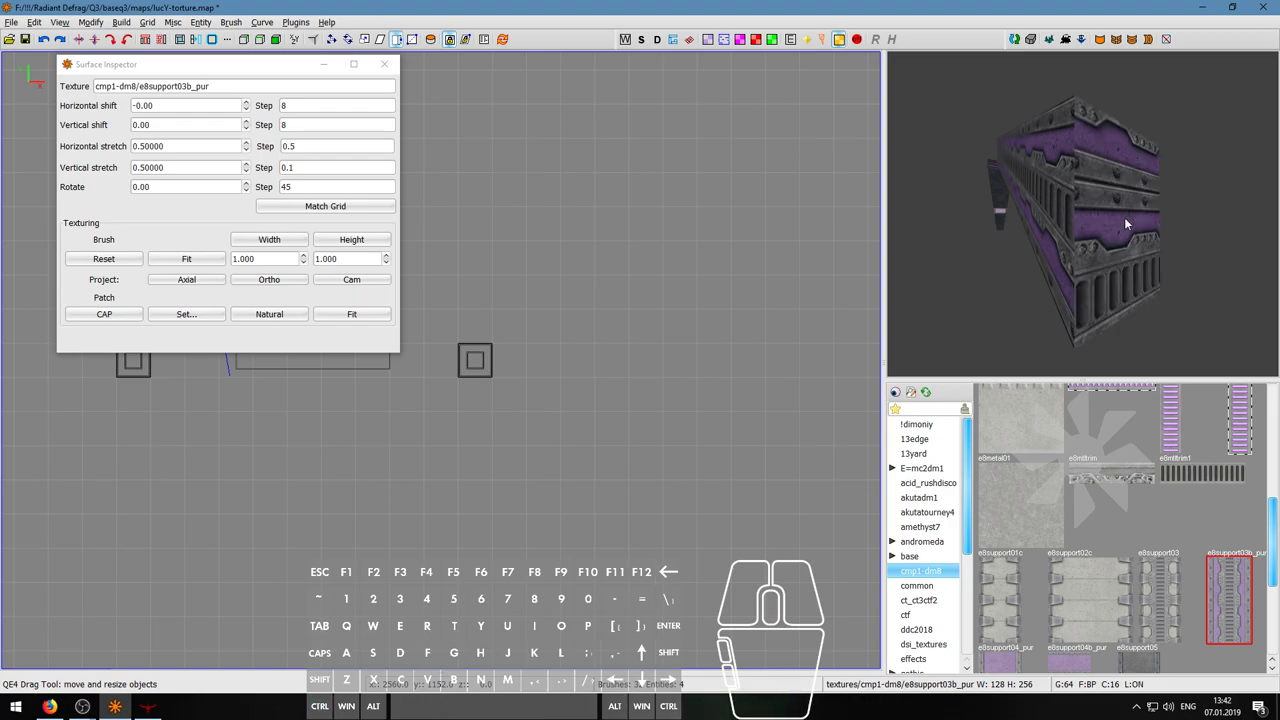
click(1124, 217)
key(shift+Left)
key(shift+Down)
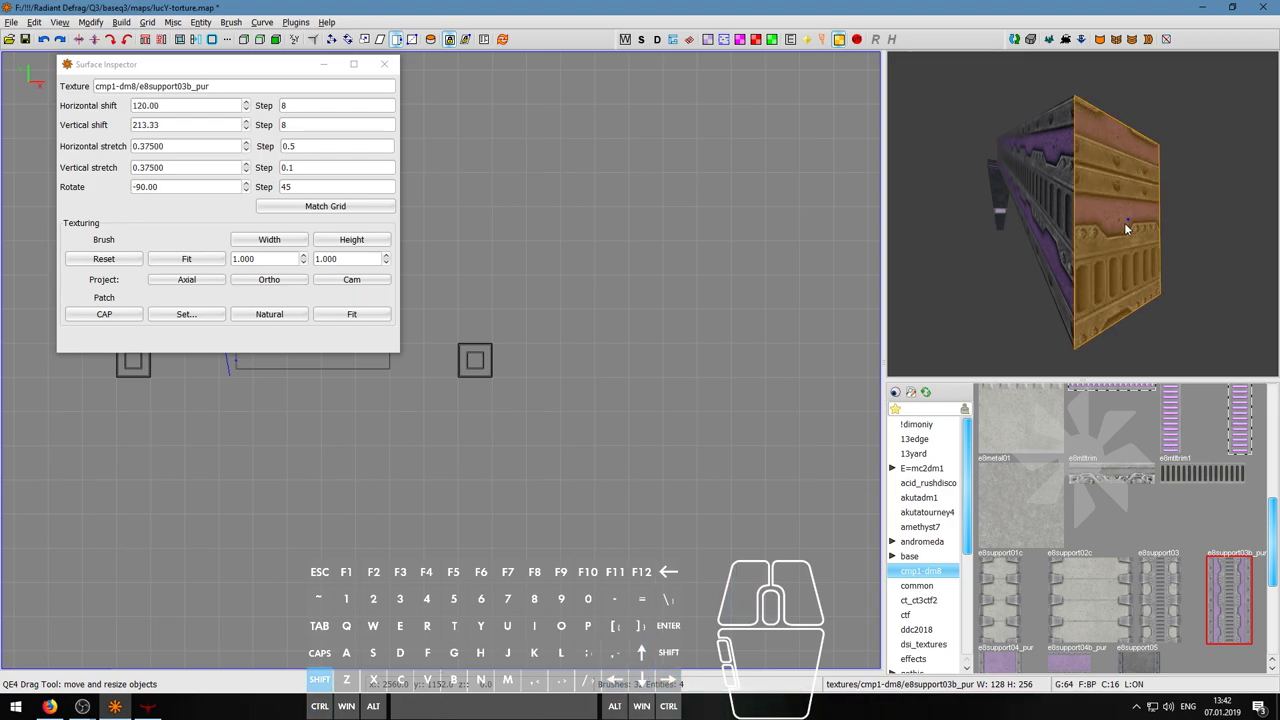
key(shift+Down)
key(shift+Right)
key(shift+Right)
key(shift+Right)
key(shift+Right)
key(shift+Right)
key(shift+Right)
key(shift+Right)
key(shift+Right)
key(shift+Right)
key(shift+Right)
key(shift+Right)
key(shift+Right)
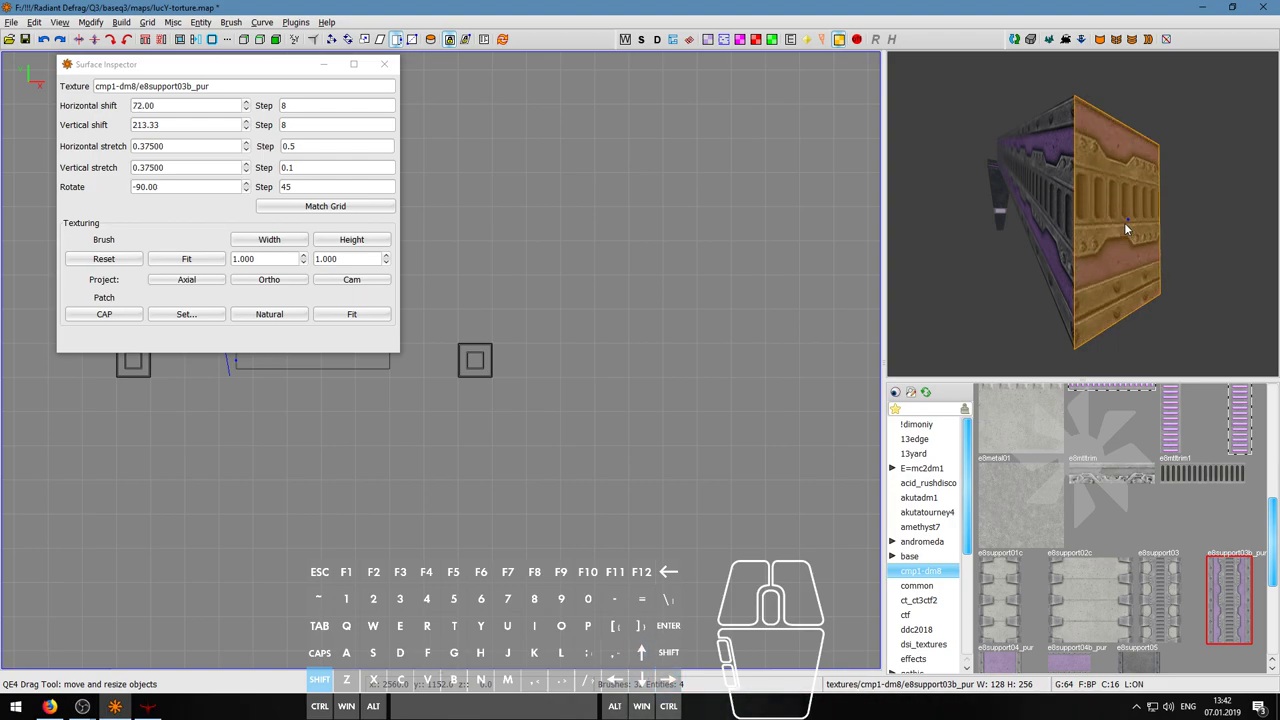
key(shift+Left)
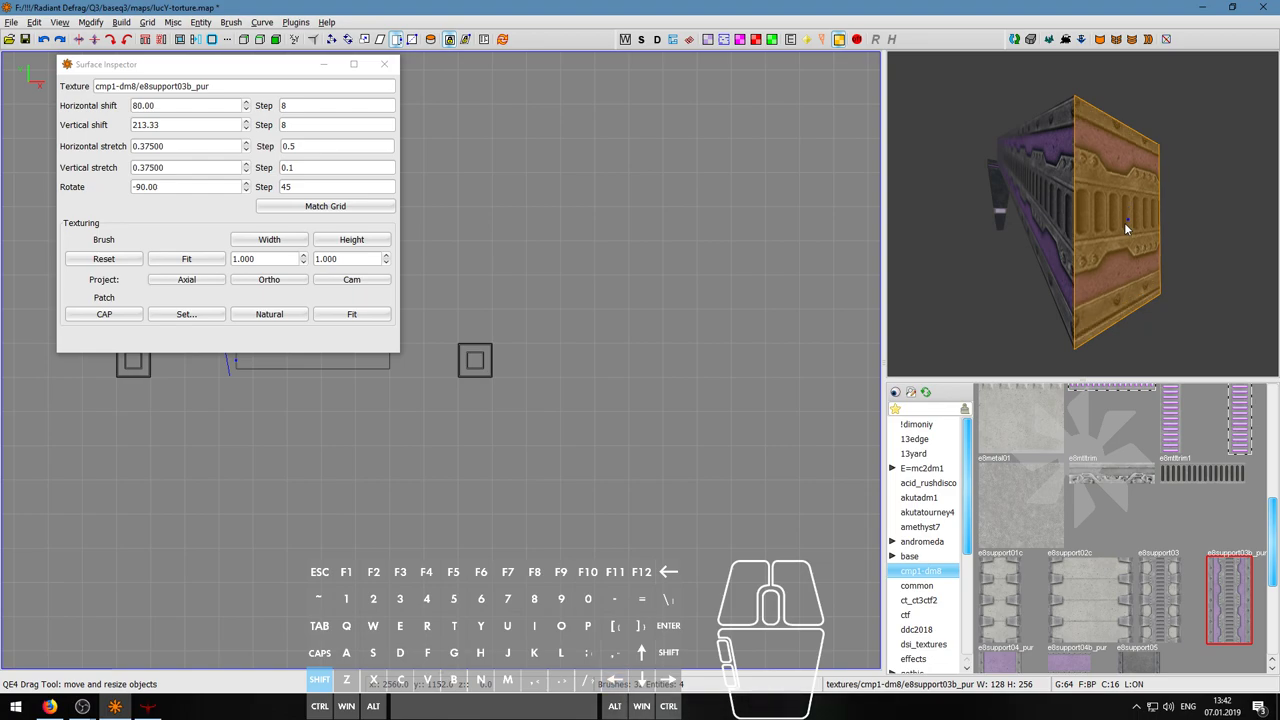
key(Escape)
- Reselect the block's end face, fit its texture by height and width, and deselect it
key(d)
right_drag(1125, 223, 1083, 215)
ctrl+shift+click(1082, 221)
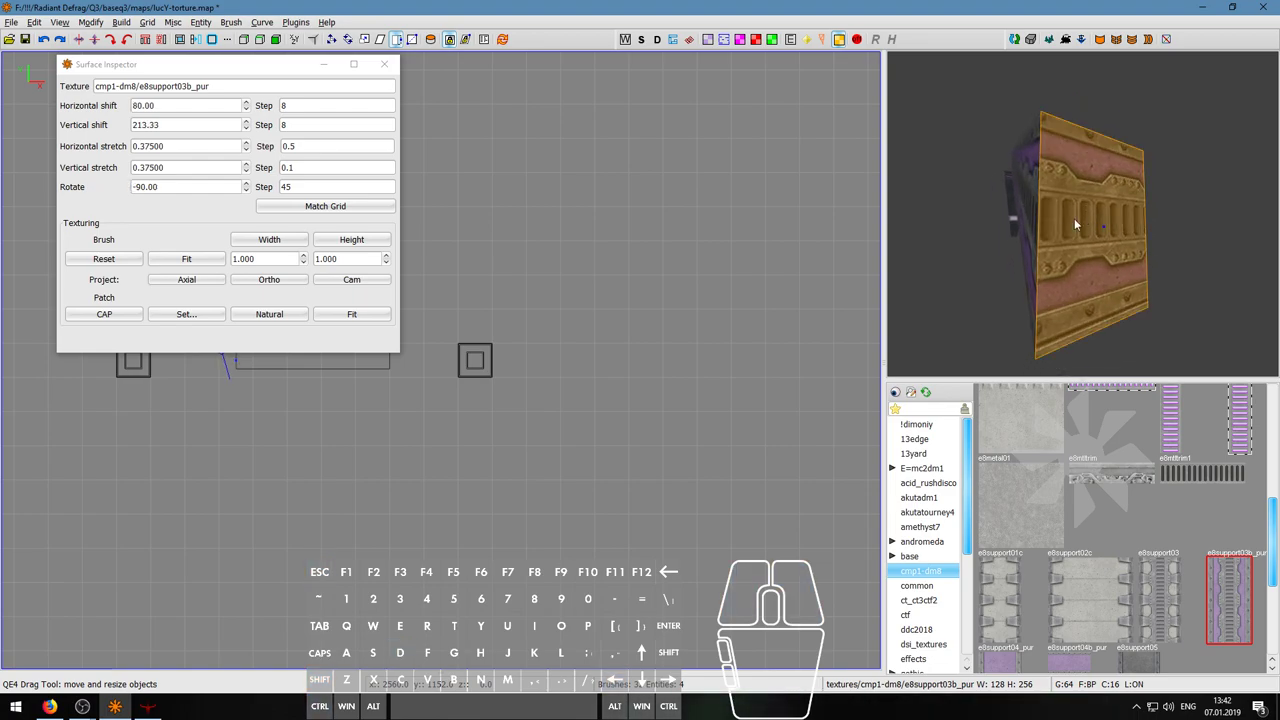
click(345, 243)
click(281, 245)
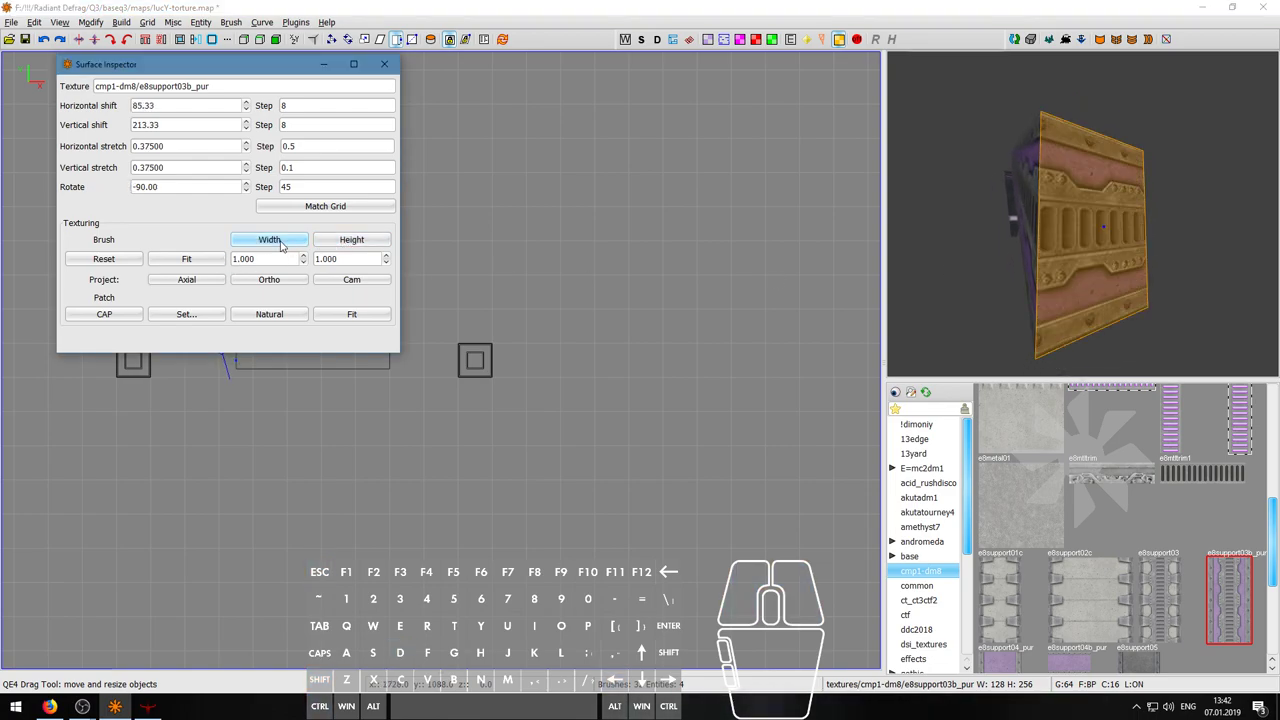
key(Escape)
- Examine the block's end face, both long sides and edges for matching texture alignment
right_click(1021, 228)
key(d)
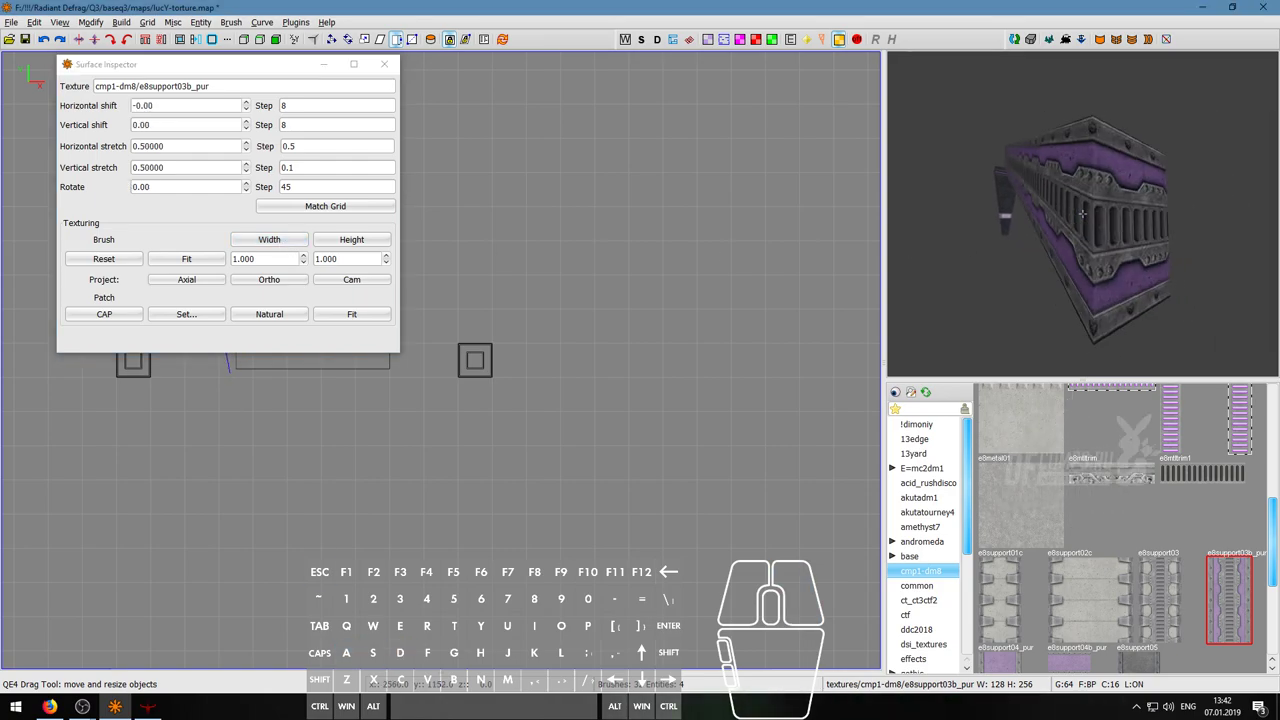
key(d)
key(s)
key(d)
key(s)
key(w)
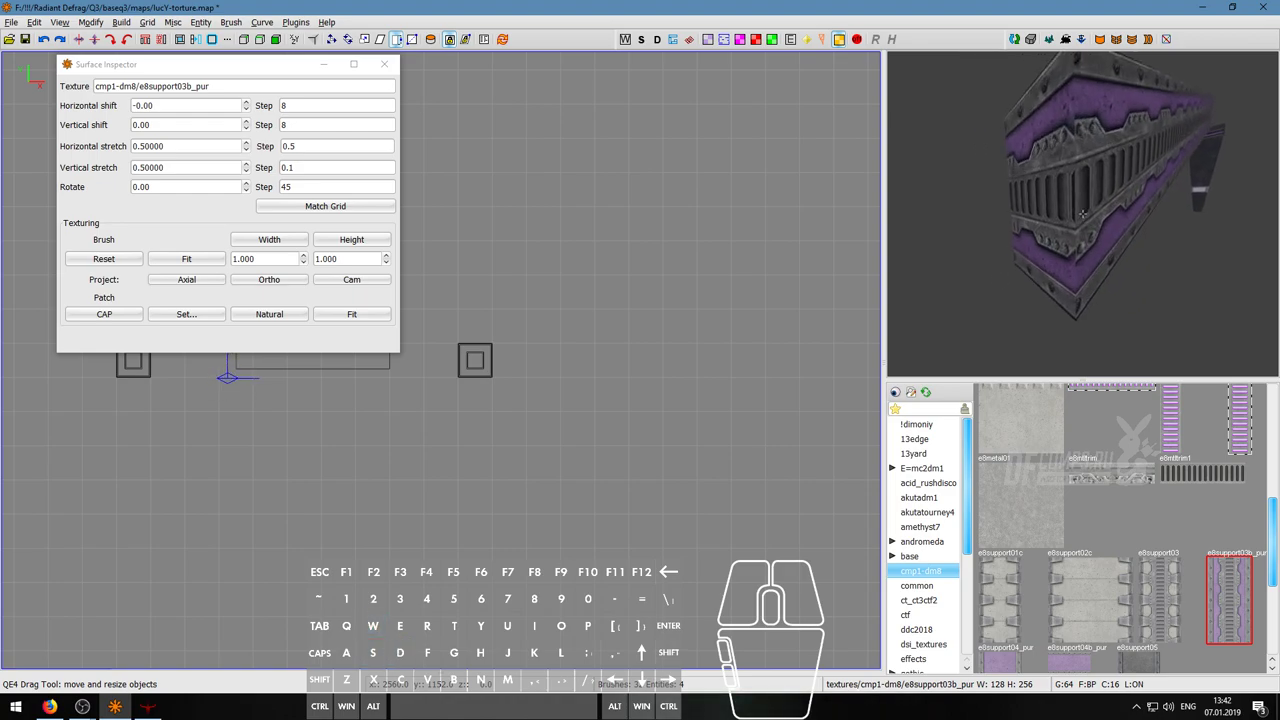
key(a)
key(w)
key(s)
key(d)
key(w)
key(a)
key(s)
right_click(1082, 213)
key(s)
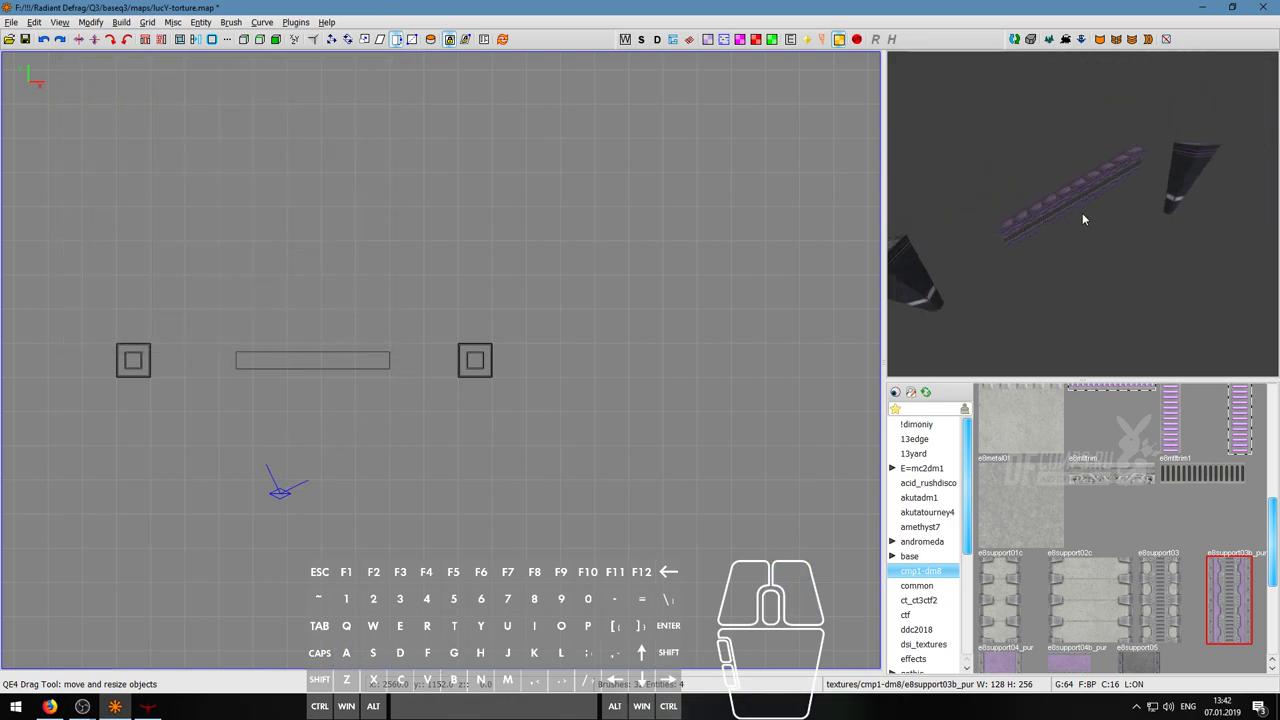
- Save the map with the block's texturing
right_click(1082, 213)
scroll(1082, 212, down, 1)
scroll(427, 359, down, 3)
key(ctrl+s)
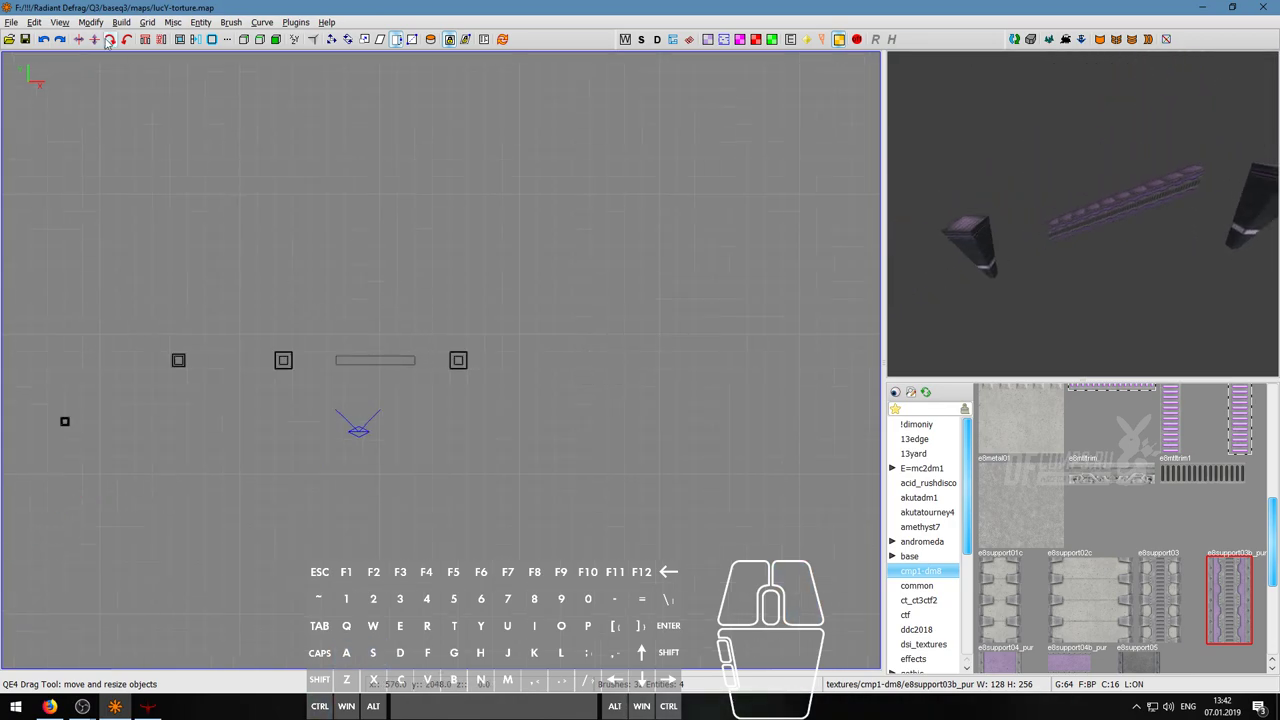
- Duplicate the sloped block and place the copy above and beyond the nearest tall pillar in the front view
right_click(1082, 213)
key(w)
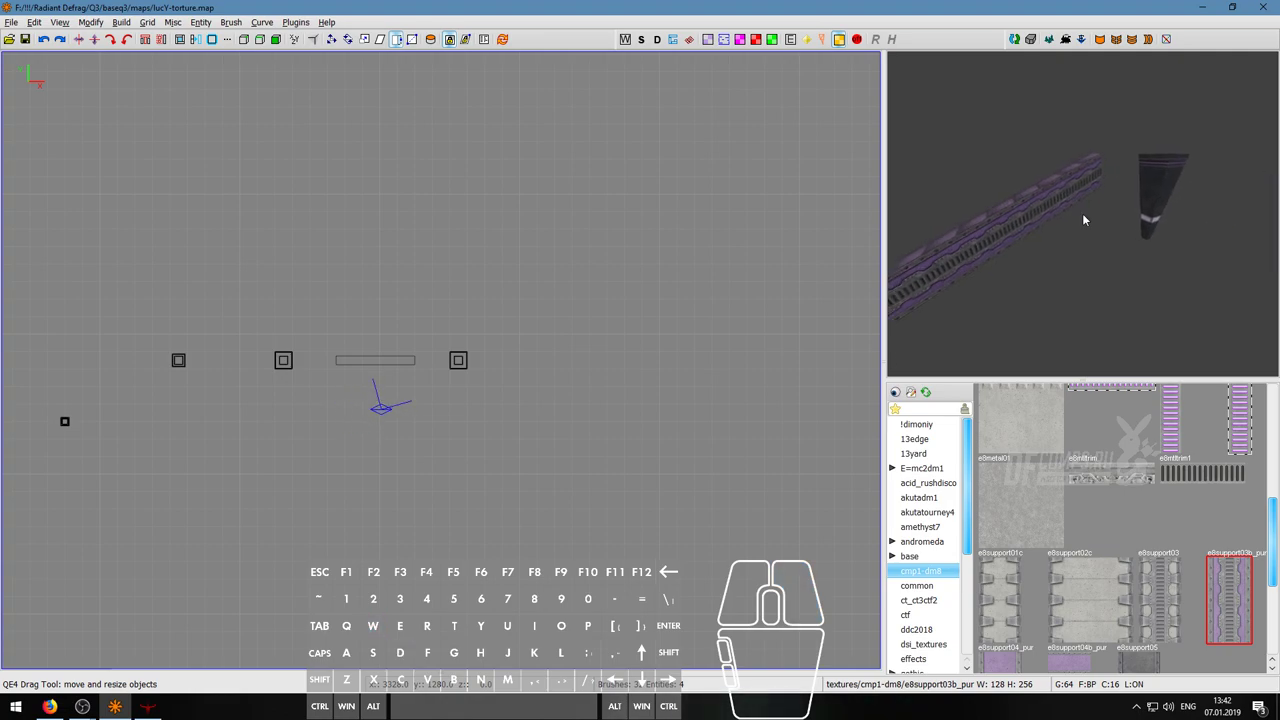
right_click(1082, 213)
shift+click(1050, 221)
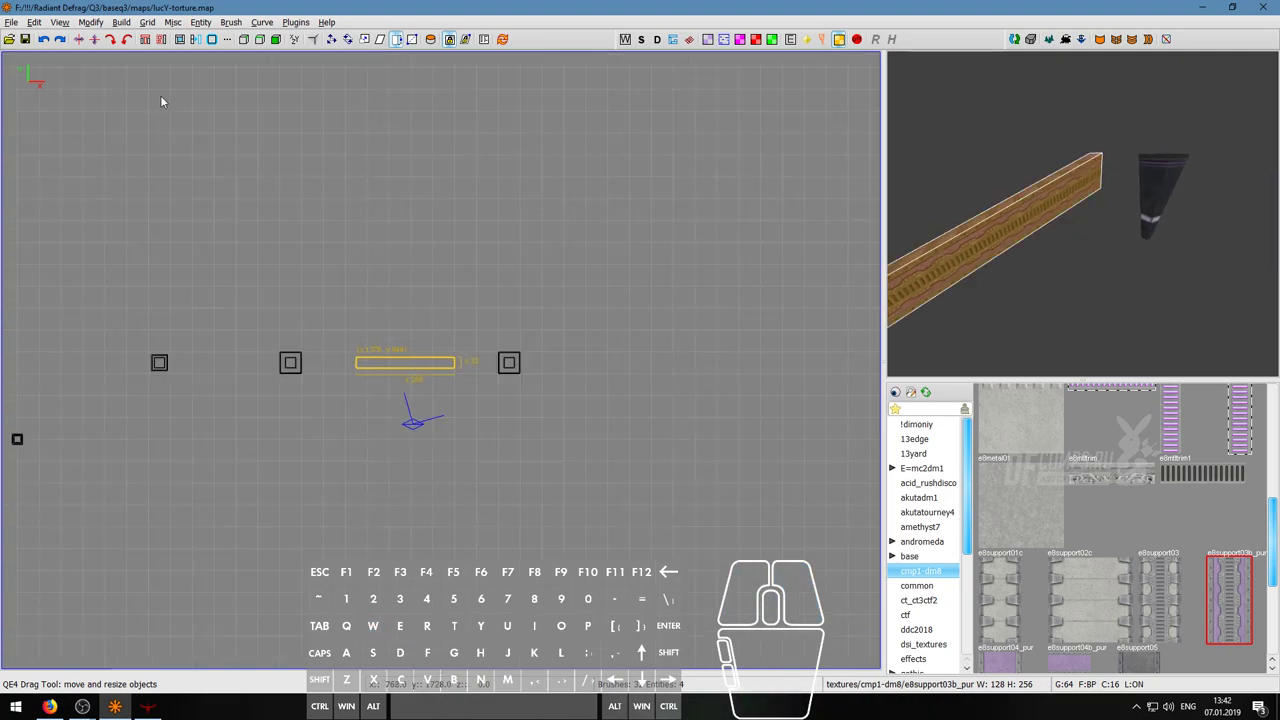
key(ctrl+Tab)
mouse_move(461, 356)
mouse_down()
mouse_move(591, 286)
mouse_move(633, 296)
mouse_up()
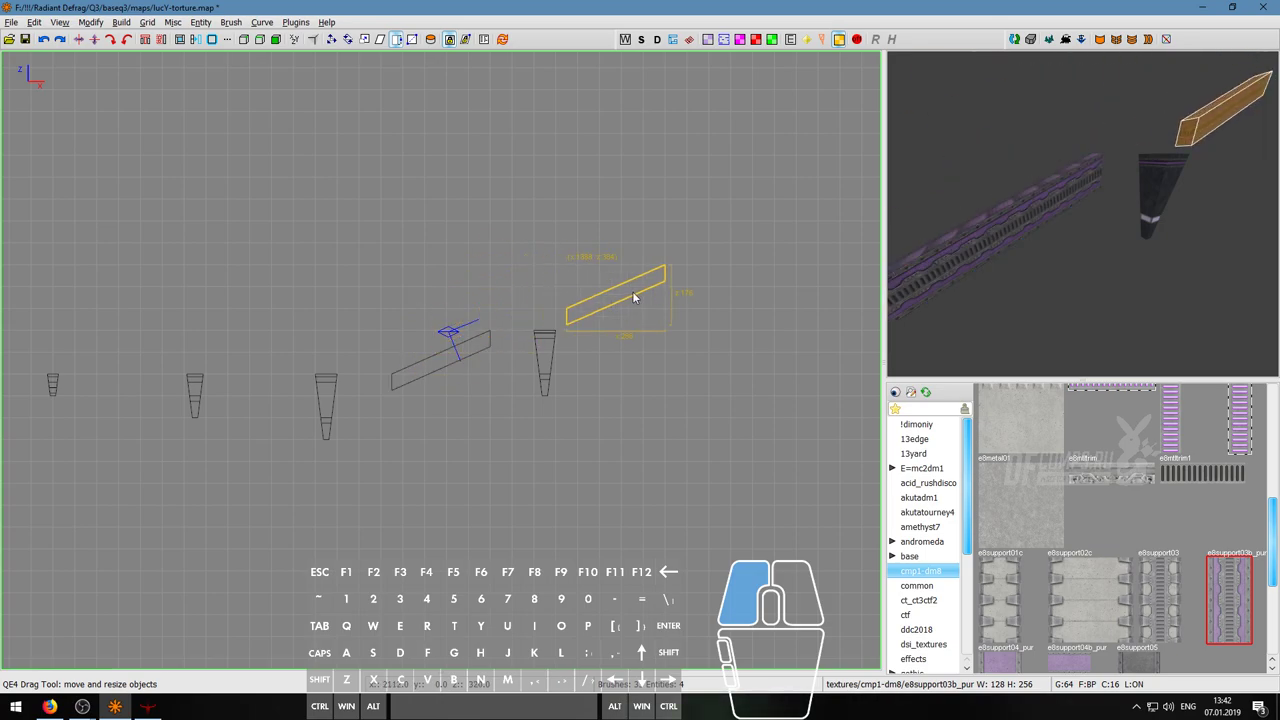
- Rotate the copied block 90 degrees in the top view and place it directly behind the last pillar
key(ctrl+Tab)
key(ctrl+Tab)
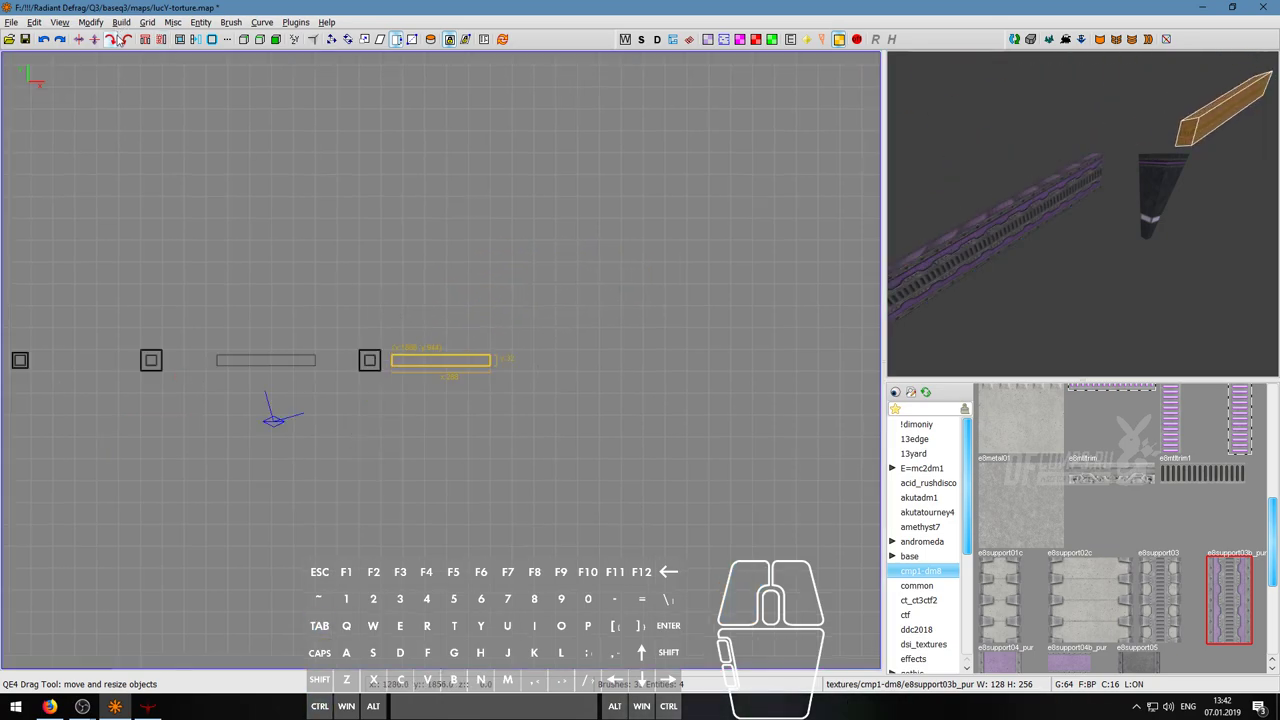
mouse_move(463, 350)
mouse_down()
mouse_move(401, 270)
mouse_move(386, 272)
mouse_up()
key(a)
right_click(1083, 217)
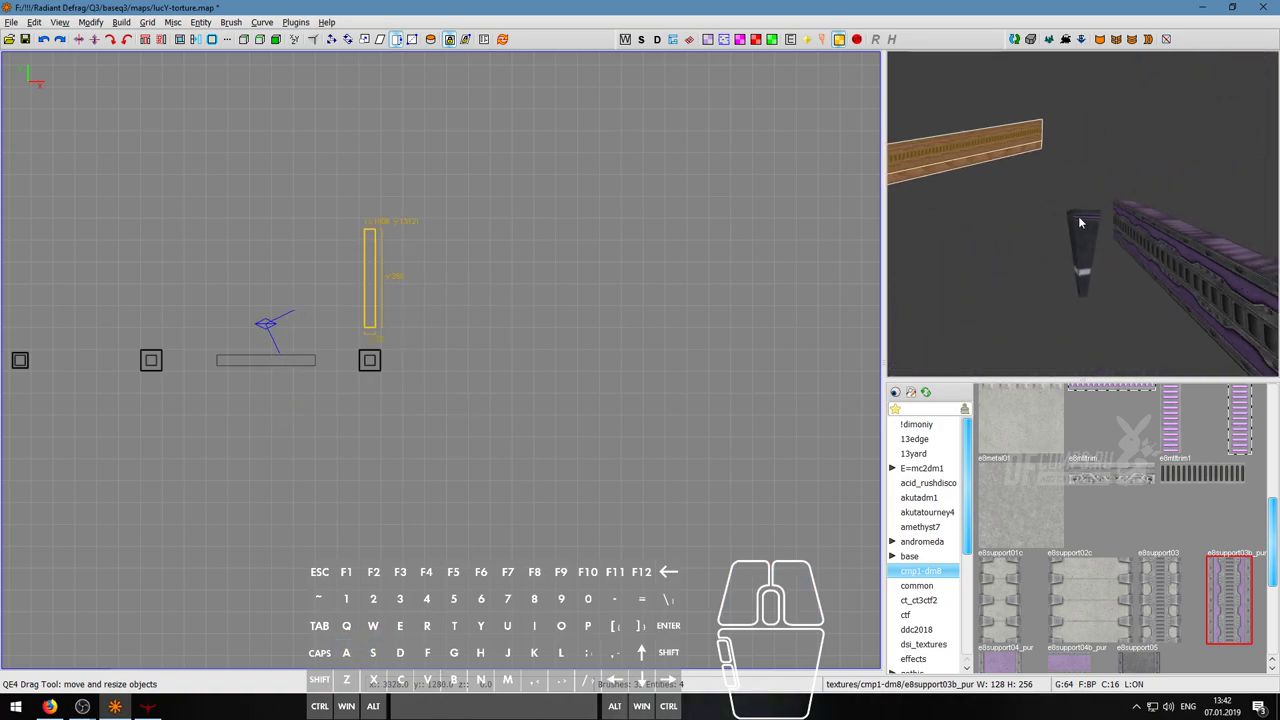
- Mirror the copied block in the side view so it rises away from the pillar, and reposition it slightly lower and farther out
key(ctrl+Tab)
key(ctrl+Tab)
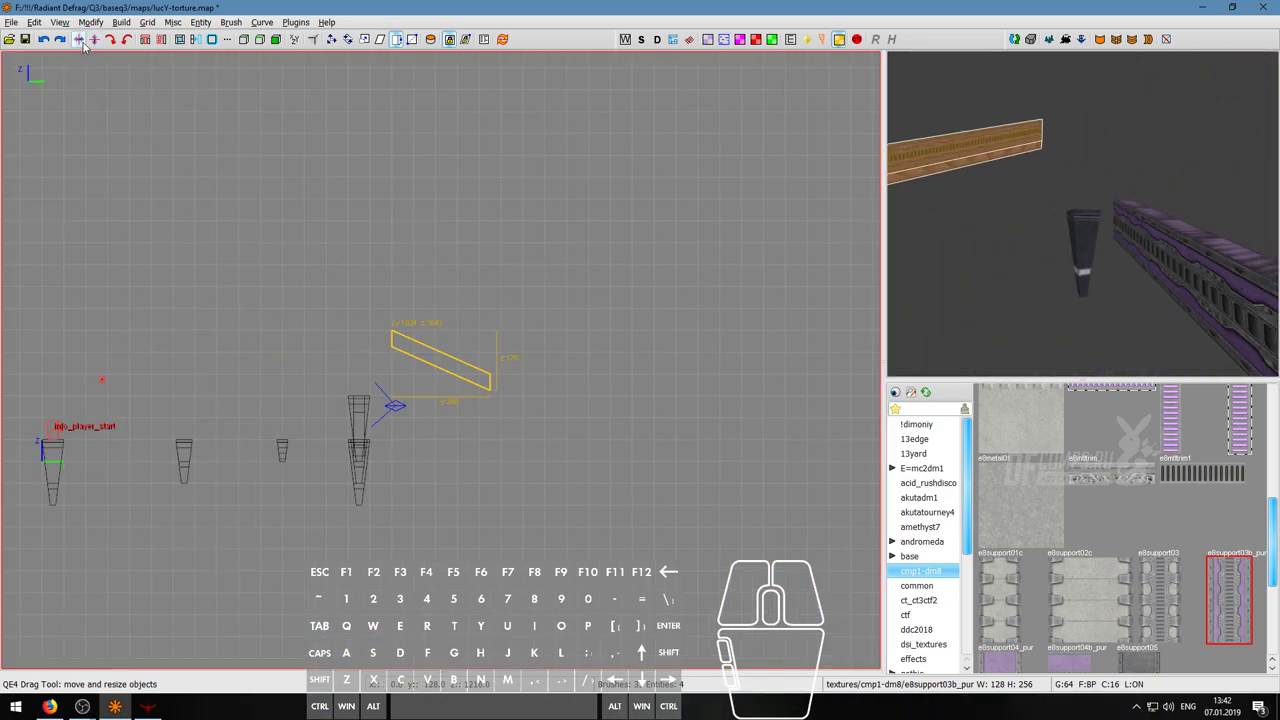
click(97, 40)
drag(428, 354, 427, 370)
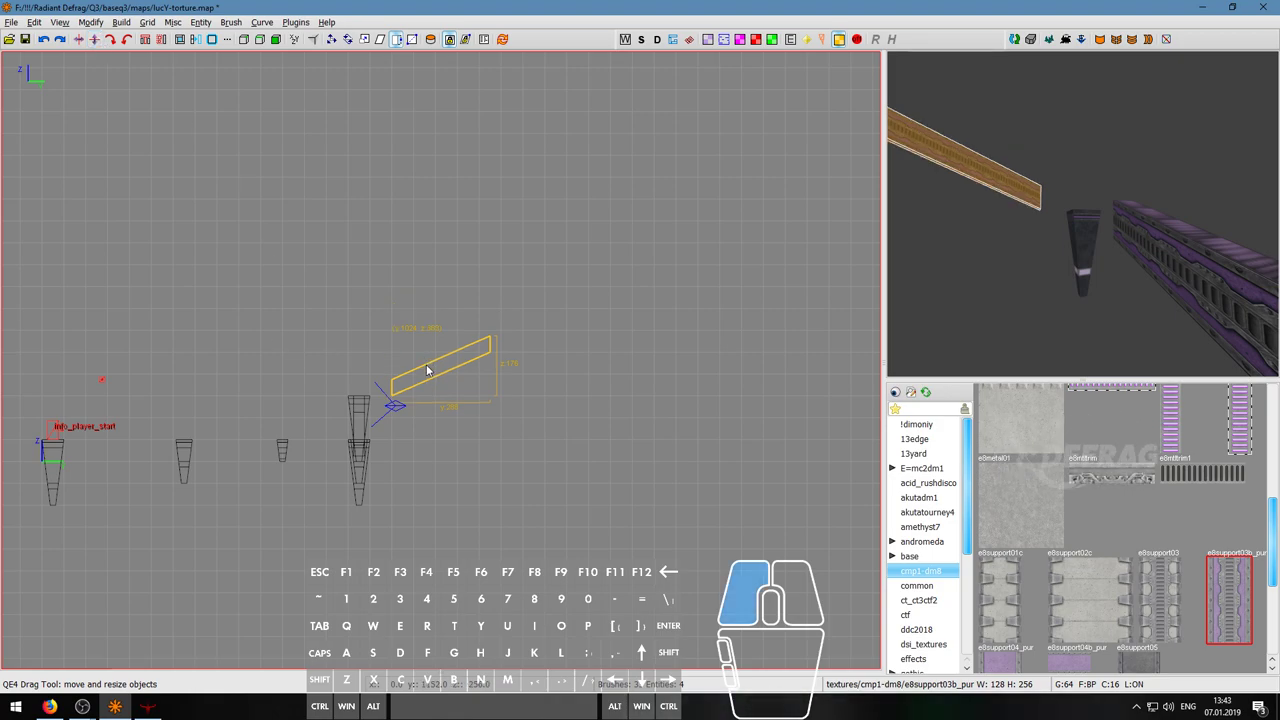
key(d)
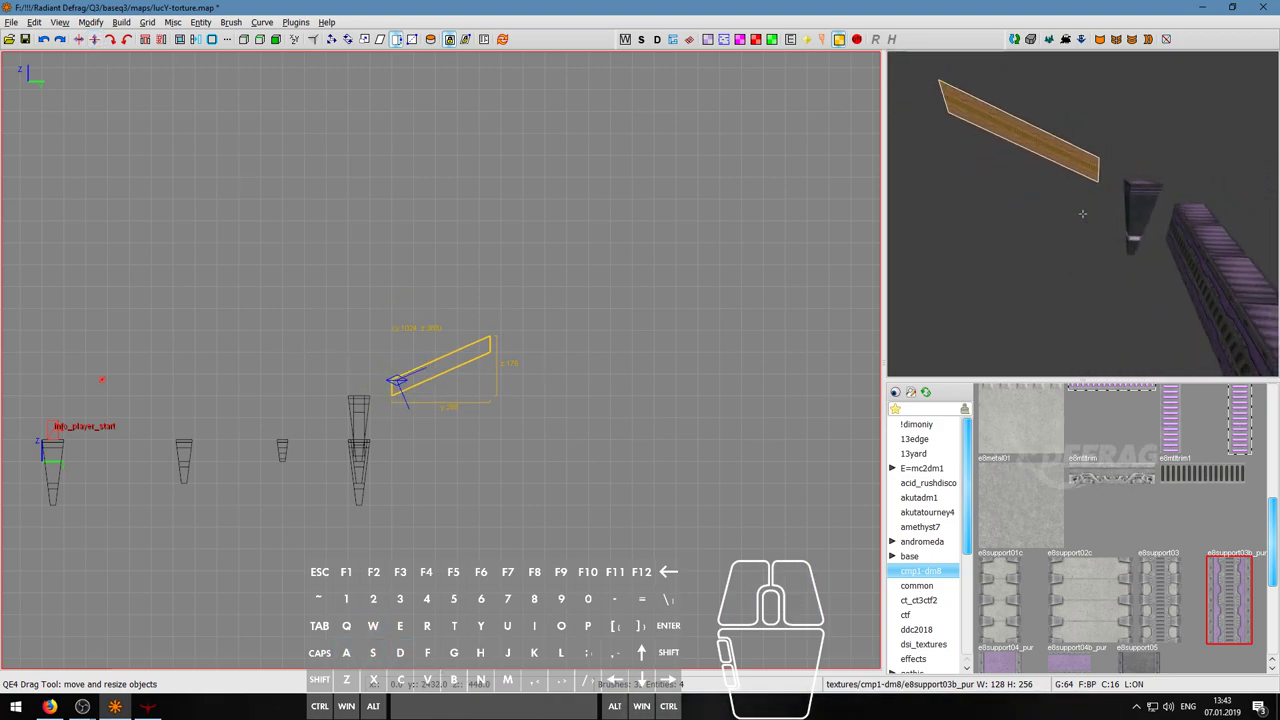
mouse_move(470, 357)
mouse_down()
mouse_move(416, 382)
mouse_move(467, 388)
mouse_up()
key(ctrl+z)
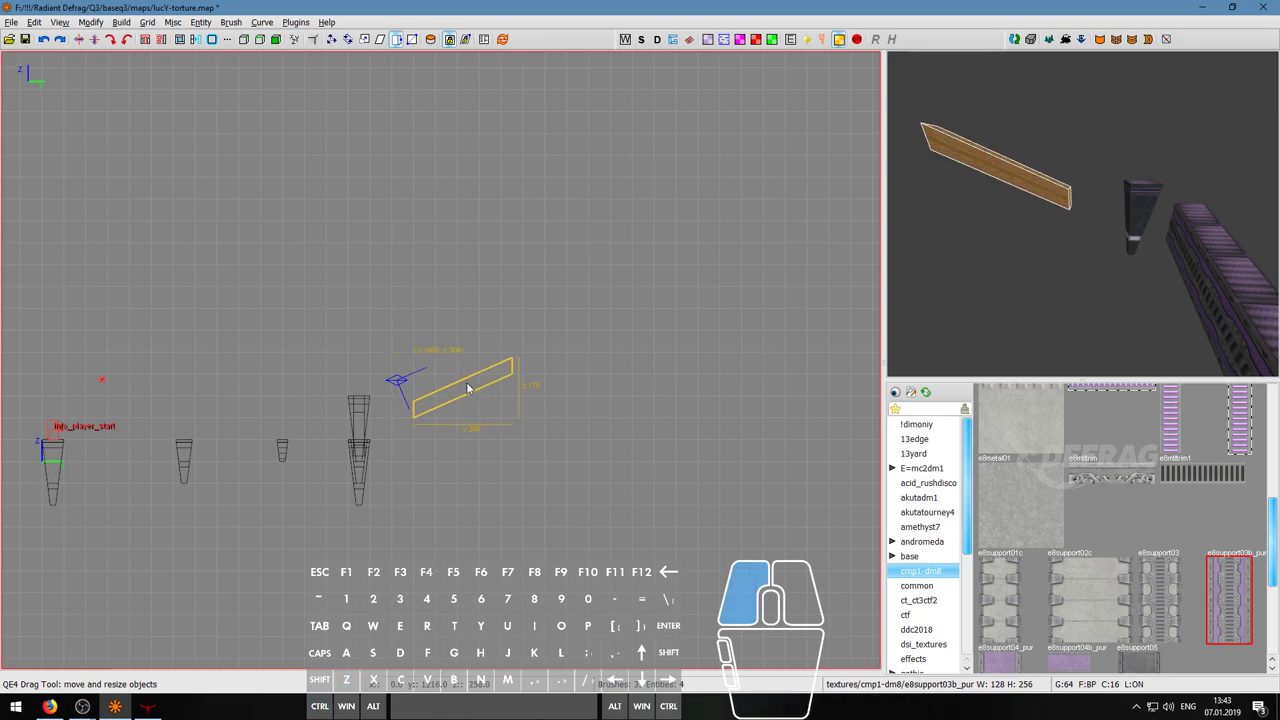
- Examine the copied block's placement, slope and textured faces relative to the neighbouring pillar, deselecting it for a clear view
key(w)
key(d)
key(s)
key(w)
key(d)
key(s)
key(s)
key(a)
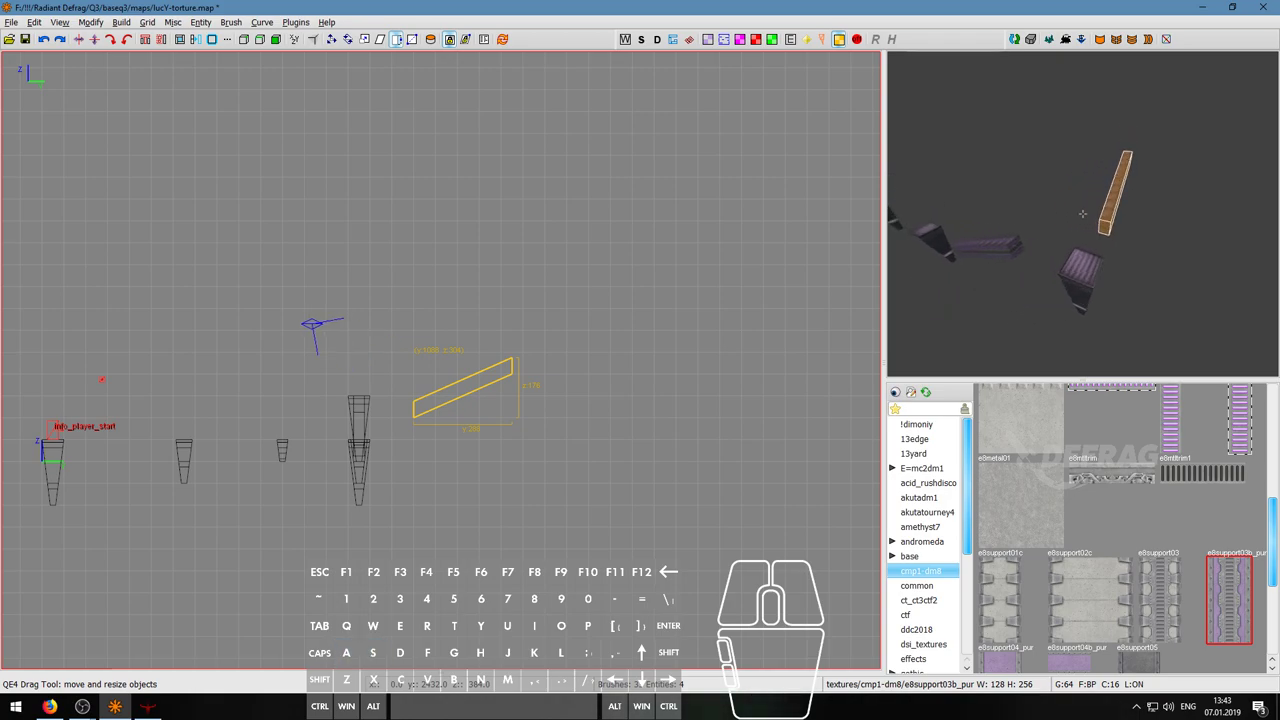
key(d)
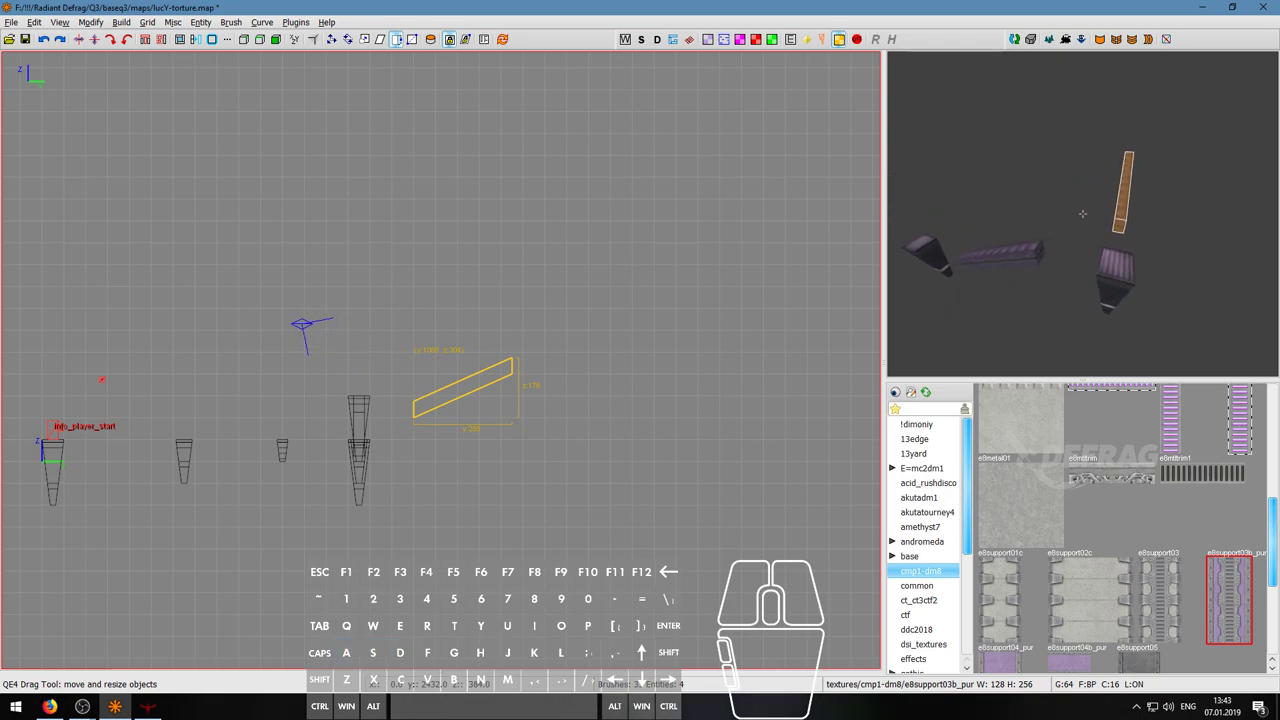
key(w)
key(d)
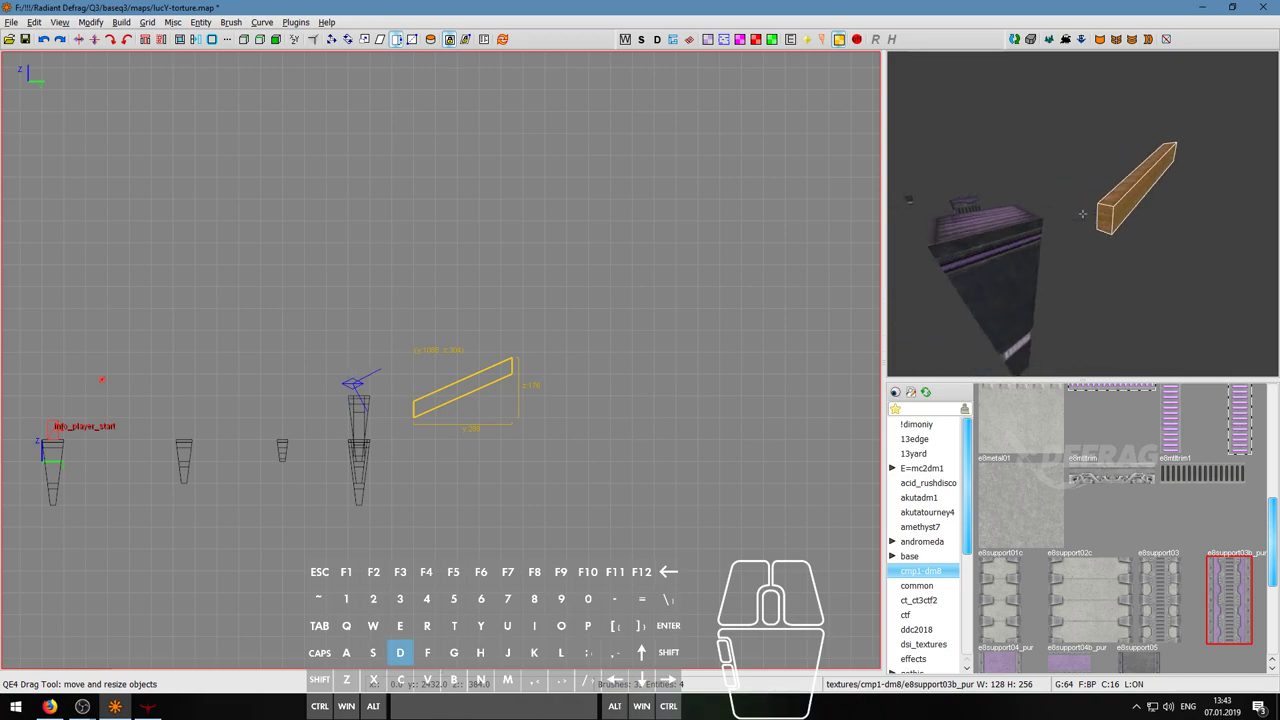
key(a)
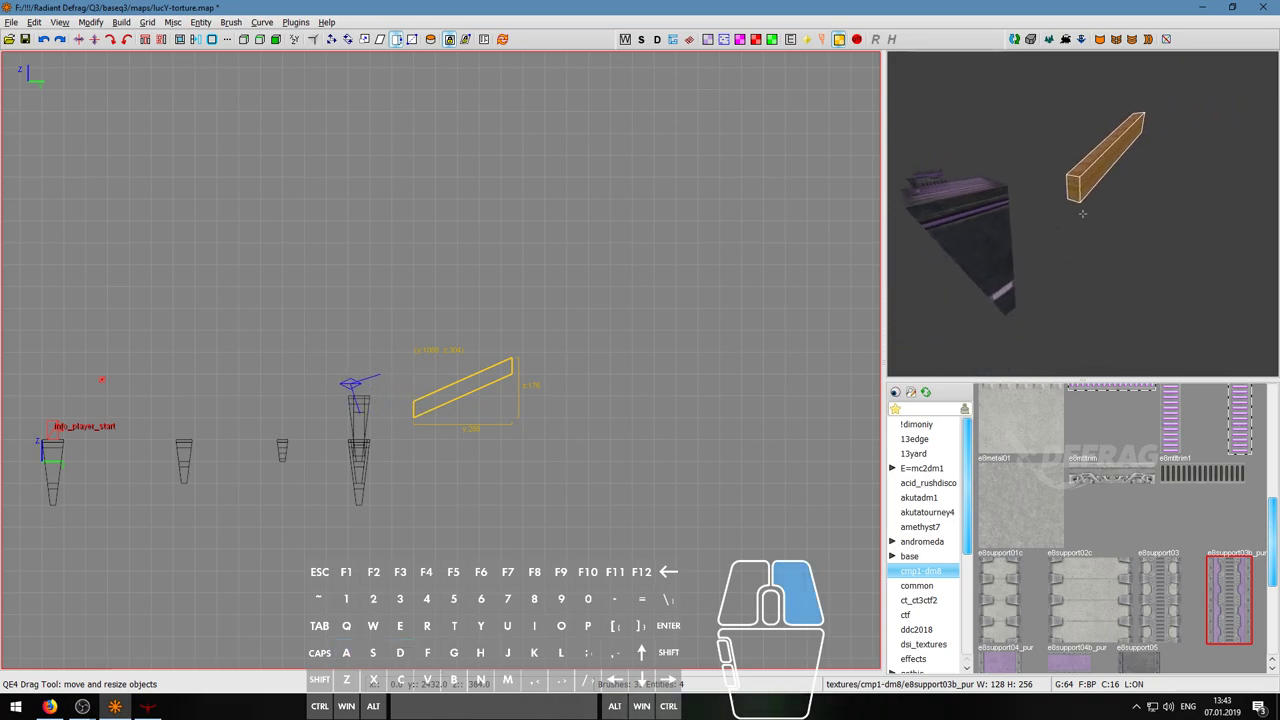
key(w)
key(Escape)
key(w)
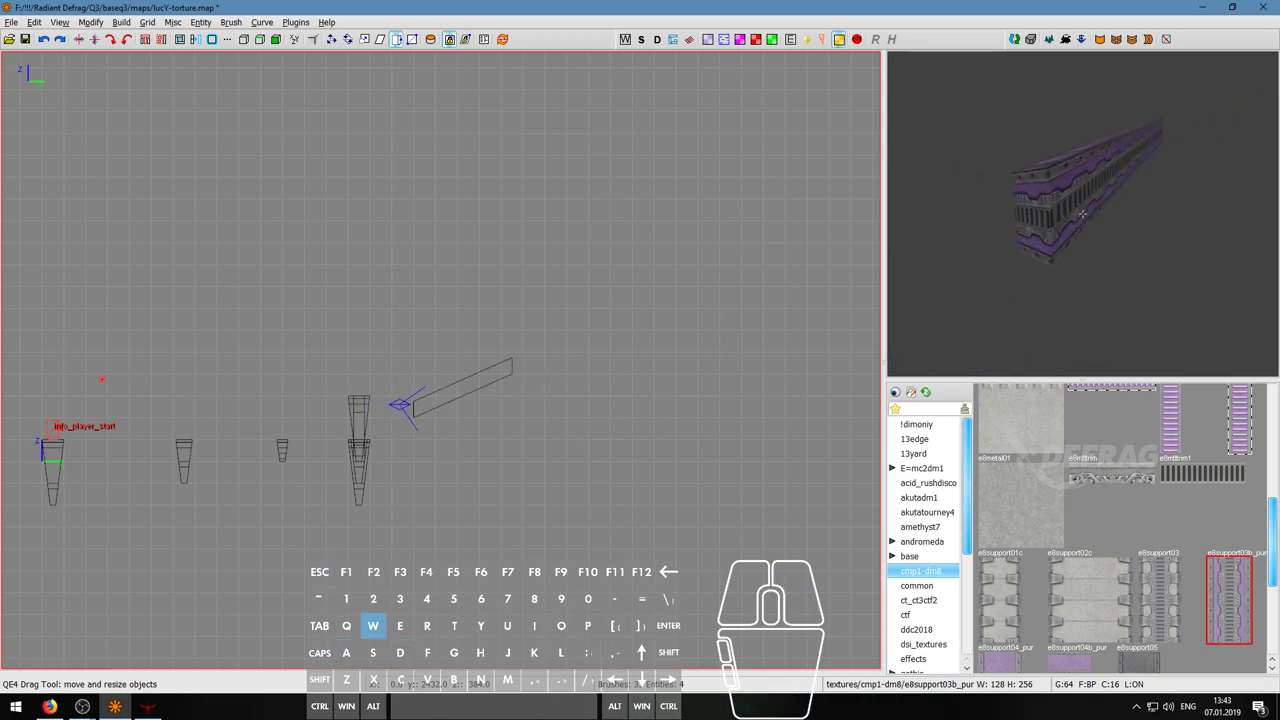
key(s)
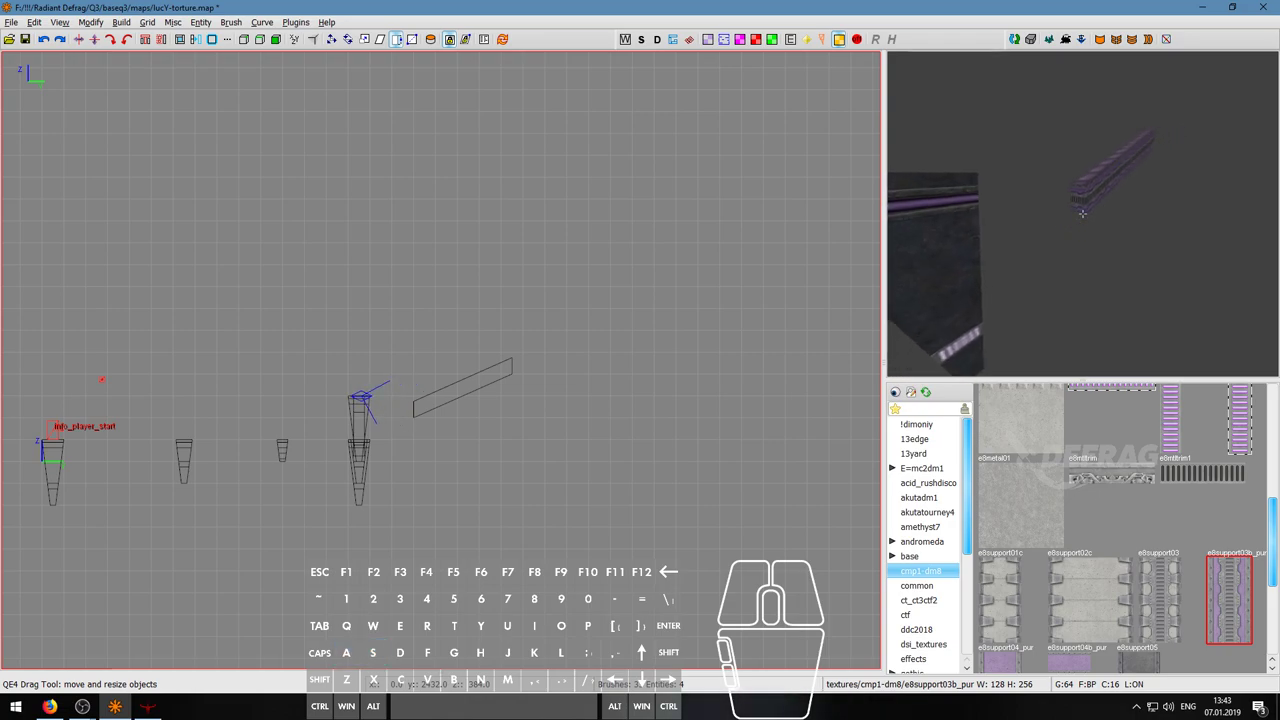
key(s)
key(a)
key(w)
key(a)
key(s)
key(d)
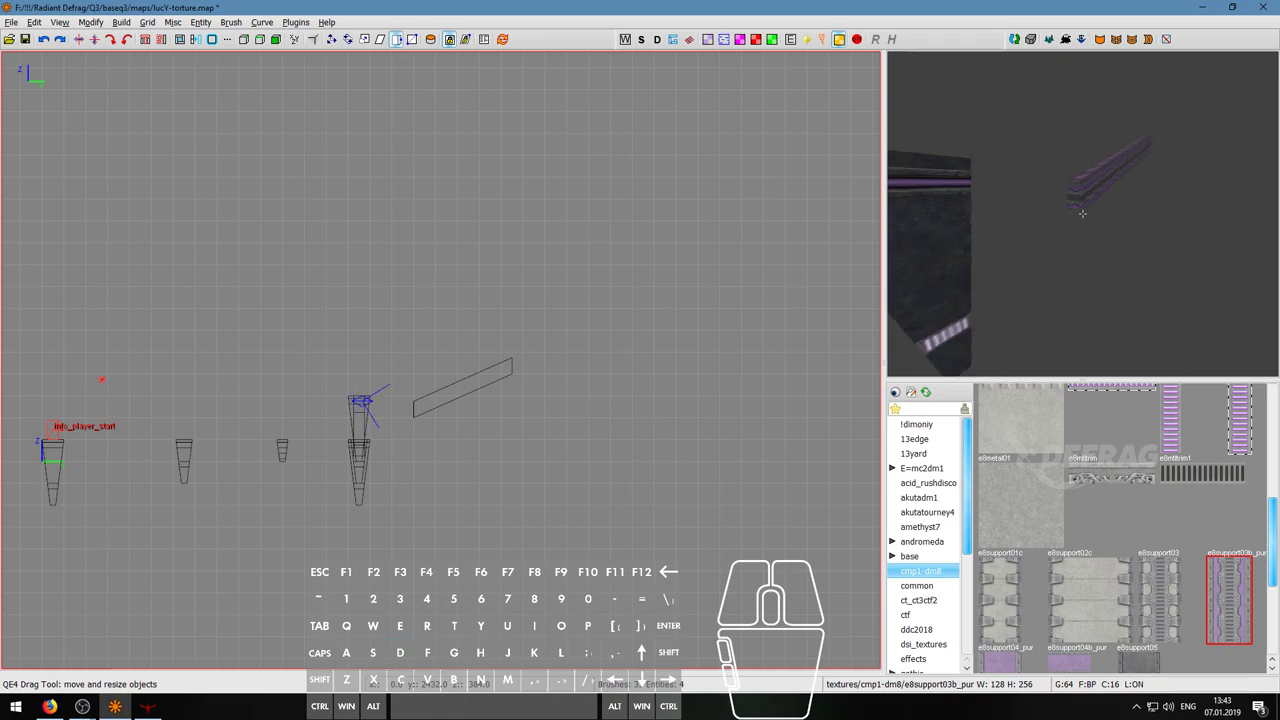
- Apply the e8support03b_pur texture to the tapered main face of the pillar, reset its alignment, and clear the selection
right_drag(1082, 213, 1014, 220)
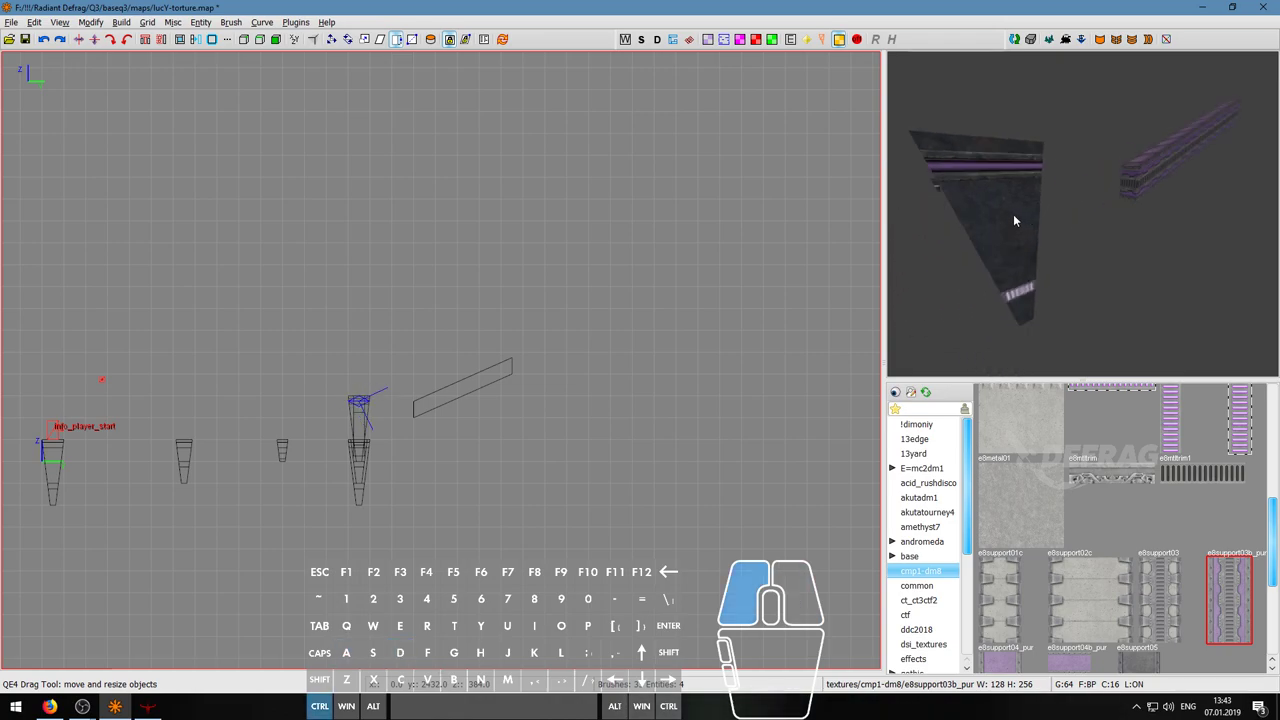
scroll(1221, 499, down, 2)
click(1242, 520)
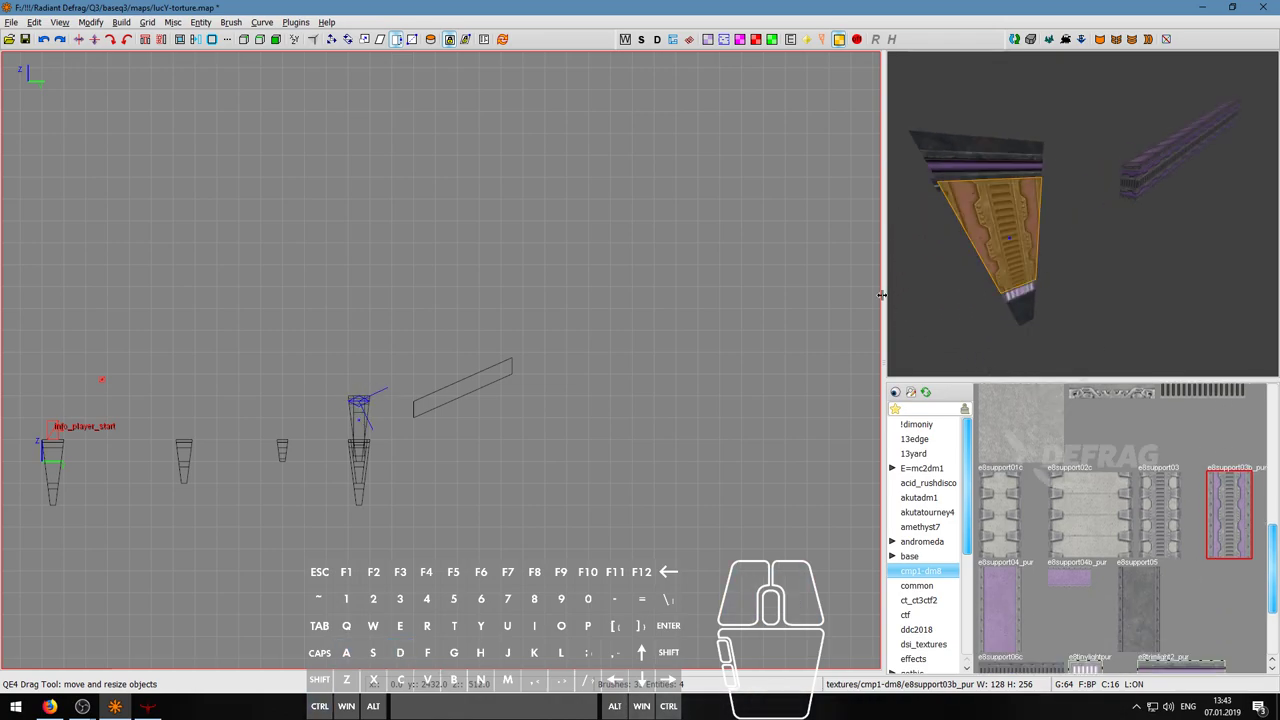
key(s)
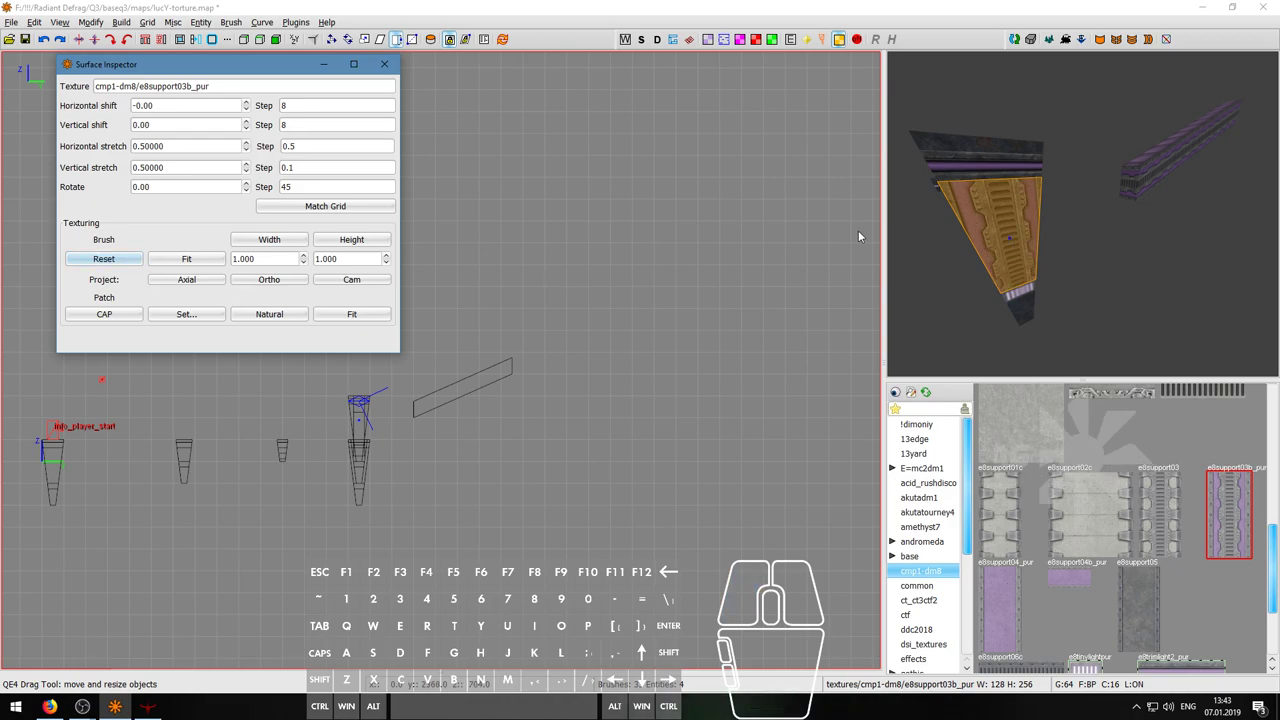
key(Escape)
- Apply e8support03b_pur to the next tapered side face of the upper pillar, reset its alignment, and clear the selection
right_click(1082, 213)
key(a)
key(w)
key(d)
right_click(1082, 213)
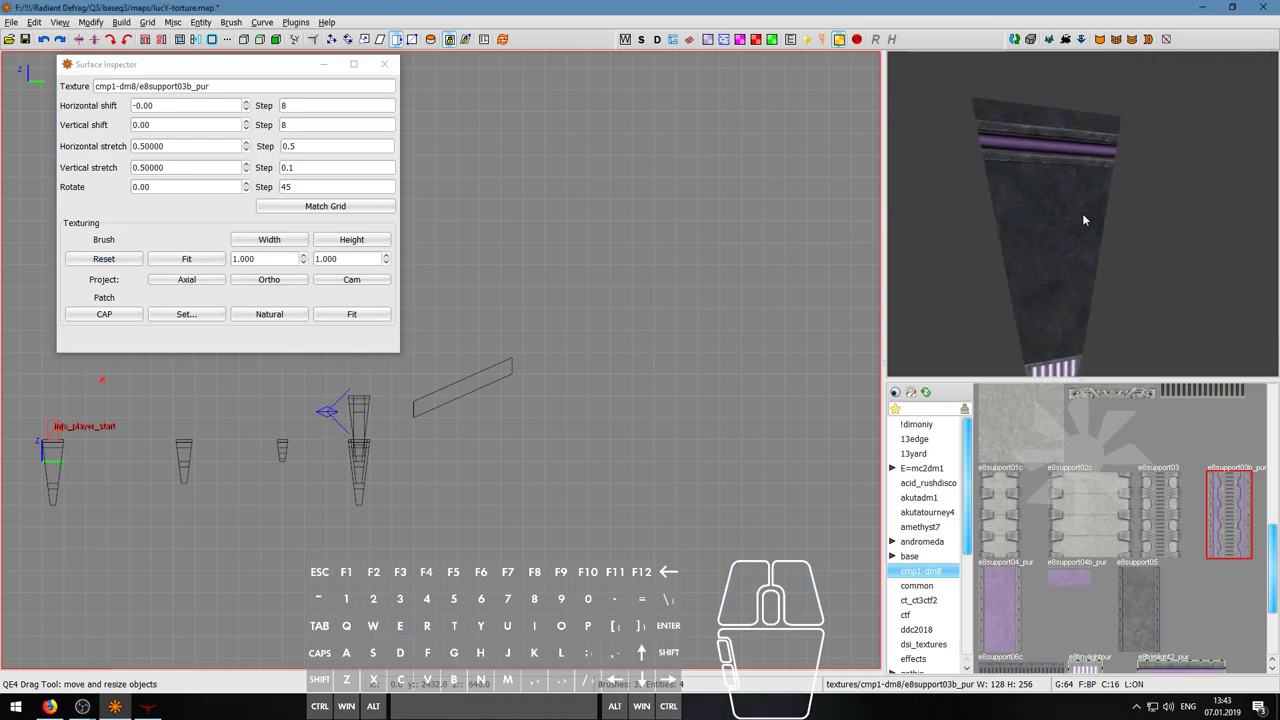
shift+click(1083, 215)
click(1227, 497)
click(100, 266)
key(Escape)
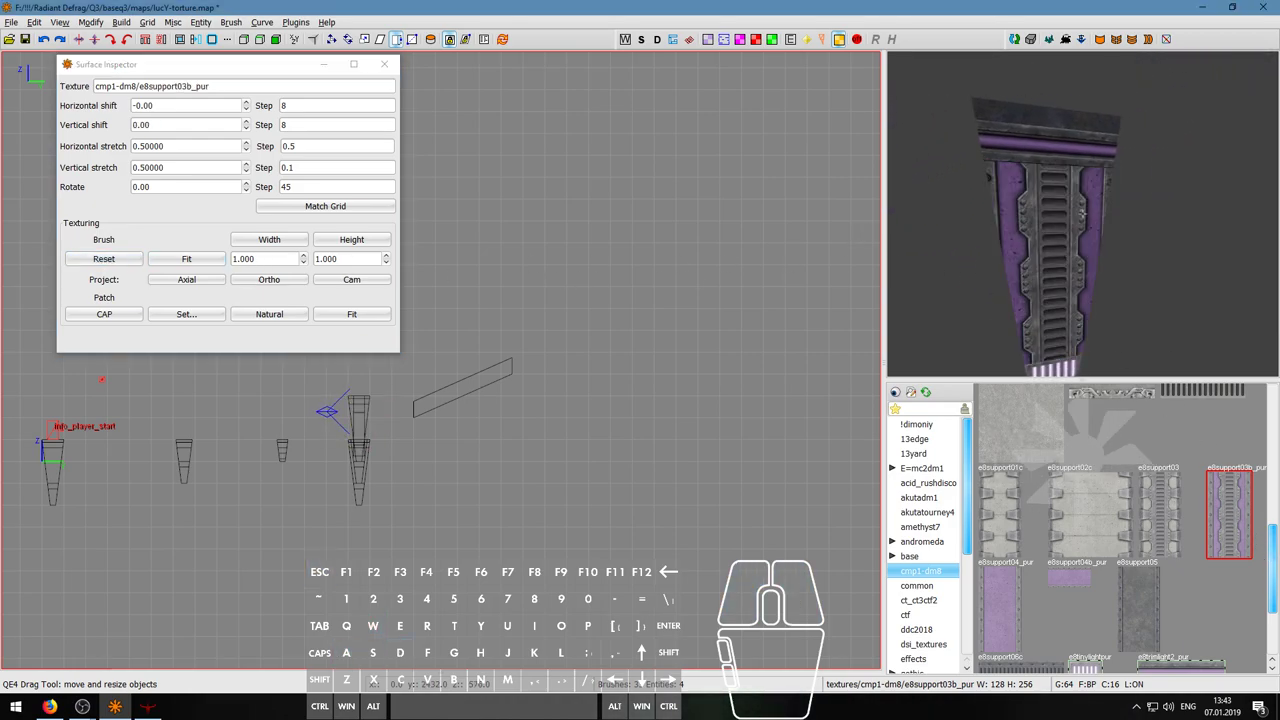
- Apply e8support03b_pur to the tapered middle section of the tall lower pillar near the raised one, then deselect it
right_click(1082, 213)
key(a)
key(a)
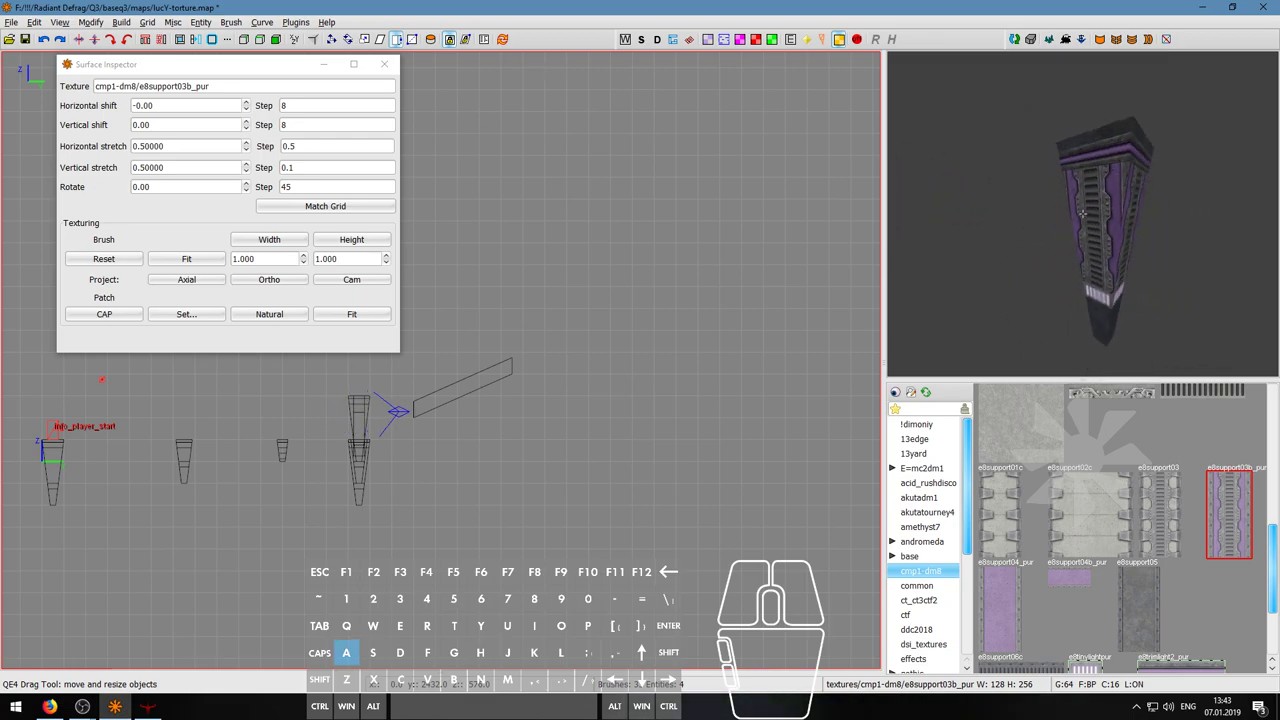
key(w)
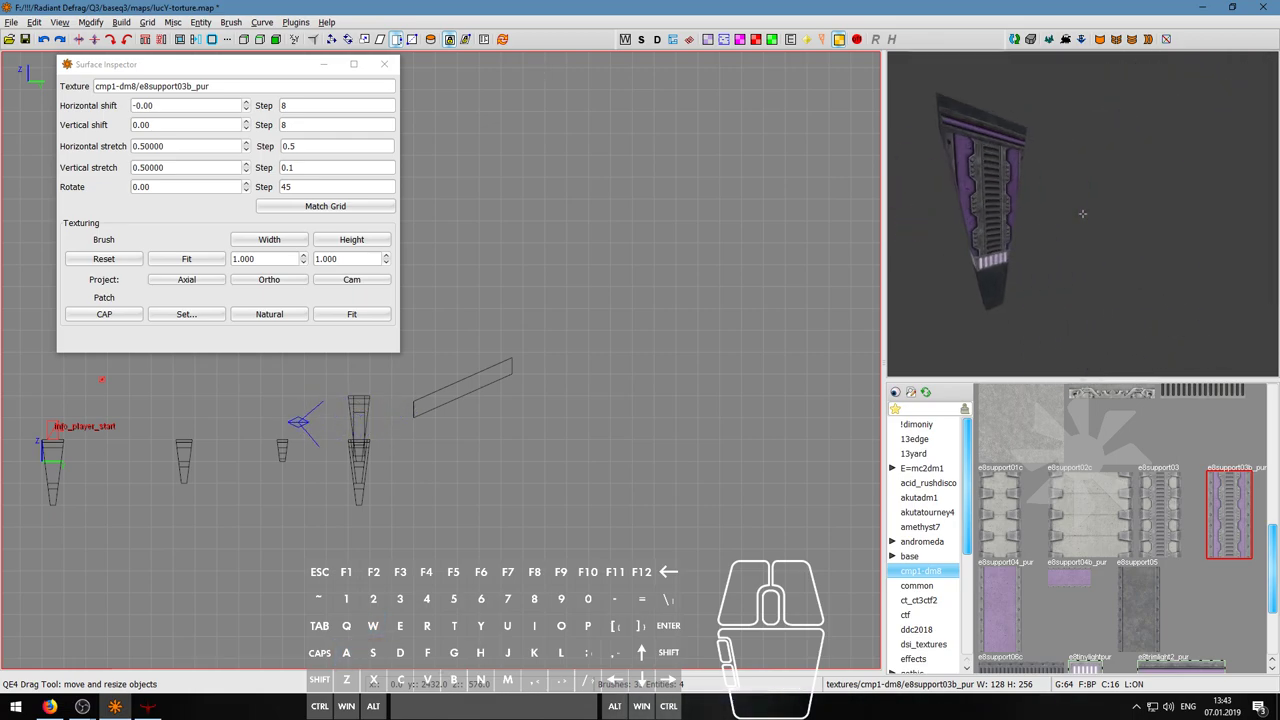
key(s)
key(a)
key(w)
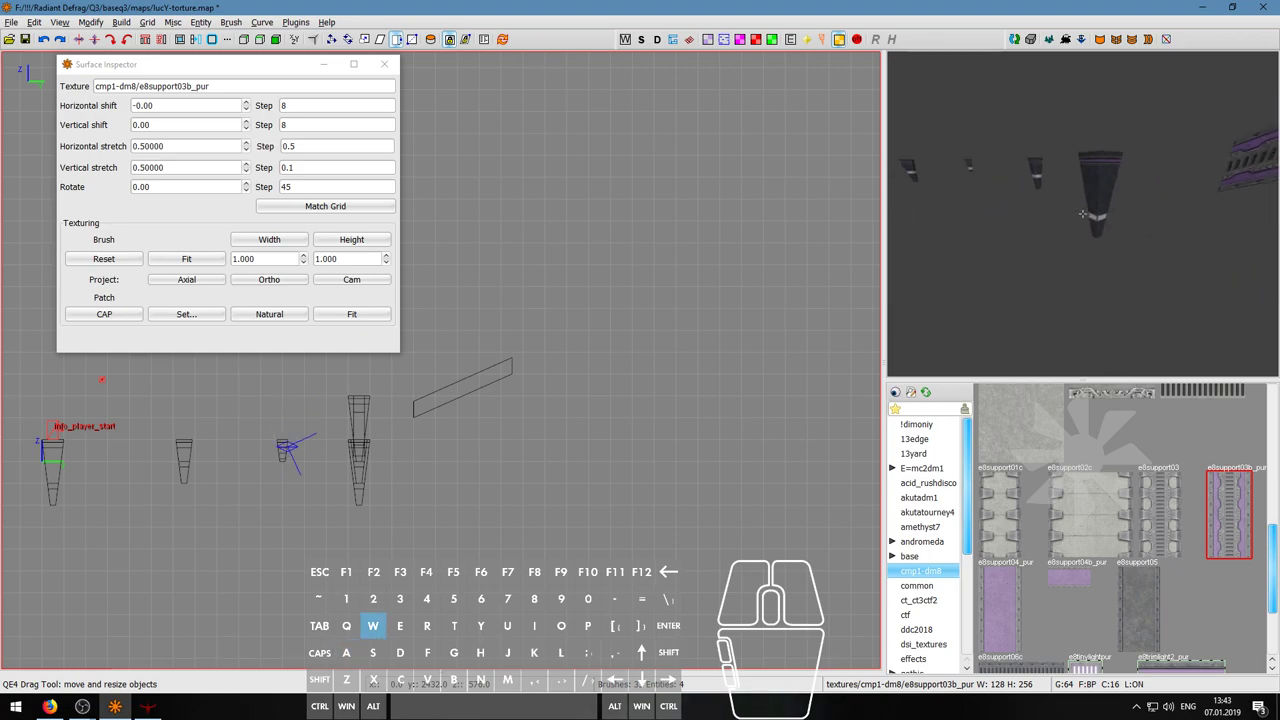
right_click(1082, 213)
shift+click(1080, 218)
key(w)
key(a)
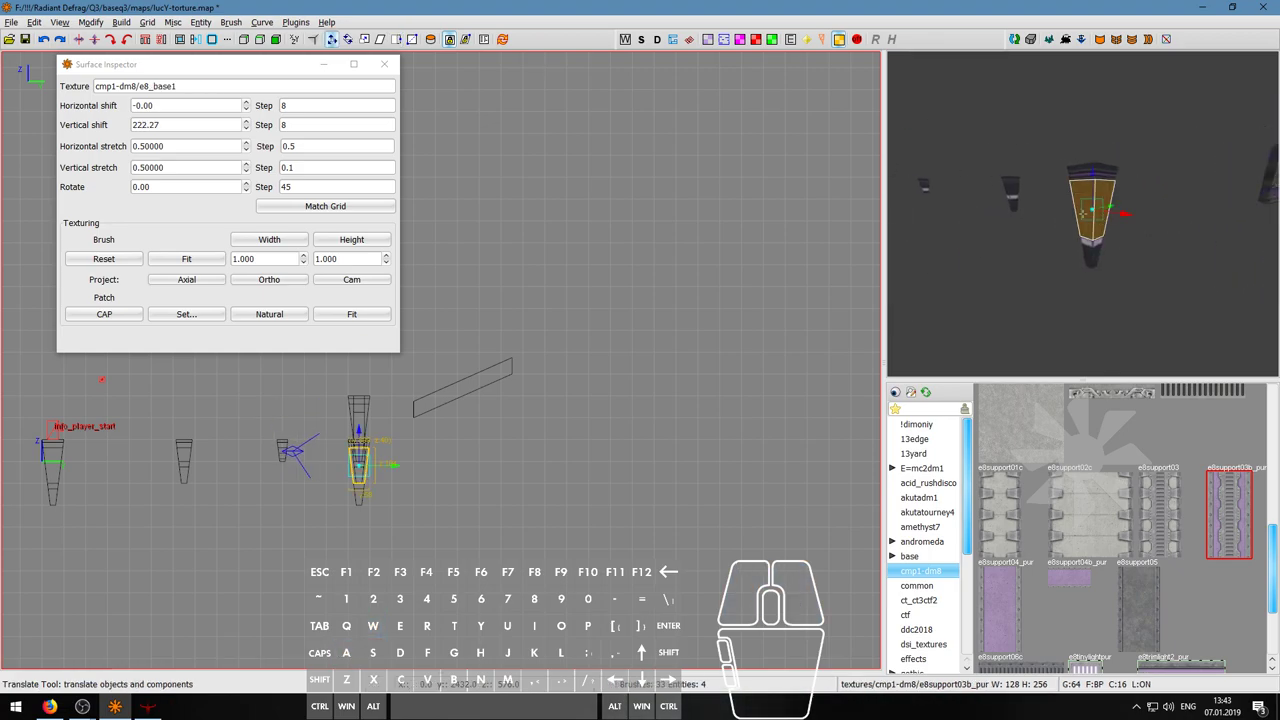
right_click(1082, 213)
key(s)
click(1235, 495)
key(Escape)
right_click(1120, 280)
key(w)
right_click(1082, 214)
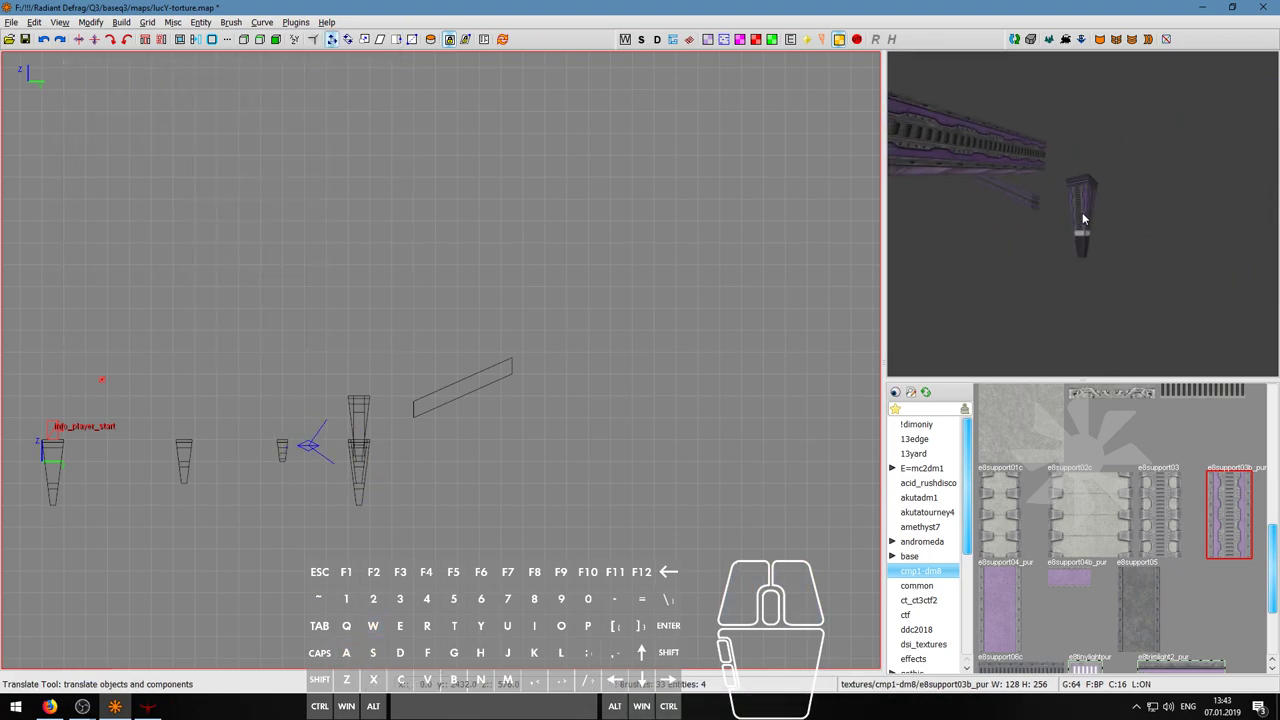
- Carry the e8support03b_pur texture over to the dark tapered section of the neighbouring tall pillar and clear the selection
key(w)
right_click(1082, 213)
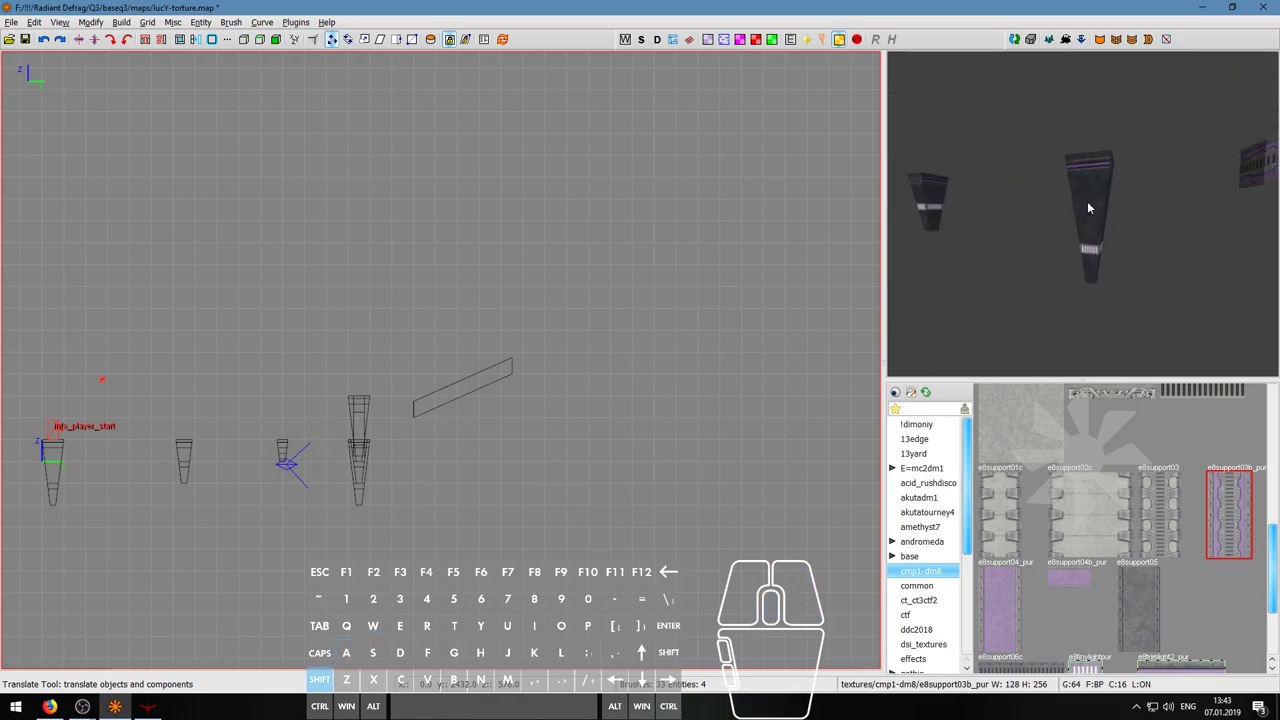
shift+click(1088, 208)
key(d)
key(Escape)
key(w)
right_click(1082, 213)
shift+middle_click(1082, 213)
key(w)
- Try e8support03b_pur on the middle section of the smallest pillar, with its texture alignment reset
right_click(990, 230)
key(a)
key(w)
shift+middle_click(1173, 219)
shift+middle_click(1187, 218)
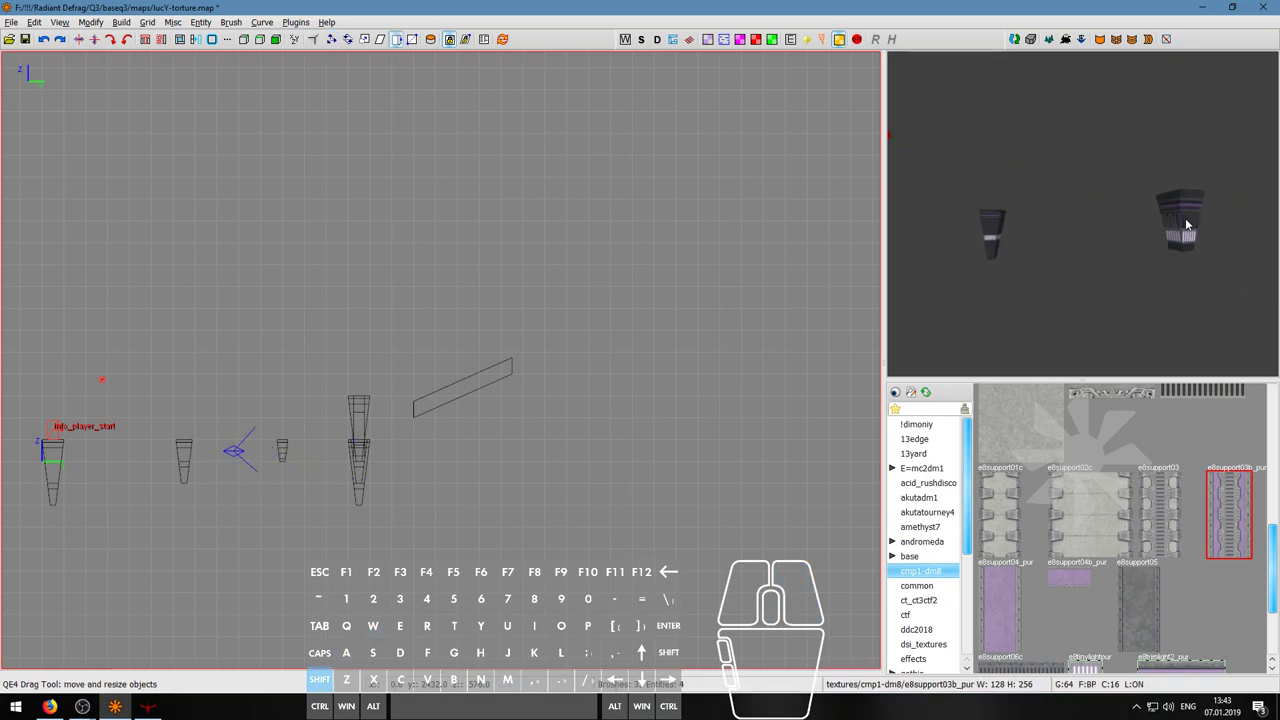
shift+click(1185, 222)
key(w)
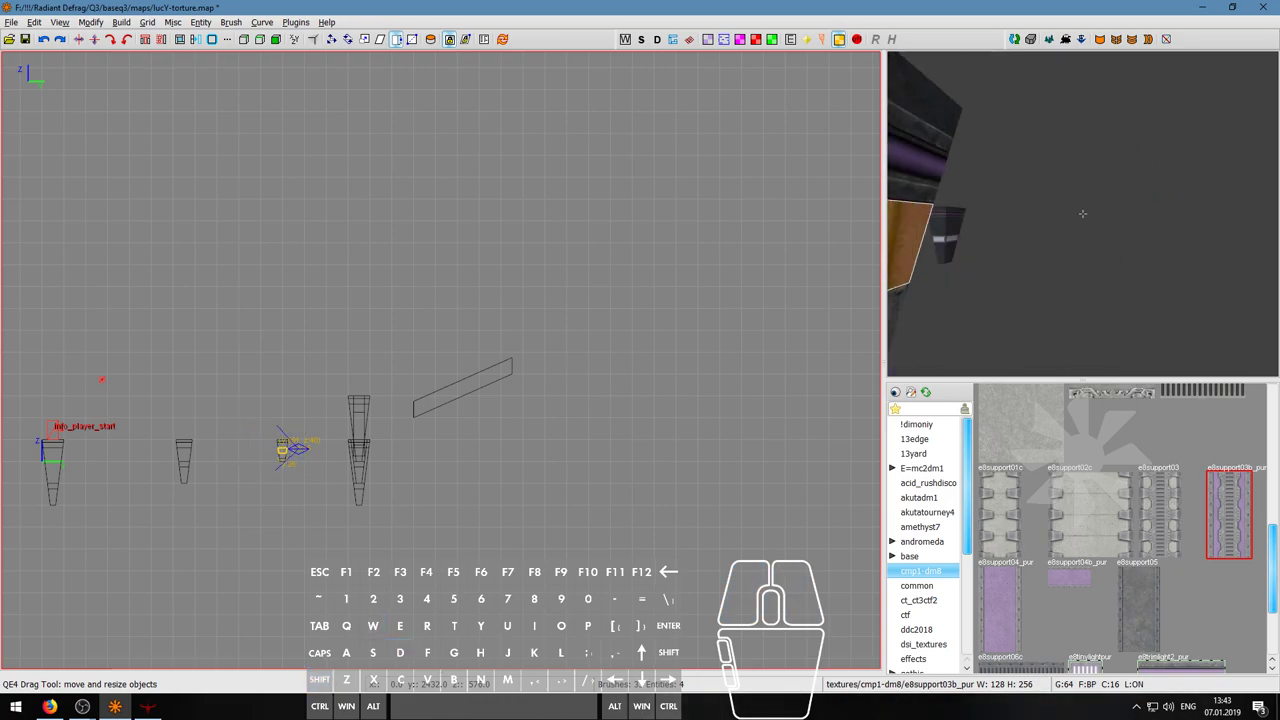
key(Escape)
right_click(1083, 214)
shift+click(1070, 216)
key(s)
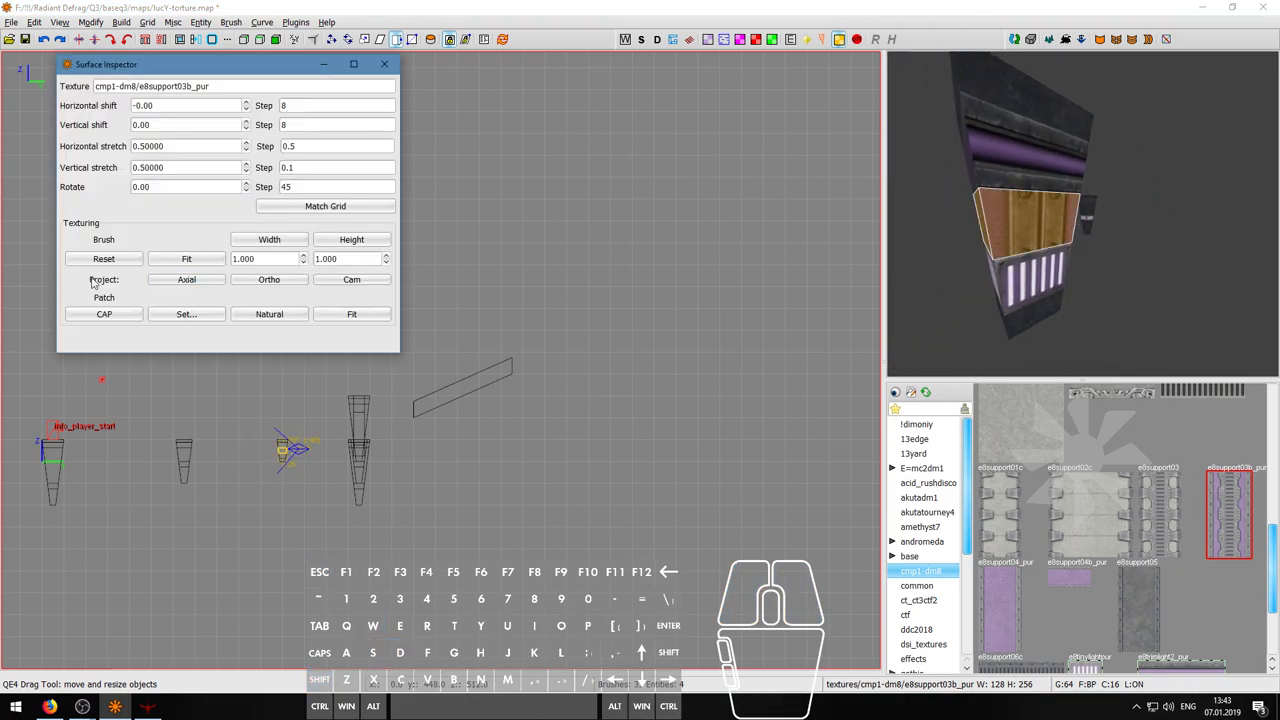
key(Escape)
- Apply e8support03b_pur to the short middle section of the dark pillar beyond the smallest one and reset its alignment
right_click(1083, 214)
key(s)
key(a)
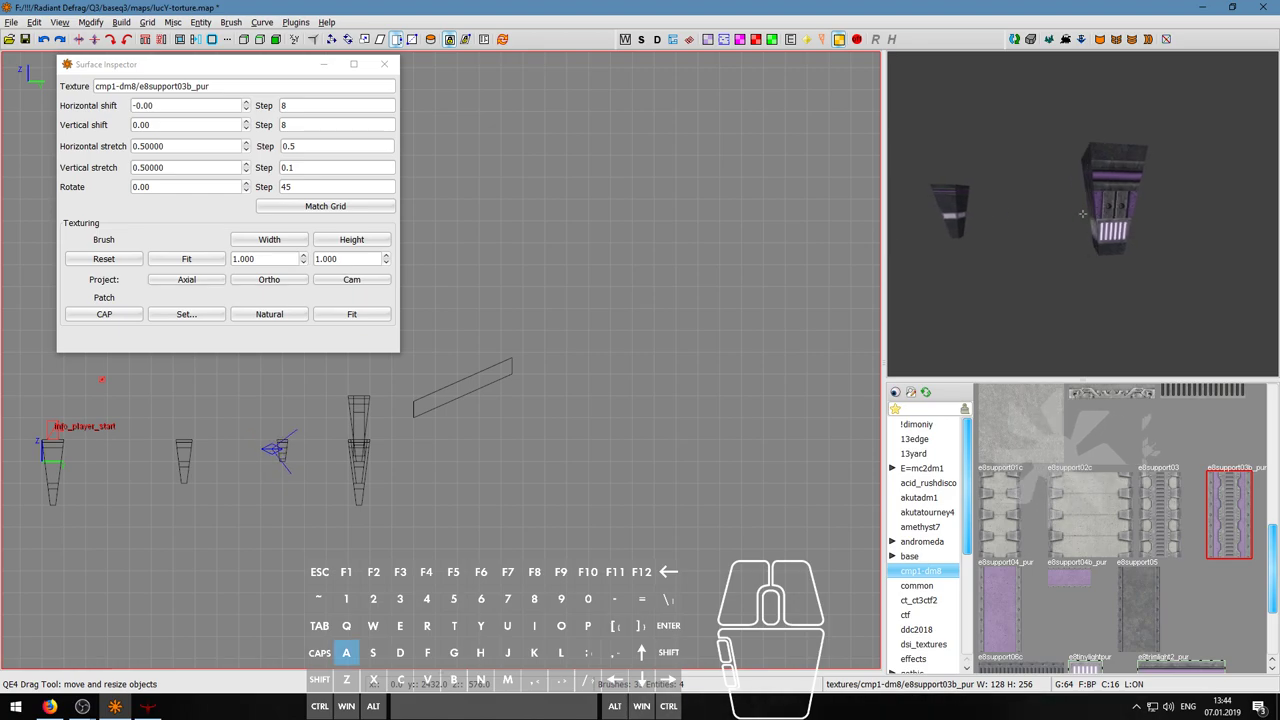
key(w)
key(d)
key(w)
key(d)
key(a)
key(w)
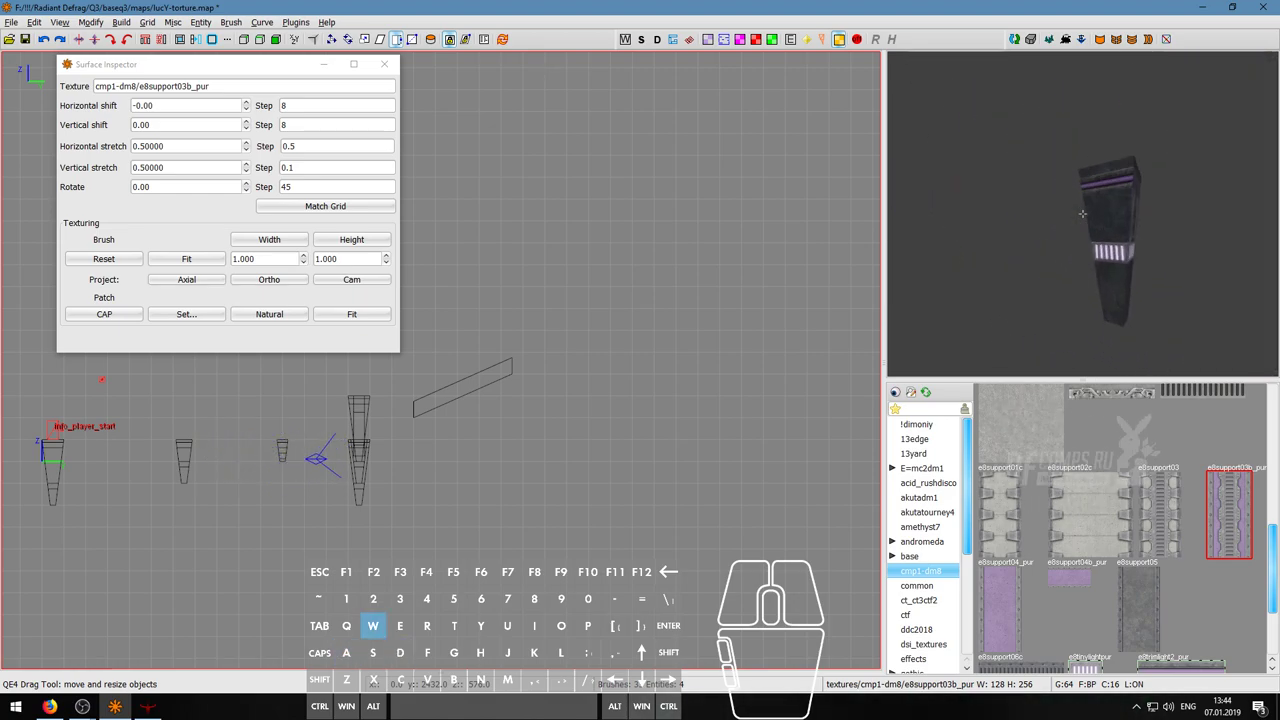
right_click(1083, 214)
shift+click(1090, 231)
right_click(1118, 222)
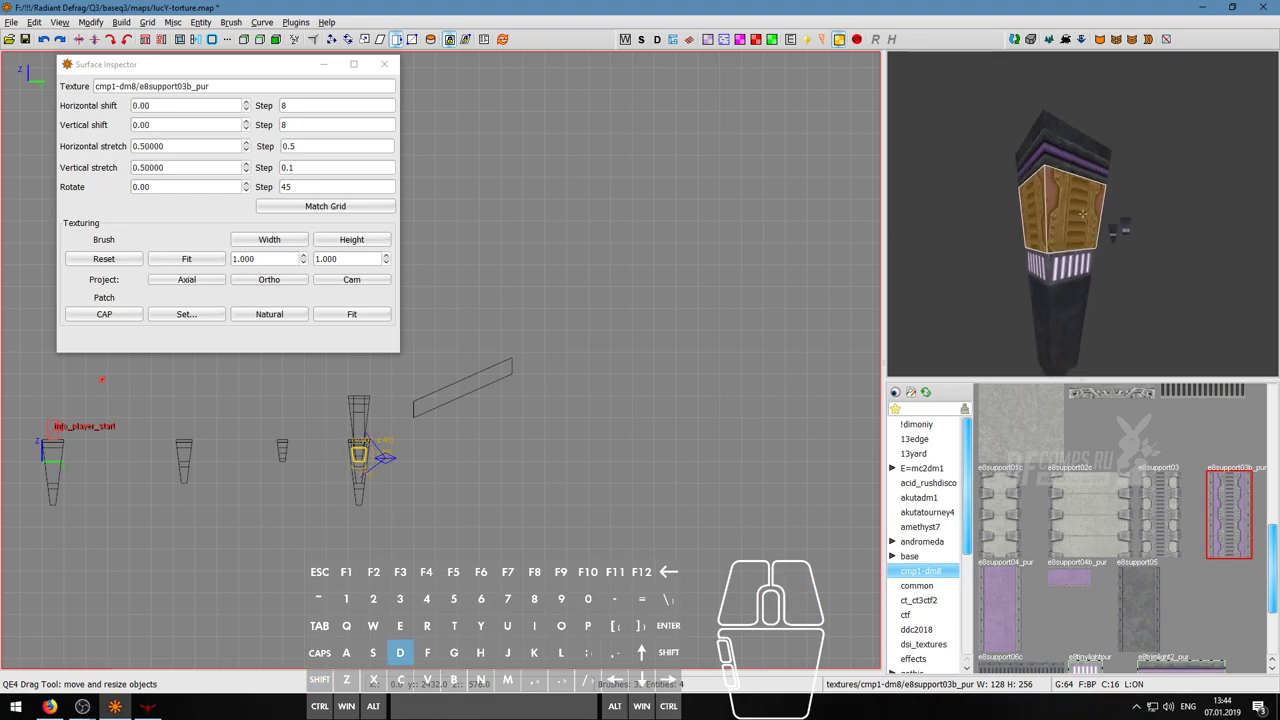
- Apply e8support03b_pur with reset alignment to the middle section of the second pillar from the start
key(w)
click(1095, 220)
shift+click(1095, 220)
right_click(1095, 220)
key(w)
key(a)
right_click(1083, 216)
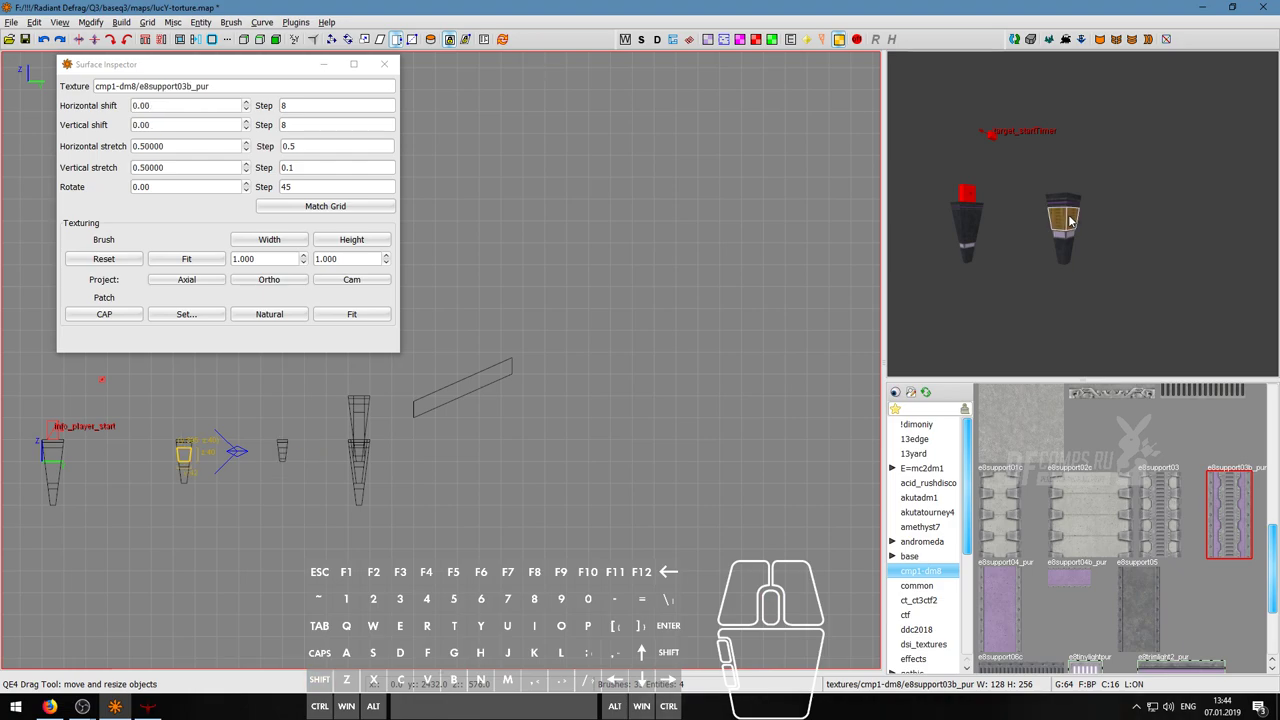
- Texture the tapered section of the pillar under the player start with e8support03b_pur, reset its alignment, and deselect it
right_click(1070, 221)
key(w)
key(a)
right_click(1083, 215)
click(1084, 218)
shift+click(1085, 218)
right_click(1086, 217)
key(w)
key(a)
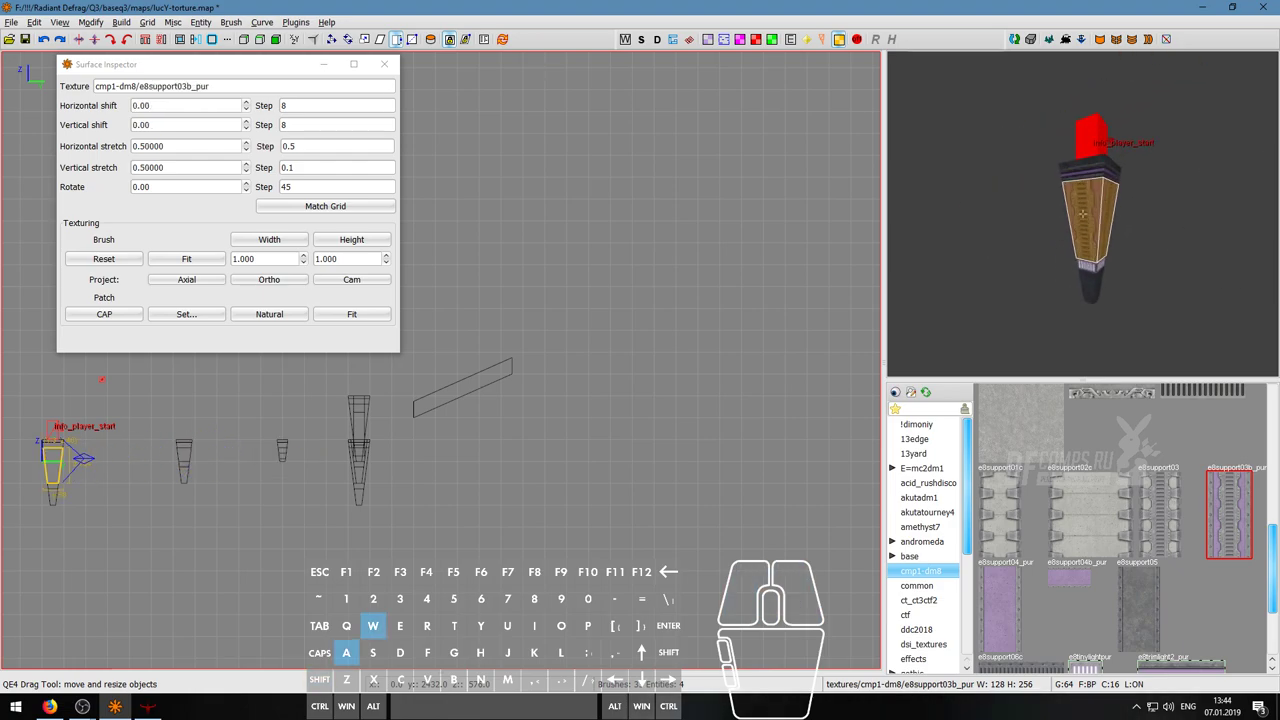
key(Escape)
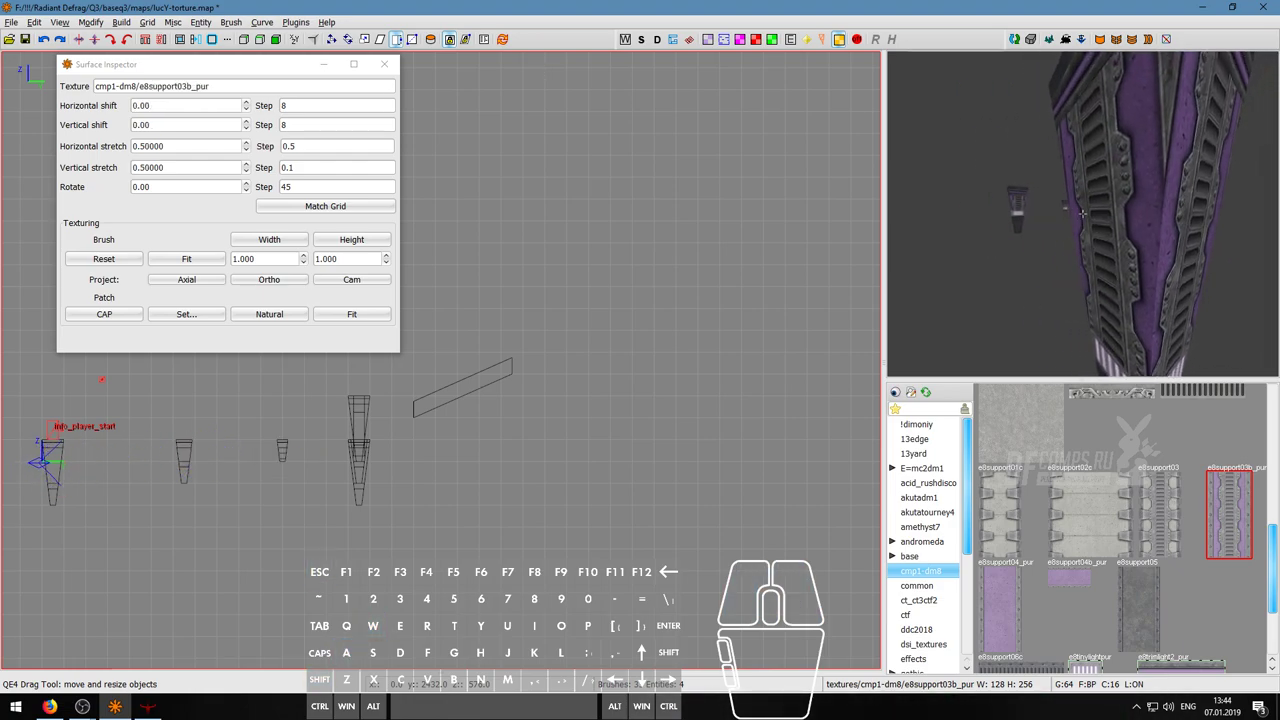
- Try the e8support04_pur texture on the smallest pillar's middle section, reset its alignment, and clear the selection
key(w)
key(a)
right_click(1085, 214)
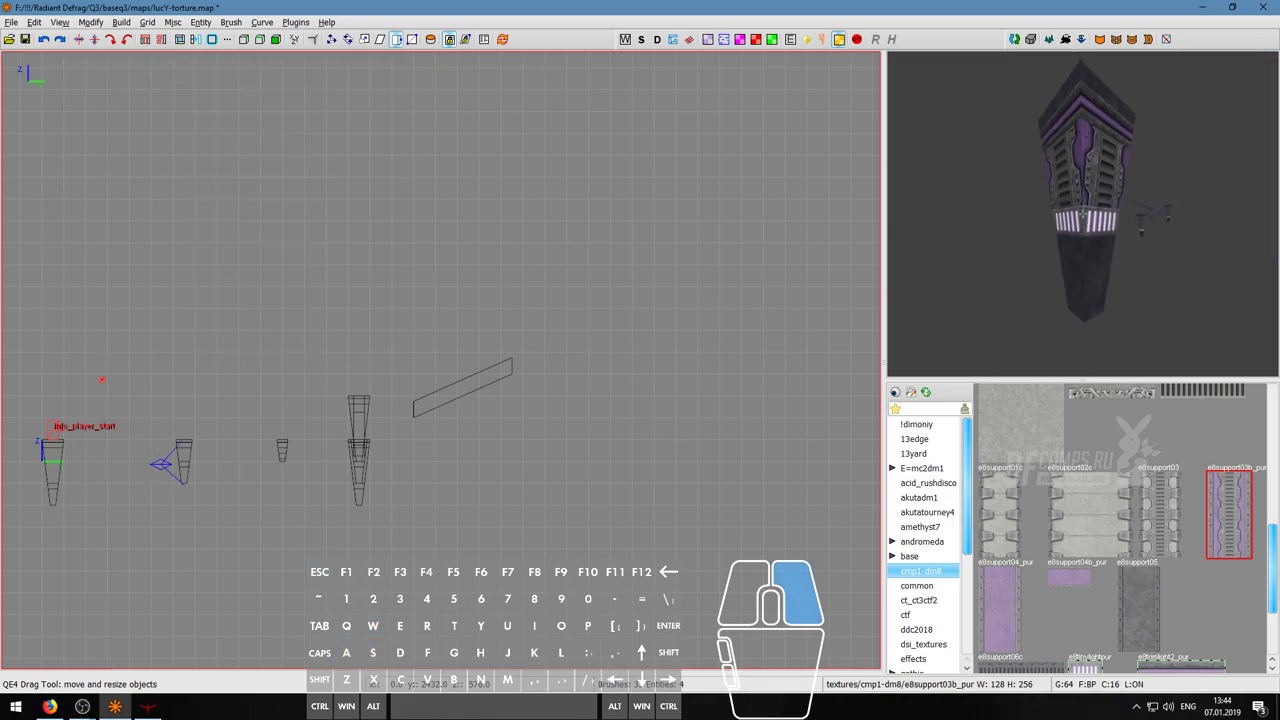
key(s)
key(w)
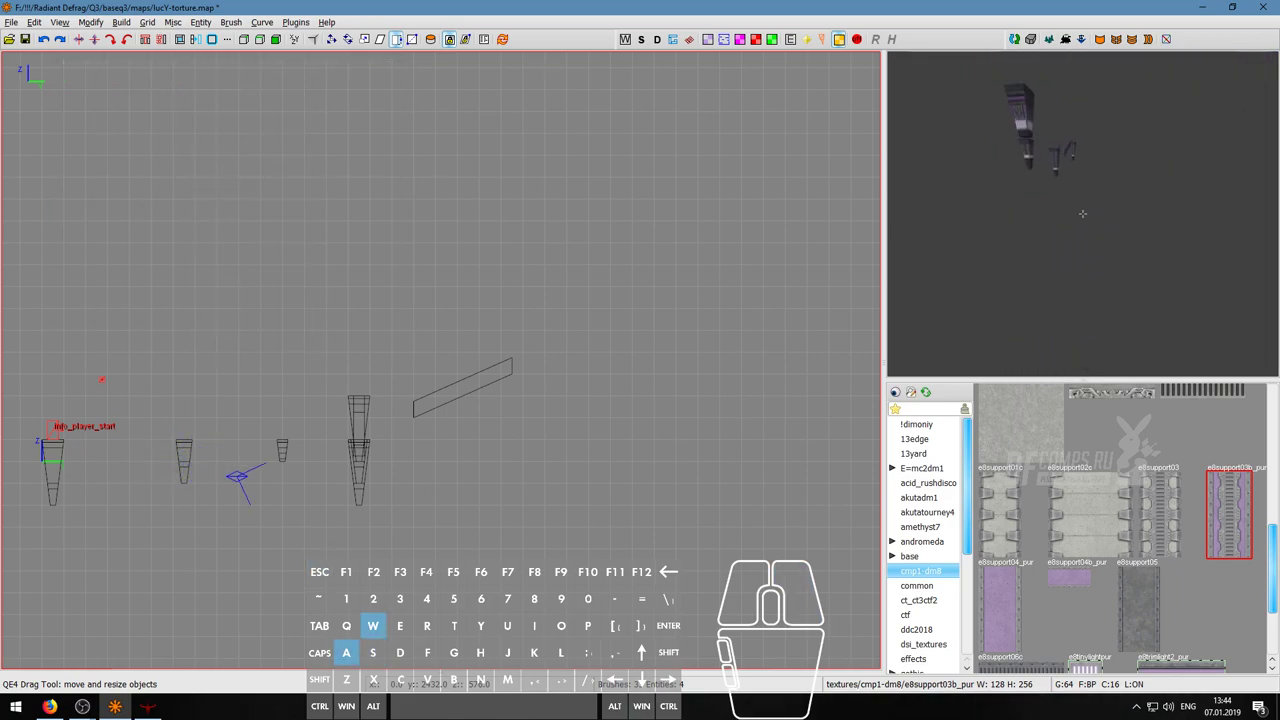
key(w)
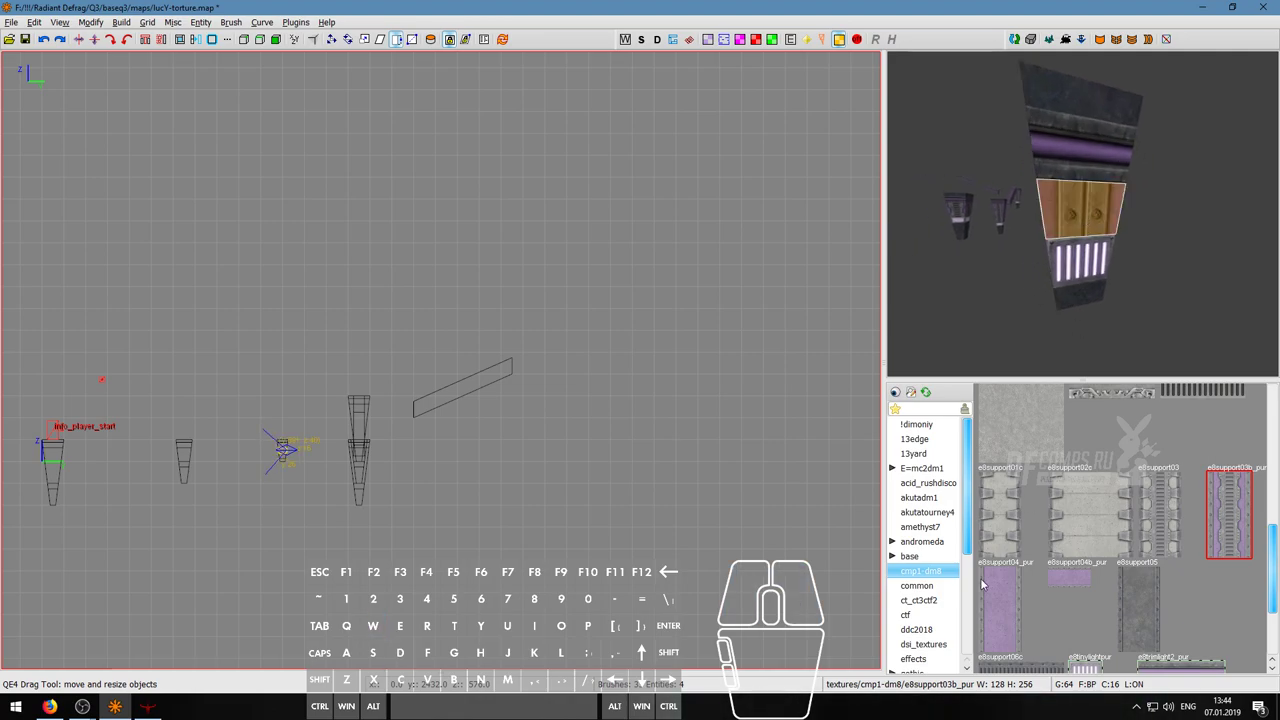
right_click(1080, 211)
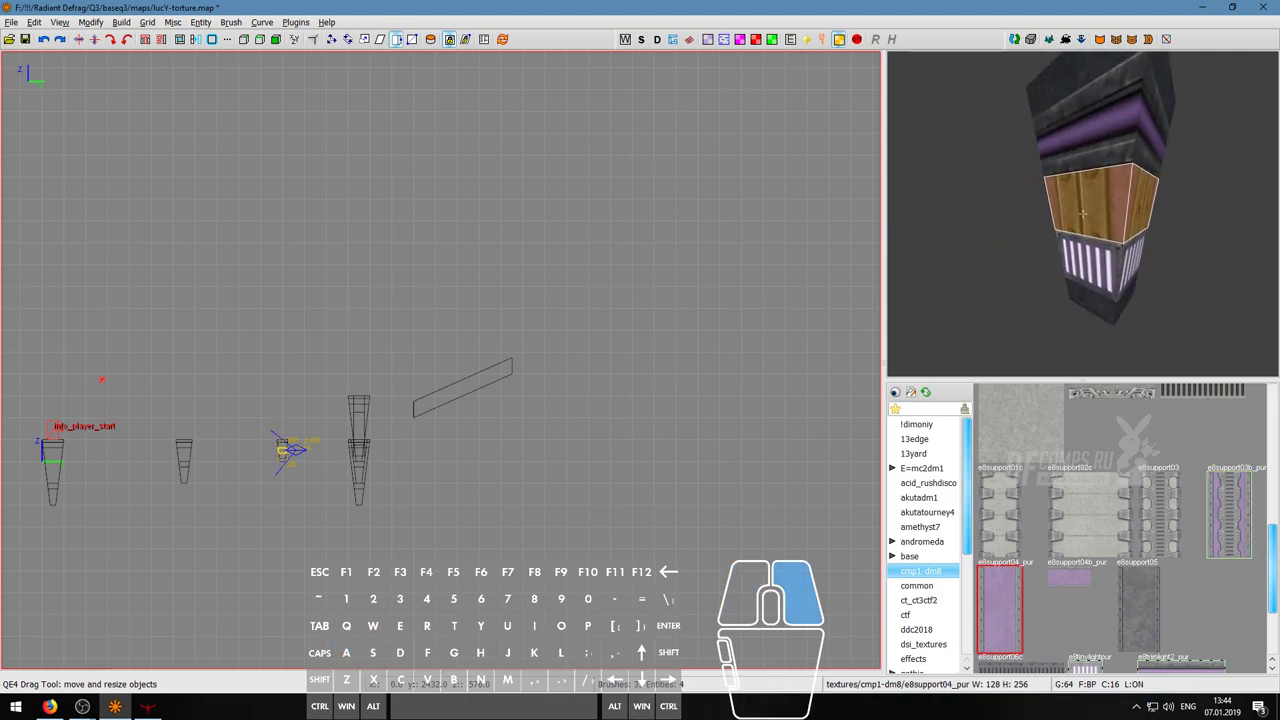
key(s)
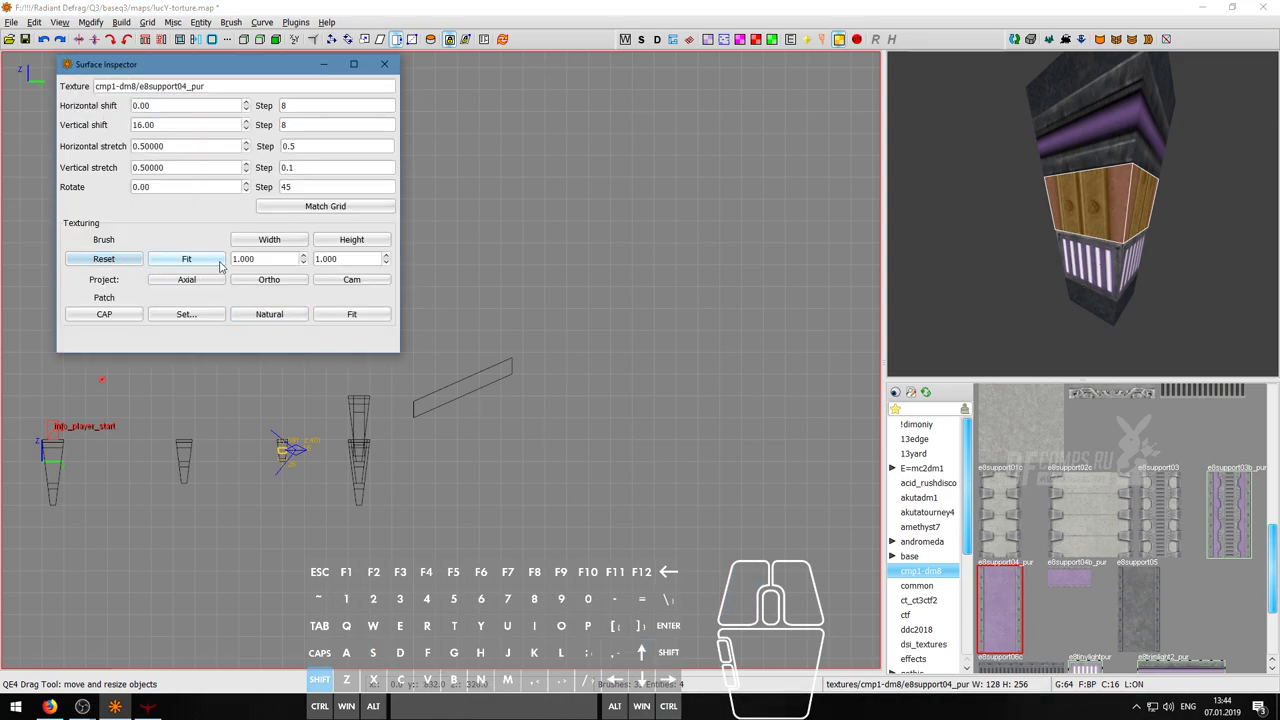
key(Escape)
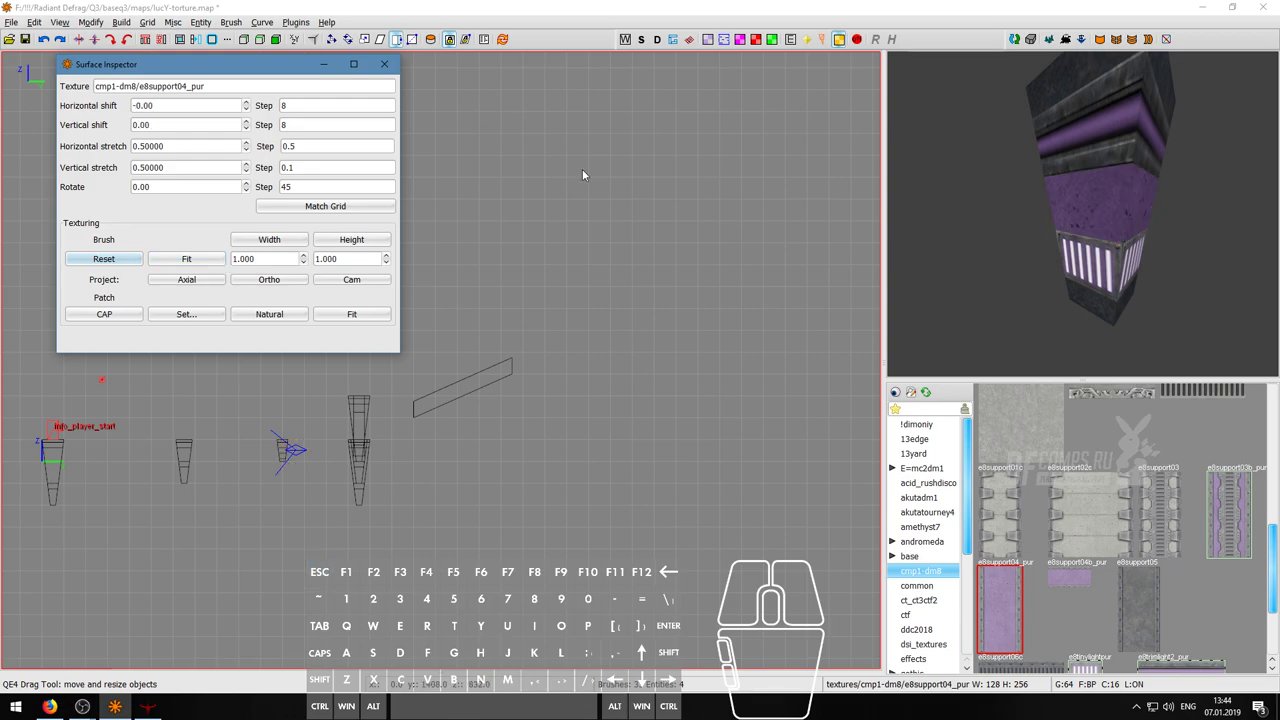
- Put e8support03b_pur back on the smallest pillar's middle section, reset its alignment, and view it deselected
right_click(1080, 211)
key(d)
right_click(1080, 211)
shift+click(1056, 223)
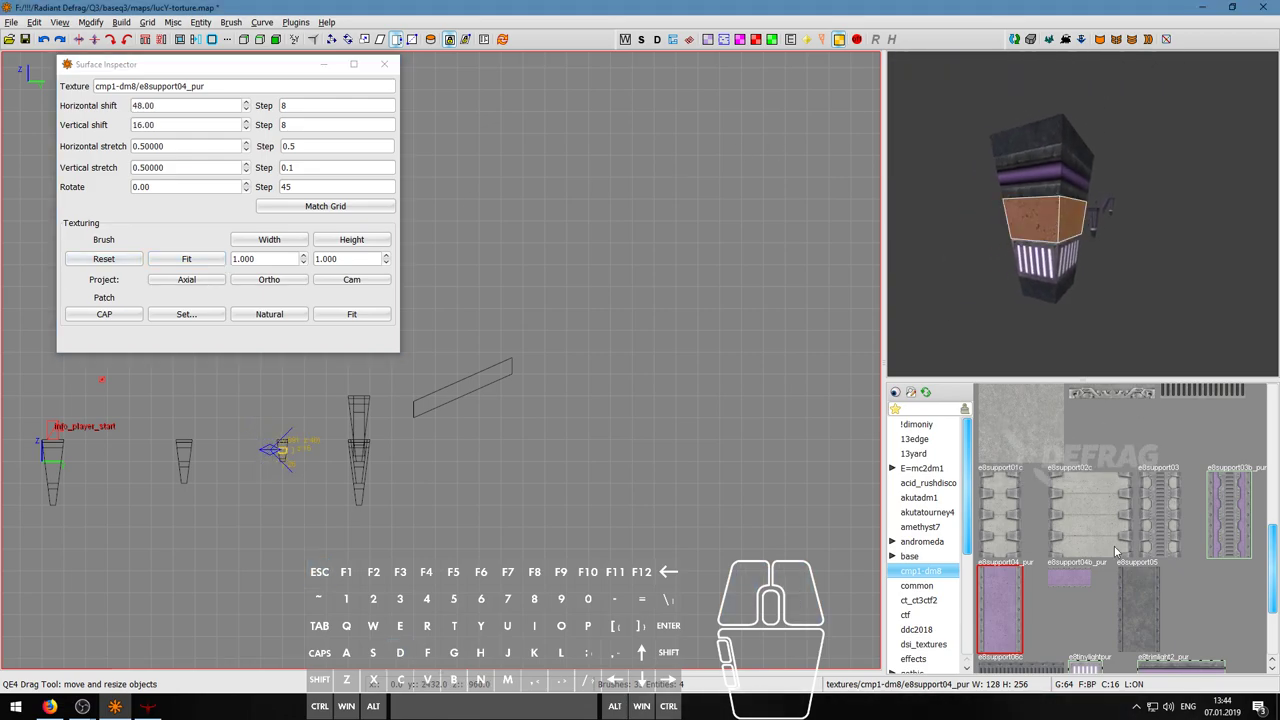
scroll(1104, 609, down, 2)
scroll(1112, 614, up, 3)
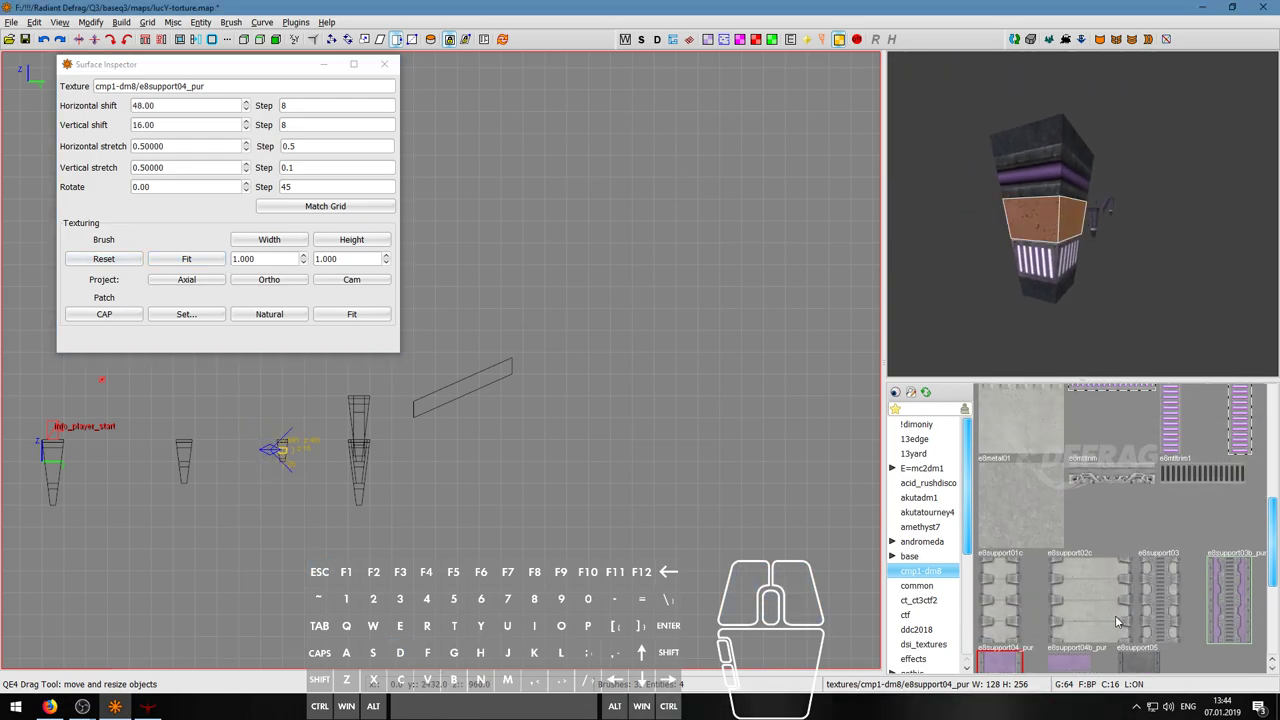
scroll(1115, 615, up, 2)
scroll(1118, 566, up, 2)
scroll(1118, 566, up, 1)
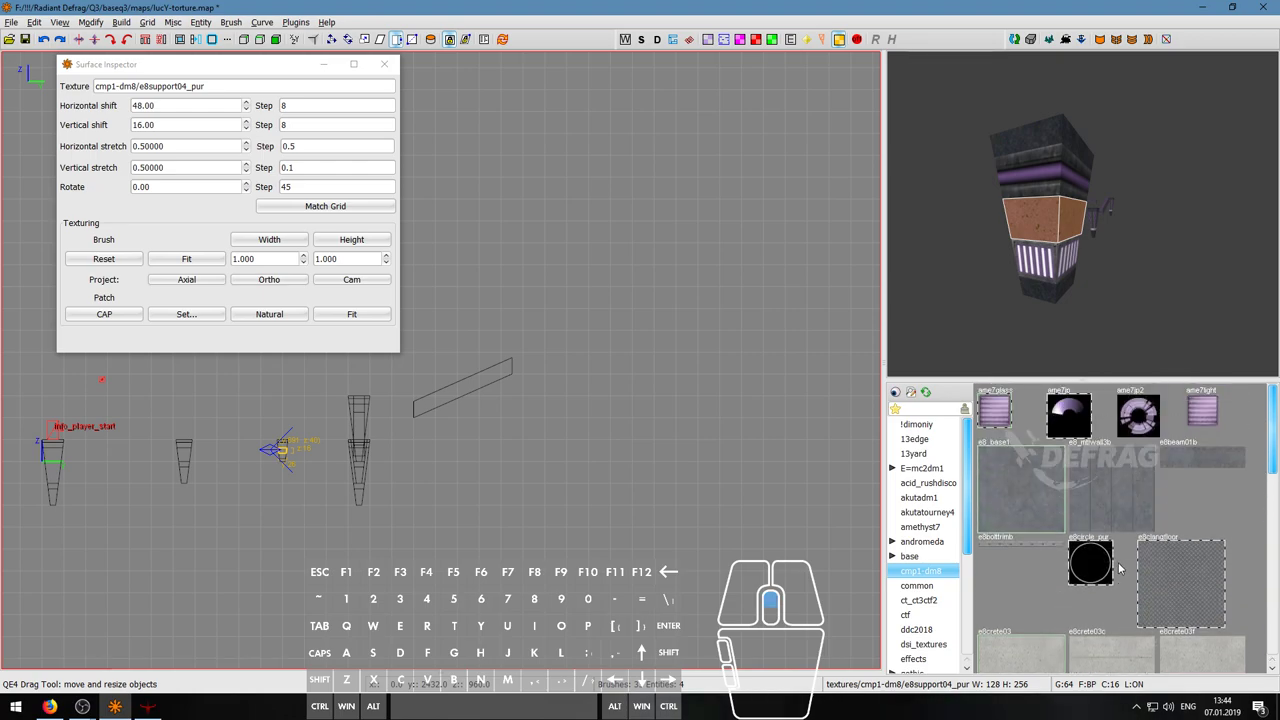
scroll(1118, 562, down, 5)
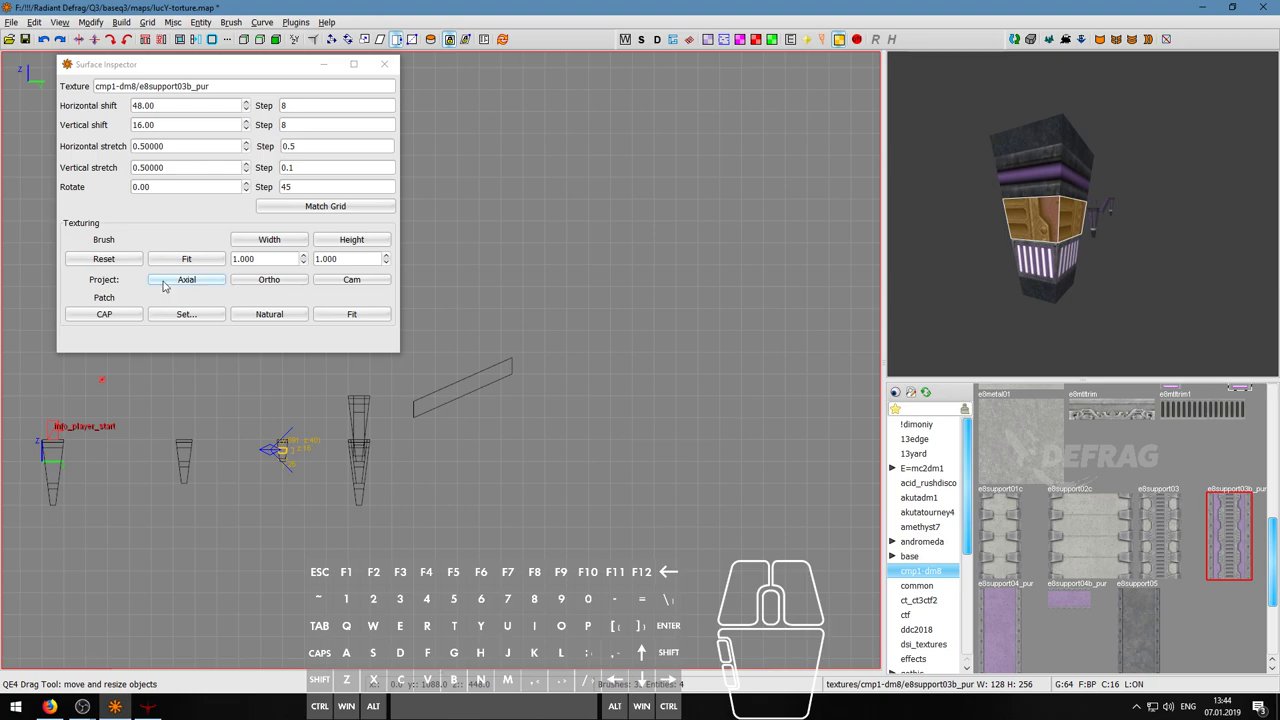
click(136, 263)
right_click(982, 303)
key(d)
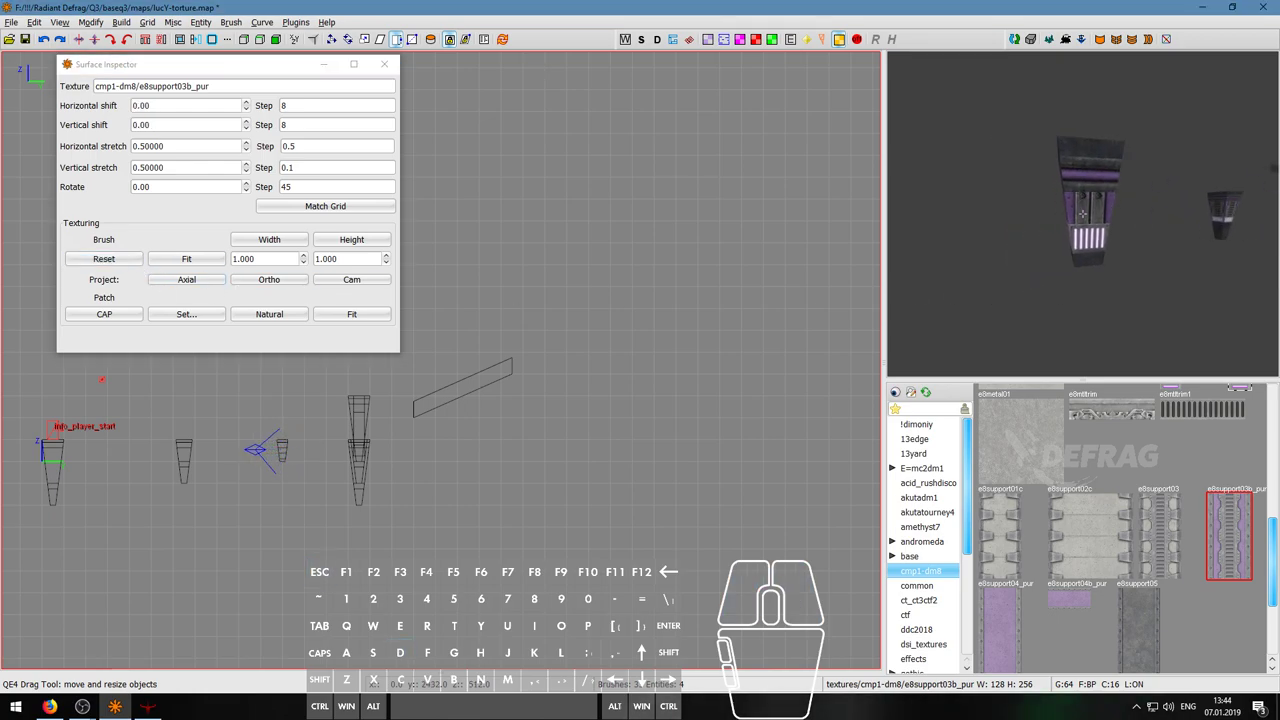
- Apply the e8_base1 texture to the smallest pillar's middle section and clear the selection
scroll(1083, 214, up, 2)
right_click(1083, 214)
click(1083, 214)
scroll(1139, 524, up, 5)
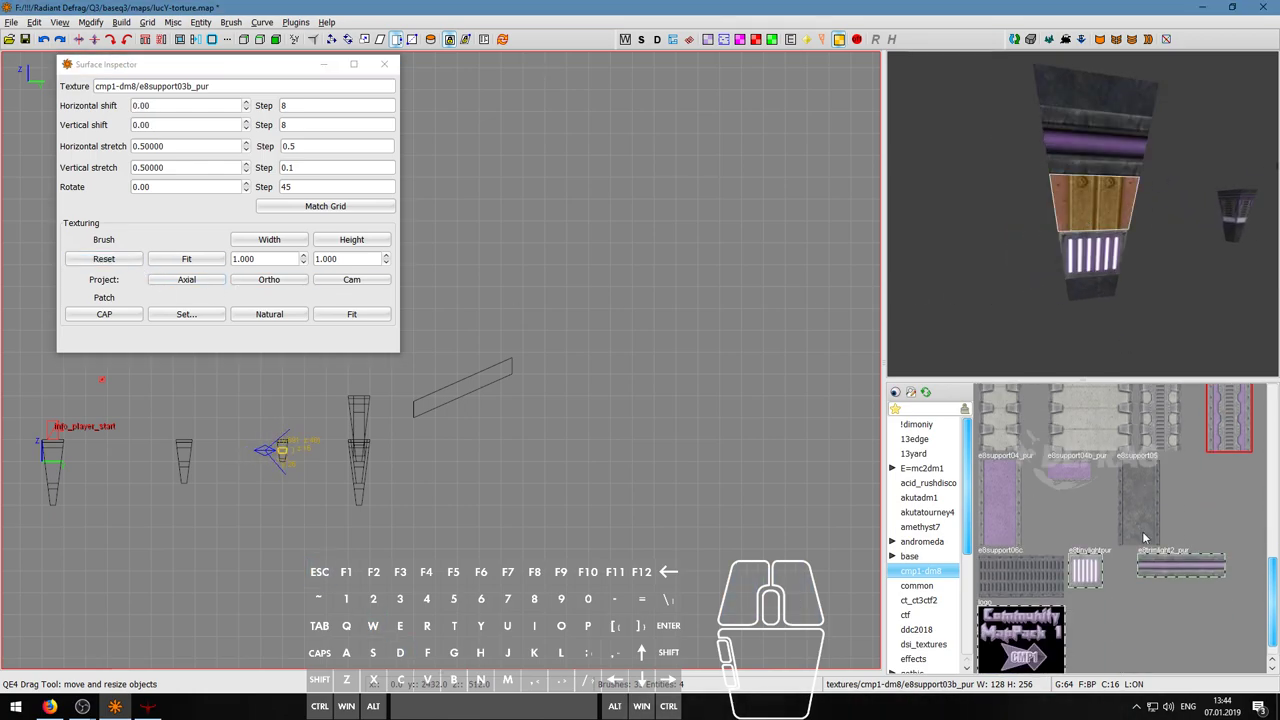
click(1030, 476)
key(Escape)
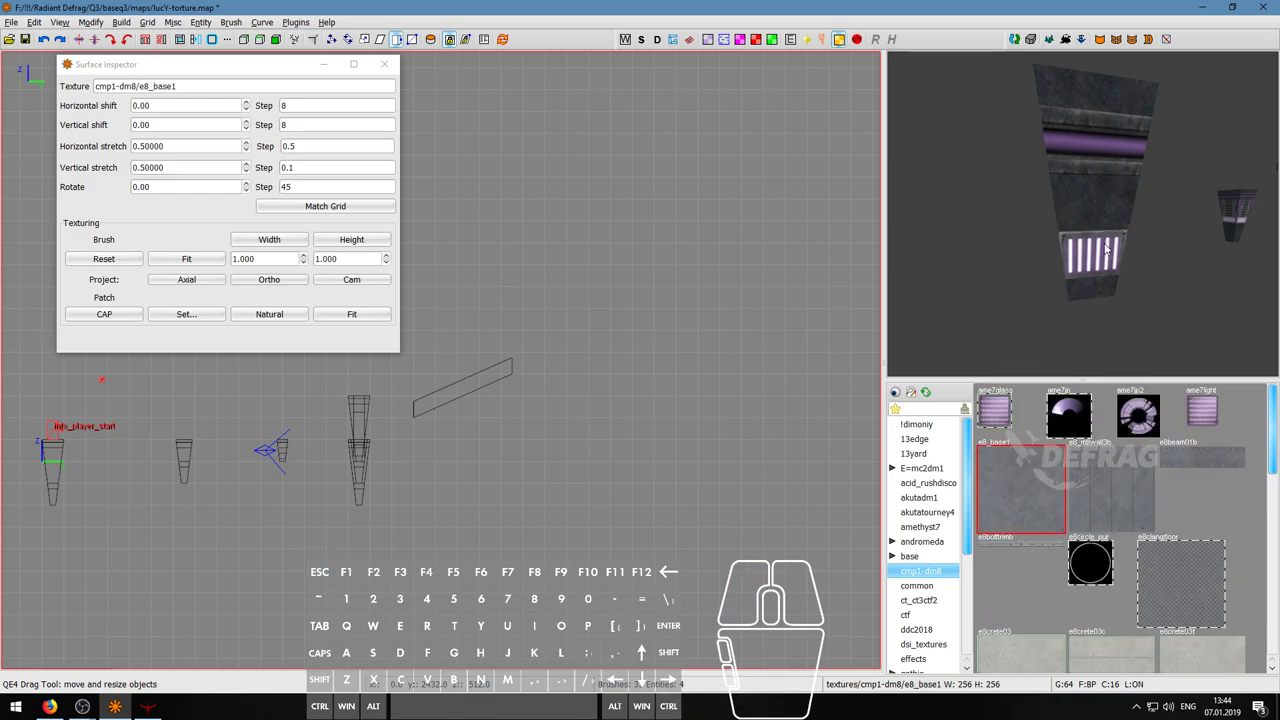
- Reset the e8_base1 texture alignment on the smallest pillar's middle section and deselect it
right_click(1106, 244)
right_click(1083, 214)
shift+click(1083, 214)
key(s)
key(s)
click(136, 261)
right_click(1083, 214)
key(Escape)
key(a)
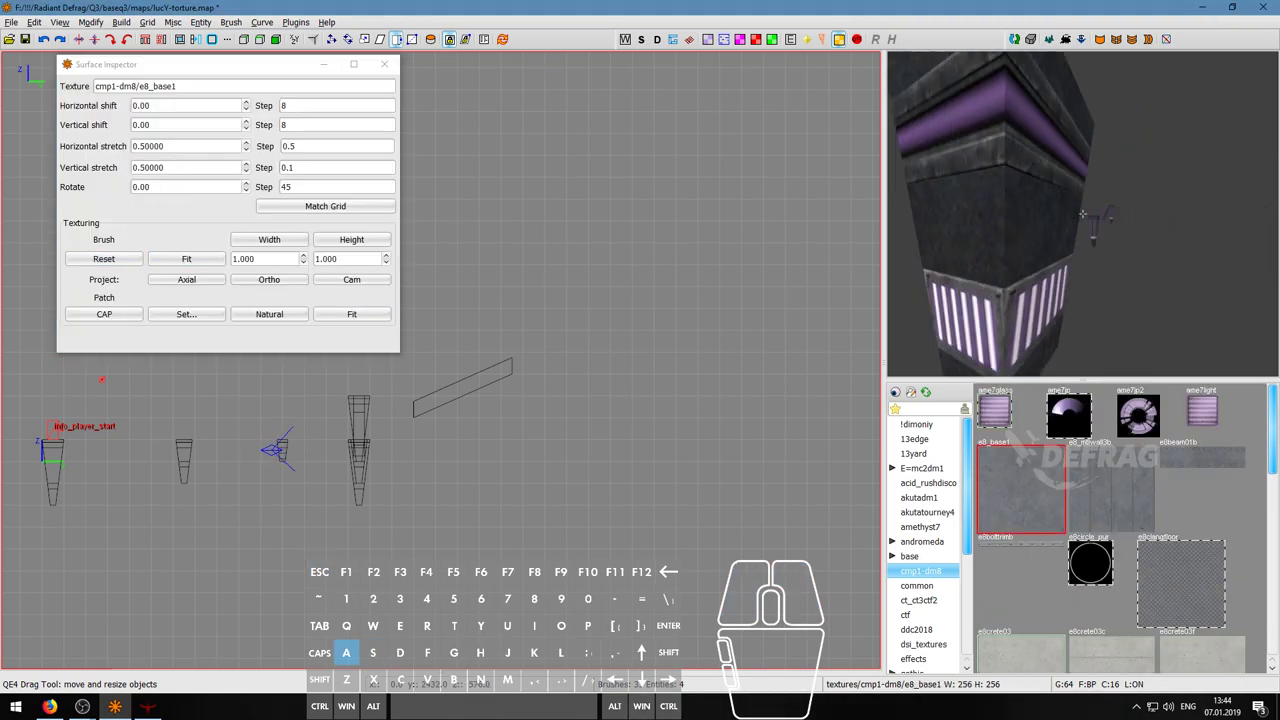
- Compile the map with the single bsp +noOb build and switch to the DeFrag game to test it
key(w)
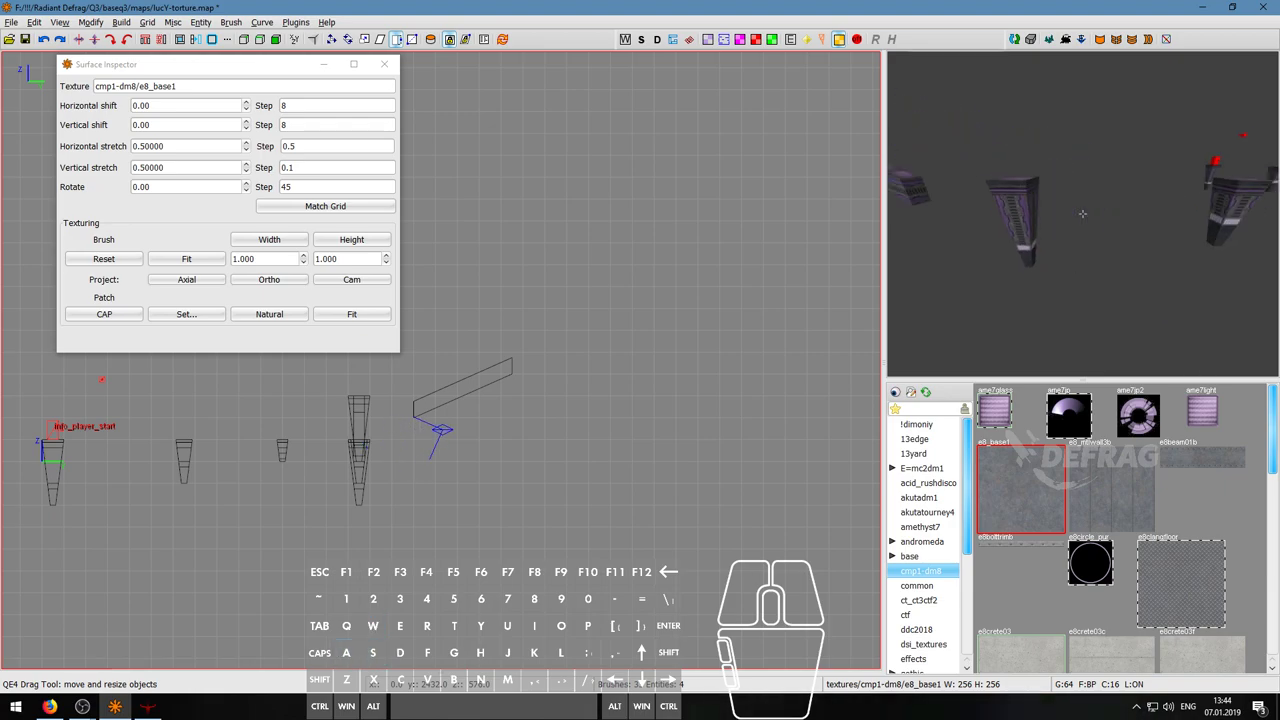
key(d)
key(w)
key(d)
right_click(1085, 213)
key(s)
click(118, 22)
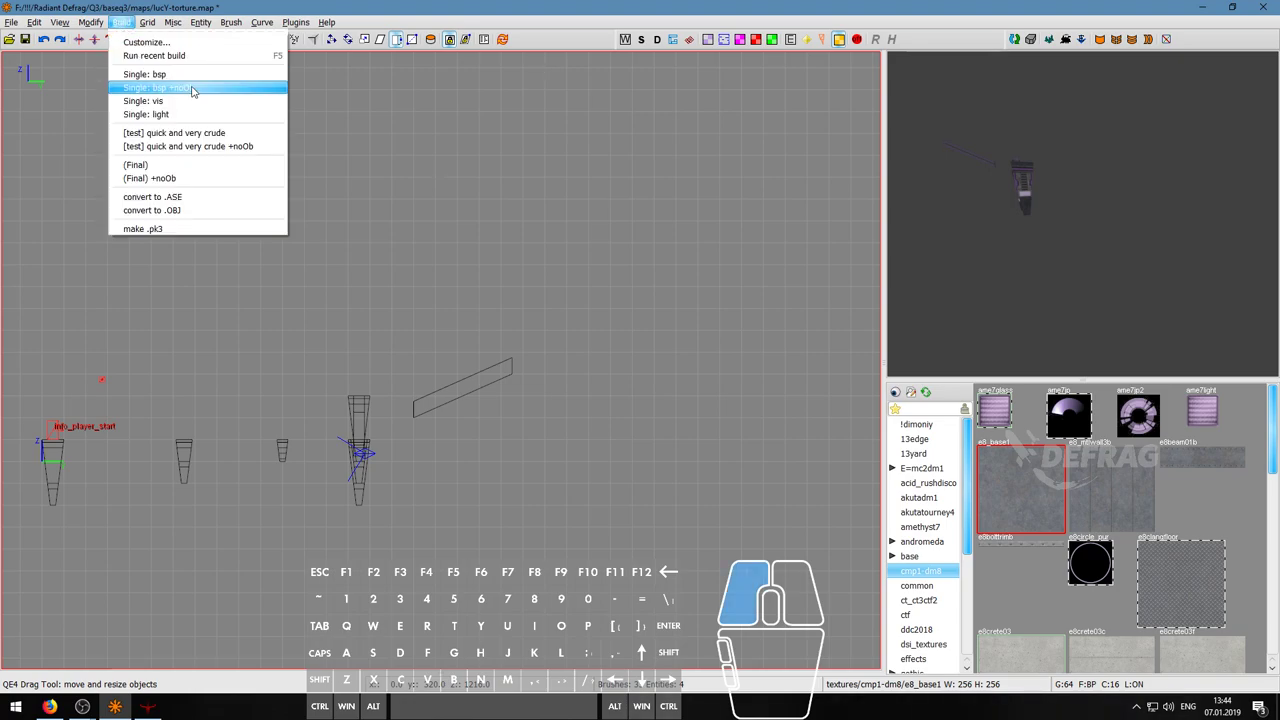
click(193, 91)
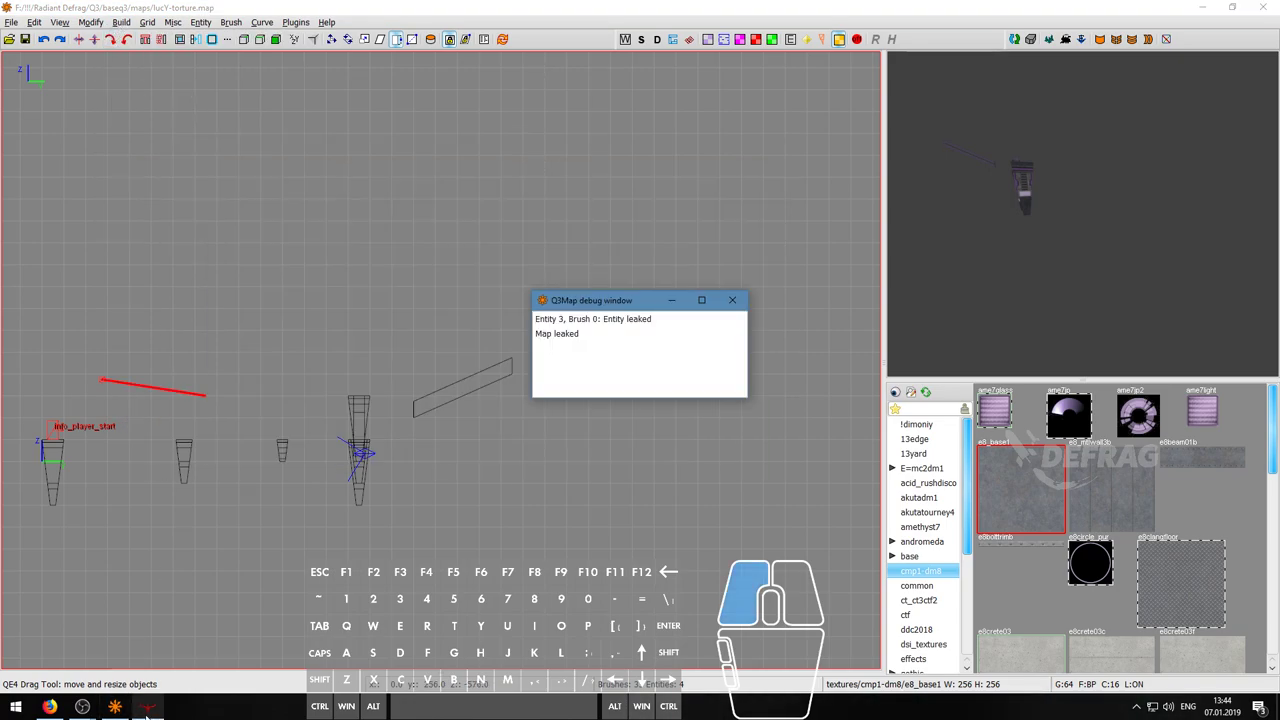
click(147, 715)
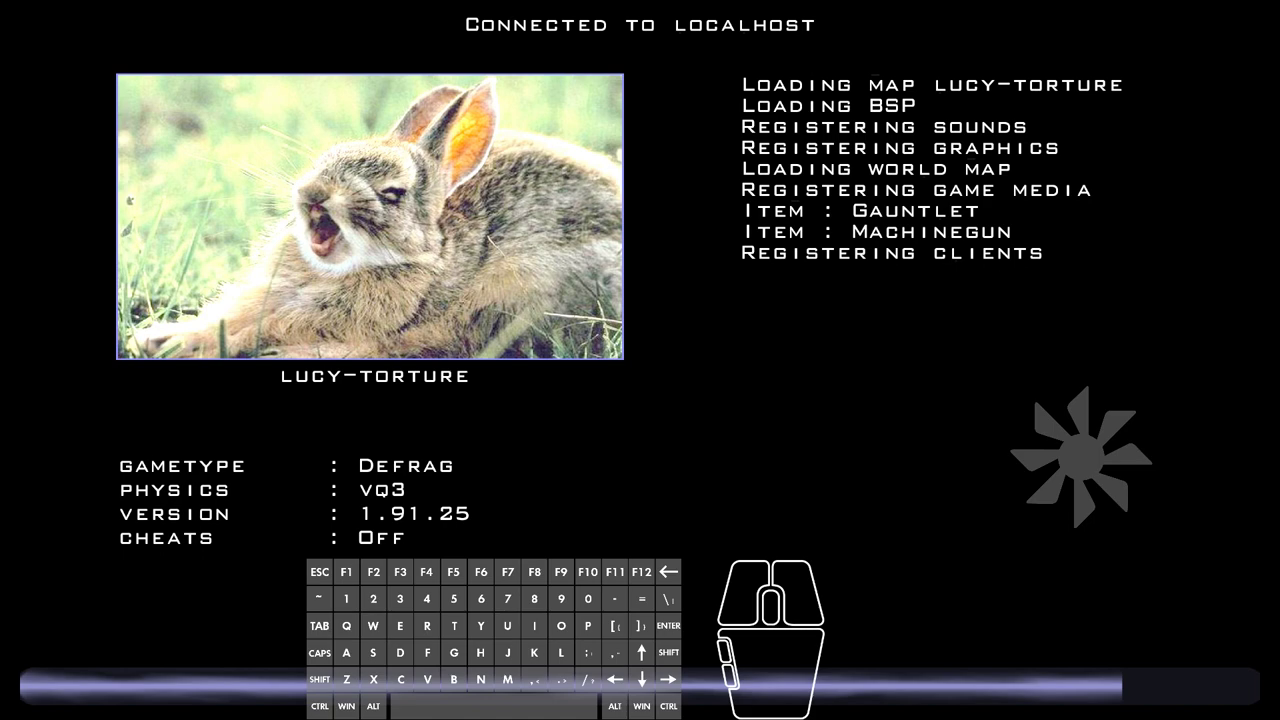
- Test the compiled lucY-torture map in the game by jumping across the pillars and sloped beams to examine their textures
key(s)
key(shift)
key(w)
key(a)
key(d)
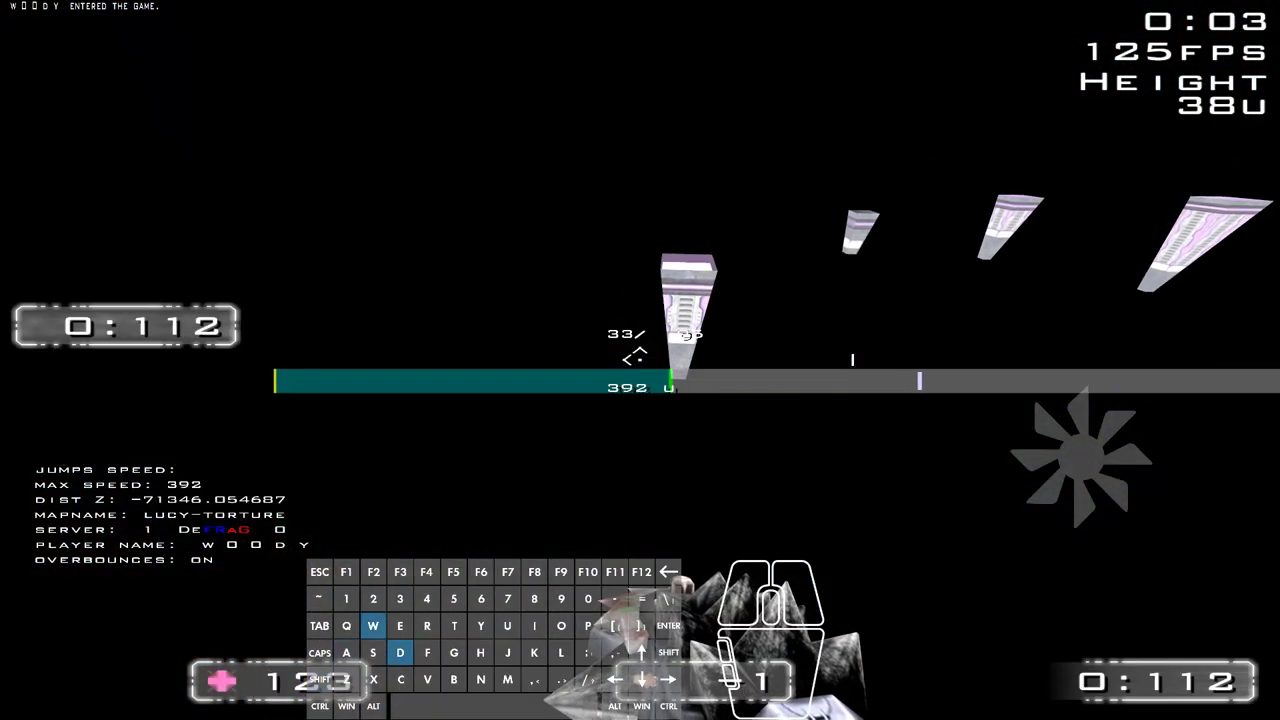
right_click(640, 360)
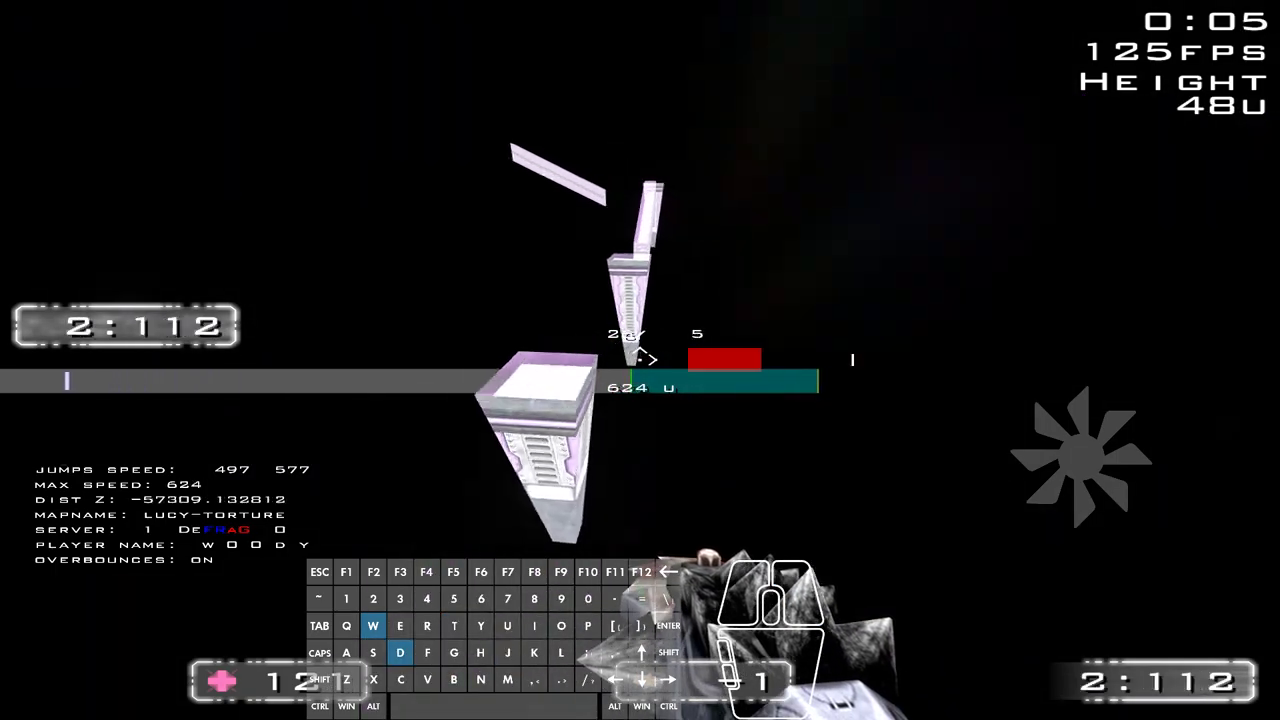
right_click(640, 360)
right_click(640, 360)
key(a)
key(a)
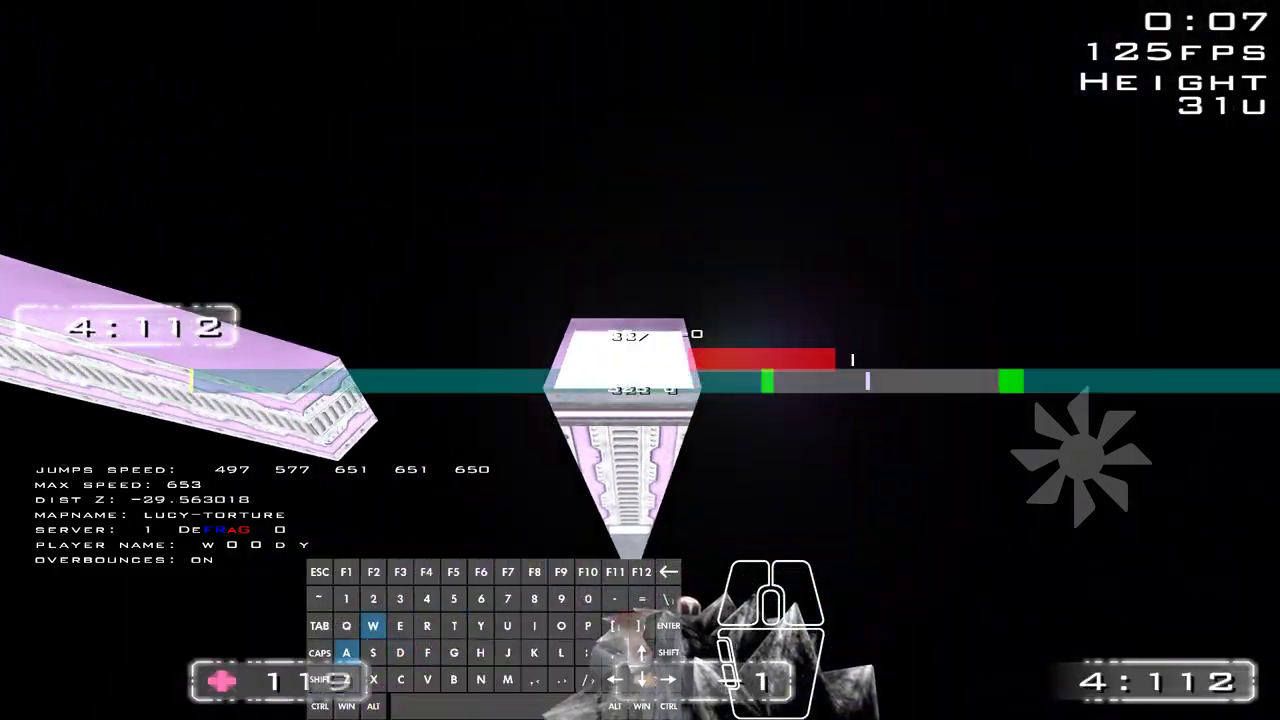
key(s)
key(w)
key(d)
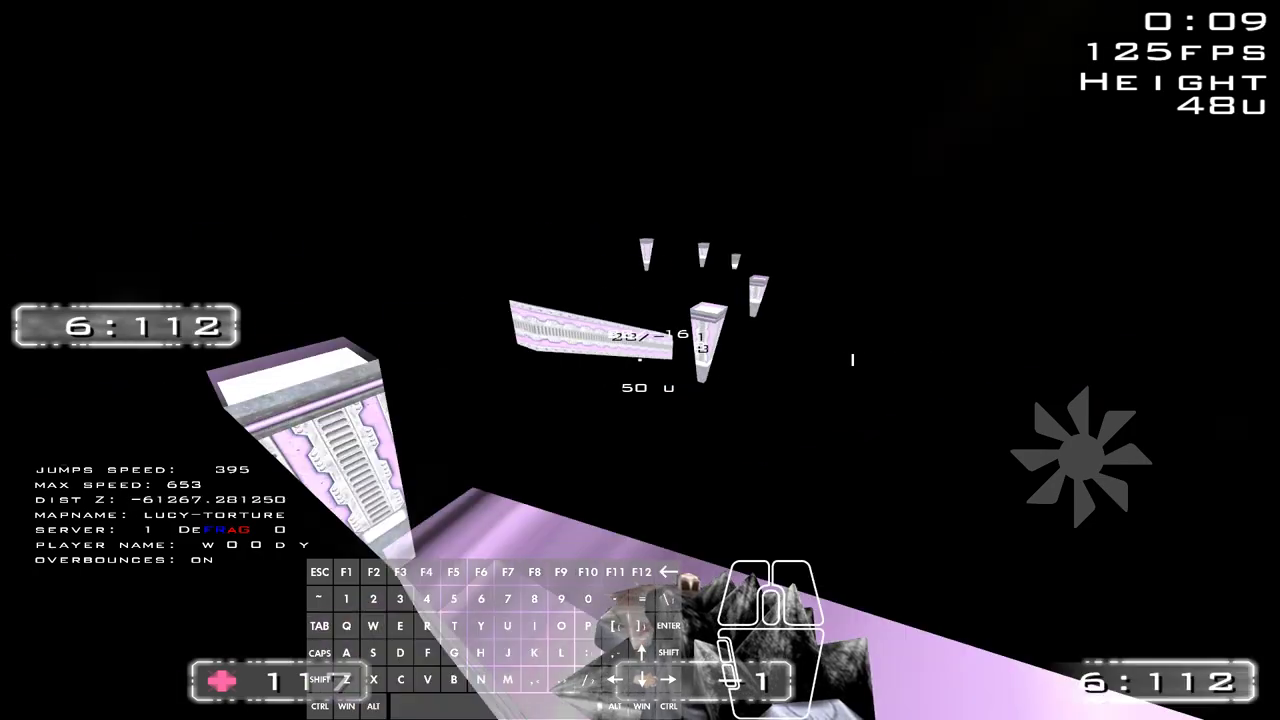
key(w)
key(d)
key(shift)
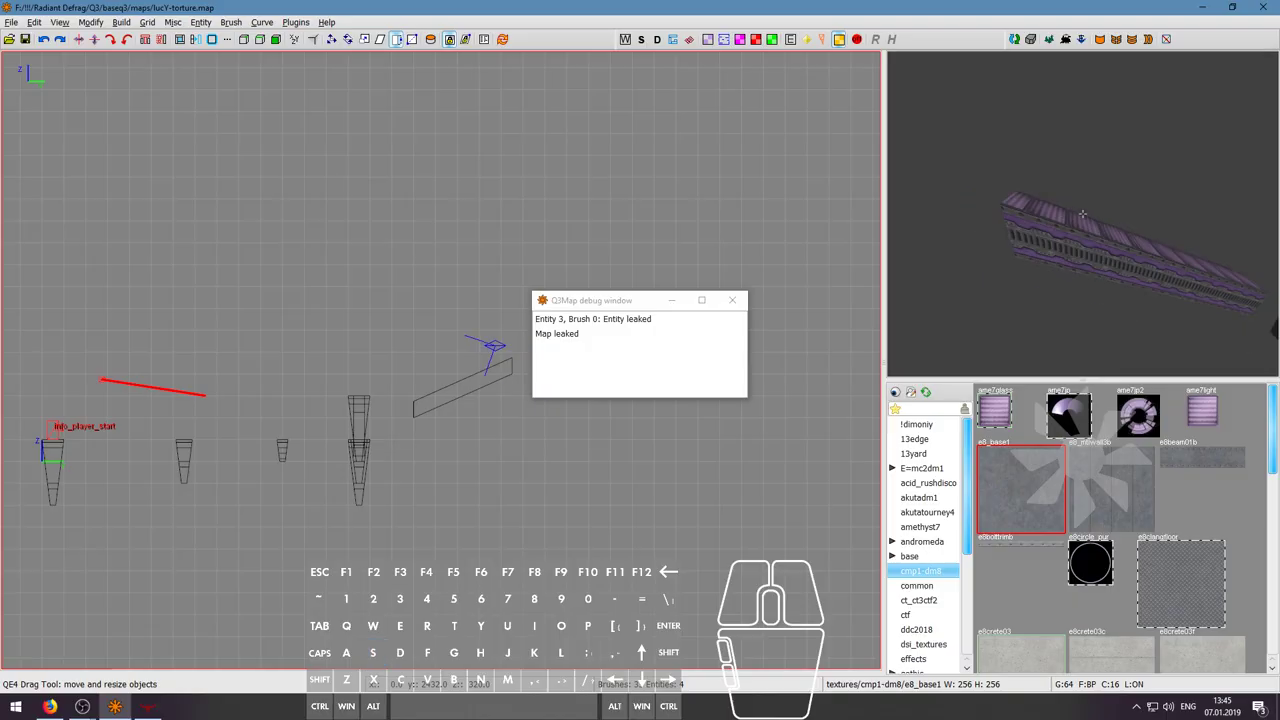
- Dismiss the Q3Map debug window and, with the far sloped beam selected, recompile the map with the single bsp +noOb build
shift+click(1098, 259)
key(s)
click(732, 300)
click(572, 433)
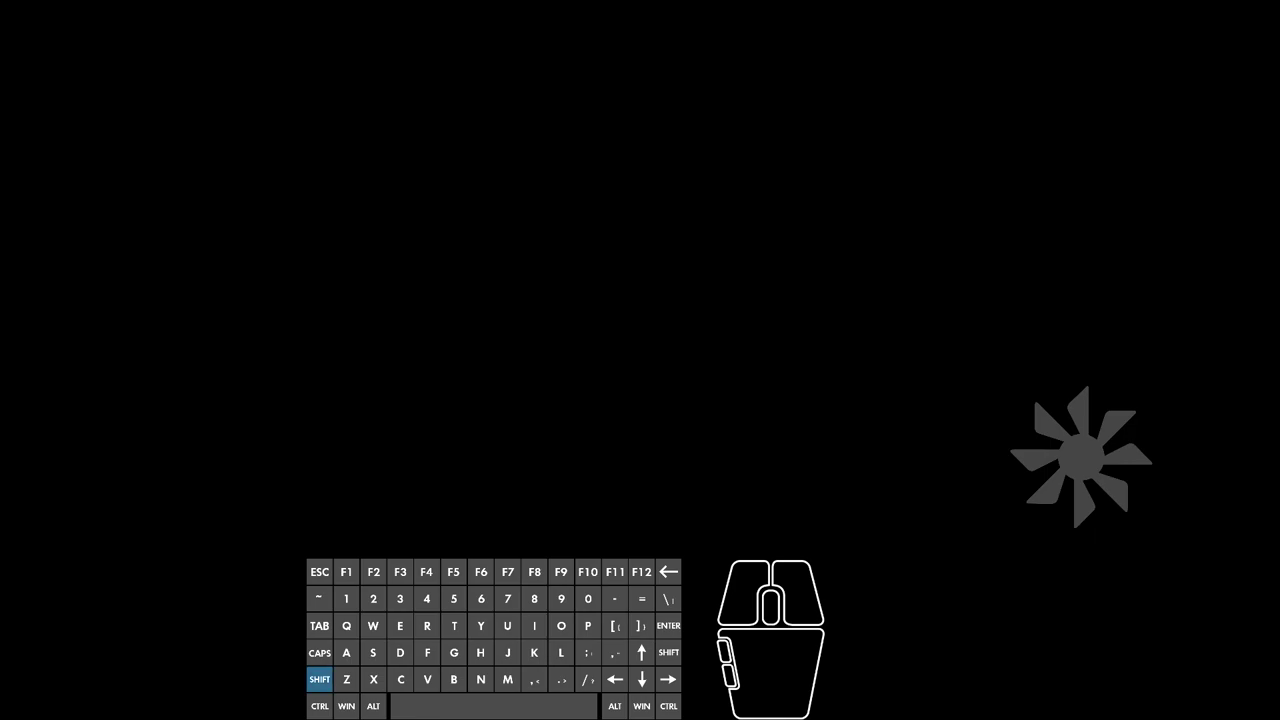
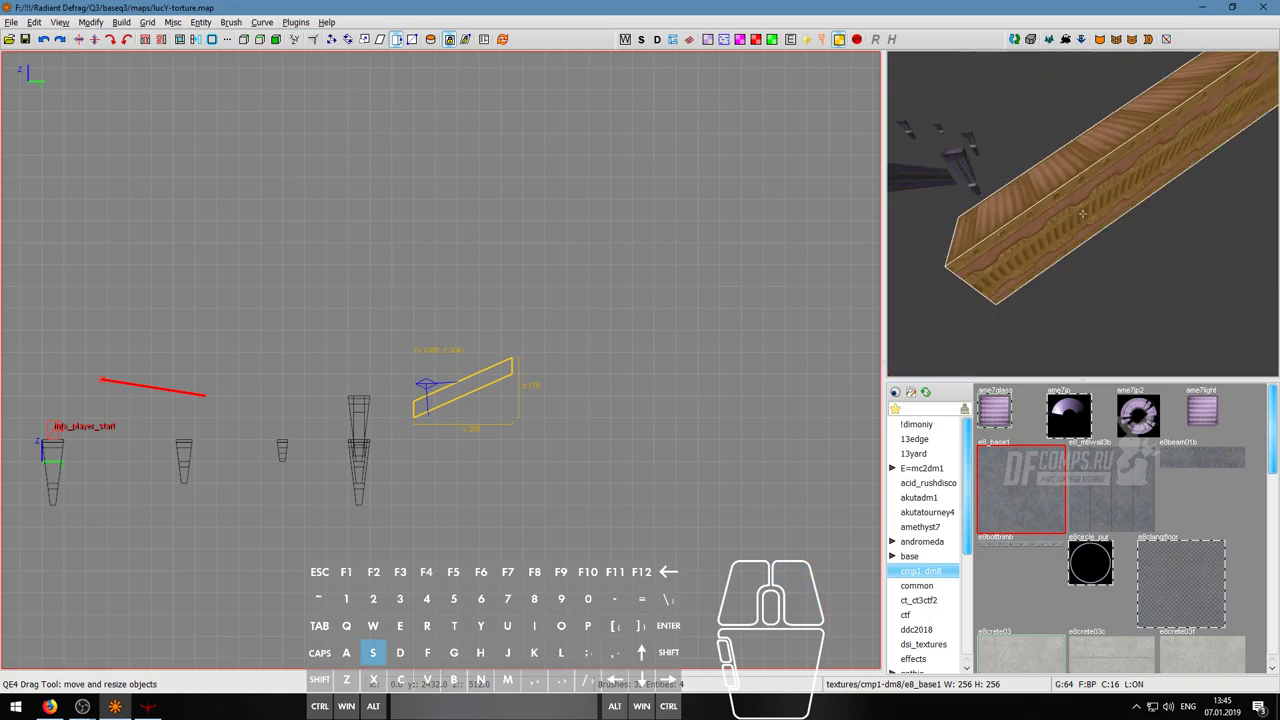
click(121, 22)
click(150, 85)
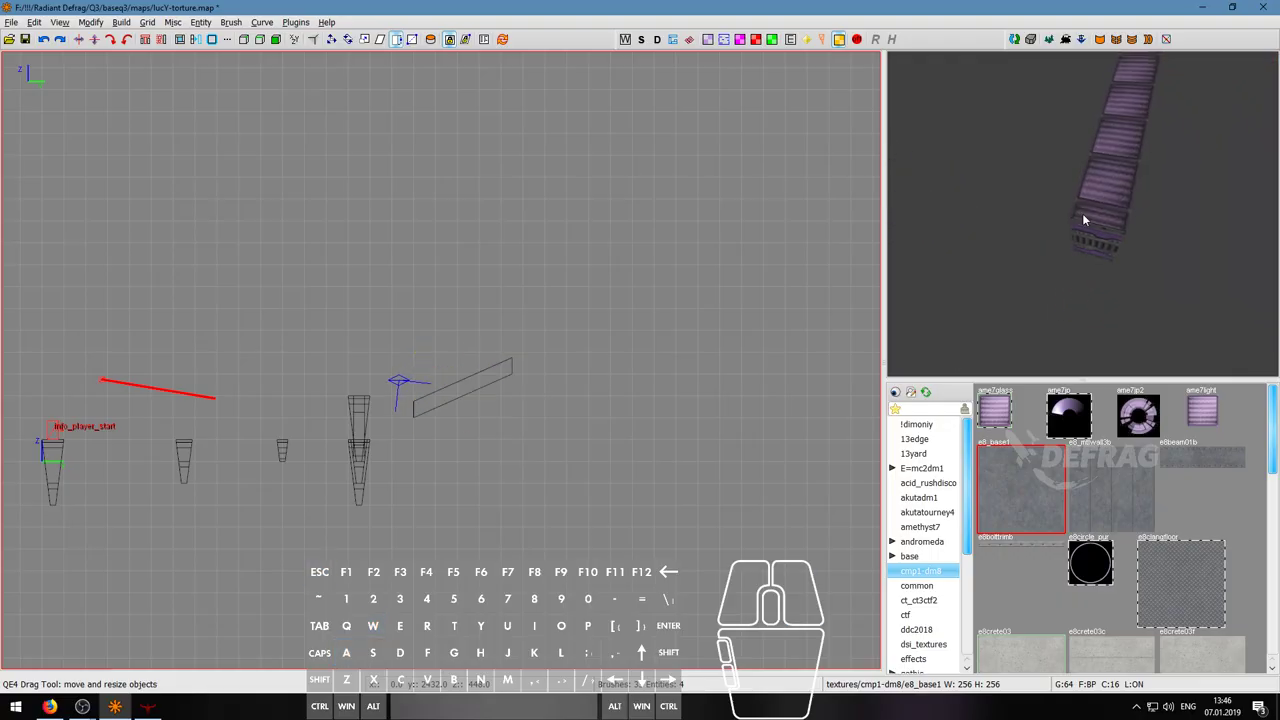
- Reset the ame7glass texture alignment on the far sloped beam's top face
key(w)
key(s)
key(a)
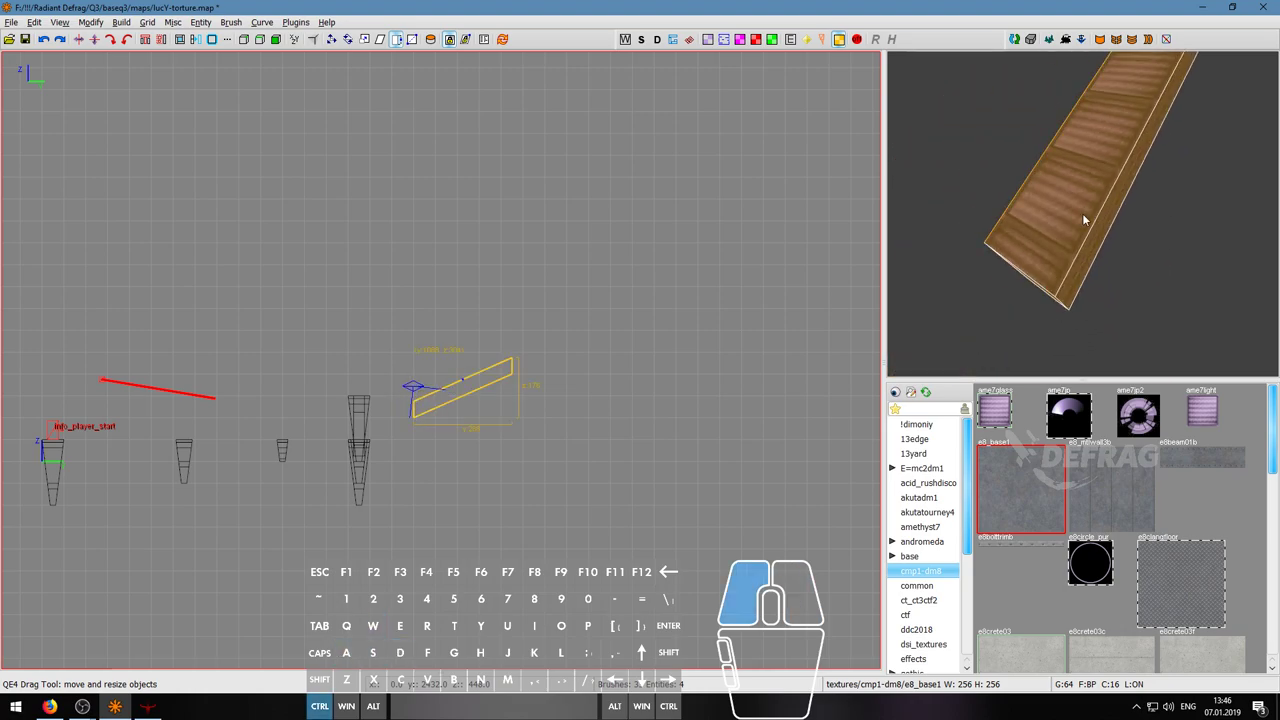
right_click(1090, 194)
key(s)
key(d)
key(Escape)
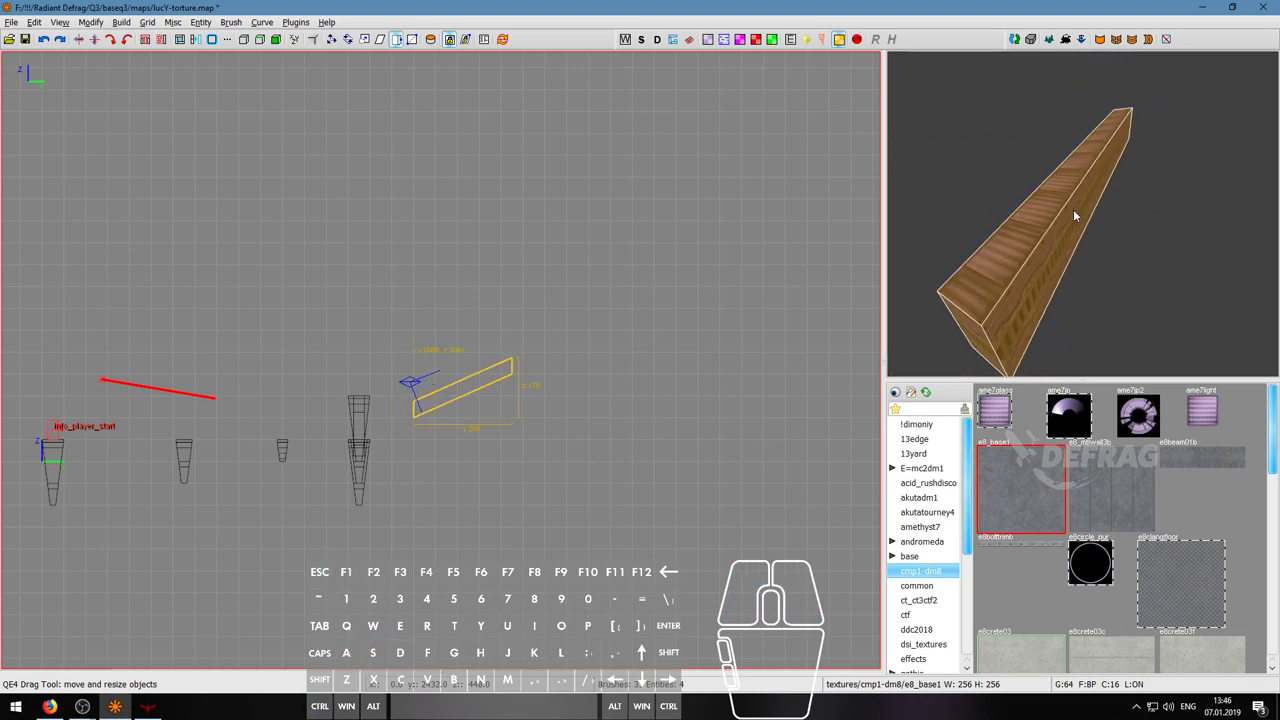
key(Escape)
ctrl+shift+click(1044, 204)
key(s)
click(116, 260)
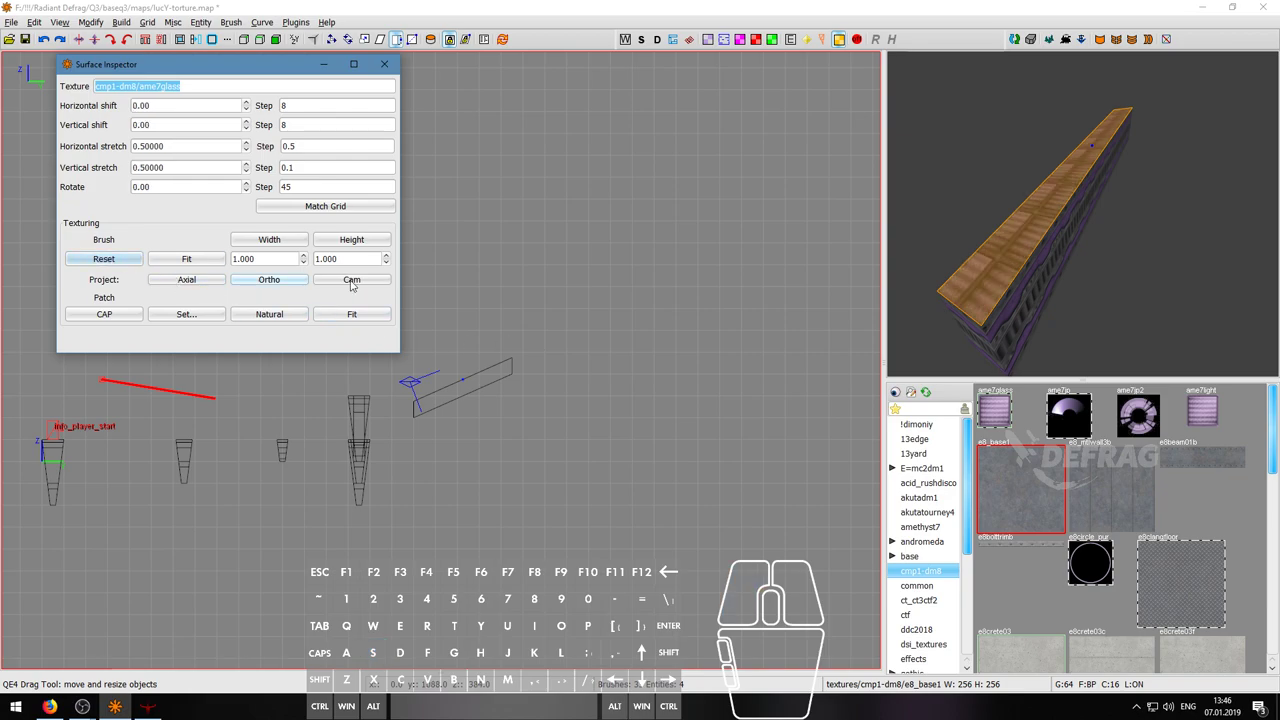
- Shift the beam's top face texture to 8 horizontally and 24 vertically, and clear the selection
right_click(996, 248)
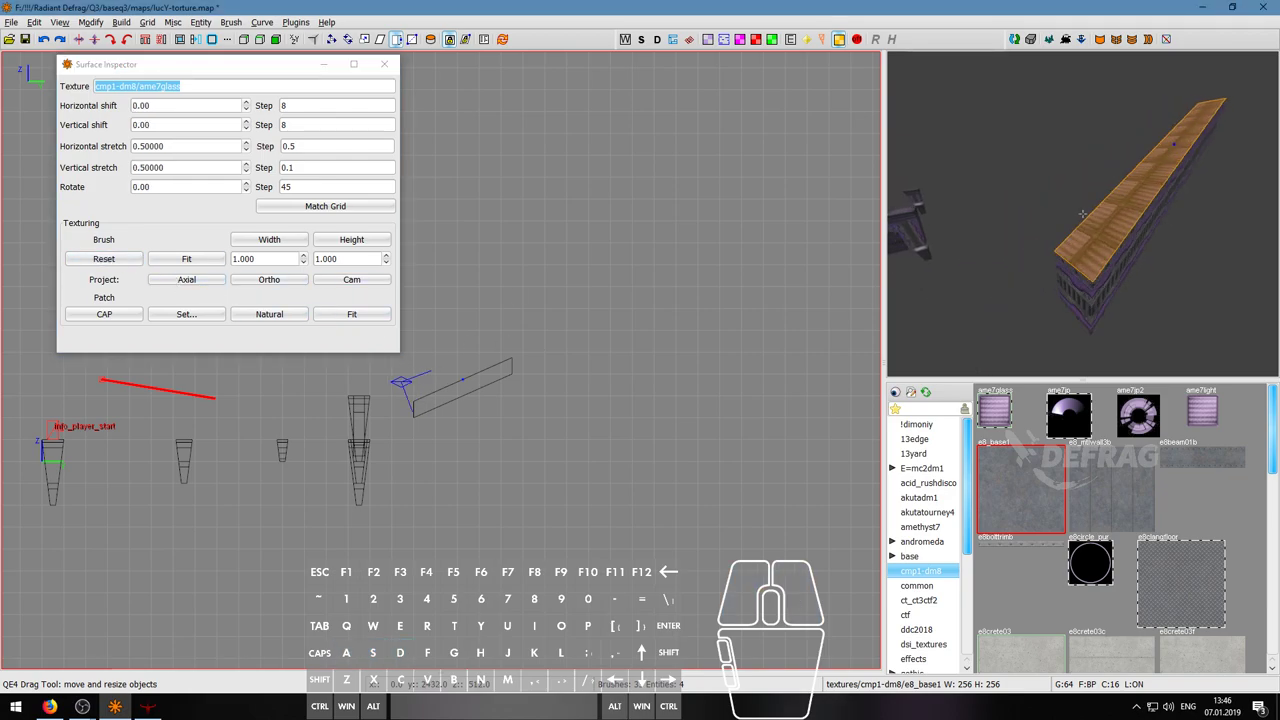
key(s)
key(a)
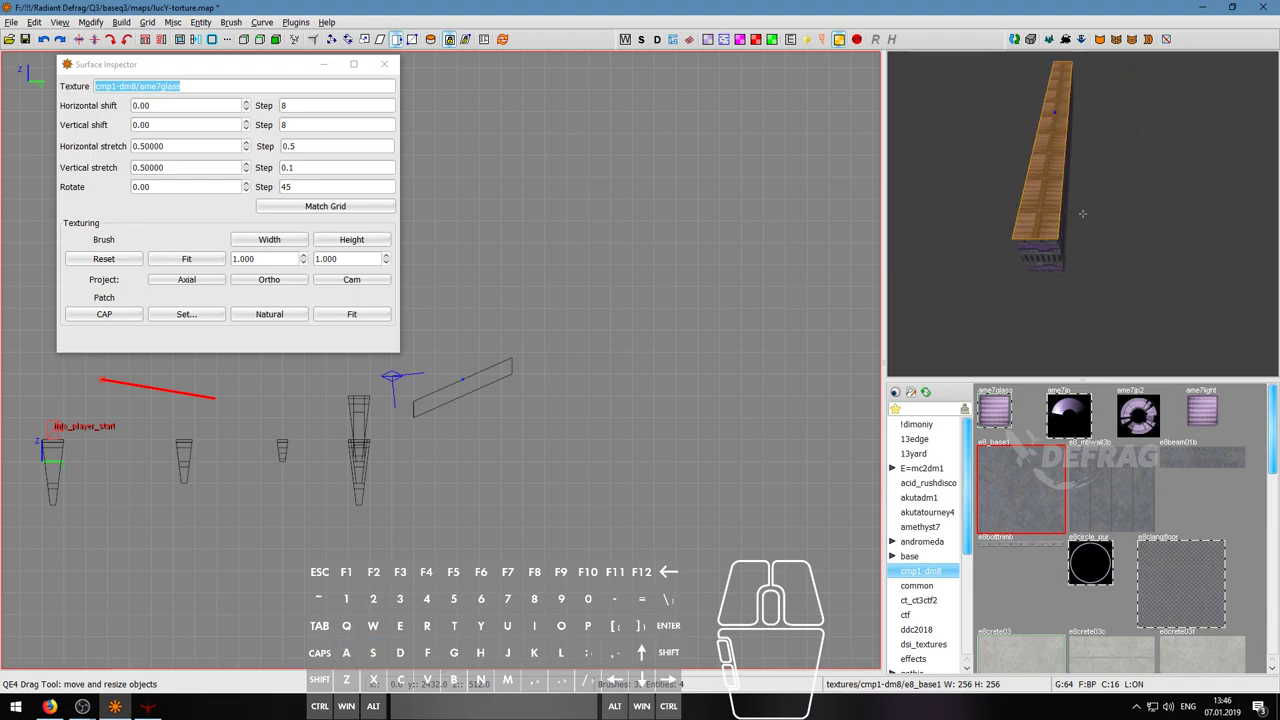
key(w)
key(s)
key(a)
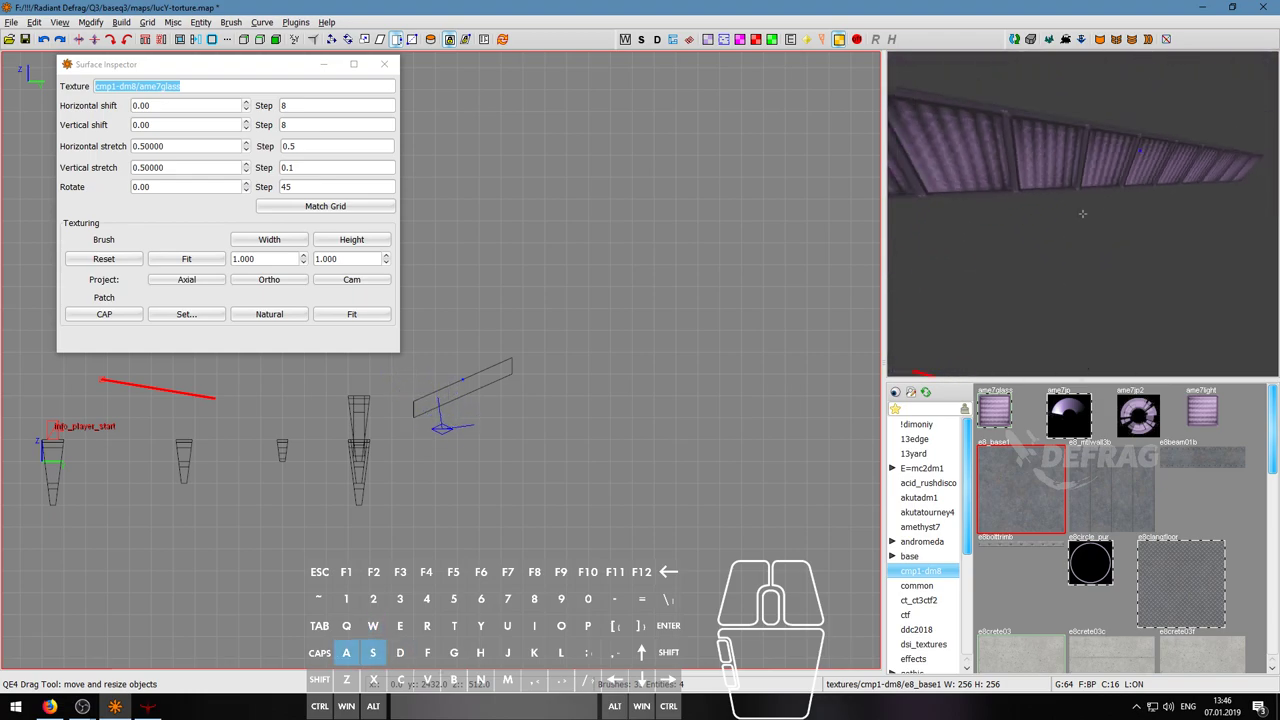
key(w)
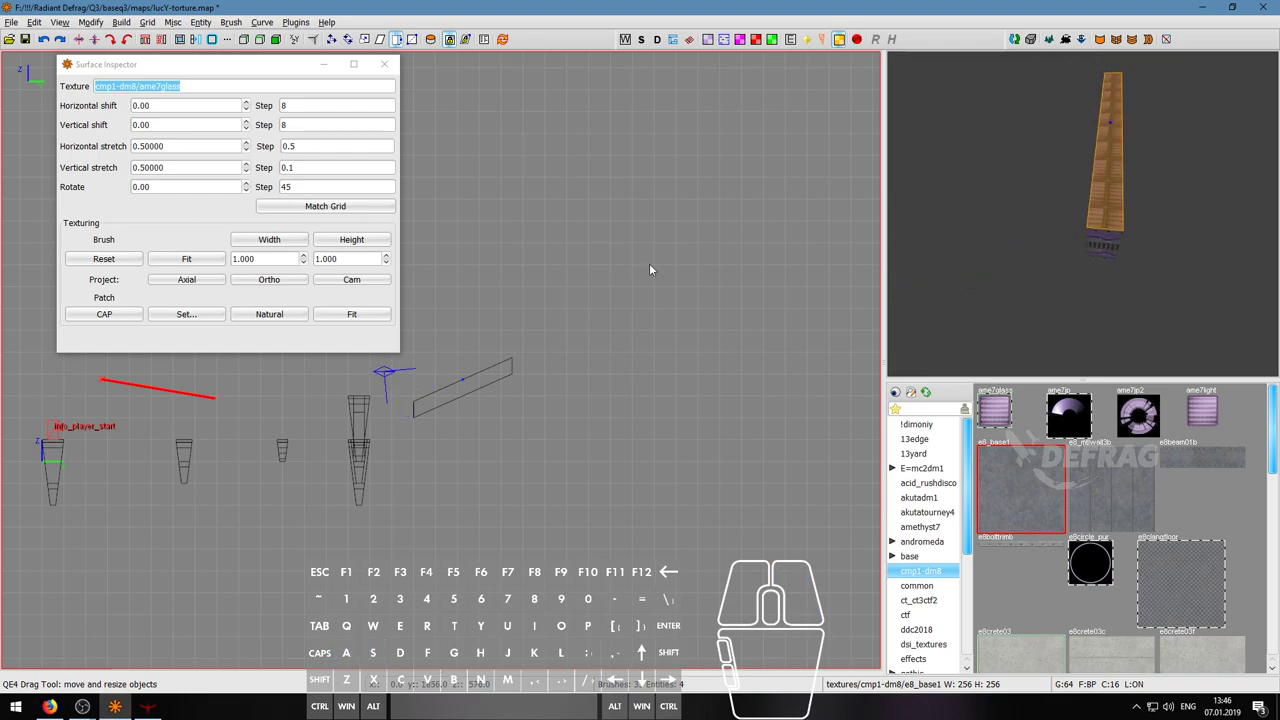
key(shift+Up)
key(shift+Up)
key(shift+Up)
key(shift+Right)
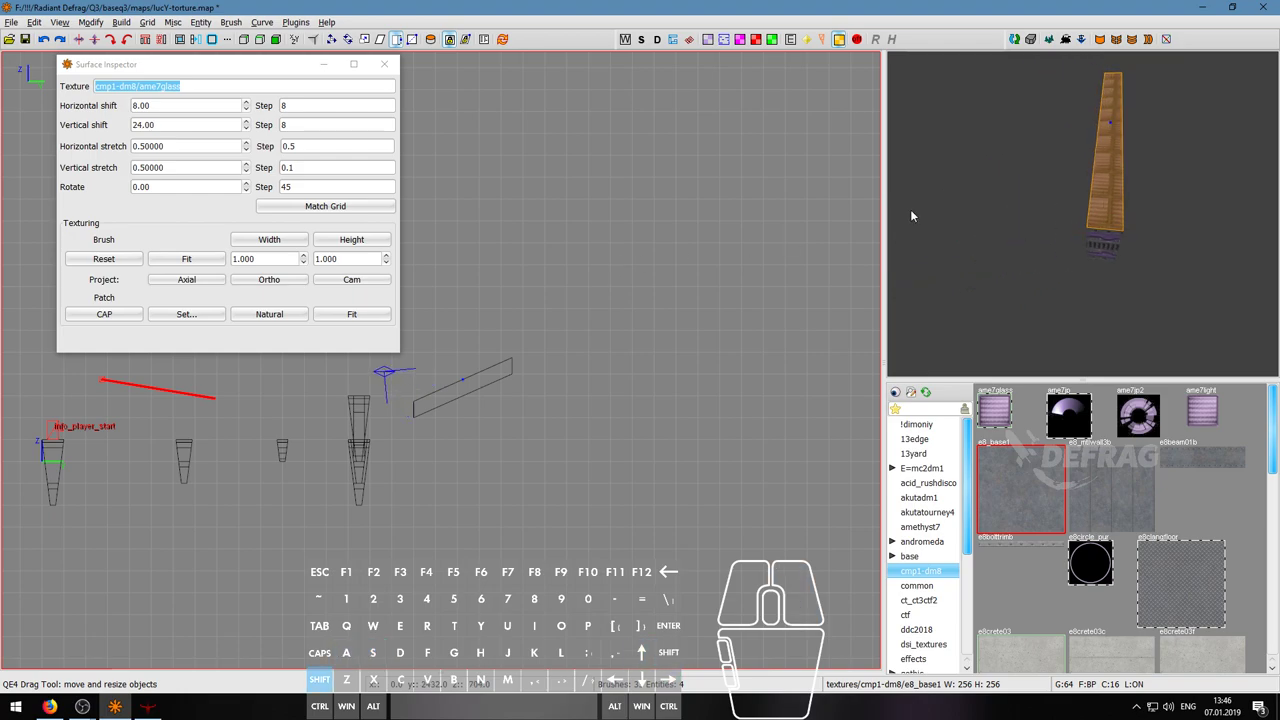
key(Escape)
- Apply the e8support03b_pur texture to the underside of the far sloped beam
right_click(910, 215)
key(w)
key(s)
key(d)
right_click(1082, 213)
ctrl+shift+click(1086, 254)
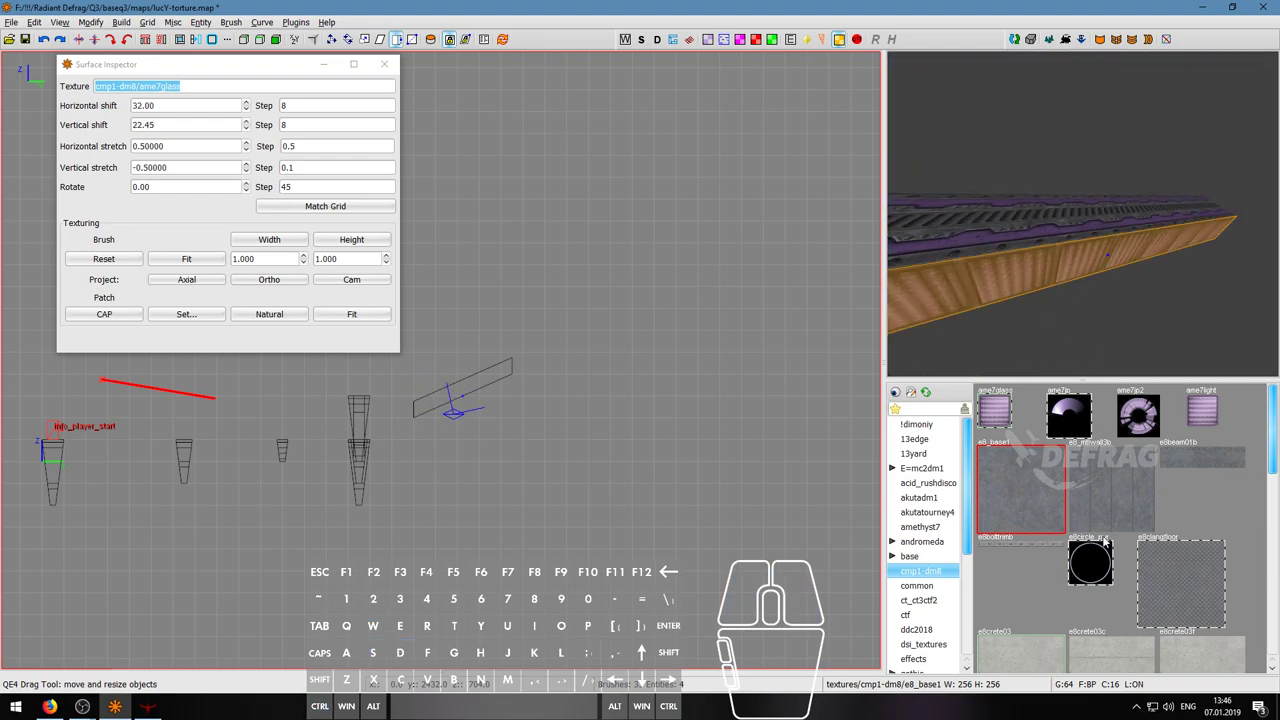
scroll(1194, 551, down, 6)
click(1230, 540)
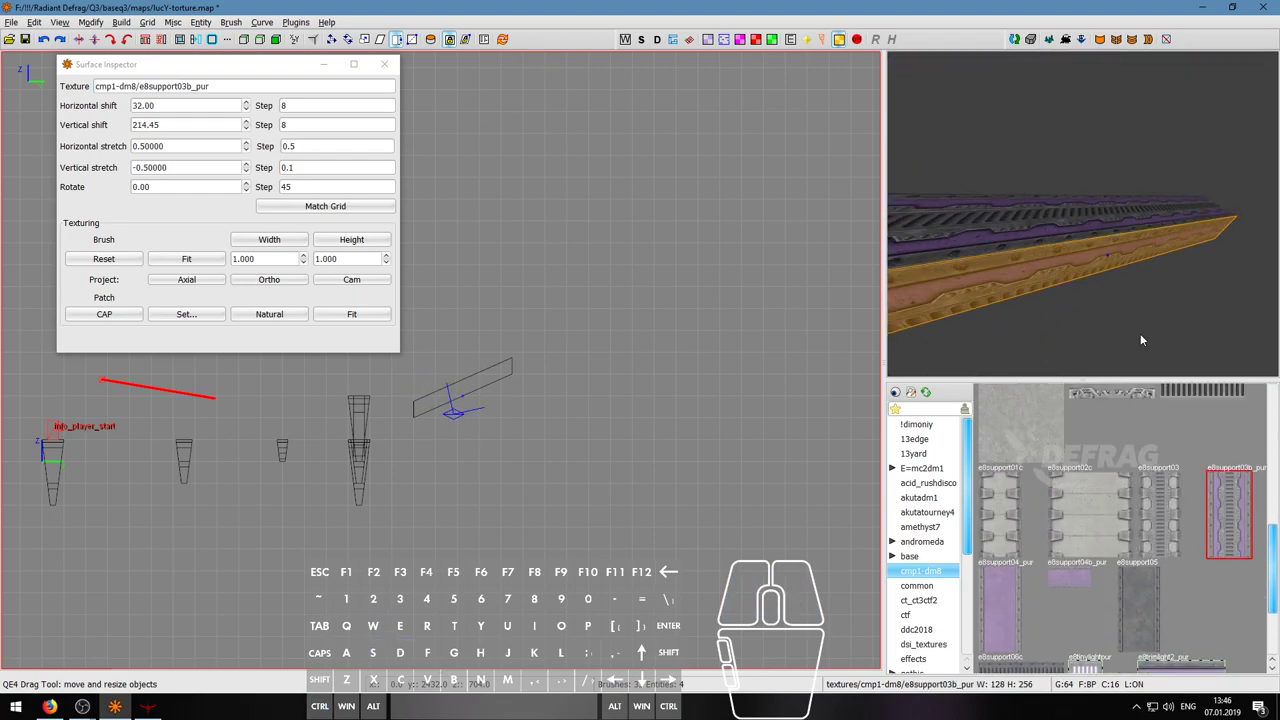
- Reset the underside texture's alignment, adjust it to the face by height and width at 1.000, and deselect the face
right_click(1142, 349)
key(s)
right_click(1142, 349)
key(s)
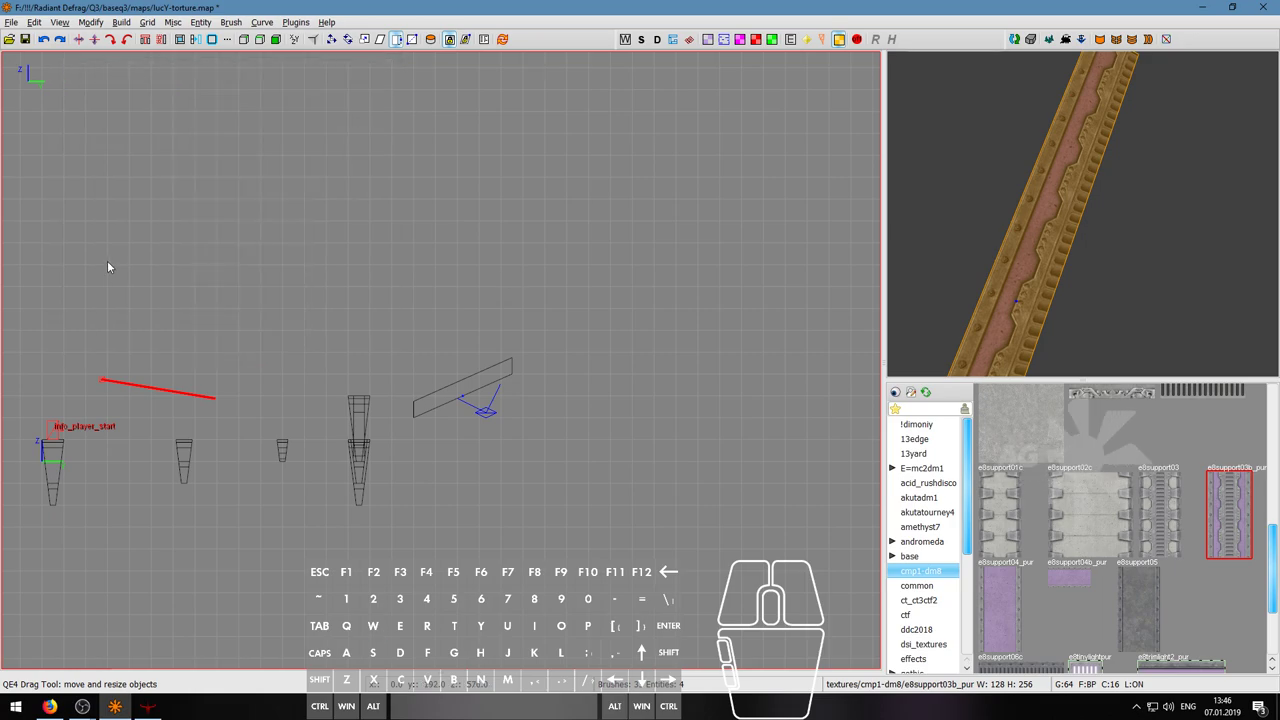
key(s)
click(112, 261)
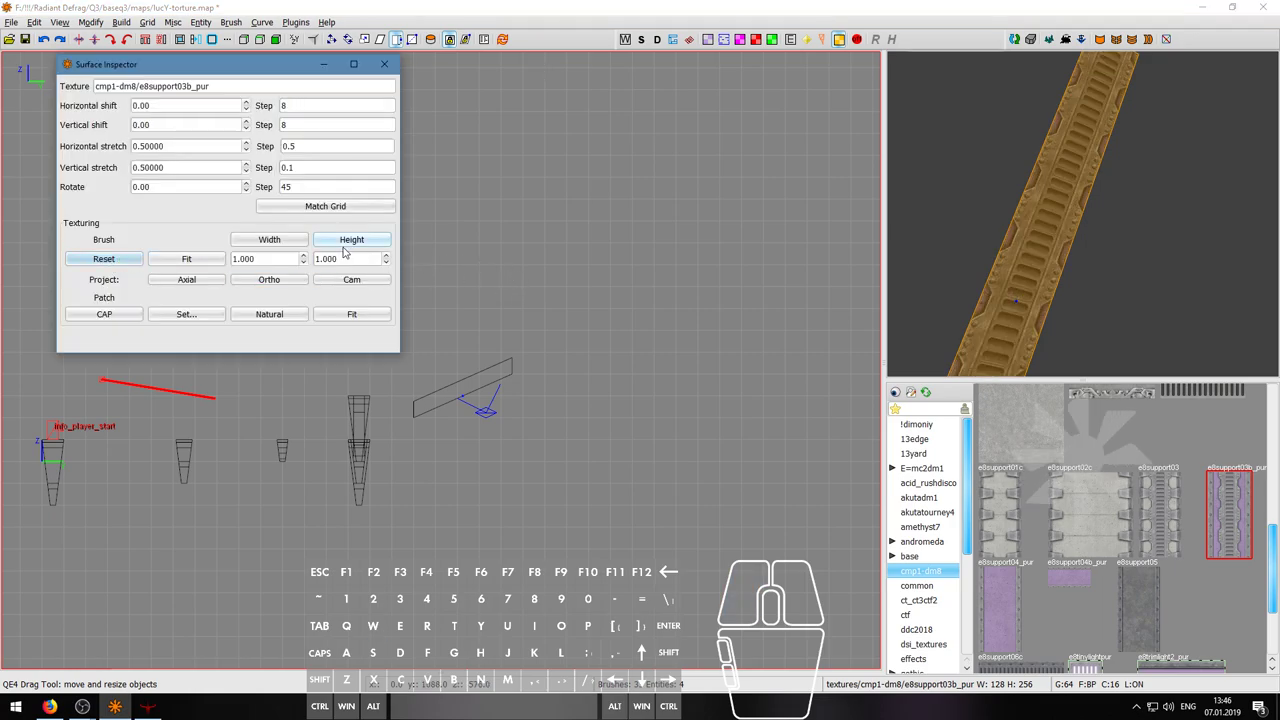
click(351, 240)
click(296, 244)
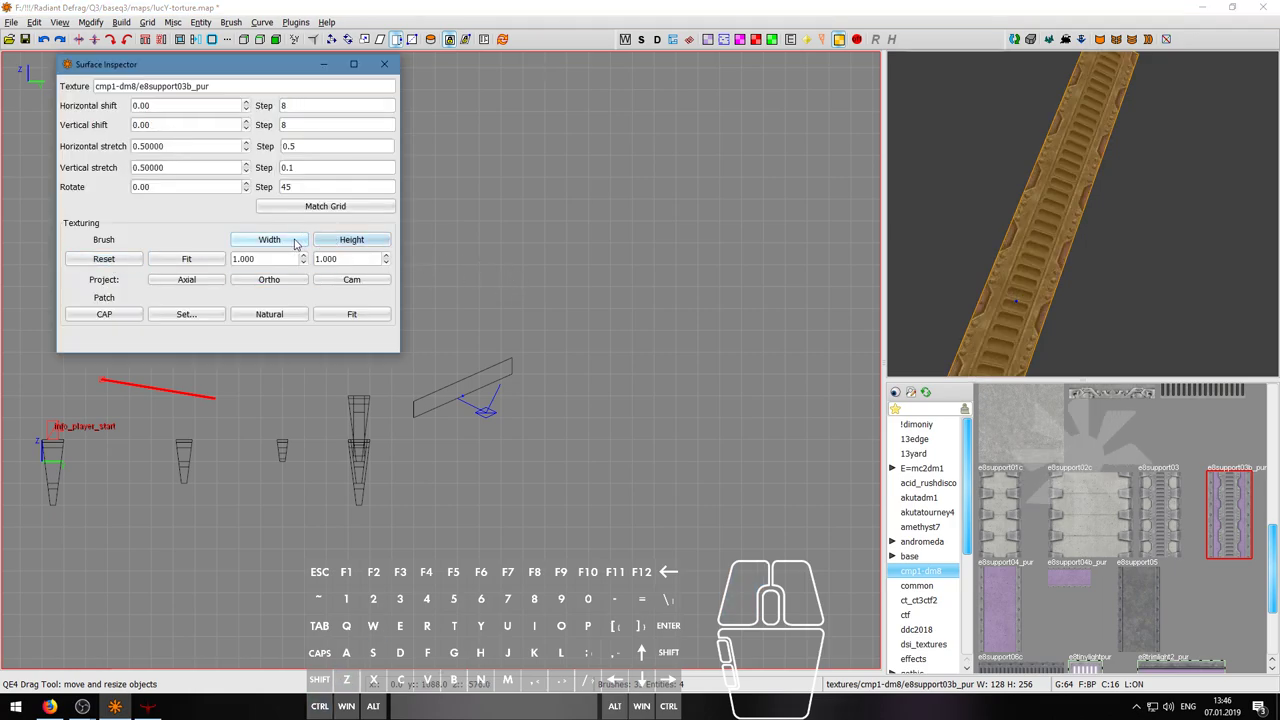
key(Escape)
- Apply the e8support03b_pur texture to the underside of the other sloped beam
right_click(1048, 229)
key(a)
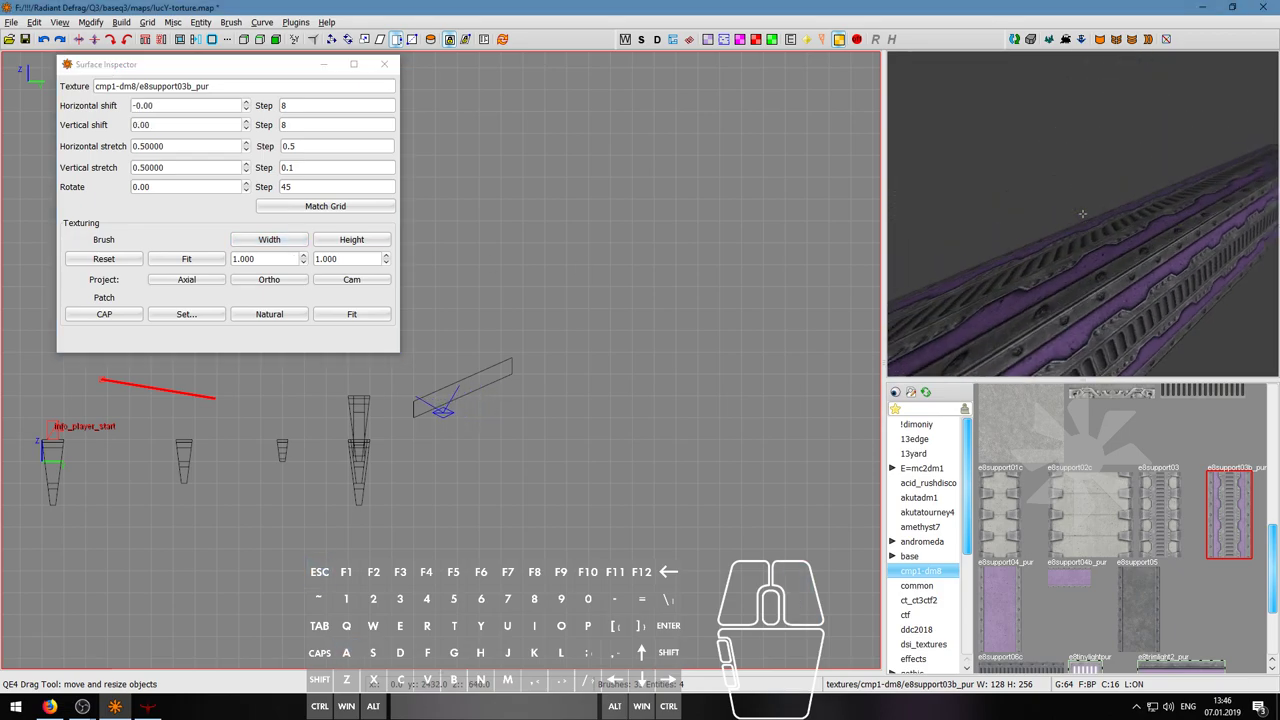
key(a)
key(w)
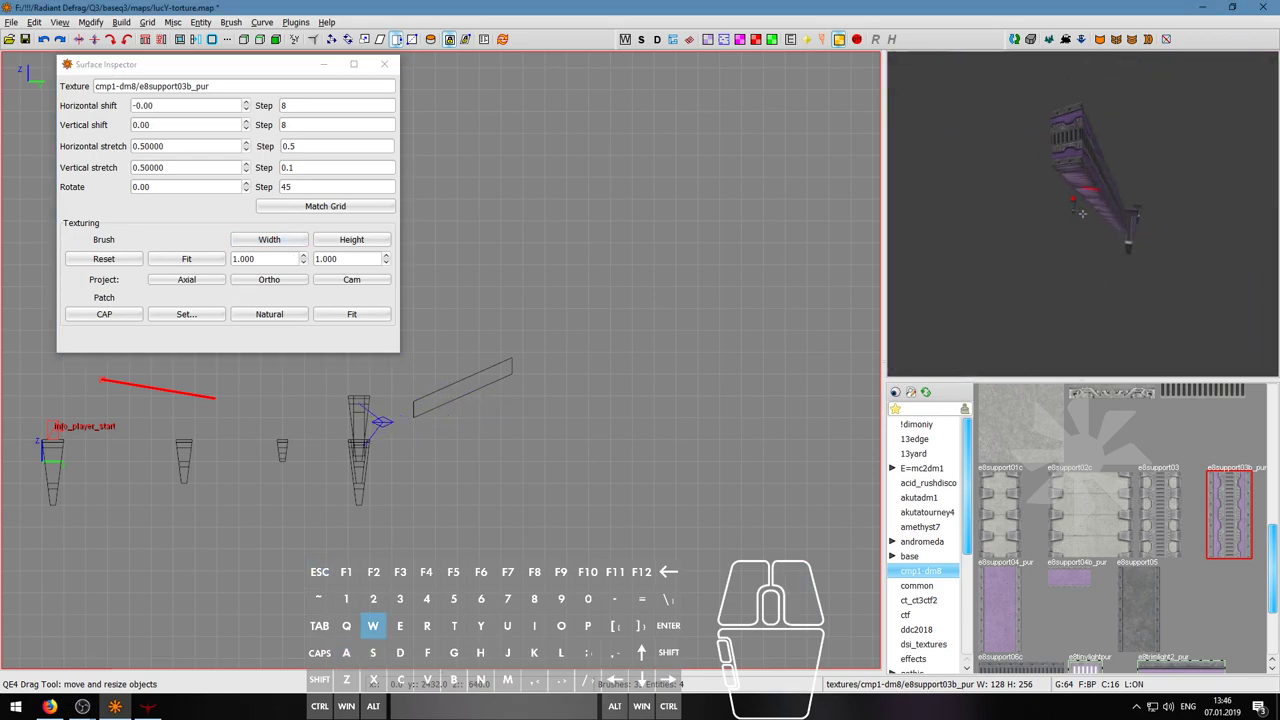
key(w)
key(a)
right_click(1087, 229)
right_click(1087, 229)
key(w)
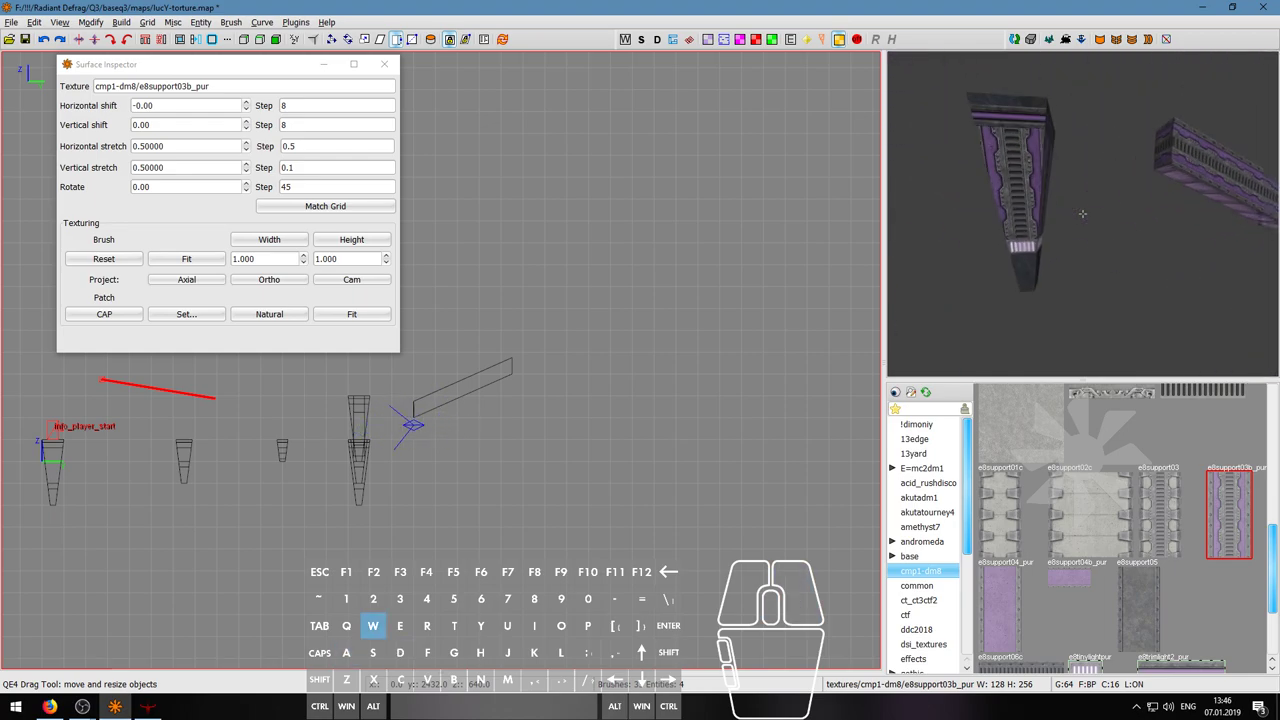
right_click(1087, 229)
ctrl+middle_click(1087, 210)
right_click(1087, 210)
right_click(1083, 214)
ctrl+middle_click(1056, 226)
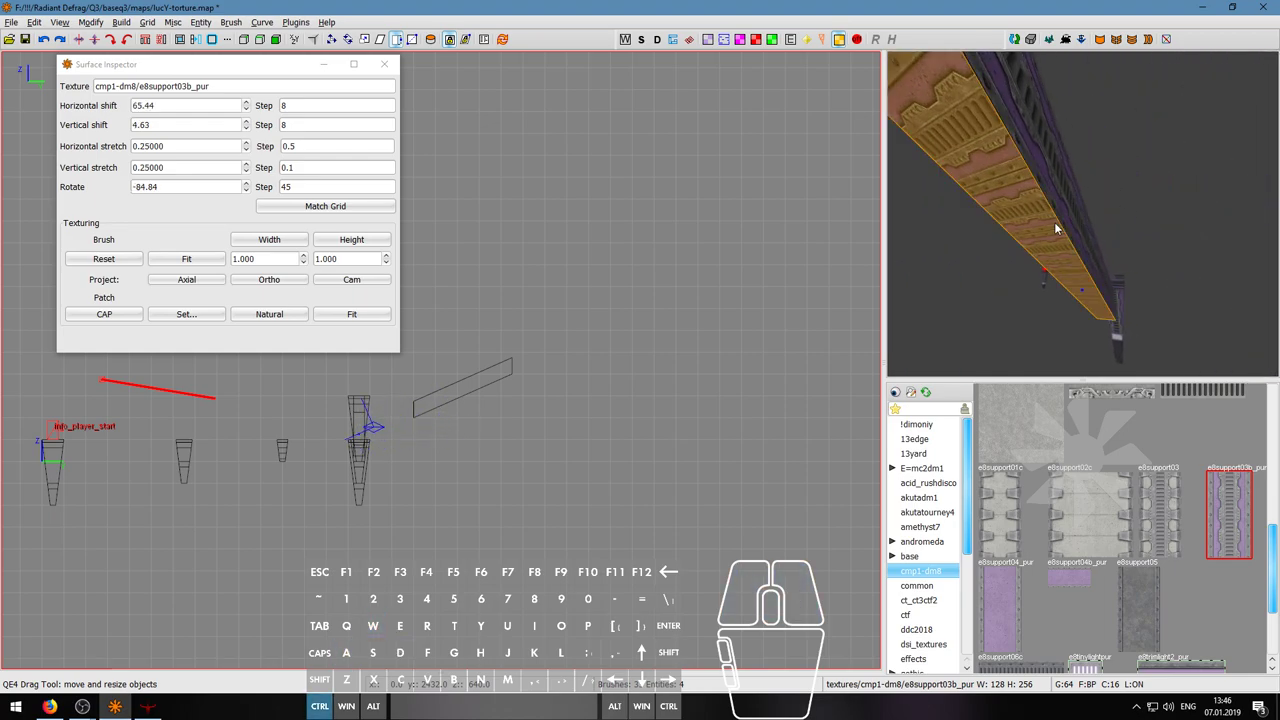
- Reset the texture alignment on the second beam's underside, adjust it by width, and deselect the face
right_click(1056, 226)
key(a)
key(s)
key(w)
key(s)
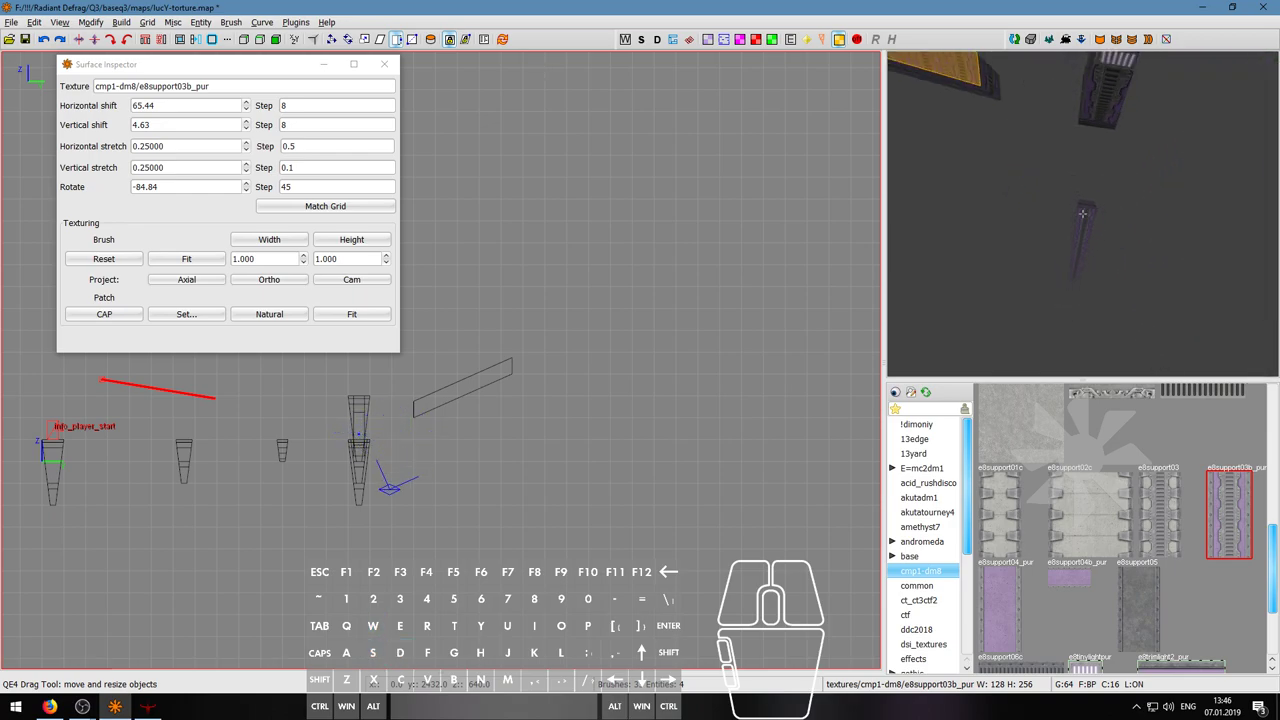
key(w)
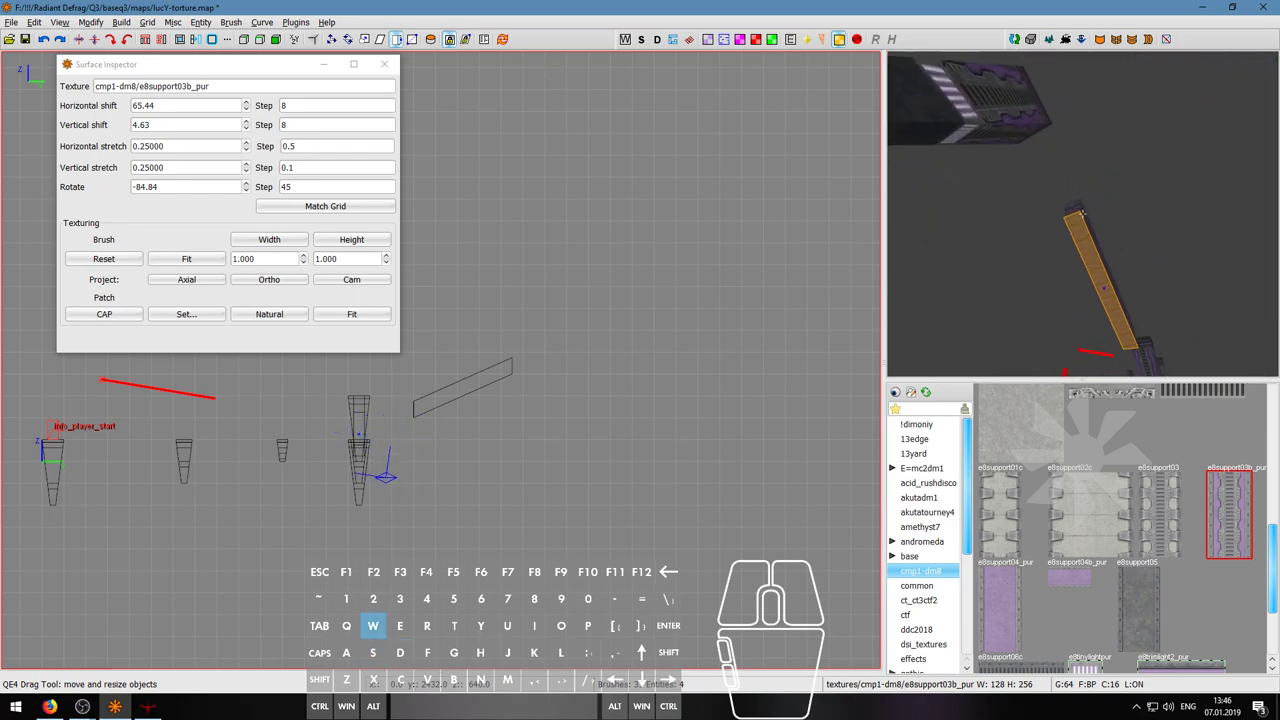
key(s)
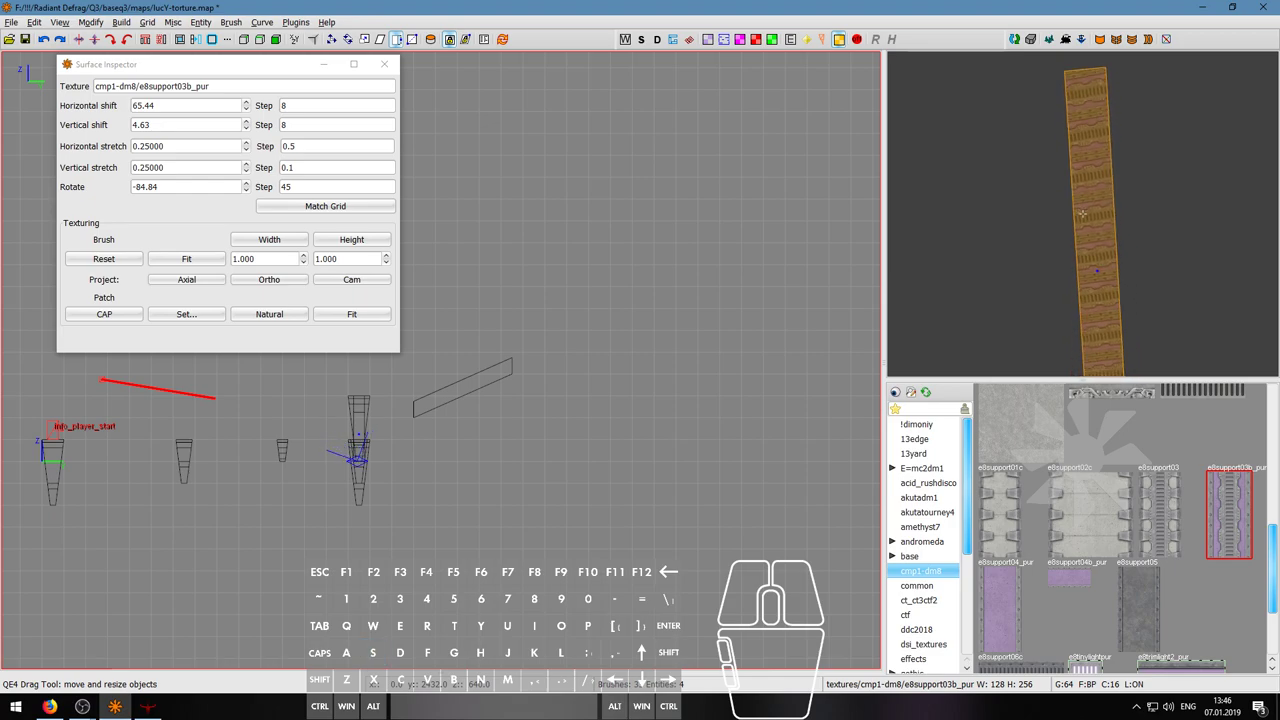
click(104, 260)
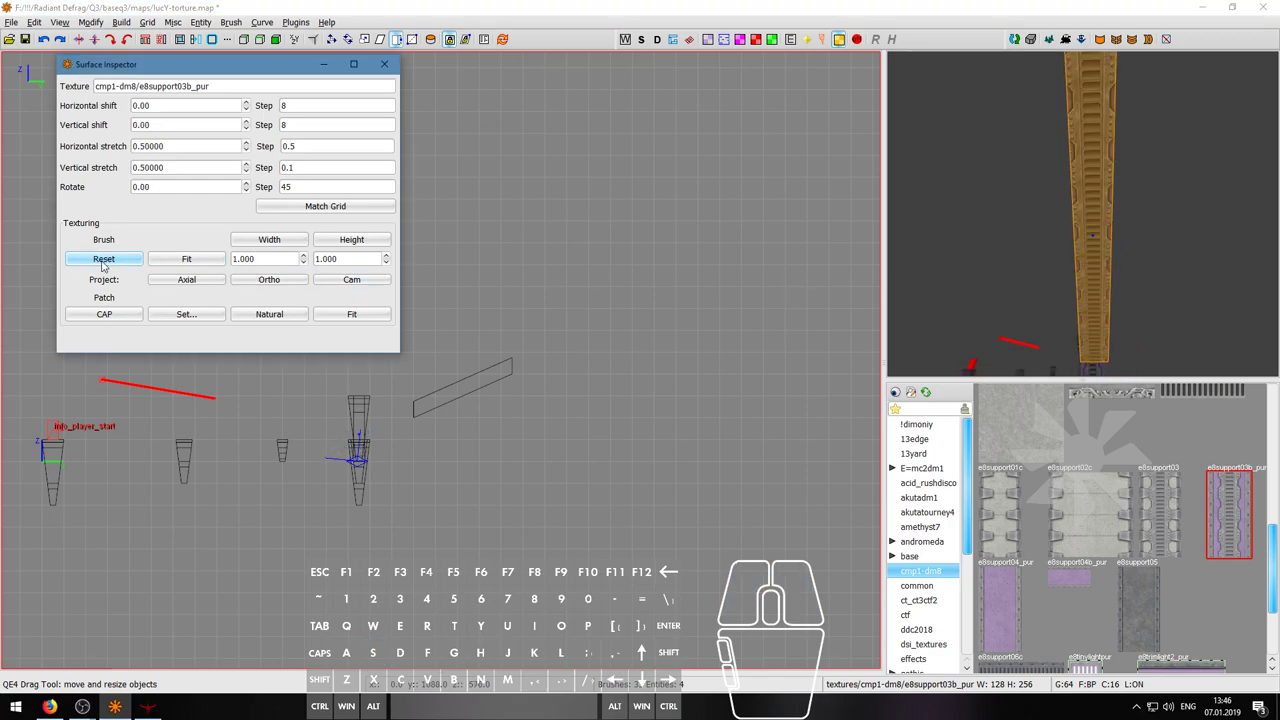
click(270, 242)
key(Escape)
- Close the Surface Inspector, compile the map with the single bsp +noOb build, and load it in the game
right_click(943, 260)
key(a)
key(s)
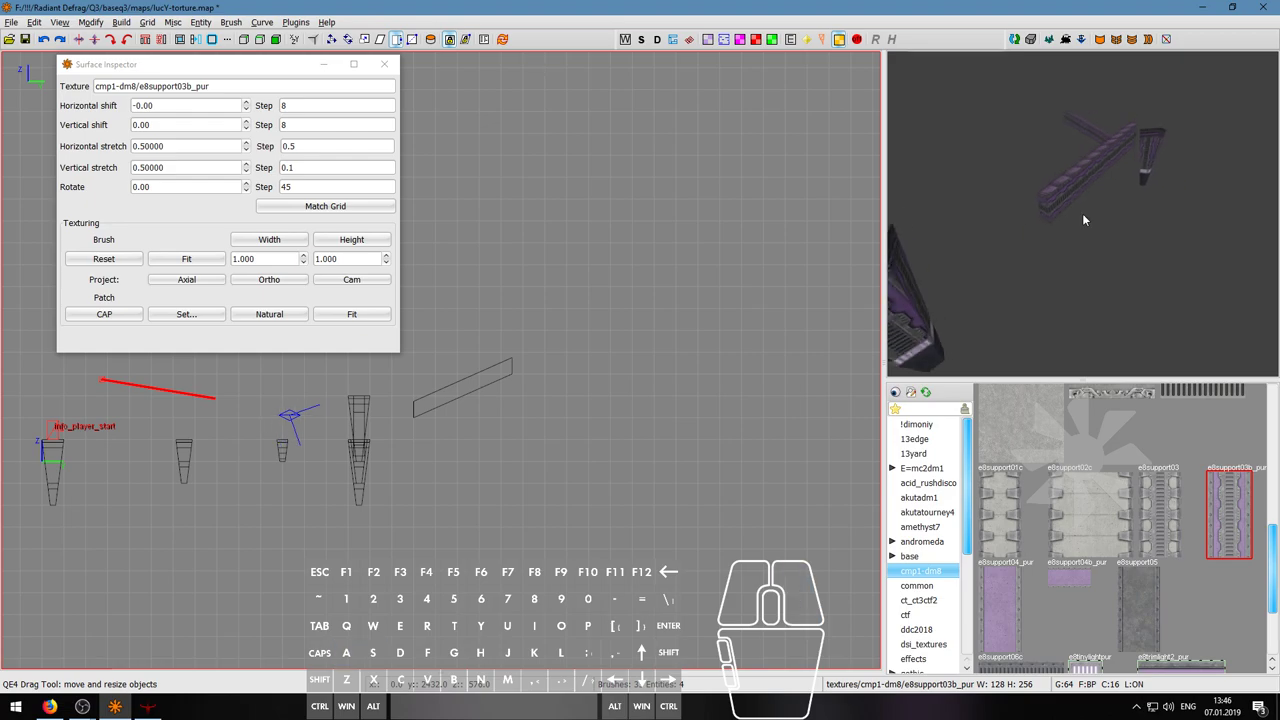
click(384, 64)
click(120, 22)
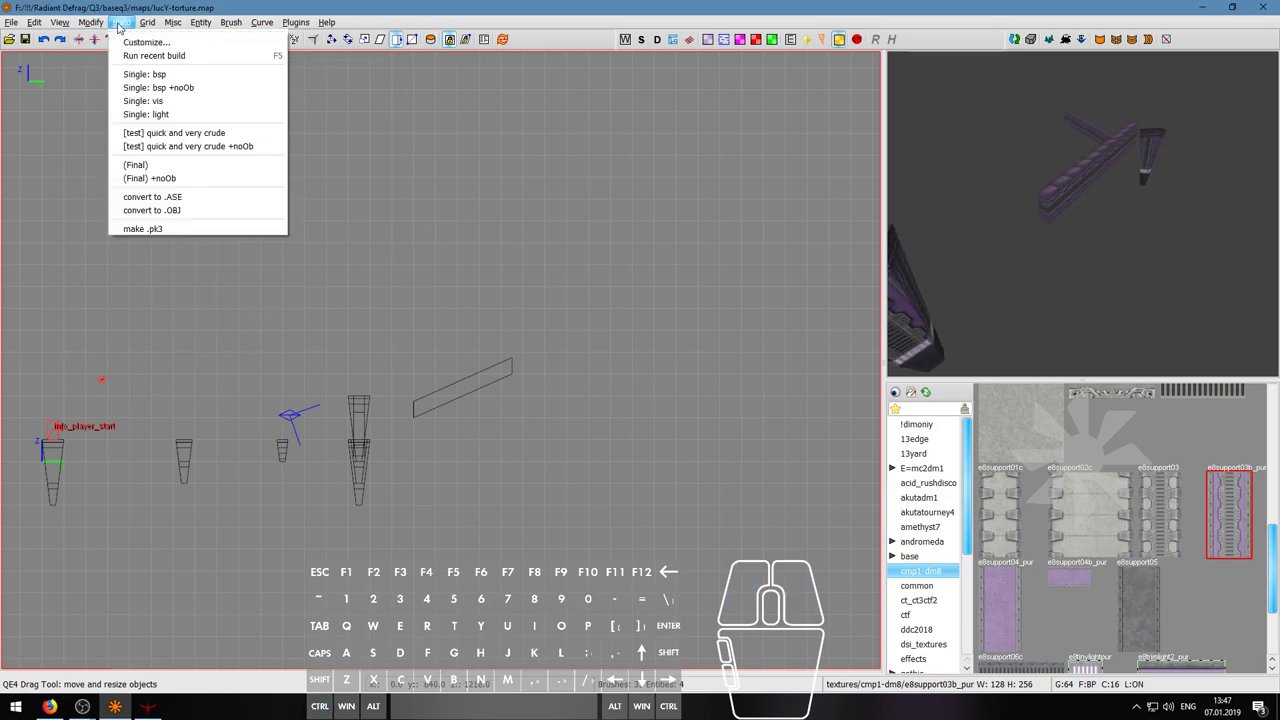
click(158, 87)
key(Return)
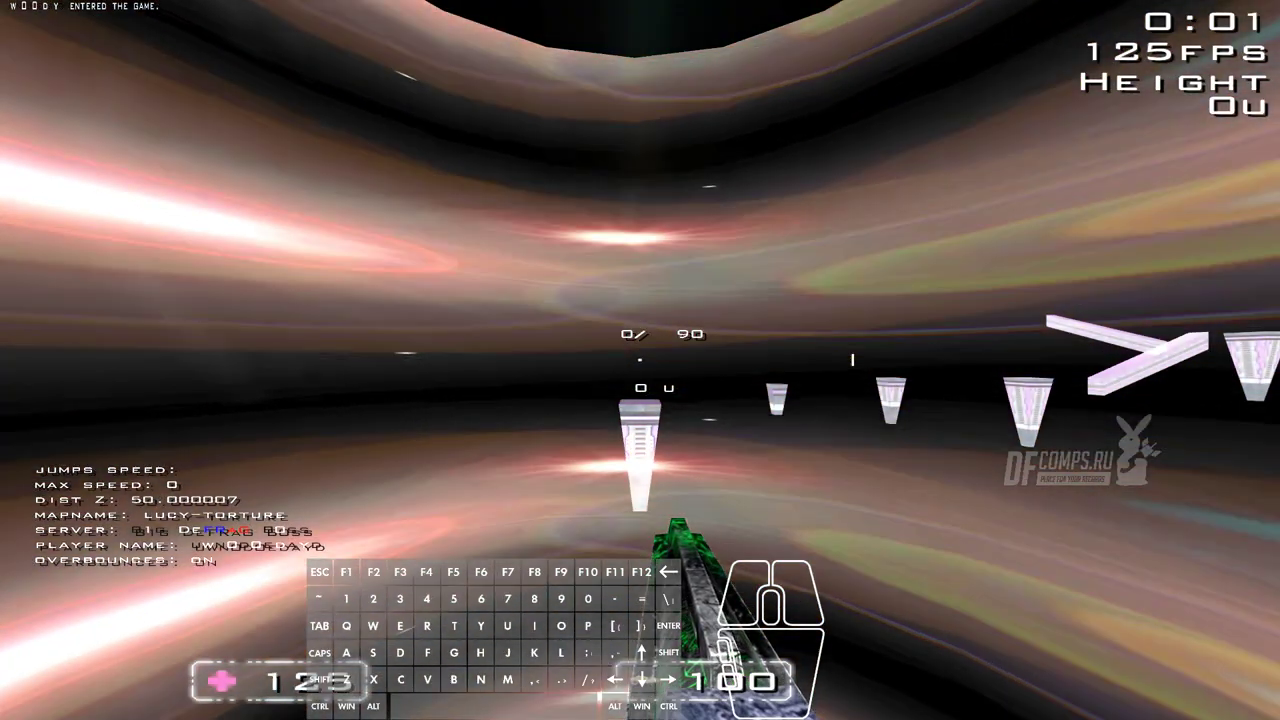
- Move and jump across the pillars in the game to inspect the textures on the pillars and sloped beams
key(s)
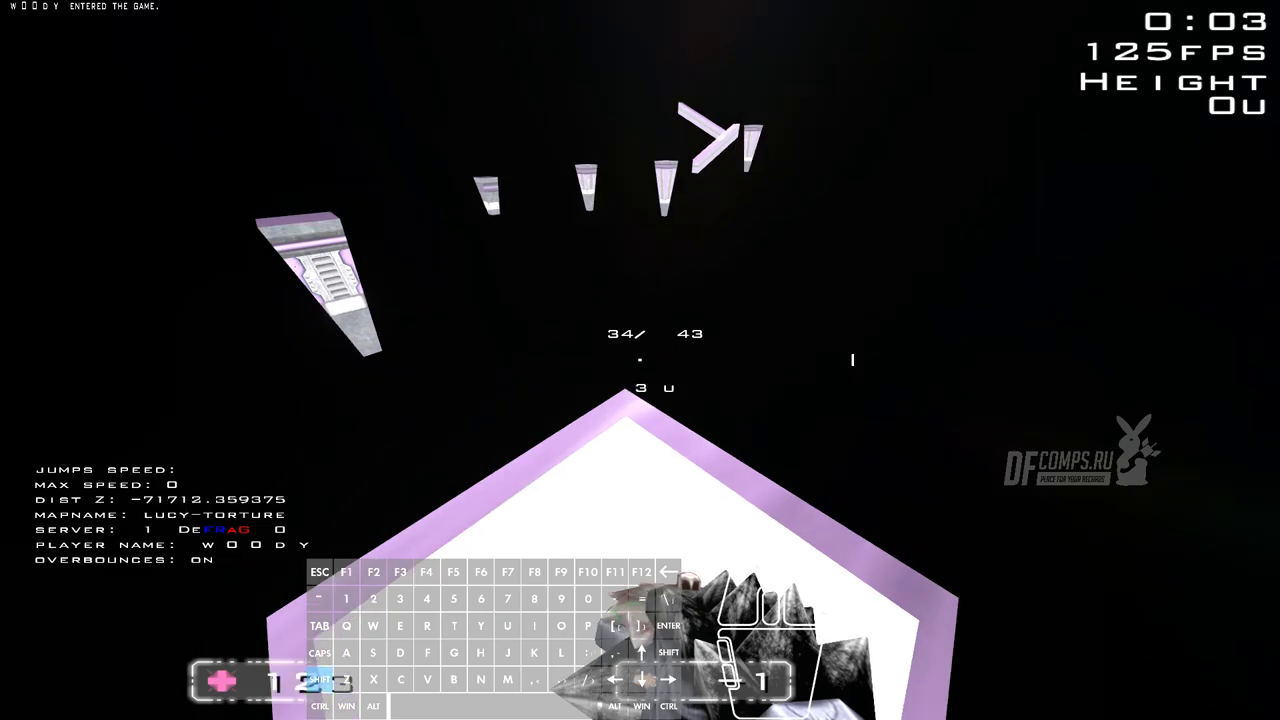
key(w)
key(a)
key(d)
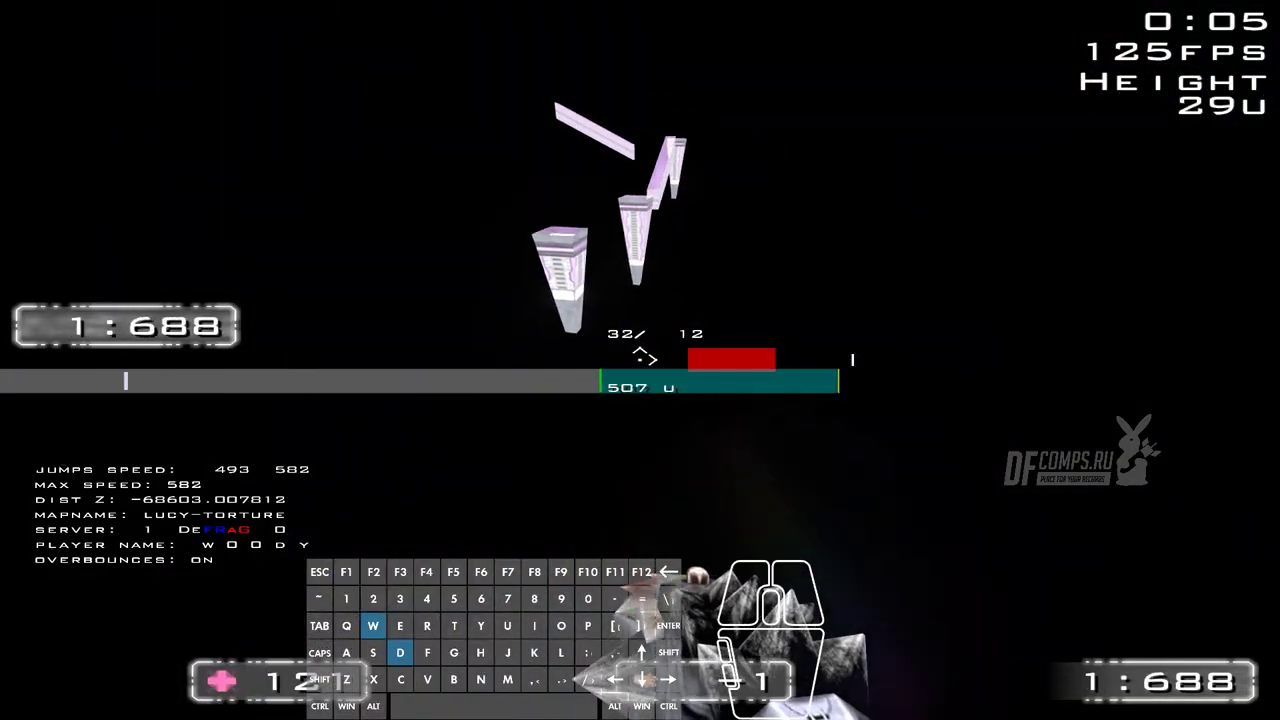
key(d)
key(s)
key(shift)
key(w)
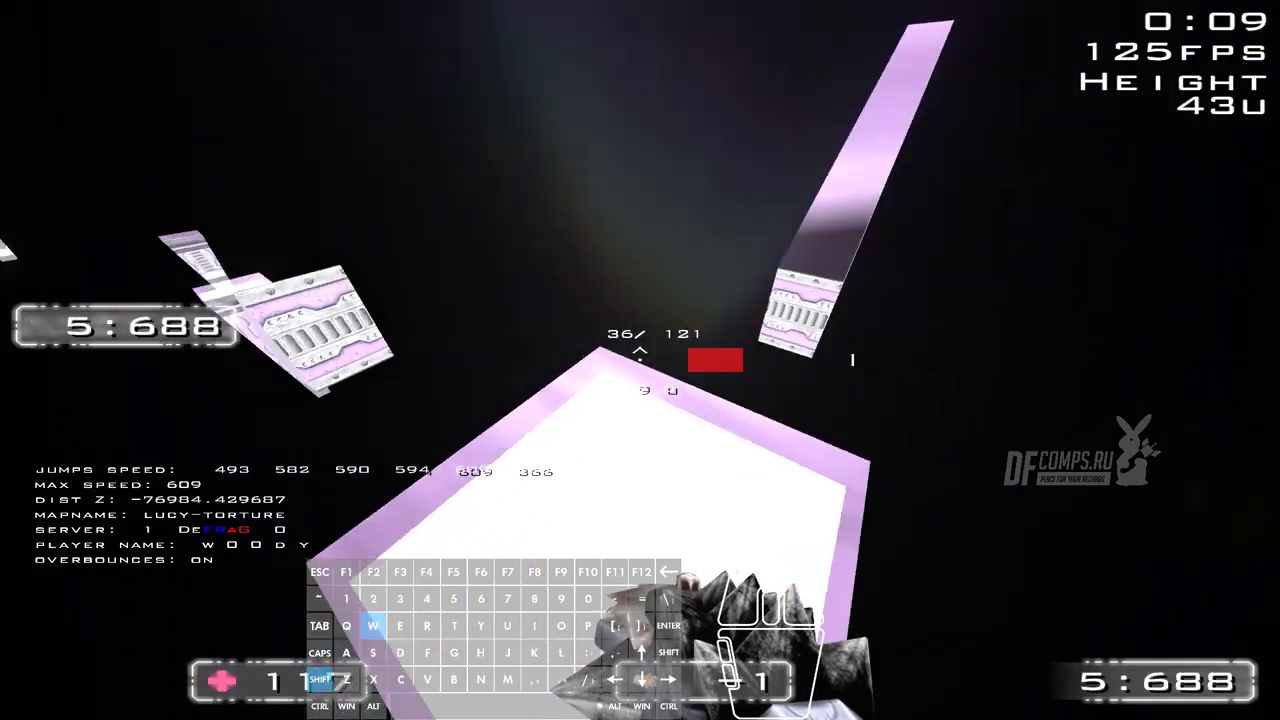
key(a)
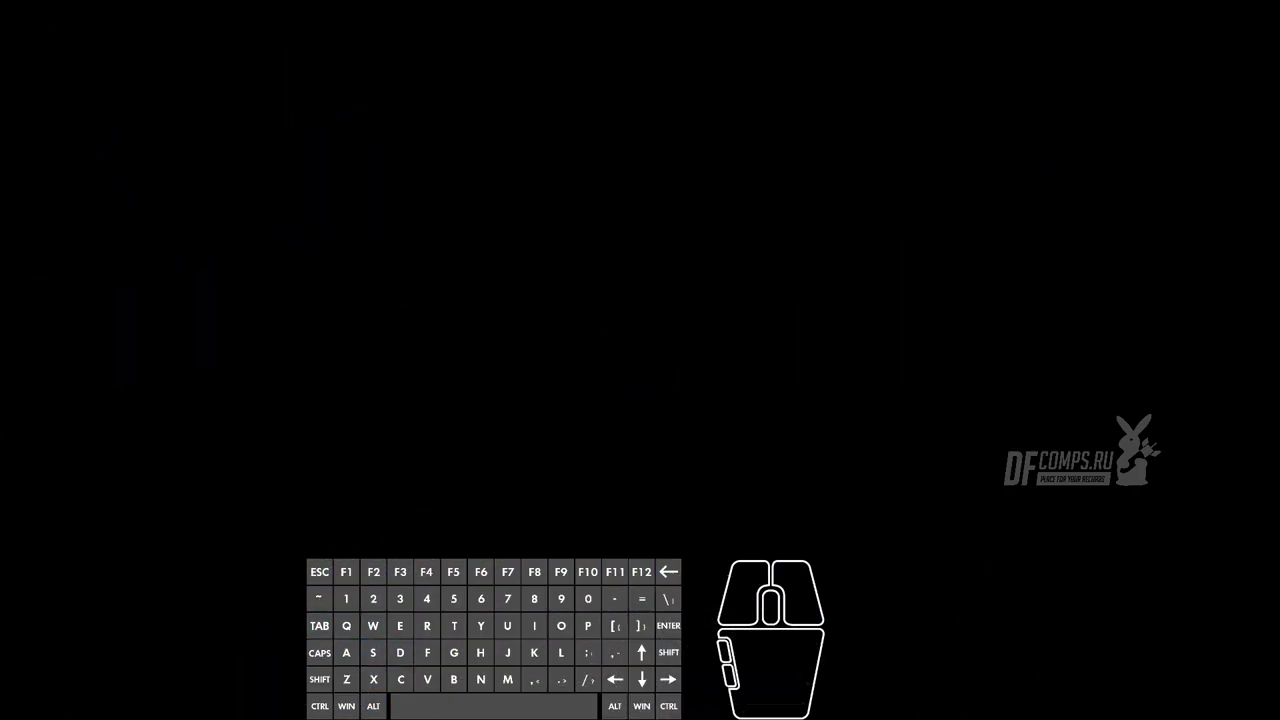
- Return to the map editor, apply the e8support03b_pur texture to the whole first sloped beam, and deselect it
right_click(1082, 213)
key(a)
key(s)
key(d)
right_click(1082, 213)
scroll(1173, 549, down, 2)
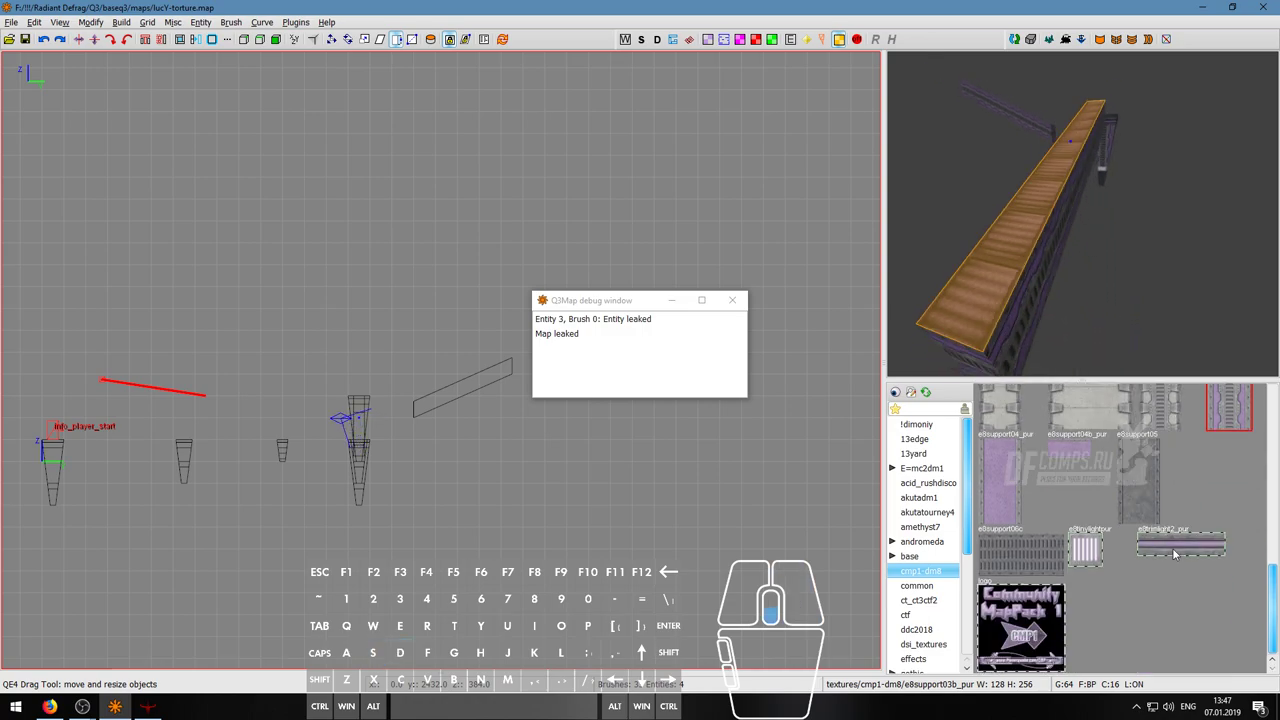
right_click(1082, 213)
key(w)
key(s)
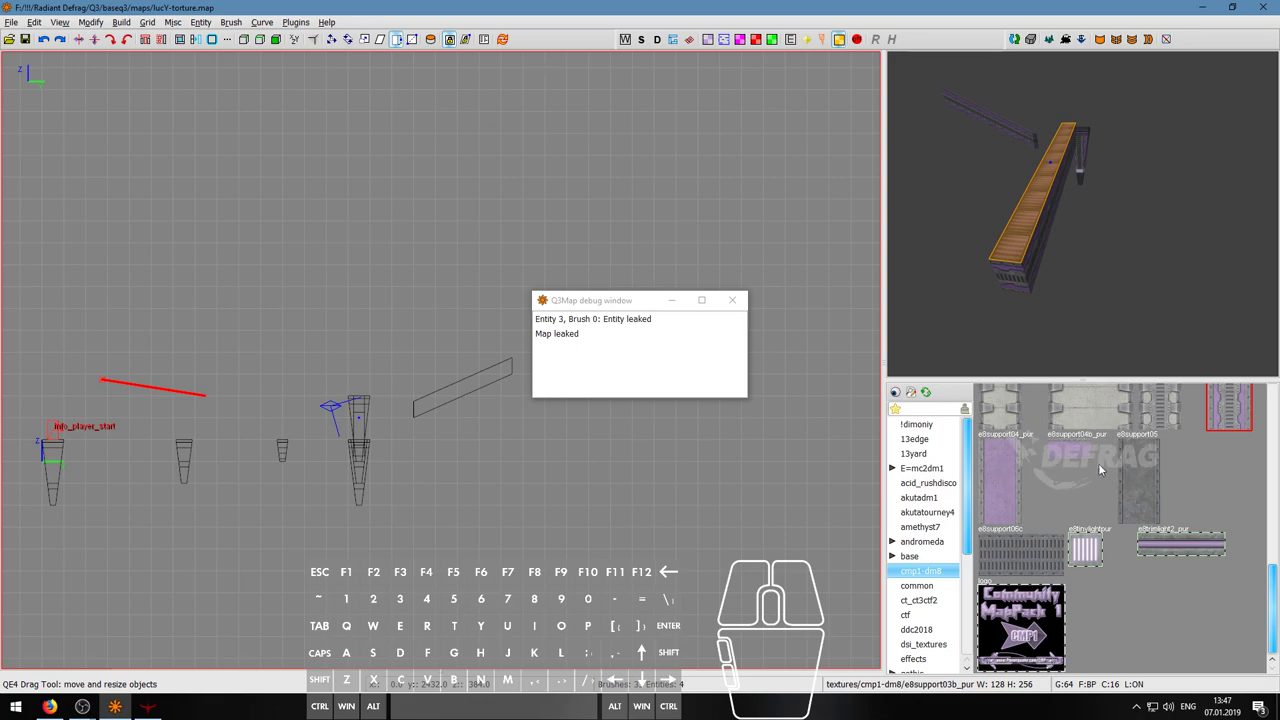
shift+click(1040, 270)
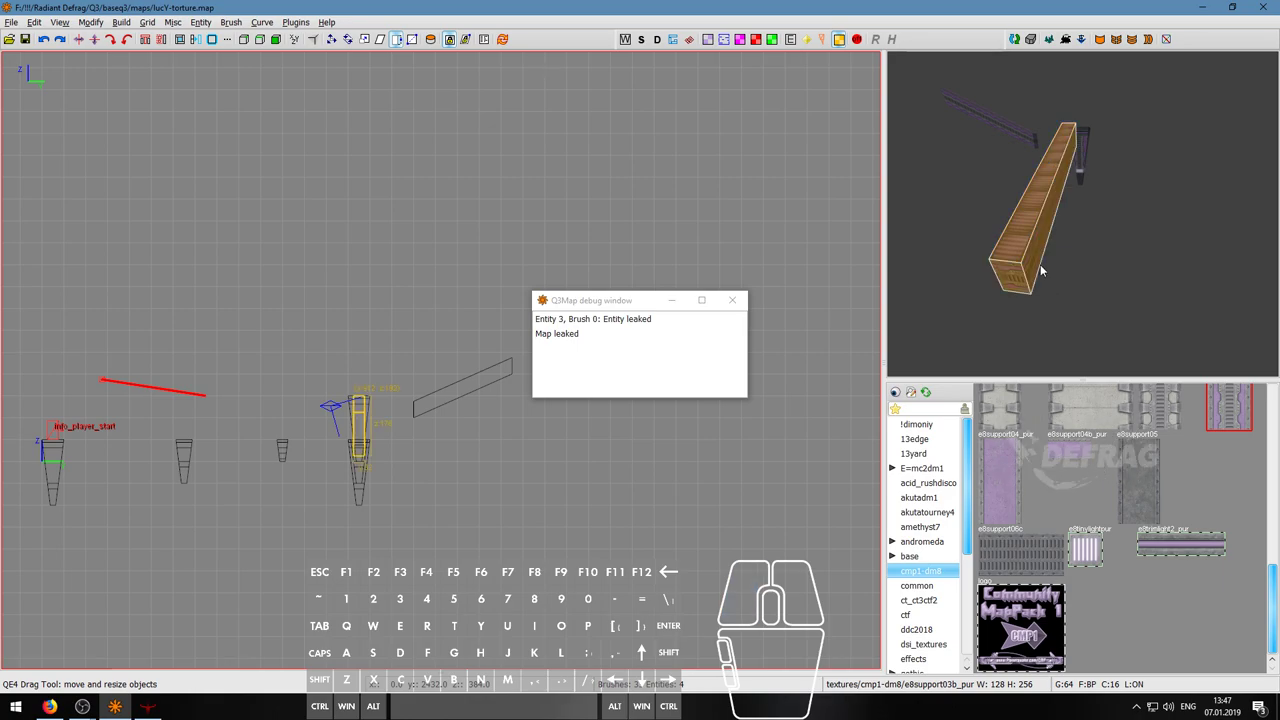
click(1232, 415)
right_click(1082, 213)
key(w)
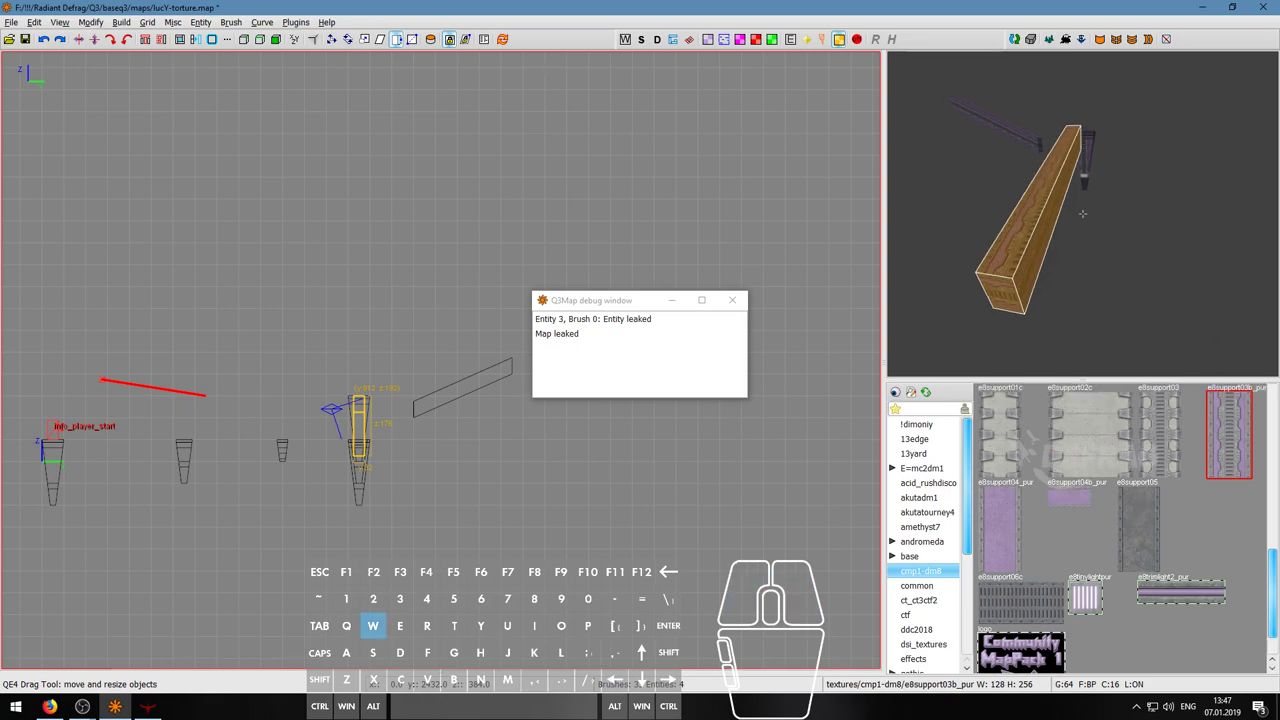
right_click(1082, 213)
key(Escape)
- Adjust the texture on the first sloped beam's top face by width at 1.000 and deselect the face
ctrl+shift+click(1041, 197)
key(s)
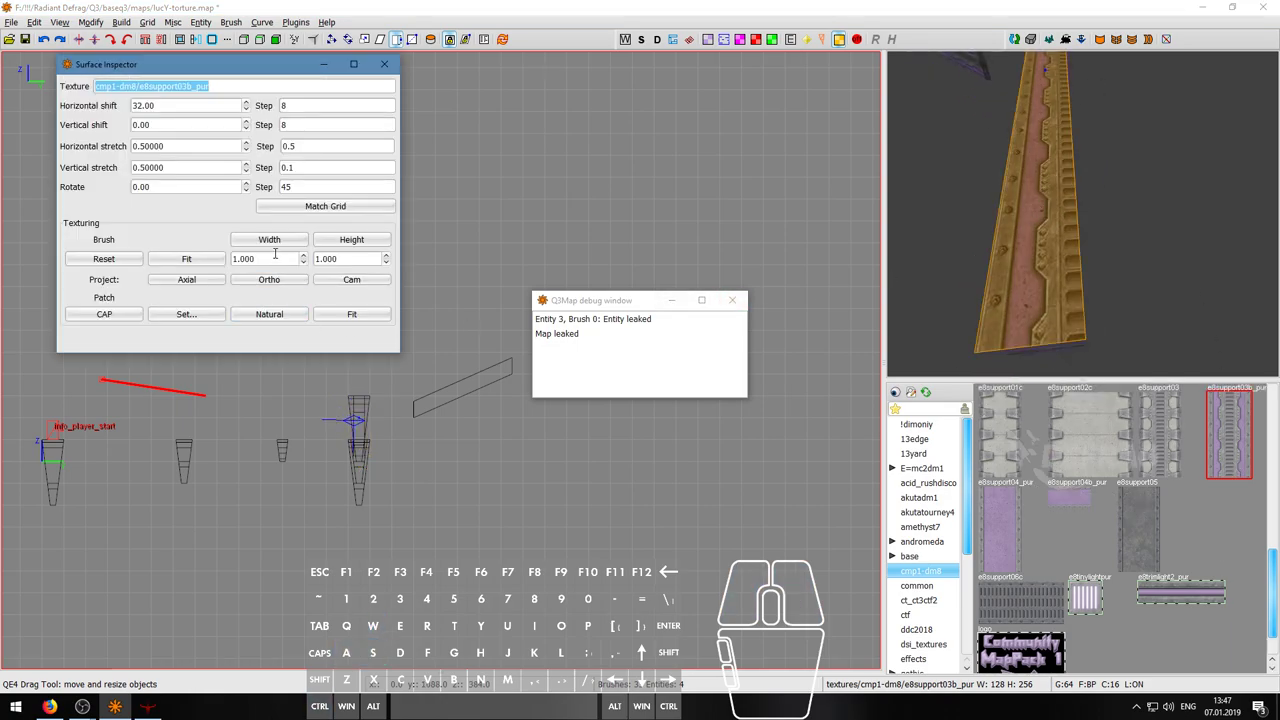
key(Escape)
- Apply e8support03b_pur to the top face of the other sloped beam, adjust it by width at 1.000, and deselect the face
key(d)
key(w)
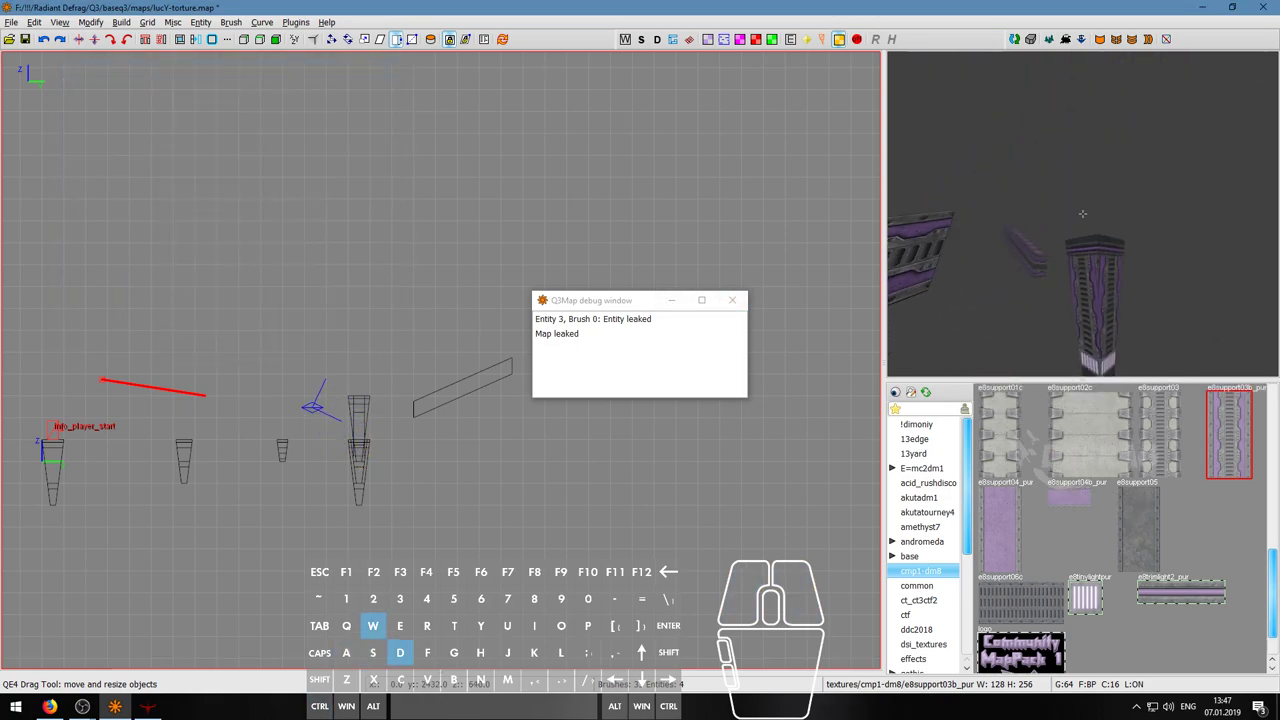
key(s)
right_click(1082, 213)
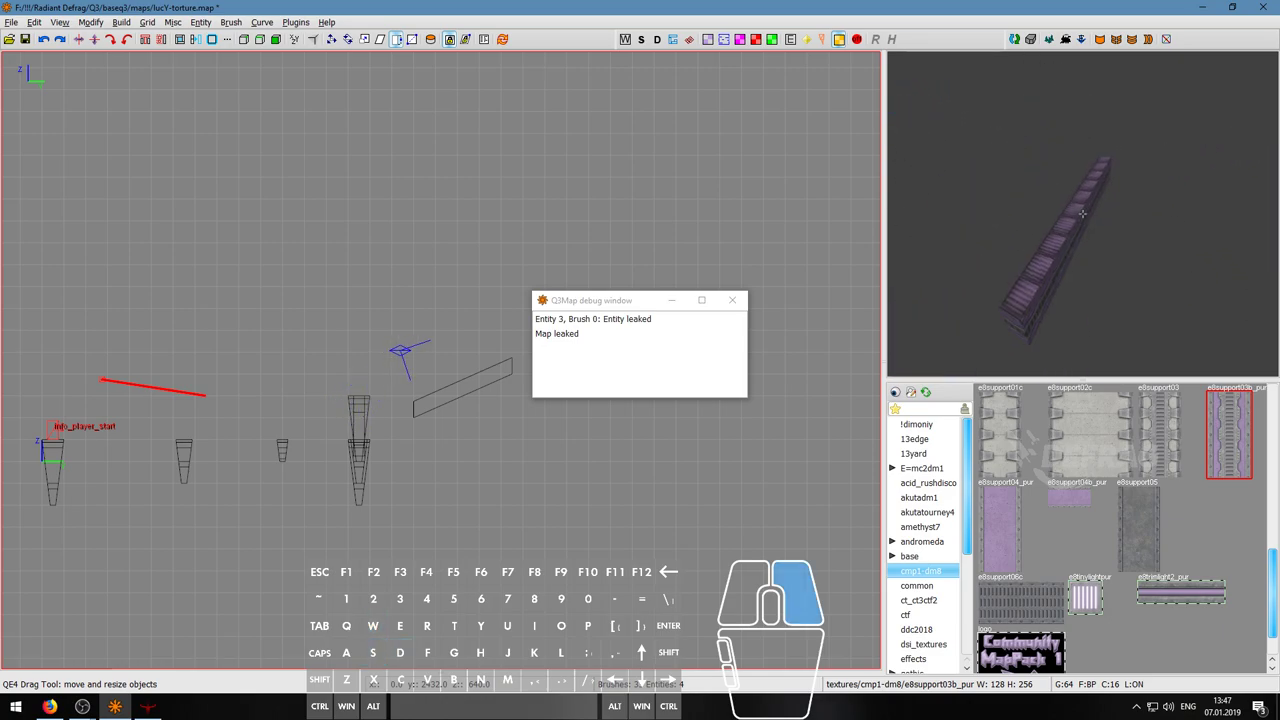
shift+click(1067, 228)
ctrl+shift+click(1050, 241)
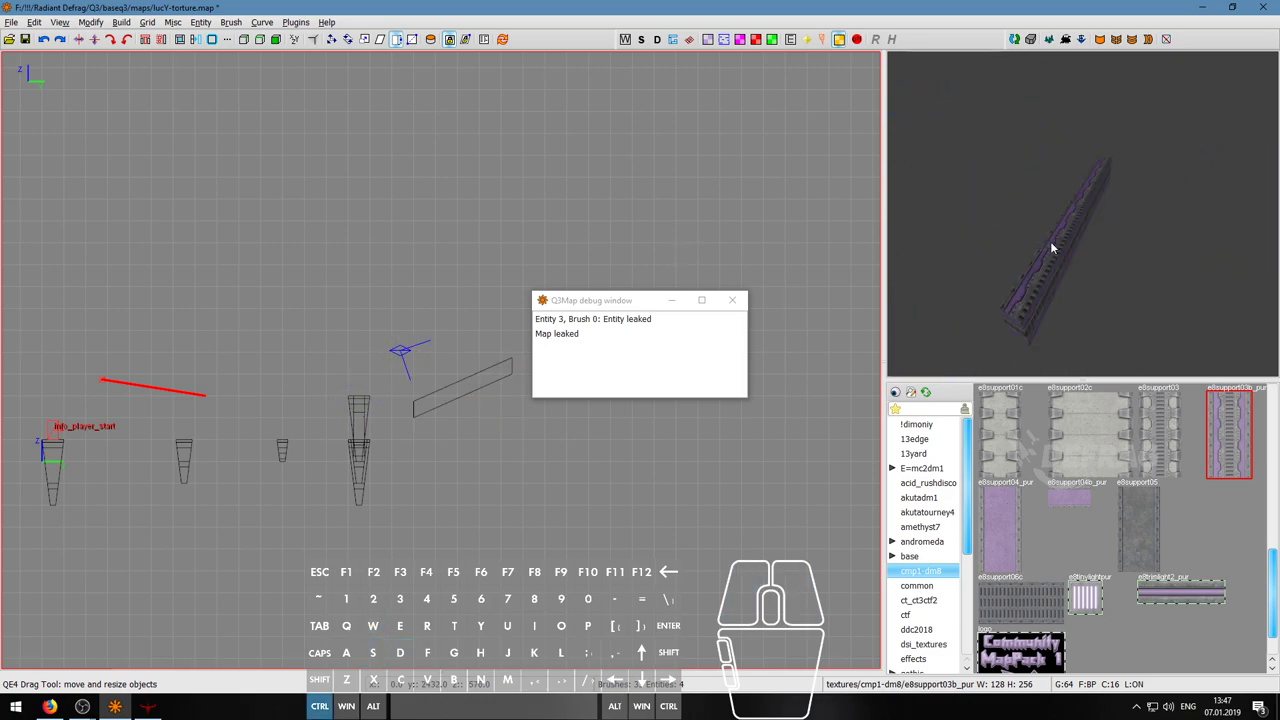
key(s)
click(281, 246)
key(Escape)
- Examine the retextured sloped beams and the nearby pillars from several angles
right_click(966, 245)
key(w)
key(a)
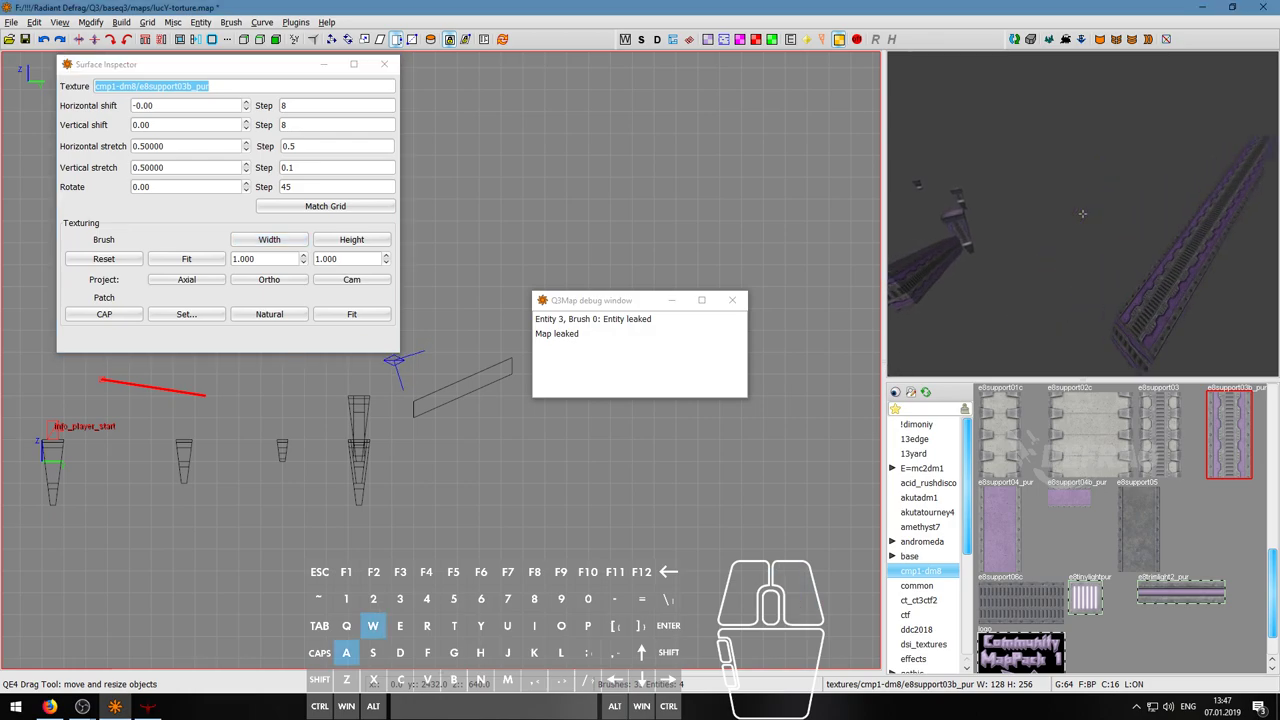
key(s)
key(w)
key(s)
key(s)
key(w)
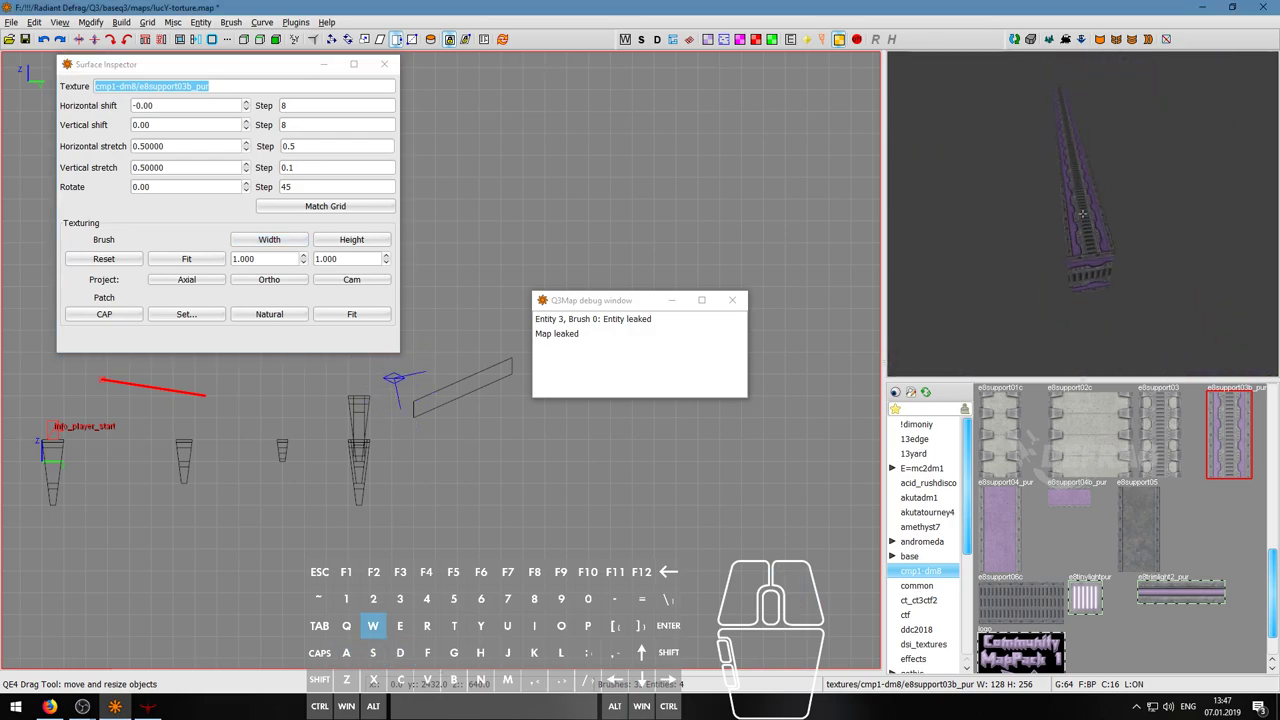
key(a)
key(w)
key(a)
key(s)
key(w)
key(d)
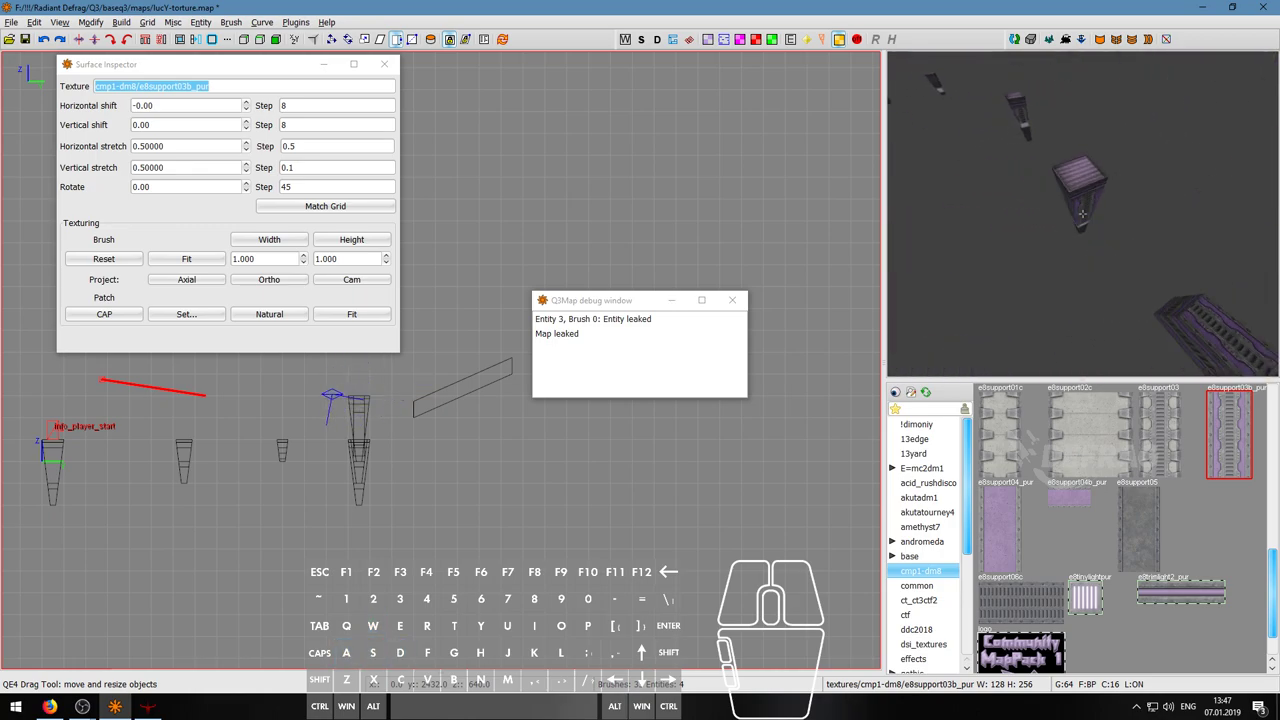
- Apply the e8_base1 texture to the middle section of the pillar below the beams
key(w)
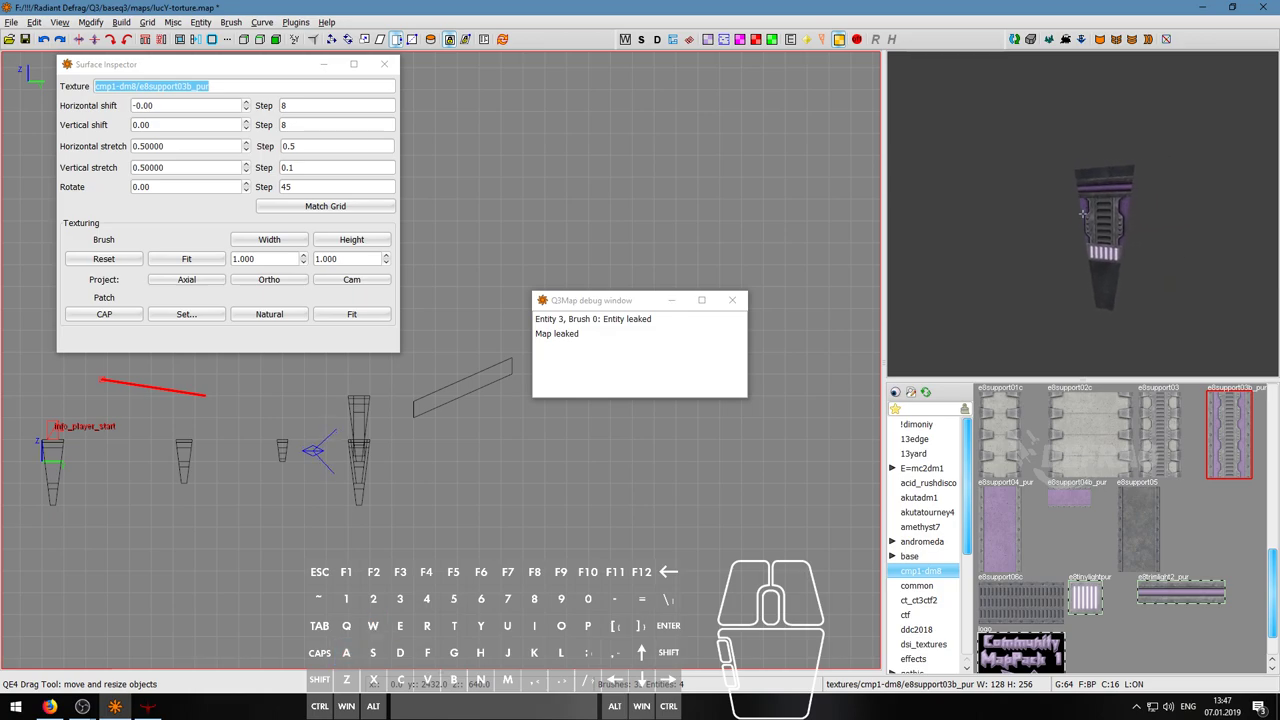
shift+click(1104, 224)
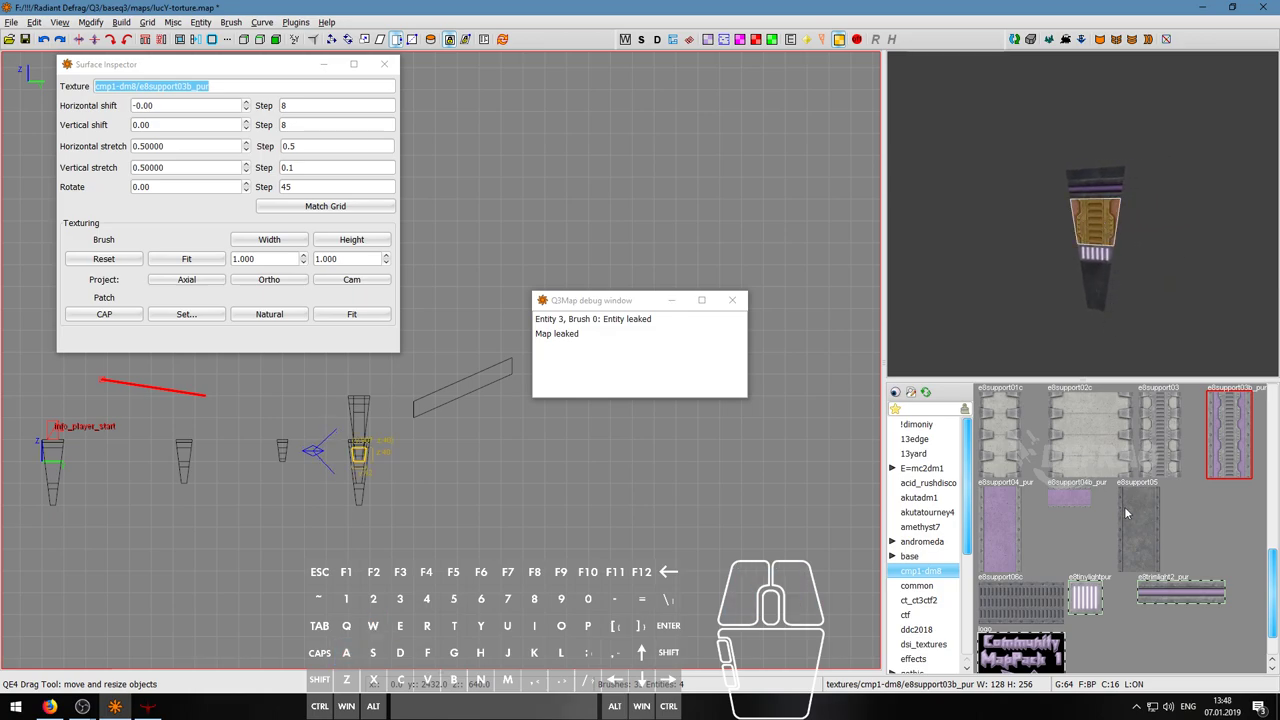
scroll(1085, 518, up, 10)
click(1022, 474)
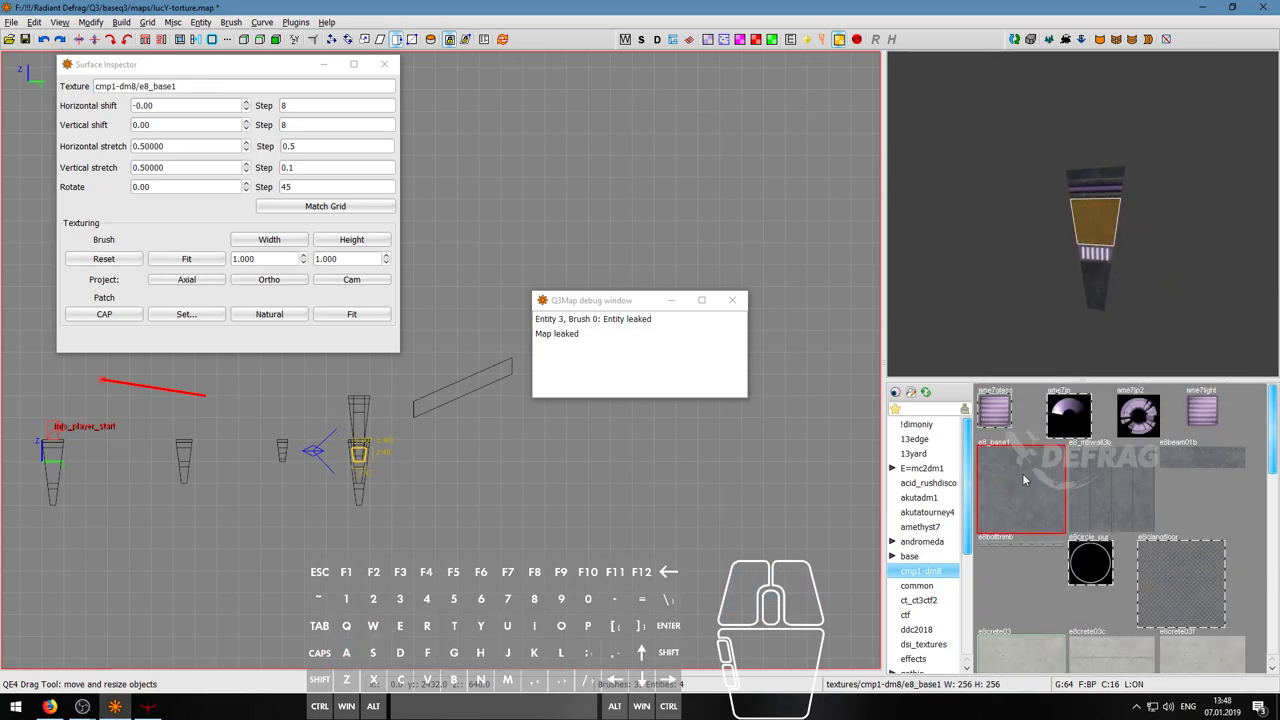
- Apply e8_base1 to the middle sections of the other pillars, reset the texture alignment, and deselect the brushes
key(w+a)
right_drag(1090, 204, 1082, 213)
key(w)
key(w)
shift+click(1057, 210)
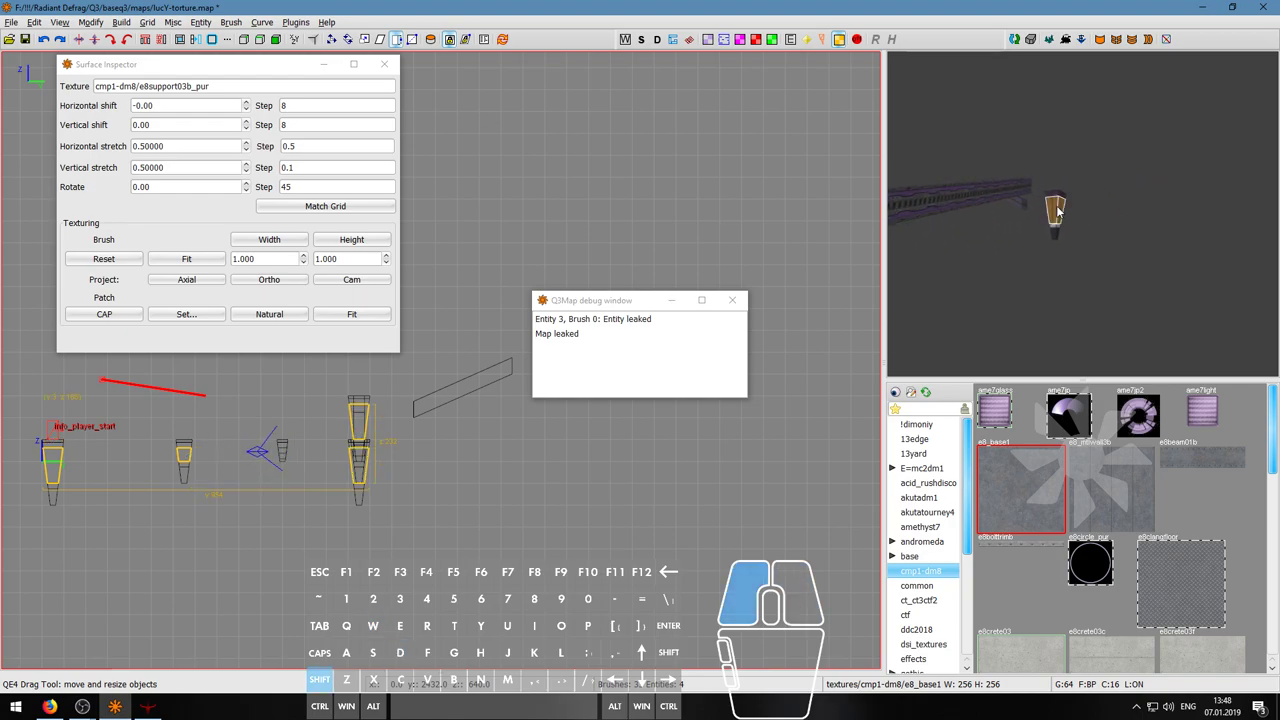
click(139, 258)
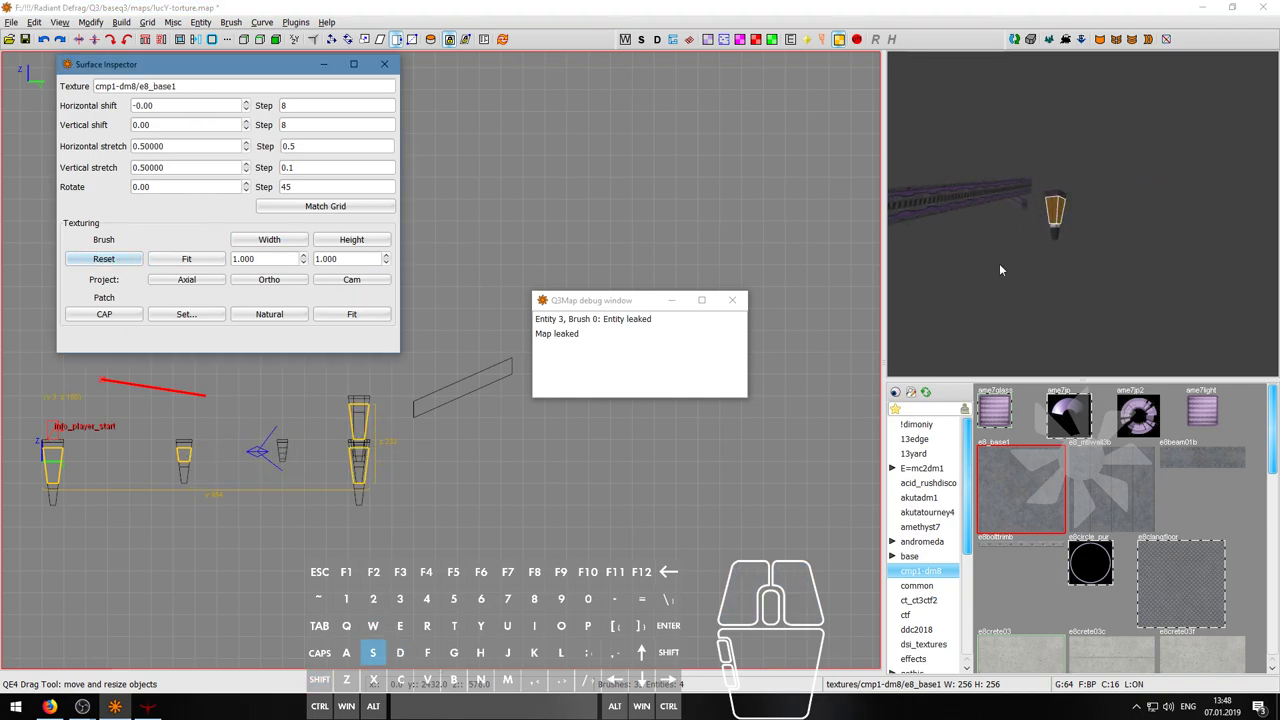
key(Escape)
key(Escape)
- Examine the retextured pillars, including a pillar's purple top face, against the sloped beams
right_click(1138, 270)
key(s)
key(d)
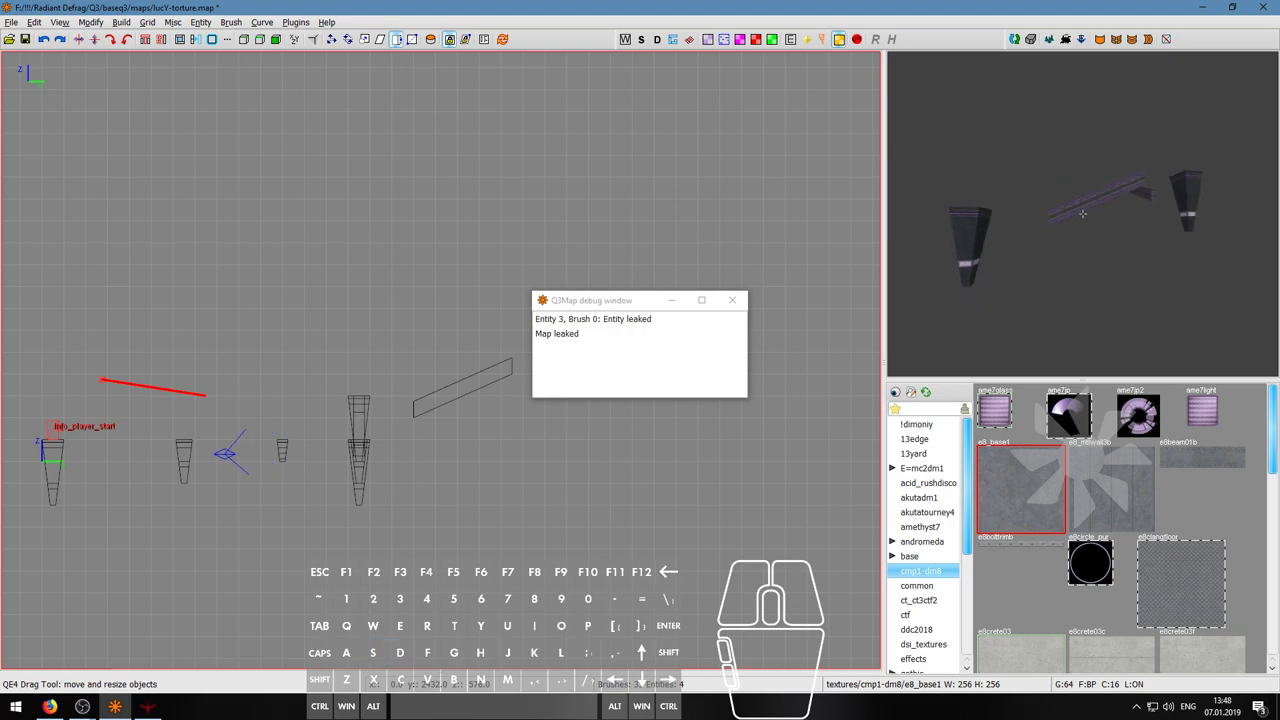
key(w)
key(a)
key(s)
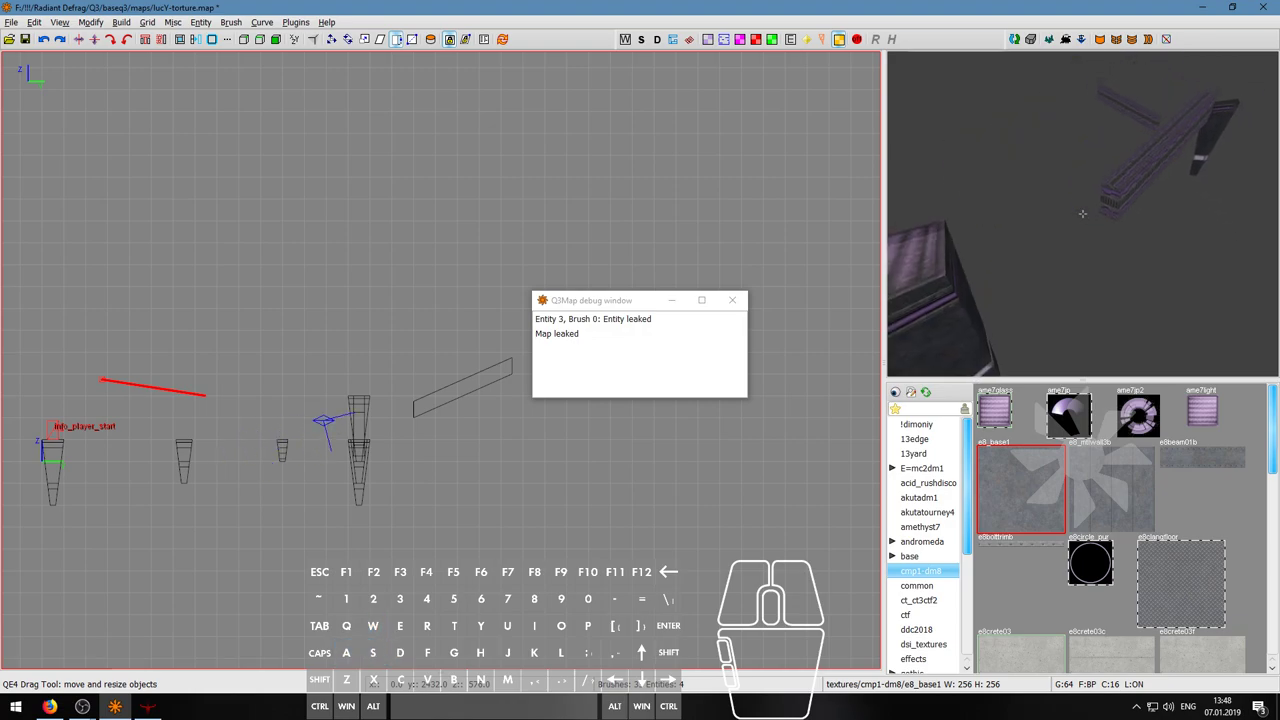
key(a)
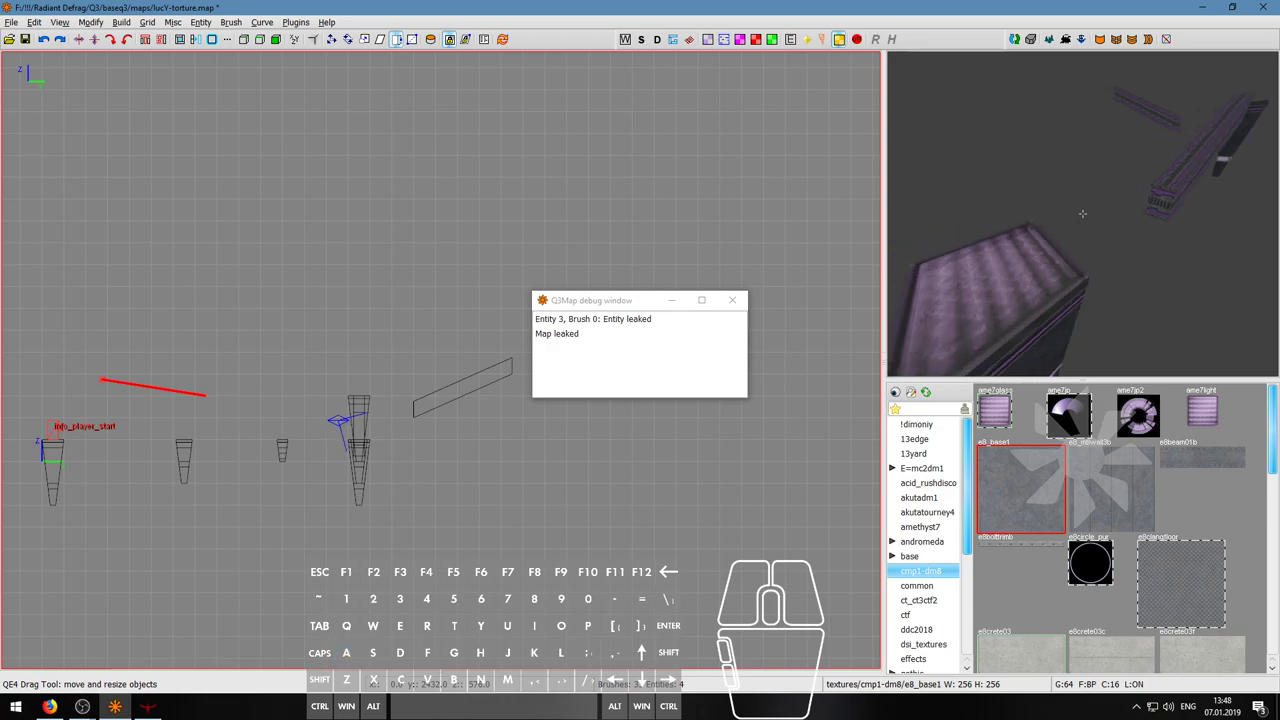
key(d)
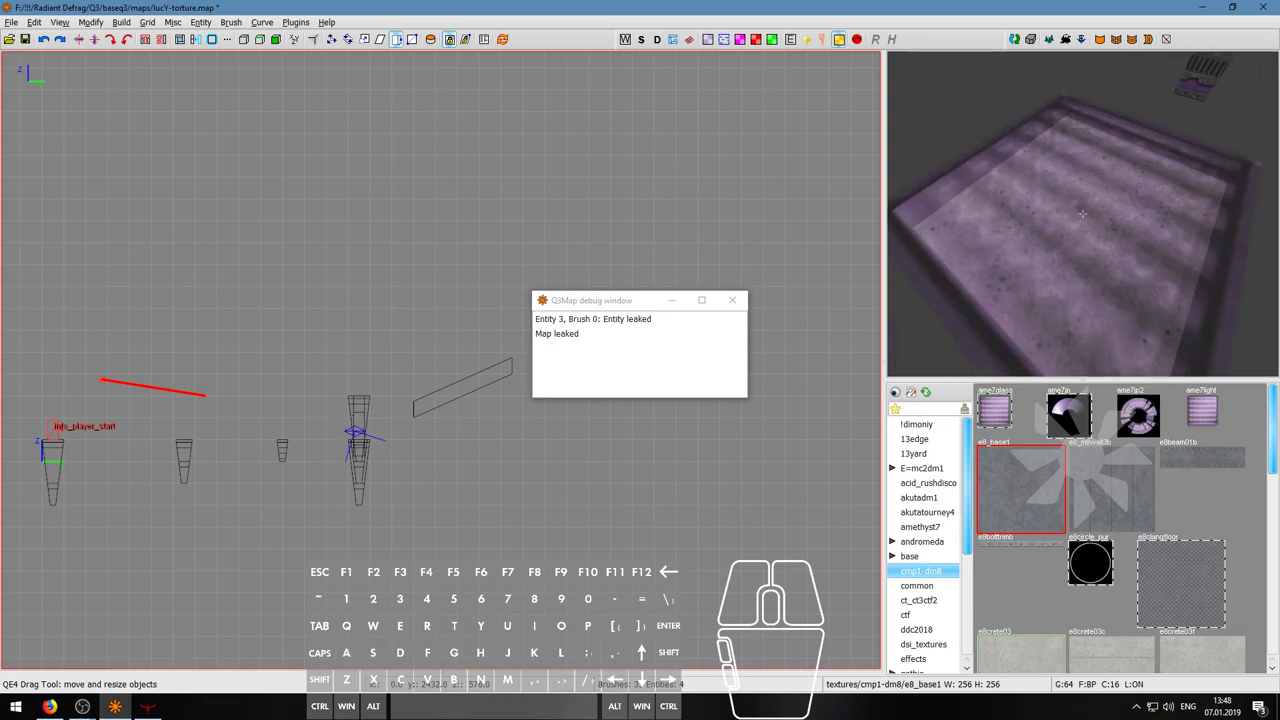
key(d)
key(w)
key(d)
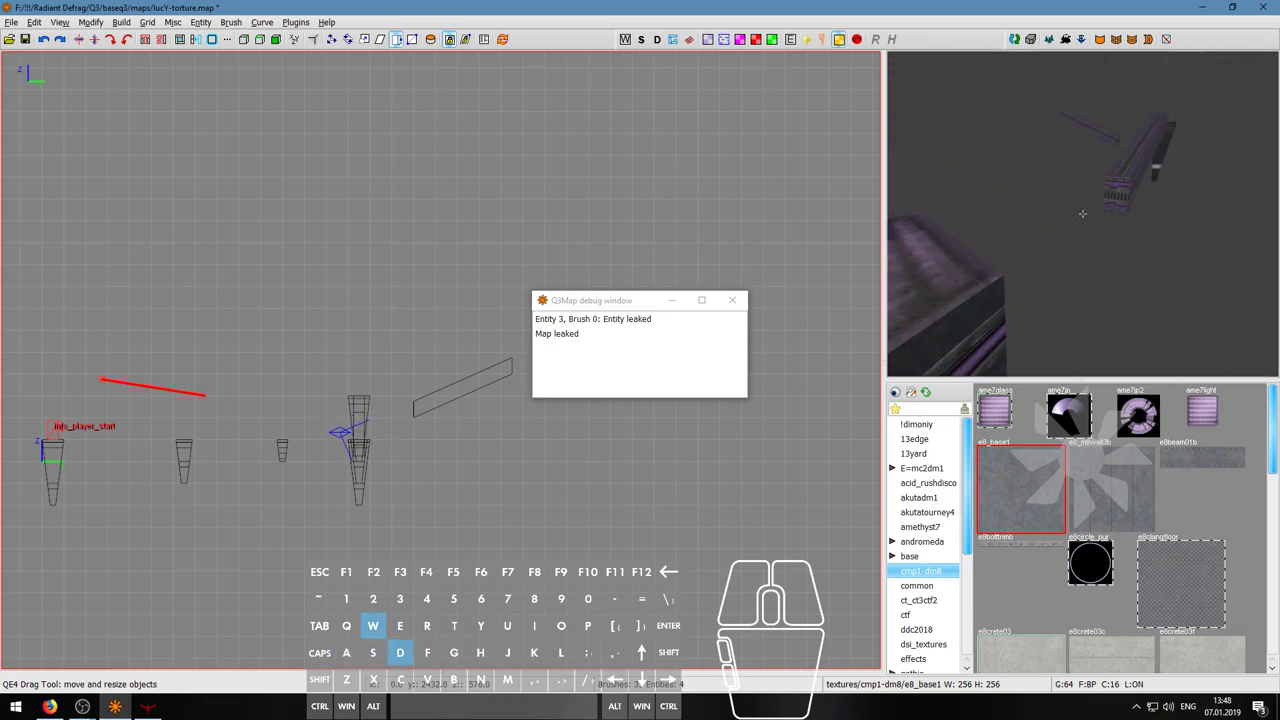
- Look through the cmp1-dm8 textures and examine the first sloped beam's end and top faces
scroll(1145, 513, down, 3)
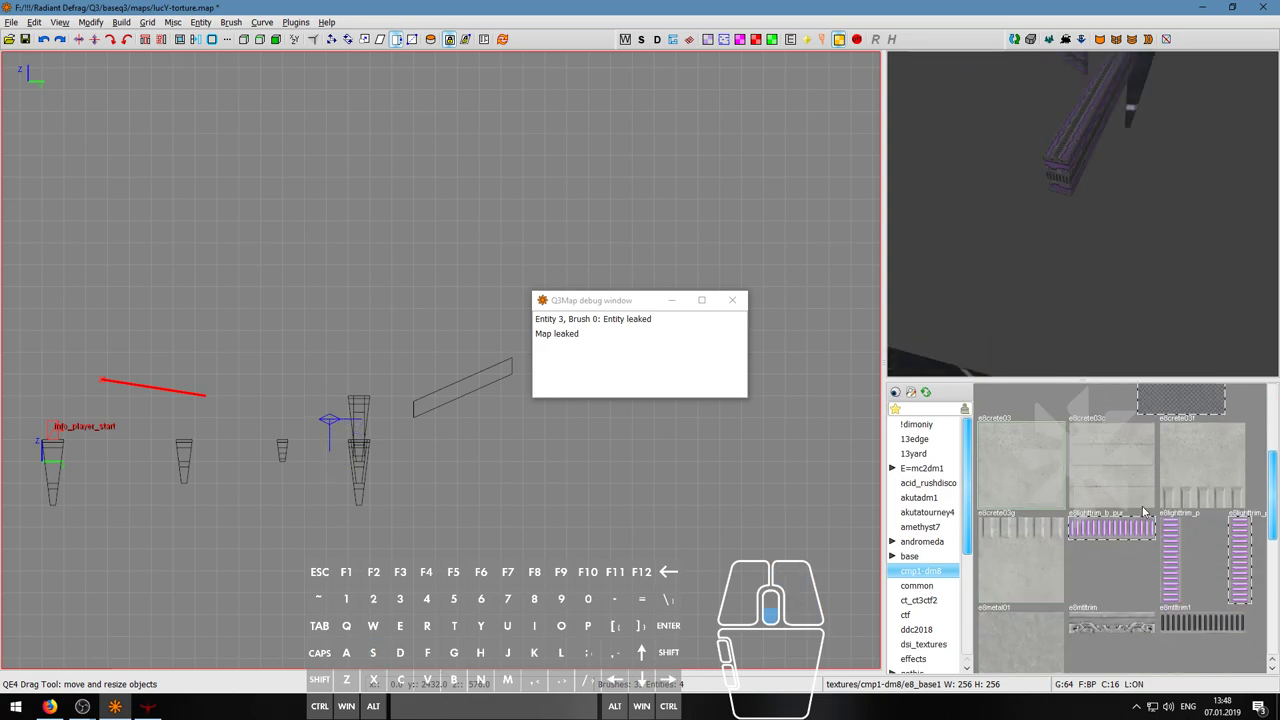
scroll(1145, 513, down, 2)
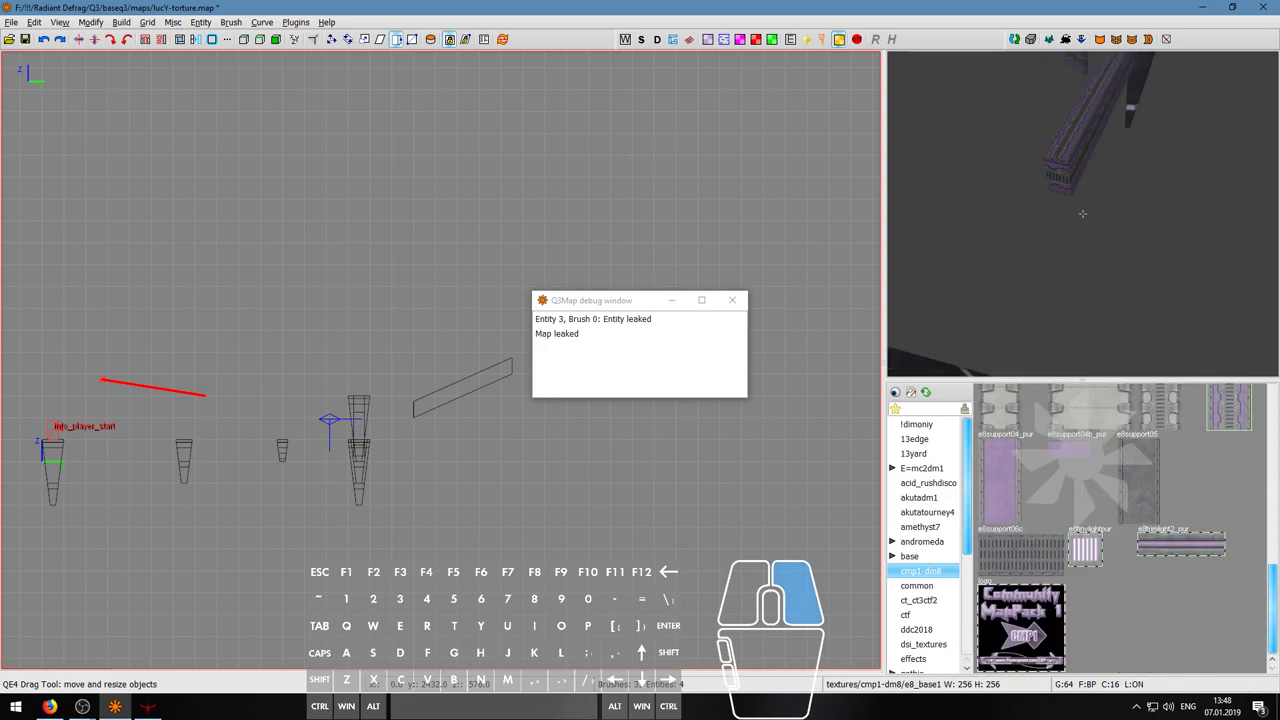
key(w)
key(s)
key(a)
key(a)
key(d)
key(d)
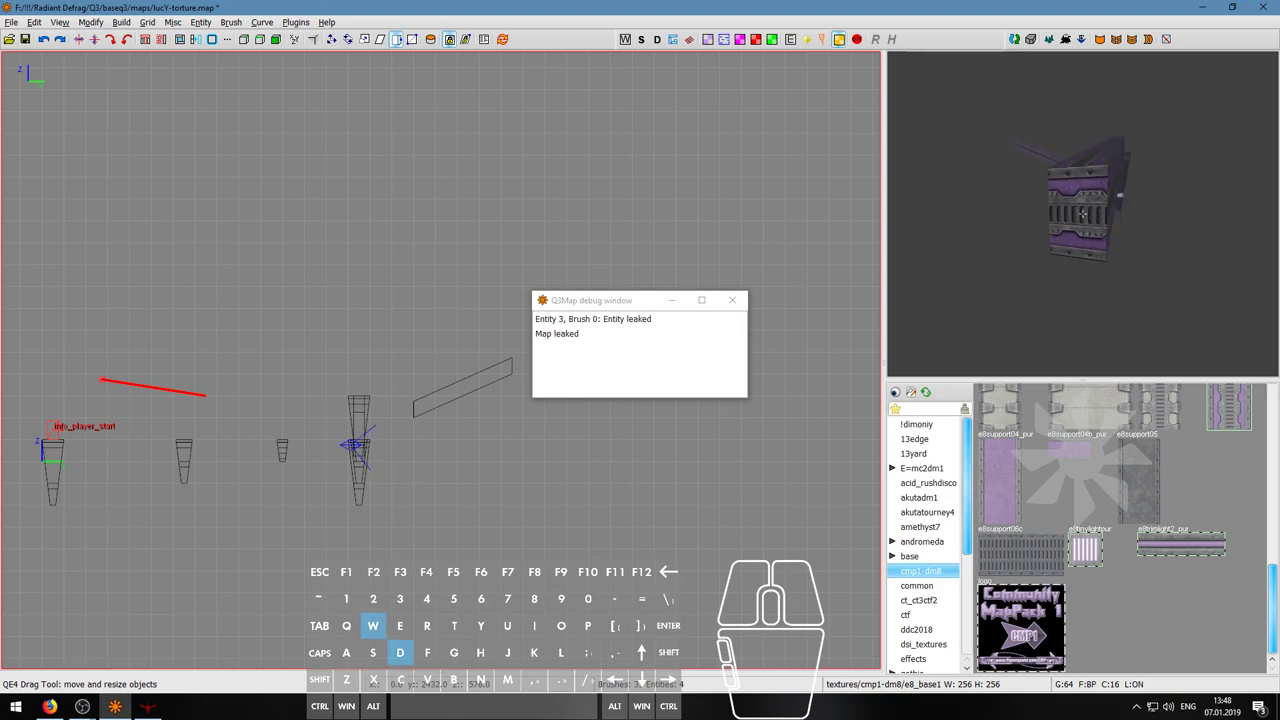
key(w)
key(w)
key(a)
key(s)
key(w)
scroll(1082, 213, up, 1)
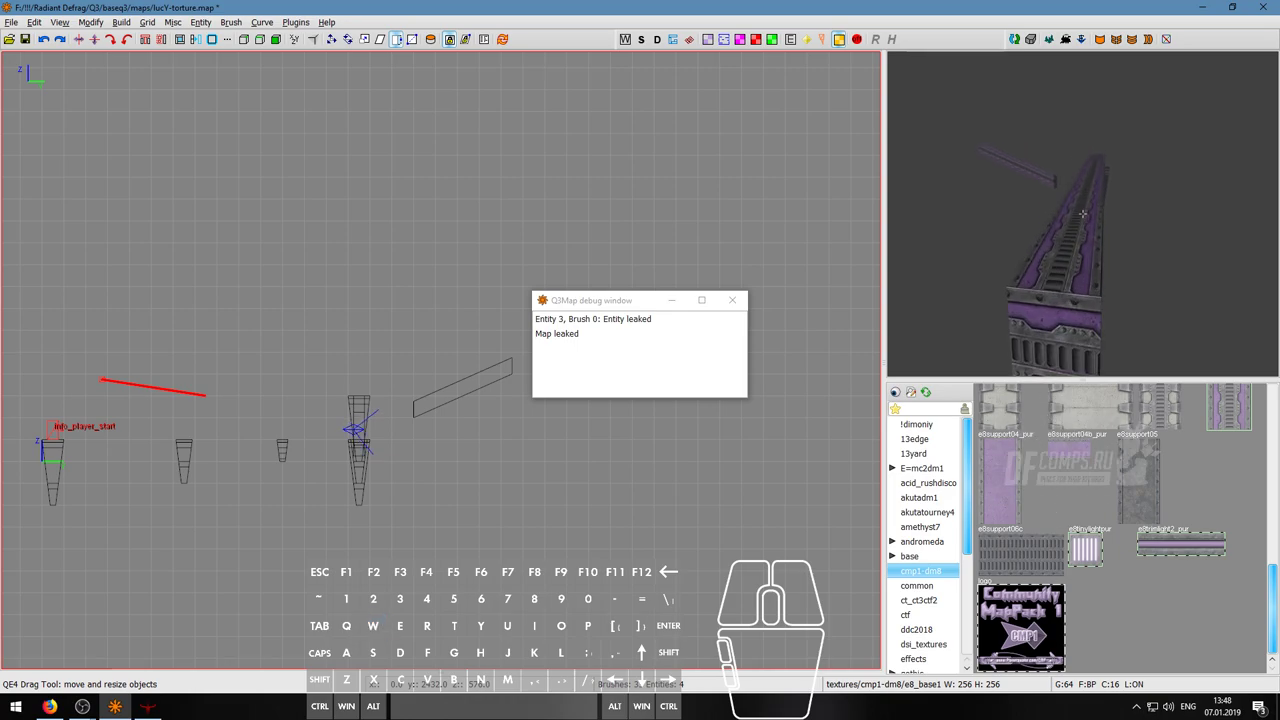
- Browse the akutatourney4, acid_rushdisco, amethyst7, 13edge and 13yard texture sets for alternative textures
right_click(1082, 213)
click(929, 512)
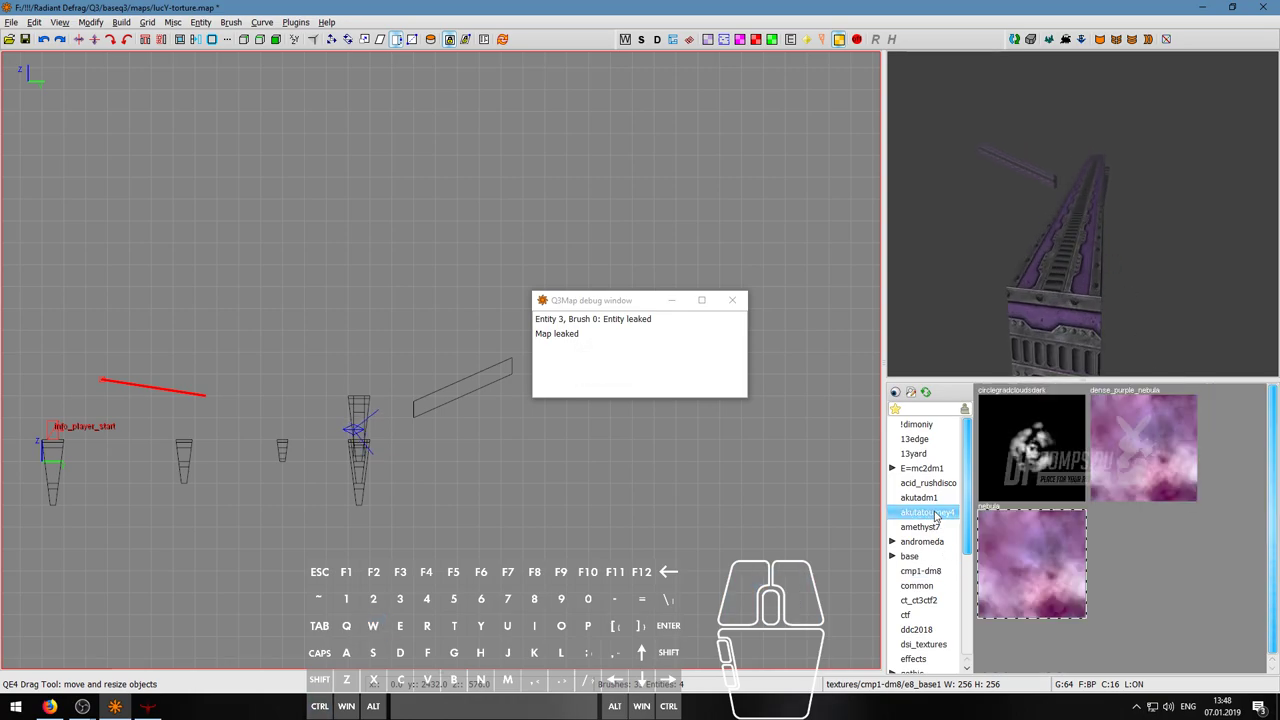
click(935, 512)
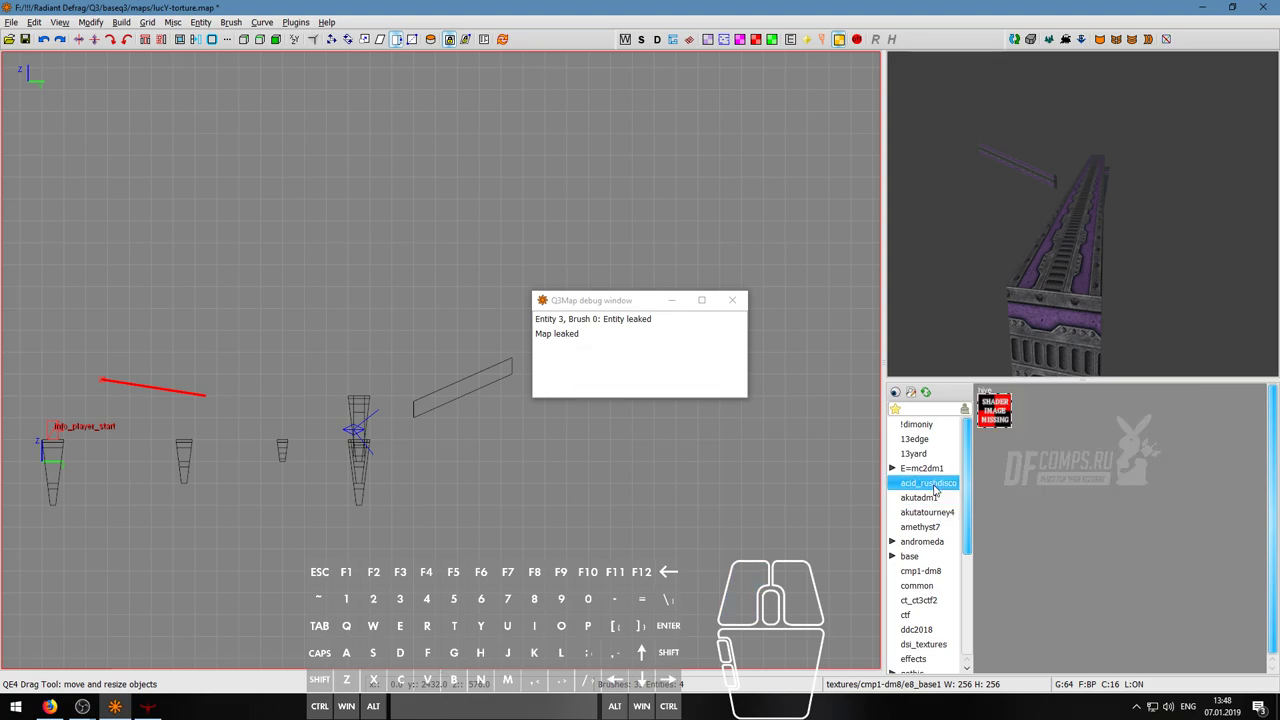
click(937, 527)
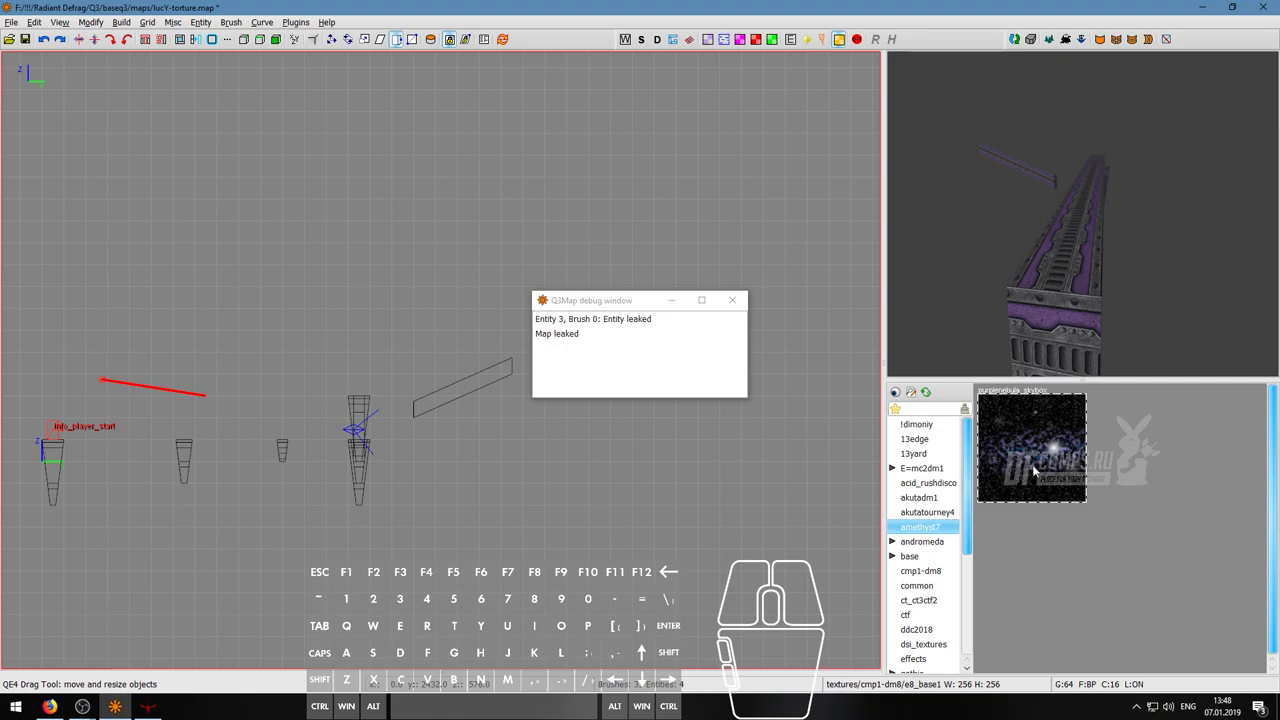
click(915, 453)
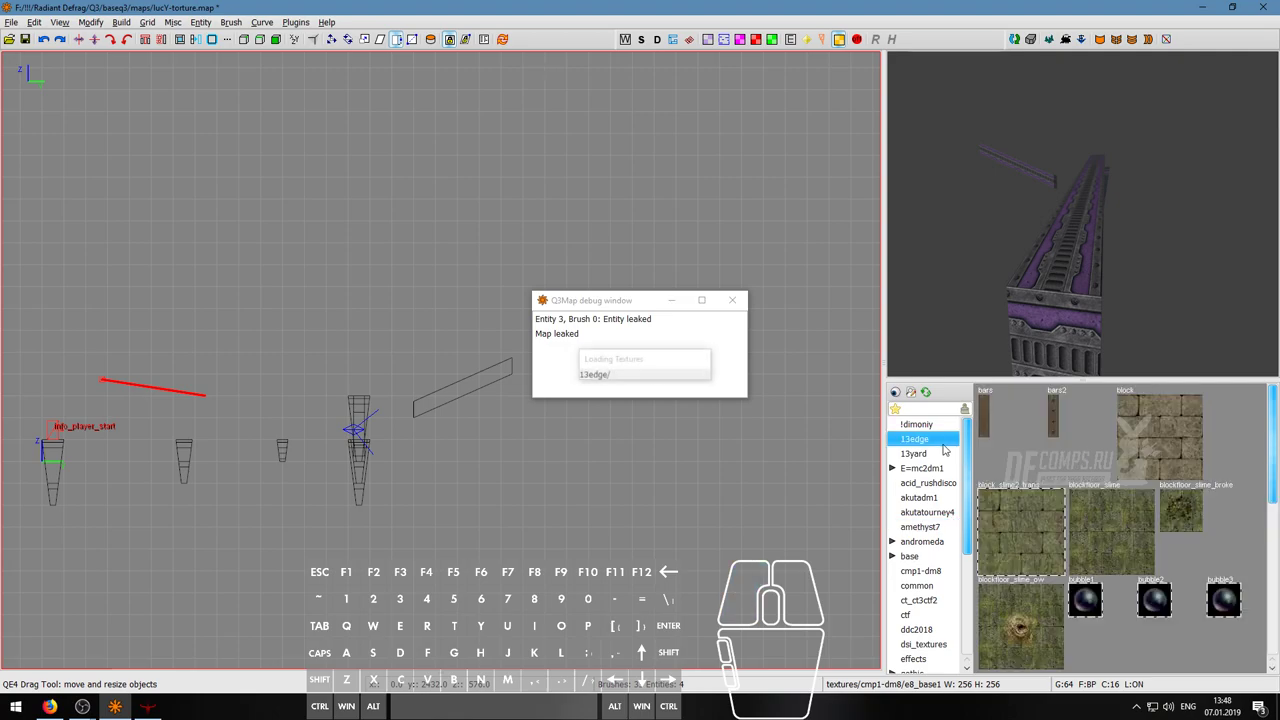
scroll(1148, 578, down, 2)
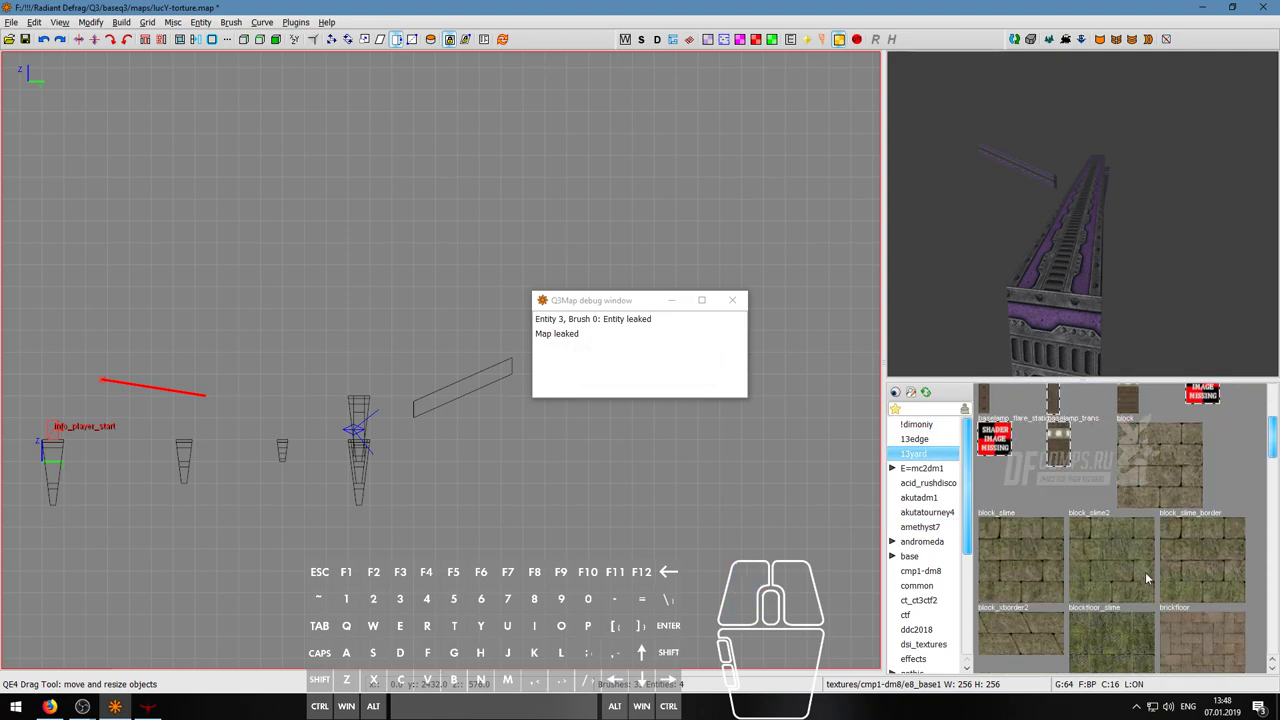
- Try the e8support01c texture from the cmp1-dm8 set on the first sloped beam's top face
right_click(1073, 306)
right_click(1083, 214)
ctrl+shift+click(1082, 208)
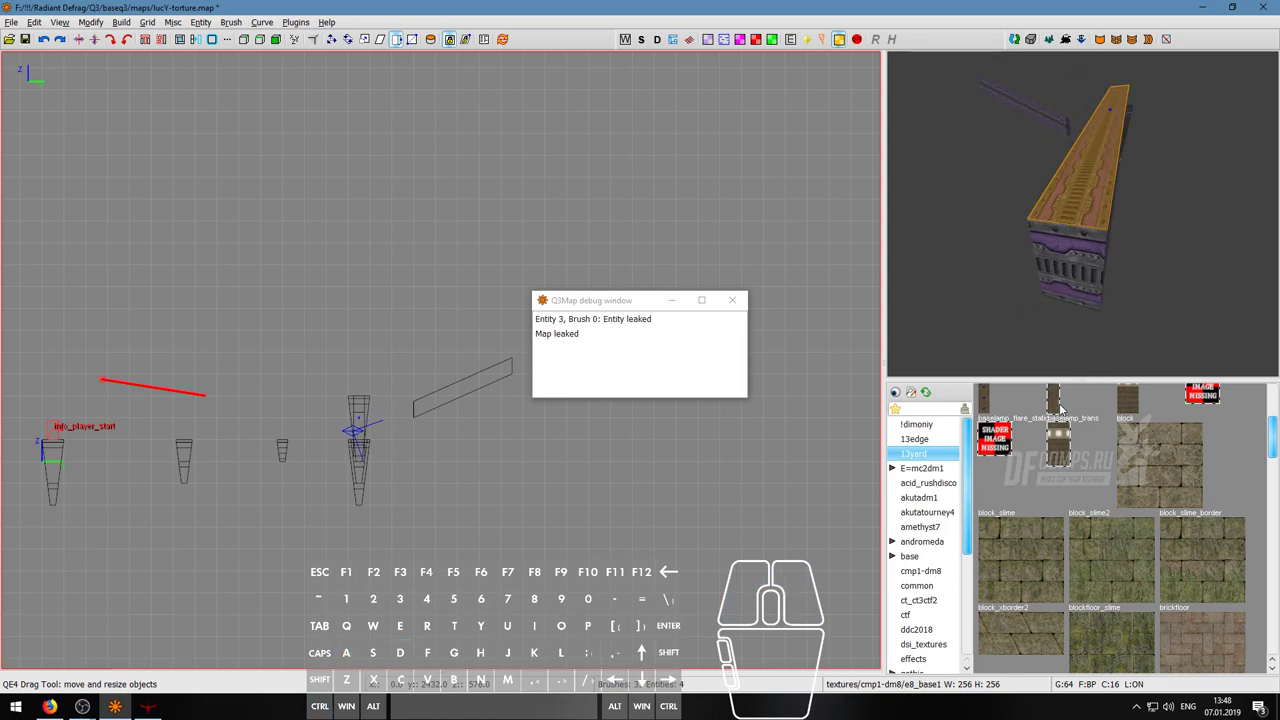
click(921, 571)
scroll(1140, 507, down, 3)
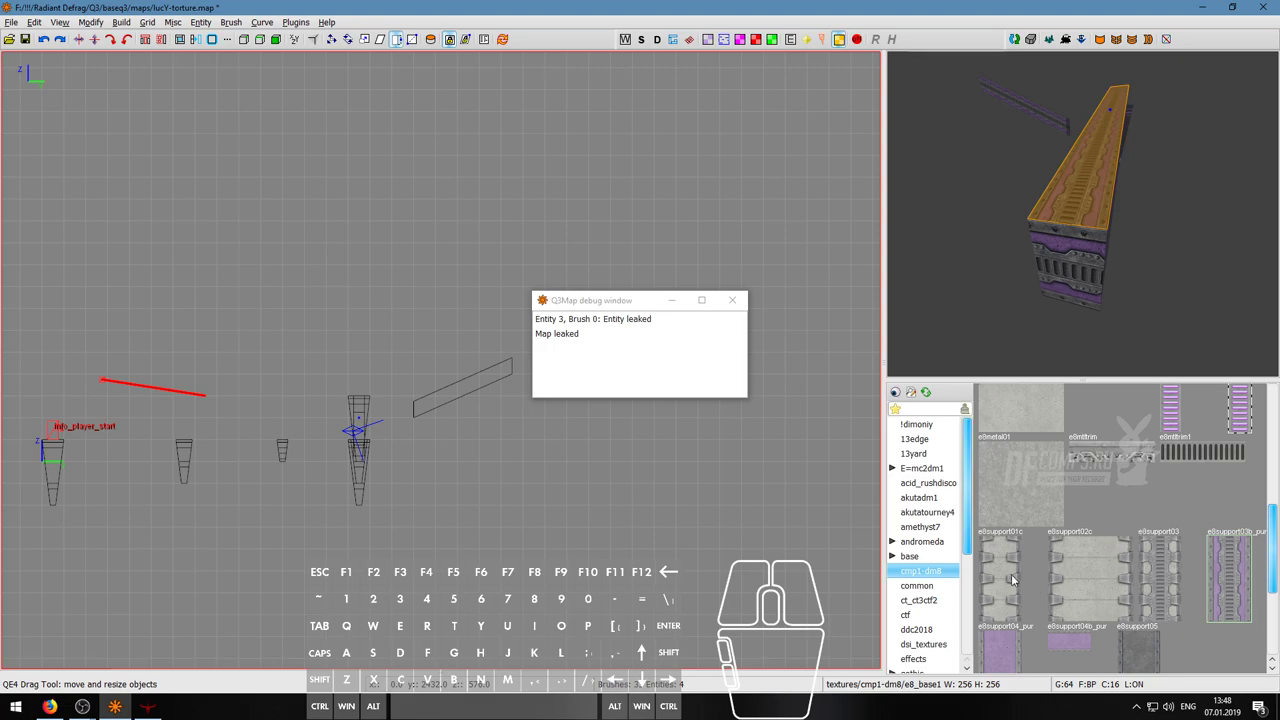
click(1013, 580)
- Examine the first sloped beam's e8support01c top face from several angles and distances
right_click(1082, 212)
key(w)
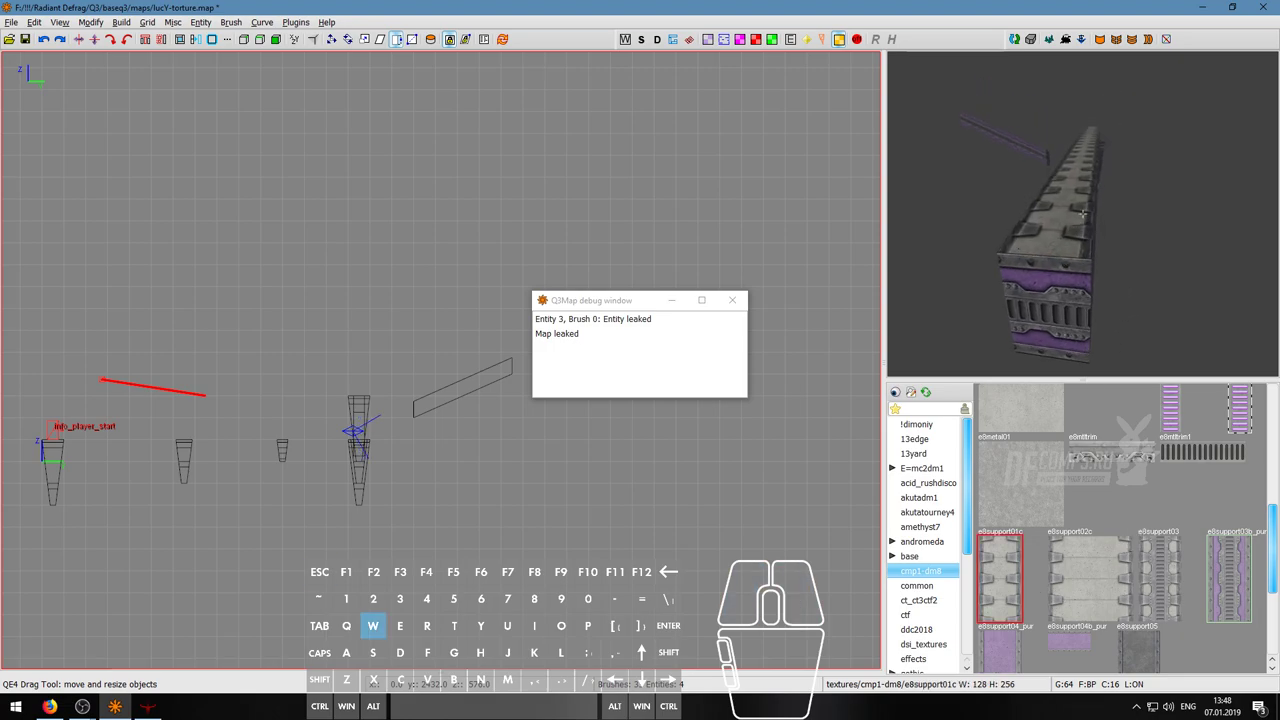
key(d)
key(s)
key(a)
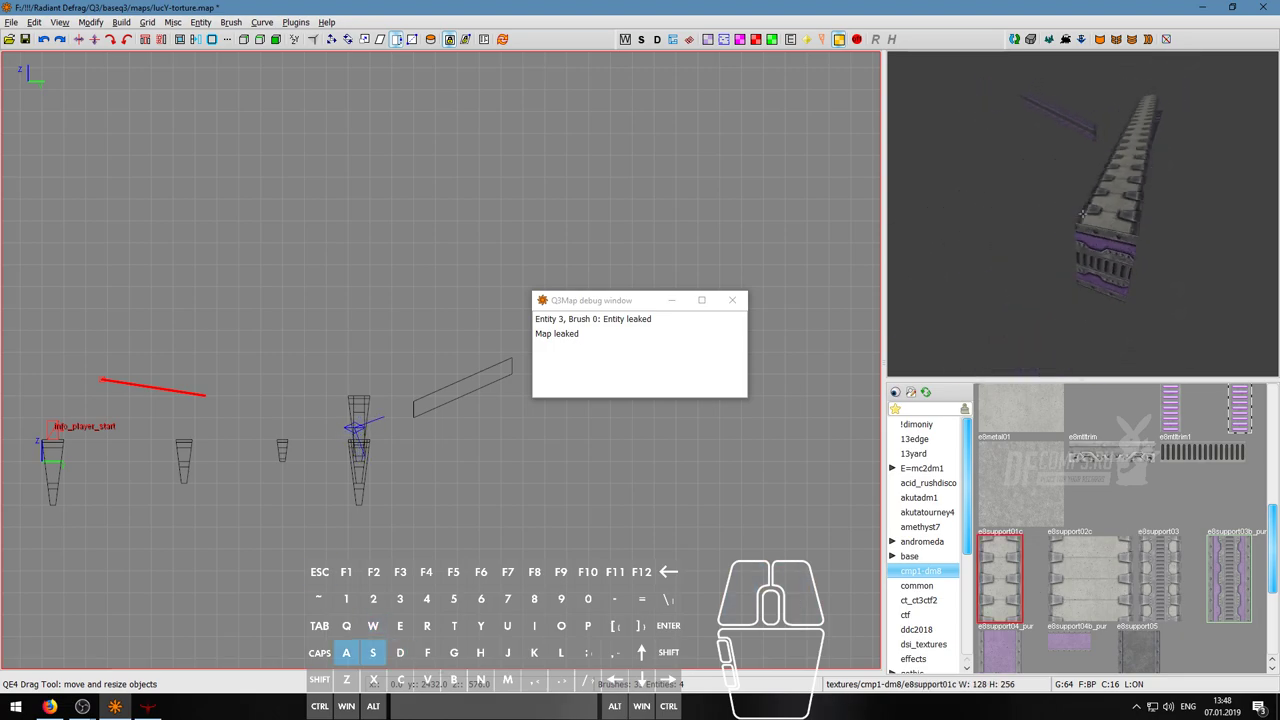
key(d)
key(s)
key(a)
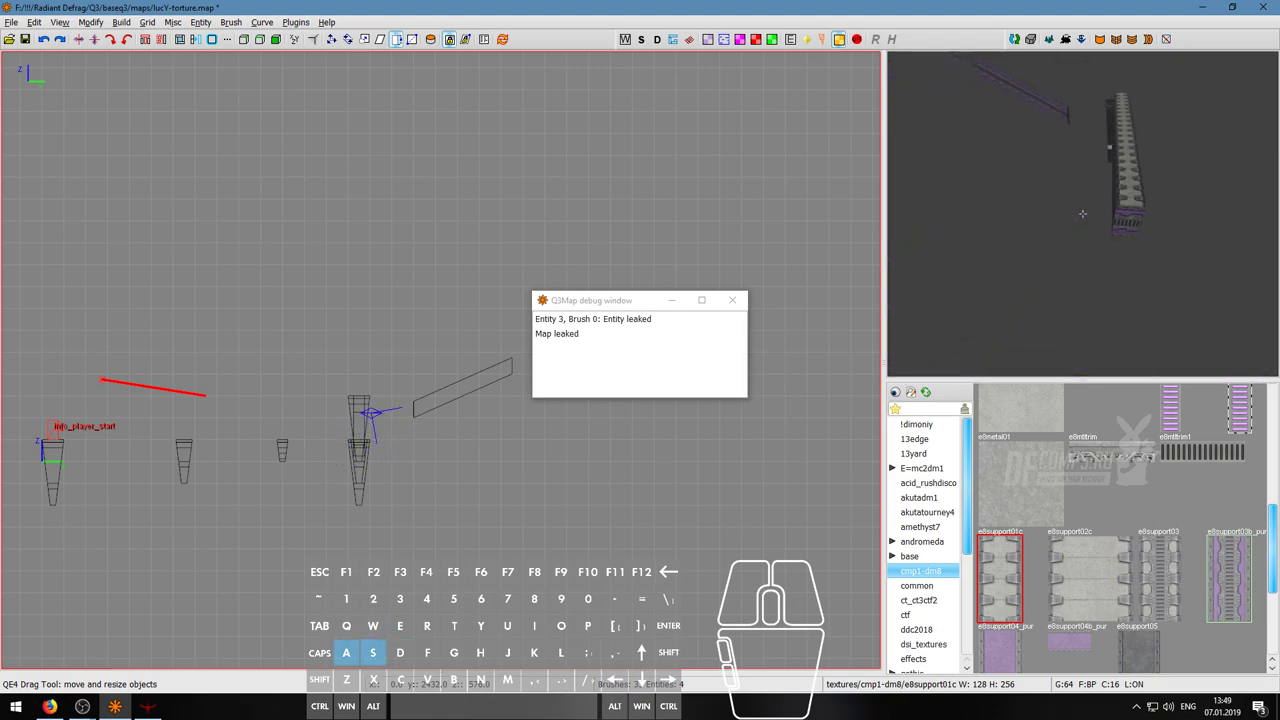
key(w)
key(d)
- Try e8support05 on the first sloped beam's top face and view it from the side
right_click(1082, 214)
ctrl+shift+click(1102, 216)
scroll(1128, 485, down, 2)
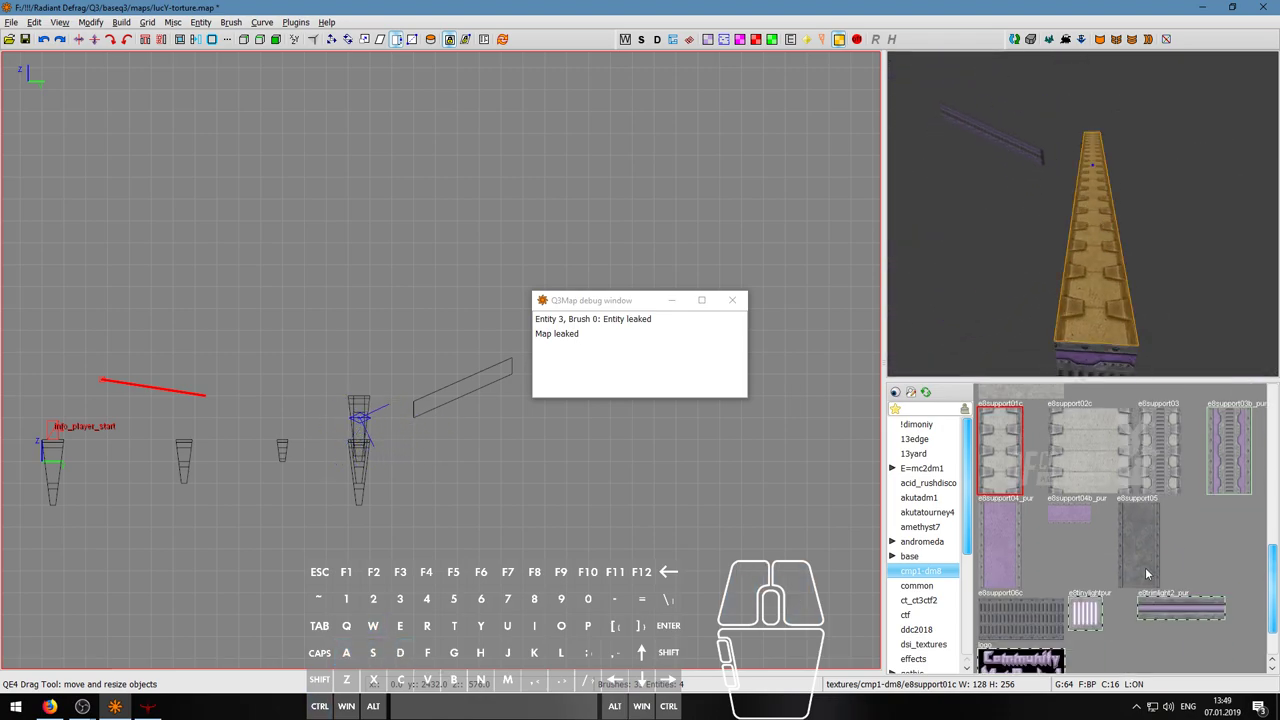
click(1141, 548)
key(Escape)
right_click(1128, 322)
key(s)
key(a)
right_click(1083, 214)
- Try the e8lighttrim_pur texture on the top face of the first sloped beam
ctrl+shift+click(1095, 211)
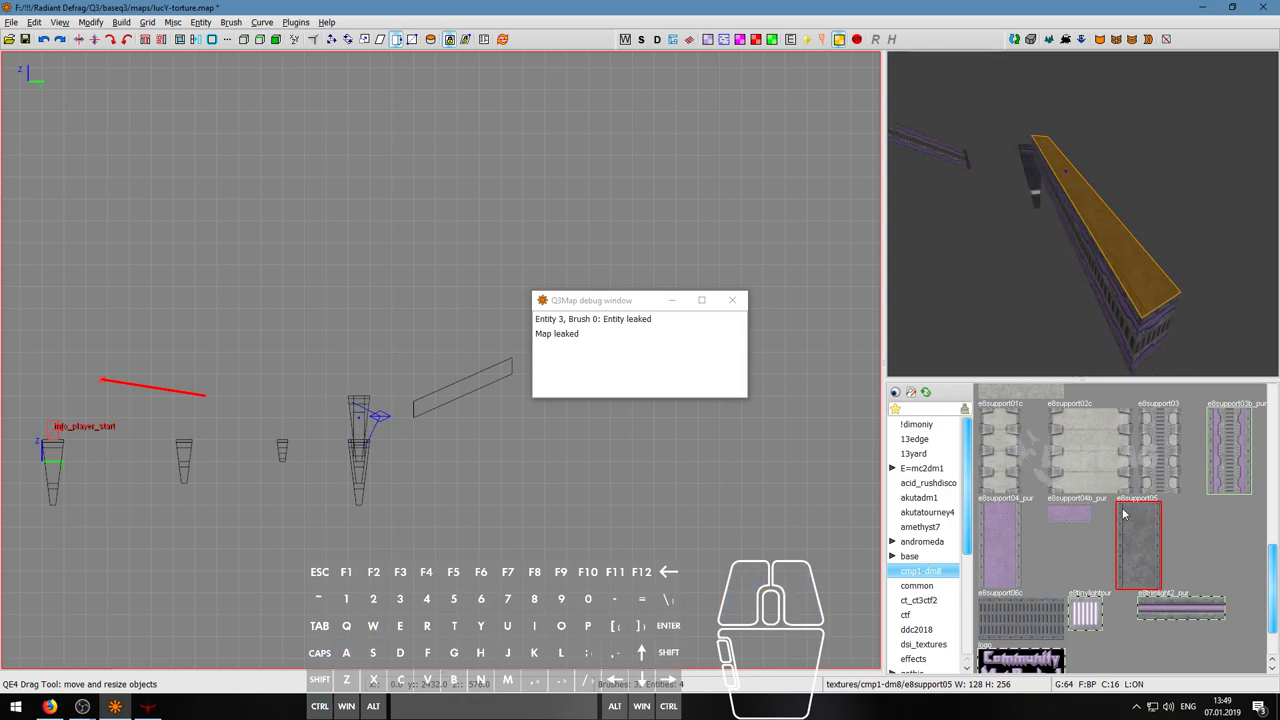
scroll(1171, 600, up, 3)
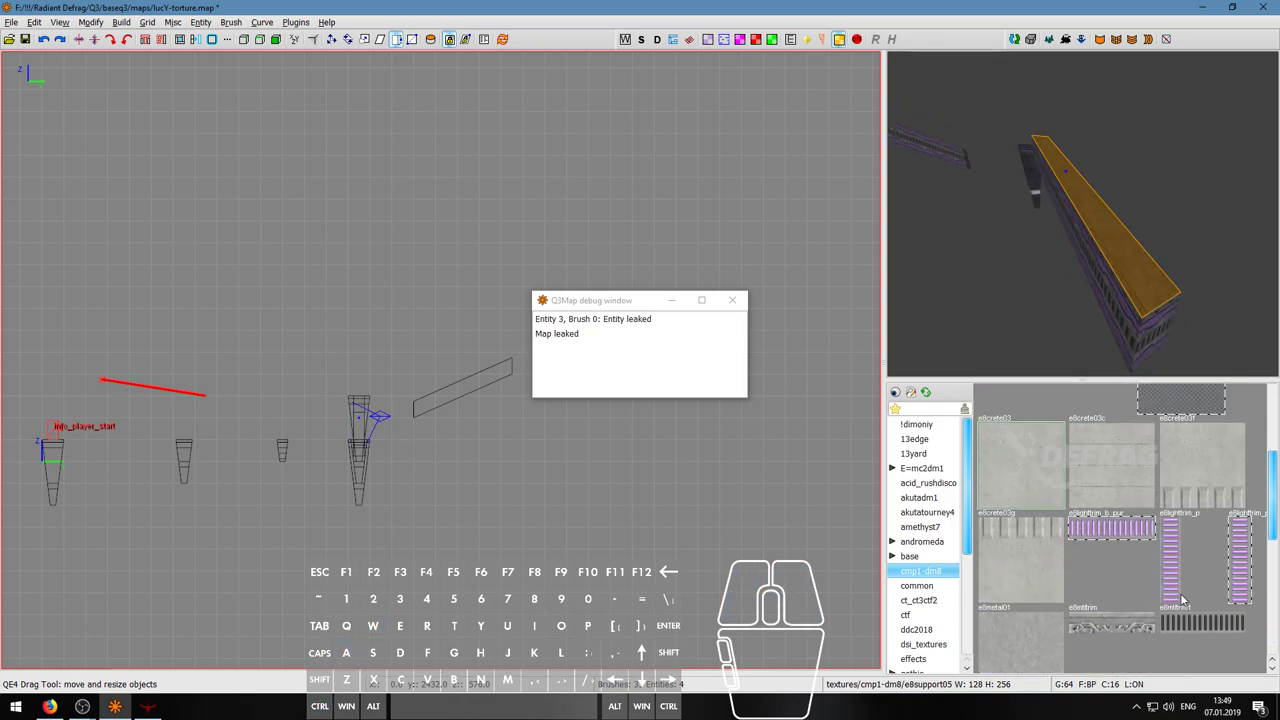
click(1250, 570)
key(d)
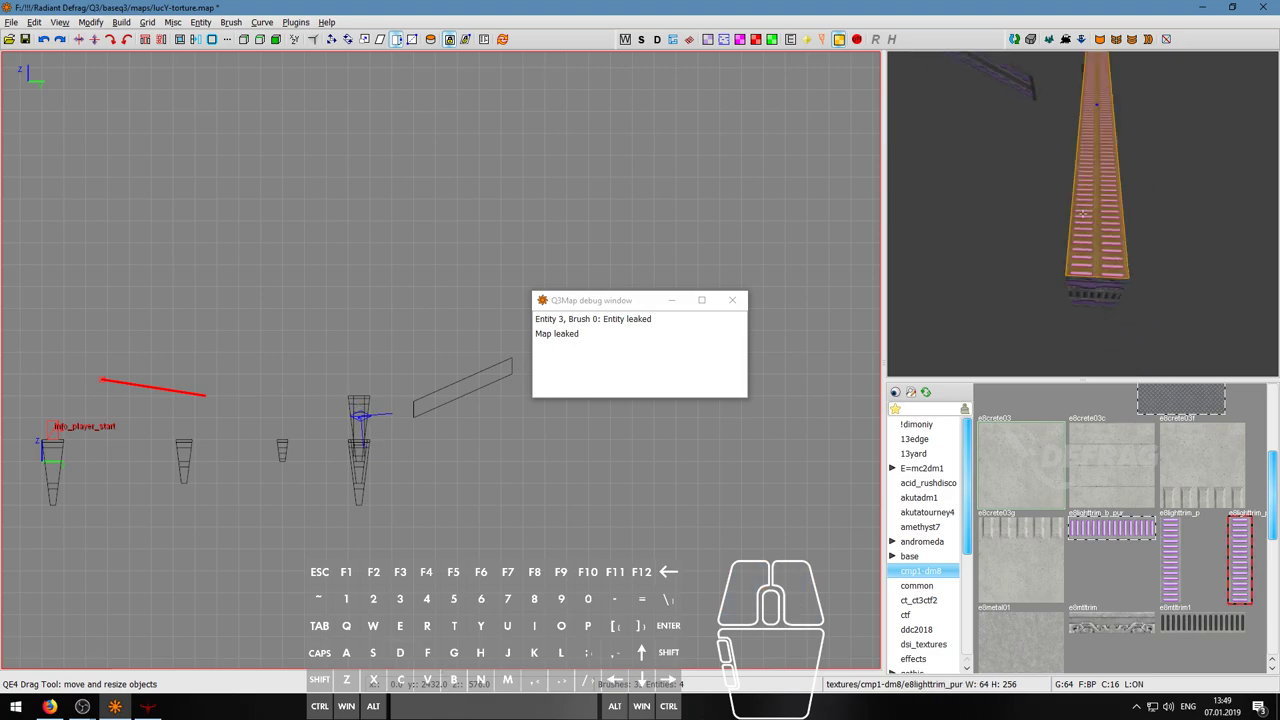
- Apply the e8trimlight2_pur texture to the top face of the first sloped beam
scroll(1196, 497, down, 2)
scroll(1196, 497, down, 4)
click(1157, 546)
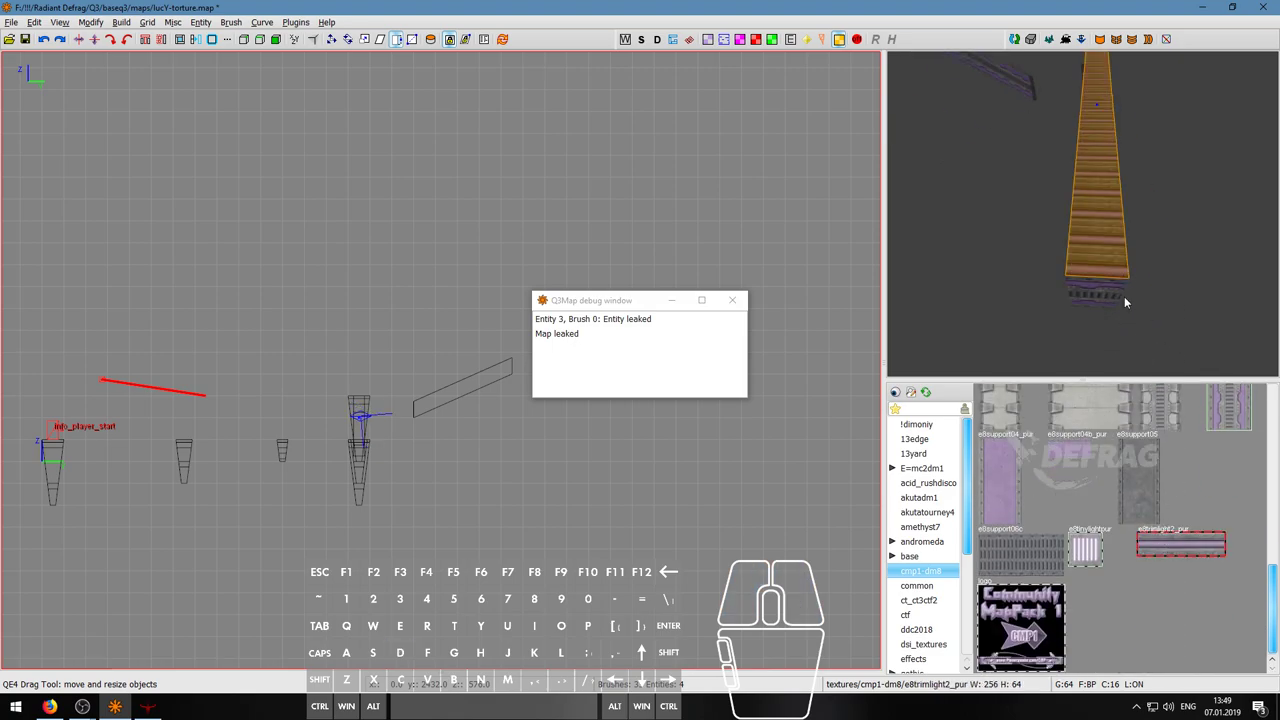
- Reset the top face's texture alignment, then rotate it to -90 with a vertical shift of 32
key(s)
click(104, 259)
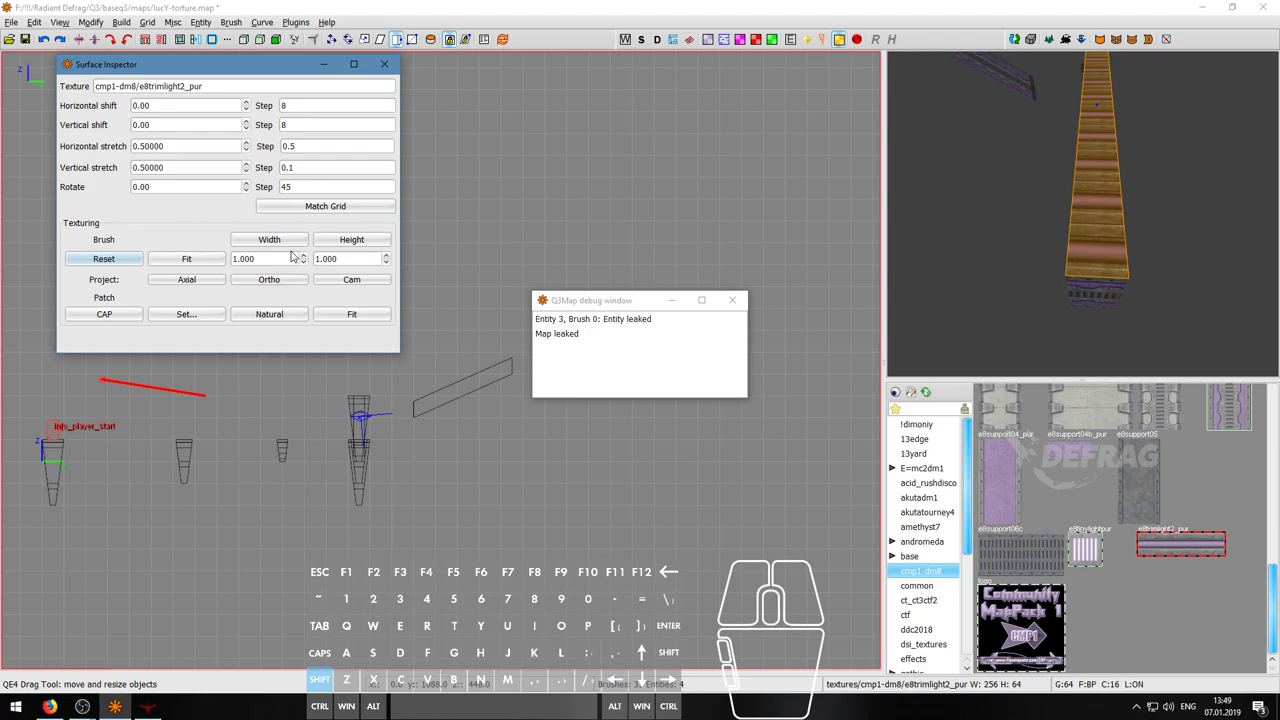
key(shift+Page_Up)
key(shift+Page_Up)
key(shift+Page_Up)
key(shift+Page_Up)
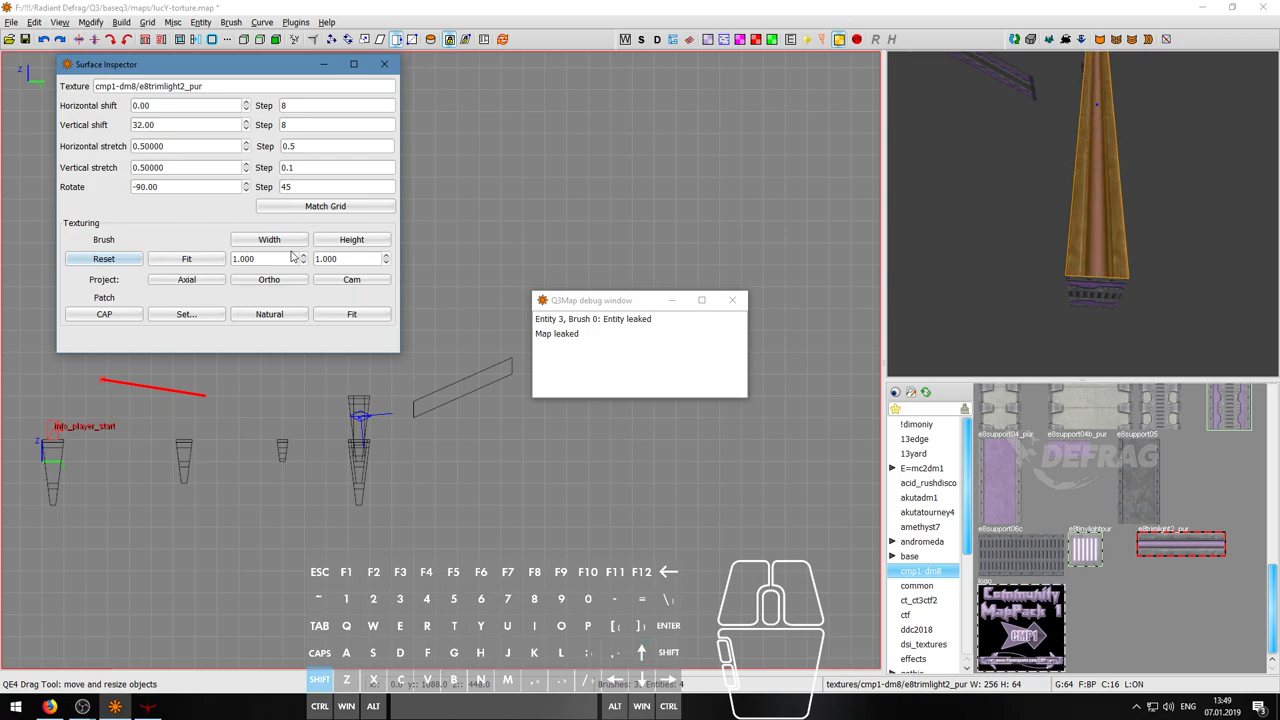
- Examine the rotated light trim along the first sloped beam's top face
click(1081, 213)
key(s)
key(d)
key(w)
key(s)
right_click(1082, 213)
key(s)
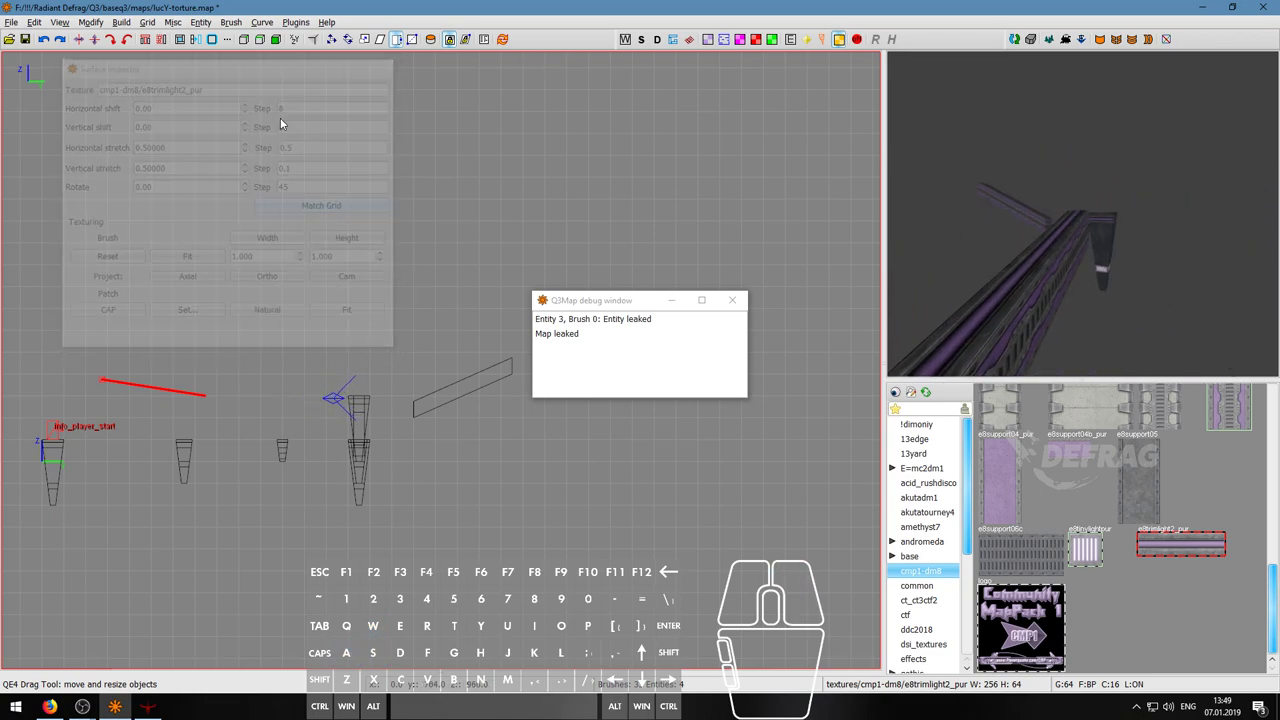
- Compile the map and launch it in the DeFrag game
click(155, 22)
mouse_move(120, 27)
click(158, 87)
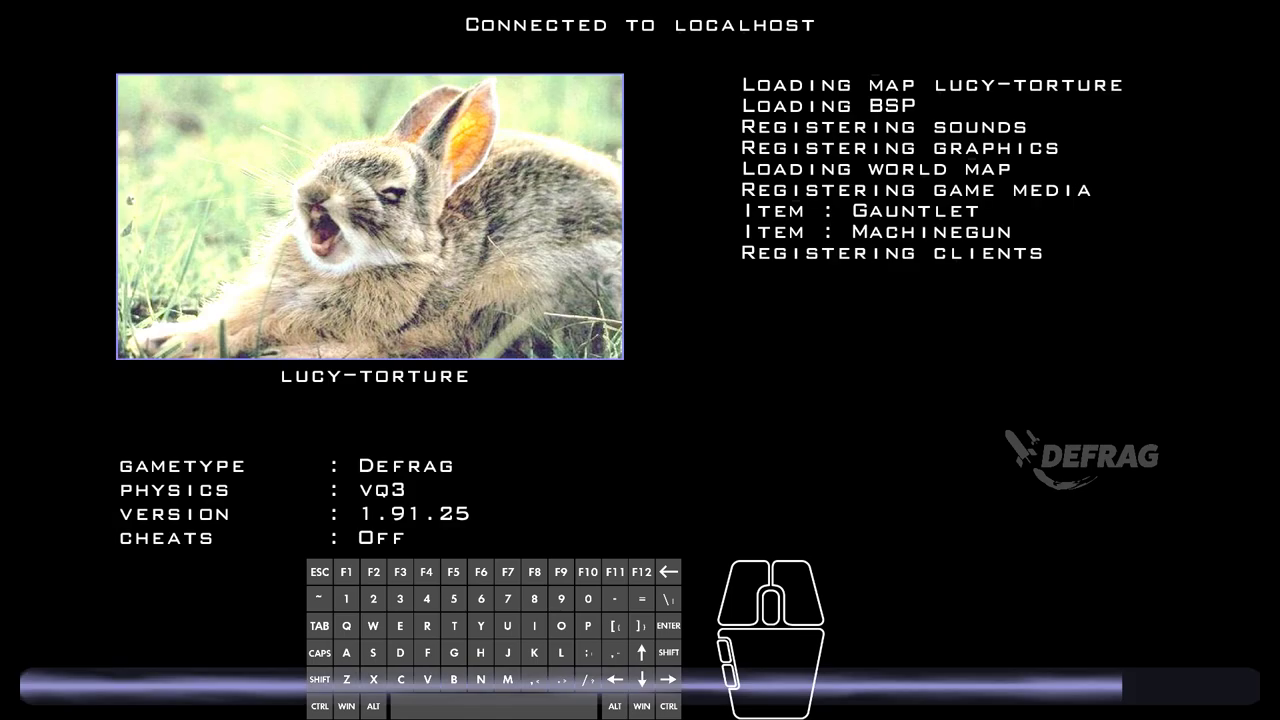
- Examine the pillars and sloped beams in the game from around the starting pillar
key(w)
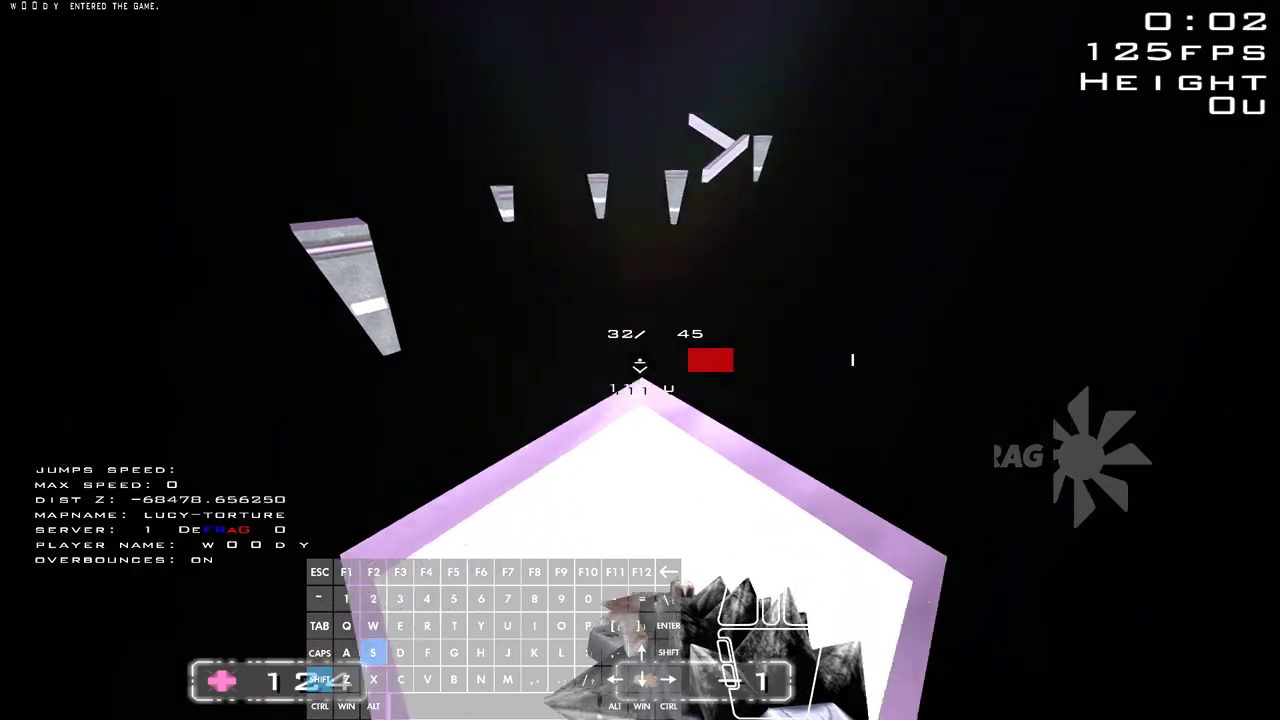
key(a)
key(d)
key(a)
key(w)
key(d)
right_click(640, 360)
key(s)
key(w)
key(d)
key(z)
click(640, 360)
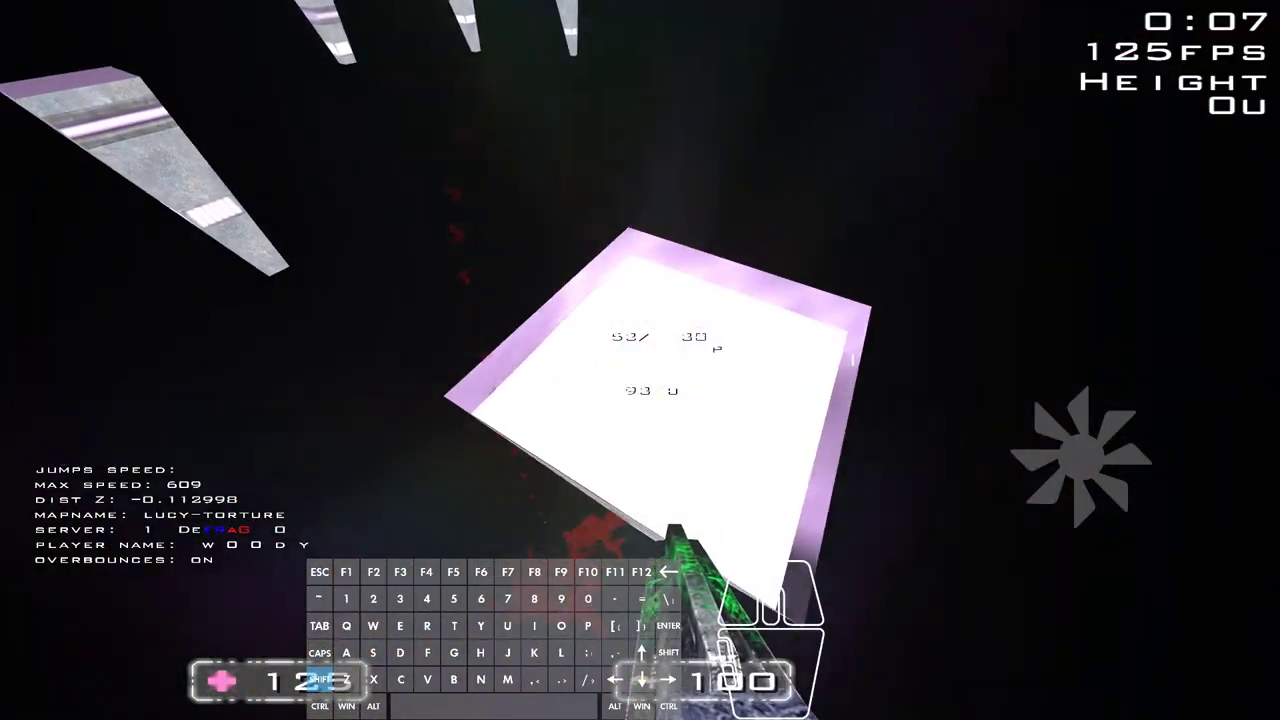
- Jump from pillar to pillar in the game to test the route towards the sloped beams
key(w)
key(a)
right_click(640, 360)
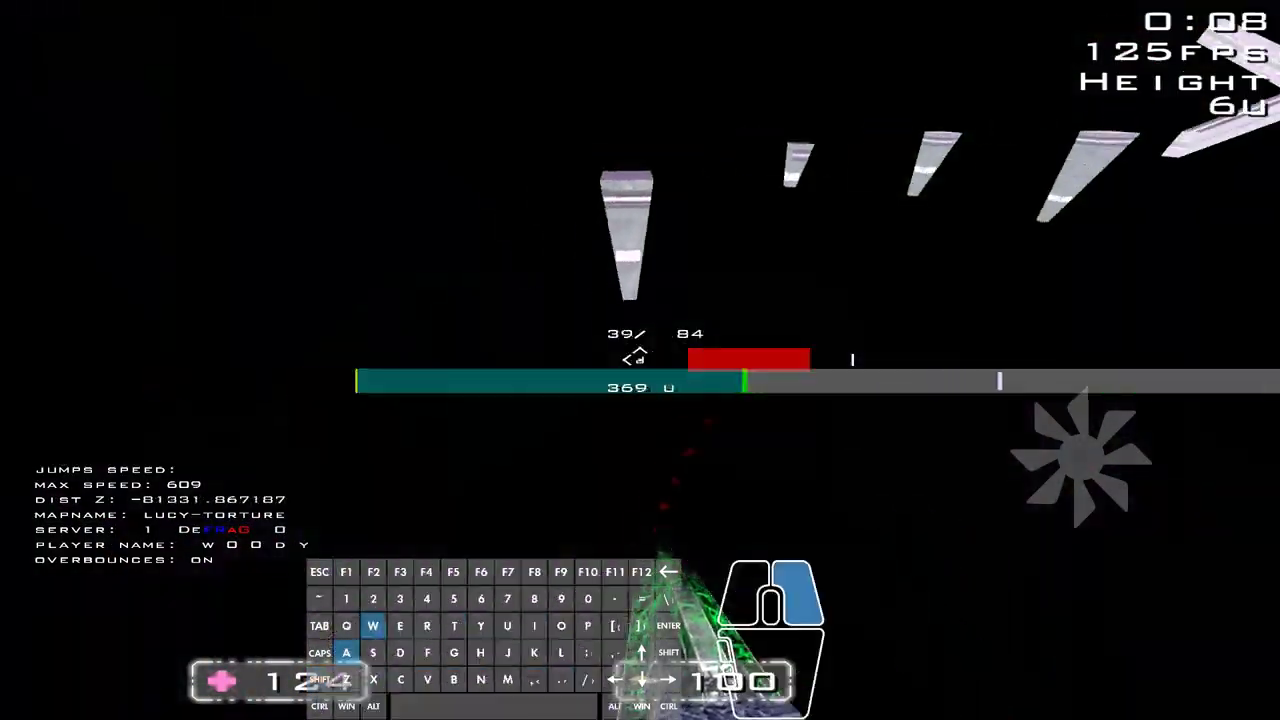
key(d)
key(space)
key(space)
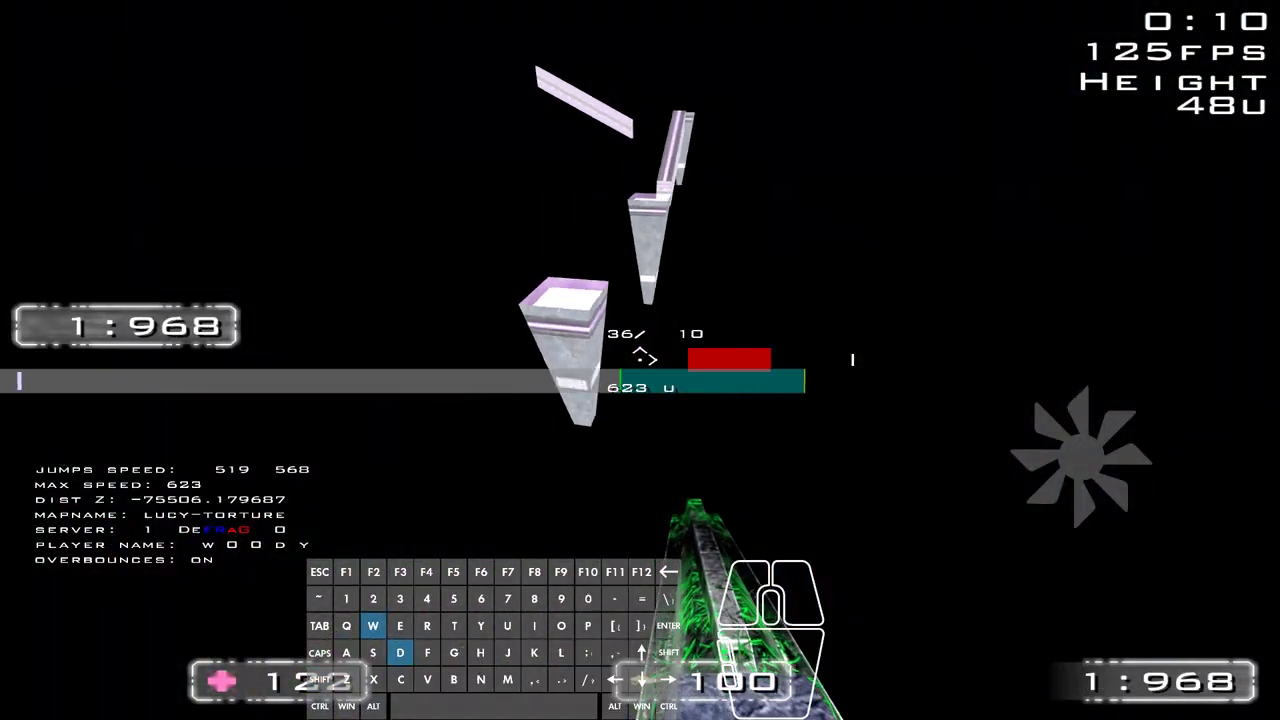
key(space)
right_click(640, 360)
key(w)
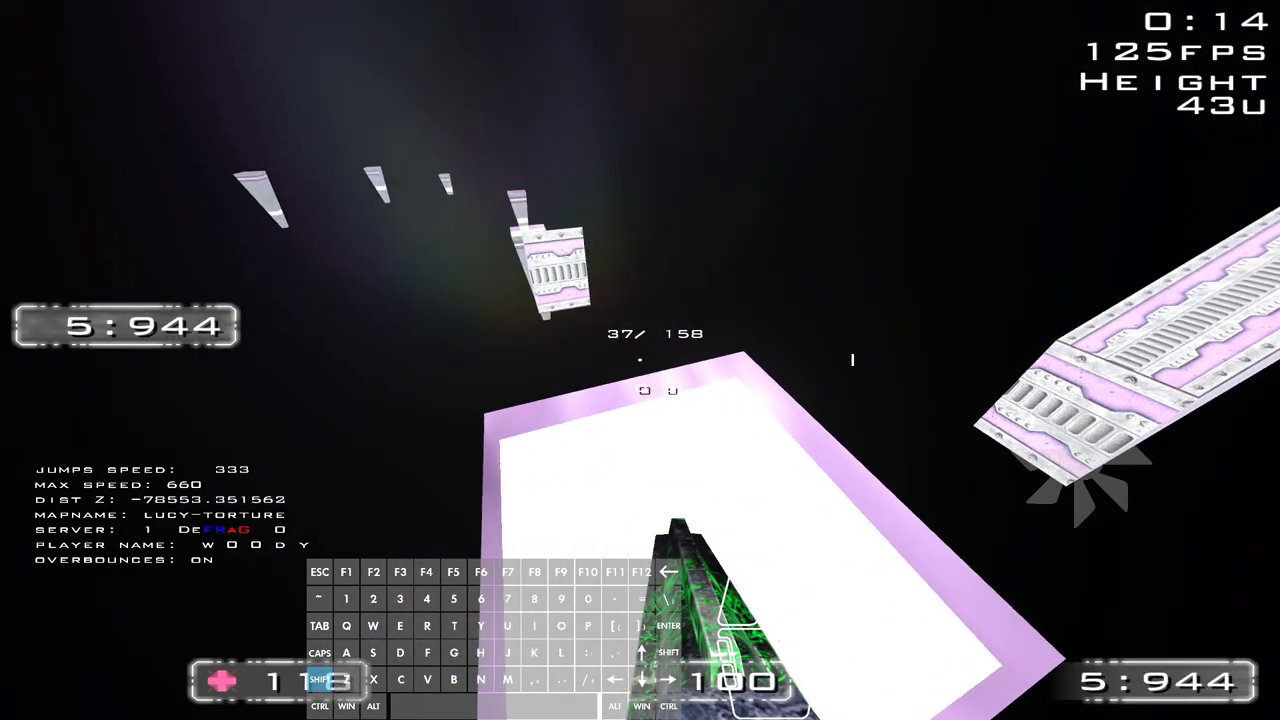
- Test the jump from the pillar beside the sloped beams, then return to the map editor
key(w)
right_click(640, 360)
key(d)
key(w)
right_click(640, 360)
key(a)
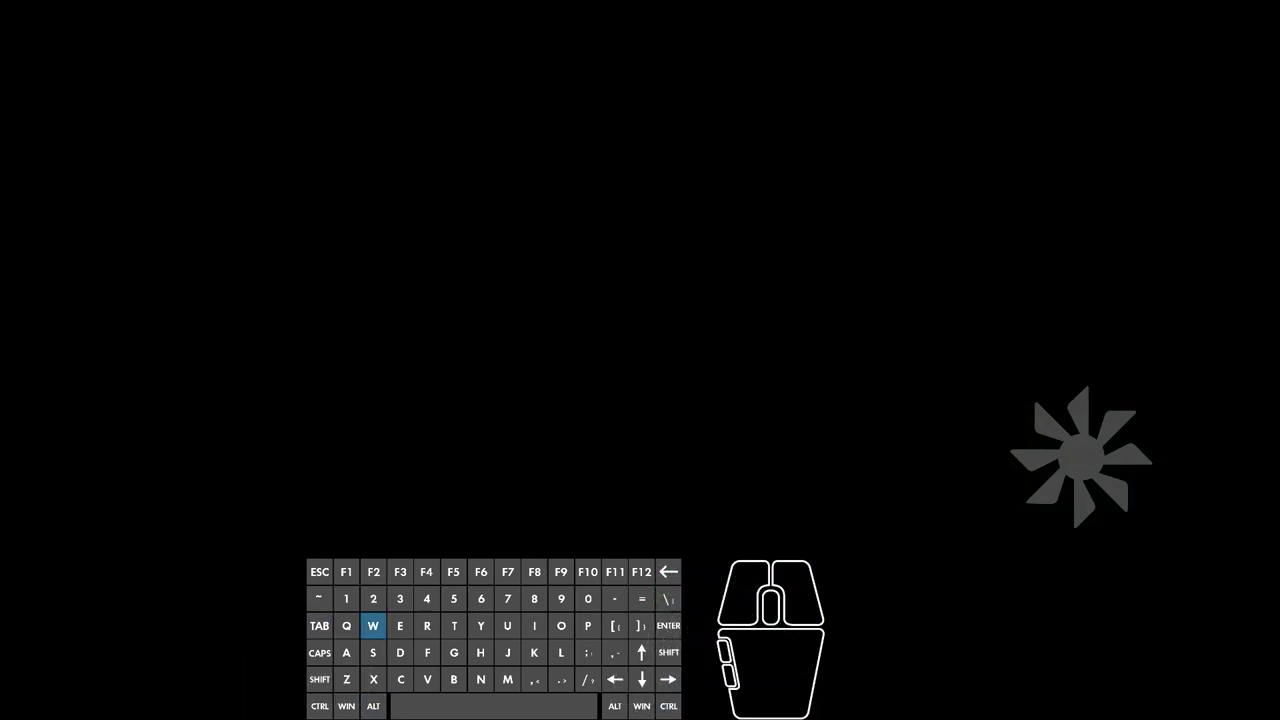
right_click(640, 360)
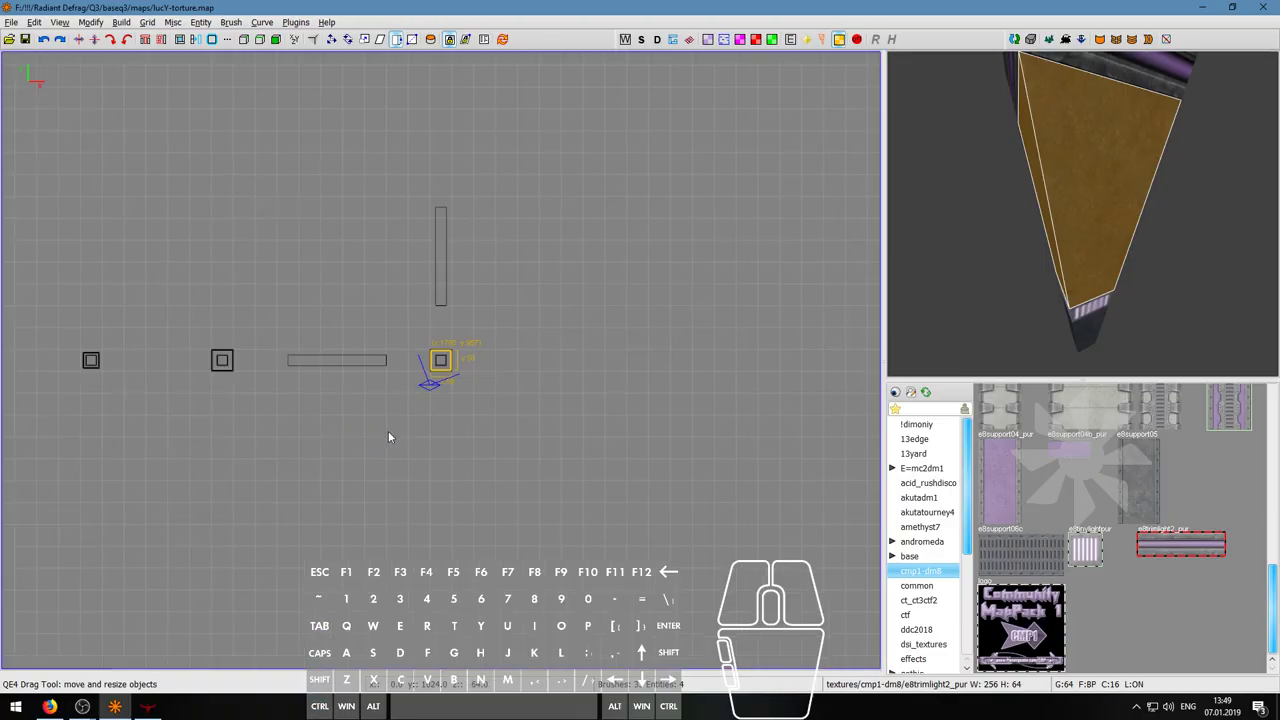
- Move the last pillar and the second sloped beam farther from the first beam, keeping them aligned, and deselect them
scroll(433, 360, up, 3)
shift+right_drag(414, 335, 495, 414)
drag(445, 369, 471, 368)
click(437, 196)
drag(440, 200, 481, 207)
key(Escape)
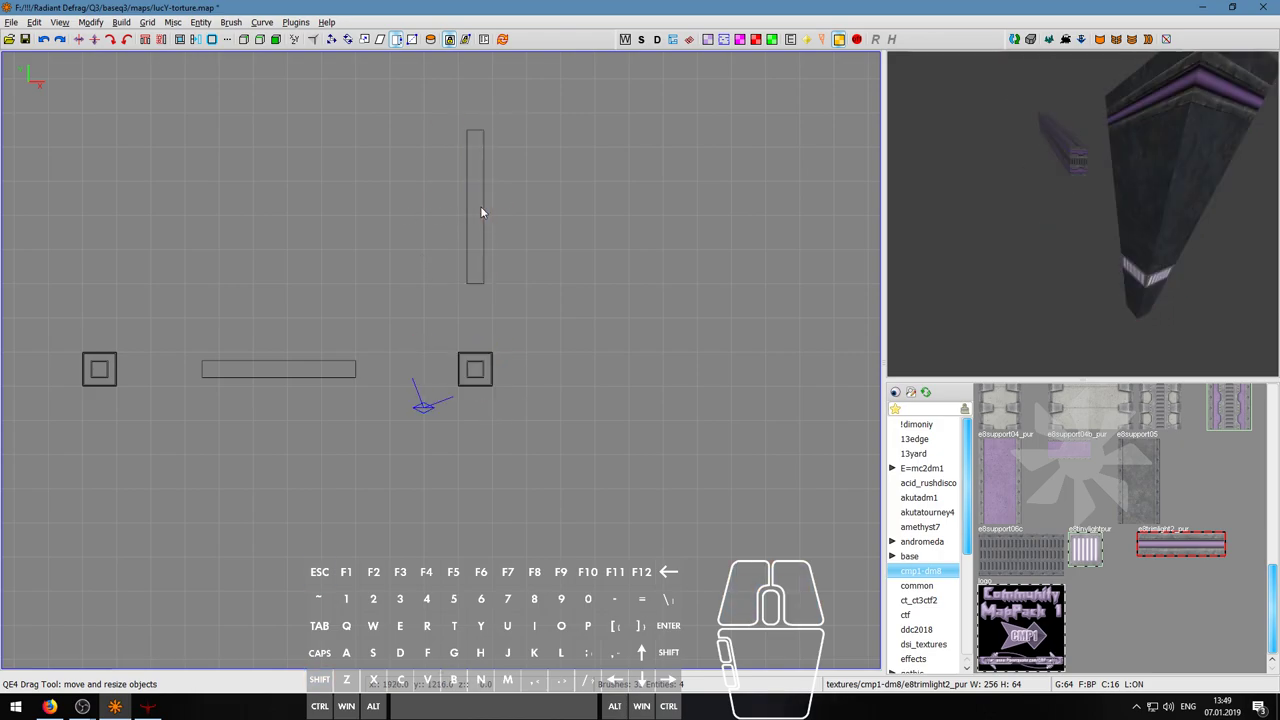
- Select the top face of the first sloped beam and view it together with the beam's side
right_click(1082, 213)
key(s)
key(d)
key(w)
key(a)
key(s)
right_click(1082, 213)
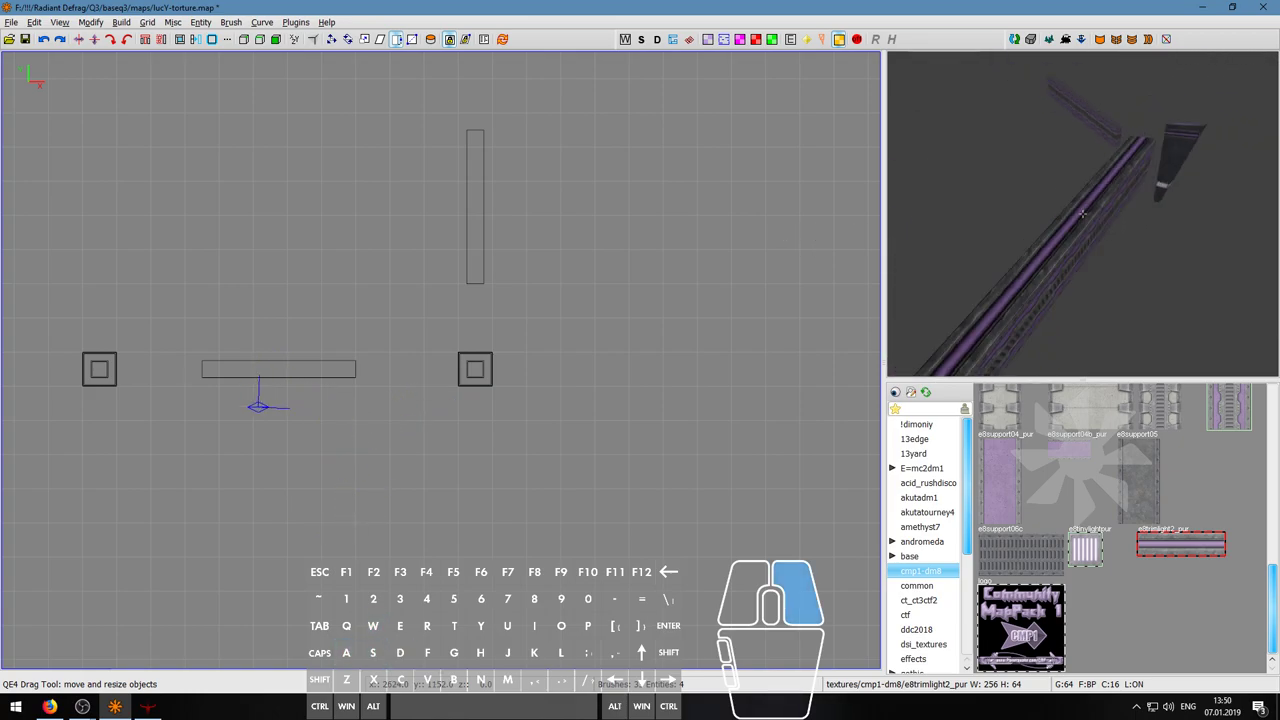
ctrl+shift+click(1082, 213)
right_click(1127, 311)
key(d)
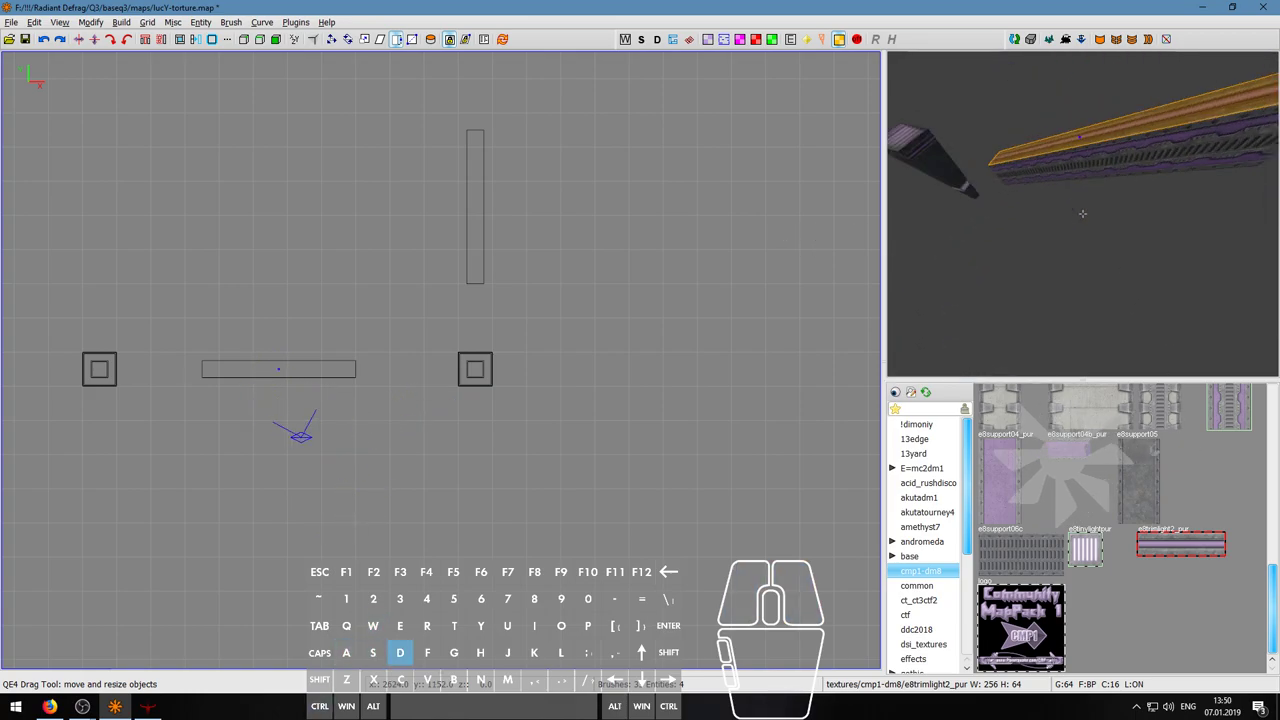
right_click(1081, 213)
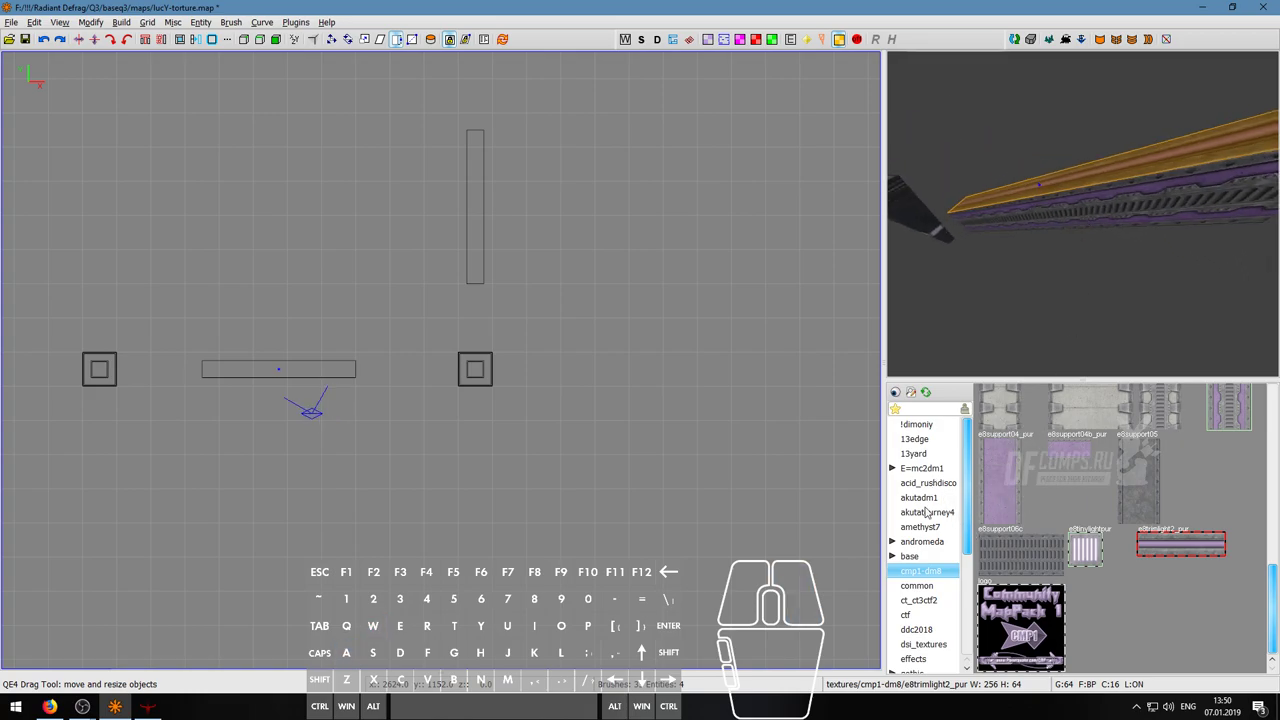
- Look through the sfx texture set for an alternative texture for the beam's top face
scroll(937, 556, down, 4)
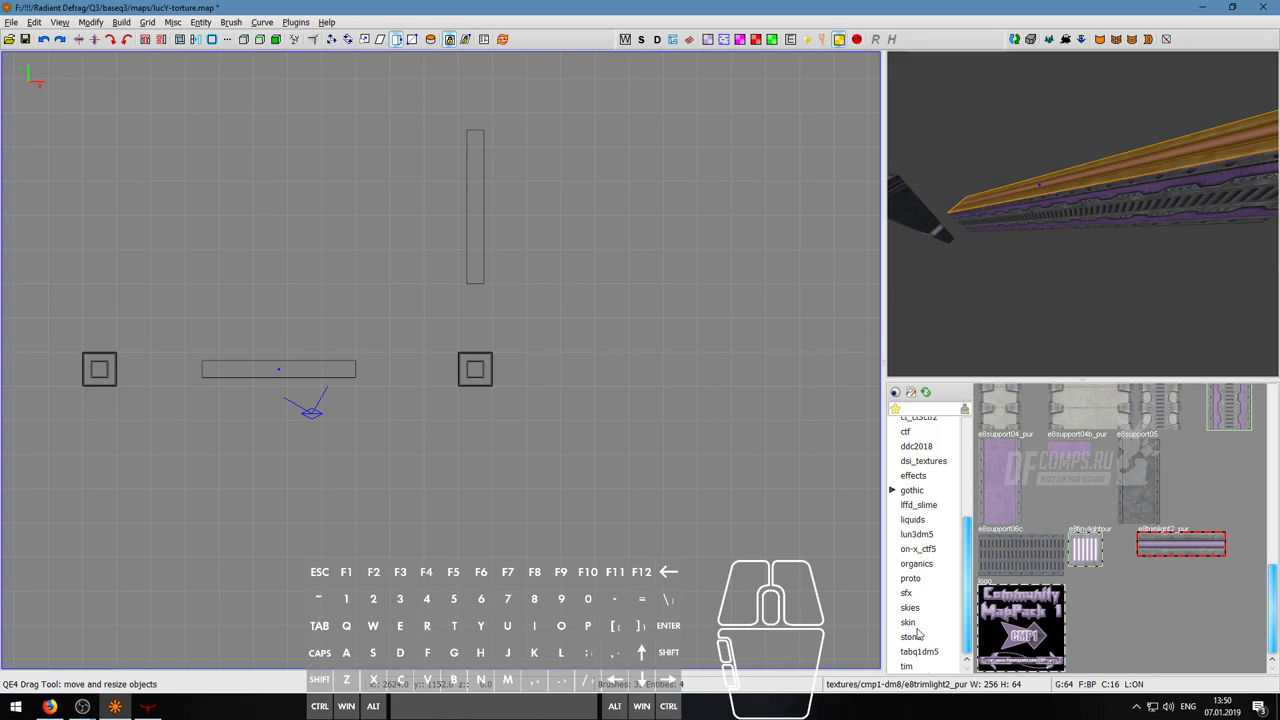
click(924, 595)
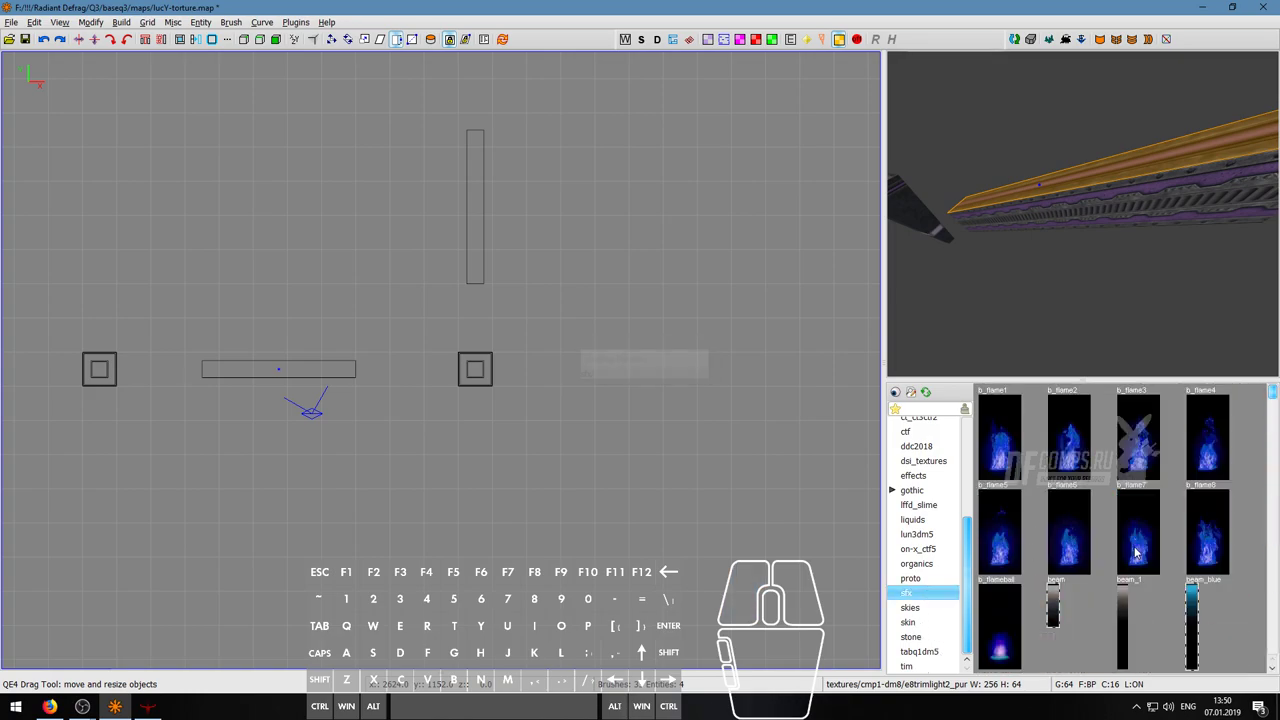
scroll(1243, 563, down, 10)
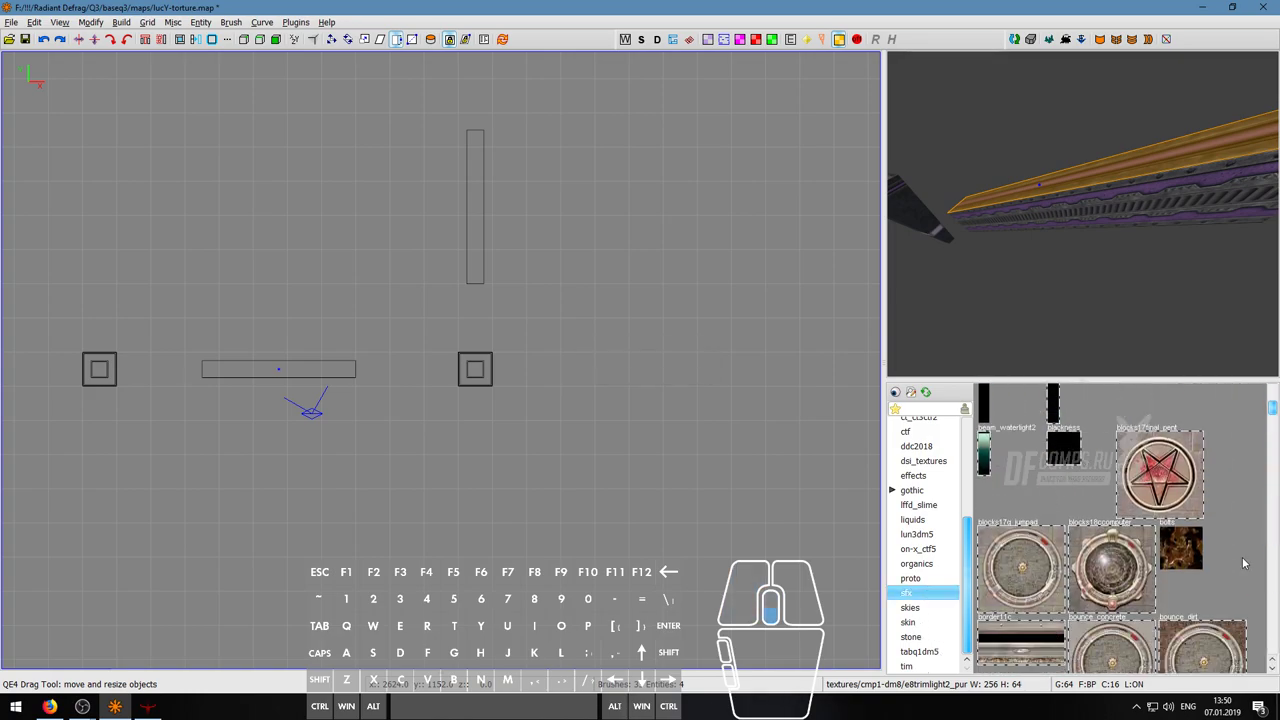
scroll(1239, 566, down, 2)
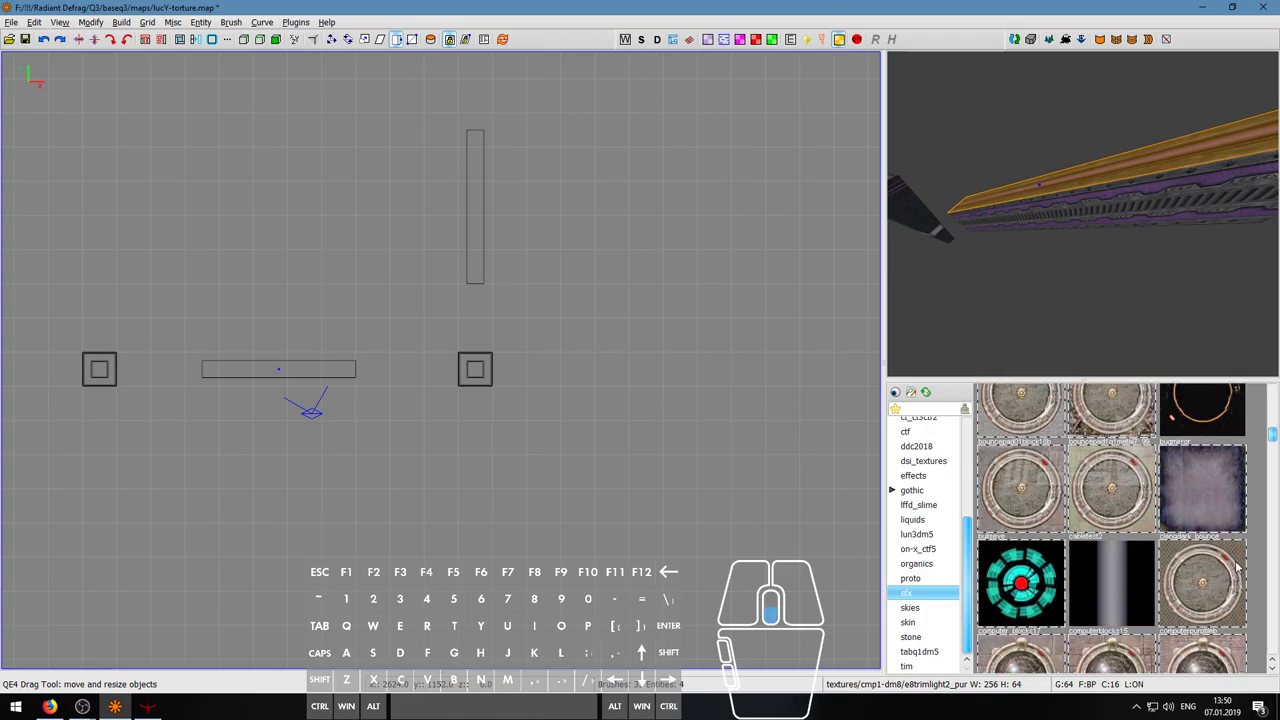
scroll(1237, 567, down, 5)
scroll(1237, 567, up, 5)
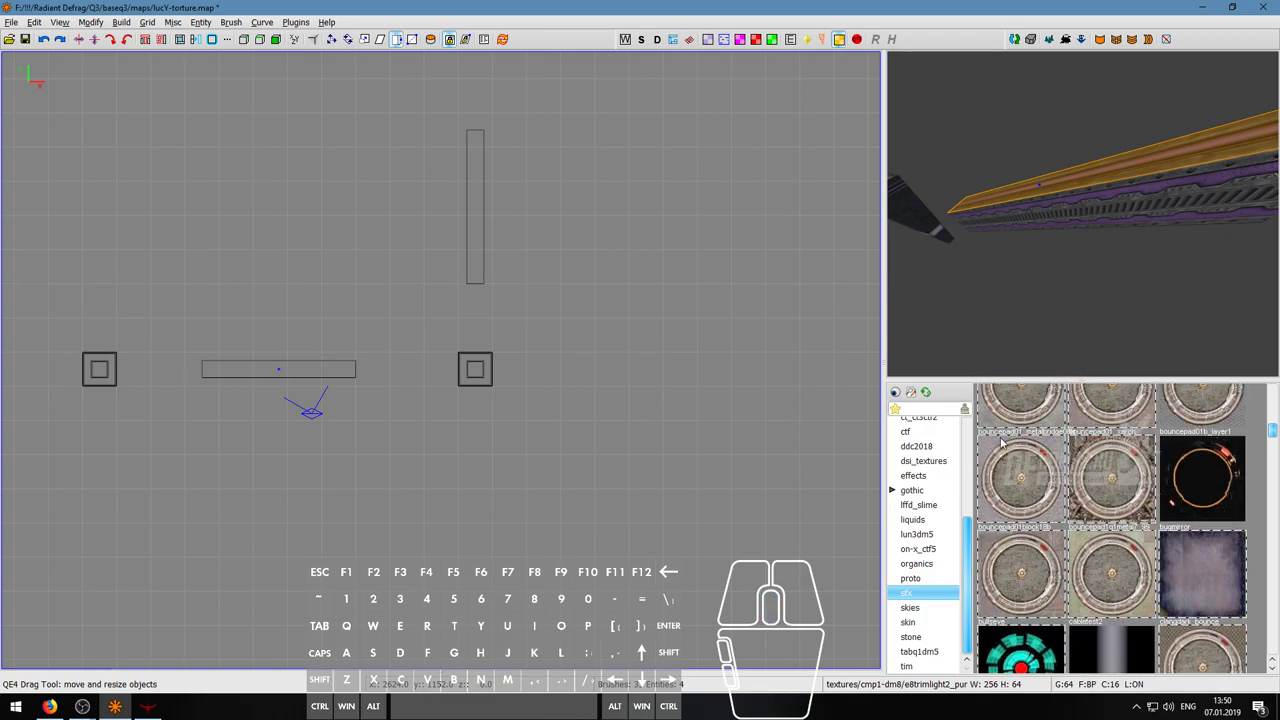
- Filter the textures by "glass" and check the sets from tabq1dm5 up to lffd_slime, including liquids, for a match
click(925, 409)
text(glass)
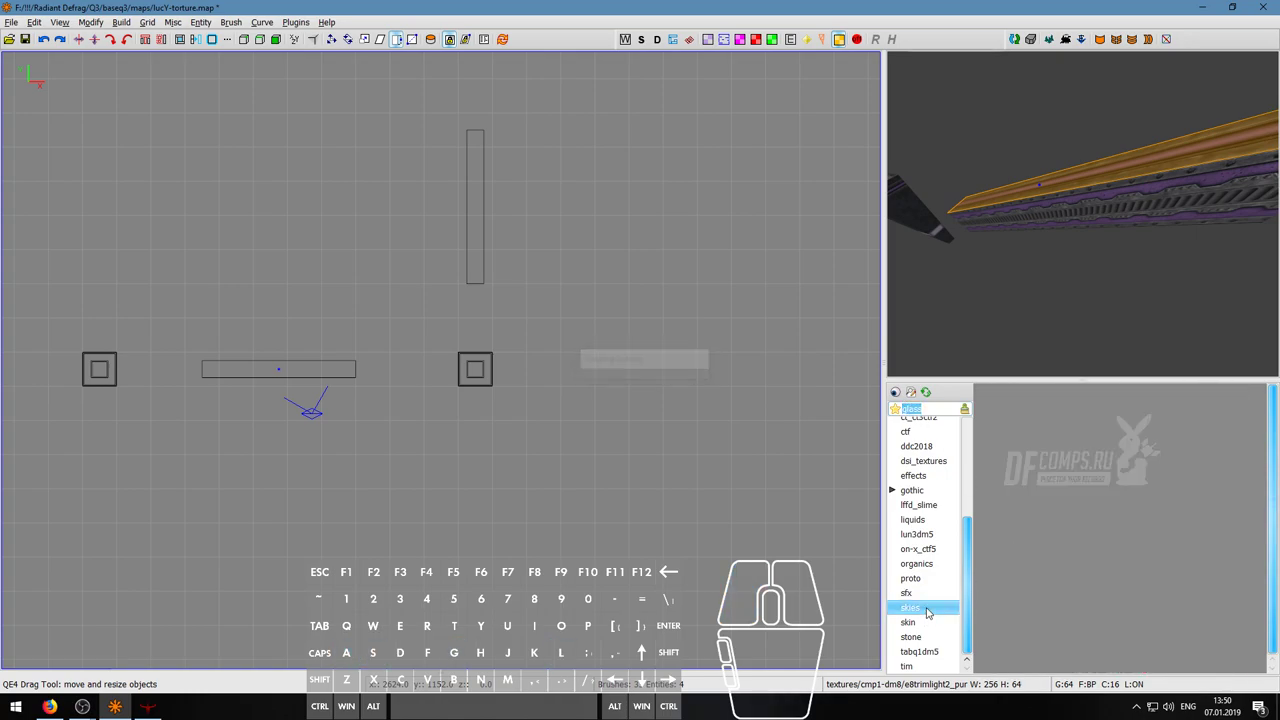
click(928, 623)
click(928, 652)
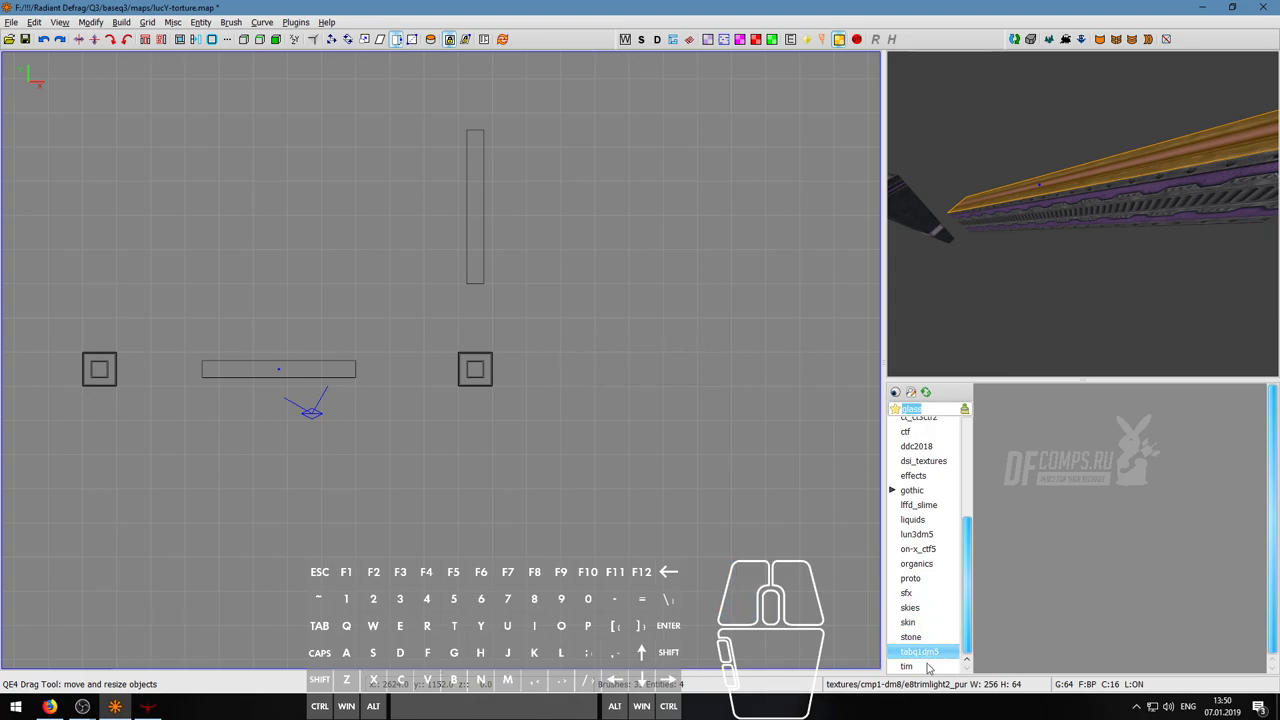
click(924, 577)
click(928, 549)
click(930, 519)
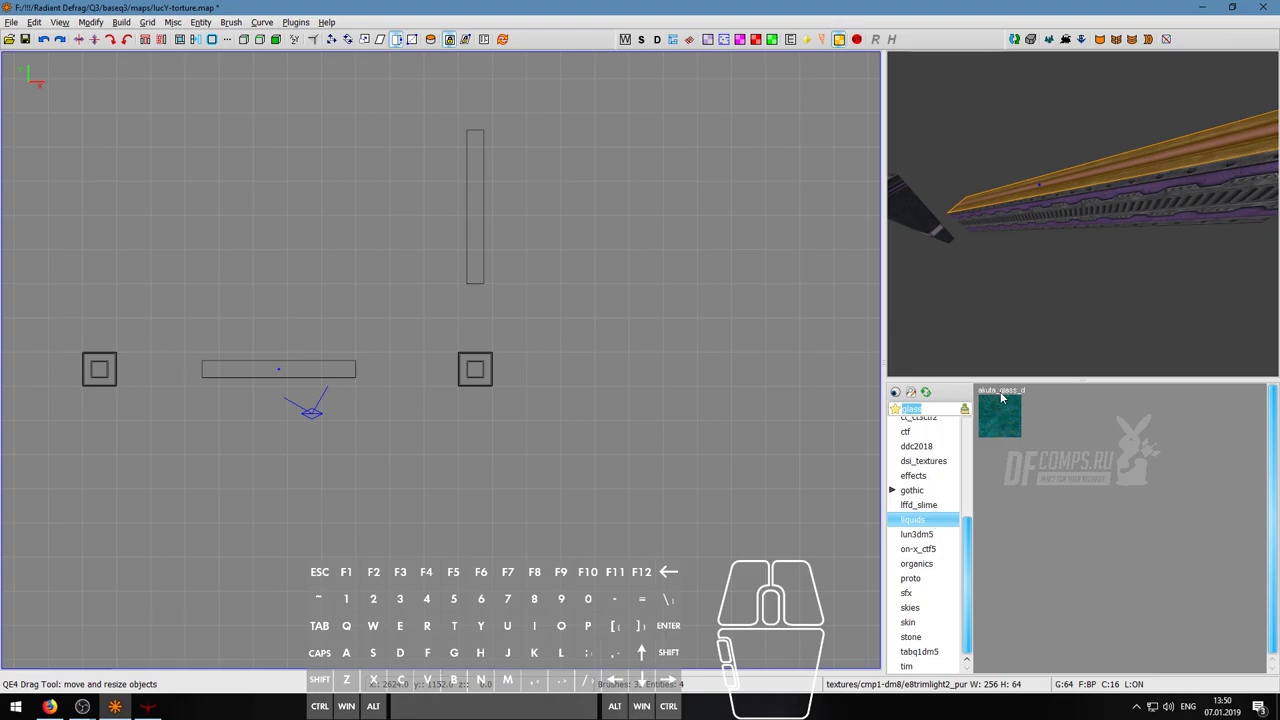
click(938, 504)
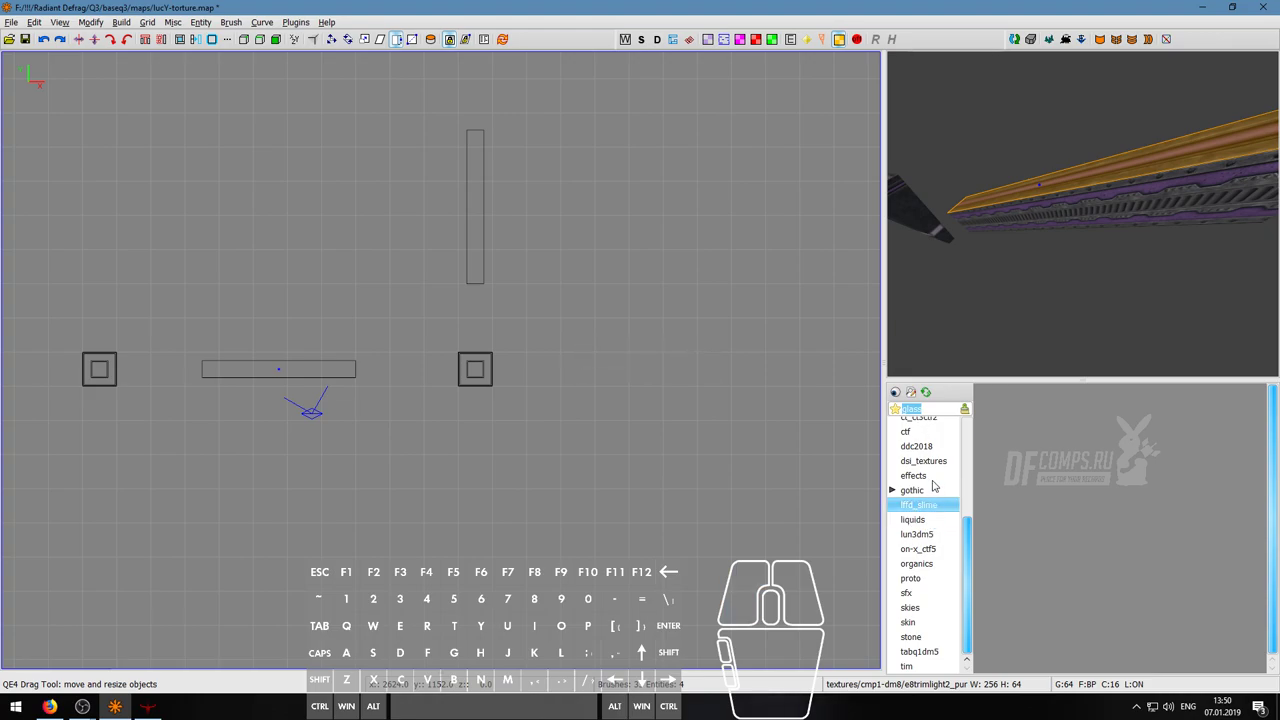
- Continue looking for glass textures in the remaining sets, from effects and dsi_textures up to 13edge
click(932, 474)
click(934, 462)
scroll(930, 505, up, 3)
click(927, 543)
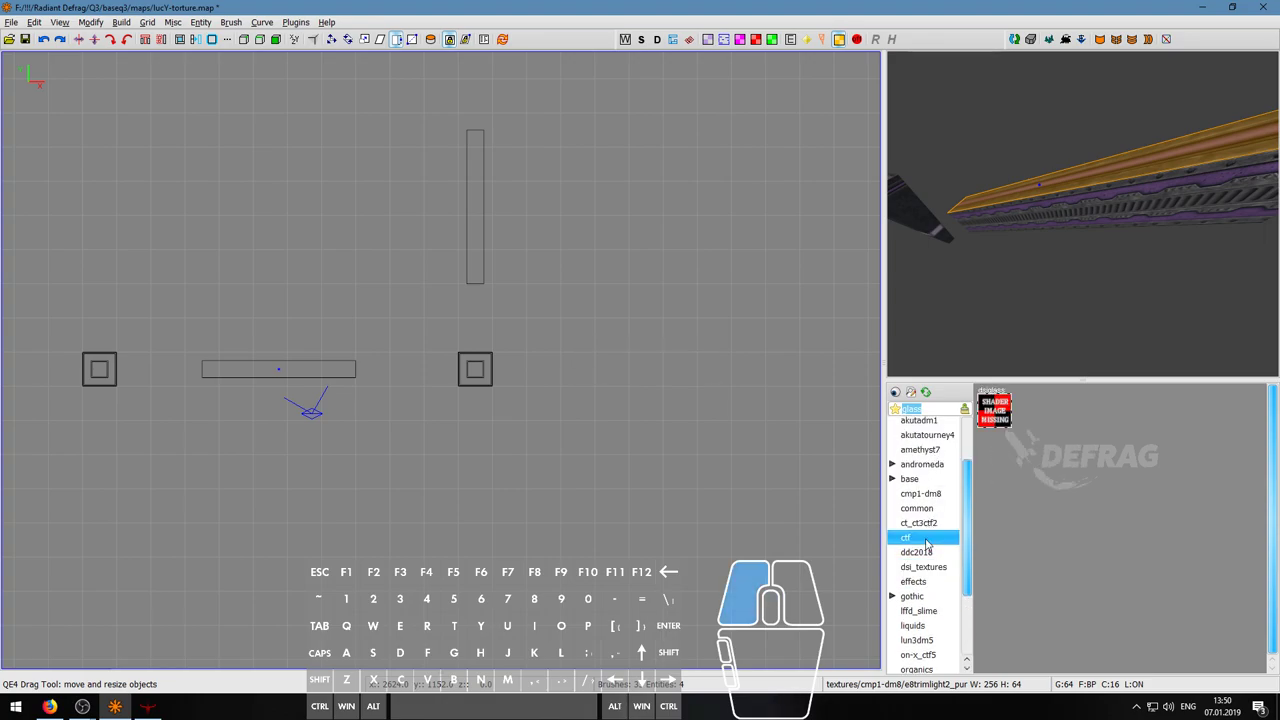
click(928, 523)
click(930, 509)
click(930, 493)
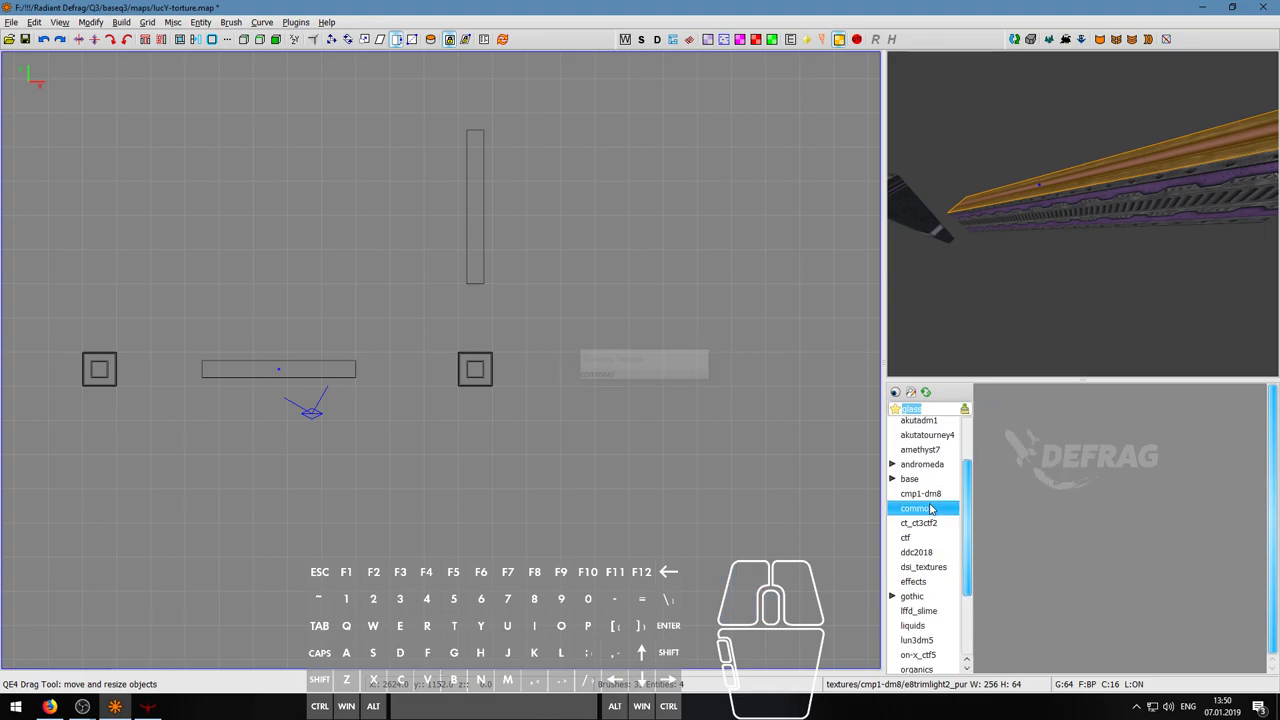
scroll(932, 490, up, 2)
click(931, 506)
click(932, 519)
click(934, 476)
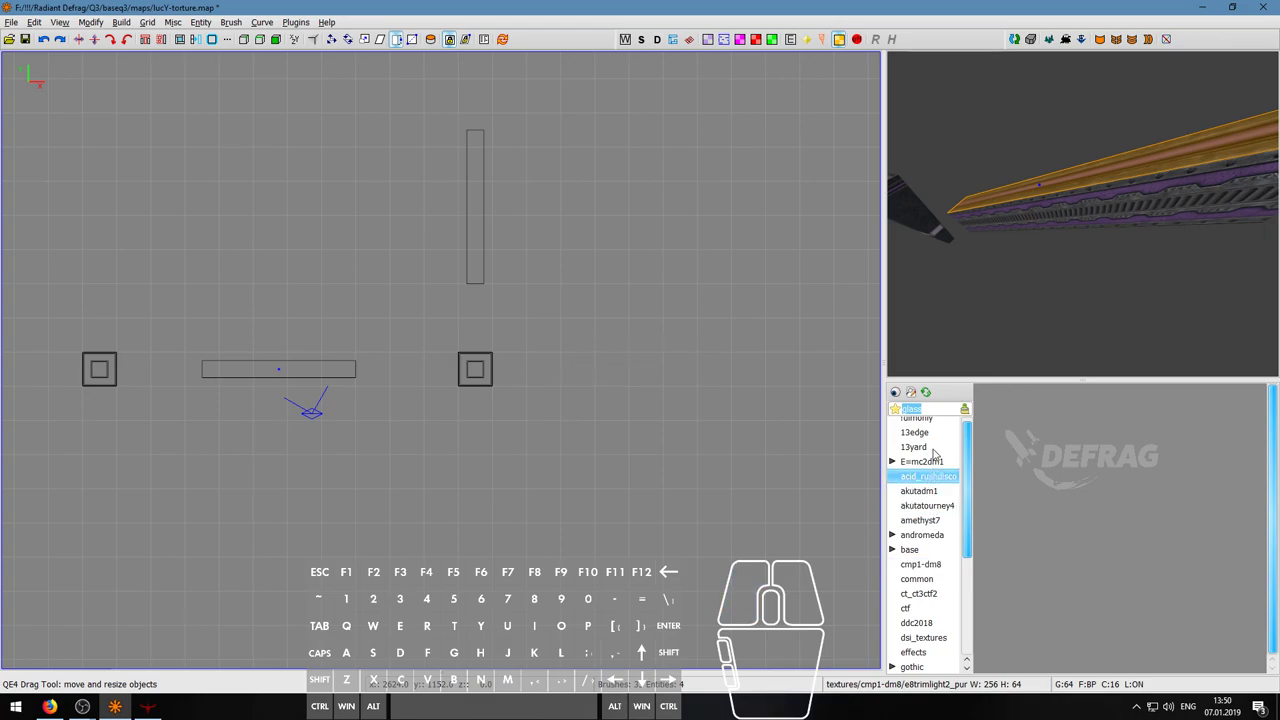
scroll(933, 452, up, 1)
click(932, 439)
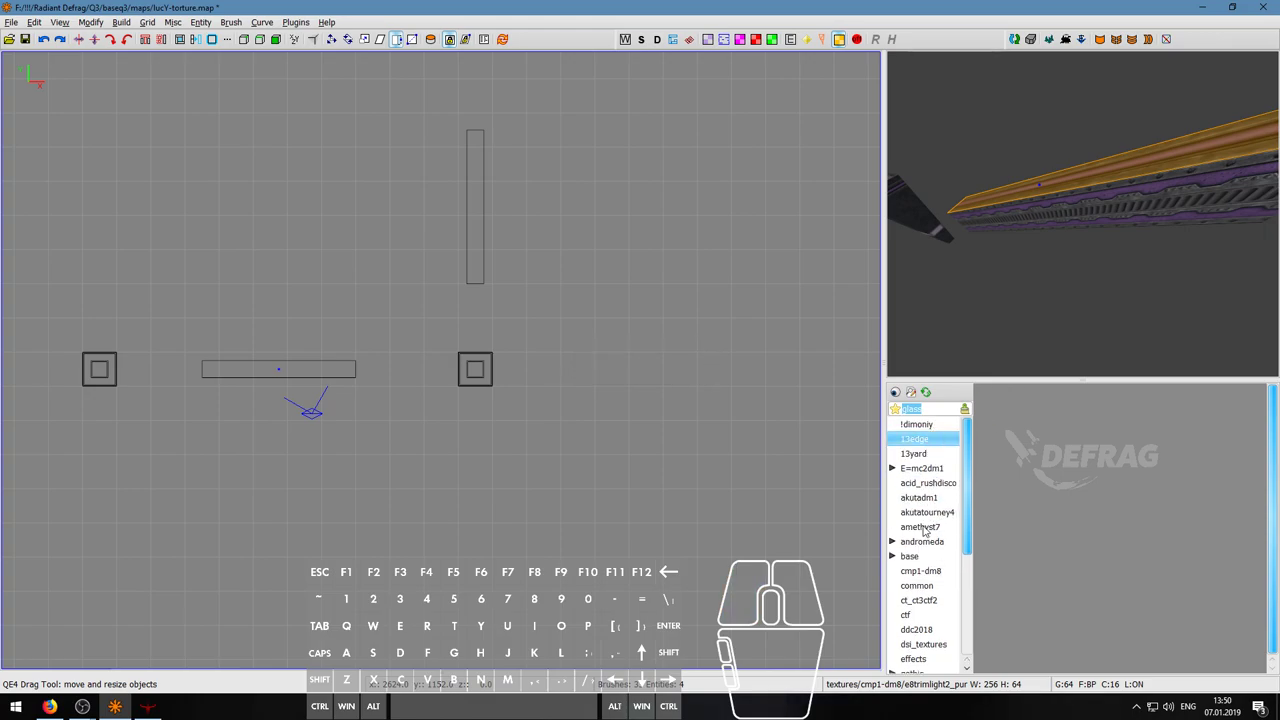
- Open the sfx texture set and clear the "glass" filter
scroll(926, 527, down, 5)
click(934, 593)
drag(935, 410, 881, 419)
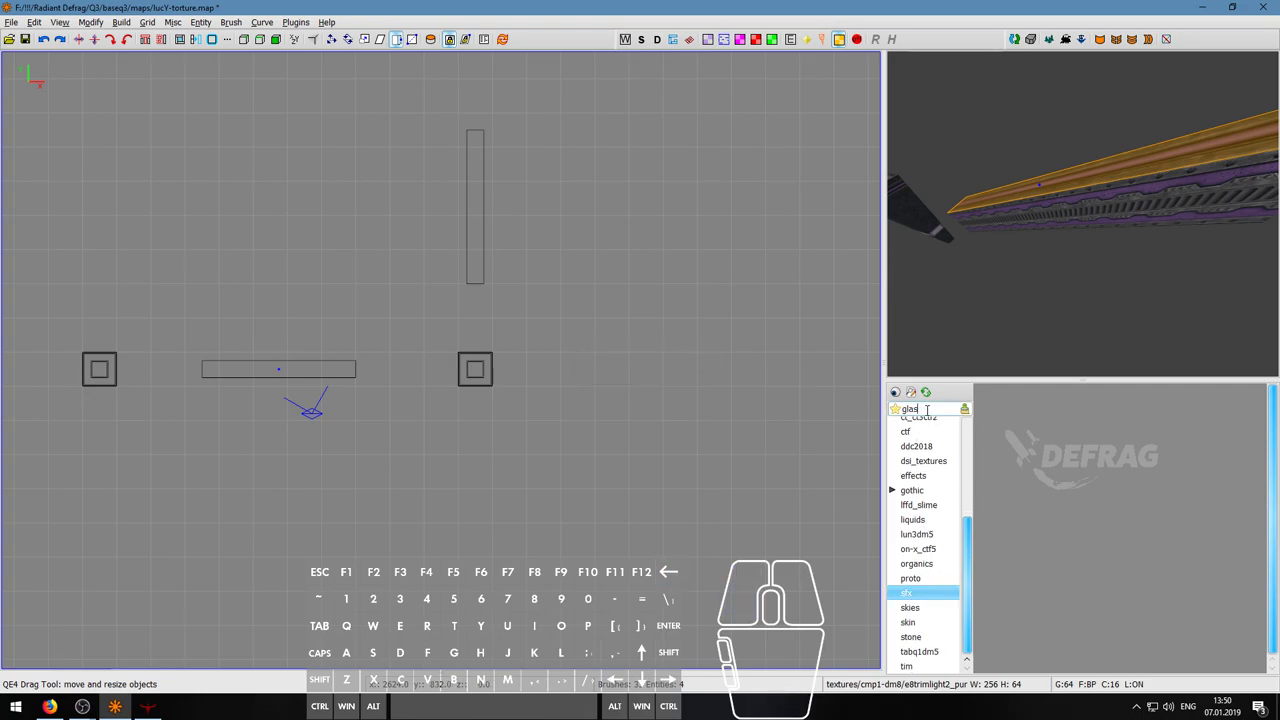
key(BackSpace)
key(BackSpace)
key(BackSpace)
key(BackSpace)
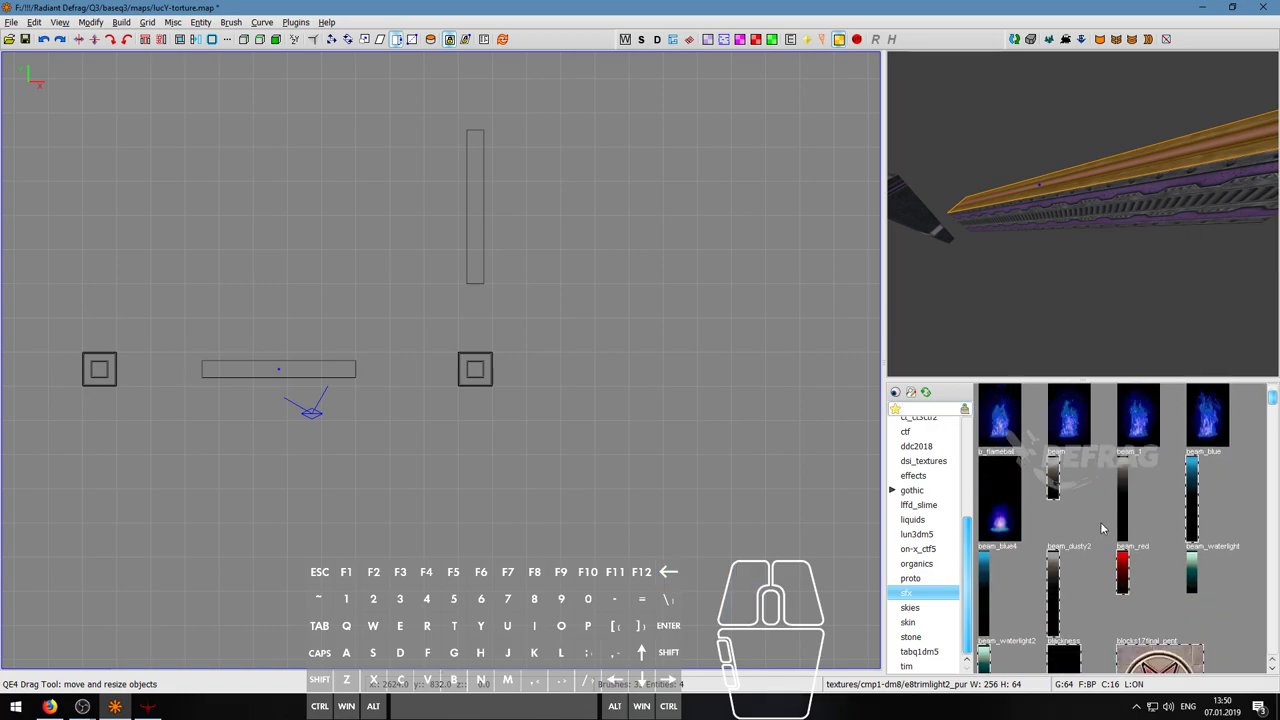
- Look through the whole unfiltered sfx set for a texture suited to the sloped beam's top face
scroll(1101, 527, down, 3)
scroll(1122, 552, down, 8)
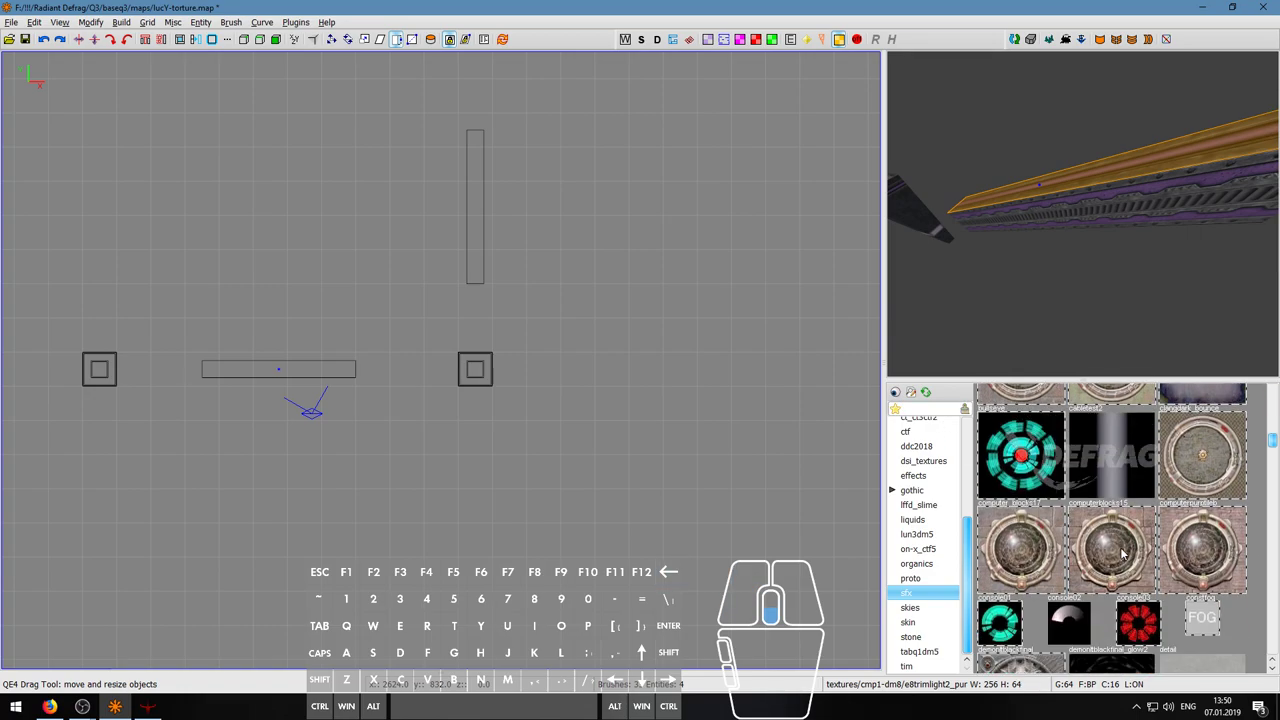
scroll(1121, 554, down, 10)
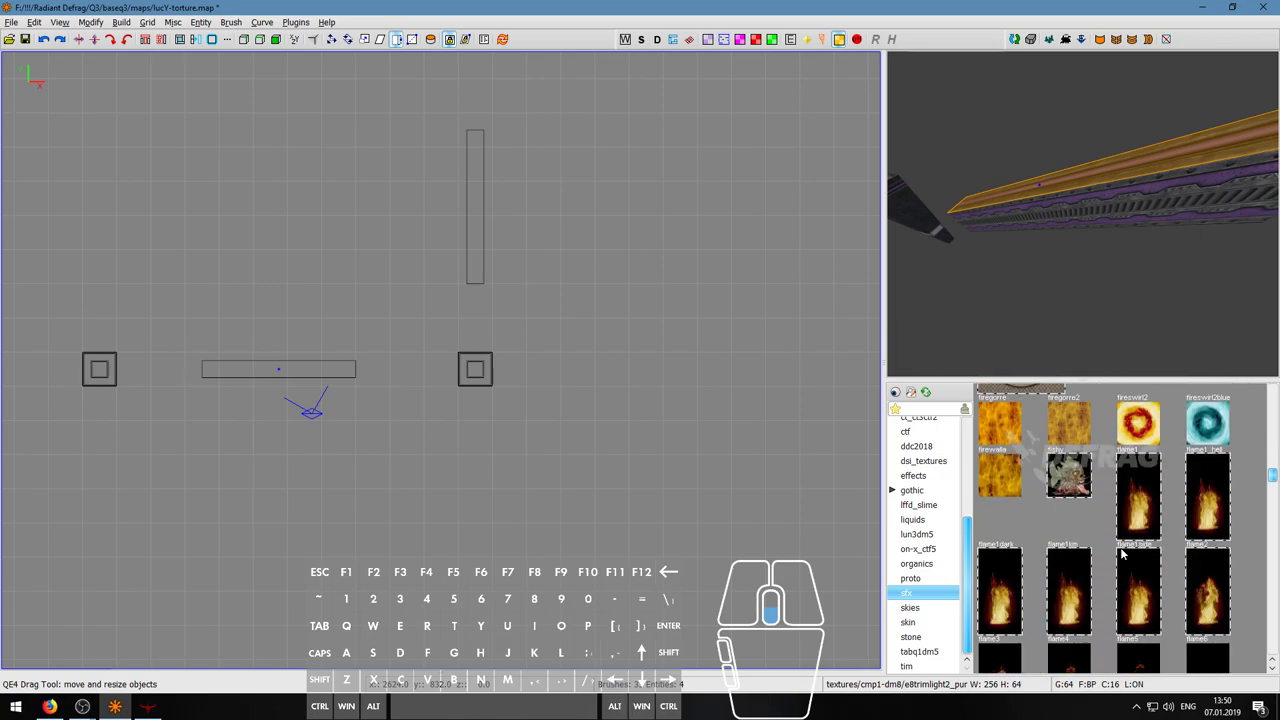
scroll(1120, 547, down, 6)
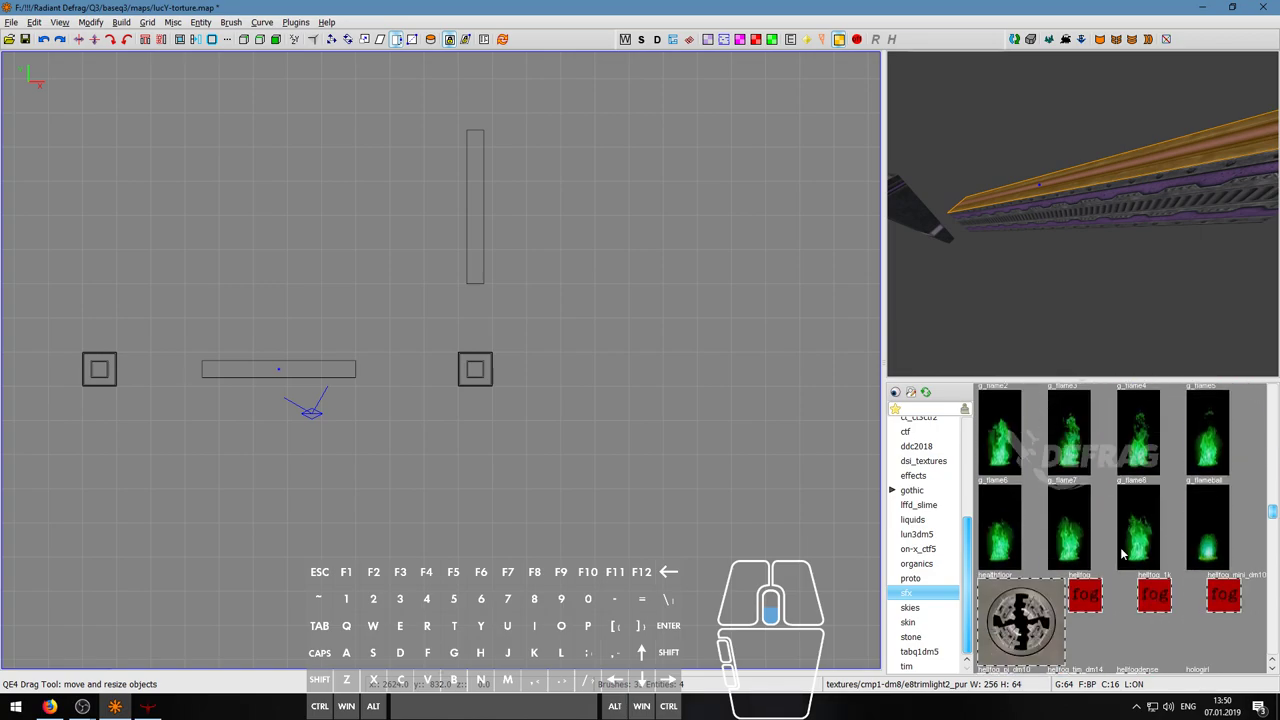
scroll(1122, 553, down, 10)
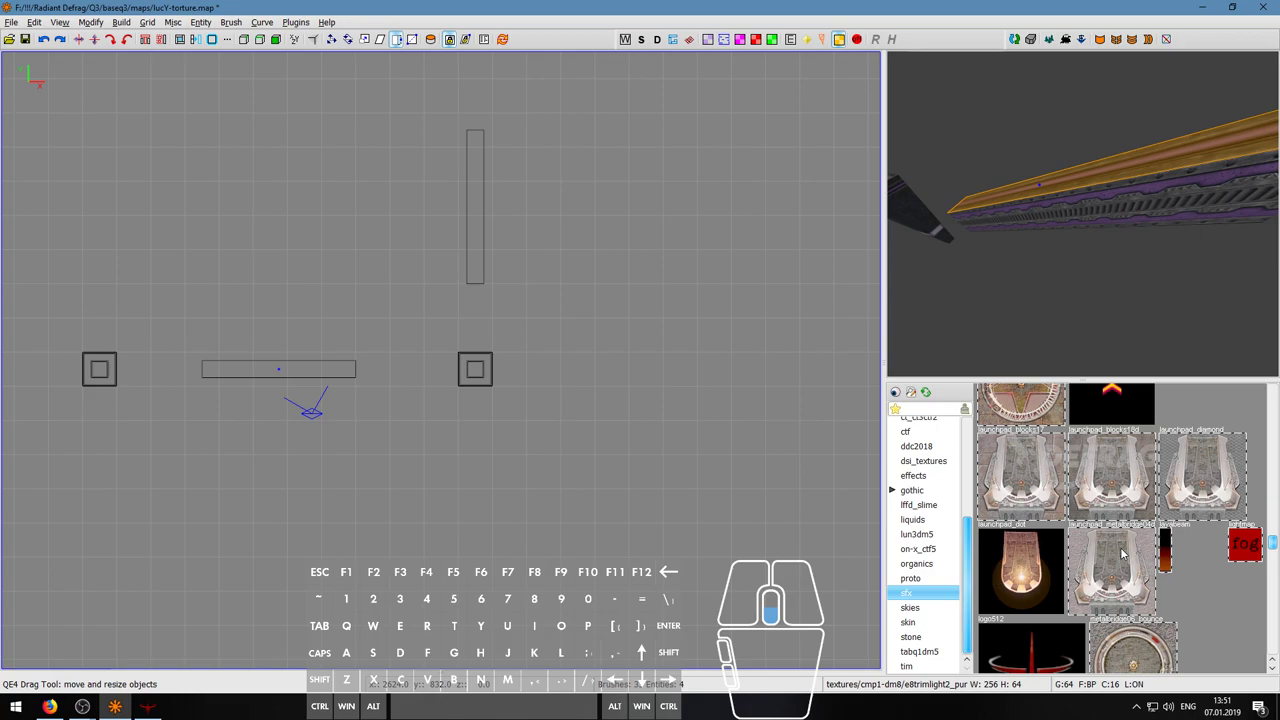
scroll(1121, 554, down, 3)
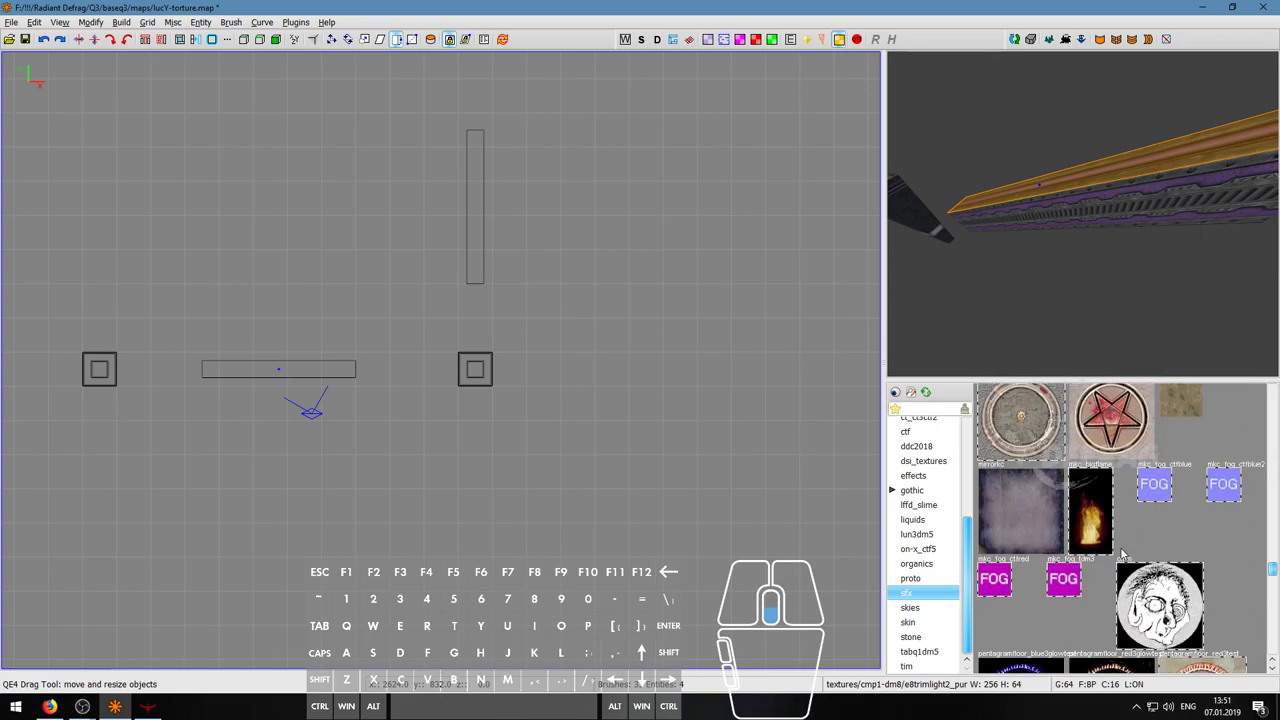
scroll(1122, 554, down, 5)
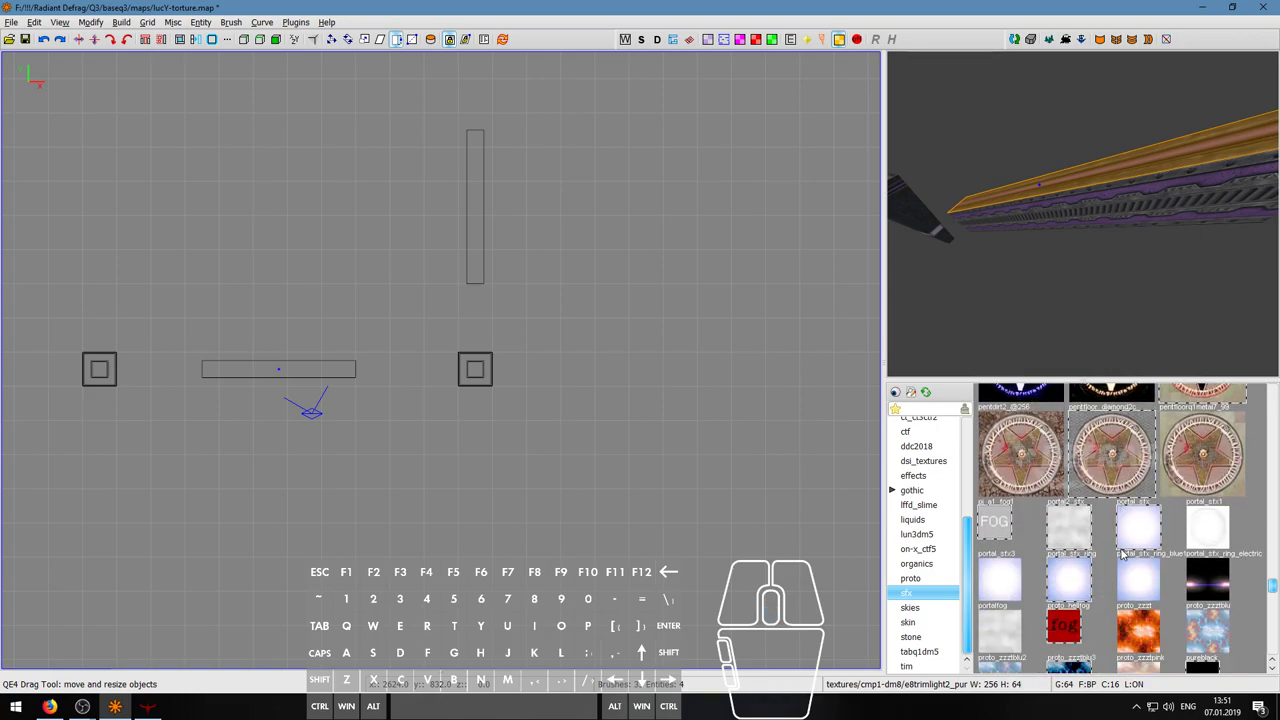
scroll(1122, 553, down, 8)
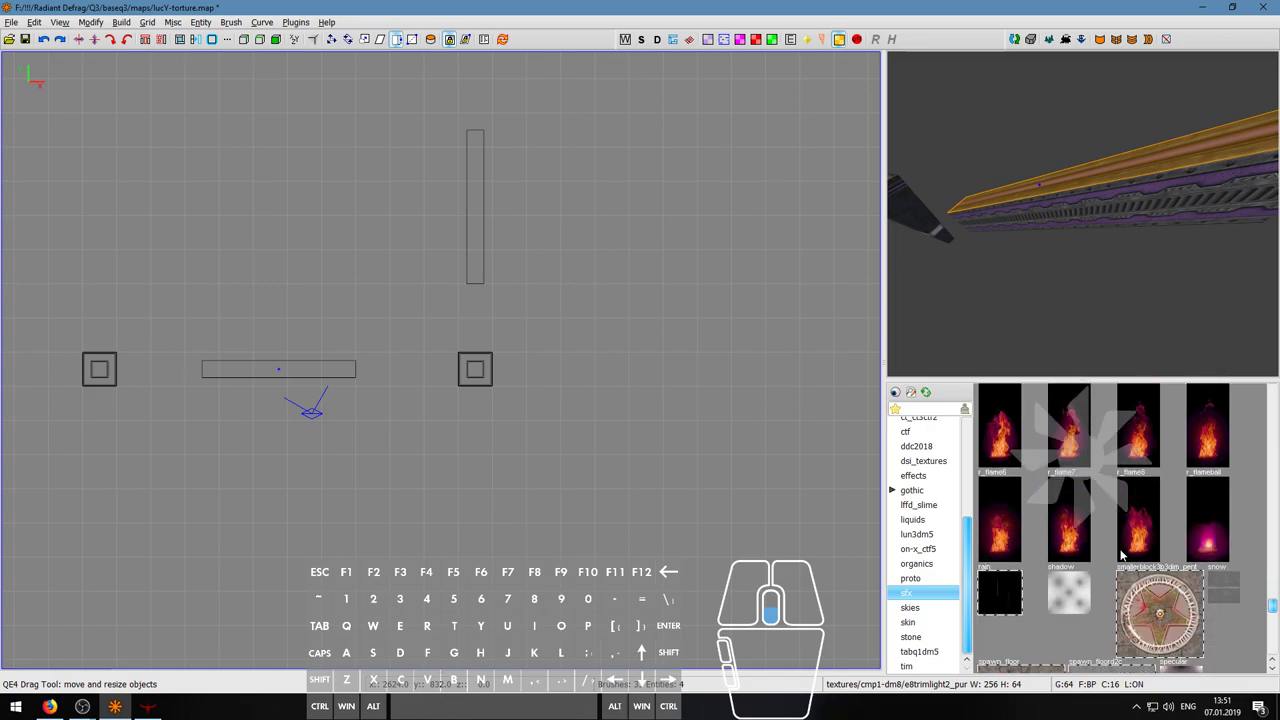
scroll(1122, 554, down, 3)
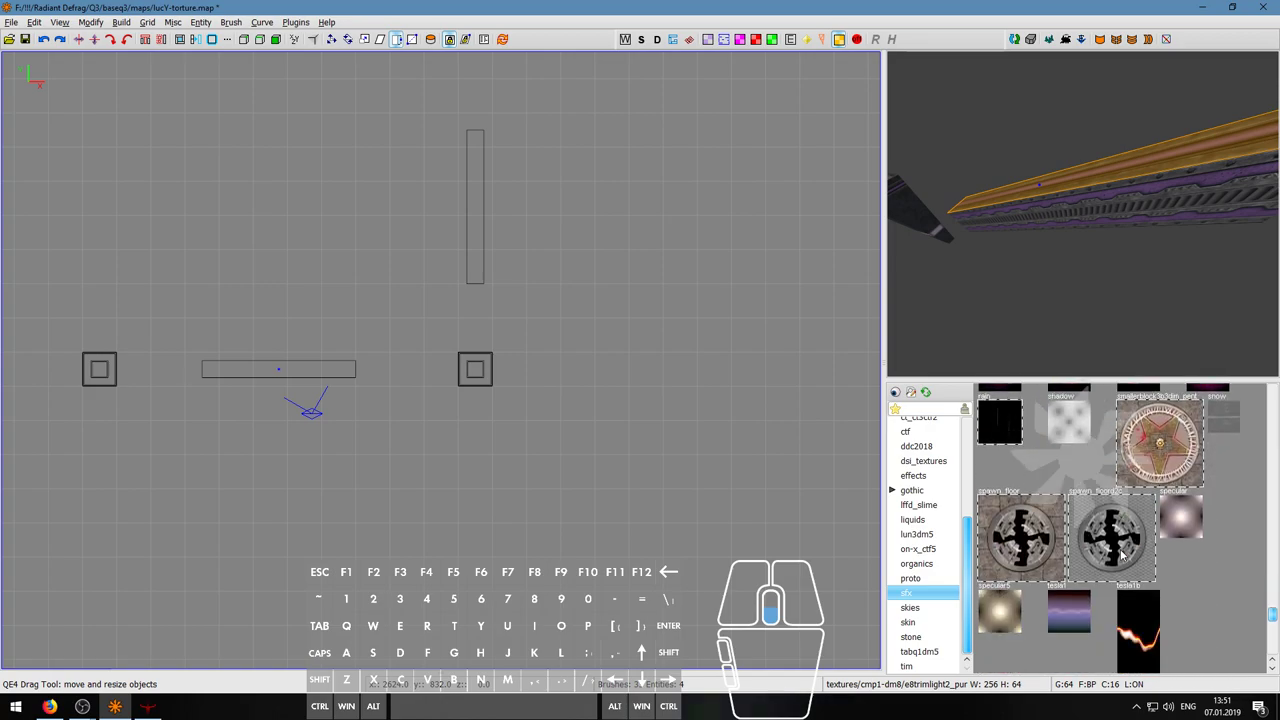
scroll(1122, 554, down, 6)
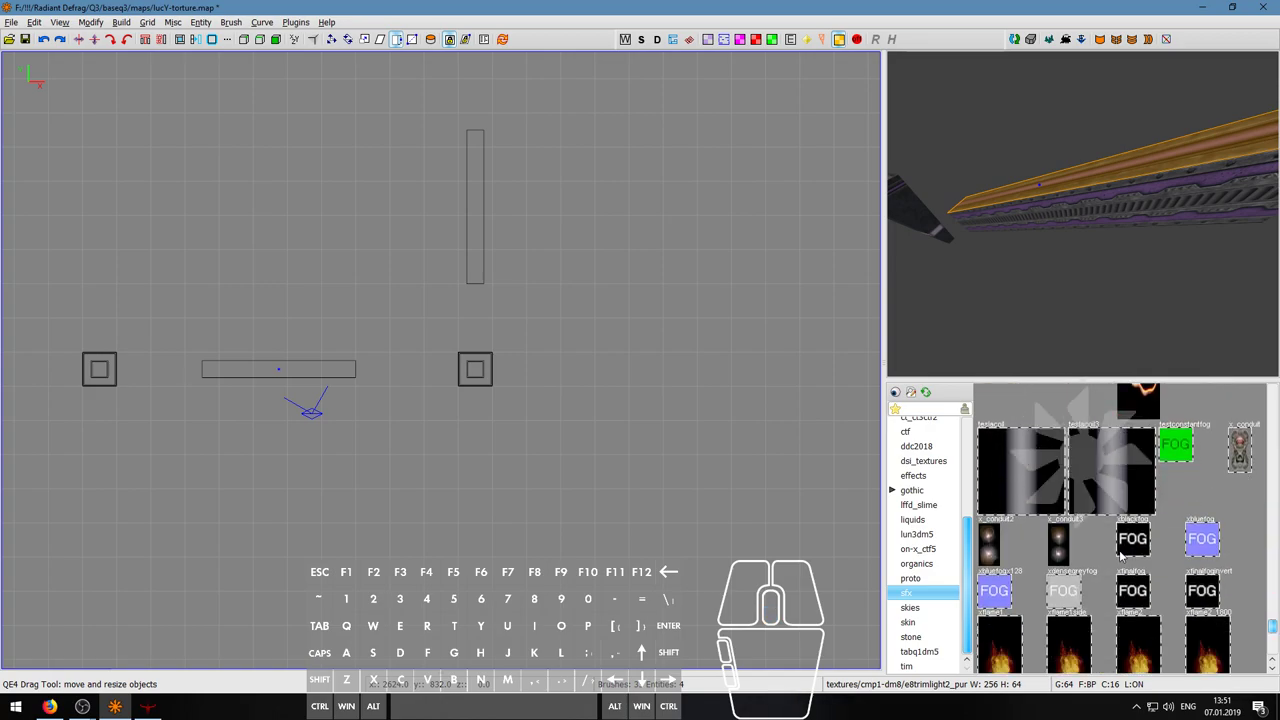
scroll(1120, 554, down, 8)
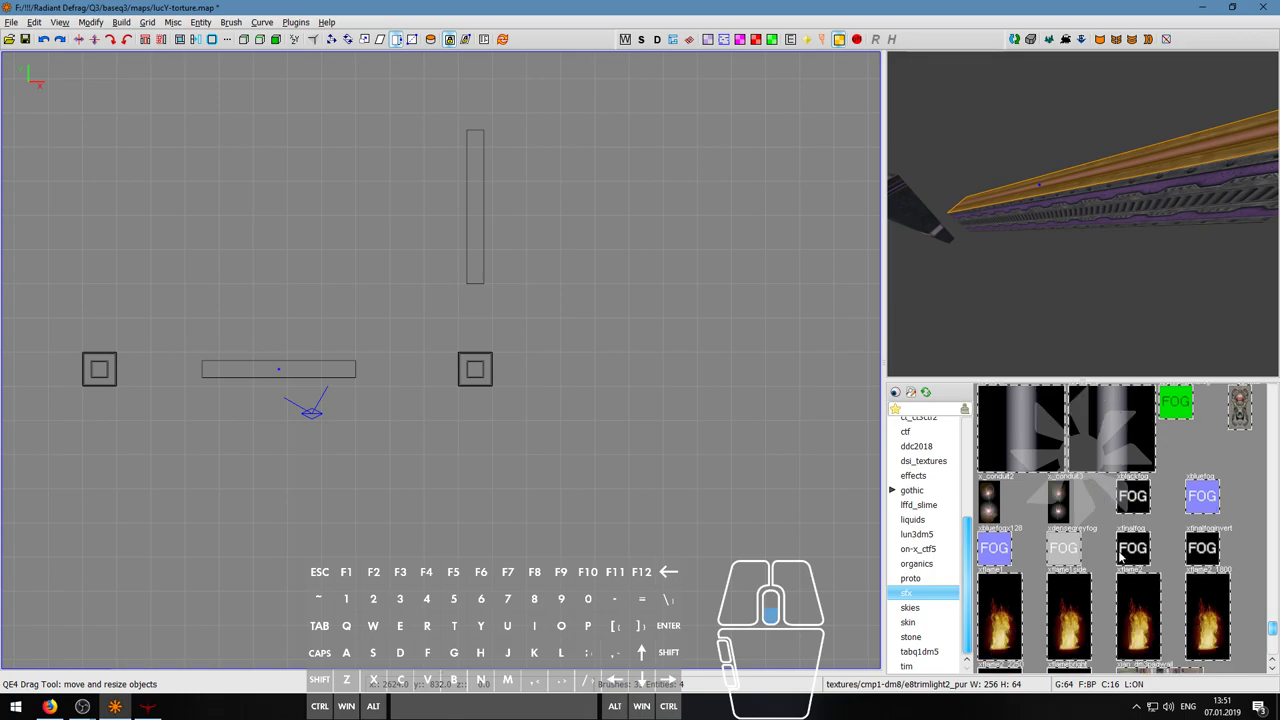
scroll(1120, 557, down, 1)
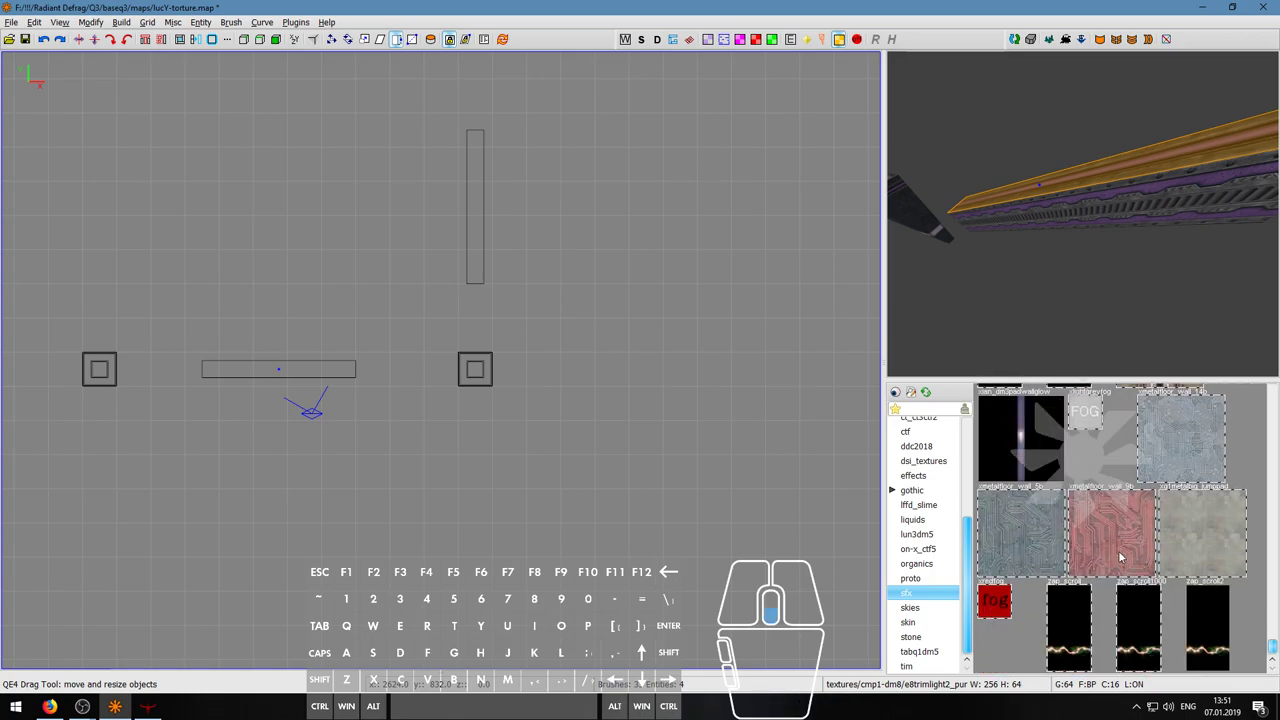
scroll(1120, 557, up, 6)
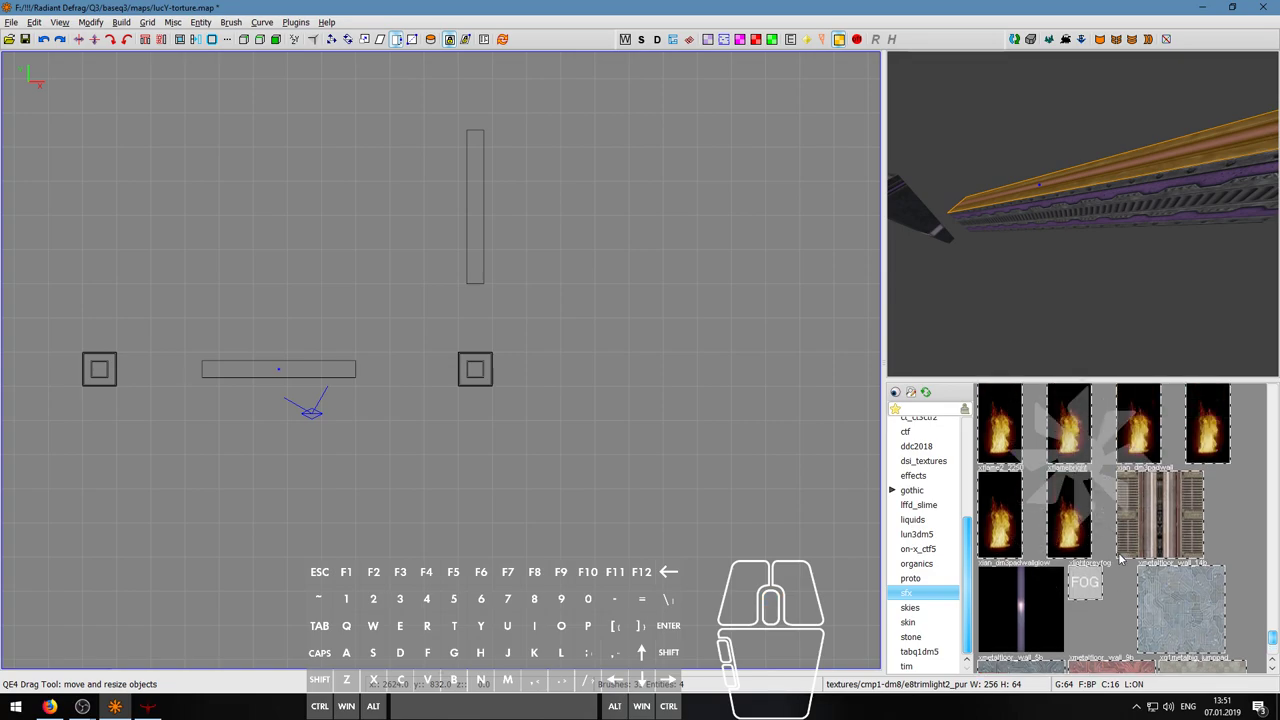
scroll(1118, 558, up, 2)
- Examine the skies and tabq1dm5 texture sets for a texture that suits the beam's top face
click(910, 607)
scroll(1200, 596, down, 2)
scroll(1200, 596, up, 15)
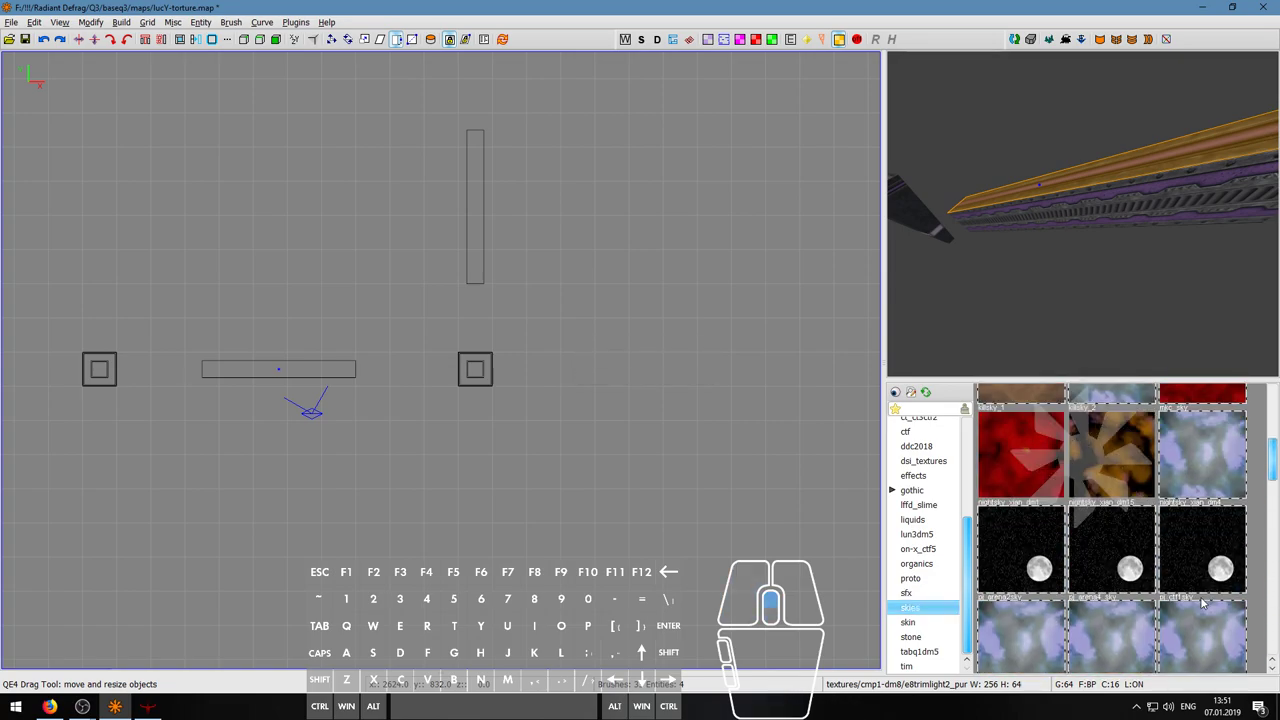
click(932, 651)
scroll(1180, 557, down, 3)
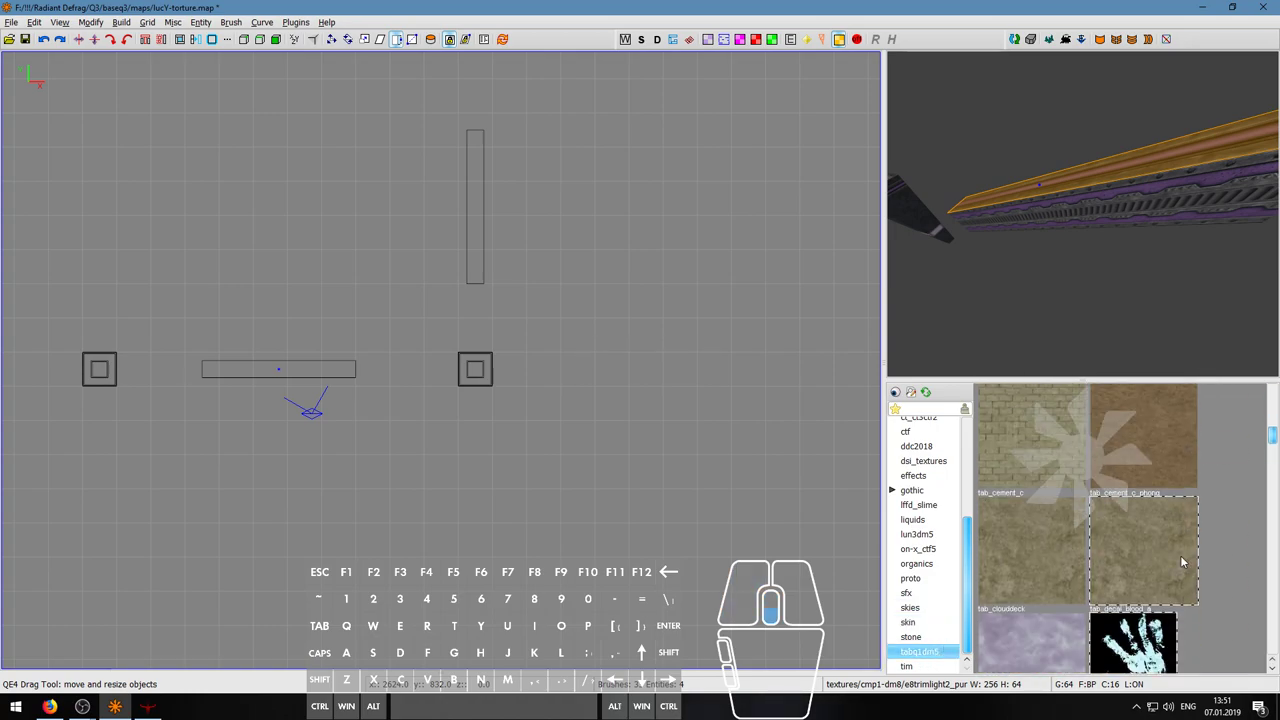
scroll(1180, 562, down, 8)
scroll(1182, 562, down, 5)
scroll(1183, 561, down, 6)
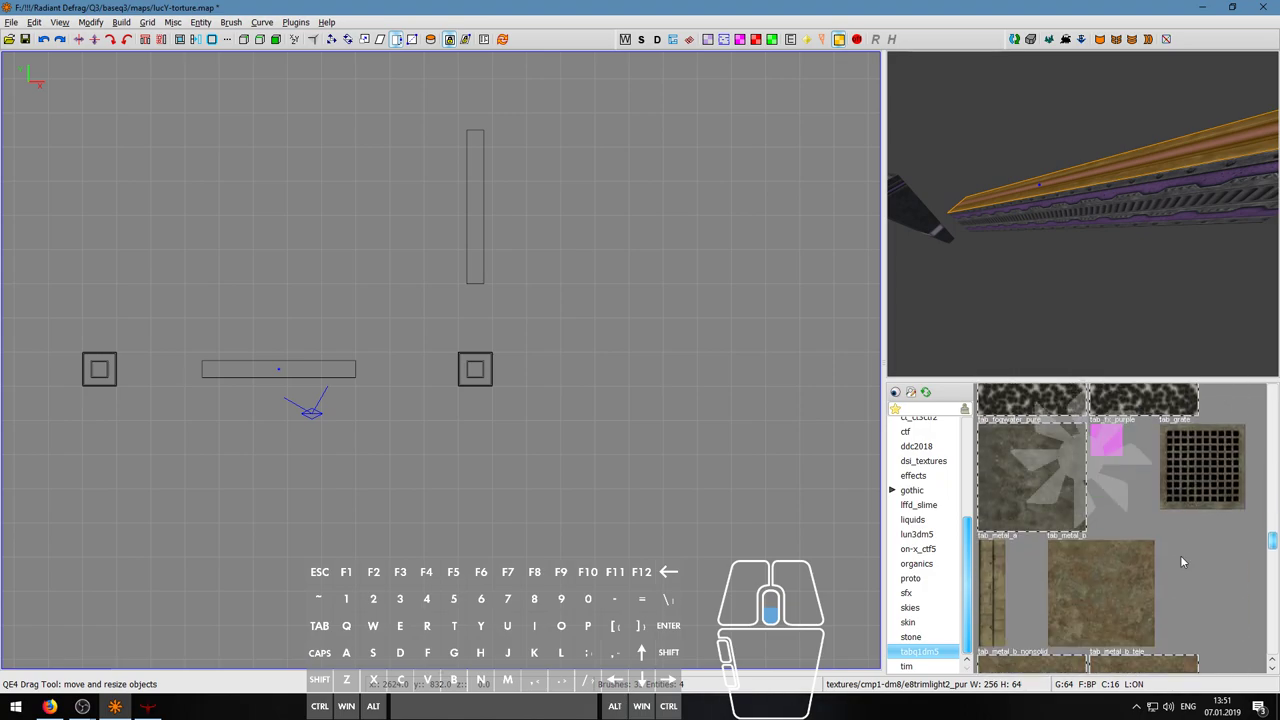
scroll(1182, 562, down, 6)
scroll(1182, 562, down, 7)
scroll(1181, 561, down, 6)
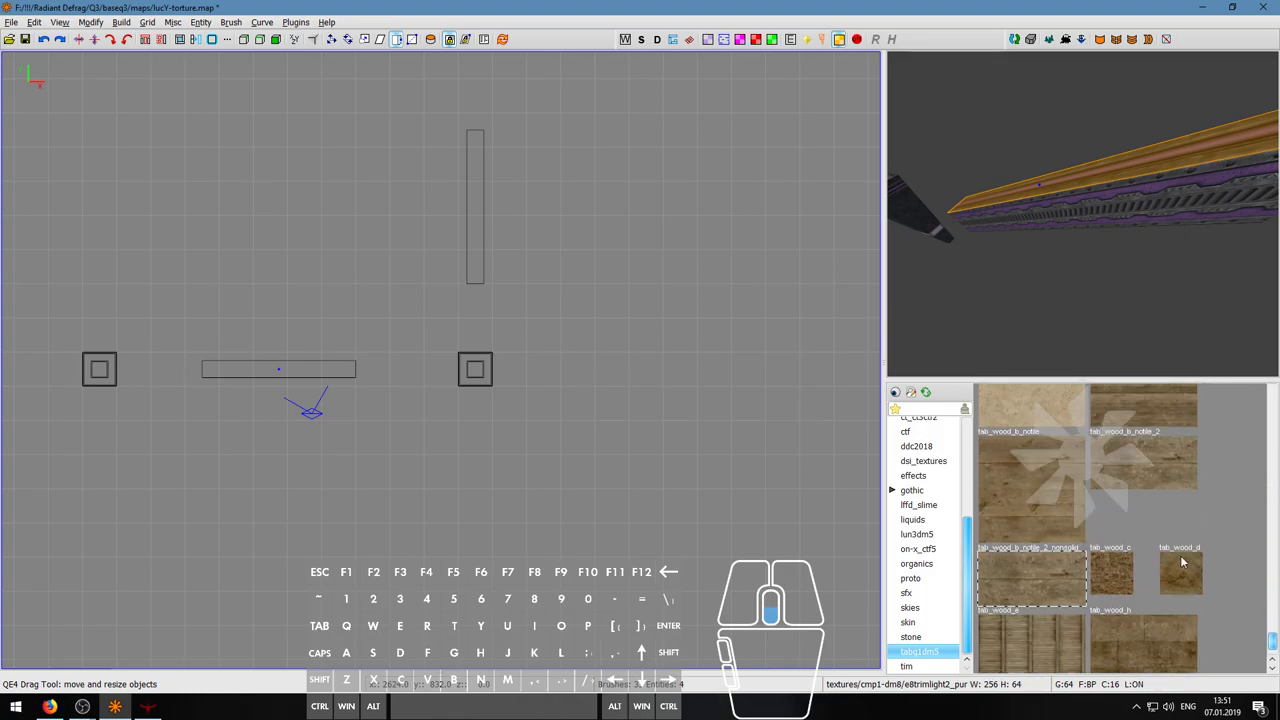
- Check the stone, skin, skies, sfx and organics sets briefly, and look through on-x_ctf5 for a beam texture
click(922, 637)
click(926, 622)
click(930, 608)
click(930, 594)
click(932, 564)
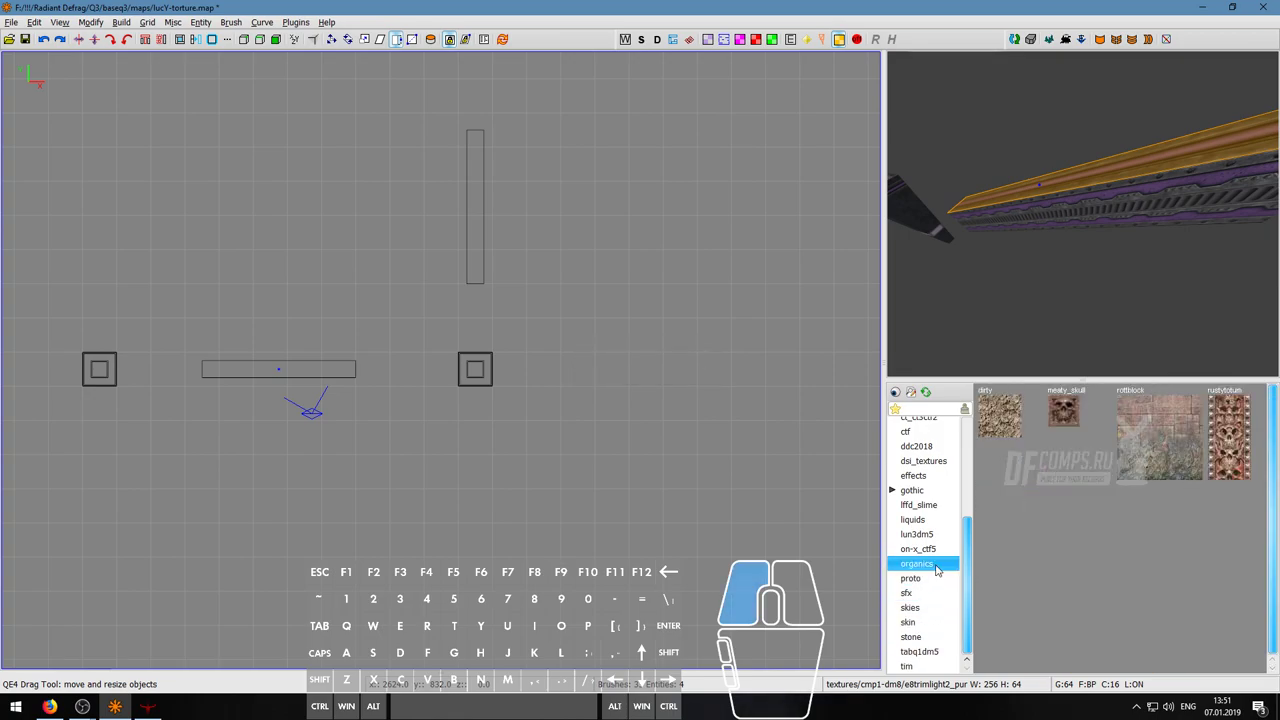
click(937, 551)
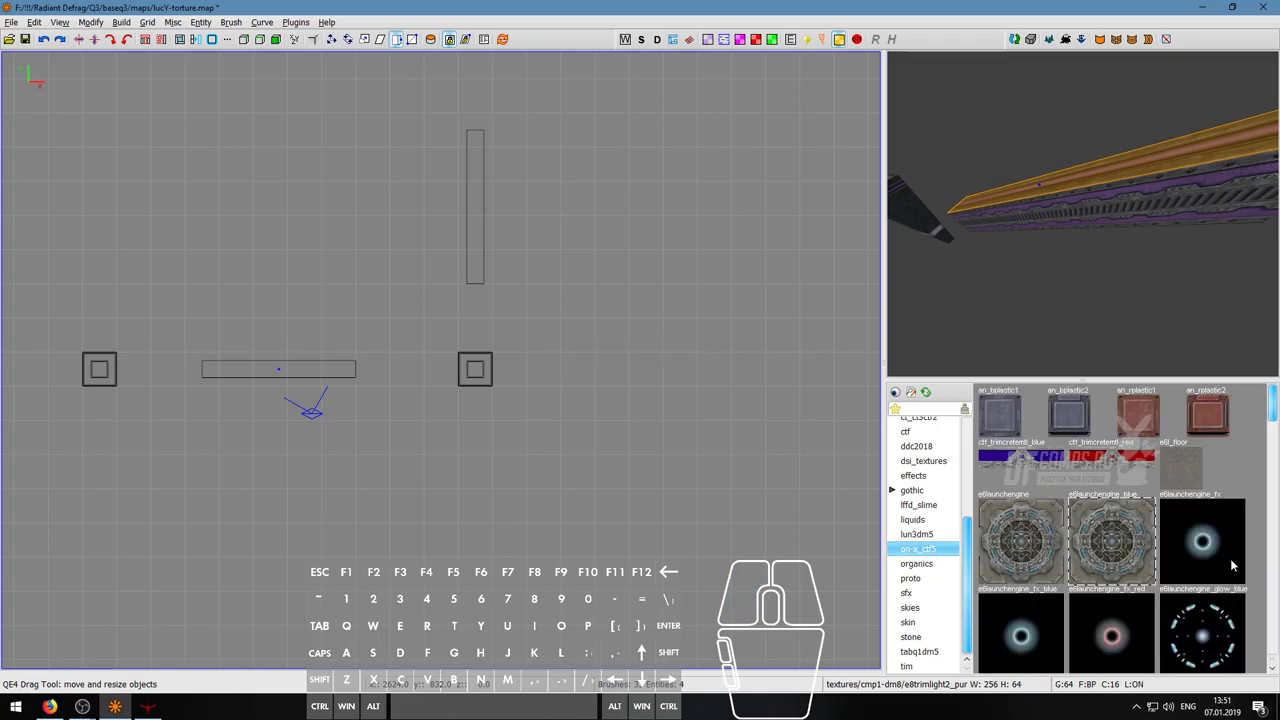
scroll(1231, 566, down, 6)
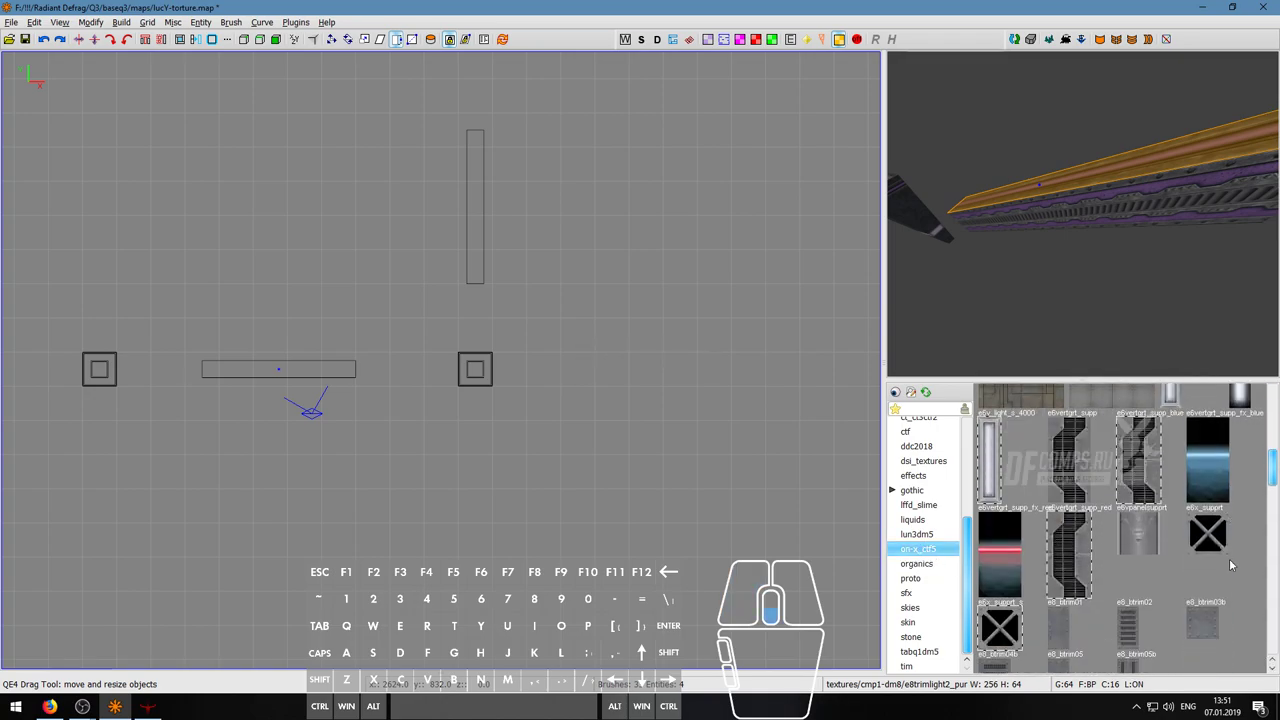
scroll(1231, 566, down, 6)
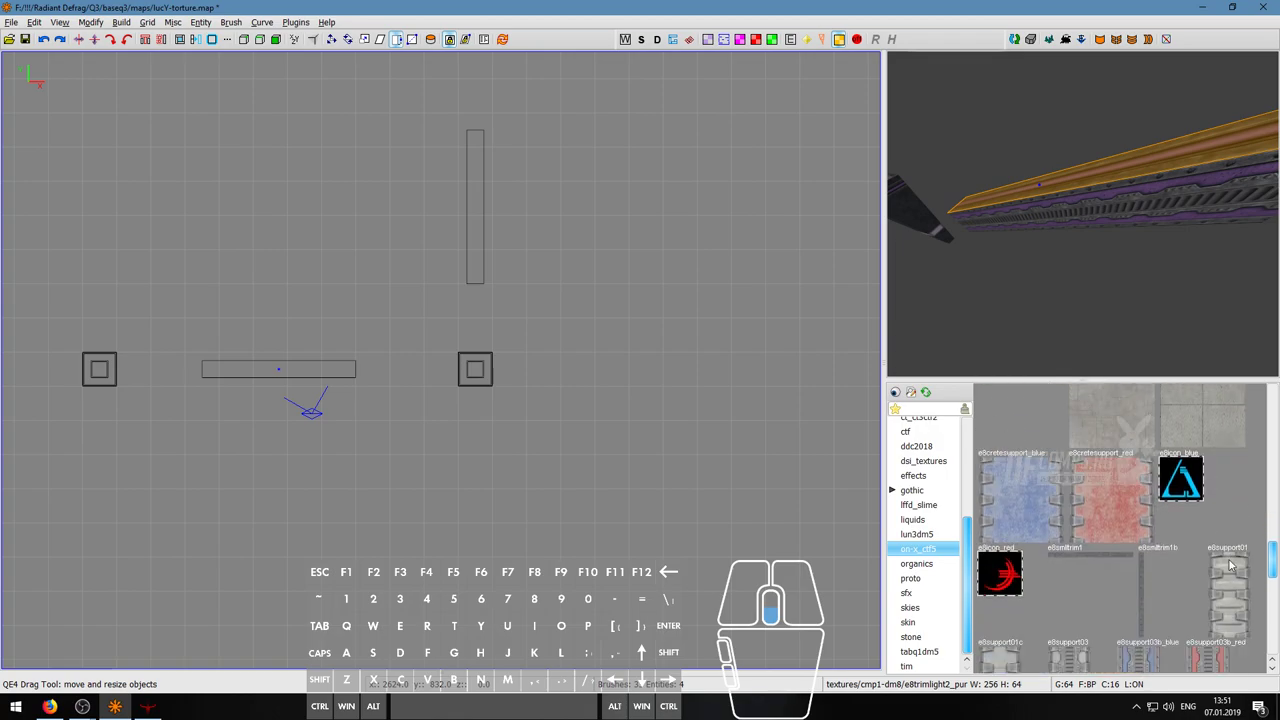
scroll(1229, 566, down, 5)
- Look through the lun3dm5 texture set for a suitable beam texture
click(917, 534)
scroll(1167, 548, down, 3)
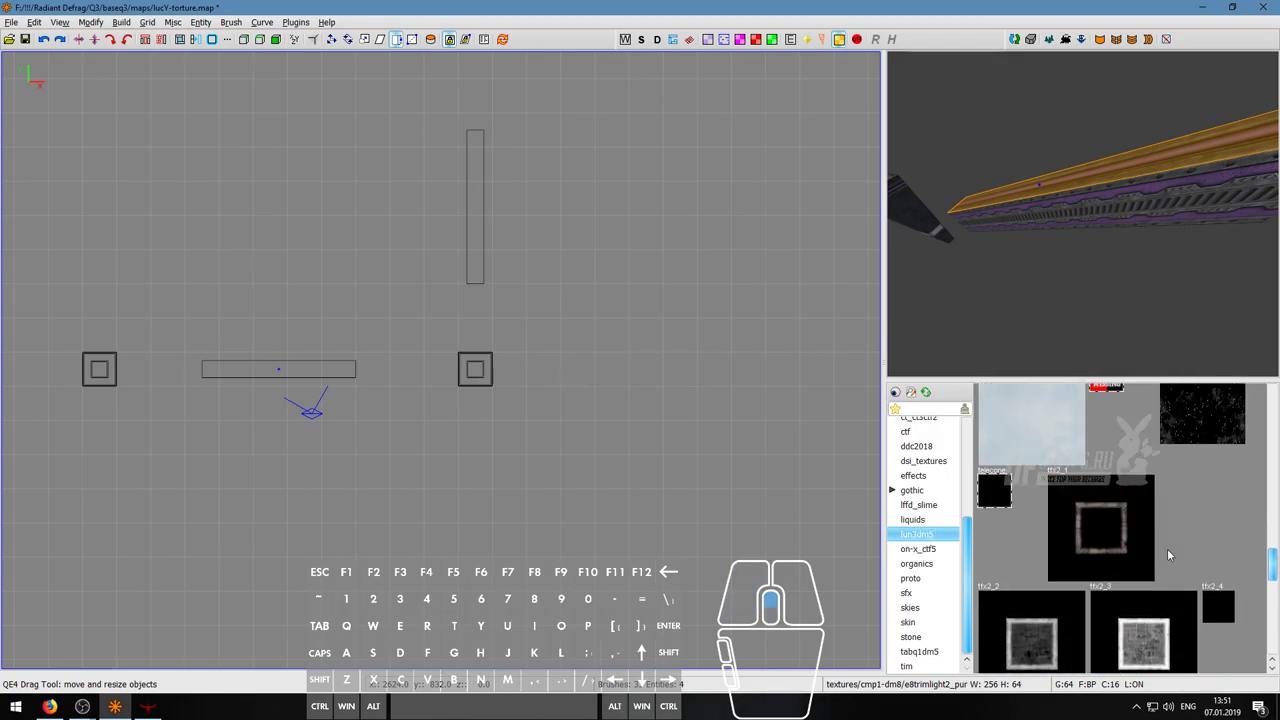
scroll(1167, 548, up, 3)
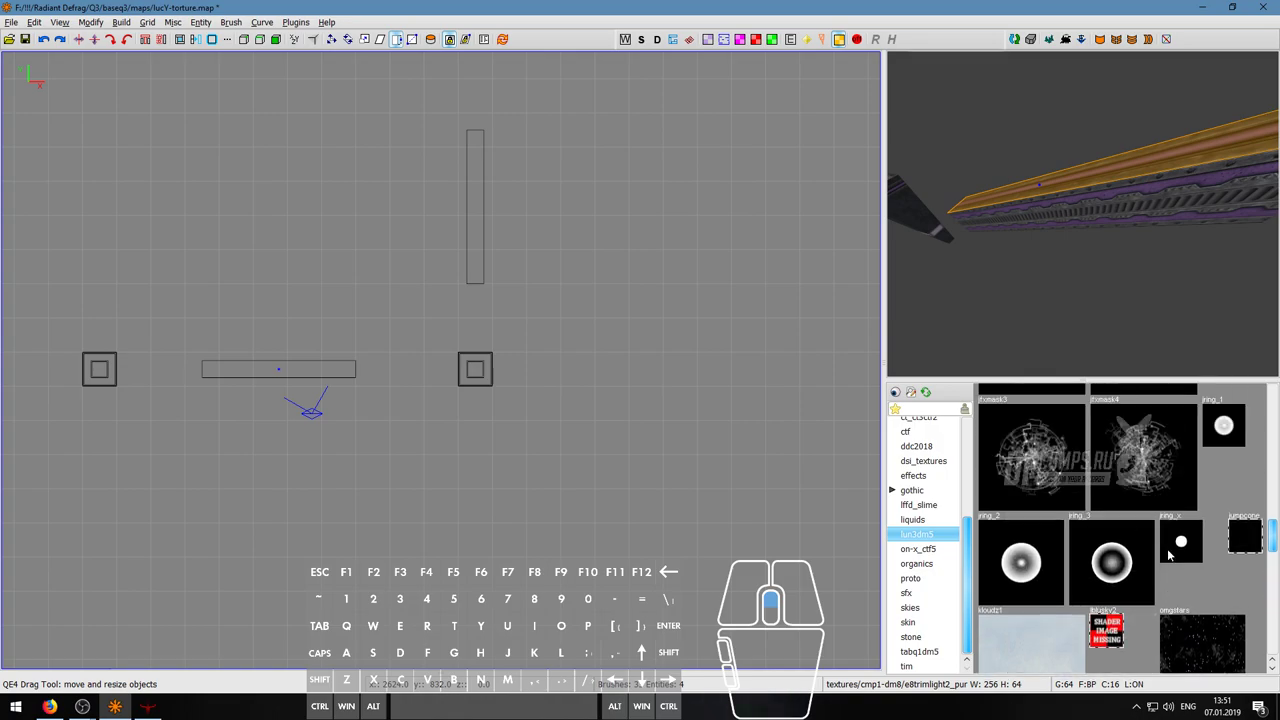
scroll(1169, 556, up, 4)
scroll(1167, 555, up, 5)
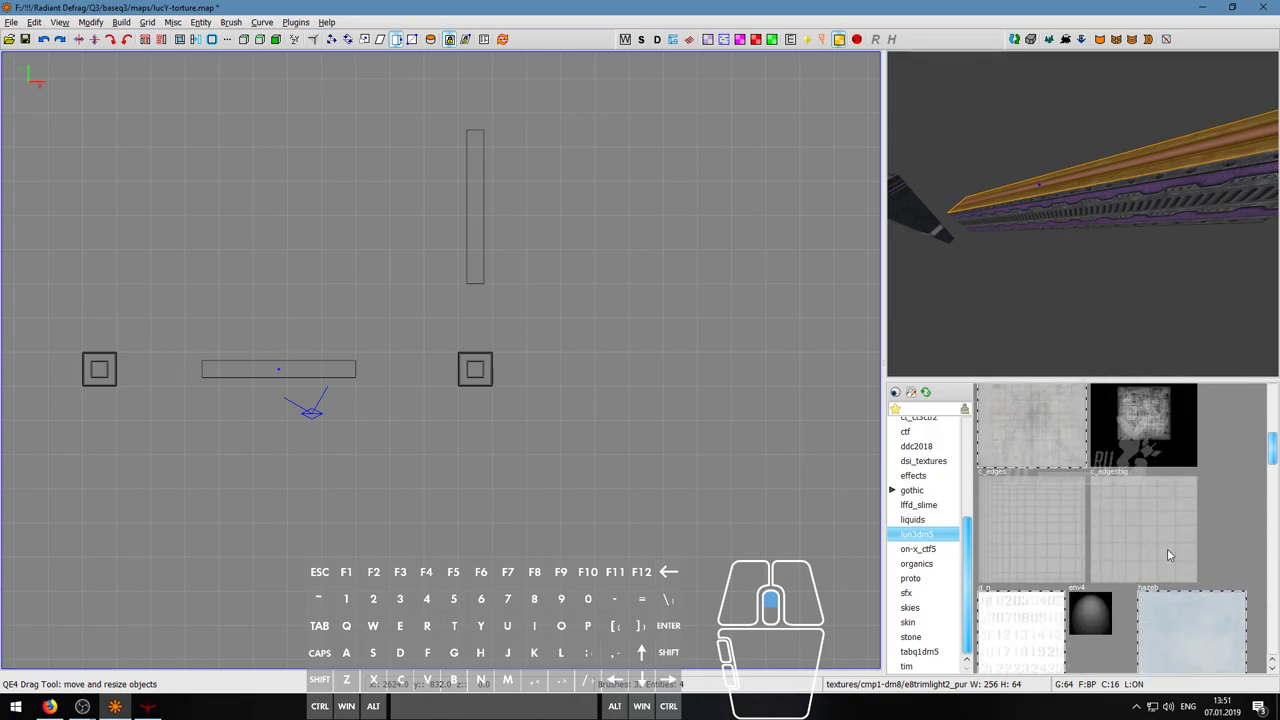
scroll(1167, 555, up, 2)
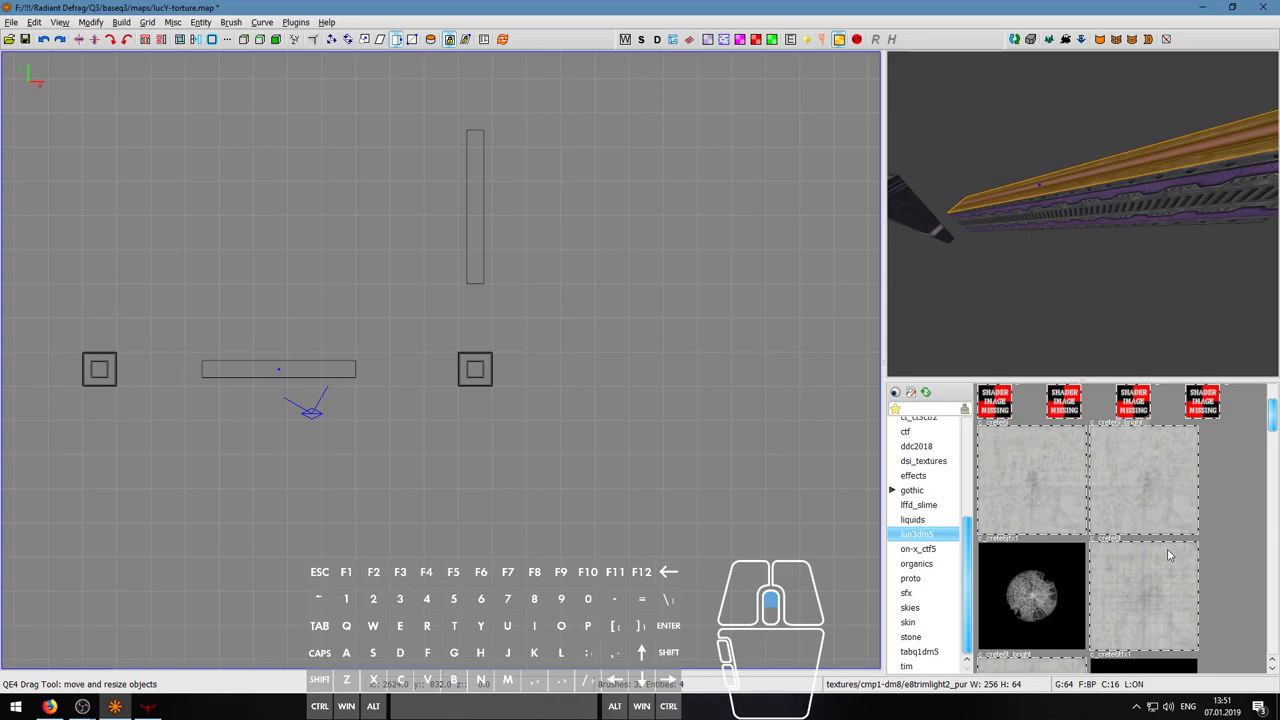
- Inspect the sloped beam's sides and the nearby pillars from several angles in the 3D view
right_click(1126, 230)
key(w)
key(a)
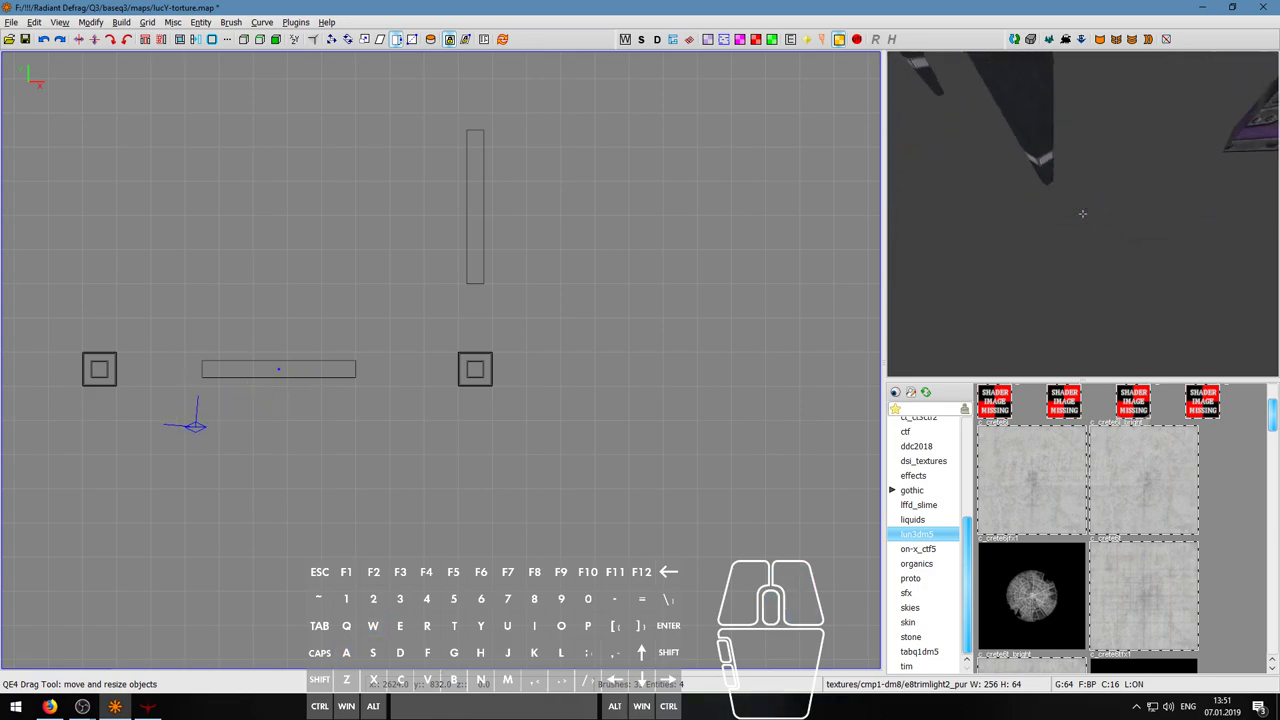
key(s)
key(w)
right_click(1082, 214)
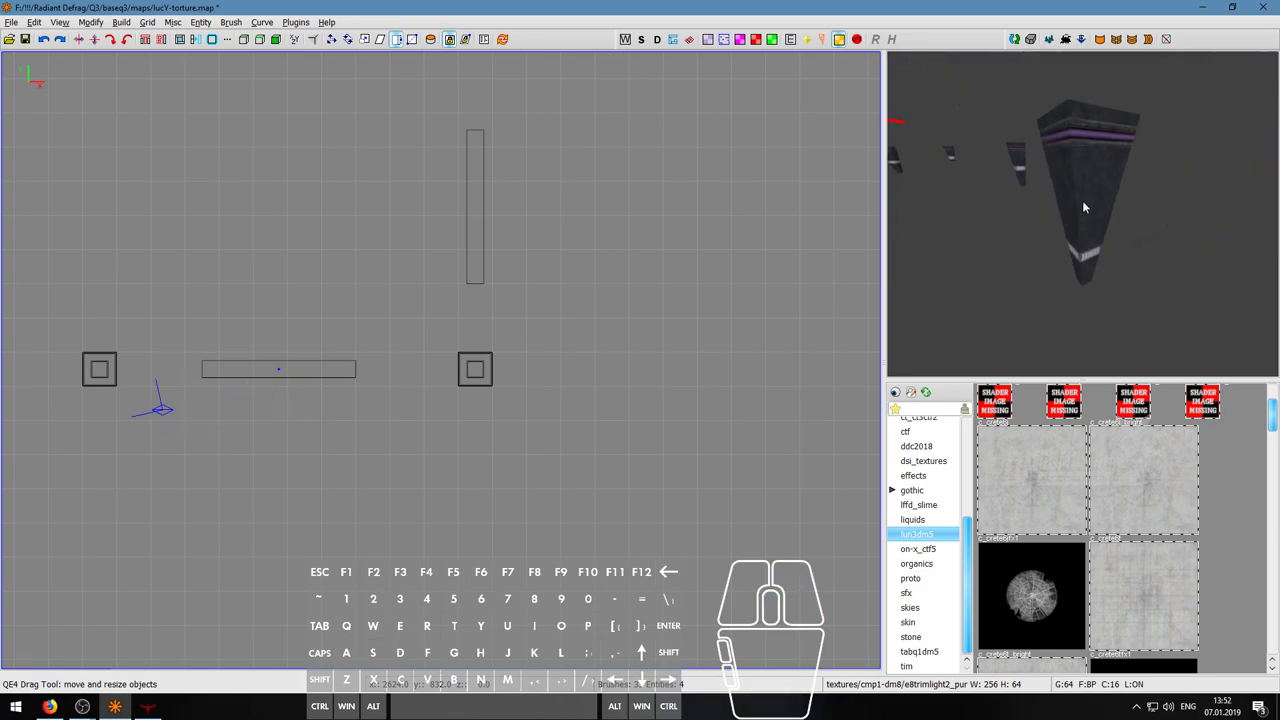
right_click(1082, 214)
key(w)
key(d)
scroll(1140, 537, up, 2)
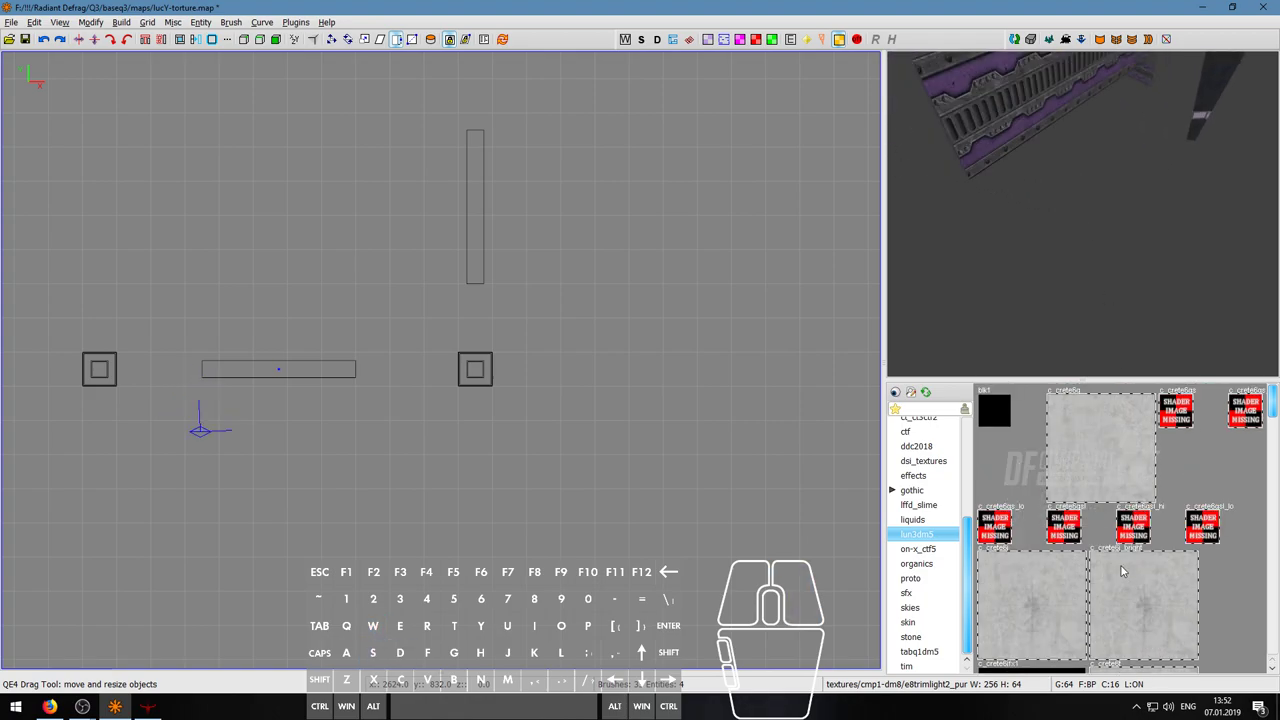
- Look through the liquids and lffd_slime texture sets for a texture for the beam's top face
click(918, 519)
scroll(1000, 545, down, 2)
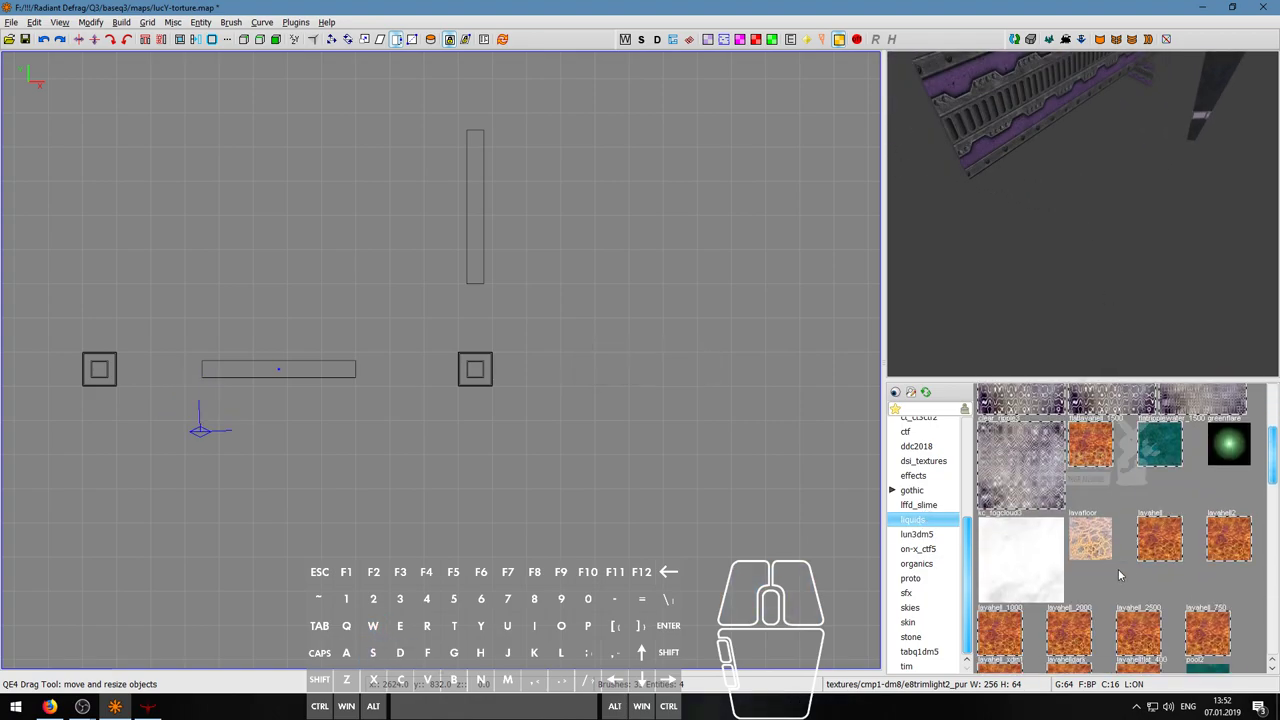
scroll(1000, 545, up, 2)
click(930, 505)
scroll(1139, 580, down, 5)
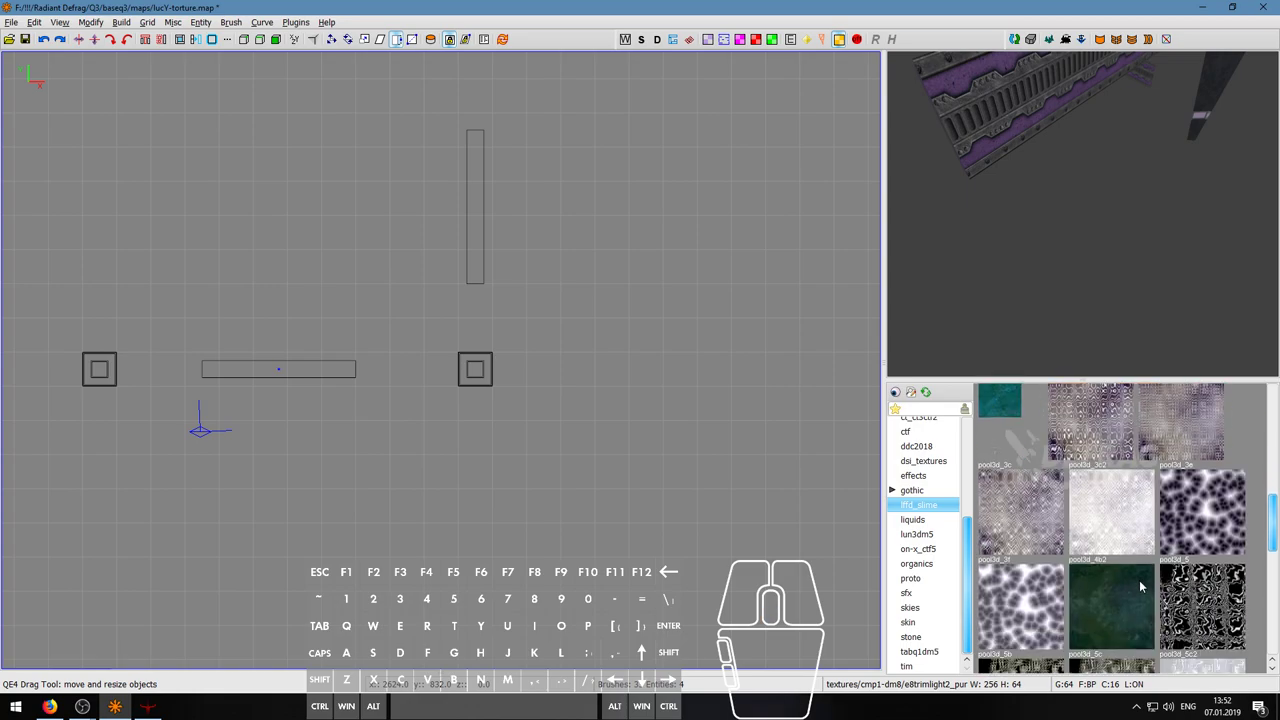
scroll(1140, 586, down, 4)
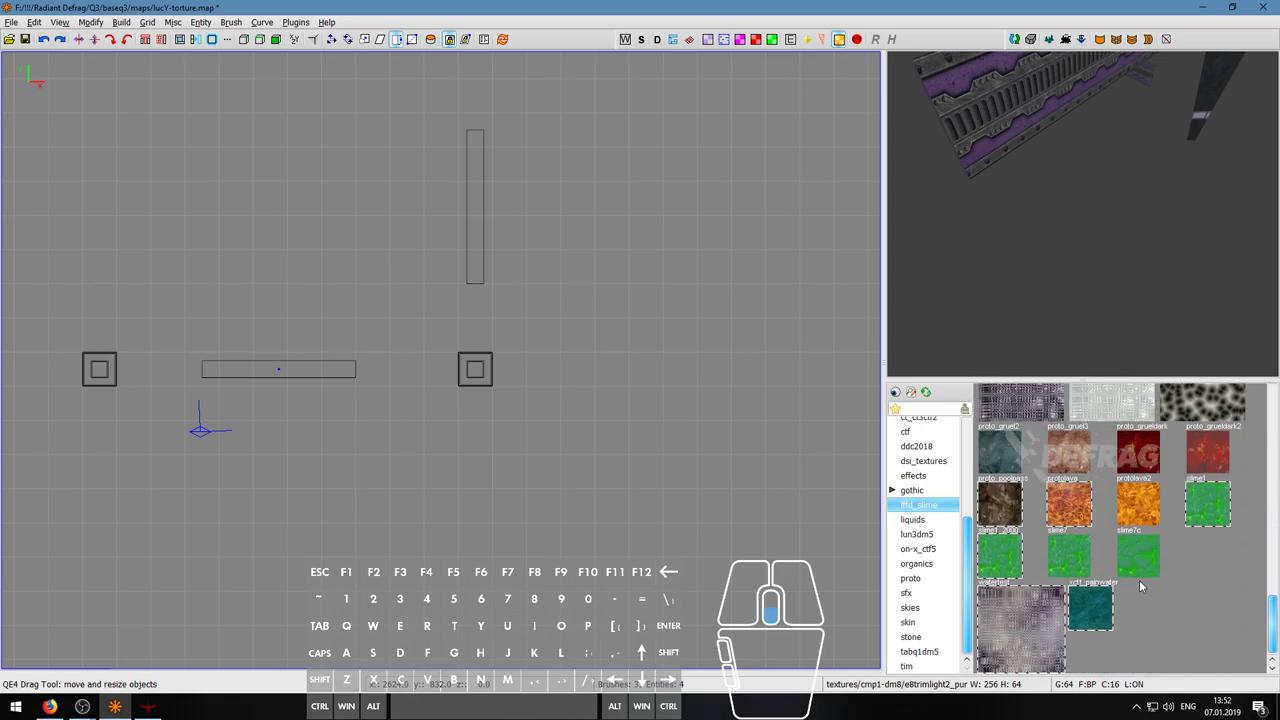
- Expand the gothic texture group and look through its gothic_block set for a beam texture
click(910, 493)
click(893, 491)
click(928, 505)
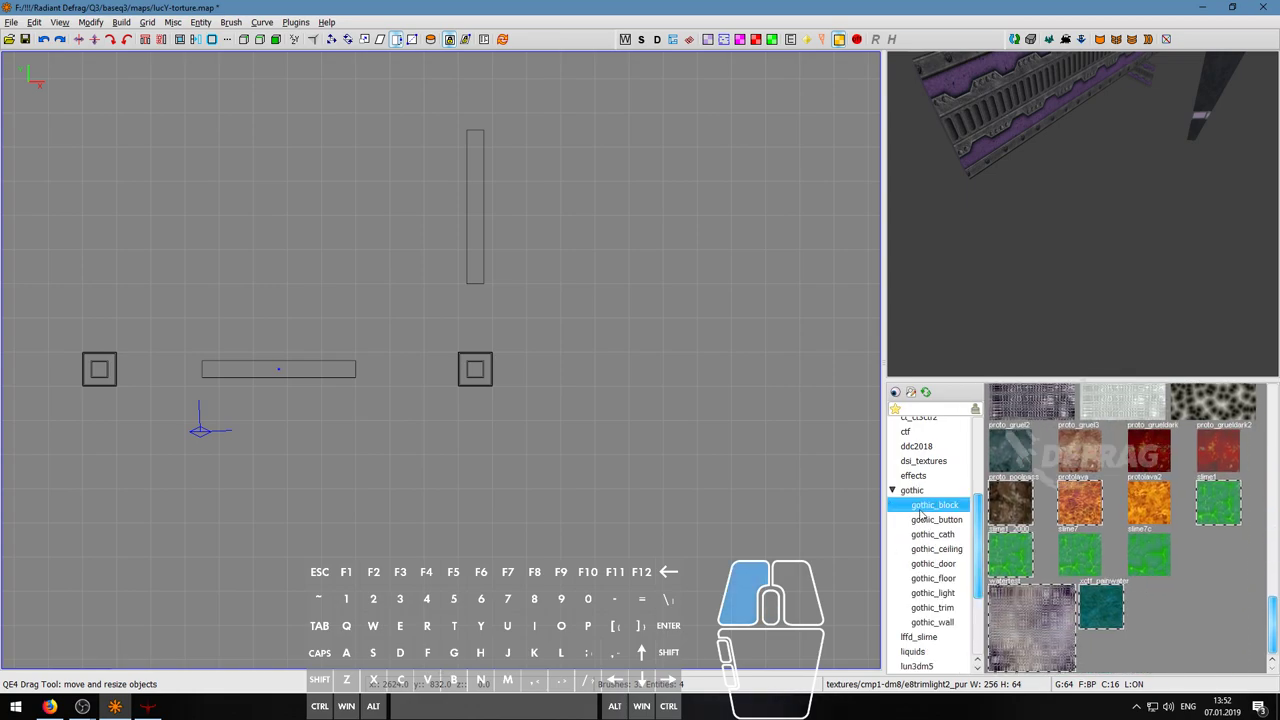
scroll(1116, 564, down, 6)
scroll(1117, 565, down, 10)
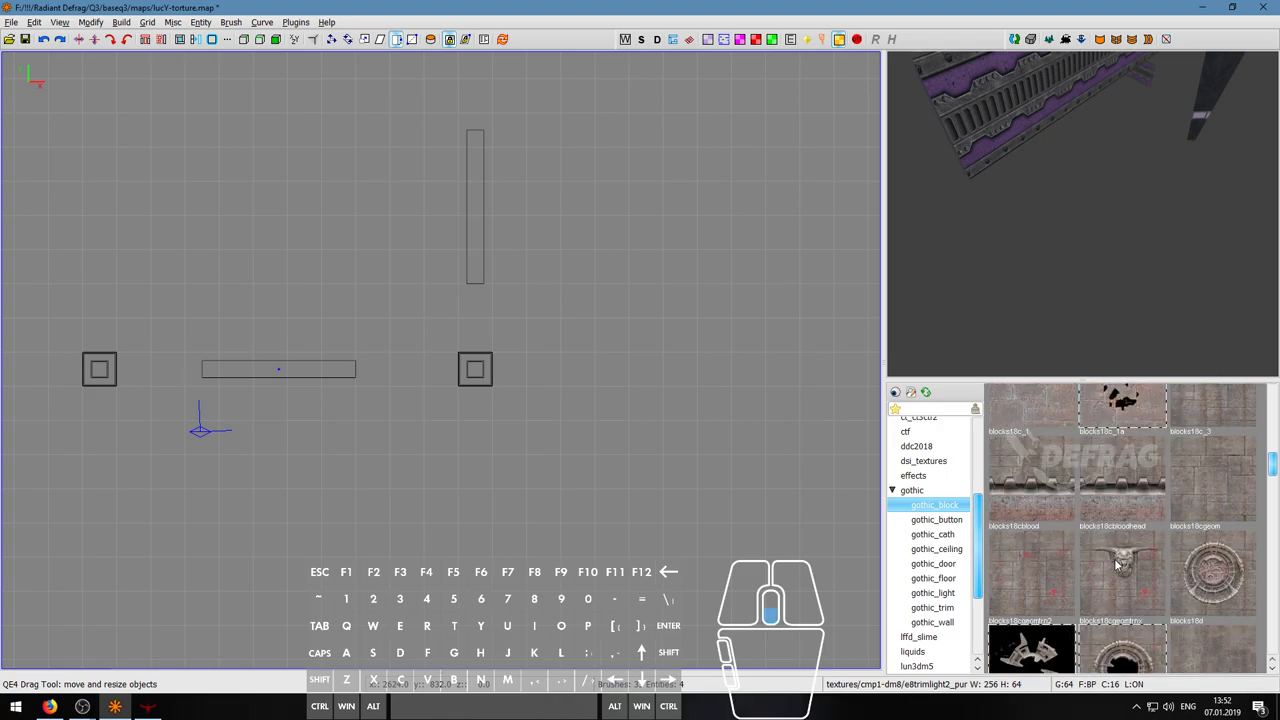
scroll(1117, 565, down, 6)
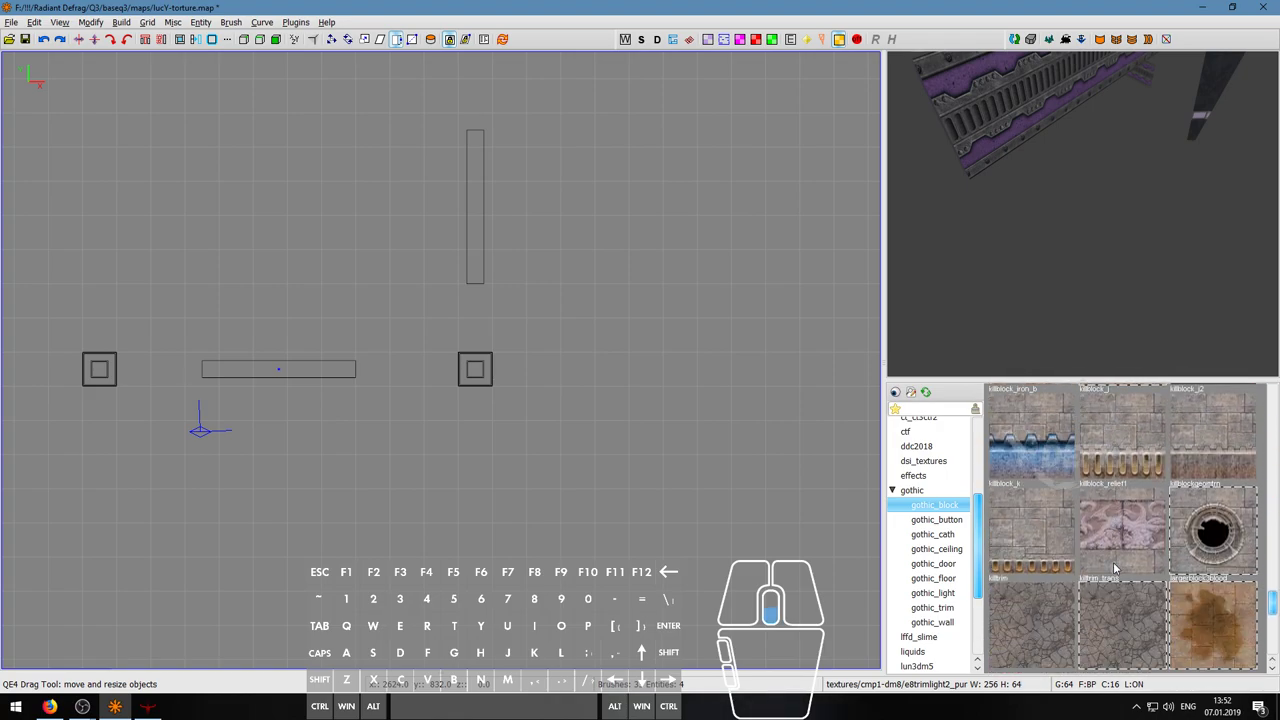
- Check the gothic button, ceiling, door, floor, light and wall sets briefly, and look through gothic_trim for a beam texture
click(918, 522)
click(931, 547)
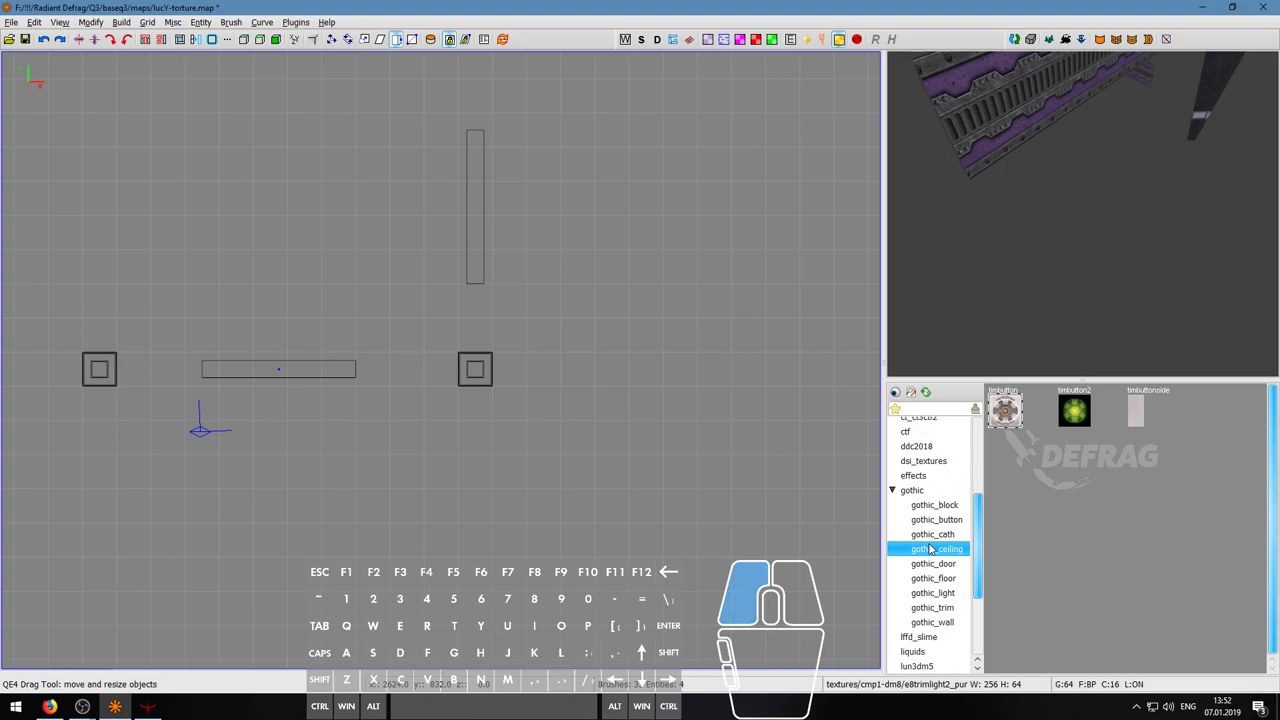
click(934, 562)
click(938, 578)
click(940, 593)
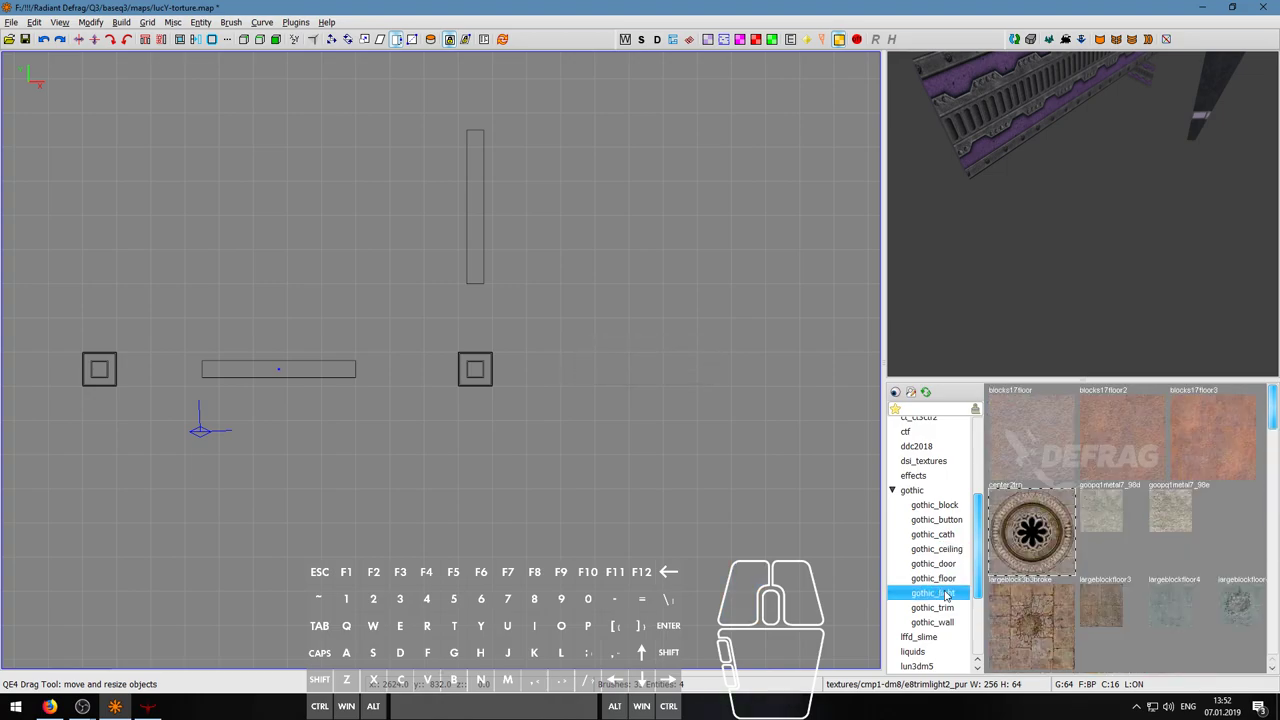
click(947, 623)
click(932, 607)
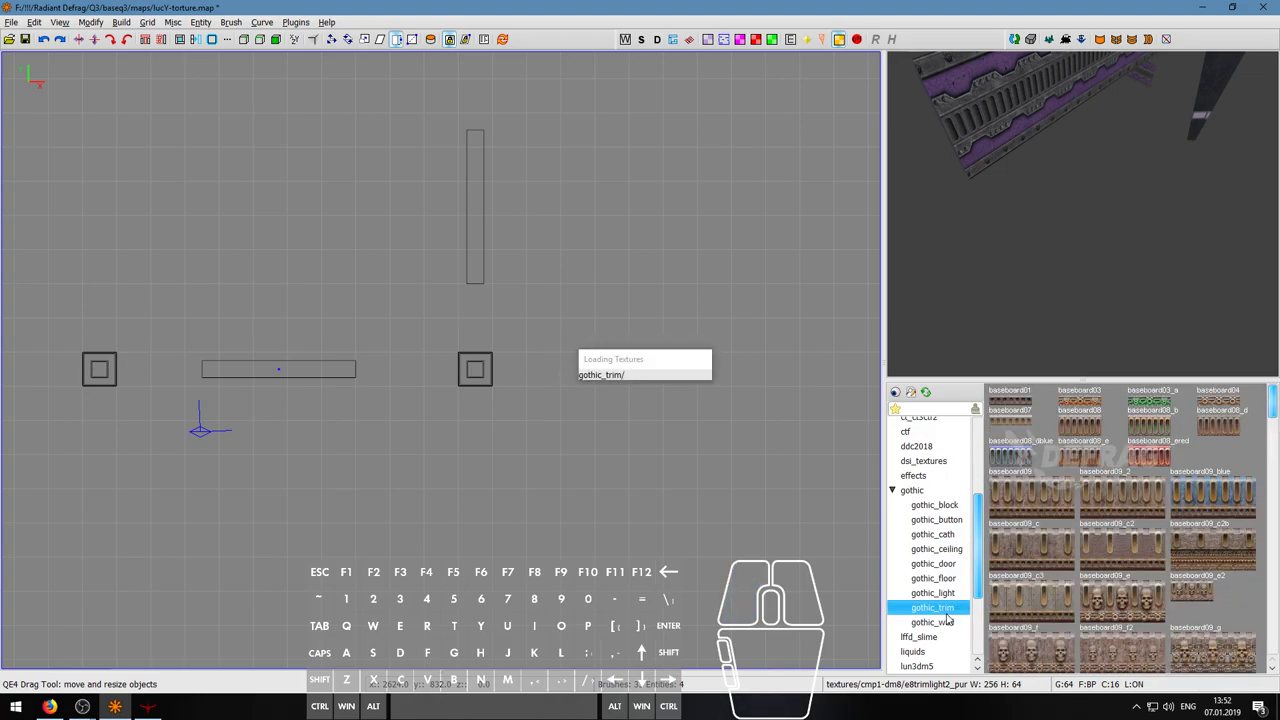
scroll(1180, 570, down, 2)
scroll(1180, 569, down, 10)
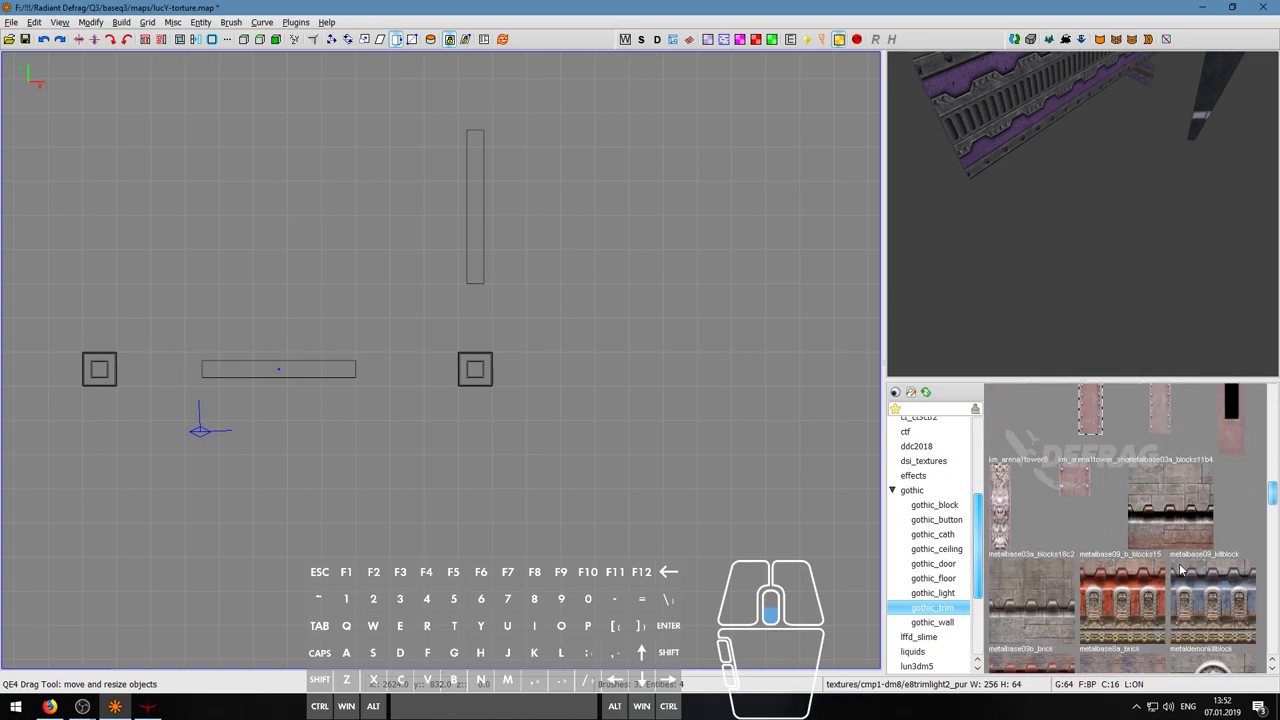
scroll(1177, 569, down, 8)
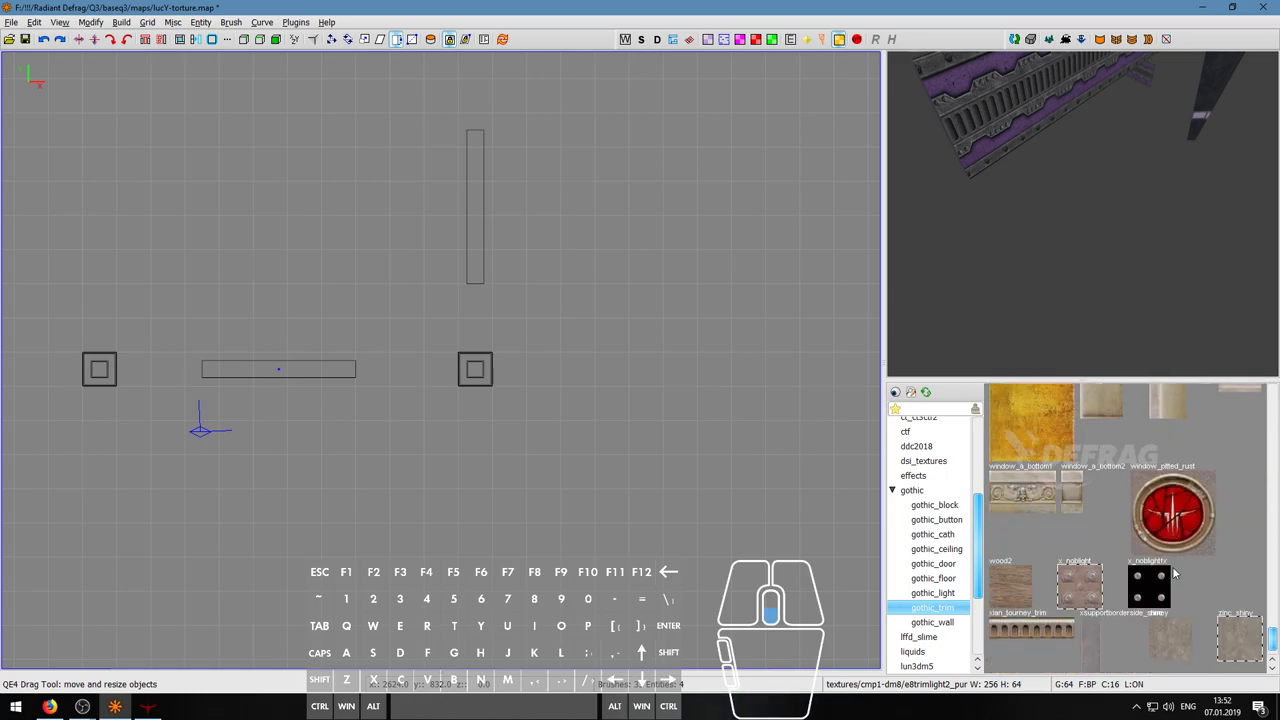
- Collapse the gothic group and check the effects, dsi_textures and ctf sets for a suitable texture
click(892, 490)
click(913, 475)
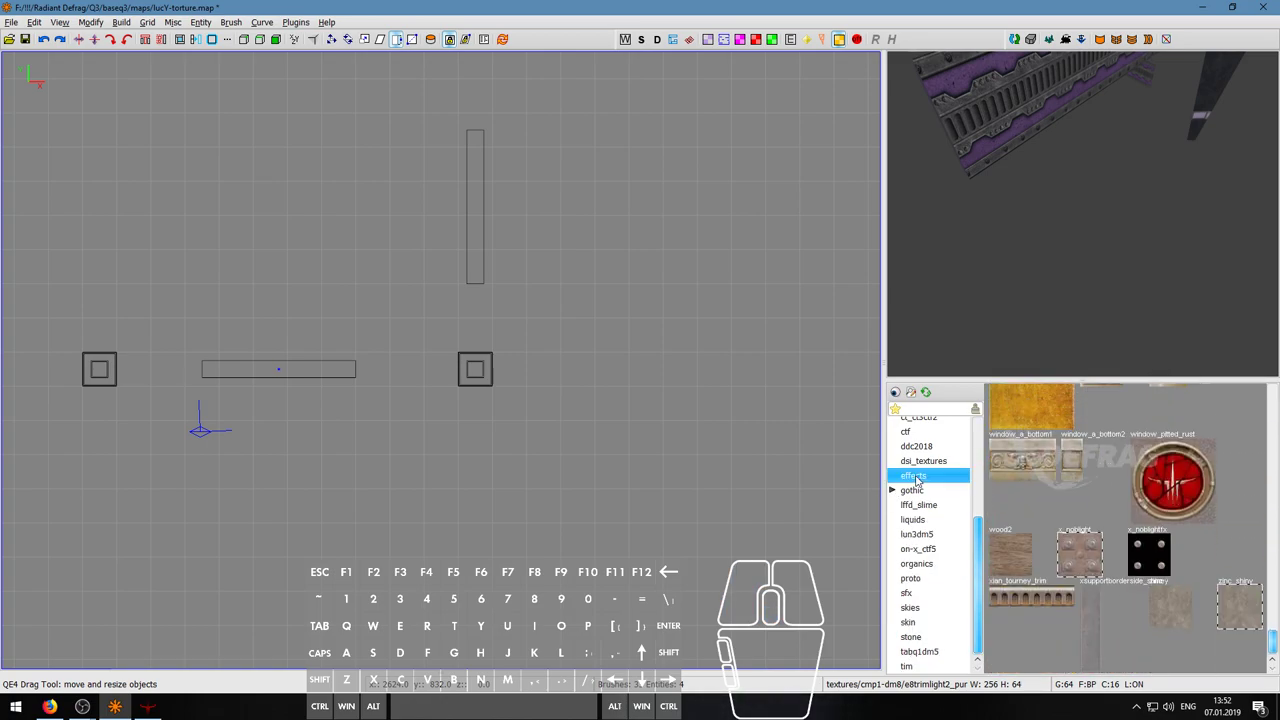
click(923, 461)
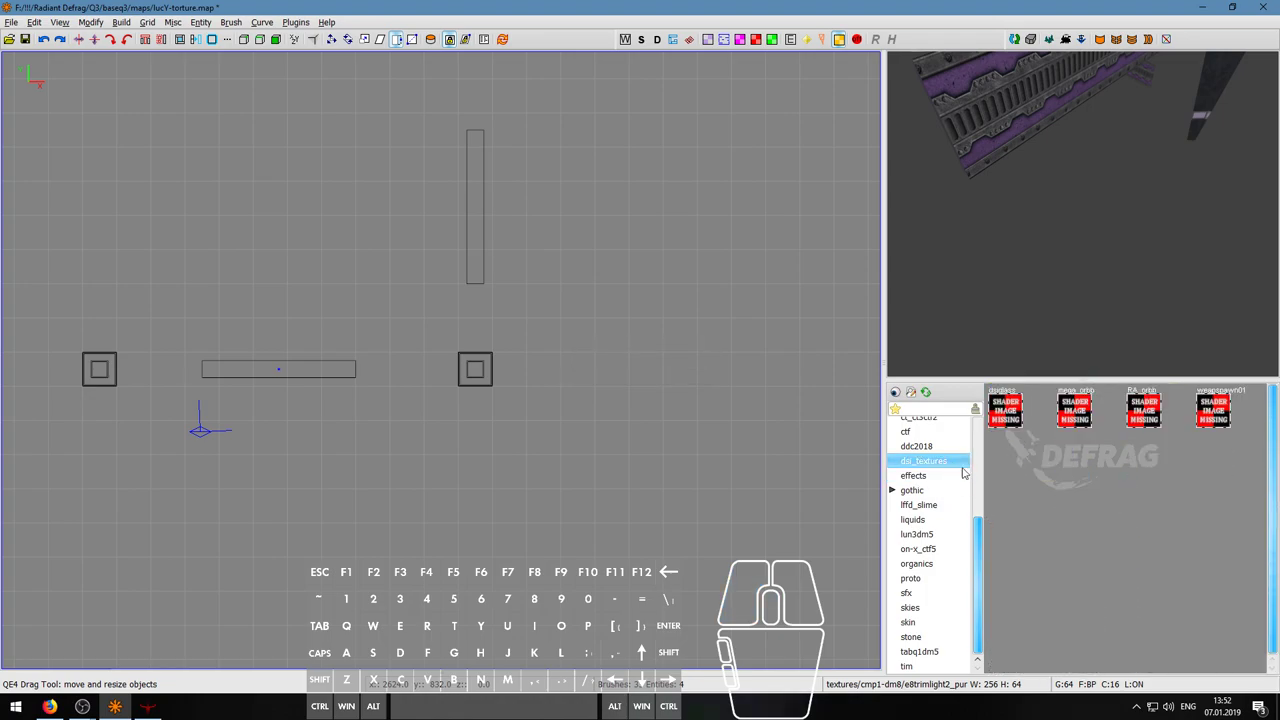
click(905, 431)
scroll(1161, 598, down, 3)
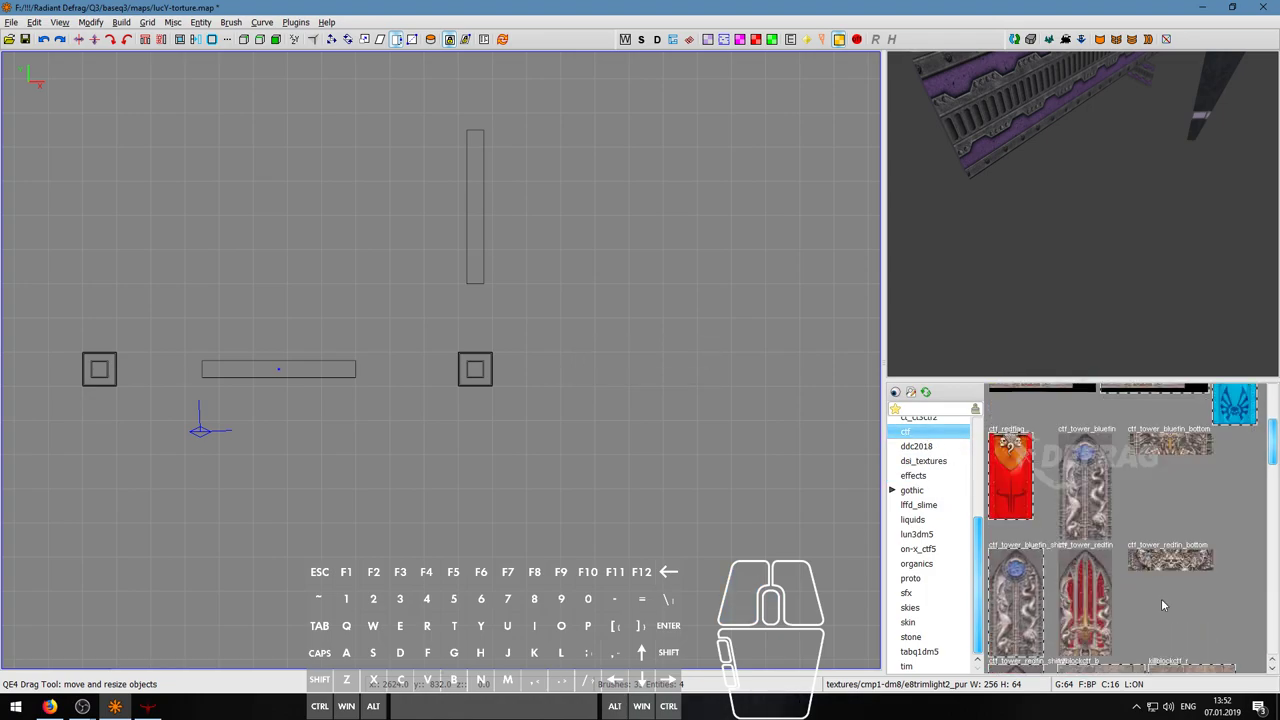
scroll(1161, 598, down, 5)
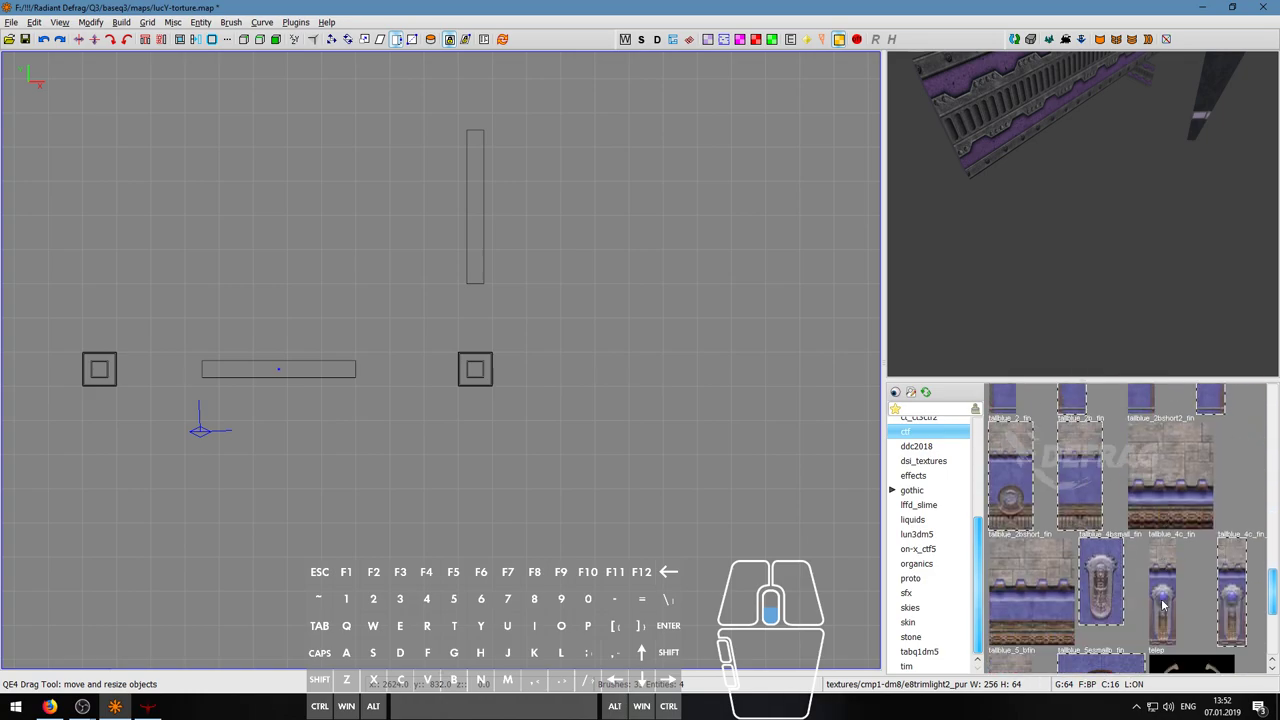
scroll(930, 545, up, 3)
- Look through the whole ct_ct3ctf2 set and the common set for a beam top-face texture
click(934, 548)
click(934, 556)
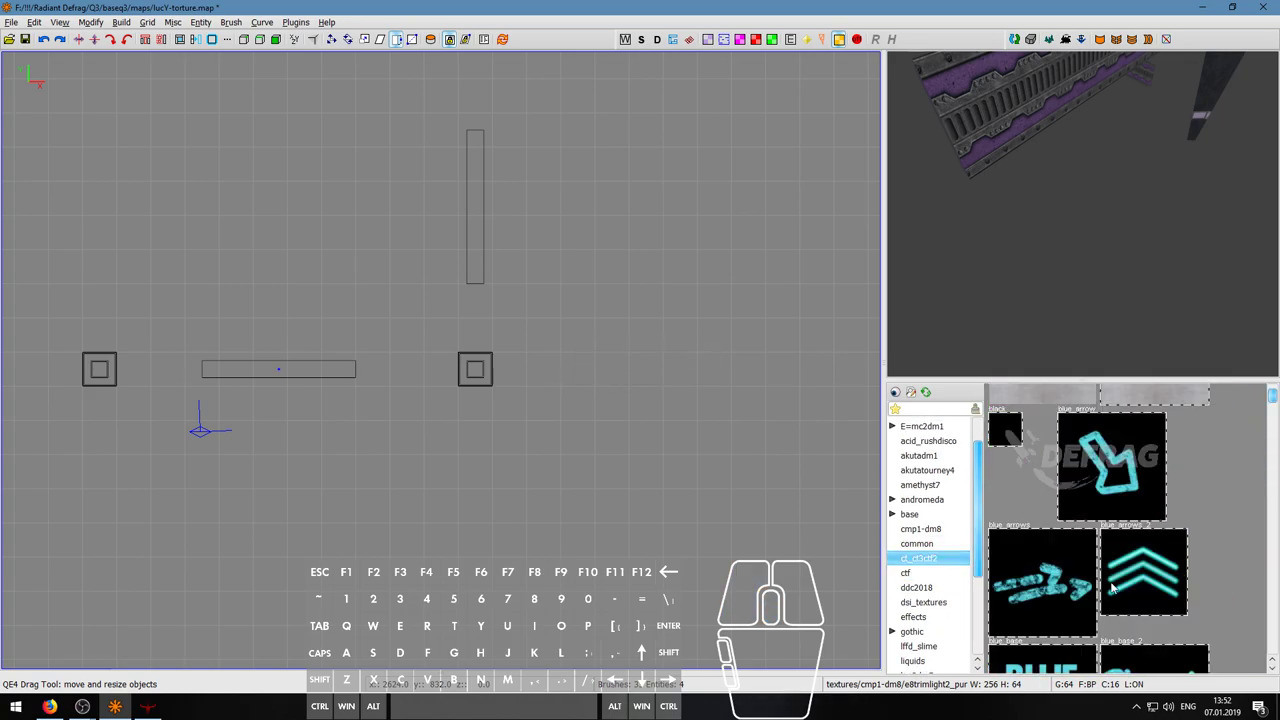
scroll(1209, 585, up, 2)
scroll(1209, 589, down, 8)
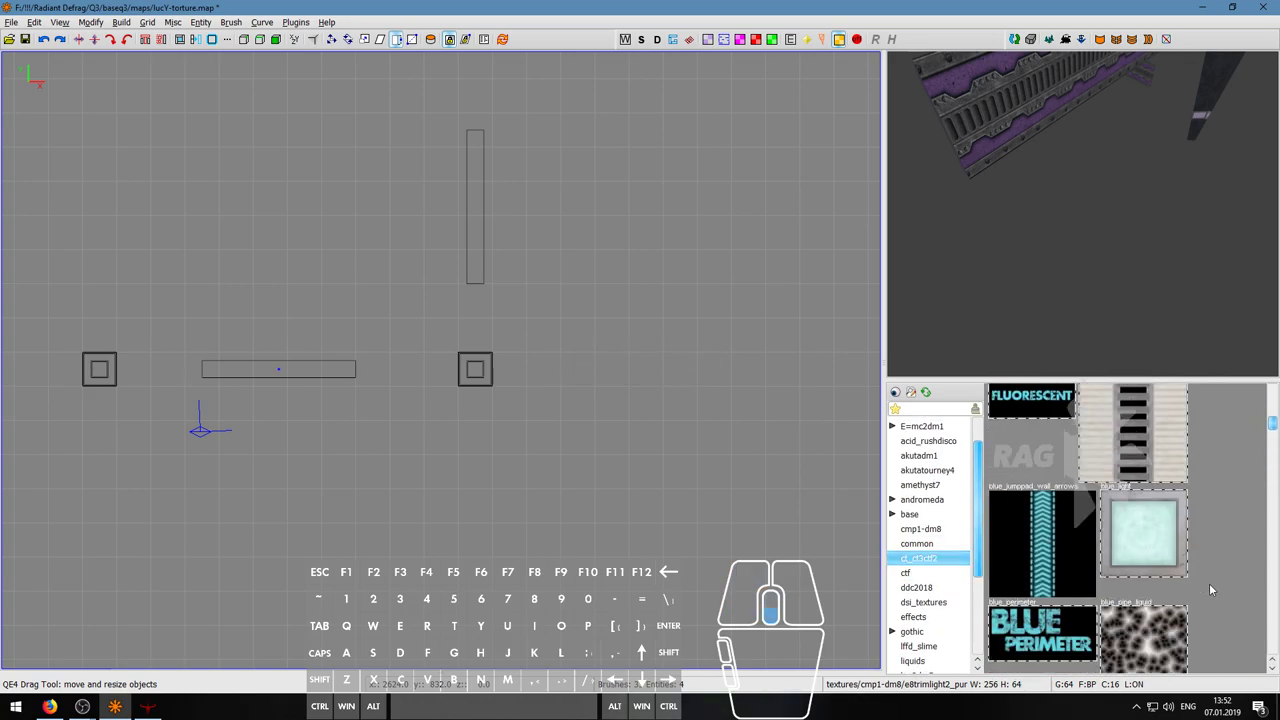
scroll(1209, 588, down, 8)
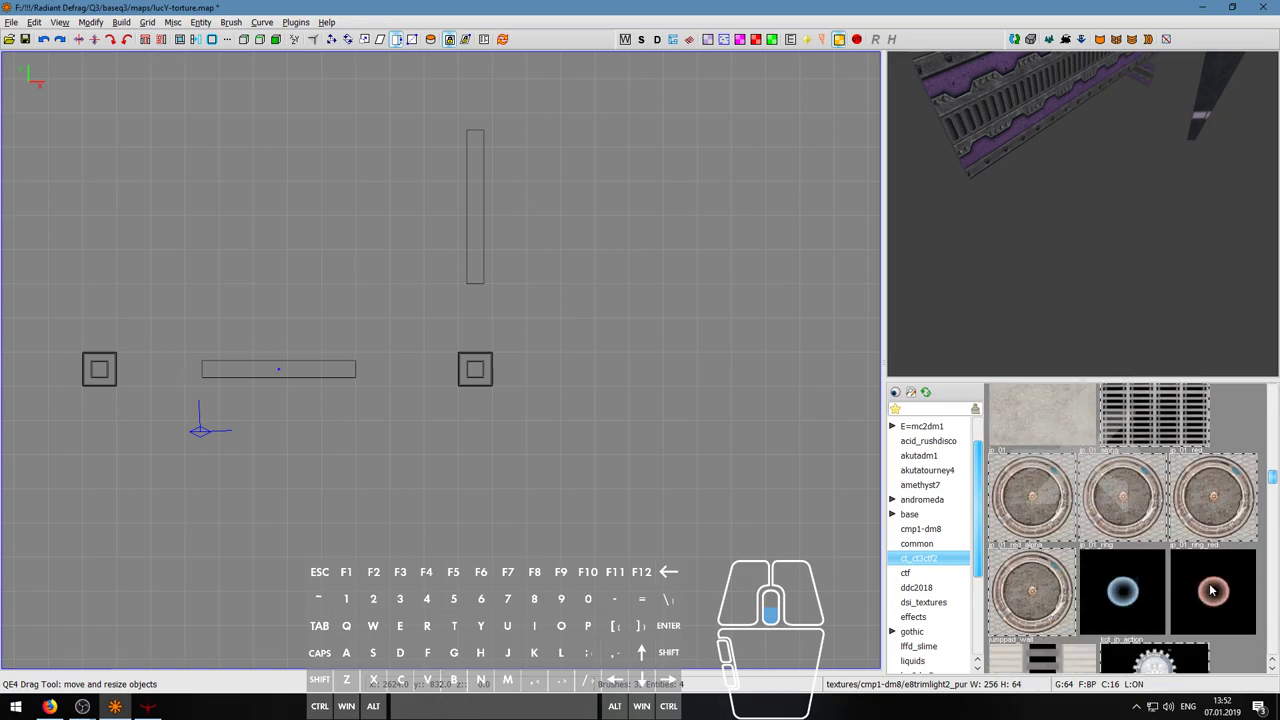
scroll(1210, 590, down, 8)
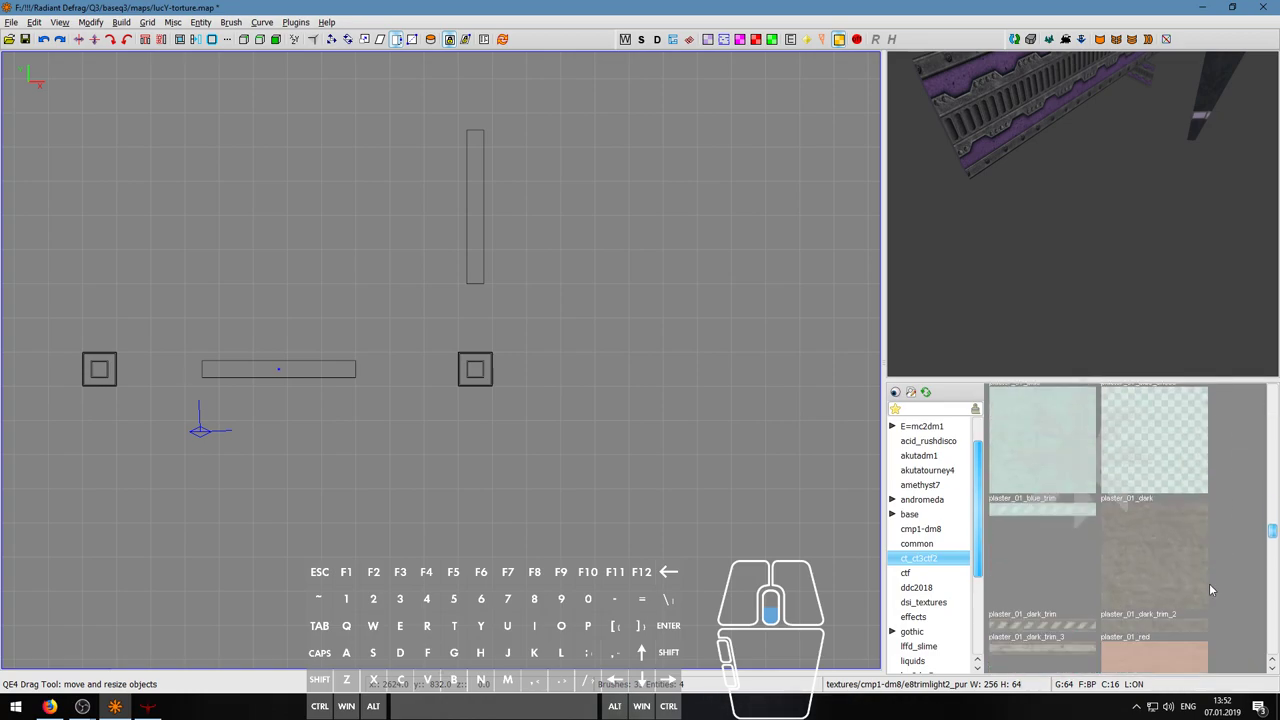
scroll(1210, 589, down, 6)
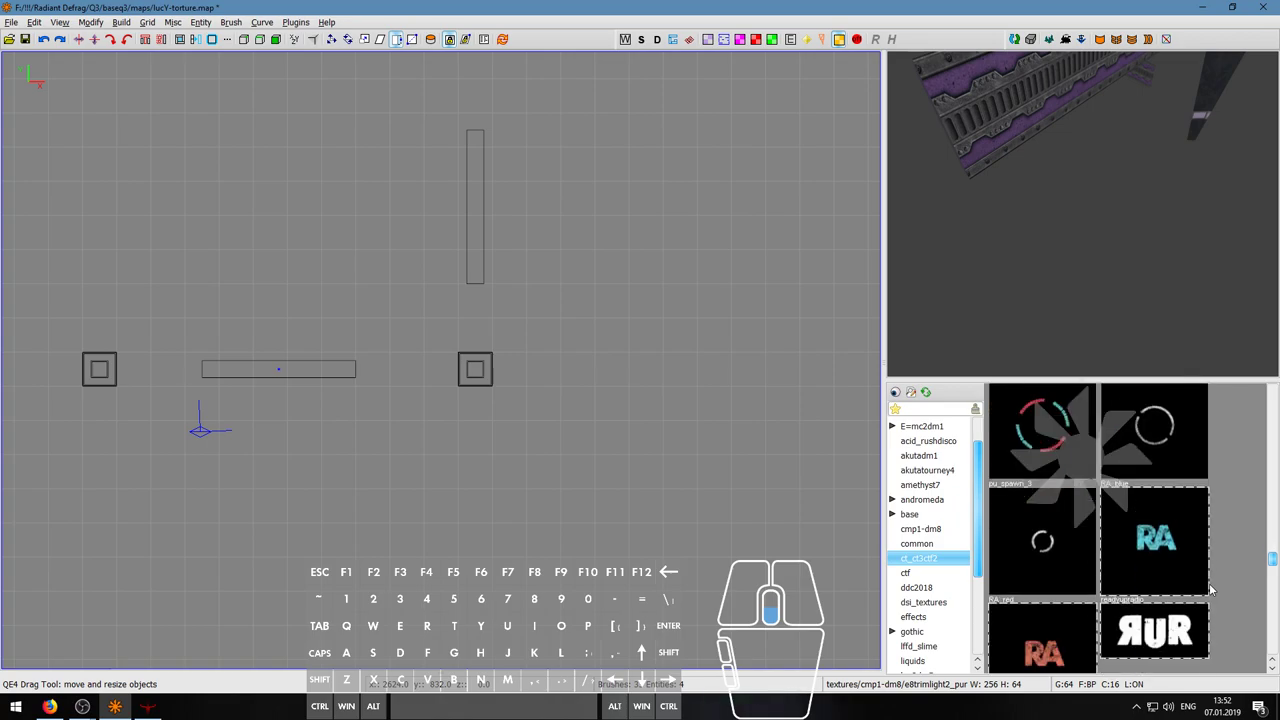
scroll(1209, 589, down, 4)
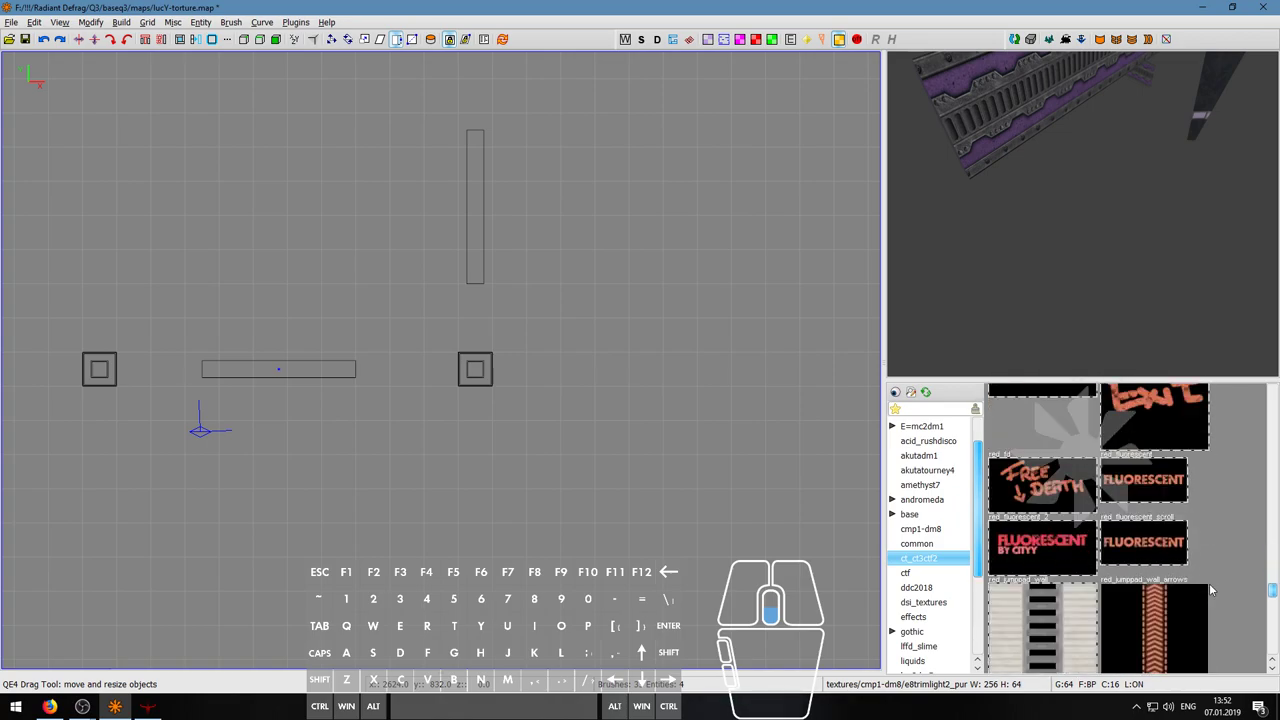
scroll(1210, 590, down, 5)
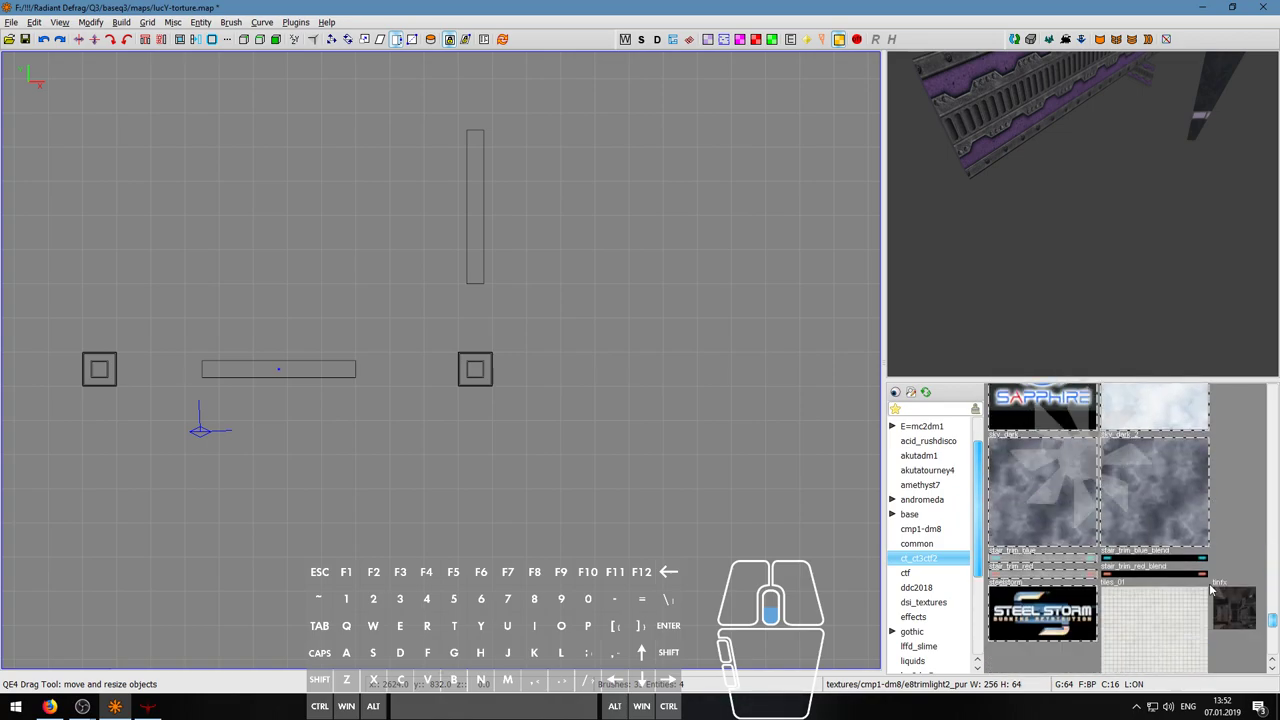
scroll(1210, 590, down, 3)
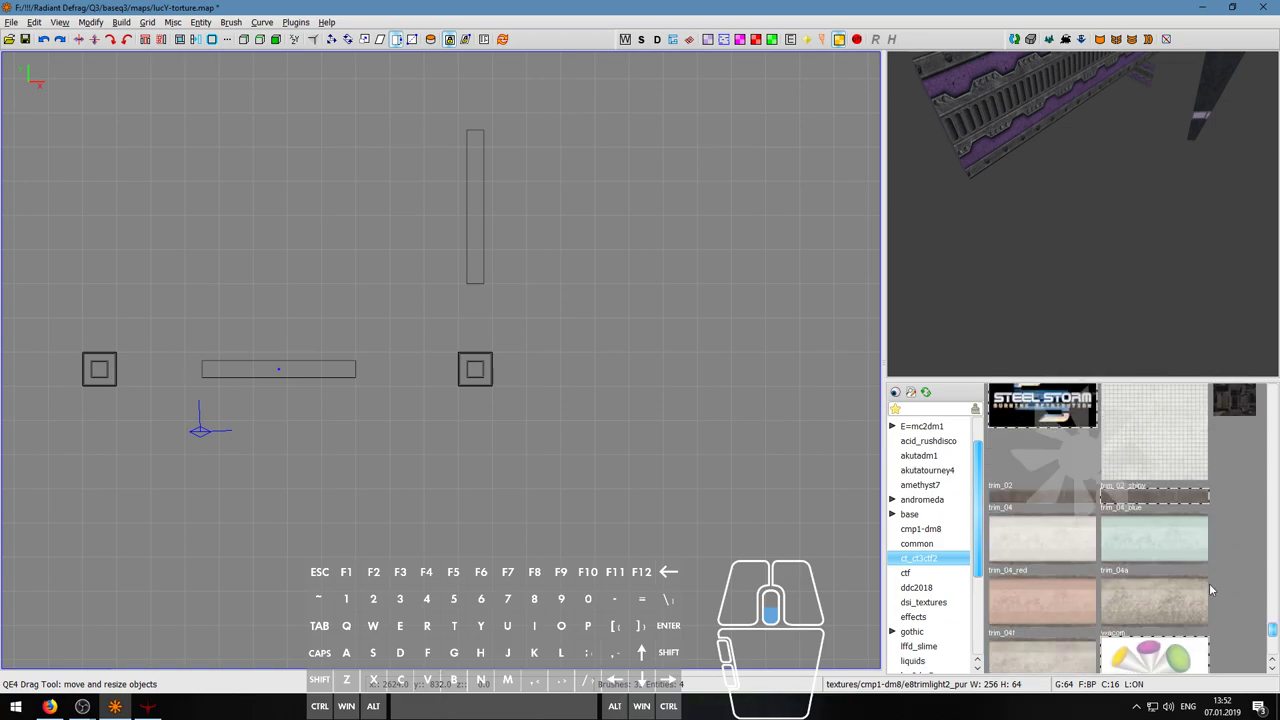
scroll(1209, 589, down, 5)
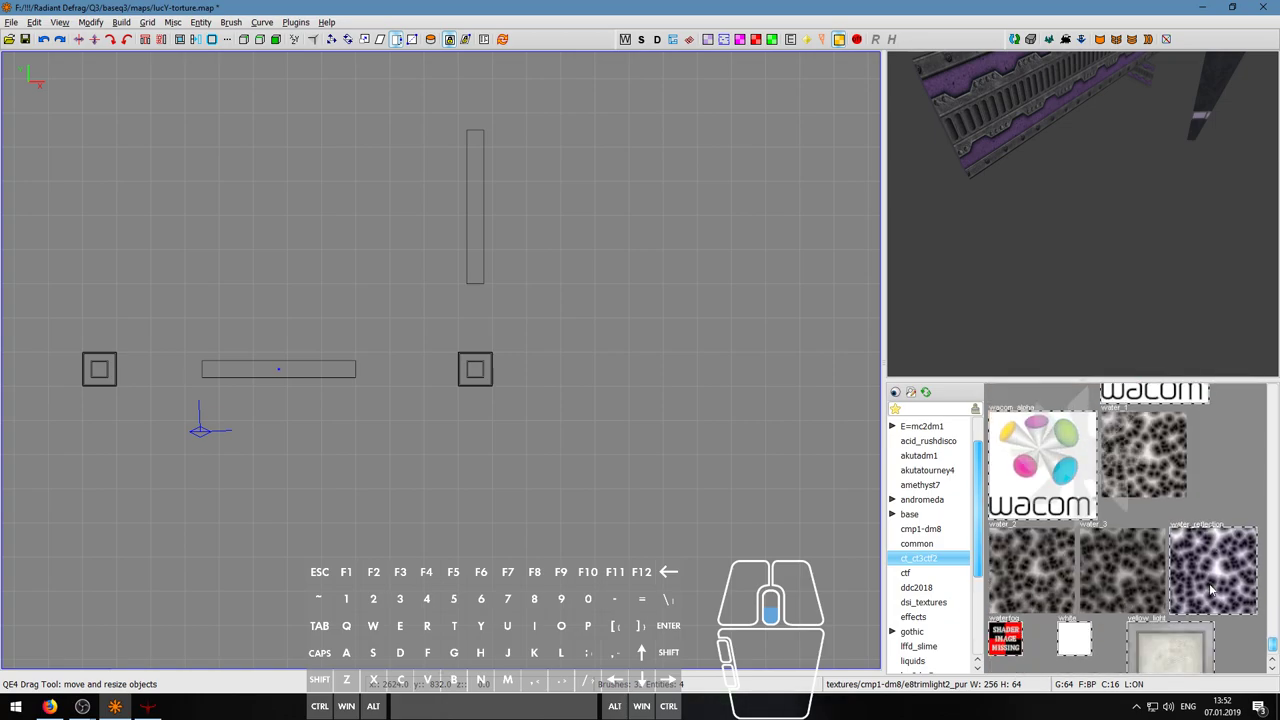
scroll(1210, 590, down, 1)
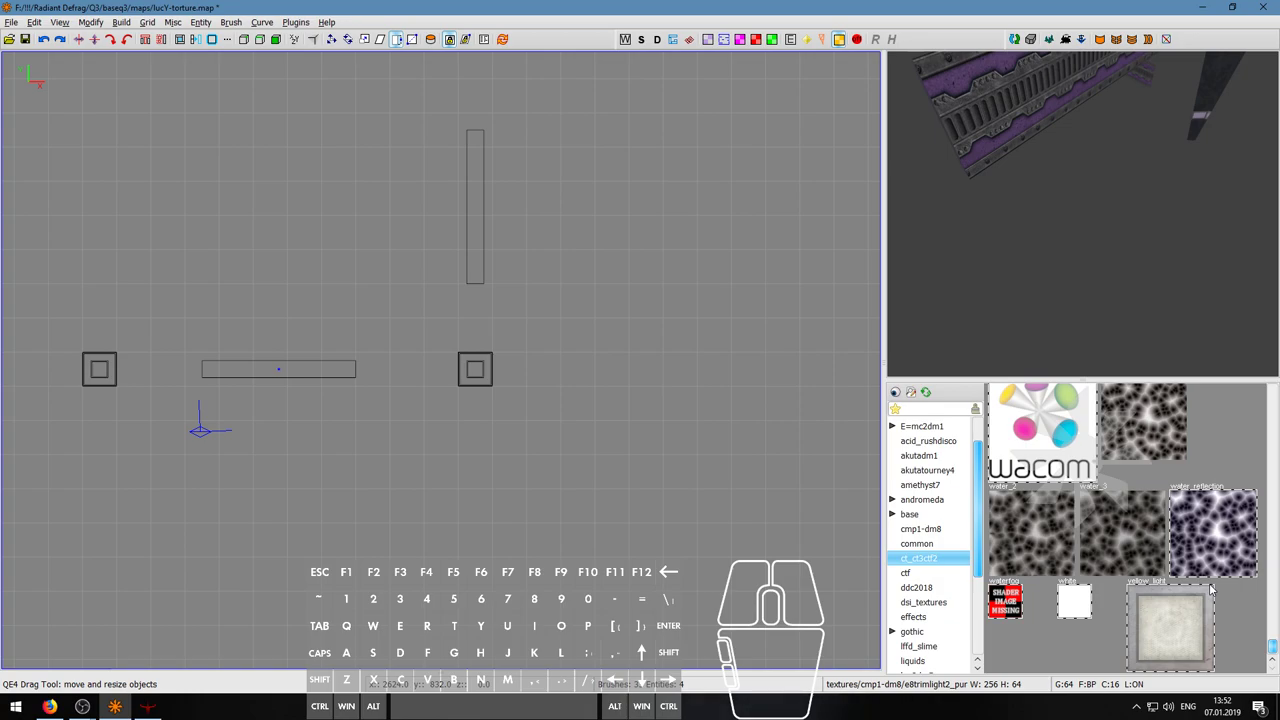
click(916, 543)
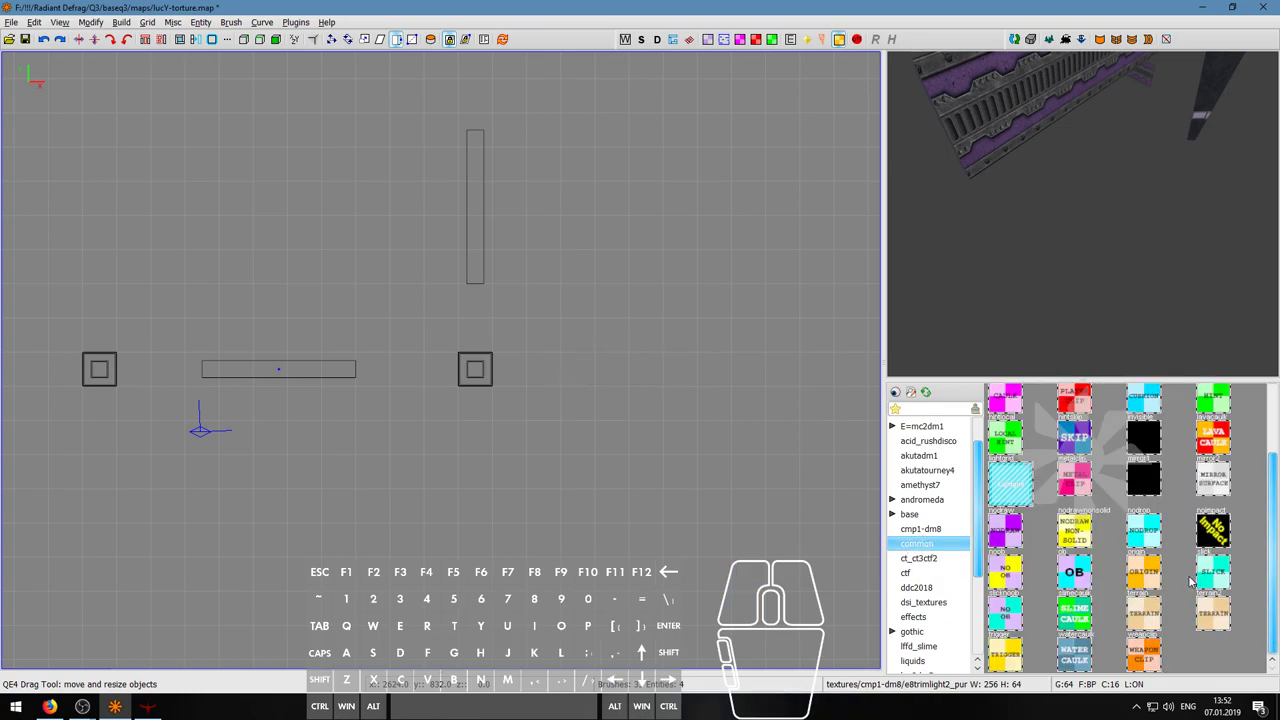
scroll(1183, 582, up, 2)
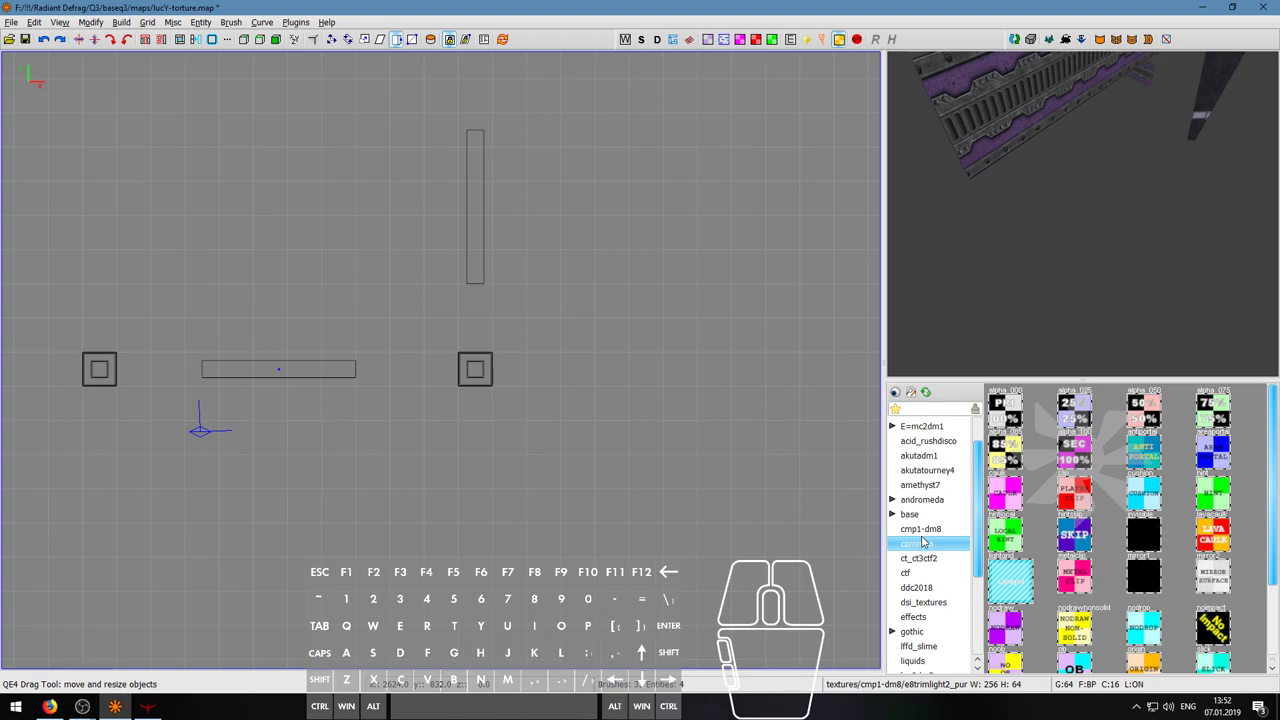
- Apply the ame7light texture from the cmp1-dm8 set to the sloped beam's top face
click(922, 530)
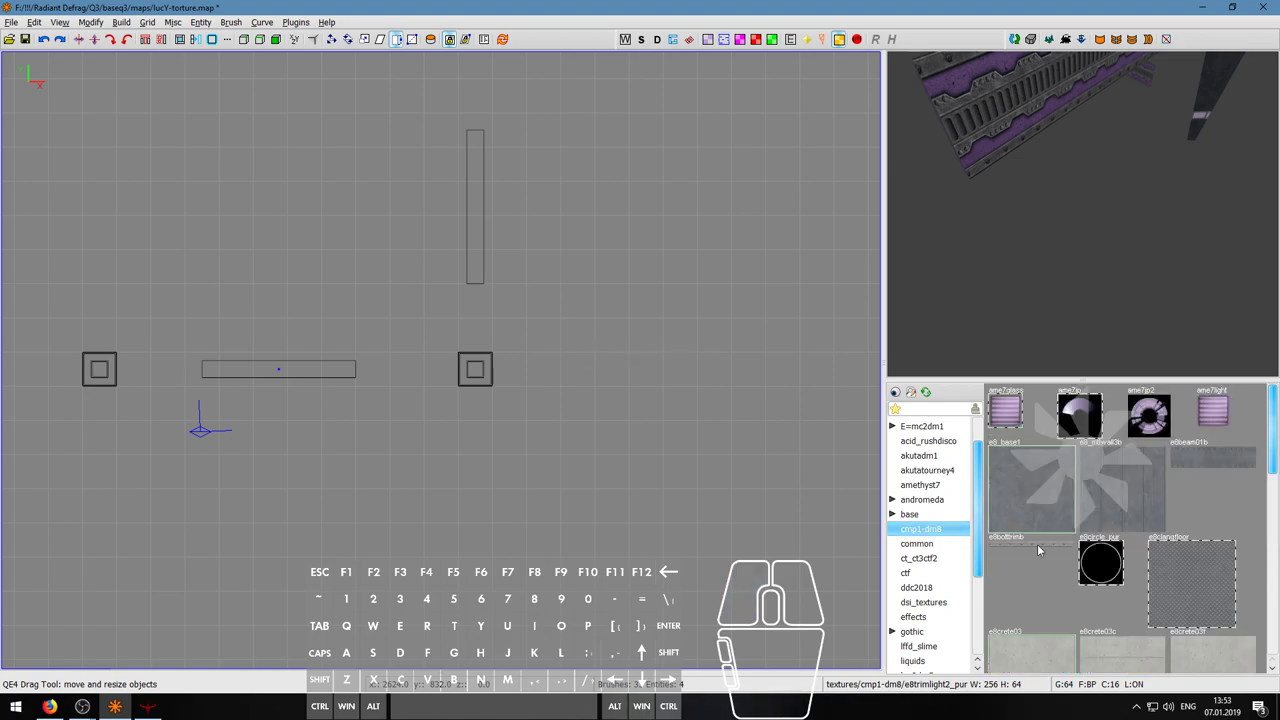
right_click(990, 264)
key(a)
key(w)
key(d)
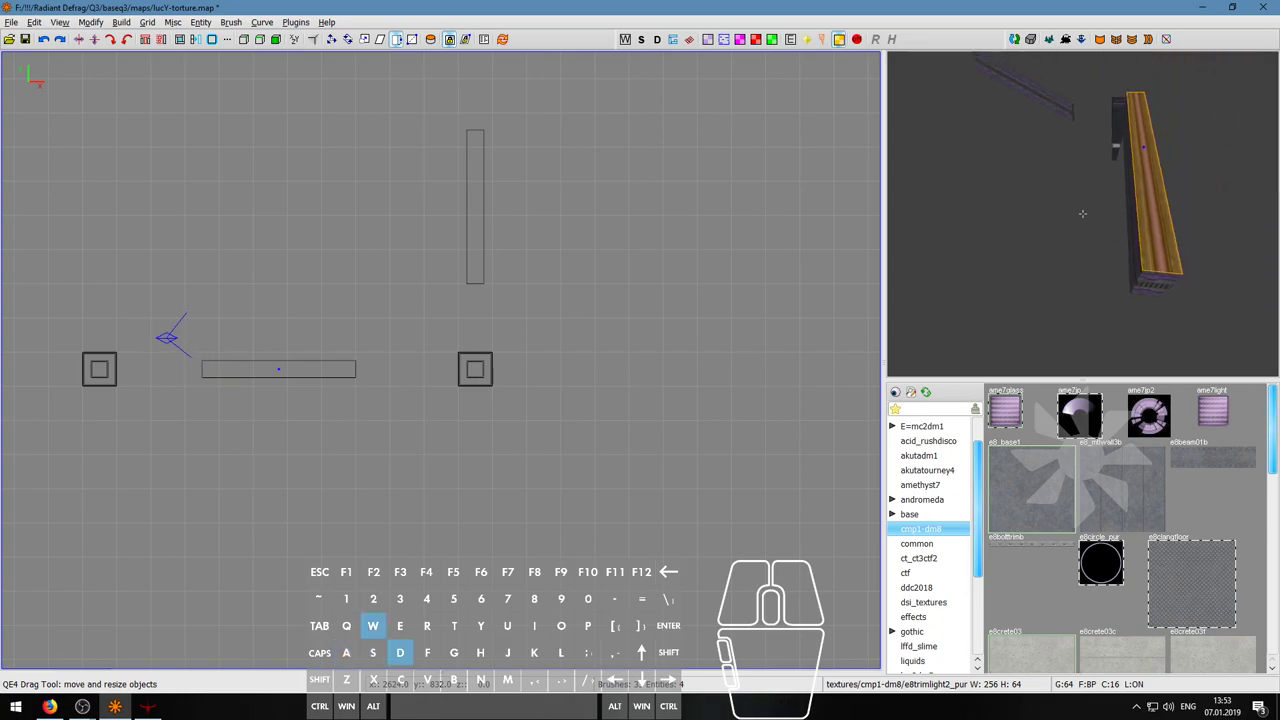
ctrl+shift+click(1082, 213)
right_click(1082, 213)
click(1213, 410)
- Reset the top face's texture alignment in the Surface Inspector and set its horizontal shift to 32
right_click(1180, 338)
key(s)
key(d)
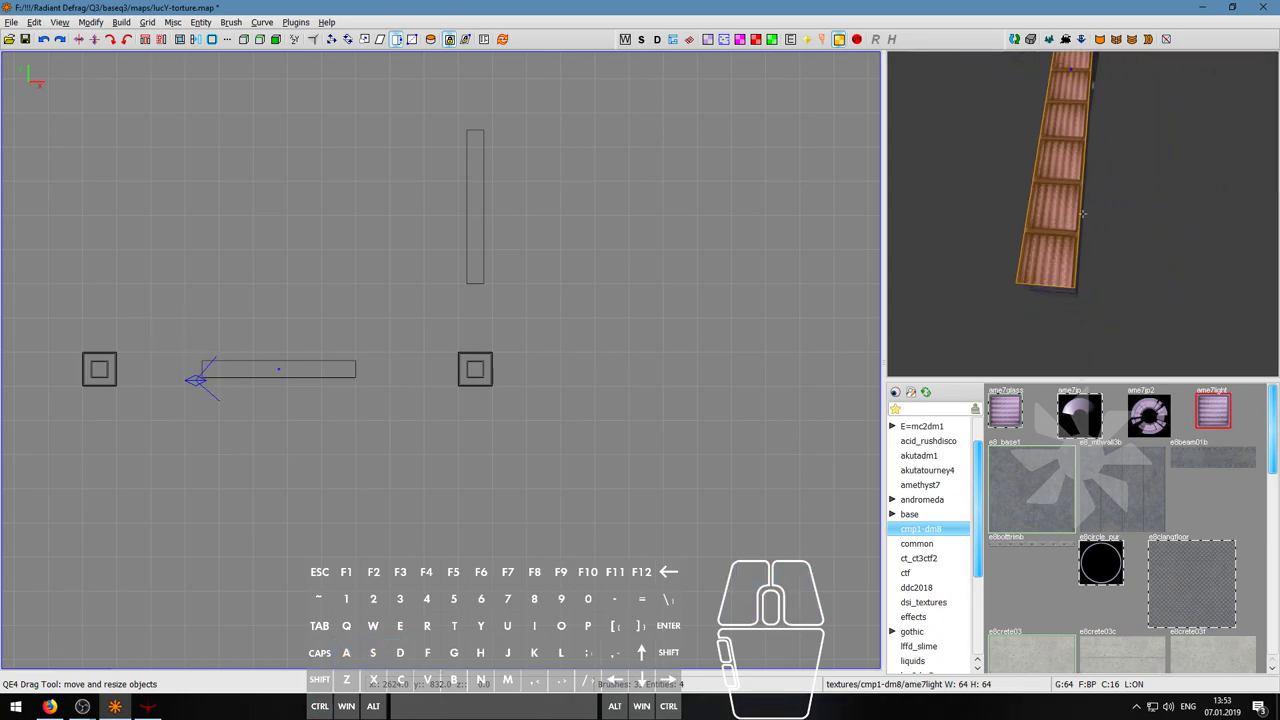
right_click(1082, 213)
key(s)
click(104, 259)
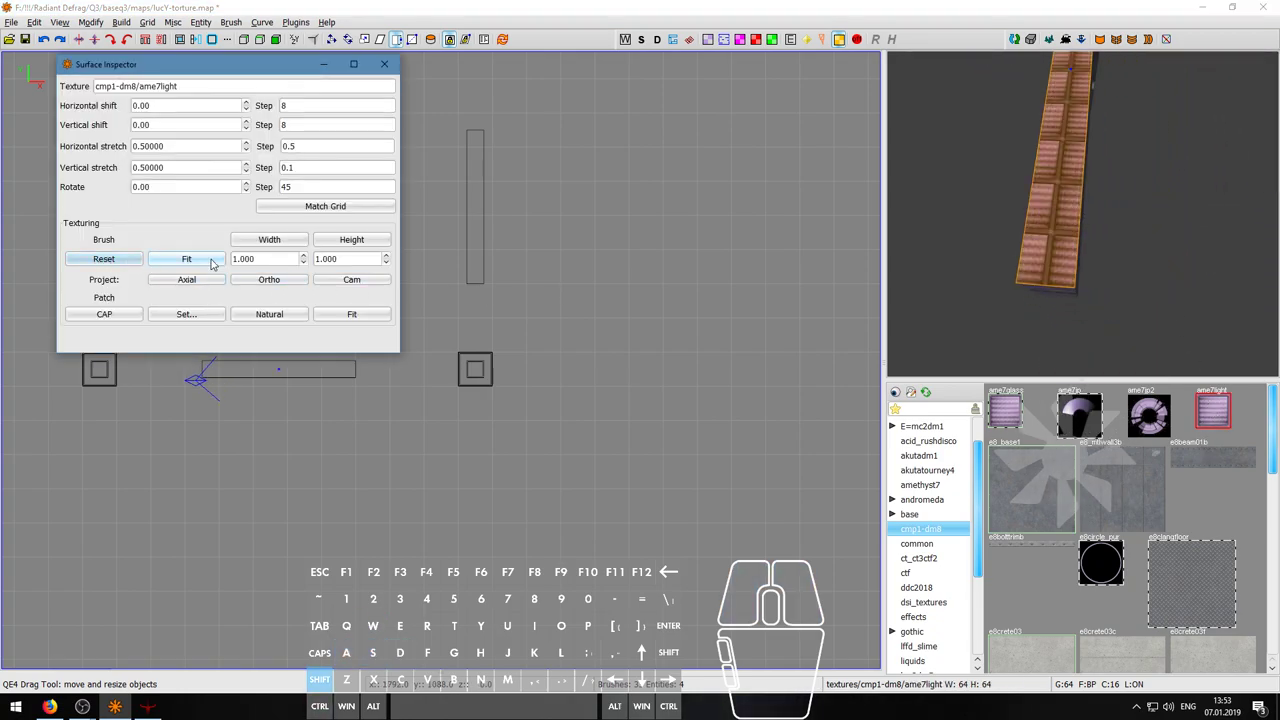
key(shift+Down)
key(shift+Down)
key(shift+Down)
key(shift+Right)
key(shift+Right)
key(shift+Right)
key(shift+Right)
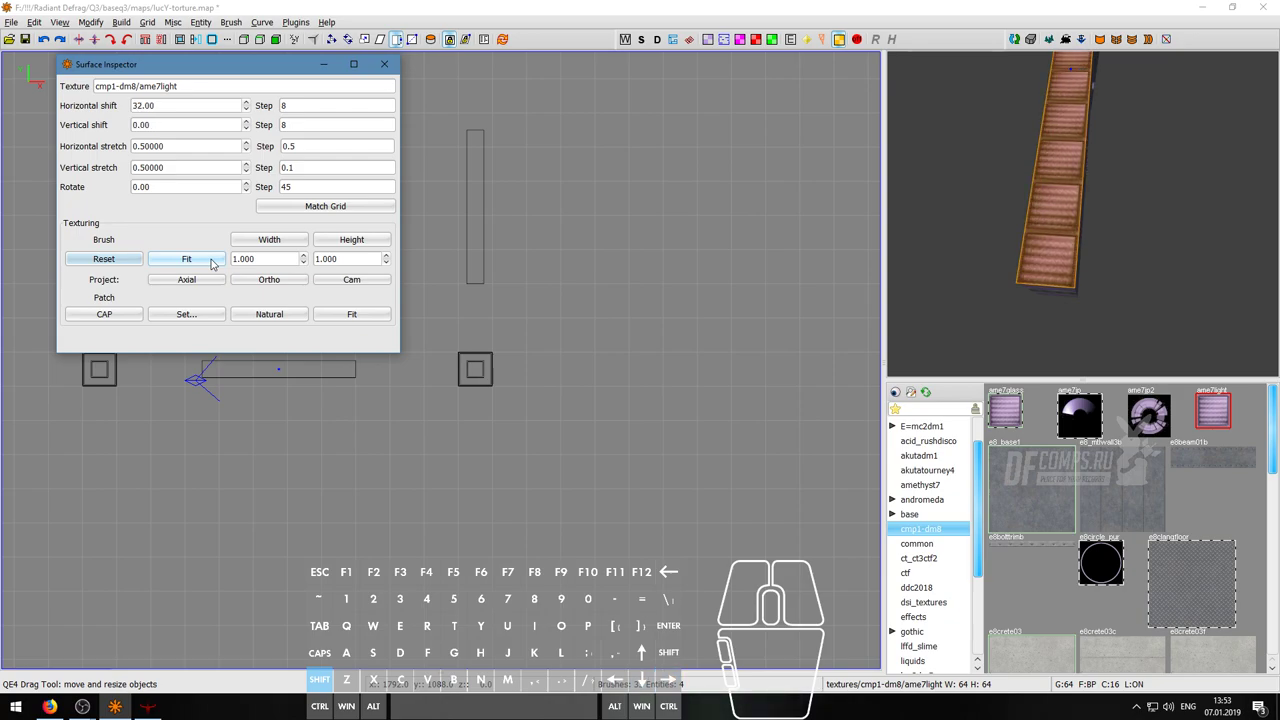
- Deselect the sloped beam's top face and close the Surface Inspector
key(Escape)
click(384, 64)
click(121, 22)
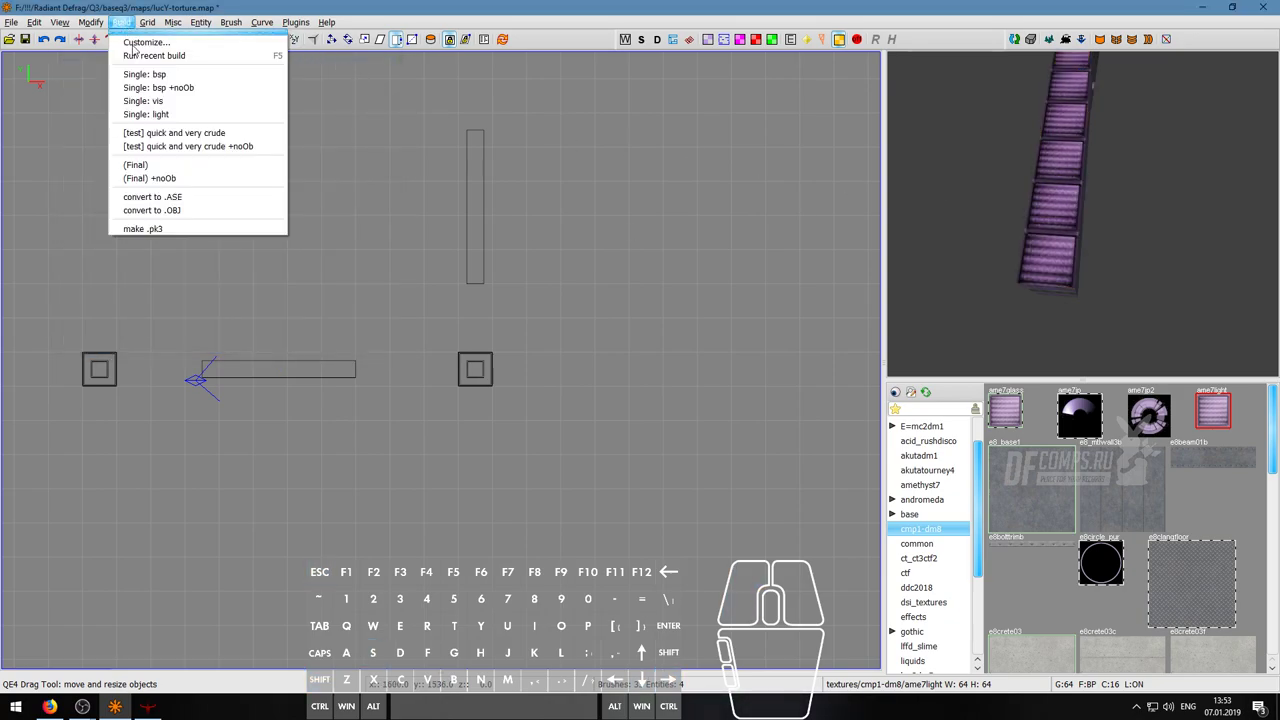
key(Escape)
- Apply the ame7light texture to the top face of the first square pillar and select the neighbouring pillar's top face
right_click(1066, 205)
right_click(1066, 205)
click(1218, 404)
right_click(993, 237)
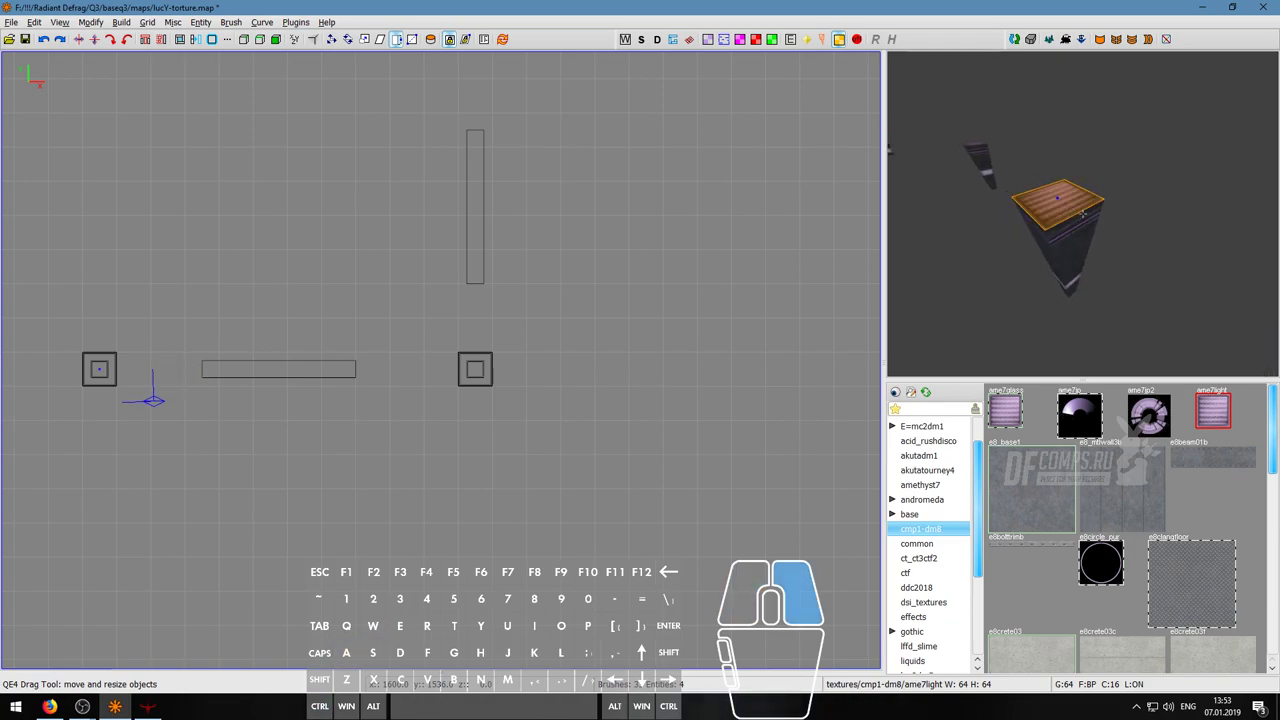
key(w)
key(a)
key(s)
key(w)
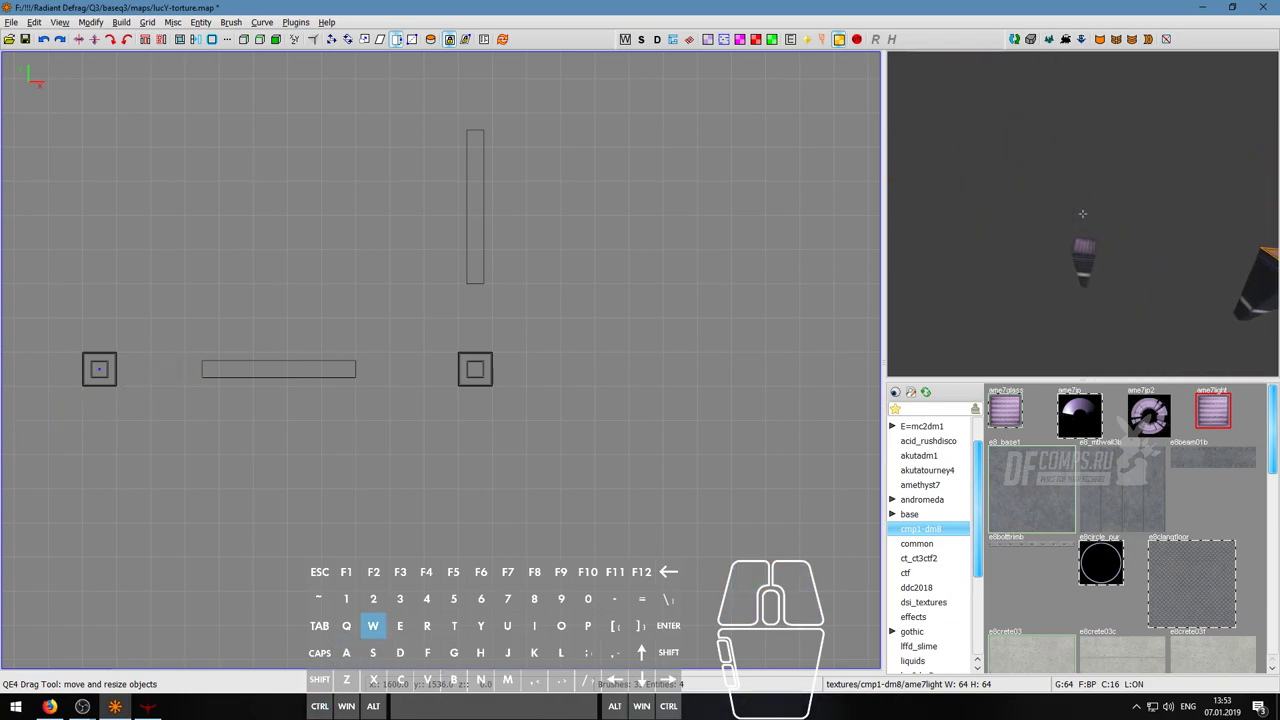
ctrl+shift+click(1093, 222)
- Apply ame7light to the remaining pillars' top faces, ending with the pillar under info_player_start, and clear the selection
right_click(1093, 222)
key(w)
key(a)
key(w)
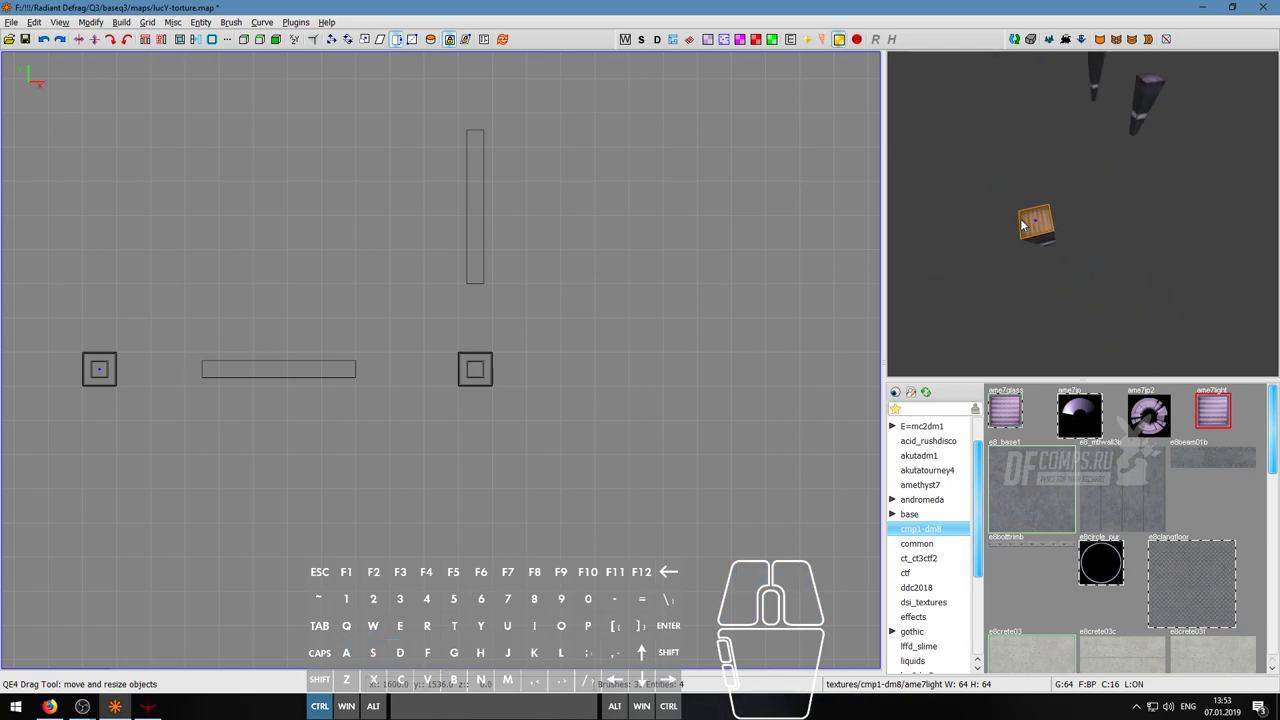
key(d)
right_click(1082, 213)
ctrl+shift+click(1086, 222)
right_click(1086, 222)
key(w)
key(a)
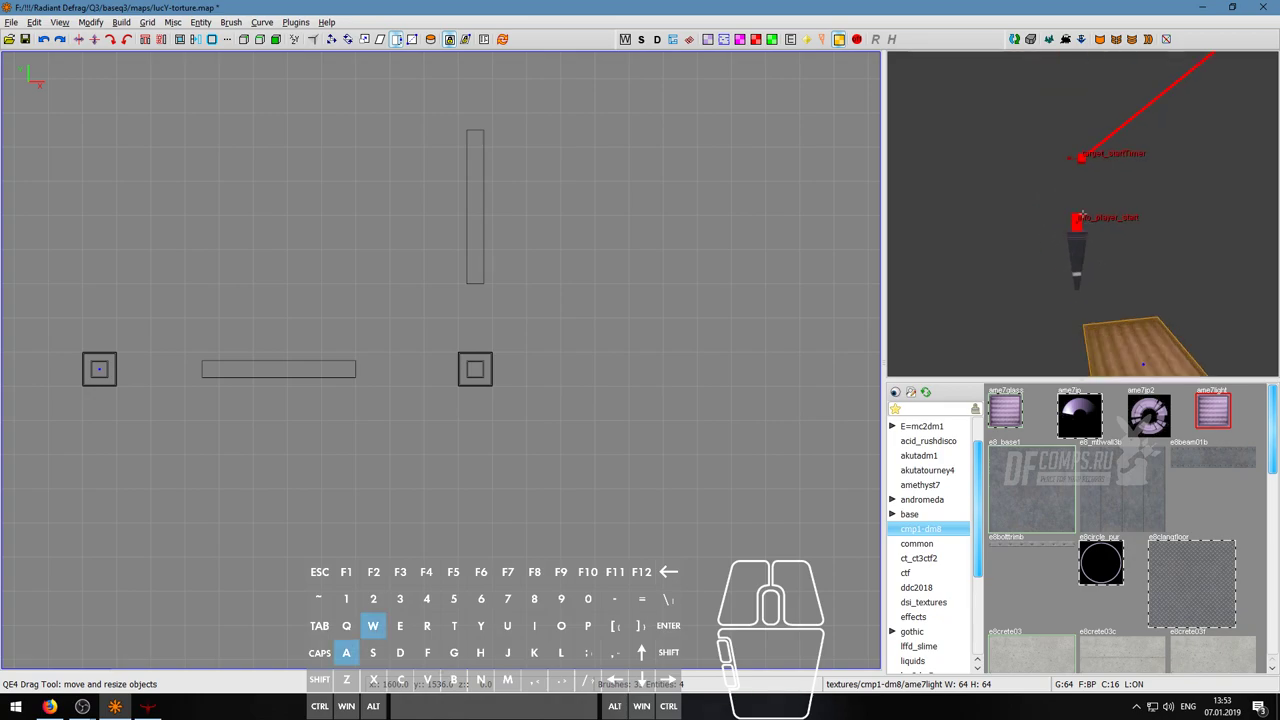
right_click(1086, 222)
ctrl+shift+click(1086, 223)
click(1200, 413)
key(Escape)
right_click(1082, 213)
- Compile the map with the Single: bsp +noOb build and load it in DeFrag
click(120, 22)
click(155, 86)
key(Up)
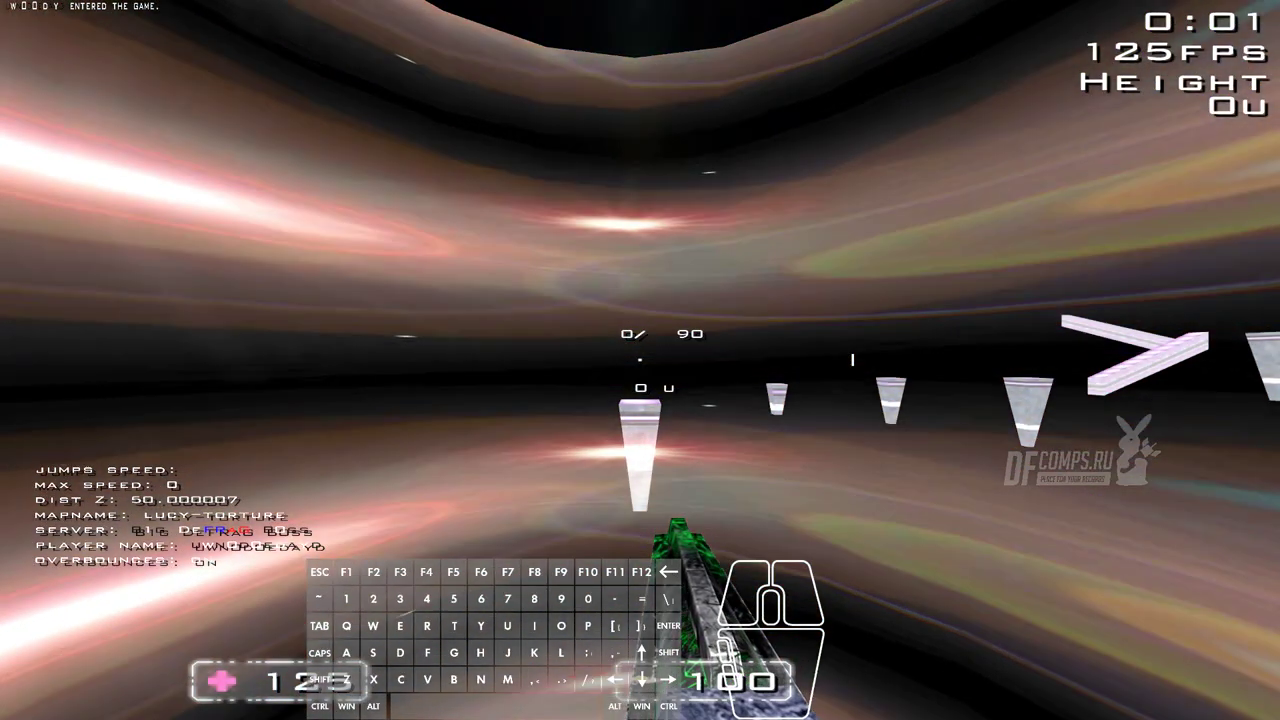
- Examine the ame7light top of the start pillar in DeFrag and try jumping off it
key(s)
key(ctrl)
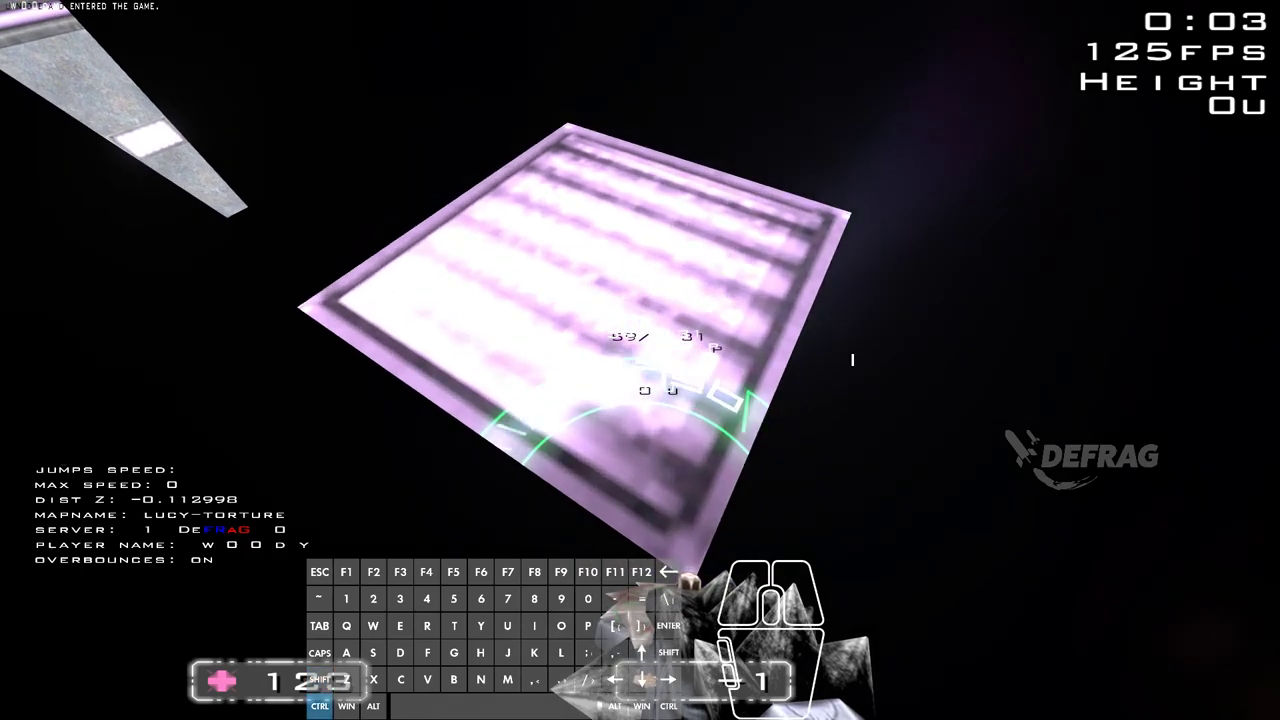
key(w)
key(a)
key(space)
key(d)
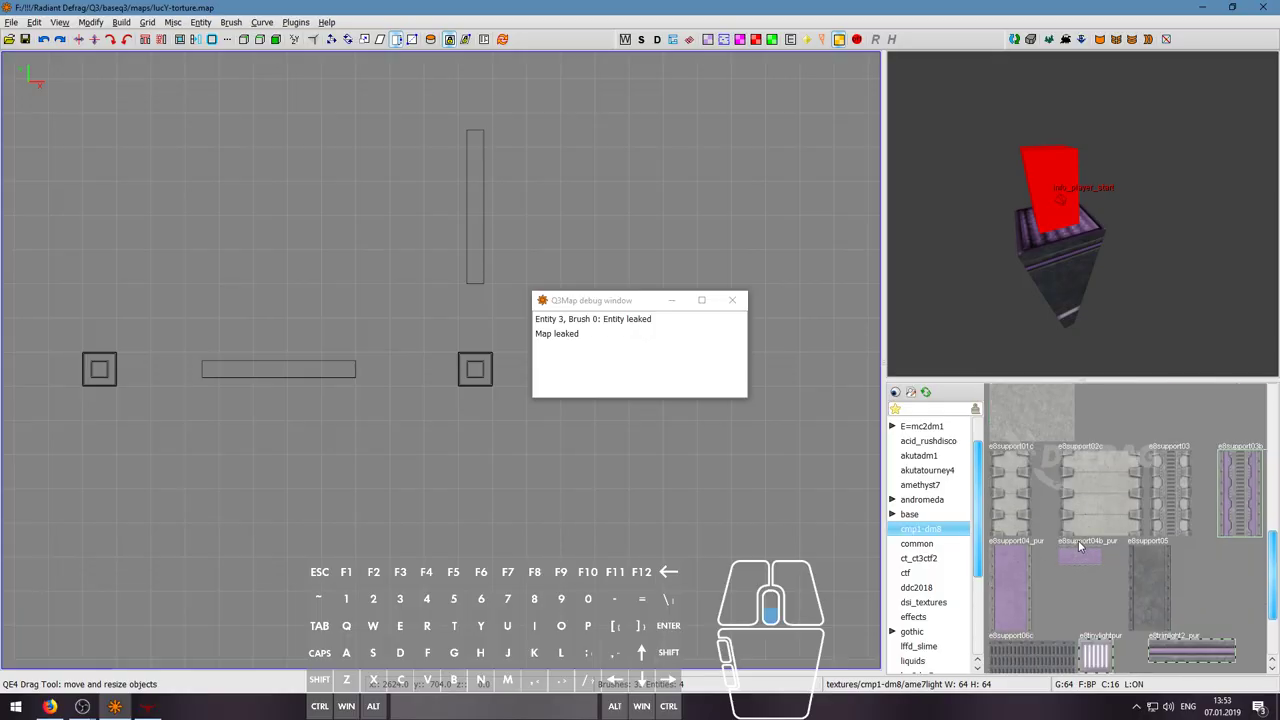
- Look through the end of the cmp1-dm8 set and the amethyst7, akutatourney4, akutadm1 and acid_rushdisco sets for another texture
scroll(1078, 540, down, 3)
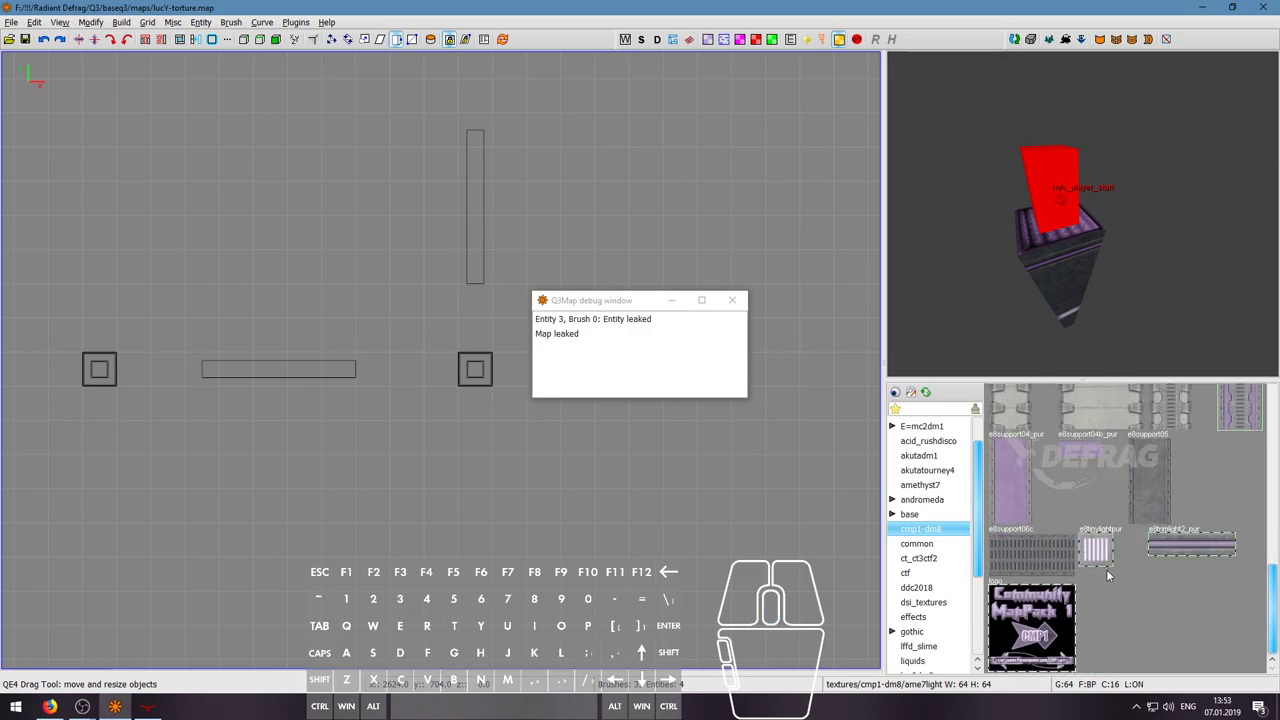
right_click(1082, 213)
key(d)
key(w)
right_click(1082, 213)
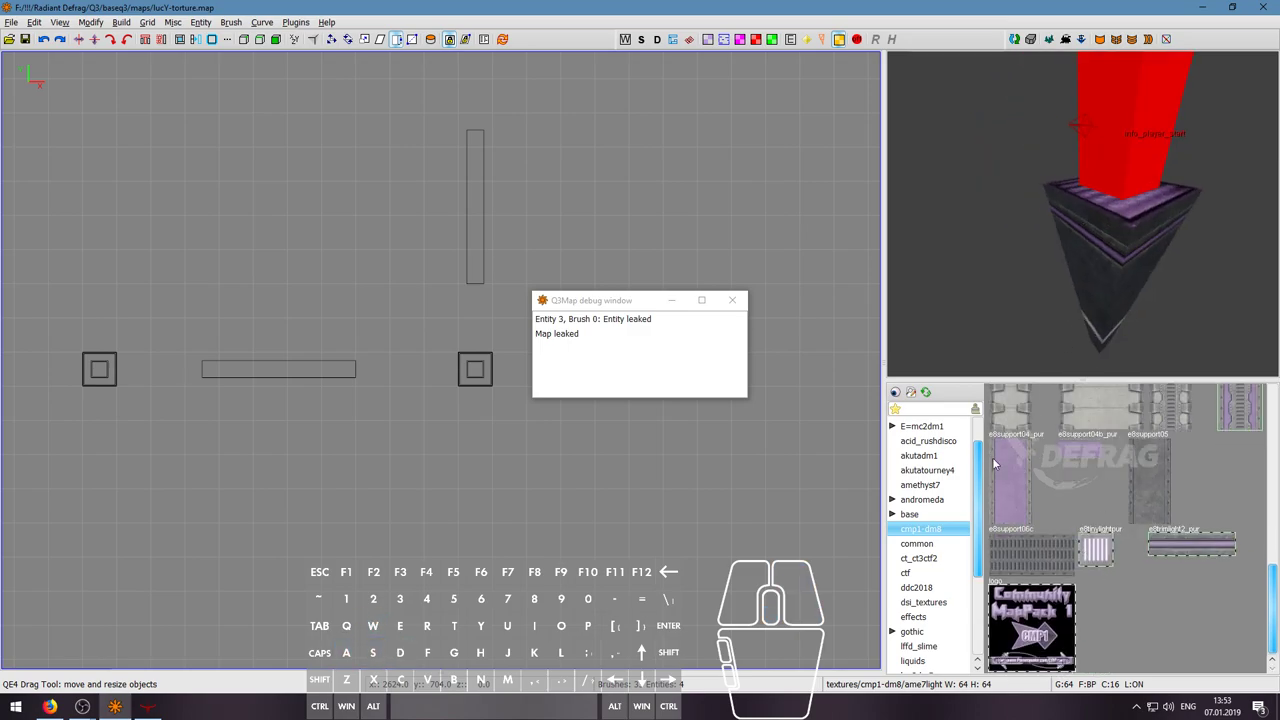
scroll(921, 548, up, 1)
click(905, 520)
click(915, 505)
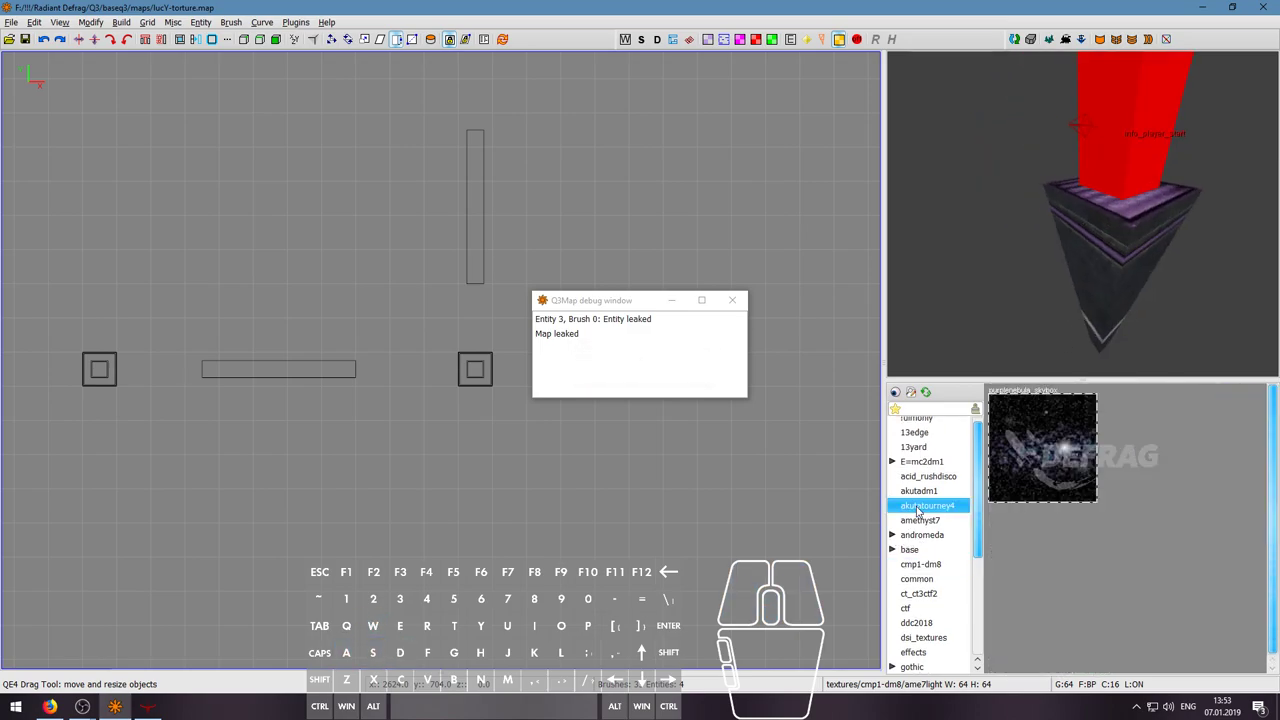
click(921, 492)
click(927, 479)
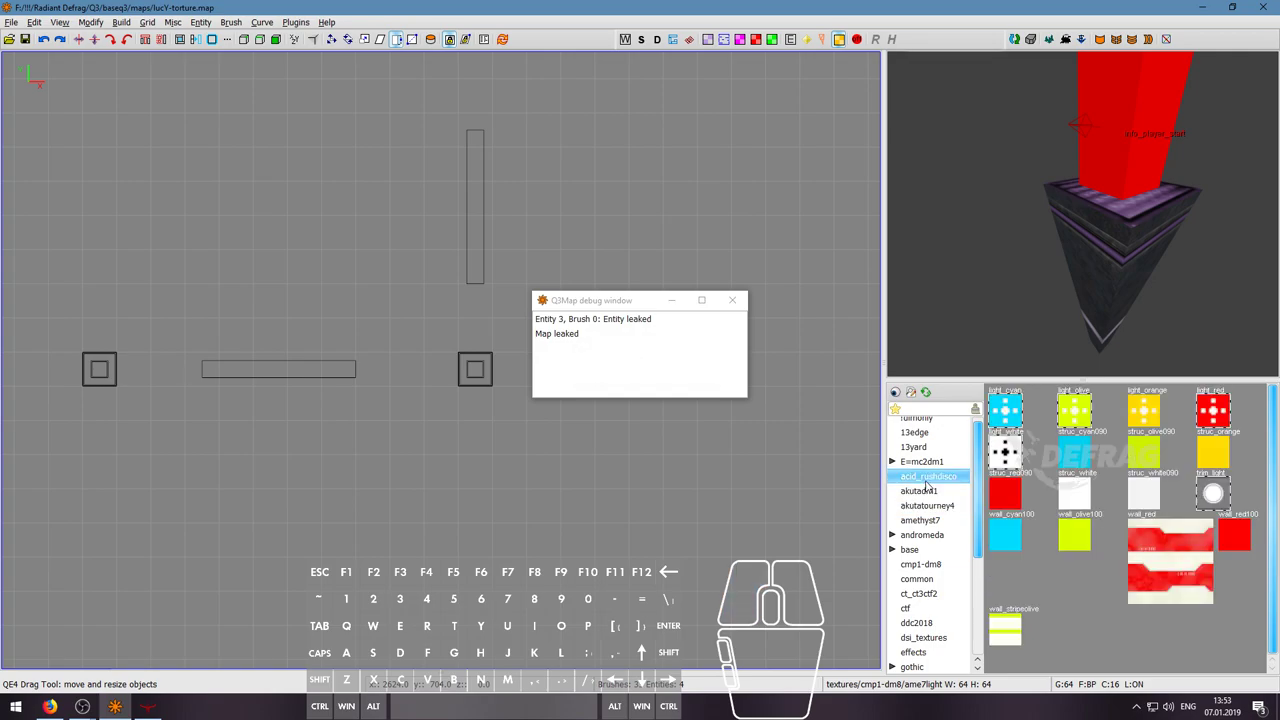
- Expand the E=mc2dm1 group and look through its floors, lights, sfx, trims and walls sets
click(893, 468)
click(930, 484)
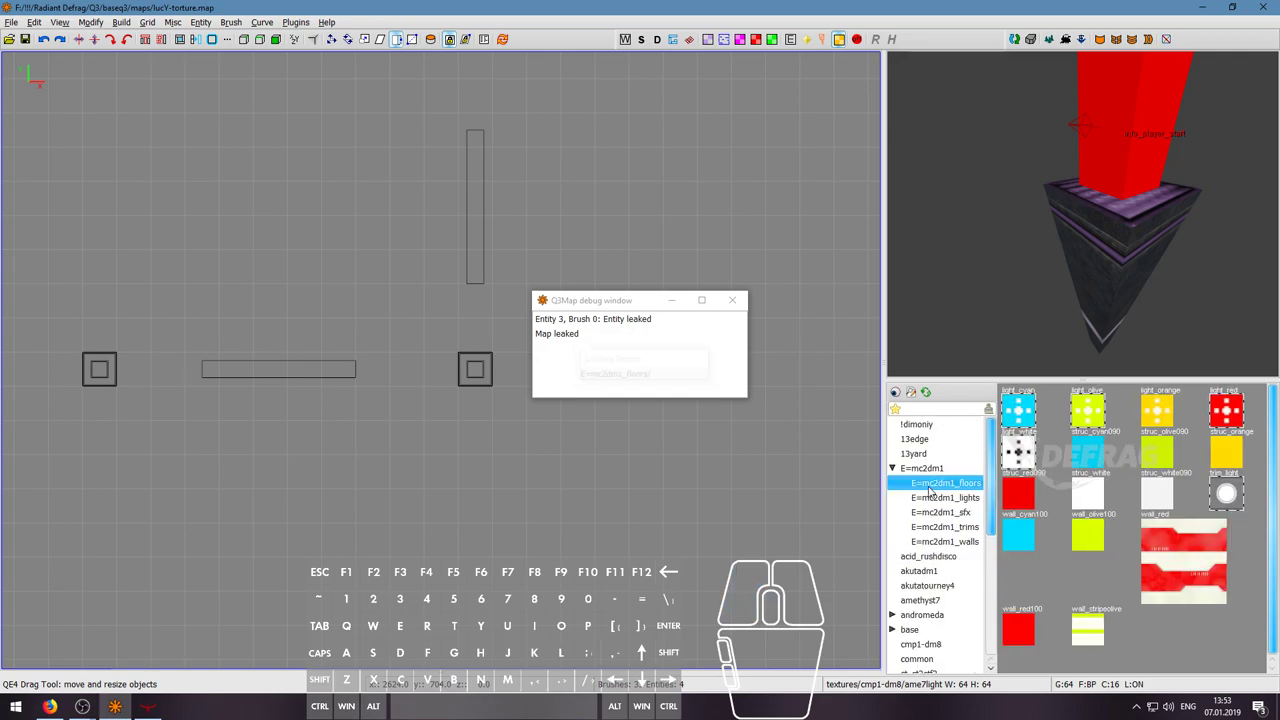
click(937, 498)
click(946, 513)
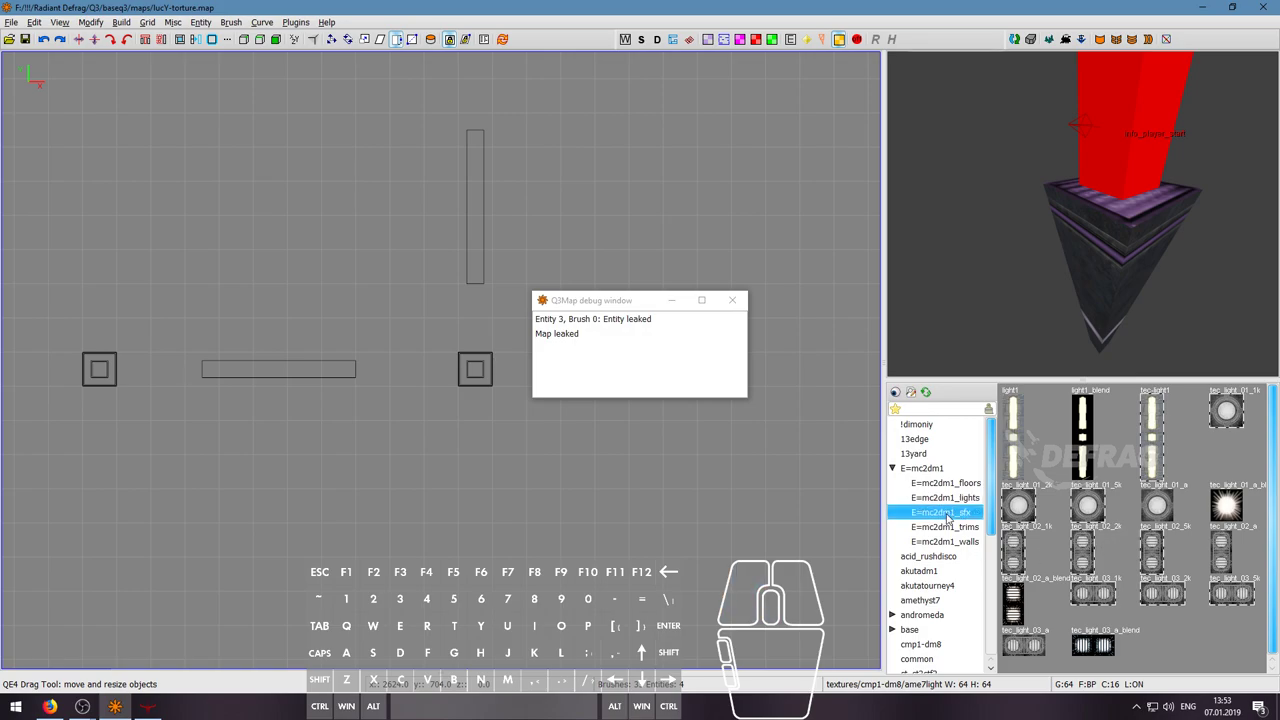
click(945, 527)
click(945, 541)
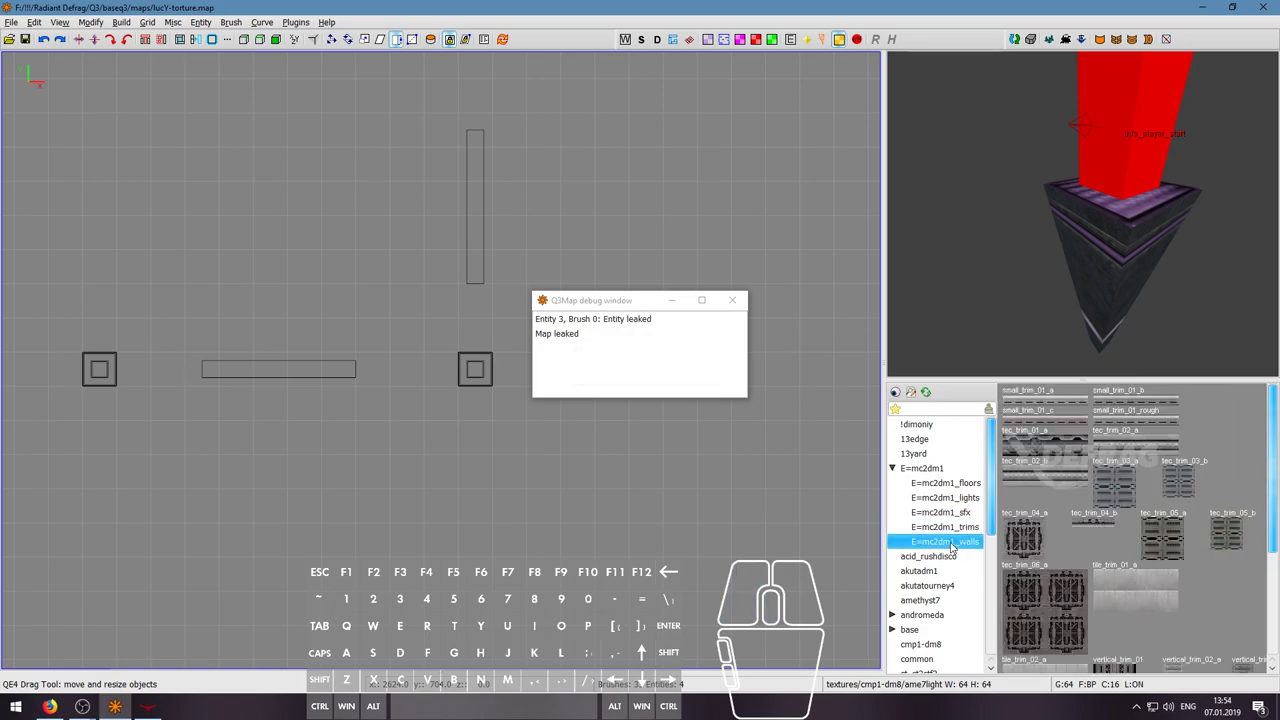
scroll(1195, 572, down, 5)
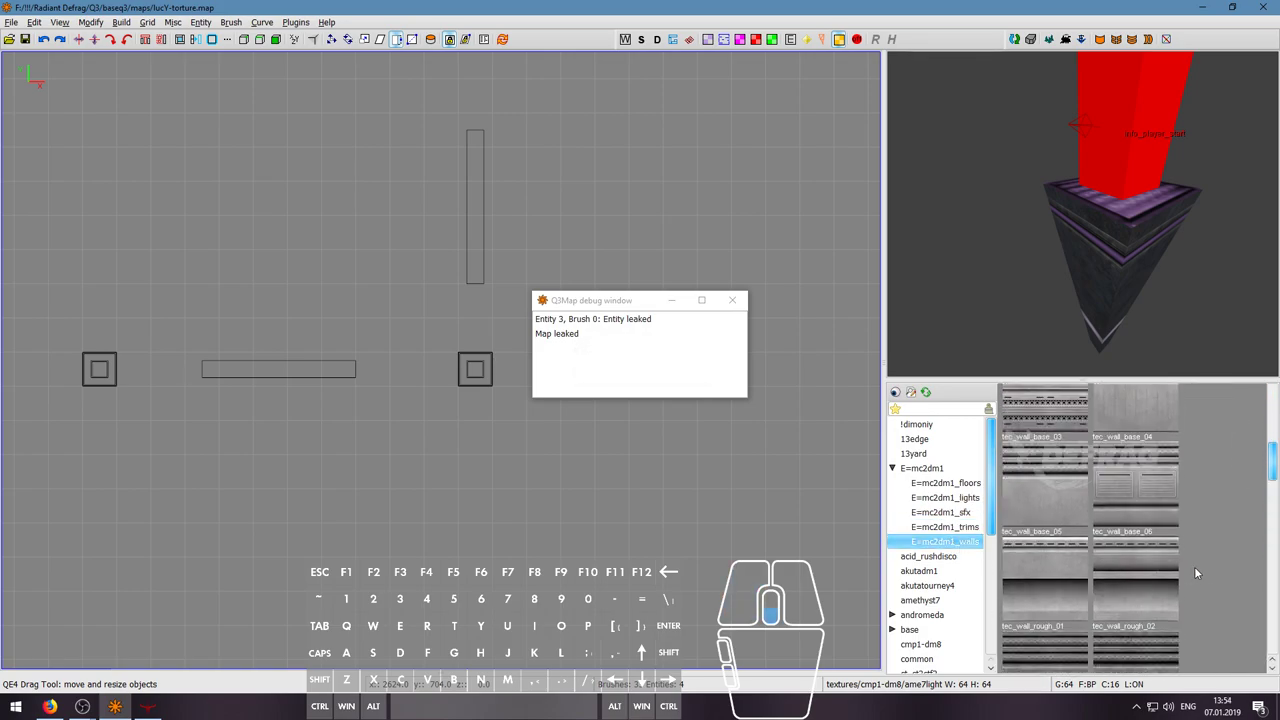
scroll(1194, 566, down, 8)
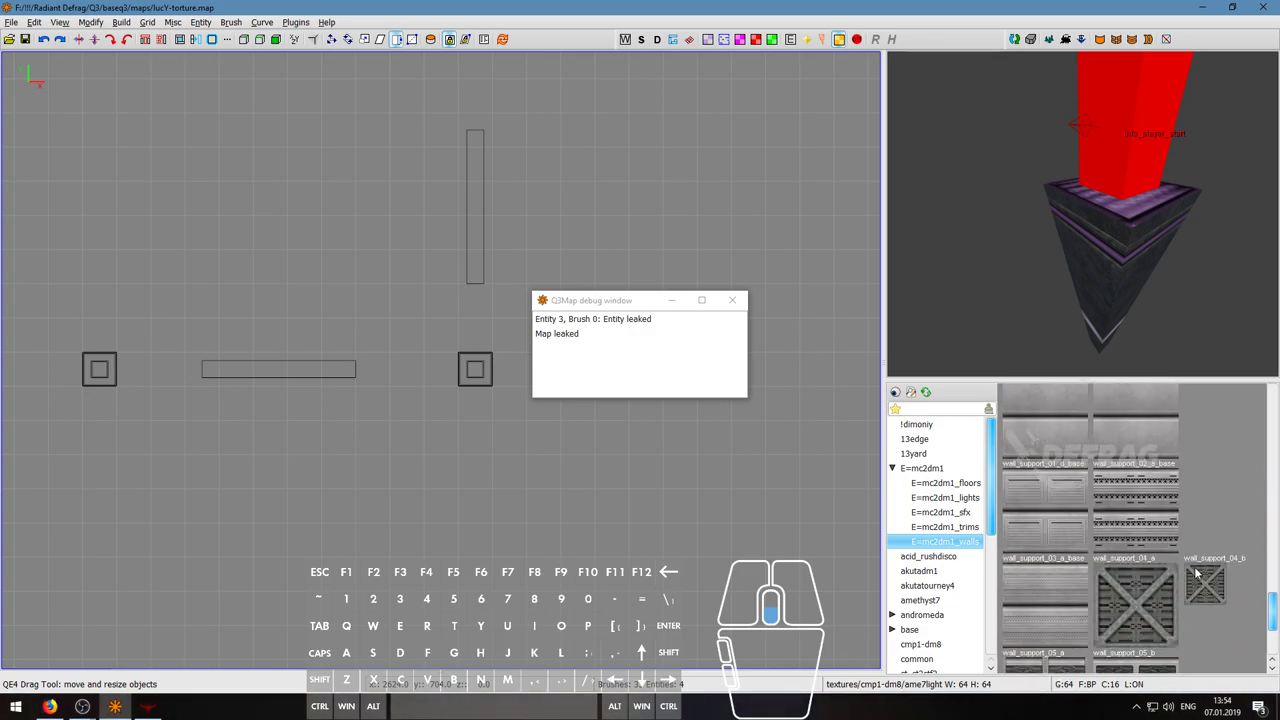
- Look through the 13yard and 13edge sets for a suitable texture
click(922, 453)
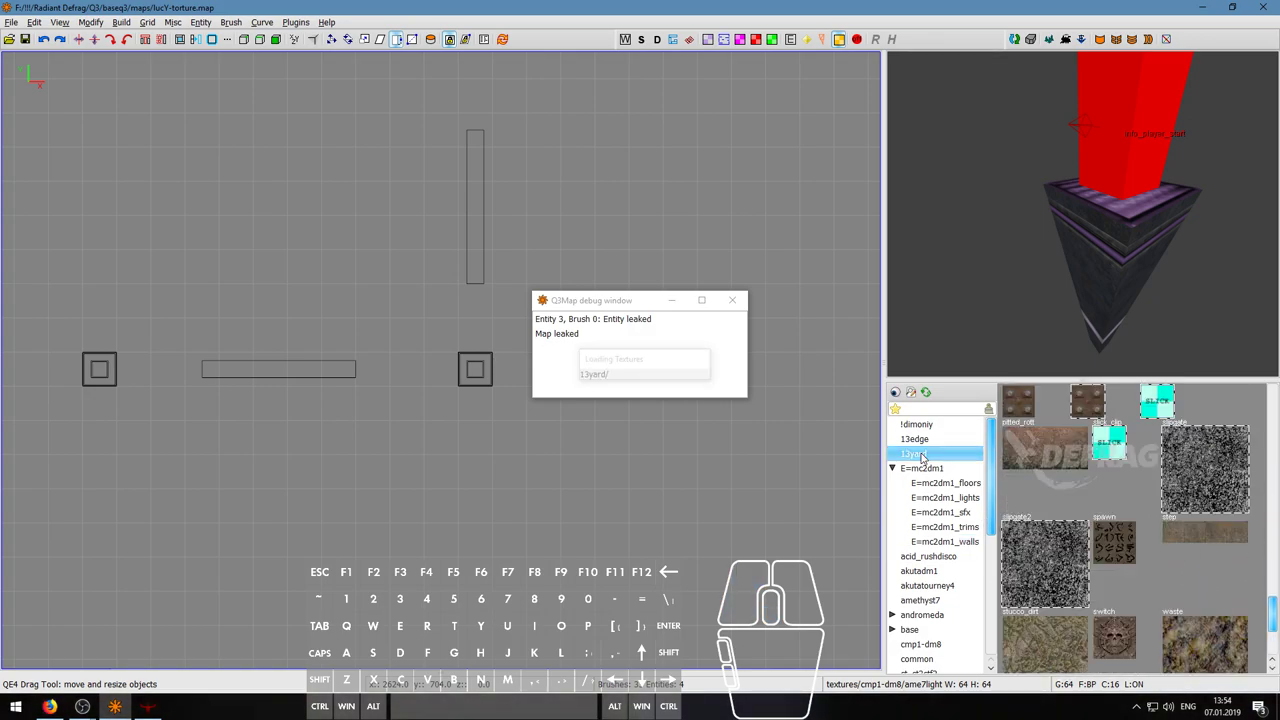
scroll(1163, 547, down, 5)
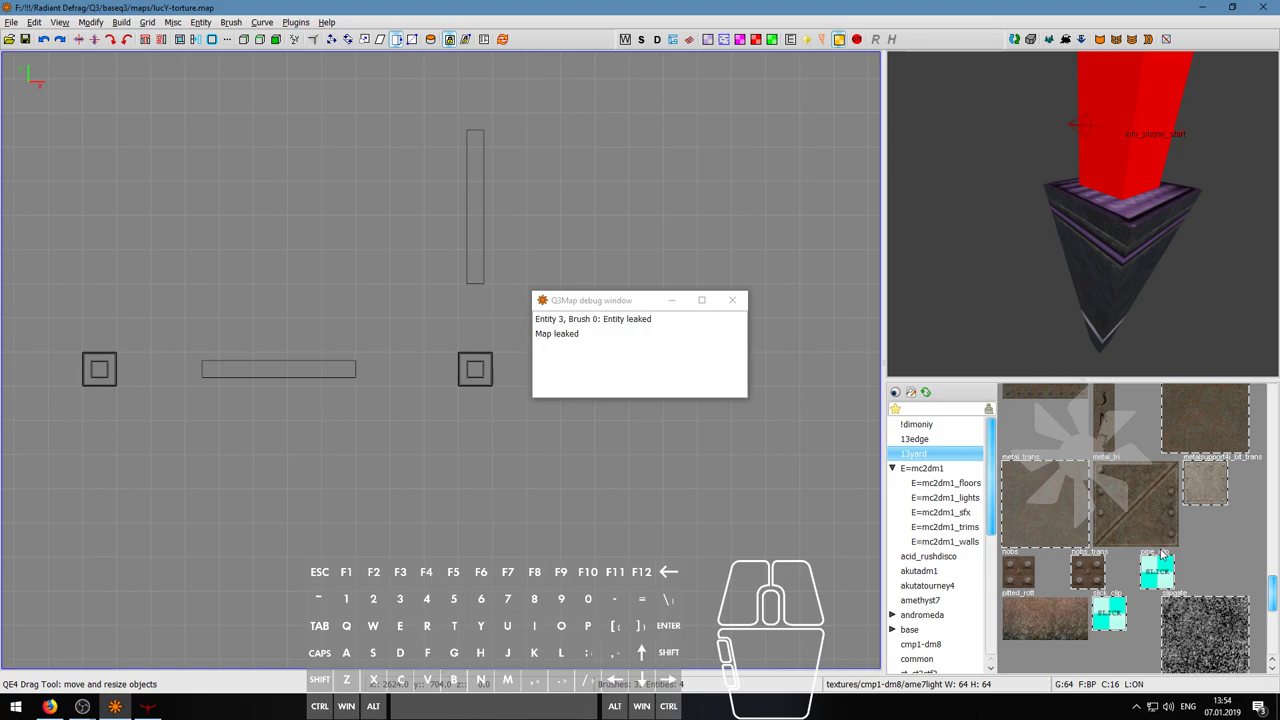
scroll(1163, 553, down, 4)
scroll(1125, 552, up, 4)
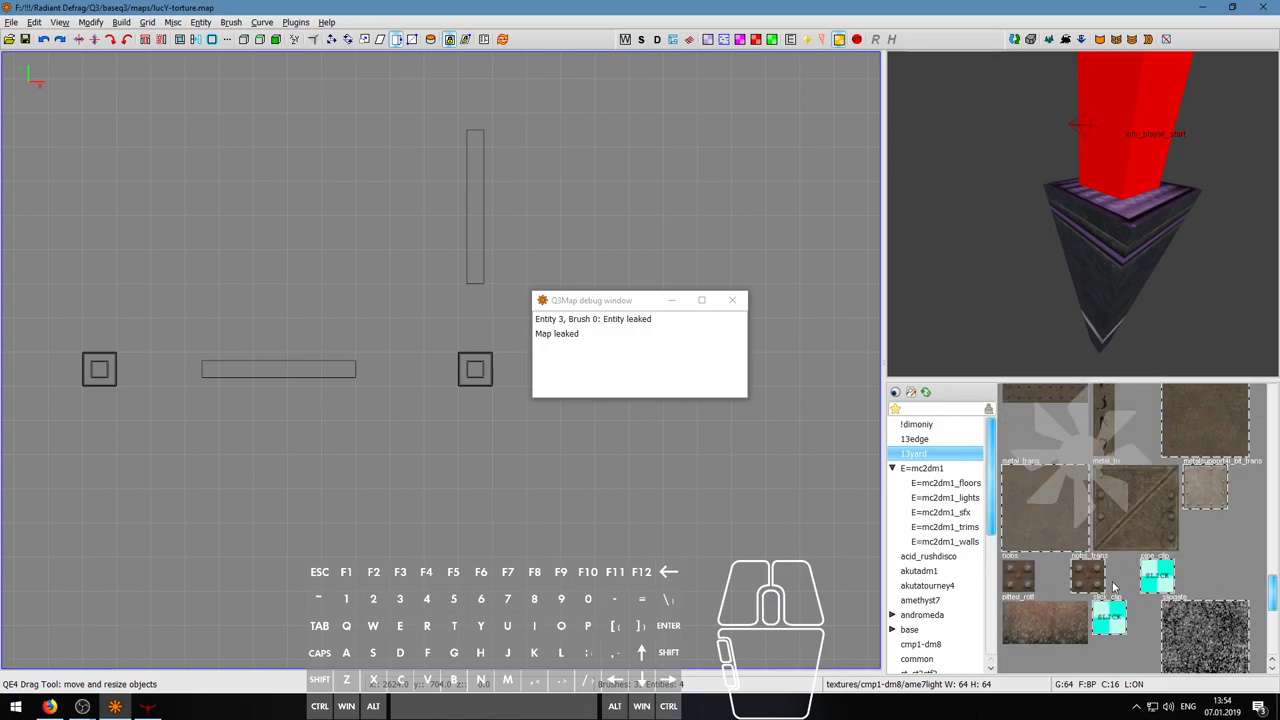
scroll(1113, 587, up, 4)
scroll(1113, 587, up, 5)
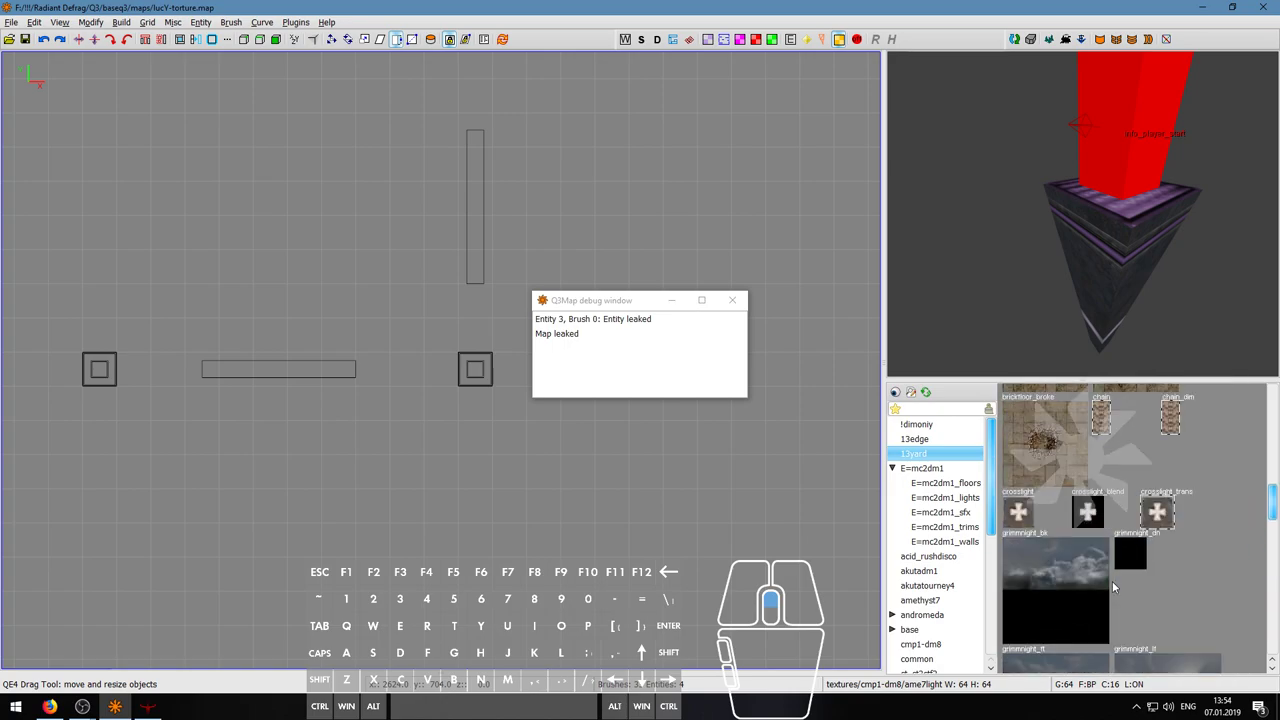
scroll(1113, 587, up, 4)
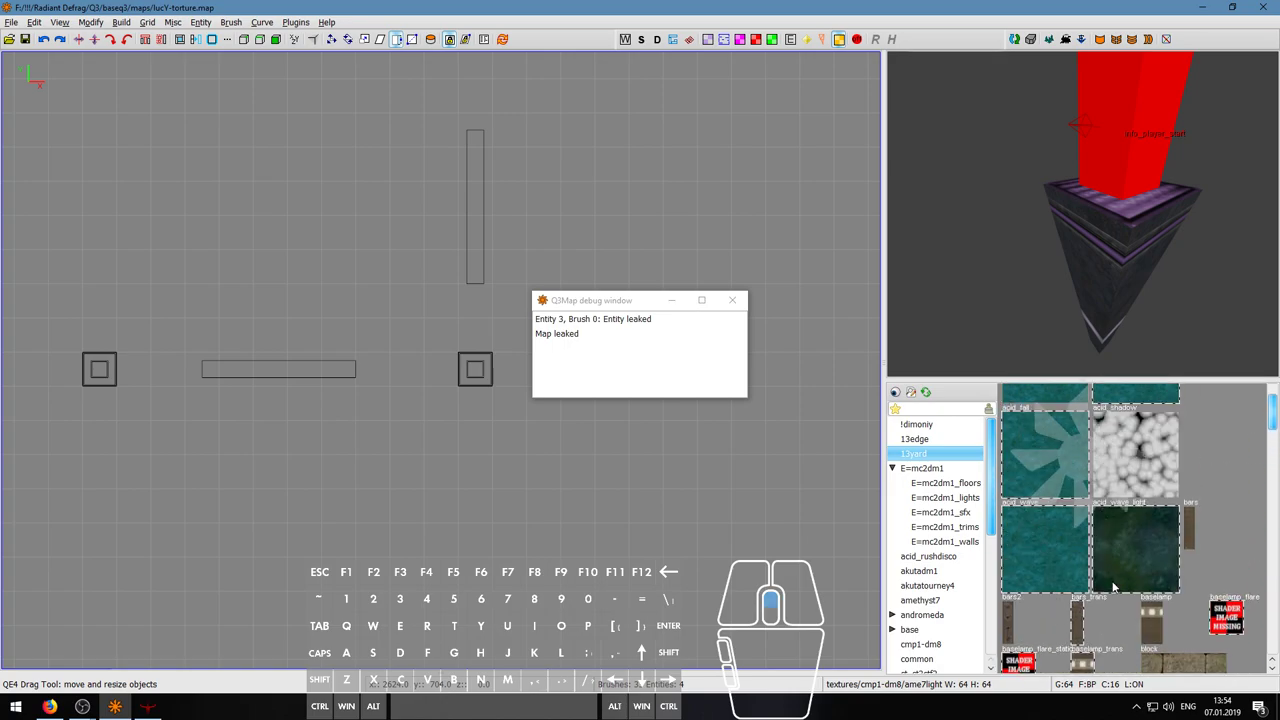
click(920, 441)
scroll(1212, 484, down, 6)
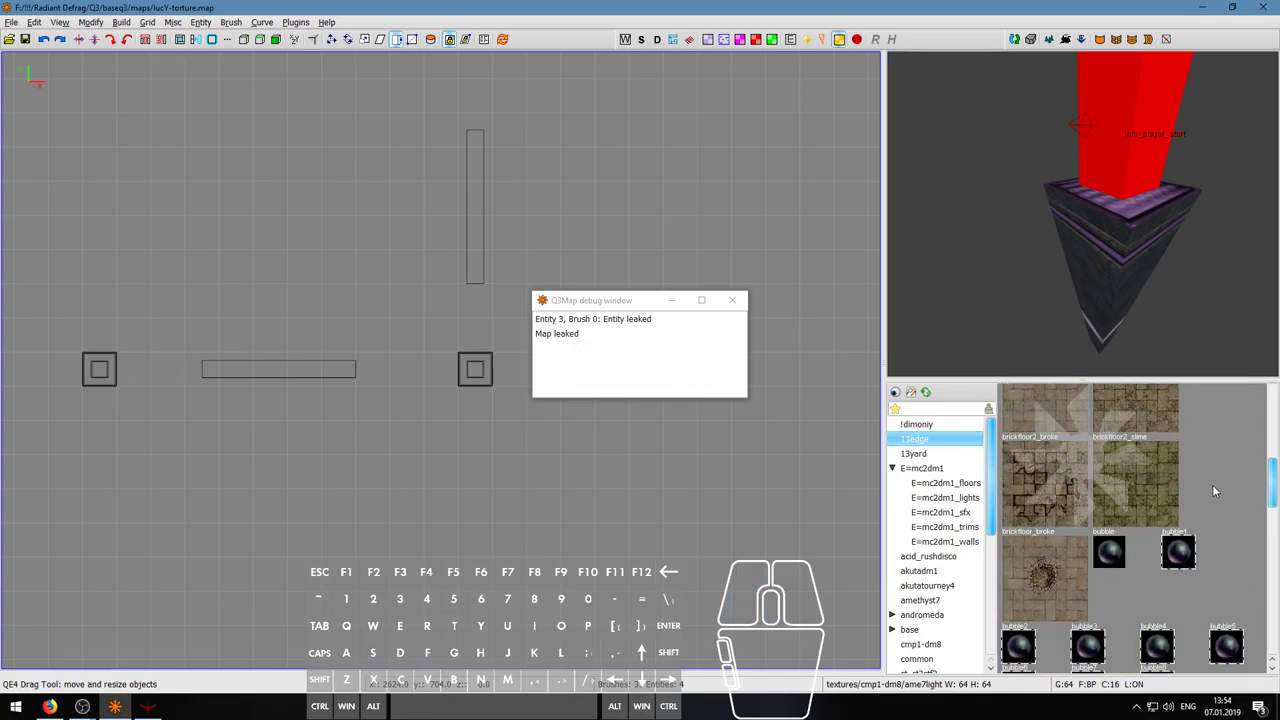
scroll(1212, 484, down, 8)
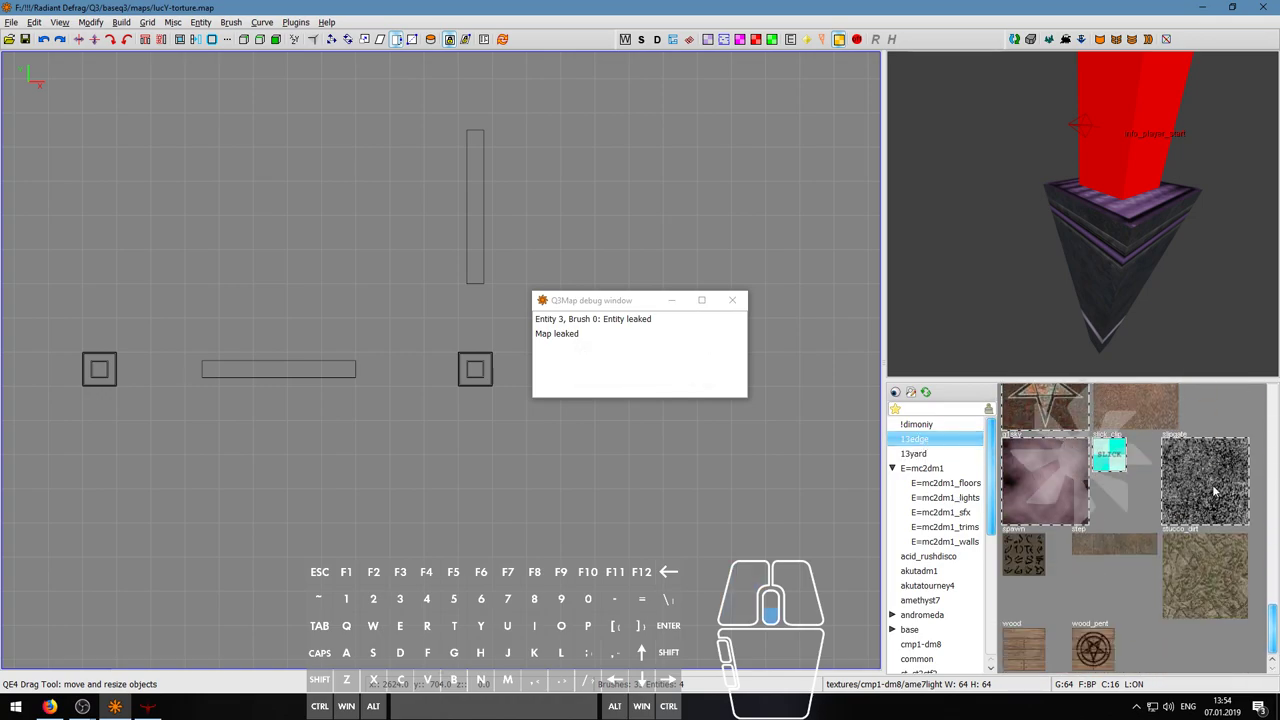
- Look through the whole tabq1dm5 set and check the stone, skin and skies sets for a suitable texture
scroll(922, 594, down, 6)
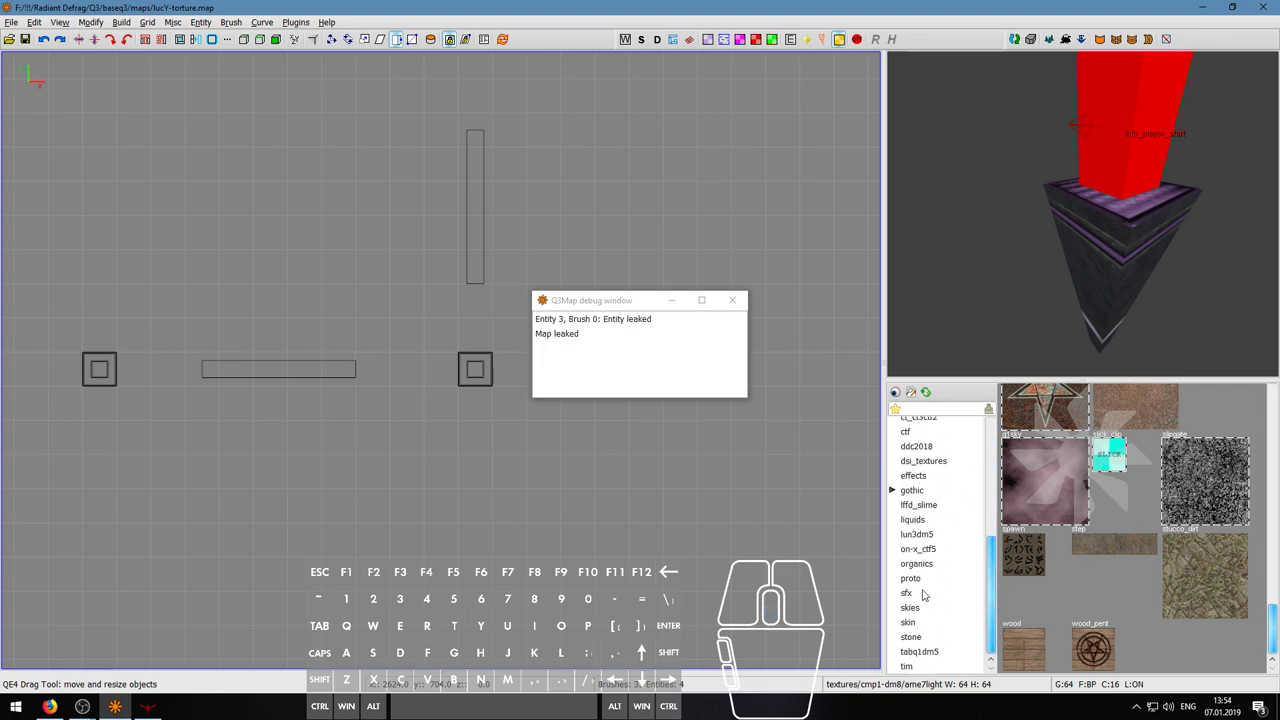
click(919, 651)
scroll(1208, 600, down, 3)
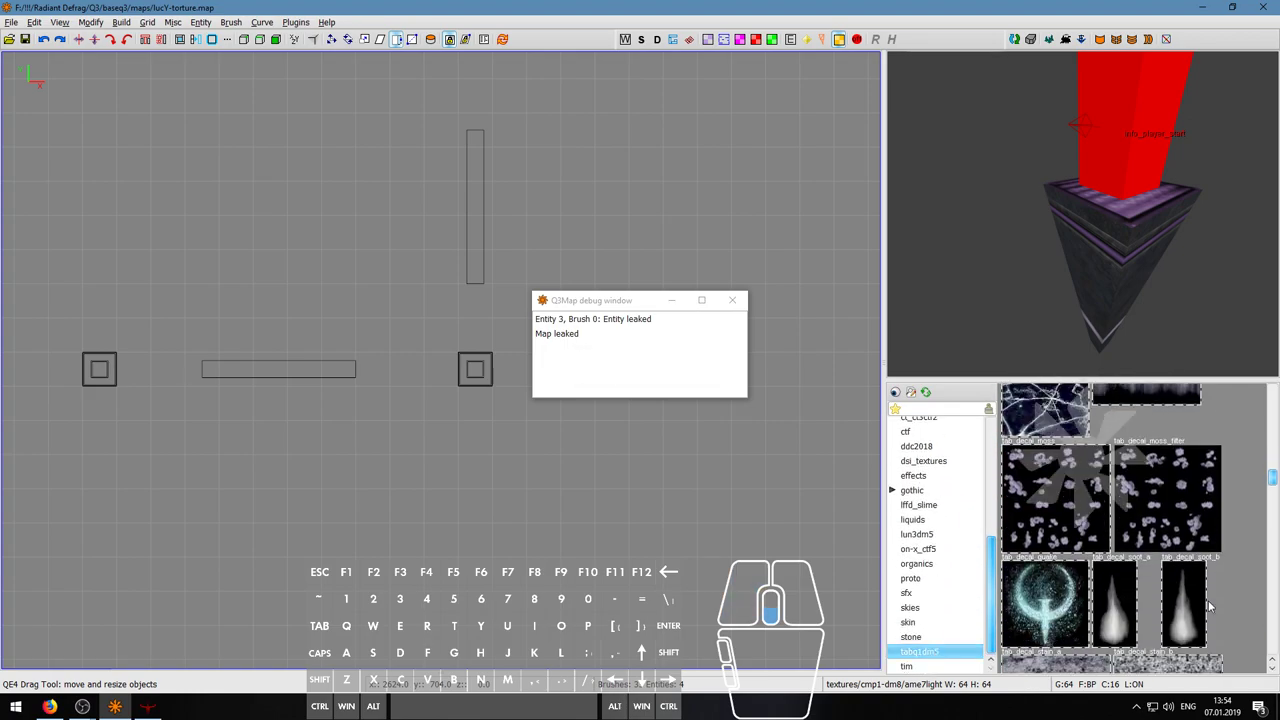
scroll(1208, 600, down, 3)
scroll(1208, 600, down, 8)
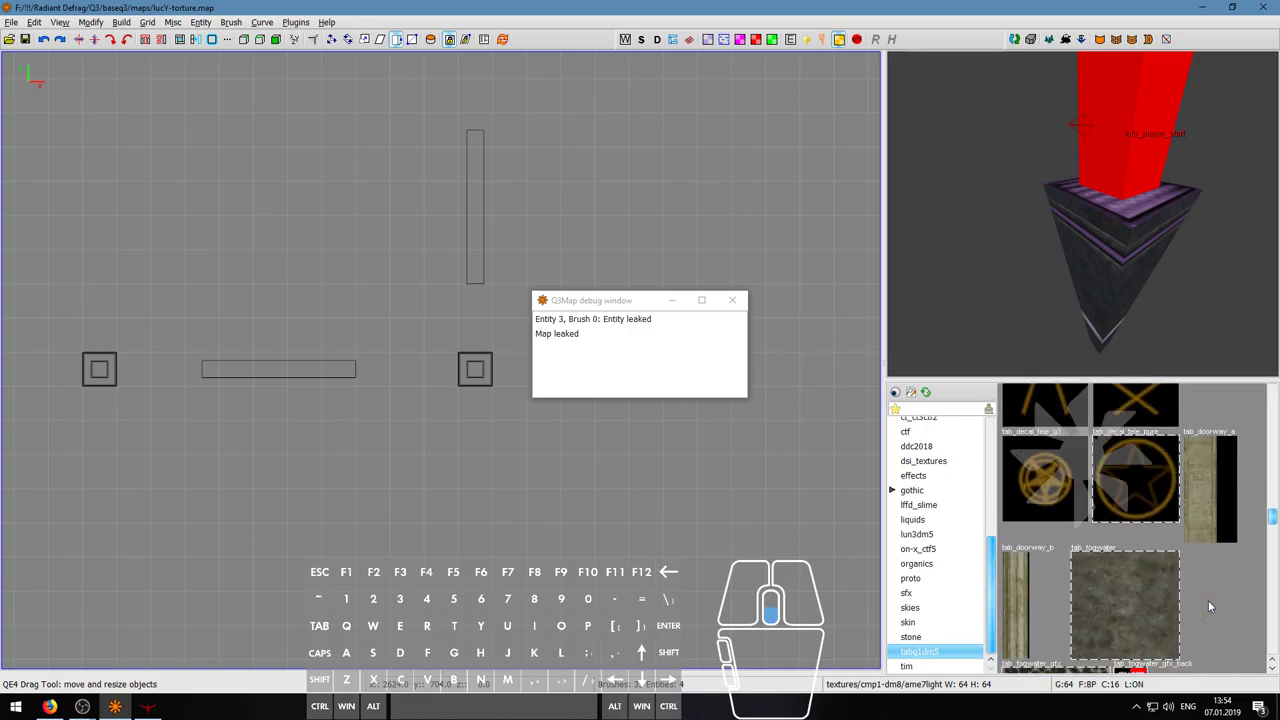
scroll(1208, 605, down, 8)
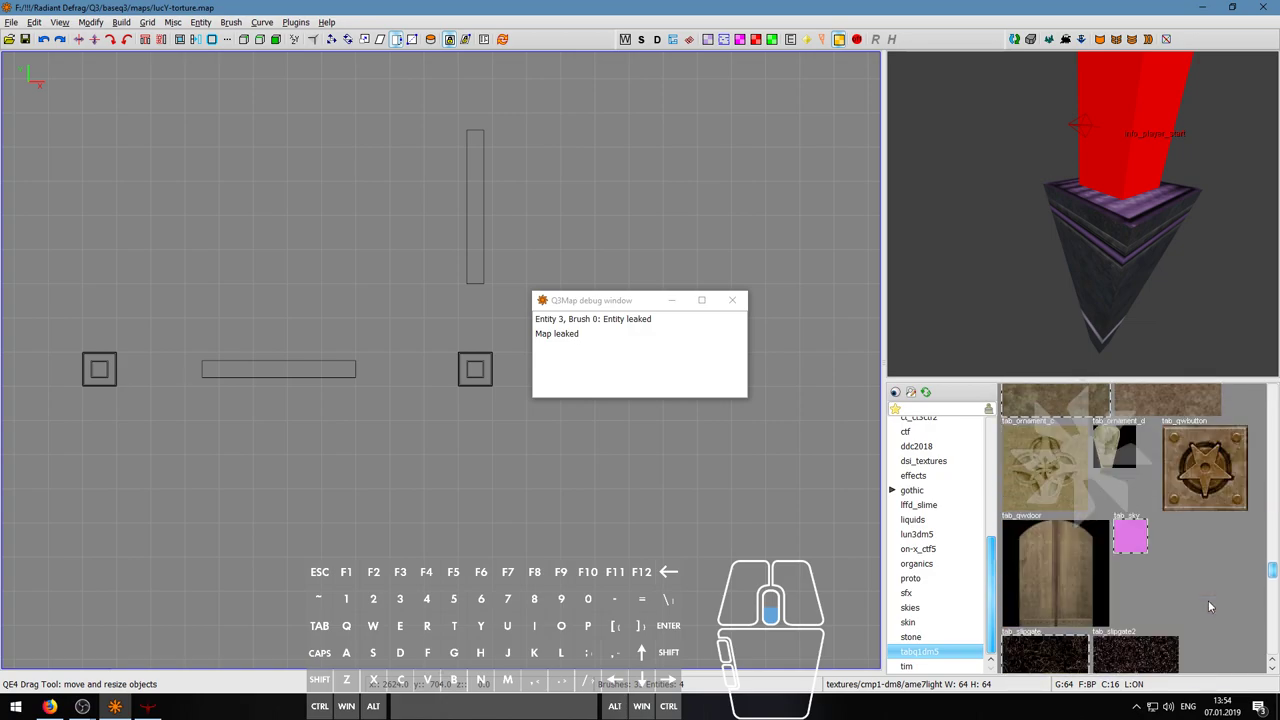
scroll(1208, 605, down, 8)
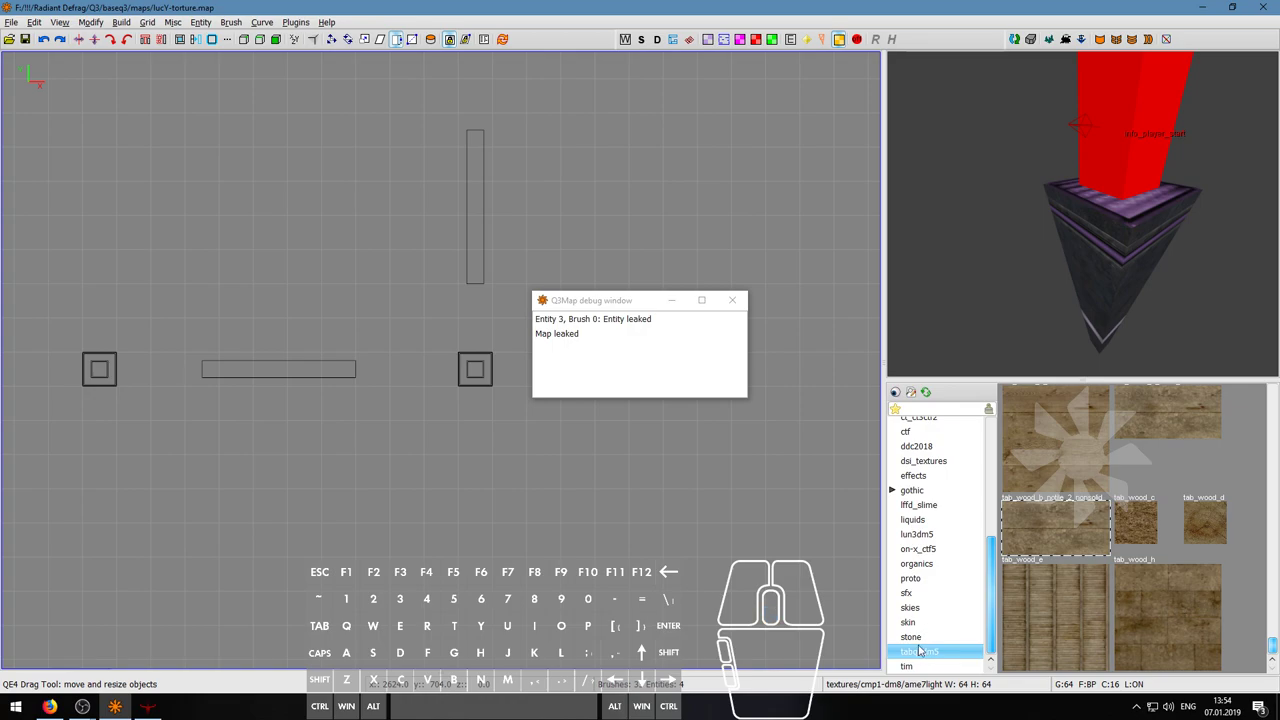
click(921, 637)
click(922, 622)
click(925, 610)
- Look through the sfx texture set for an alternative to ame7light
click(921, 593)
scroll(1212, 575, down, 1)
scroll(1213, 575, down, 6)
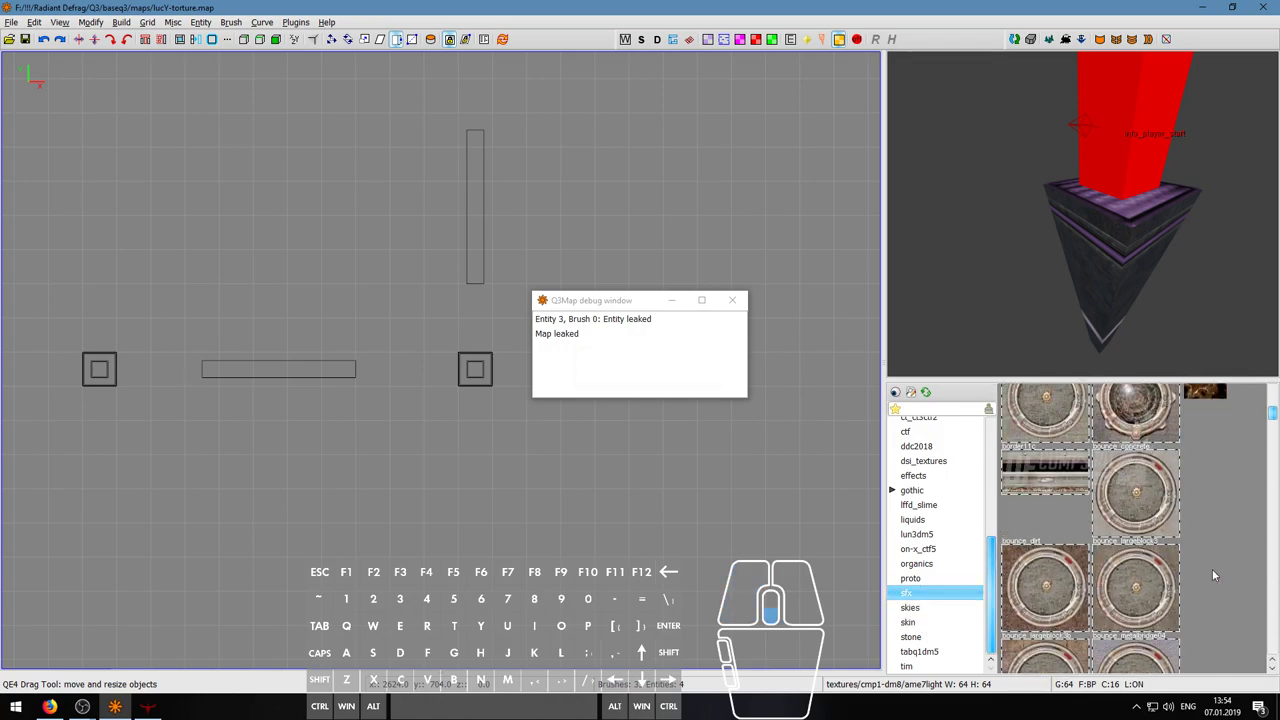
scroll(1213, 575, down, 8)
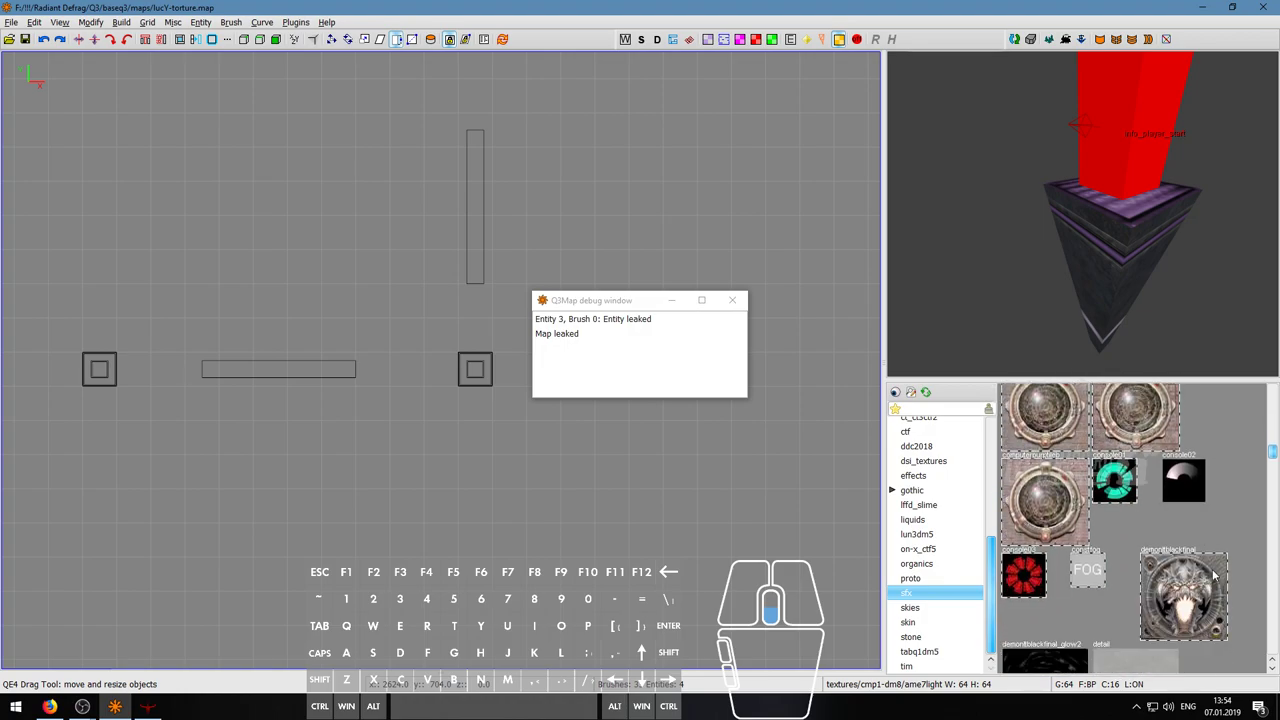
scroll(1213, 575, down, 8)
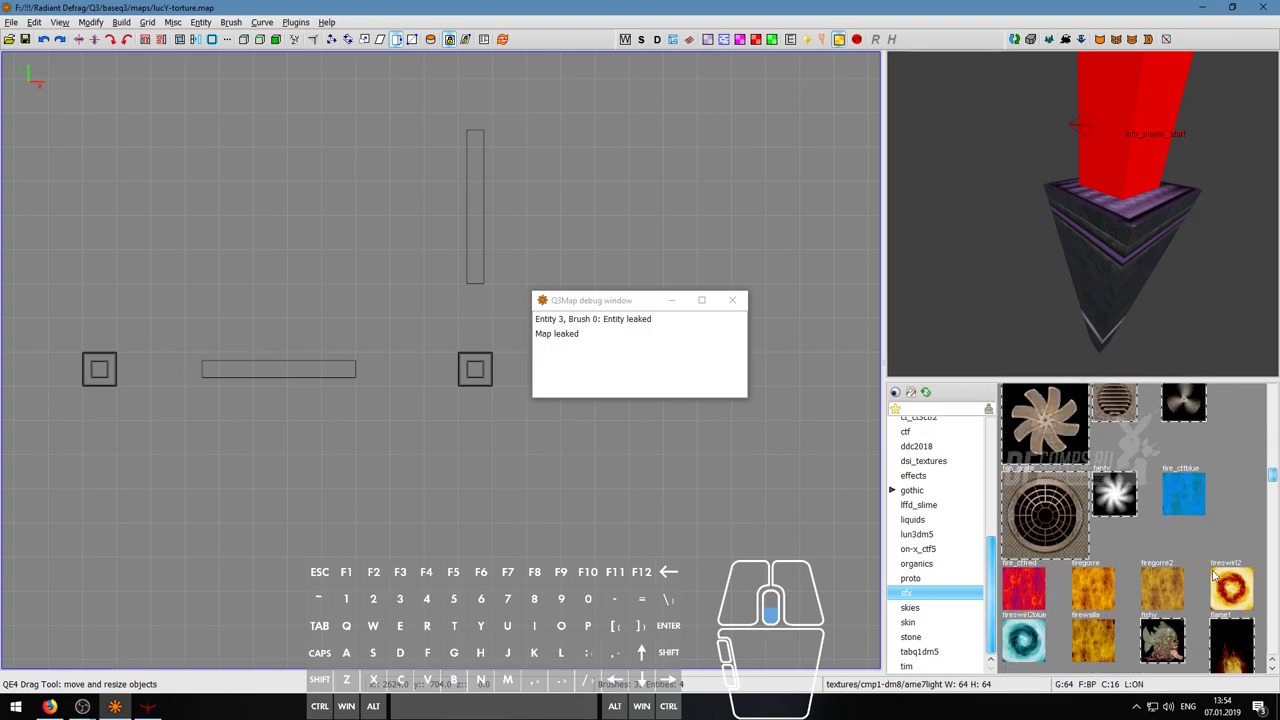
scroll(1213, 575, down, 8)
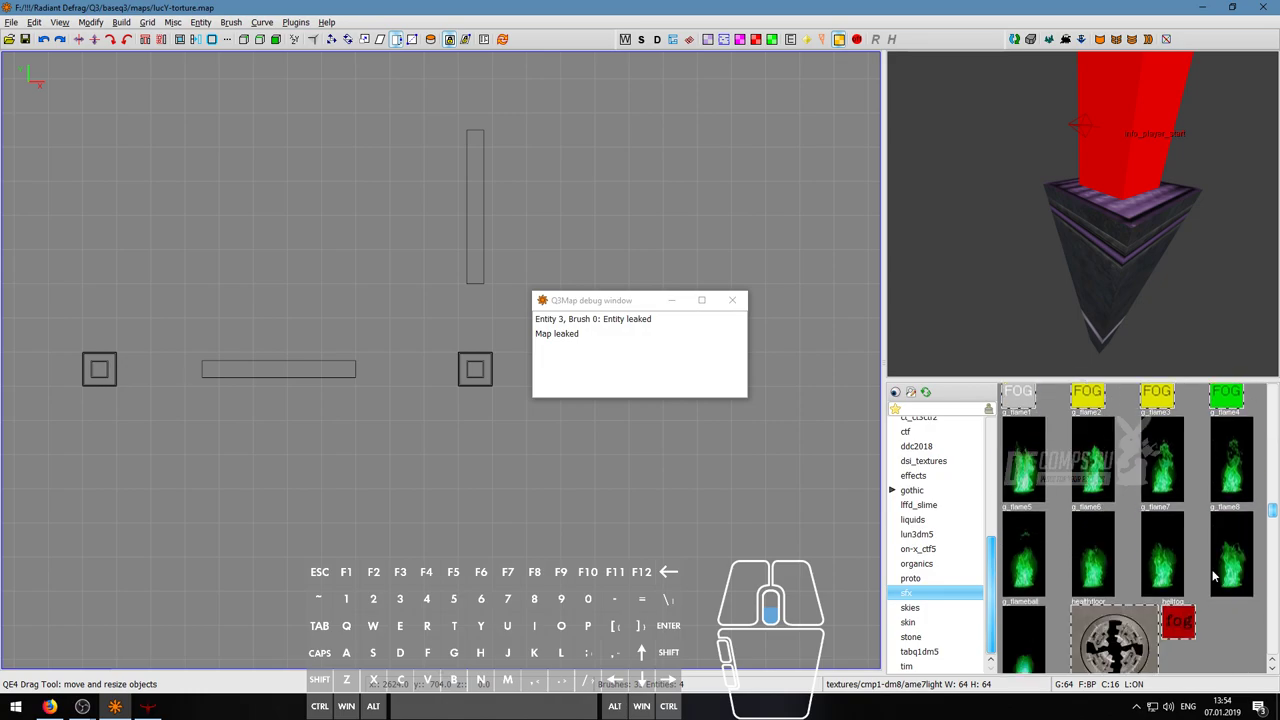
scroll(1213, 575, down, 8)
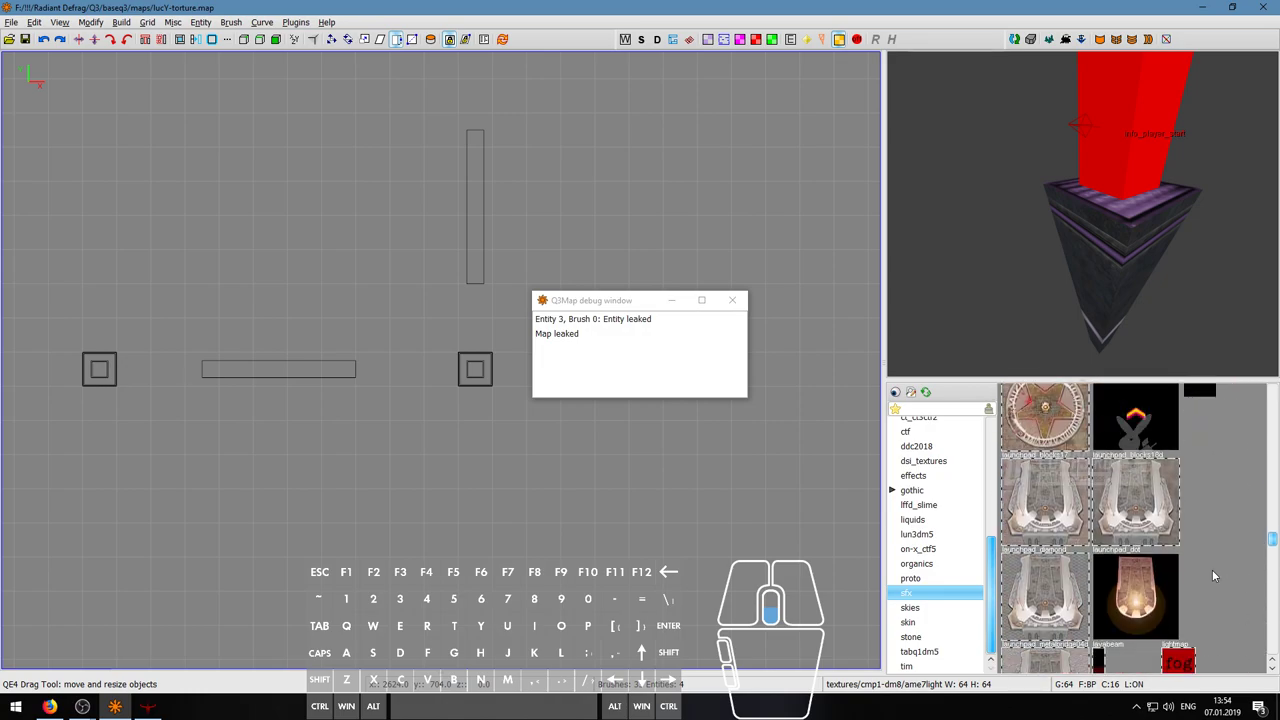
scroll(1213, 575, down, 4)
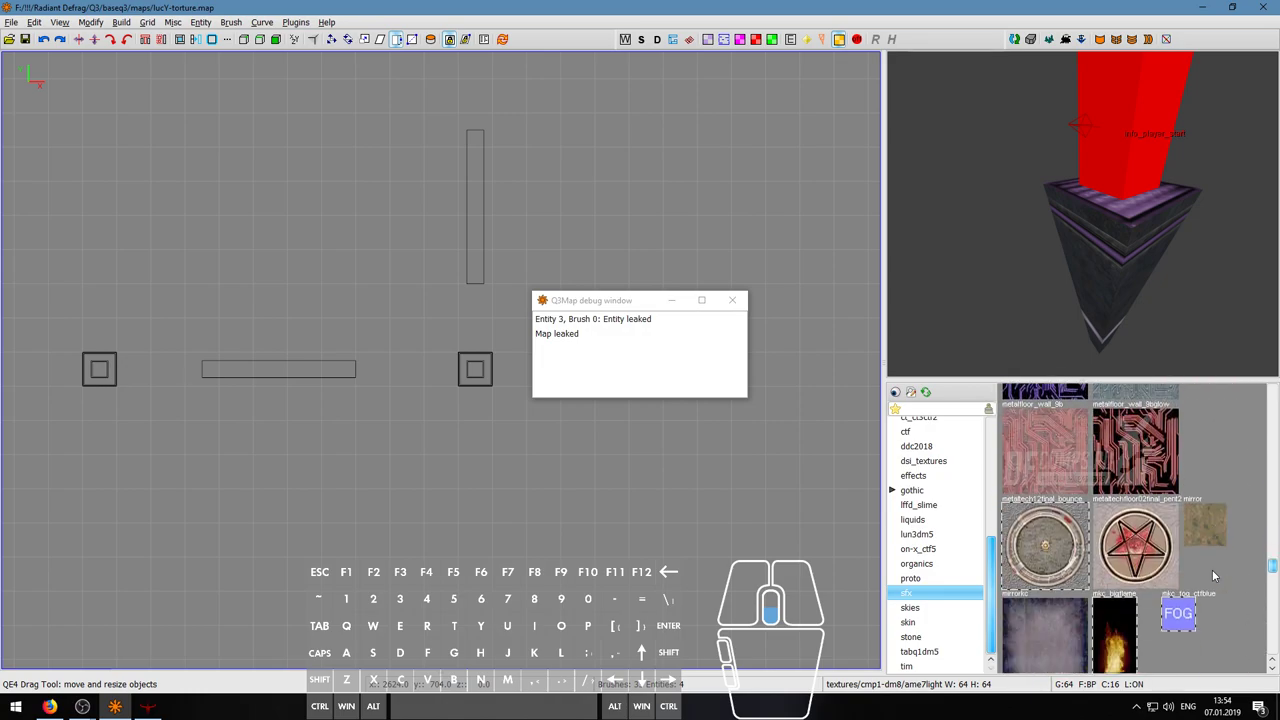
scroll(1213, 575, down, 6)
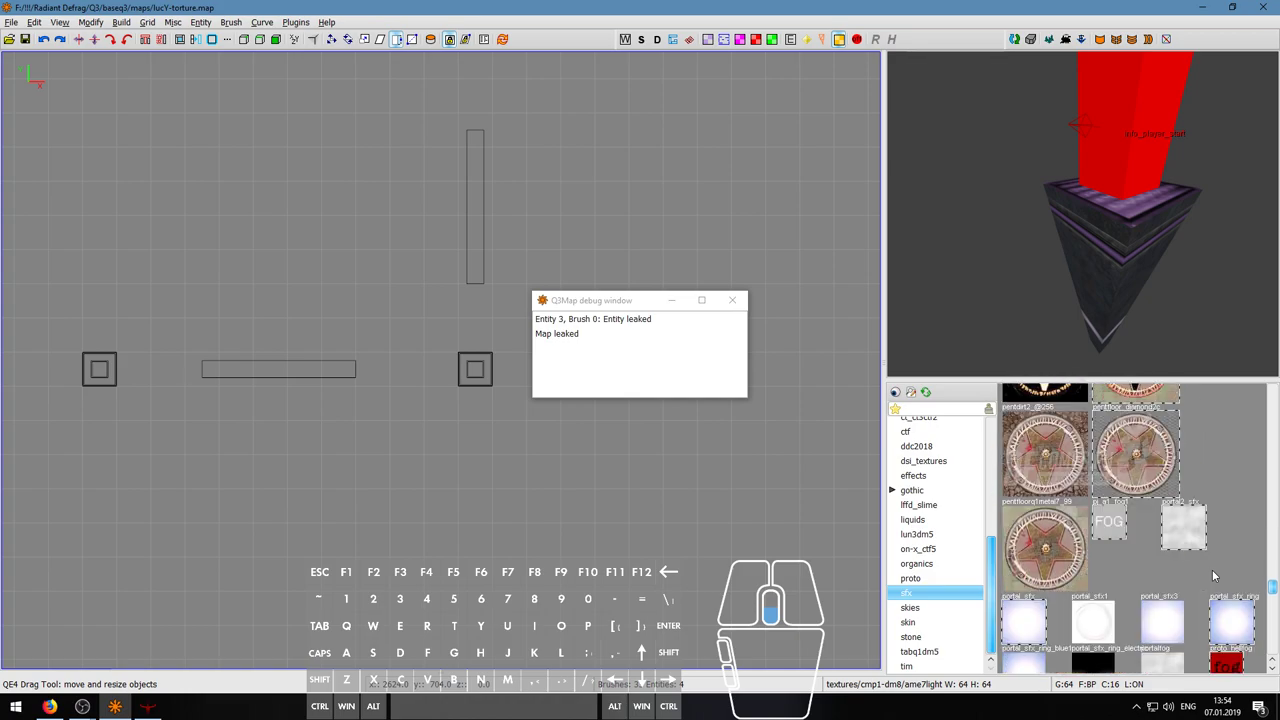
scroll(1213, 575, down, 2)
scroll(1213, 576, down, 5)
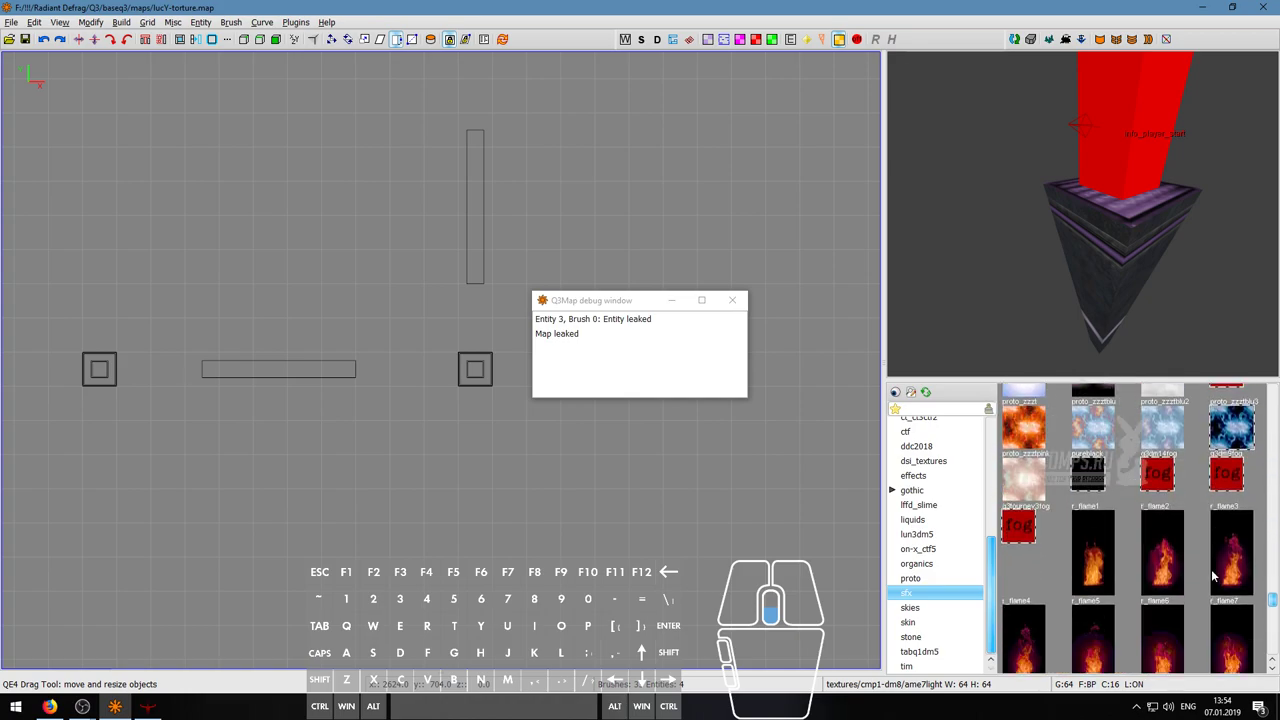
scroll(1211, 569, down, 3)
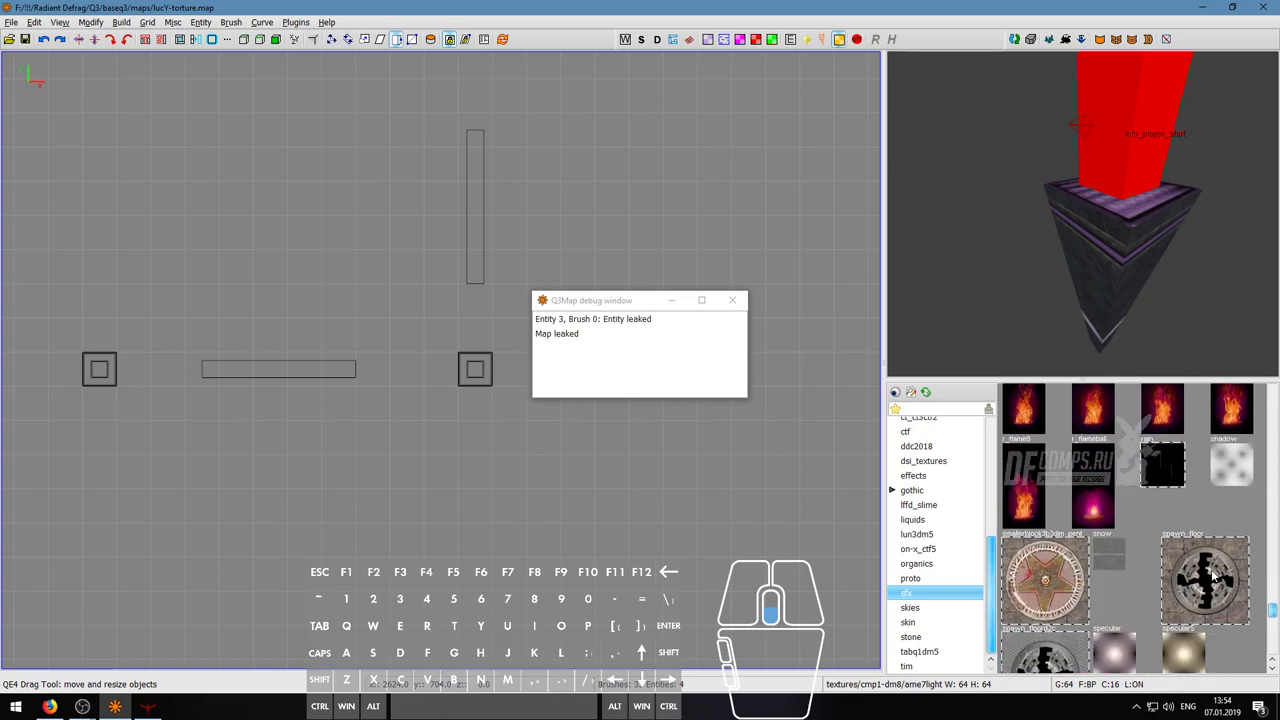
- Filter the texture browser by "glass", then broaden the filter to "g"
text(glass)
click(935, 411)
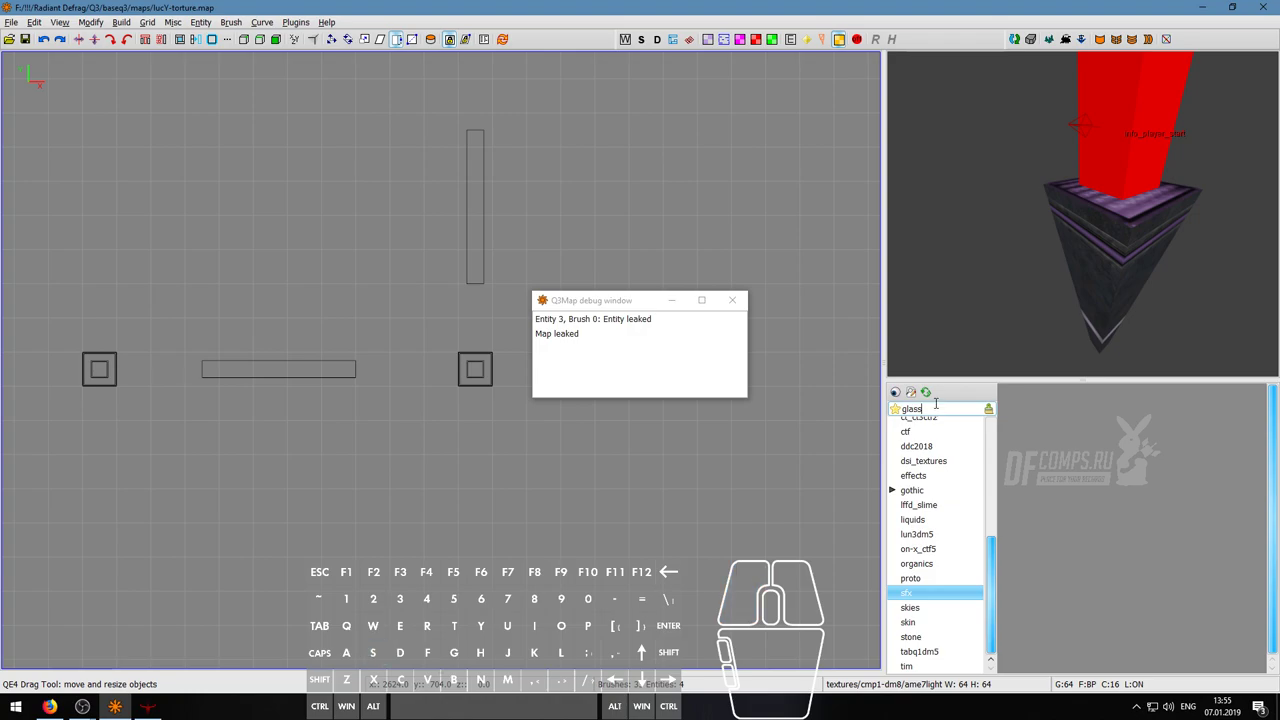
key(Return)
scroll(950, 505, up, 4)
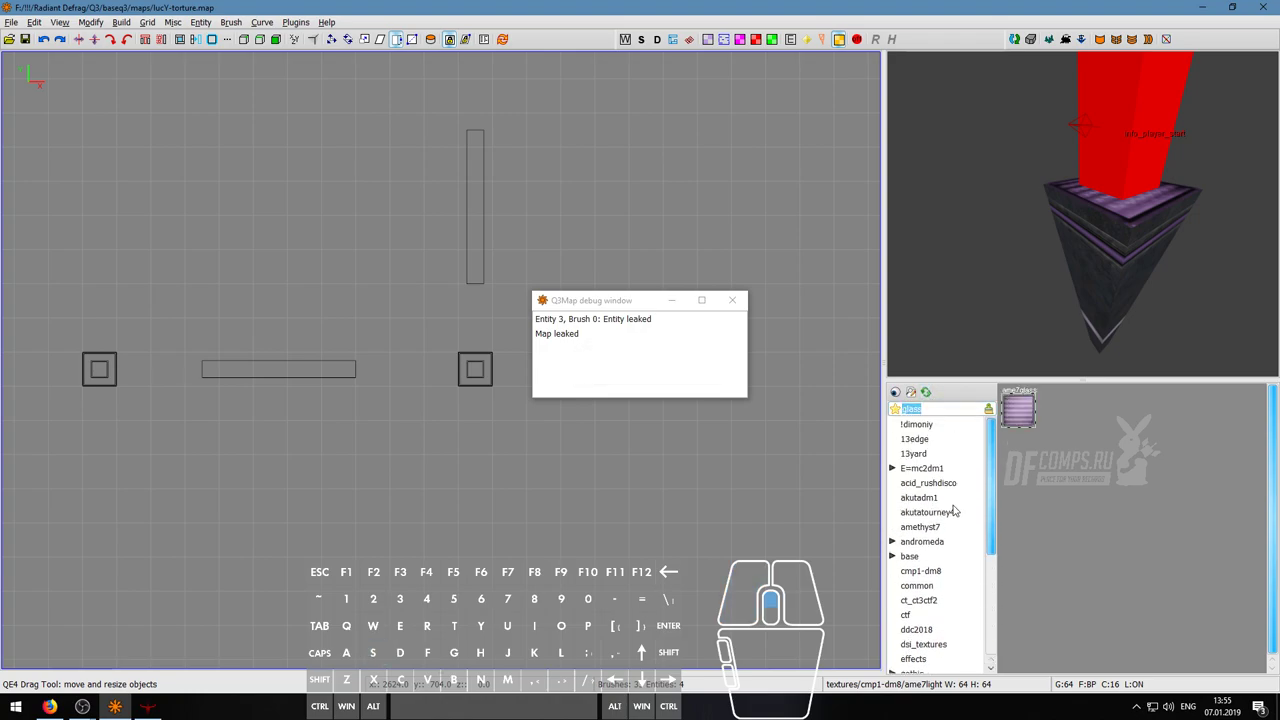
click(955, 407)
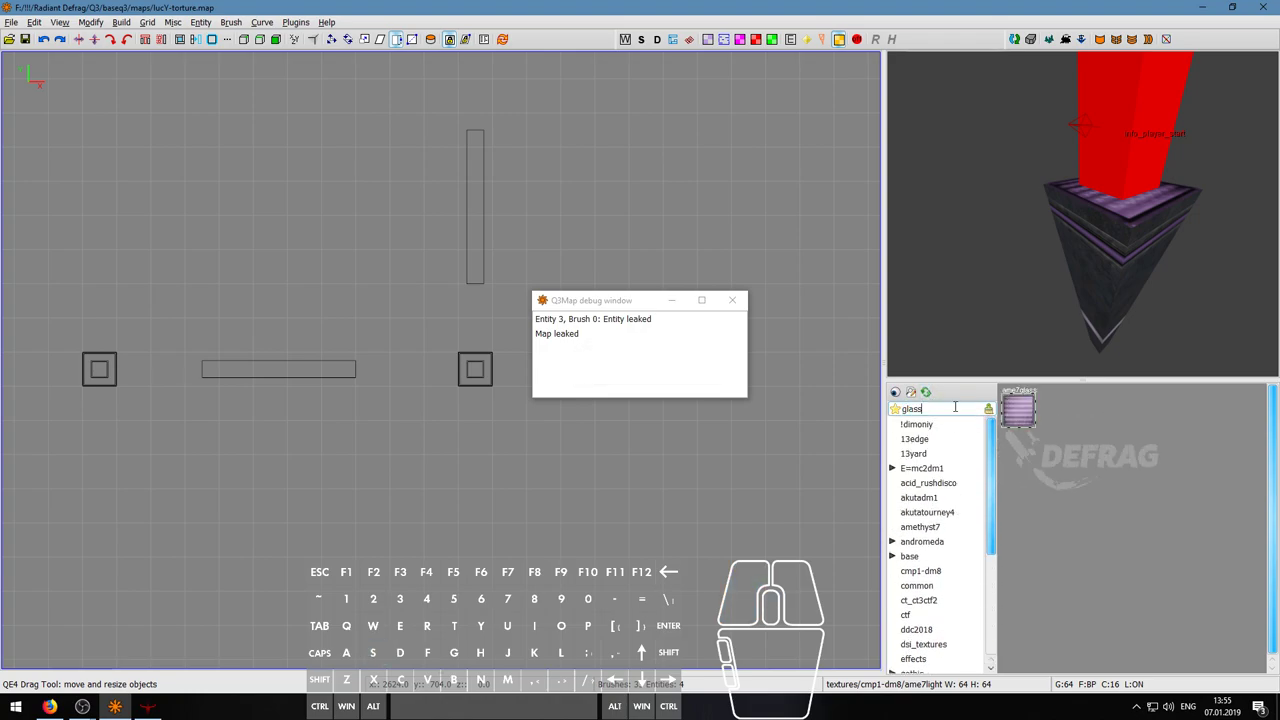
key(BackSpace)
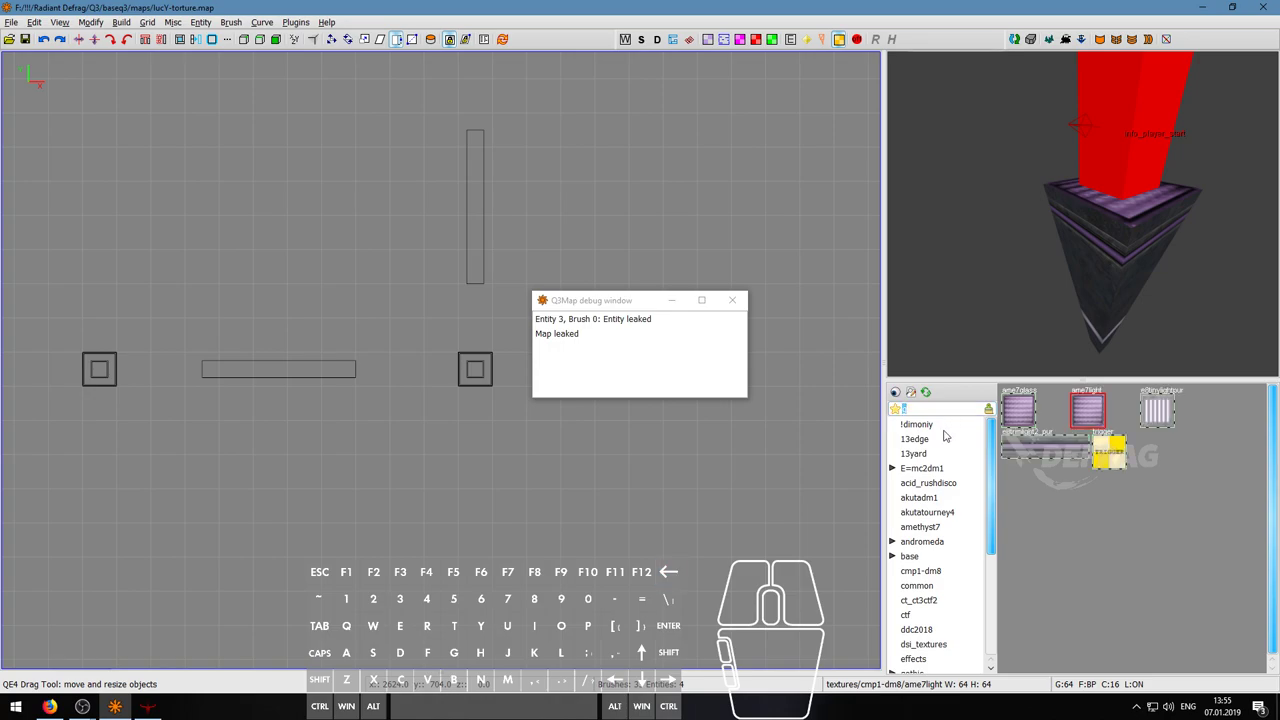
- With the filter on, look through the 13yard, acid_rushdisco and E=mc2dm1_lights sets for a light texture
click(940, 438)
click(938, 453)
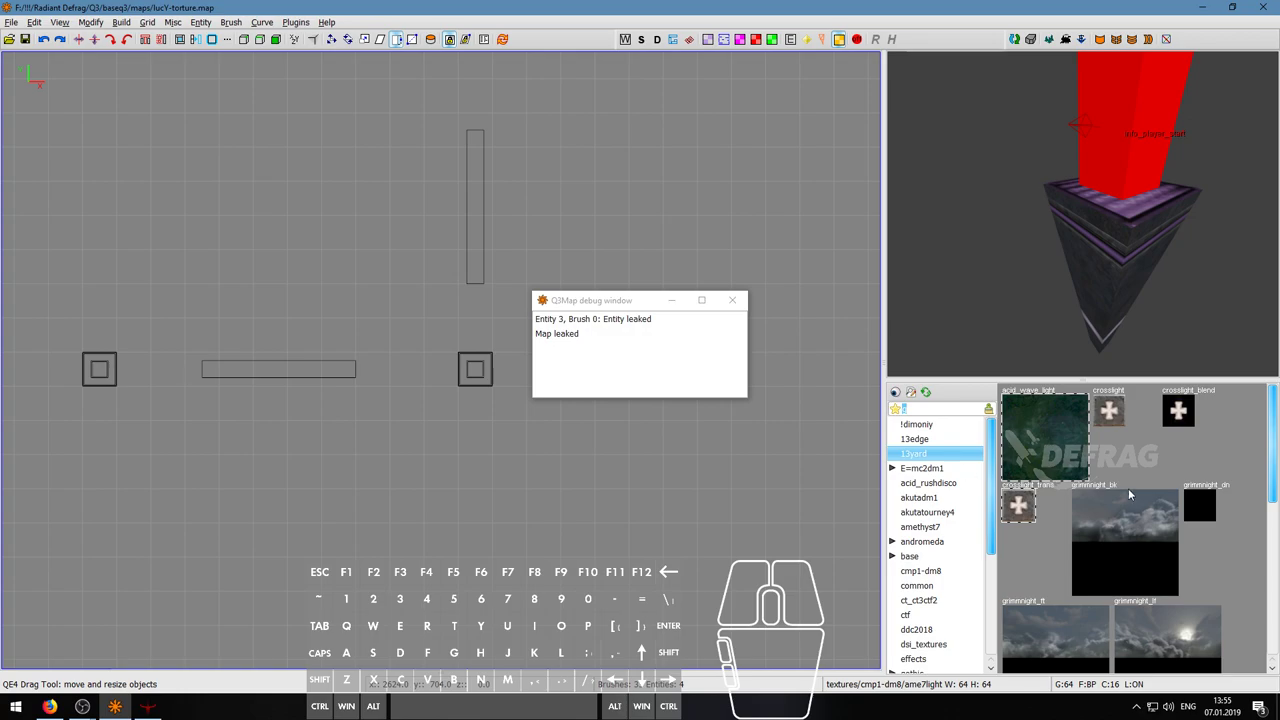
scroll(1142, 513, down, 6)
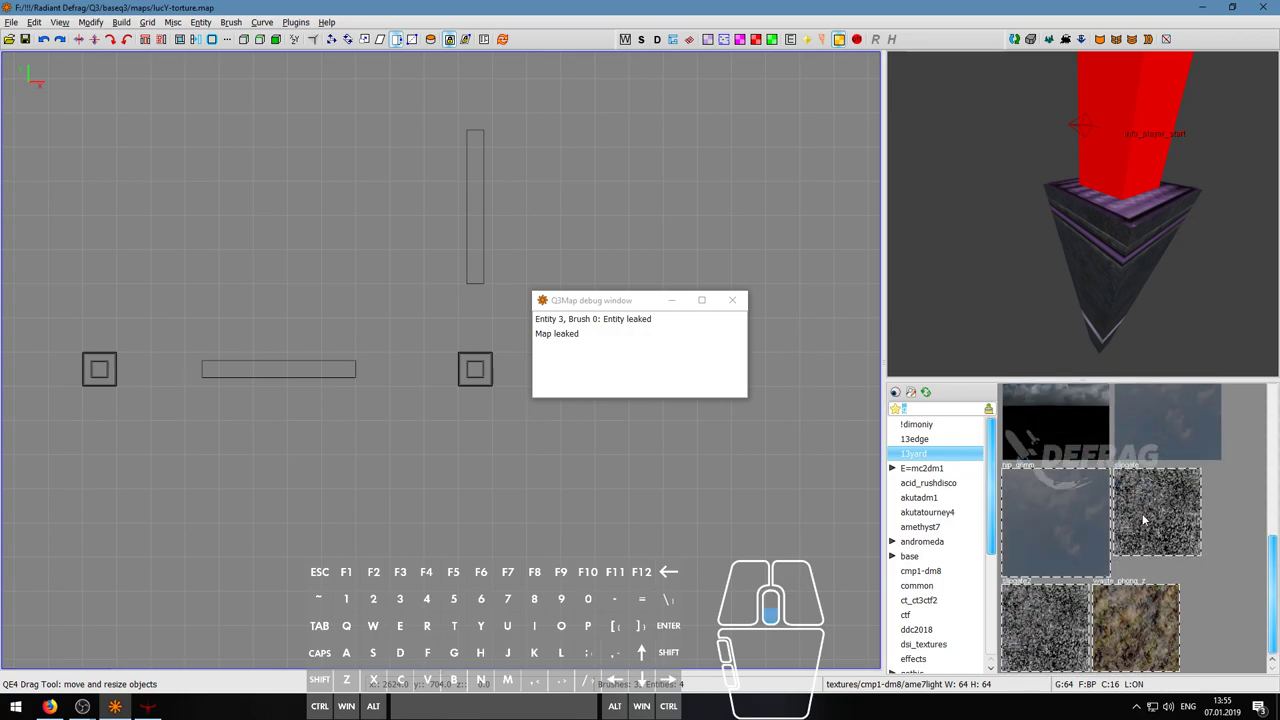
click(953, 486)
click(893, 469)
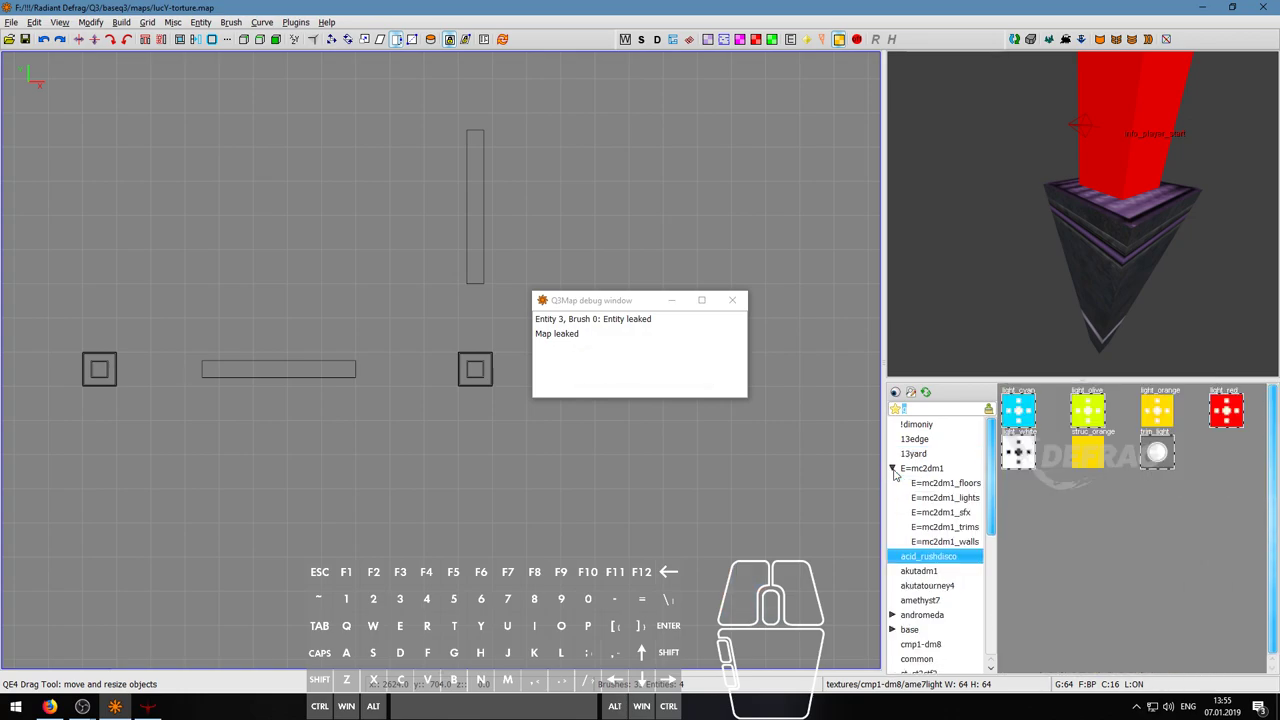
click(933, 497)
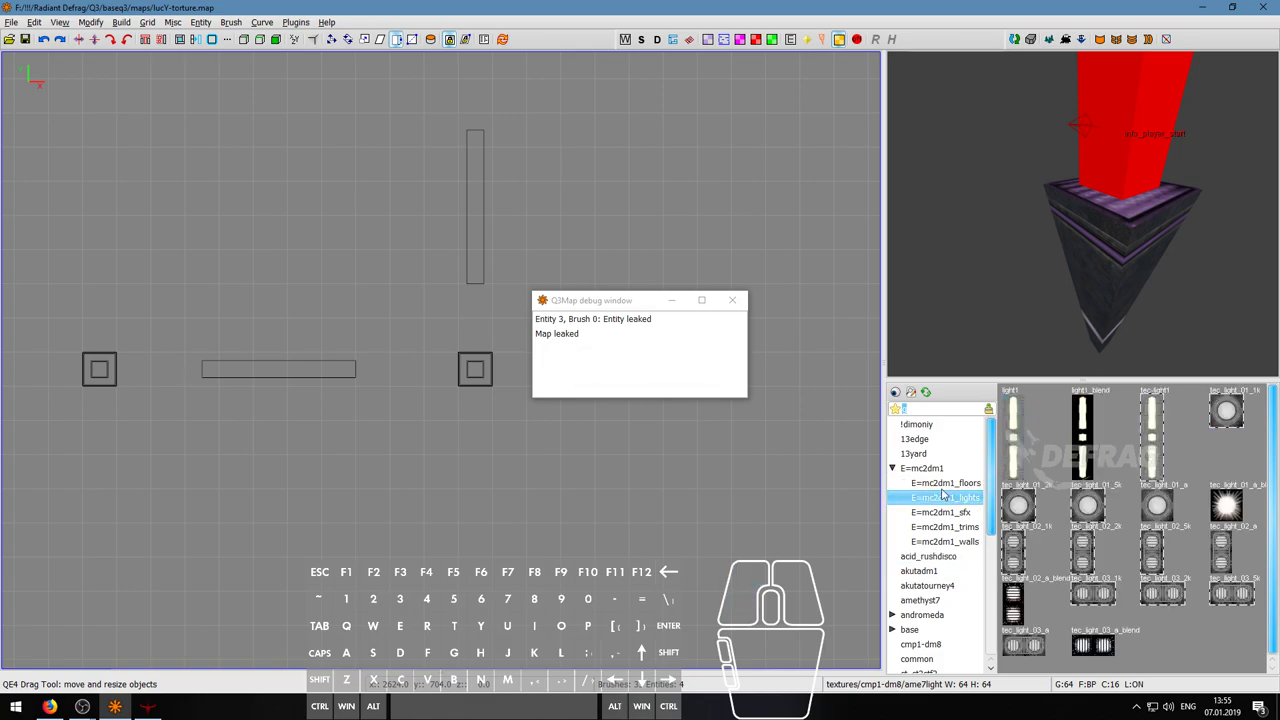
- Try the tec-light1 texture from E=mc2dm1_lights on the light band around the pillar's upper end
right_click(1082, 213)
key(d)
key(a)
key(s)
click(1152, 453)
right_click(1083, 213)
key(w)
key(s)
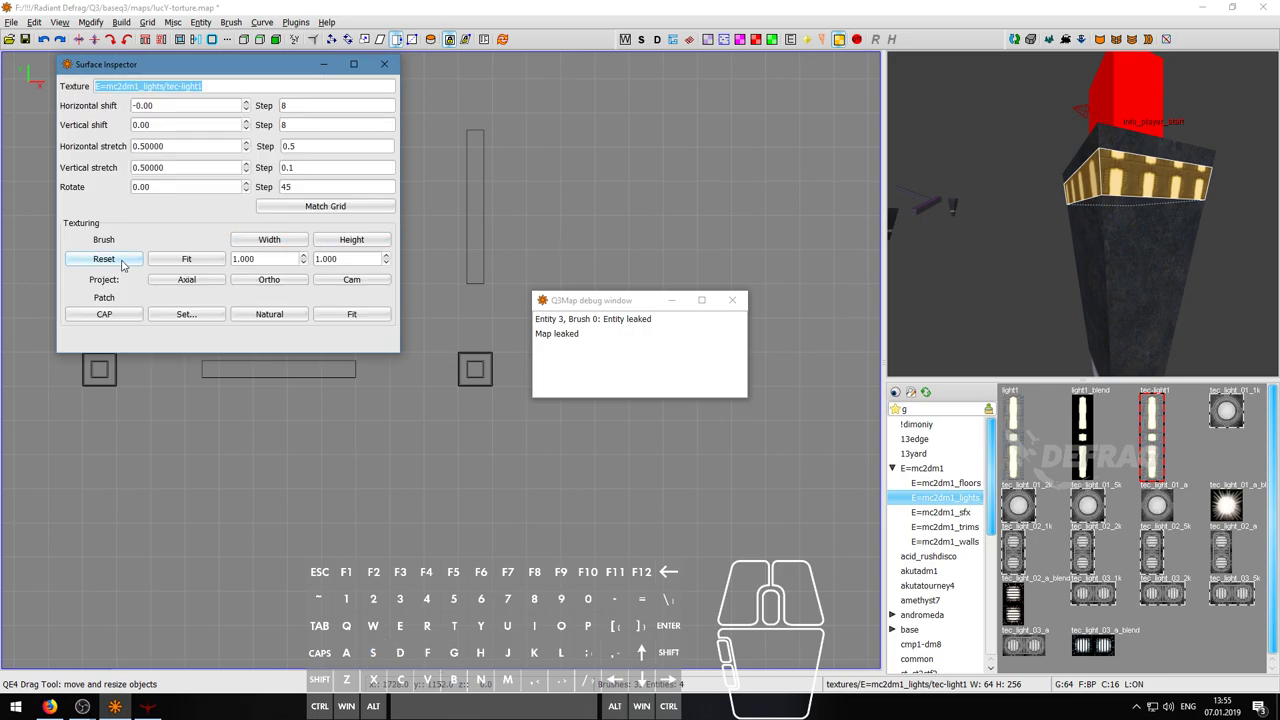
- Reset the band's texture alignment, rotate it to -90 degrees, fit it by width and inspect the band from several sides
click(104, 259)
key(shift+Page_Up)
key(shift+Page_Up)
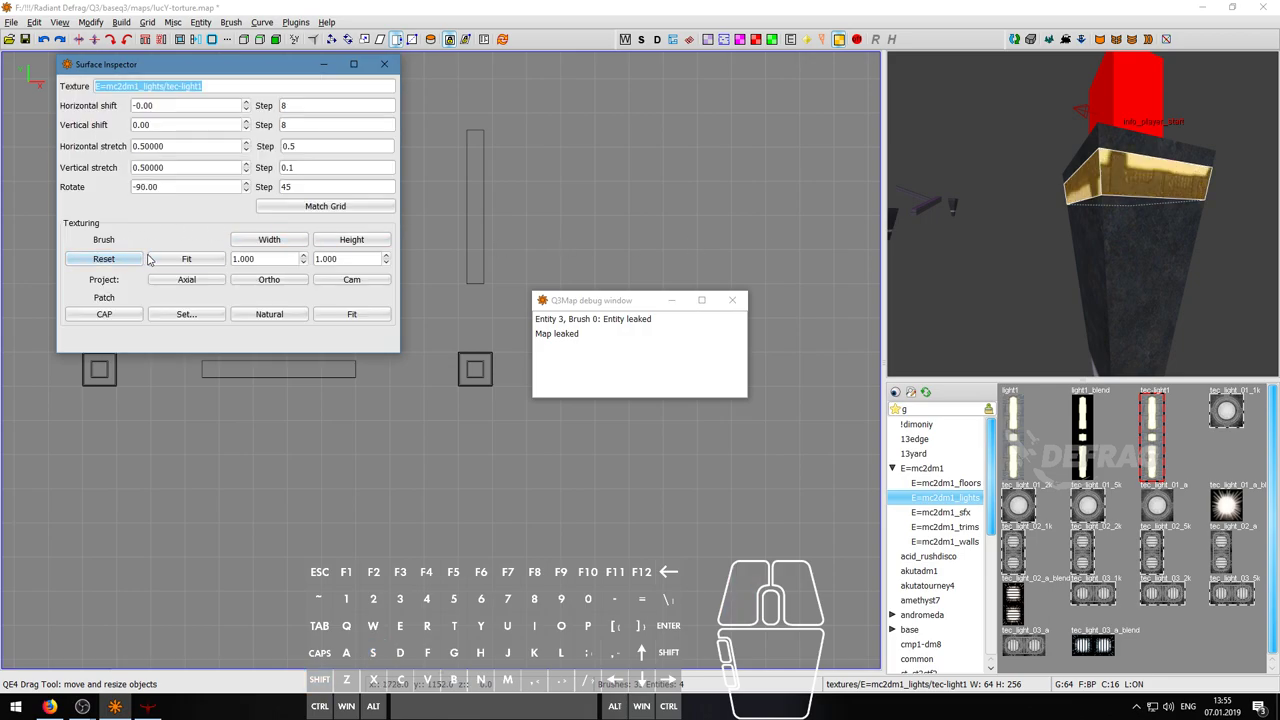
click(270, 240)
right_click(980, 240)
key(Escape)
key(d)
scroll(1082, 213, up, 3)
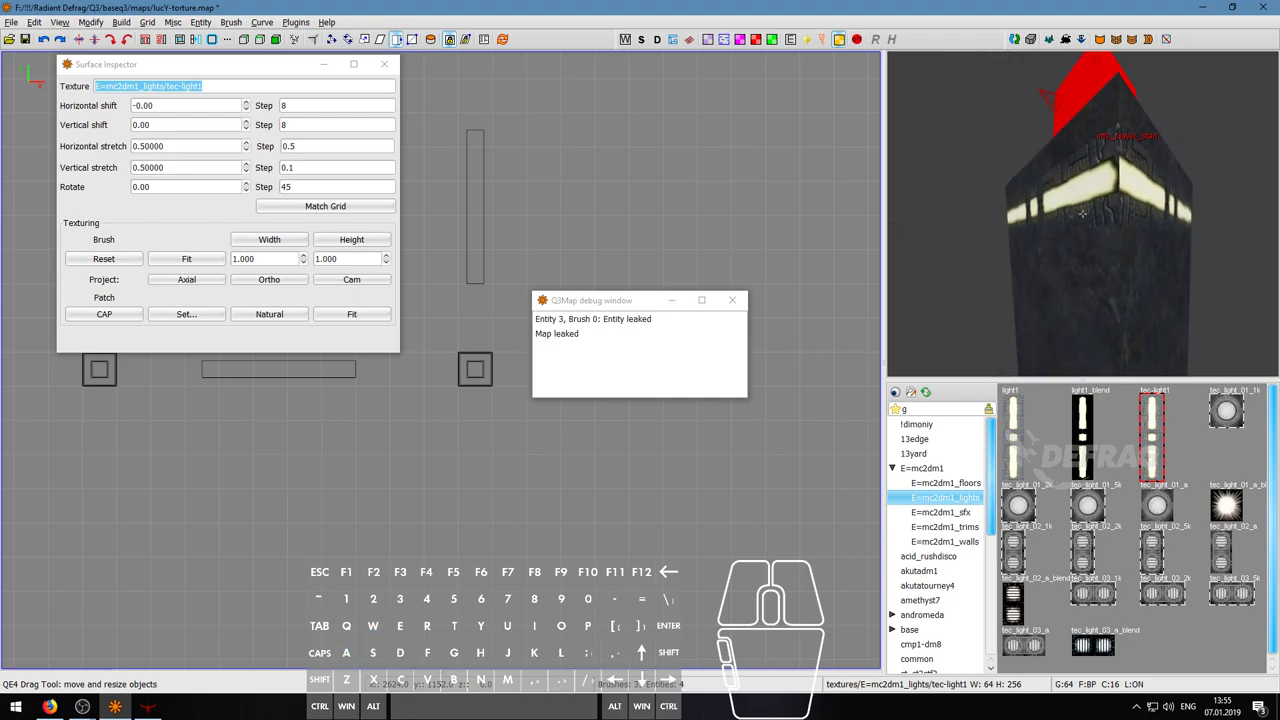
key(a)
key(a)
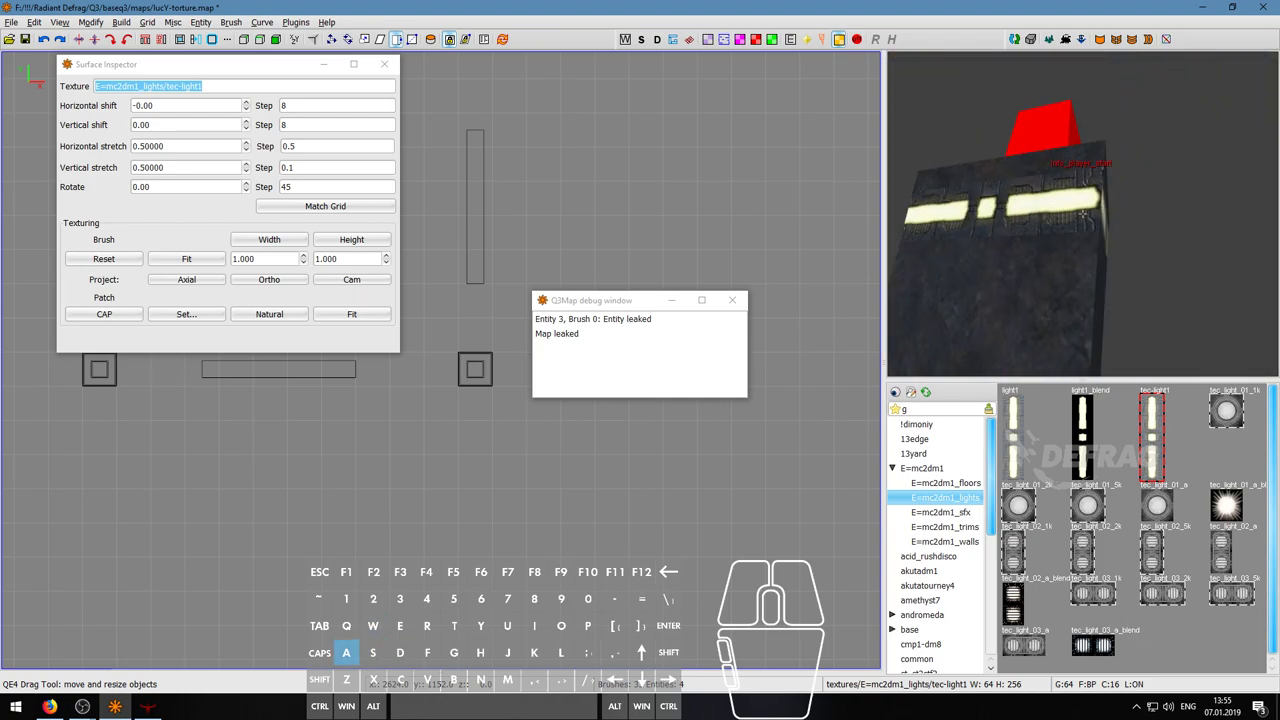
- Select a single face of the light band and try the tec_light_03_2k texture on it
right_click(1082, 214)
ctrl+shift+click(1083, 216)
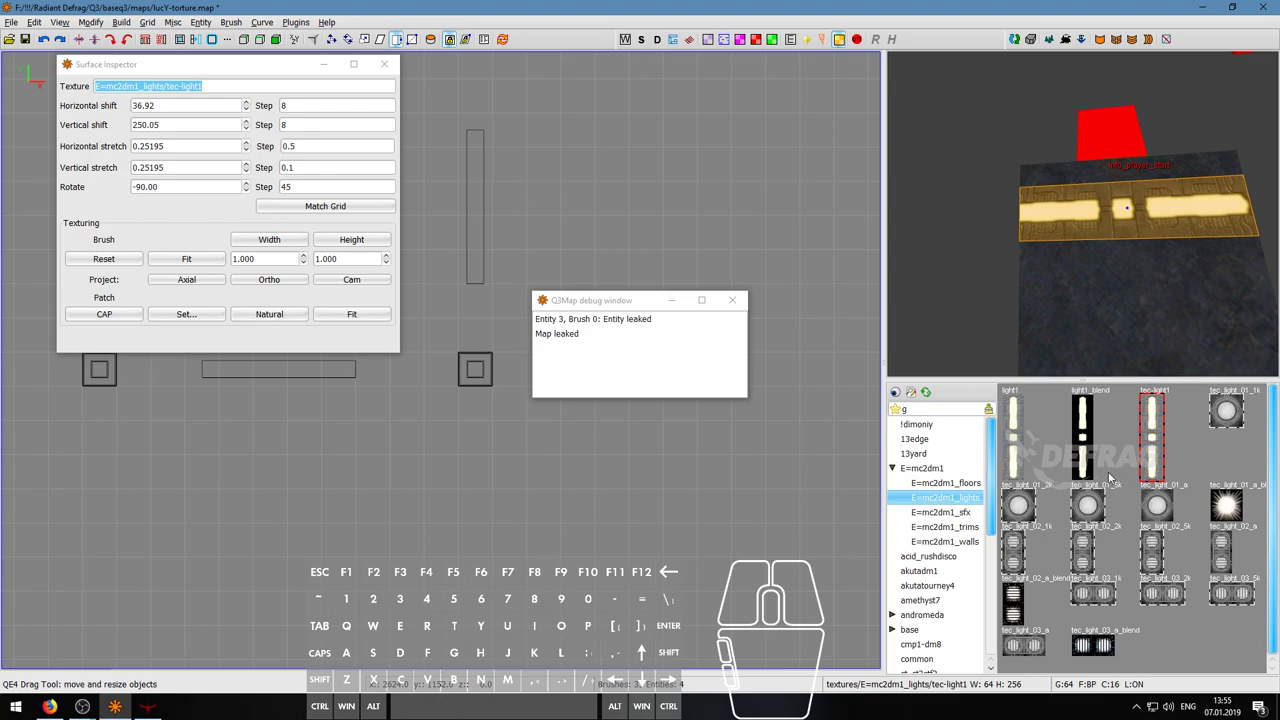
click(898, 405)
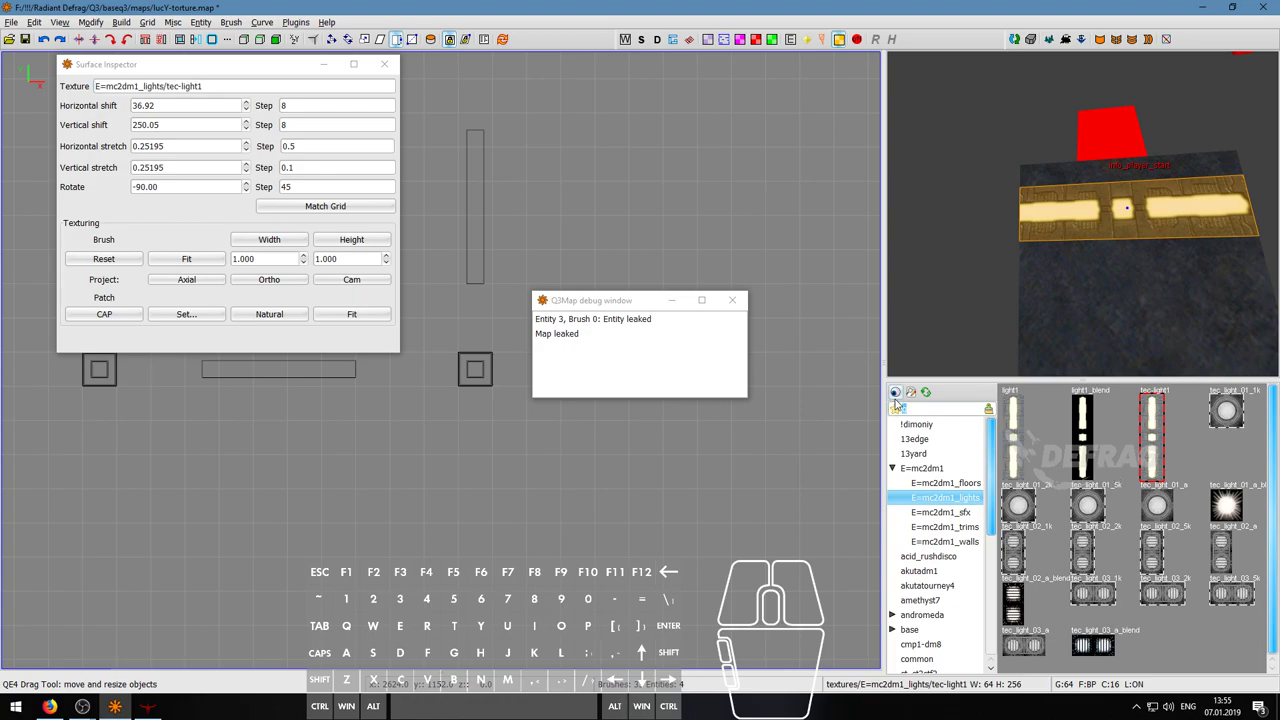
right_click(1107, 254)
key(d)
key(d)
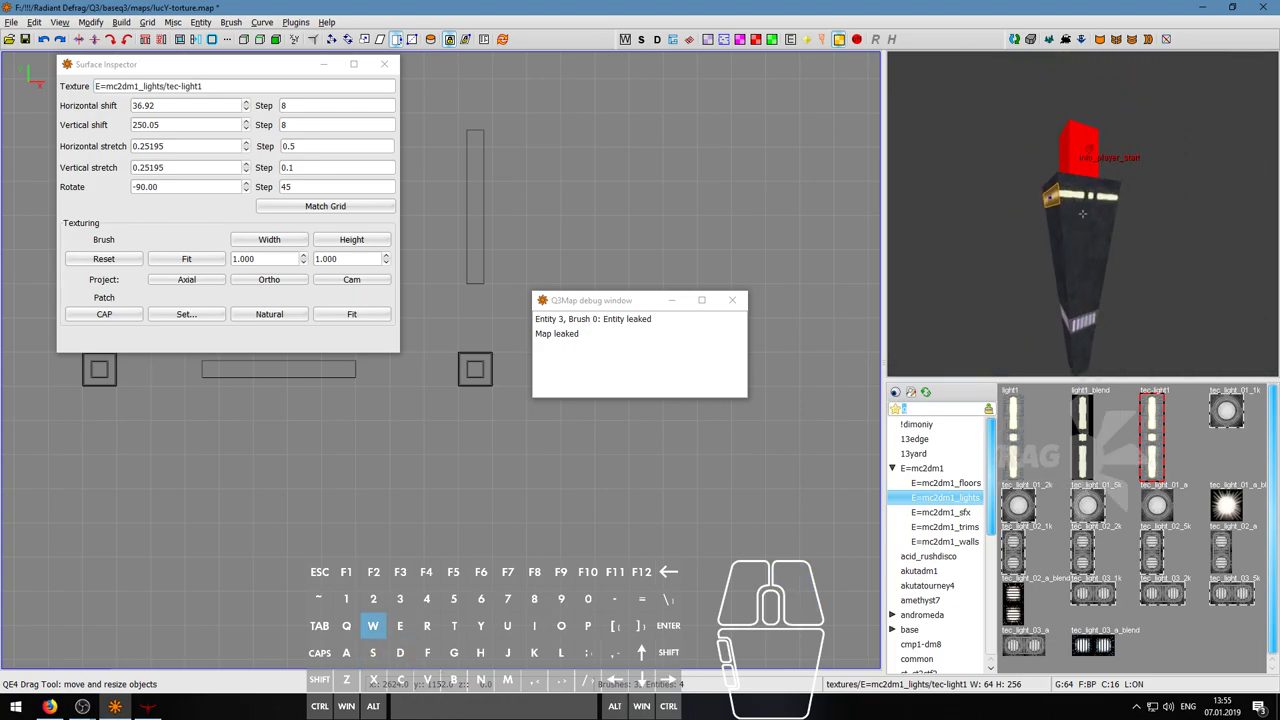
right_click(1082, 214)
click(1162, 593)
right_click(1082, 213)
key(w)
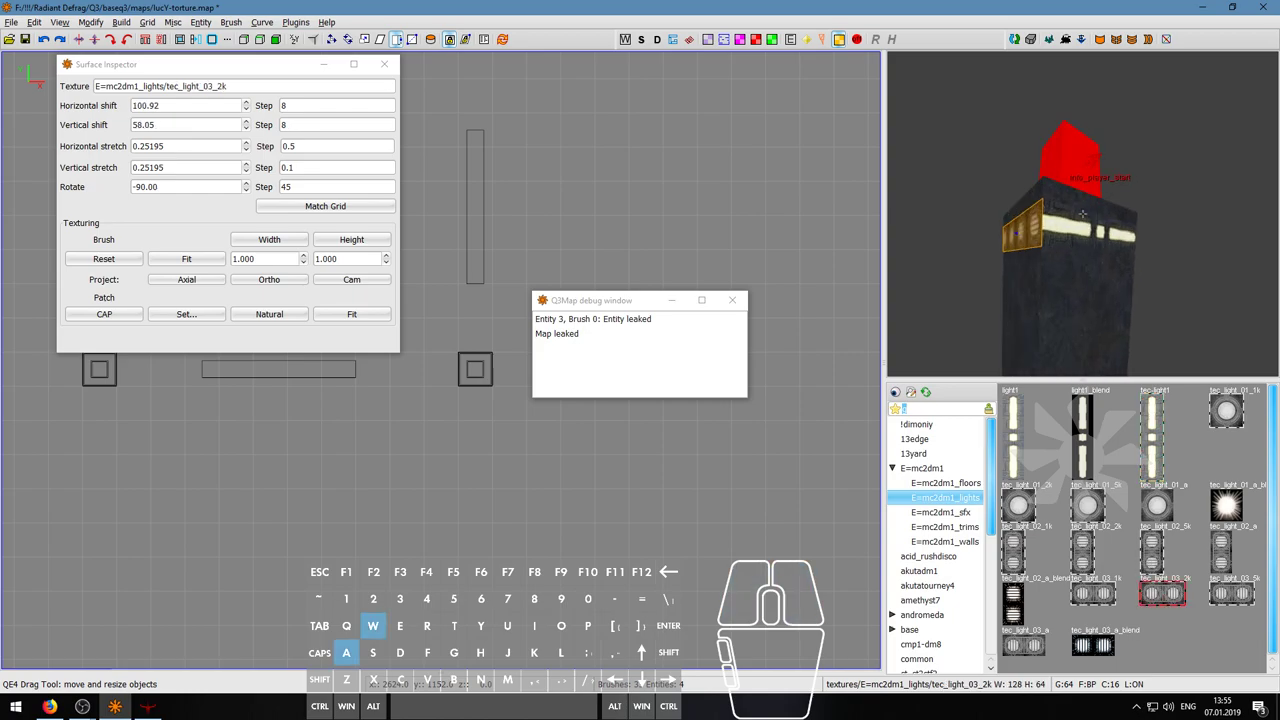
key(d)
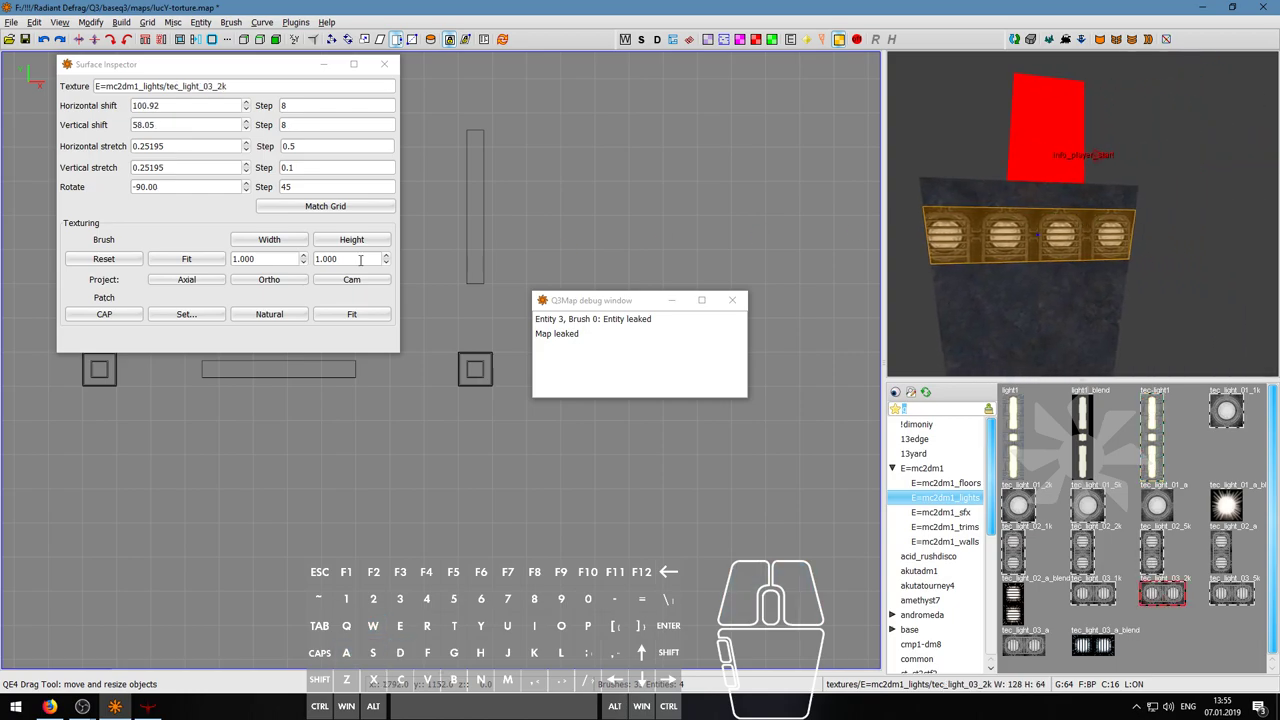
- Try aligning tec_light_03_2k on that face with a width fit, a vertical shift and a full 1 by 1 fit
click(267, 249)
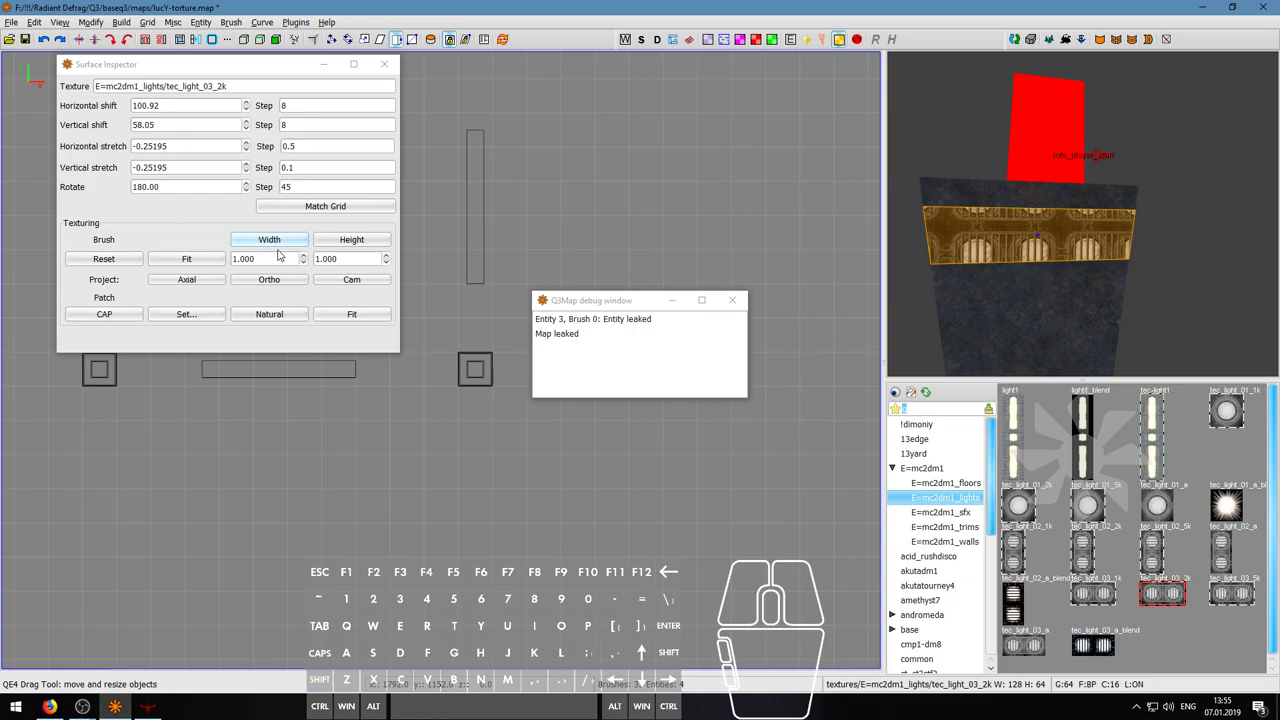
click(294, 239)
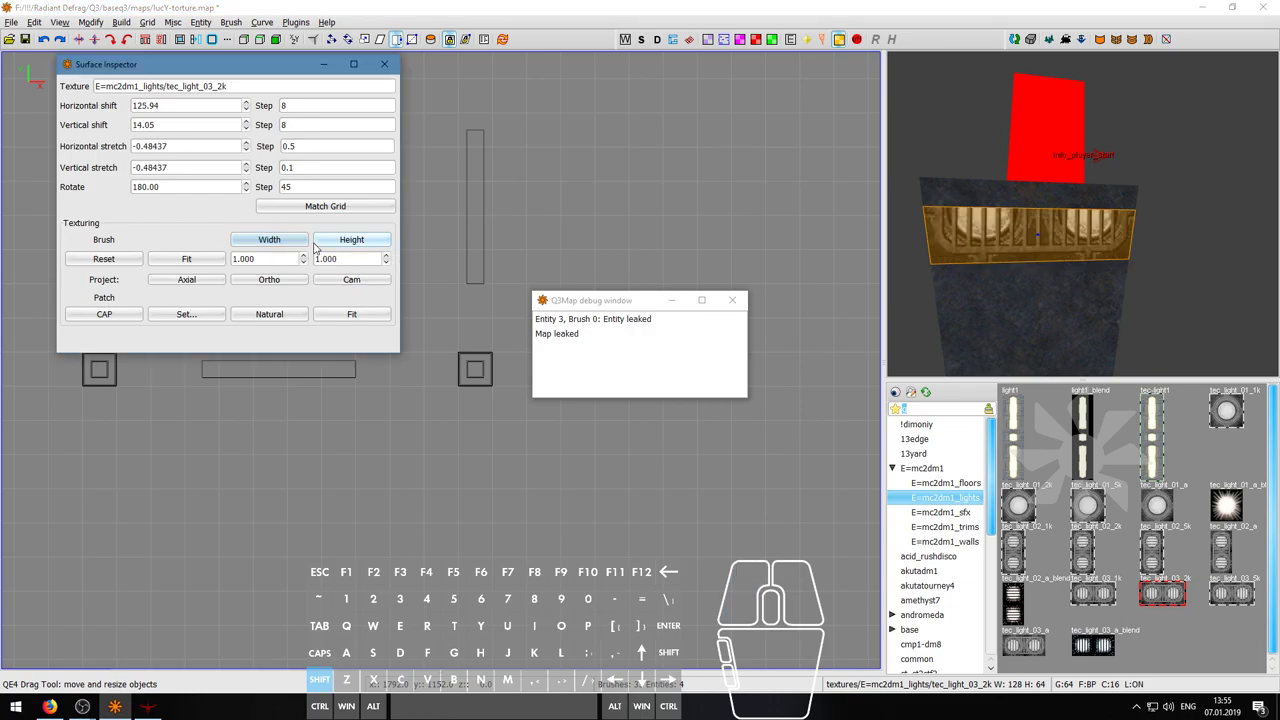
key(shift+Down)
key(shift+Down)
click(187, 259)
key(Escape)
right_drag(1009, 236, 1084, 220)
- Undo all the tec-light1 and tec_light_03_2k trials on the pillar's light band
key(ctrl+z)
key(ctrl+z)
key(ctrl+z)
key(ctrl+z)
key(ctrl+z)
key(ctrl+z)
key(ctrl+z)
key(ctrl+z)
key(ctrl+z)
key(ctrl+z)
key(ctrl+z)
- Select the pillar's cap brush beneath the player start and load the cmp1-dm8 texture set
right_click(1082, 213)
key(s)
key(w)
key(d)
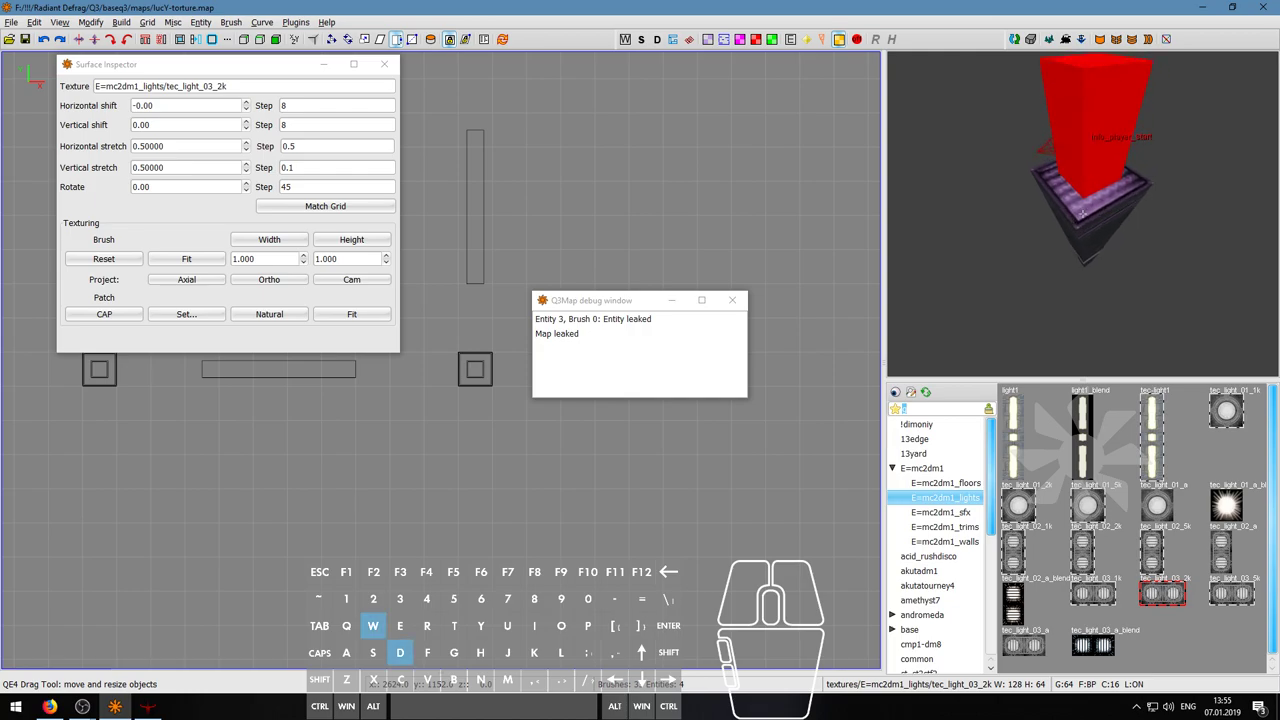
right_click(1082, 213)
shift+click(1049, 197)
right_click(1049, 197)
key(s)
right_click(1082, 213)
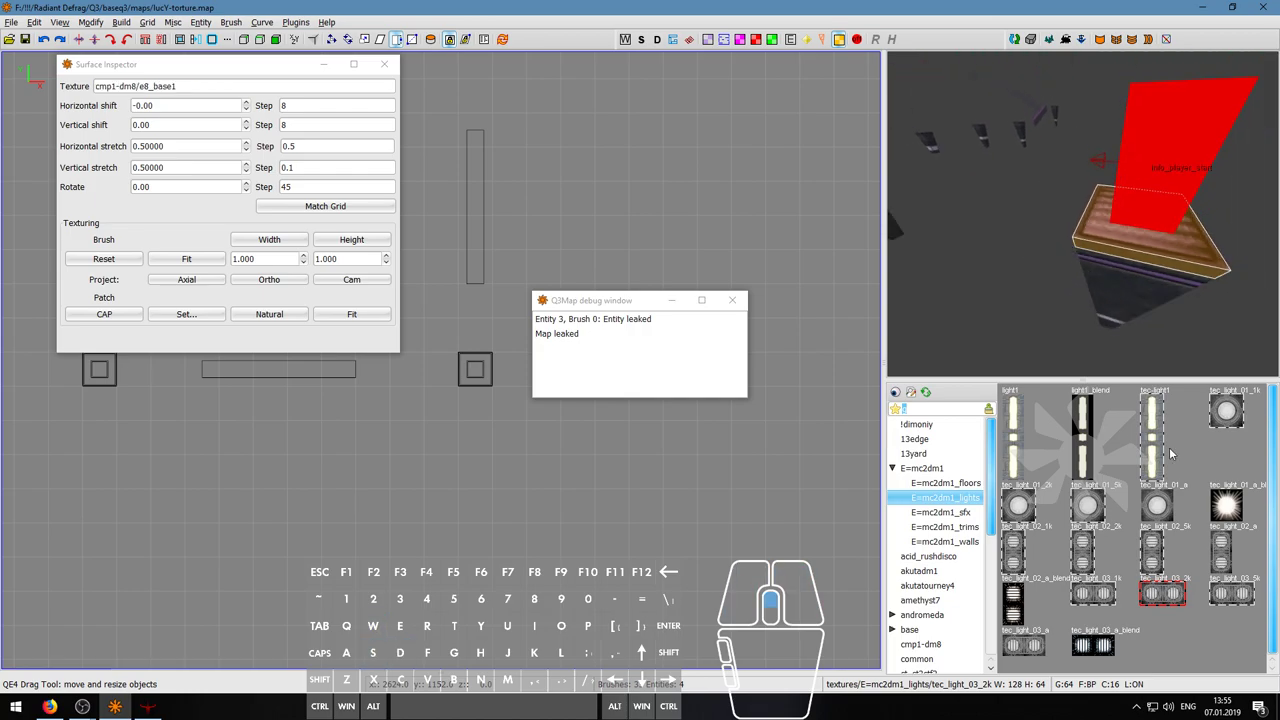
scroll(948, 580, down, 6)
scroll(928, 610, up, 3)
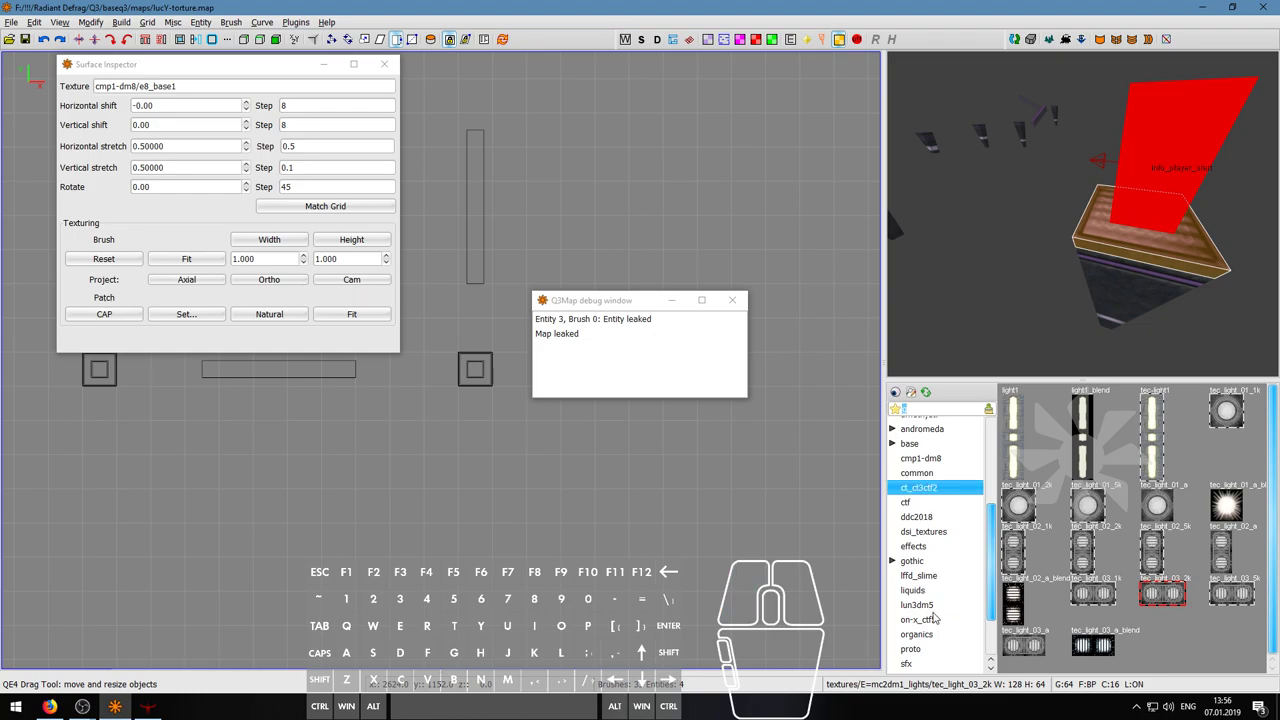
scroll(933, 617, up, 6)
click(930, 600)
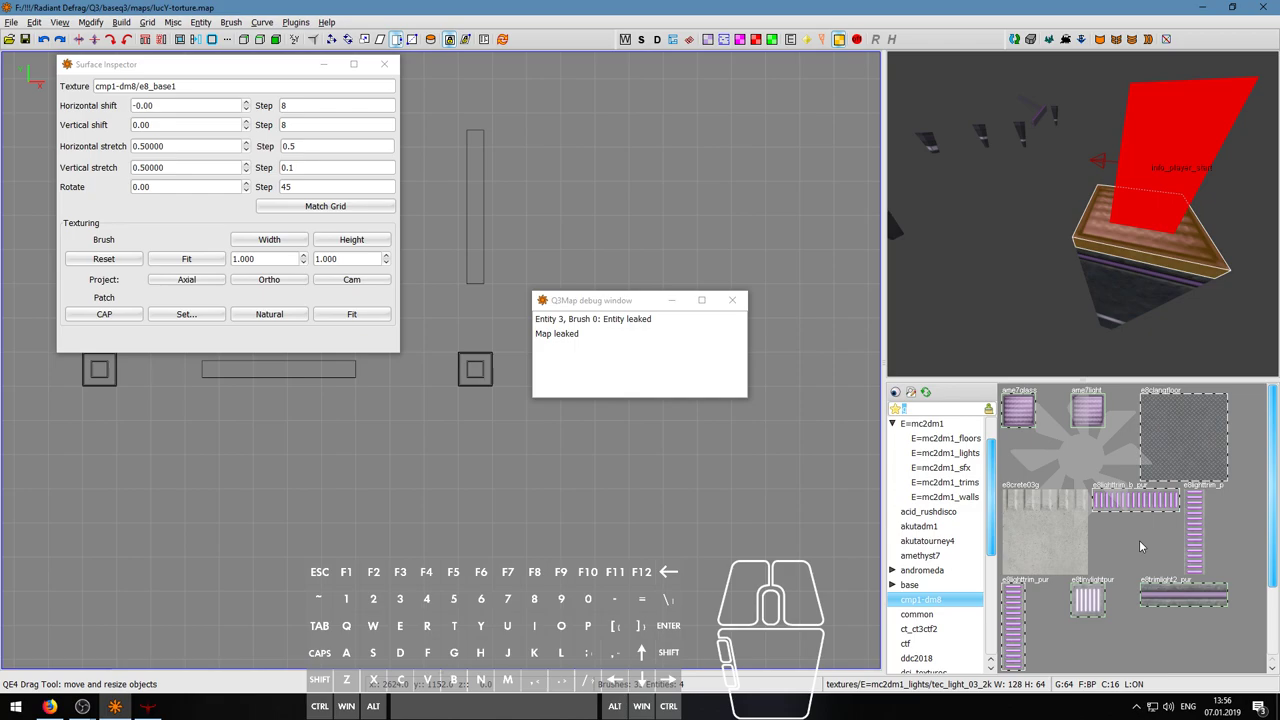
- Close the Surface Inspector, try e8clangfloor on the whole cap brush, undo it and deselect the brush
click(384, 64)
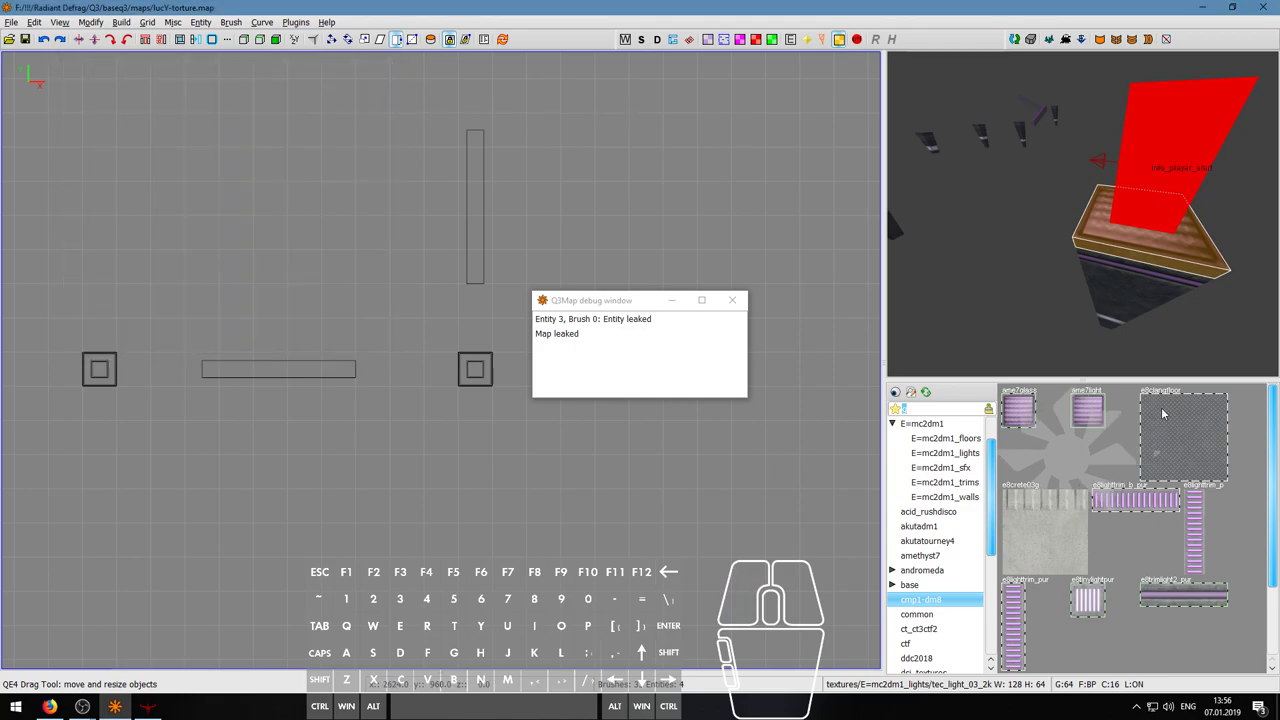
click(1173, 446)
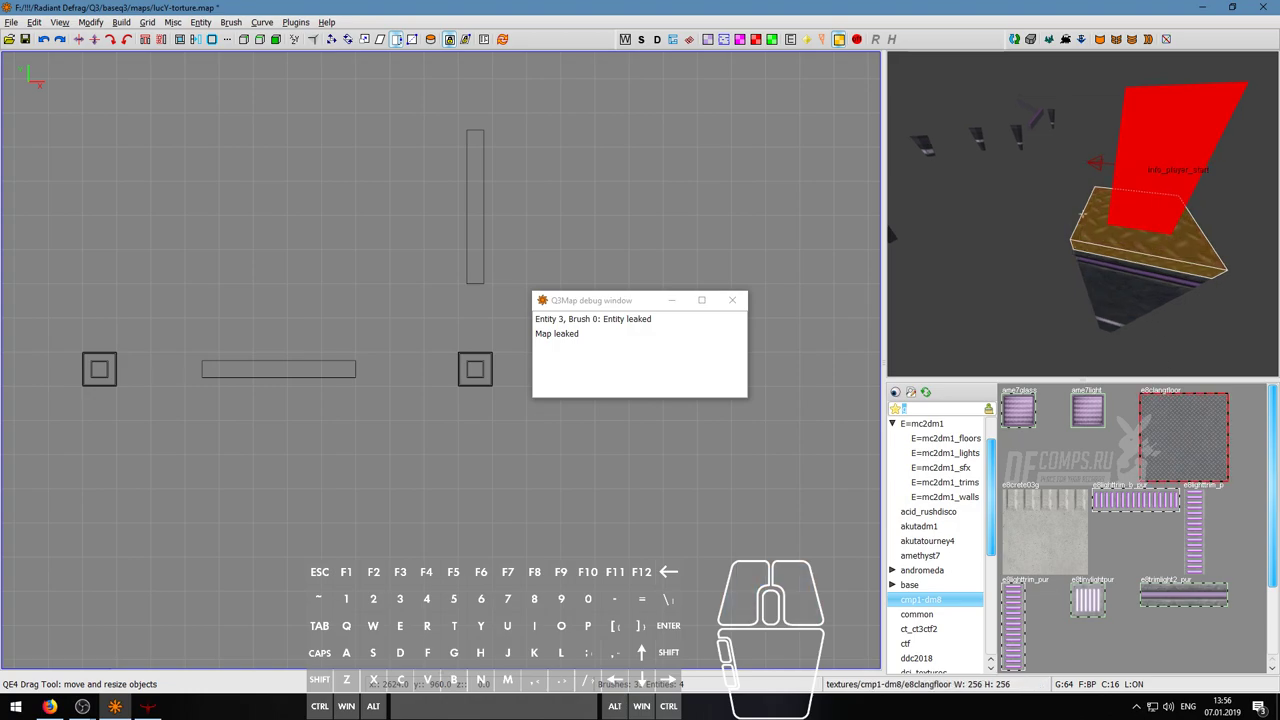
key(ctrl+z)
key(Escape)
- Select only the cap's top face, clear the texture filter and apply e8_base1 from cmp1-dm8 to the face
ctrl+shift+click(1120, 219)
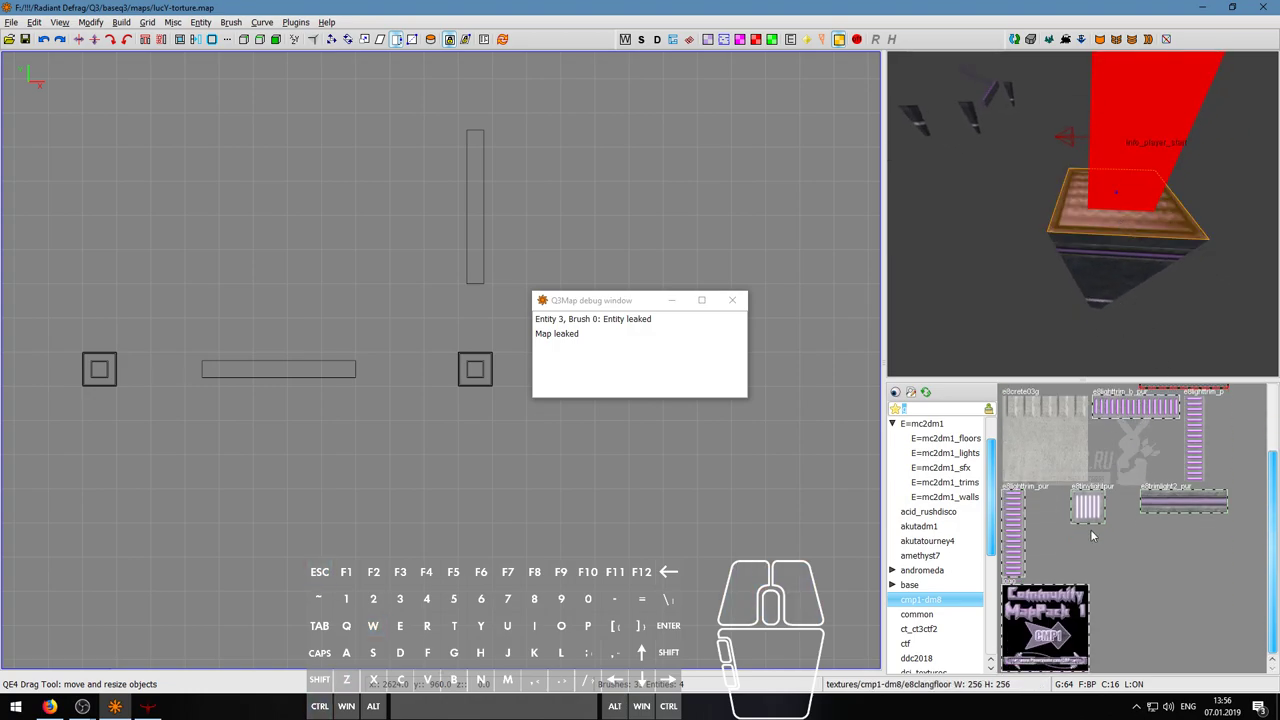
scroll(893, 601, up, 1)
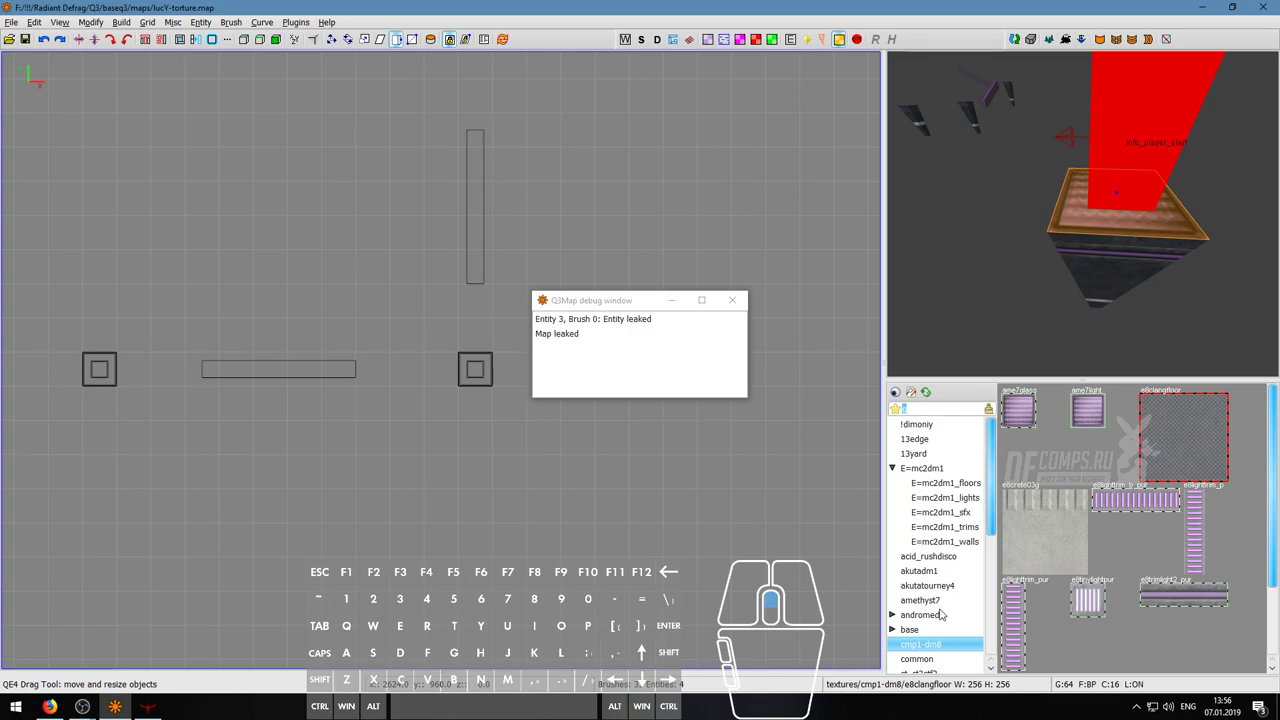
scroll(946, 601, down, 1)
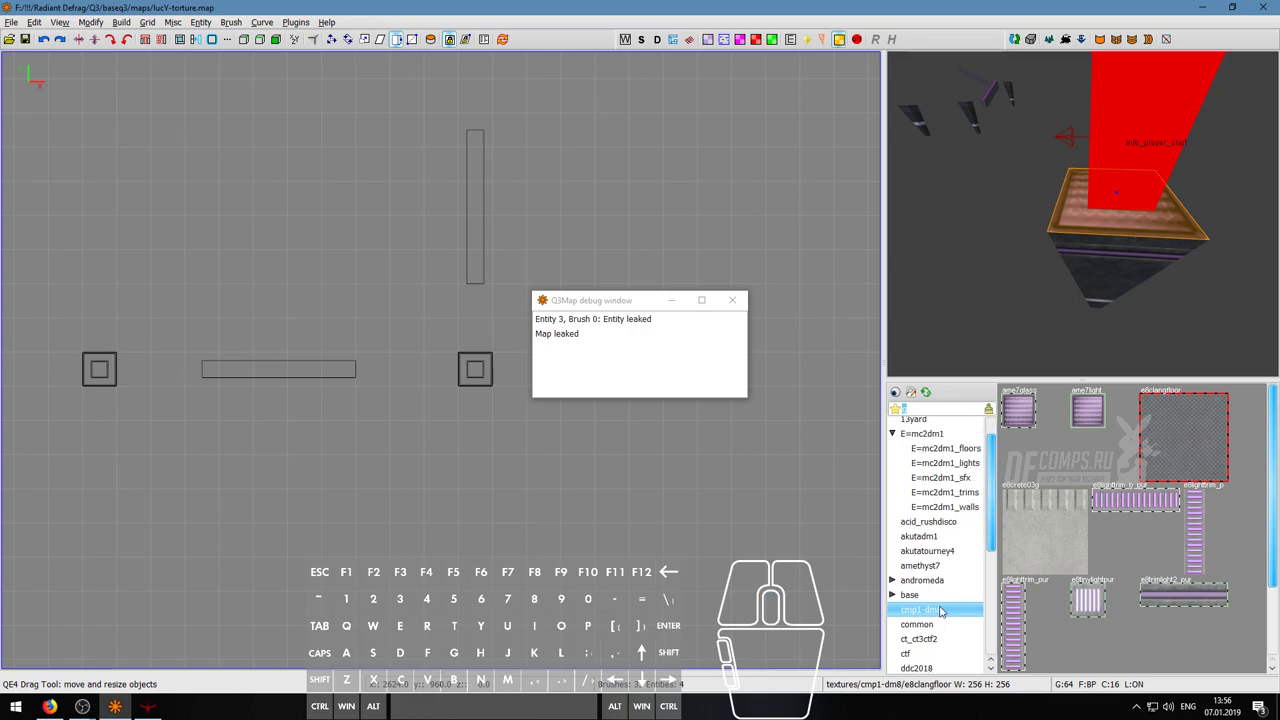
click(964, 614)
key(BackSpace)
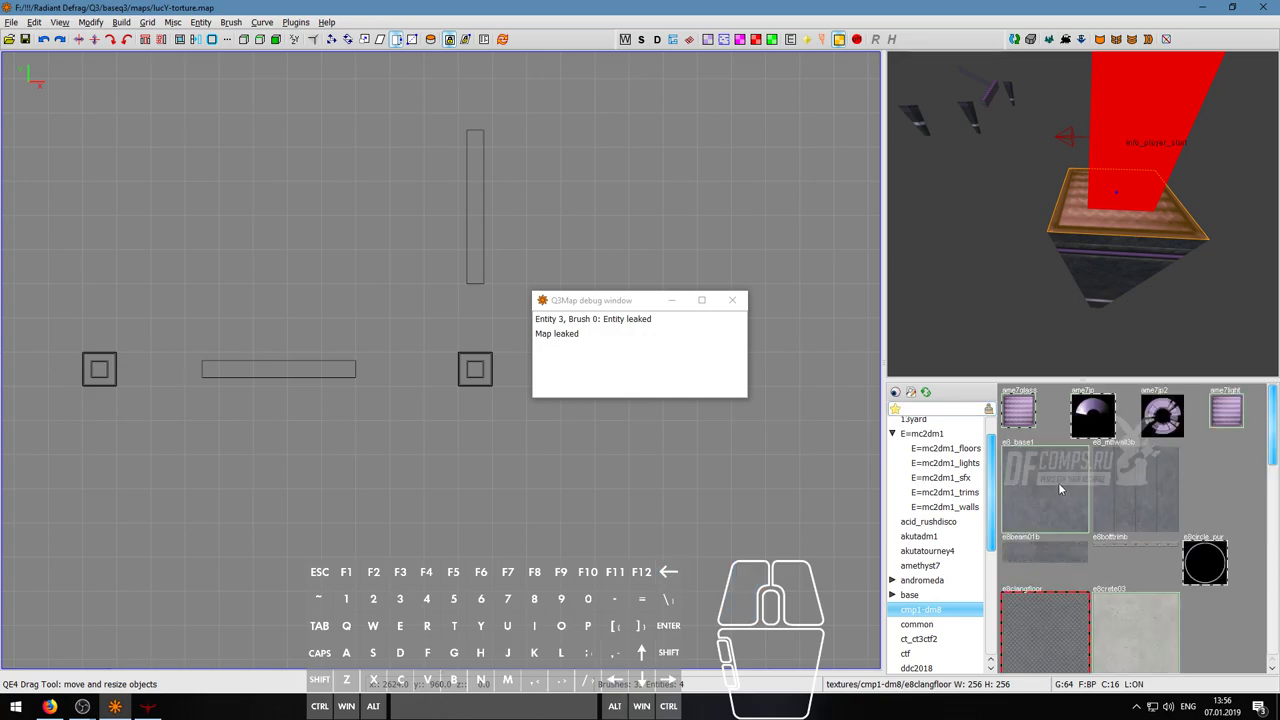
click(1065, 482)
right_click(1103, 267)
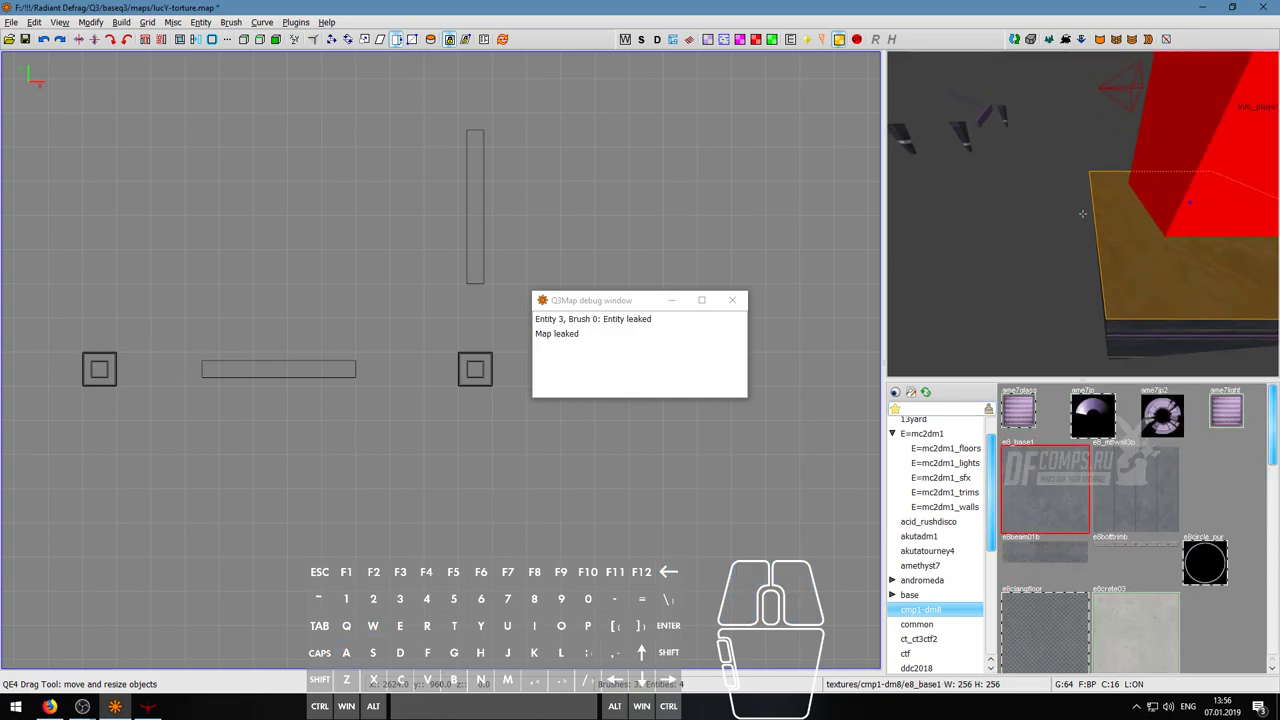
key(s)
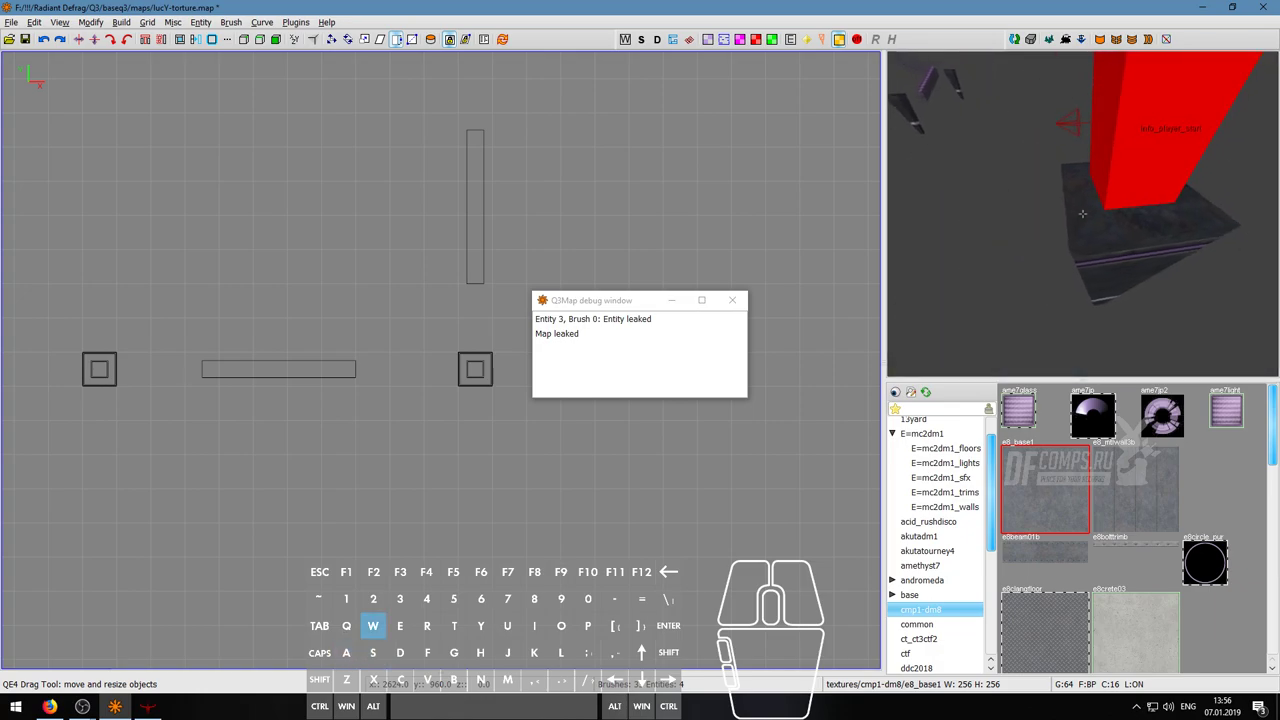
- Close the Q3Map debug window that reports the map leak
key(a)
key(s)
key(a)
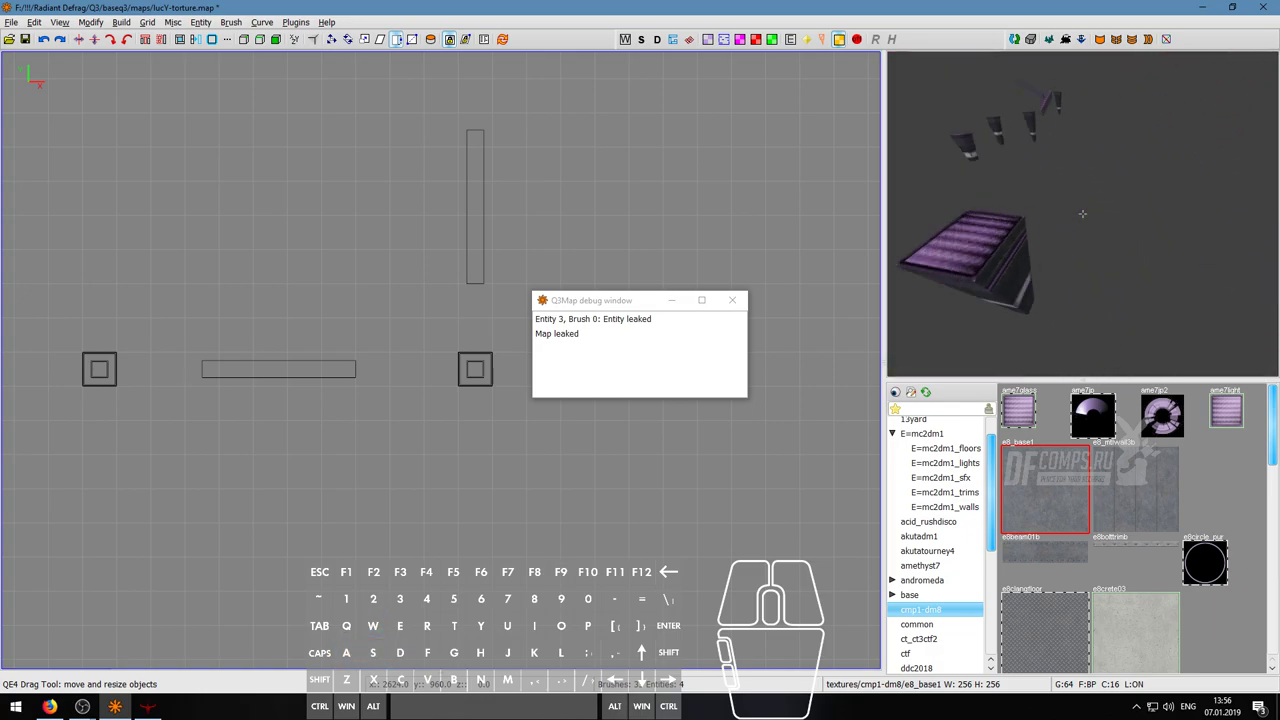
right_click(1082, 213)
click(731, 308)
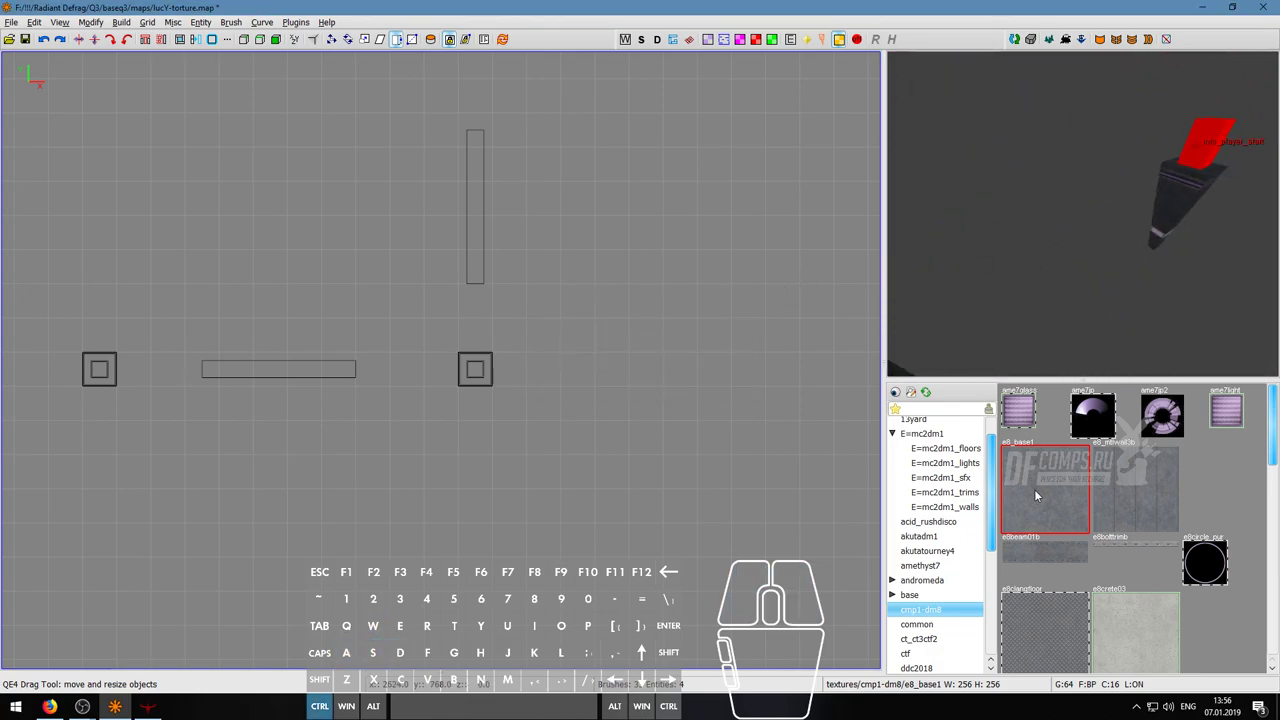
- Choose e8crete03 from the textures in use and select every brush that carries it
click(1033, 490)
key(shift+a)
right_click(1104, 290)
key(s)
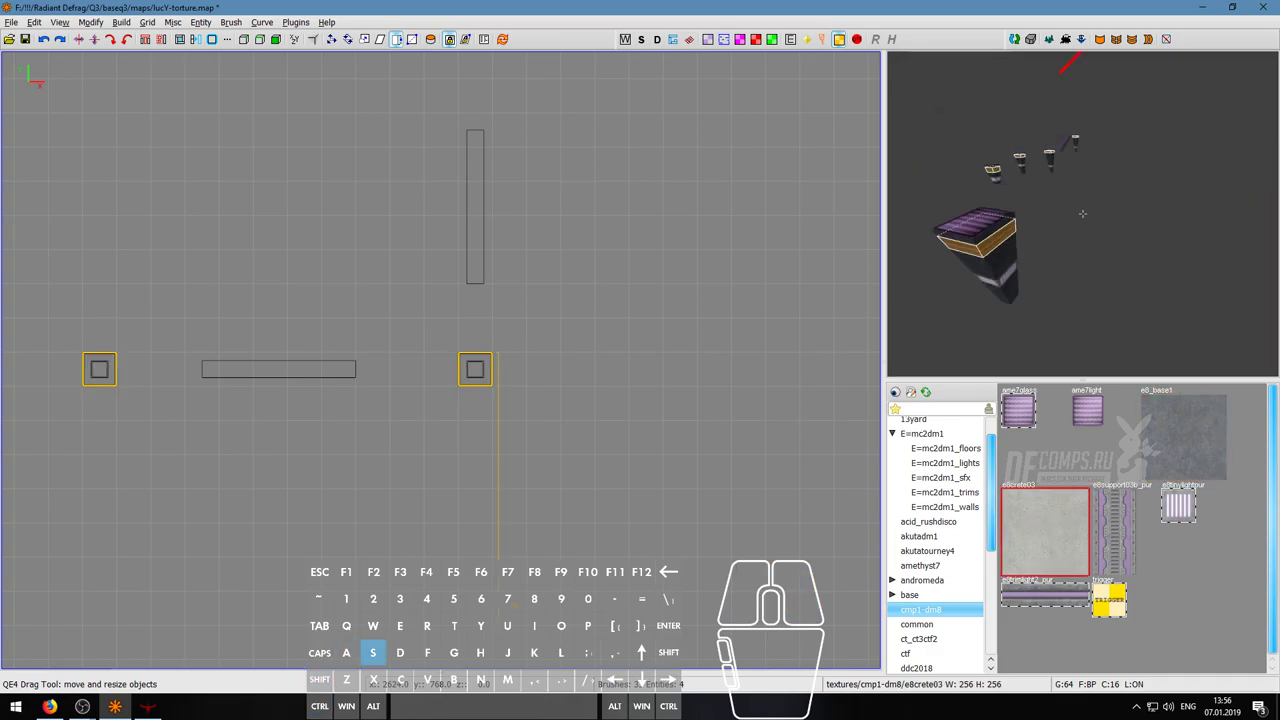
- Examine the selected rim brushes of the platforms from several sides in the 3D view and clear the selection
key(w)
key(a)
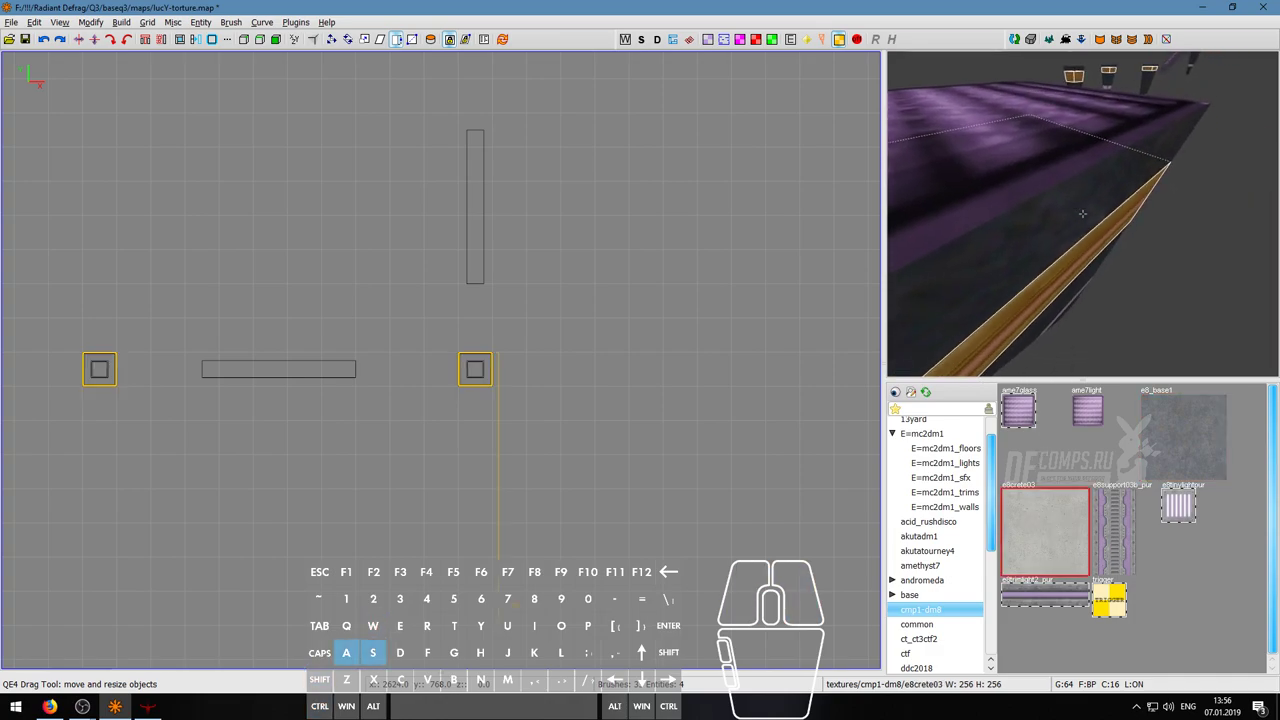
key(w)
key(s)
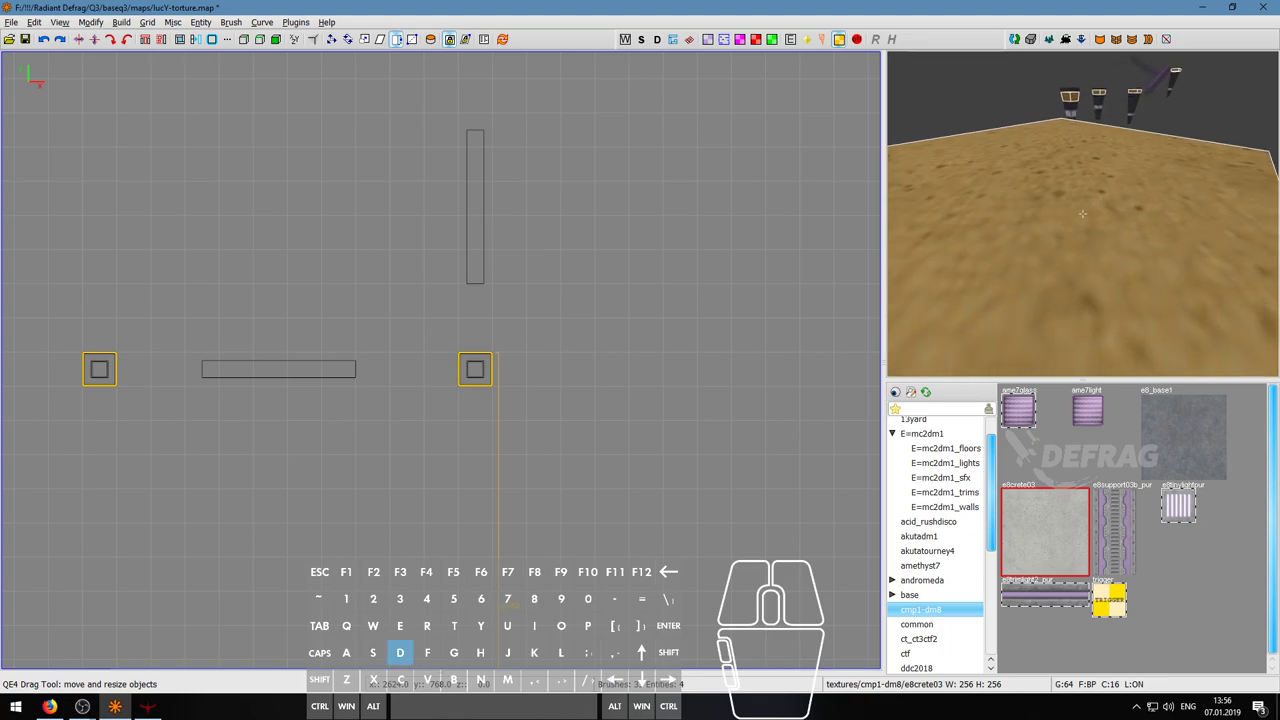
key(w)
key(s)
key(w)
key(a)
key(s)
key(w)
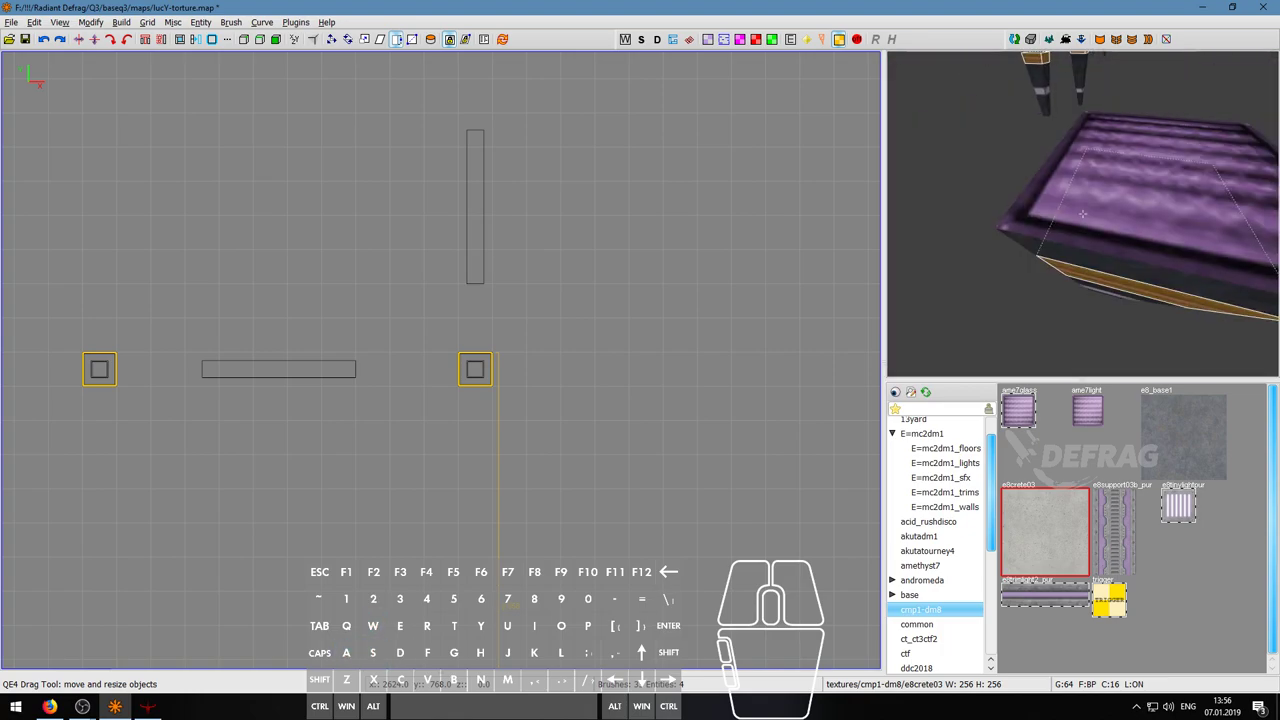
key(w)
key(d)
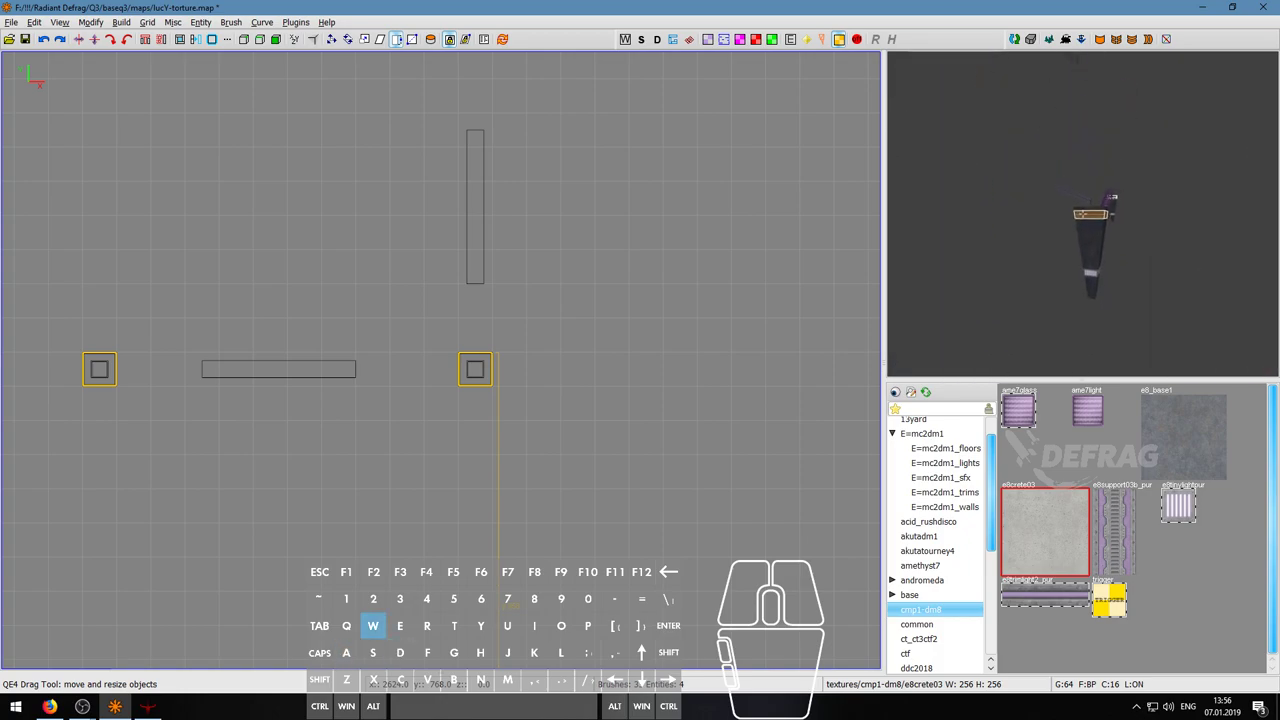
key(w)
key(d)
key(a)
key(w)
key(a)
key(Escape)
- Select the top faces of the square platforms and apply the e8crete03 texture from cmp1-dm8 to them
key(w)
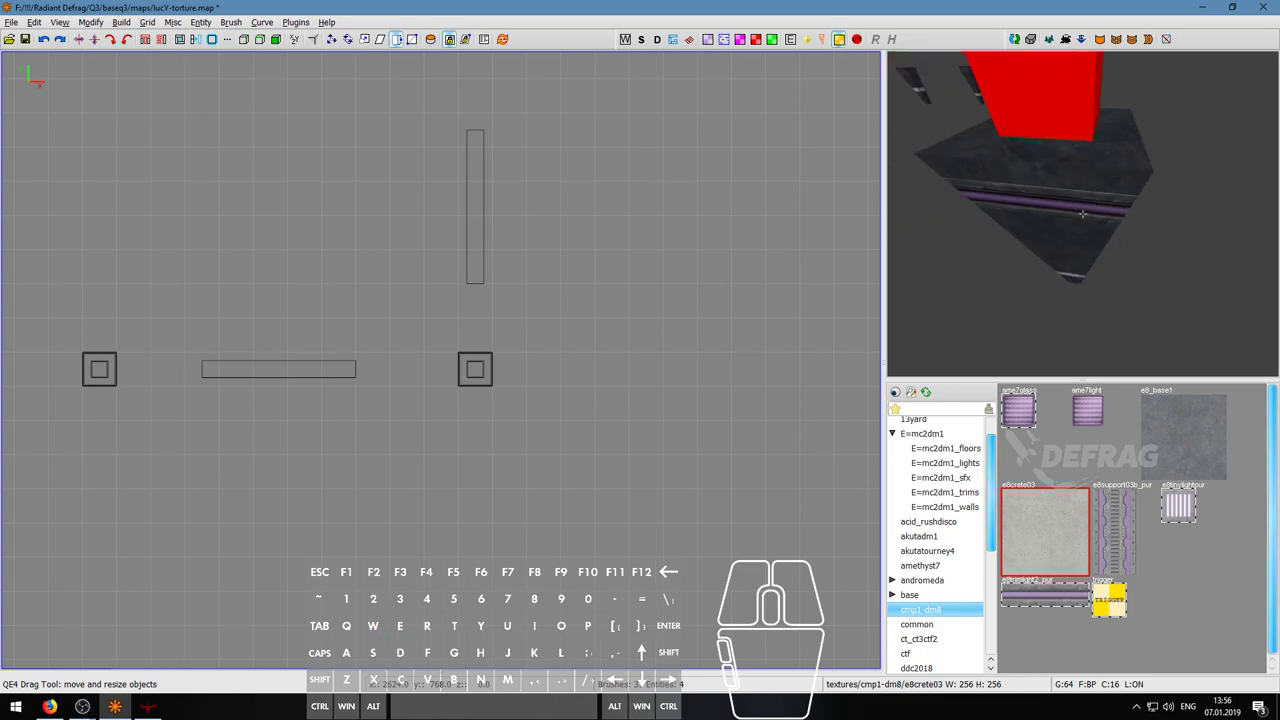
key(a)
key(s)
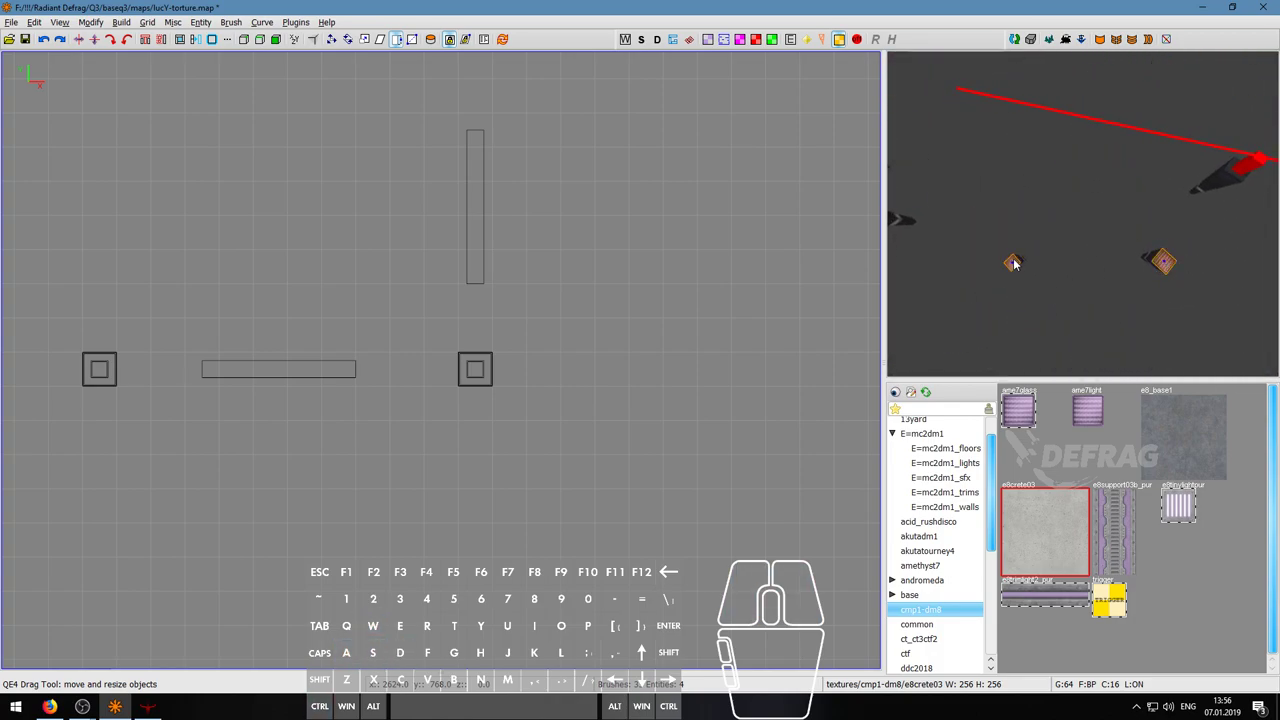
key(w)
key(a)
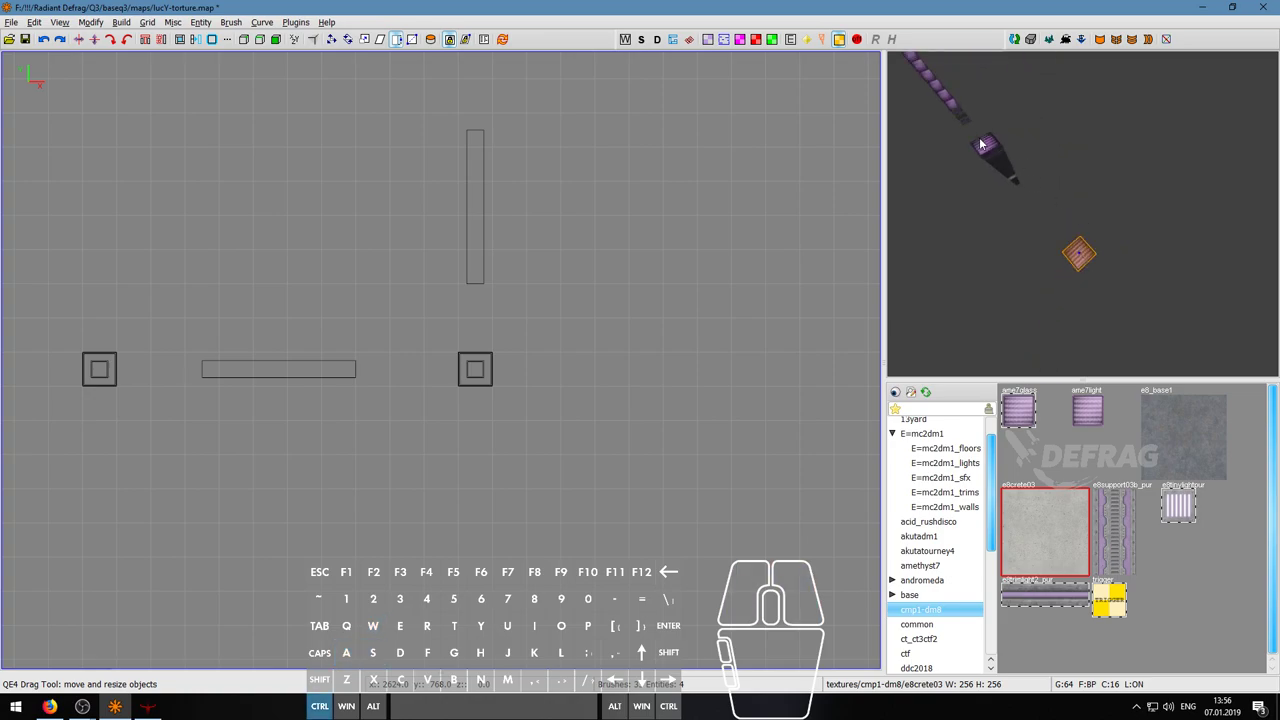
right_click(981, 145)
key(w)
right_click(1080, 211)
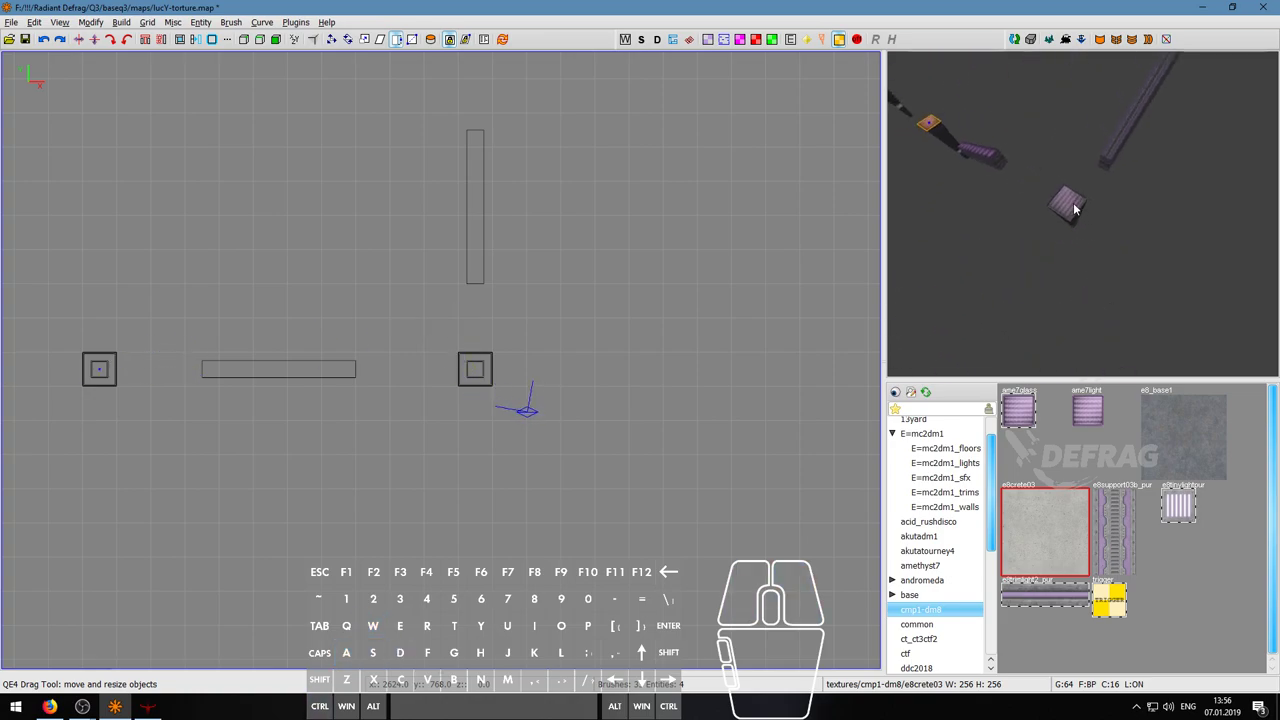
scroll(1172, 427, down, 6)
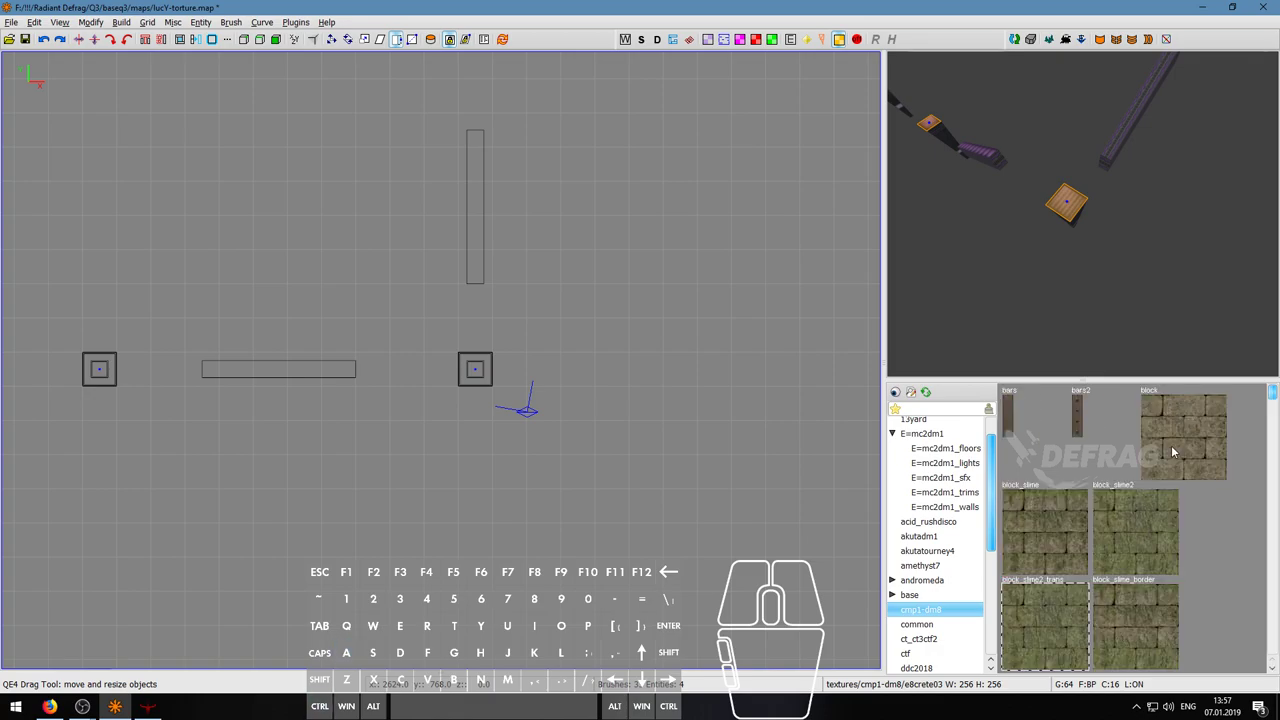
scroll(1124, 568, down, 6)
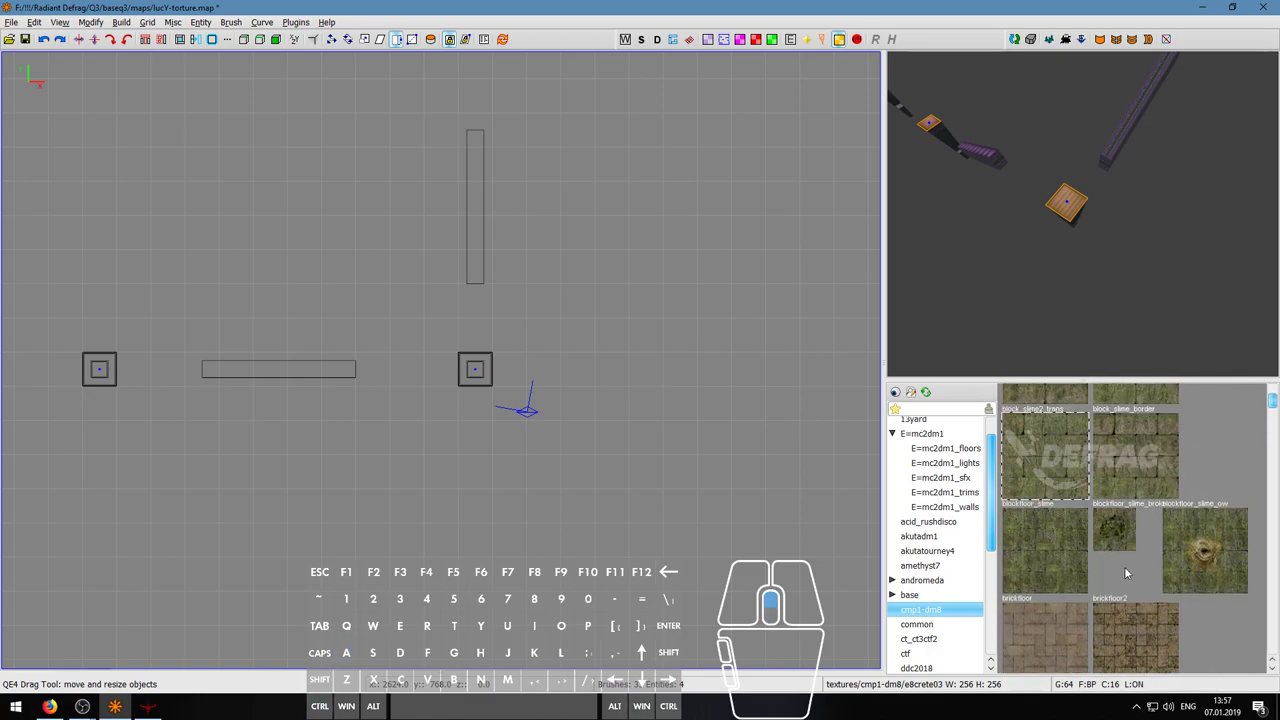
scroll(1140, 525, up, 1)
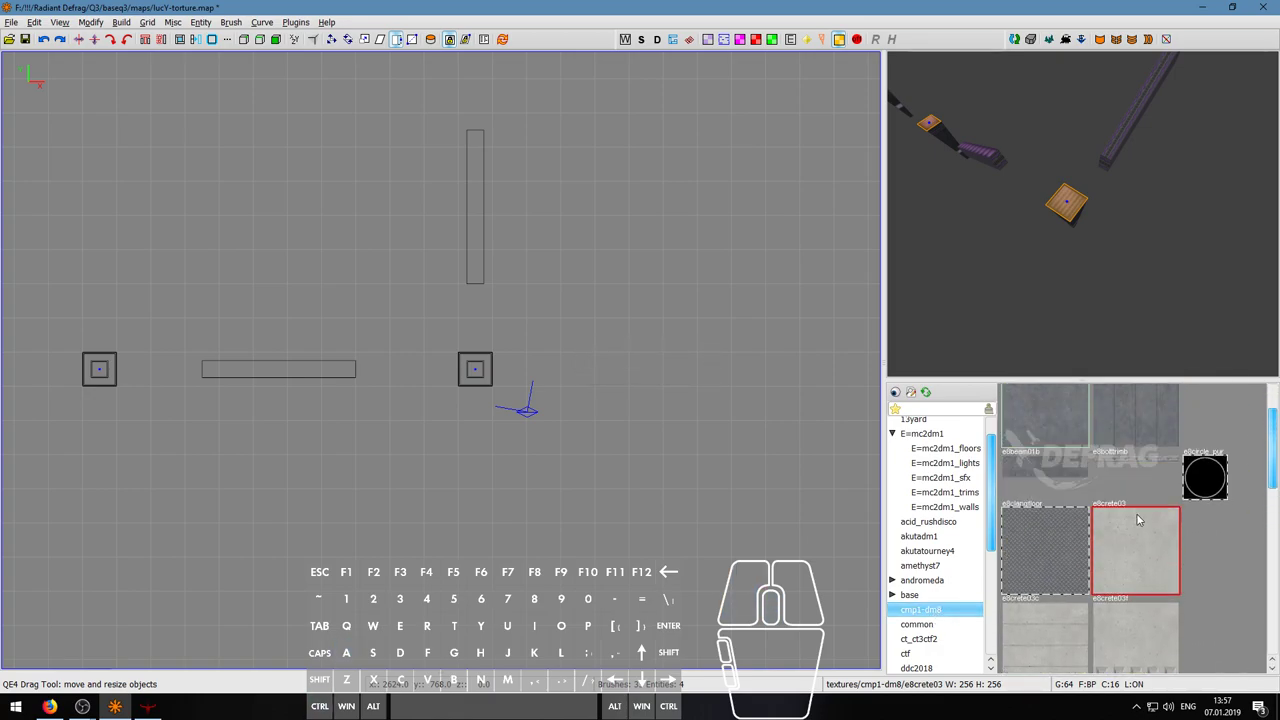
- Select the lowest section of each tapered platform column and texture these brushes with e8crete03
key(a)
key(w)
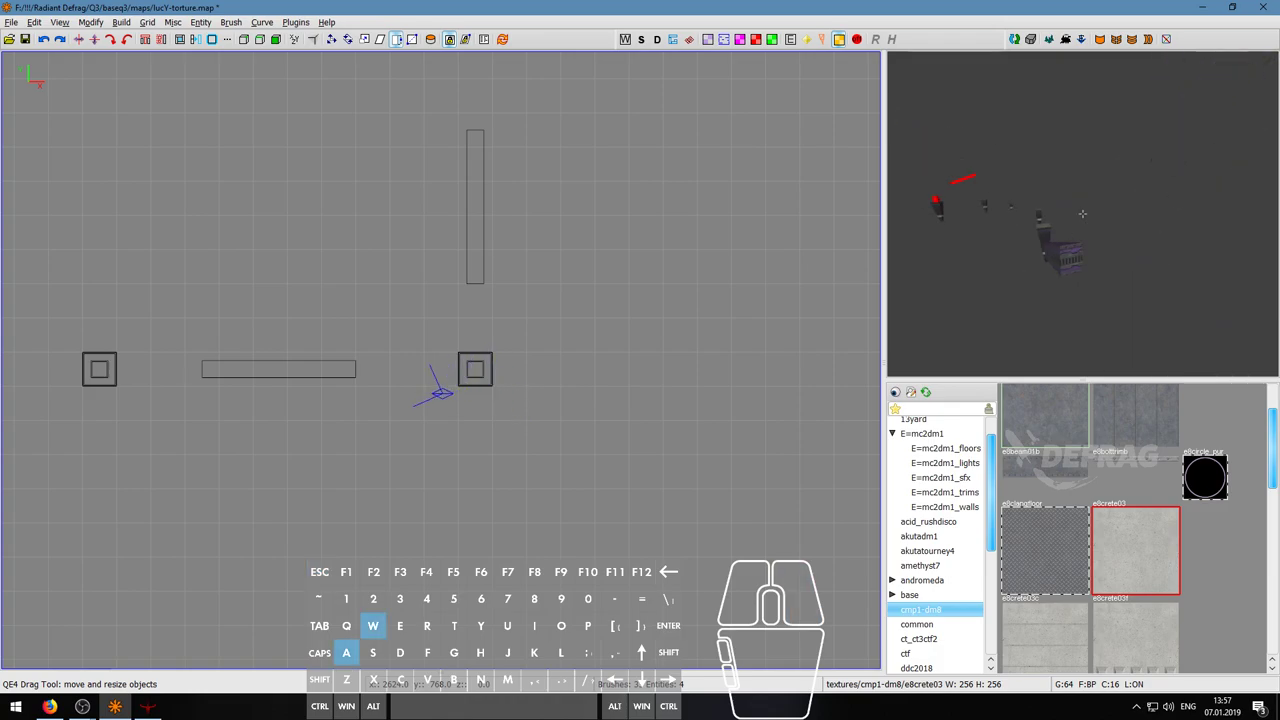
key(s)
key(a)
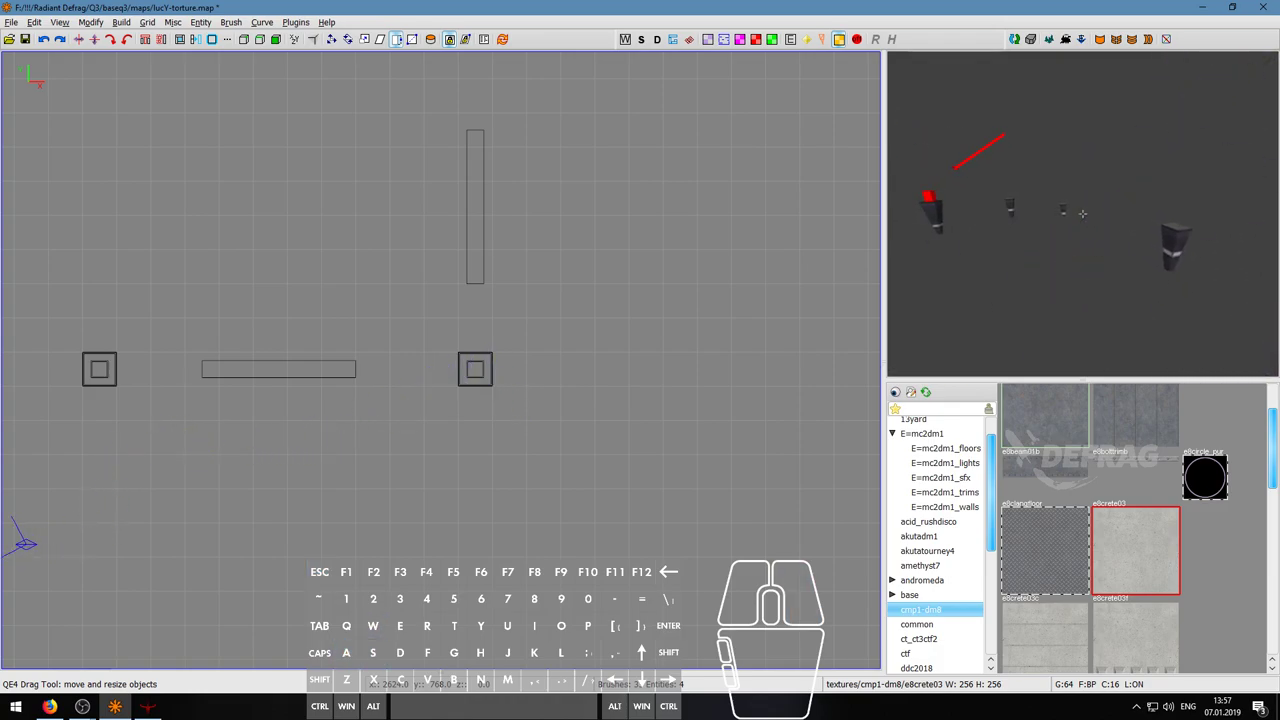
key(w)
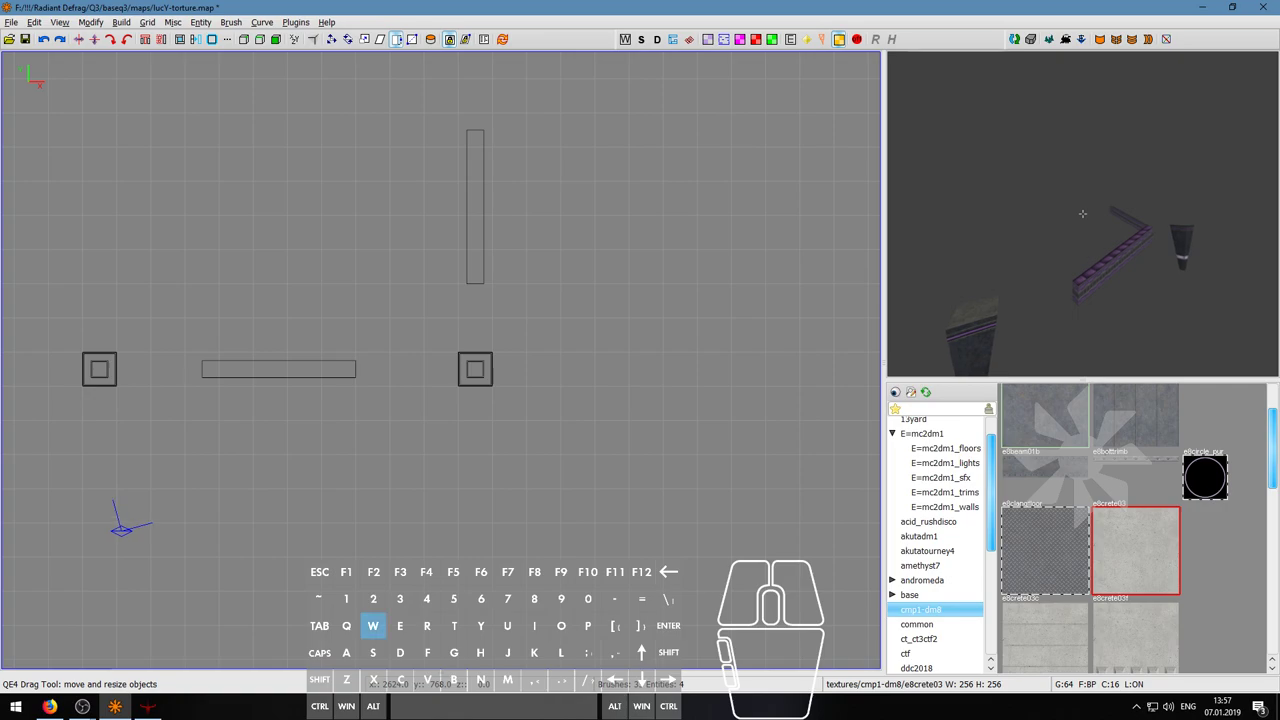
key(a)
right_click(1083, 213)
right_click(1084, 213)
key(w)
key(d)
right_click(1083, 213)
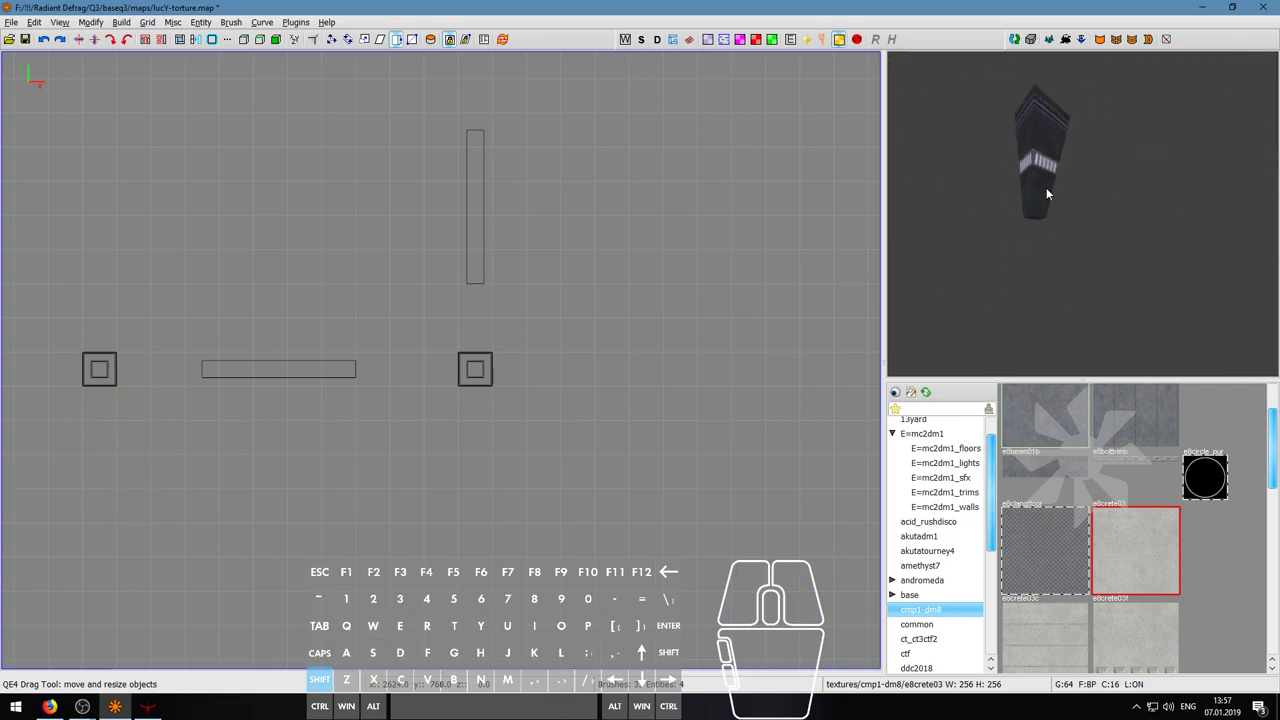
right_click(1047, 187)
key(w)
key(d)
right_click(1083, 213)
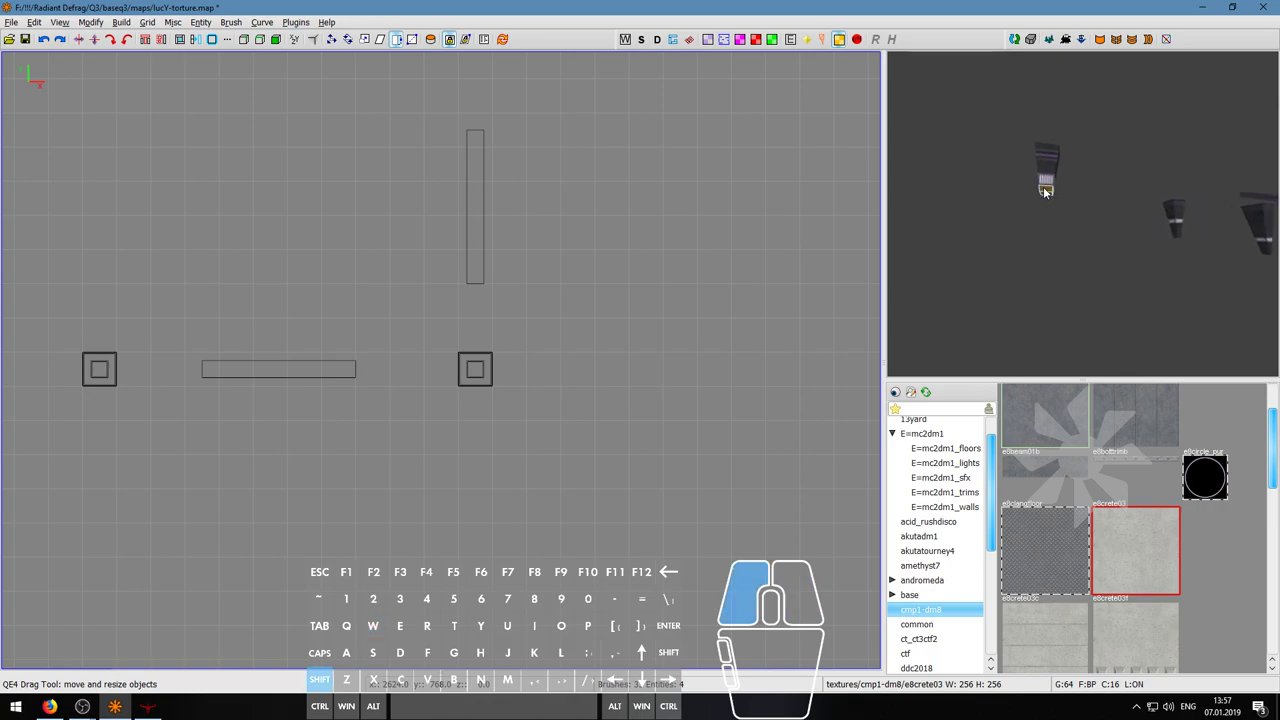
right_click(1043, 186)
key(w)
key(a)
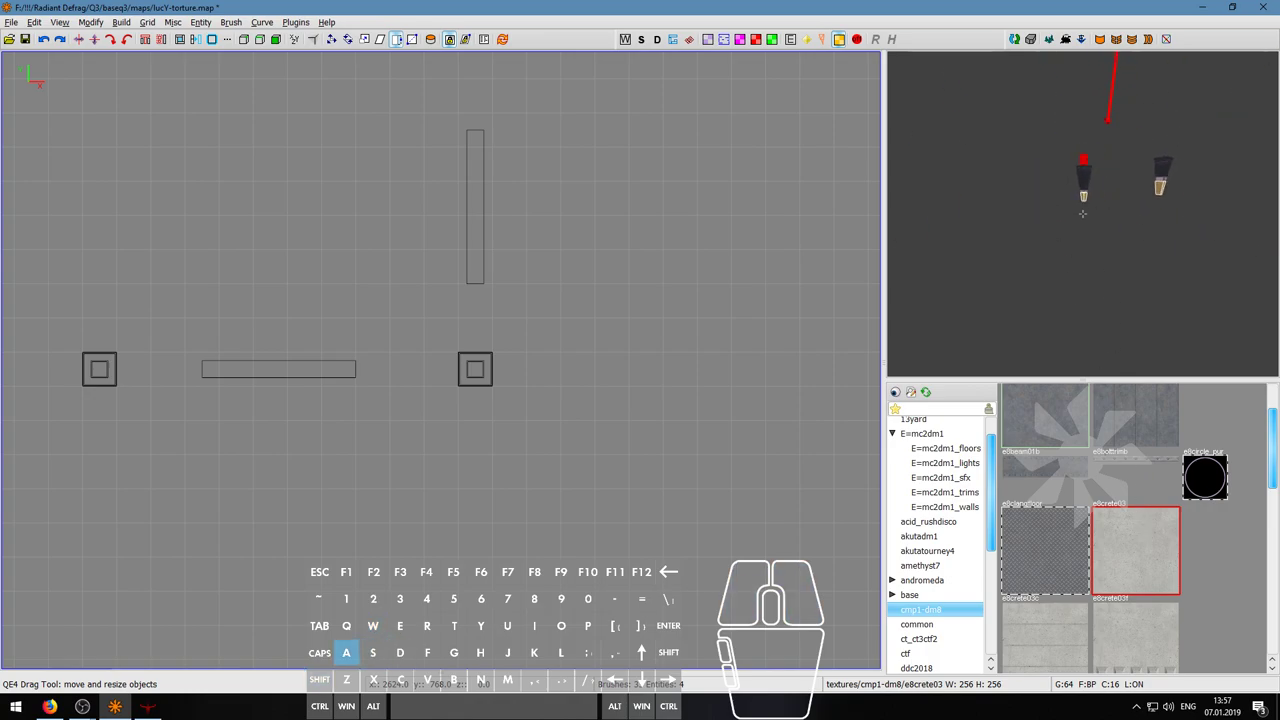
key(w)
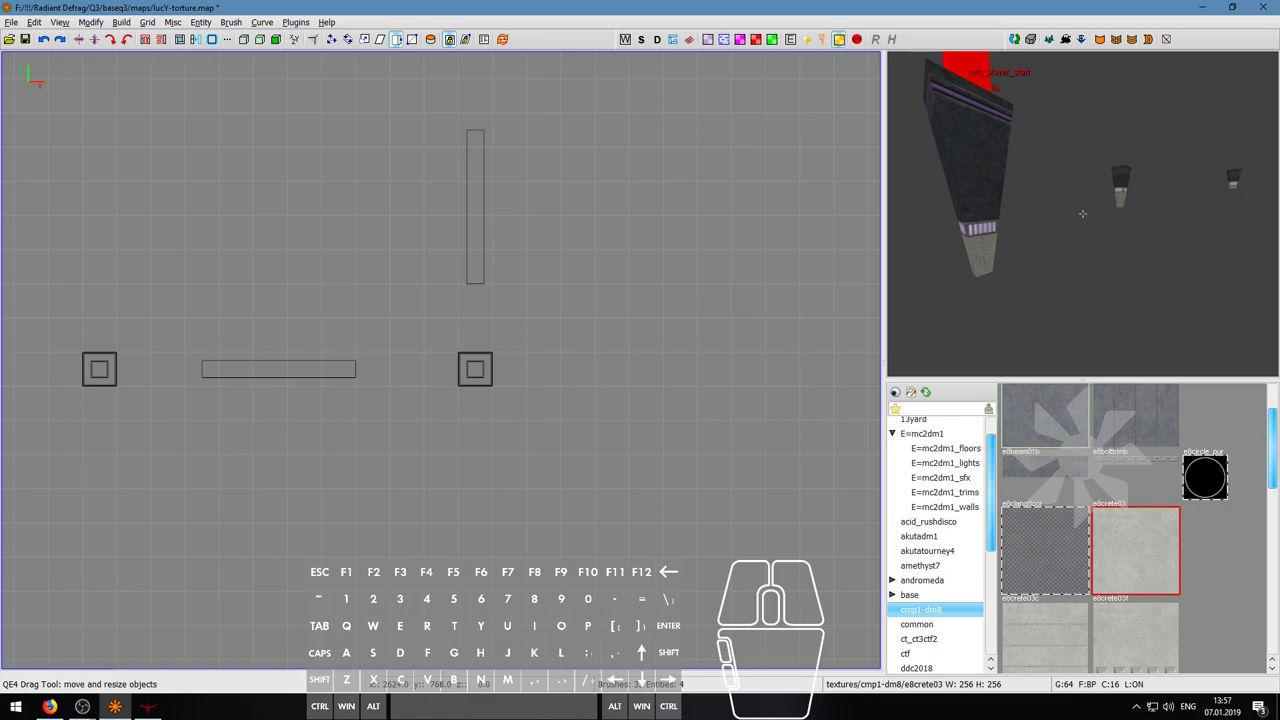
- Select the top face of the long horizontal beam and apply the e8mtltrim texture to it
key(w)
key(a)
key(d)
key(d)
key(s)
key(a)
right_click(1083, 214)
ctrl+shift+click(1104, 234)
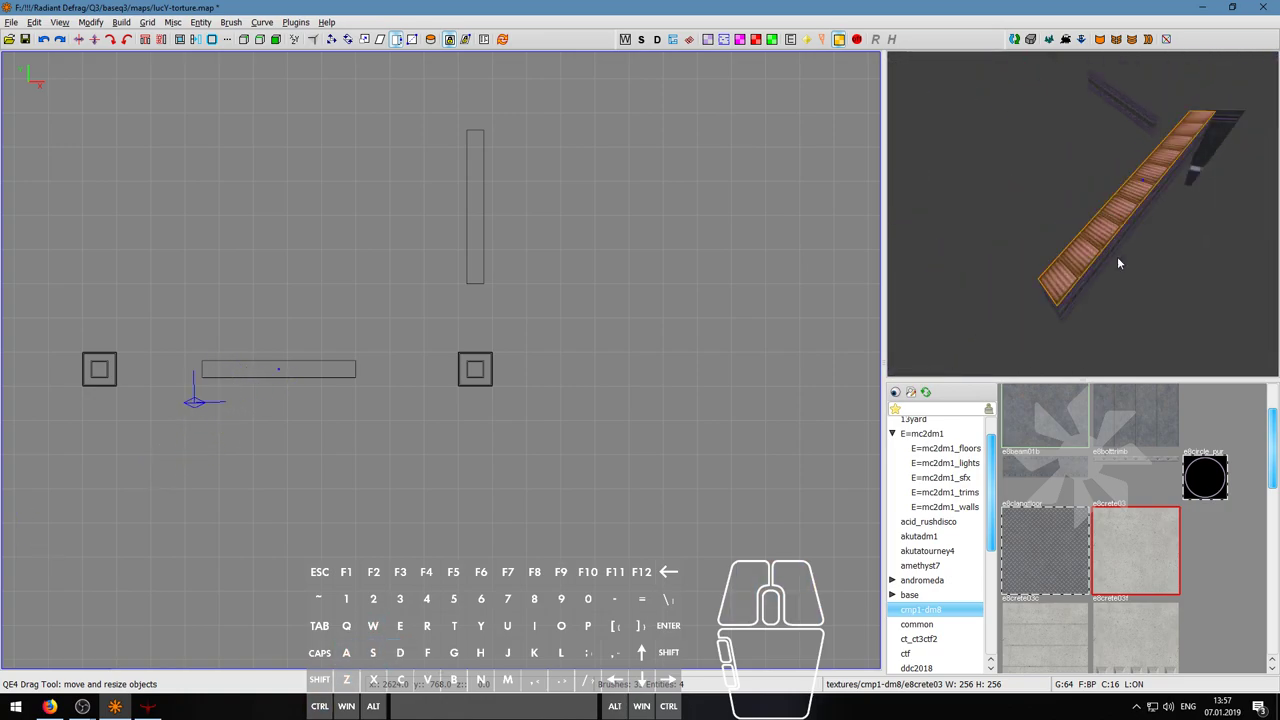
scroll(1177, 555, up, 2)
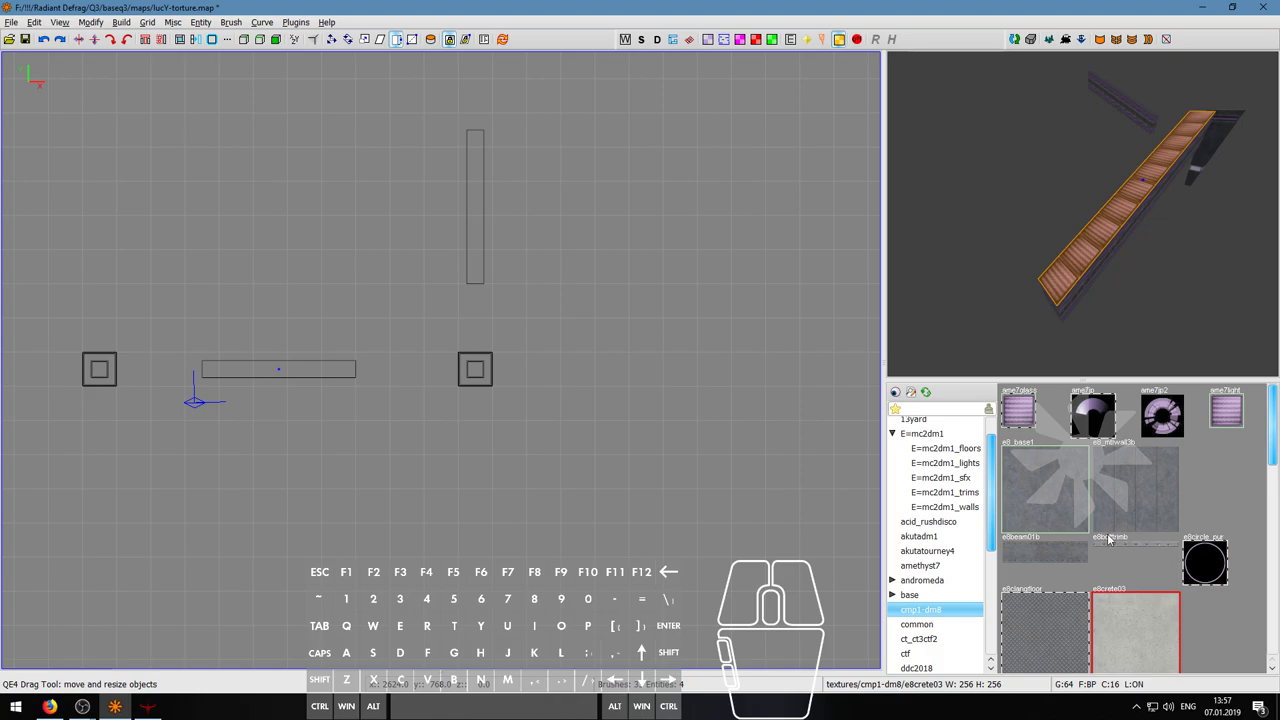
scroll(1108, 540, down, 8)
scroll(1235, 555, down, 2)
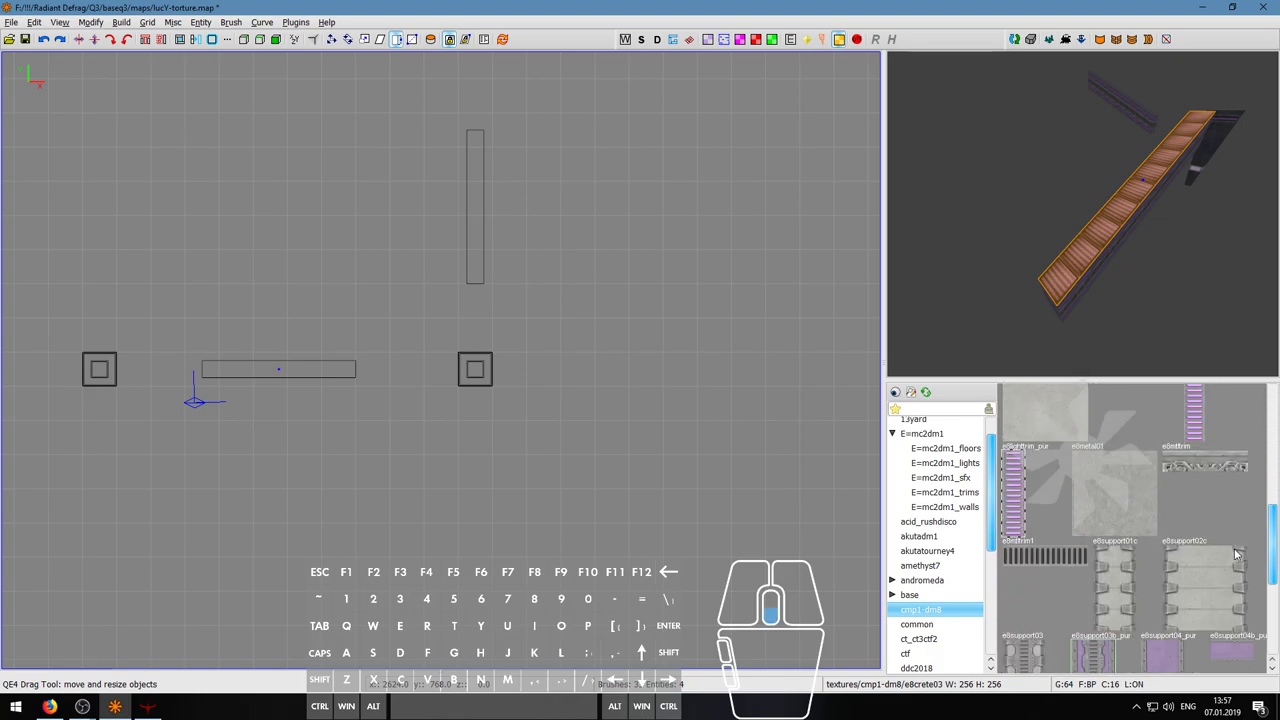
scroll(1235, 555, down, 2)
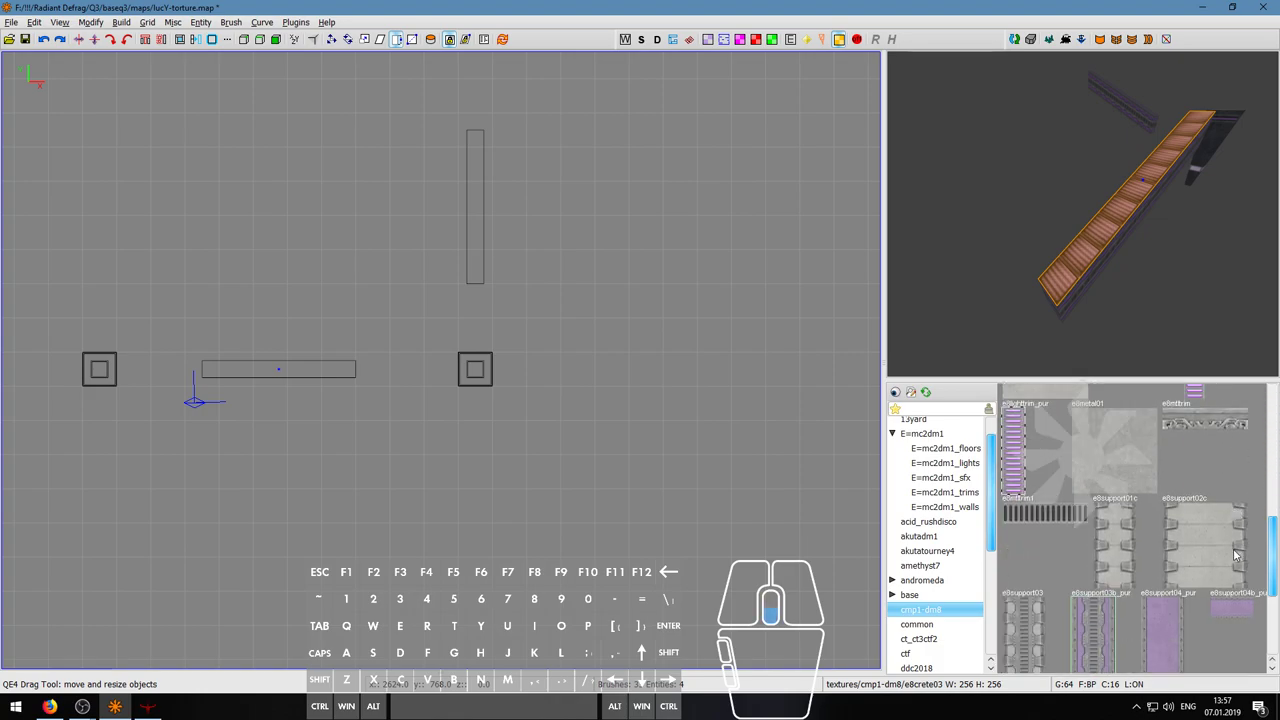
click(1215, 429)
- Rotate the e8mtltrim texture to run lengthwise along the beam and shift it across the face
right_drag(1064, 225, 1150, 240)
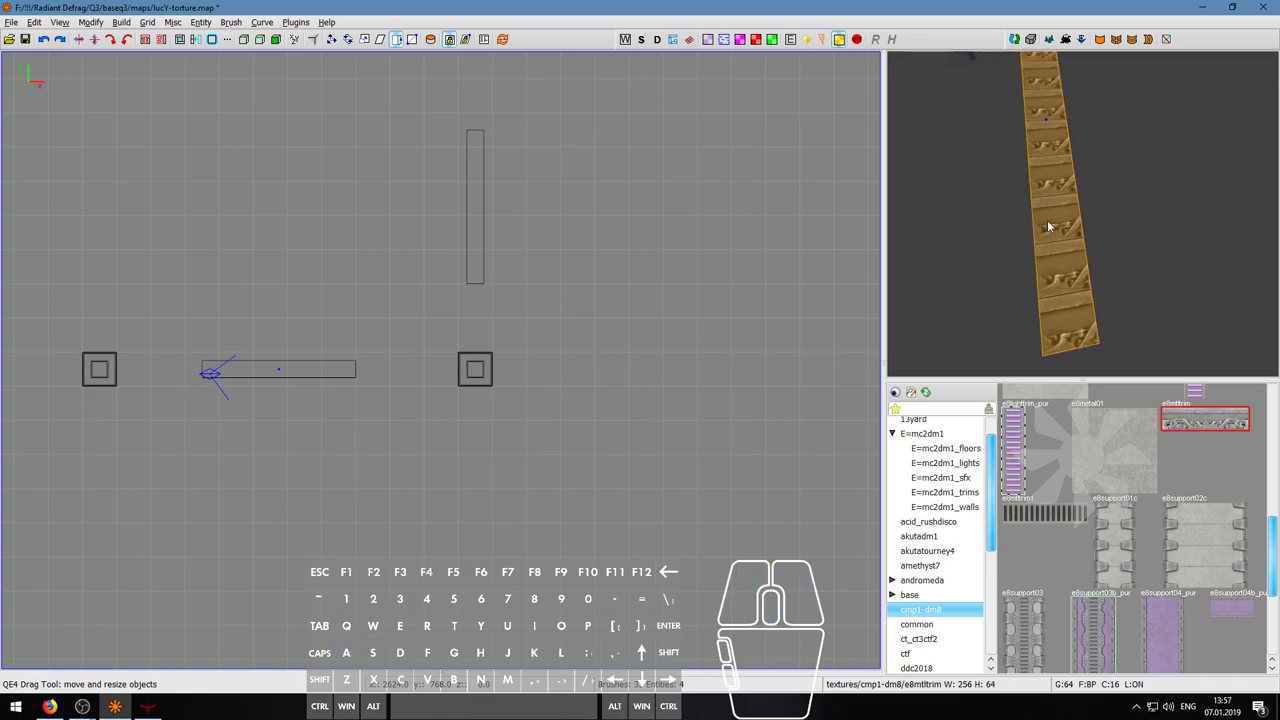
key(shift+Page_Up)
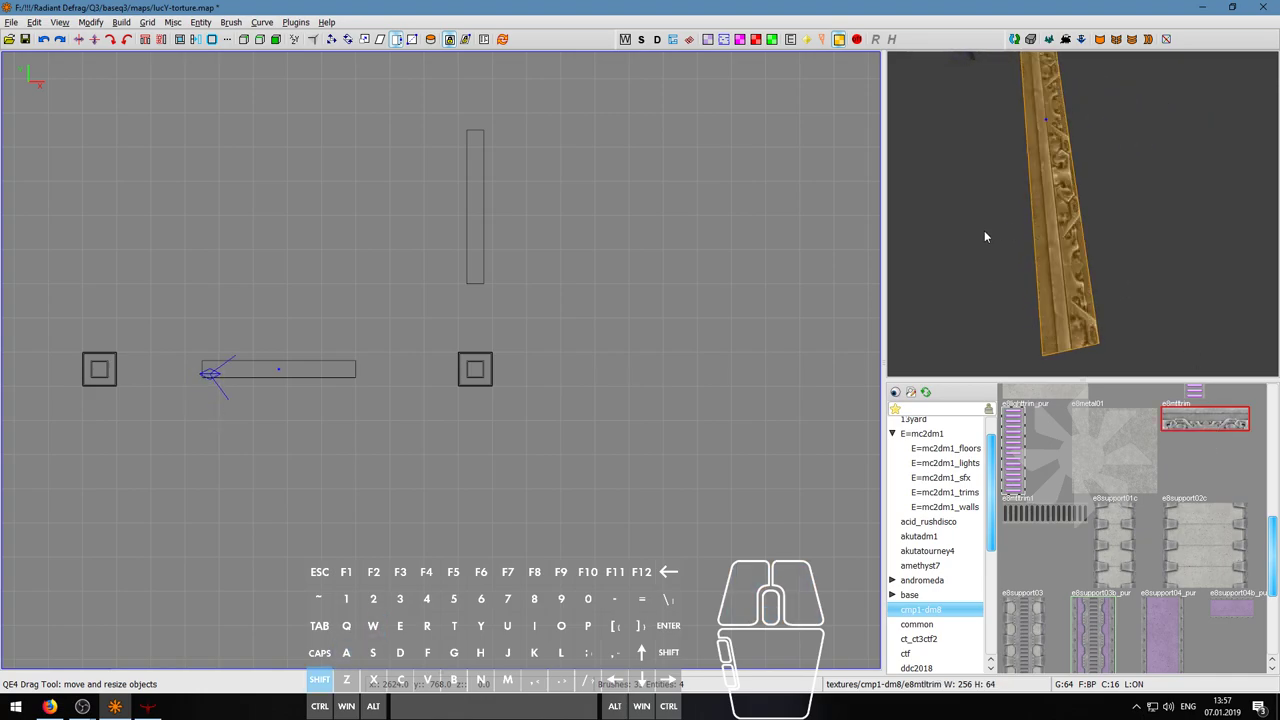
key(shift+Up)
key(shift+Up)
key(shift+Up)
key(shift+Up)
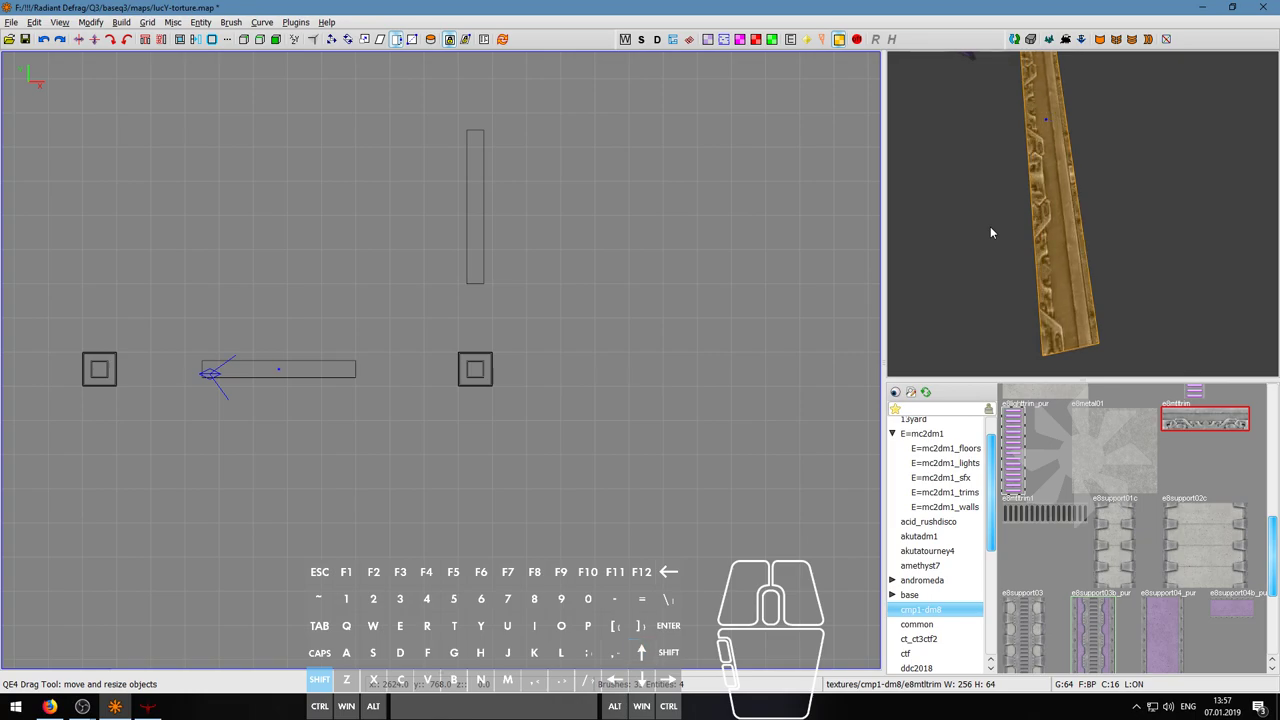
key(shift+Up)
key(shift+Up)
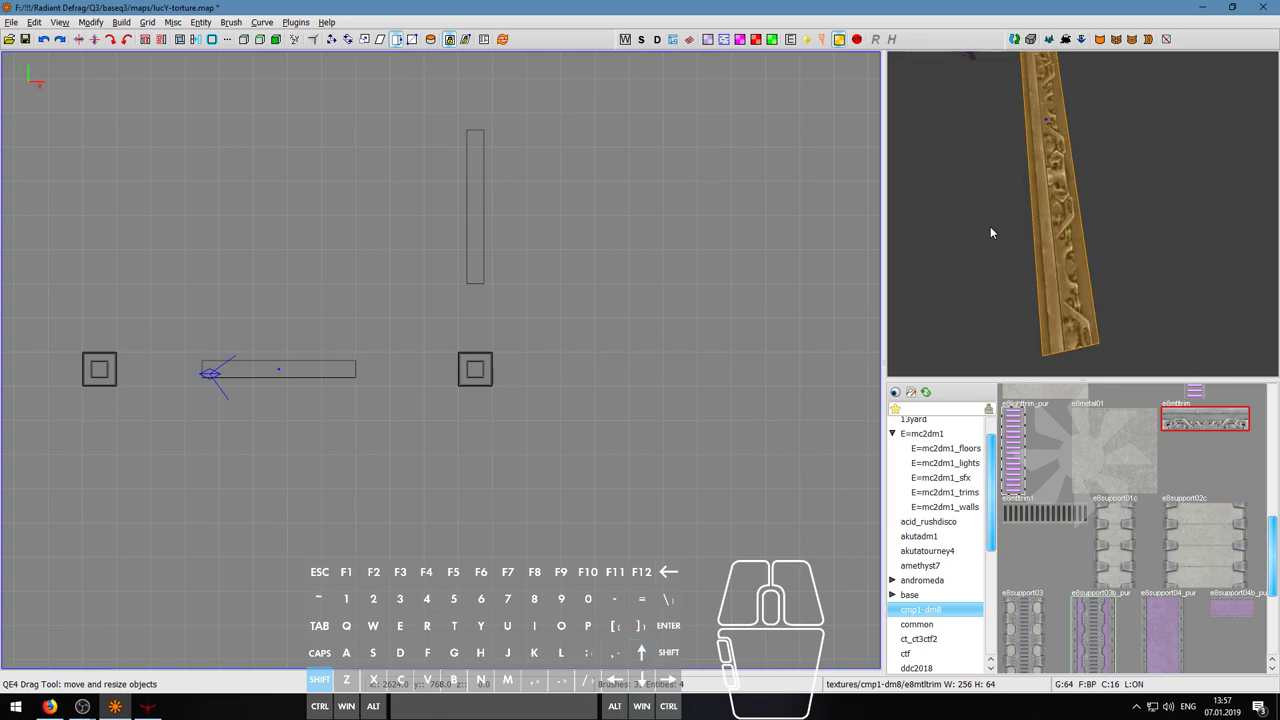
- Replace the beam's top face texture with e8lighttrim_b_pur, shift it into alignment across the face and deselect
right_click(990, 227)
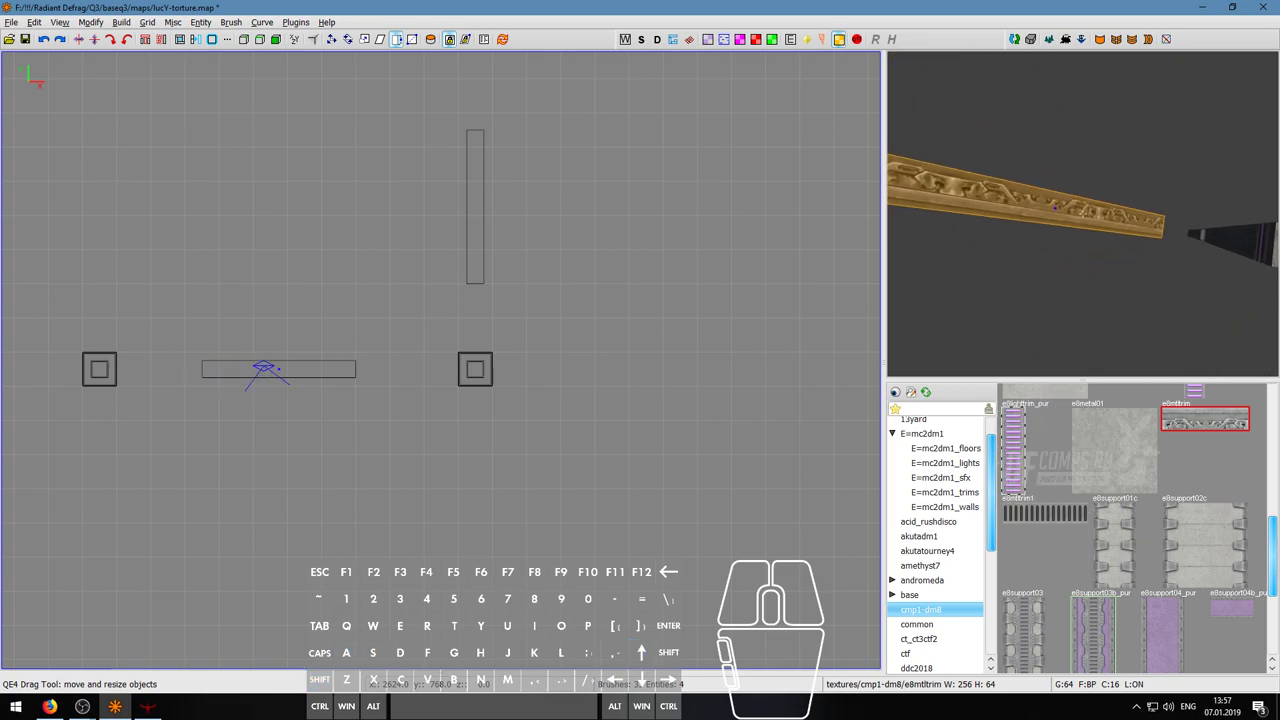
key(s)
key(w)
key(a)
key(s)
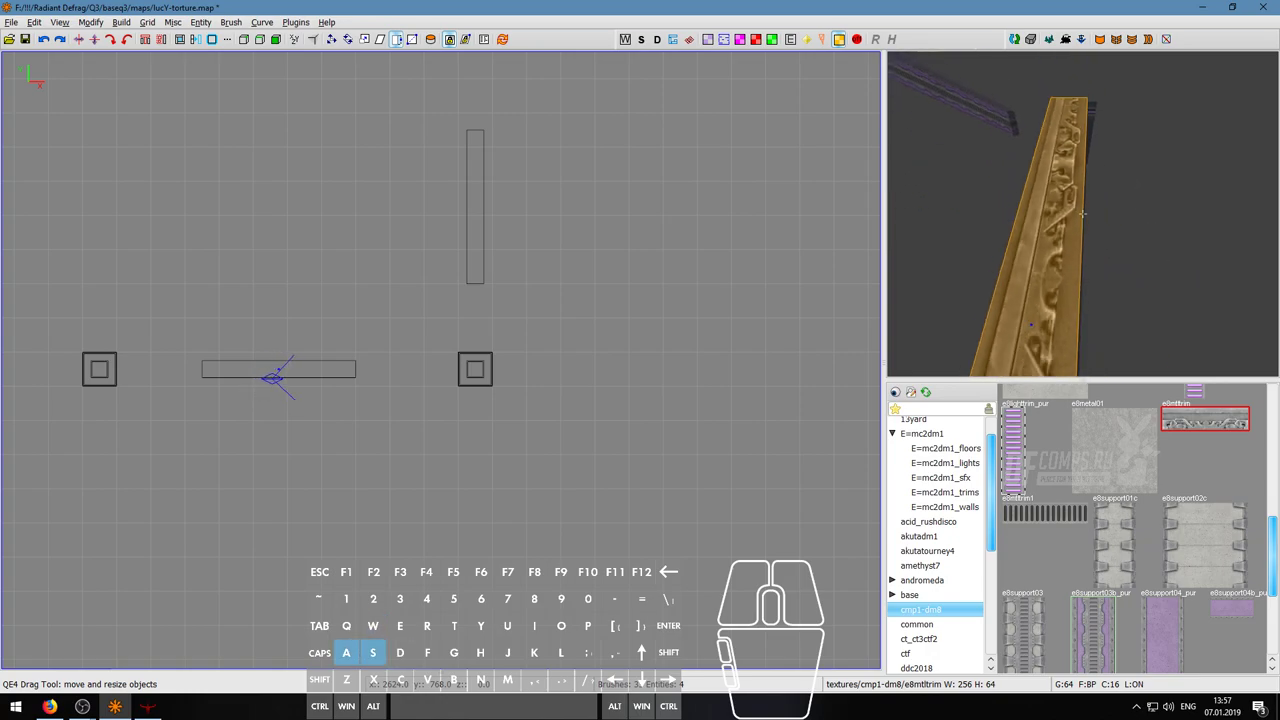
key(w)
right_click(1082, 213)
scroll(1112, 522, down, 4)
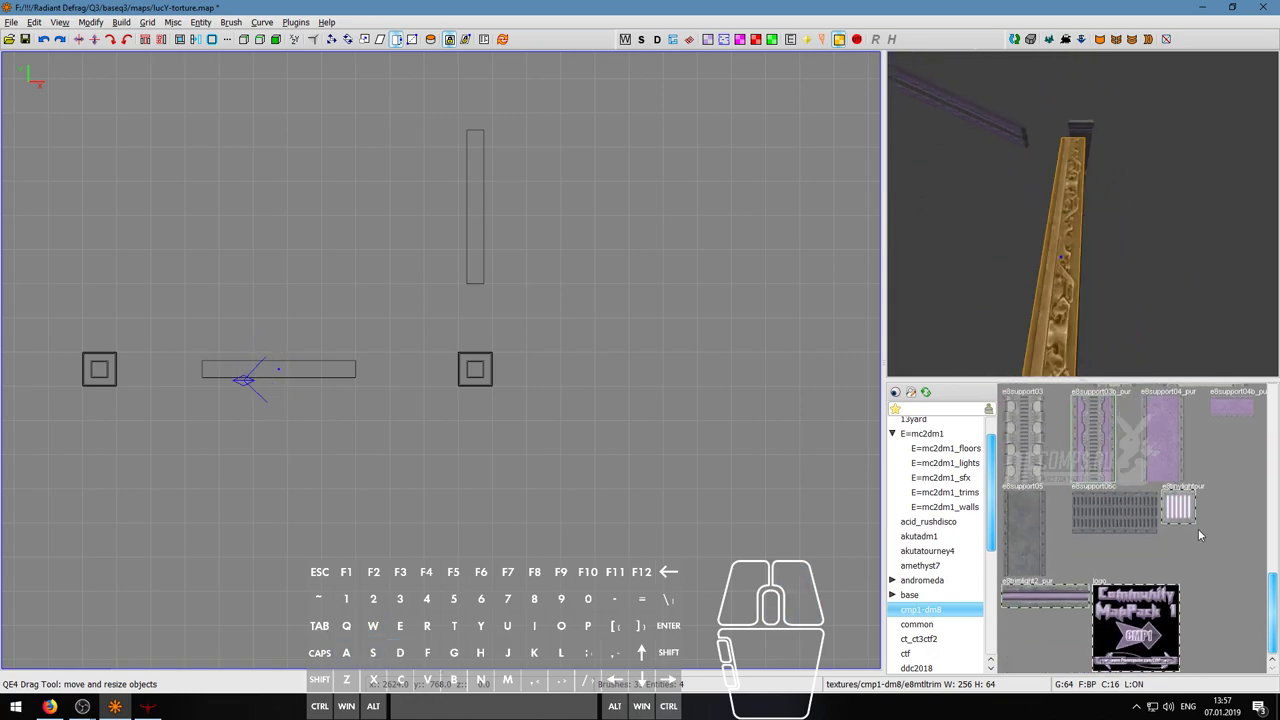
scroll(1198, 528, up, 5)
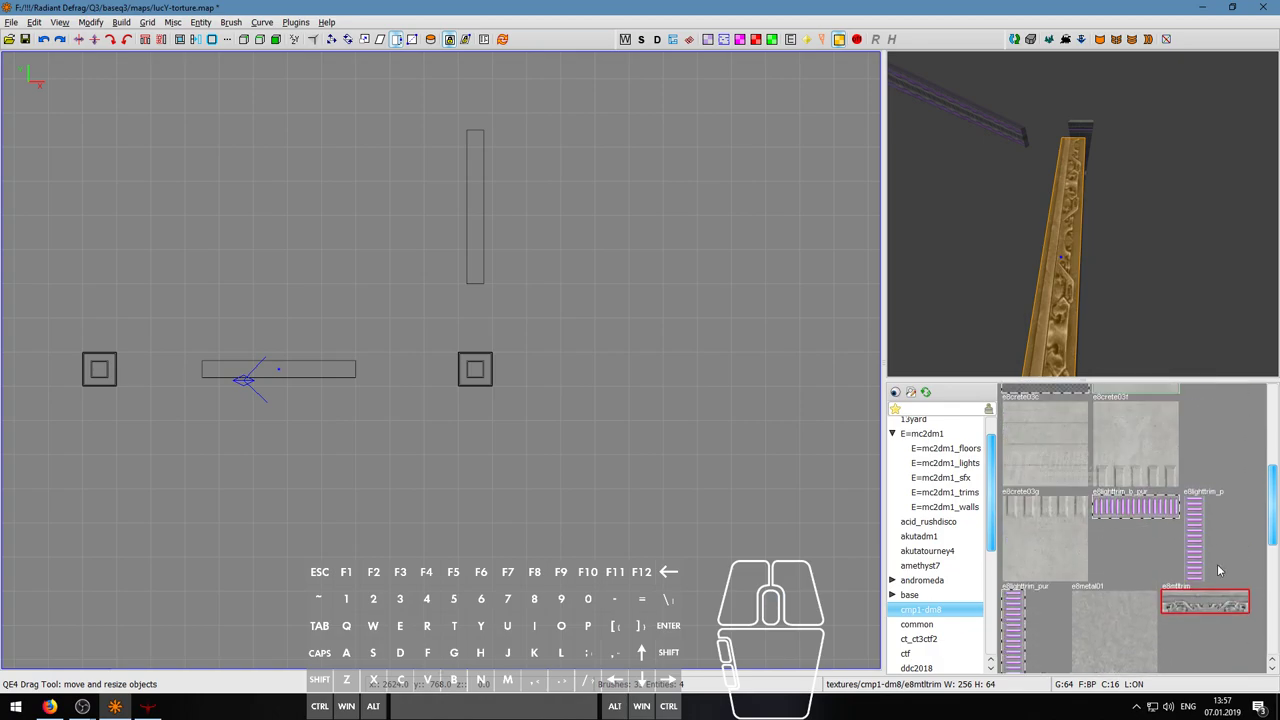
click(1158, 512)
right_click(1108, 330)
key(s)
right_click(1082, 213)
key(shift+Up)
key(shift+Up)
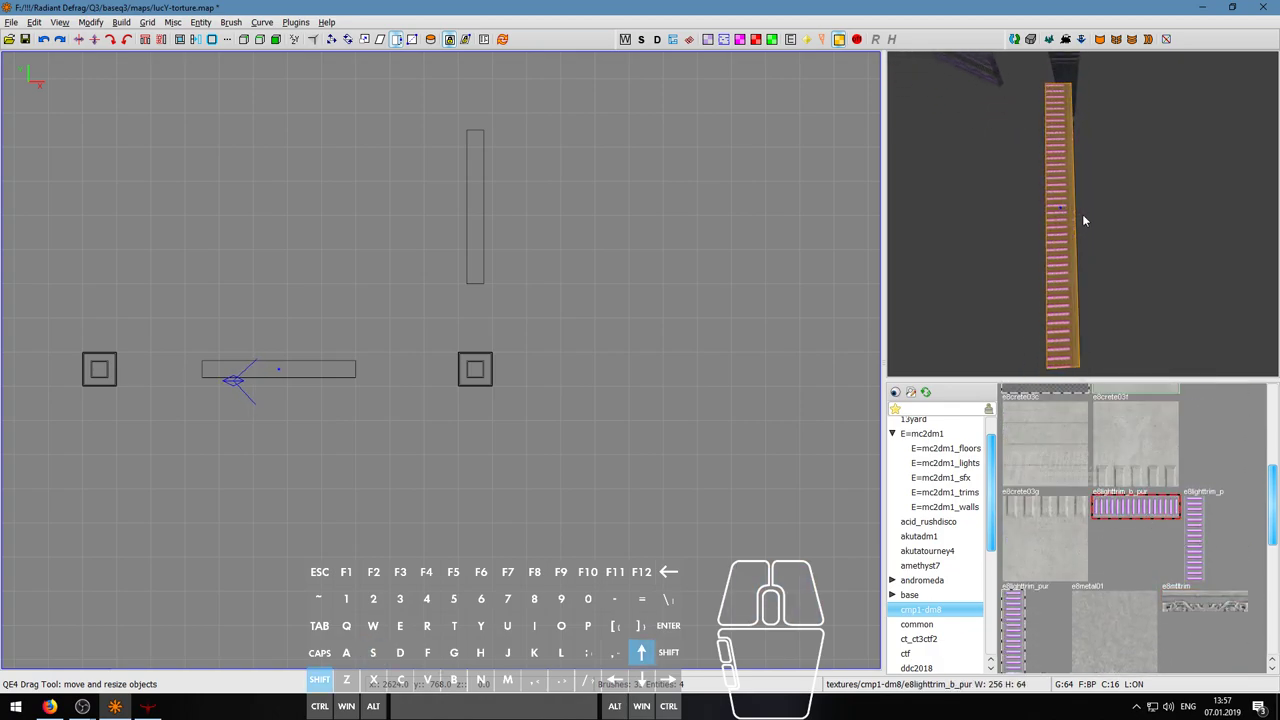
key(Escape)
- Examine the retextured beam top from different angles in the 3D view
right_click(1082, 214)
key(w)
key(s)
key(d)
key(w)
key(a)
key(d)
key(a)
right_click(1082, 217)
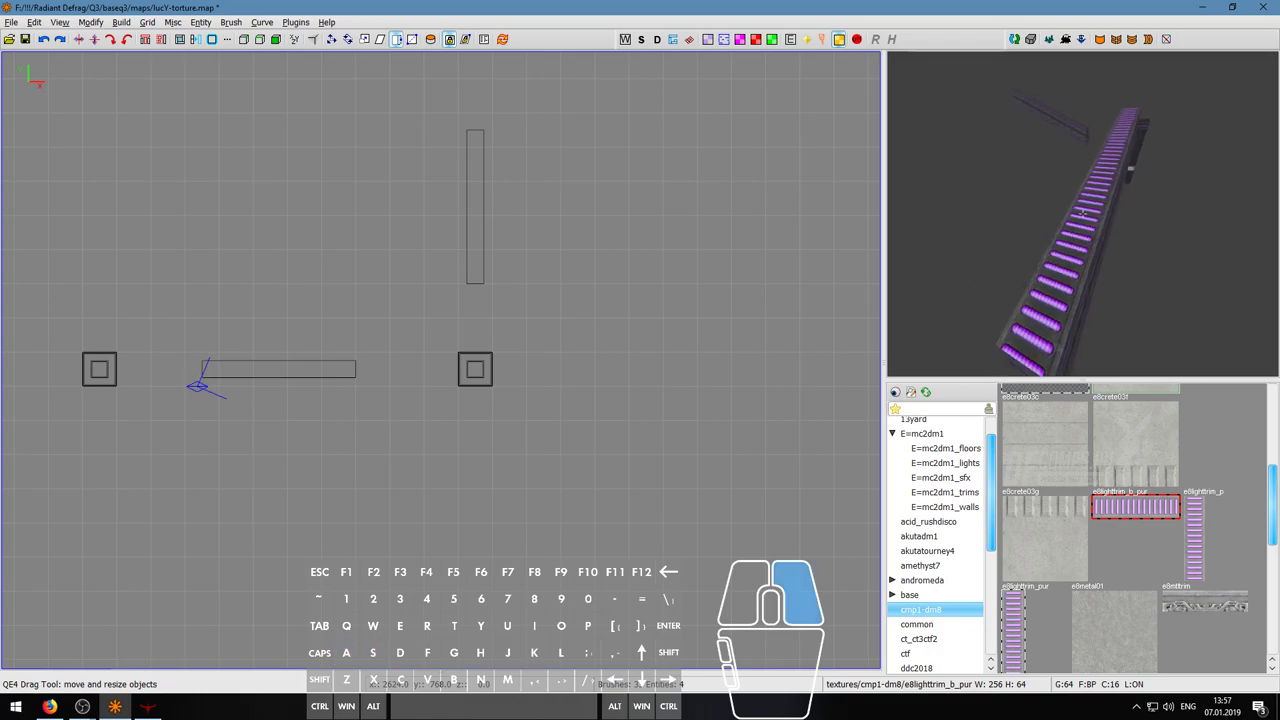
- Replace the horizontal beam's top face texture with e8lighttrim_pur and reset its alignment
key(s)
click(104, 259)
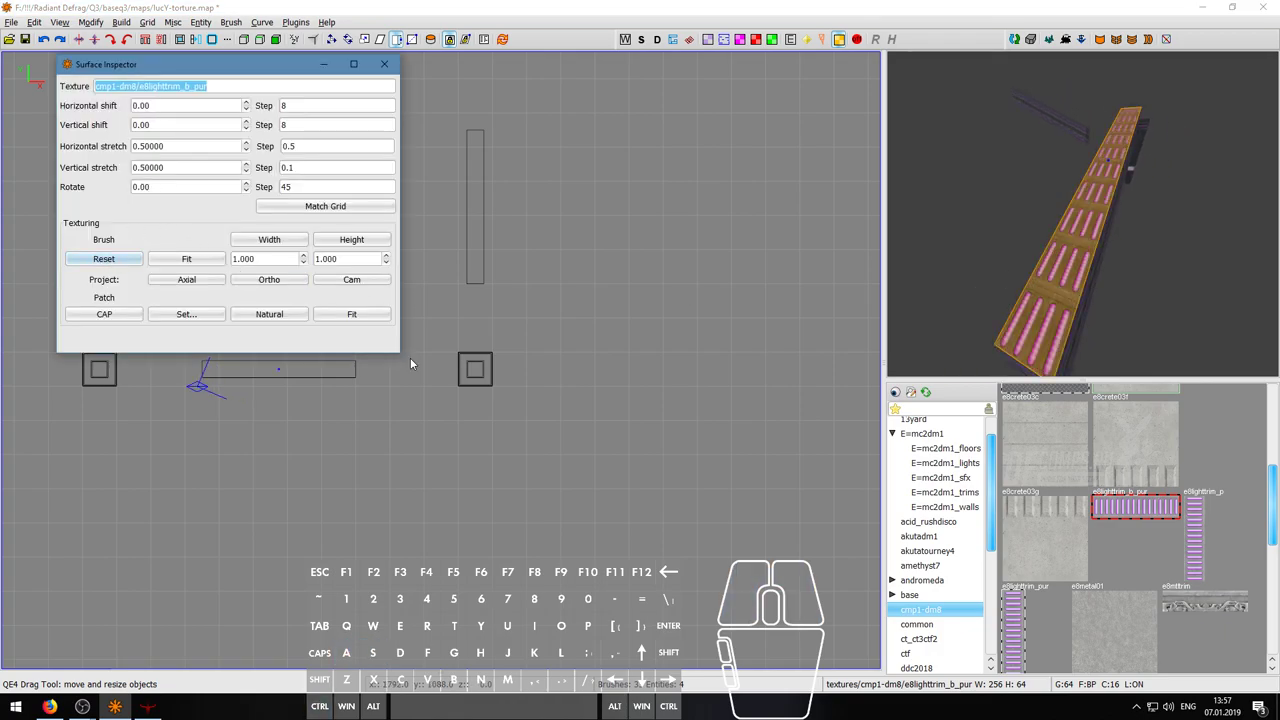
click(1008, 613)
click(136, 261)
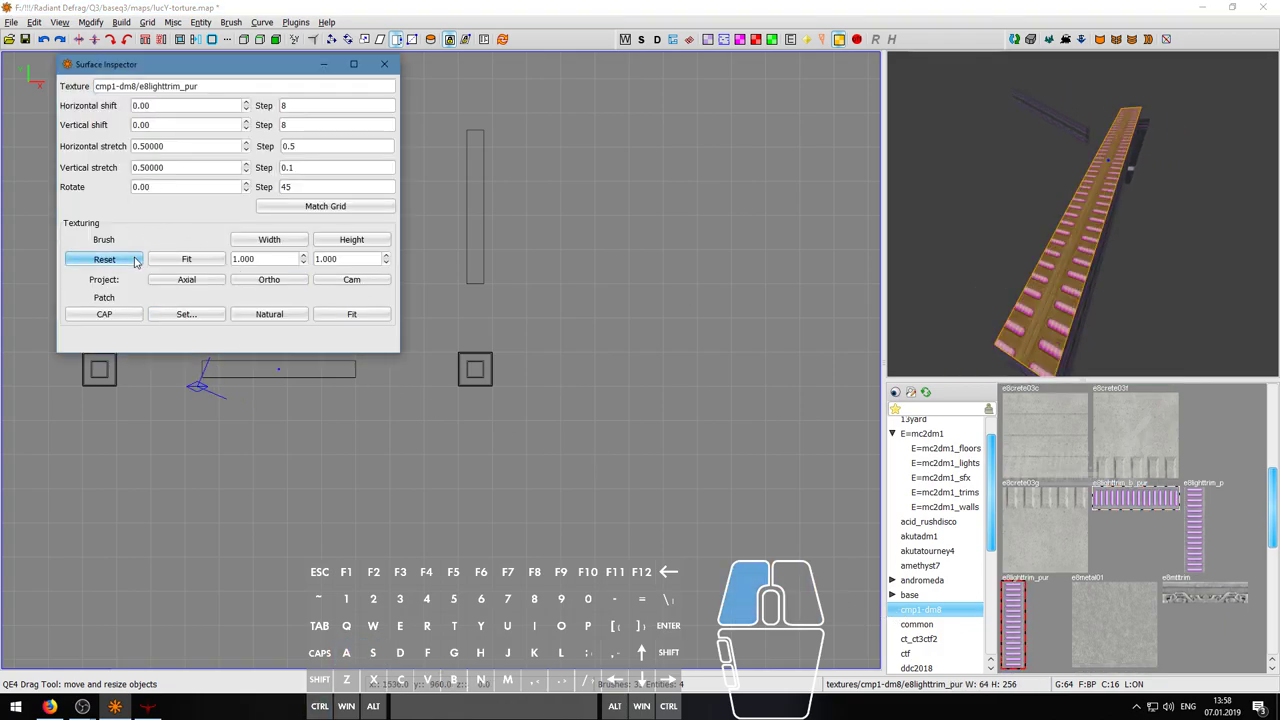
- Shift the e8lighttrim_pur texture into the centre of the beam's top face, with a horizontal shift of 32, and deselect
key(shift+Up)
key(shift+Down)
key(shift+Down)
key(shift+Right)
key(shift+Right)
key(shift+Right)
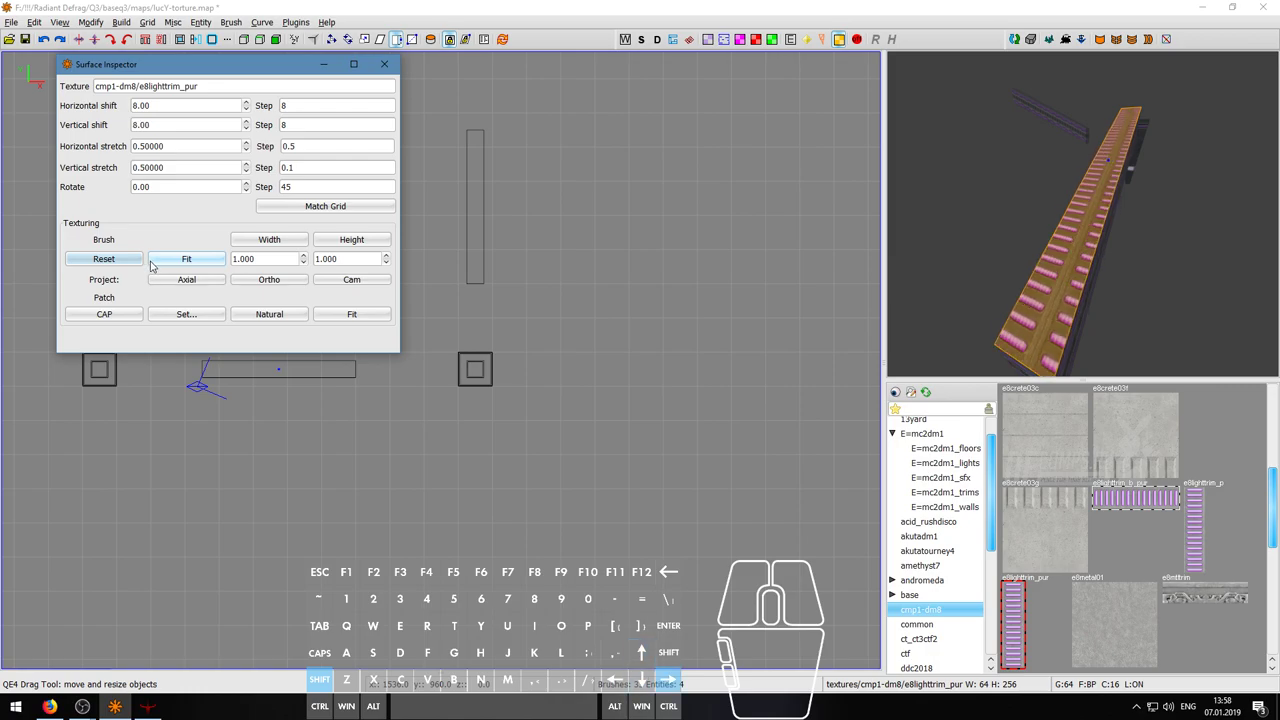
key(Escape)
- Reselect the horizontal beam's top face and fit its texture using the Width option
right_click(1000, 170)
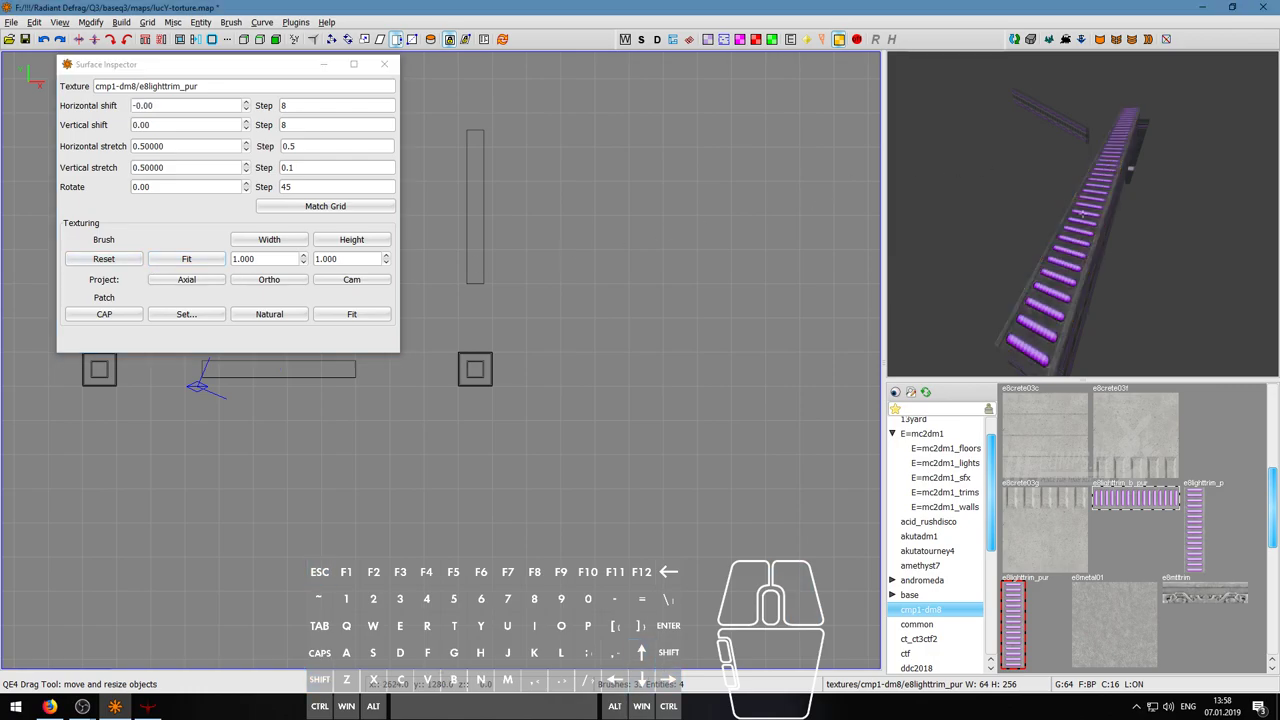
key(w)
shift+click(1085, 218)
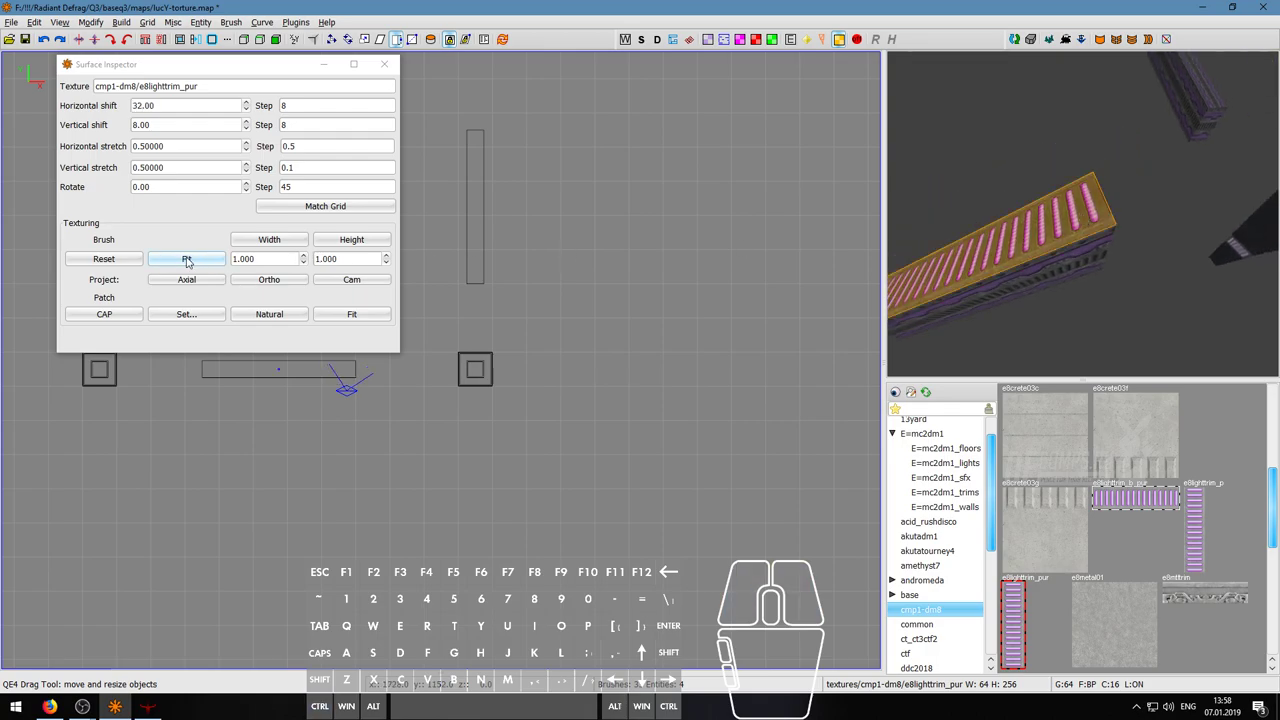
click(267, 242)
right_click(1082, 213)
key(w)
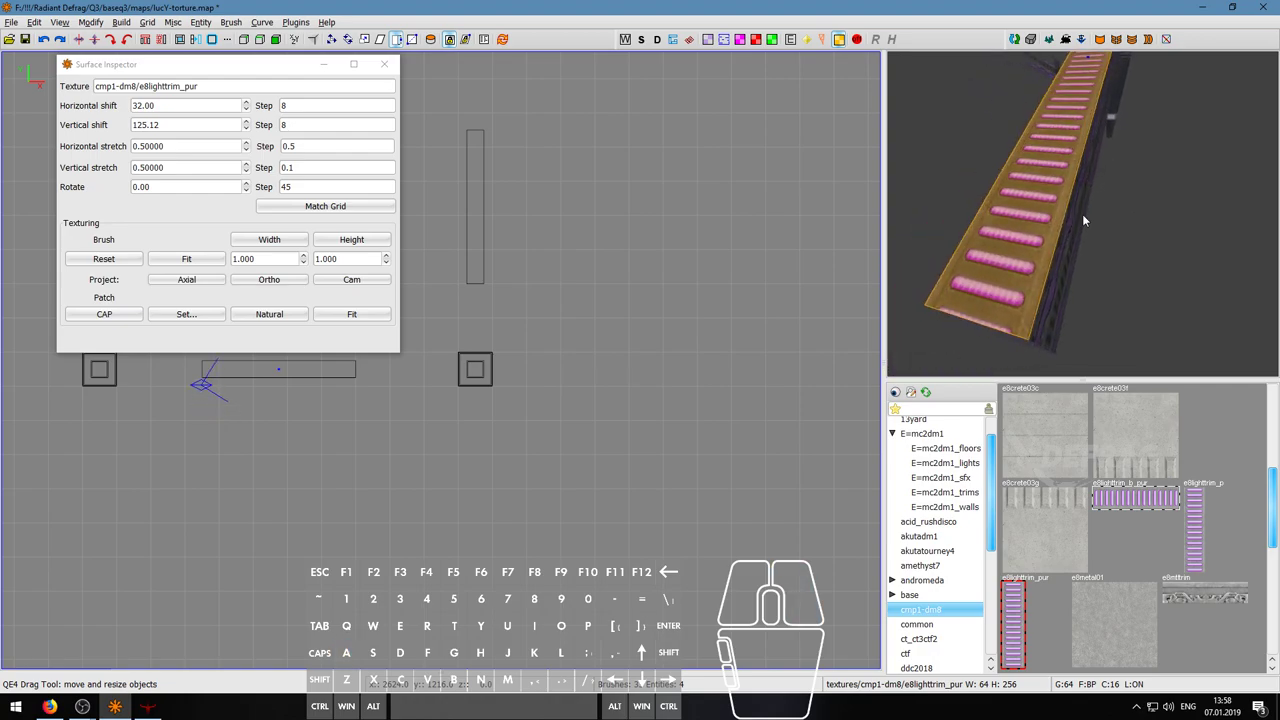
- Try nudging the top face texture one step along the horizontal beam and undo the change
key(Escape)
right_click(1083, 218)
key(s)
ctrl+shift+click(1055, 214)
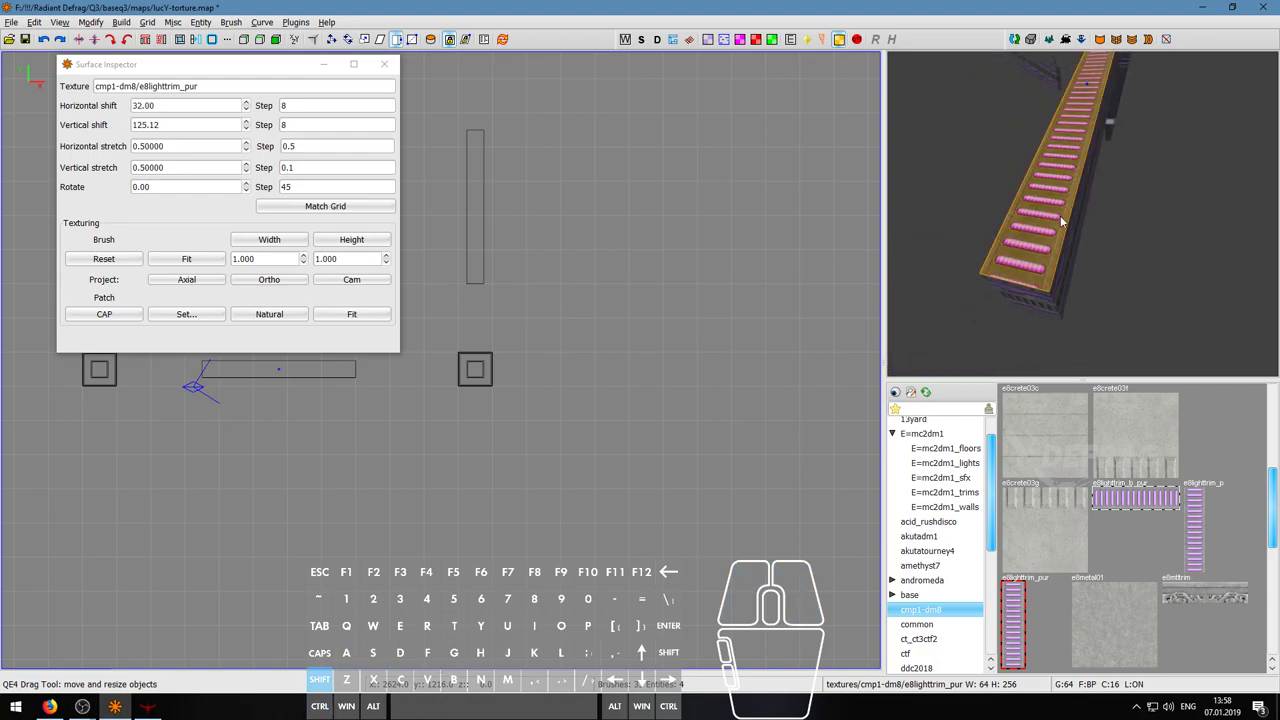
key(shift+Up)
key(Escape)
right_click(1060, 215)
key(w)
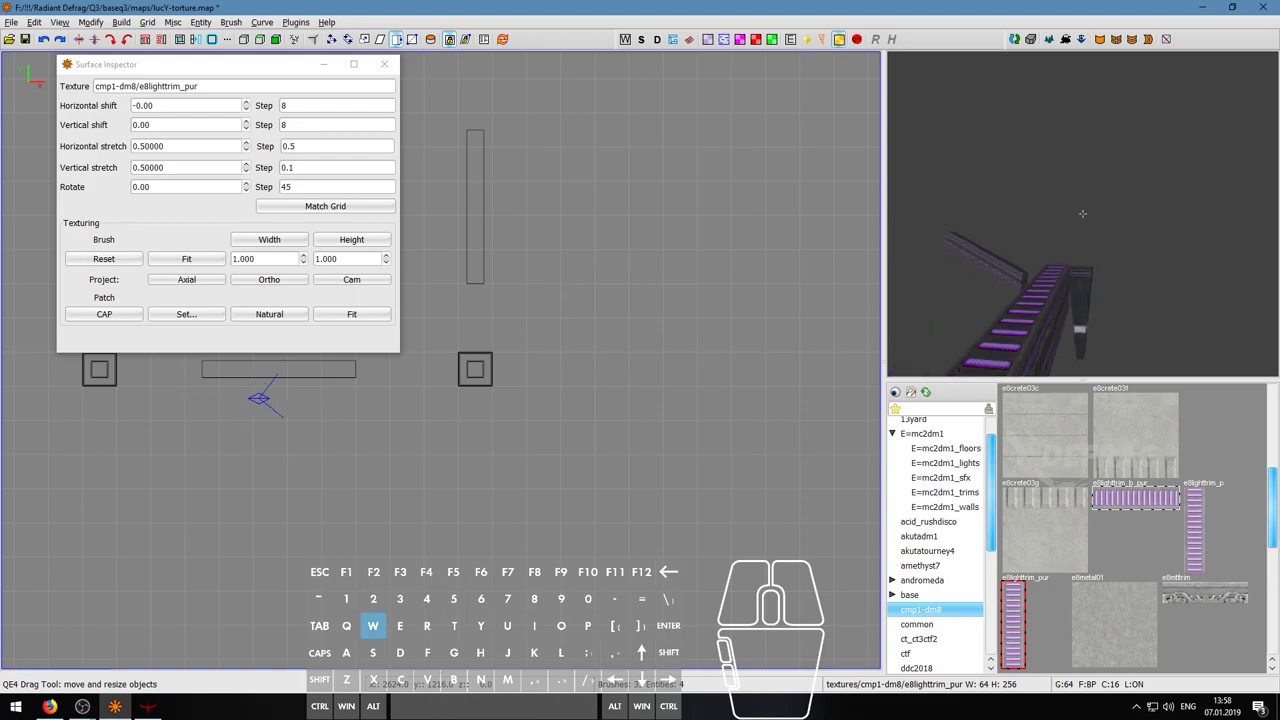
right_click(1082, 213)
key(ctrl+z)
right_click(1082, 213)
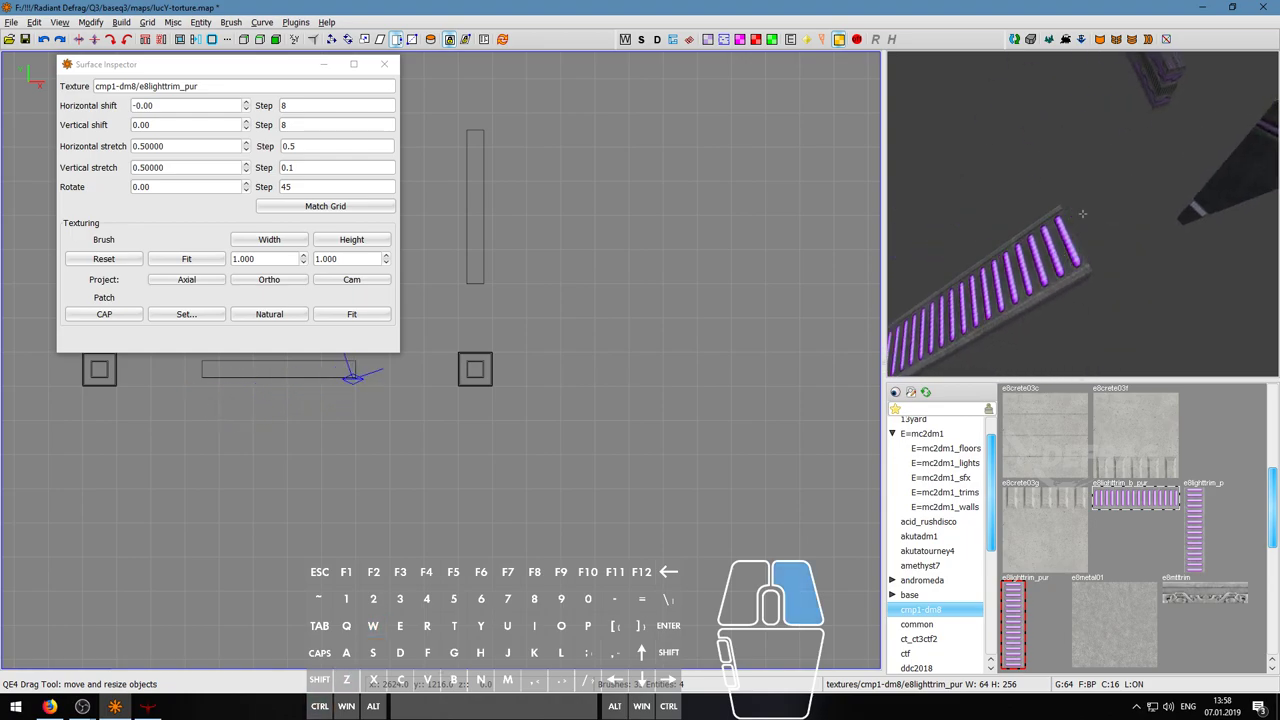
- Apply the e8lighttrim_pur texture to the second beam's top face and reset its alignment
key(w)
right_click(1082, 213)
ctrl+shift+click(1080, 214)
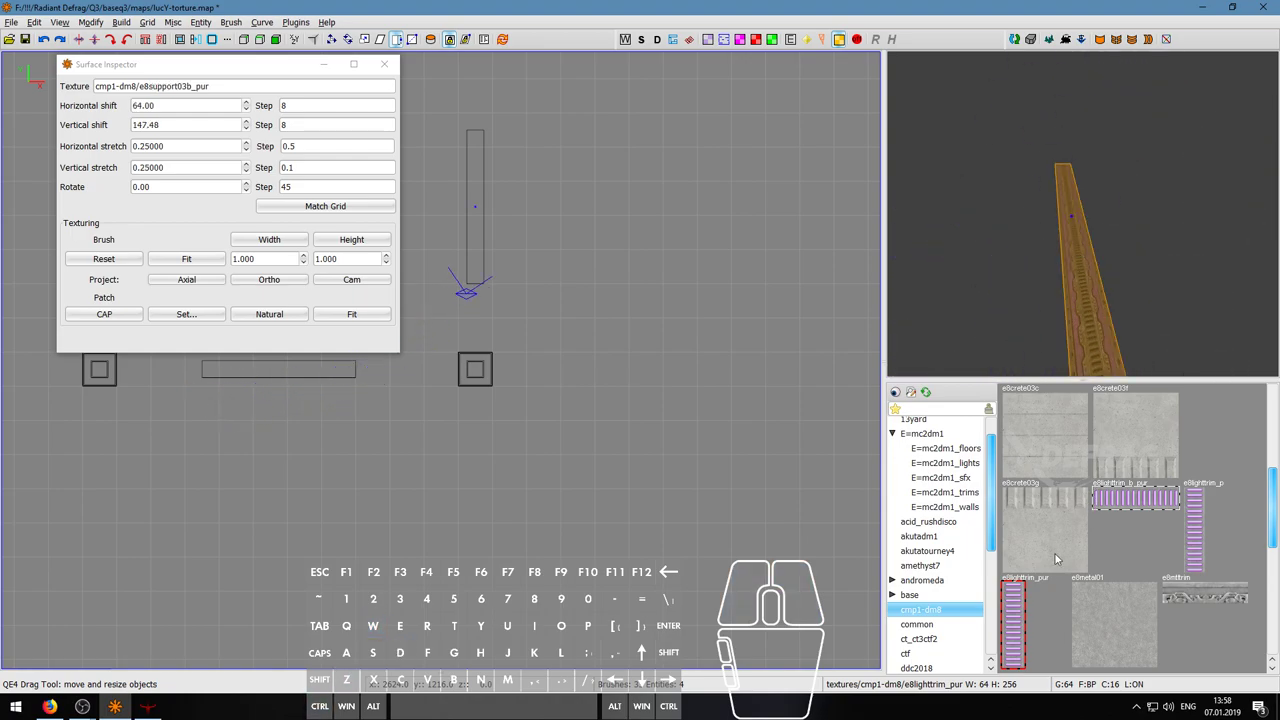
click(1020, 612)
right_click(1082, 213)
key(w)
key(a)
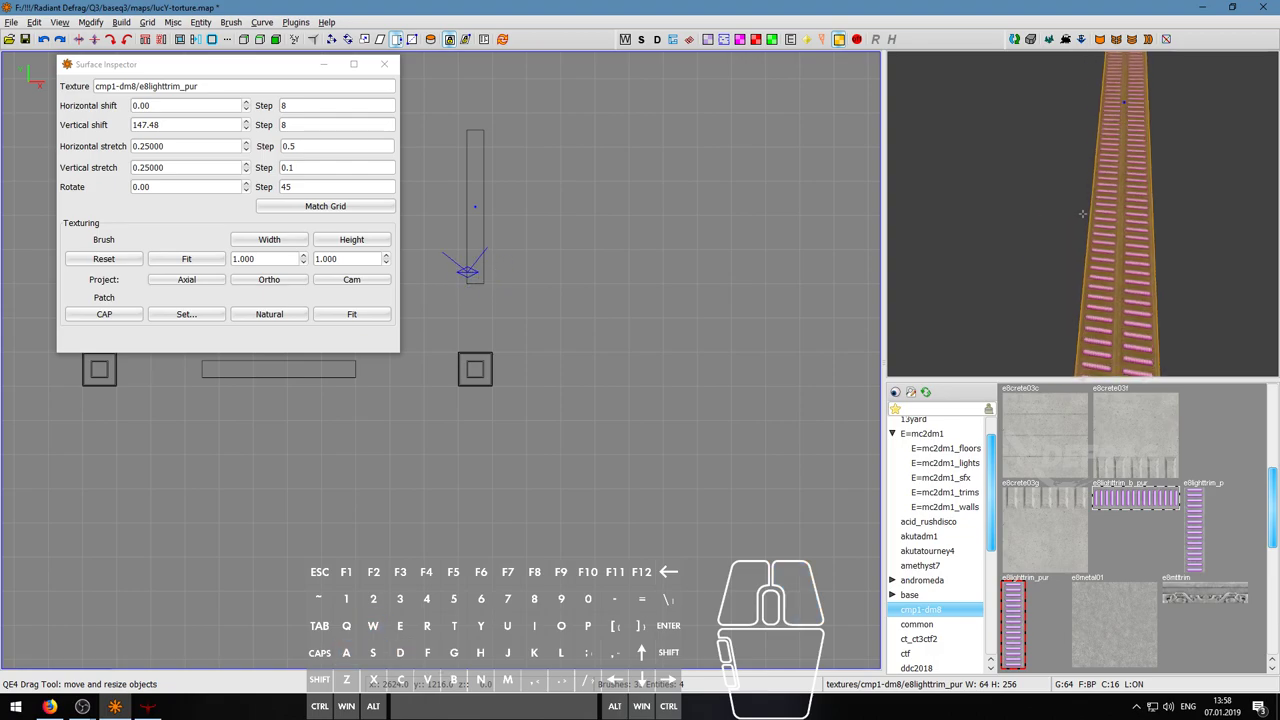
key(d)
right_click(1082, 213)
click(133, 262)
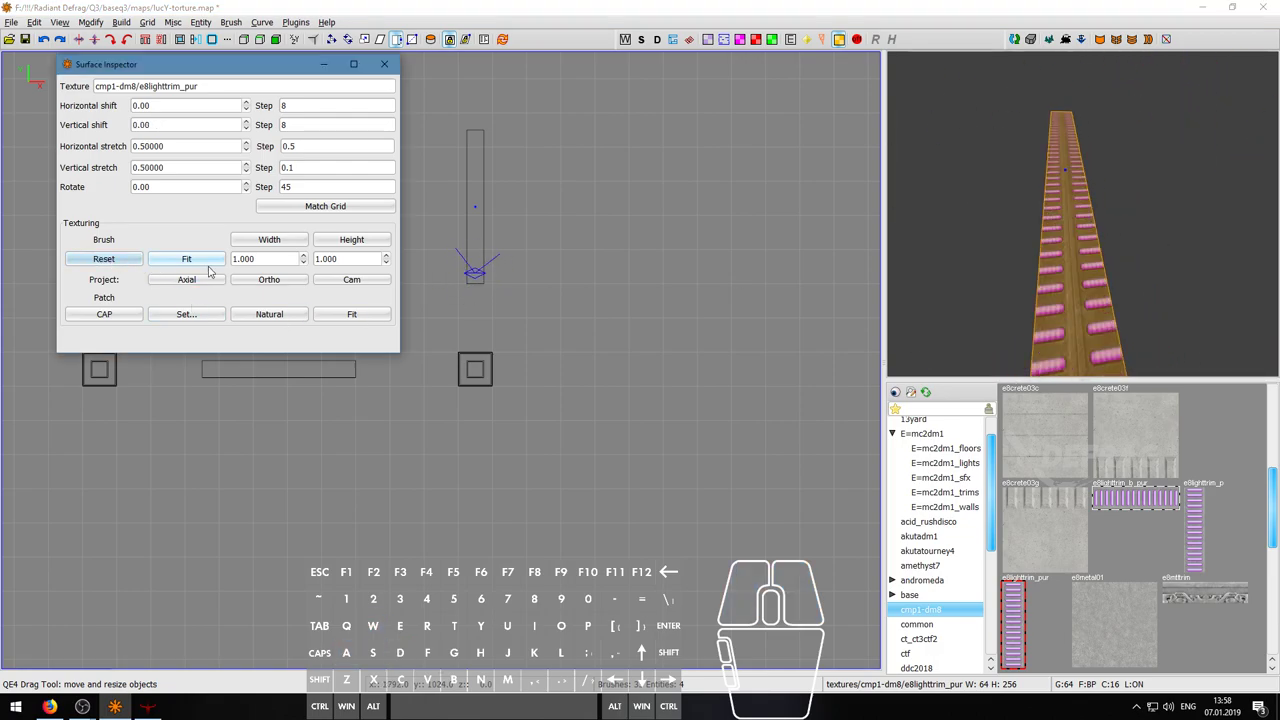
- Set the second beam's top face texture to a horizontal shift of 32 so the lights sit centred across it
key(shift+Up)
key(shift+Up)
key(shift+Down)
key(shift+Down)
key(shift+Right)
key(shift+Right)
key(shift+Right)
key(shift+Right)
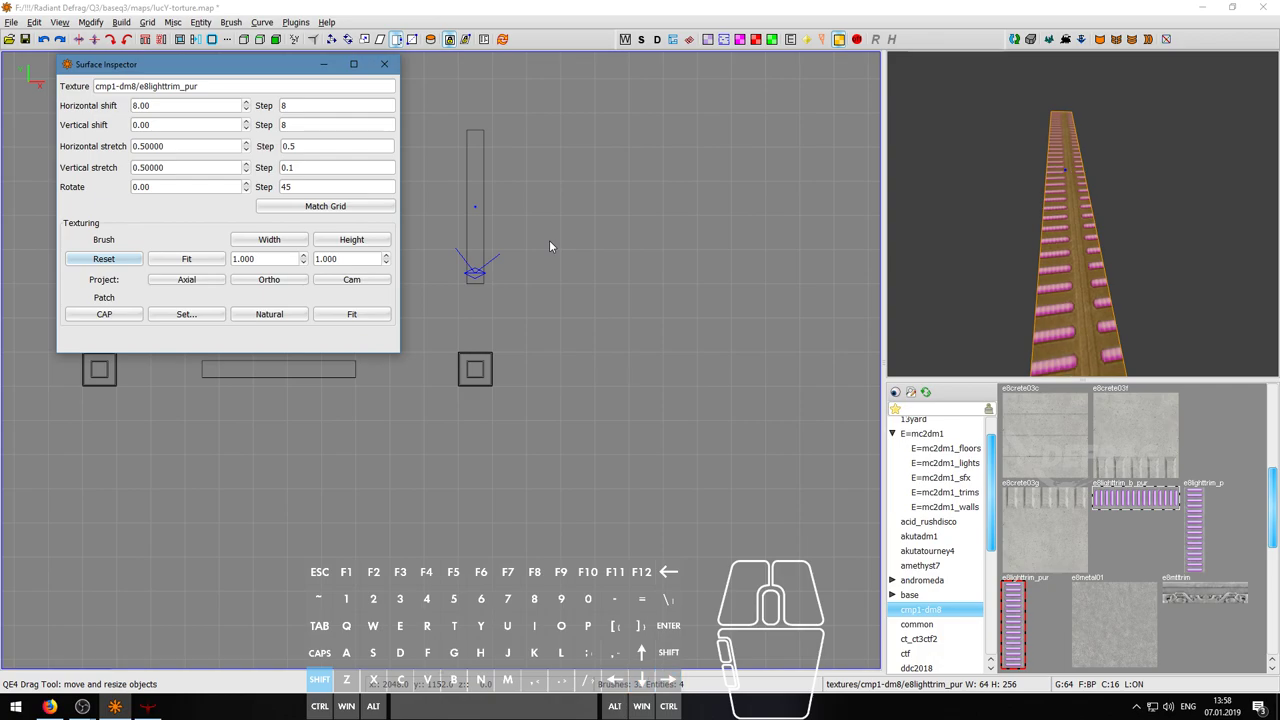
right_click(938, 234)
key(d)
right_click(938, 234)
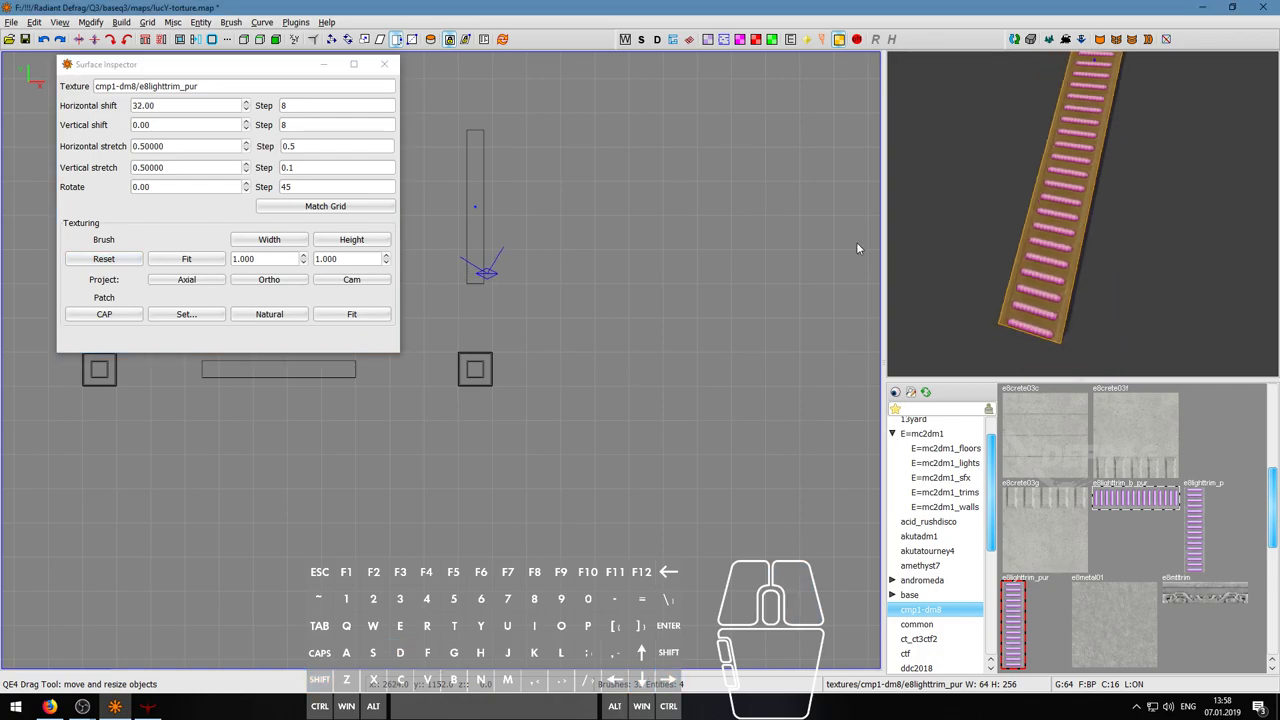
- Deselect the second beam's face, save the lucY-torture map and compile it
right_click(932, 216)
key(w)
key(d)
key(w)
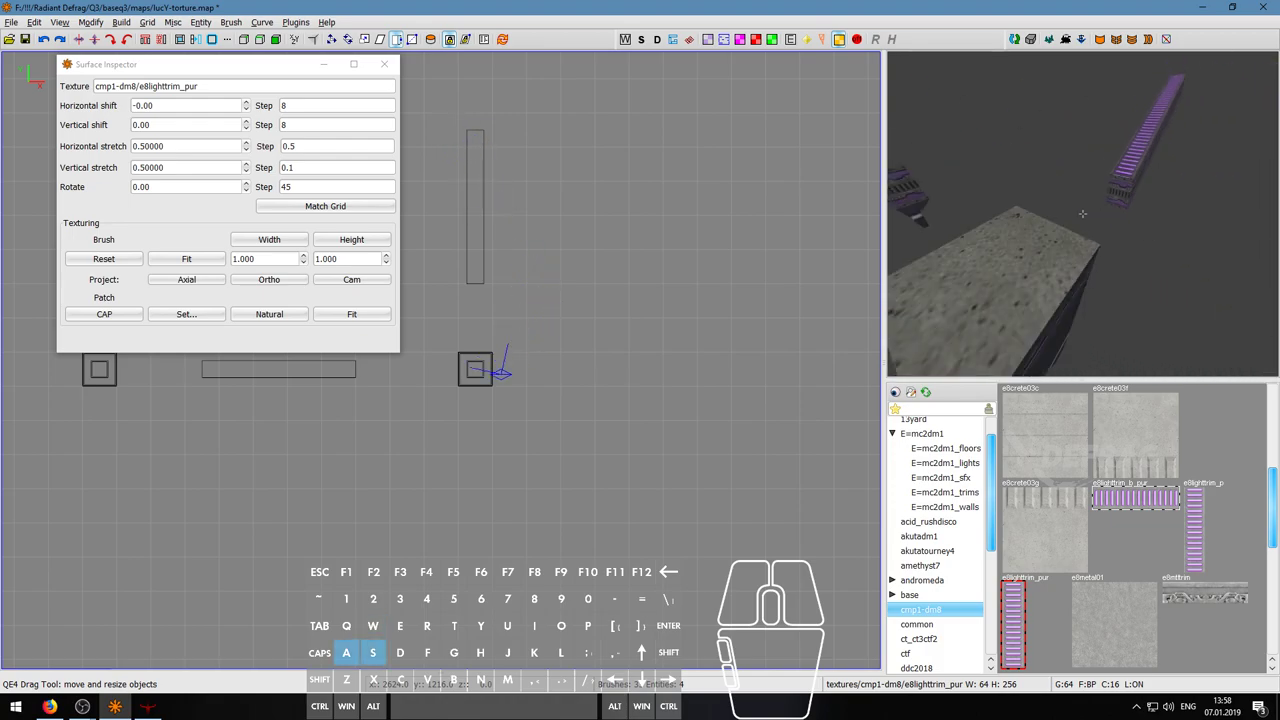
right_click(1083, 215)
key(s)
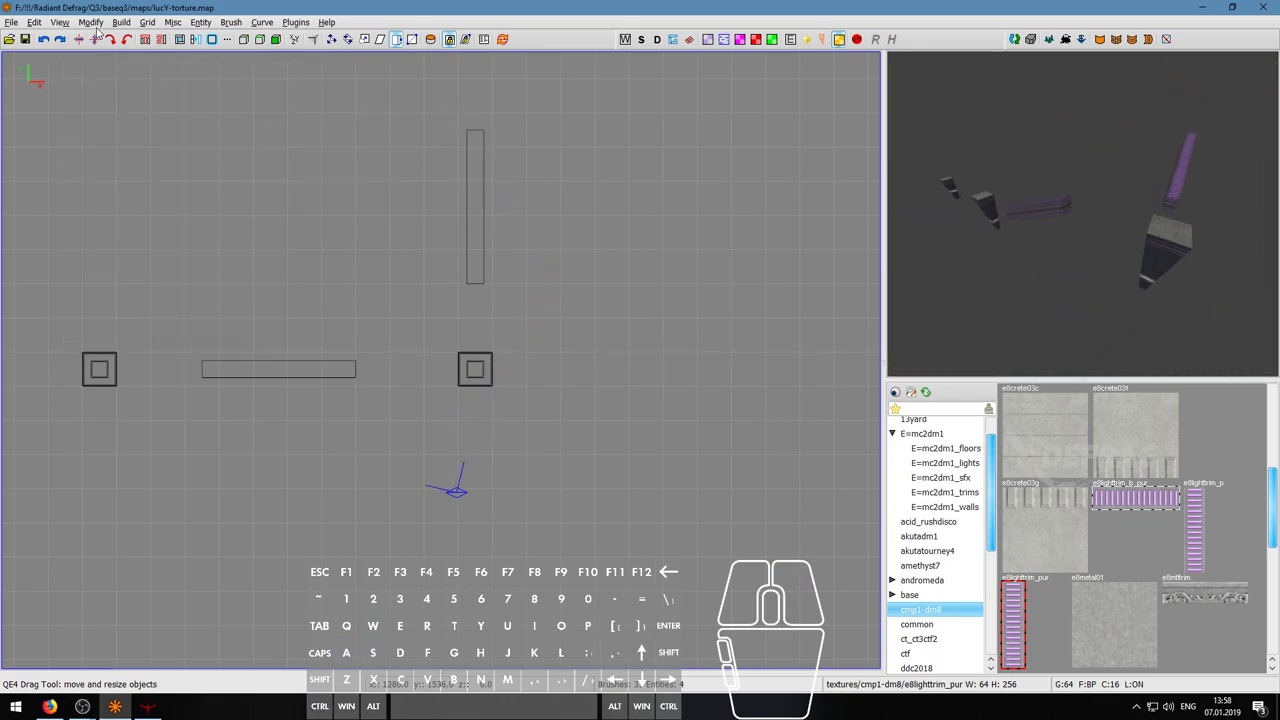
click(121, 22)
click(158, 89)
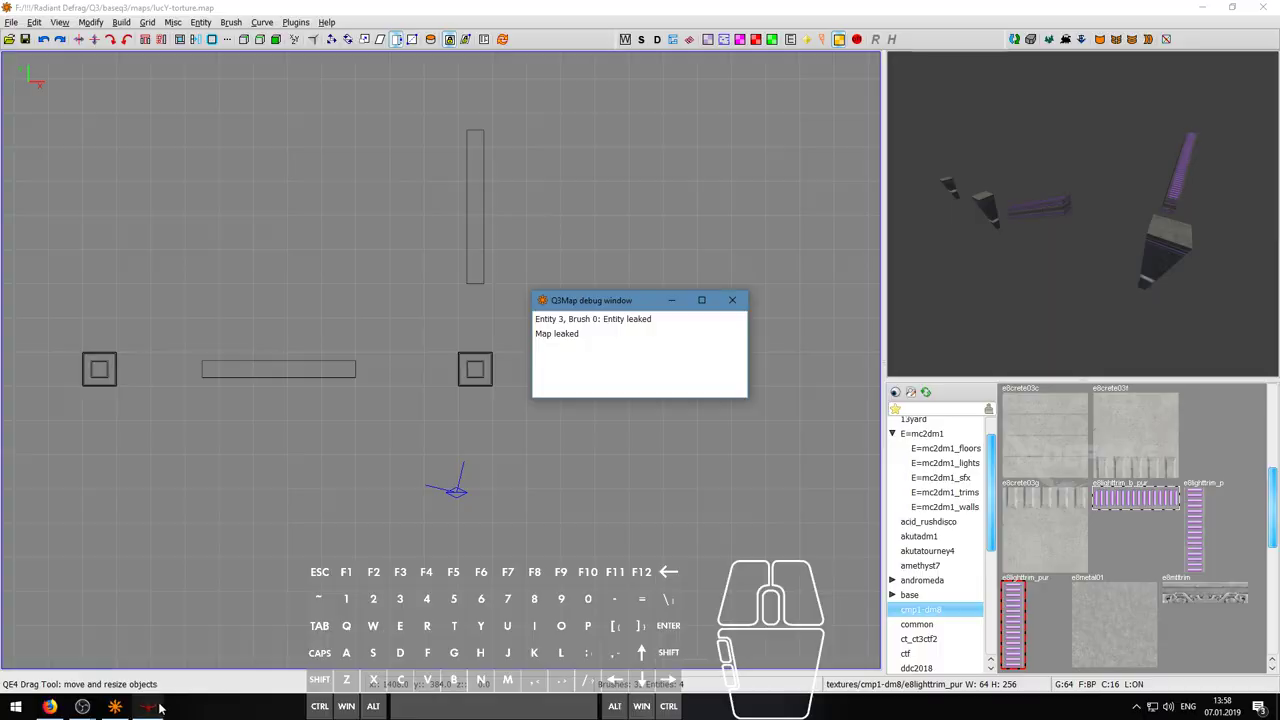
- Switch to the game, load the compiled lucY-torture map and inspect the textured platforms and beams
key(grave)
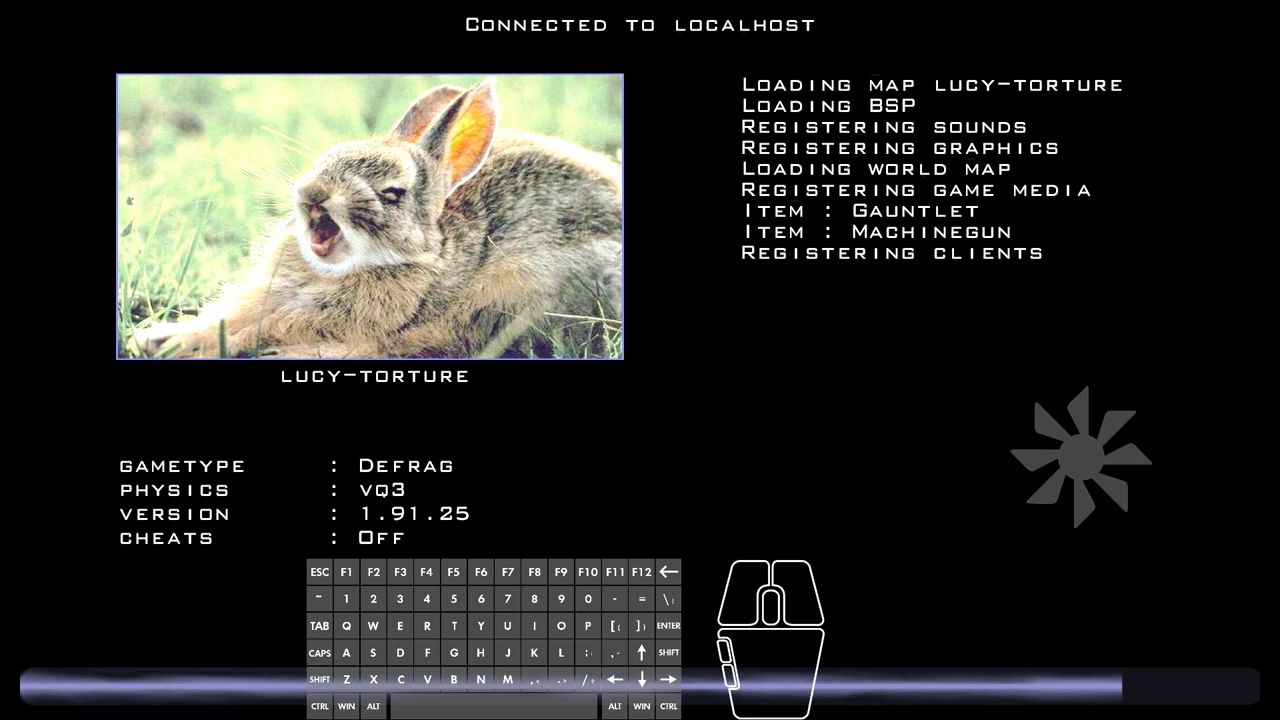
key(1)
key(shift+s)
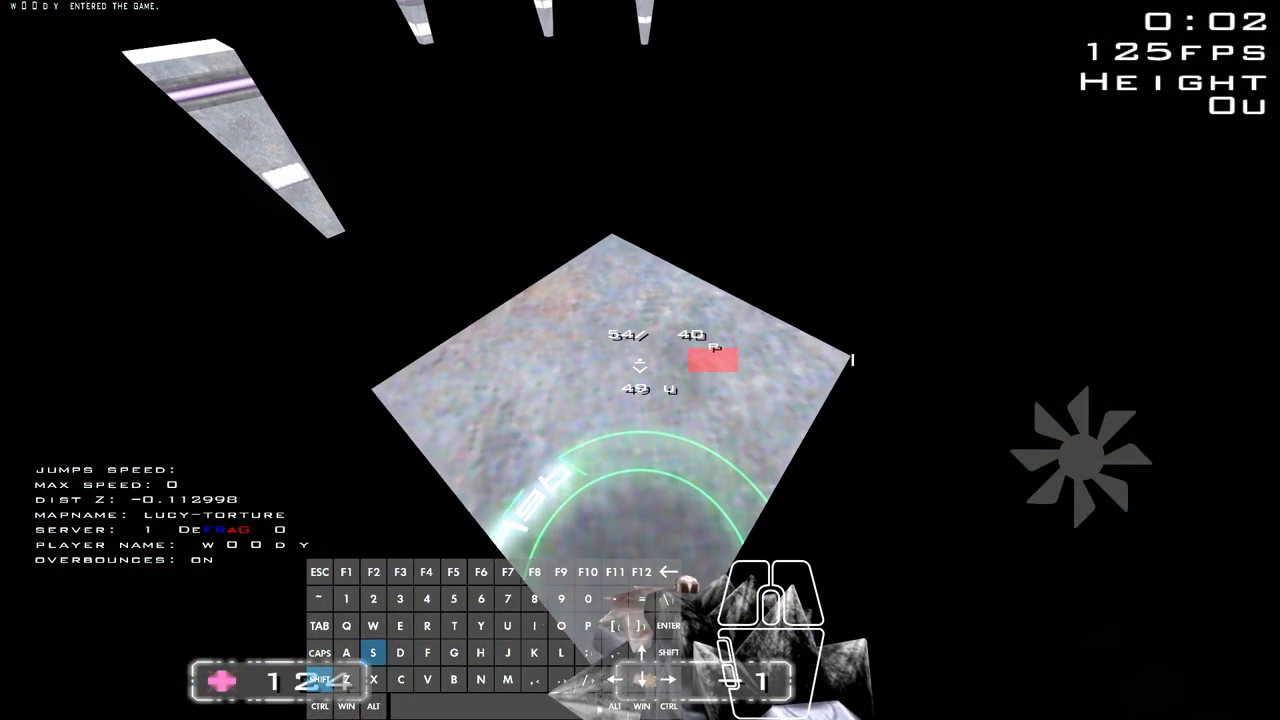
key(w)
key(a)
key(d)
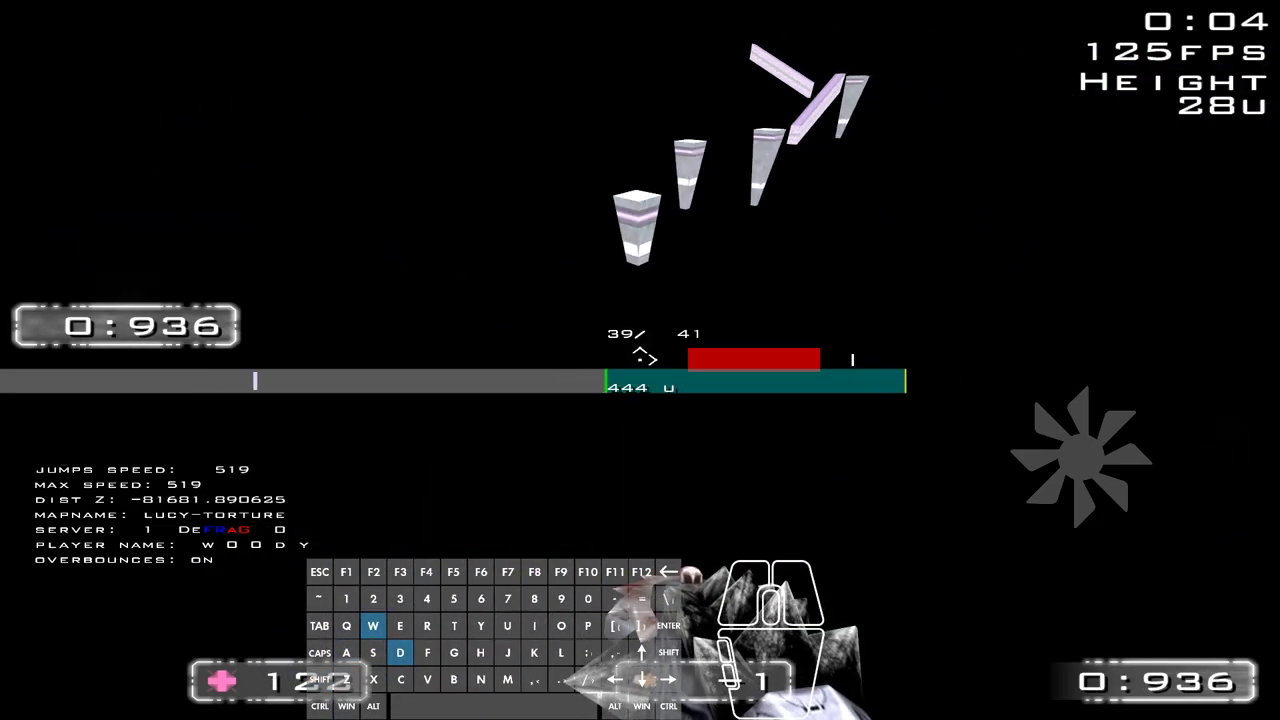
right_click(640, 360)
right_click(640, 360)
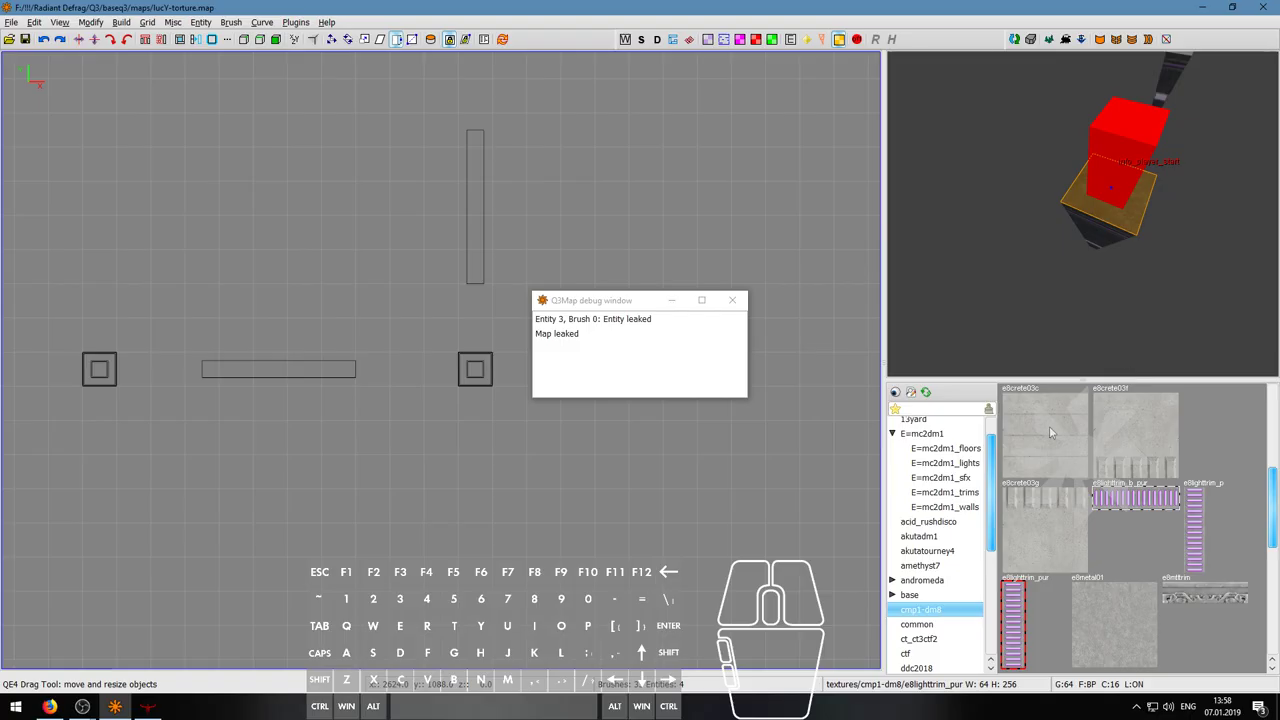
- Back in the map editor, apply the e8crete03 texture to the top face of the player start platform
key(s)
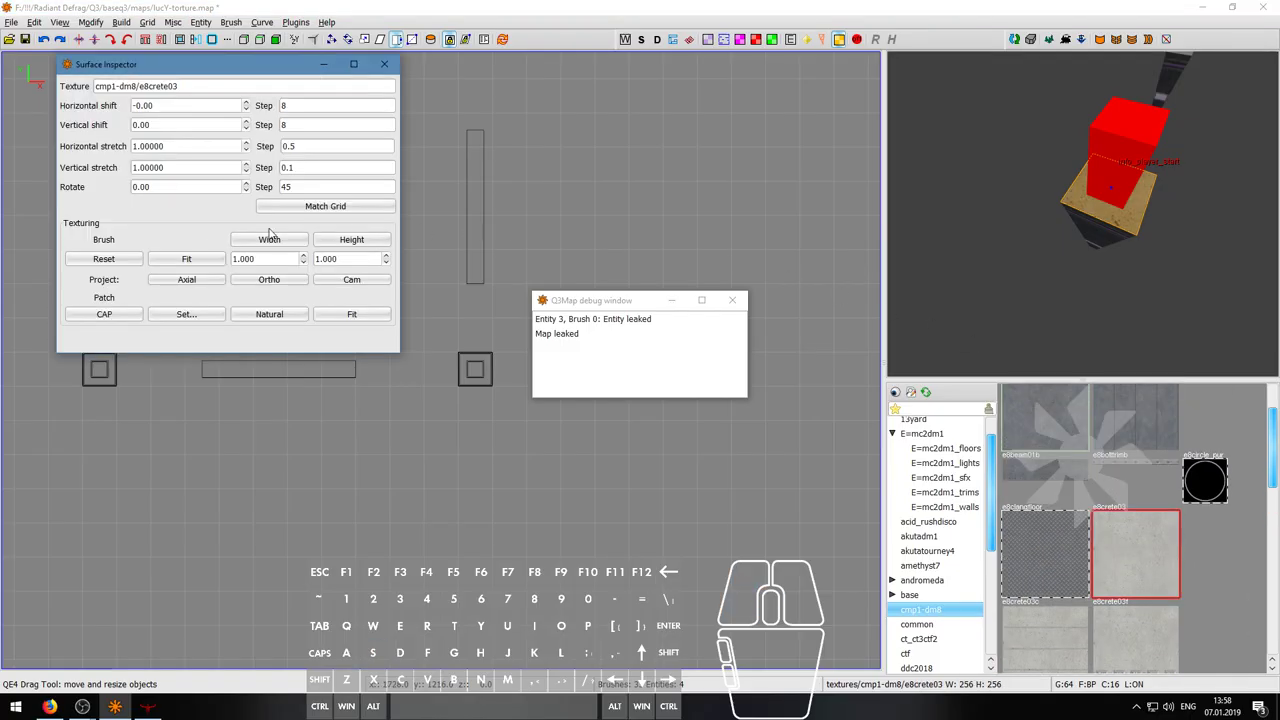
key(s)
key(Escape)
- Select the top faces of the platform columns along the course together, ending with the column near the second beam
right_click(1082, 214)
key(w)
key(a)
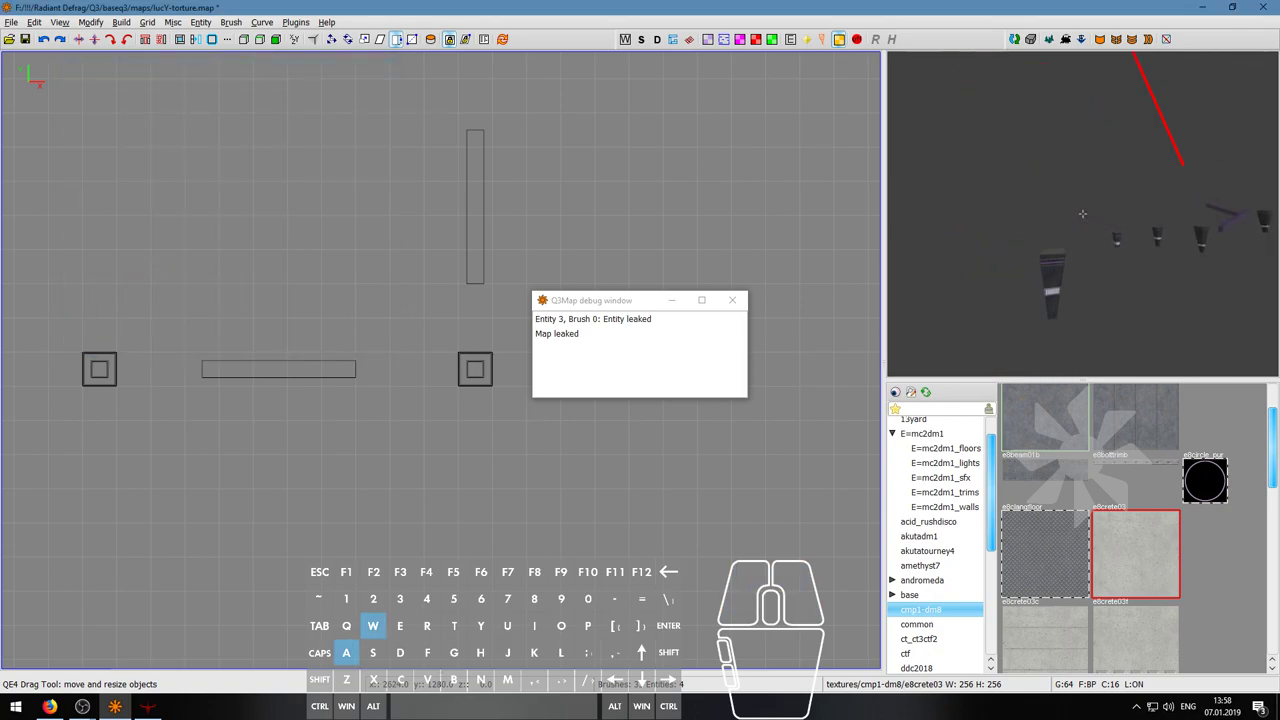
right_click(1082, 214)
ctrl+shift+click(1113, 207)
right_click(1113, 207)
key(w)
key(a)
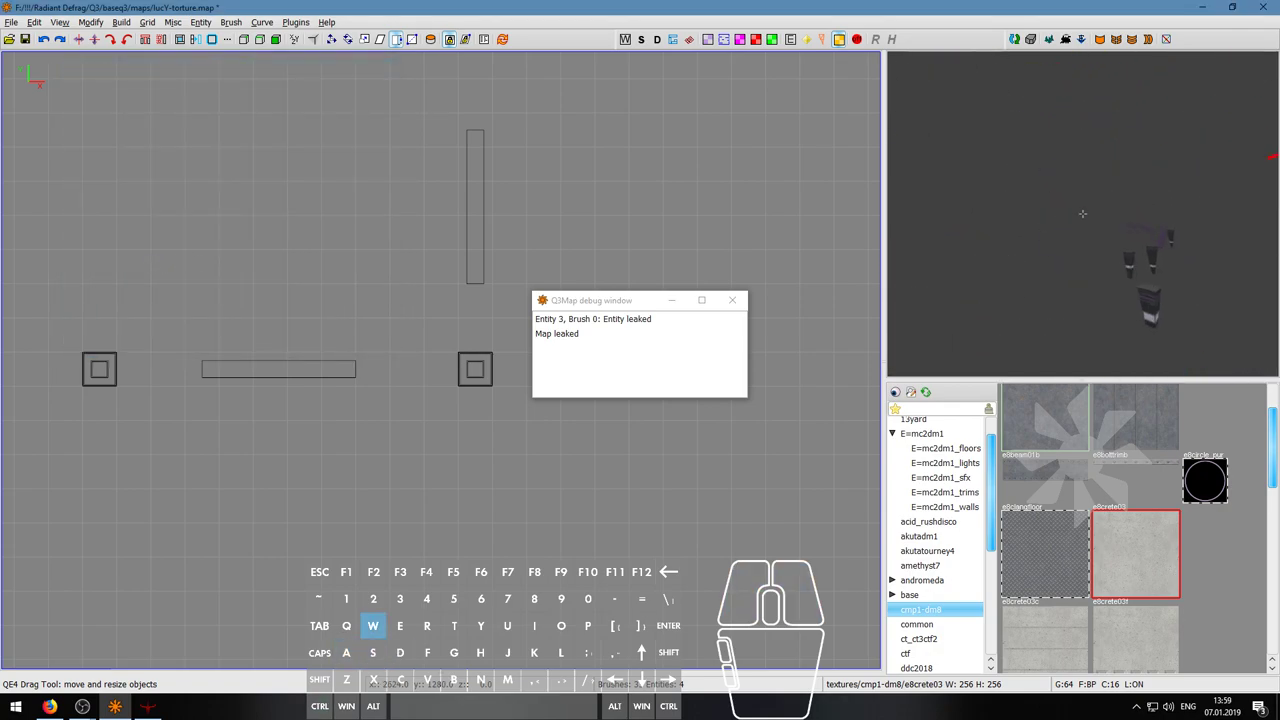
right_click(1082, 214)
ctrl+shift+click(1126, 272)
right_click(1126, 272)
key(w)
key(a)
right_click(1082, 214)
ctrl+shift+click(1087, 218)
key(w)
key(a)
key(s)
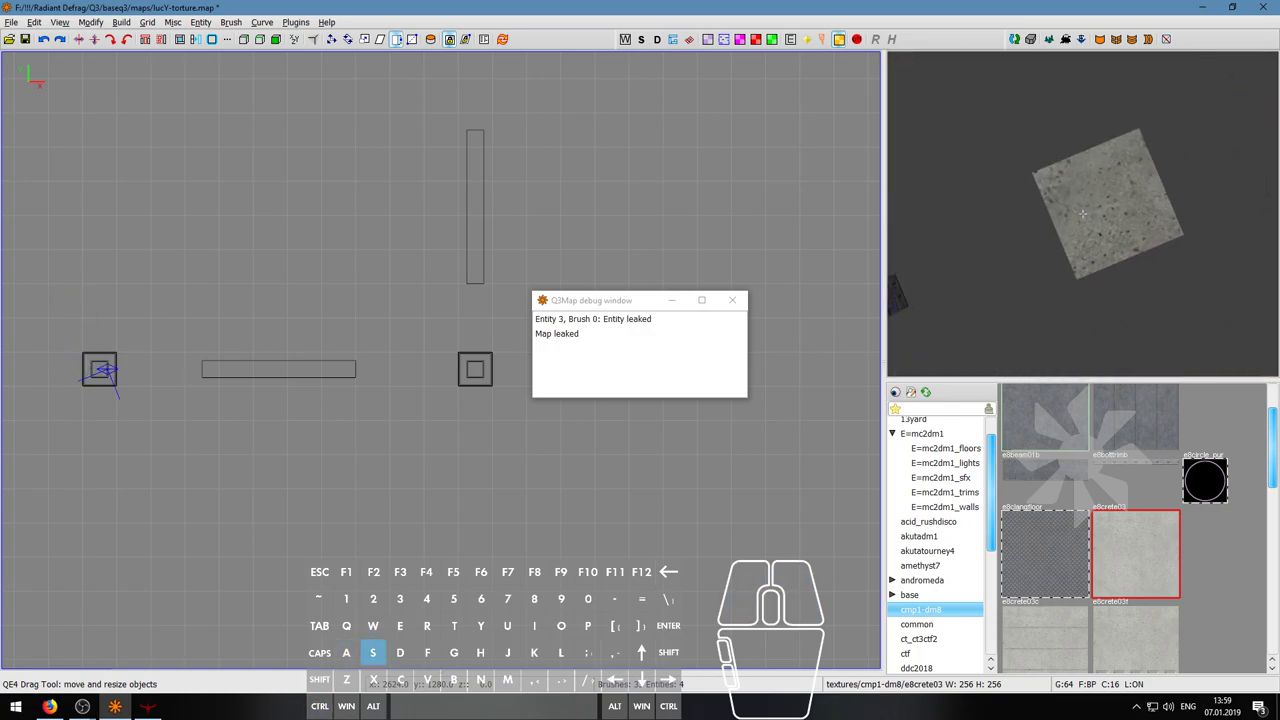
right_click(1085, 212)
key(w)
key(a)
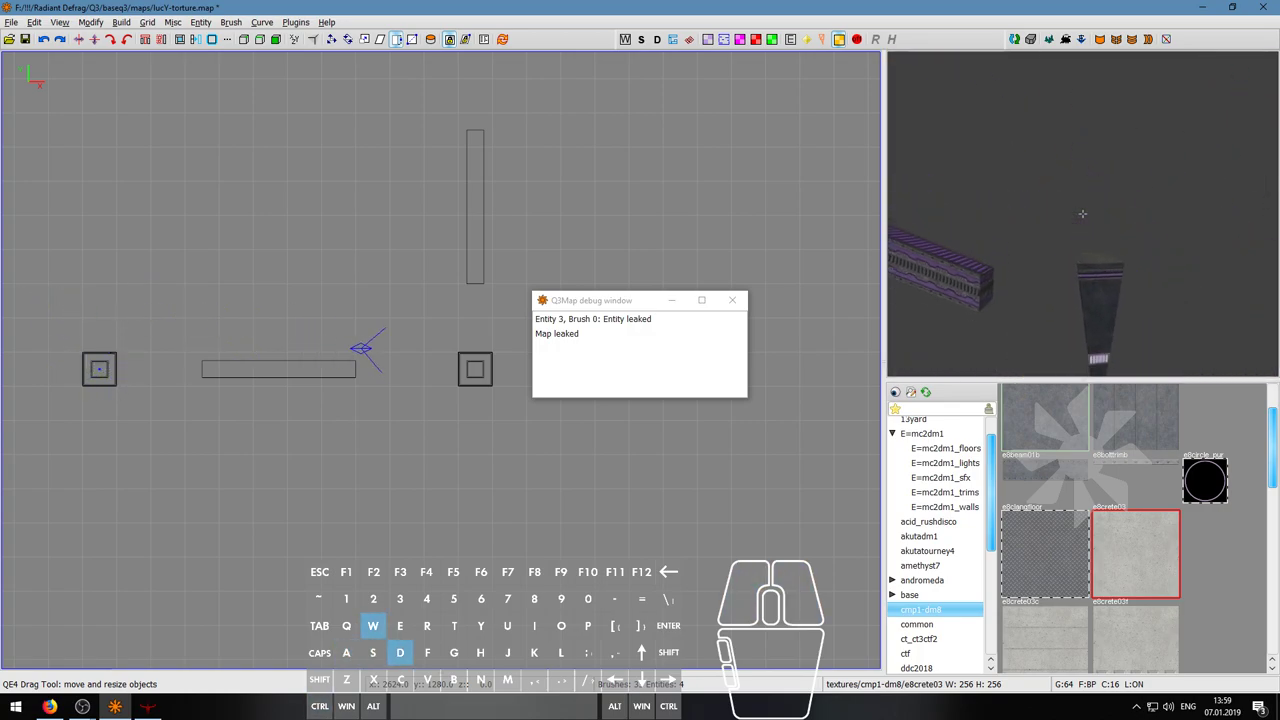
key(s)
right_click(1082, 214)
ctrl+shift+click(1073, 218)
- Reset the e8crete03 texture on the selected column tops to a stretch of 0.5, deselect them and dismiss the Q3Map debug window
key(s)
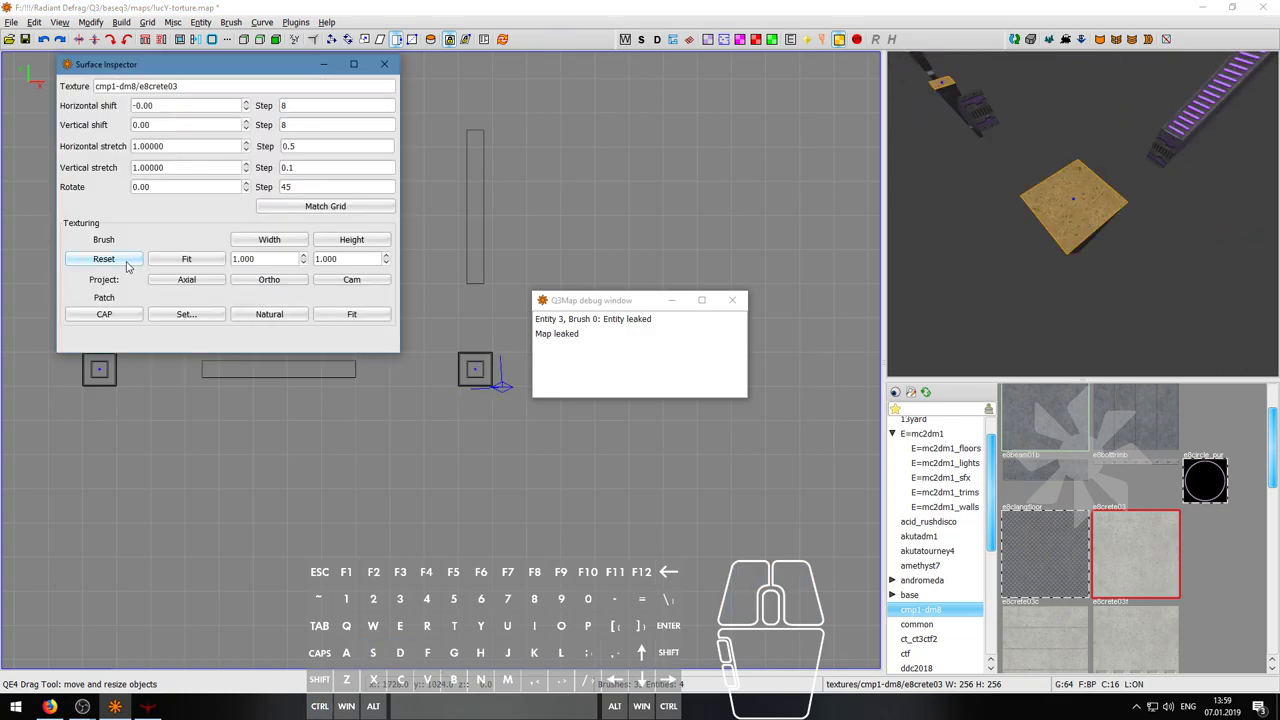
click(104, 259)
right_click(1082, 213)
key(w)
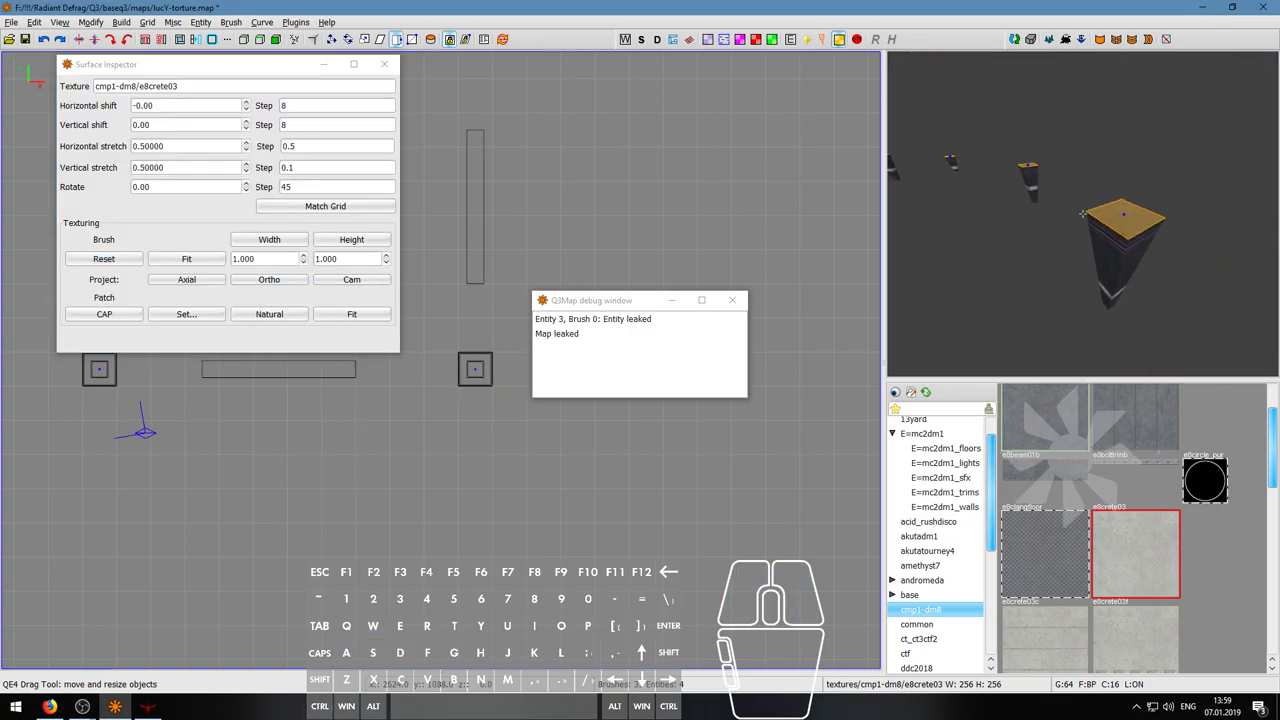
key(w)
key(s)
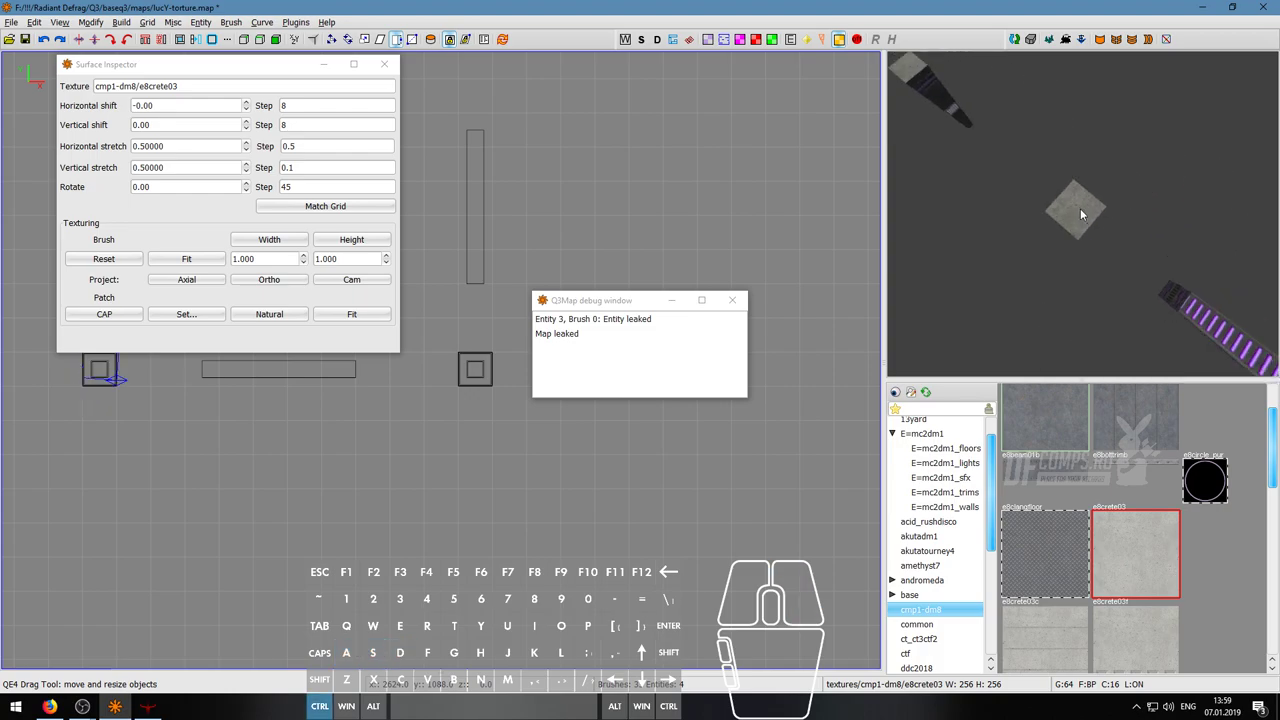
key(s)
click(731, 300)
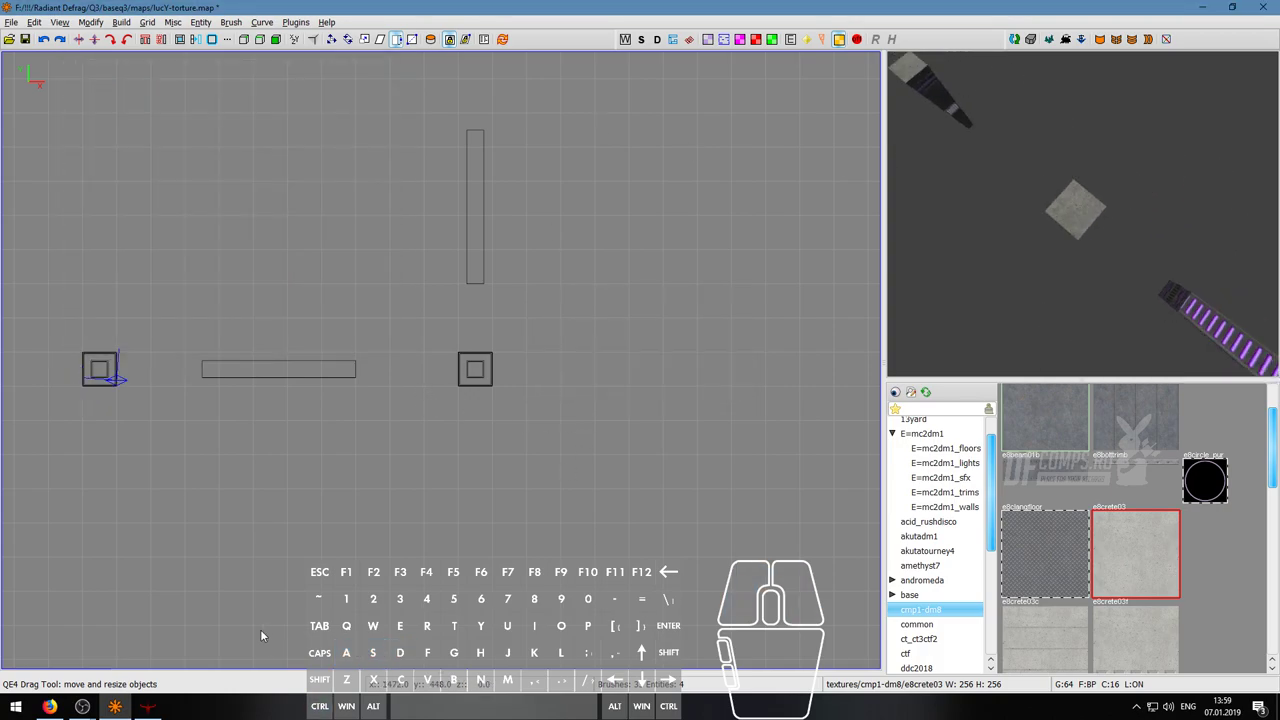
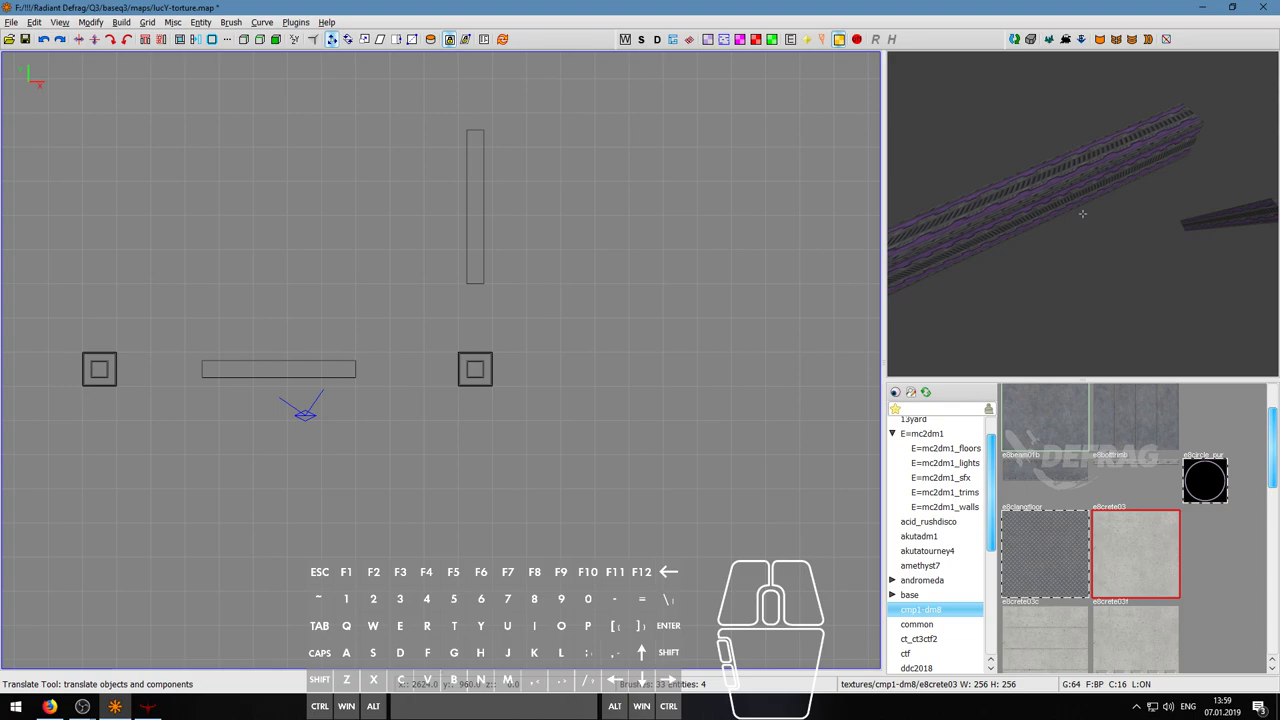
- Select the underside face of the horizontal beam and apply the e8lighttrim_pur texture to it
key(d)
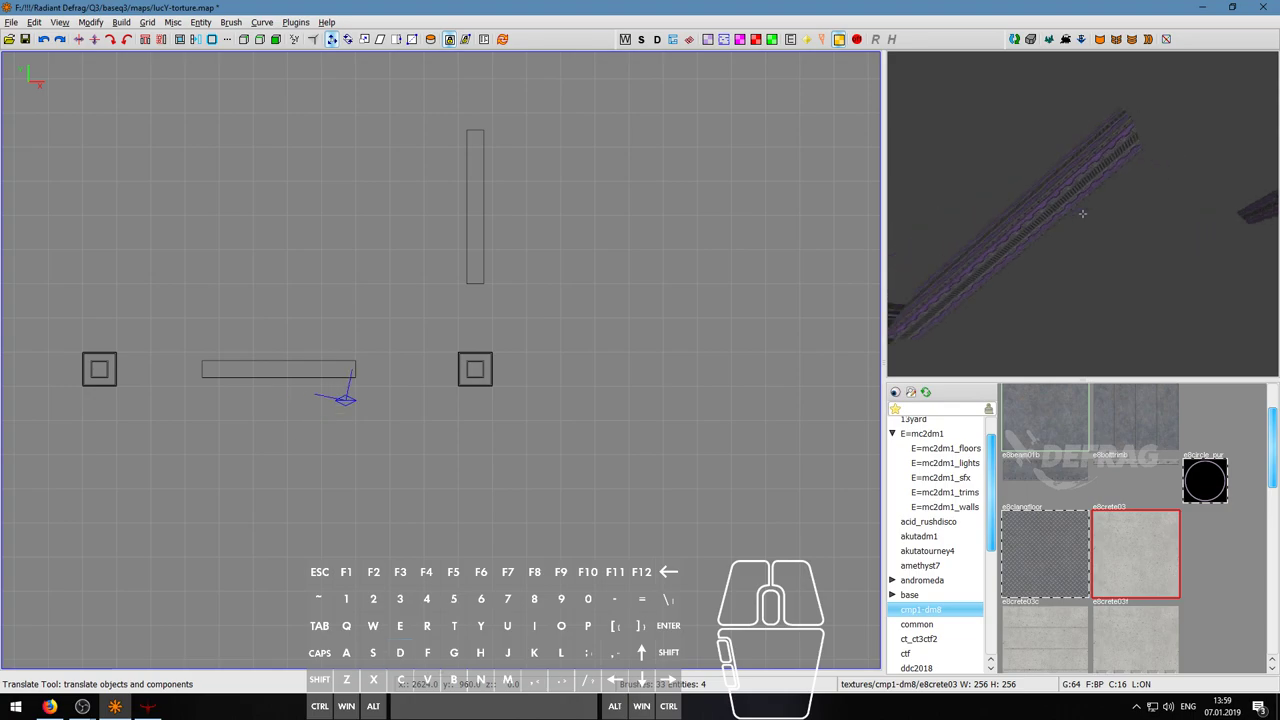
key(w)
ctrl+shift+click(1083, 215)
right_click(1083, 215)
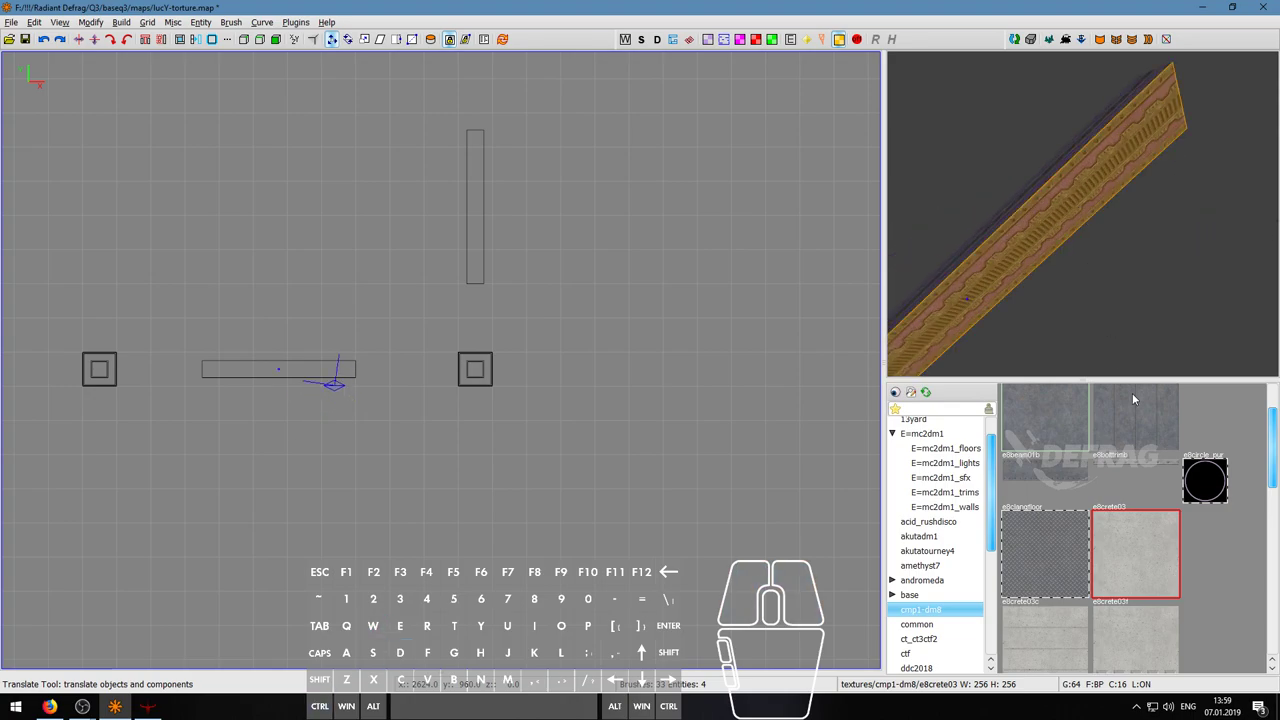
scroll(1177, 584, down, 4)
click(1008, 568)
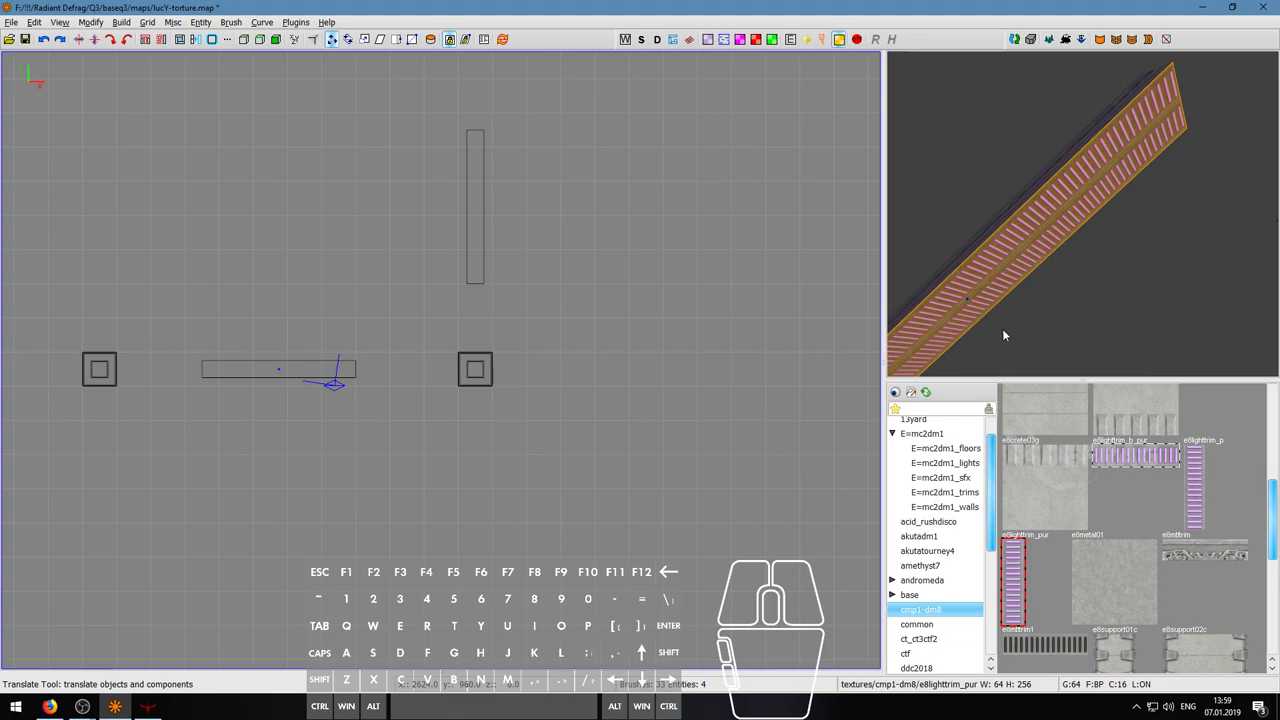
- Reset the underside texture's alignment, fit it using the Width option and deselect the face
key(s)
click(126, 263)
click(266, 243)
key(Escape)
right_click(1169, 240)
key(w)
key(d)
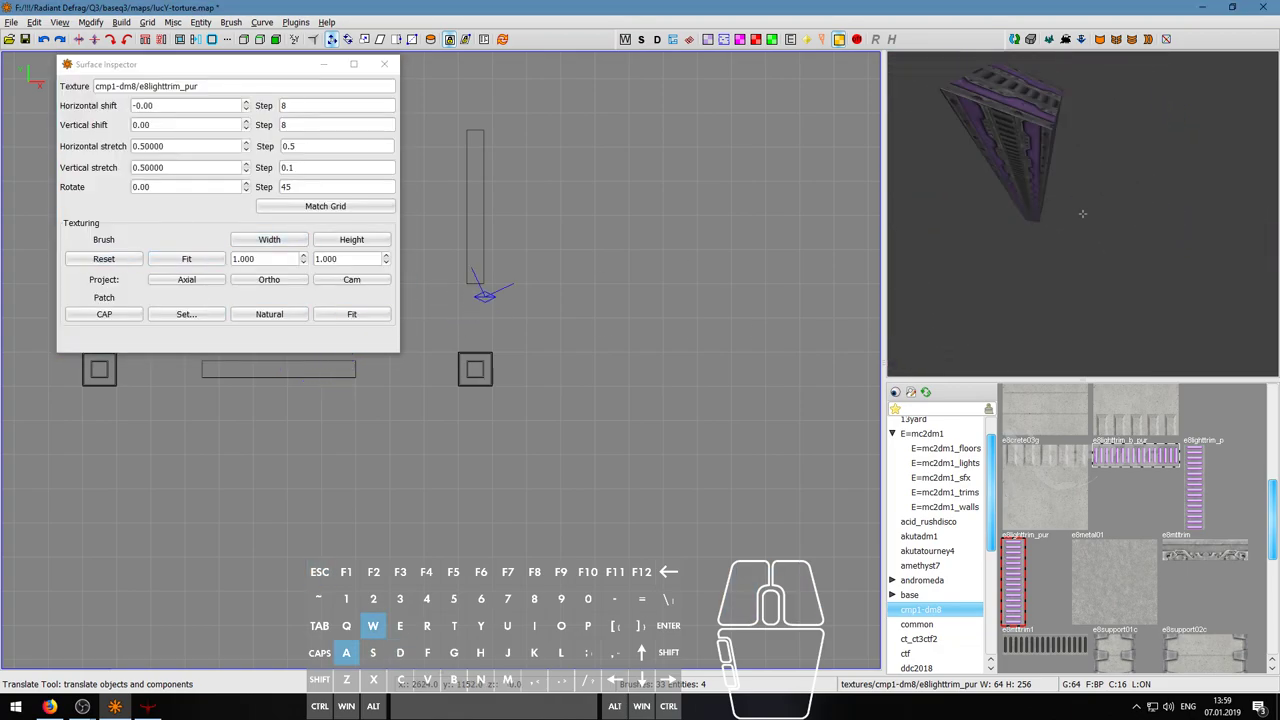
- Texture the underside face of the second beam with e8lighttrim_pur, reset its alignment and fit it using the Width option
right_click(1083, 214)
ctrl+shift+click(1150, 312)
click(1023, 588)
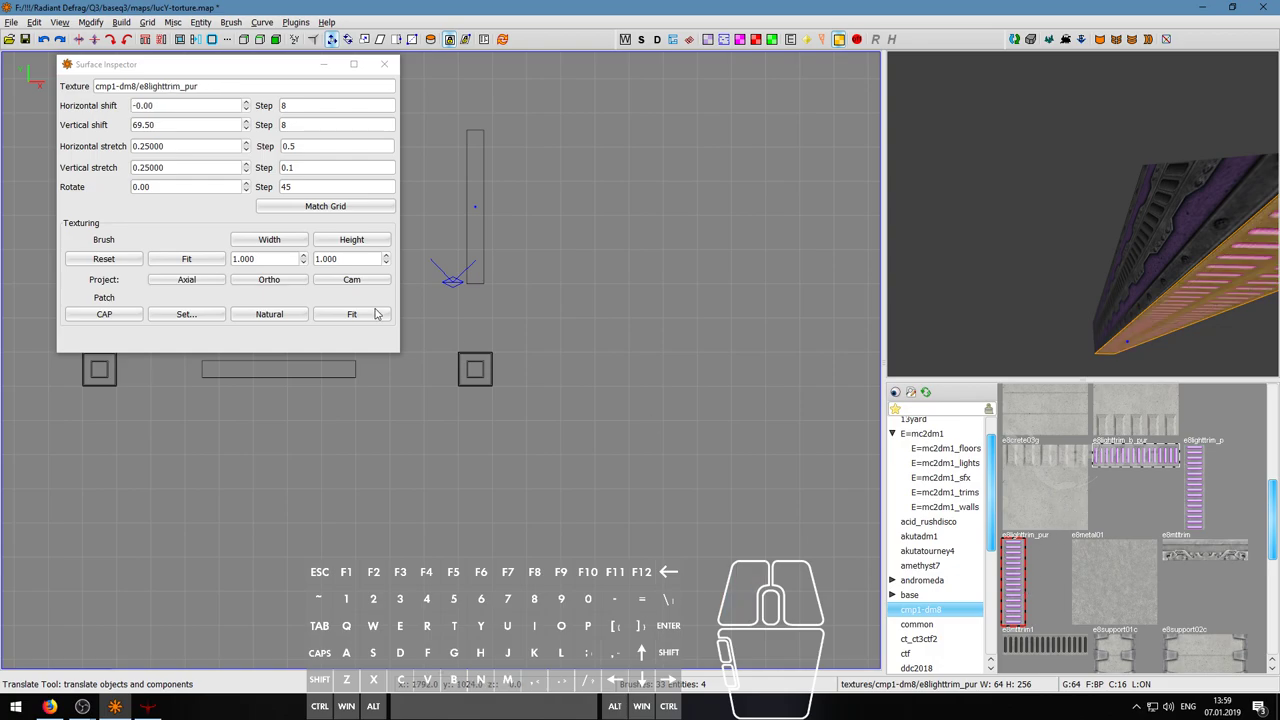
click(103, 259)
click(269, 239)
- Select the top faces of both beams together and apply the e8beam01b texture to them
key(w)
key(s)
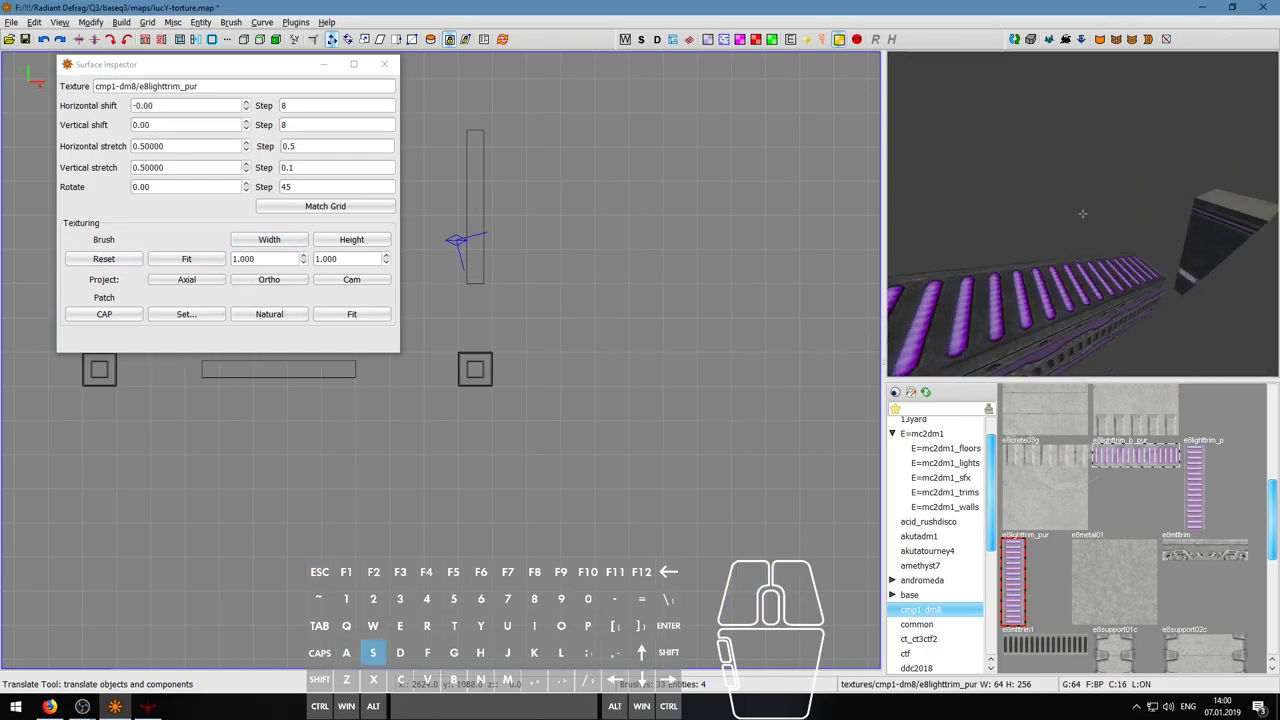
key(w)
key(d)
key(s)
key(d)
key(w)
key(a)
right_click(1118, 215)
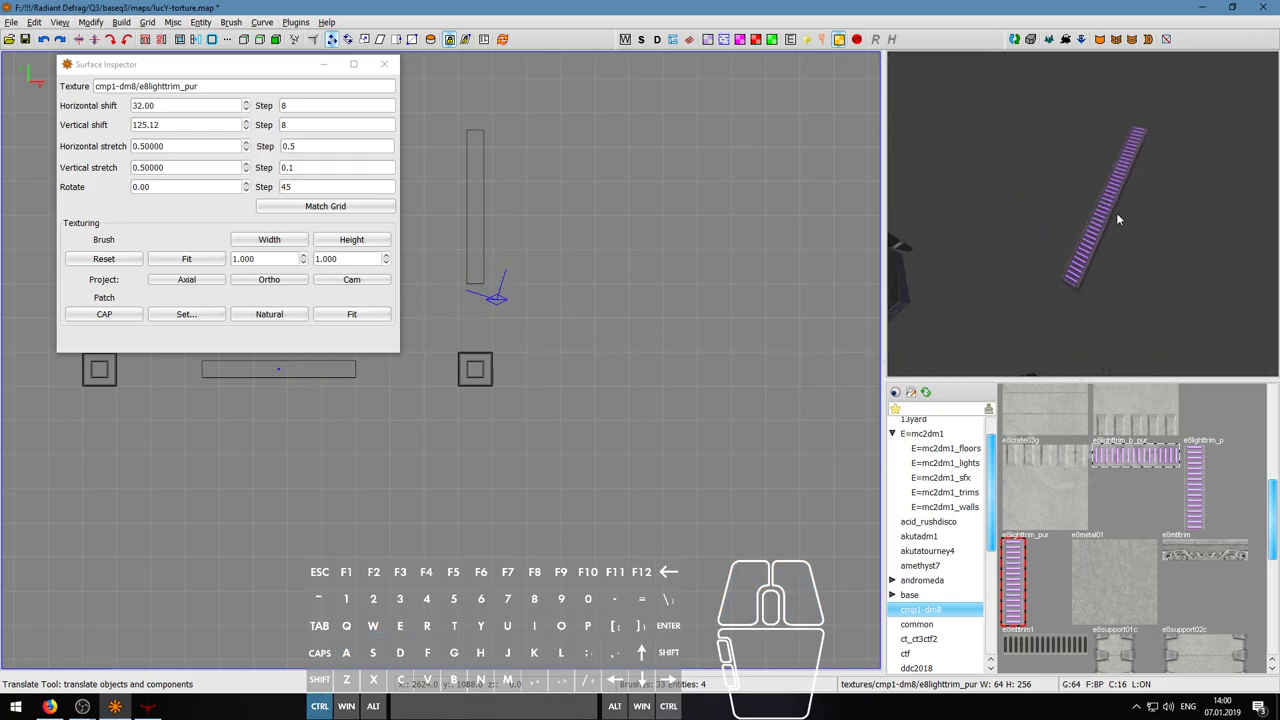
scroll(1162, 558, down, 2)
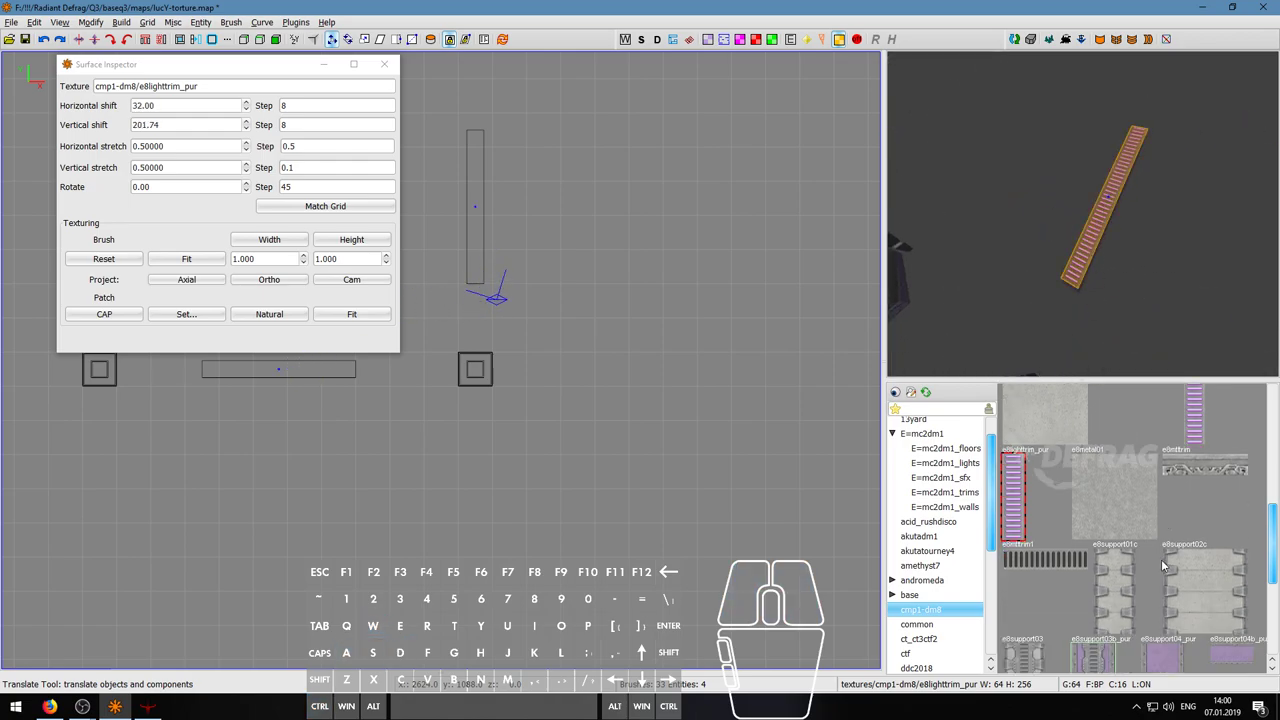
scroll(1150, 575, down, 3)
scroll(1150, 575, down, 3)
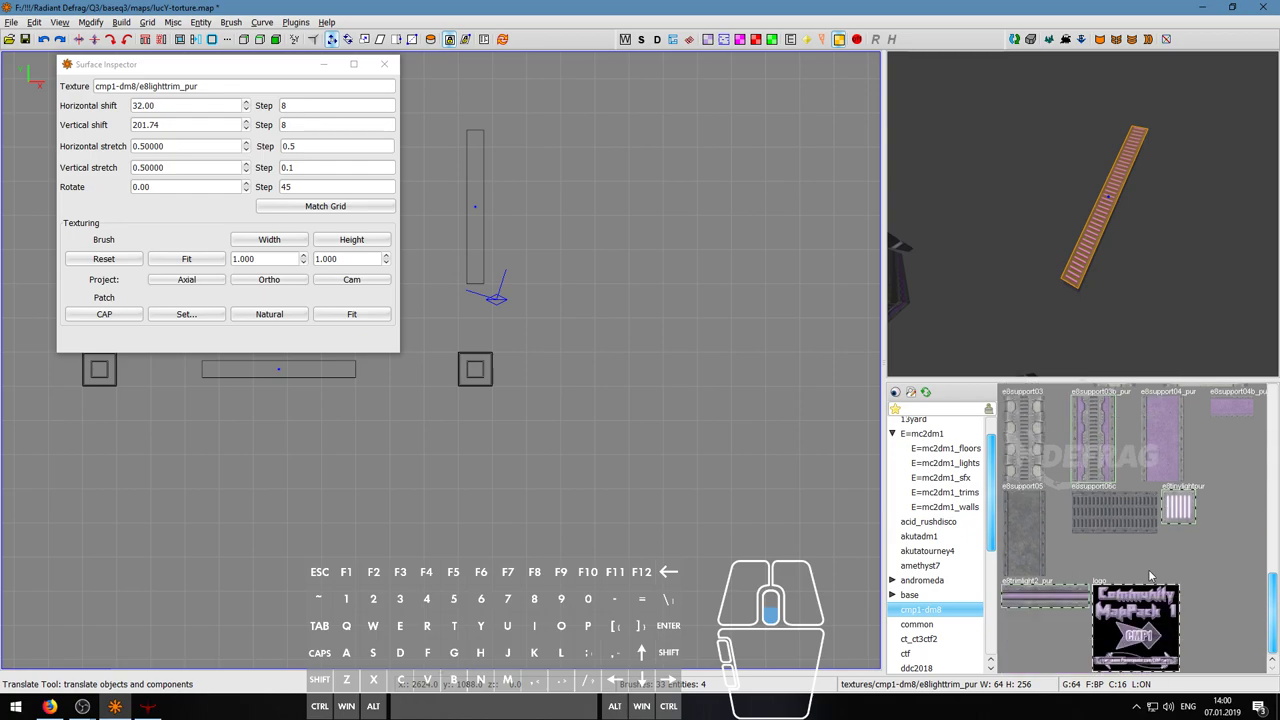
scroll(1150, 575, up, 8)
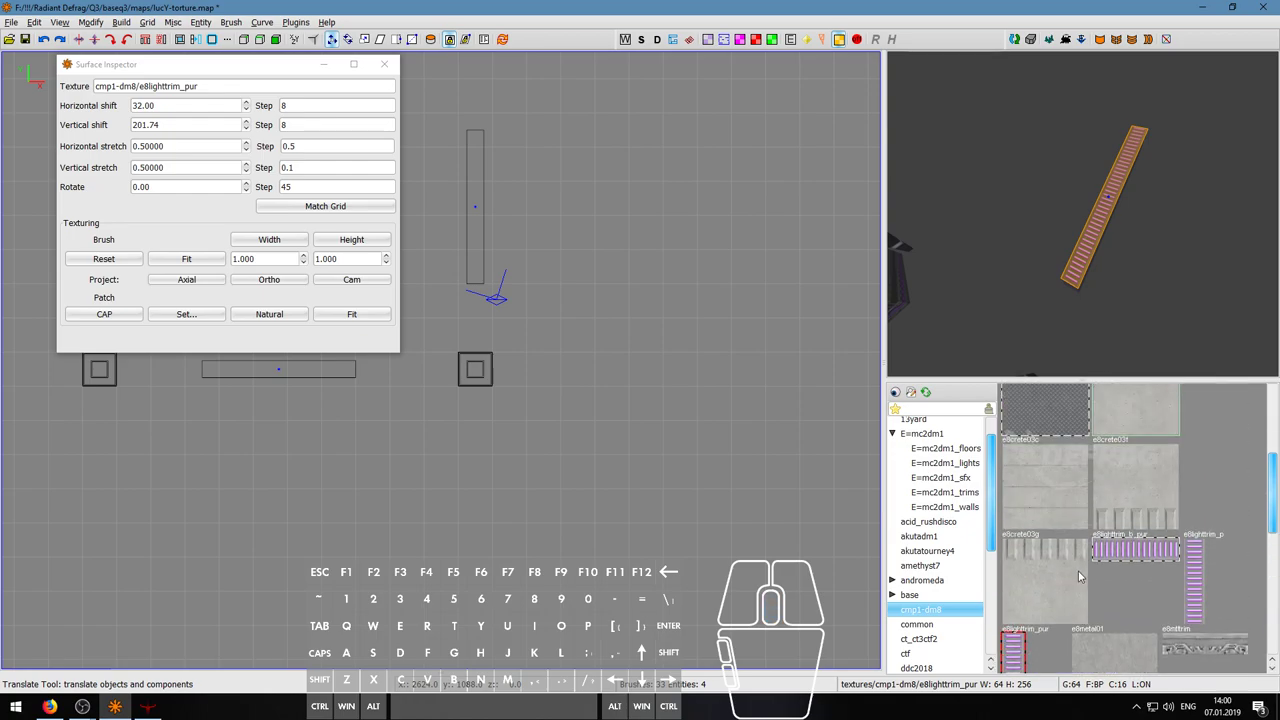
scroll(1093, 582, up, 3)
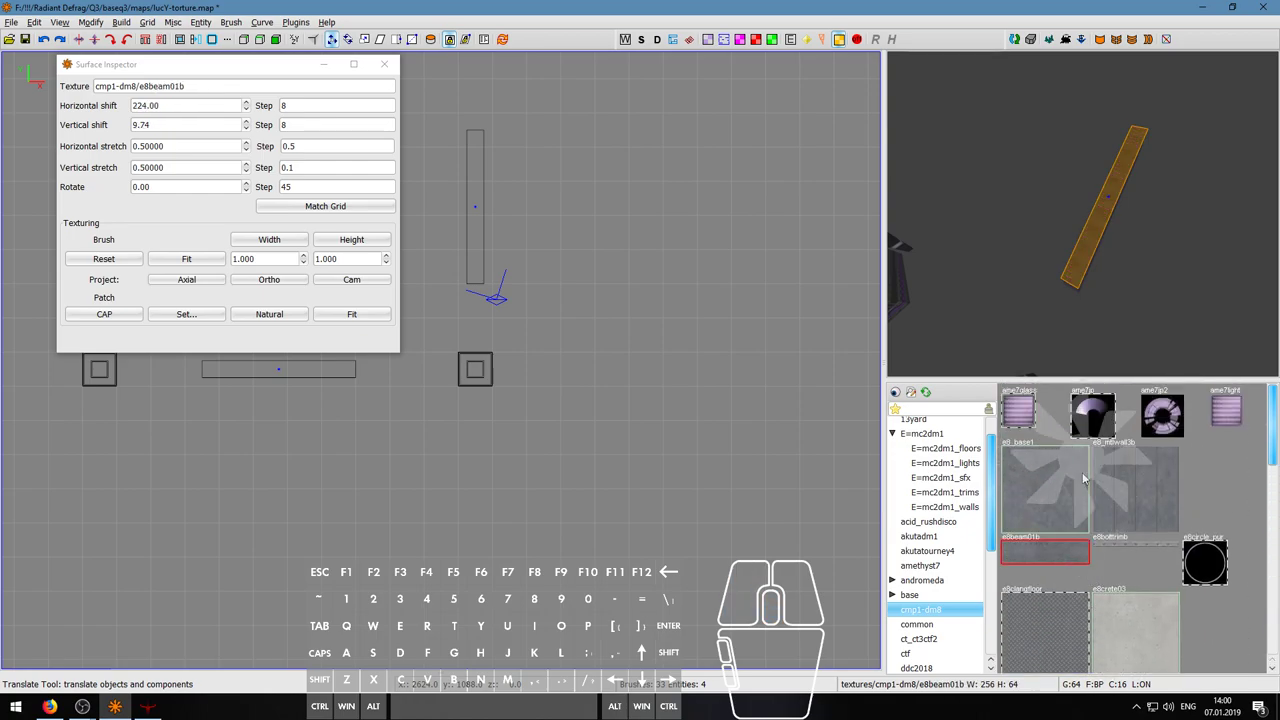
- Reset the e8beam01b texture alignment on both beam tops to a stretch of 0.5, then deselect them
right_click(1082, 214)
key(w)
key(w)
key(a)
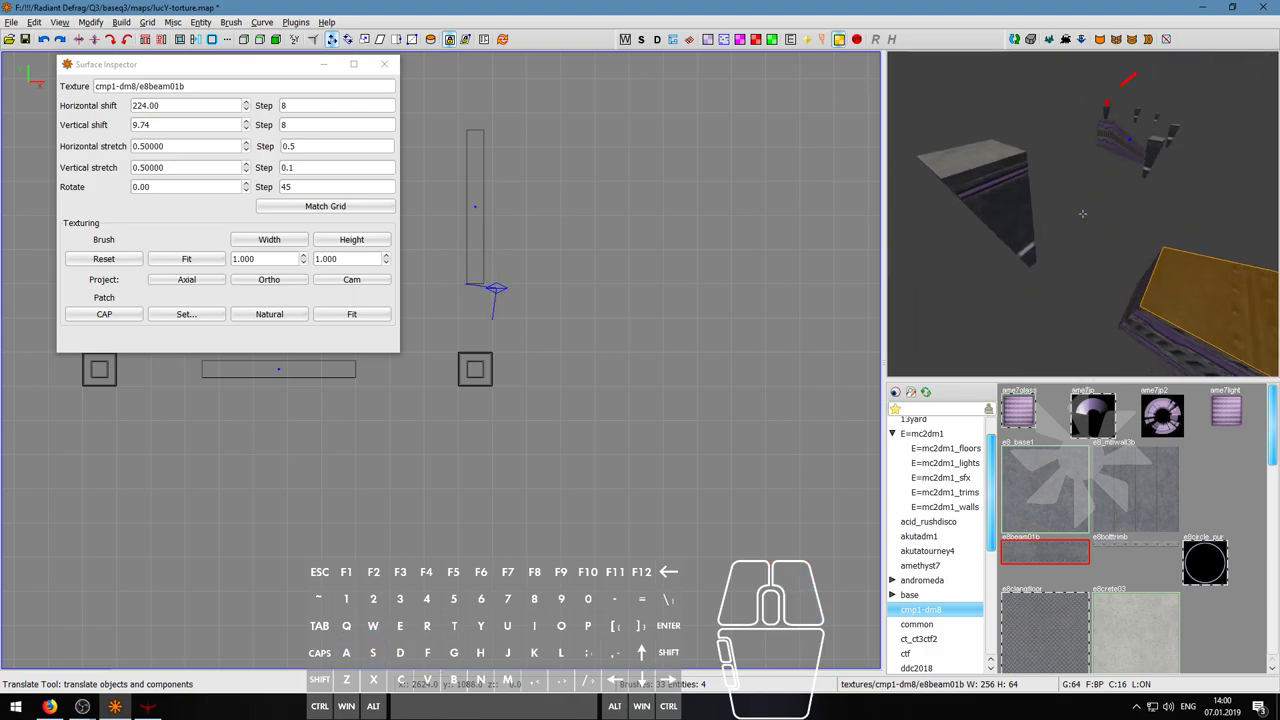
key(s)
right_click(1082, 214)
scroll(1135, 444, down, 1)
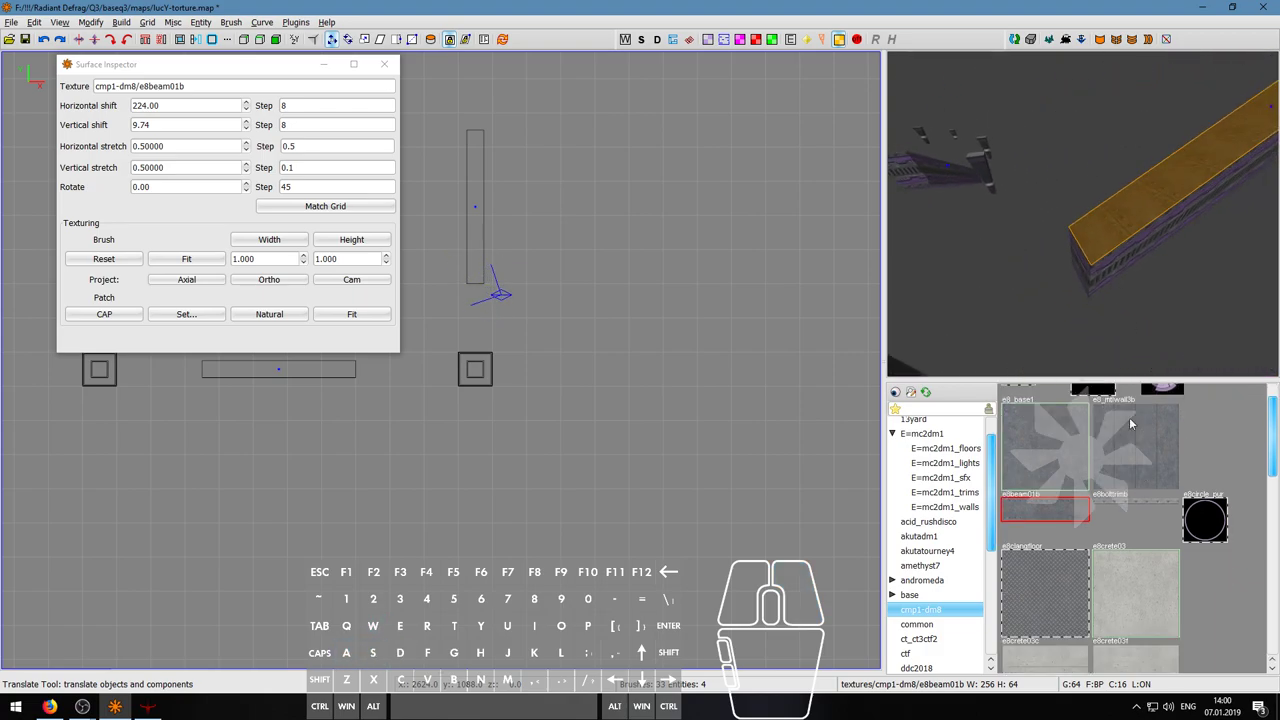
key(s)
key(a)
click(125, 258)
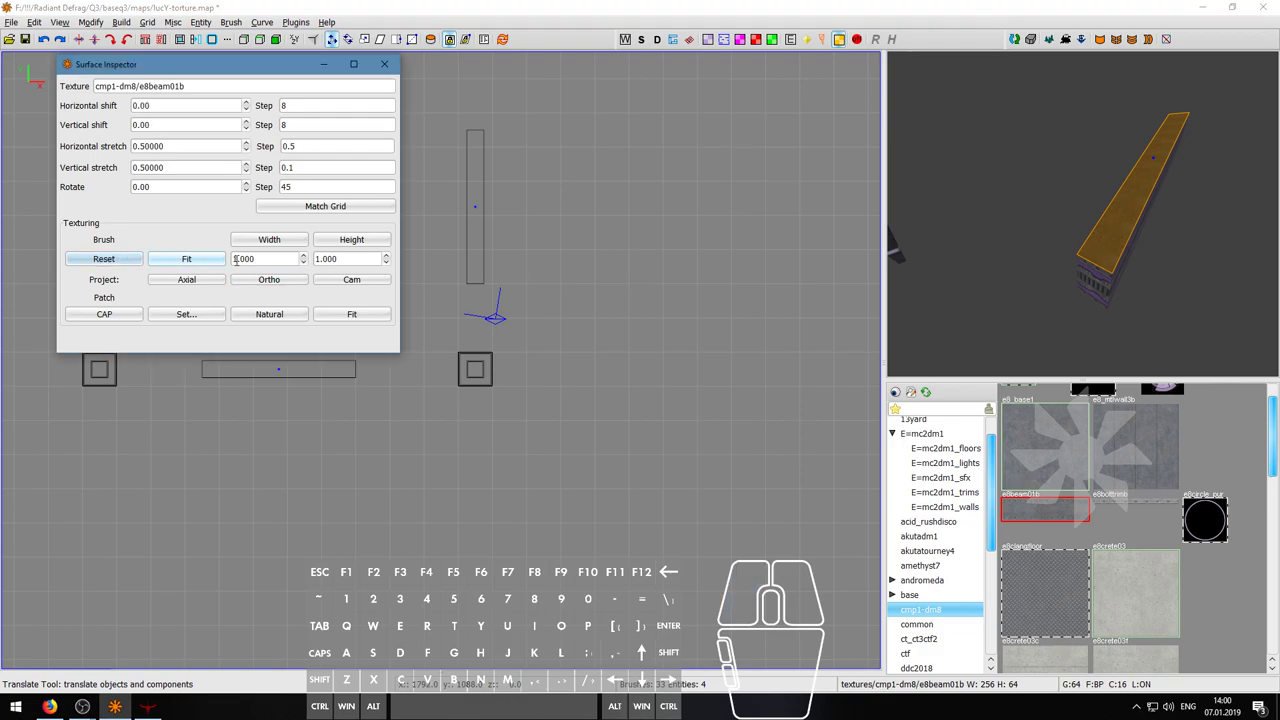
right_click(1082, 213)
key(w)
key(a)
key(Escape)
- Rotate the texture on the horizontal beam's top face to -90 degrees and fit it using the Height option
ctrl+shift+click(1086, 170)
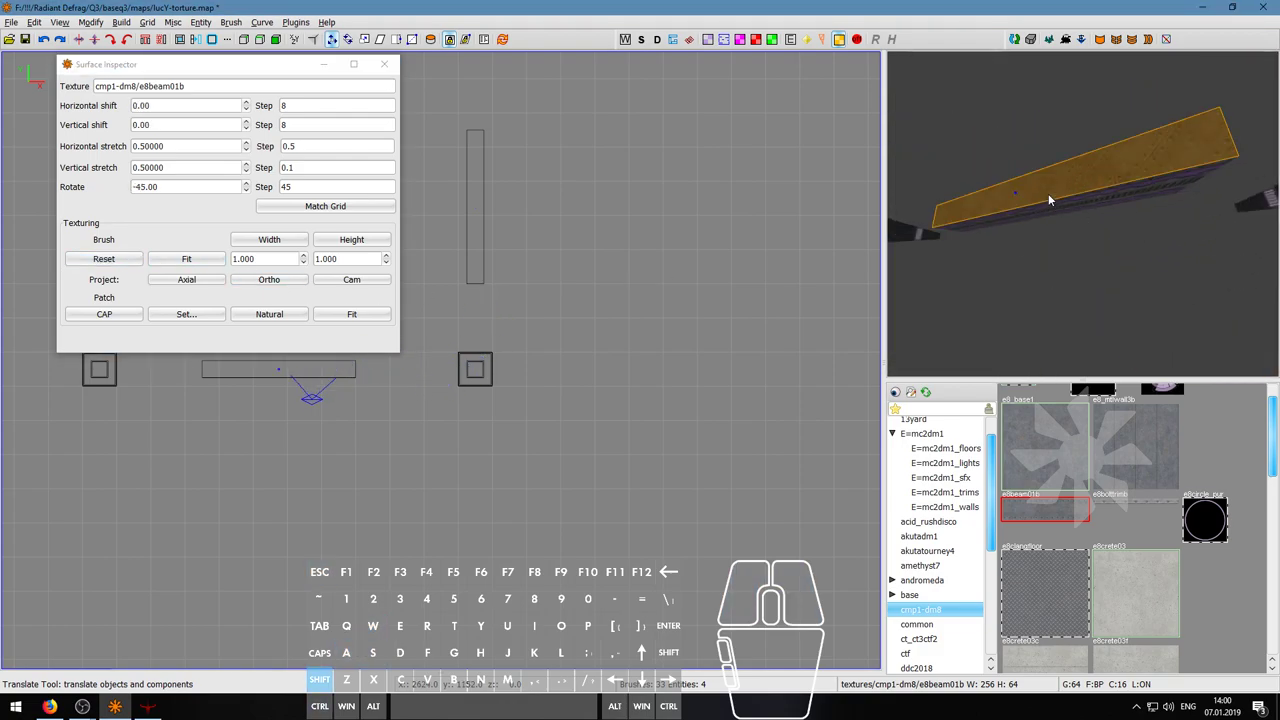
click(291, 236)
key(Escape)
ctrl+shift+click(1164, 167)
click(338, 241)
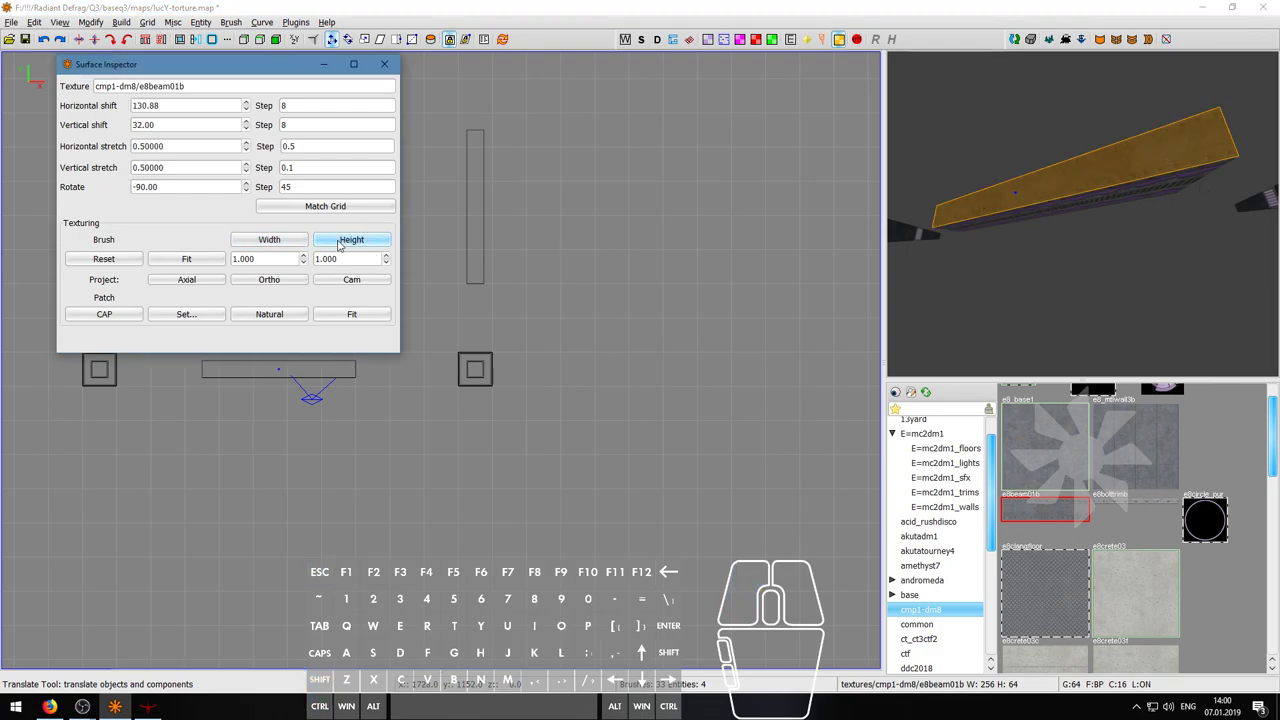
key(Escape)
- Texture the horizontal beam's first end face with e8beam01b, rotated to -90 degrees and fitted using the Height option
right_click(1082, 213)
key(a)
key(w)
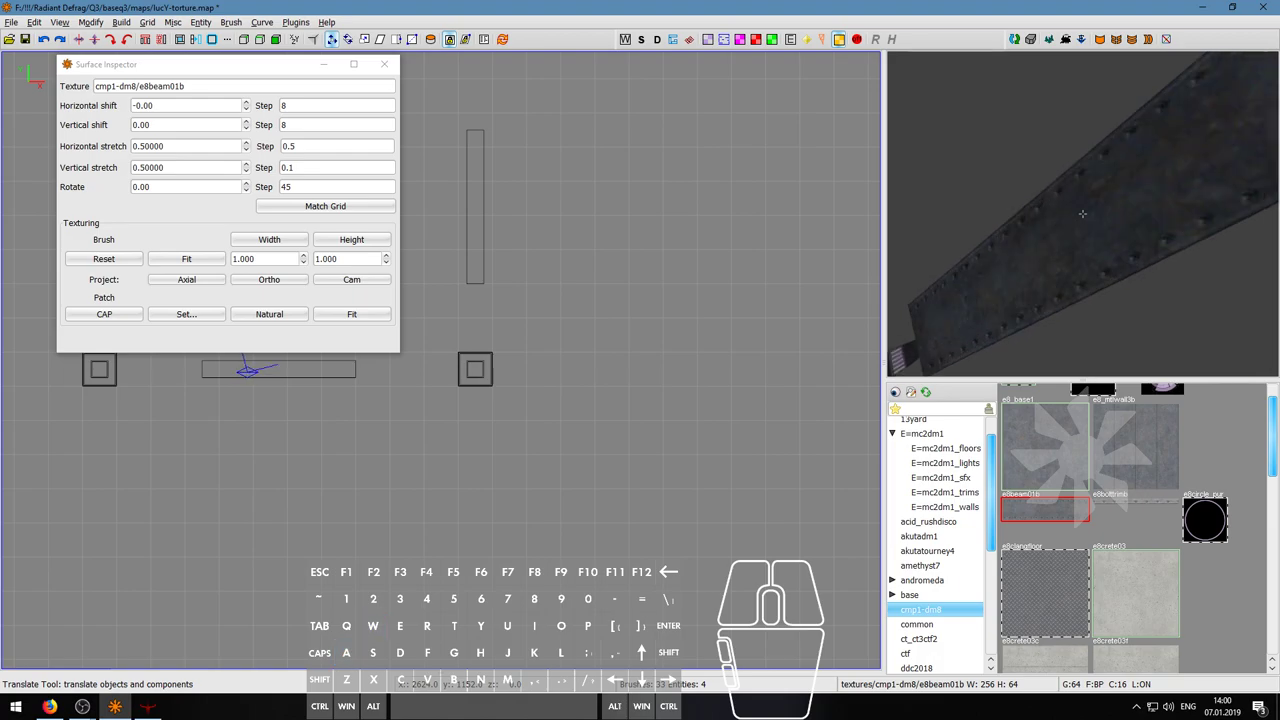
key(a)
key(d)
key(s)
key(a)
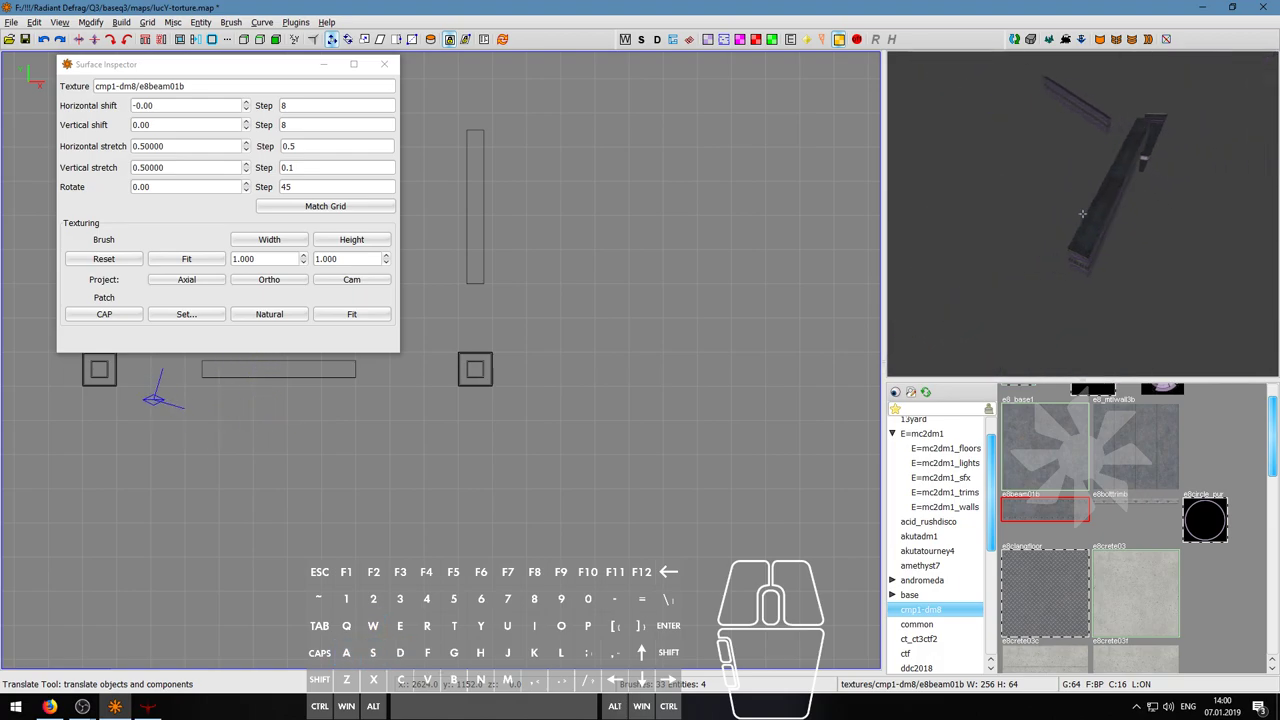
key(w)
key(s)
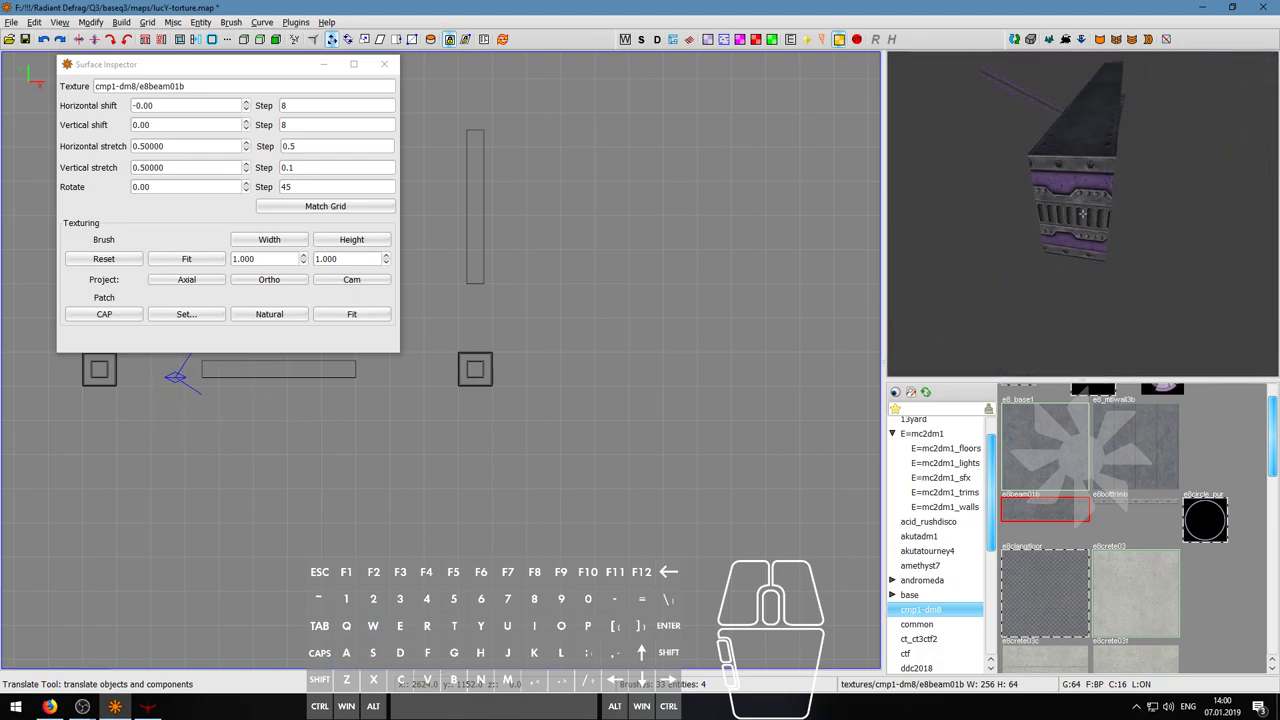
right_click(1083, 213)
ctrl+shift+click(1085, 220)
click(1060, 520)
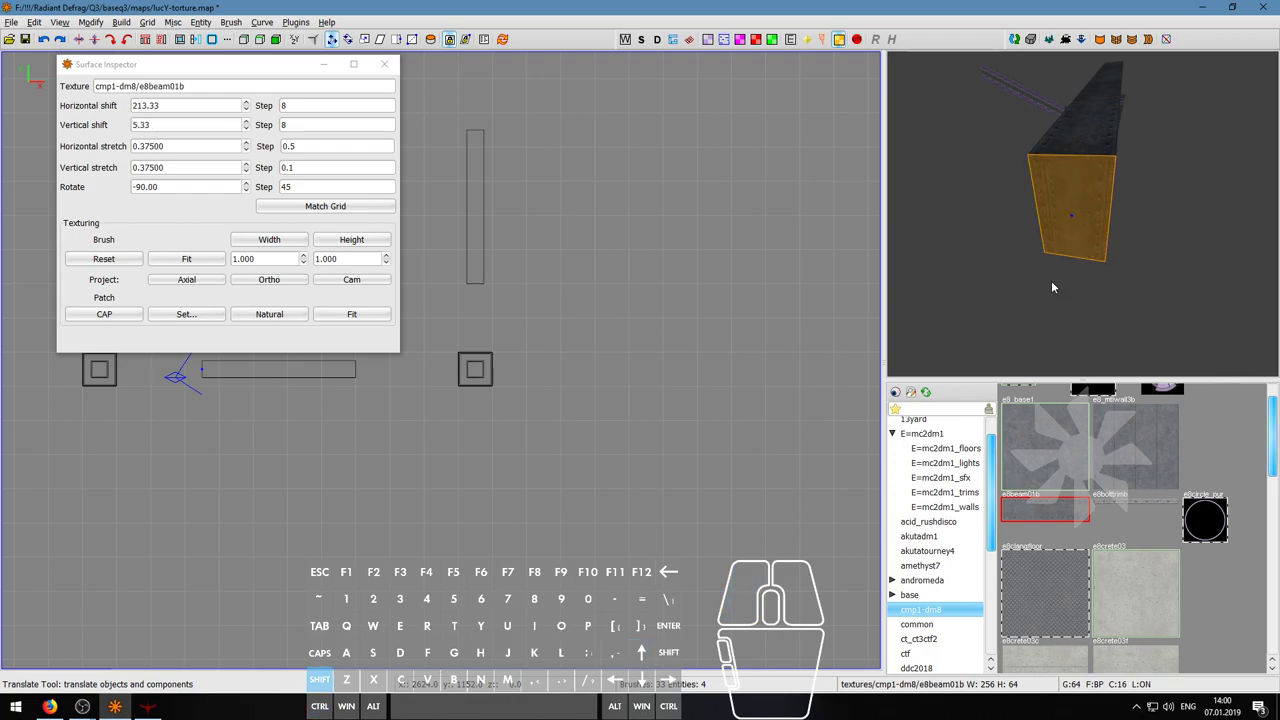
click(127, 262)
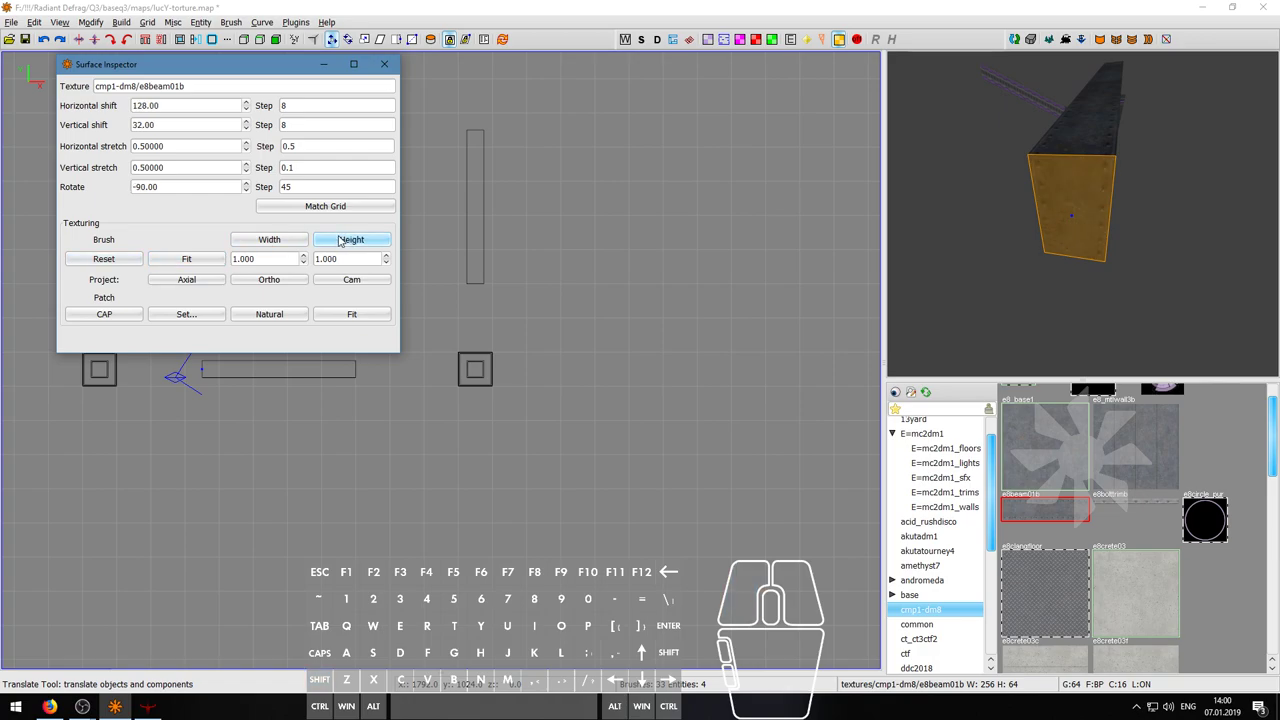
key(Escape)
- Try the e8_mtlwall3b texture on the opposite end face of the horizontal beam
right_click(1082, 213)
key(s)
key(w)
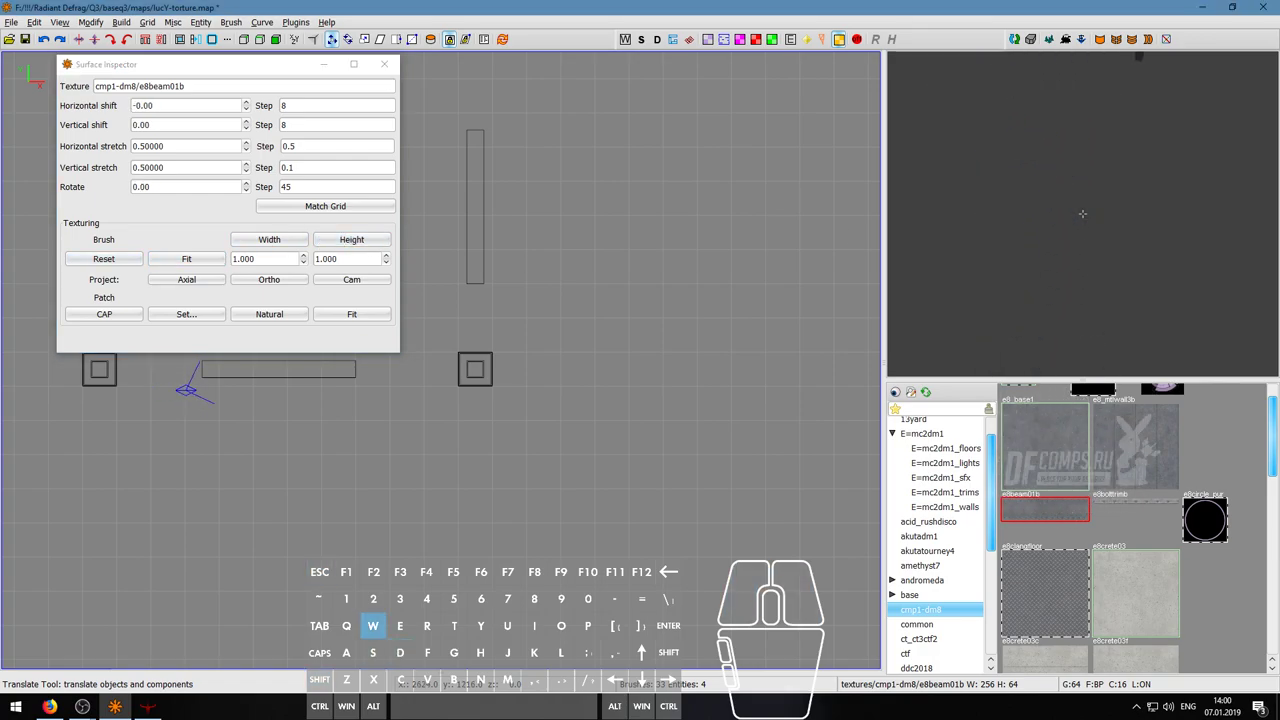
key(s)
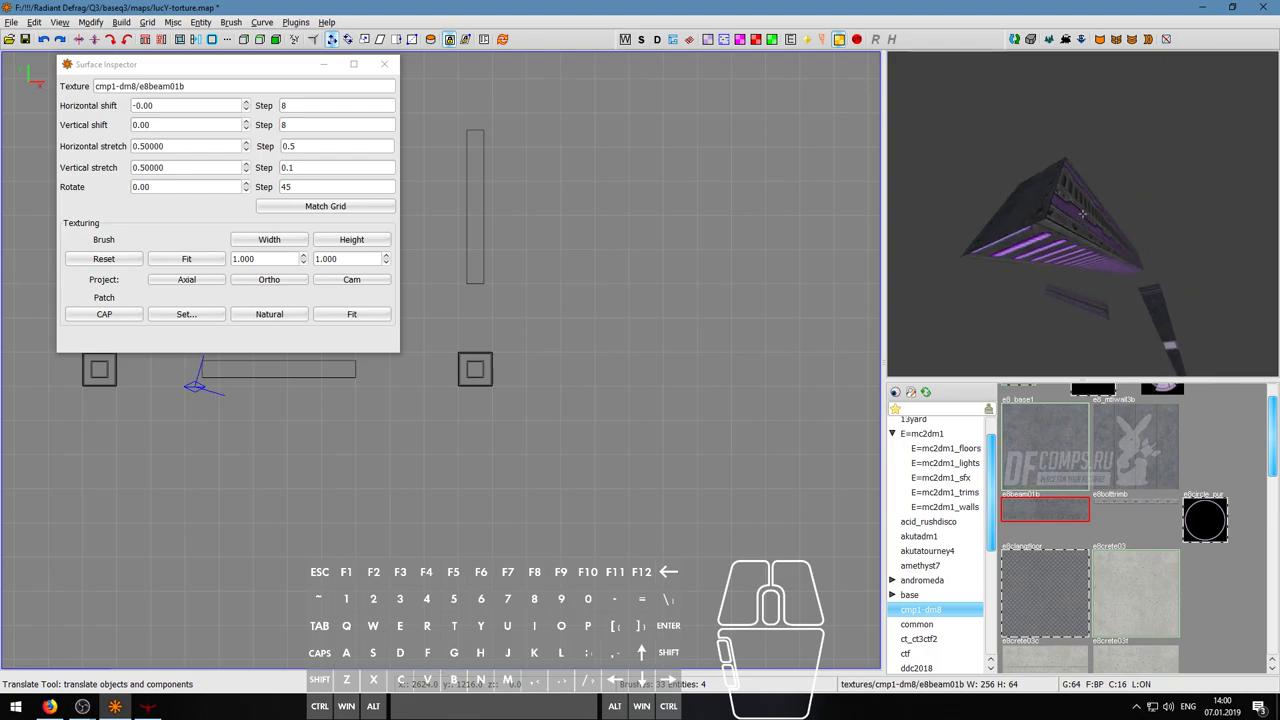
key(s)
key(w)
key(s)
key(a)
key(d)
ctrl+shift+click(1083, 220)
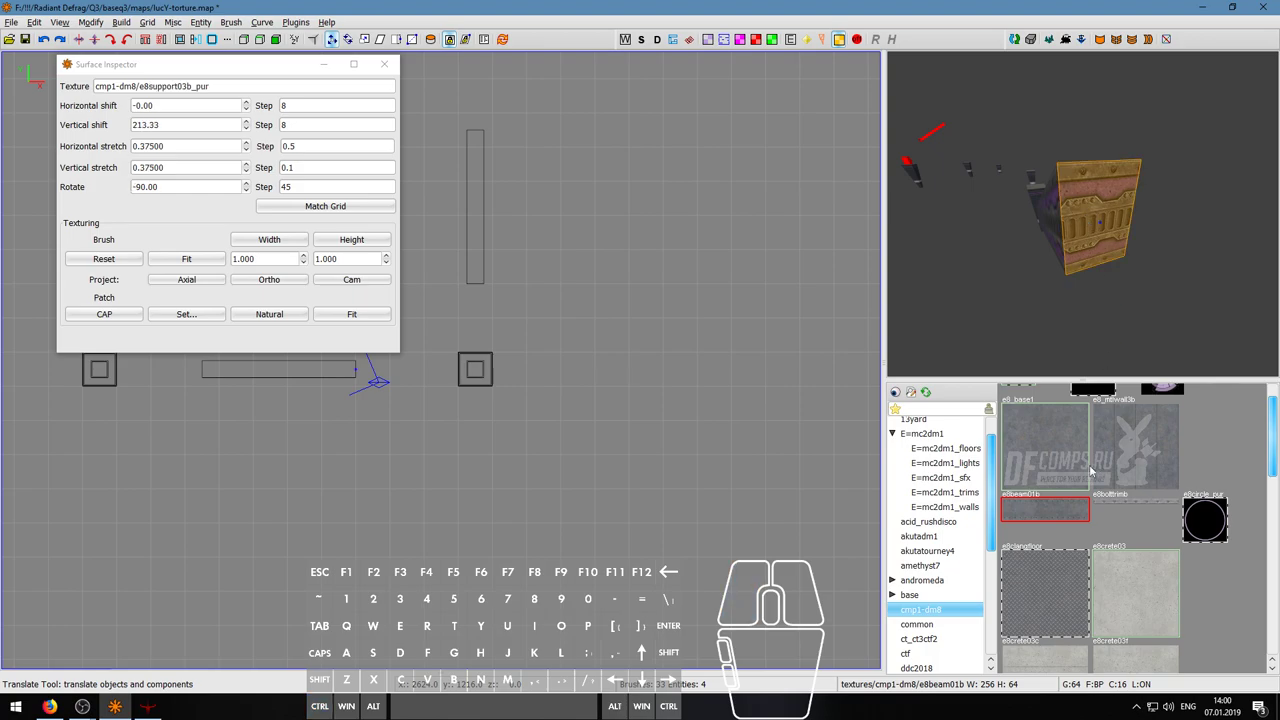
click(1061, 517)
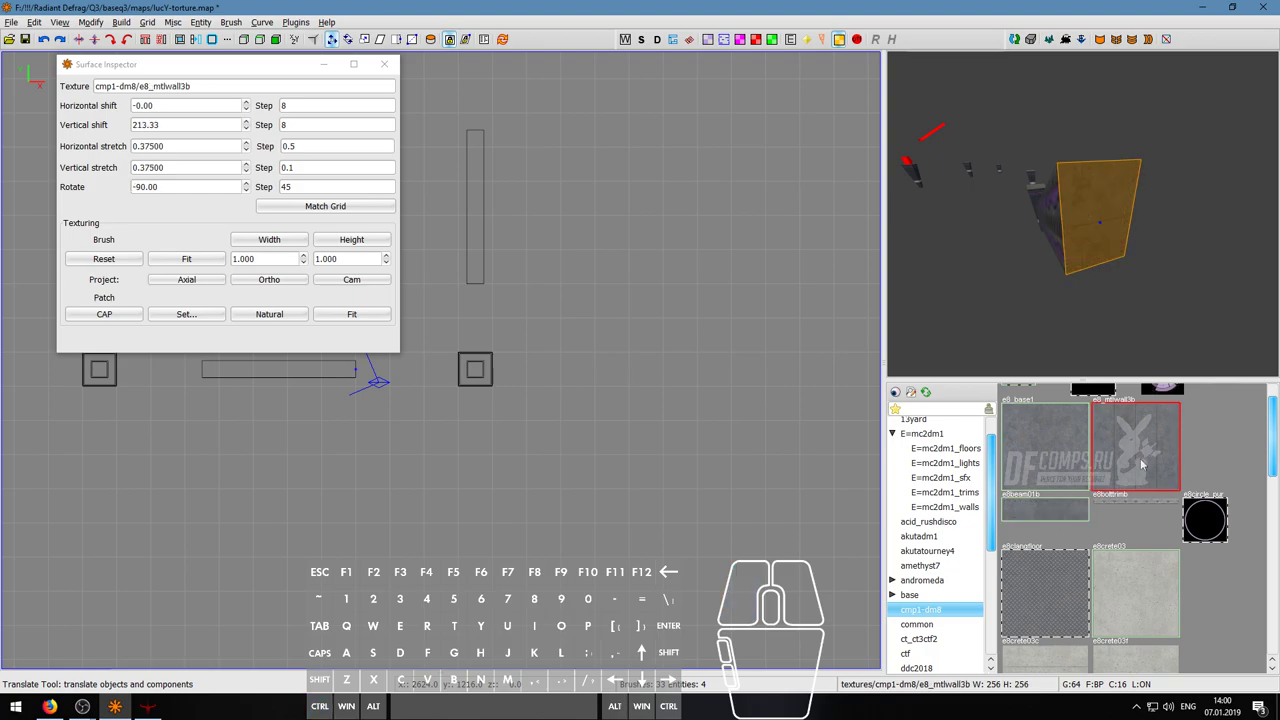
key(w)
key(Escape)
key(s)
right_click(1083, 215)
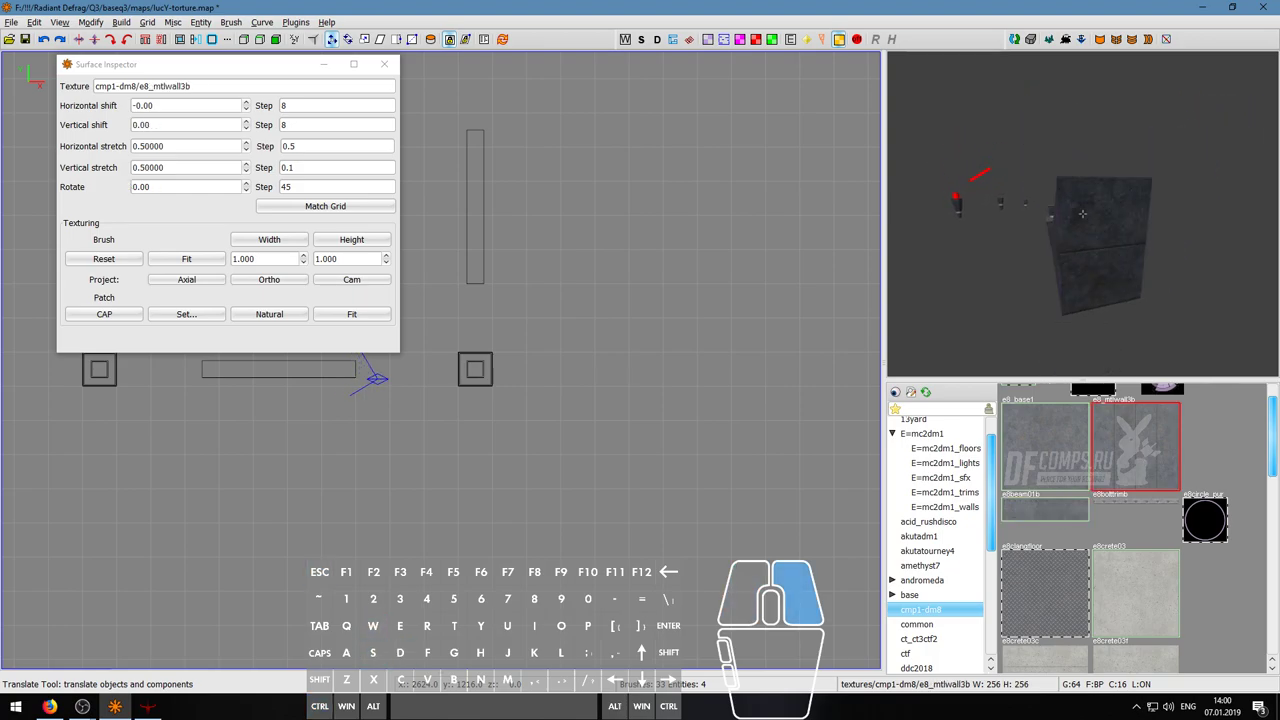
- Reset the e8_mtlwall3b texture's alignment on that end face and try fitting it with the Height option
ctrl+shift+click(1083, 215)
click(100, 260)
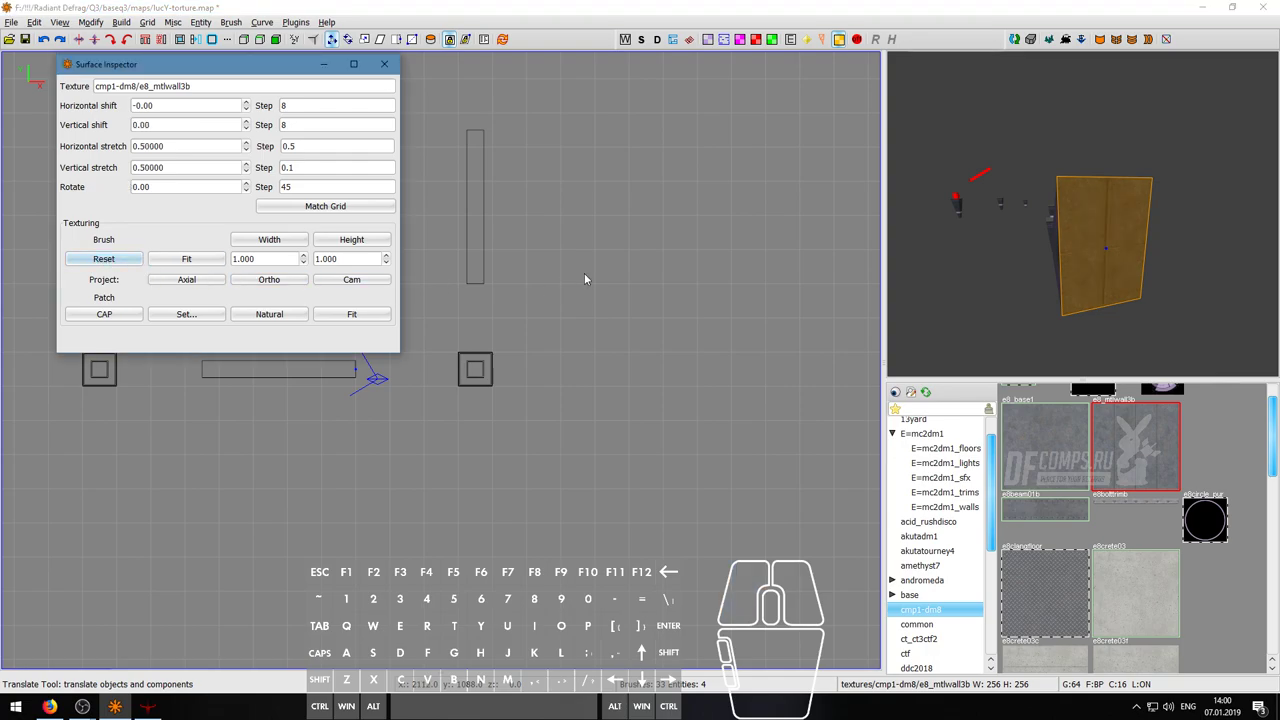
click(340, 241)
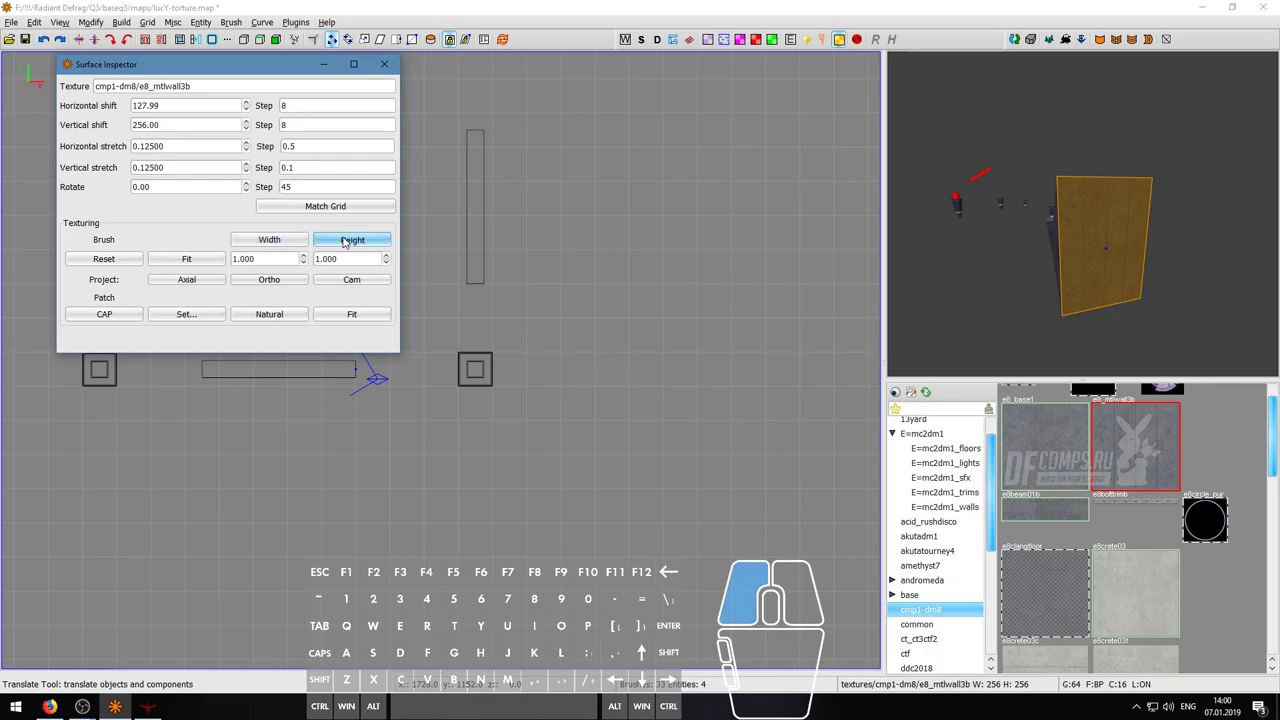
key(Escape)
right_click(1083, 217)
key(w)
right_click(1083, 217)
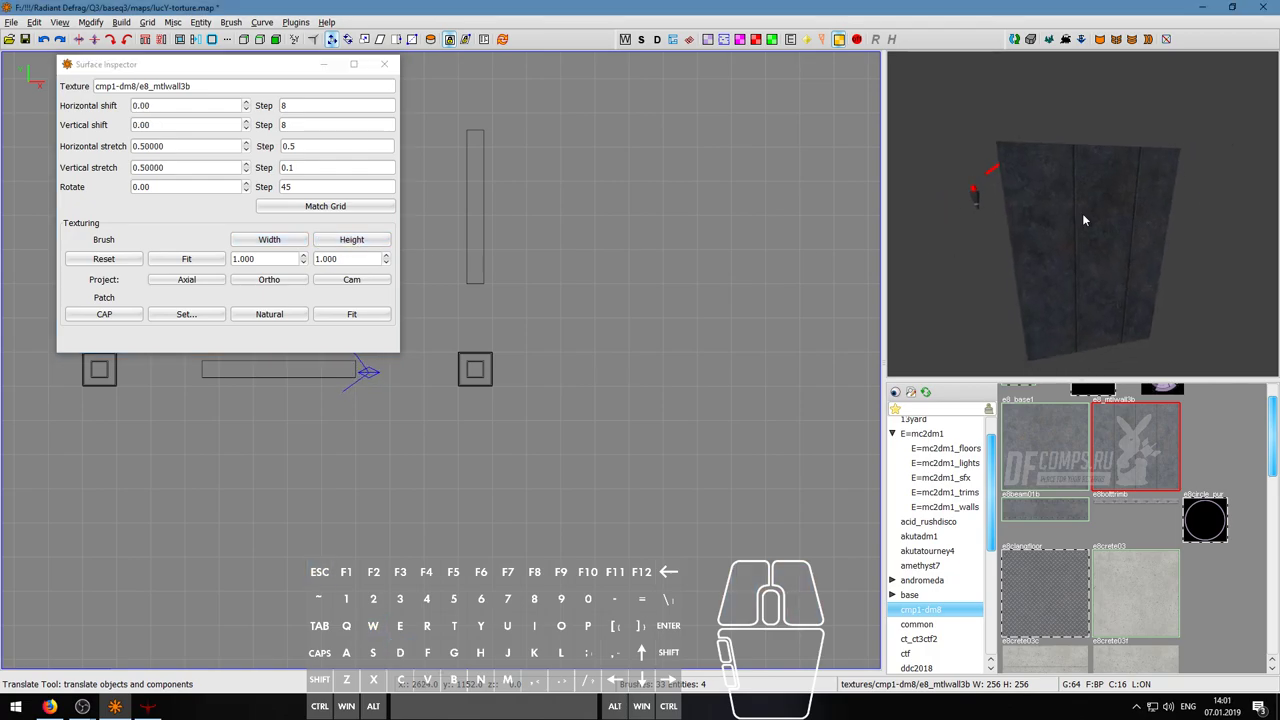
- Reselect the end face, fit its texture by Width and apply tile_trim_02_a from the E=mc2dm1_trims textures
shift+click(1082, 219)
click(269, 240)
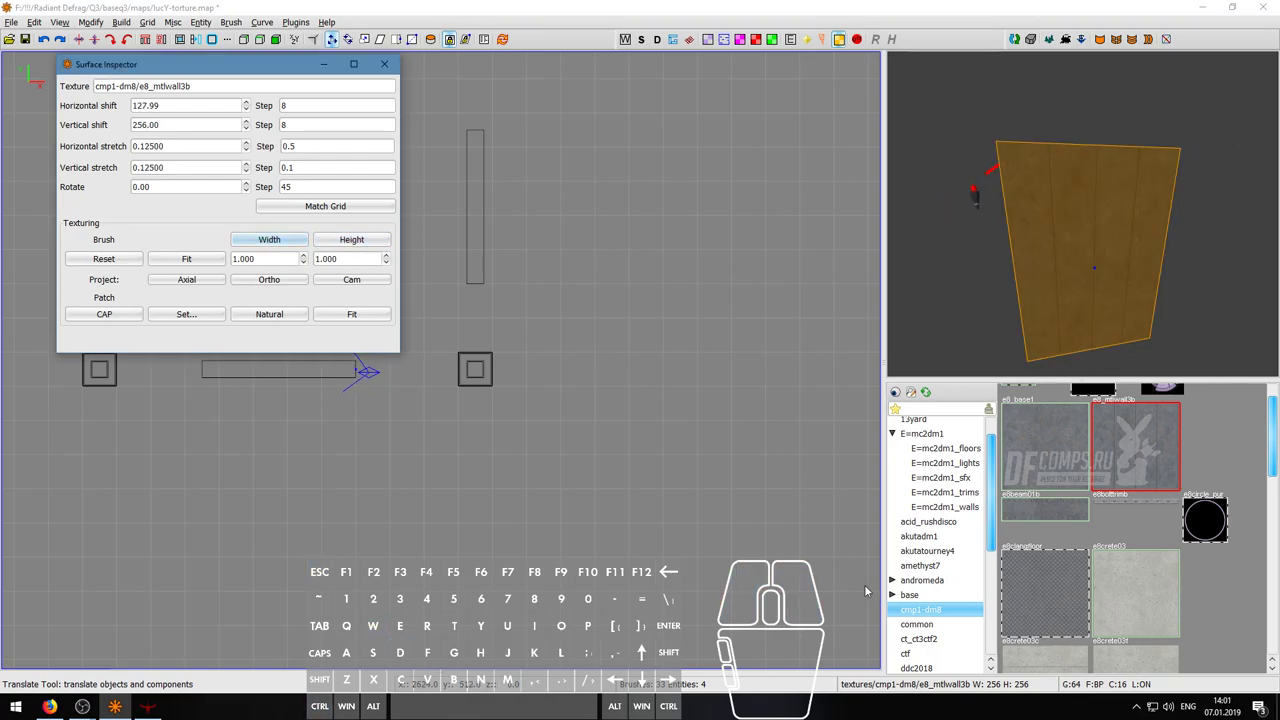
scroll(939, 532, up, 1)
click(940, 497)
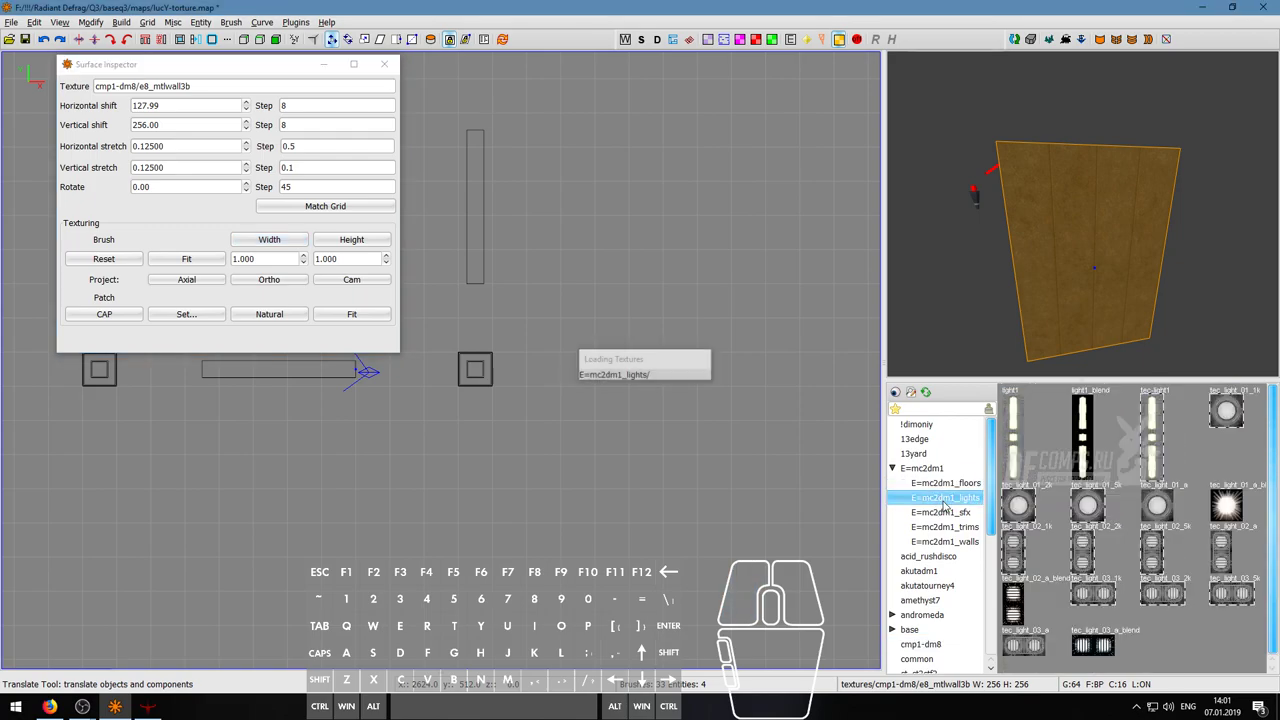
click(944, 526)
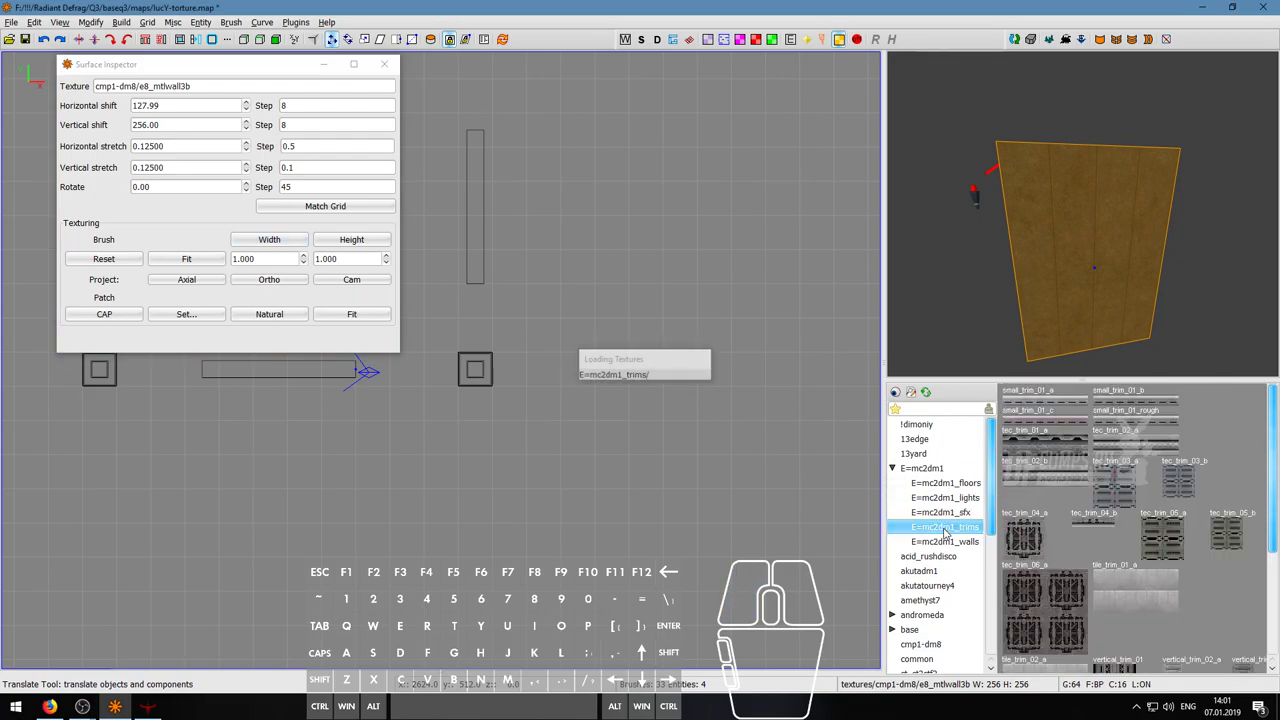
key(s)
right_click(1124, 312)
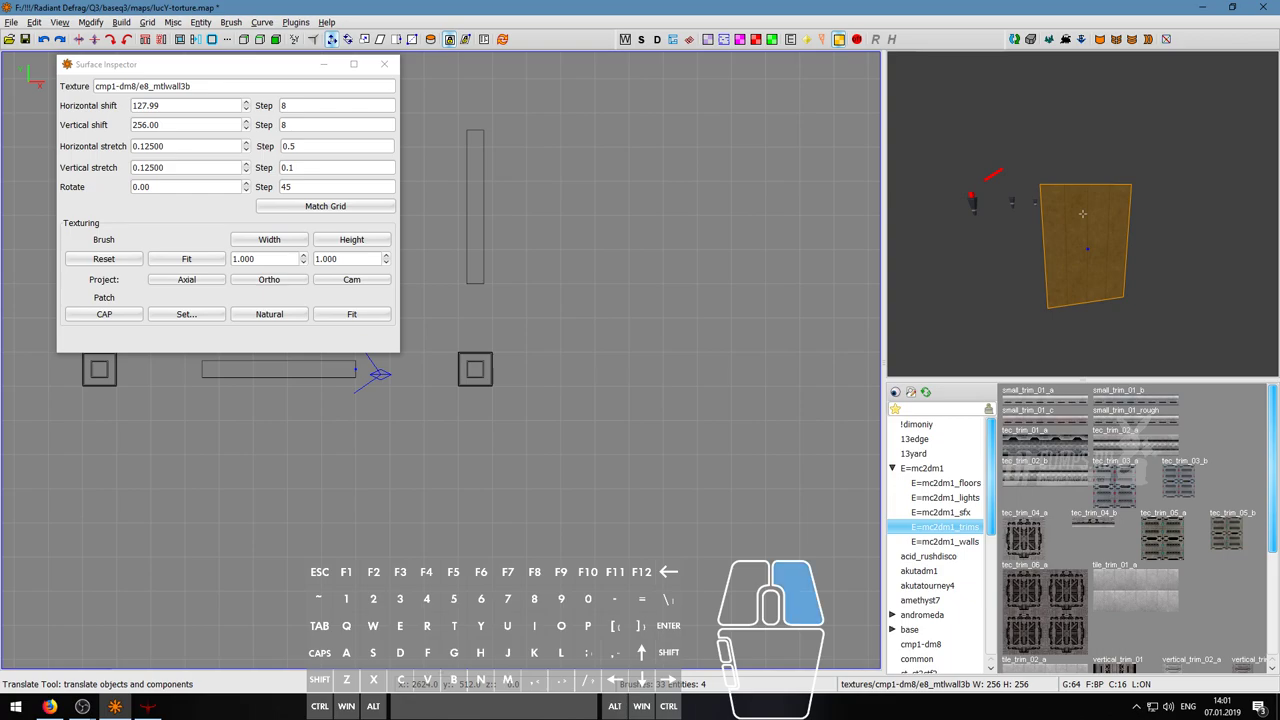
scroll(1141, 562, down, 2)
click(1058, 589)
right_click(1119, 320)
key(w)
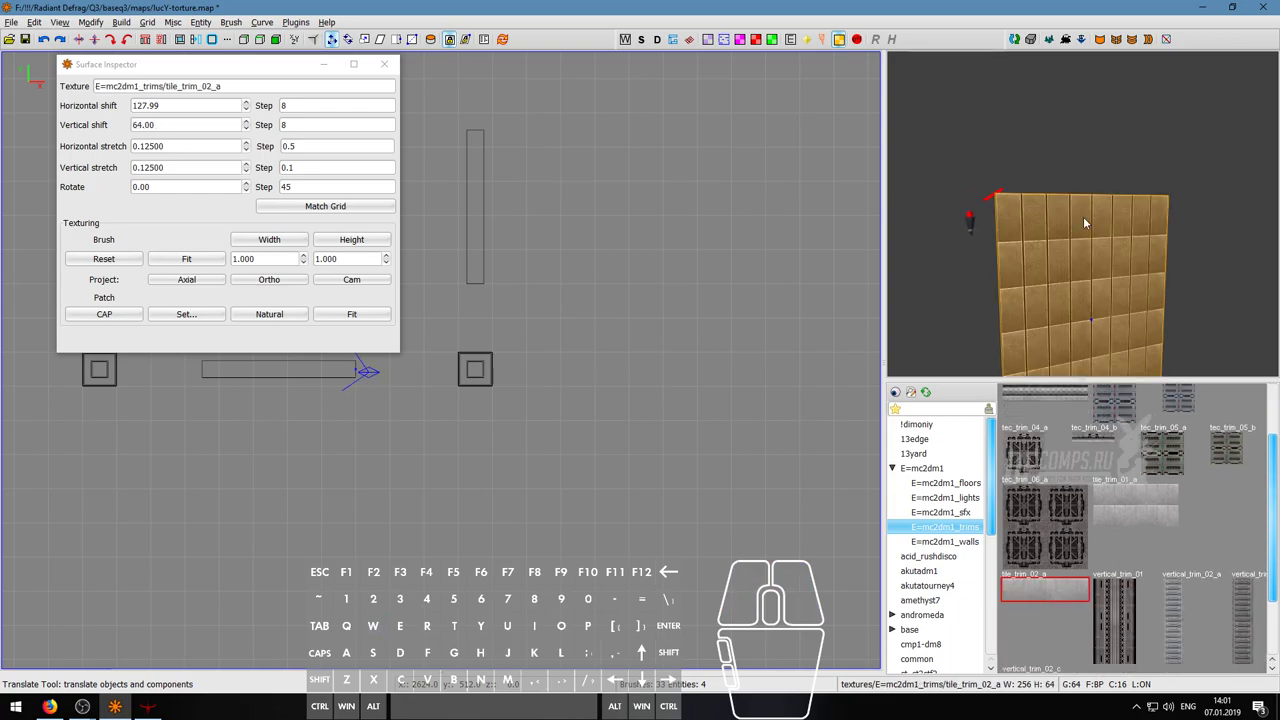
- Try the tec_trim_01_a and tec_trim_02_b textures on the selected end face
scroll(1114, 466, up, 1)
click(1066, 449)
right_click(1080, 320)
key(d)
right_click(1082, 214)
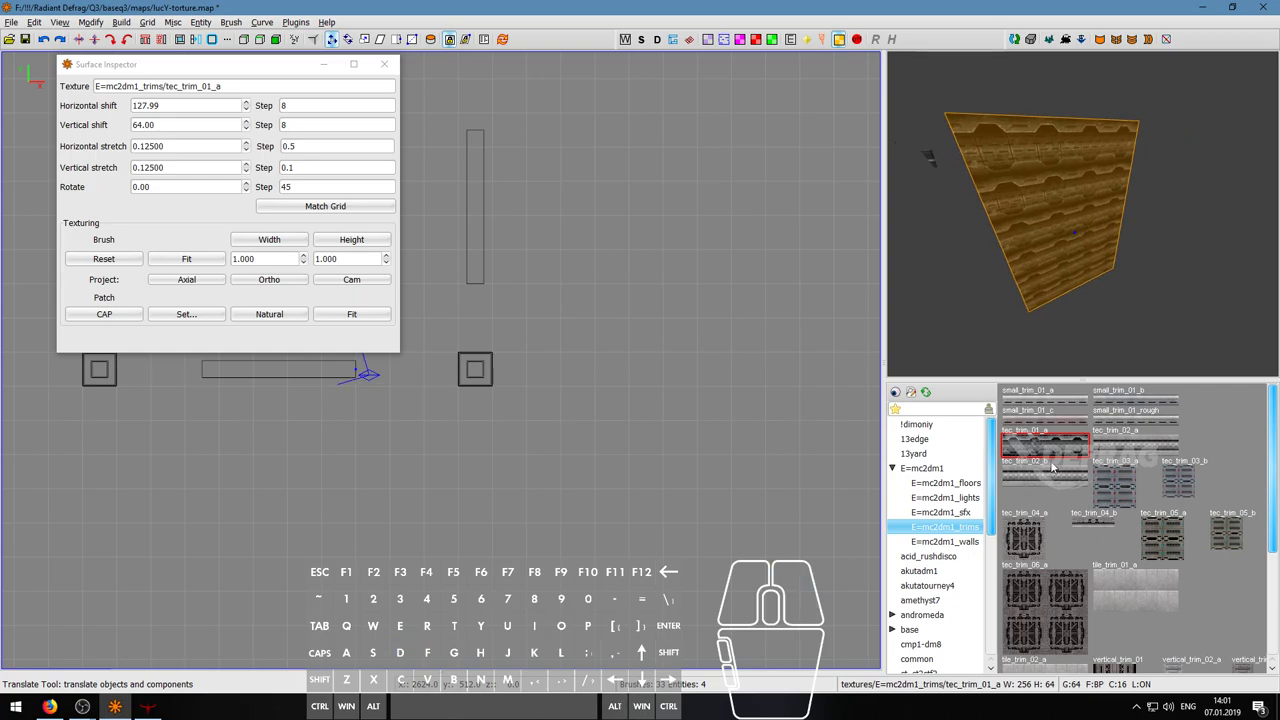
click(1052, 470)
right_click(1082, 213)
- Apply tile_trim_02_a to the end face again, reset its alignment and fit it with the Width and Height options
scroll(1108, 488, down, 2)
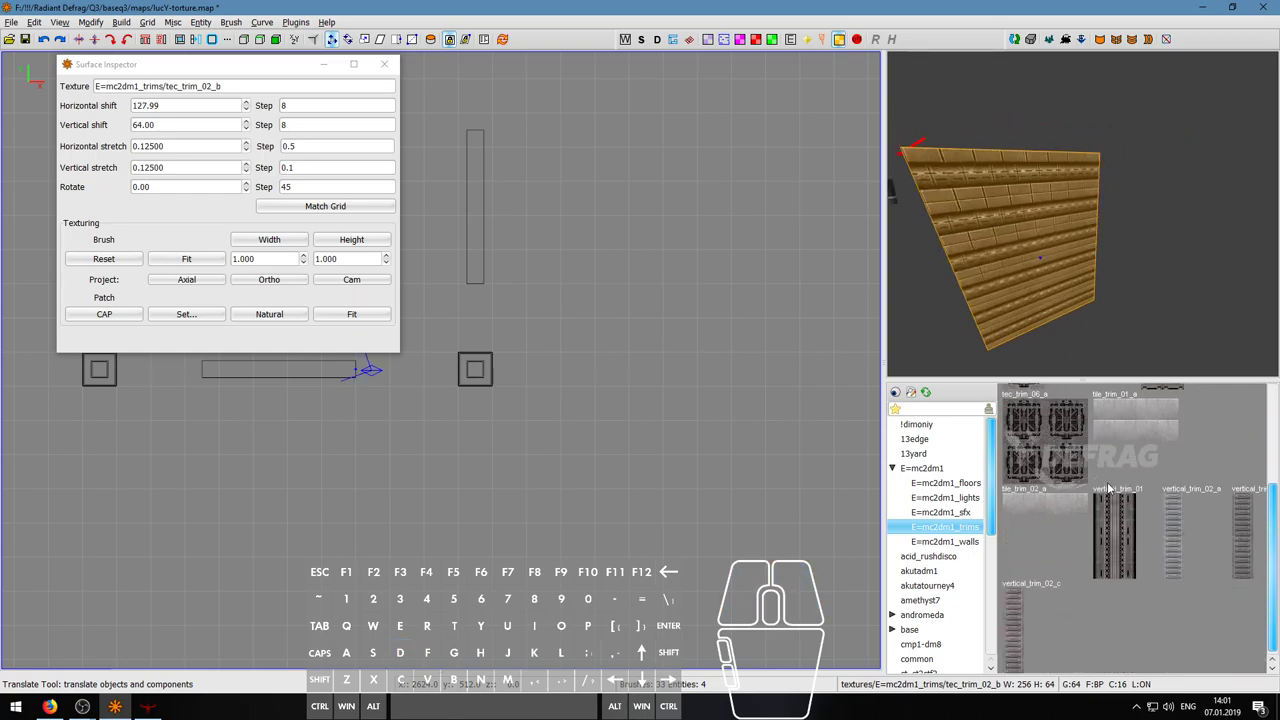
click(1066, 507)
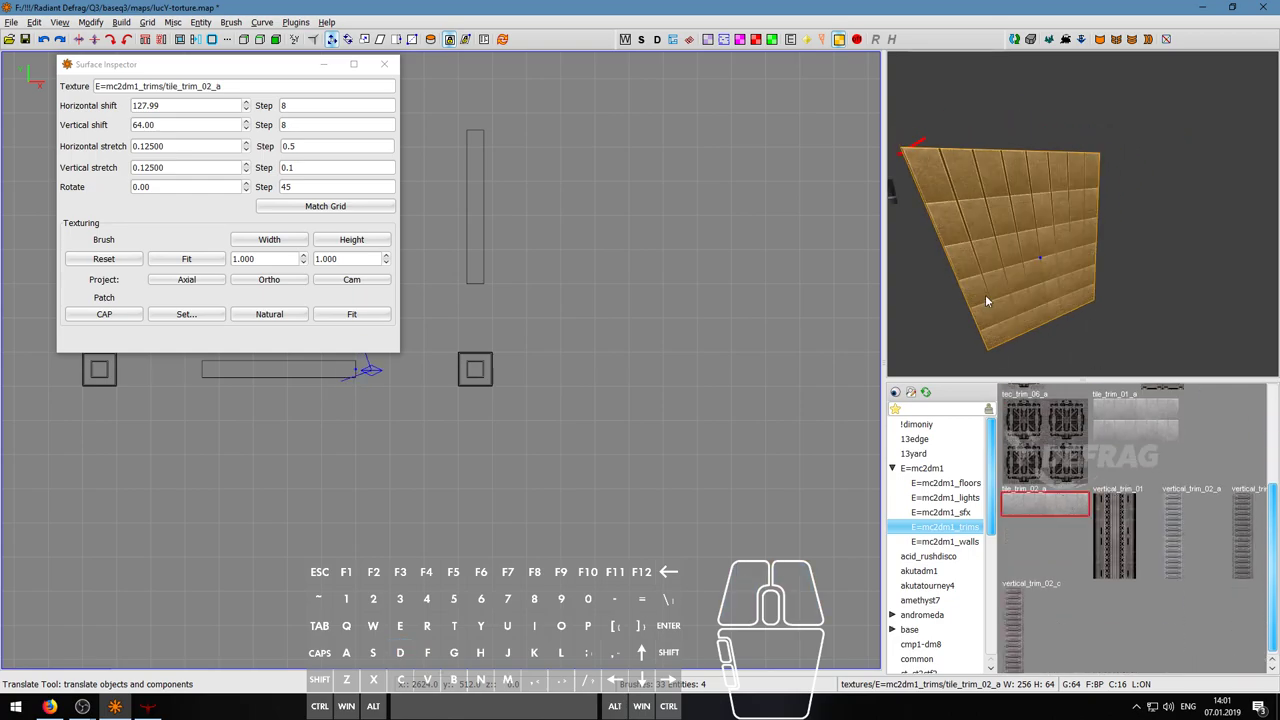
click(104, 259)
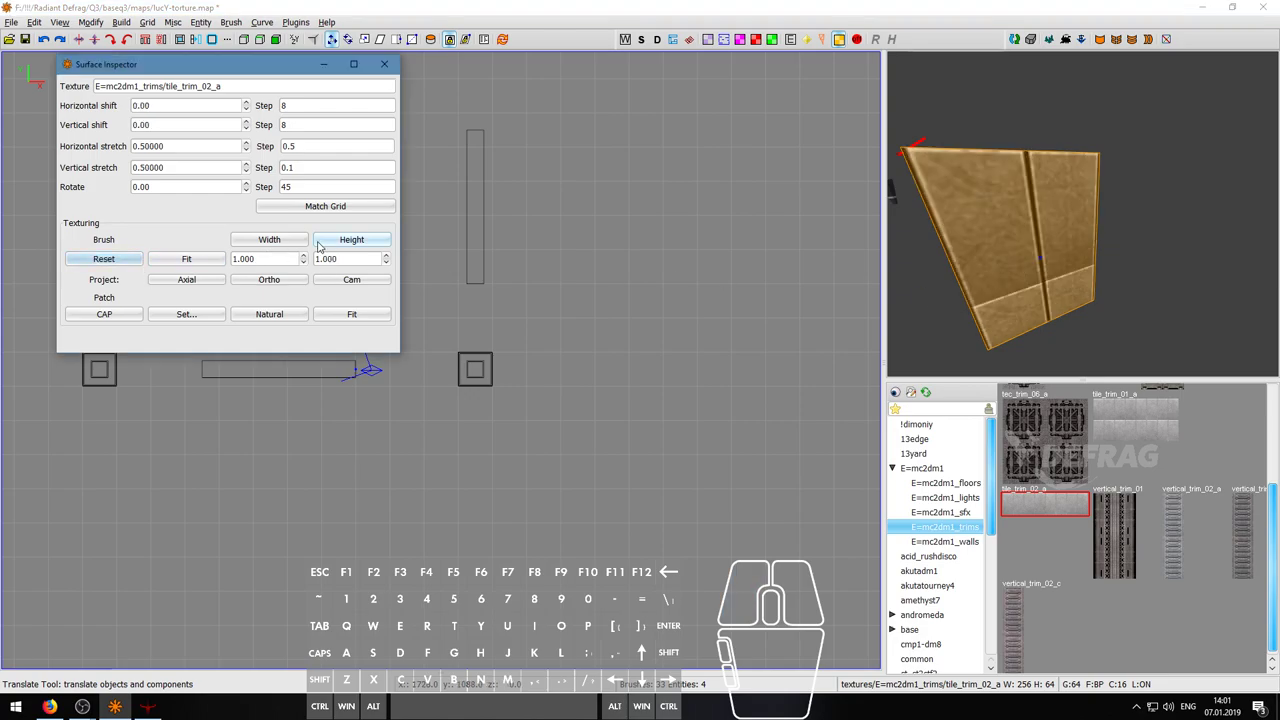
click(270, 240)
click(331, 244)
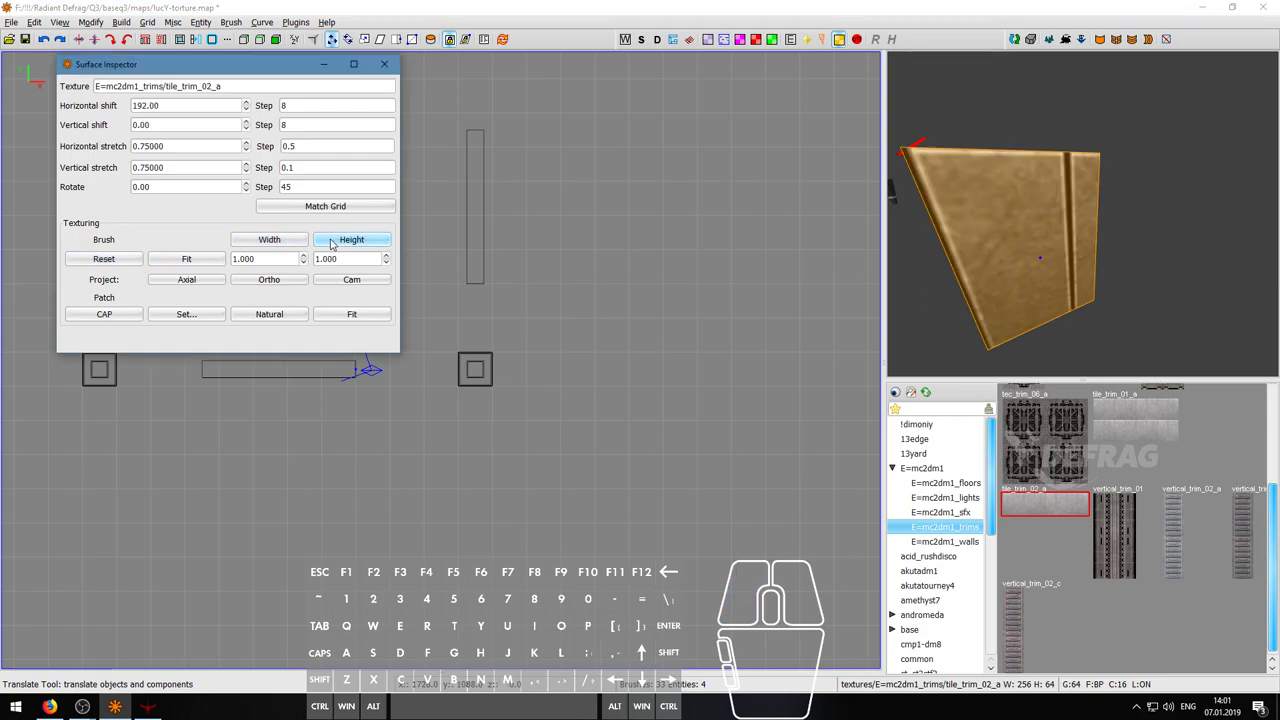
- Load the cmp1-dm8 textures, apply e8_mtlwall3b to the beam's end face, reset its alignment and deselect it
click(157, 266)
click(133, 262)
scroll(940, 520, down, 3)
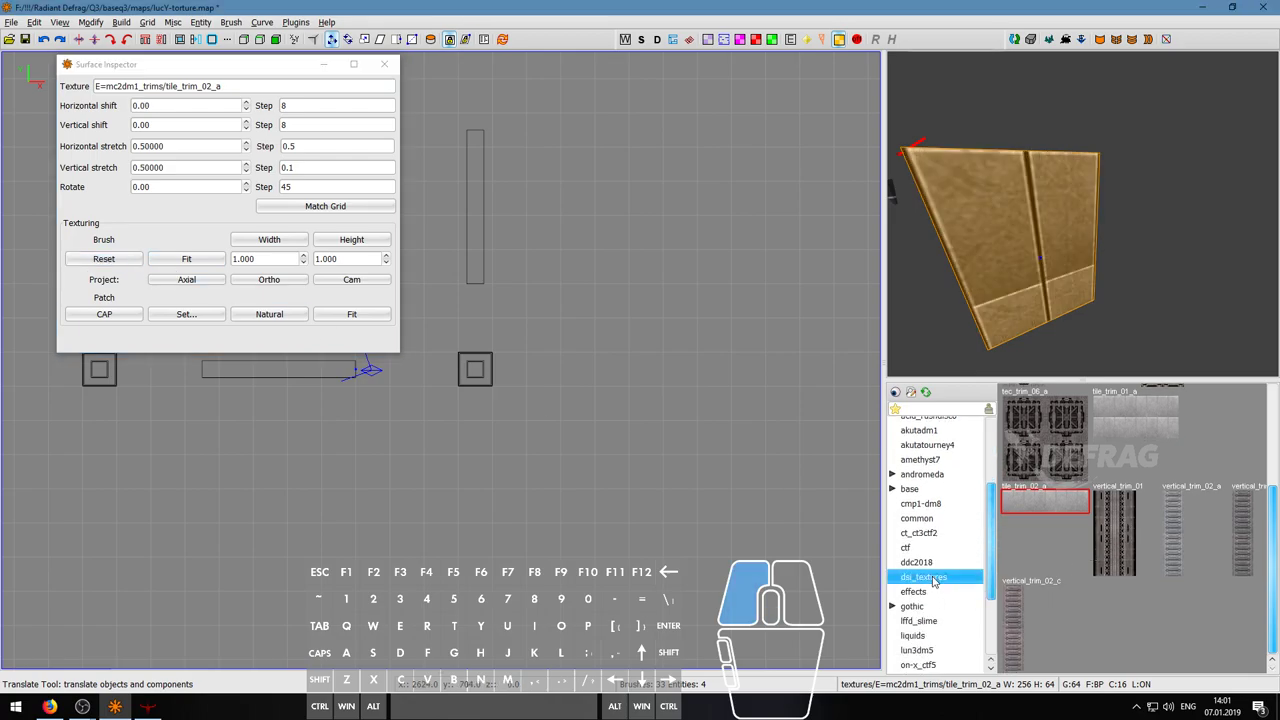
click(924, 578)
click(922, 504)
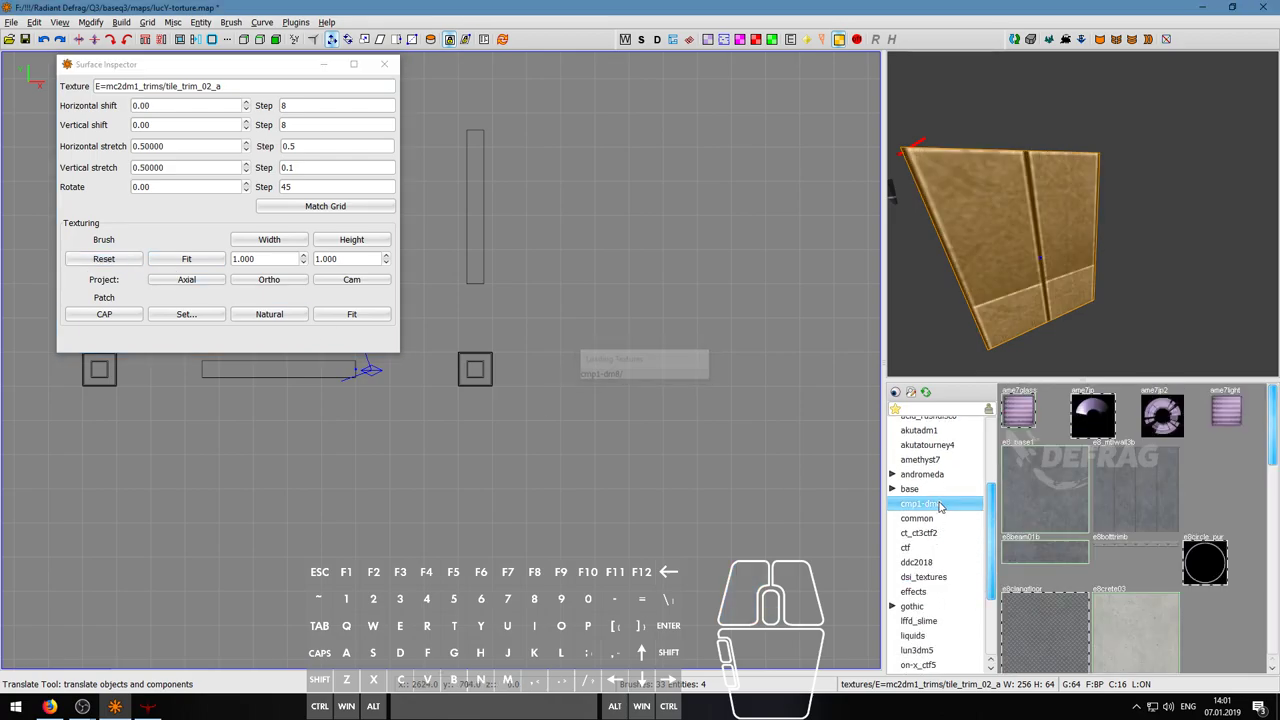
click(1124, 488)
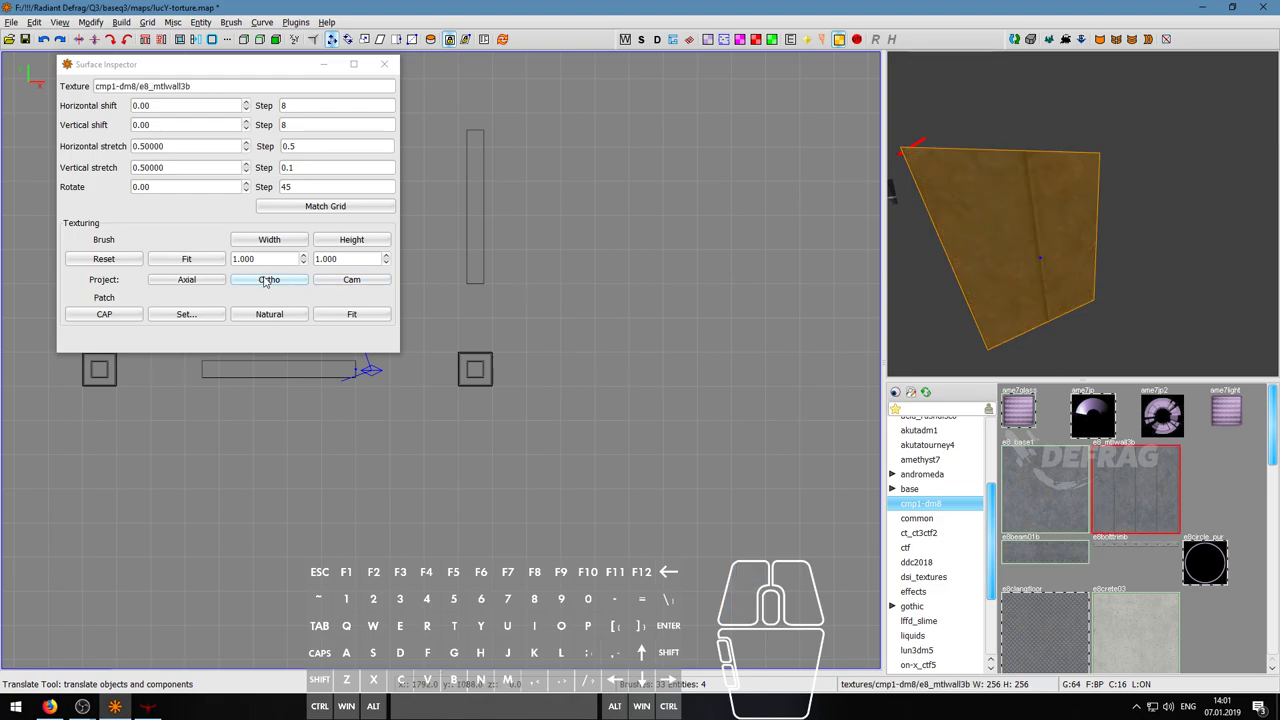
click(116, 266)
key(Escape)
- Select the long top face of the same beam, reset its texture alignment and deselect it
right_click(1036, 215)
key(s)
key(w)
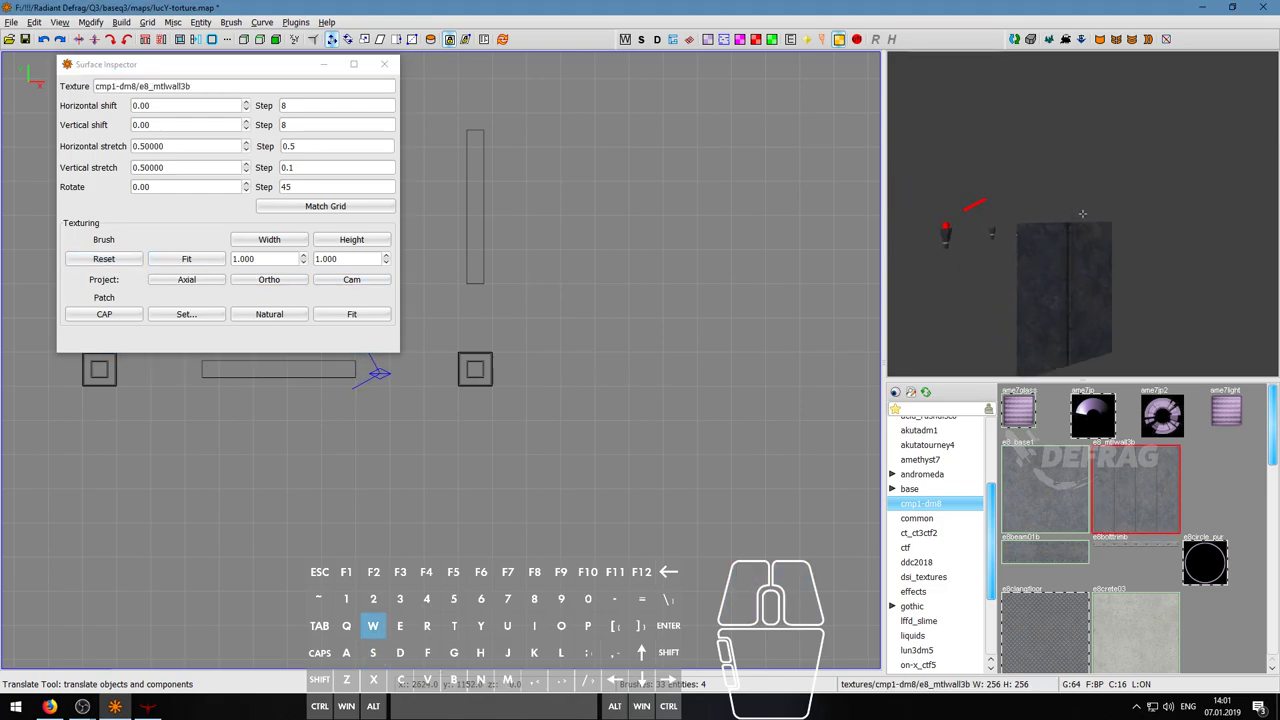
key(a)
ctrl+shift+click(1083, 214)
right_click(1083, 214)
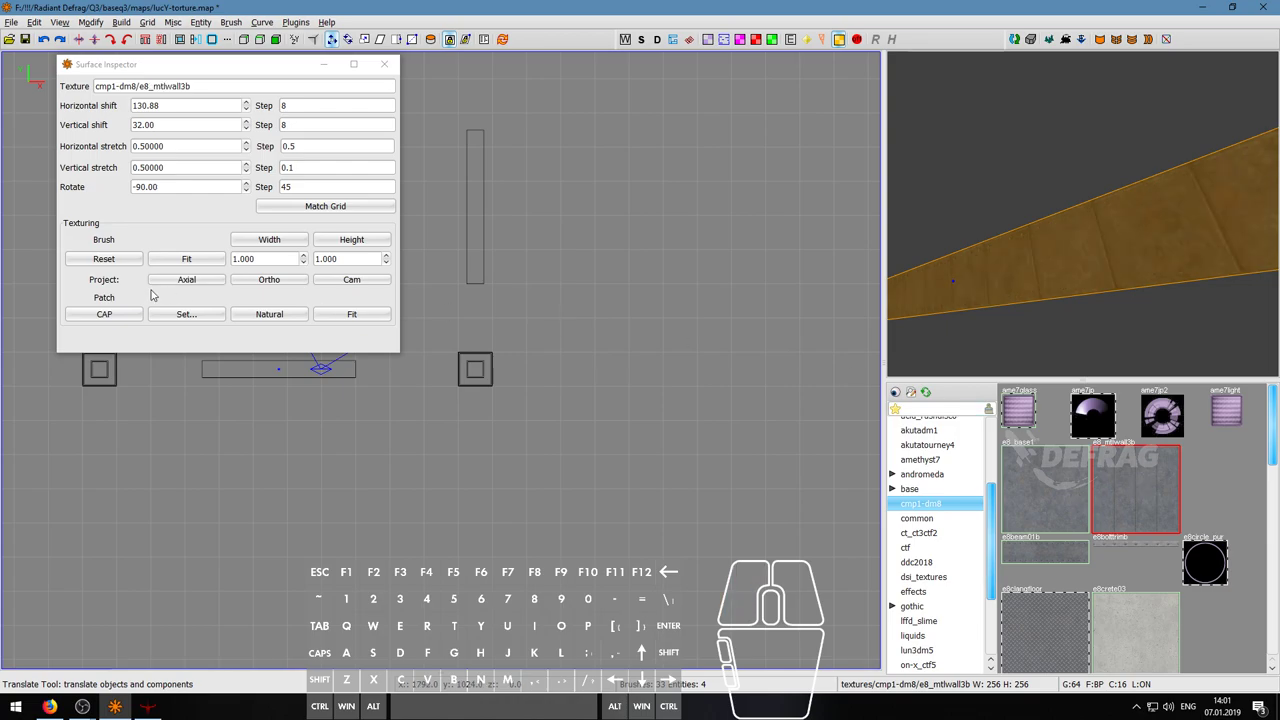
click(101, 259)
key(Escape)
- Try e8bolttrimb on the beam's opposite end face, replace it with e8_mtlwall3b and reset the alignment
right_click(1083, 214)
key(w)
key(a)
ctrl+shift+click(1079, 241)
click(1139, 540)
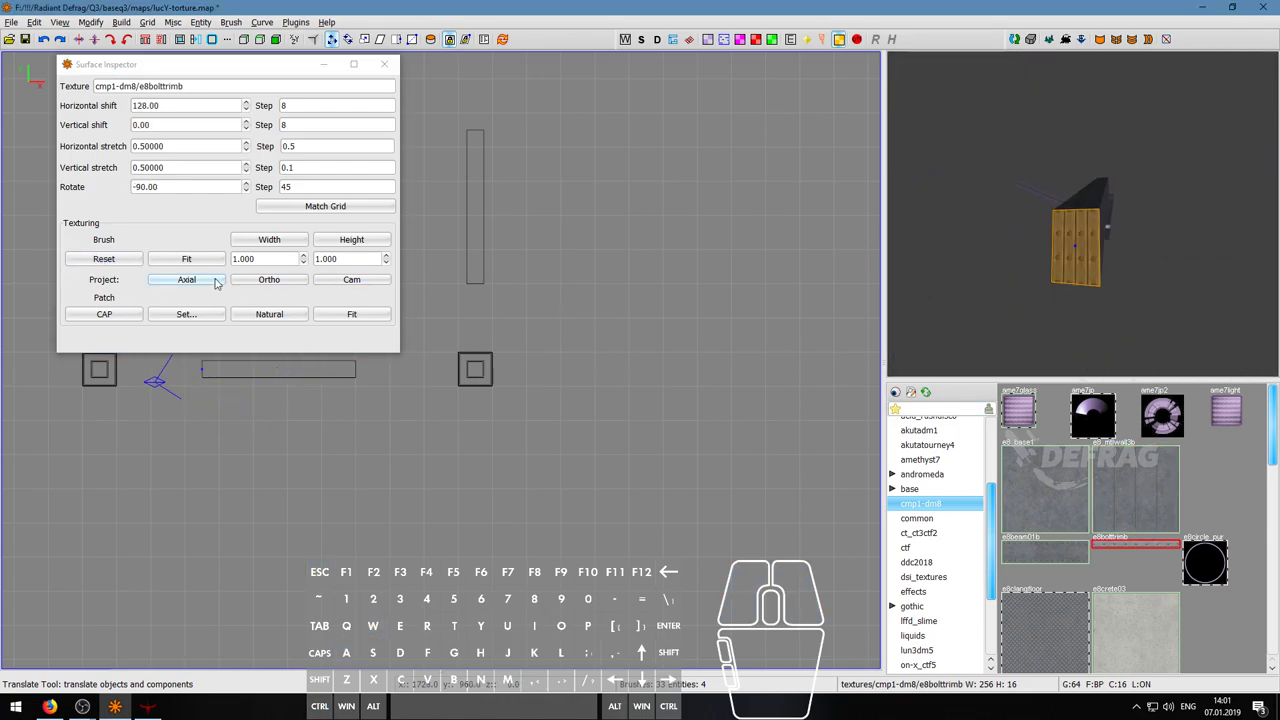
click(104, 259)
click(1158, 505)
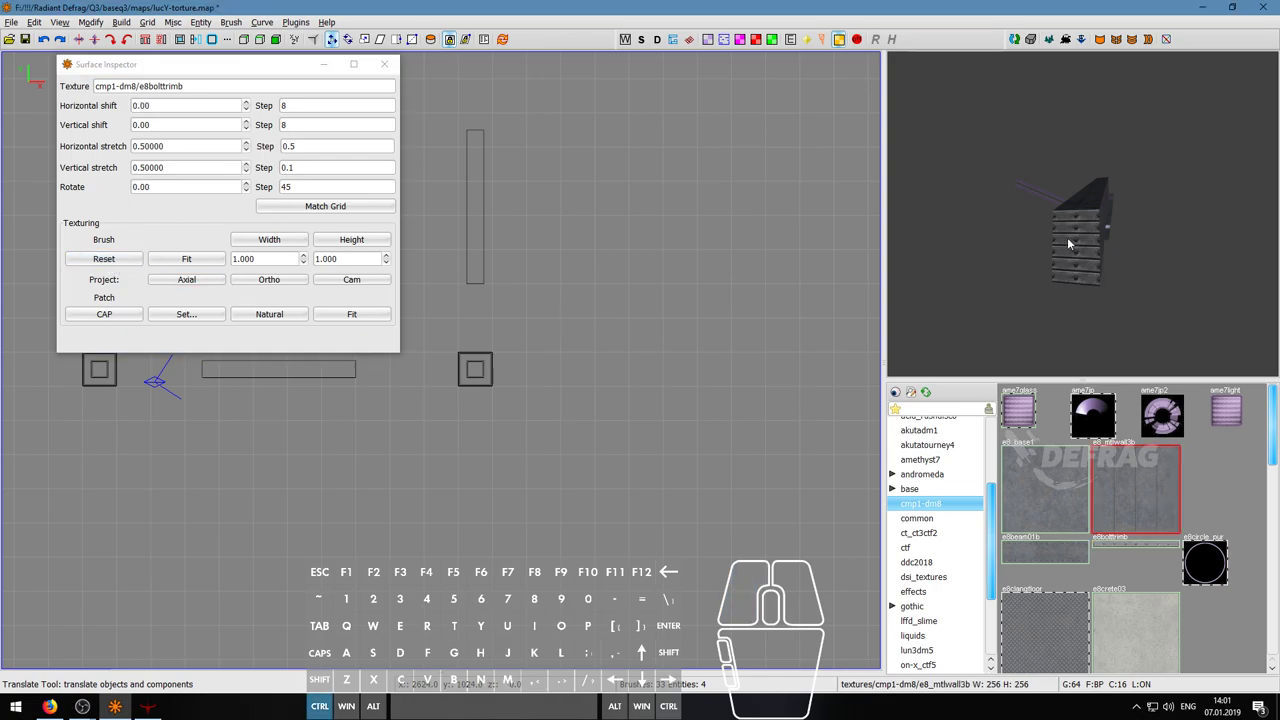
click(109, 264)
key(Escape)
- Select the top and both end faces of the second sloping beam, apply e8_mtlwall3b and reset their alignment
right_click(1077, 245)
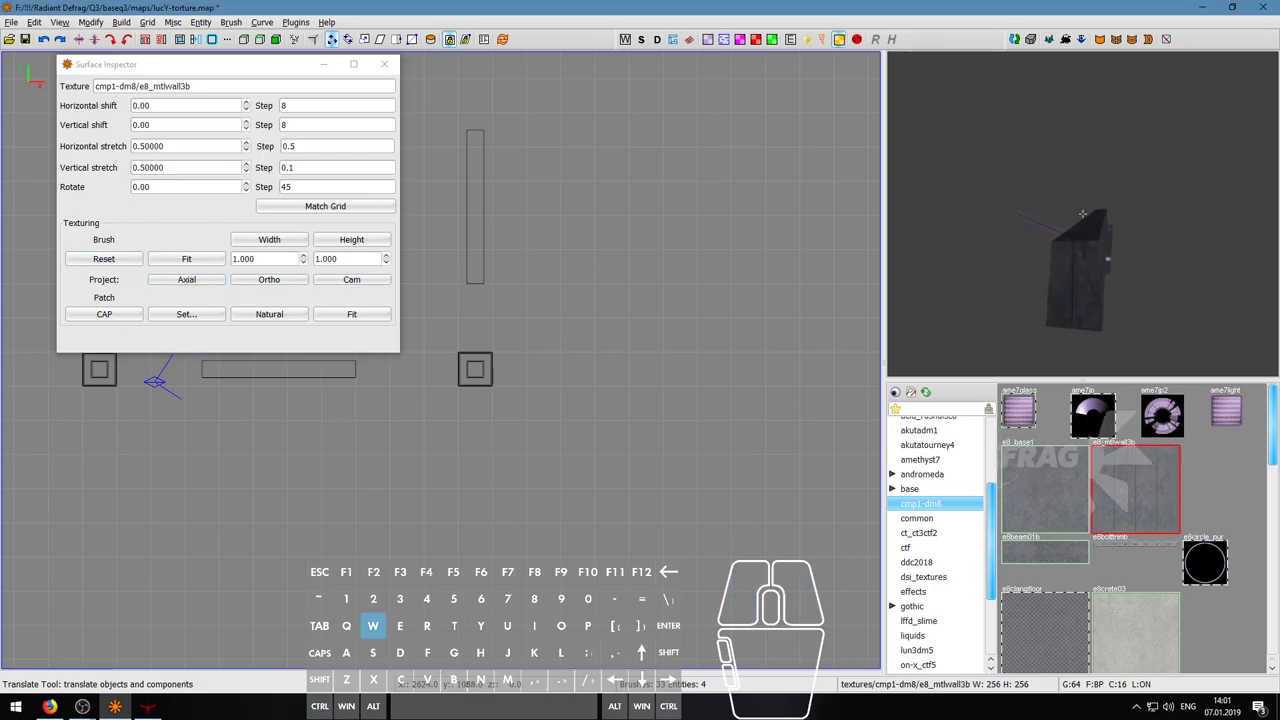
scroll(1082, 214, up, 2)
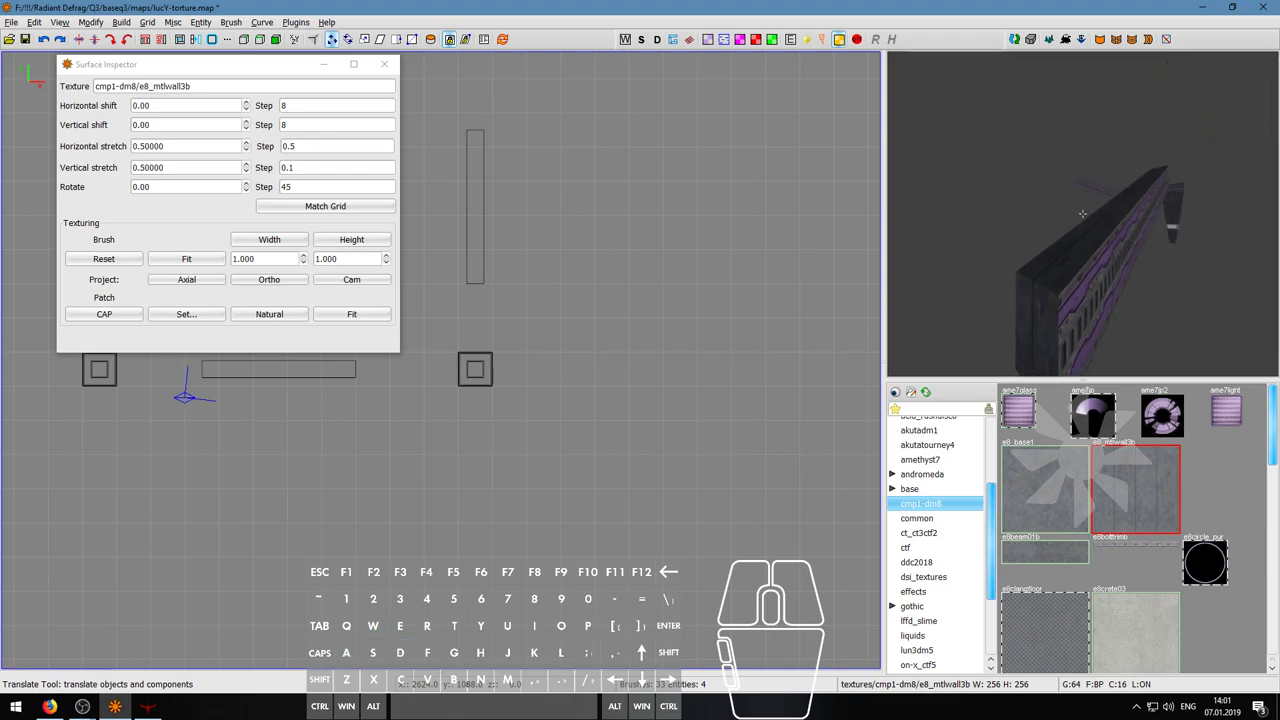
key(w)
key(d)
key(d)
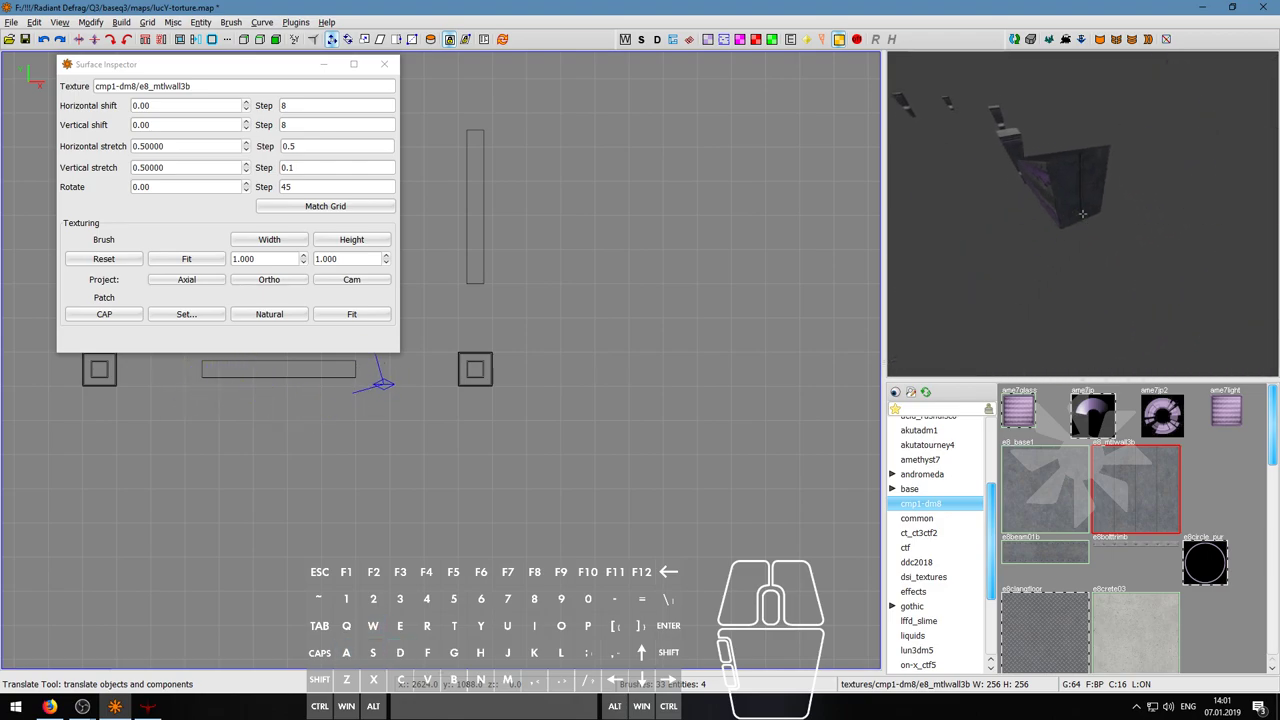
key(w)
ctrl+shift+click(1082, 214)
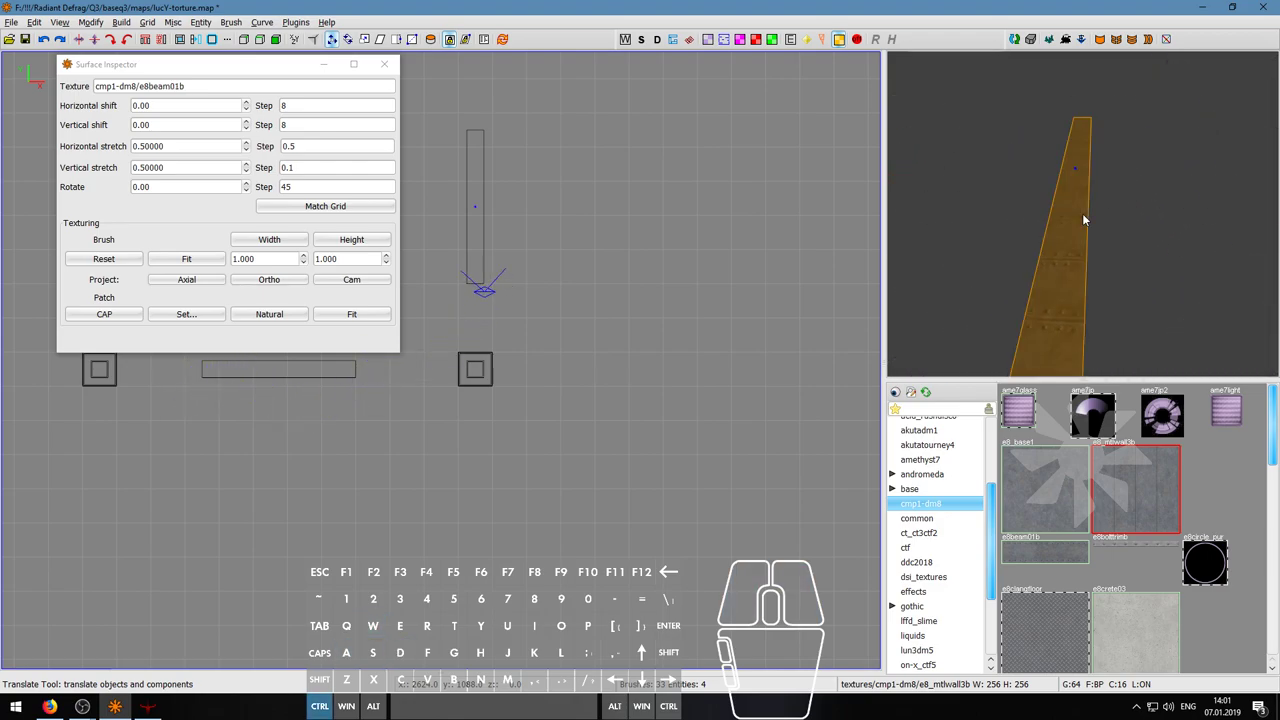
key(d)
right_click(1082, 214)
ctrl+shift+click(1082, 214)
key(w)
key(d)
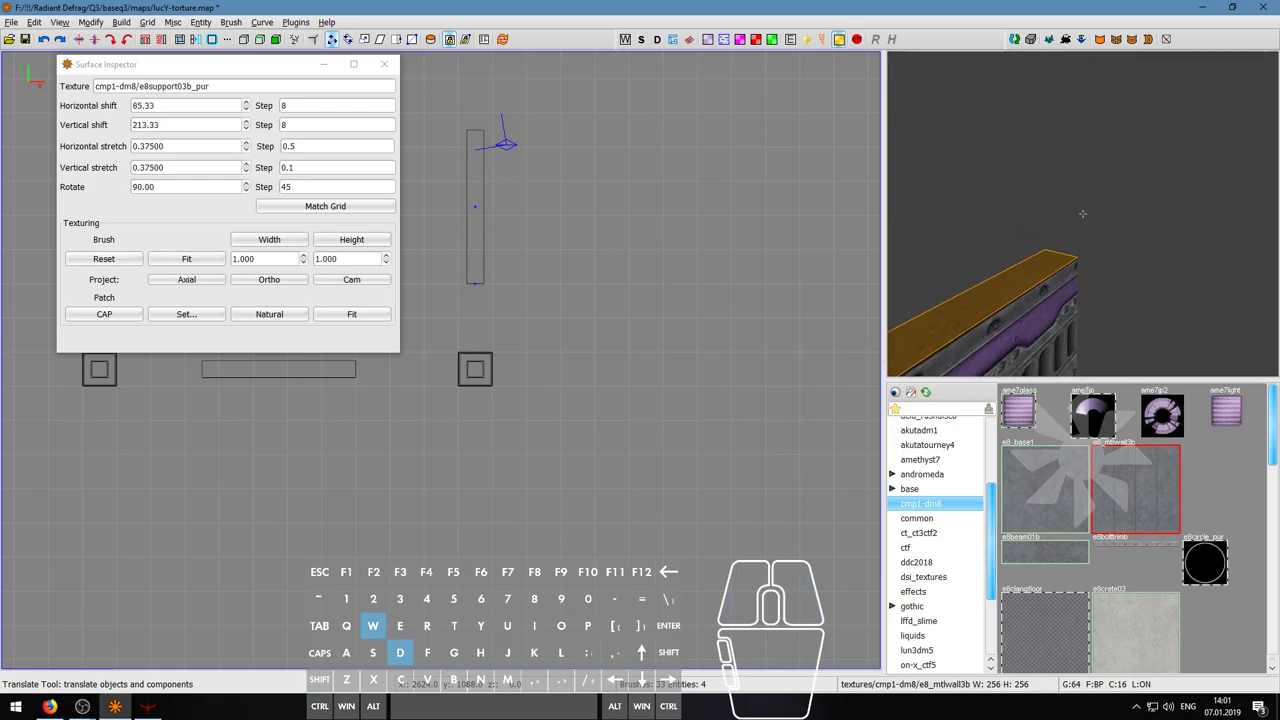
ctrl+shift+click(1082, 214)
right_click(1082, 214)
click(1132, 497)
key(s)
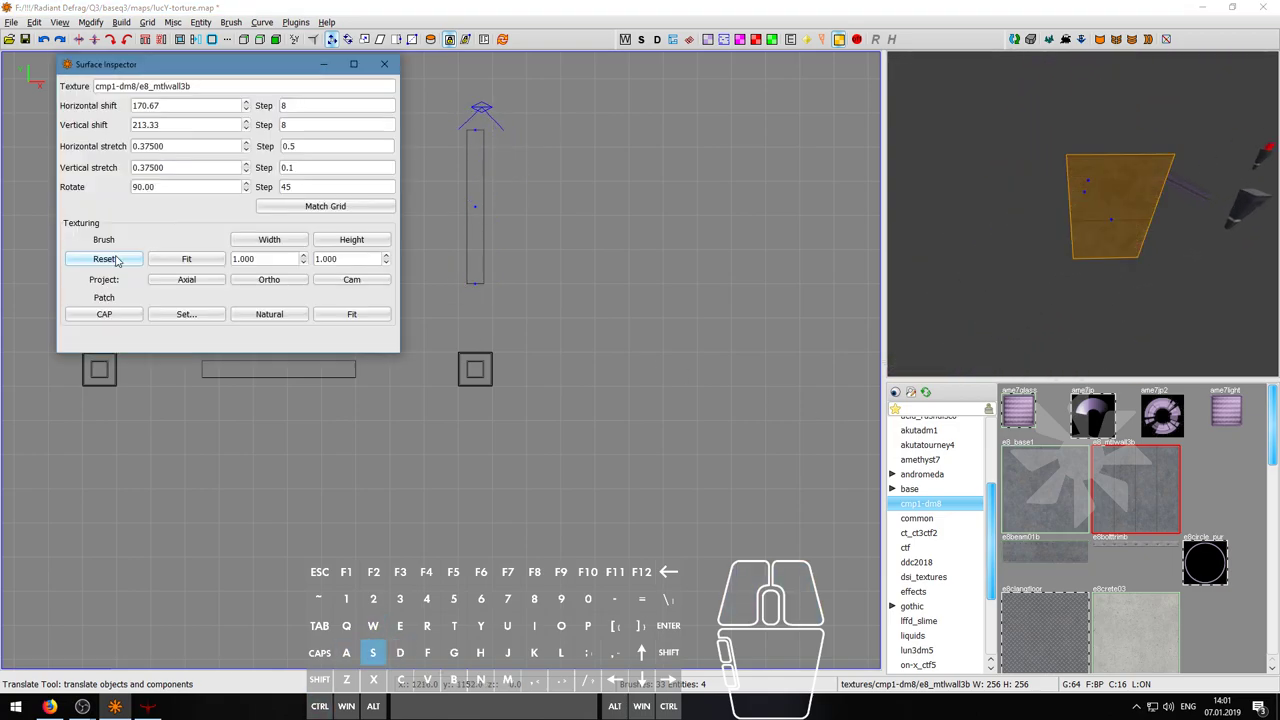
- Examine the textured beams and columns from several angles and close the Surface Inspector
right_click(1082, 213)
key(w)
key(a)
key(w)
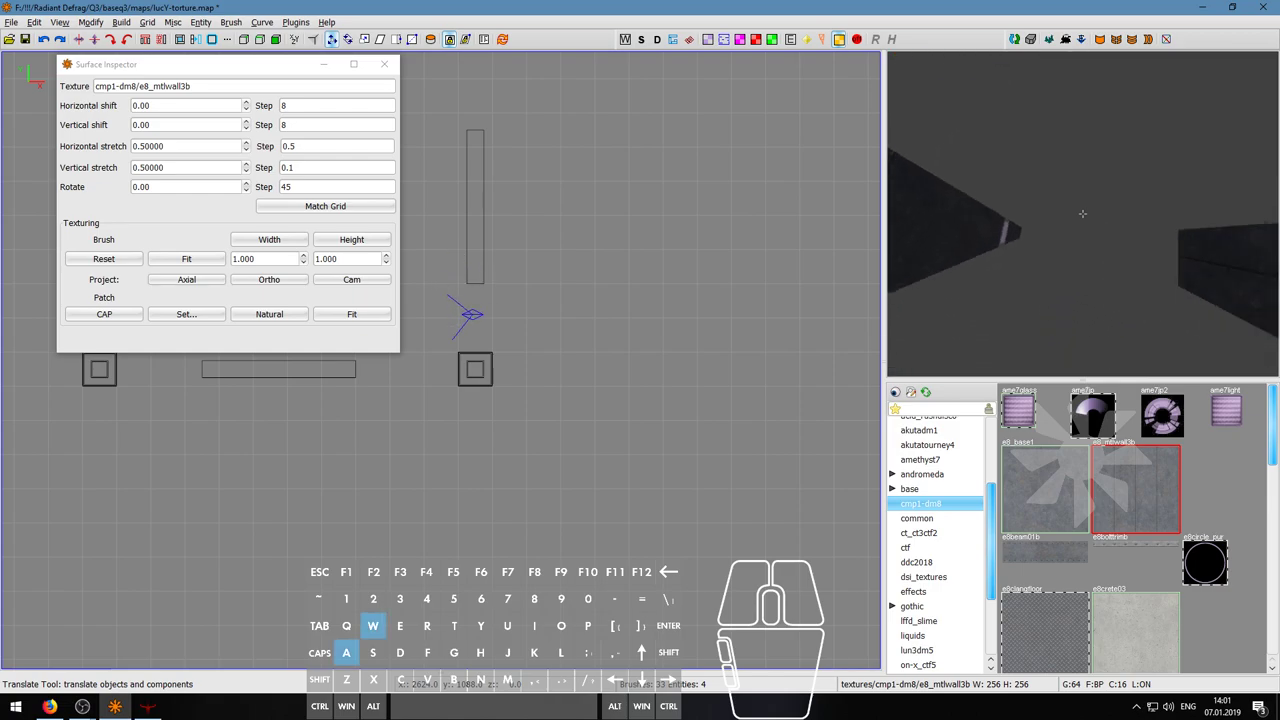
key(s)
key(a)
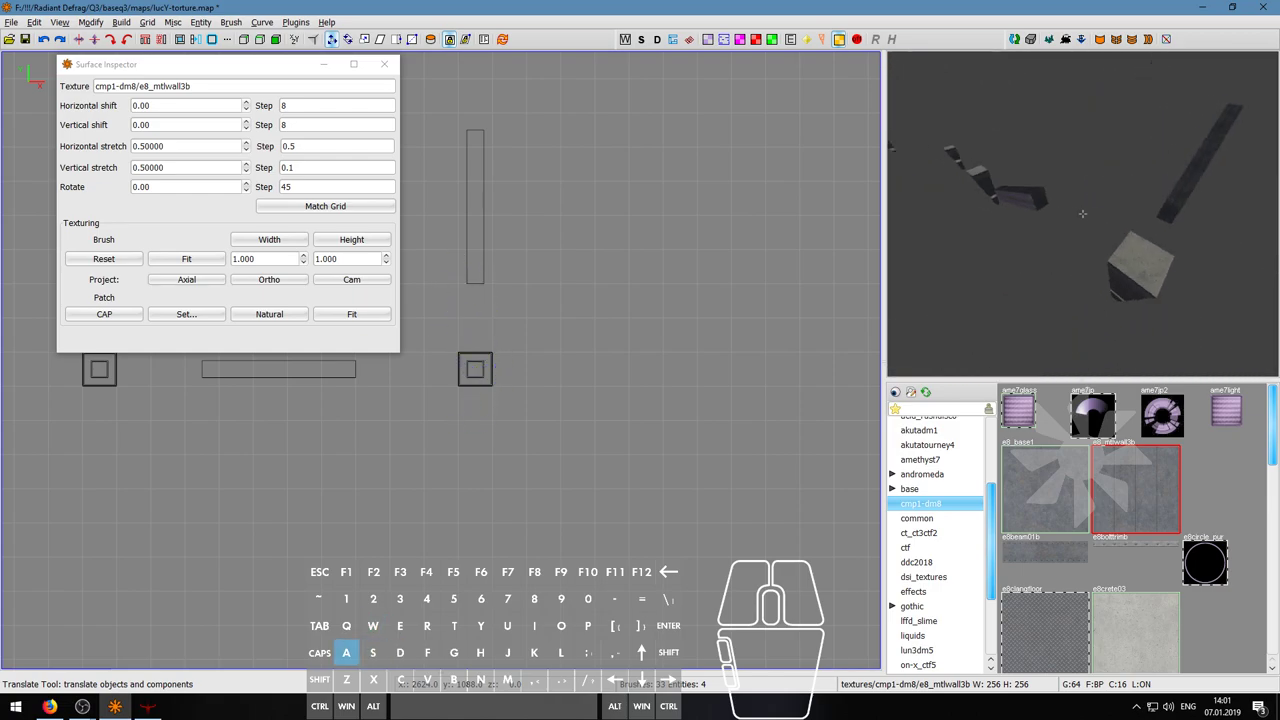
right_click(1083, 214)
click(384, 64)
right_click(1083, 214)
key(s)
key(d)
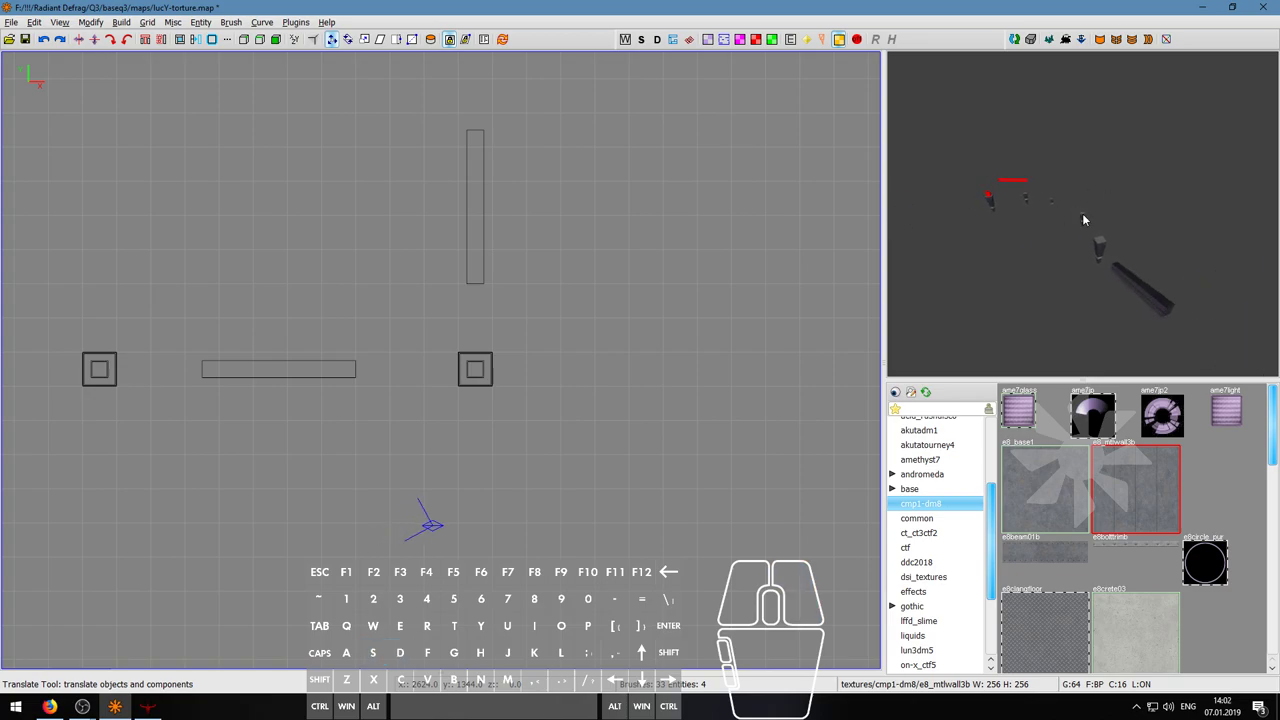
right_click(1082, 213)
scroll(522, 304, down, 2)
scroll(437, 356, up, 2)
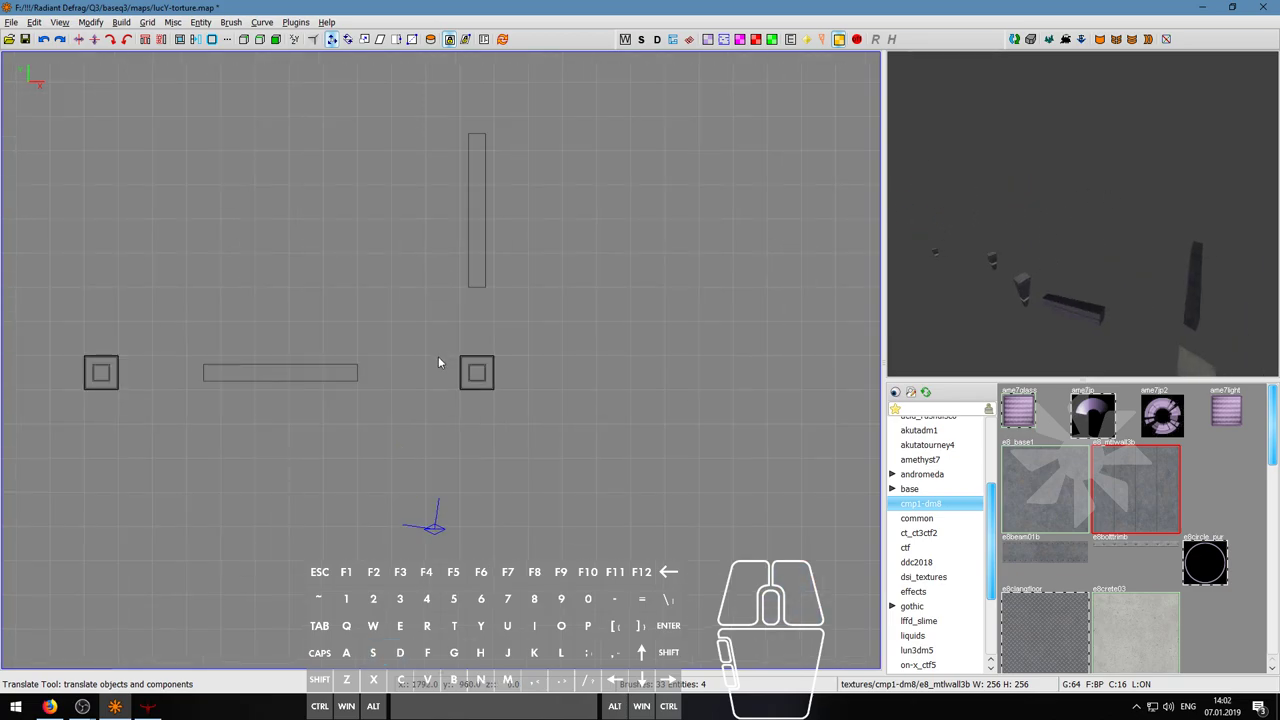
- Duplicate the column at the foot of the second sloping beam and place the copy past the beam's upper end
key(q)
right_drag(550, 297, 491, 478)
scroll(480, 430, down, 3)
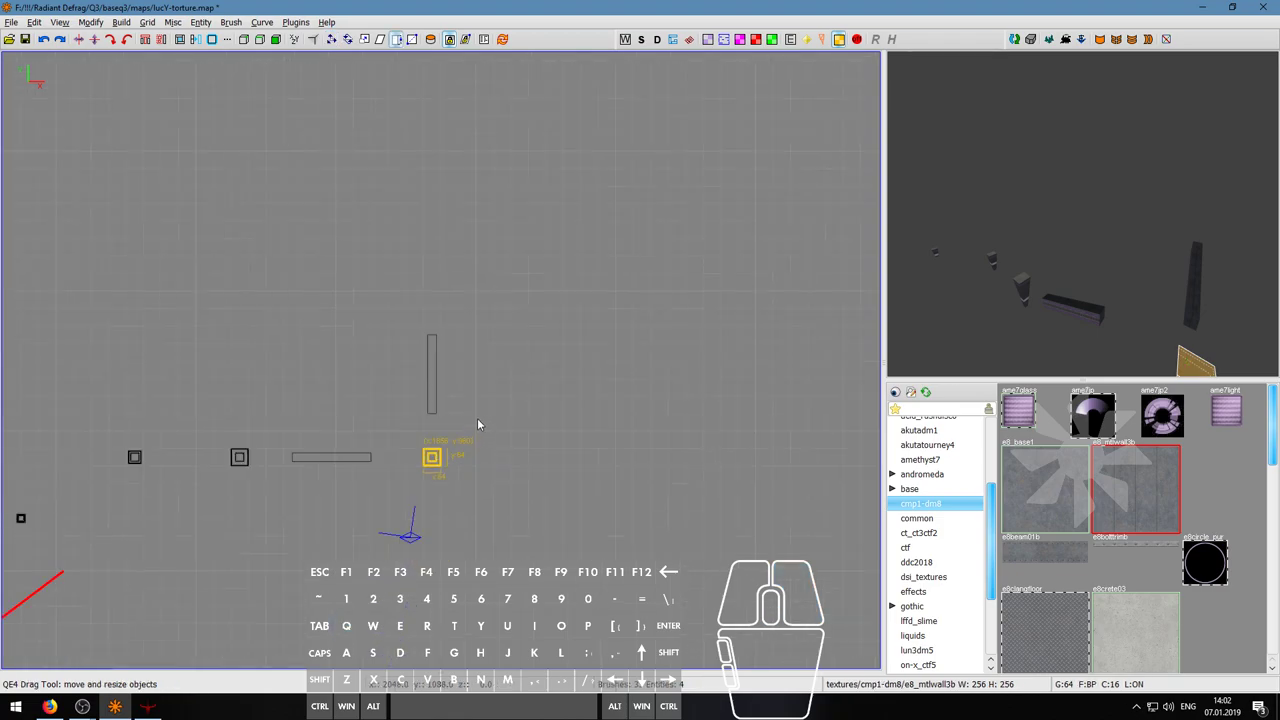
right_drag(468, 424, 469, 461)
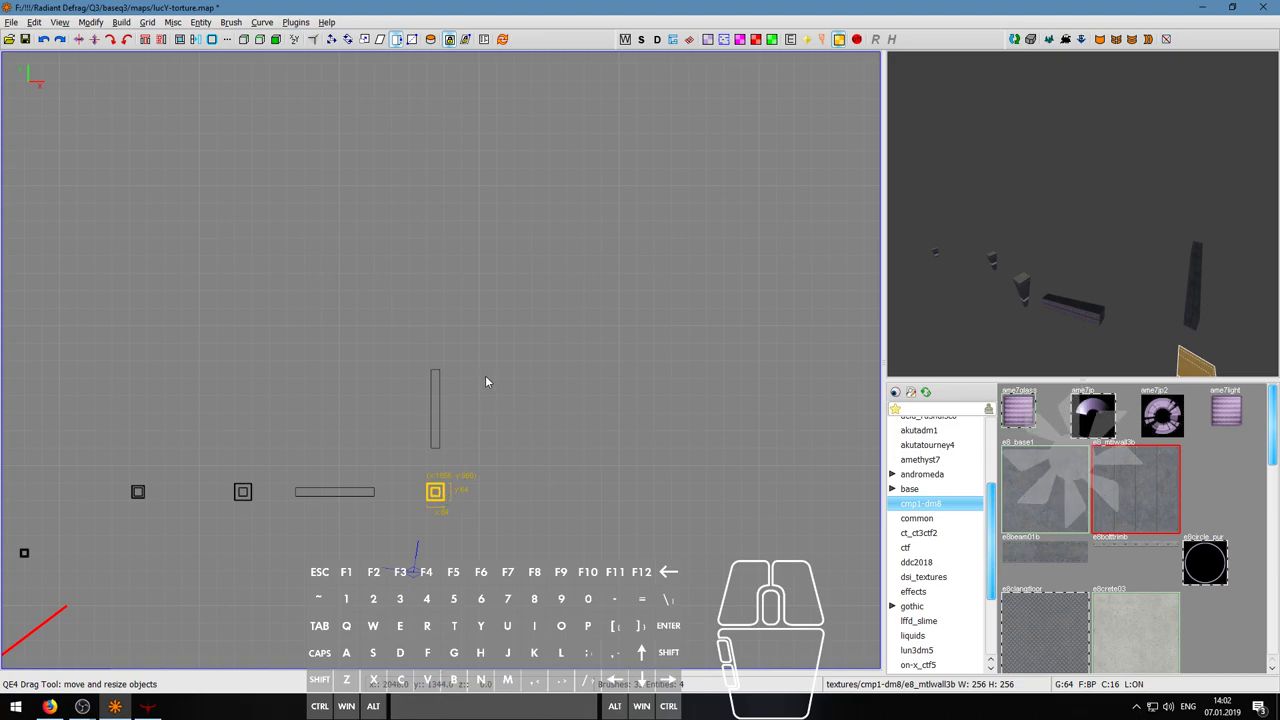
scroll(482, 383, down, 3)
right_drag(488, 360, 490, 383)
right_drag(452, 430, 490, 388)
scroll(442, 445, up, 1)
right_drag(443, 447, 409, 498)
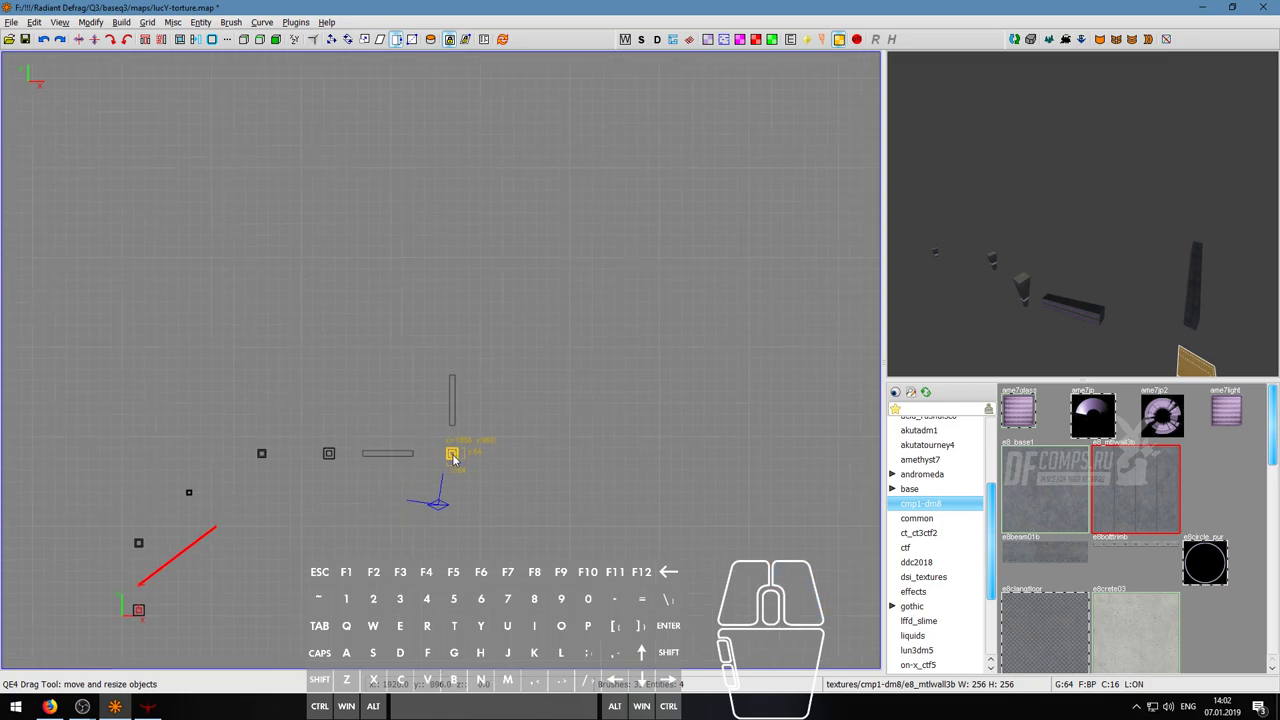
scroll(453, 456, up, 2)
scroll(454, 458, down, 2)
right_drag(454, 441, 448, 464)
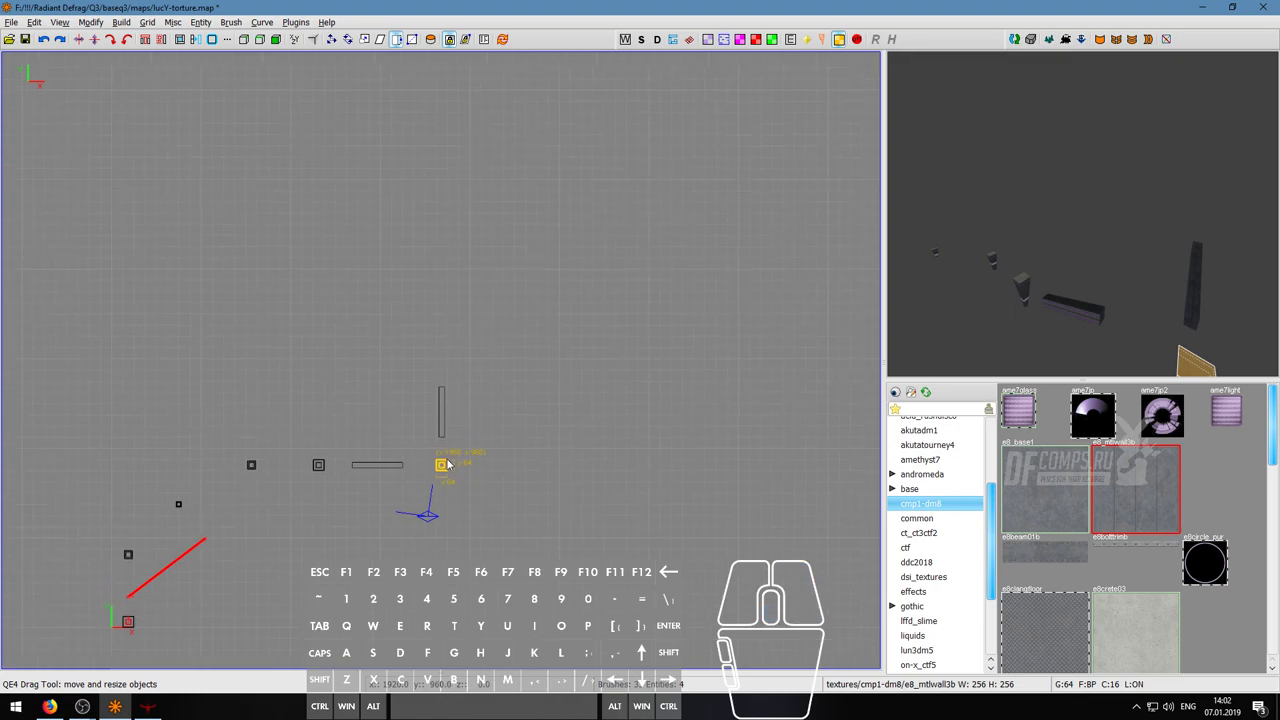
key(ctrl+Tab)
scroll(441, 393, up, 2)
key(ctrl+Tab)
scroll(436, 380, up, 2)
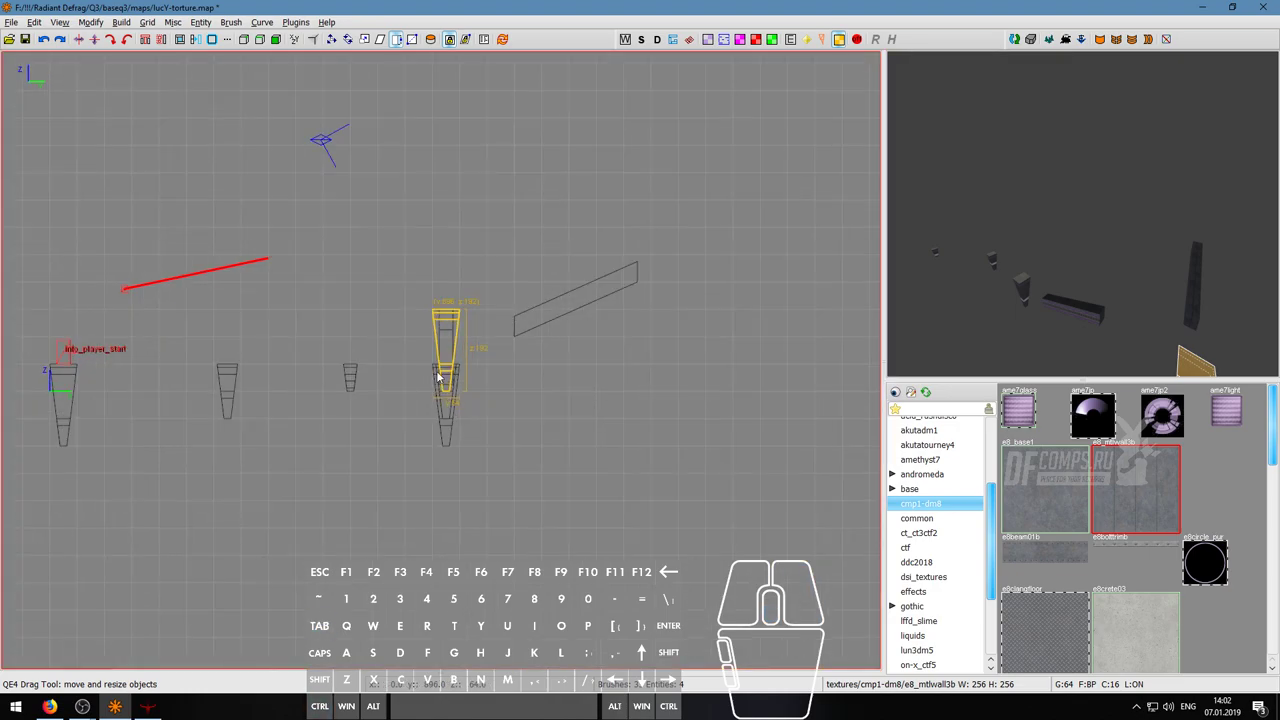
mouse_move(453, 320)
mouse_down()
mouse_move(588, 318)
mouse_move(683, 275)
mouse_up()
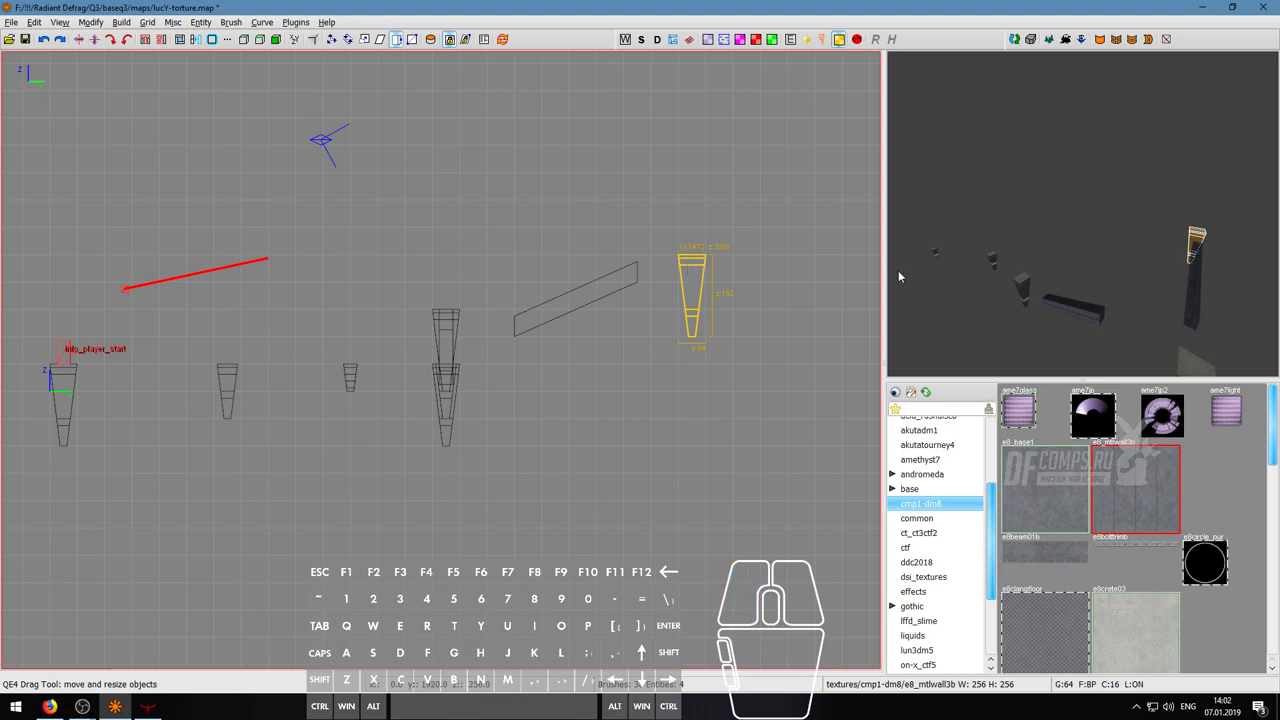
- Move the copied column slightly farther from the second sloping beam and deselect it
right_click(1047, 263)
key(w)
key(d)
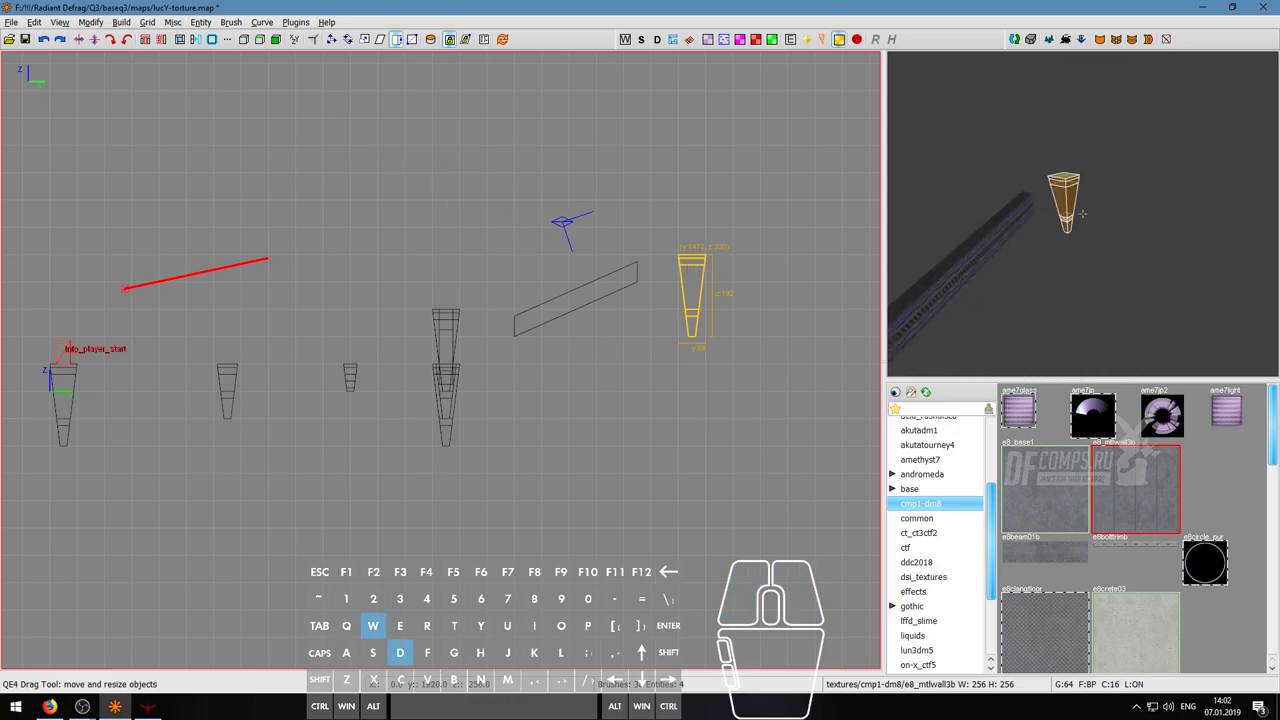
right_click(1083, 214)
scroll(693, 294, down, 2)
right_drag(691, 294, 624, 300)
scroll(566, 335, up, 2)
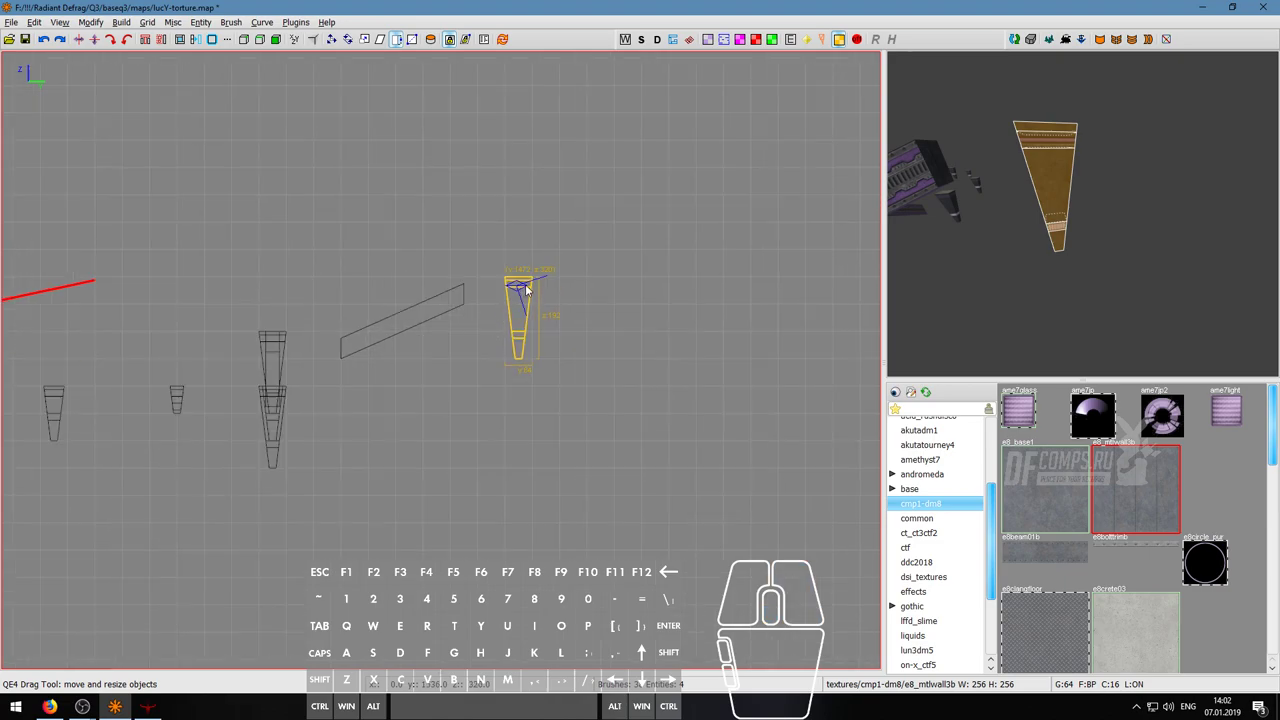
drag(527, 291, 550, 291)
key(Escape)
- Examine the copied column's placement relative to the sloping beam and the other columns
right_click(1061, 288)
key(s)
key(a)
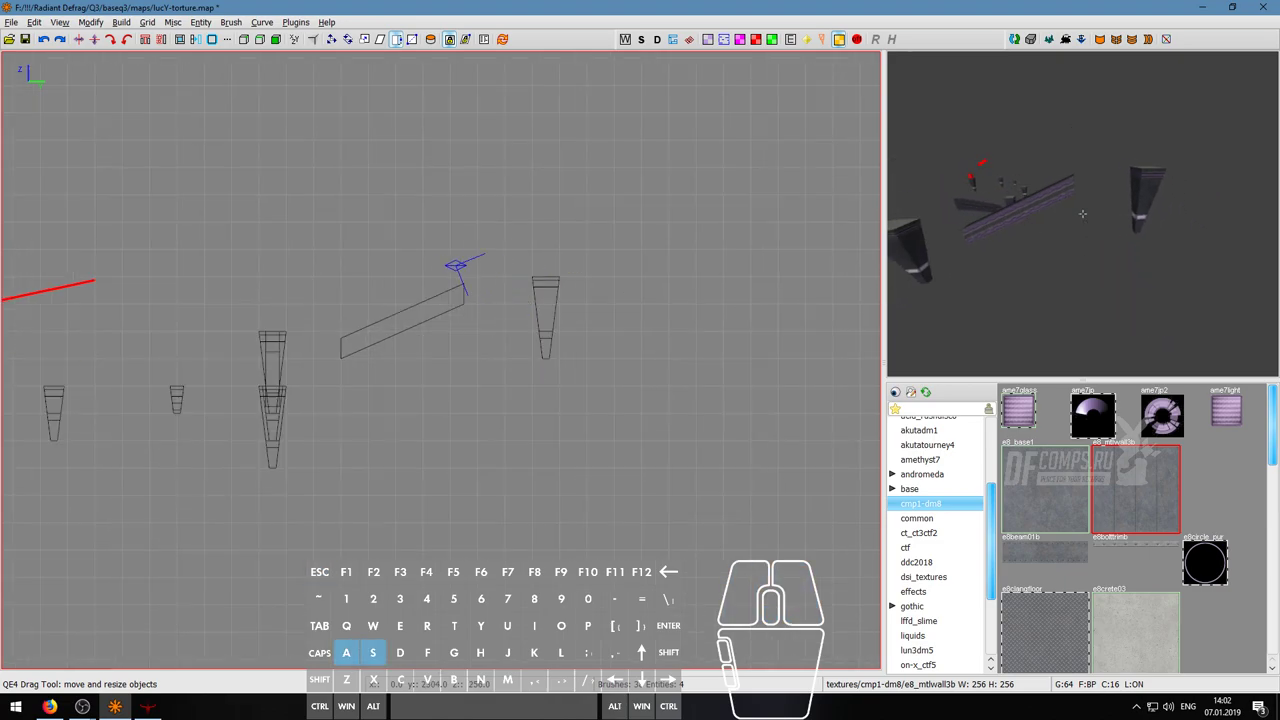
key(w)
key(d)
key(d)
scroll(1082, 214, up, 1)
right_click(1082, 214)
- Duplicate the two smaller columns, flip and rotate the copied pair, and place it beyond the newest large column
scroll(411, 375, down, 5)
key(ctrl+Tab)
right_drag(381, 456, 407, 394)
scroll(349, 400, up, 2)
shift+drag(302, 326, 482, 430)
right_drag(559, 383, 494, 460)
key(space)
mouse_move(370, 438)
mouse_down()
mouse_move(475, 348)
mouse_move(691, 227)
mouse_up()
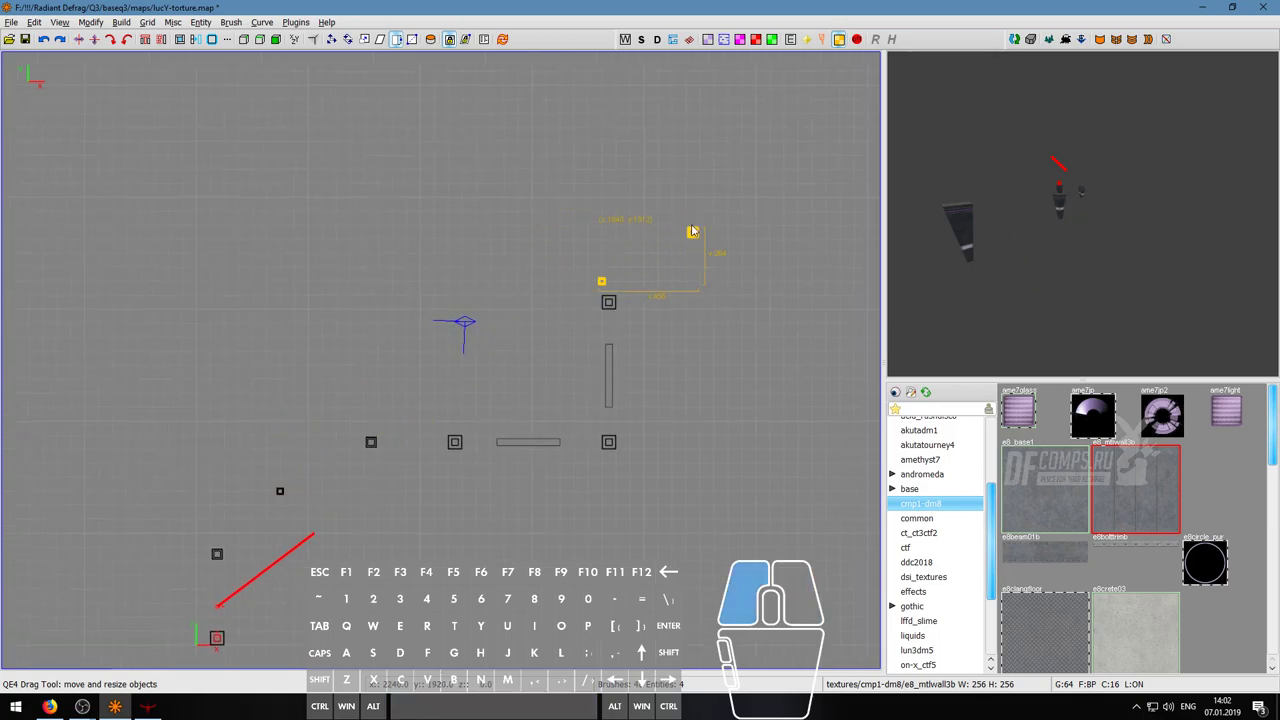
click(79, 39)
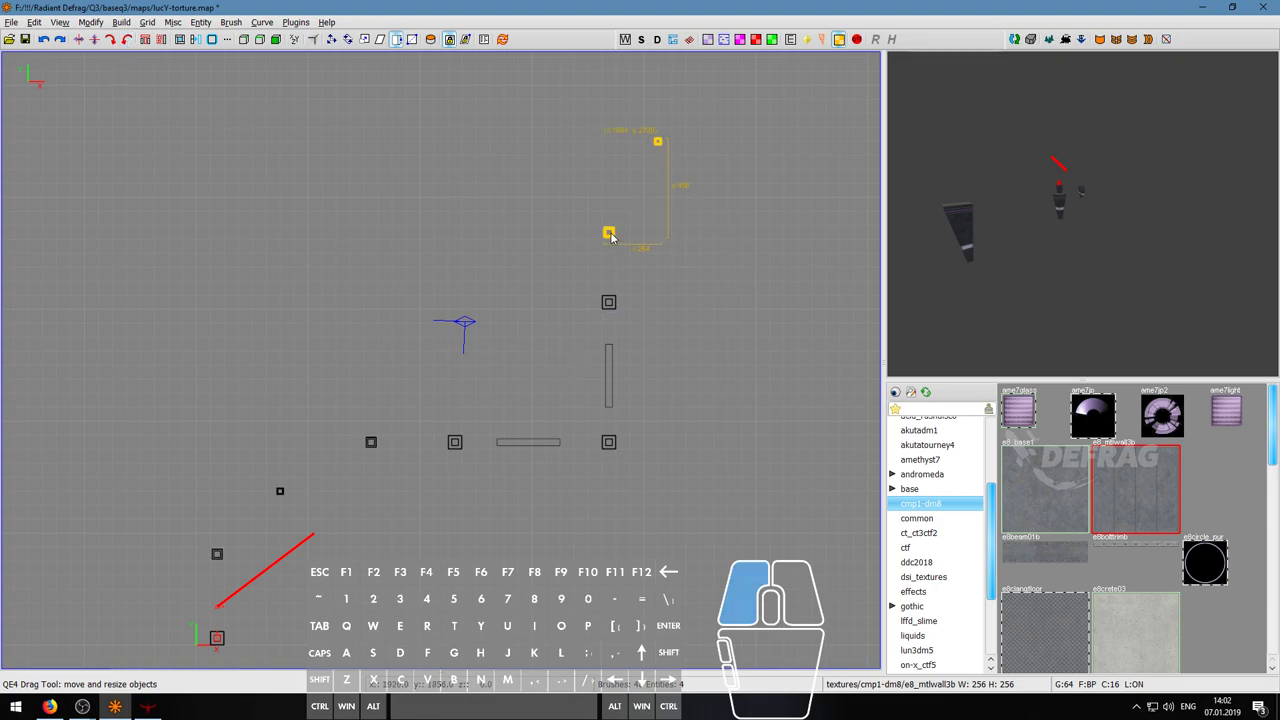
- Raise the copied pair of smaller columns in the side view
right_click(1067, 242)
key(d)
key(w)
key(a)
right_click(1067, 242)
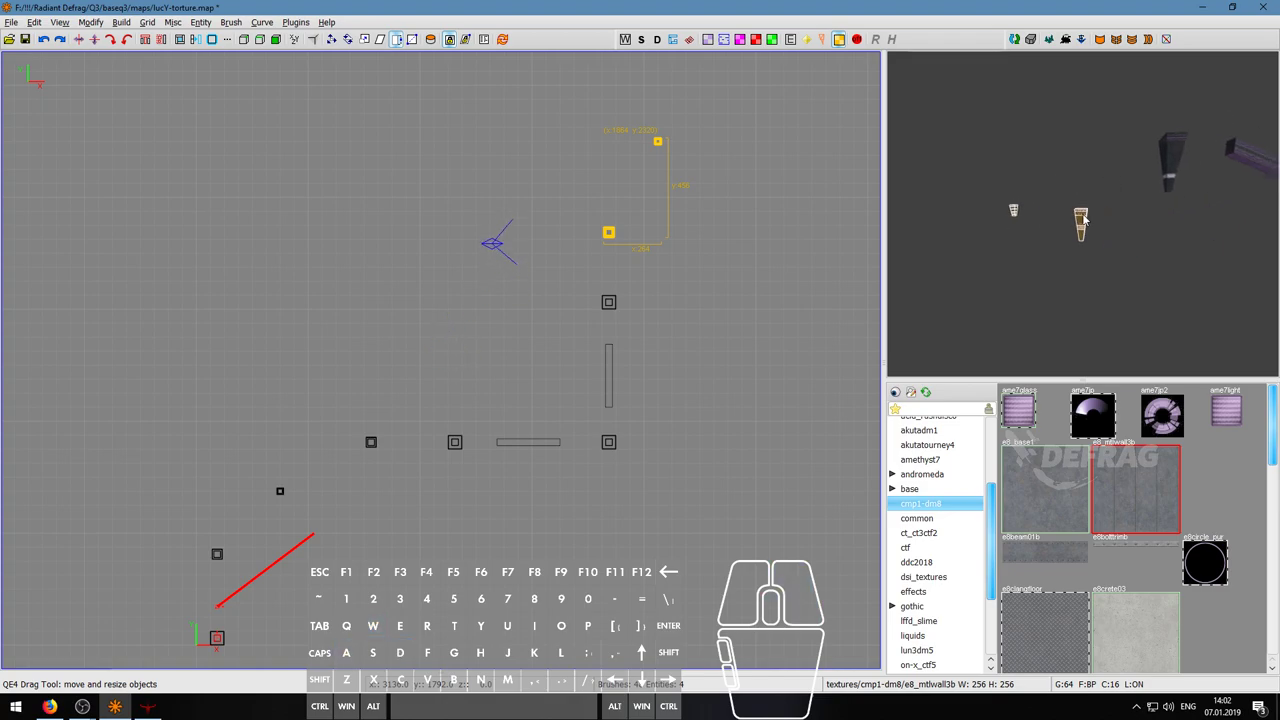
key(ctrl+Tab)
scroll(425, 358, up, 1)
drag(411, 348, 415, 278)
- Shift the copied pair of columns farther from the preceding large column in the top view
right_click(1083, 214)
key(w)
key(d)
key(s)
key(a)
key(s)
right_click(1083, 214)
scroll(437, 286, up, 3)
key(ctrl+Tab)
scroll(409, 322, up, 3)
key(ctrl+Tab)
scroll(376, 379, down, 3)
right_drag(378, 382, 368, 266)
drag(377, 353, 379, 329)
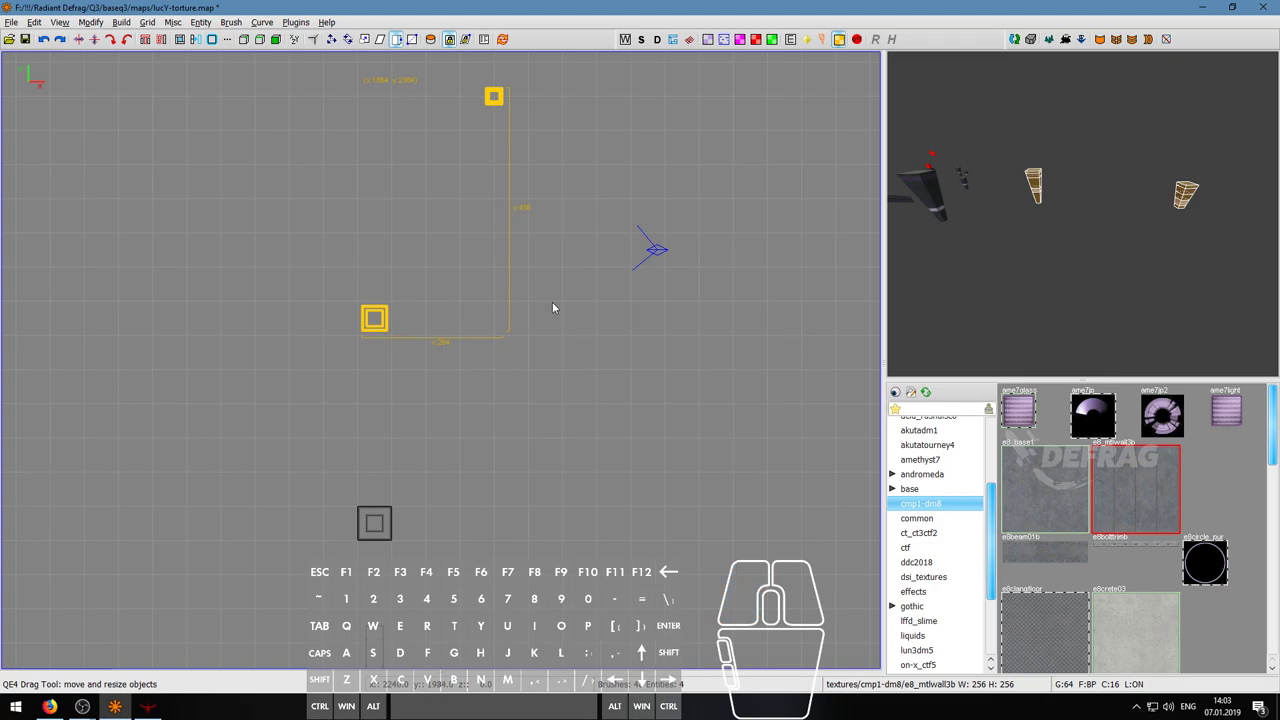
- Examine the spacing and height of the copied columns along the route and deselect them
right_drag(562, 310, 562, 349)
scroll(547, 307, down, 3)
right_click(1083, 214)
key(d)
key(w)
key(d)
key(w)
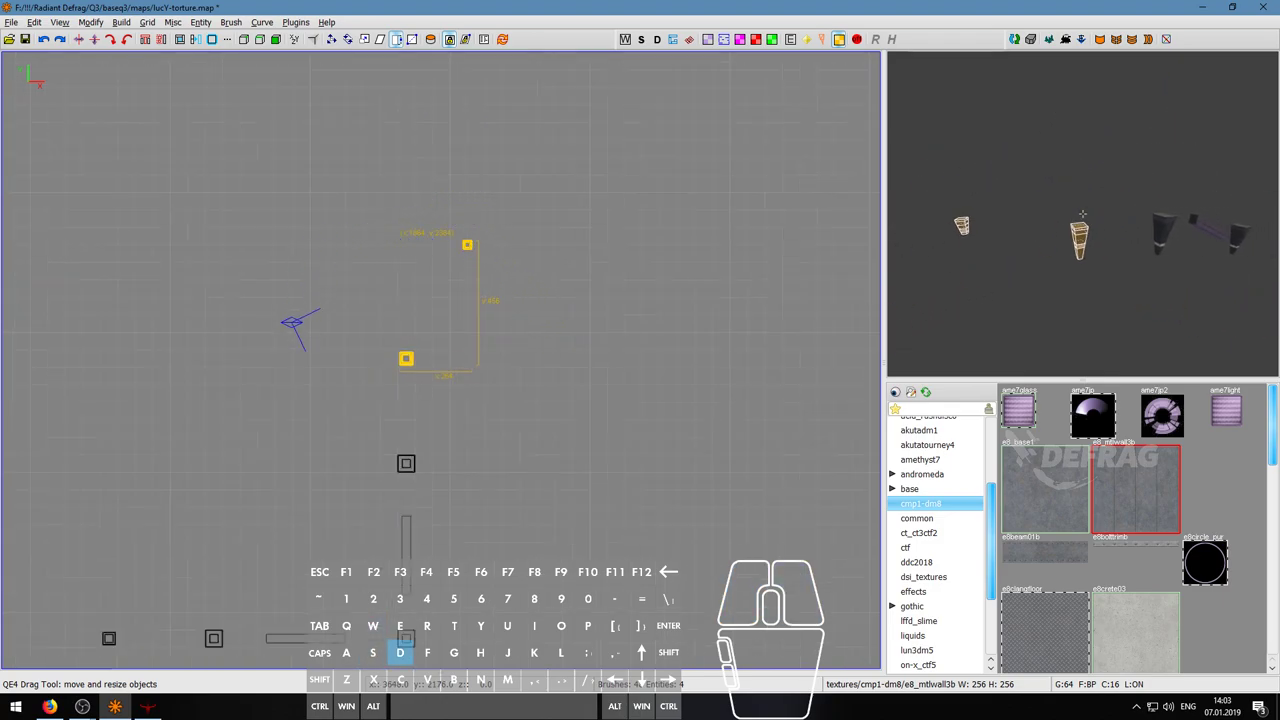
key(Escape)
key(s)
key(d)
key(a)
key(w)
key(d)
key(a)
key(s)
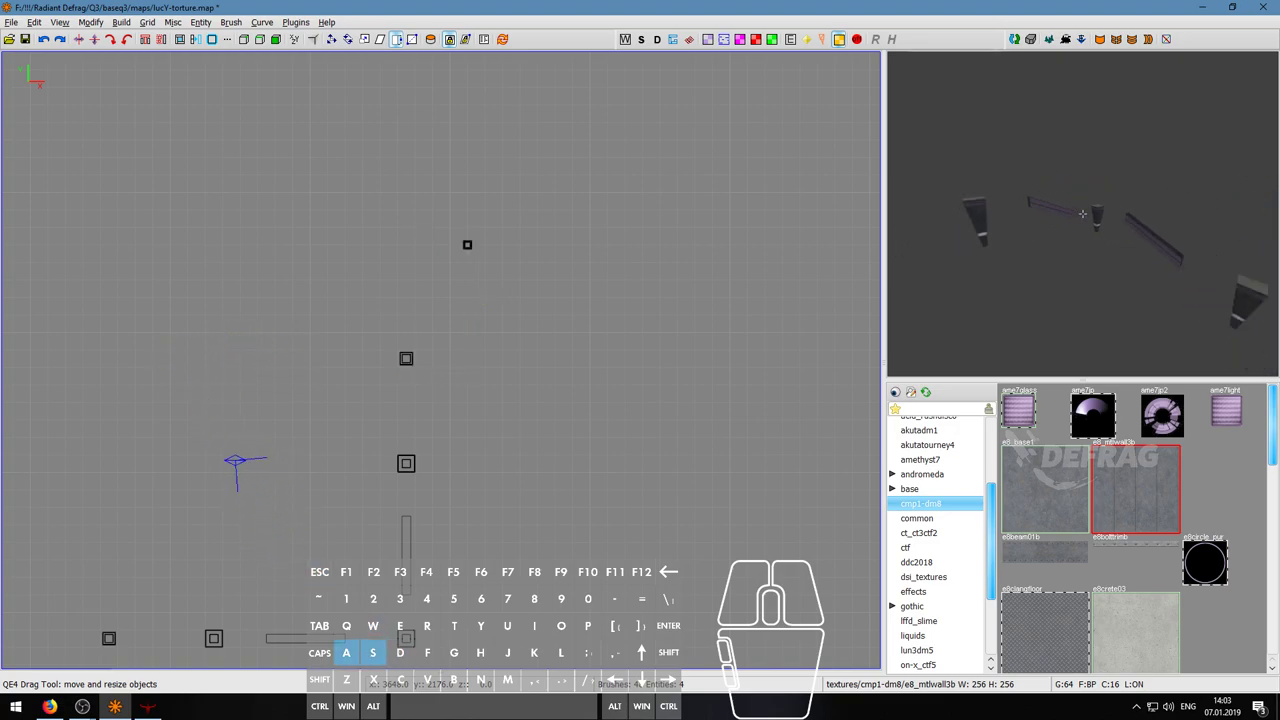
- Select the second sloping beam and raise it about 16 units in the side view
key(d)
key(w)
key(a)
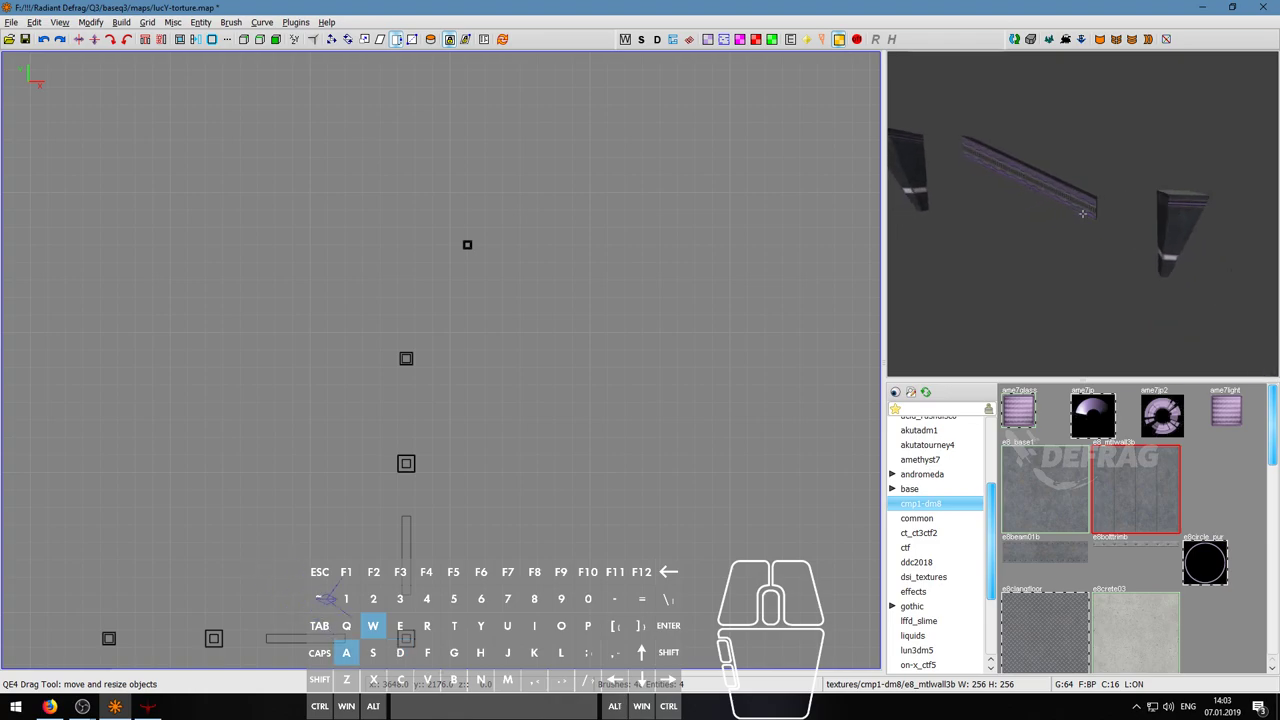
right_click(1083, 214)
shift+click(1083, 214)
key(ctrl+Tab)
scroll(452, 343, up, 2)
key(ctrl+Tab)
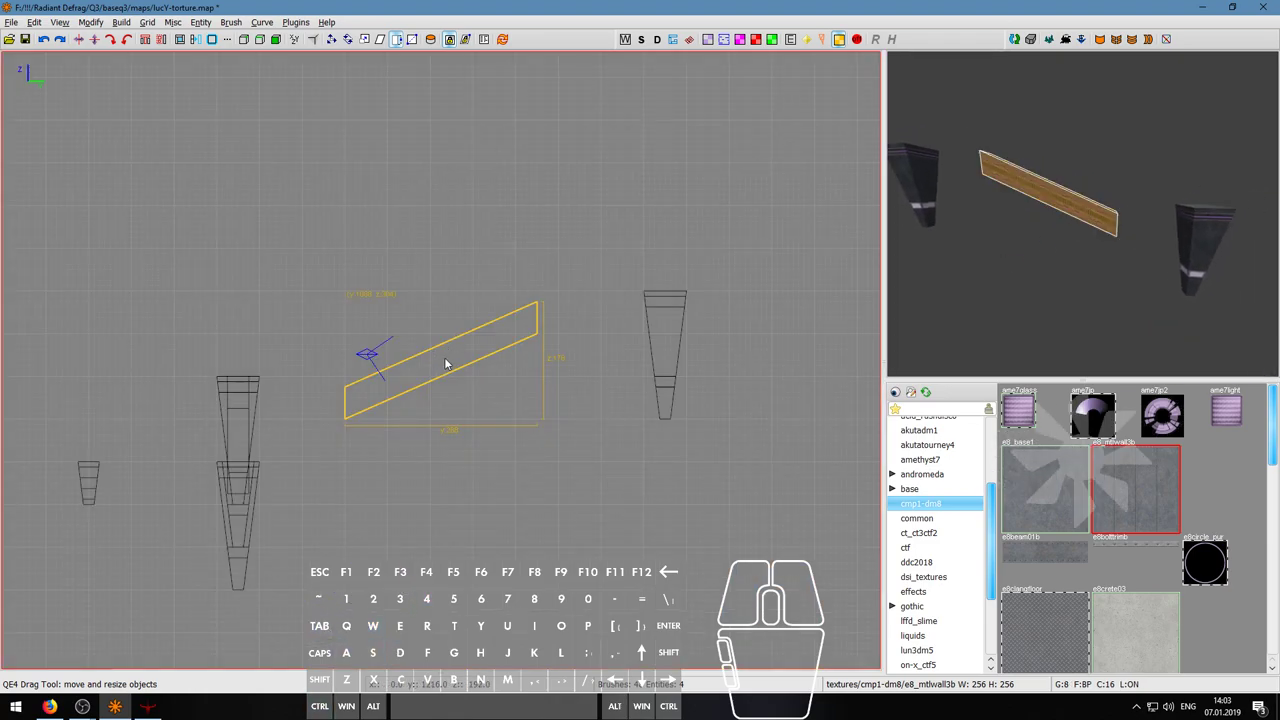
drag(446, 363, 446, 355)
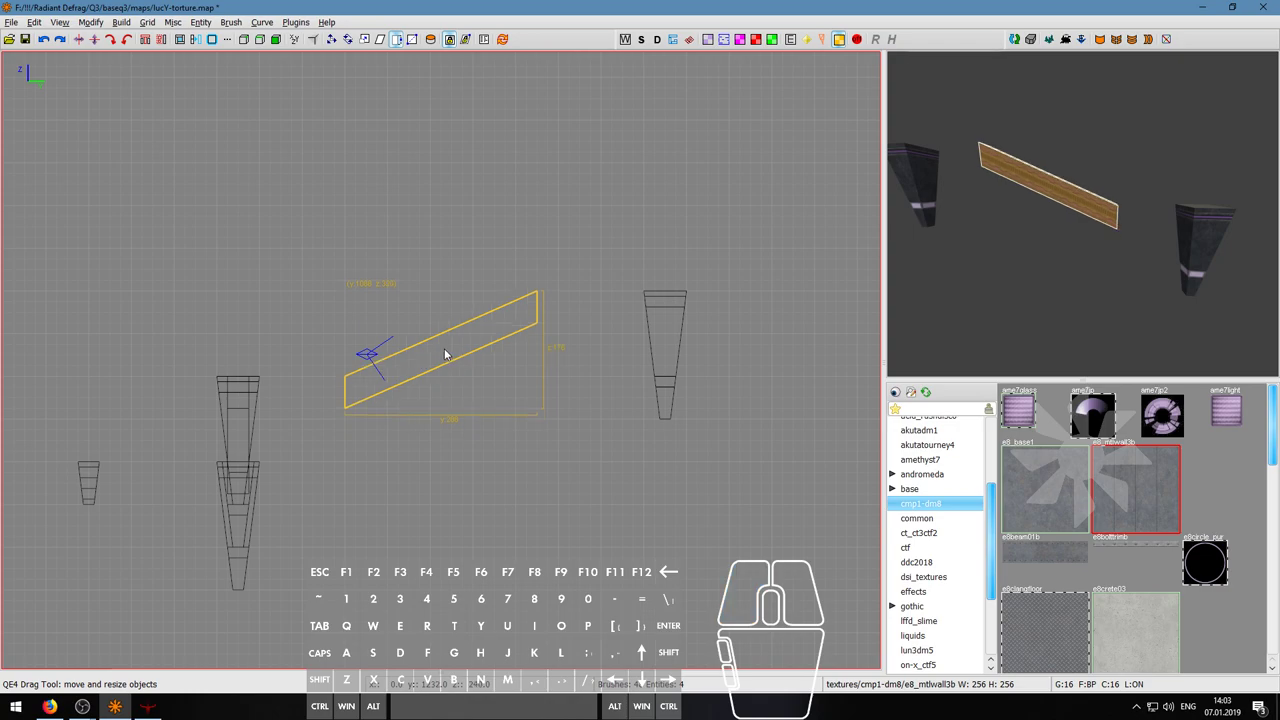
- Deselect the beam, compile the map with Single: bsp +noOb, and switch to the running Quake 3 DeFRaG game
key(Escape)
right_click(1010, 270)
key(s)
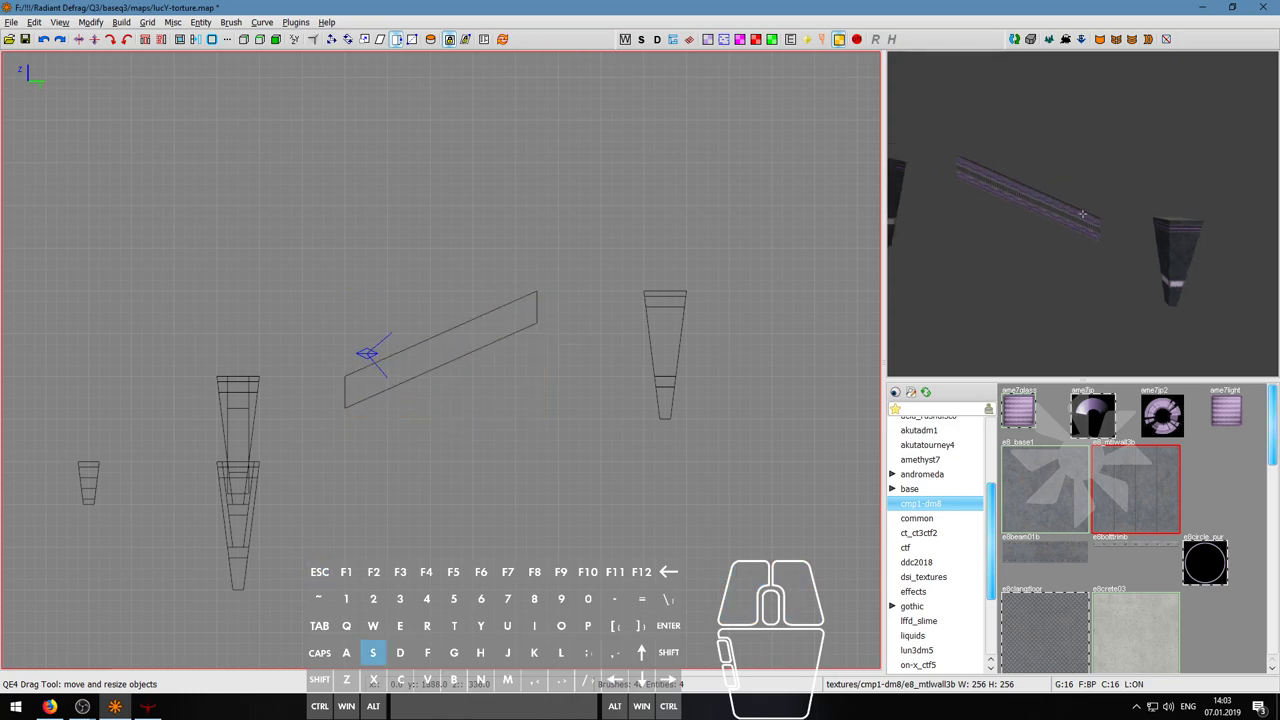
click(121, 22)
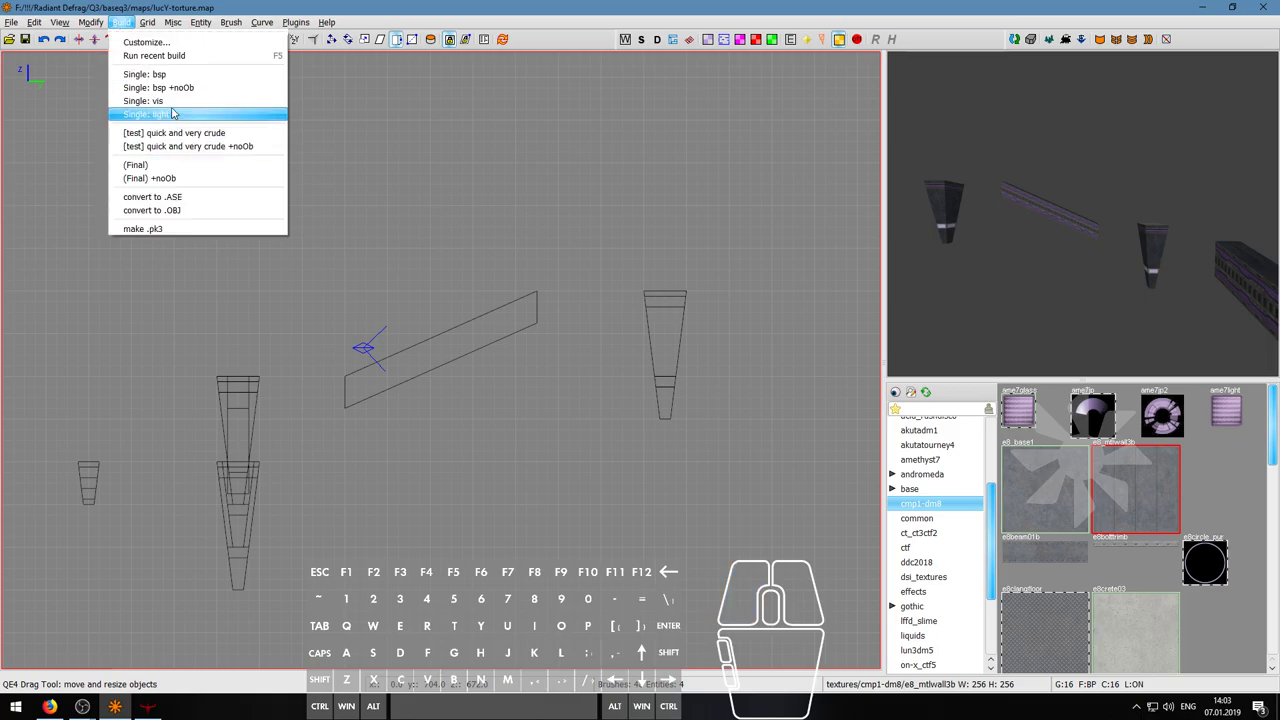
click(150, 90)
click(152, 706)
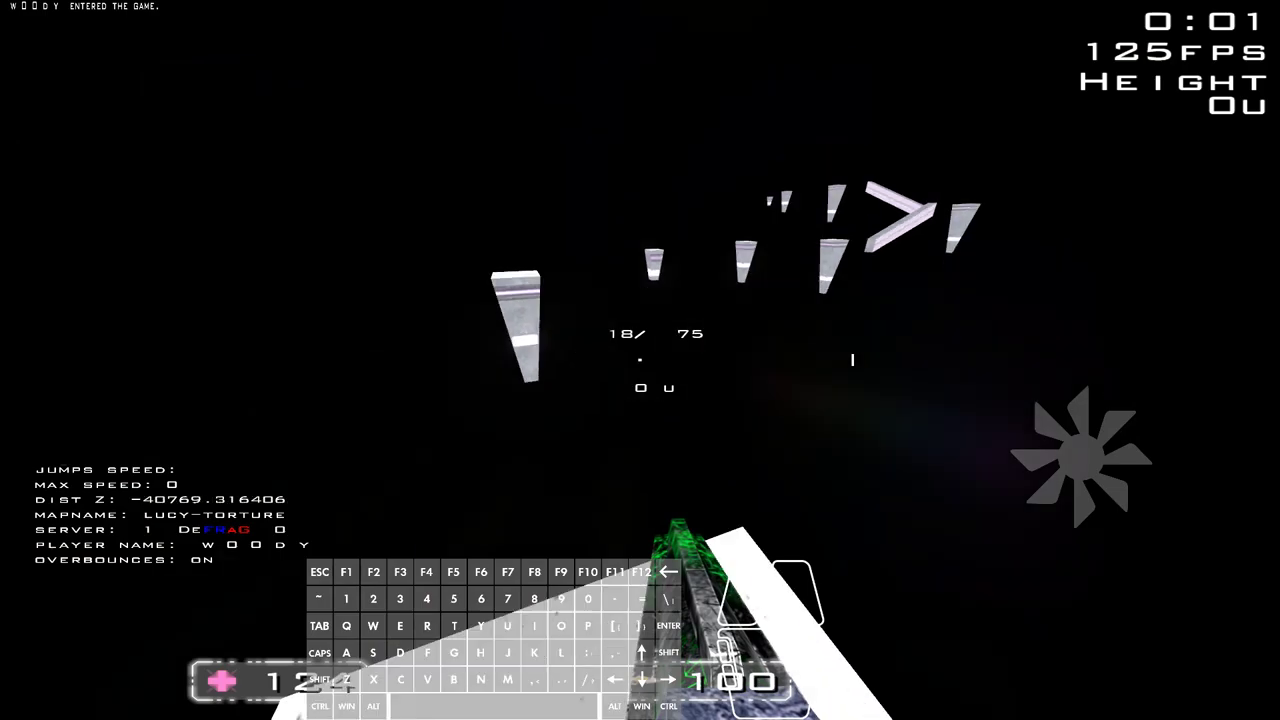
- Playtest the compiled route with repeated runs from the start column across the columns towards the sloping beams, then return to the map editor
key(w)
key(a)
right_click(640, 360)
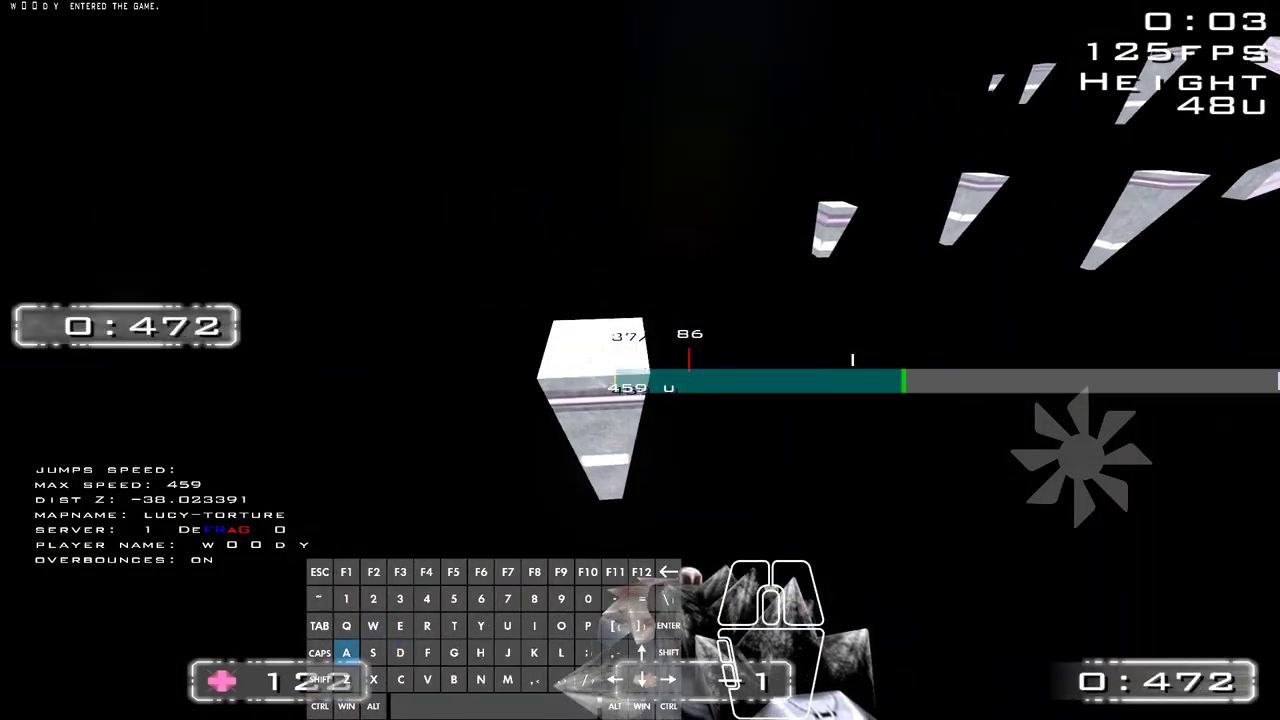
right_click(640, 360)
key(w)
key(d)
key(z)
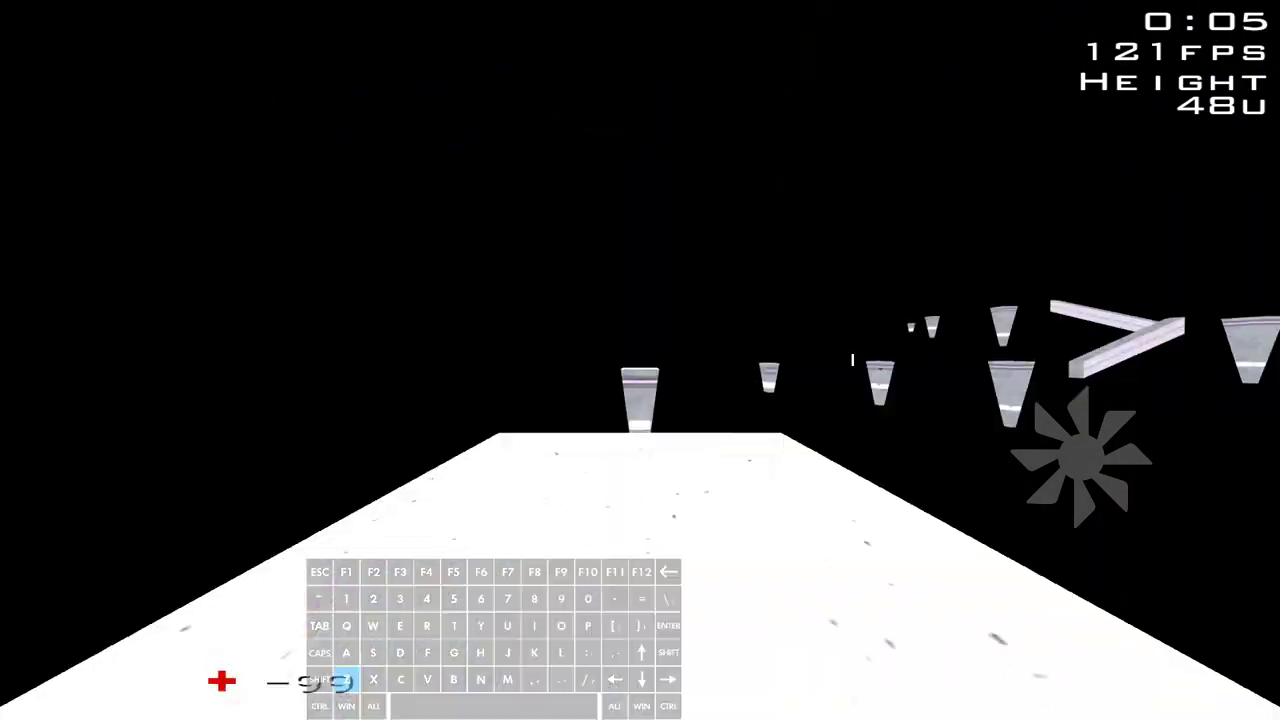
key(w)
key(a)
key(z)
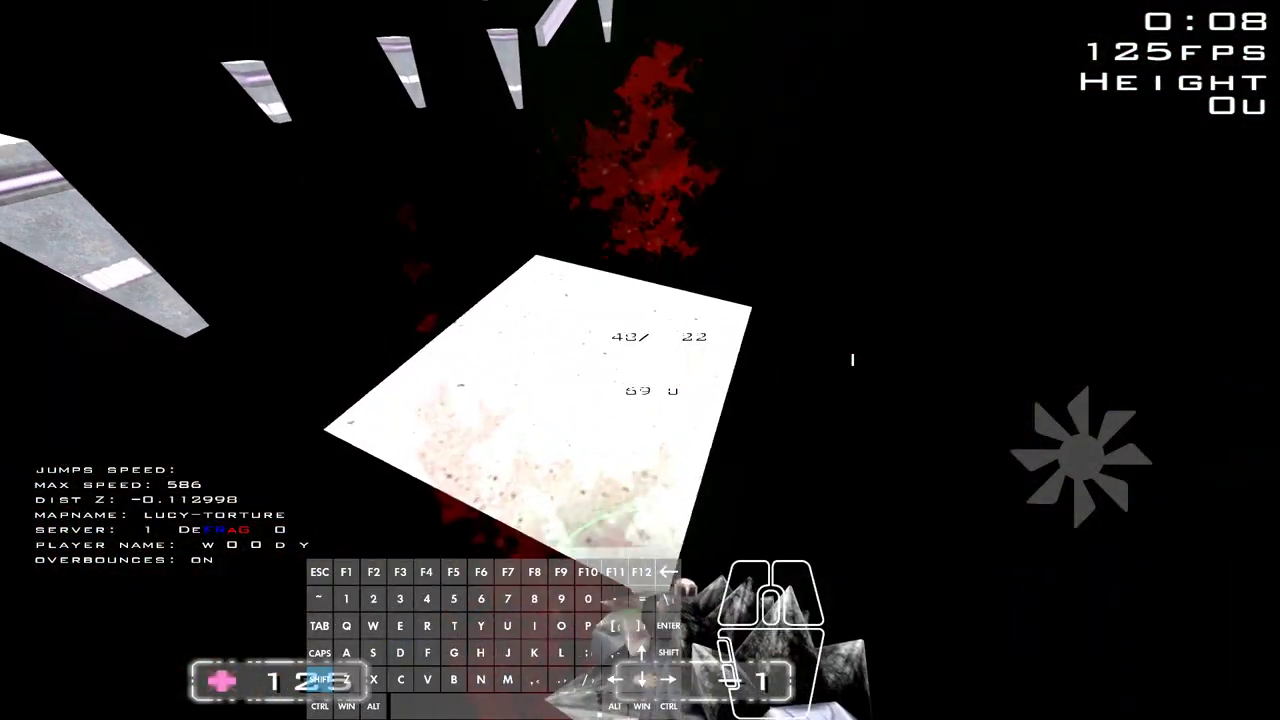
key(w)
key(a)
key(d)
right_click(640, 360)
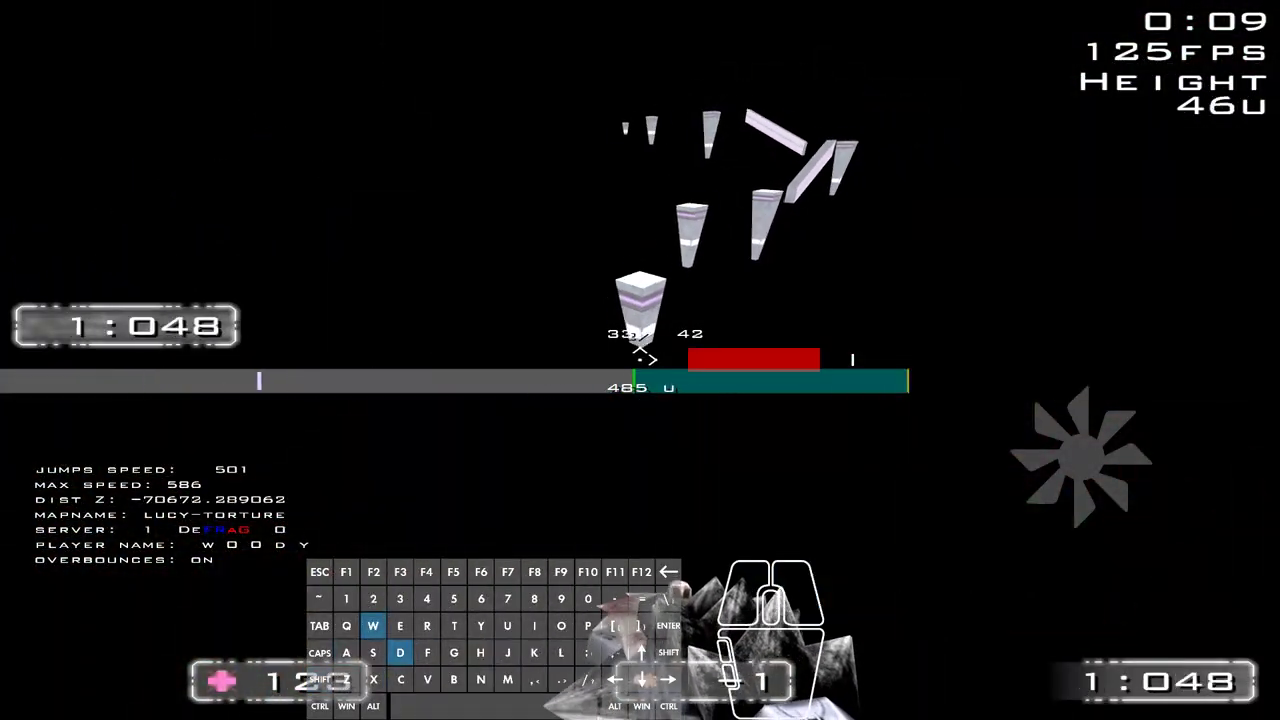
right_click(640, 360)
right_click(640, 360)
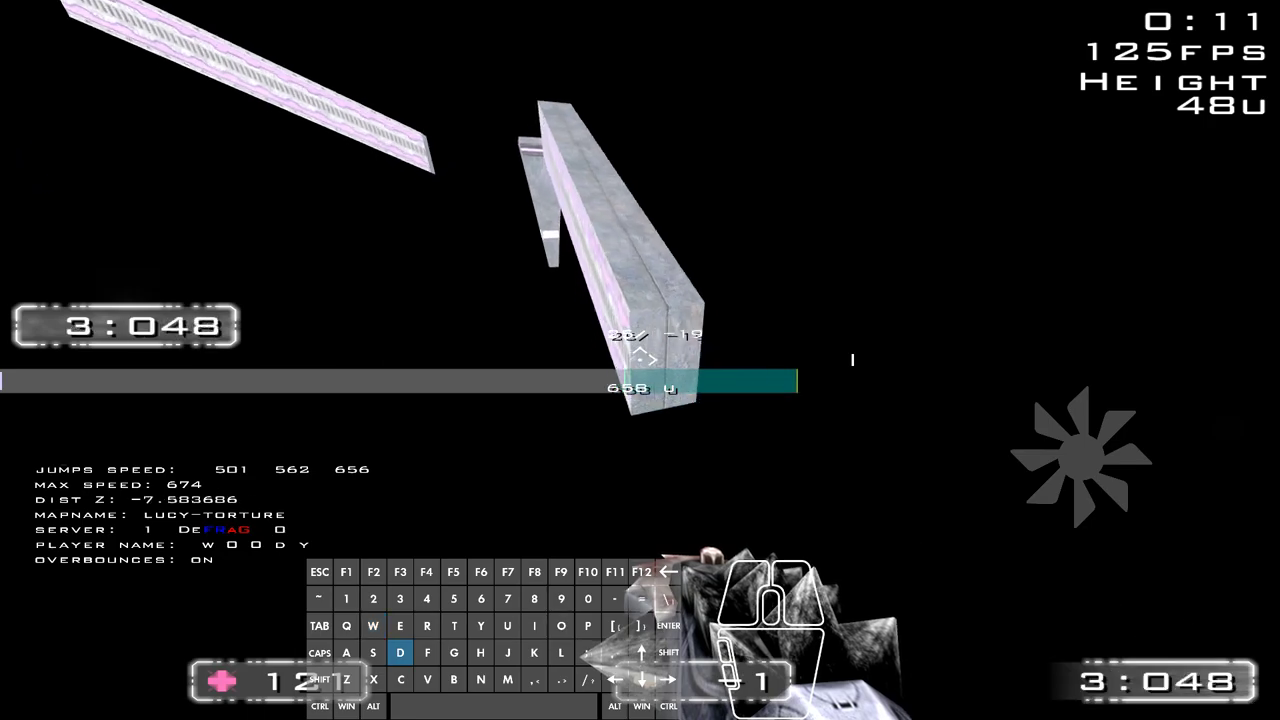
key(z)
key(s)
key(w)
key(a)
right_click(640, 360)
key(d)
right_click(640, 360)
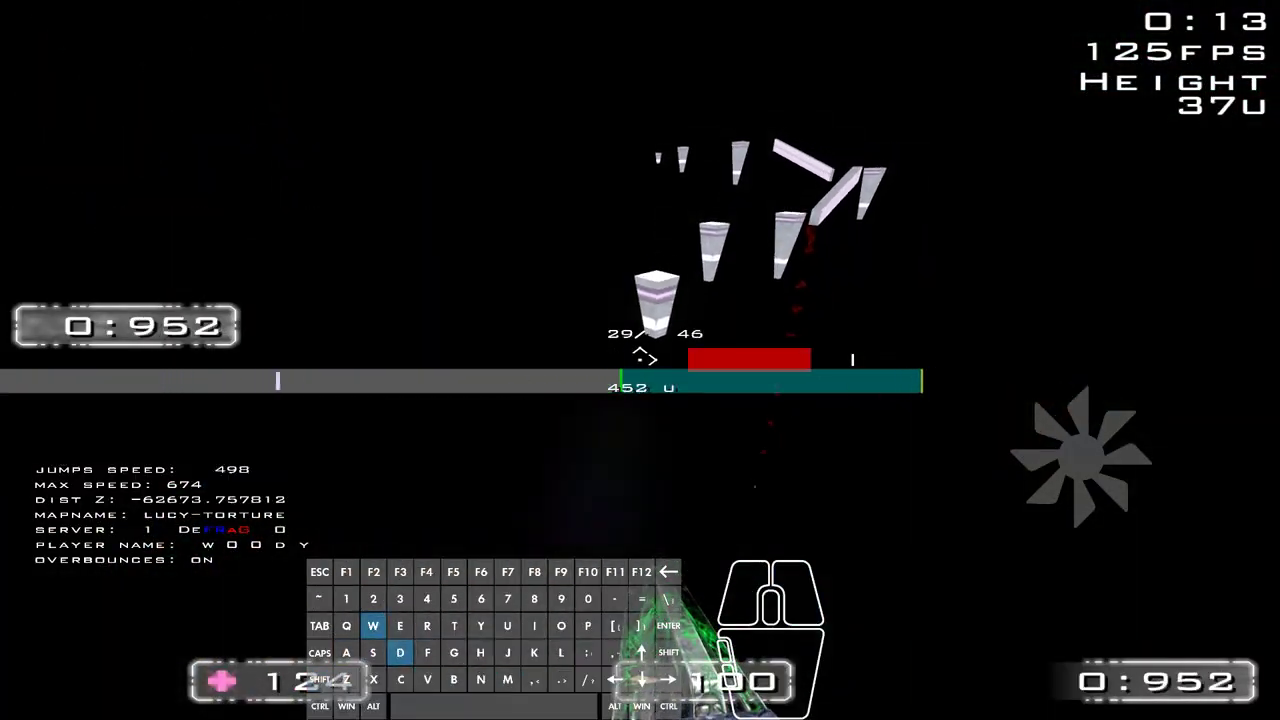
right_click(640, 360)
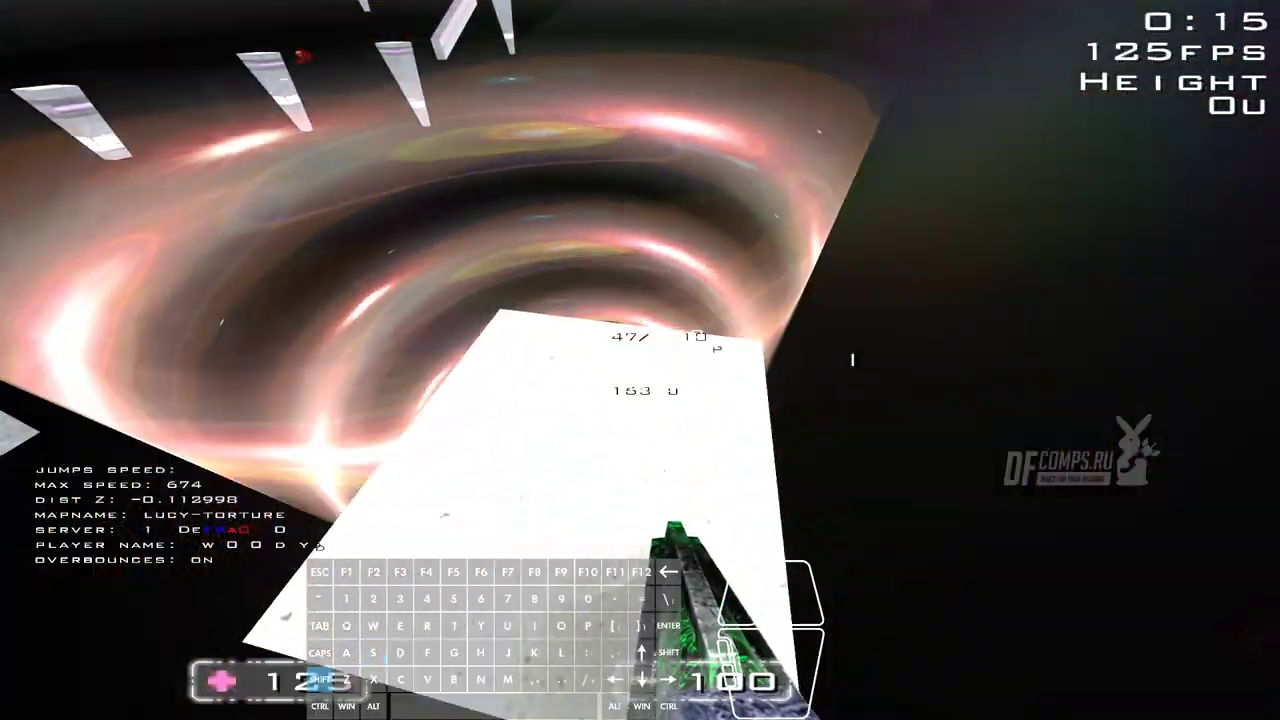
key(w)
right_click(640, 360)
right_click(640, 360)
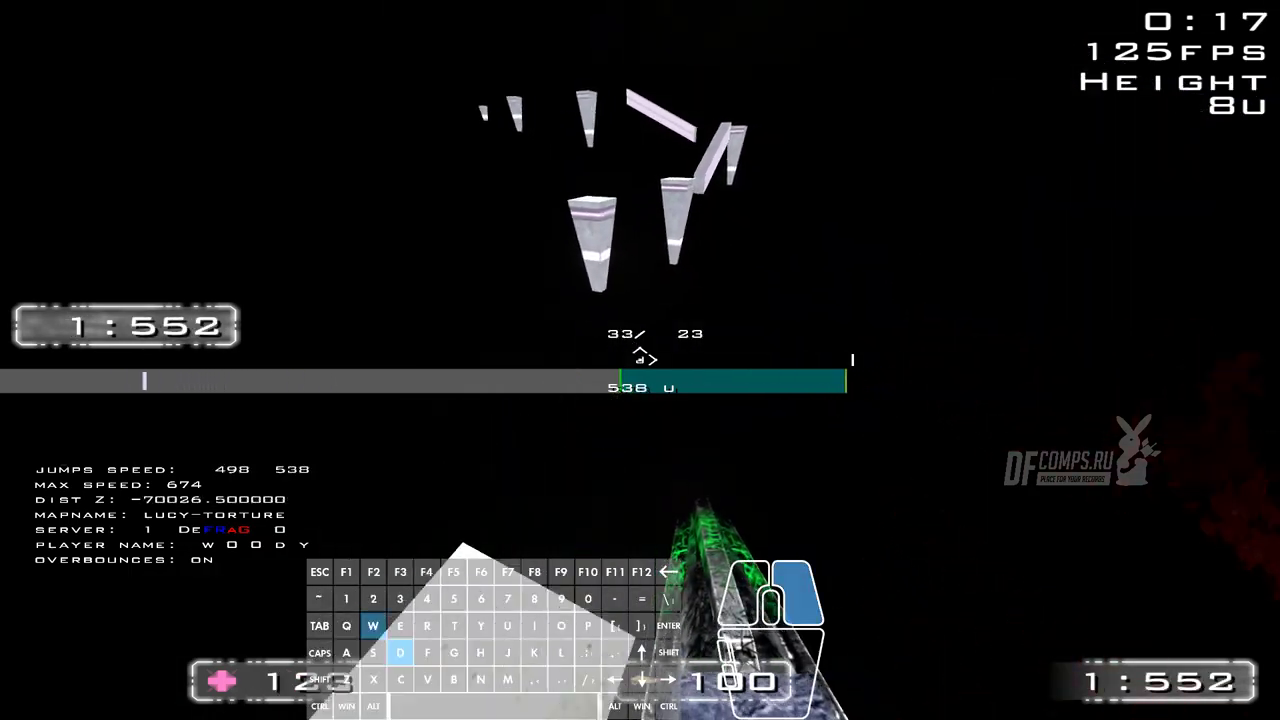
key(z)
key(w)
key(a)
right_click(640, 360)
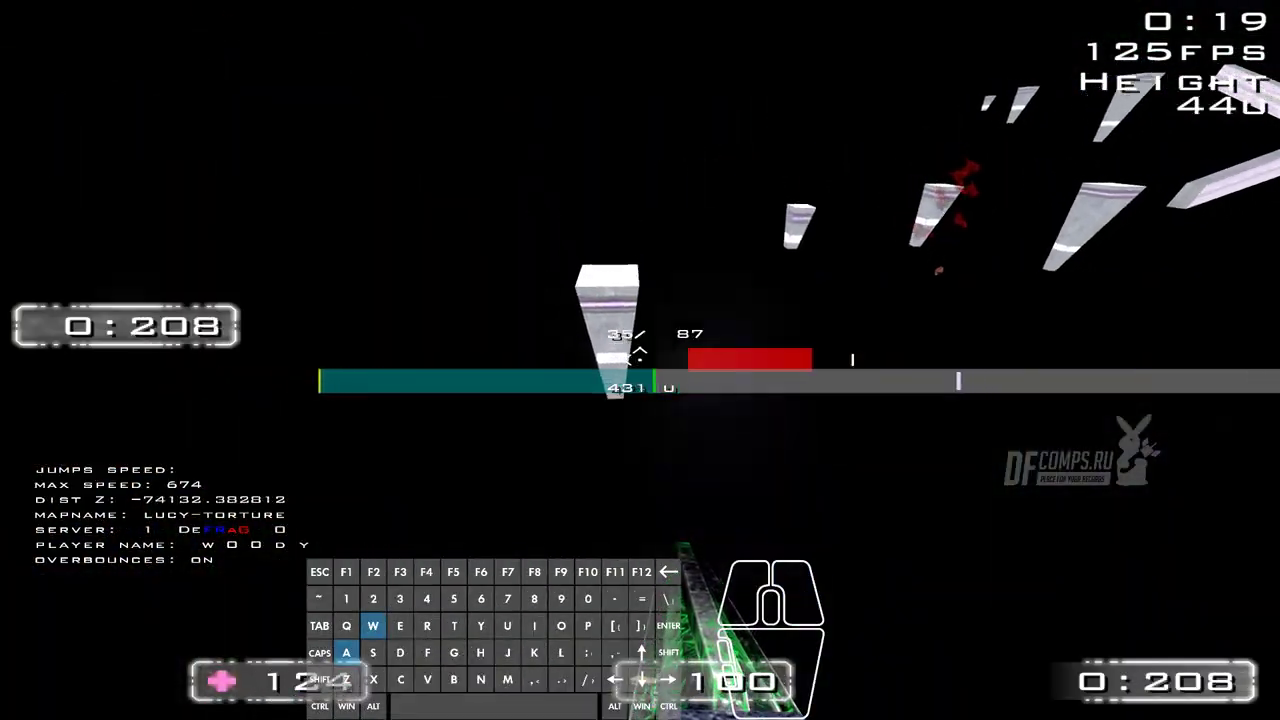
key(d)
right_click(640, 360)
right_click(640, 360)
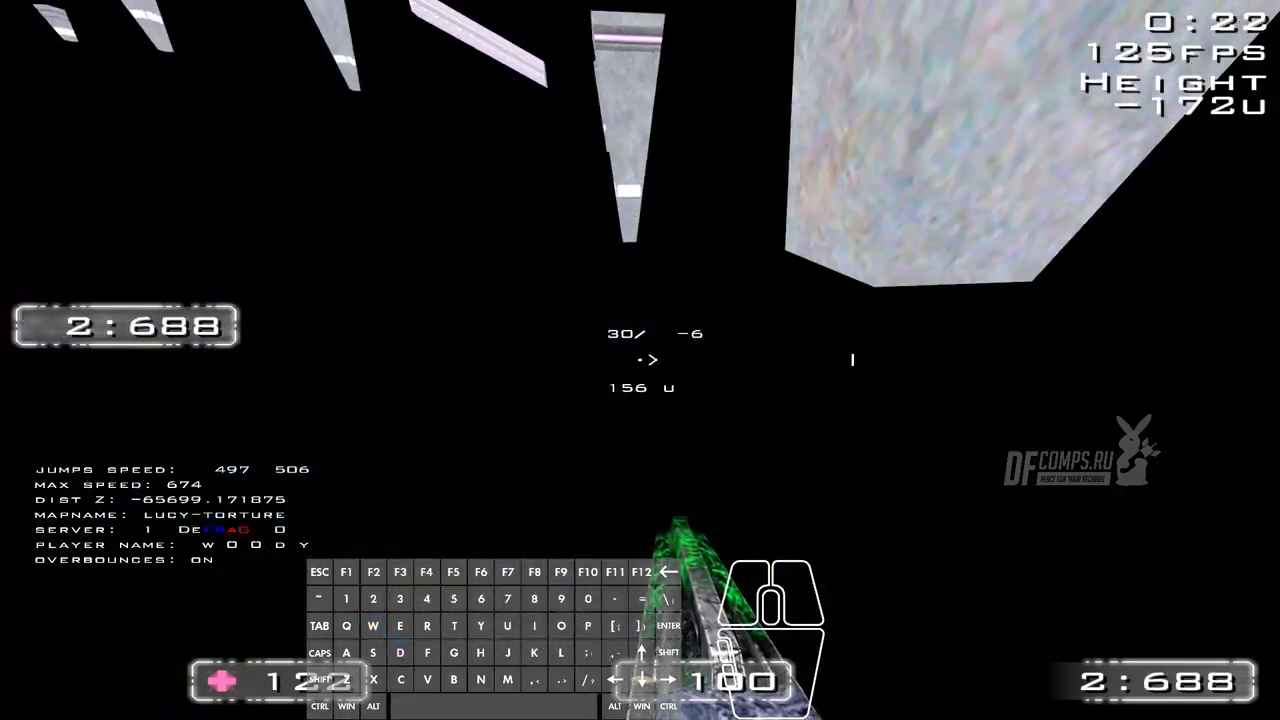
key(shift)
key(w)
key(a)
right_click(640, 360)
key(d)
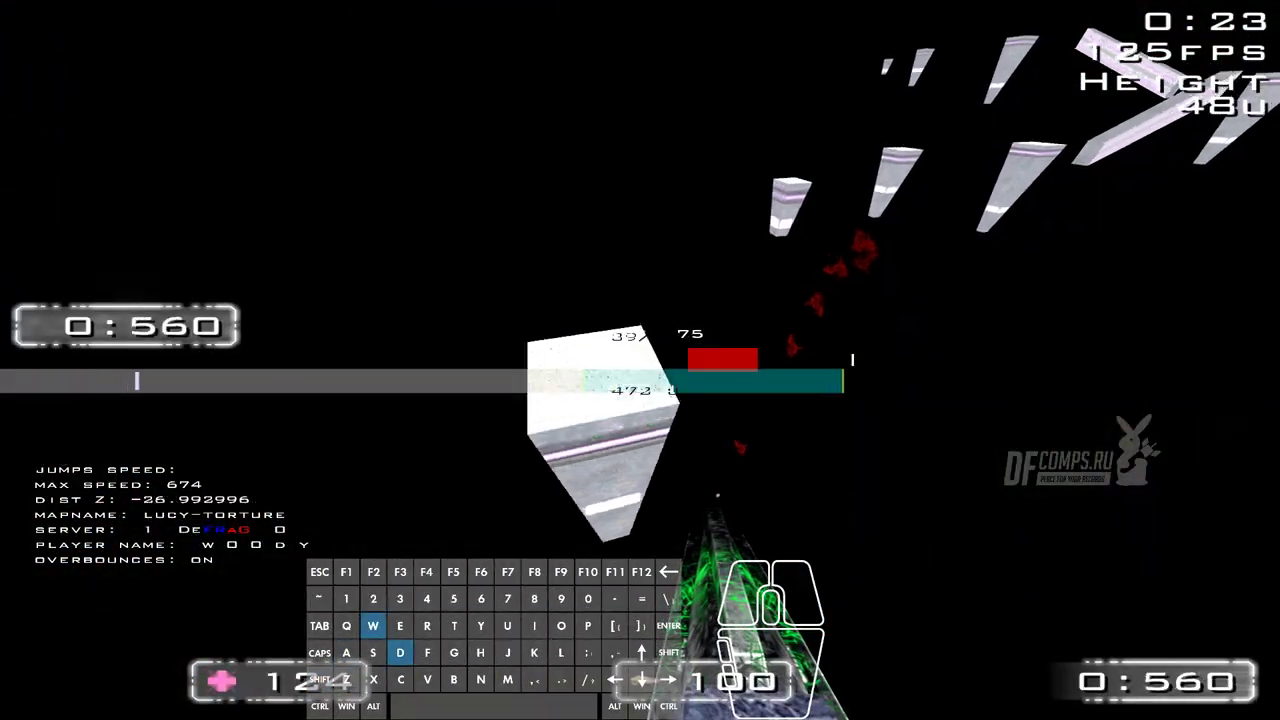
right_click(640, 360)
right_click(640, 360)
right_click(640, 360)
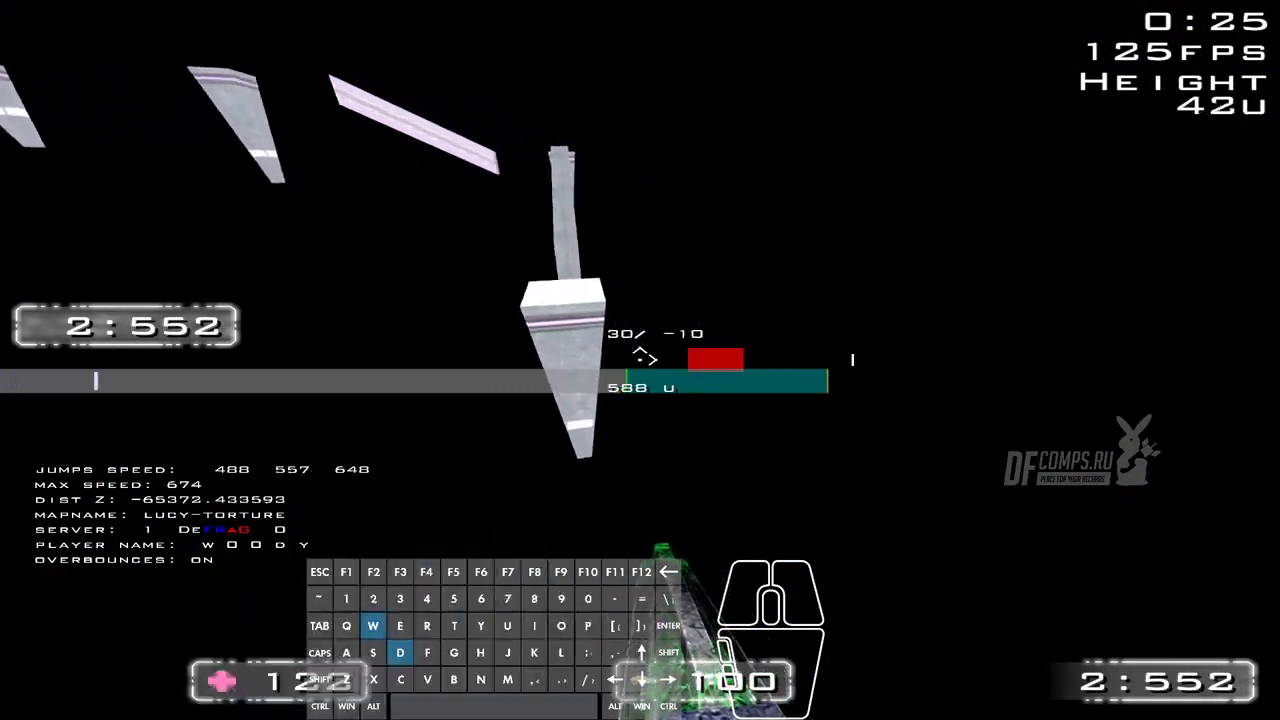
right_click(640, 360)
key(a)
right_click(640, 360)
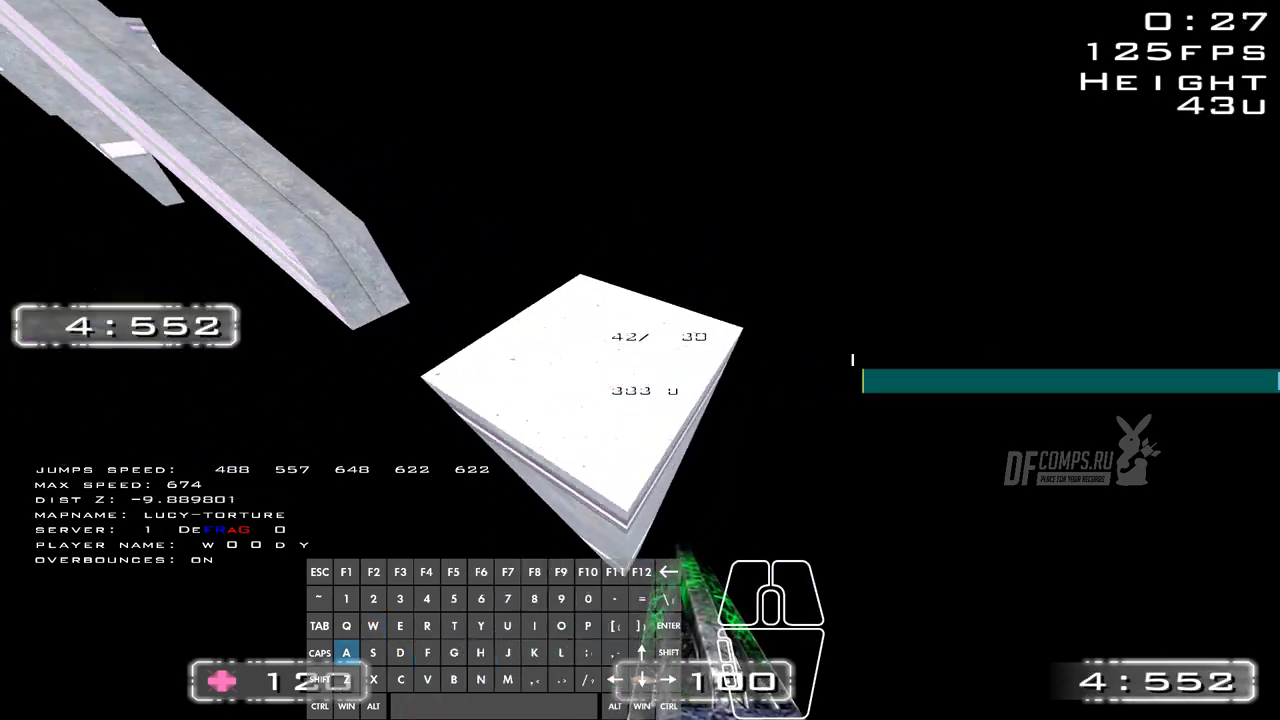
key(s)
key(w)
key(a)
right_click(640, 360)
right_click(640, 360)
key(shift+s)
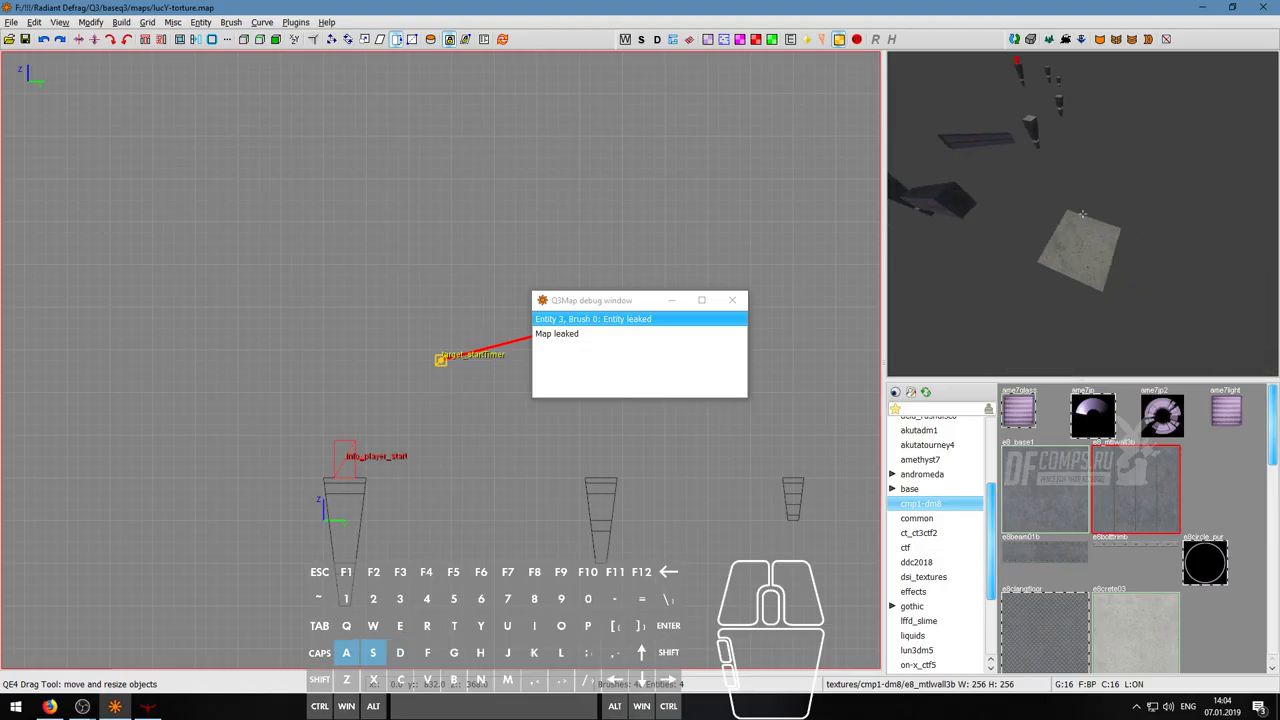
- Close the Q3Map debug window
right_click(1091, 216)
key(s)
key(s)
click(731, 299)
click(732, 299)
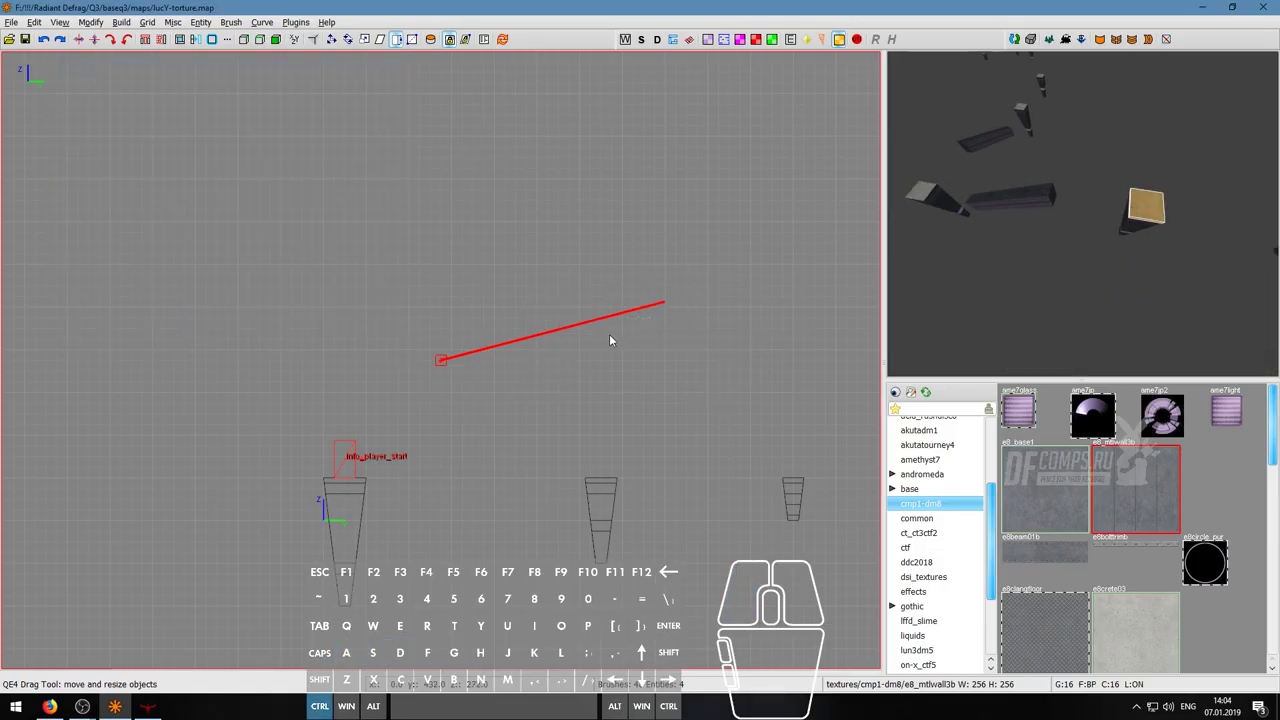
- Inspect the large column beyond the second sloping beam and that beam by selecting each and checking their positions across the views
key(ctrl+Tab)
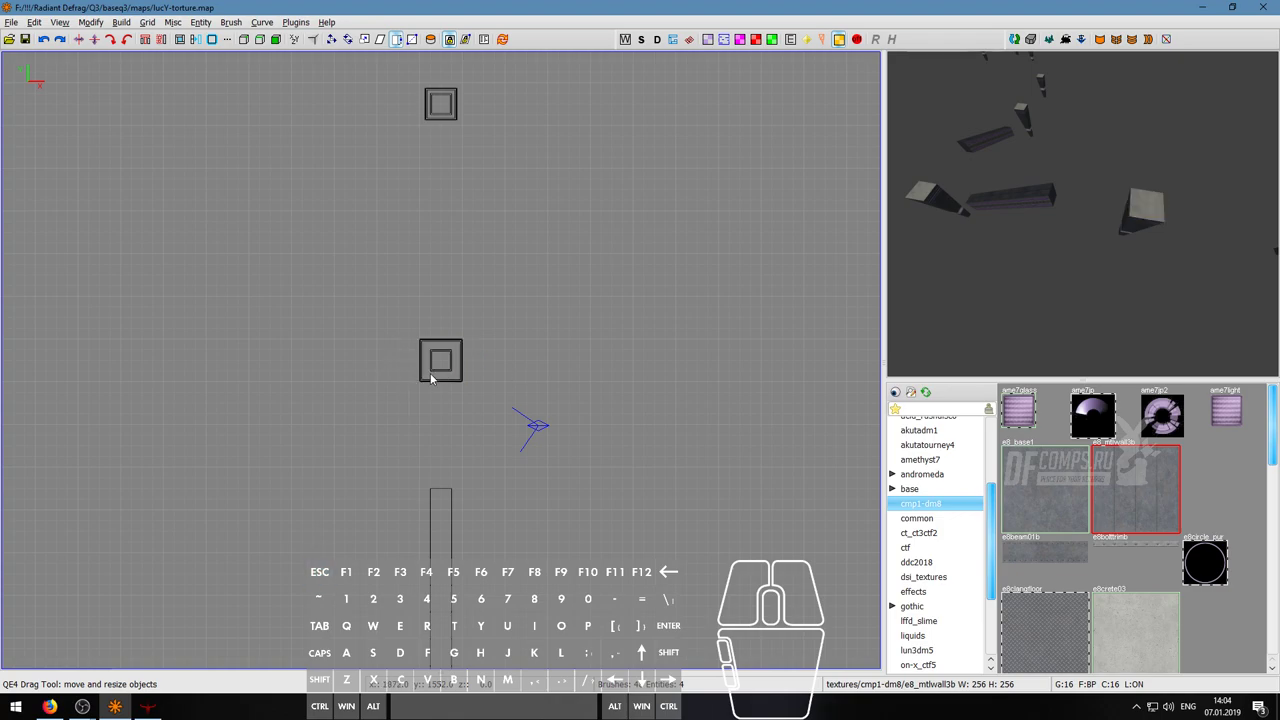
shift+click(1151, 208)
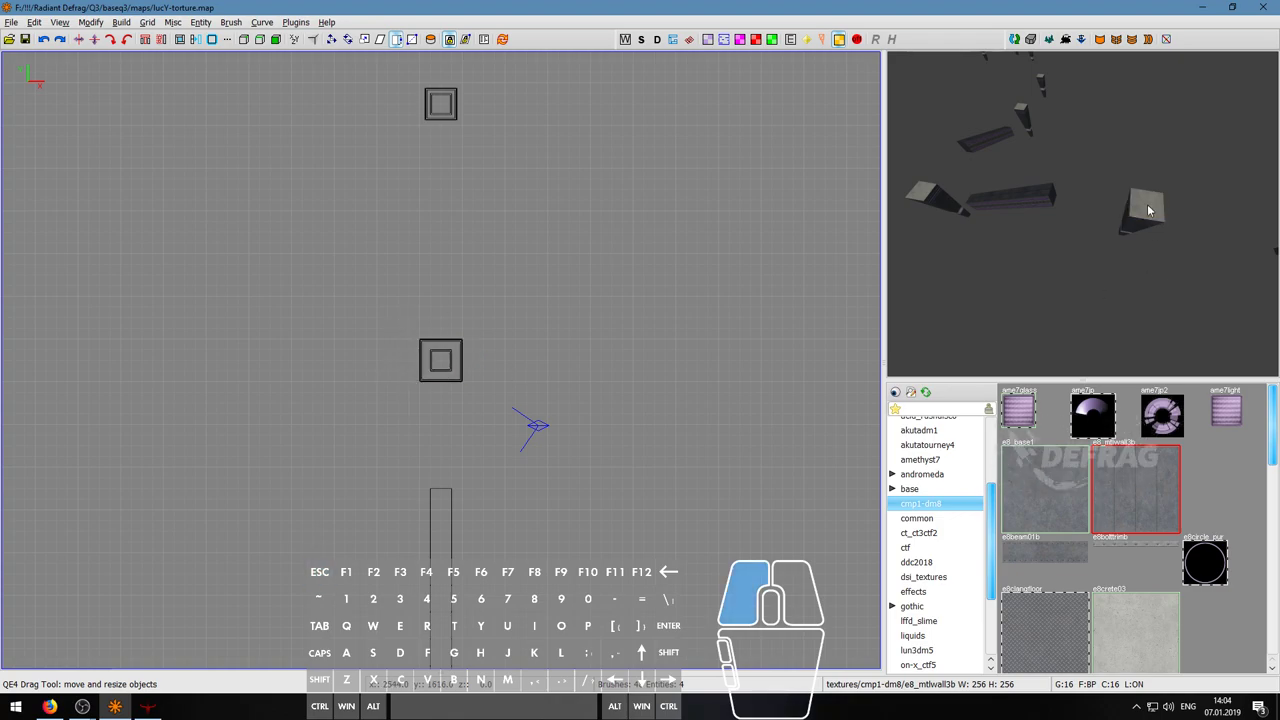
key(Tab)
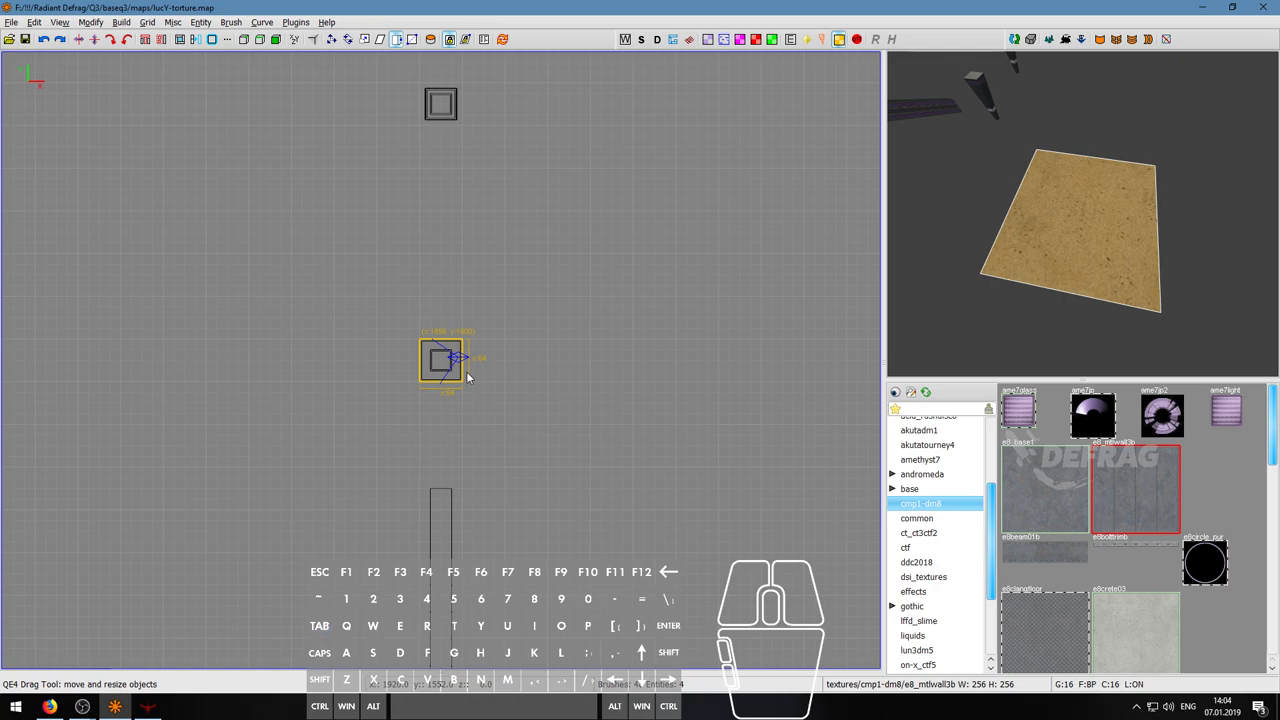
key(ctrl+Tab)
key(ctrl+Tab)
key(ctrl+Tab)
click(502, 368)
click(443, 520)
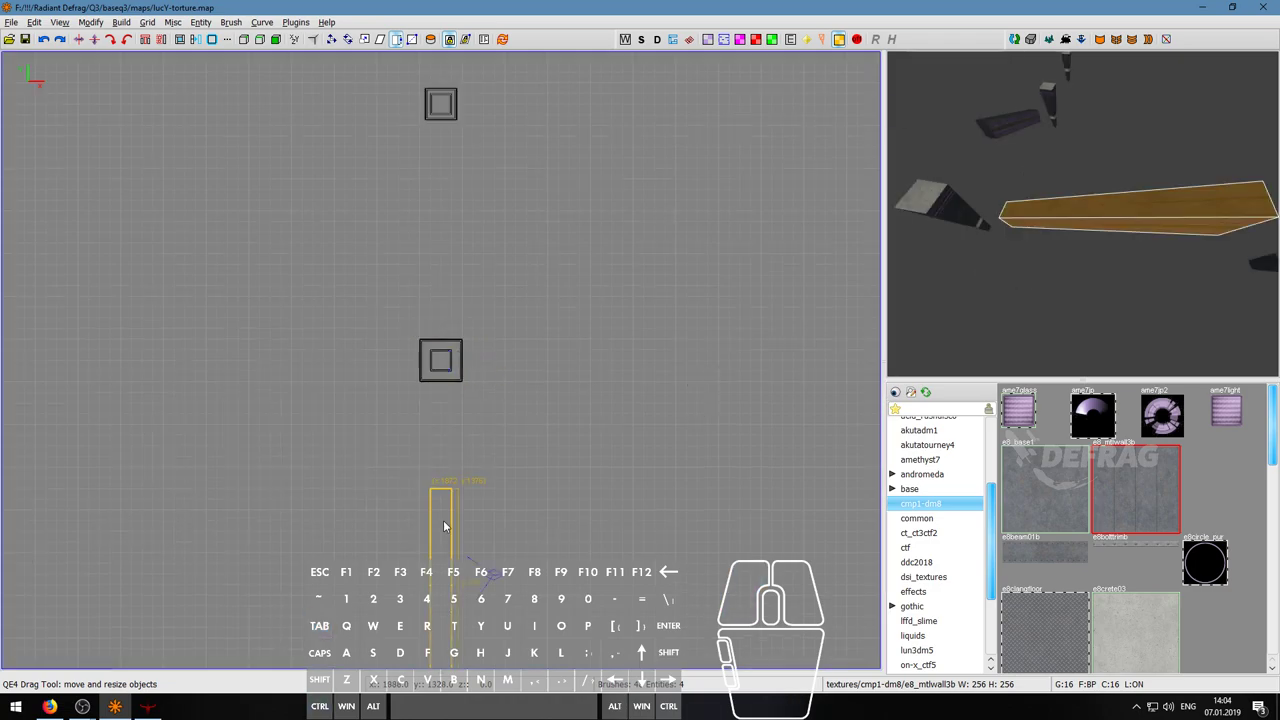
key(ctrl+Tab)
key(ctrl+Tab)
key(ctrl+Tab)
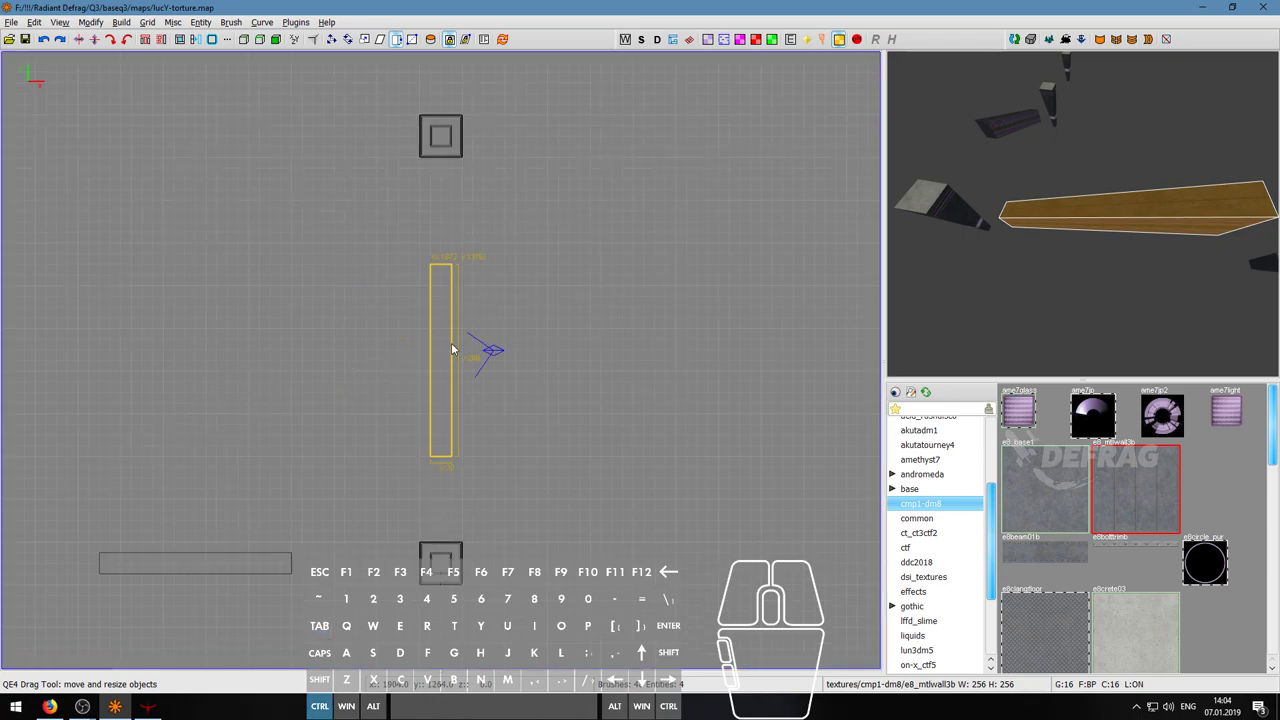
- Select the whole large column beyond the second sloping beam and move it about 64 units farther from the beam in the top view
right_click(1101, 214)
key(d)
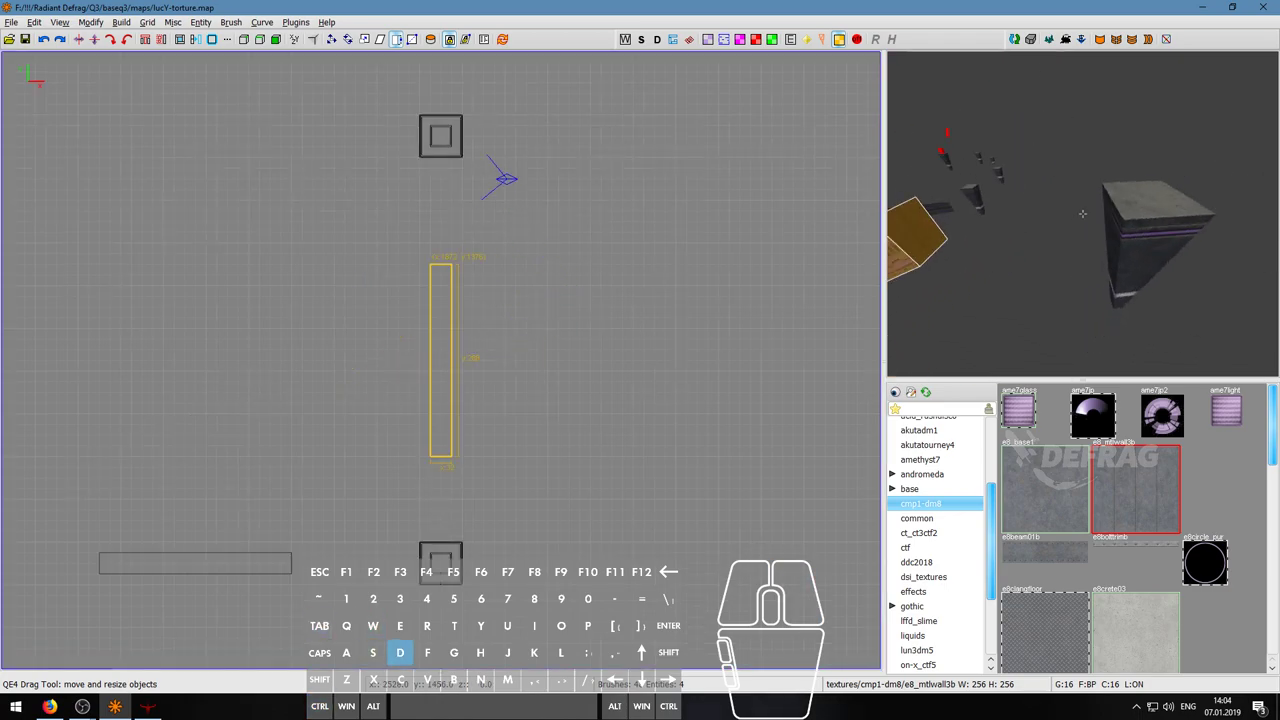
right_click(1102, 213)
click(1102, 213)
right_drag(501, 348, 459, 527)
click(352, 272)
shift+right_drag(354, 280, 467, 378)
drag(407, 321, 399, 275)
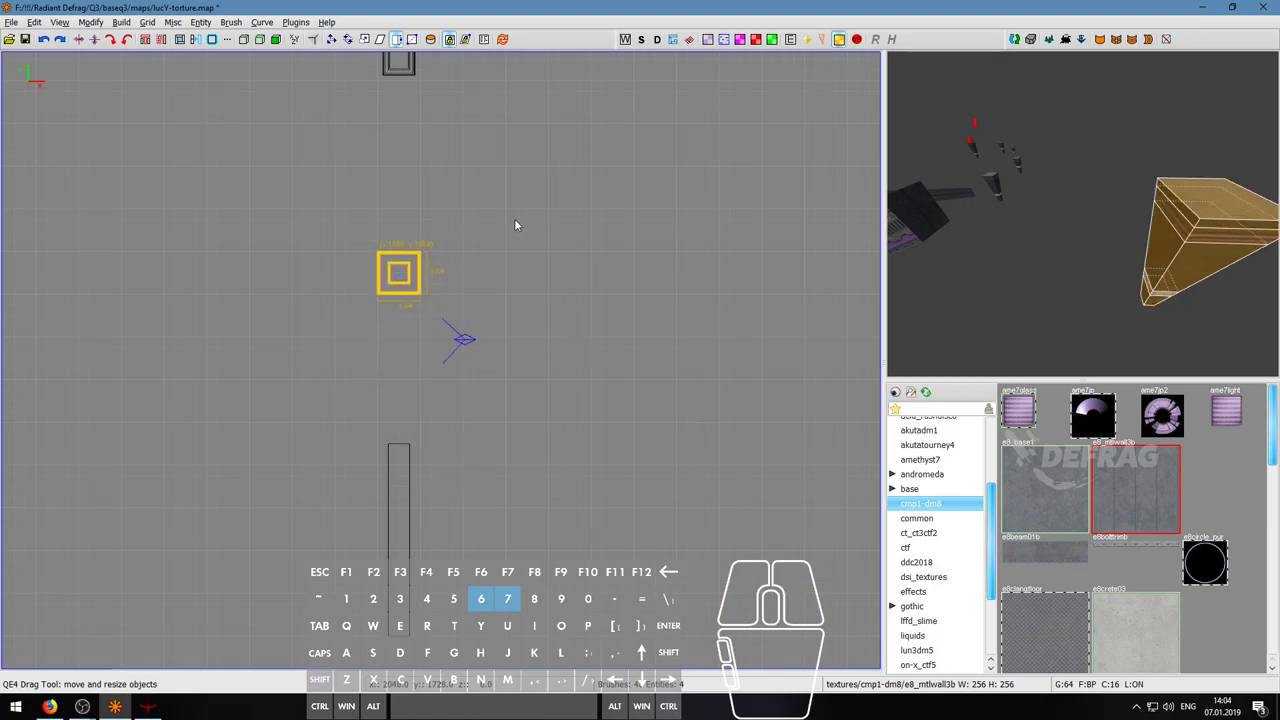
scroll(527, 195, down, 3)
right_drag(527, 195, 484, 302)
key(Escape)
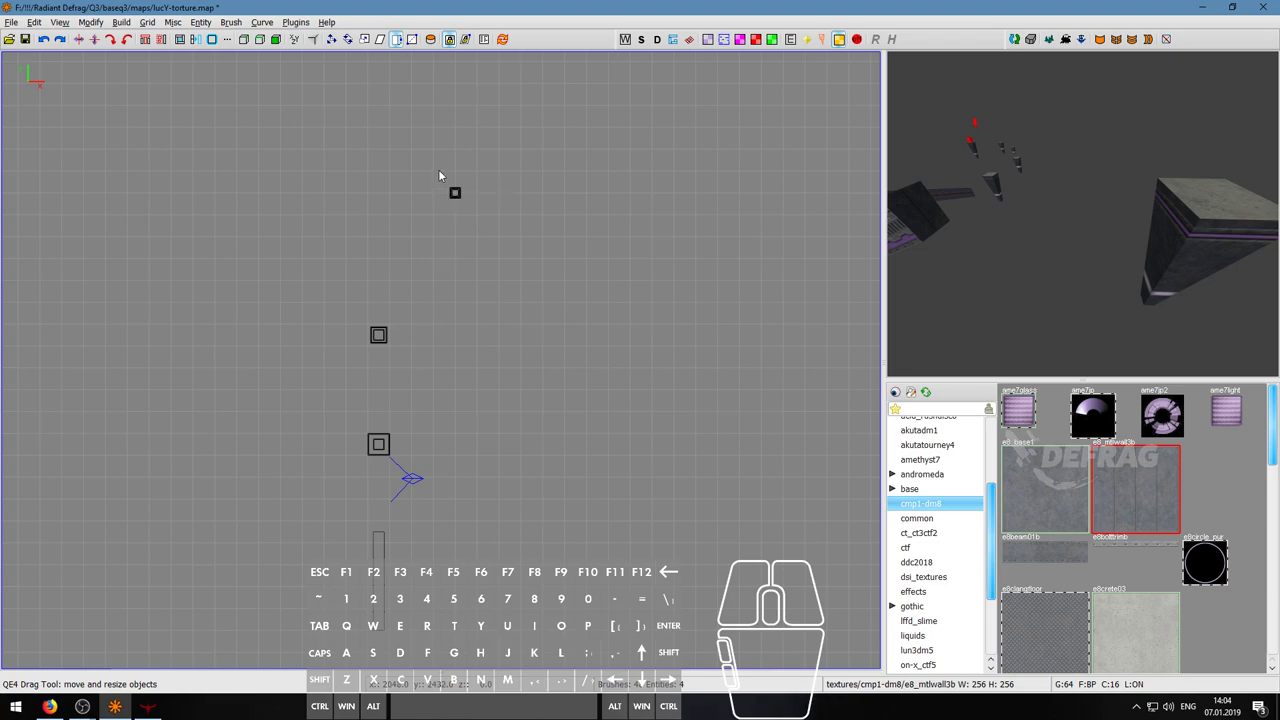
- Move the small column at the route's end diagonally about 64 units in x and y closer to the preceding column
right_drag(441, 207, 453, 219)
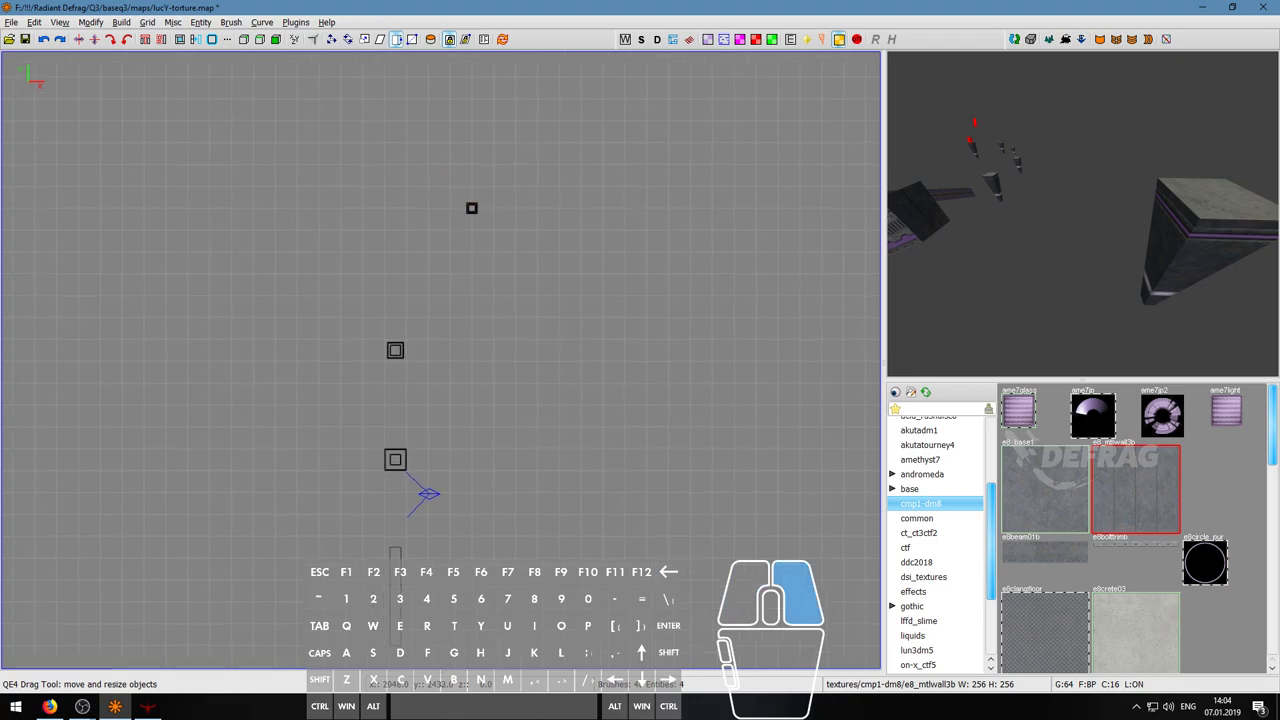
shift+click(471, 210)
scroll(477, 222, up, 2)
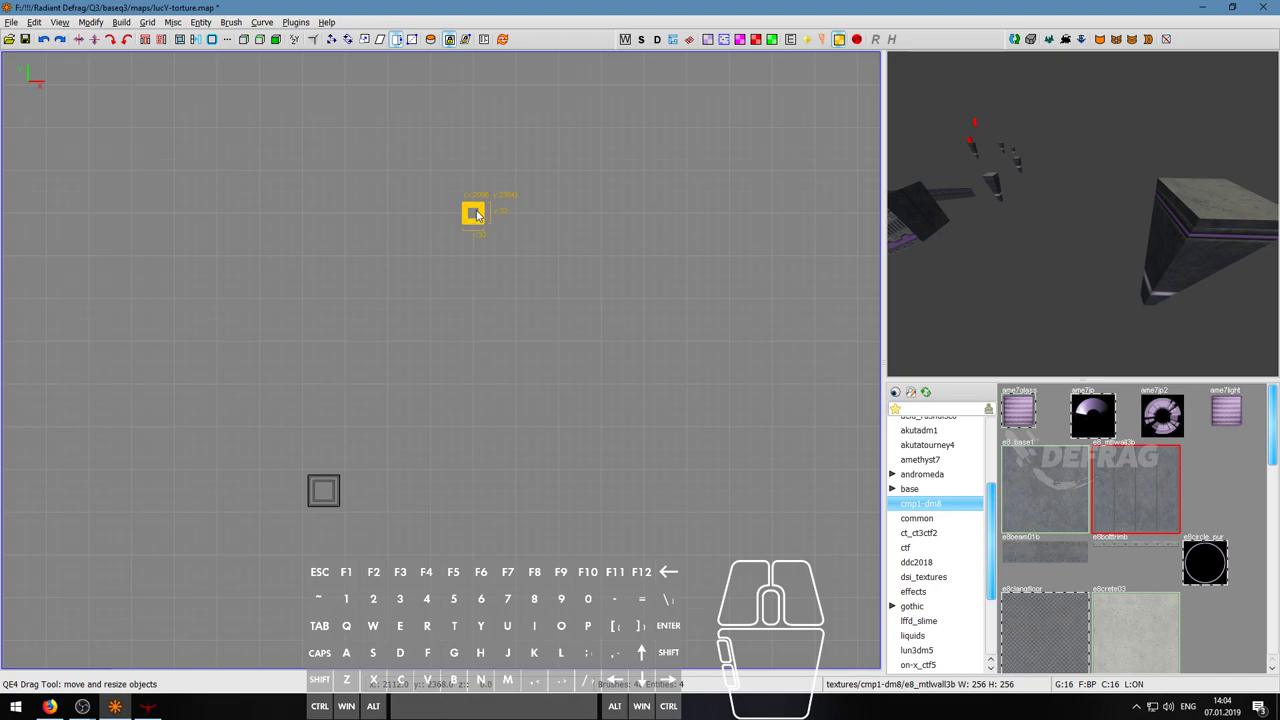
drag(477, 215, 479, 232)
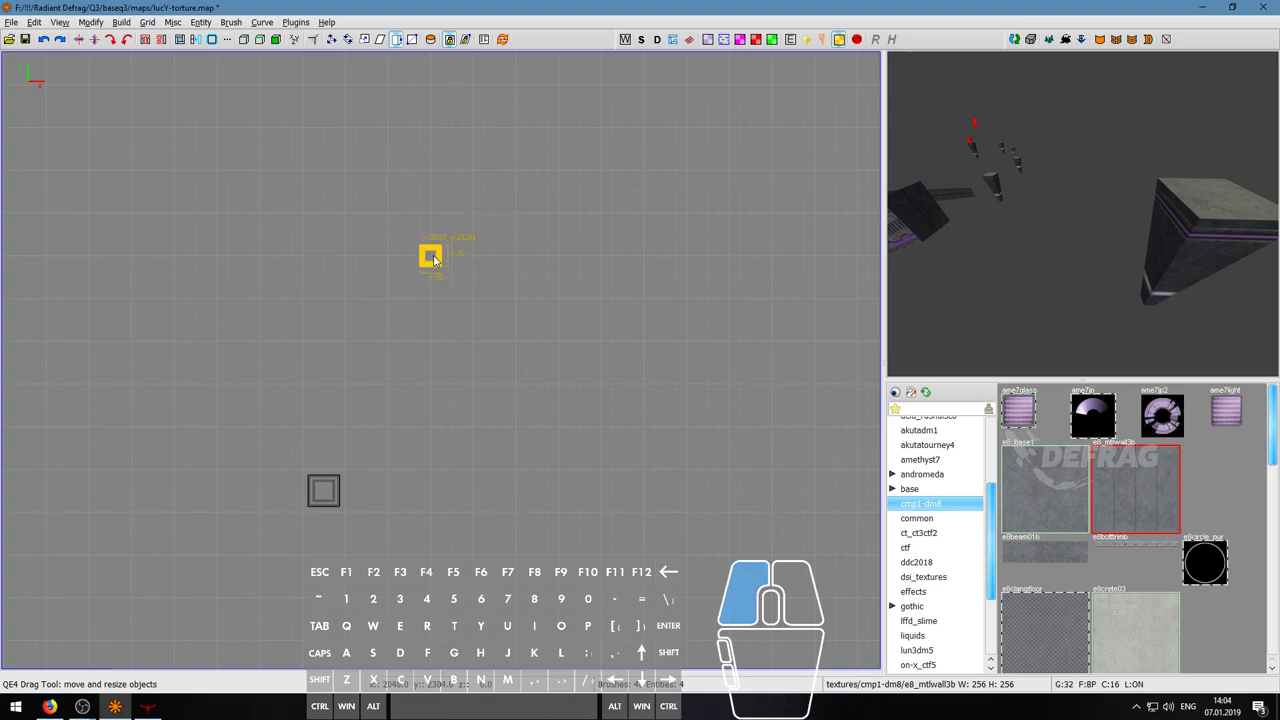
key(Escape)
- Examine the column and beam spacing along the whole route in the top view and around the end columns in the 3D view
right_drag(478, 326, 490, 140)
scroll(414, 456, down, 4)
mouse_move(413, 460)
right_down()
mouse_move(424, 356)
mouse_move(426, 492)
right_up()
scroll(413, 460, down, 2)
right_click(1082, 214)
key(w)
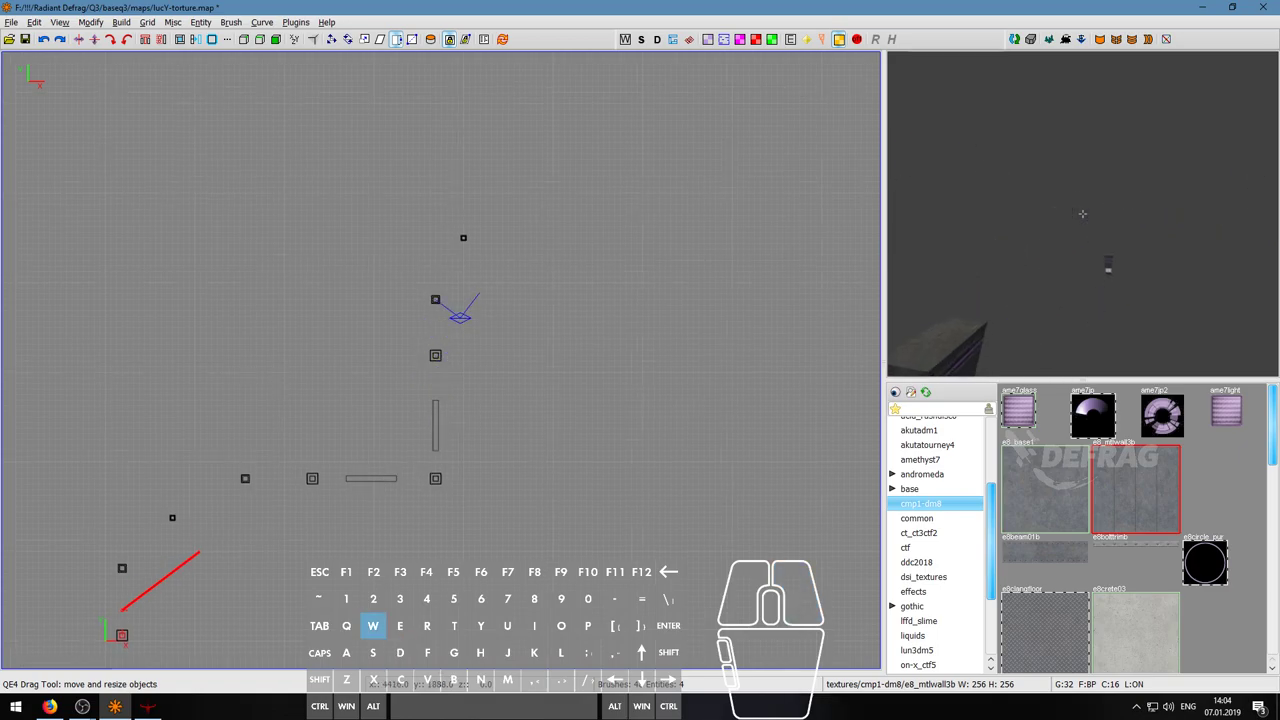
key(d)
key(s)
key(a)
key(w)
key(a)
key(s)
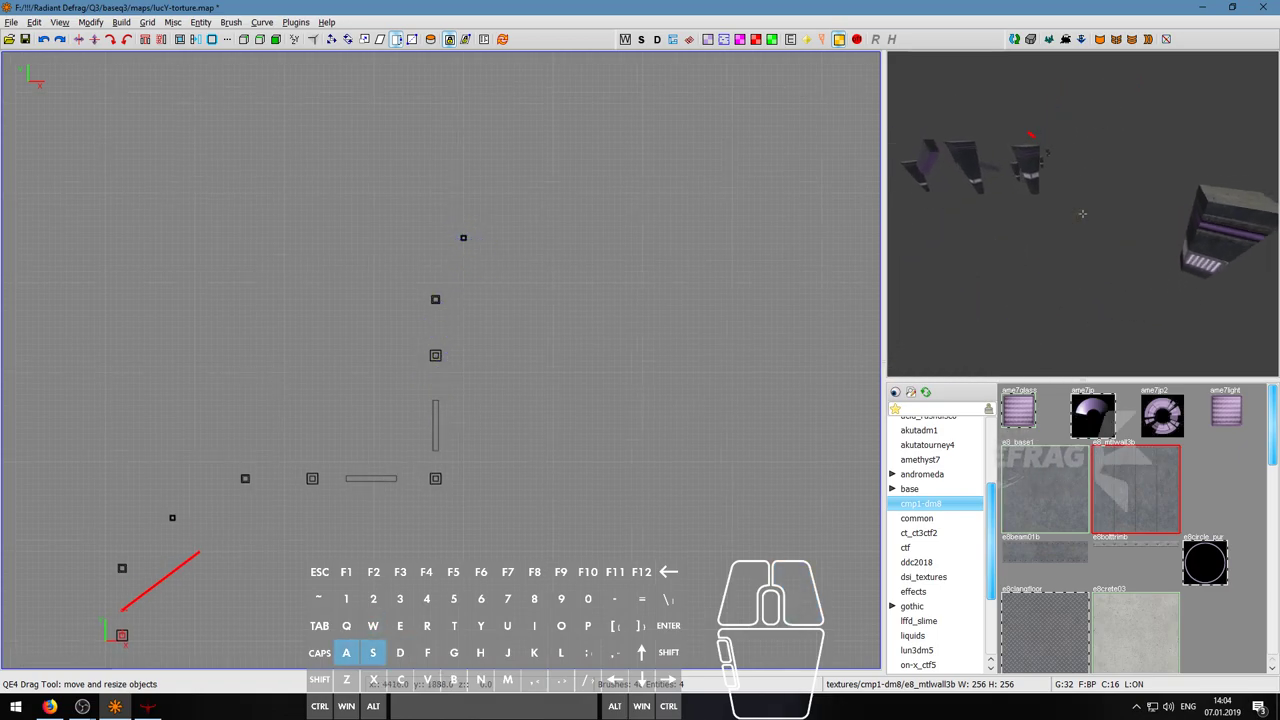
right_click(1082, 214)
- Duplicate the small end column's top segment and place the copy directly on top of it in the side view with grid size 8
scroll(570, 300, up, 3)
right_drag(388, 208, 410, 280)
key(ctrl+Tab)
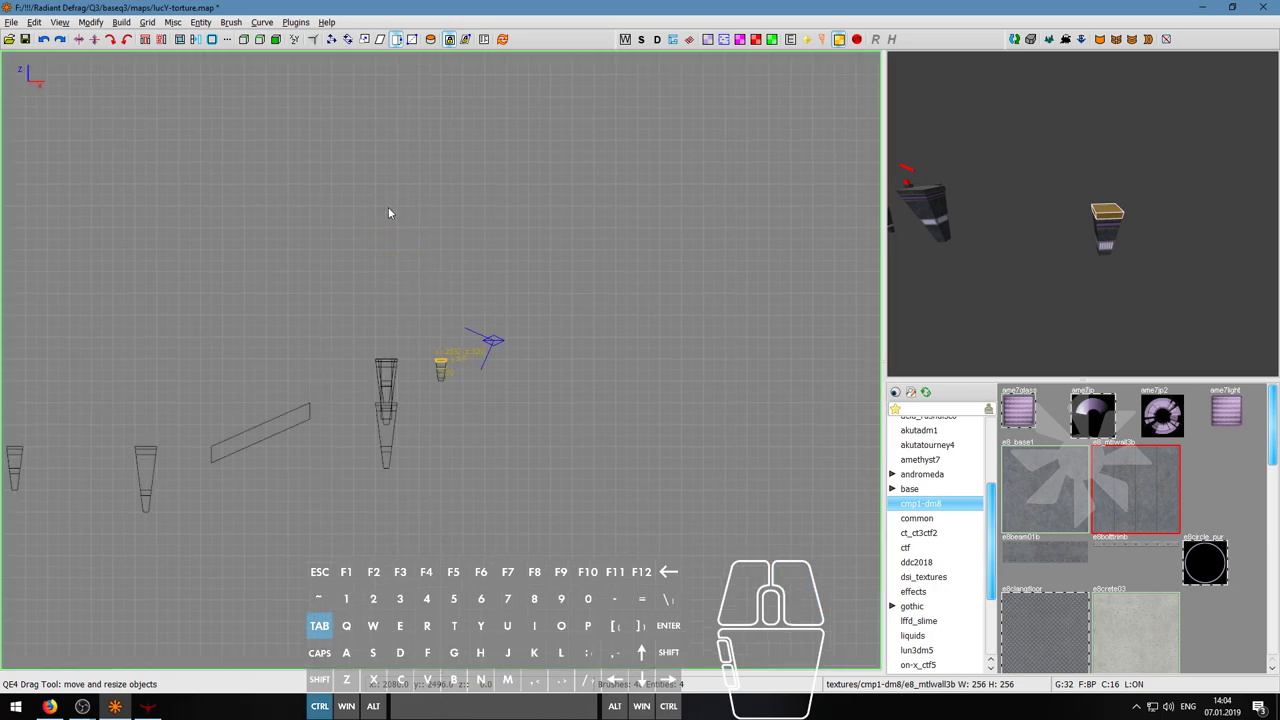
scroll(407, 354, up, 4)
key(space)
scroll(496, 373, up, 4)
right_click(489, 366)
click(477, 366)
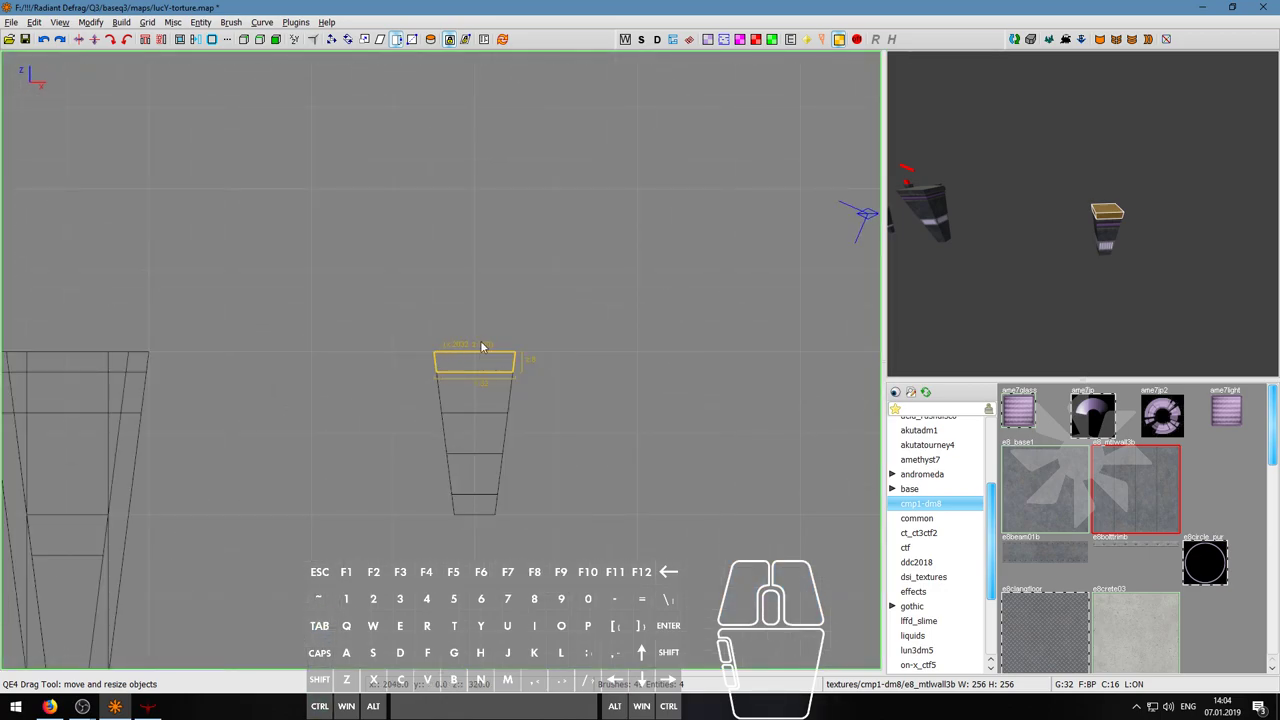
drag(493, 331, 496, 348)
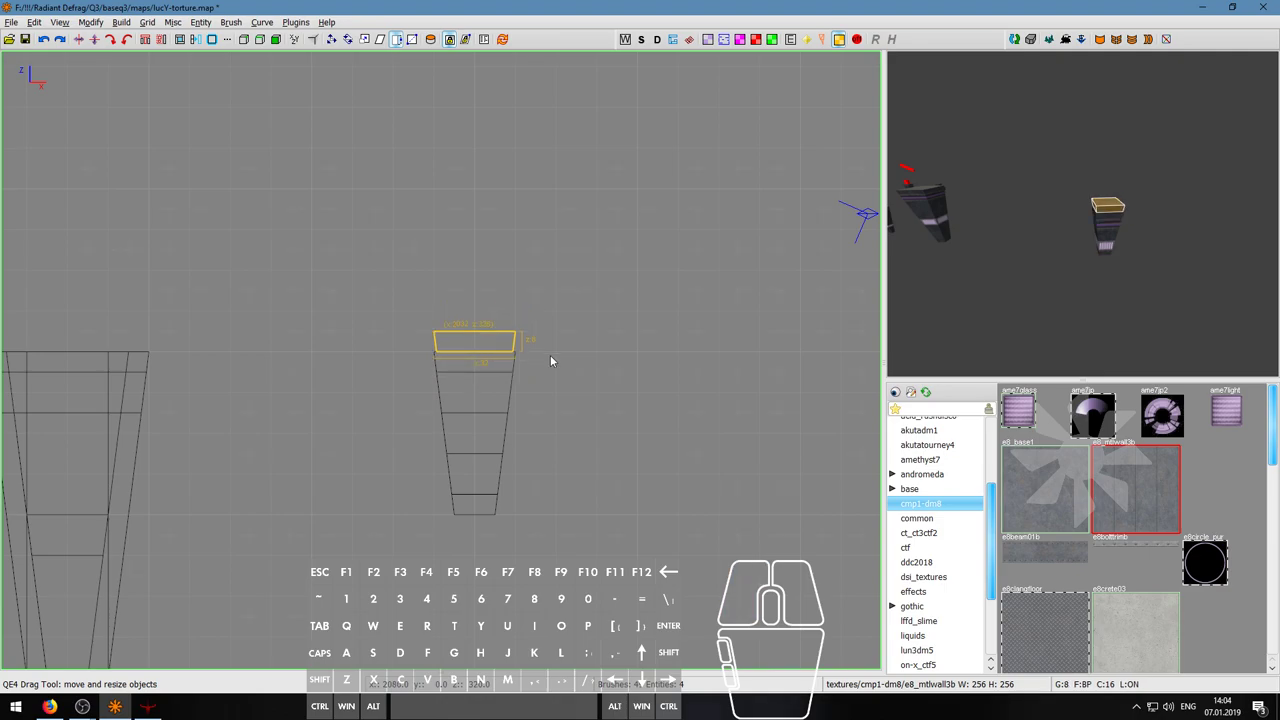
scroll(515, 355, up, 3)
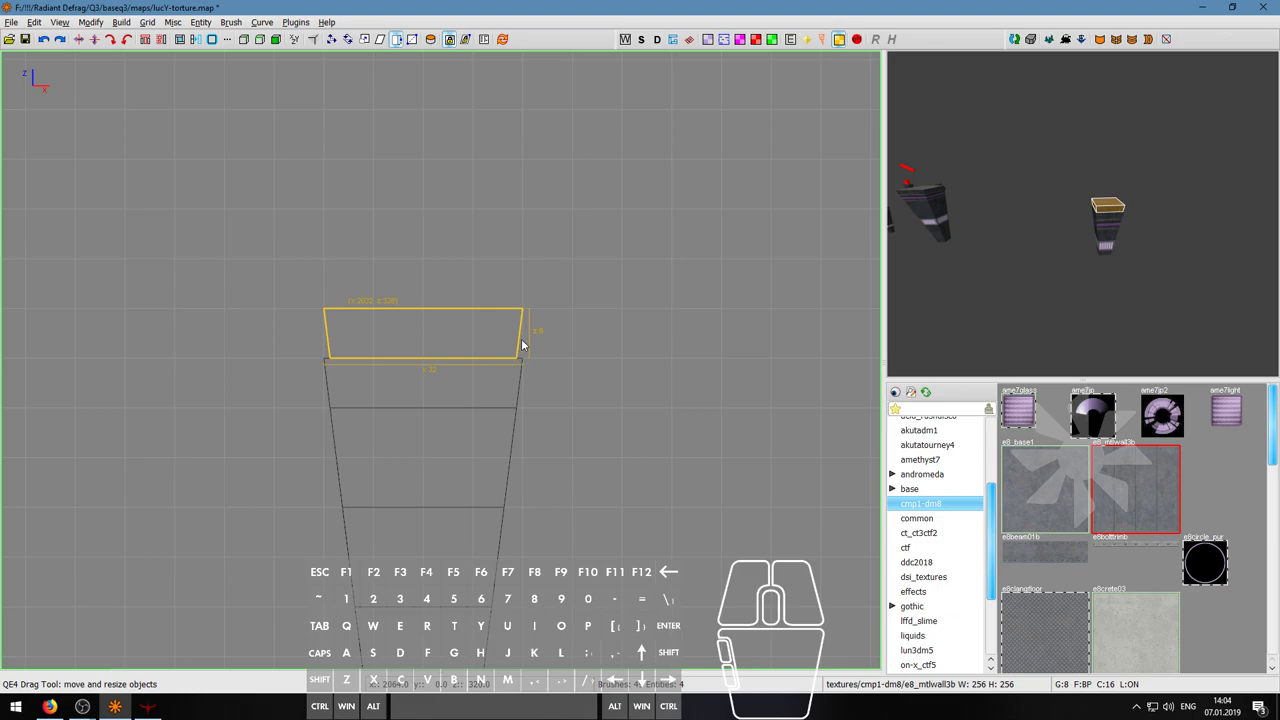
- Turn the copied segment above the small end column into a box resting on its top, about 76 units high
key(ctrl+z)
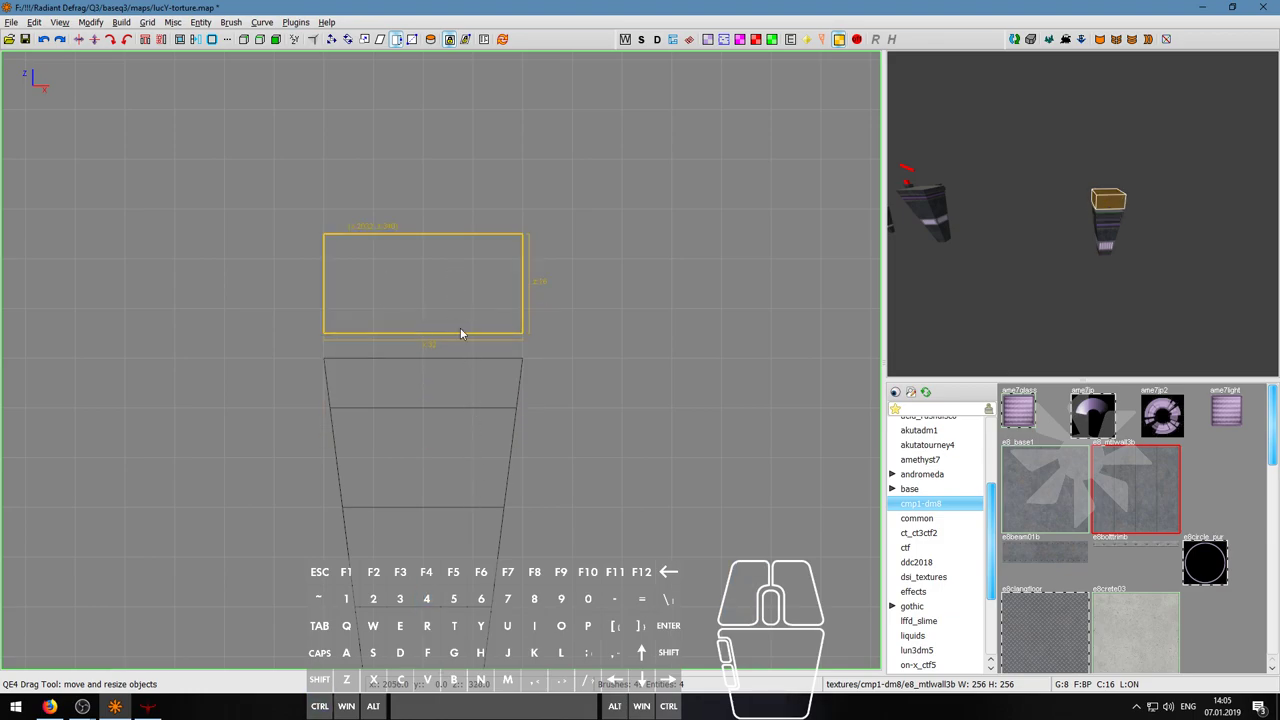
drag(469, 377, 473, 405)
drag(440, 210, 425, 109)
scroll(442, 190, down, 3)
right_drag(446, 204, 452, 305)
drag(451, 298, 457, 172)
scroll(461, 257, down, 1)
scroll(461, 261, down, 2)
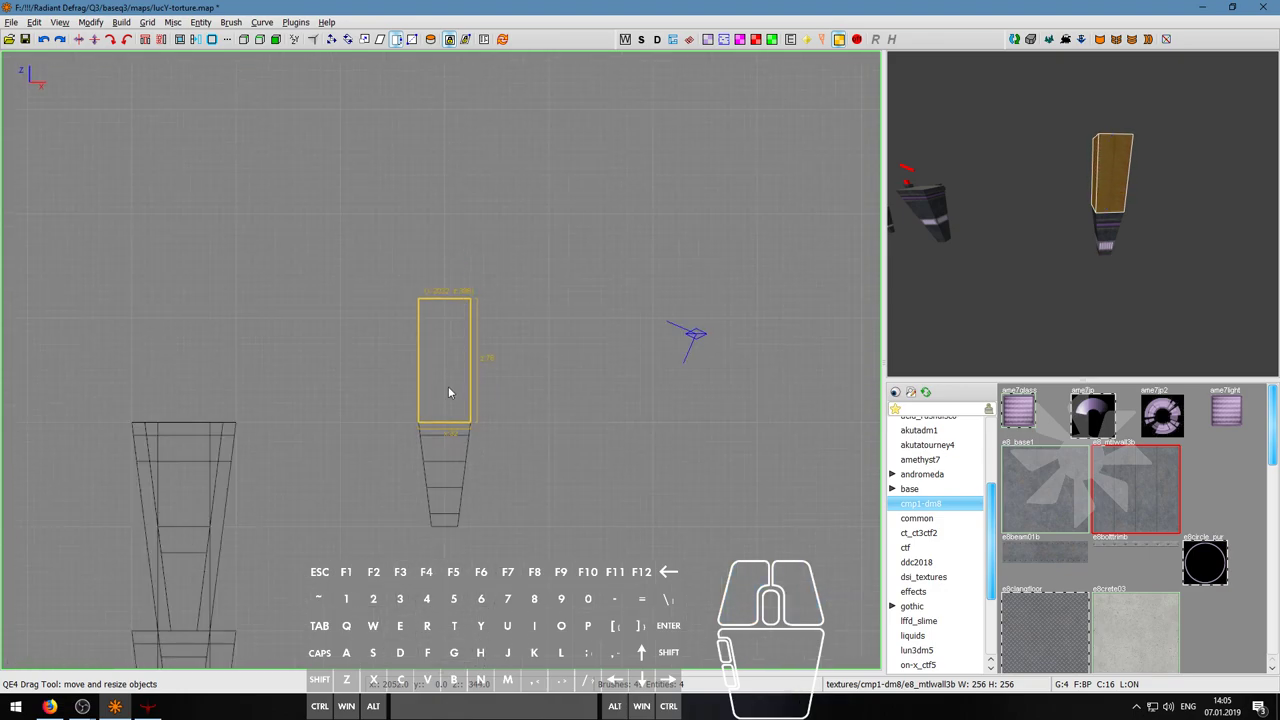
- Convert the box on the small end column into a trigger_multiple entity and turn on the display of triggers
right_click(448, 403)
mouse_move(524, 604)
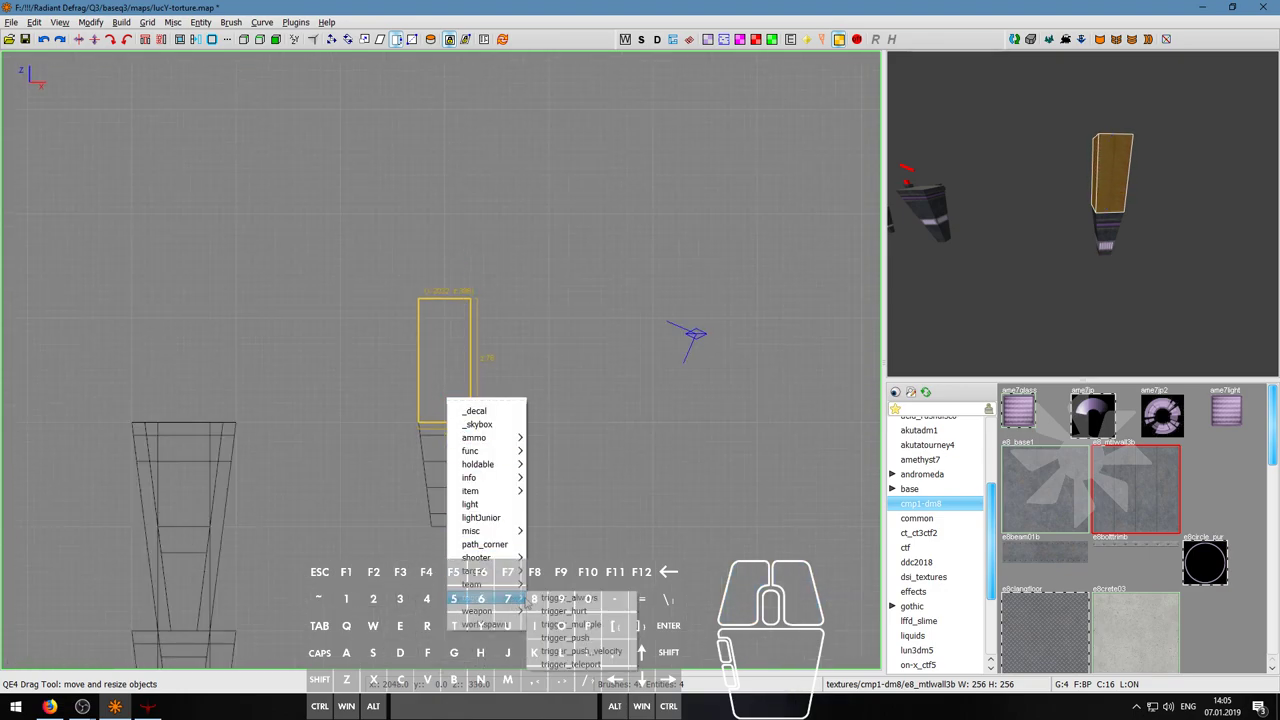
click(597, 626)
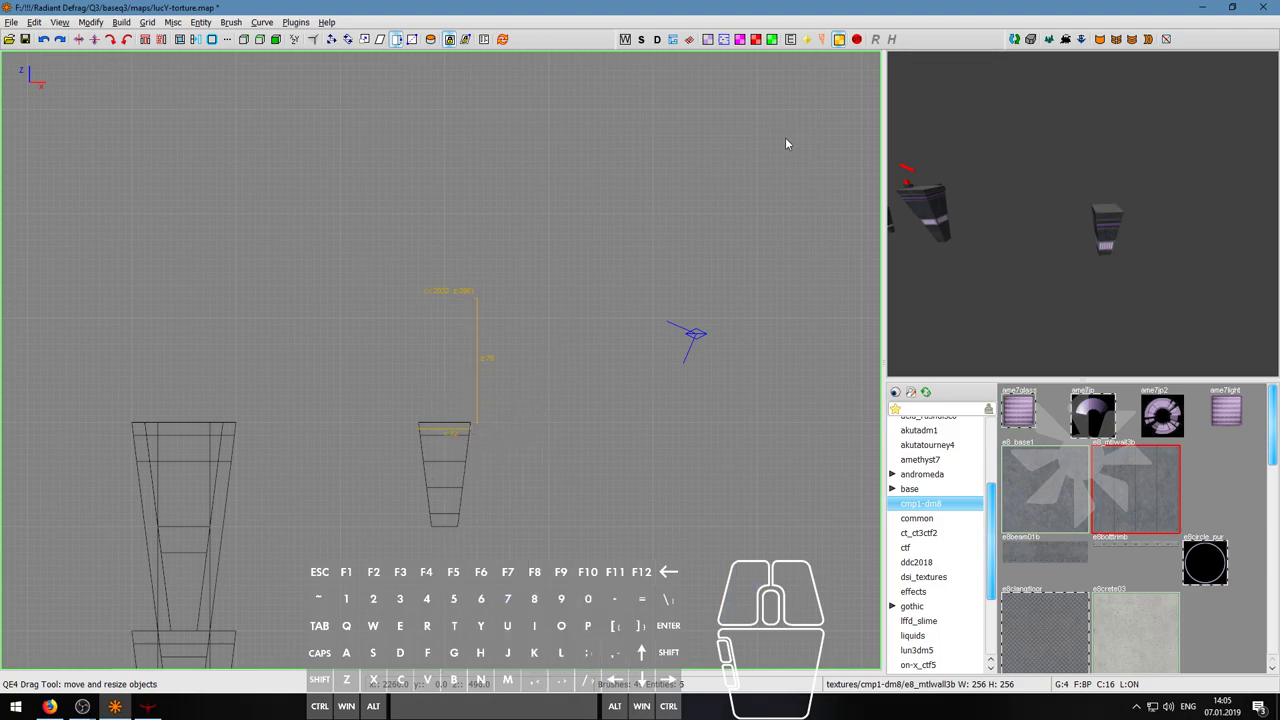
click(839, 44)
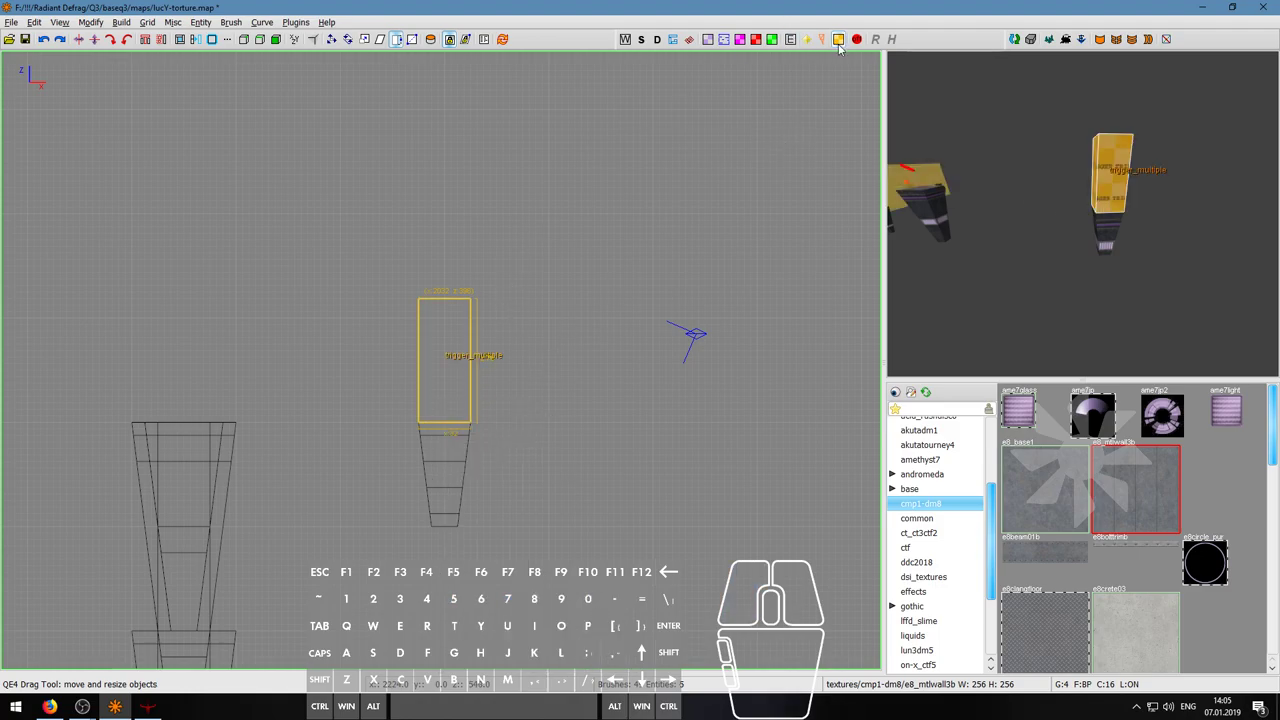
- Create a target_stopTimer entity just above the end column's trigger and connect the trigger to it
key(Escape)
right_click(412, 350)
mouse_move(460, 525)
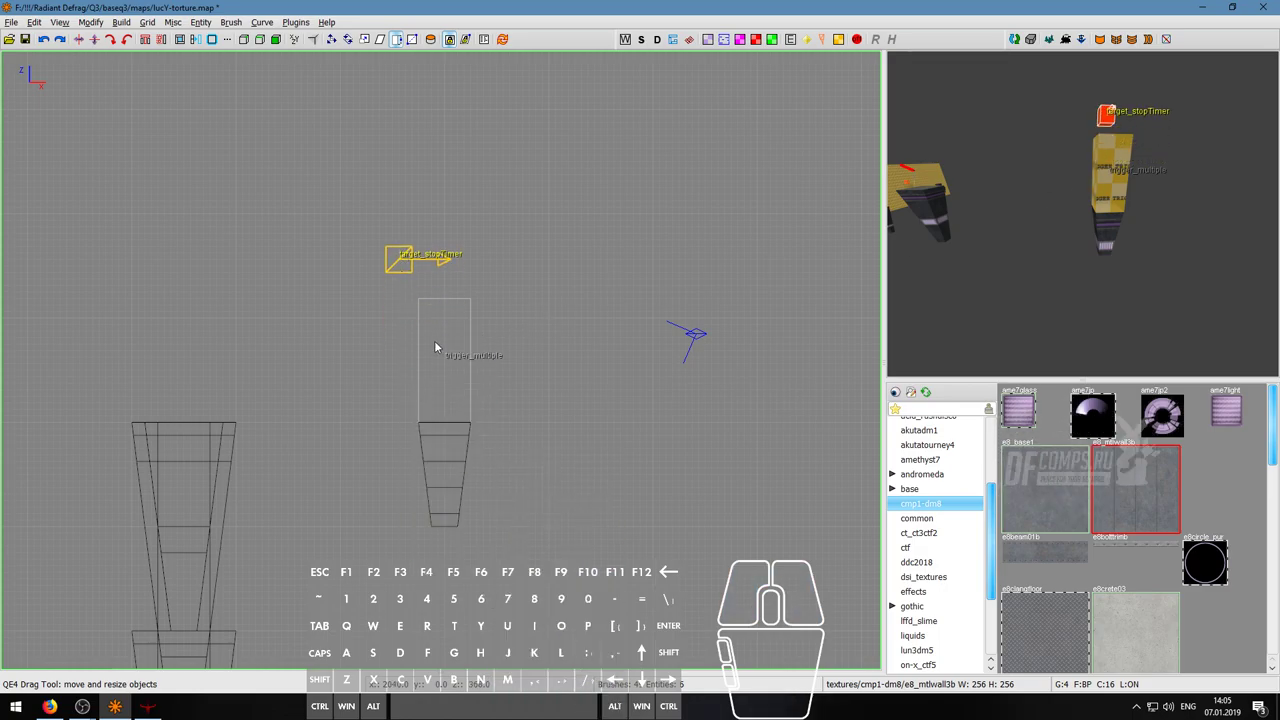
key(ctrl+k)
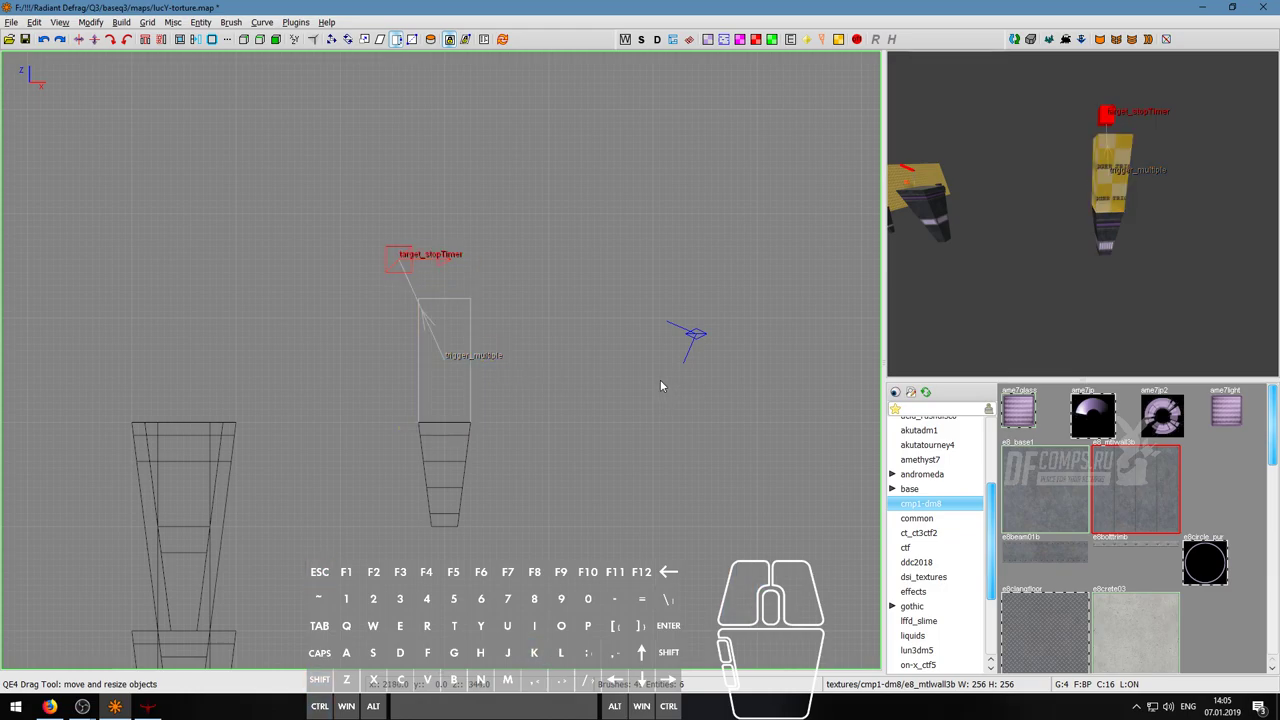
- Duplicate the top segment of the large column between the two sloping beams and place the copy directly on top of it
key(w)
key(a)
key(s)
key(s)
key(d)
key(s)
key(s)
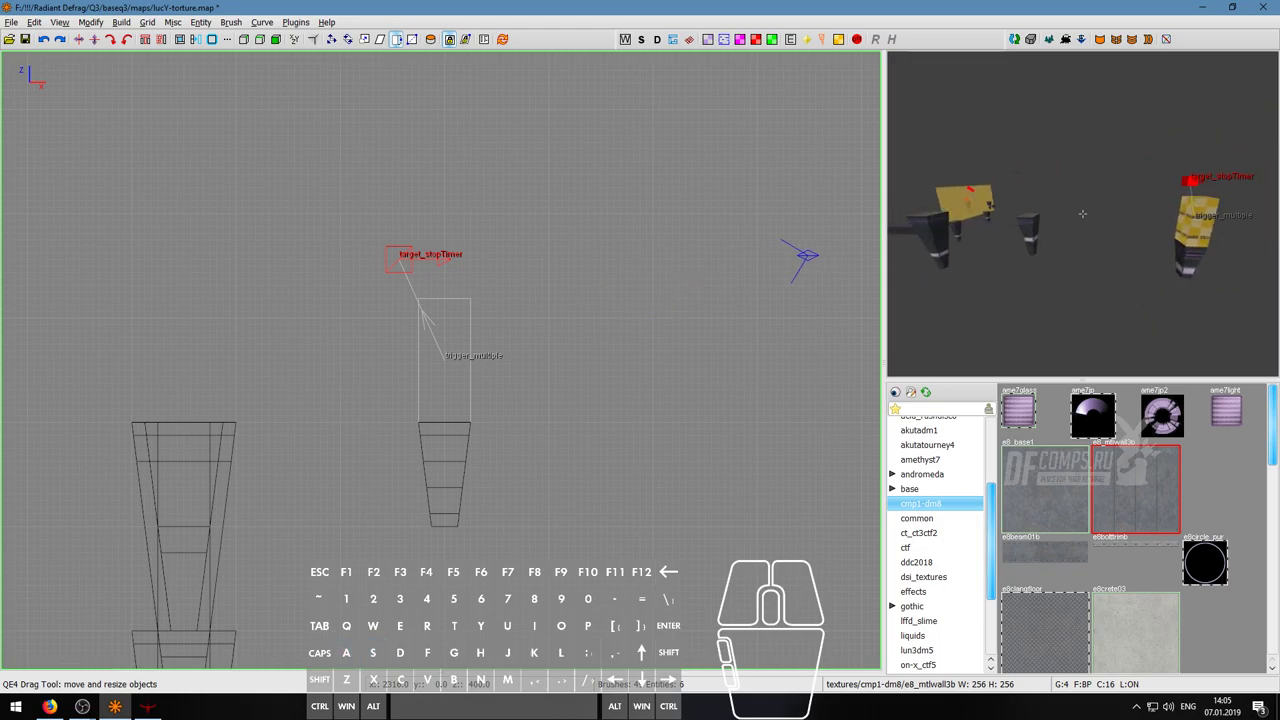
key(w)
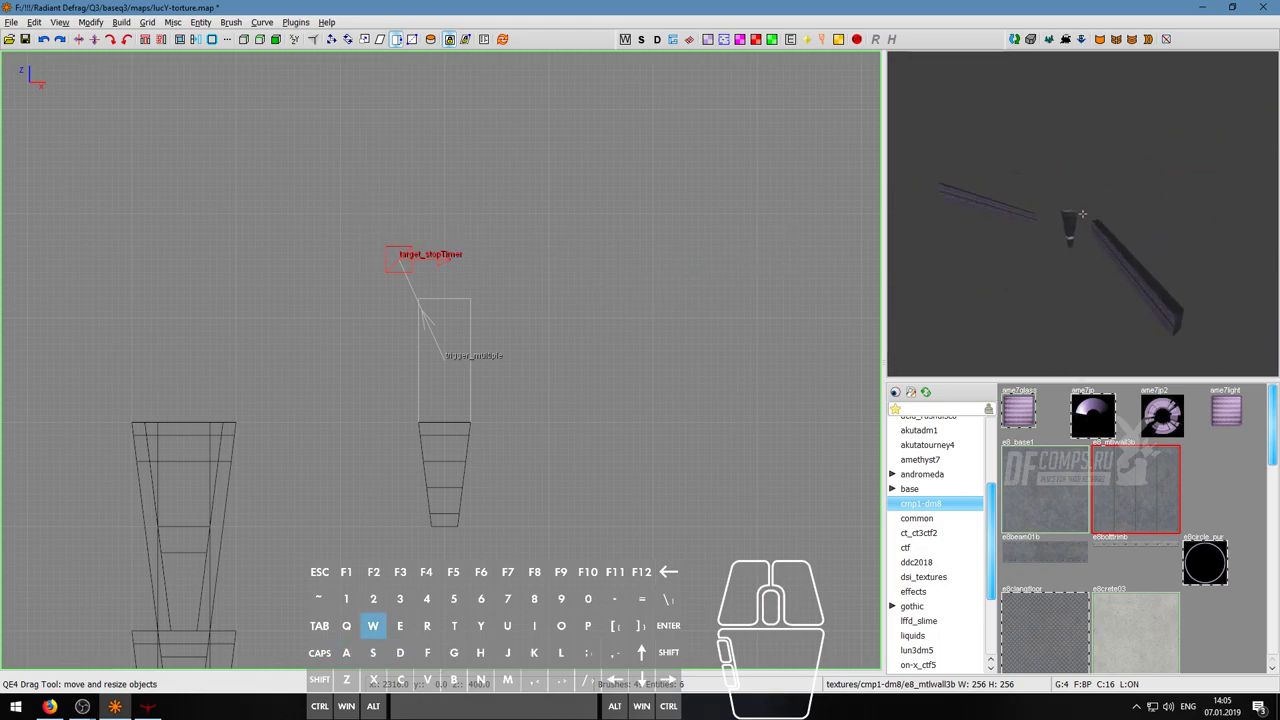
key(d)
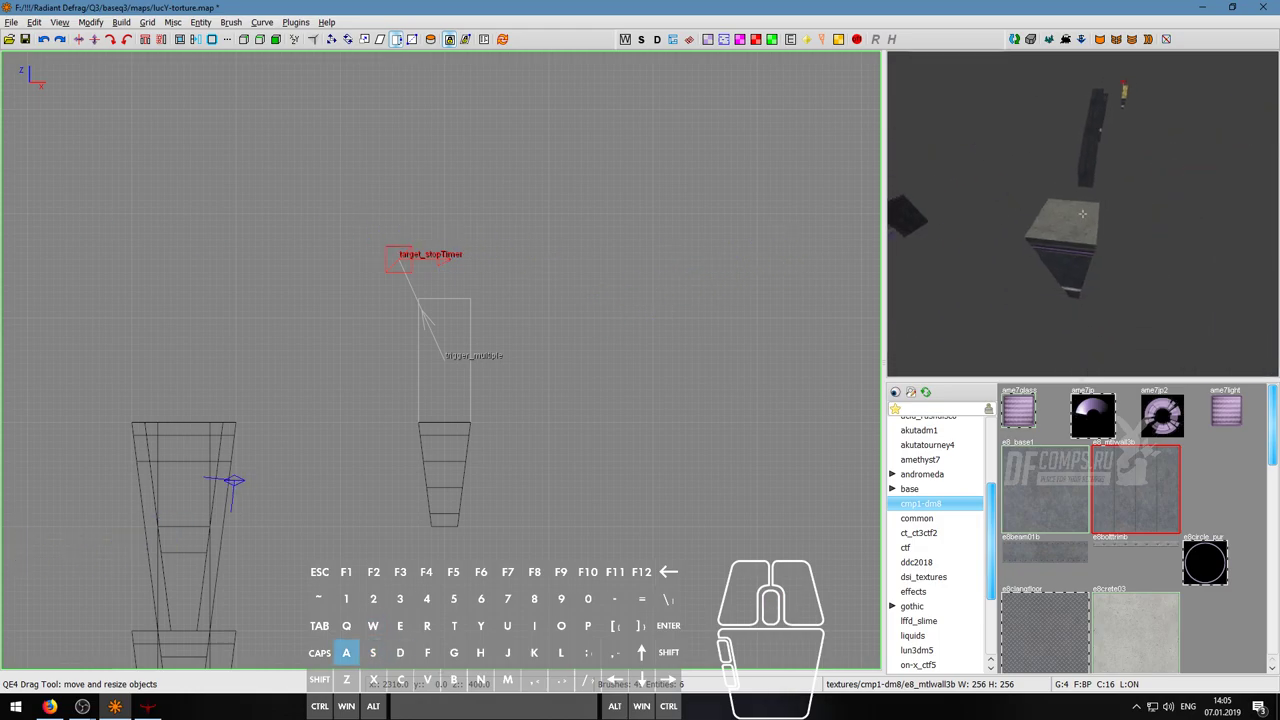
key(a)
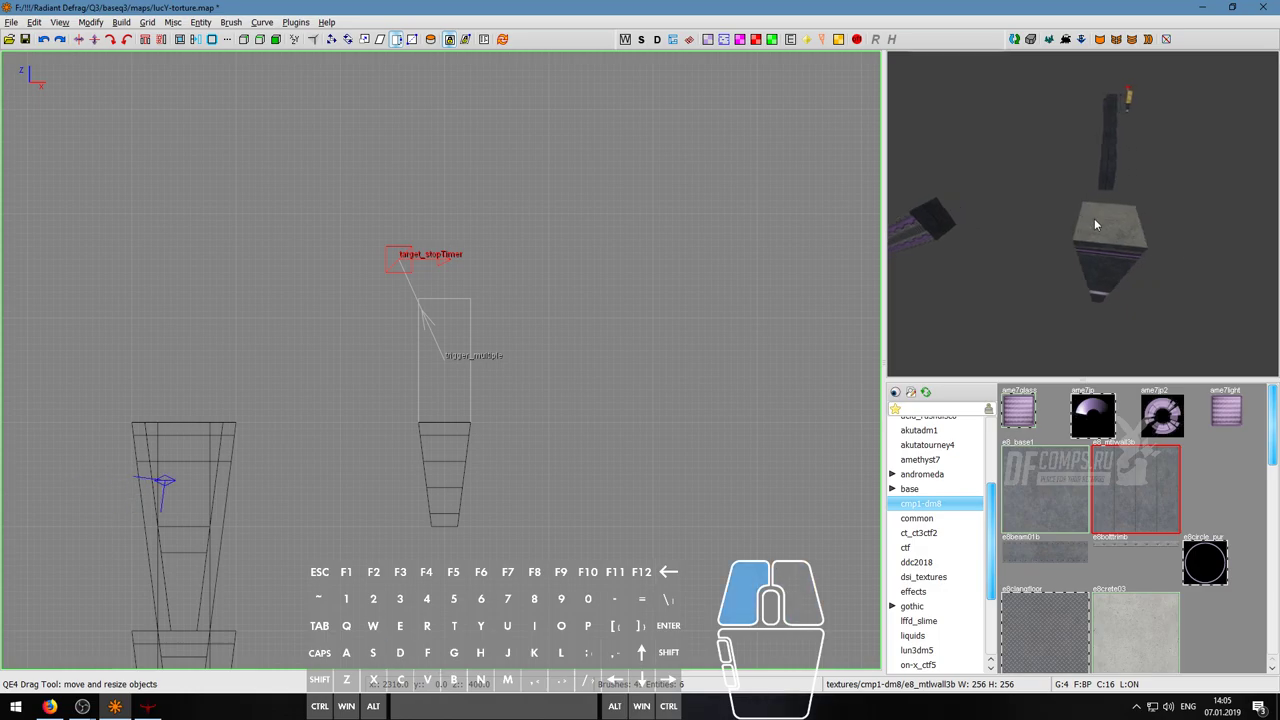
scroll(212, 561, up, 1)
scroll(220, 557, up, 1)
right_drag(276, 532, 499, 386)
scroll(330, 512, down, 2)
scroll(366, 486, up, 2)
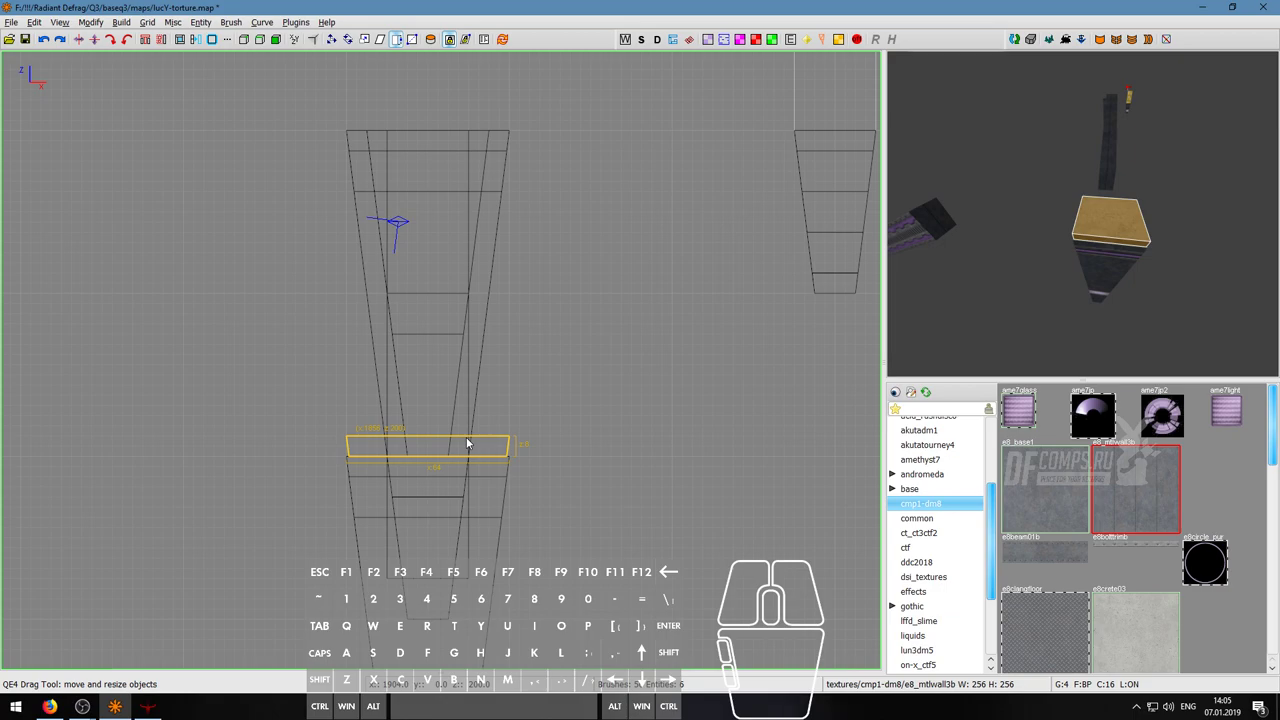
- Turn the large column's copied segment into a four-sided box and raise its top to make it about 128 units high
key(ctrl+4)
drag(467, 447, 469, 425)
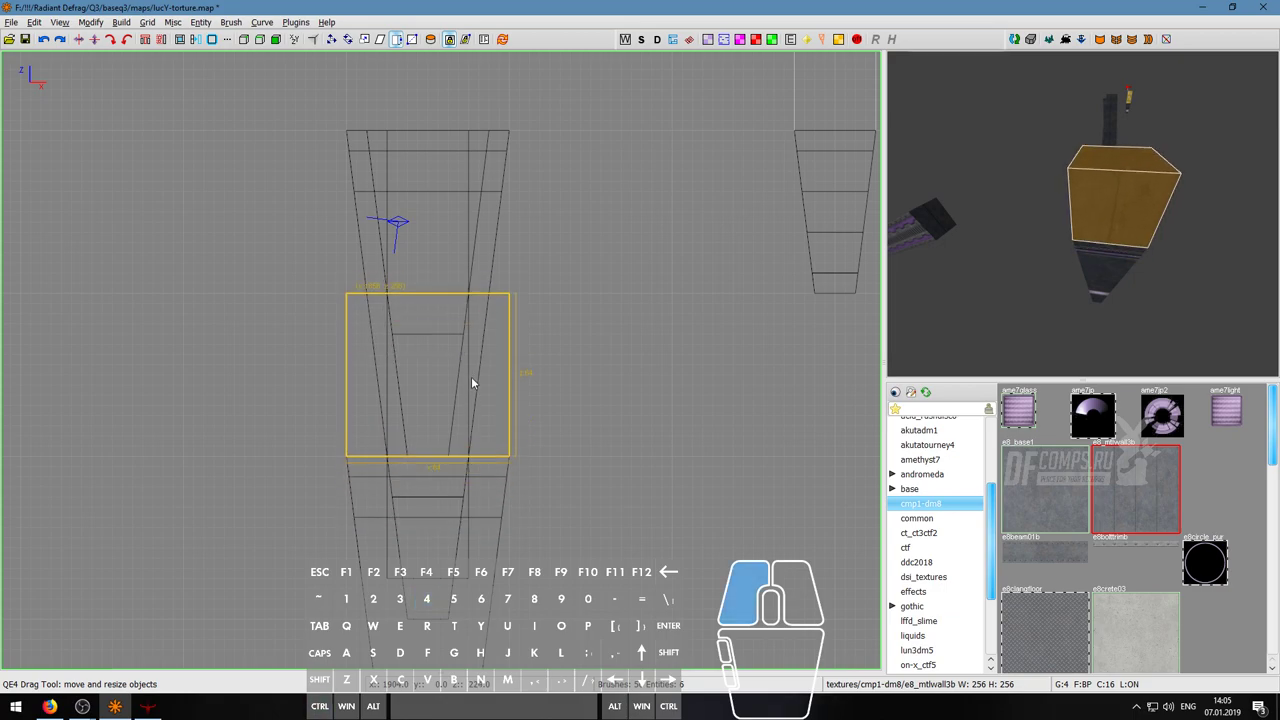
scroll(446, 238, down, 3)
drag(441, 266, 442, 185)
scroll(479, 256, down, 1)
scroll(479, 263, down, 3)
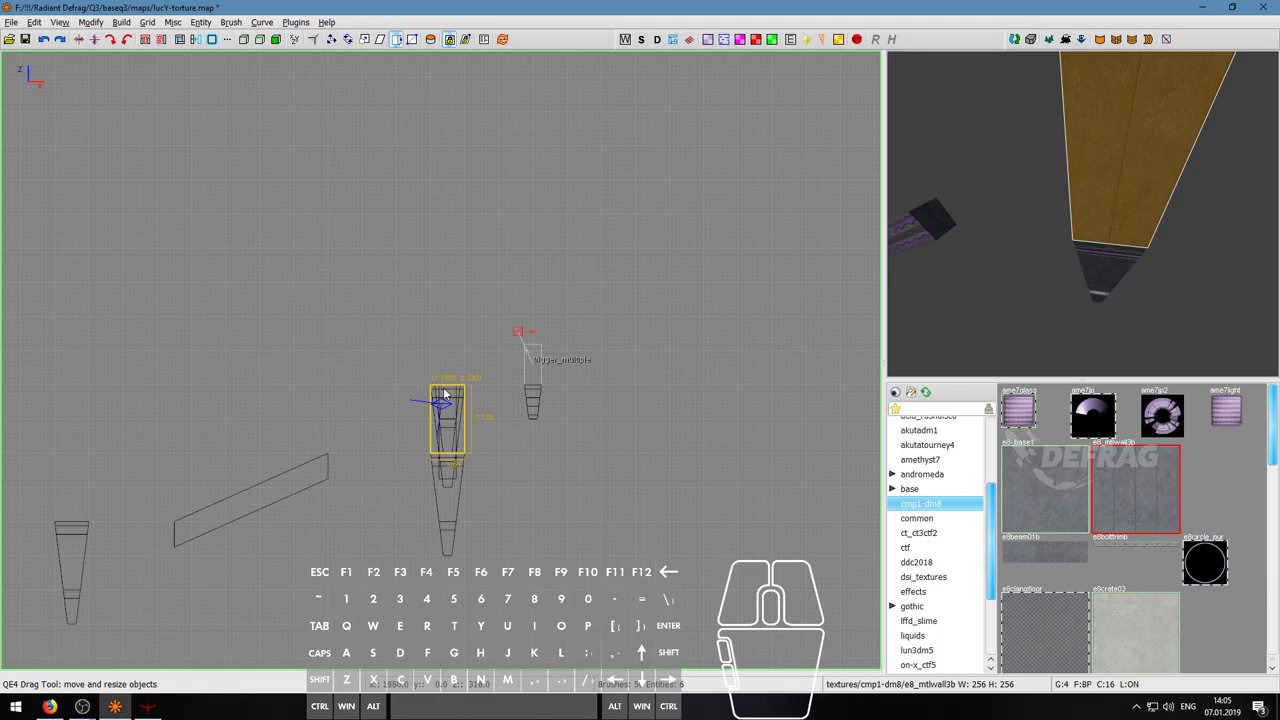
- Try three-, five-, six- and seven-sided prism shapes on the box above the large column, then restore the four-sided box
key(ctrl+3)
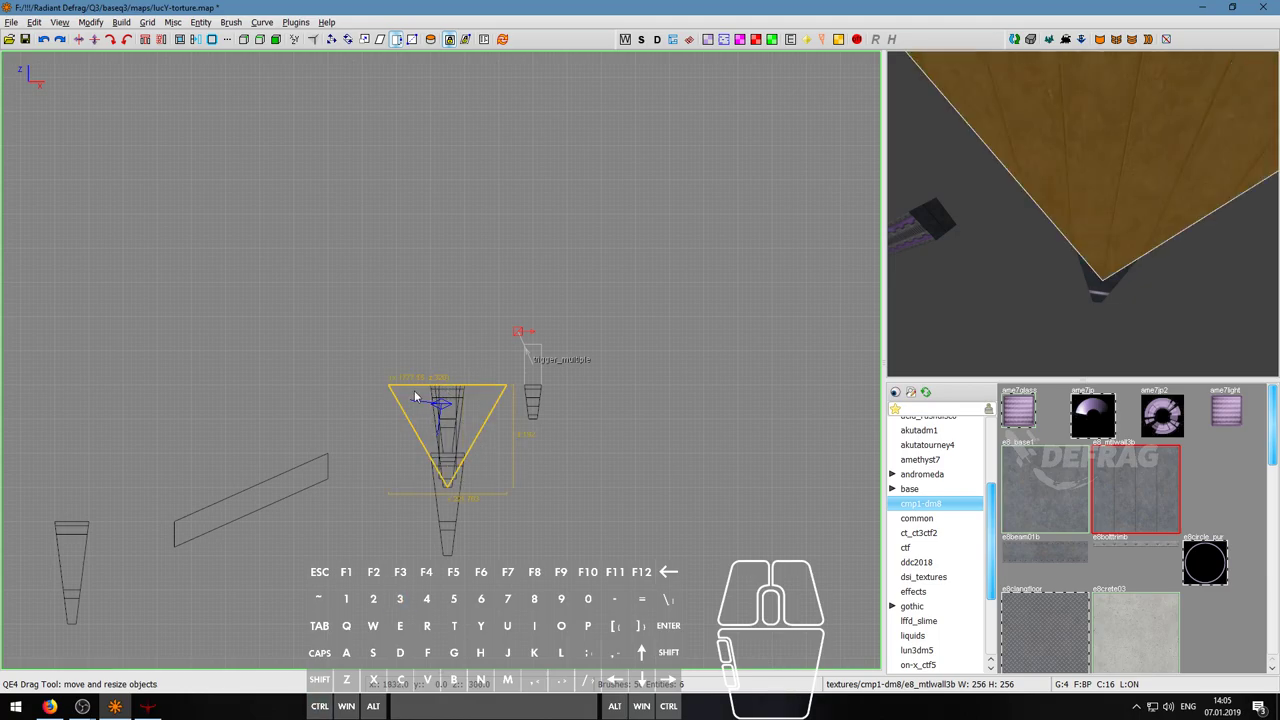
key(ctrl+5)
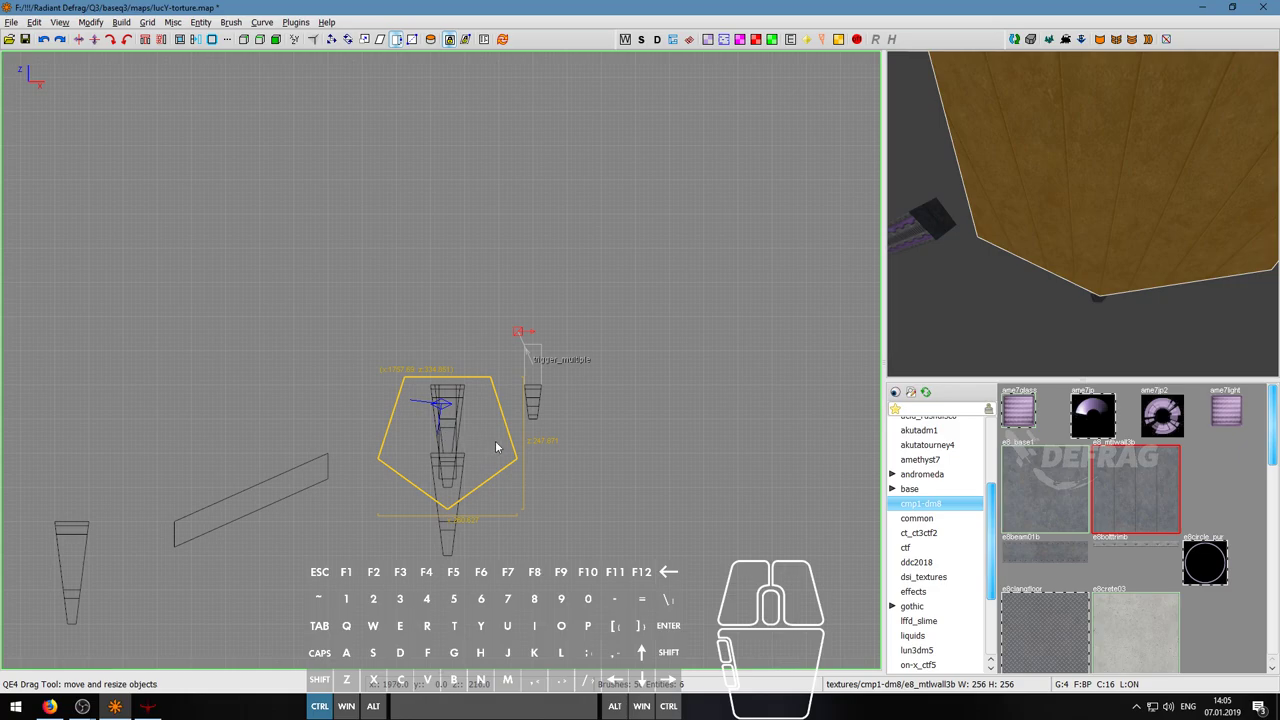
key(ctrl+6)
key(ctrl+7)
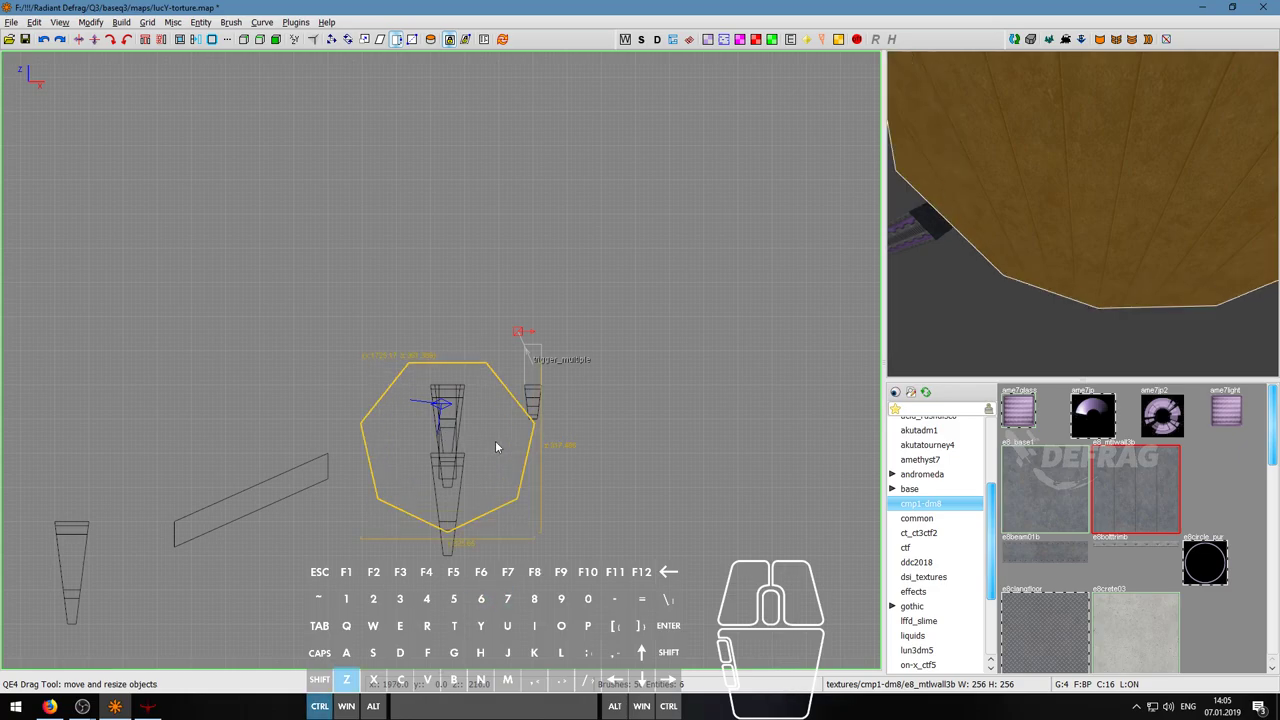
key(ctrl+3)
key(ctrl+4)
- Convert the four-sided box on the large column into a trigger_multiple entity
right_click(1082, 214)
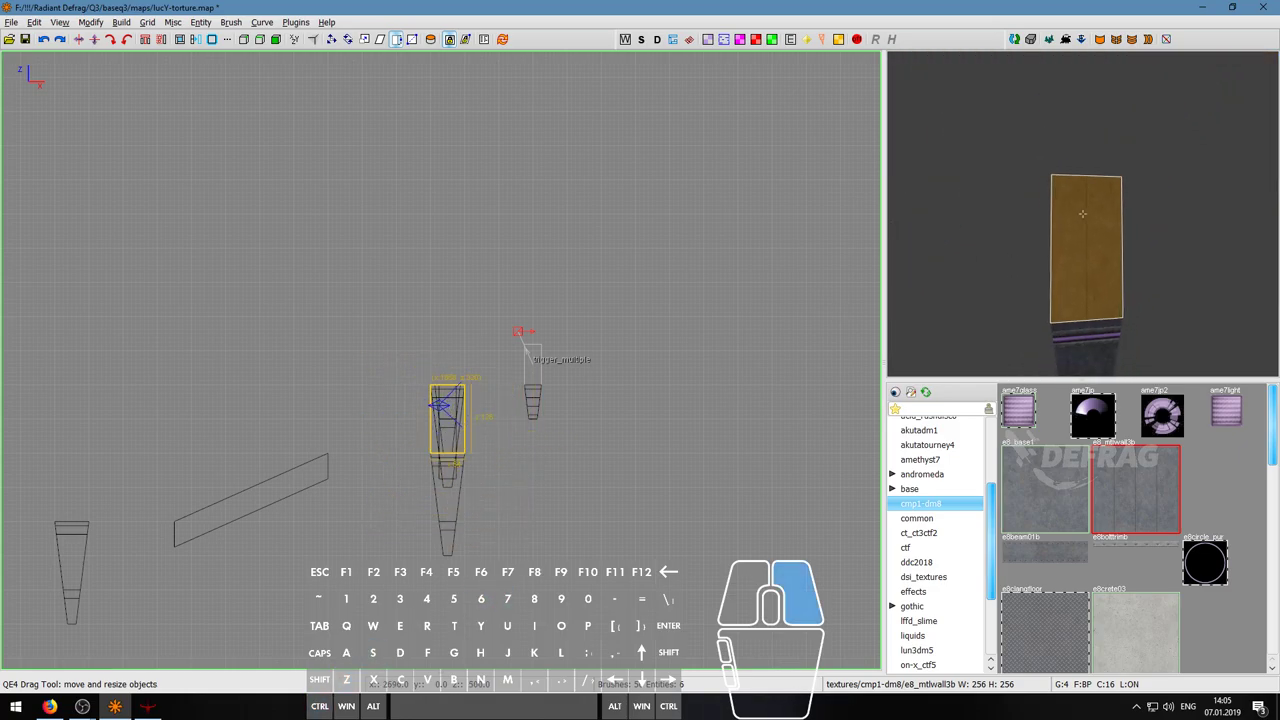
right_click(475, 451)
mouse_move(485, 608)
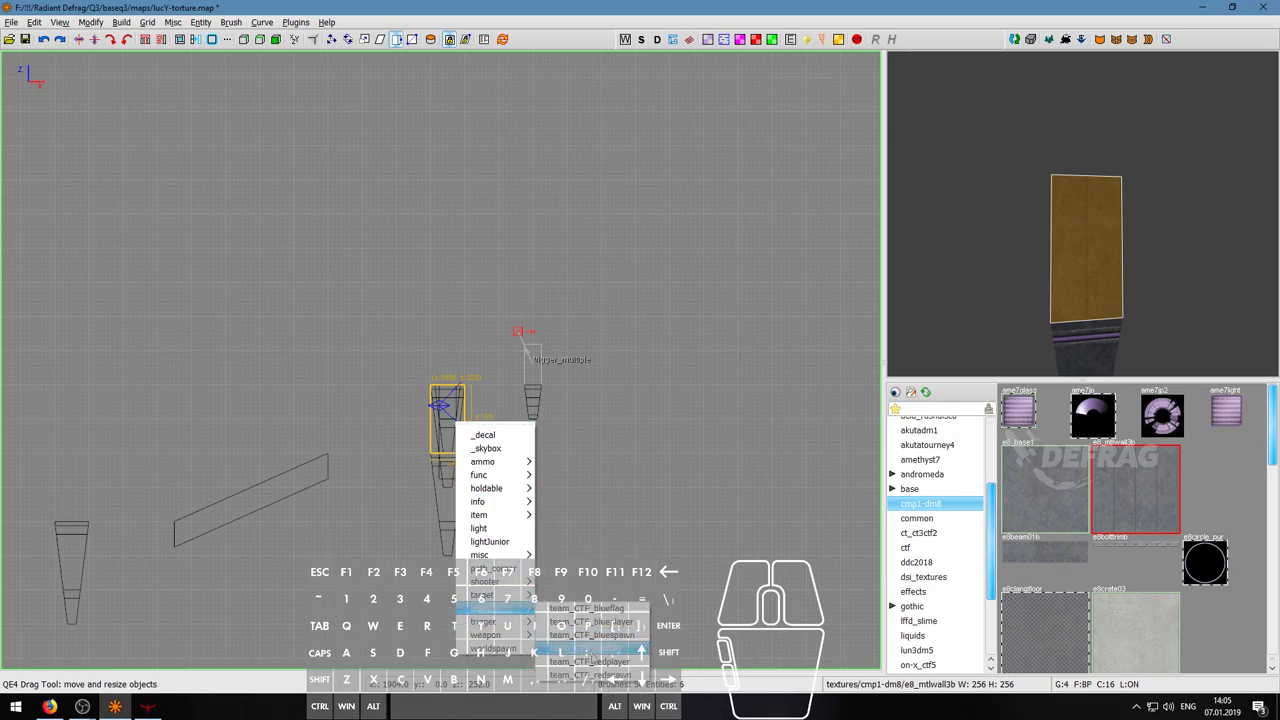
click(579, 648)
right_click(1022, 260)
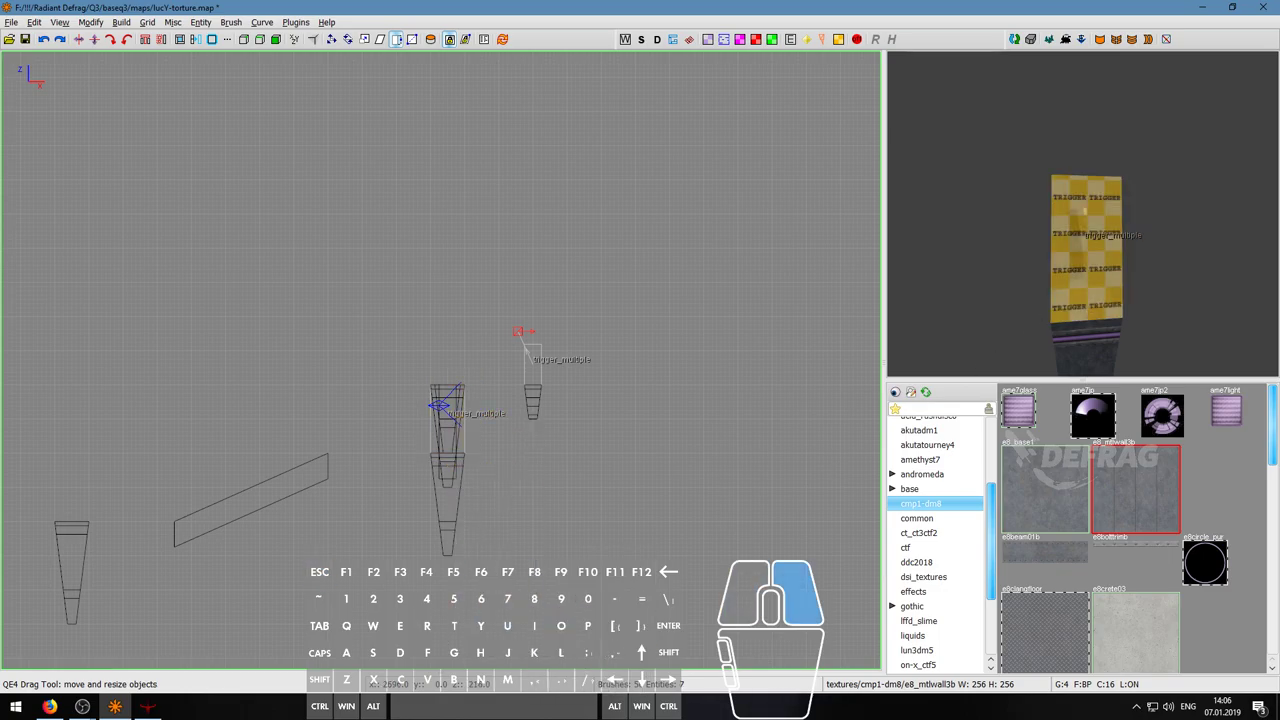
- Create a target_checkpoint entity beside the large column's trigger and connect the trigger to it
right_click(419, 410)
mouse_move(447, 579)
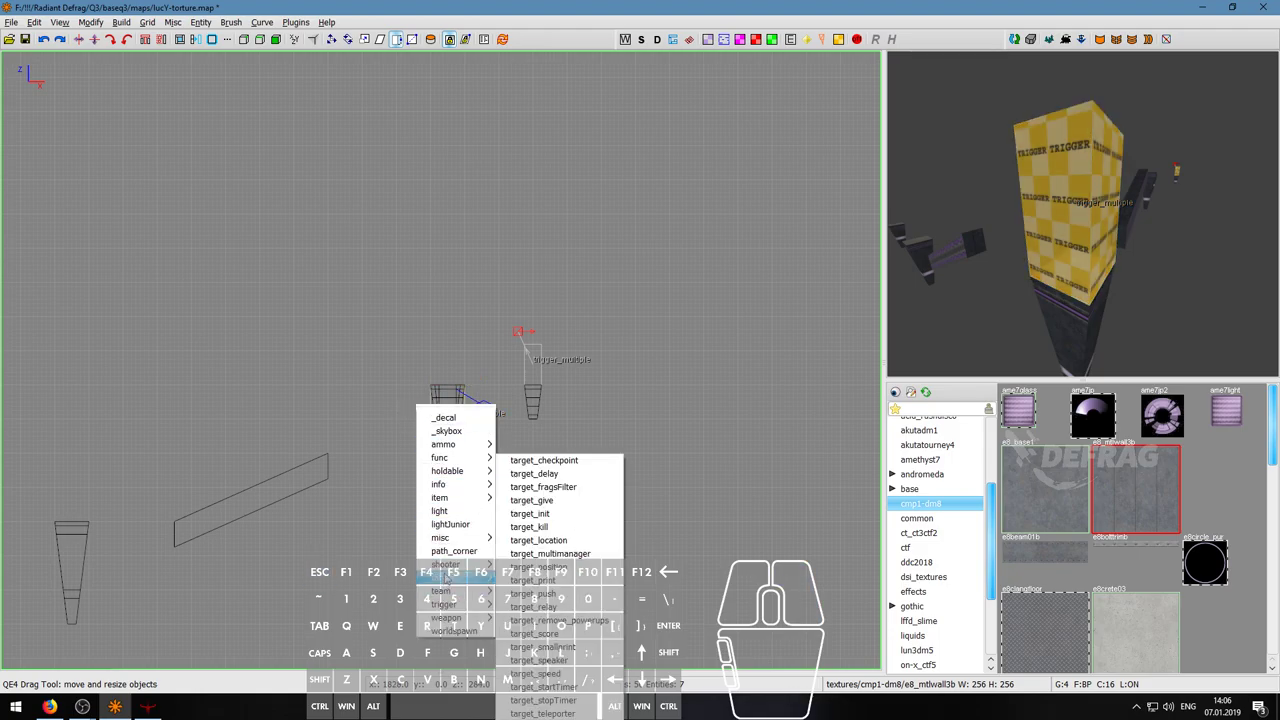
click(560, 461)
right_drag(1083, 213, 1070, 197)
key(Escape)
shift+click(1083, 213)
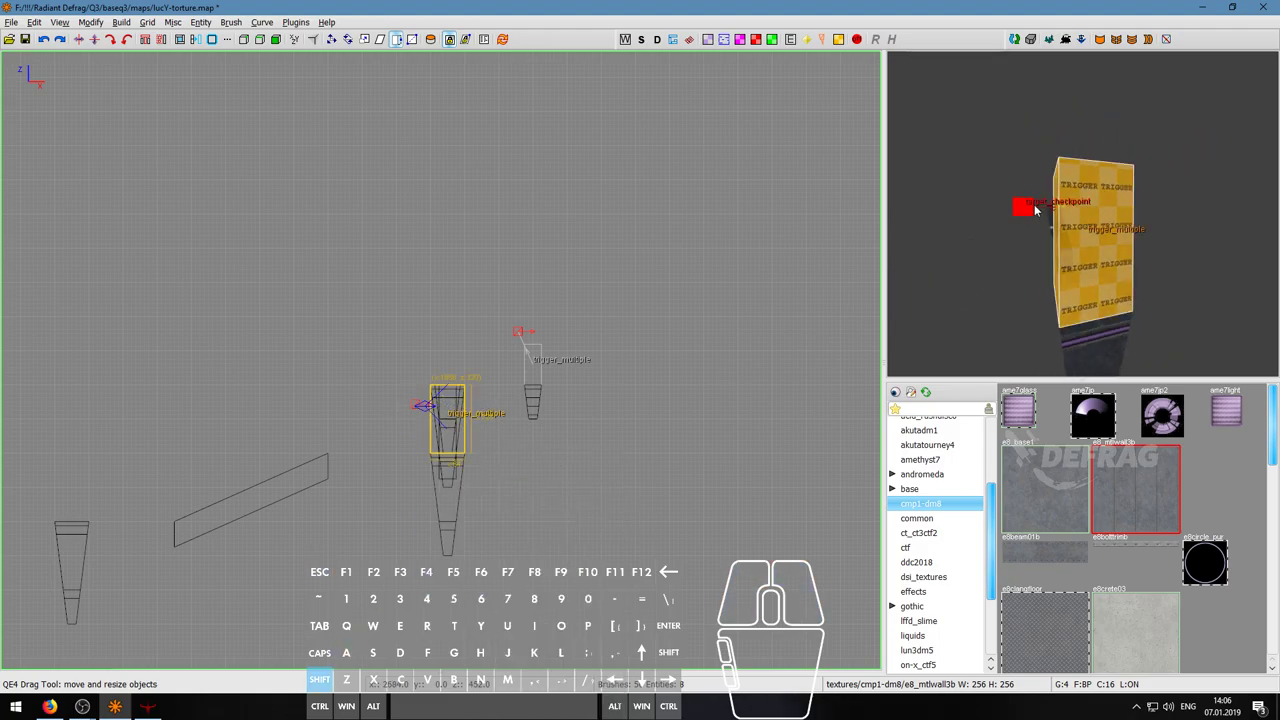
key(Escape)
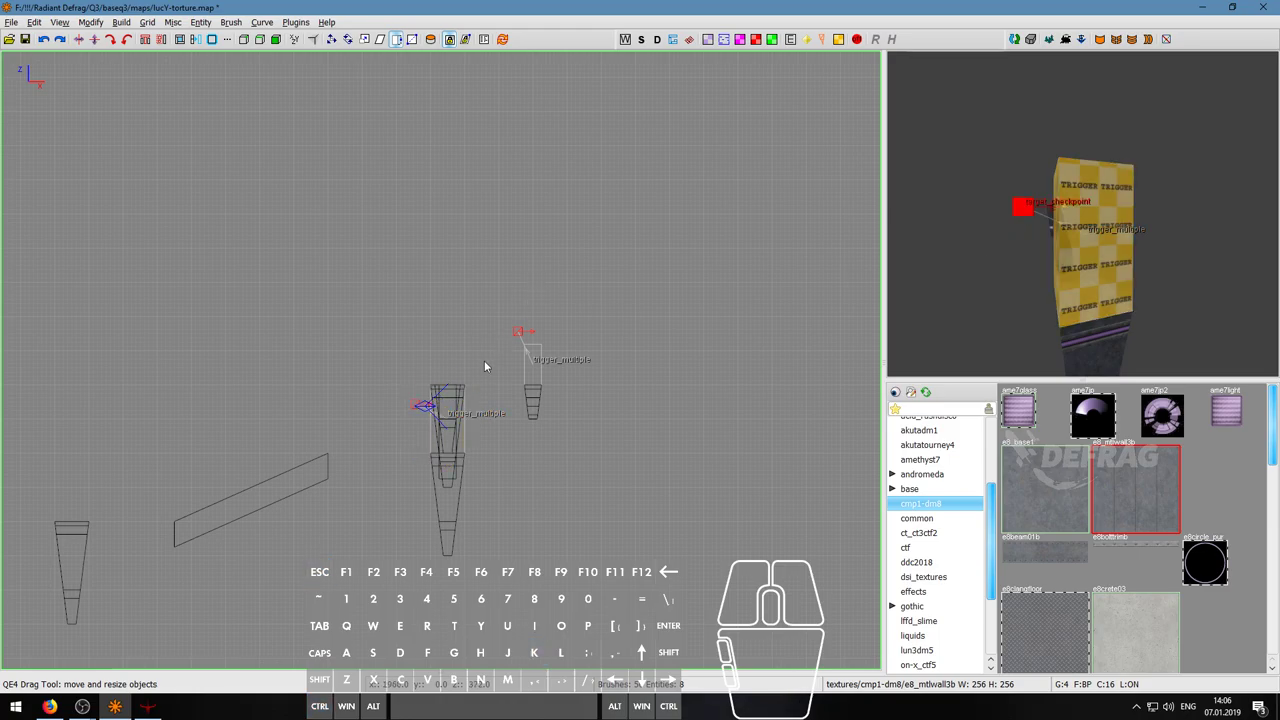
- Compile the lucY-torture map by running the BSP build followed by a second build command
right_drag(489, 397, 448, 440)
scroll(405, 444, down, 1)
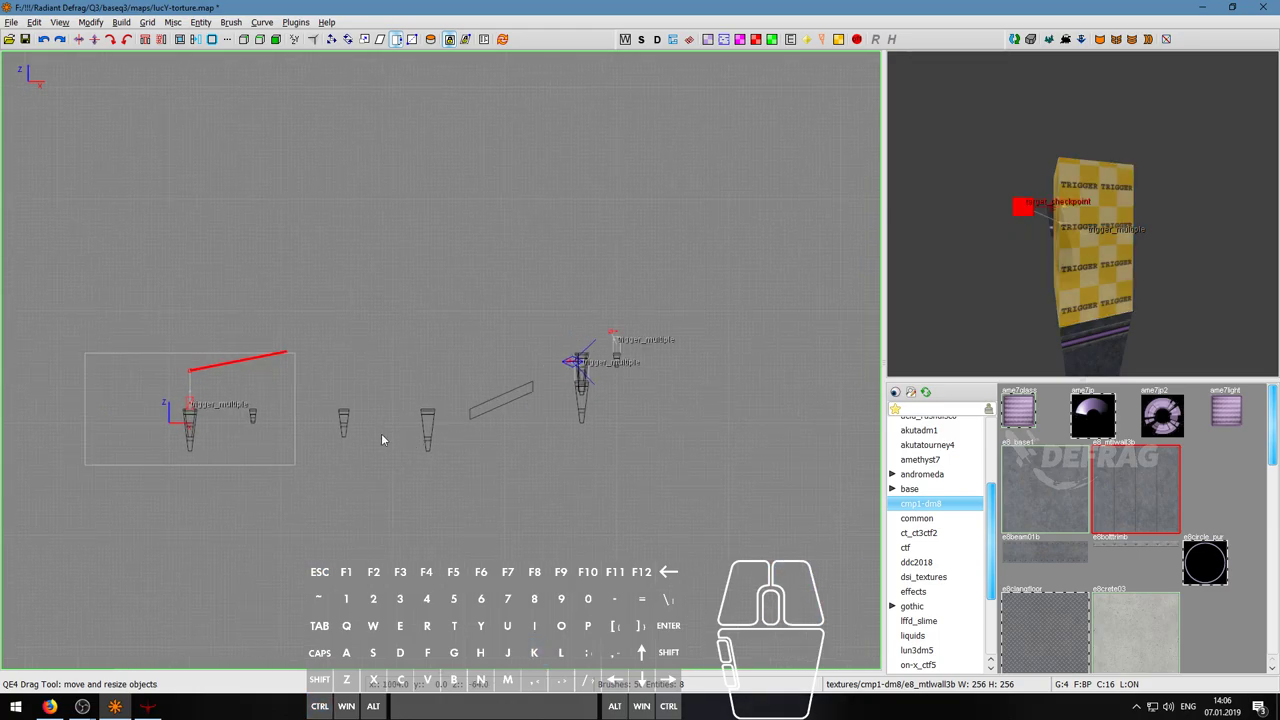
click(121, 22)
click(156, 93)
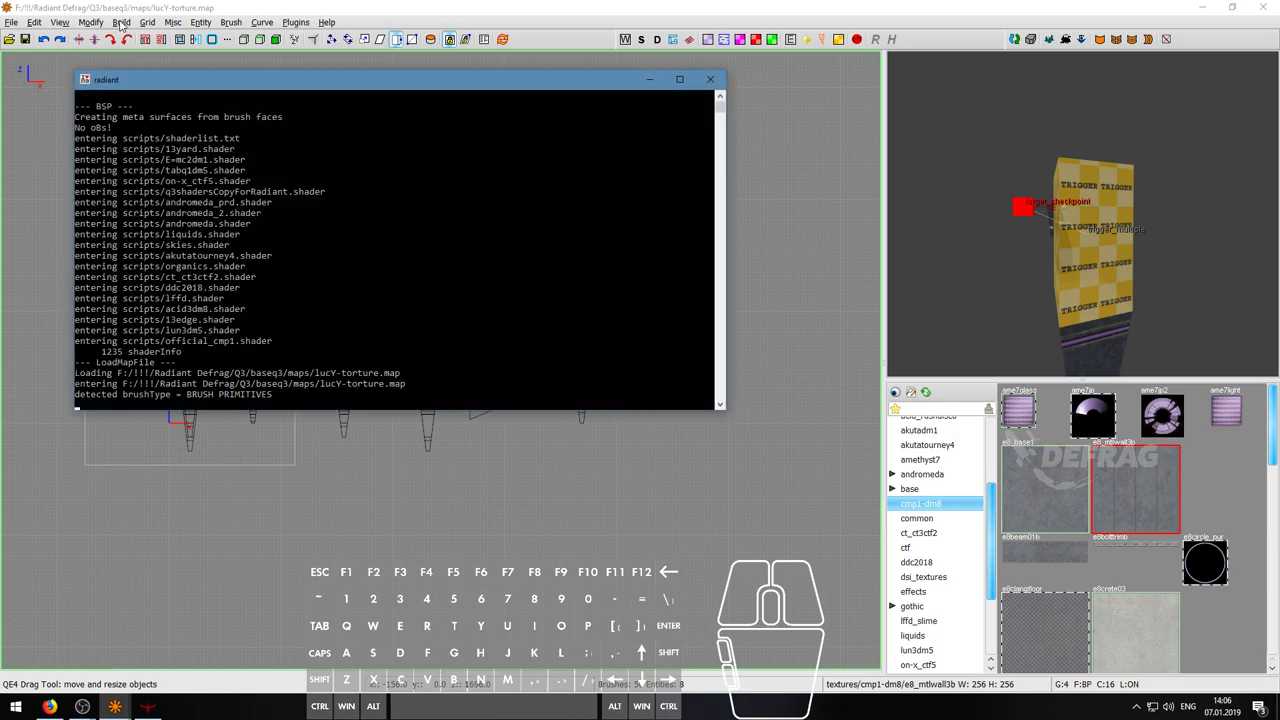
click(121, 22)
click(172, 115)
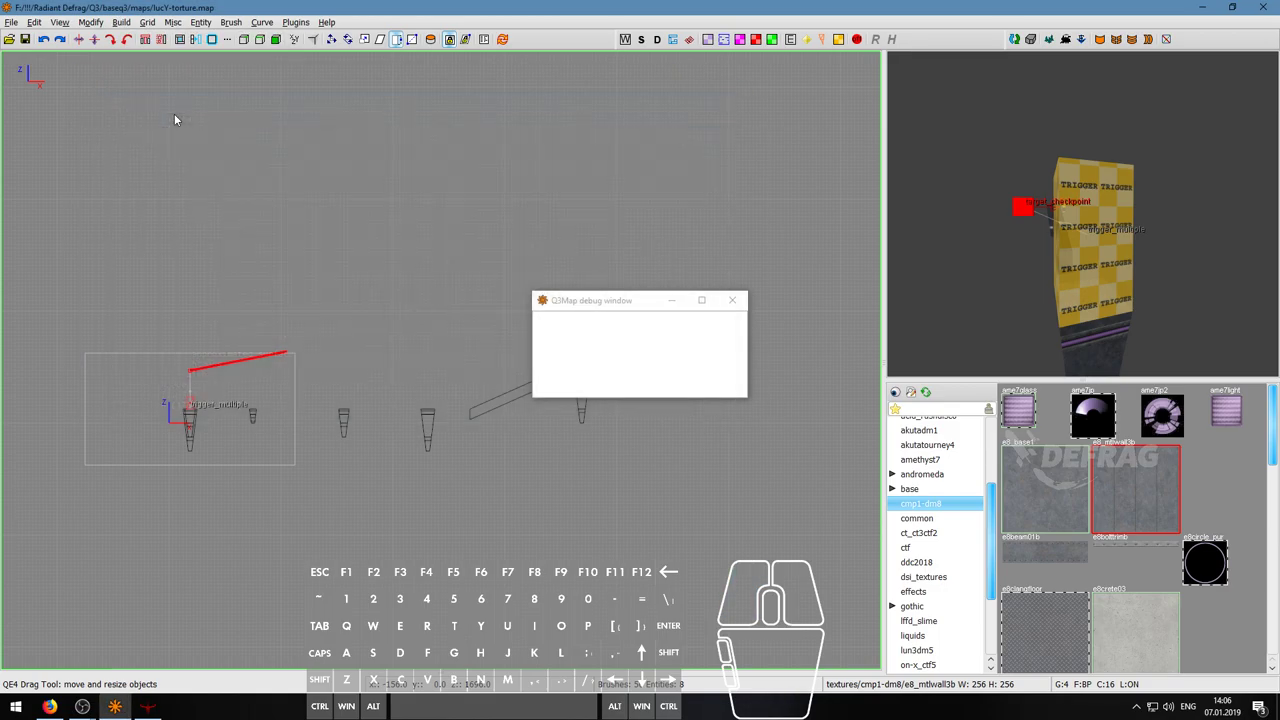
- Switch to the Defrag game, set df_promode to 1 in the console and reload the lucY-torture map
click(143, 711)
key(grave)
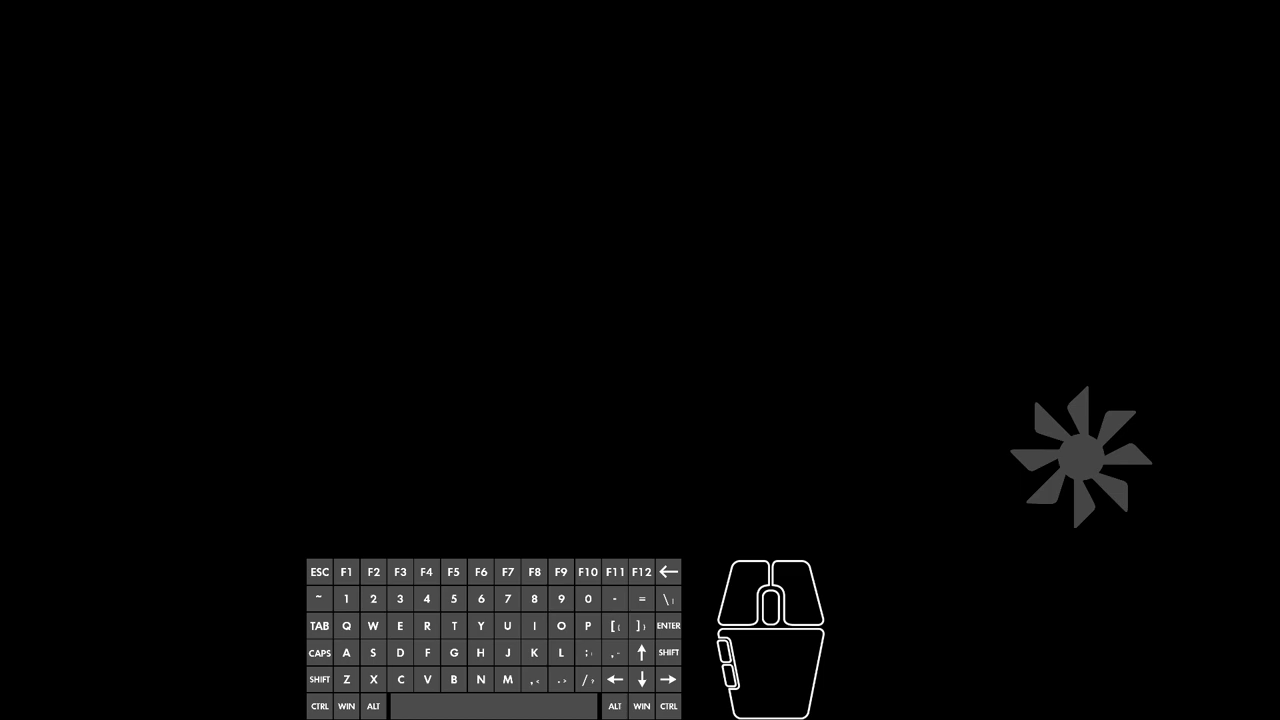
text(df_promode )
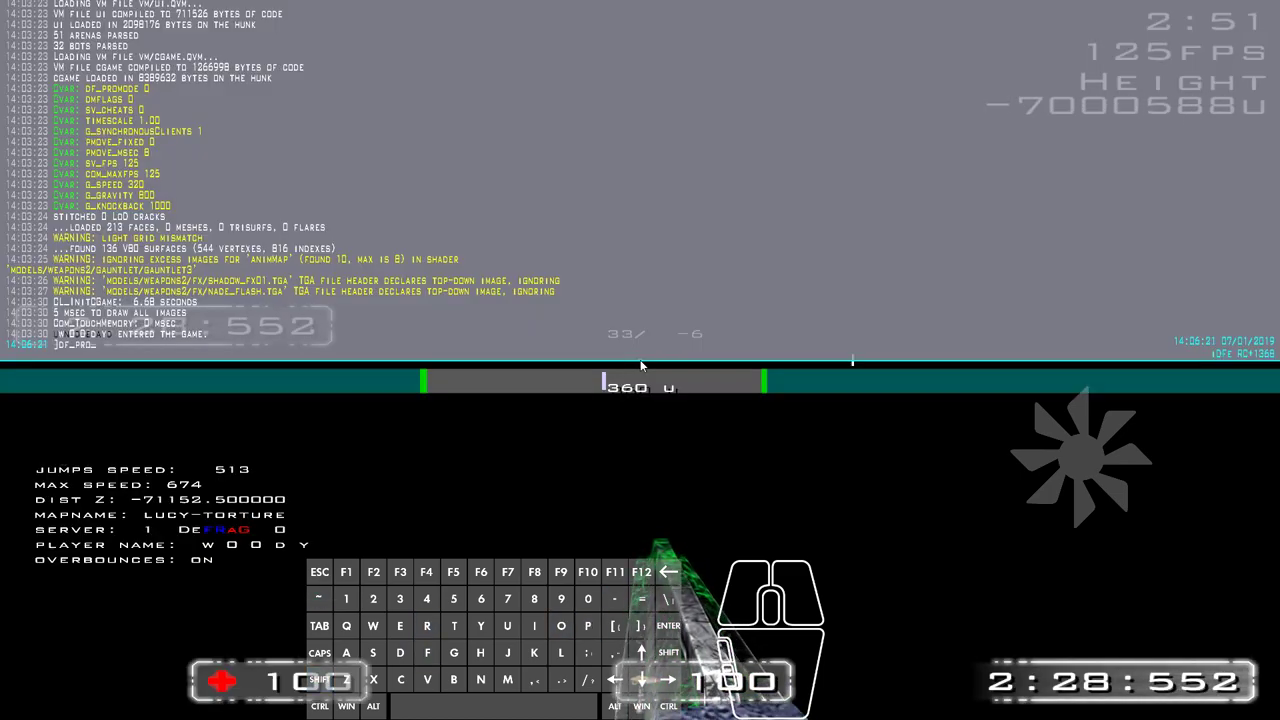
text(1)
key(Return)
key(Up)
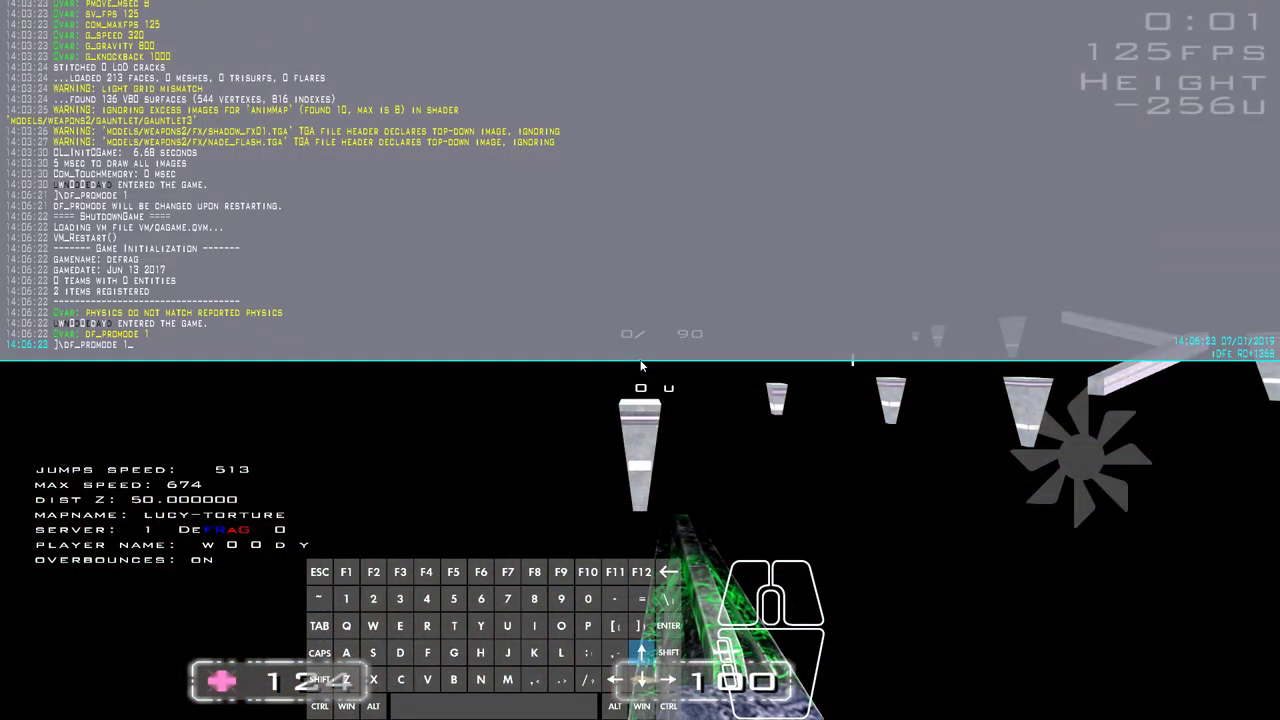
key(Return)
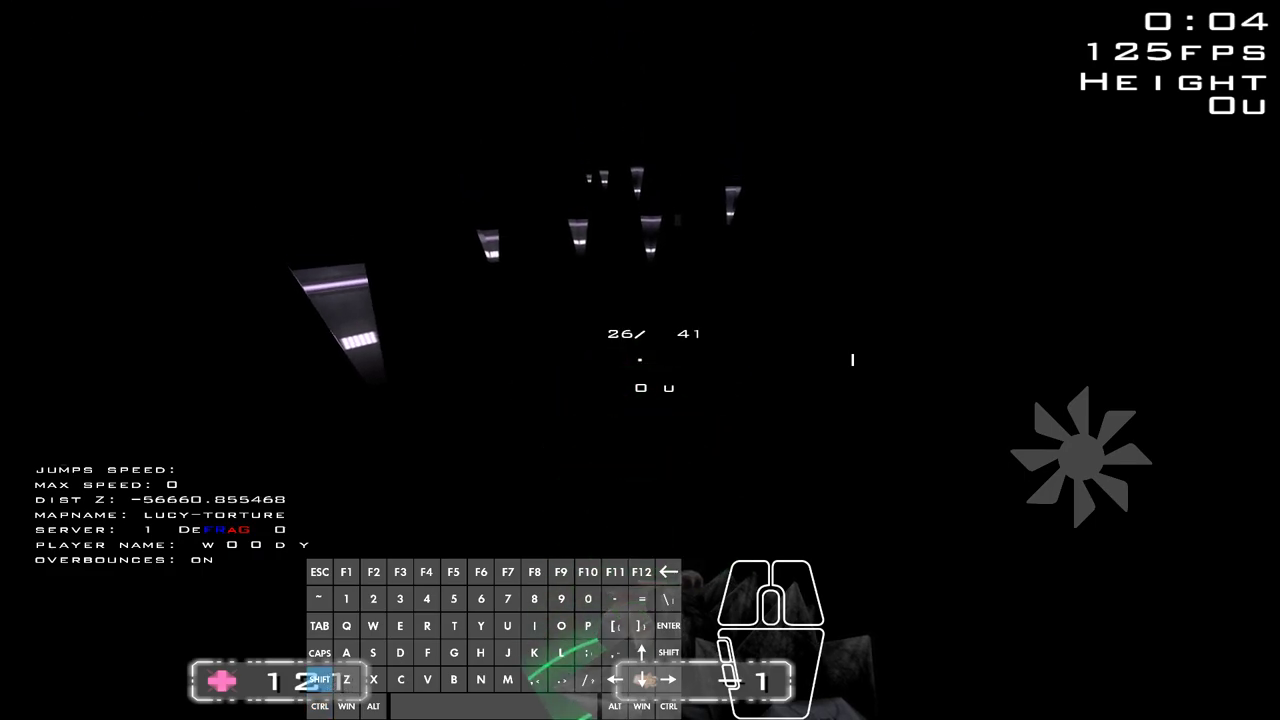
- Join the spectators and fly along the compiled route to examine the lighting on its columns and sloping beams
key(Escape)
click(657, 291)
click(645, 397)
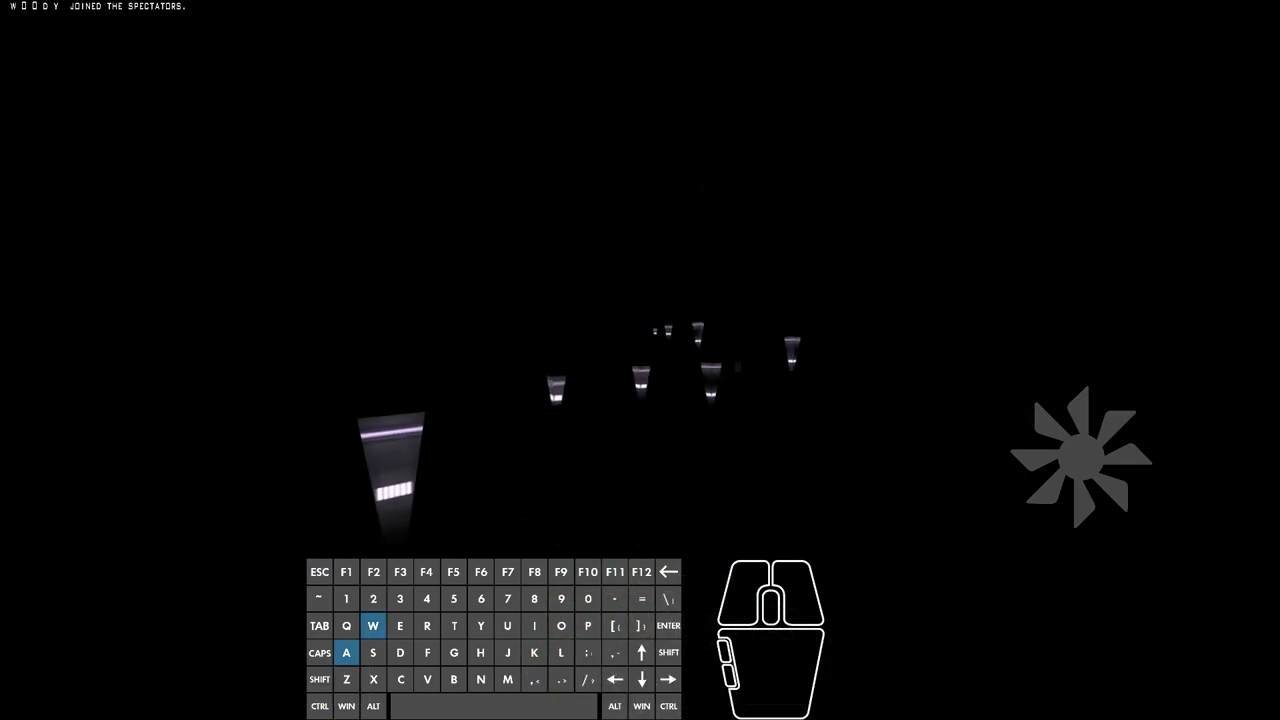
key(w)
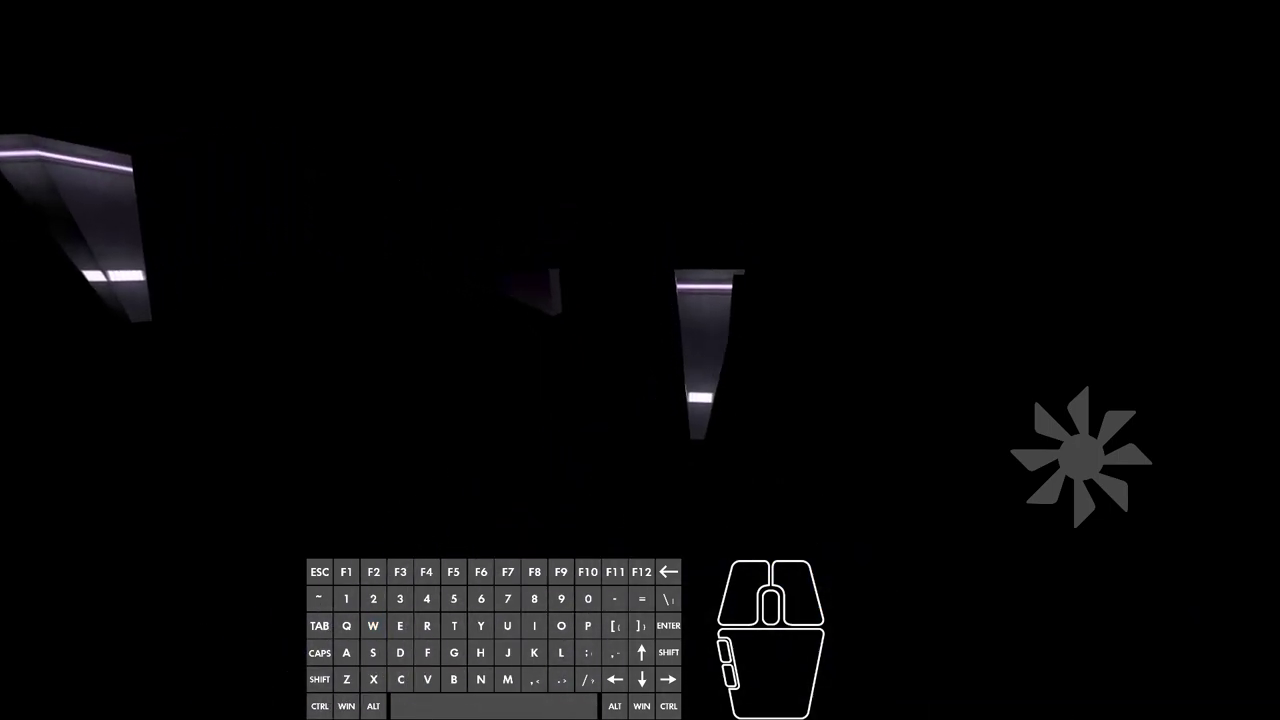
key(w)
key(w)
key(a)
key(w)
key(a)
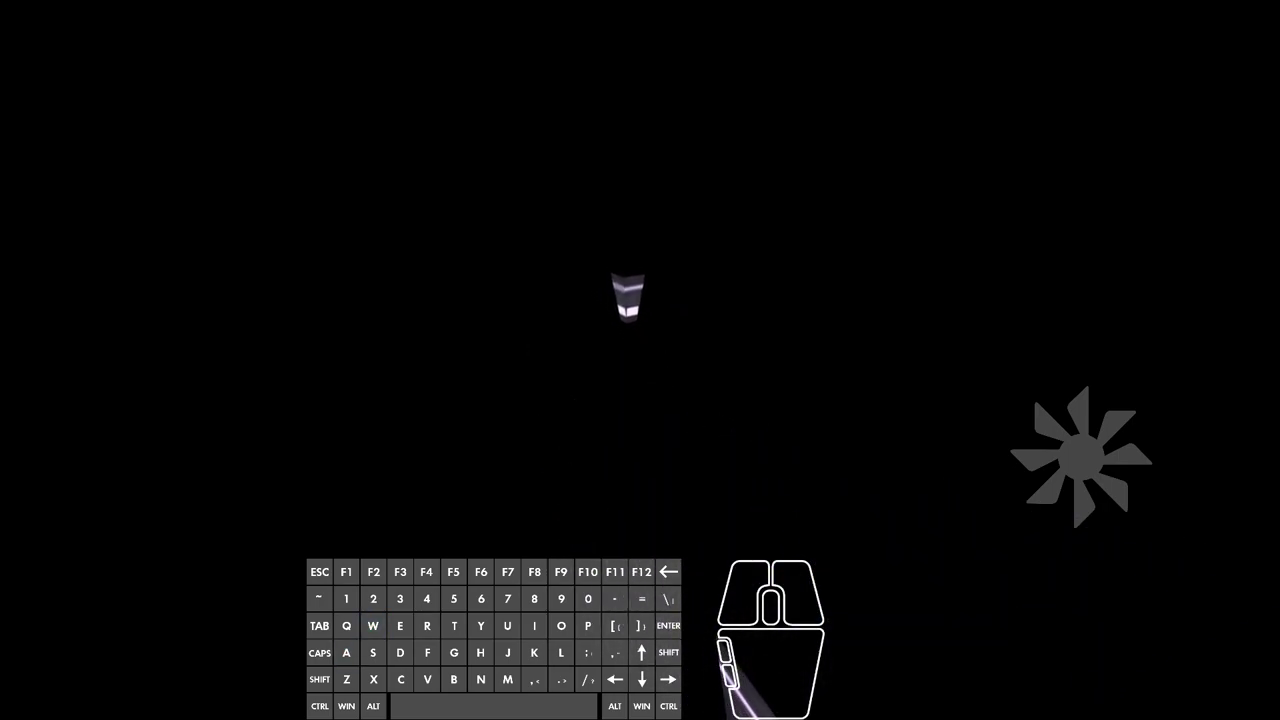
key(w)
key(a)
right_click(640, 360)
key(w)
key(w)
right_click(640, 360)
right_click(640, 360)
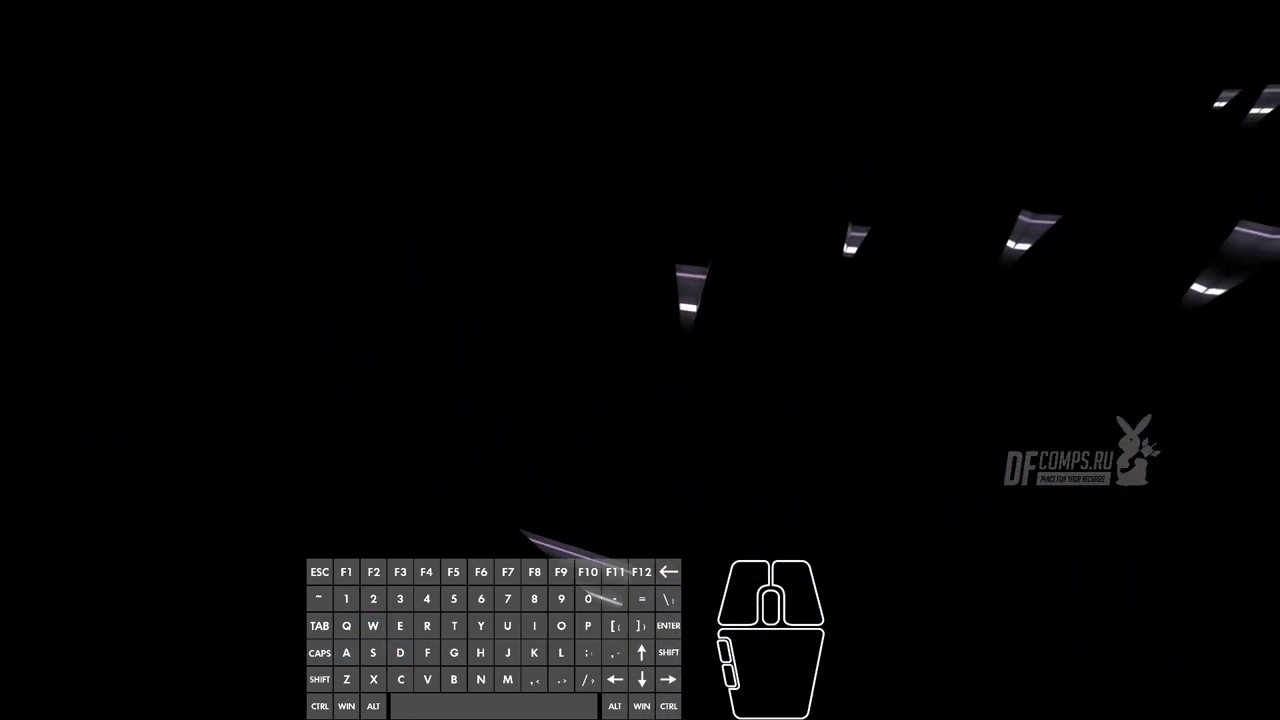
key(w)
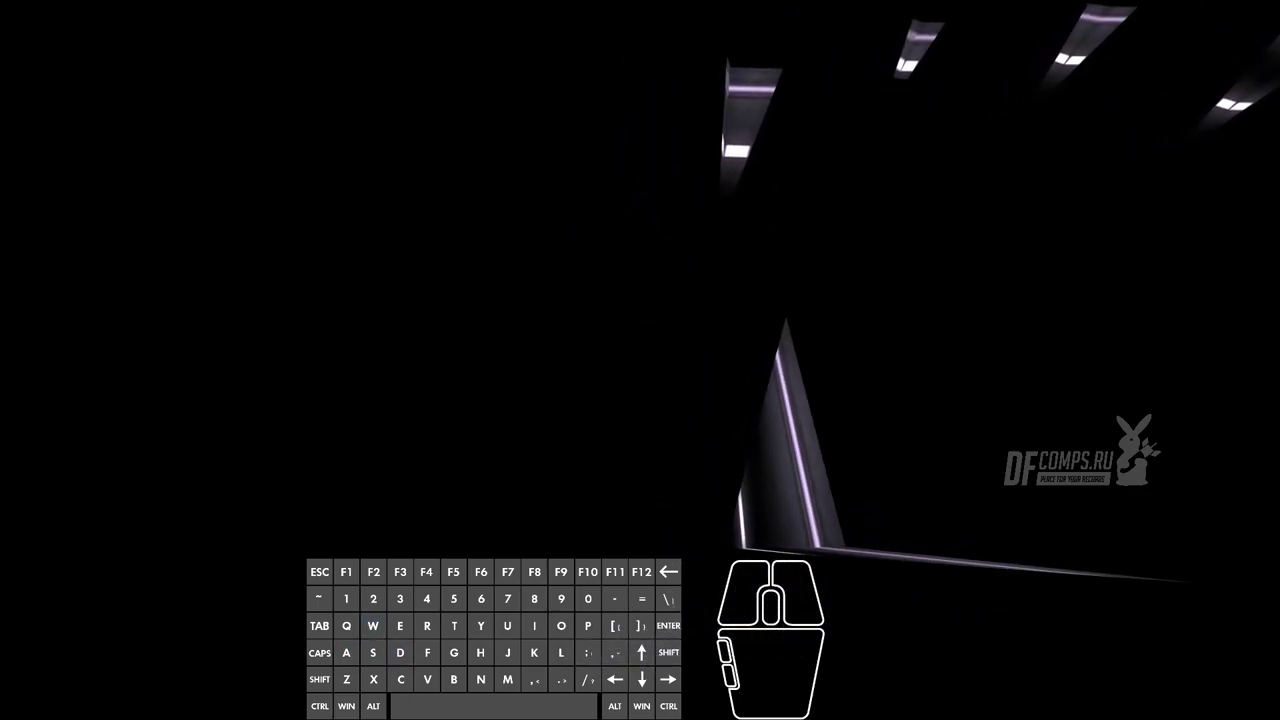
- Fly past the remaining columns and sloping beams in game to check how dark their surfaces are
key(s)
right_click(640, 360)
right_drag(640, 360, 640, 360)
key(w)
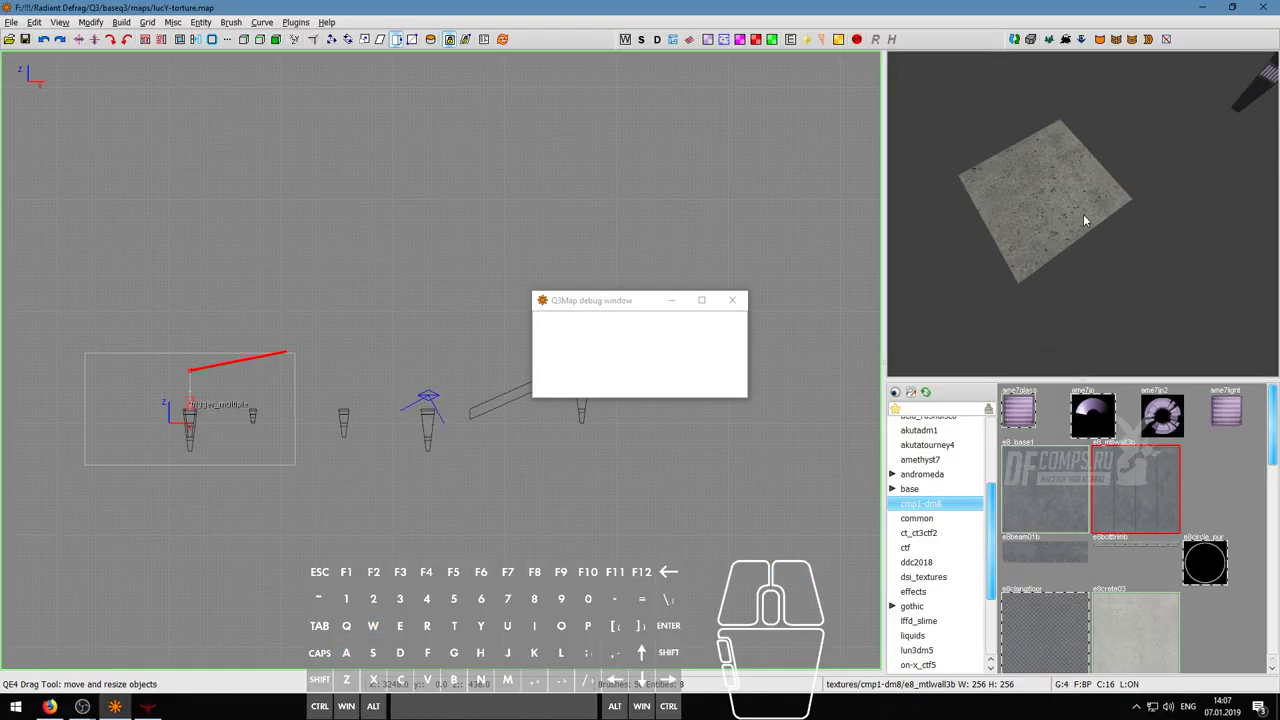
- Return to the map editor, close the Q3Map debug window, and narrow the concrete cap of the column before the sloping beam to a thin strip
key(s)
key(s)
click(739, 303)
right_drag(1083, 214, 1083, 214)
shift+click(1084, 214)
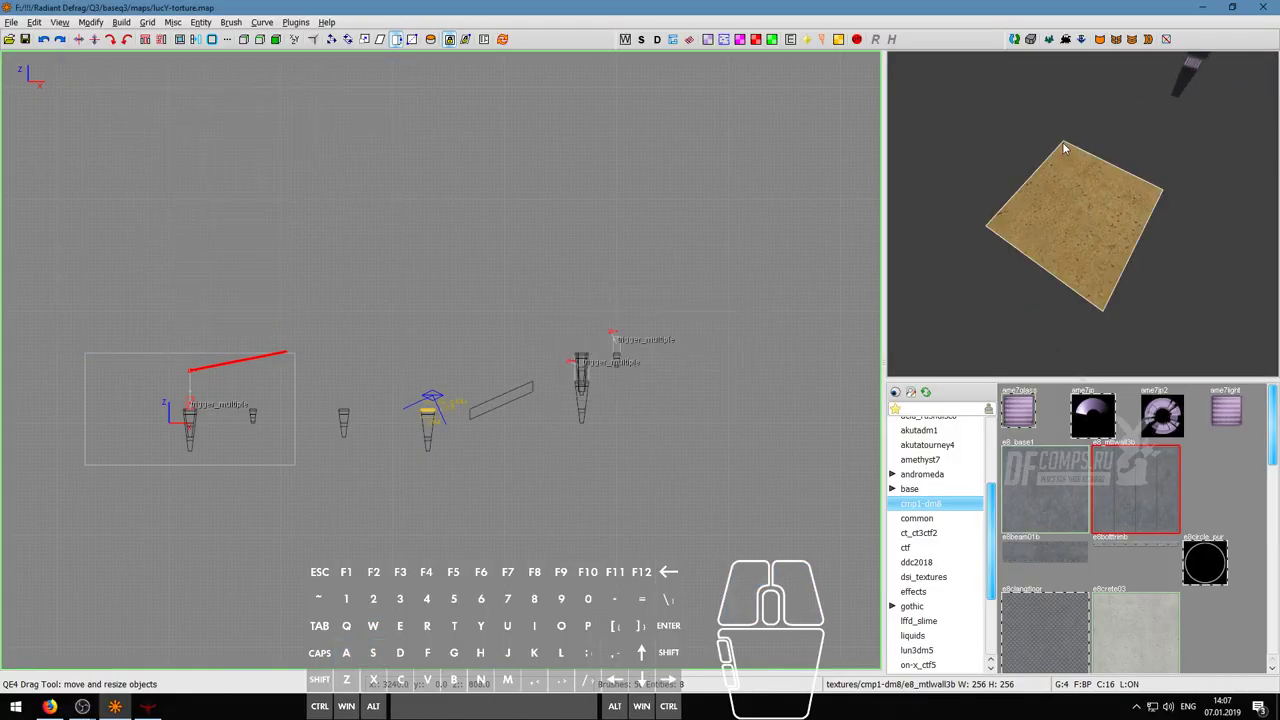
scroll(428, 449, up, 8)
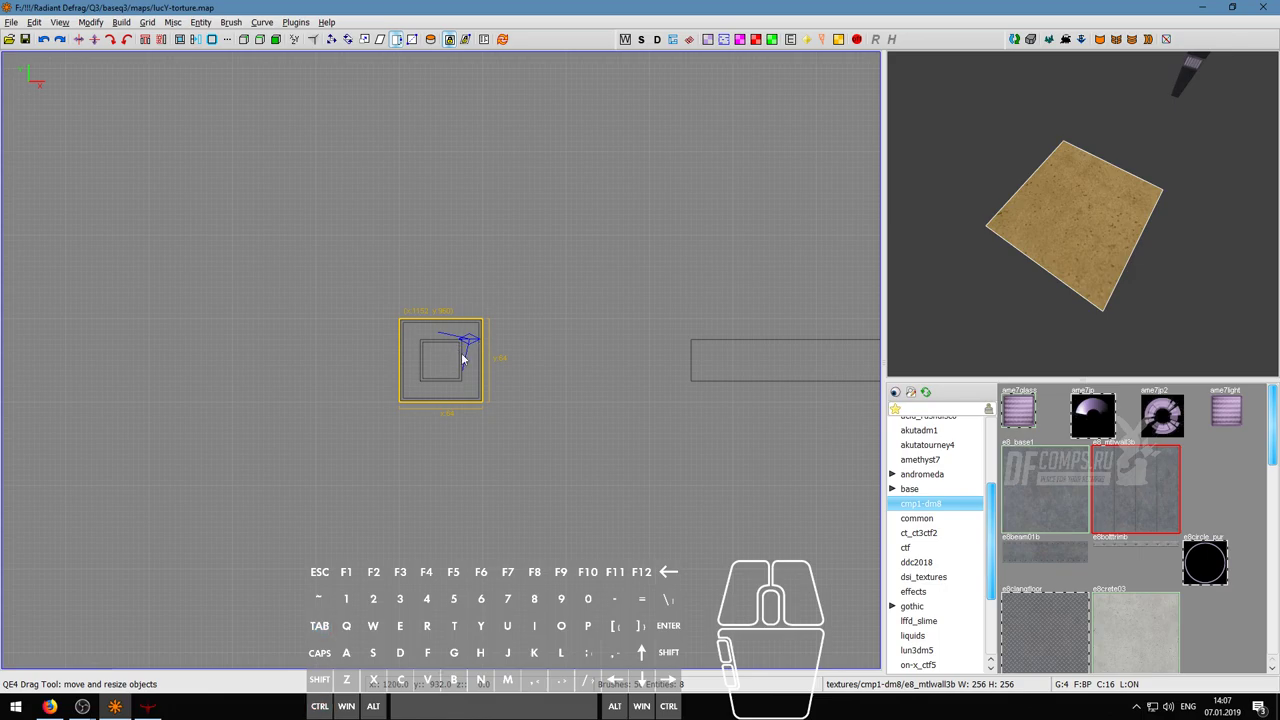
key(5)
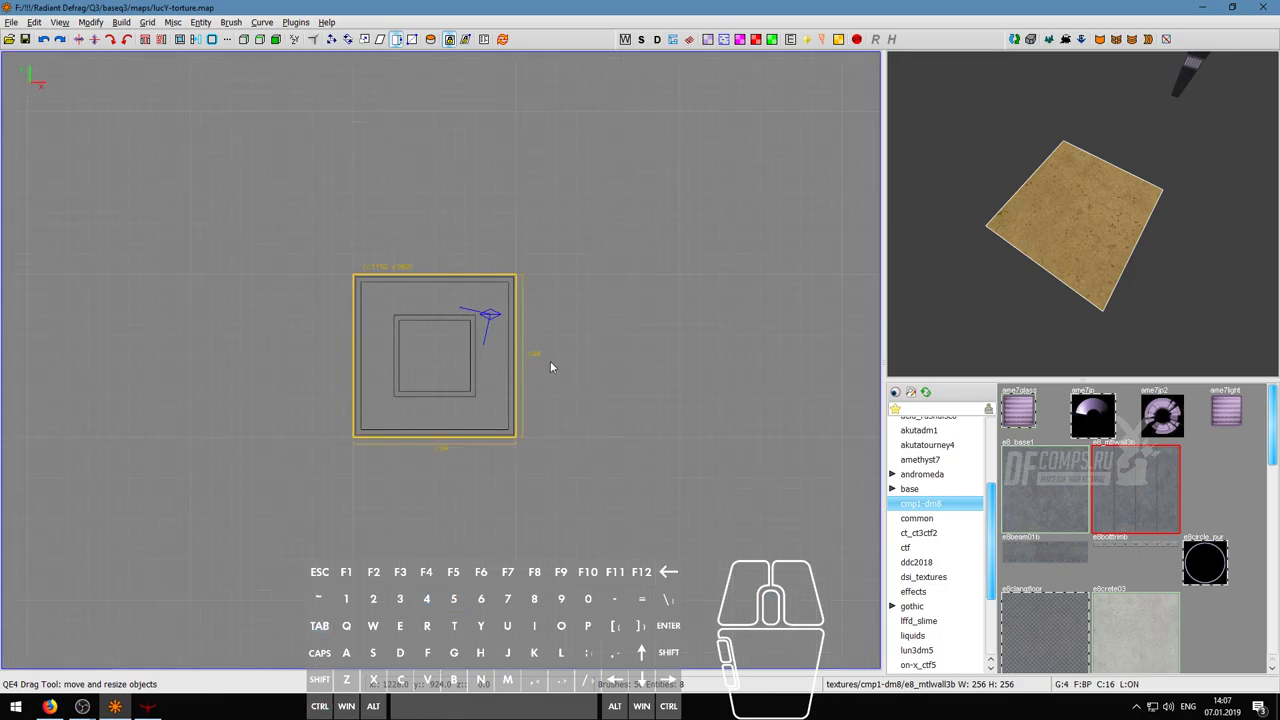
drag(472, 477, 480, 353)
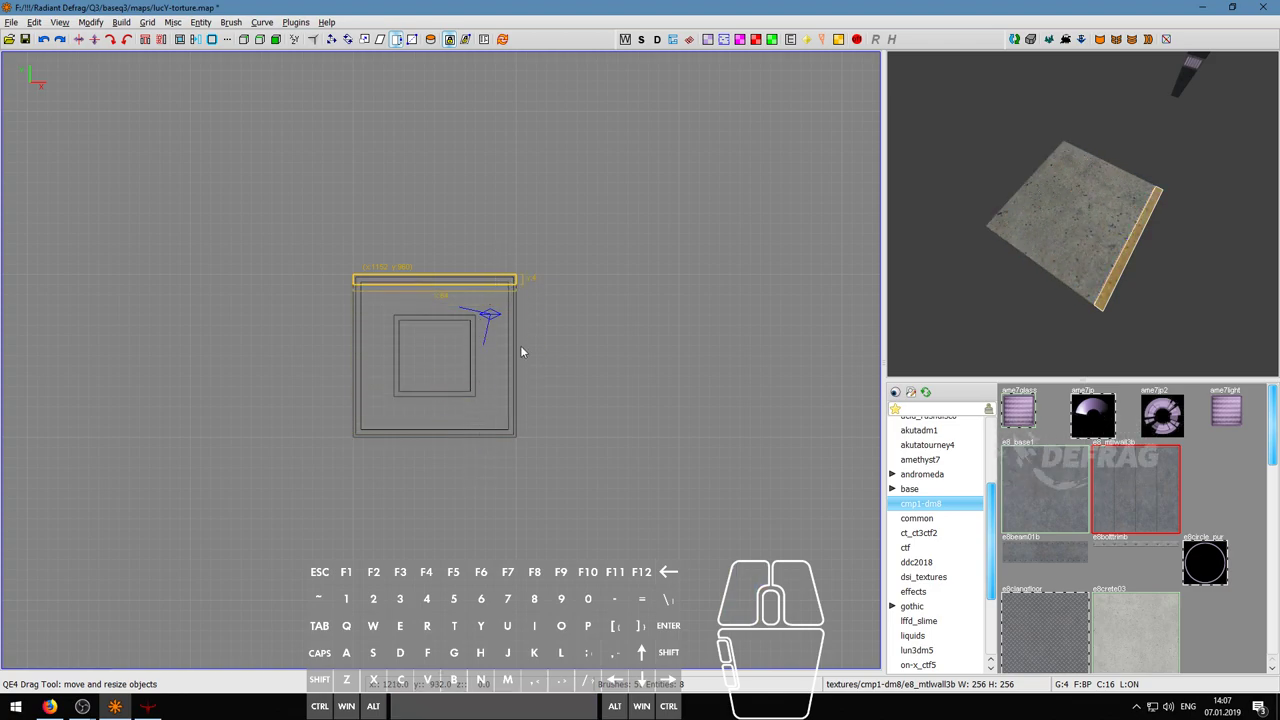
- Examine the column's narrowed cap strip from above and from the side in the 3D view, and deselect it
right_click(1083, 214)
key(w)
key(a)
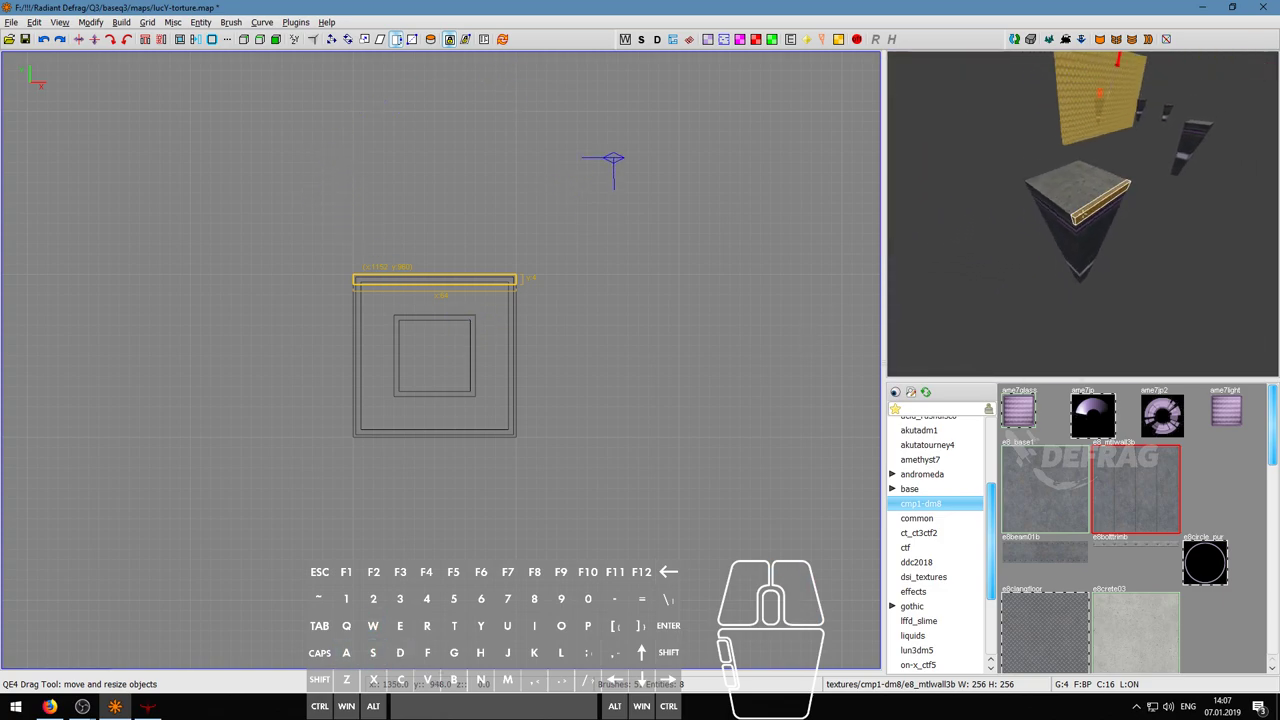
key(d)
key(w)
key(s)
key(w)
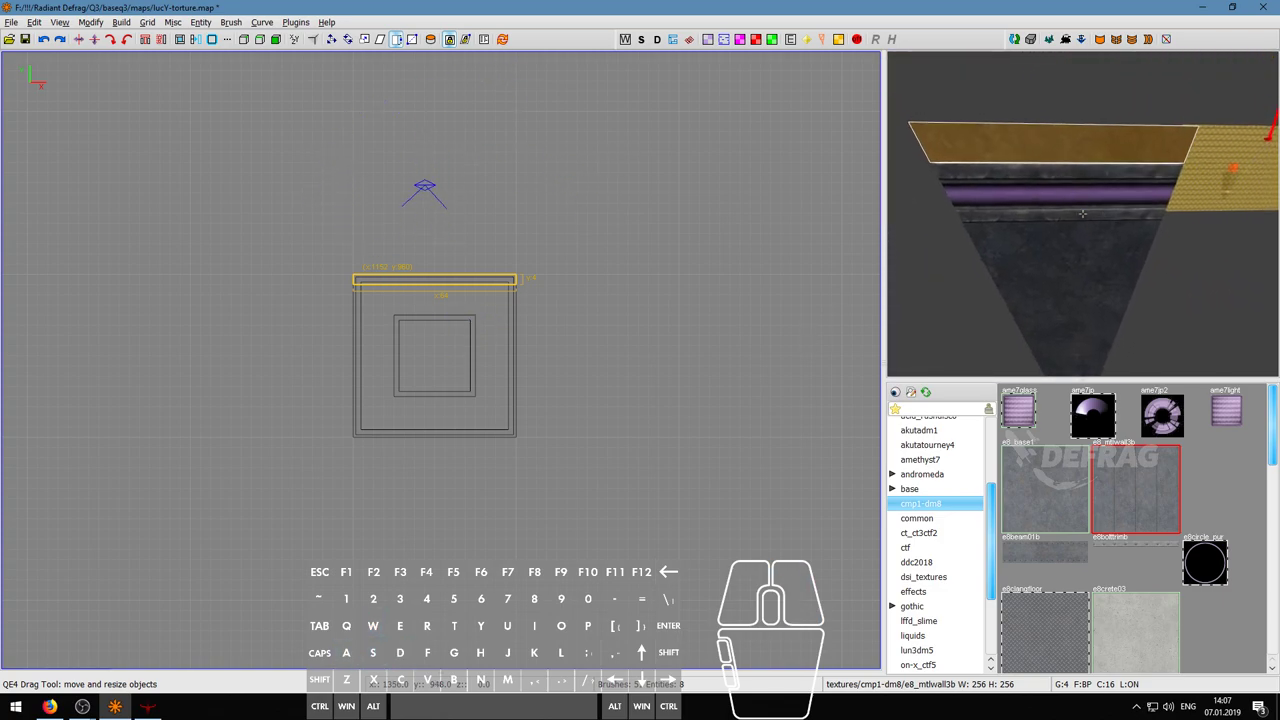
key(s)
key(a)
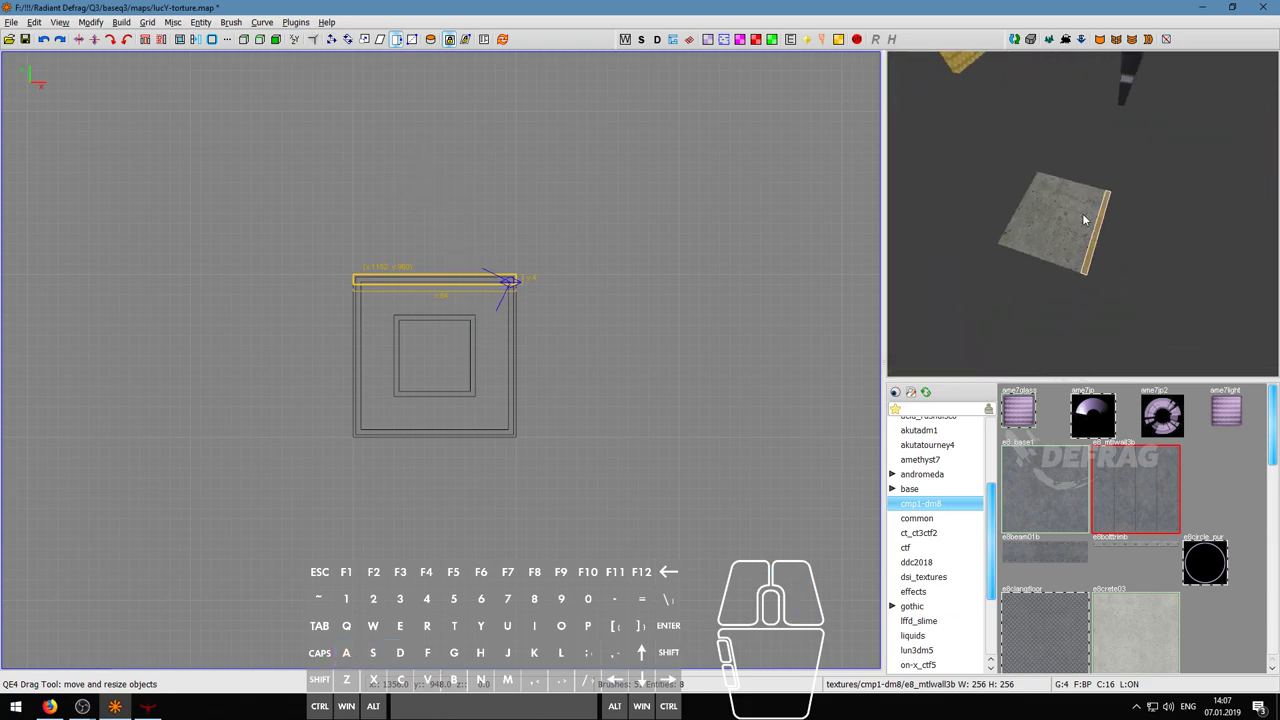
key(Escape)
right_click(1082, 214)
key(s)
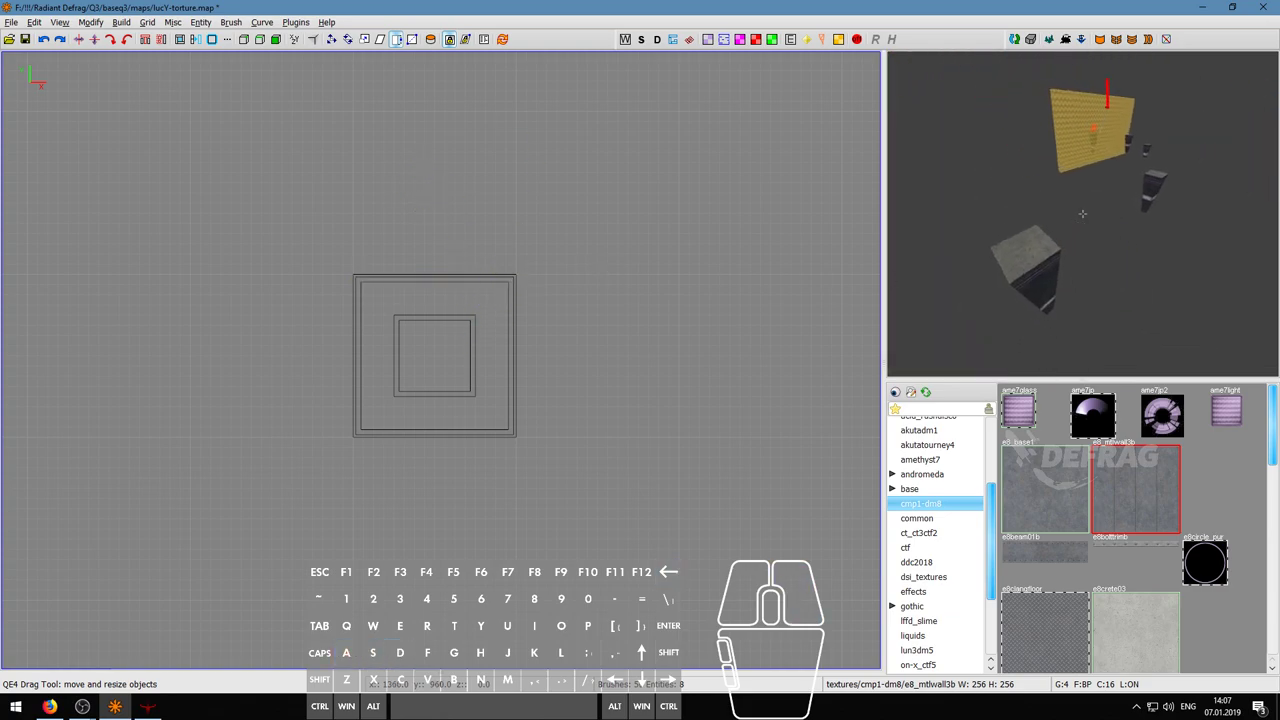
- Recompile the lucY-torture map, and join the game as a player on the compiled map
click(158, 24)
click(160, 100)
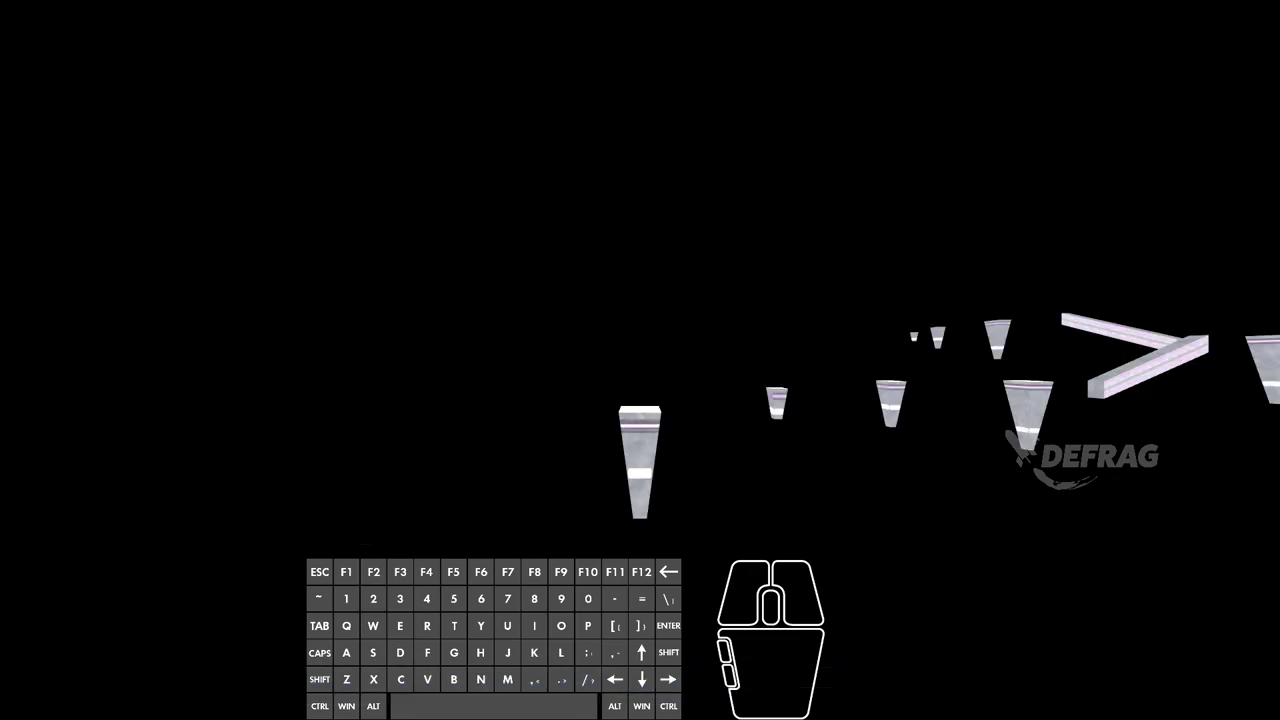
key(Escape)
click(650, 285)
key(Escape)
click(655, 250)
click(652, 361)
- Play-test the route by strafe-jumping from the start across the columns toward the first sloping beam
key(s)
key(w)
key(a)
key(d)
right_click(640, 360)
right_click(640, 360)
key(a)
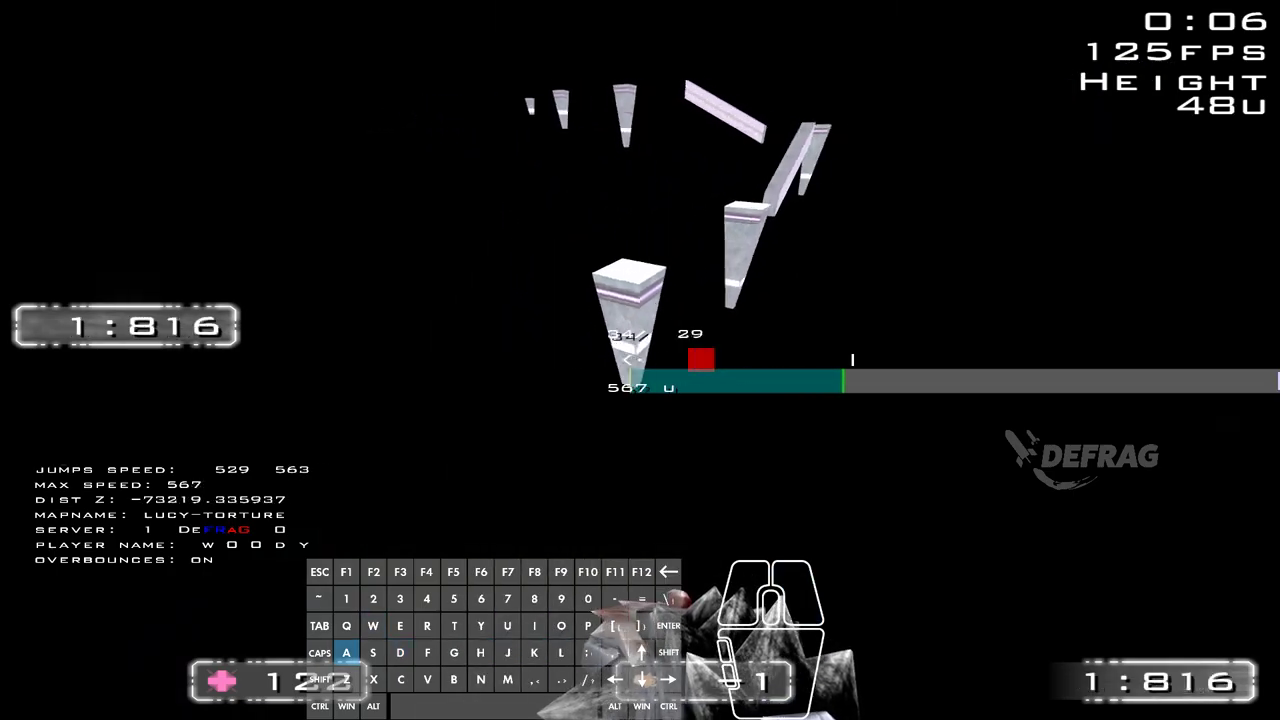
key(w)
key(d)
right_click(640, 360)
key(s)
key(w)
key(a)
right_click(640, 360)
key(d)
right_click(640, 360)
right_click(640, 360)
key(a)
right_click(640, 360)
key(w)
key(d)
right_click(640, 360)
key(a)
right_click(640, 360)
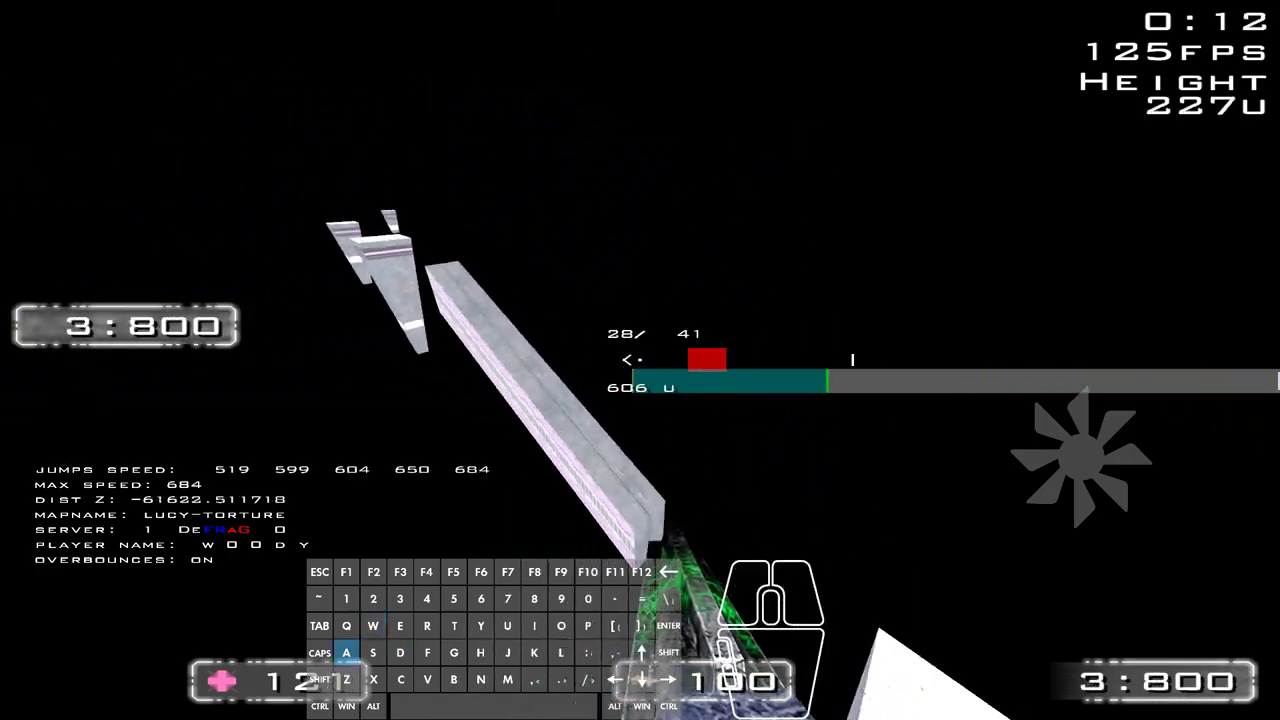
right_click(640, 360)
key(s)
- Restart the run from the start platform and retest the column jumps leading to the sloping beam
click(640, 360)
key(w)
key(a)
right_click(640, 360)
right_click(640, 360)
key(d)
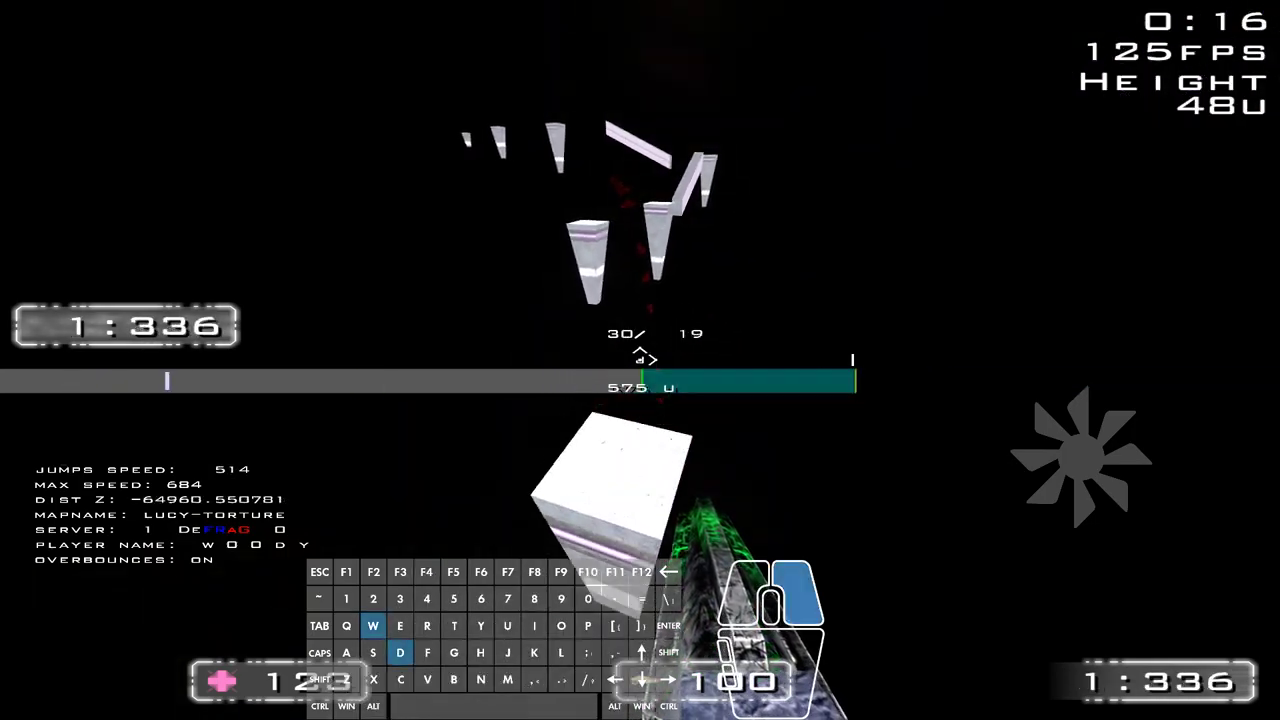
key(d)
click(640, 360)
key(w)
key(a)
right_click(640, 360)
key(d)
right_click(640, 360)
key(d)
key(s)
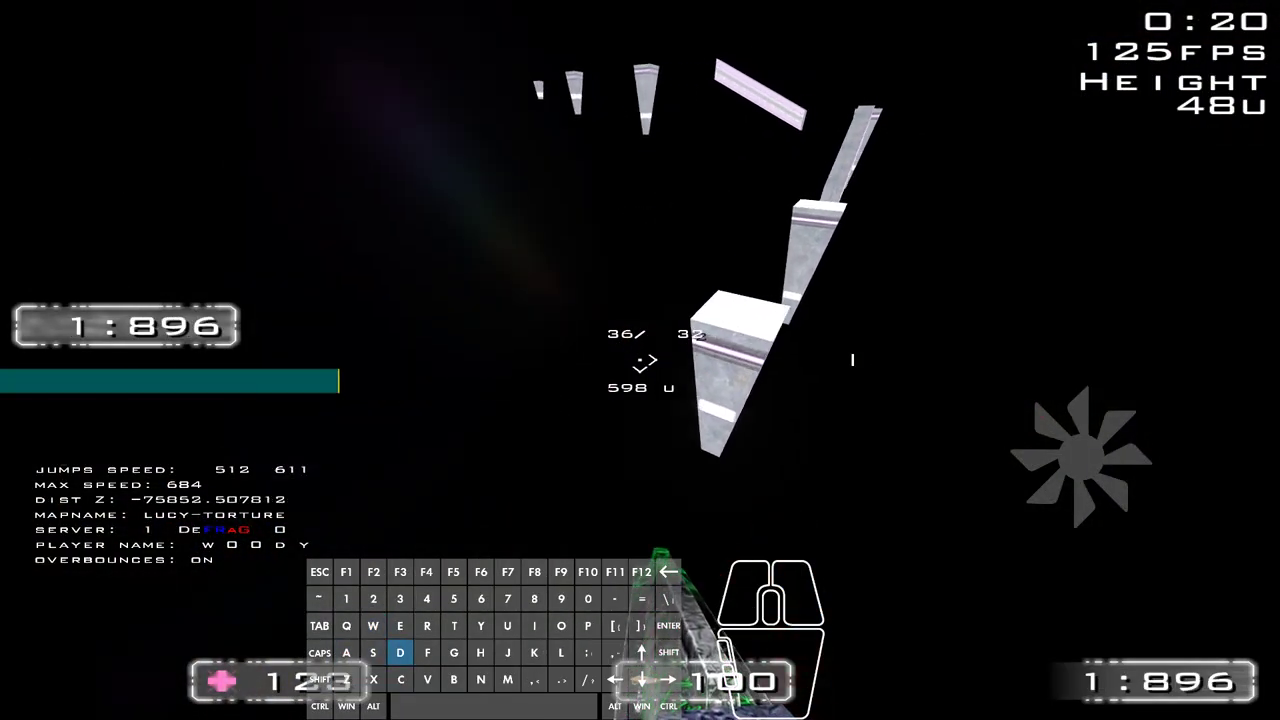
right_click(640, 360)
key(w)
right_click(640, 360)
right_click(640, 360)
key(a)
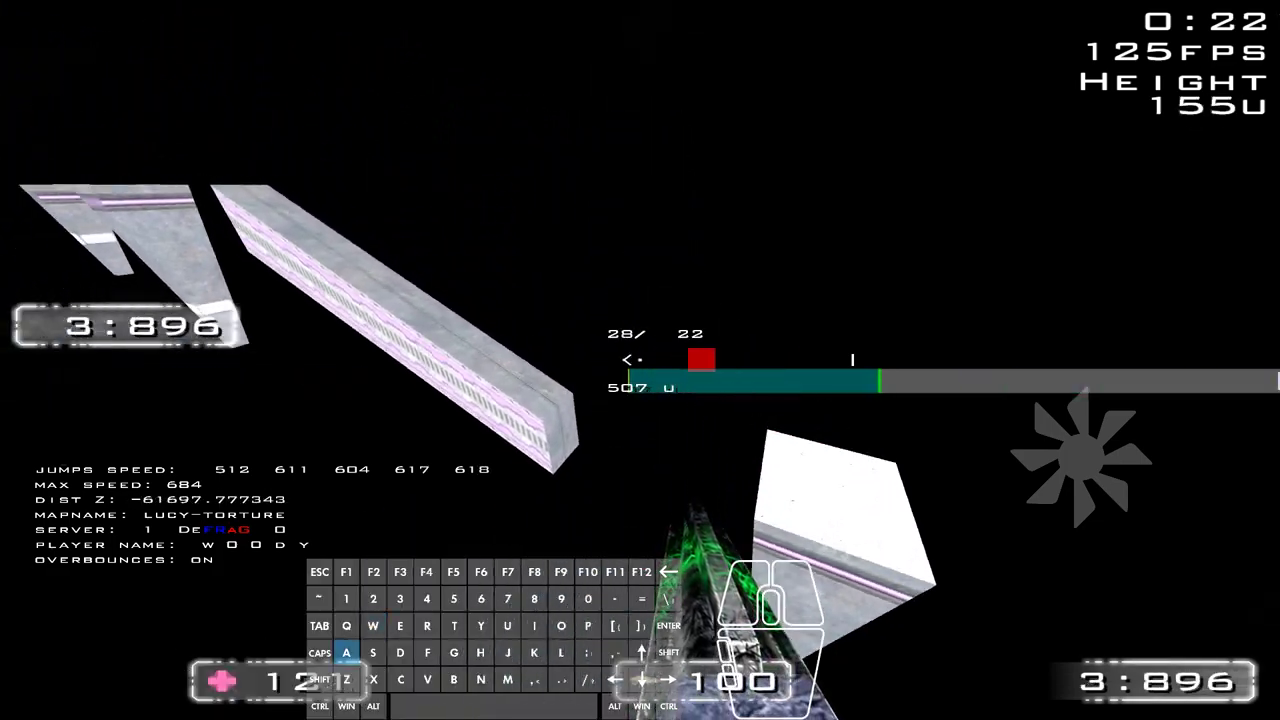
right_click(640, 360)
key(w)
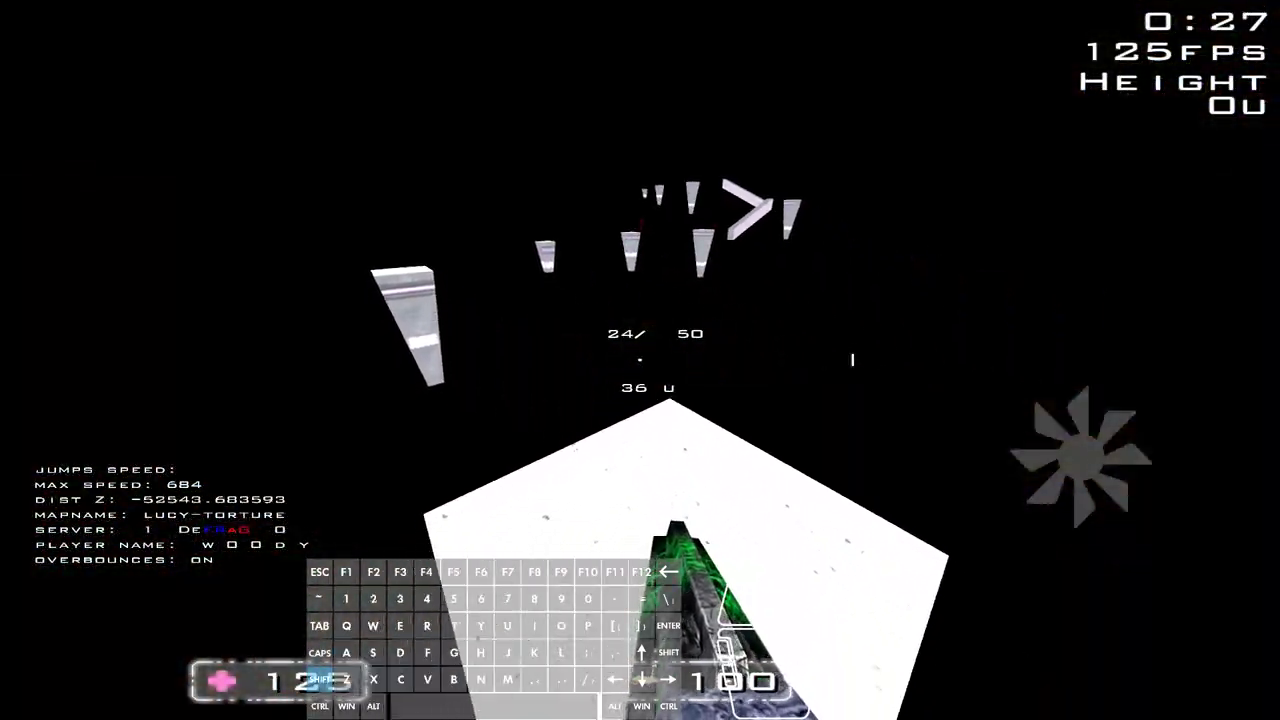
- Repeat the run through the start trigger and land on the first sloping beam to test its slope jump
key(w)
key(a)
right_click(640, 360)
right_click(640, 360)
key(d)
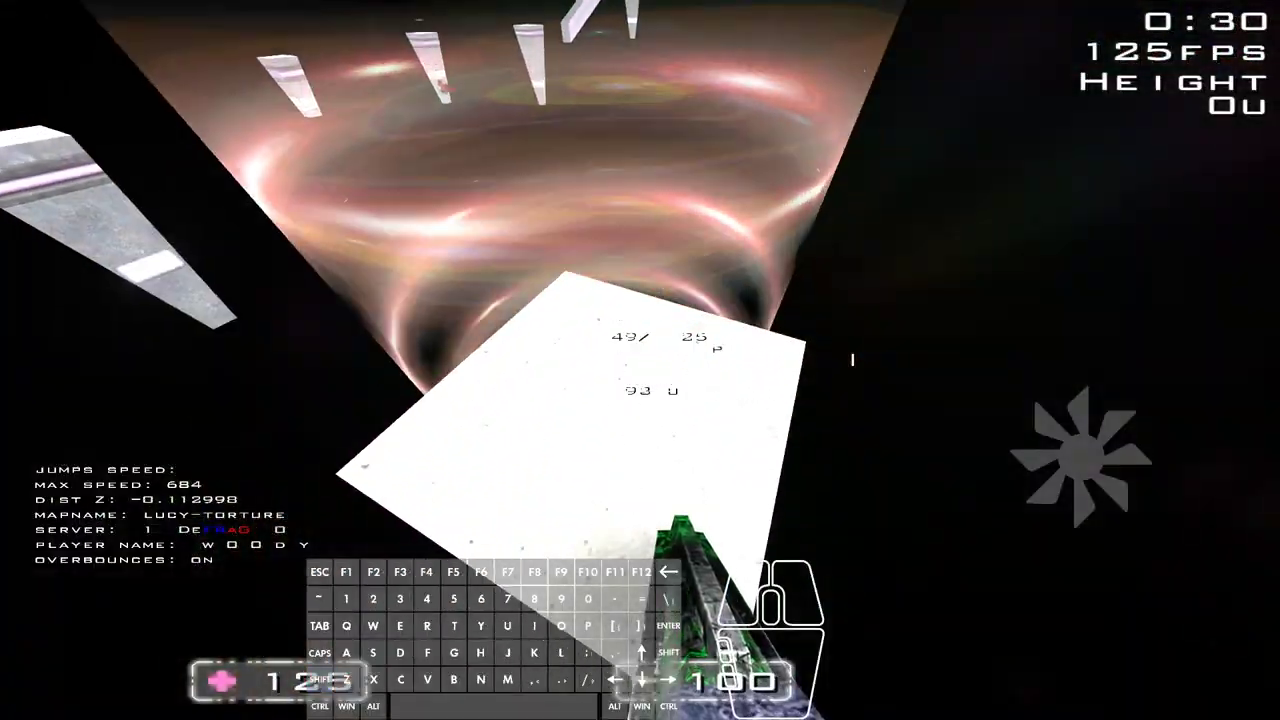
key(w)
key(a)
right_click(640, 360)
key(d)
right_click(640, 360)
key(w)
right_click(640, 360)
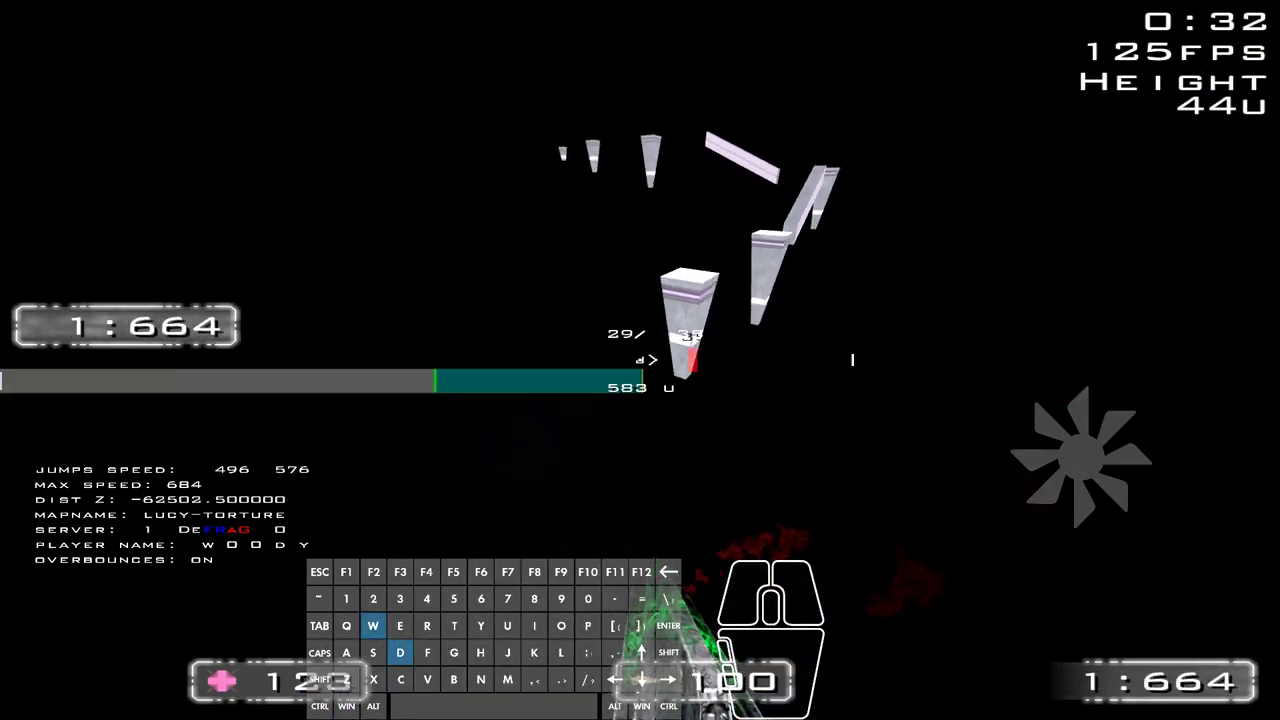
key(w)
right_click(640, 360)
right_click(640, 360)
right_click(640, 360)
key(a)
right_click(640, 360)
key(d)
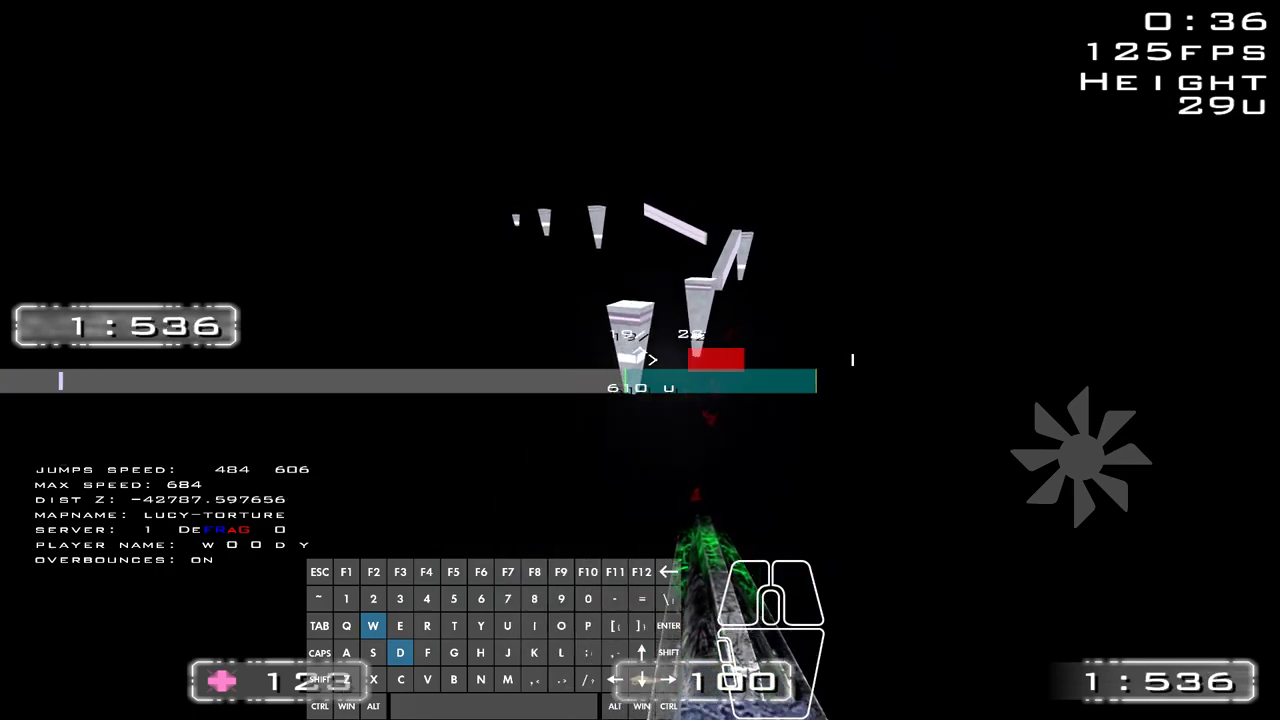
right_click(640, 360)
key(s)
right_click(640, 360)
key(w)
right_click(640, 360)
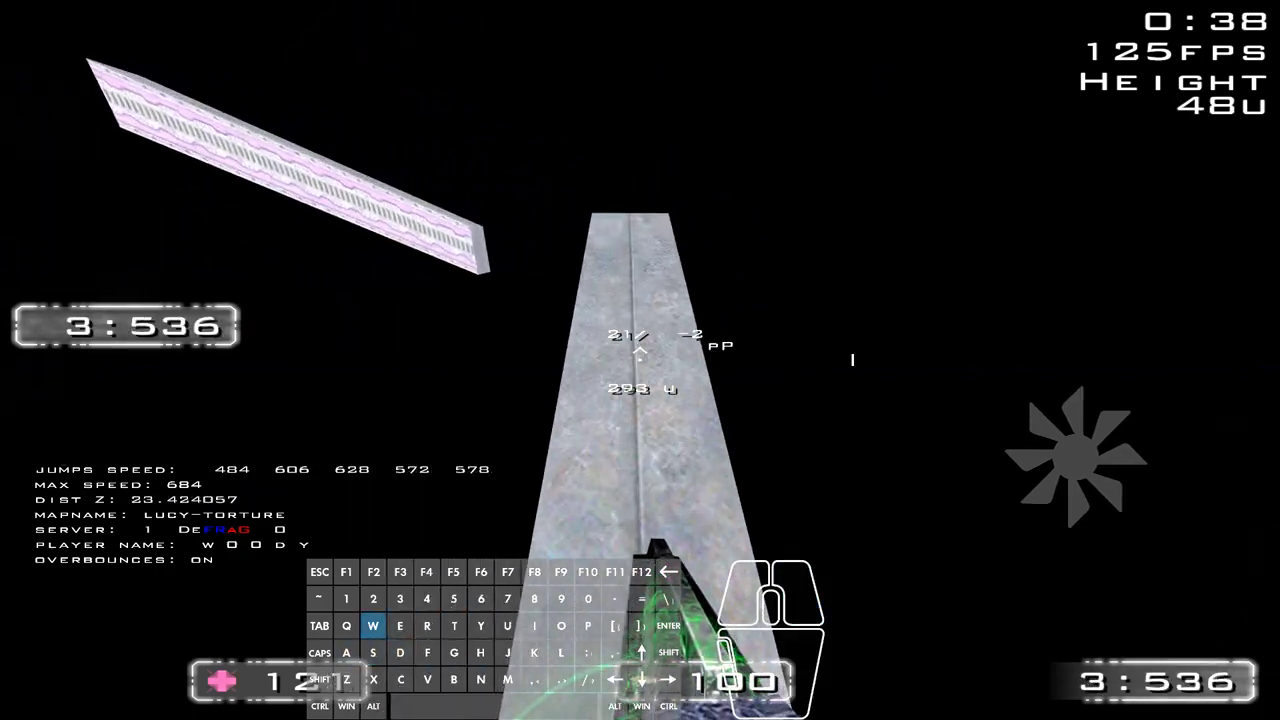
key(s)
right_click(640, 360)
key(shift)
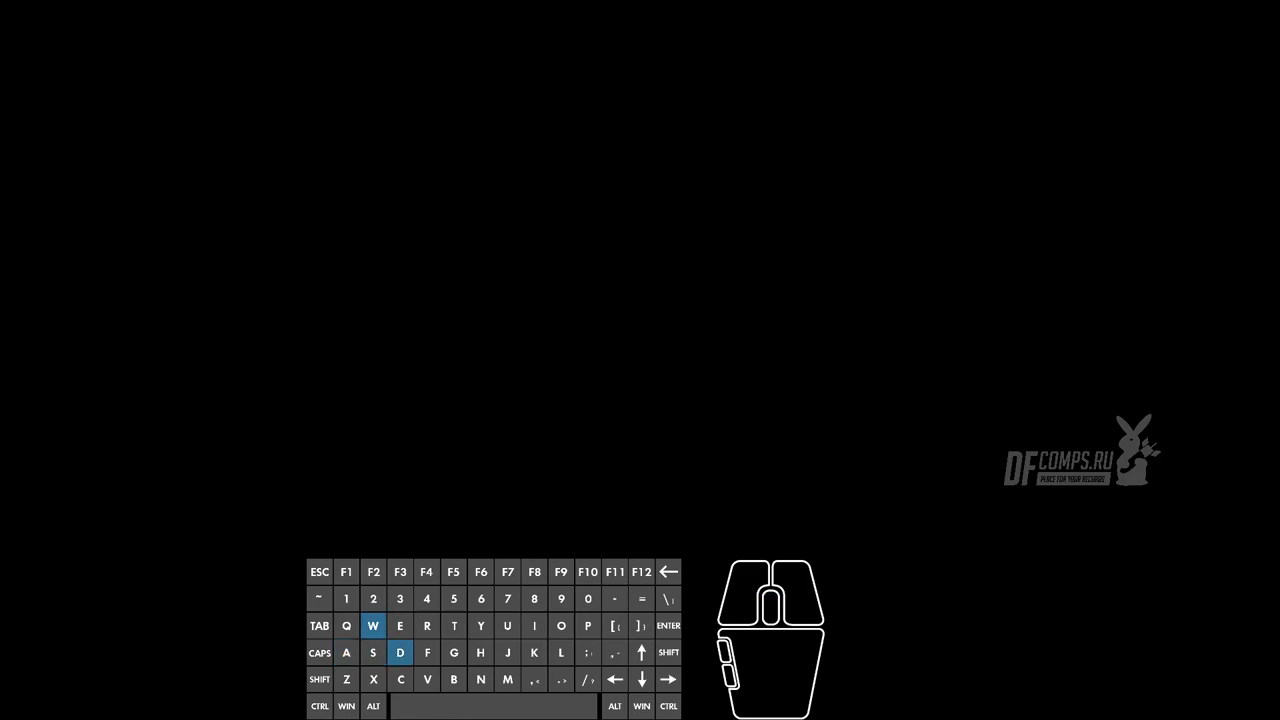
- Switch to the map editor, close the Q3Map debug window, and examine the spacing of the first columns in the side and top views
key(w)
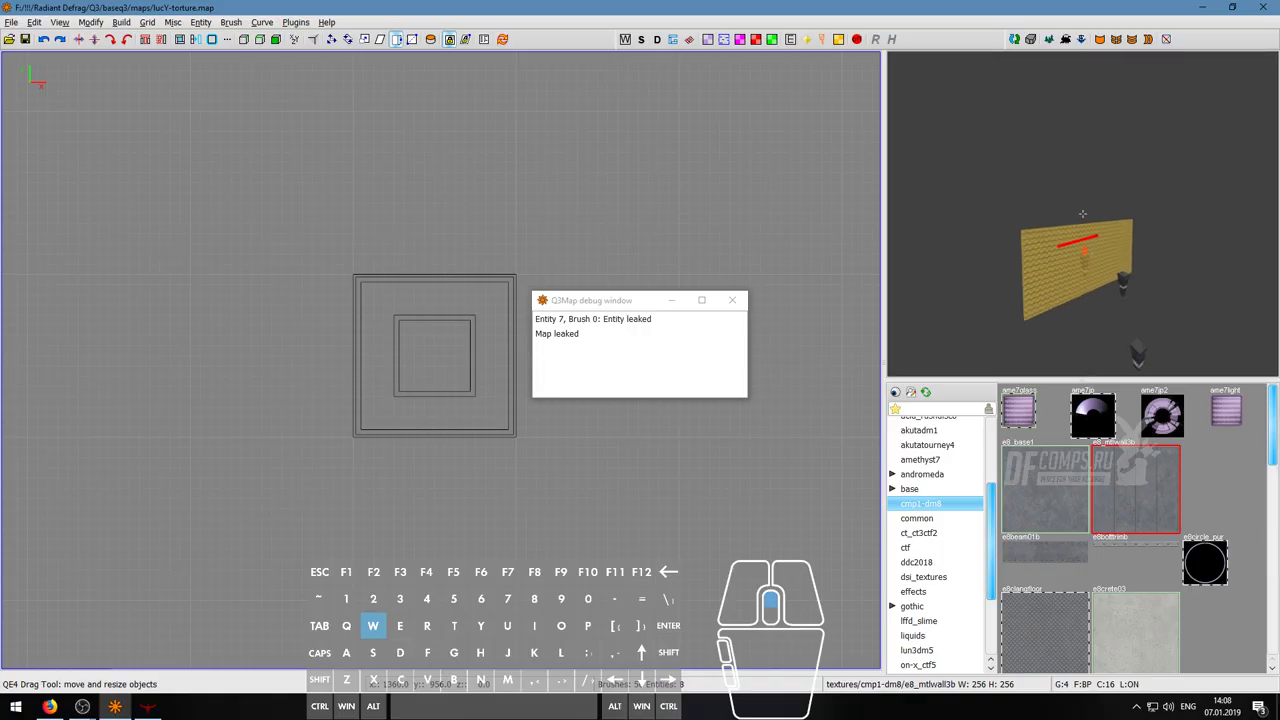
key(d)
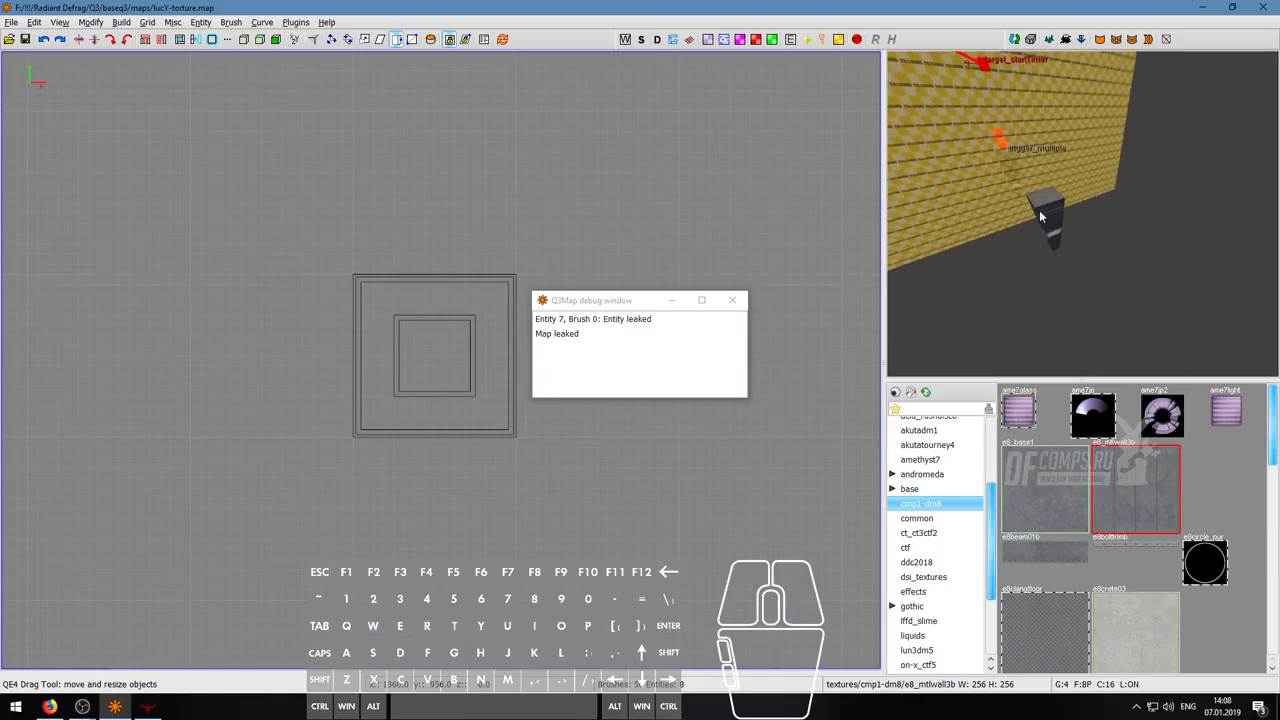
click(732, 301)
key(ctrl+Tab)
key(Tab)
scroll(451, 360, down, 4)
key(Escape)
key(ctrl+Tab)
shift+click(1103, 192)
key(Tab)
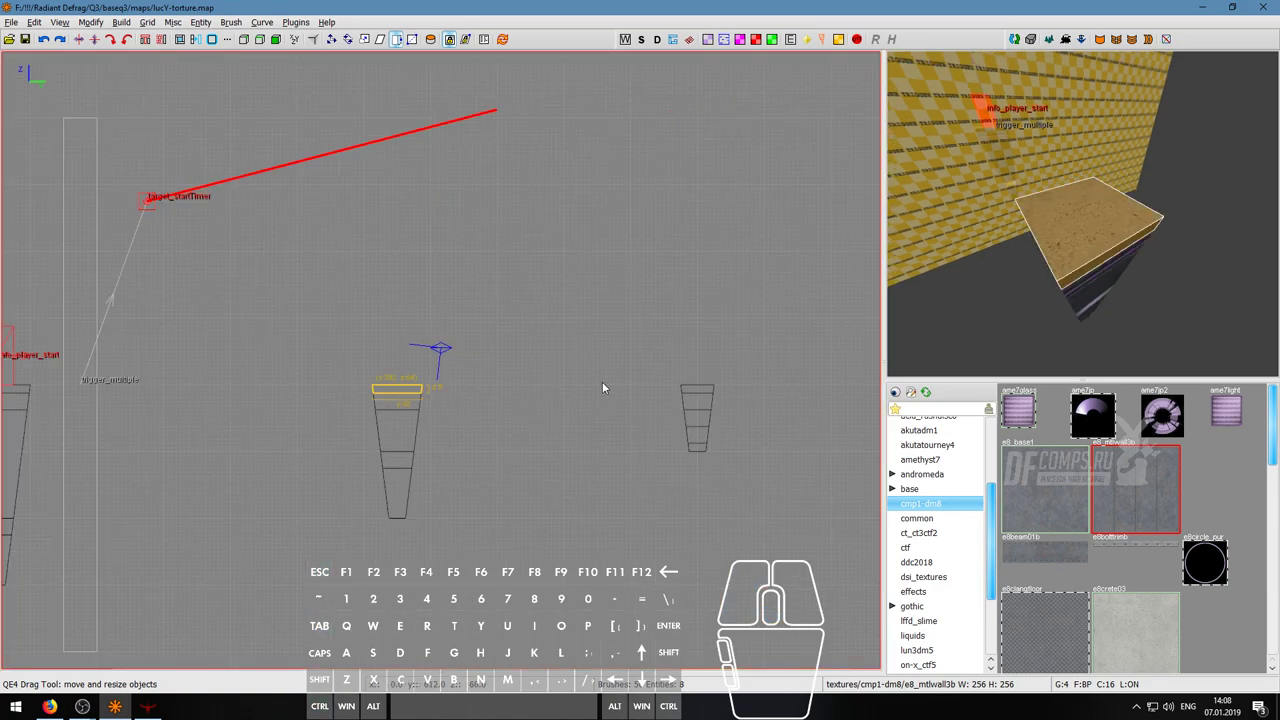
key(ctrl+Tab)
key(Escape)
scroll(462, 381, down, 2)
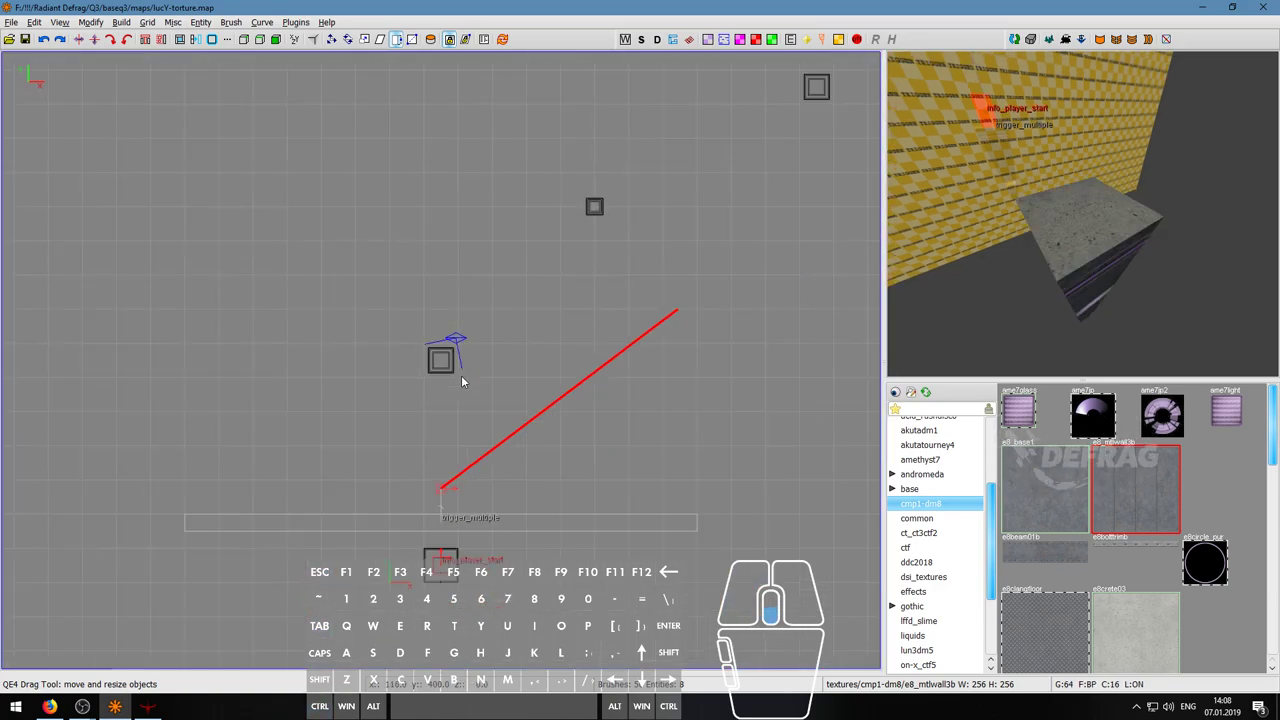
right_drag(485, 516, 453, 526)
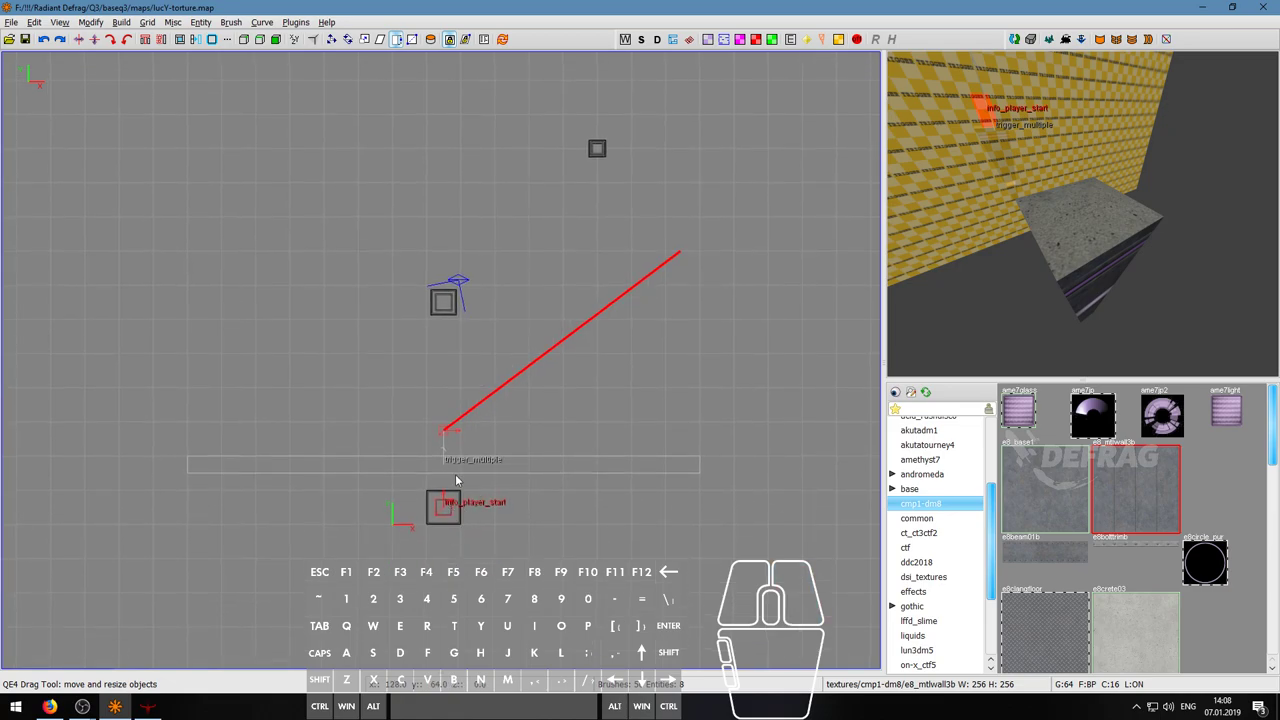
right_drag(485, 366, 463, 409)
- Move the second-to-last column 64 units farther from the larger column before it in the top view
right_click(979, 264)
key(w)
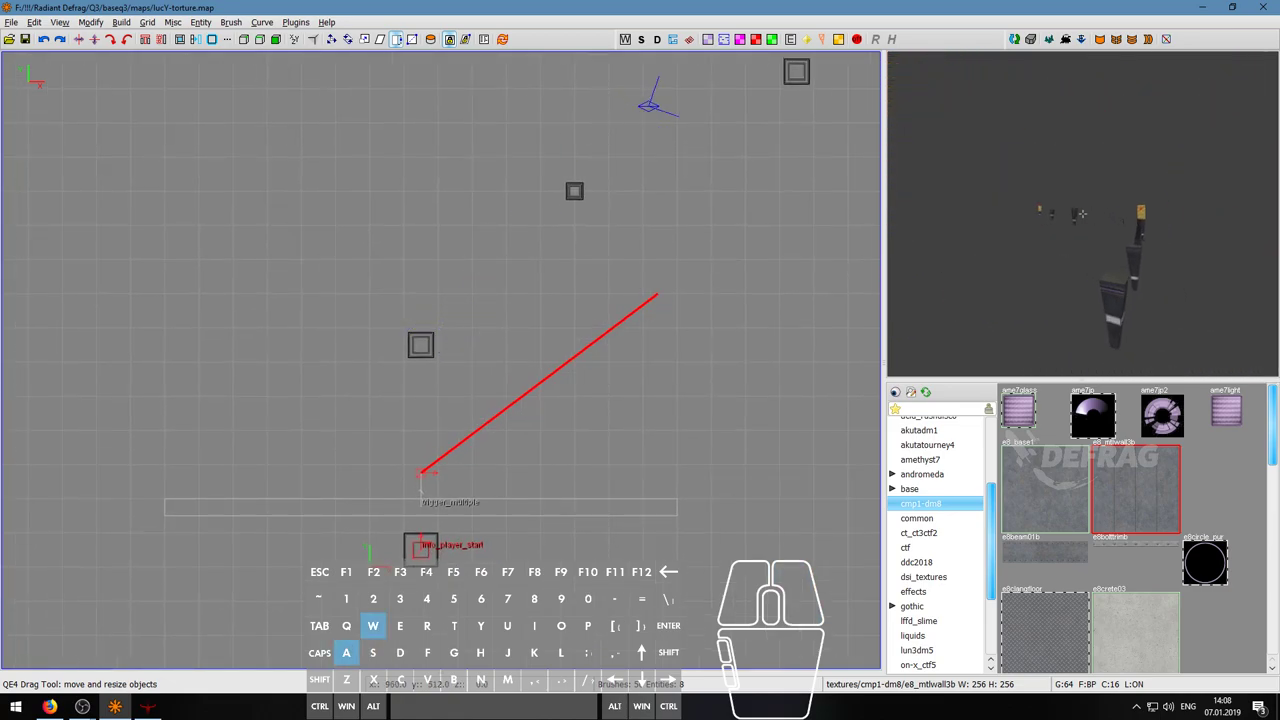
key(s)
right_click(1083, 214)
shift+click(1070, 190)
key(ctrl+Tab)
key(ctrl+Tab)
key(ctrl+Tab)
key(Escape)
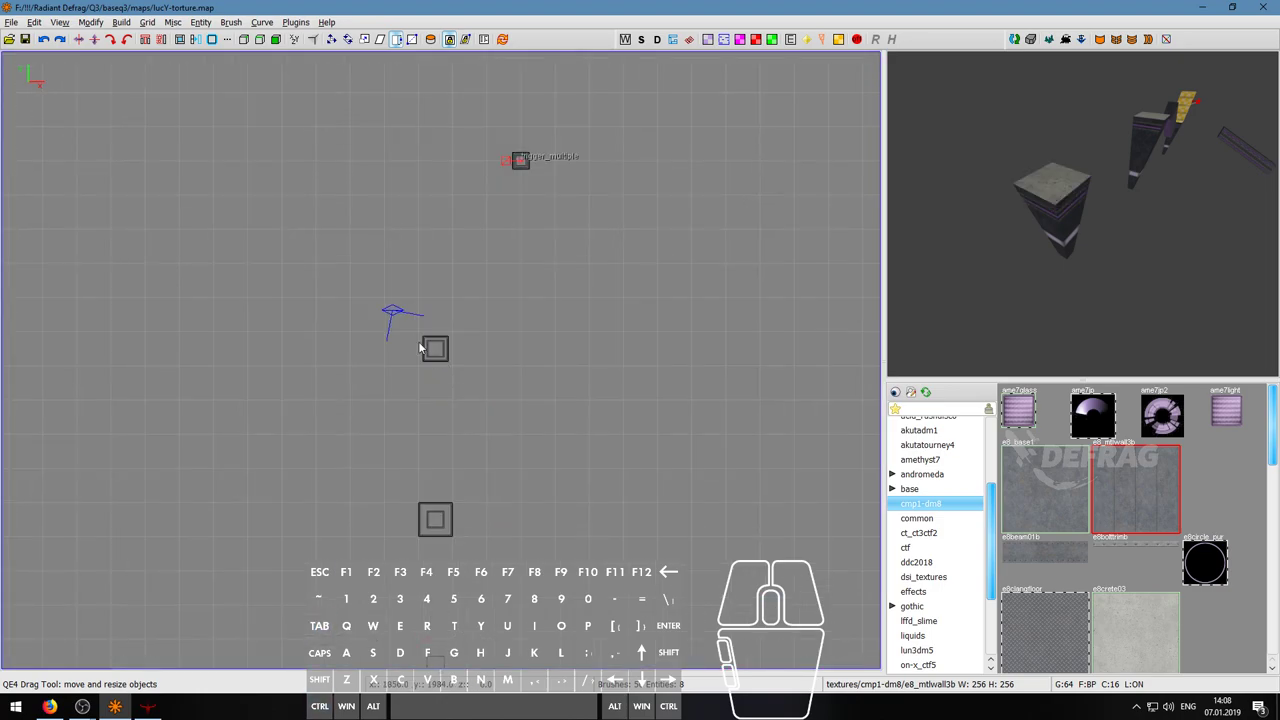
shift+click(424, 350)
drag(435, 350, 435, 317)
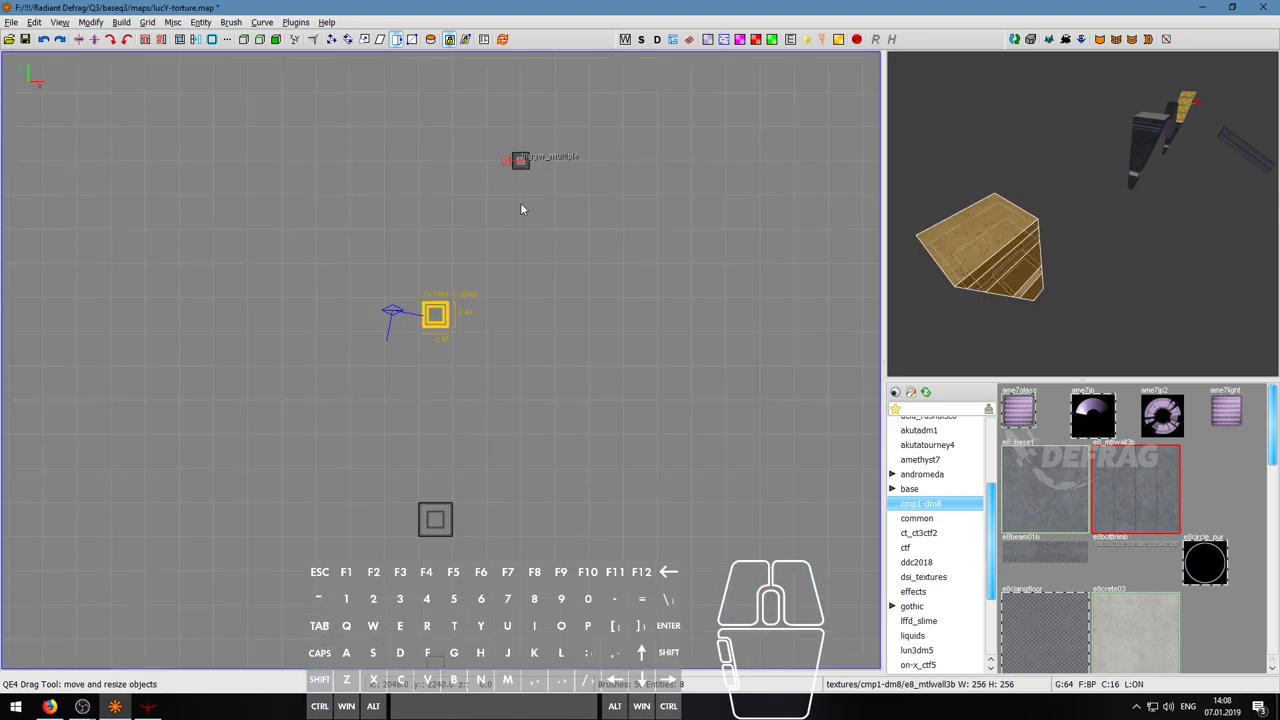
right_drag(523, 206, 520, 210)
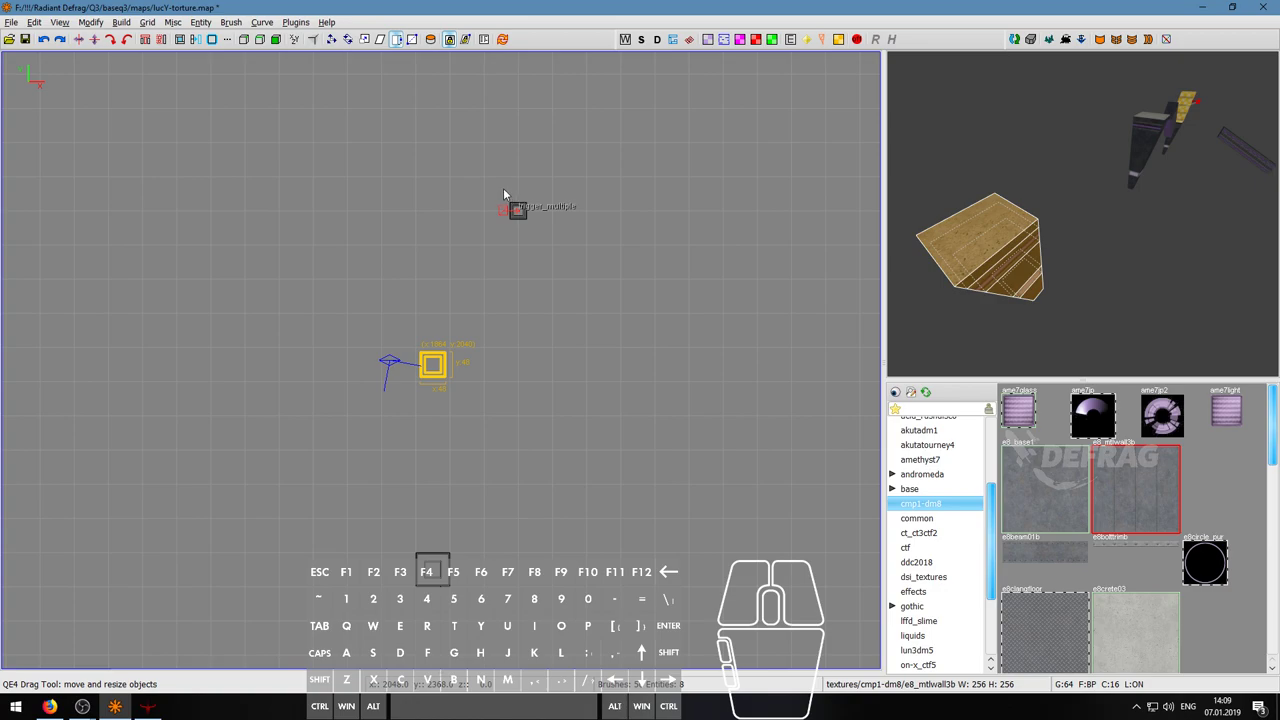
- Move the final column with its trigger and target 64 units farther along the route
key(Escape)
drag(520, 213, 520, 192)
key(Escape)
- Fly around the relocated columns in the 3D view to examine their spacing and surfaces
right_click(1082, 214)
key(w)
key(s)
key(a)
key(d)
right_click(1083, 215)
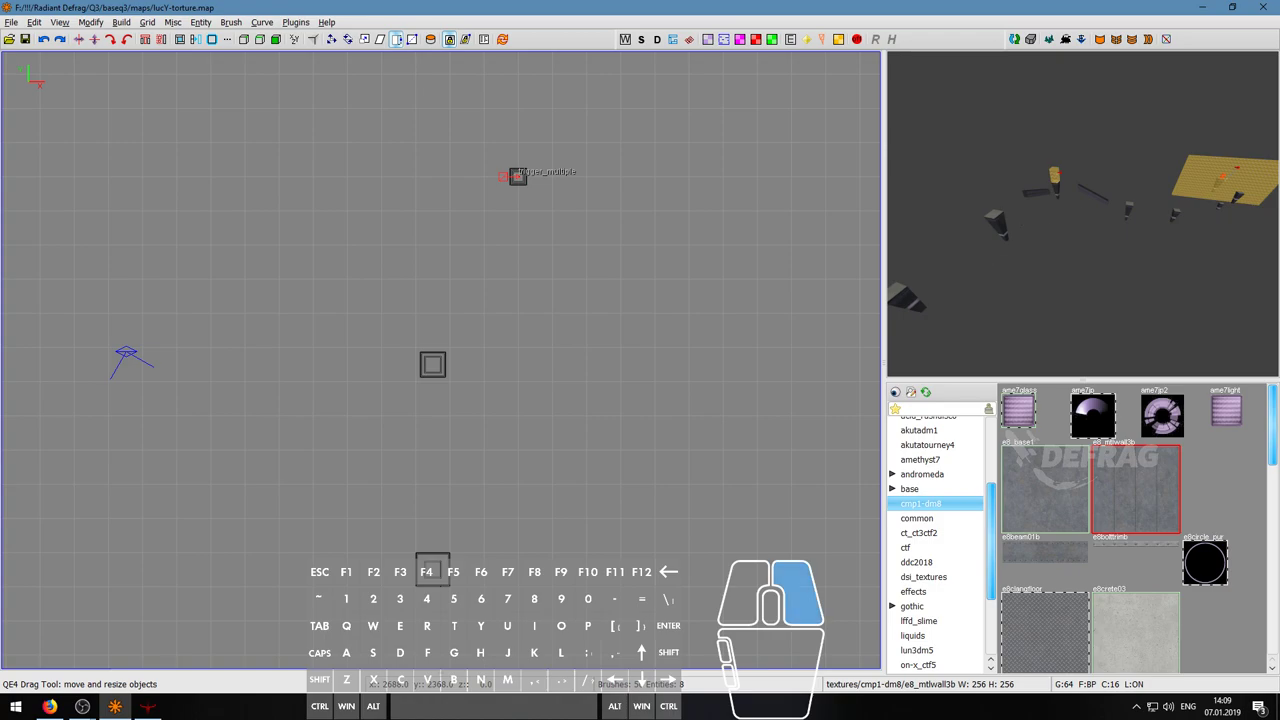
right_click(1082, 213)
key(w)
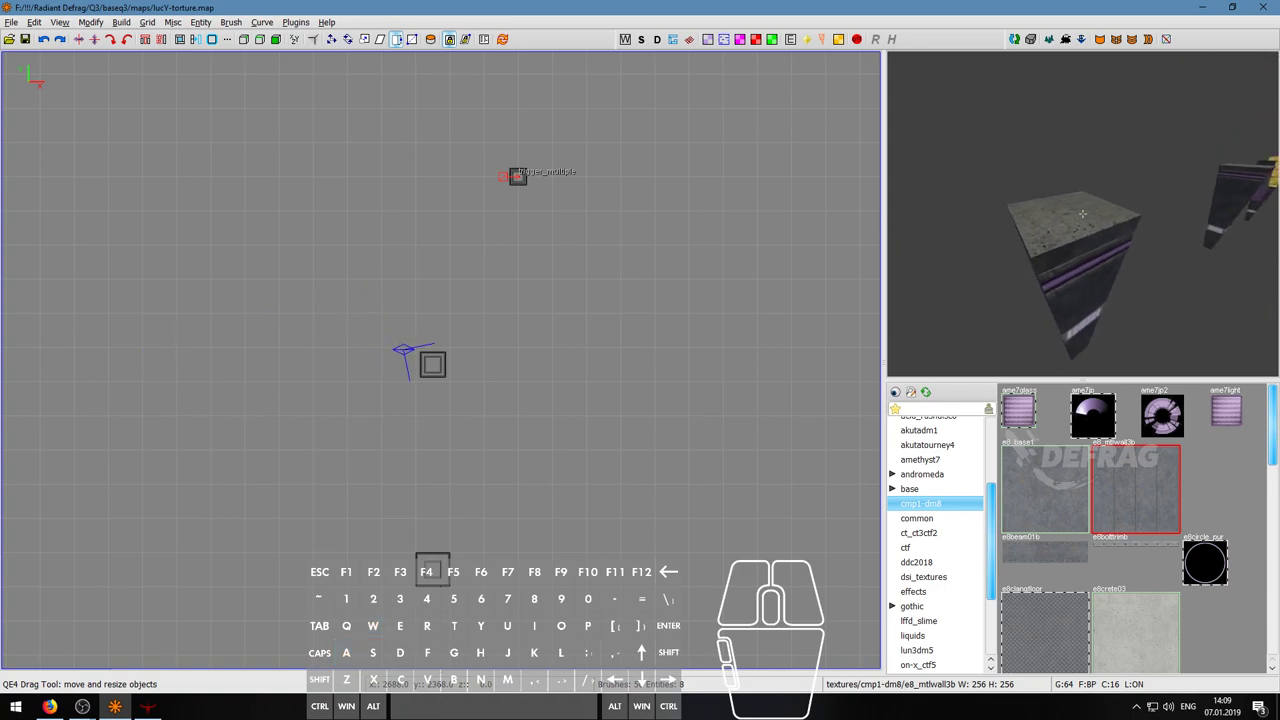
key(d)
key(s)
key(s)
key(d)
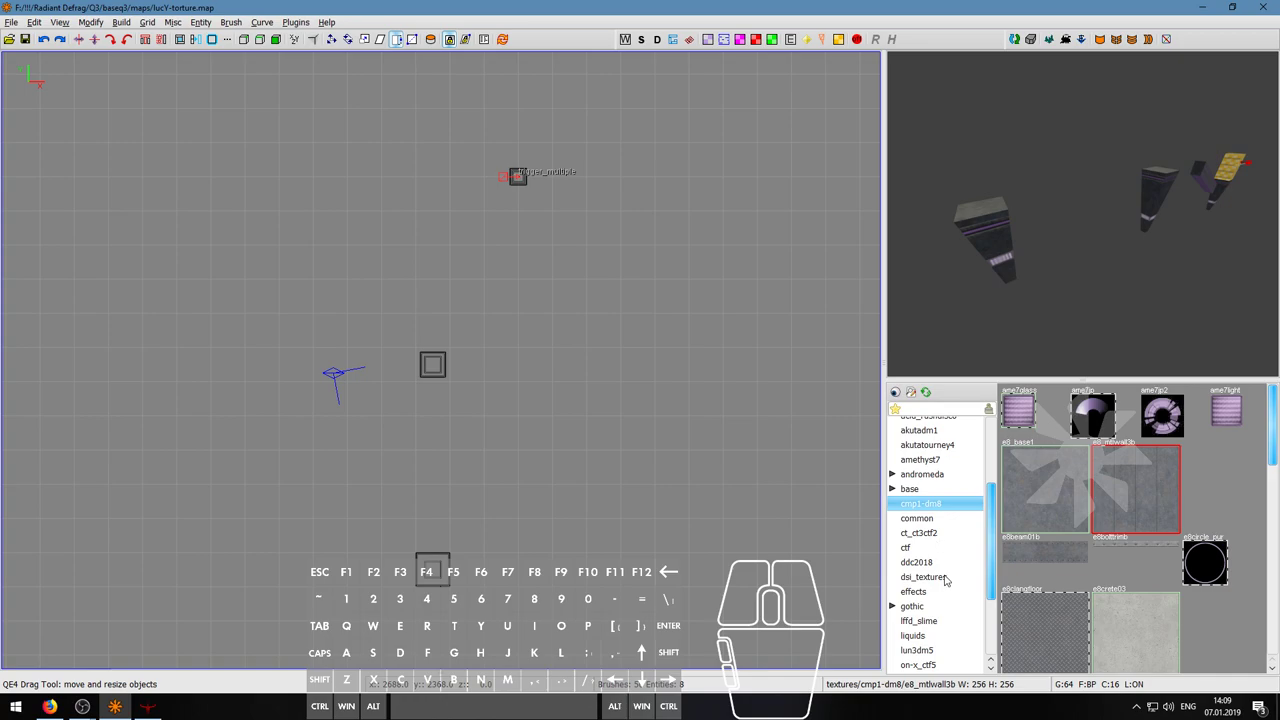
- Show the acid_rushdisco texture set in the texture browser
scroll(927, 460, up, 1)
click(929, 455)
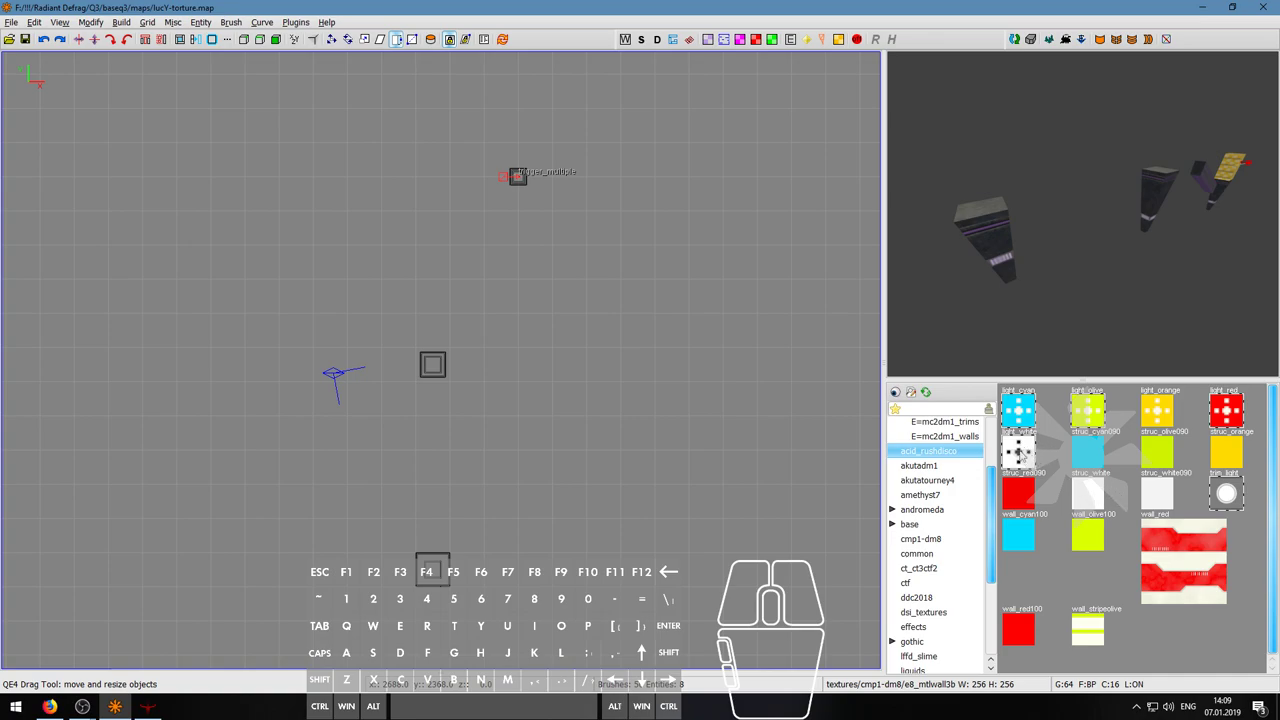
- Inset a copy of the first column's top brush 4 units on all four sides, making it 40 by 40 units
right_click(1056, 330)
key(w)
key(a)
key(s)
key(d)
key(w)
key(d)
scroll(1082, 214, up, 1)
shift+click(1082, 214)
right_click(1082, 214)
key(s)
key(Escape)
key(ctrl+Tab)
key(ctrl+Tab)
key(ctrl+Tab)
scroll(440, 374, up, 4)
scroll(443, 360, up, 3)
scroll(449, 335, up, 2)
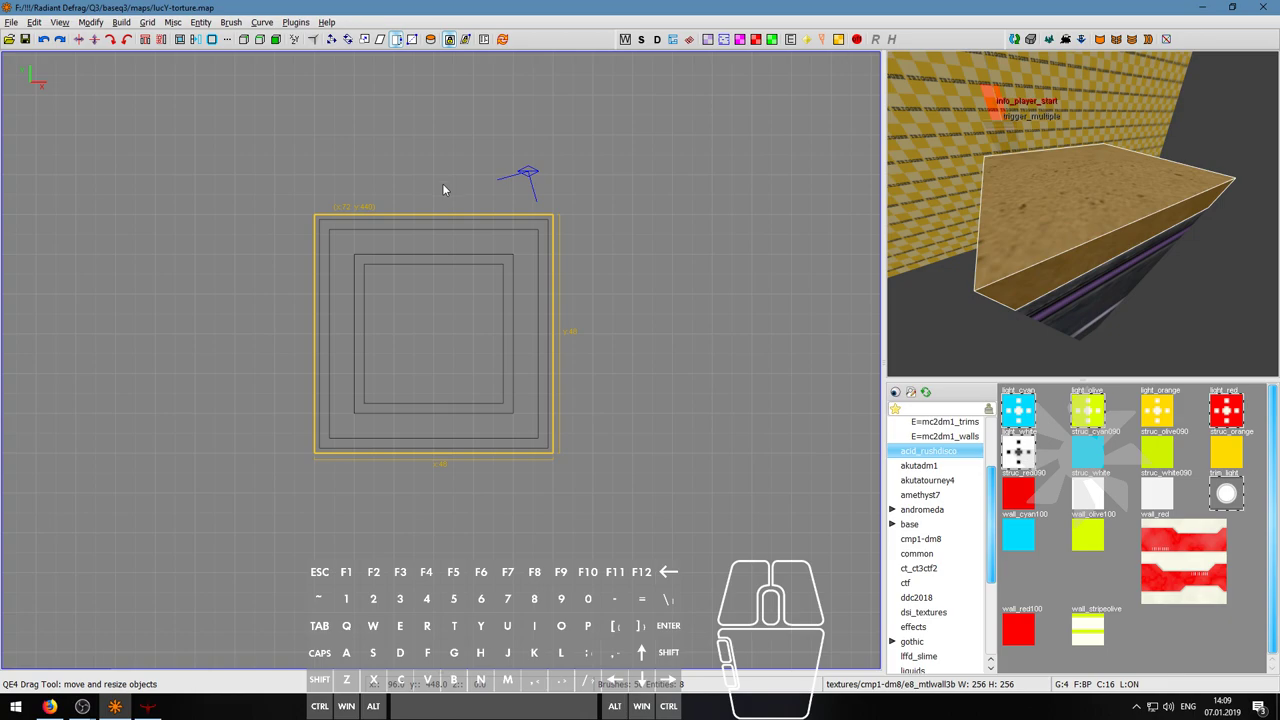
drag(443, 180, 456, 204)
drag(595, 336, 579, 342)
drag(435, 477, 415, 485)
drag(254, 341, 261, 339)
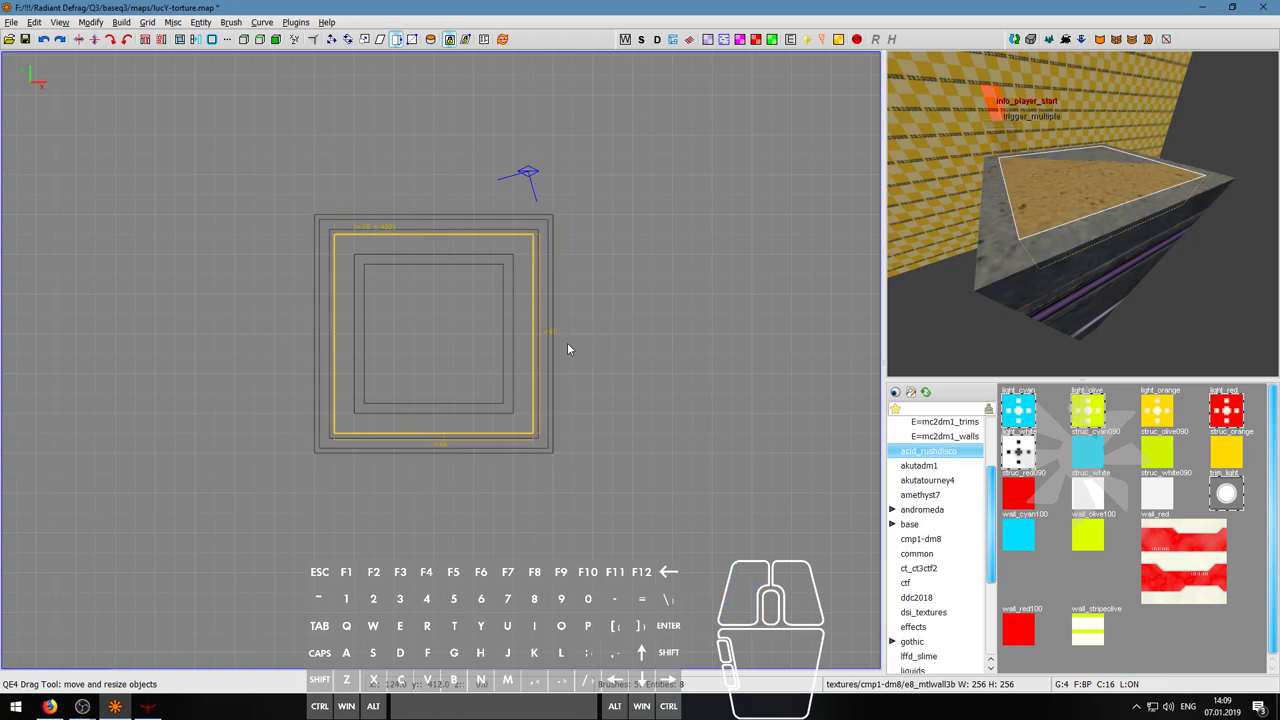
- Subtract the inset brush from the column's original top brush to form a four-piece rim
key(shift+u)
right_click(1109, 209)
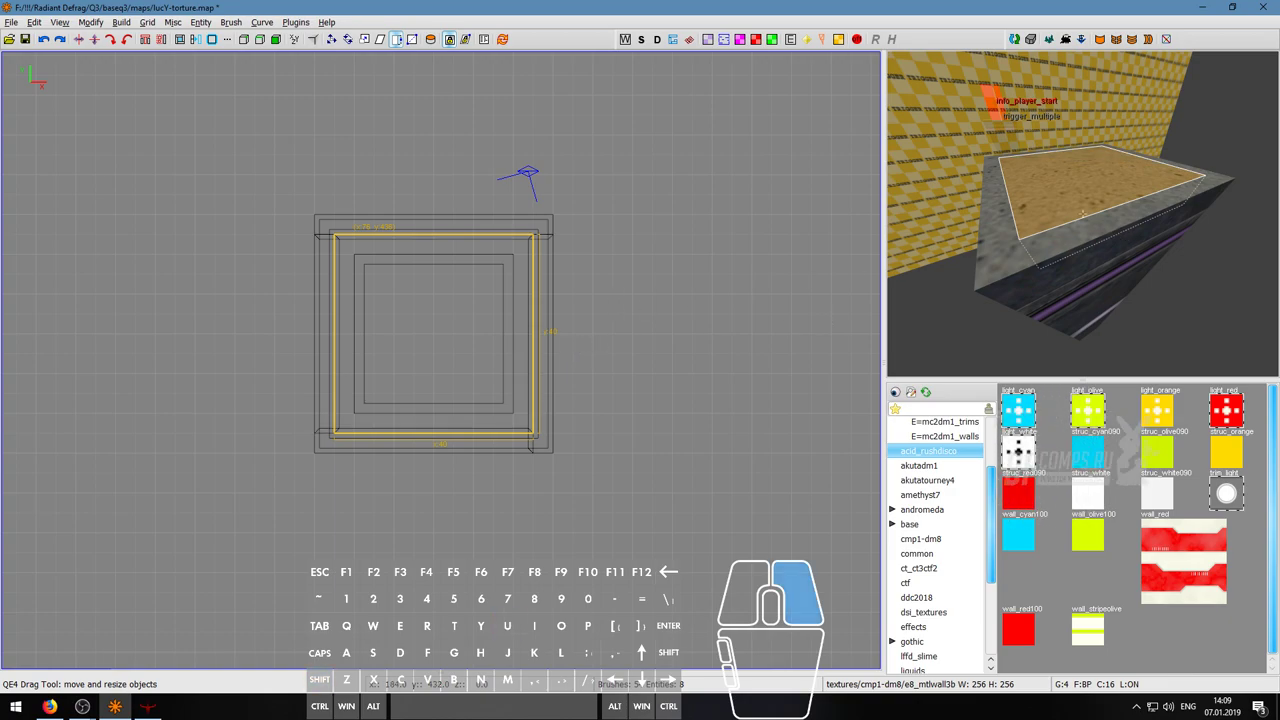
right_click(1109, 209)
drag(1109, 209, 1109, 209)
- Try the light_white texture with reset mapping on all faces of the four rim brushes
shift+click(1050, 171)
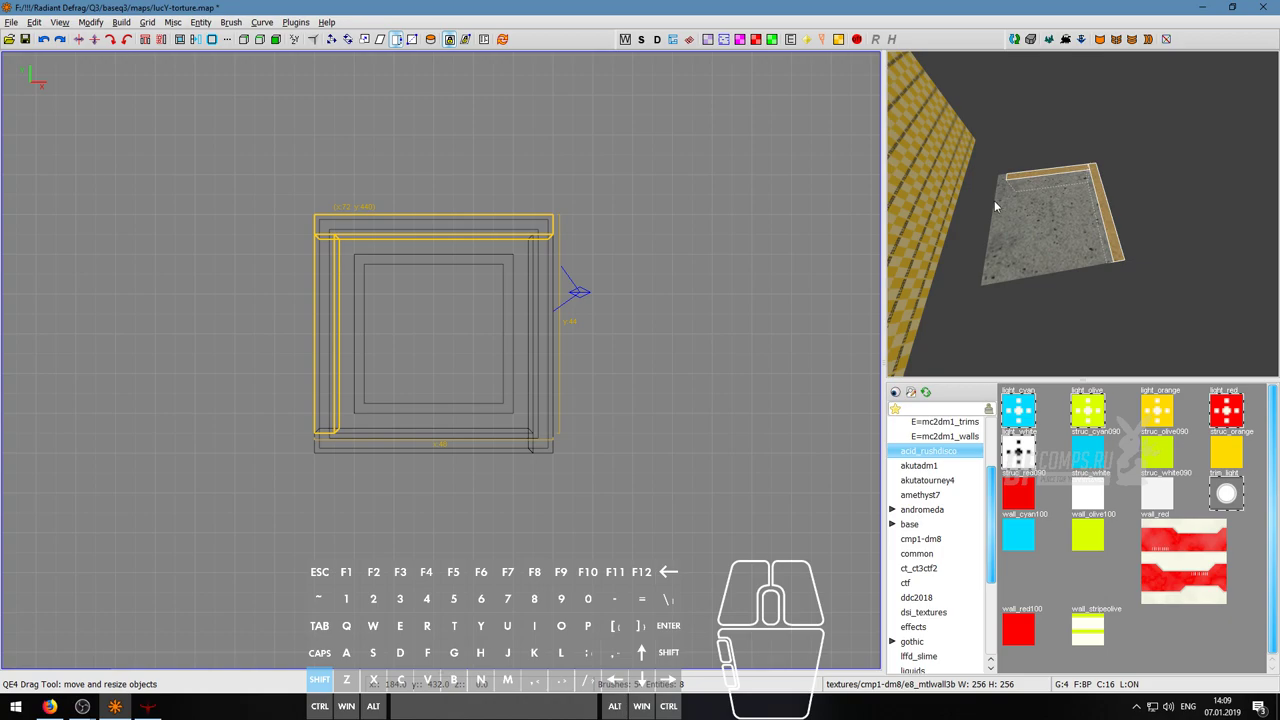
shift+click(1002, 232)
shift+click(1020, 218)
shift+click(1022, 215)
shift+click(996, 262)
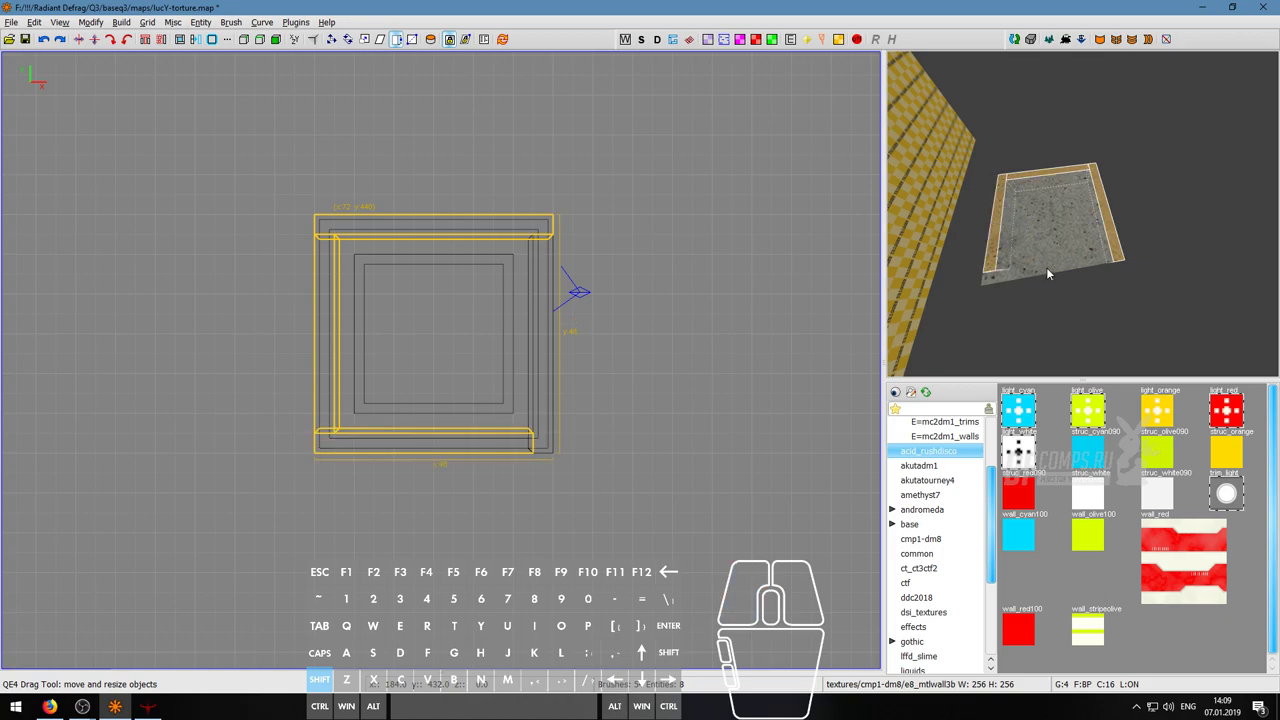
shift+click(1046, 267)
click(1025, 452)
right_click(1057, 257)
key(w)
right_click(1057, 257)
key(s)
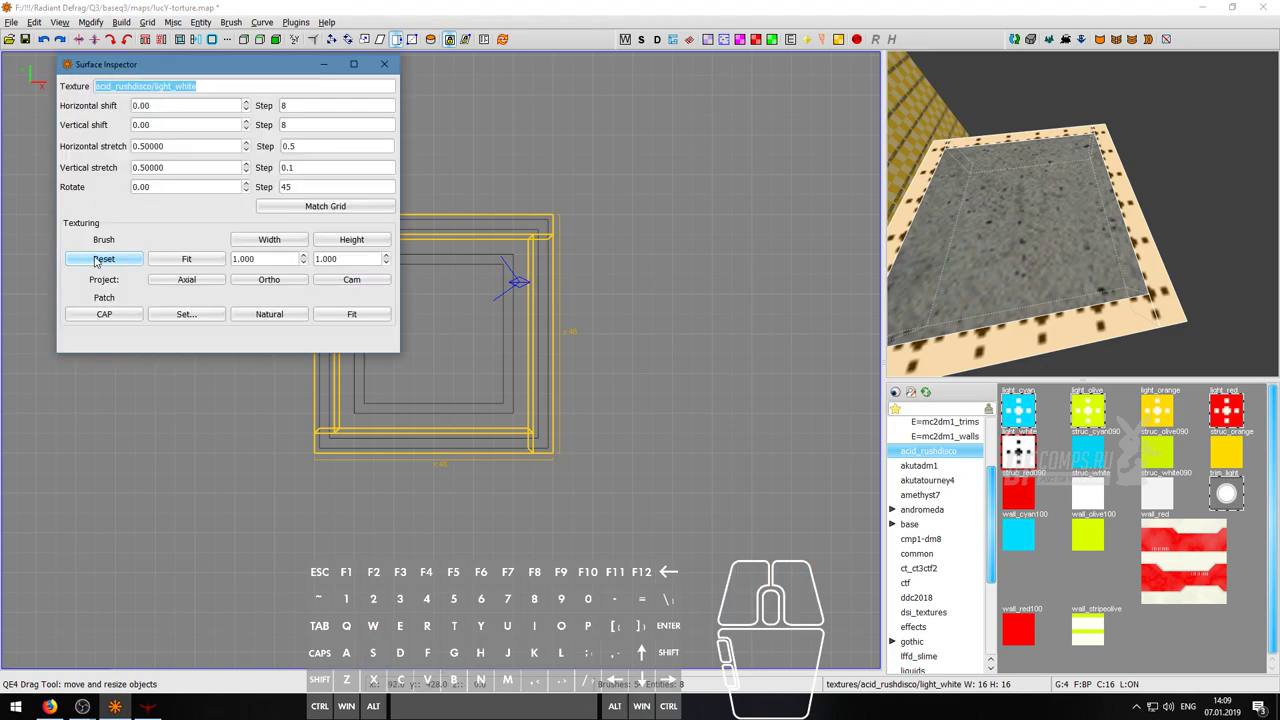
key(s)
key(Escape)
- Check the column's sides and undo the texture change on the whole rim brushes
right_click(1088, 226)
key(d)
key(w)
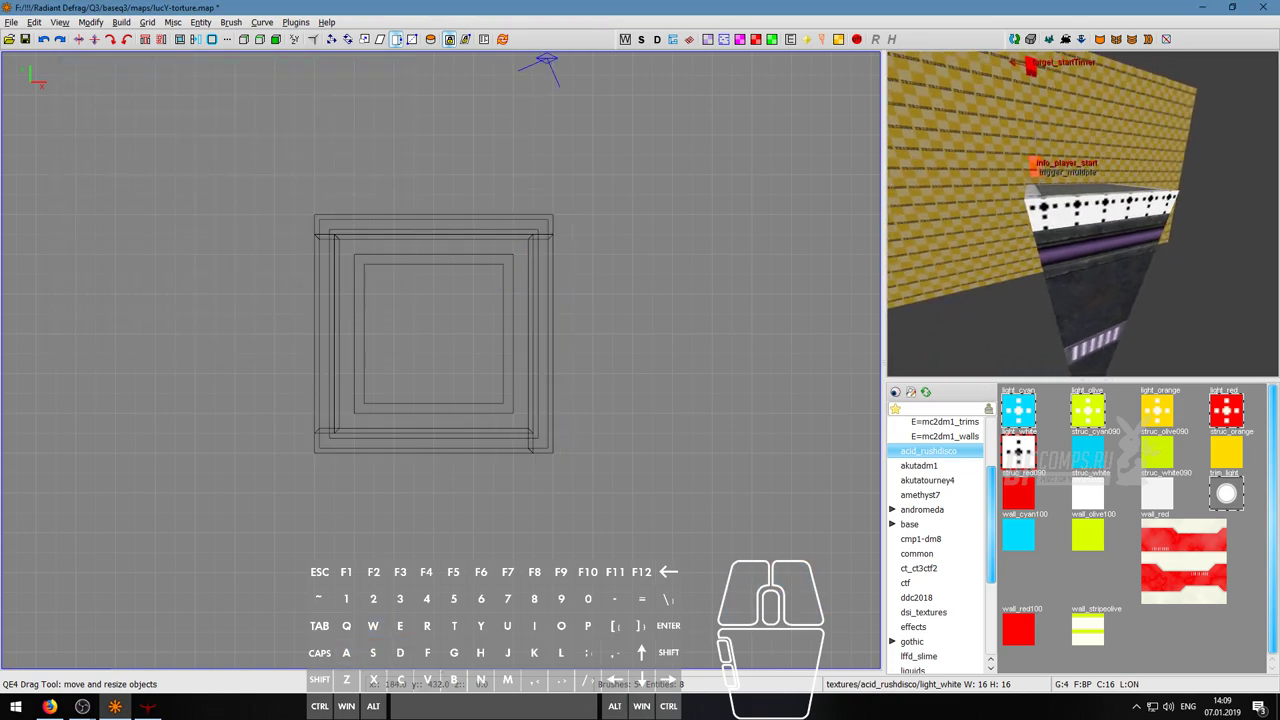
right_click(1084, 218)
key(ctrl+z)
key(ctrl+z)
- Apply the light_white texture to only the top faces of the column's four rim pieces
right_click(1084, 218)
key(w)
key(s)
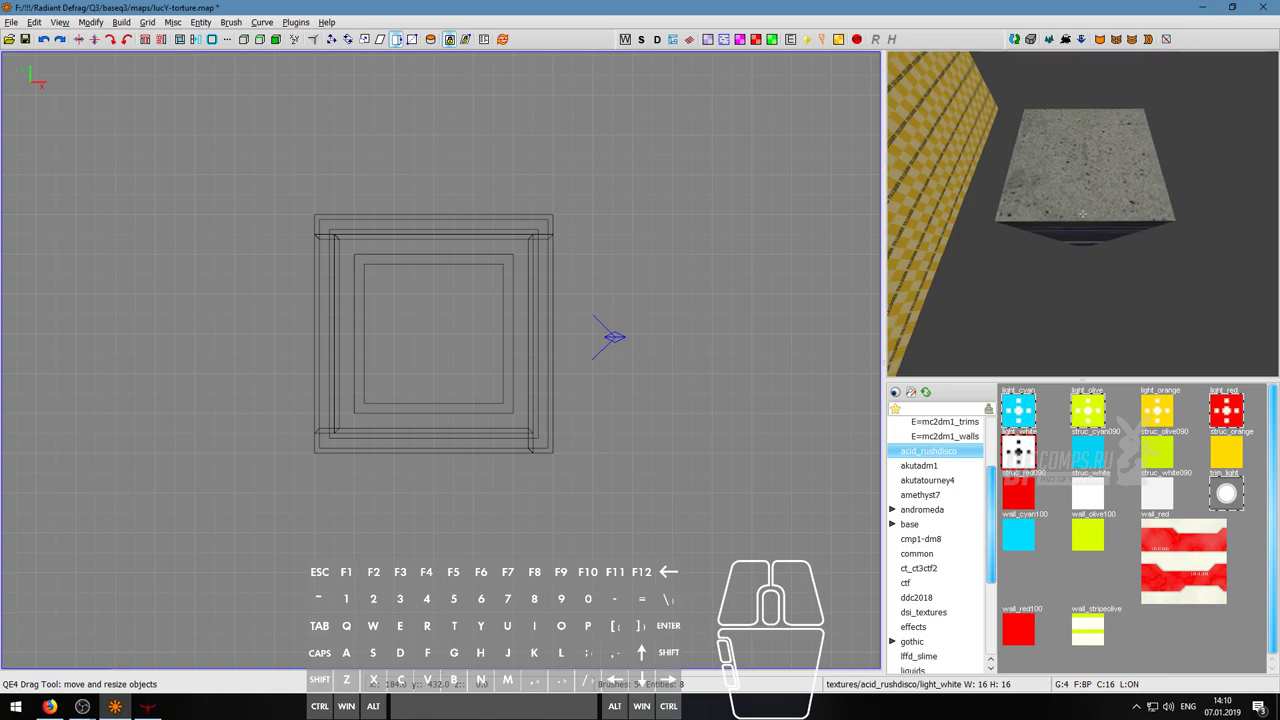
key(d)
key(w)
right_click(1082, 213)
ctrl+click(1084, 228)
ctrl+click(1121, 179)
ctrl+click(1058, 76)
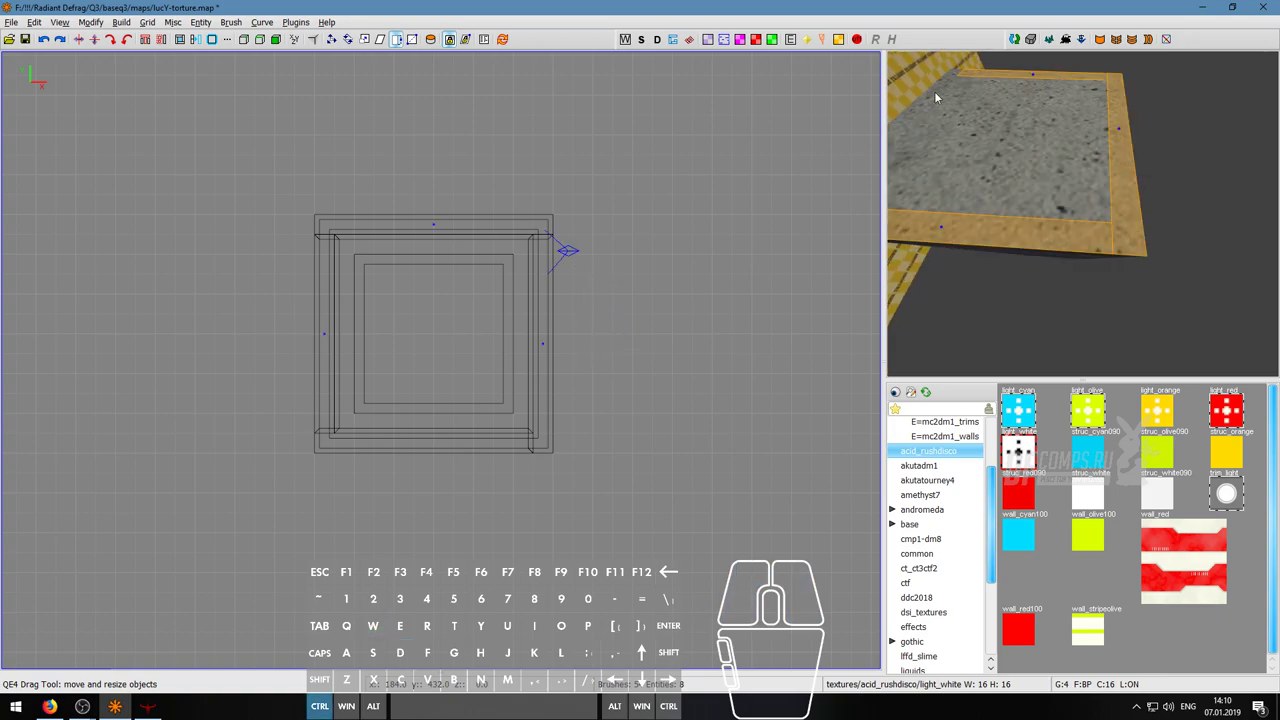
ctrl+click(931, 96)
click(1020, 452)
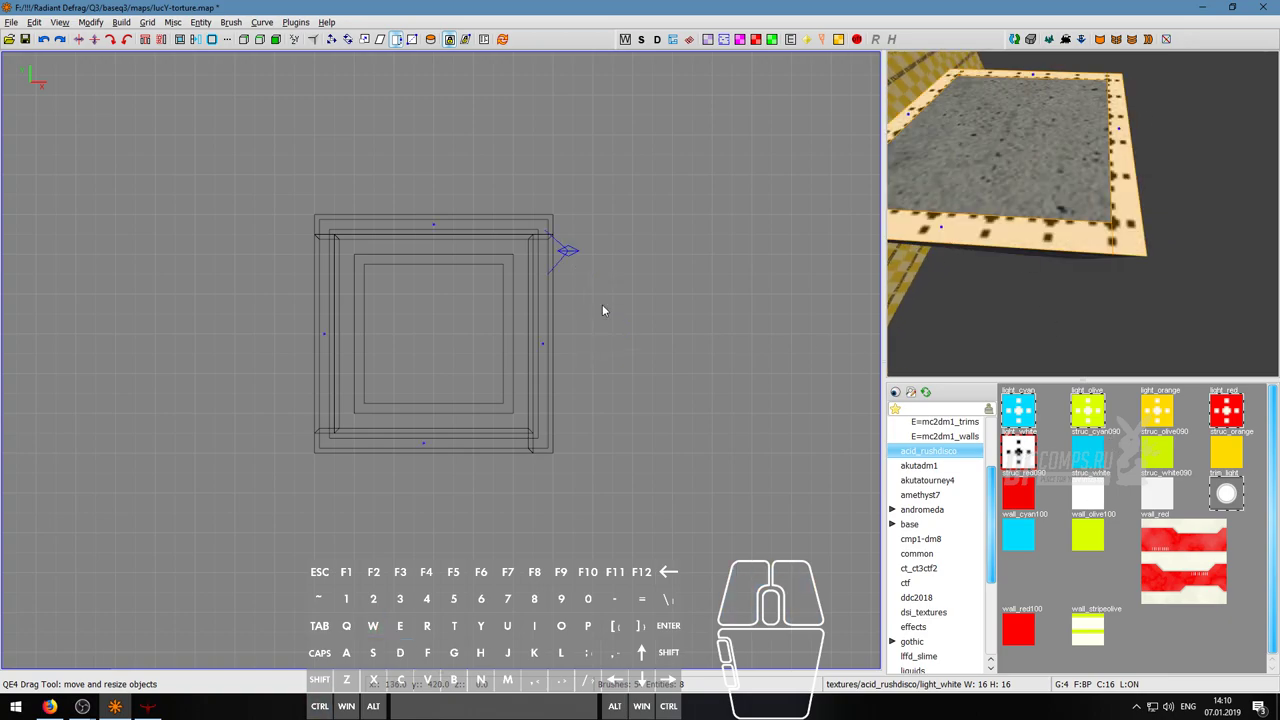
- Reset the texture mapping on the rim's selected top faces
key(s)
click(106, 262)
key(Escape)
- Compile the map with the lit column rim and switch to the game
click(121, 22)
click(150, 90)
click(121, 22)
click(157, 118)
click(154, 709)
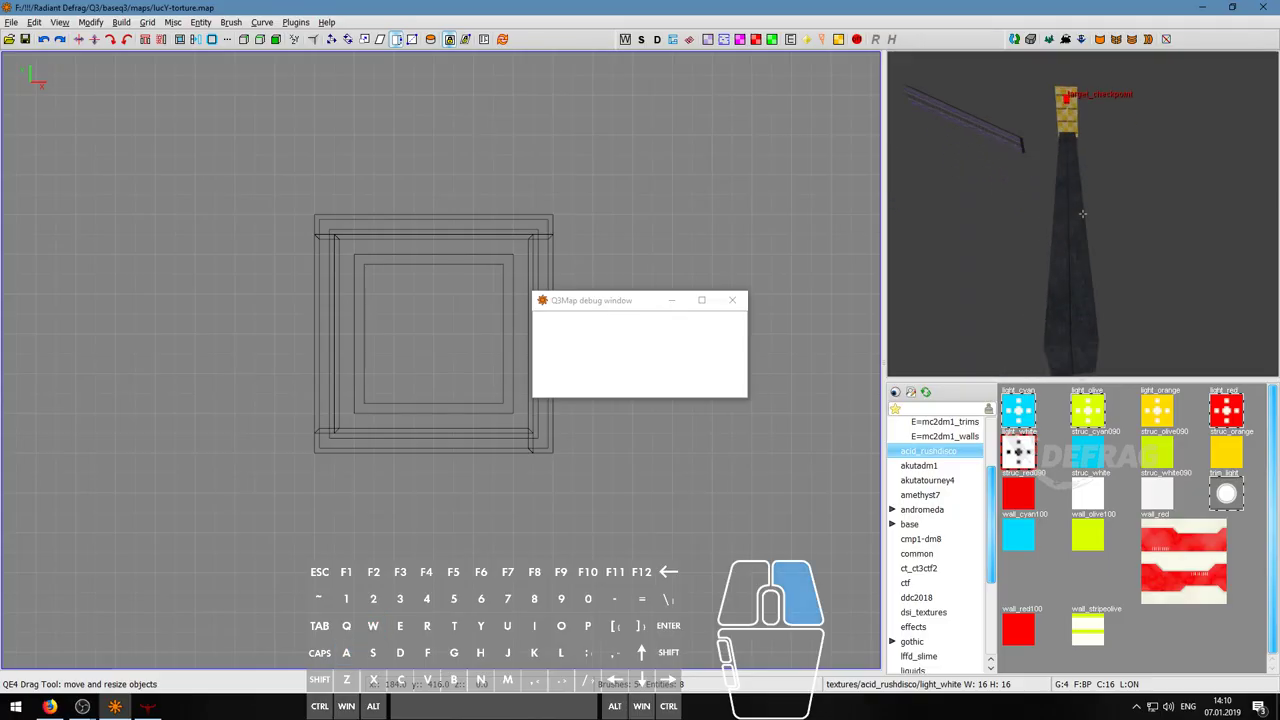
- Close the Q3Map debug window and approach the long sloped ramp in the map editor
right_click(1076, 223)
key(a)
key(s)
right_click(1082, 213)
key(s)
key(s)
click(733, 307)
- Try to reduce the sloped ramp brush to a thin top slab by raising its underside in the side view
key(ctrl+Tab)
scroll(388, 308, up, 1)
key(ctrl+Tab)
scroll(484, 335, down, 7)
scroll(480, 337, up, 2)
scroll(455, 344, up, 1)
scroll(440, 344, down, 3)
key(ctrl+Tab)
scroll(450, 345, up, 2)
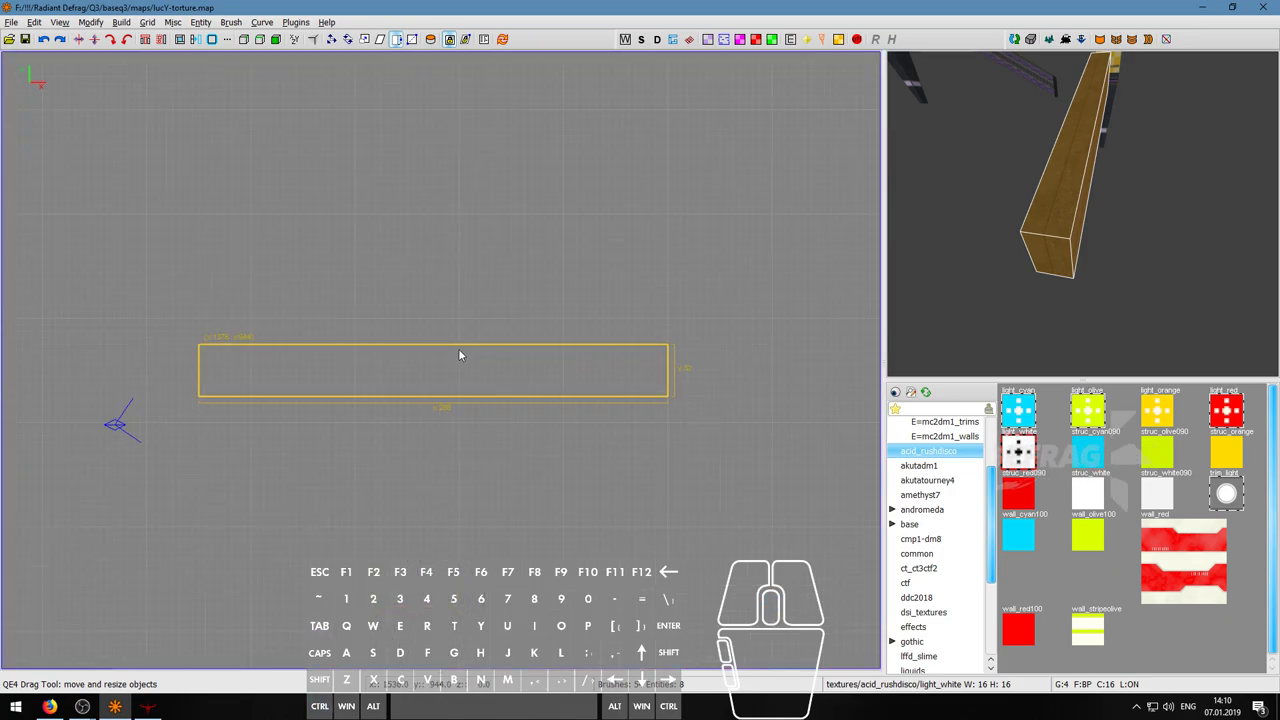
key(ctrl+Tab)
mouse_move(480, 437)
mouse_down()
mouse_move(489, 443)
mouse_move(475, 392)
mouse_up()
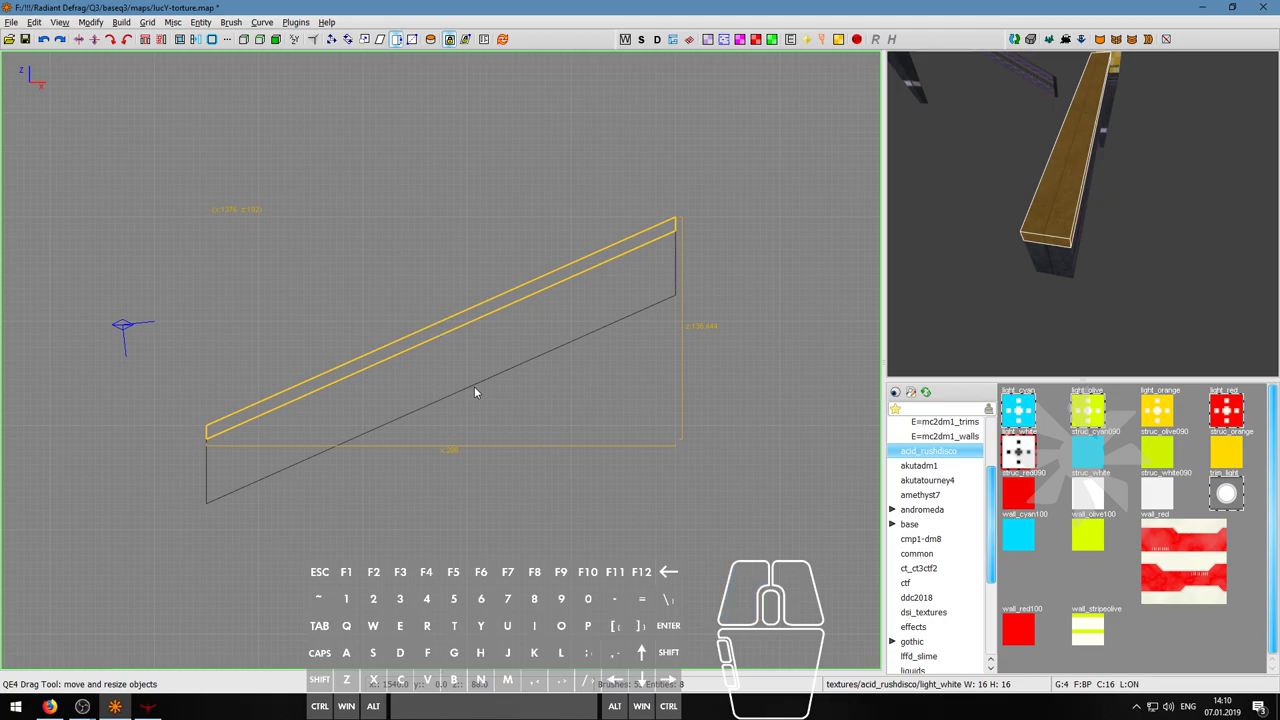
key(ctrl+z)
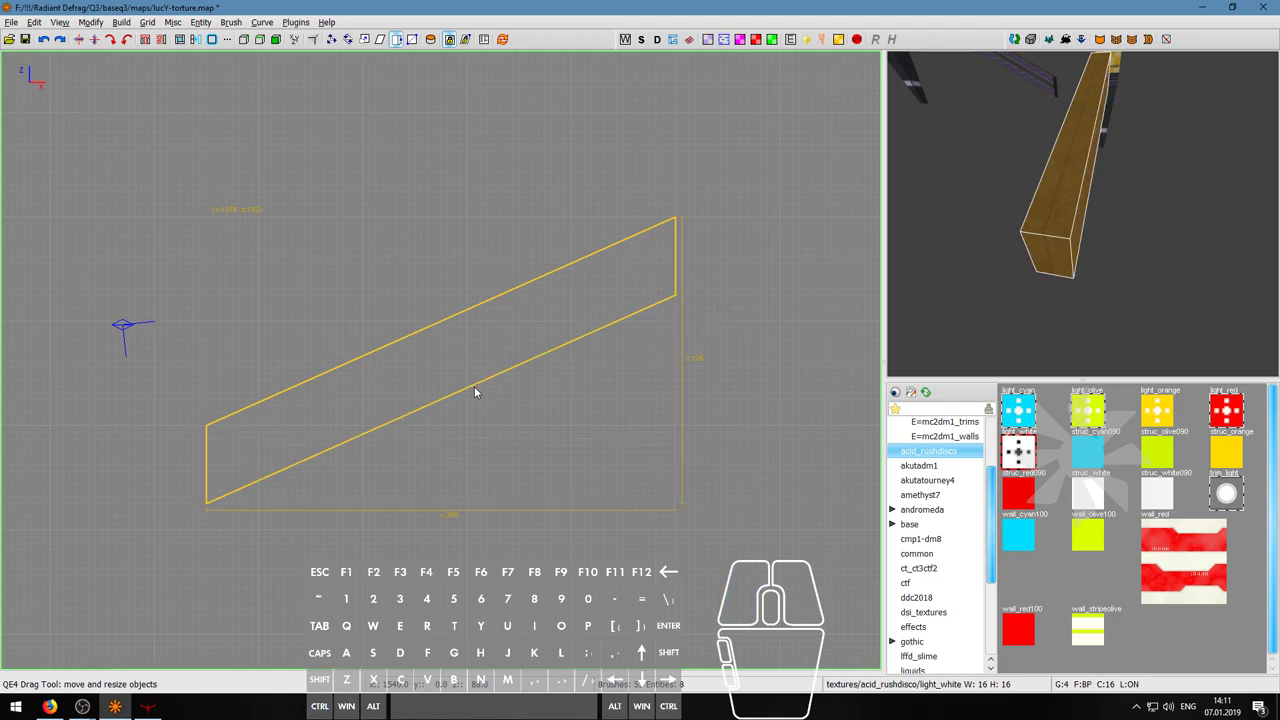
- Inset the selected ramp brush 4 units on all four sides in the top view
key(ctrl+Tab)
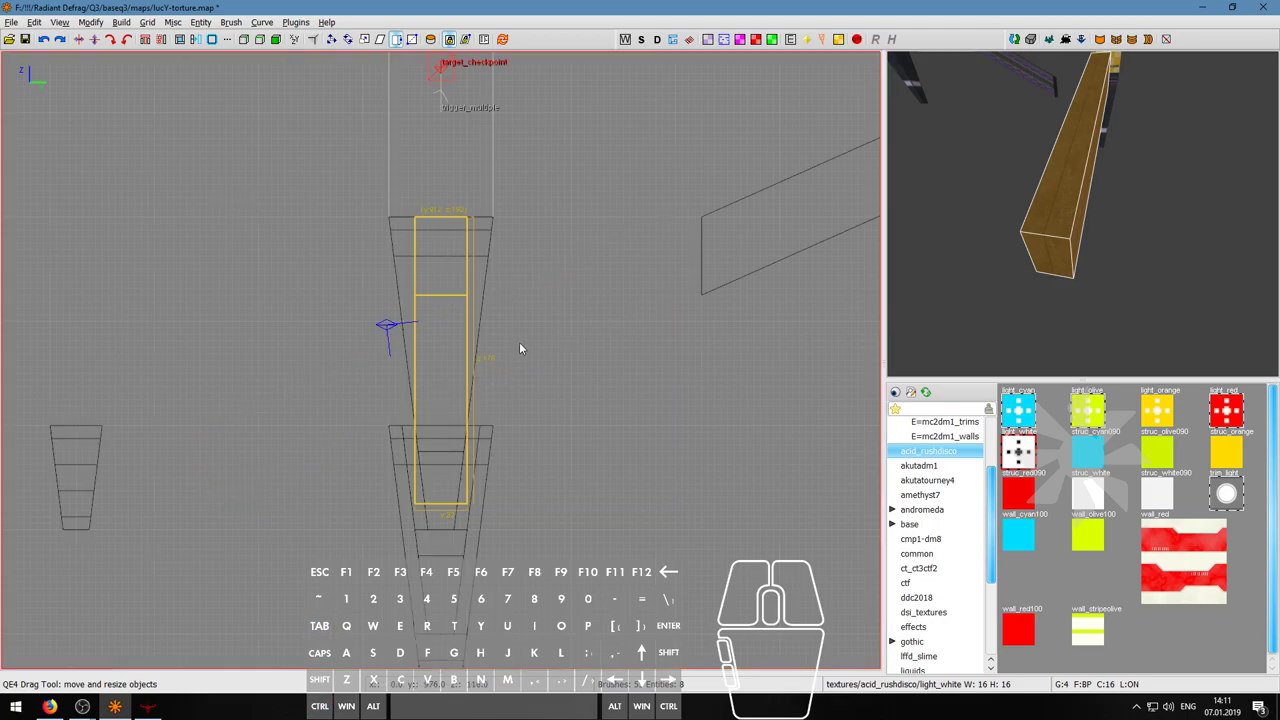
key(ctrl+Tab)
drag(486, 304, 487, 311)
drag(737, 364, 729, 364)
drag(450, 468, 452, 461)
drag(152, 377, 160, 374)
- Raise the inset brush's underside to leave a thin top slab and split the ramp into rim and body pieces
key(ctrl+Tab)
drag(543, 451, 517, 399)
key(Escape)
- Apply the light_white texture to the top faces of the rim pieces around the sloped ramp
right_drag(1084, 223, 1084, 223)
ctrl+shift+click(1084, 241)
key(Escape)
shift+click(1072, 230)
key(Escape)
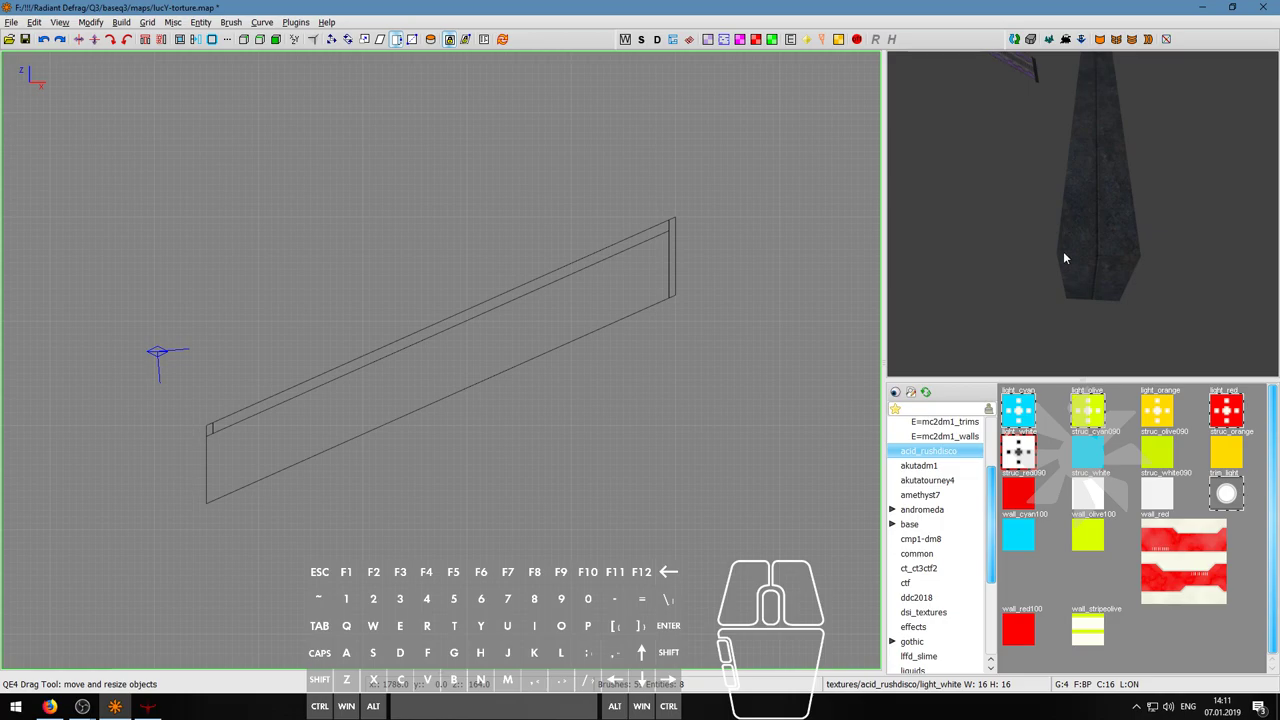
right_click(1095, 252)
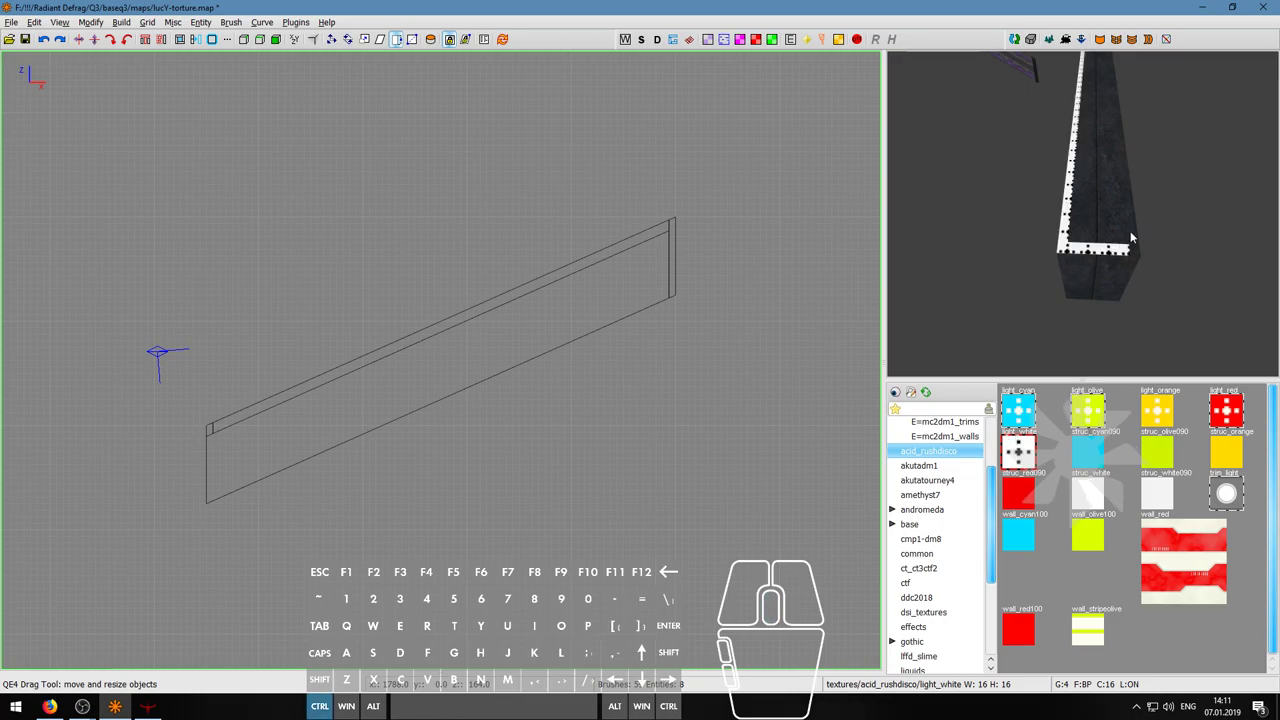
key(w)
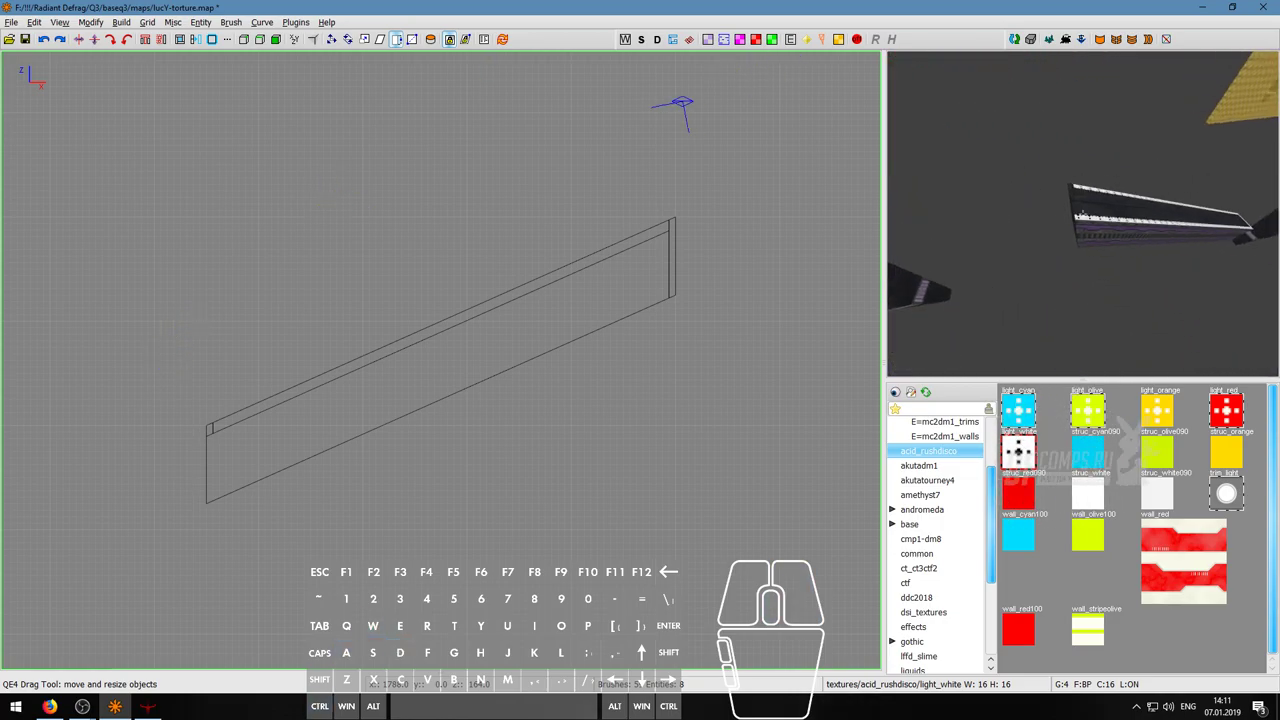
right_click(1084, 220)
- Compile the map again with the lit ramp rim and open it in the game
click(90, 22)
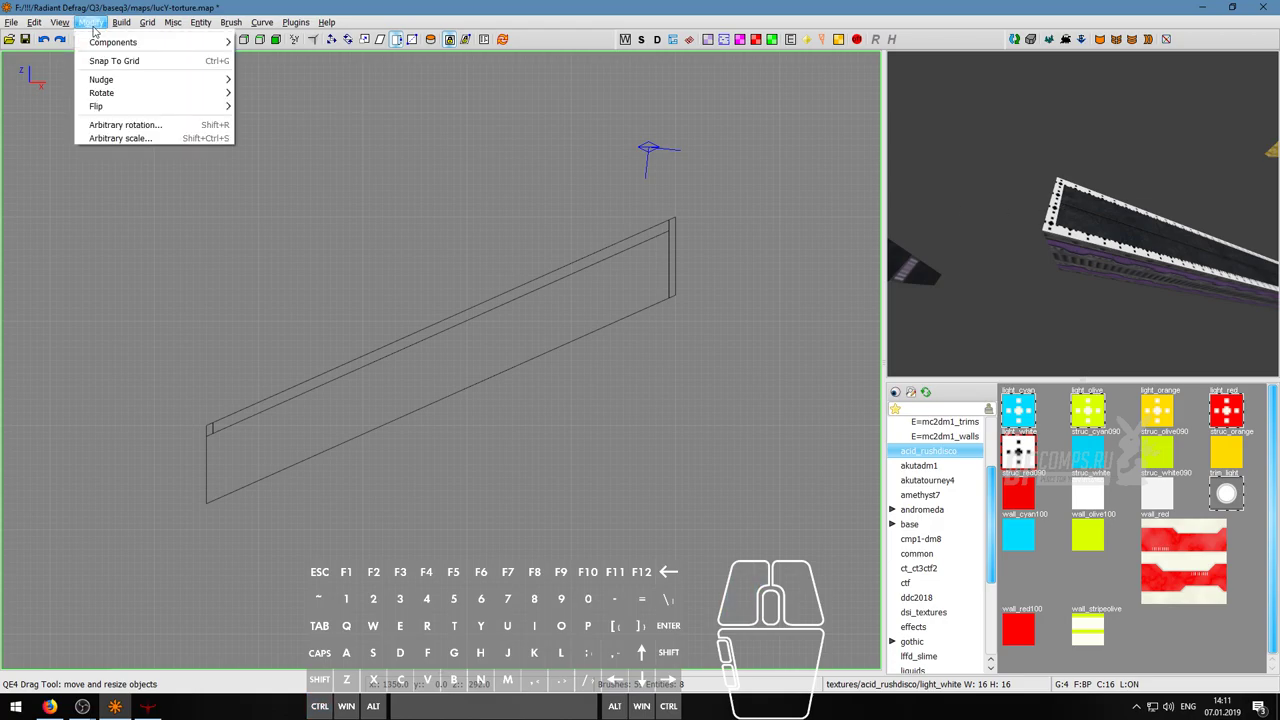
click(130, 75)
click(121, 22)
click(231, 200)
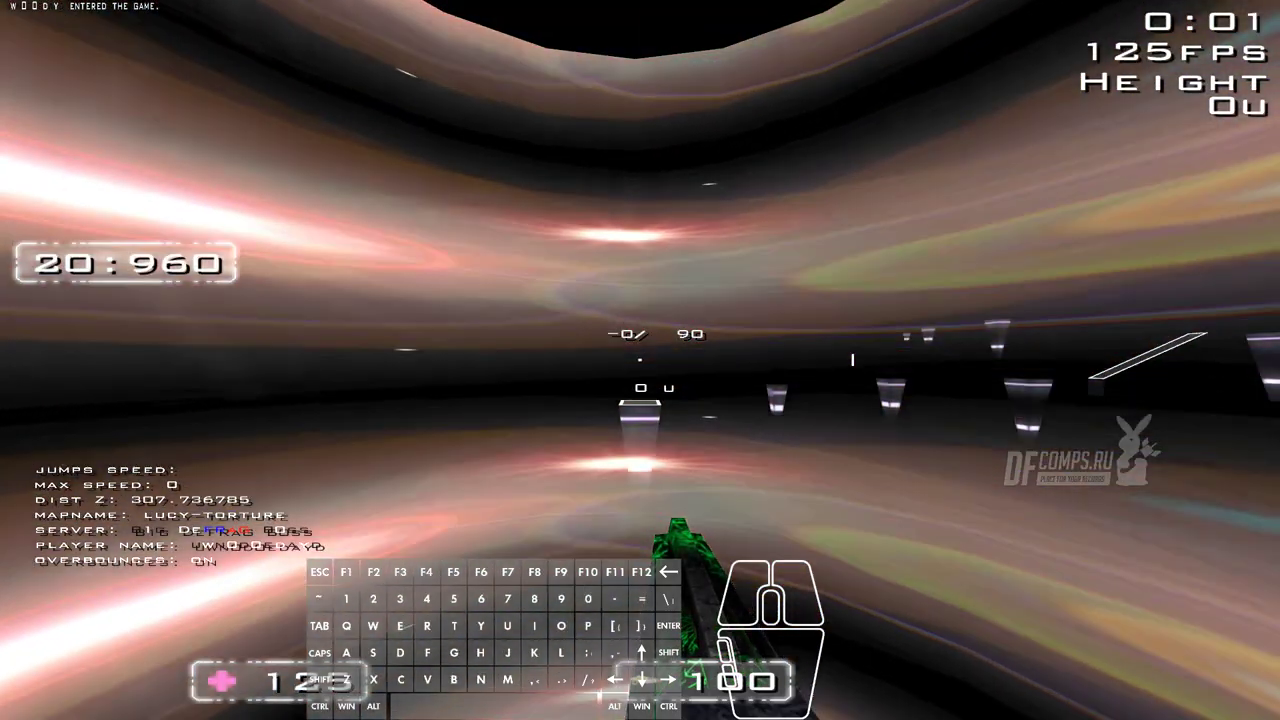
- Play-test the course from the start across the first columns to the white-edged ramp
key(shift)
key(s)
key(d)
key(w)
key(a)
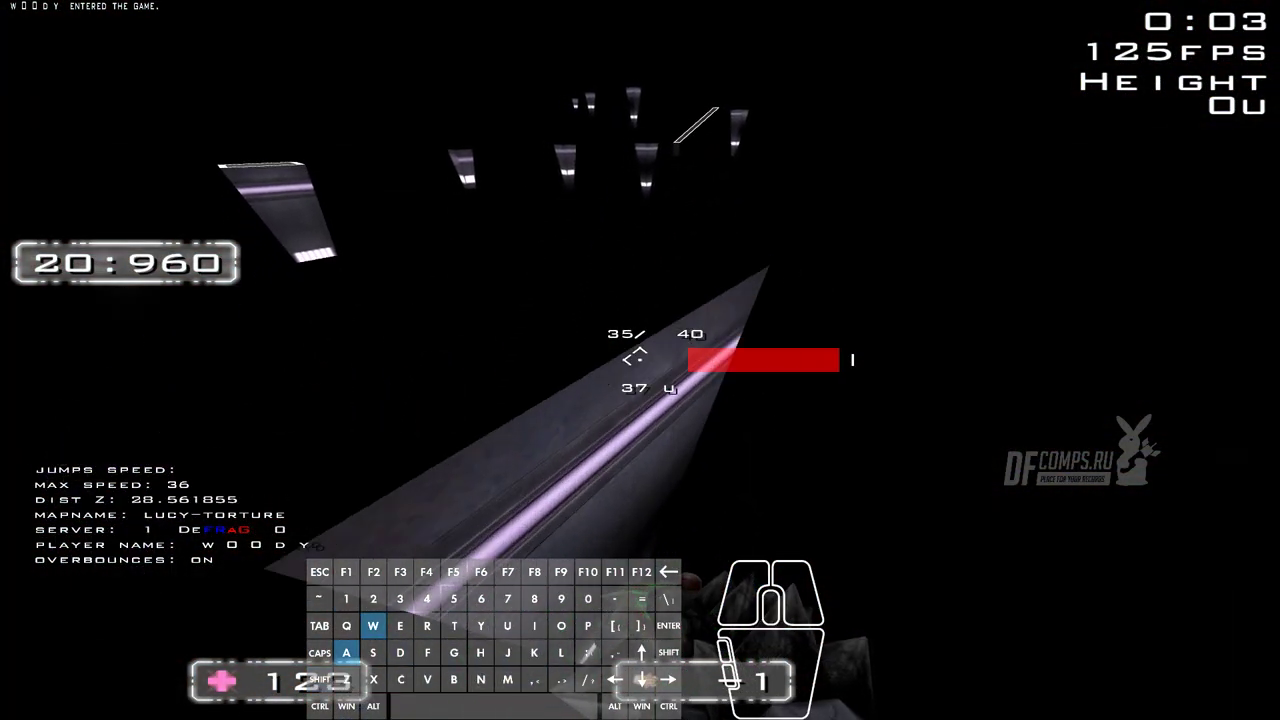
key(shift)
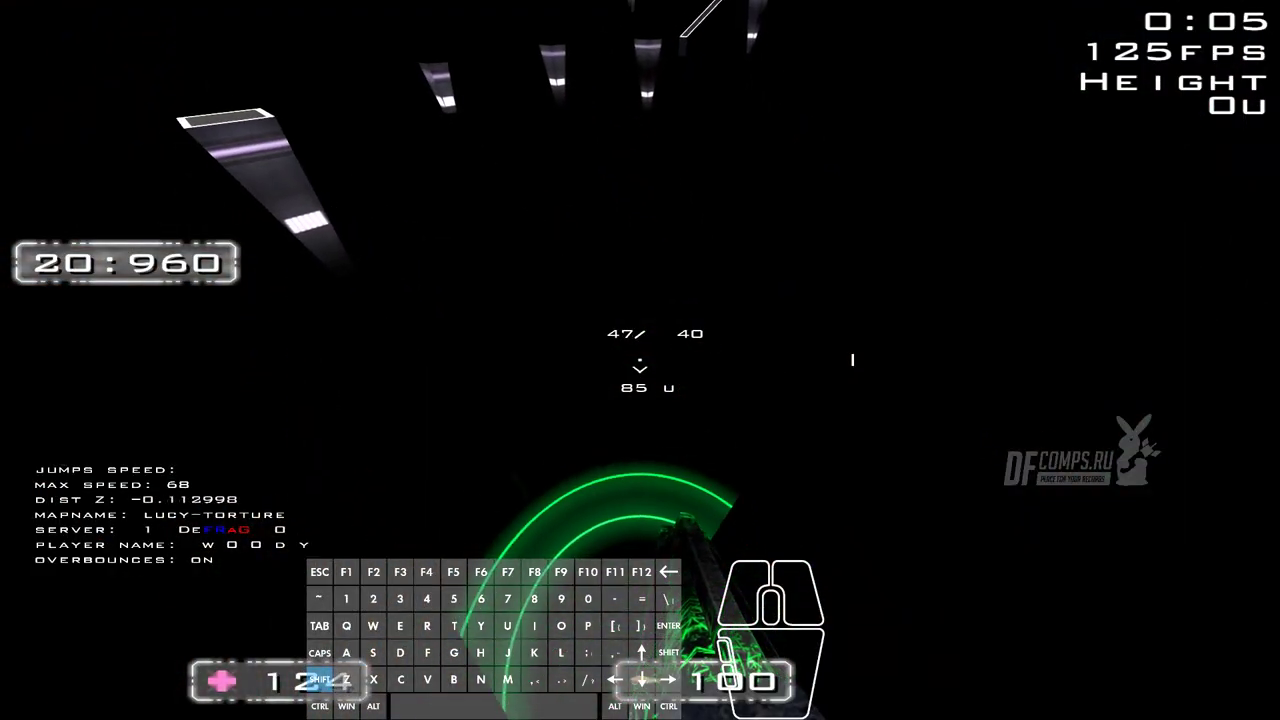
key(w)
key(a)
key(d)
right_click(640, 360)
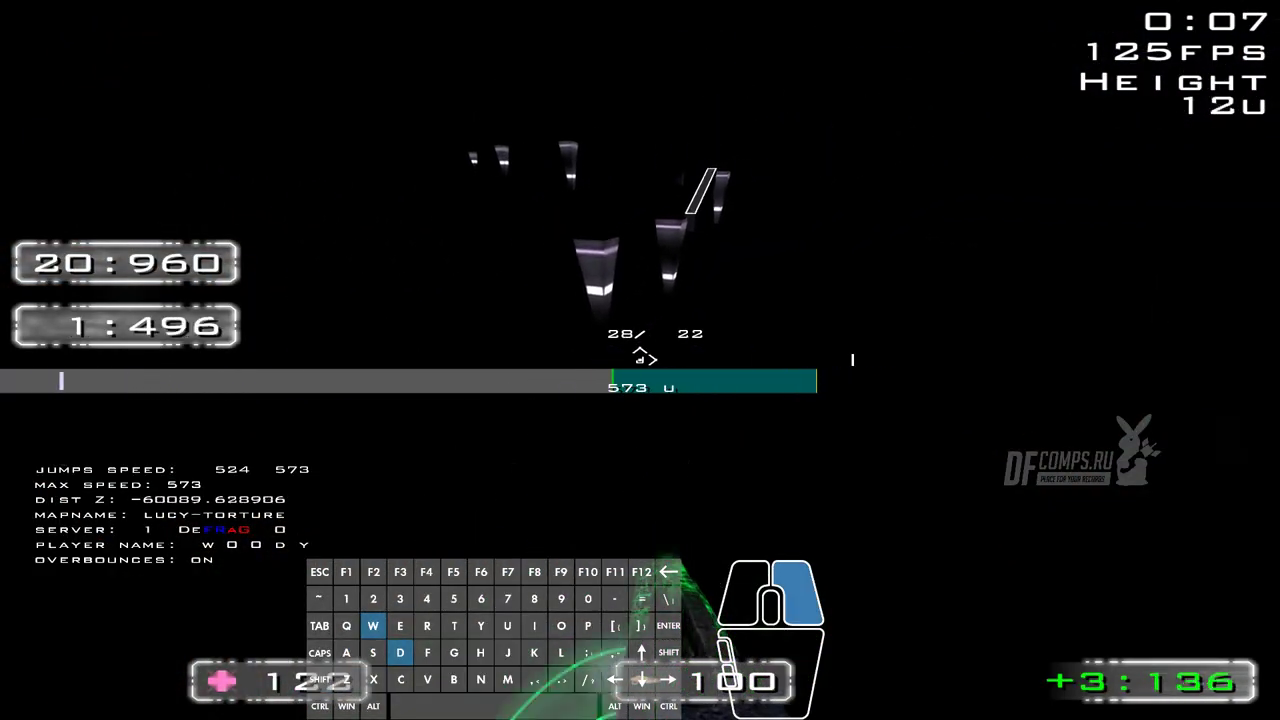
right_click(640, 360)
key(s)
key(a)
right_click(640, 360)
key(w)
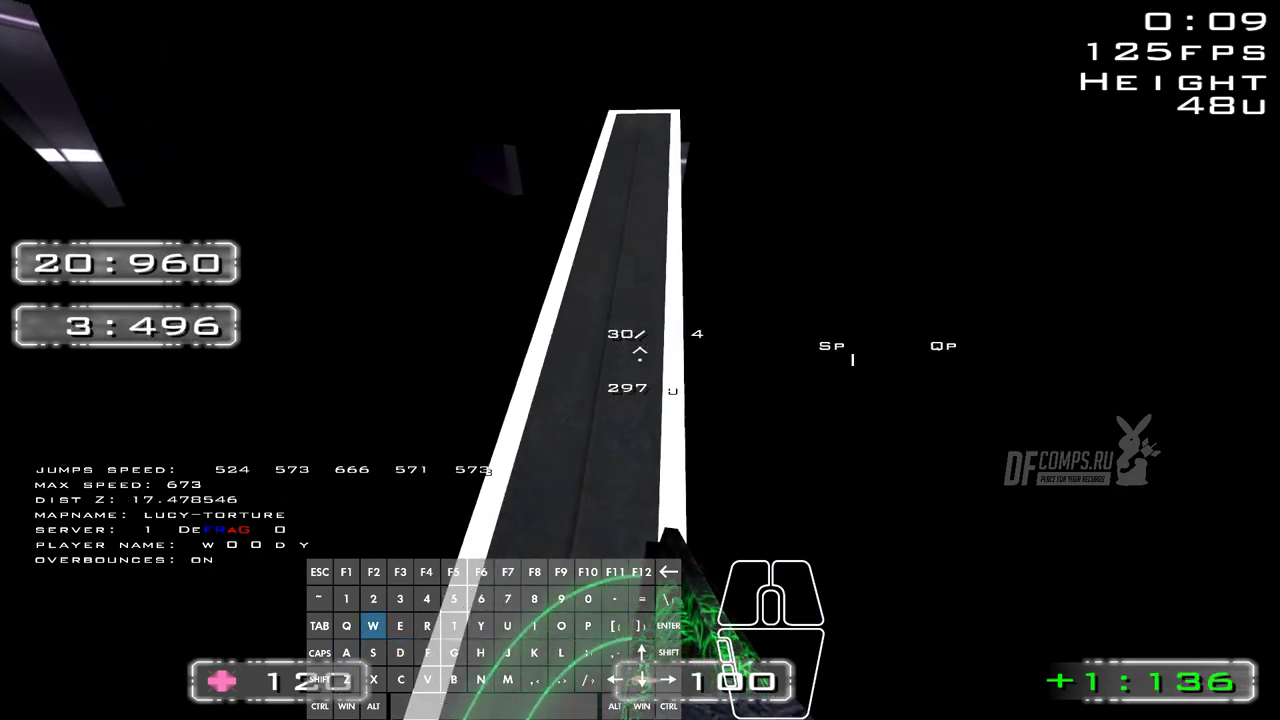
- Examine the ramp's underside in the game and view the course from the start again
key(shift)
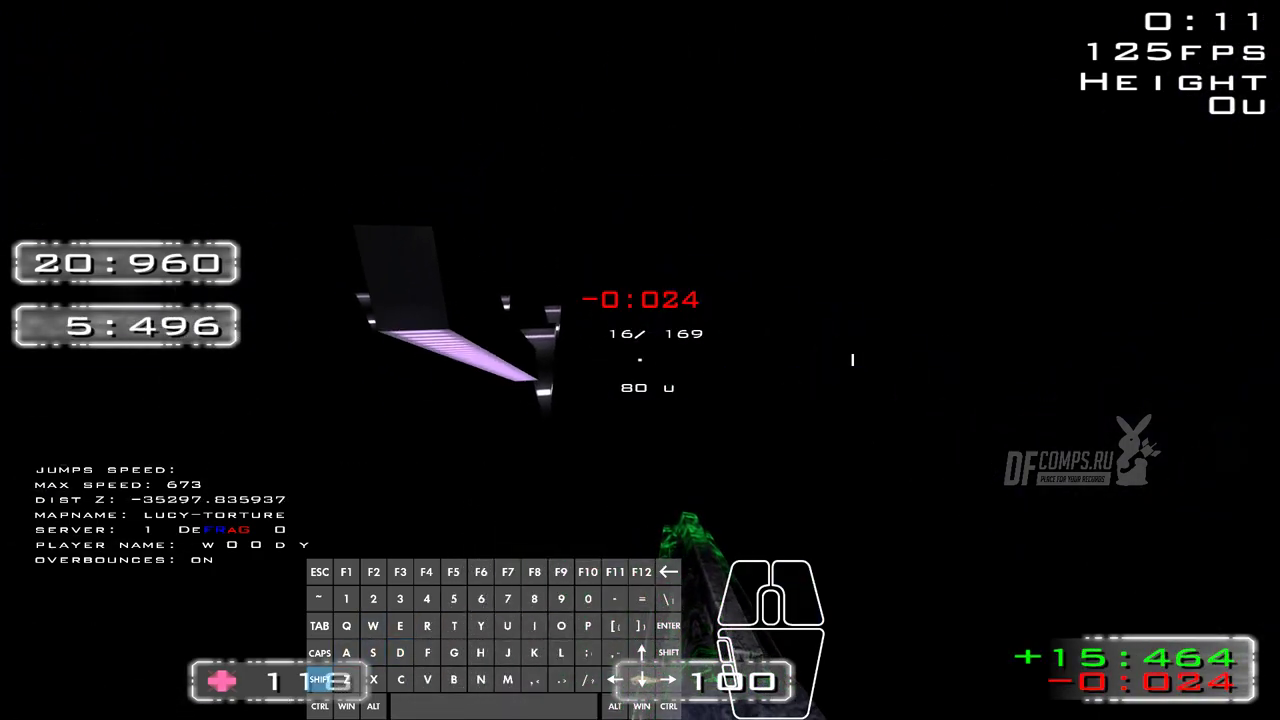
key(d)
key(z)
key(d)
key(shift)
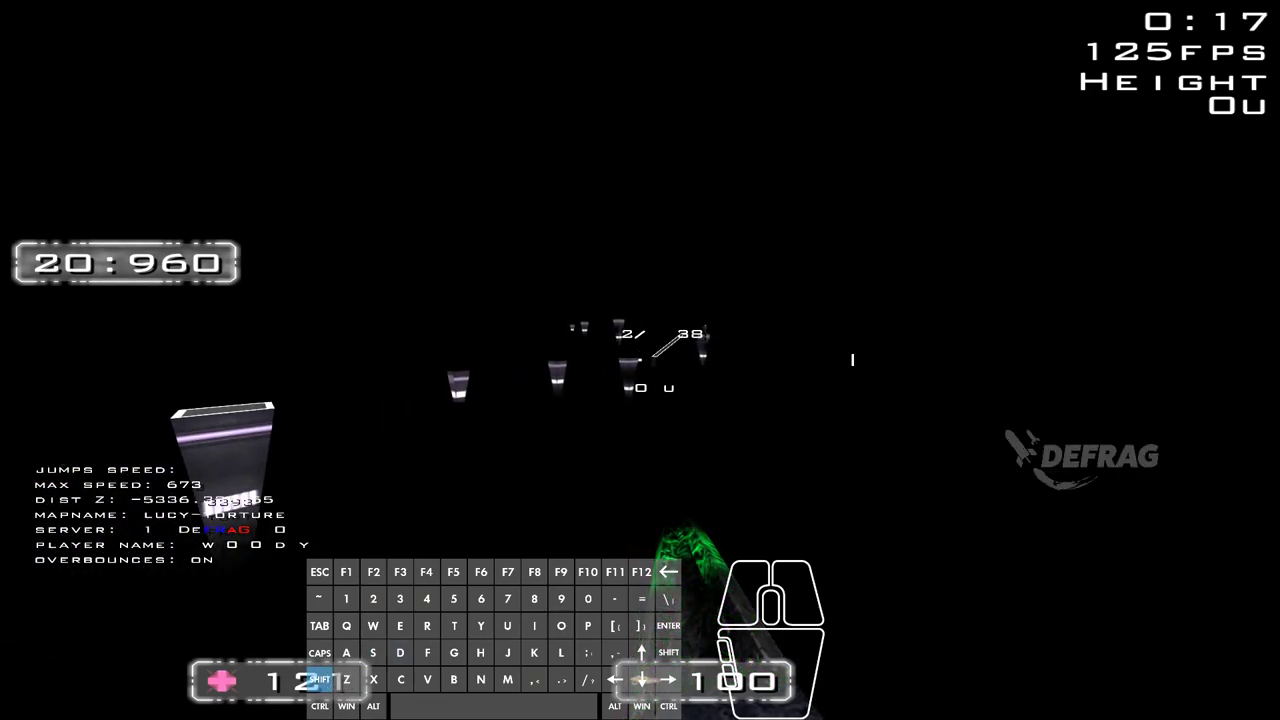
- Switch to the map editor, select the ramp's underside face, and close the Q3Map debug window
key(alt+Tab)
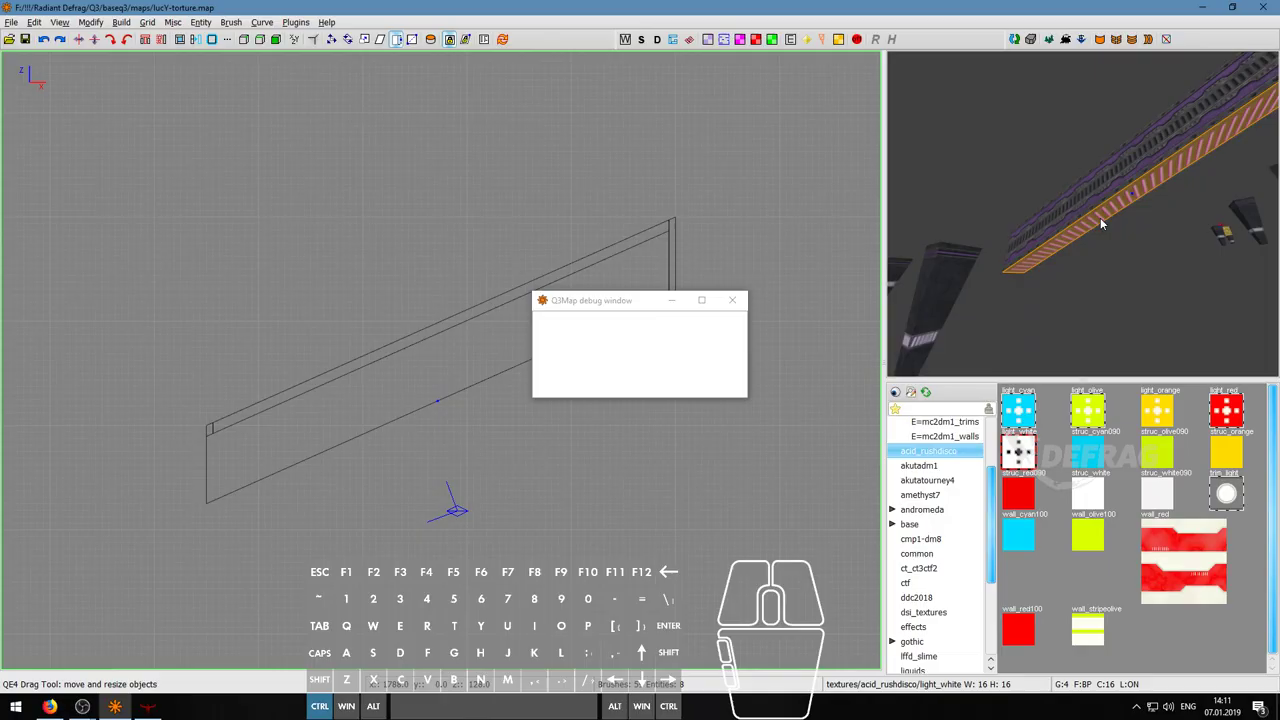
right_drag(1100, 217, 1080, 216)
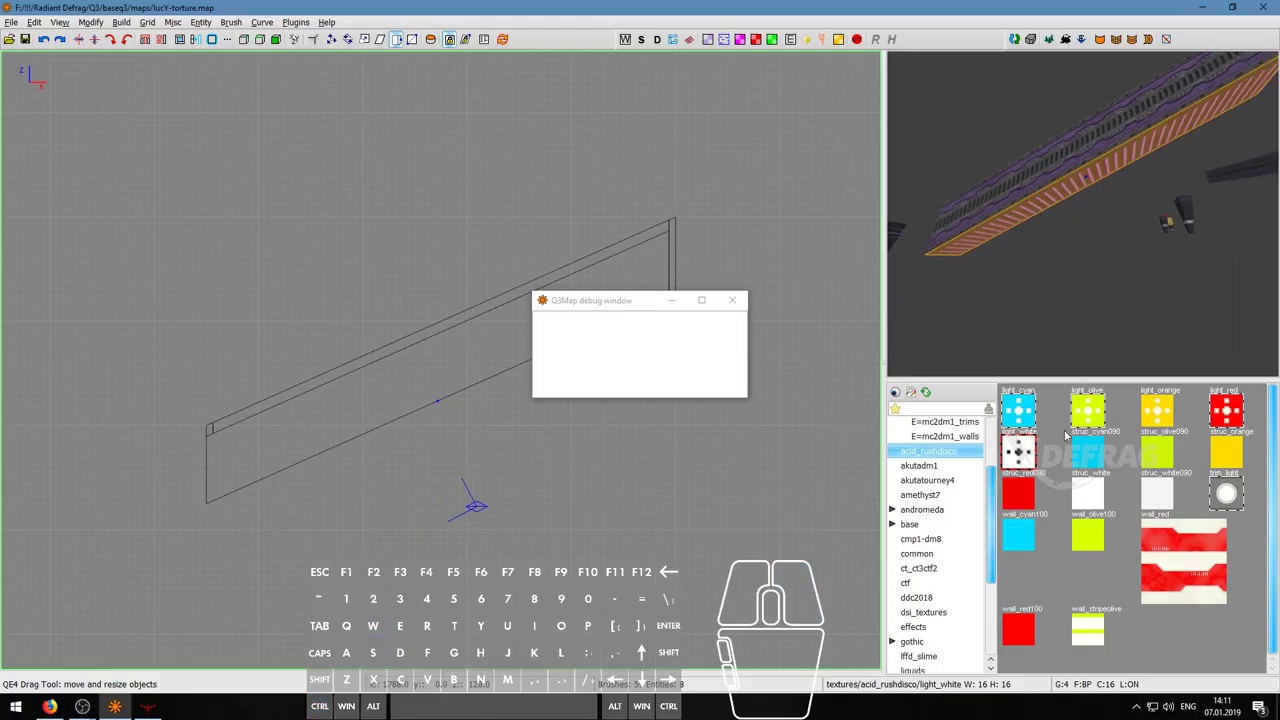
key(s)
key(Escape)
click(733, 301)
- Apply the e8_base1 texture from the cmp1-dm8 set to the ramp's underside face
scroll(930, 597, down, 2)
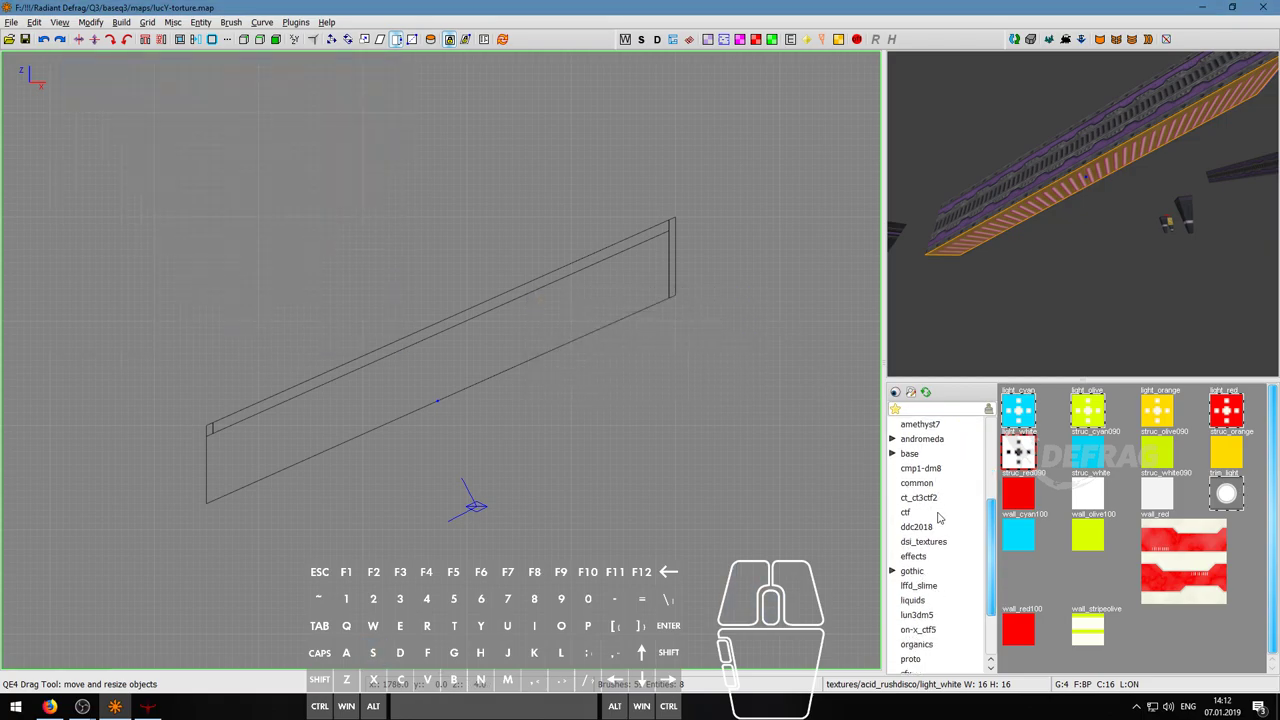
scroll(934, 598, down, 2)
scroll(950, 588, up, 4)
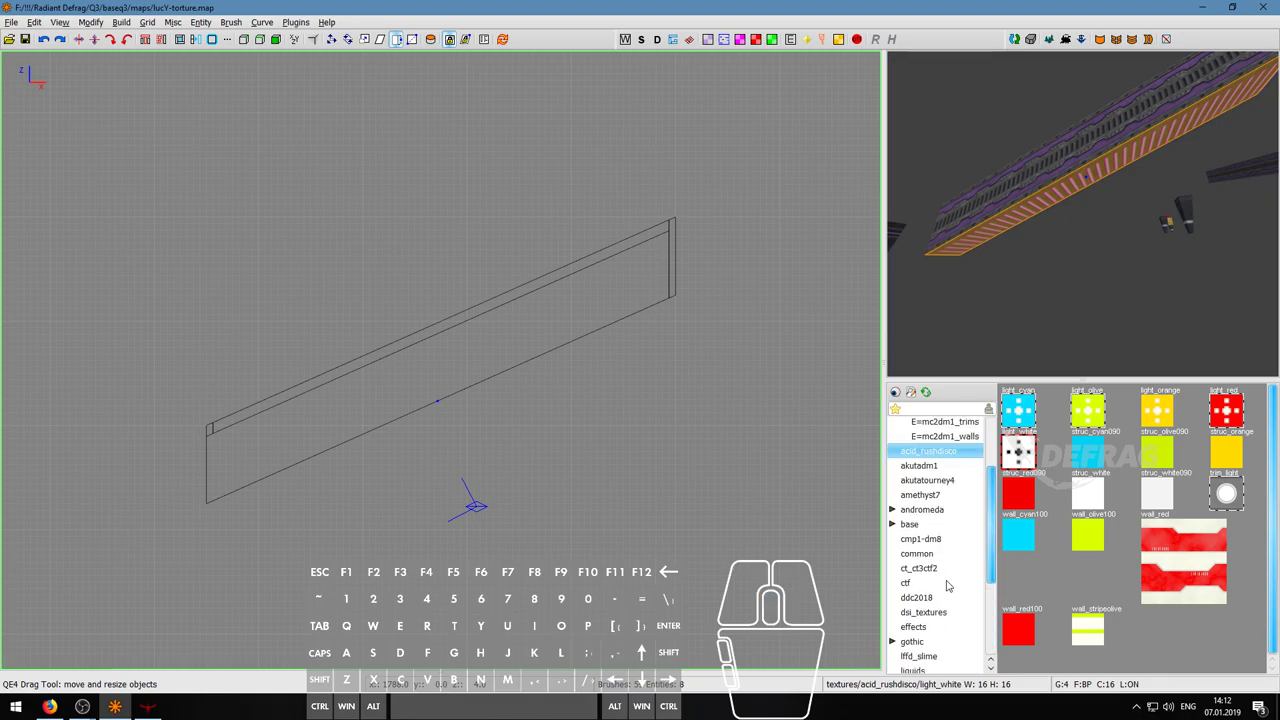
click(933, 540)
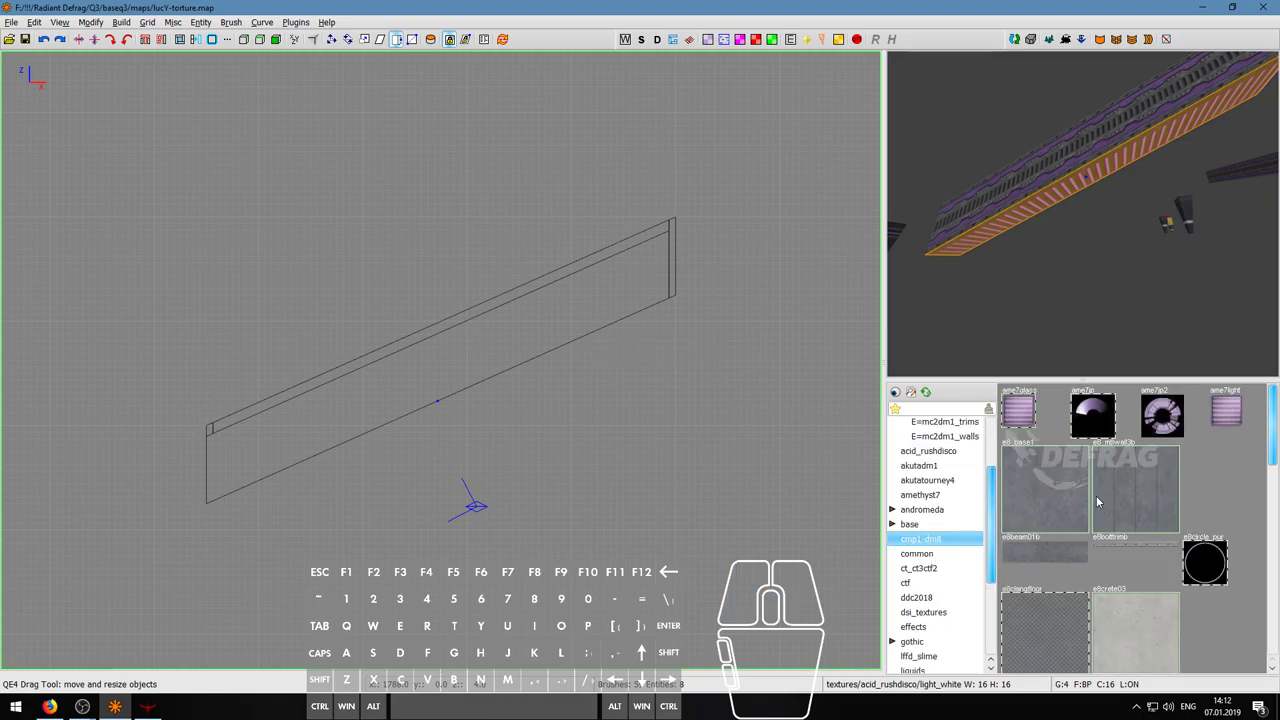
click(1068, 476)
- Examine the ramp's rim and body pieces in the 3D view, selecting the body brush to check its extent
right_click(1083, 214)
key(a)
key(s)
key(d)
key(a)
right_click(1075, 210)
shift+click(1065, 205)
key(Escape)
right_click(1065, 205)
key(w)
right_click(1083, 214)
shift+click(1083, 214)
right_click(1083, 214)
key(w)
key(s)
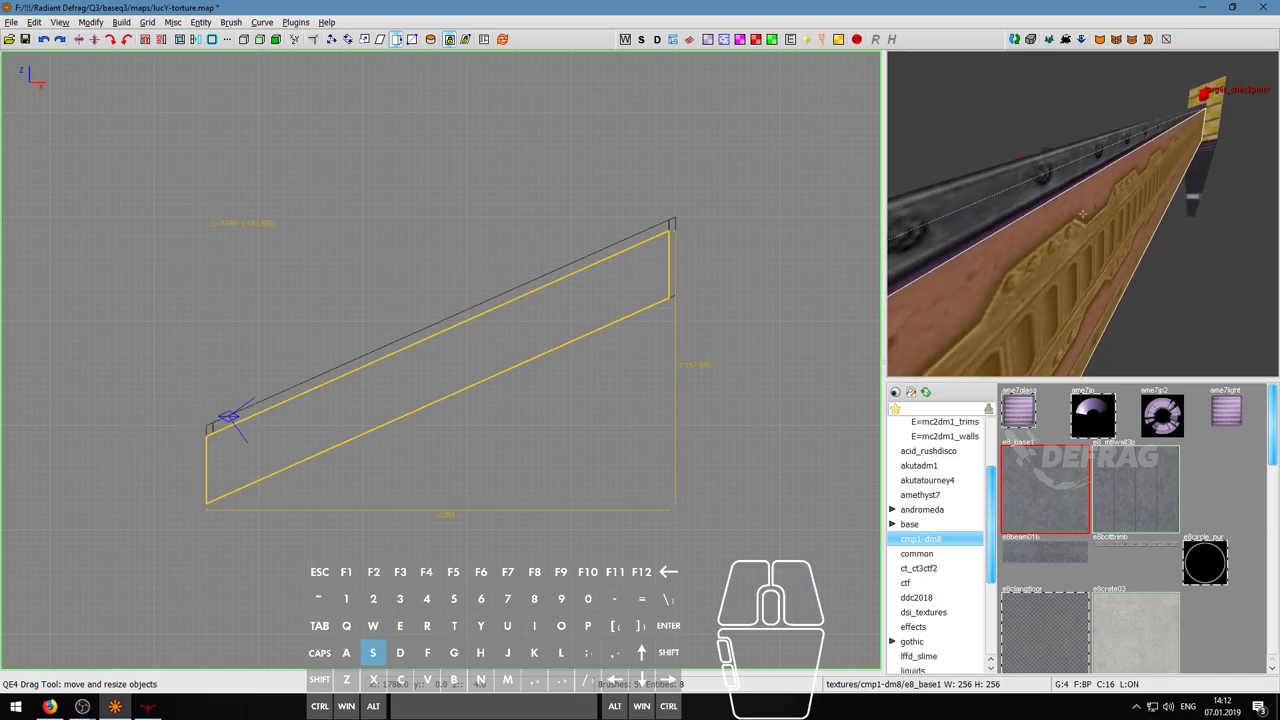
- Undo the recent texture and rim-splitting changes on the sloped ramp
right_click(1083, 214)
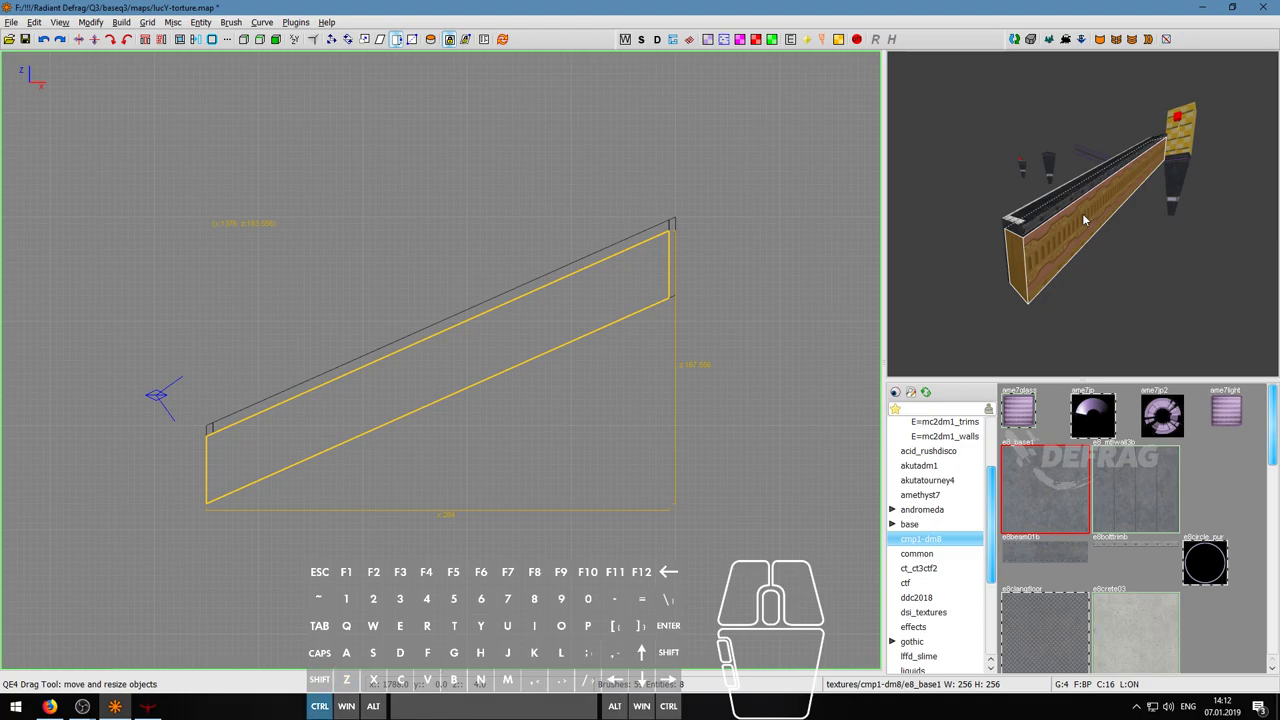
key(ctrl+z)
key(ctrl+z)
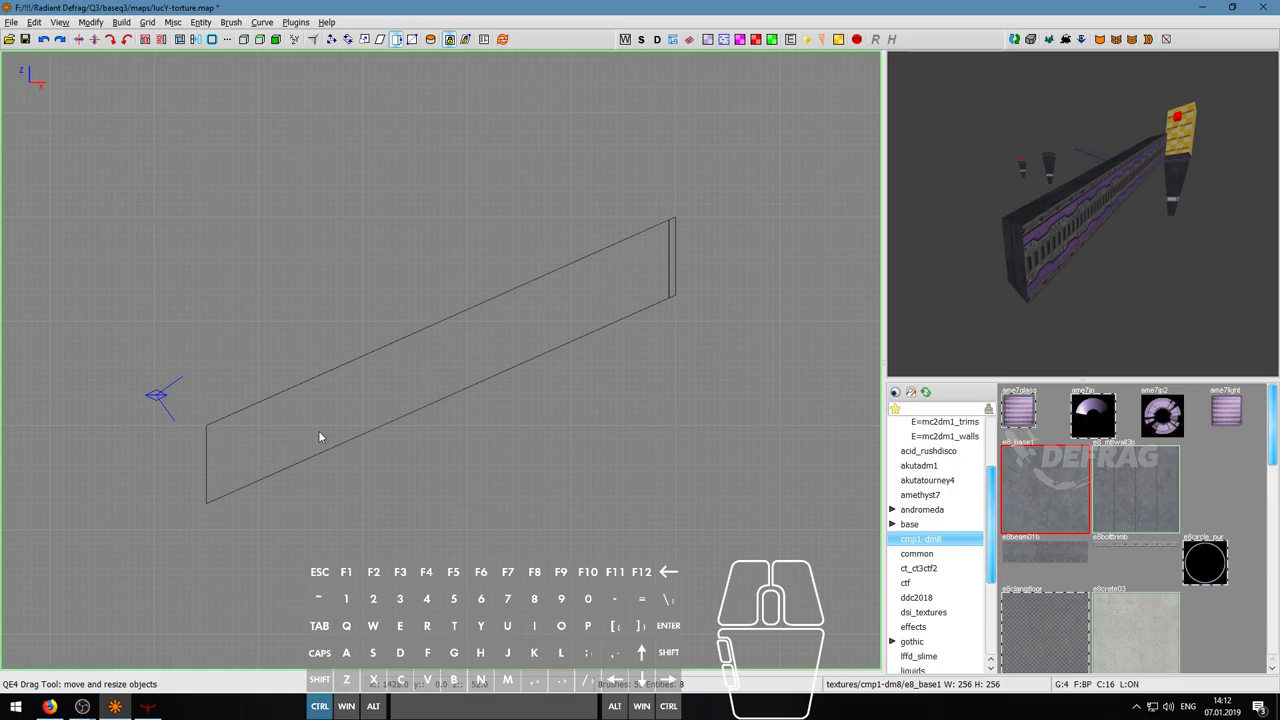
- Undo the last ramp change and delete the leftover thin side brush, keeping only the main ramp body
key(ctrl+z)
click(655, 289)
key(Escape)
shift+click(1081, 232)
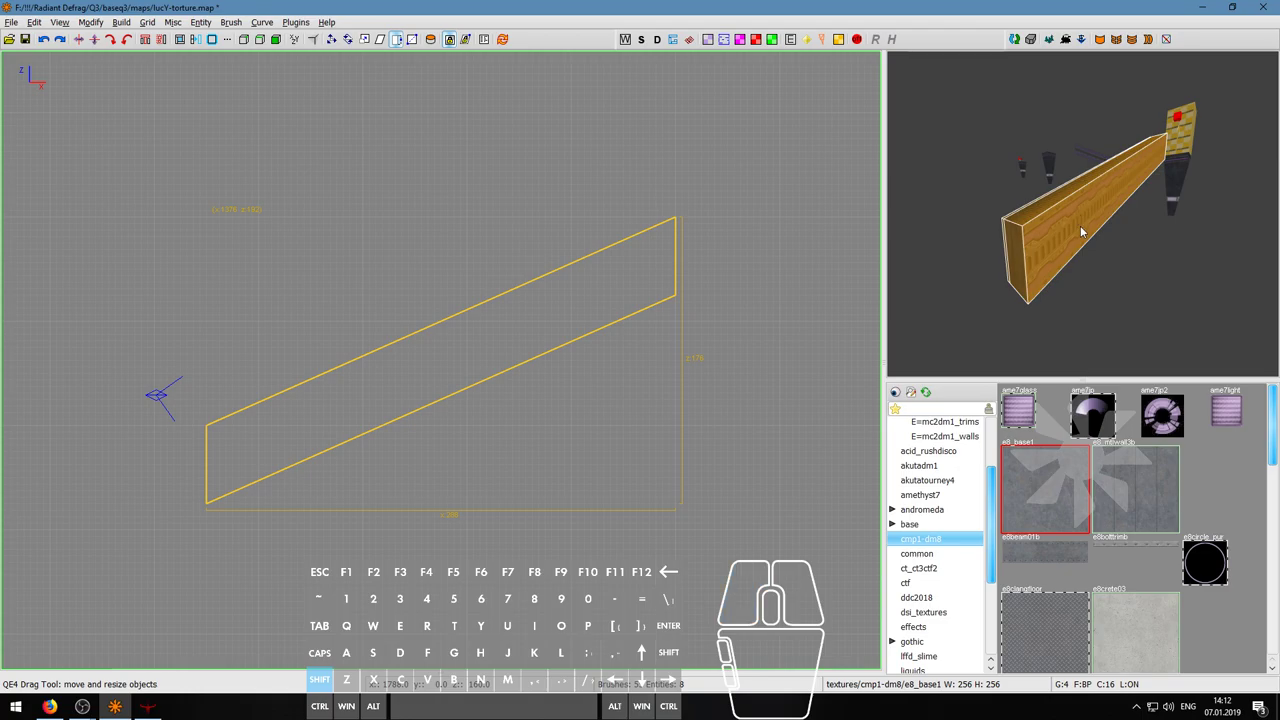
shift+click(1079, 228)
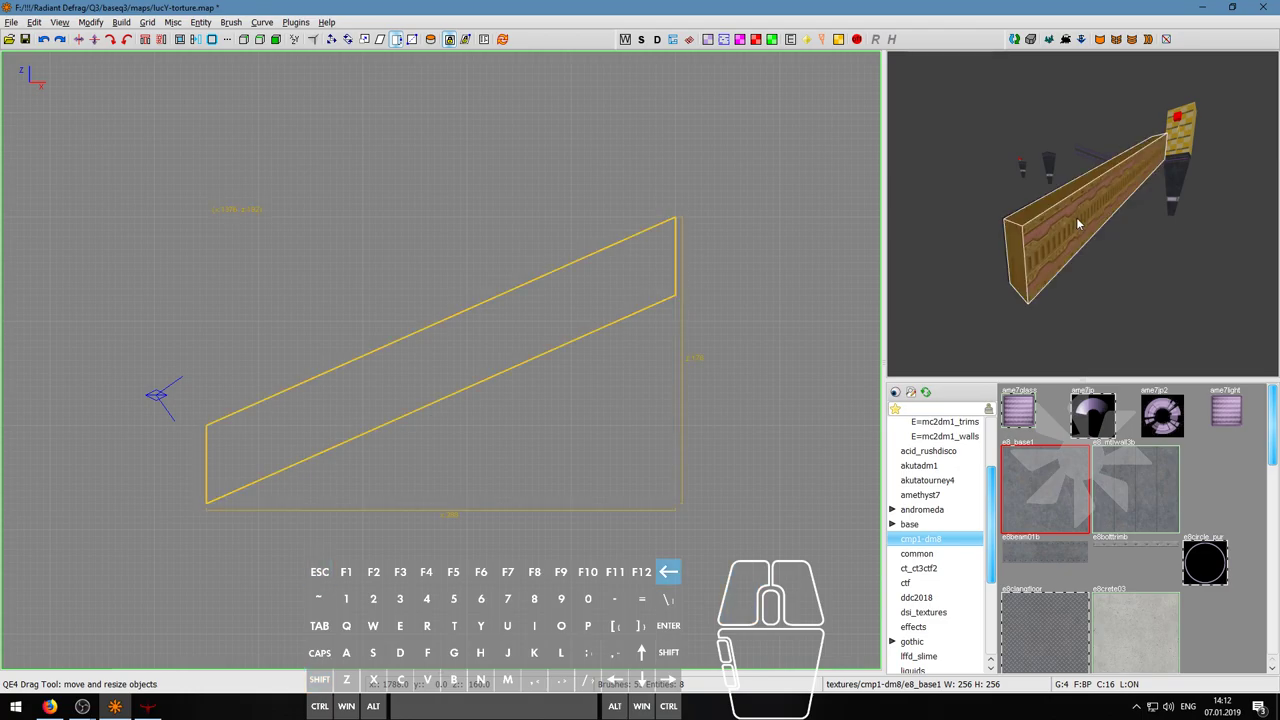
key(w)
right_click(1082, 213)
key(ctrl+z)
right_click(1083, 220)
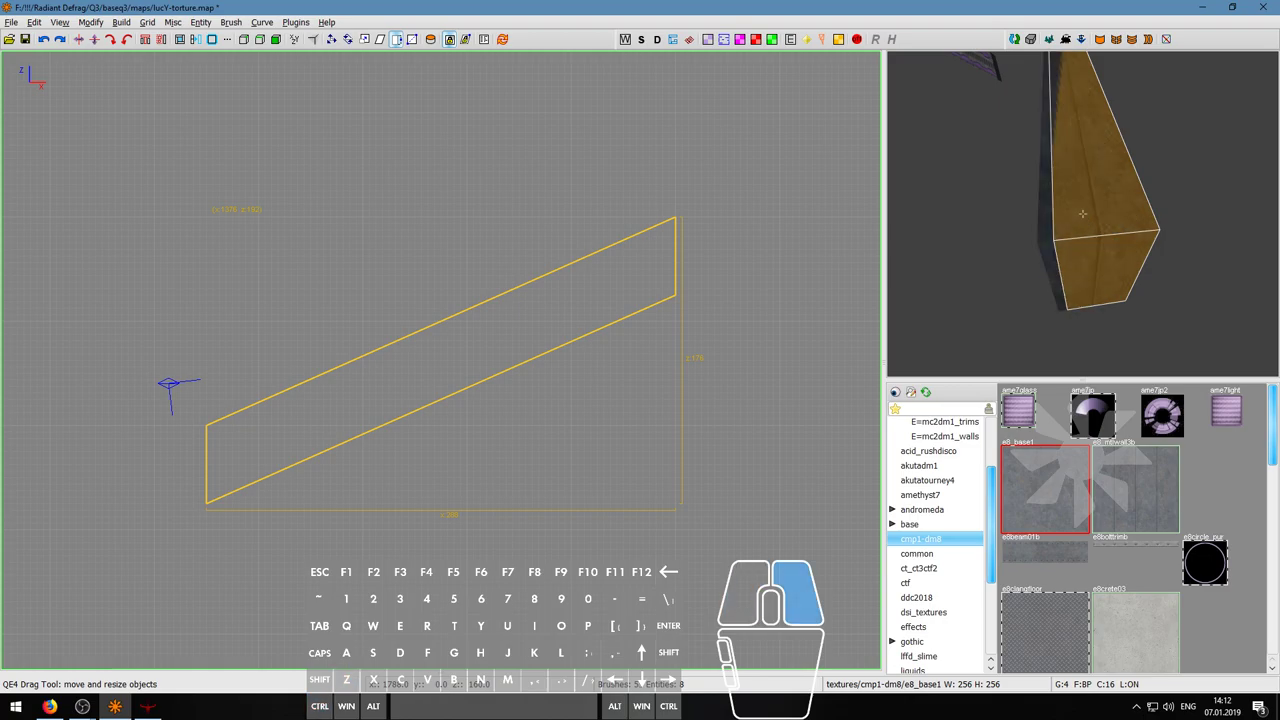
key(s)
right_click(1083, 220)
key(BackSpace)
- Examine the remaining ramp body from several angles and select its patterned long side face
shift+click(1083, 218)
right_click(1083, 218)
key(w)
key(s)
key(w)
key(d)
key(w)
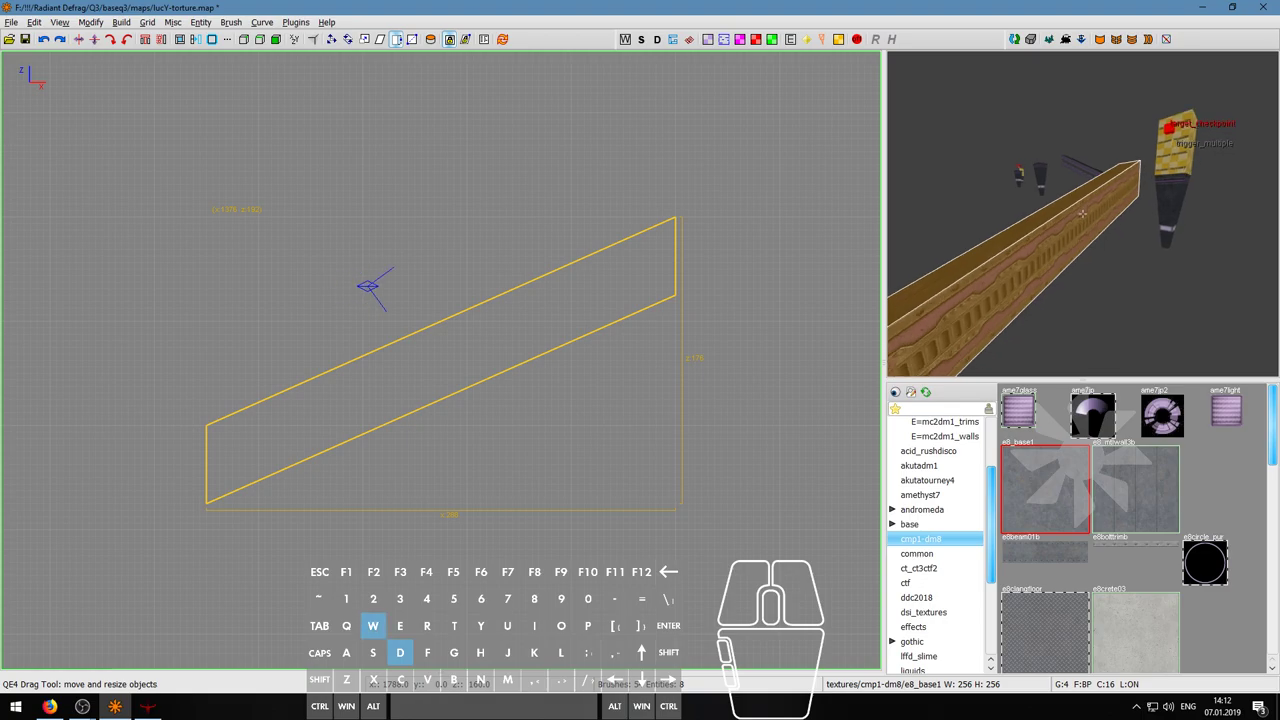
key(Escape)
key(s)
right_click(1082, 214)
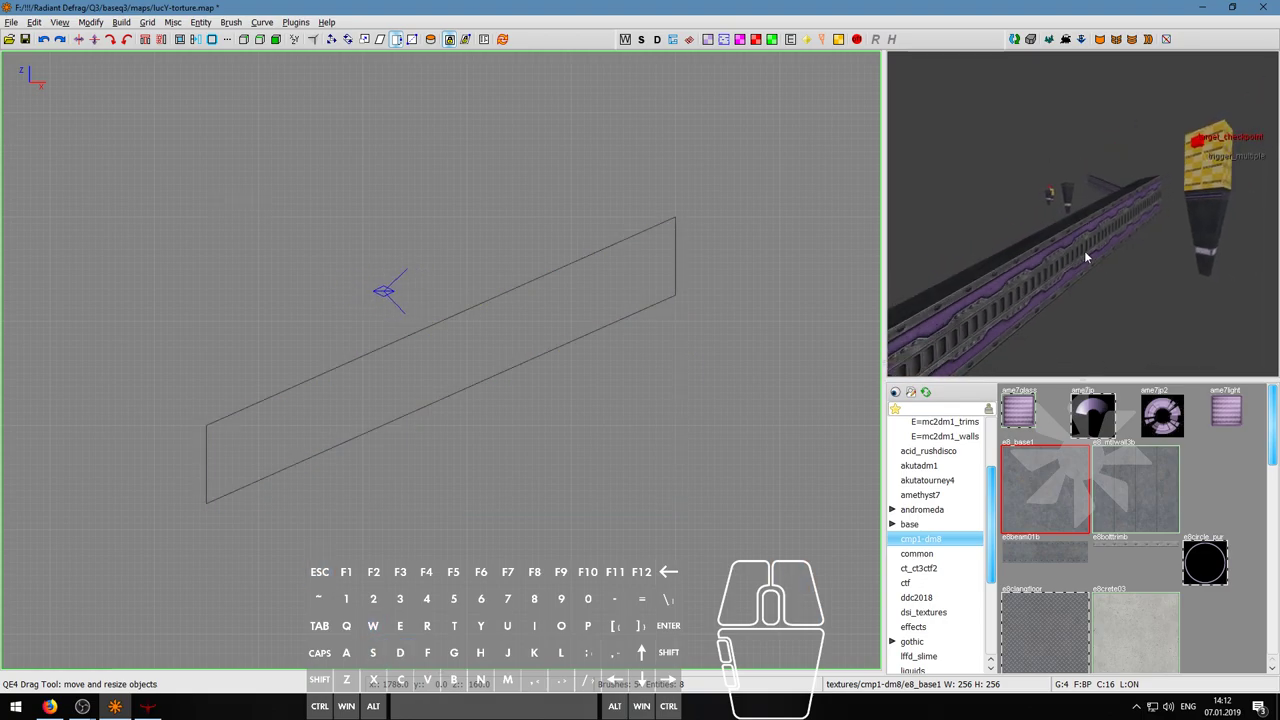
ctrl+shift+click(1073, 252)
right_click(1073, 252)
key(d)
right_click(1073, 252)
key(q)
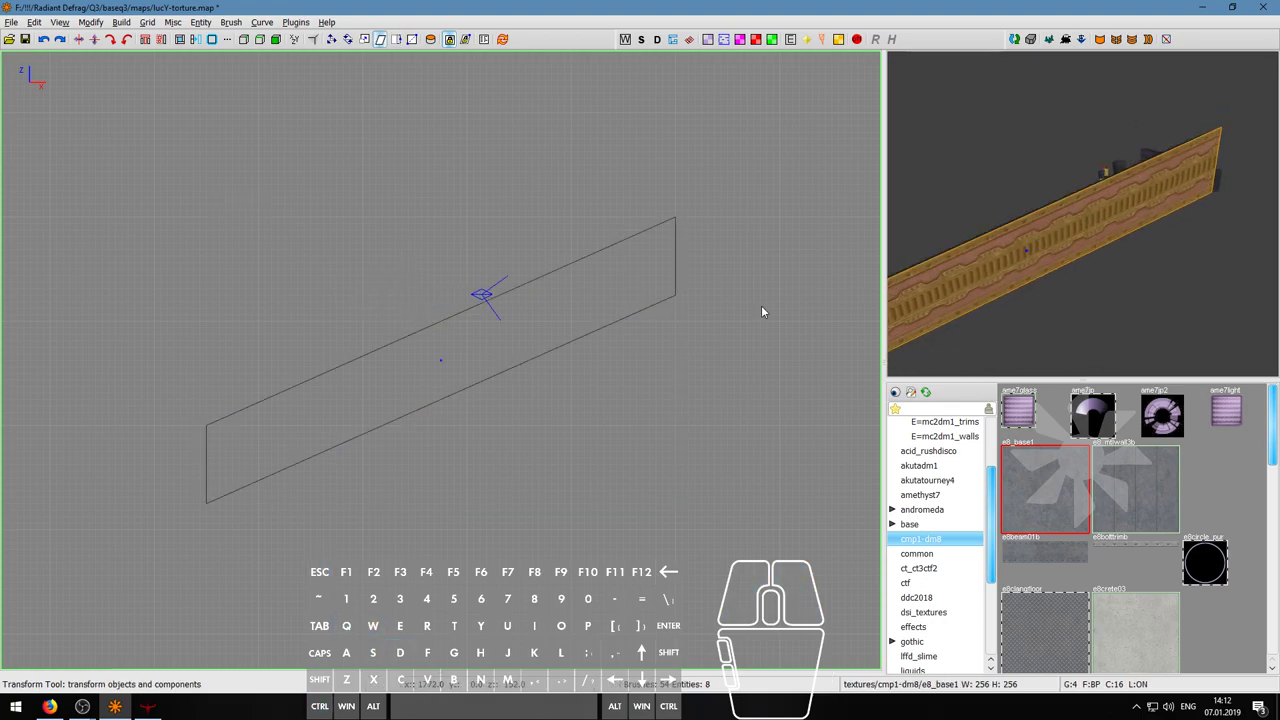
- Flatten the sloped ramp into a level block by lowering its raised end on grid size 32
scroll(662, 318, down, 3)
shift+click(549, 320)
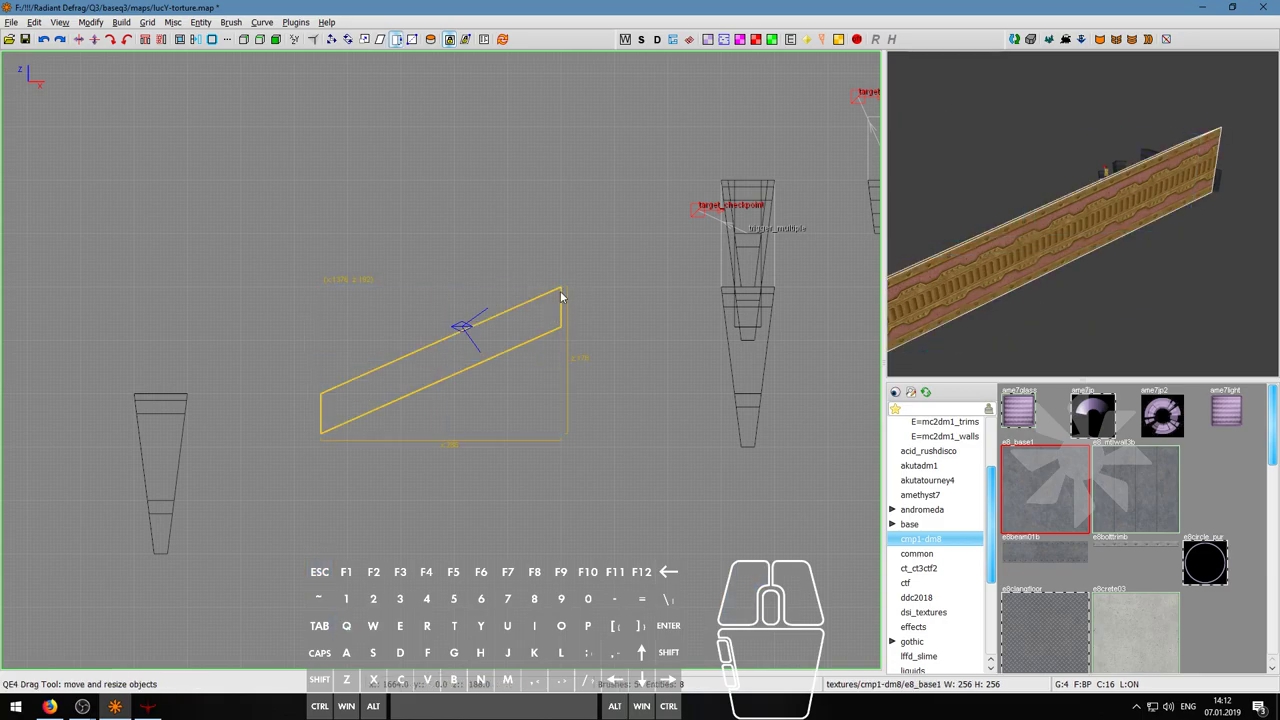
drag(562, 296, 563, 410)
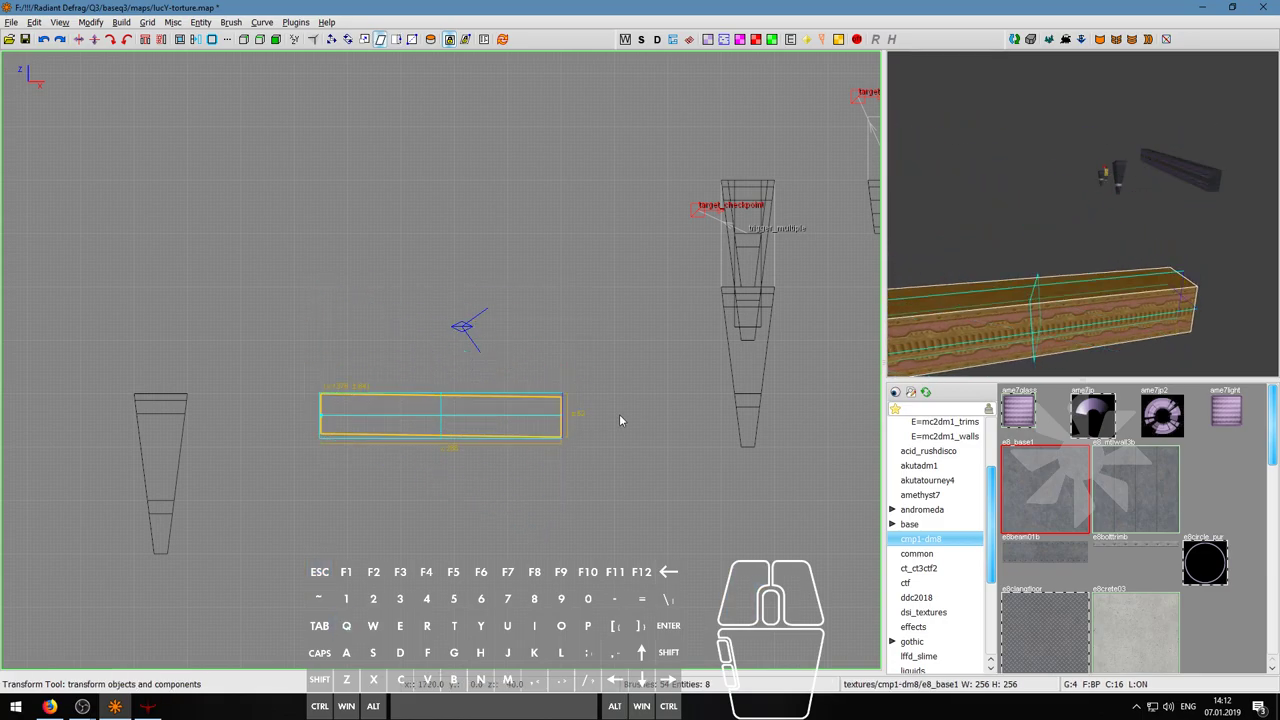
key(ctrl+z)
key(6)
key(q)
mouse_move(563, 292)
mouse_down()
mouse_move(563, 408)
mouse_move(571, 400)
mouse_up()
key(6)
key(Escape)
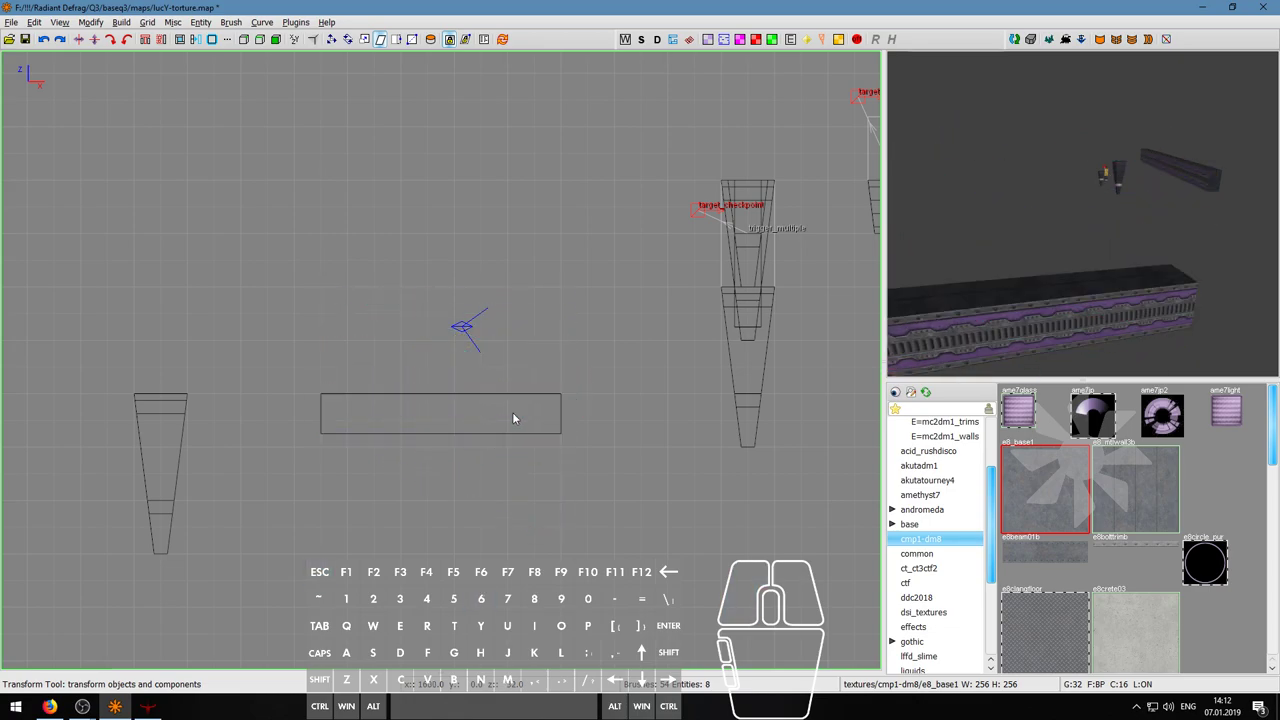
- Copy the e8trimlight2_pur texture from a column onto the long side face of the levelled block
scroll(505, 418, up, 1)
right_click(1100, 338)
key(a)
right_click(1082, 214)
right_click(916, 222)
key(w)
right_click(1082, 214)
middle_click(1094, 233)
right_click(1094, 233)
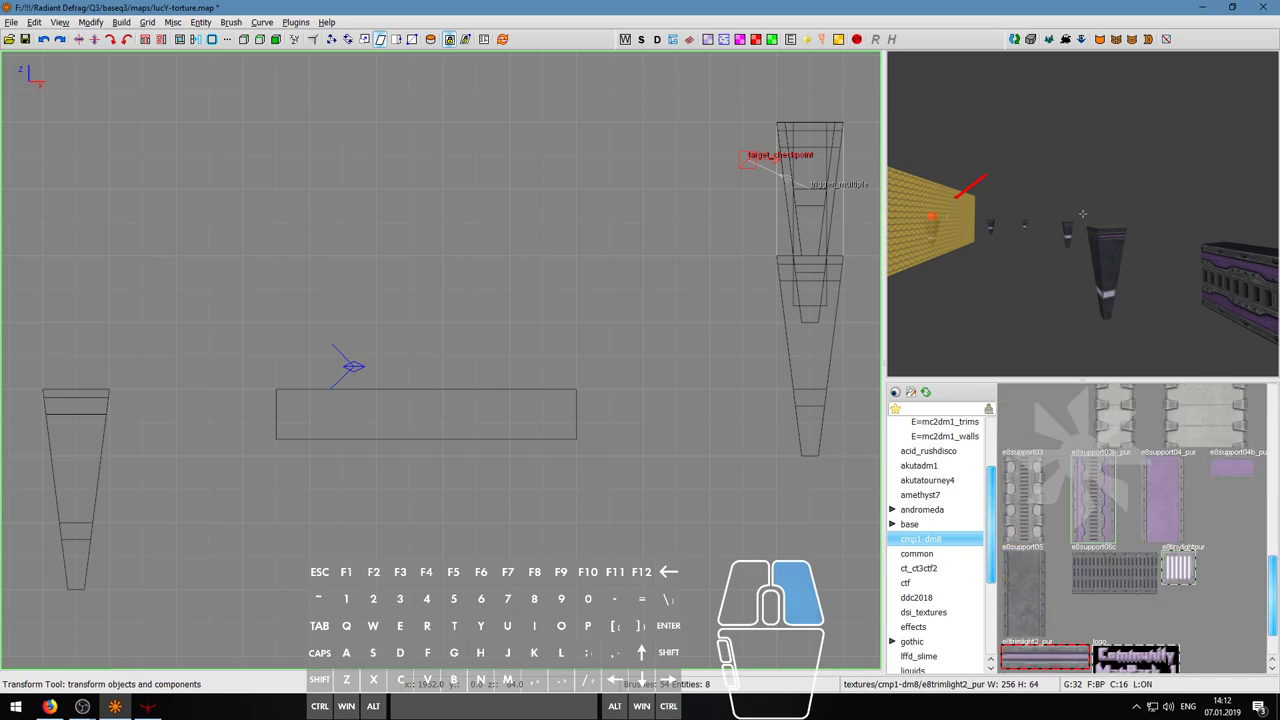
right_click(1082, 214)
key(w)
right_click(1082, 214)
ctrl+shift+click(1091, 207)
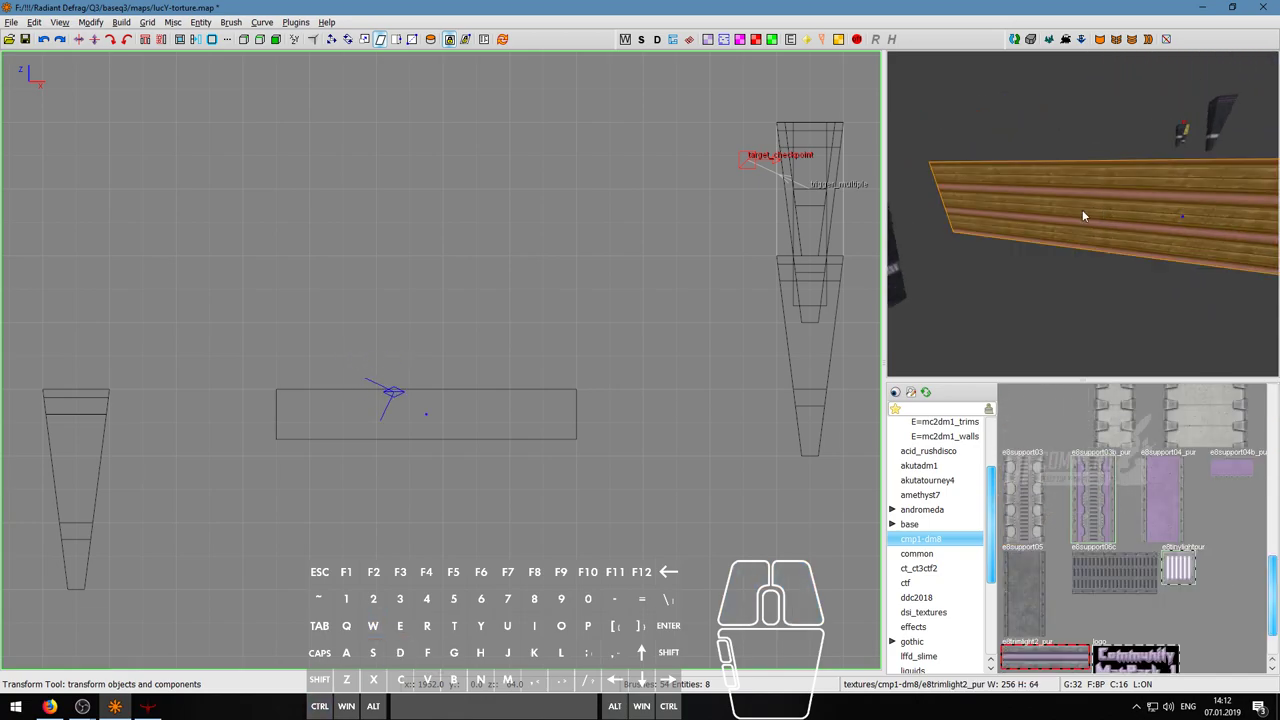
- Reset the side face's texture mapping and shift it vertically so the purple stripe runs along the middle
key(s)
click(100, 260)
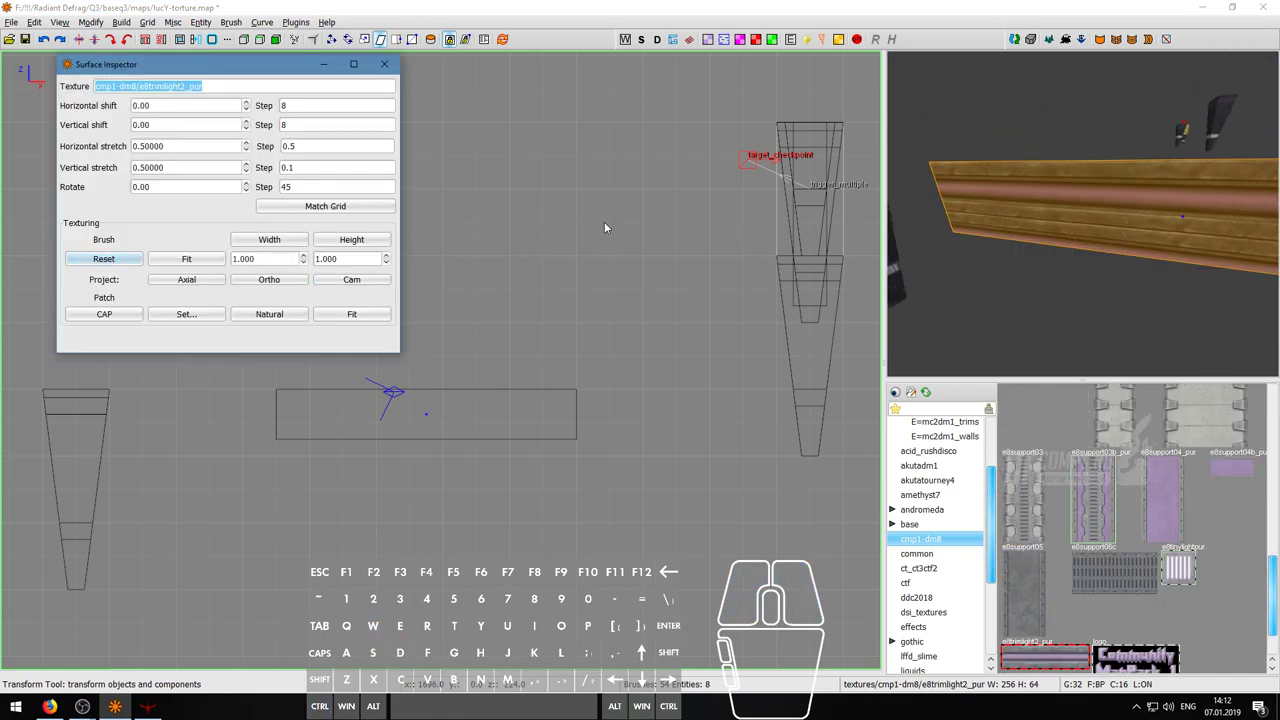
key(shift+Up)
key(shift+Up)
key(shift+Up)
key(shift+Up)
key(shift+Up)
key(shift+Up)
key(Escape)
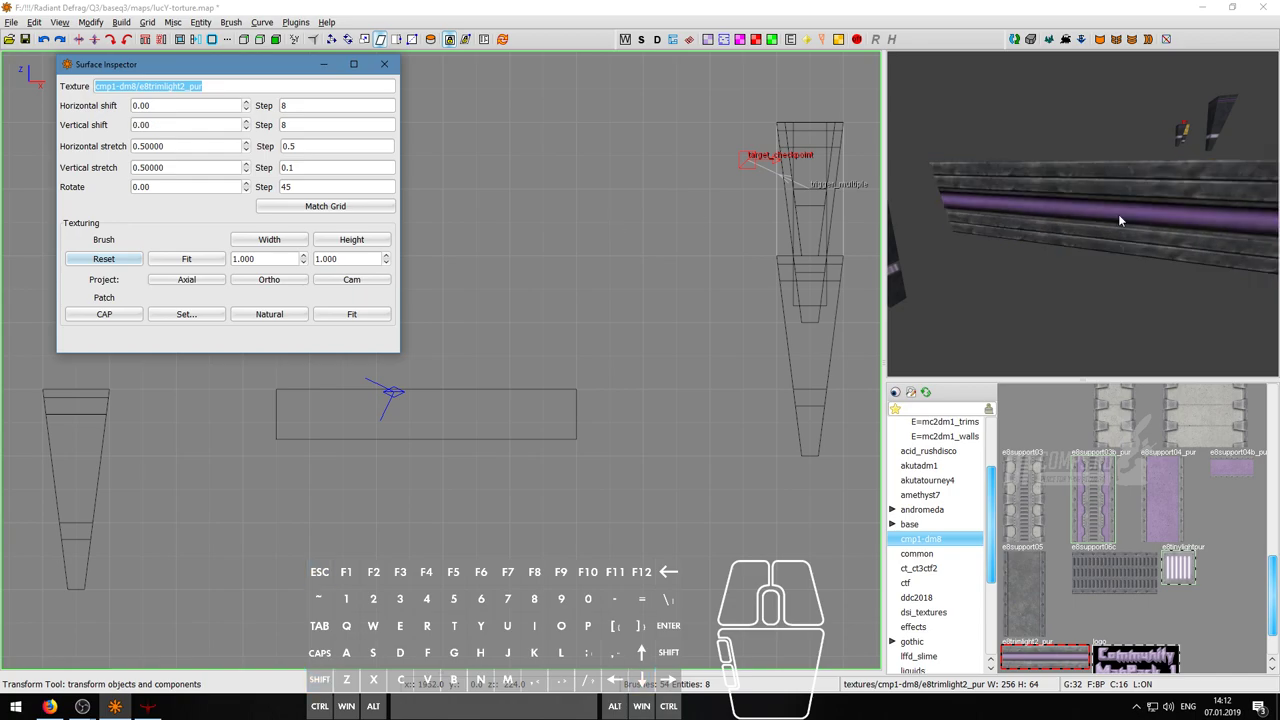
- Apply e8trimlight2_pur to the block's end face, reset its mapping, and align its purple stripe with the long side
right_click(1089, 224)
key(s)
key(d)
key(a)
key(w)
key(w)
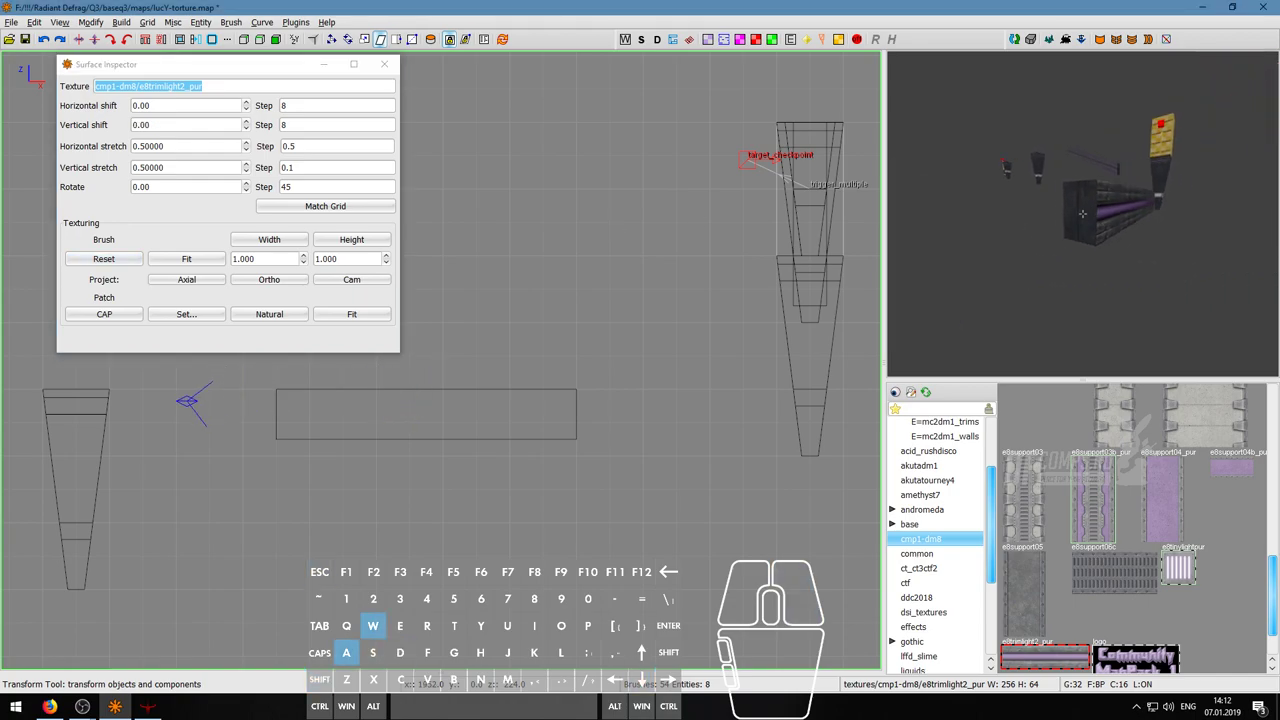
key(d)
key(s)
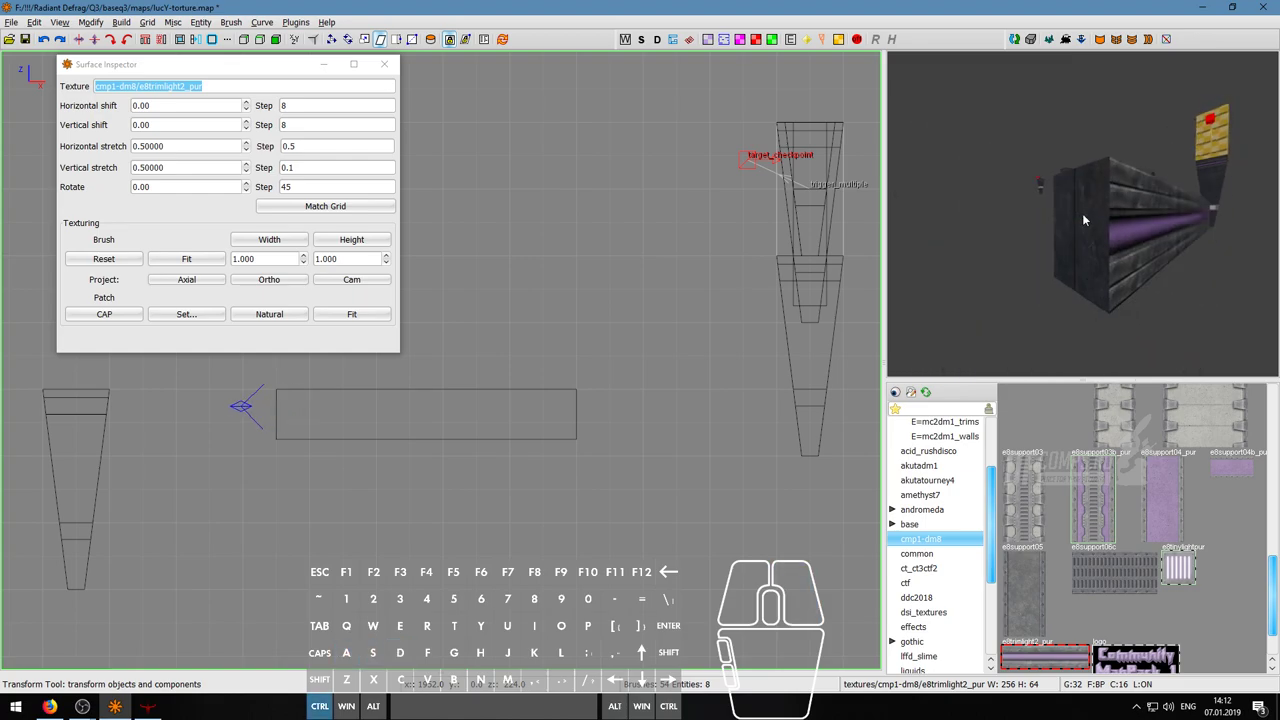
right_click(1082, 213)
click(338, 281)
click(104, 259)
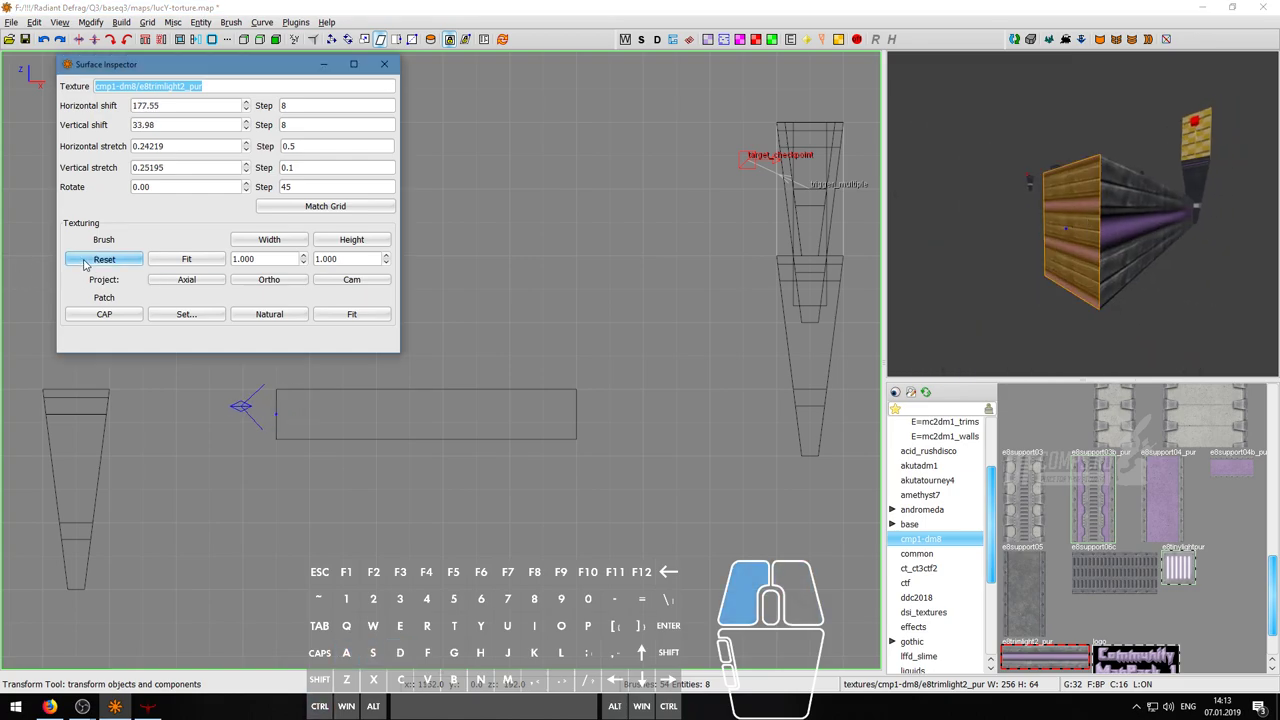
key(shift+Down)
key(Escape)
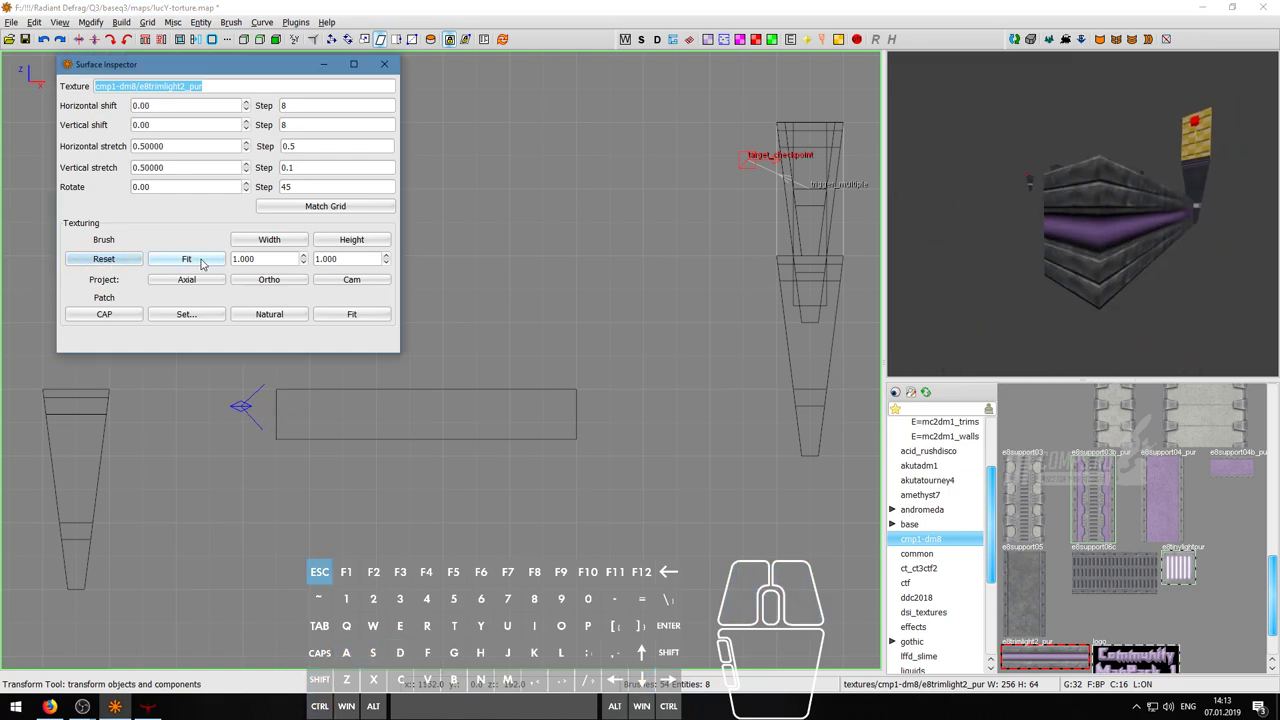
- Make a separate strip brush about 8 units high along the block's lower edge, using grid size 8
right_click(1082, 213)
key(s)
key(d)
key(d)
key(w)
key(d)
right_click(1082, 214)
key(d)
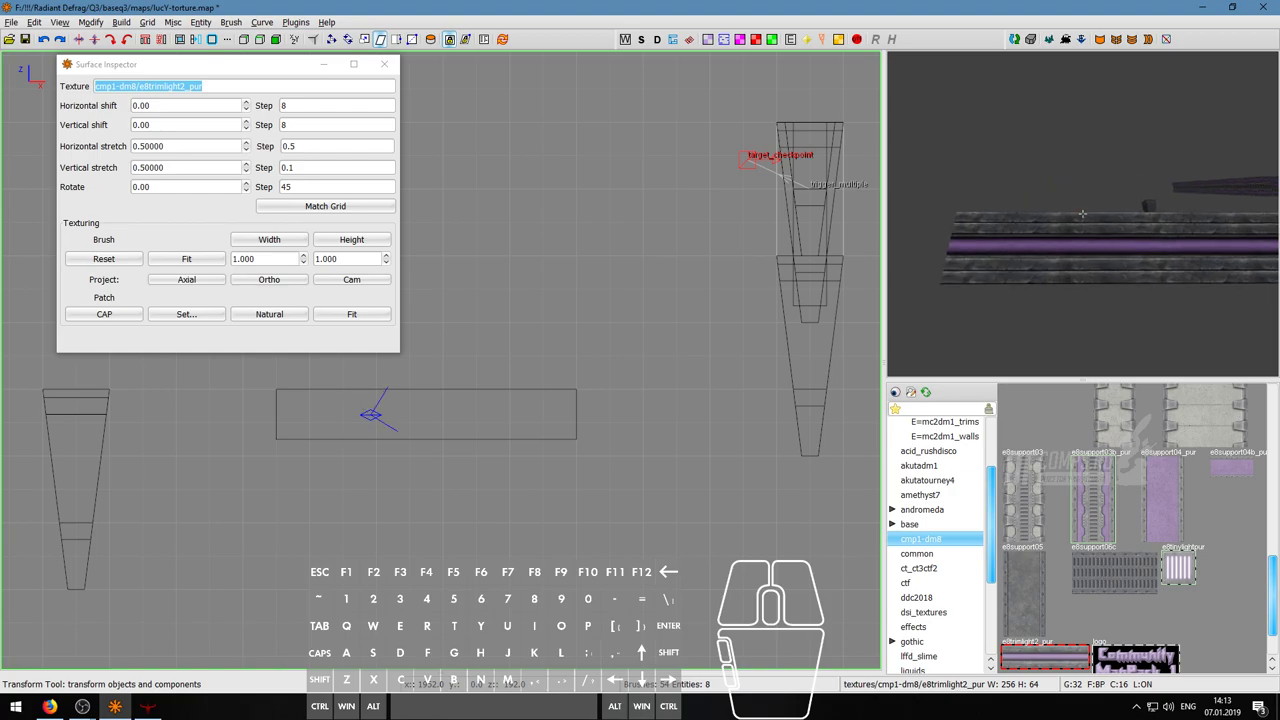
right_click(1082, 213)
shift+click(1094, 252)
key(s)
key(Escape)
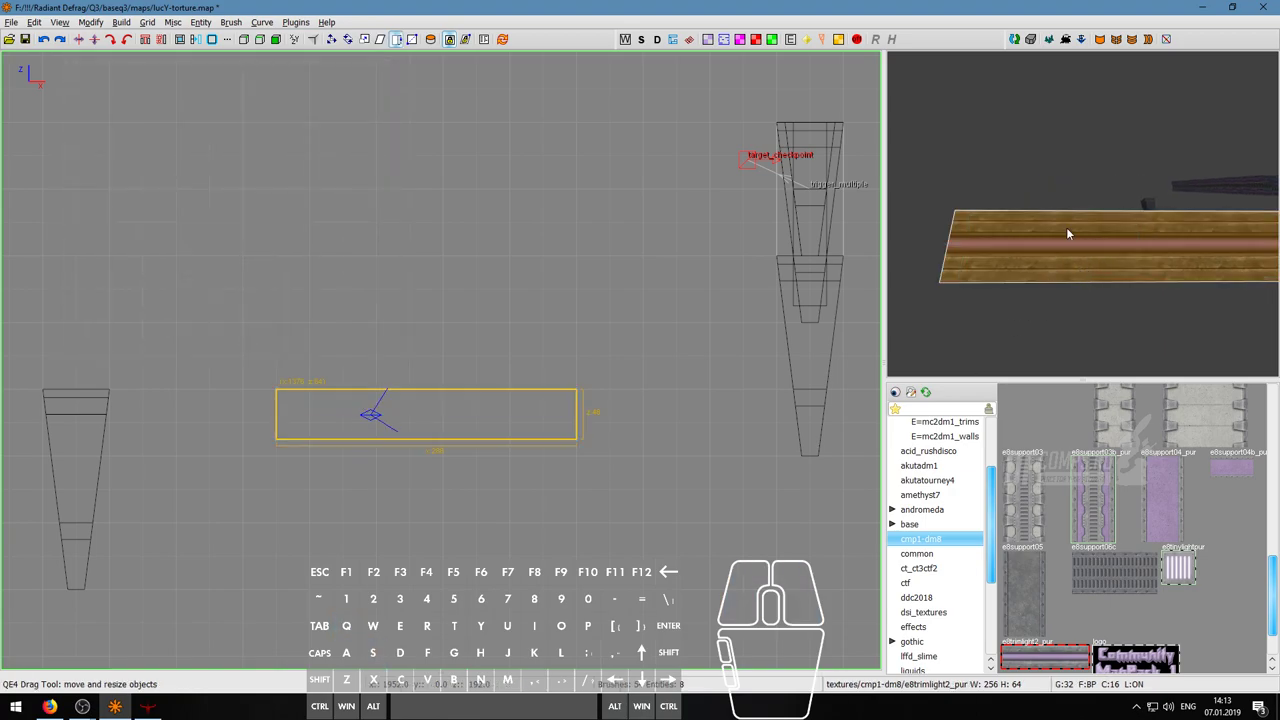
scroll(456, 392, up, 1)
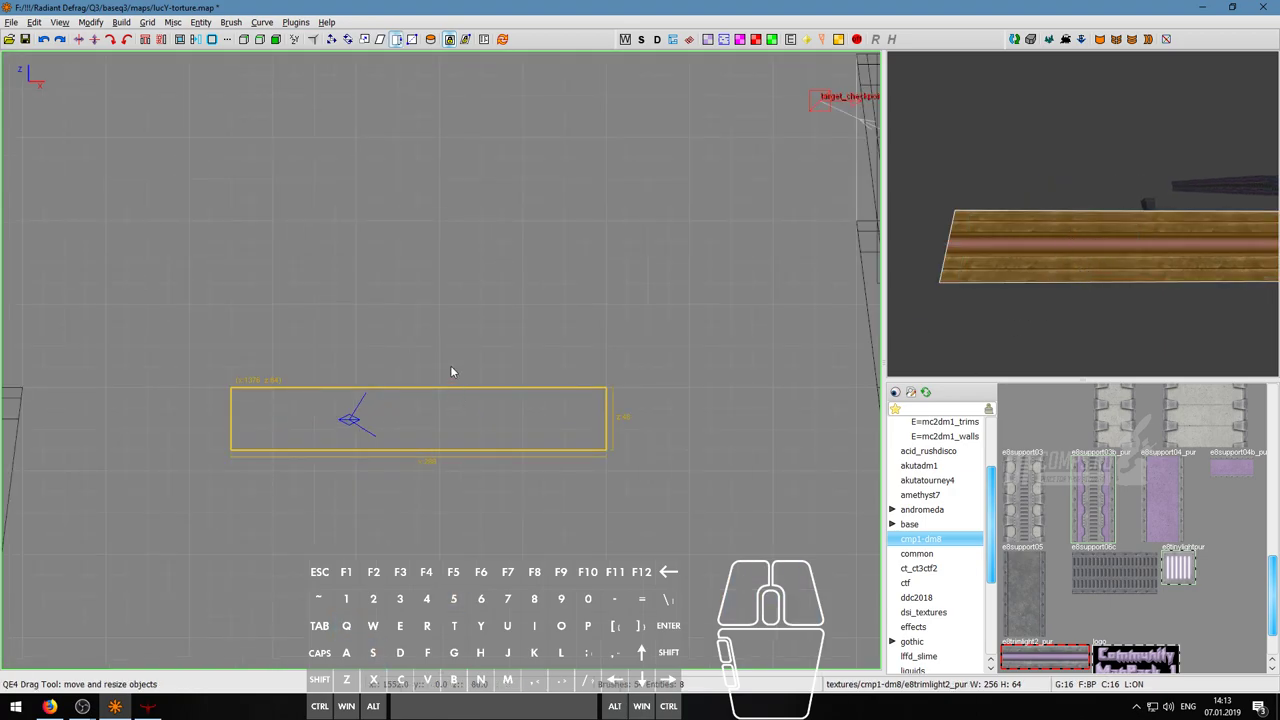
mouse_move(460, 358)
mouse_down()
mouse_move(454, 396)
mouse_move(453, 382)
mouse_move(482, 393)
mouse_up()
key(4)
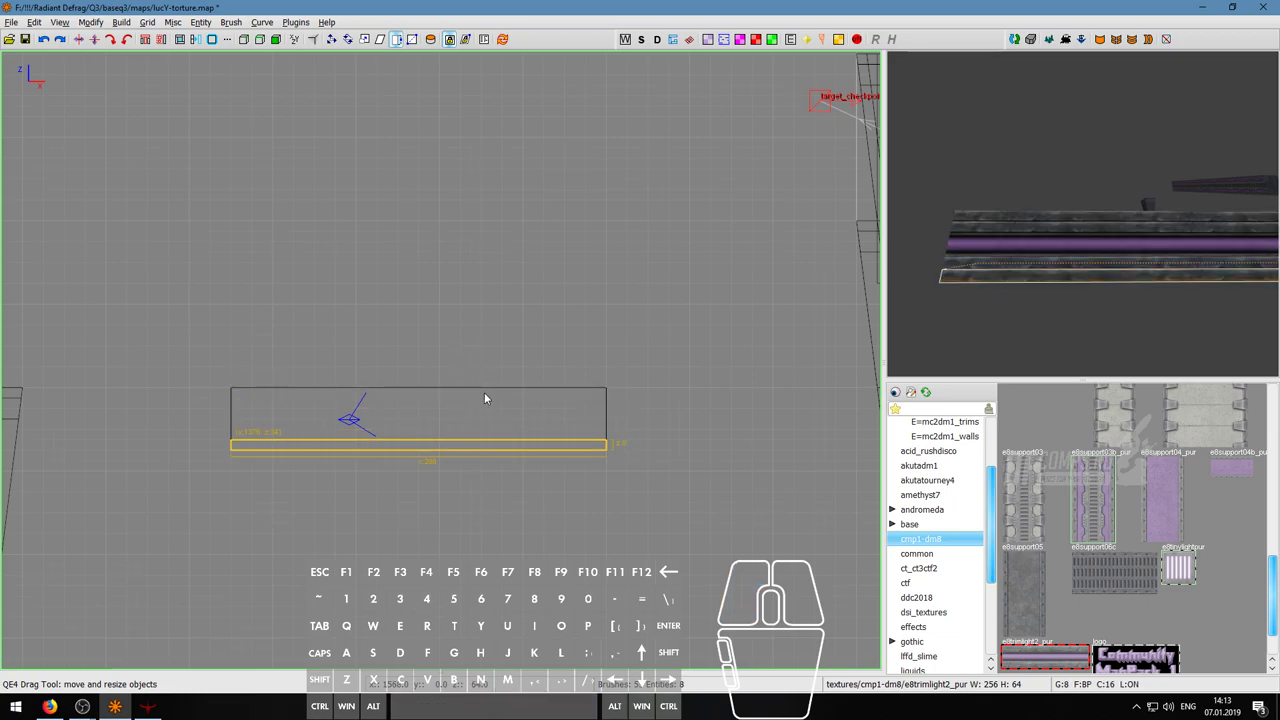
- Apply the e8bolttrimb texture from the cmp1-dm8 set to the strip and check it in the 3D view
right_click(1082, 213)
key(d)
key(w)
key(w)
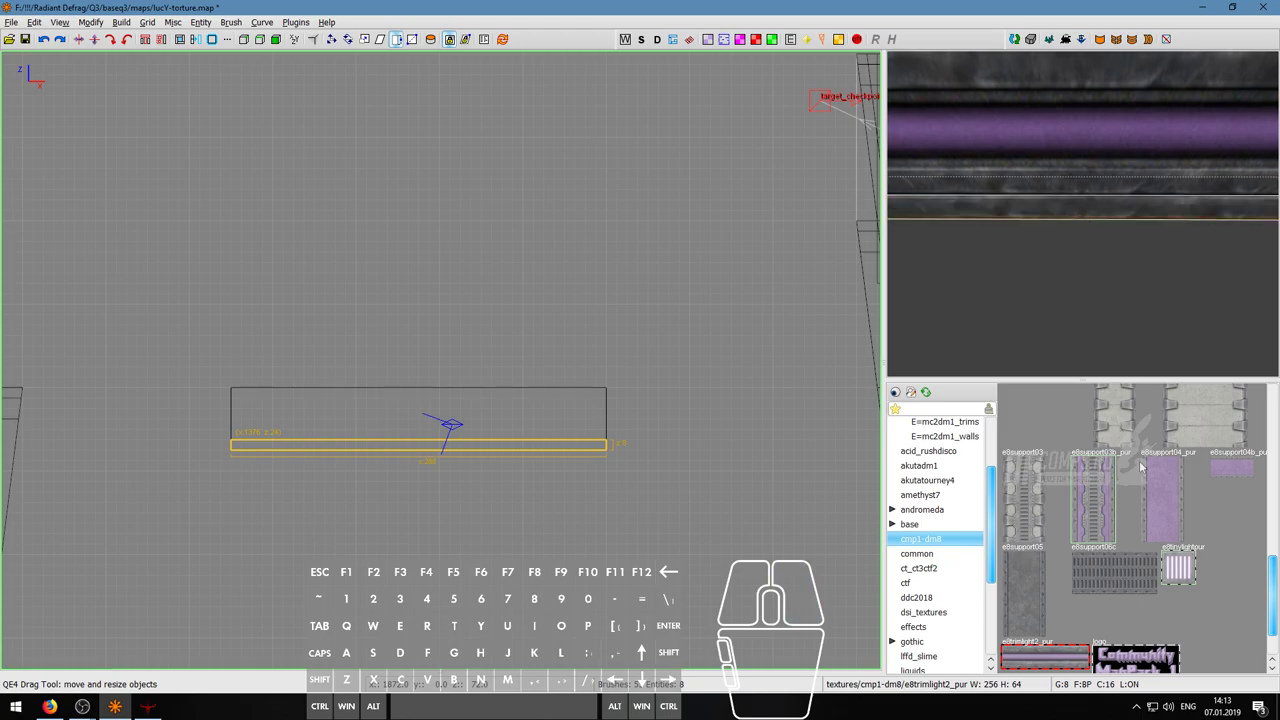
scroll(1088, 618, down, 1)
scroll(1088, 618, up, 6)
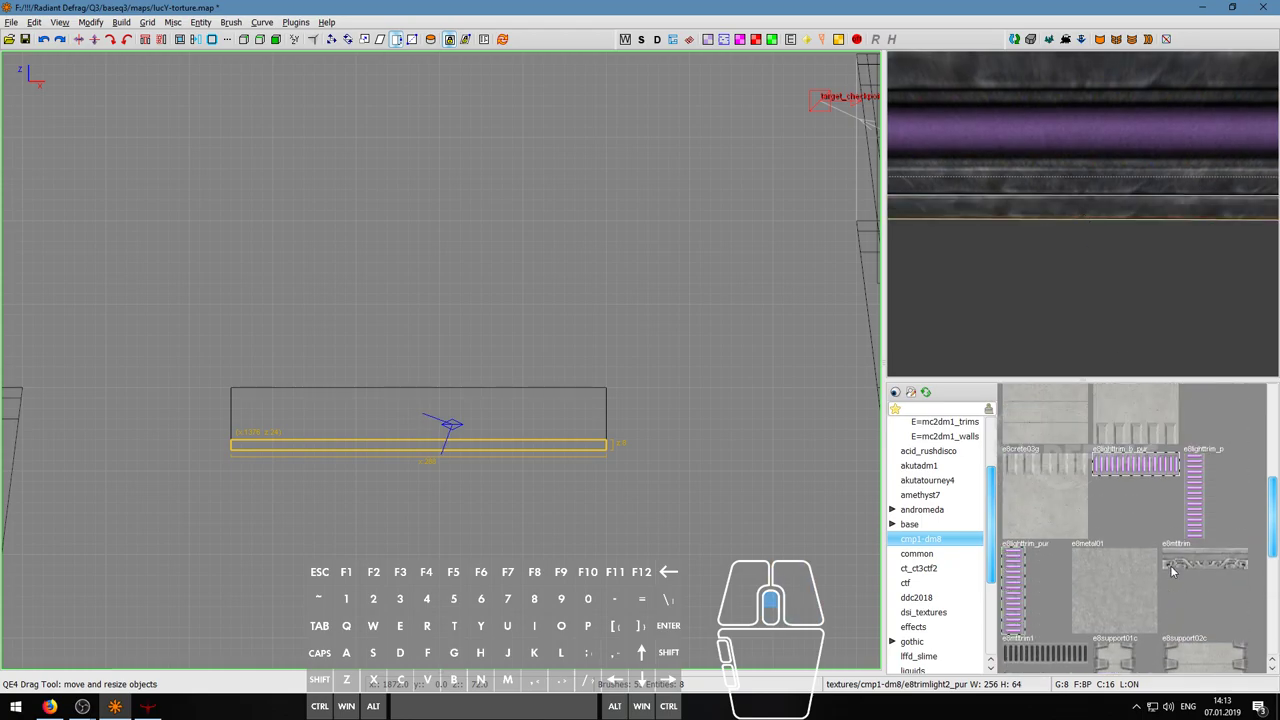
scroll(1173, 571, up, 1)
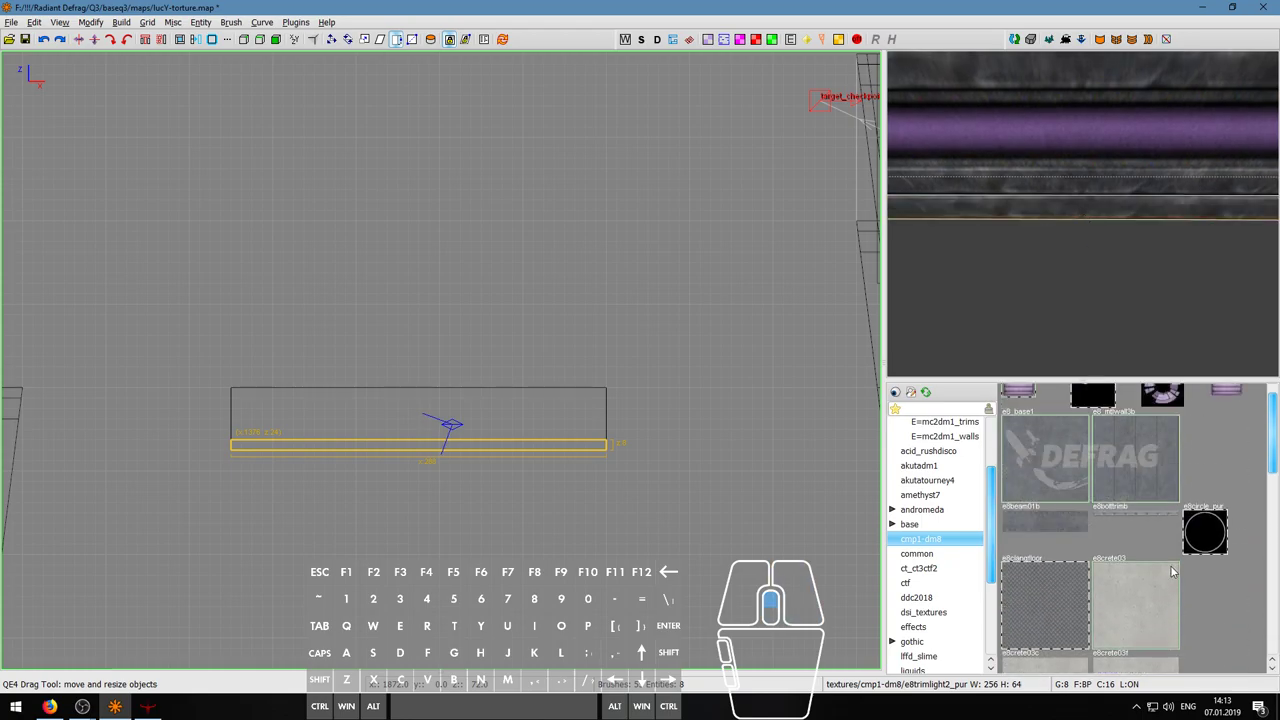
click(1128, 518)
key(s)
key(Escape)
key(shift+i)
right_click(1000, 272)
key(a)
key(s)
key(d)
right_click(1082, 213)
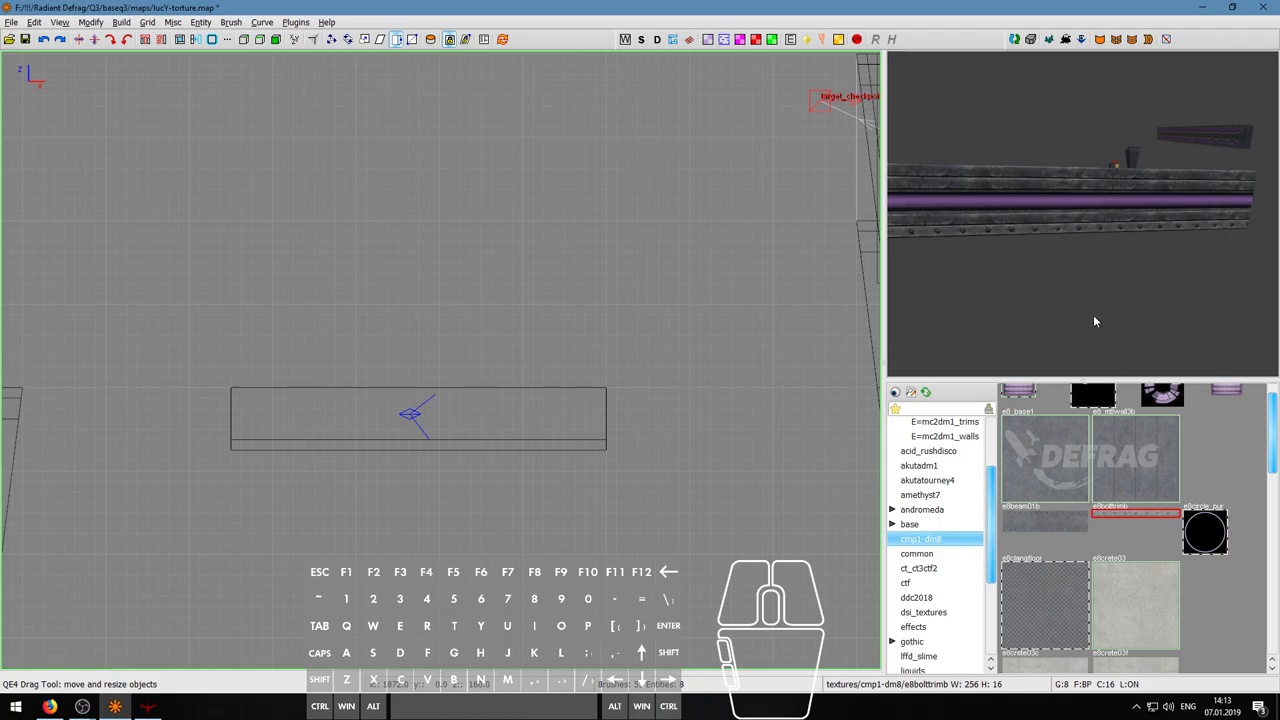
- Try the small_trim_01_b texture from the E=mc2dm1_trims set on the strip's side face with its mapping reset
scroll(985, 521, up, 2)
click(940, 492)
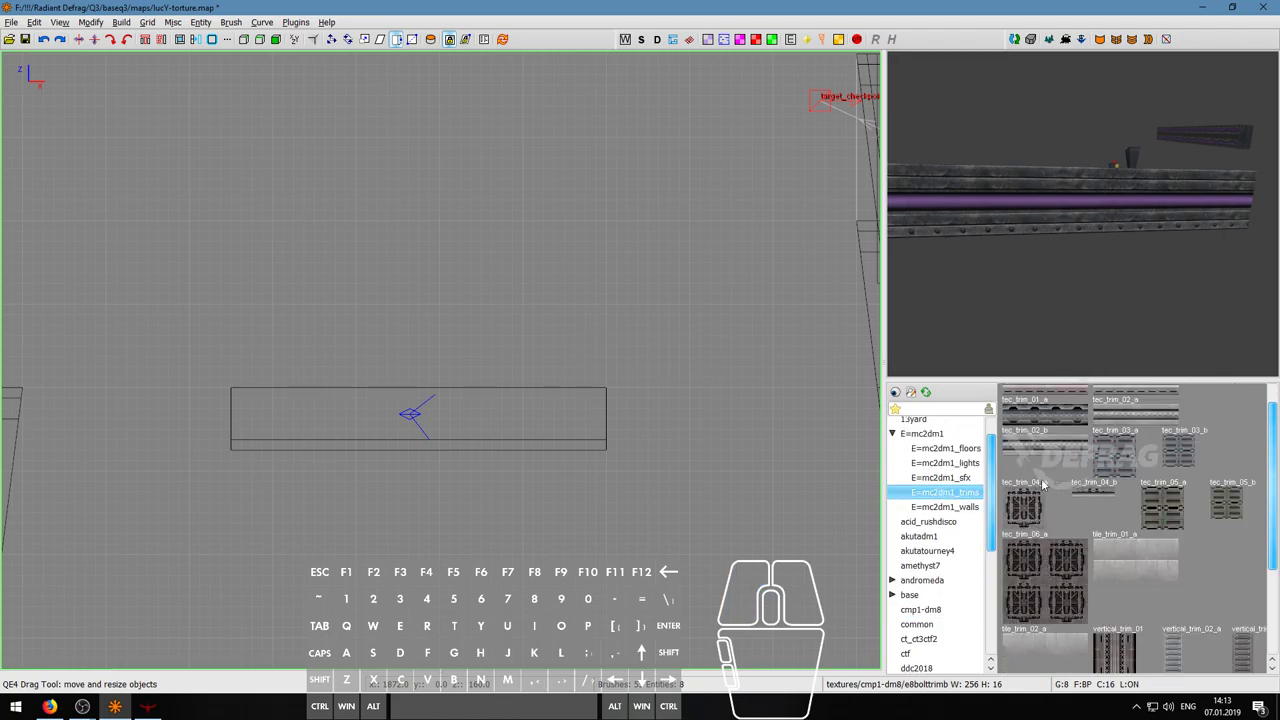
scroll(1147, 565, up, 1)
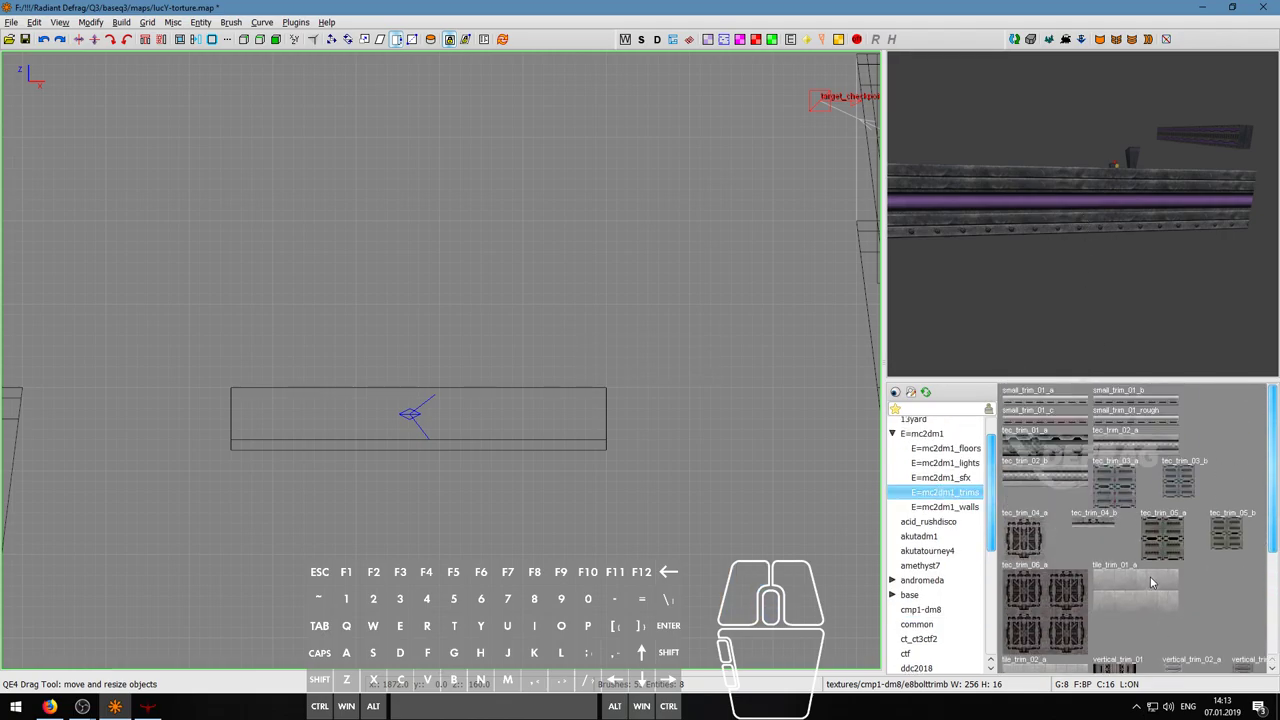
ctrl+shift+click(1107, 230)
click(1135, 402)
right_click(1082, 213)
key(s)
click(108, 259)
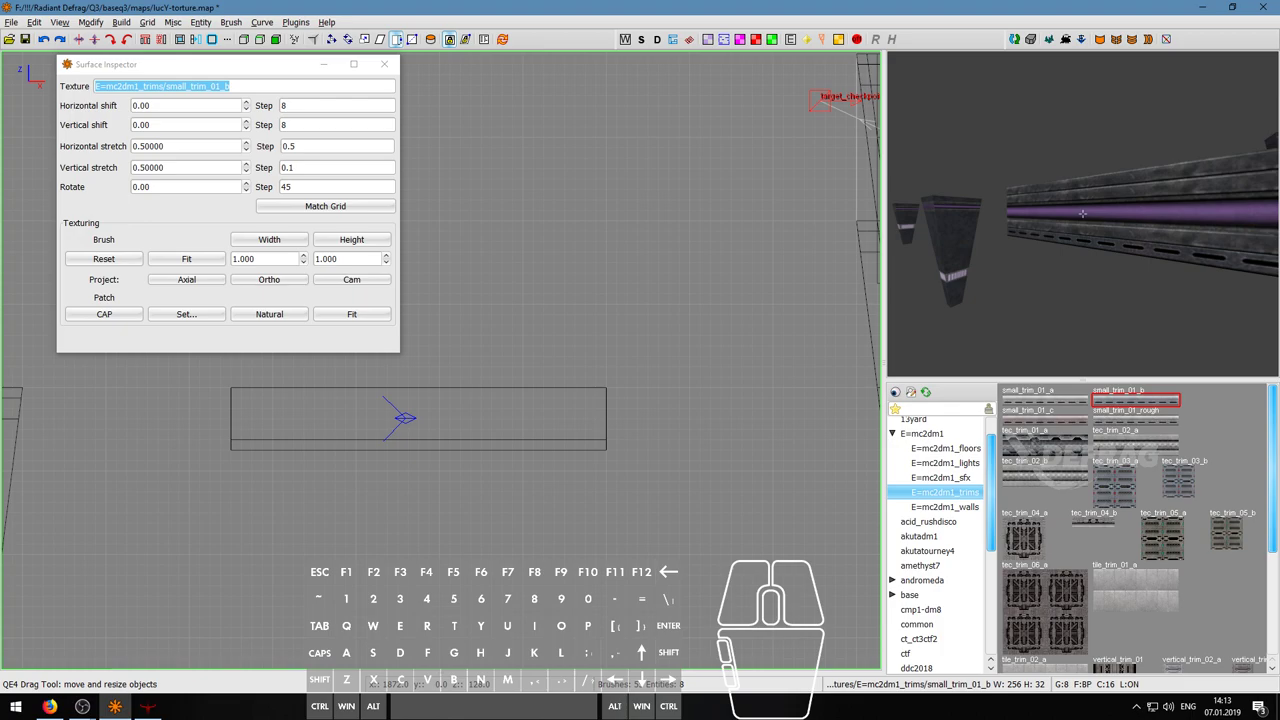
key(d)
key(d)
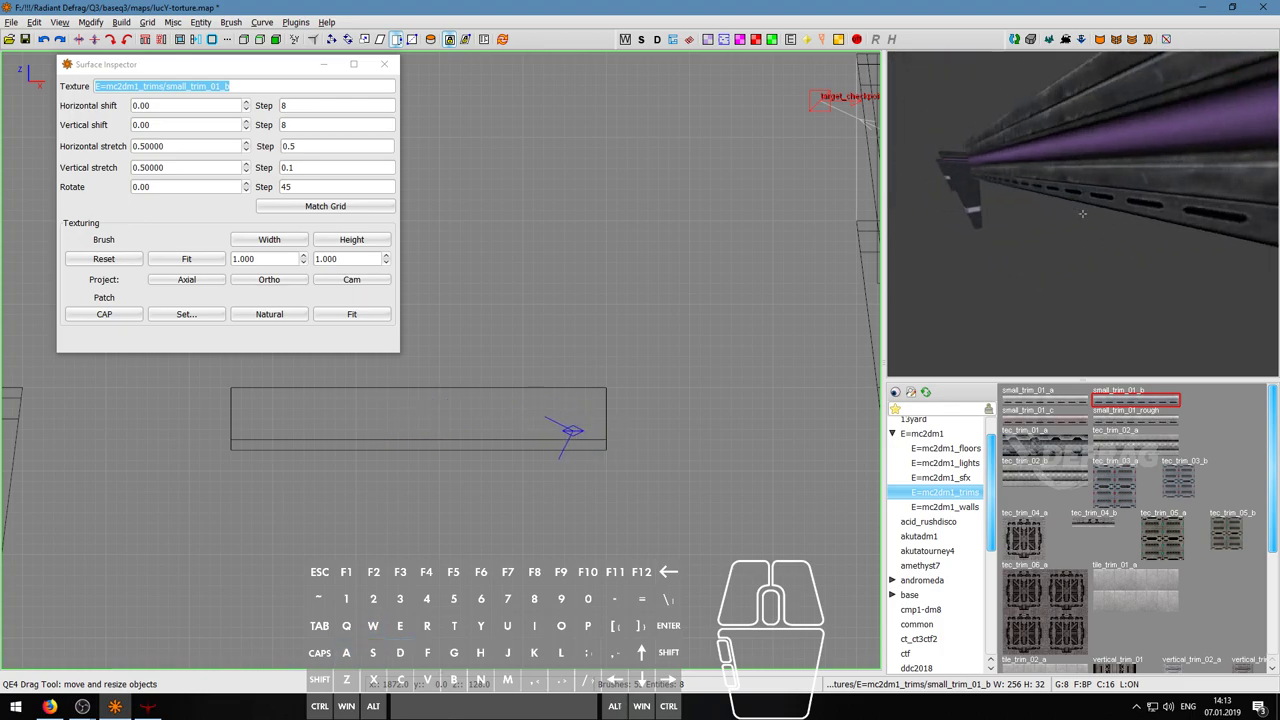
key(a)
- Try the small_trim_01_a, small_trim_01_rough and tec_trim_02_a textures on the strip's side face
click(1045, 401)
right_click(1082, 213)
key(w)
right_click(1082, 213)
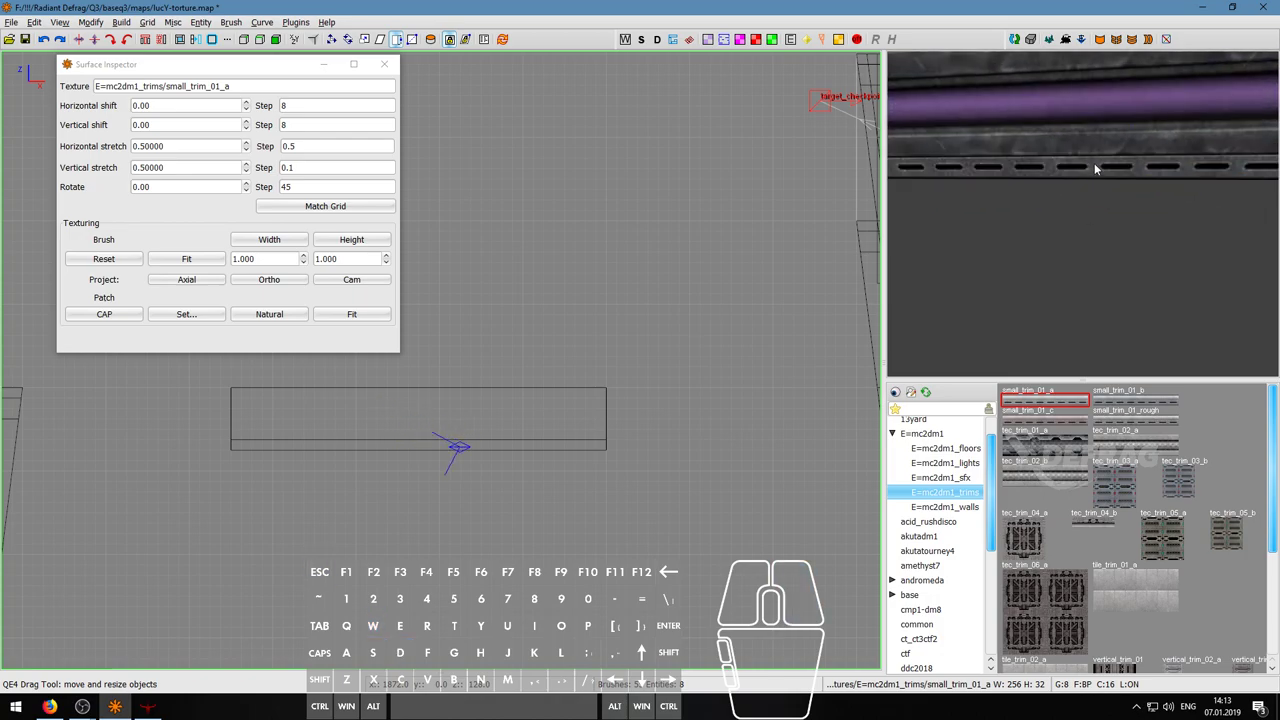
click(1119, 421)
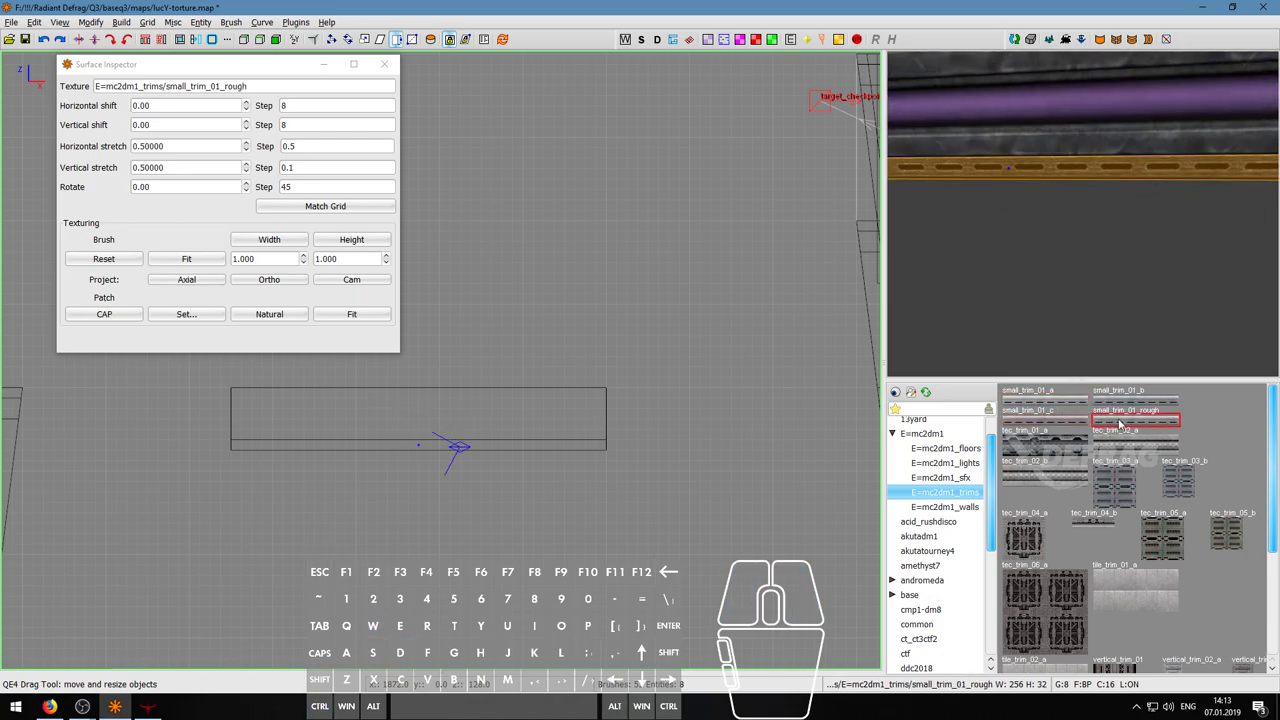
click(1136, 443)
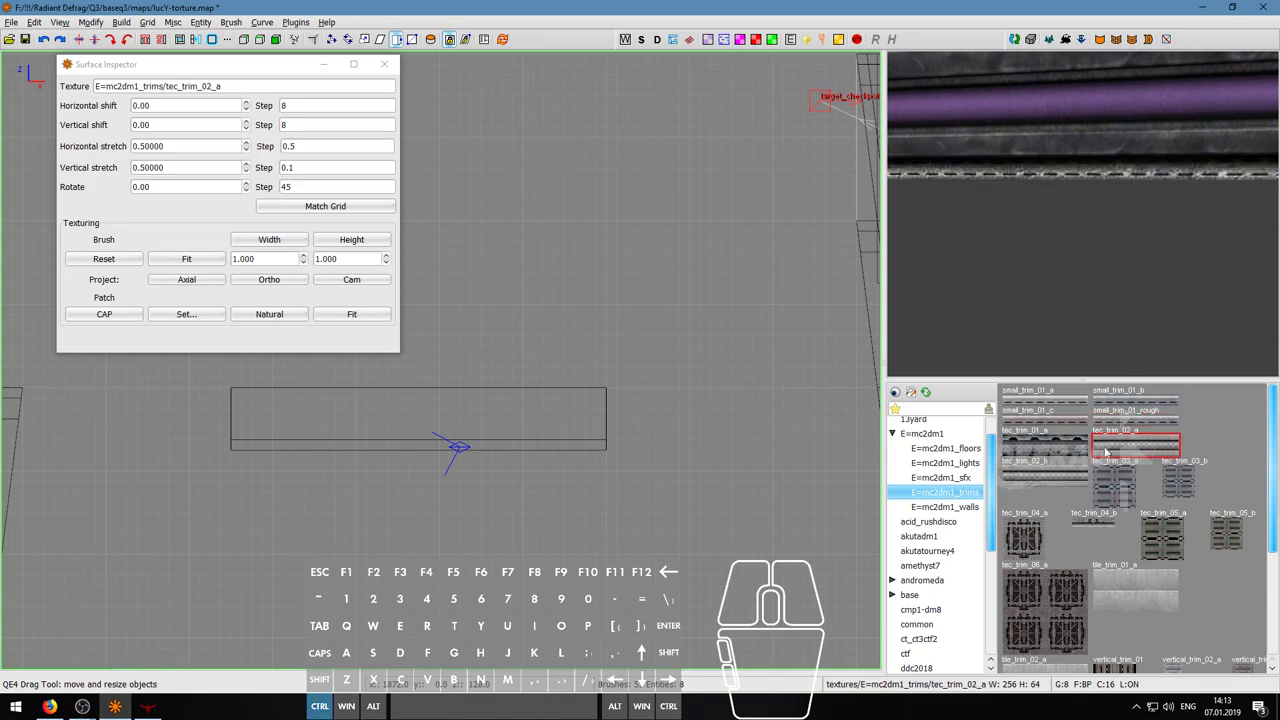
- Apply the tec_trim_04_b texture to the strip's side face, trying a -90 degree rotation before resetting its mapping
click(1088, 520)
key(s)
key(s)
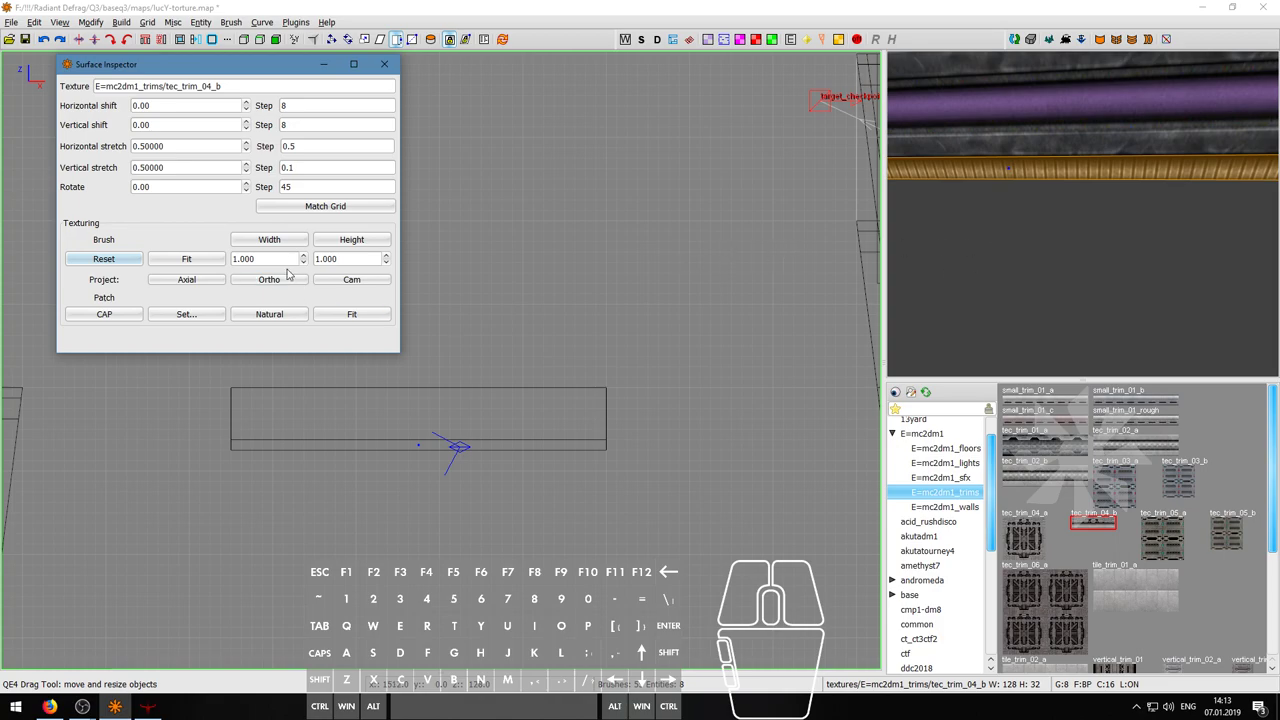
key(shift+Page_Up)
key(shift+Page_Up)
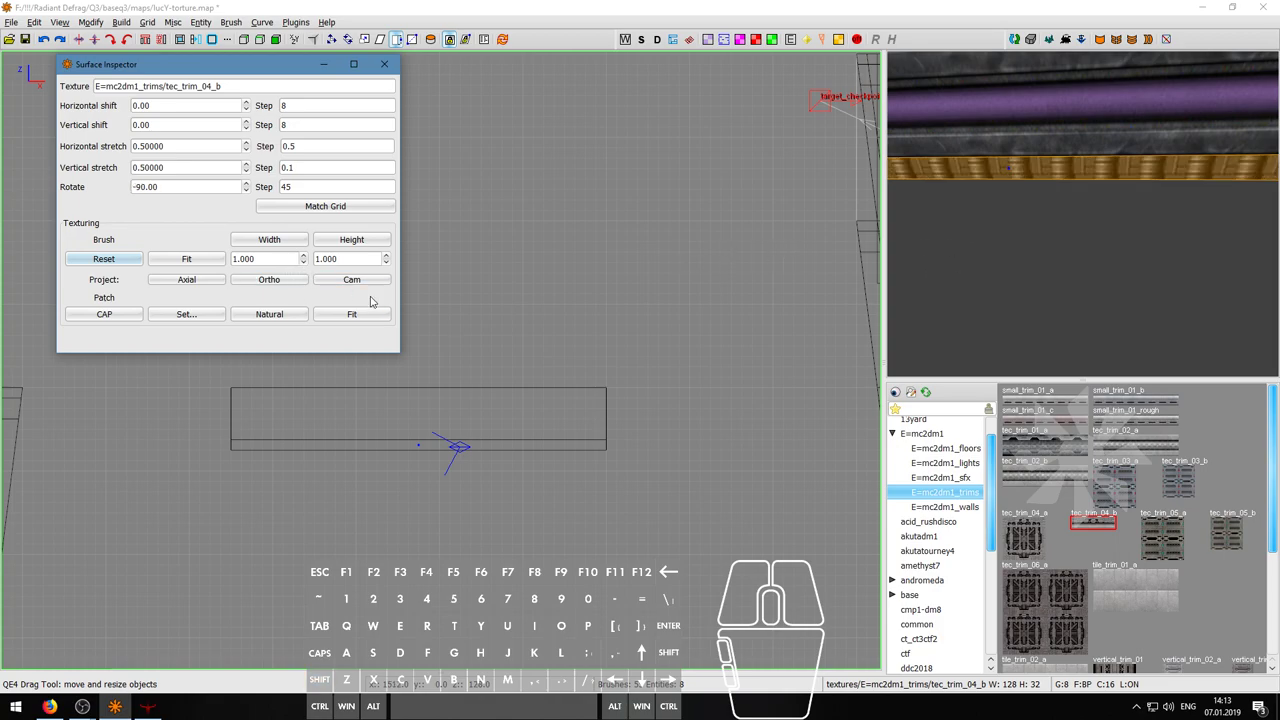
click(104, 259)
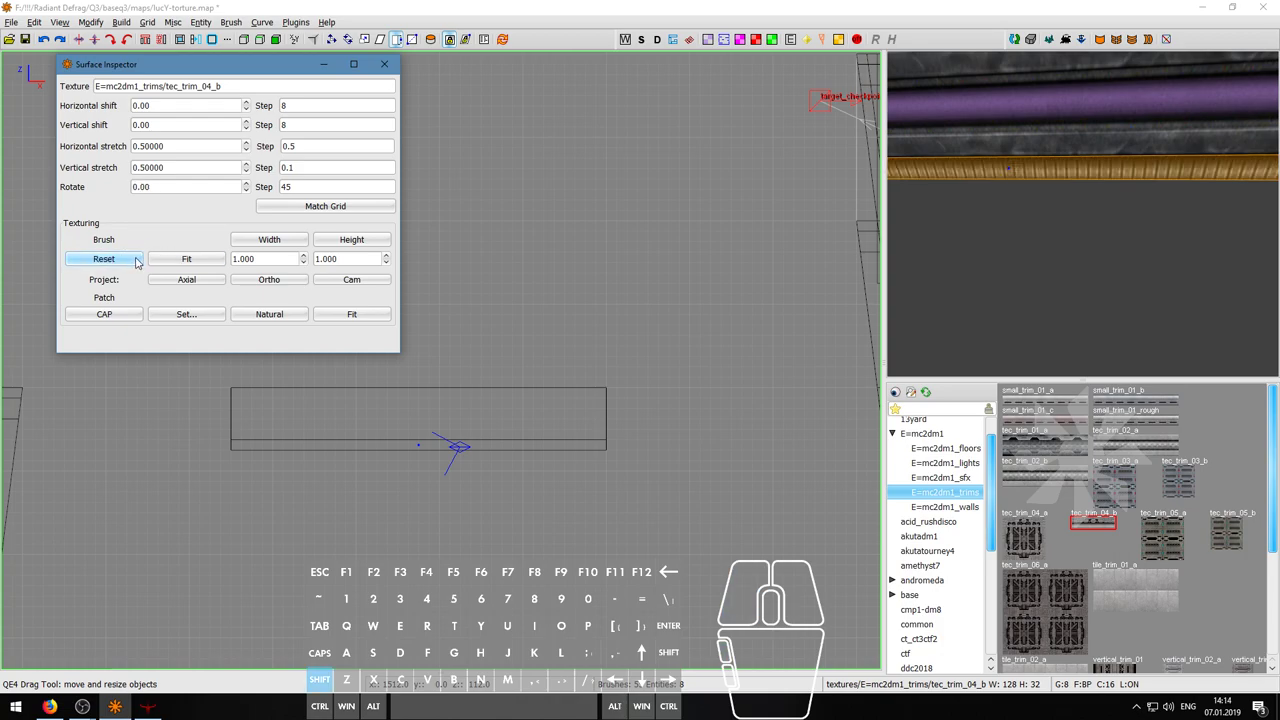
- Set the vertical shift of the tec_trim_04_b texture on the strip's side face to 16
key(shift+Up)
key(shift+Up)
key(shift+Up)
key(shift+Down)
key(Escape)
- Apply the small_trim_01_b texture to the strip's side face and reset its mapping
right_click(1000, 225)
right_drag(1089, 235, 1089, 235)
click(1136, 393)
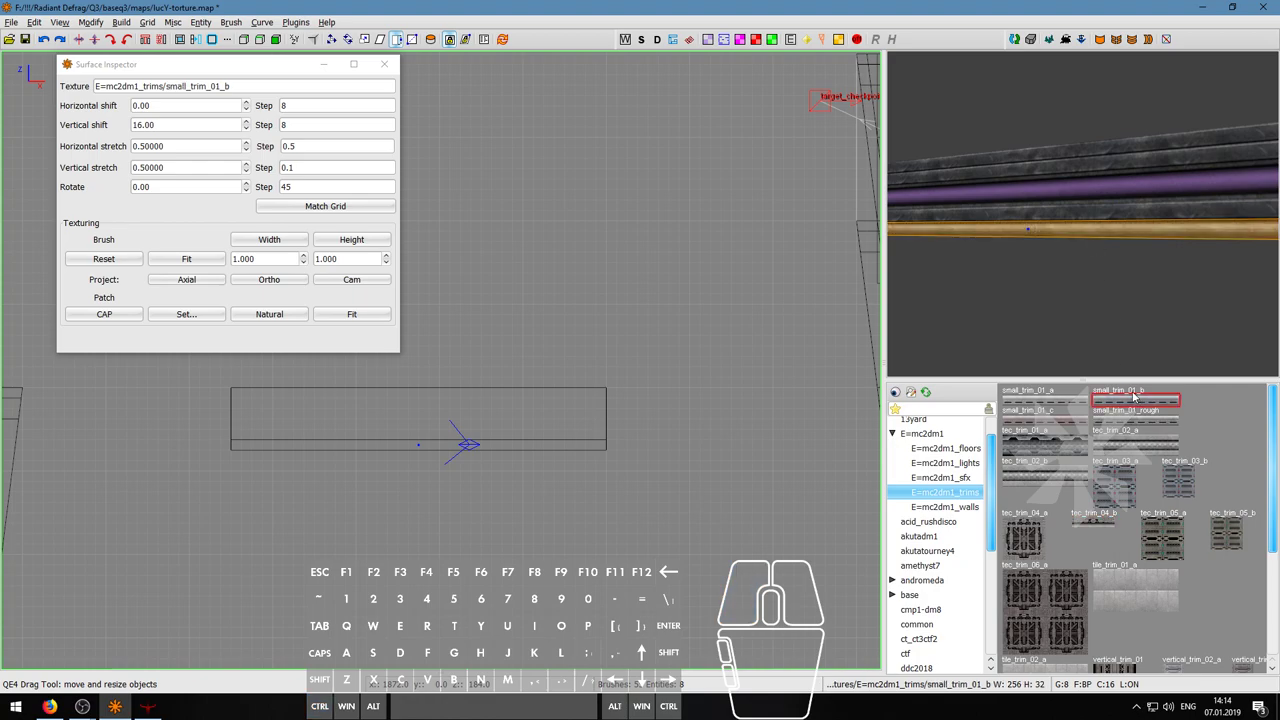
click(119, 264)
key(Escape)
- Examine the block and its small_trim_01_b strip from several sides in the 3D view
right_click(1082, 213)
key(s)
key(d)
key(a)
key(w)
key(w)
key(a)
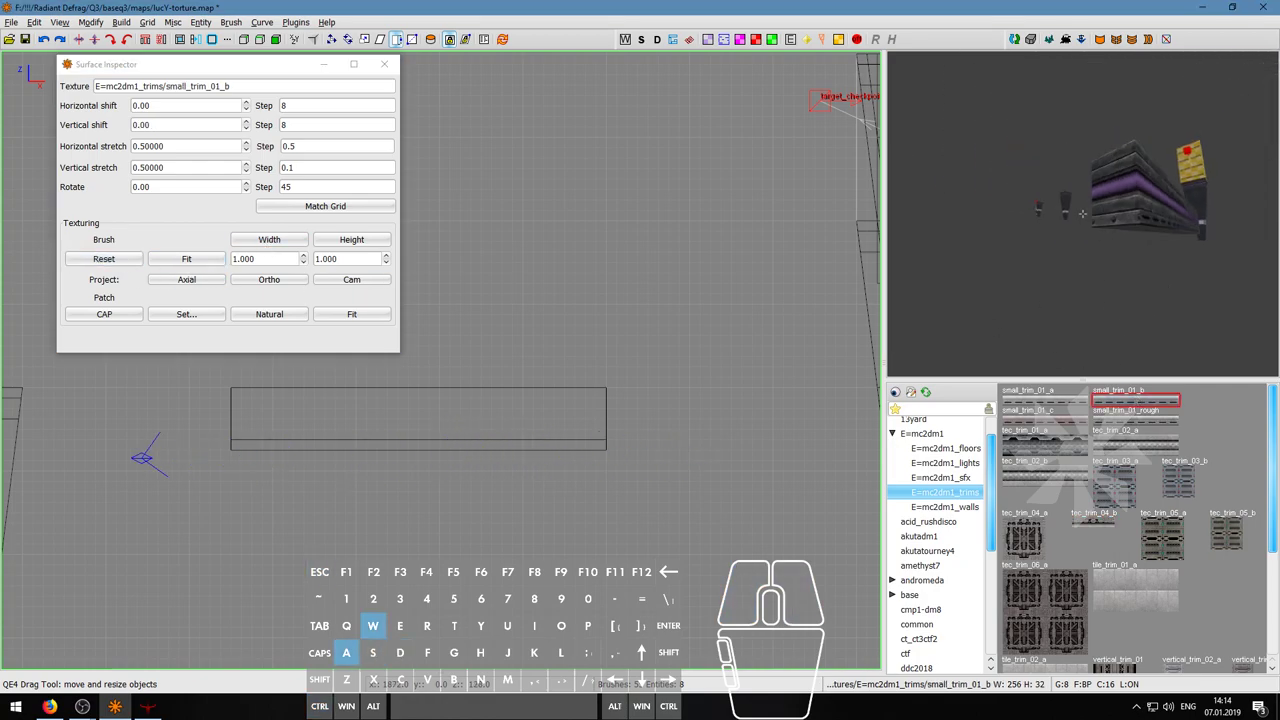
key(s)
key(d)
key(w)
key(s)
right_click(1082, 213)
- Undo the strip's trim texture changes and the separation of the strip from the block
key(ctrl+z)
key(ctrl+z)
key(ctrl+z)
key(ctrl+z)
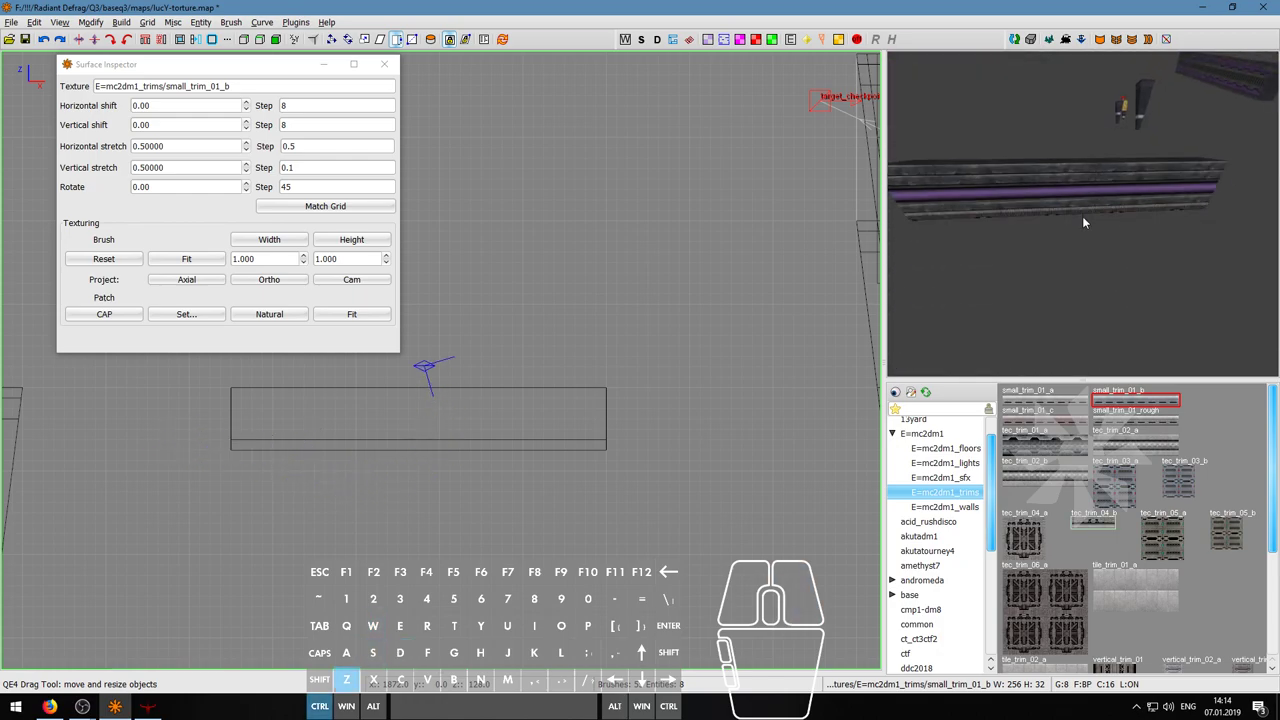
key(ctrl+z)
key(ctrl+z)
key(ctrl+z)
key(ctrl+z)
key(ctrl+z)
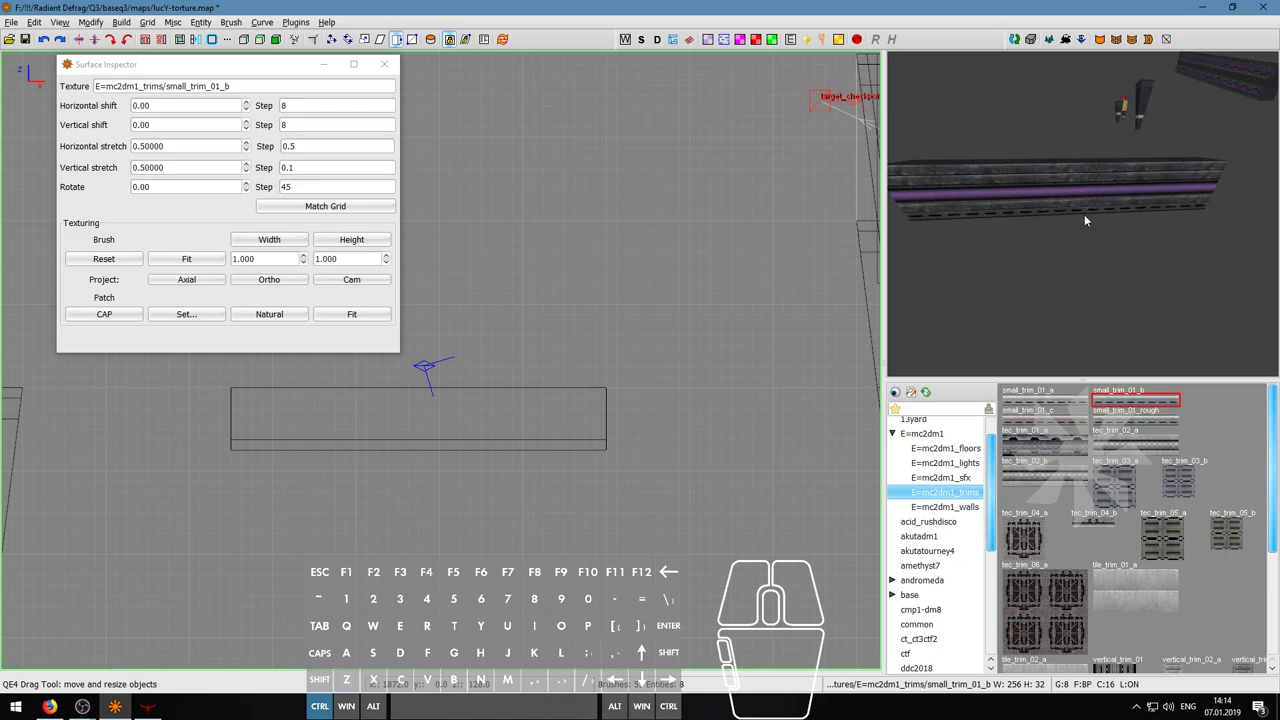
key(ctrl+z)
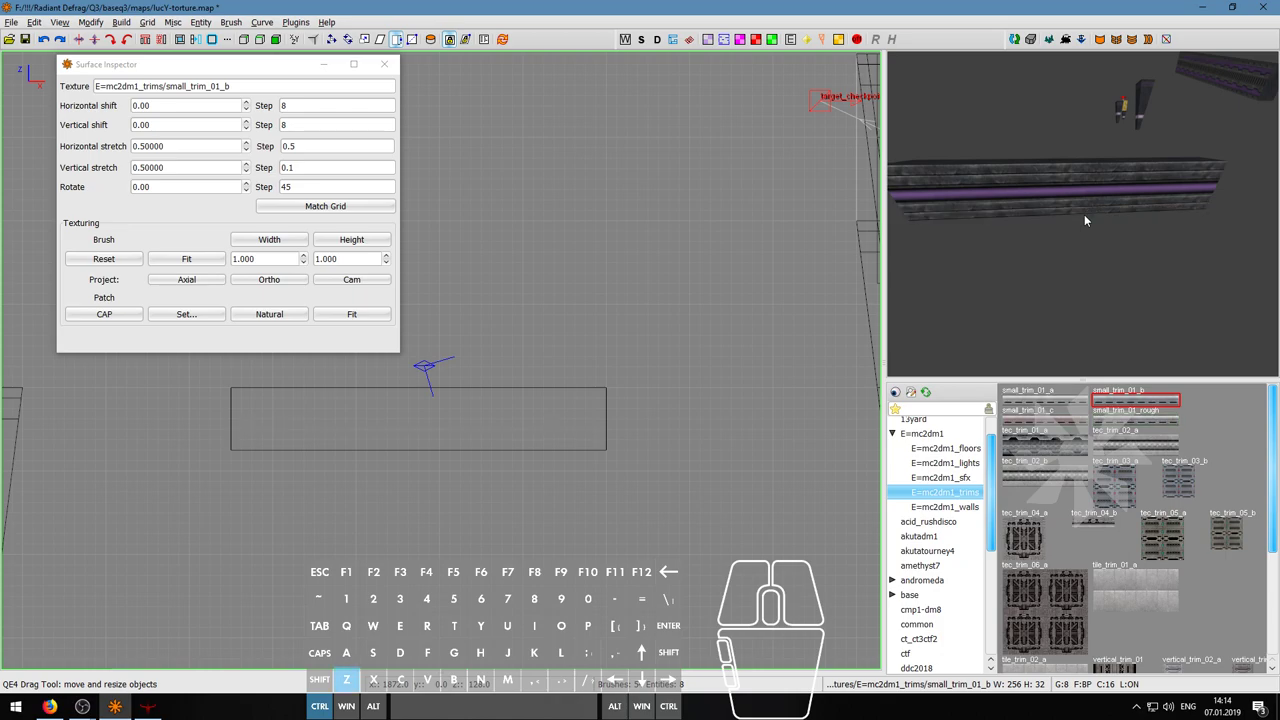
- Check the restored block's side up close in the 3D view and close the Surface Inspector
right_click(1084, 214)
key(a)
key(w)
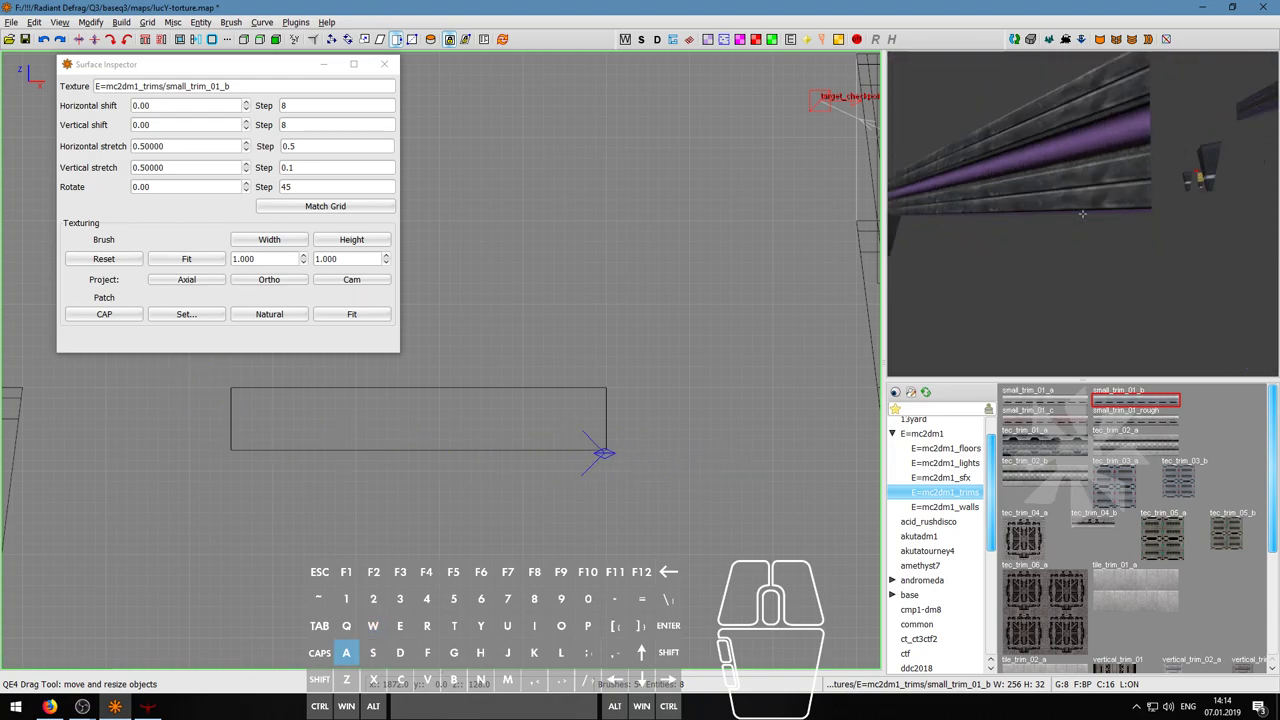
right_click(1082, 214)
click(383, 63)
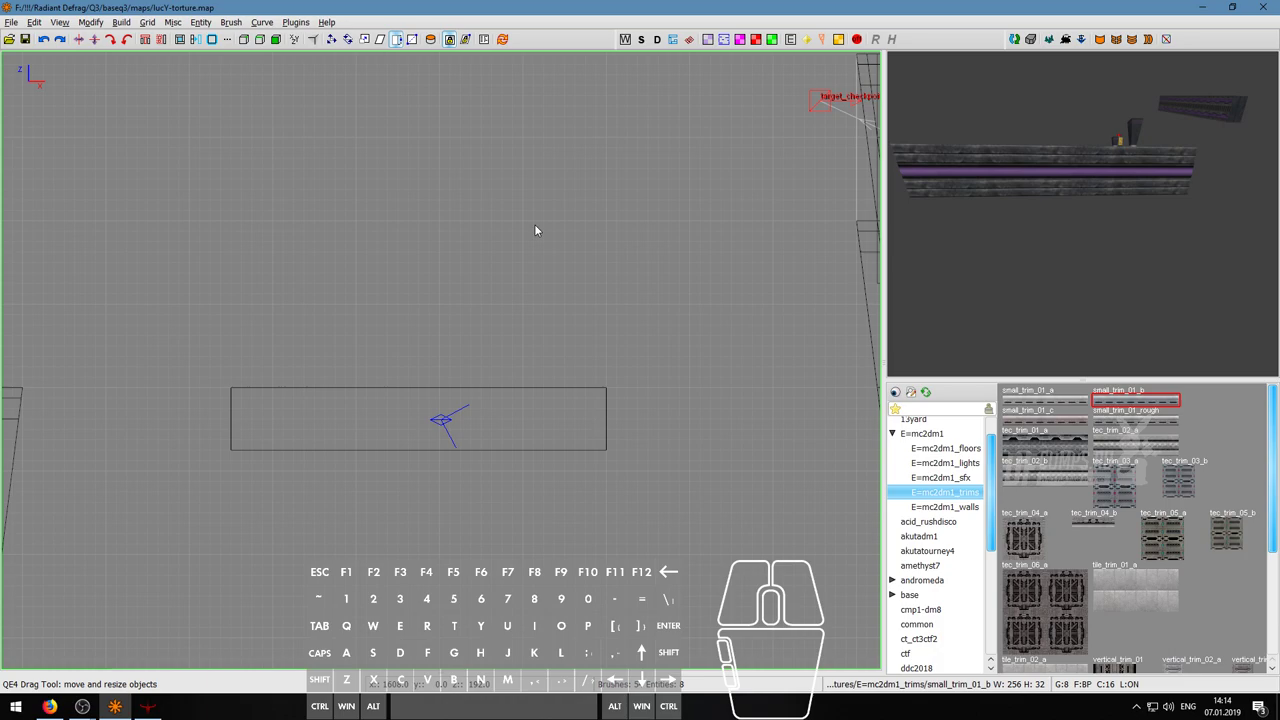
- Fly through the map in the 3D view to review the textured blocks, tapered pillars and trigger platforms
right_click(1082, 213)
key(s)
key(d)
key(a)
key(w)
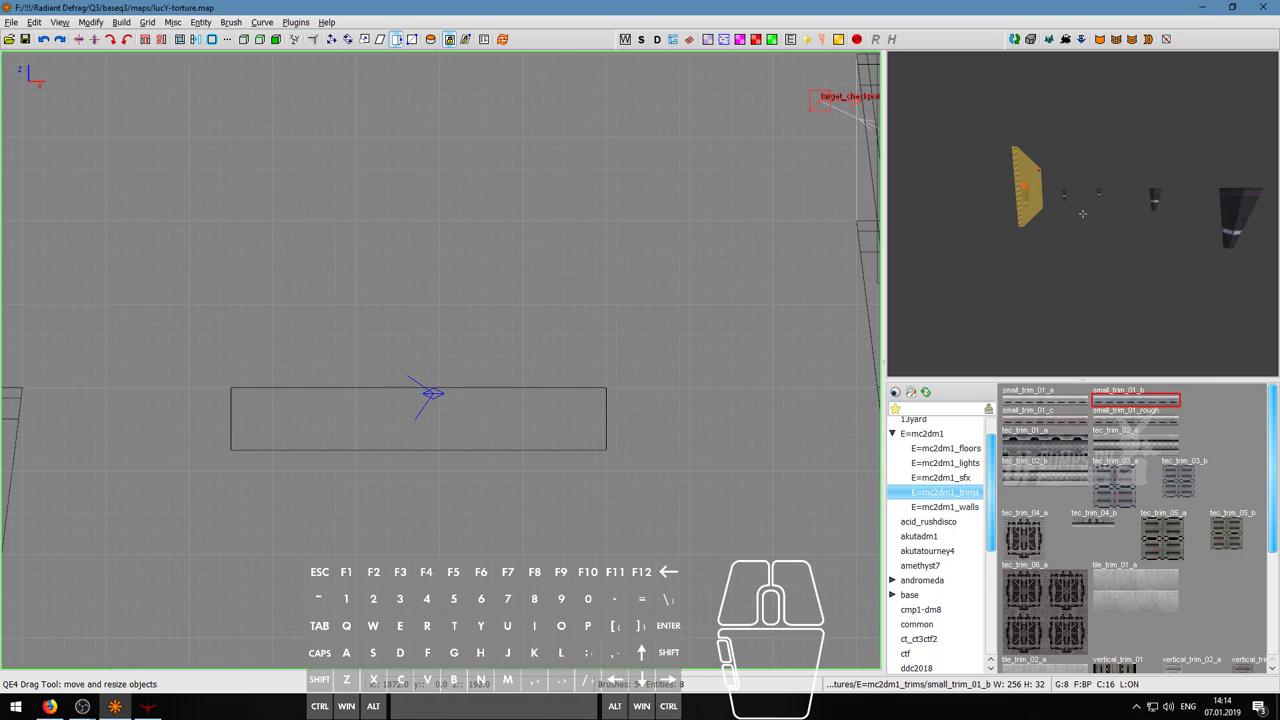
key(a)
key(w)
right_click(1082, 213)
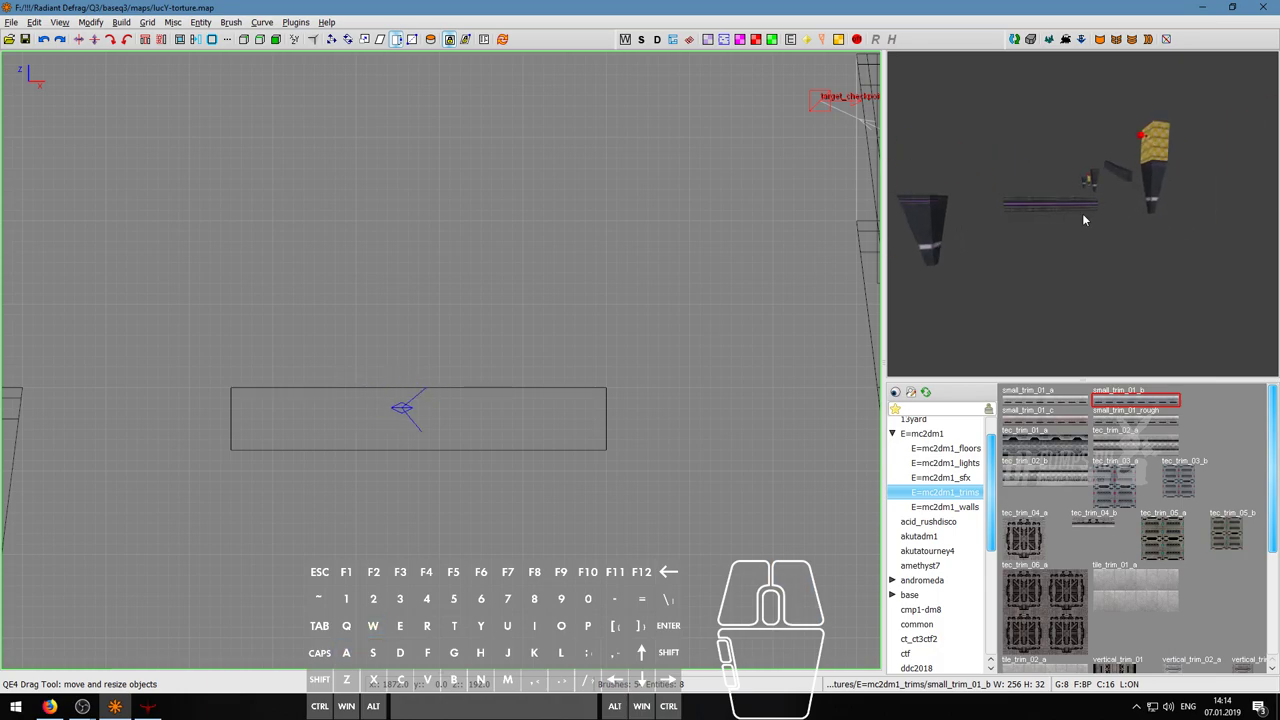
right_click(1086, 212)
right_click(1082, 213)
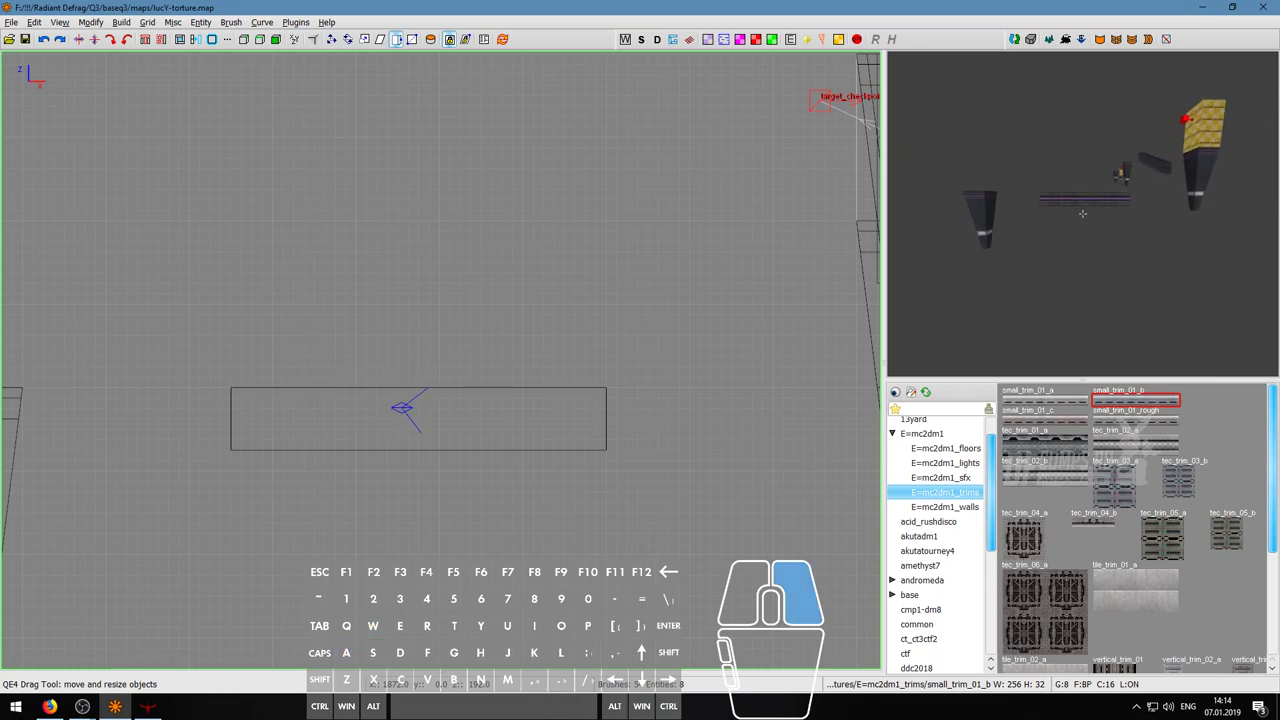
right_click(1082, 213)
key(w)
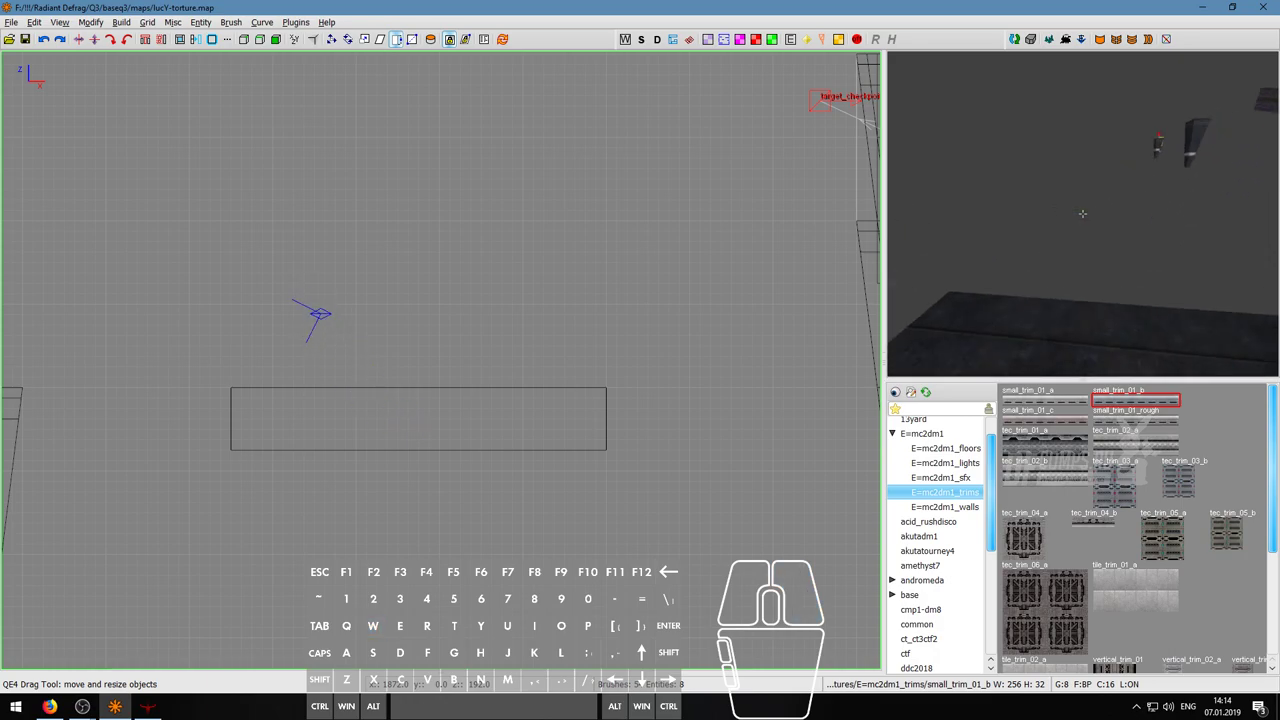
key(w)
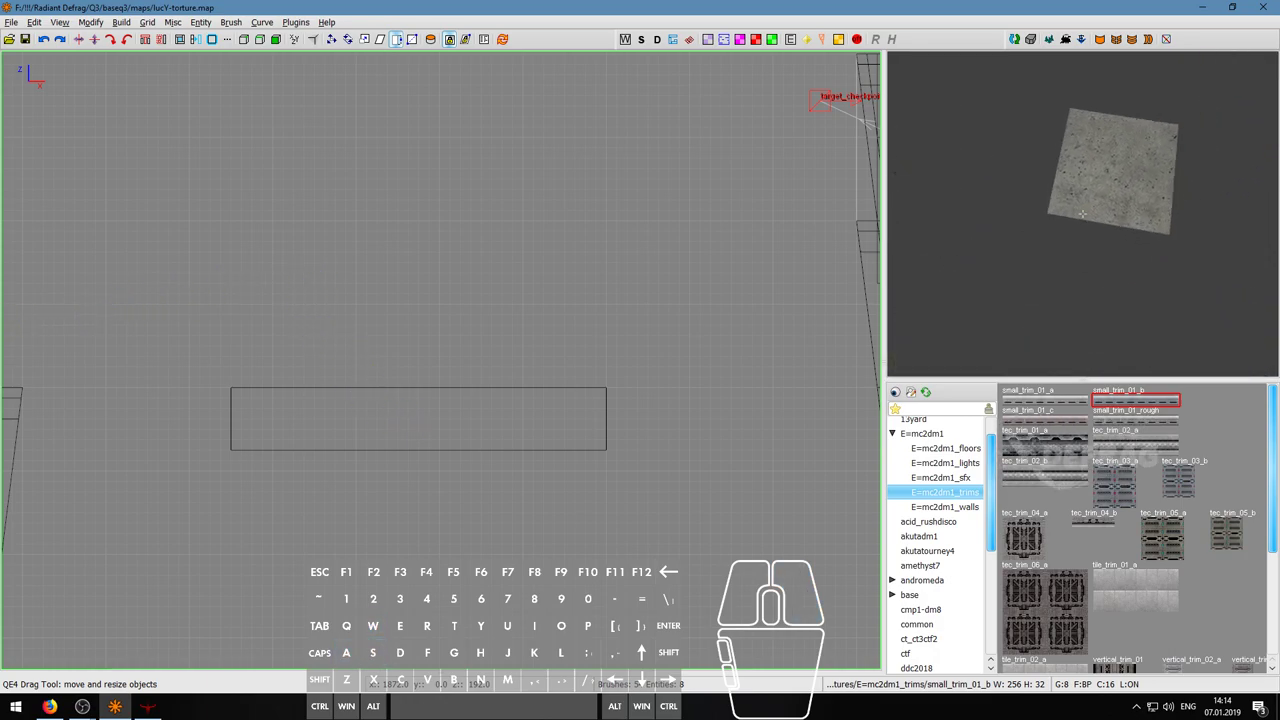
key(d)
key(w)
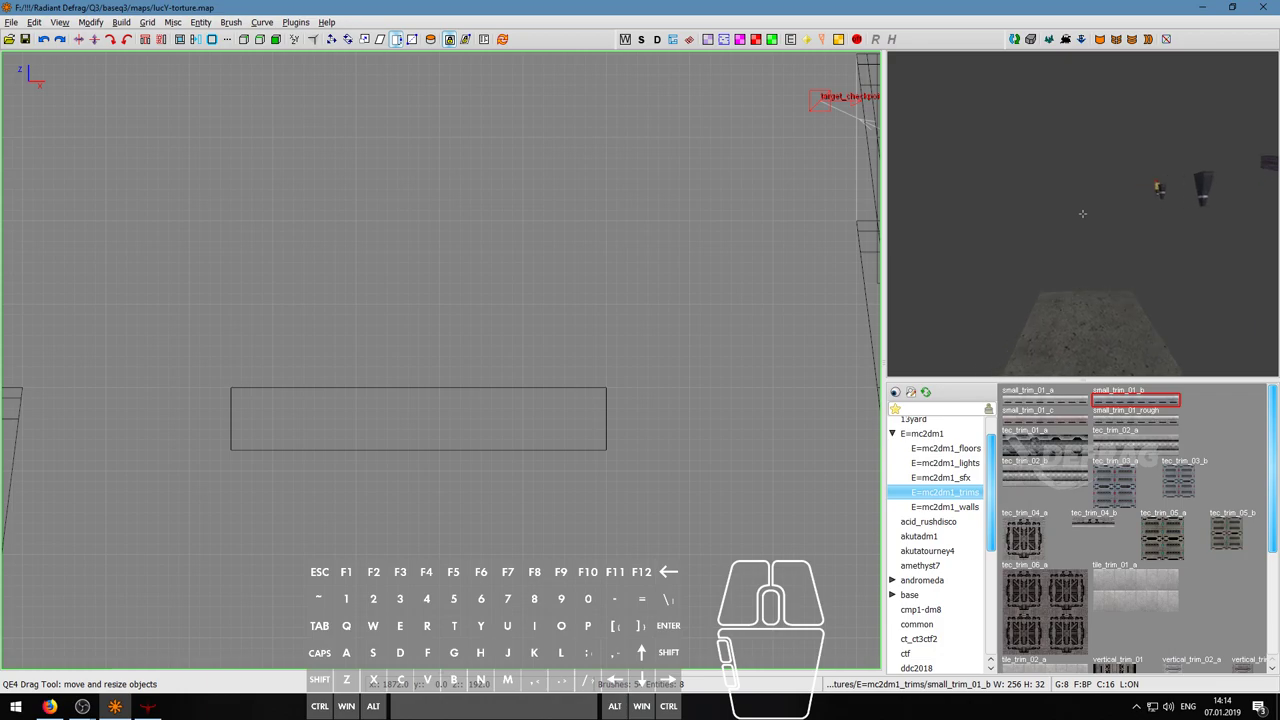
key(w)
key(a)
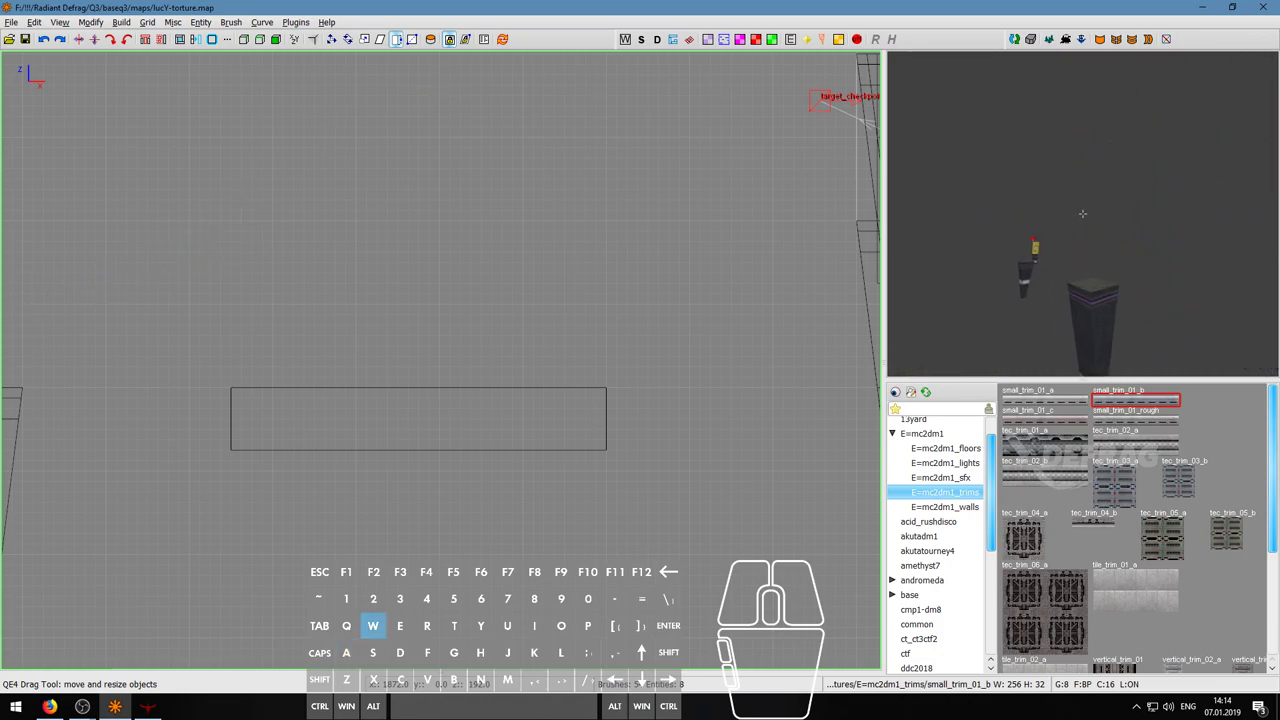
key(w)
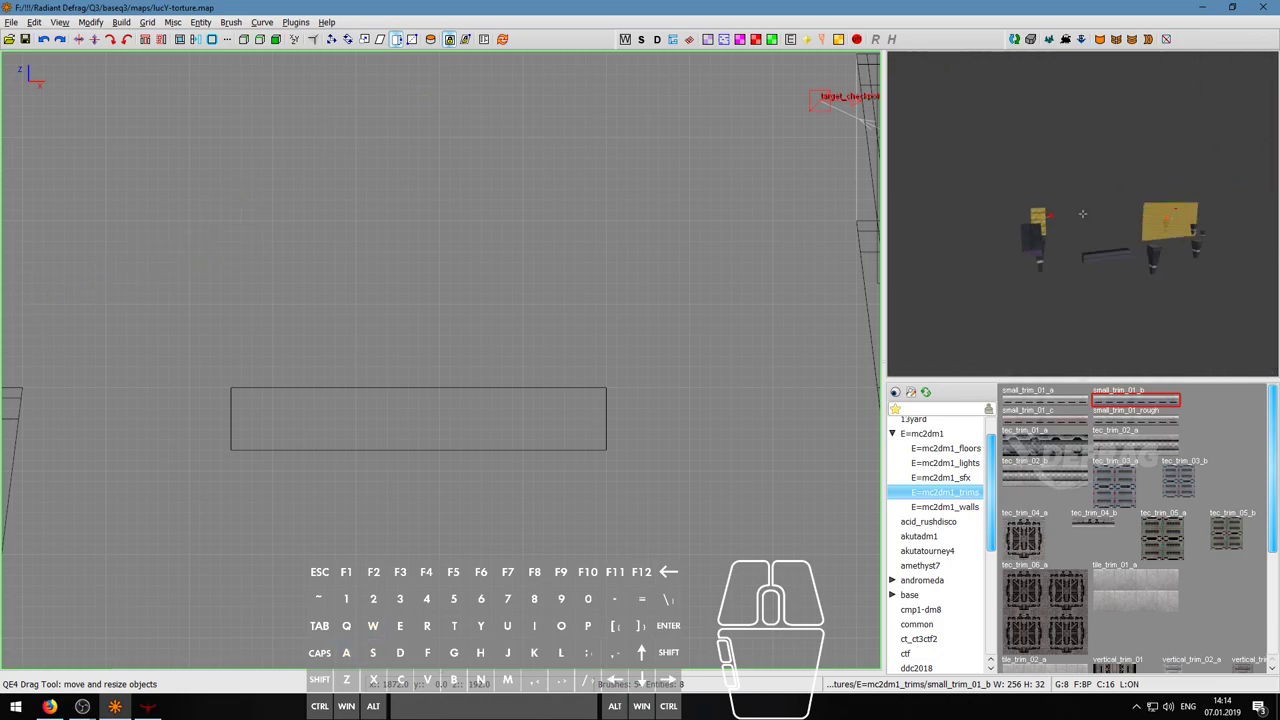
key(d)
key(w)
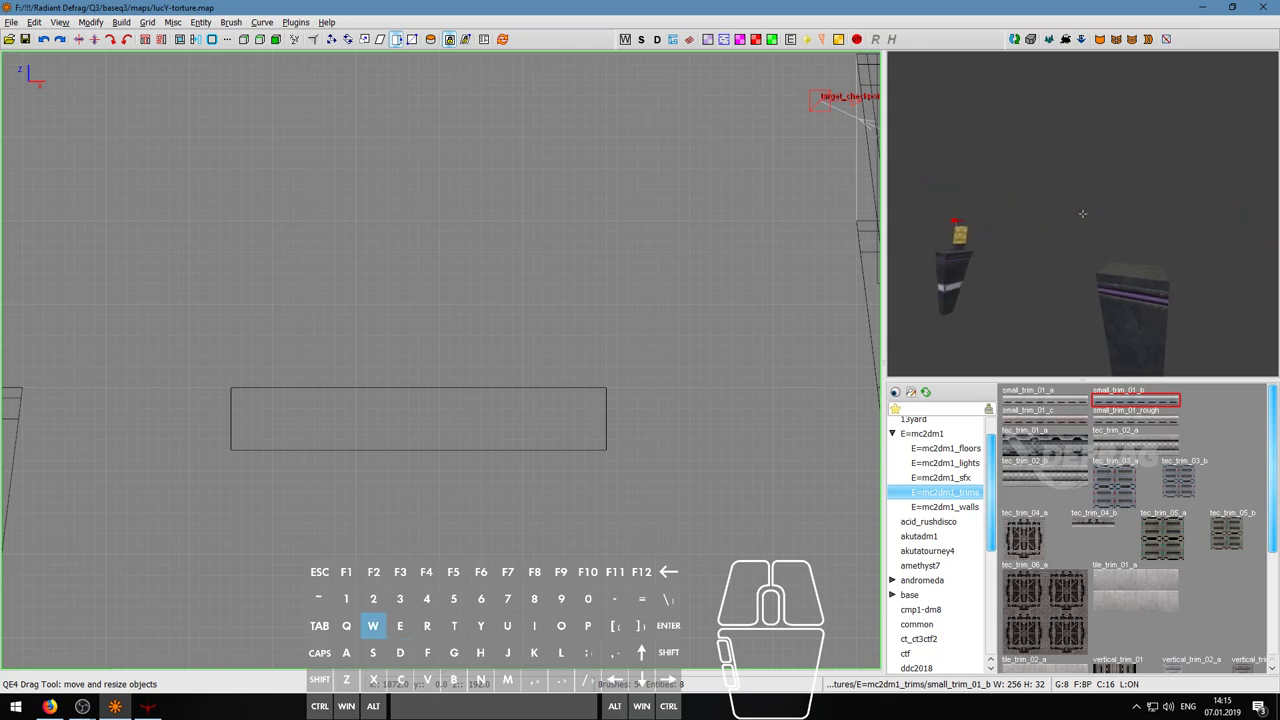
key(a)
key(s)
key(d)
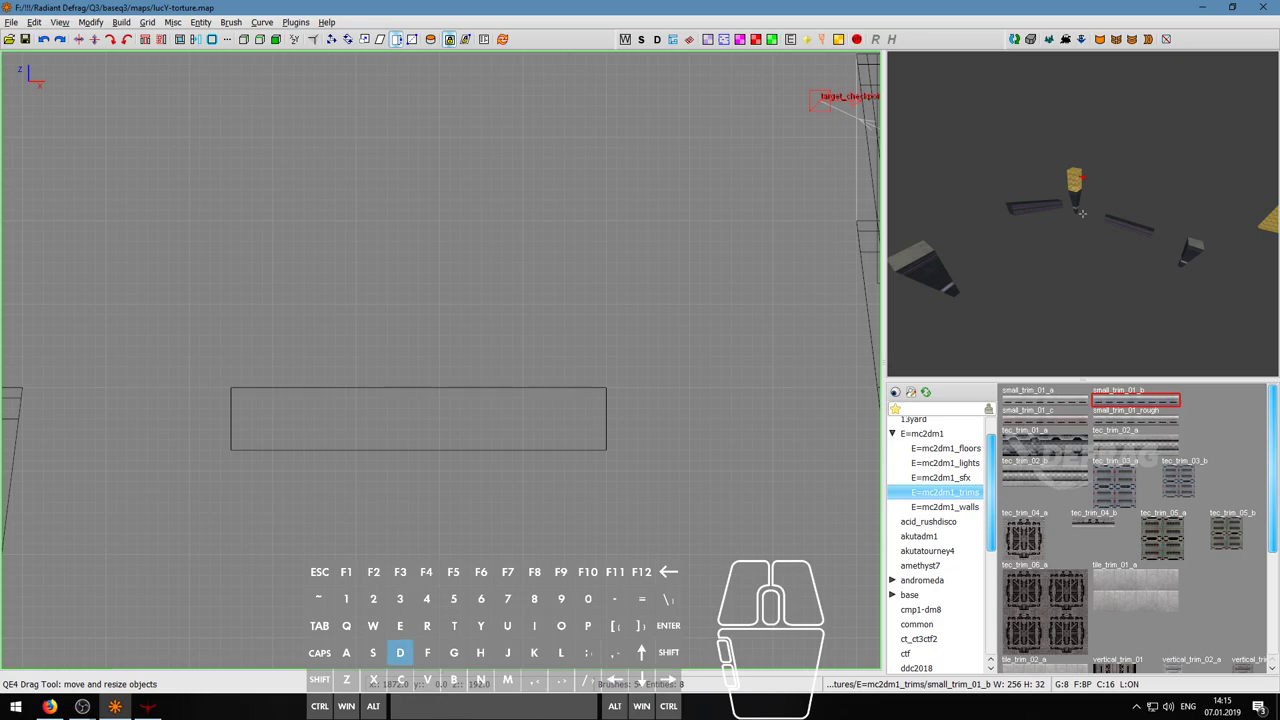
key(a)
key(s)
right_click(1083, 213)
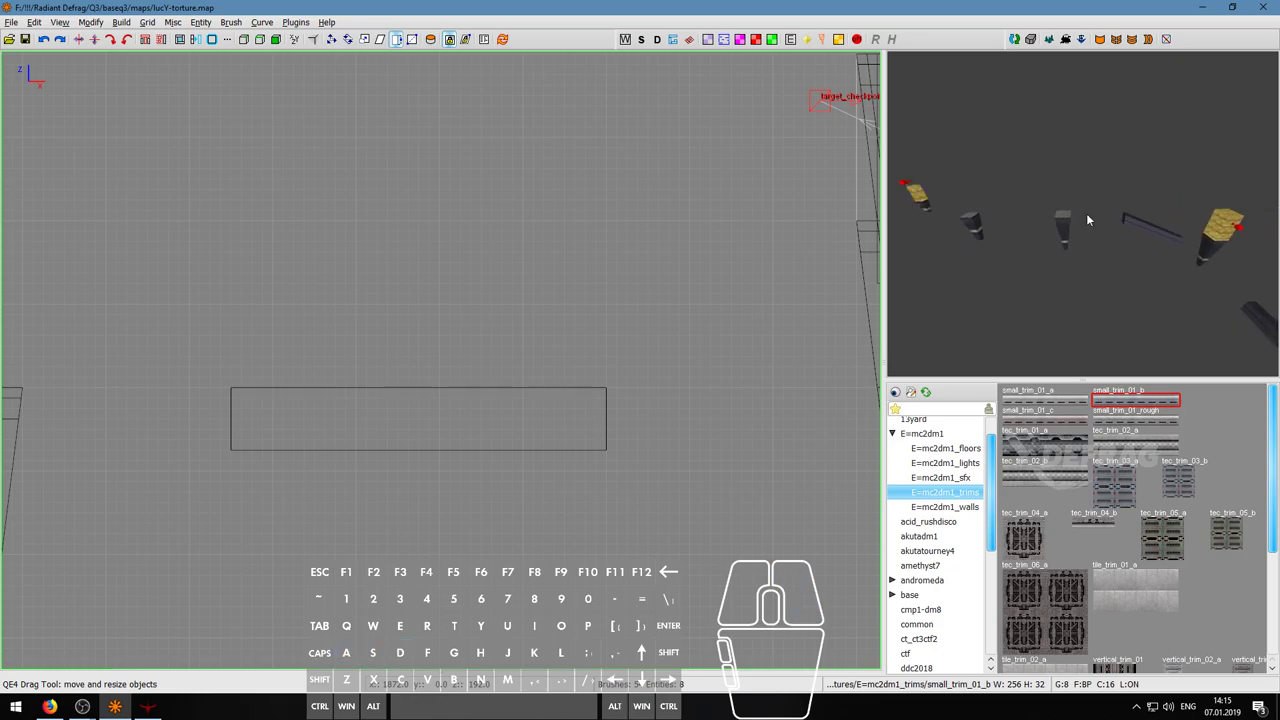
right_click(1107, 257)
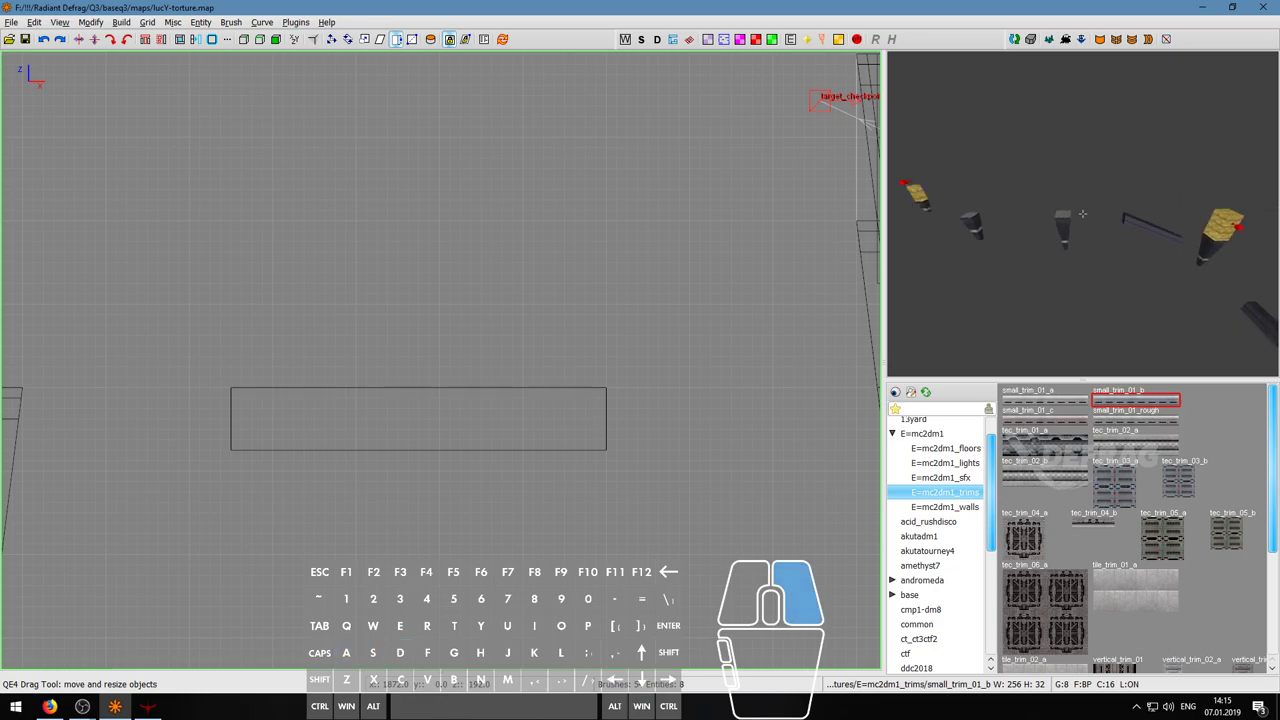
key(w)
scroll(1082, 214, up, 2)
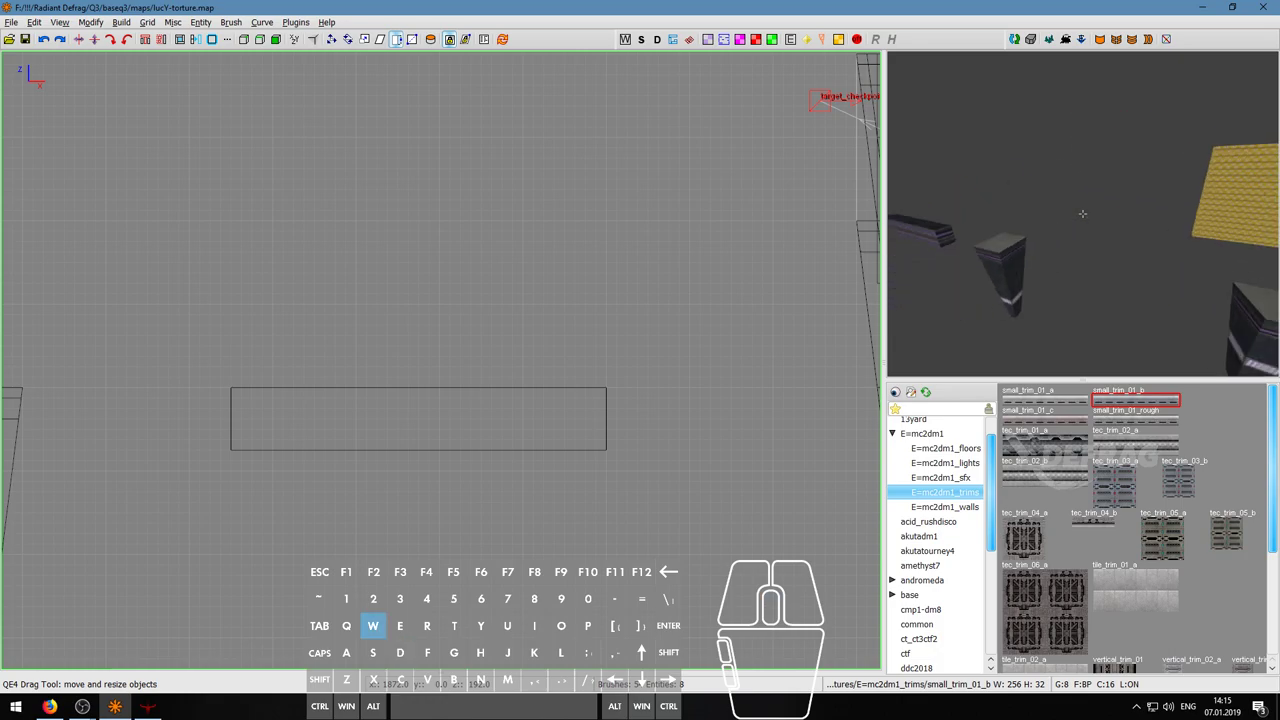
key(d)
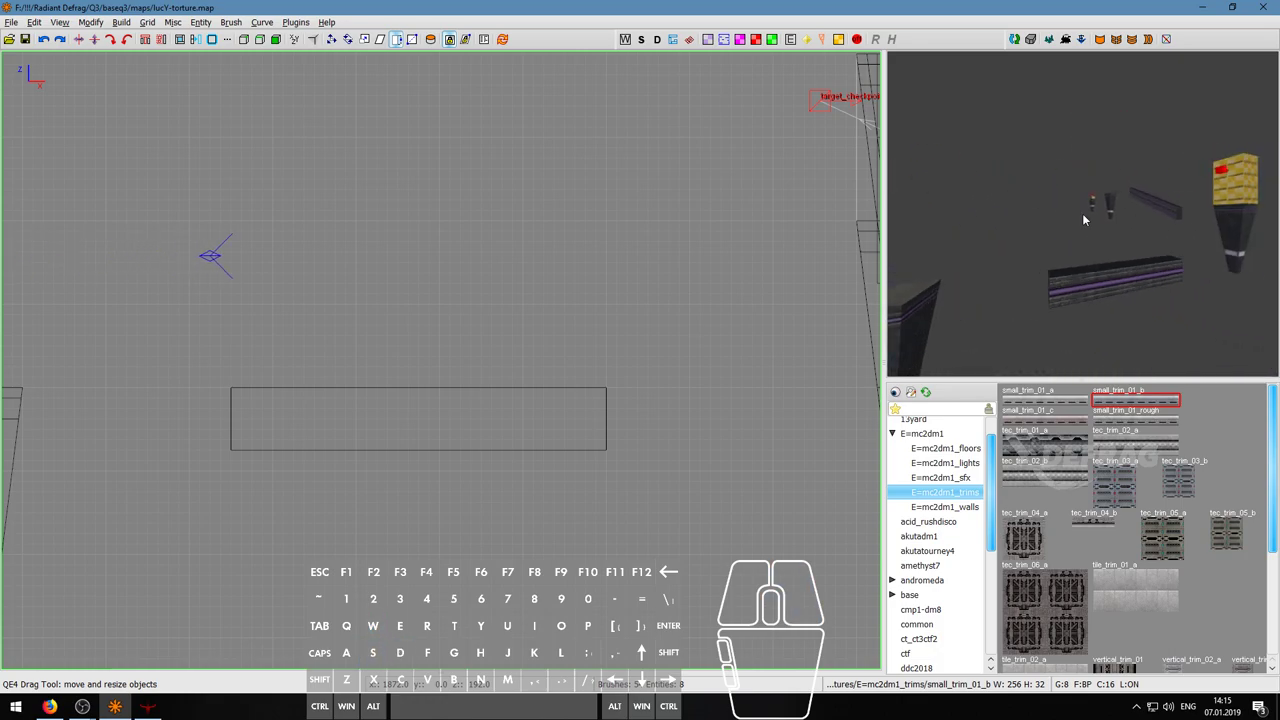
right_click(1077, 204)
key(d)
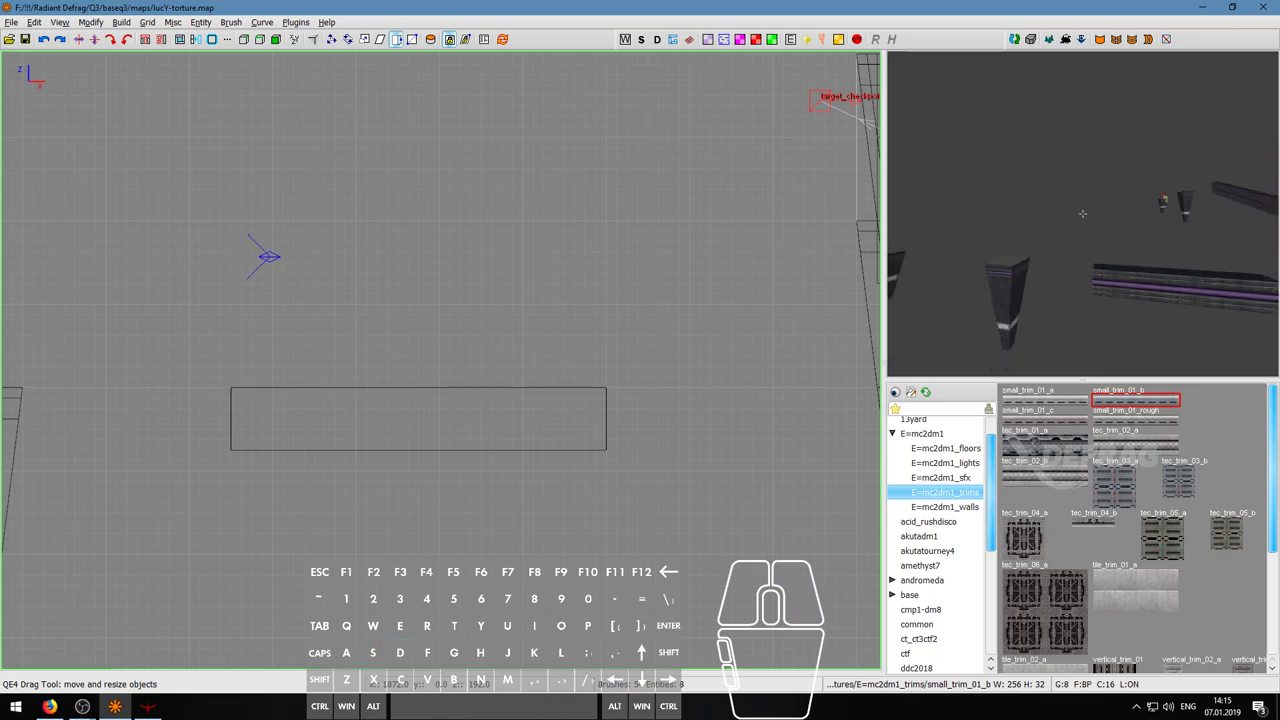
key(d)
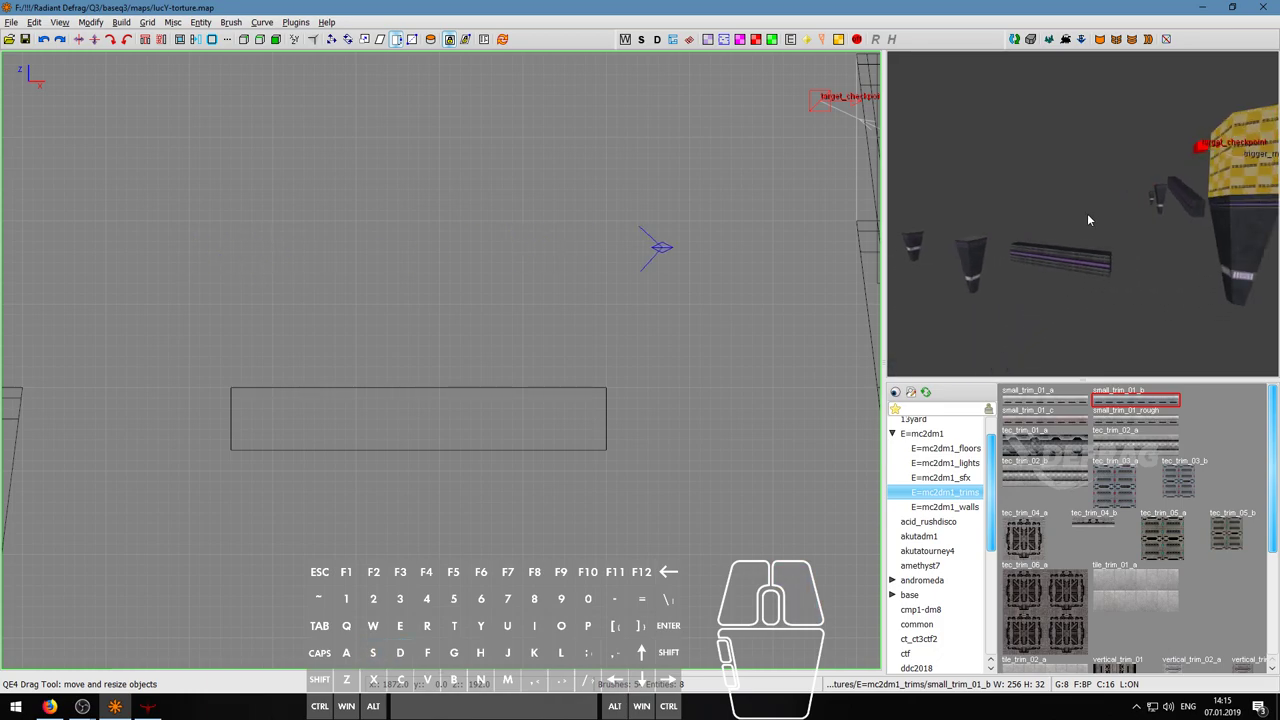